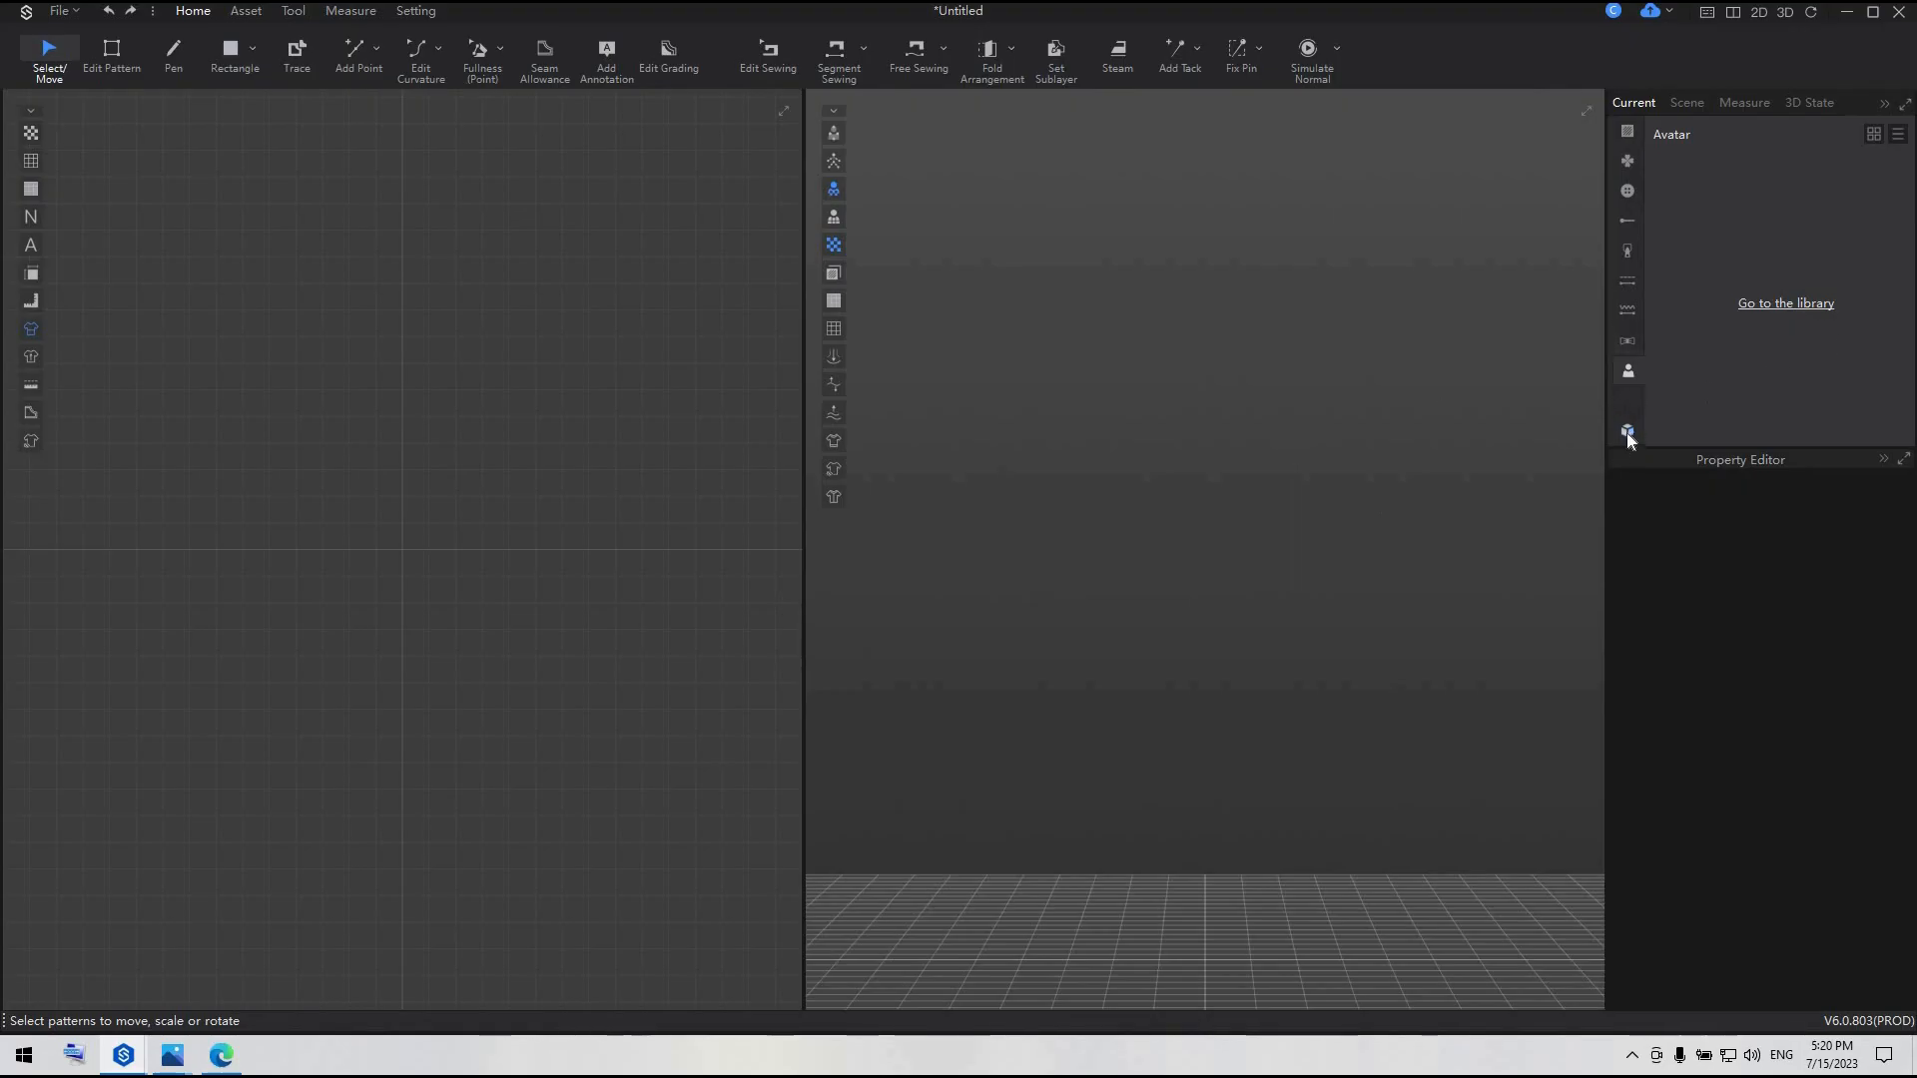
- Load the Female.savt avatar from the Female folder of the resource library
click(1773, 303)
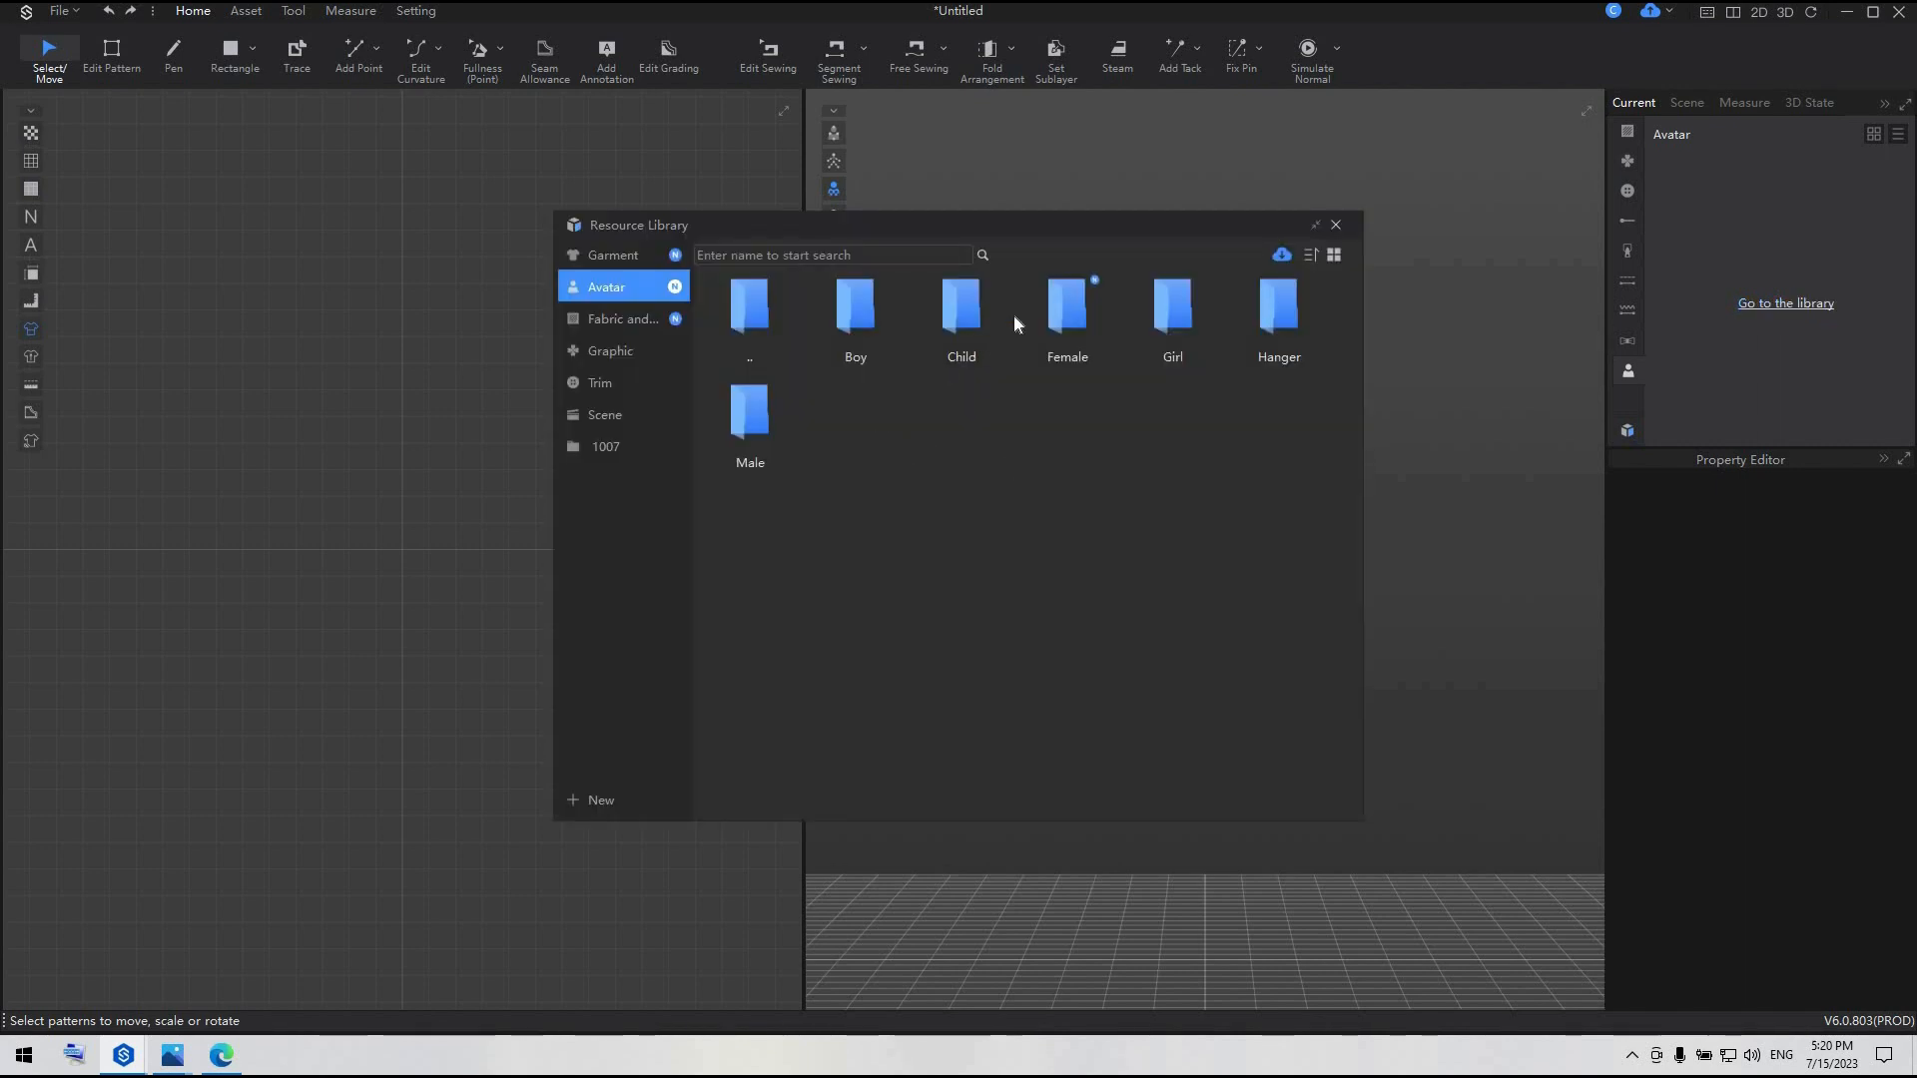
double_click(1061, 310)
double_click(751, 524)
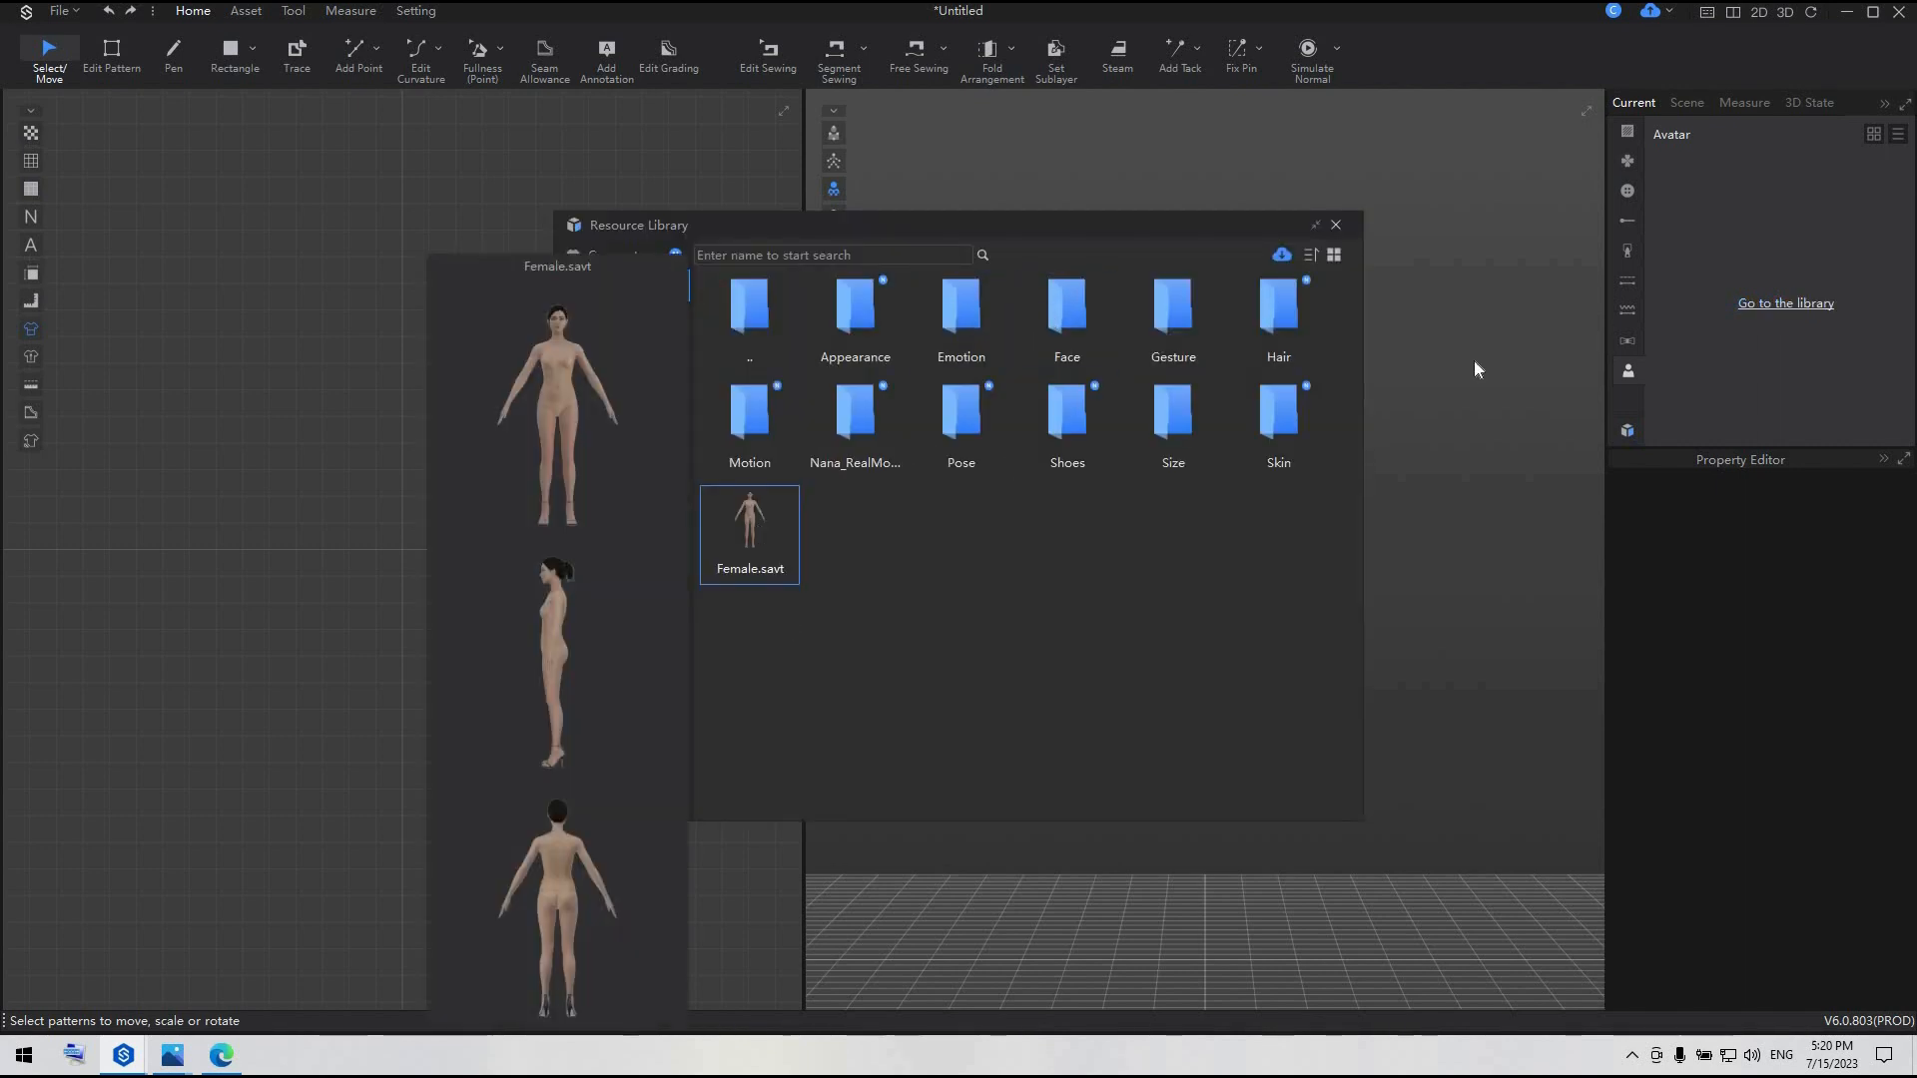
click(1338, 224)
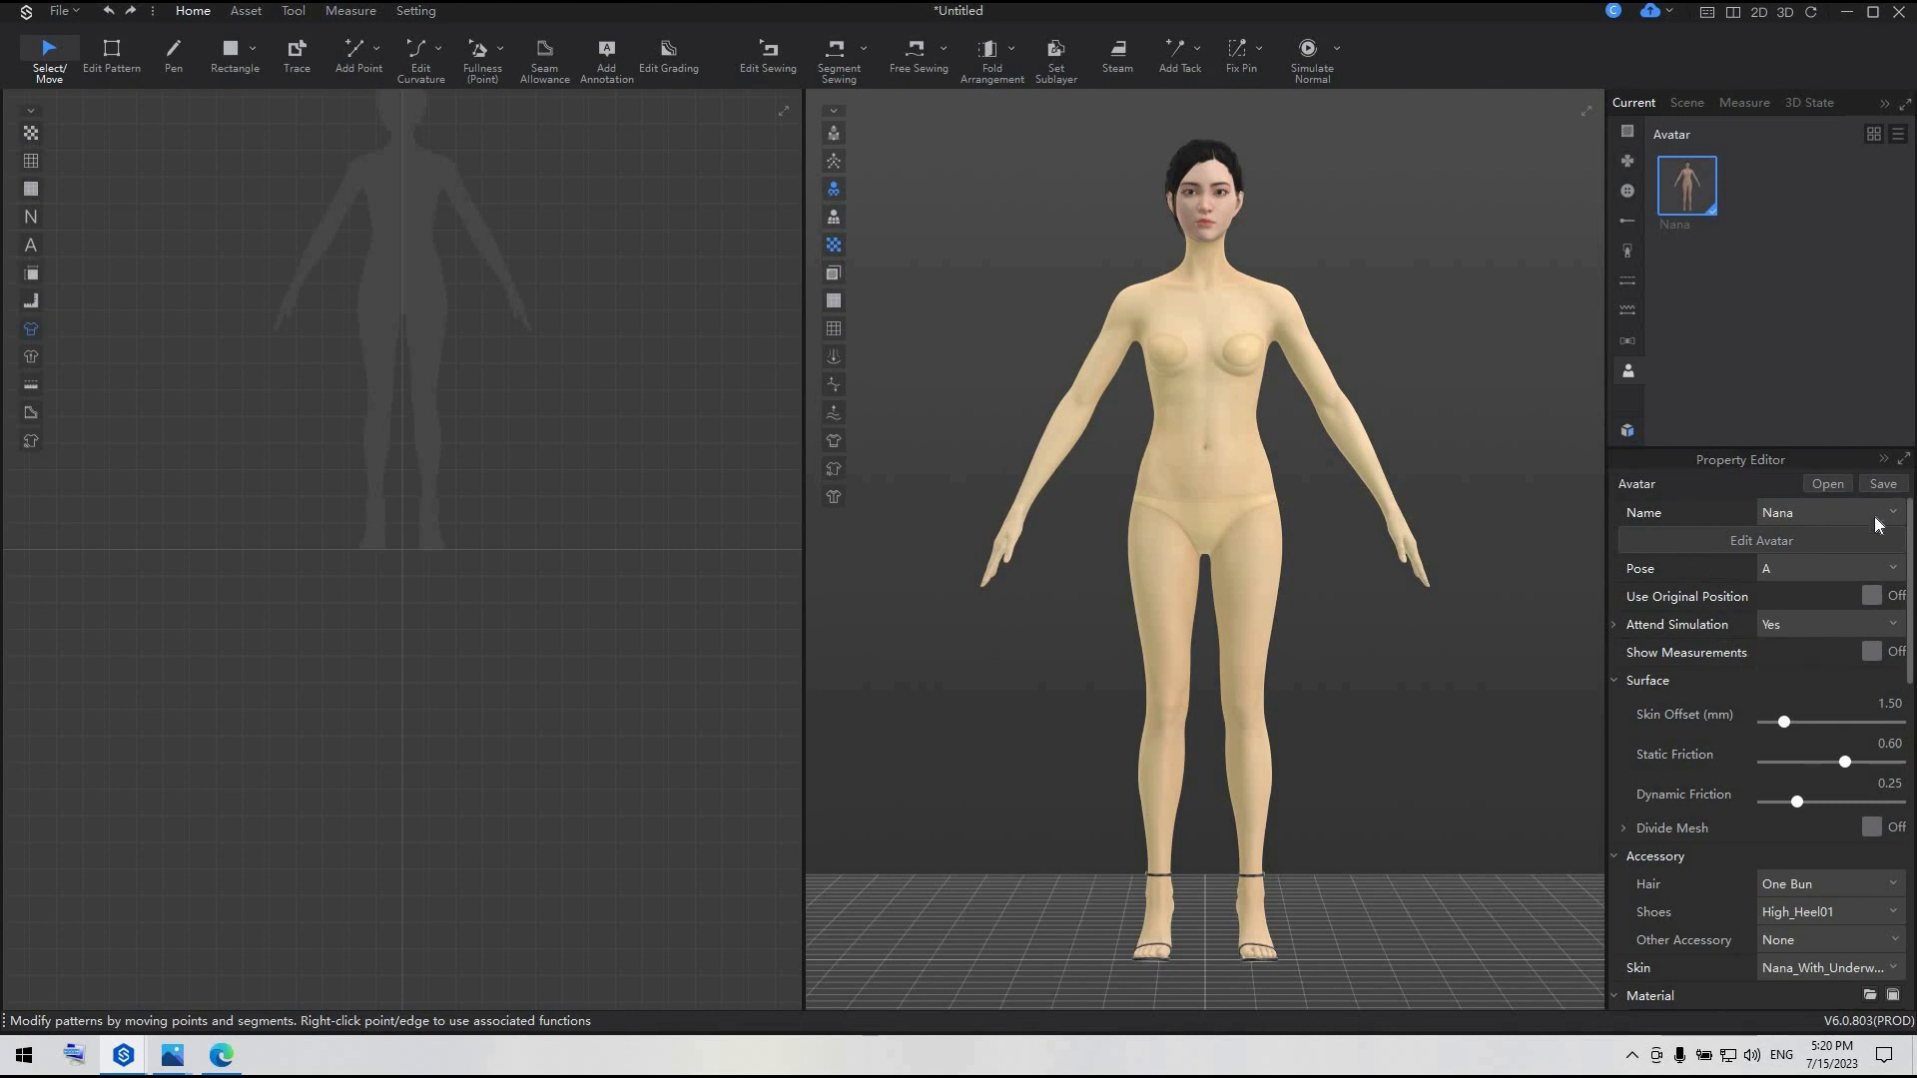
- Examine the downloadable avatar resources, including the Krystal avatar, without downloading any, and close the library
mouse_move(1875, 524)
click(1629, 431)
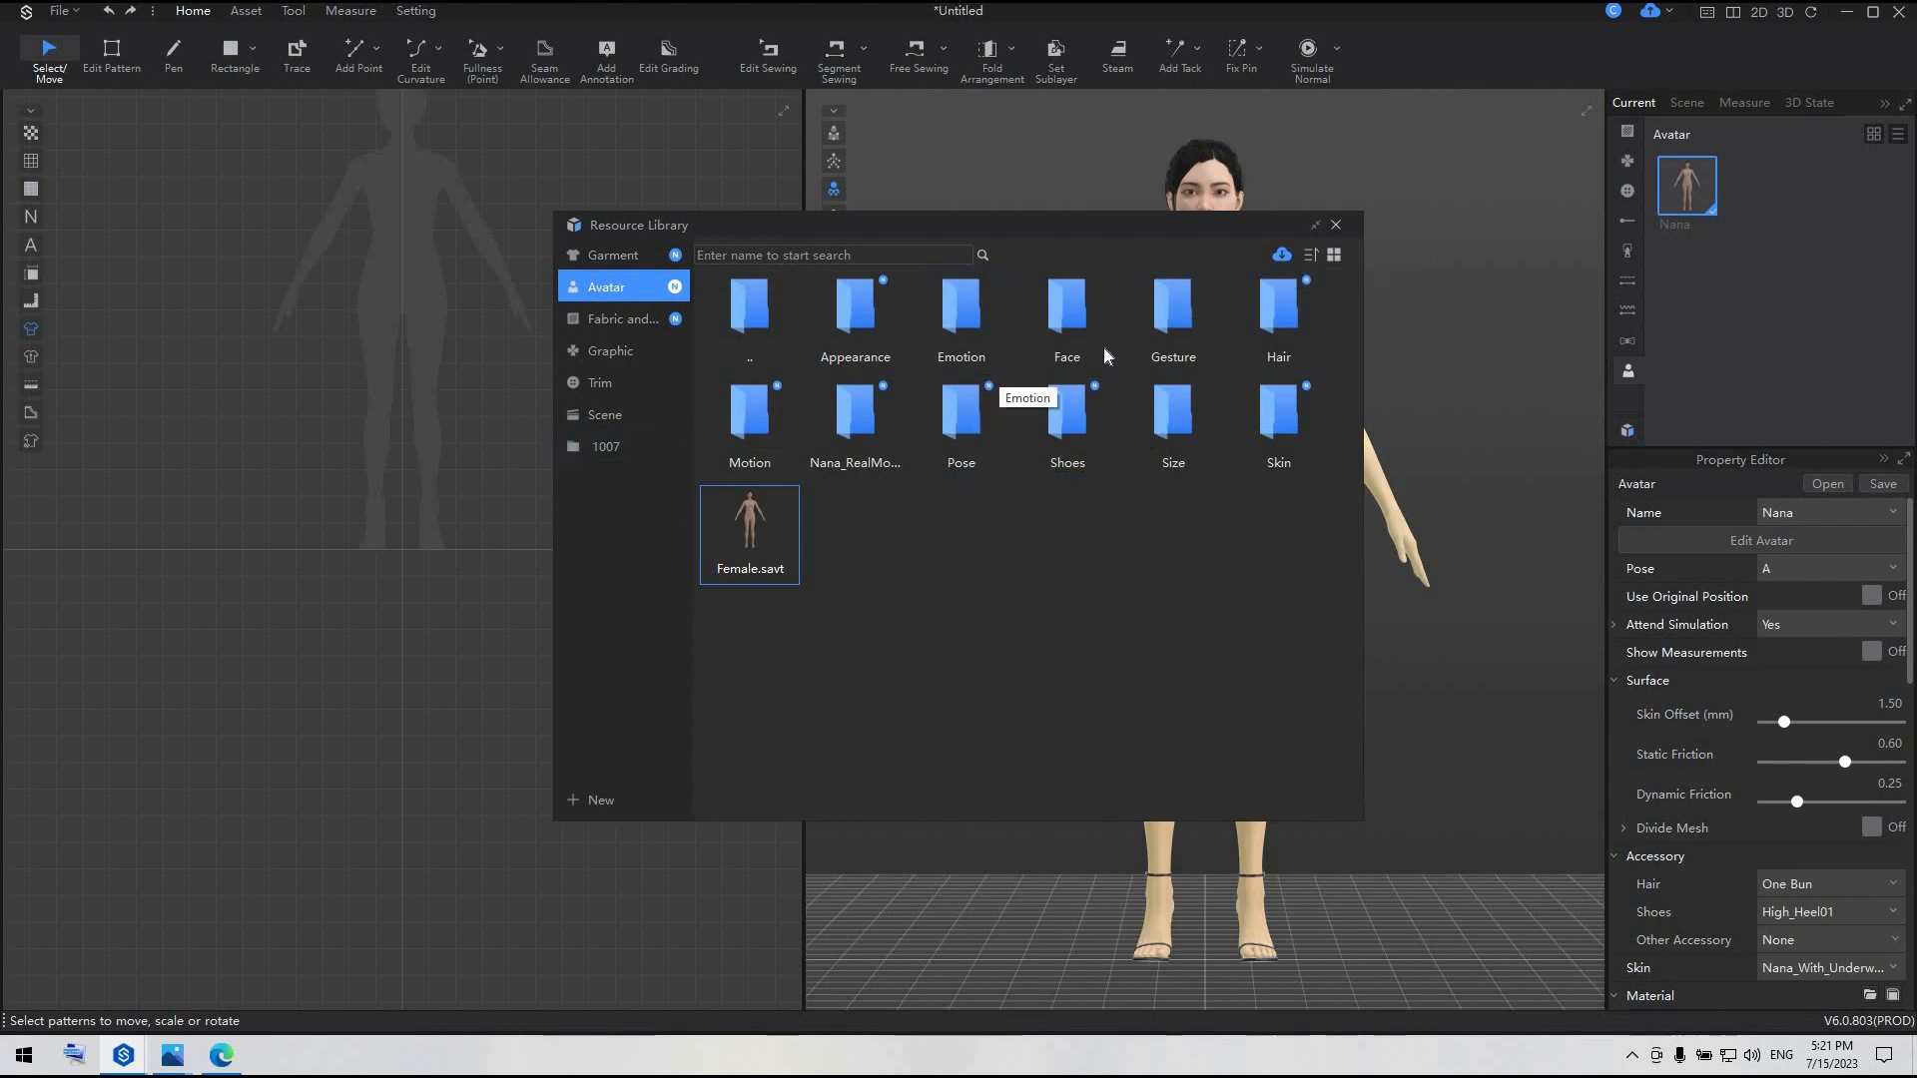
click(1282, 256)
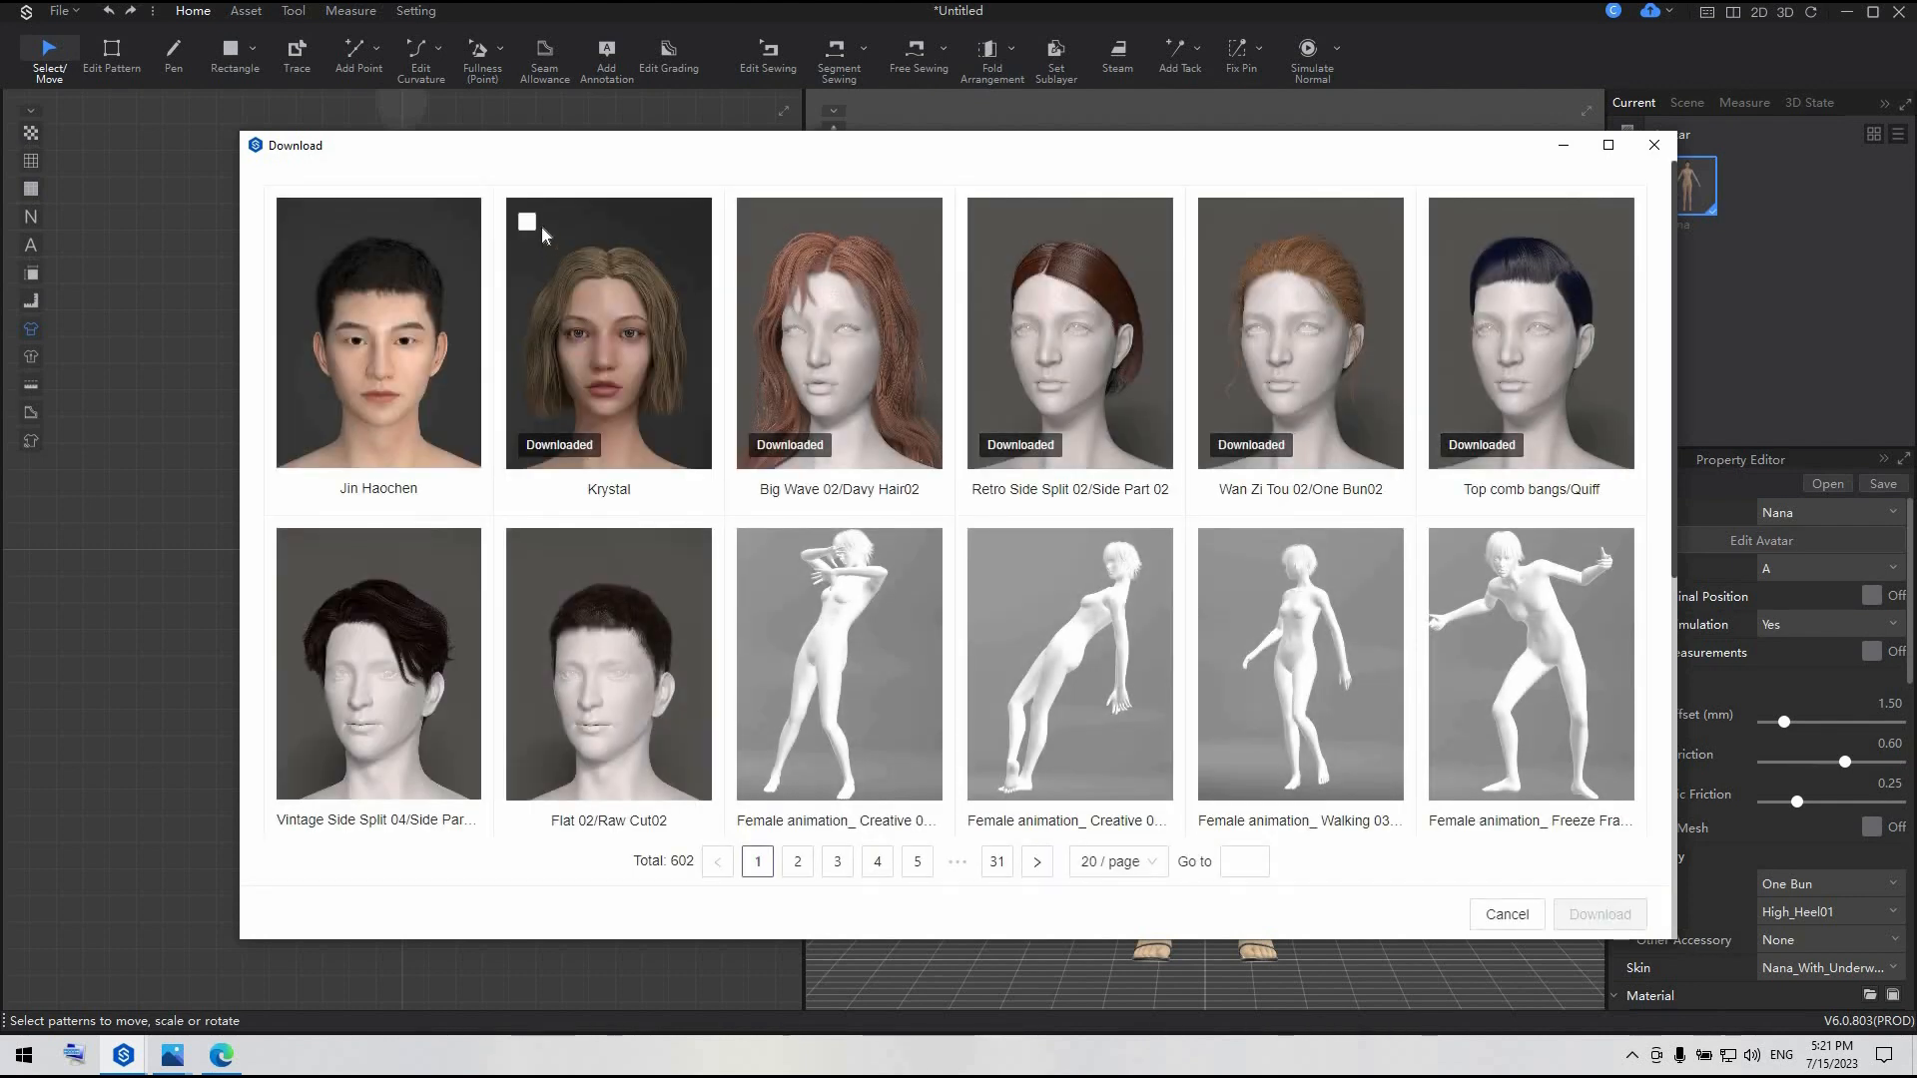
click(527, 222)
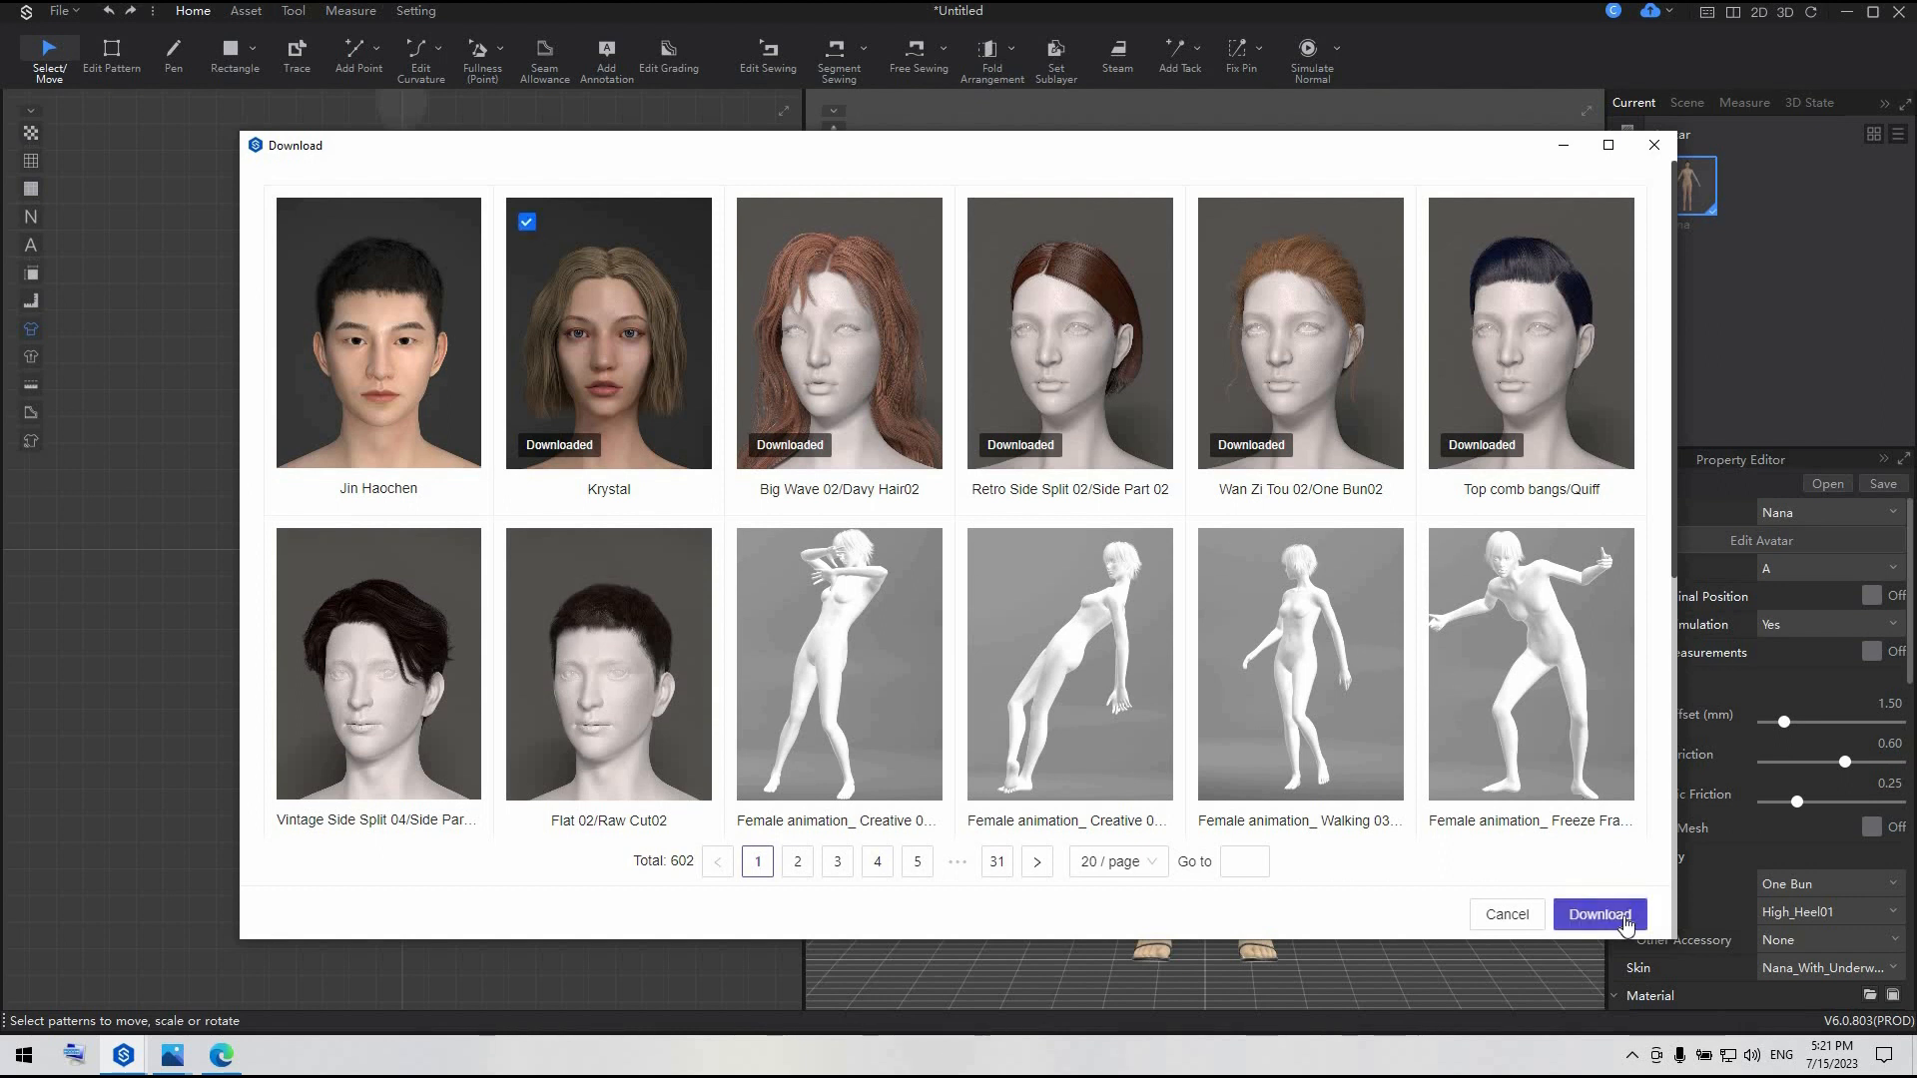
click(527, 222)
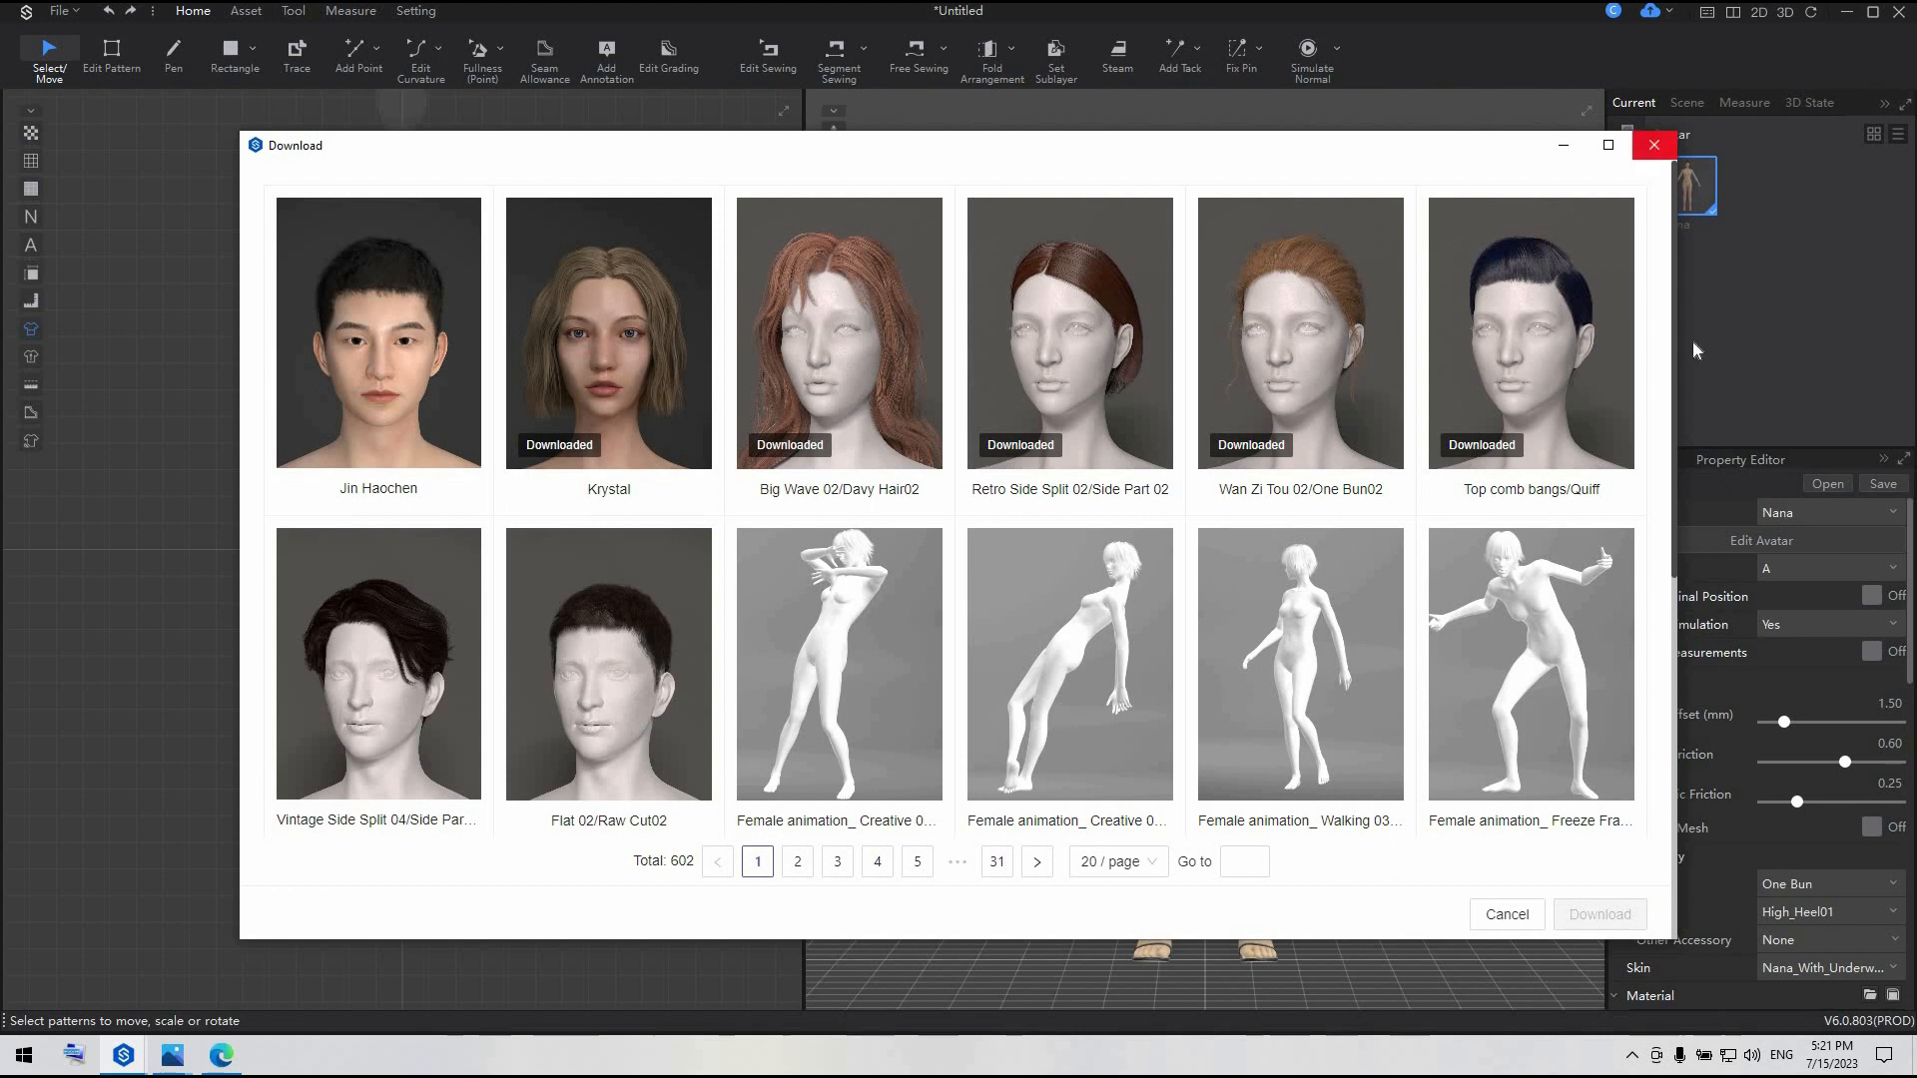
click(1654, 145)
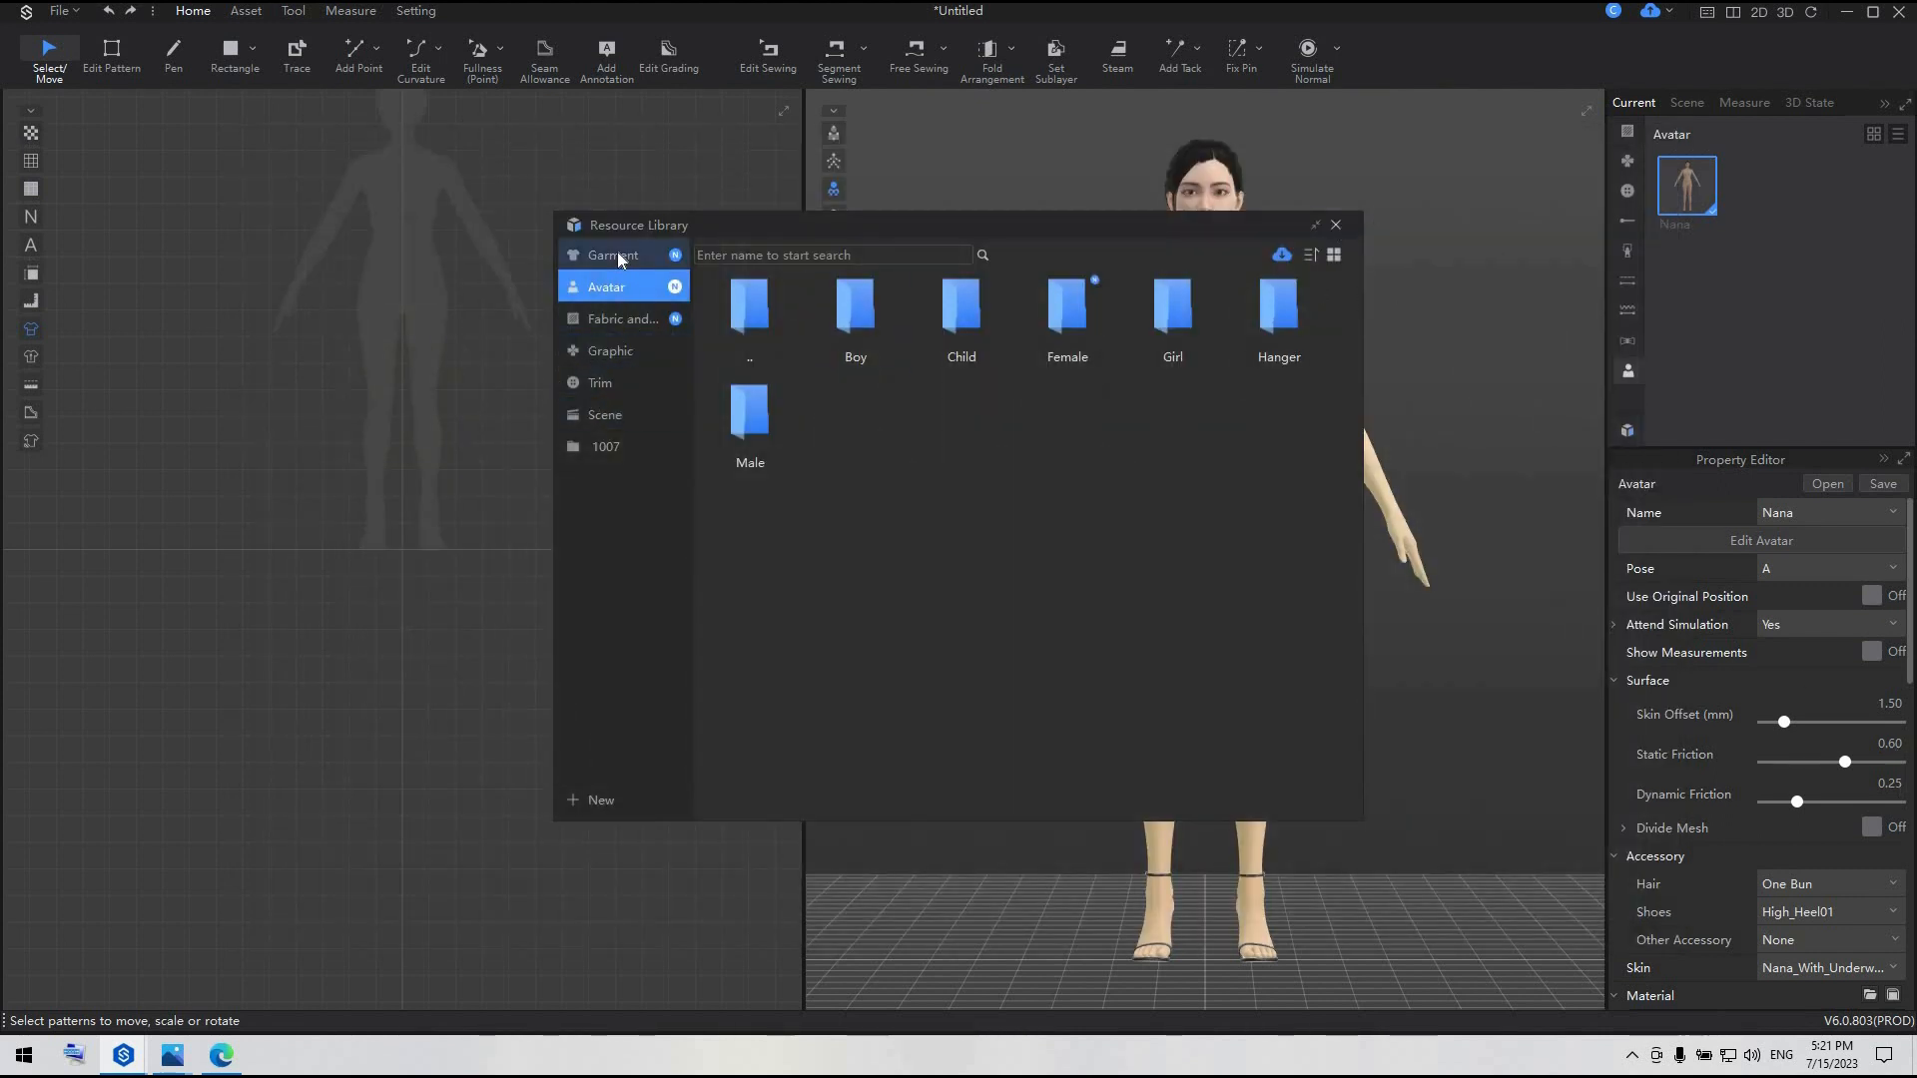
click(1338, 228)
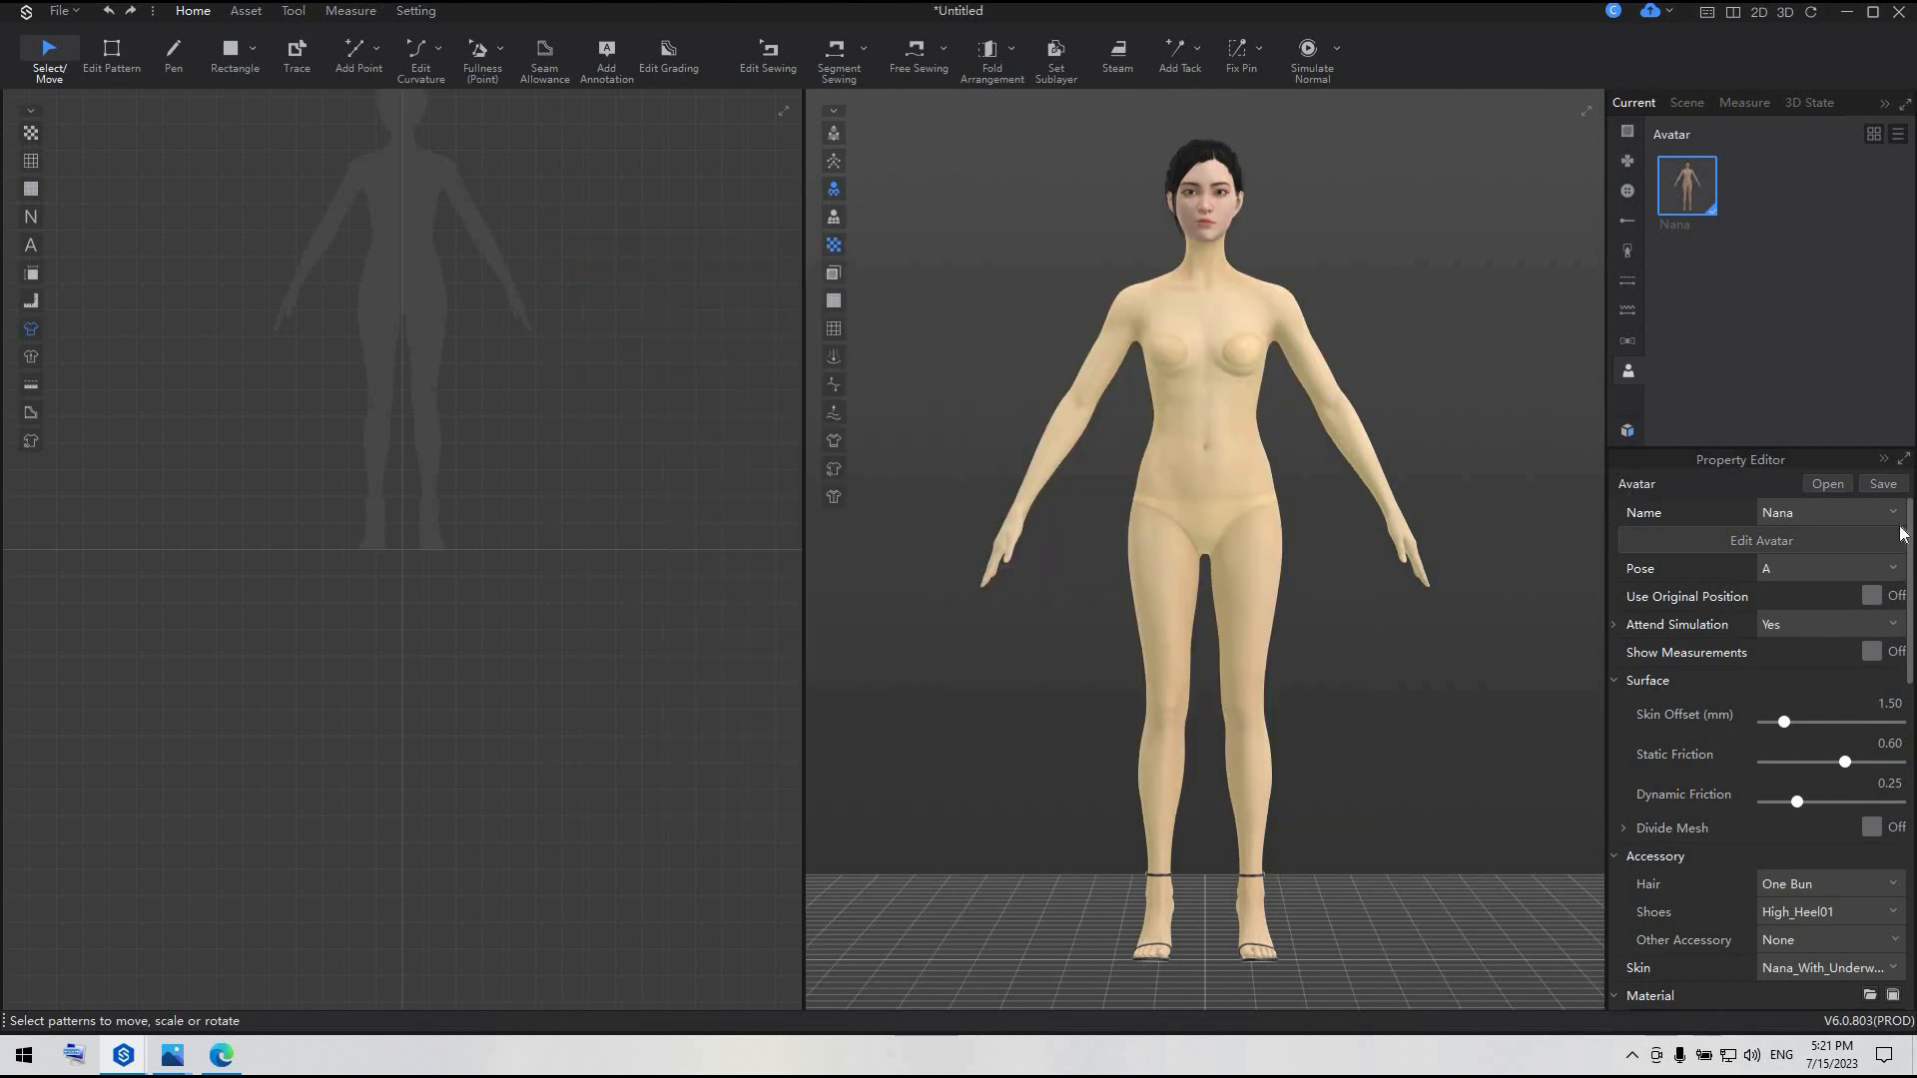
- Change the avatar to Krystal and set her hair to the Ladies' Center 03 style
click(1859, 511)
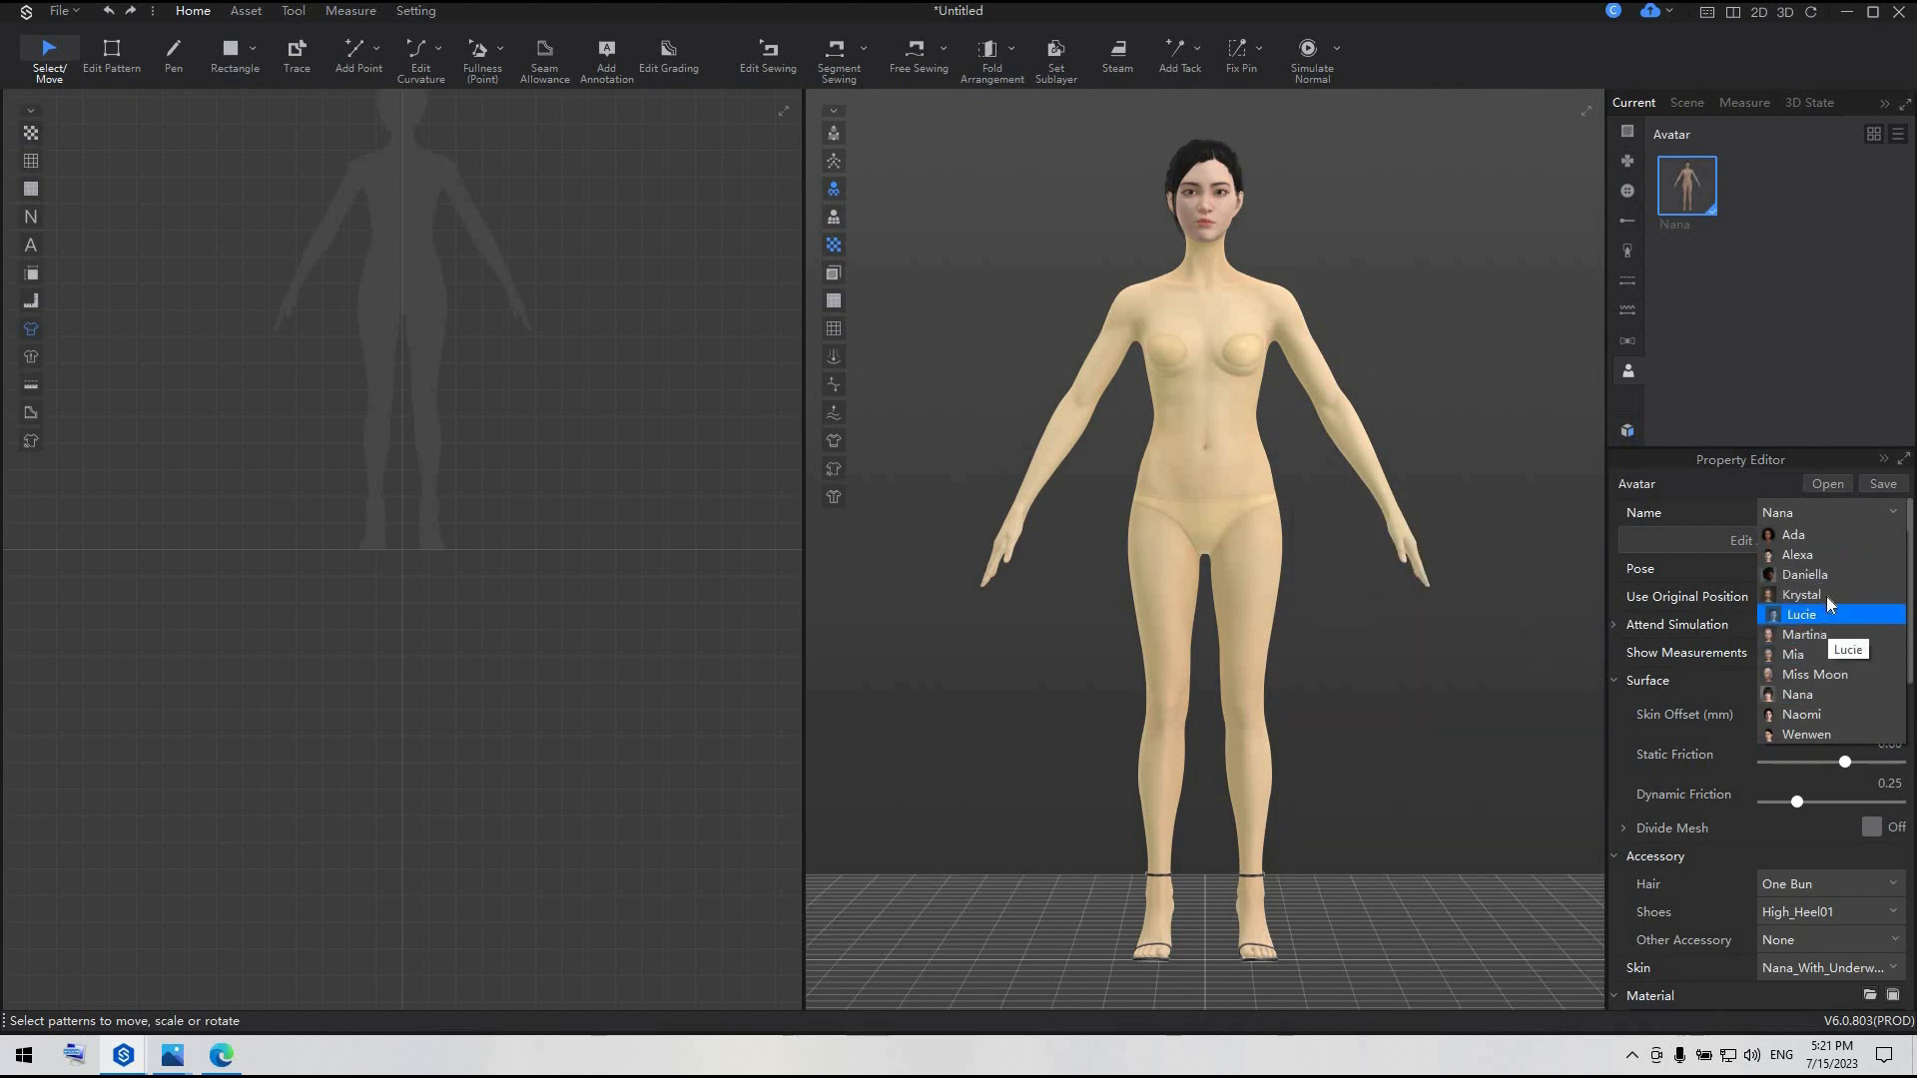
click(1827, 596)
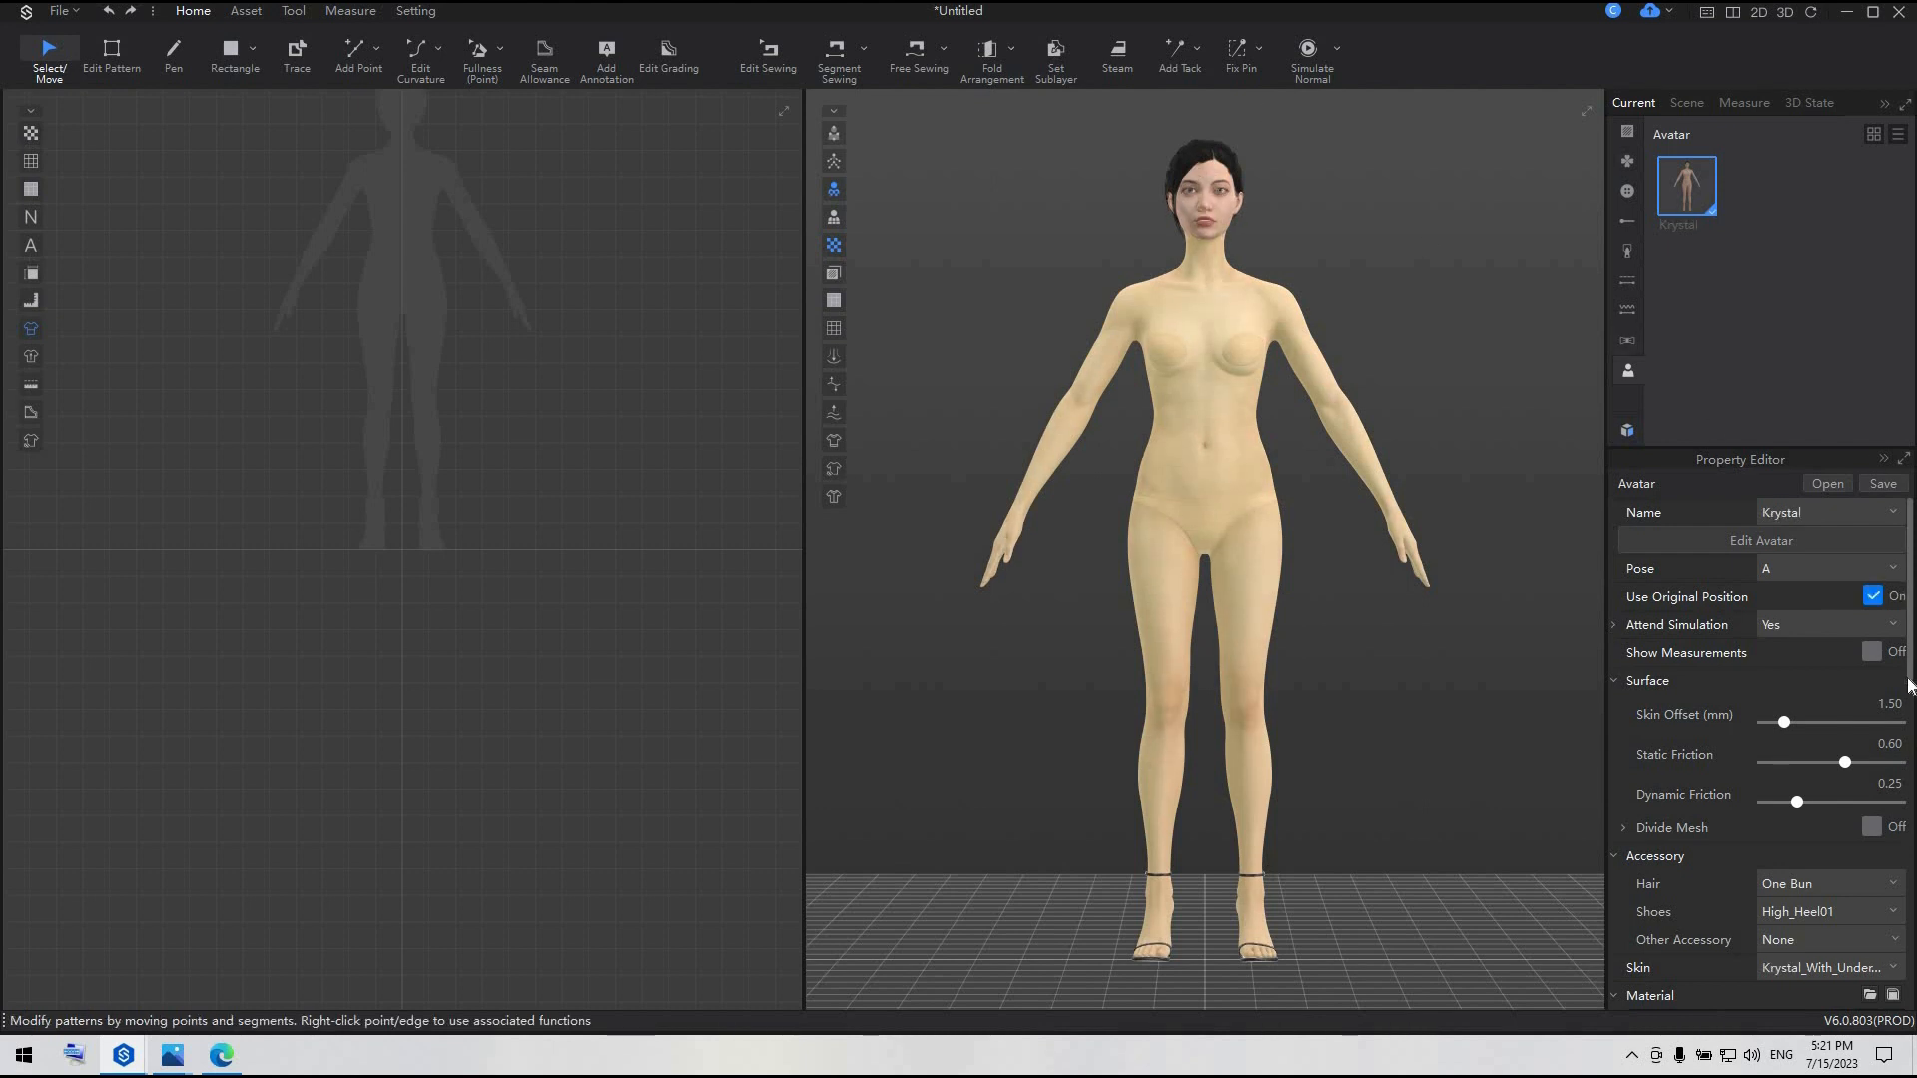
click(1835, 882)
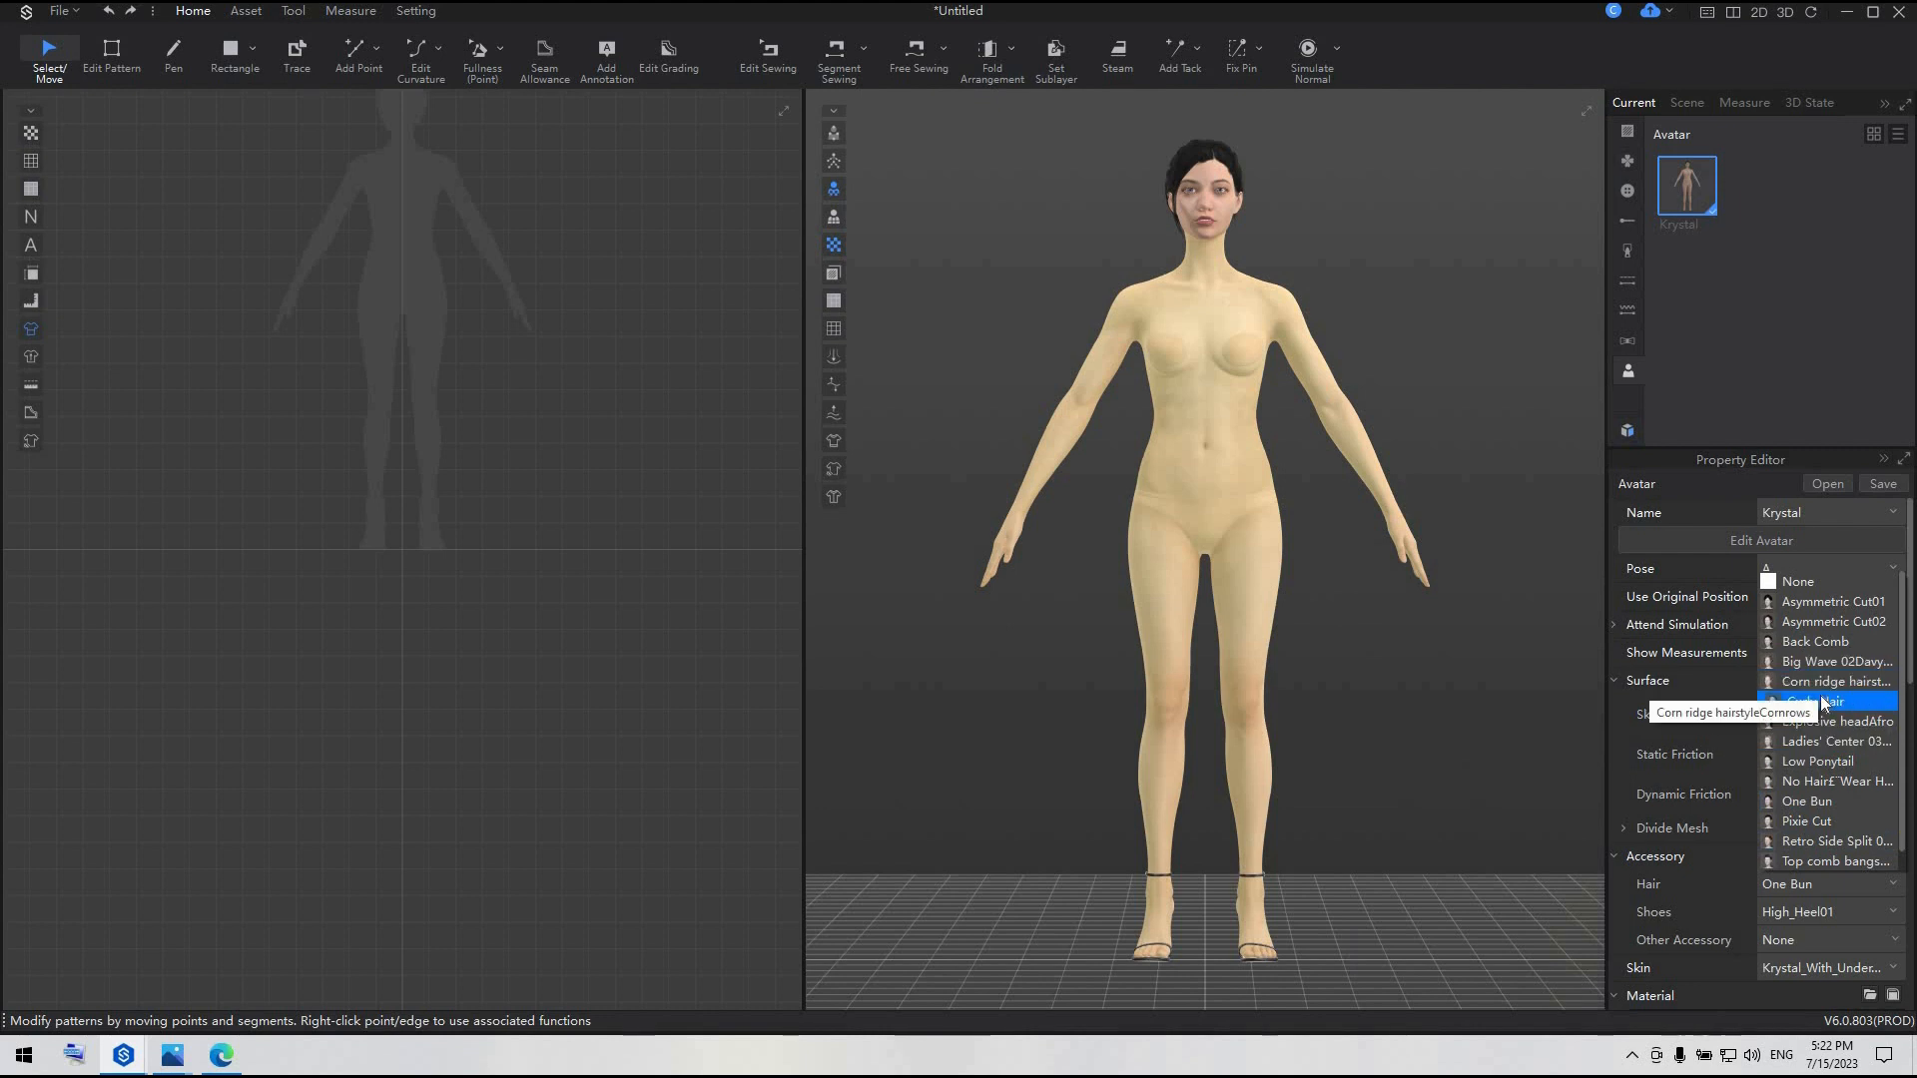
click(1818, 743)
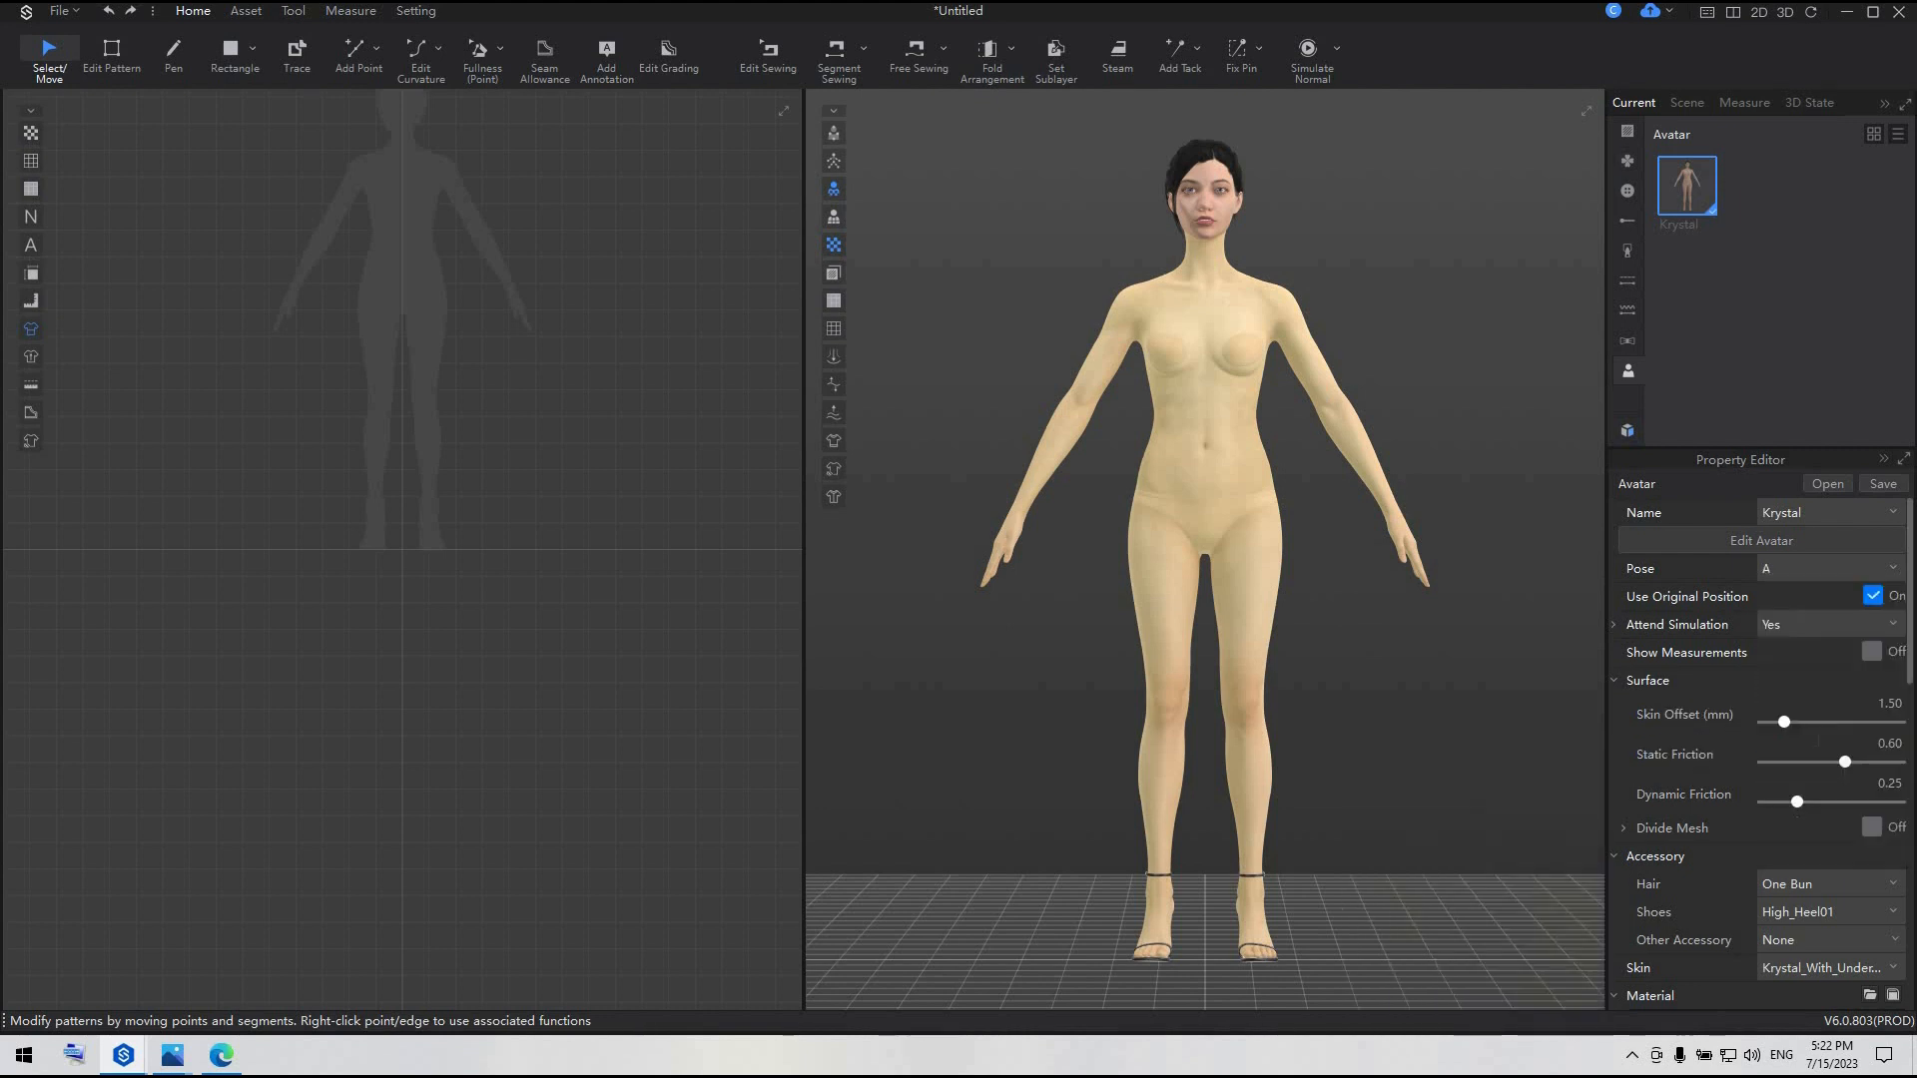
- Open the Women_Shirt garment from the resource library with the Open load type and zero translation
click(1631, 433)
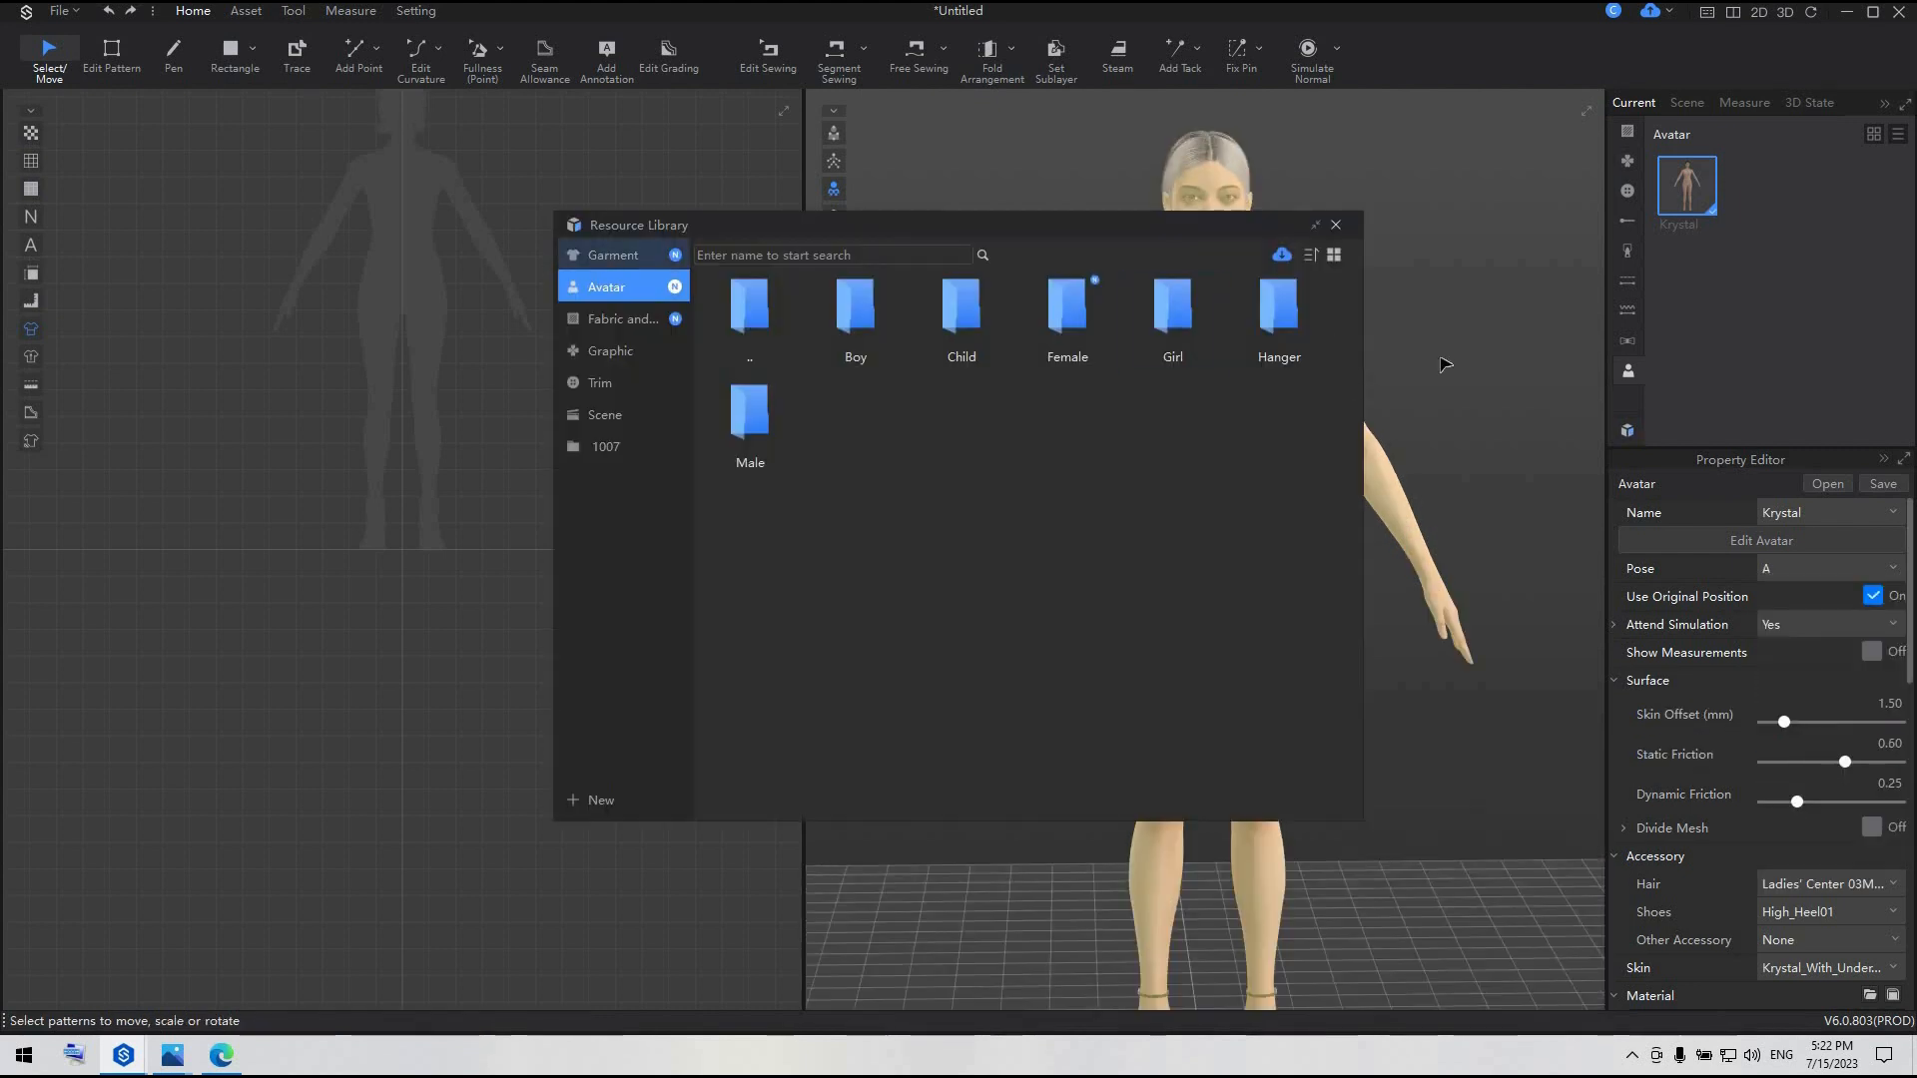
click(612, 255)
double_click(855, 309)
mouse_move(991, 323)
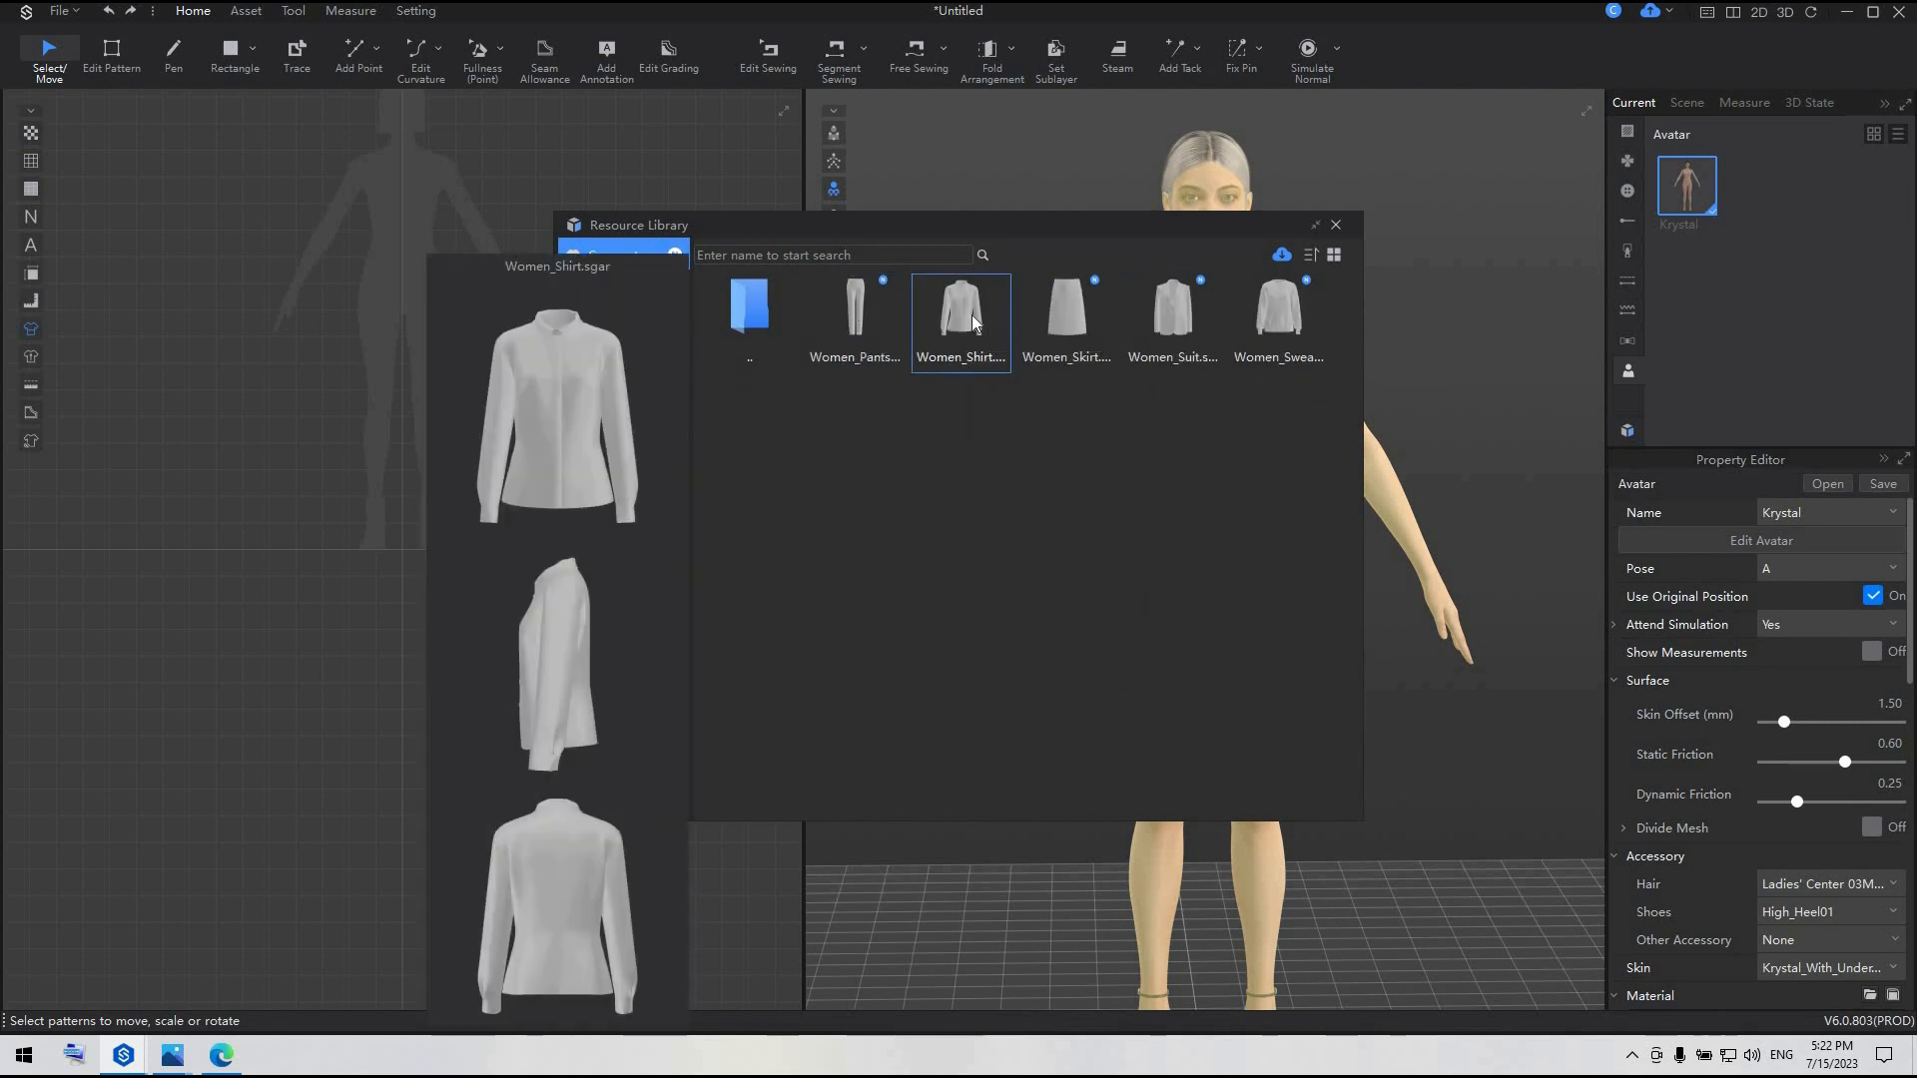
double_click(973, 319)
click(990, 618)
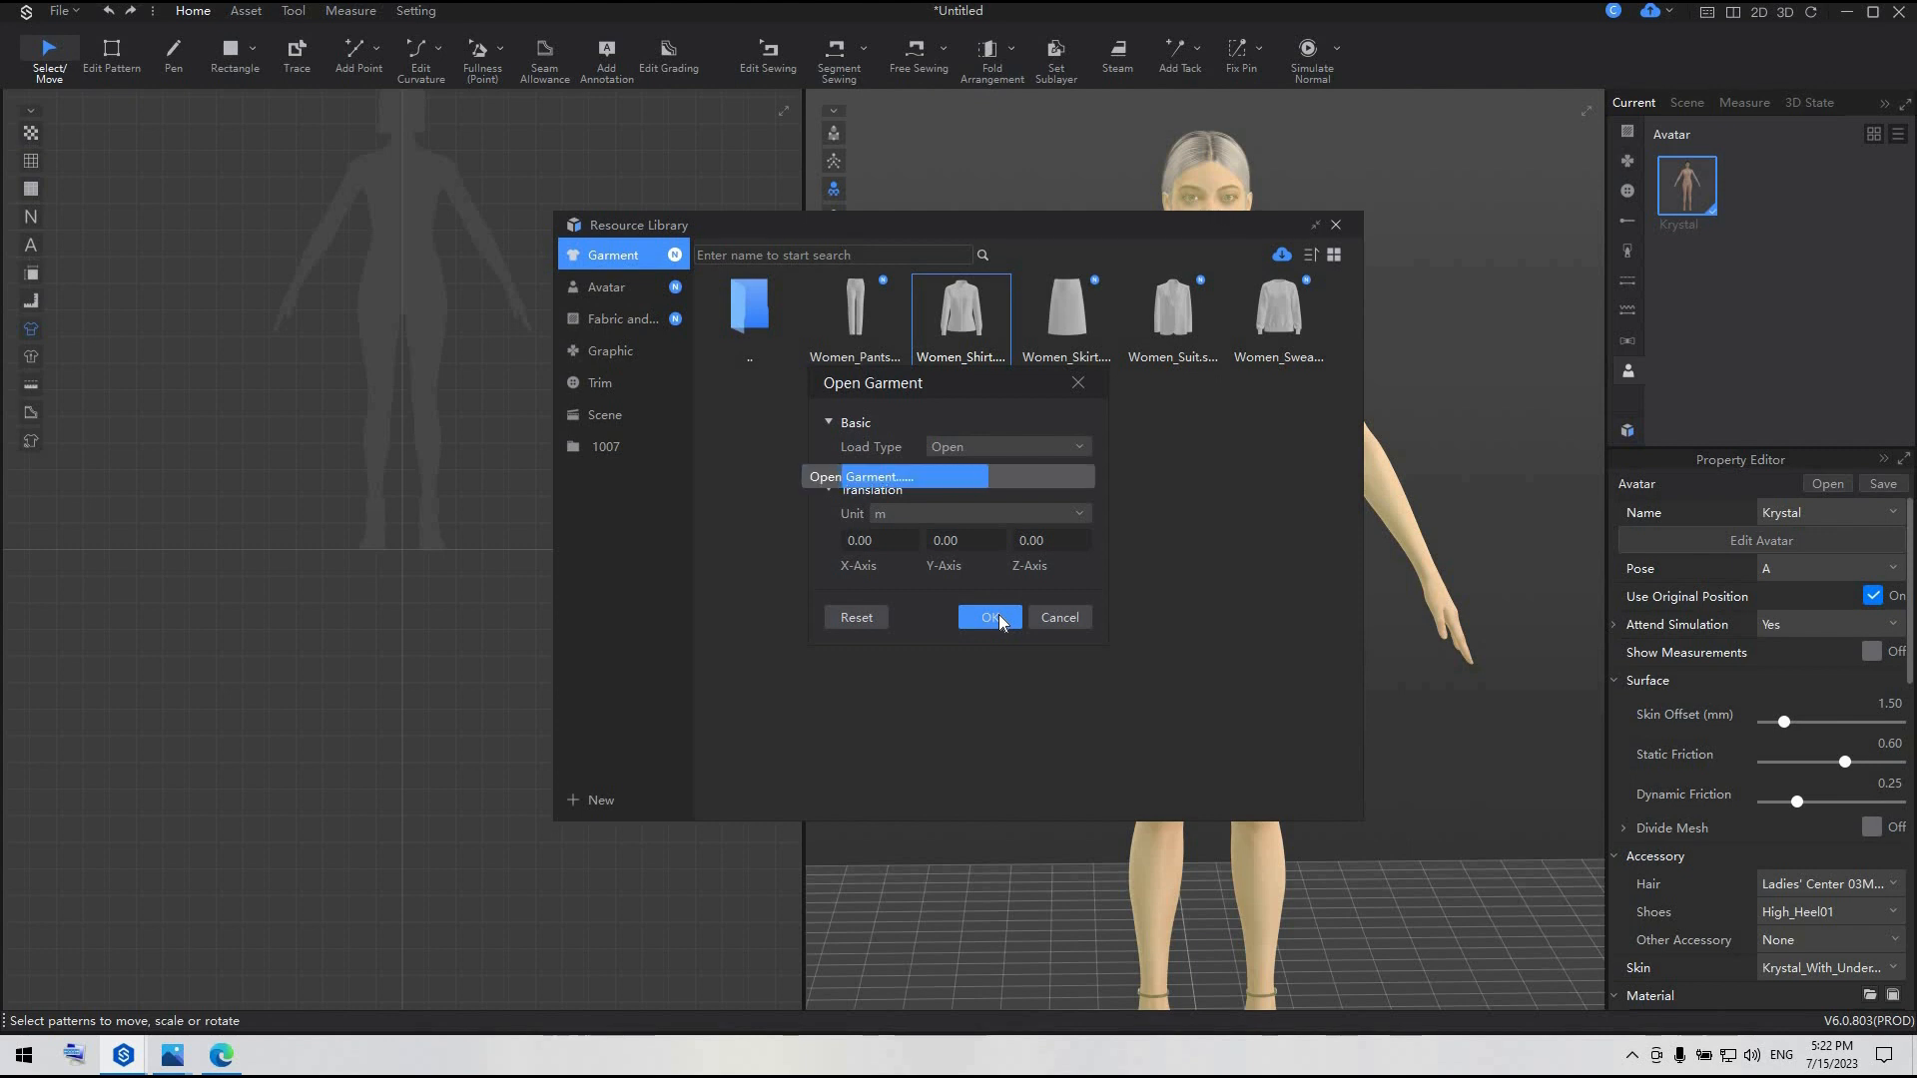
click(1337, 226)
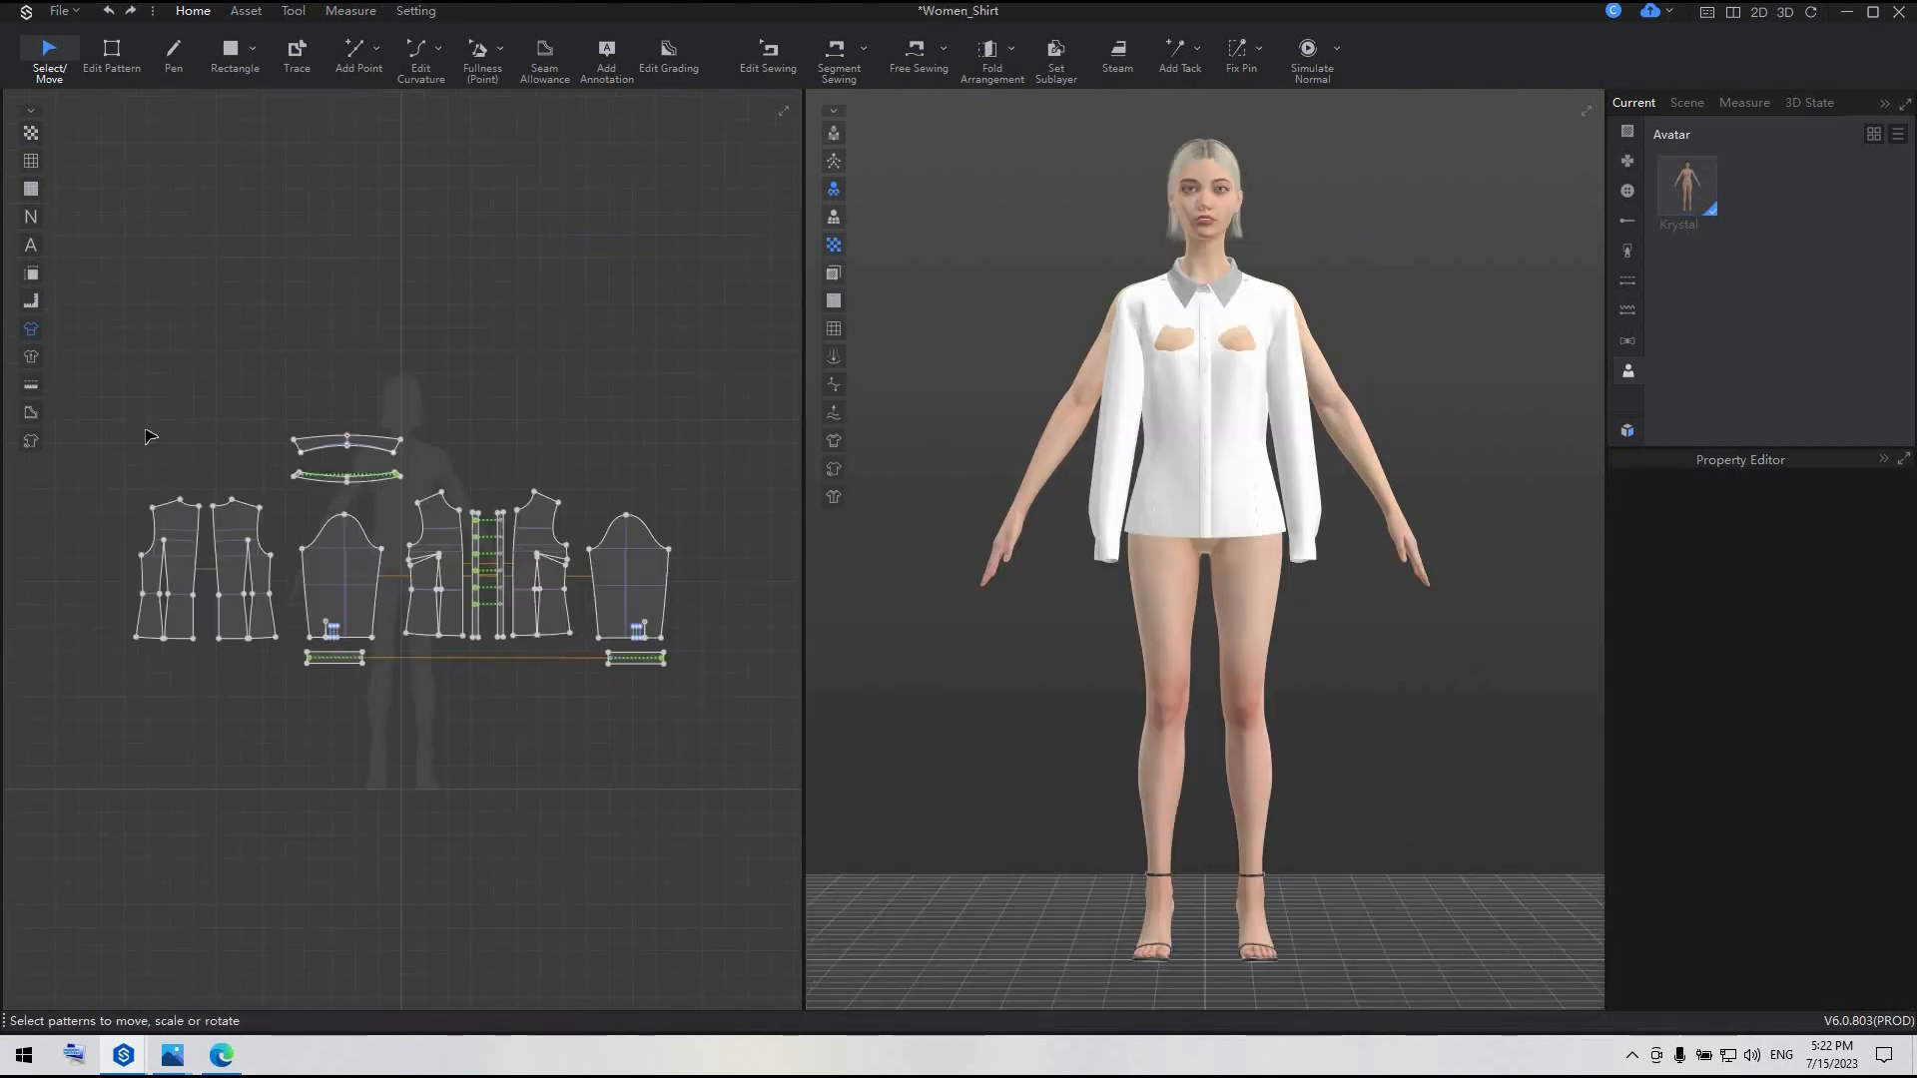
- Freeze all pattern pieces of the shirt
drag(92, 402, 795, 726)
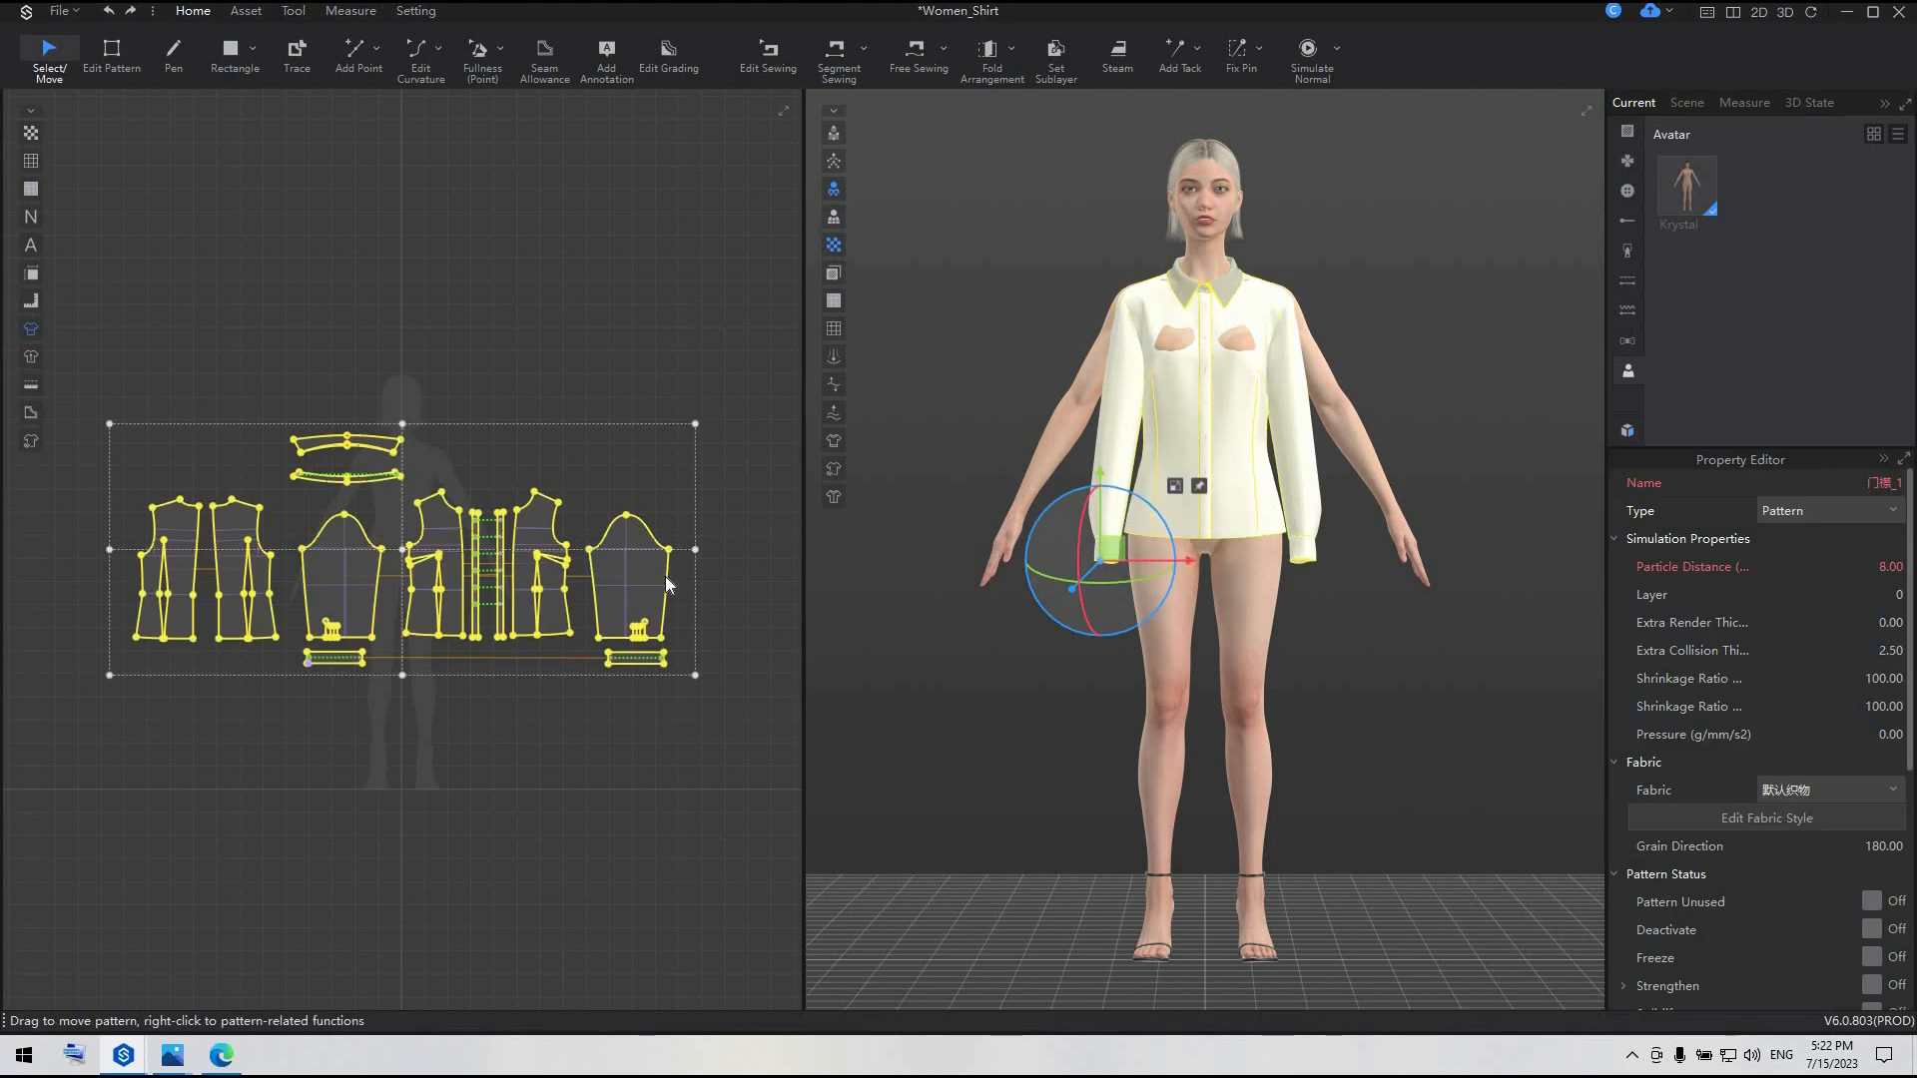
right_click(665, 576)
click(778, 265)
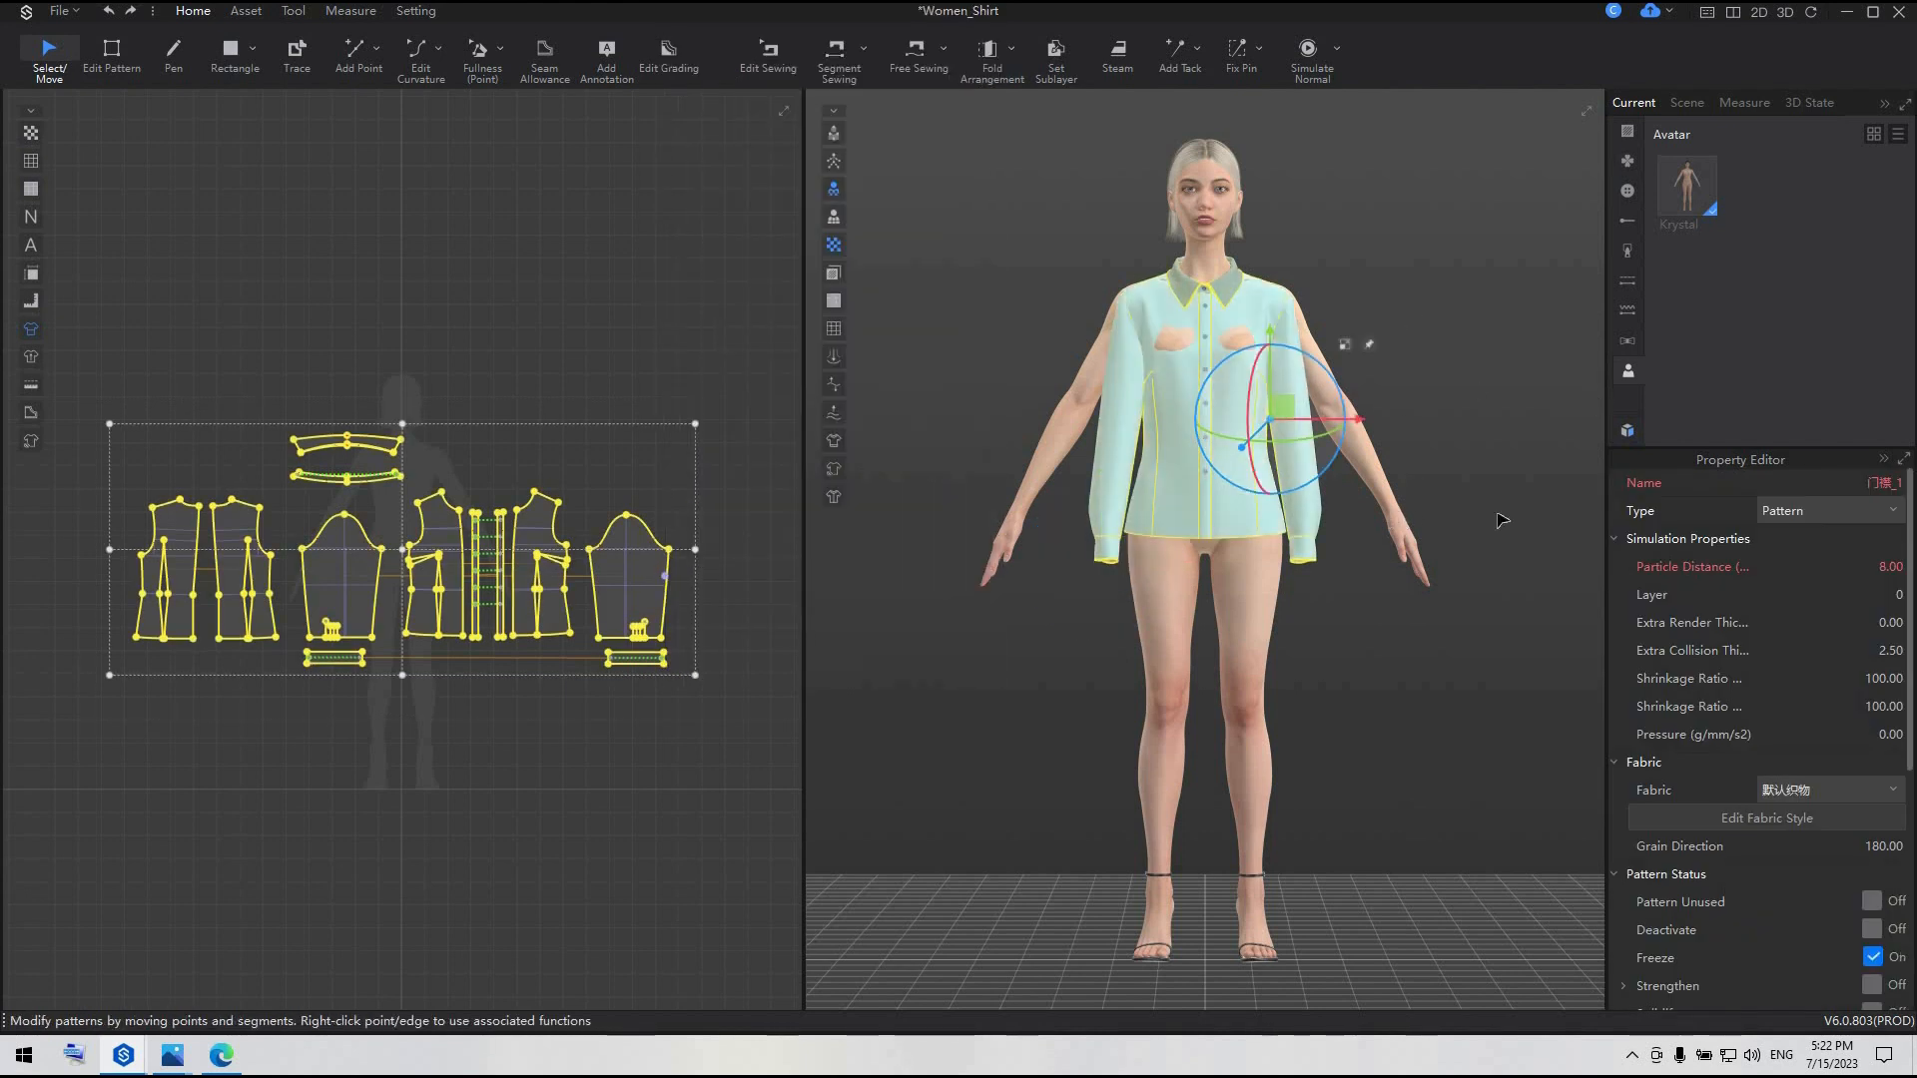
- Change the avatar's pose to I while the simulation runs, and stop the simulation
click(1390, 503)
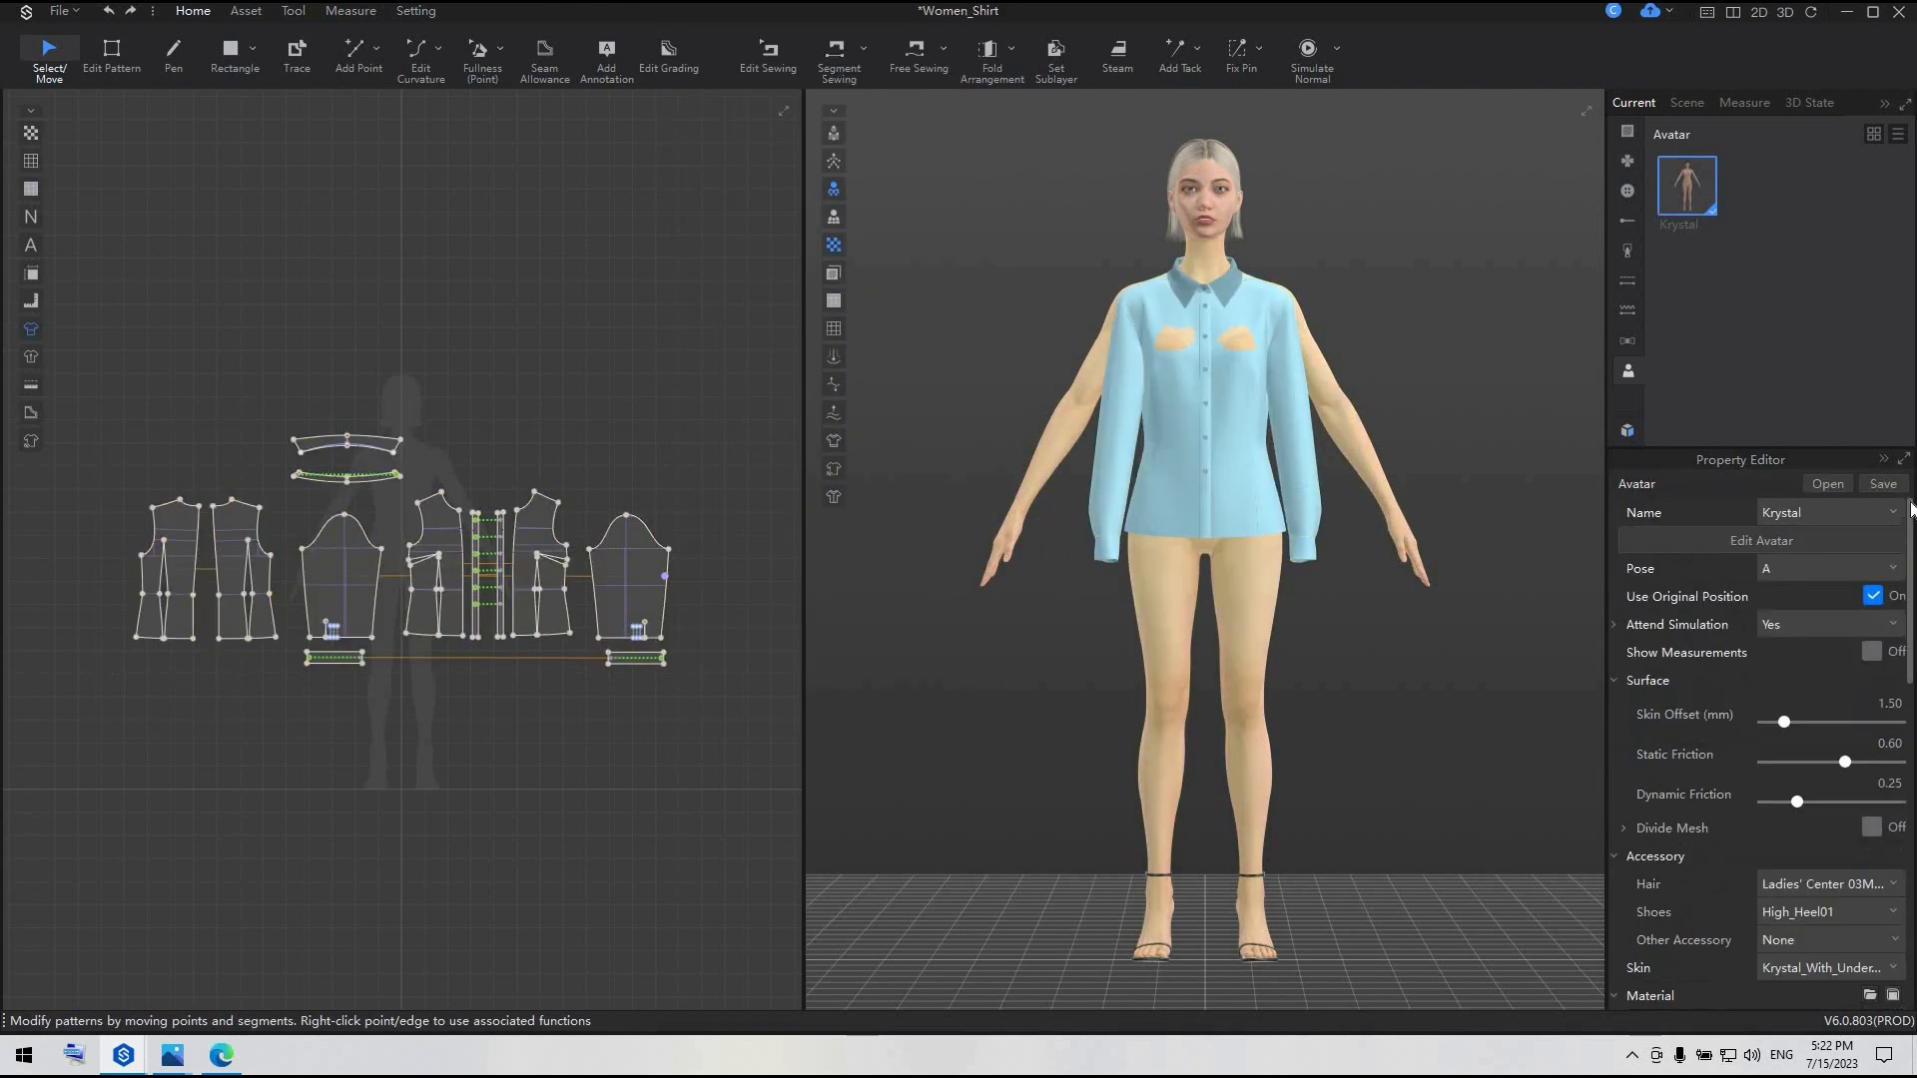
click(1846, 571)
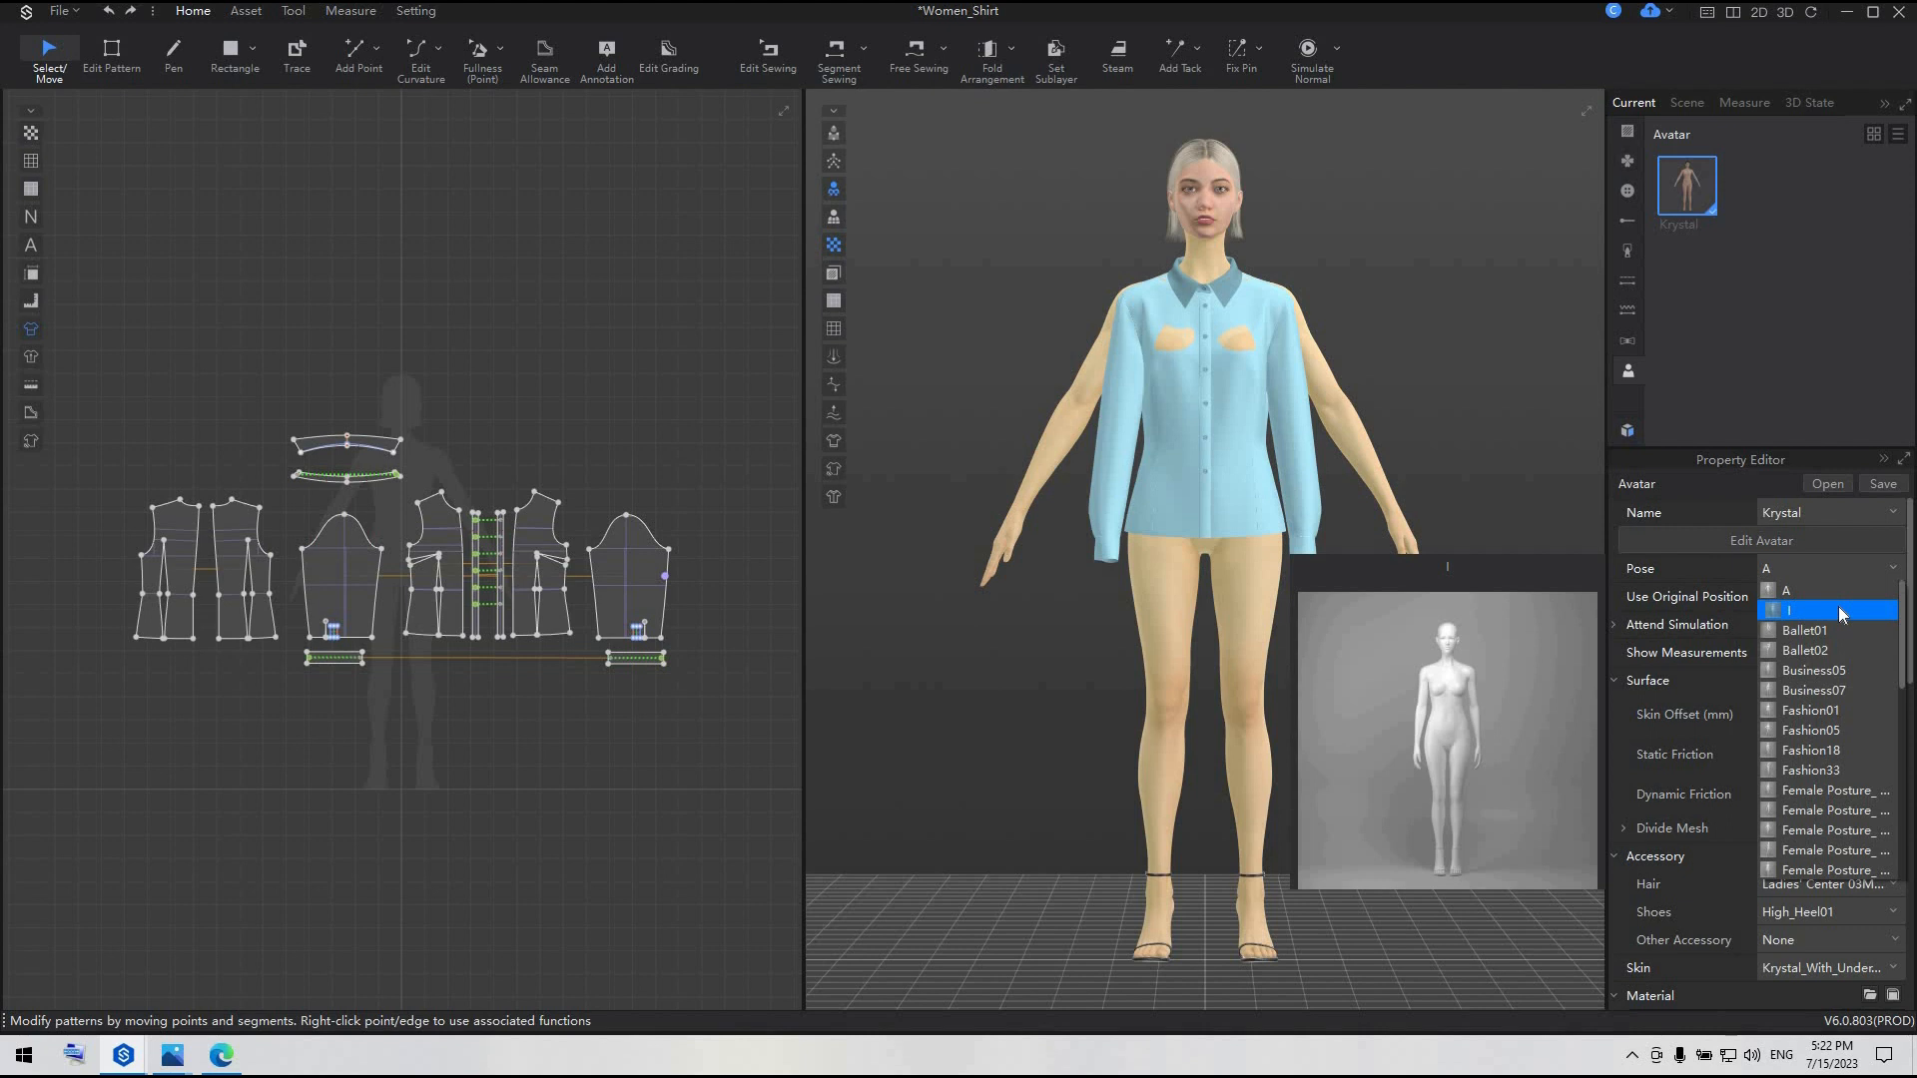
key(space)
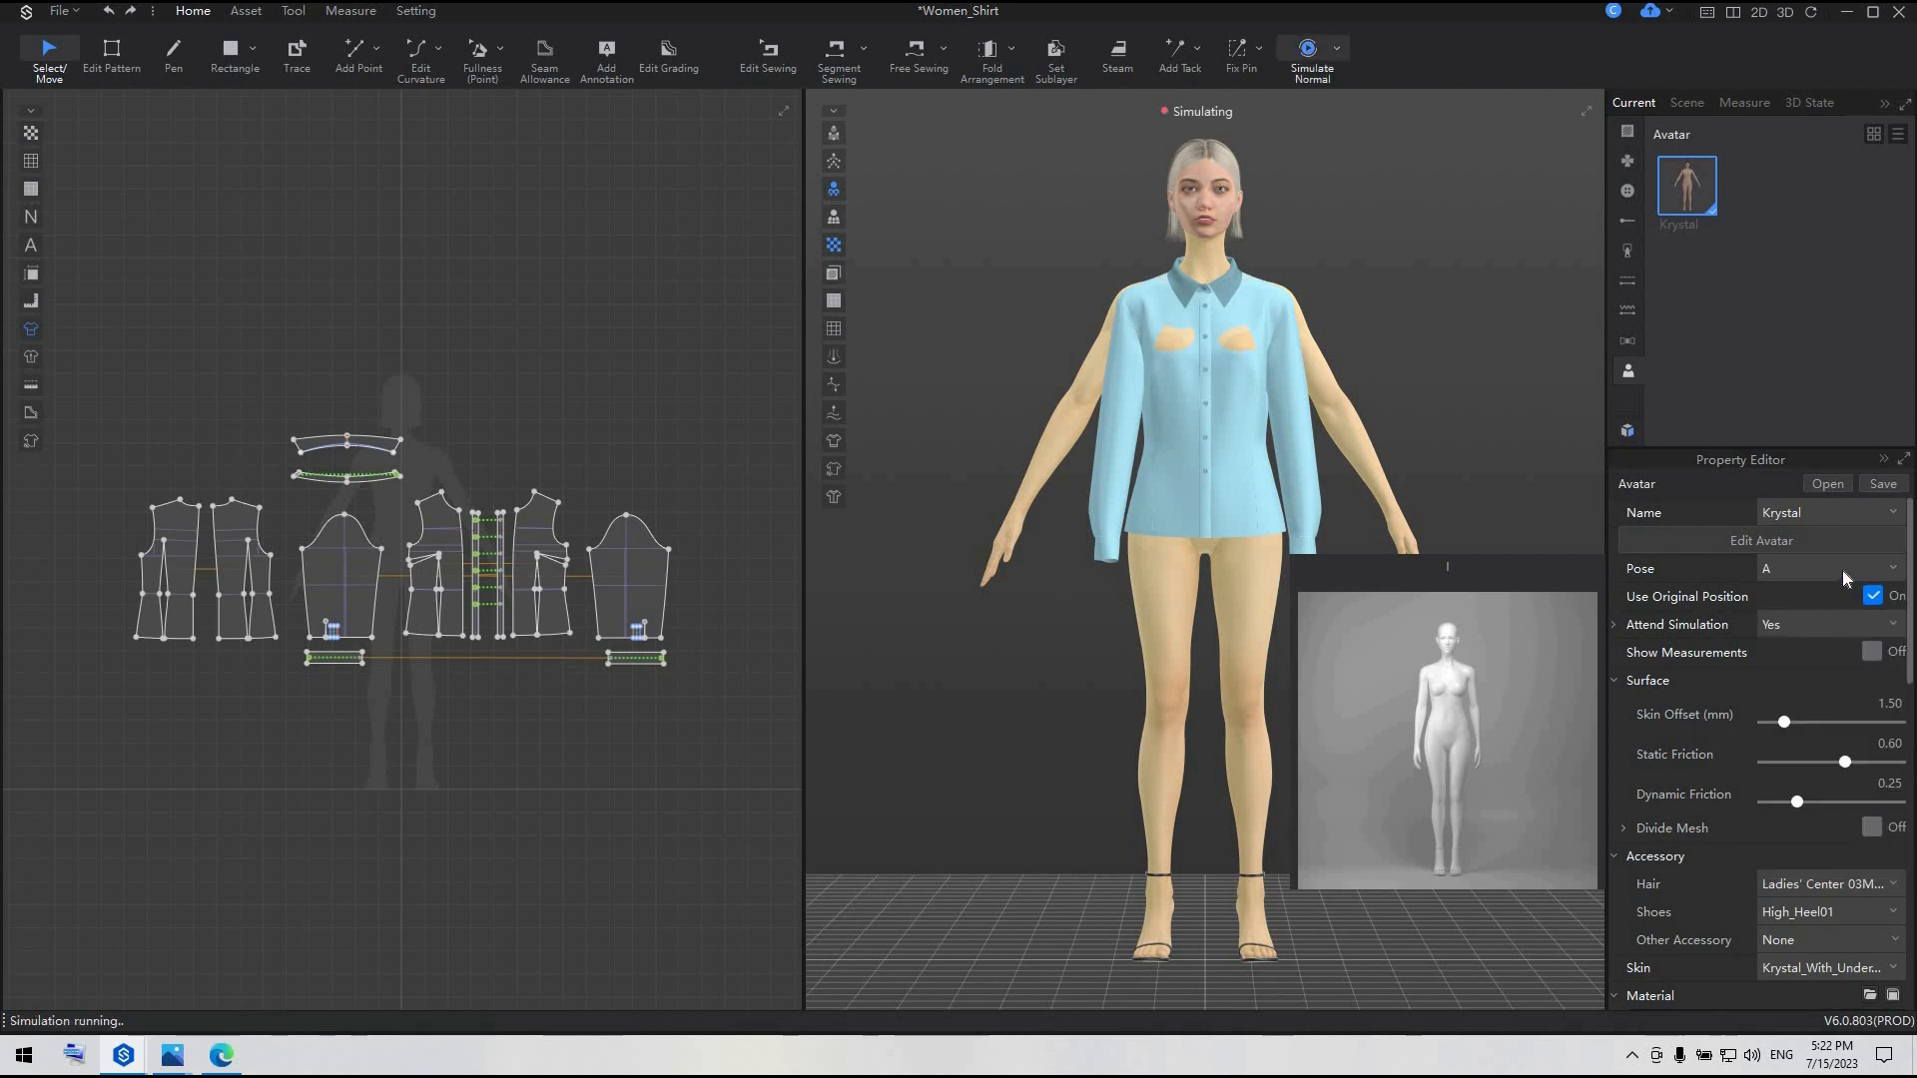
click(1844, 573)
click(1835, 619)
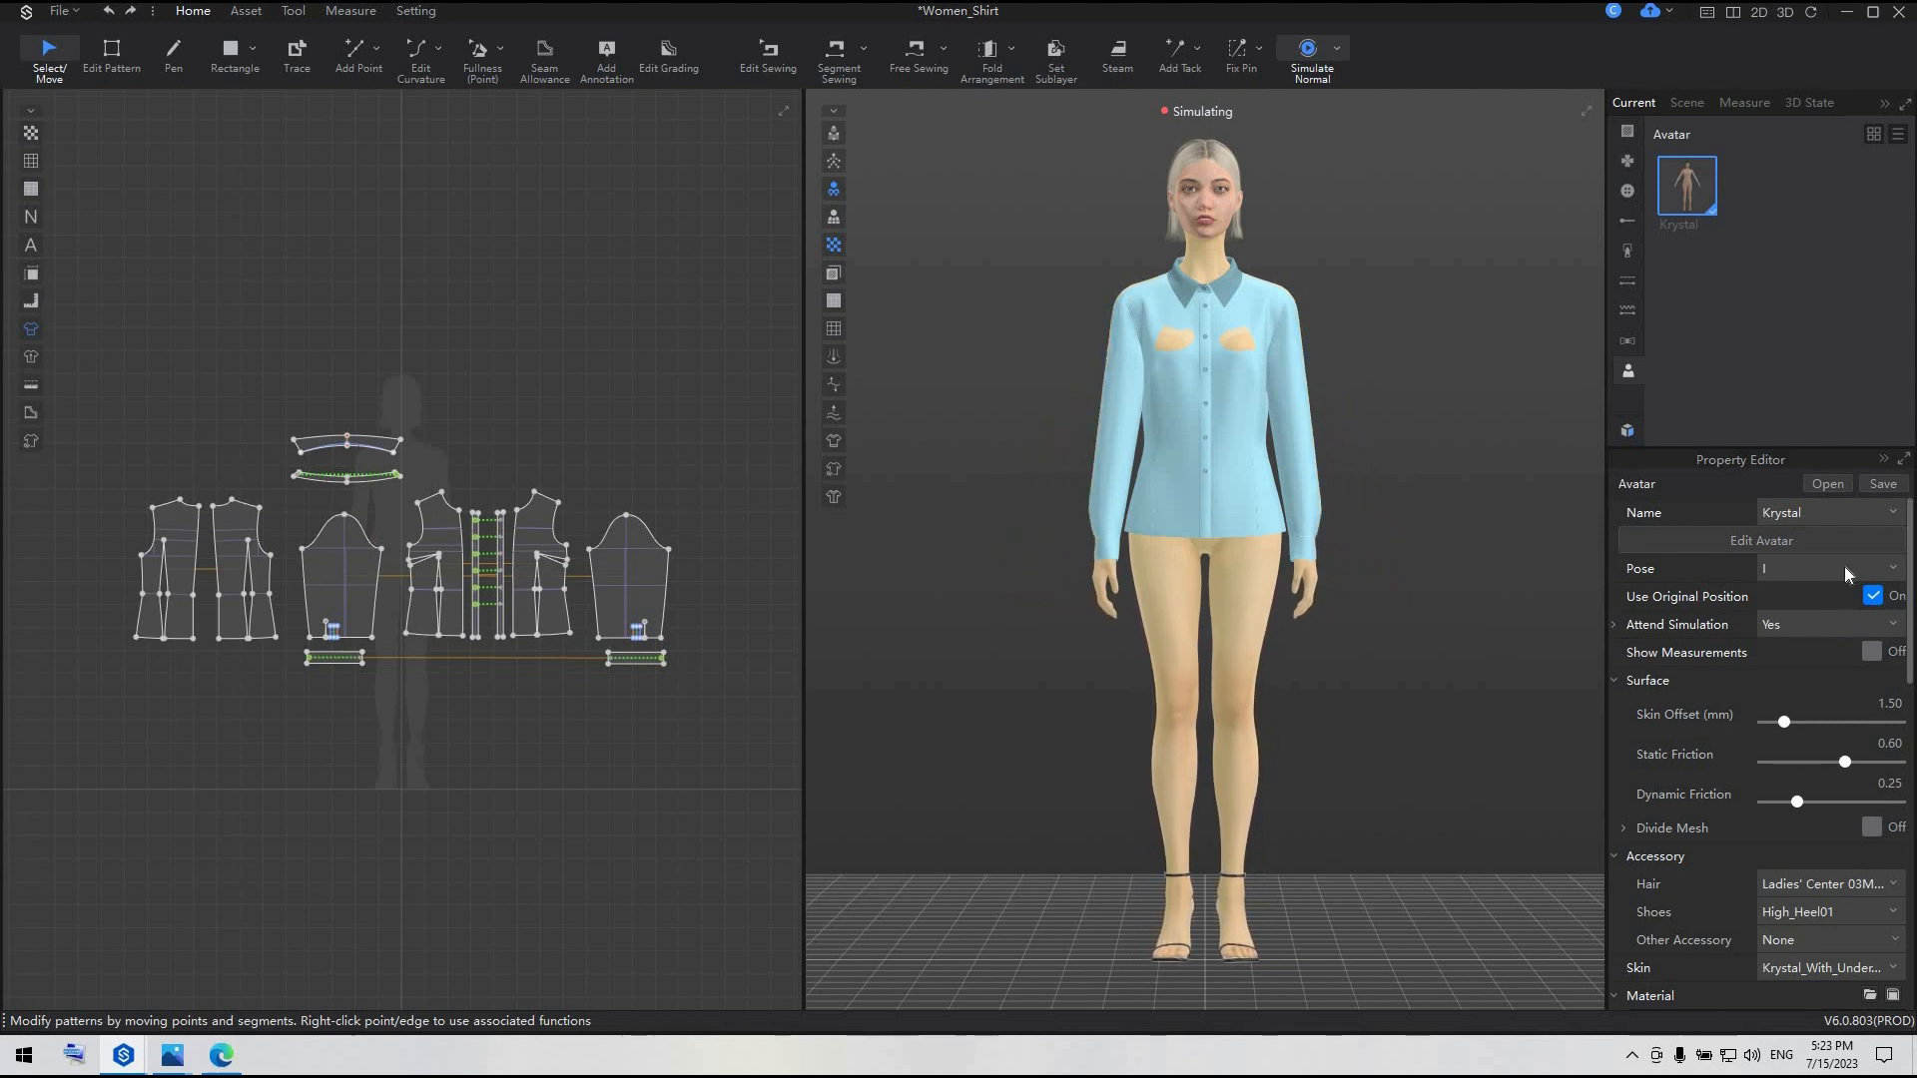
key(space)
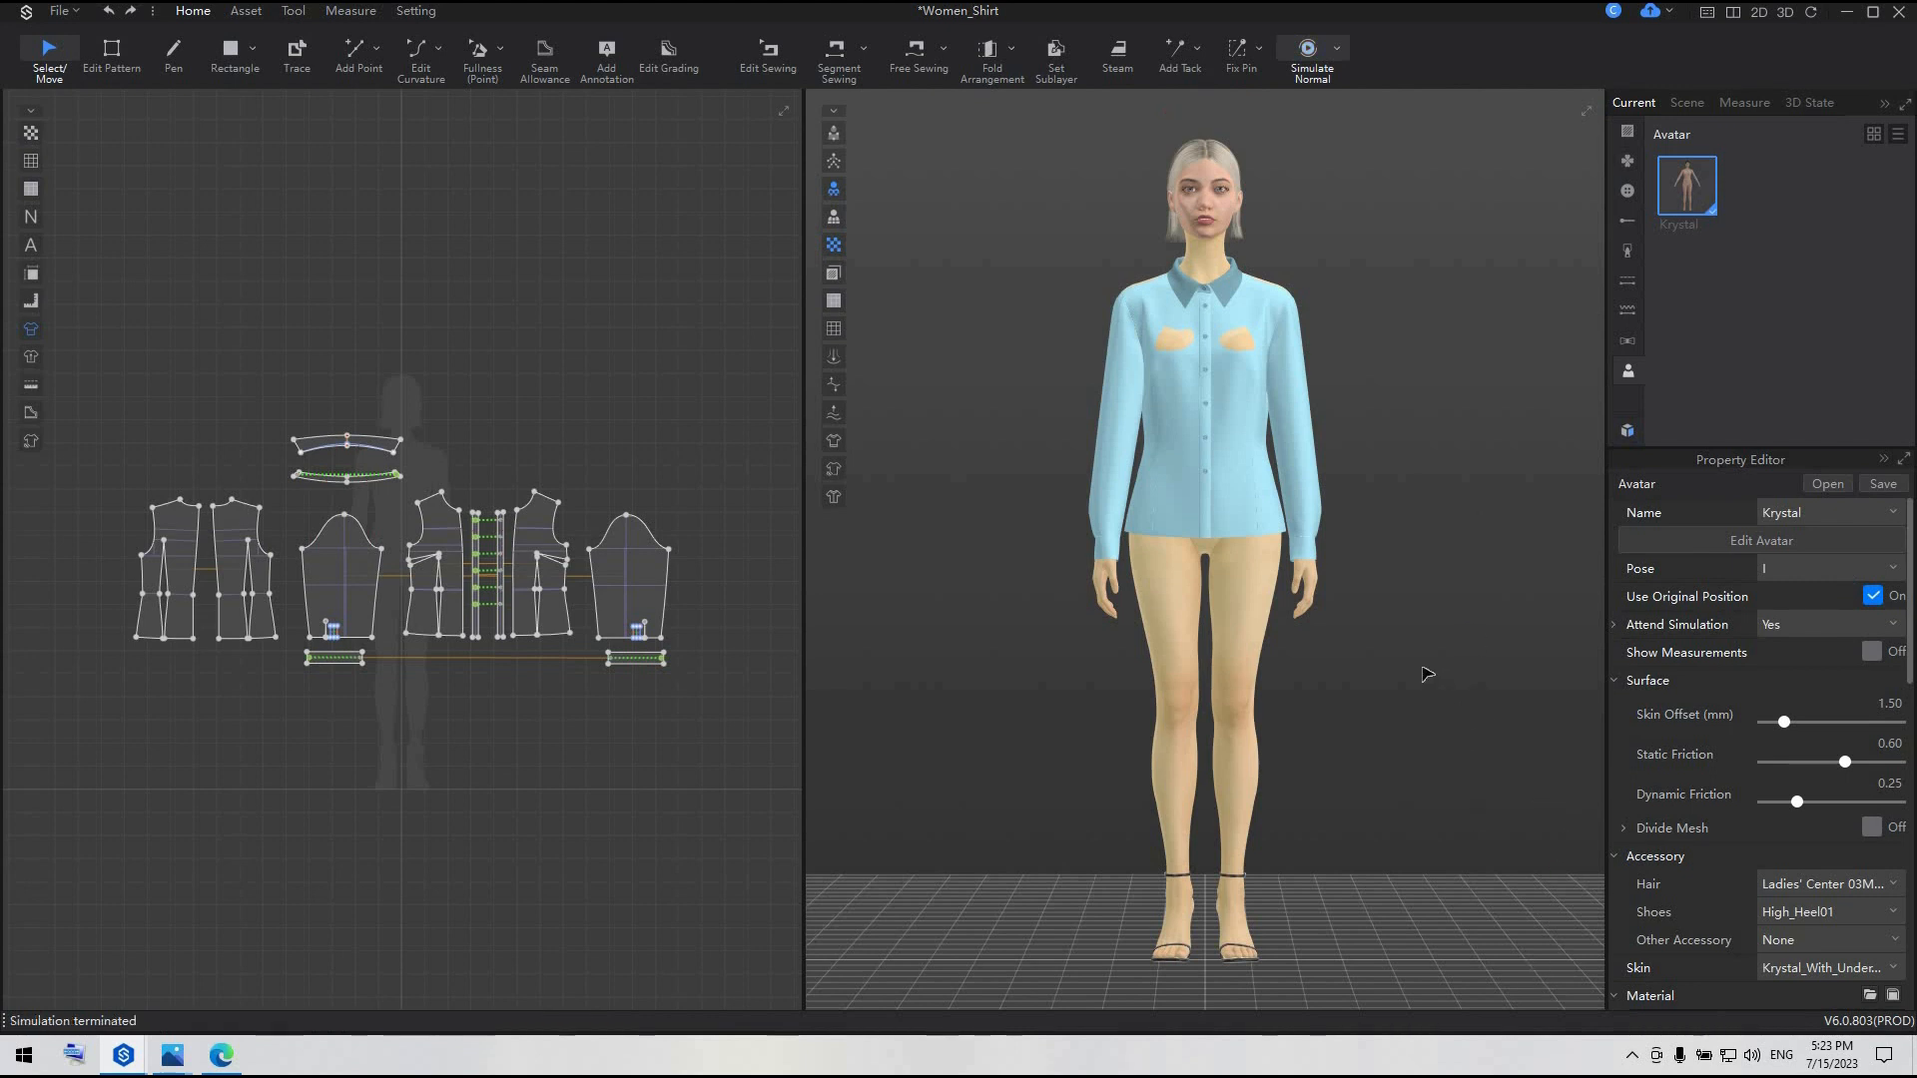
- Move the whole shirt slightly in 3D, viewed from the side, to fit it over the avatar's body
scroll(1428, 675, down, 2)
right_drag(1428, 675, 1607, 699)
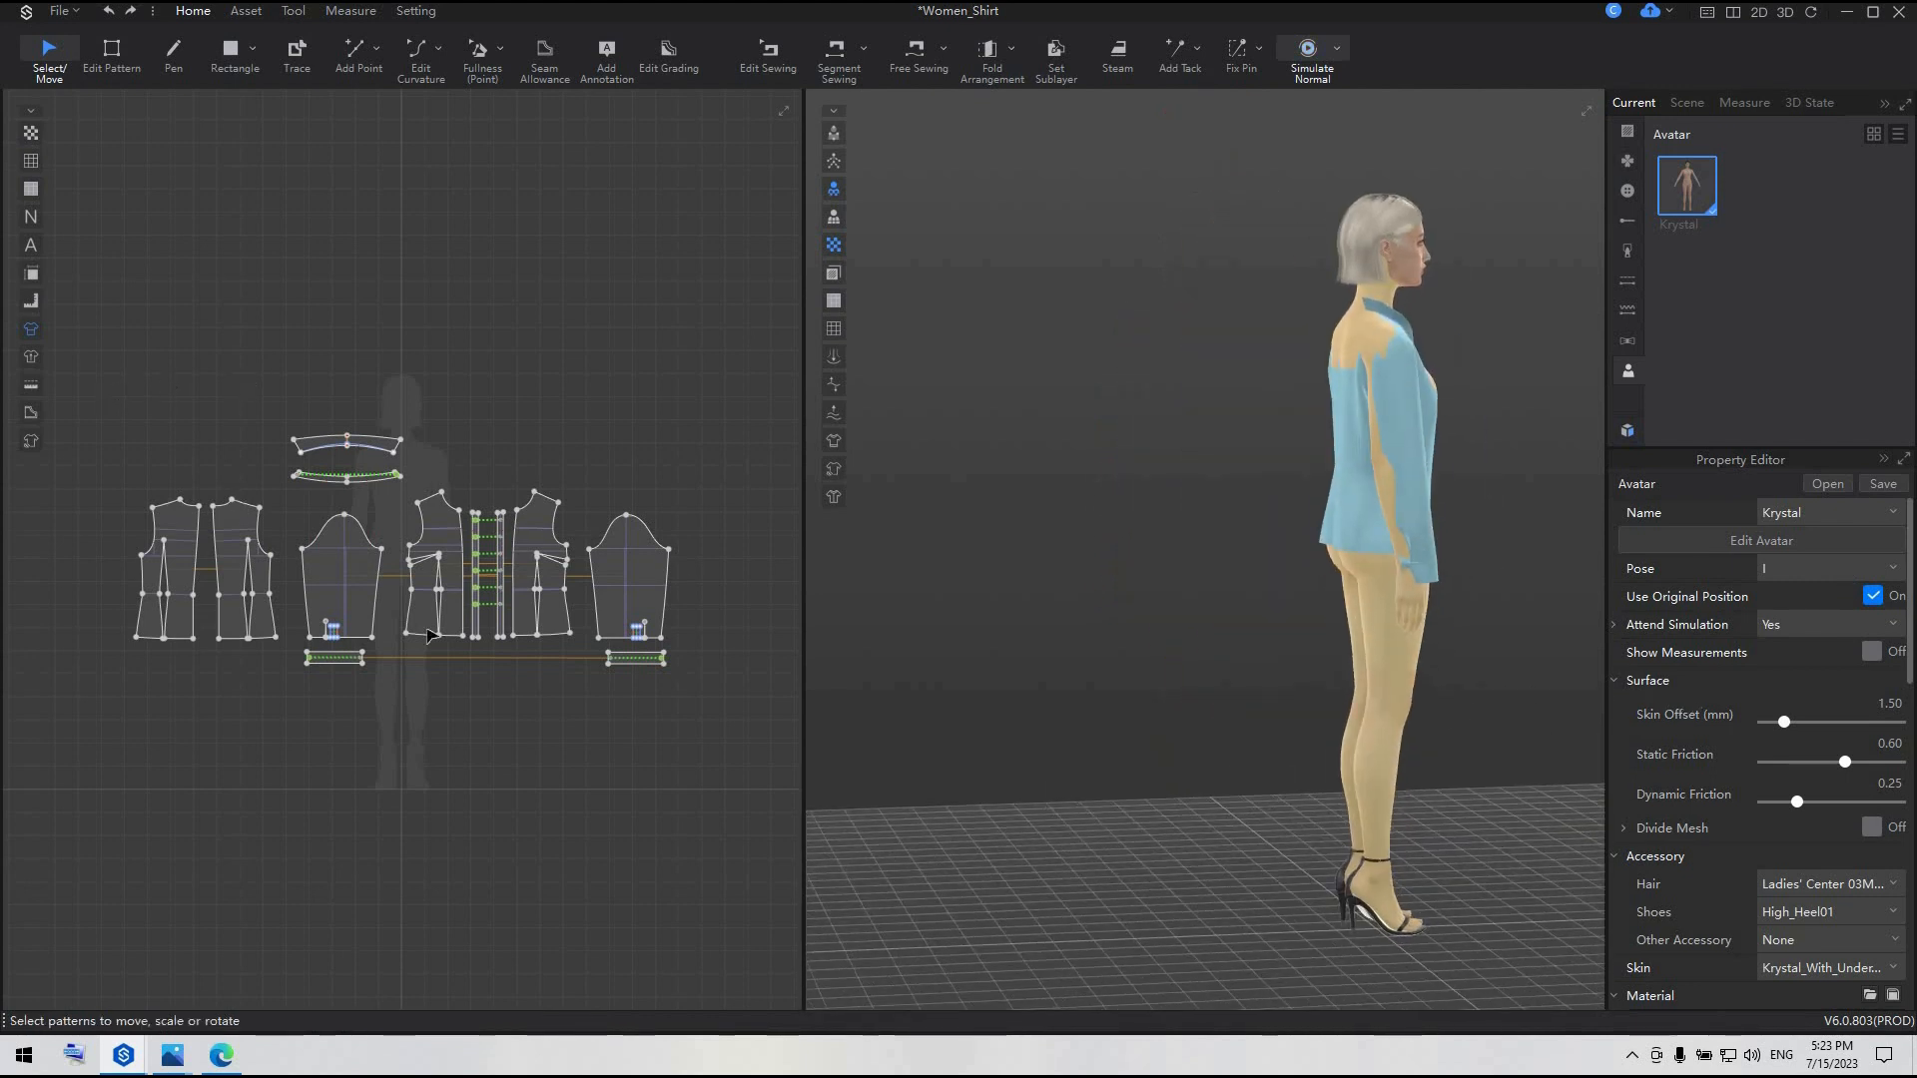
drag(109, 382, 706, 762)
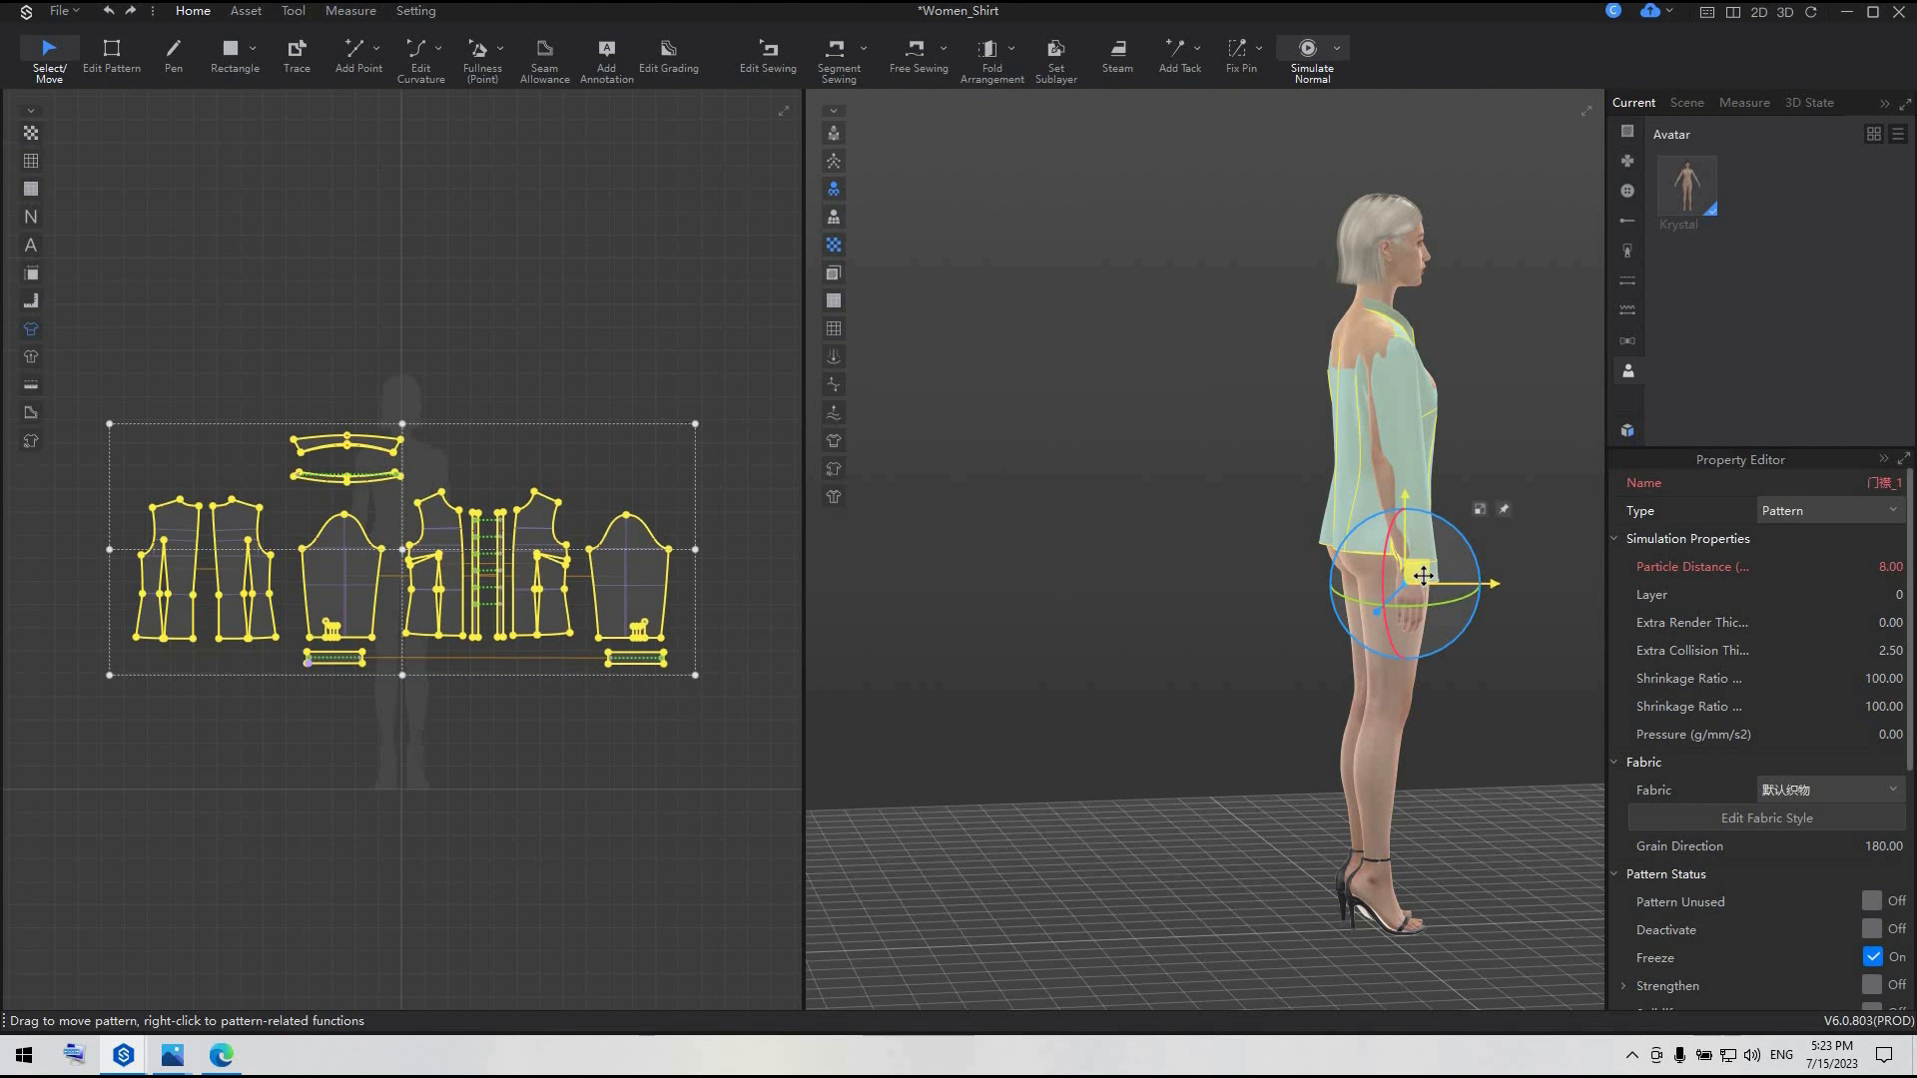
drag(1424, 577, 1422, 575)
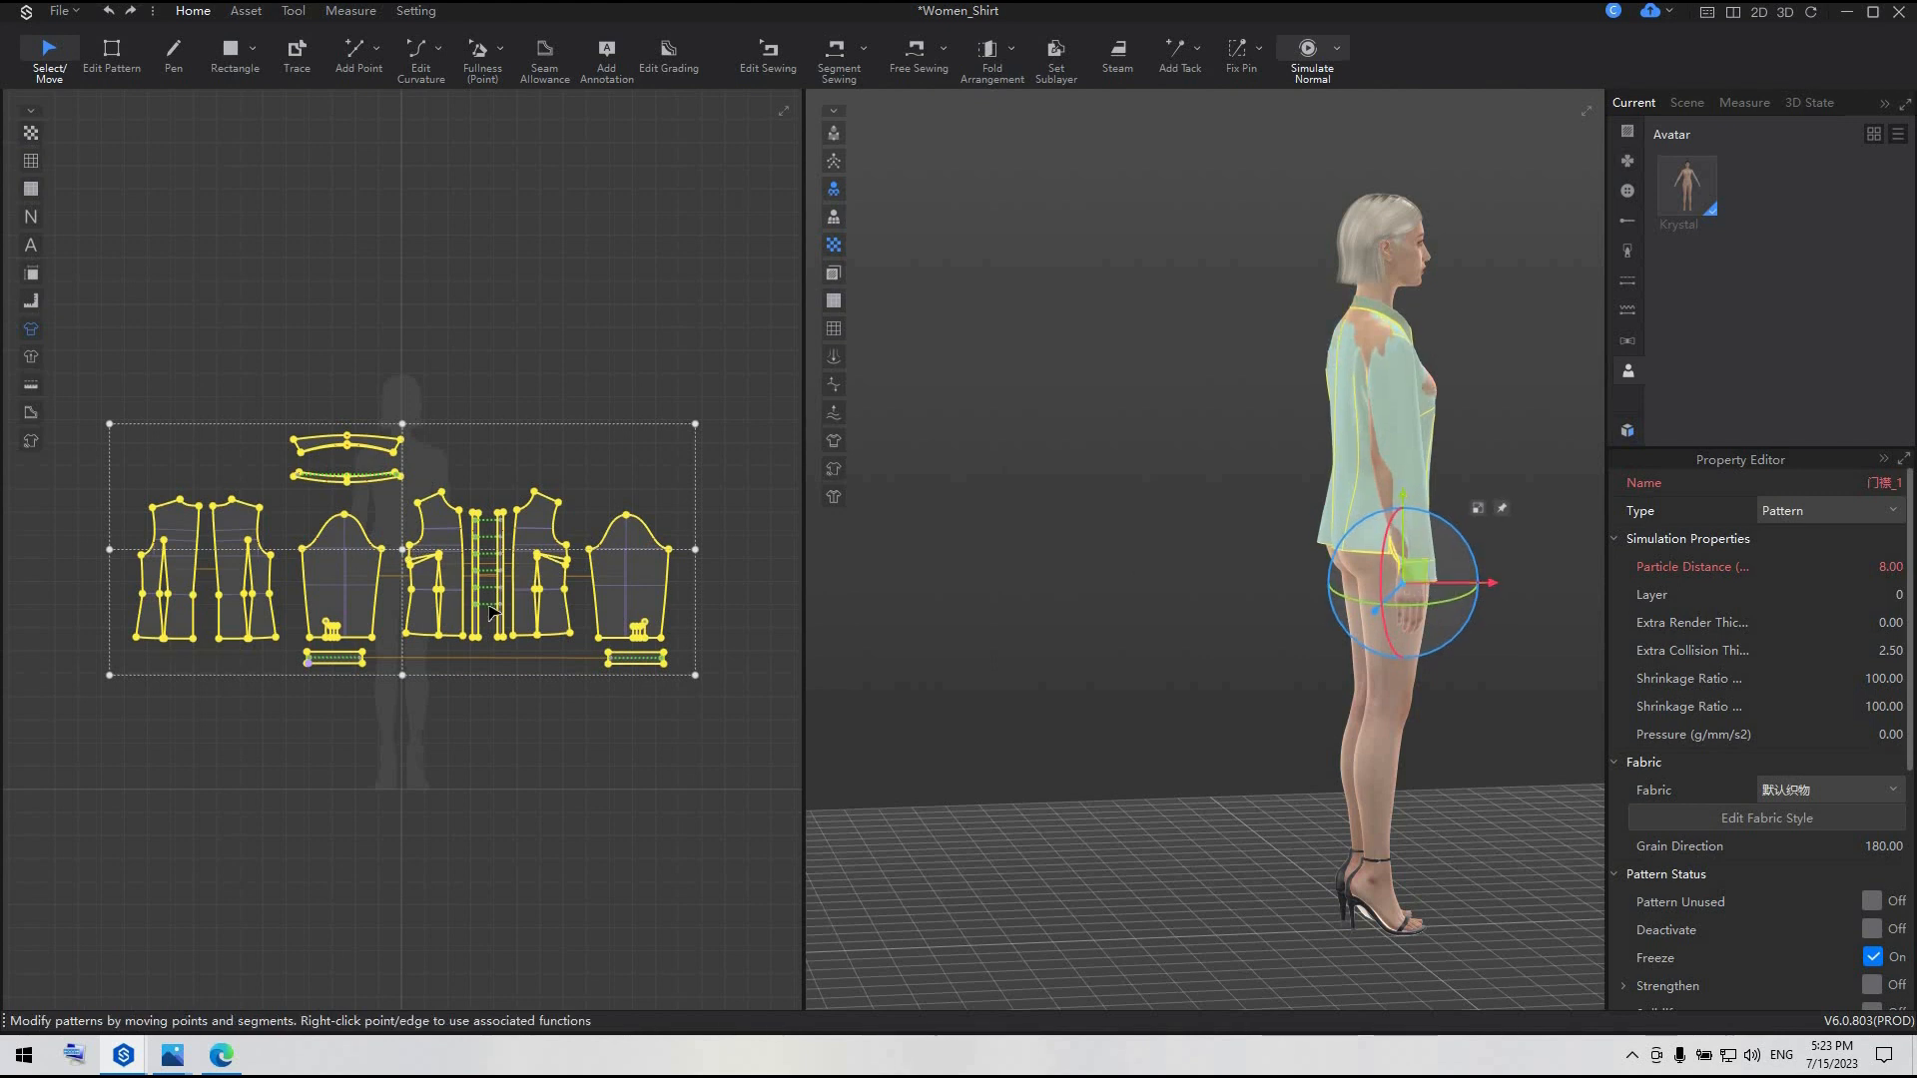
- Unfreeze all shirt pattern pieces and strengthen them
right_click(361, 600)
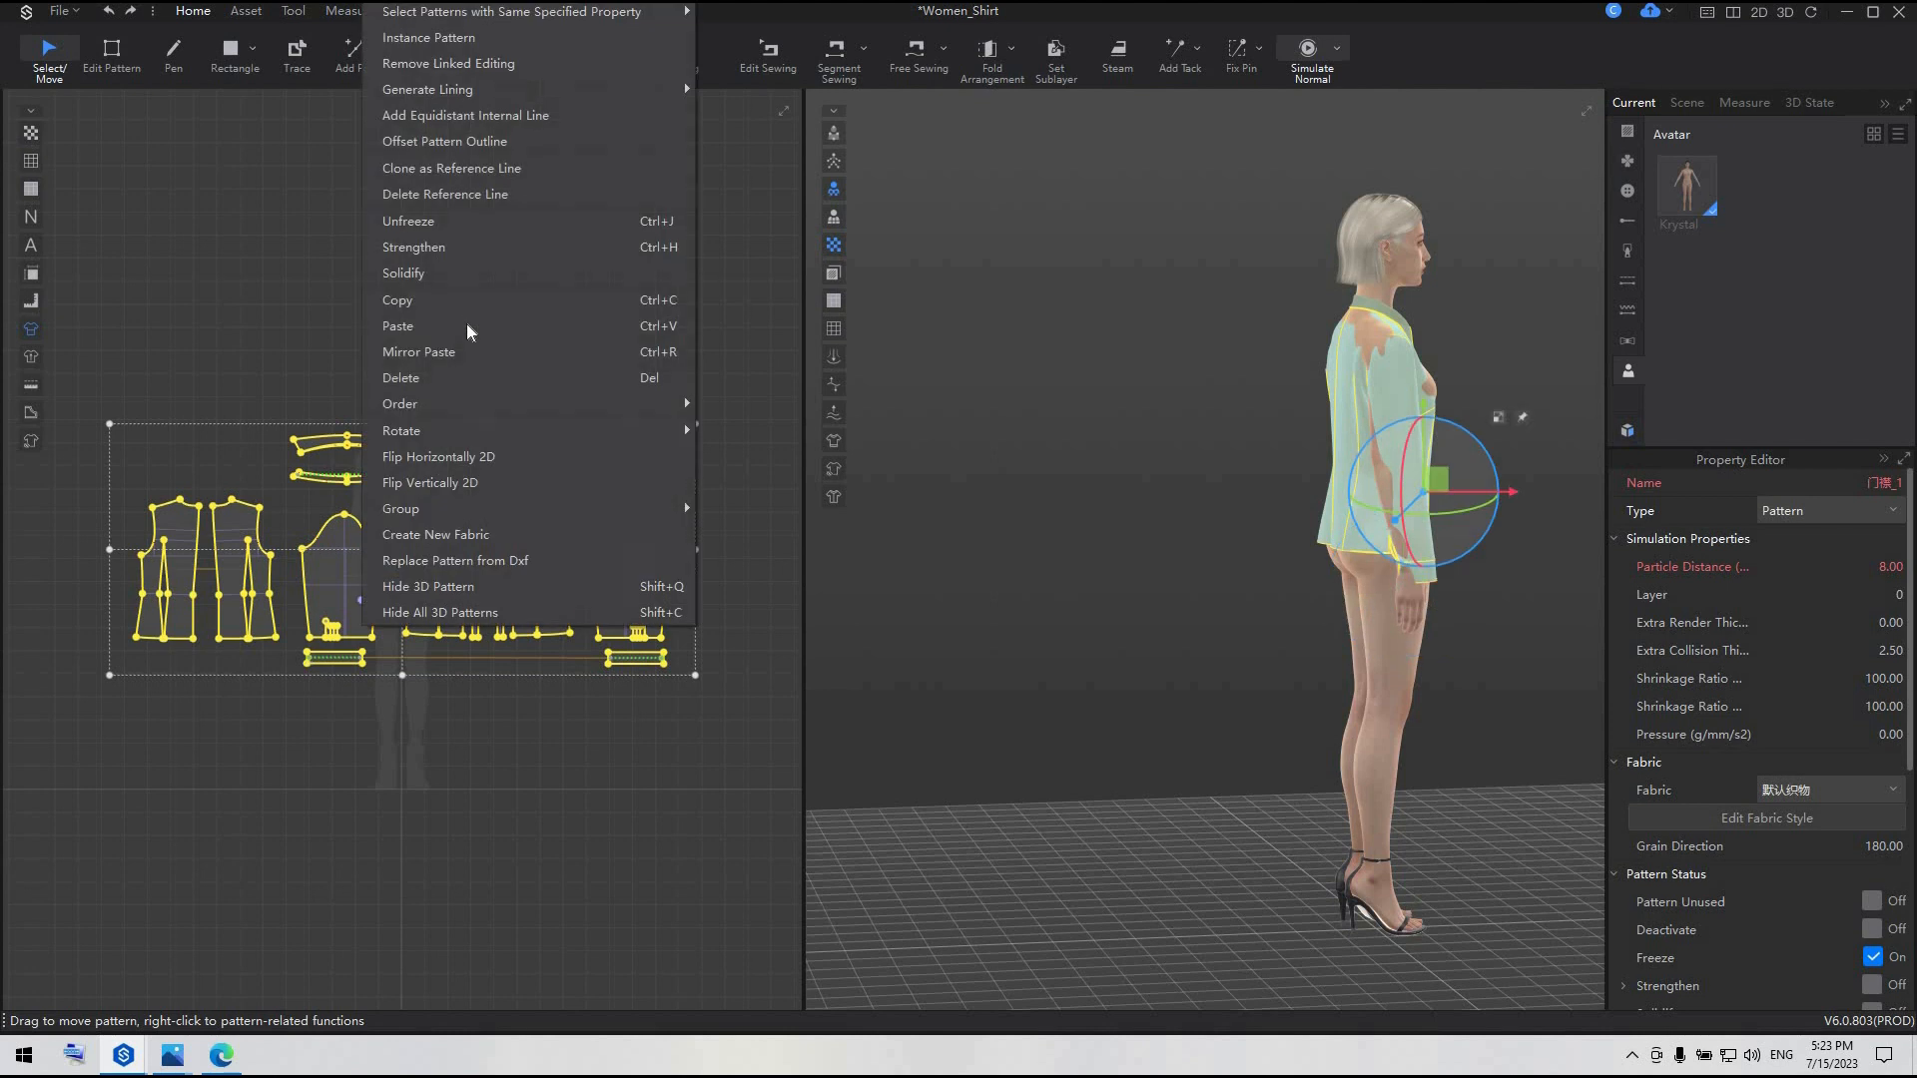
click(471, 227)
right_click(639, 589)
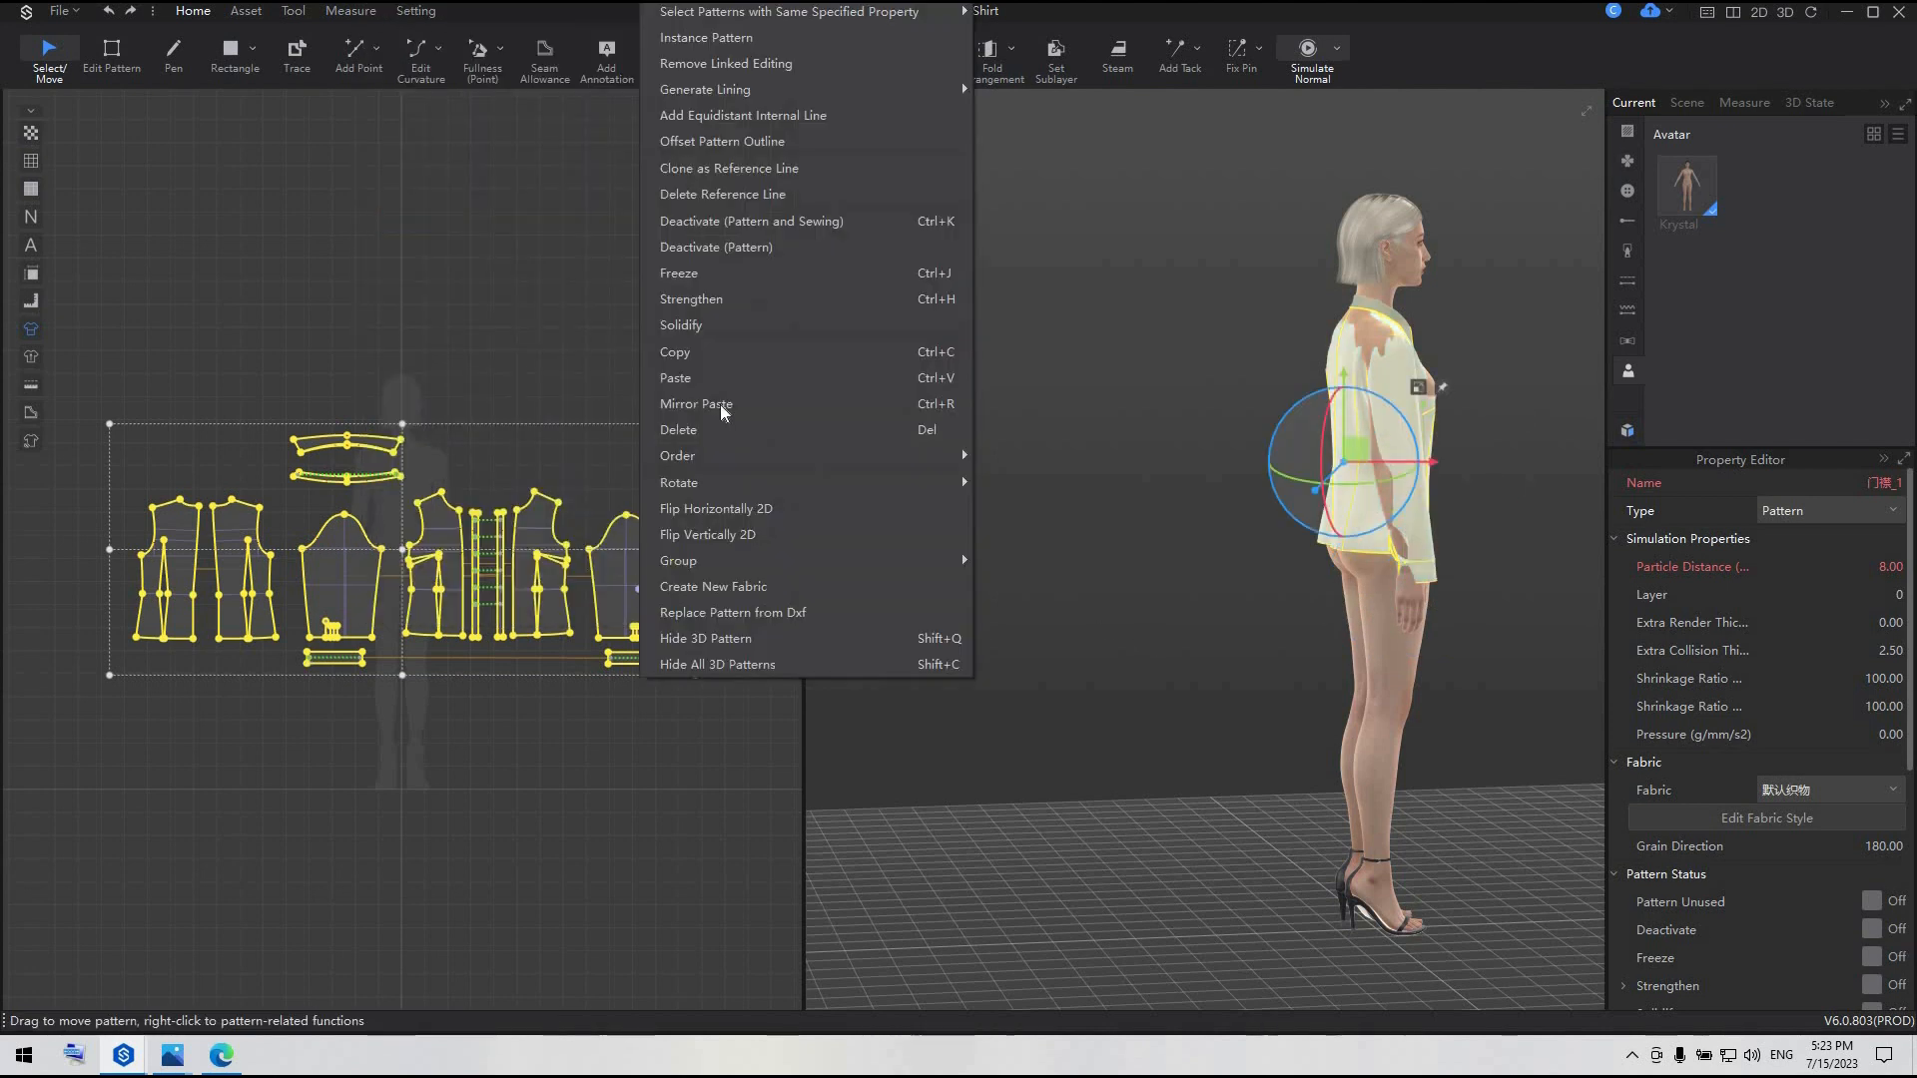
click(691, 298)
- Simulate the strengthened shirt until it drapes over the avatar, stop the simulation and deselect the patterns
right_drag(1158, 739, 1302, 765)
key(space)
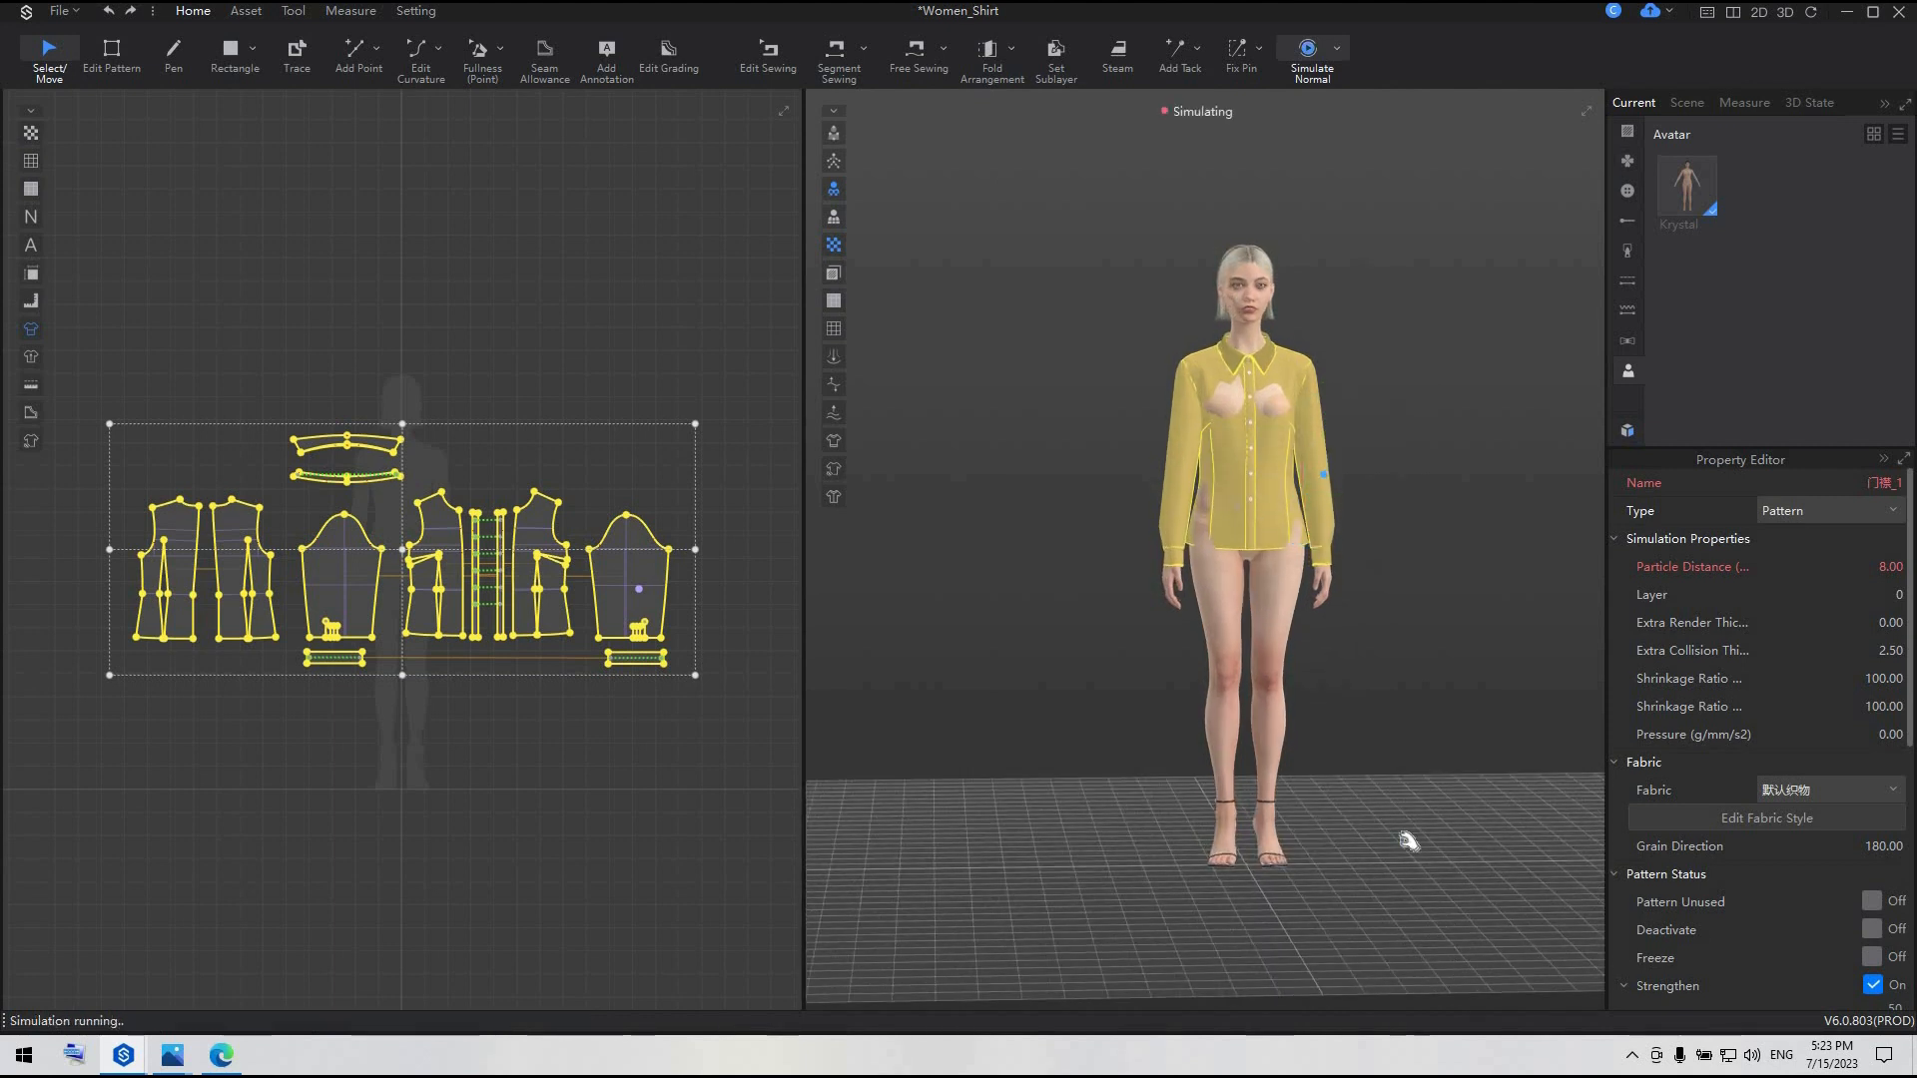
right_drag(1357, 680, 1465, 689)
key(space)
click(1466, 690)
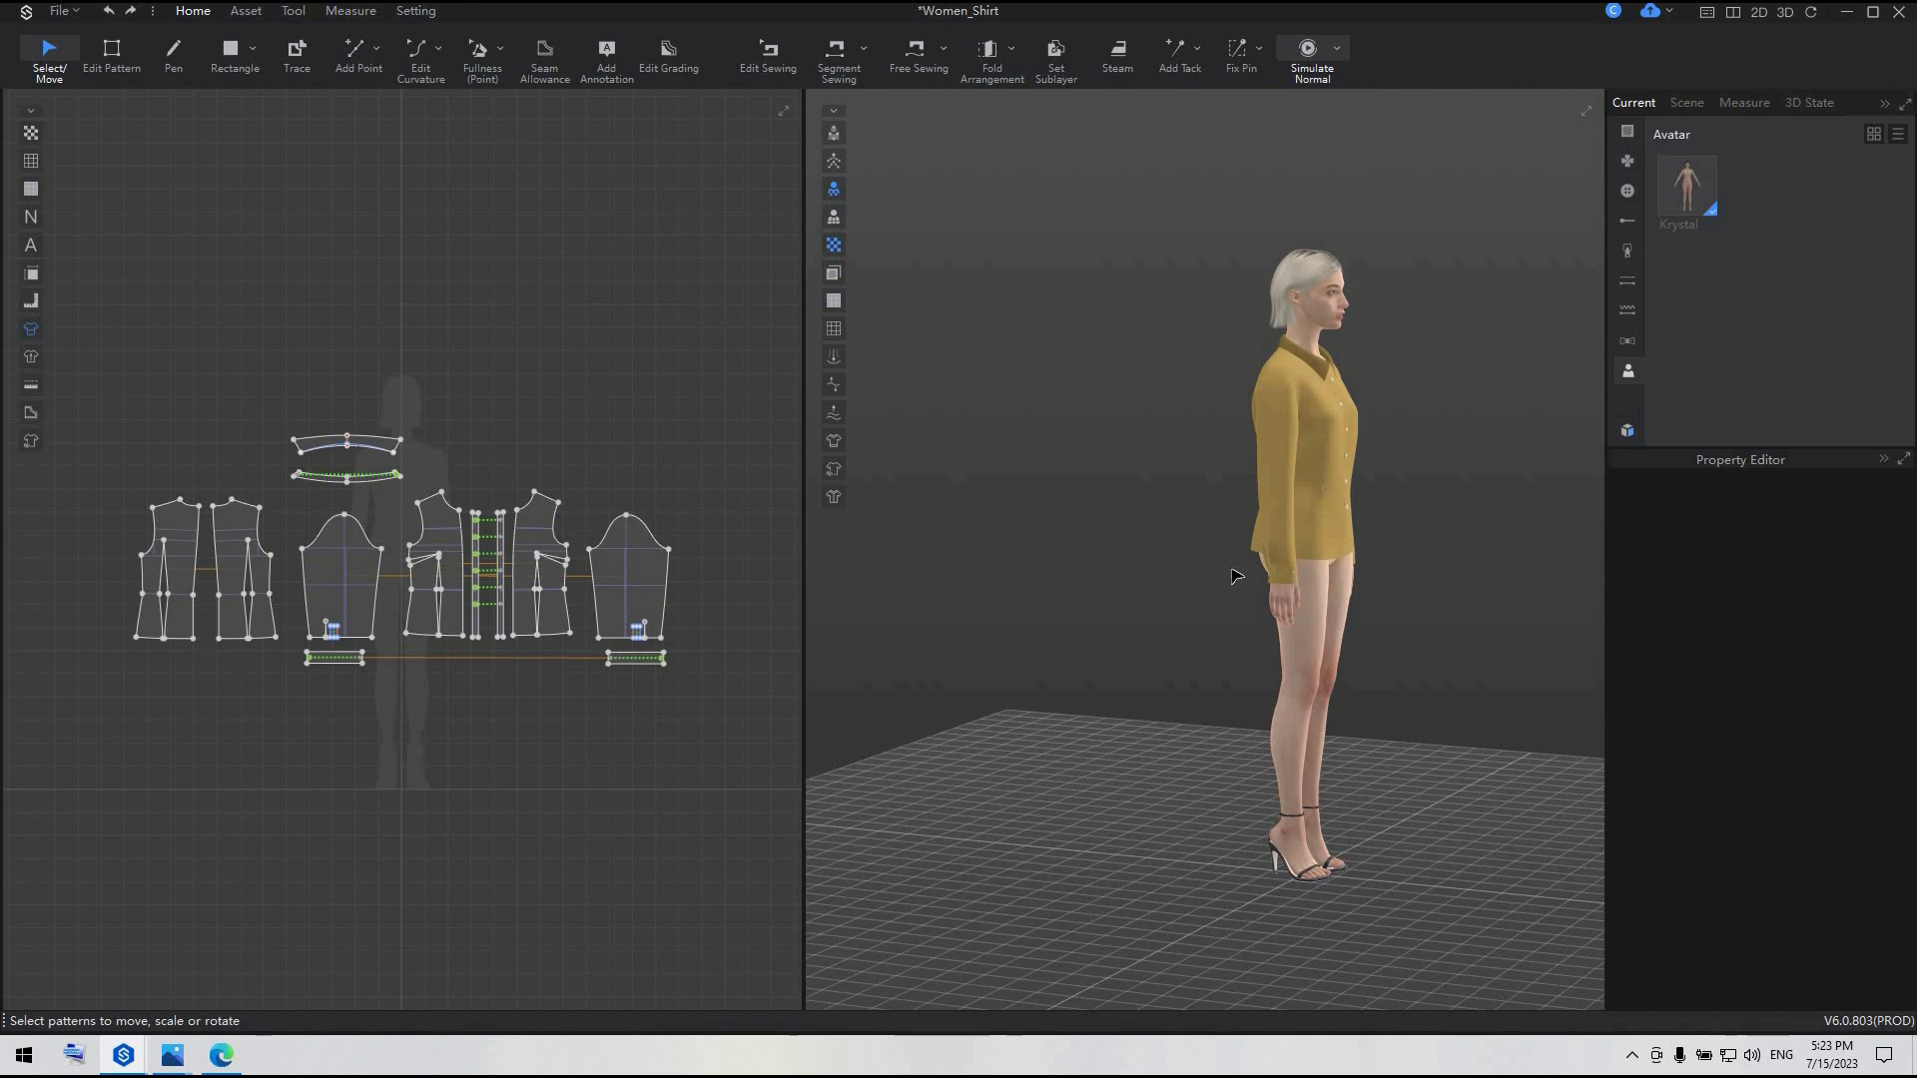
- Delete the upper collar pattern piece, keeping the collar stand
right_drag(1236, 577, 1123, 564)
scroll(1384, 365, up, 5)
middle_drag(1352, 552, 1034, 681)
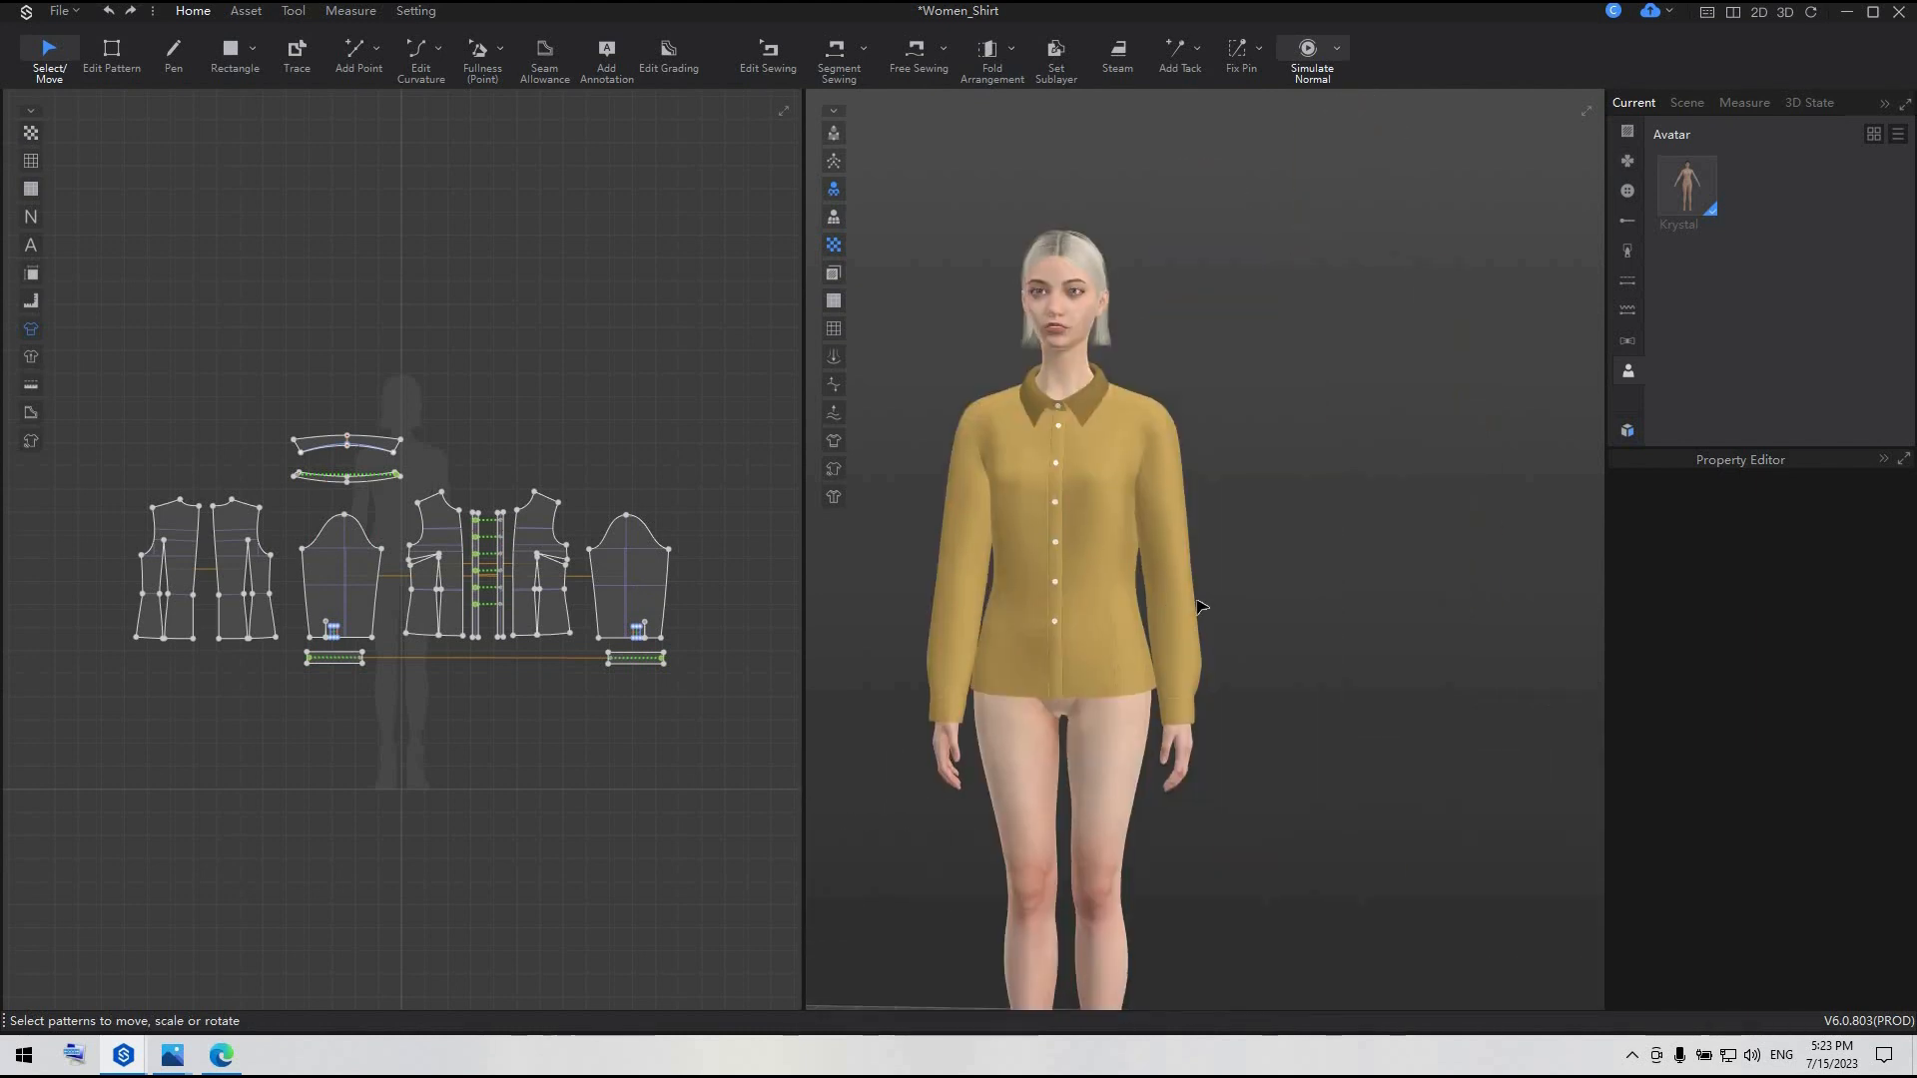
click(379, 446)
key(Delete)
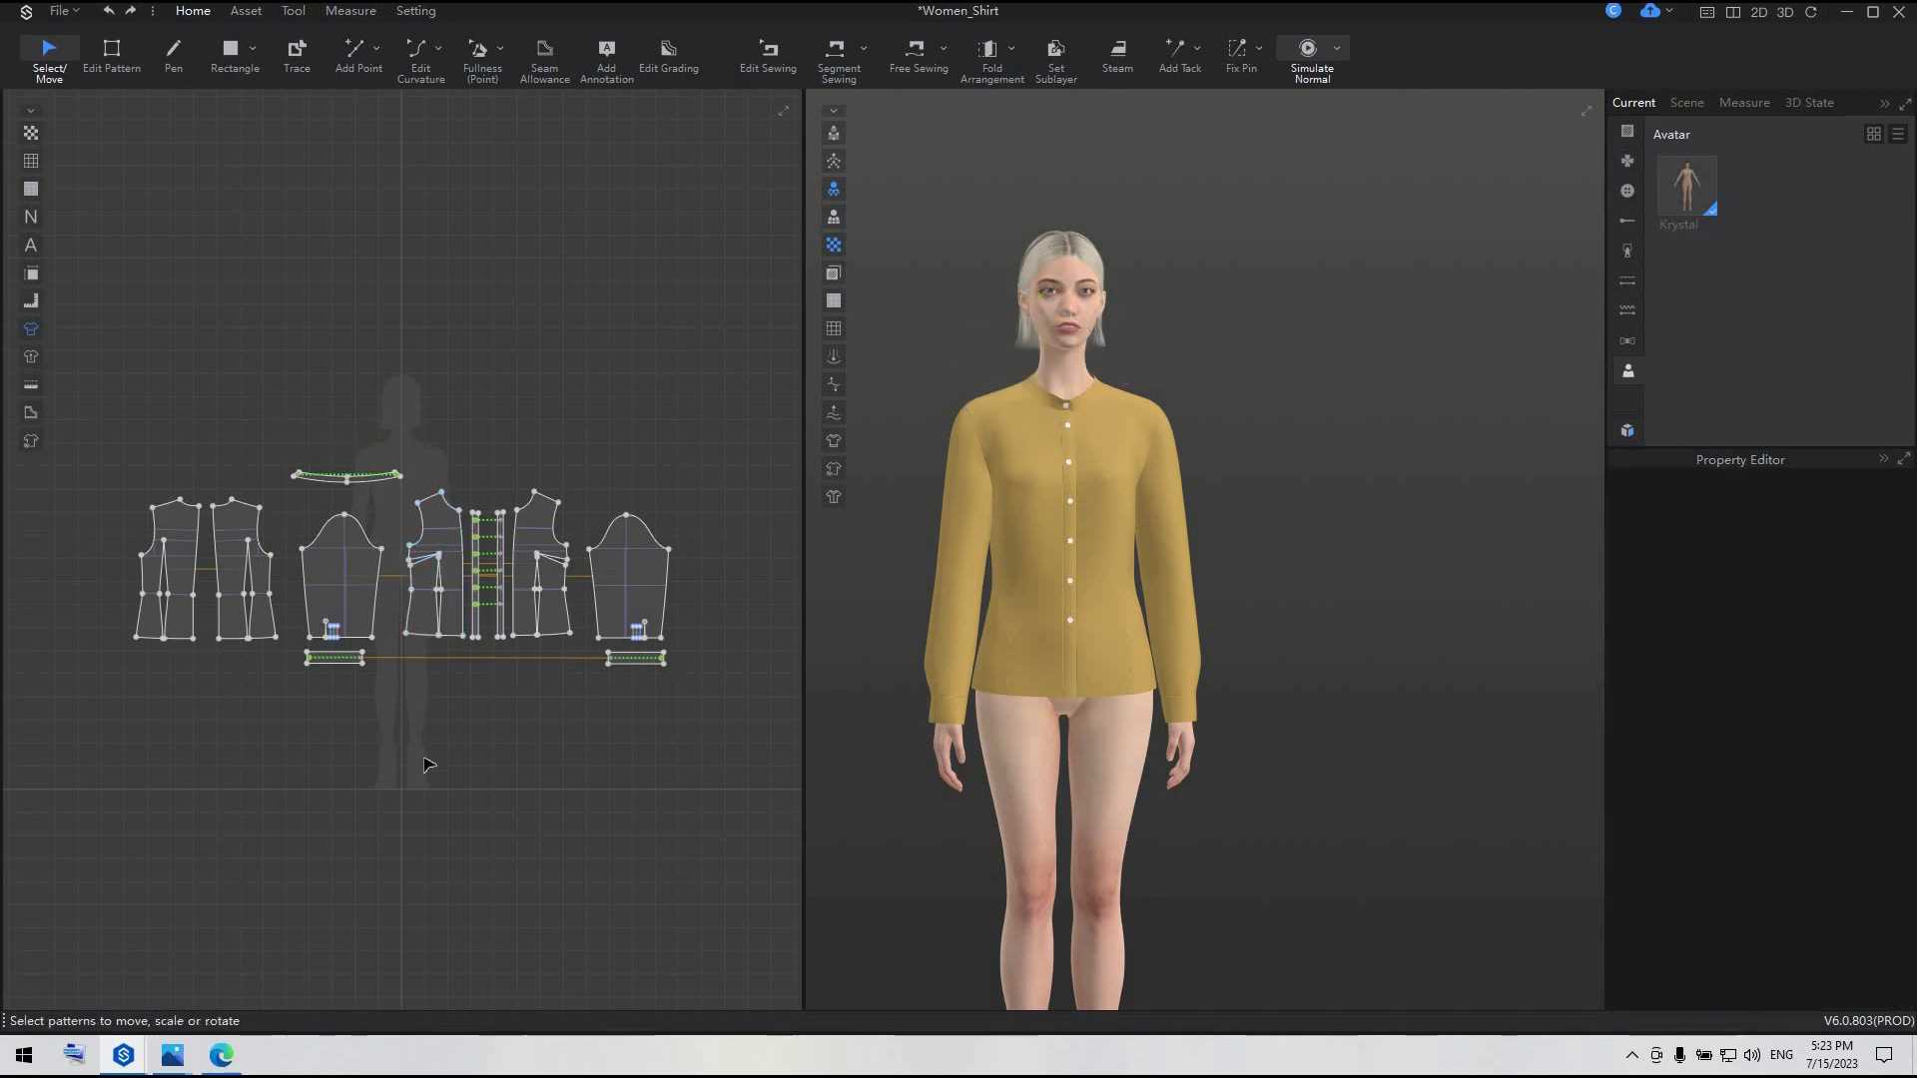
- Delete the sleeve on the avatar's right arm together with its cuff, and the cuff of the other sleeve
middle_drag(430, 777, 385, 778)
scroll(522, 707, up, 1)
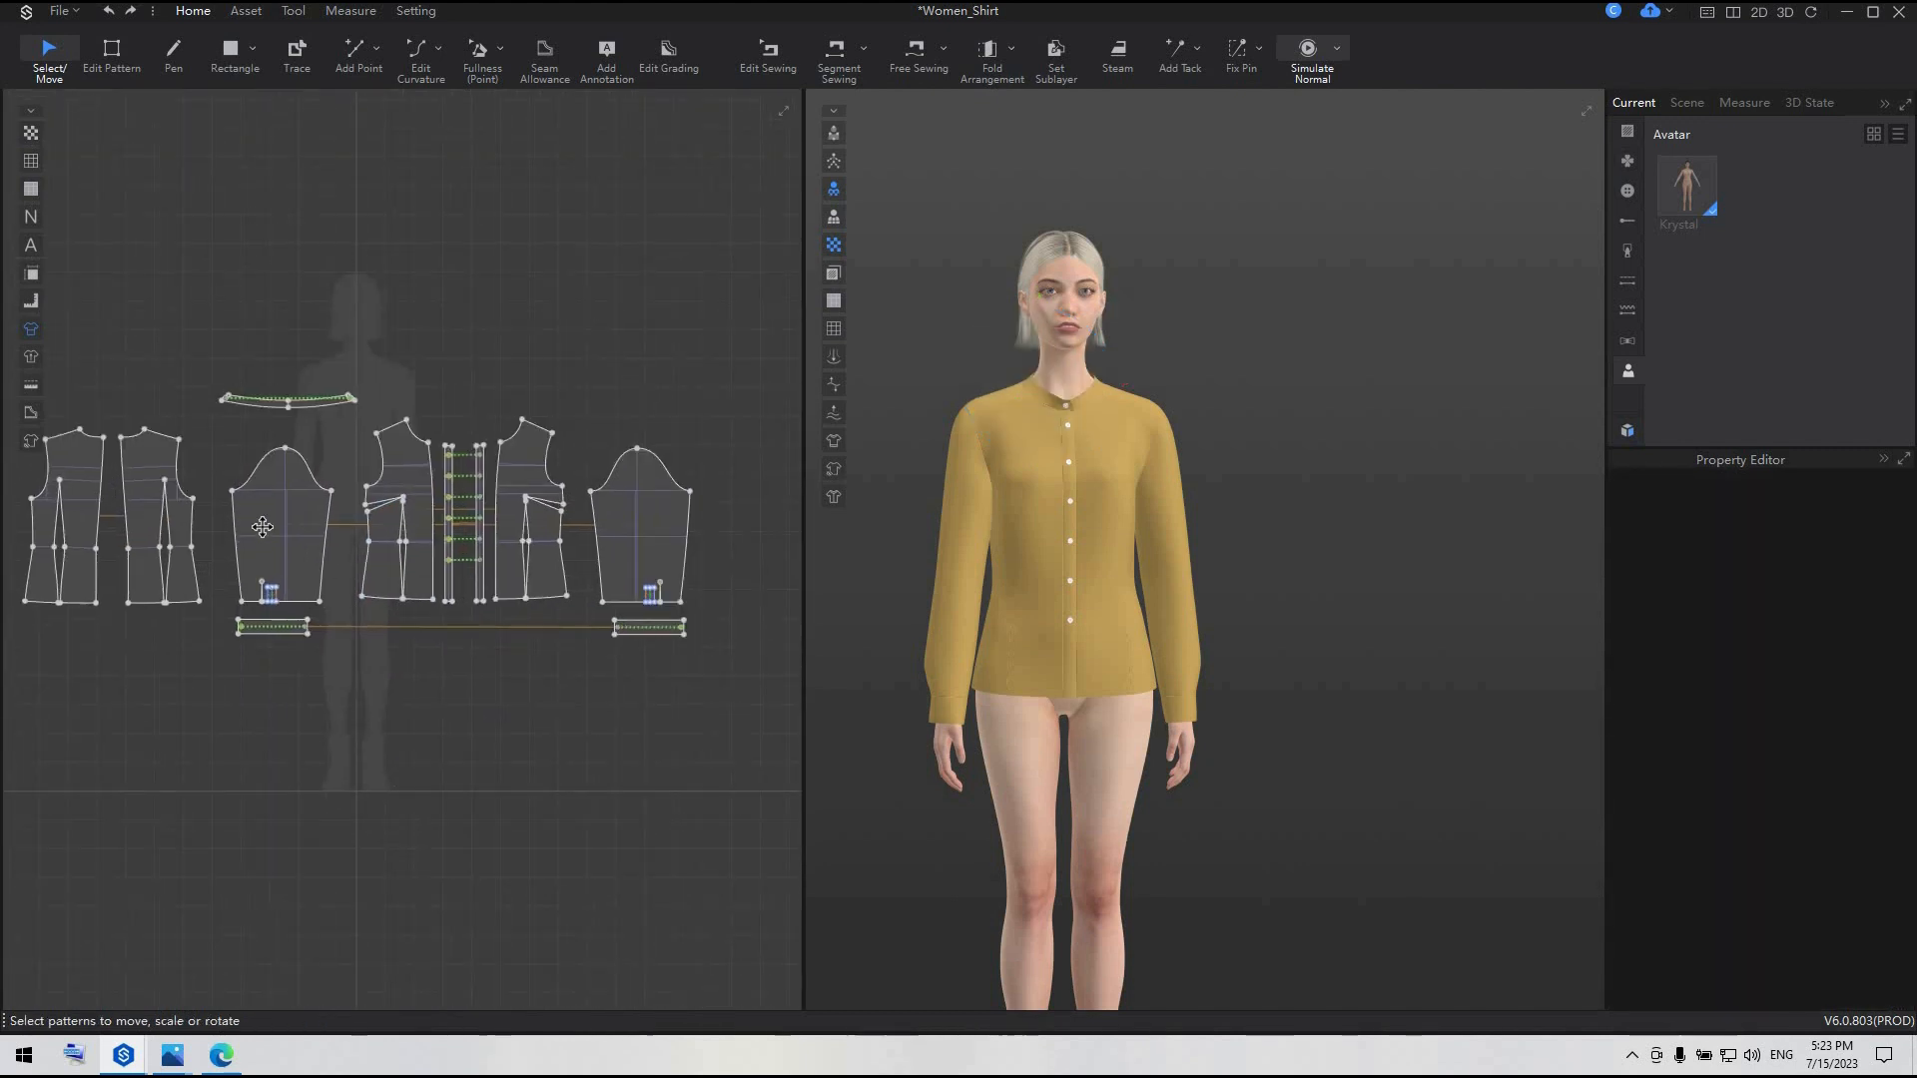
drag(345, 718, 221, 439)
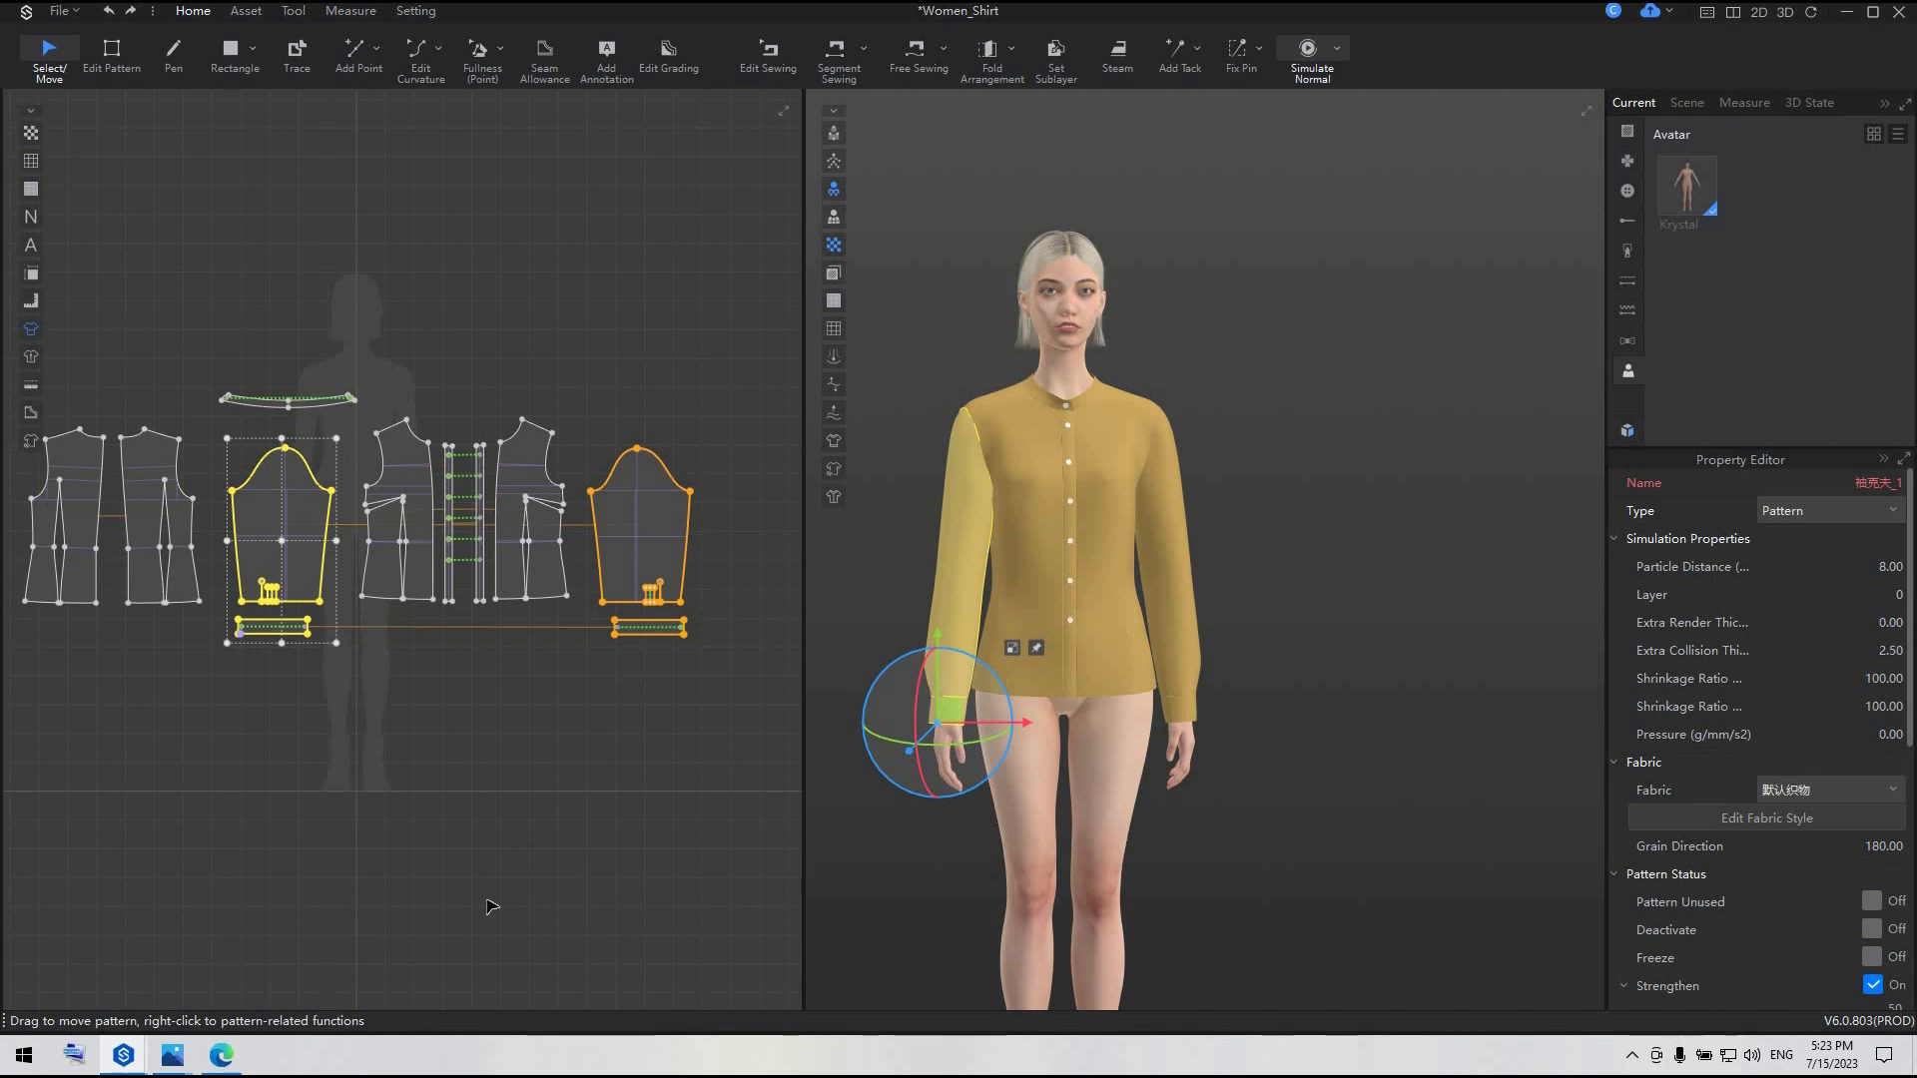
key(Delete)
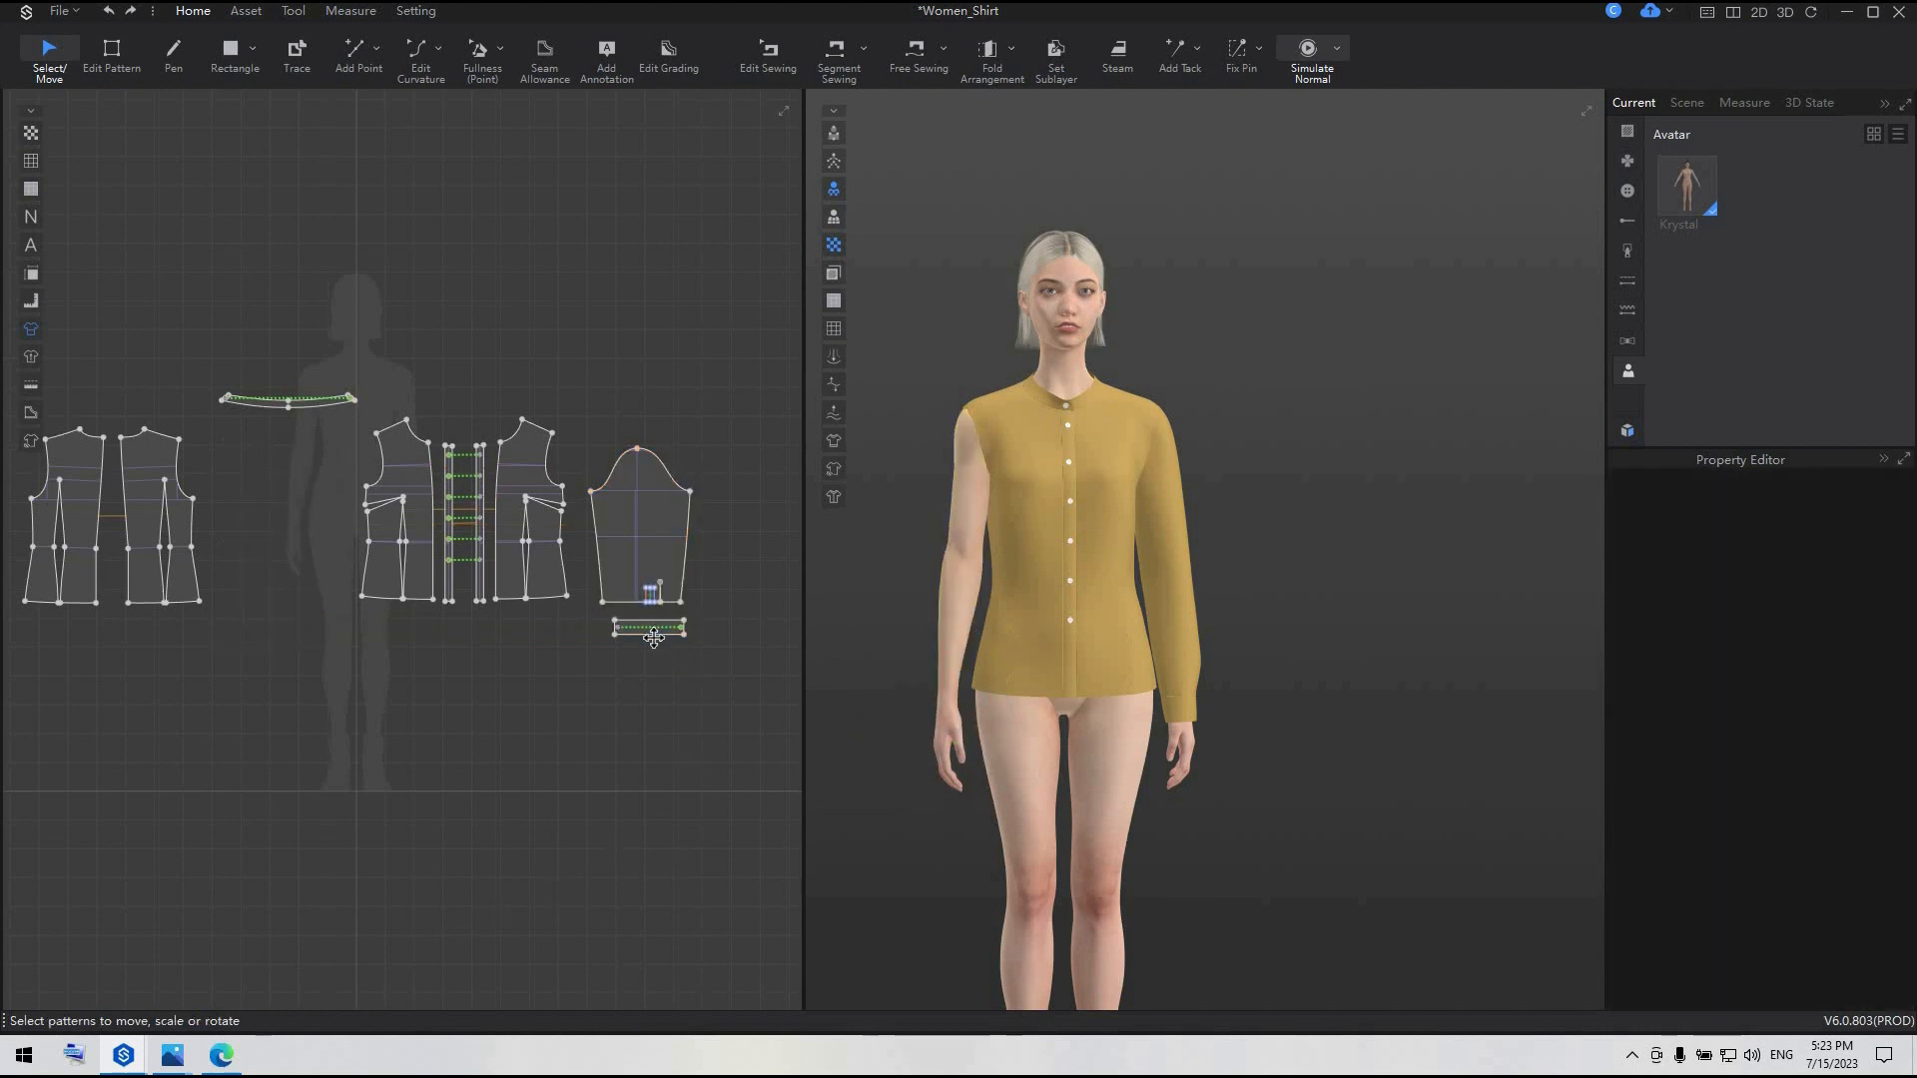
scroll(653, 628, up, 3)
click(661, 584)
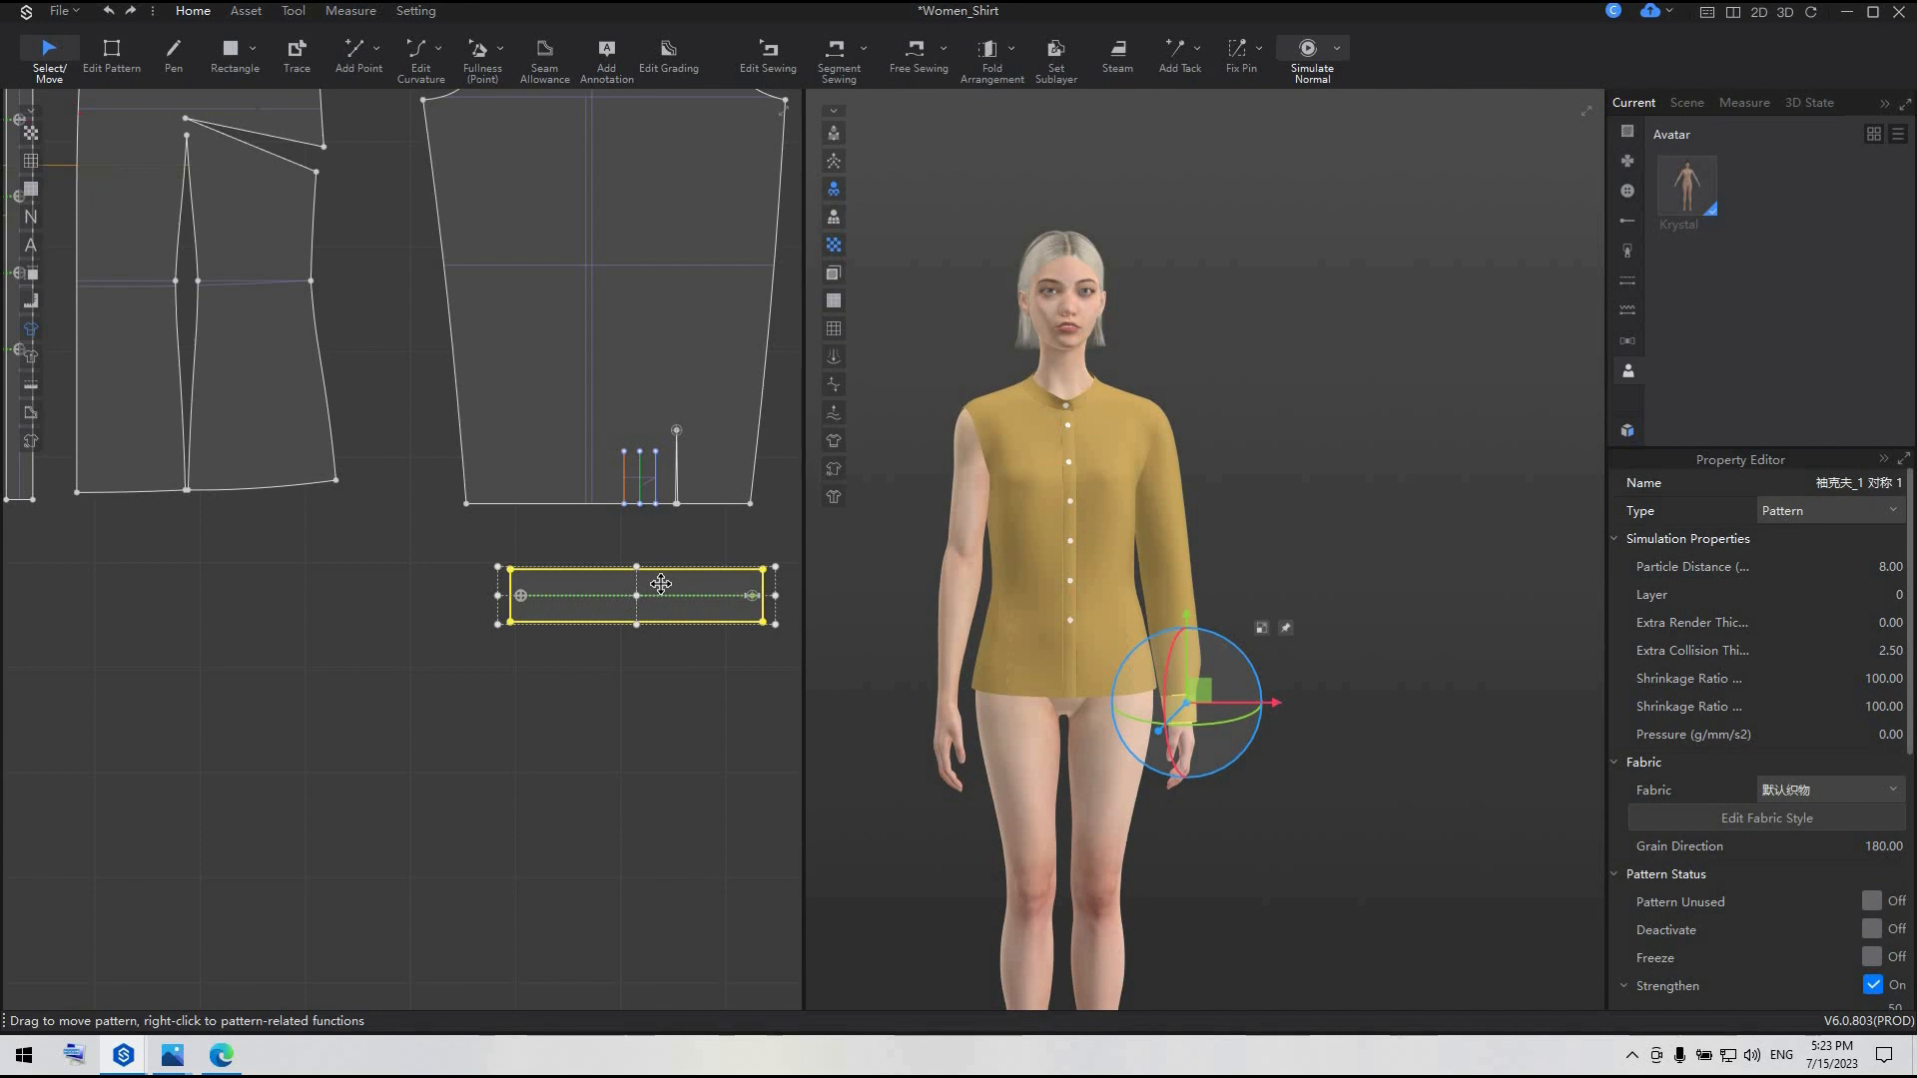
key(Delete)
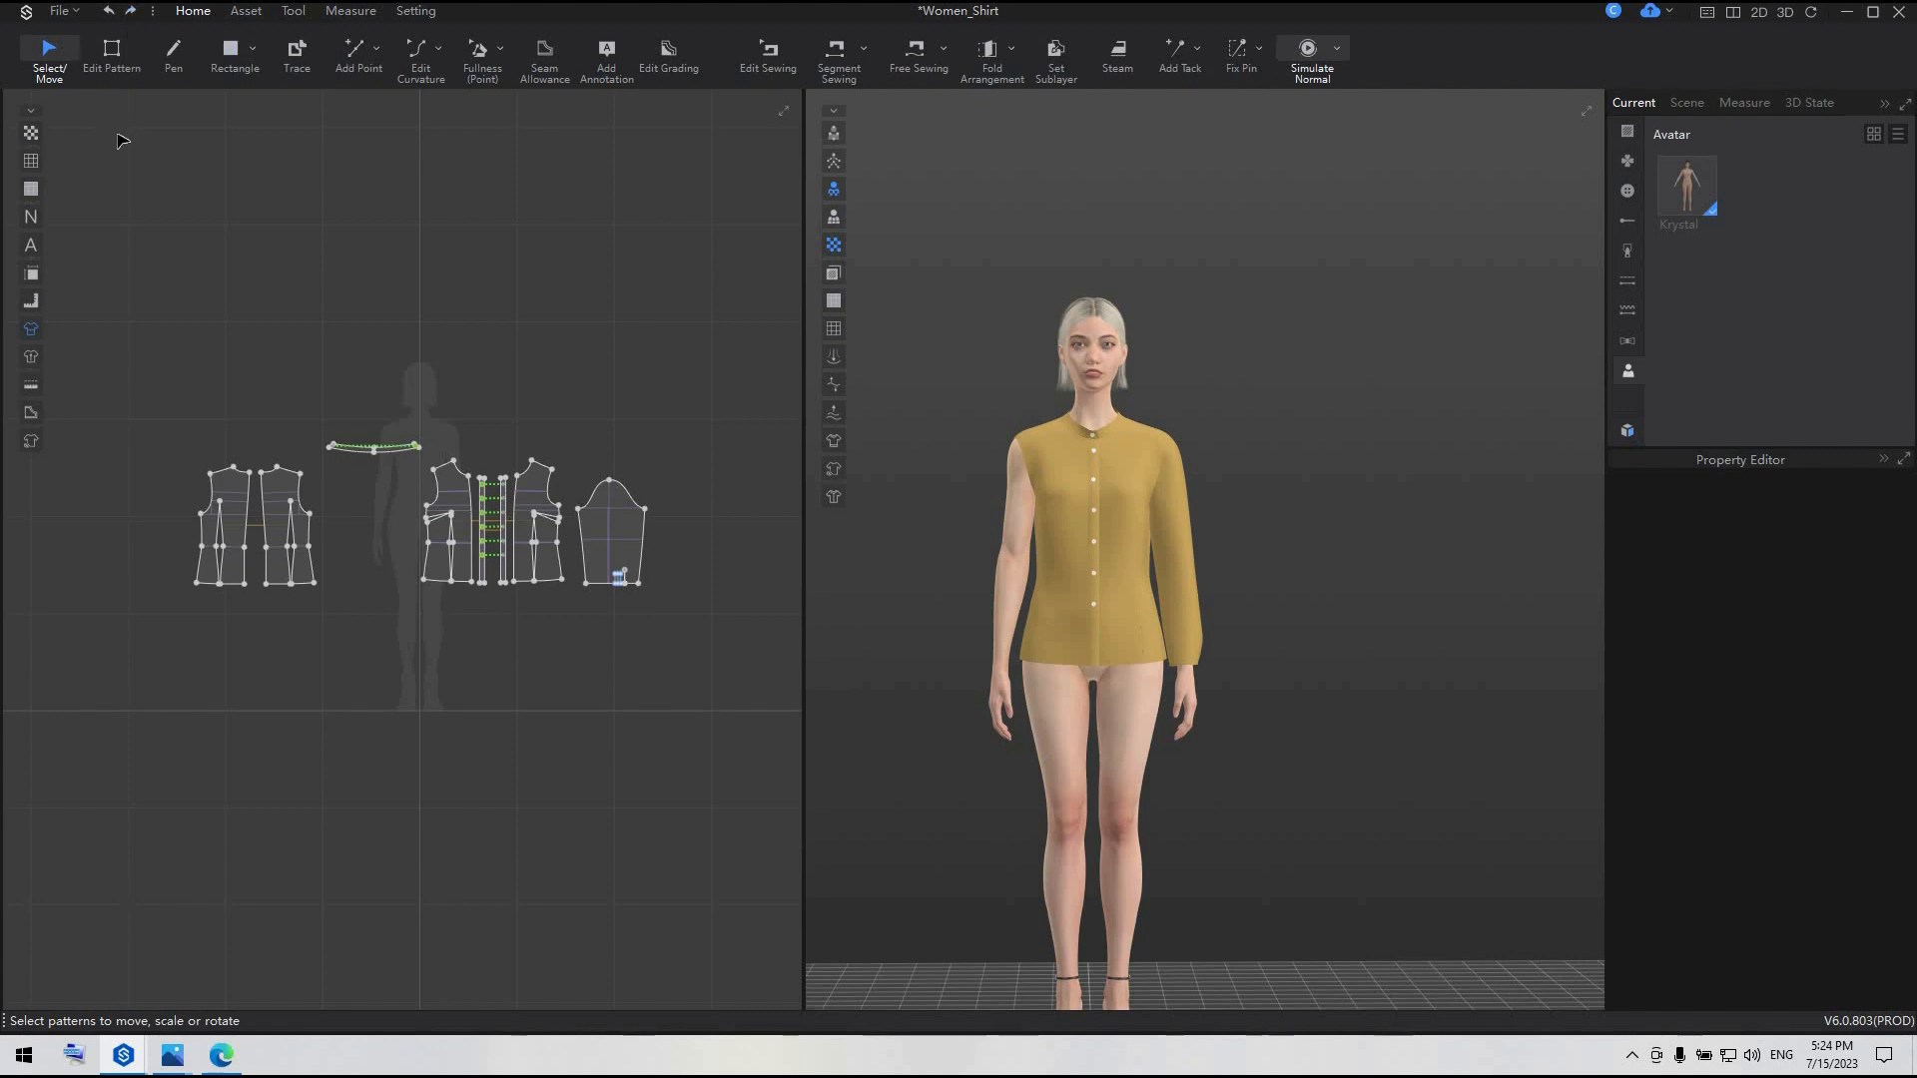
- Import the image look1_dress_1 as a sketch, enlarge it and place it beside the avatar as a reference
click(58, 12)
mouse_move(110, 182)
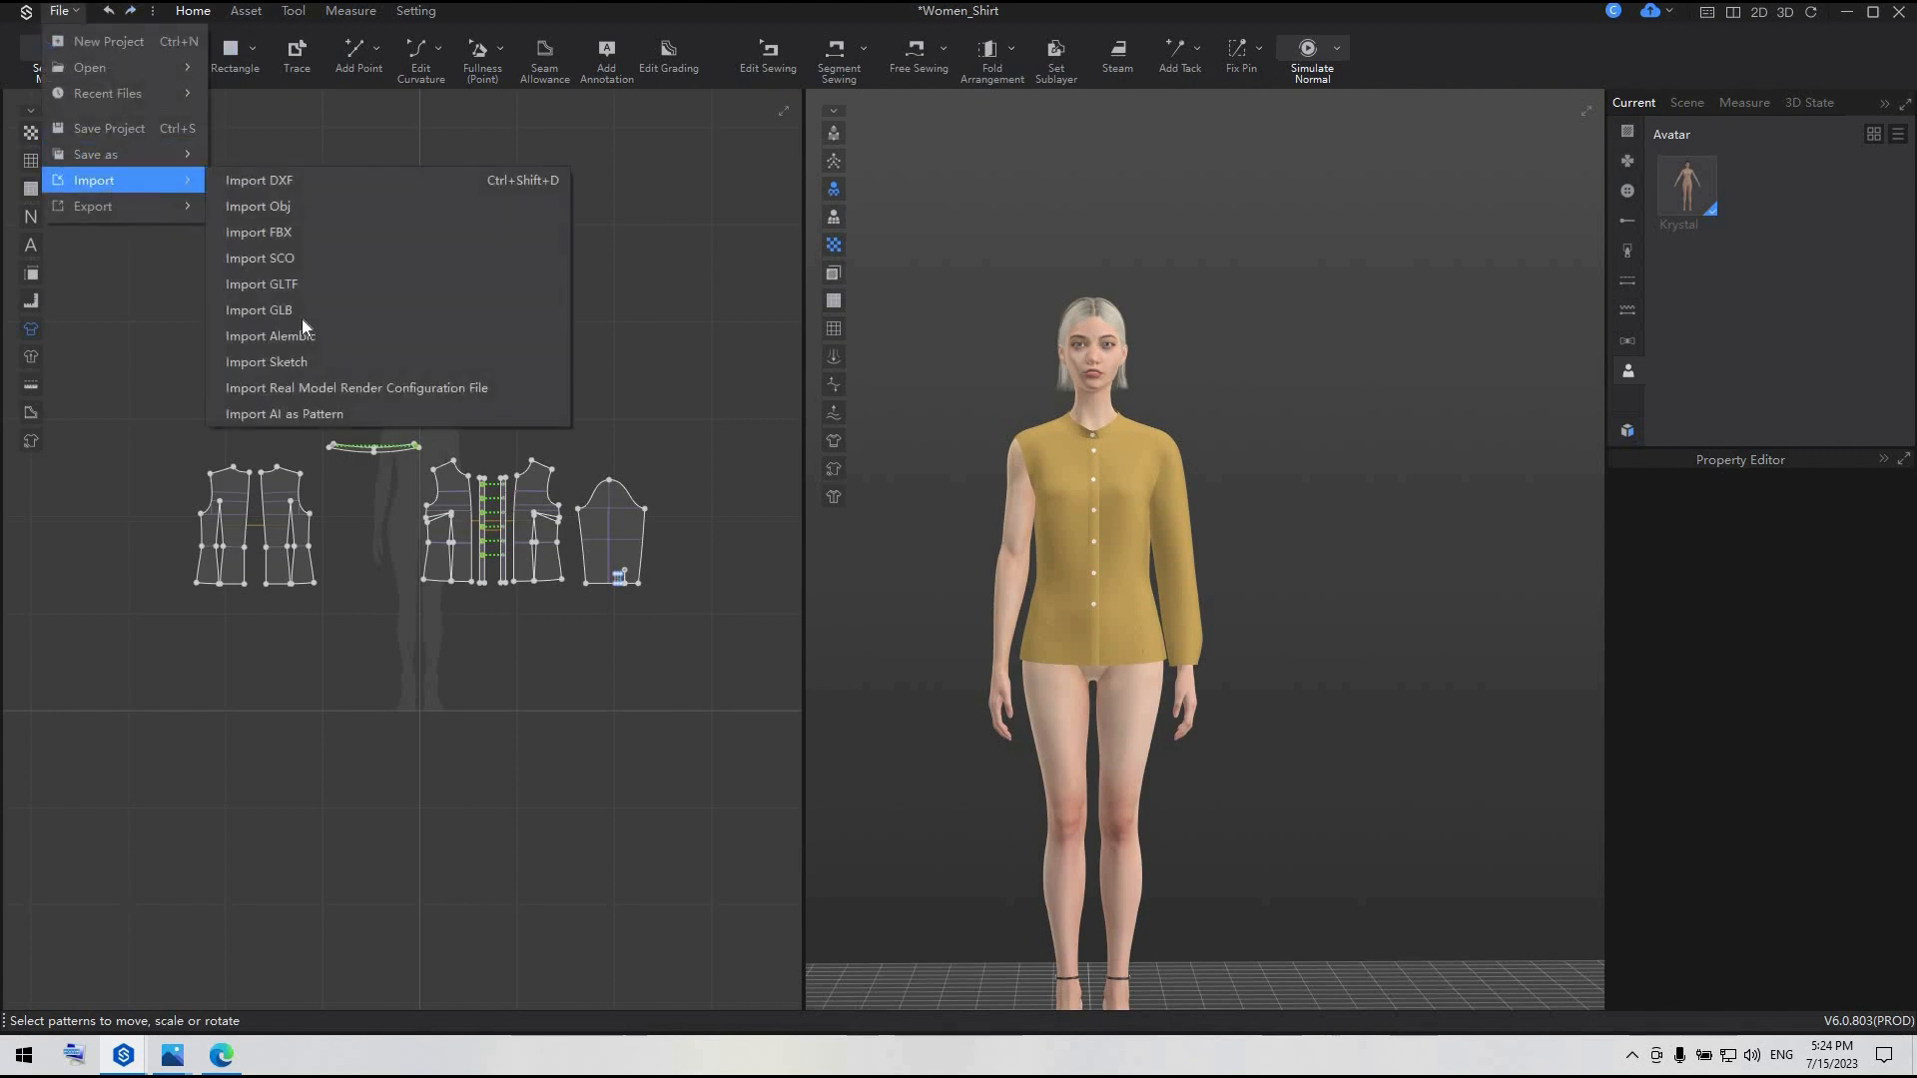
click(287, 365)
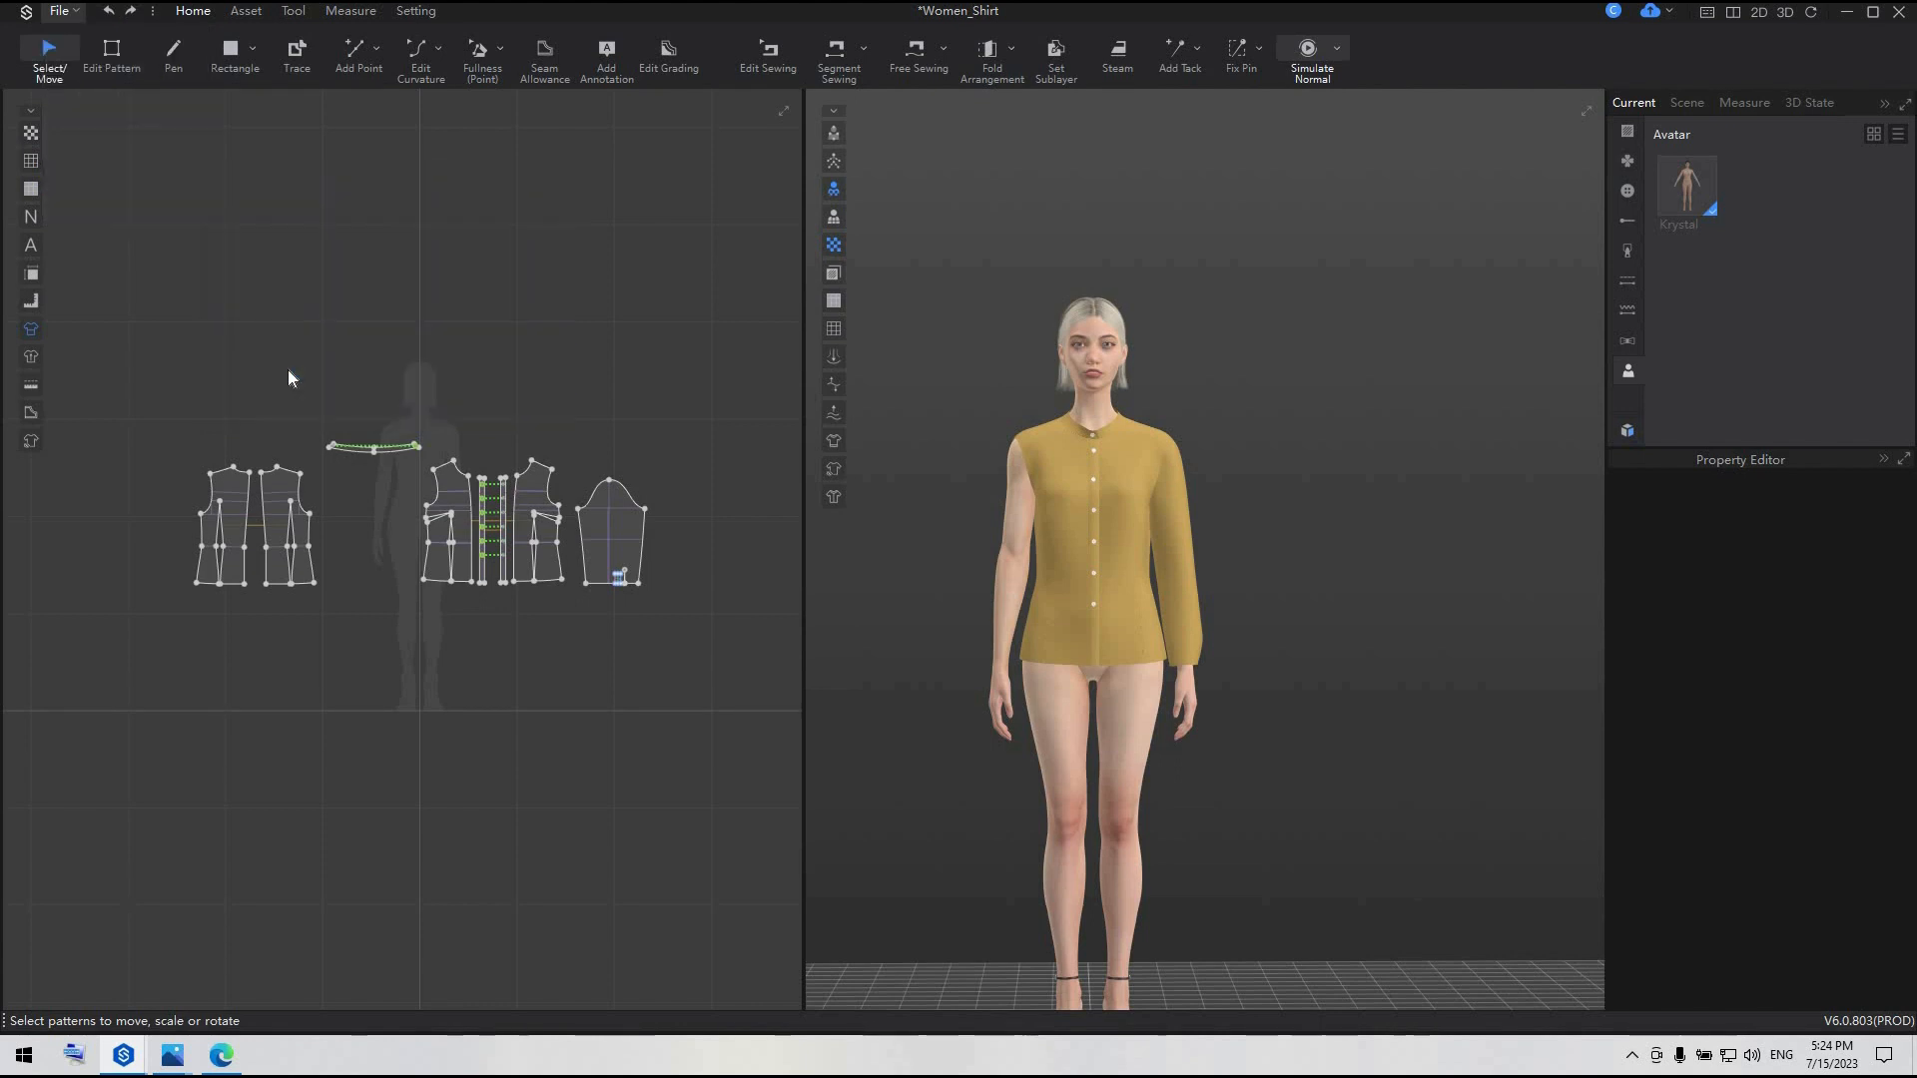
click(702, 160)
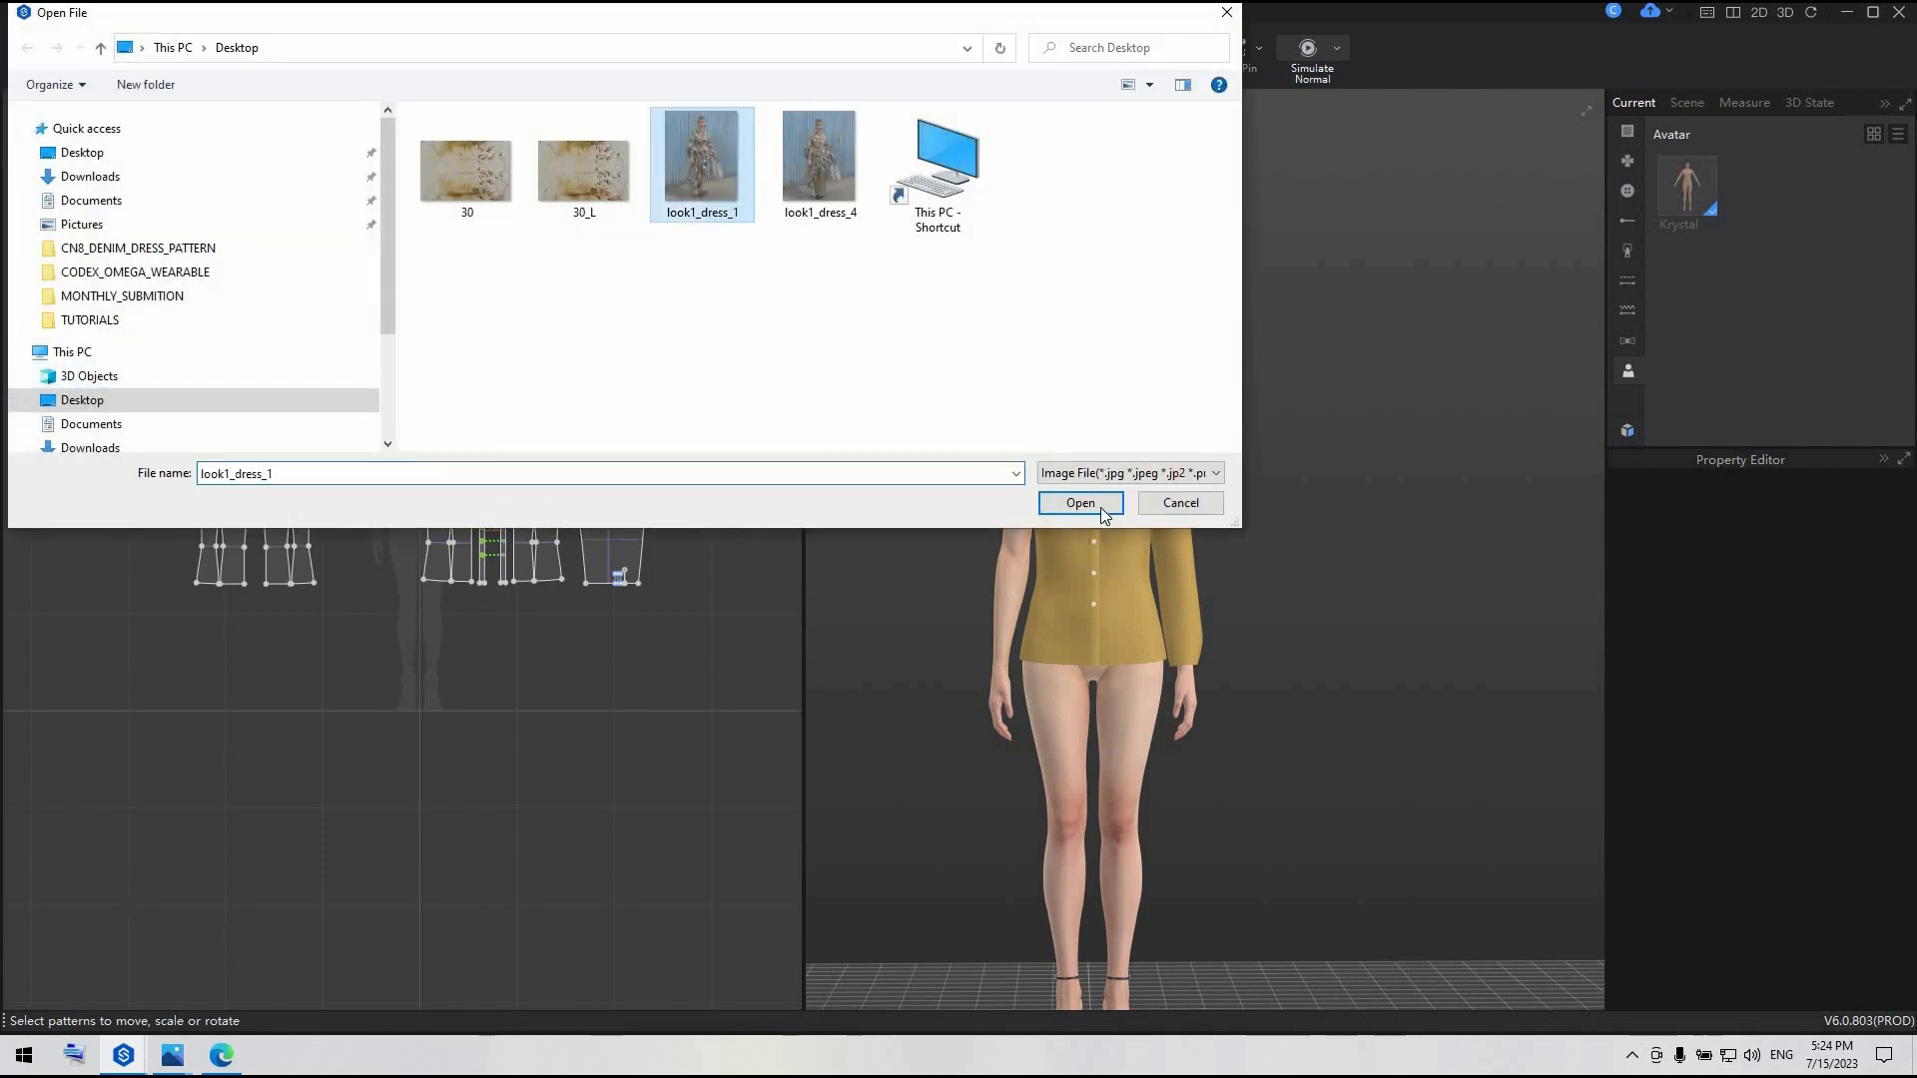
click(1081, 502)
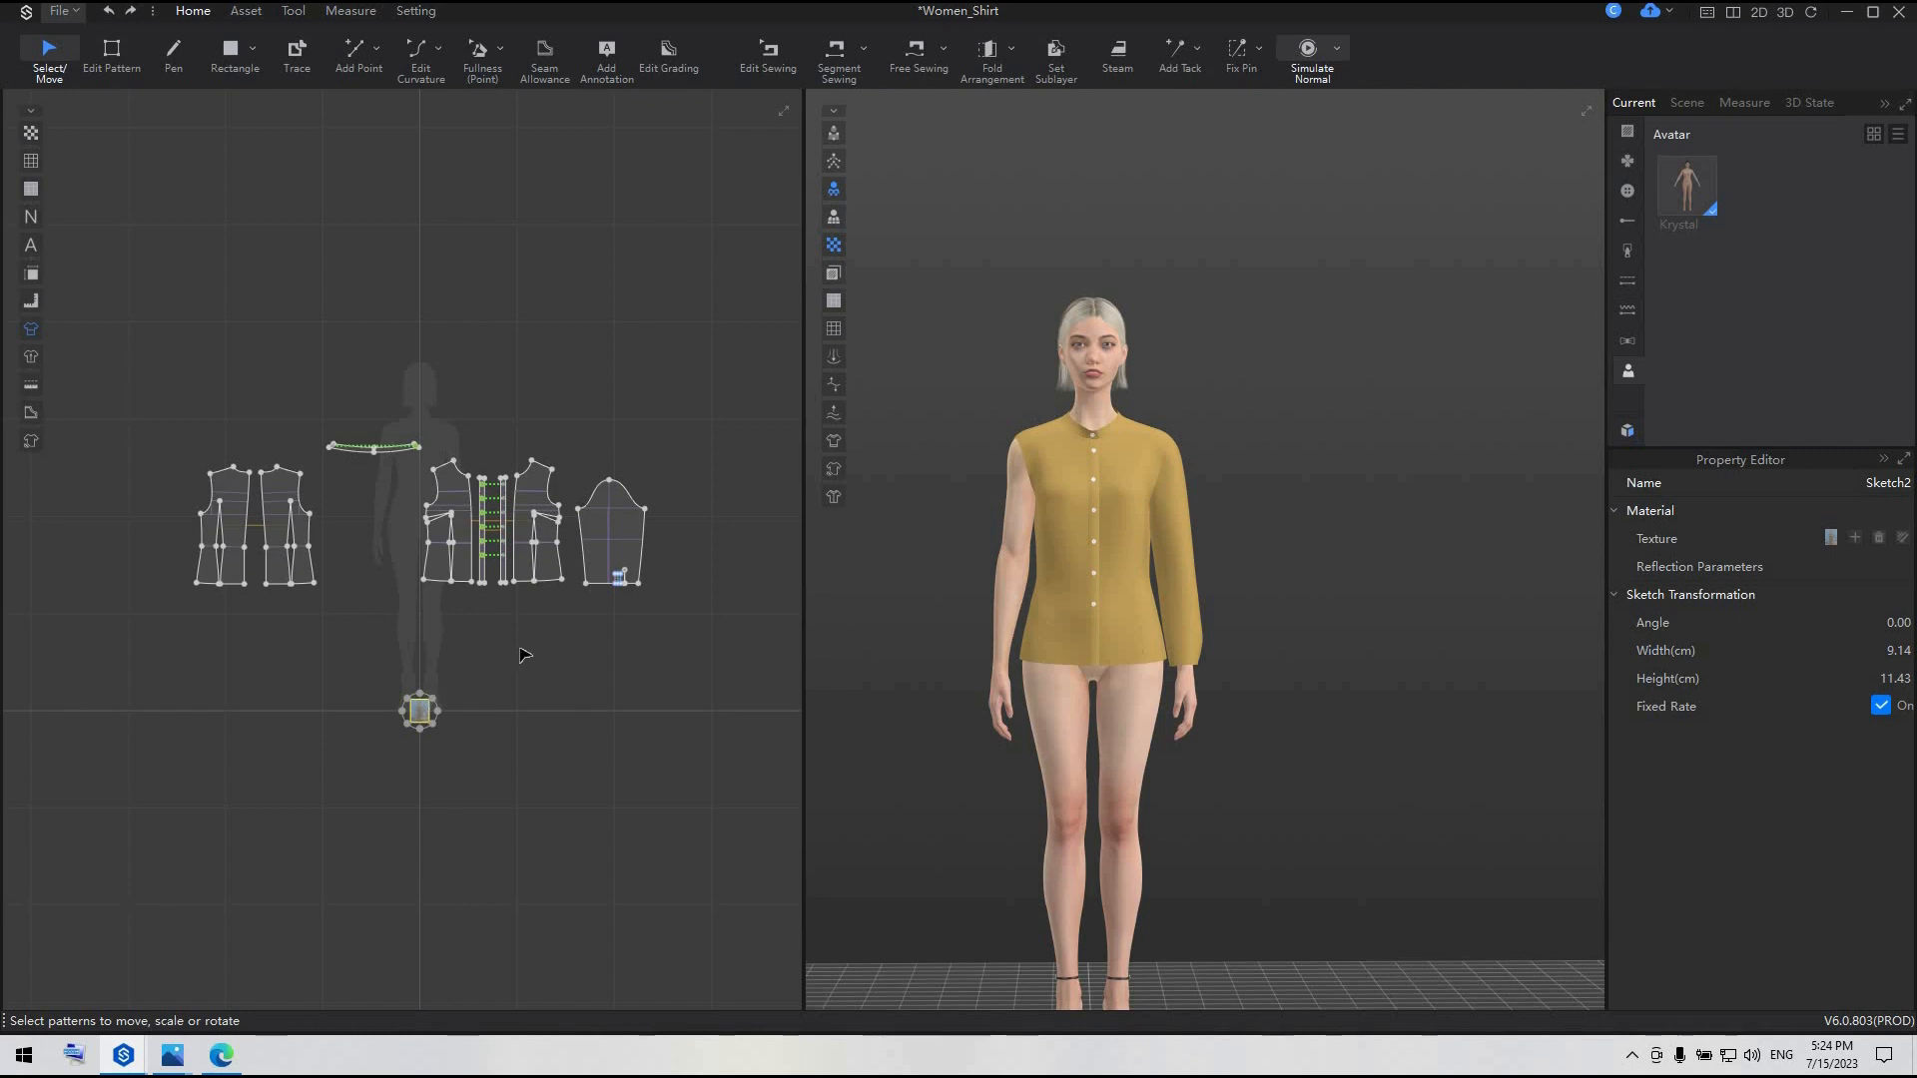
drag(432, 698, 555, 612)
drag(404, 654, 189, 234)
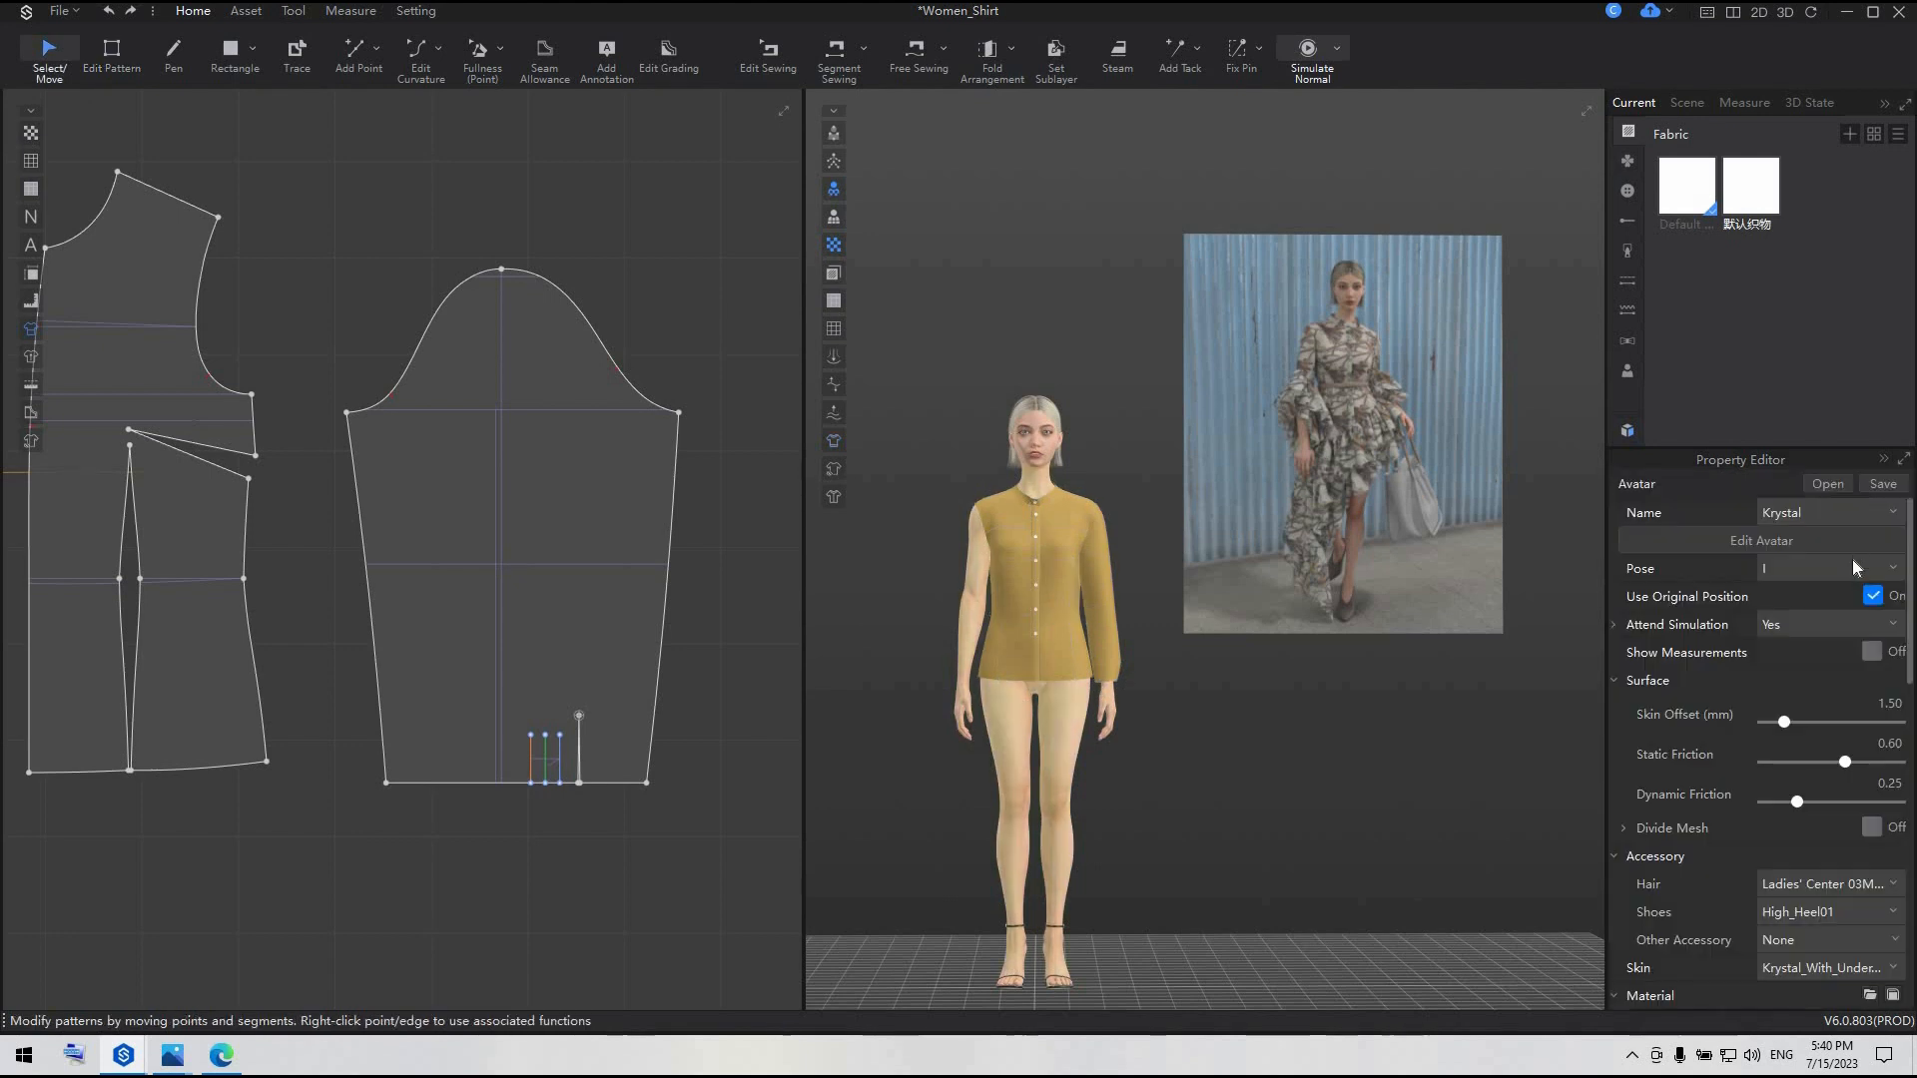
- Set the avatar's pose to A
click(1853, 565)
click(1843, 587)
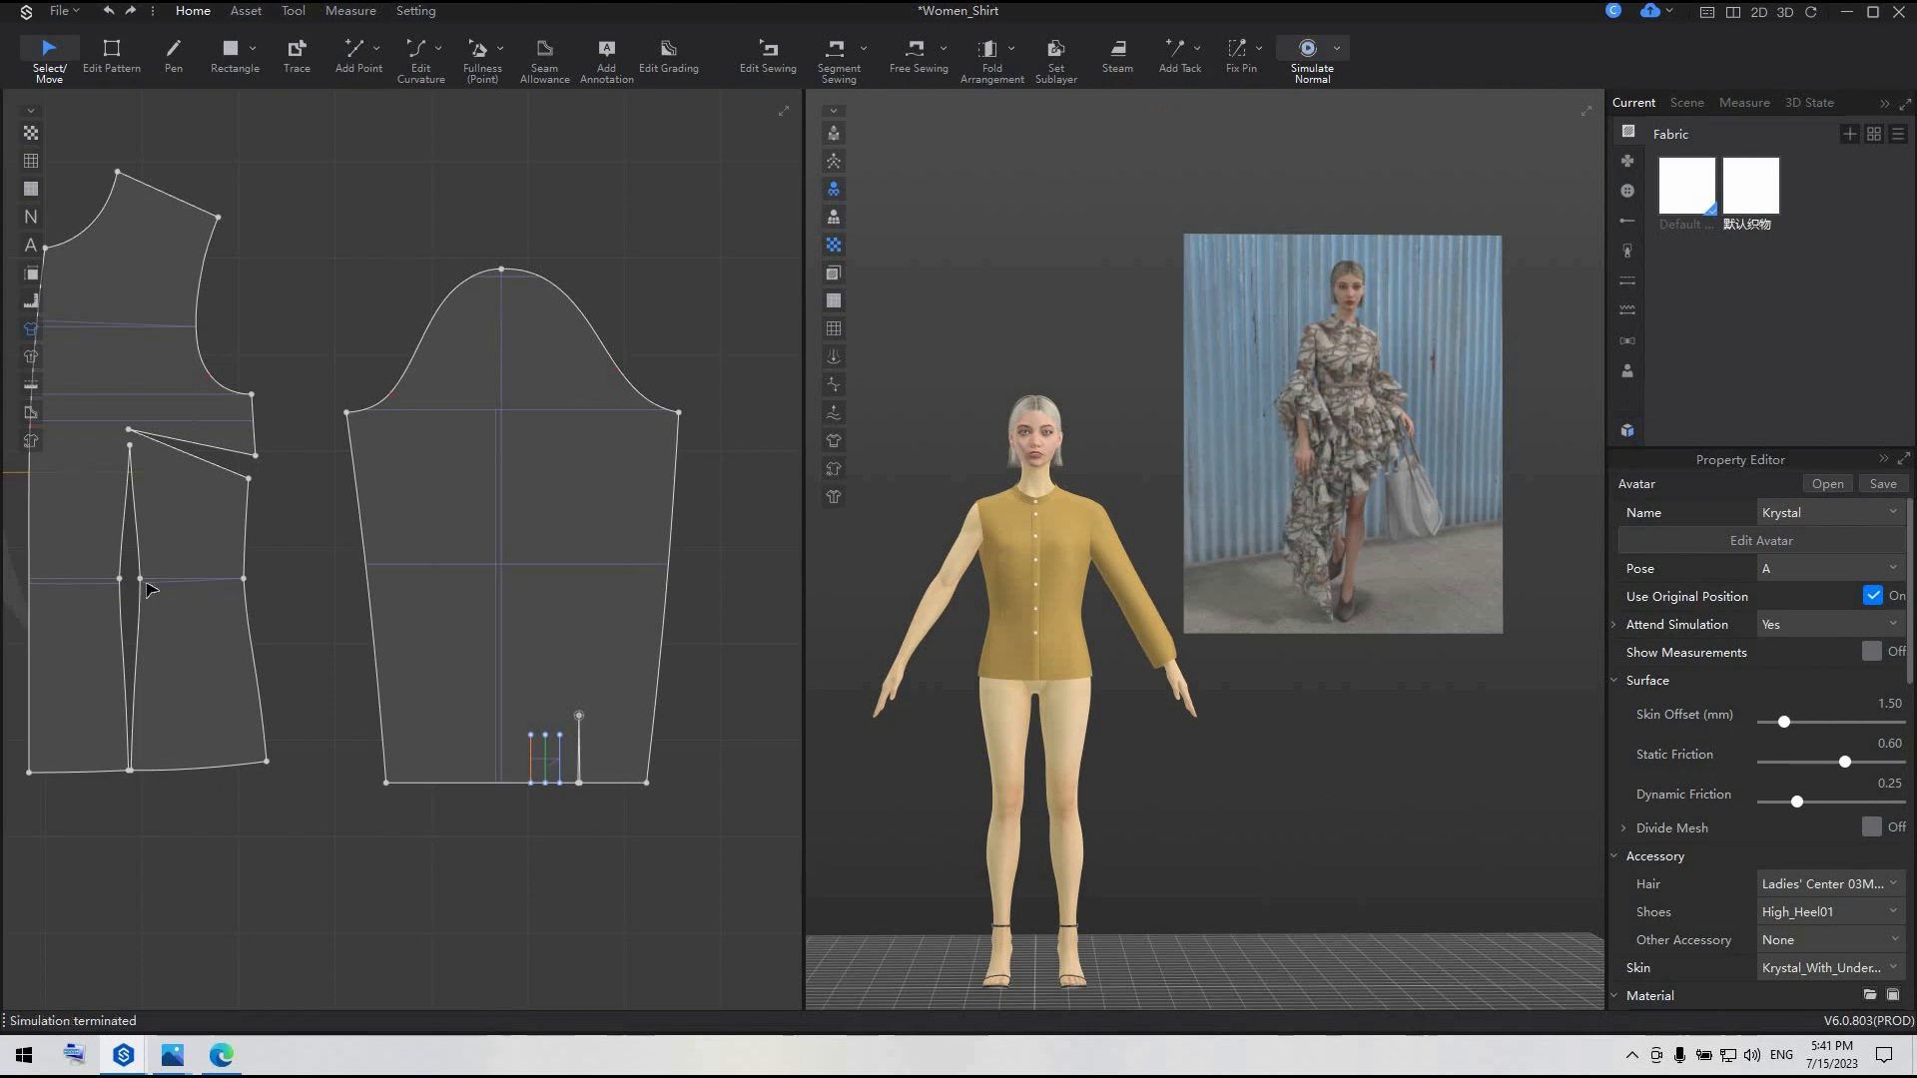
- Add a point on each side edge of the remaining sleeve, splitting each edge 23 cm below the underarm corner
click(356, 52)
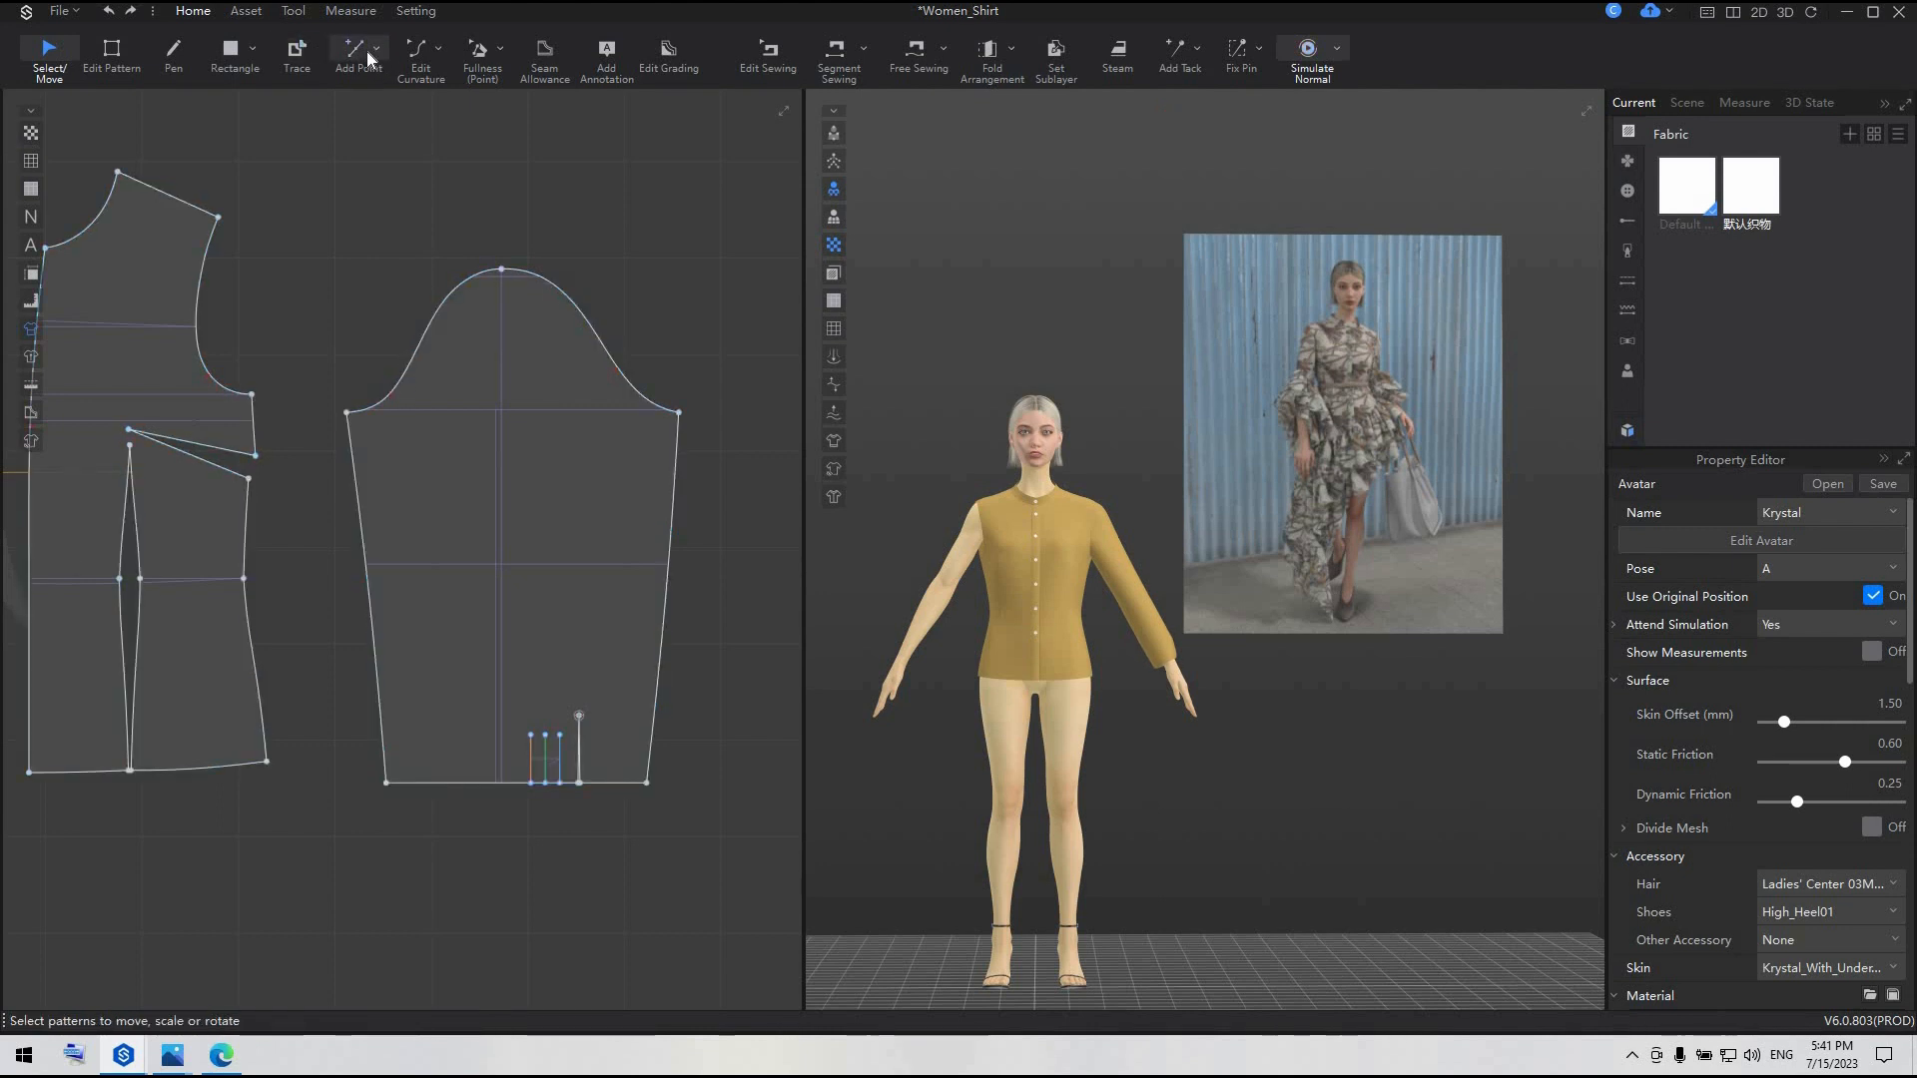
right_click(350, 450)
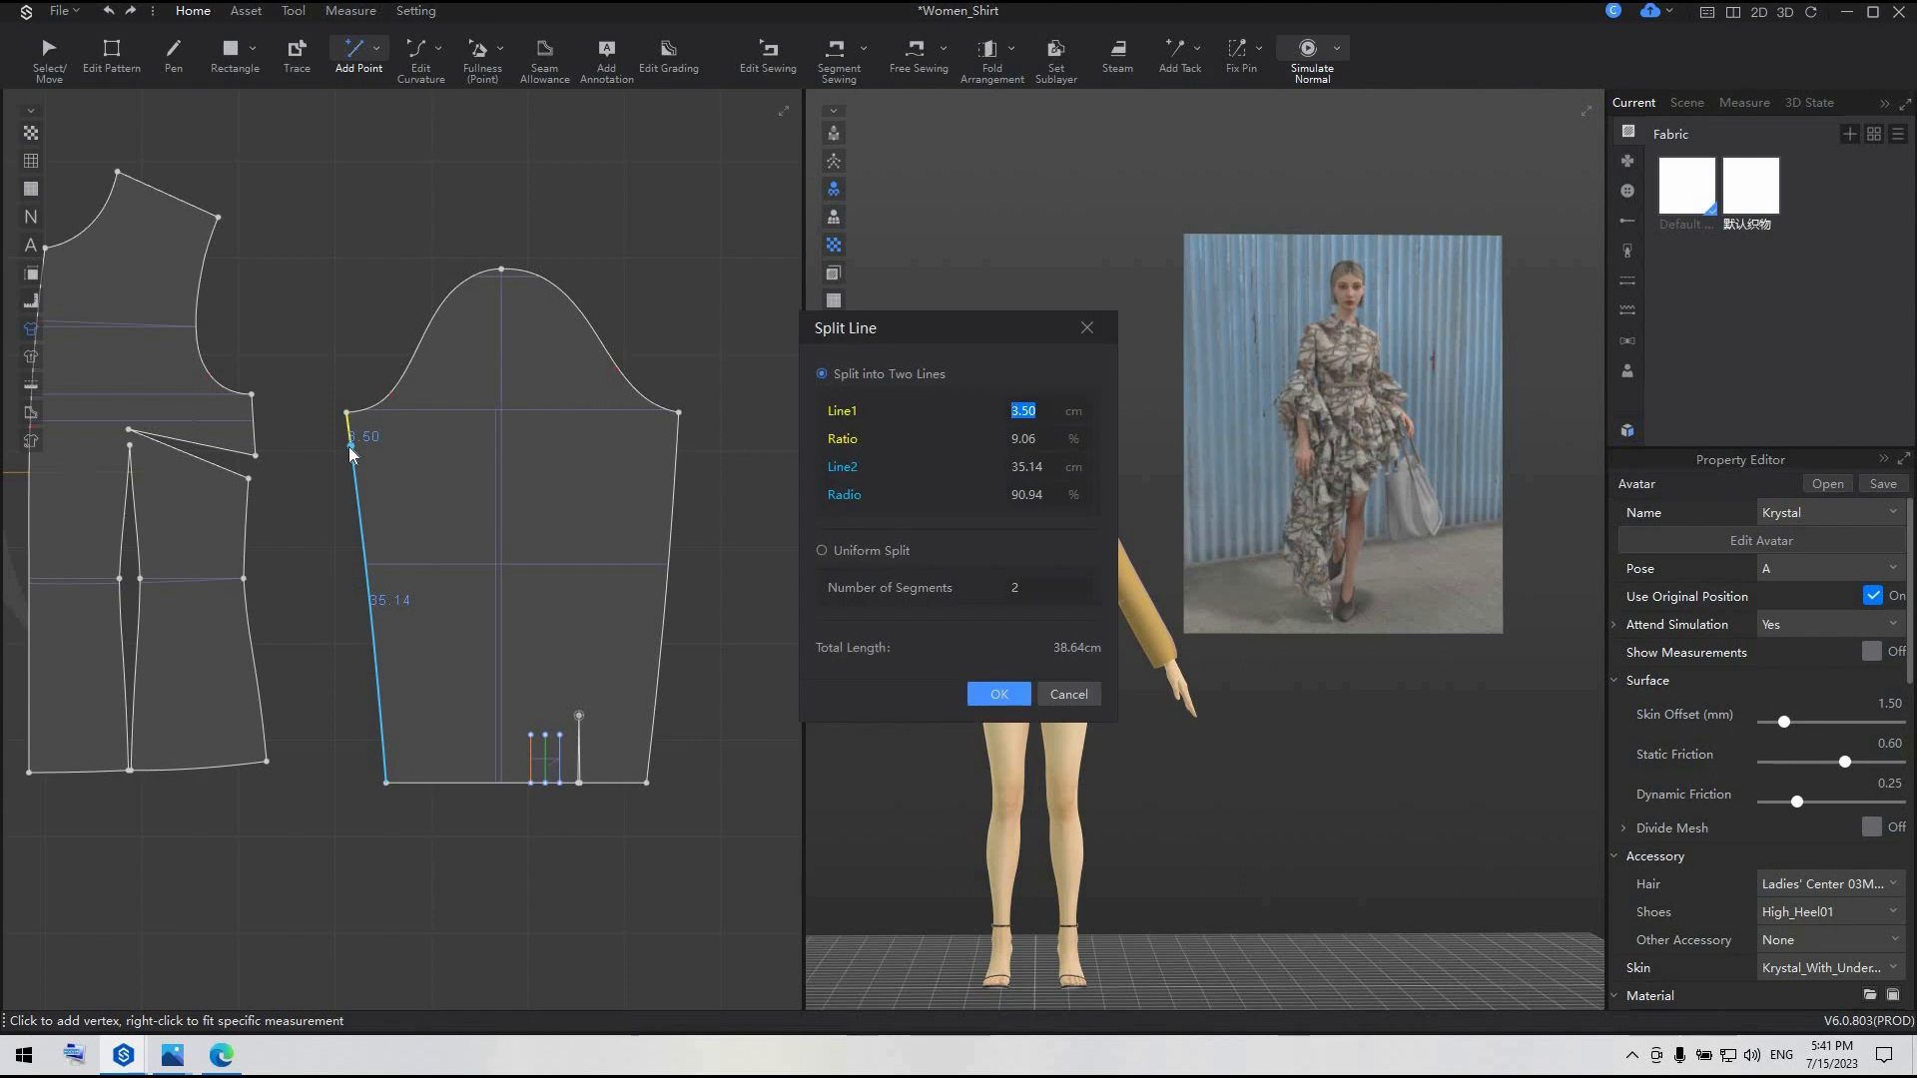
text(23)
click(999, 694)
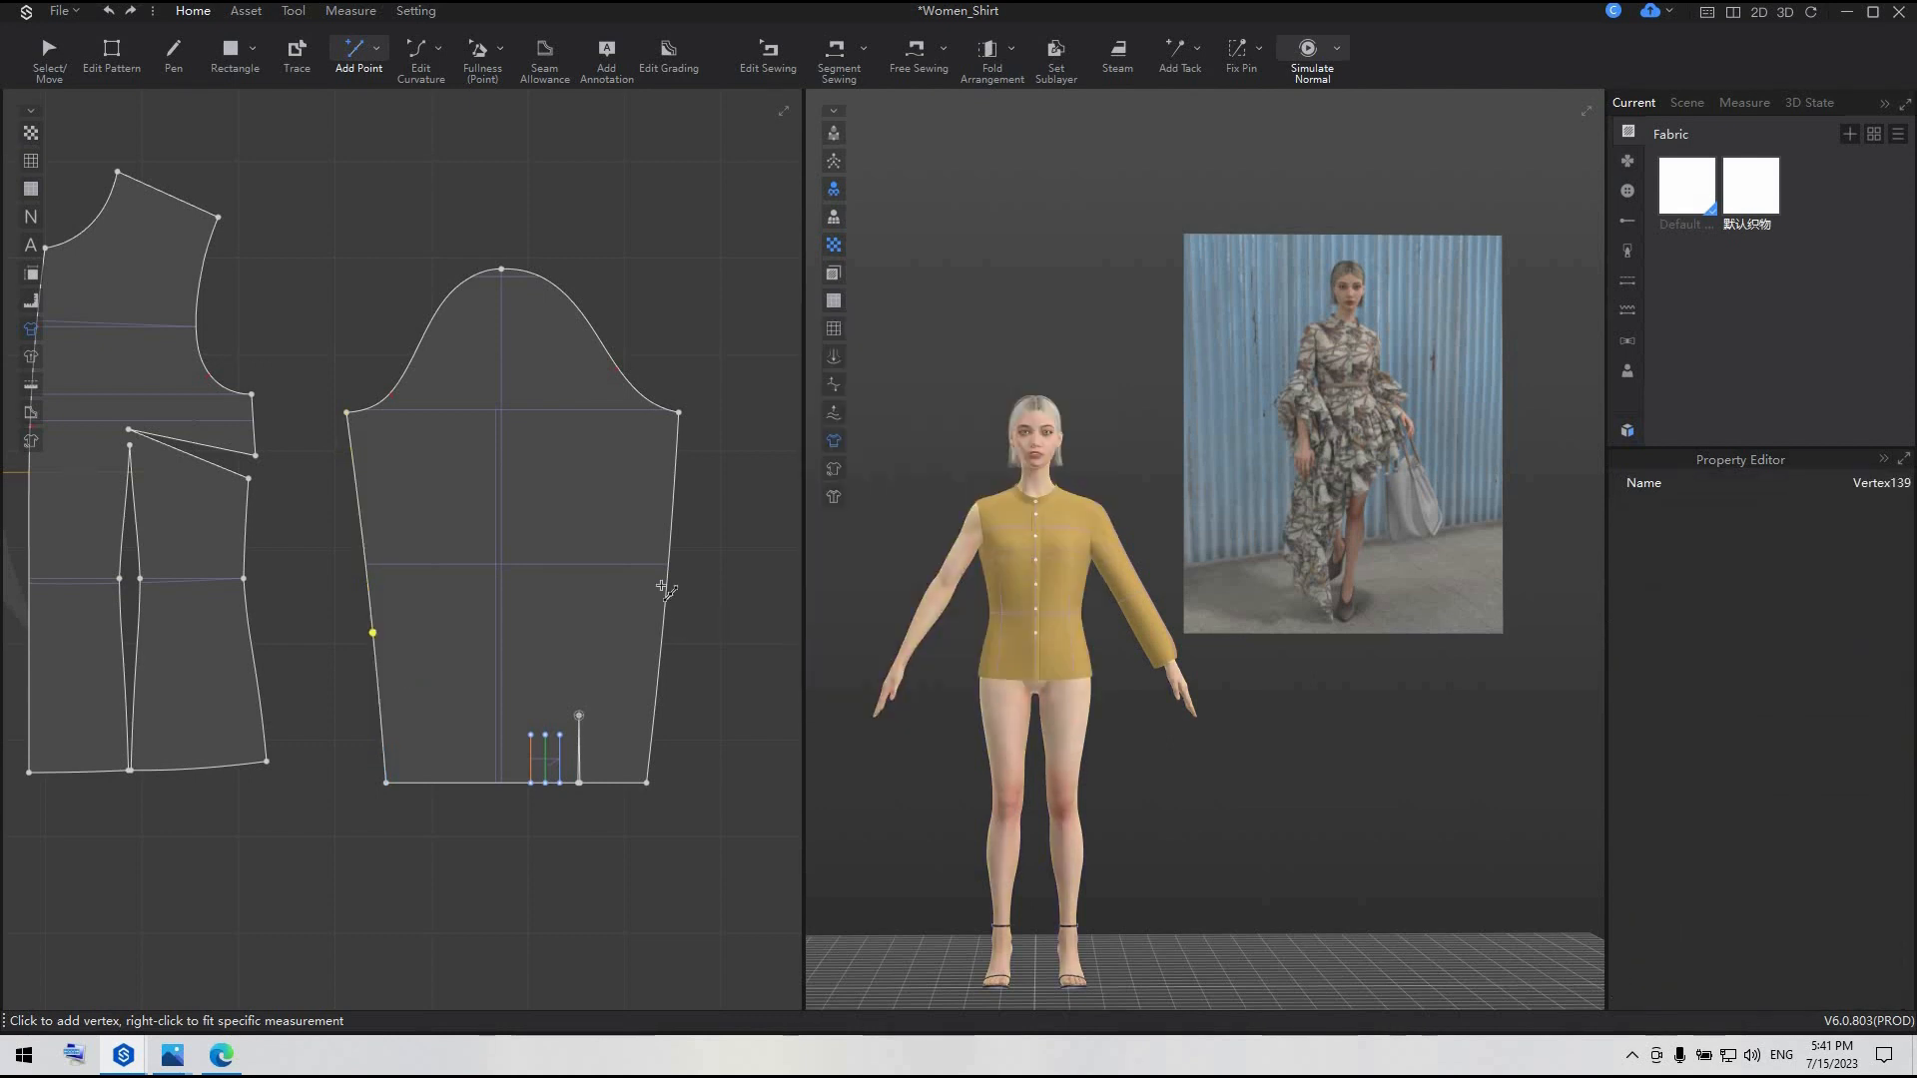
right_click(666, 585)
text(2)
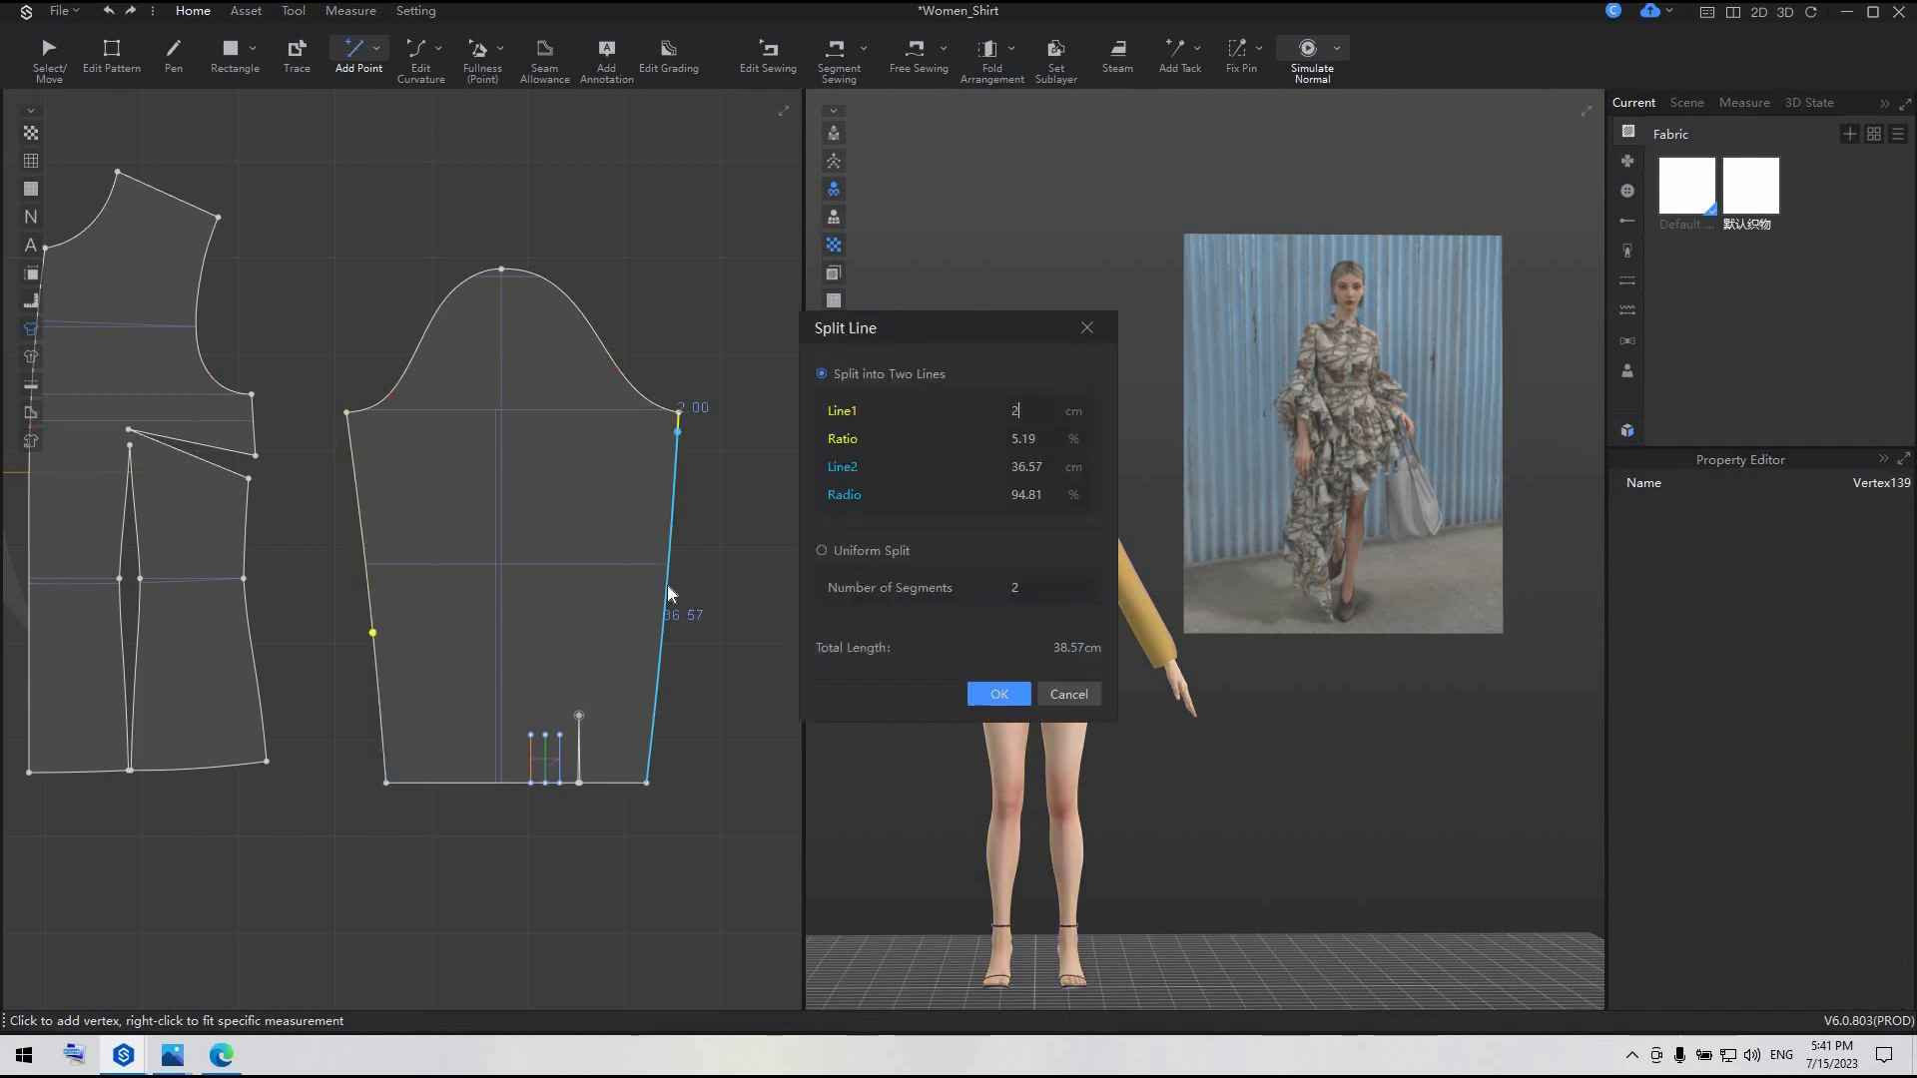
text(3)
click(996, 696)
- Draw a curved internal line between the sleeve's two new side points, peaking near the sleeve's centre line
click(172, 55)
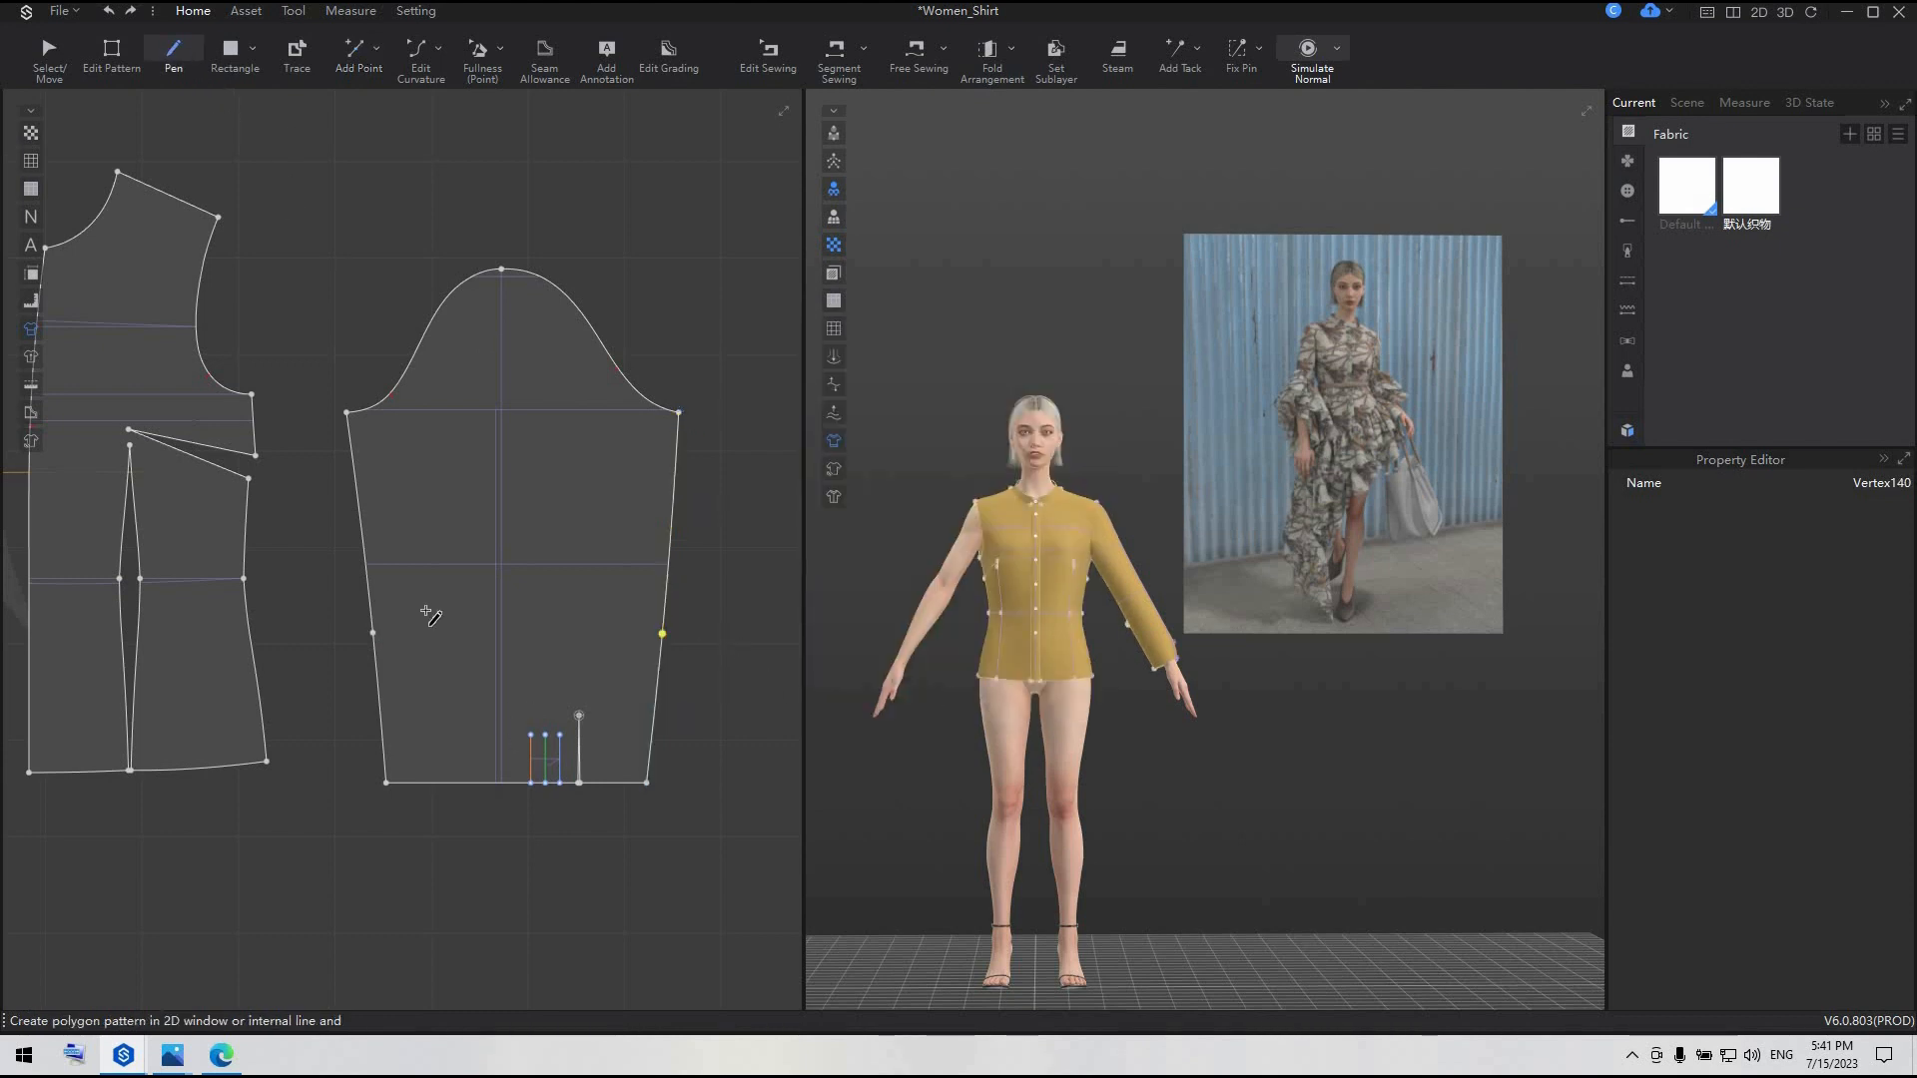
click(374, 634)
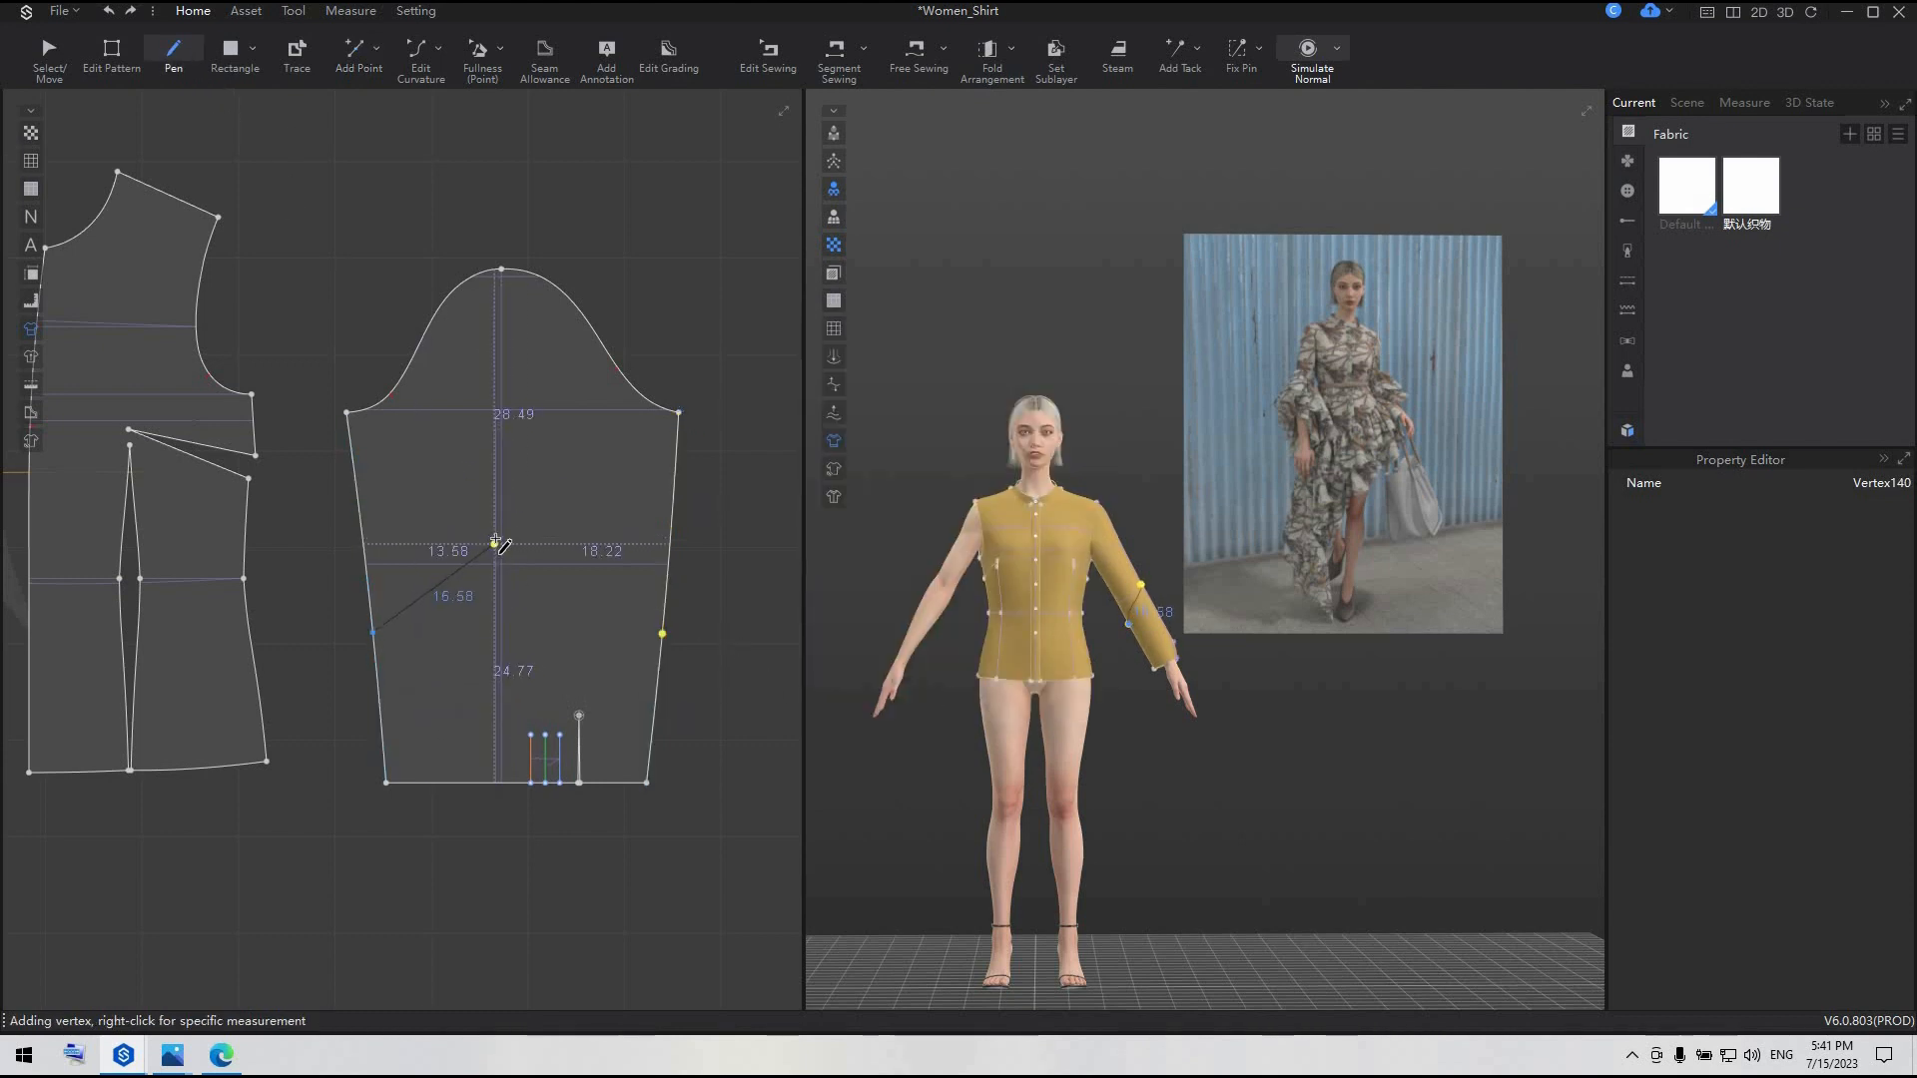
drag(498, 539, 536, 511)
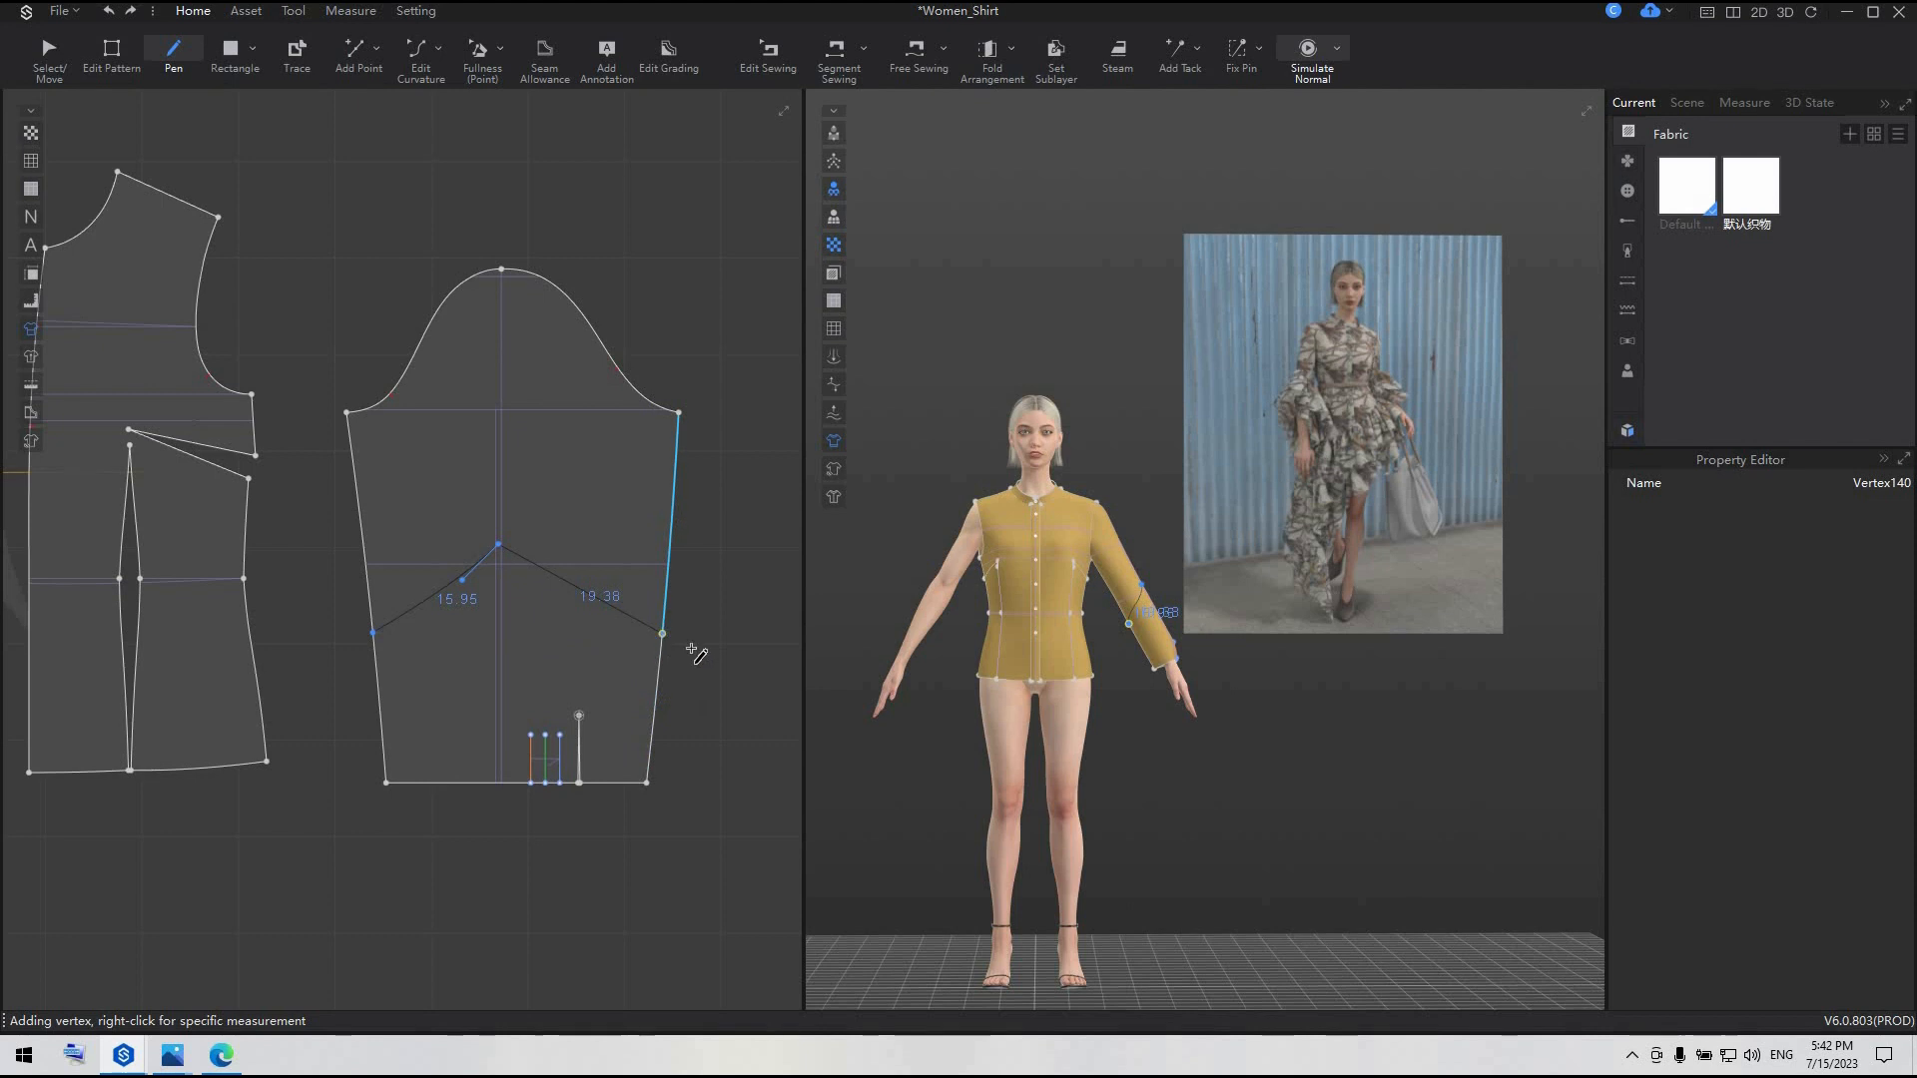
drag(691, 648, 744, 654)
key(Return)
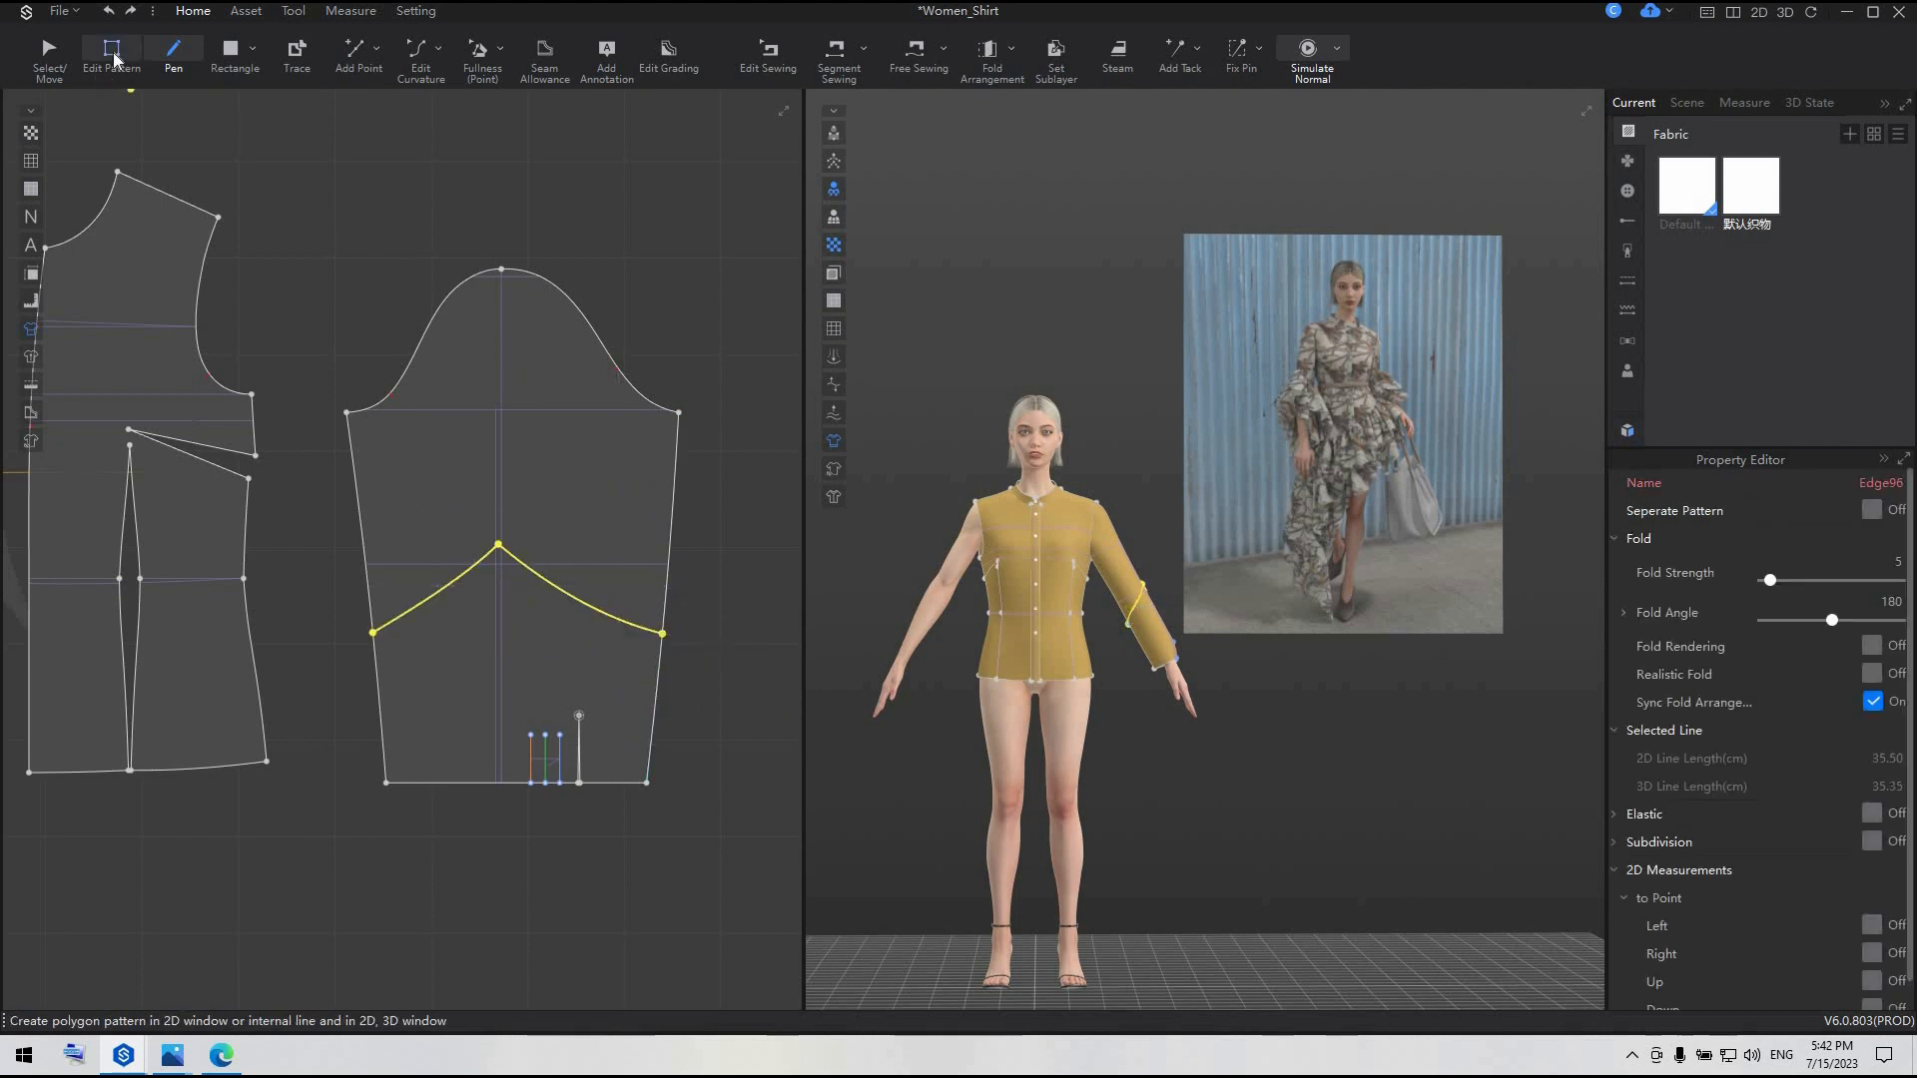
- Cut and sew the sleeve along the peaked internal line, and delete the lower sleeve piece
key(z)
right_click(486, 553)
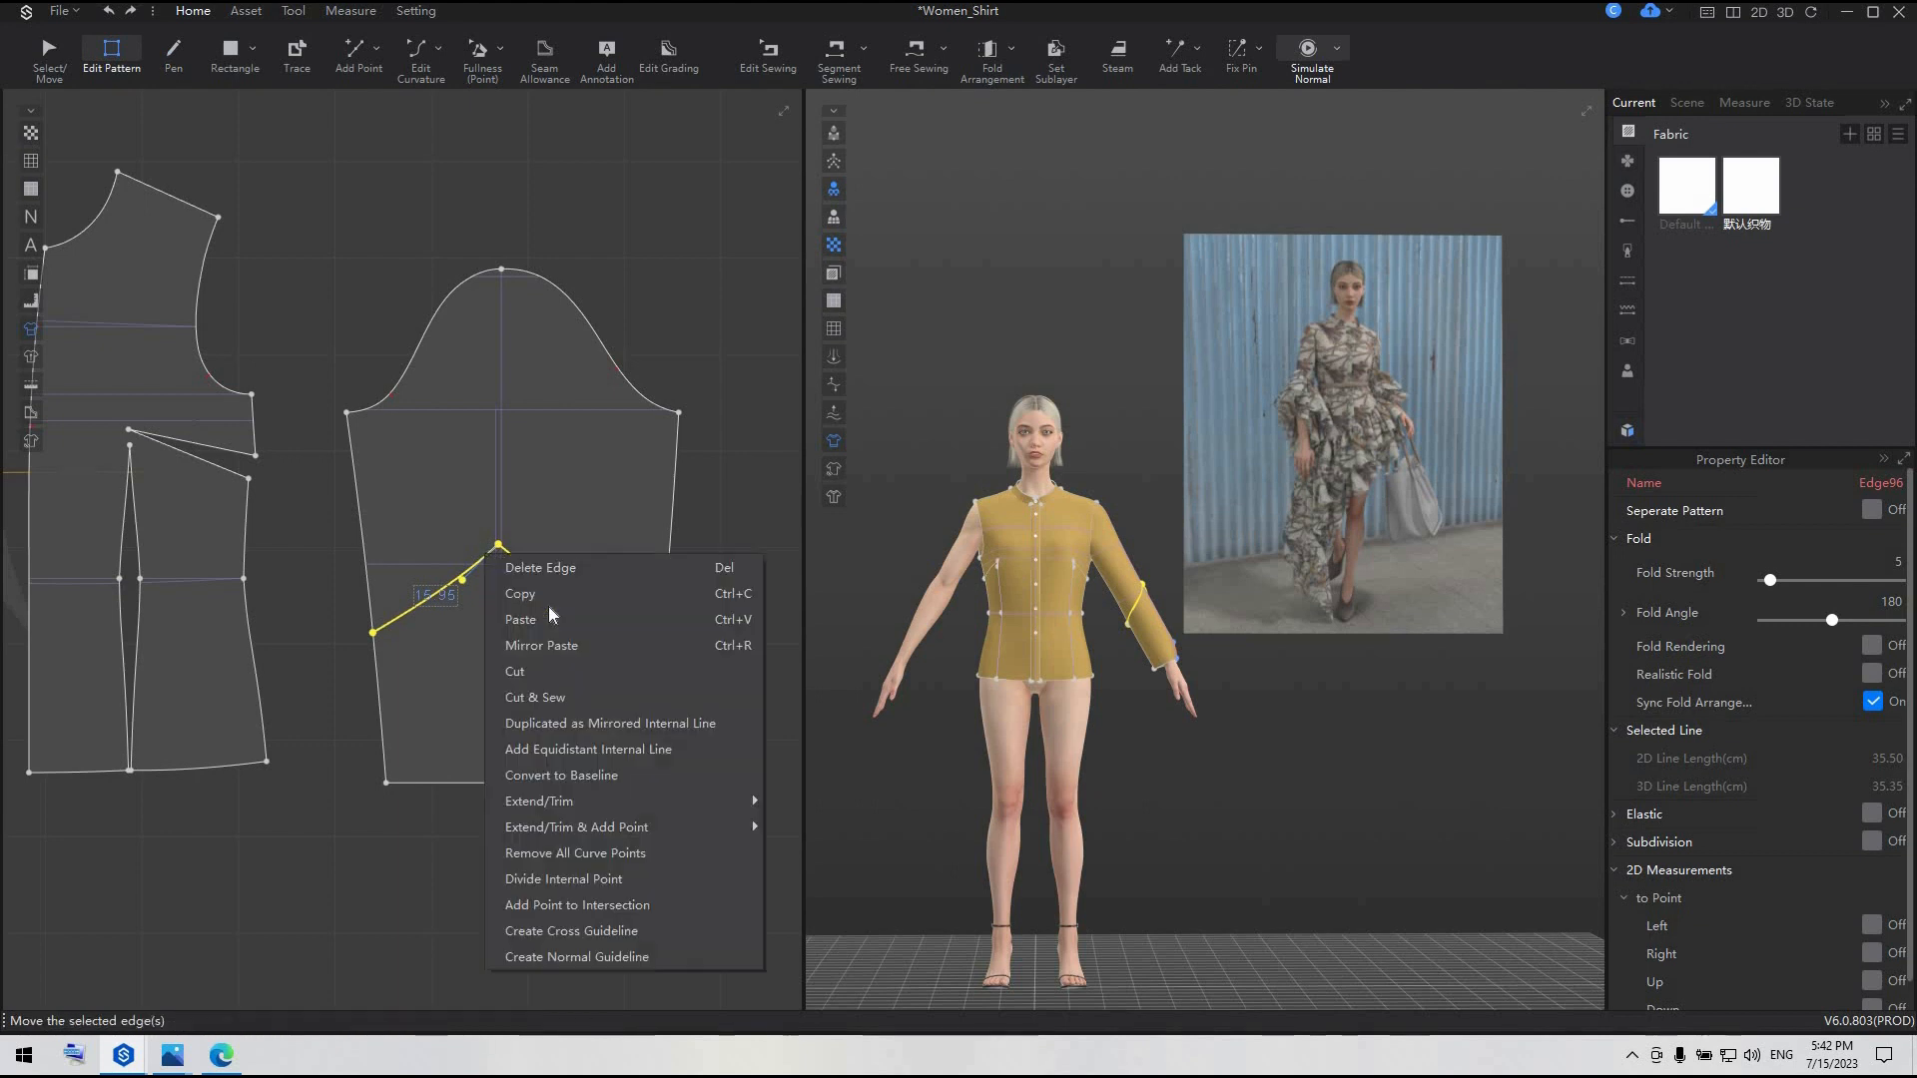
click(545, 697)
click(46, 56)
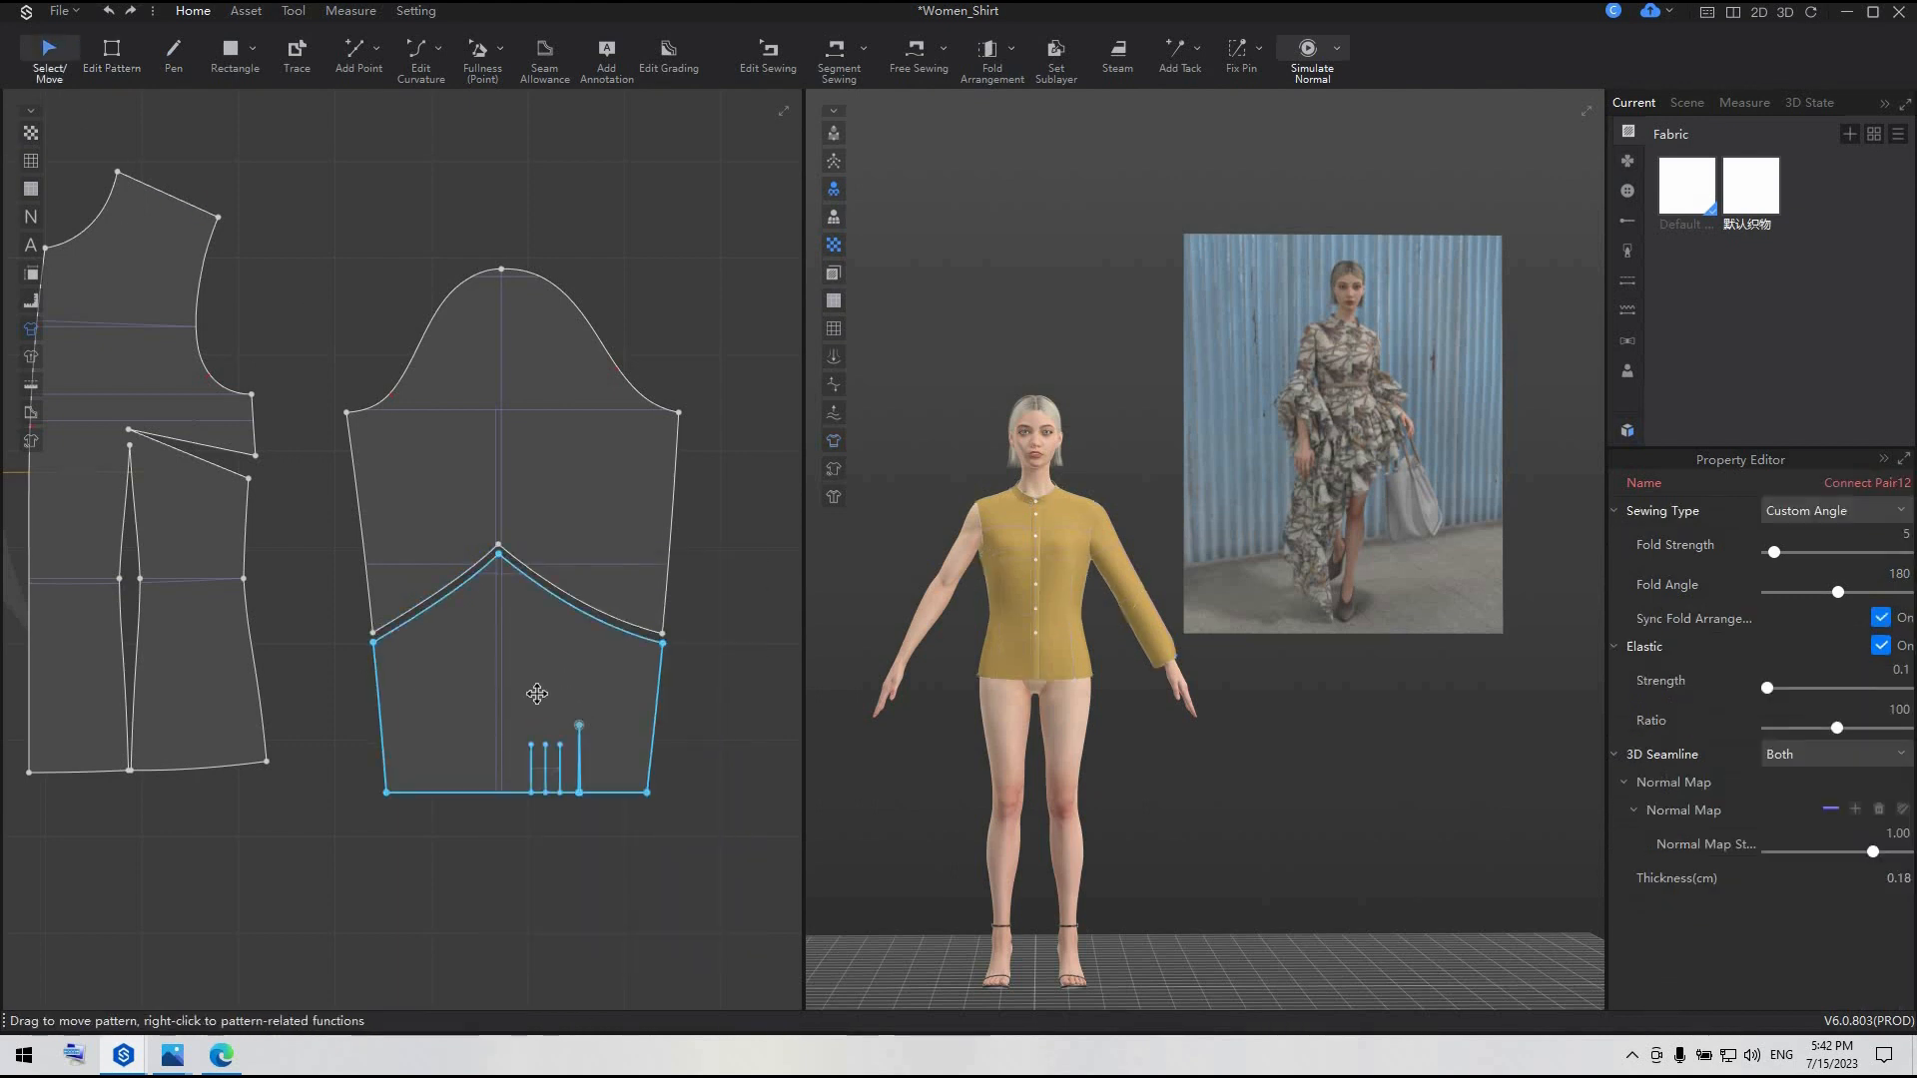
click(537, 694)
key(Delete)
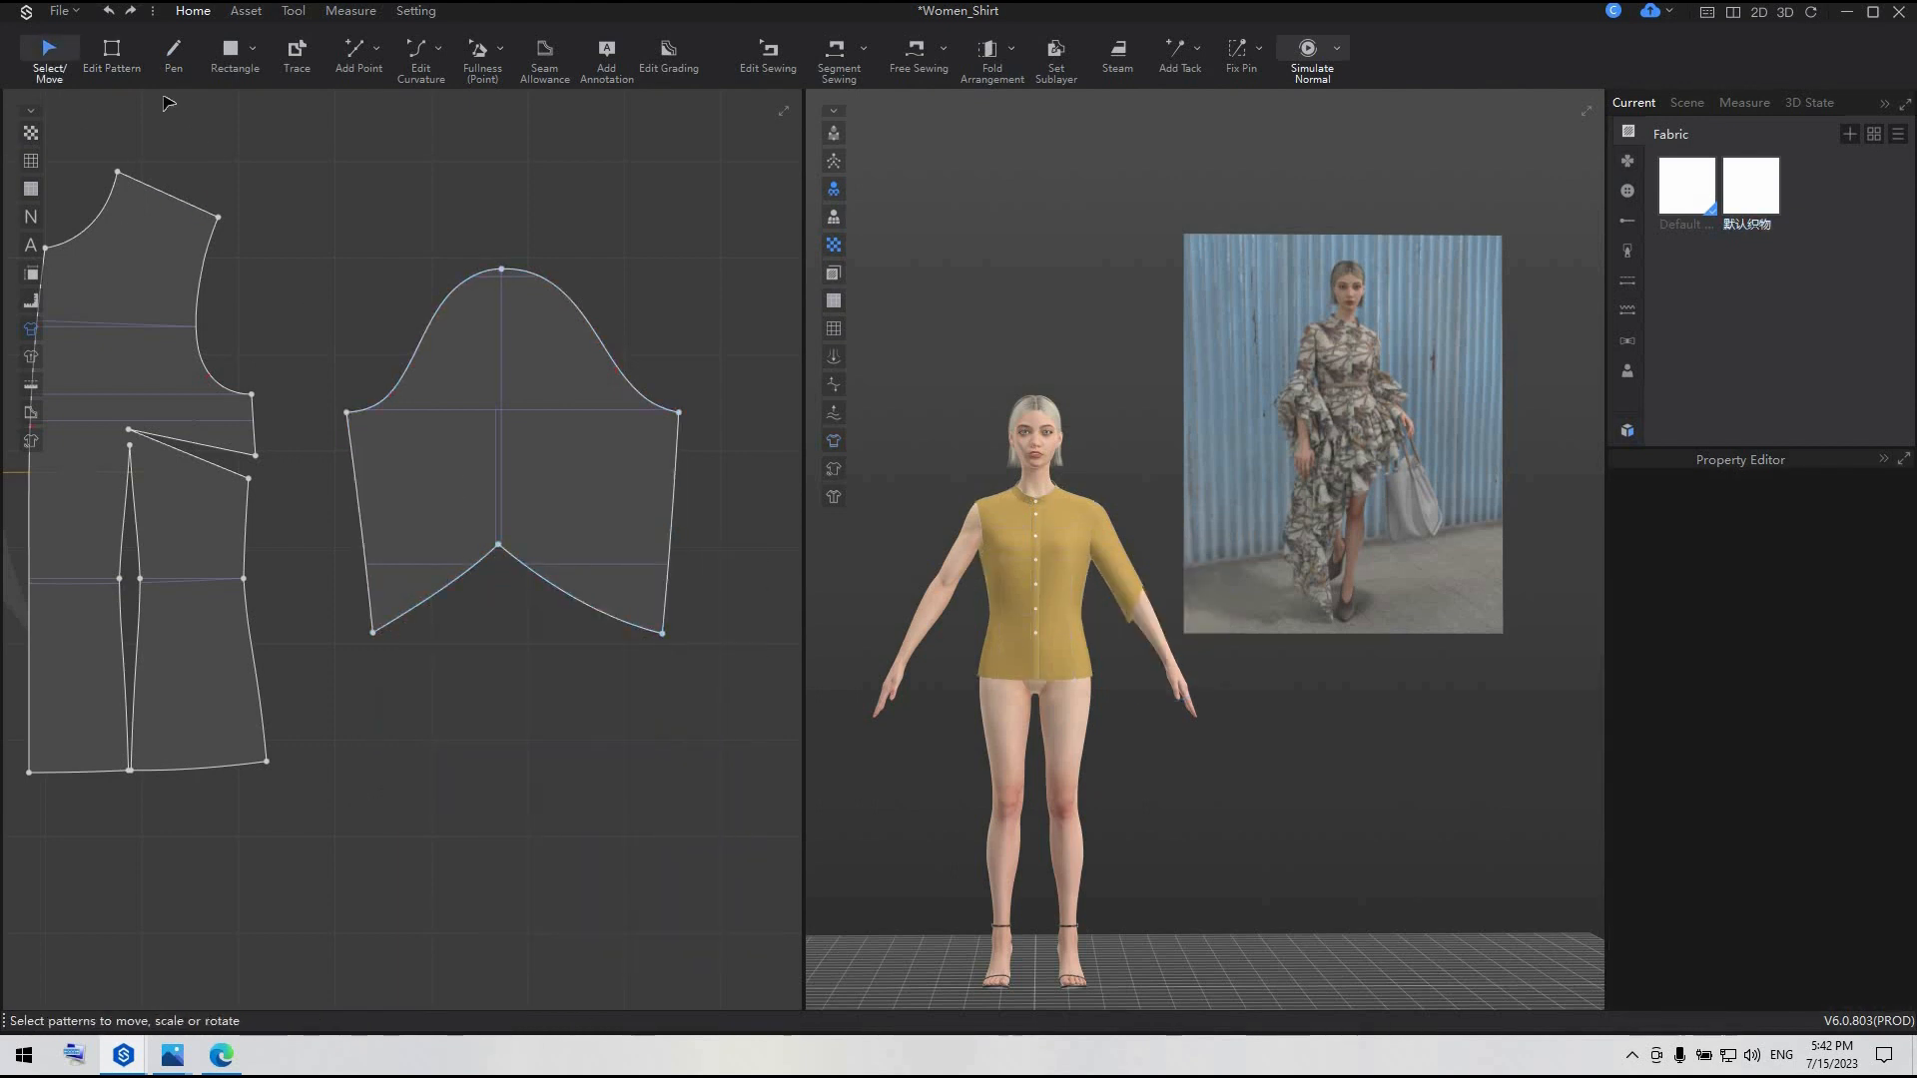
- Add one equidistant internal line 5 cm inside the sleeve's peaked hem, extended to the side edges
key(z)
click(471, 566)
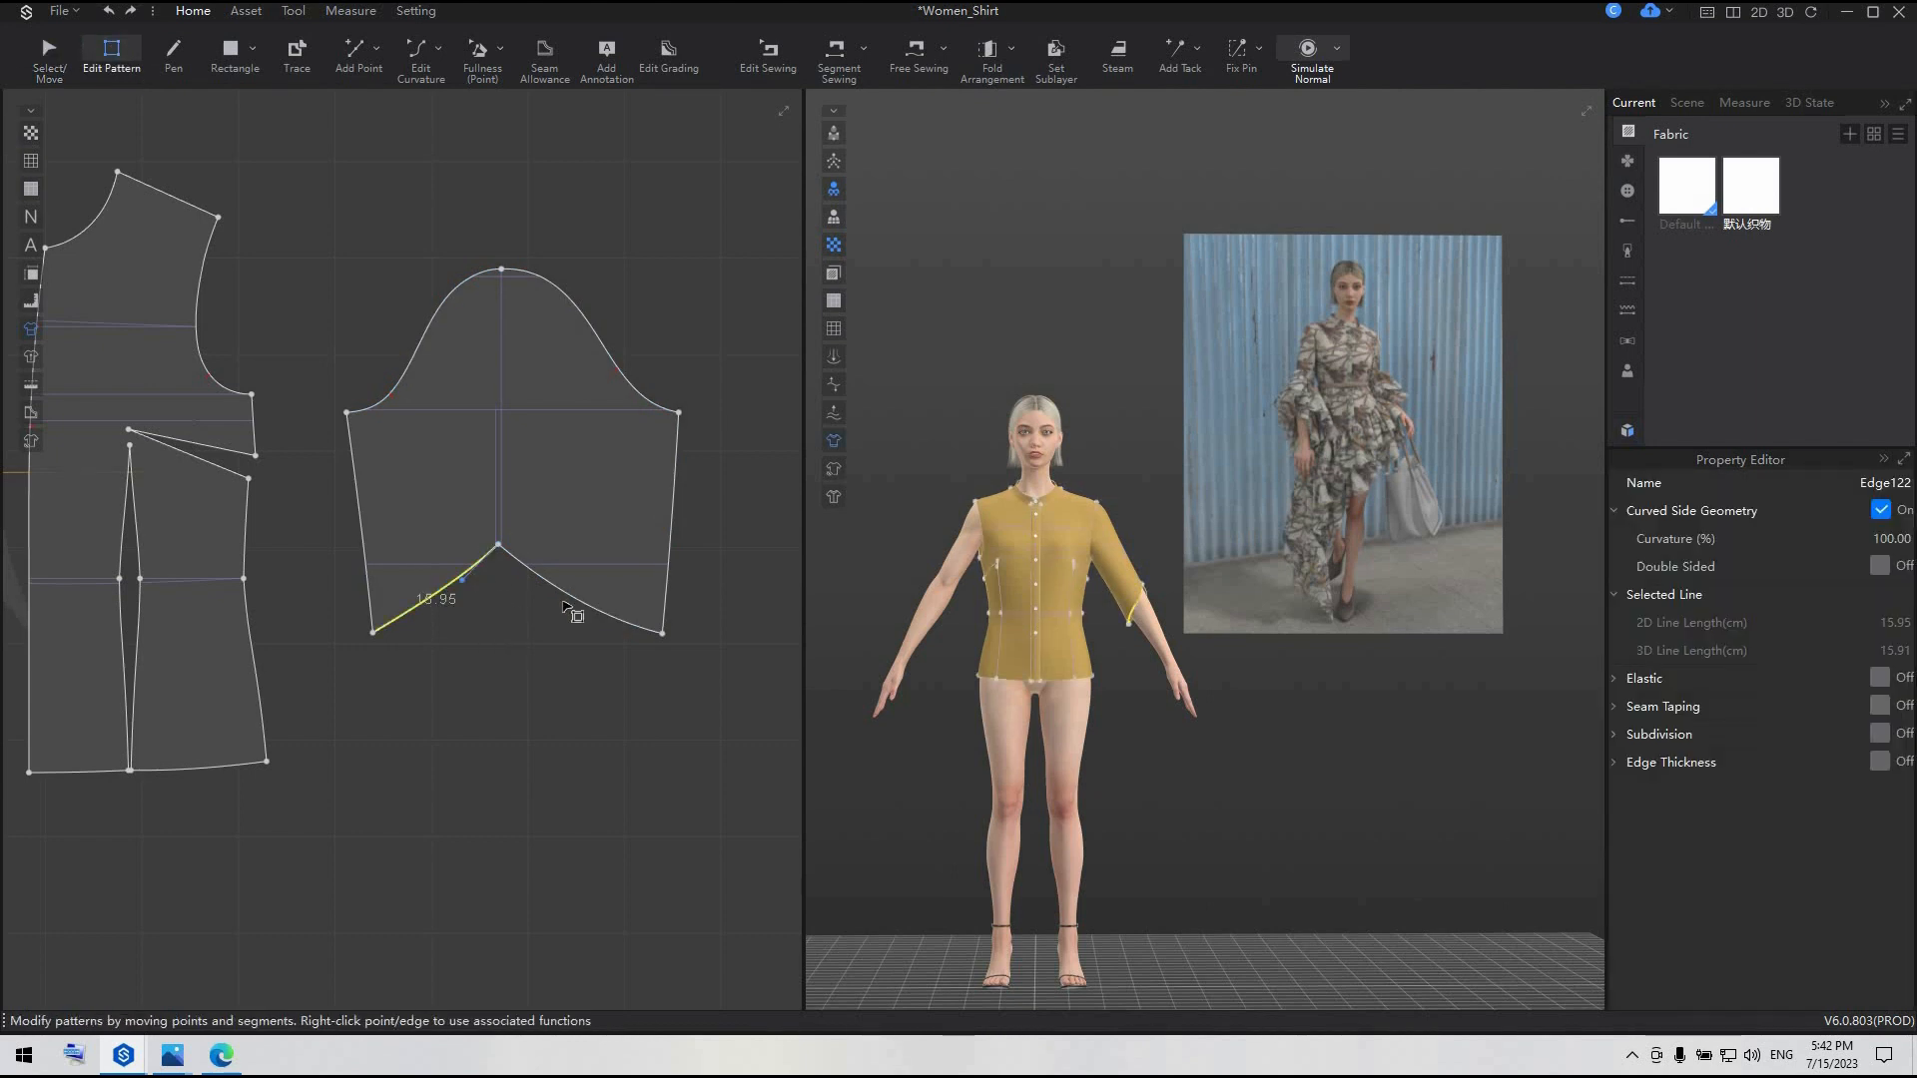
shift+click(566, 597)
right_click(565, 593)
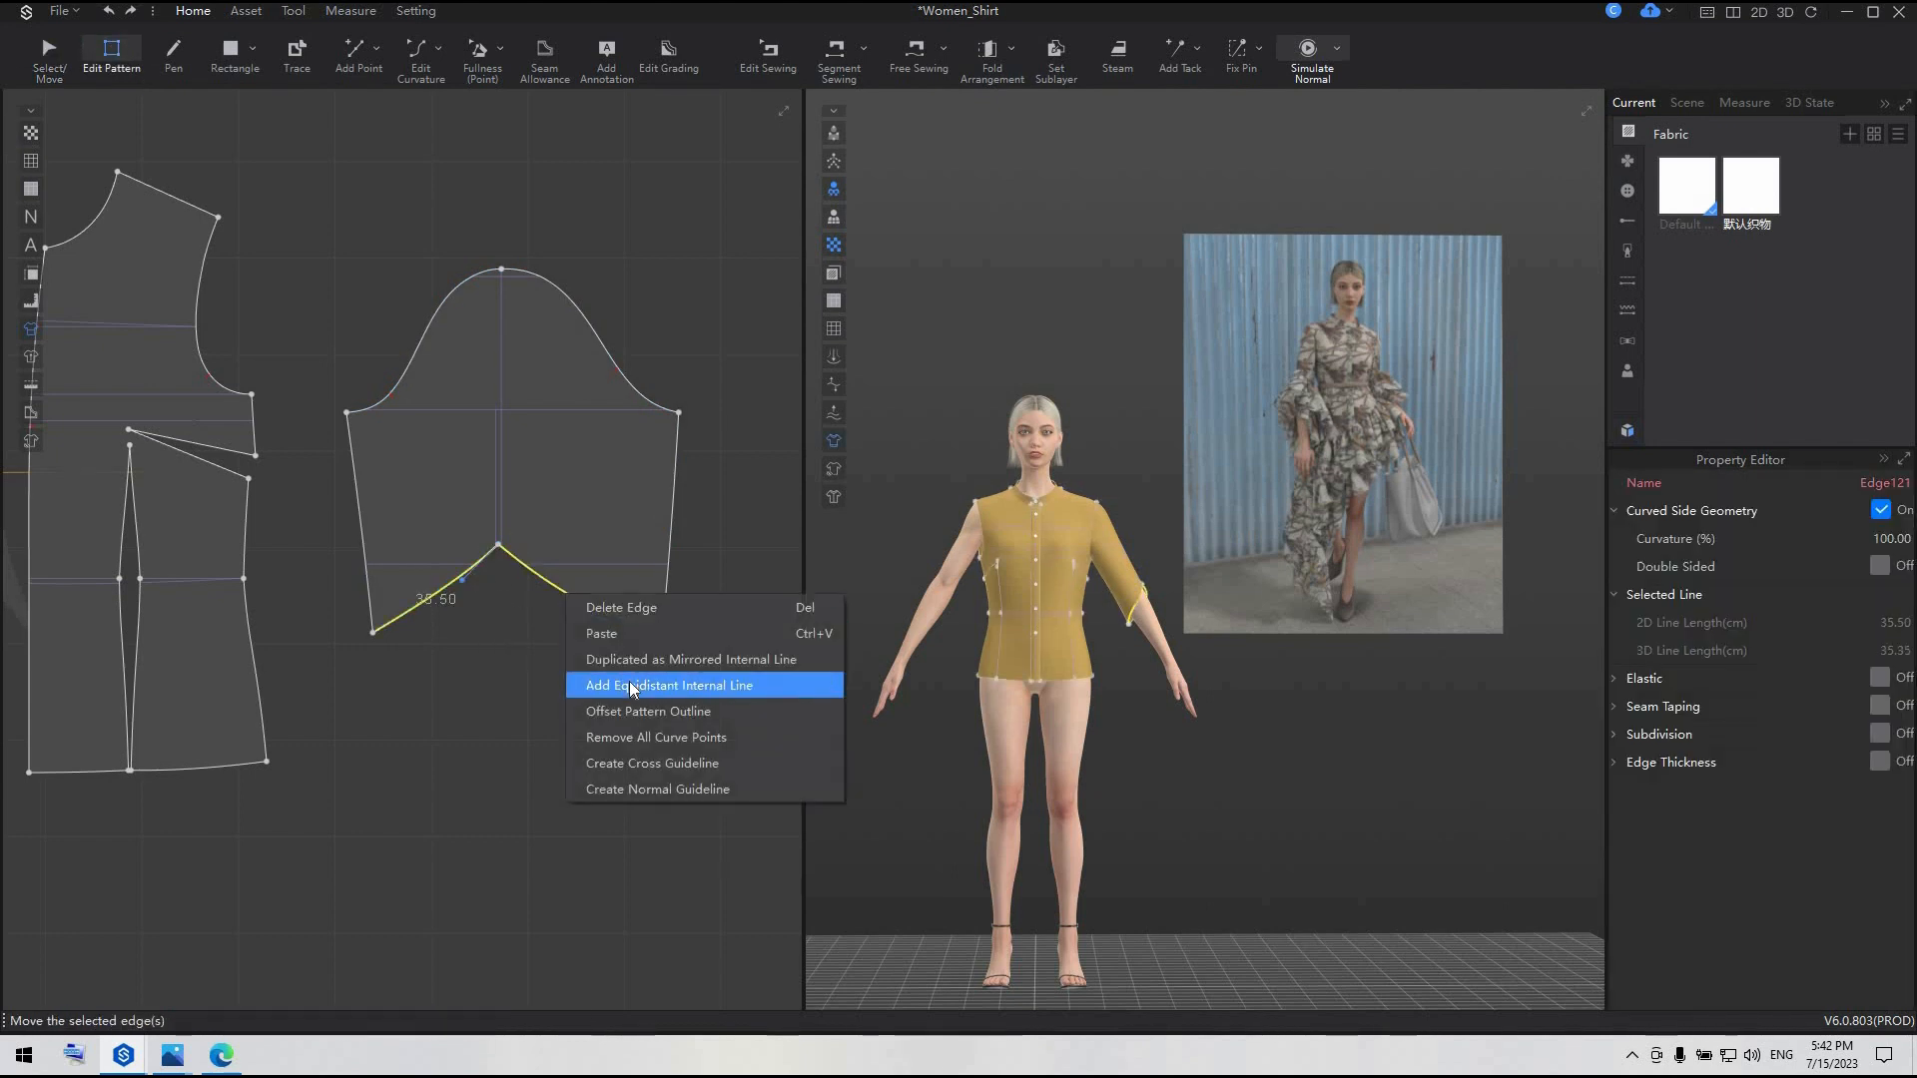
click(629, 680)
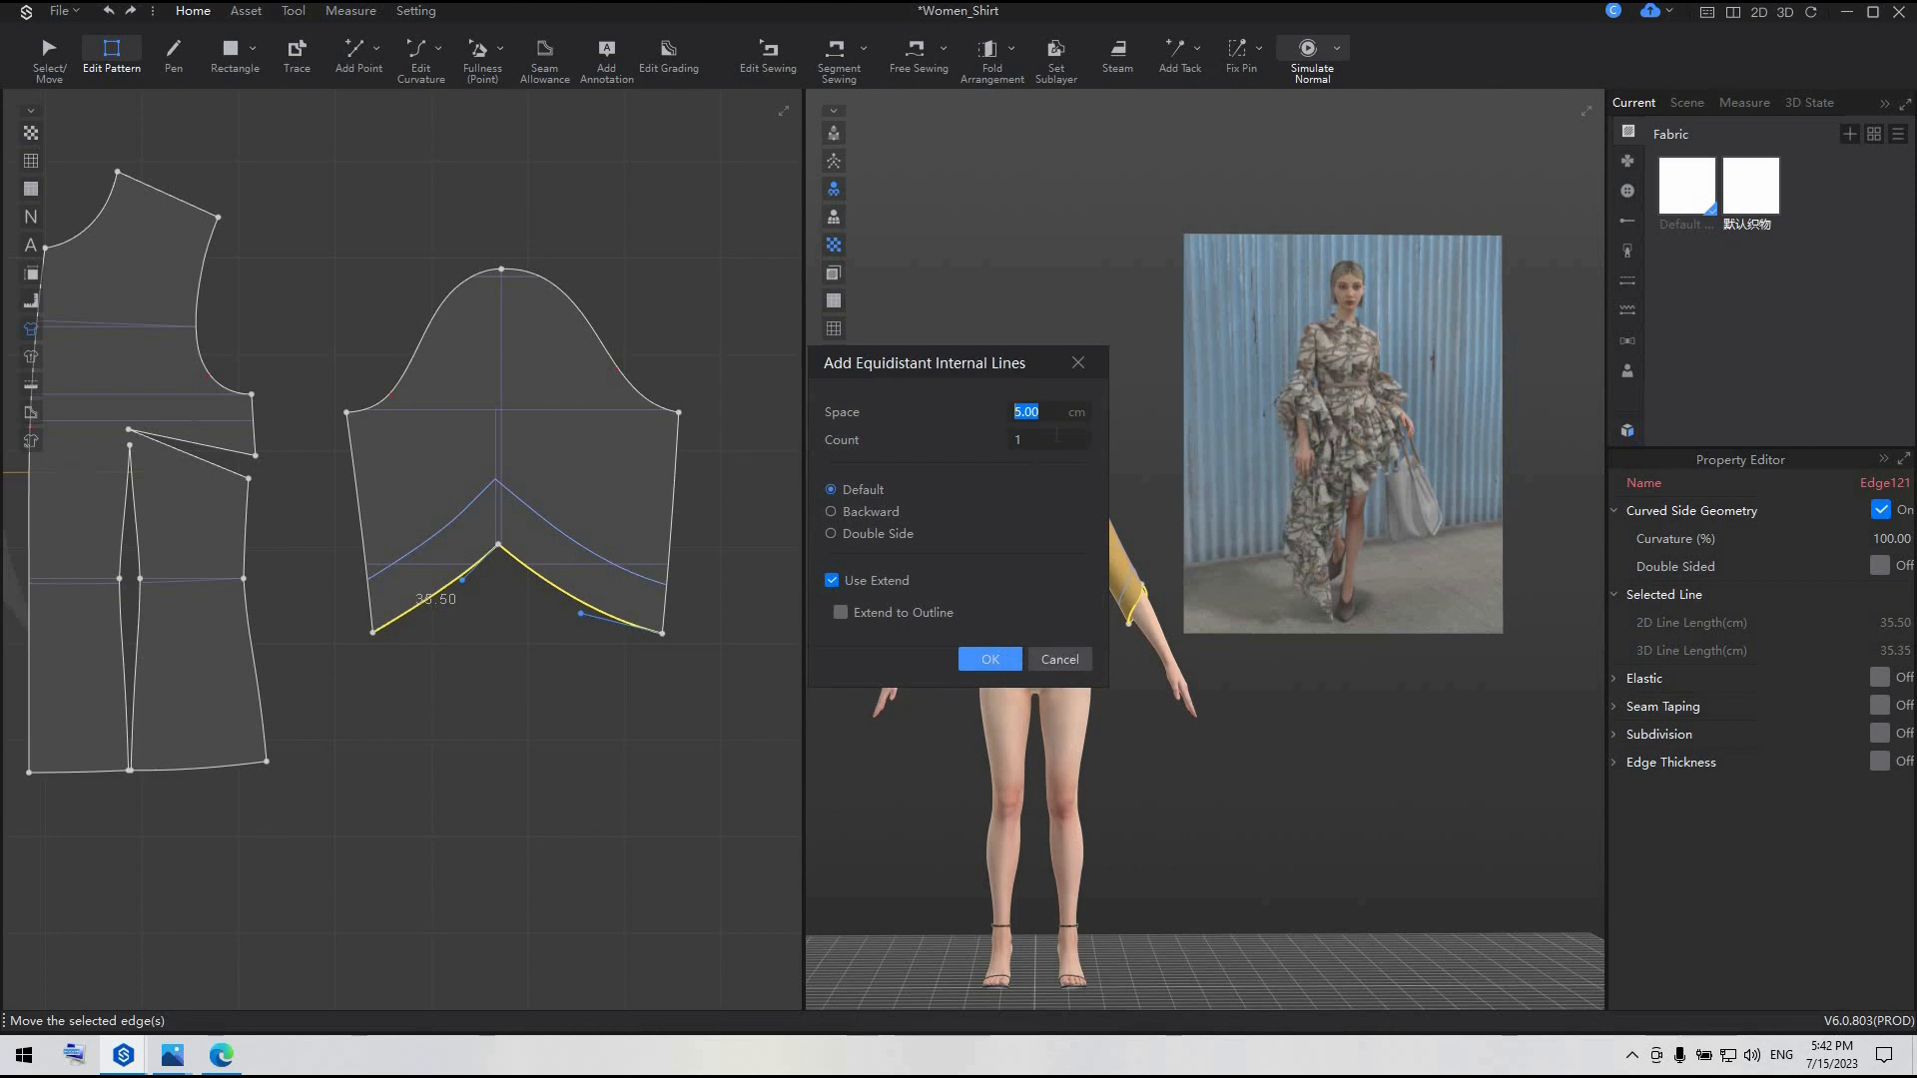
click(991, 659)
click(587, 655)
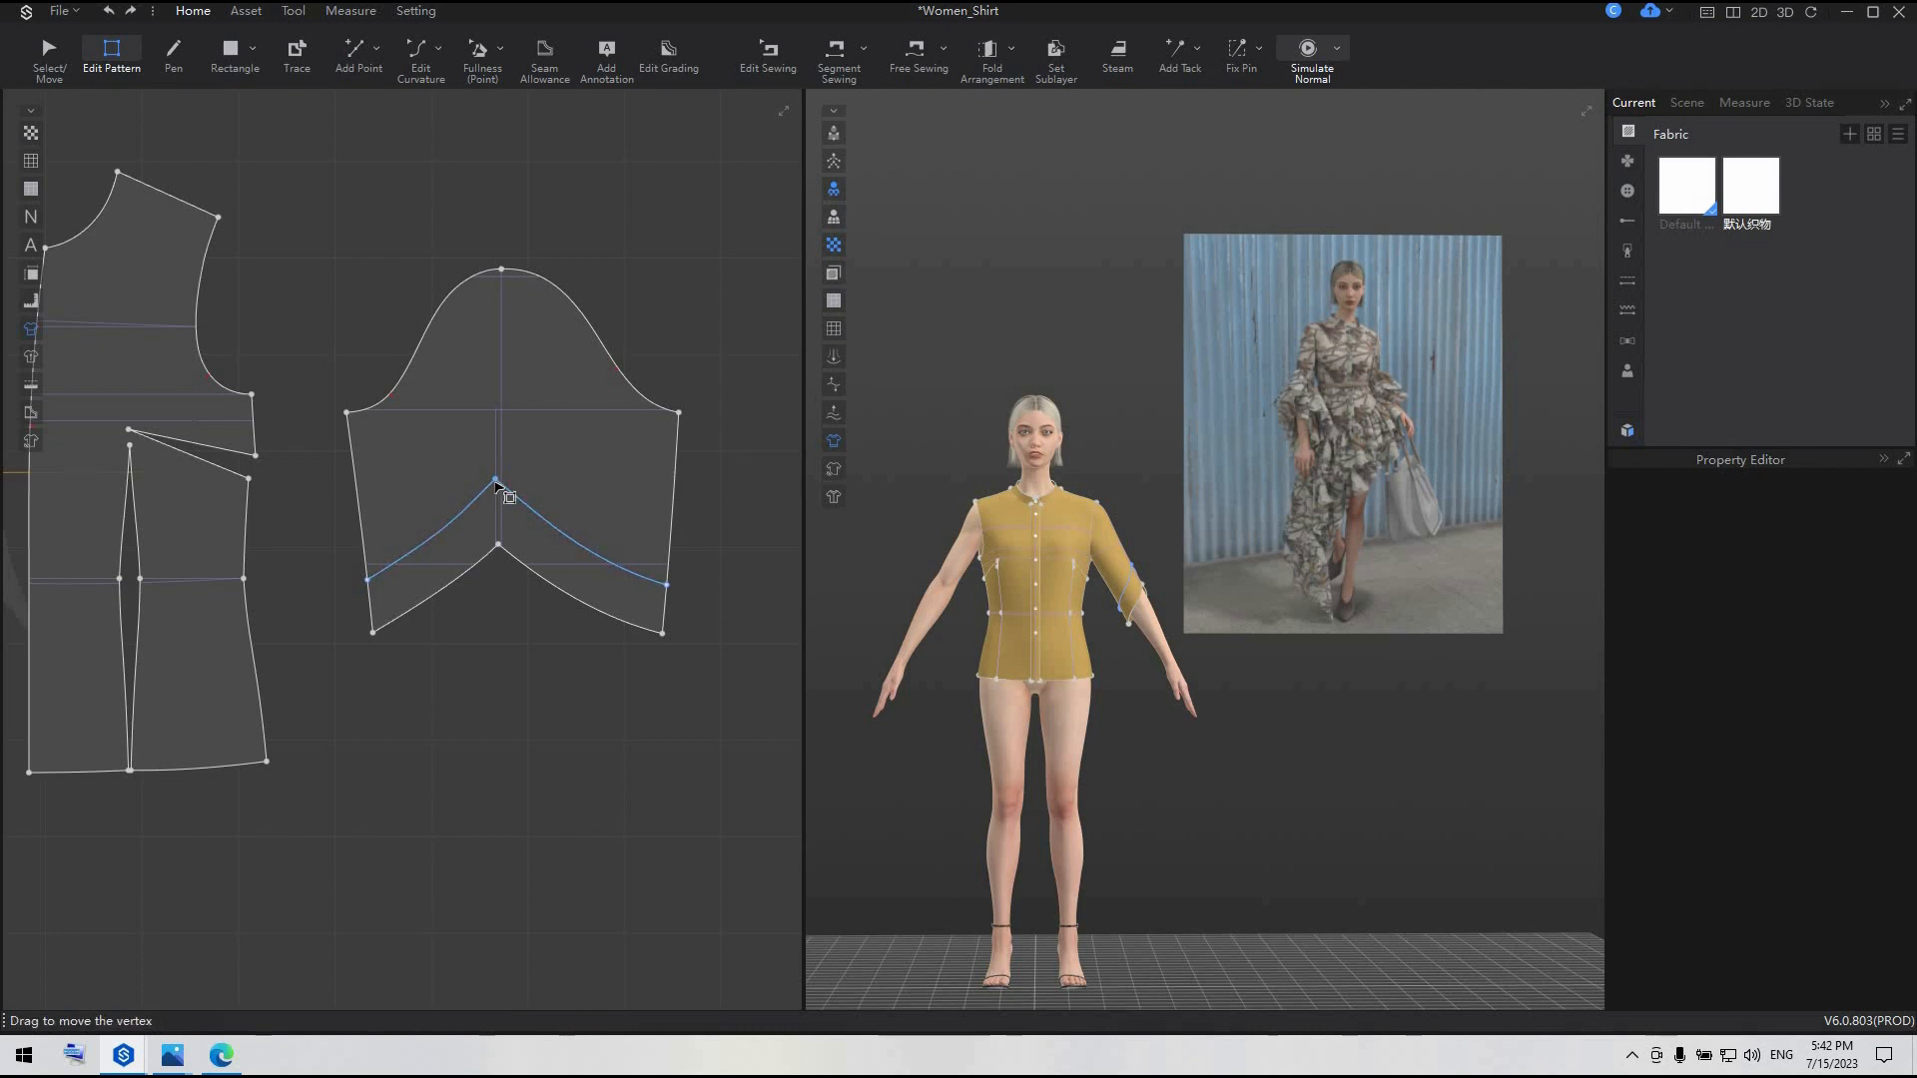
- Raise the peak of the sleeve's internal line slightly, and cut and sew the sleeve along both halves of that line
click(499, 484)
drag(499, 484, 496, 467)
click(468, 503)
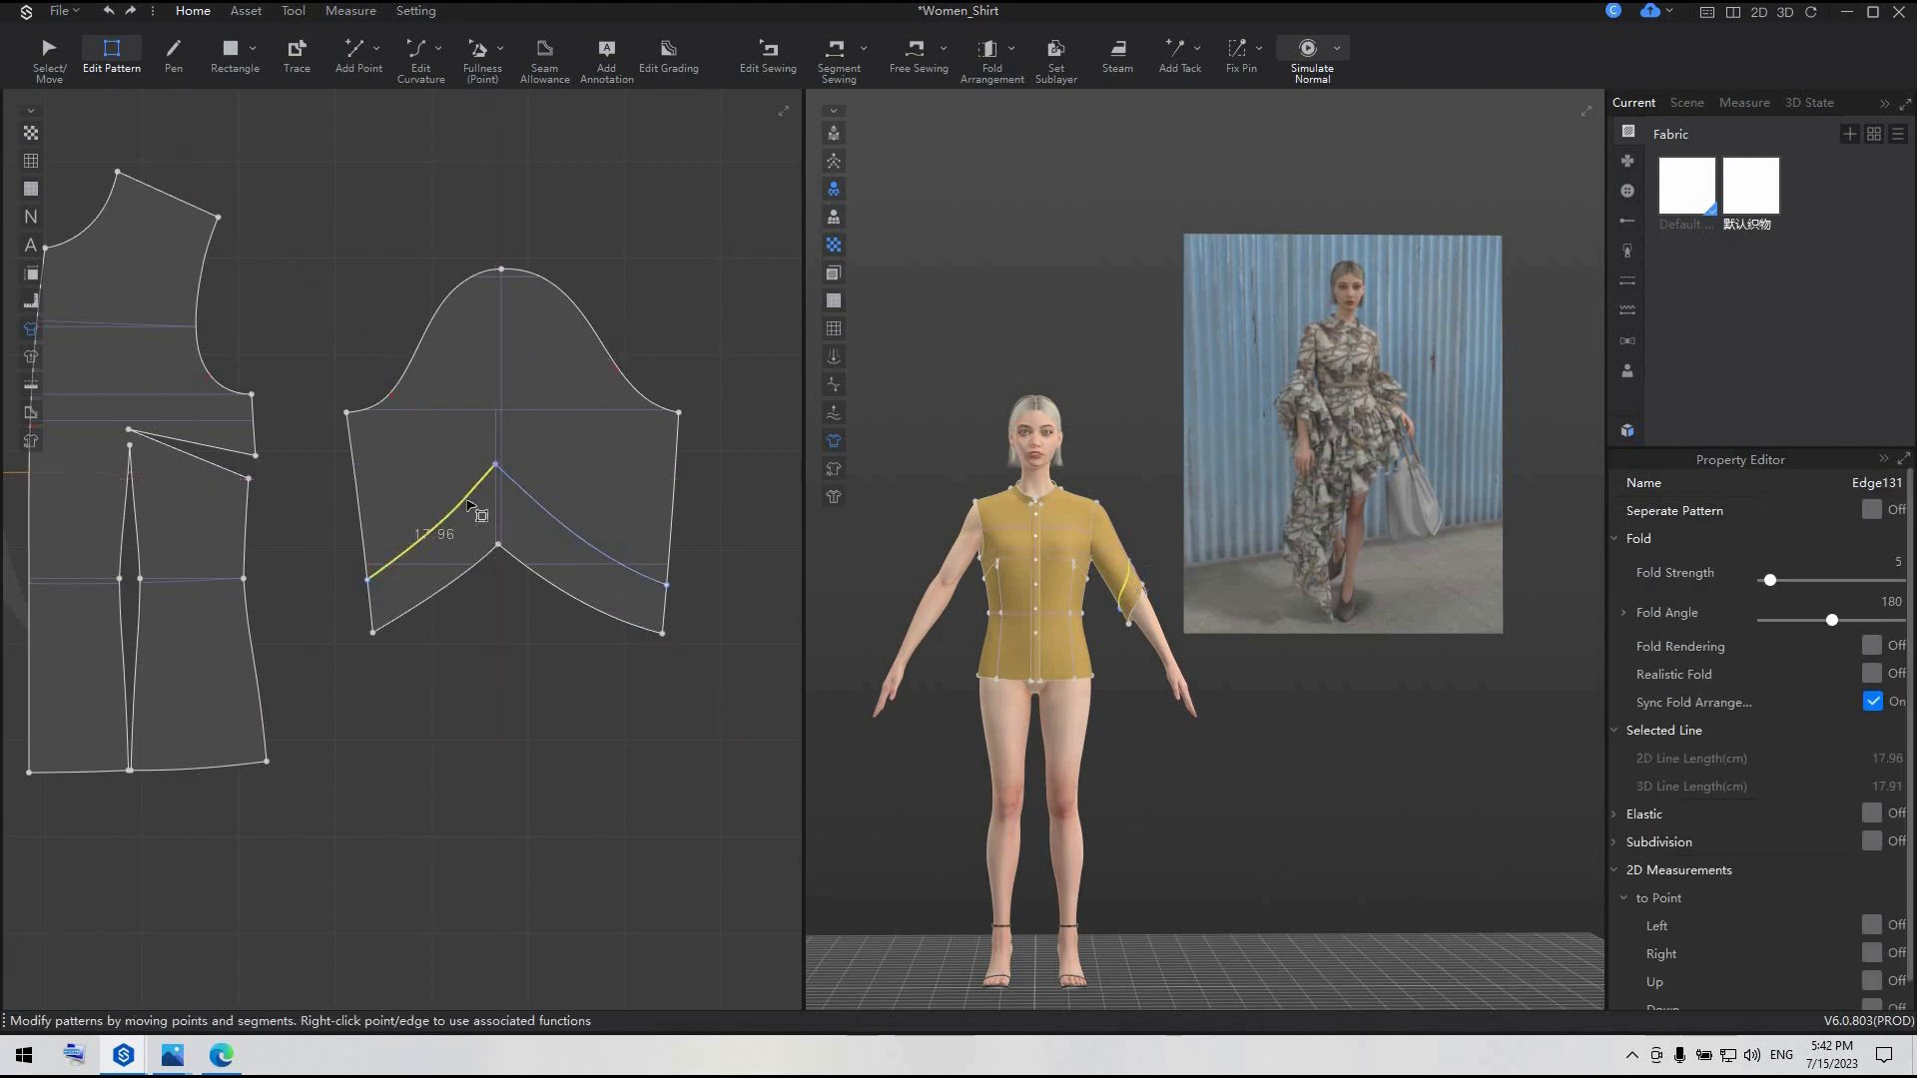
shift+click(566, 529)
right_click(566, 529)
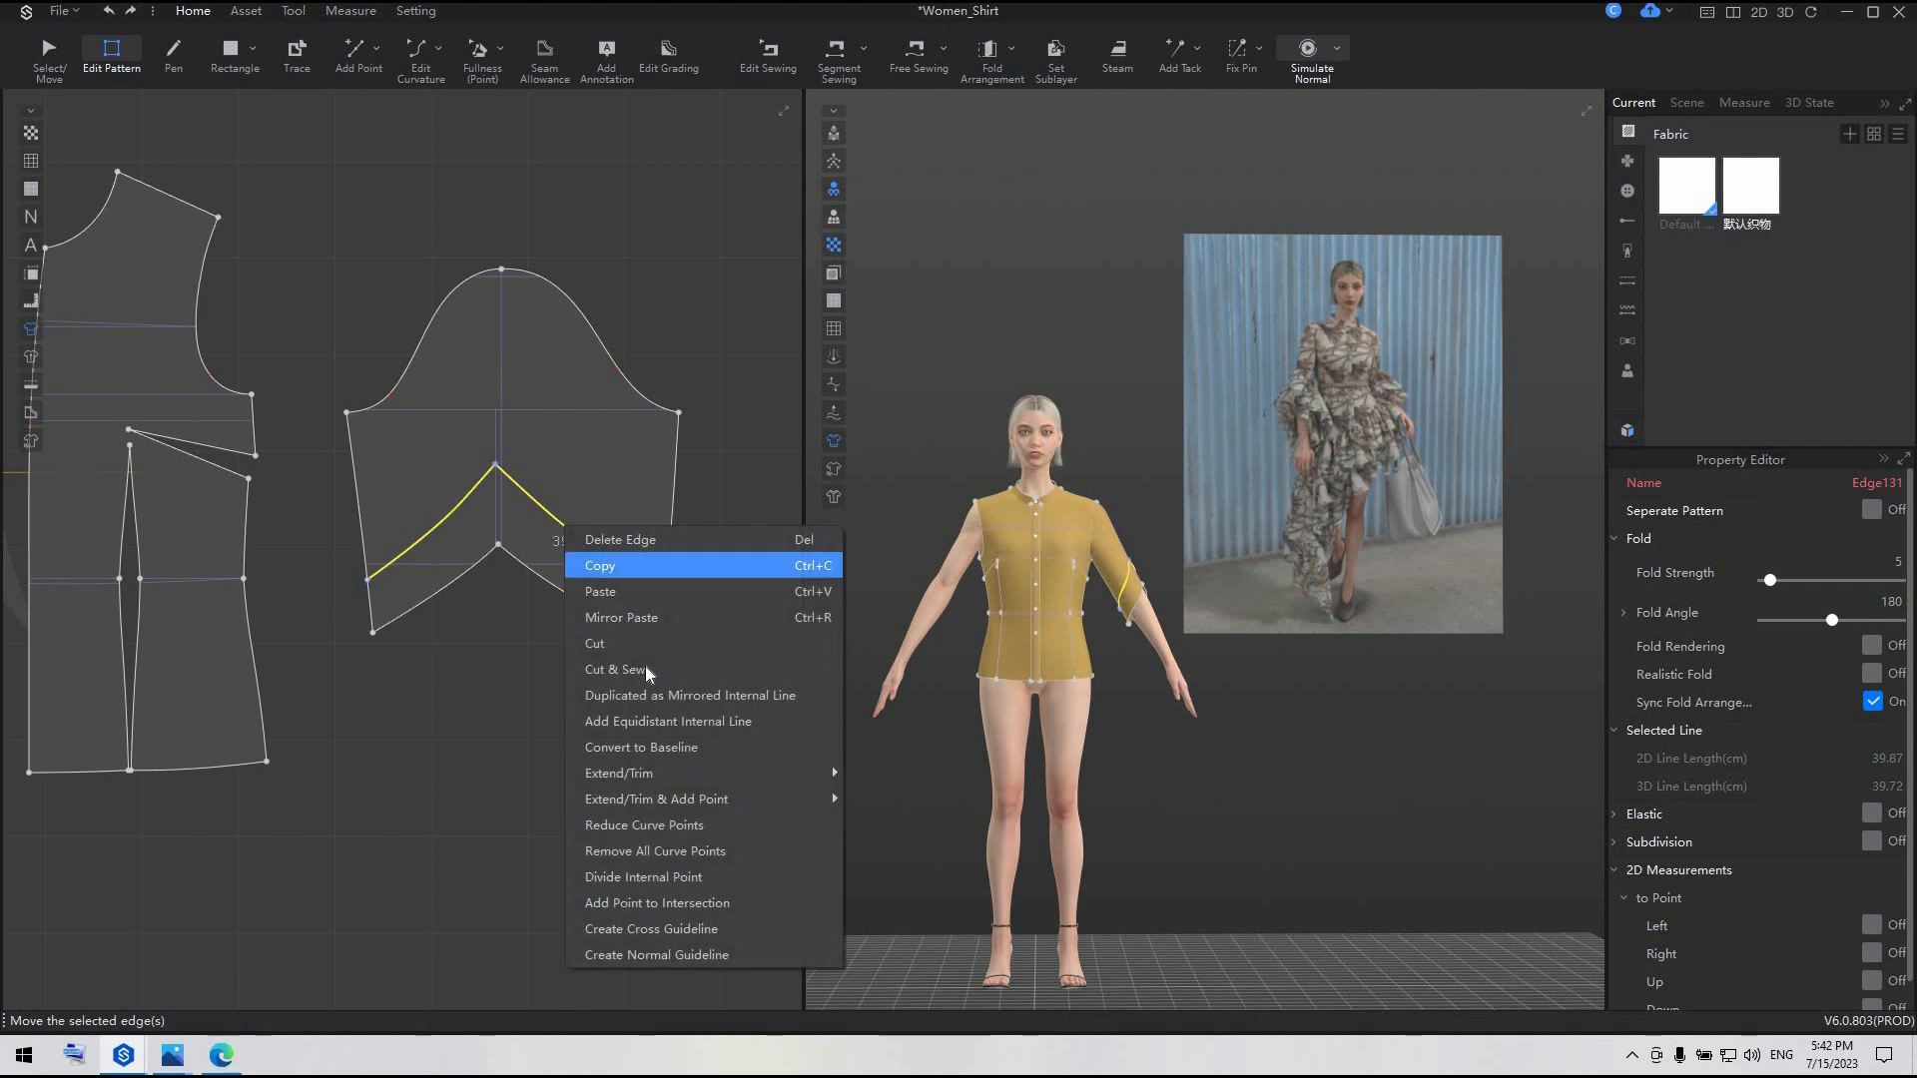
click(620, 669)
- Create a 175 × 28 cm rectangle pattern piece below the sleeve
scroll(494, 589, down, 3)
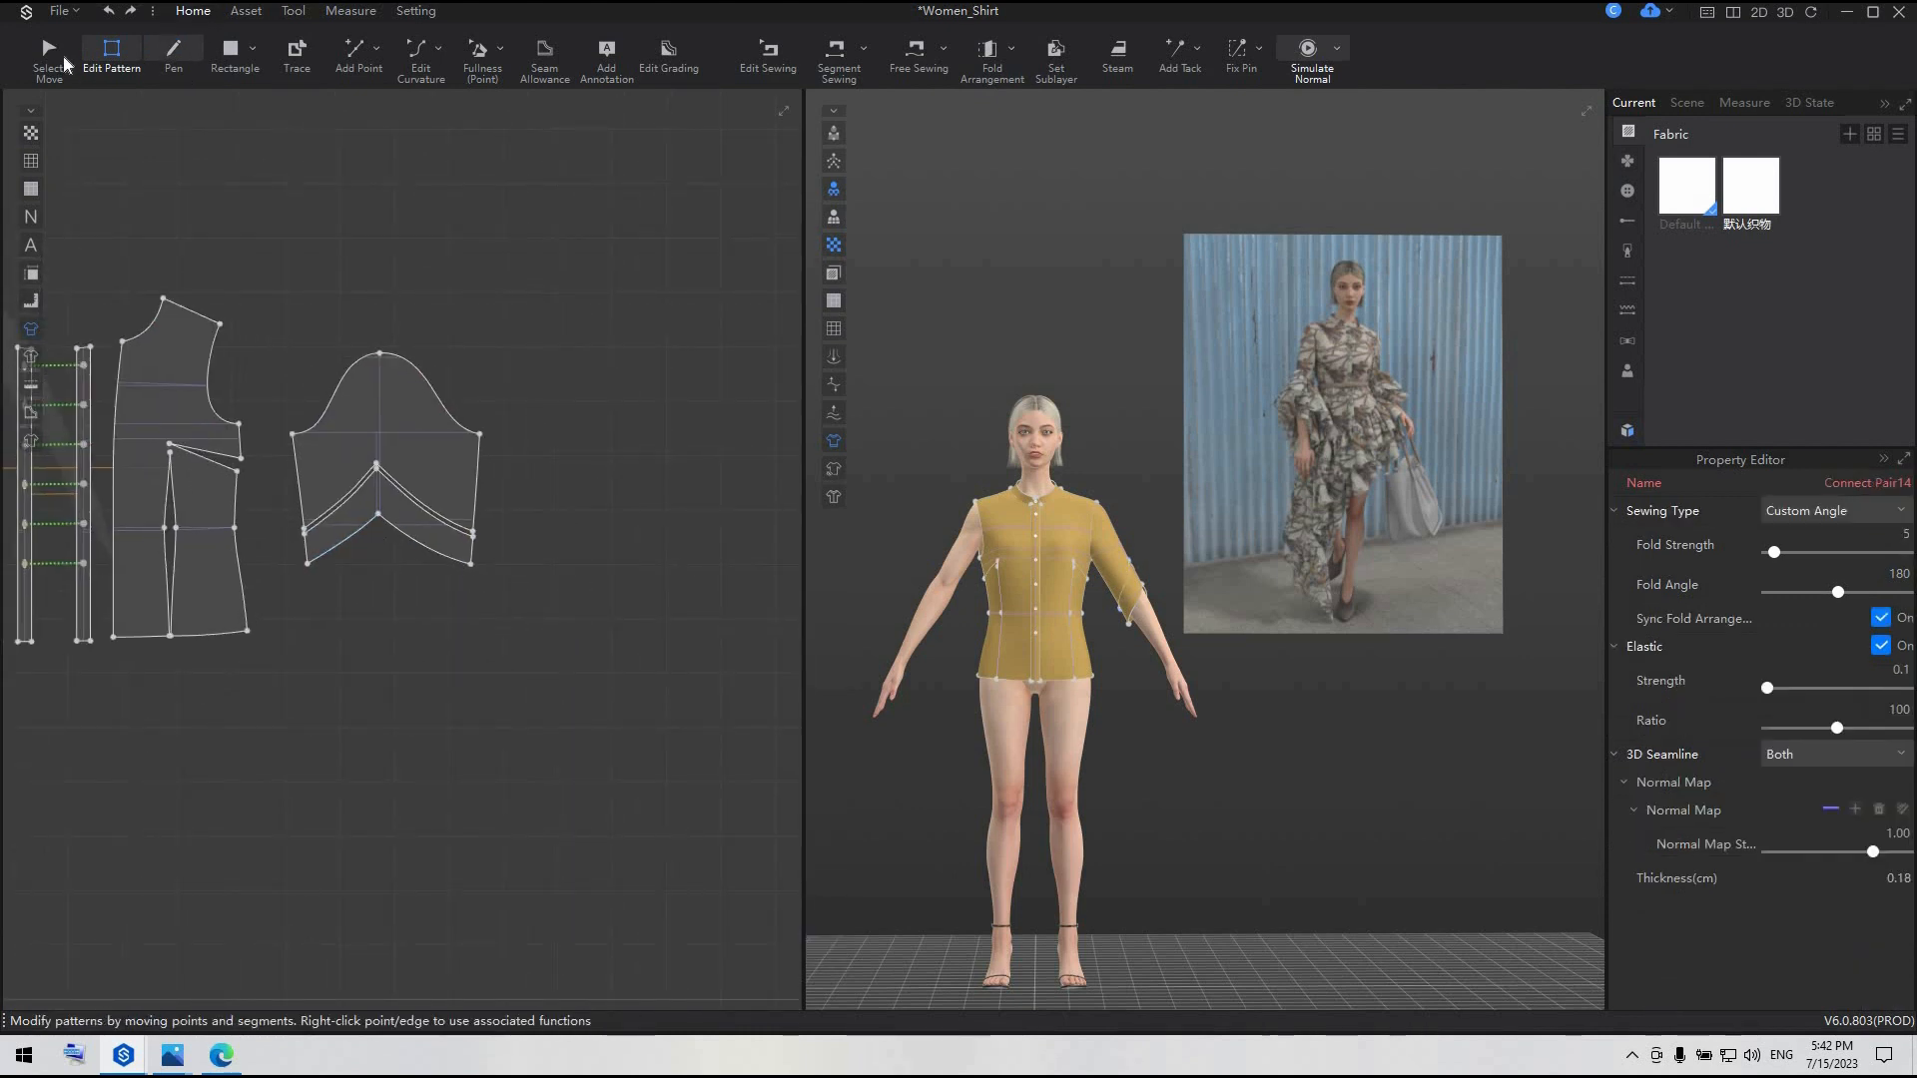
click(230, 50)
drag(458, 629, 533, 657)
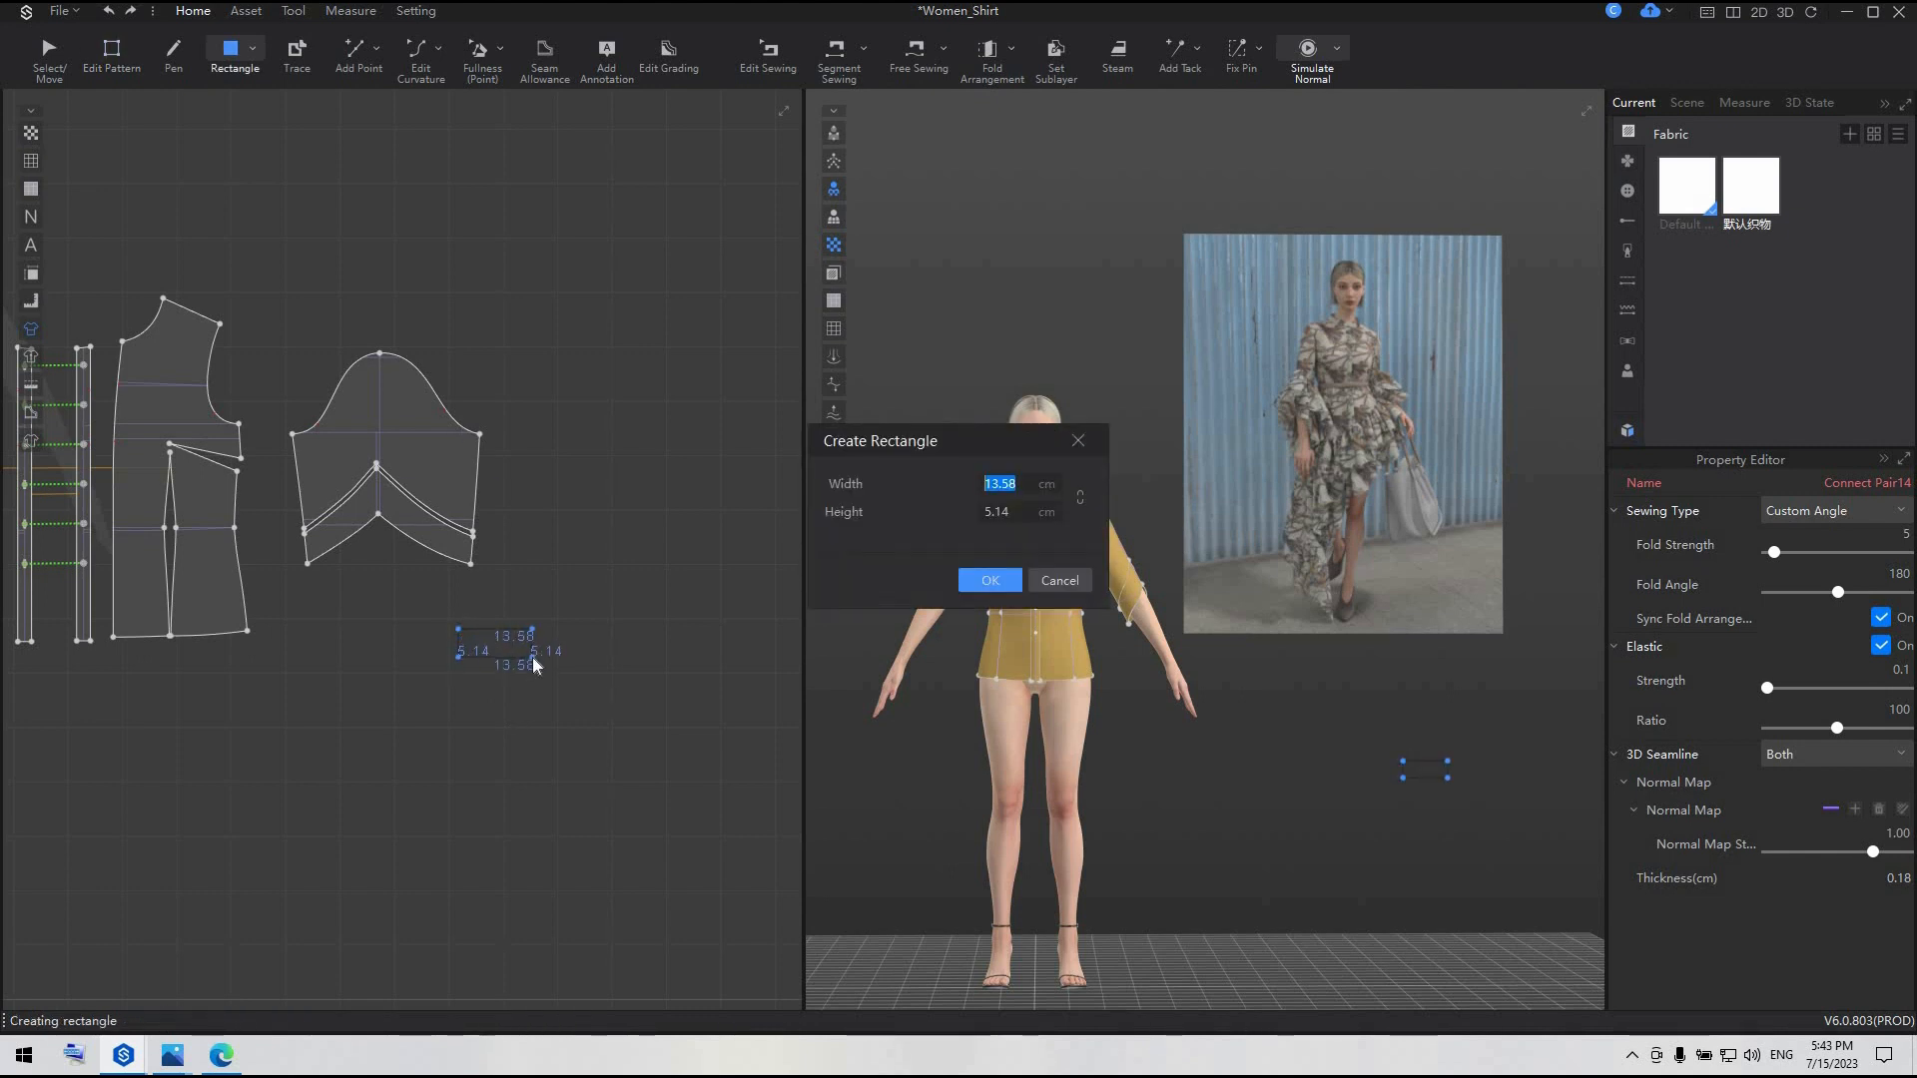
text(1752)
key(Return)
scroll(678, 785, down, 2)
middle_drag(678, 785, 317, 665)
scroll(385, 749, down, 2)
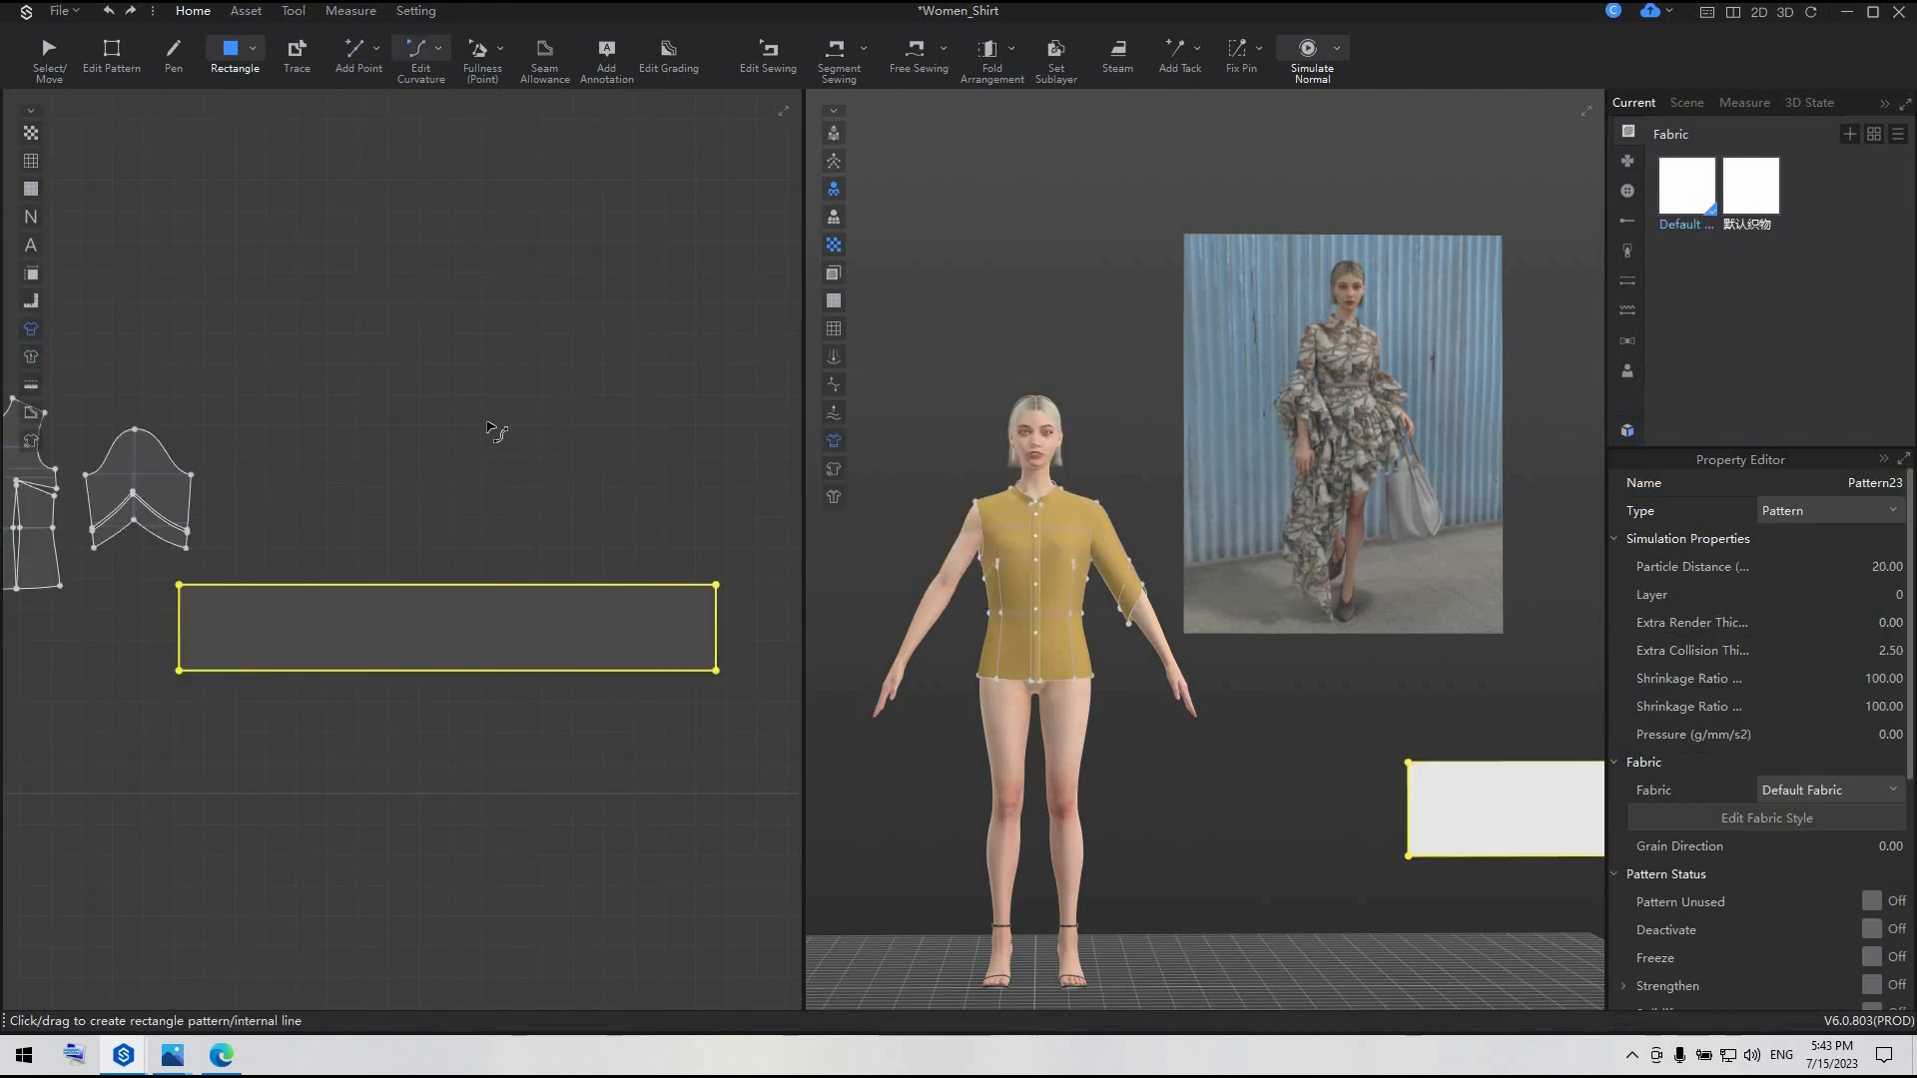
- Curve the rectangle's lower long edge upward to leave about 17.5 cm height at the middle, and measure that height
key(v)
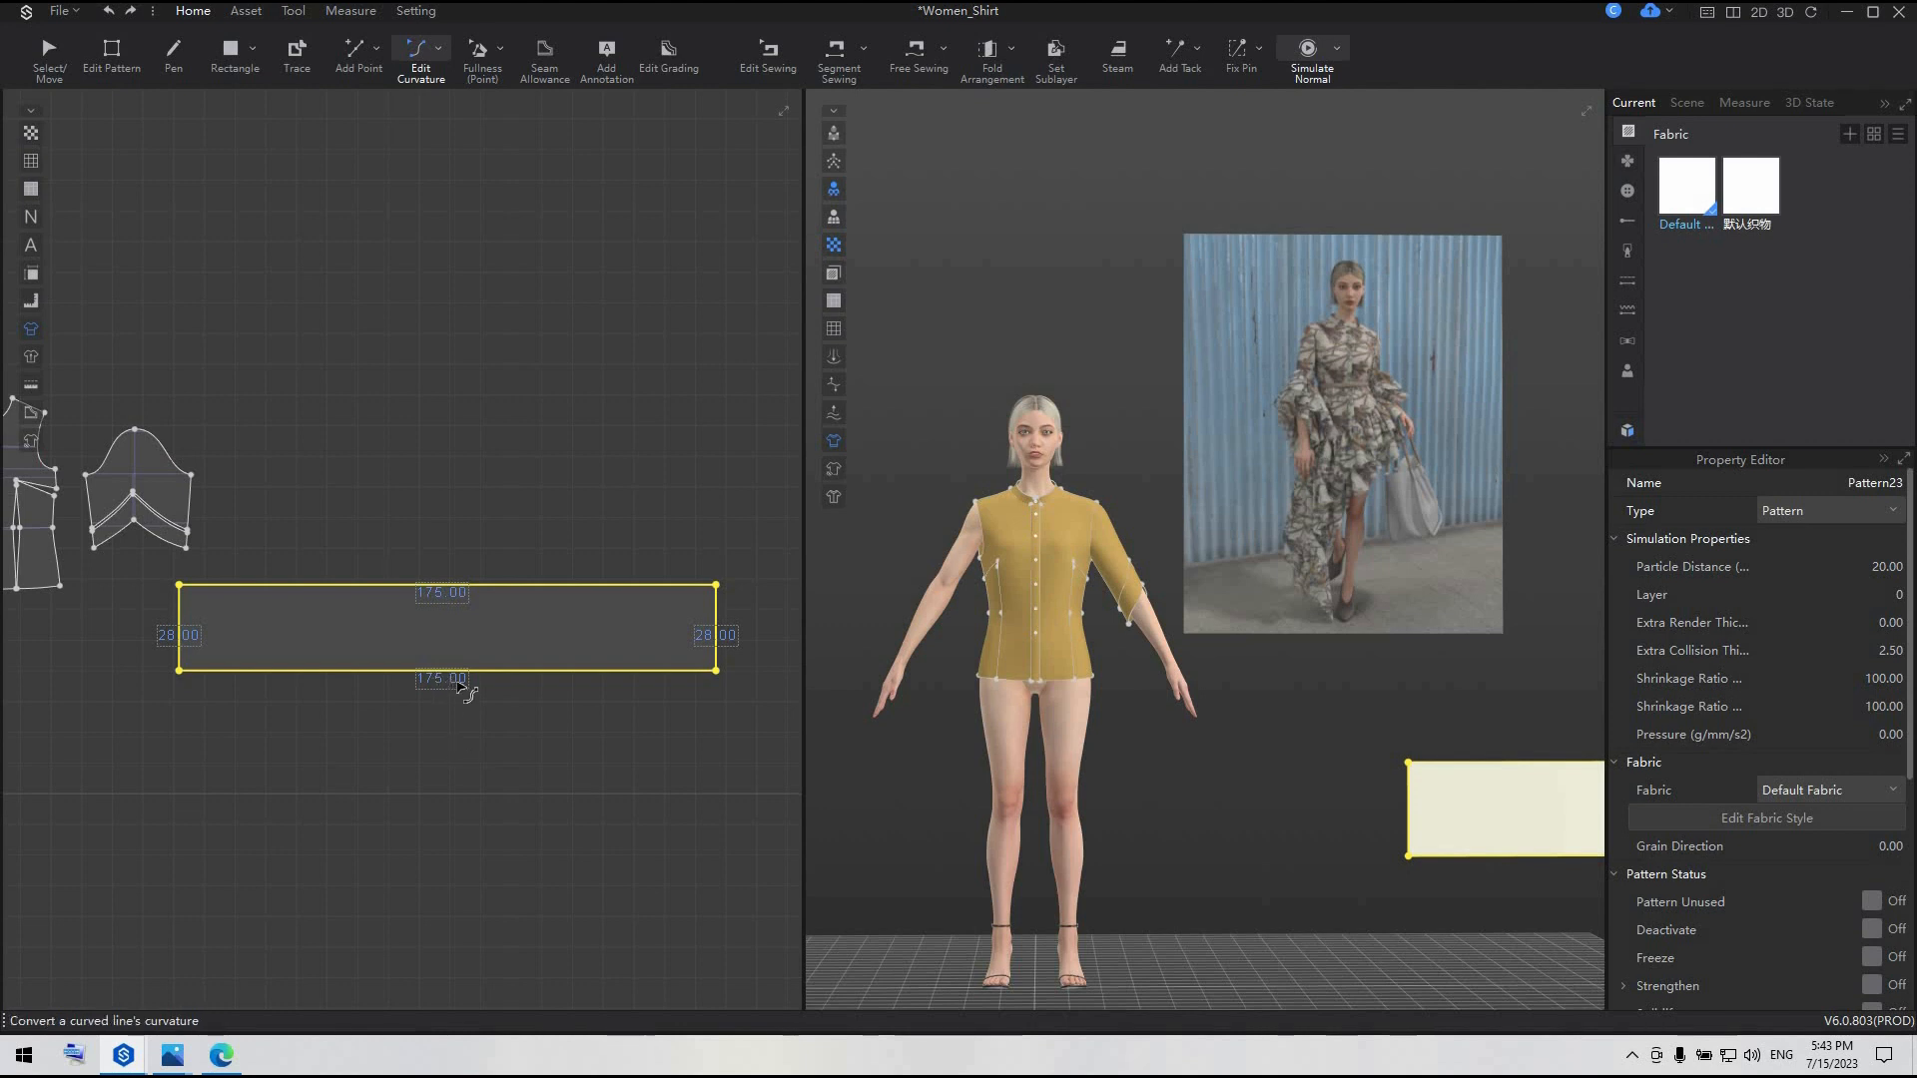
drag(461, 673, 467, 639)
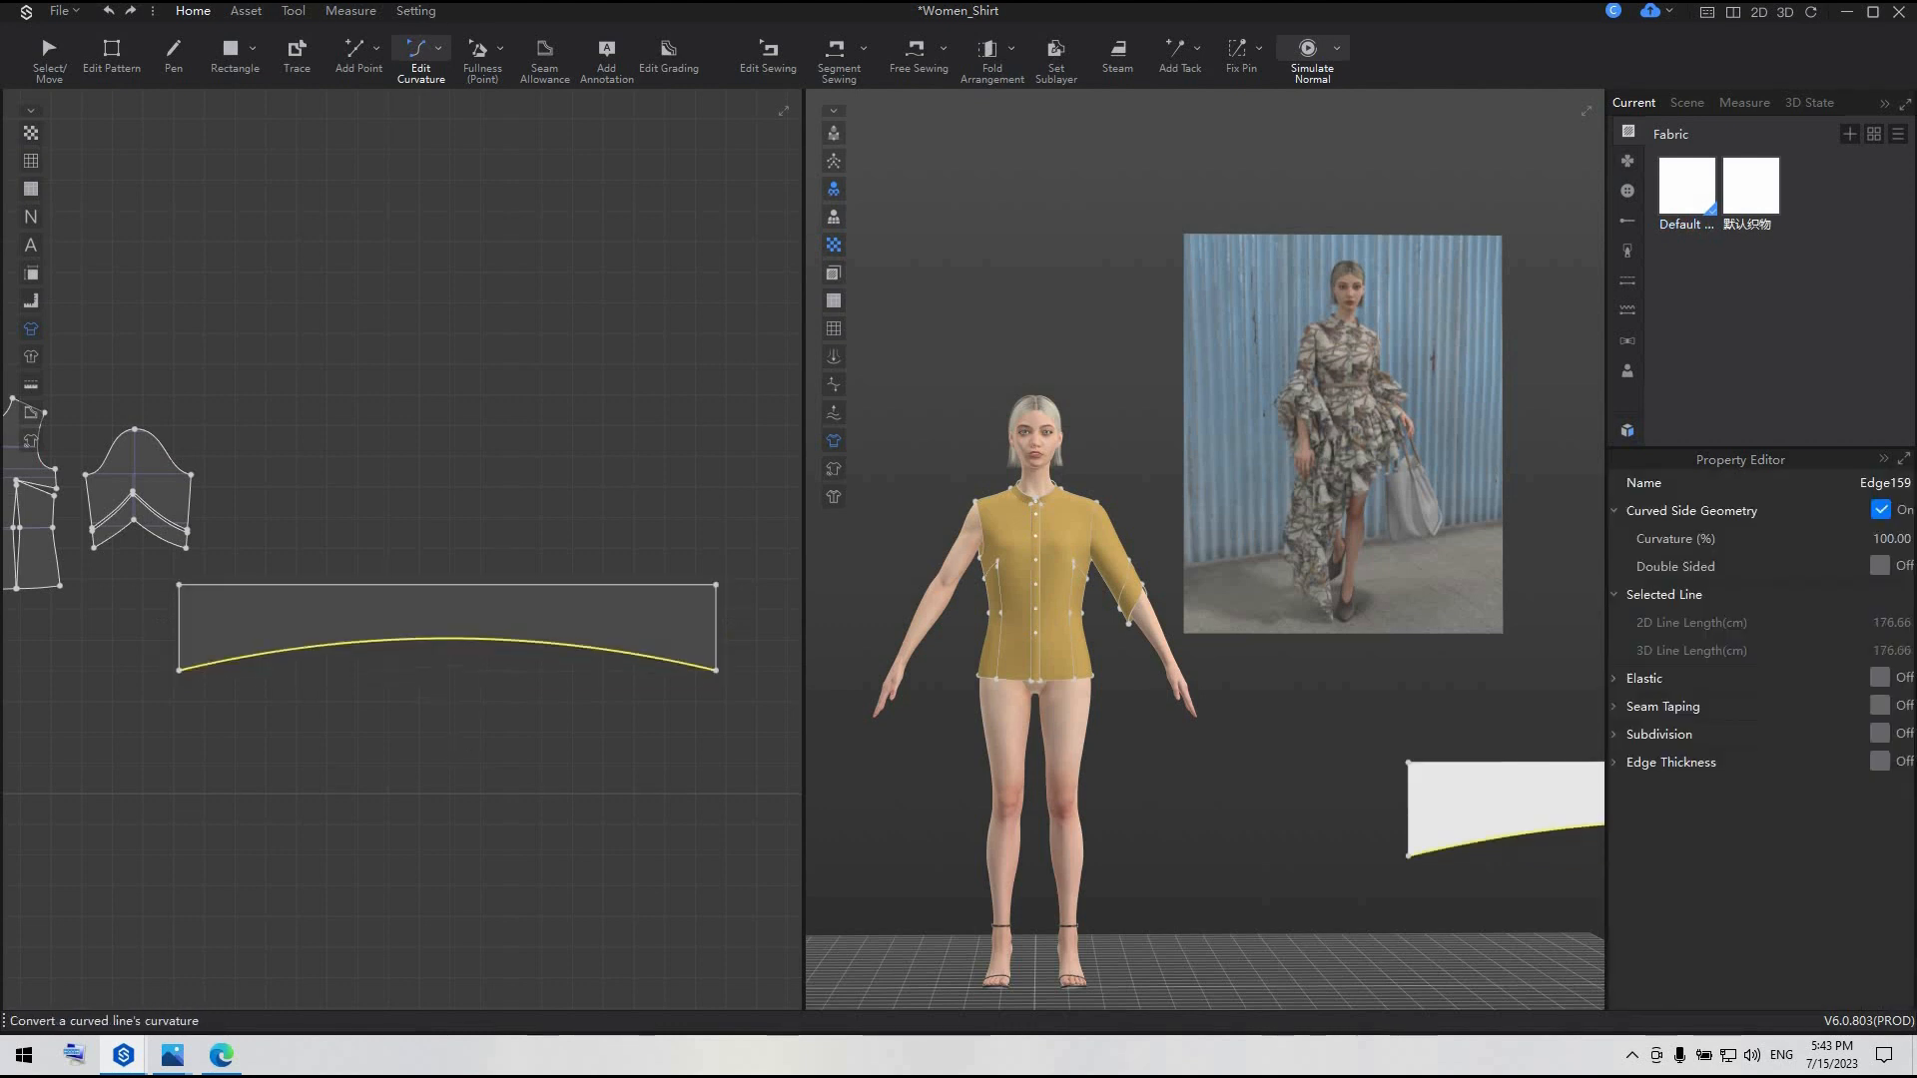
click(349, 11)
click(784, 62)
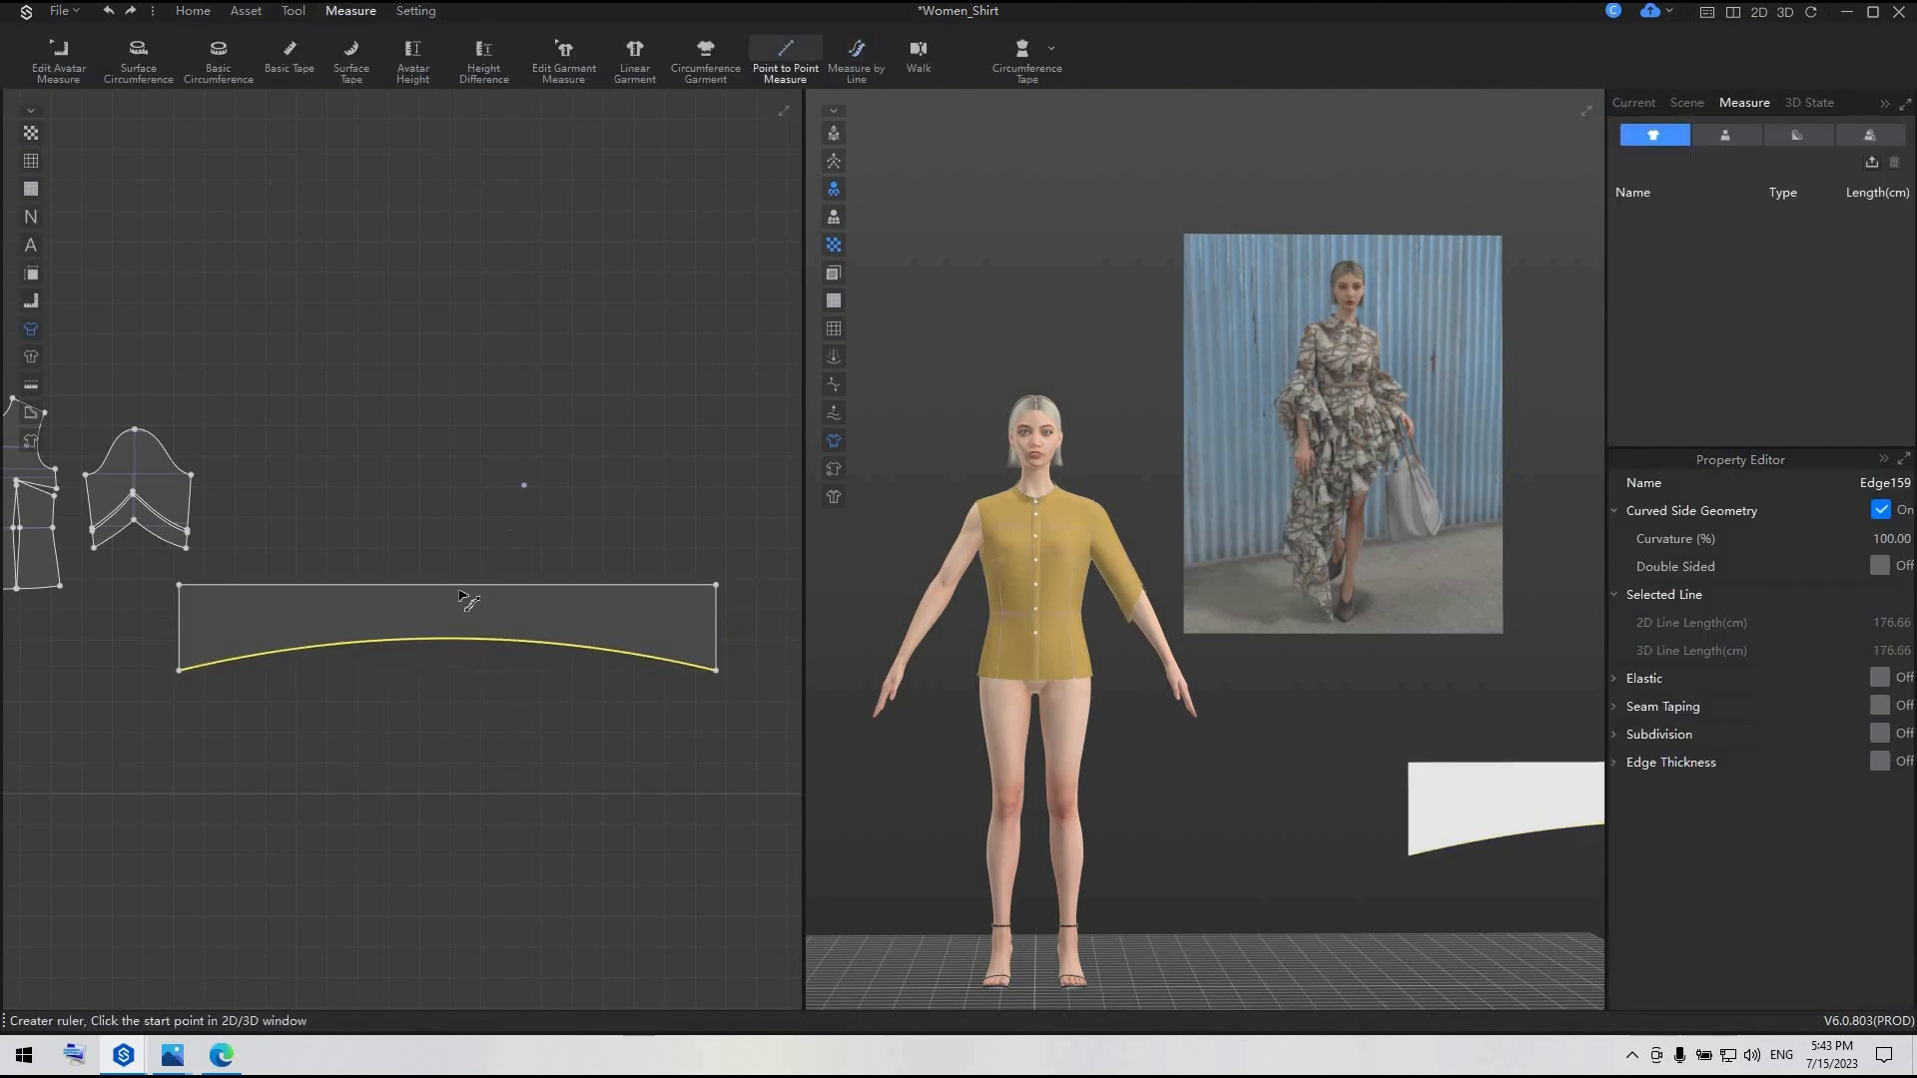
click(447, 585)
double_click(455, 640)
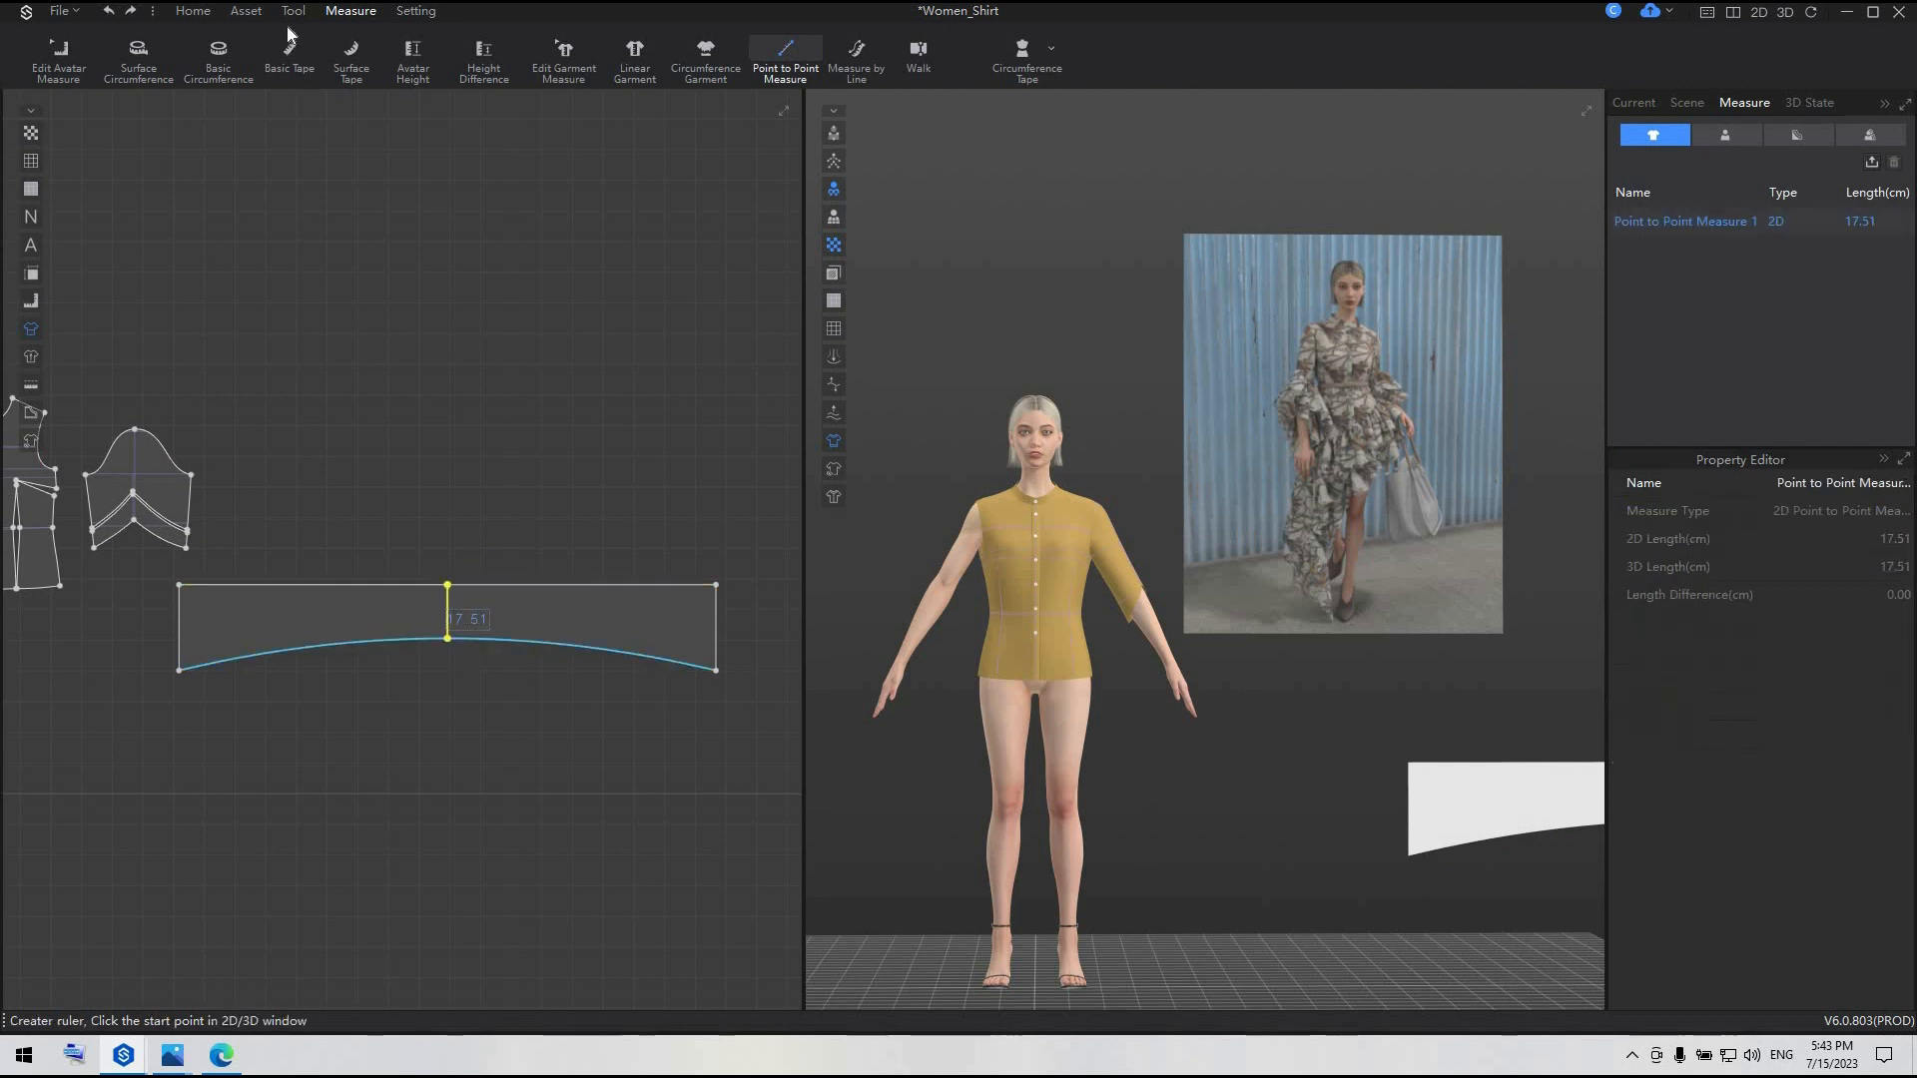
- Raise the flounce's curved lower edge slightly and move its lower corners horizontally outward, the right one 5 cm and the left one about 5 cm
click(193, 11)
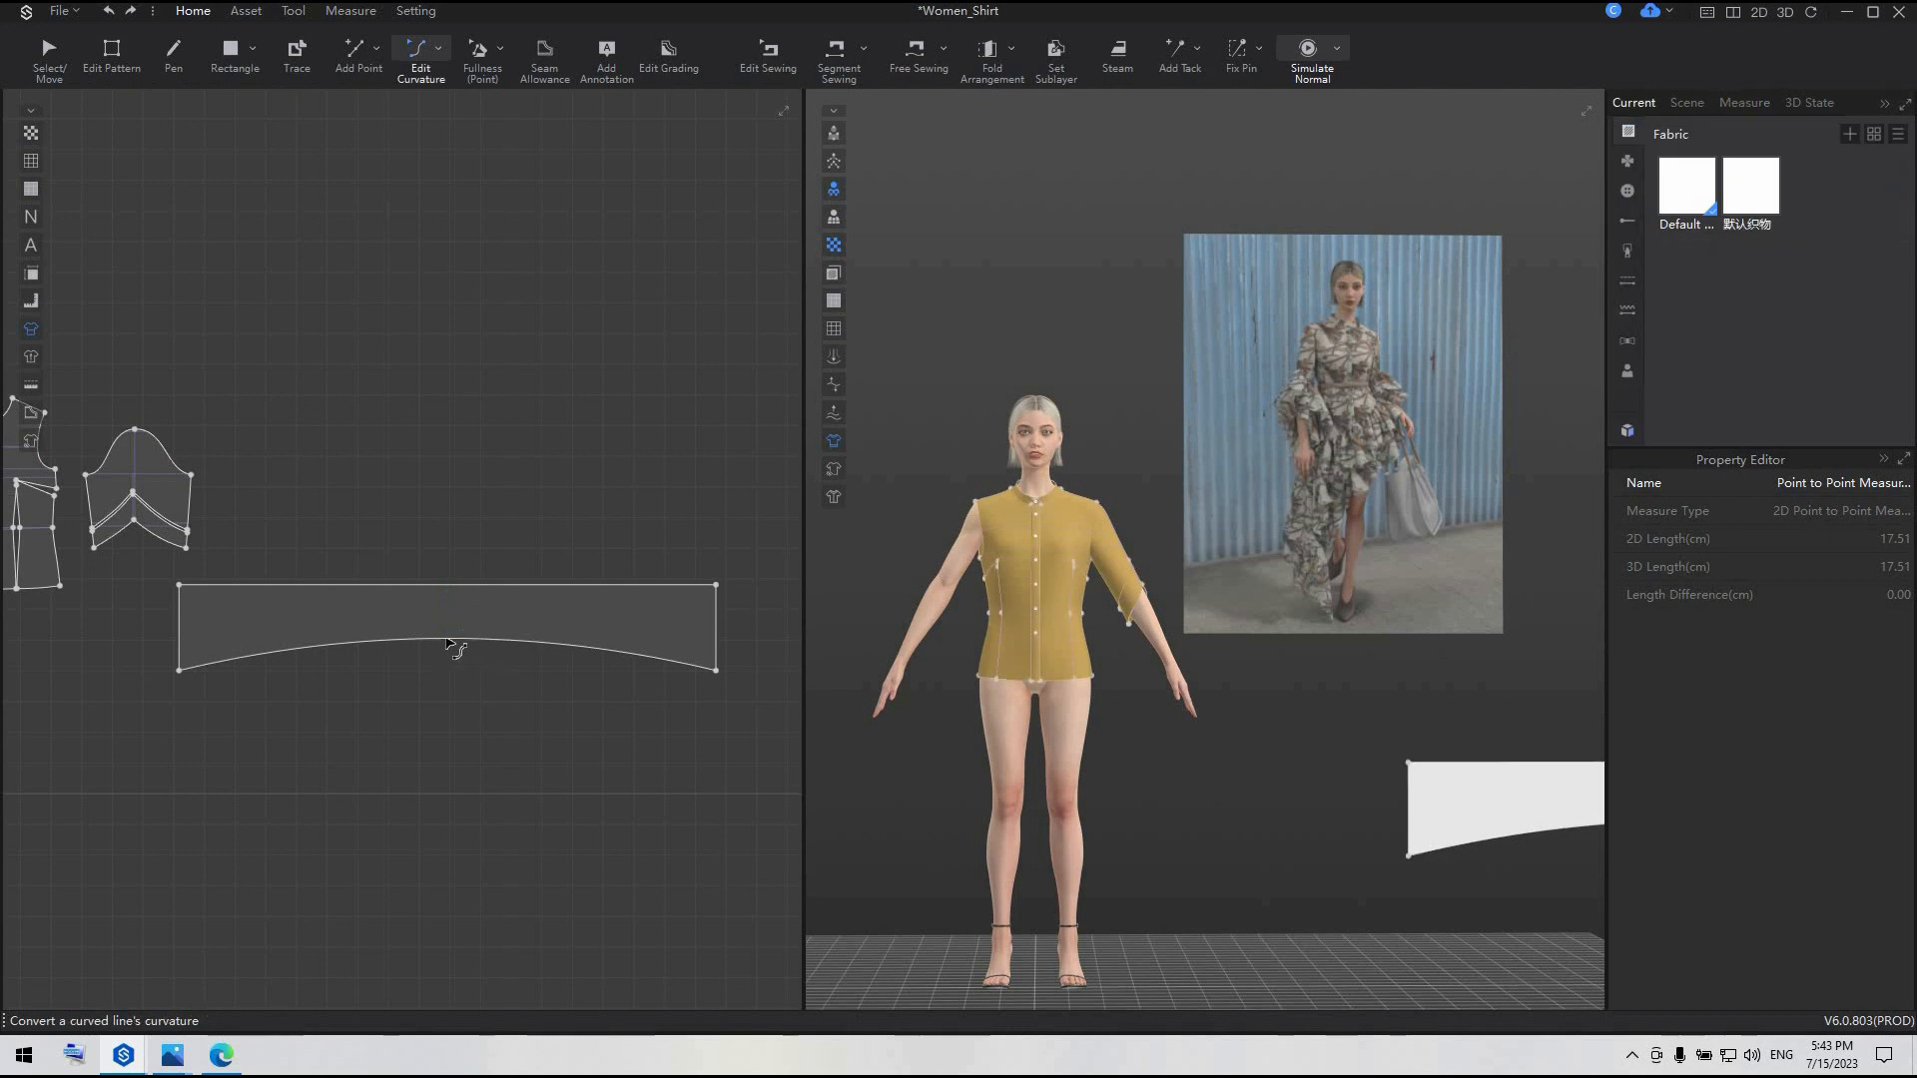
drag(447, 640, 448, 634)
key(z)
click(717, 671)
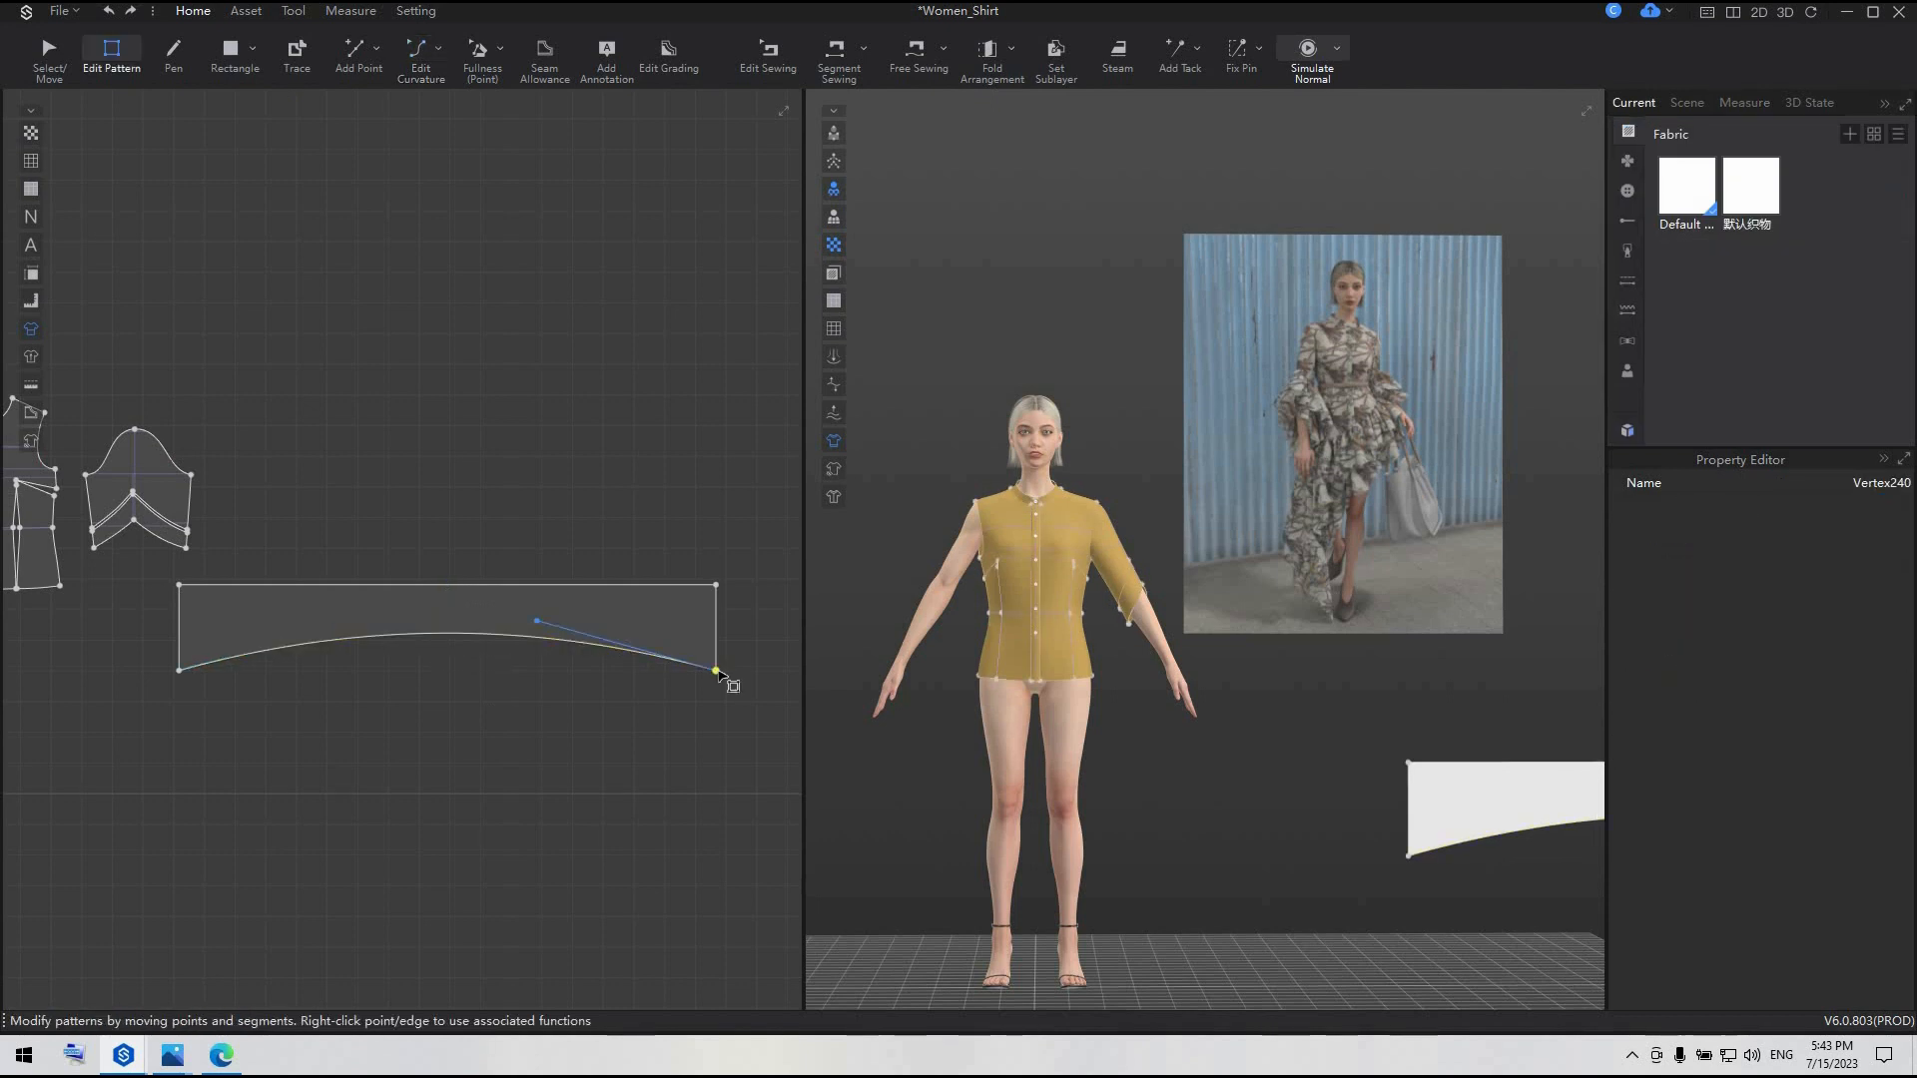
right_drag(719, 675, 736, 680)
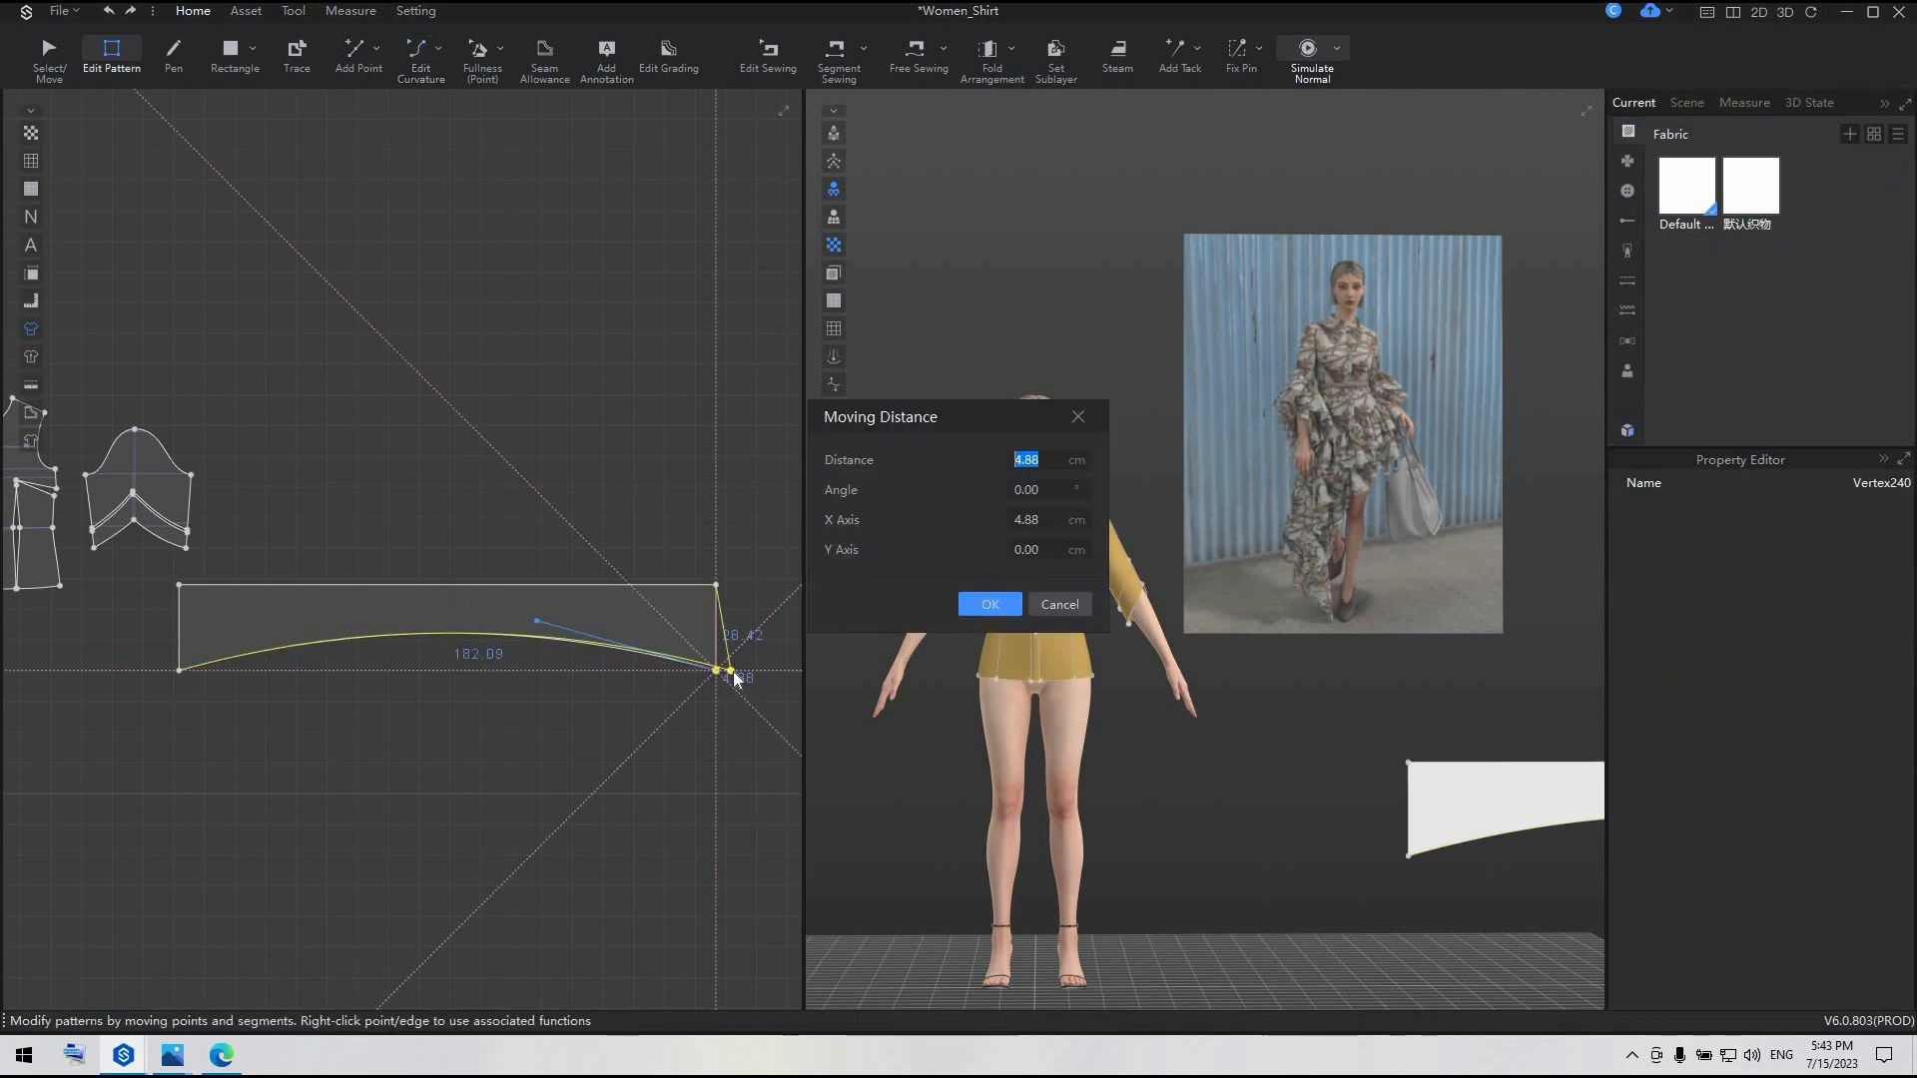
text(4)
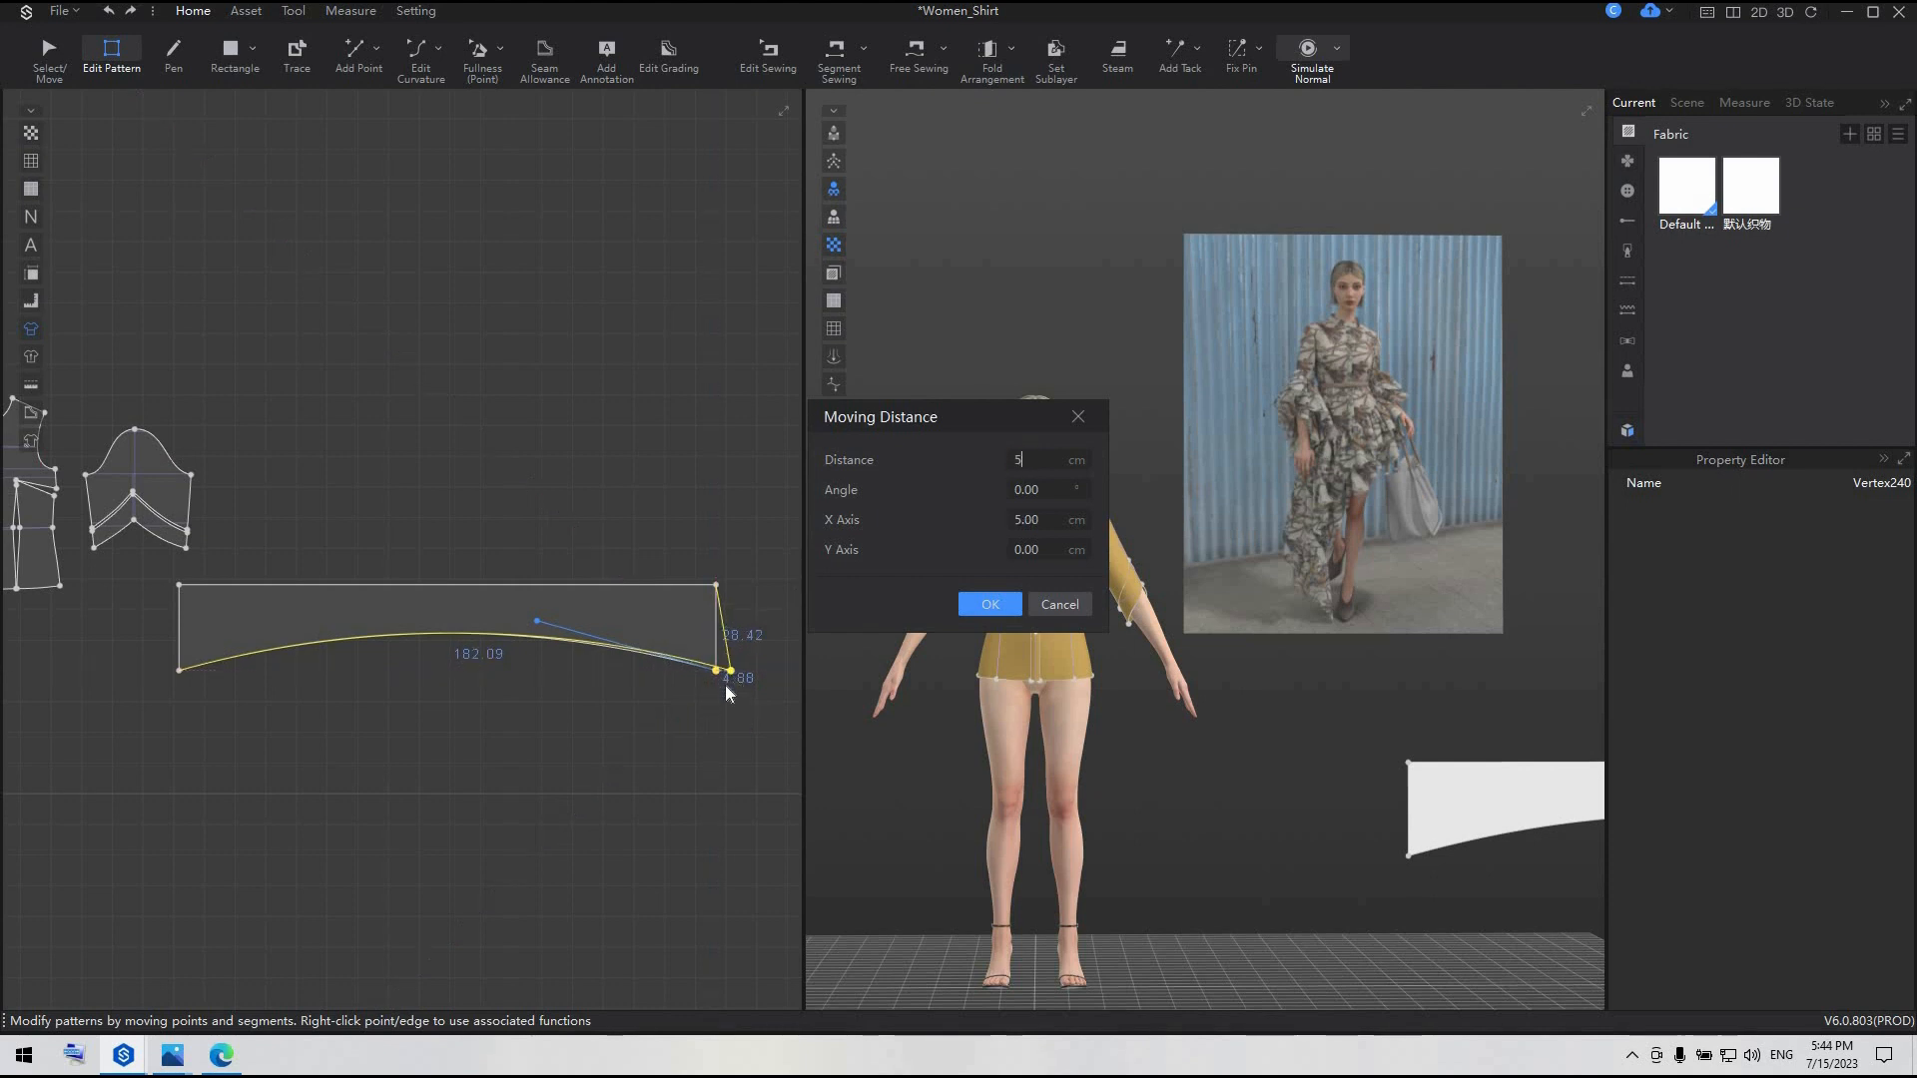
key(Return)
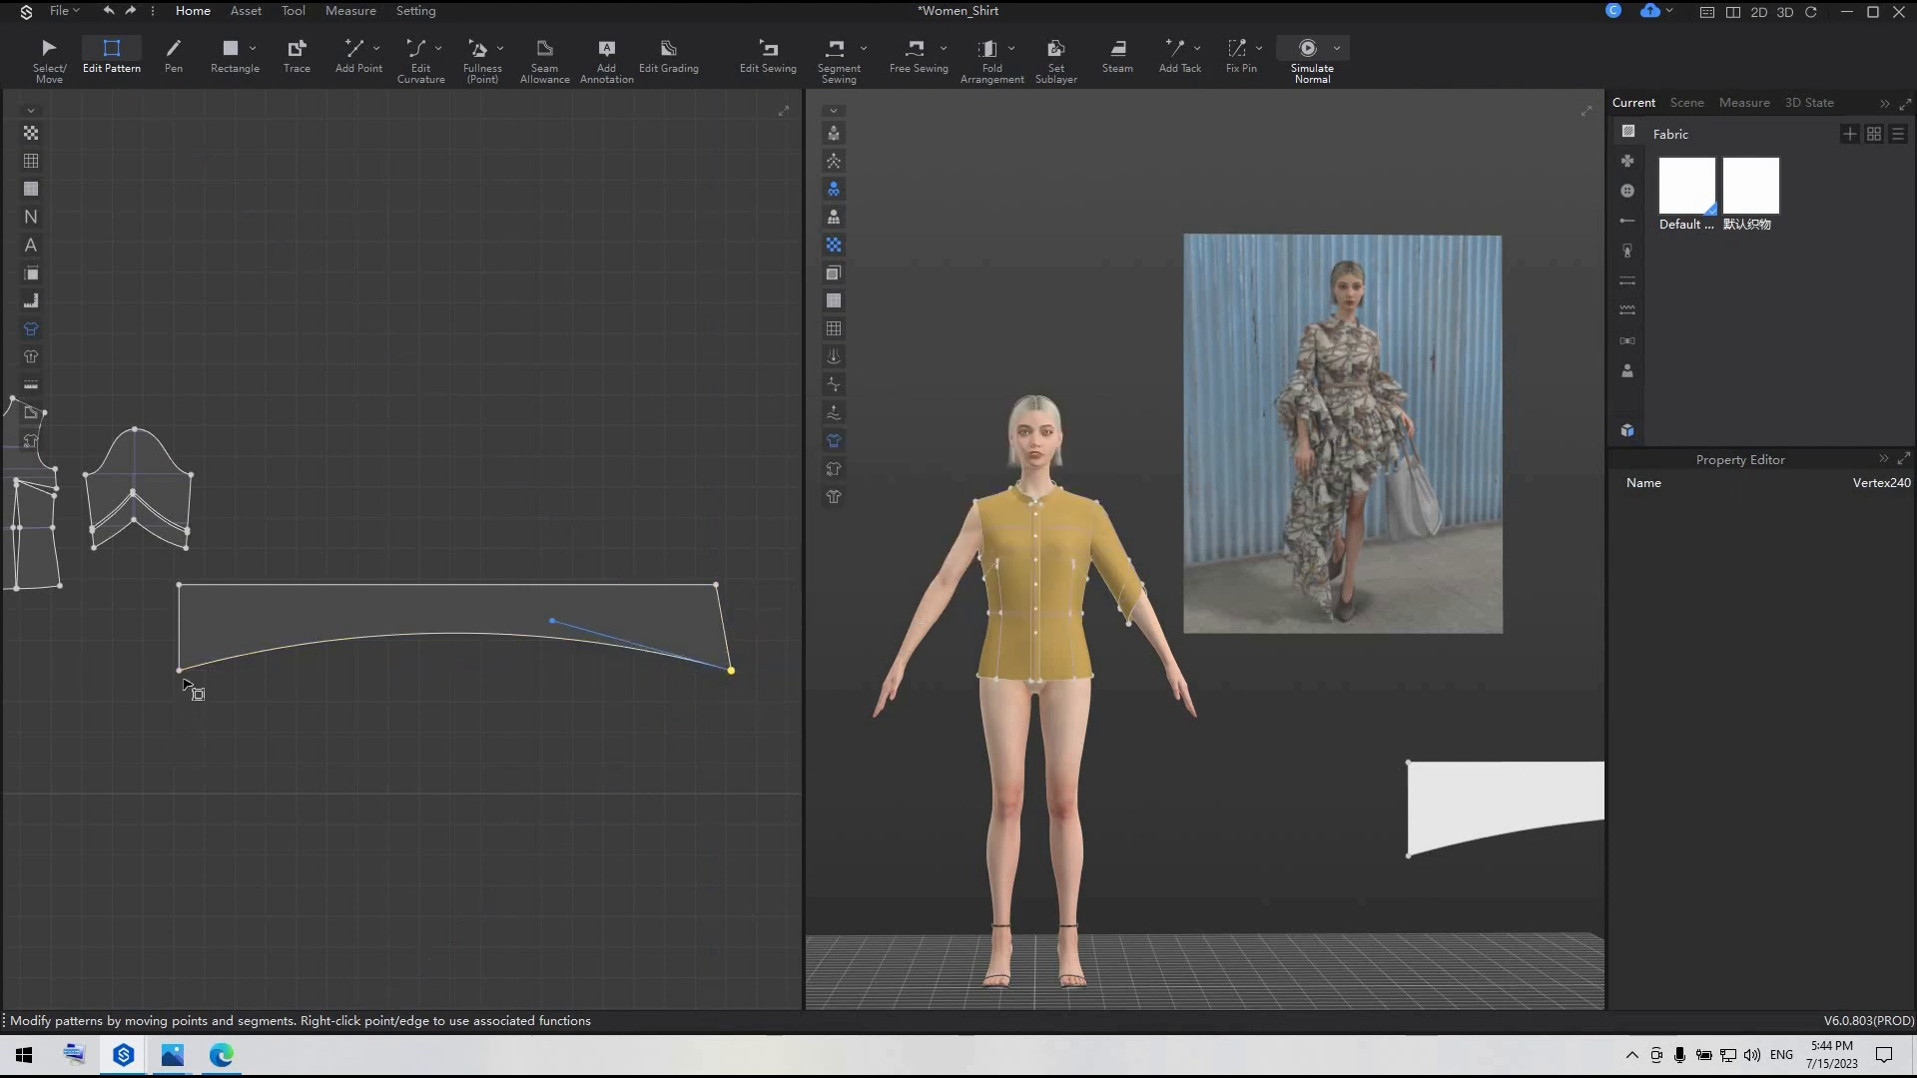
click(179, 670)
right_drag(178, 669, 168, 679)
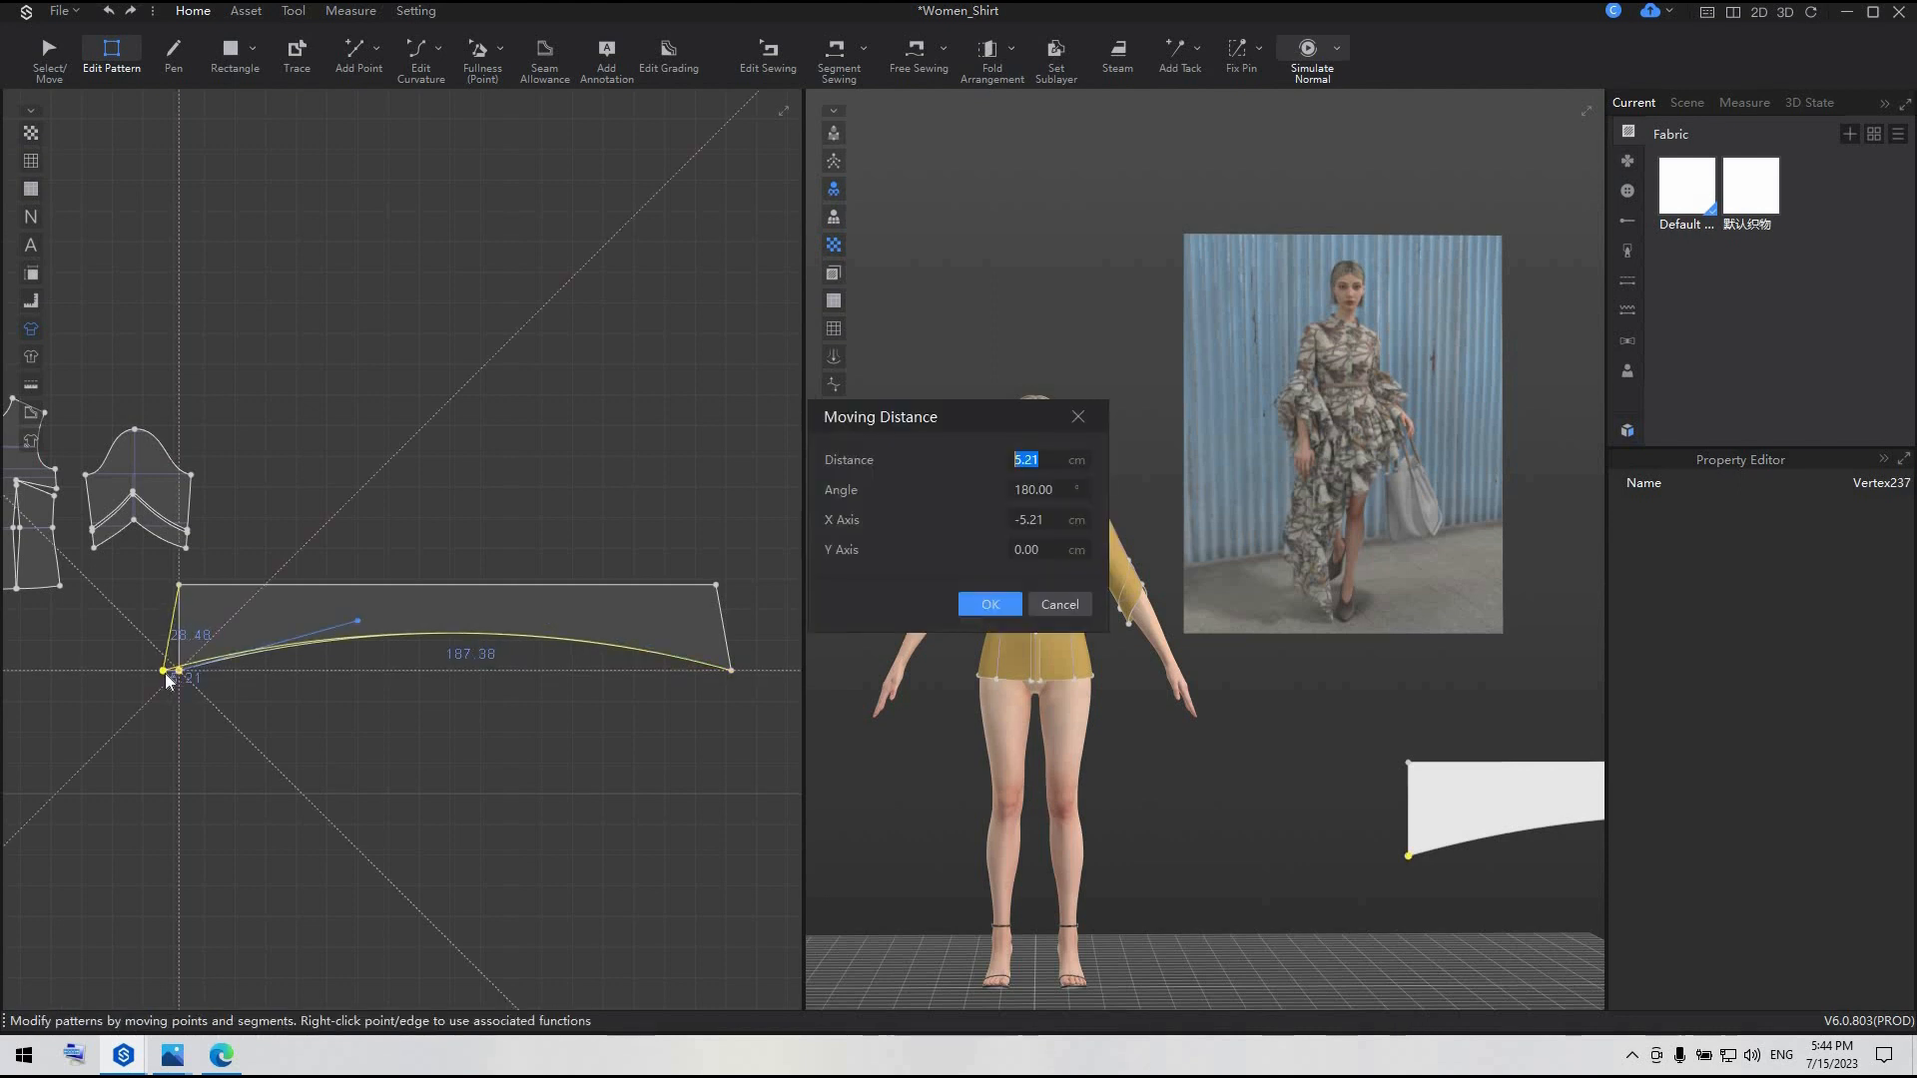
key(Return)
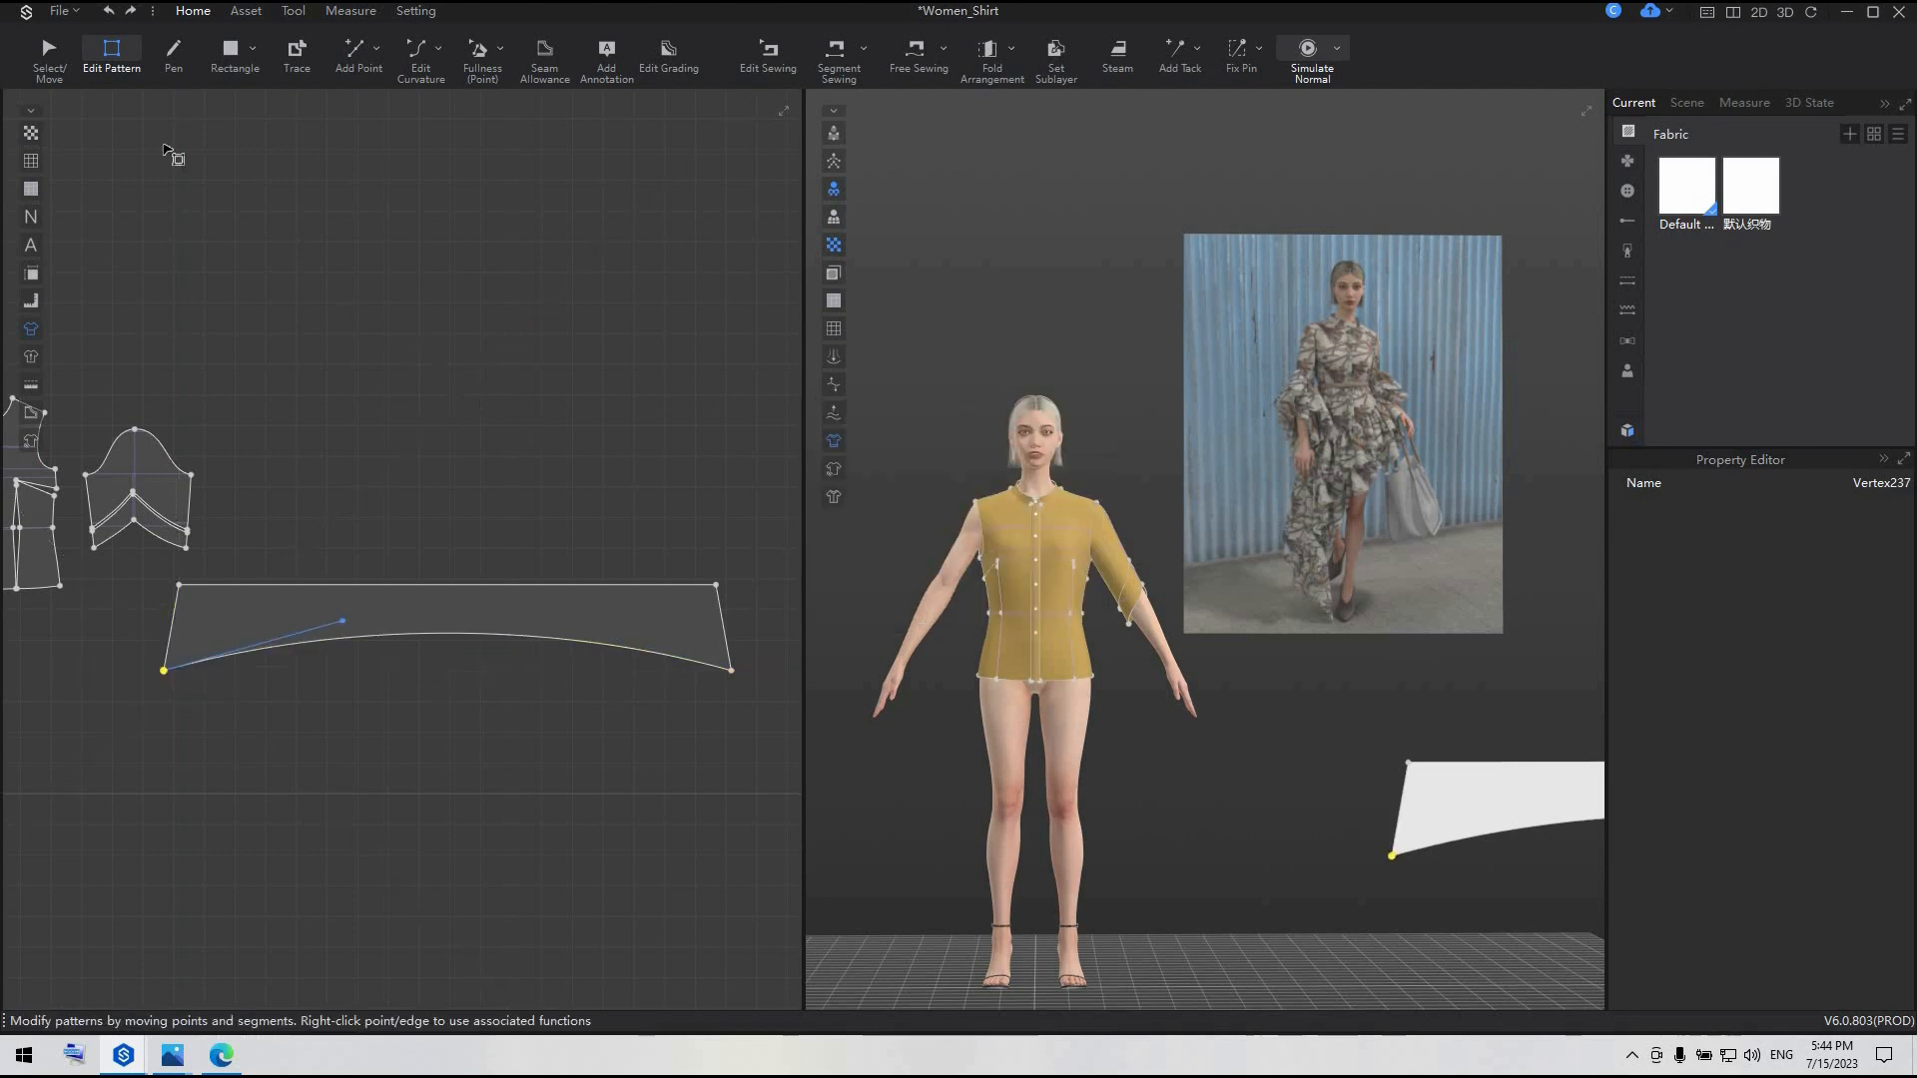
- Free-sew the flounce's full straight upper edge to both halves of the sleeve's peaked hem
click(916, 55)
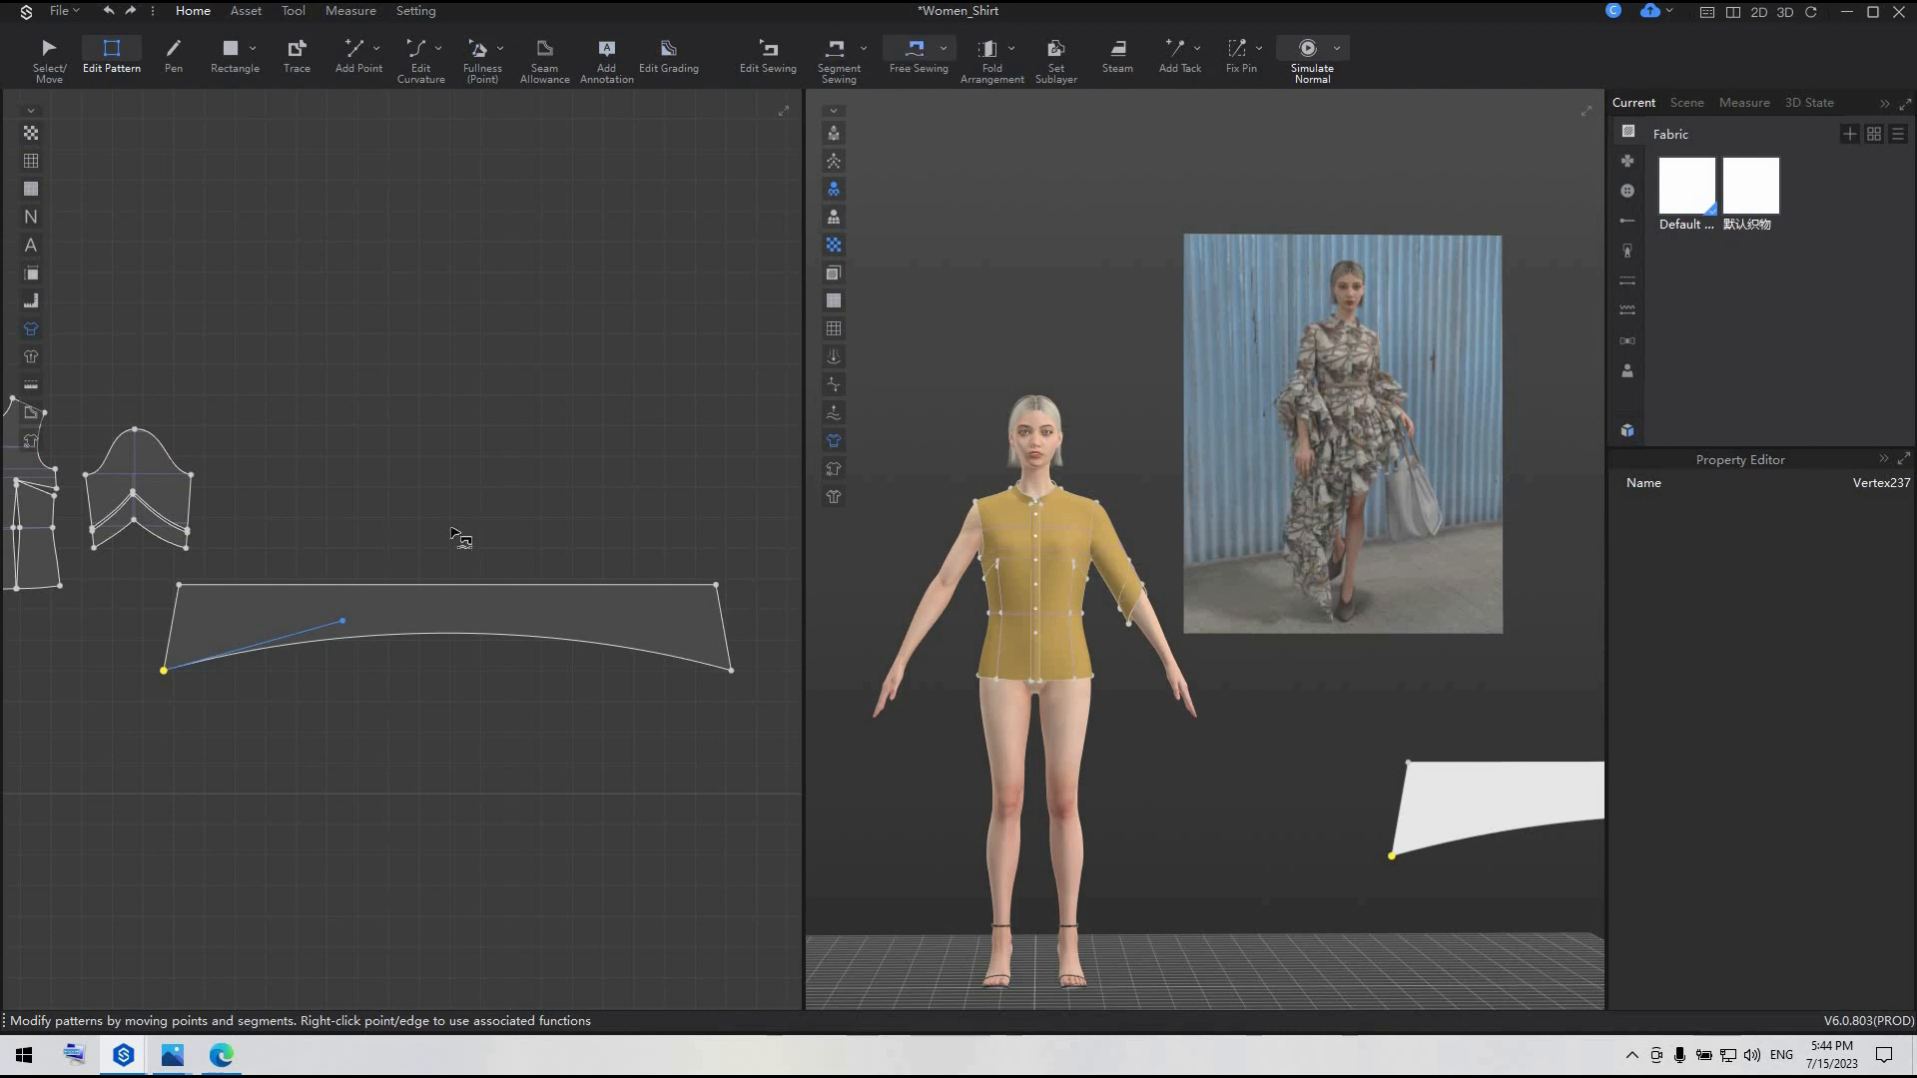
click(178, 585)
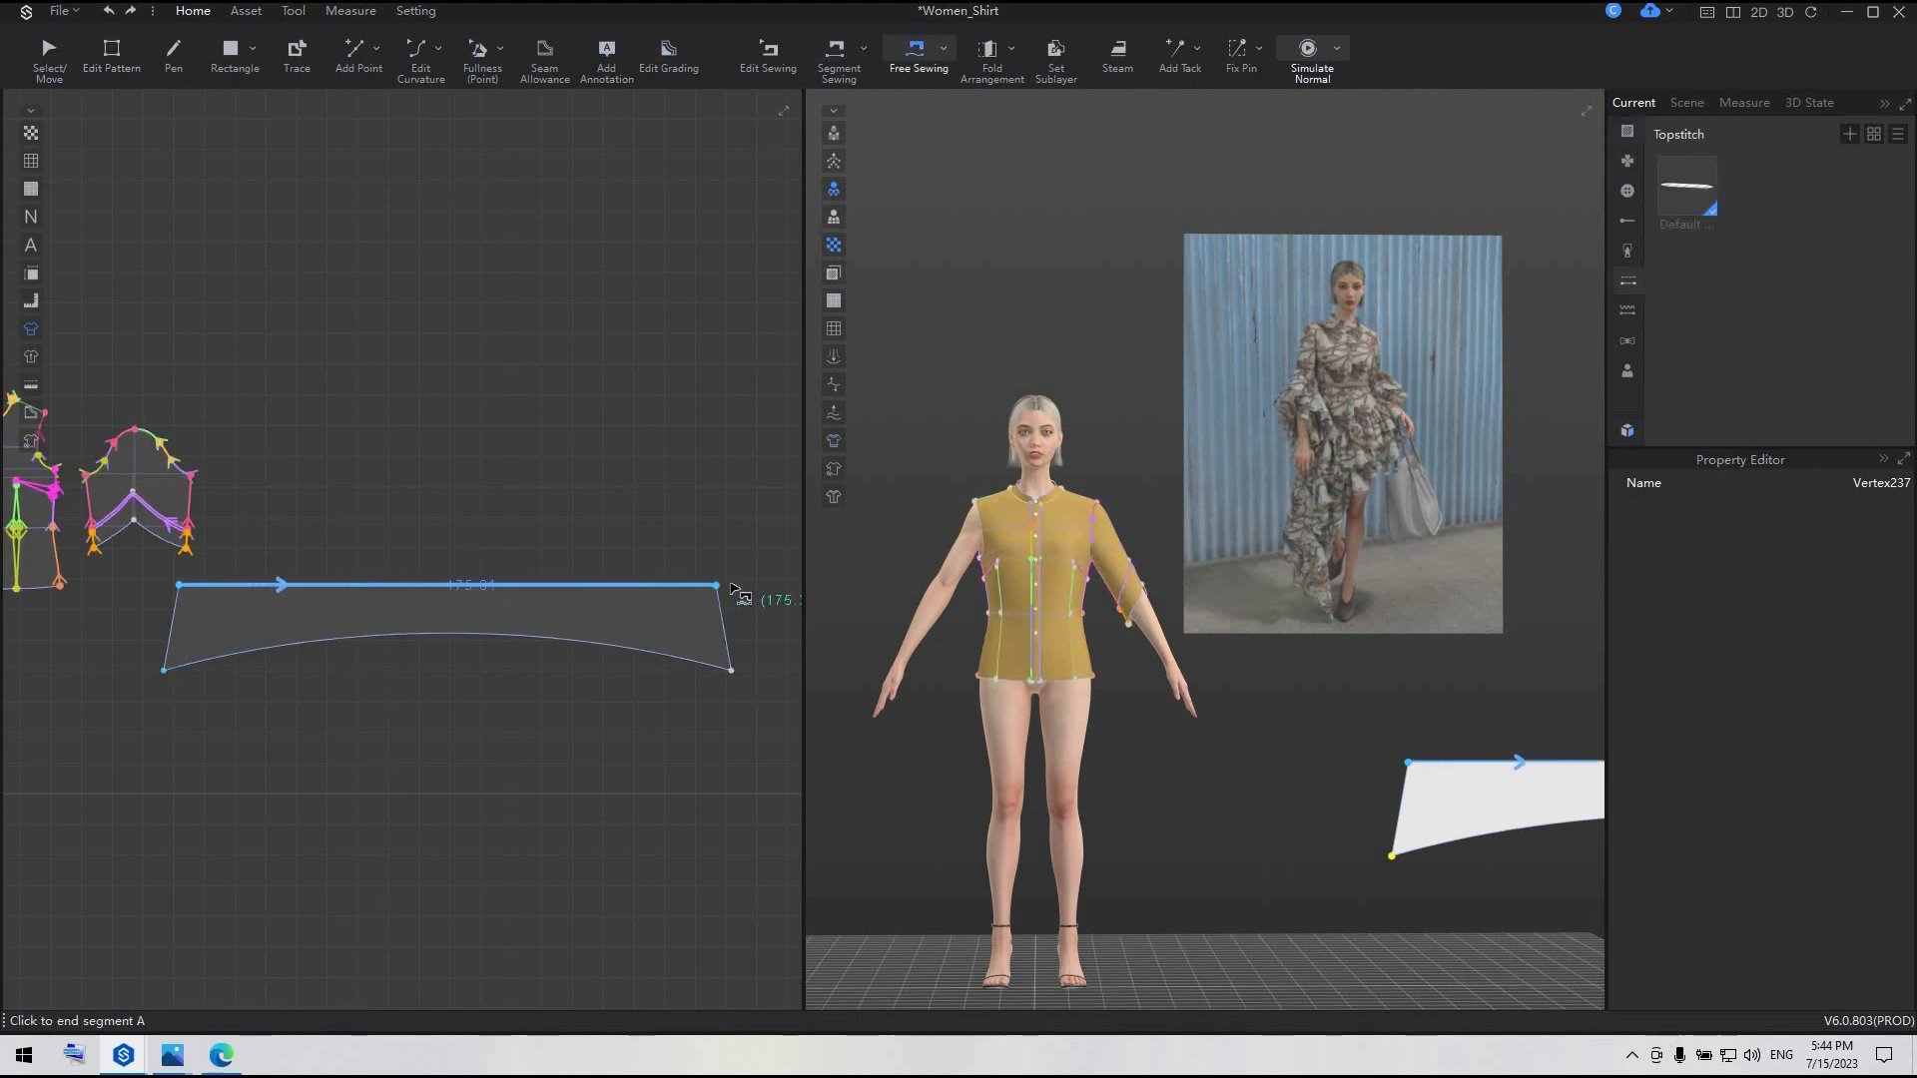
click(716, 585)
scroll(110, 549, up, 3)
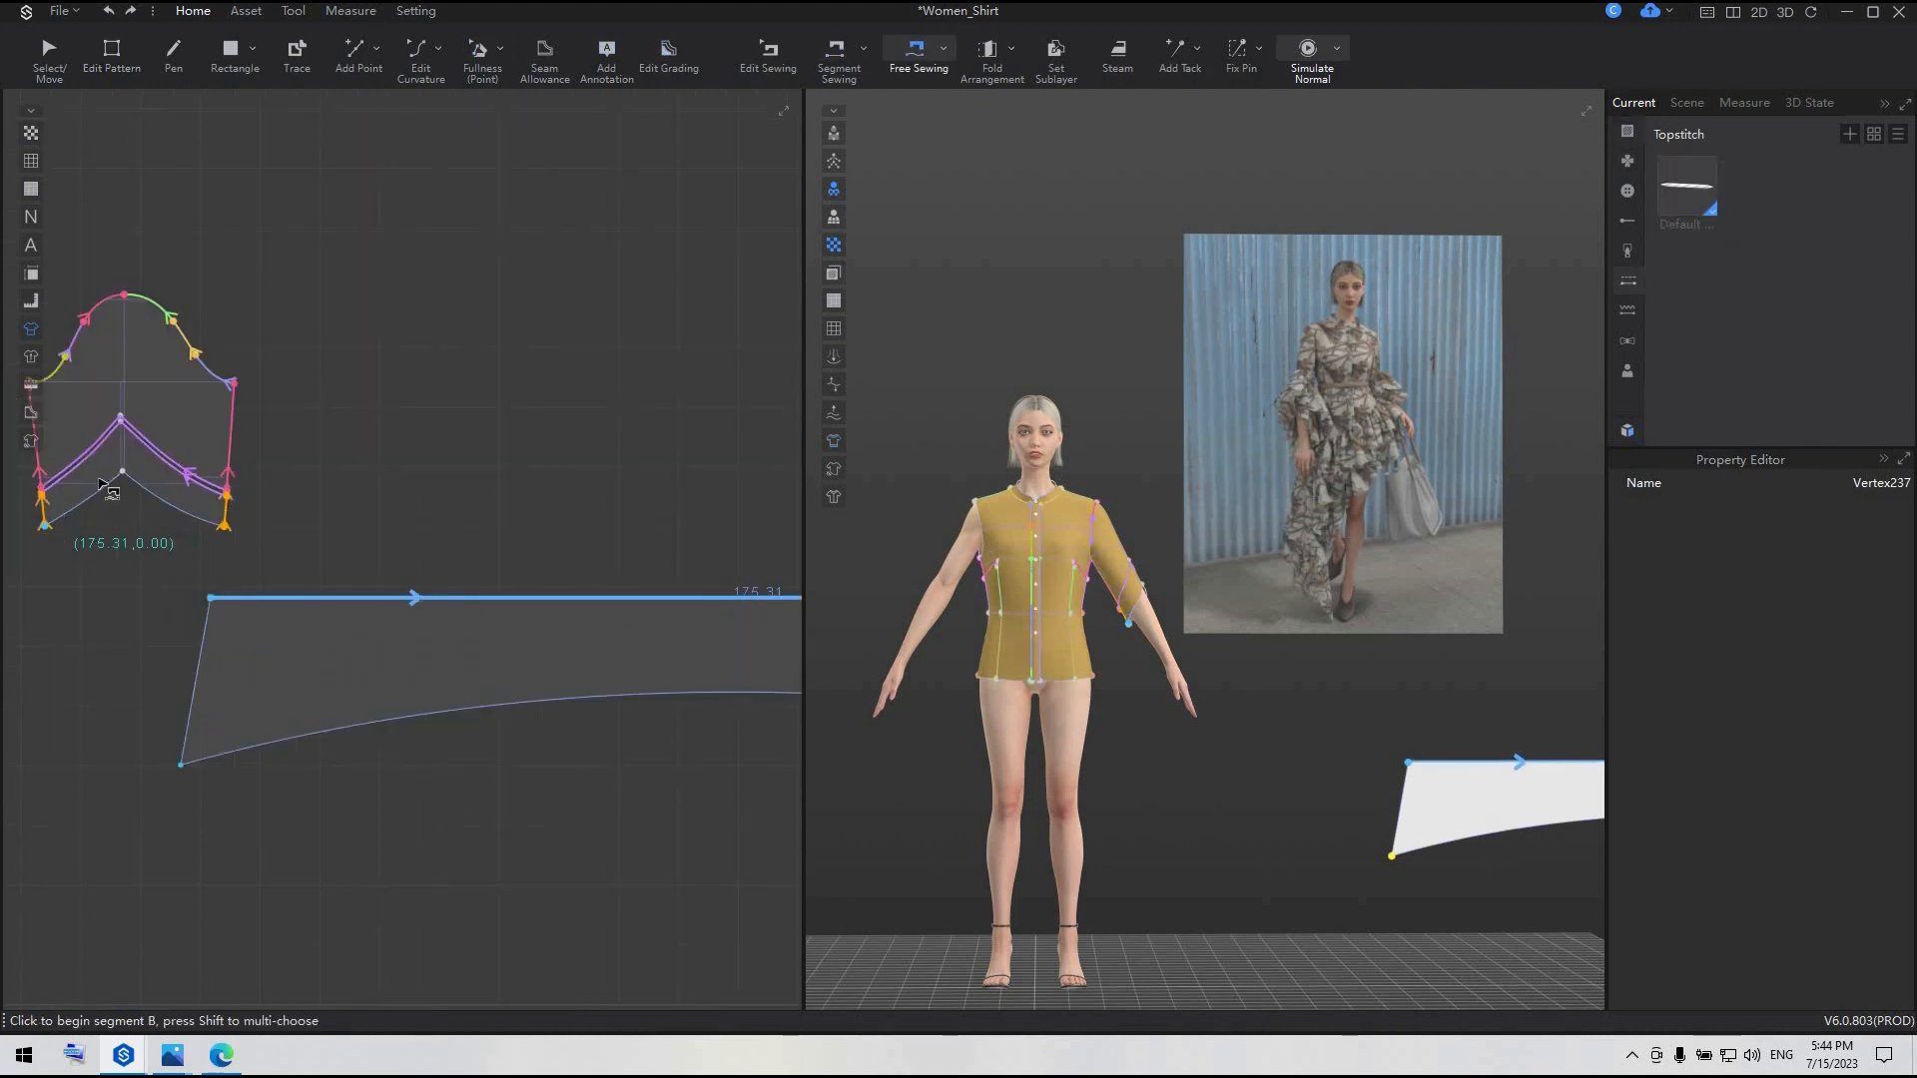
click(44, 524)
click(227, 525)
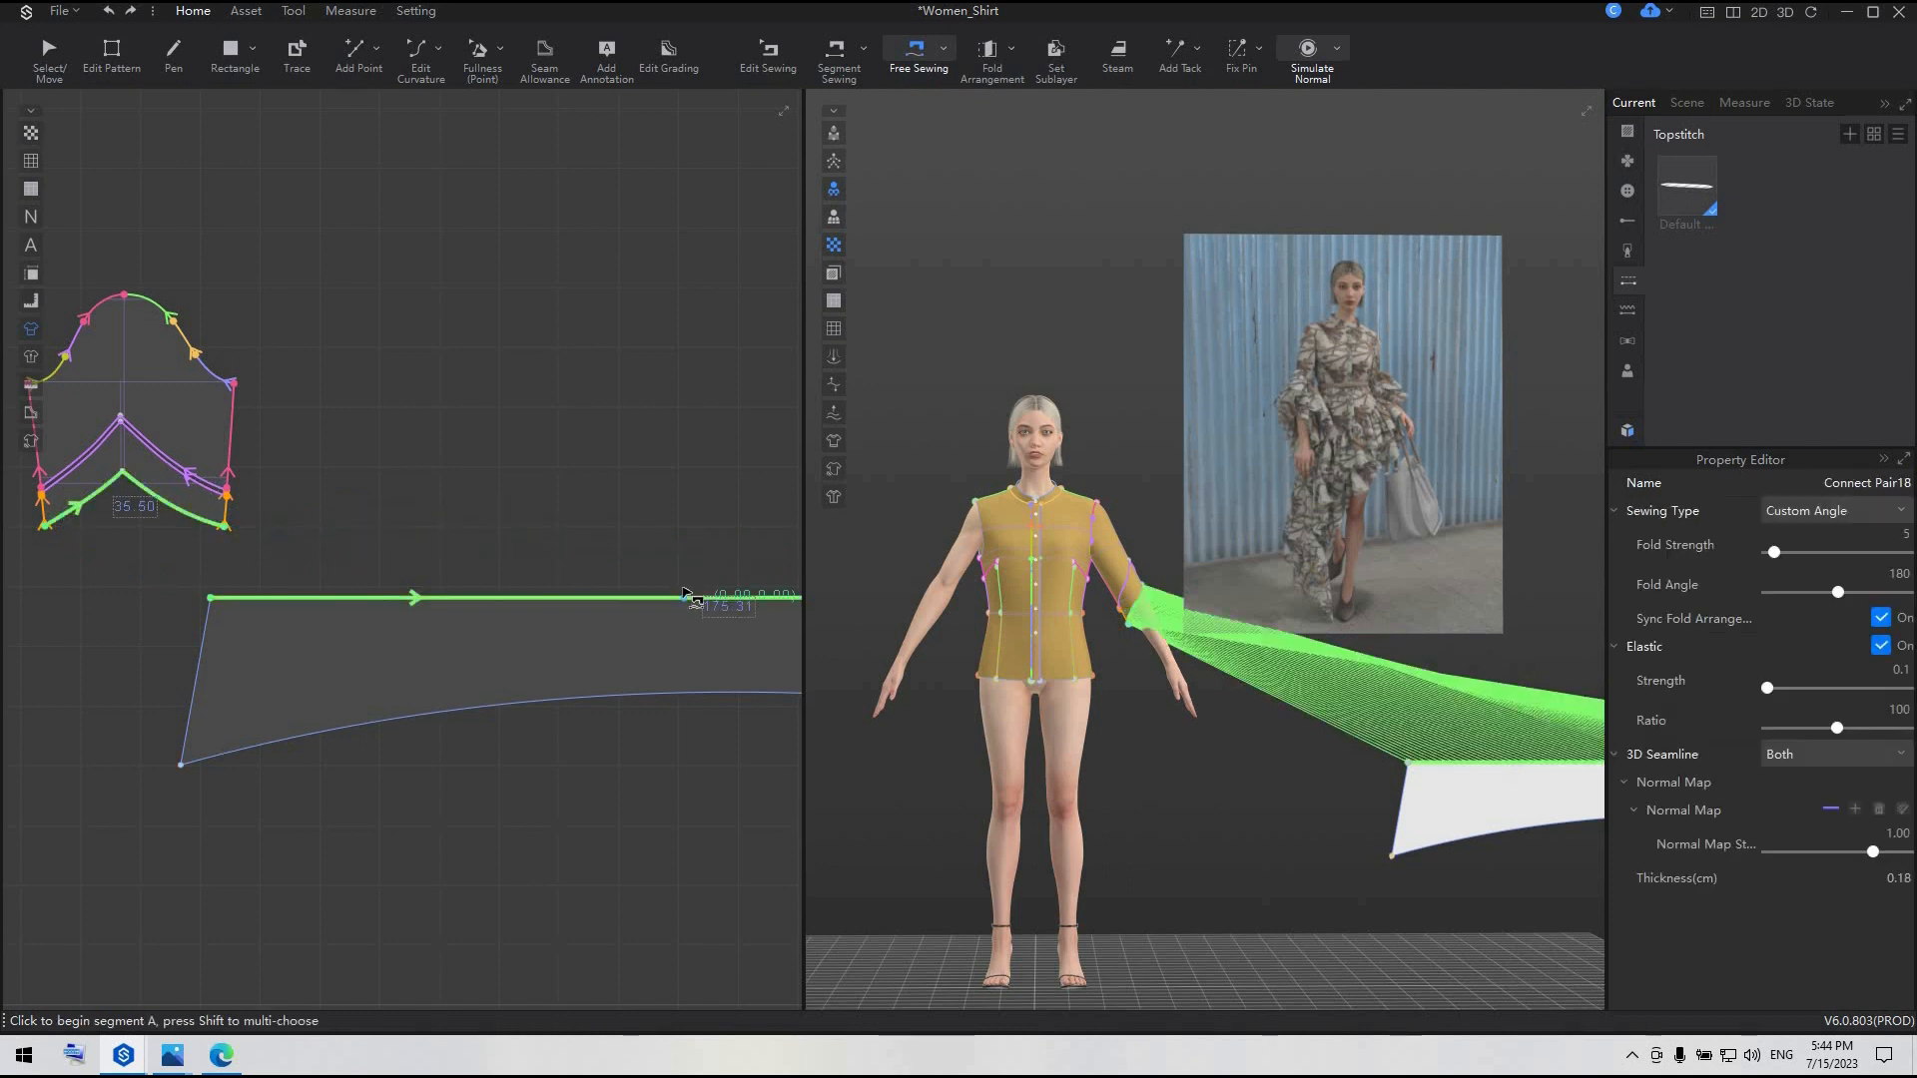
- Arrange the flounce beside the avatar's left forearm at point ArmLeftRight3 with the Flat shape style
click(70, 49)
click(1381, 368)
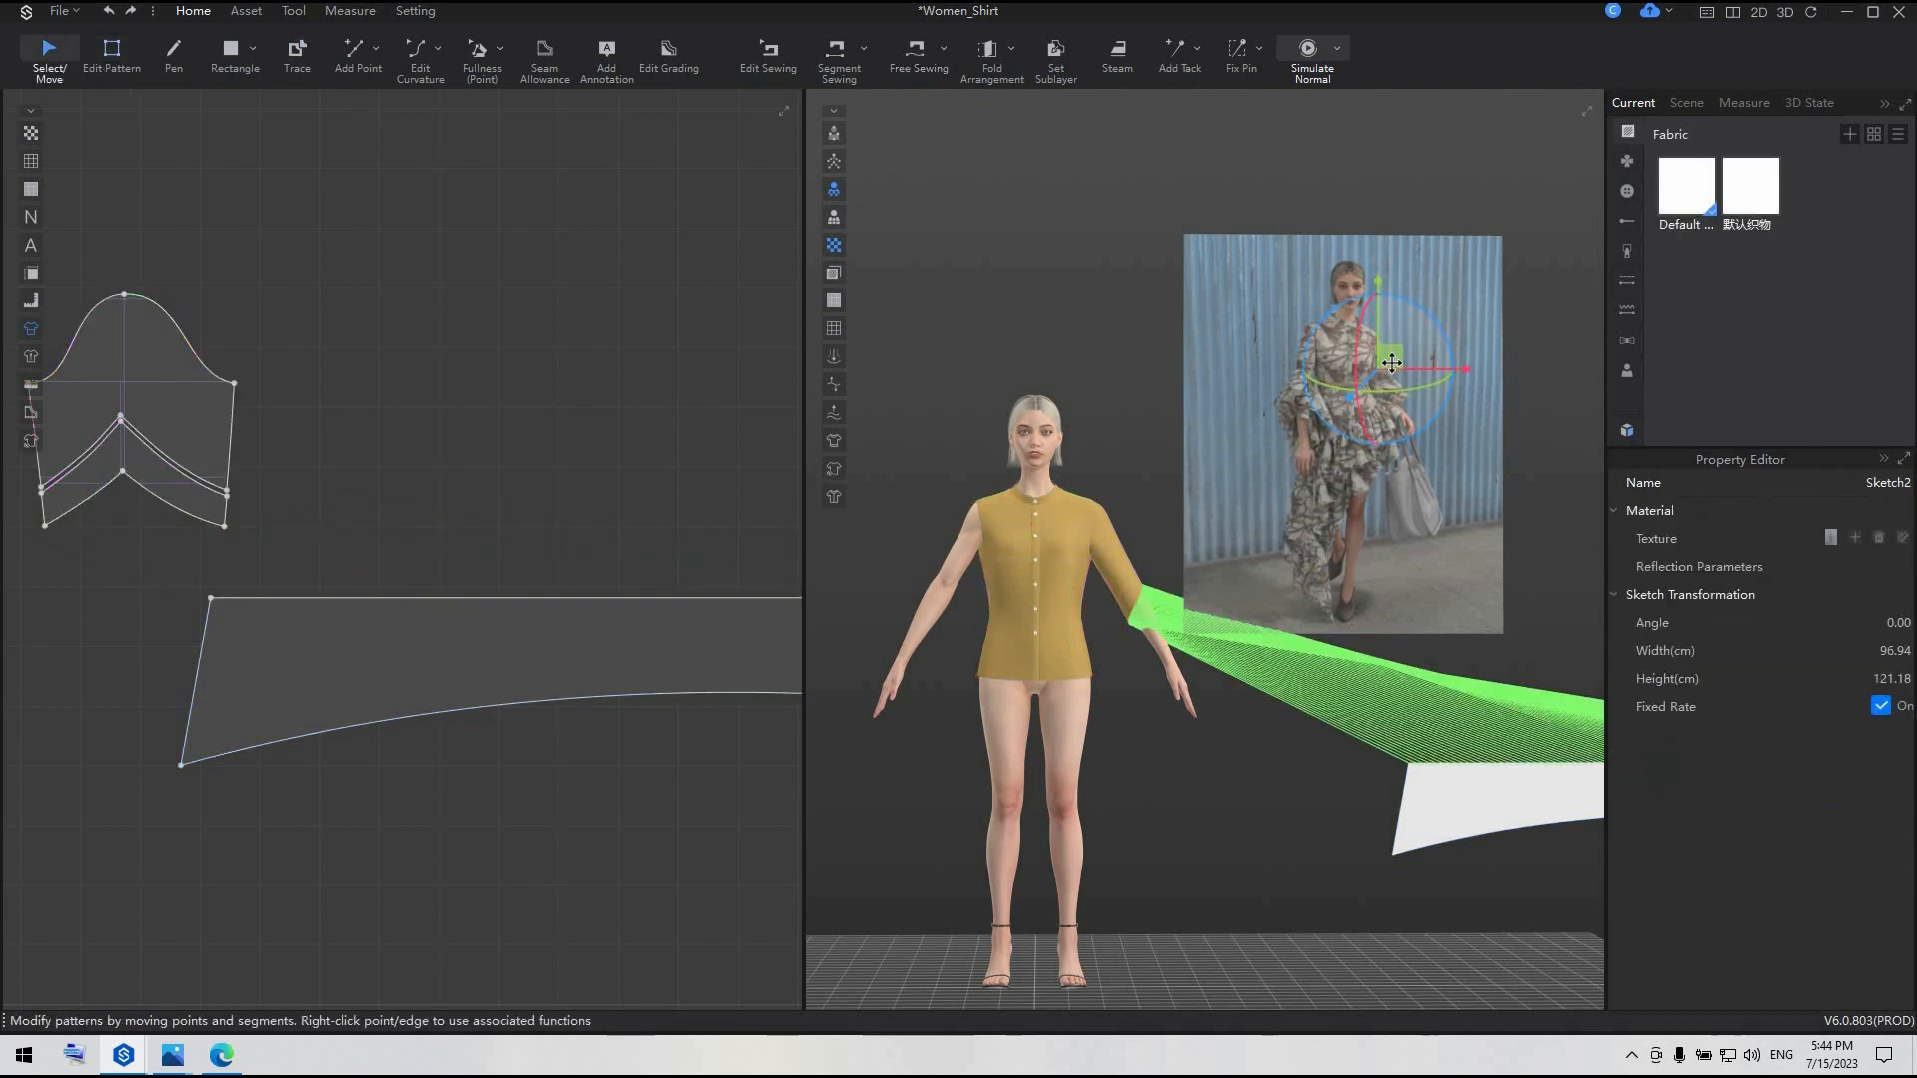
middle_drag(1514, 179, 1514, 179)
drag(1515, 179, 1591, 102)
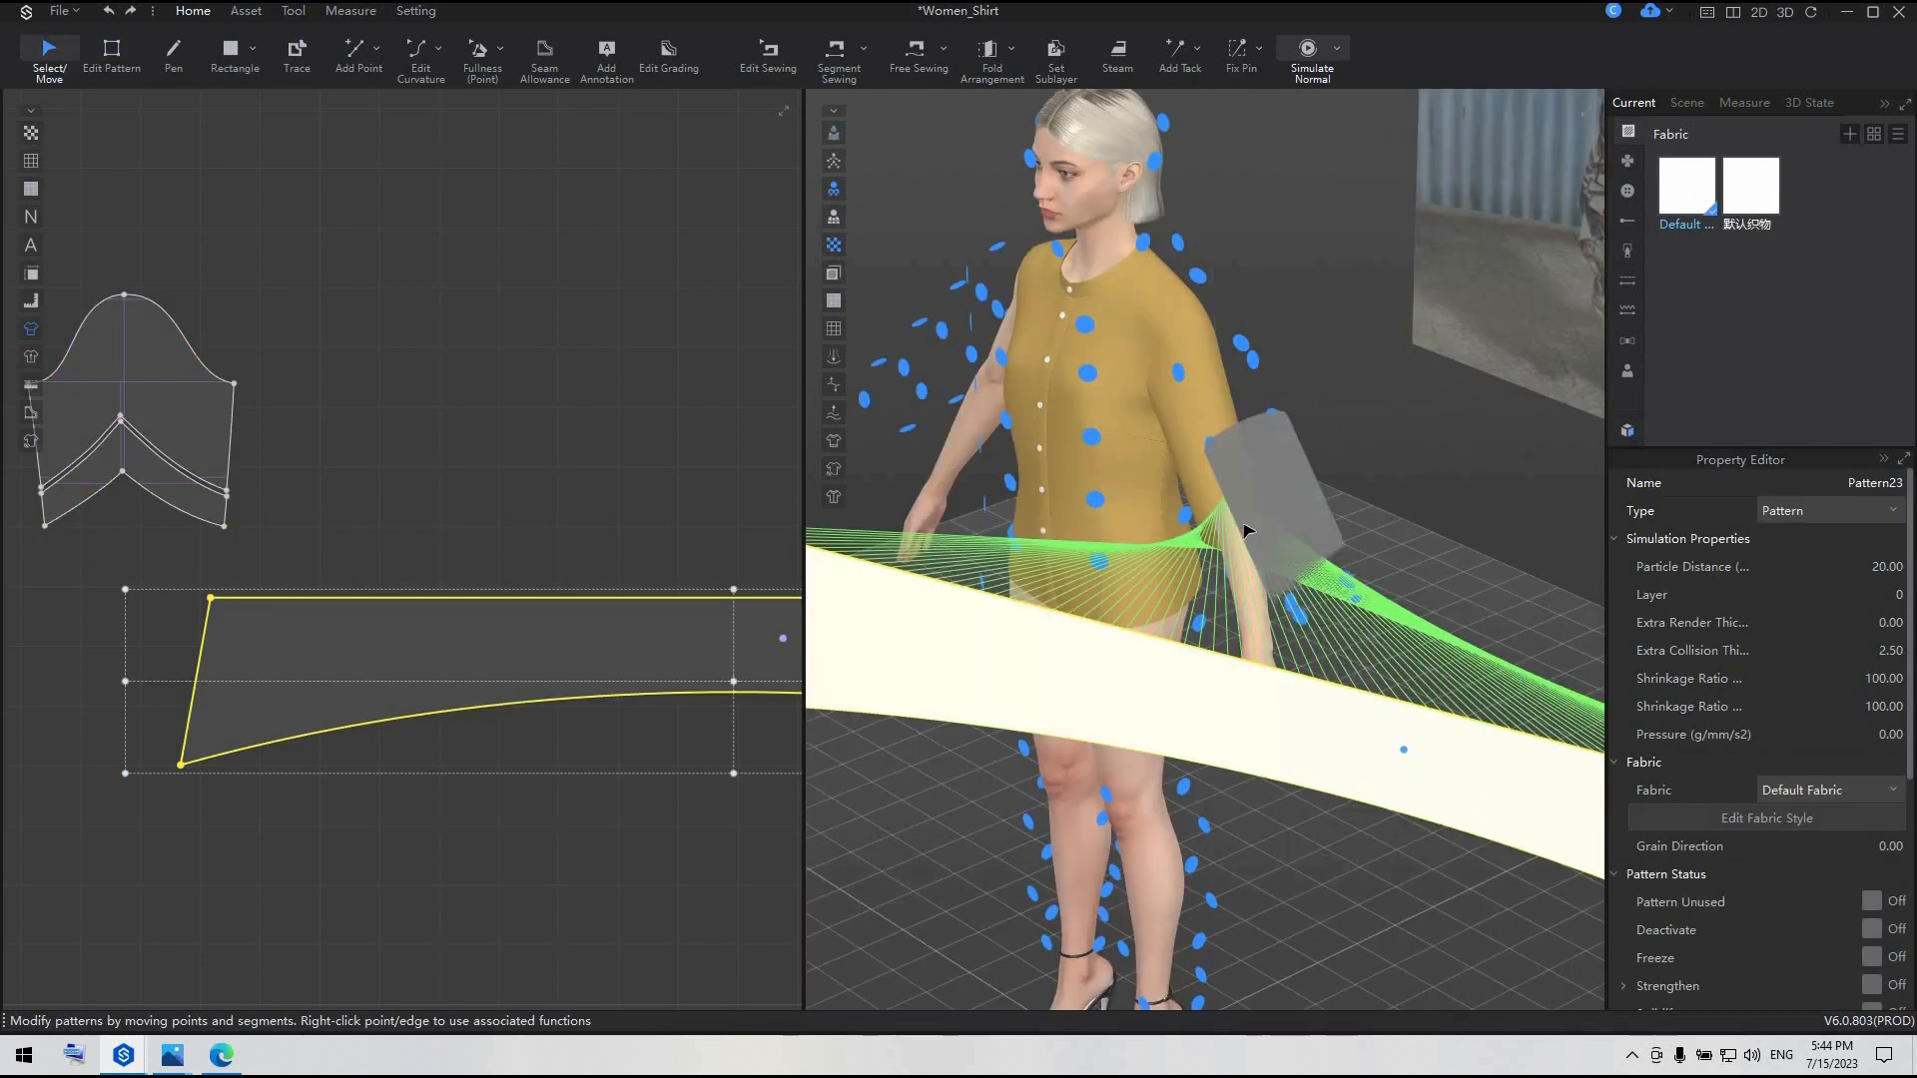
click(1244, 524)
scroll(1846, 837, down, 5)
click(1801, 626)
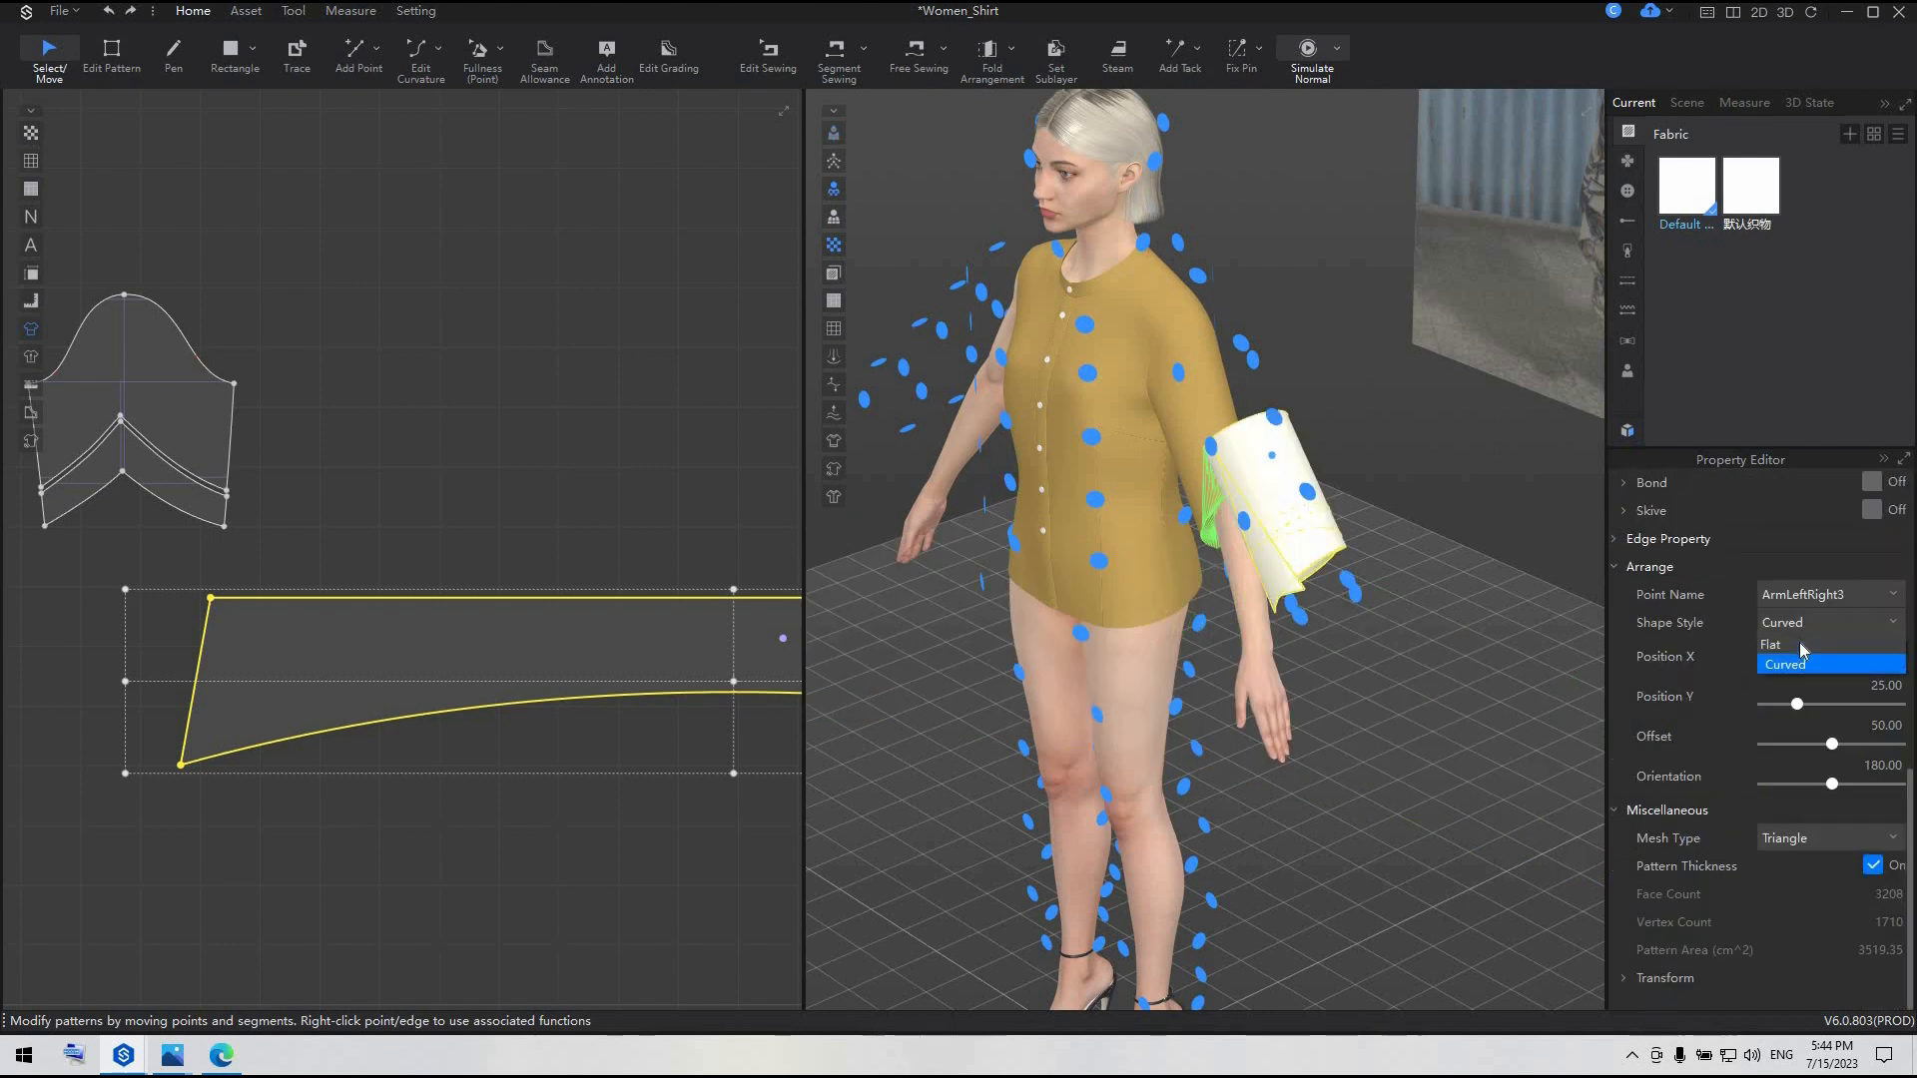
click(1787, 636)
drag(1333, 431, 1349, 528)
- Strengthen the flounce and simulate it, pulling the fabric into shape until it drapes from the sleeve hem
right_click(1256, 570)
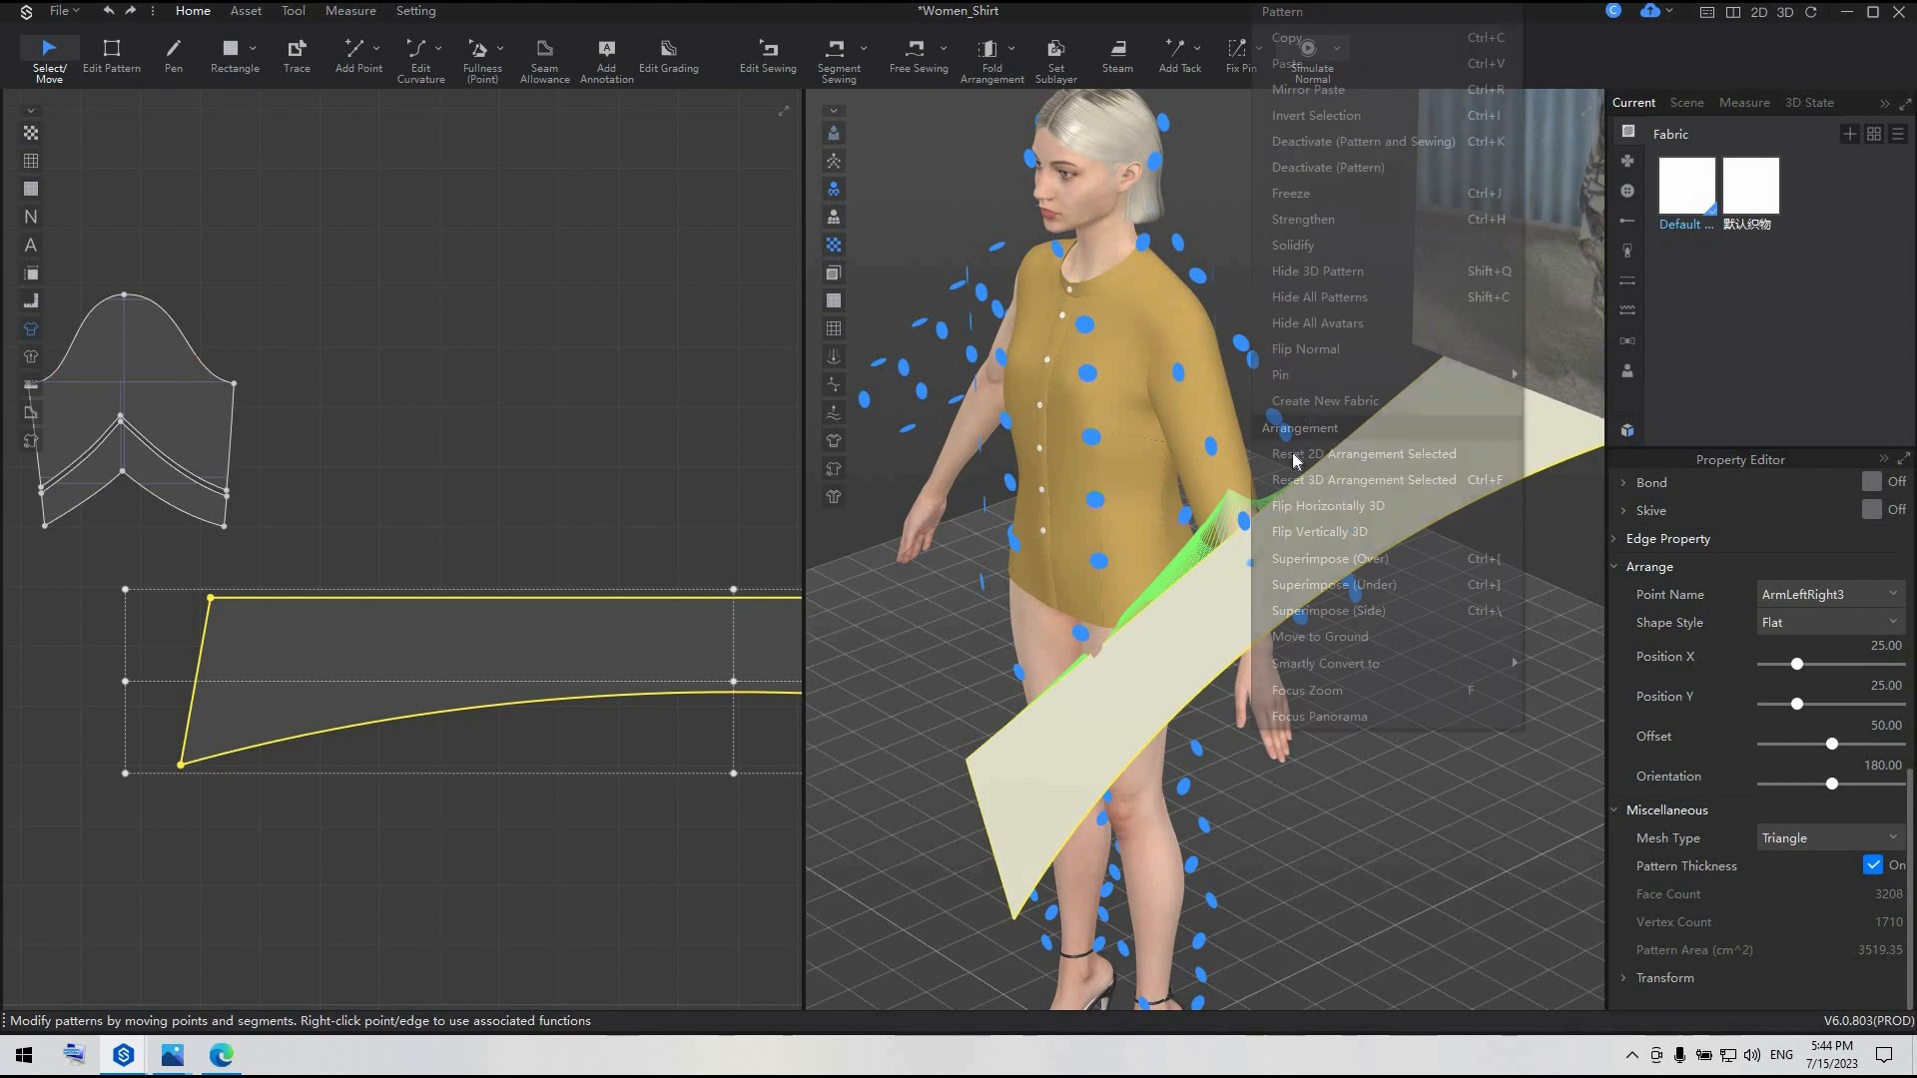
click(1296, 222)
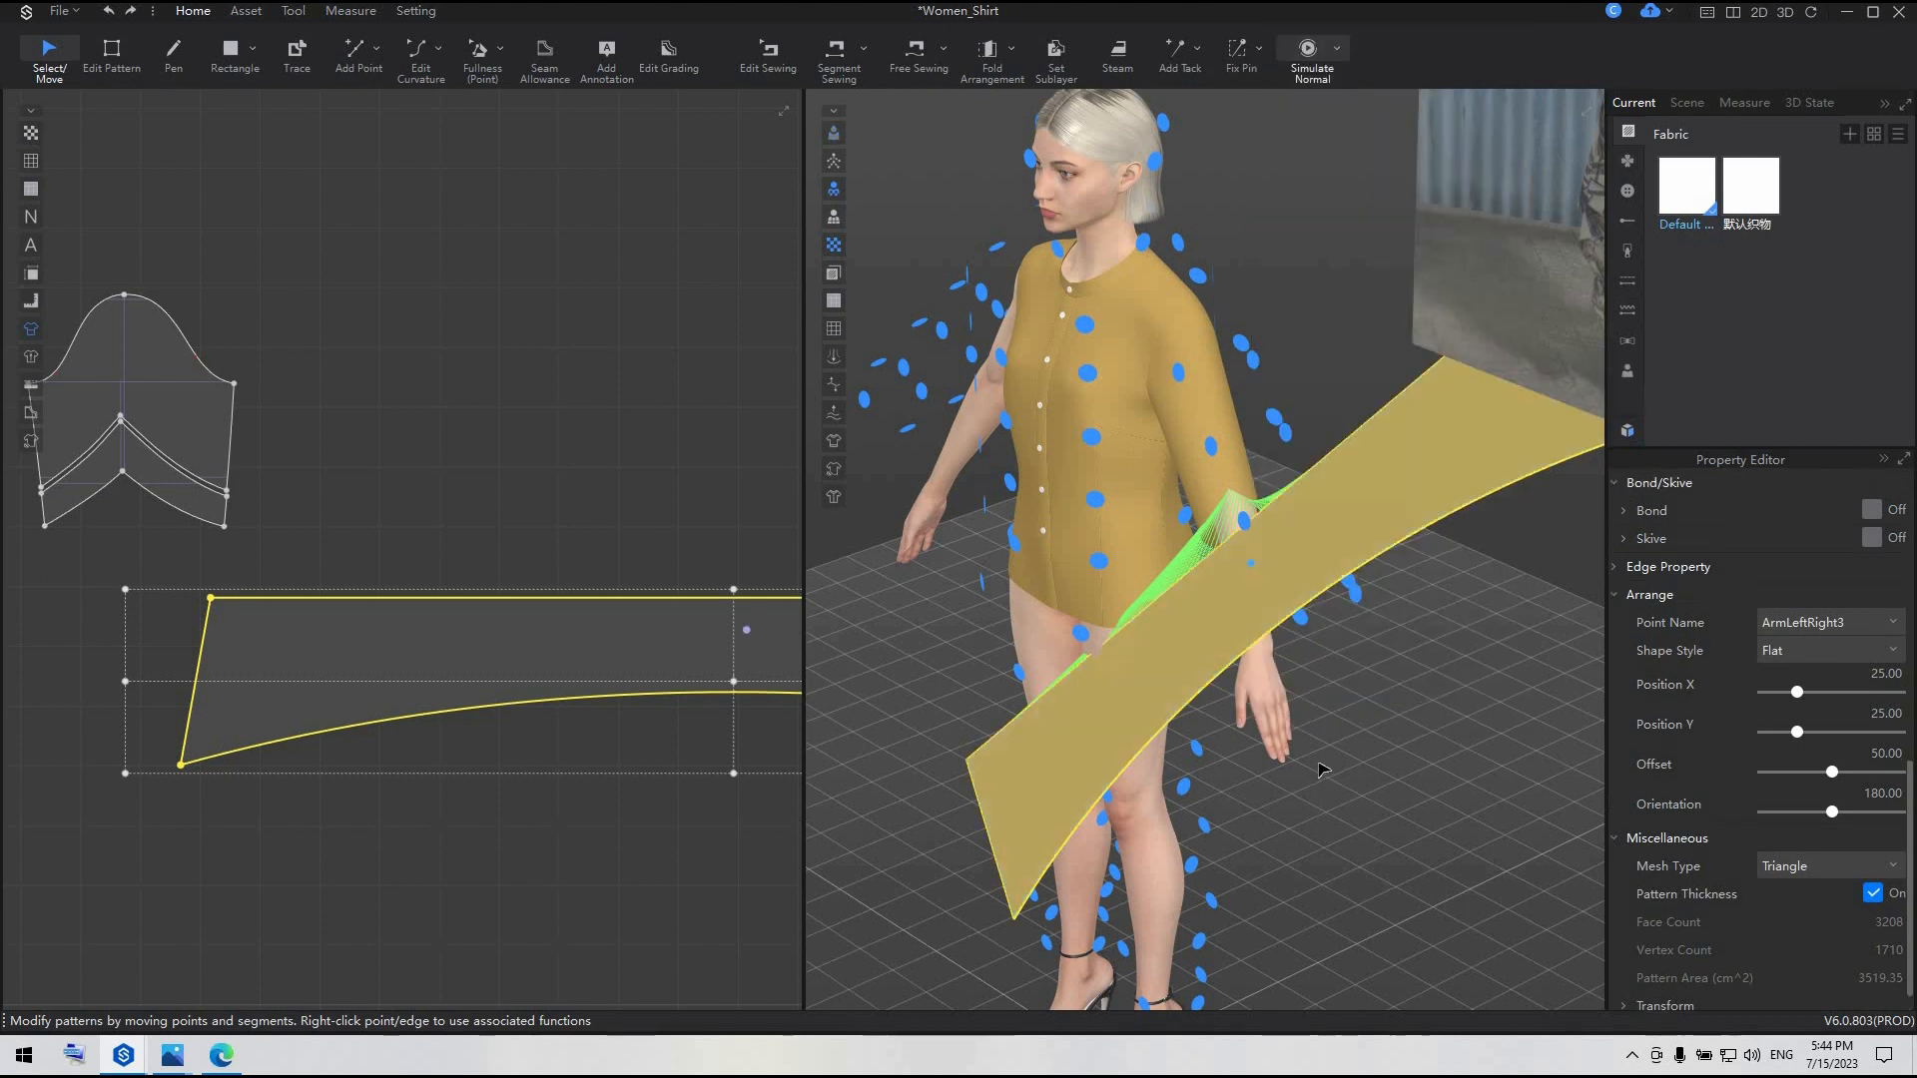
key(space)
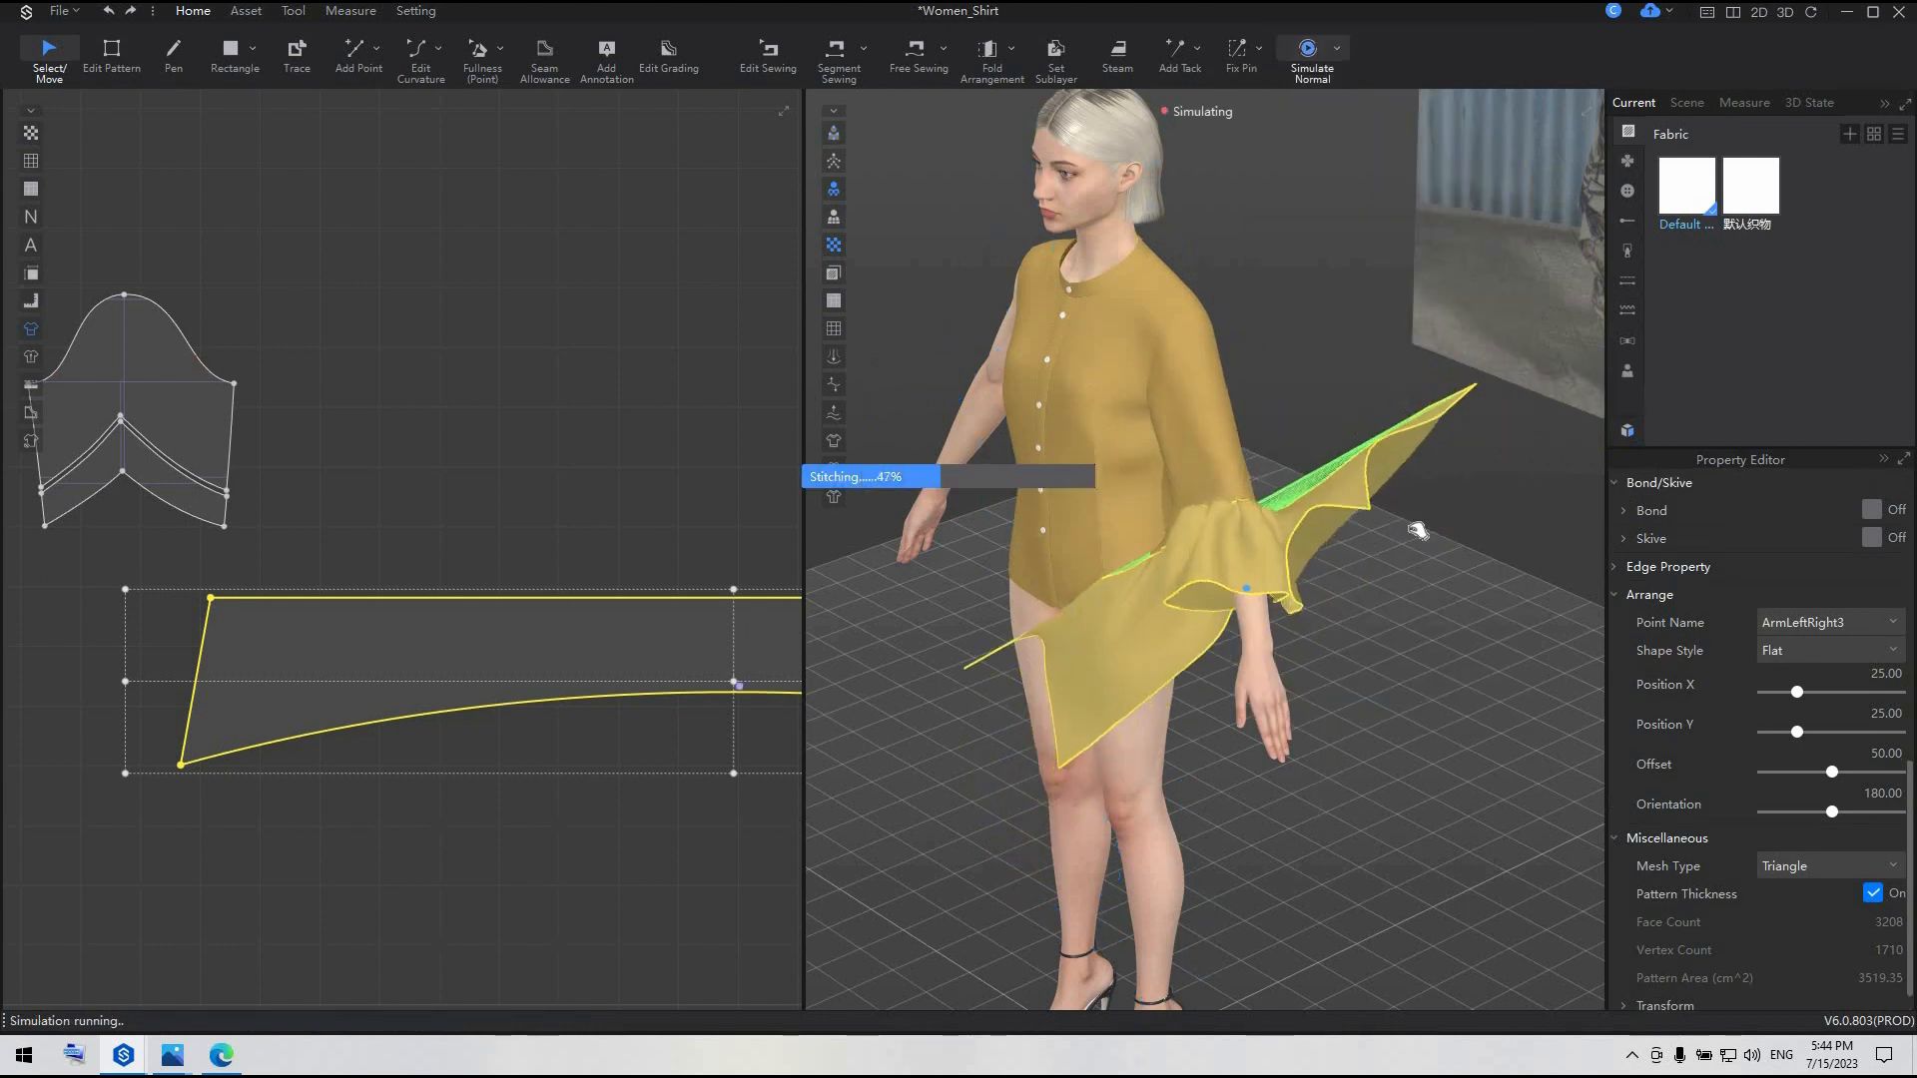
drag(1416, 530, 1408, 635)
right_drag(1409, 635, 1486, 597)
drag(1310, 661, 1278, 701)
key(space)
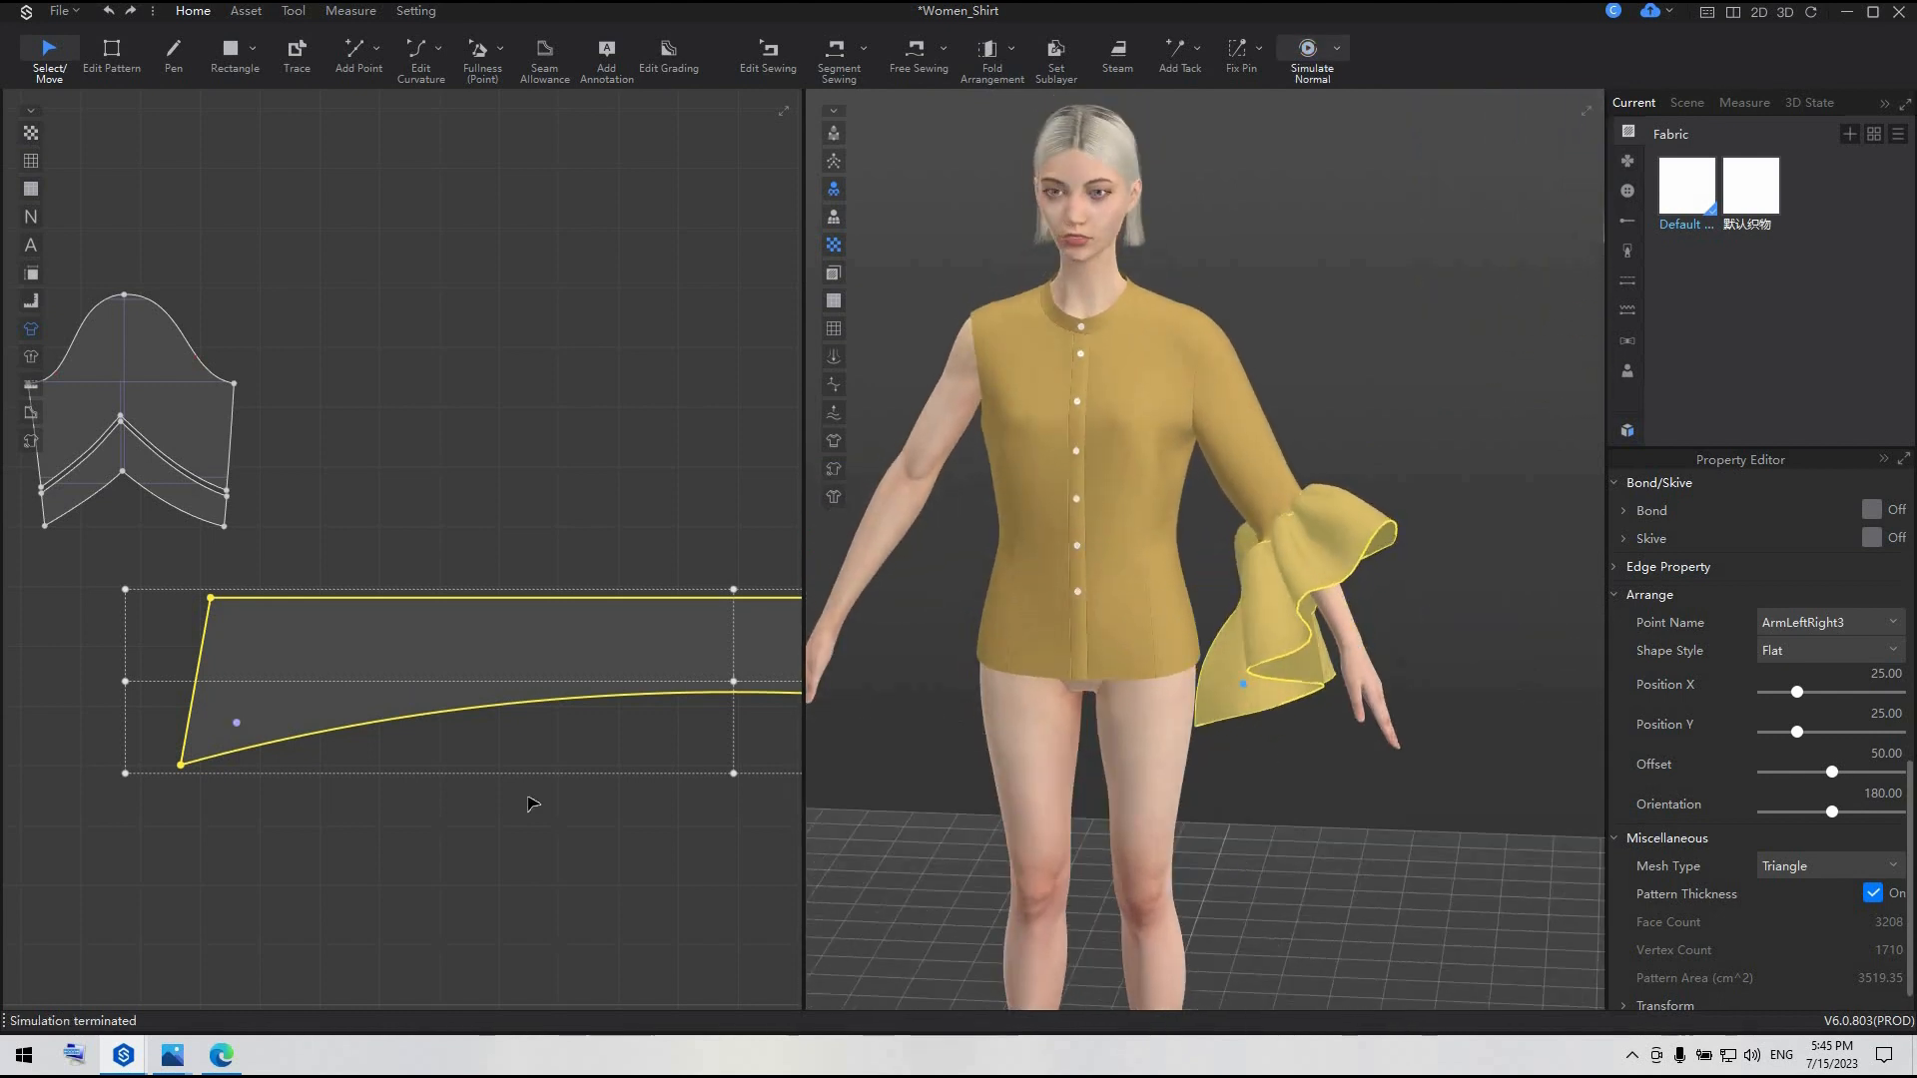
- Sew the flounce's two short ends together with Segment Sewing
click(527, 798)
scroll(461, 777, down, 4)
middle_drag(459, 781, 325, 601)
click(843, 51)
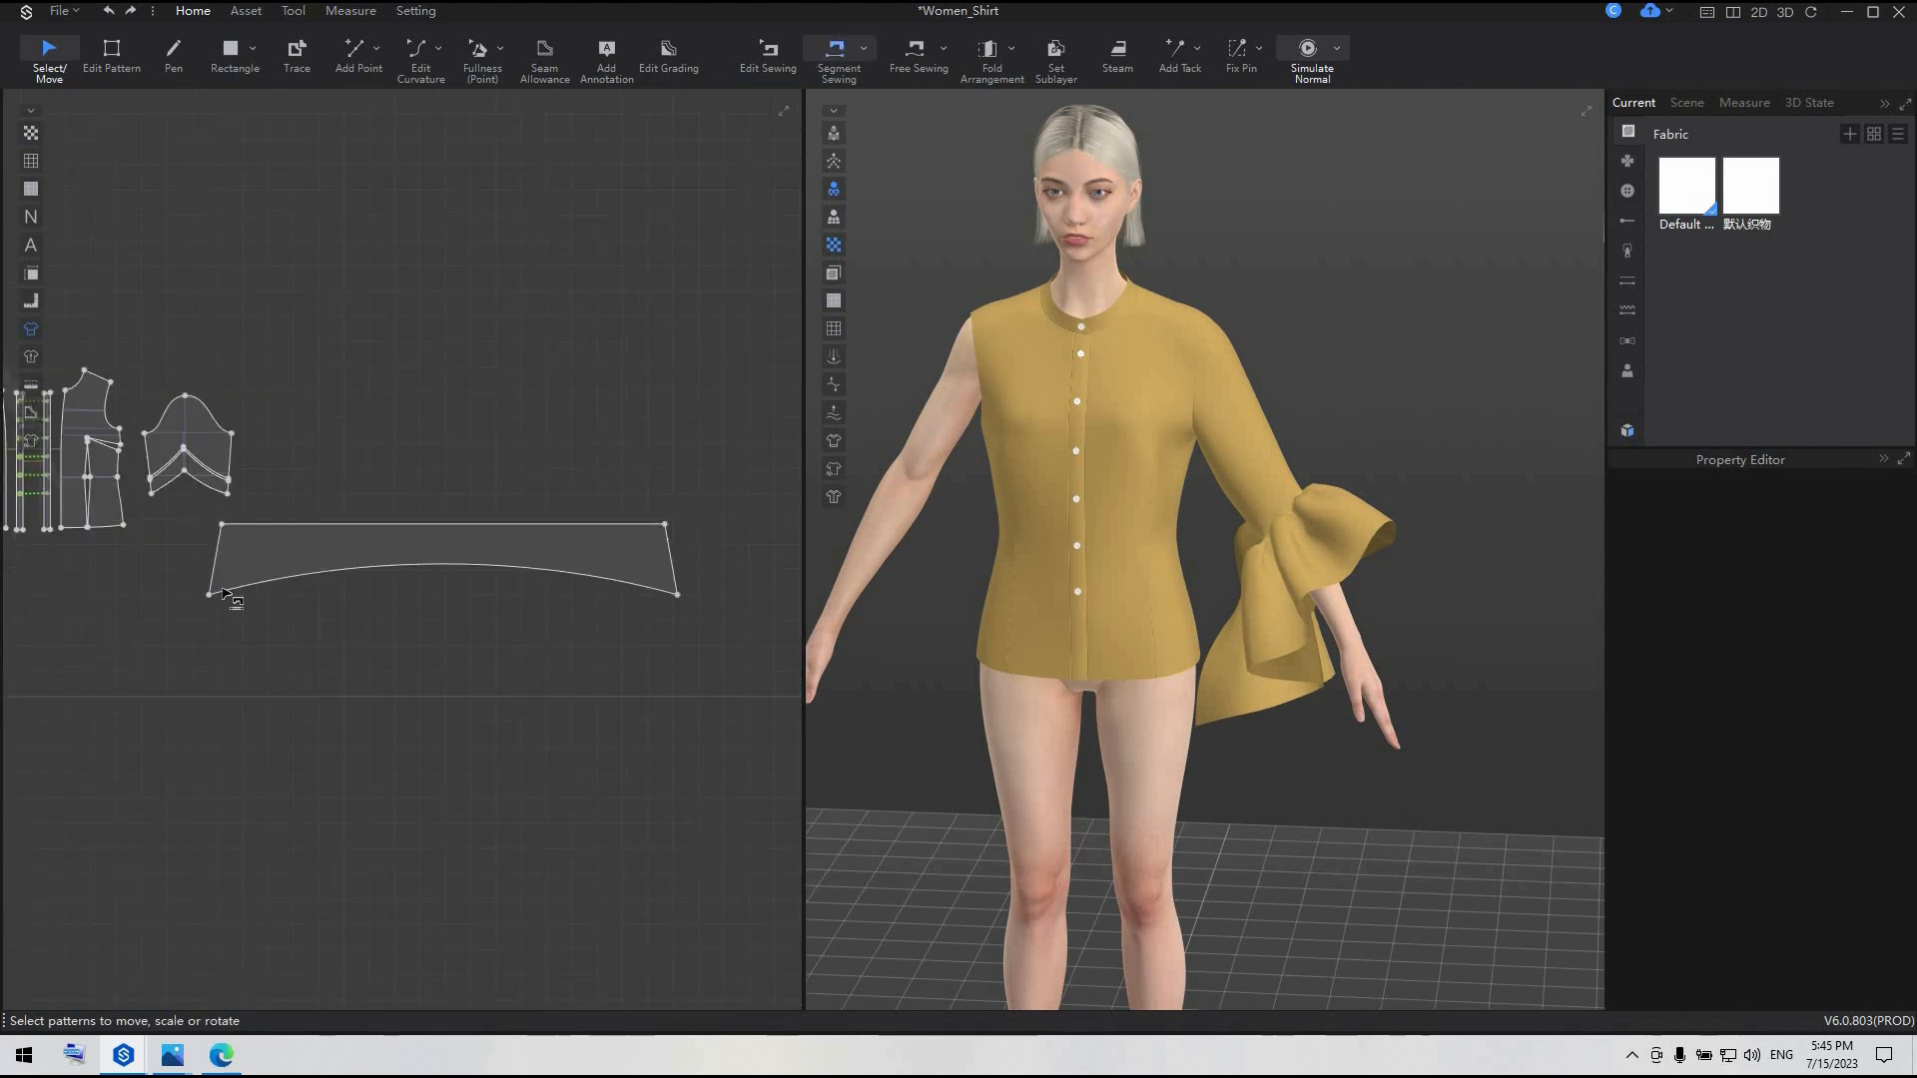
click(214, 561)
click(672, 559)
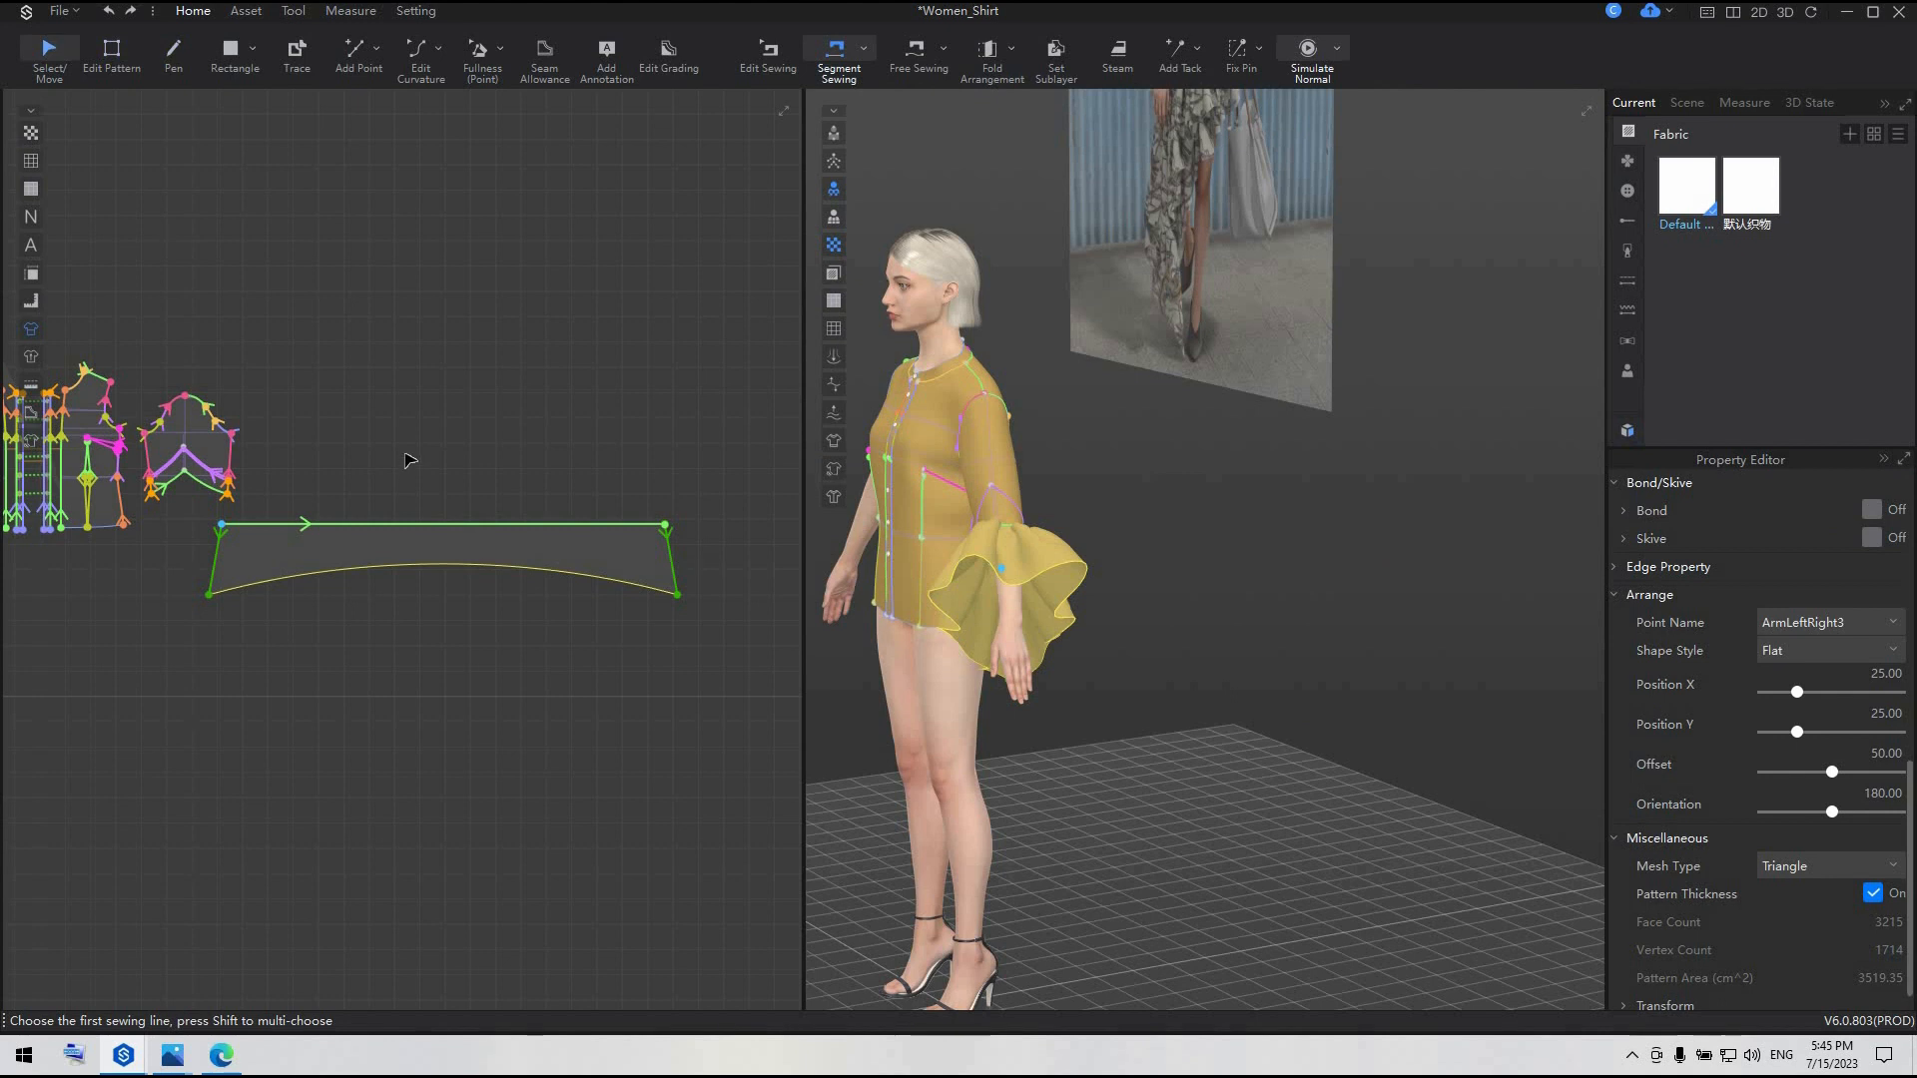
- Duplicate the flounce with its end seam and place the copy directly above the original in the 2D layout
key(a)
click(405, 543)
right_click(405, 543)
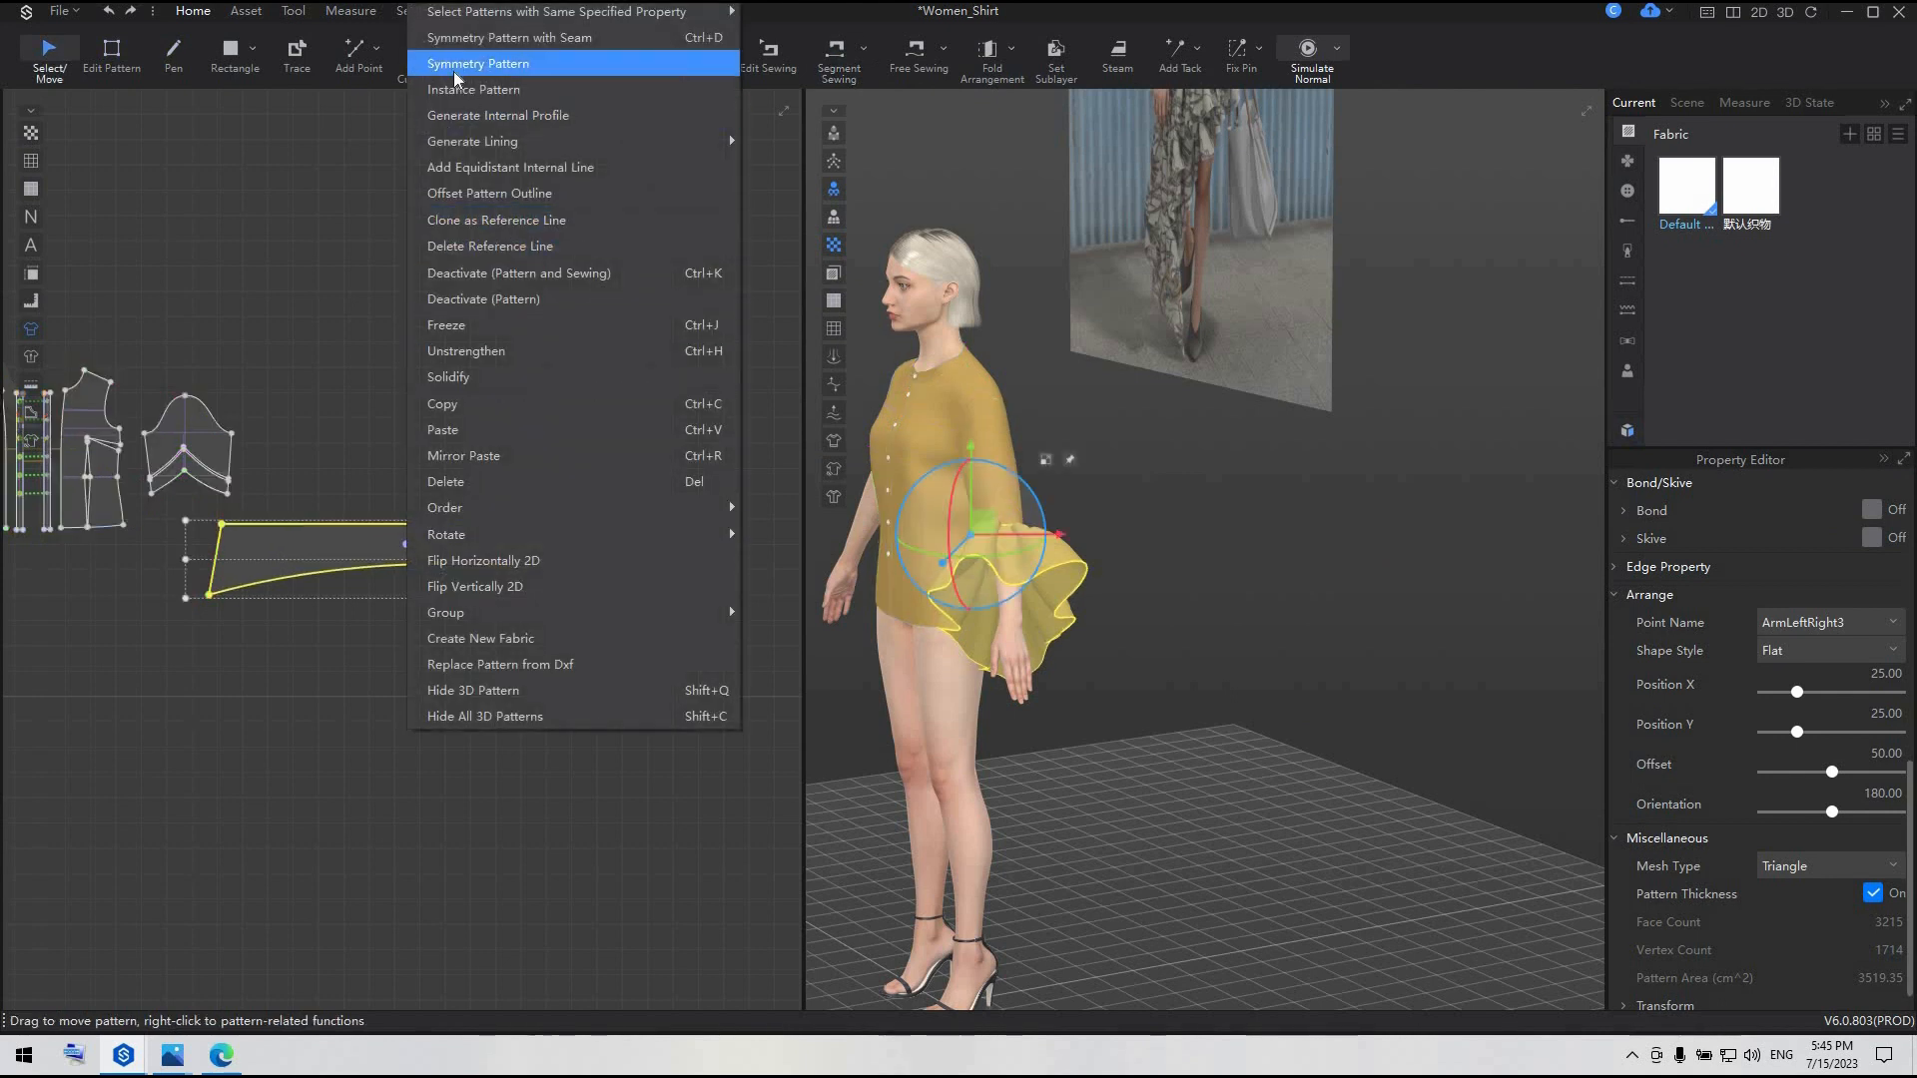
click(333, 635)
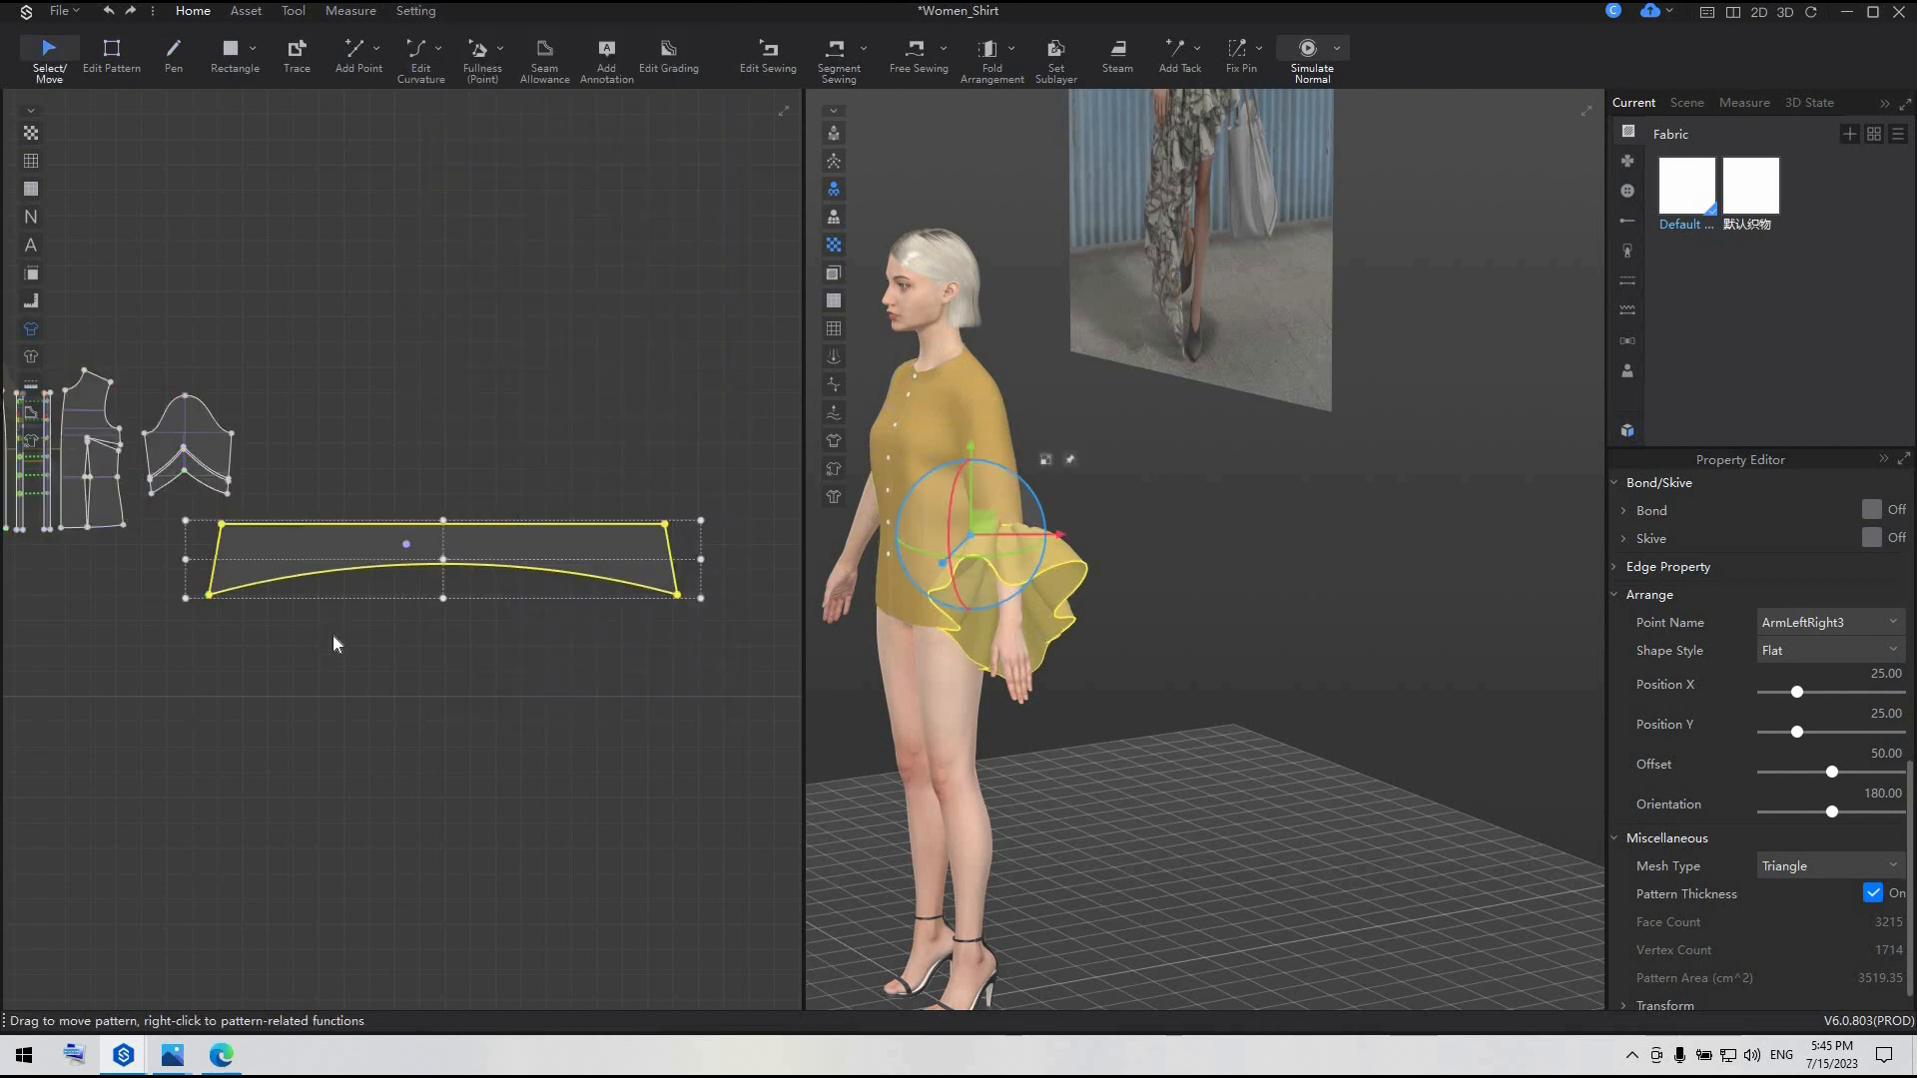
click(334, 636)
right_click(334, 636)
click(362, 649)
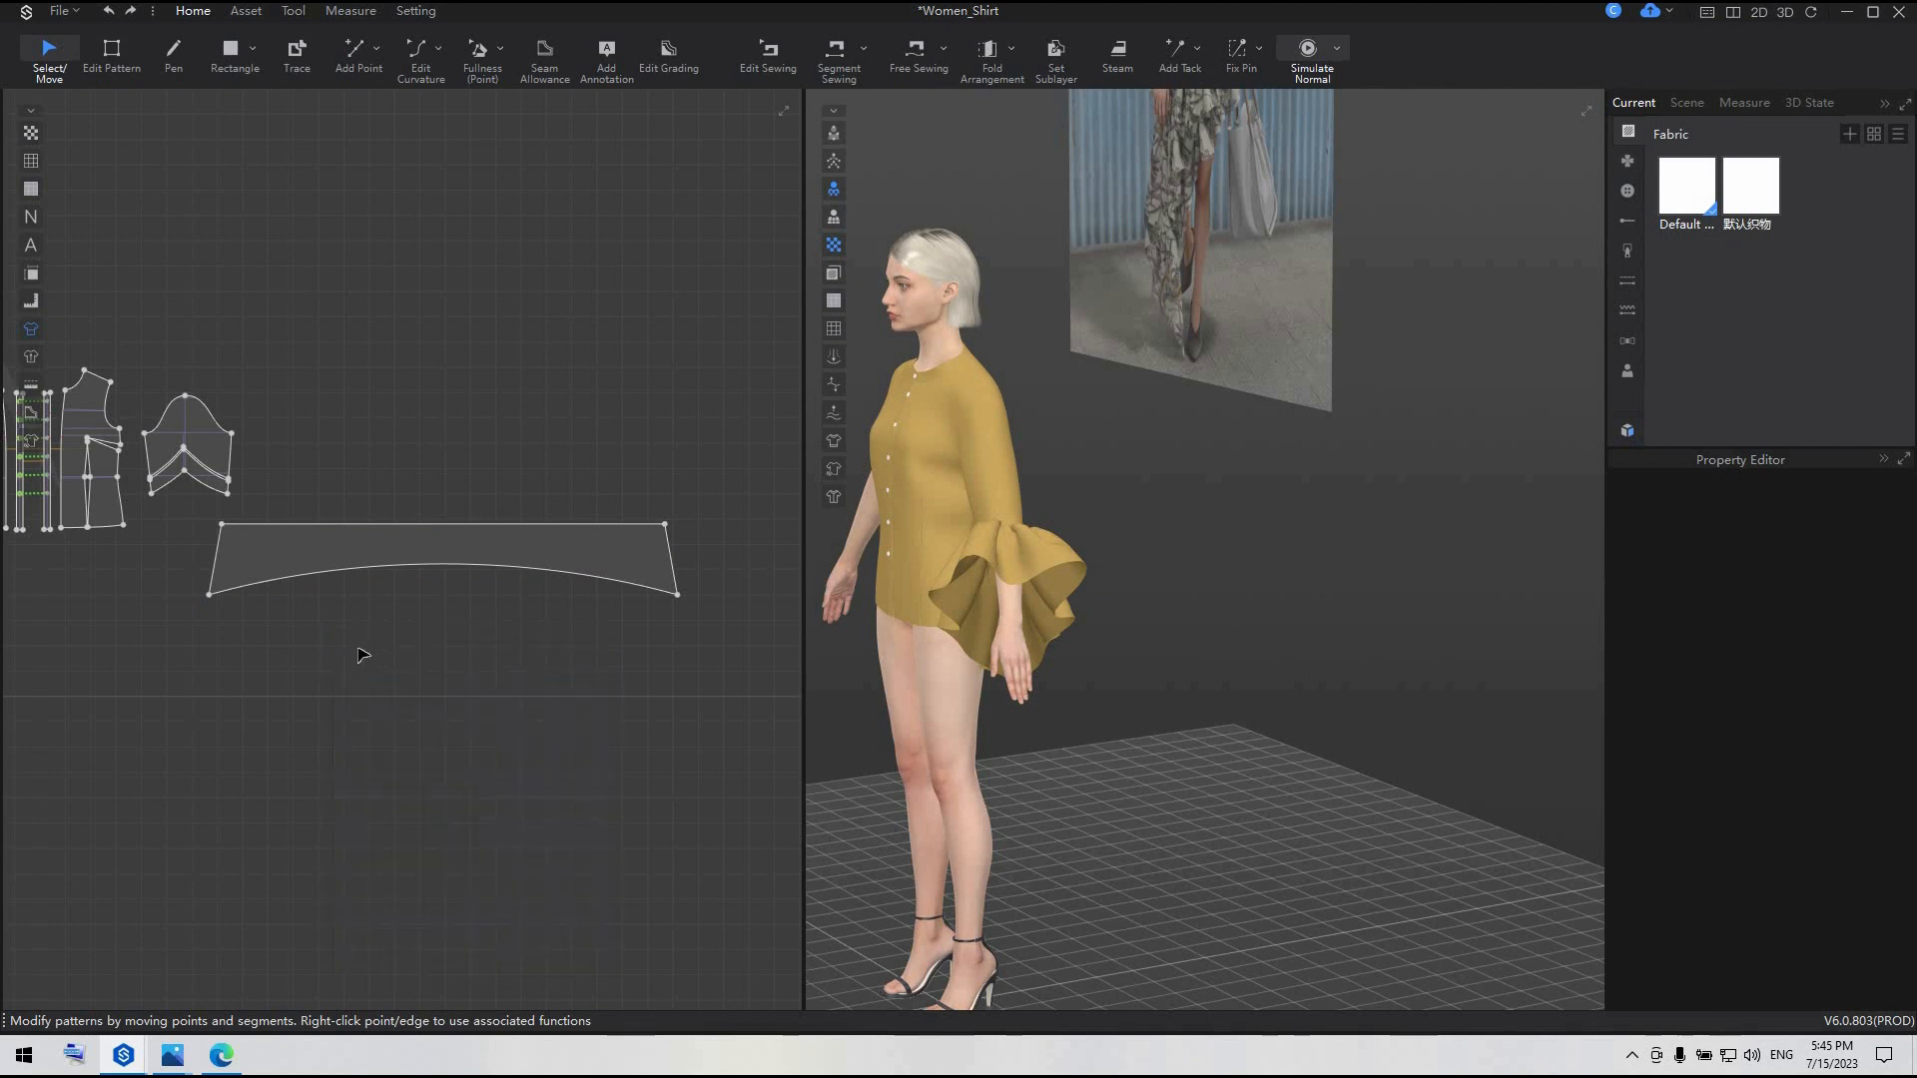
click(534, 560)
drag(540, 554, 604, 648)
drag(567, 444, 596, 536)
scroll(767, 565, up, 3)
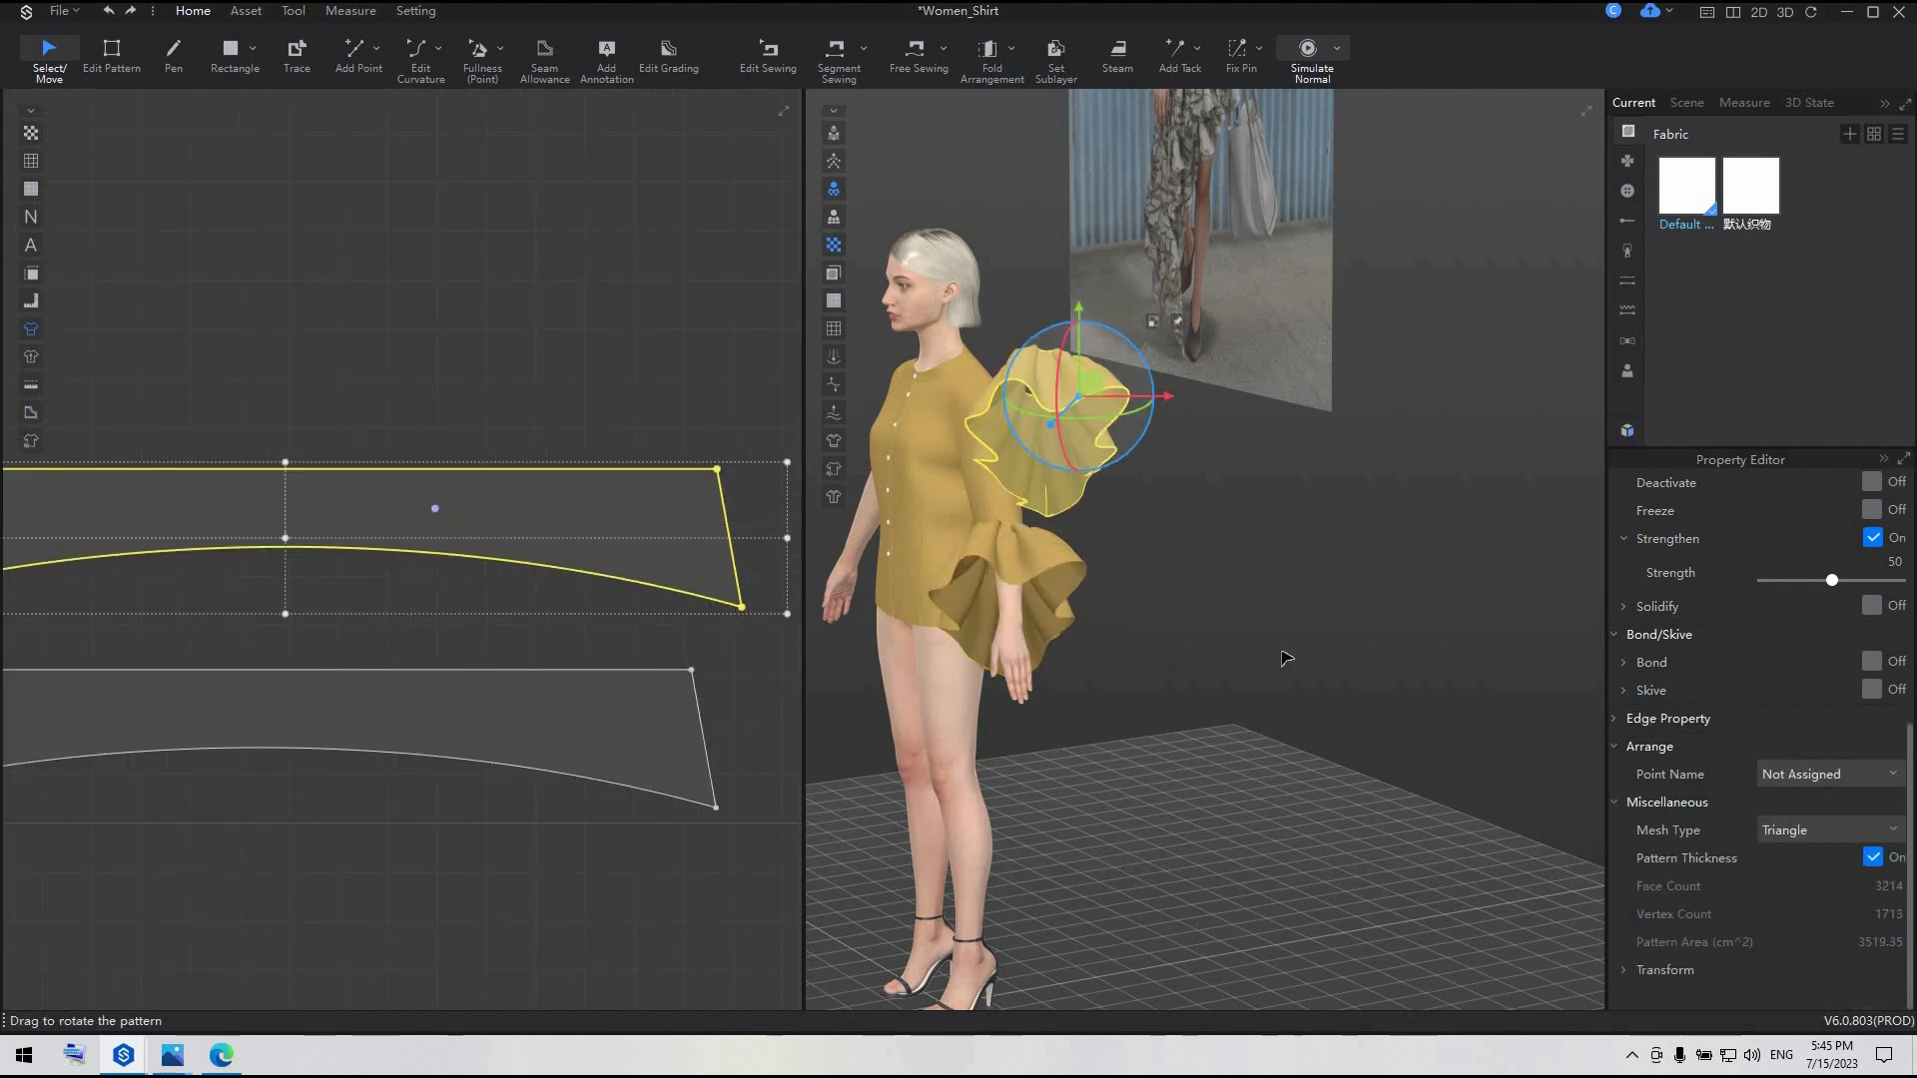
- Move the copied flounce in 3D down over the forearm, above the first flounce on the sleeve
right_drag(1287, 659, 1448, 647)
drag(1085, 401, 989, 561)
right_drag(1038, 565, 989, 549)
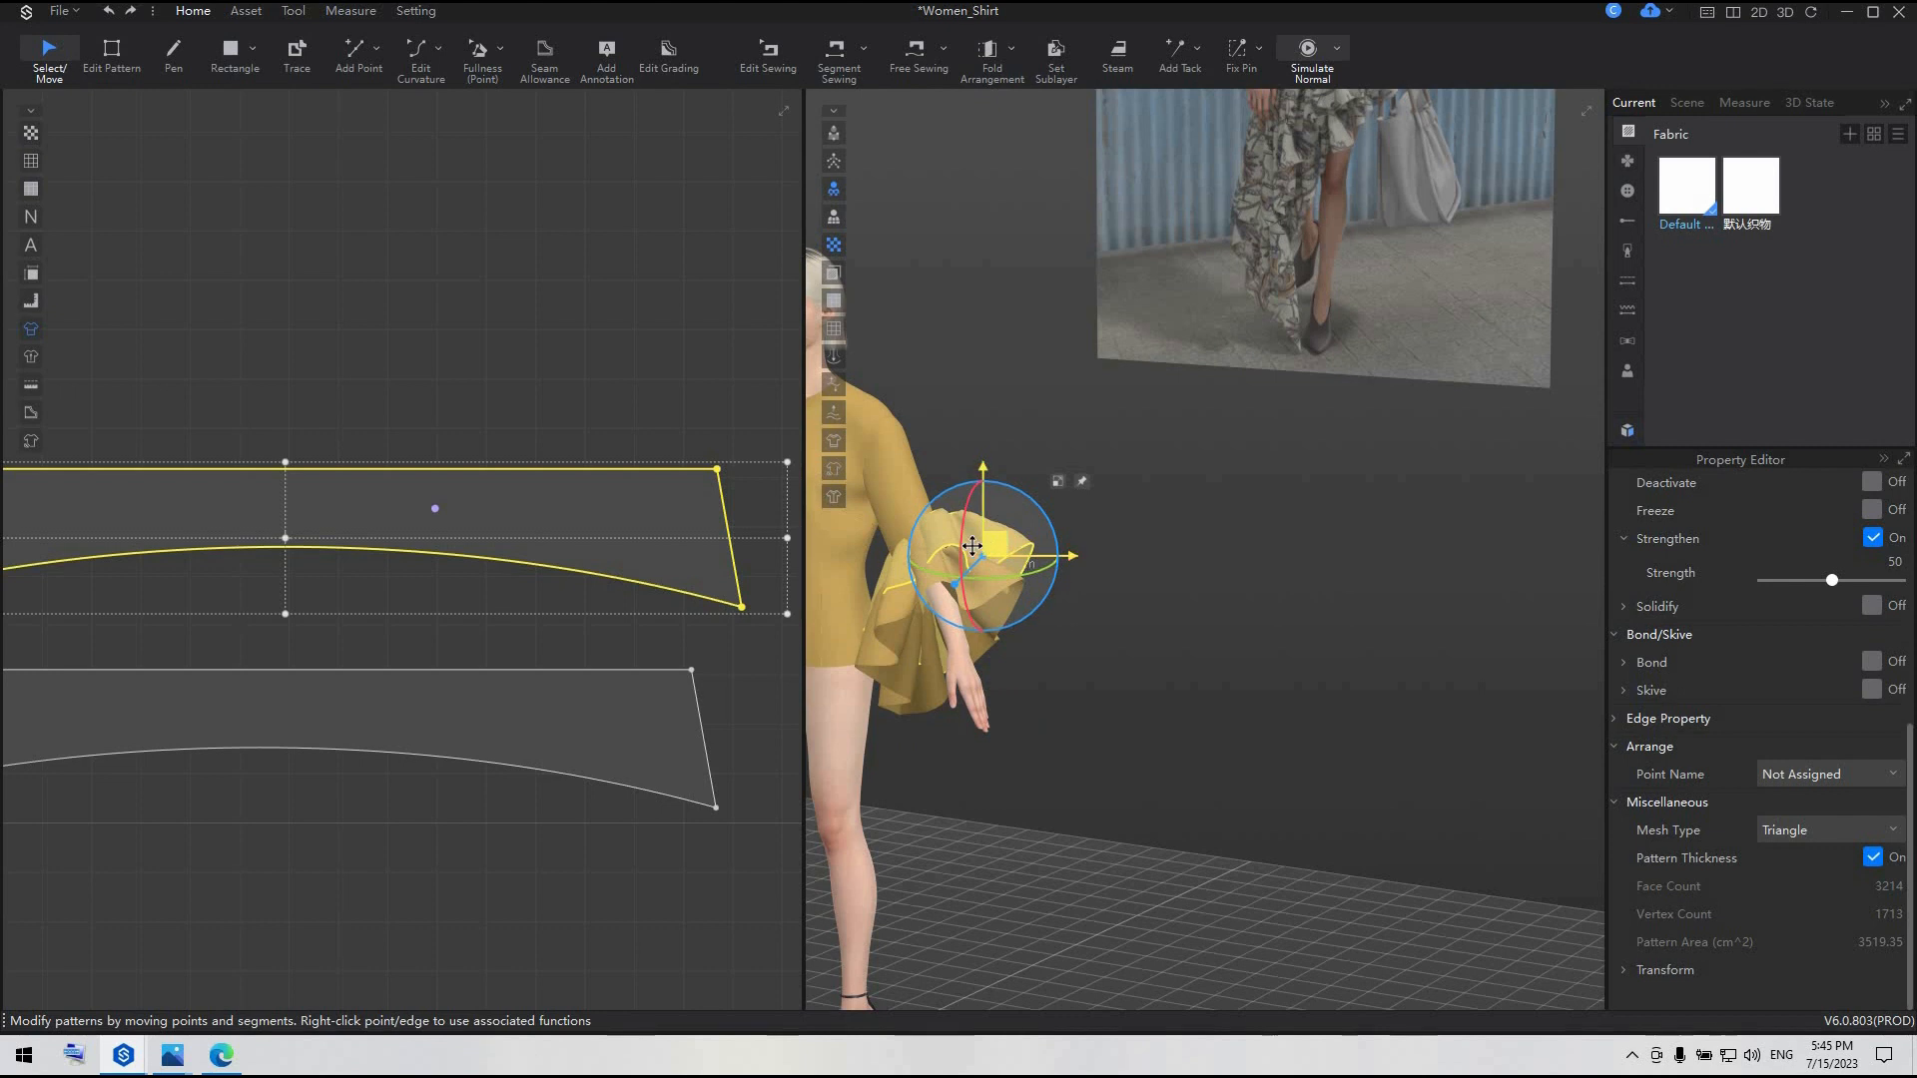
- Free-sew the copied flounce's straight upper edge to the peaked upper edge of the sleeve's lower panel
scroll(517, 579, down, 5)
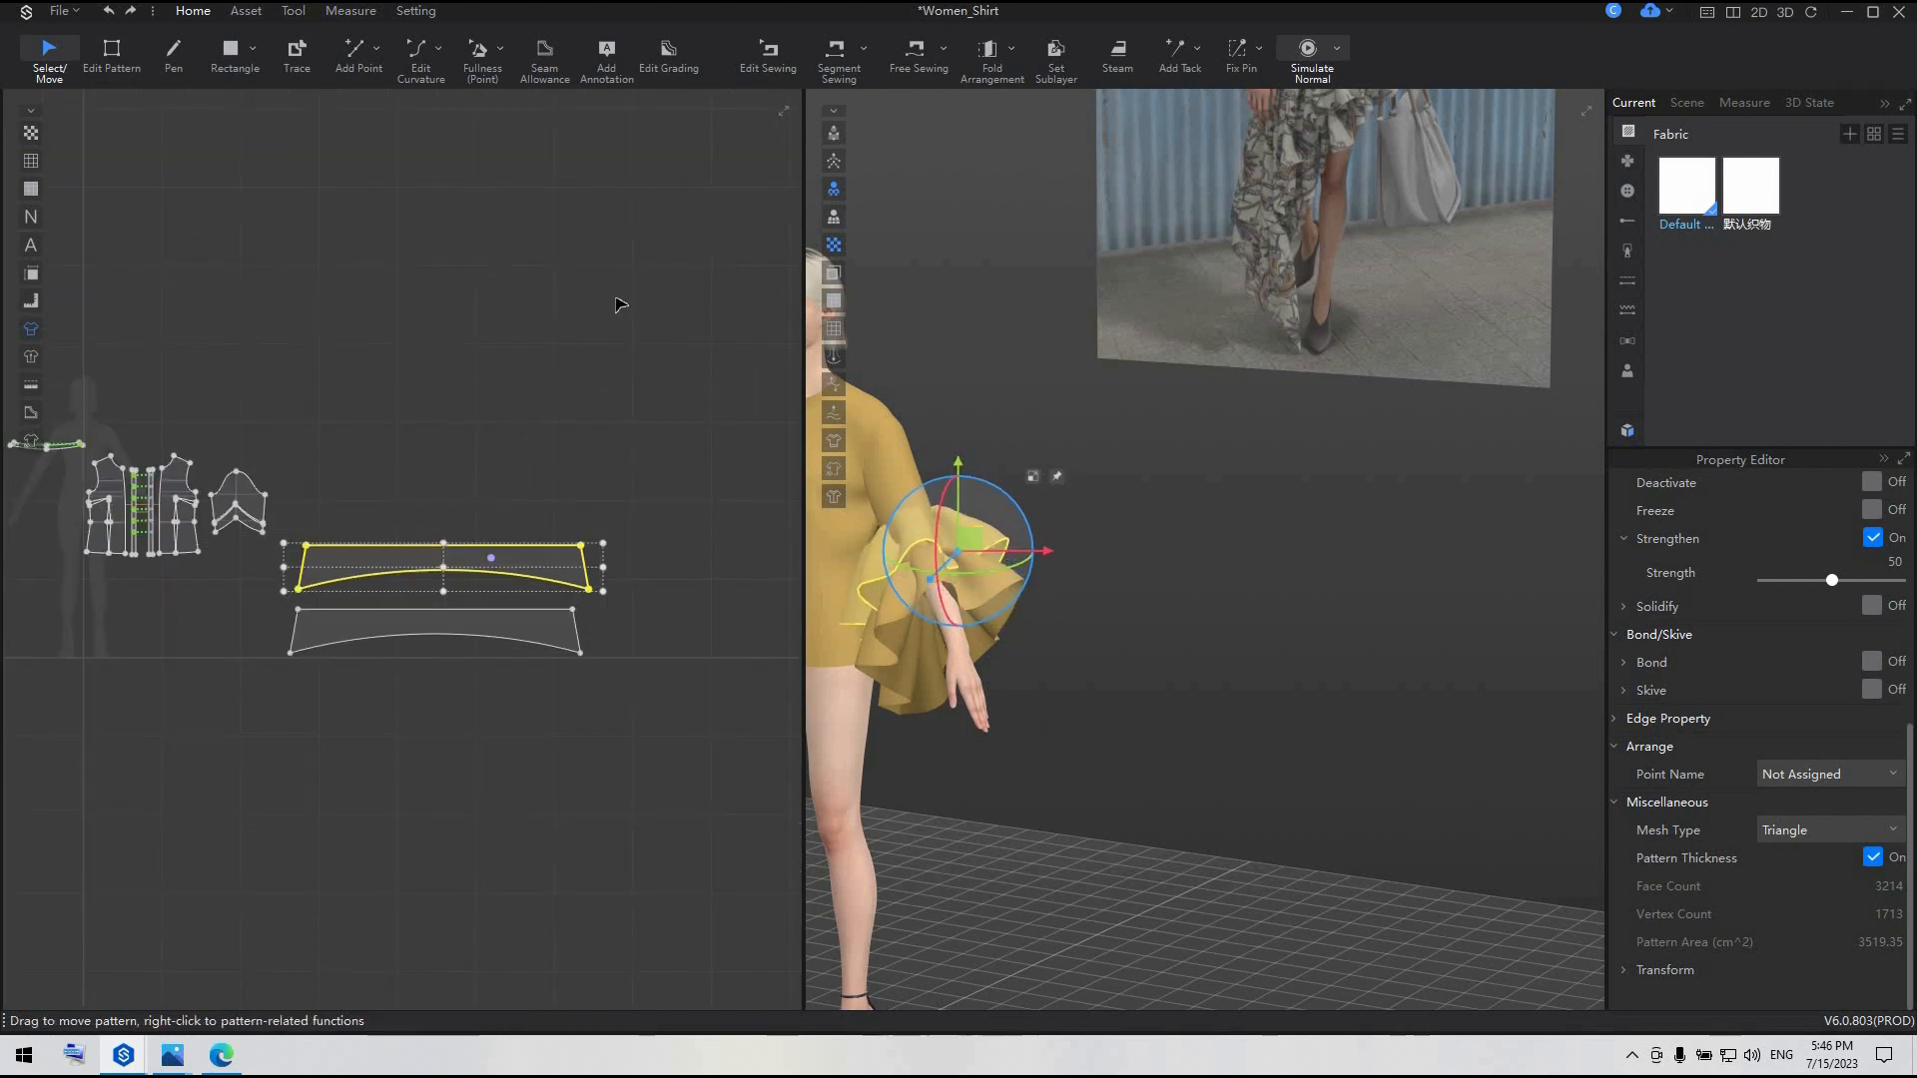
middle_drag(621, 304, 694, 281)
click(920, 62)
scroll(491, 383, up, 5)
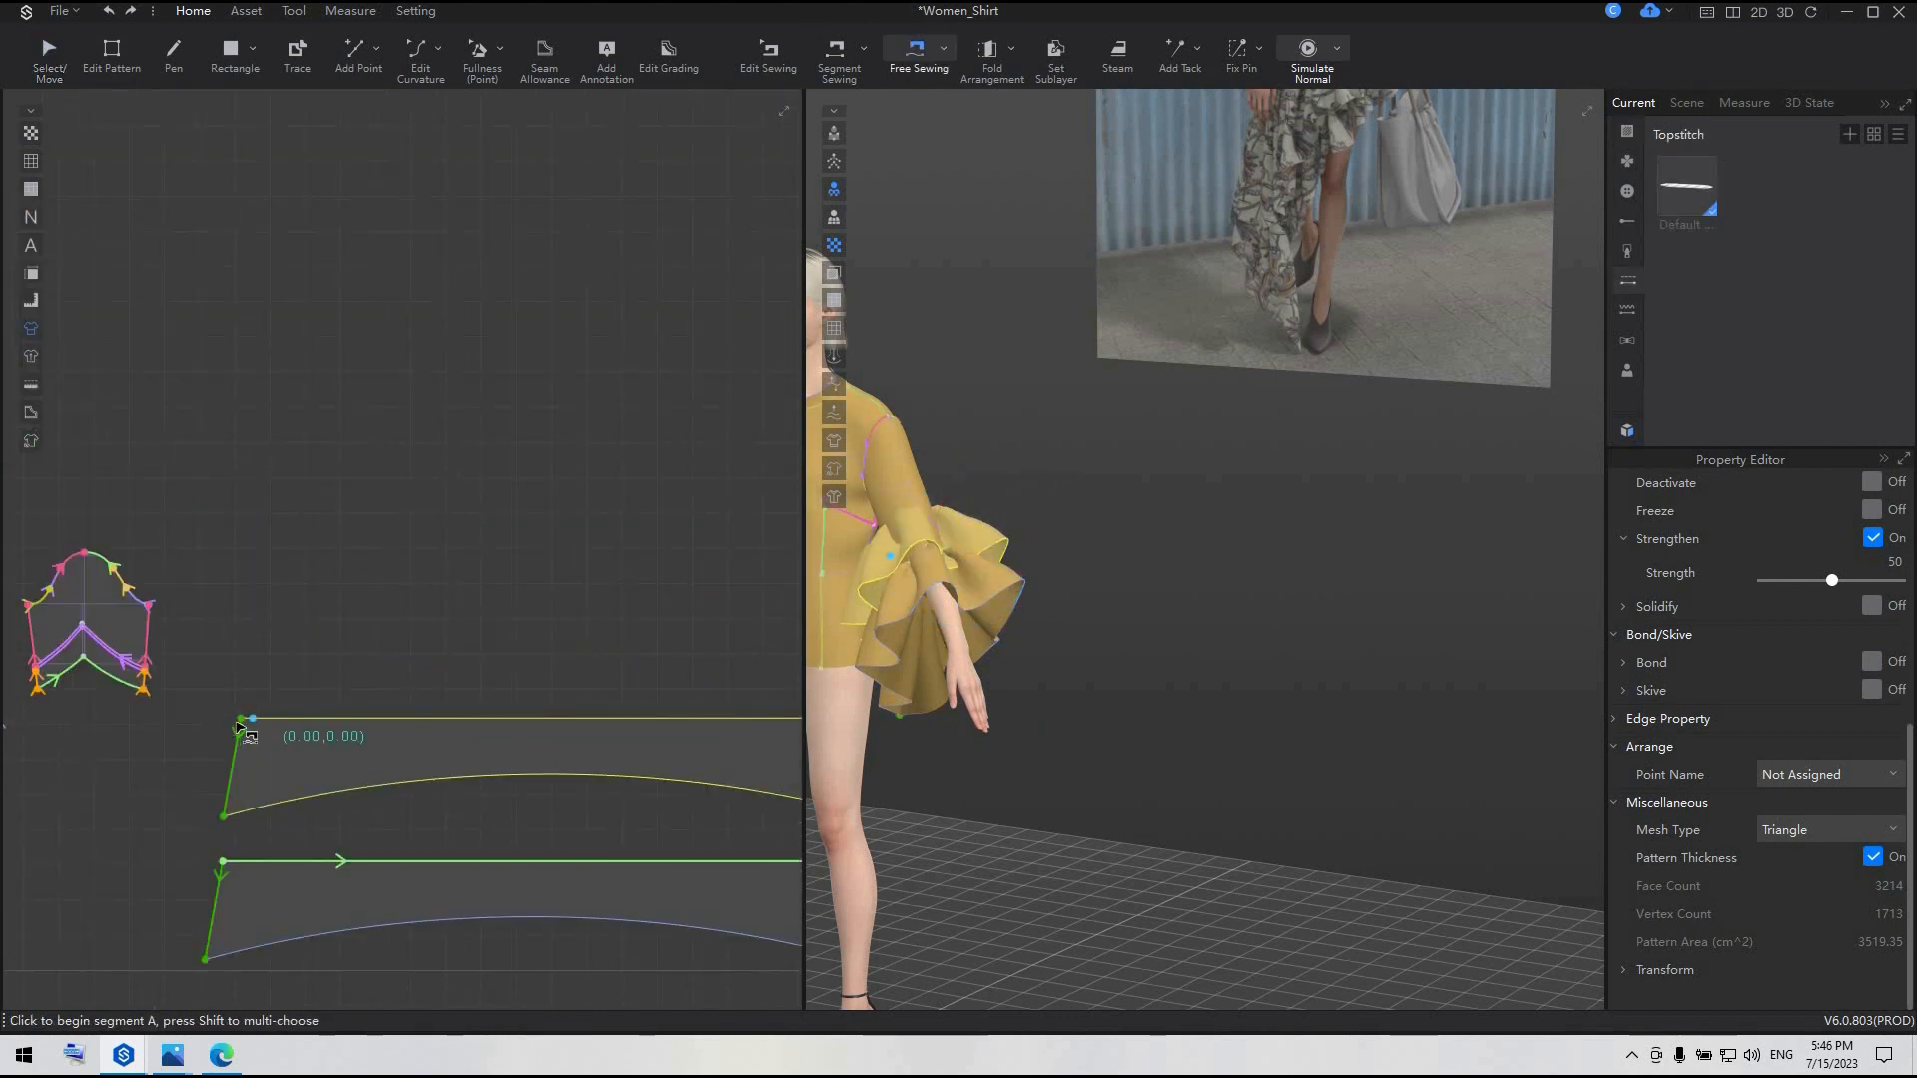
click(237, 724)
middle_drag(519, 727, 284, 721)
click(619, 721)
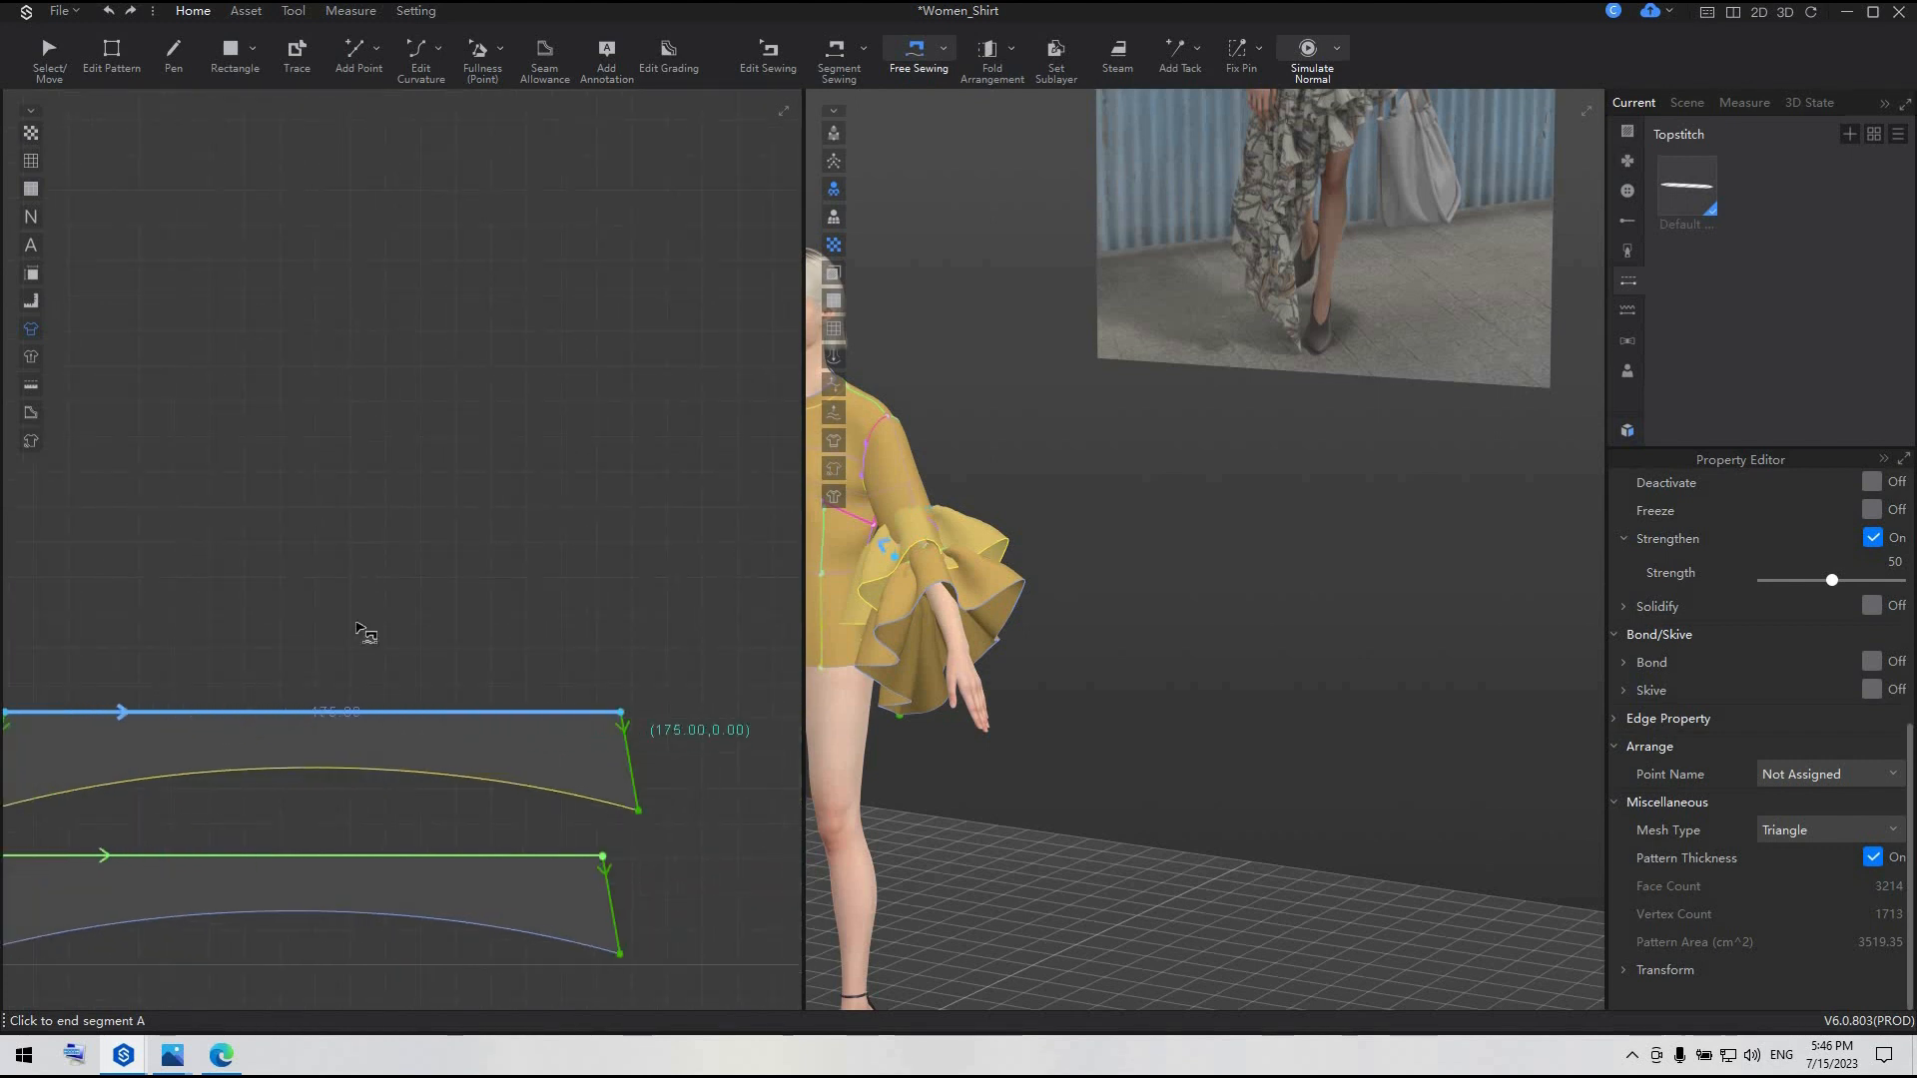
scroll(356, 628, down, 3)
middle_drag(274, 641, 697, 638)
scroll(429, 656, up, 6)
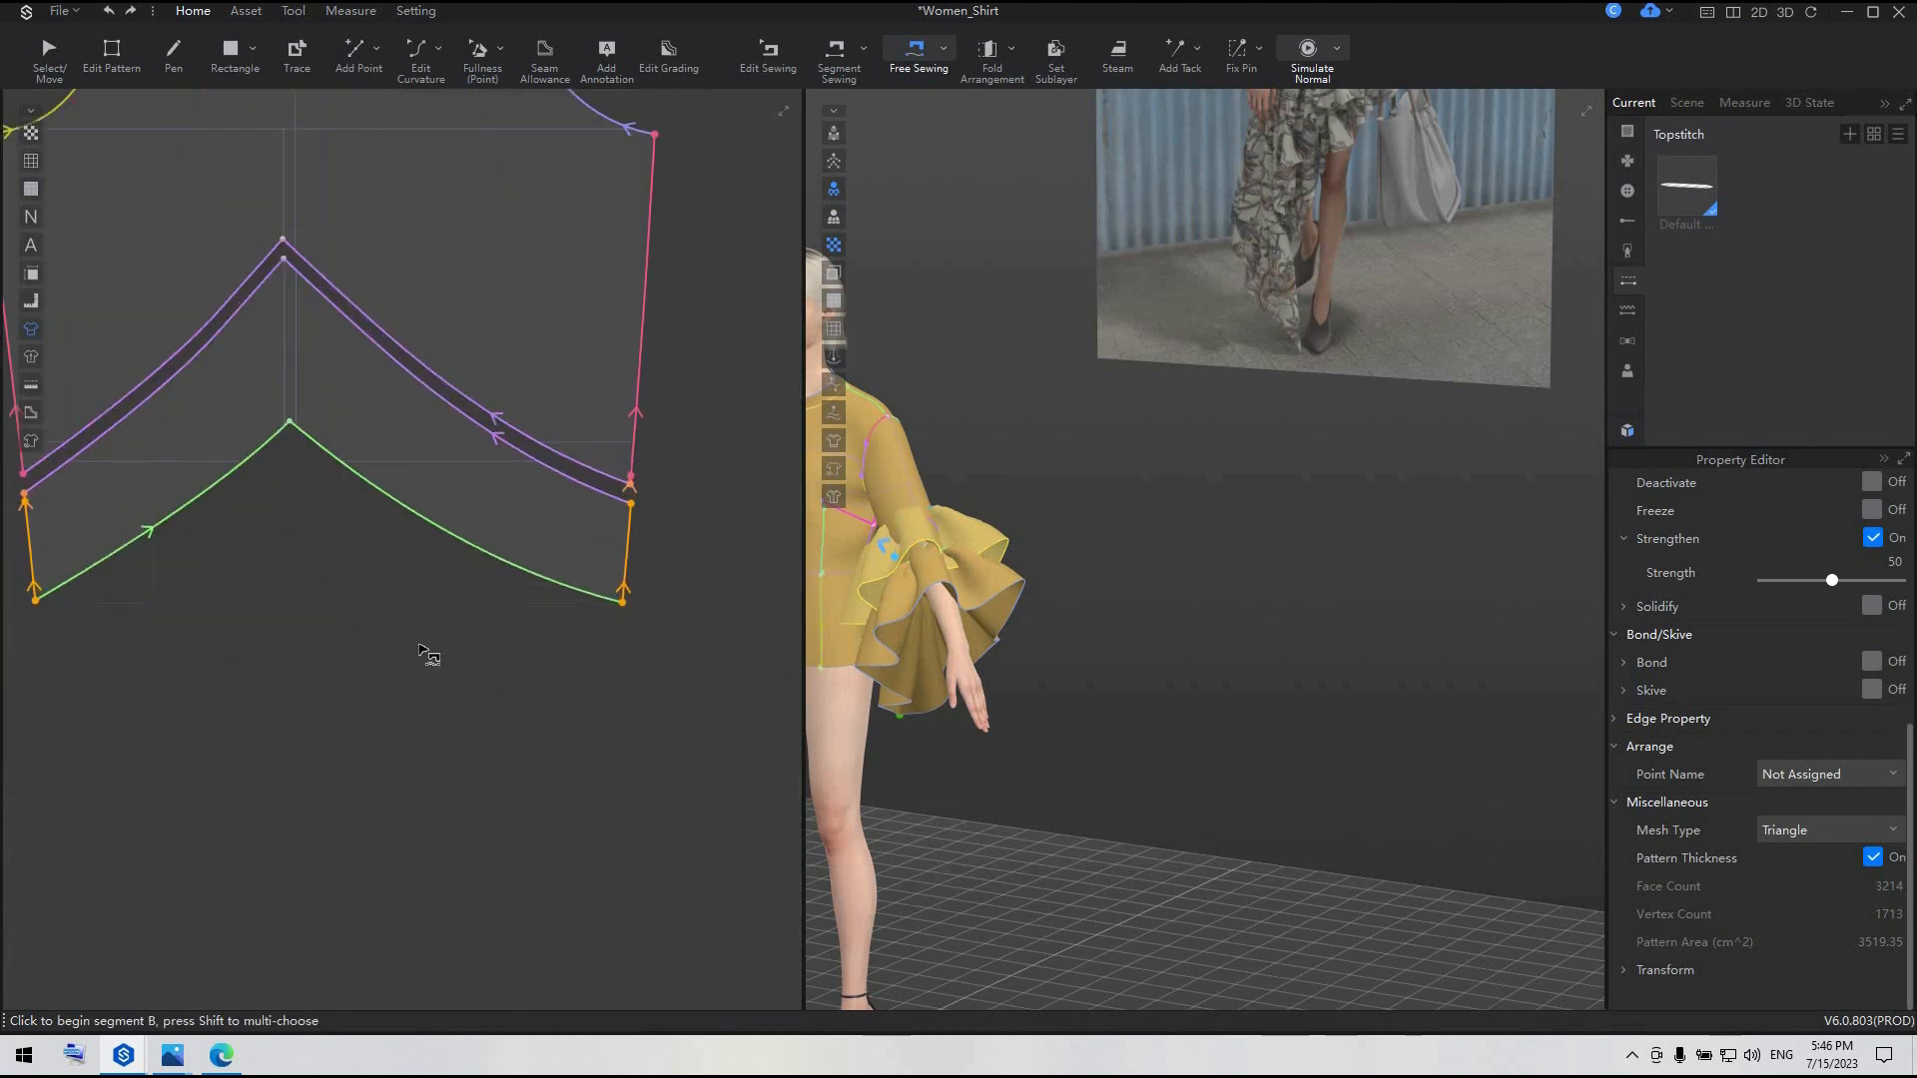
click(24, 494)
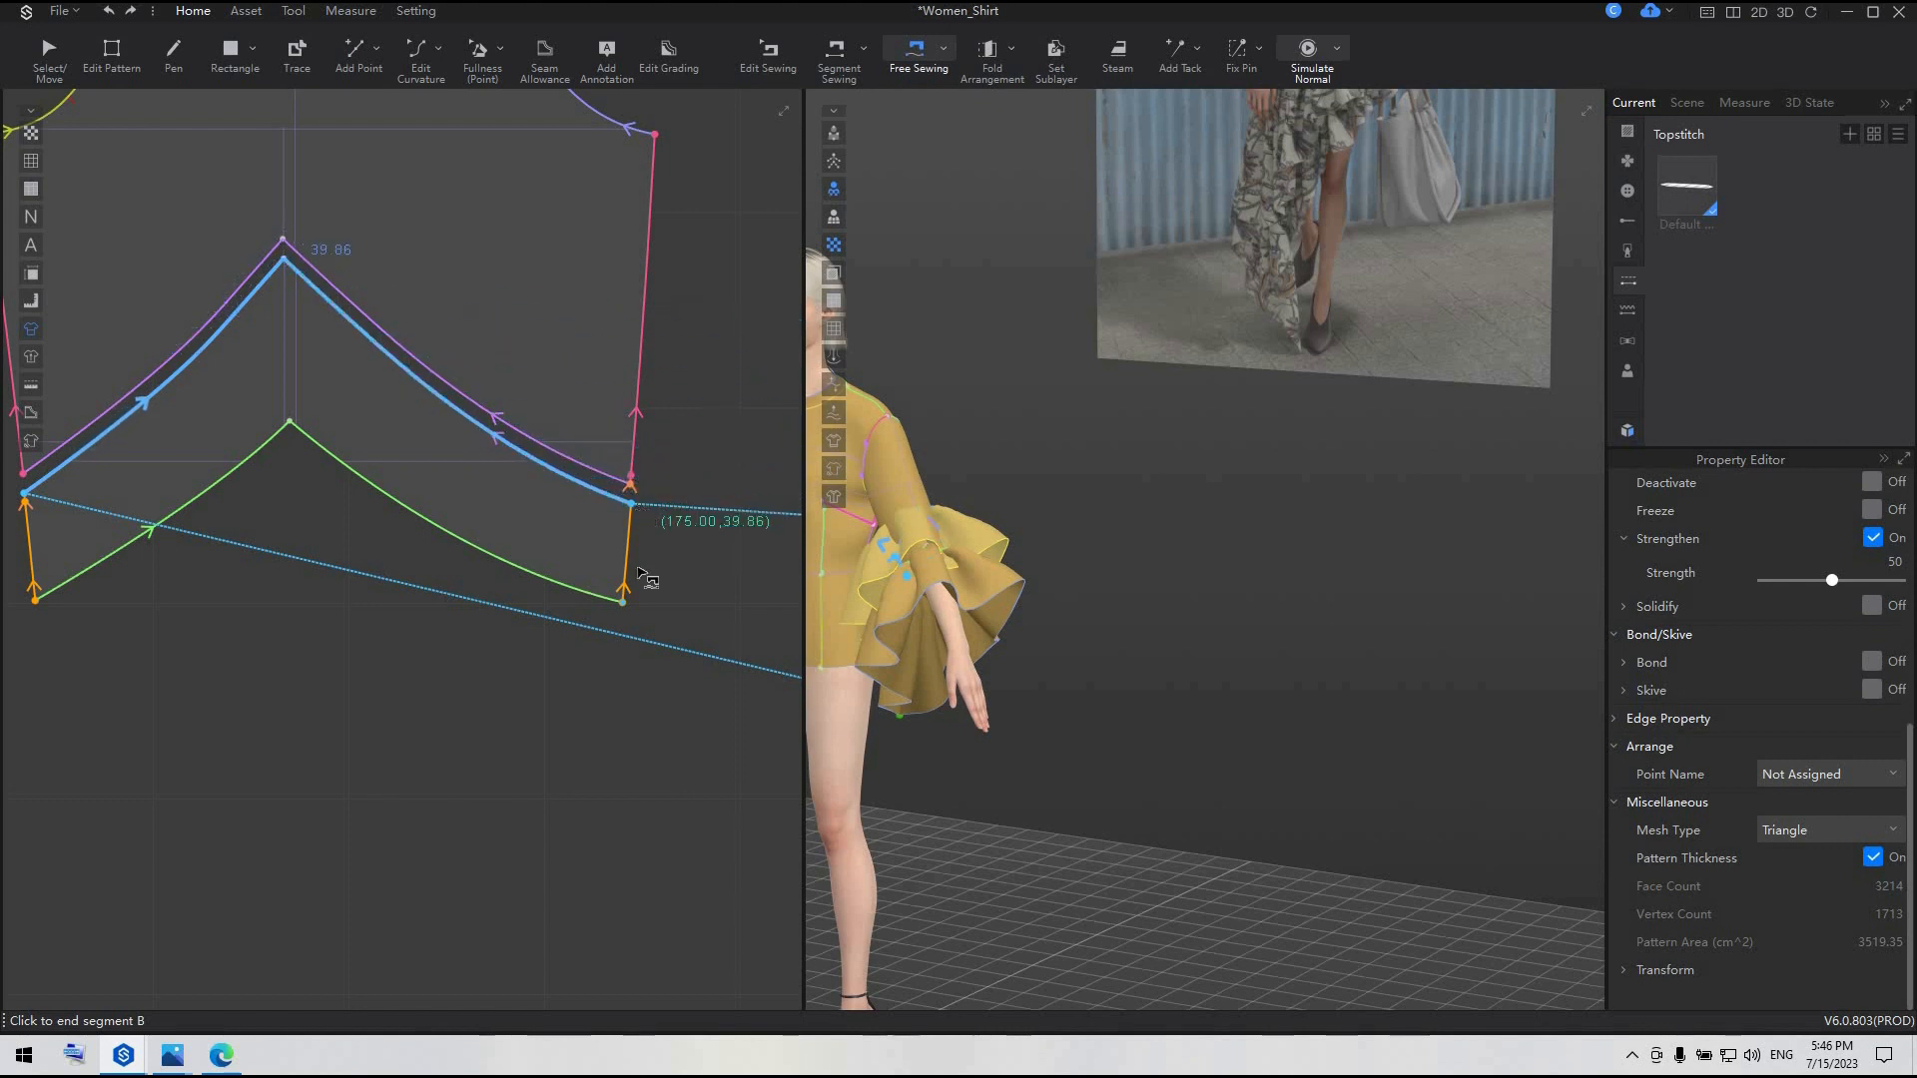
click(631, 496)
- Set the copied flounce's layer to 1 and simulate it so it drapes over the first flounce
scroll(633, 509, down, 5)
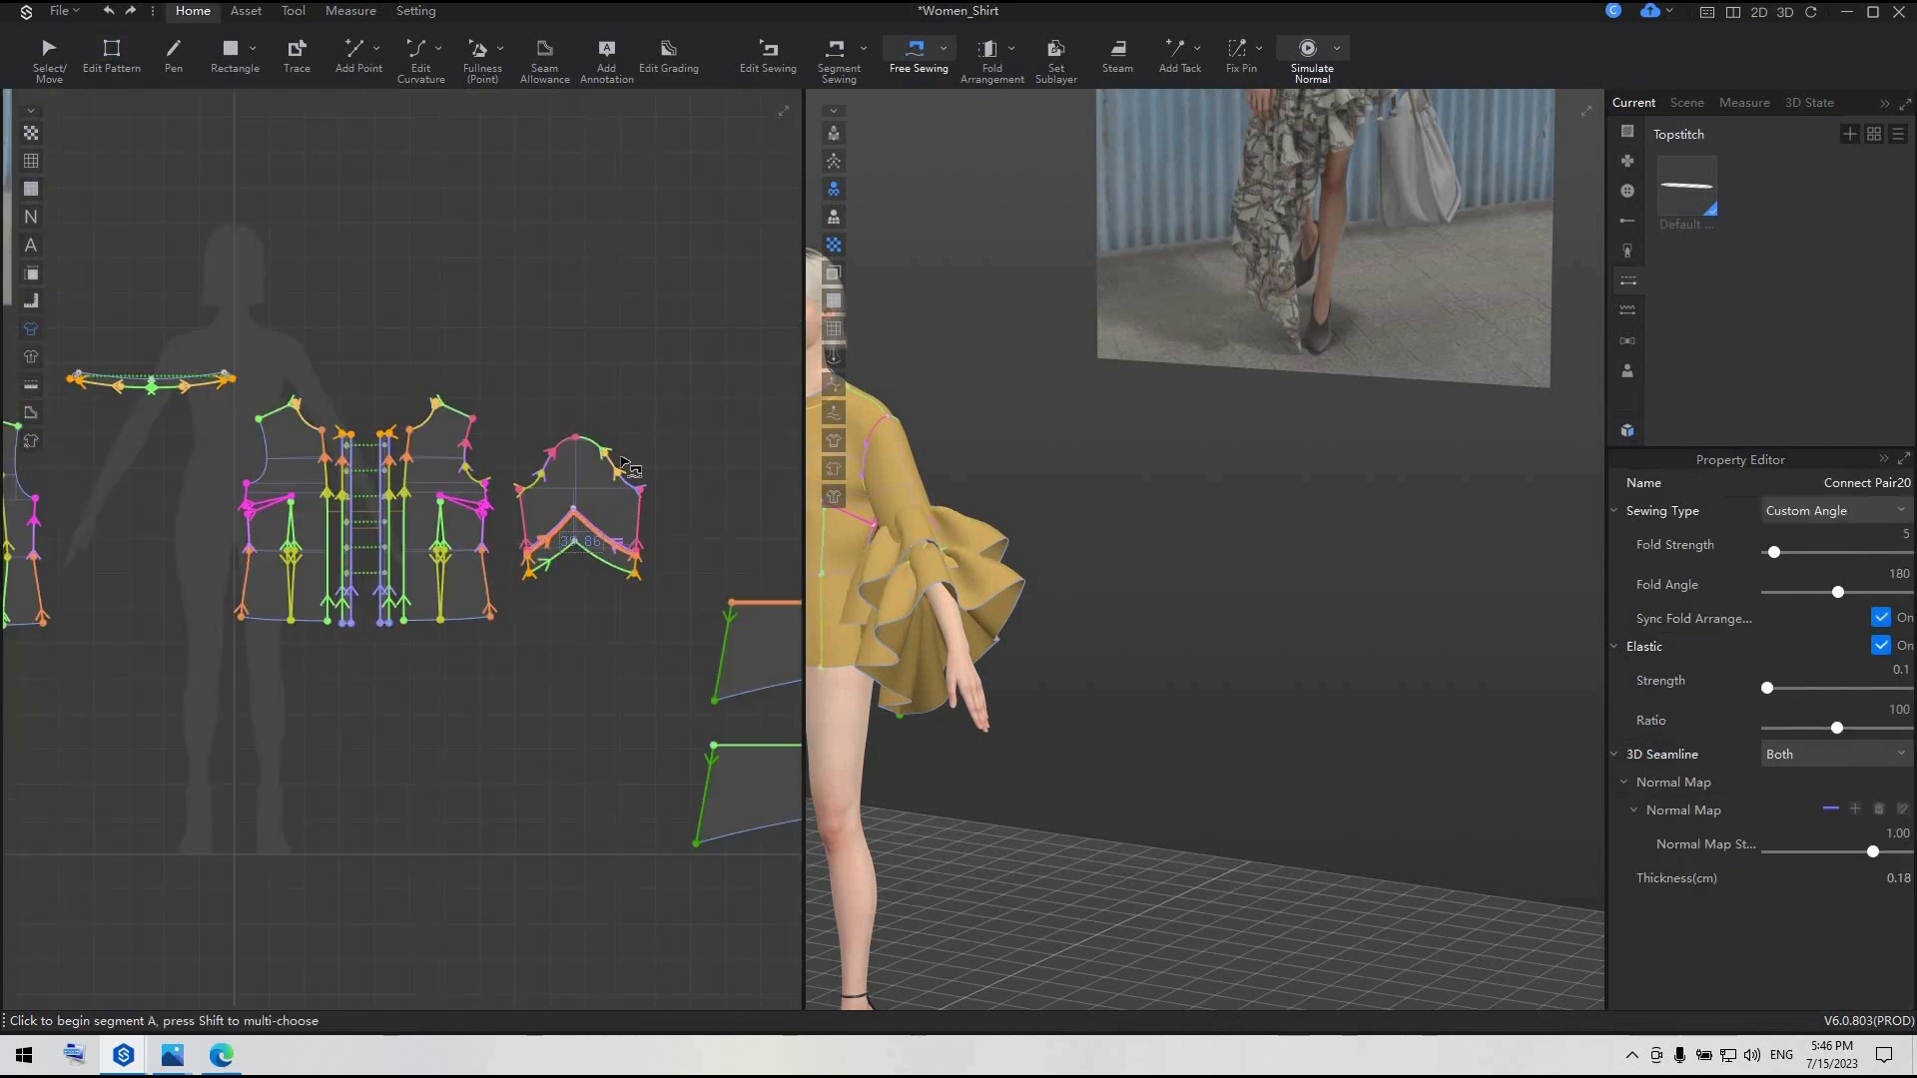
middle_drag(590, 650, 371, 567)
key(a)
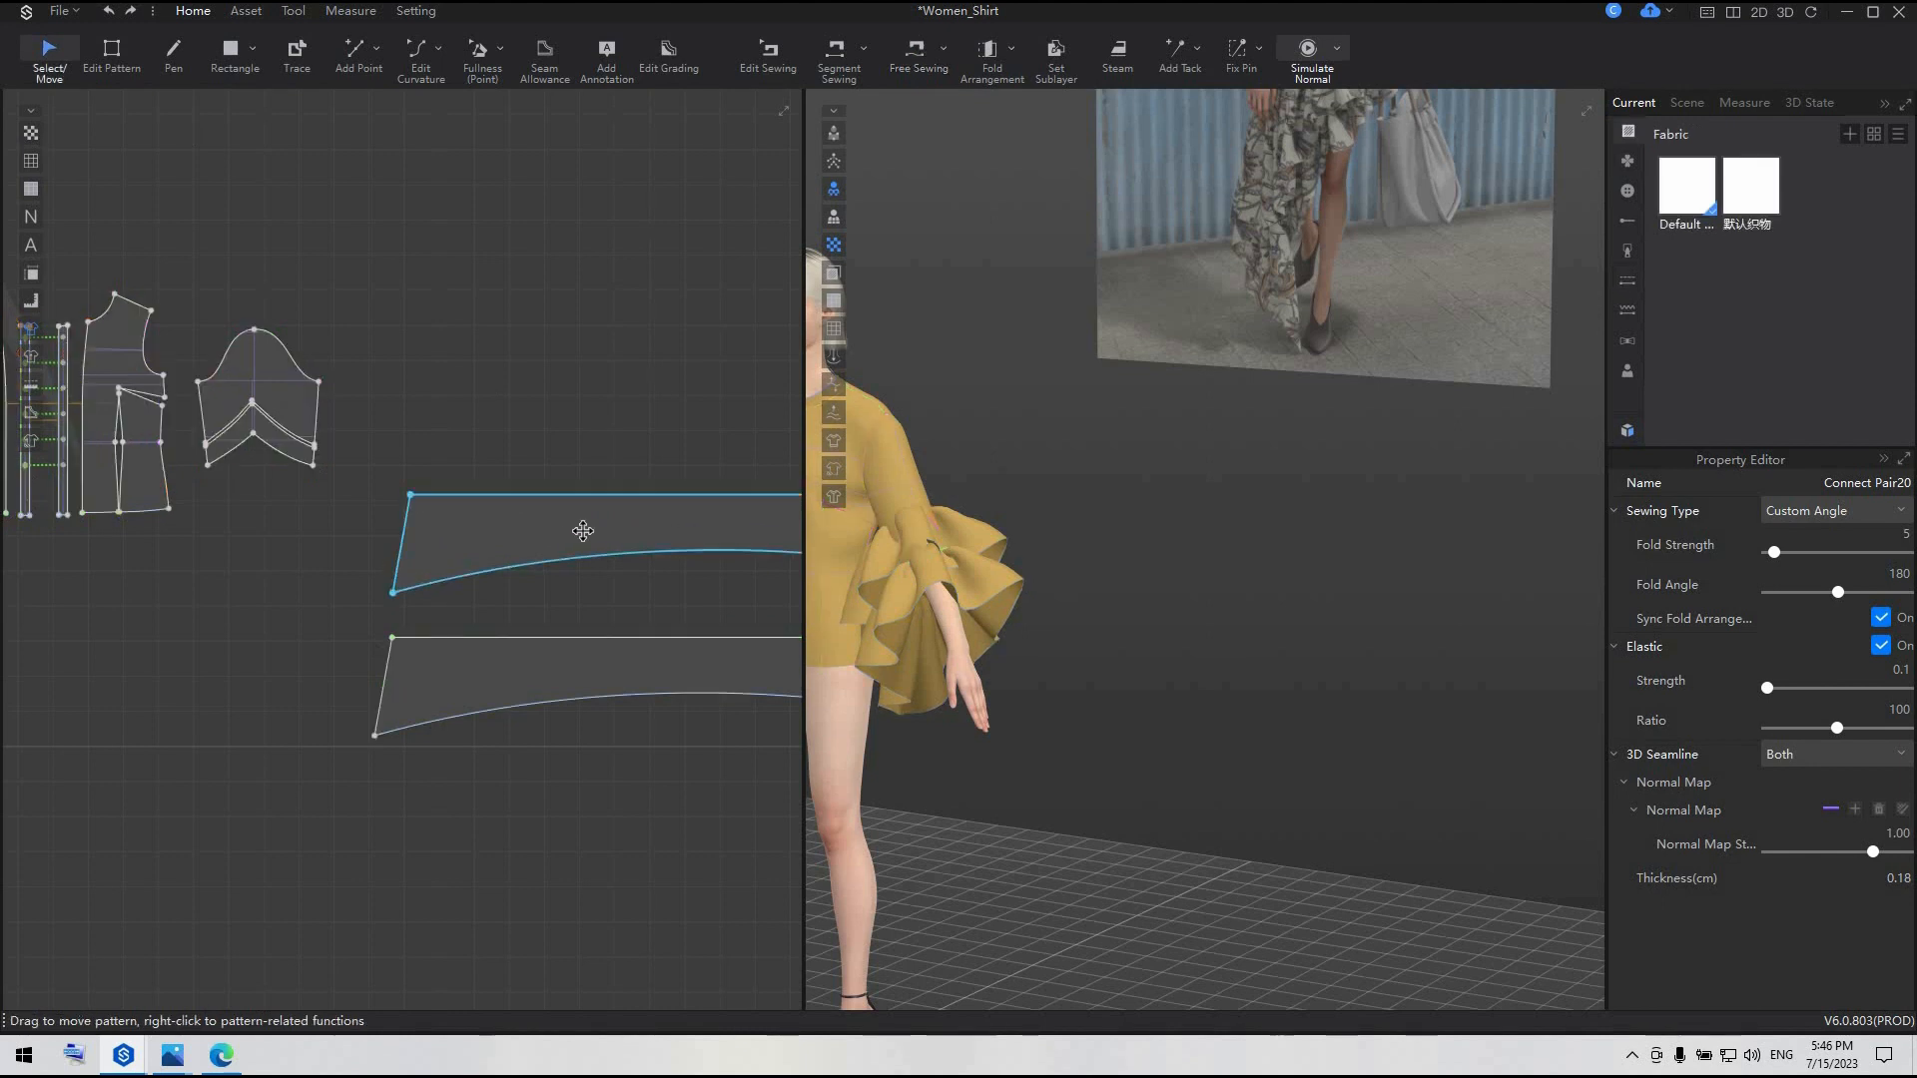
click(547, 529)
scroll(1858, 739, up, 5)
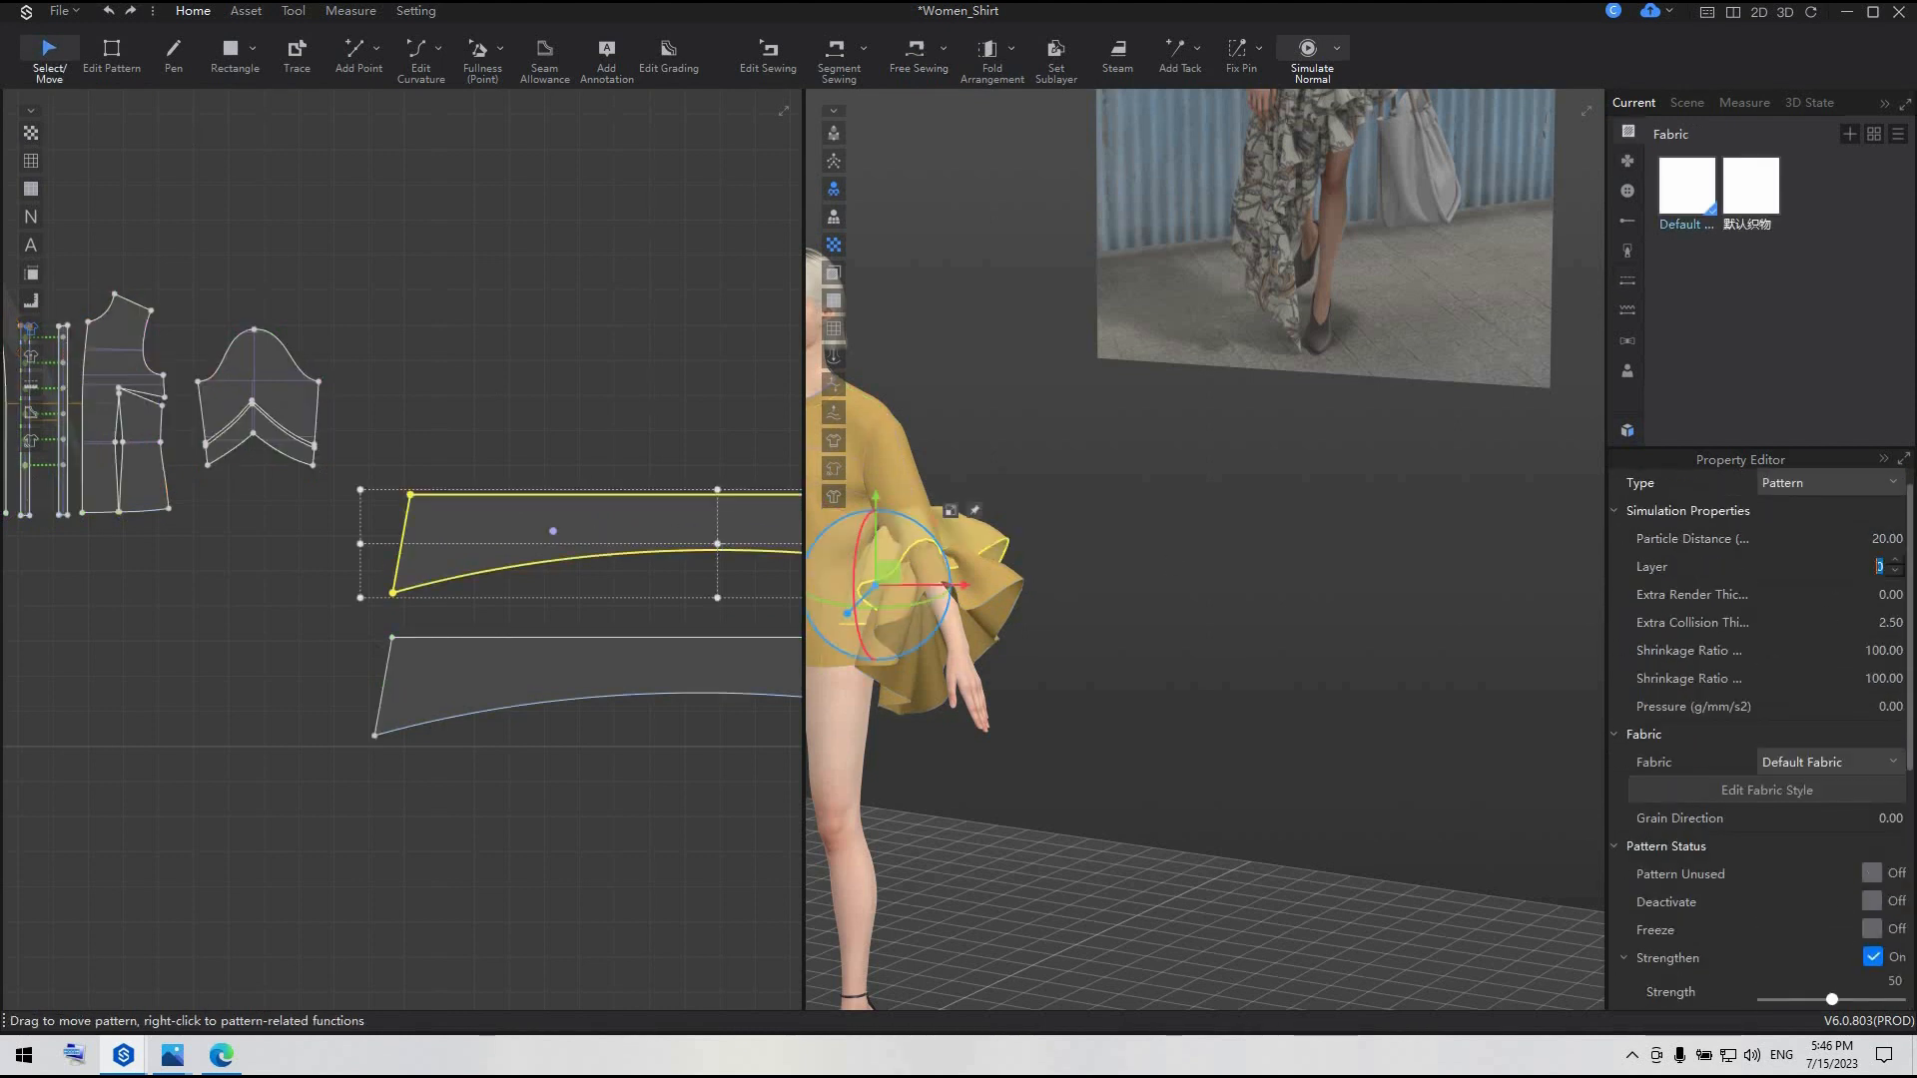
click(715, 649)
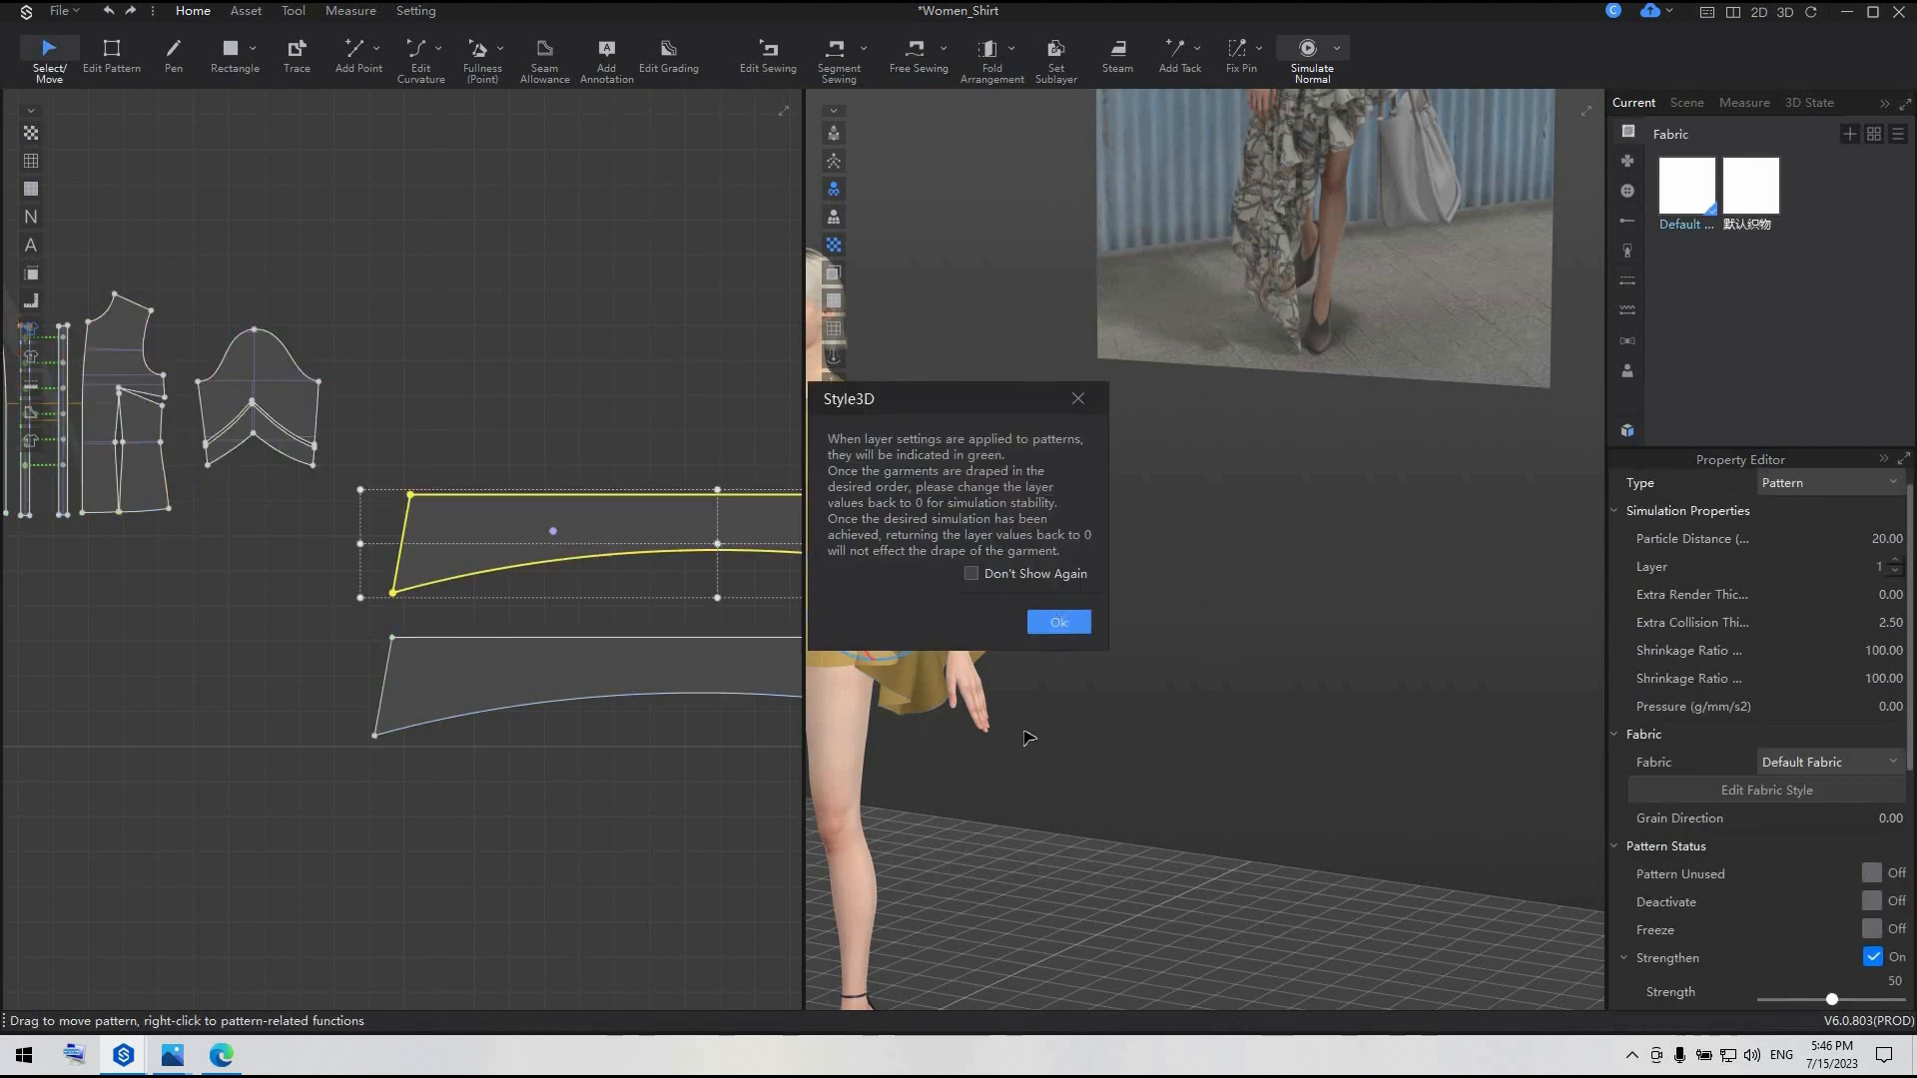
key(Return)
key(space)
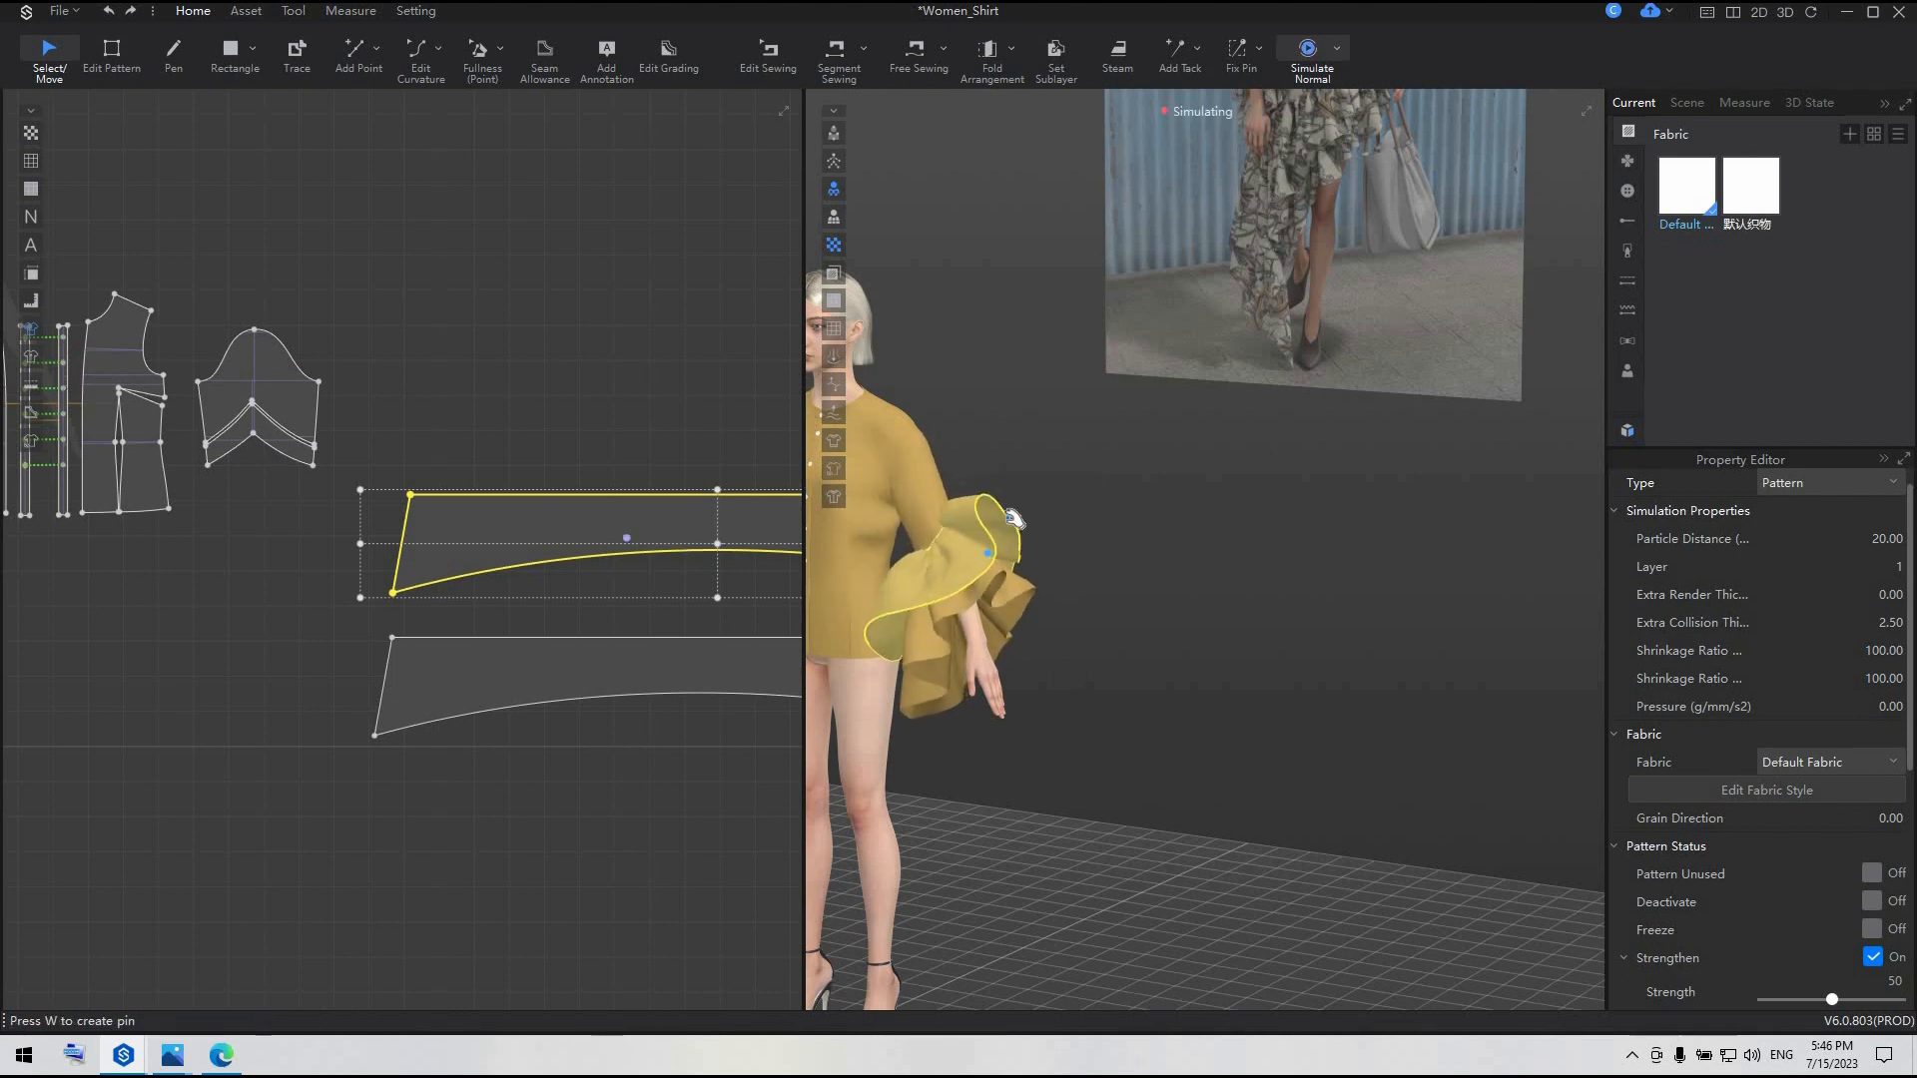
- Create a symmetric copy of the two sleeve panels with their seams beside the originals, and simulate it on the bare arm
right_drag(1150, 573, 1116, 642)
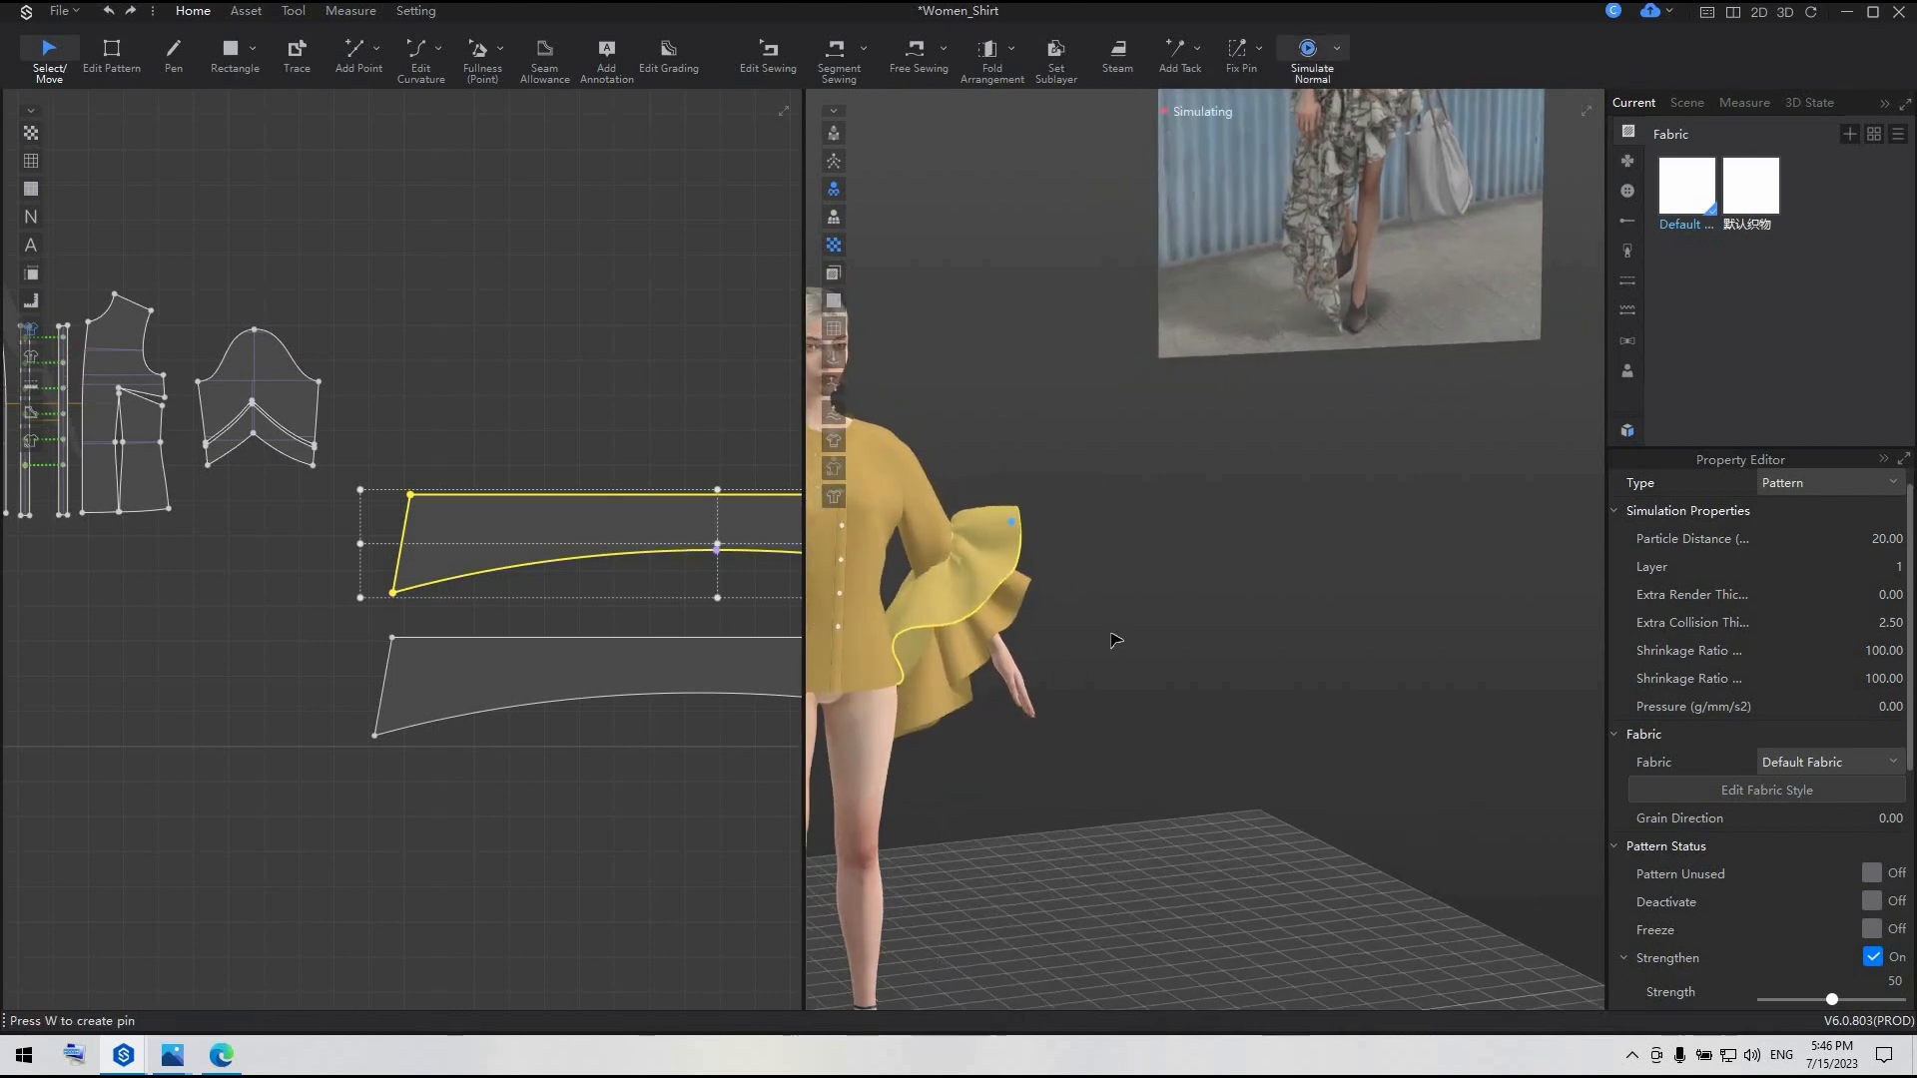
key(space)
click(1116, 641)
scroll(1116, 642, down, 3)
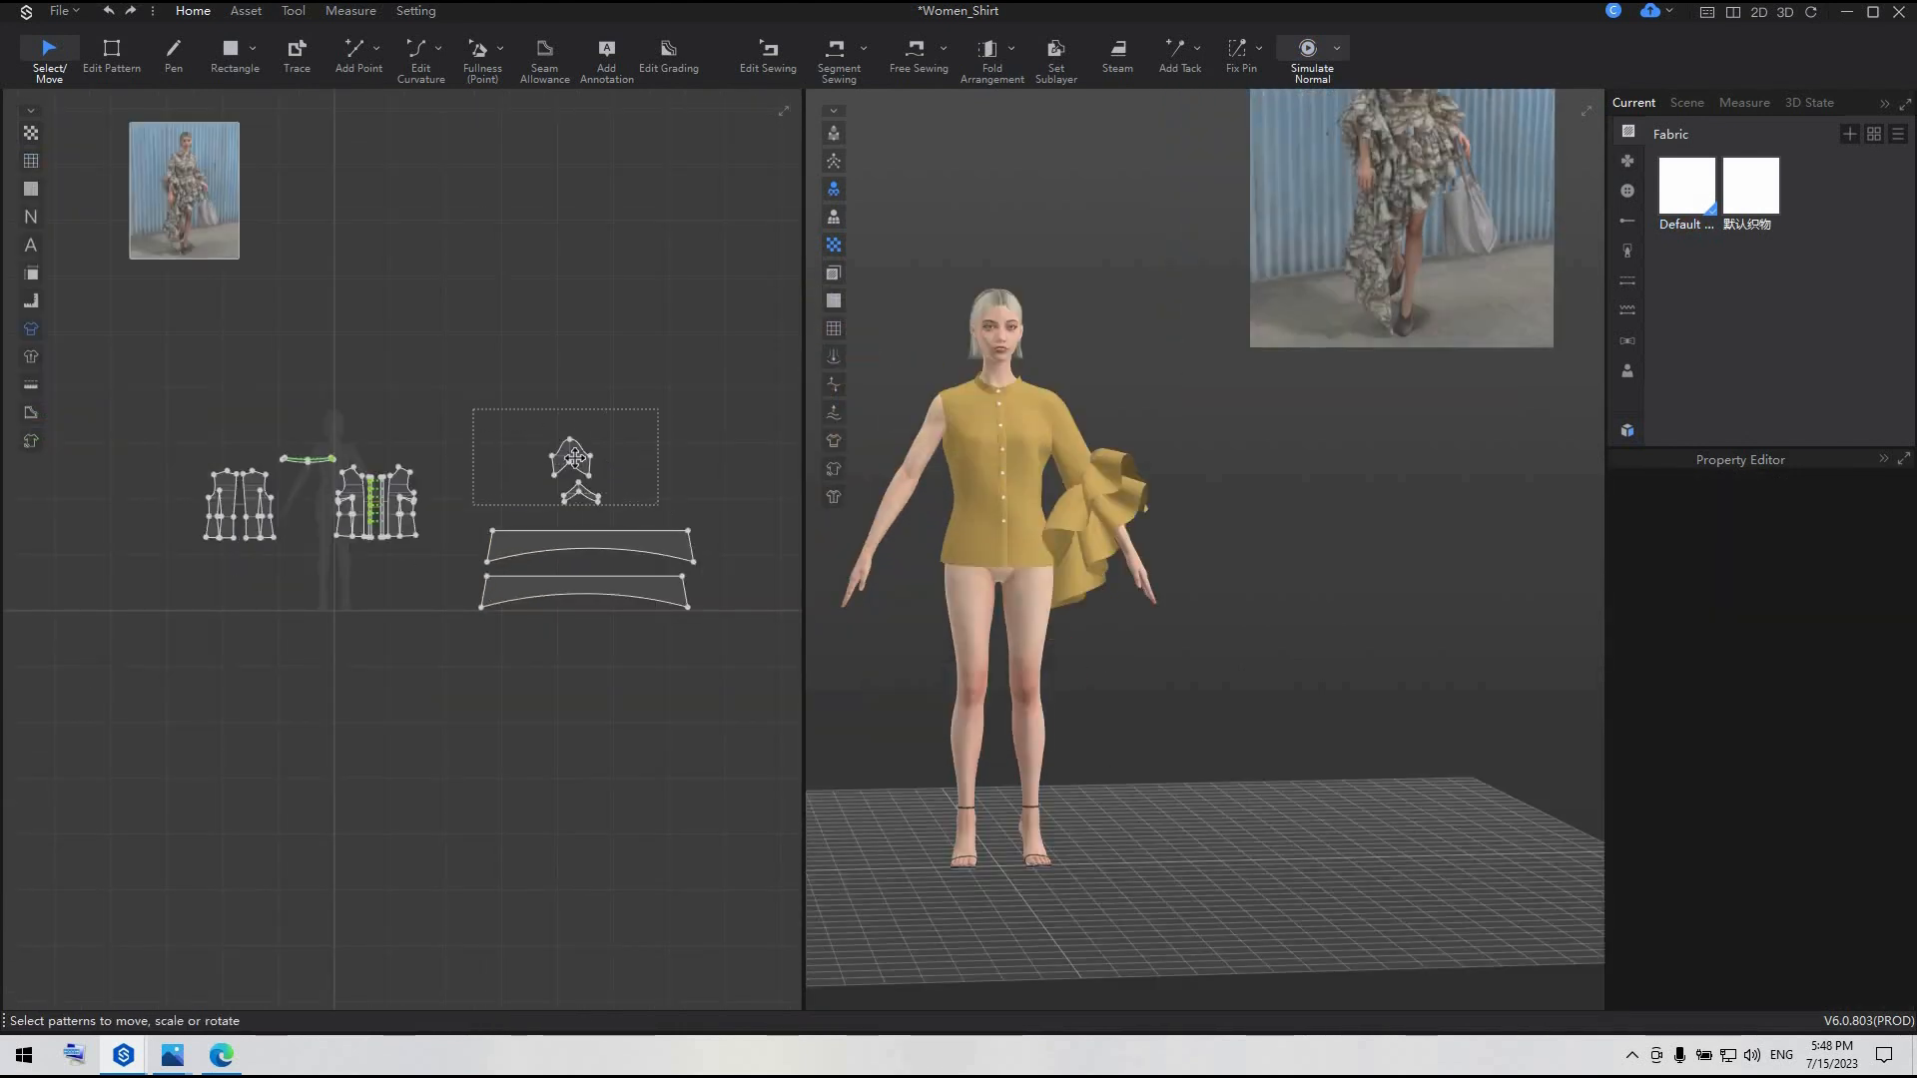
click(575, 460)
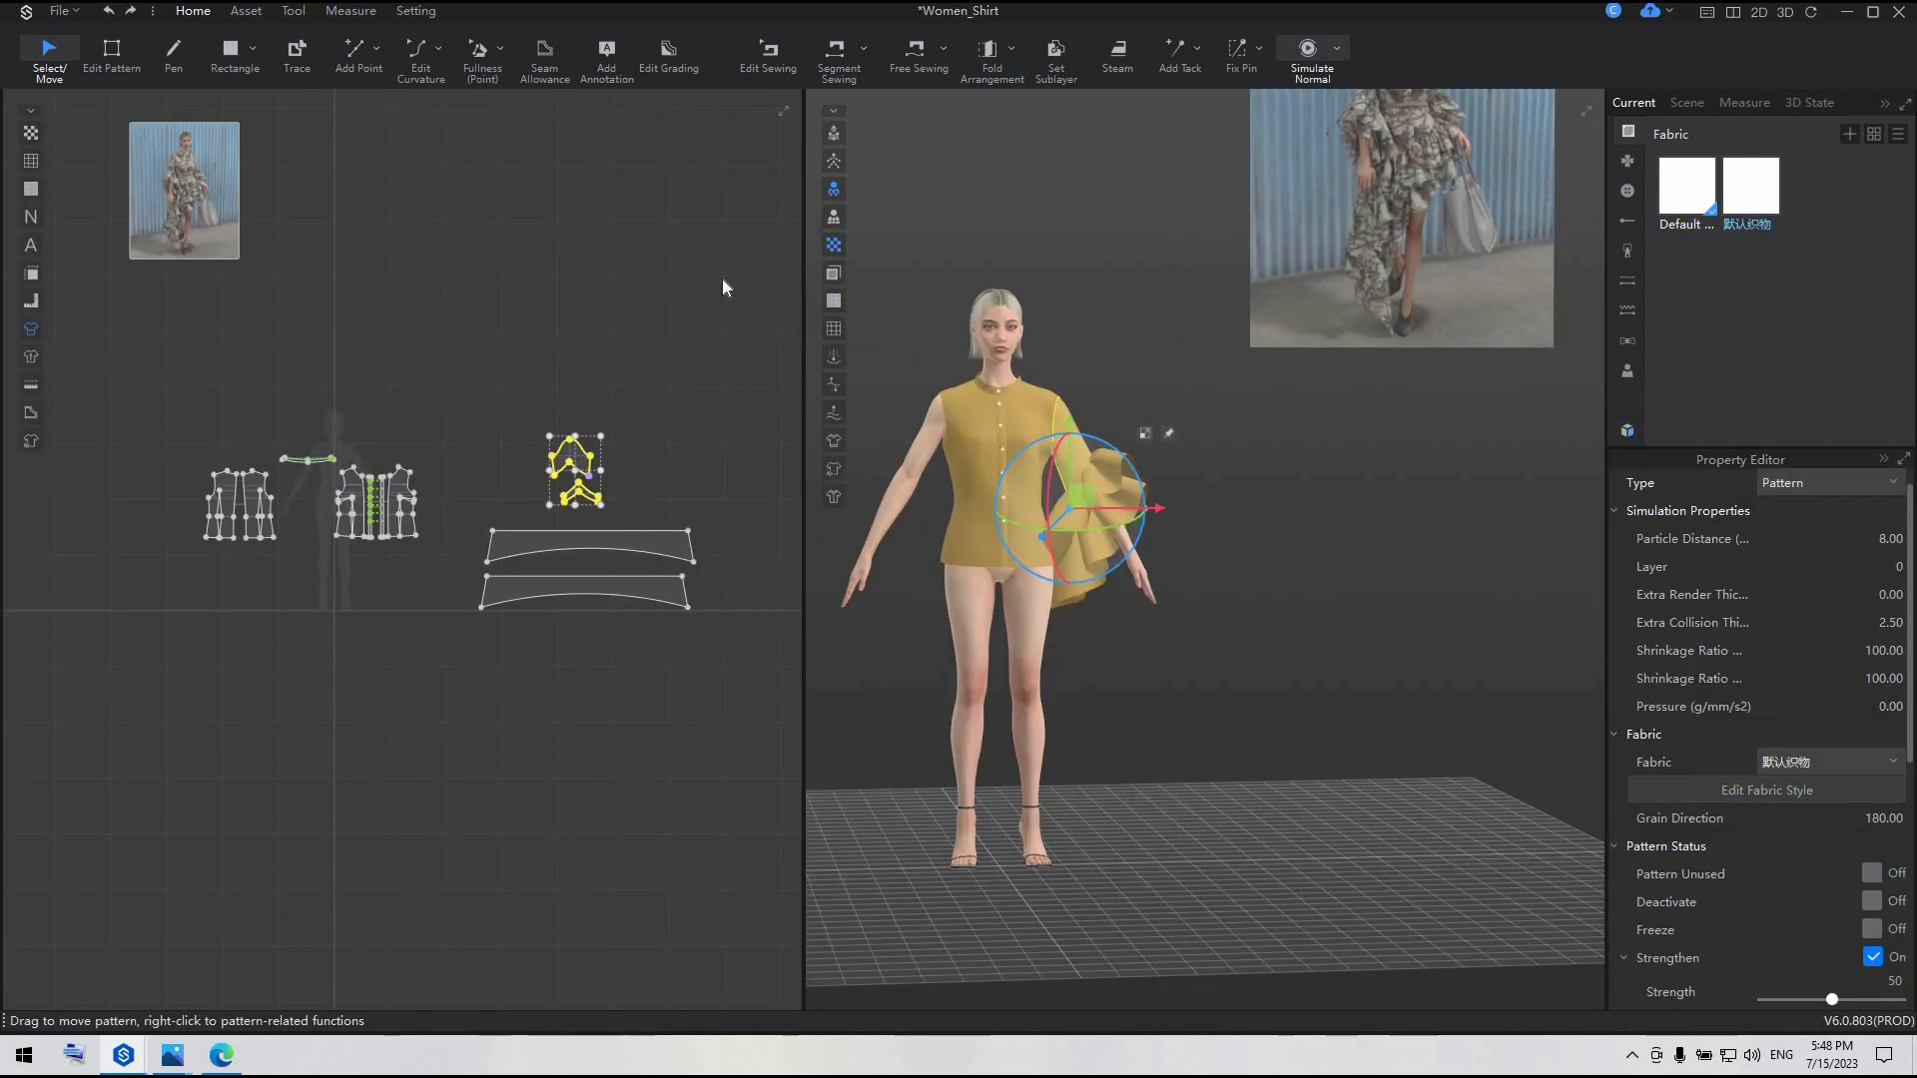
right_click(575, 460)
click(688, 38)
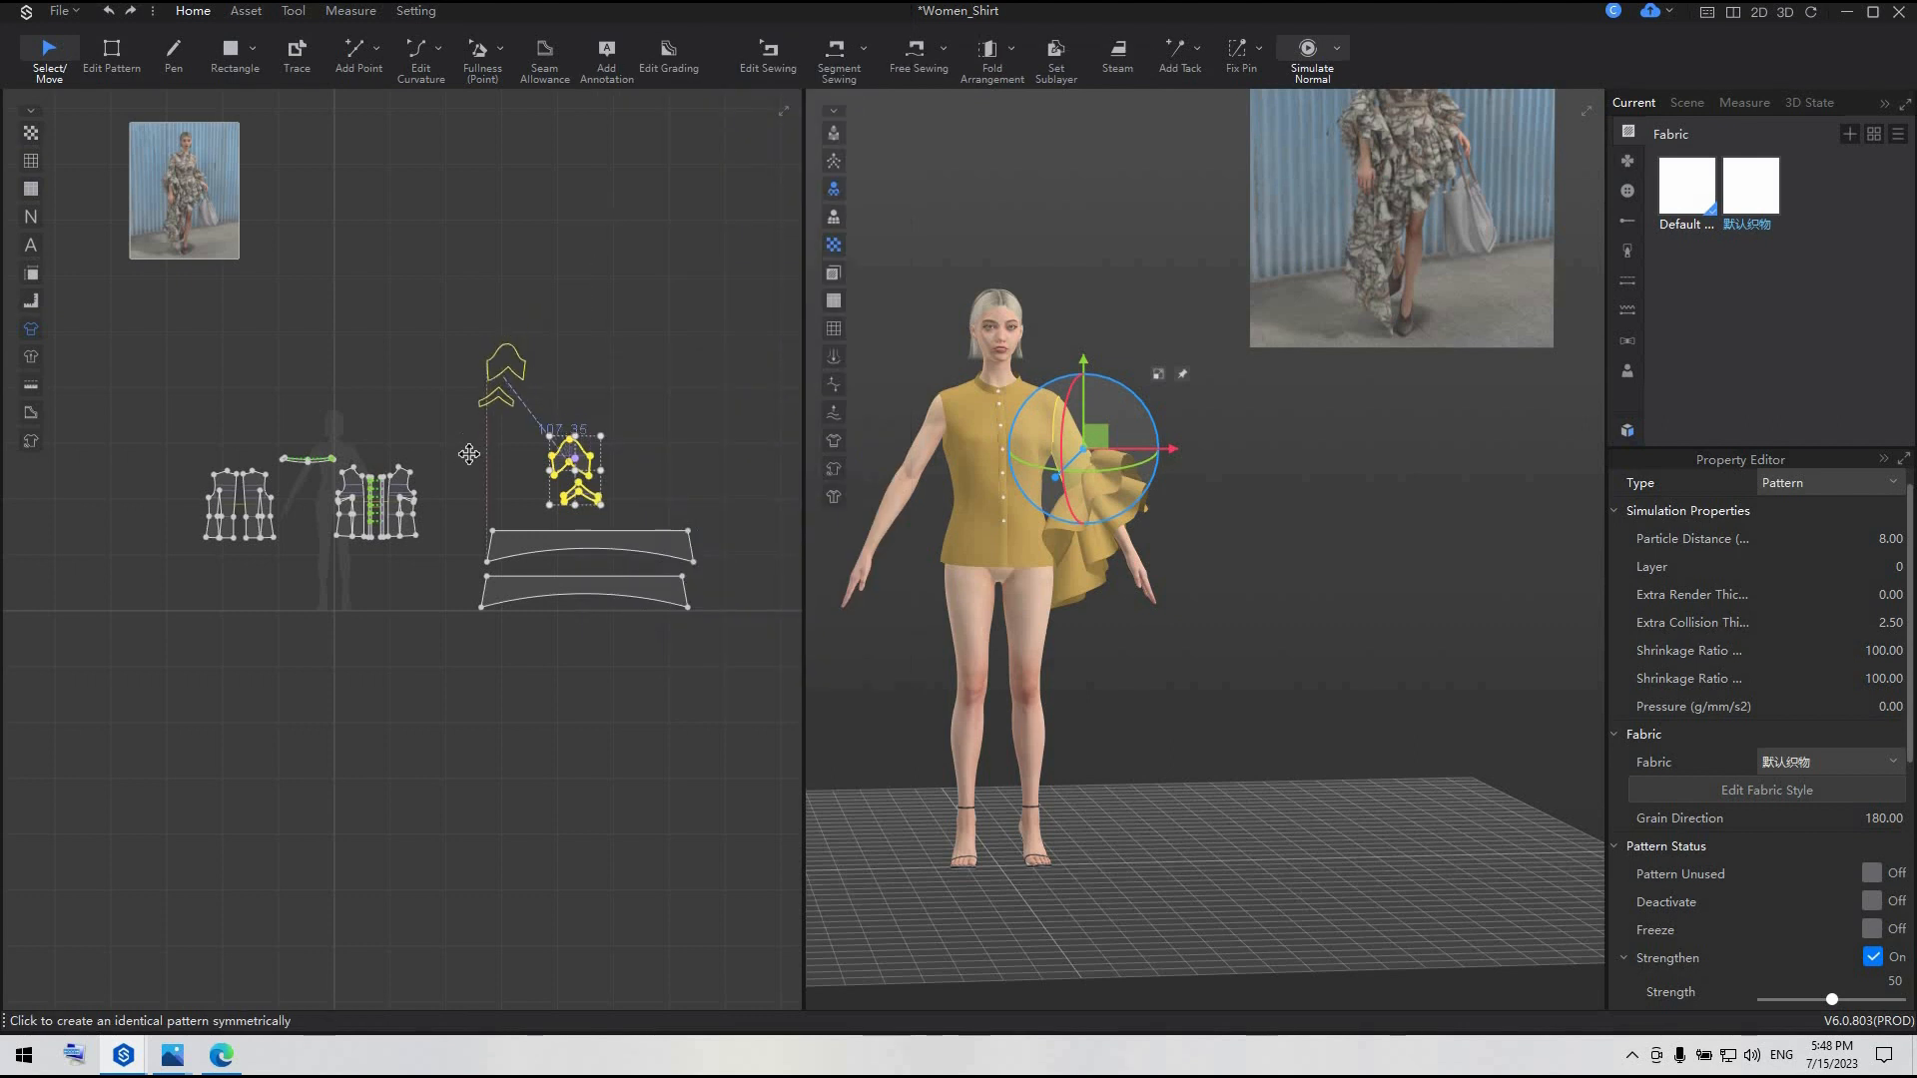
click(467, 454)
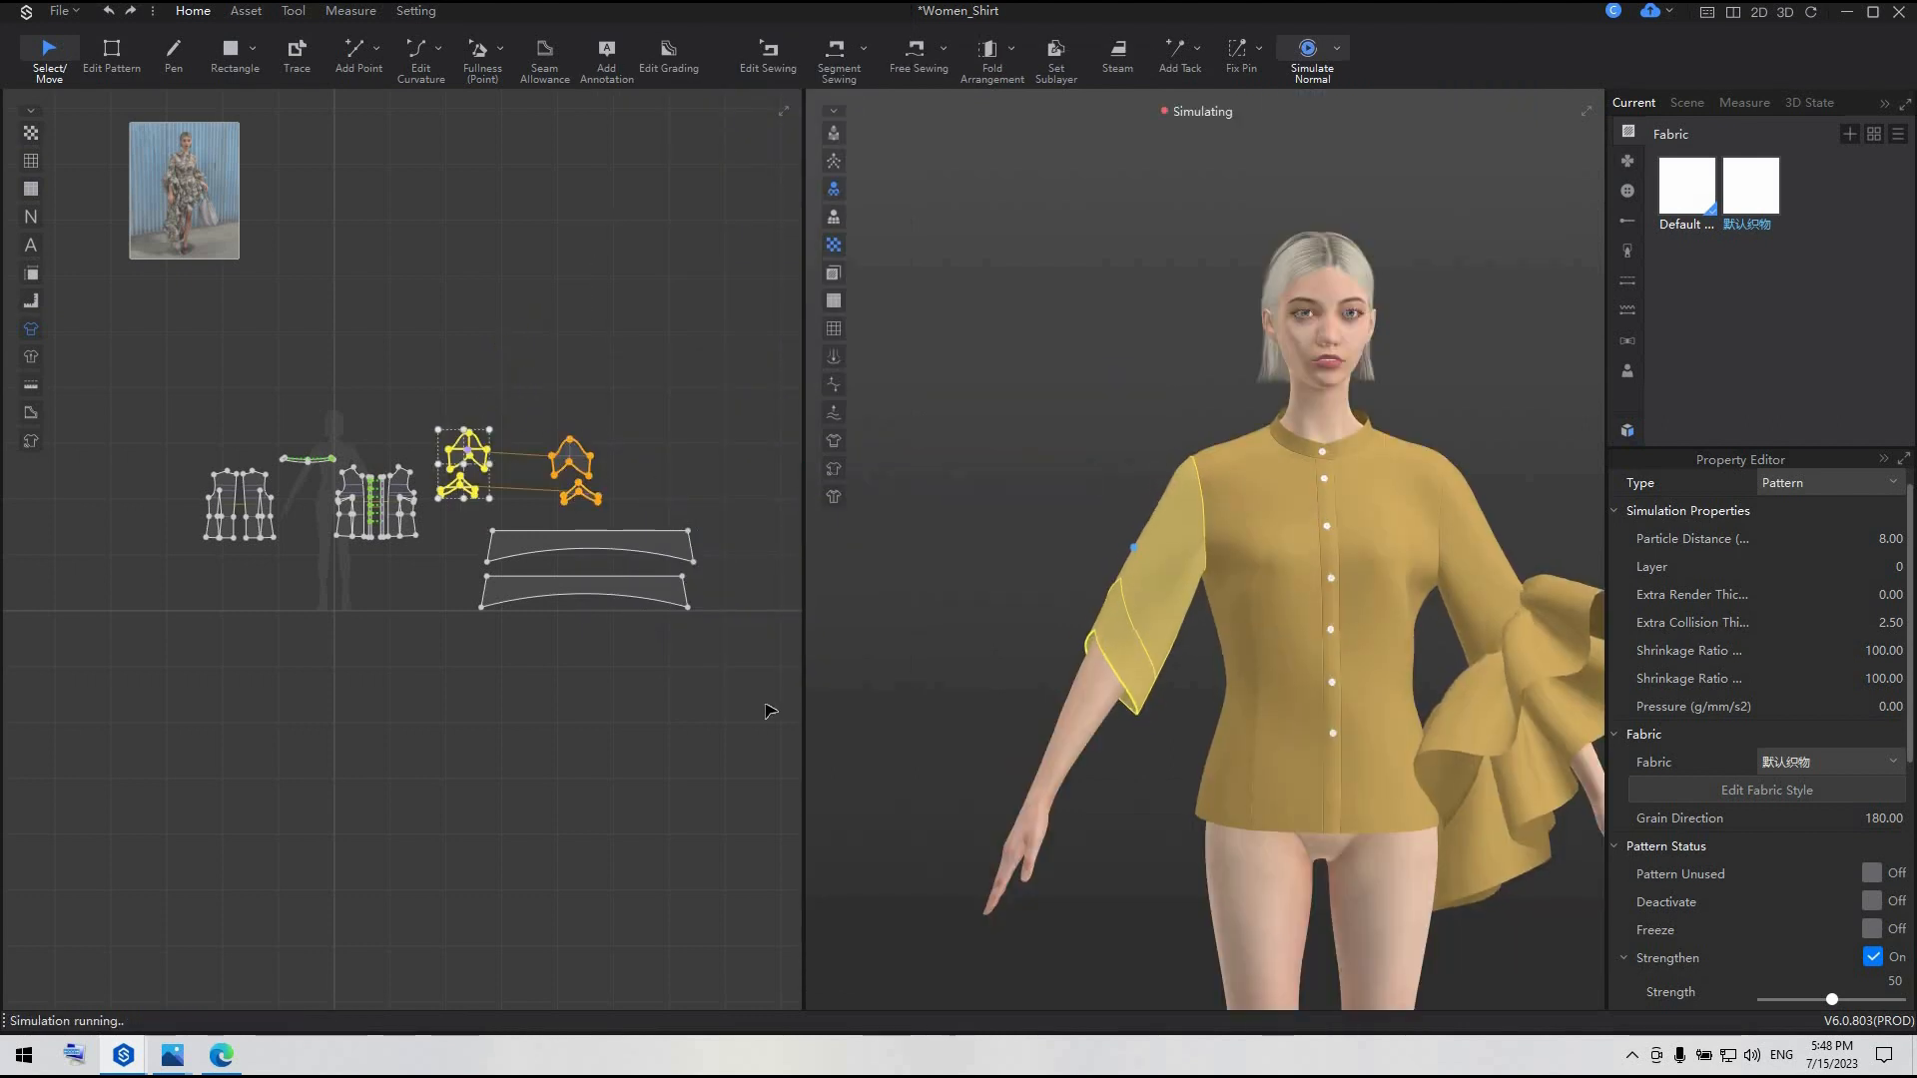
key(space)
click(611, 657)
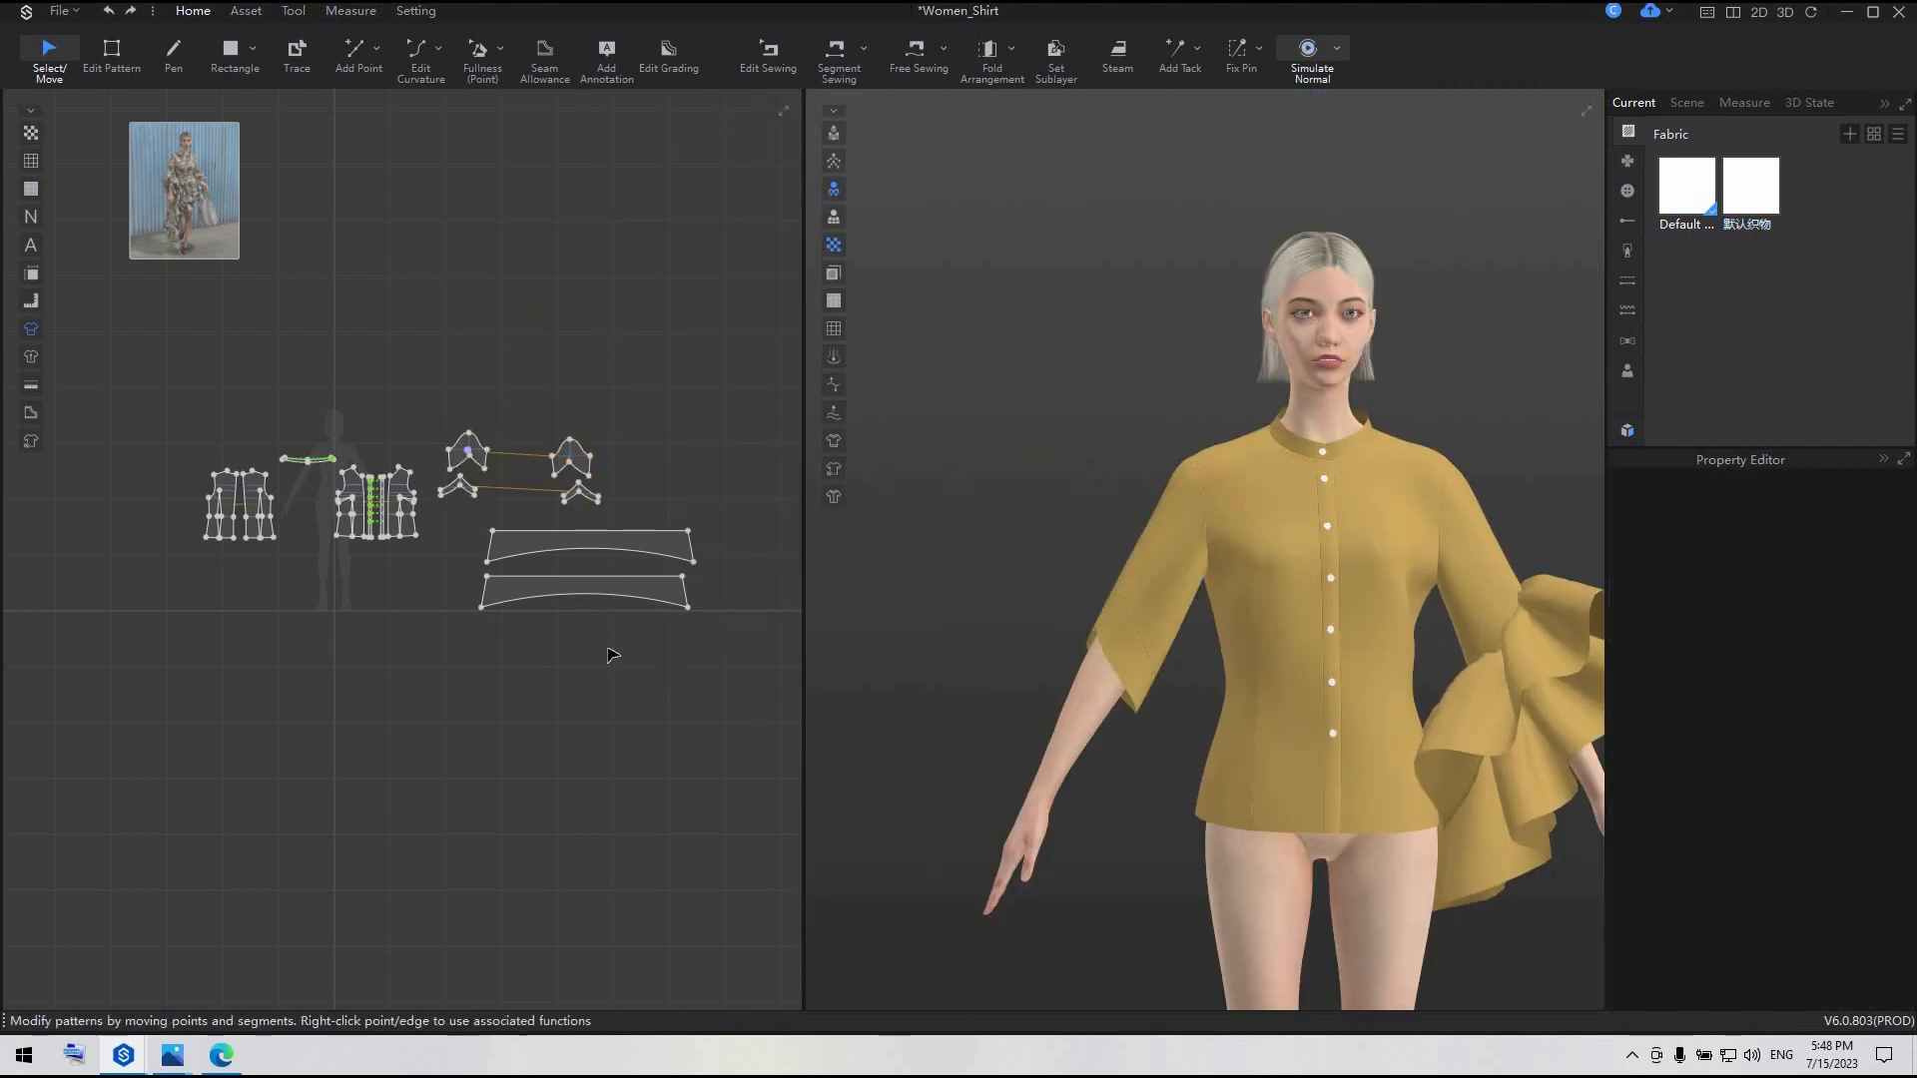
- Create a symmetric copy of both flounces with their seams below the originals, and simulate them onto the second sleeve
drag(739, 657, 458, 509)
right_click(609, 541)
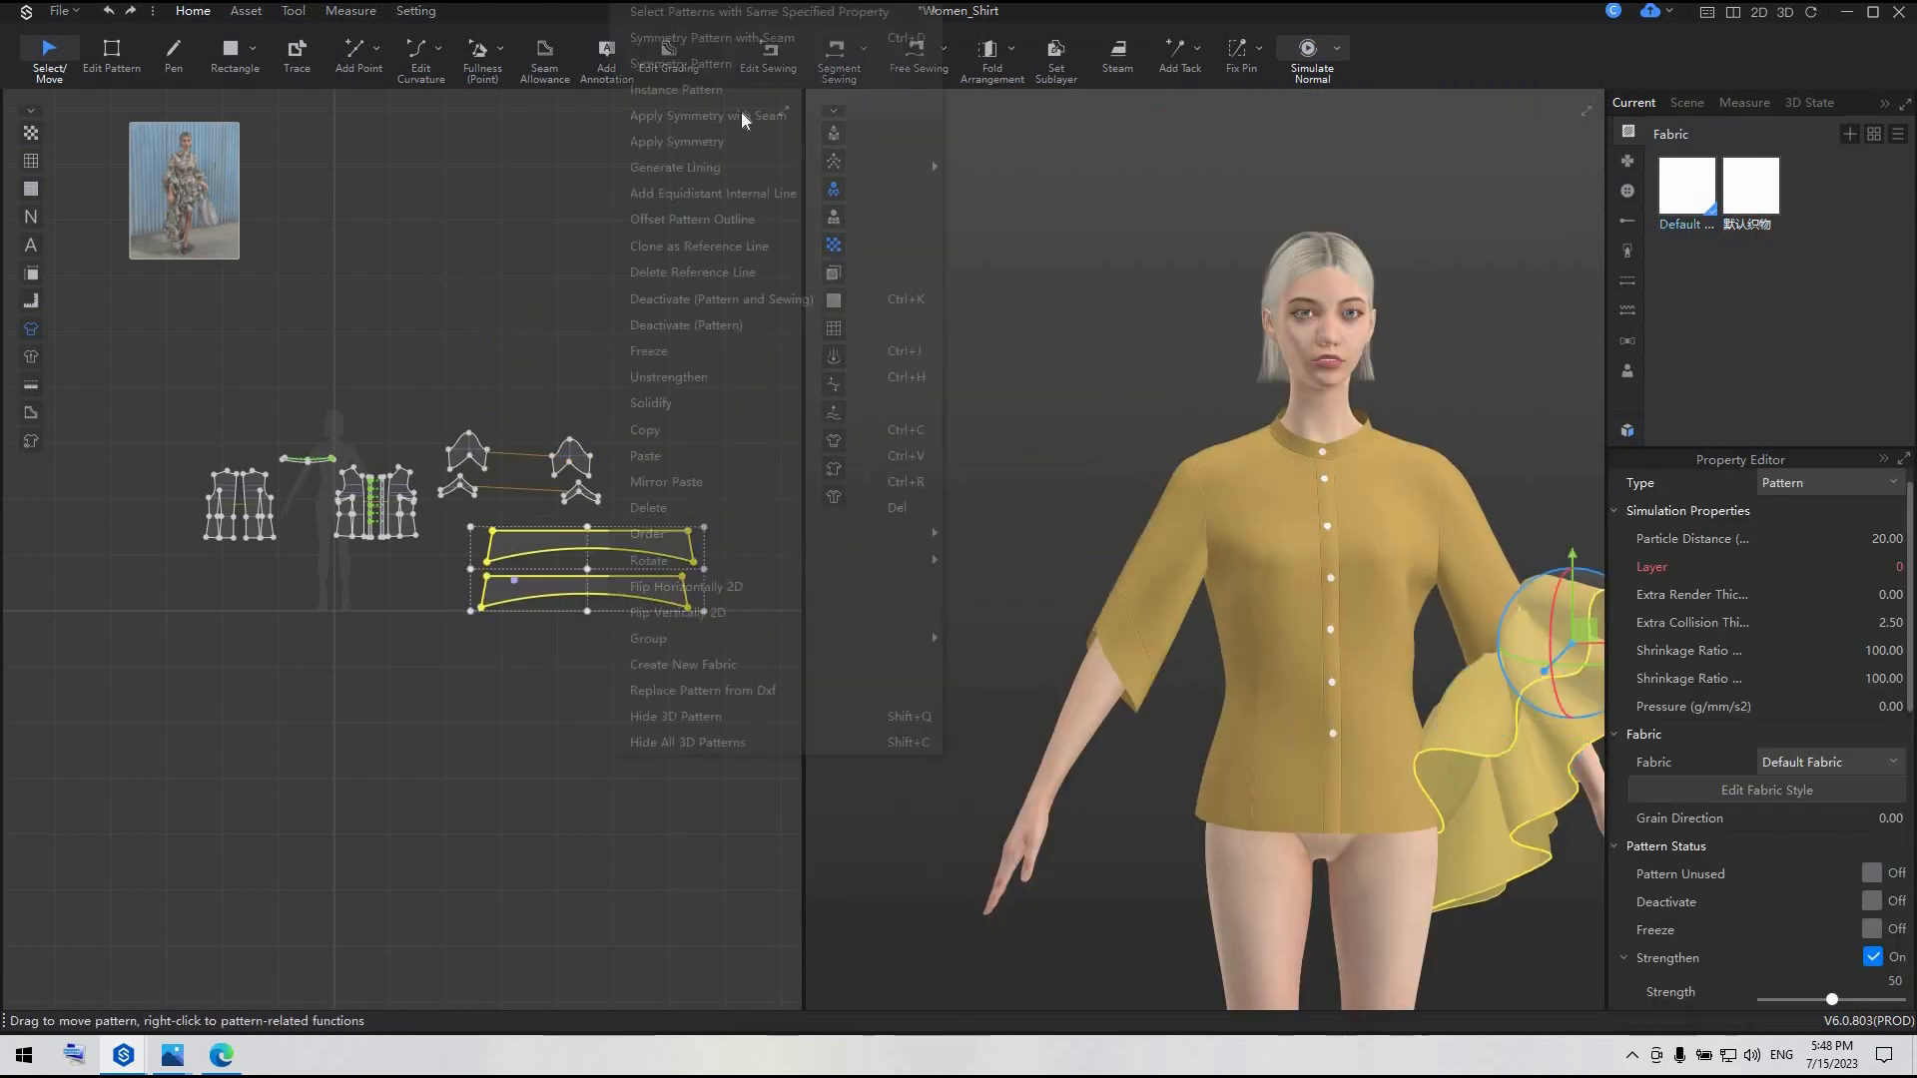
click(744, 62)
click(468, 667)
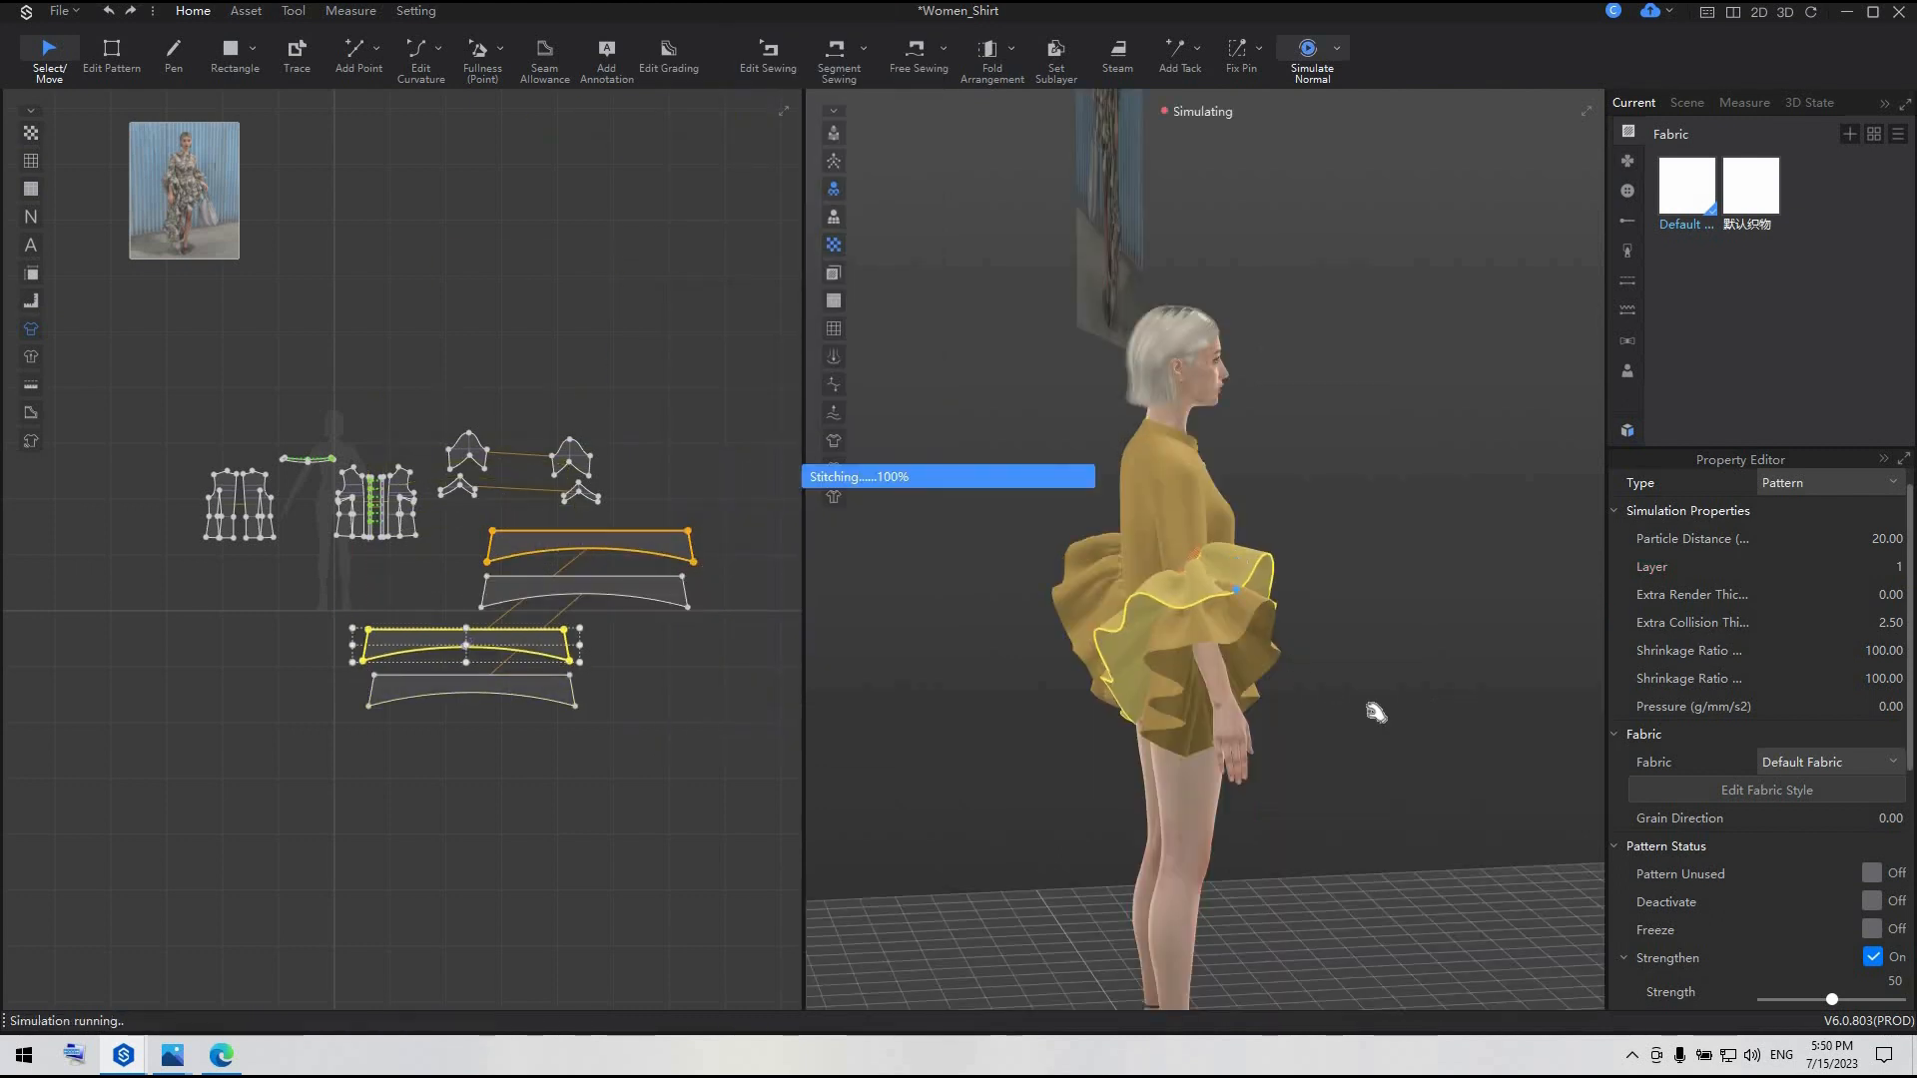
key(space)
key(2)
scroll(1320, 696, down, 1)
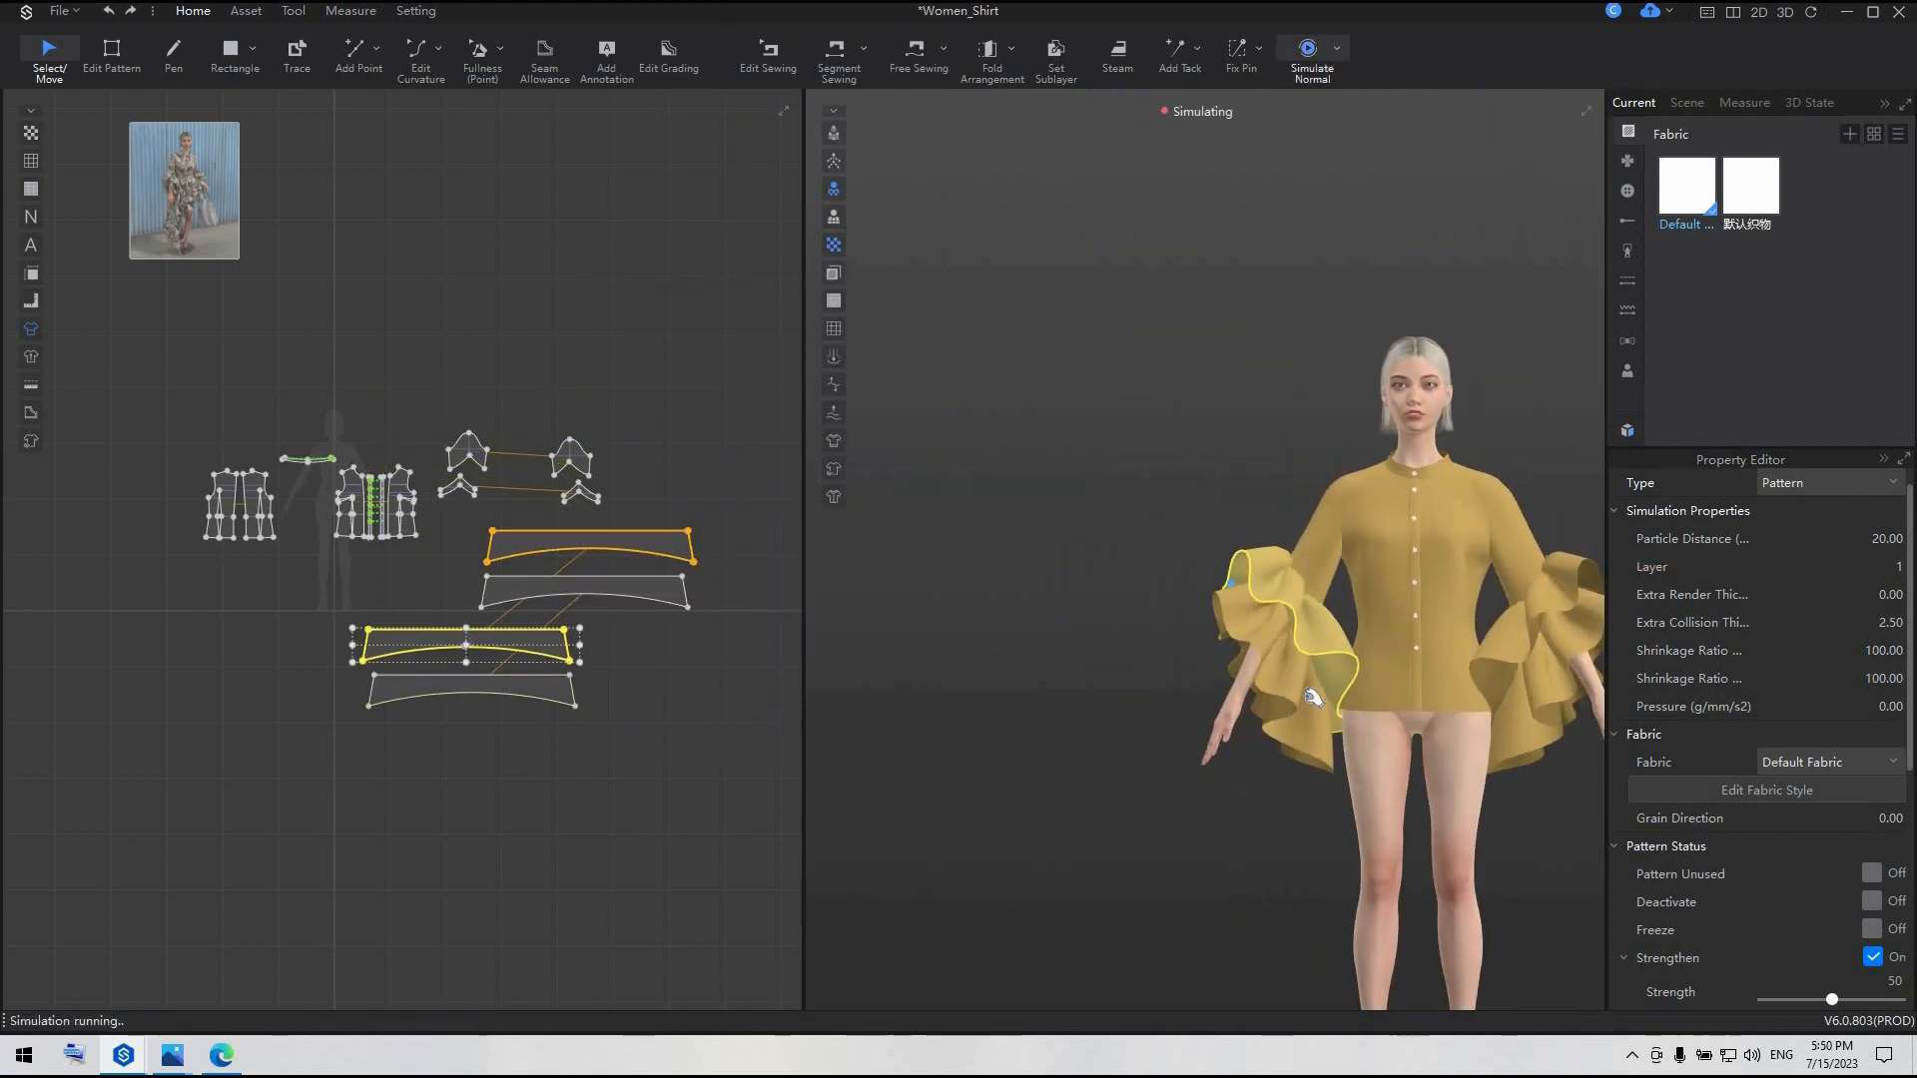
middle_drag(1313, 693, 1047, 650)
key(space)
click(1331, 764)
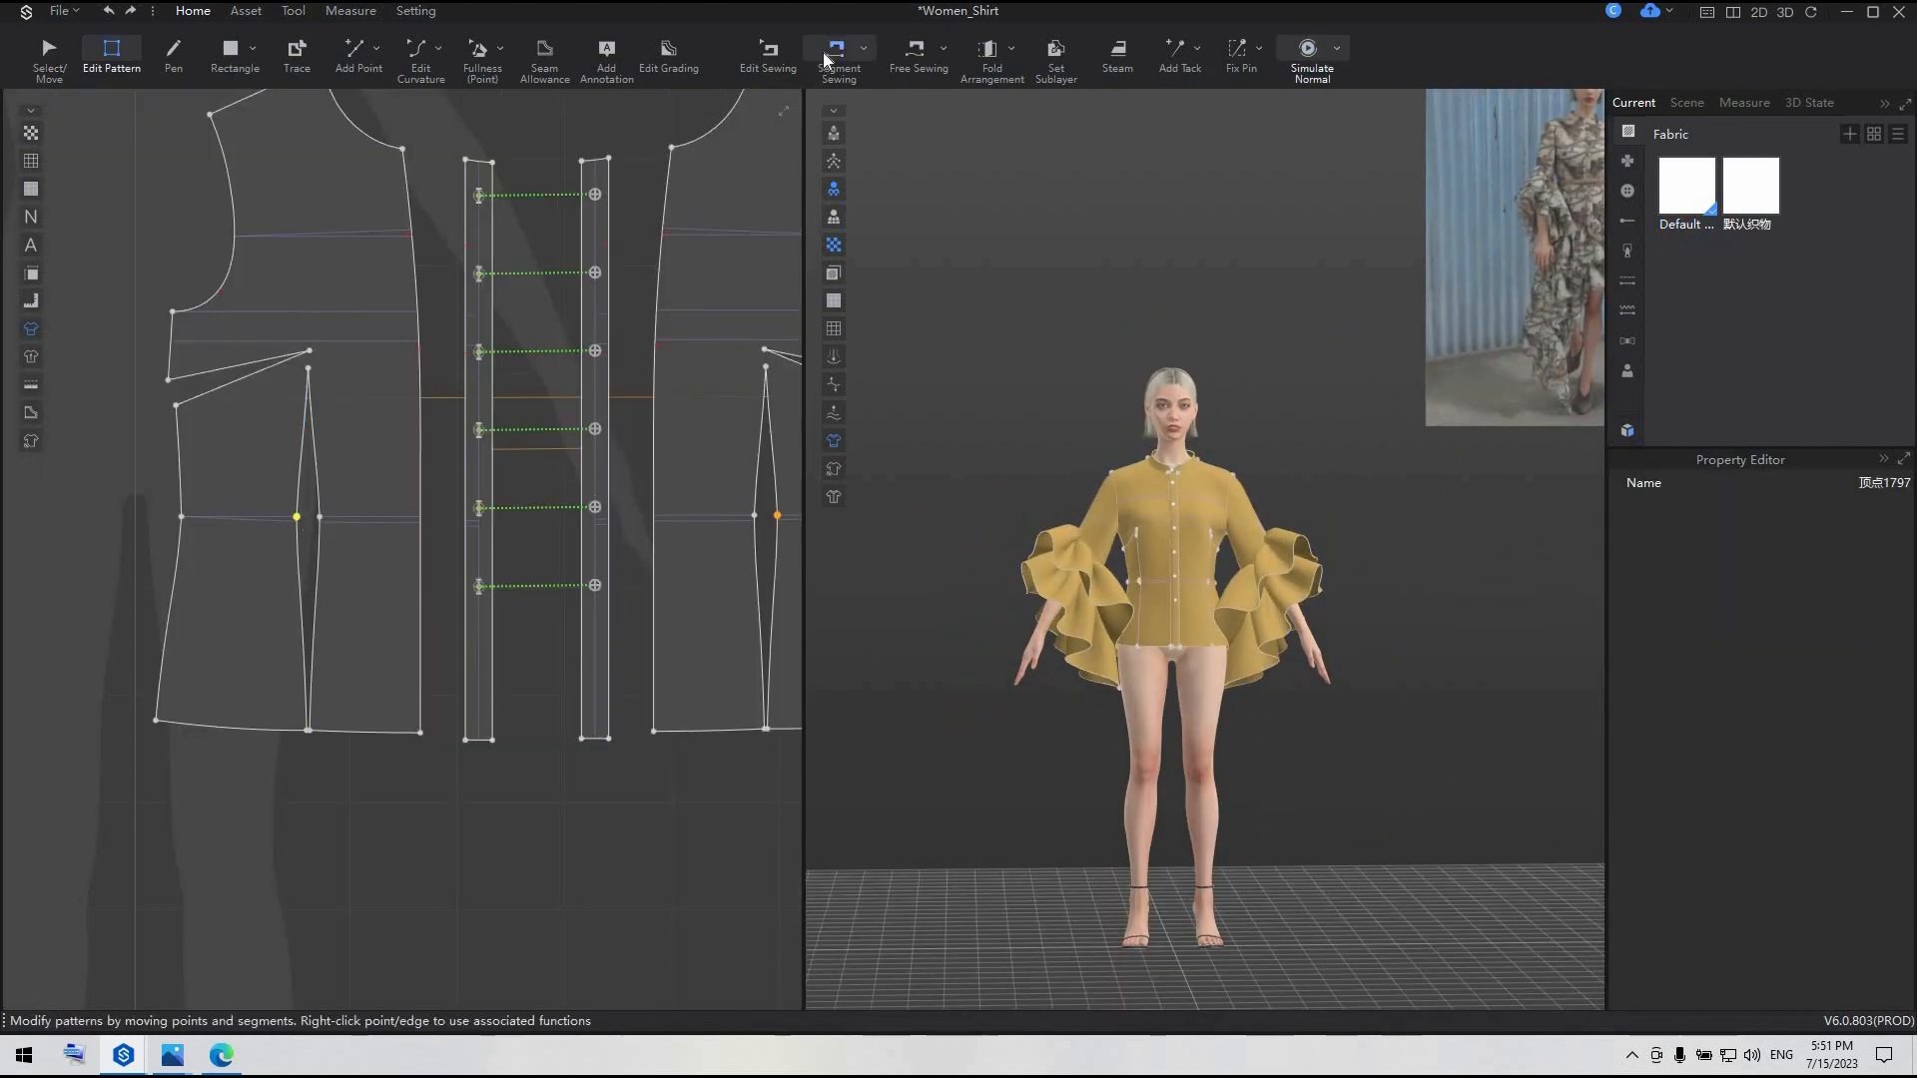
- Delete the upper and lower sewing of the waist darts on the front panels
click(768, 55)
click(316, 477)
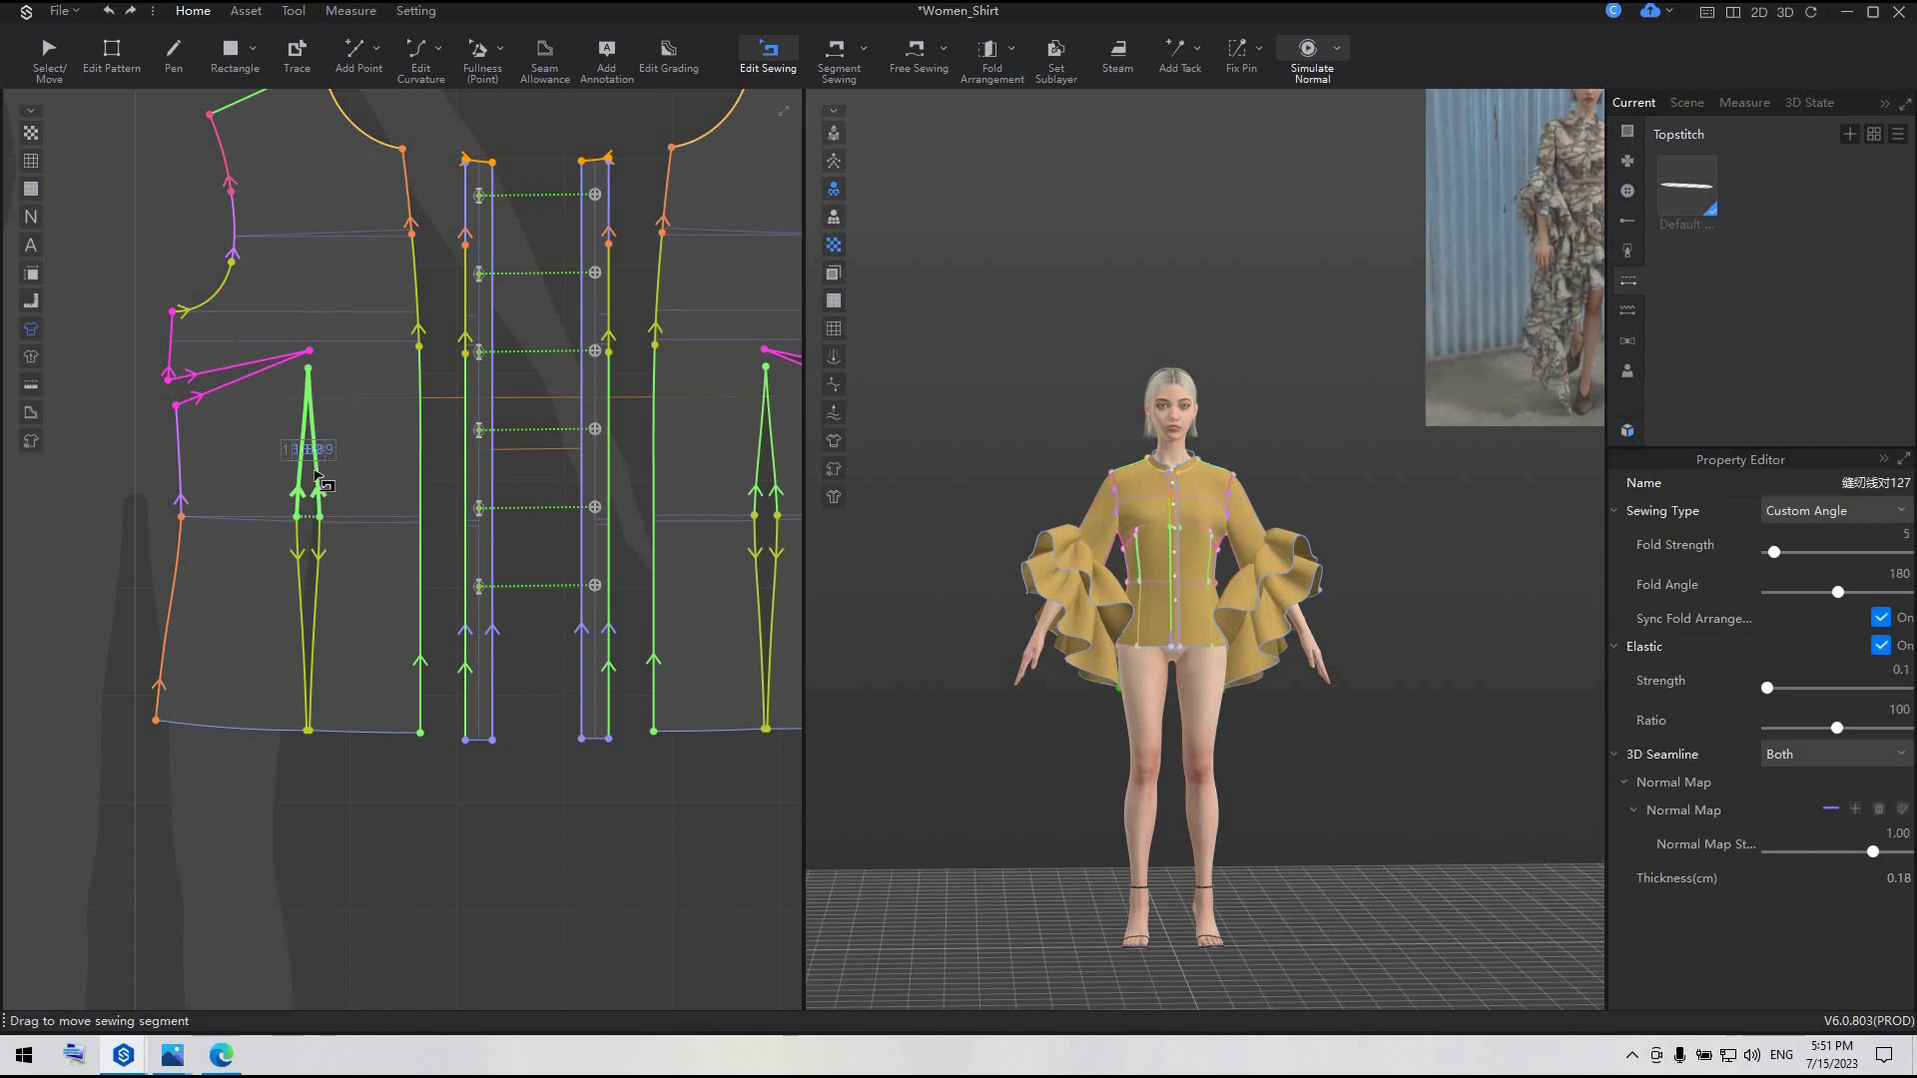
key(Delete)
click(324, 540)
key(Delete)
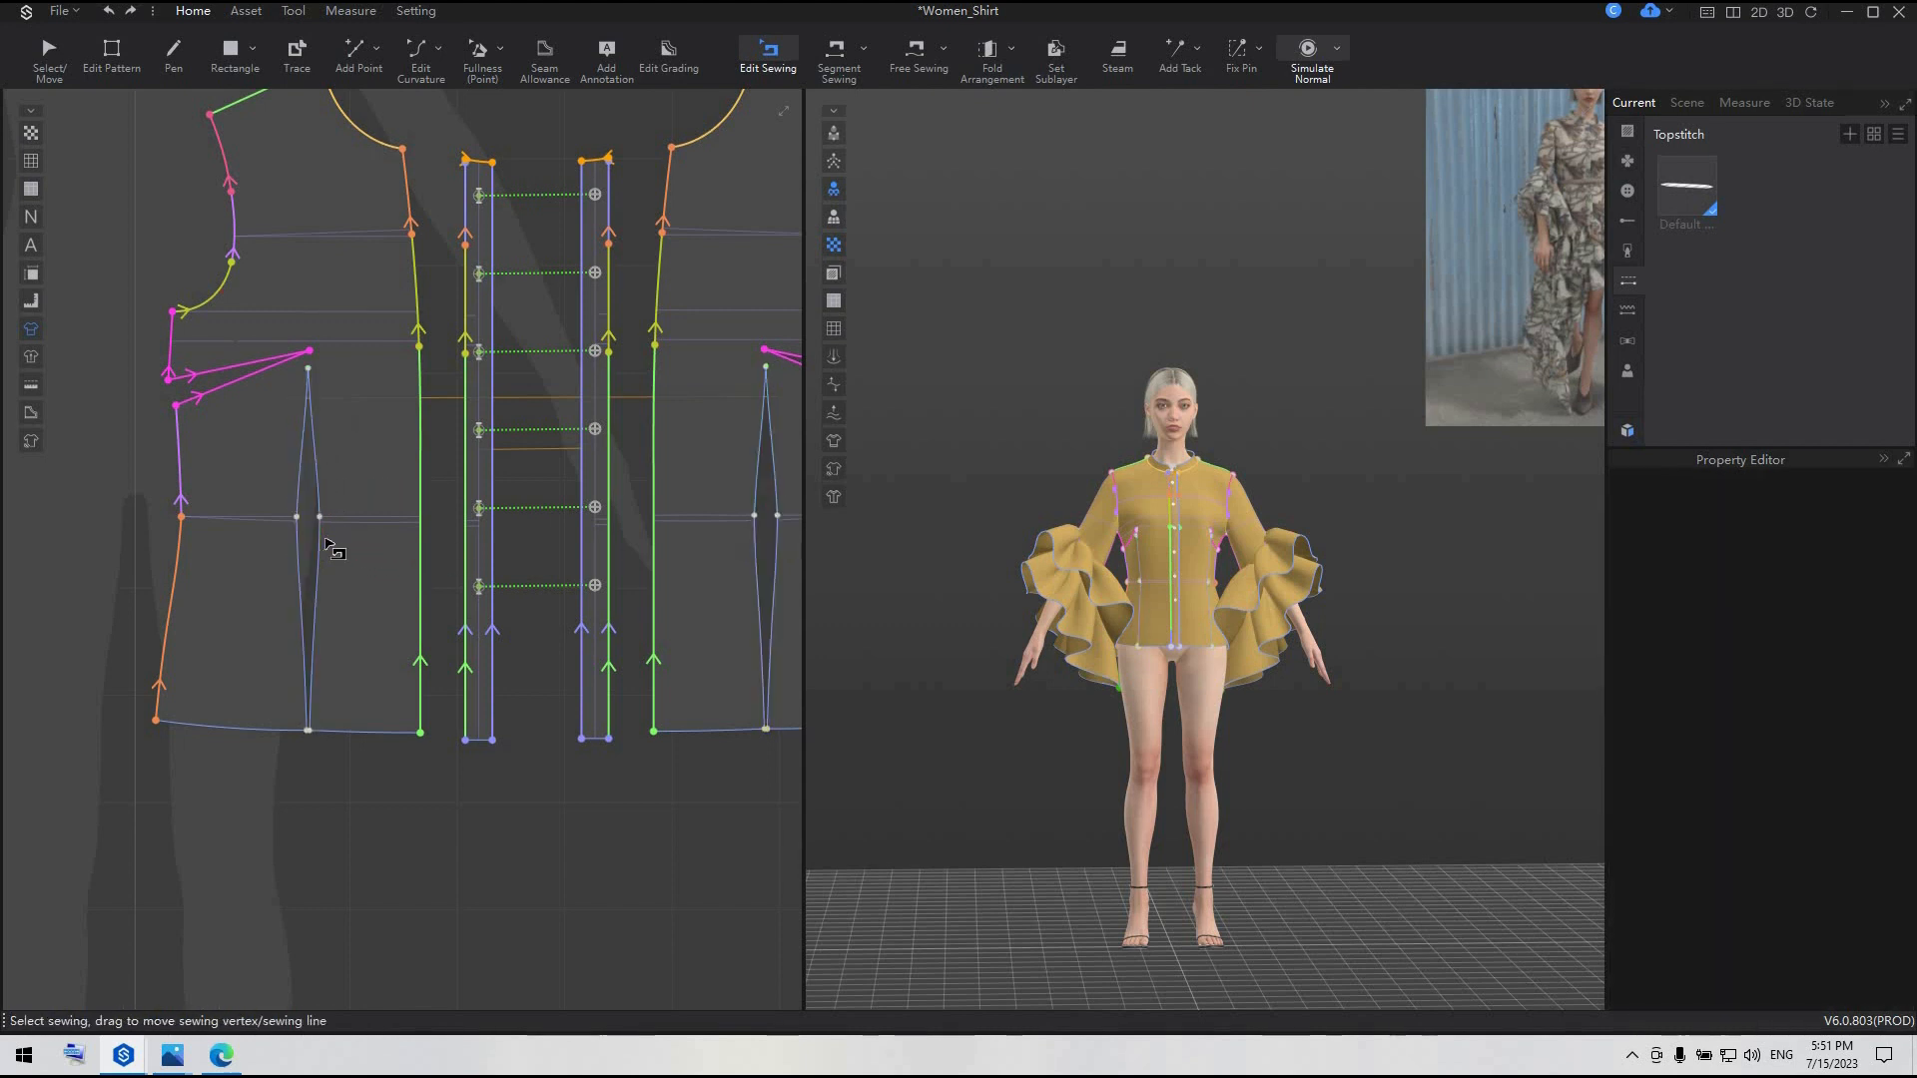
- Remove the front panels' waist darts by deleting their tip, waist and hem points
click(128, 62)
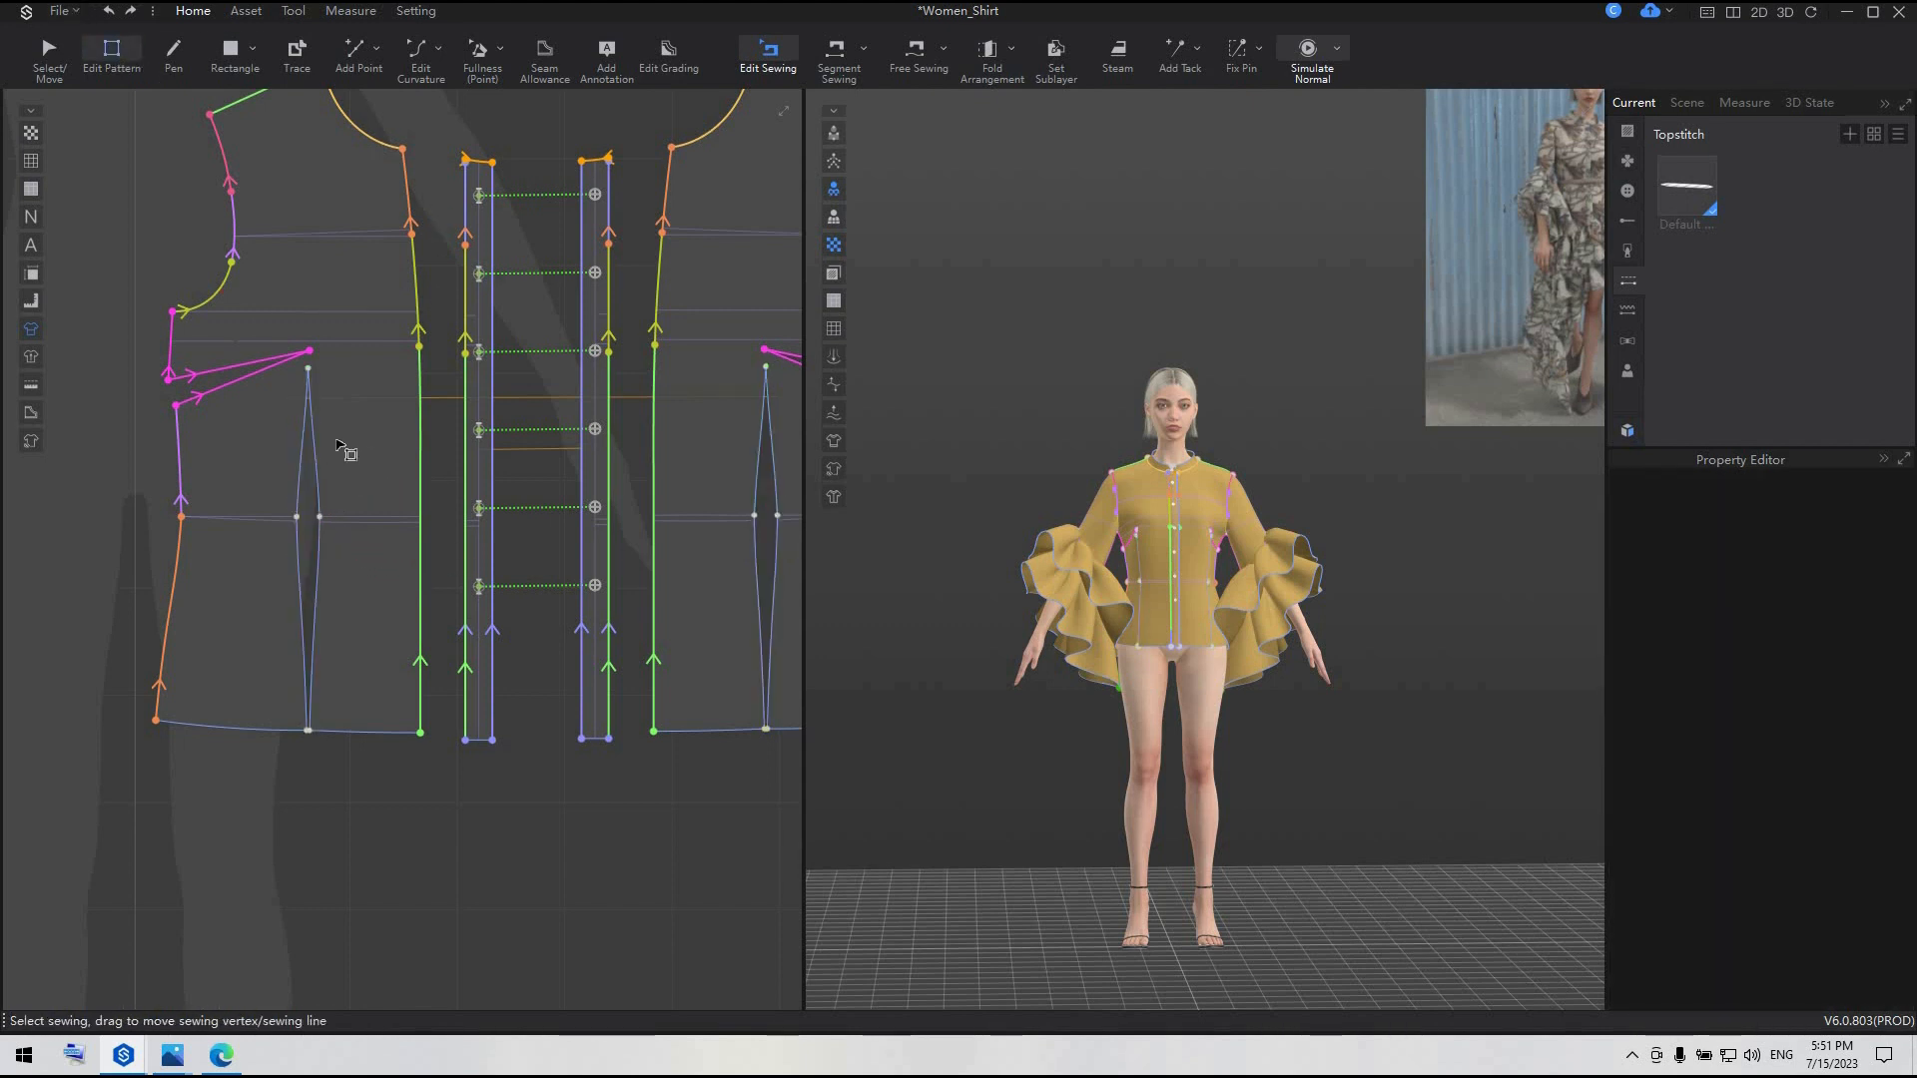
click(309, 369)
key(Delete)
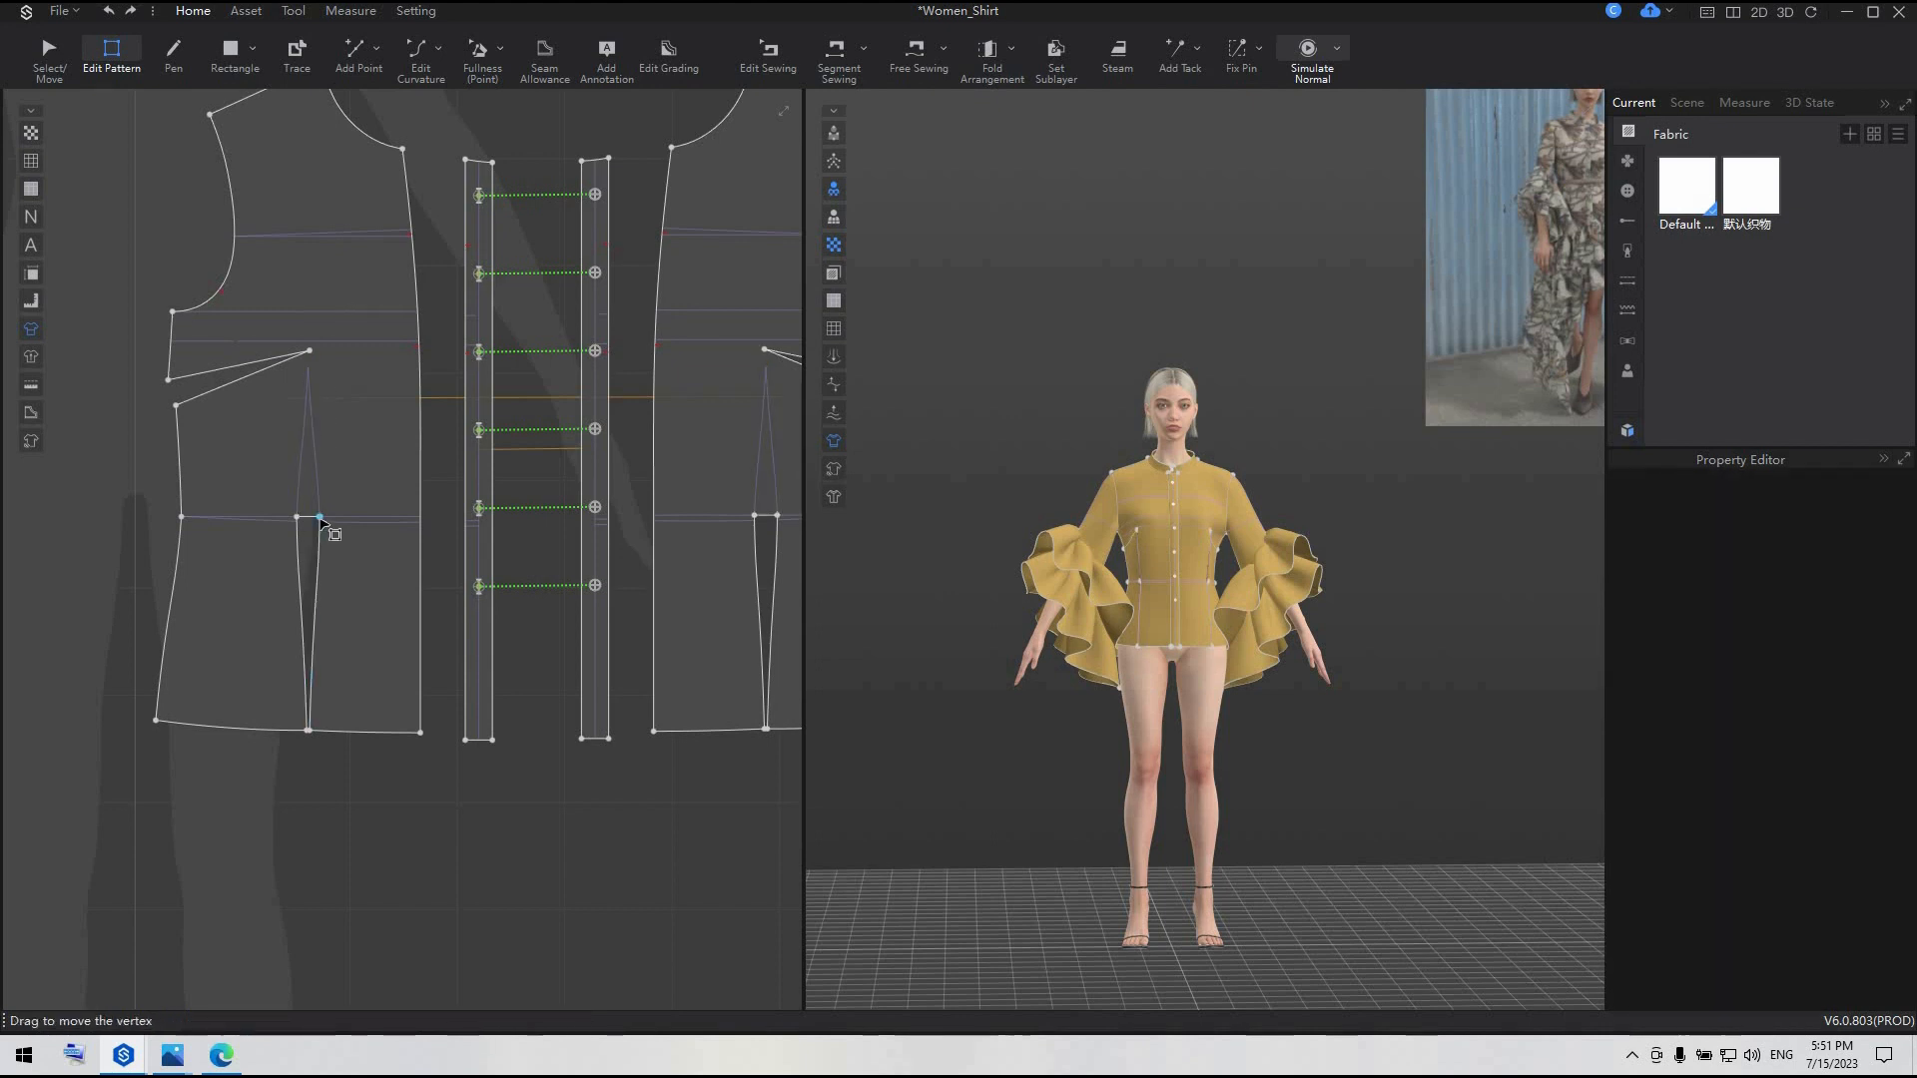
click(320, 522)
key(Delete)
scroll(346, 804, up, 3)
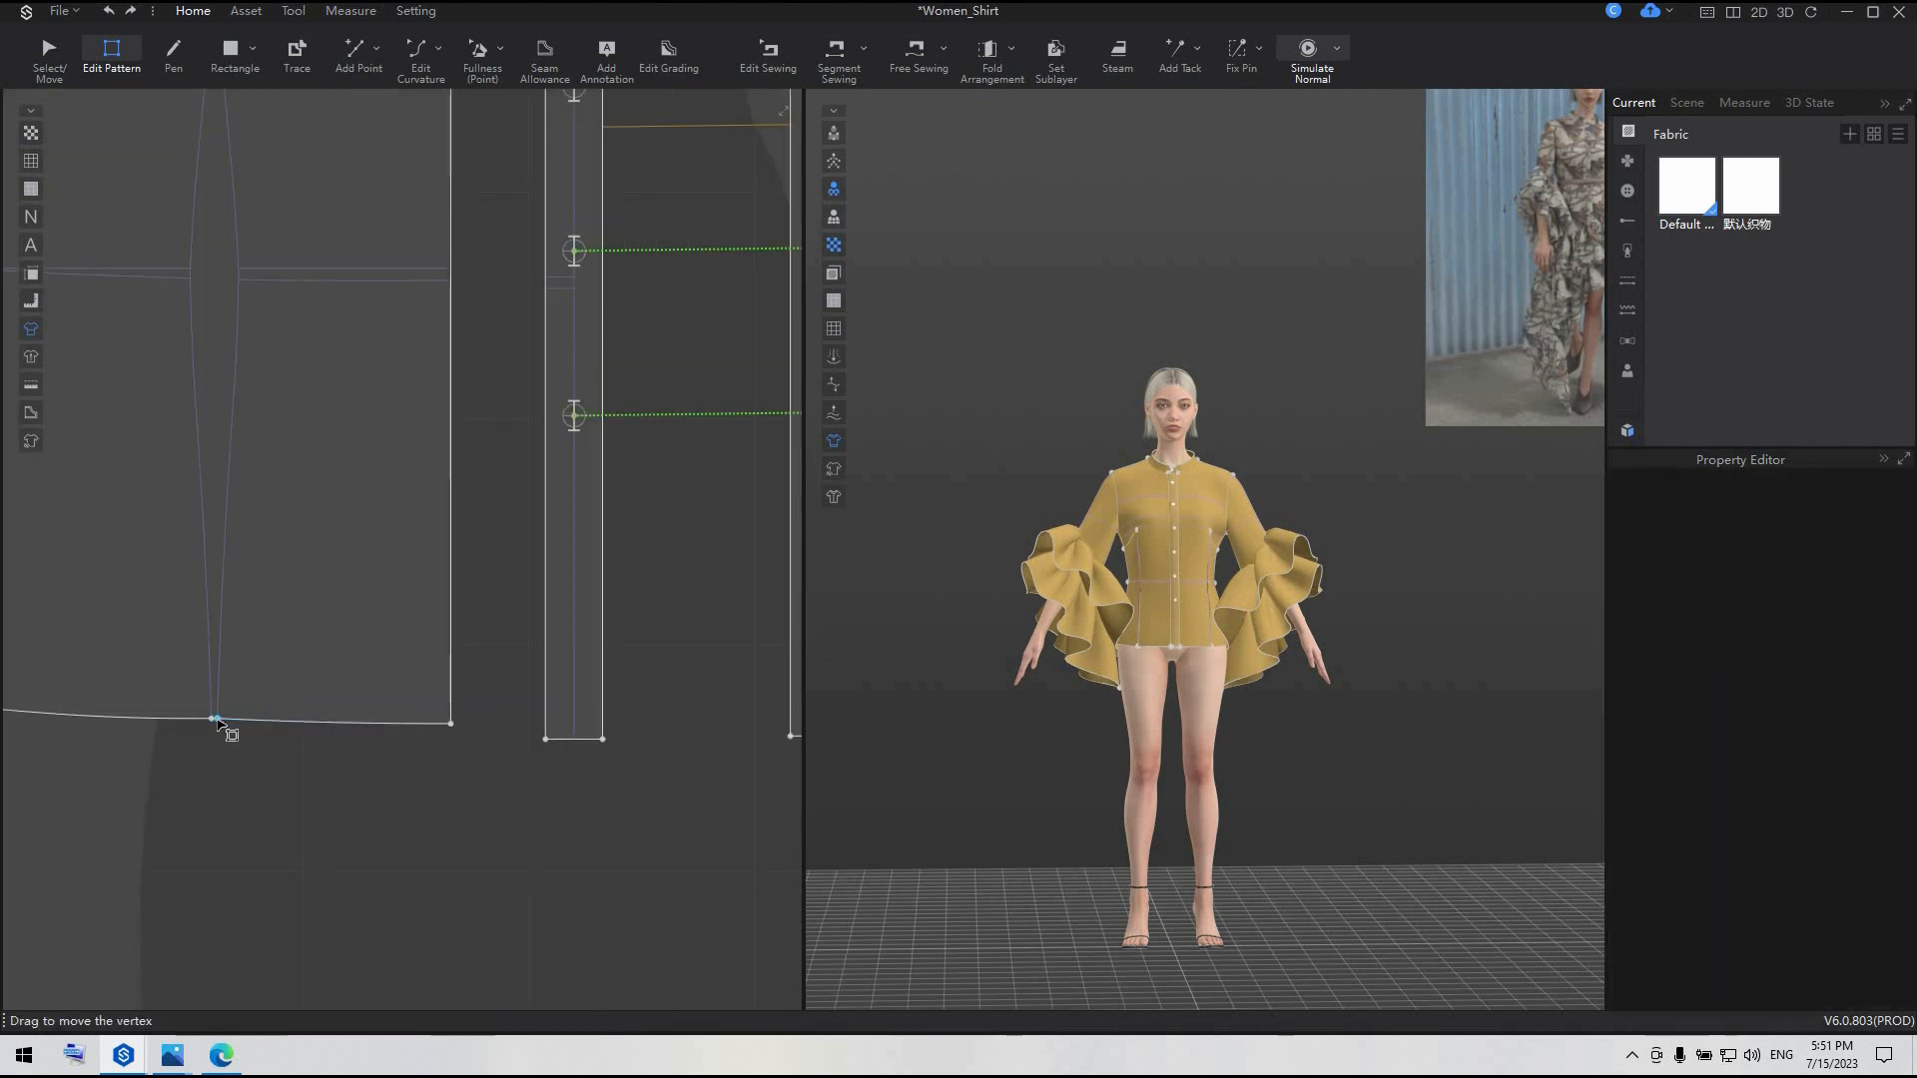
click(216, 719)
key(Delete)
click(217, 721)
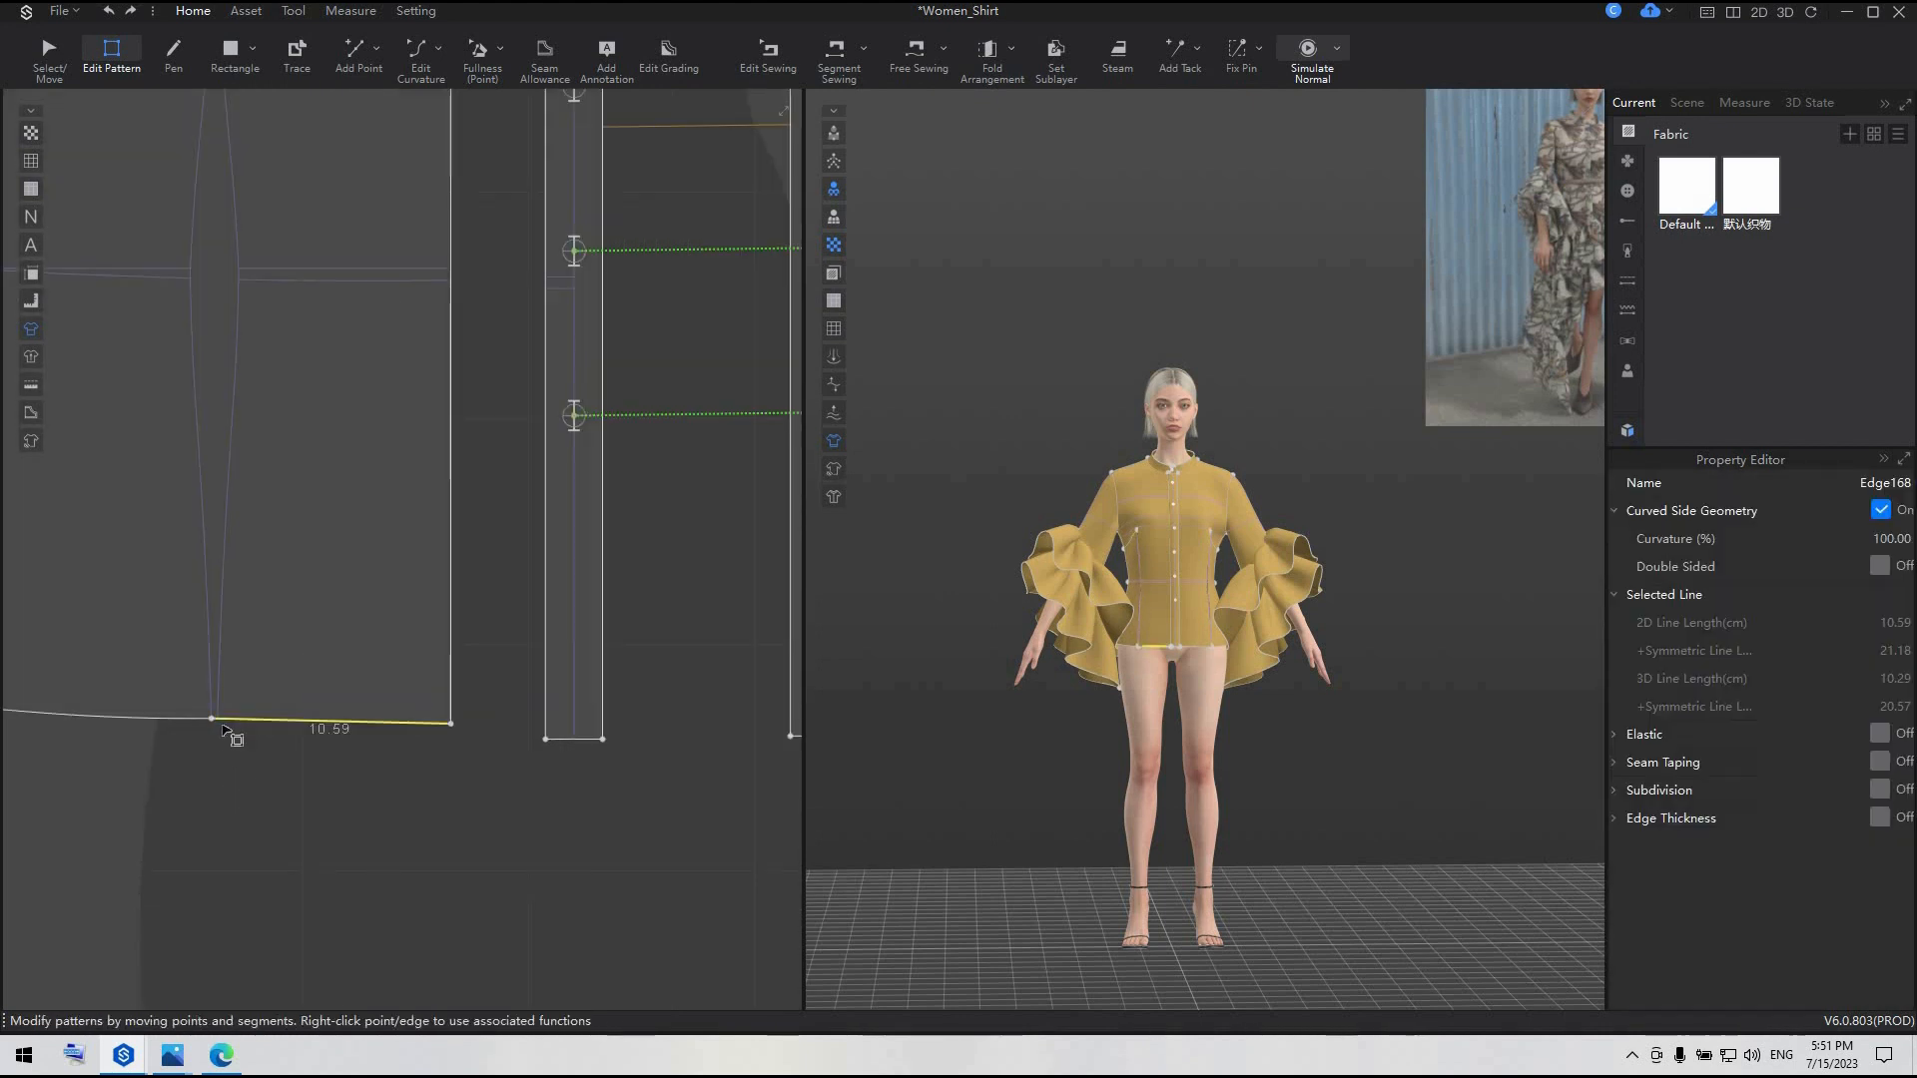
click(221, 728)
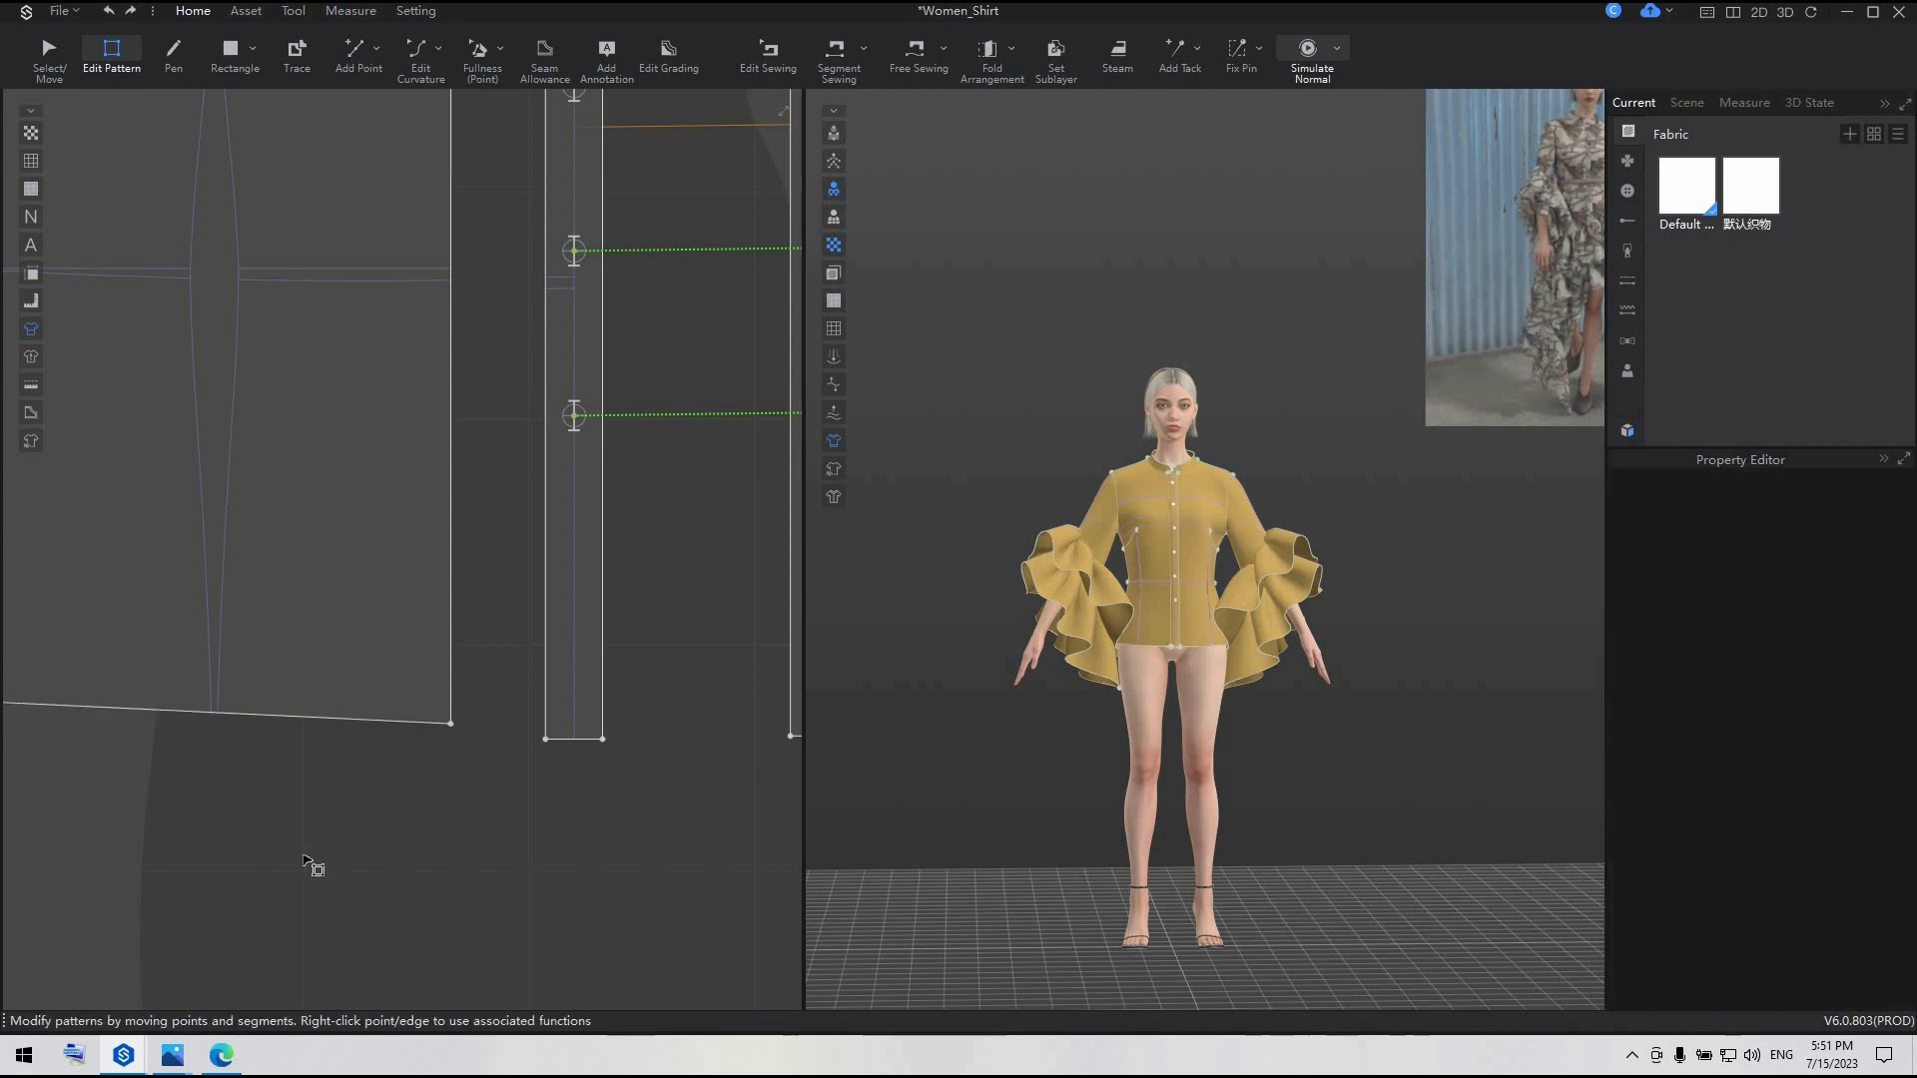
- Delete the upper and lower sewing of the waist darts on the back panels
scroll(312, 863, down, 5)
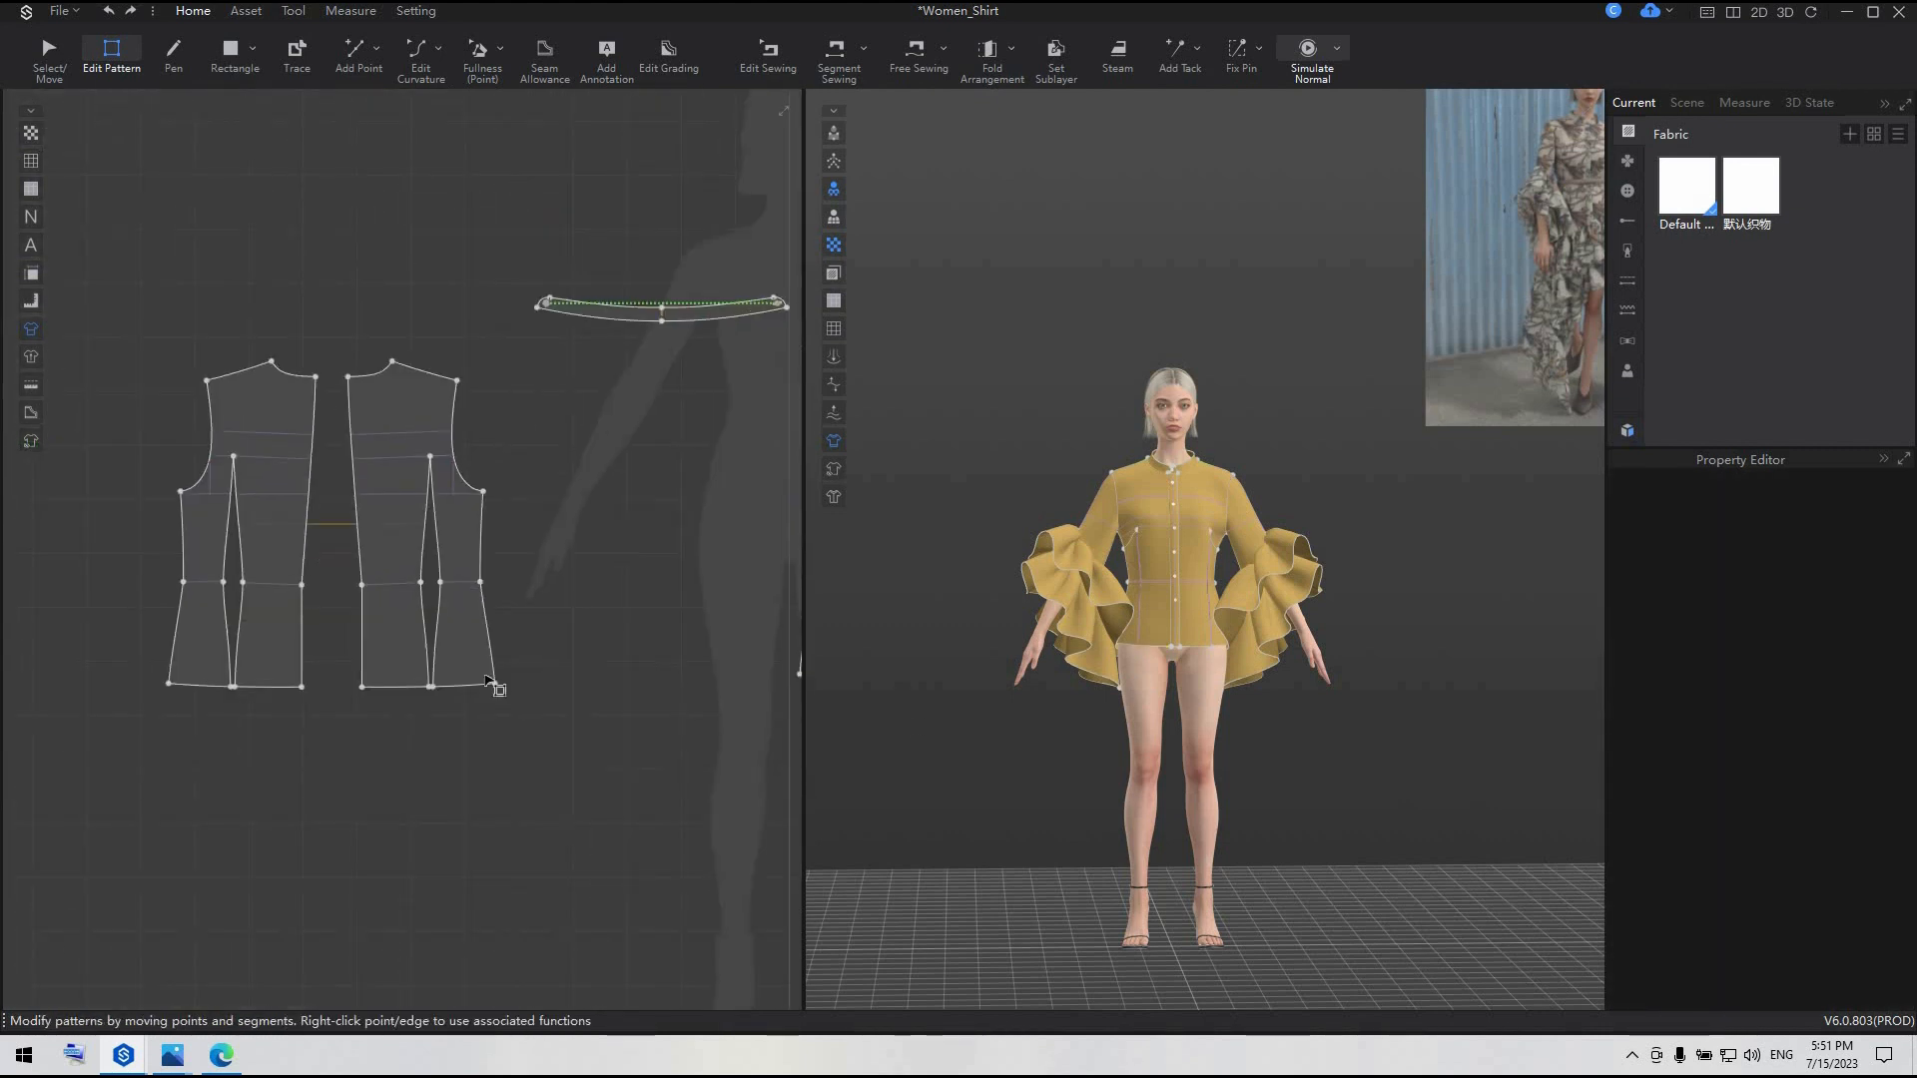
scroll(492, 685, up, 3)
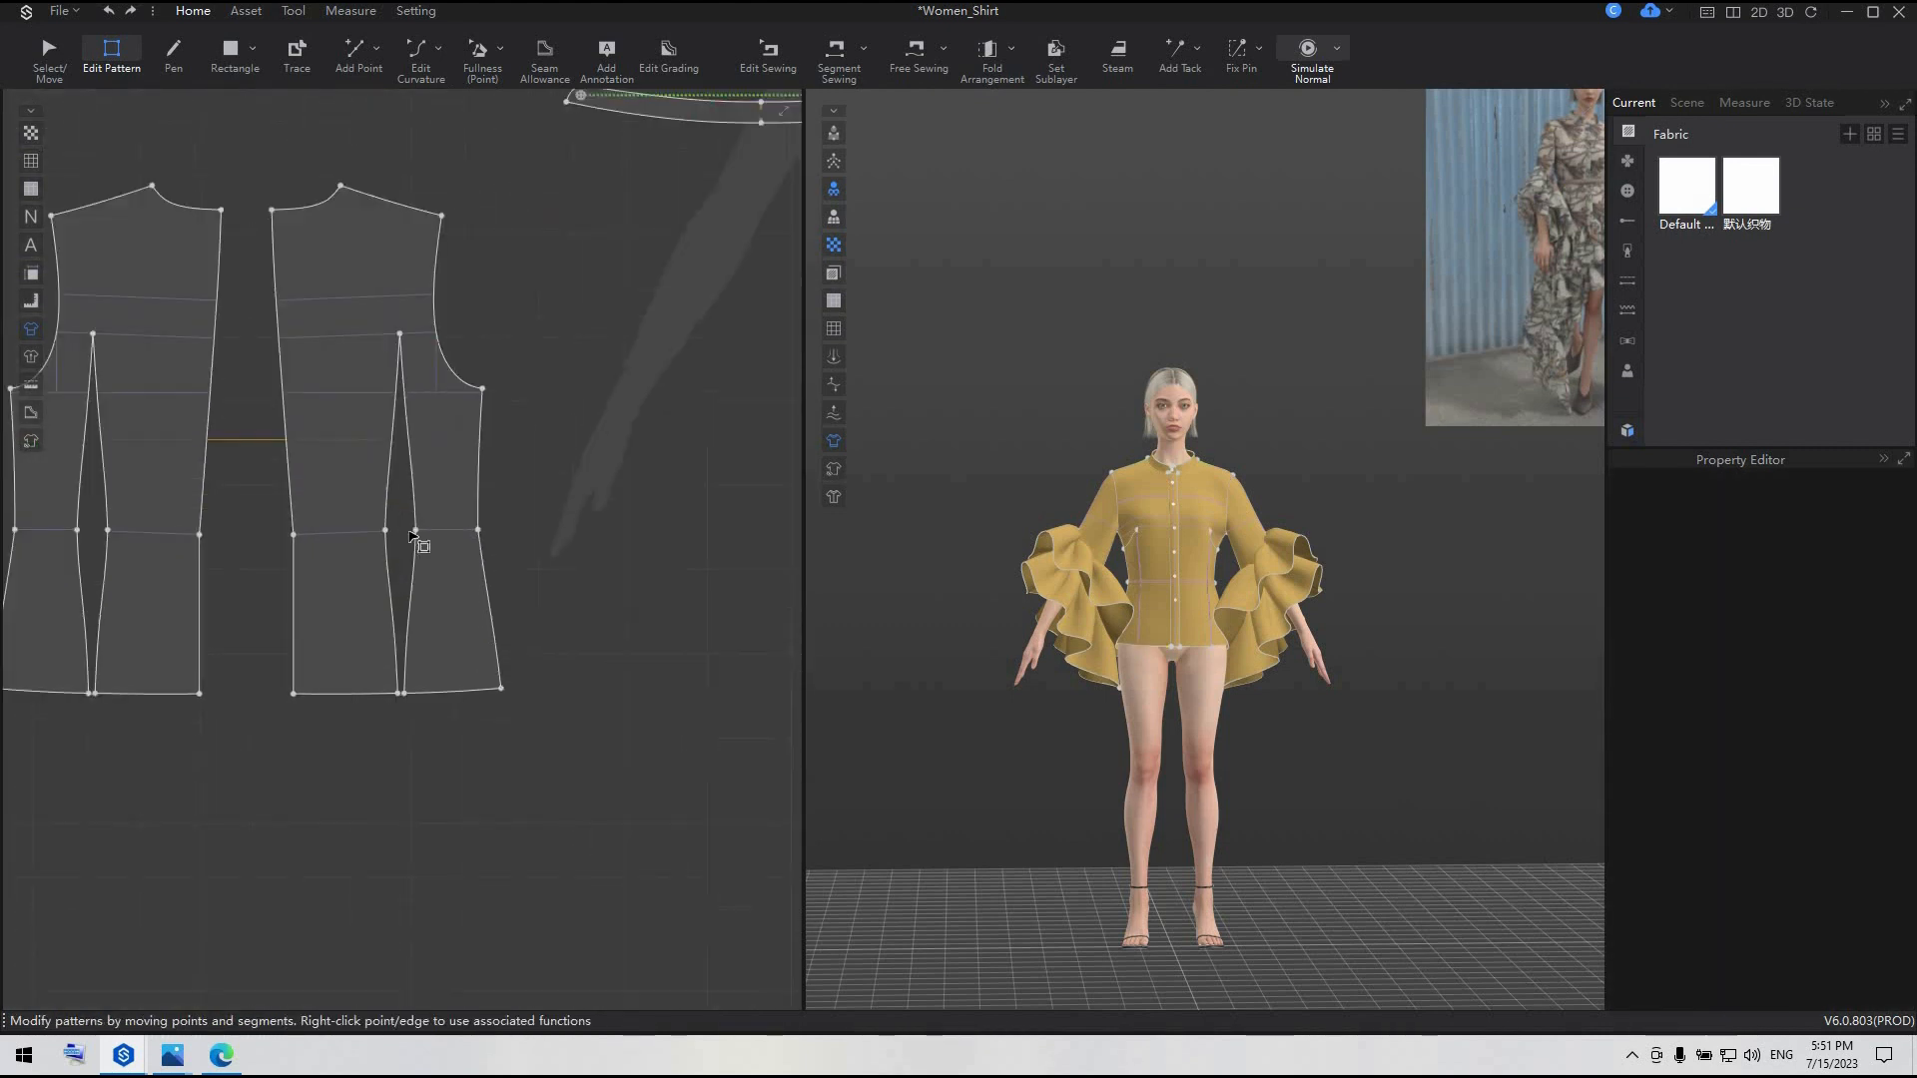
click(789, 56)
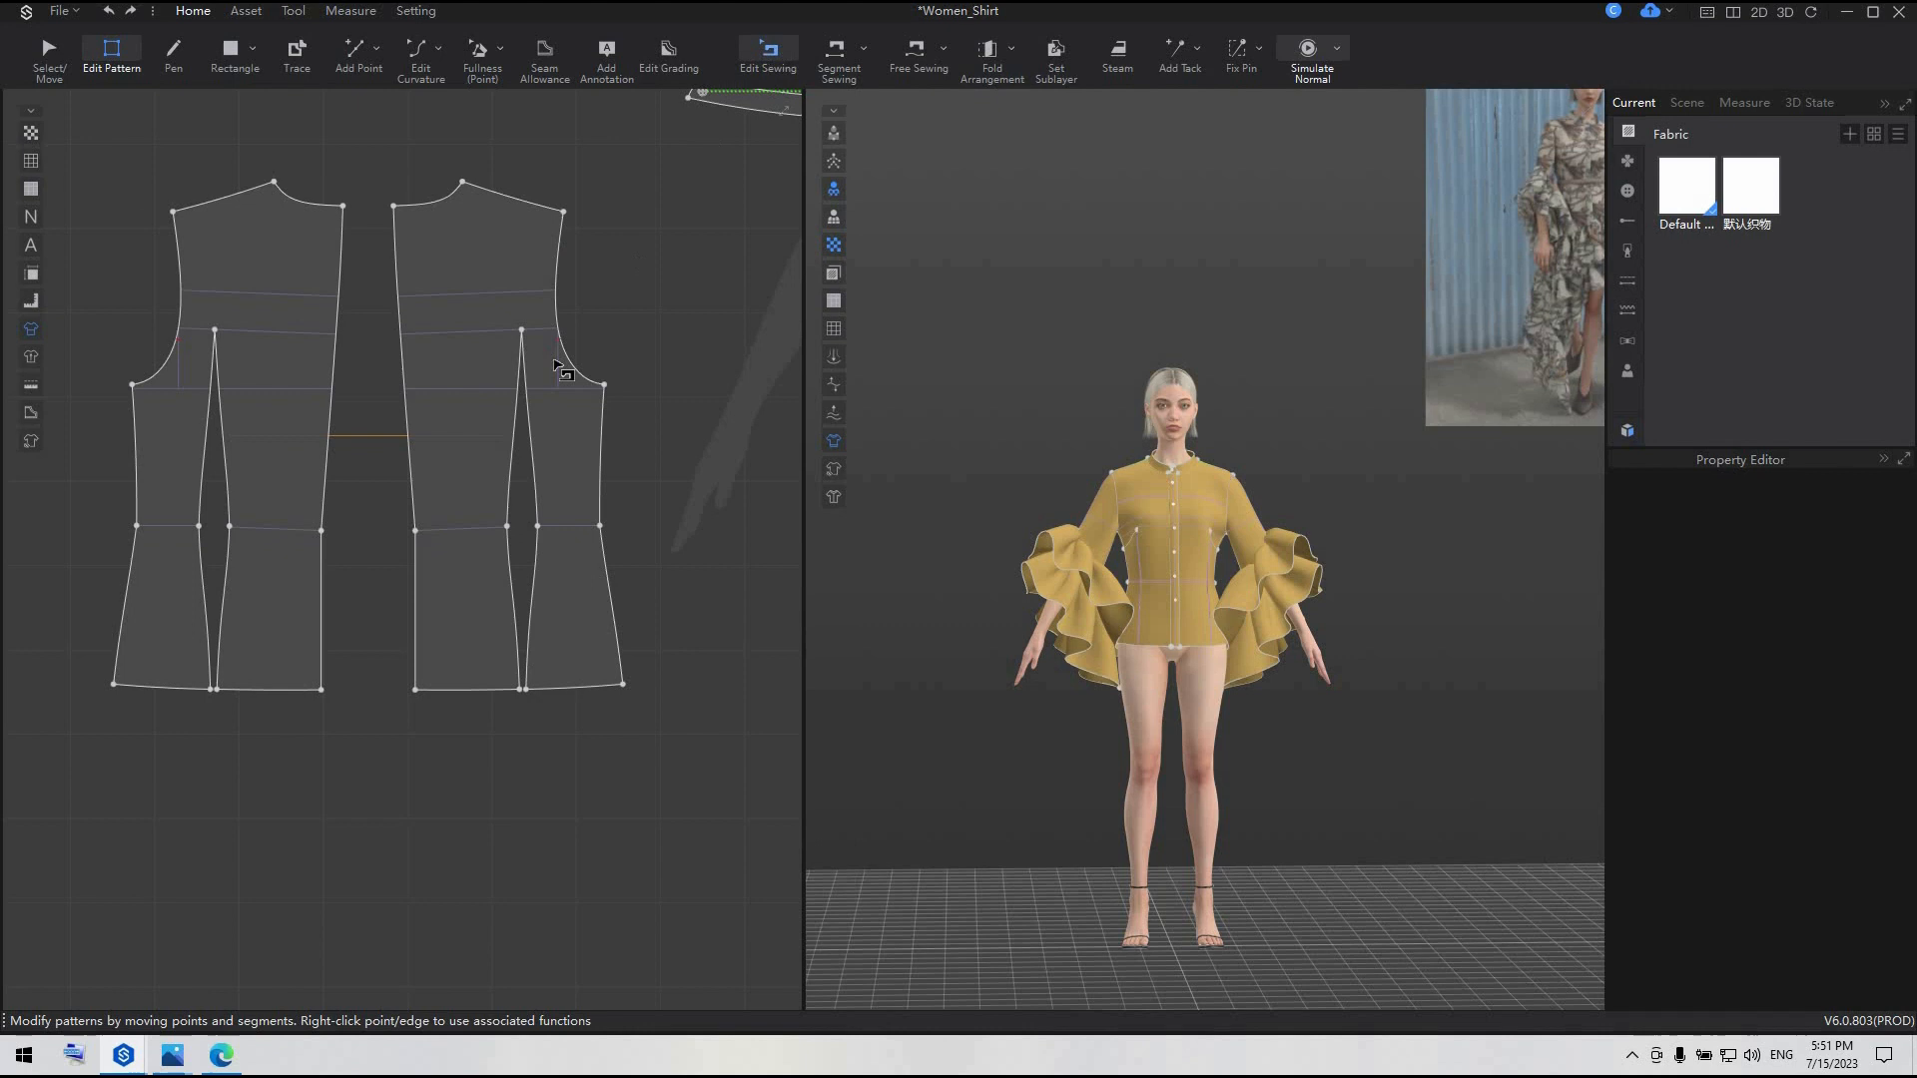
click(530, 419)
click(536, 611)
click(756, 190)
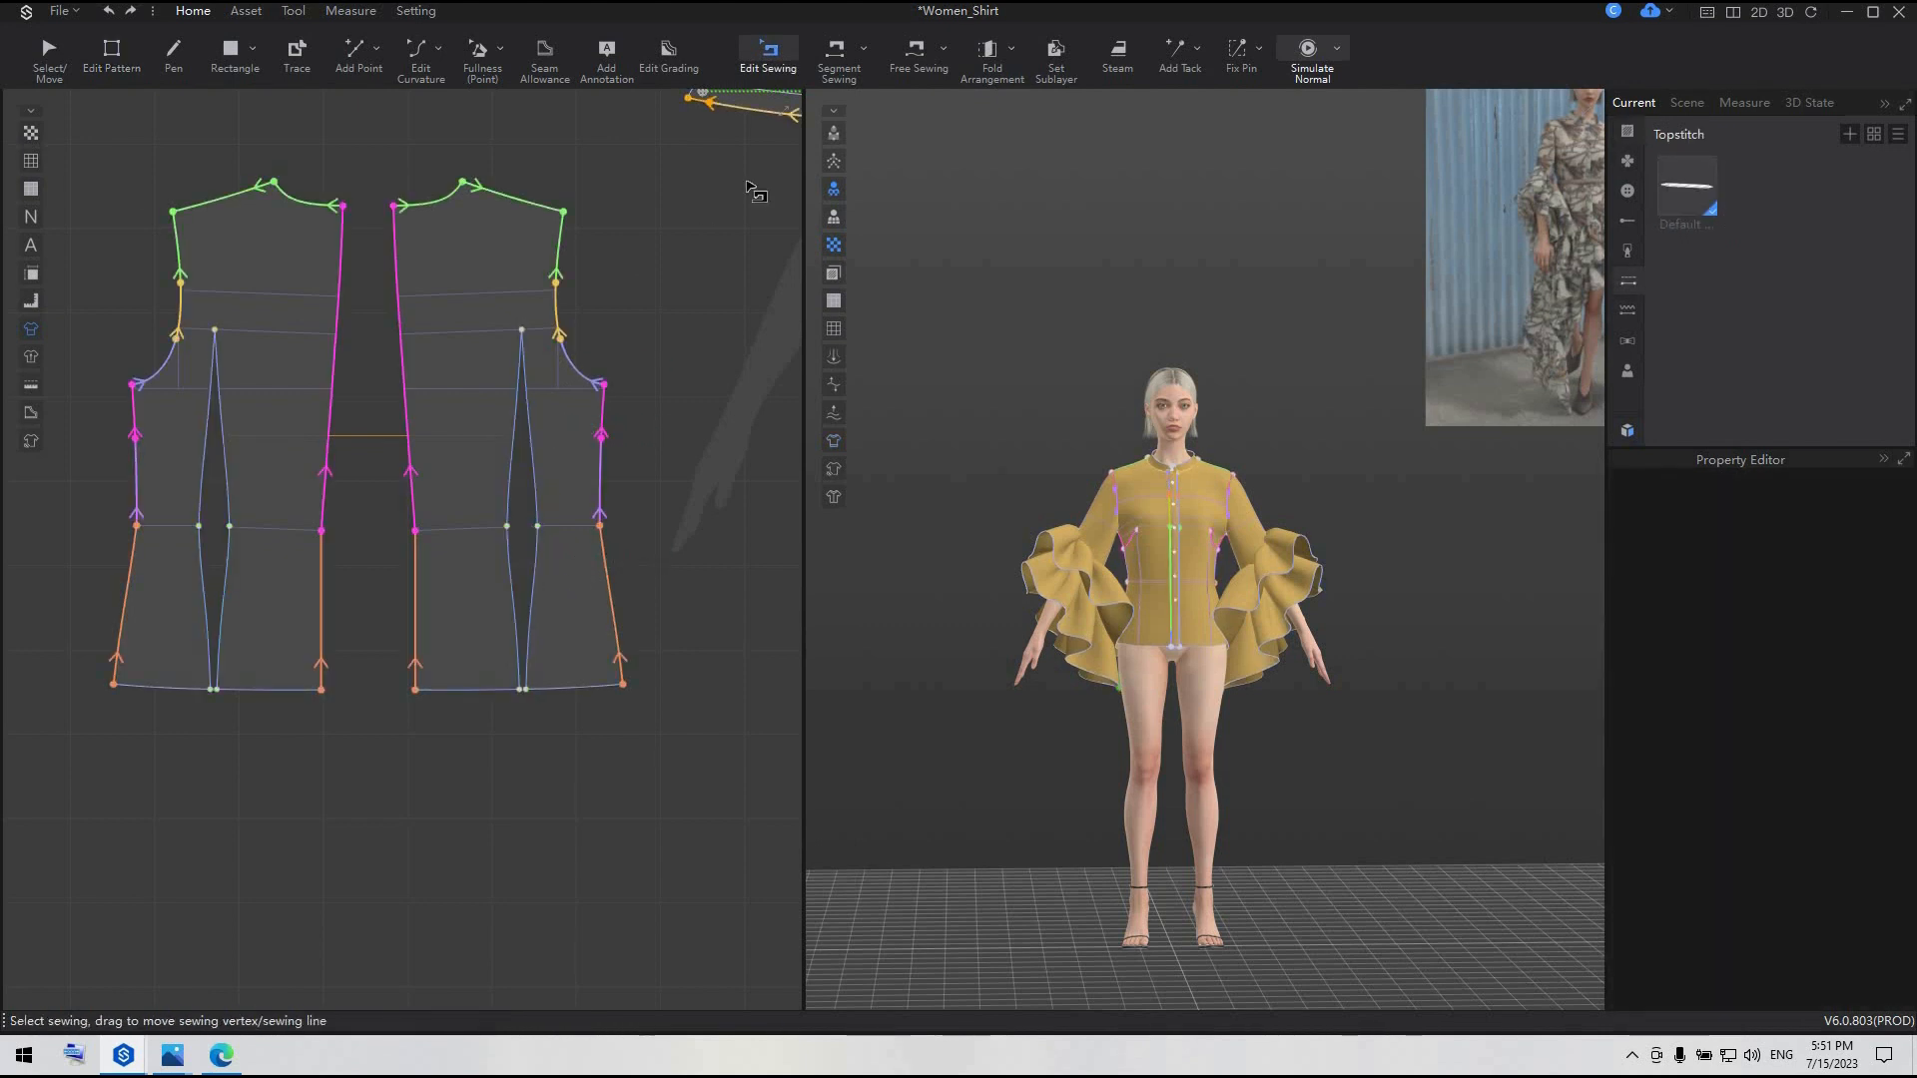
- Remove the back panels' waist darts by deleting their points, and delete the waist point on the centre-back edge
click(134, 58)
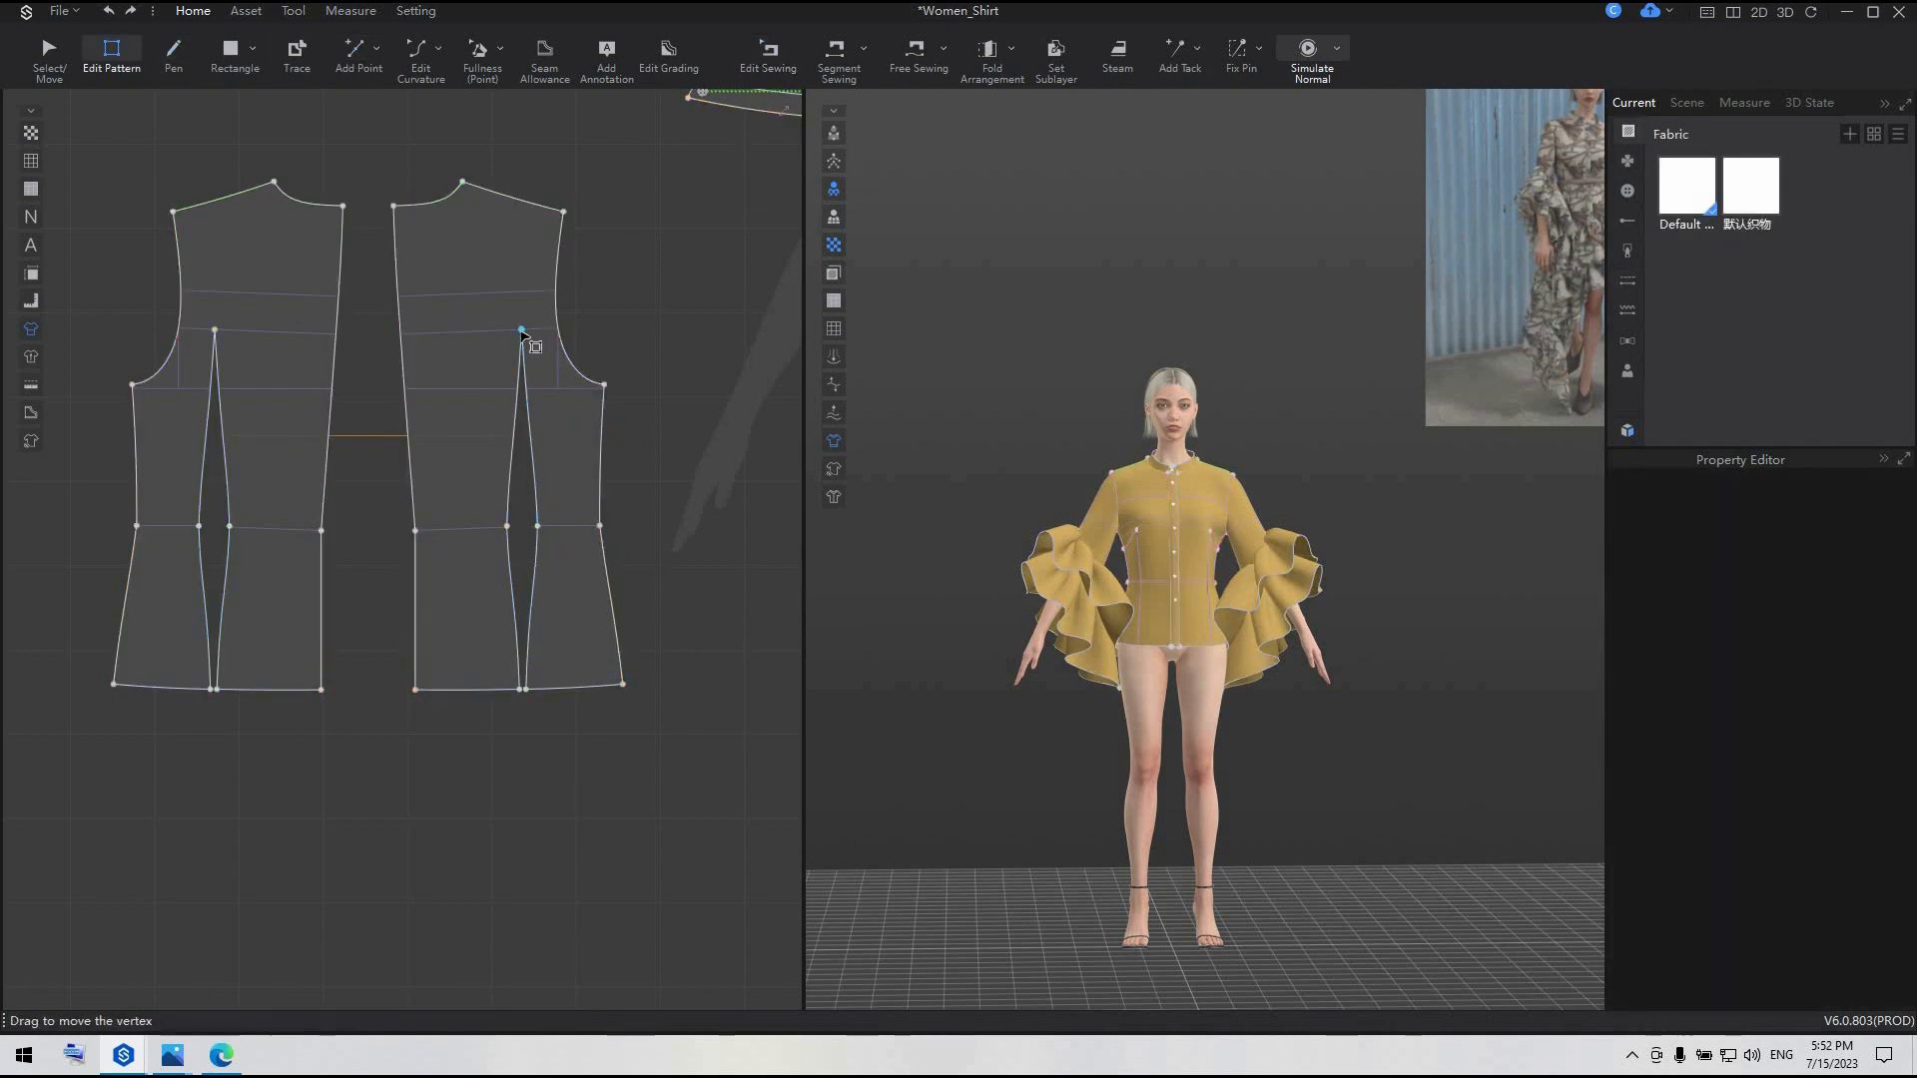
click(521, 331)
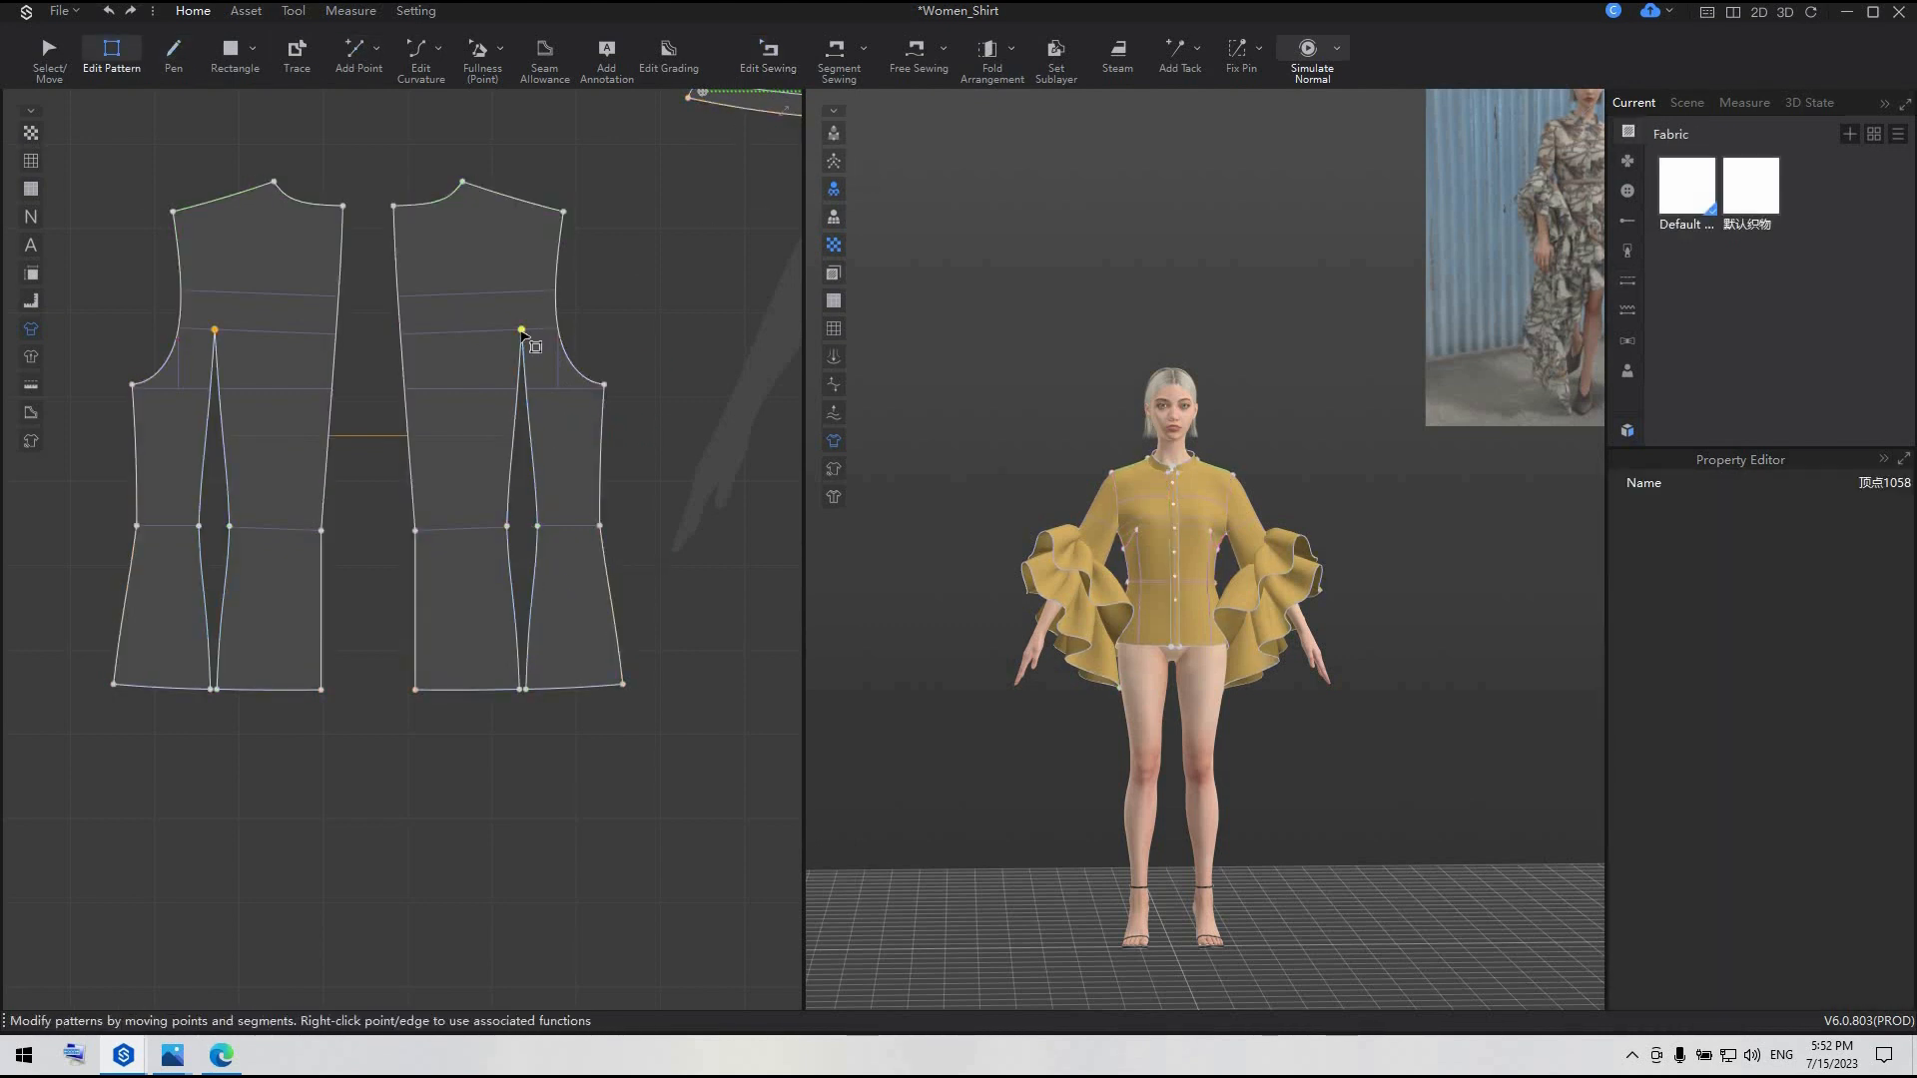
click(507, 526)
scroll(539, 732, up, 5)
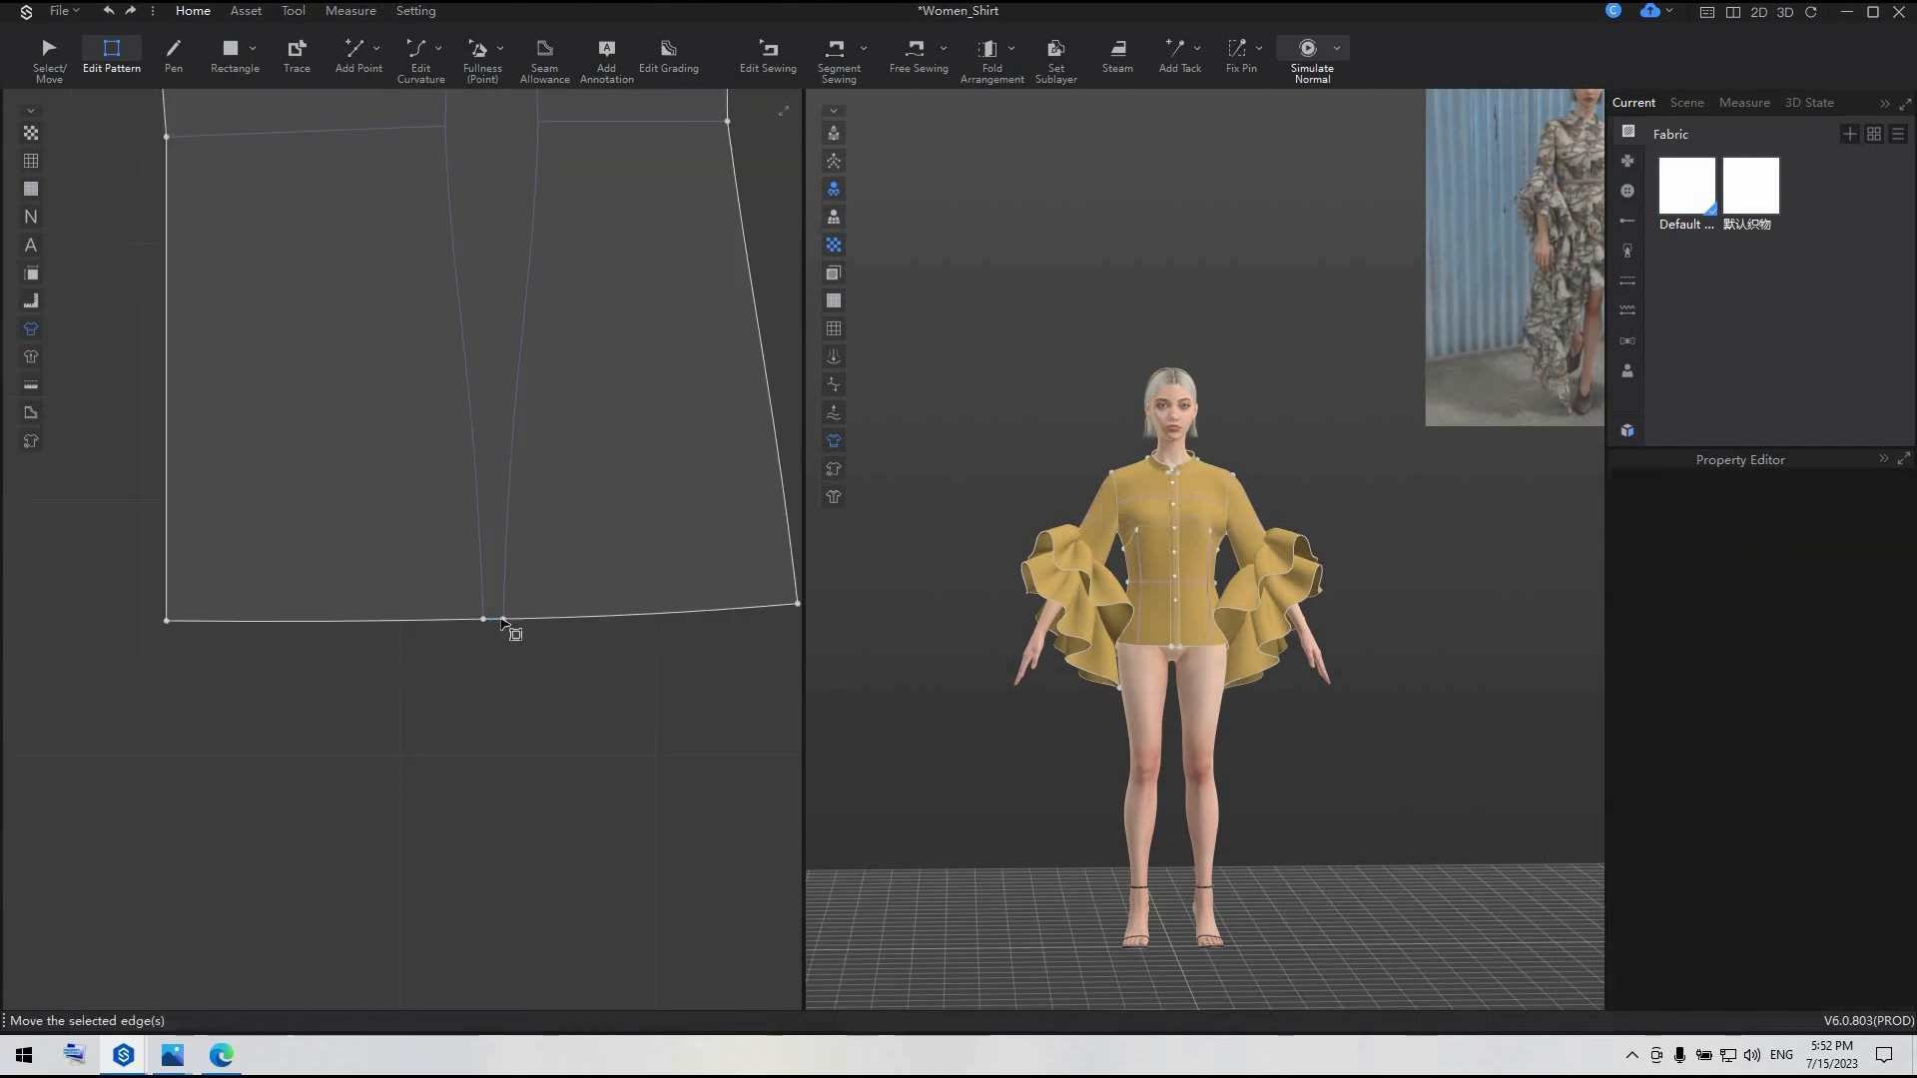
scroll(555, 663, down, 5)
click(387, 531)
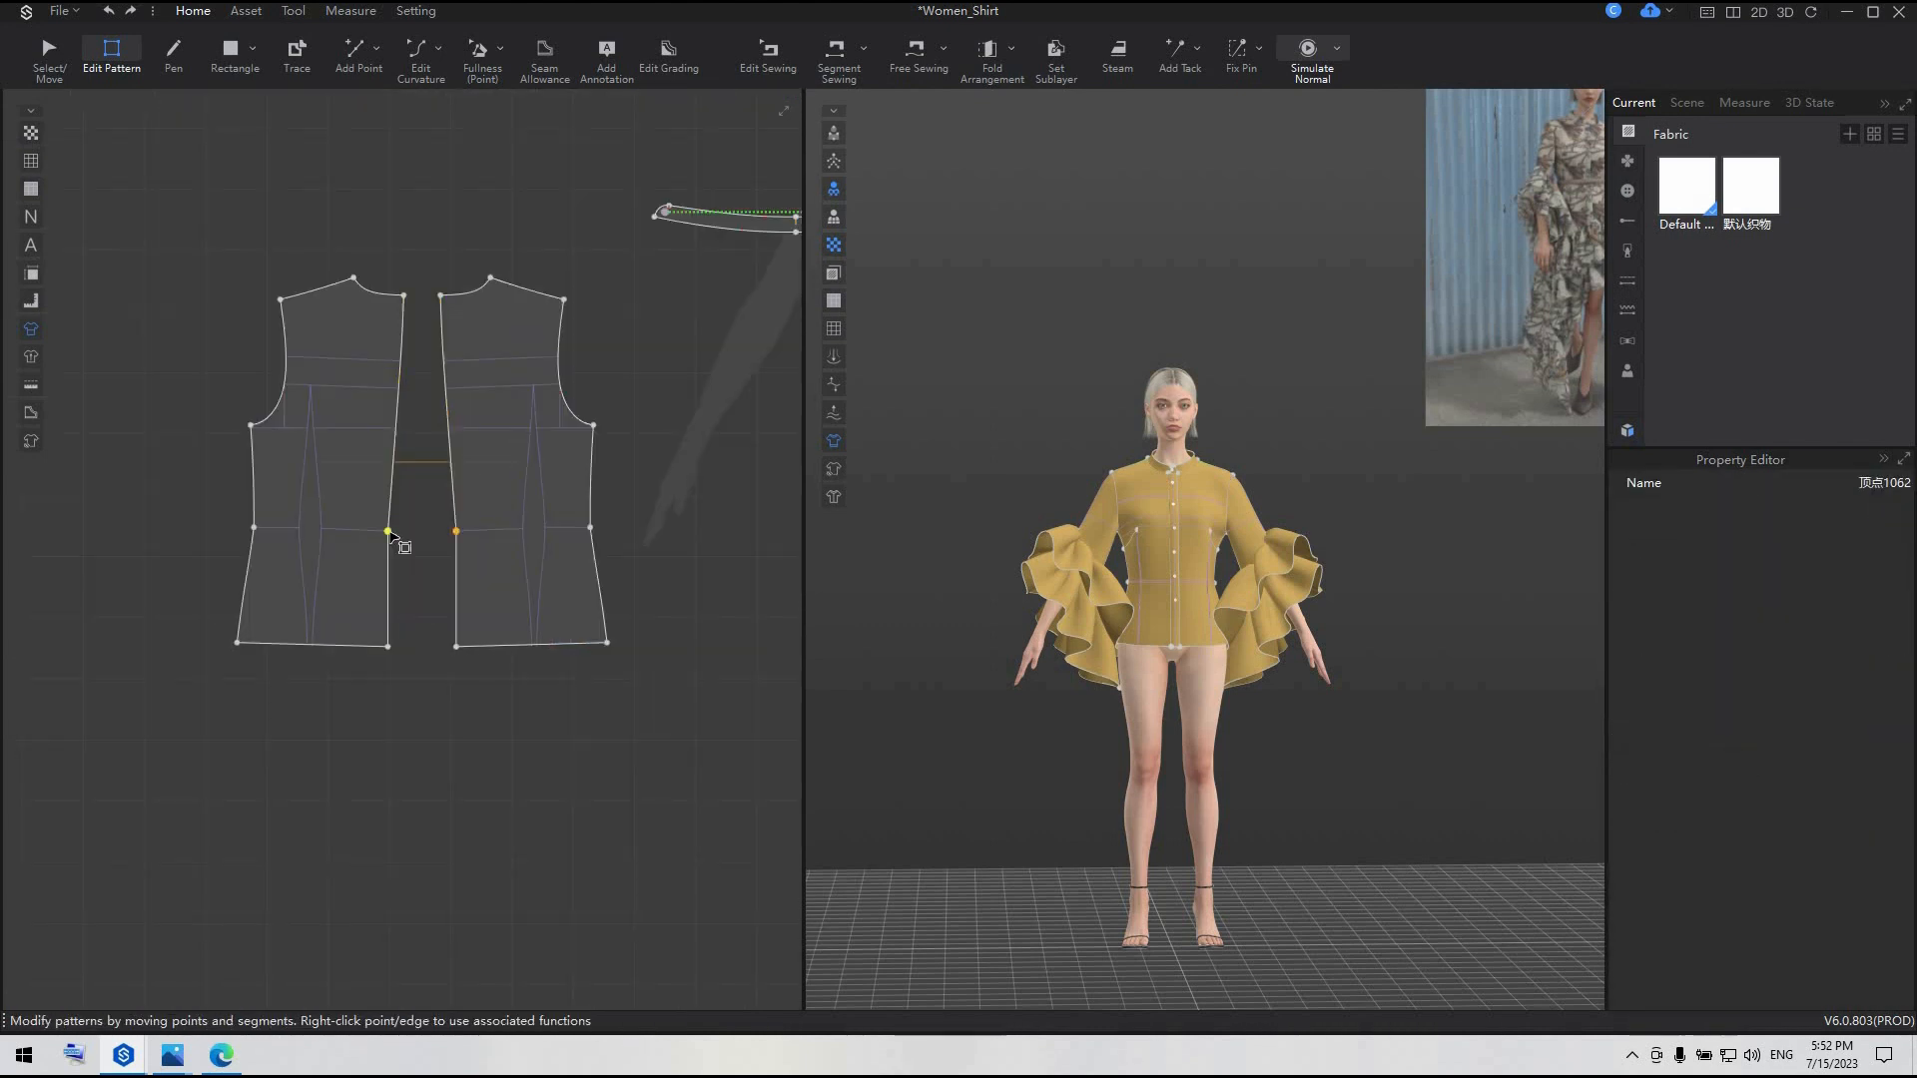
- Unfold the back half along its centre-back edge into one full panel and rotate that panel upright
click(391, 531)
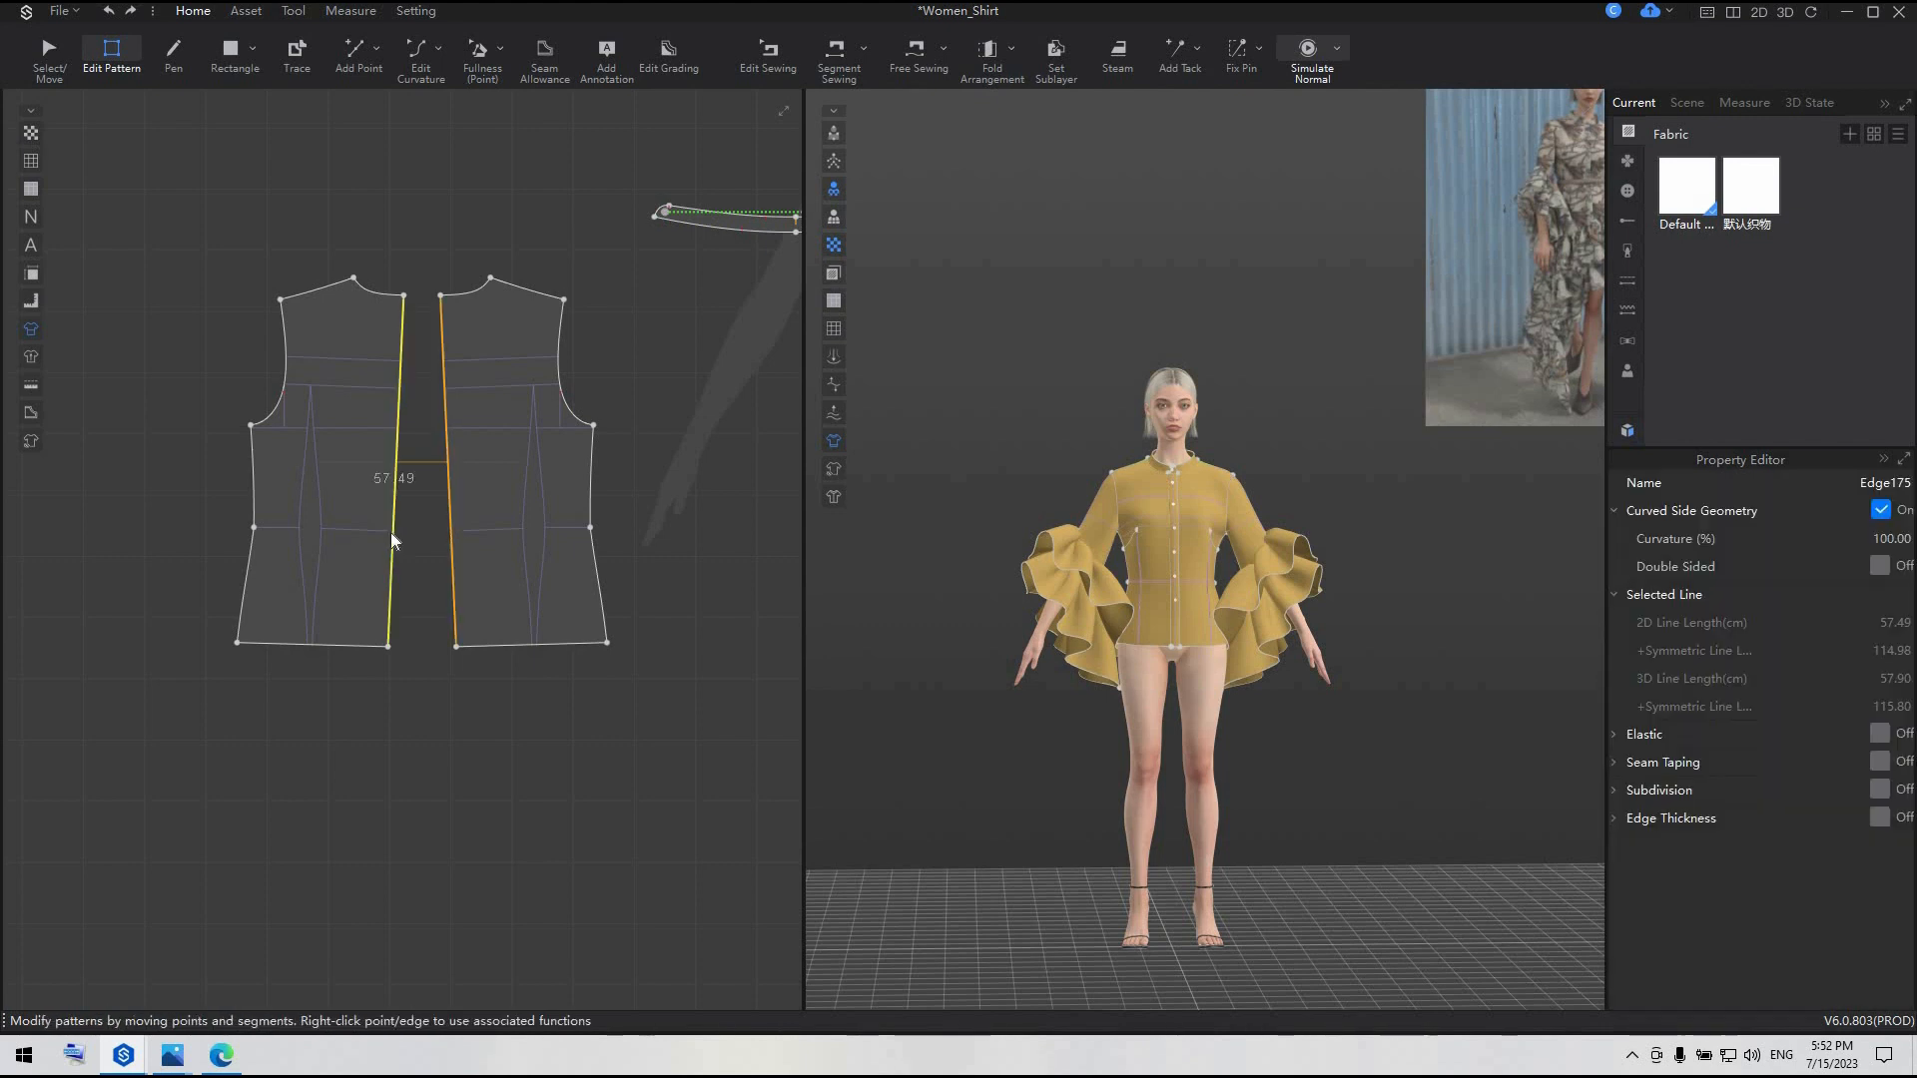
right_click(391, 533)
click(474, 619)
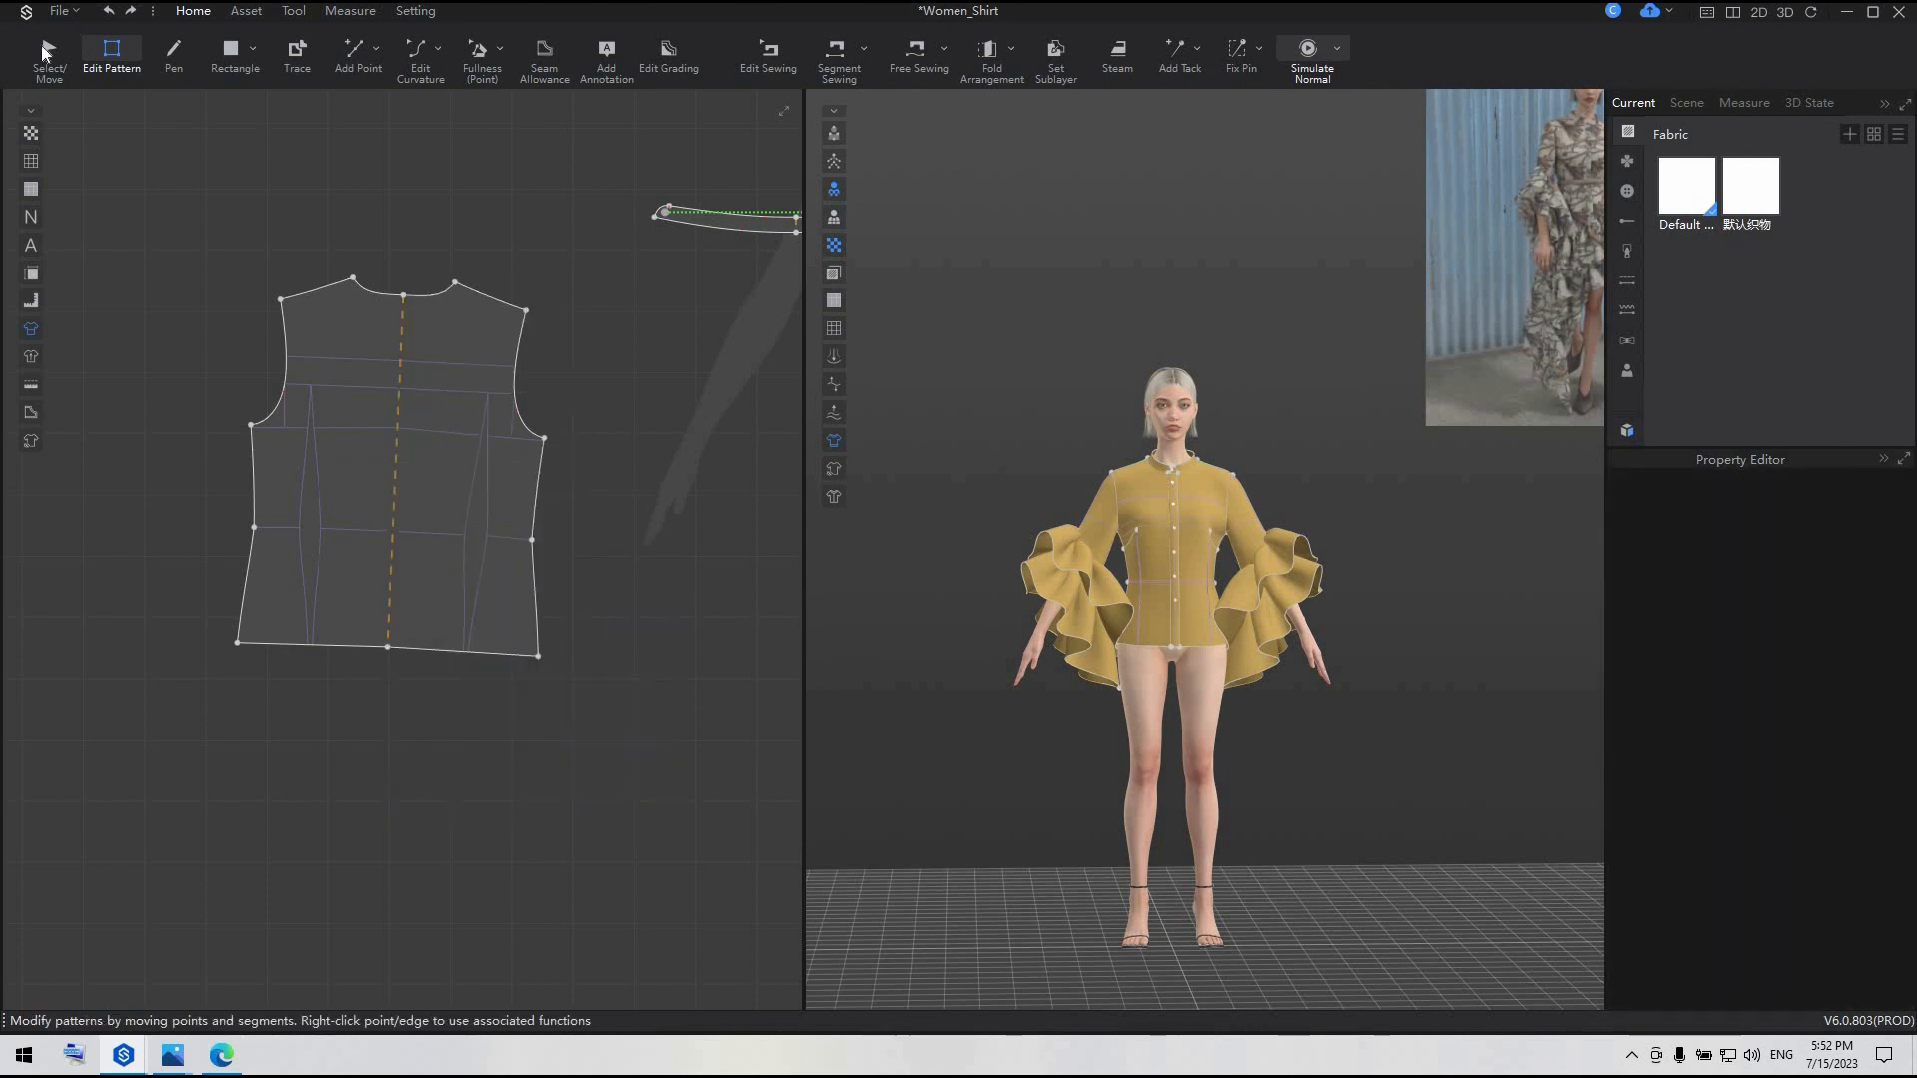
key(a)
click(436, 495)
drag(564, 252, 556, 300)
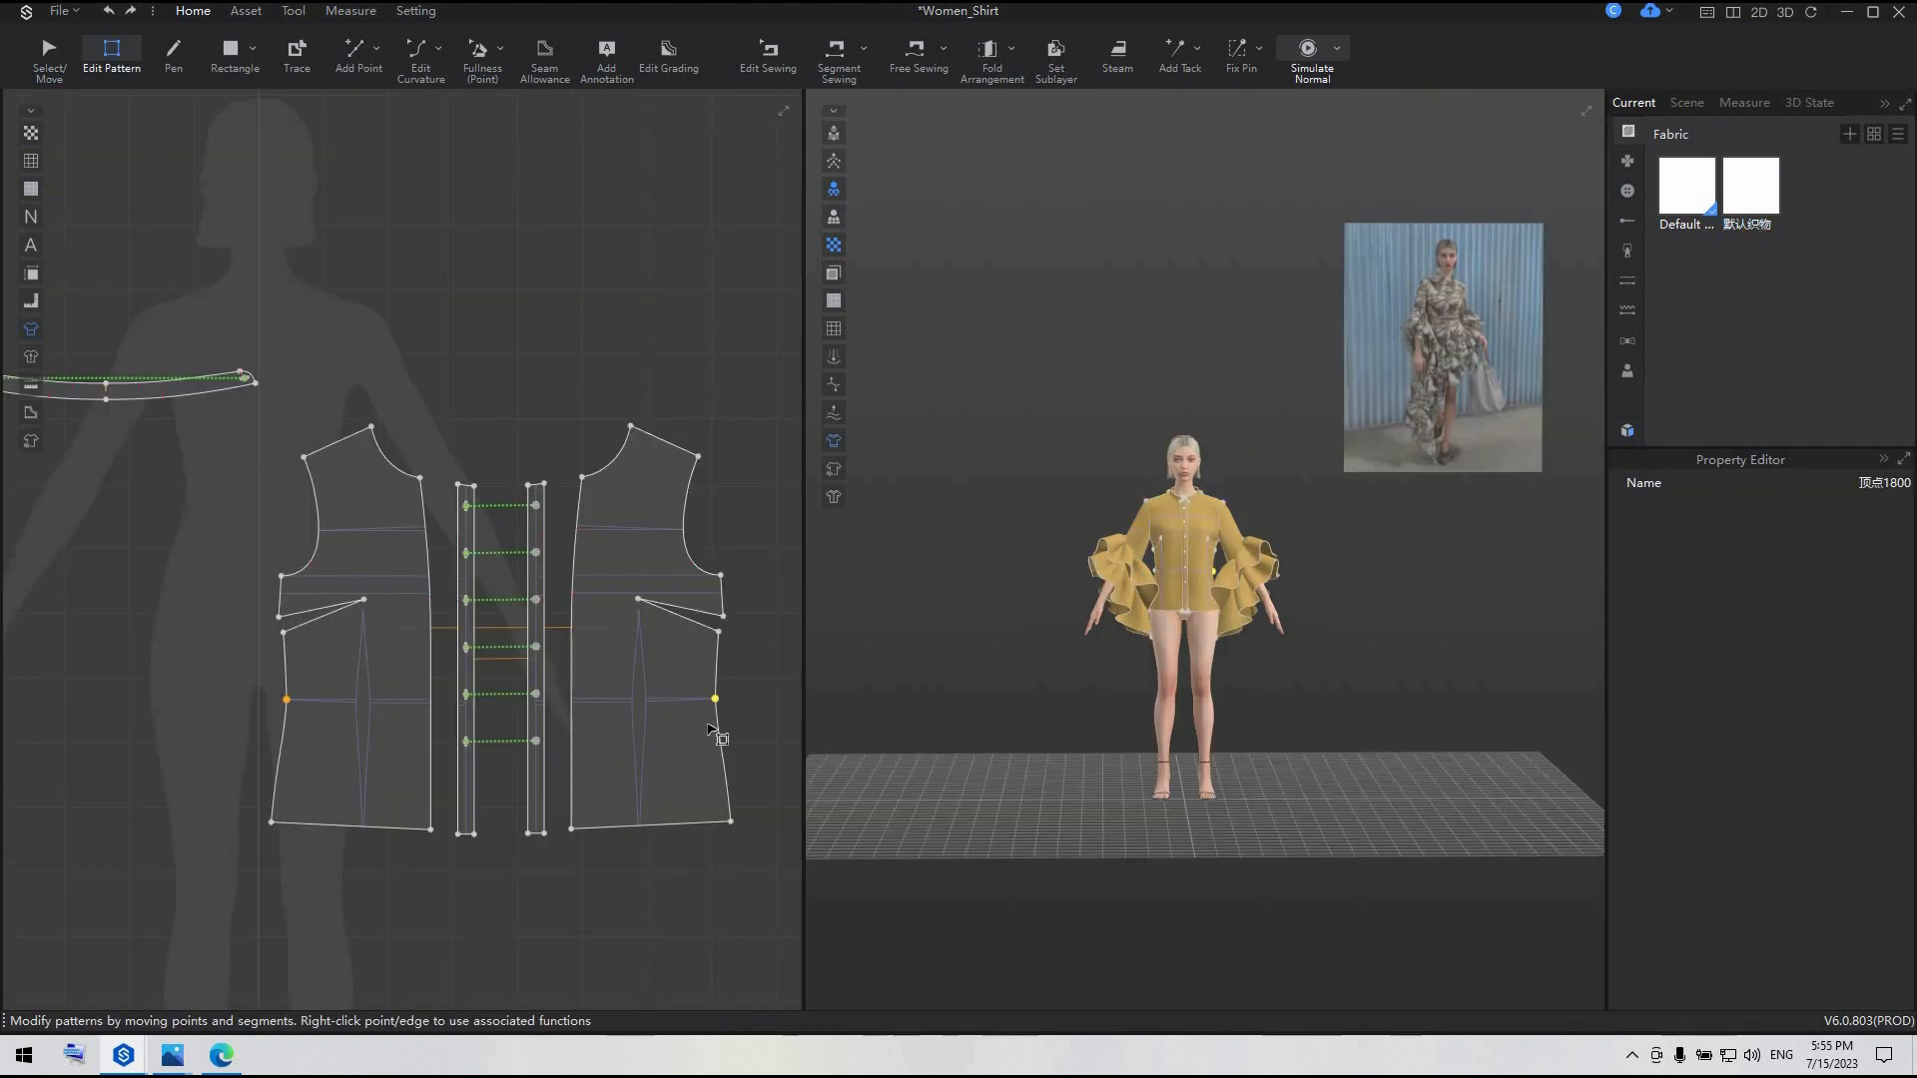
- Delete the back panel's side waist points and remove the symmetry link between the front panels and button plackets
scroll(415, 759, down, 4)
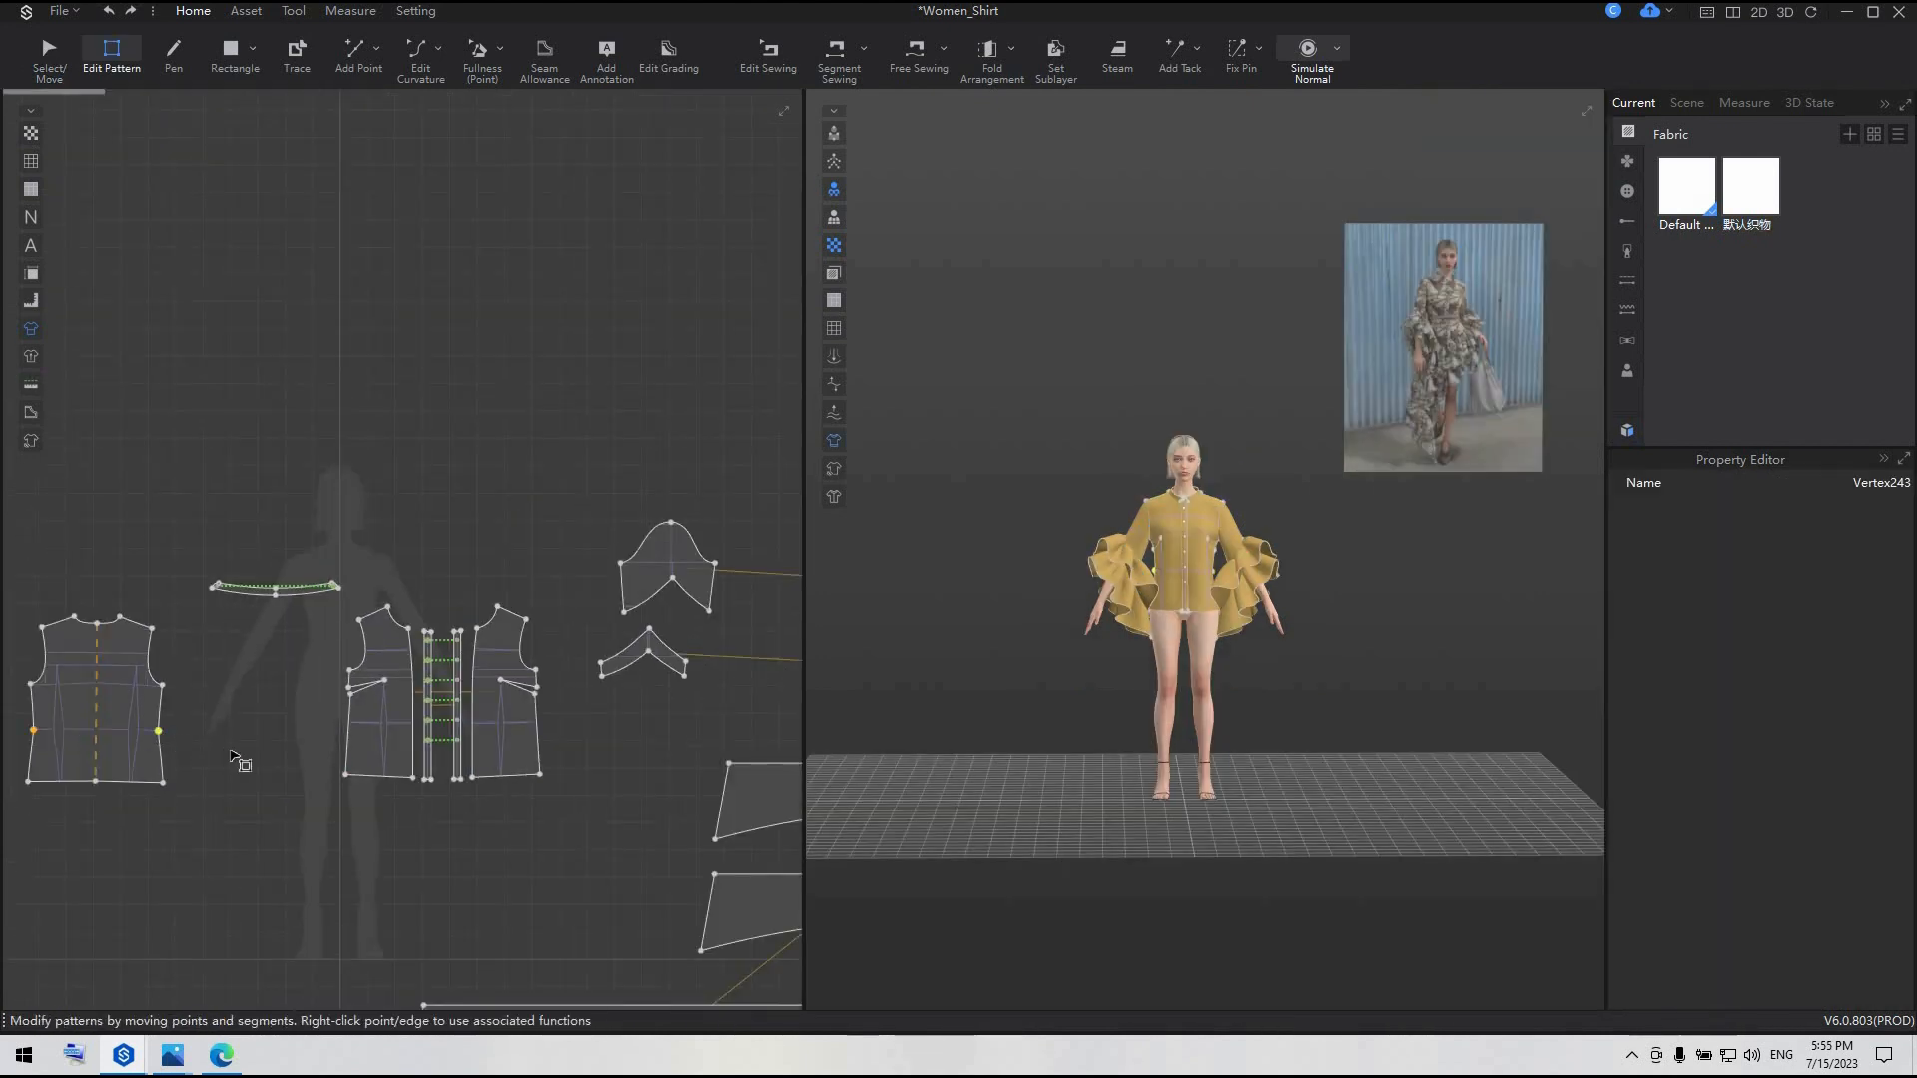
click(239, 759)
key(a)
click(396, 673)
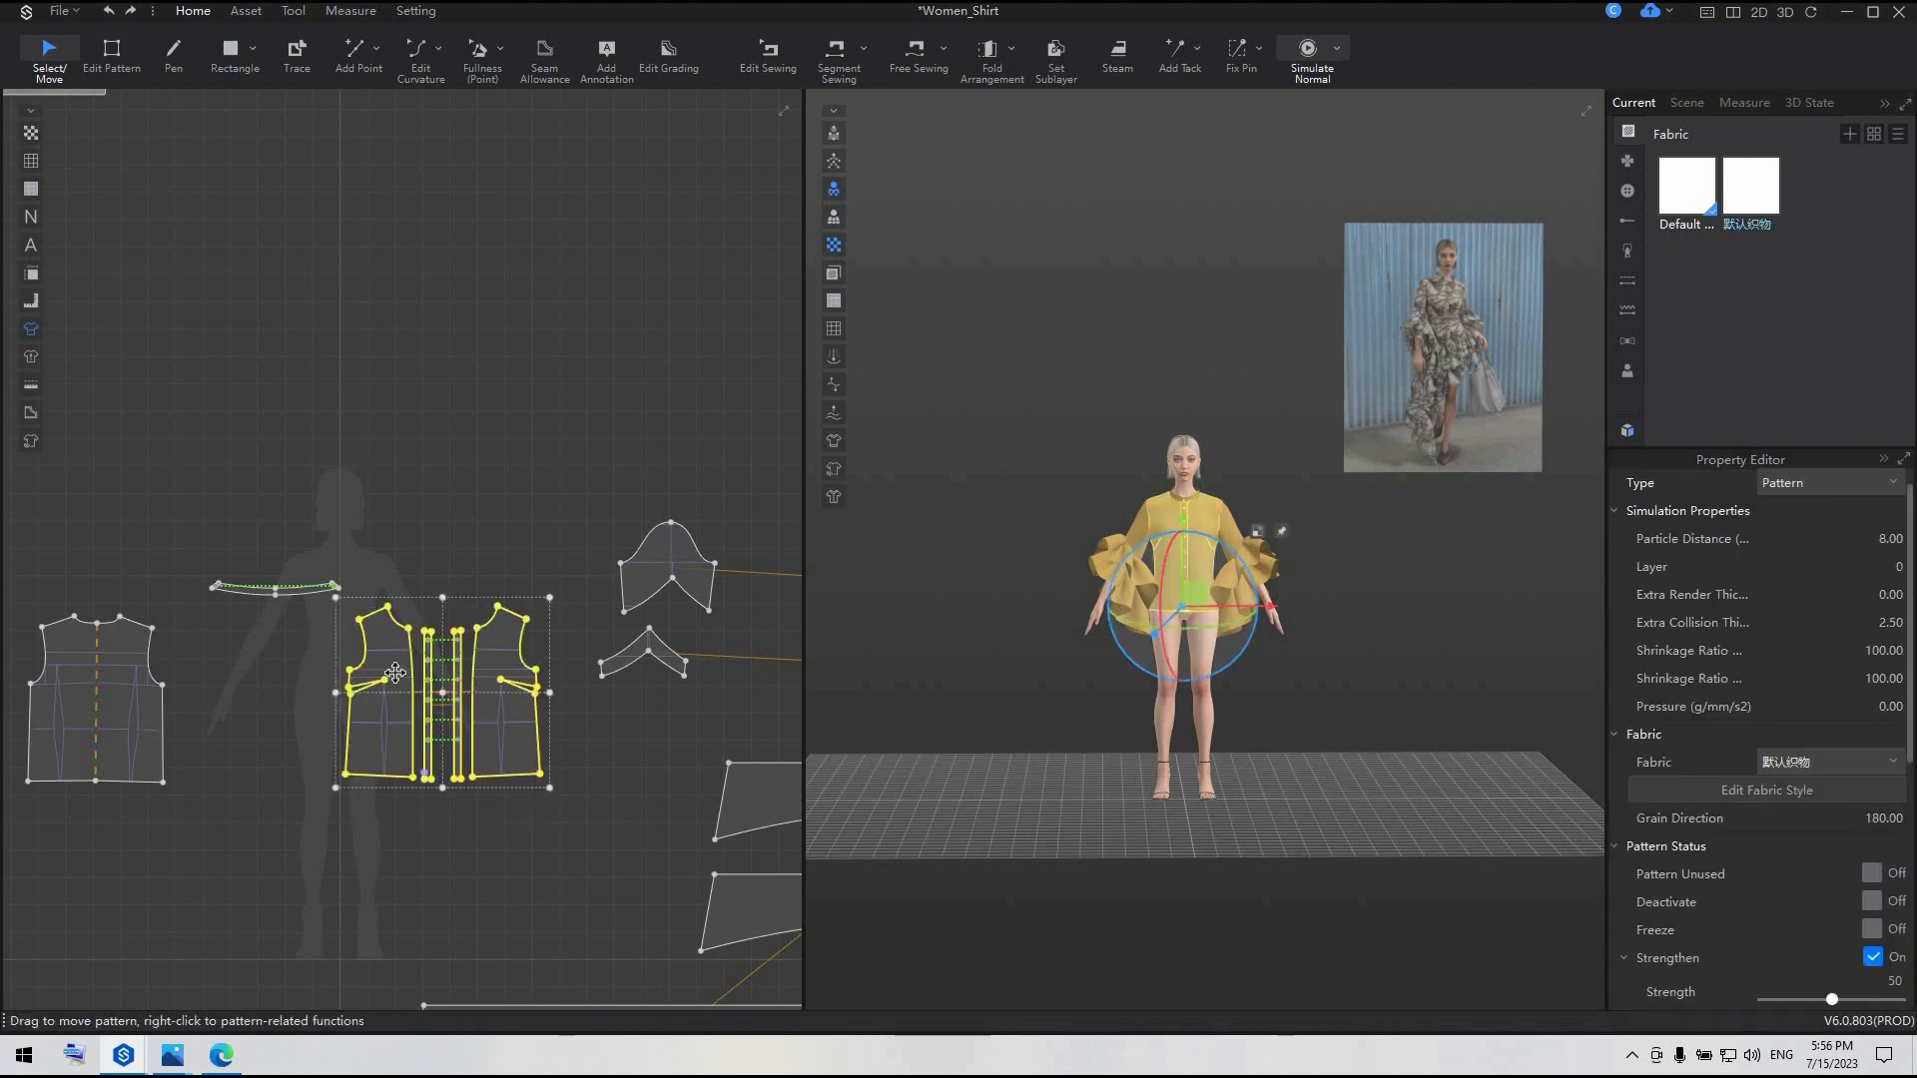
right_click(395, 673)
click(491, 73)
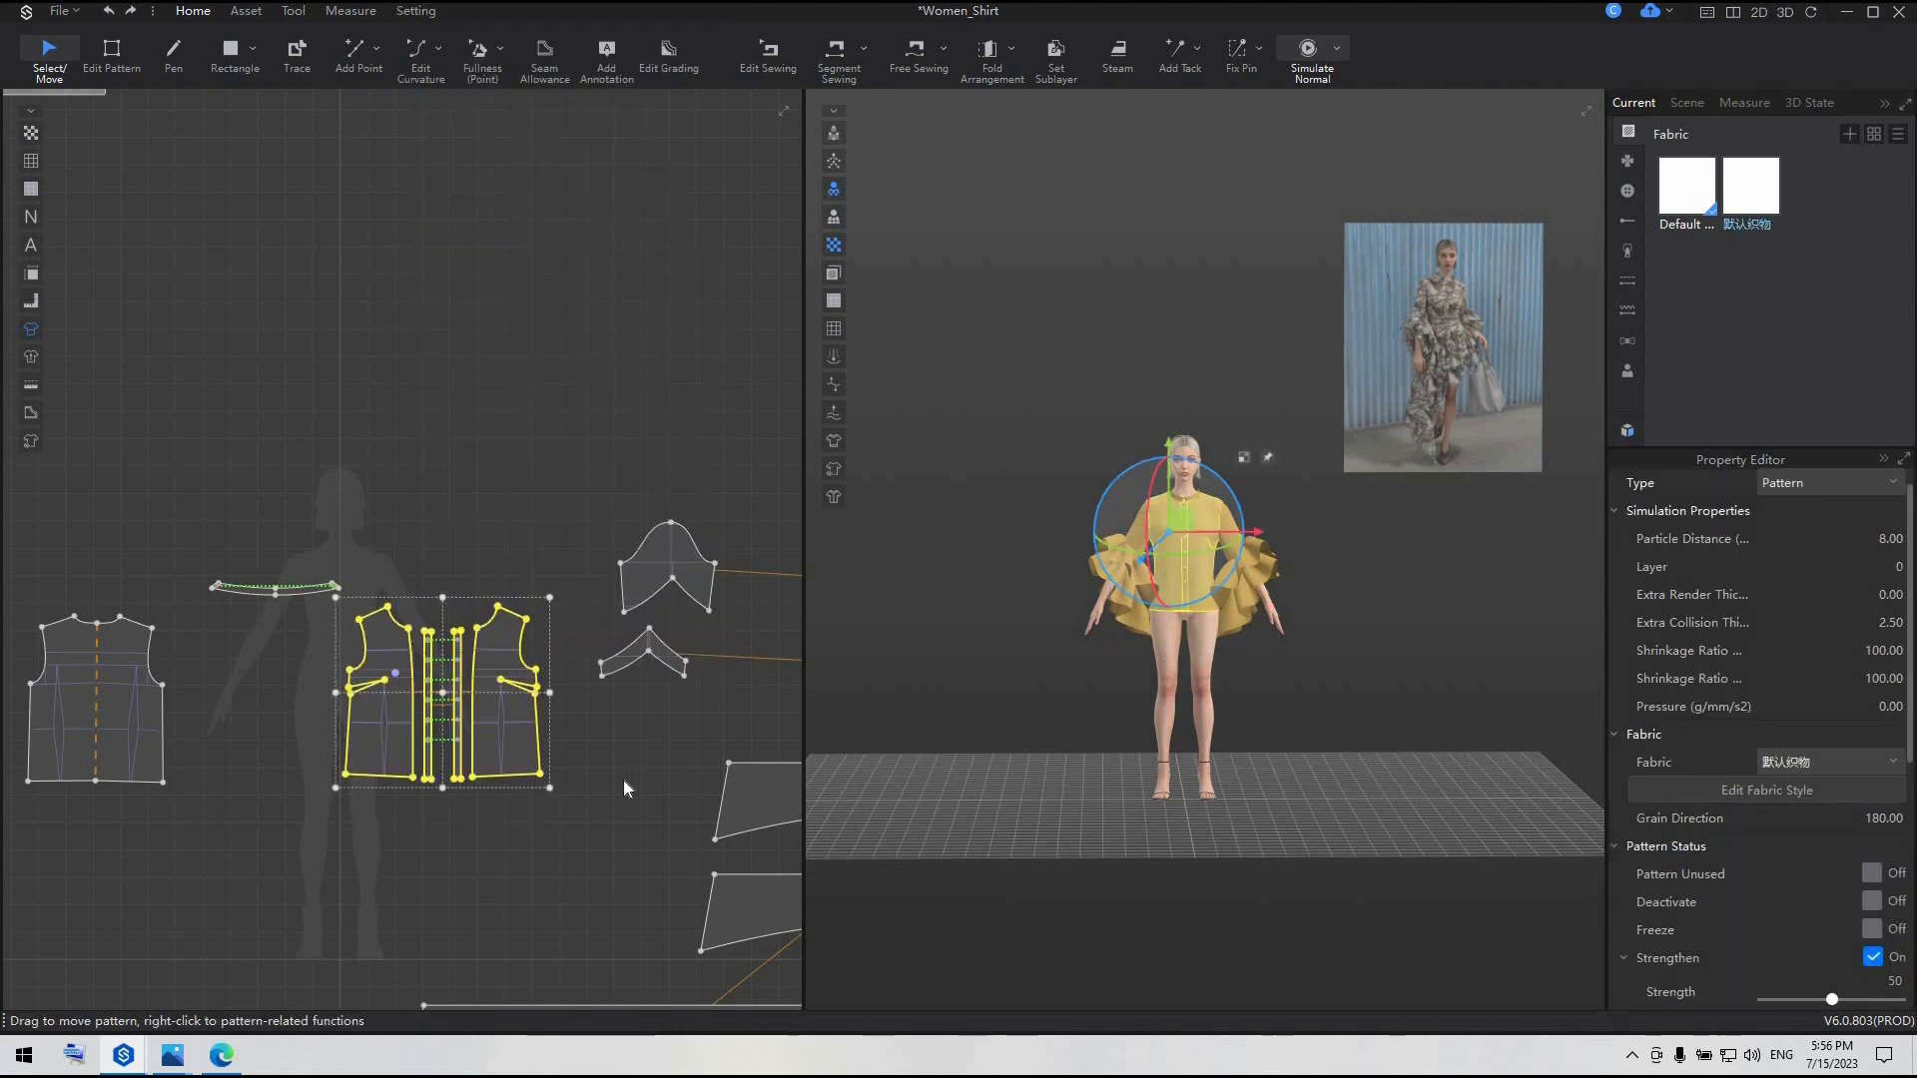
click(623, 783)
- Move each button placket against its front panel, and bring the two front halves side by side in the 2D layout
scroll(367, 814, up, 3)
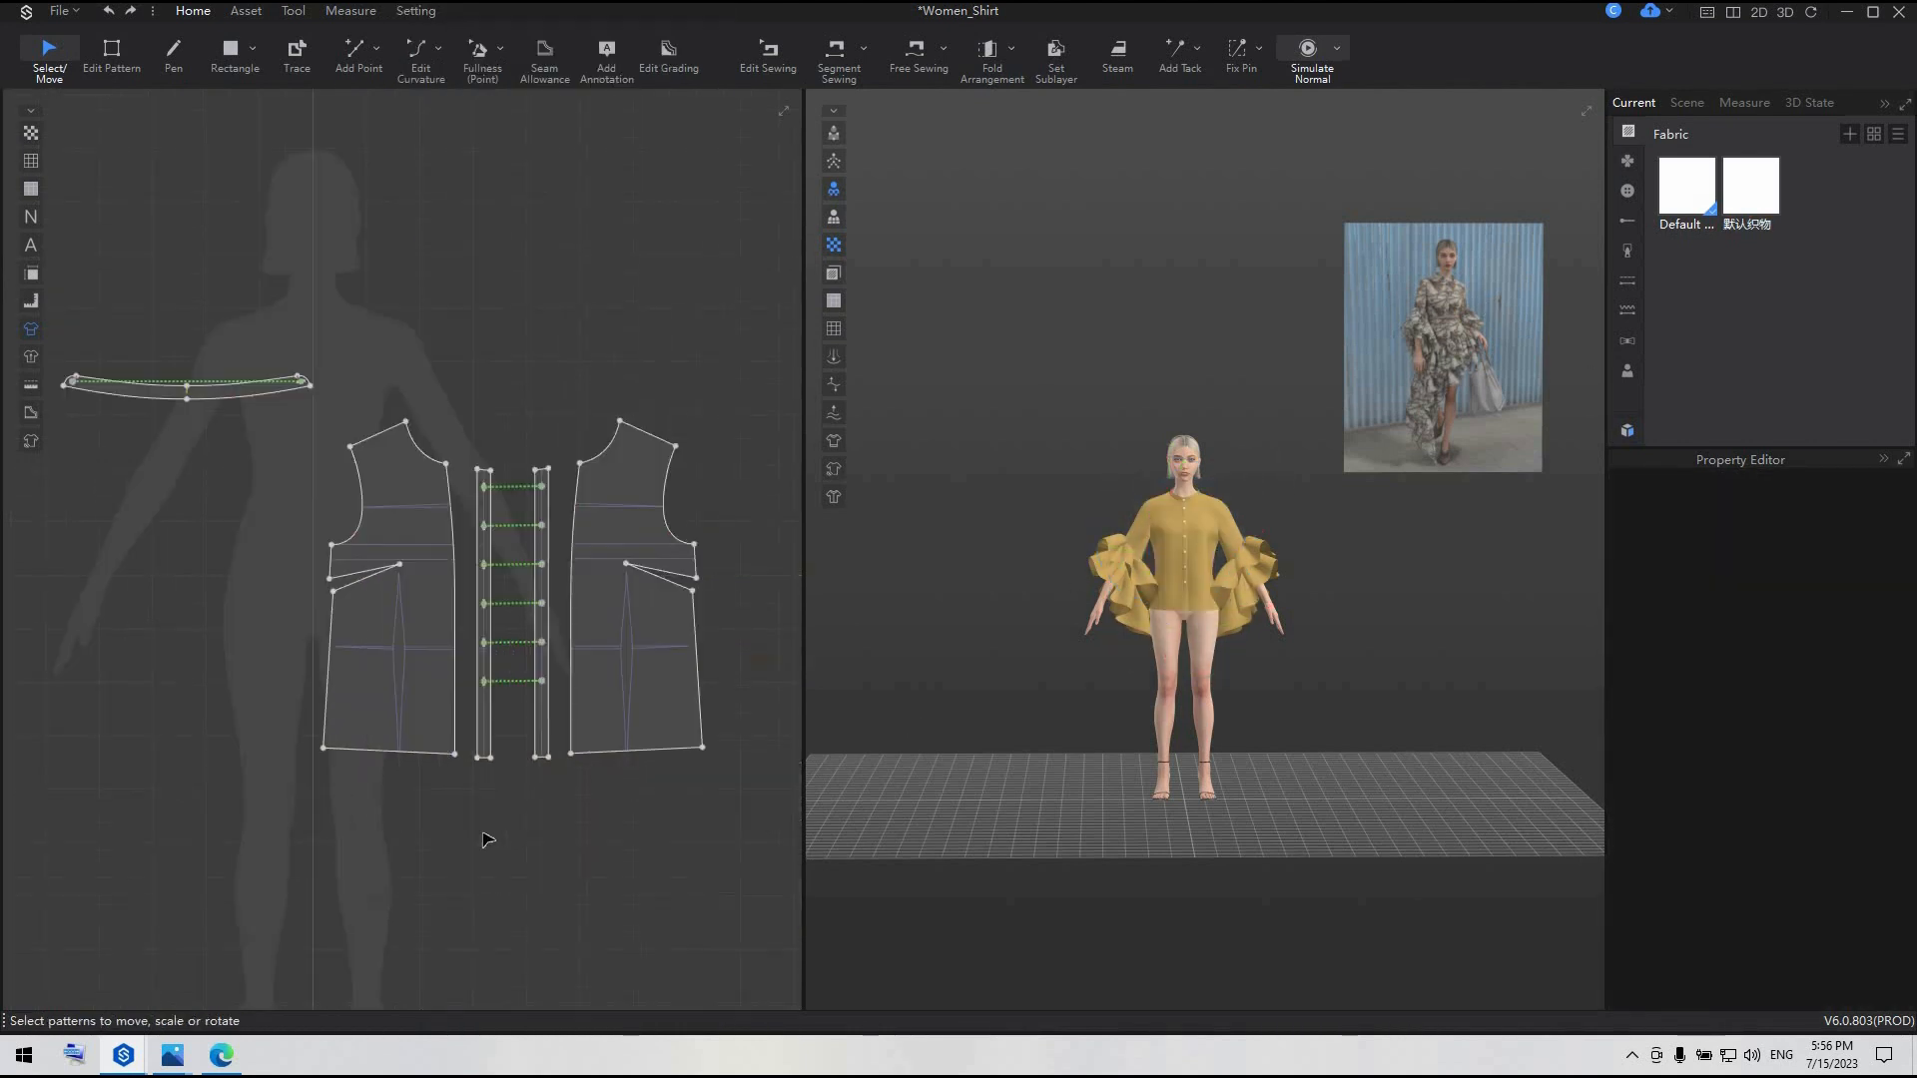
drag(559, 724, 591, 727)
scroll(595, 728, up, 2)
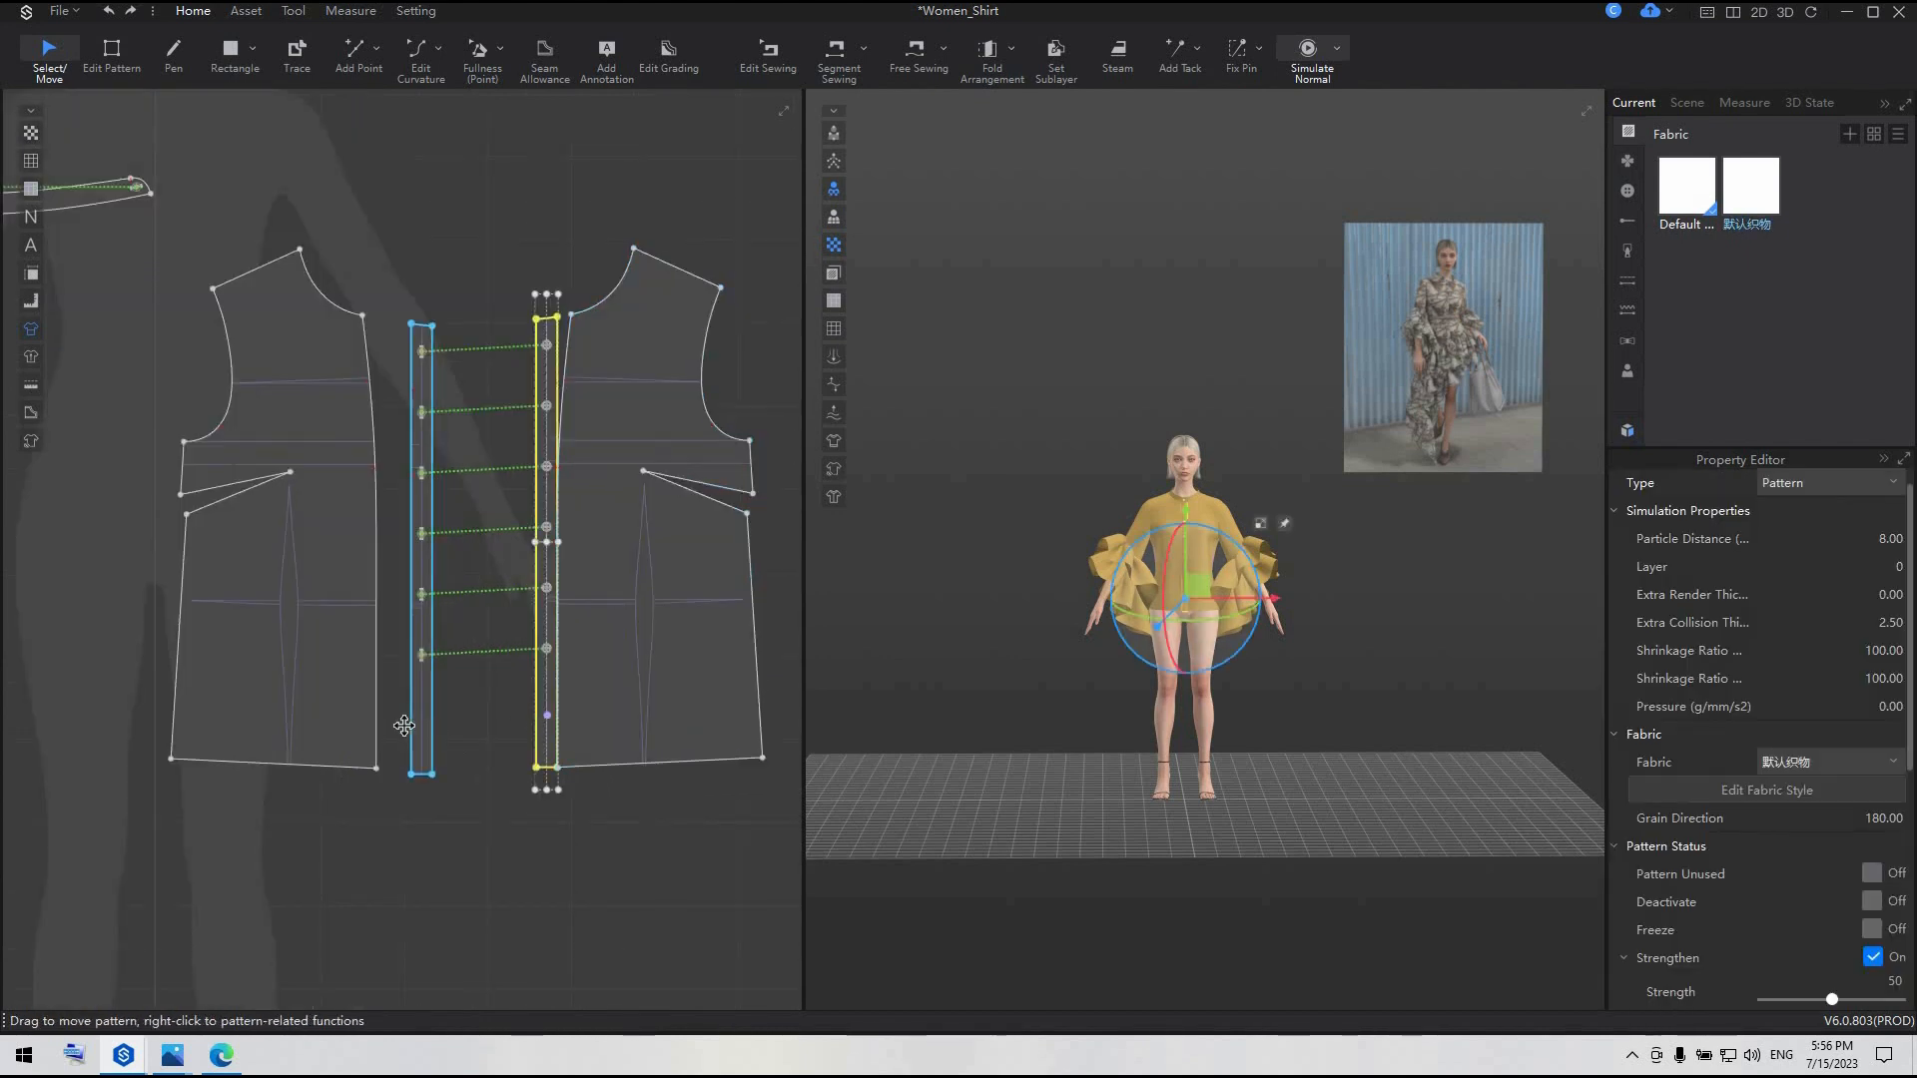
drag(404, 726, 368, 726)
drag(488, 213, 789, 842)
drag(699, 710, 573, 716)
click(597, 884)
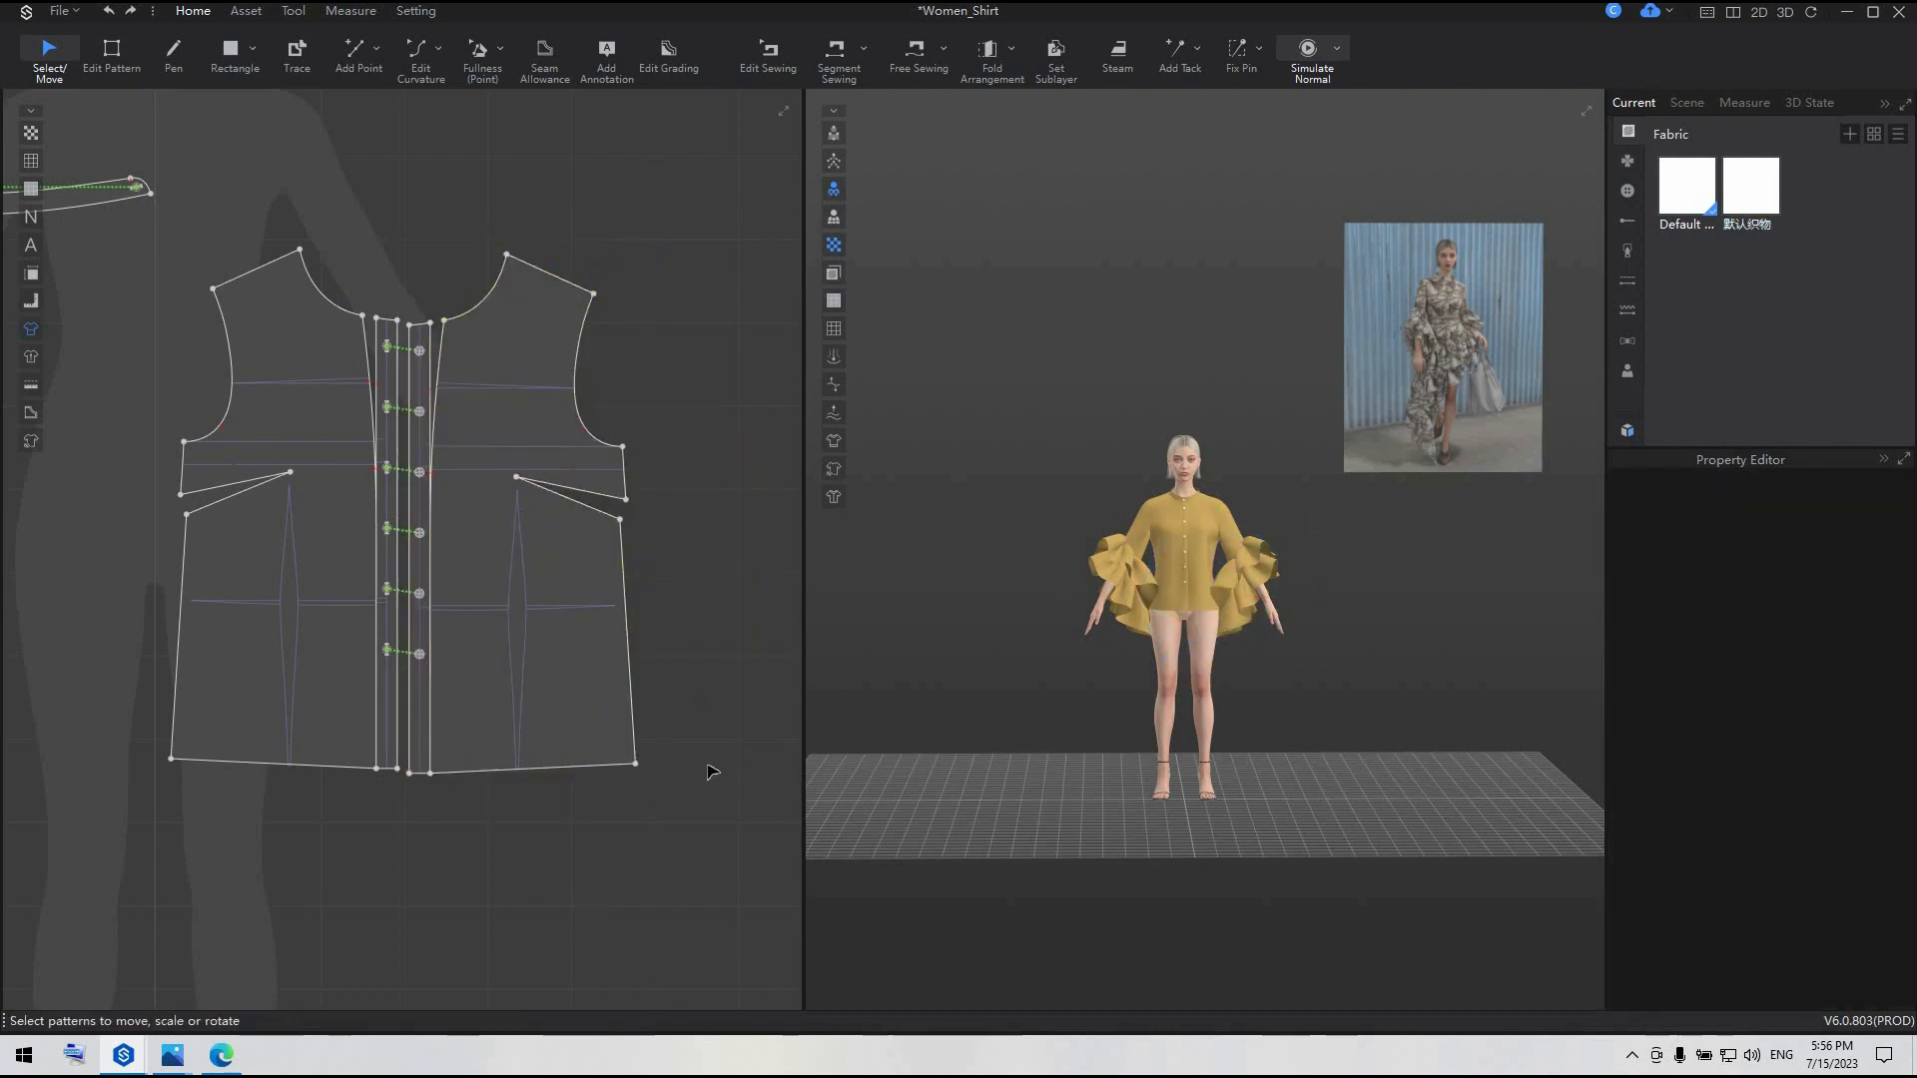
middle_drag(634, 769, 744, 750)
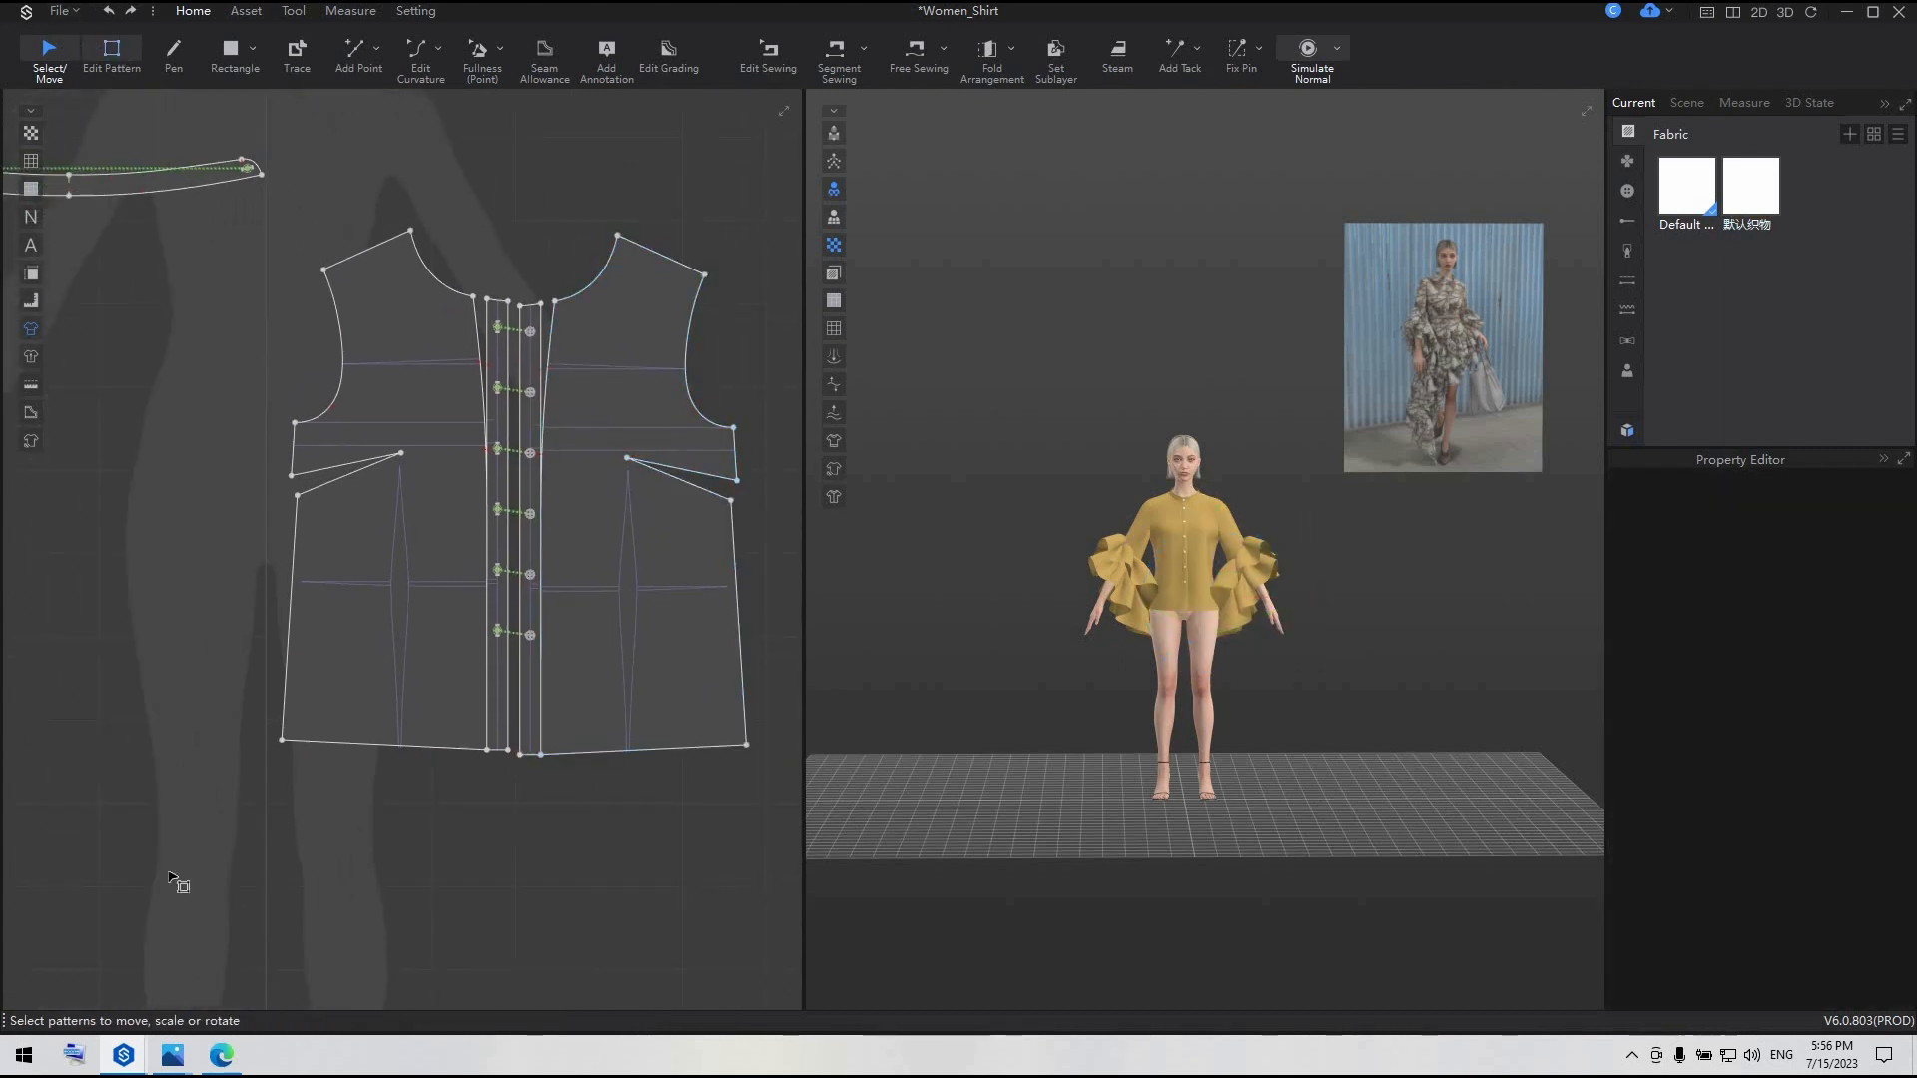
- Extend the right-hand front panel's outer hem corner down and slightly outward by about 17.8 cm
key(z)
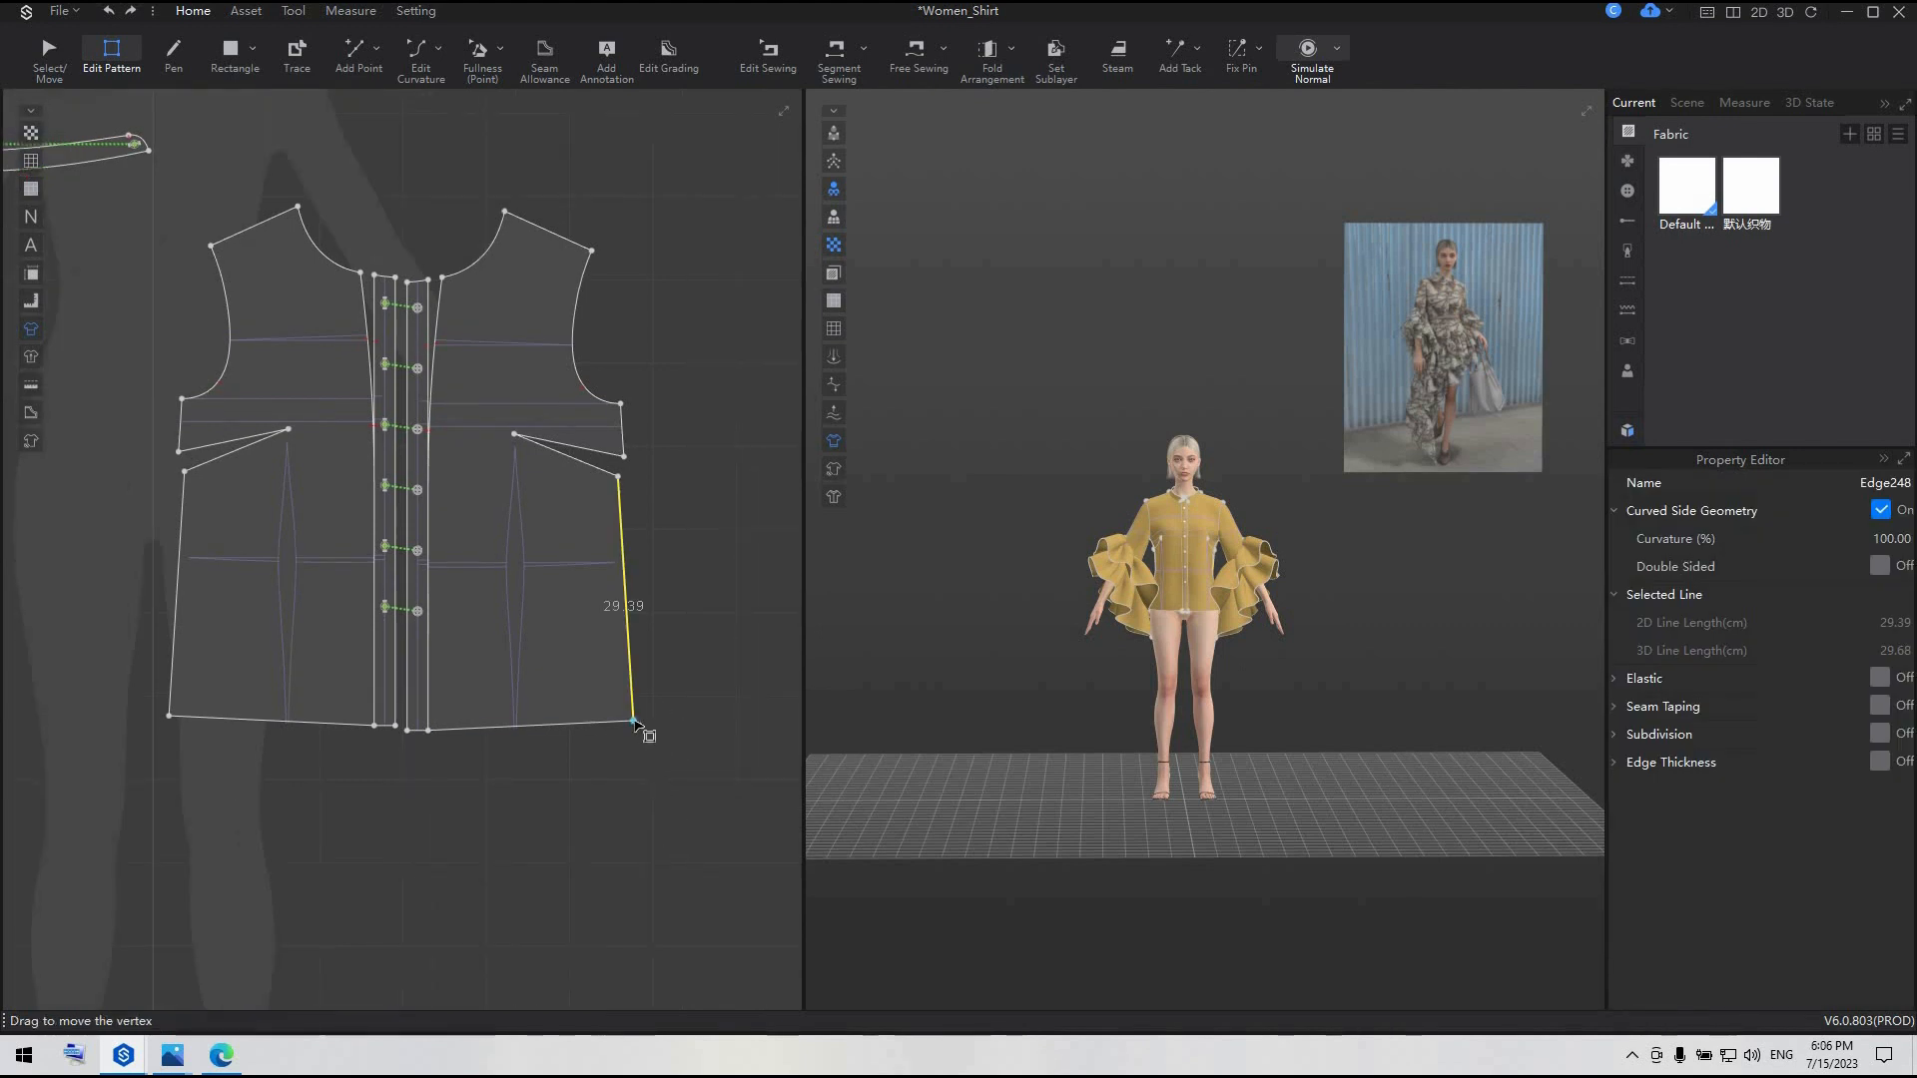
drag(635, 720, 654, 780)
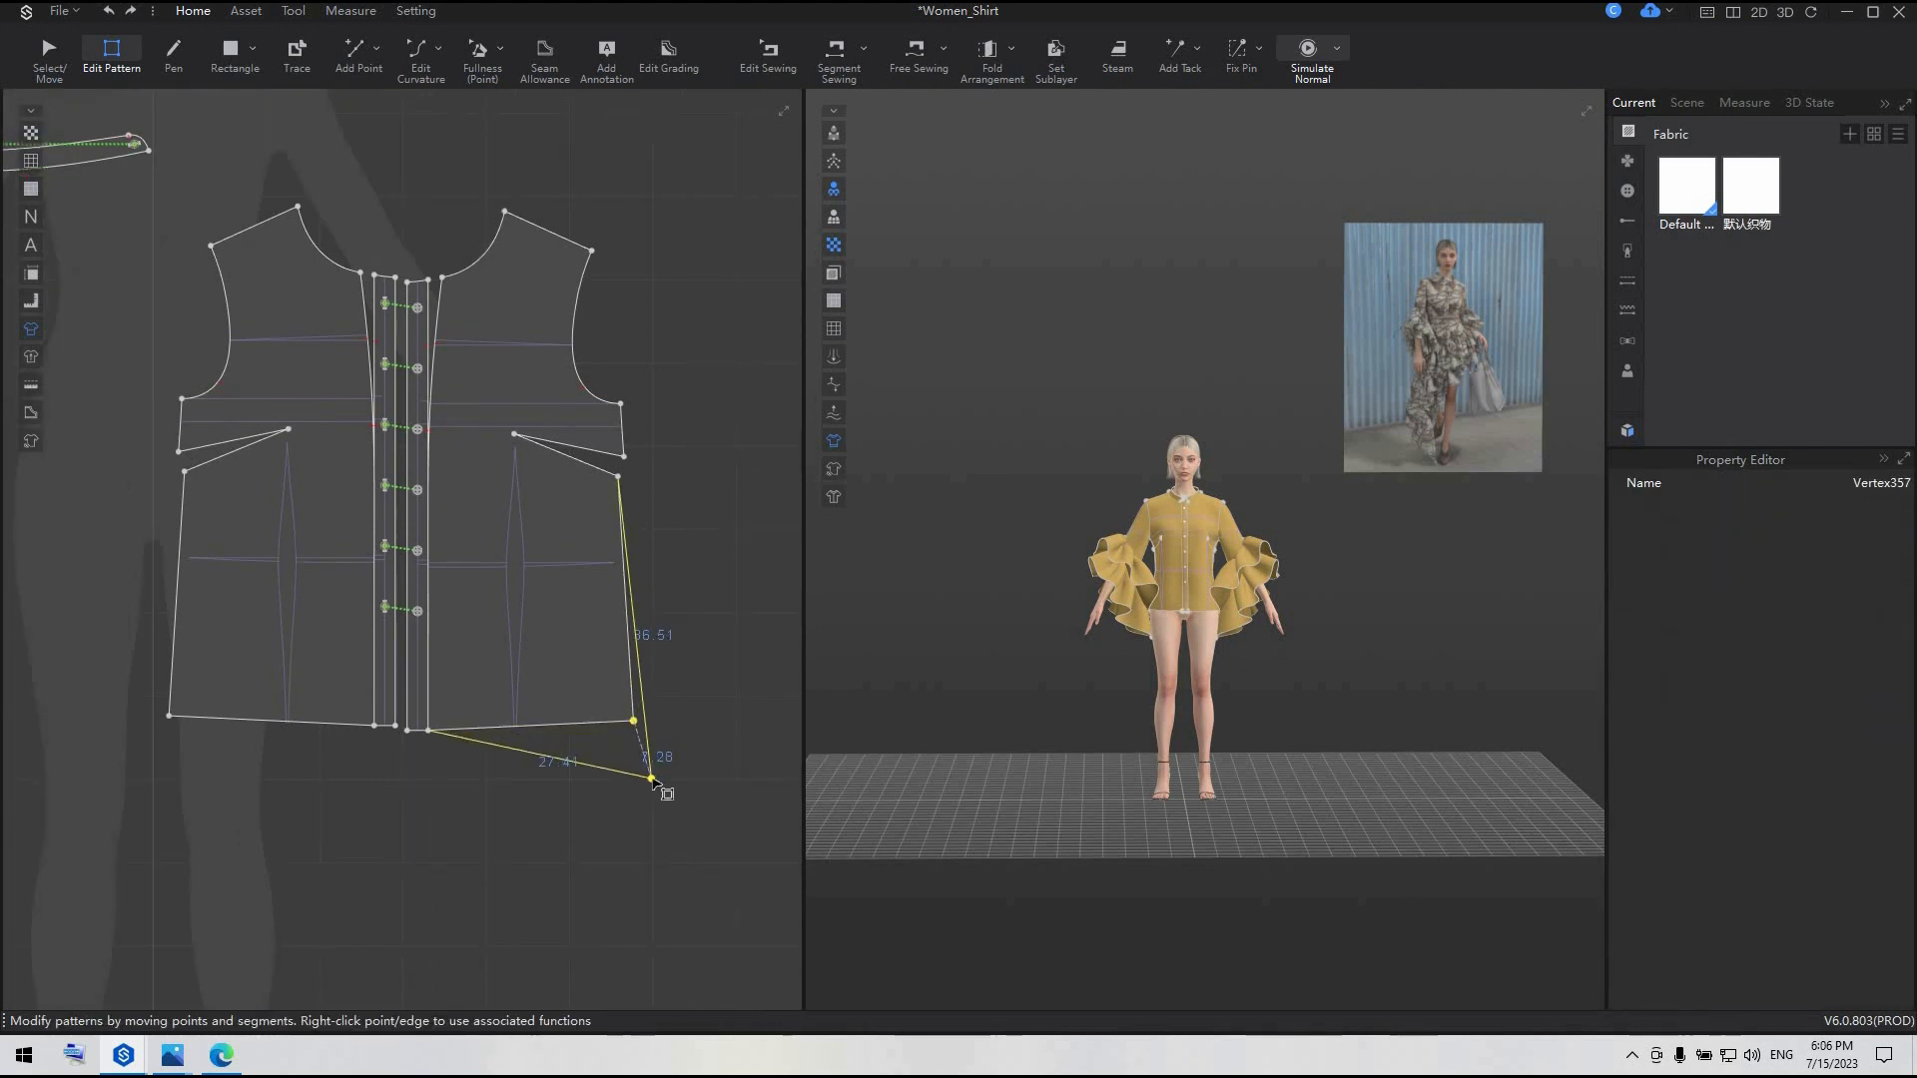
drag(661, 801, 671, 878)
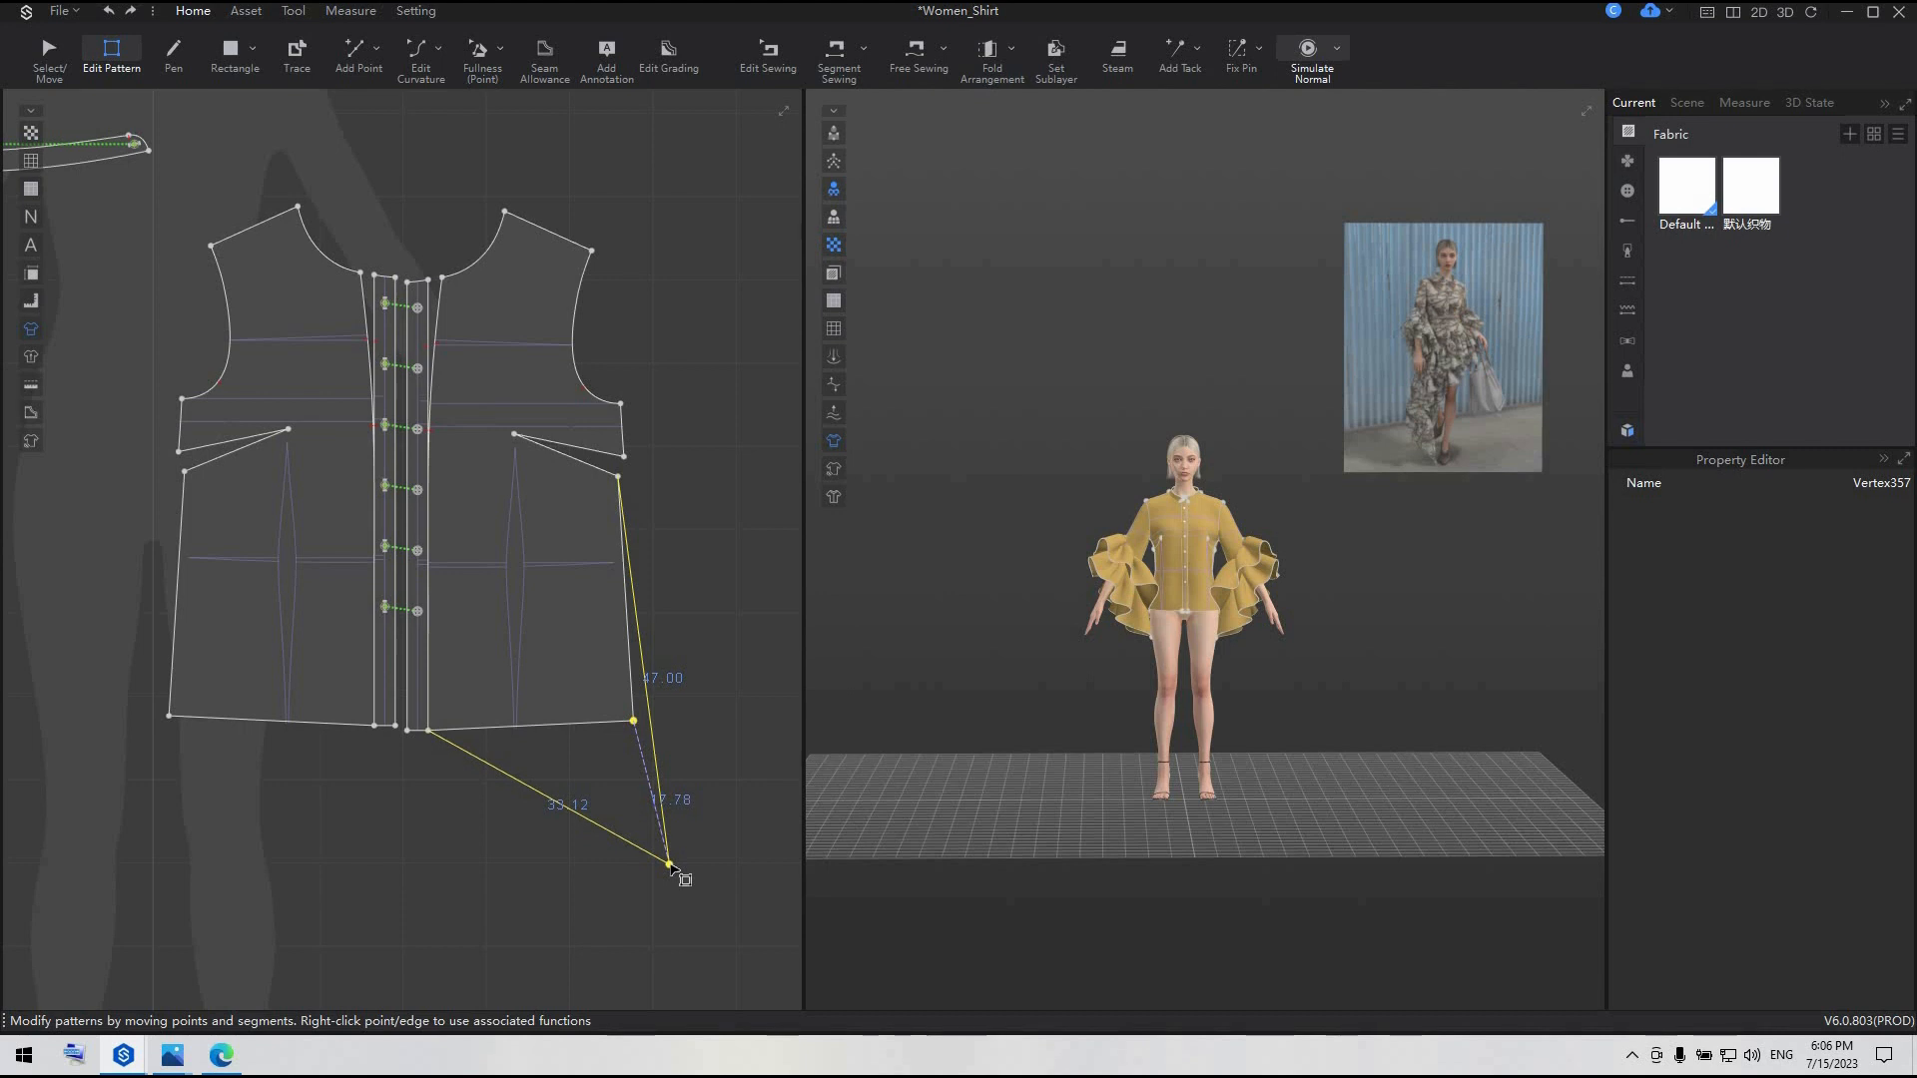
drag(671, 867, 670, 865)
- Raise the left-hand front panel's outer hem corner and shift it slightly outward to start the asymmetric hem
click(168, 715)
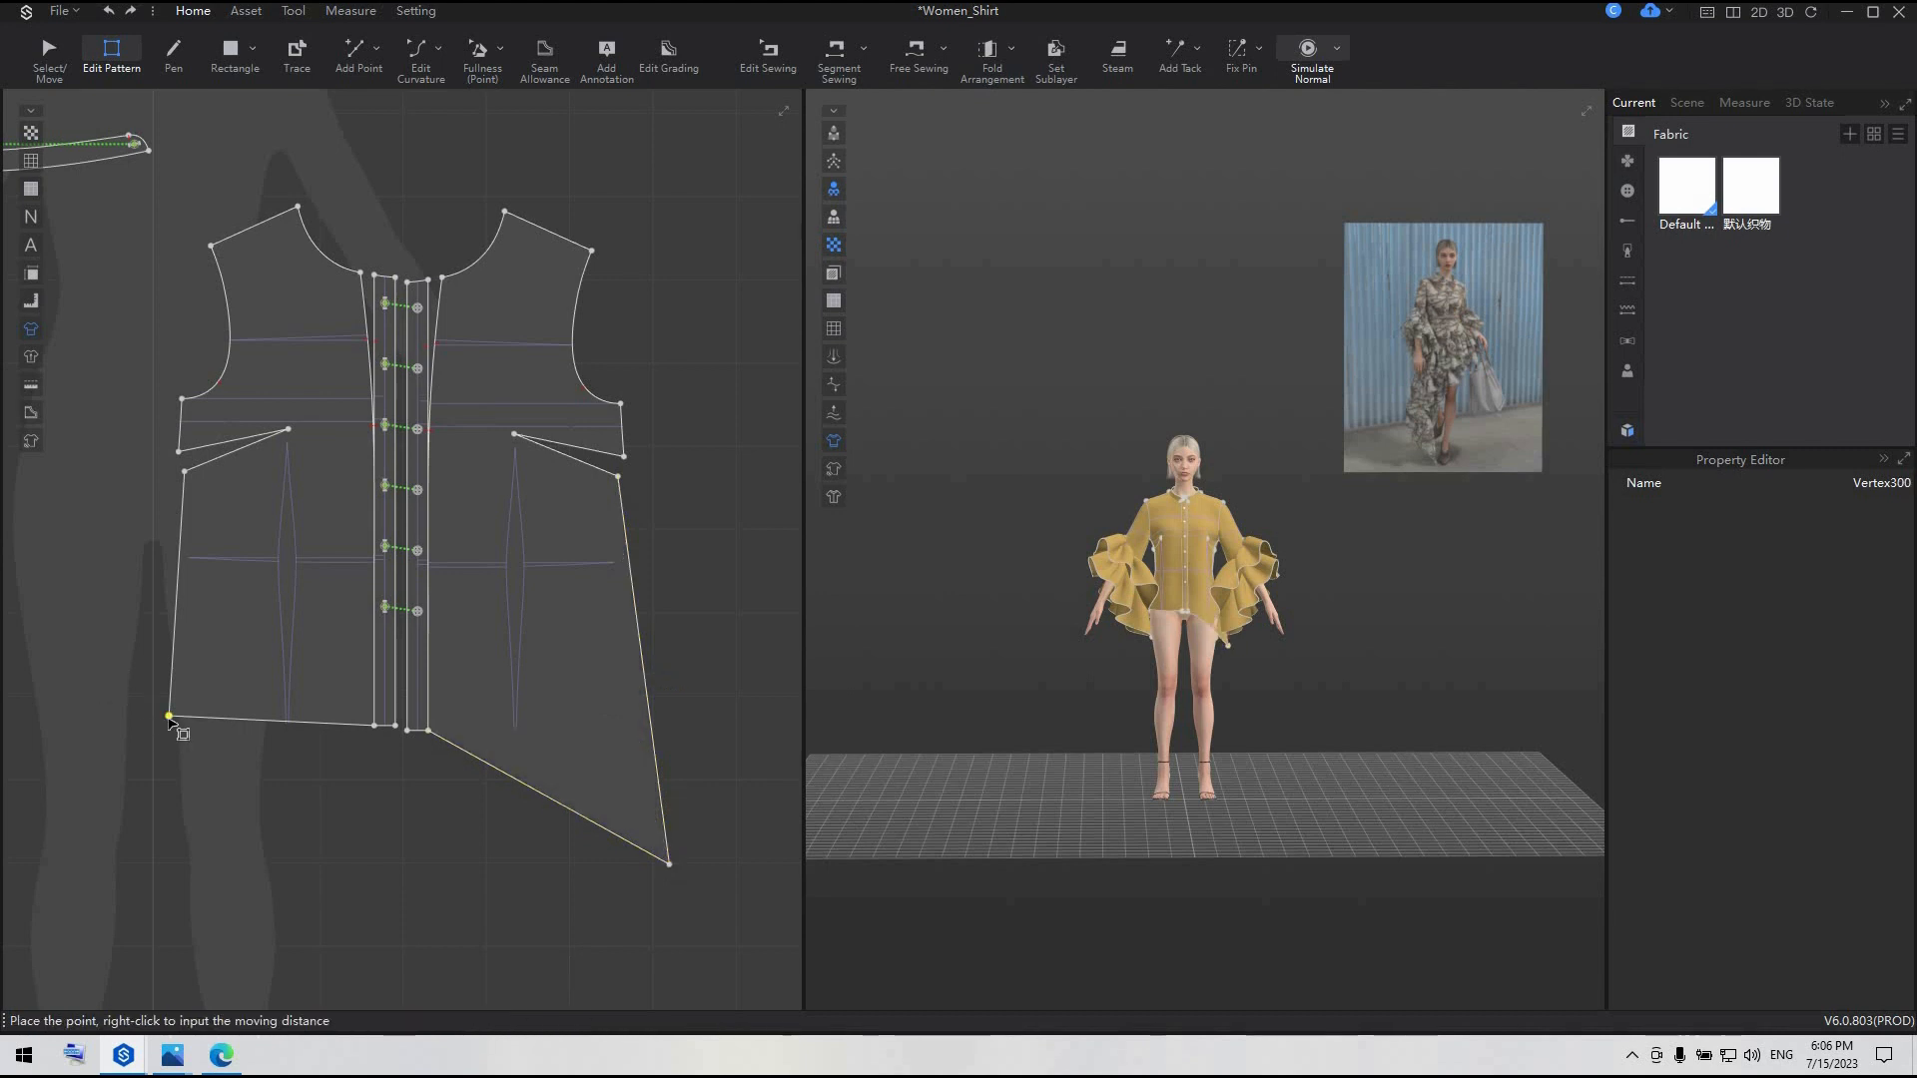
drag(168, 717, 168, 697)
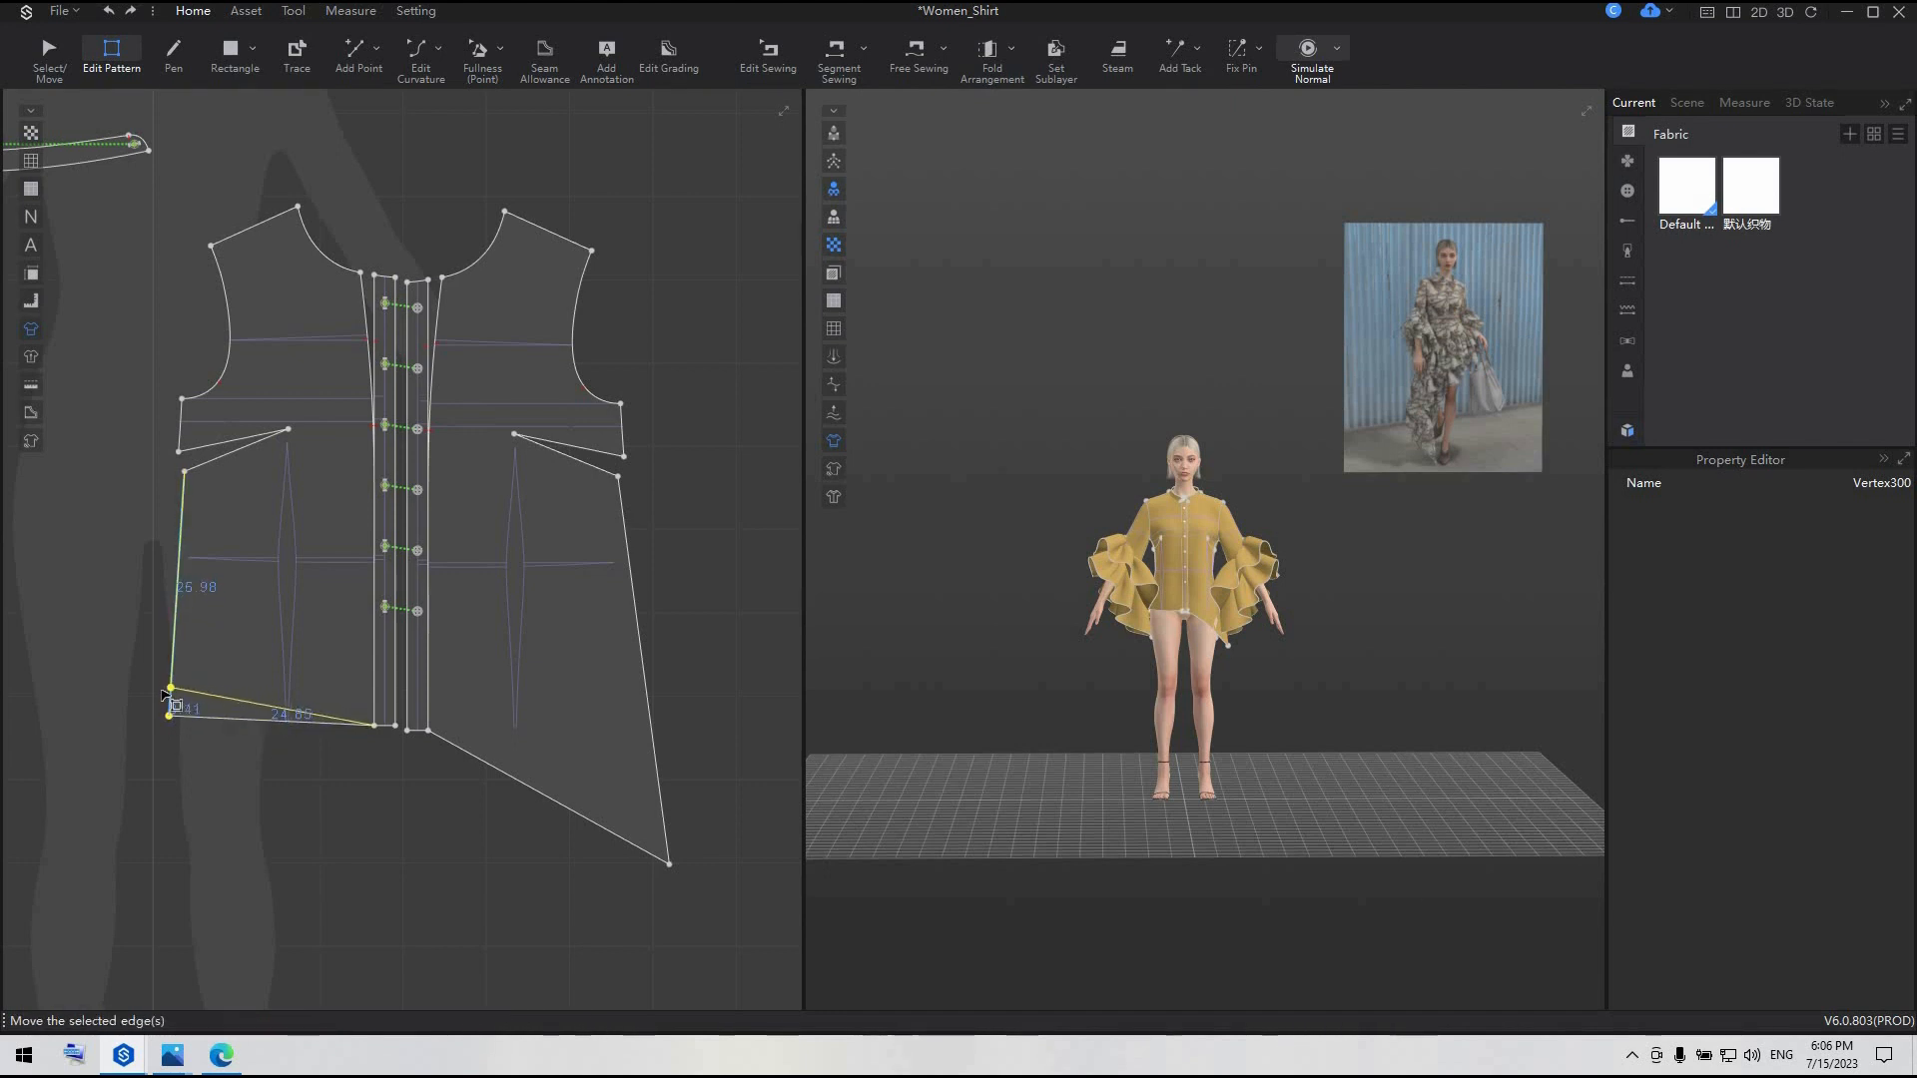
drag(165, 696, 161, 691)
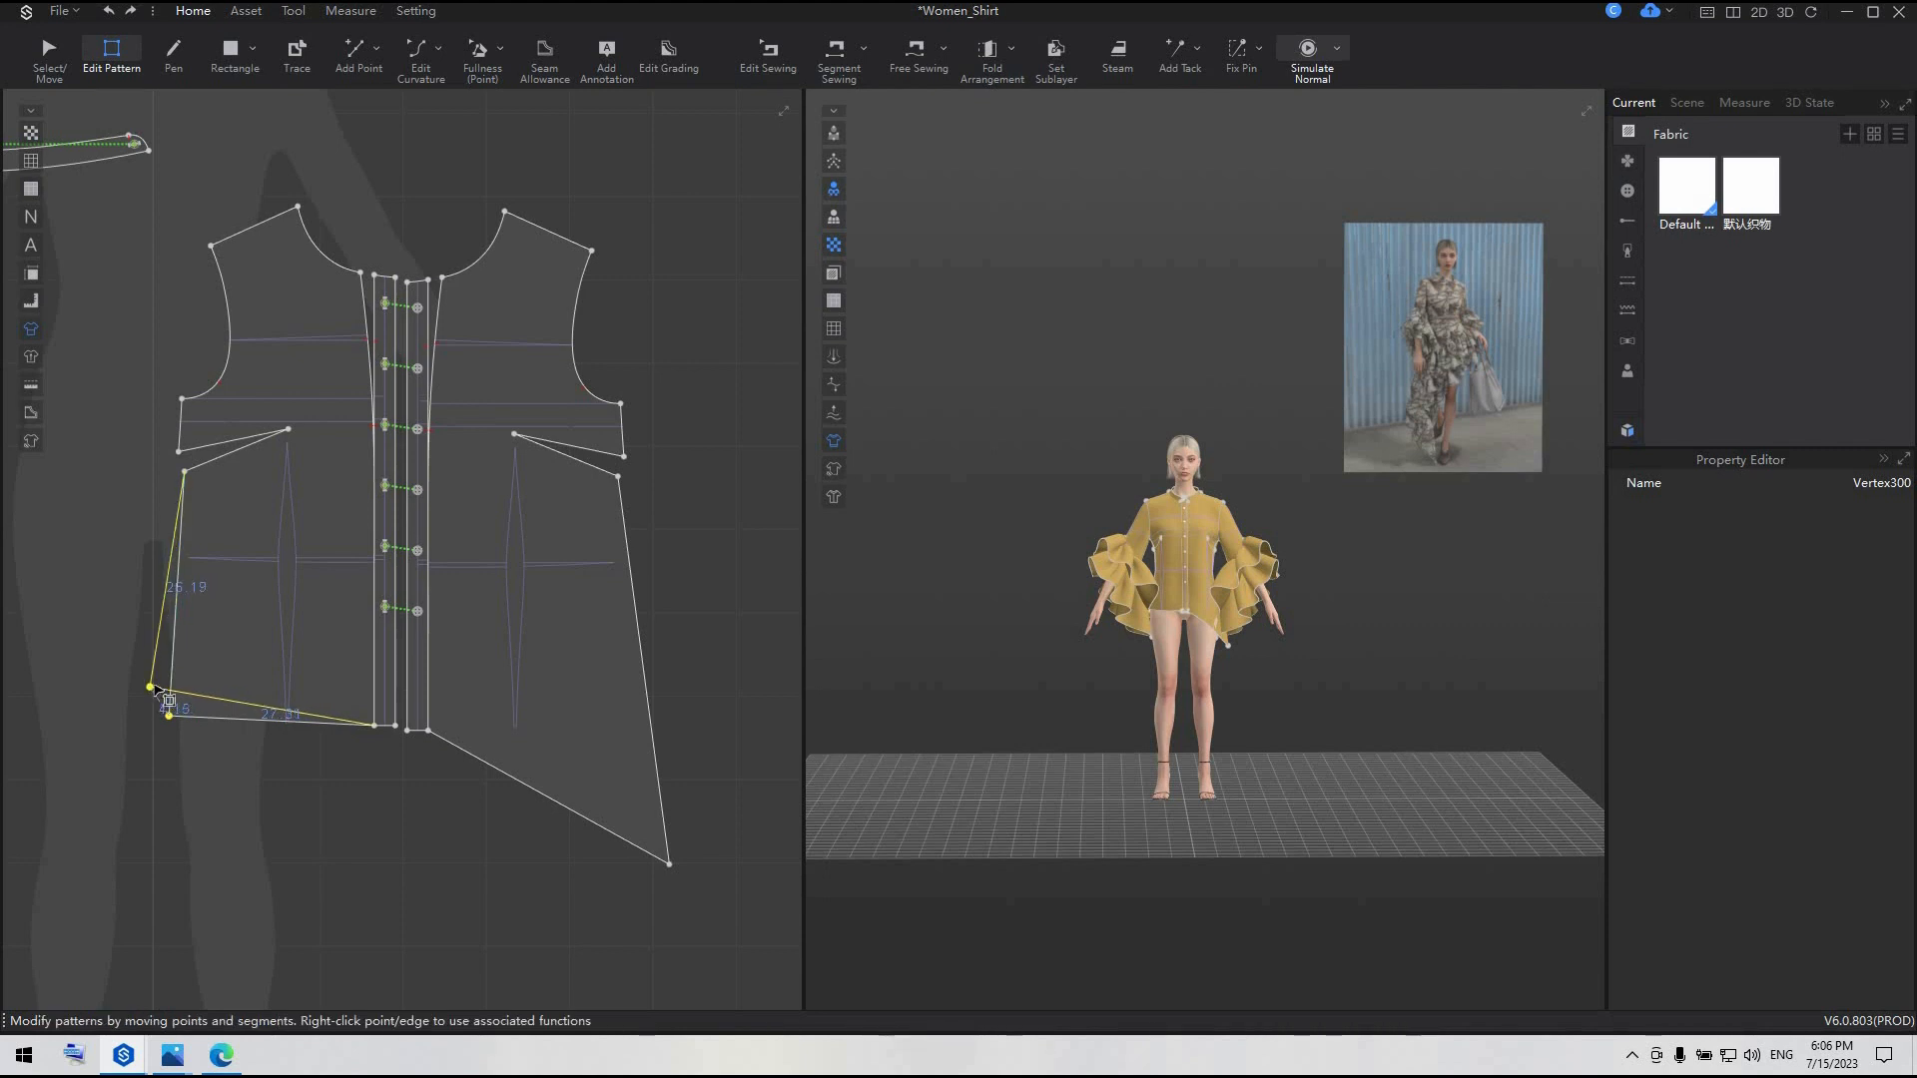
click(312, 859)
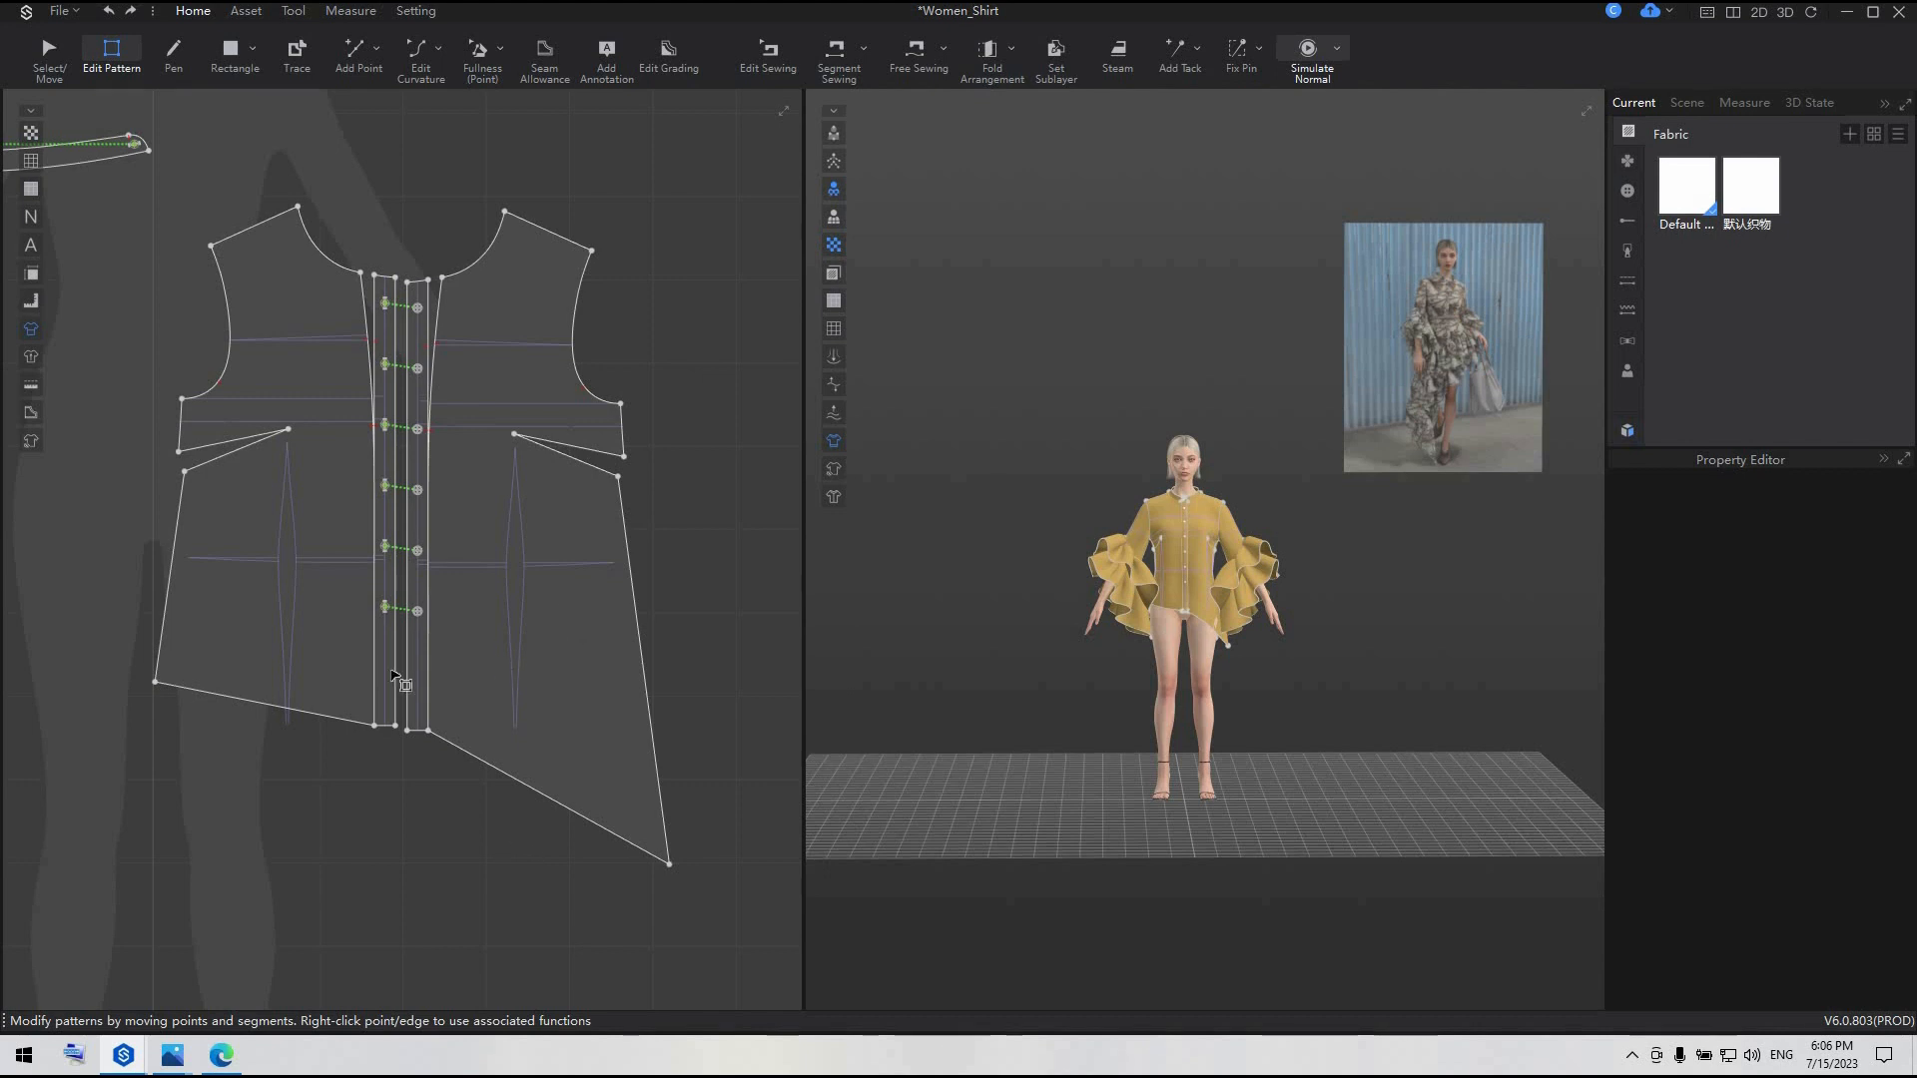
- Move the right-hand front panel and its button placket so the two plackets overlap with buttons and buttonholes aligned
key(a)
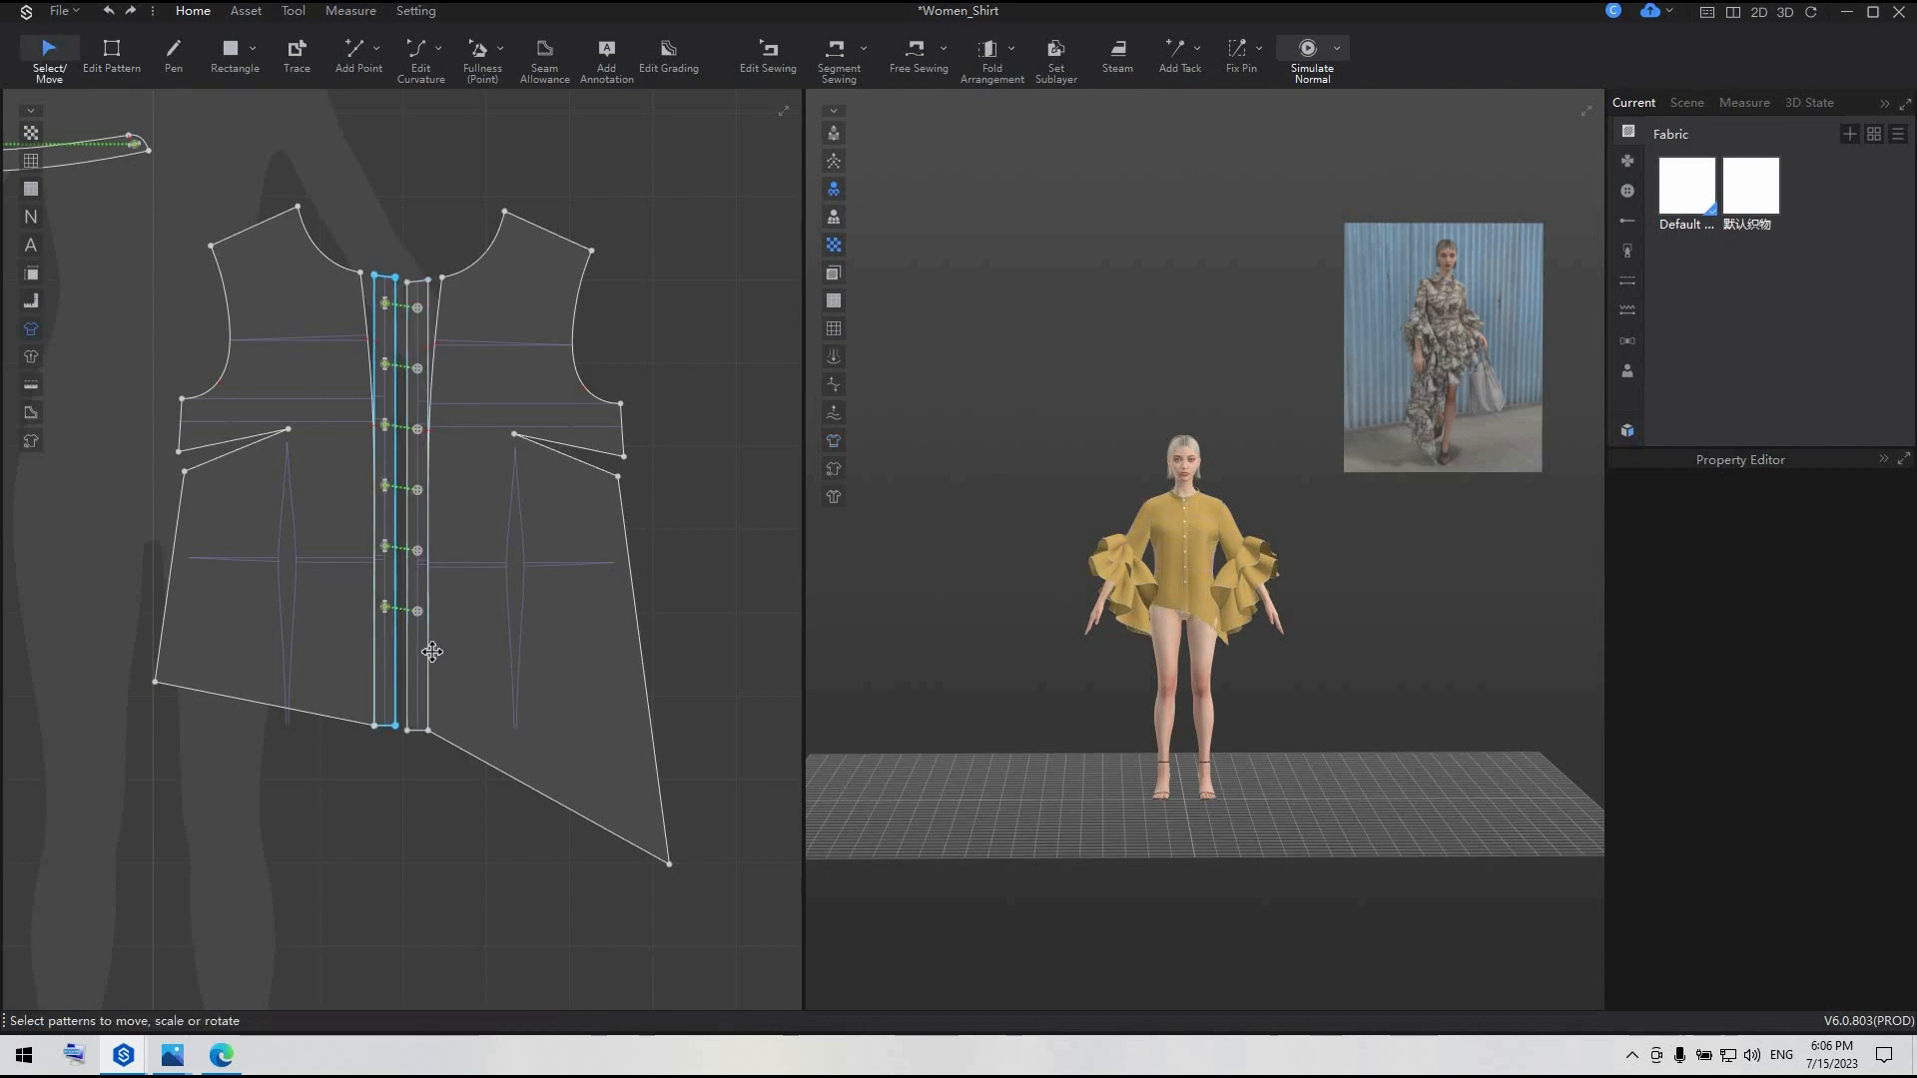
click(395, 651)
click(479, 681)
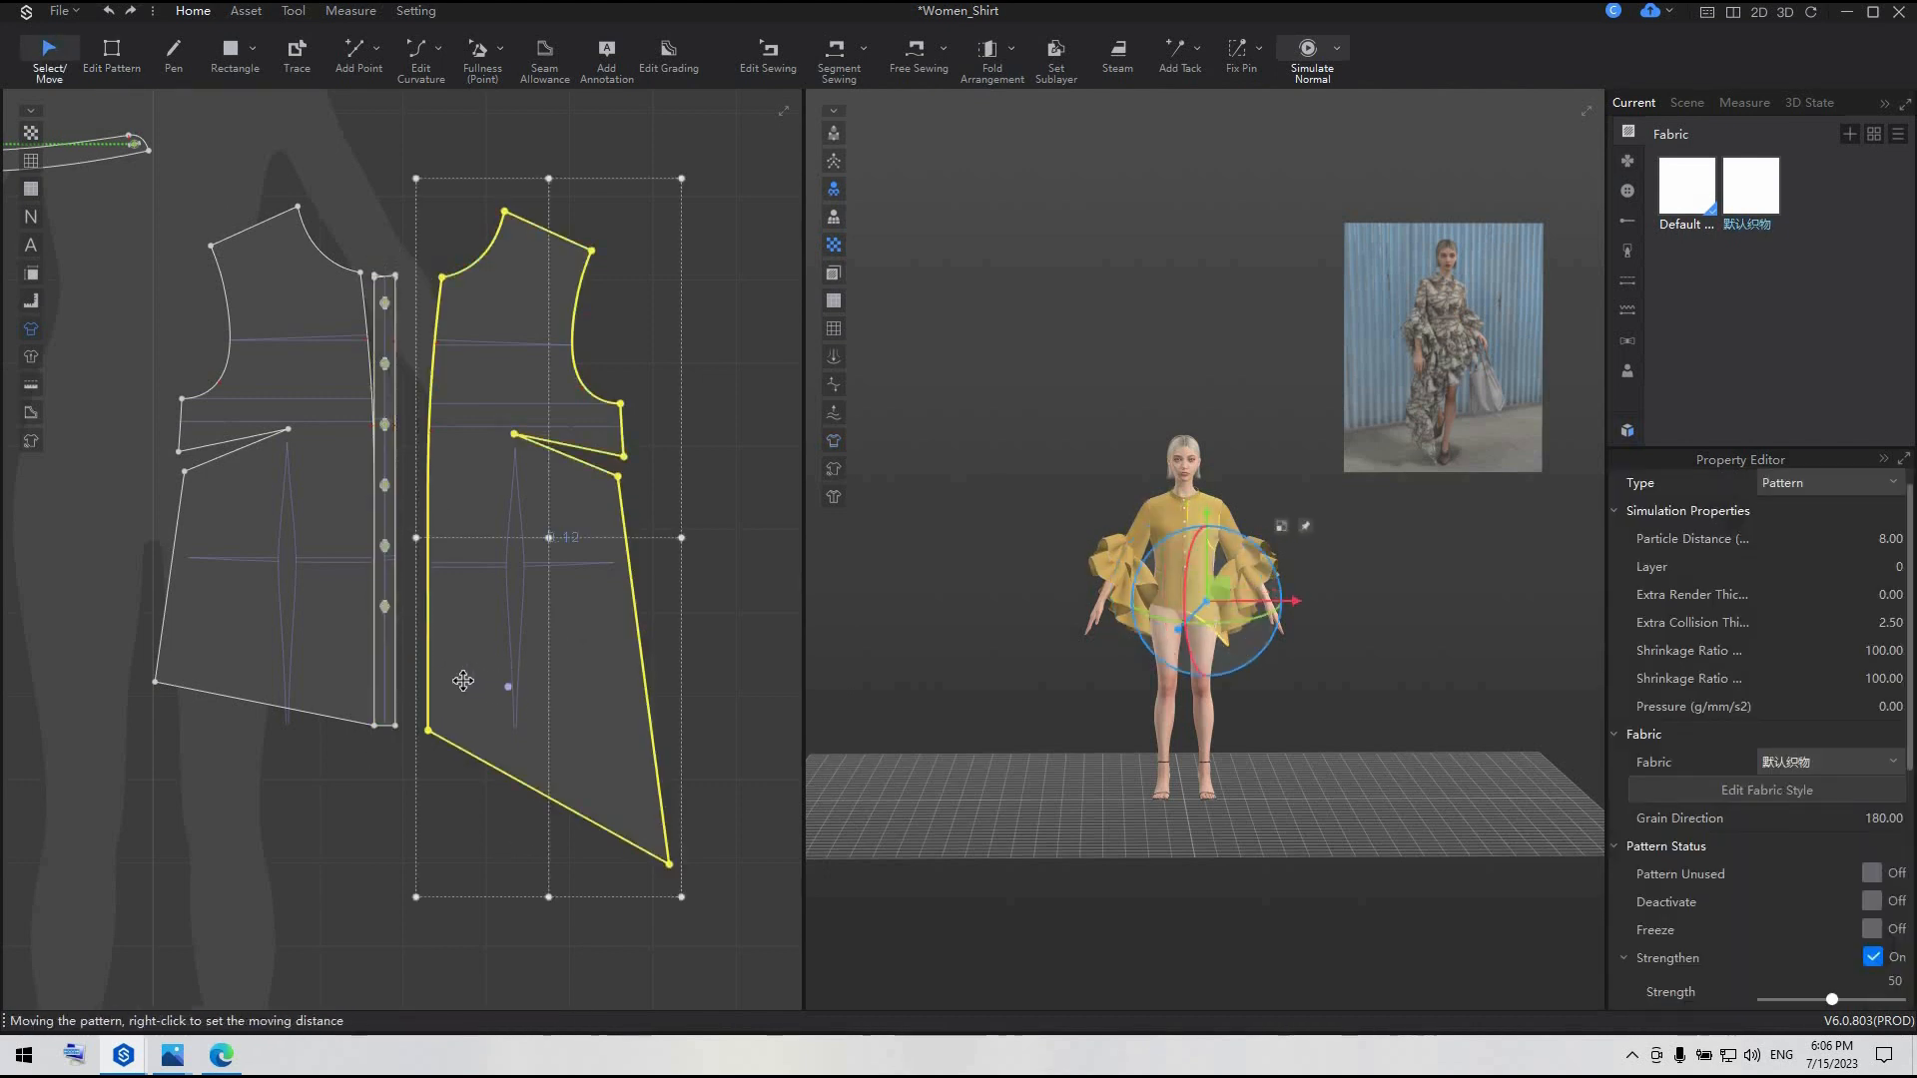
click(395, 796)
- Clone both front panels and their plackets as reference lines
scroll(394, 796, up, 2)
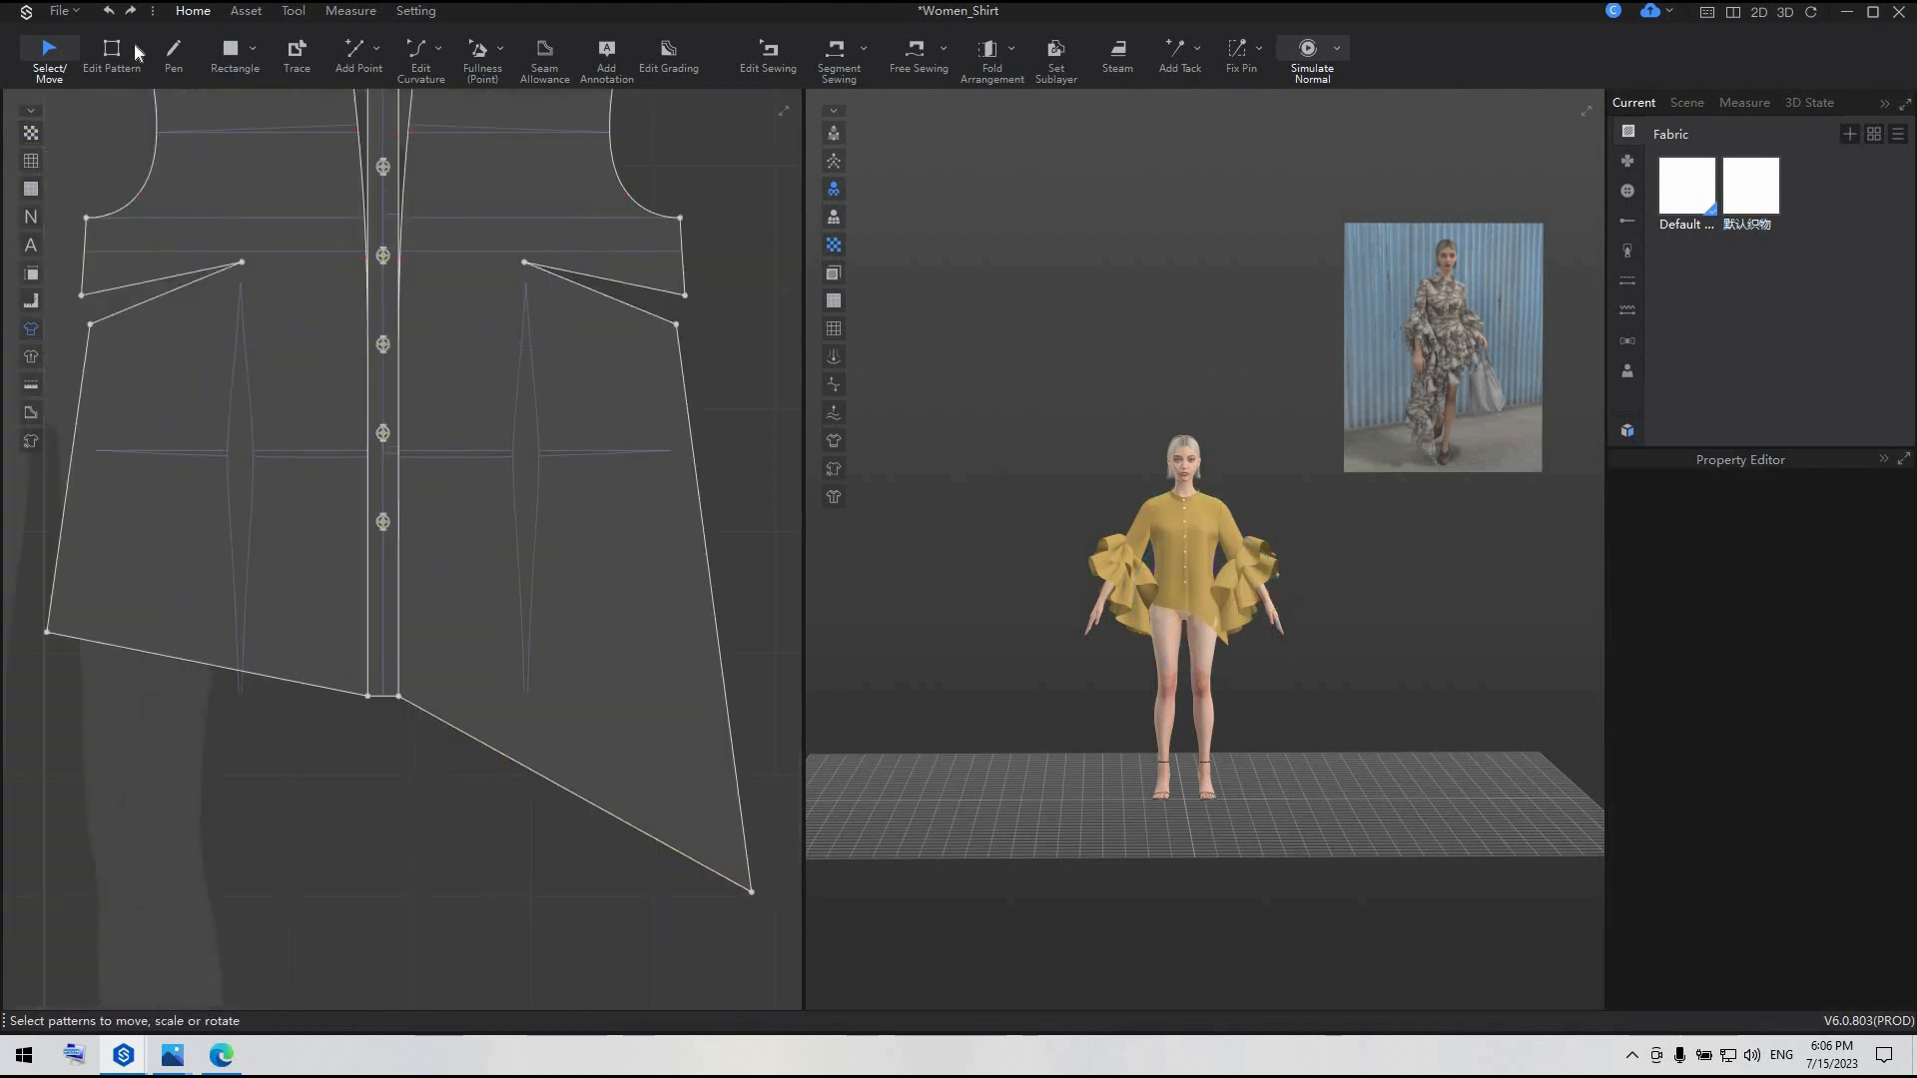
scroll(201, 290, down, 3)
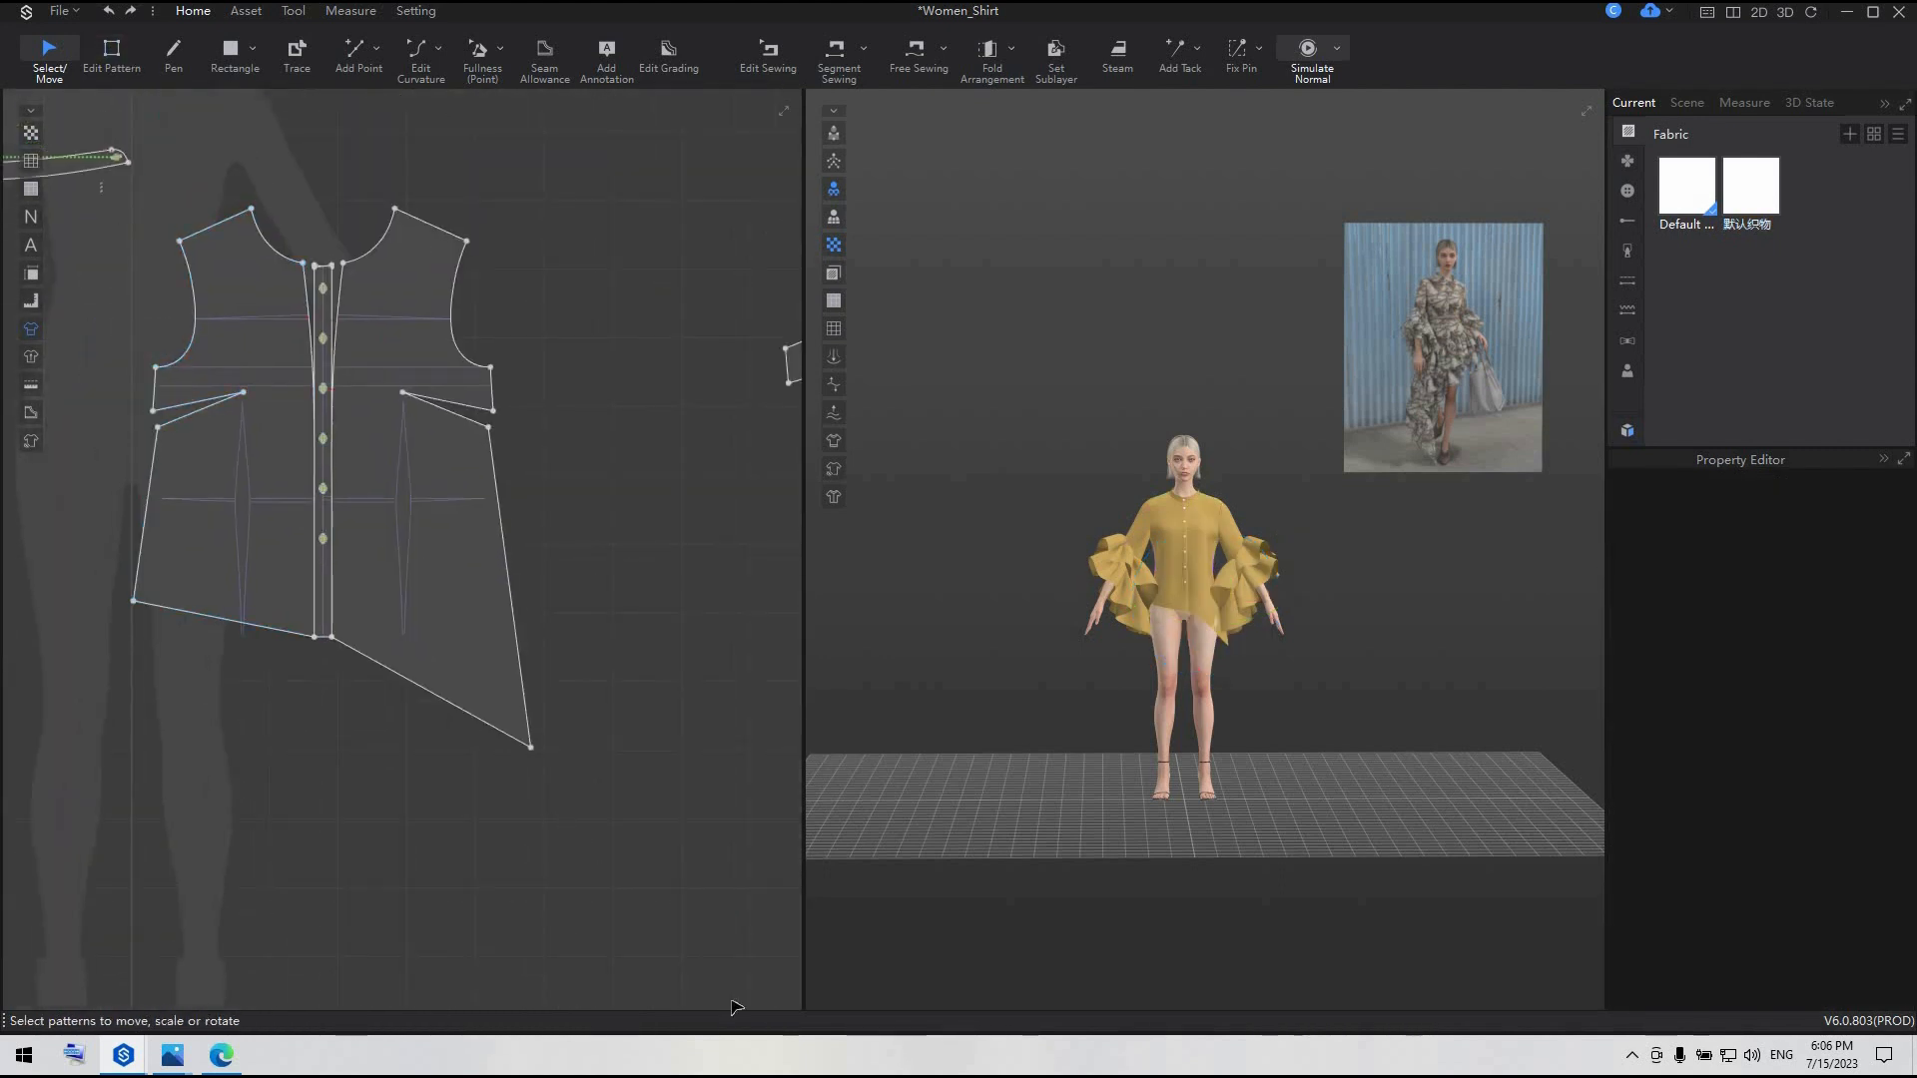
drag(101, 184, 732, 1008)
right_click(430, 576)
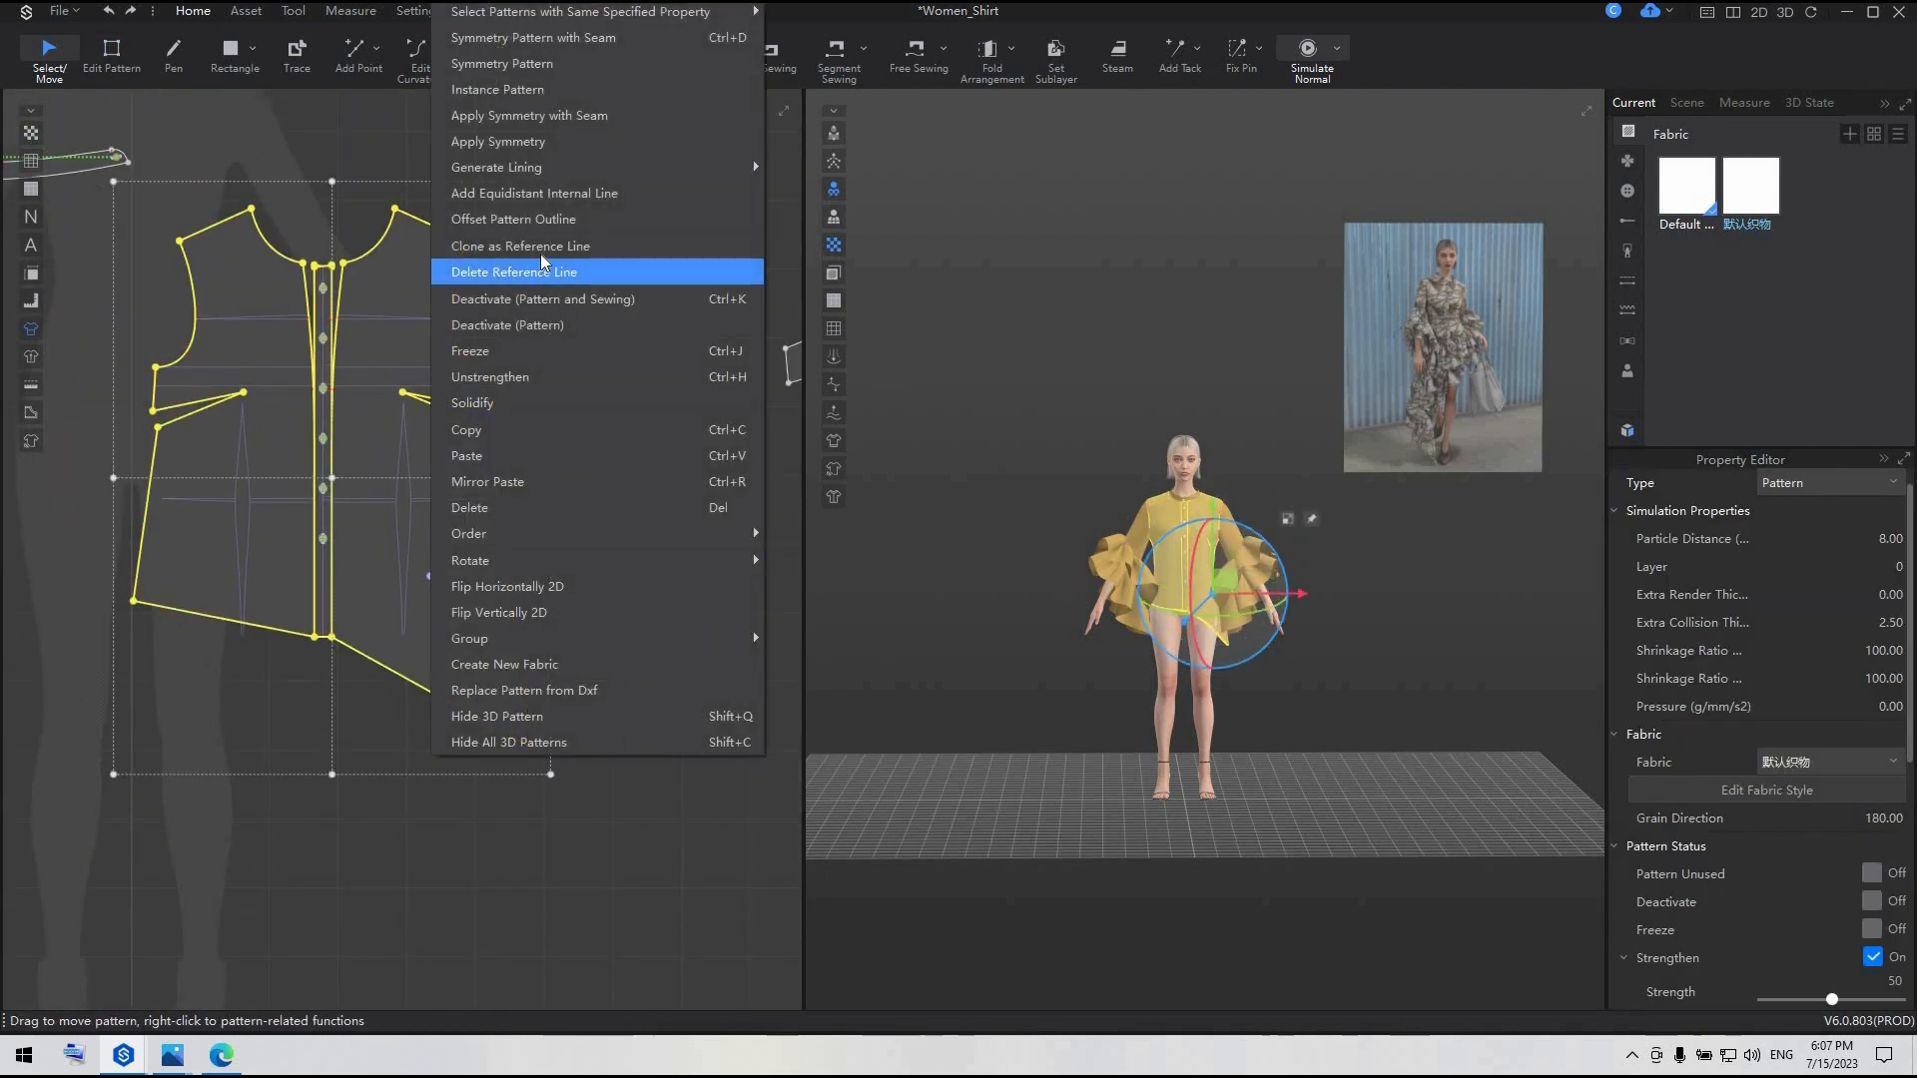
click(402, 811)
- Lower the right-hand front panel's centre-front hem corner about 4.5 cm straight down
scroll(314, 674, up, 1)
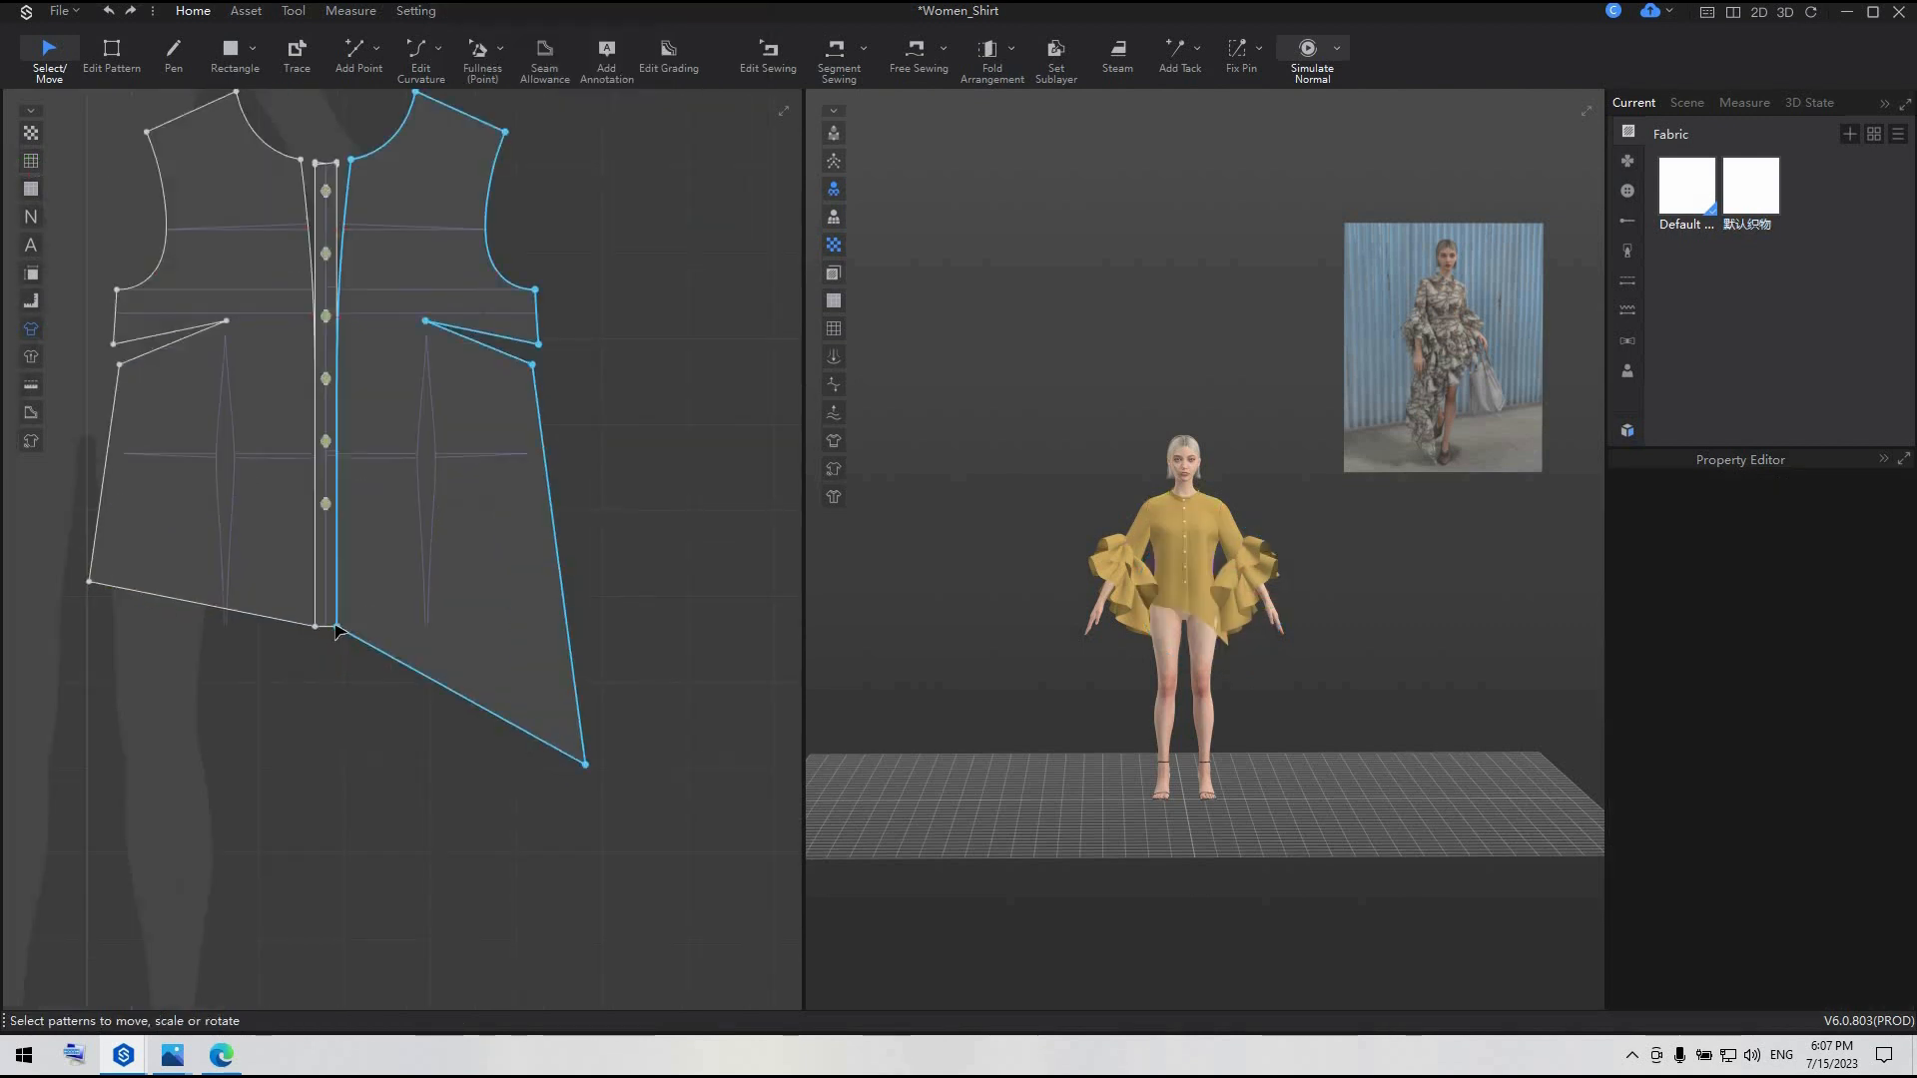
click(111, 48)
scroll(386, 599, up, 2)
scroll(386, 557, down, 1)
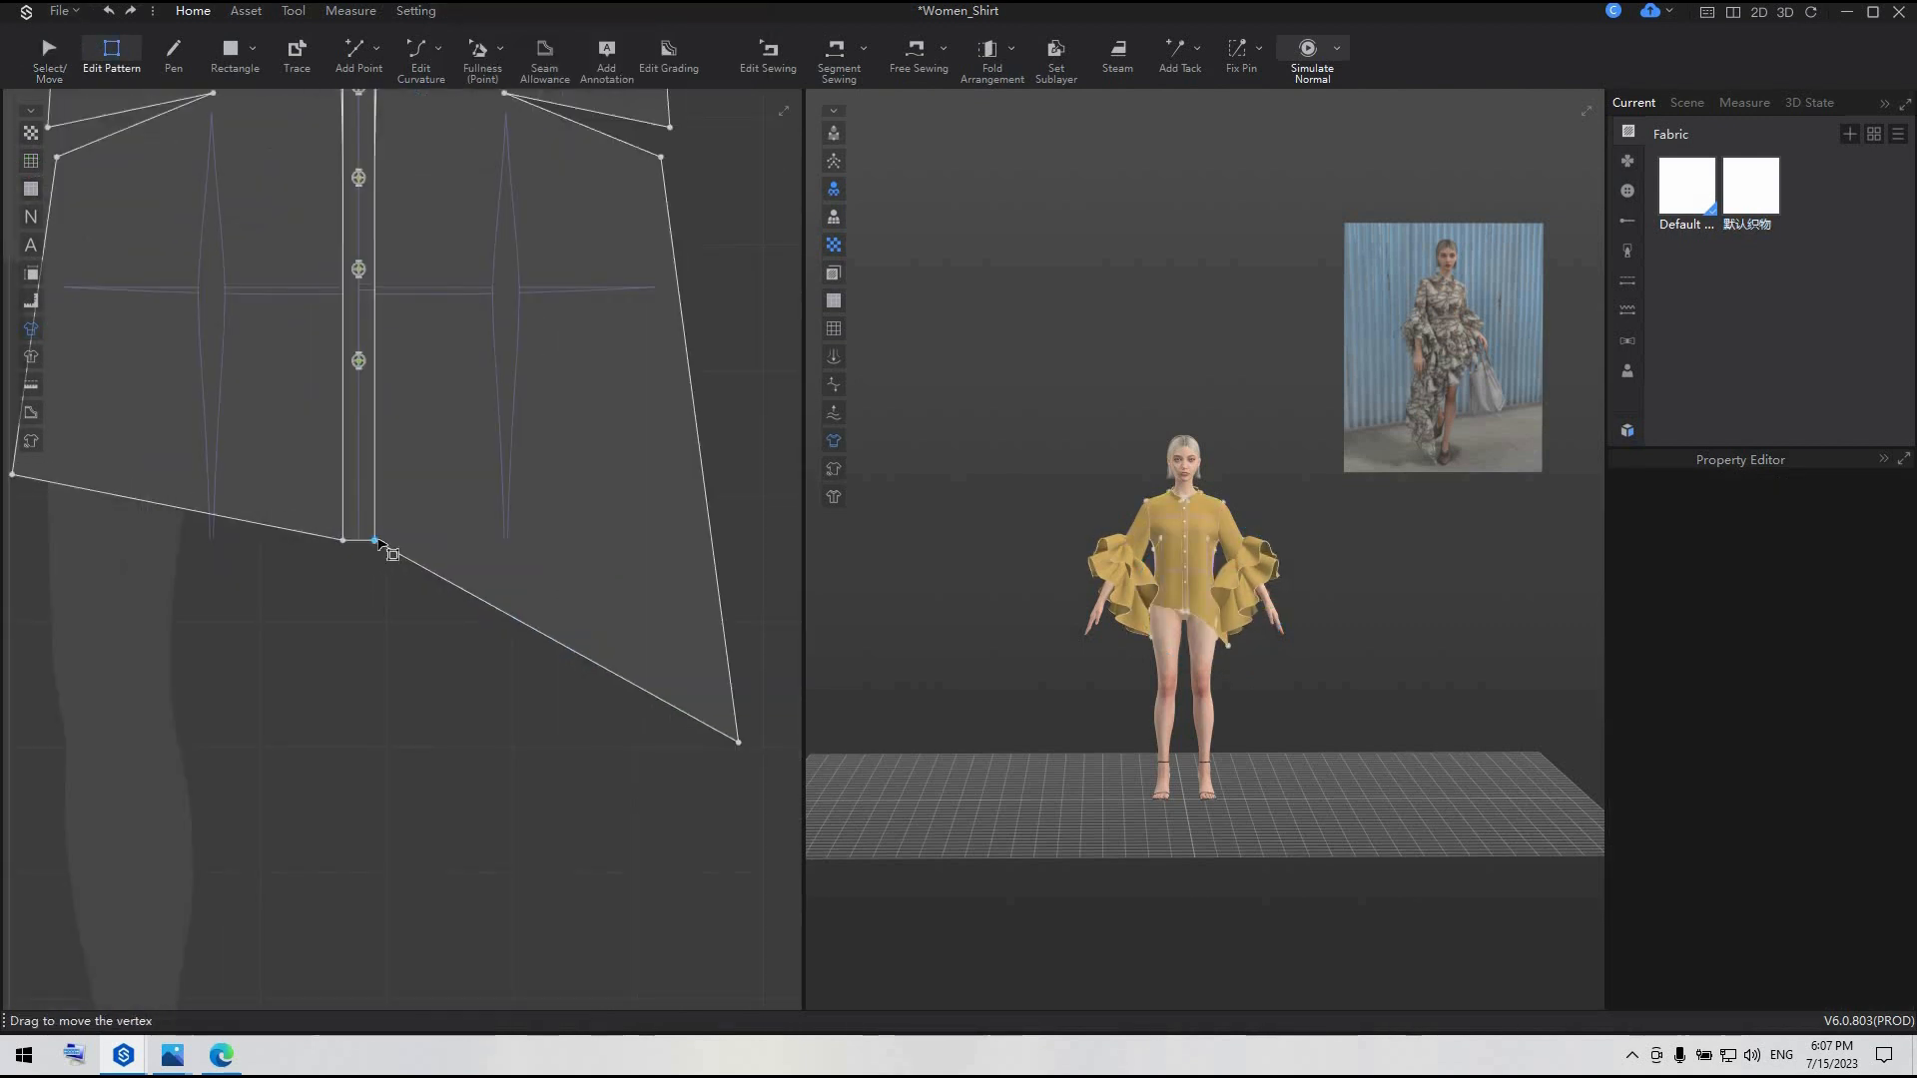
drag(377, 542, 378, 599)
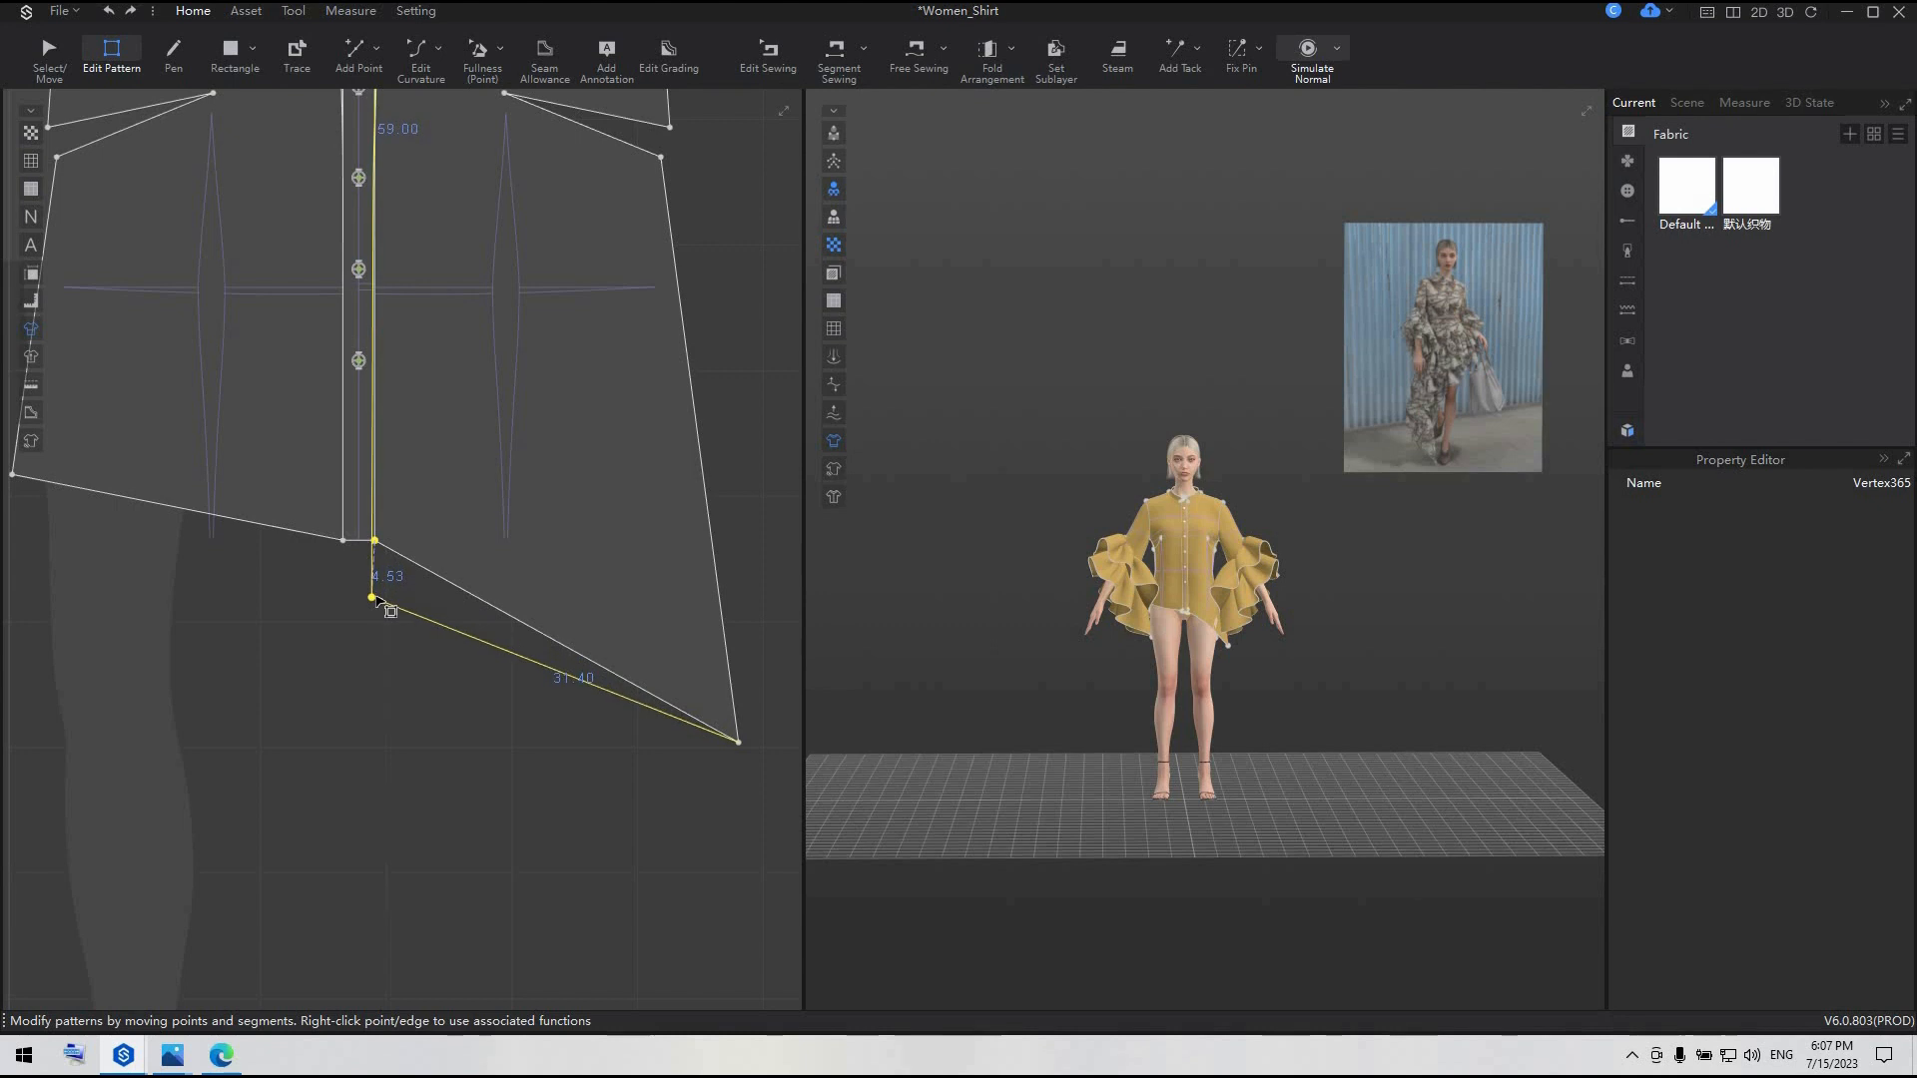
- Lower the plackets' bottom edge and the left-hand front panel's centre-front corner to form one continuous slanted hemline
click(355, 543)
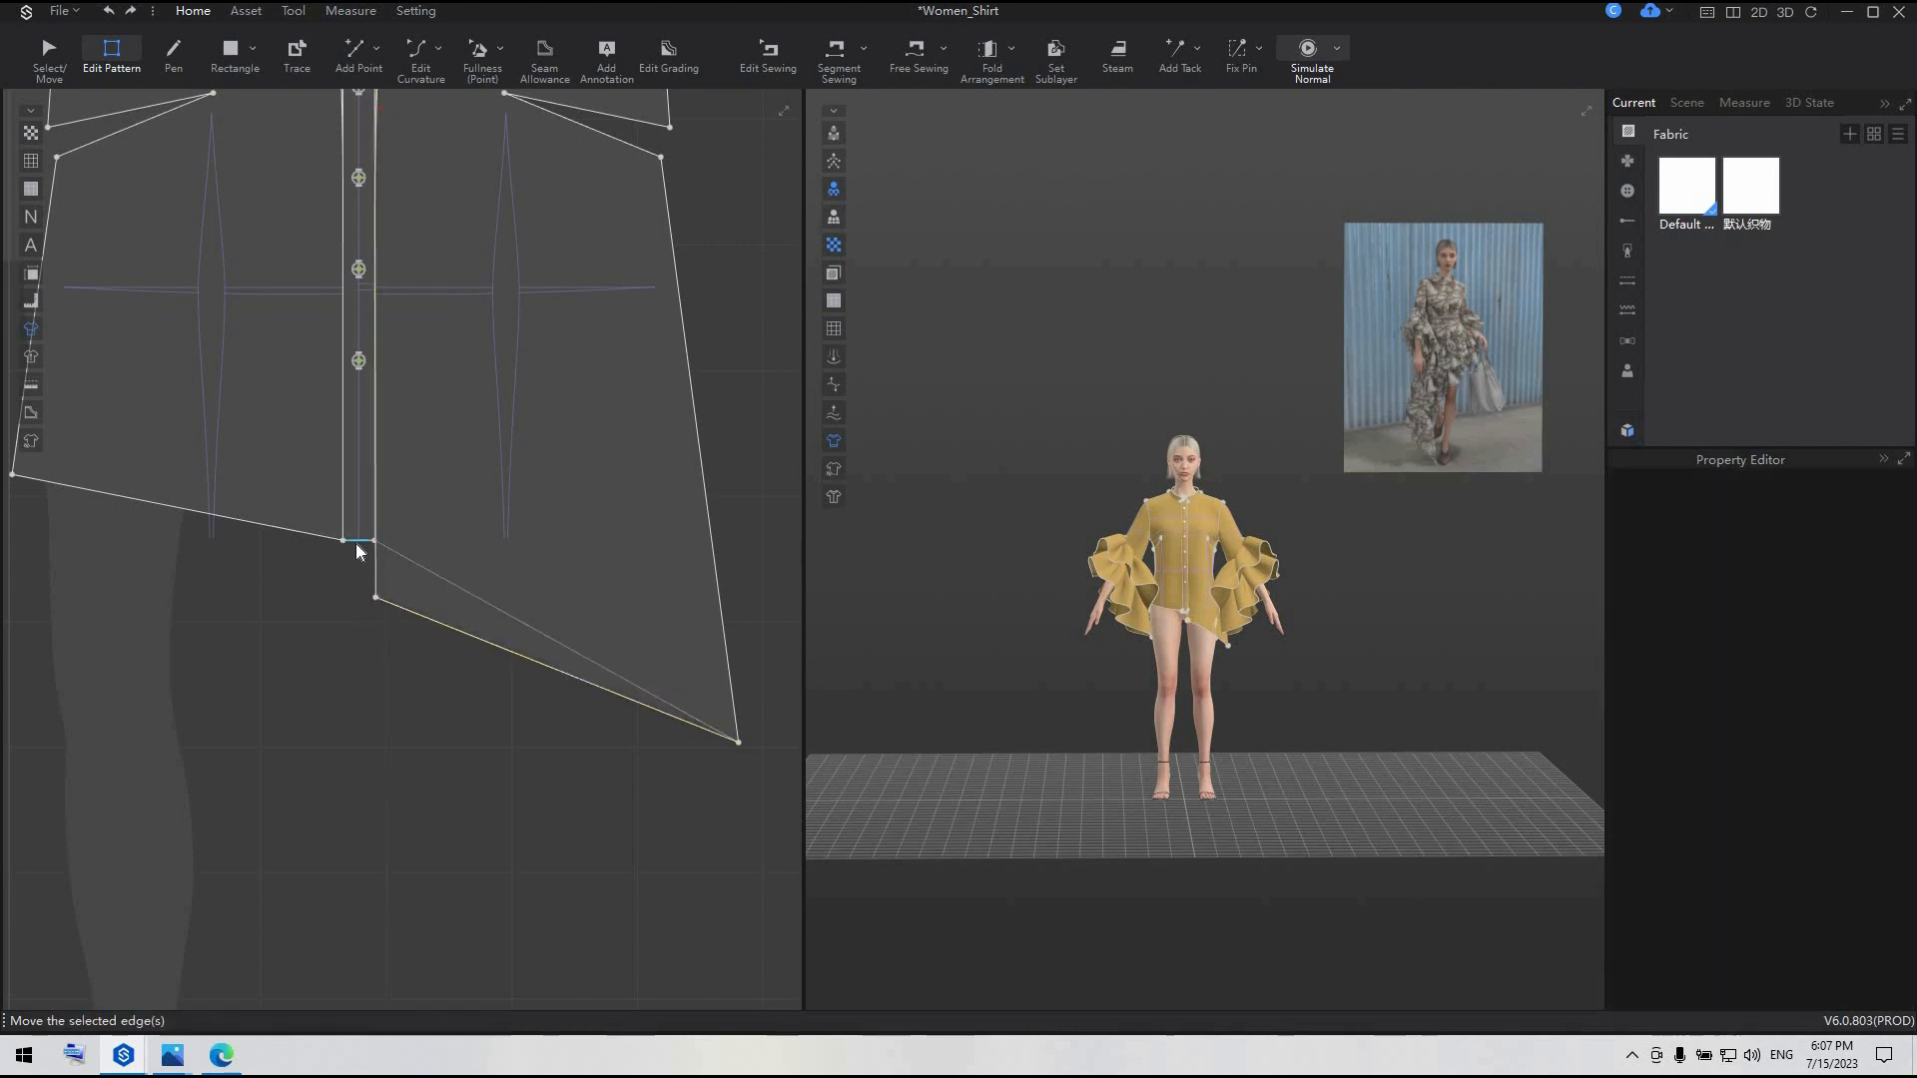
click(360, 558)
mouse_move(360, 557)
mouse_down()
mouse_move(363, 599)
mouse_move(344, 597)
mouse_move(356, 577)
mouse_up()
click(333, 637)
click(321, 650)
scroll(320, 650, up, 1)
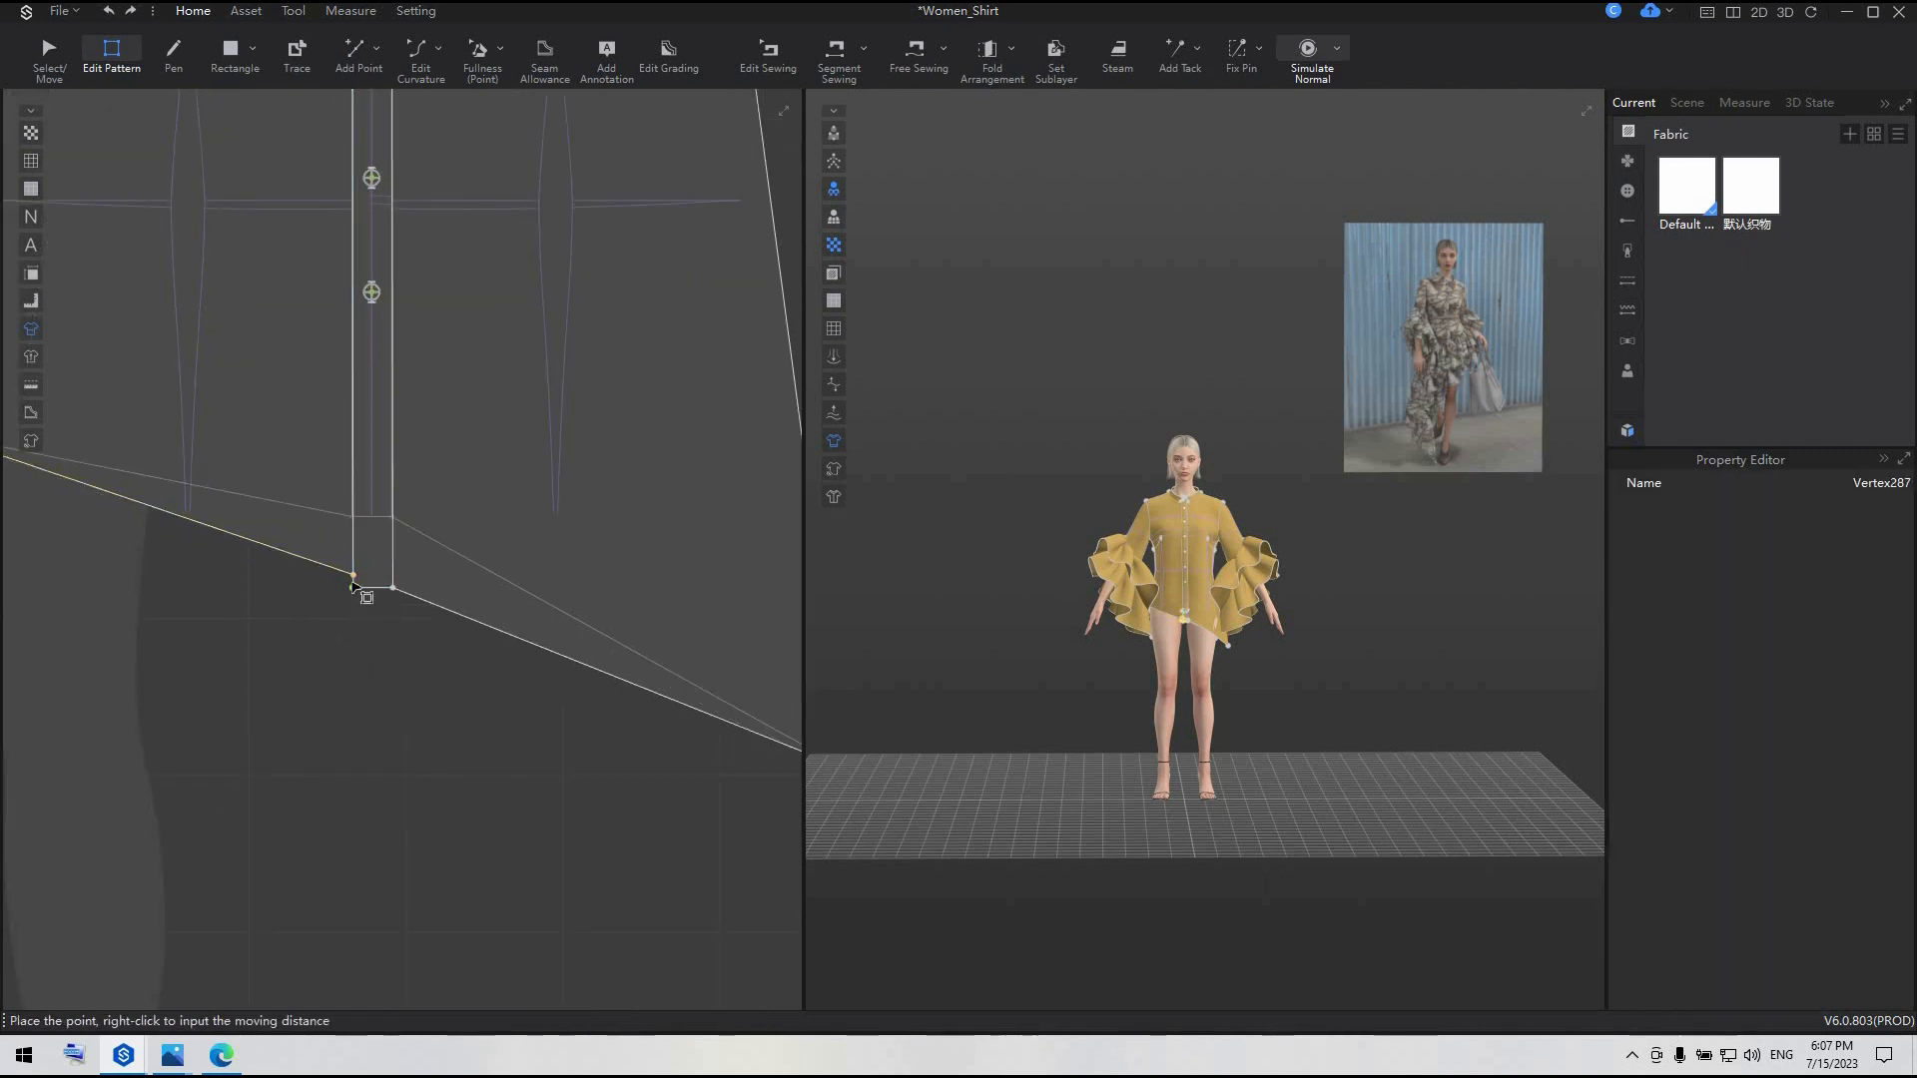
click(436, 664)
- Curve the hems of both front panels, bowing the shorter one slightly upward and the longer one downward
scroll(513, 655, down, 1)
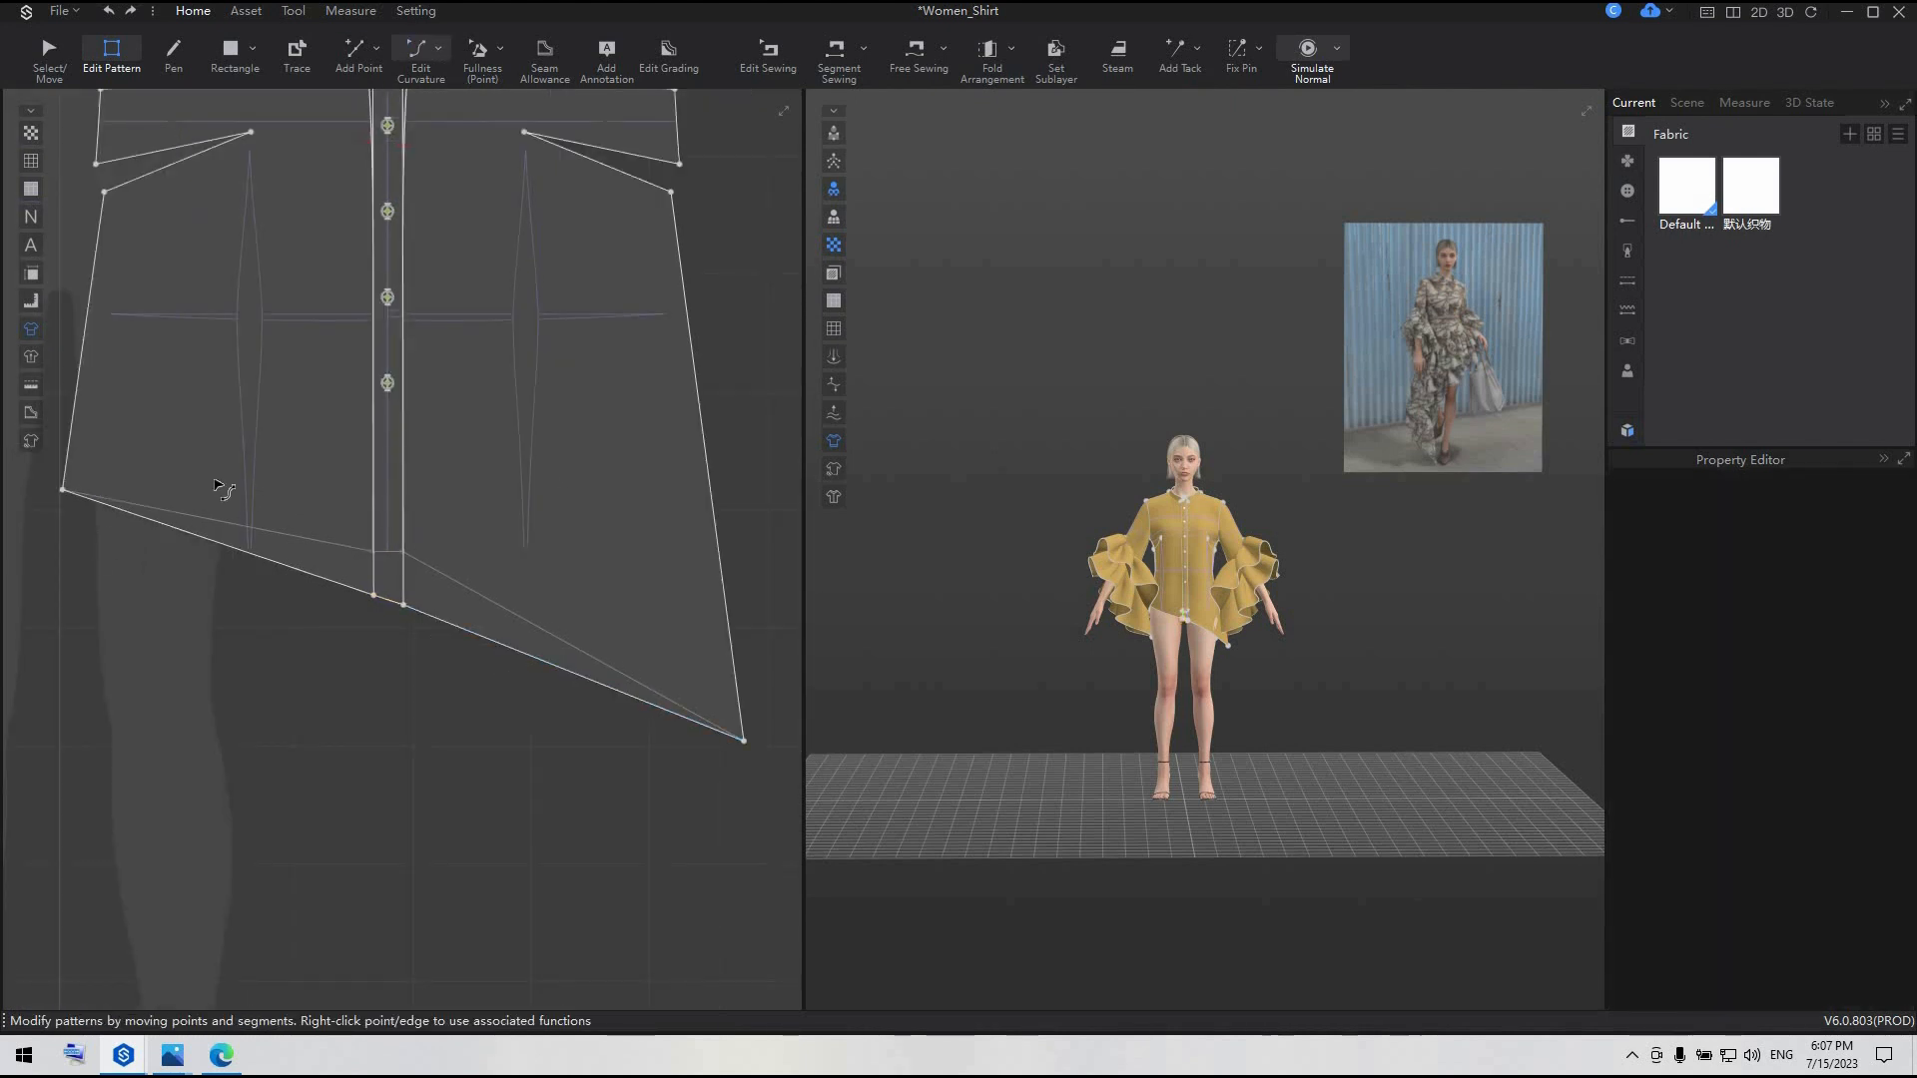
key(c)
drag(212, 538, 212, 532)
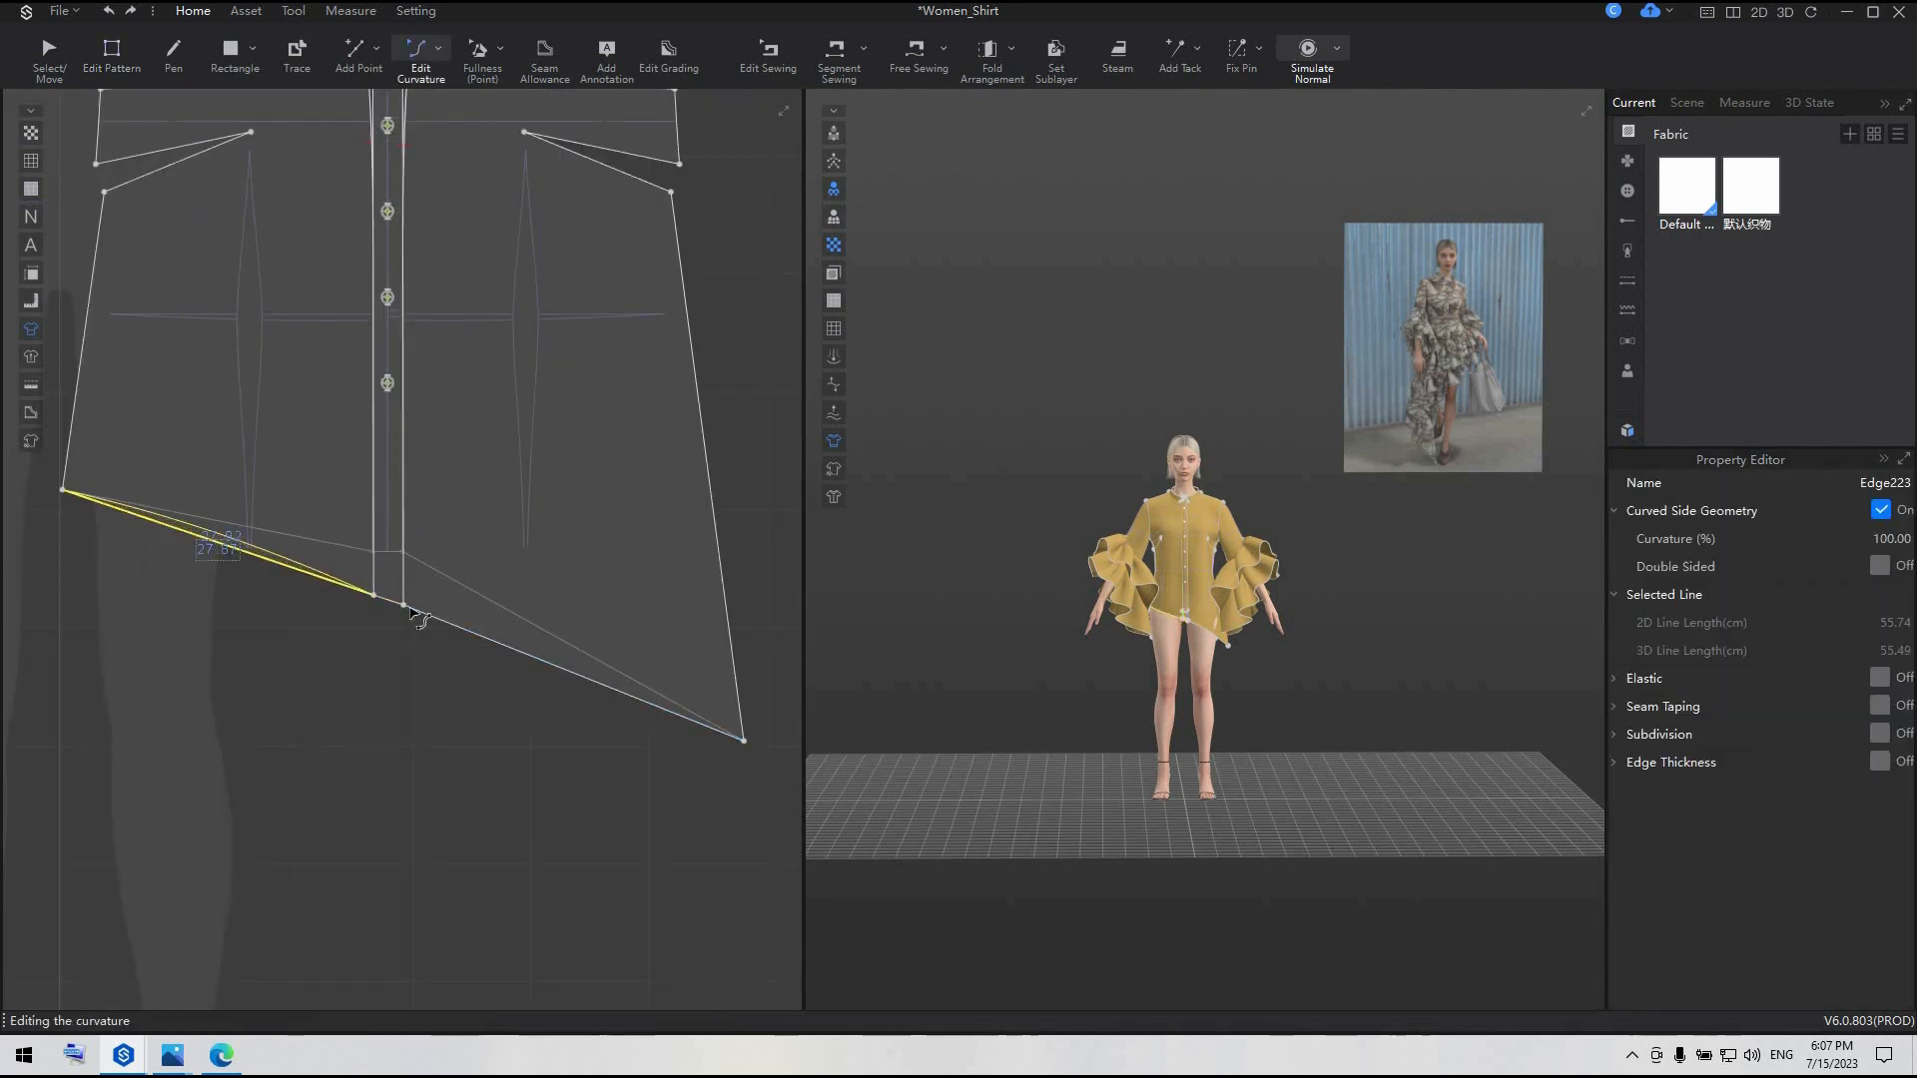
click(607, 696)
click(596, 703)
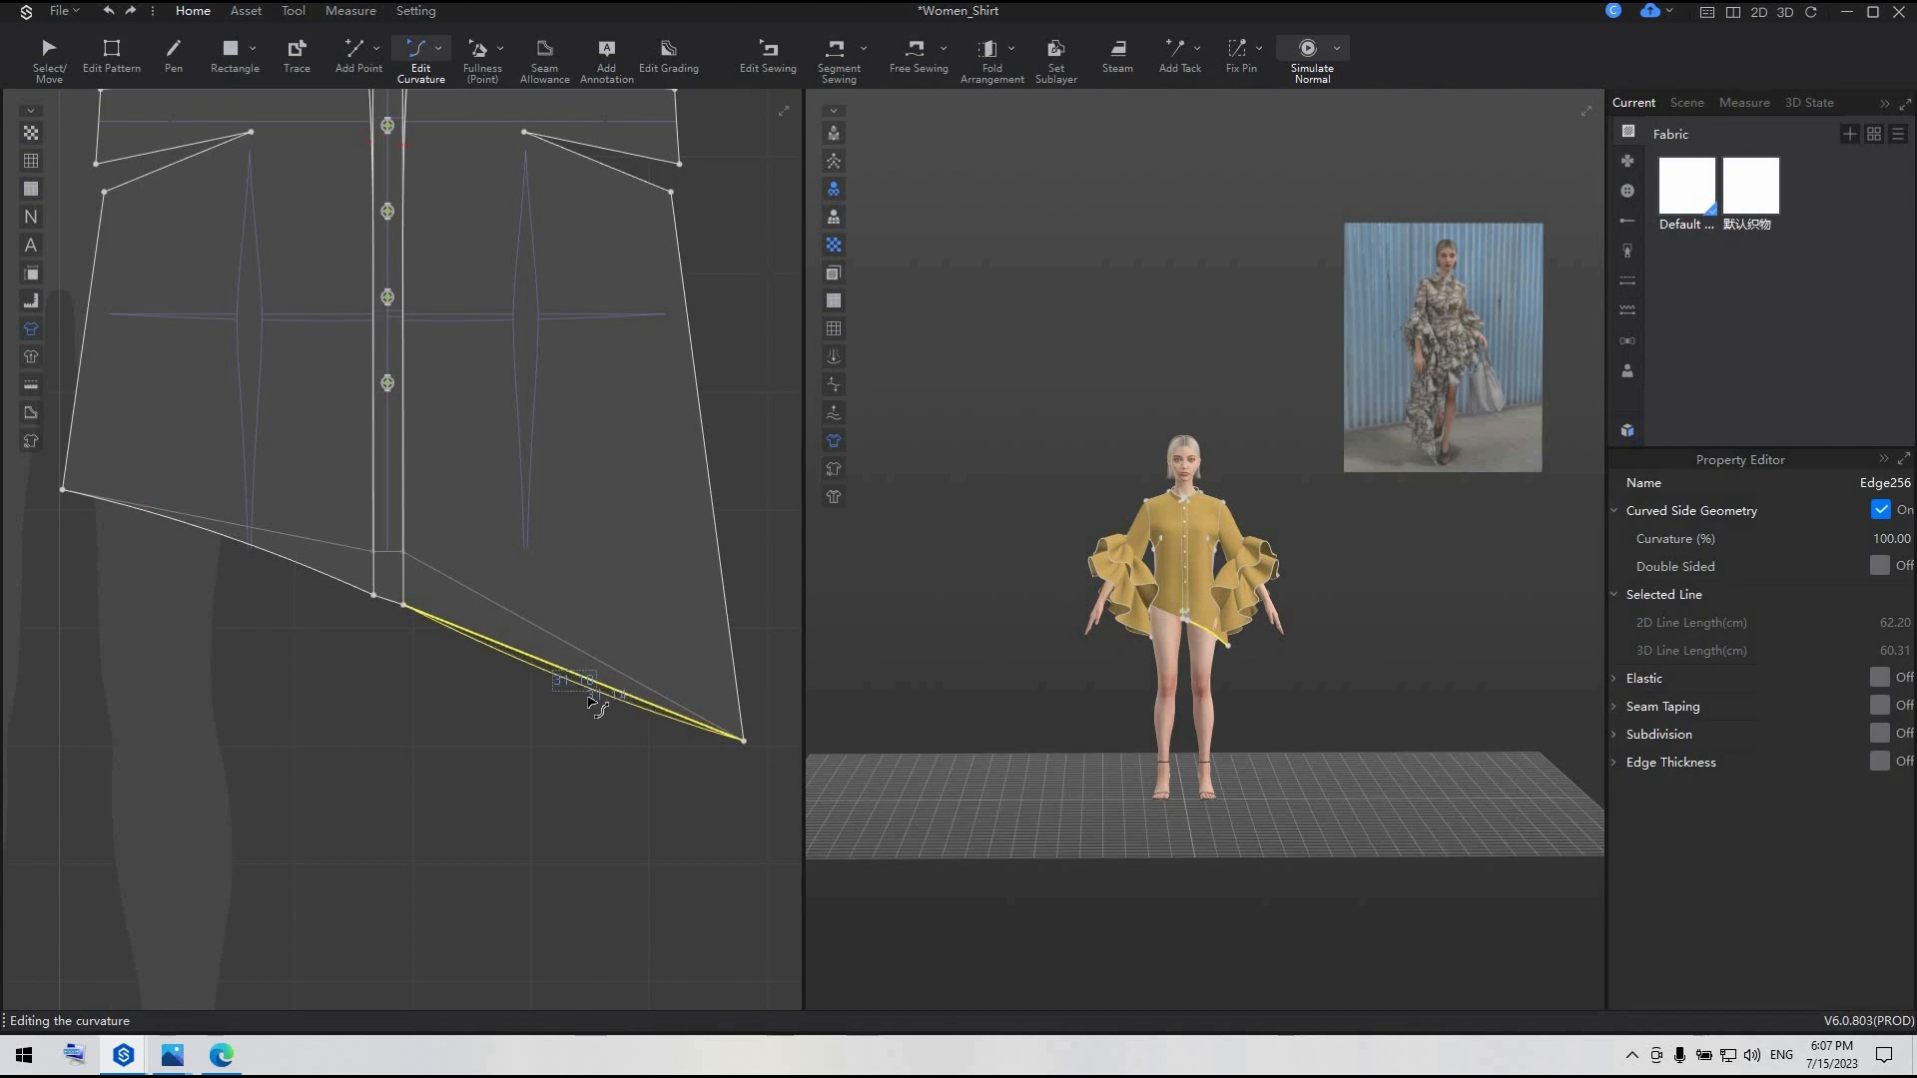
drag(588, 697, 589, 735)
click(204, 589)
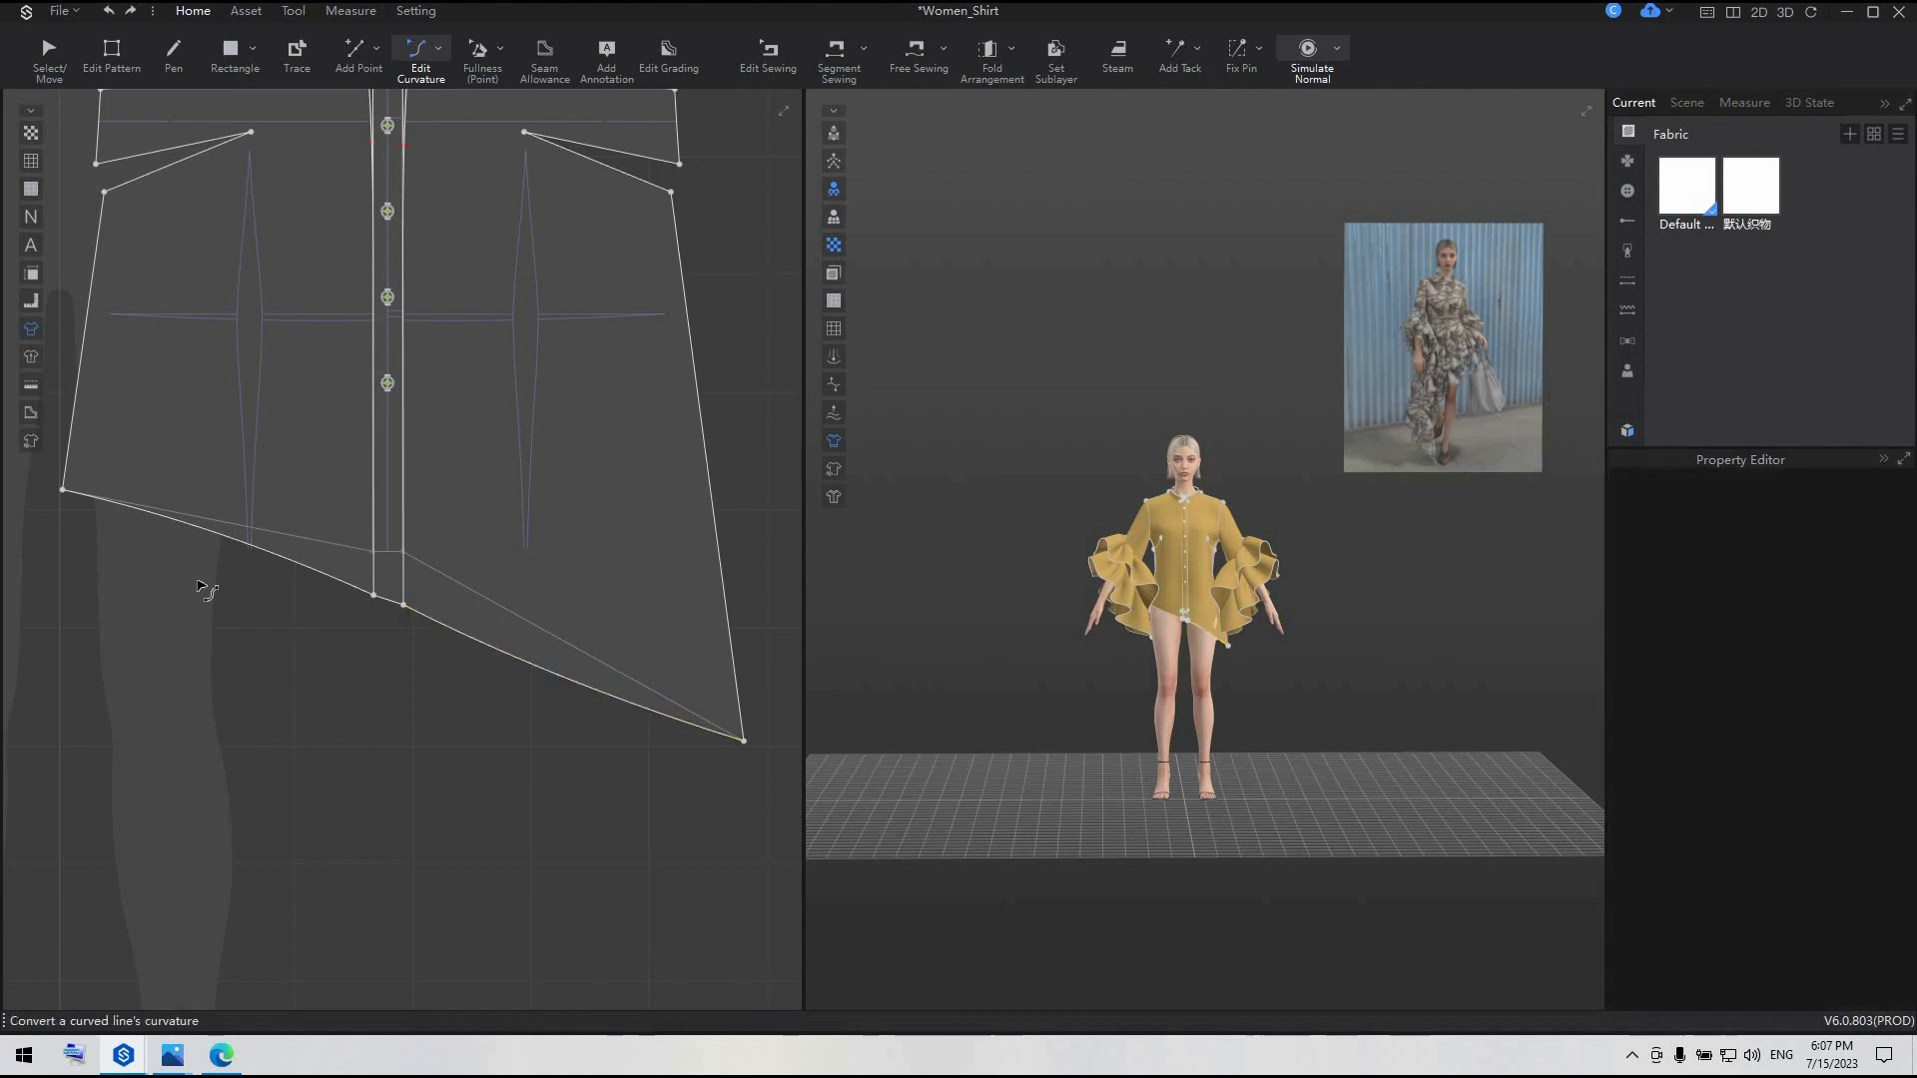
click(688, 731)
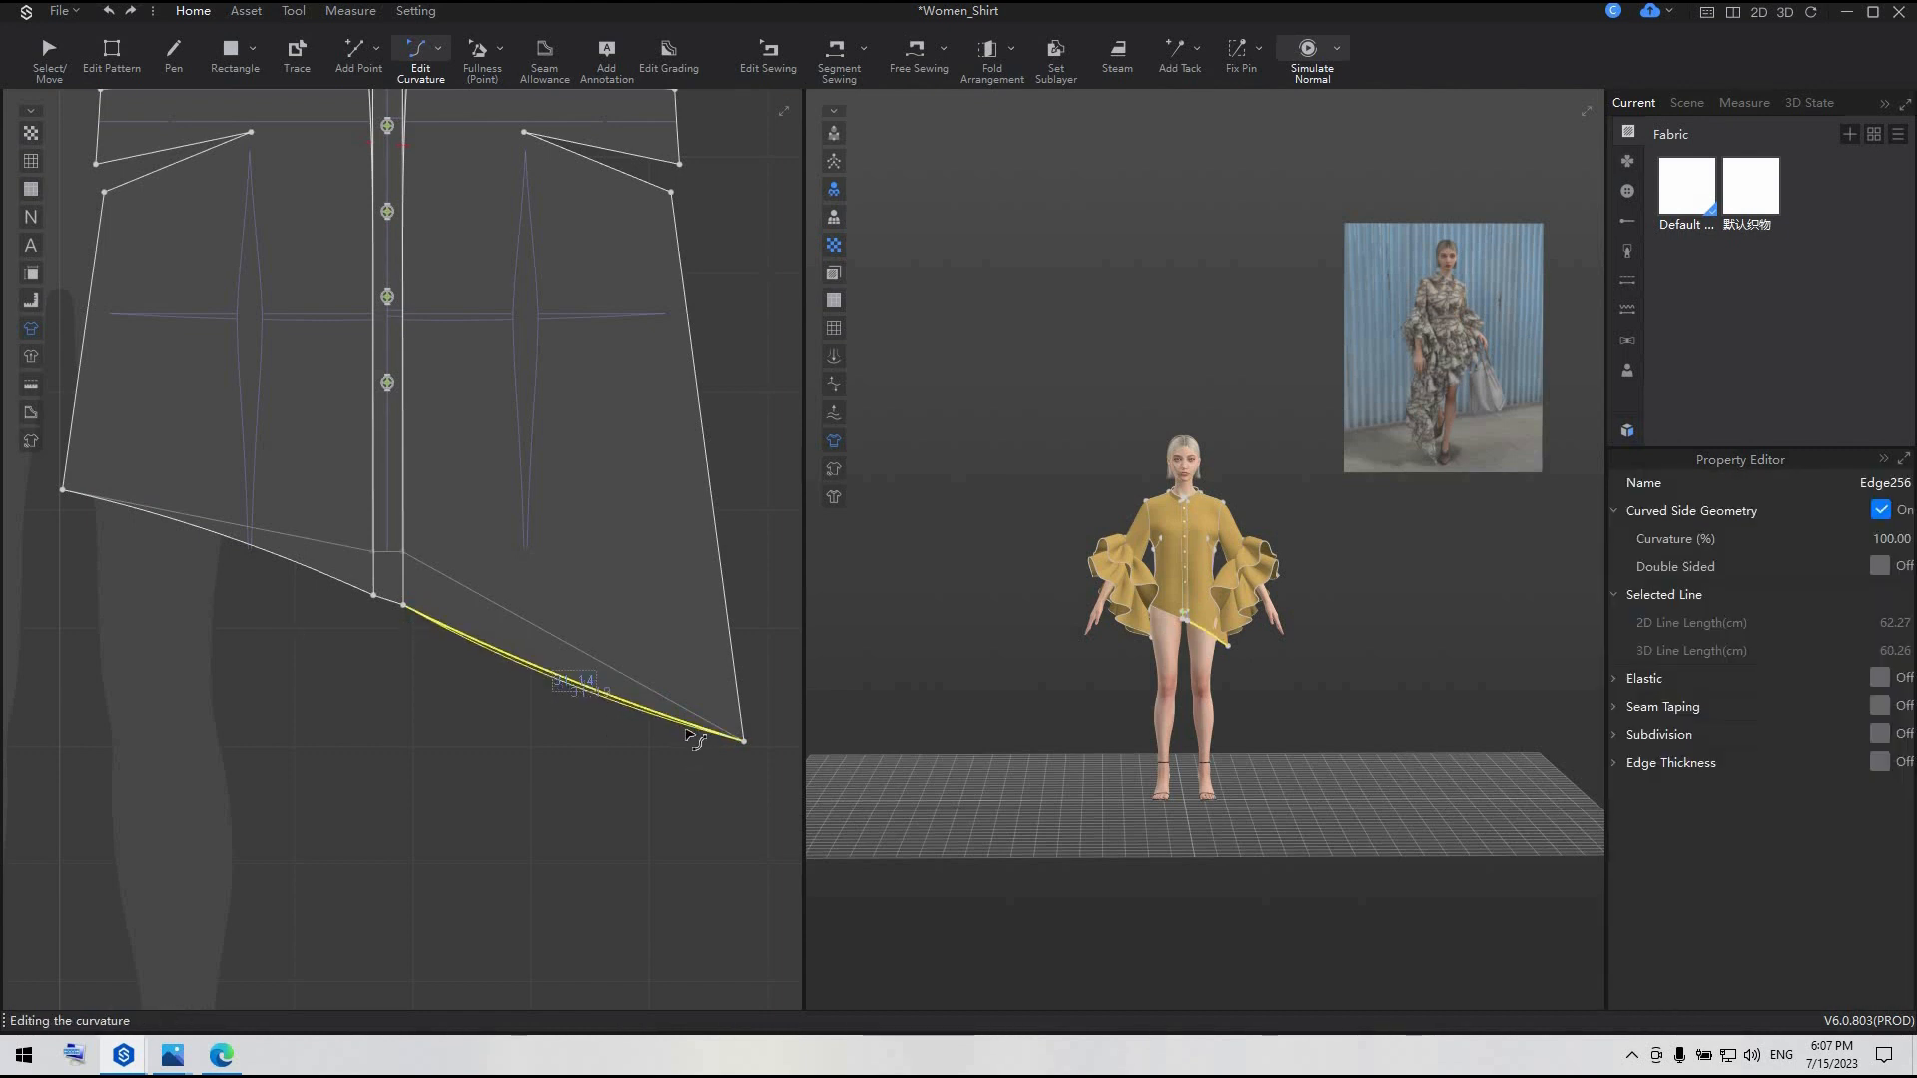
drag(757, 751, 758, 752)
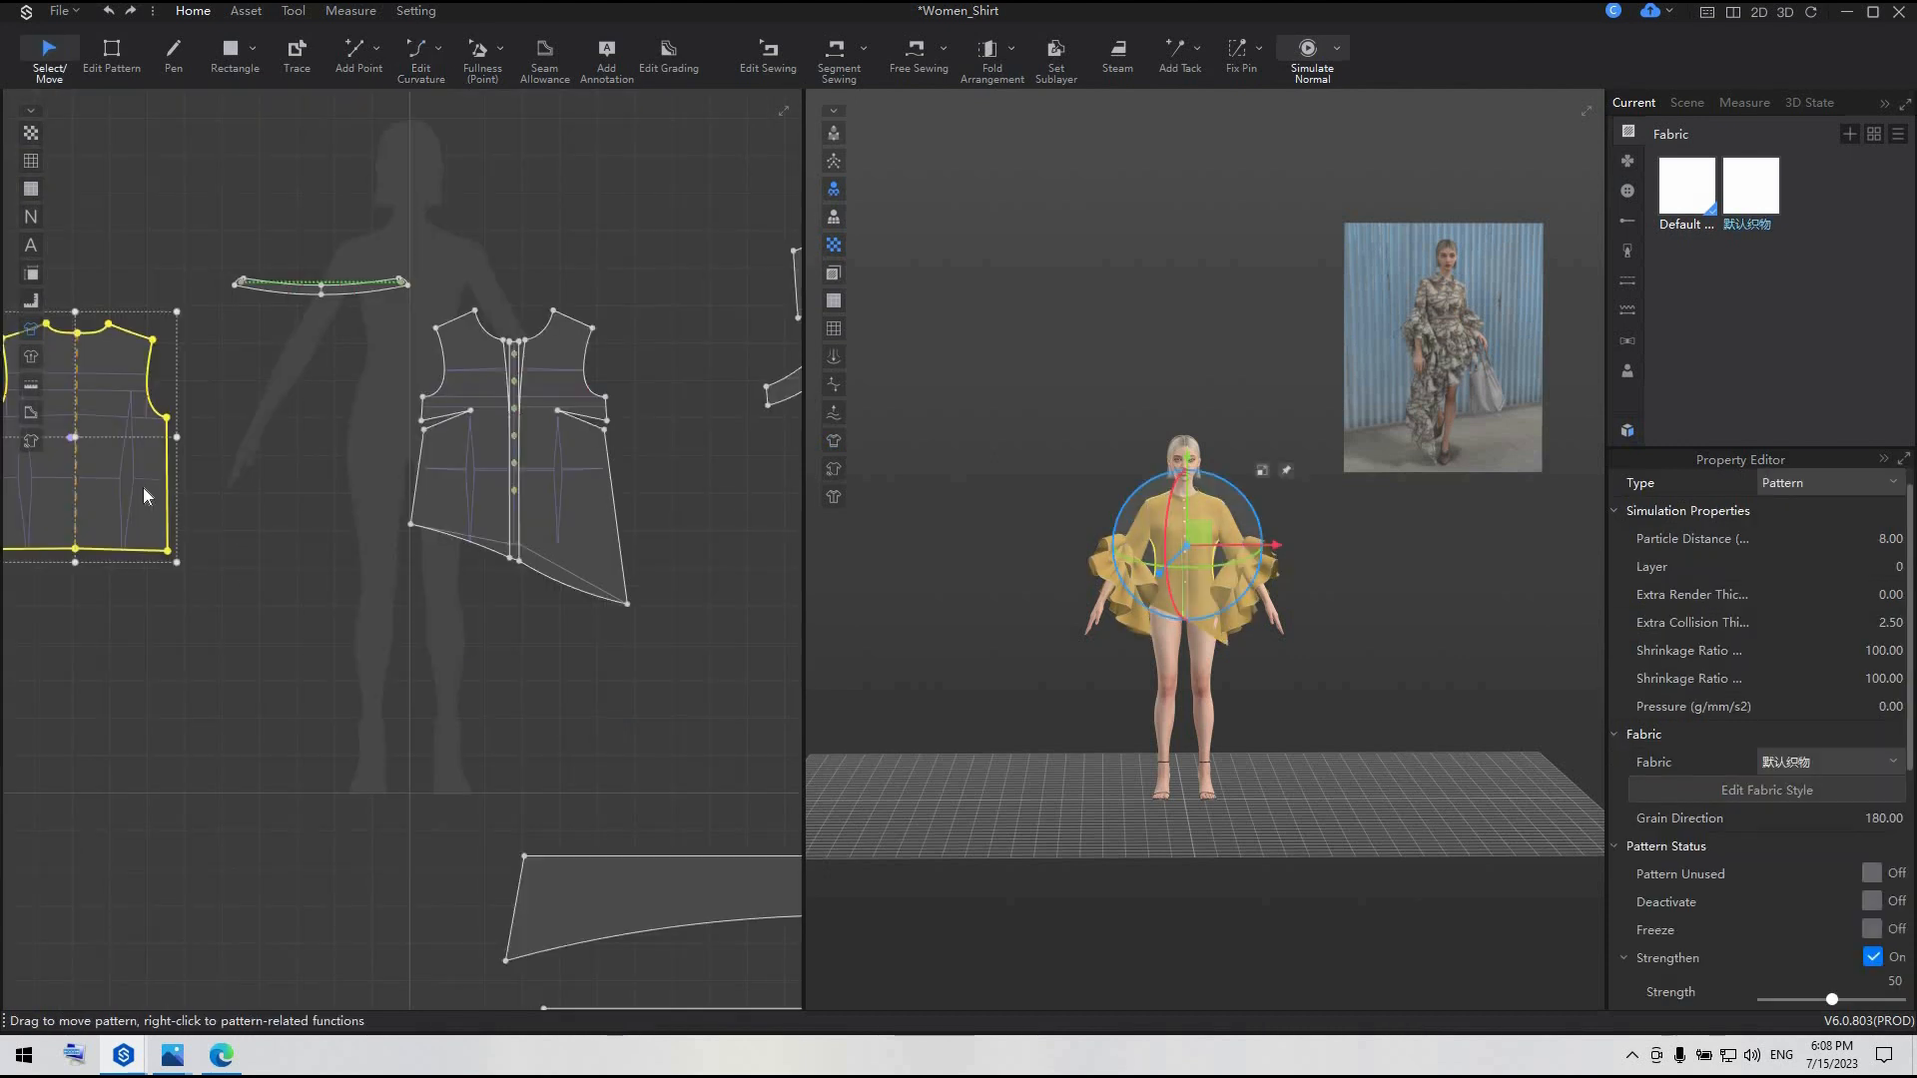
- Bring the back panel to the top of the pattern order and move it beside the front panels
right_click(142, 487)
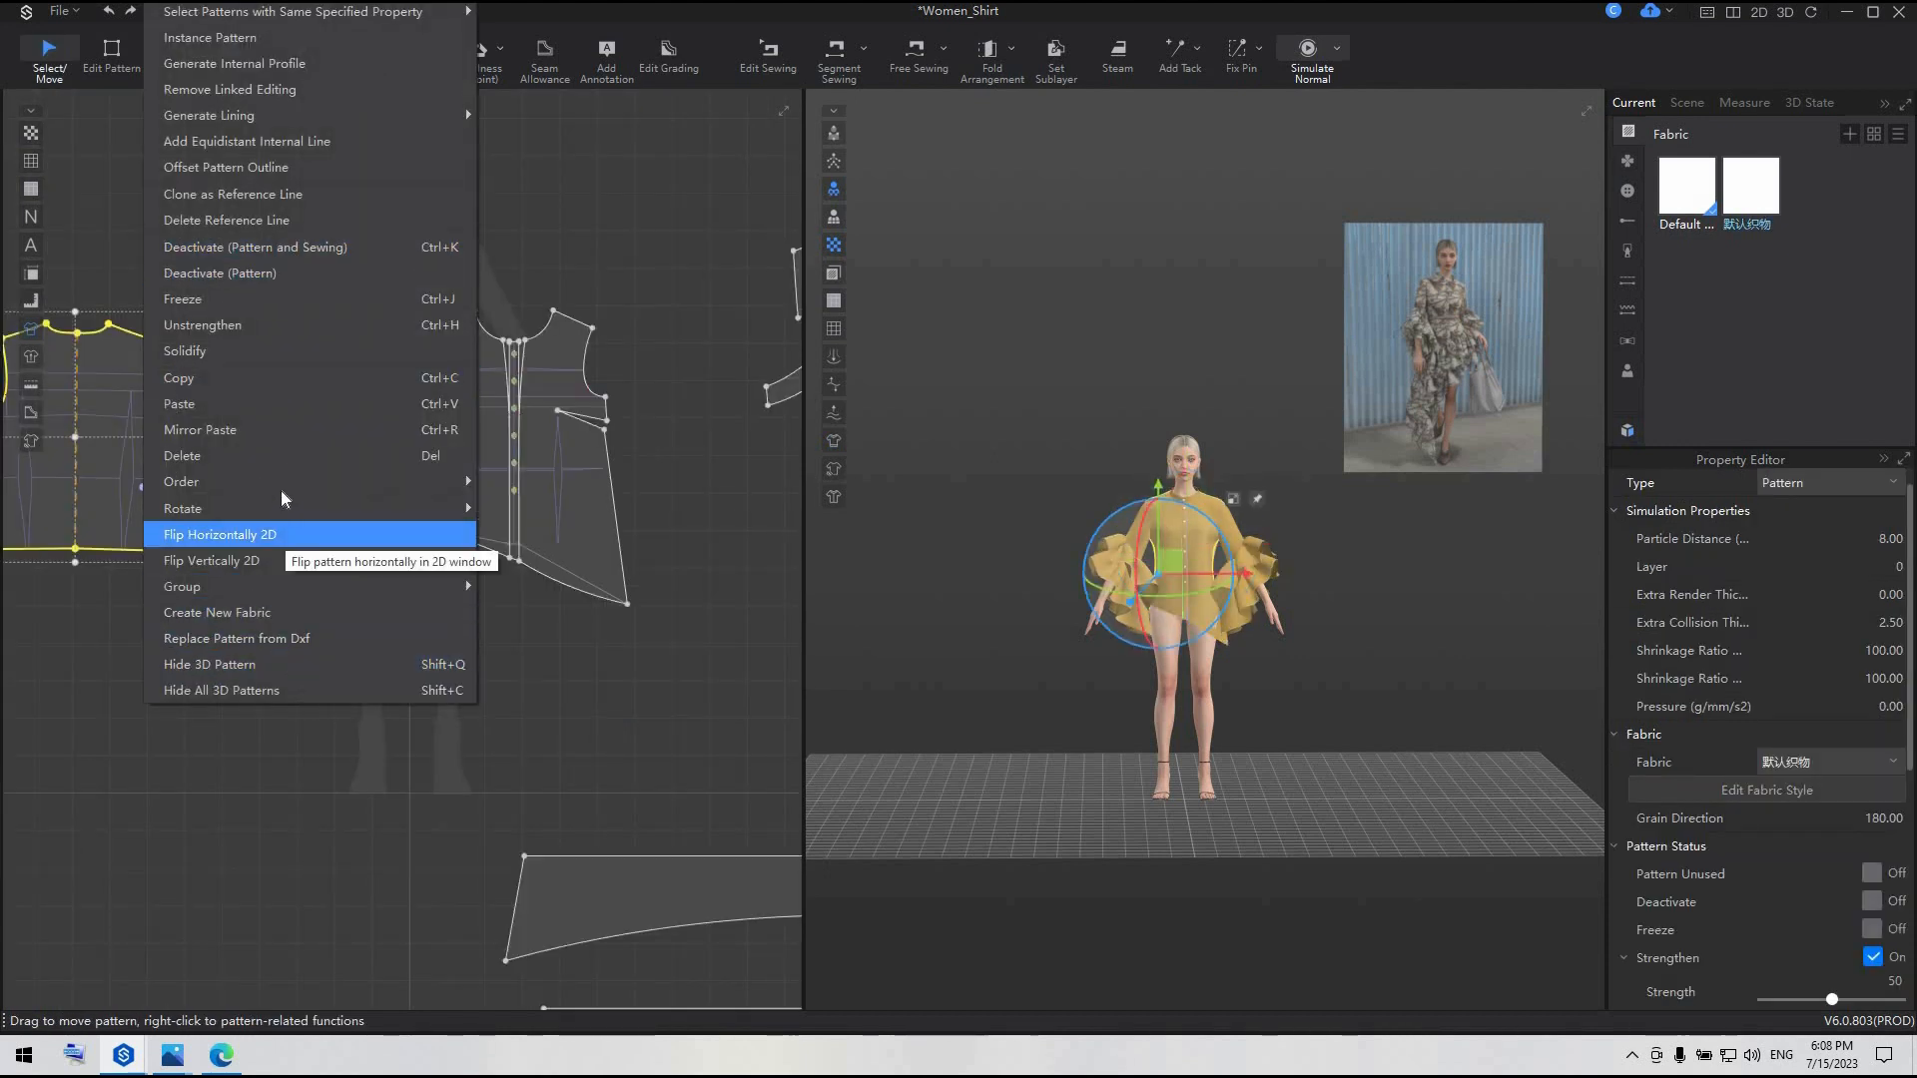
mouse_move(290, 483)
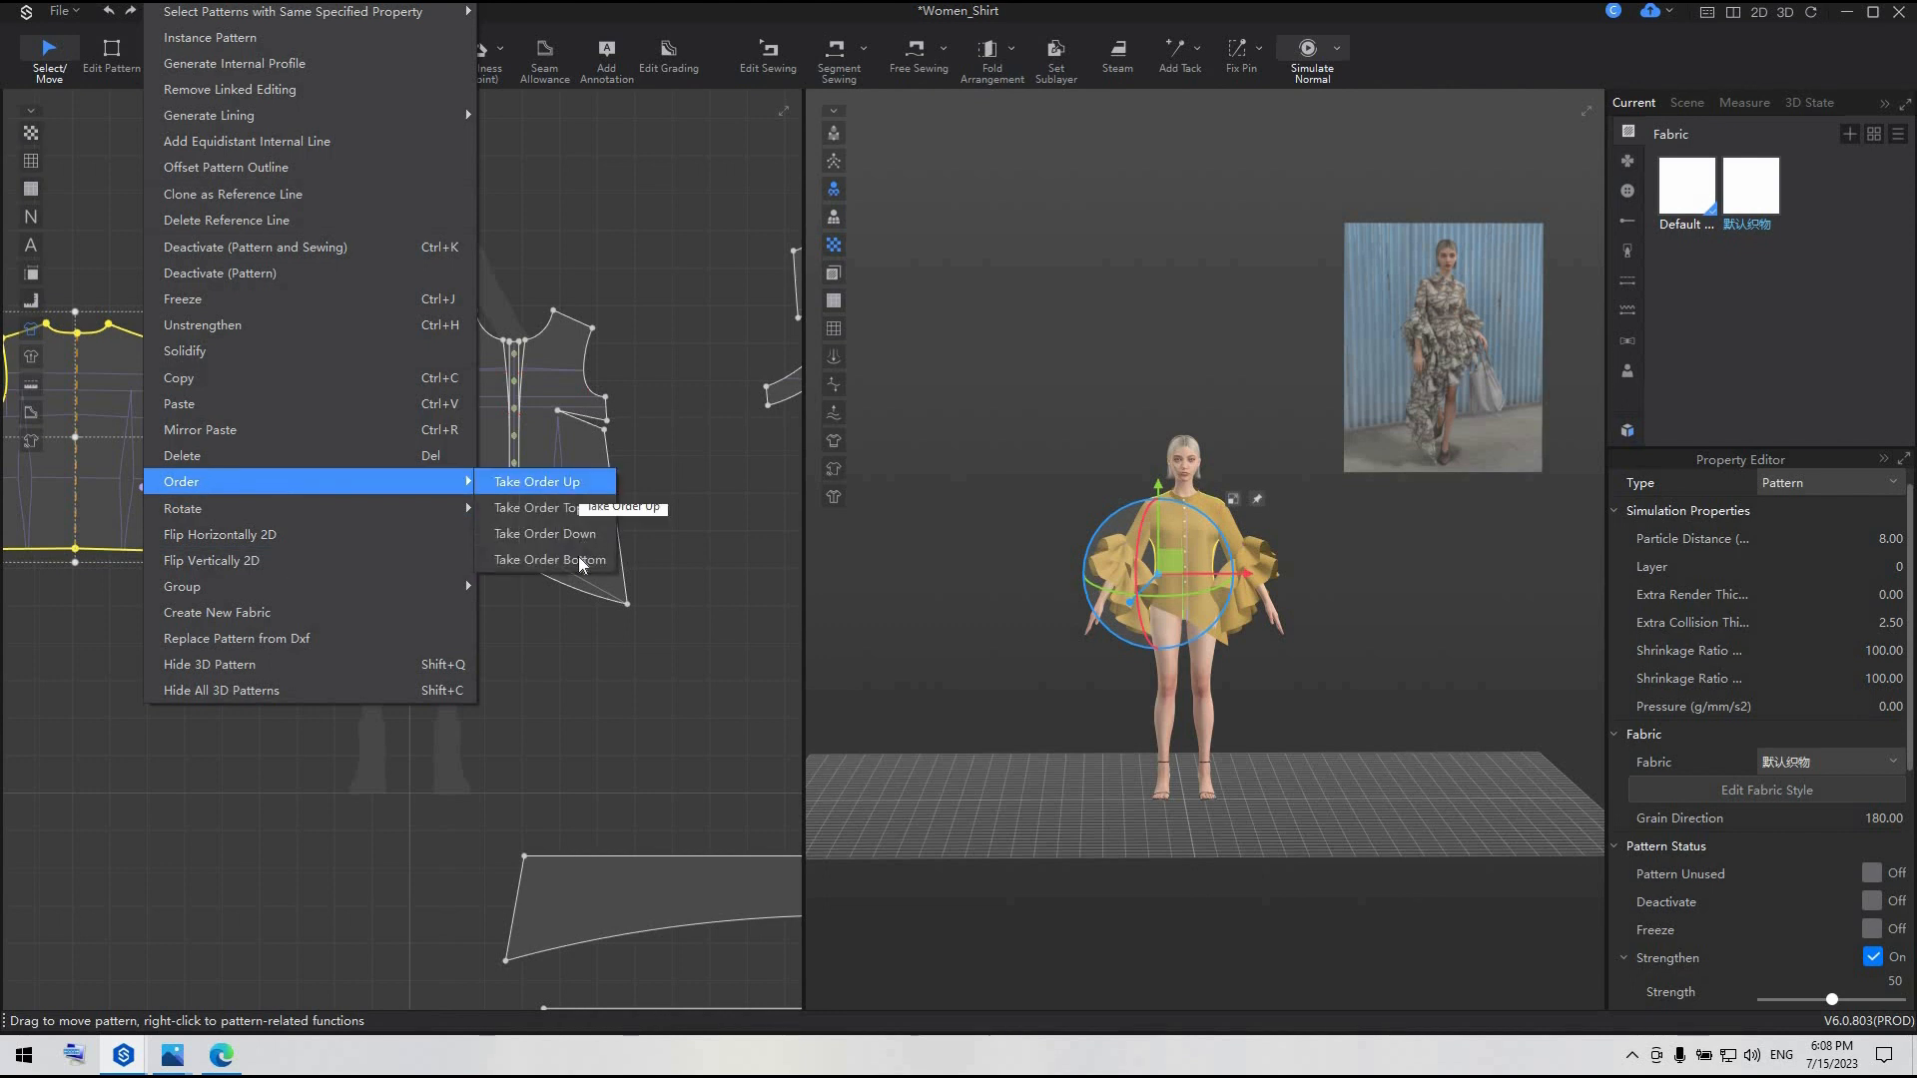
click(588, 506)
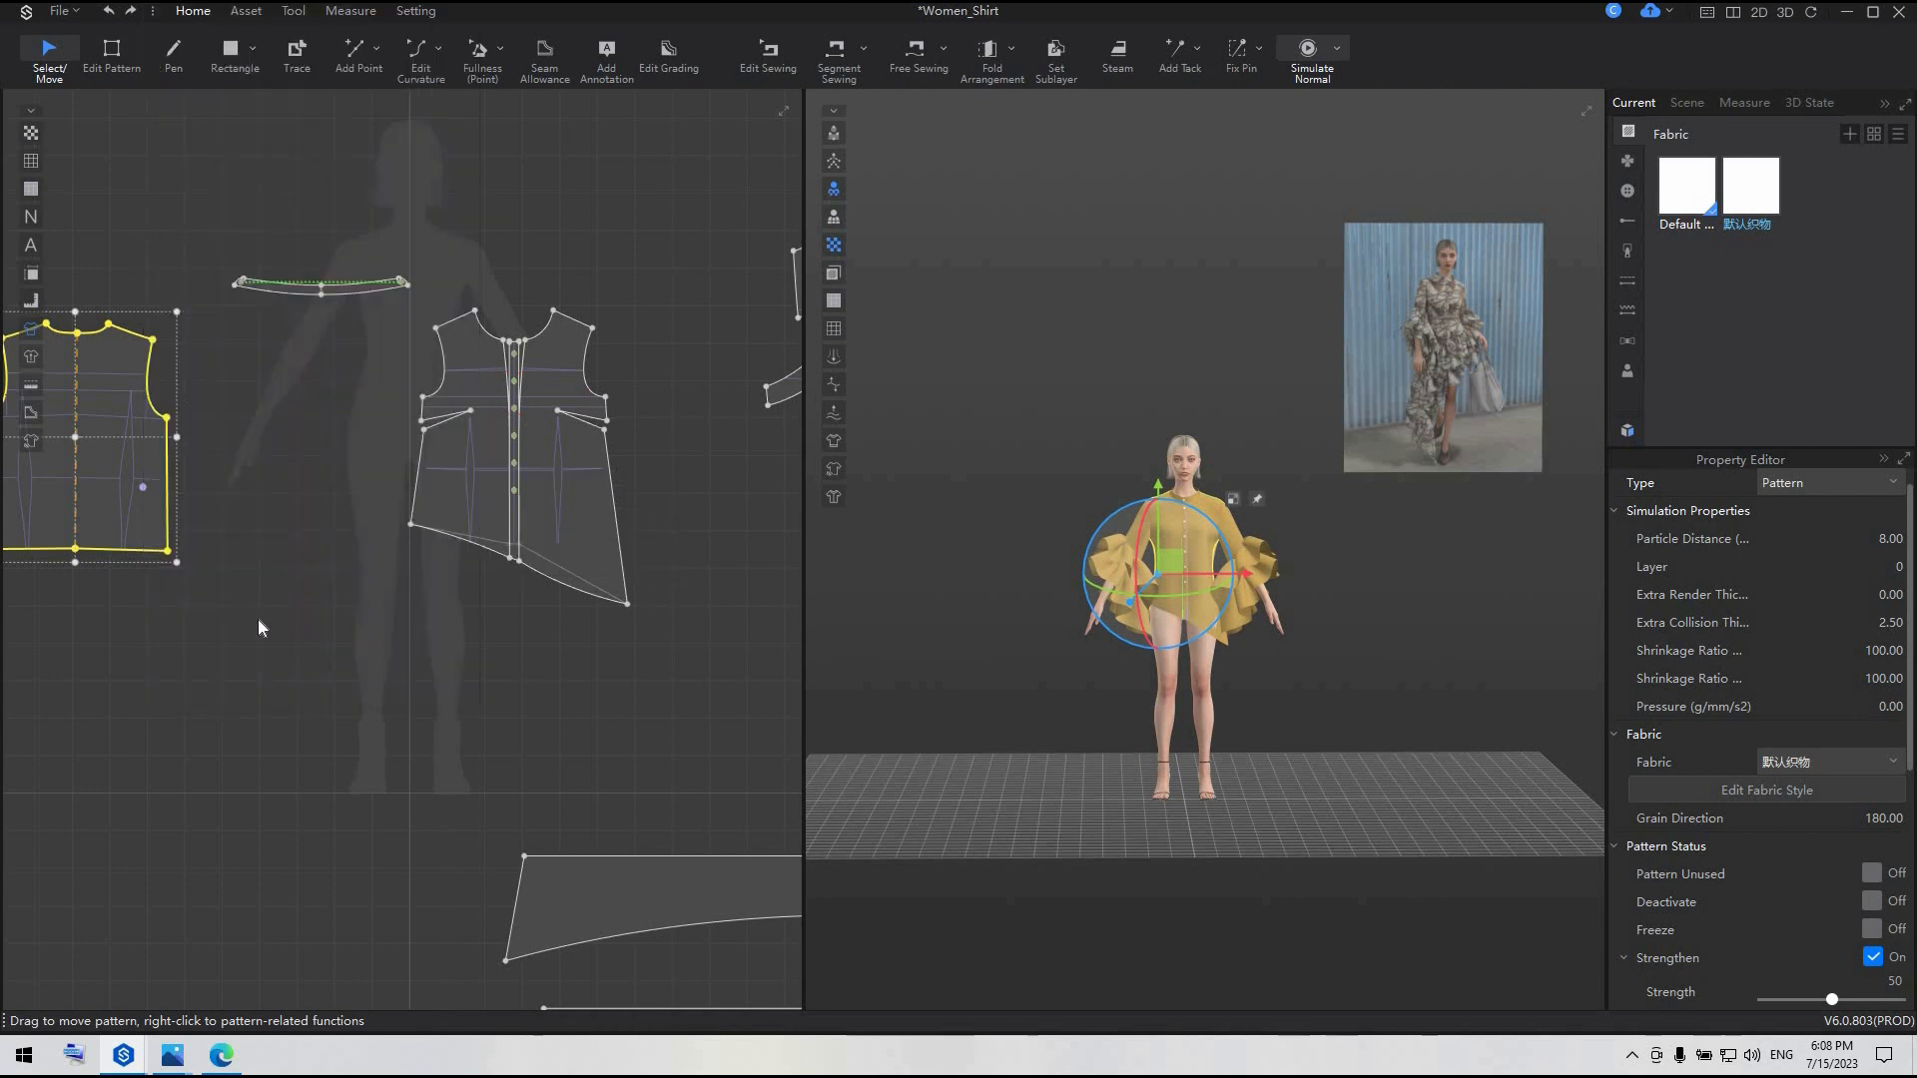
drag(145, 490, 355, 496)
- Flip the back panel horizontally in 2D and rotate it slightly until its hem is level
right_click(355, 495)
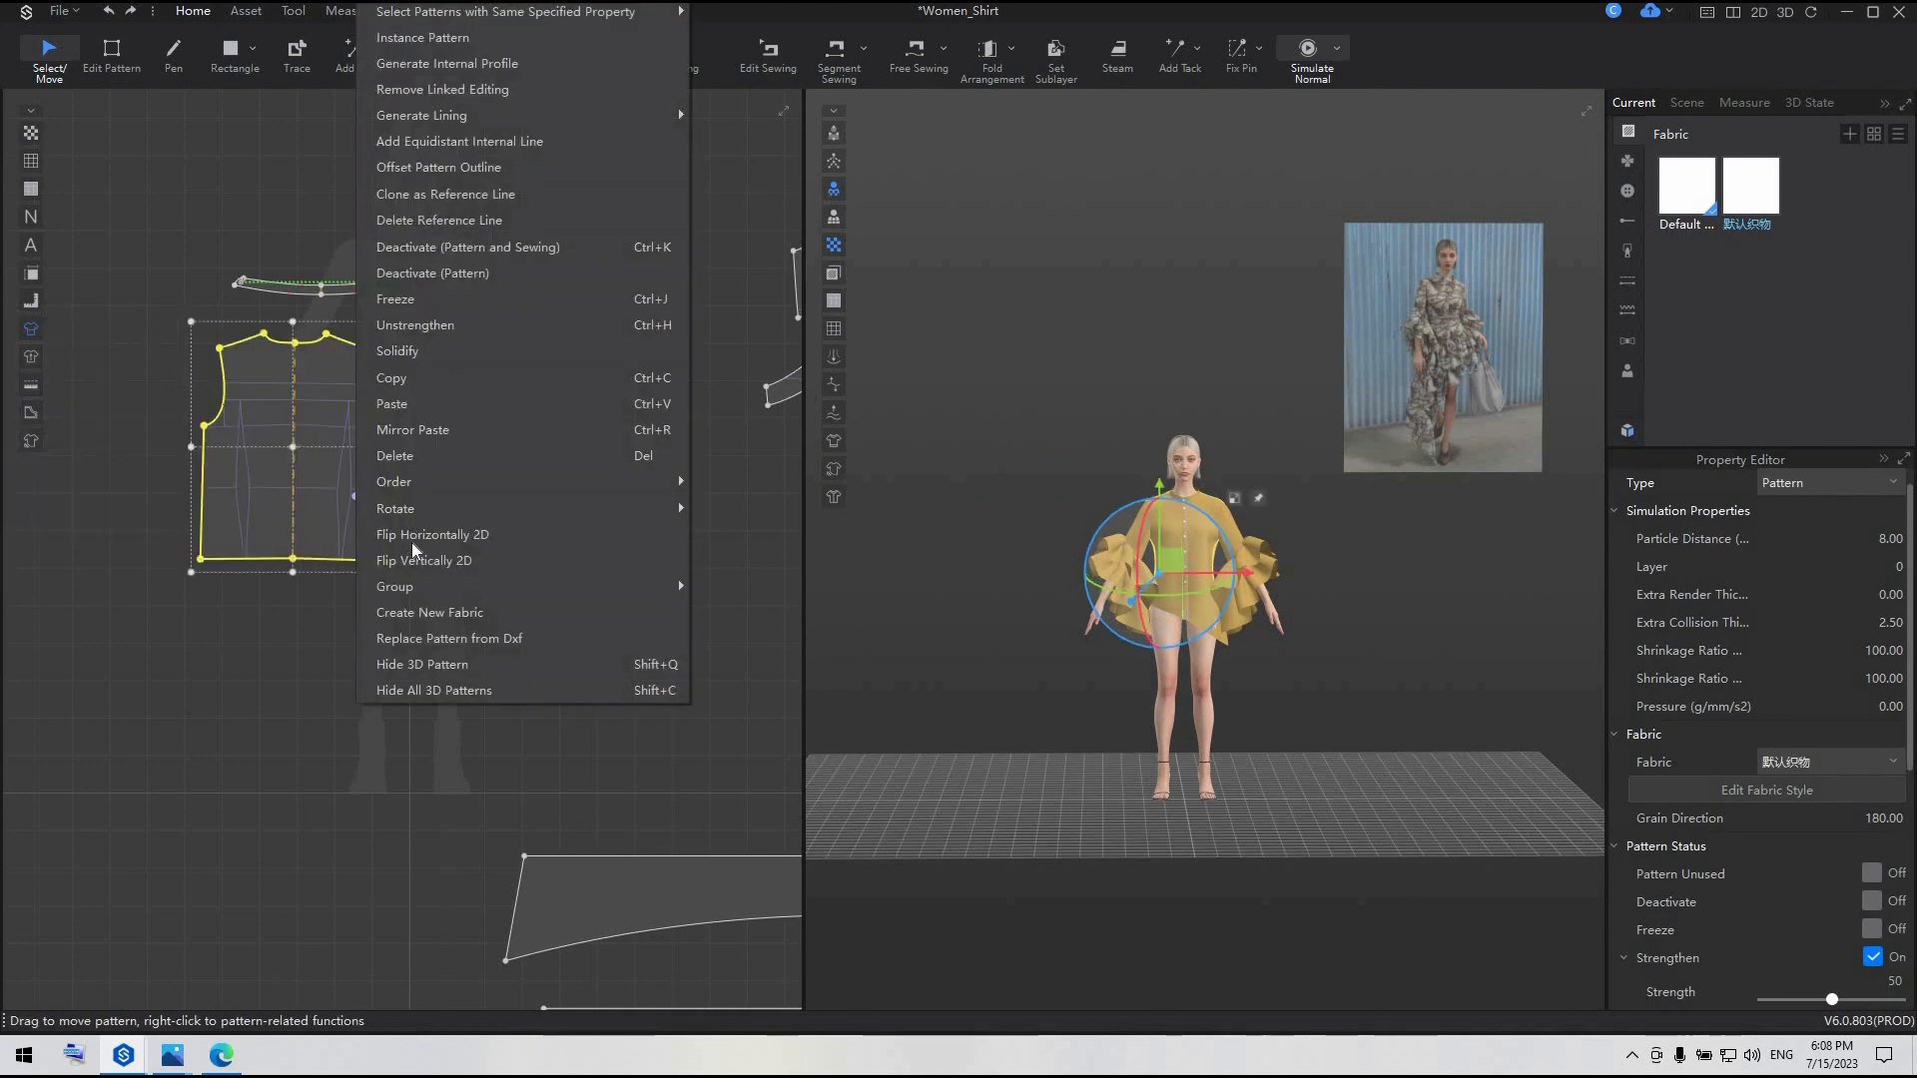
click(379, 534)
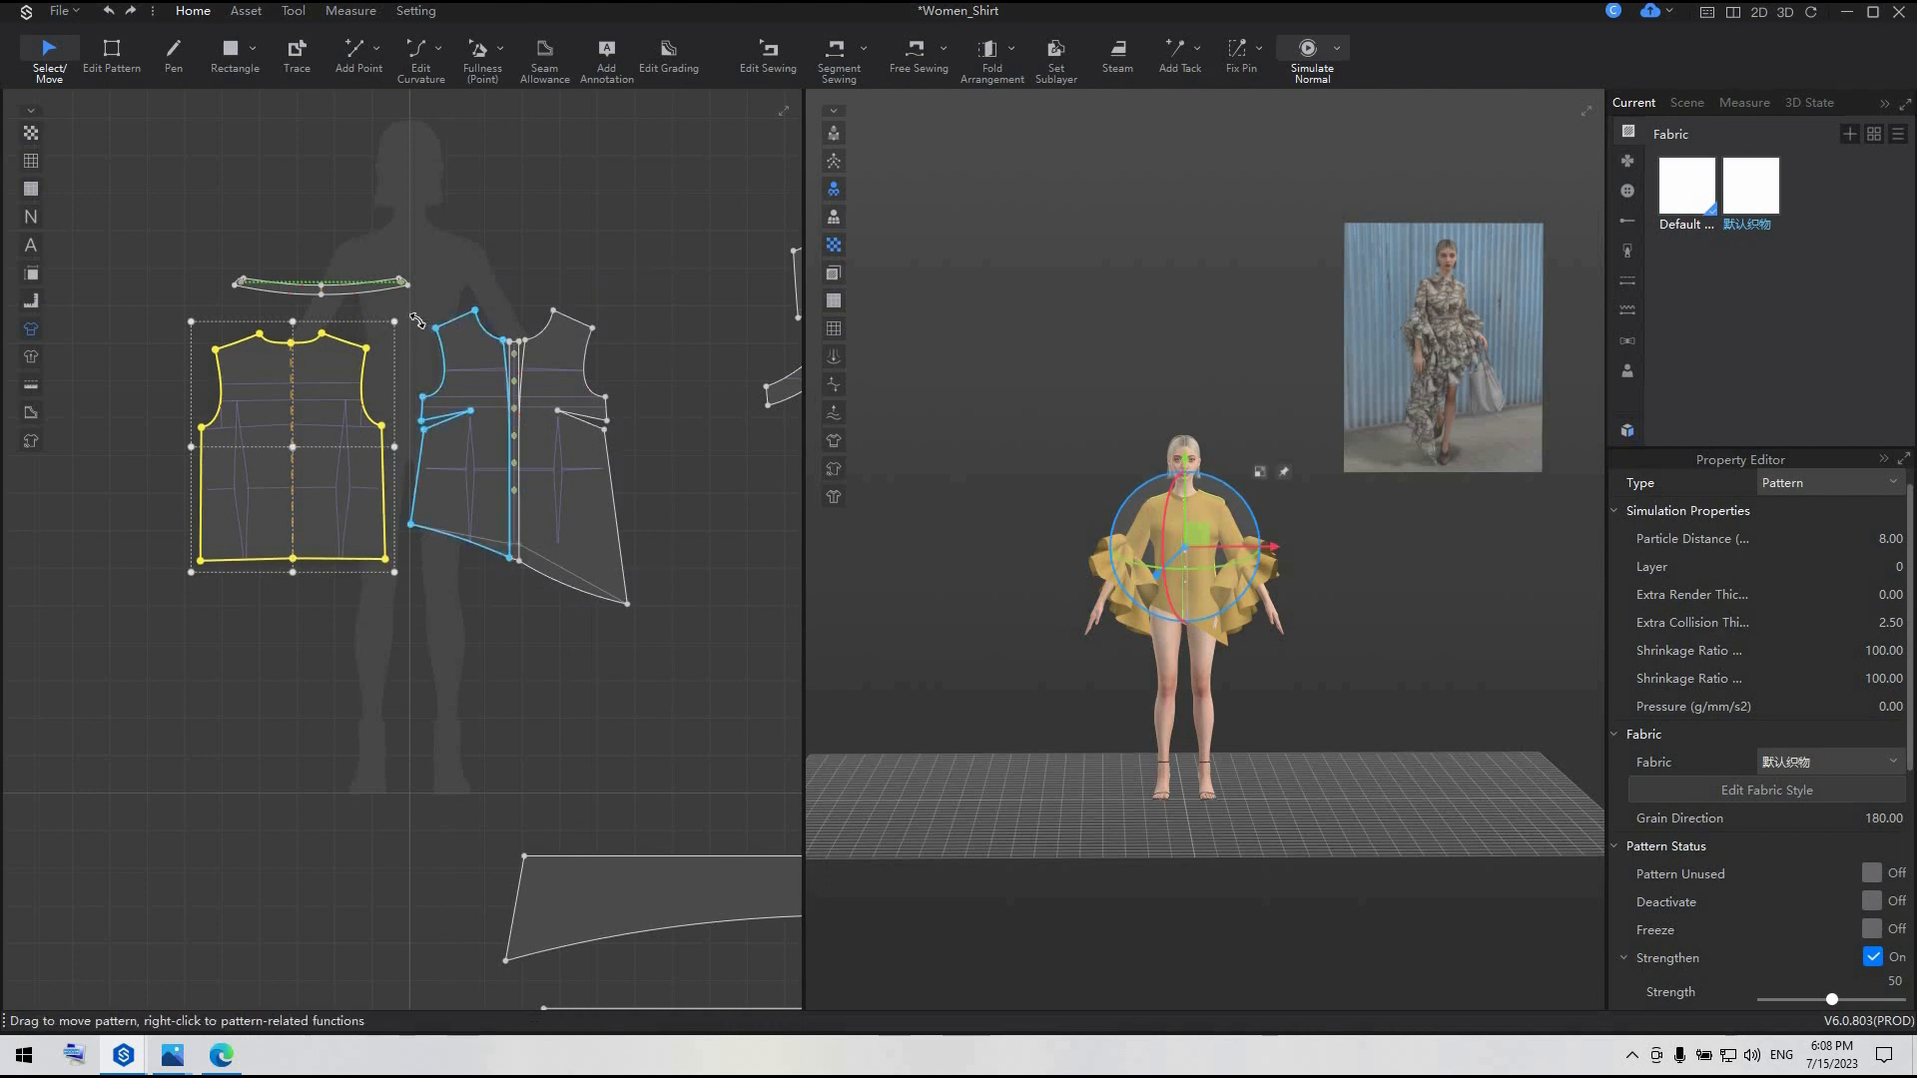
drag(417, 318, 420, 323)
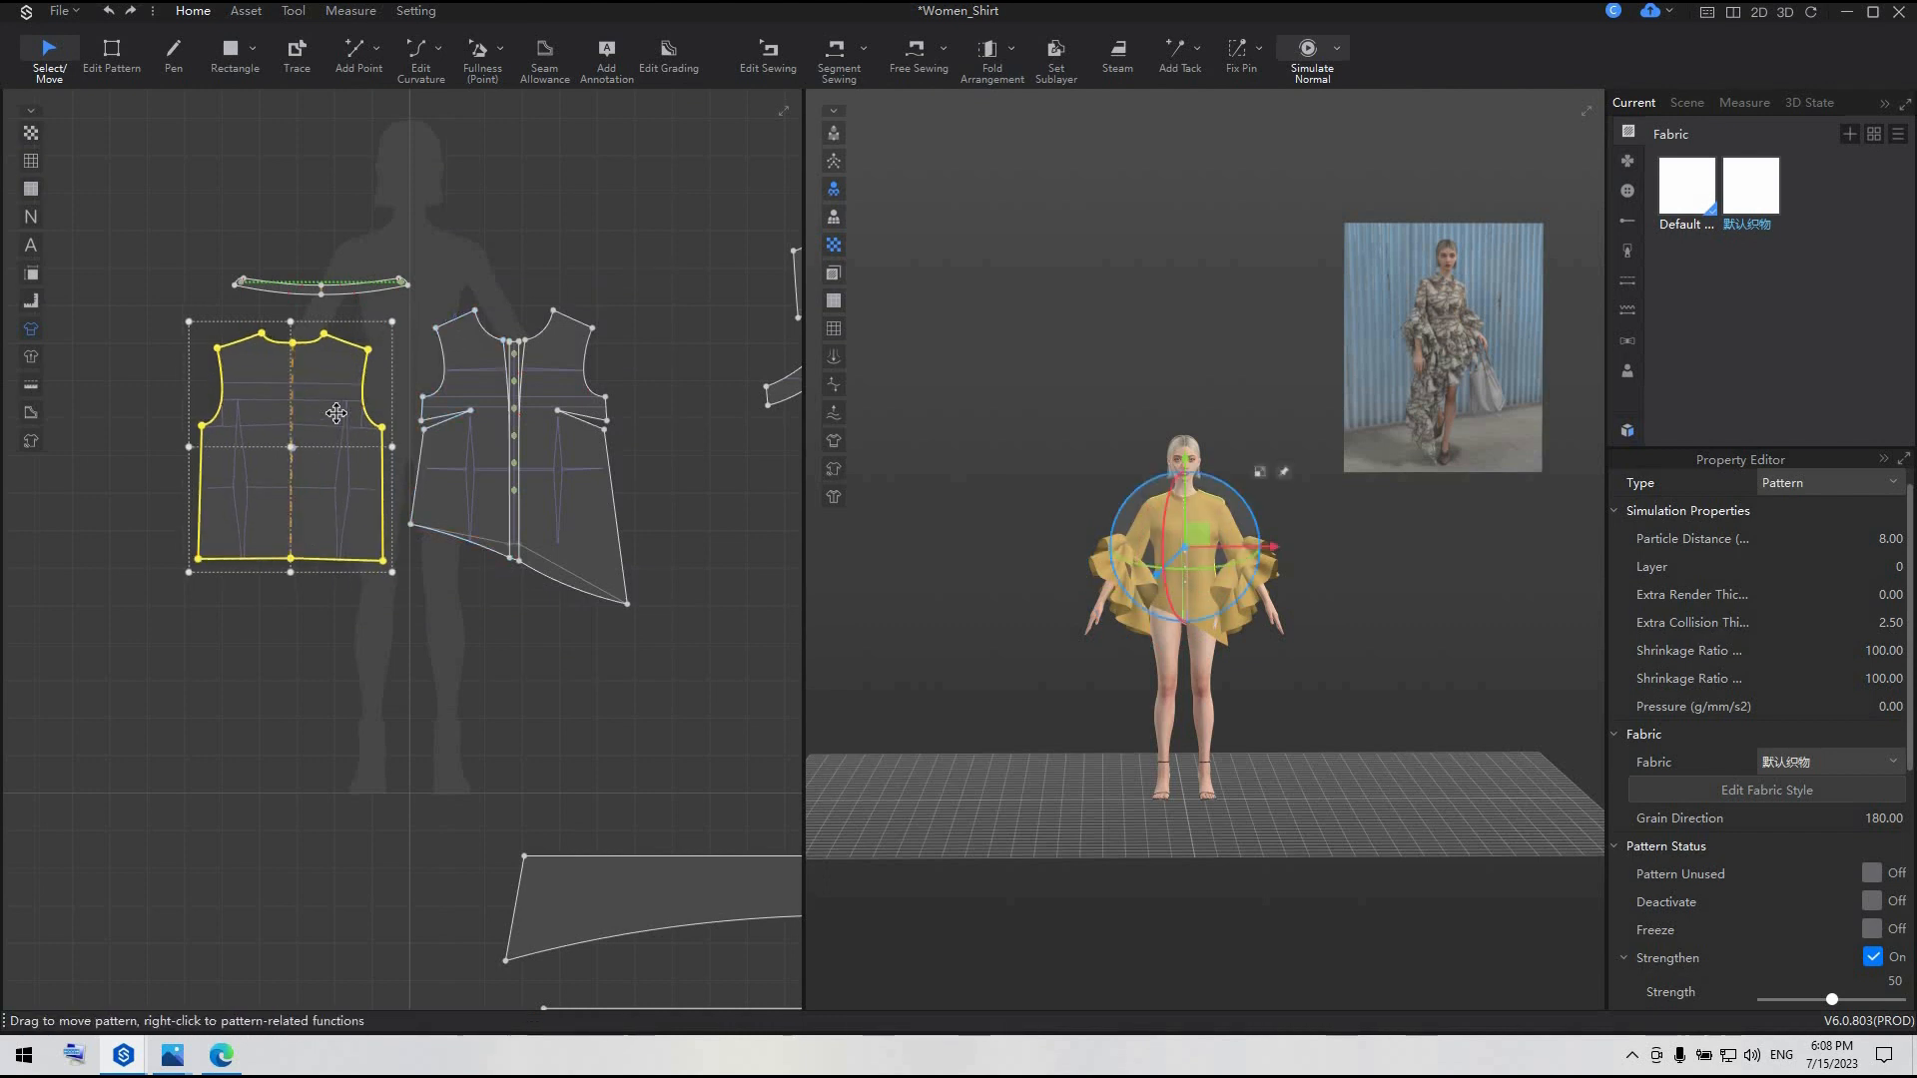
- Lay the back panel over the front panels, aligning its centre line with the placket and its underarm with the side seam
scroll(336, 412, up, 2)
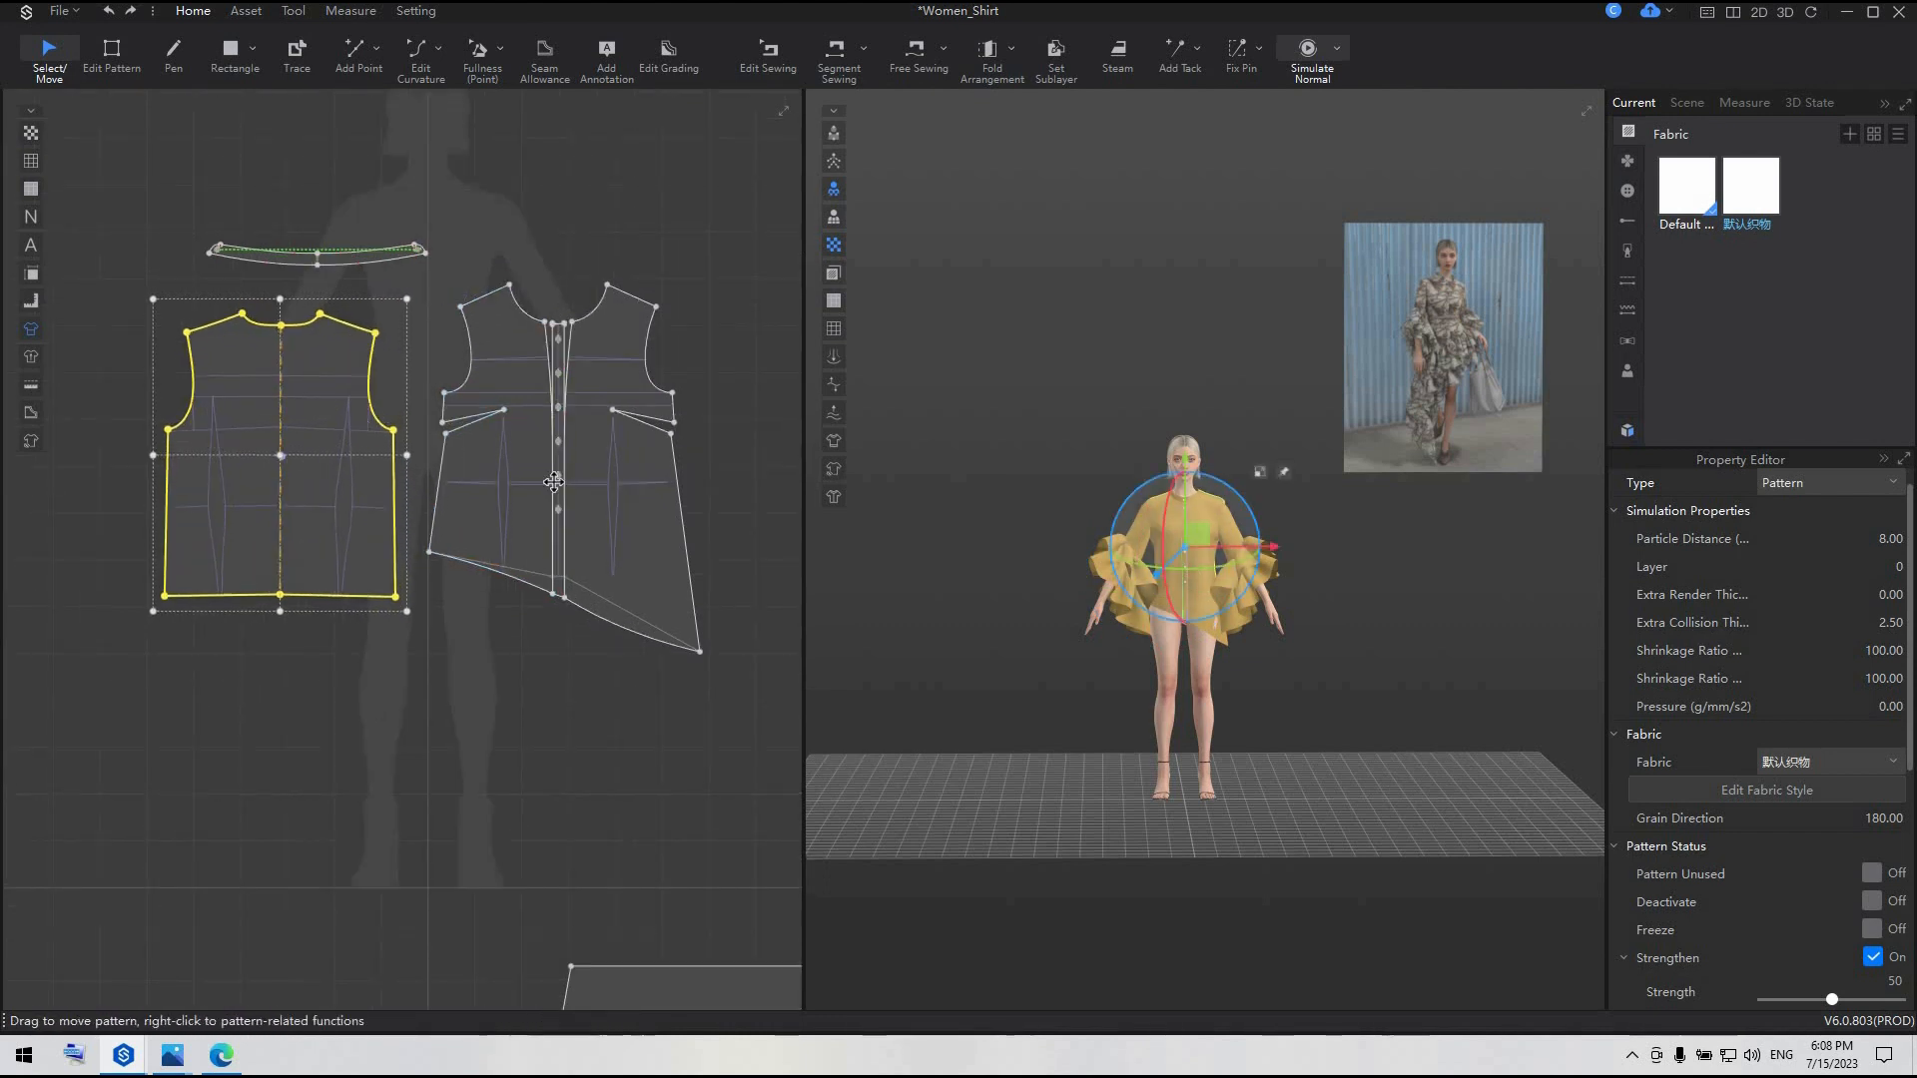
drag(553, 482, 653, 425)
scroll(658, 421, up, 3)
scroll(659, 435, up, 4)
middle_drag(659, 436, 608, 475)
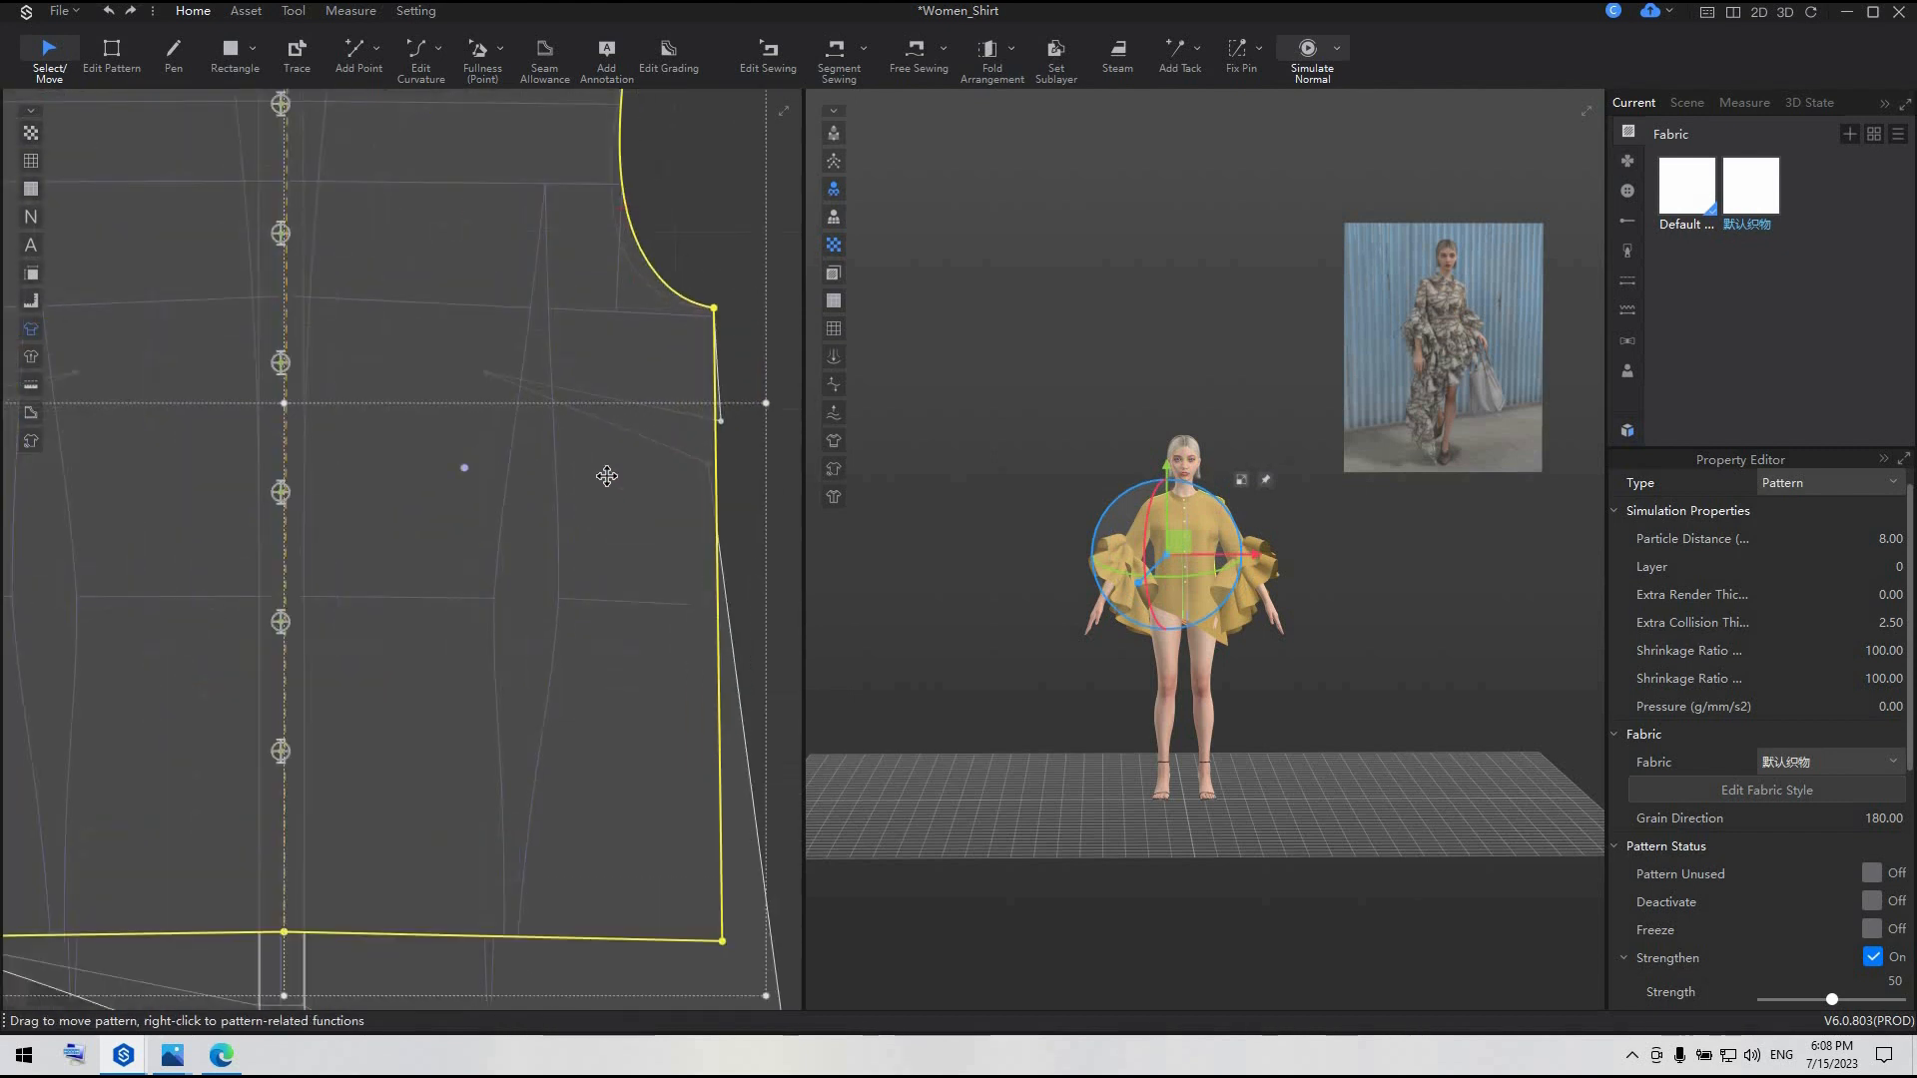
click(589, 556)
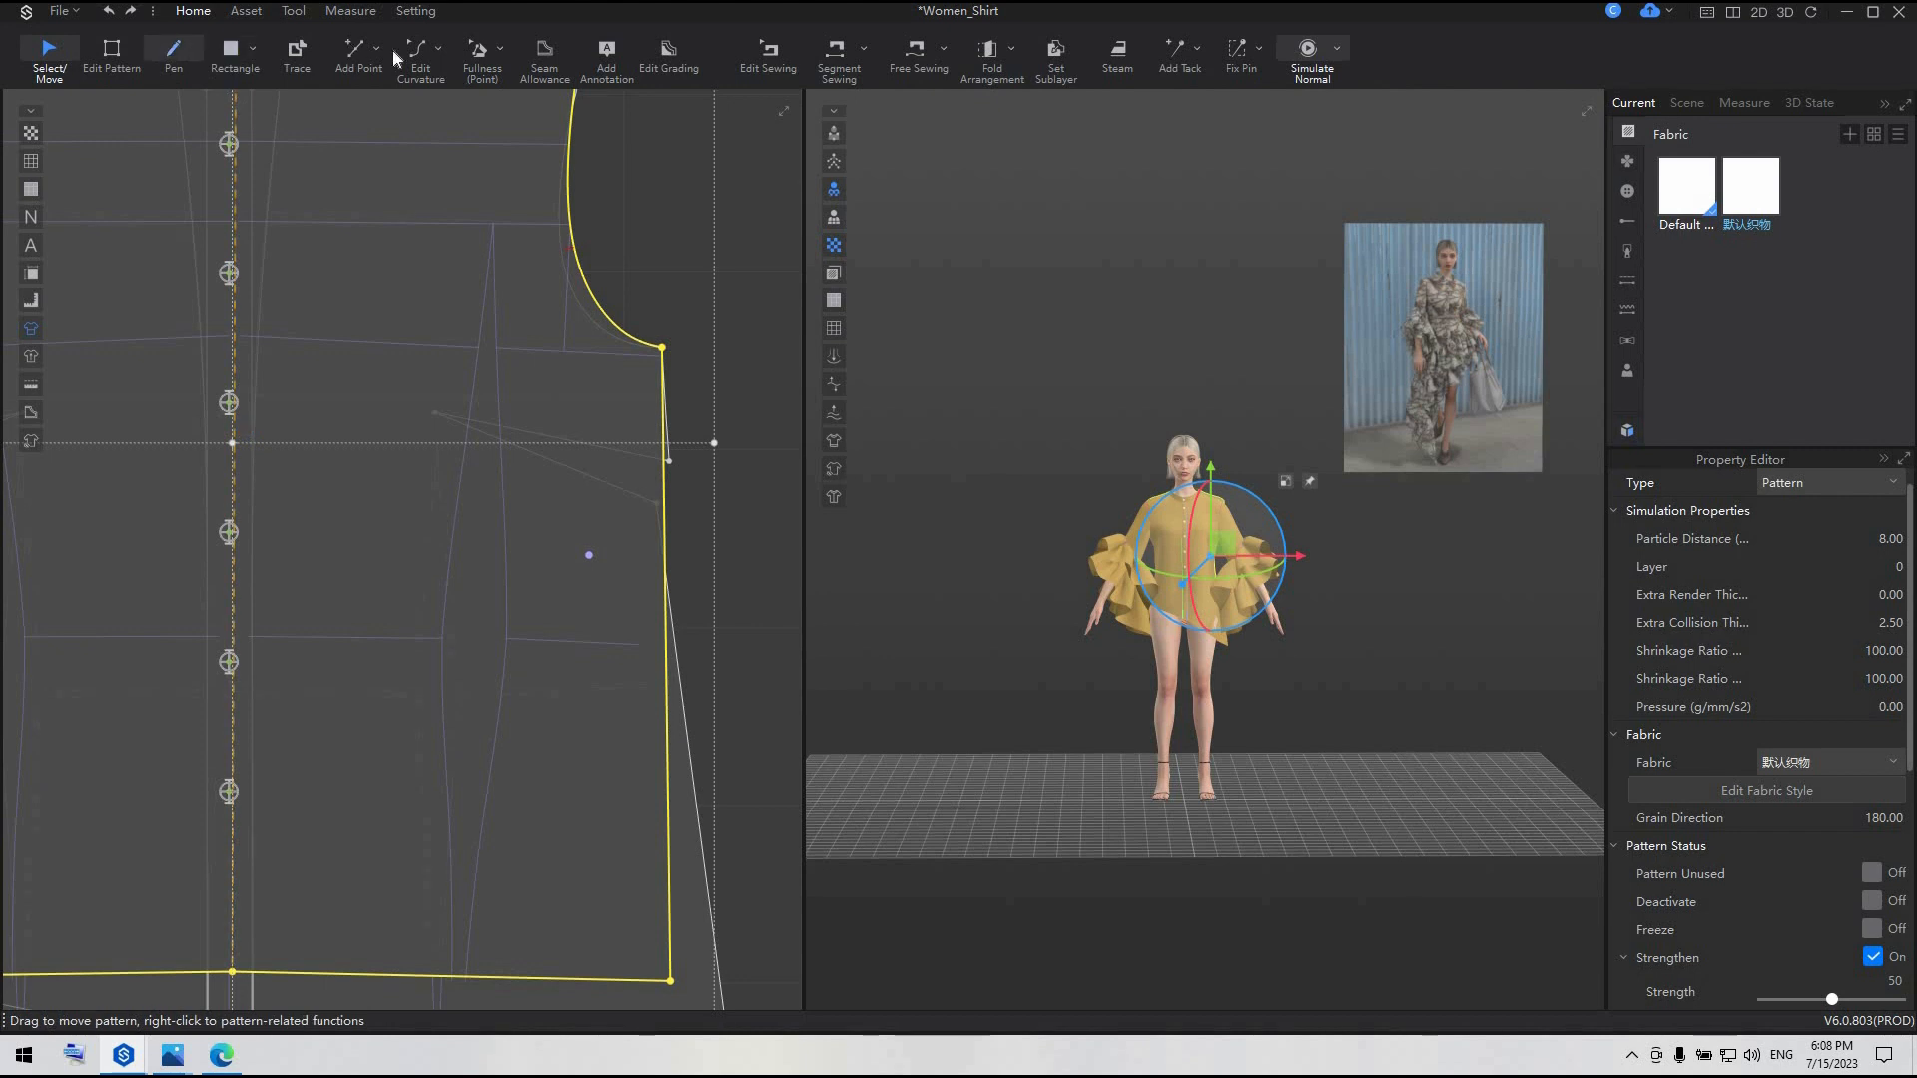
- Add a notch on the back panel's side edge about 6.3 cm below the underarm, level with the front side dart's upper leg
click(254, 44)
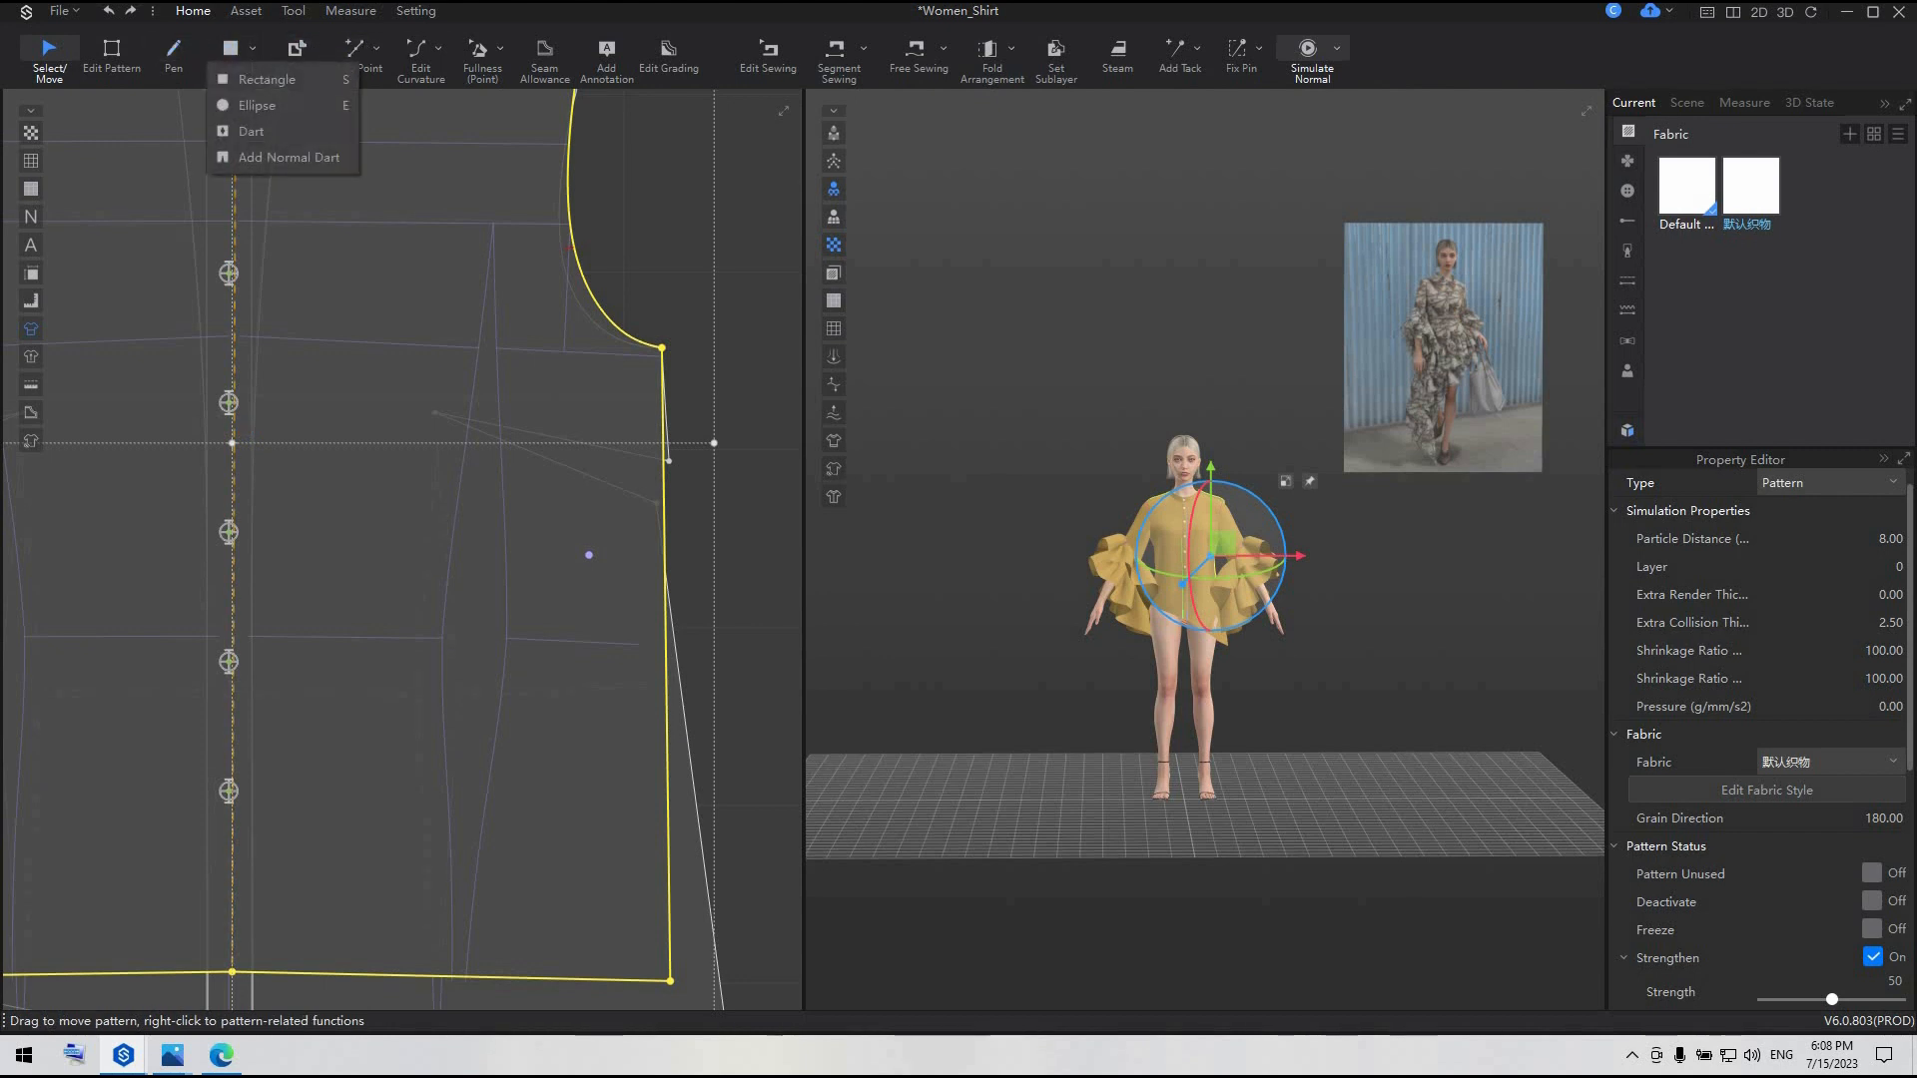
click(369, 44)
click(376, 47)
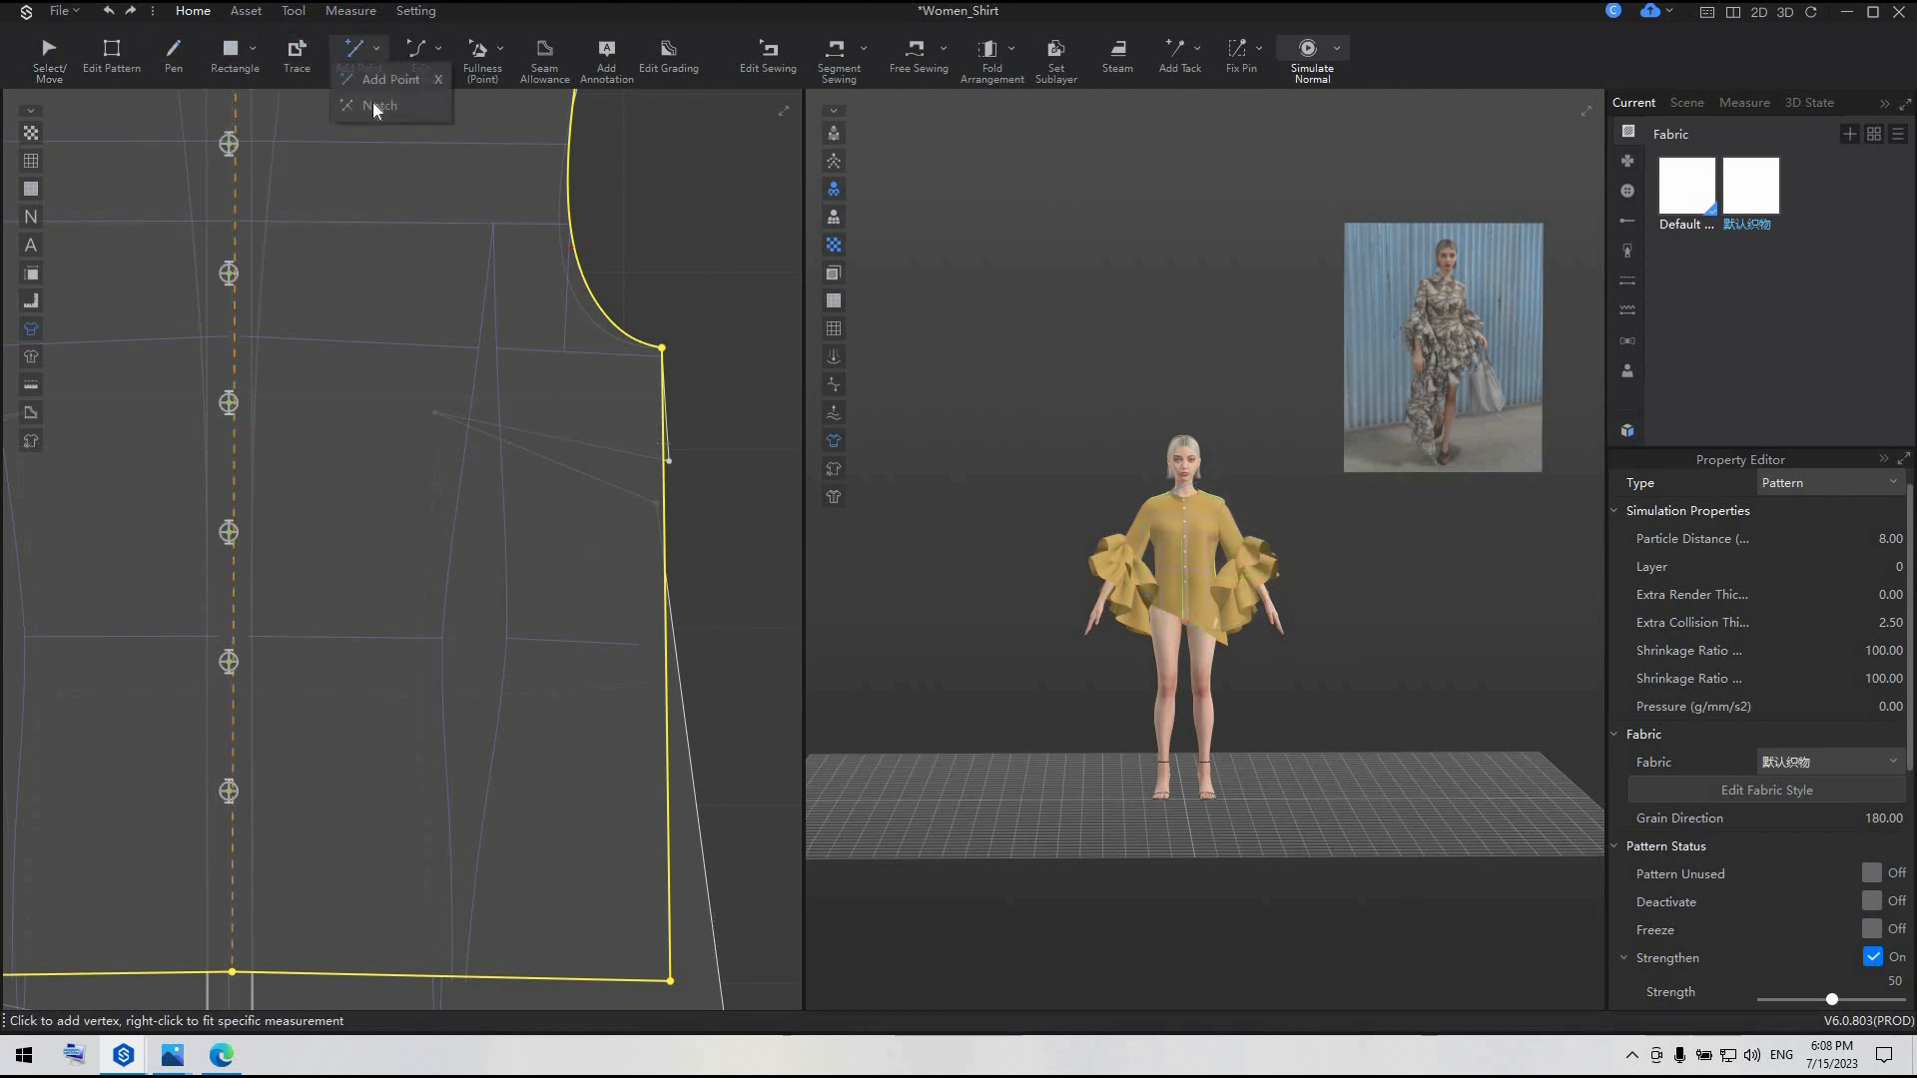
click(384, 100)
click(667, 464)
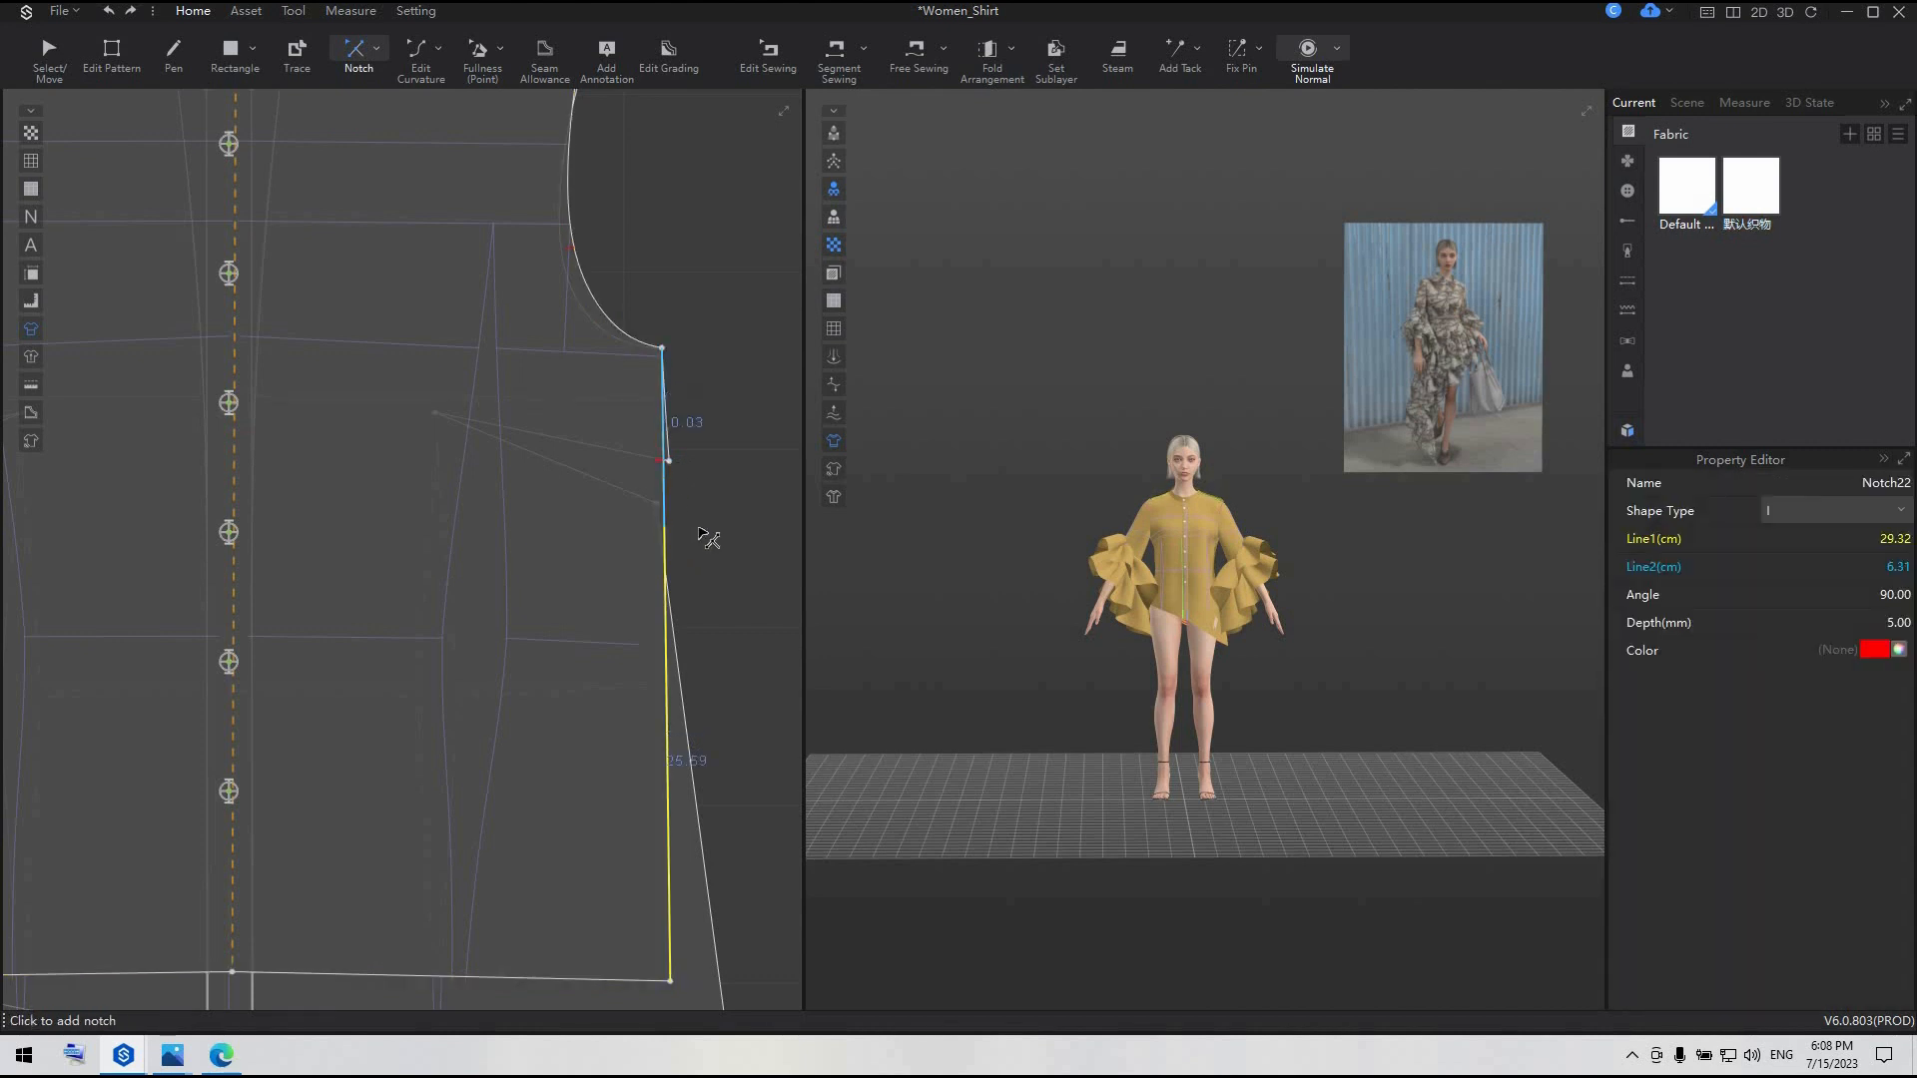
- Move the back panel off the front panels and delete the midpoint vertex on its hem
scroll(701, 529, down, 4)
click(60, 57)
drag(579, 560, 108, 639)
middle_drag(160, 639, 321, 639)
middle_drag(216, 928, 270, 927)
click(269, 927)
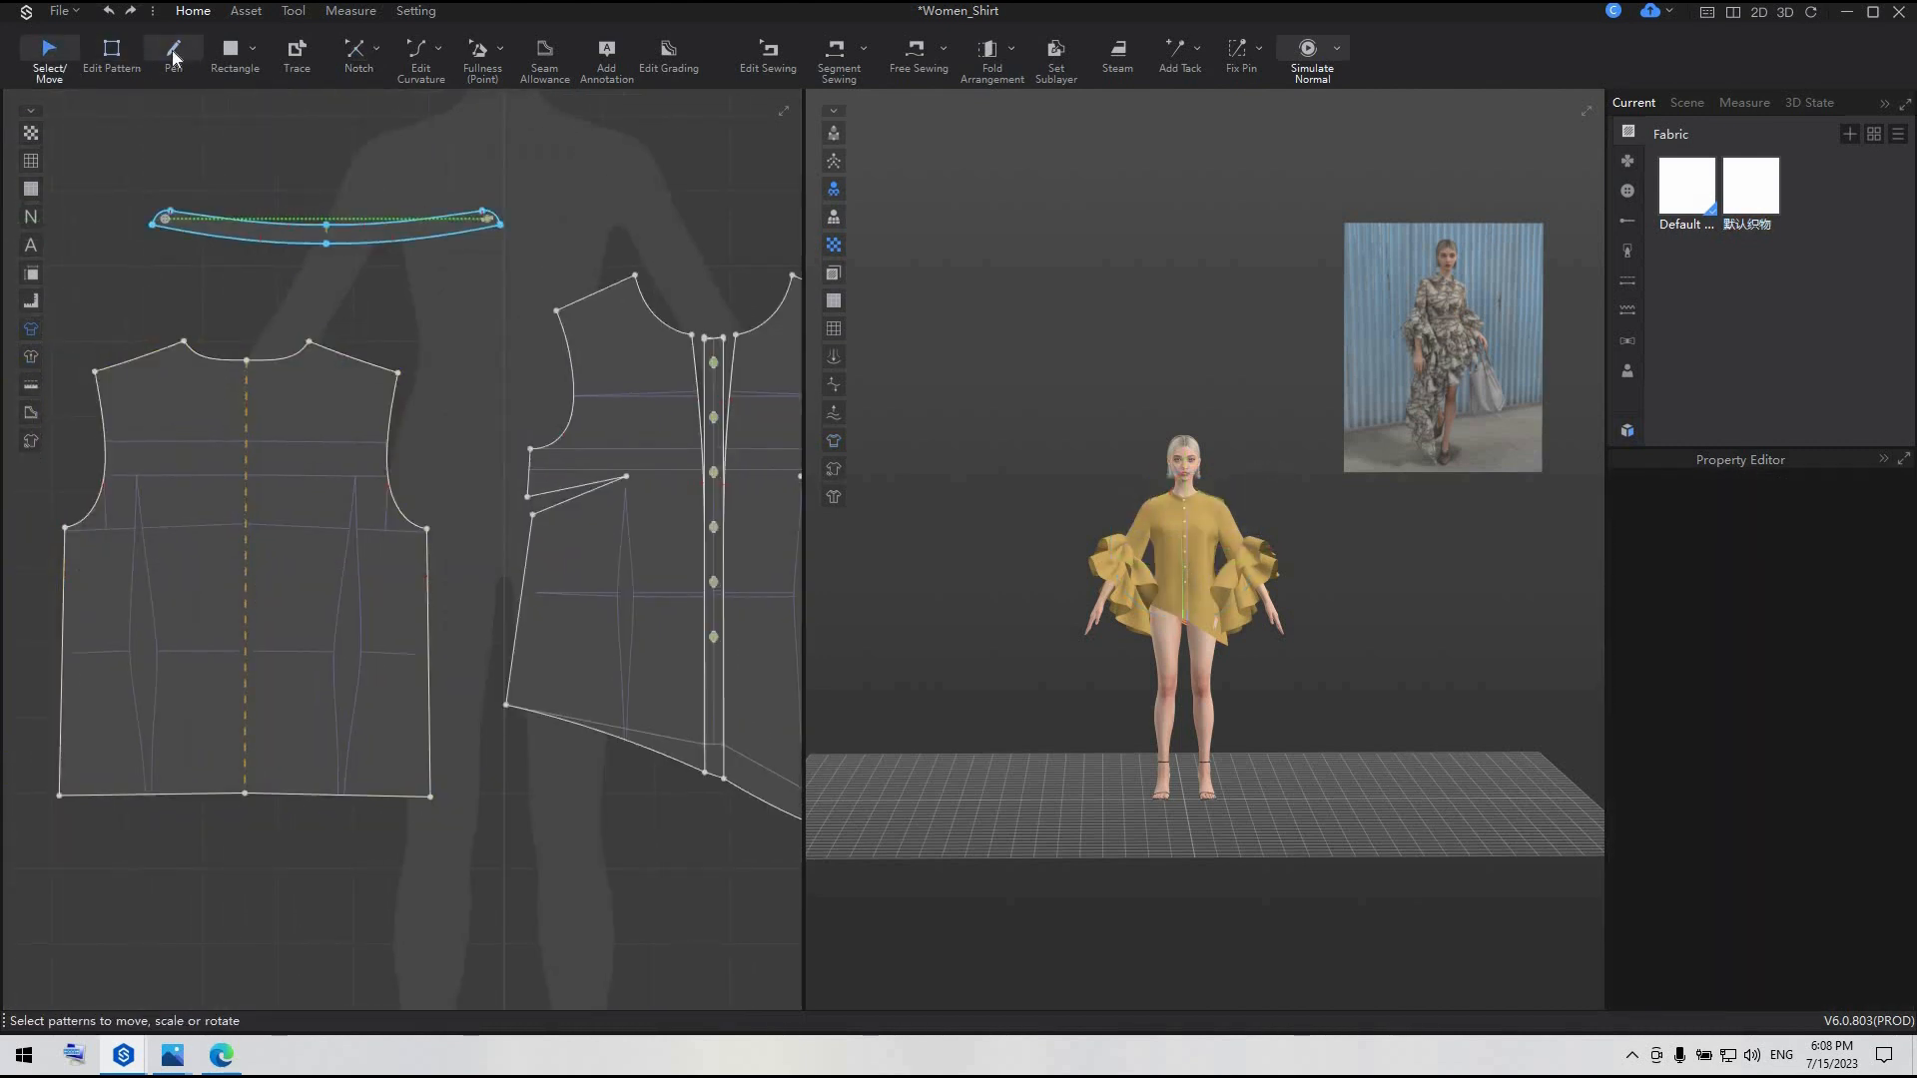
click(113, 56)
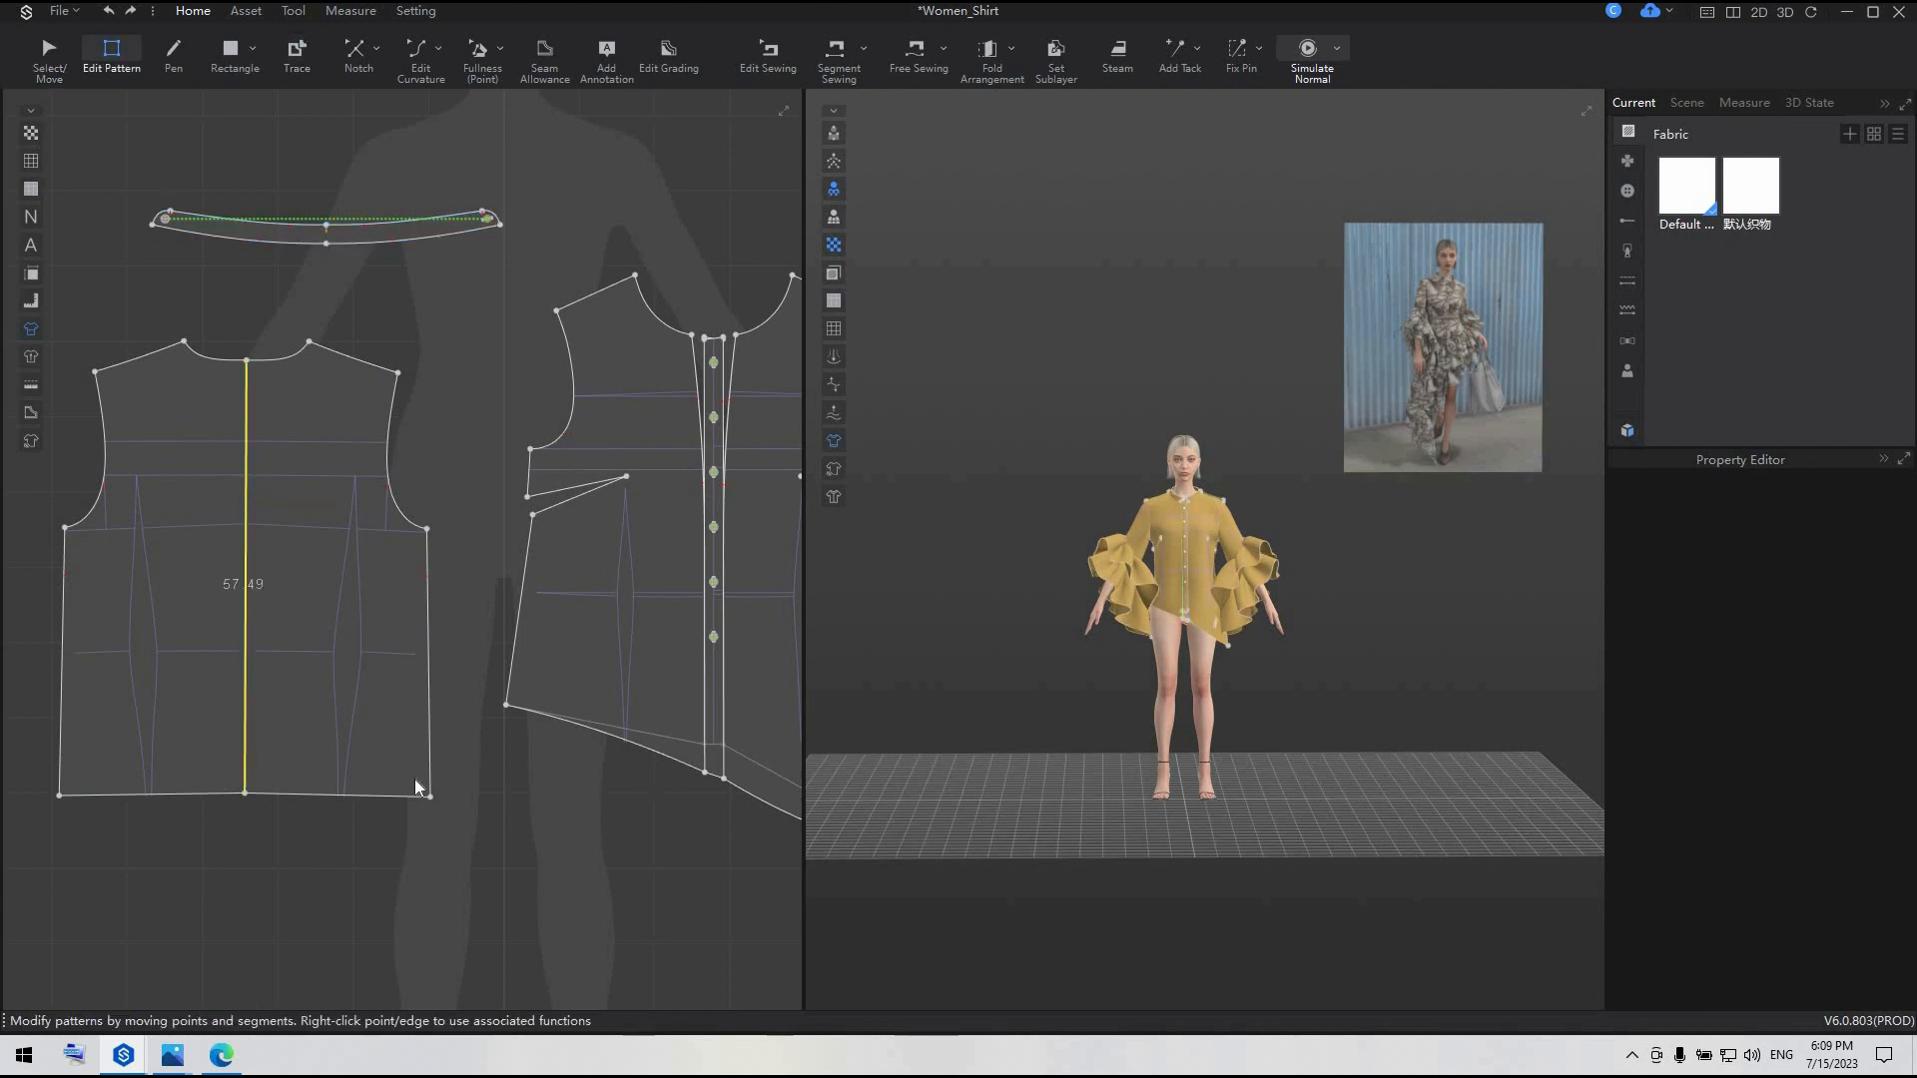
scroll(415, 779, down, 2)
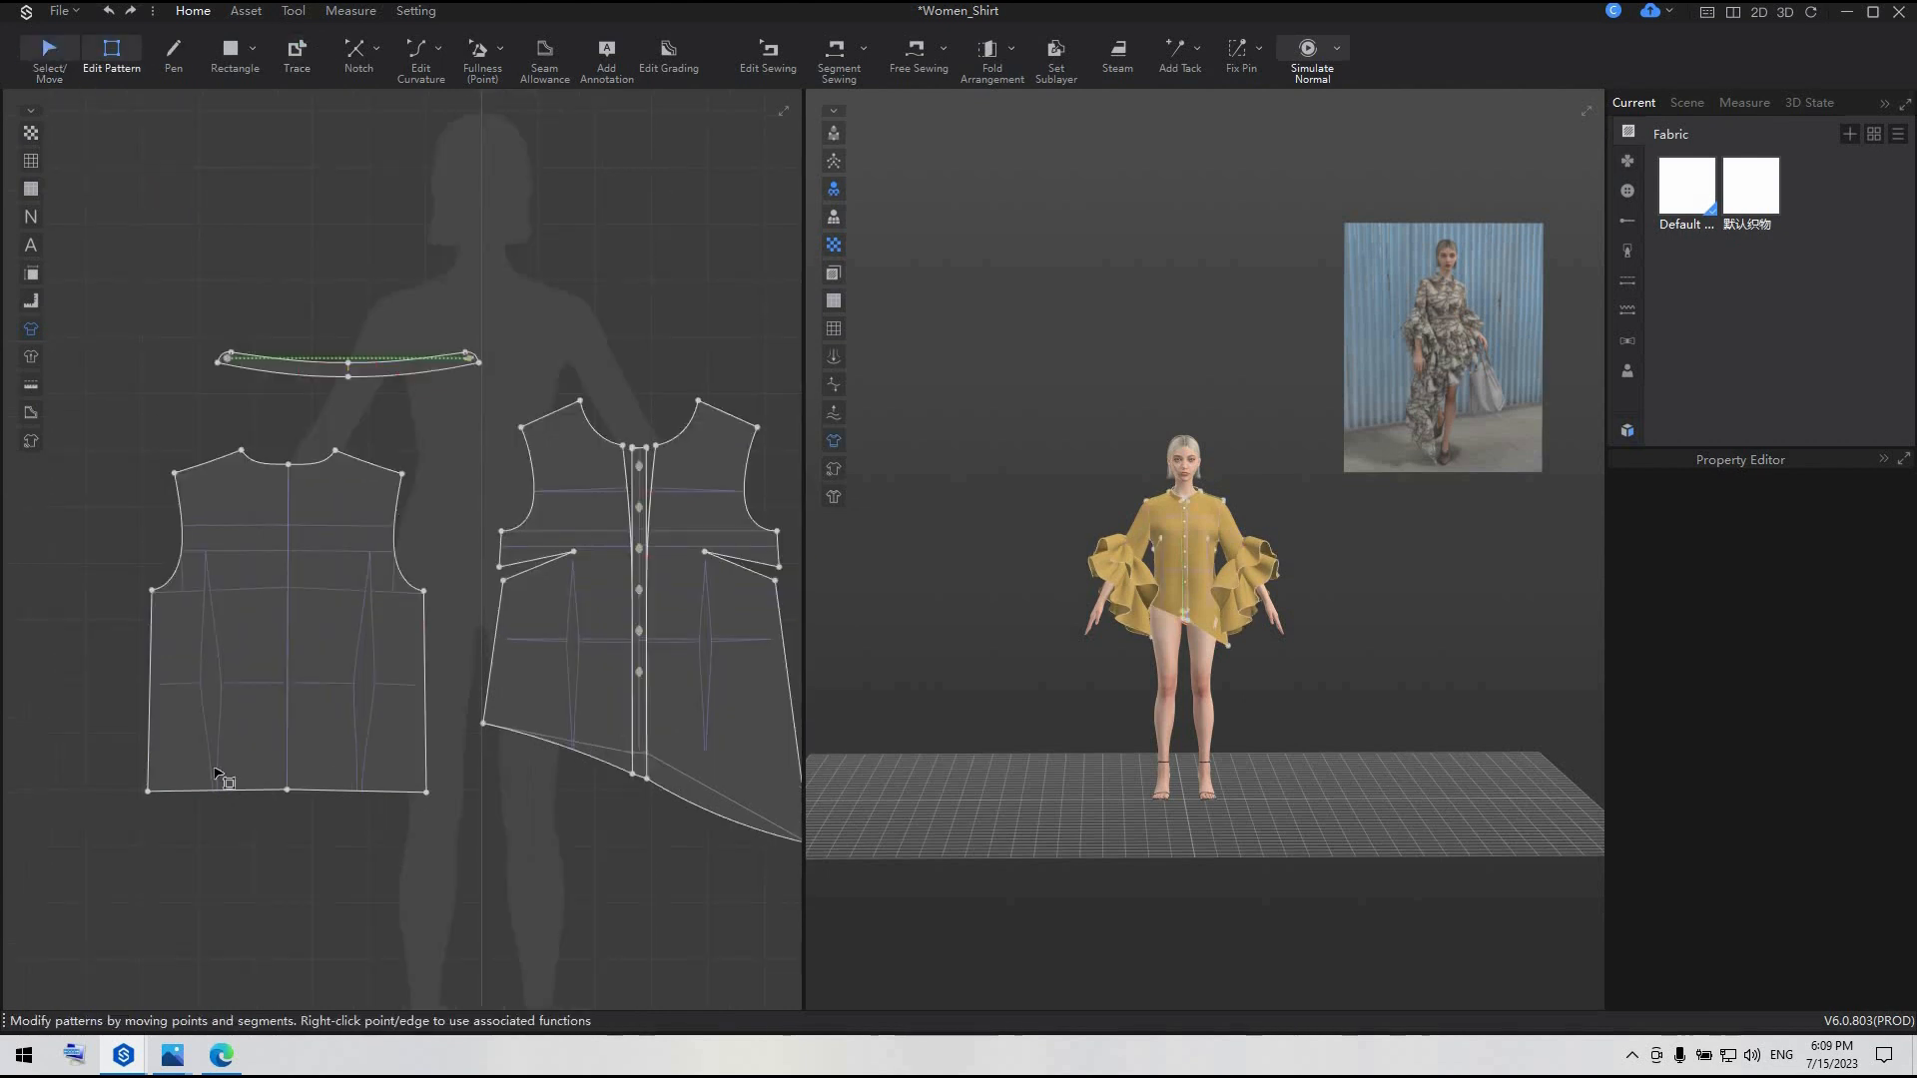
click(287, 790)
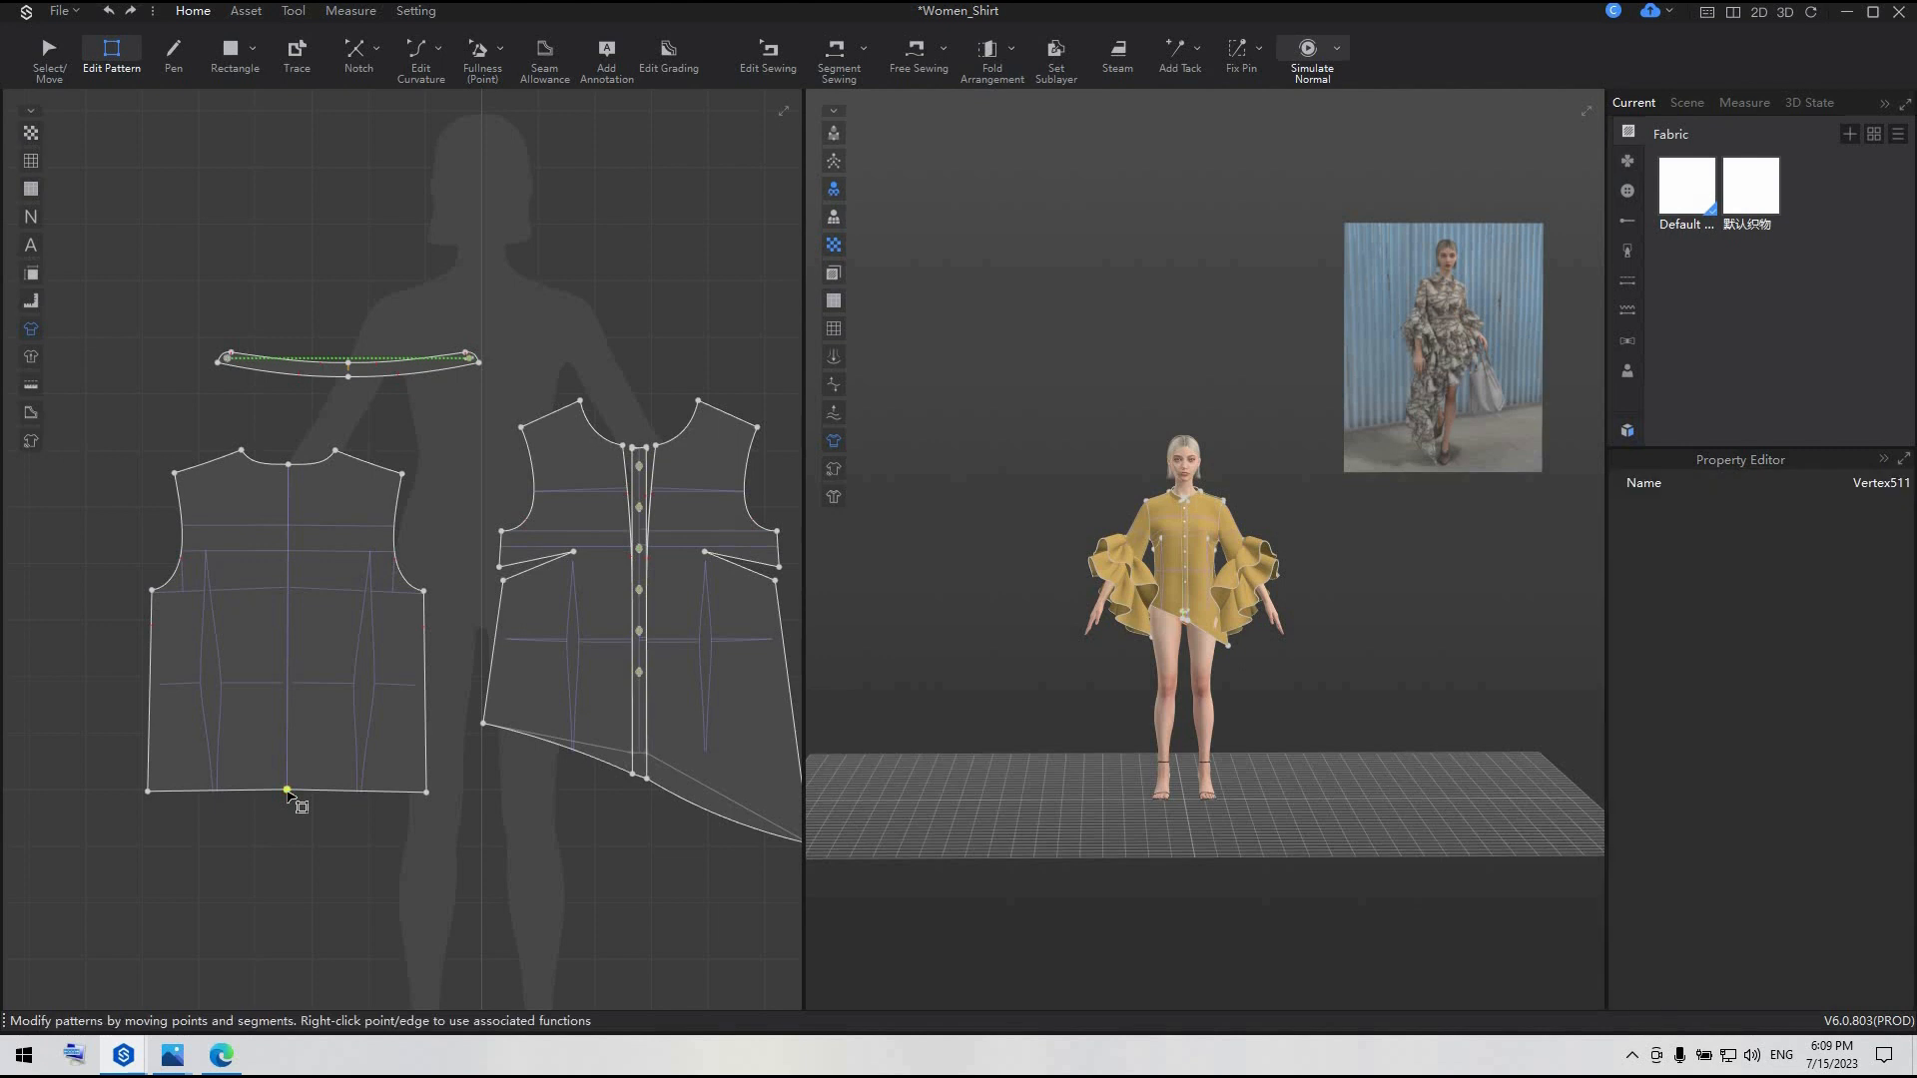
click(342, 855)
scroll(340, 854, down, 2)
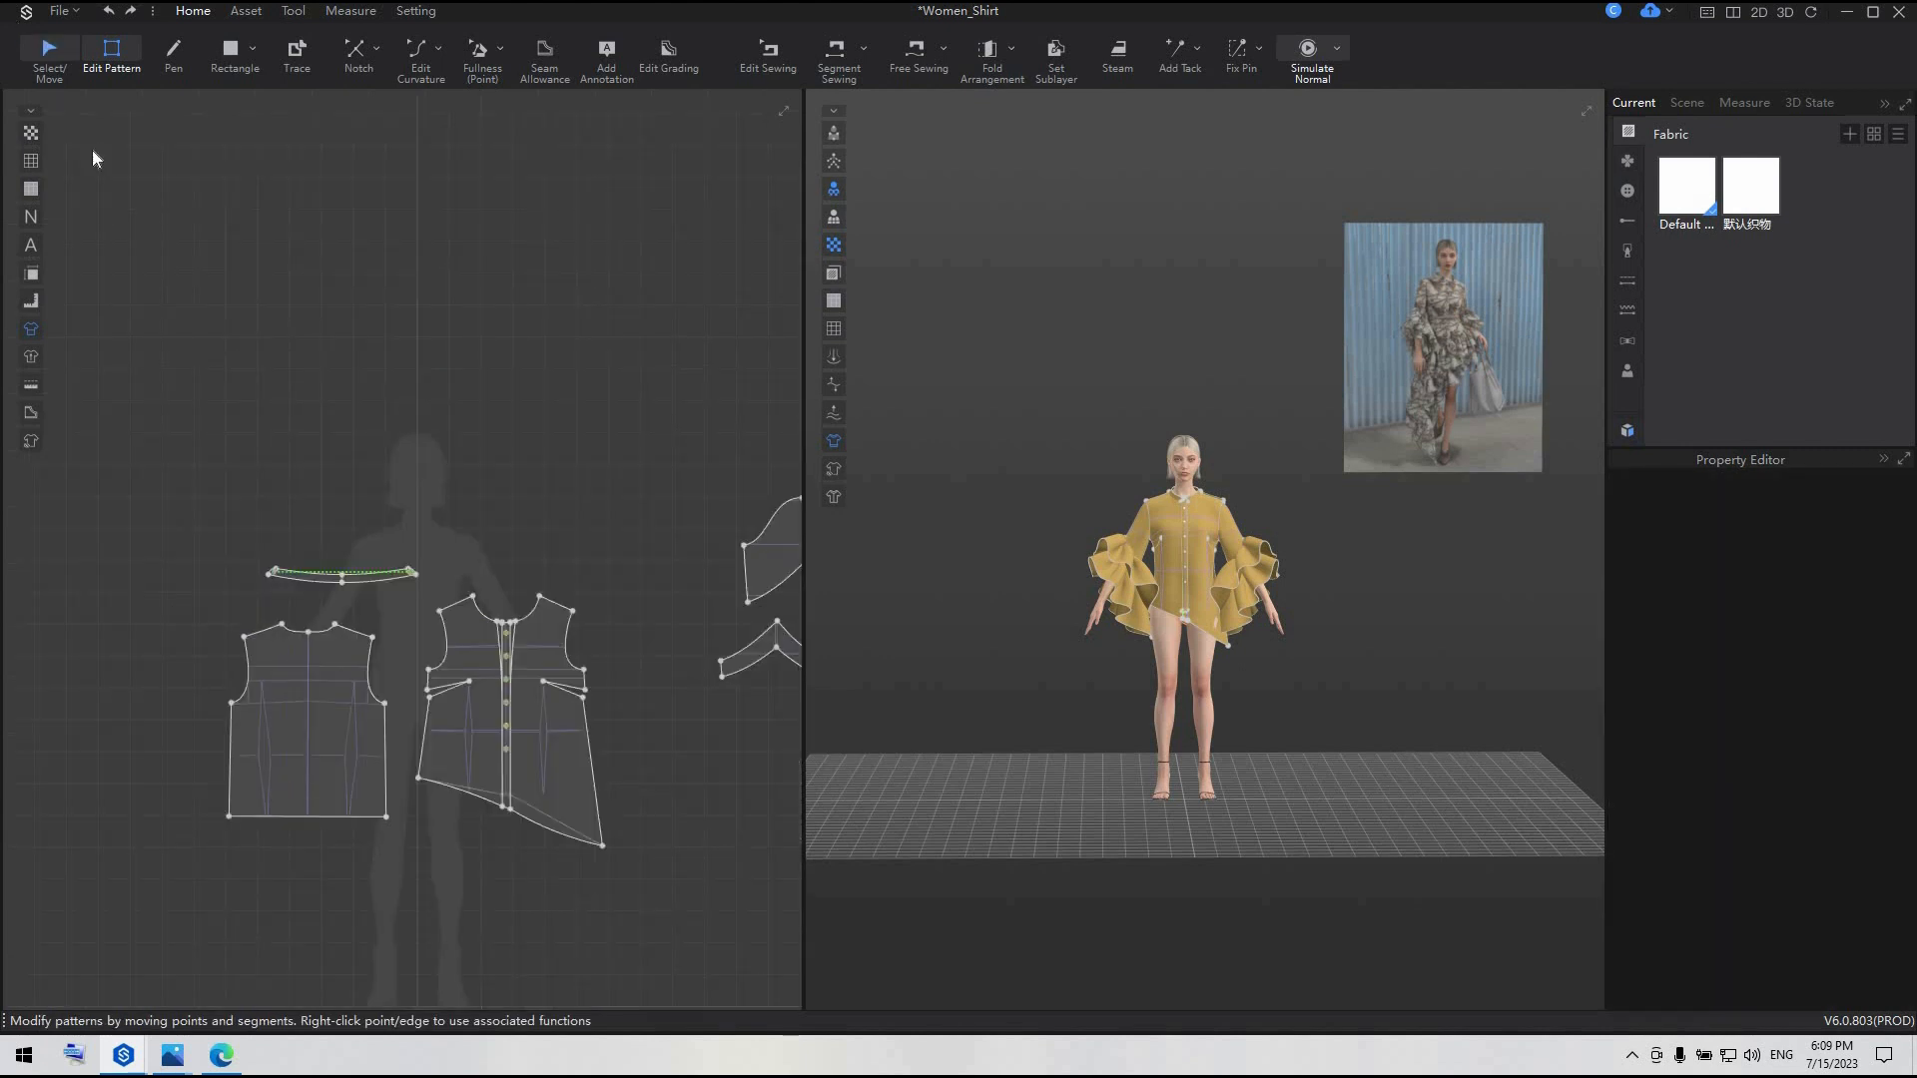
- Lay the back panel over the front panels again, with its centre line on the button placket
key(a)
drag(340, 711, 554, 733)
scroll(554, 737, up, 2)
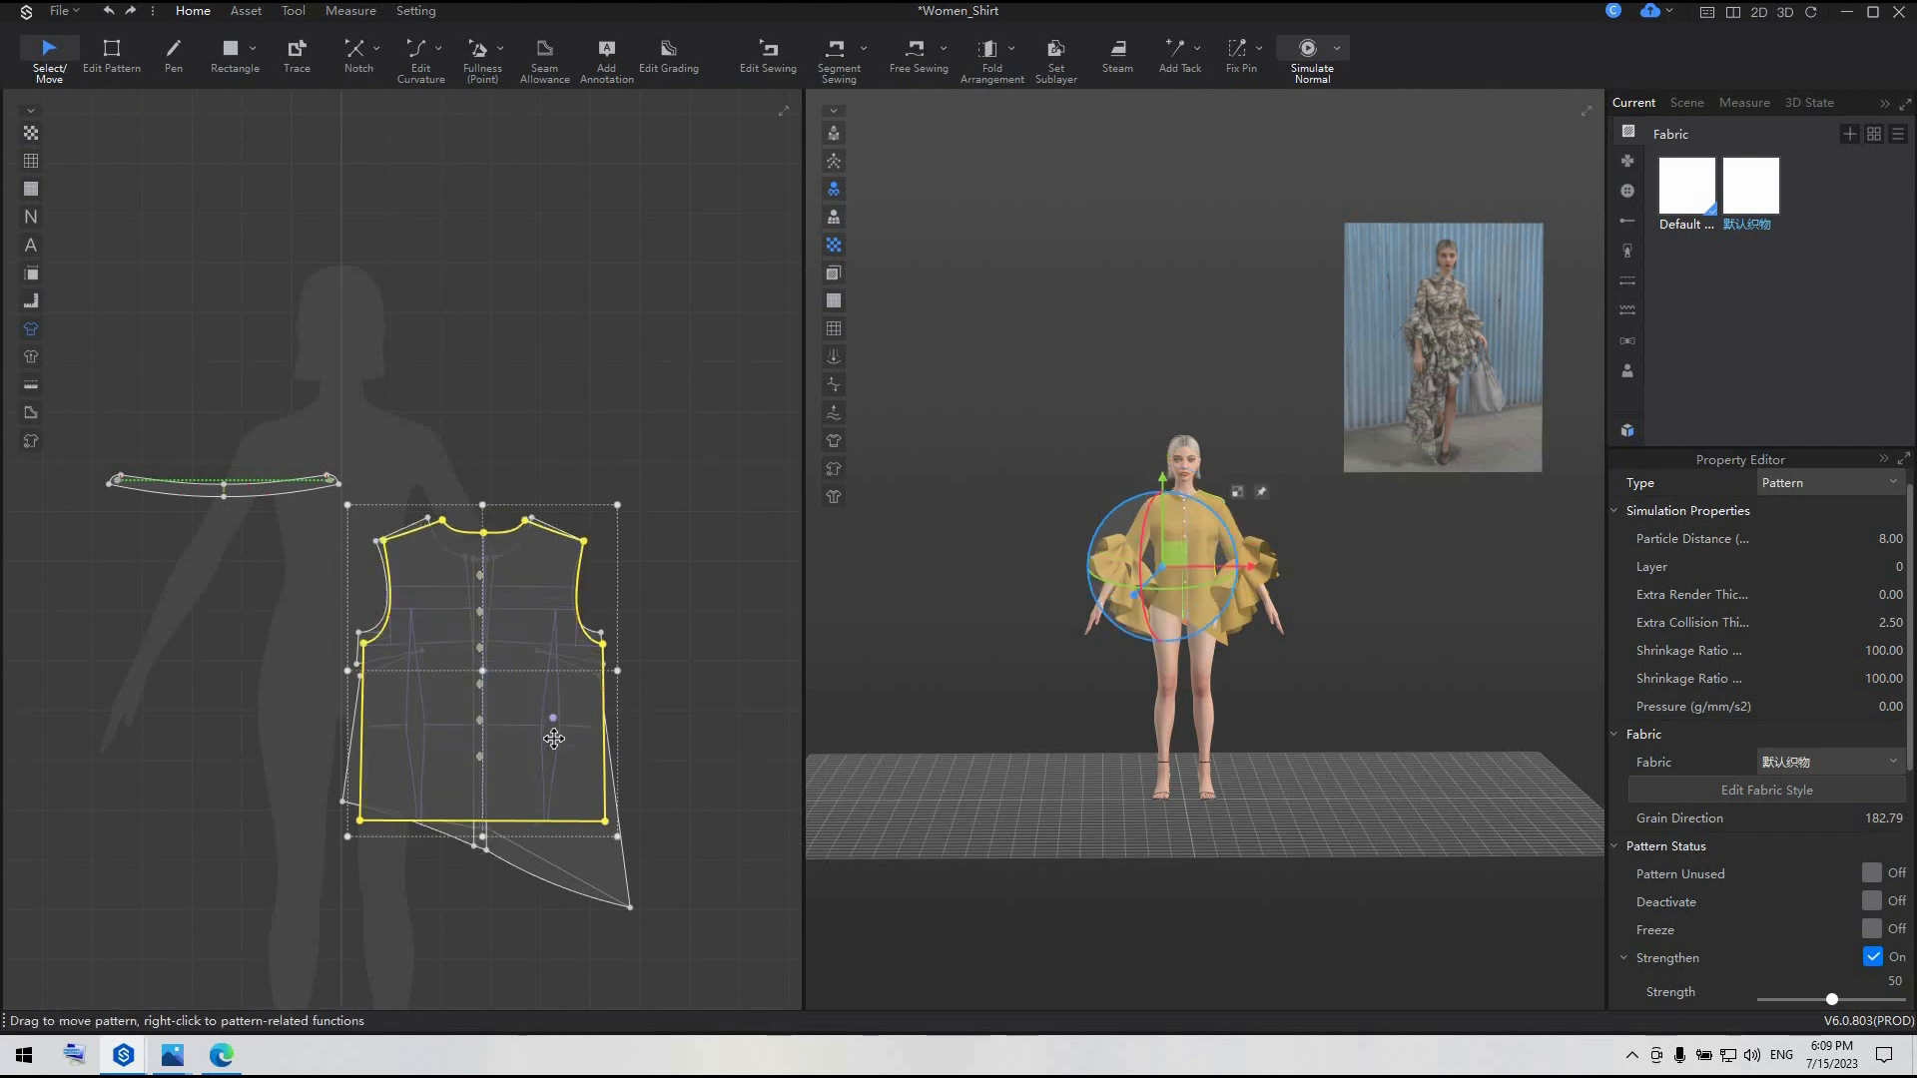
scroll(554, 738, up, 4)
- Add a vertex on each side edge of the back panel about 6.3 cm below the underarm, level with the dart's lower leg
click(111, 54)
click(565, 850)
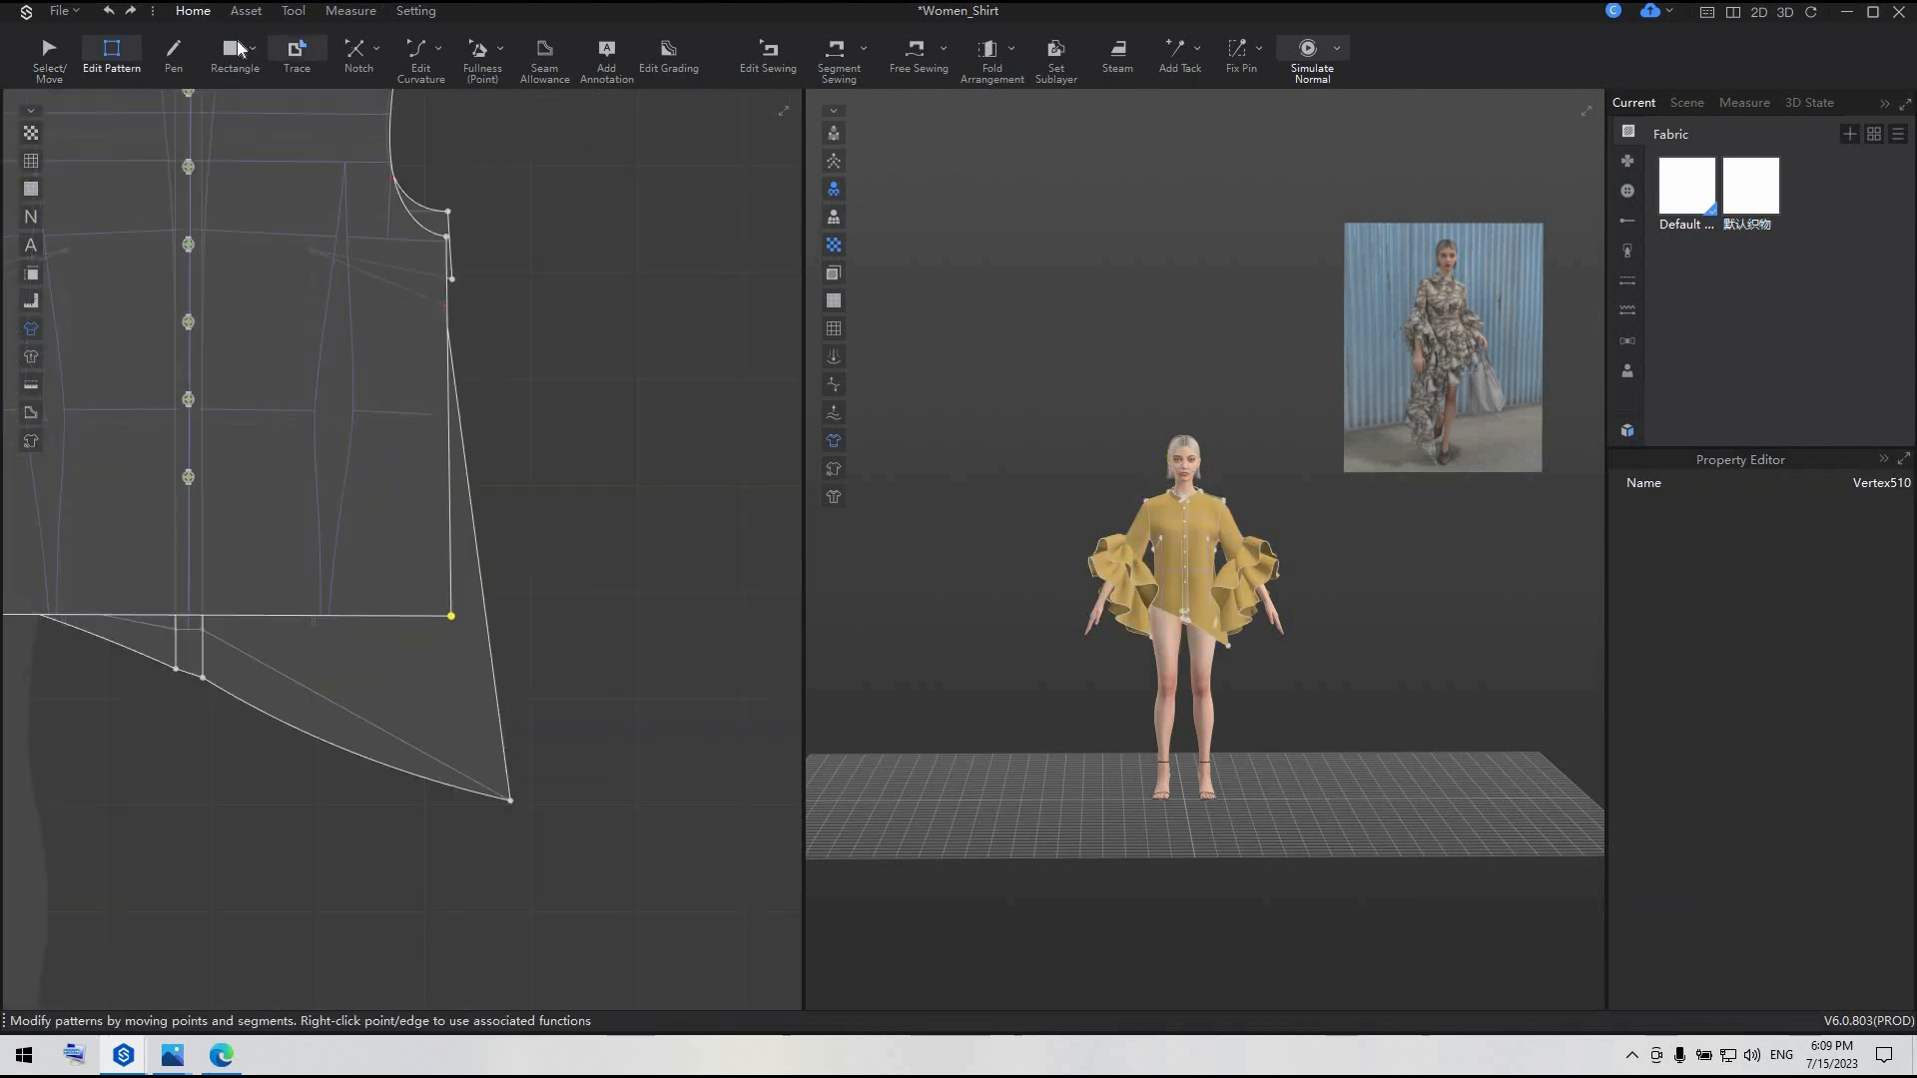
scroll(413, 323, up, 5)
key(shift+n)
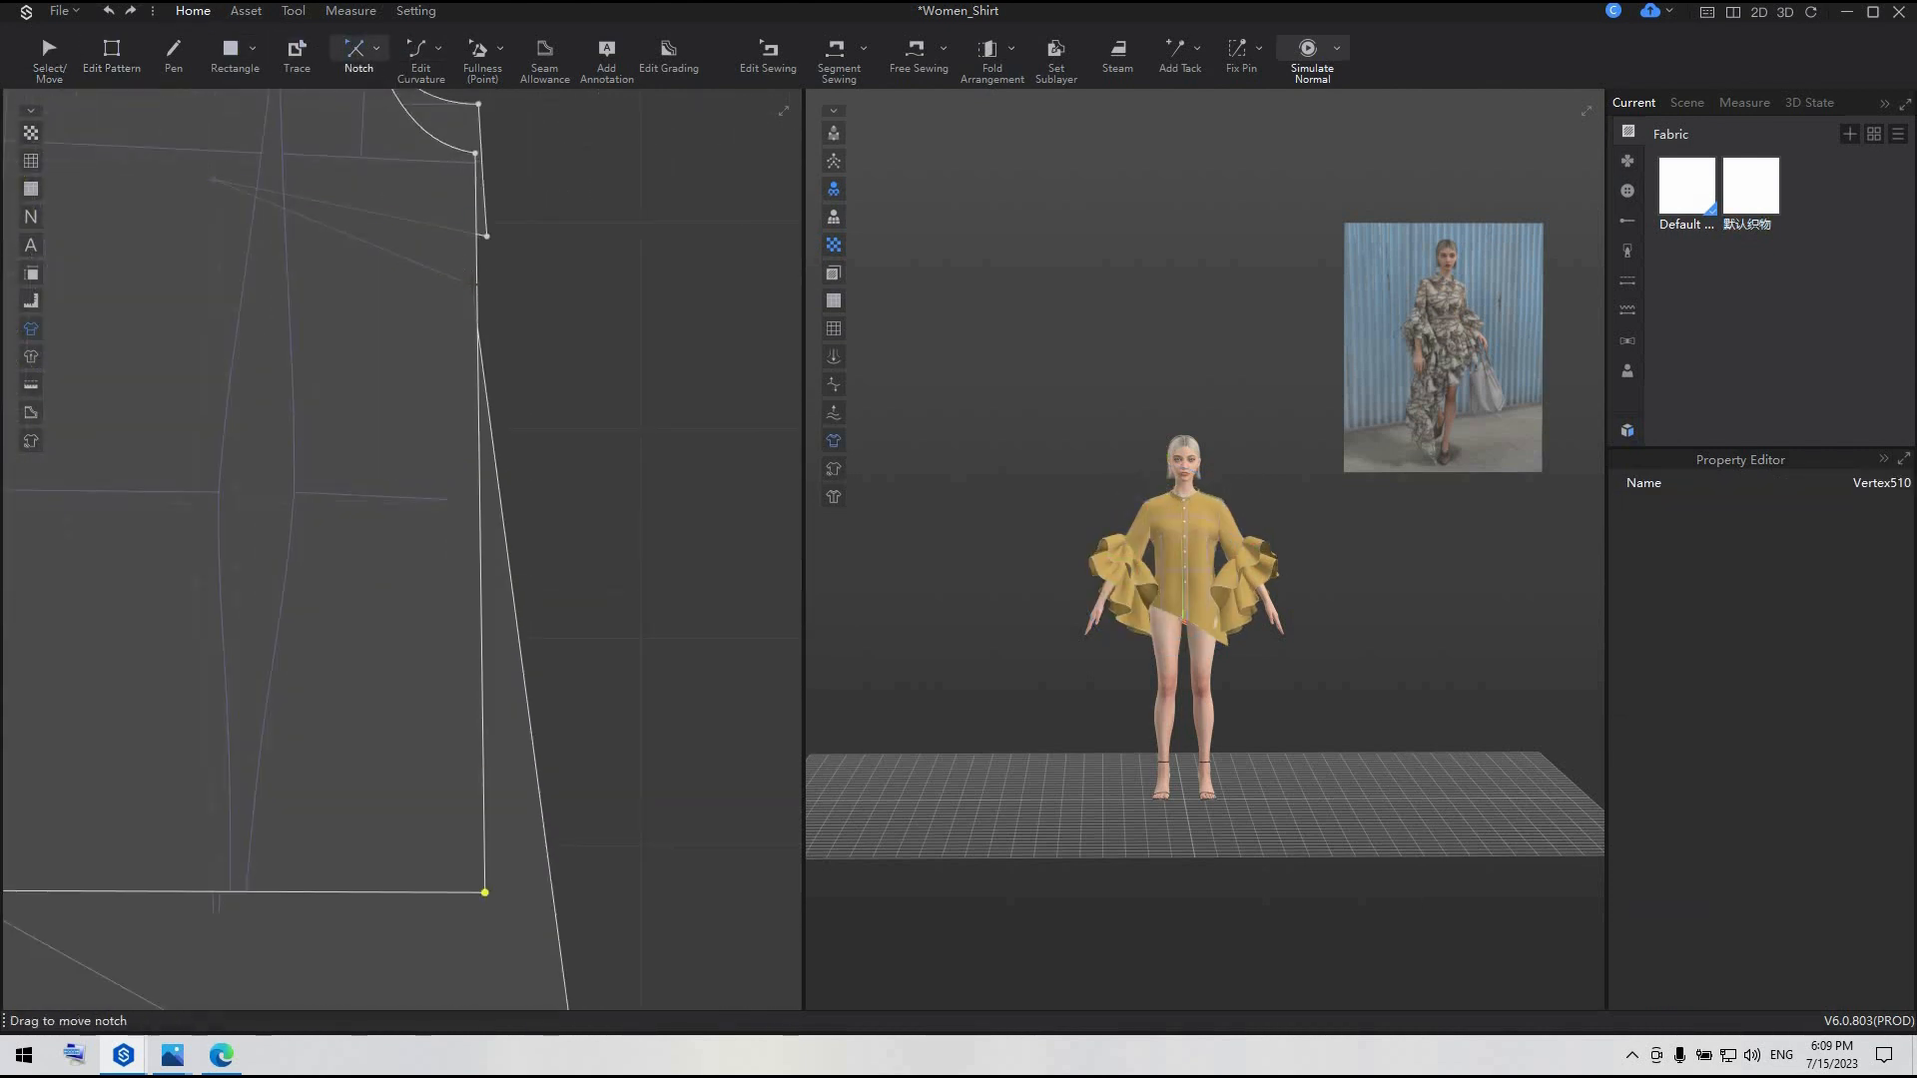
click(381, 52)
click(400, 93)
scroll(500, 329, up, 2)
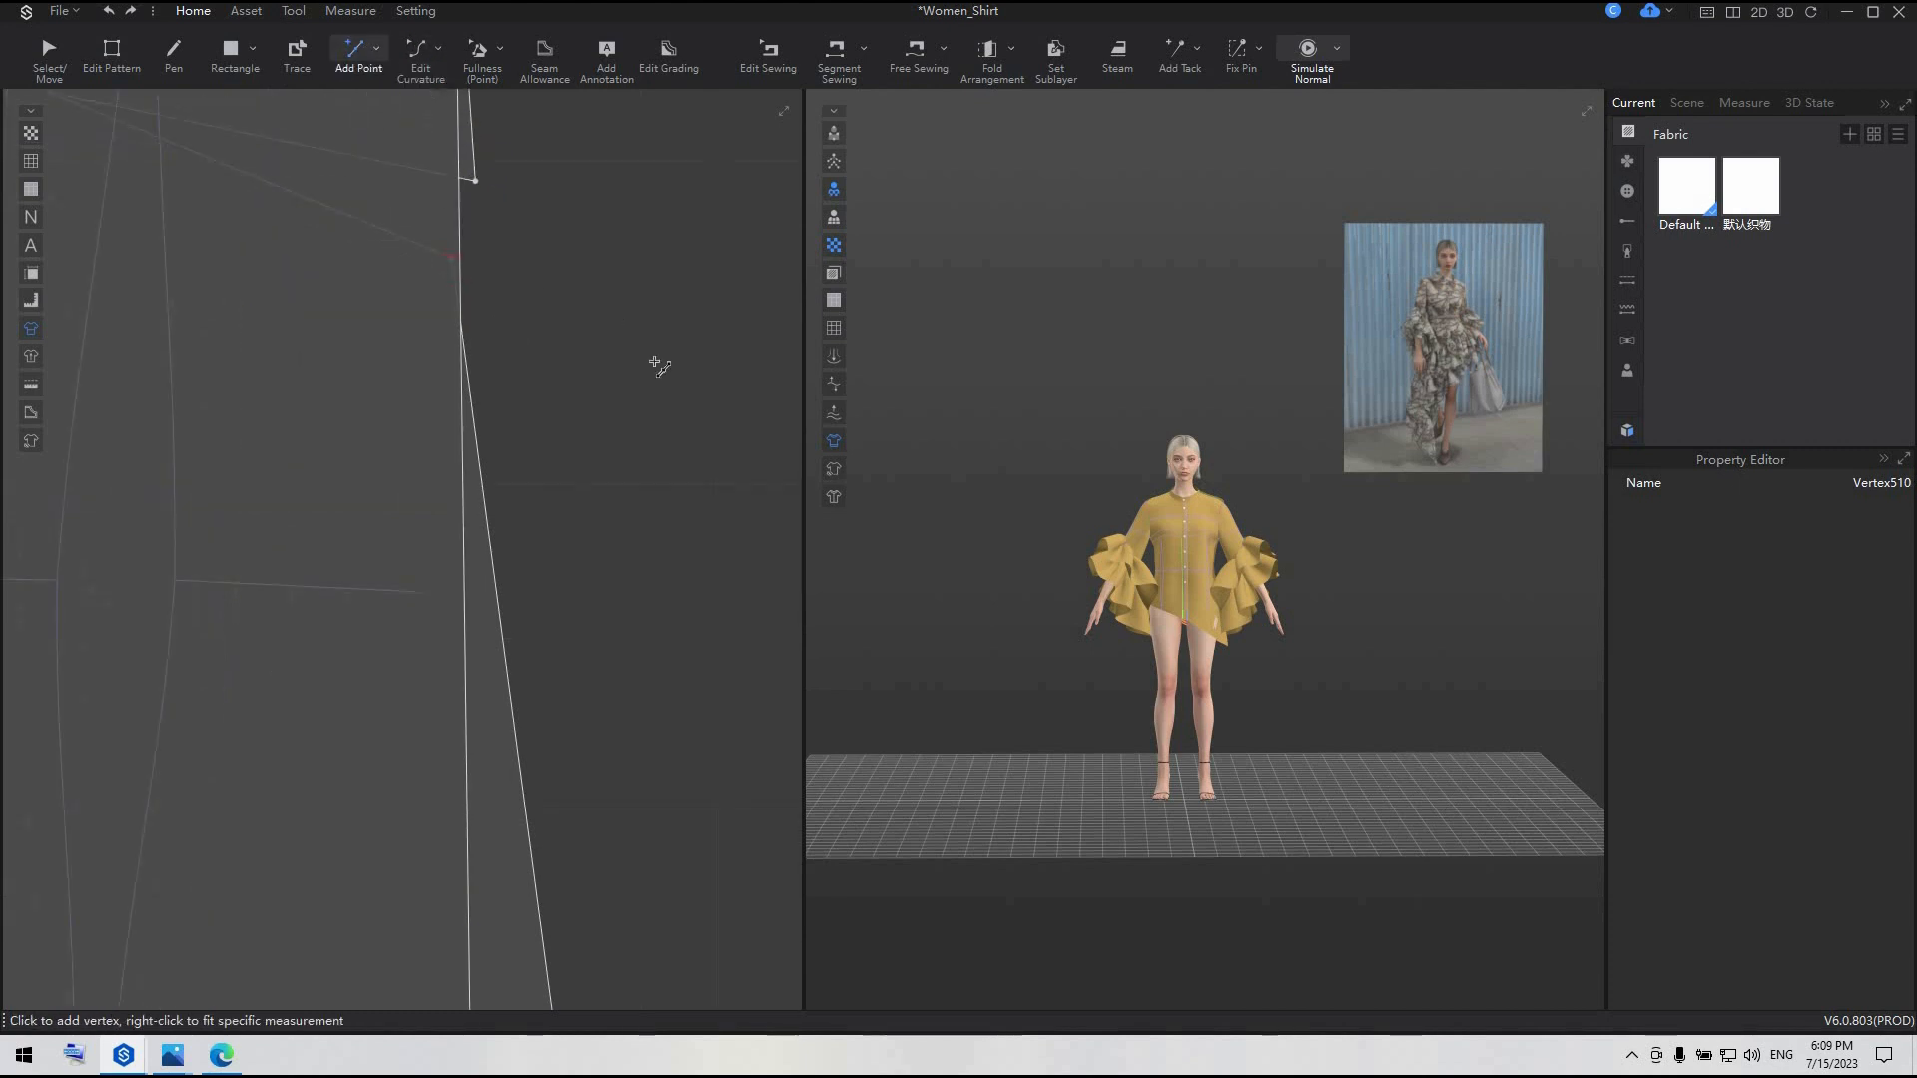
click(460, 256)
scroll(619, 286, down, 2)
scroll(614, 369, down, 3)
scroll(260, 415, up, 3)
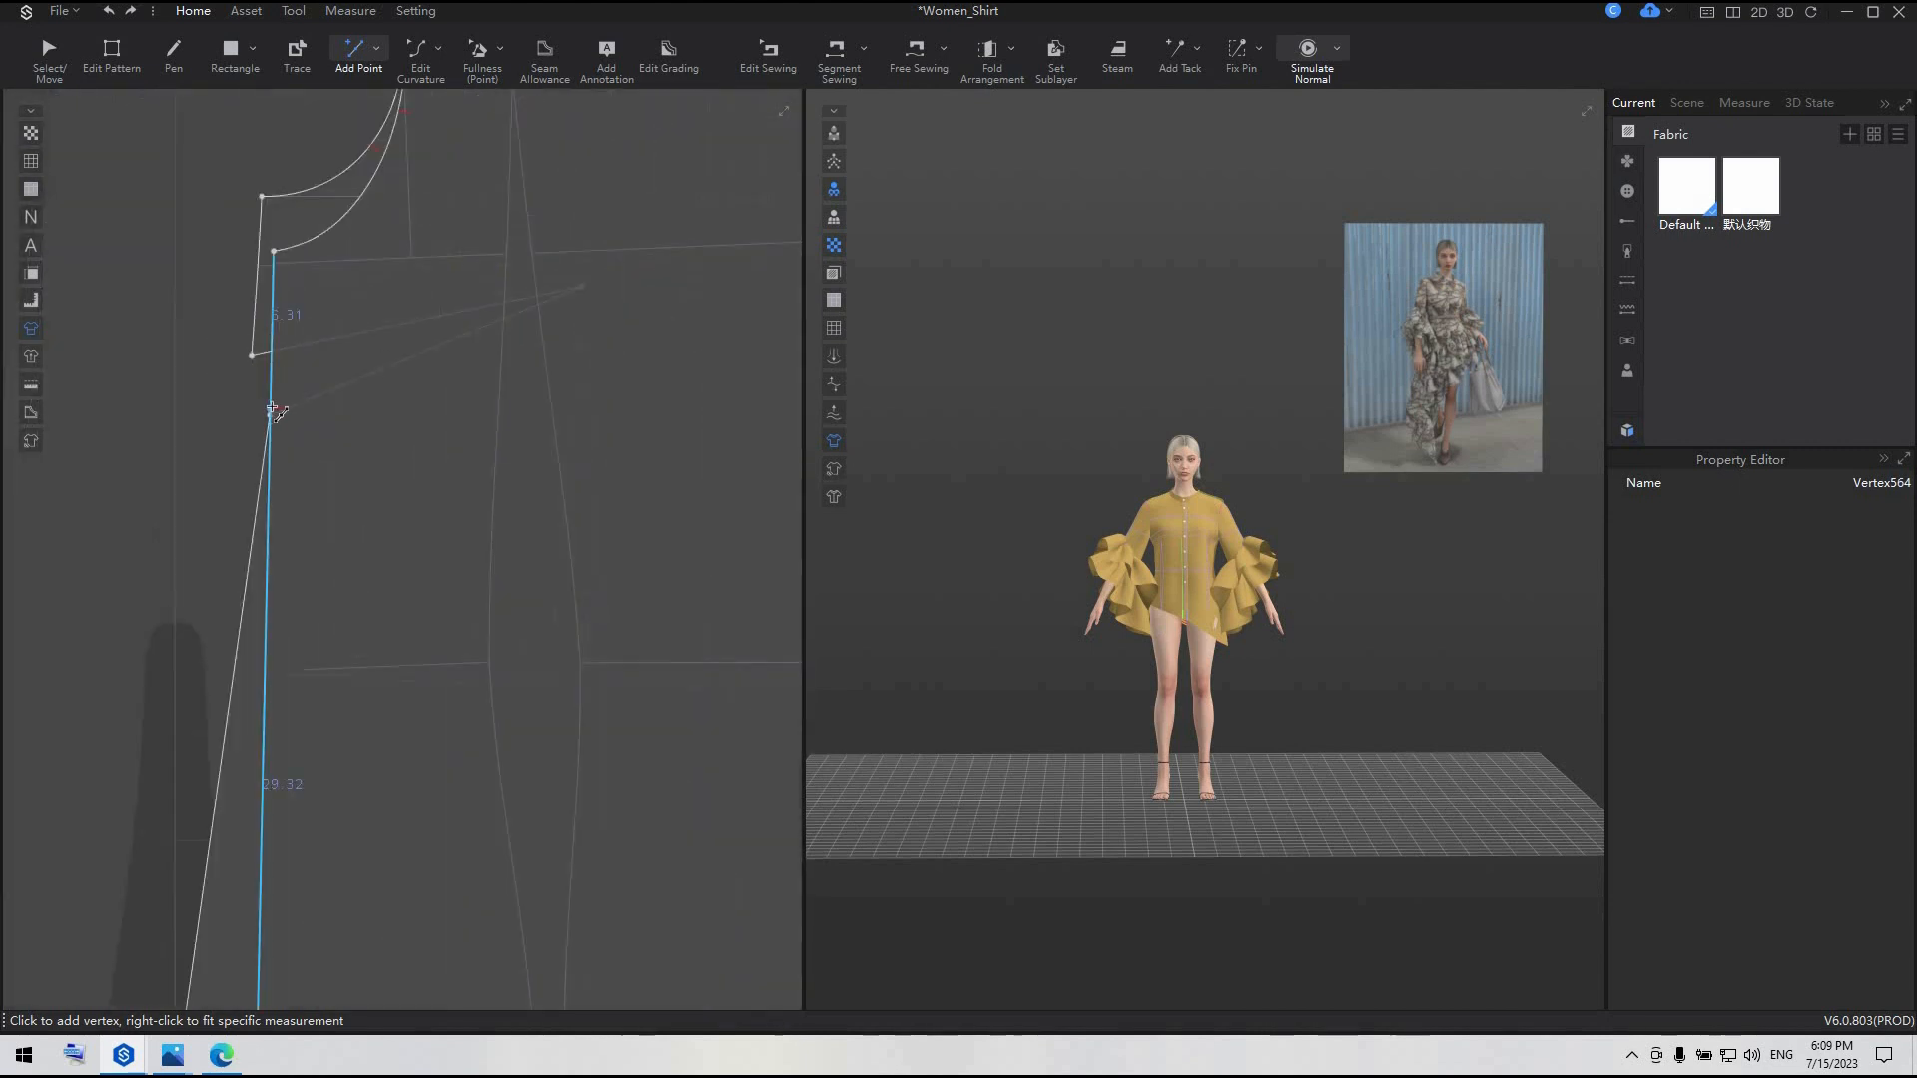
scroll(483, 456, down, 1)
middle_drag(489, 451, 175, 267)
scroll(589, 441, down, 2)
middle_drag(589, 440, 329, 377)
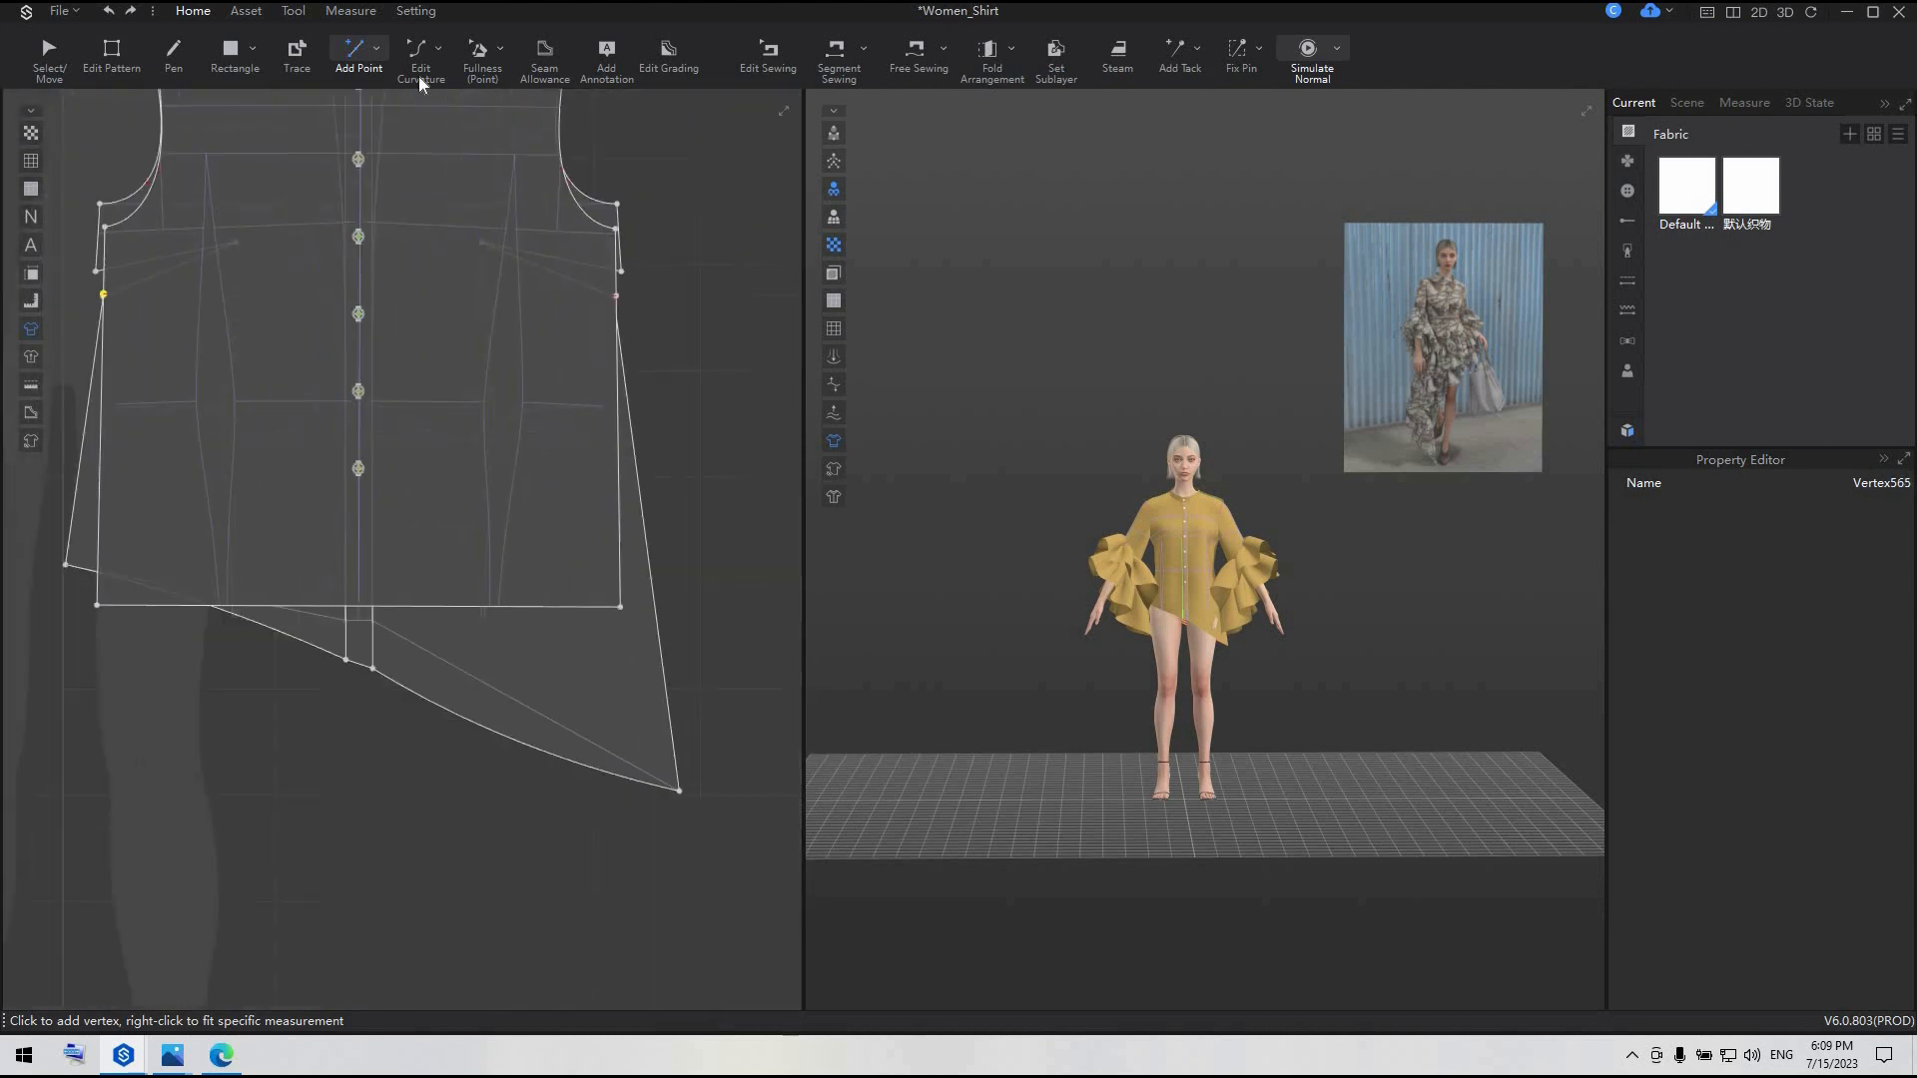
- Move the back panel's hem corner on the long side onto the lowest corner of the front hem
click(112, 52)
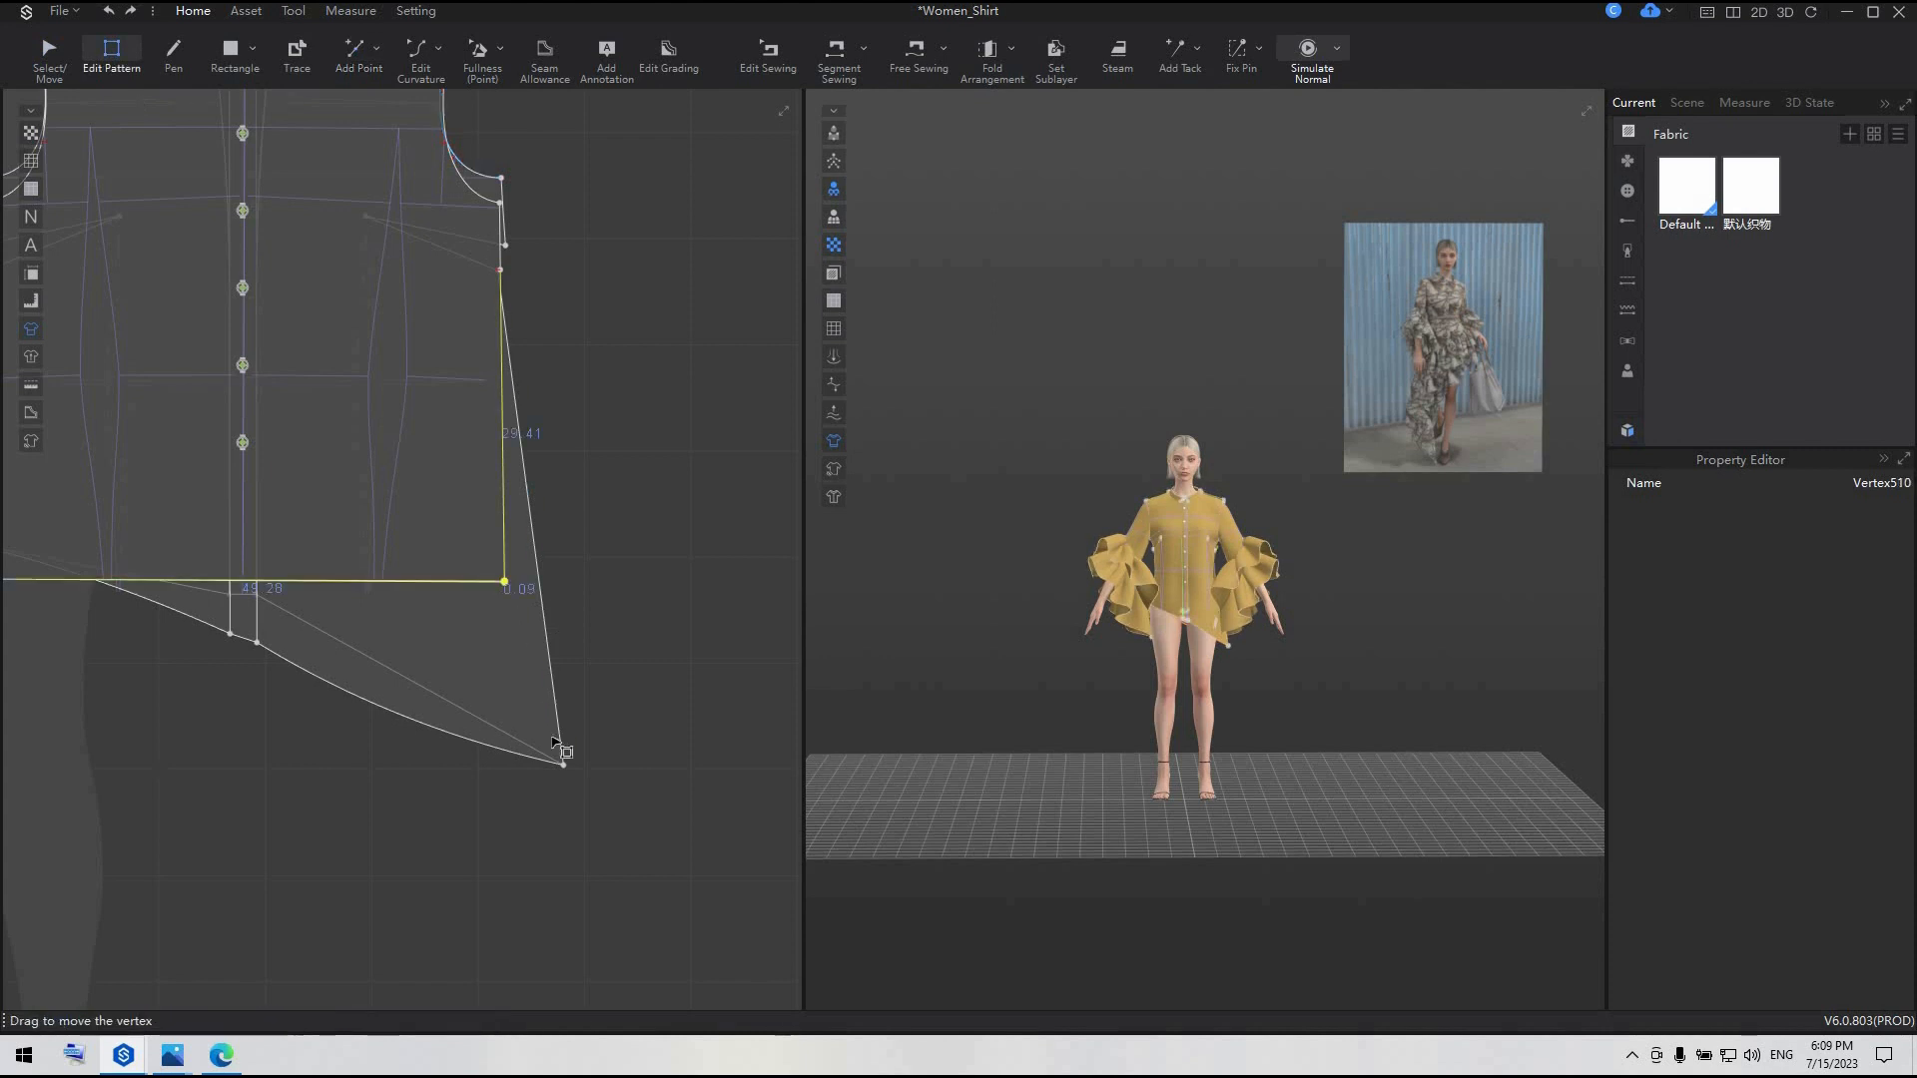
click(564, 765)
scroll(693, 761, down, 4)
scroll(495, 674, up, 2)
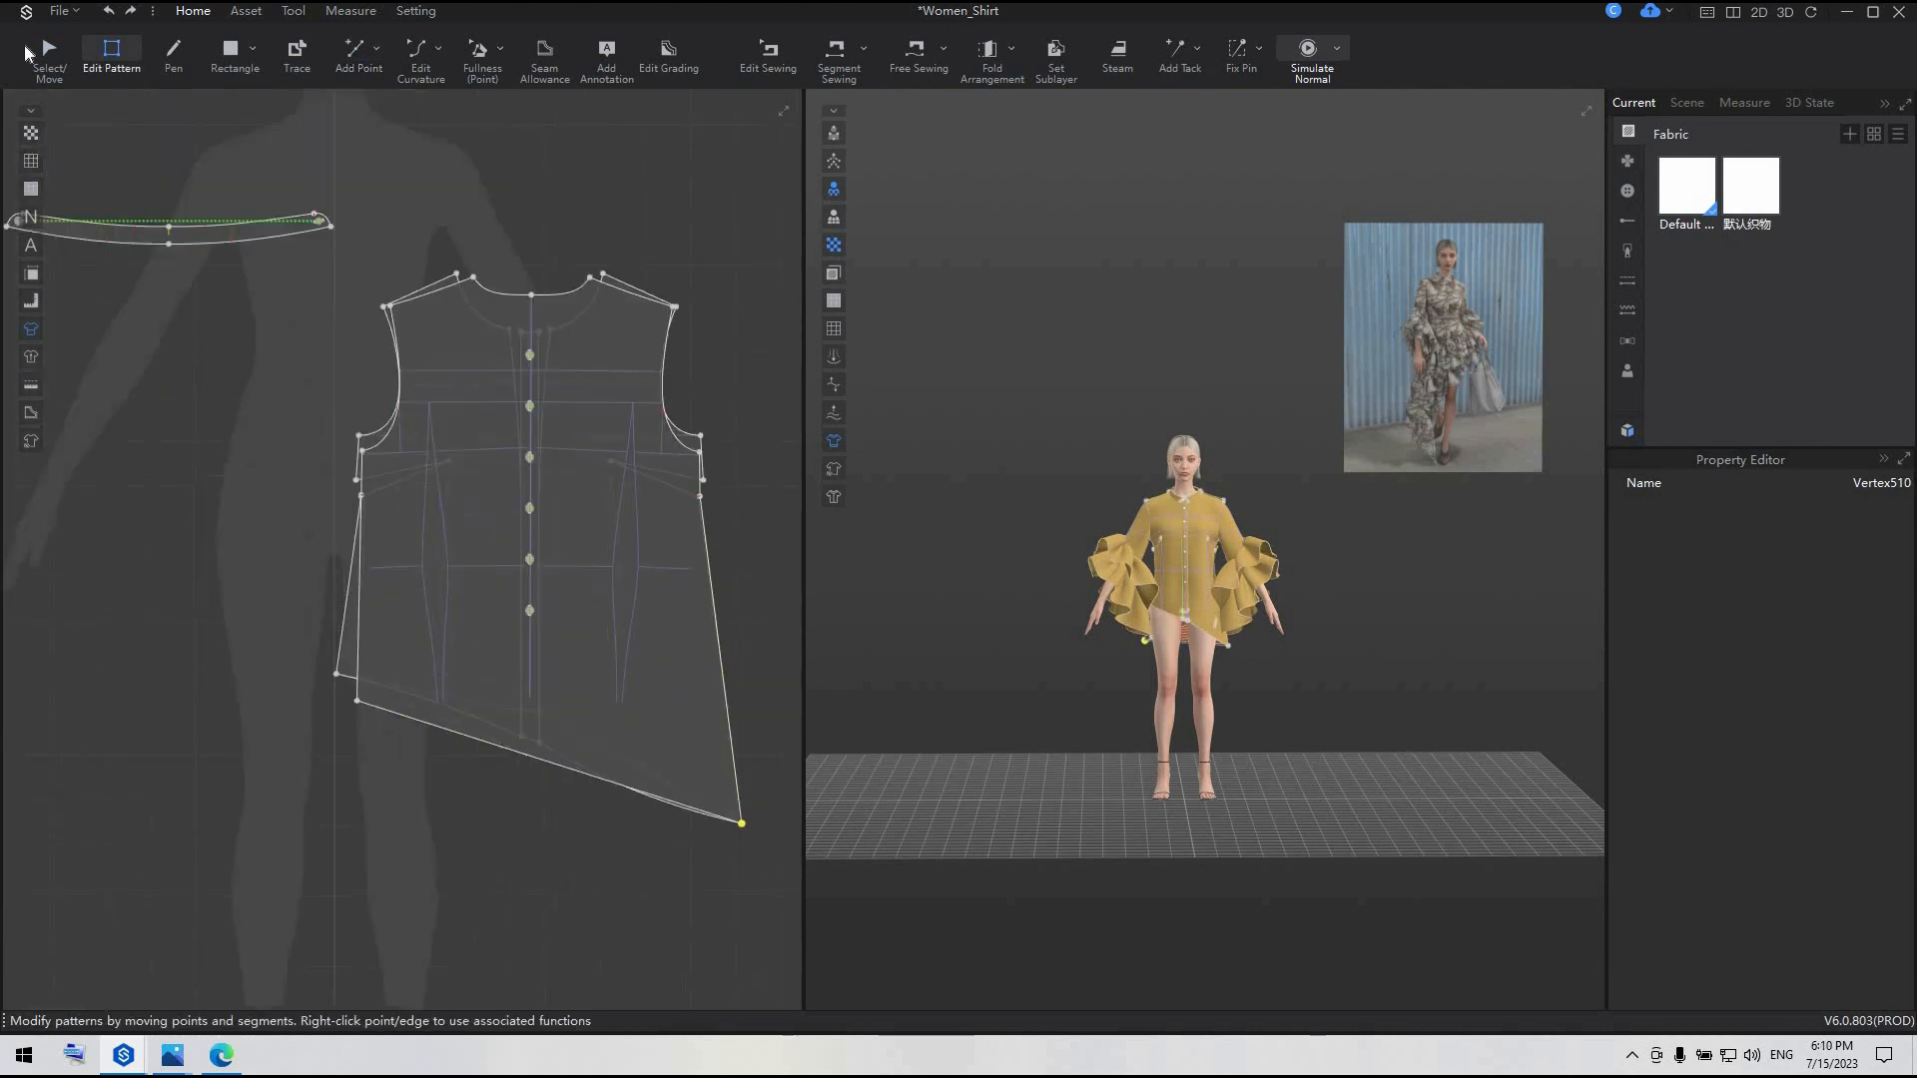
- Nudge the back panel slightly sideways, then move its short-side hem corner onto the matching front hem corner
key(a)
click(427, 587)
scroll(429, 590, up, 4)
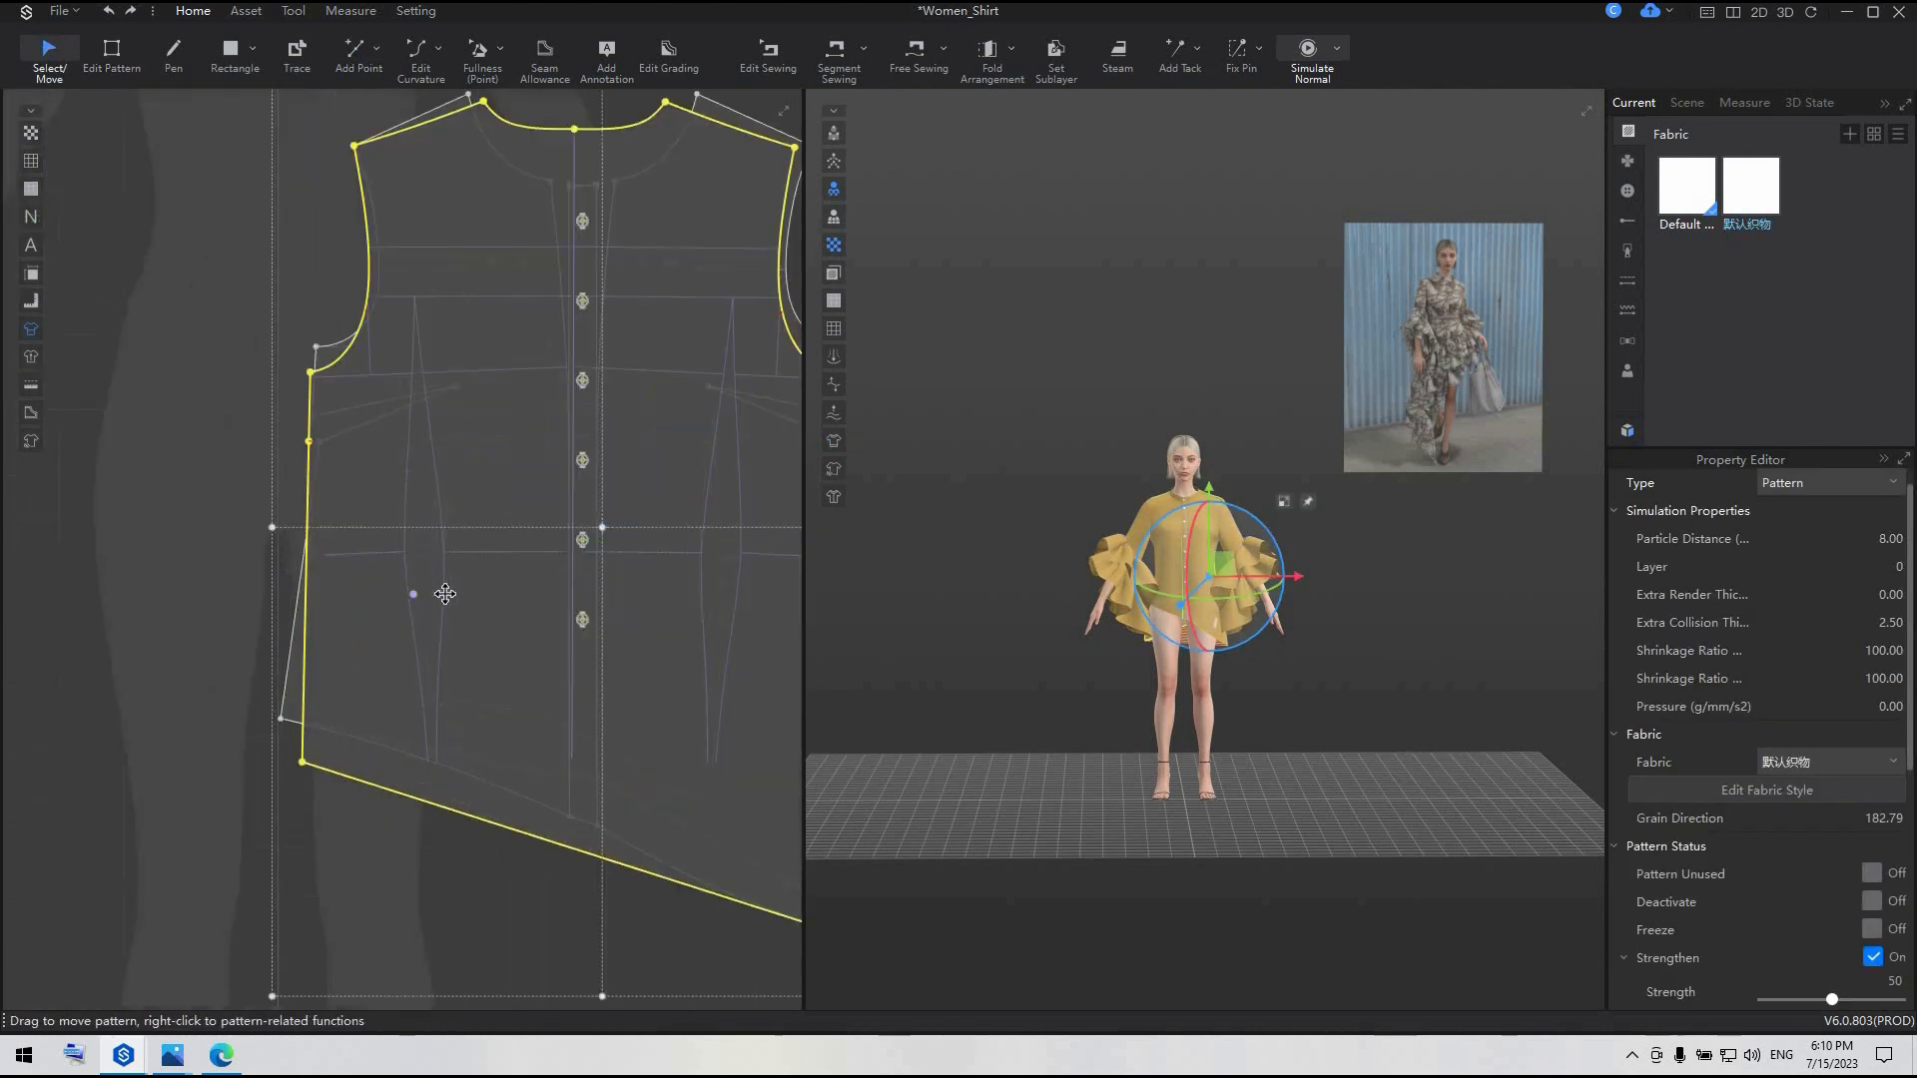
drag(444, 594, 454, 593)
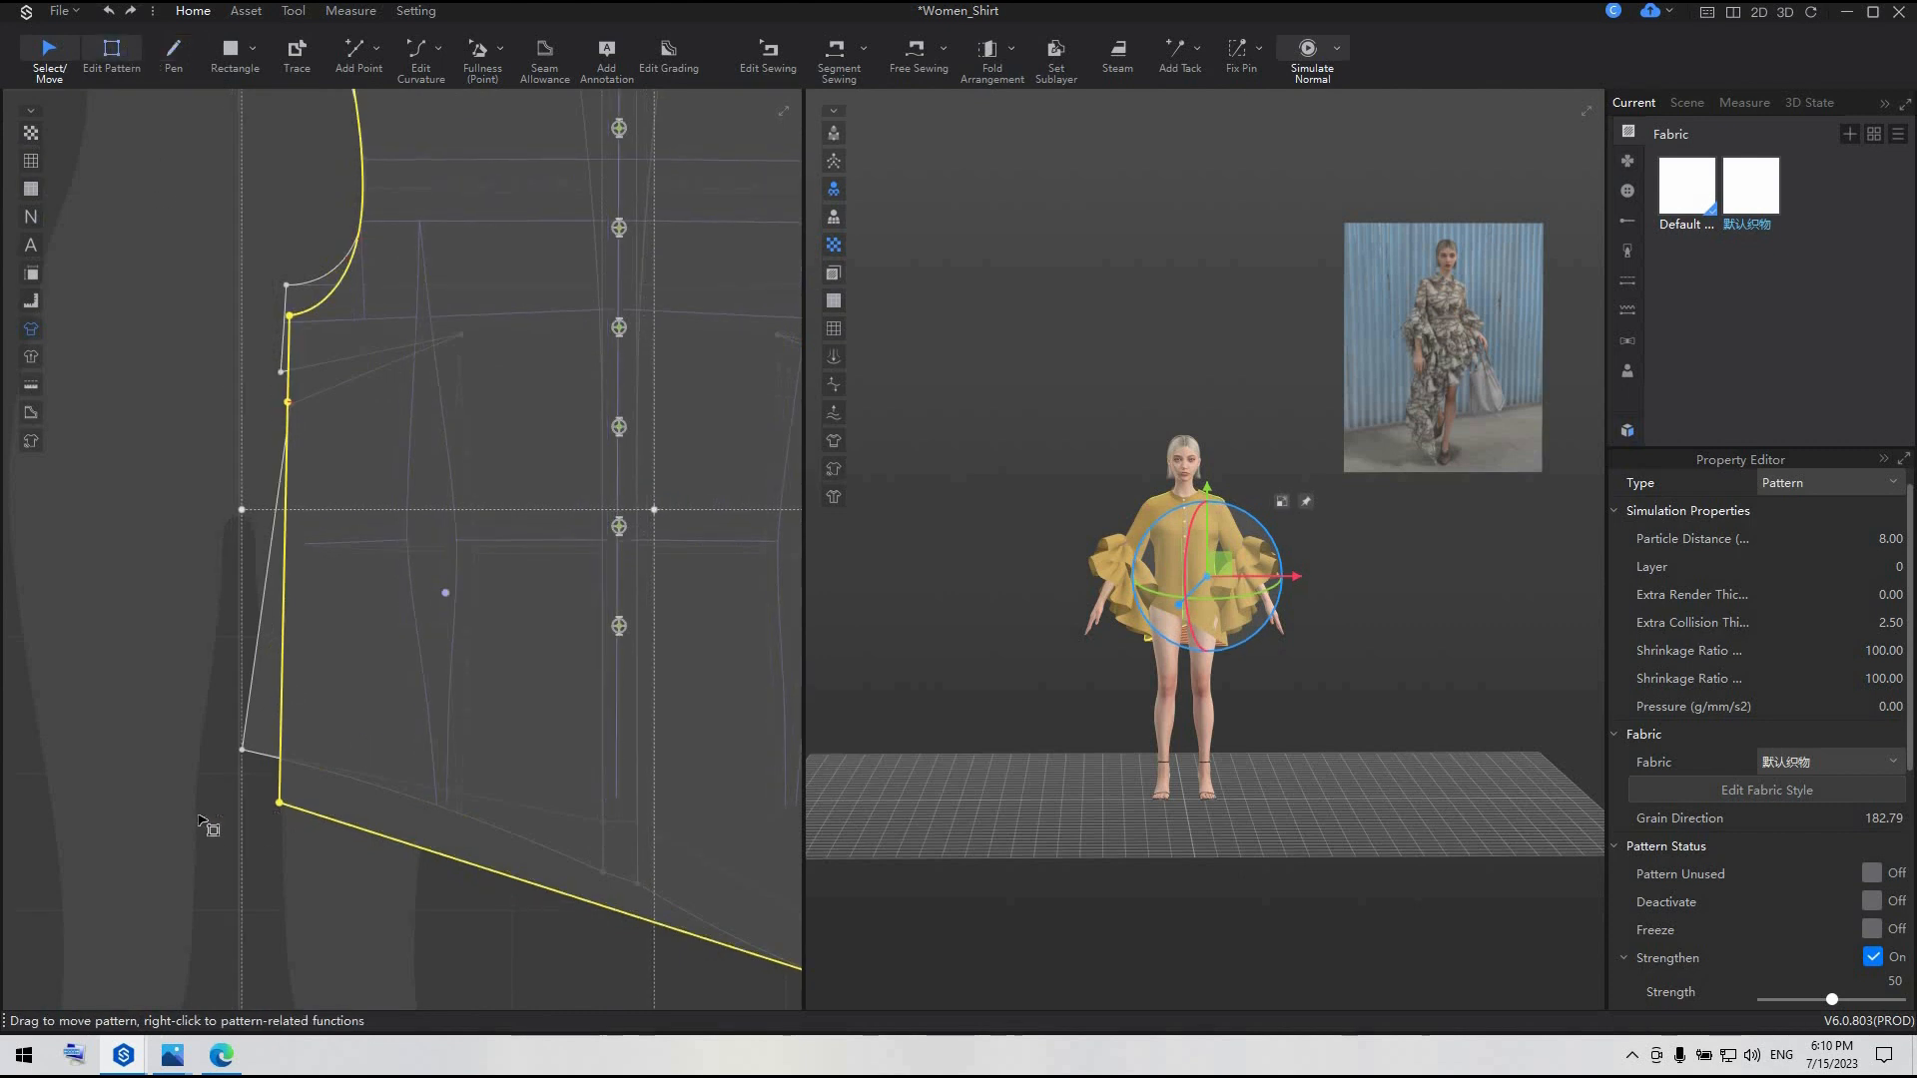
key(z)
click(242, 749)
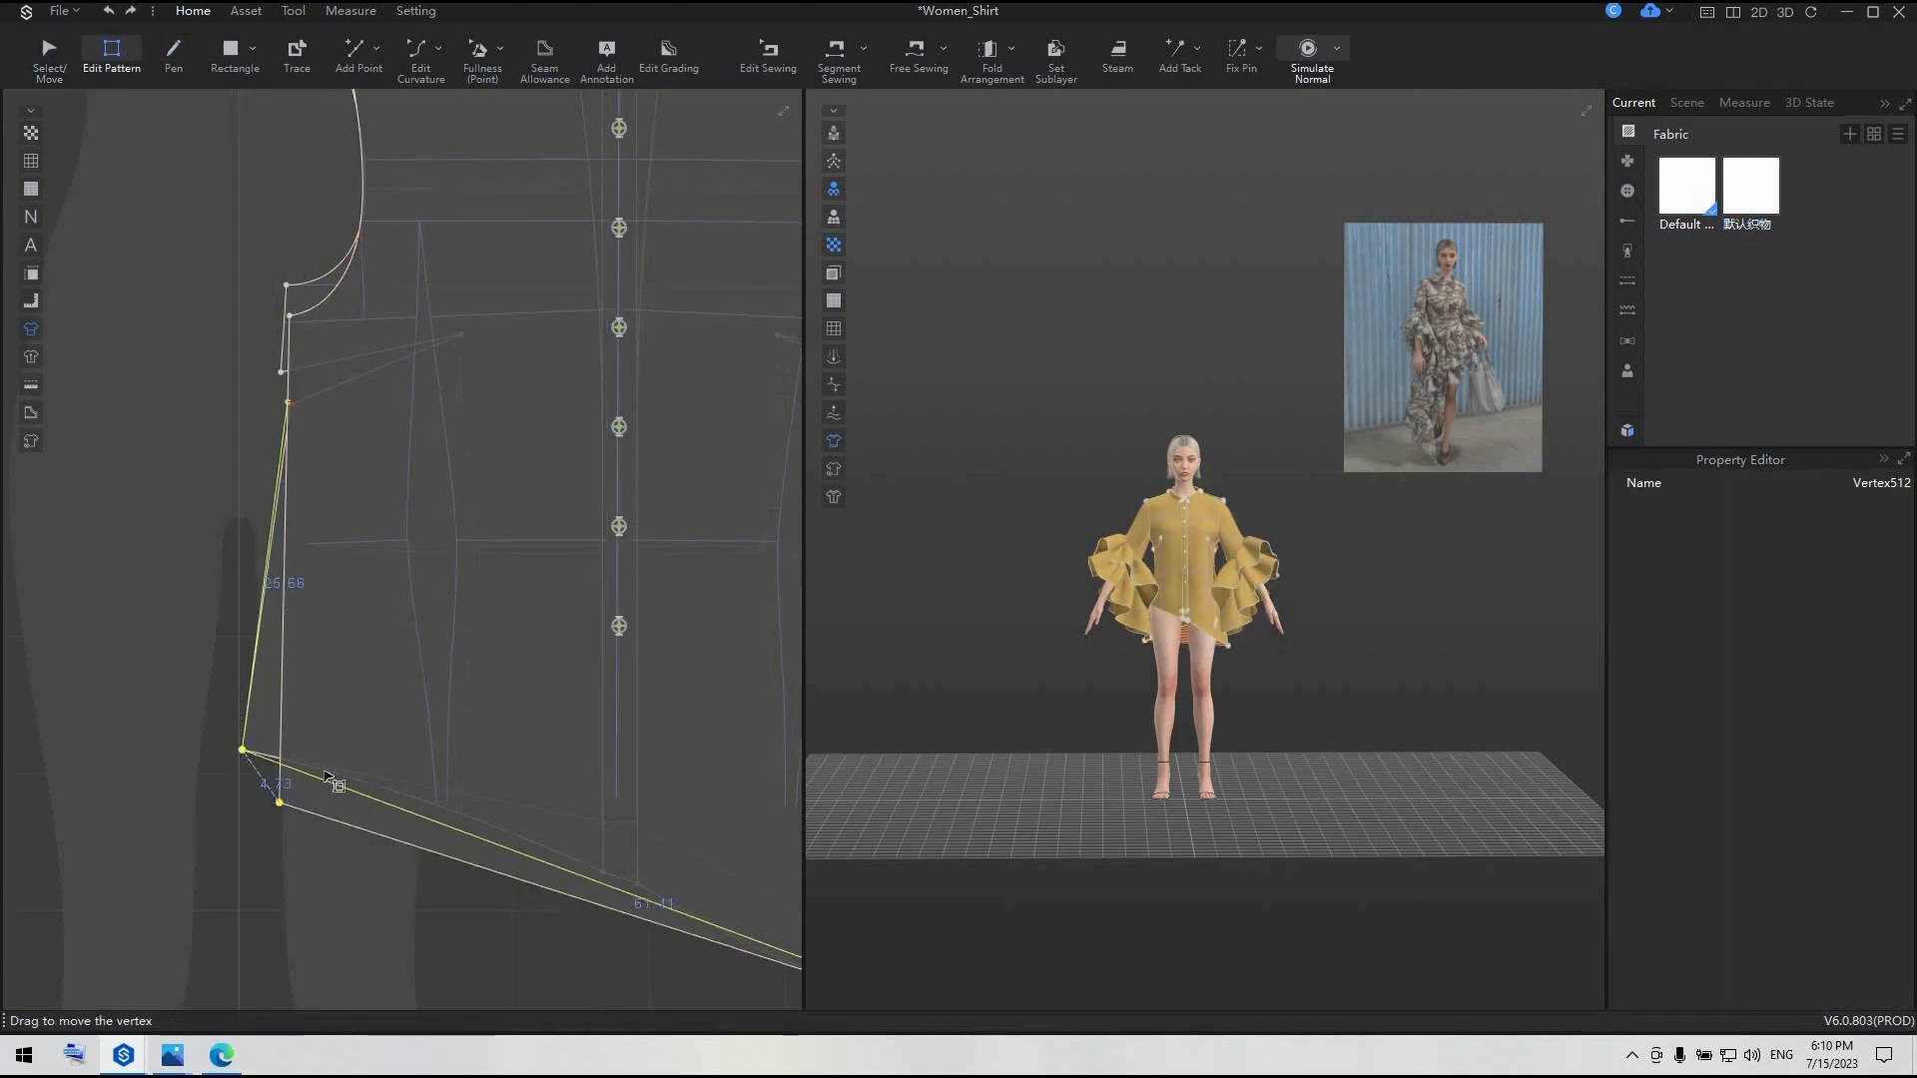
scroll(330, 778, down, 3)
- Add a vertex midway along the back hem and curve both halves to follow the front panels' hem
key(x)
click(444, 616)
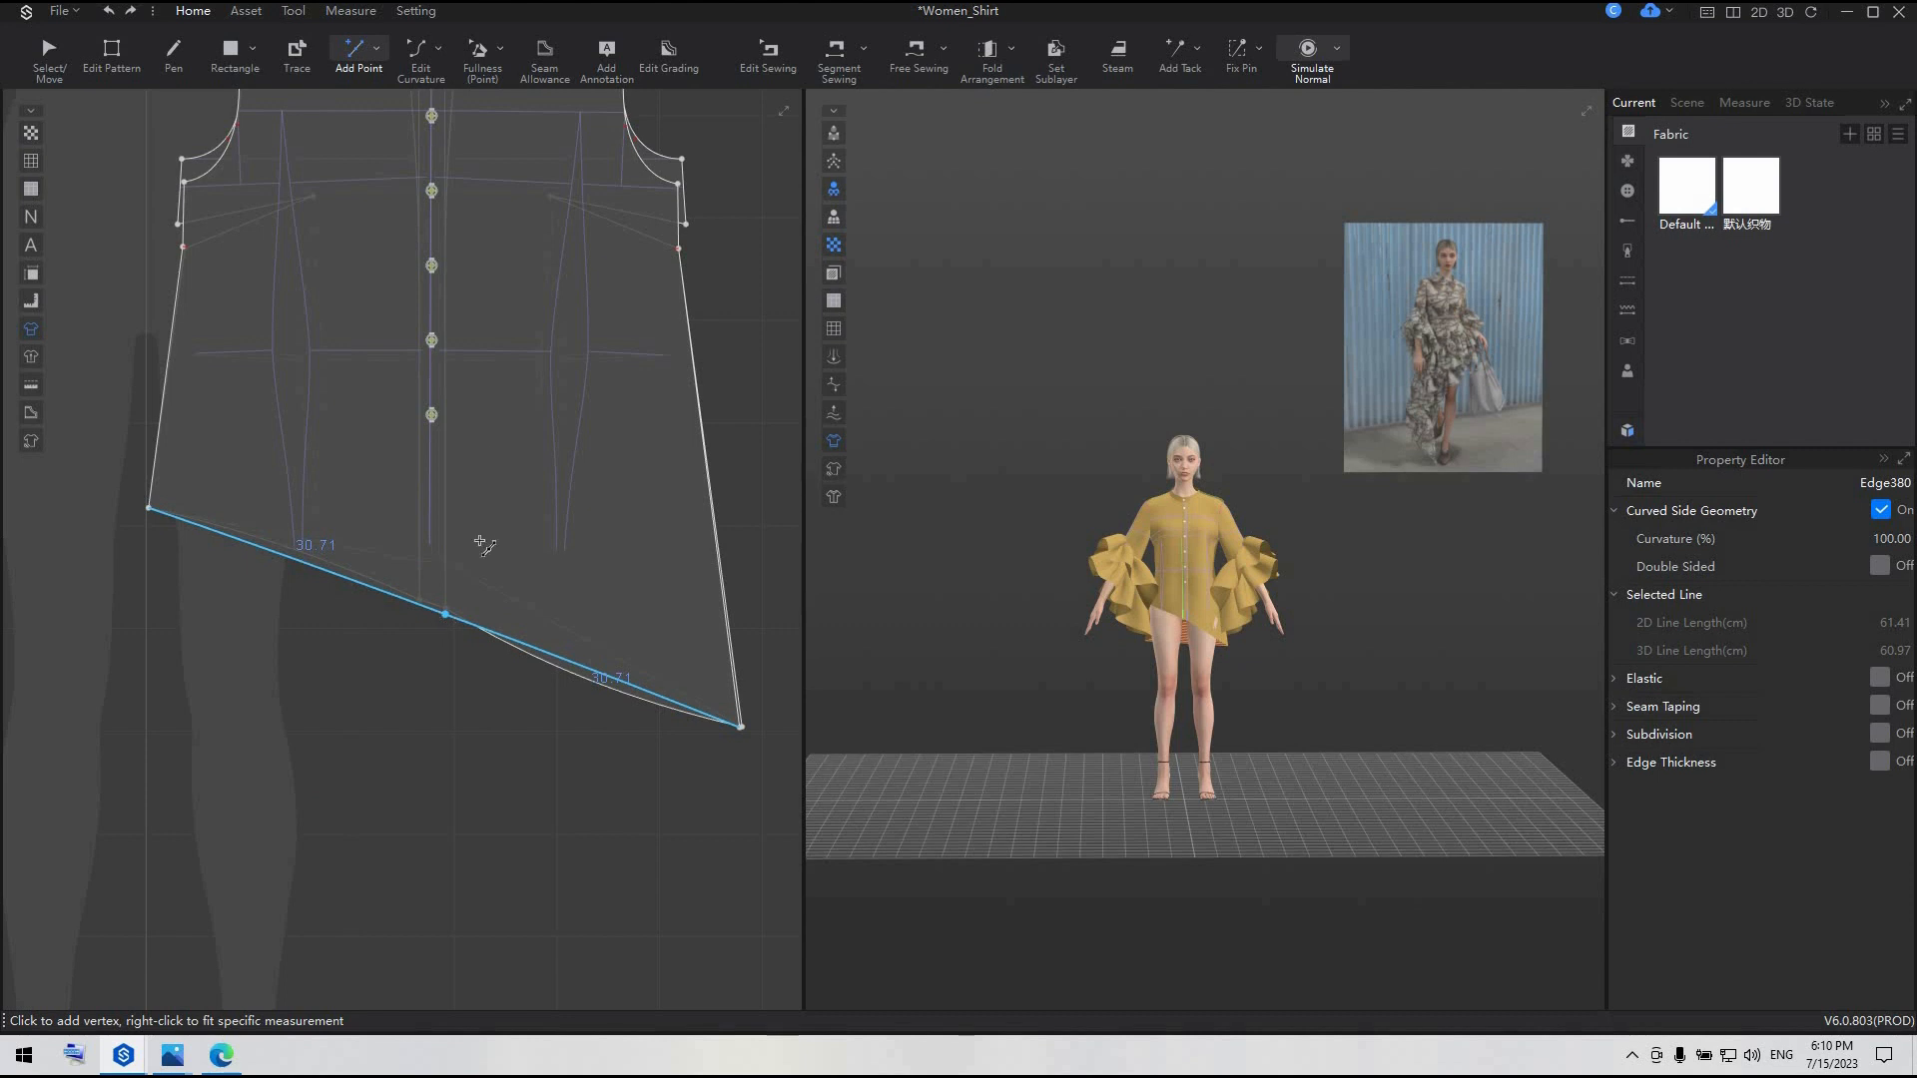
key(c)
click(639, 702)
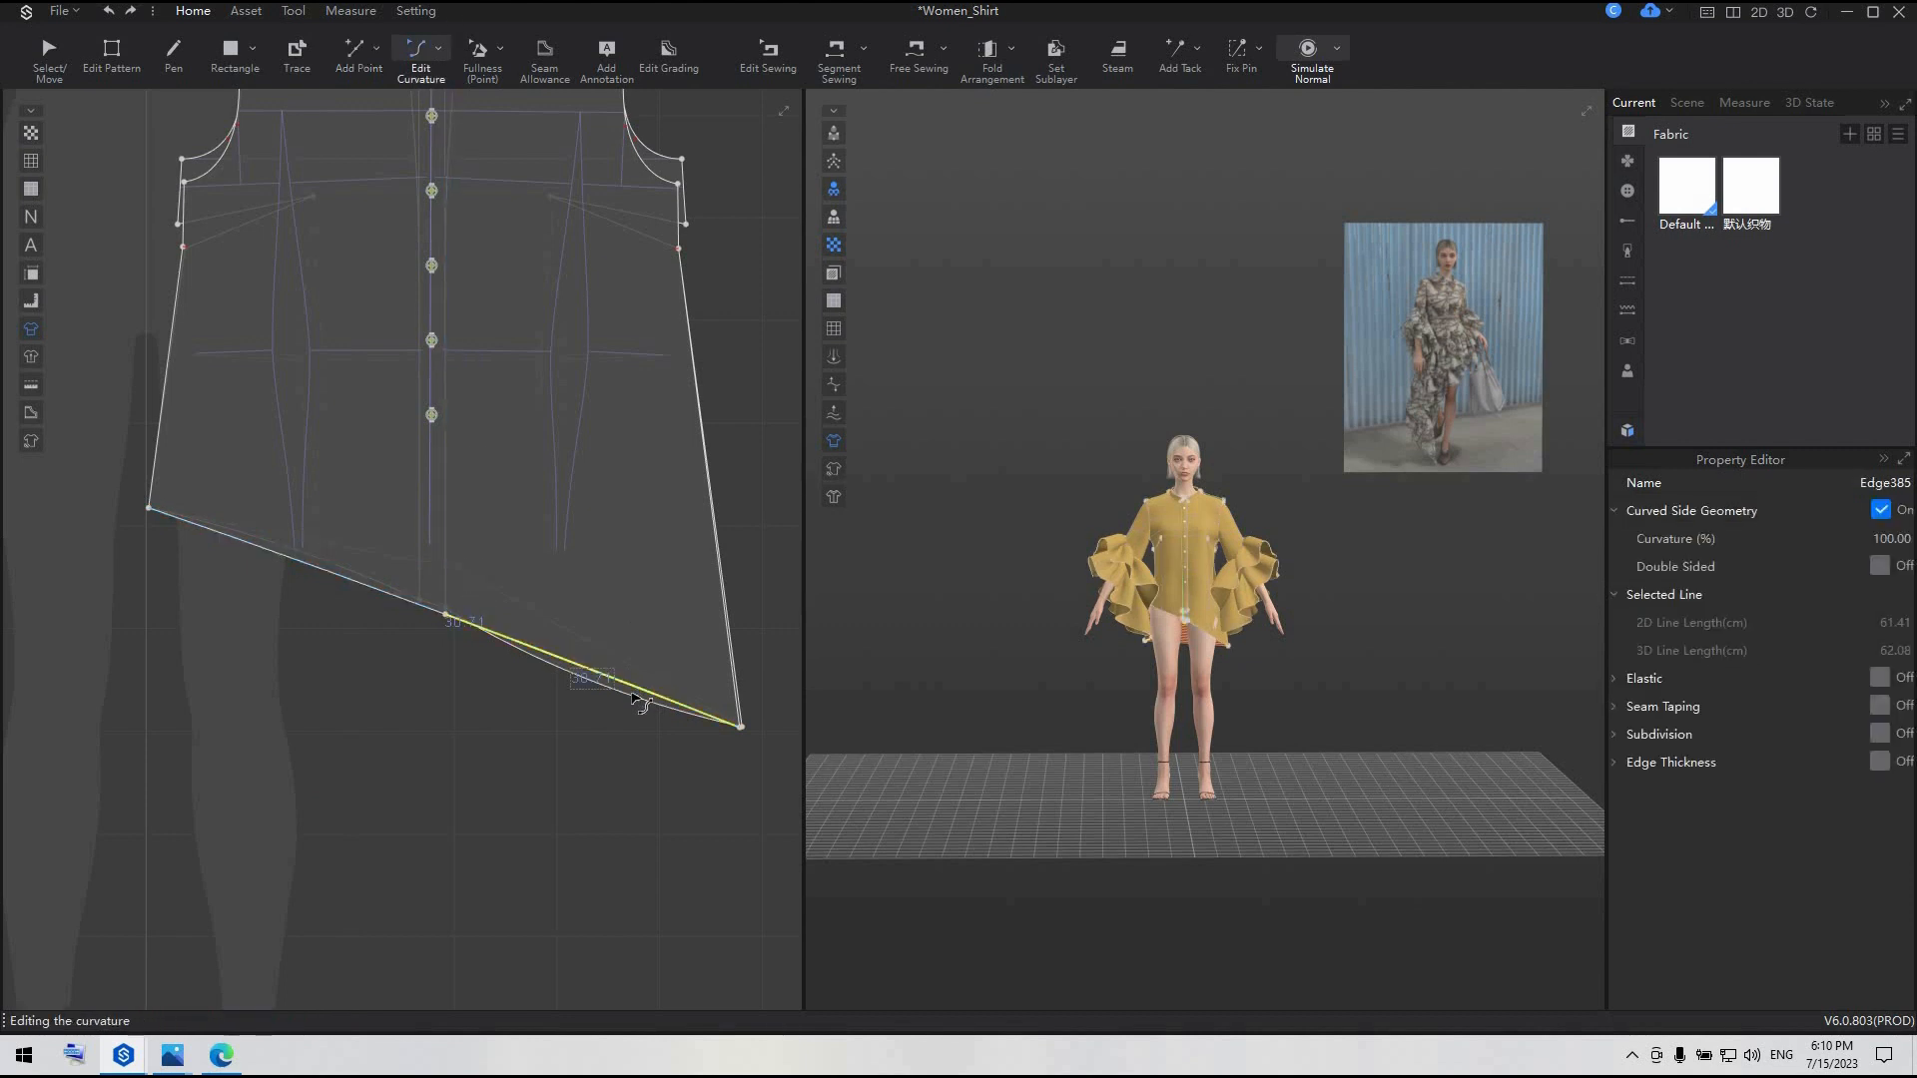
drag(632, 692, 612, 721)
drag(310, 564, 448, 626)
- Merge the two back hem segments at their shared vertex into one continuous curve
key(z)
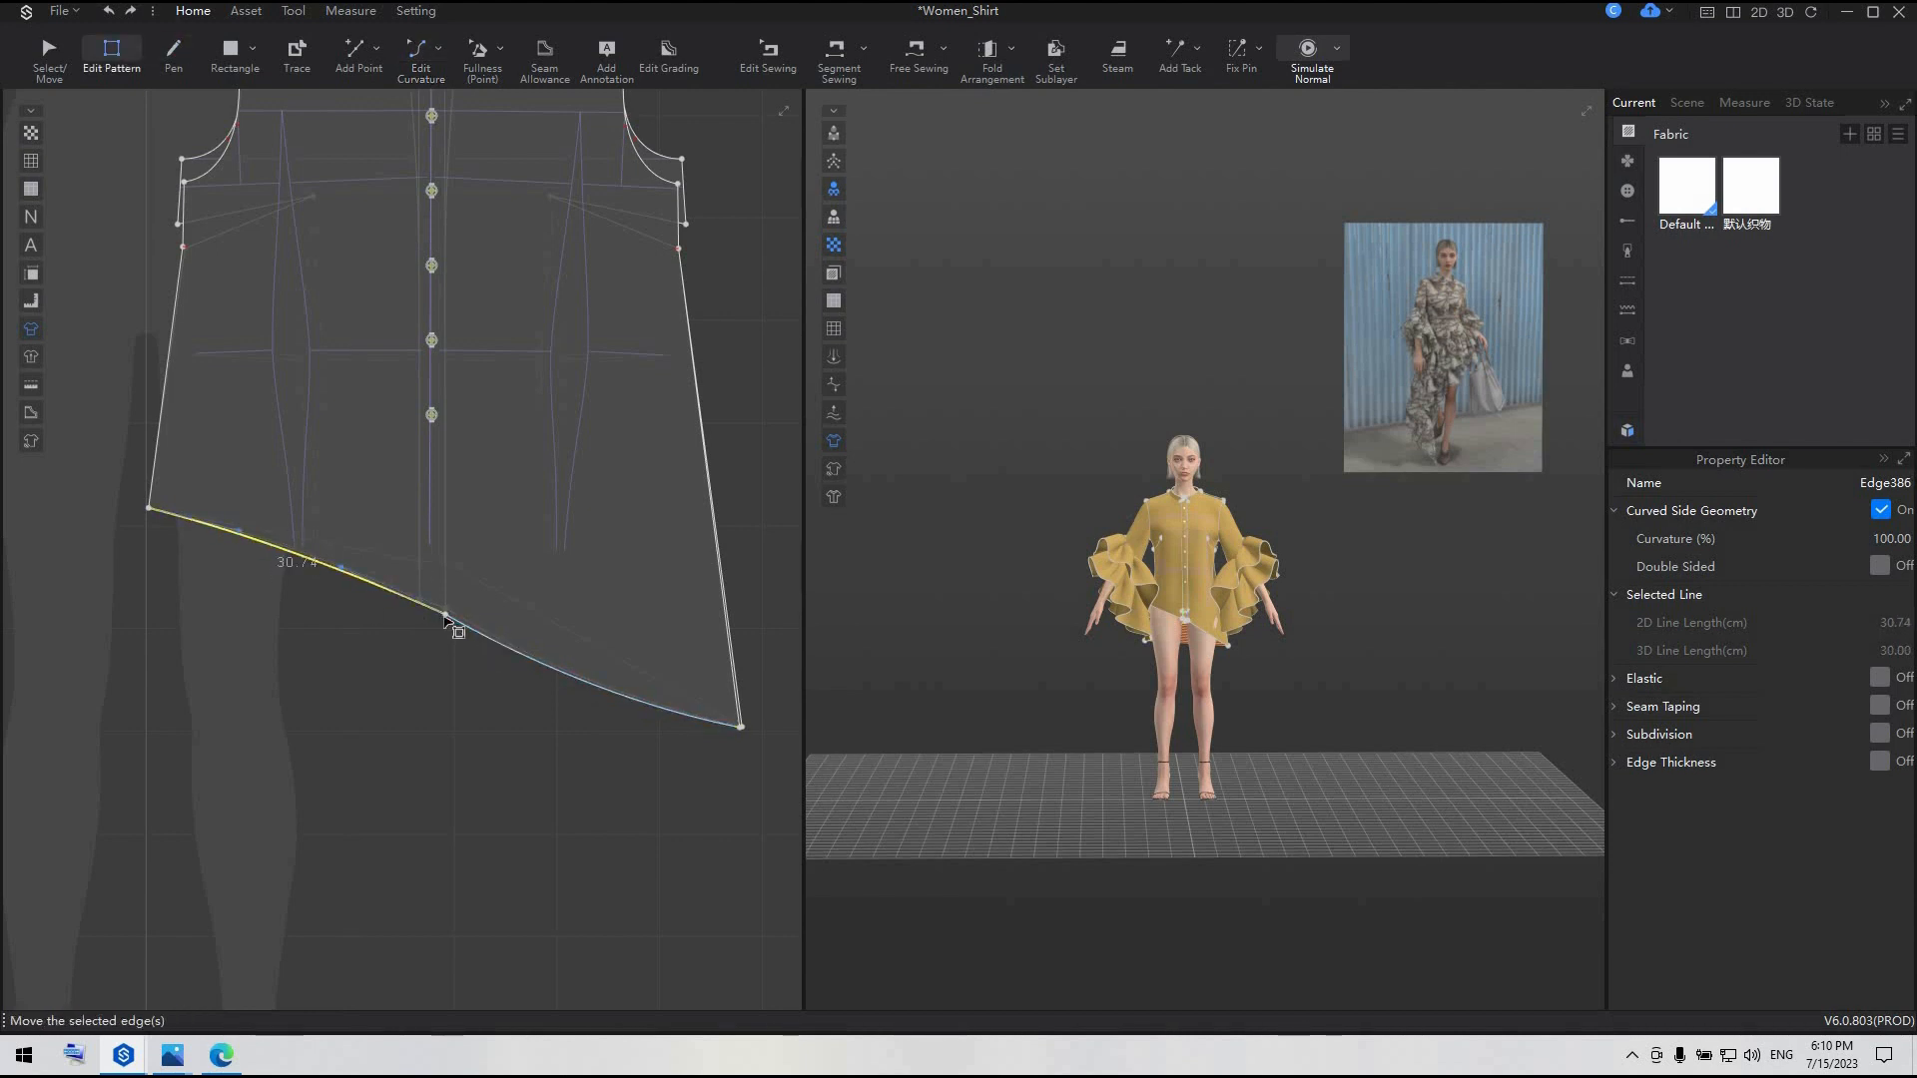
right_click(443, 617)
click(559, 690)
scroll(558, 688, down, 5)
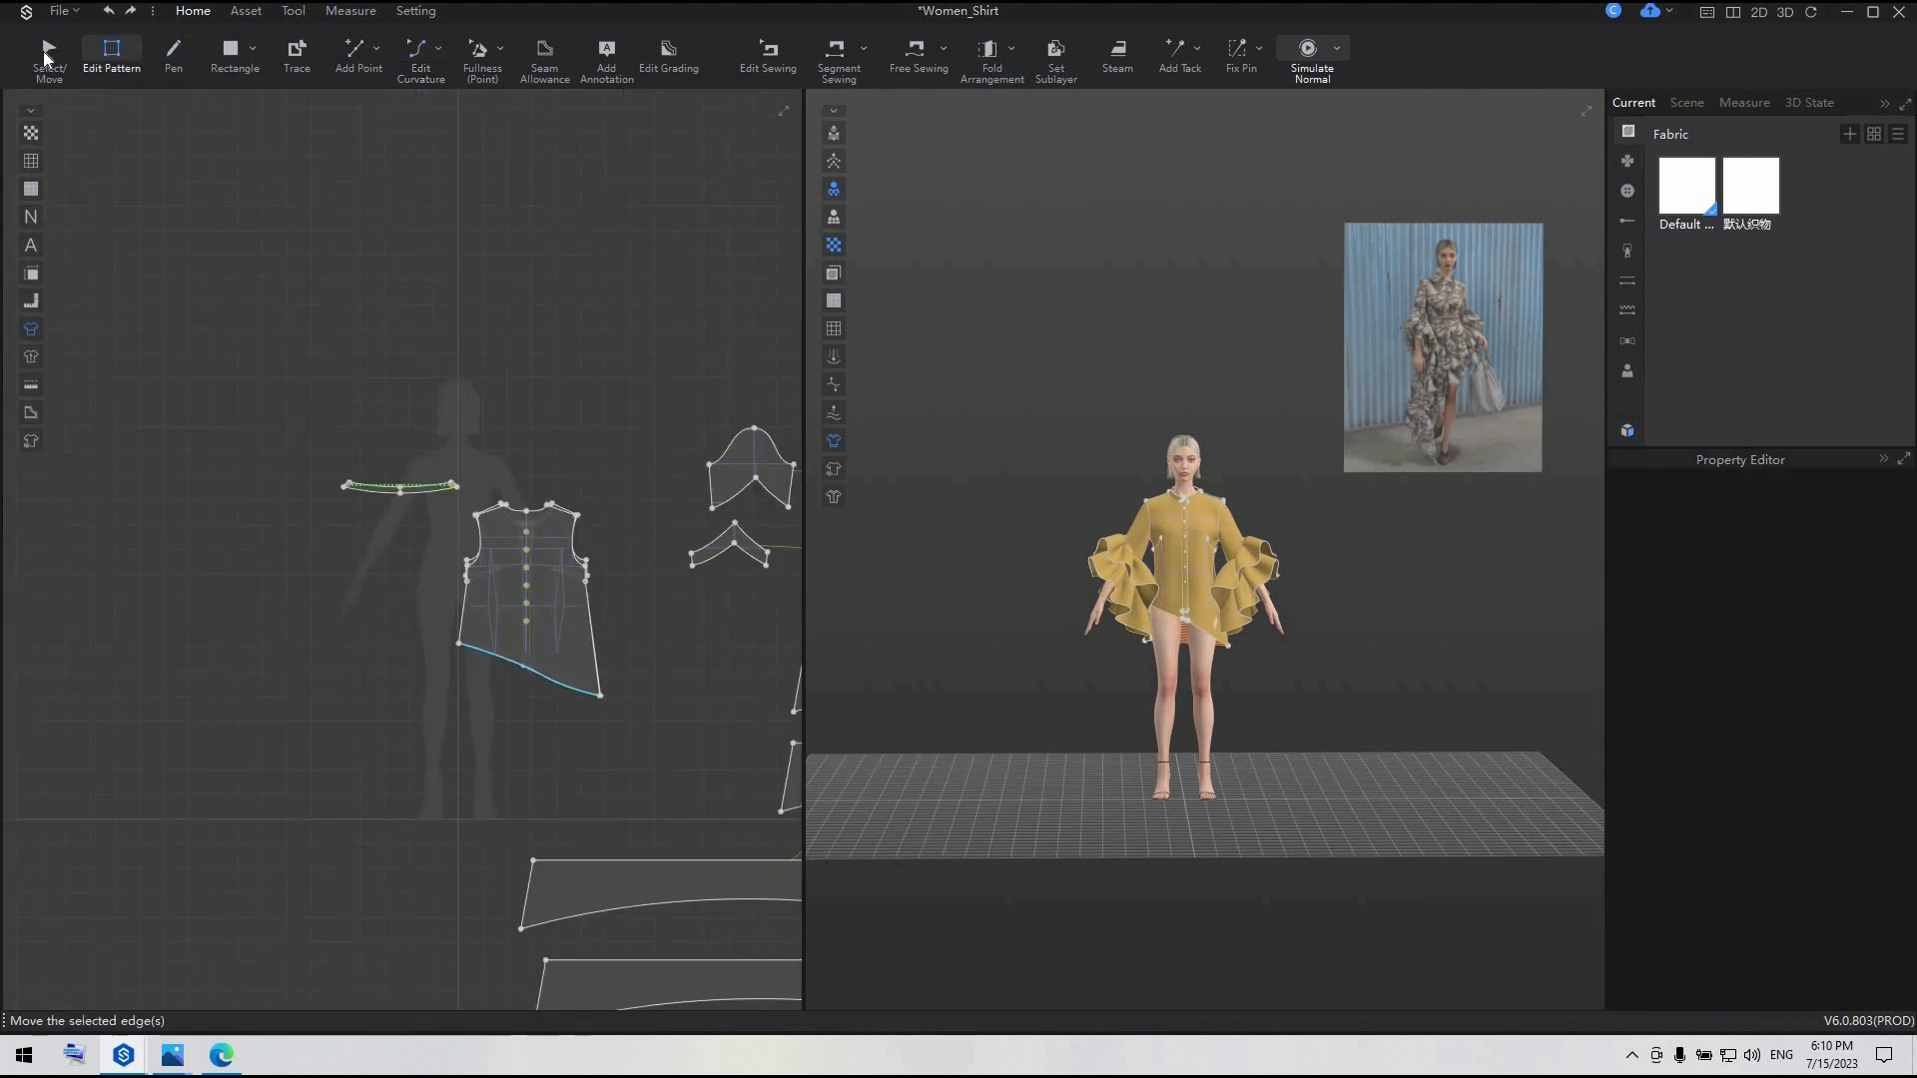
- Move the back panel beside the front panels and flip it horizontally
key(a)
drag(539, 638, 349, 610)
right_click(232, 640)
click(295, 531)
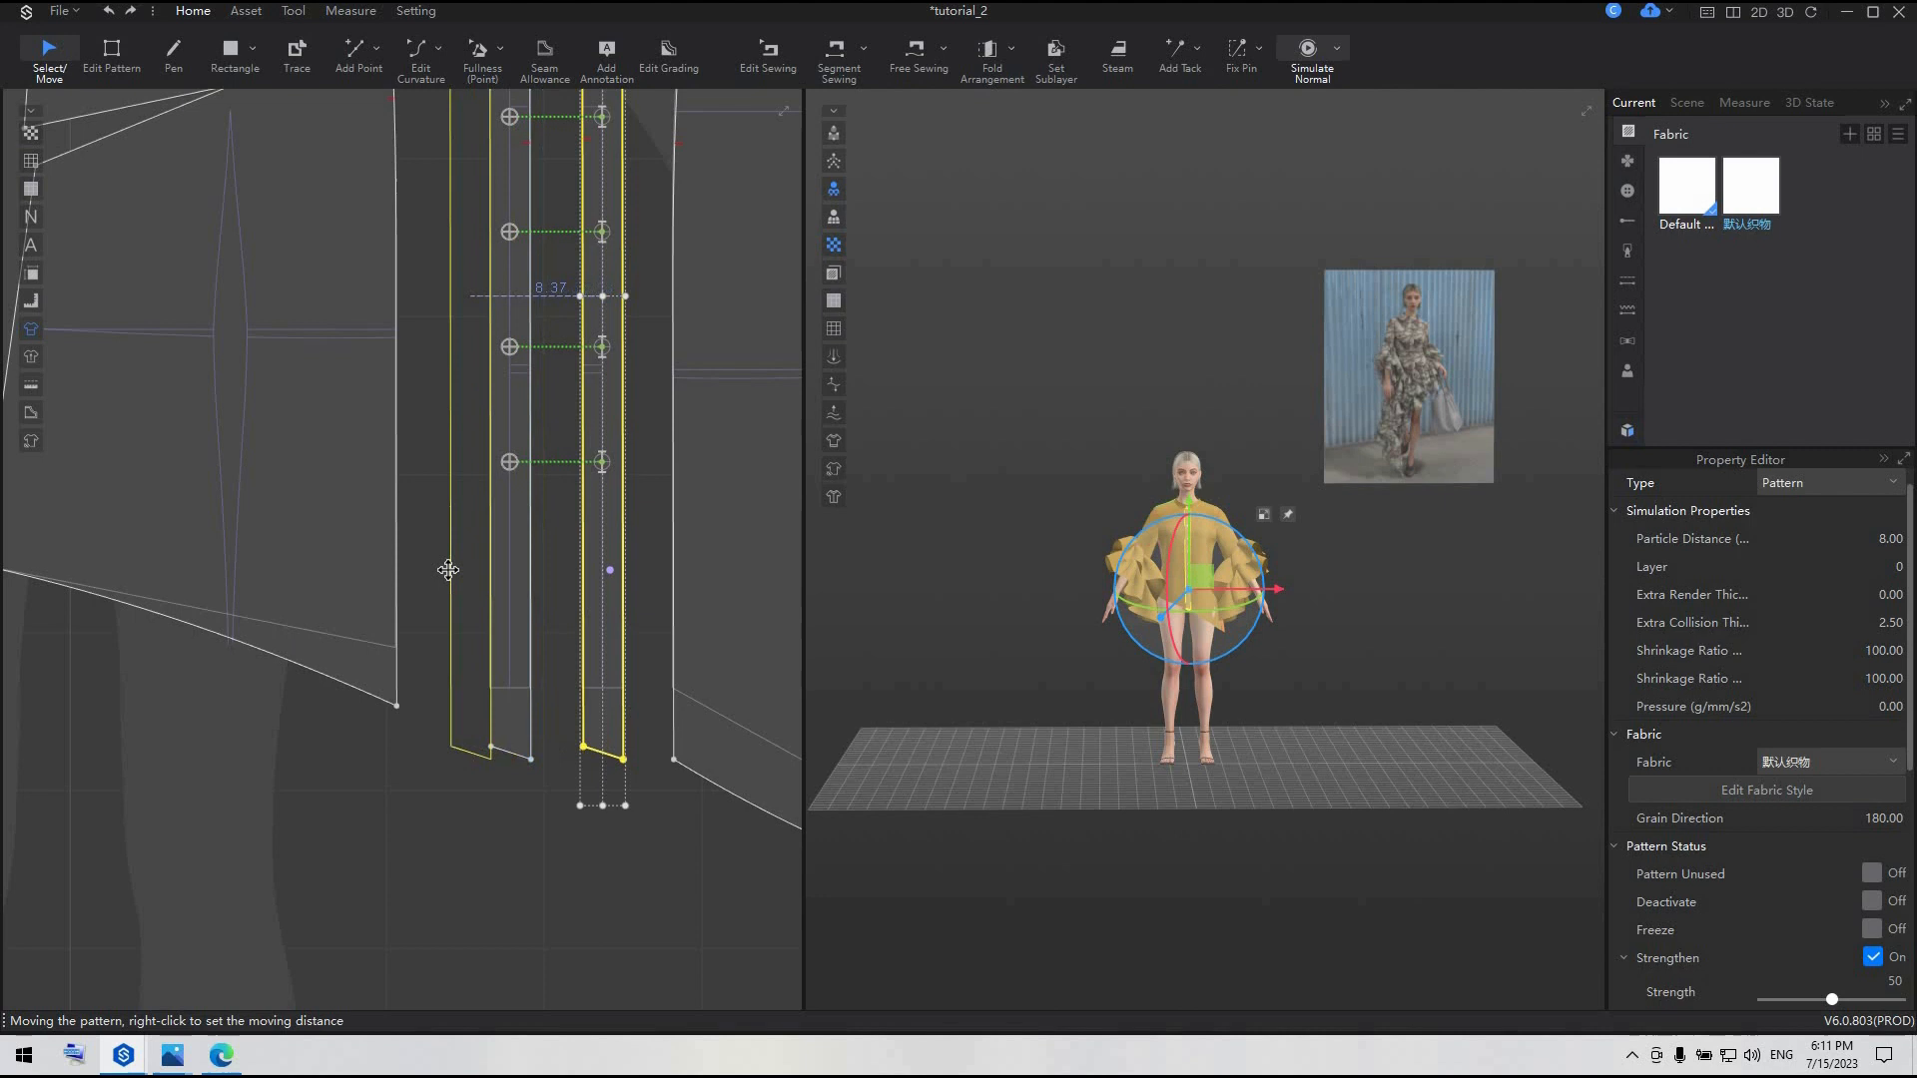
- Separate the two placket strips, placing each next to the centre edge of its front panel
drag(448, 570, 626, 578)
click(547, 803)
scroll(551, 813, down, 5)
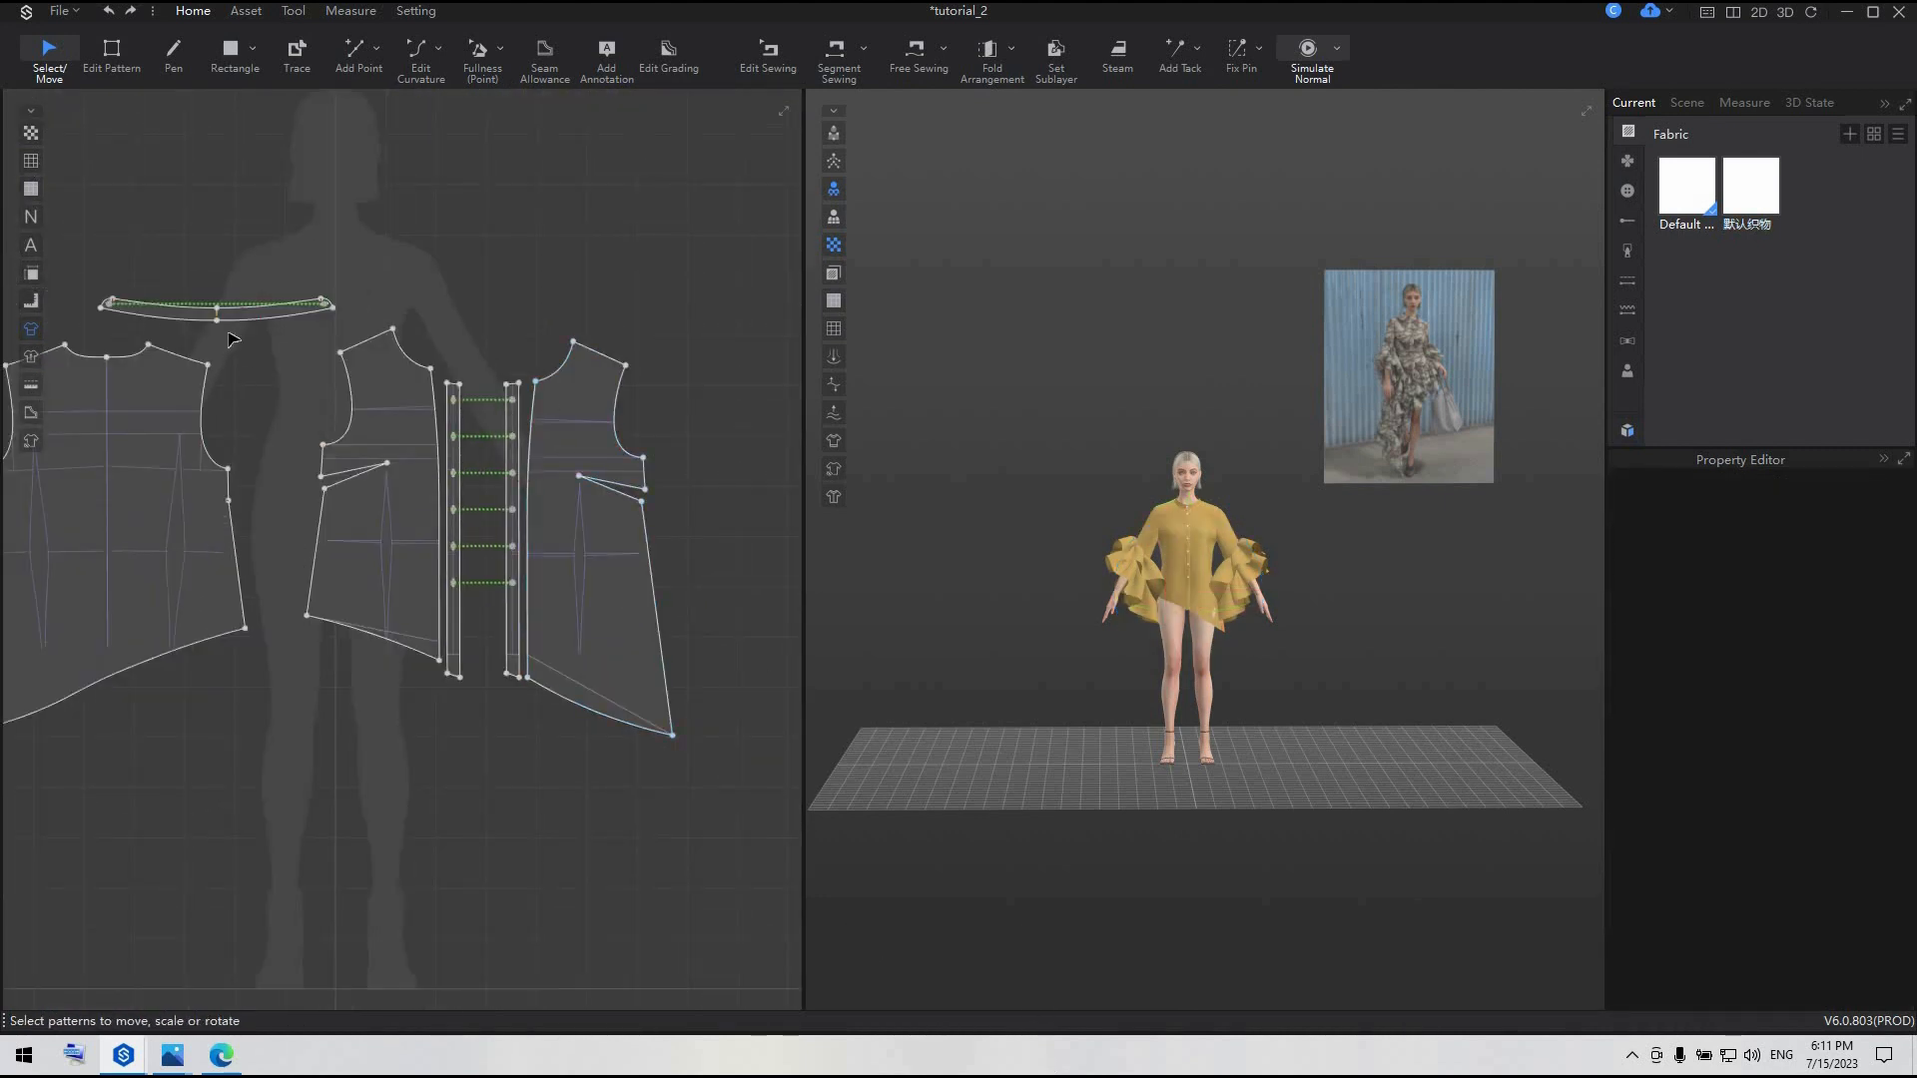
- Add one equidistant internal line 8 cm from the curved hem of the shorter front panel
click(110, 55)
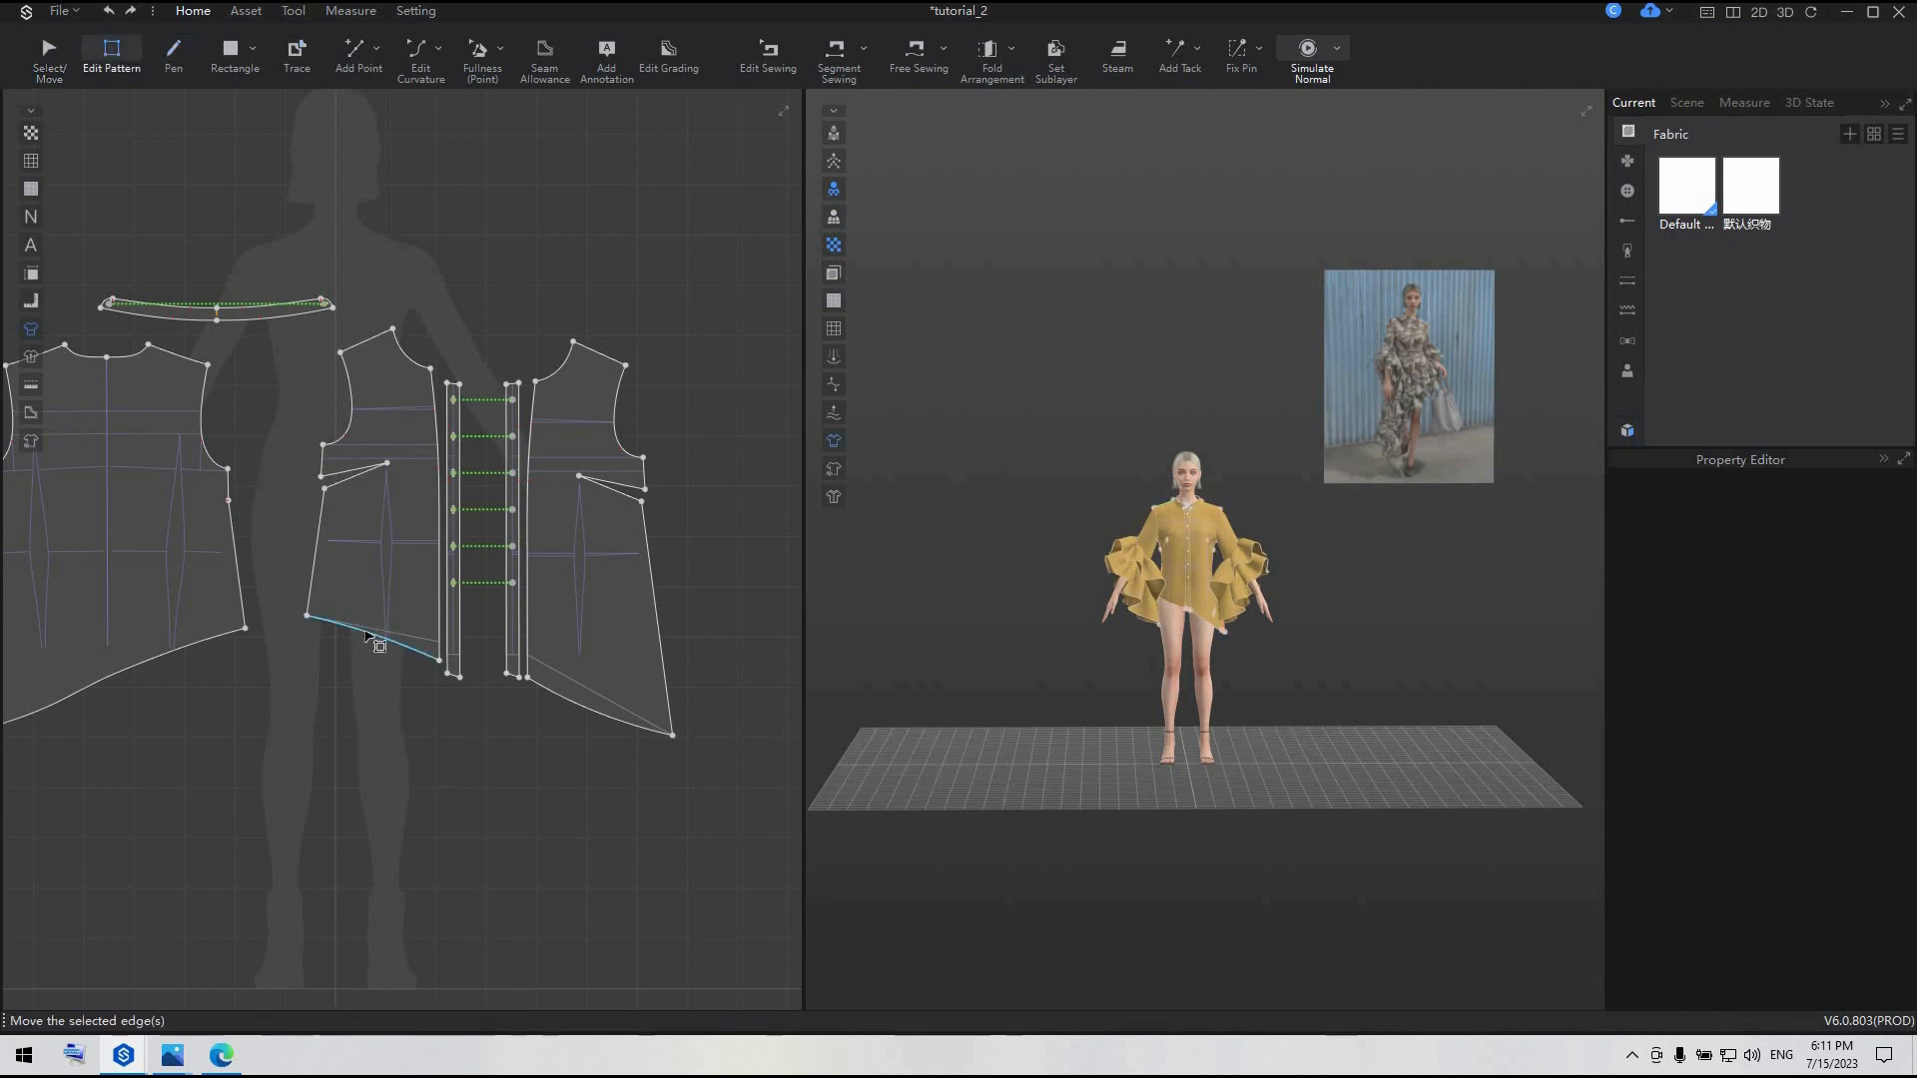
click(366, 637)
right_click(365, 632)
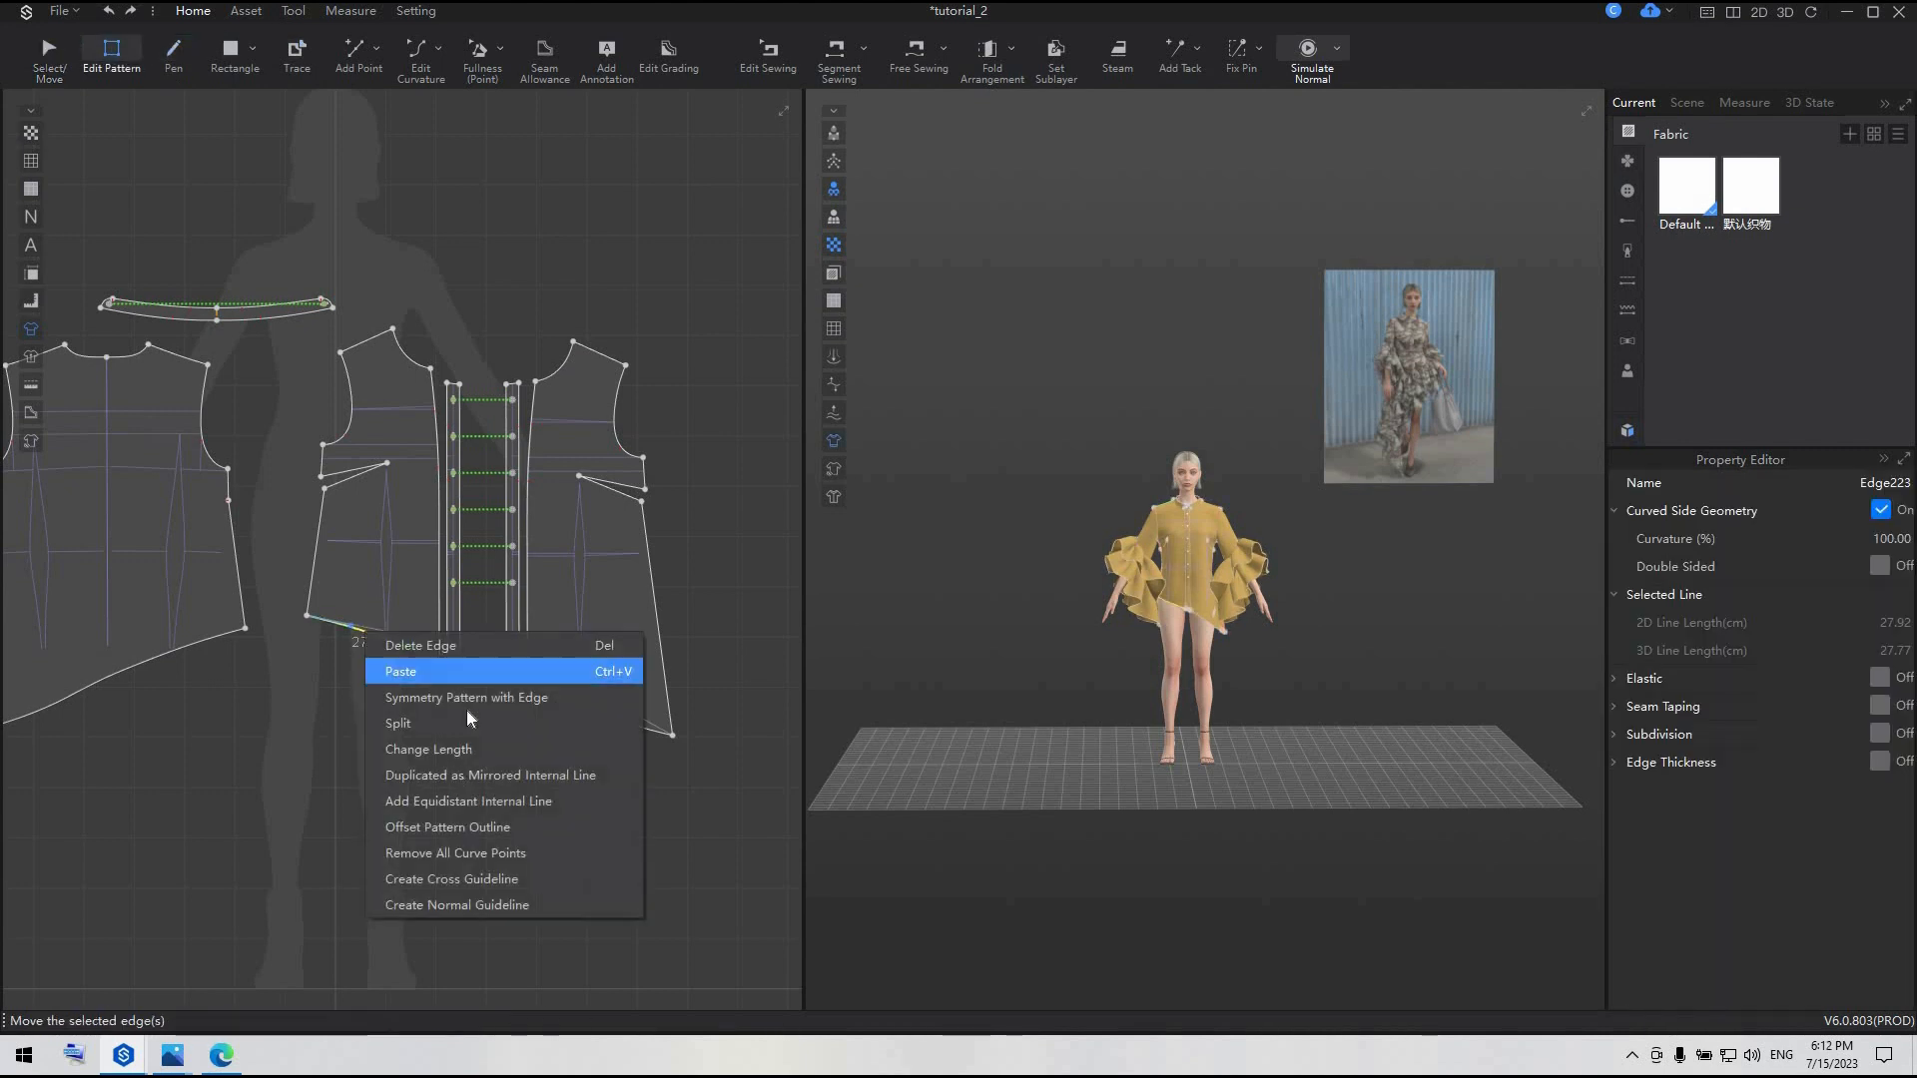
click(467, 799)
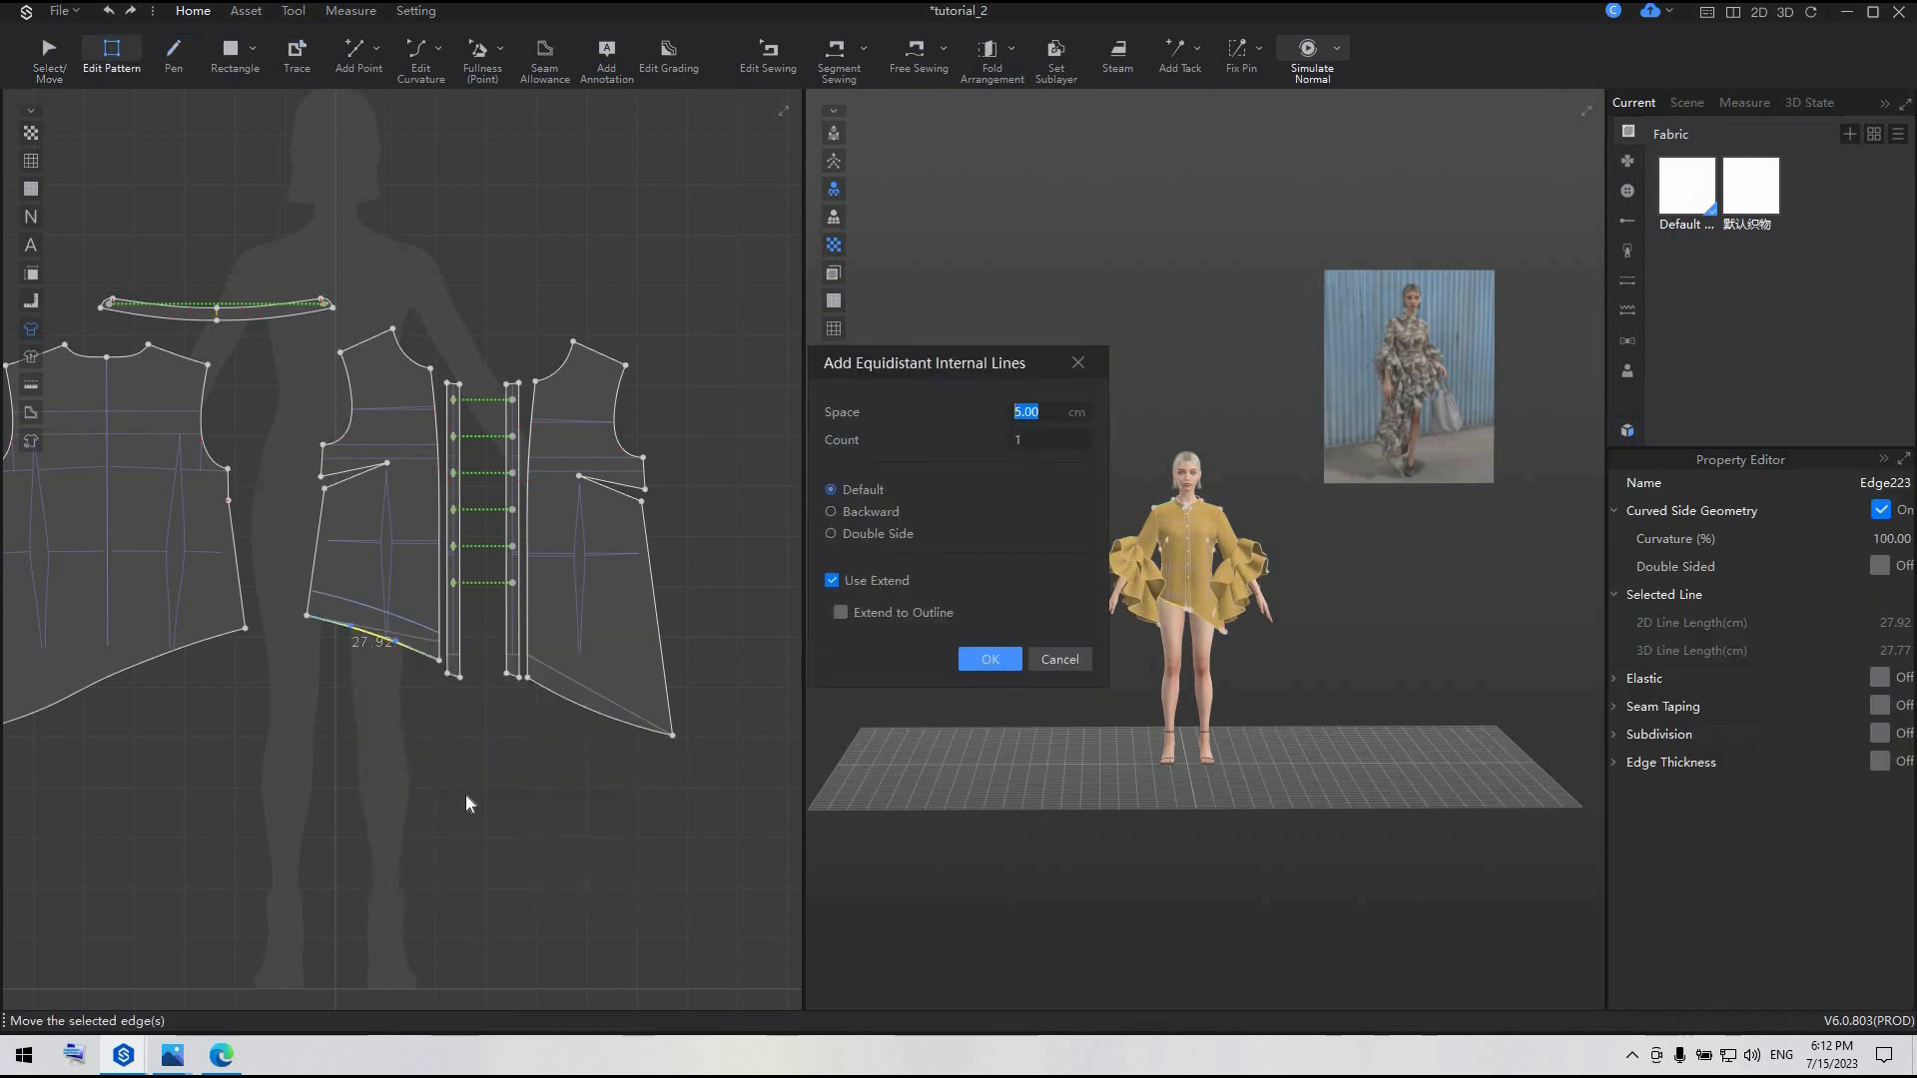
text(8)
click(989, 659)
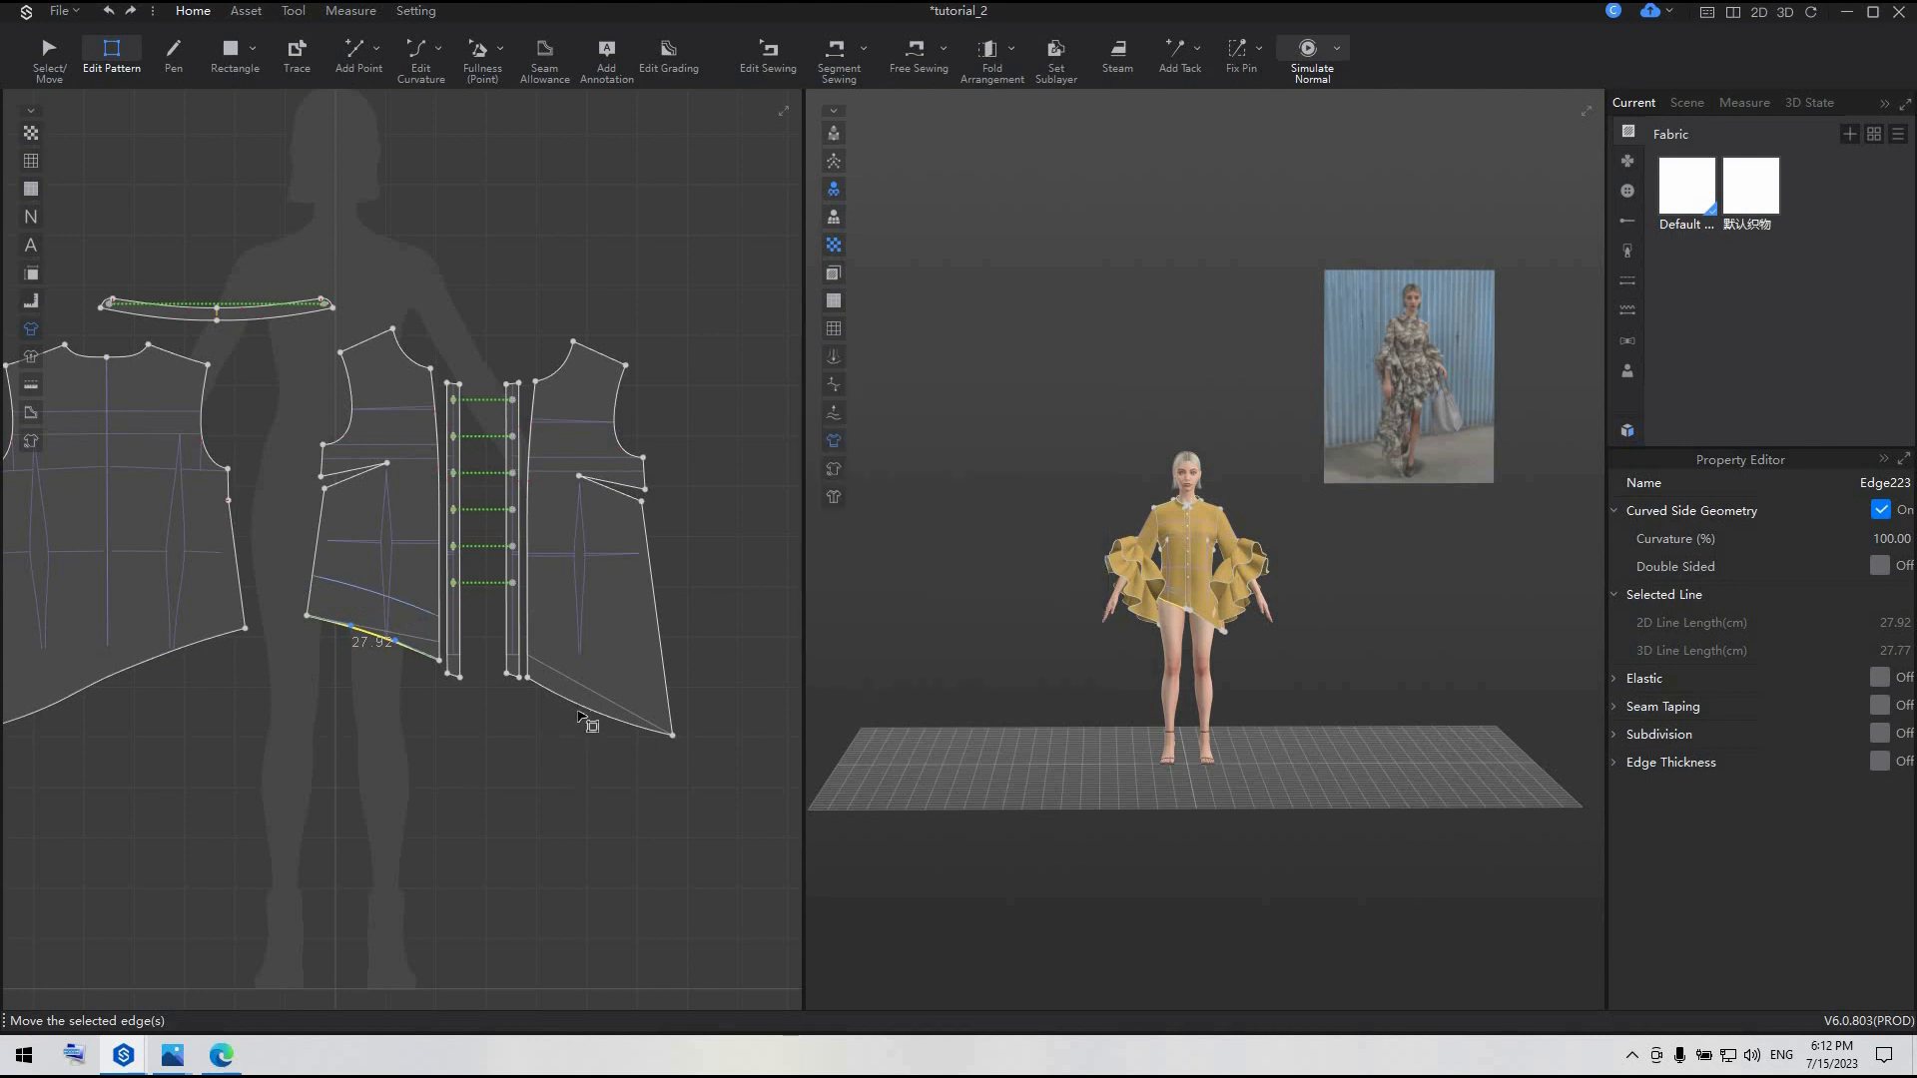
- Add one equidistant internal line 8 cm from the curved hem of the longer front panel
click(580, 707)
right_click(580, 709)
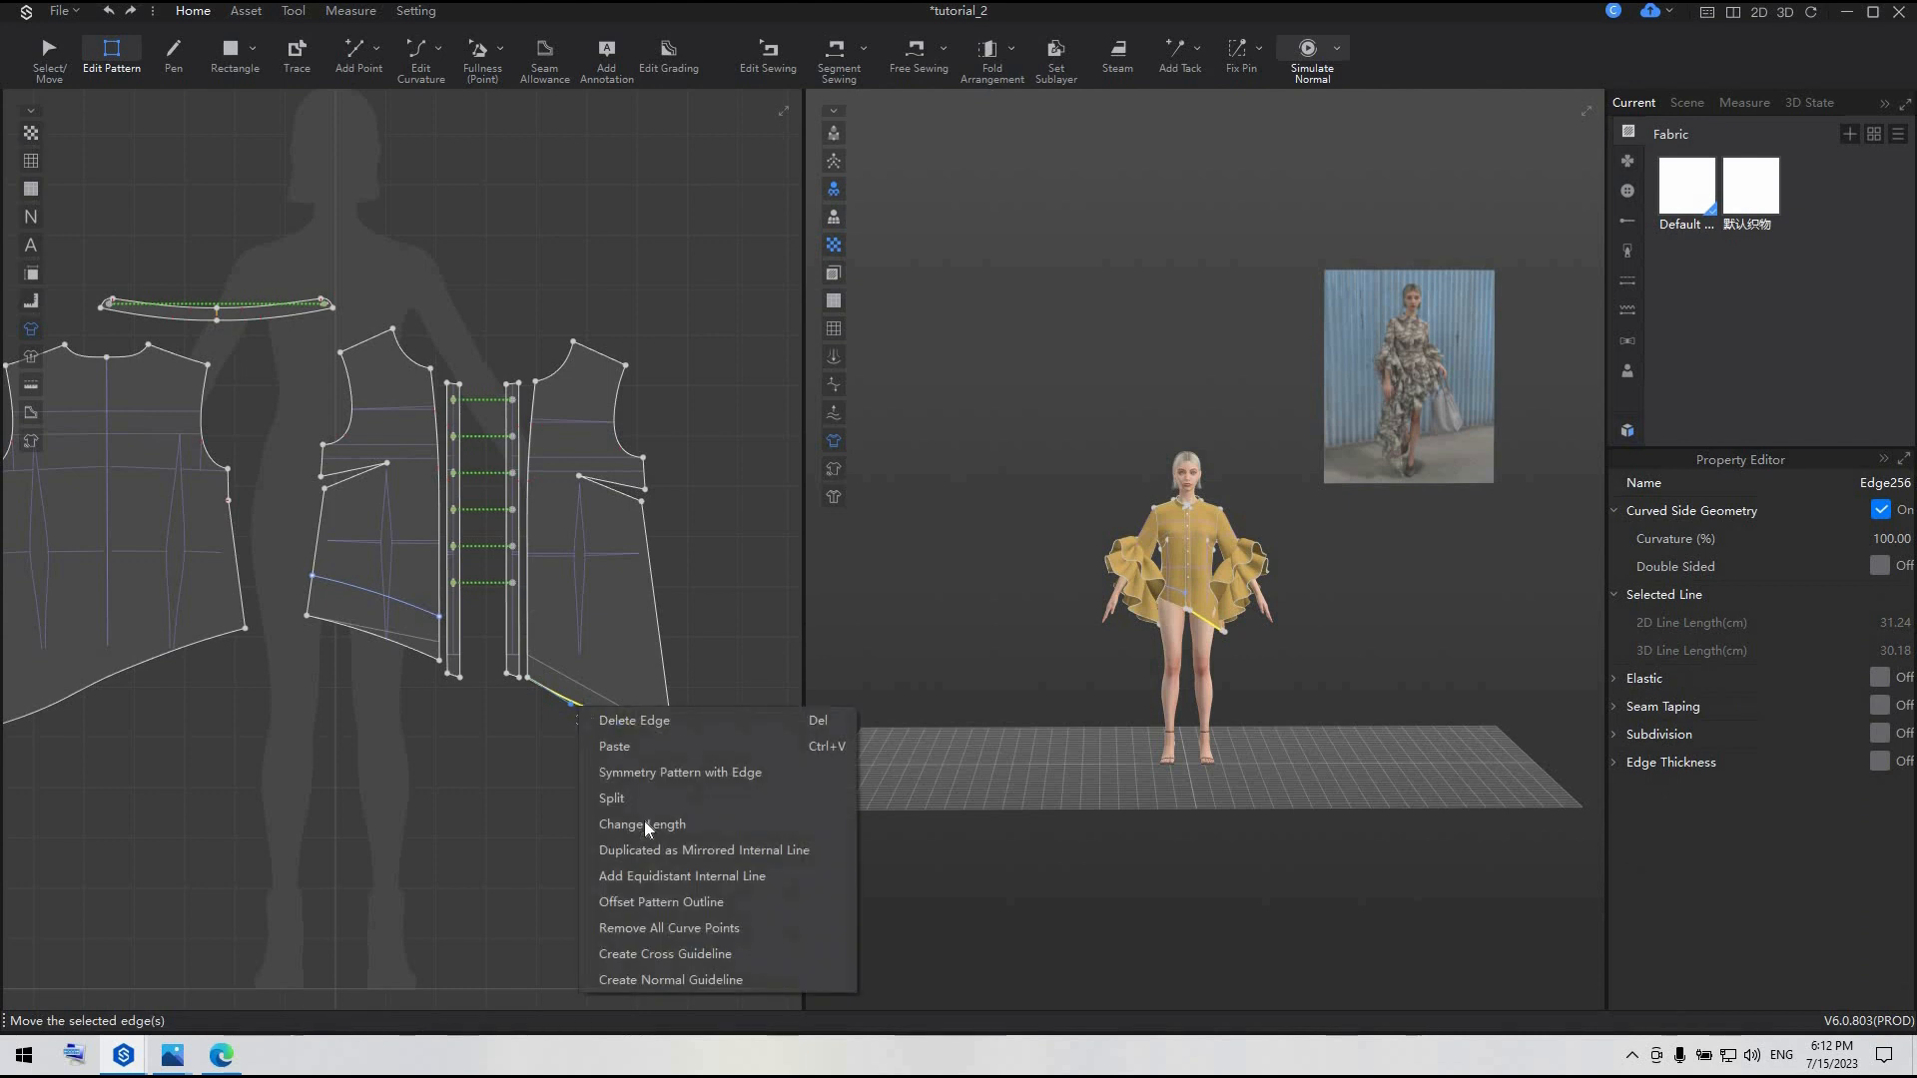
click(650, 876)
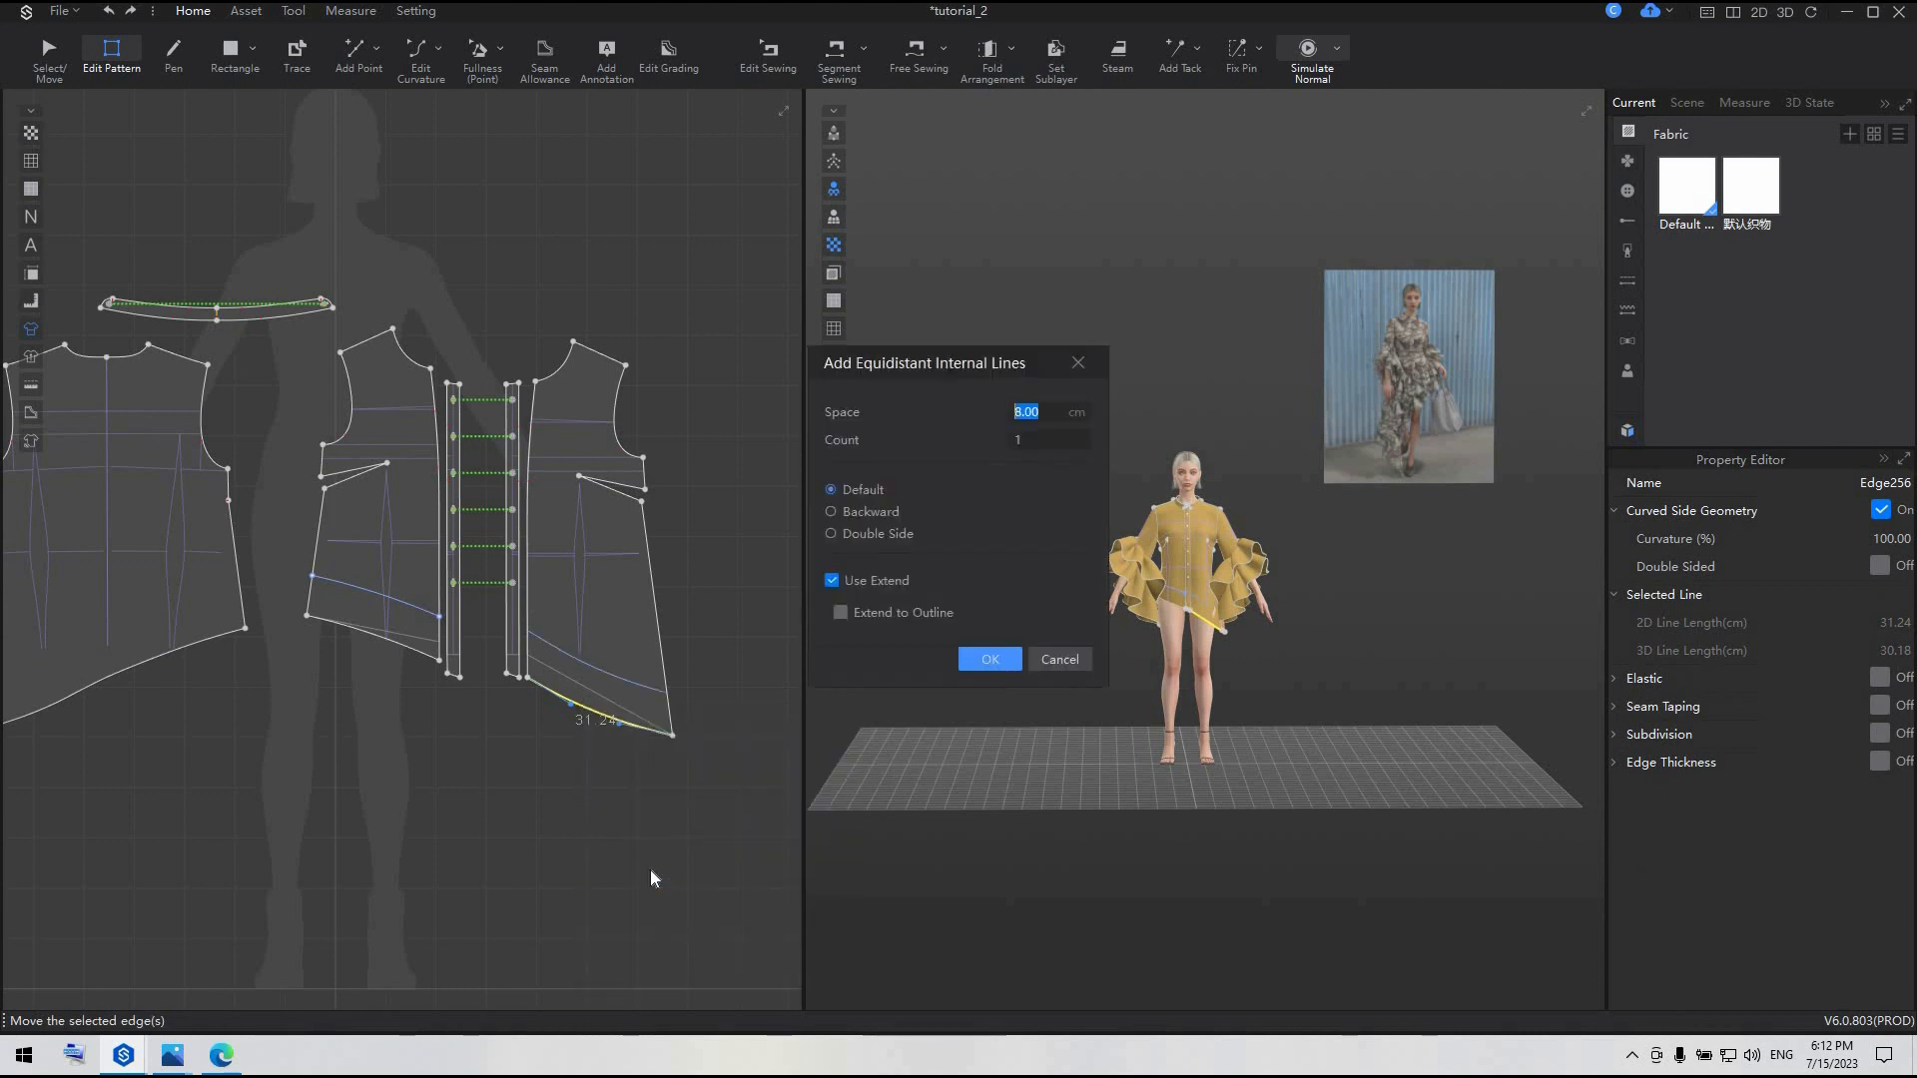
click(990, 661)
- Add an equidistant internal line along the back panel's curved hem with the same spacing as on the fronts
click(327, 593)
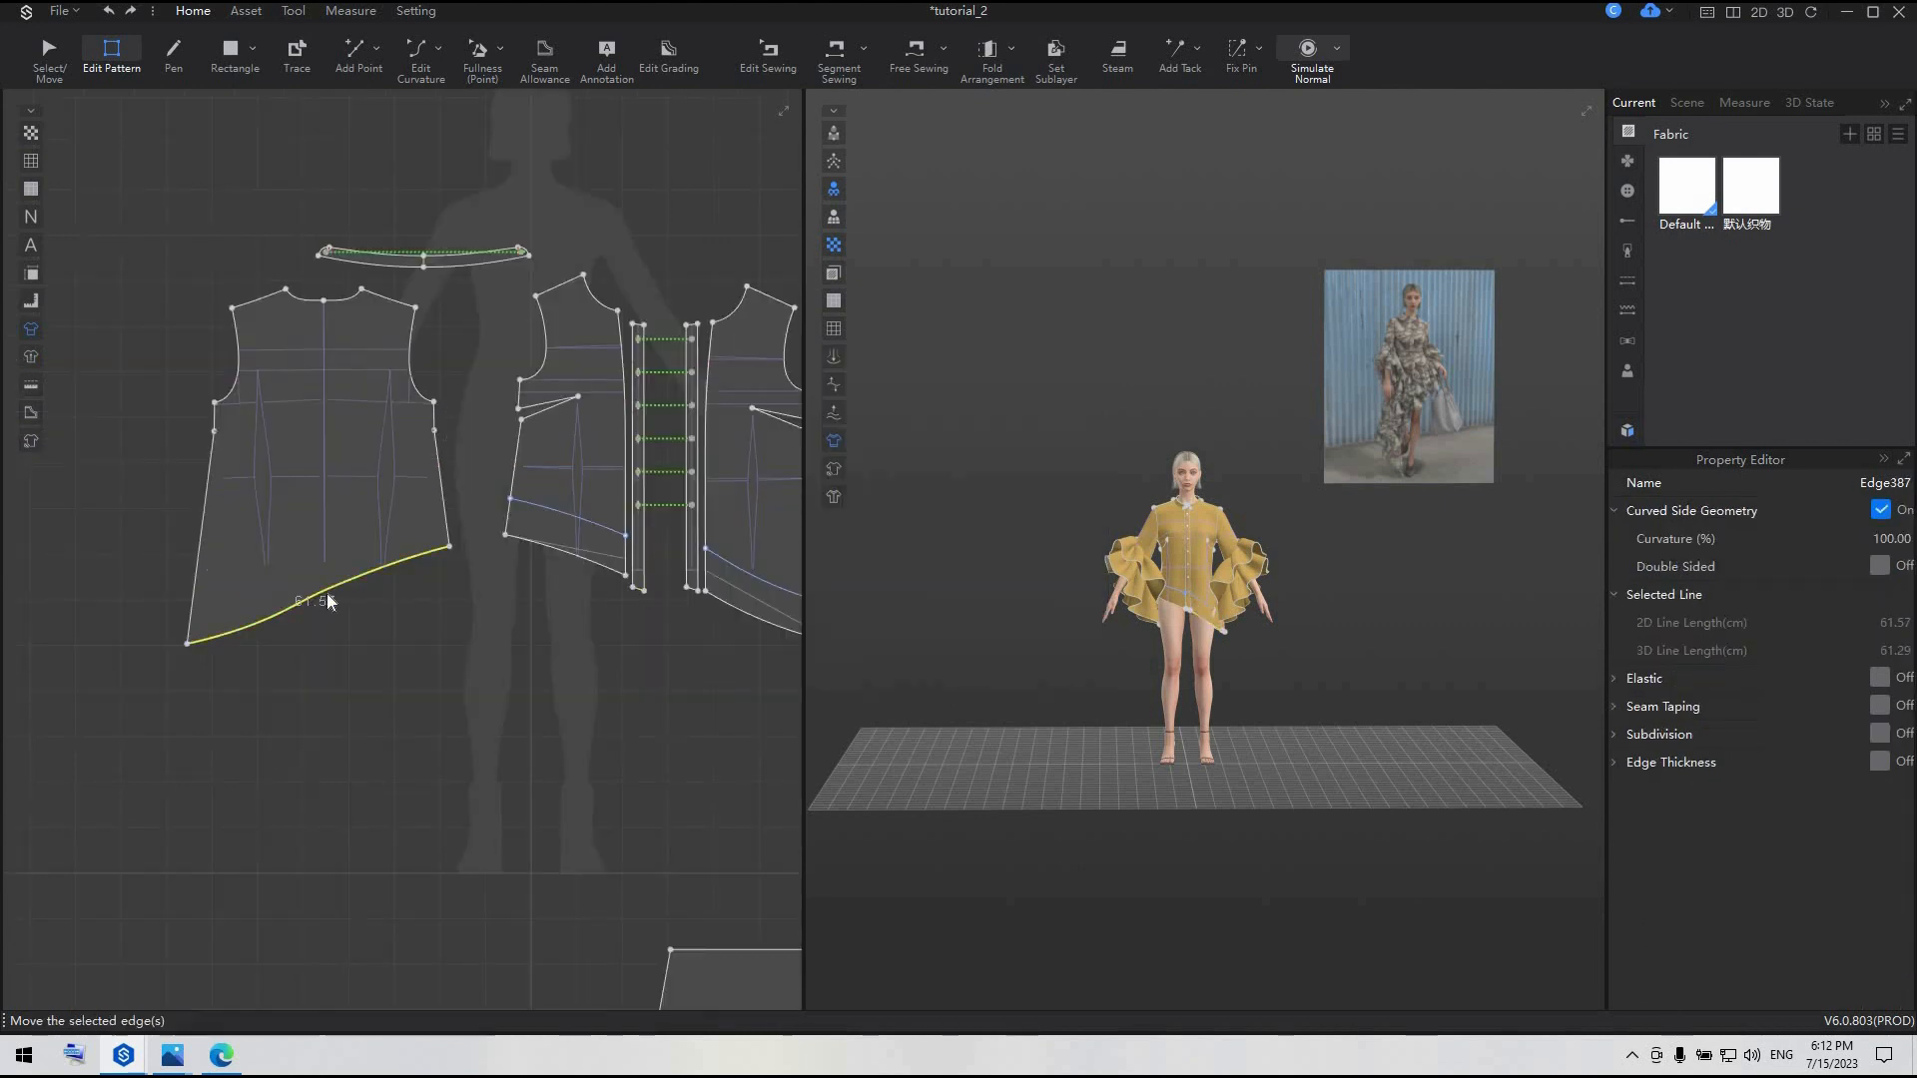
right_click(327, 593)
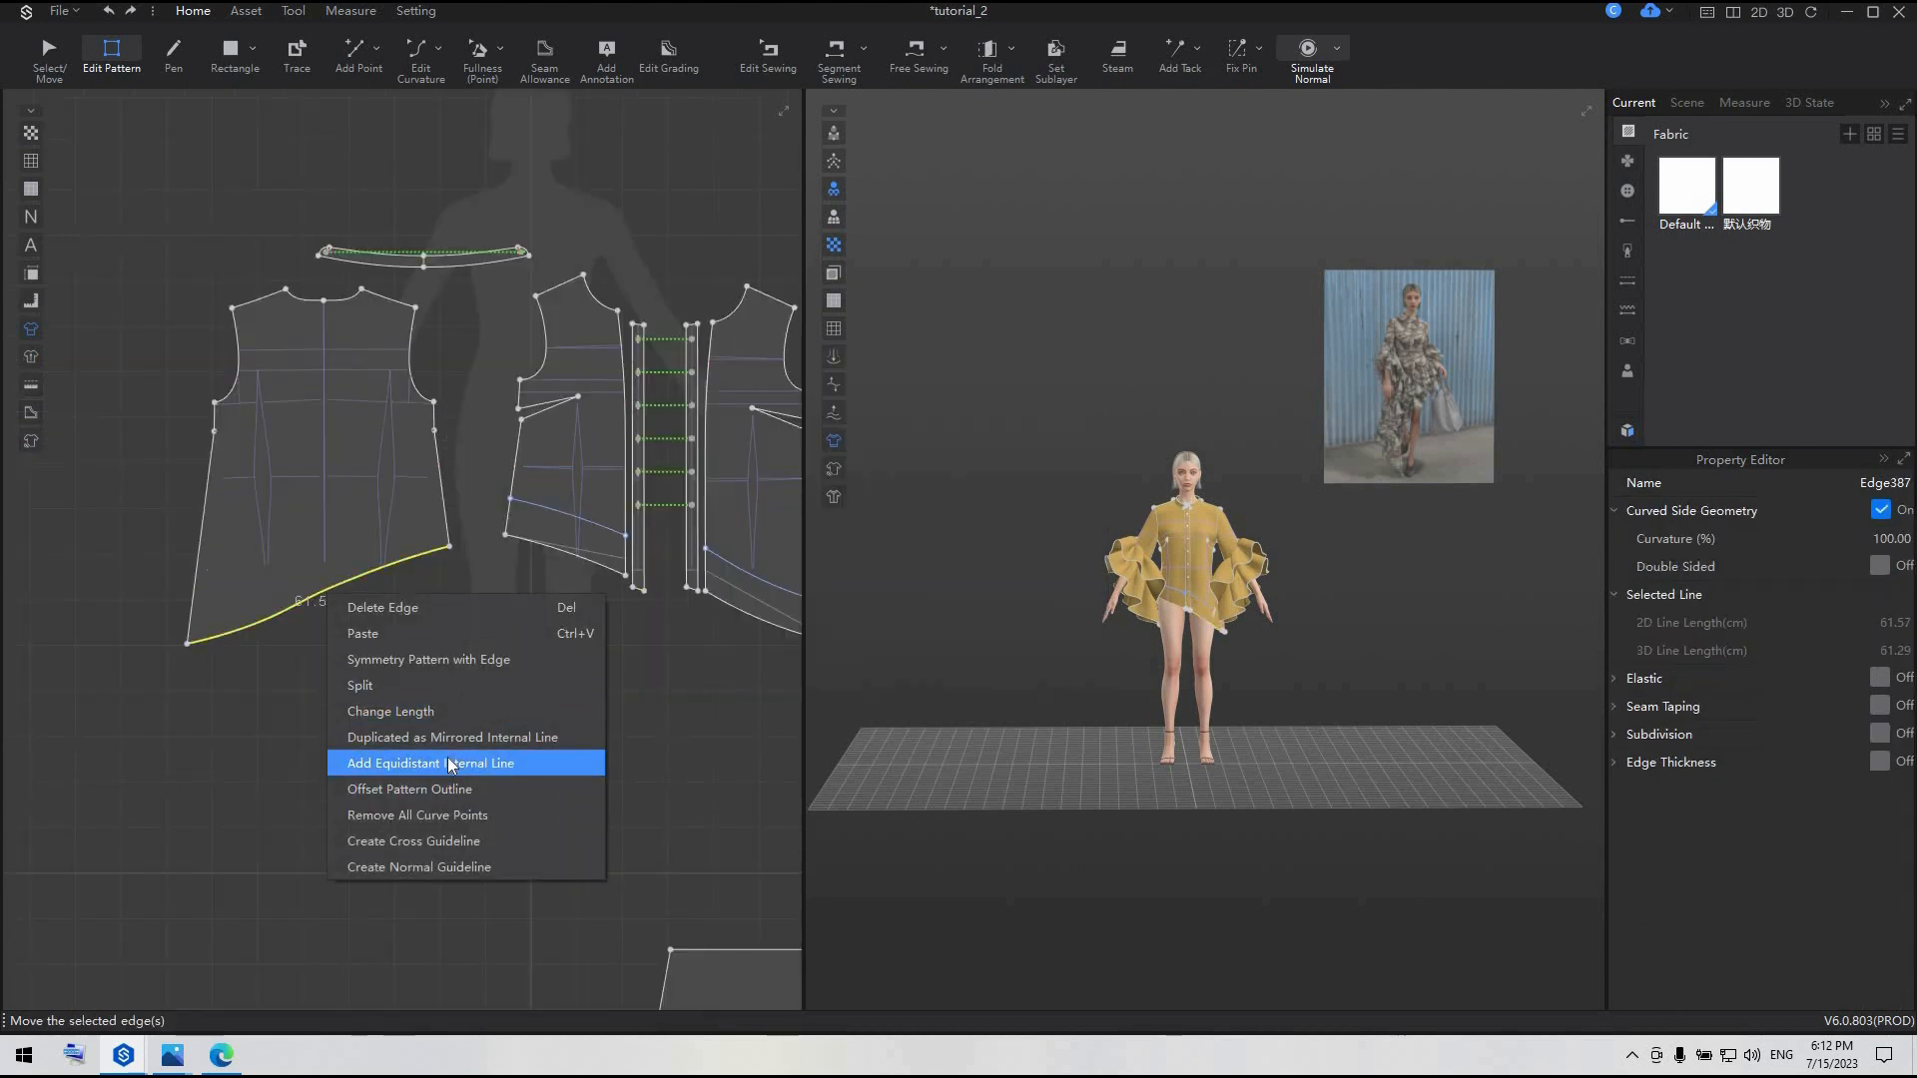
click(448, 762)
click(989, 659)
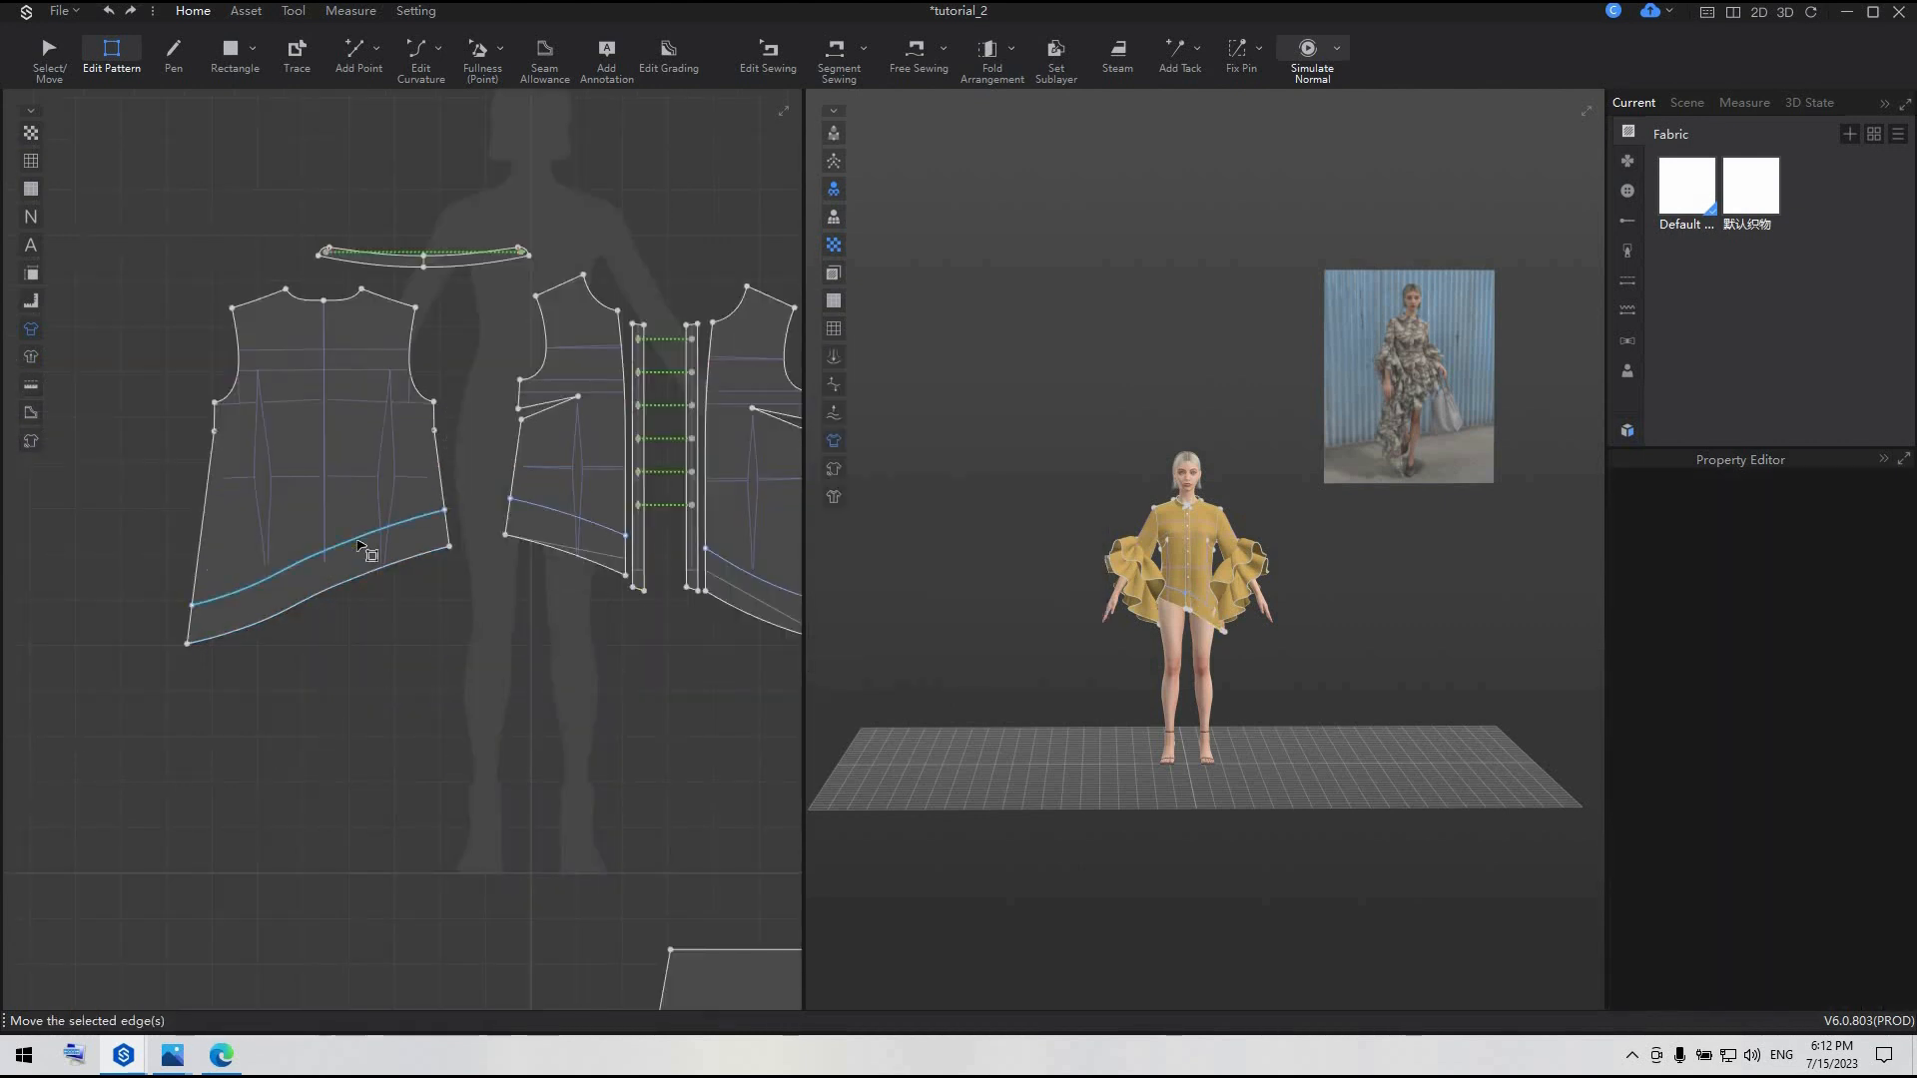
- Cut and sew the back panel and both front panels along their internal hem lines to form separate hem bands
right_click(357, 543)
click(555, 685)
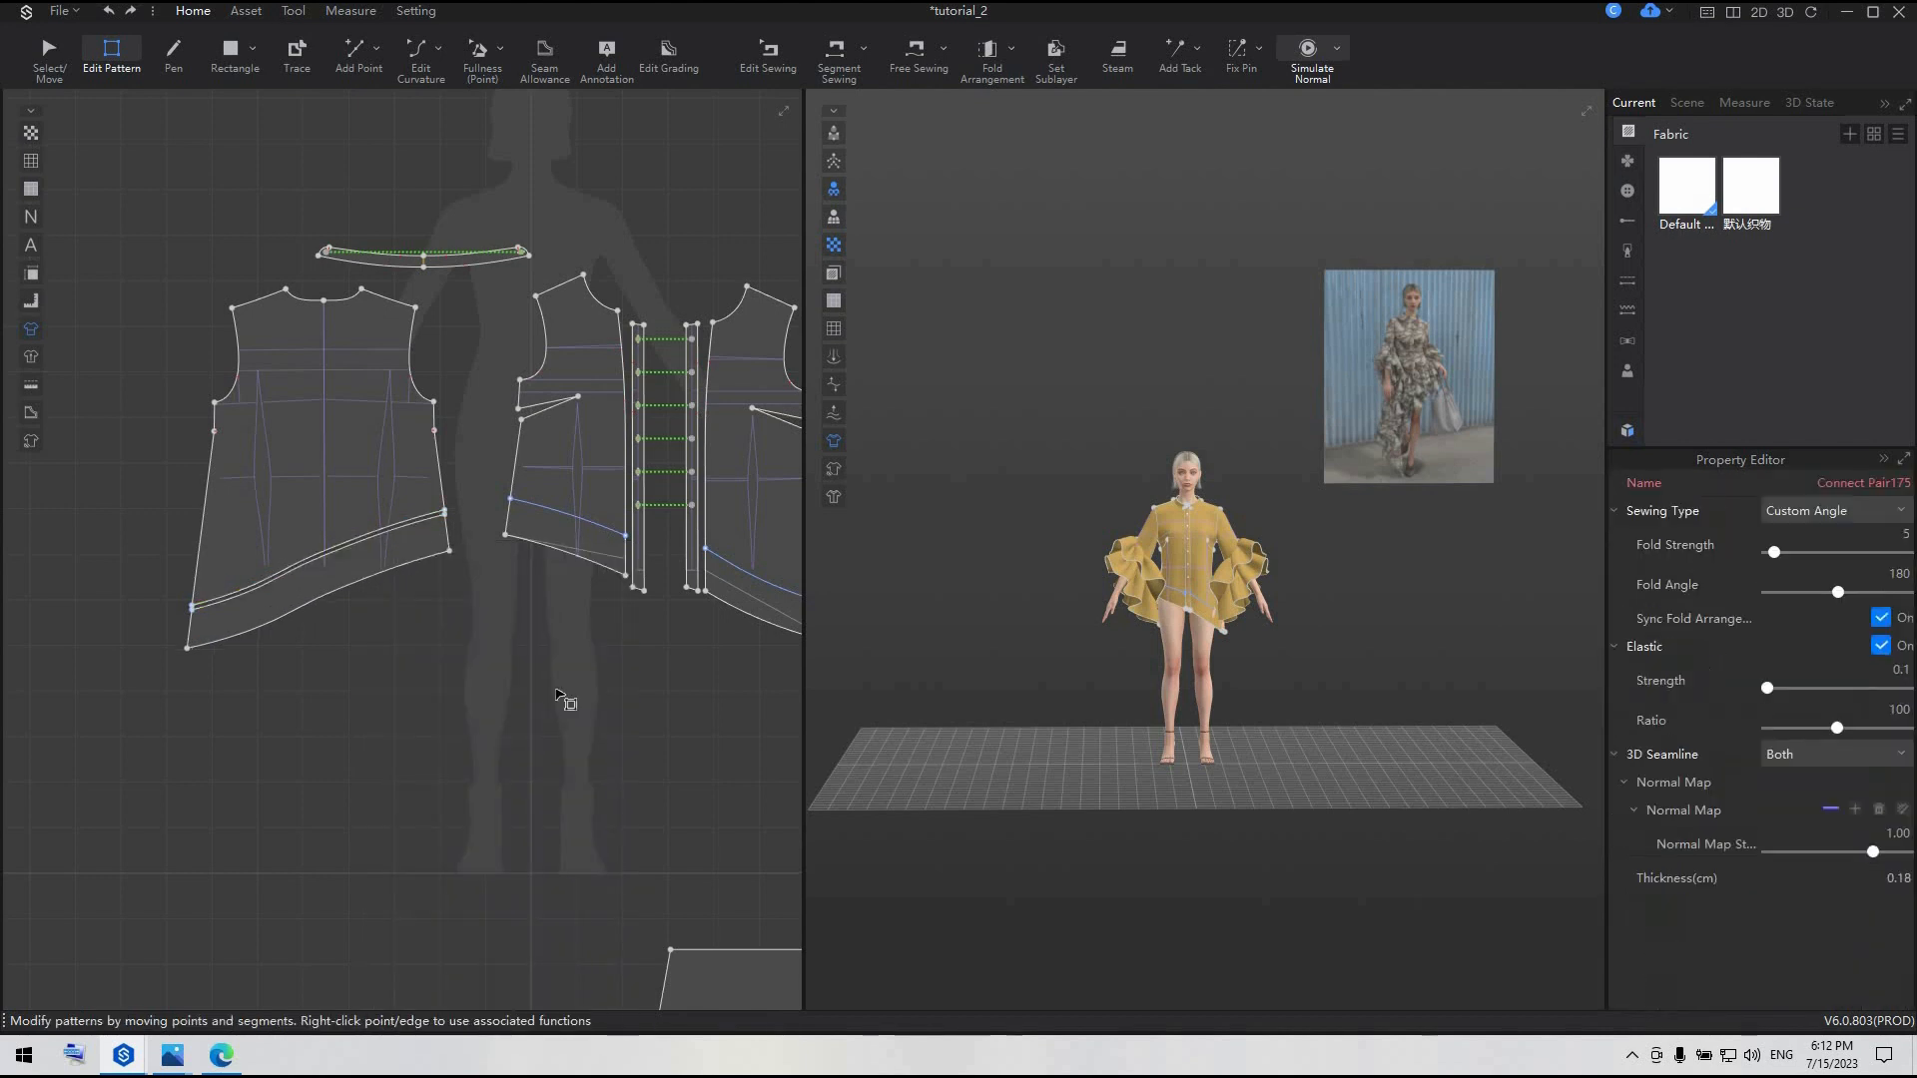
right_click(426, 553)
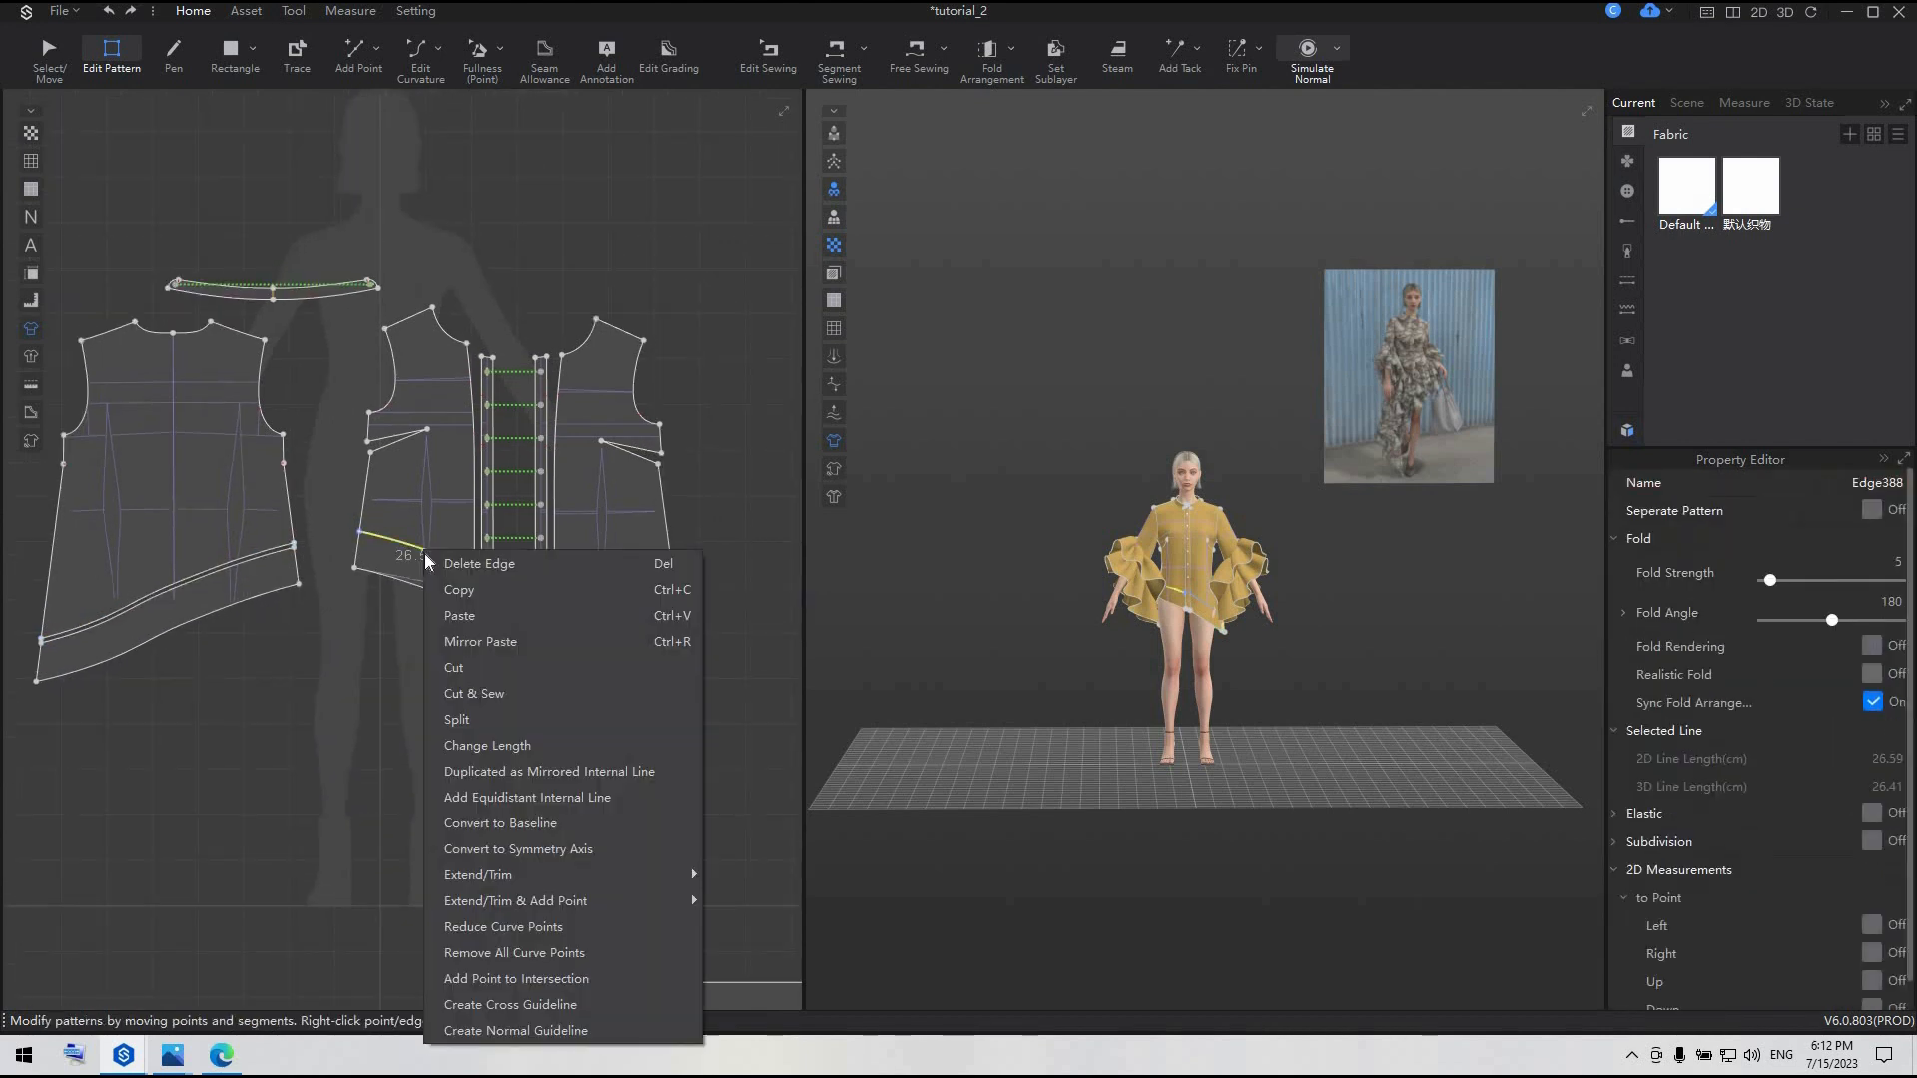
click(487, 693)
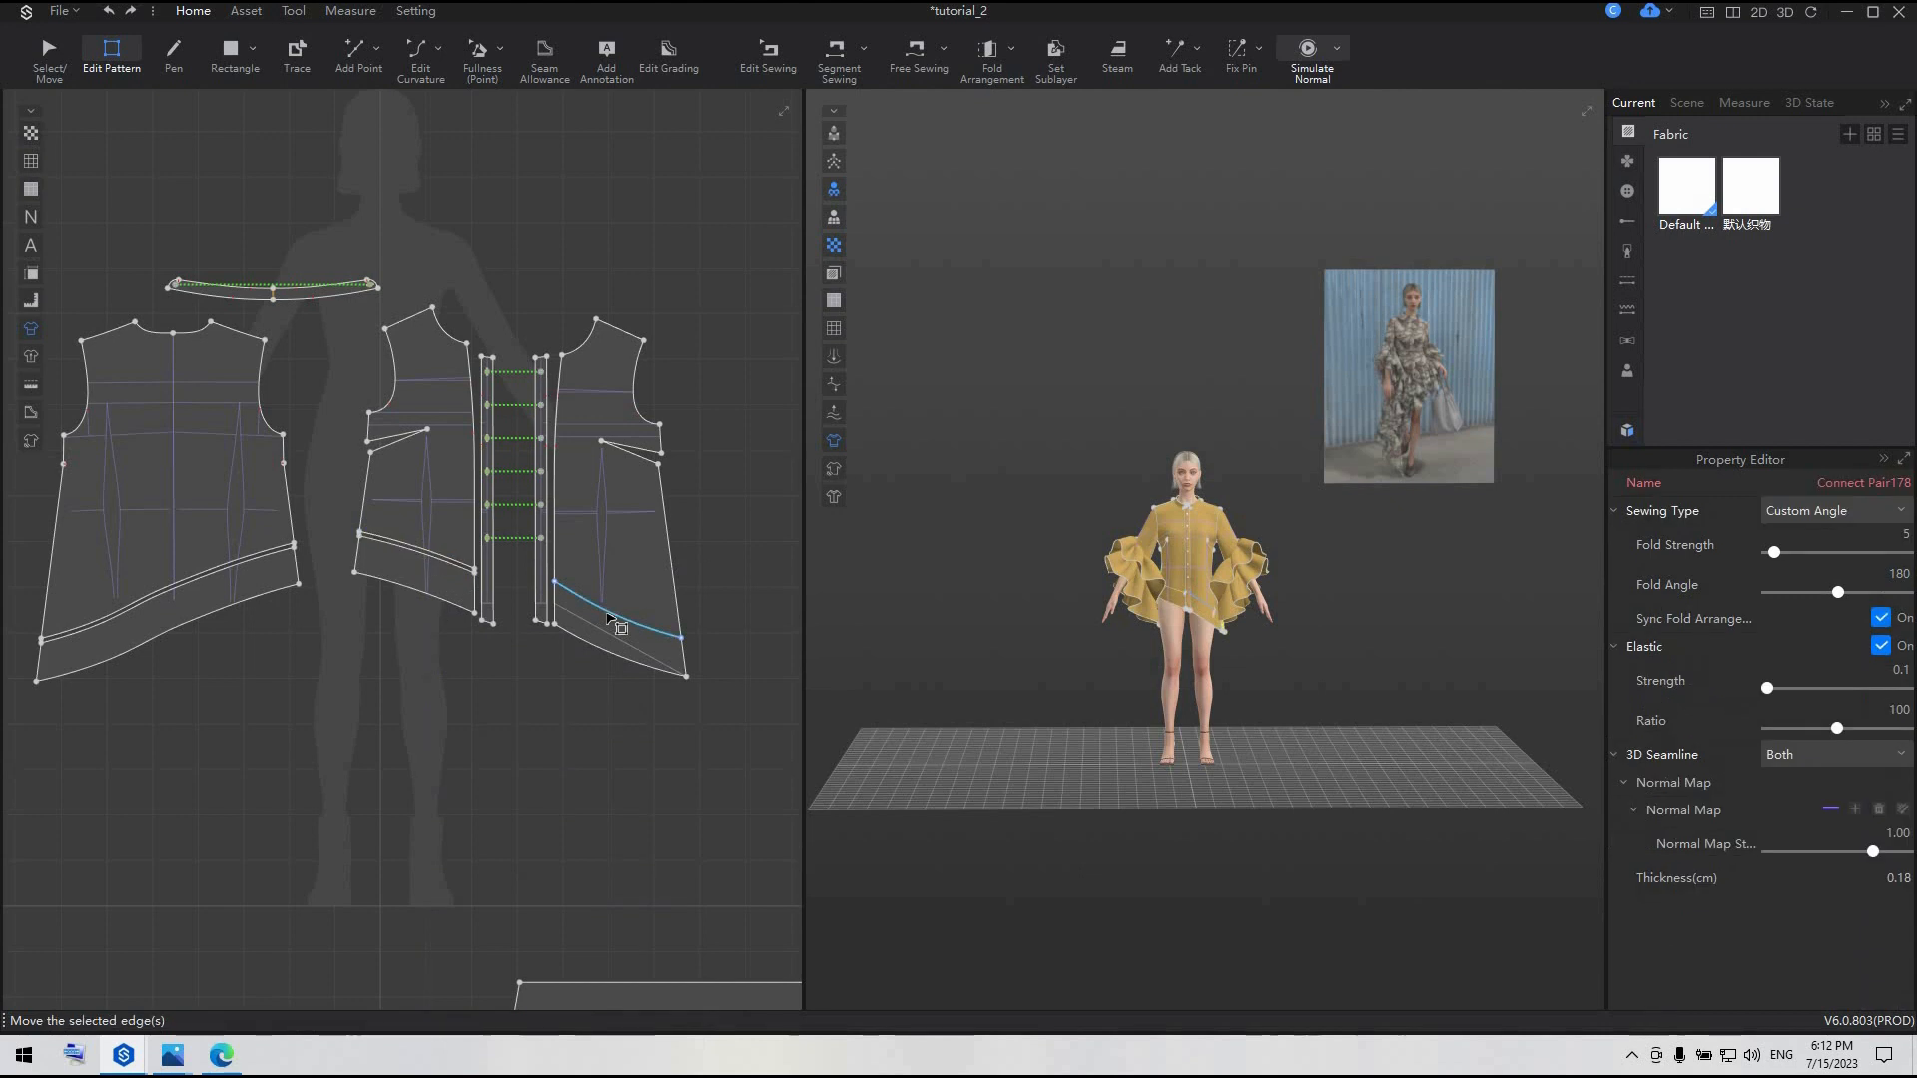
right_click(605, 609)
click(688, 267)
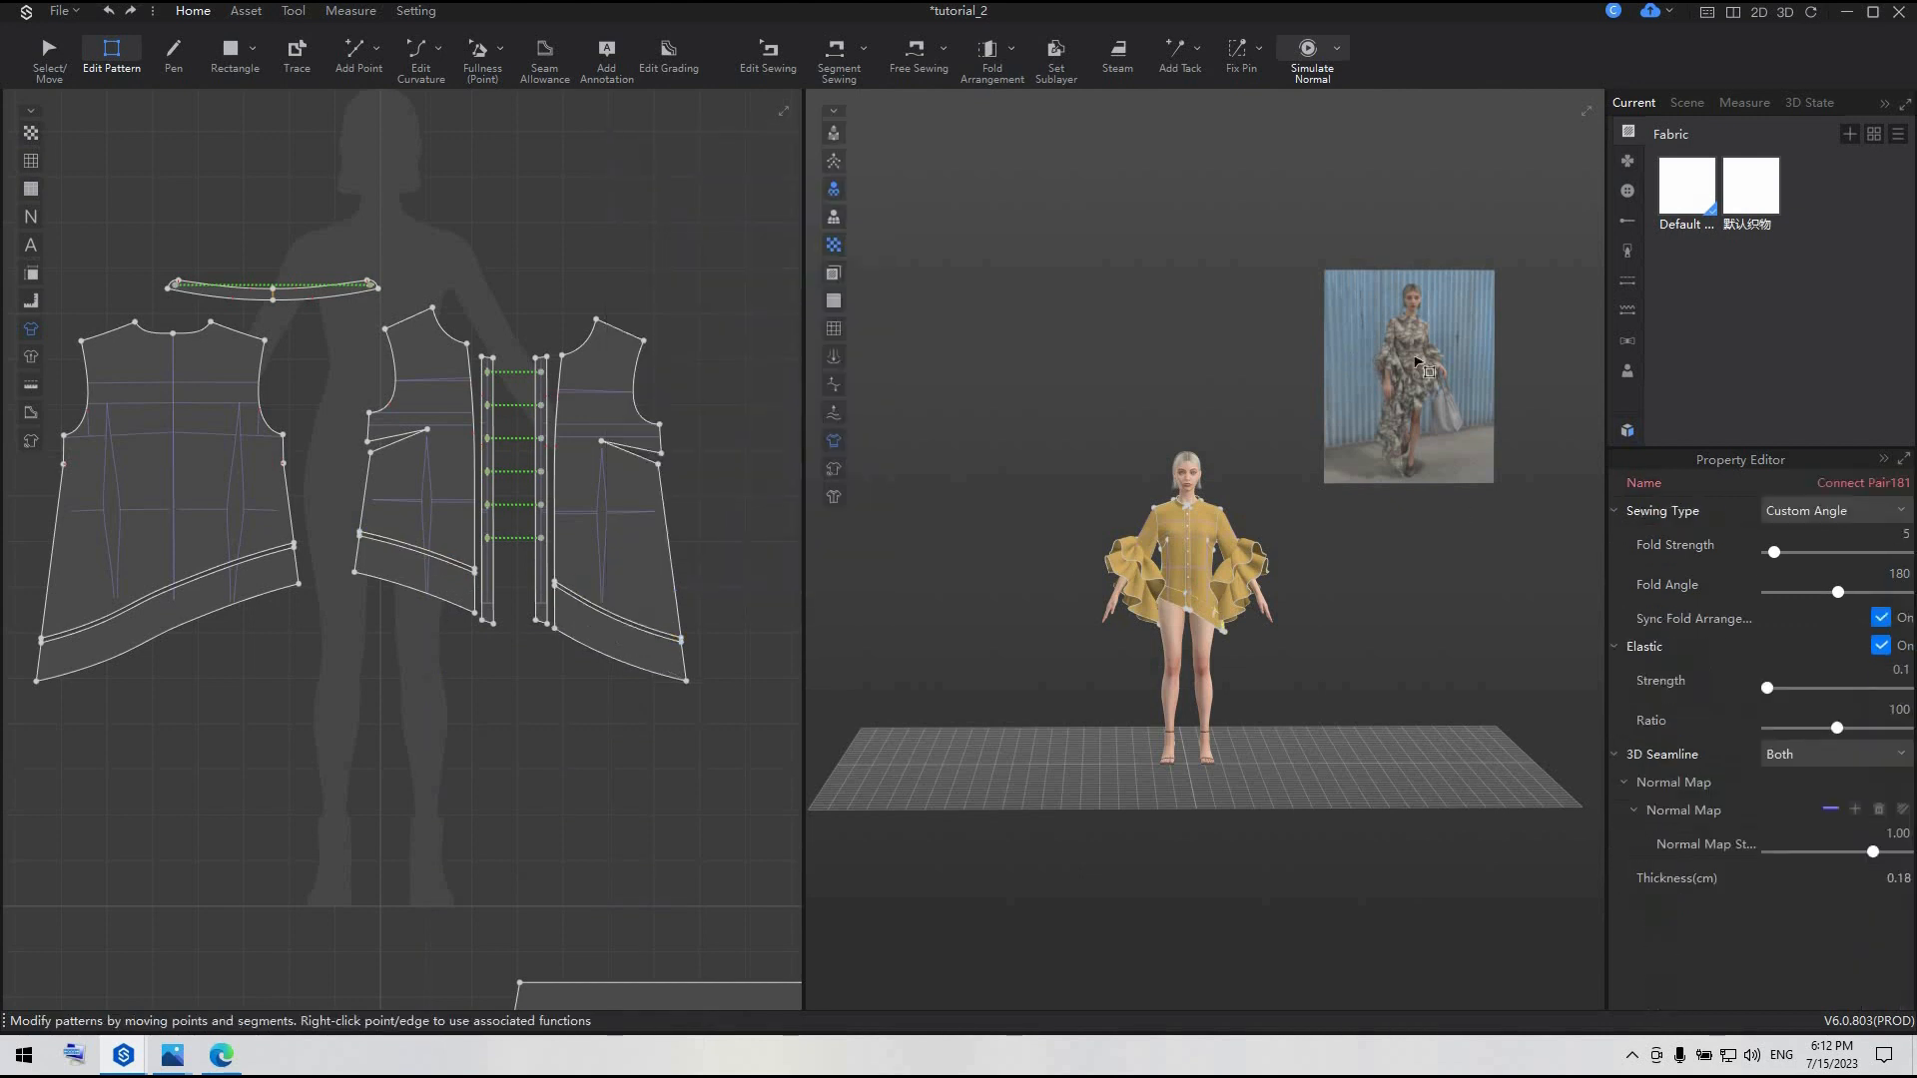
- Add one equidistant internal line 8 cm from the lower edge of each of the two front plackets
scroll(1477, 409, up, 5)
scroll(1477, 406, up, 5)
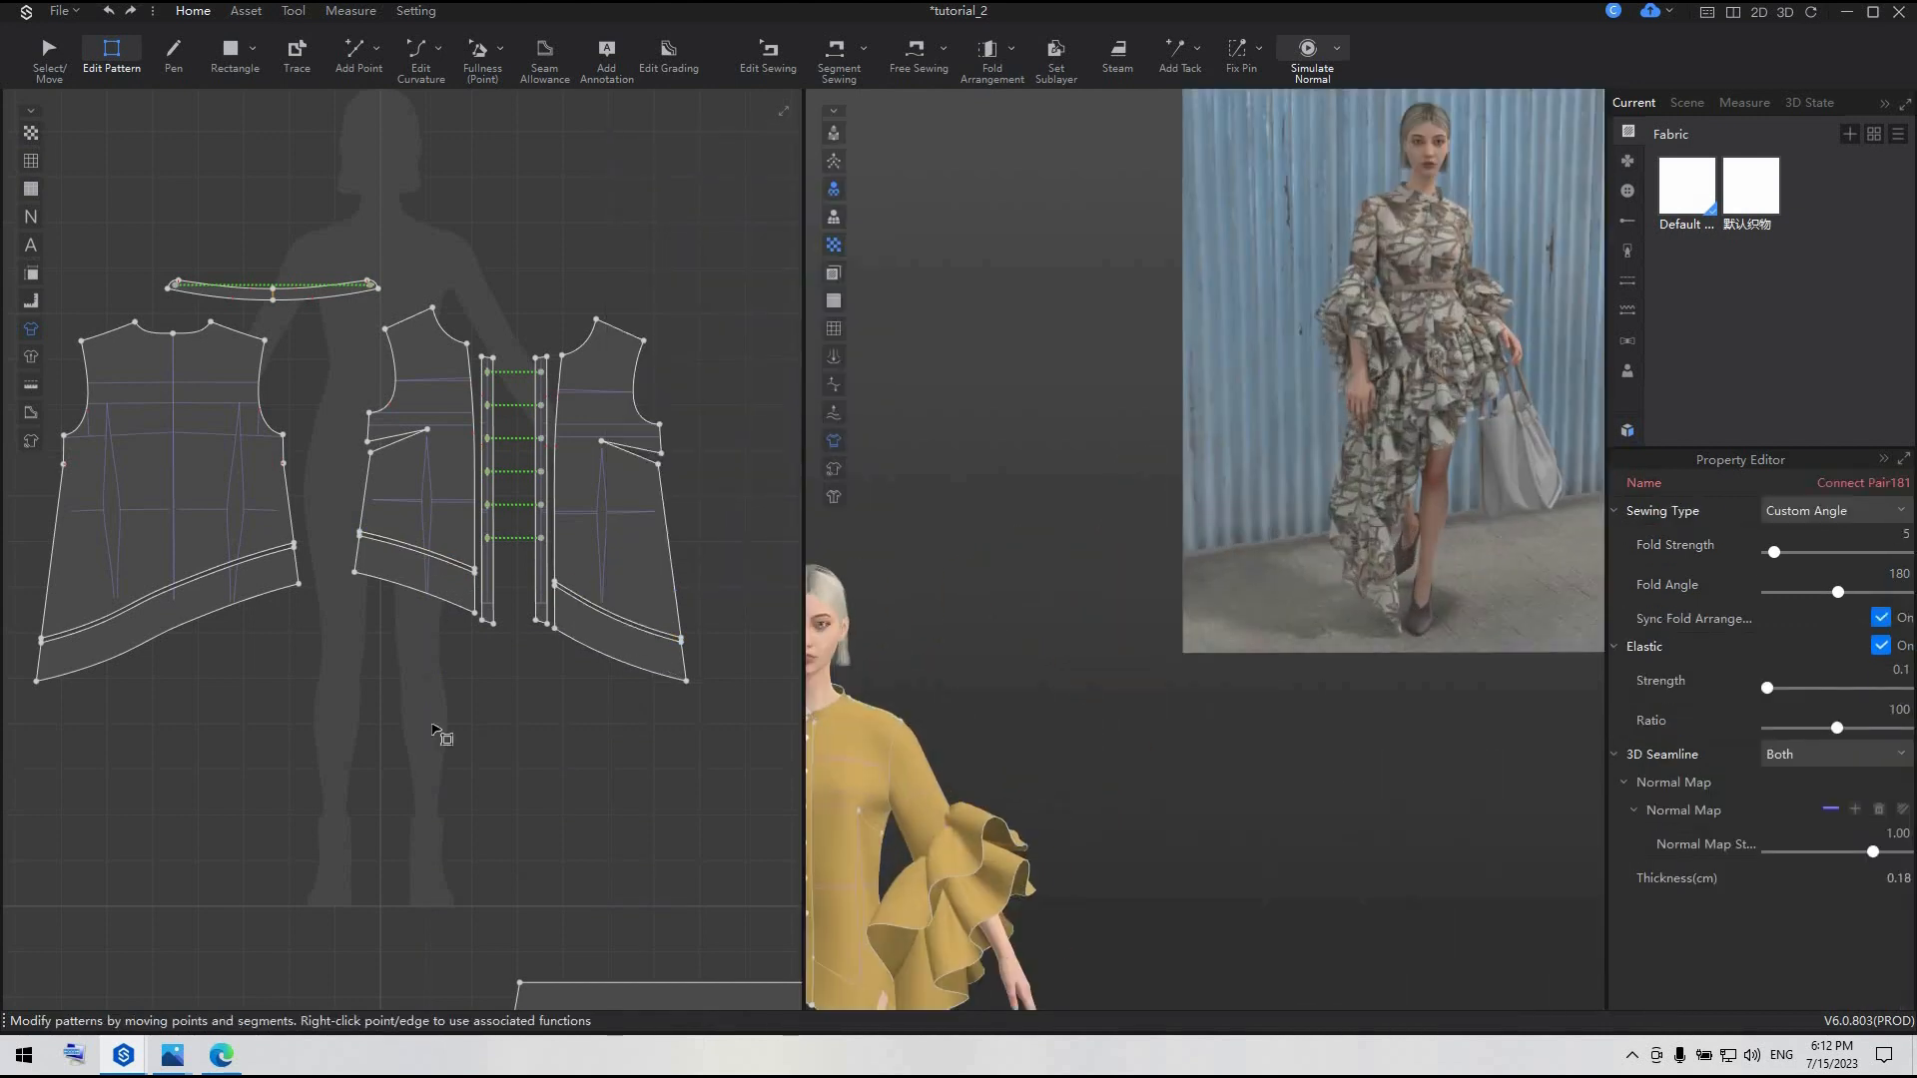
scroll(548, 655, up, 5)
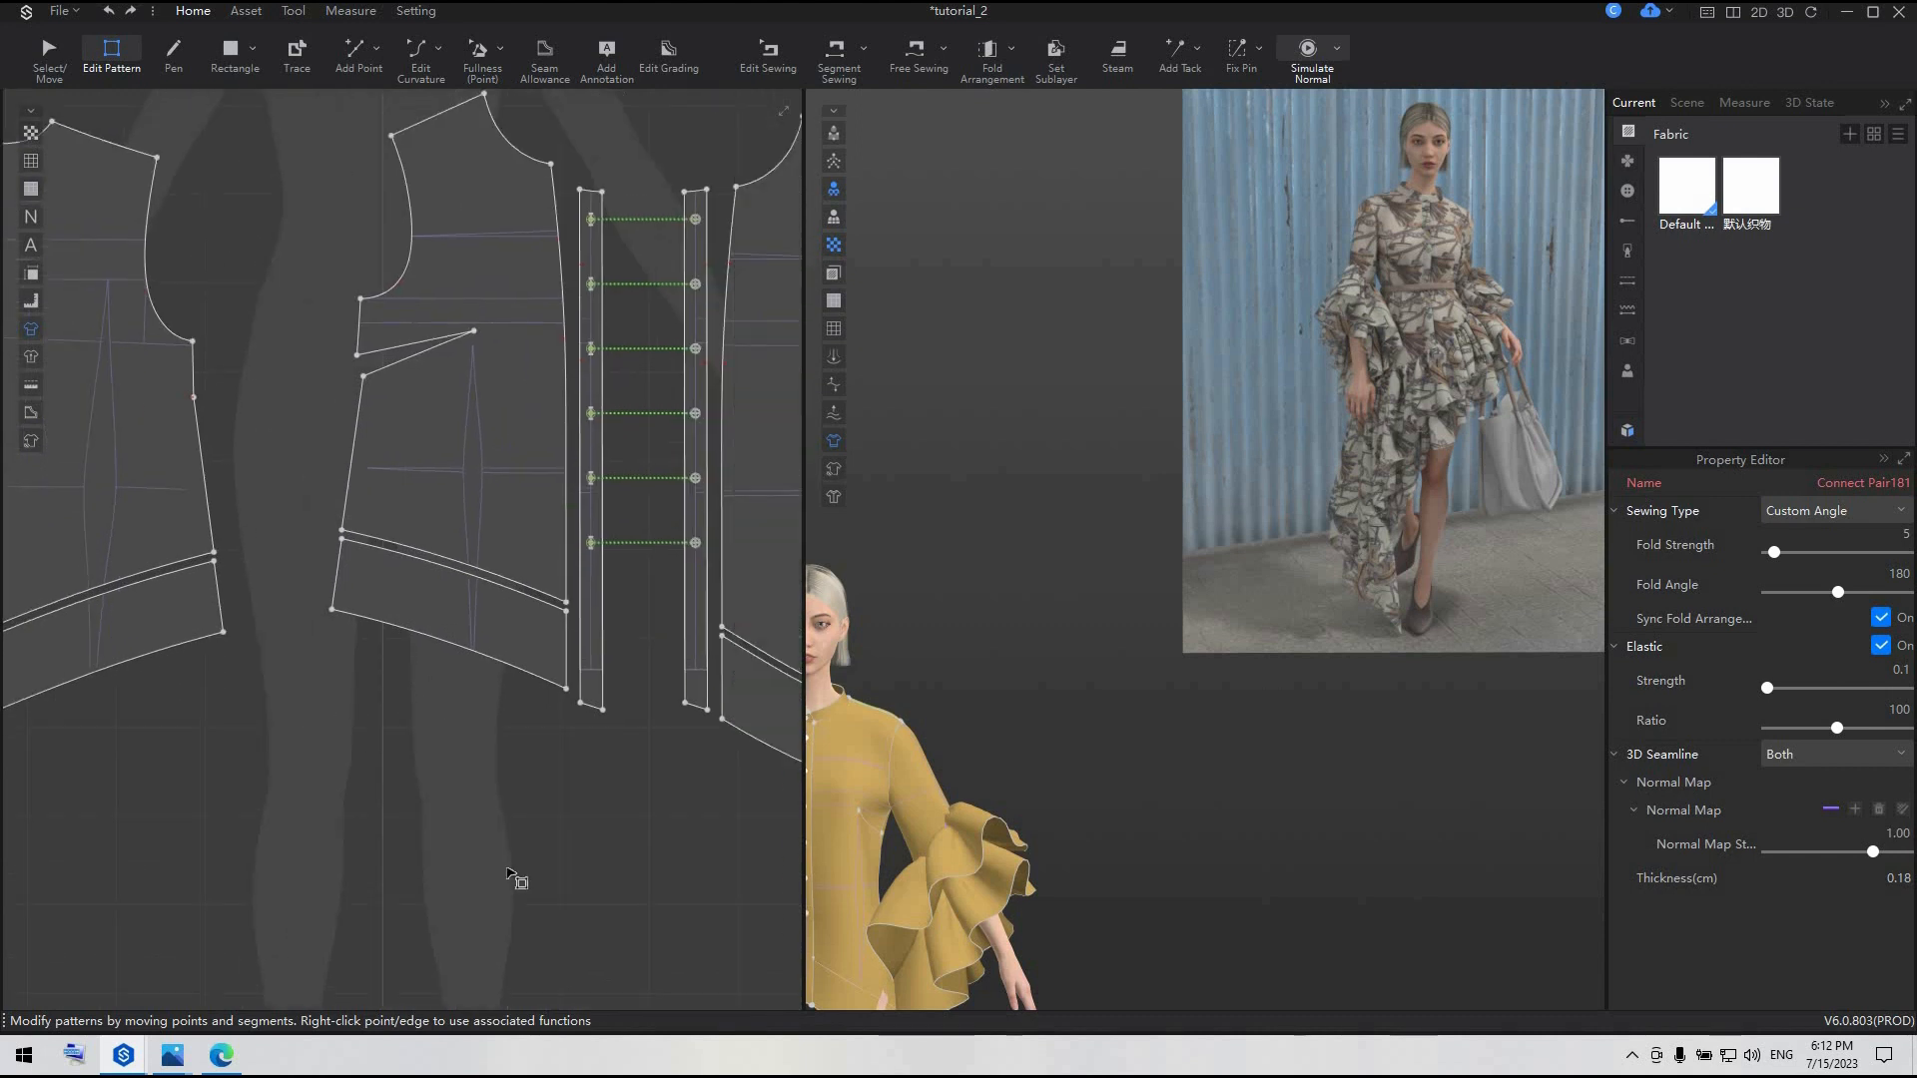
click(591, 710)
right_click(591, 711)
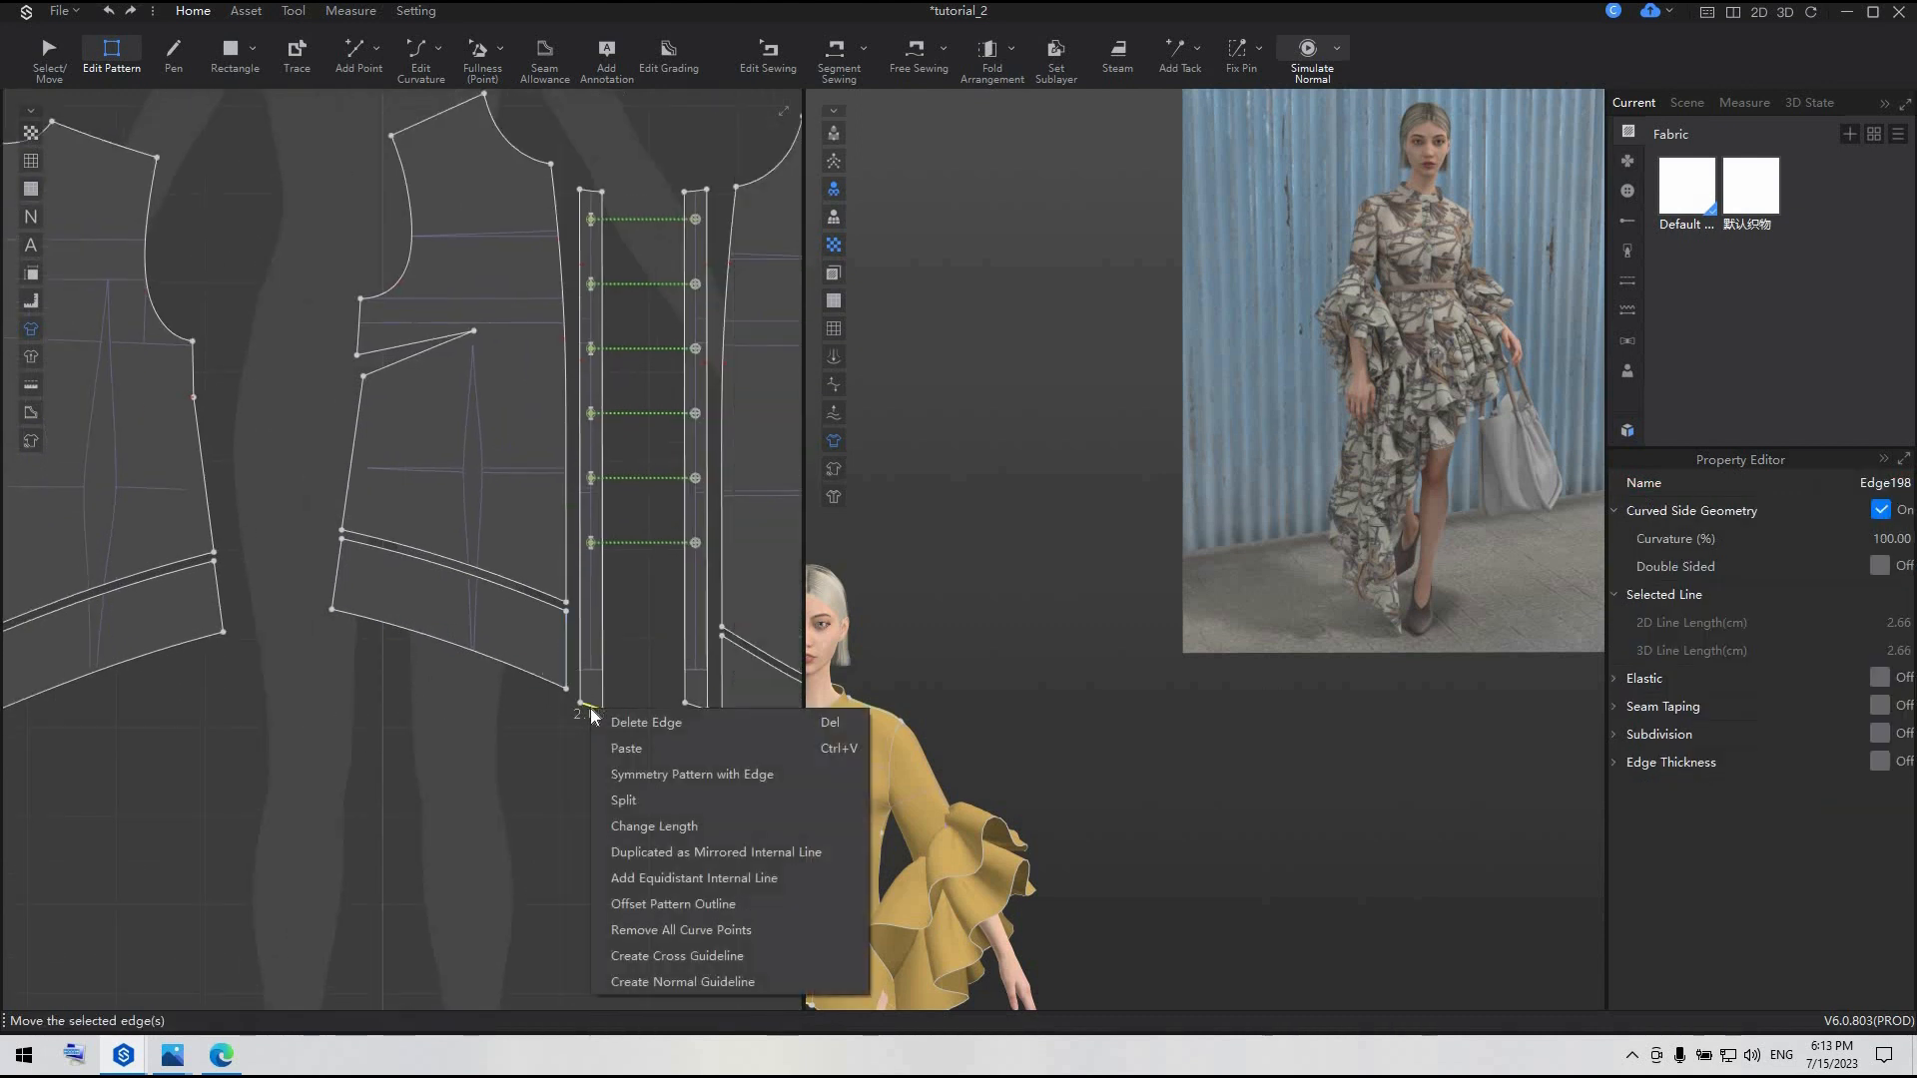
click(716, 876)
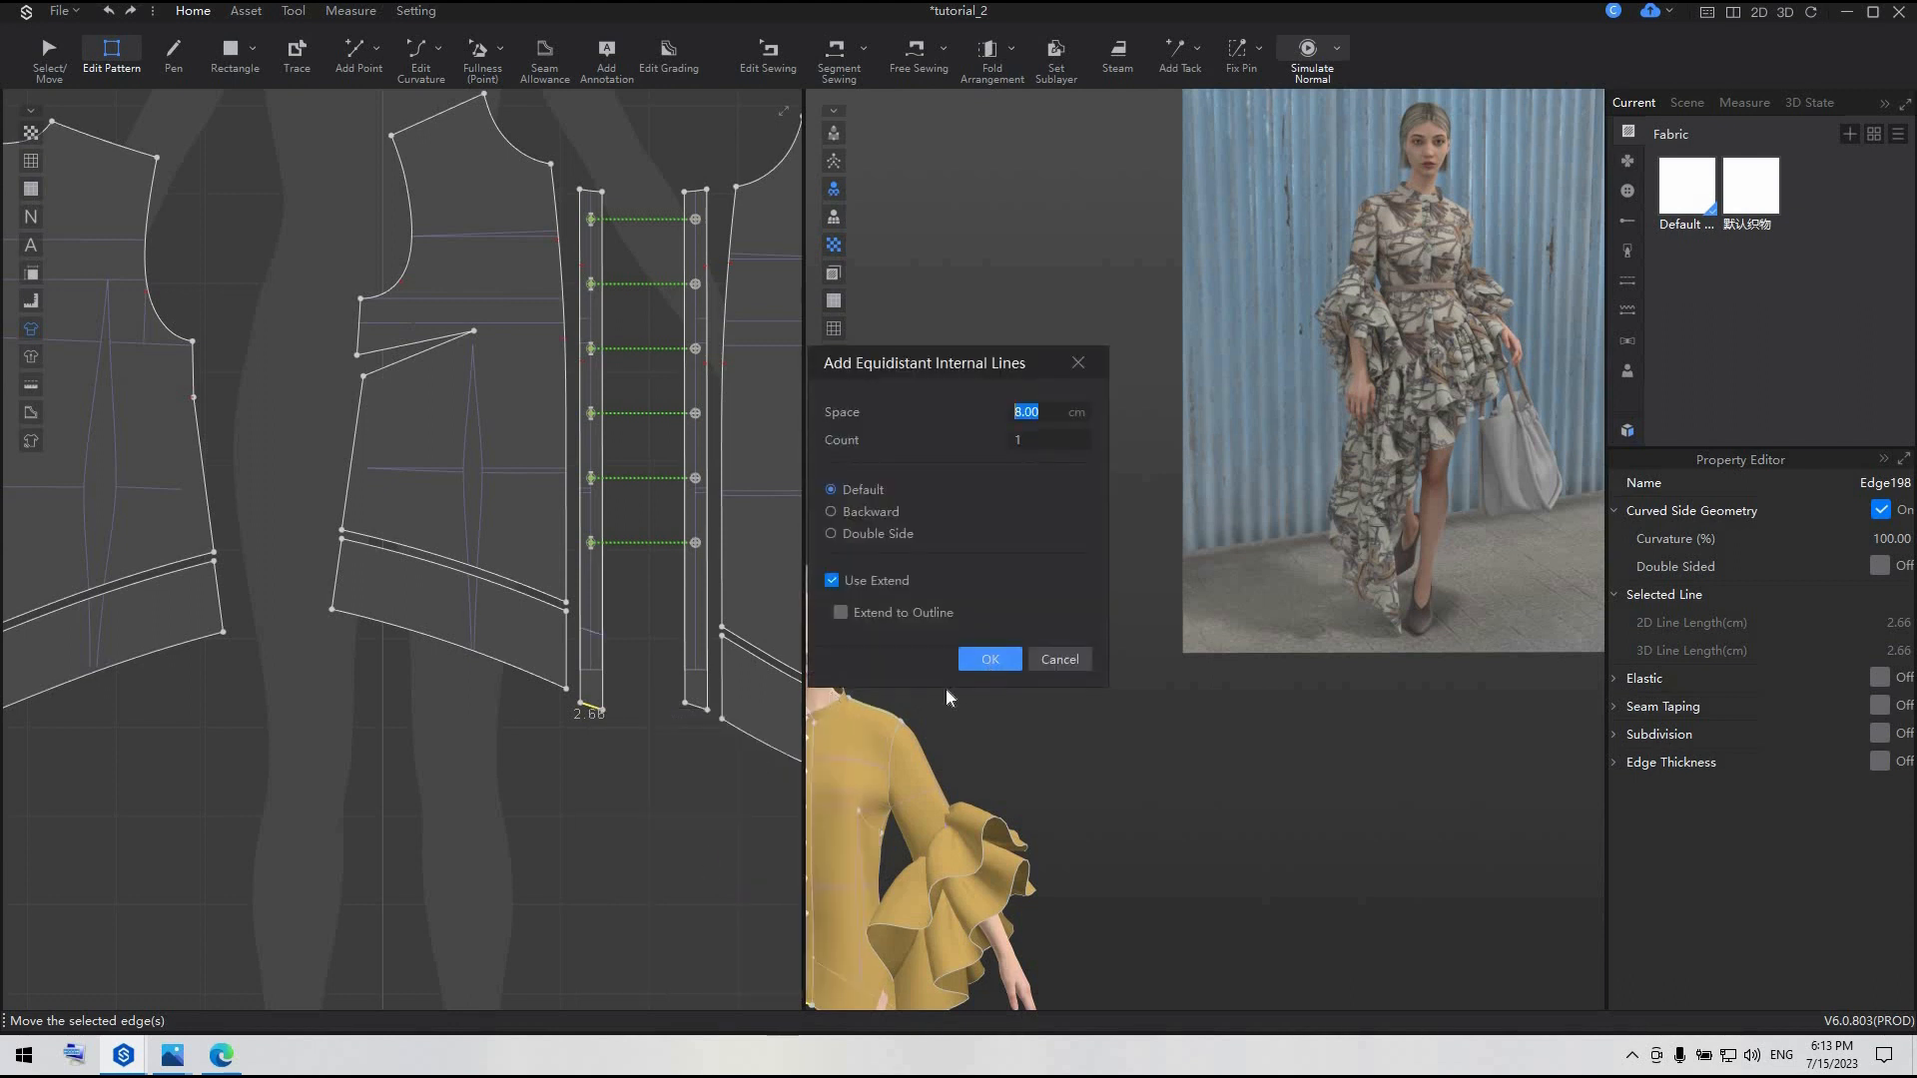
key(Return)
right_click(697, 709)
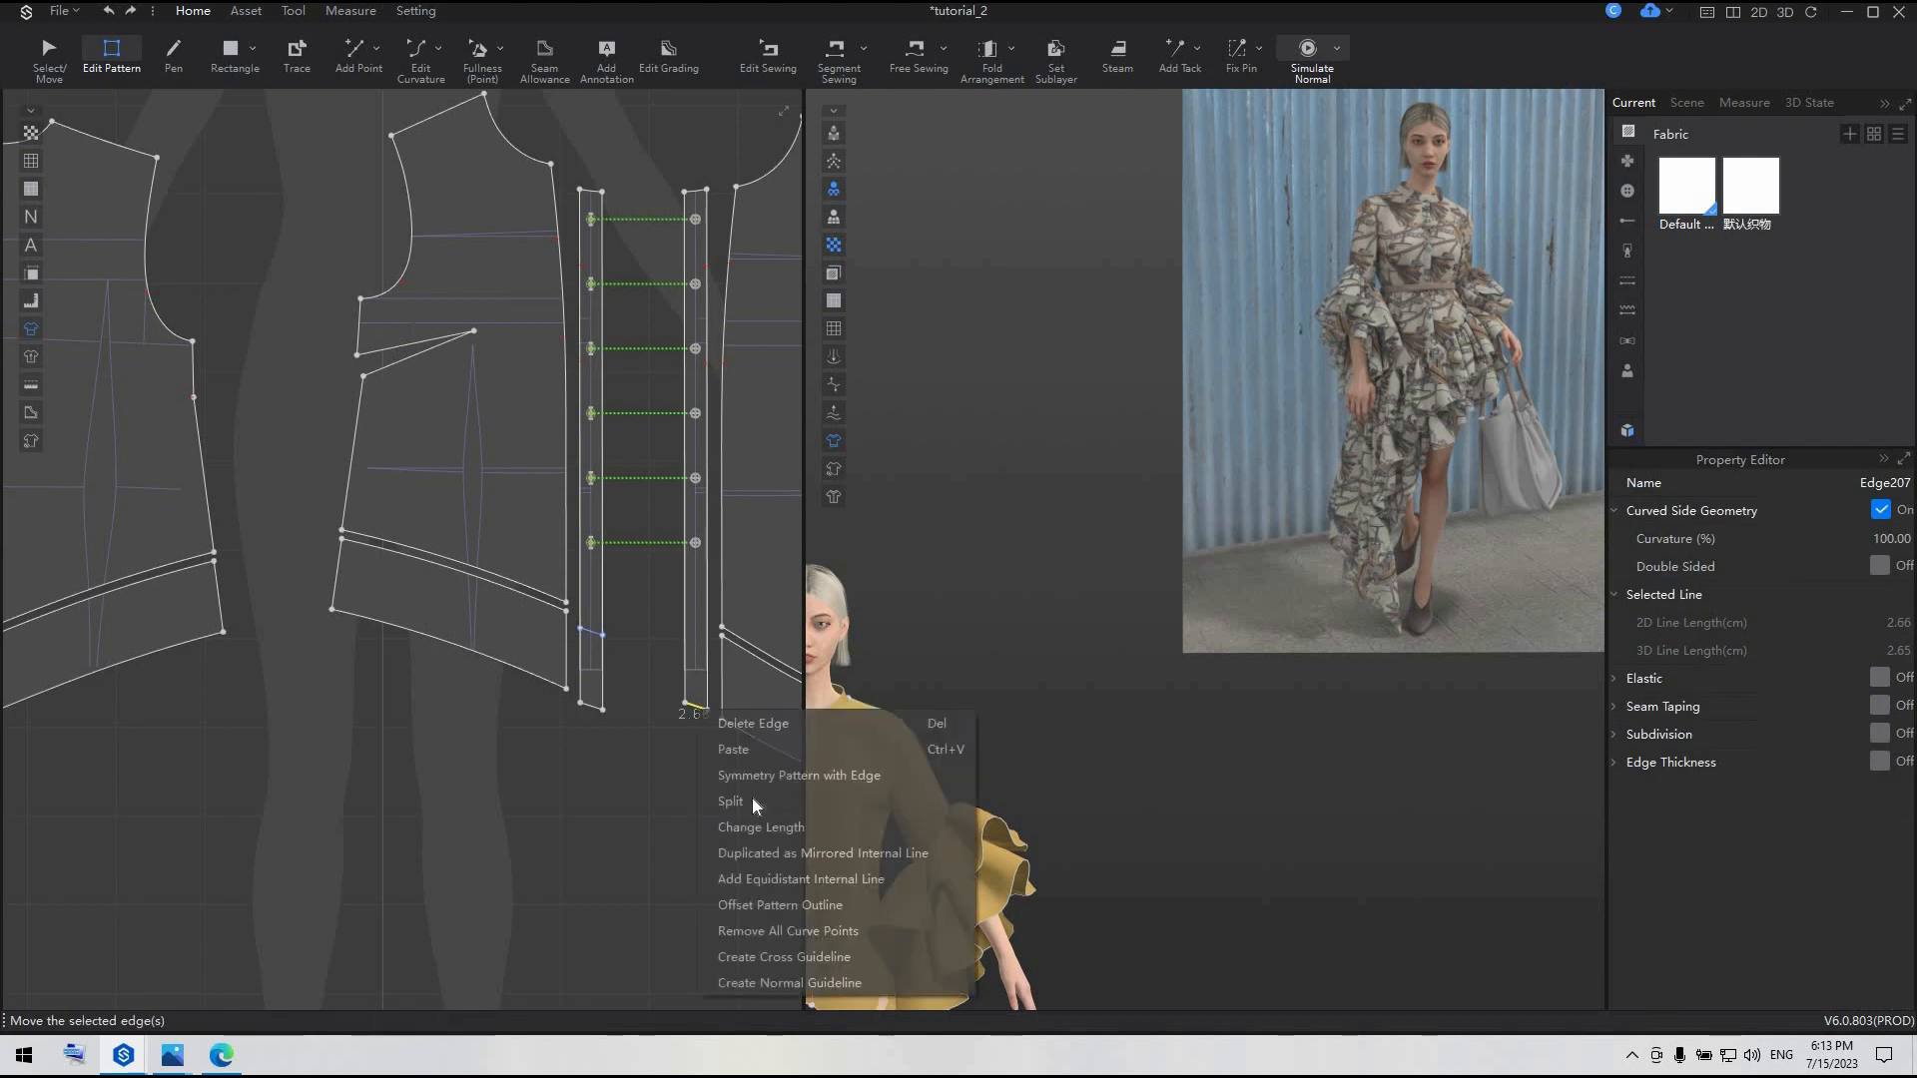
click(765, 882)
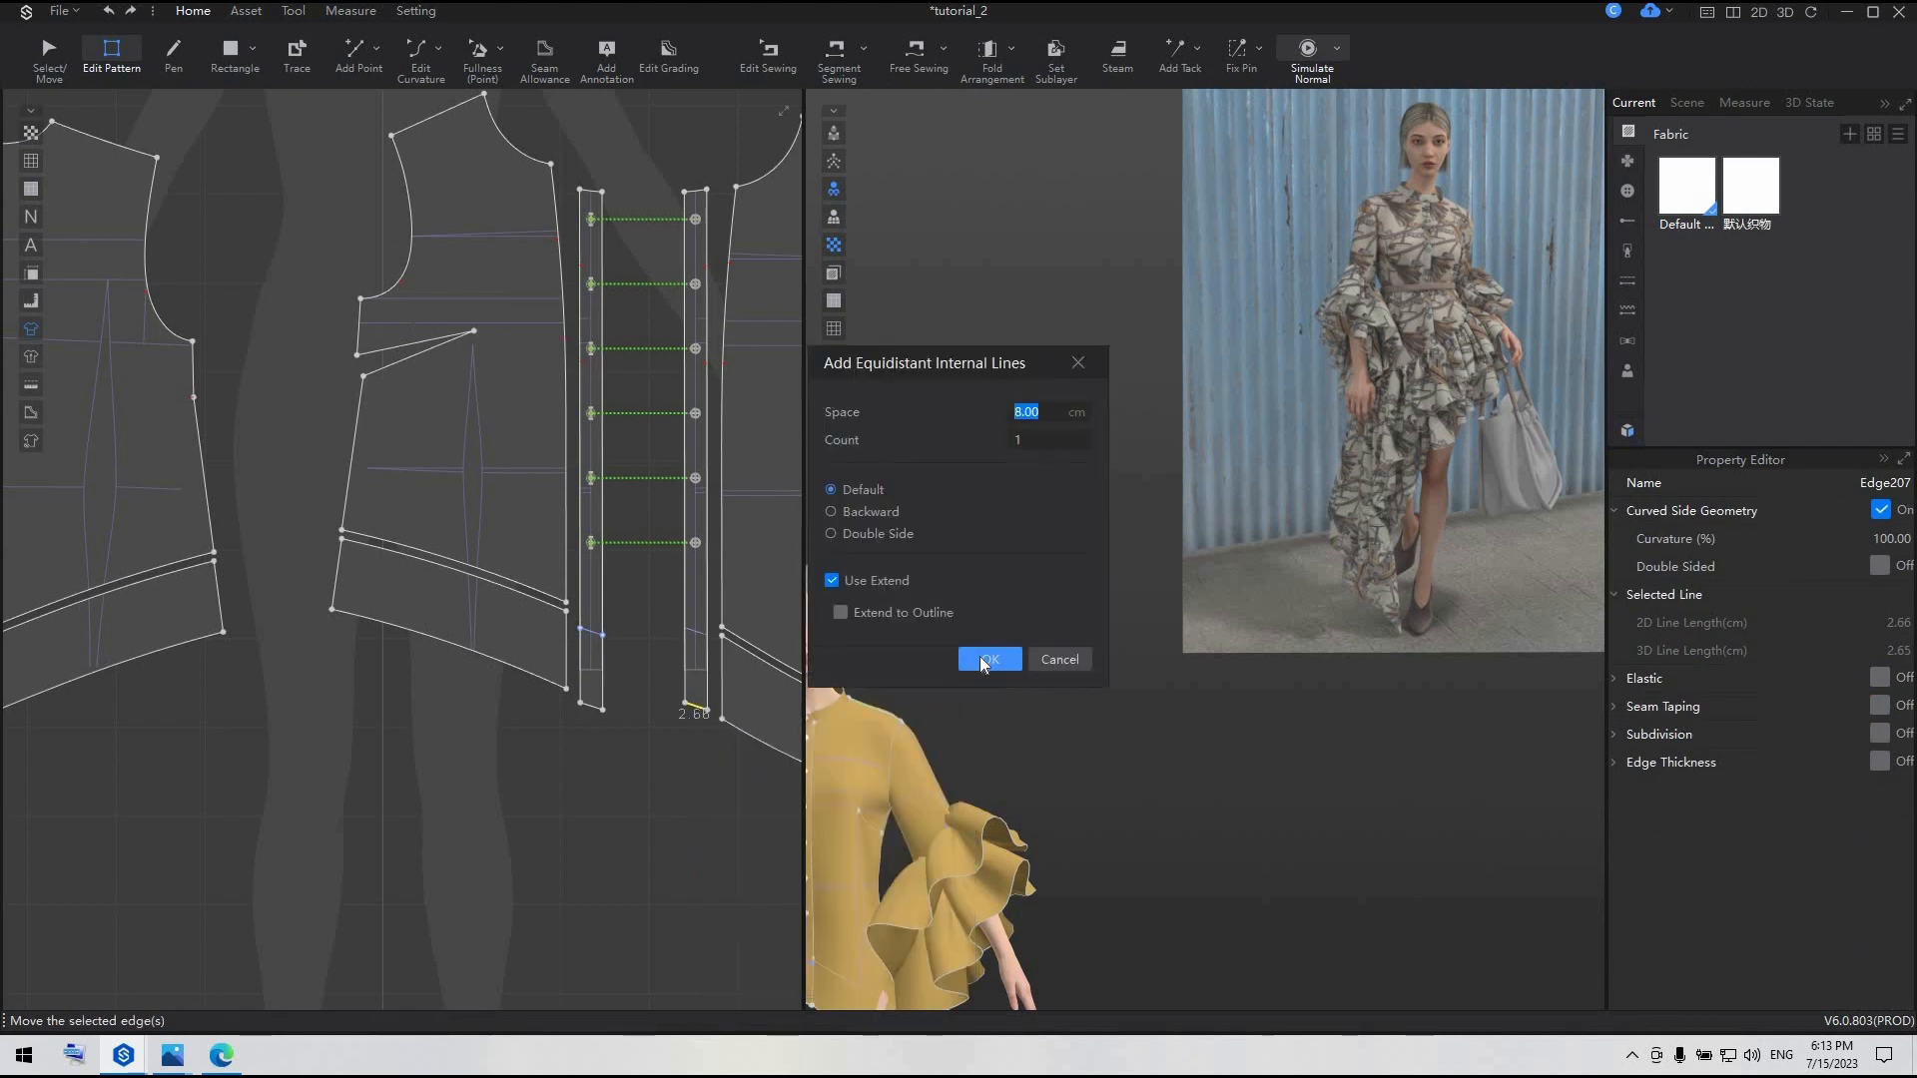
key(Return)
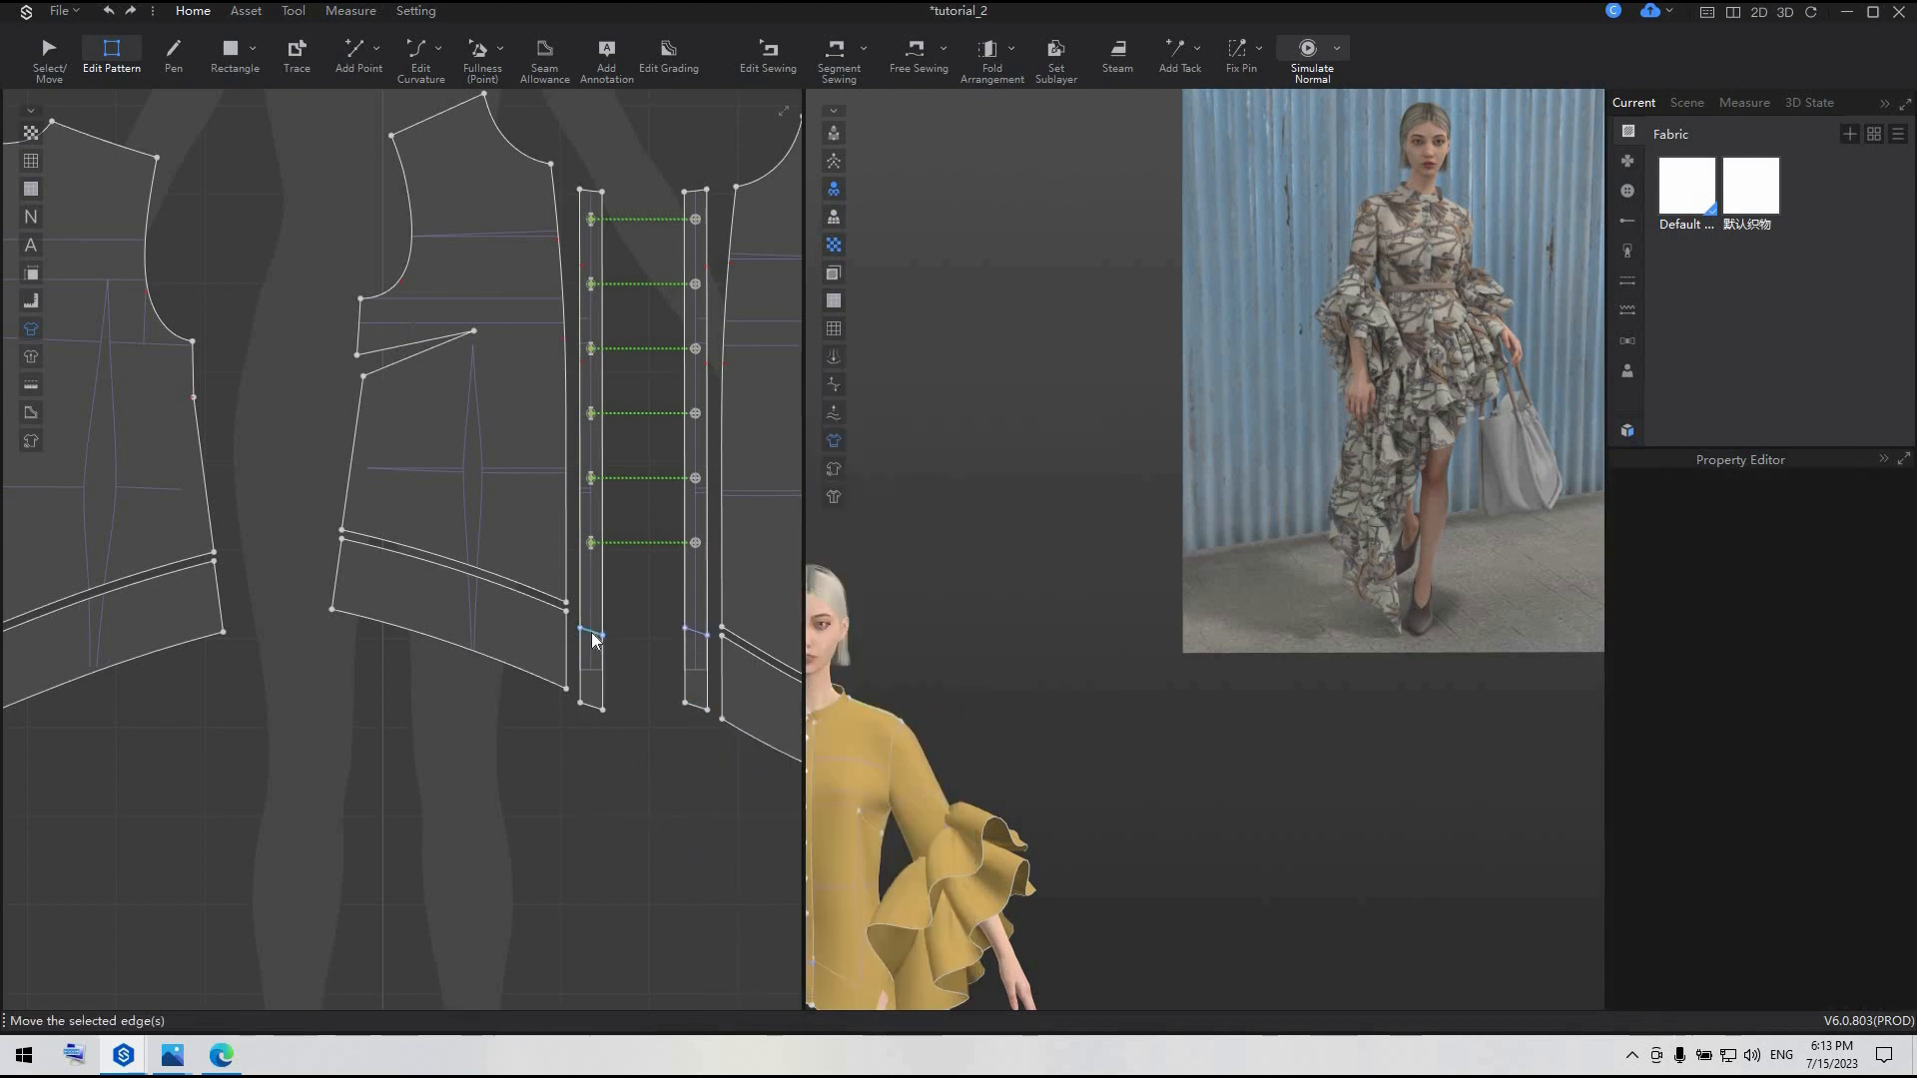
- Cut and sew both front plackets along their internal lines to separate their lower ends
right_click(592, 634)
click(642, 306)
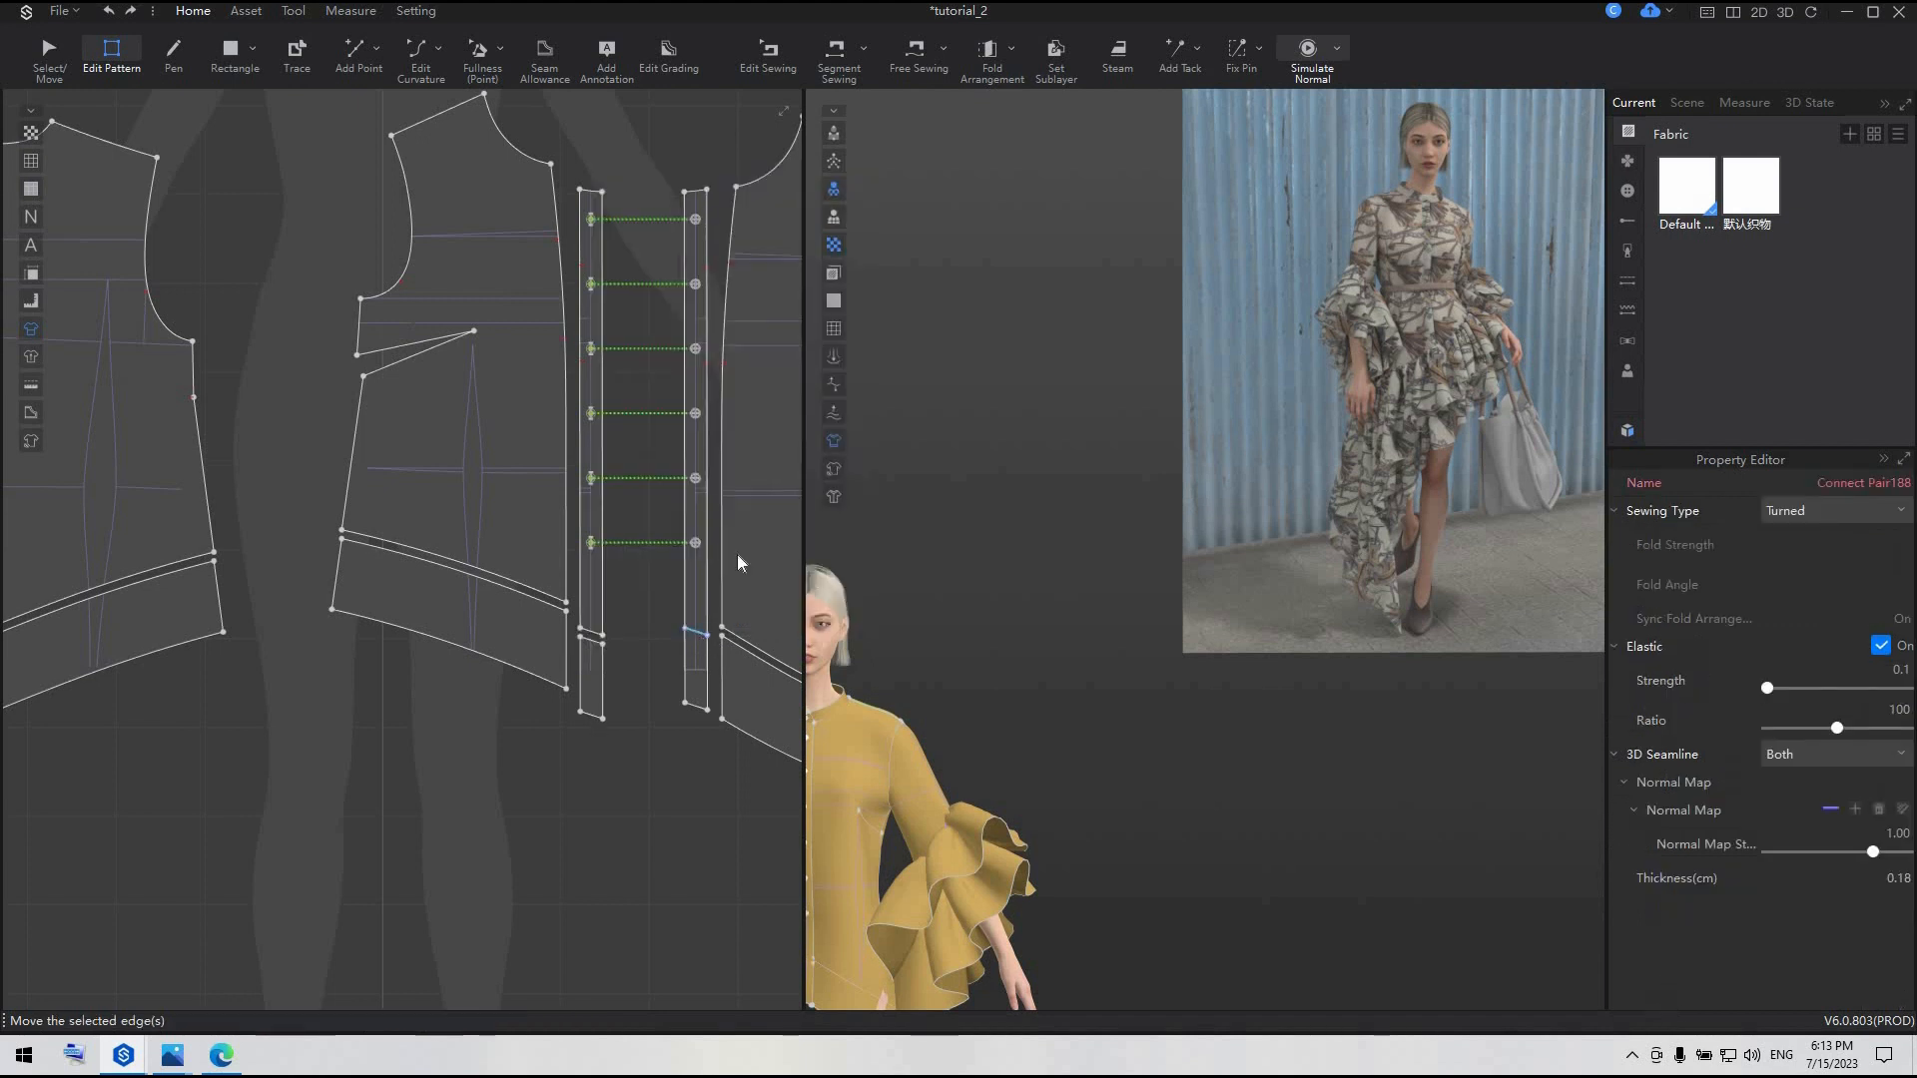
right_click(696, 637)
click(762, 332)
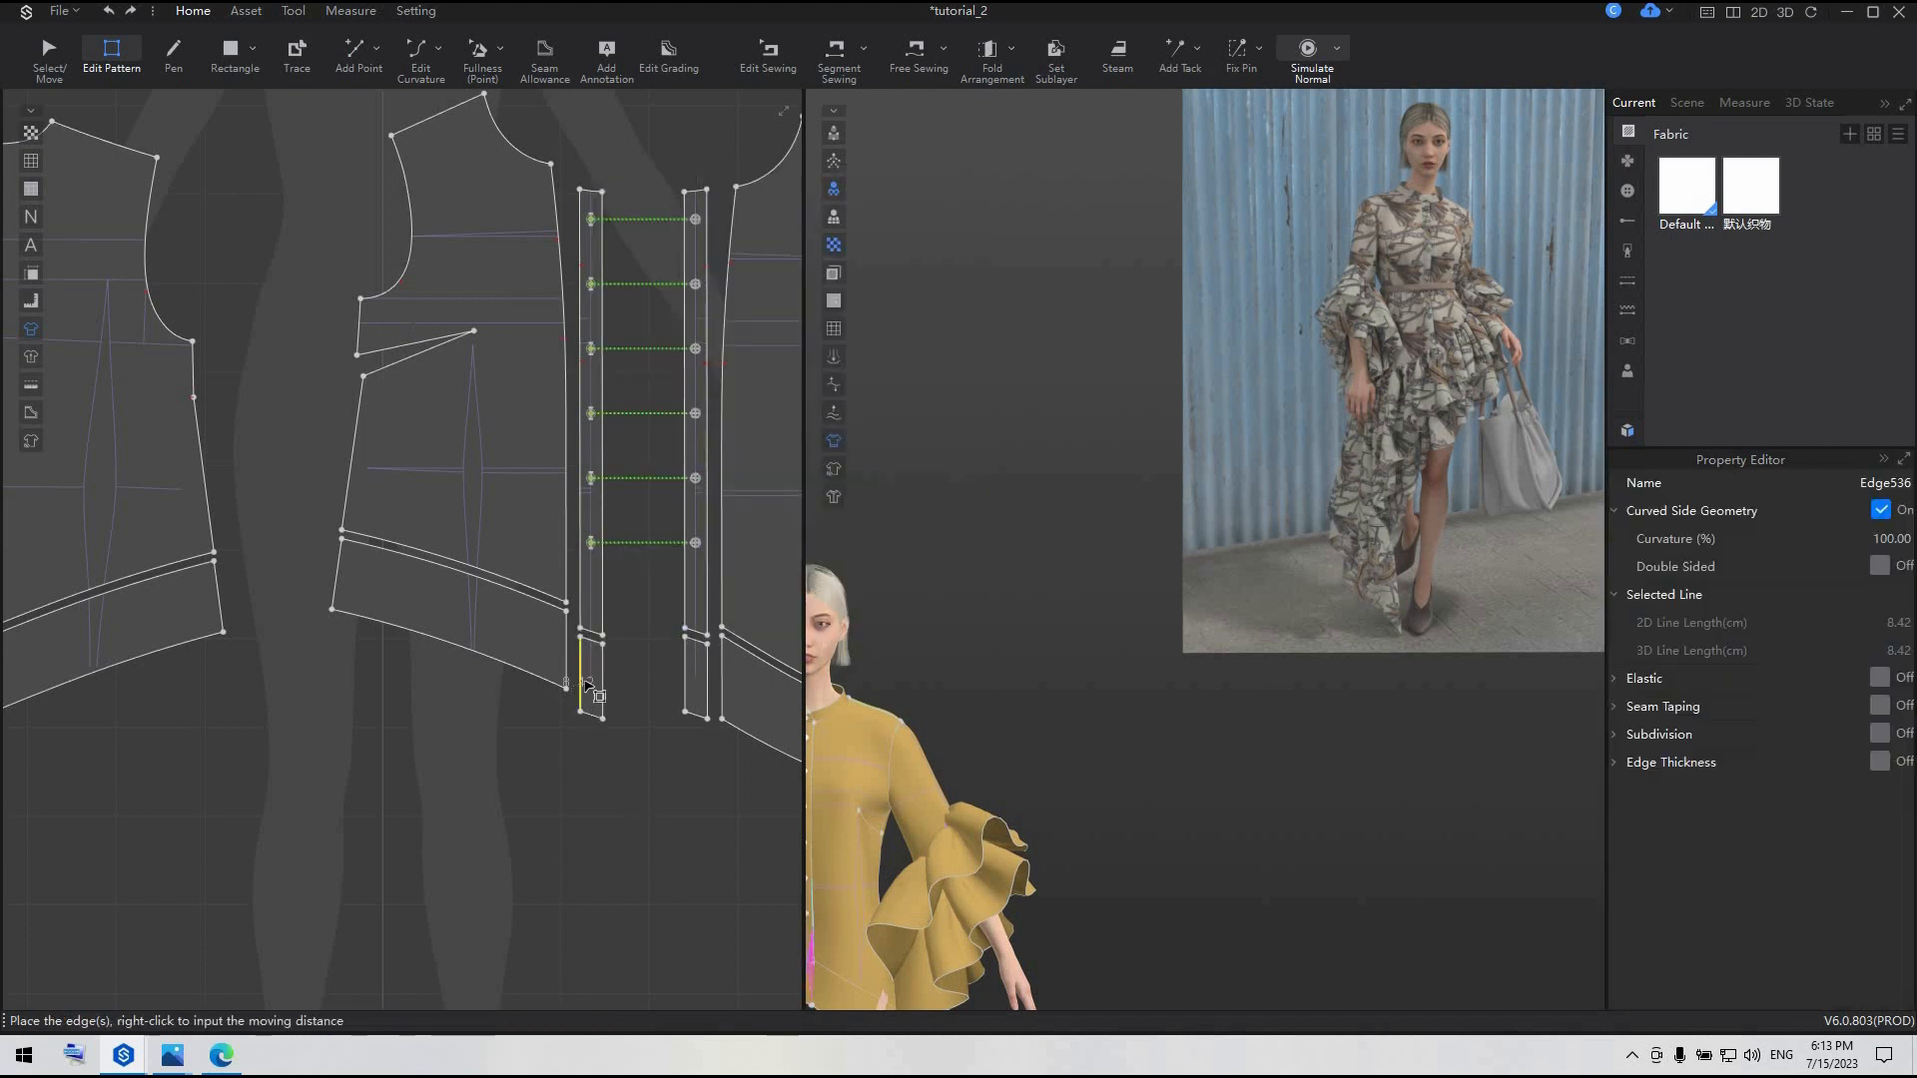
- Merge each cut-off placket end with the adjoining front hem band along their facing vertical edges
click(582, 683)
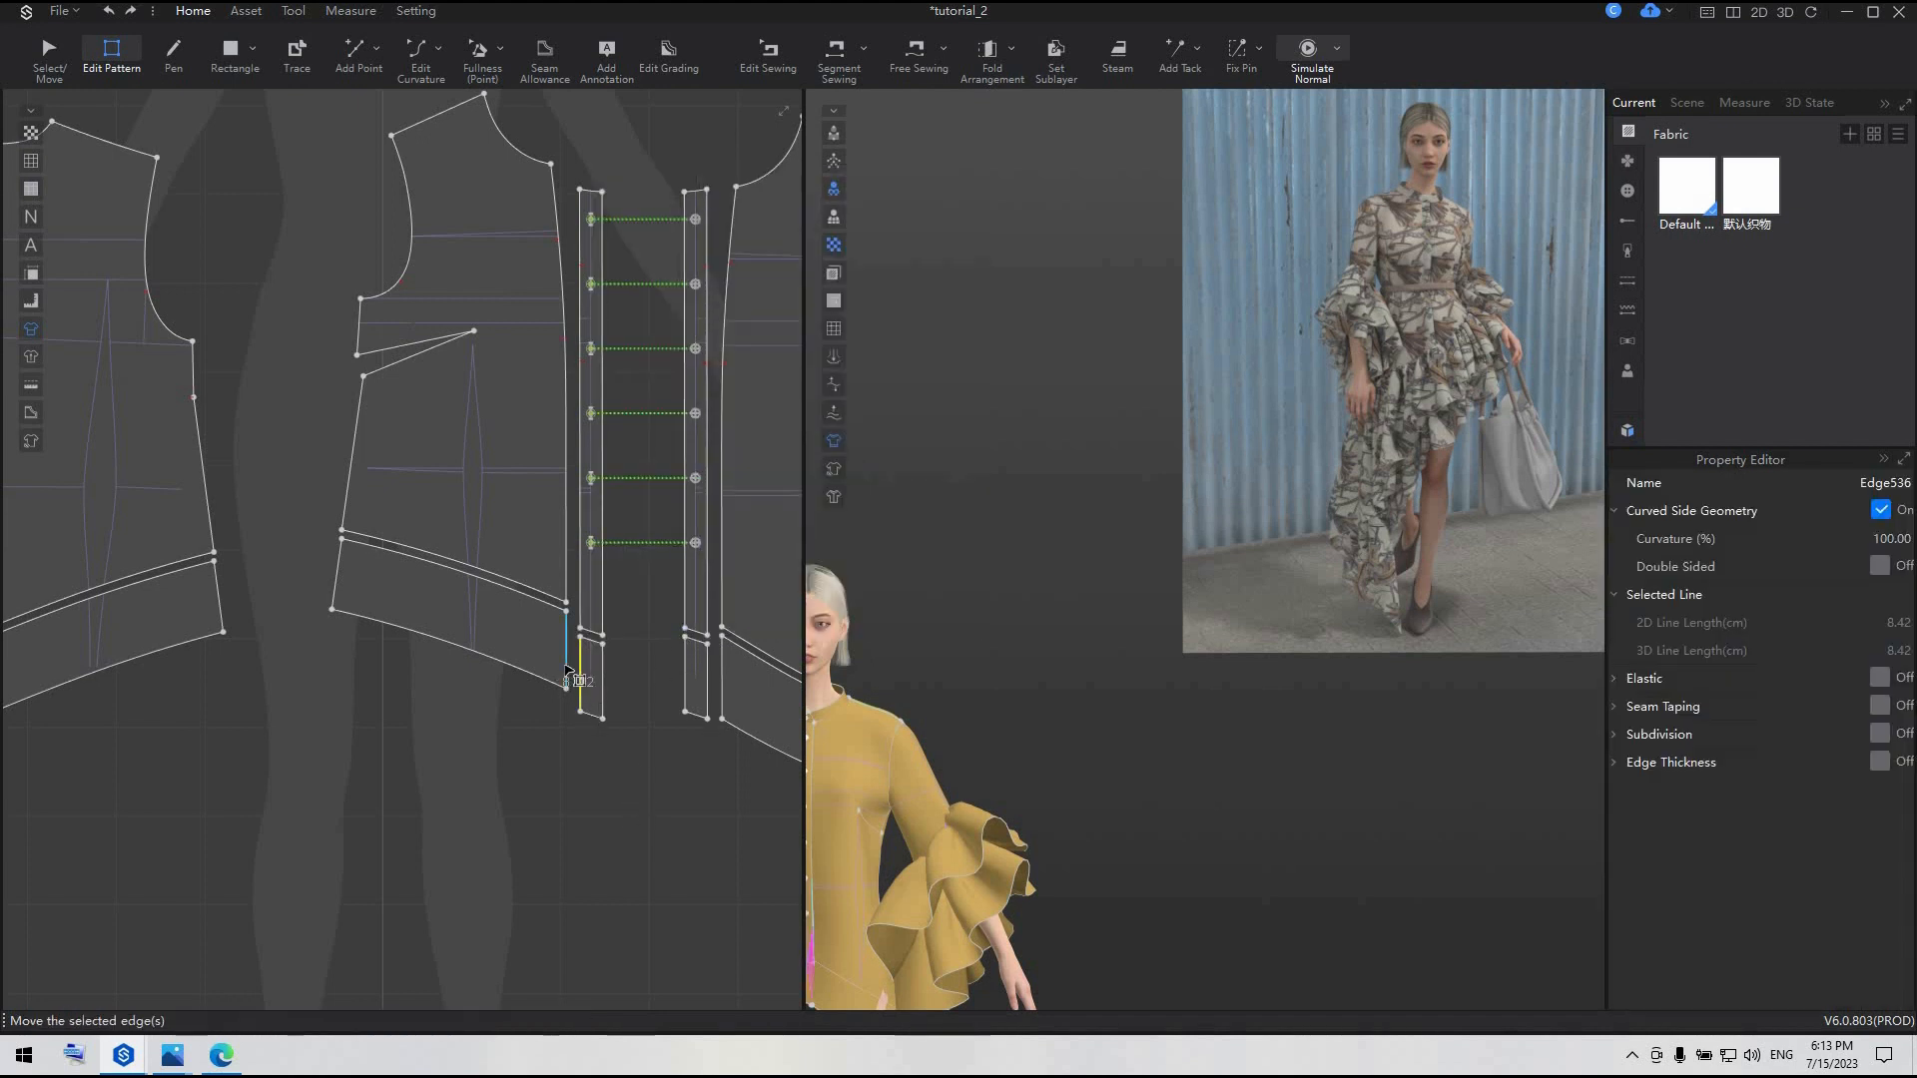
right_click(565, 667)
click(599, 730)
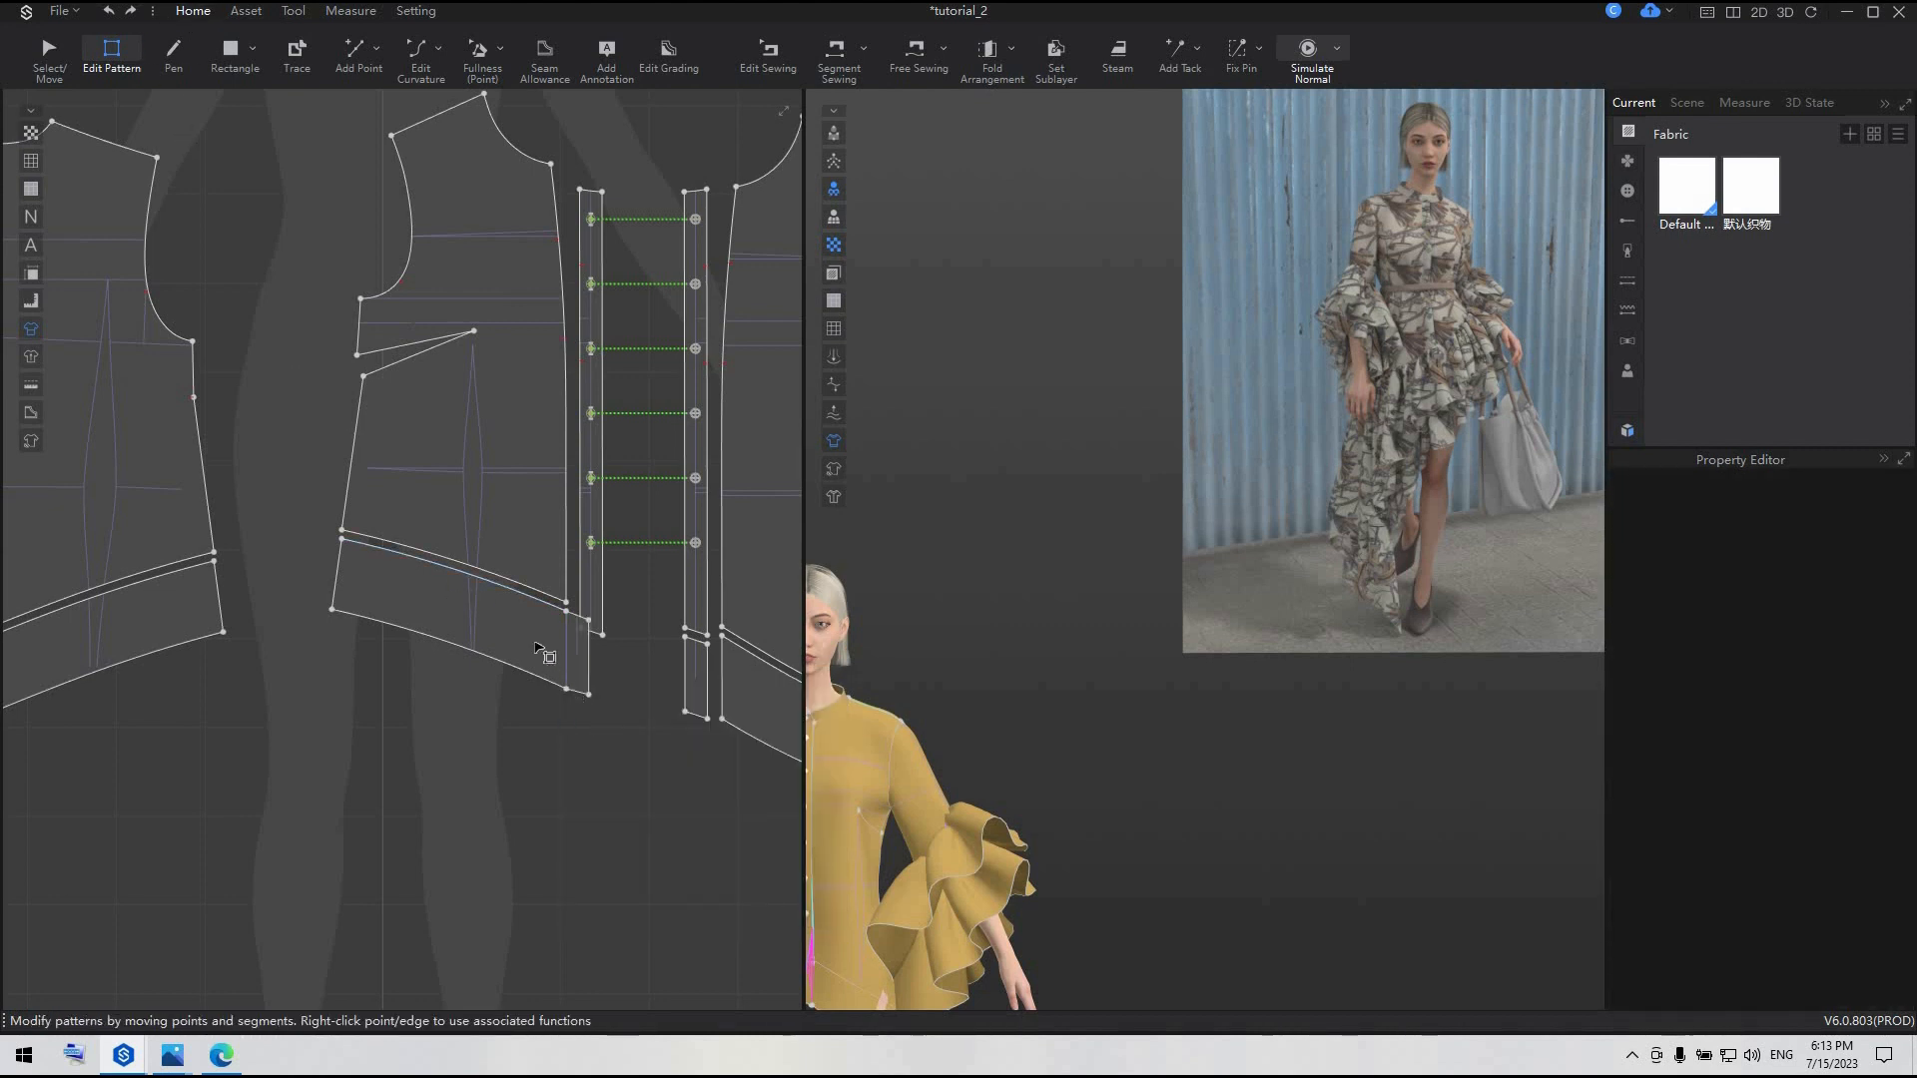
click(707, 683)
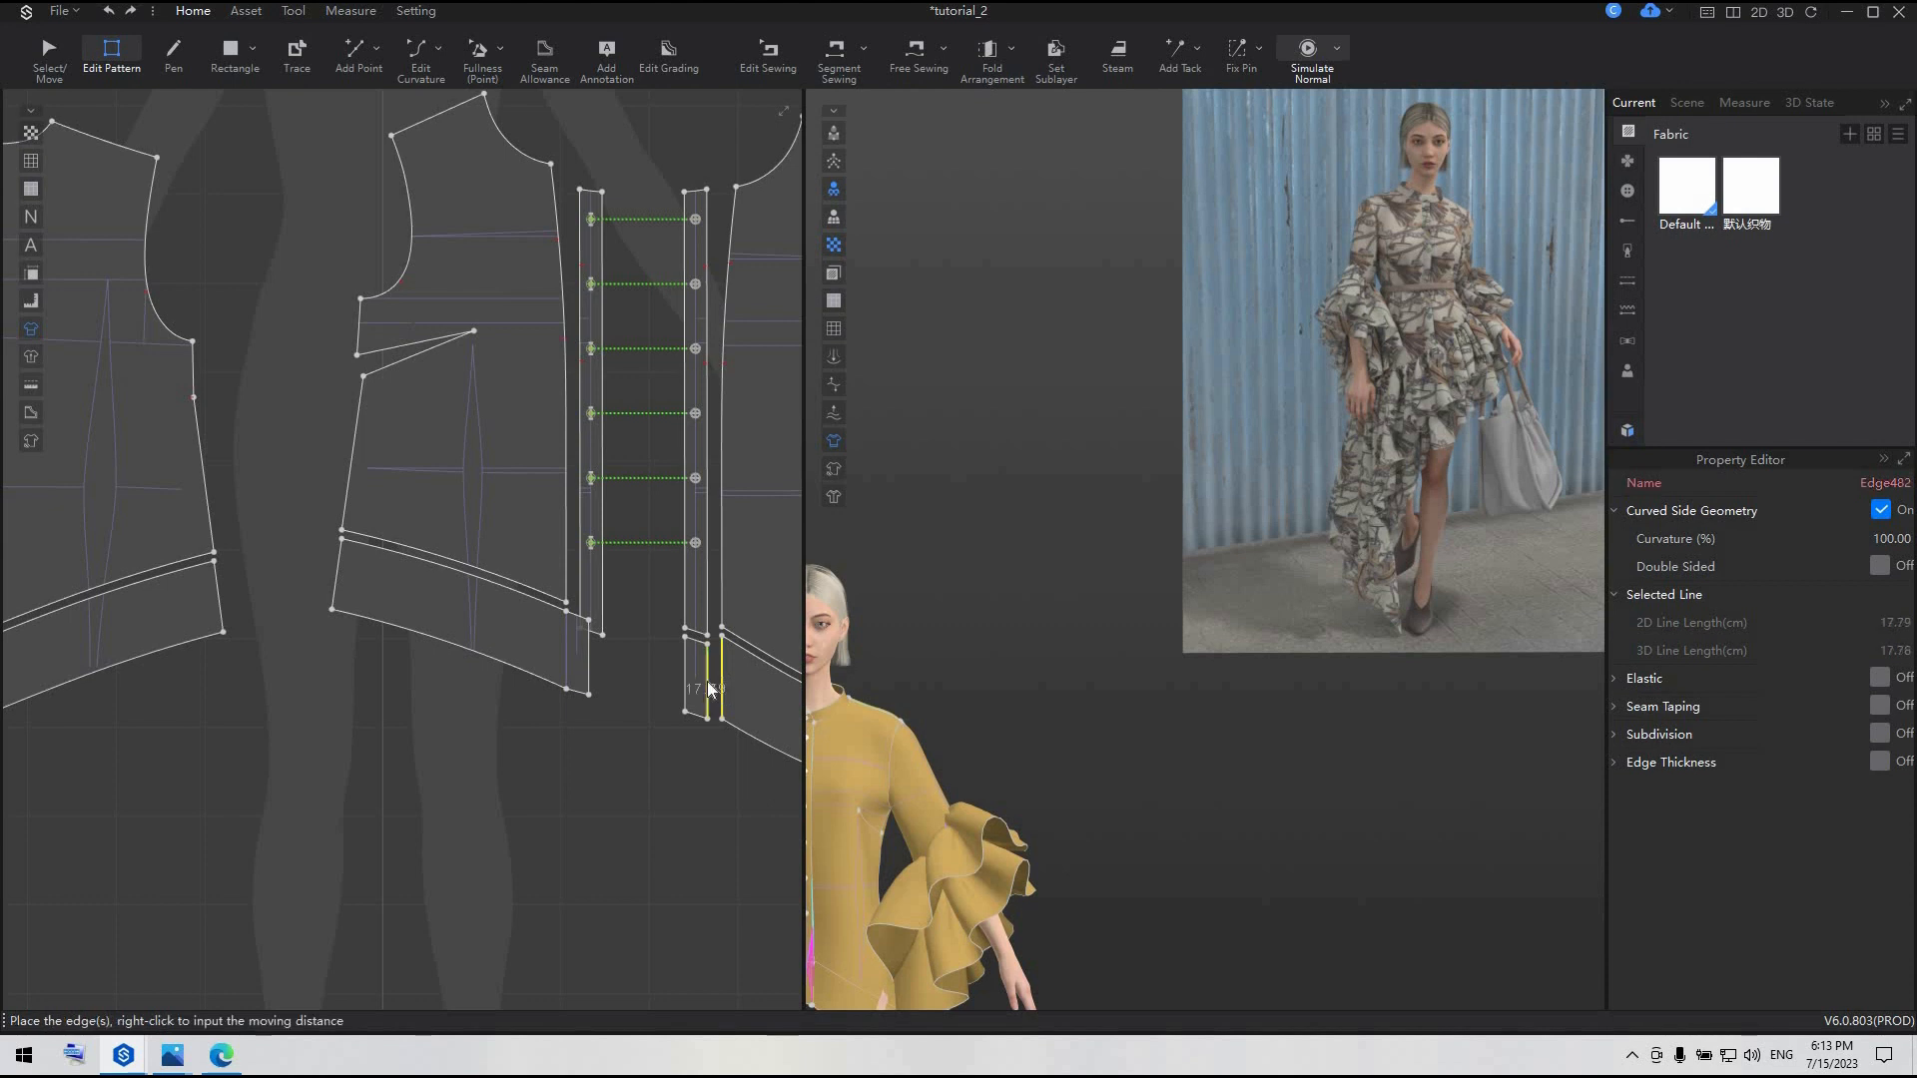
right_click(708, 684)
click(655, 838)
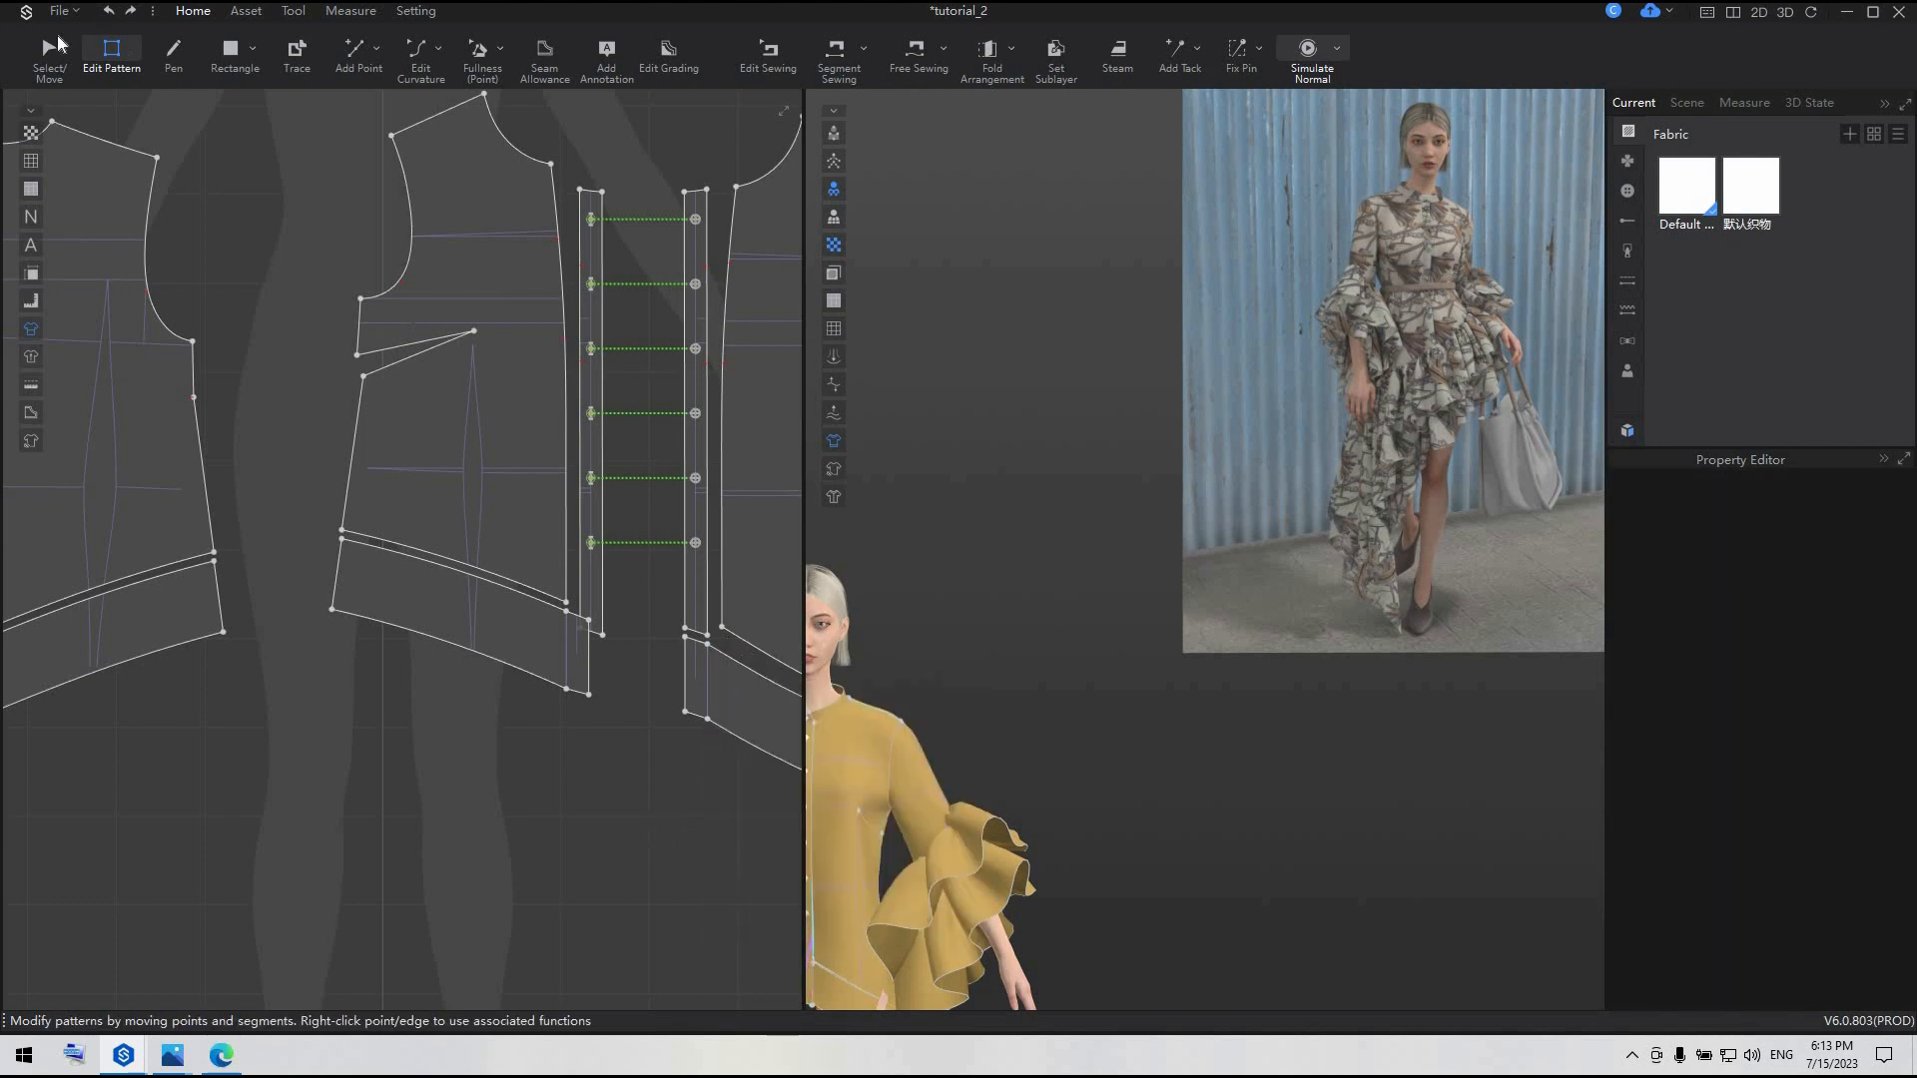
- Move the two front hem bands slightly downward, away from the front panels and plackets
key(q)
drag(488, 649, 483, 693)
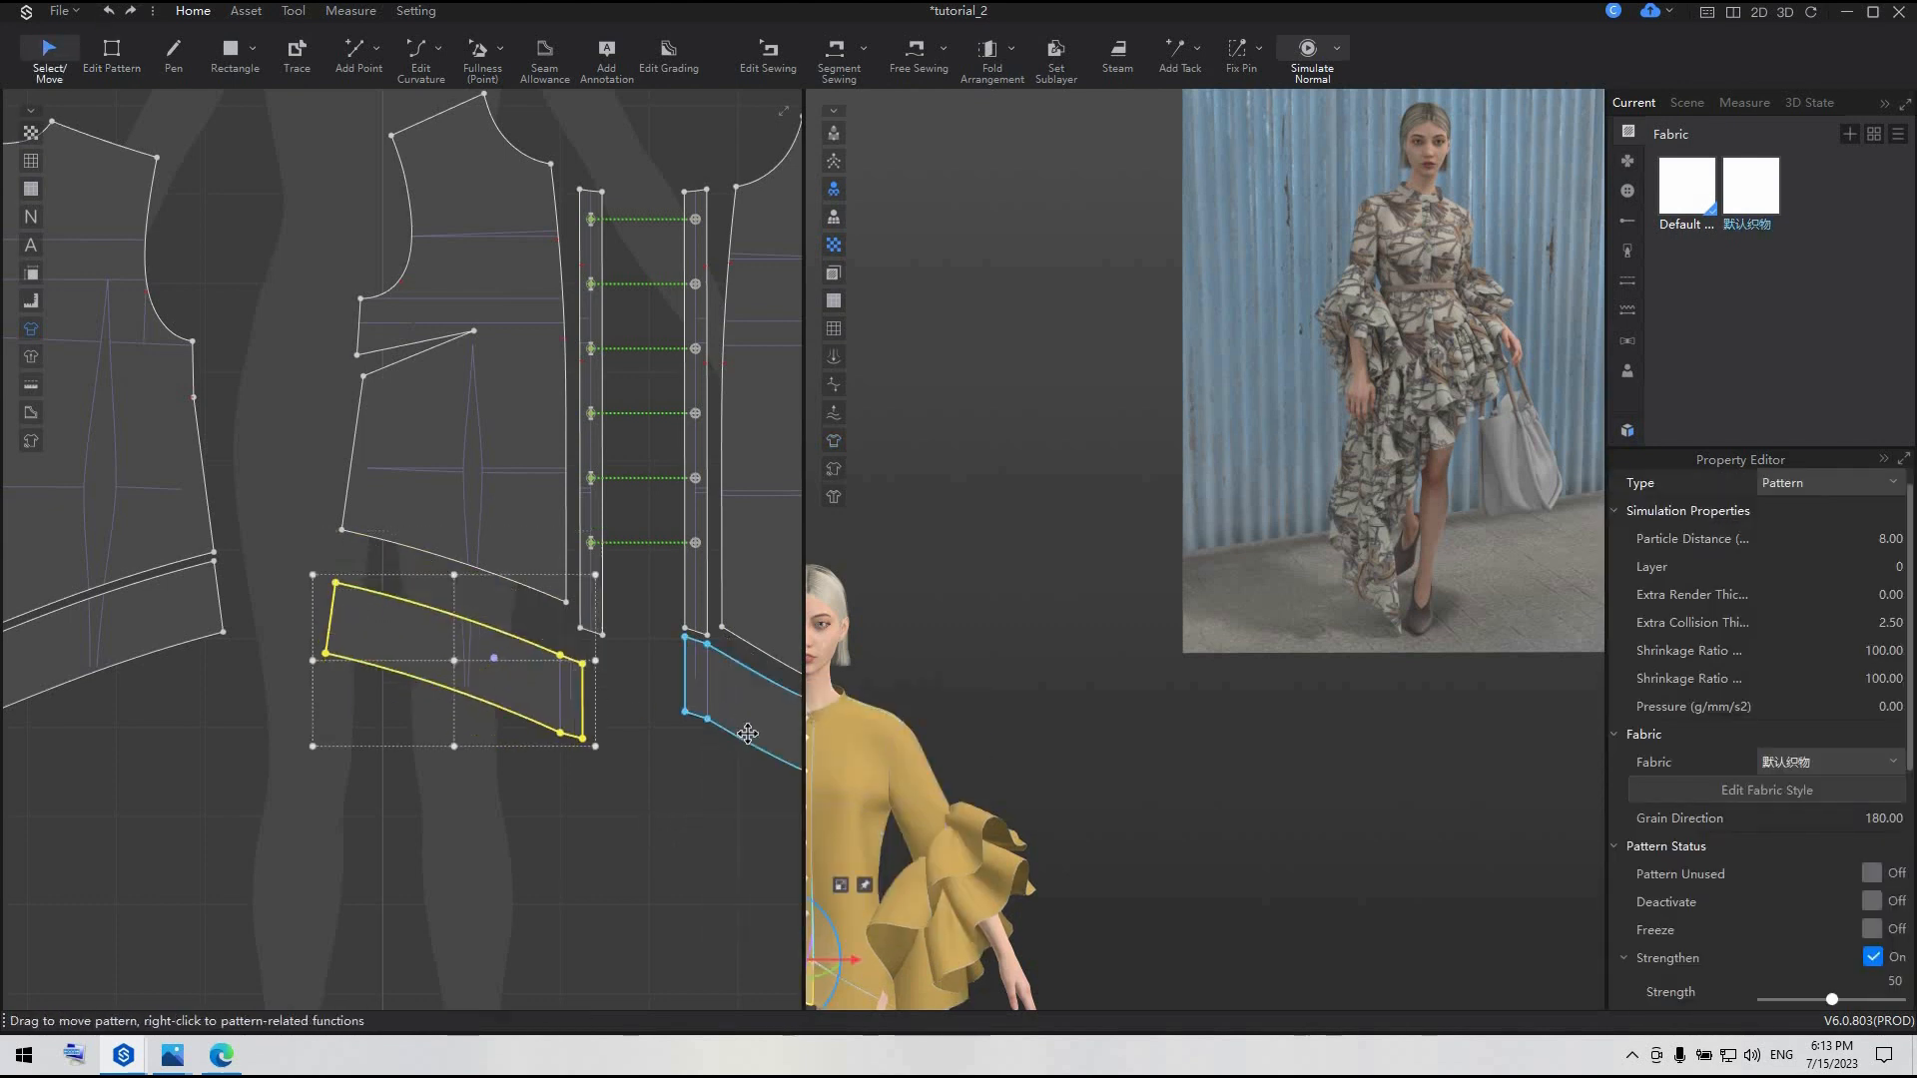
drag(746, 717, 746, 745)
click(546, 858)
- Convert the merge point on the lower edge of each front hem band to a curve point
click(130, 66)
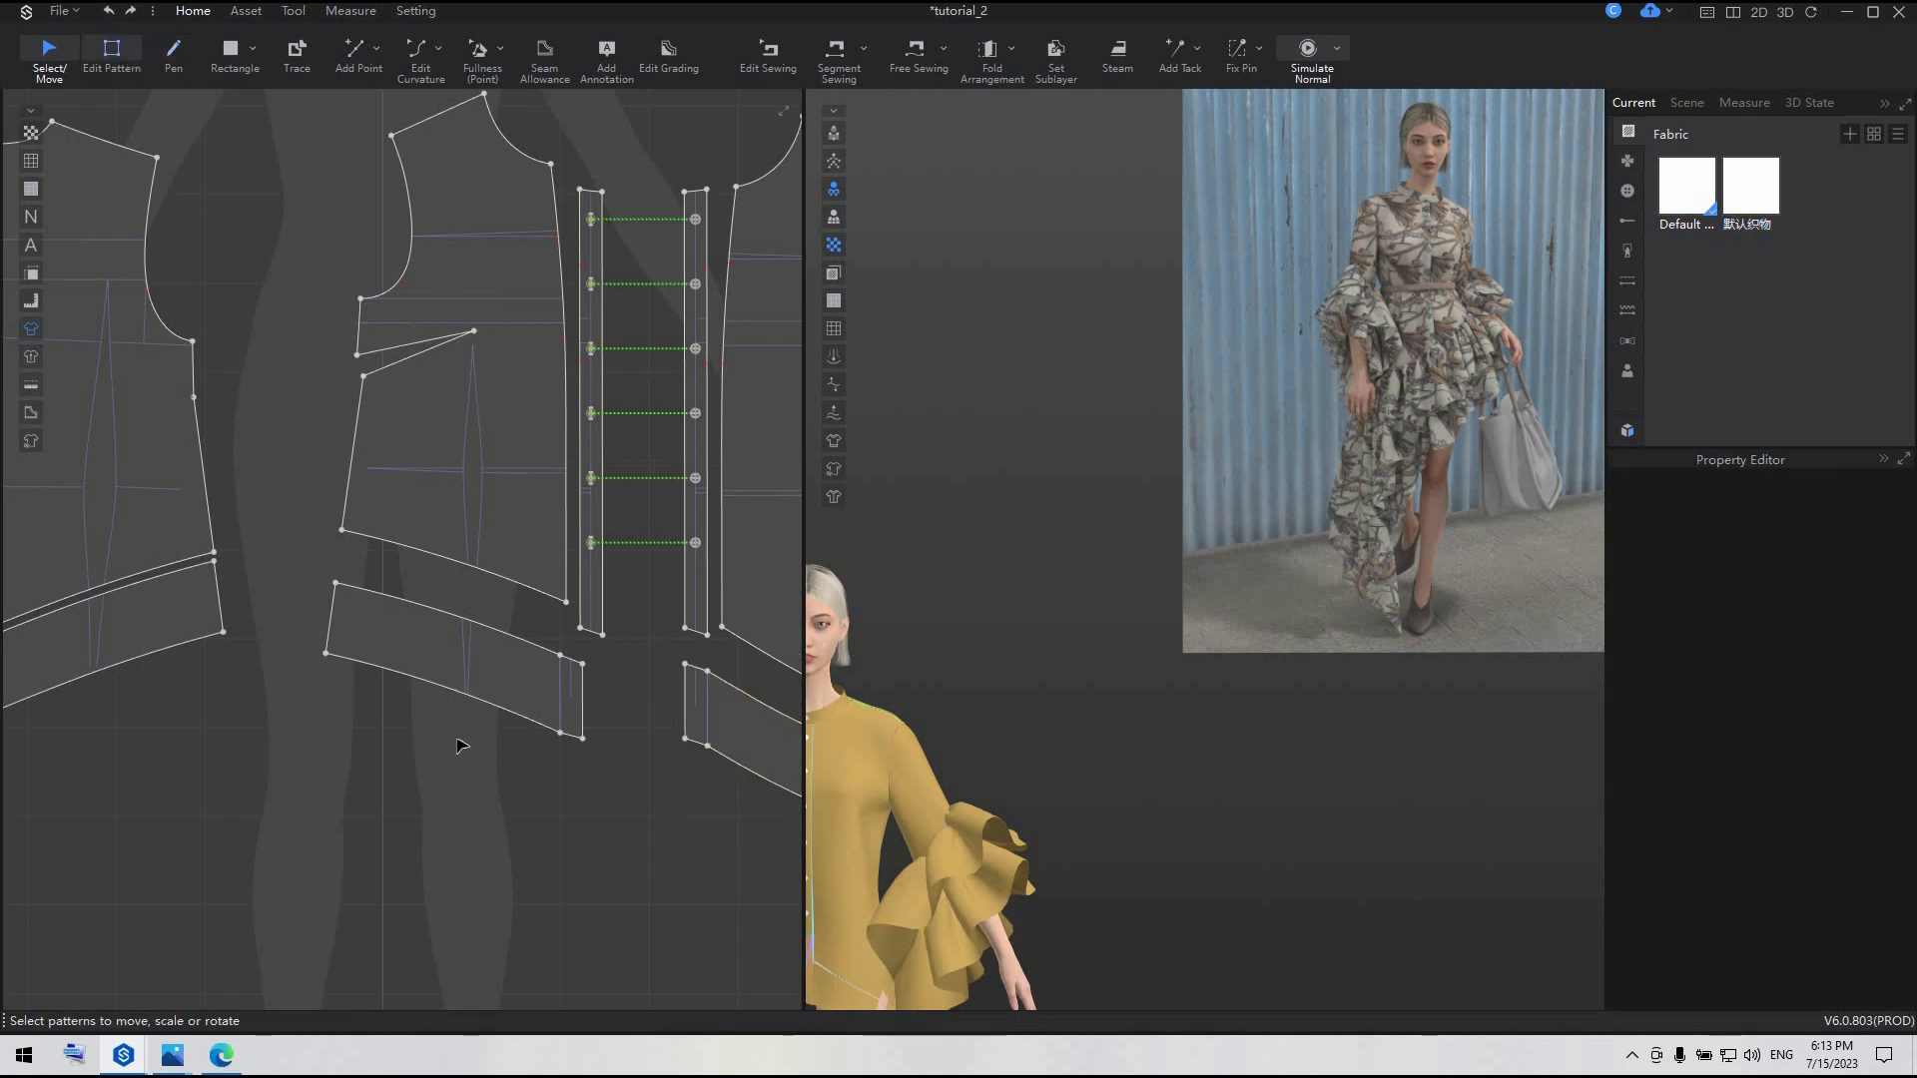
click(117, 51)
right_click(560, 732)
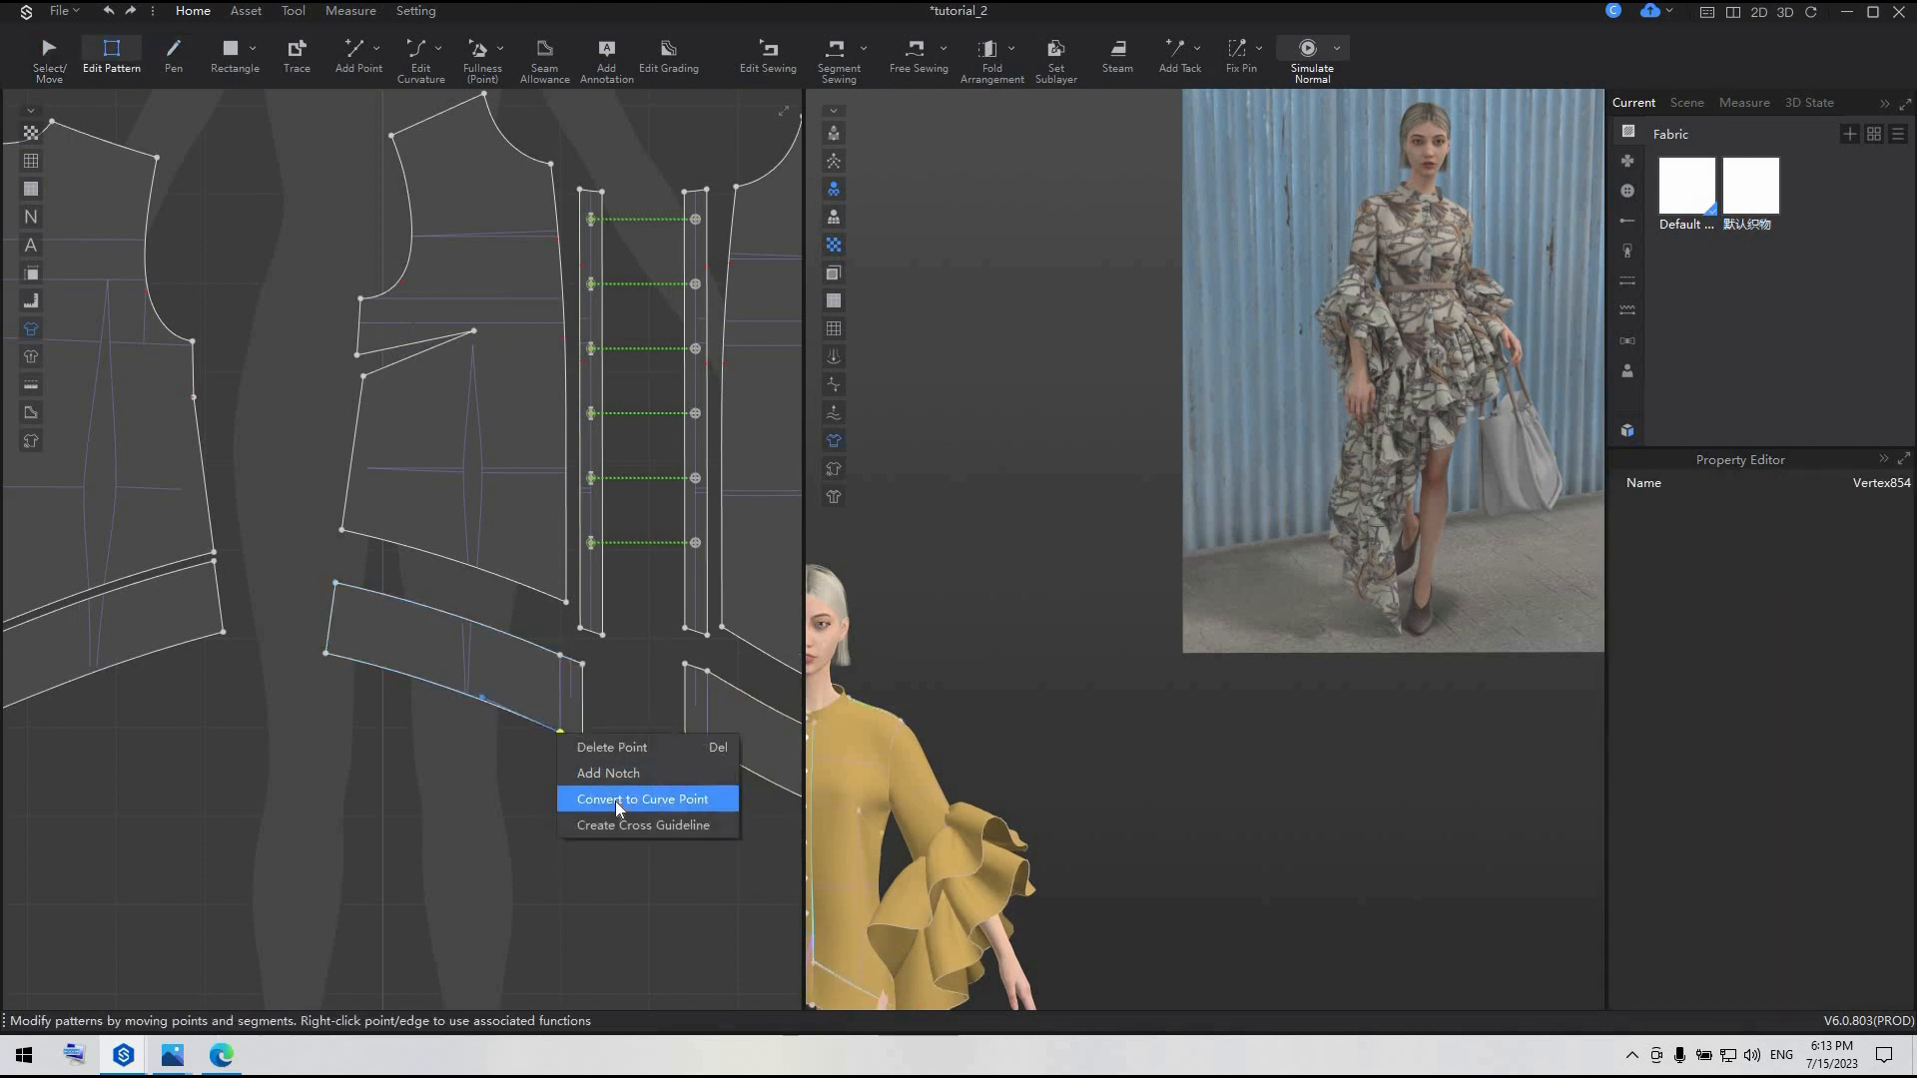
click(615, 801)
right_click(707, 745)
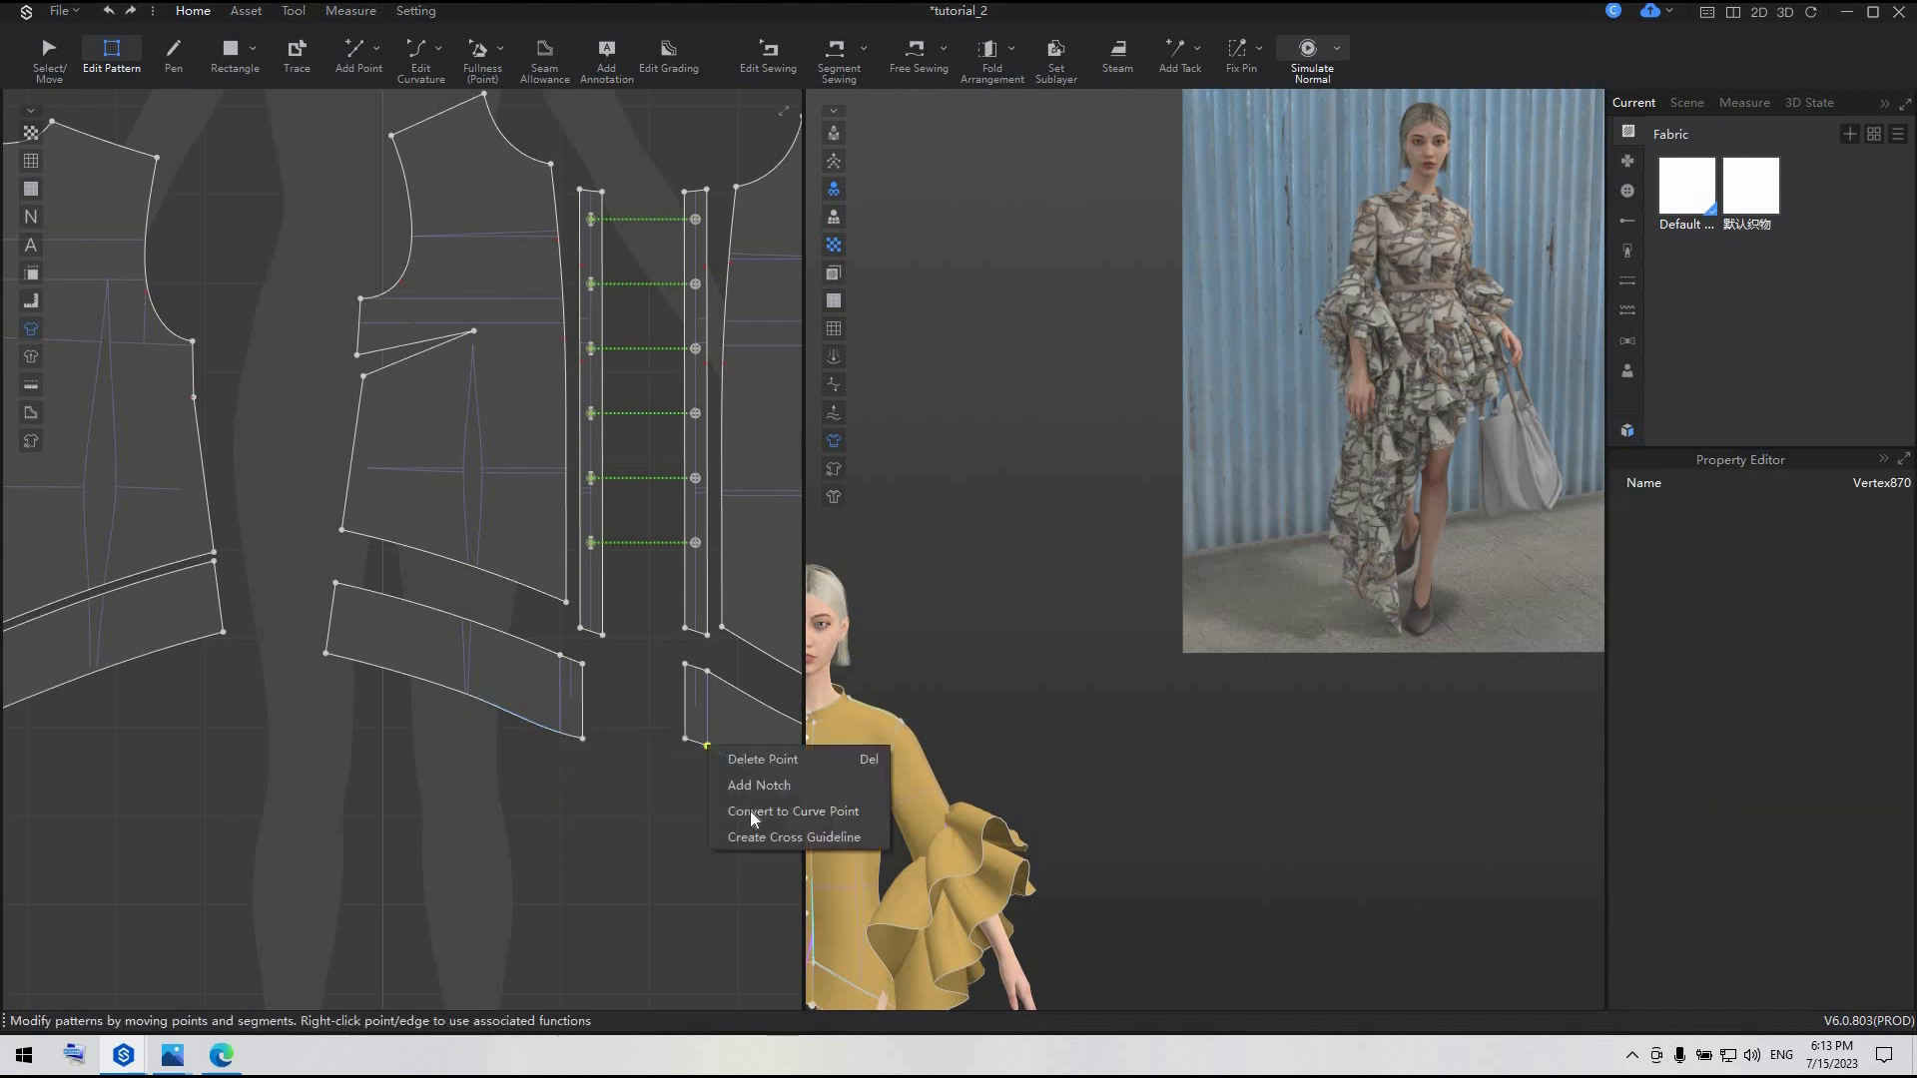
click(676, 868)
- Add a notch at the merge point on the upper edge of each front hem band
scroll(544, 629, up, 3)
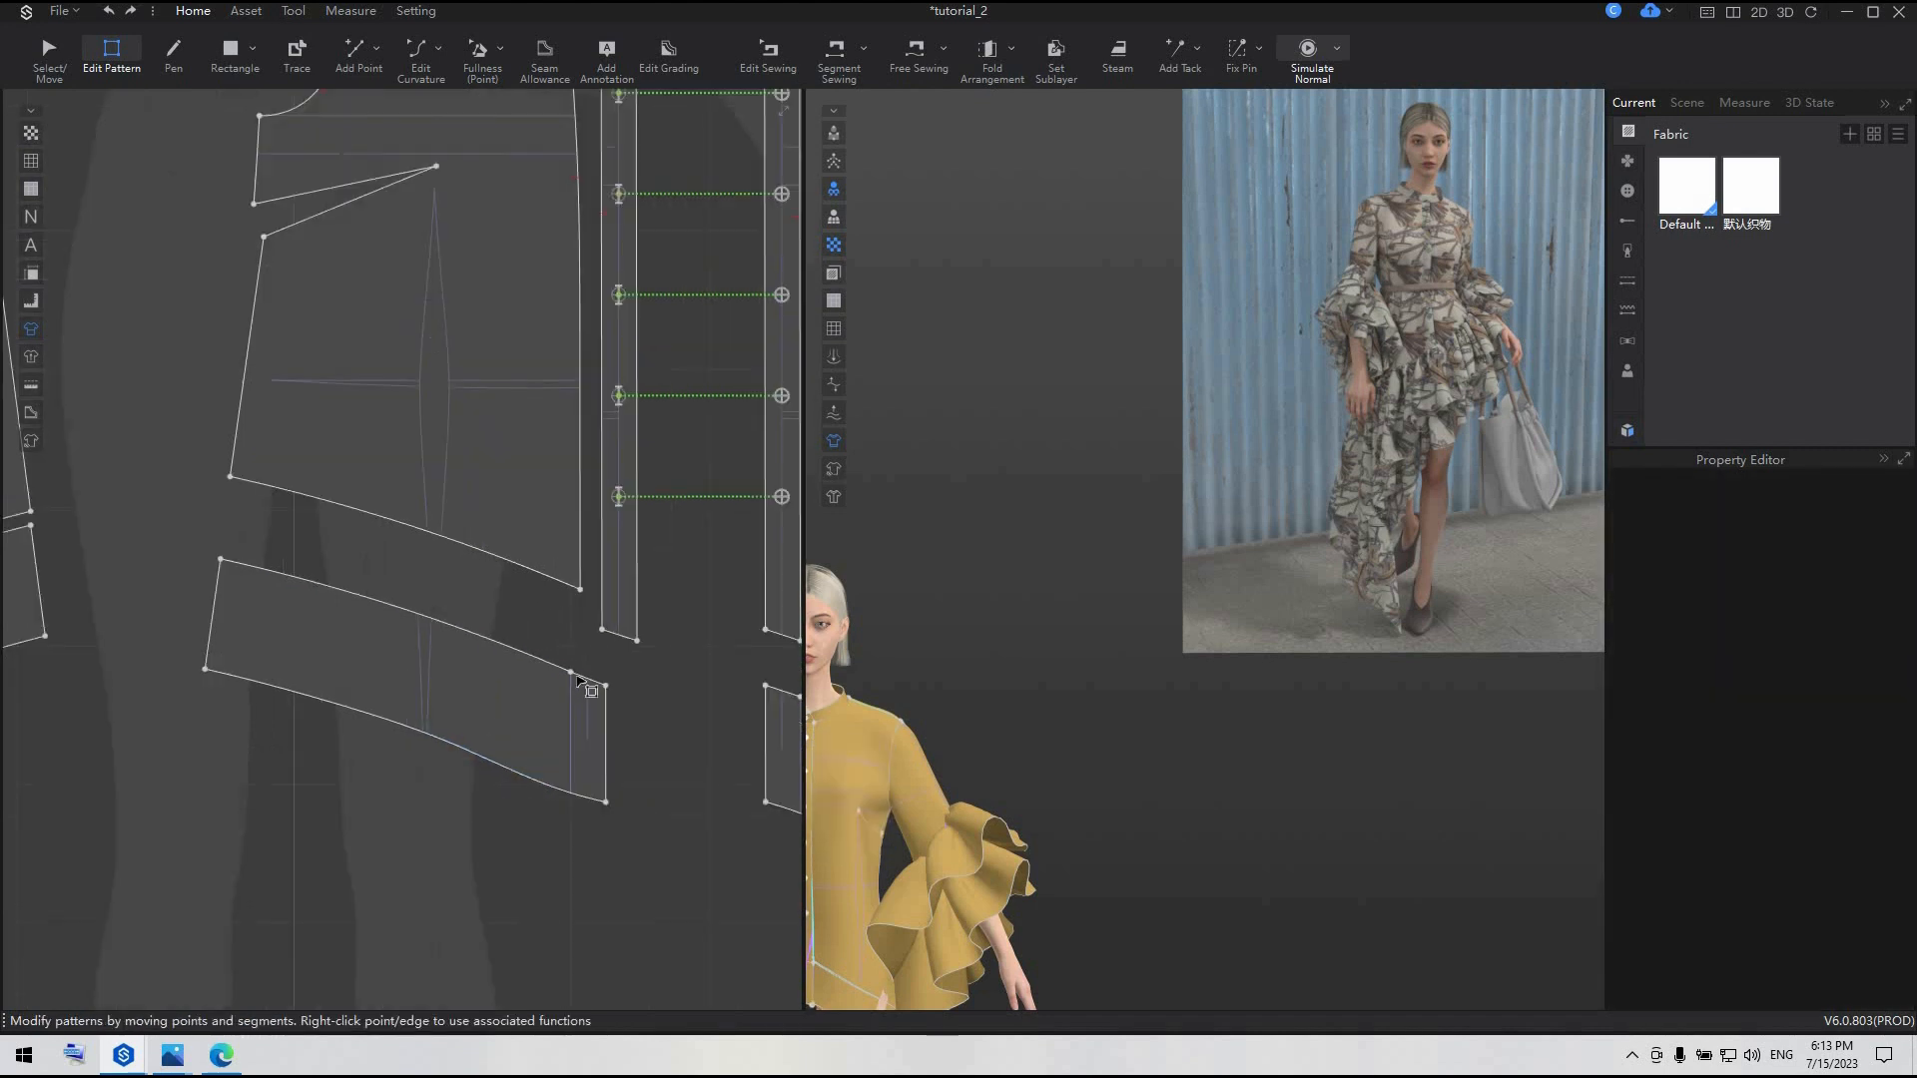
click(377, 48)
click(383, 108)
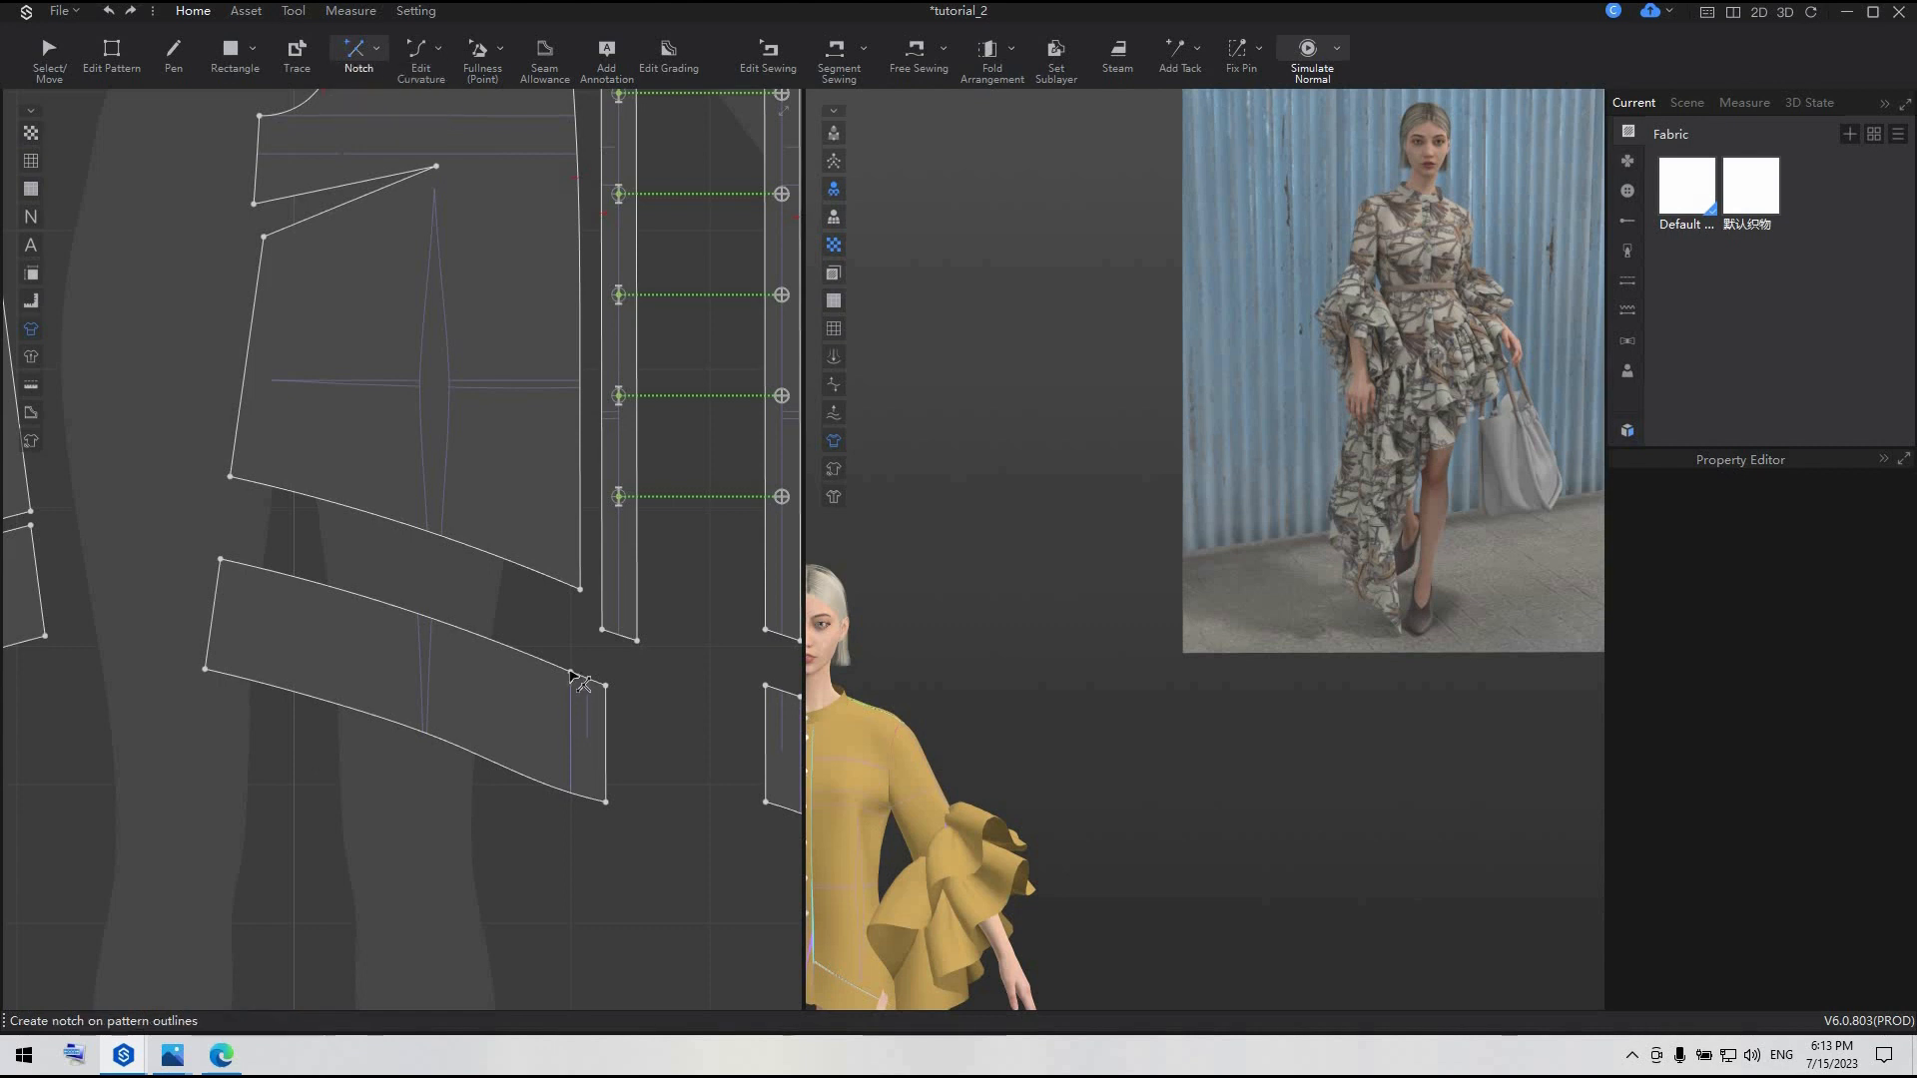
click(571, 676)
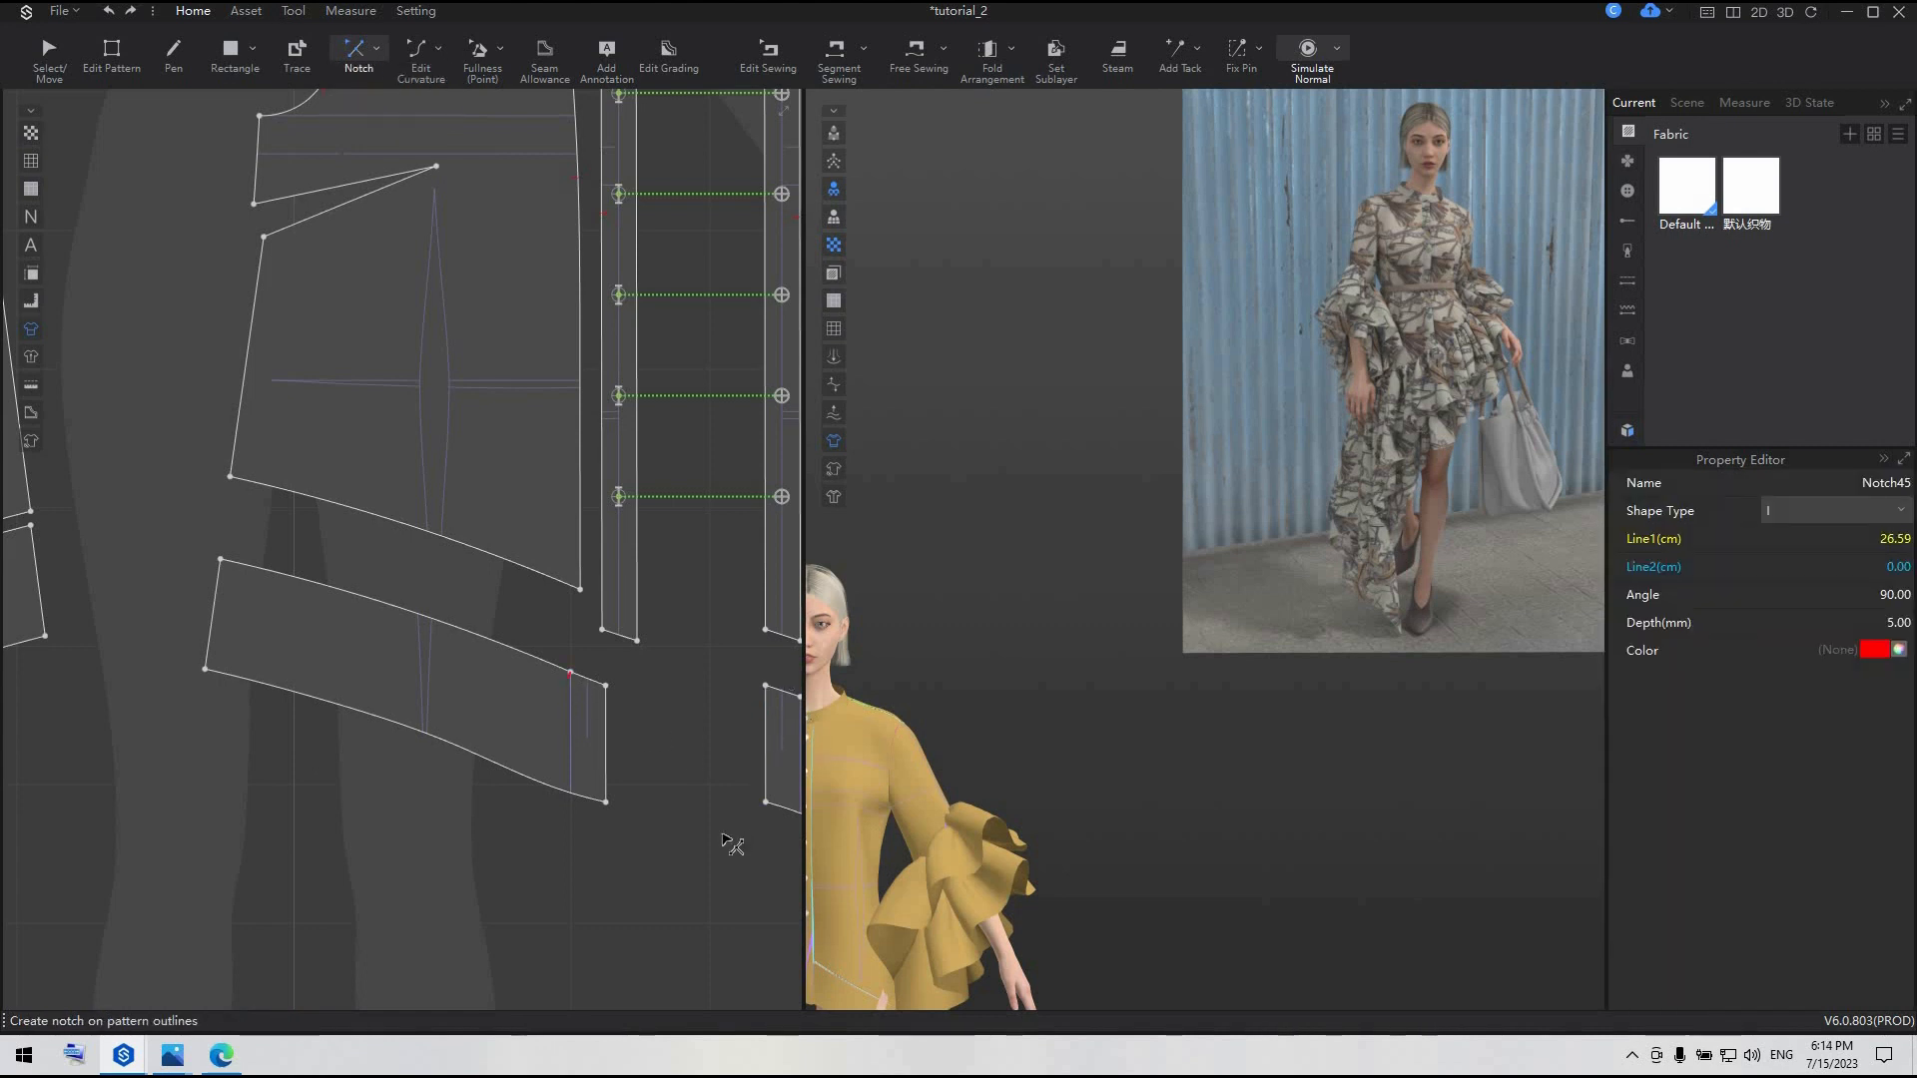
middle_drag(723, 836, 550, 836)
click(626, 701)
click(522, 814)
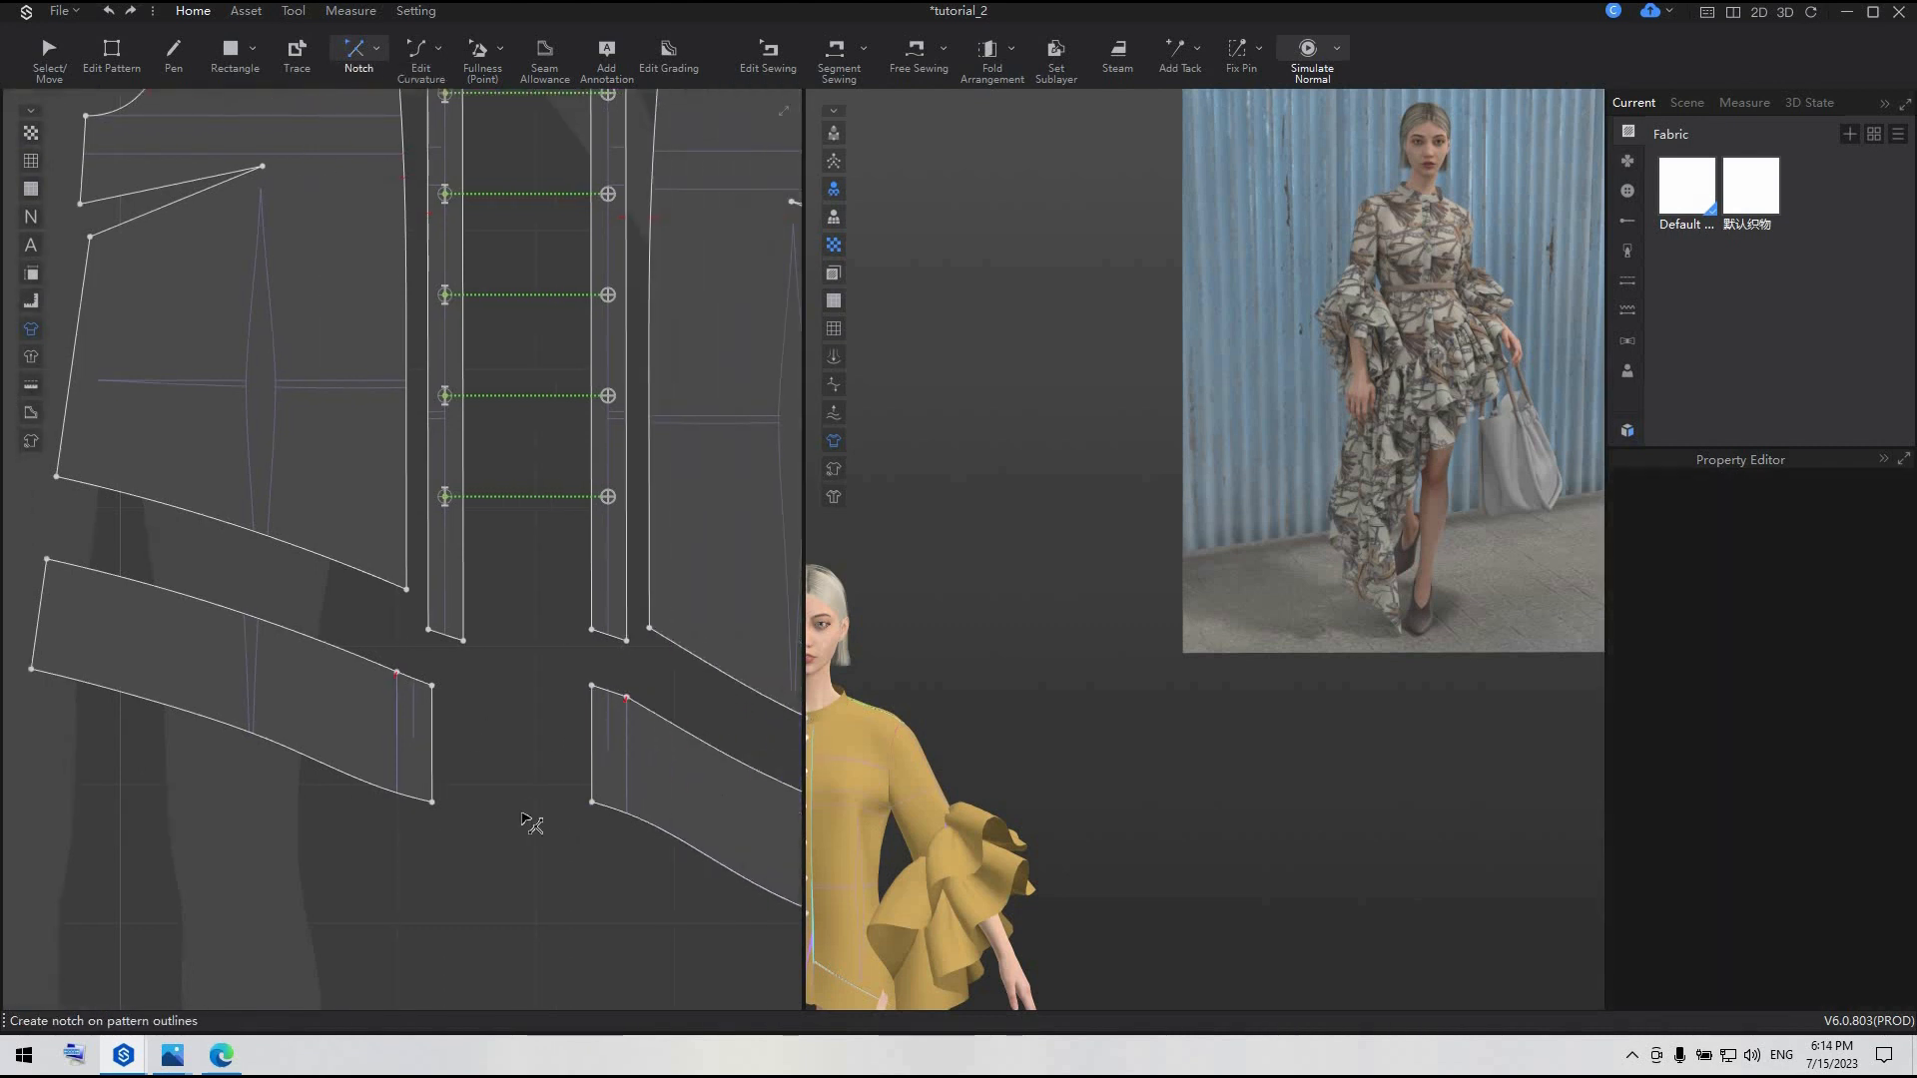
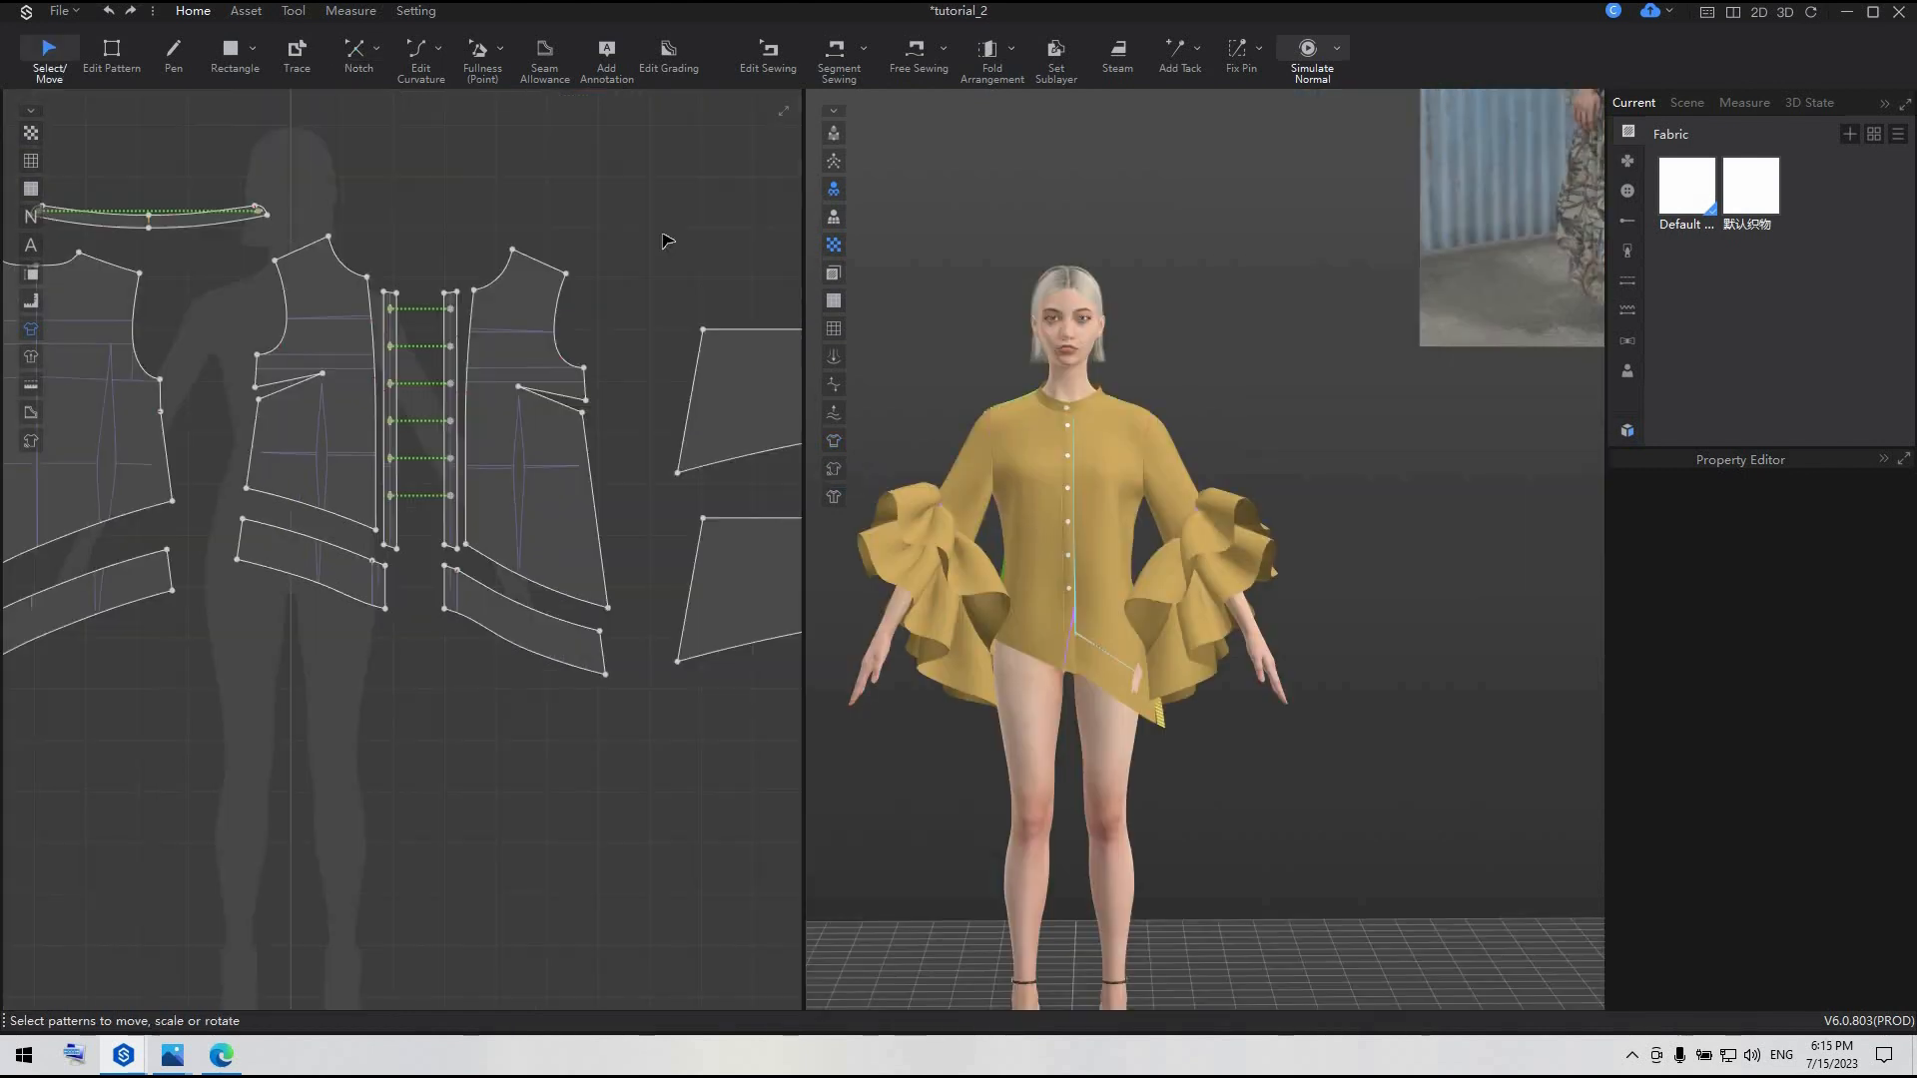
- Simulate the garment briefly to test the new hem bands, and undo the result
key(space)
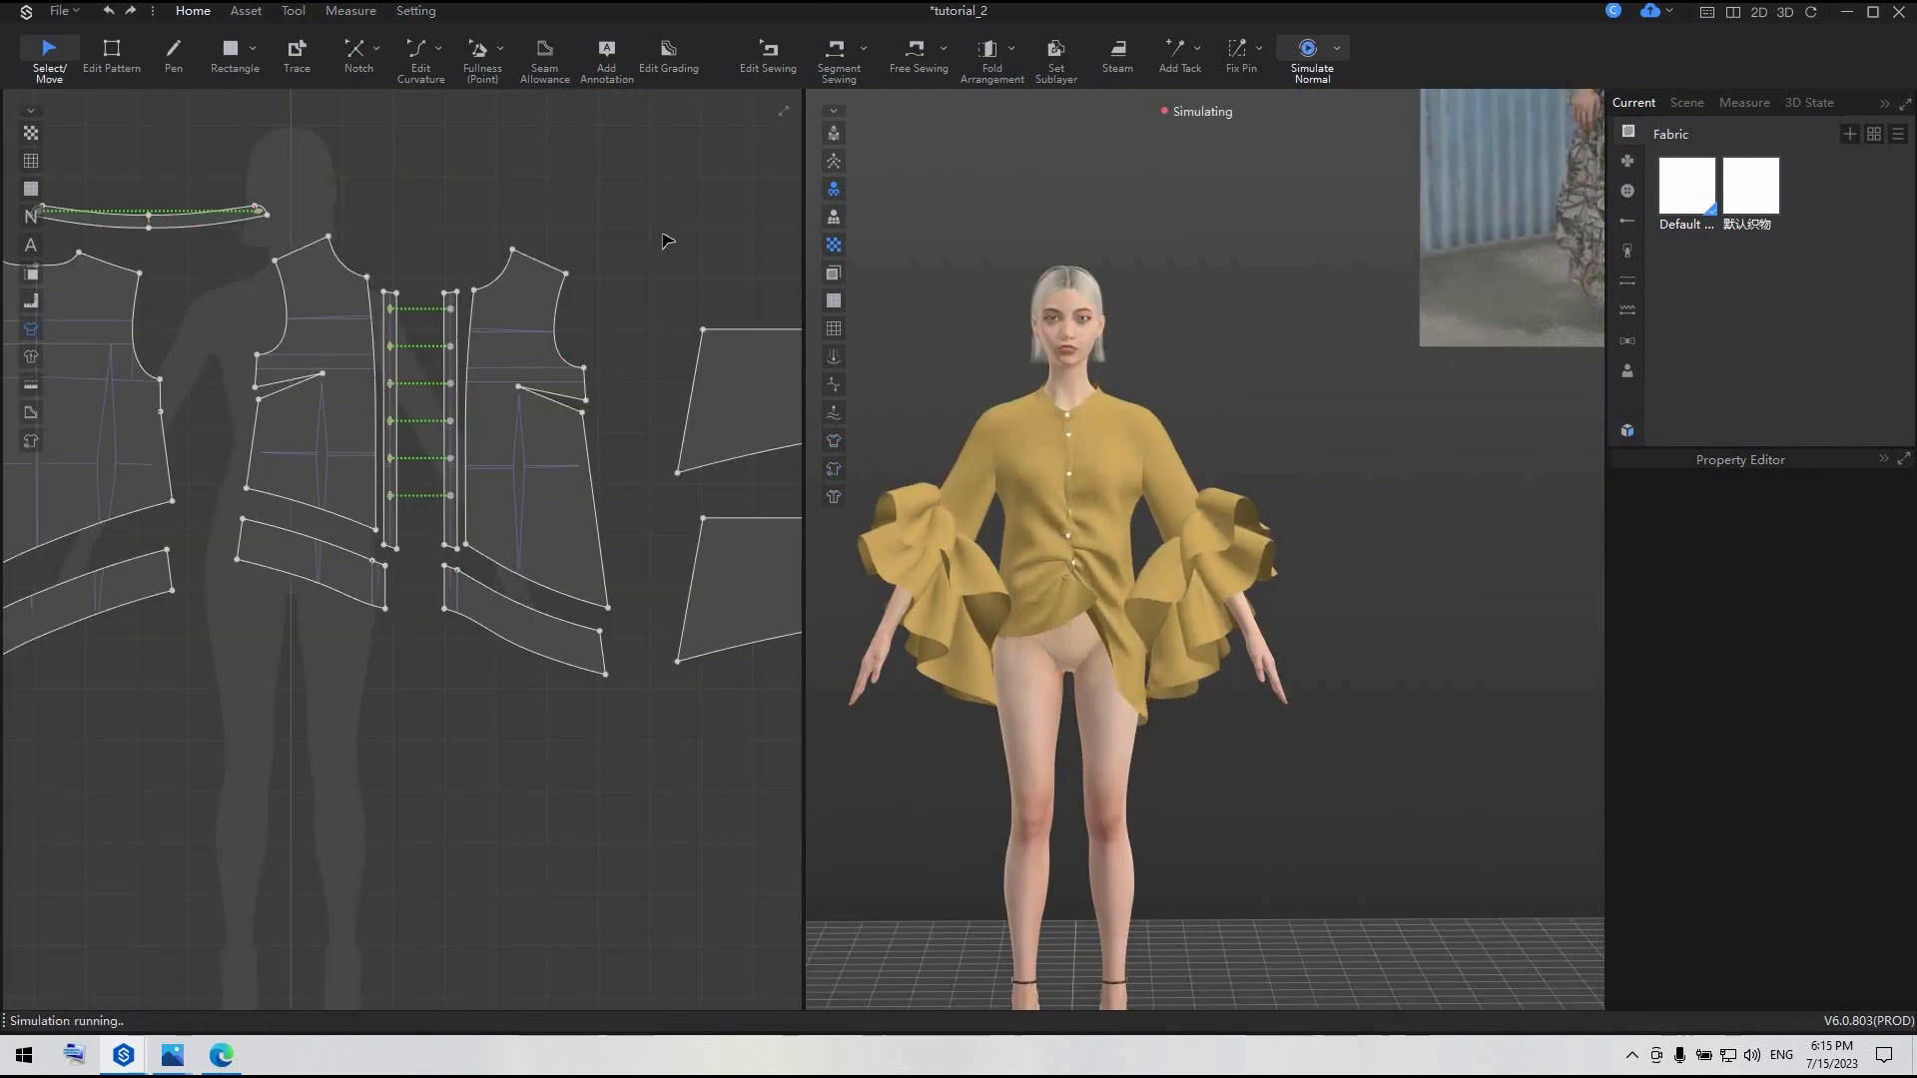
key(space)
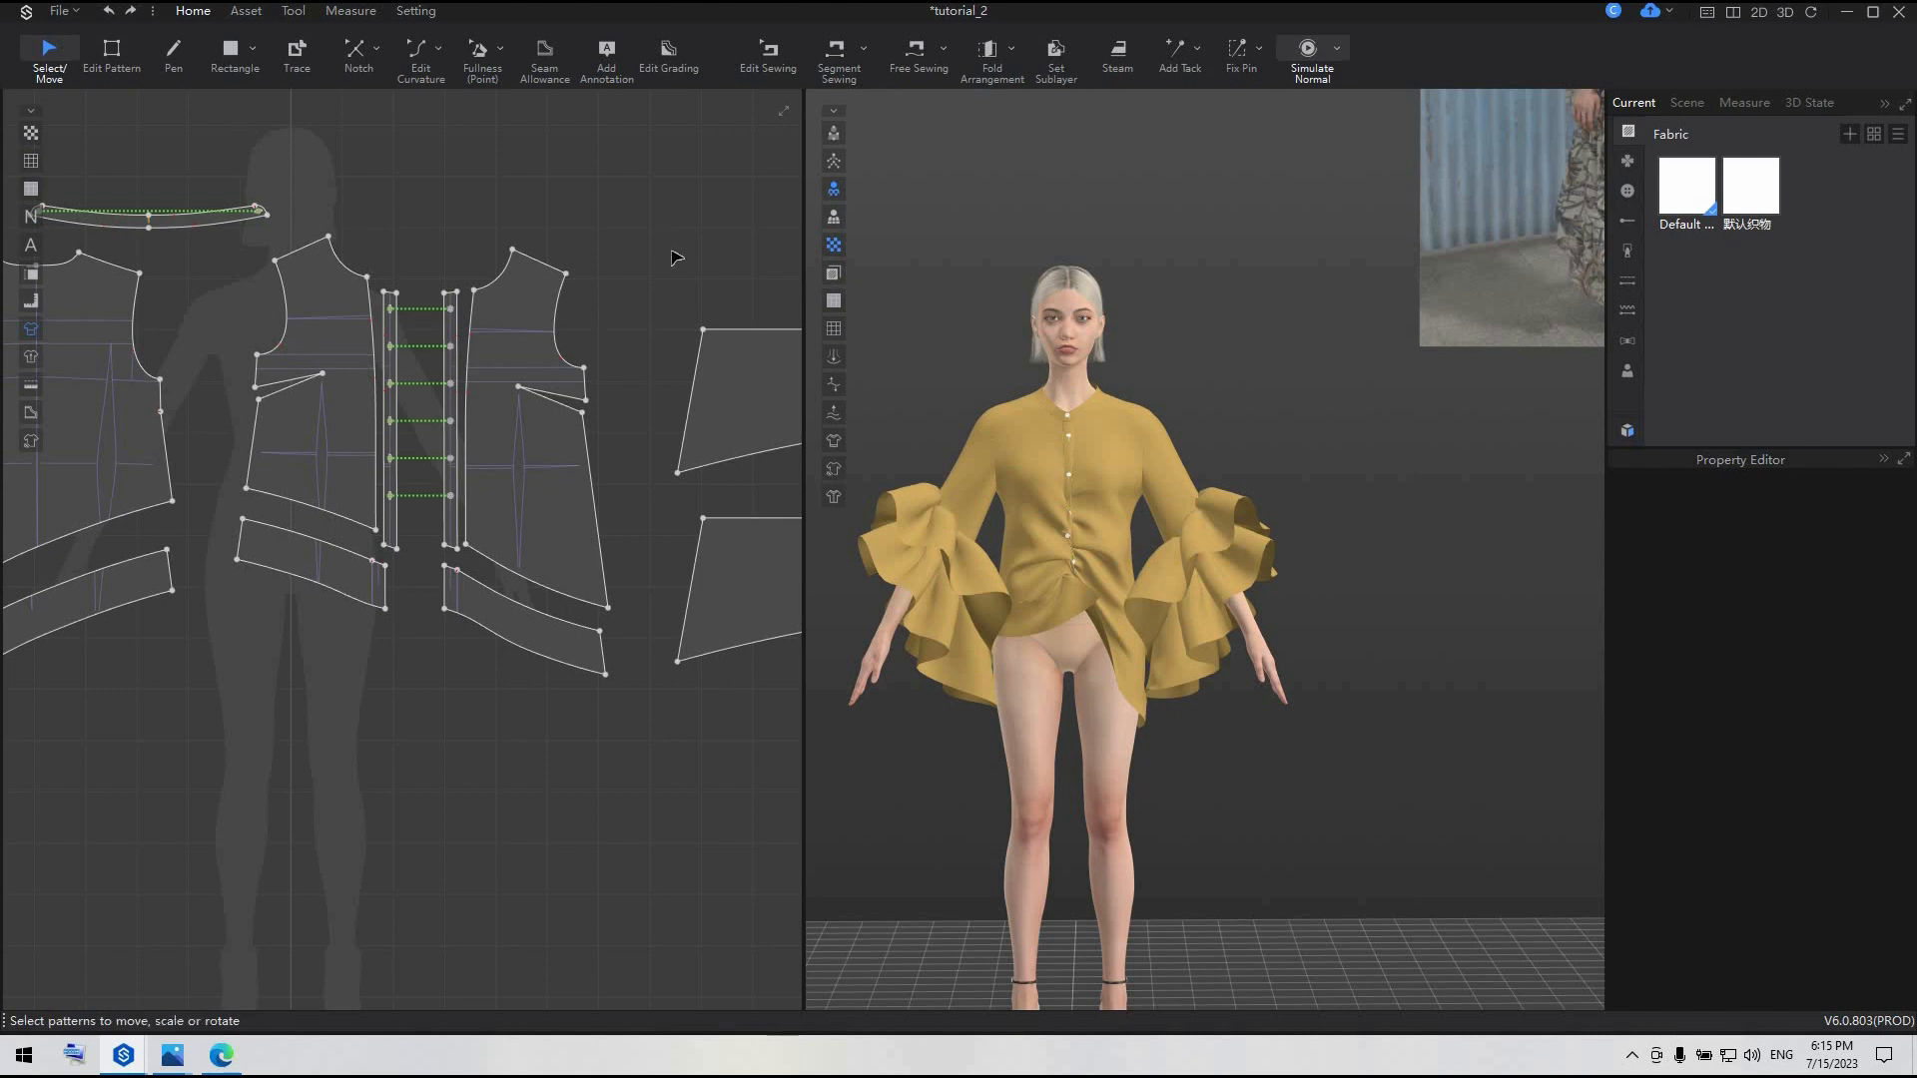
key(ctrl+z)
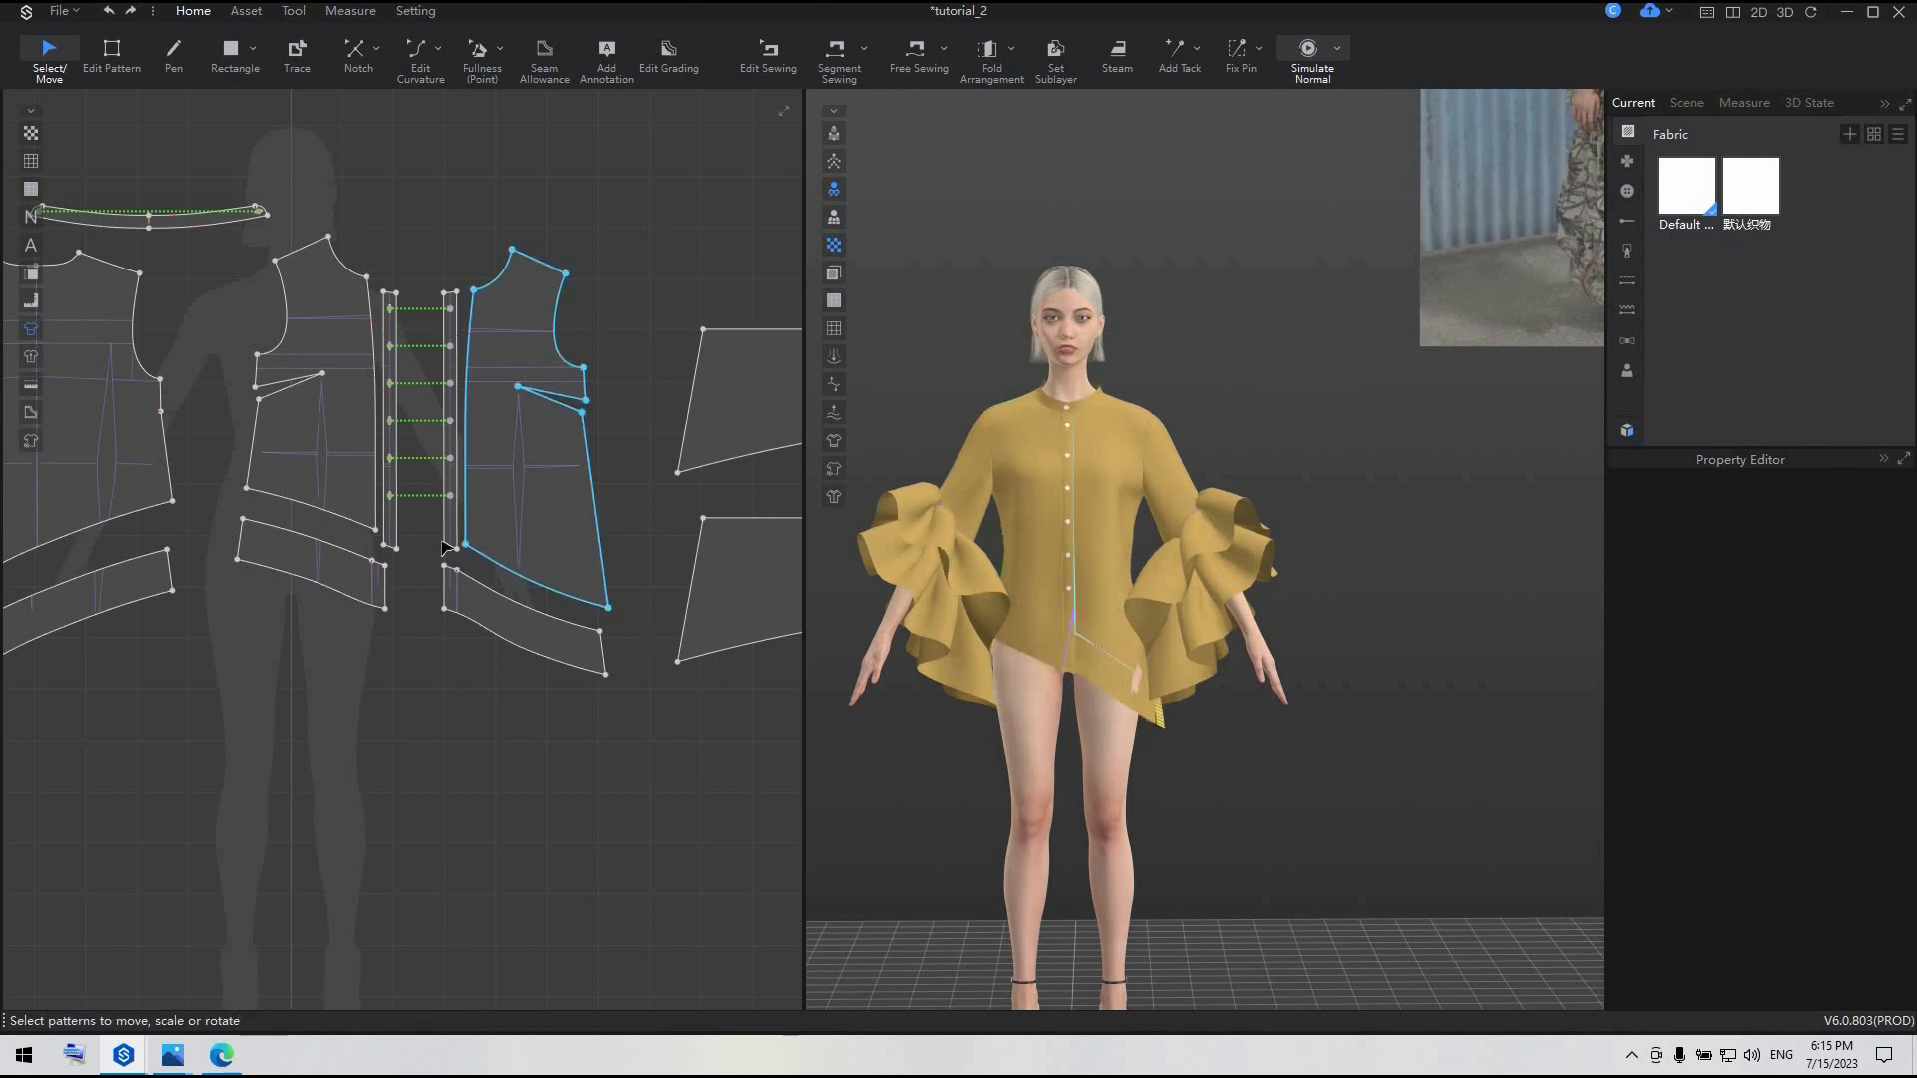
- Delete the two stray Turned seams joining the buttonhole placket's edge to the button placket and to the longer front's hem band
scroll(523, 400, up, 1)
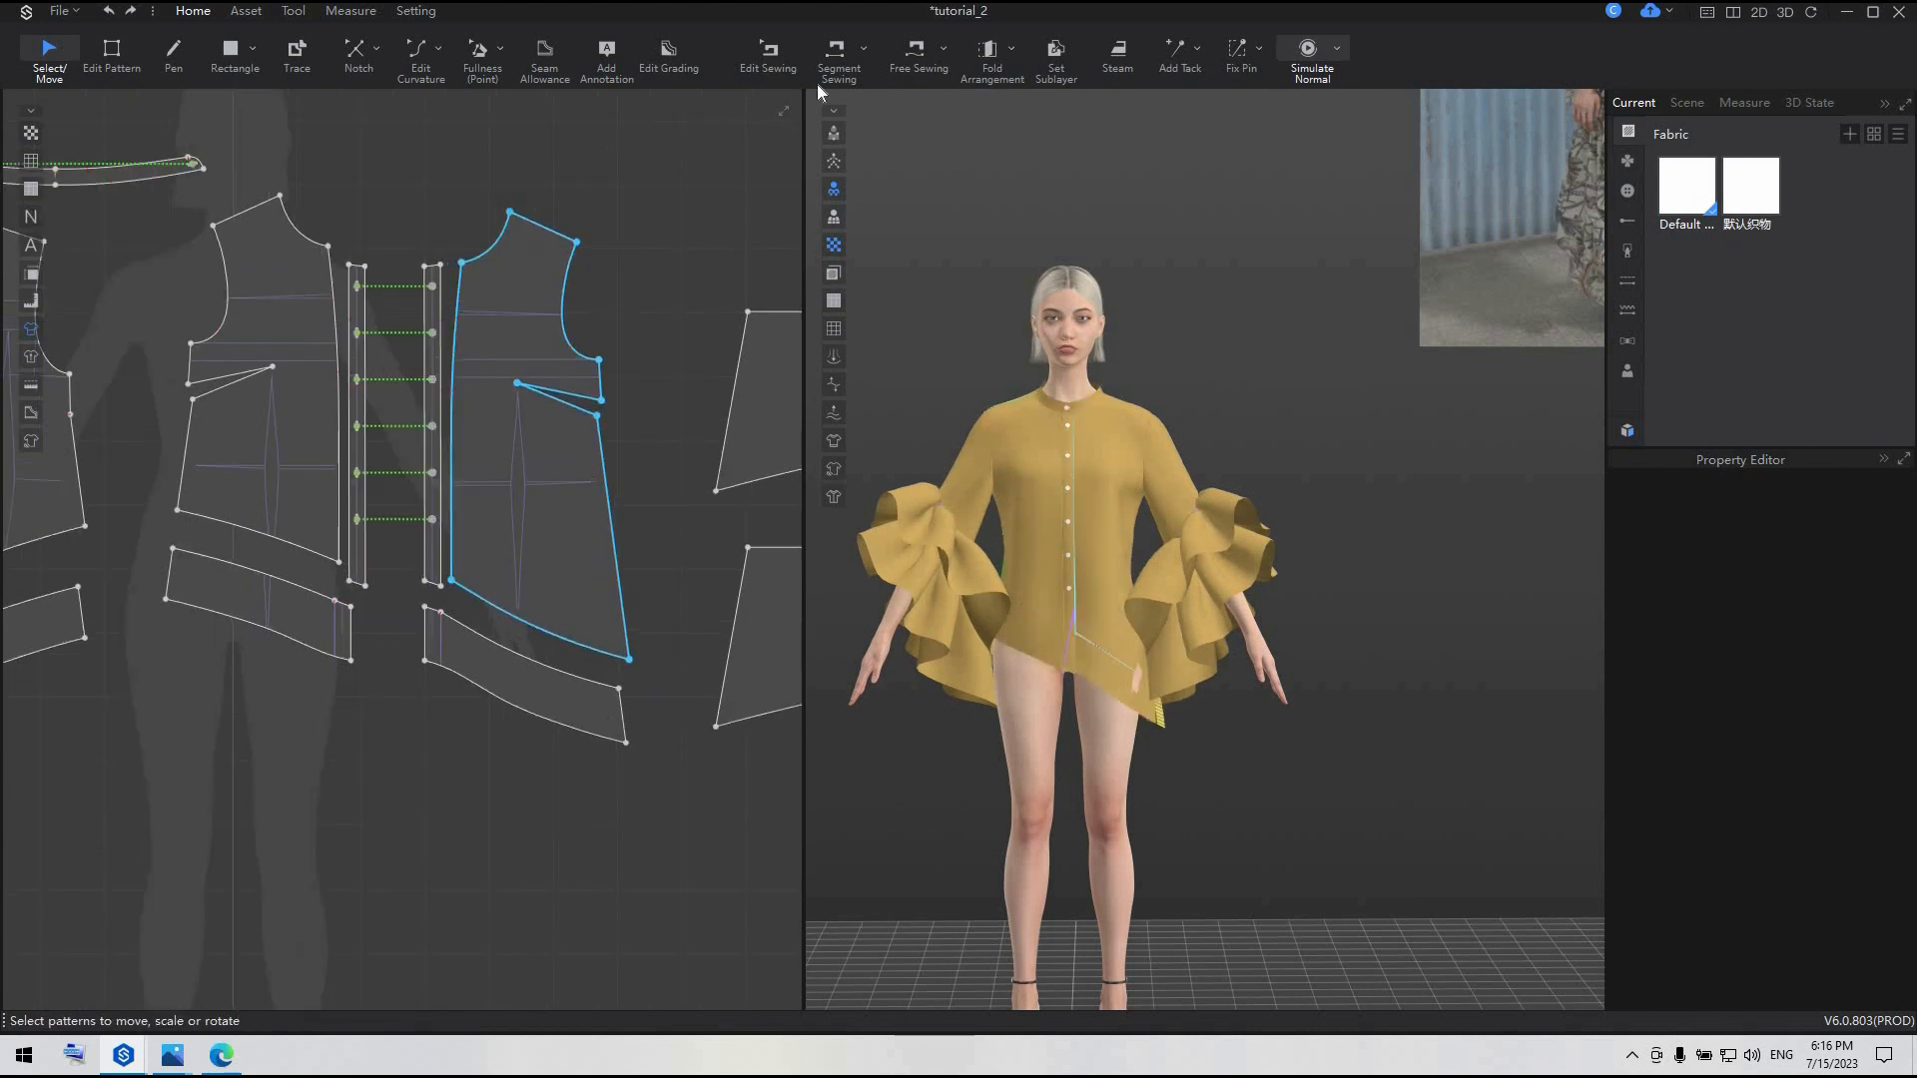
click(769, 59)
scroll(502, 566, up, 2)
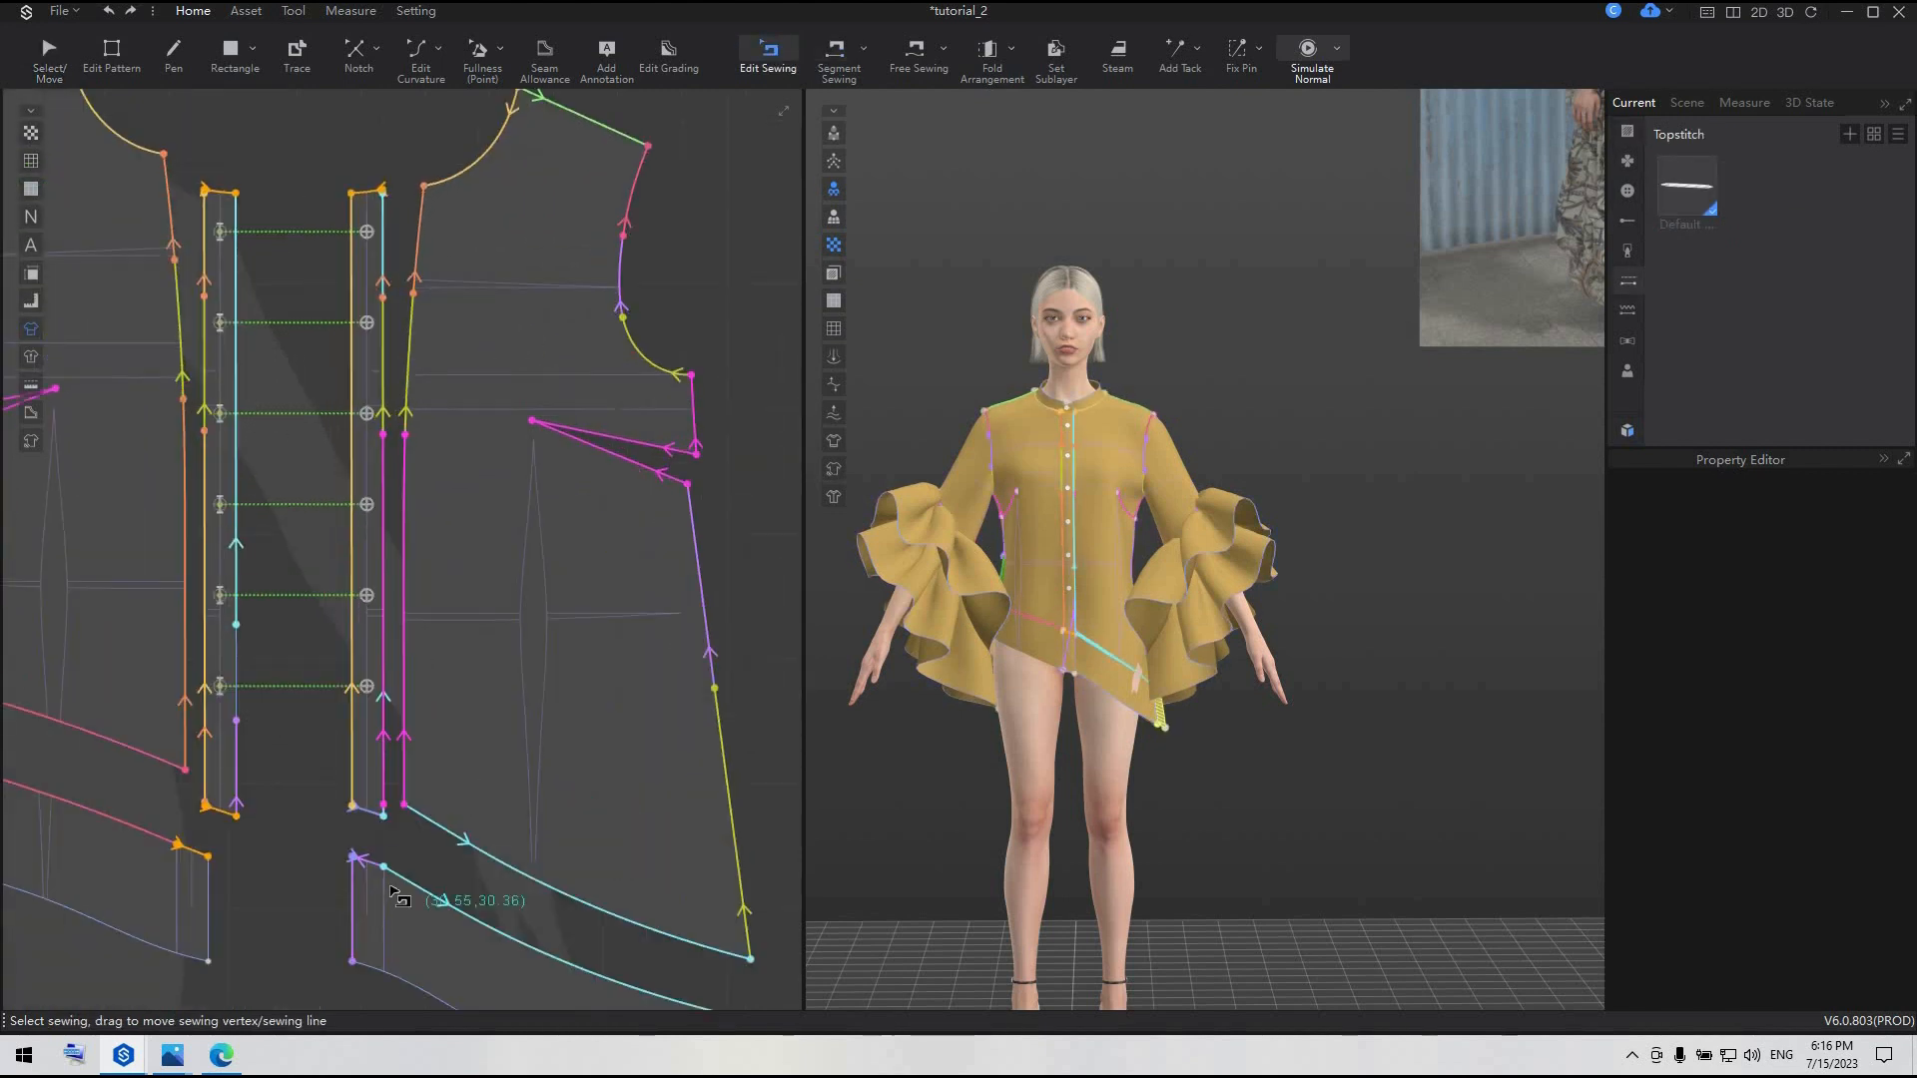
click(407, 654)
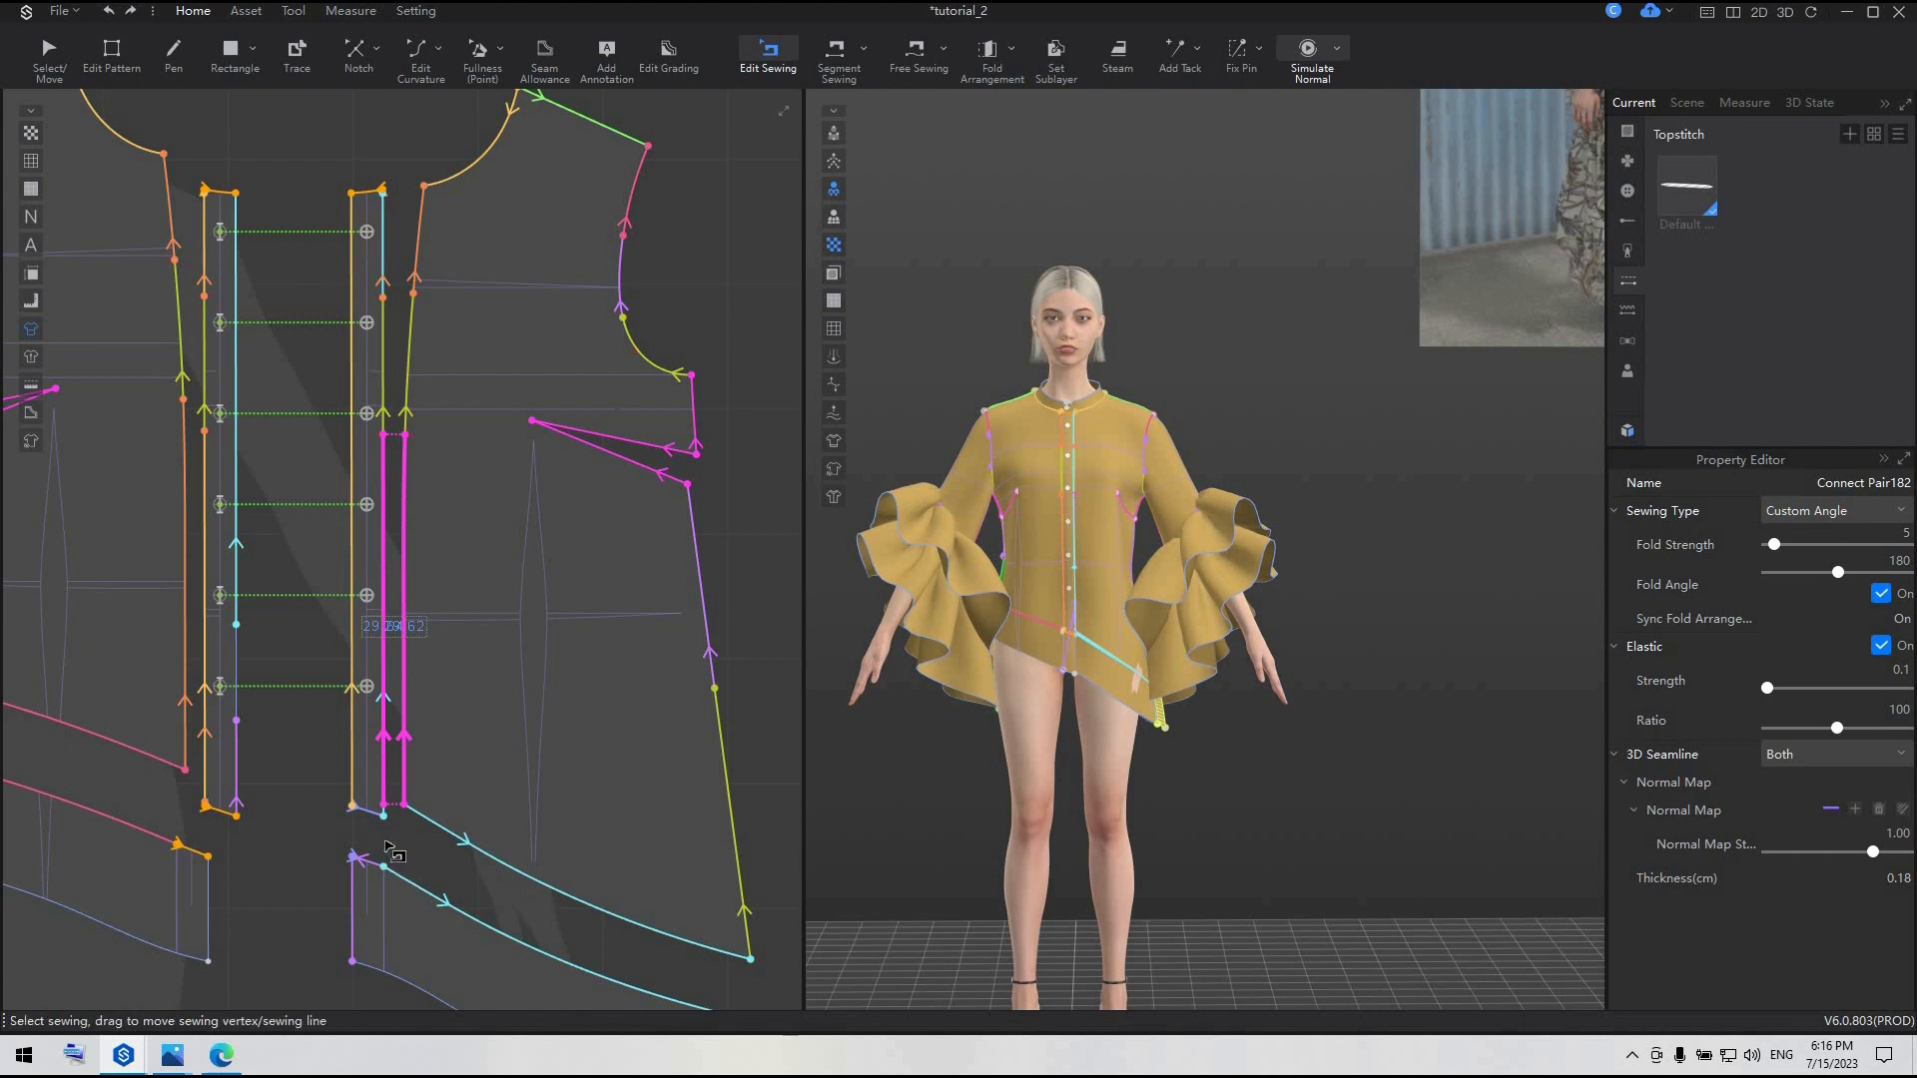
scroll(388, 848, up, 2)
click(387, 802)
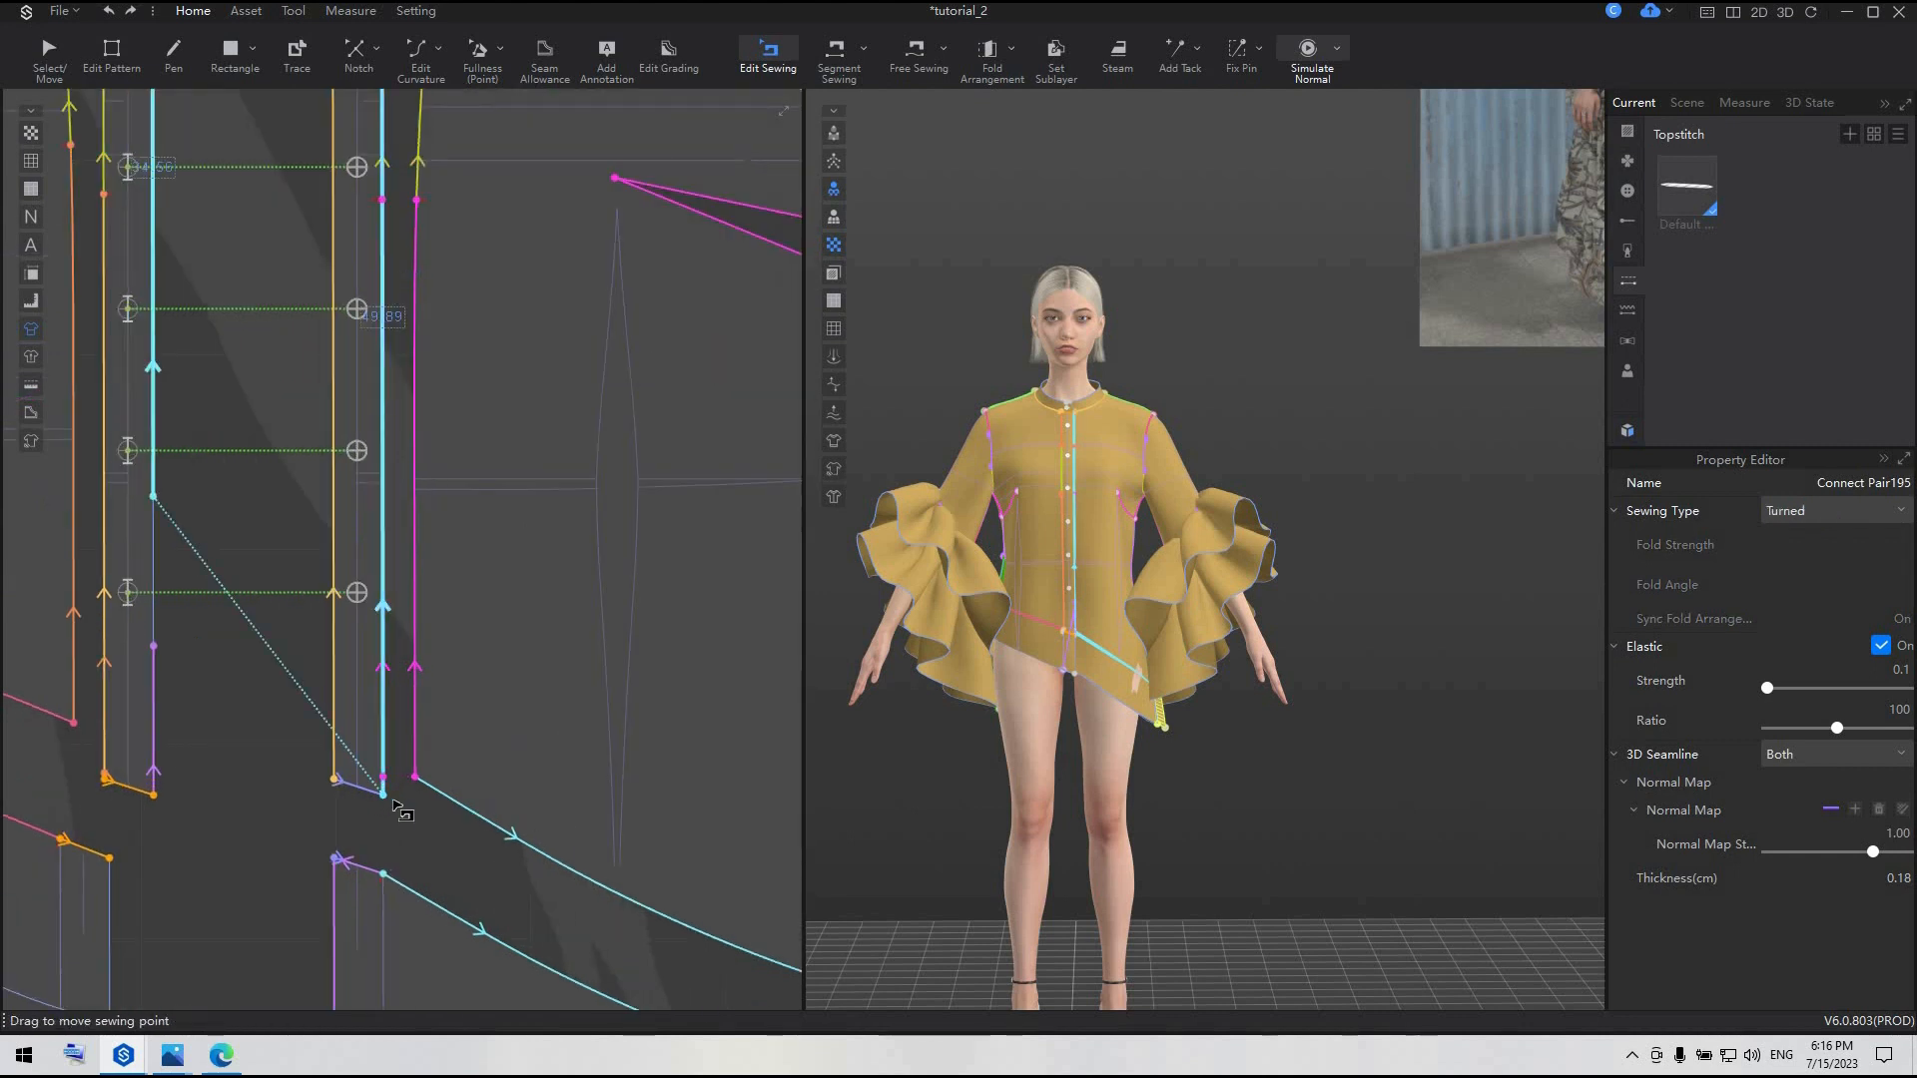
click(155, 728)
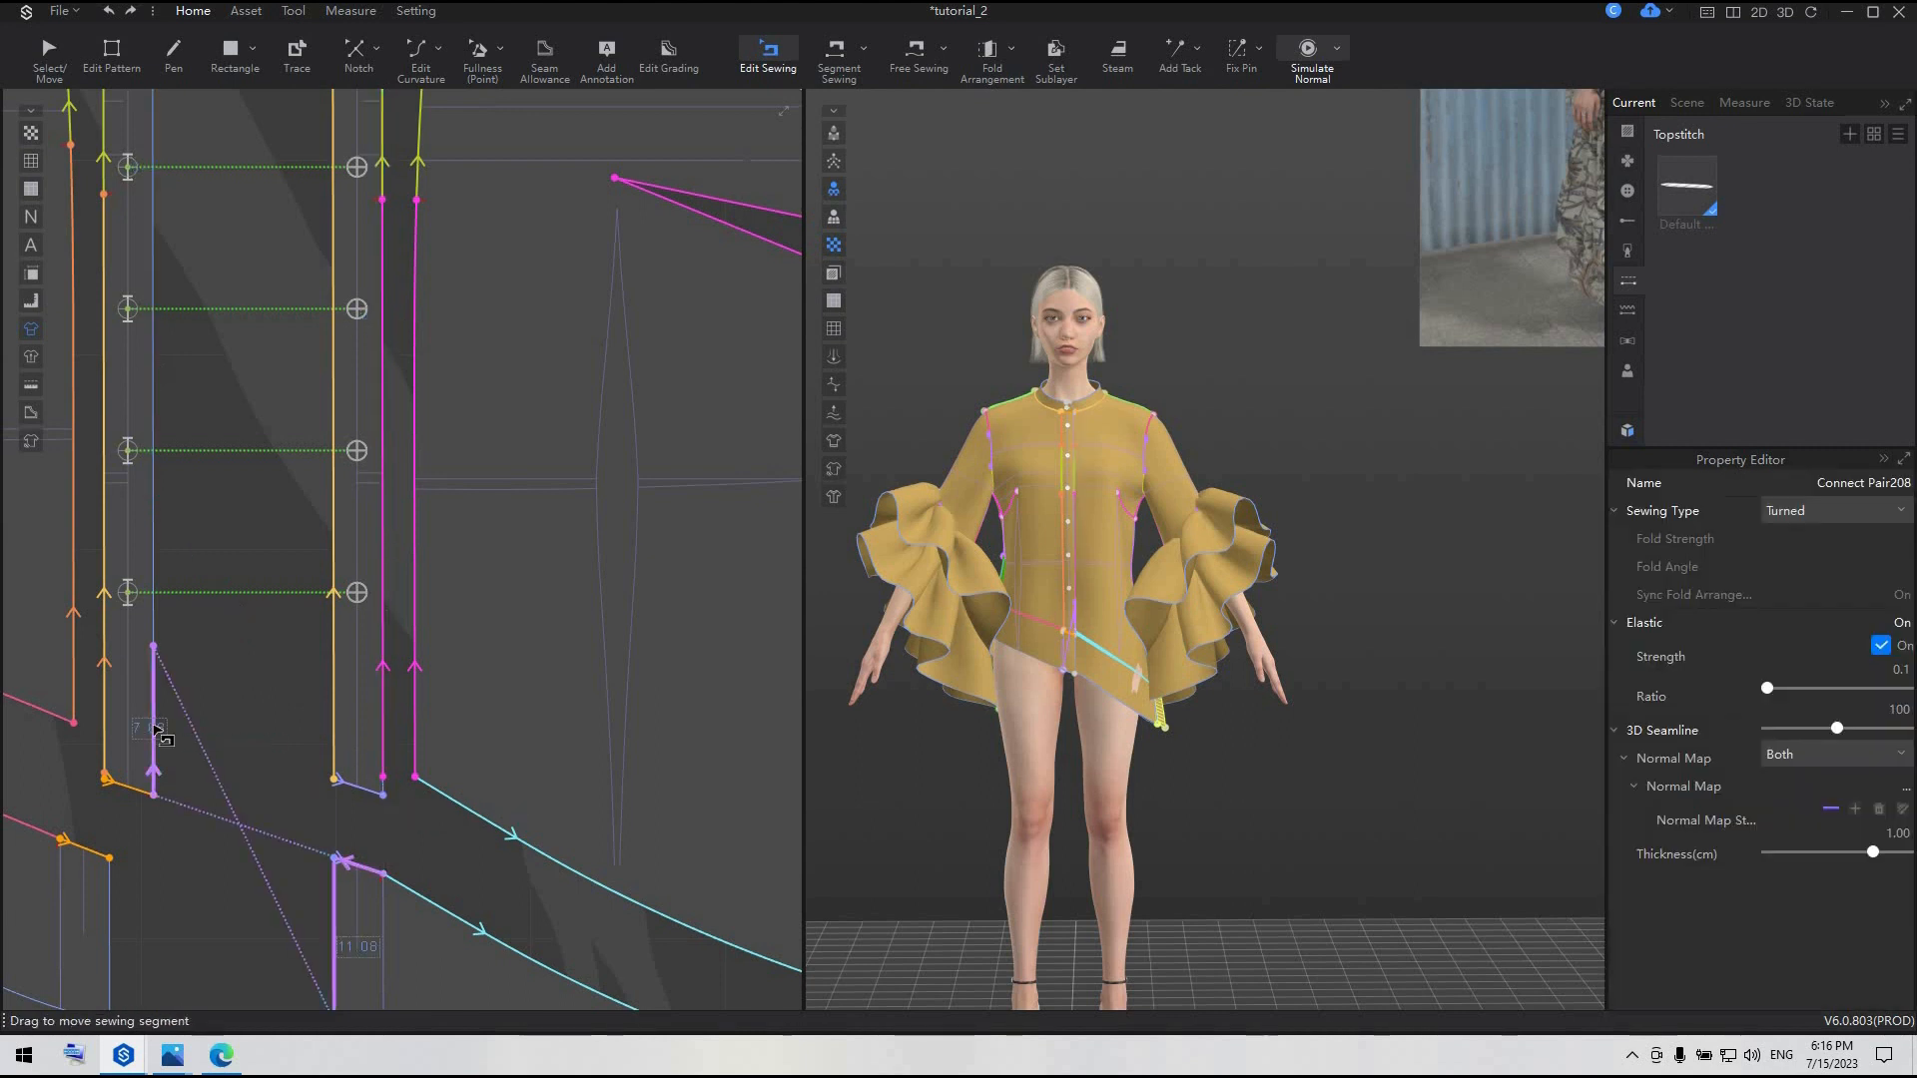
key(Delete)
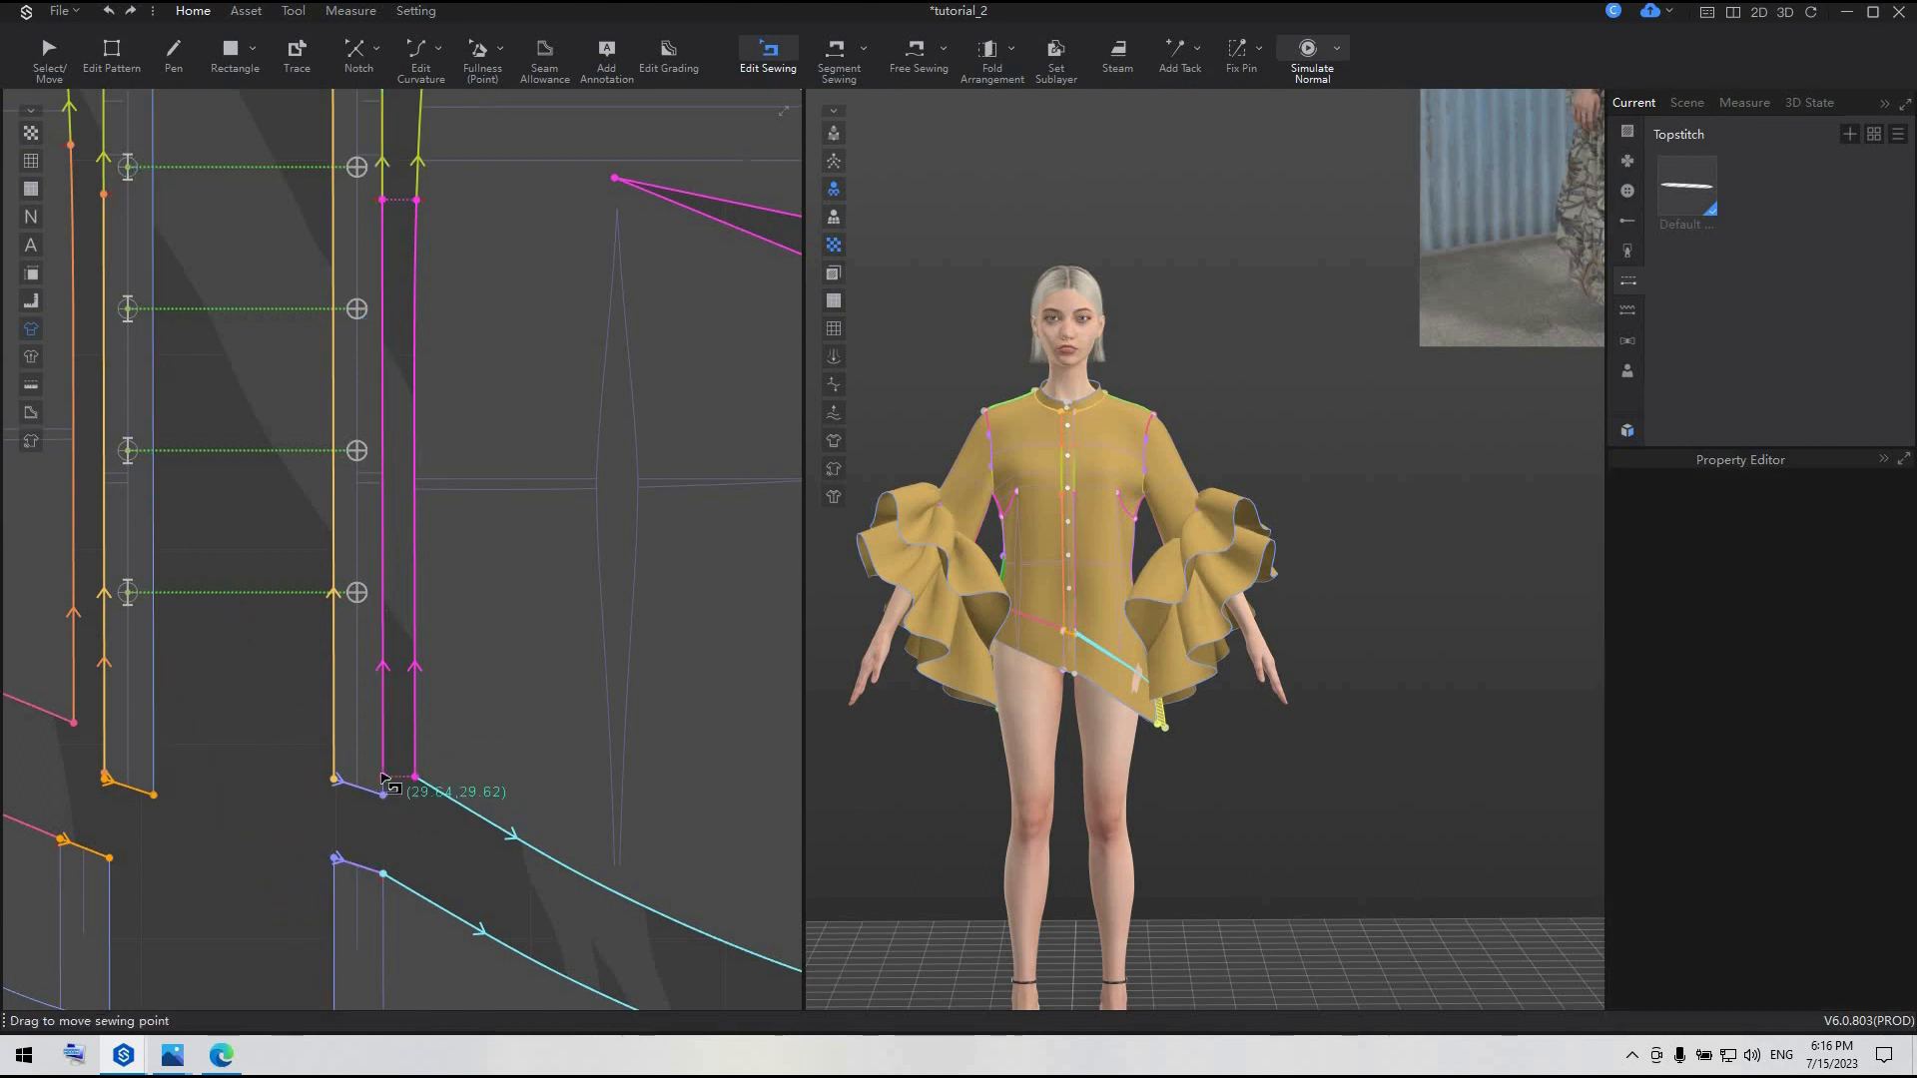
scroll(384, 779, down, 2)
scroll(387, 784, up, 3)
click(390, 787)
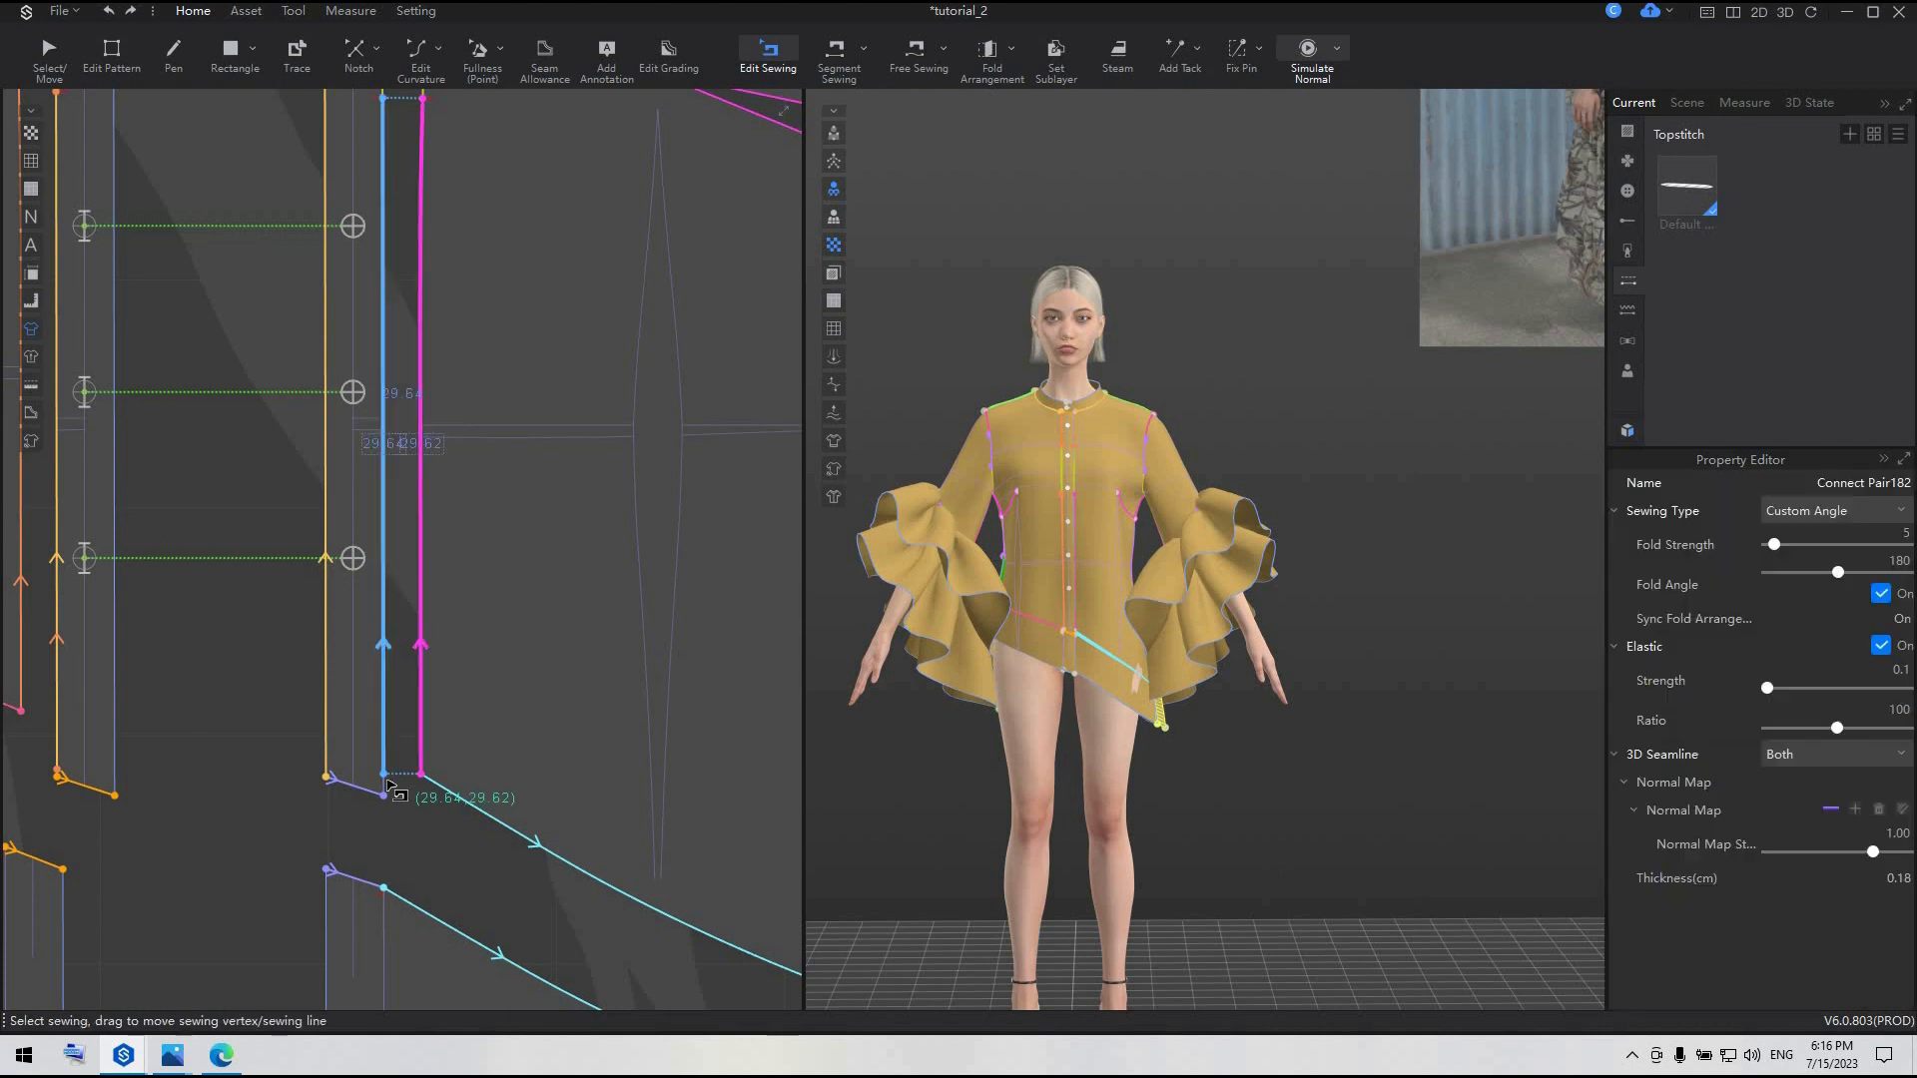
click(440, 850)
scroll(439, 850, down, 1)
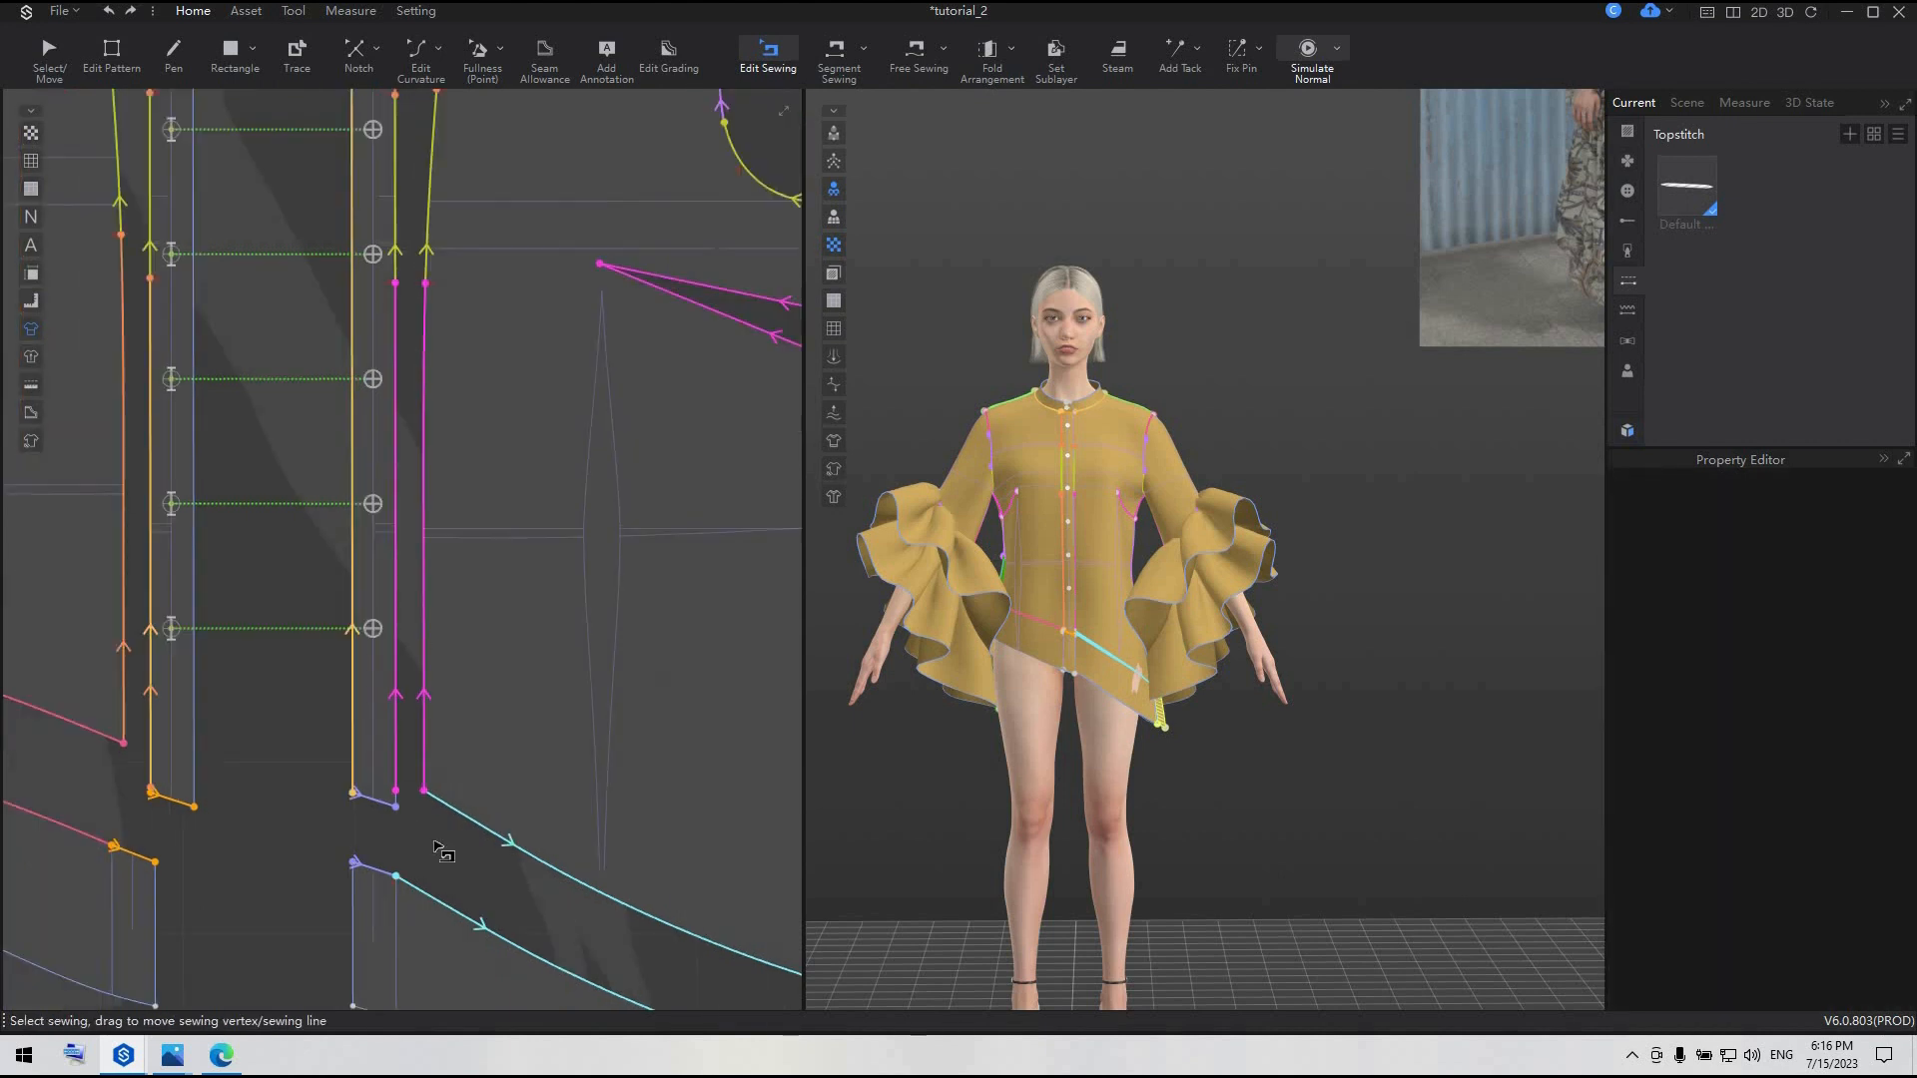
- Inspect the seams joining the front panels, button and buttonhole plackets, and front hem bands for correct pairing
click(49, 55)
click(566, 527)
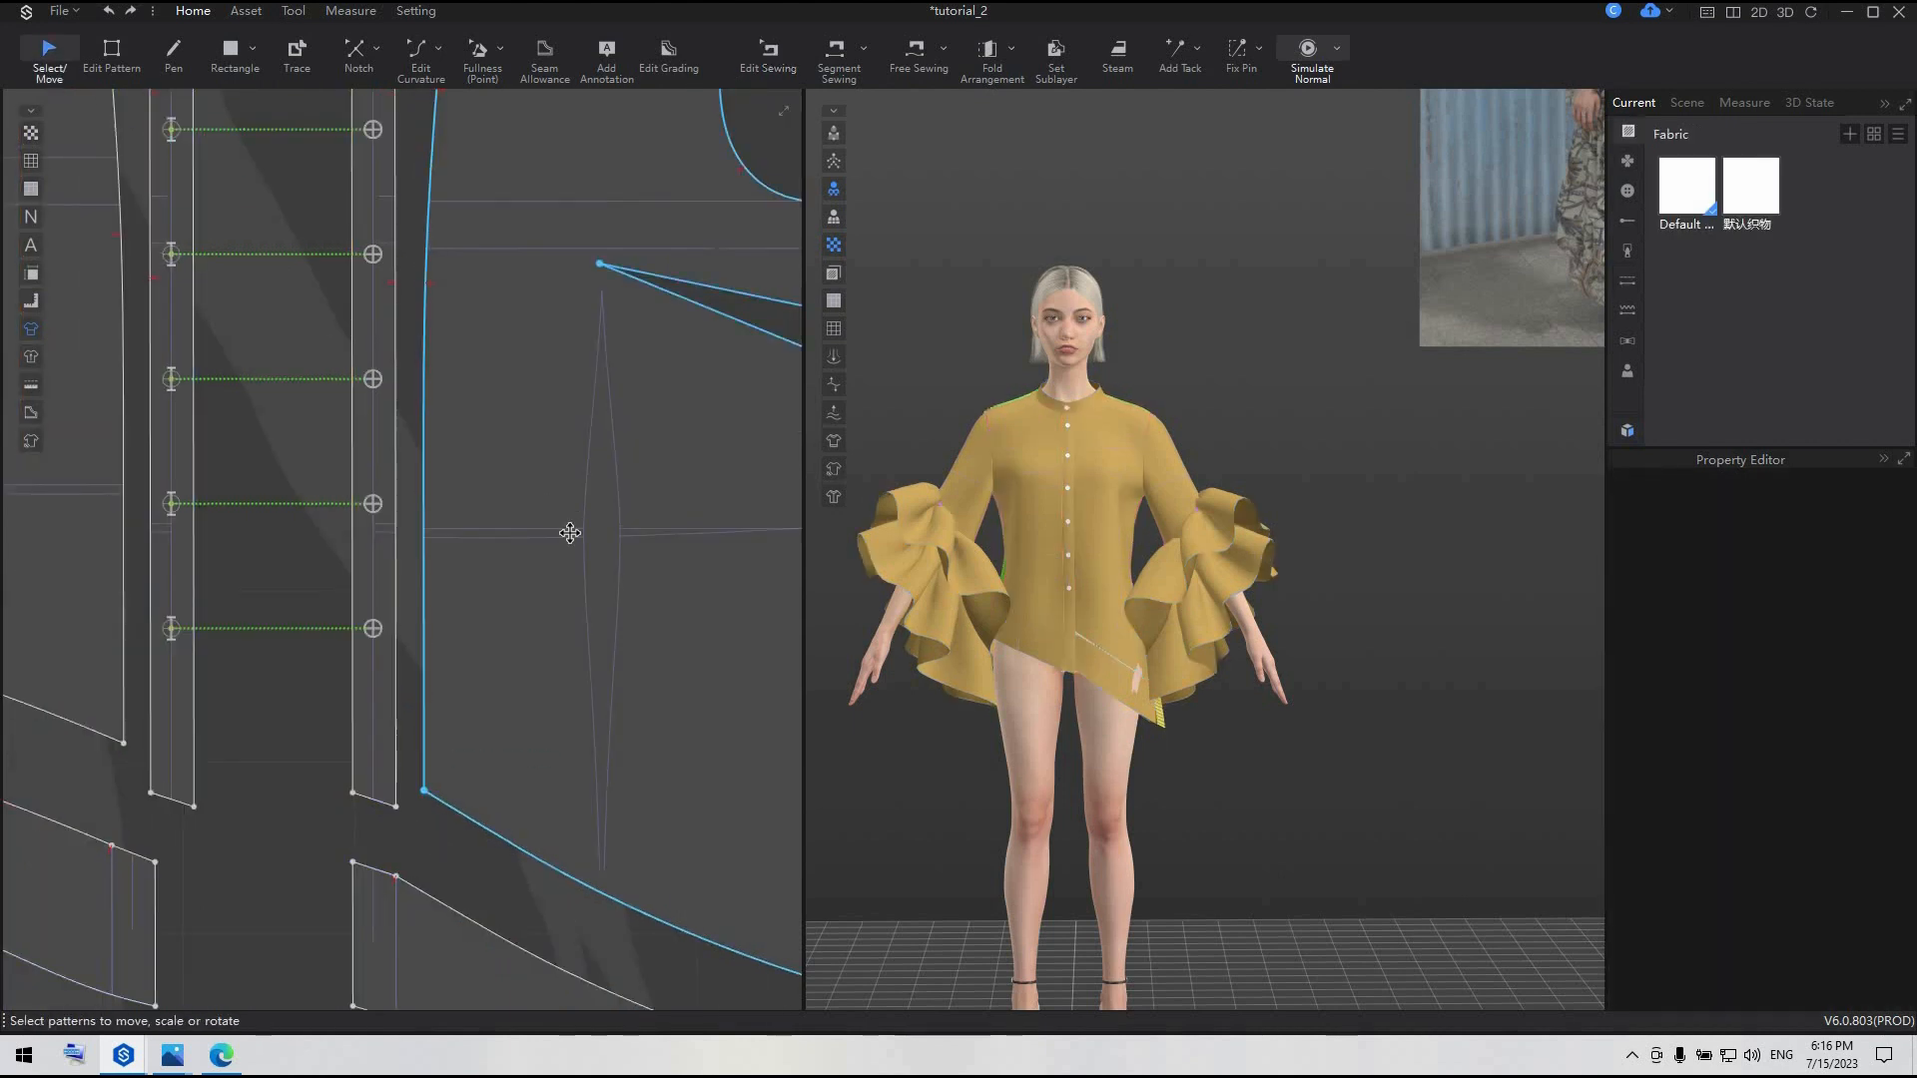
scroll(529, 591, down, 1)
key(b)
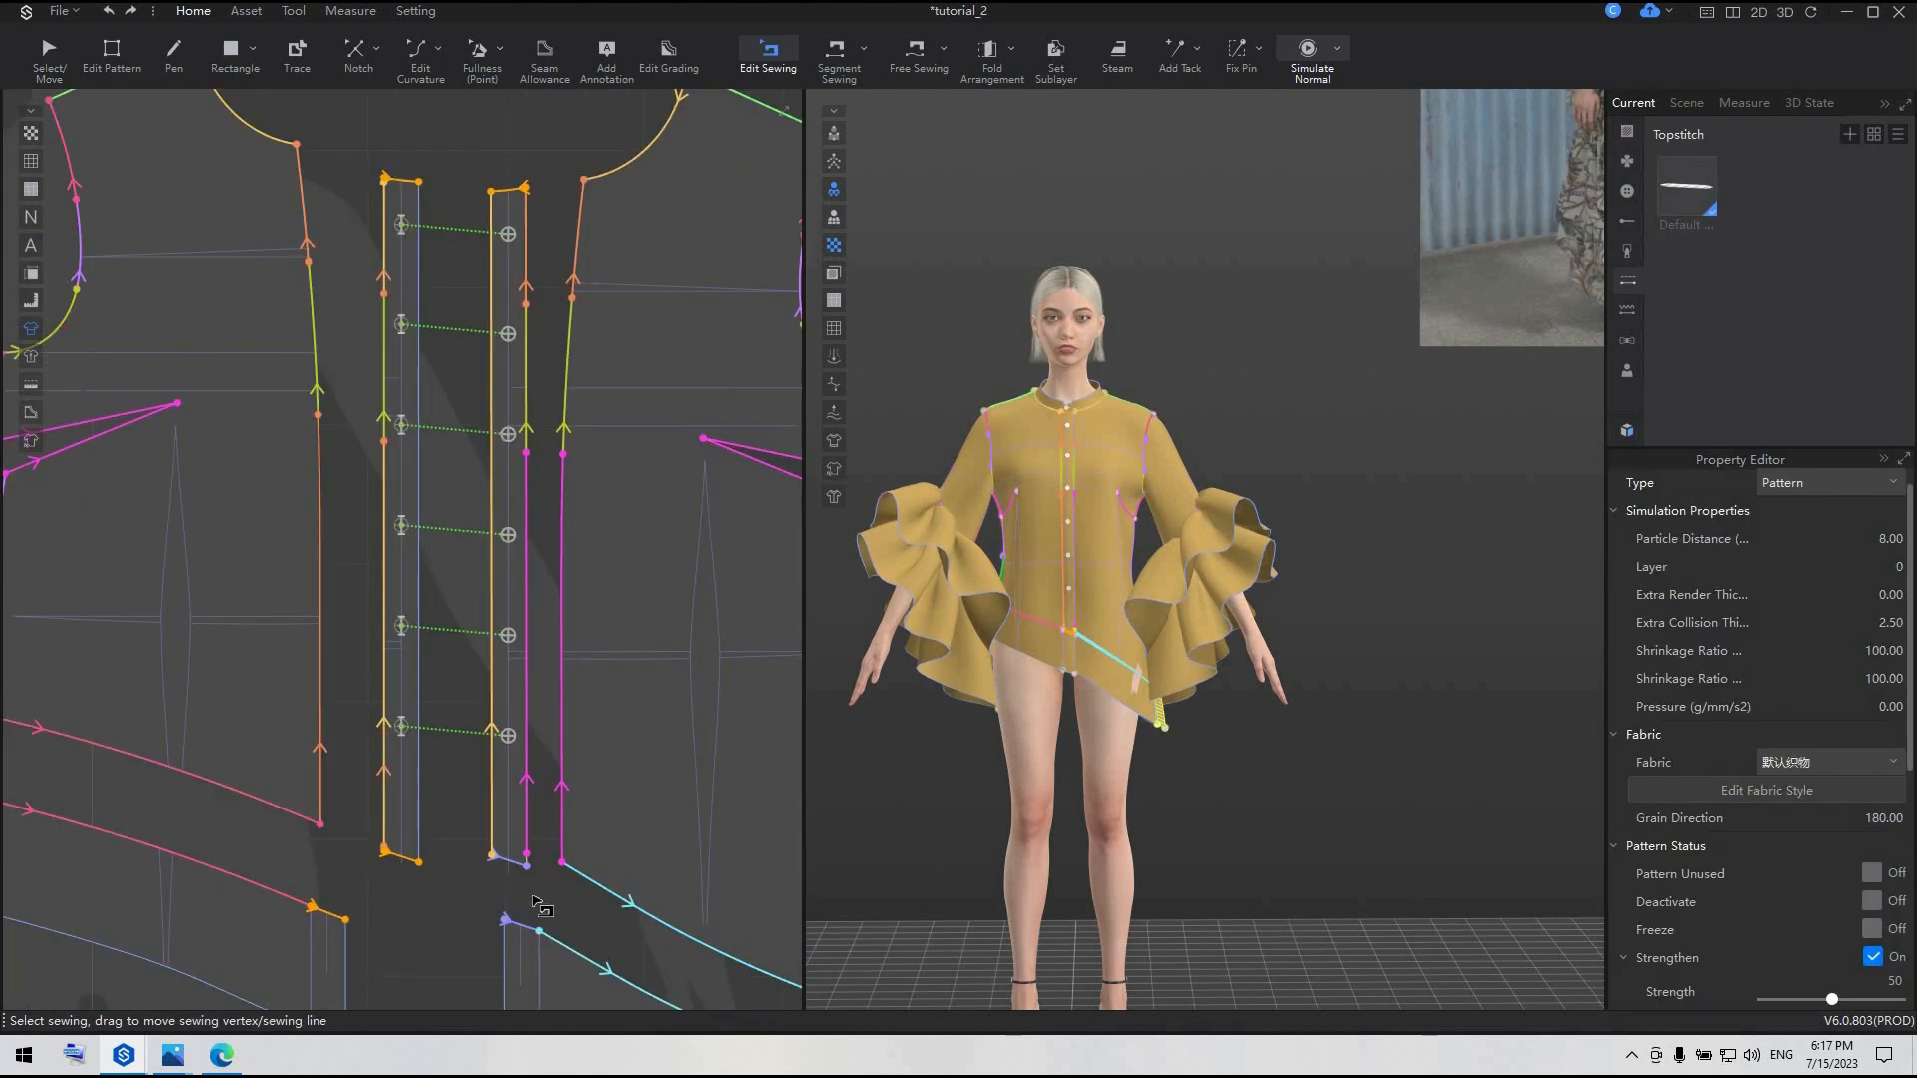
click(532, 863)
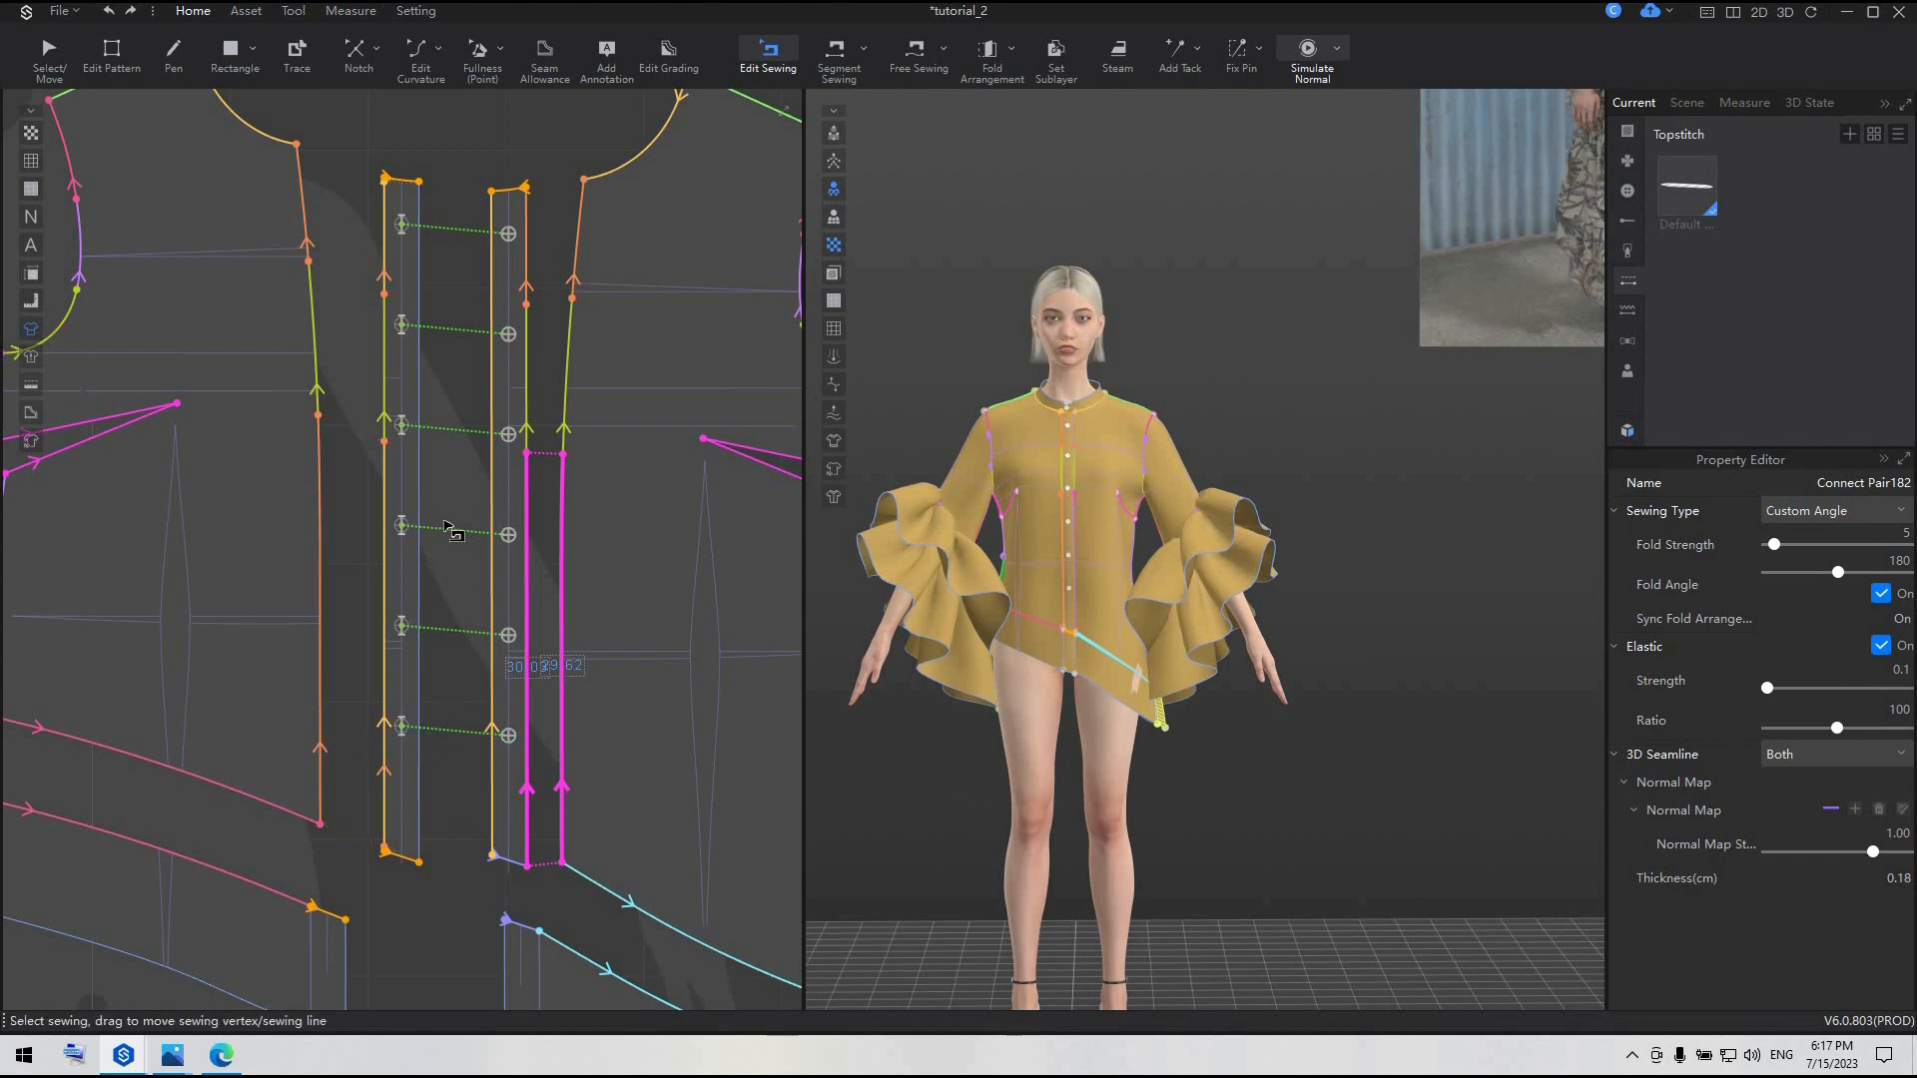
middle_drag(623, 986, 490, 495)
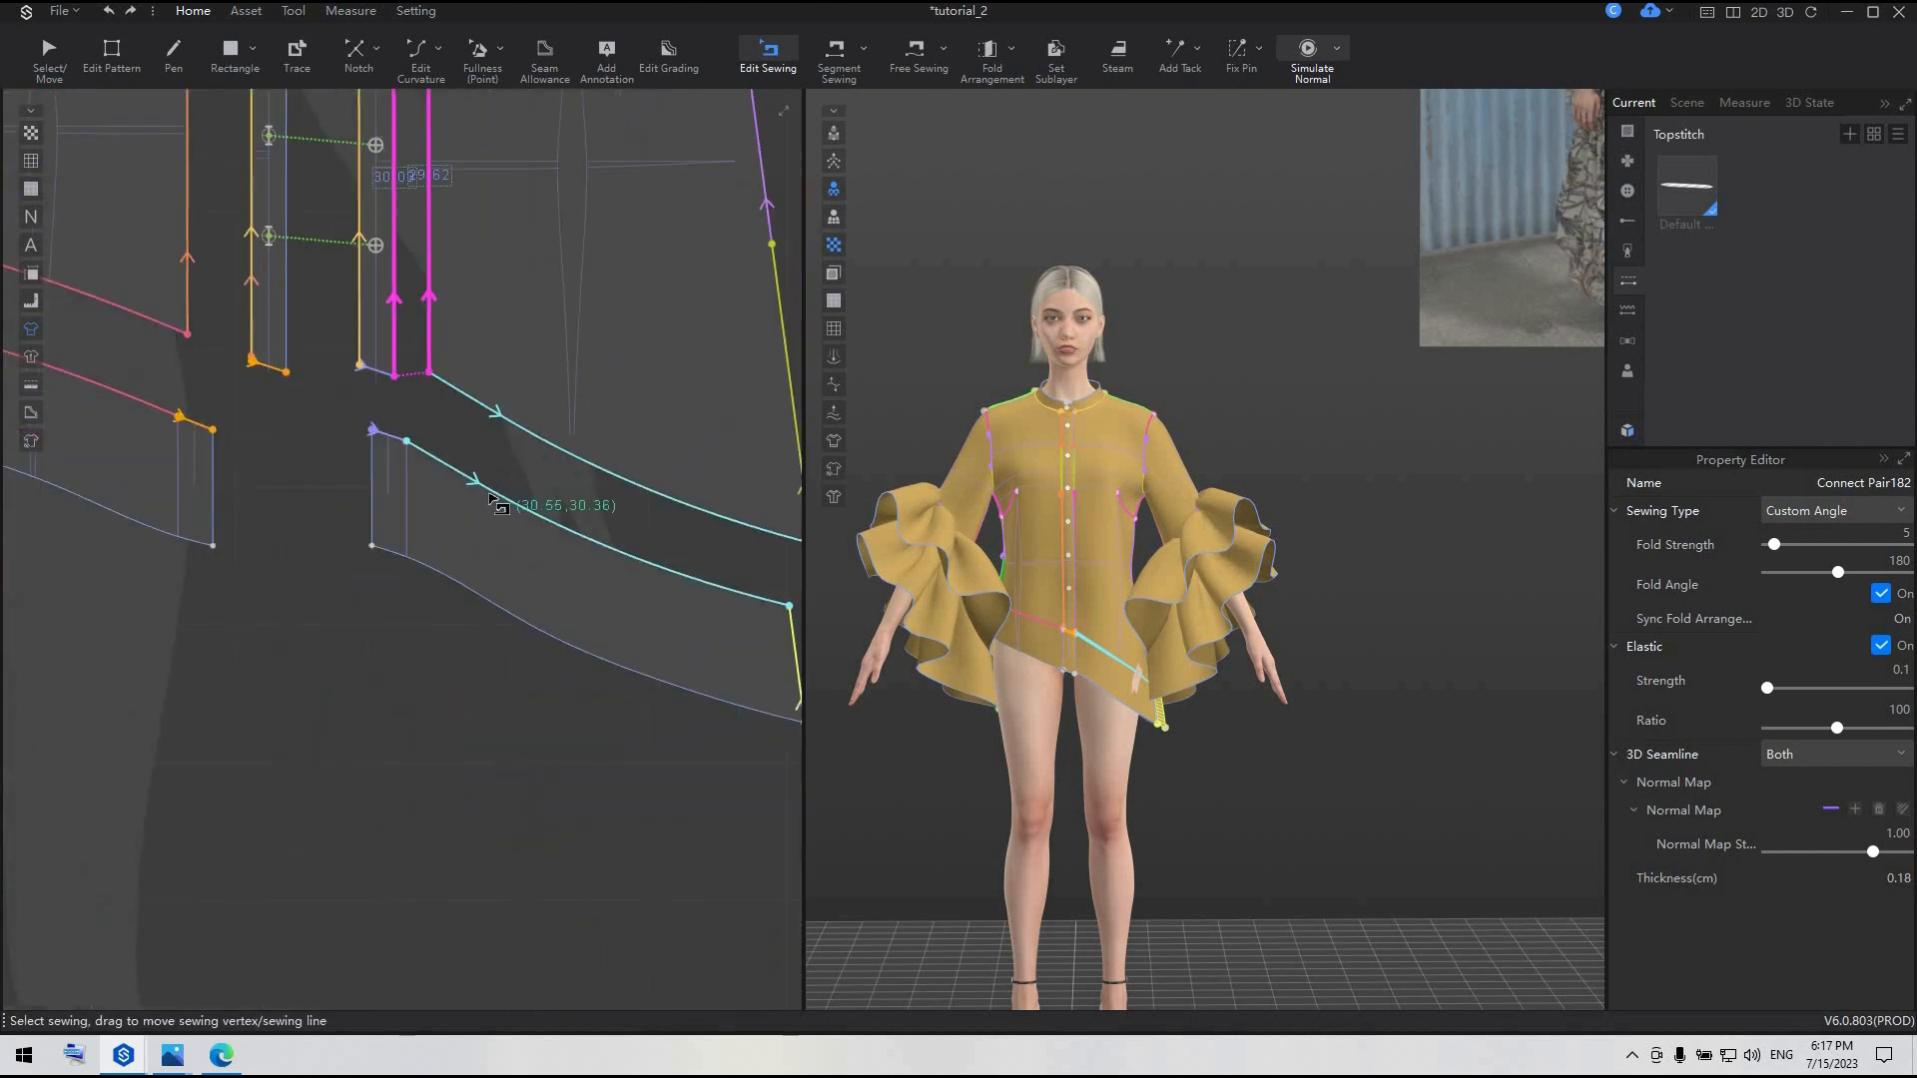
click(391, 437)
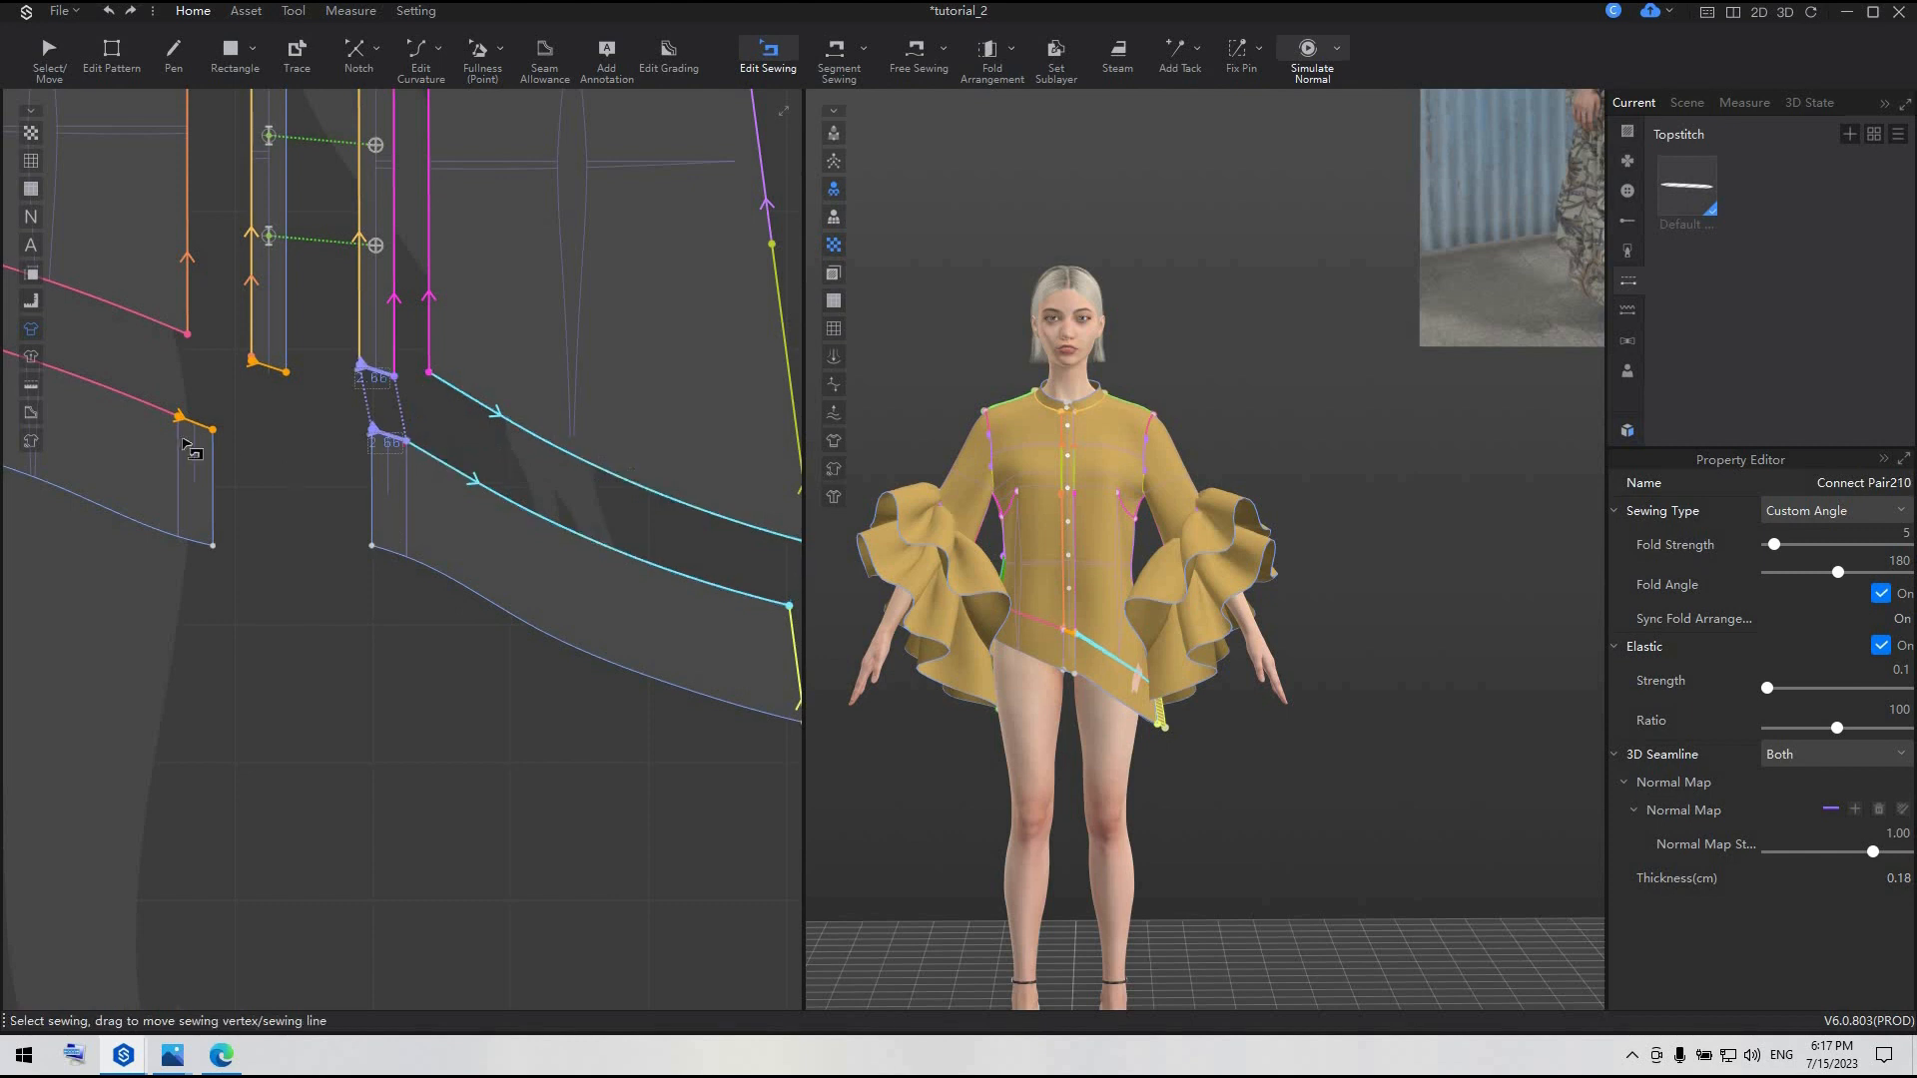
click(182, 418)
scroll(243, 356, up, 5)
click(272, 362)
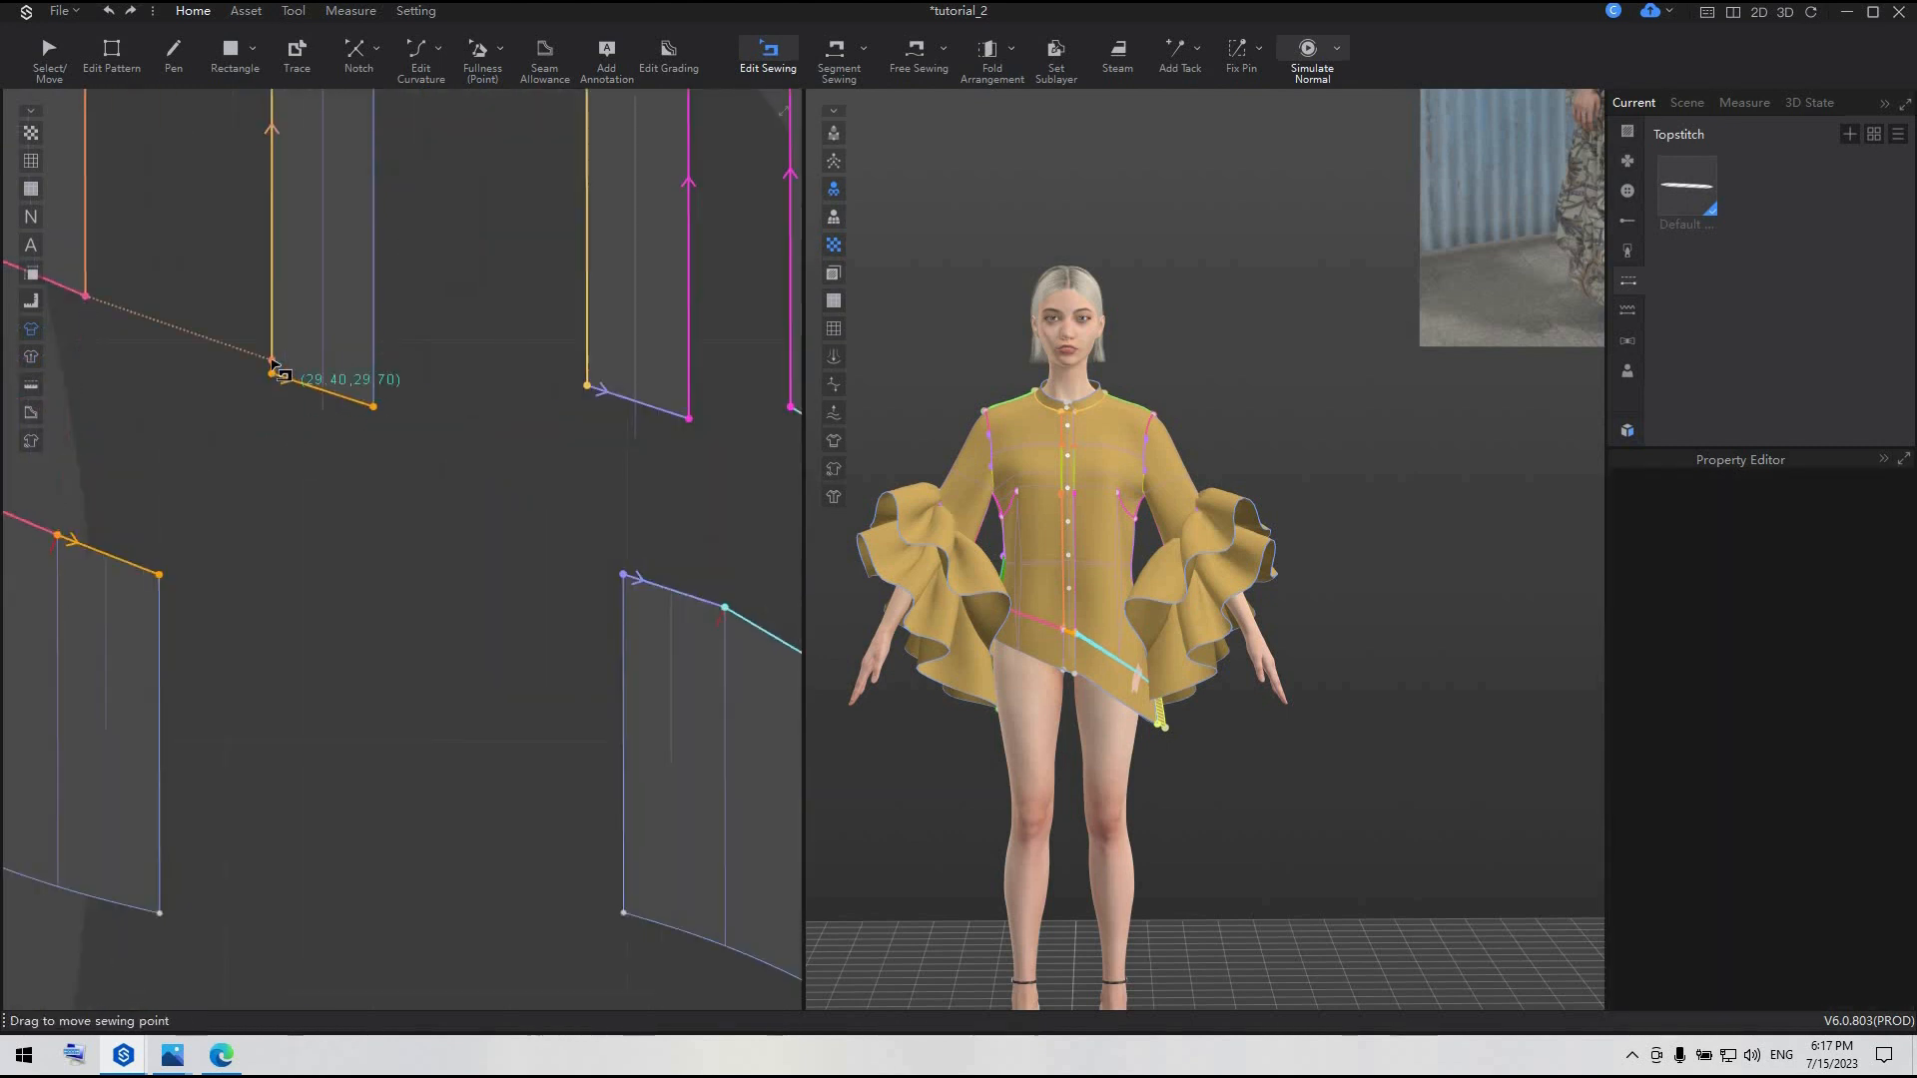
click(314, 402)
scroll(314, 449, up, 2)
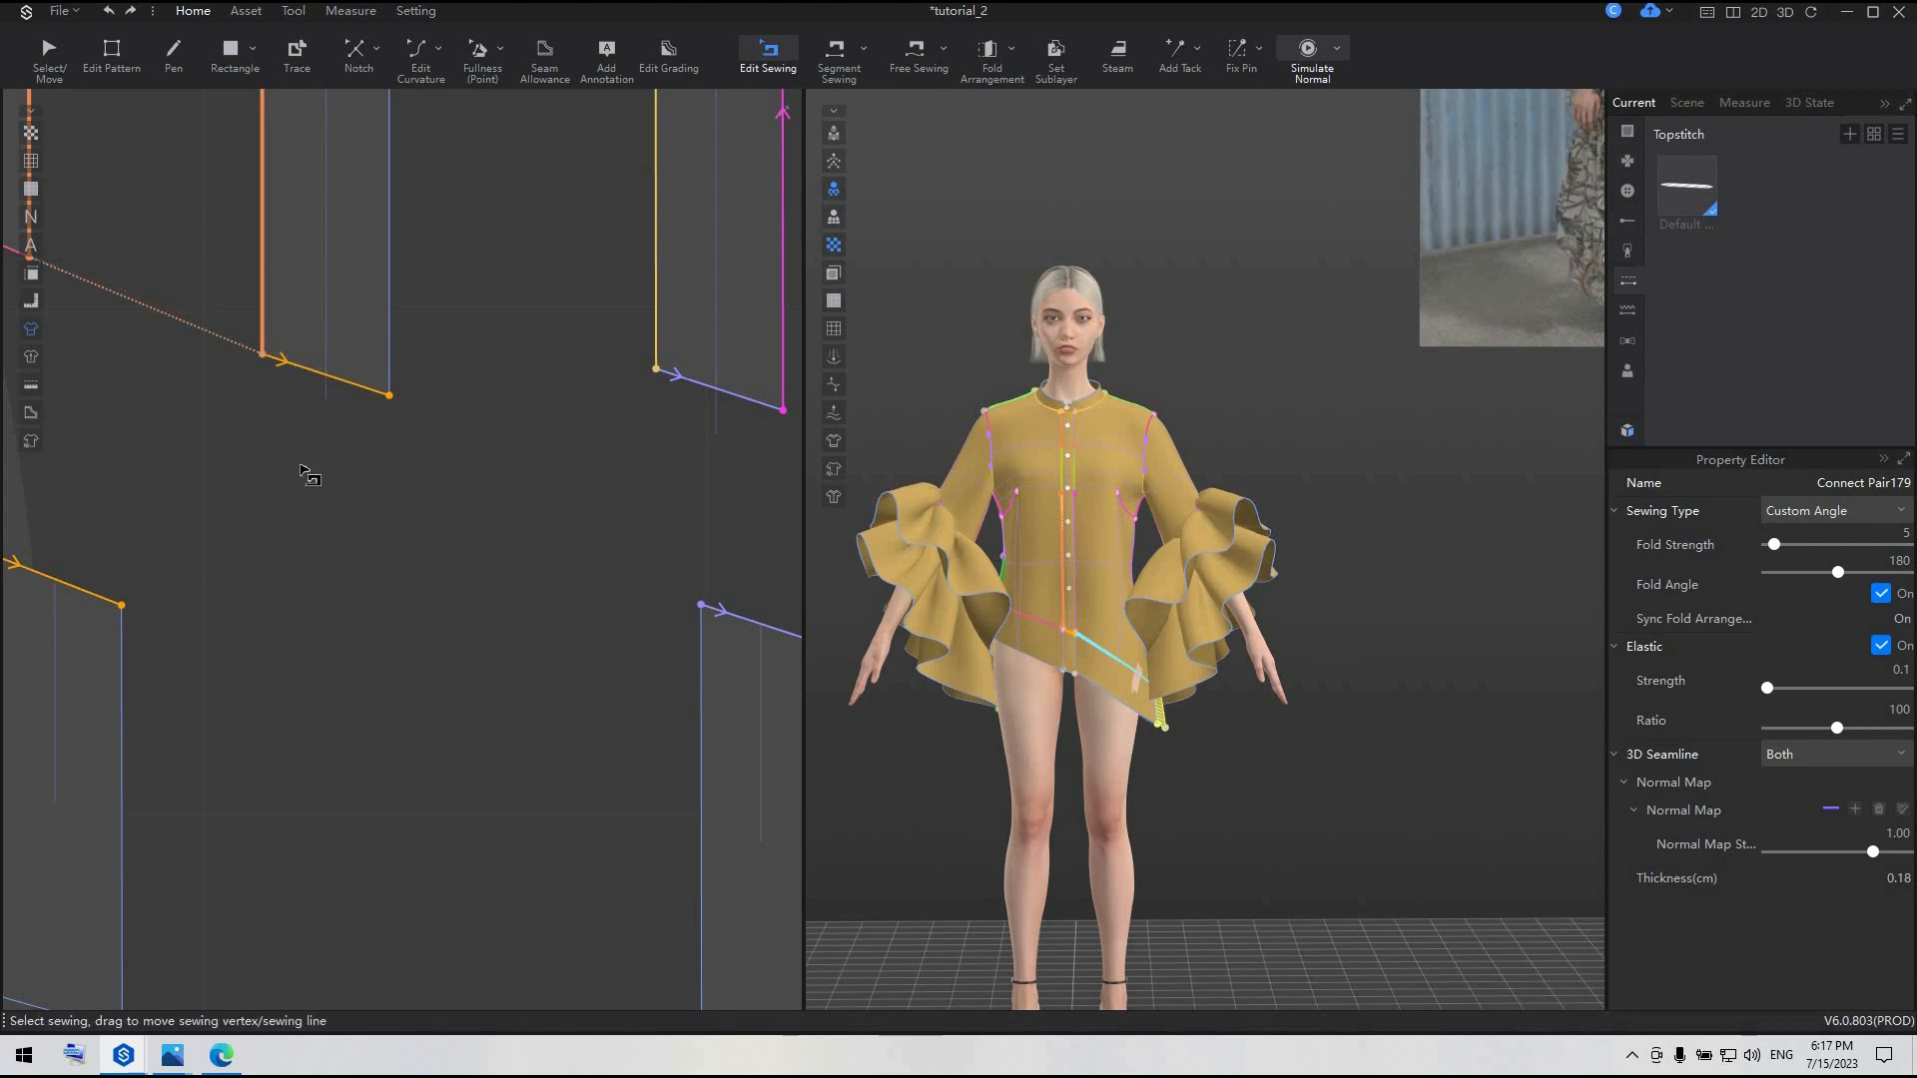
scroll(308, 474, down, 3)
scroll(310, 529, down, 3)
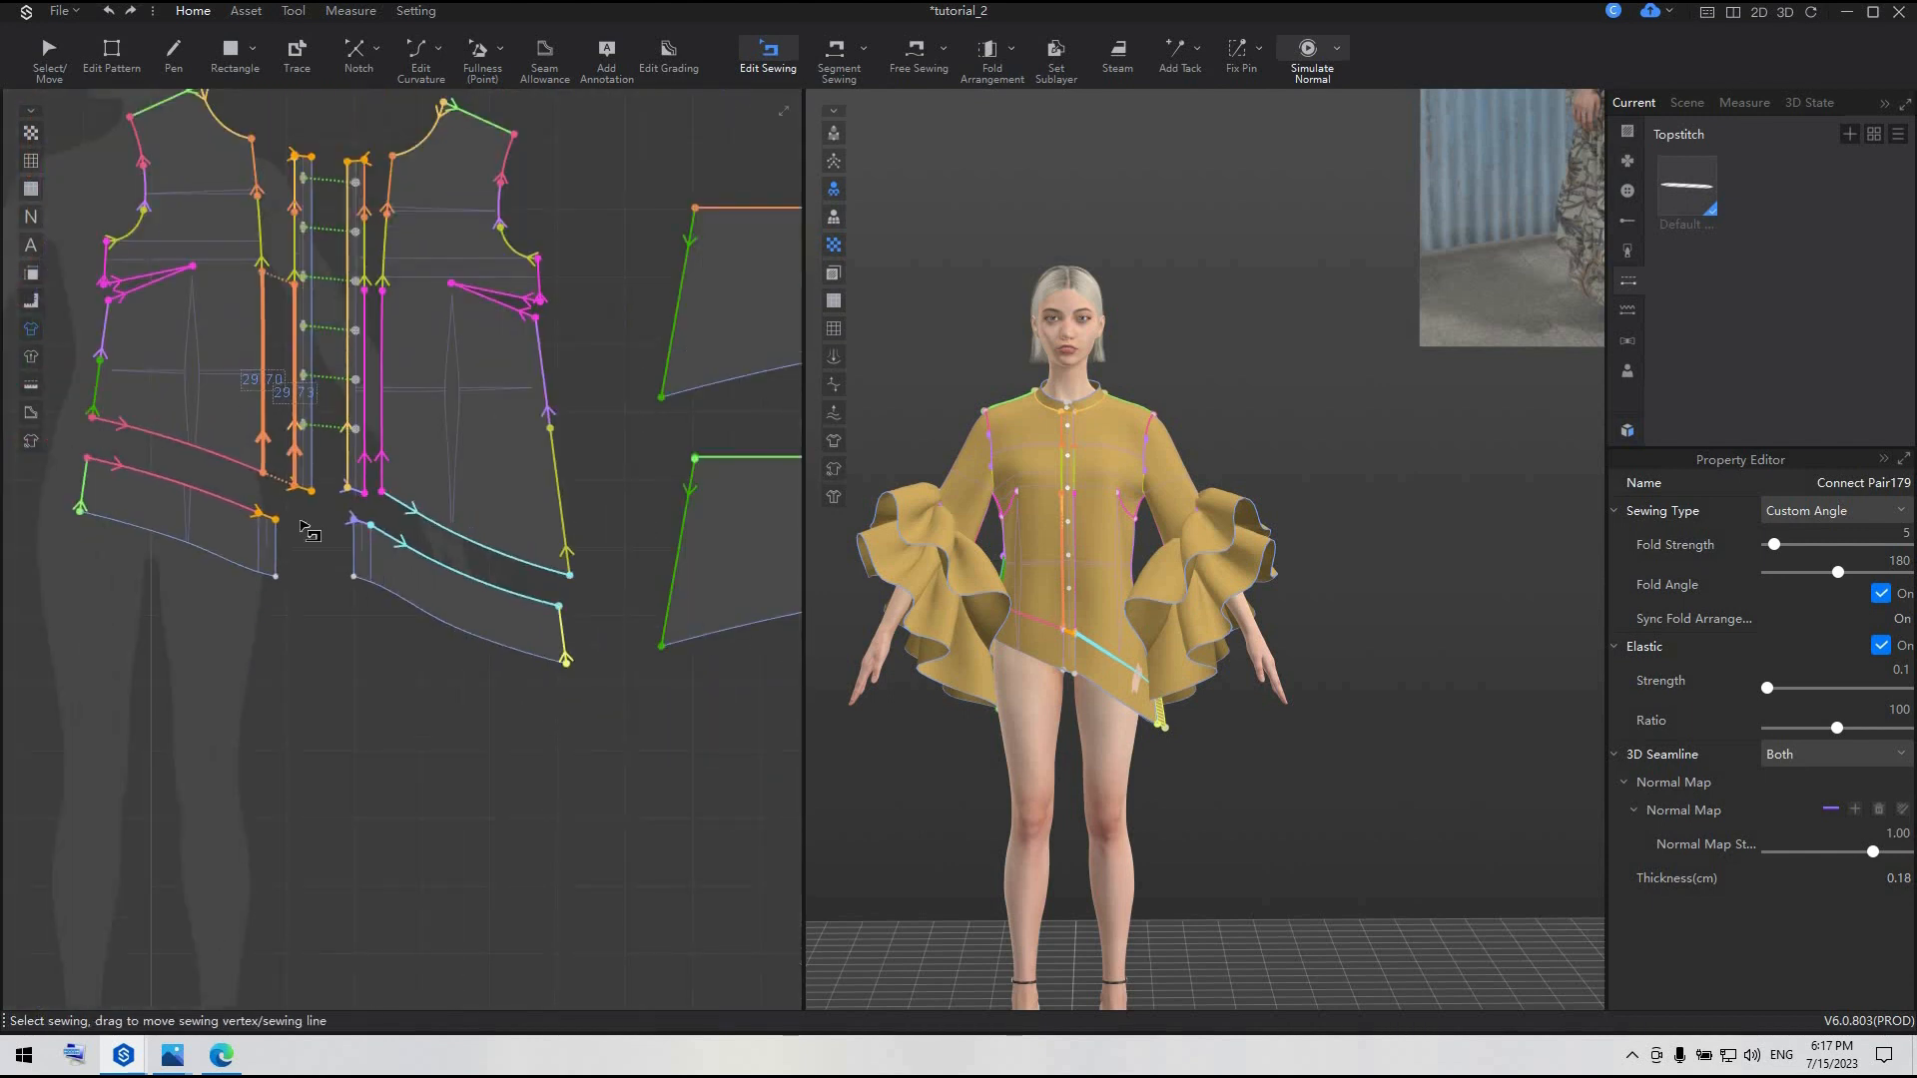
- Simulate the garment with the re-sewn hem bands and check the hem's drape from the back
key(a)
key(space)
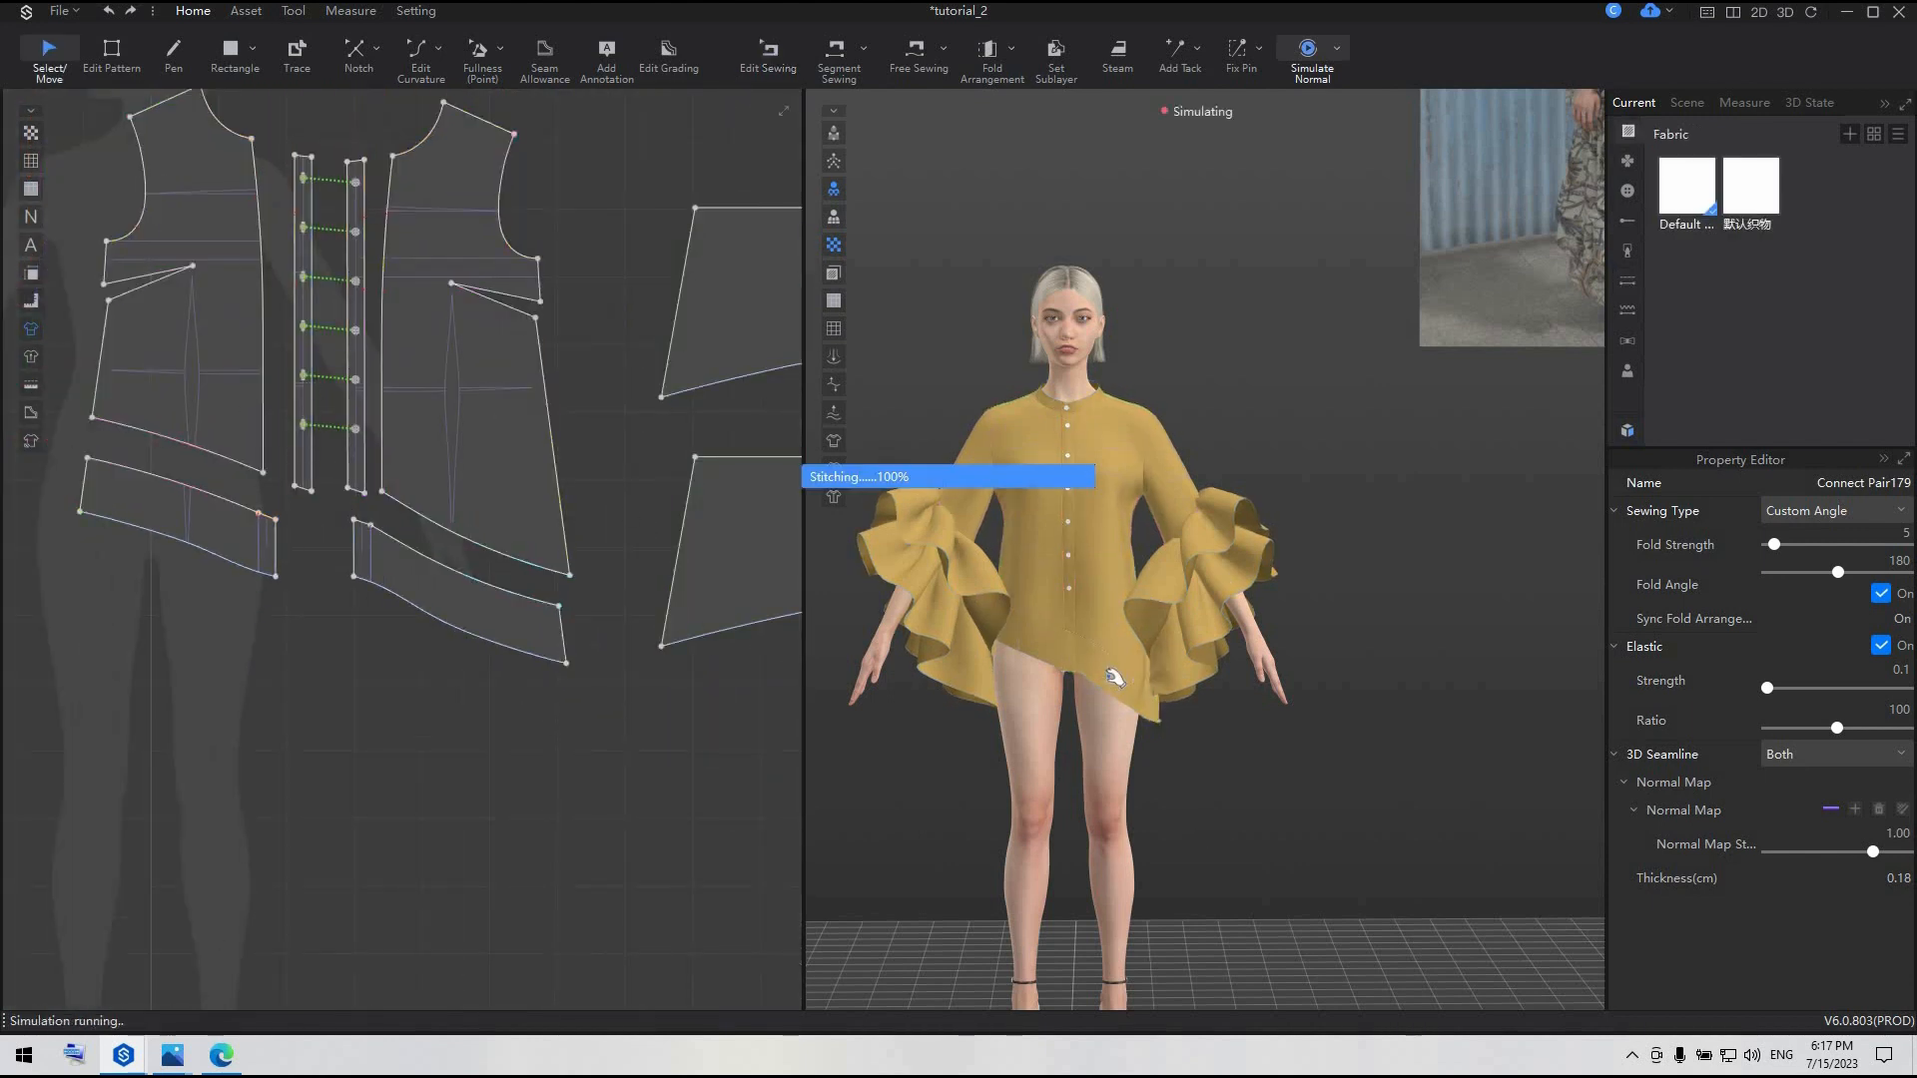
click(1139, 715)
right_drag(1288, 762, 1501, 762)
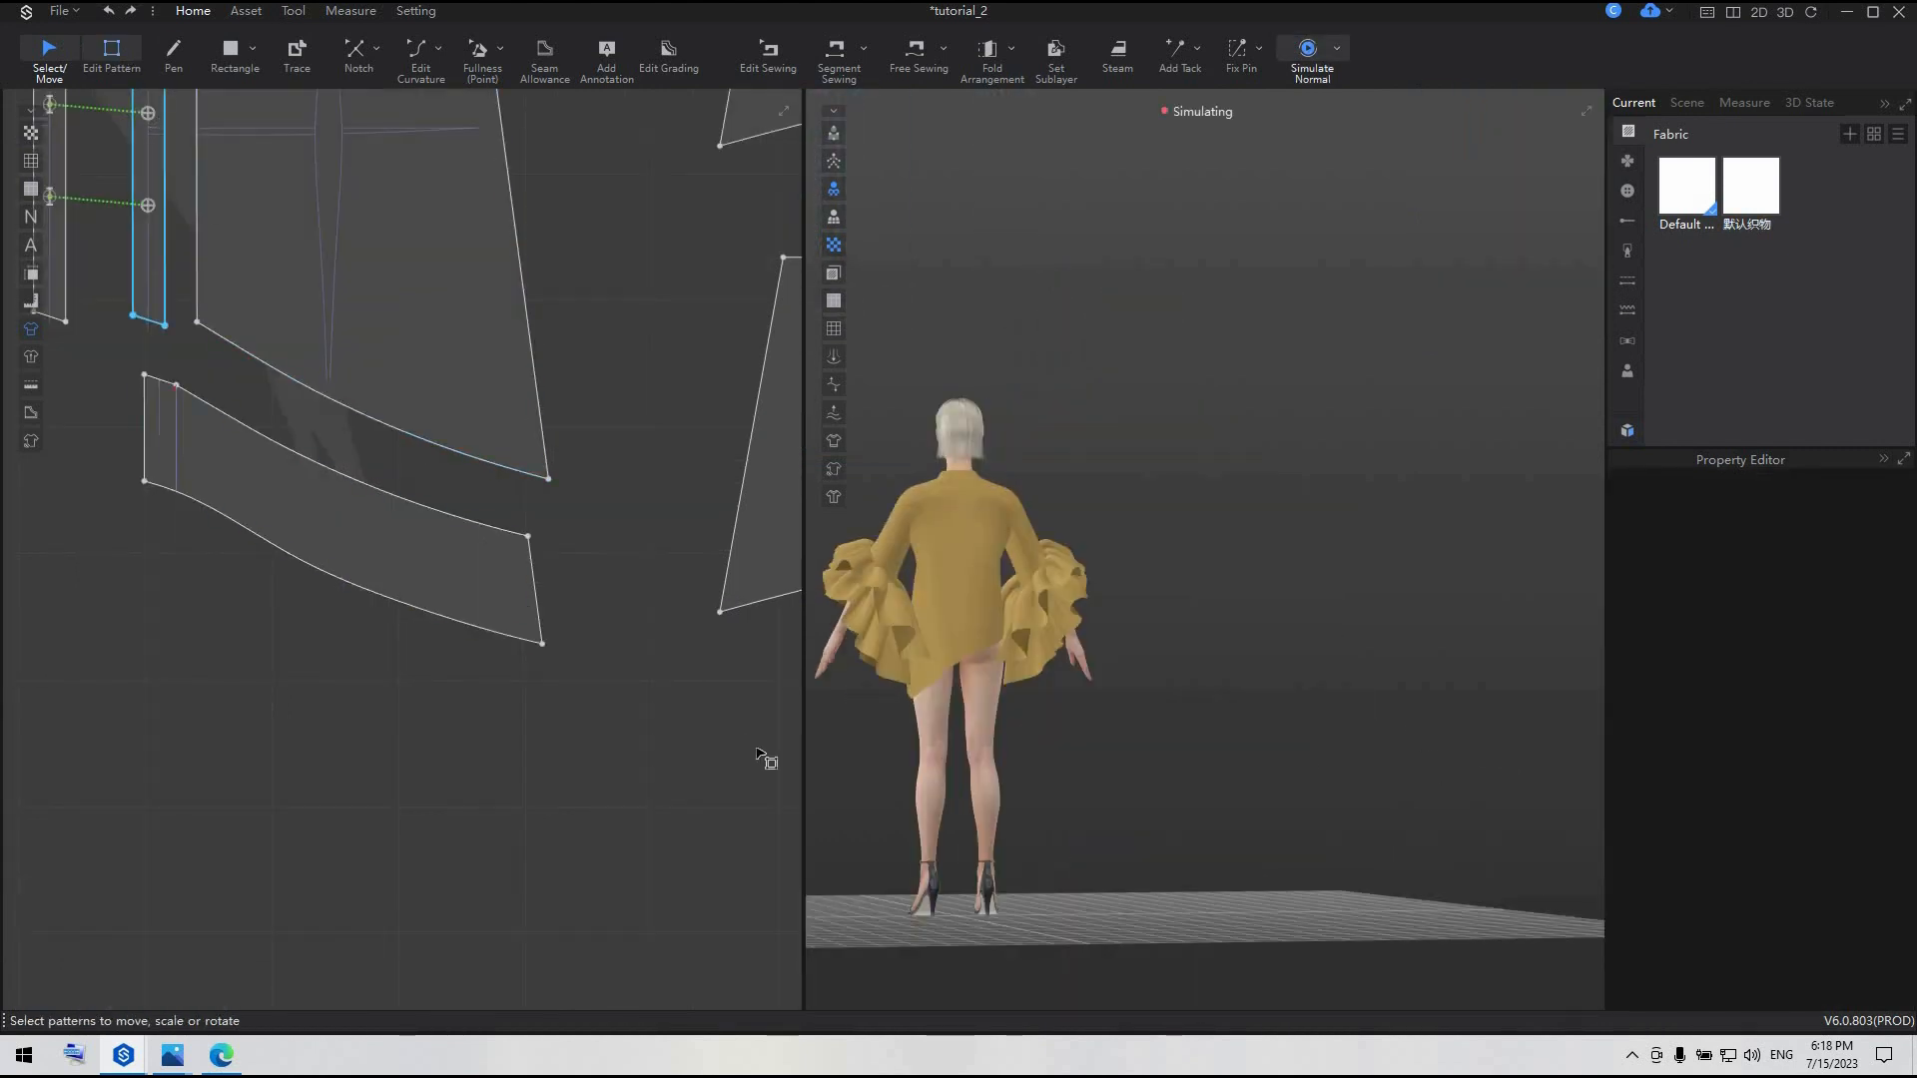
- Move the side edge of the longer front's hem band and that front panel's lower side corner horizontally outward by 2 cm each
key(z)
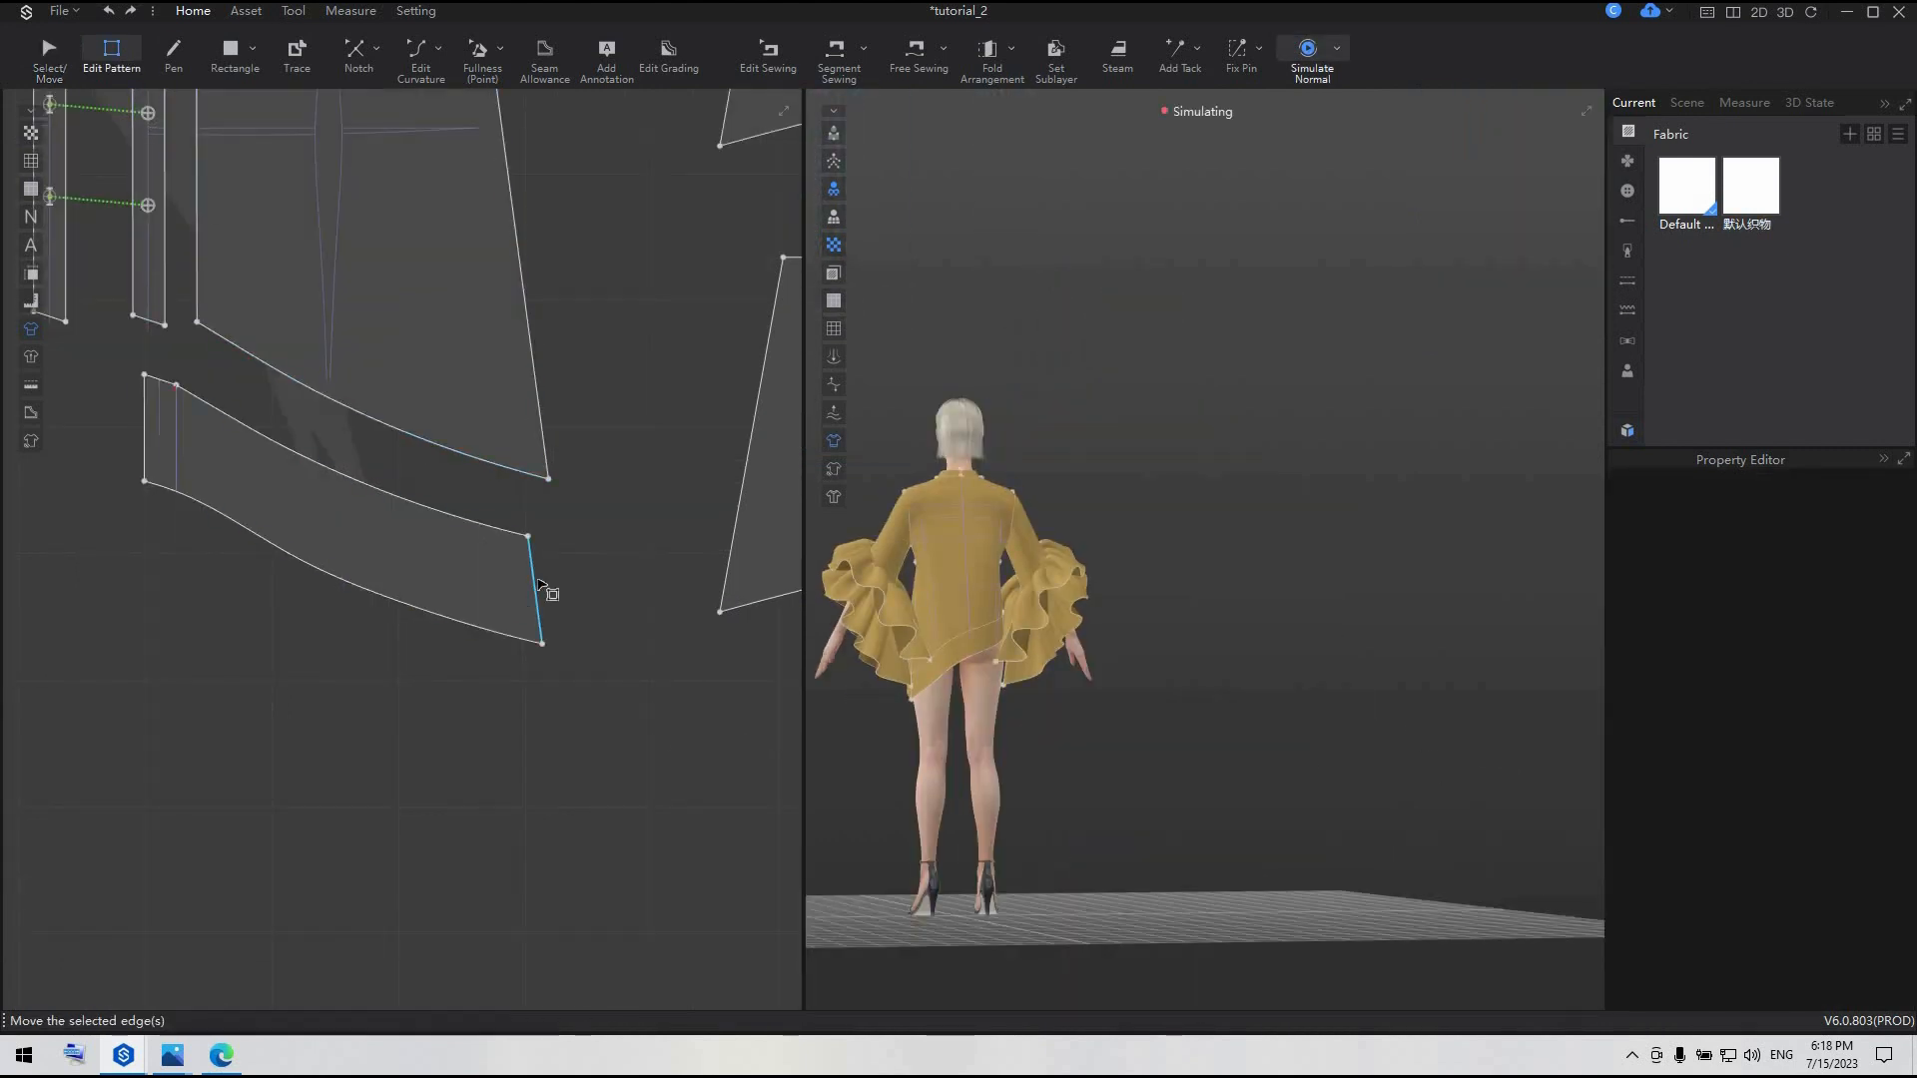
click(535, 589)
click(572, 584)
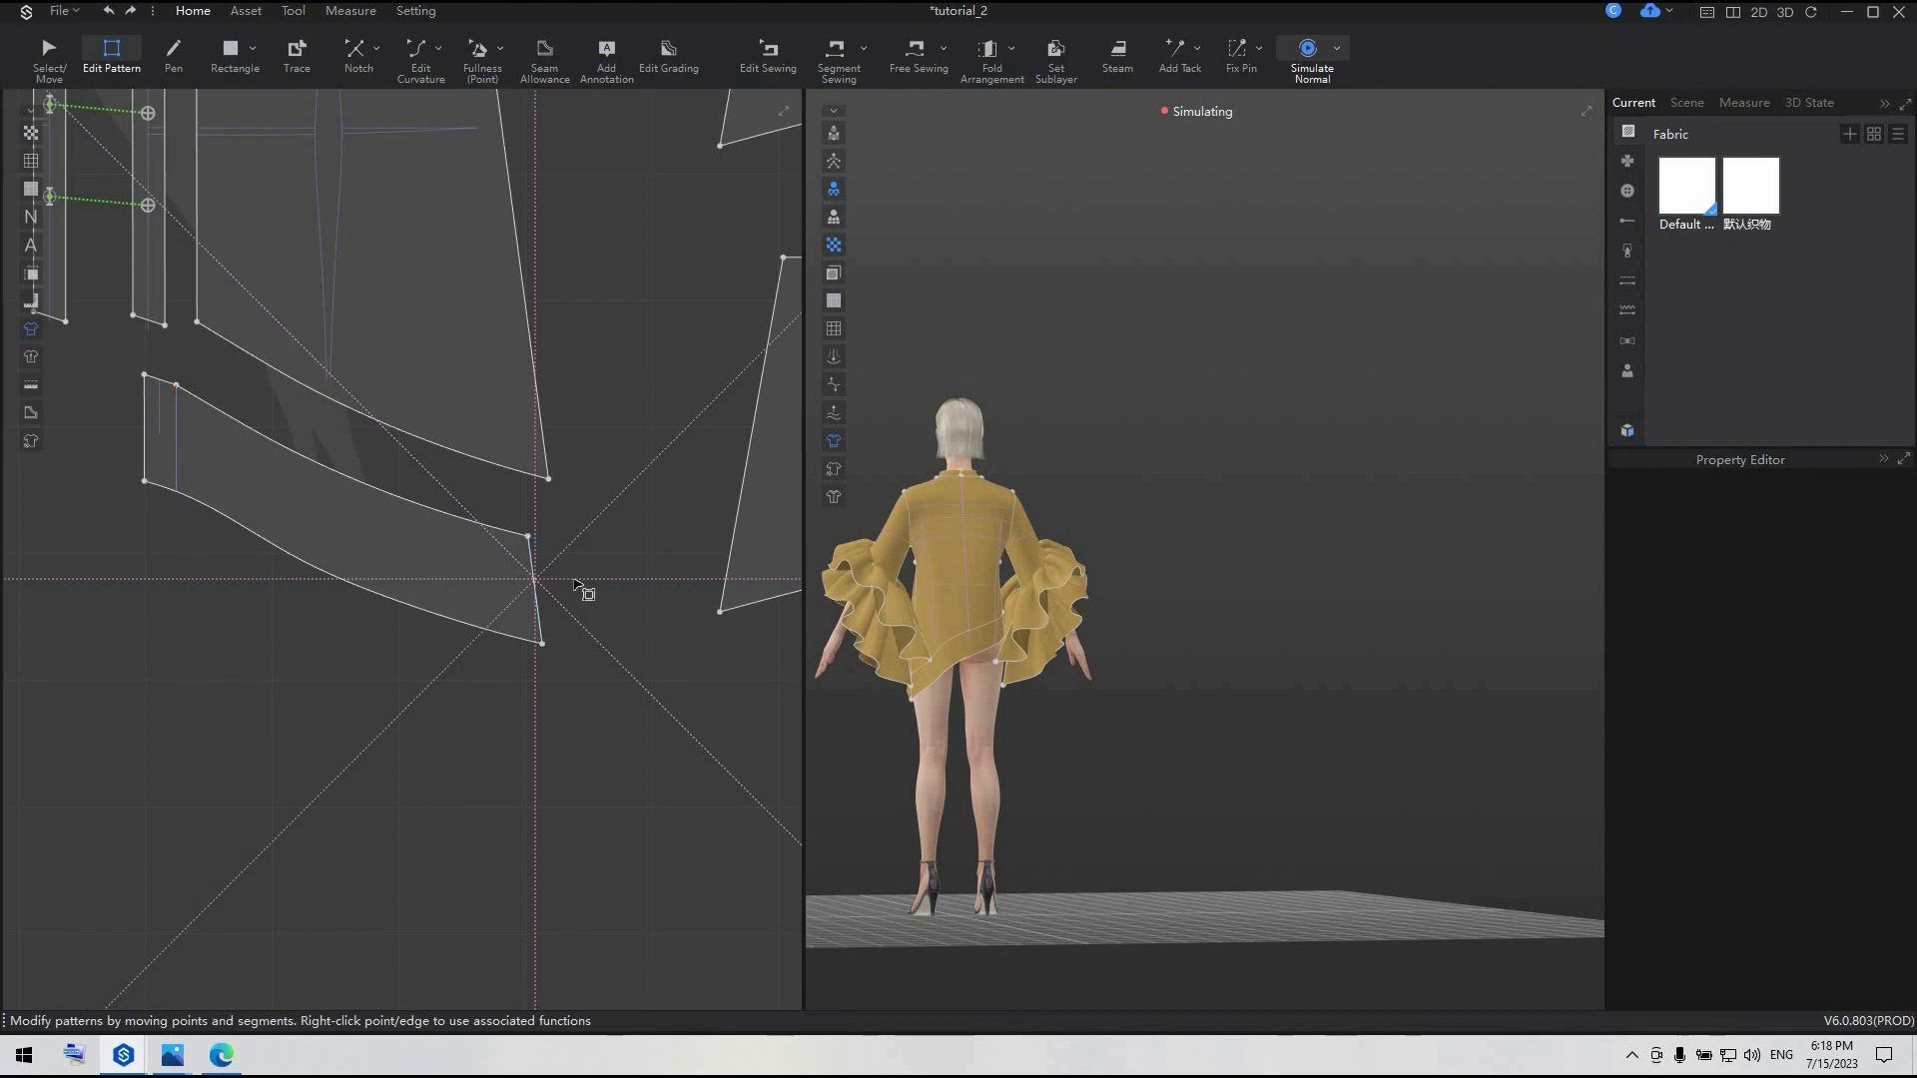
drag(537, 586, 559, 586)
right_click(560, 591)
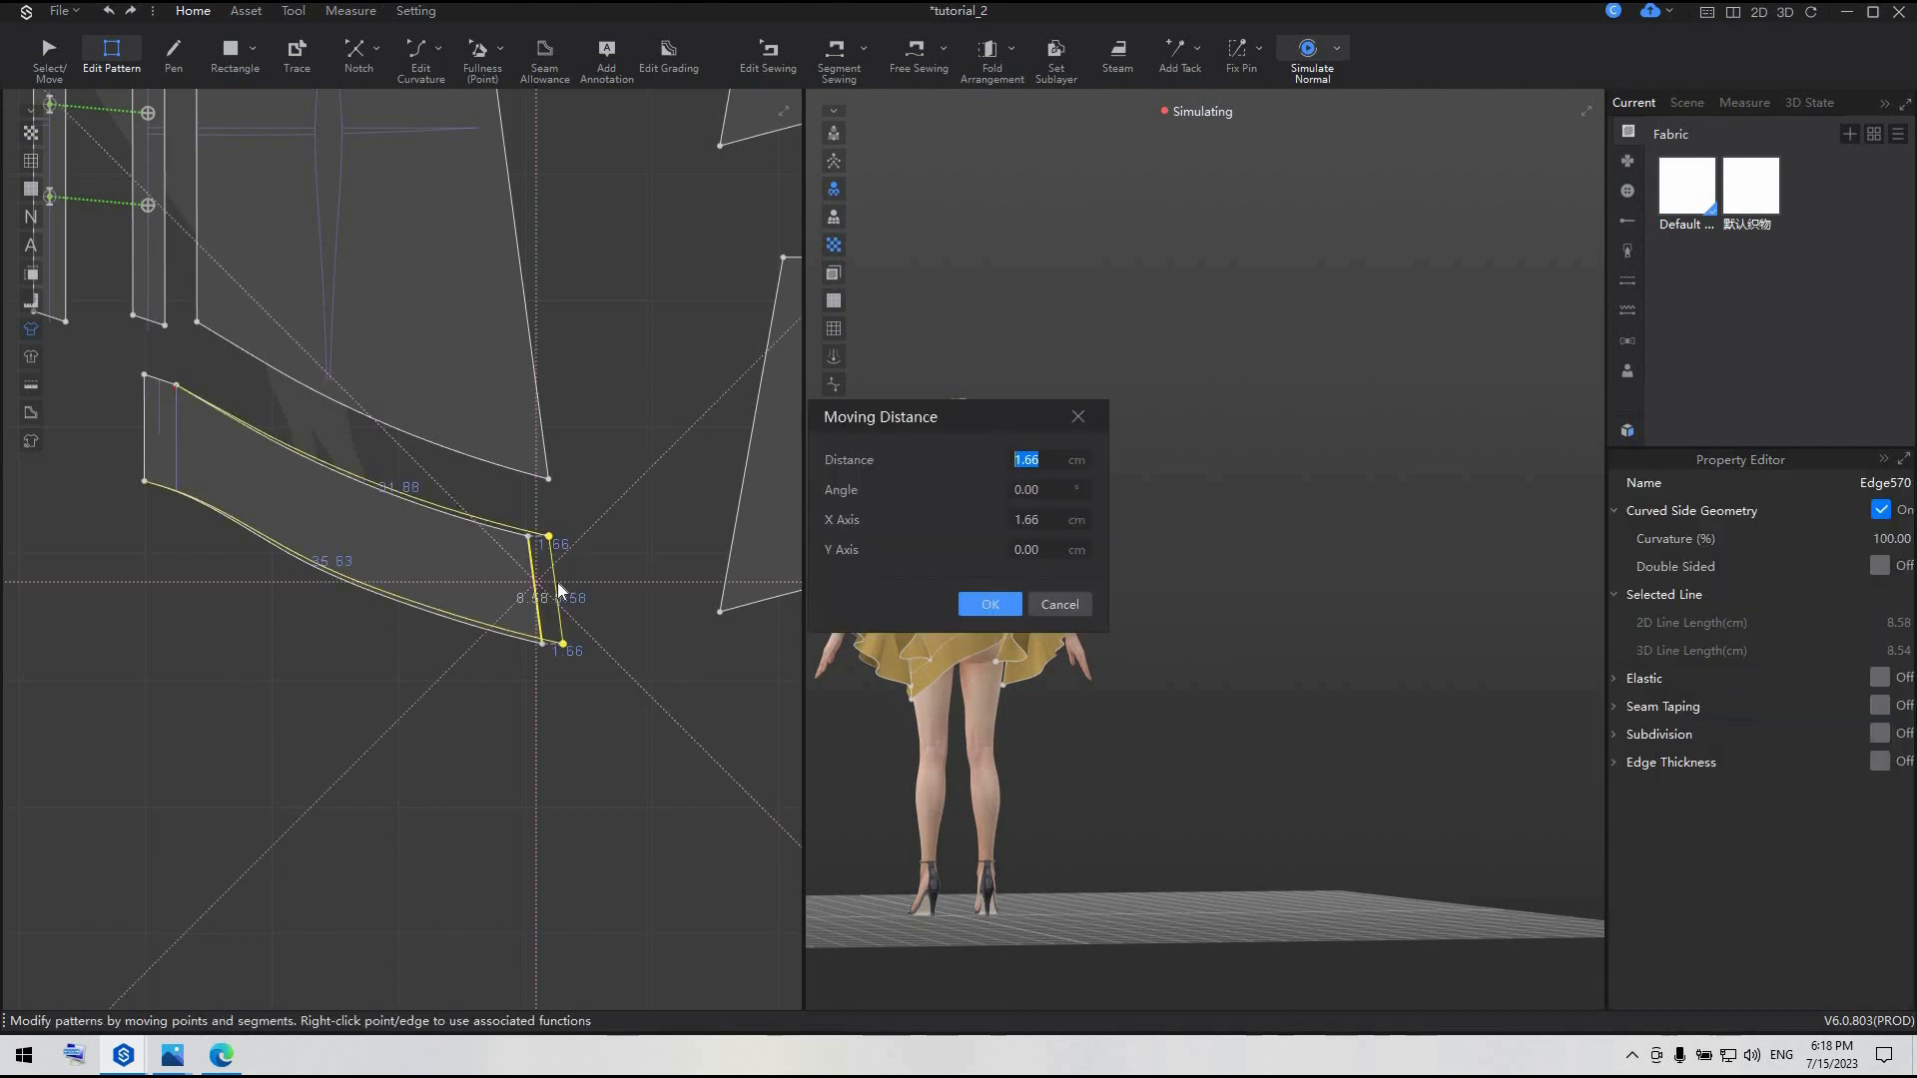
text(2)
click(987, 605)
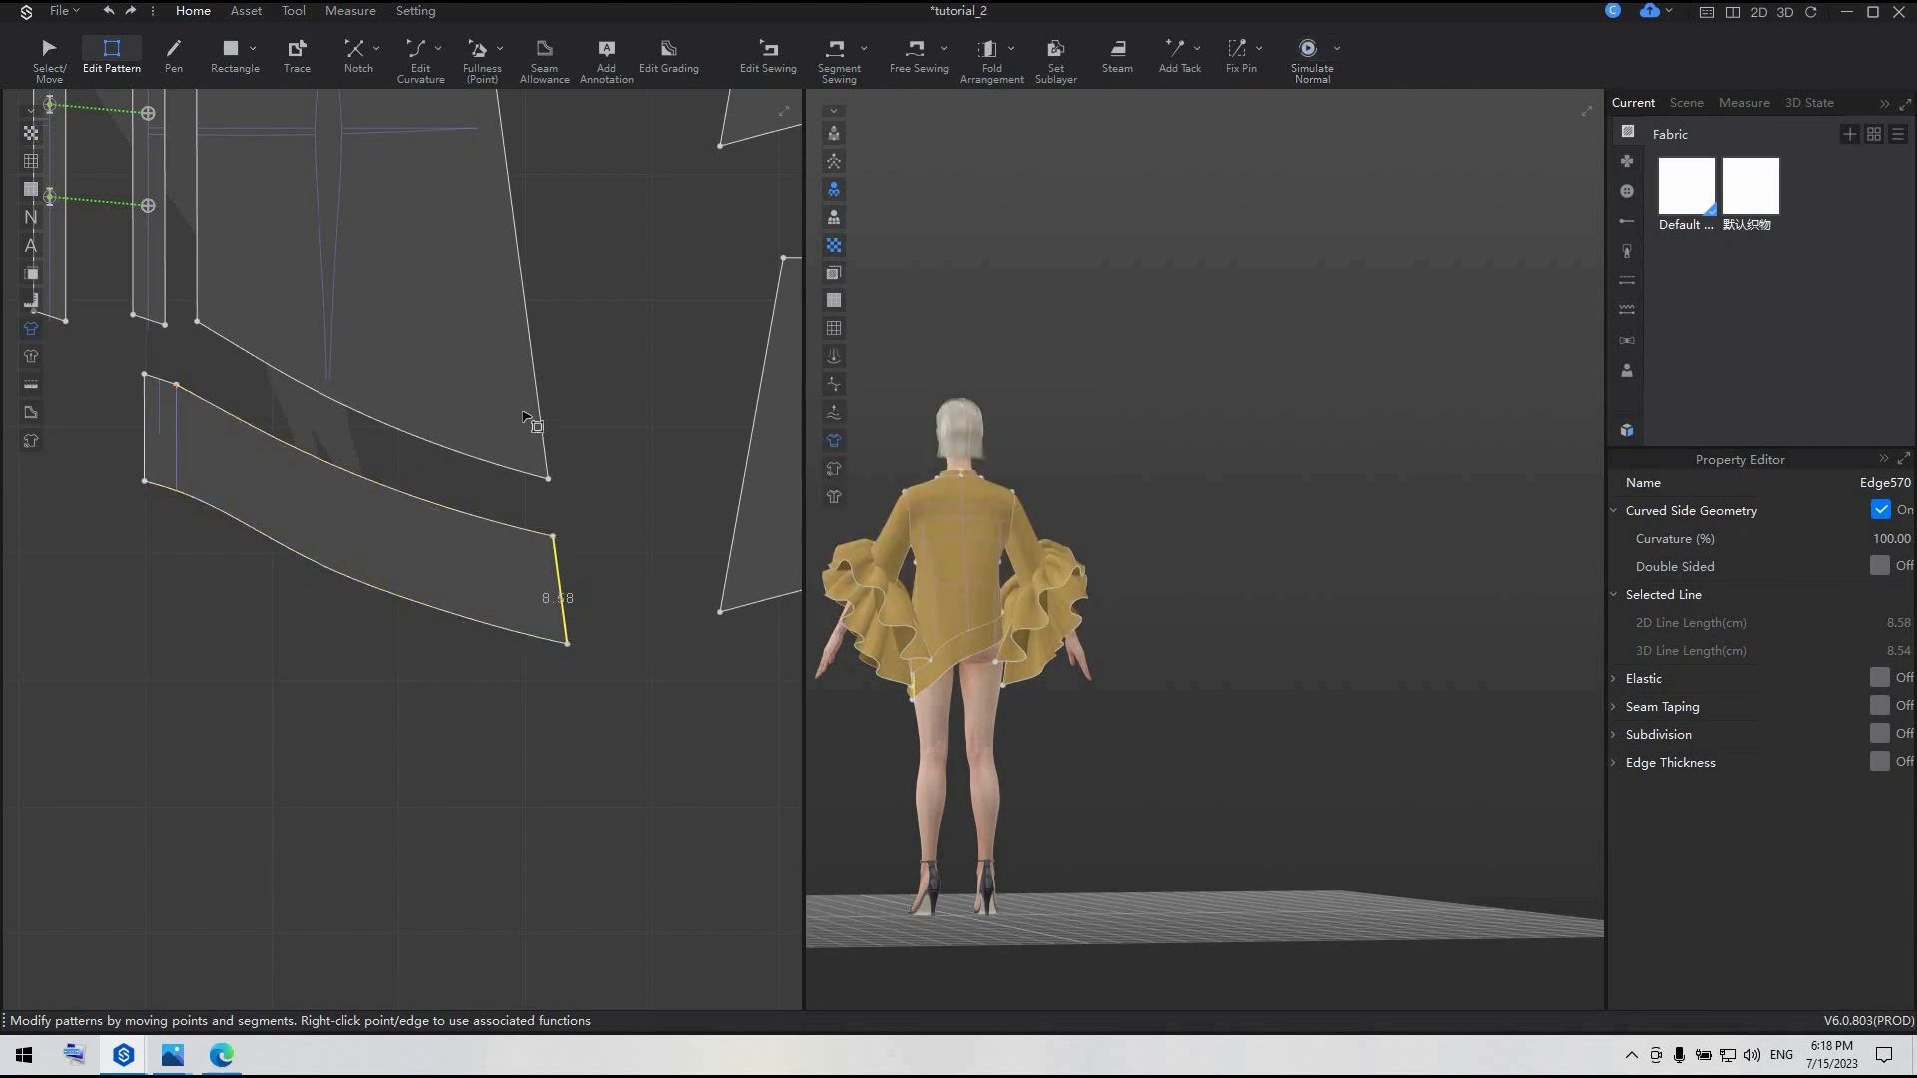
drag(551, 479, 583, 486)
right_click(585, 486)
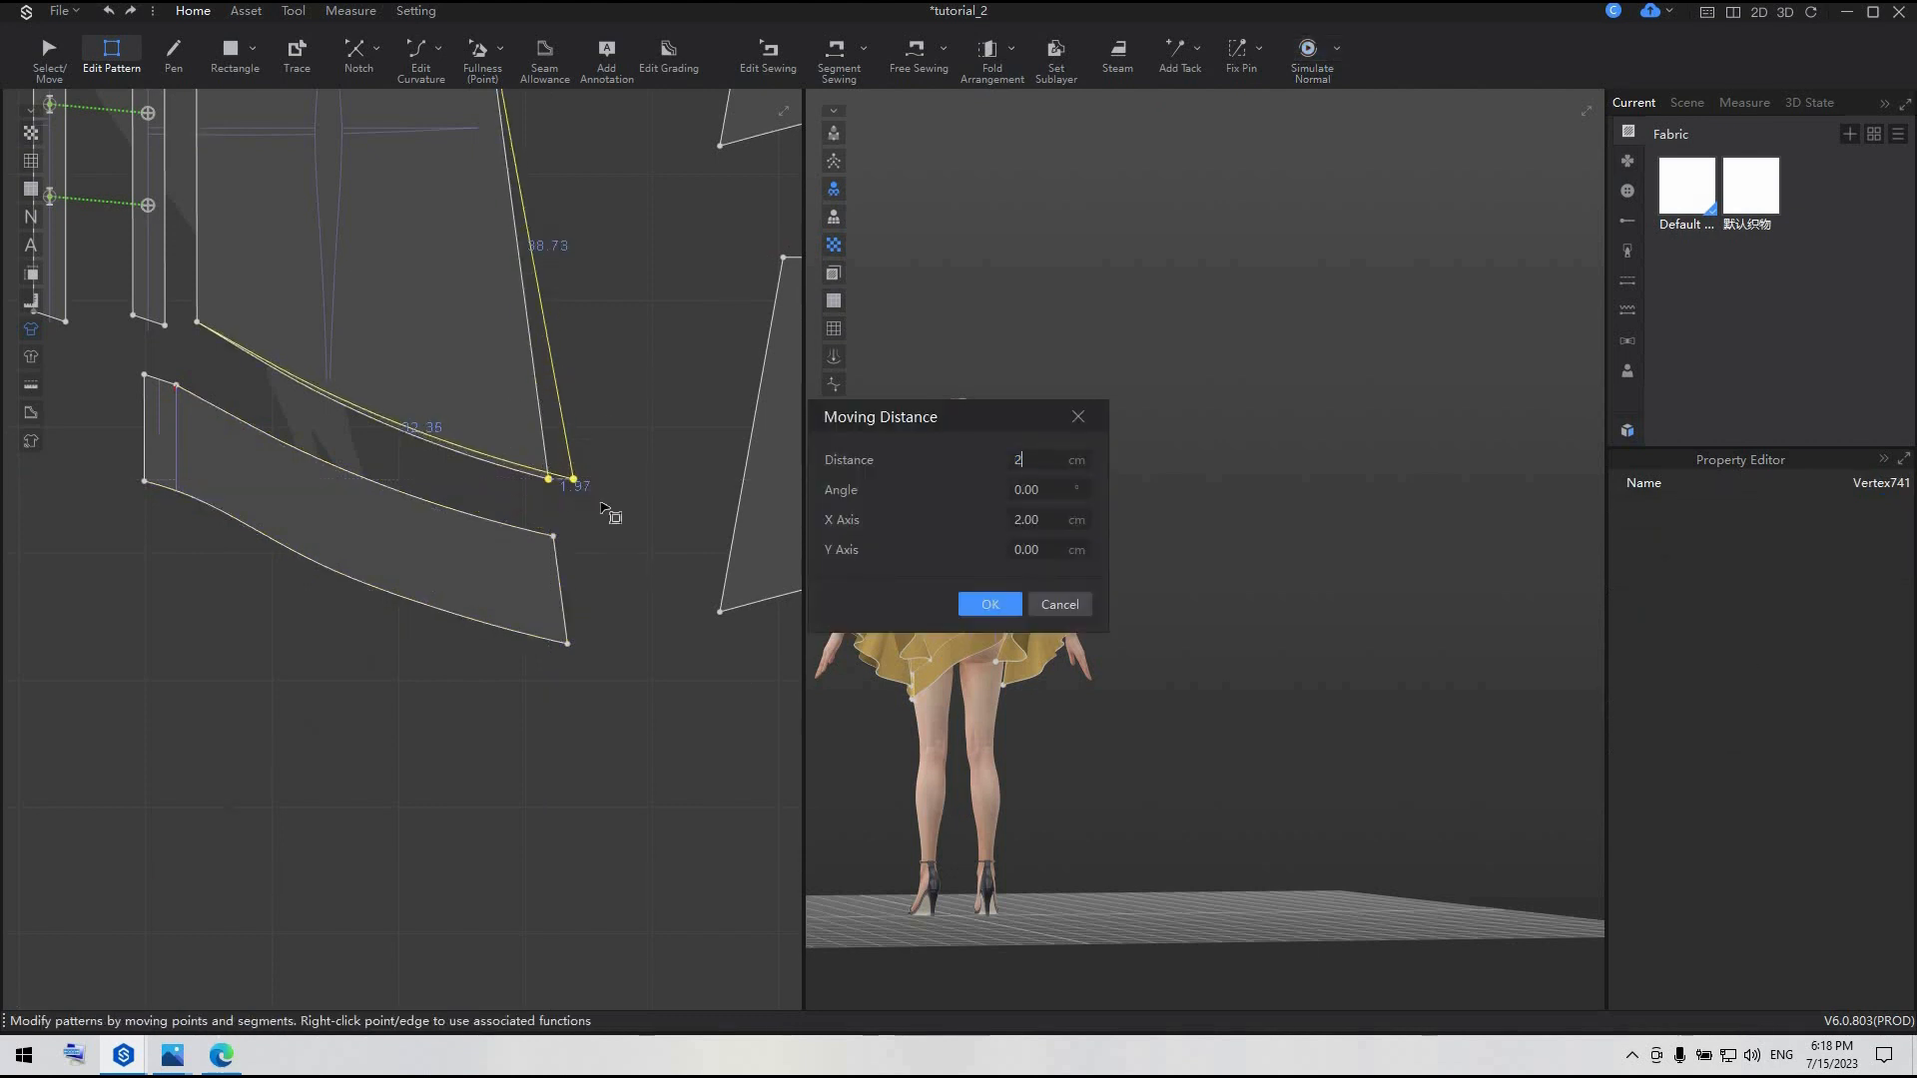
key(Return)
- Move the side edge at the long end of the back hem band horizontally outward by about 2 cm
scroll(539, 672, down, 5)
scroll(460, 693, up, 6)
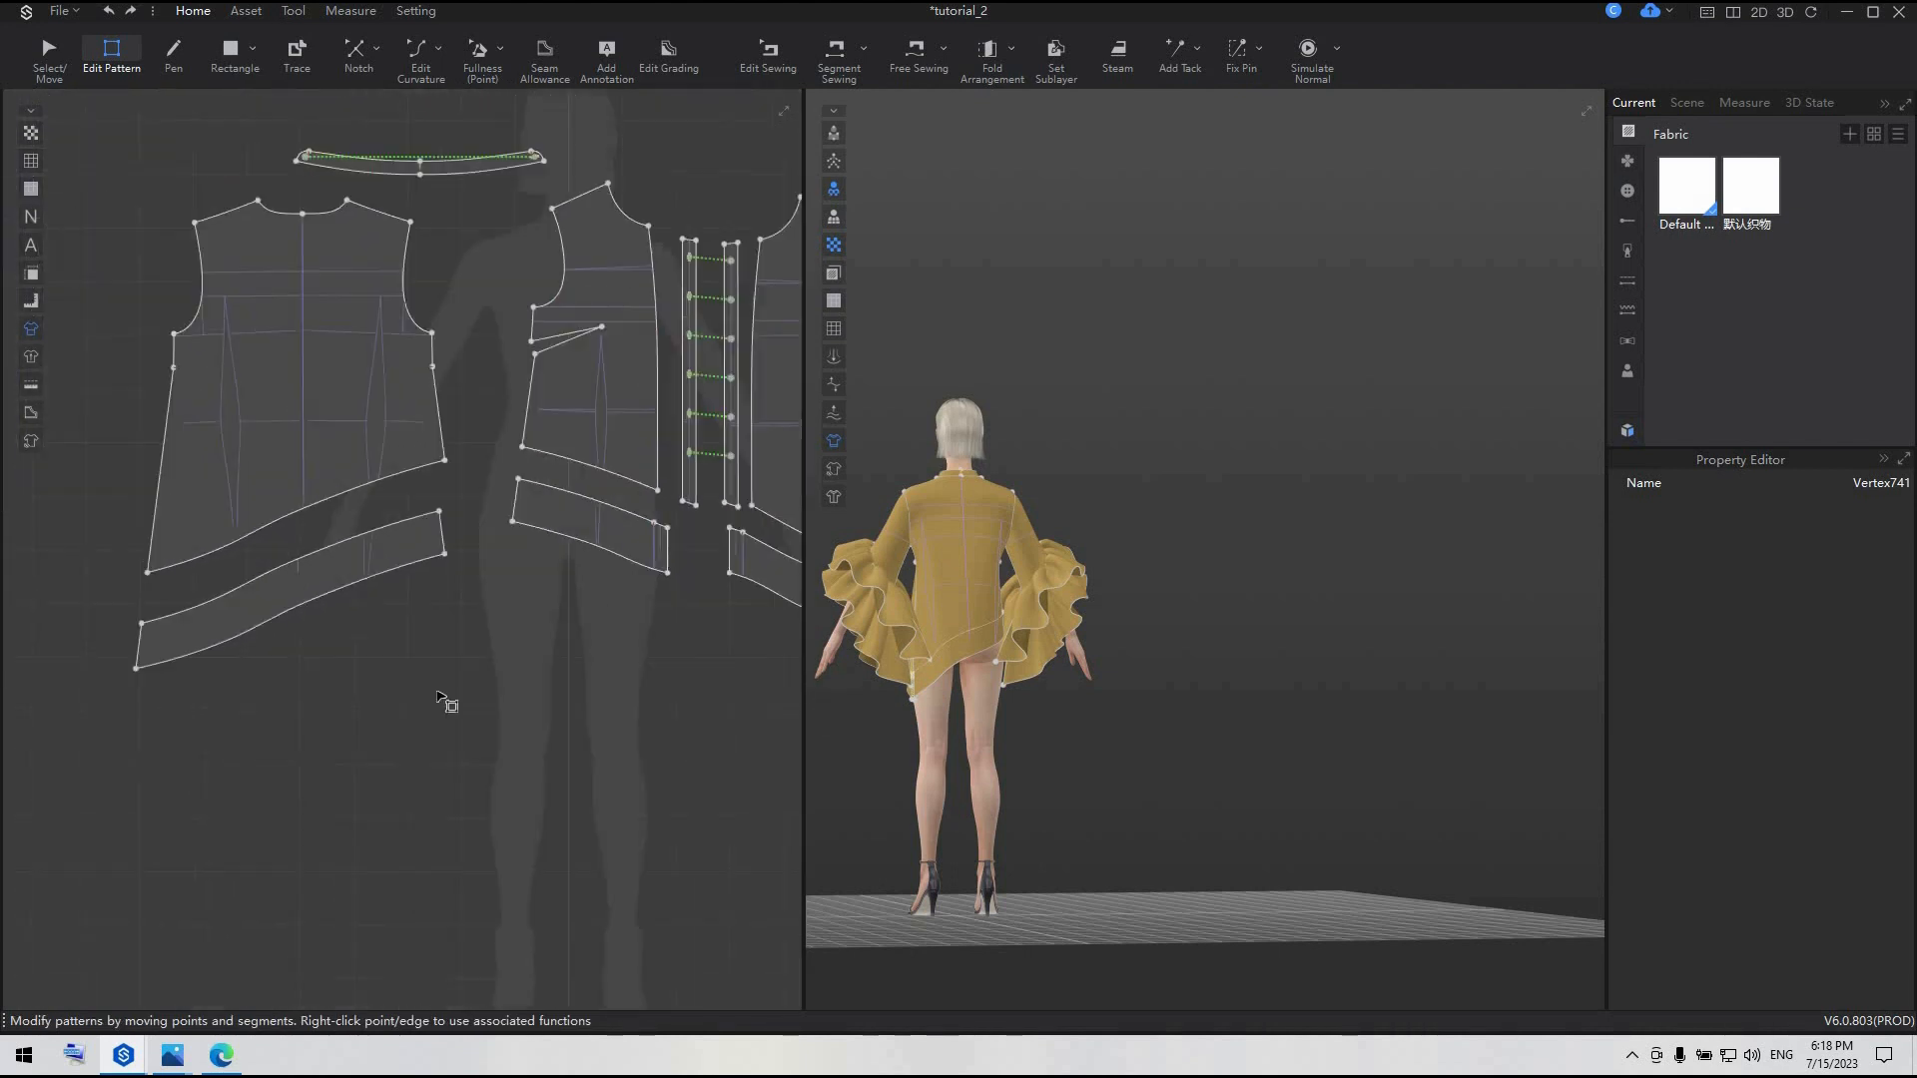
click(351, 659)
scroll(355, 667, up, 3)
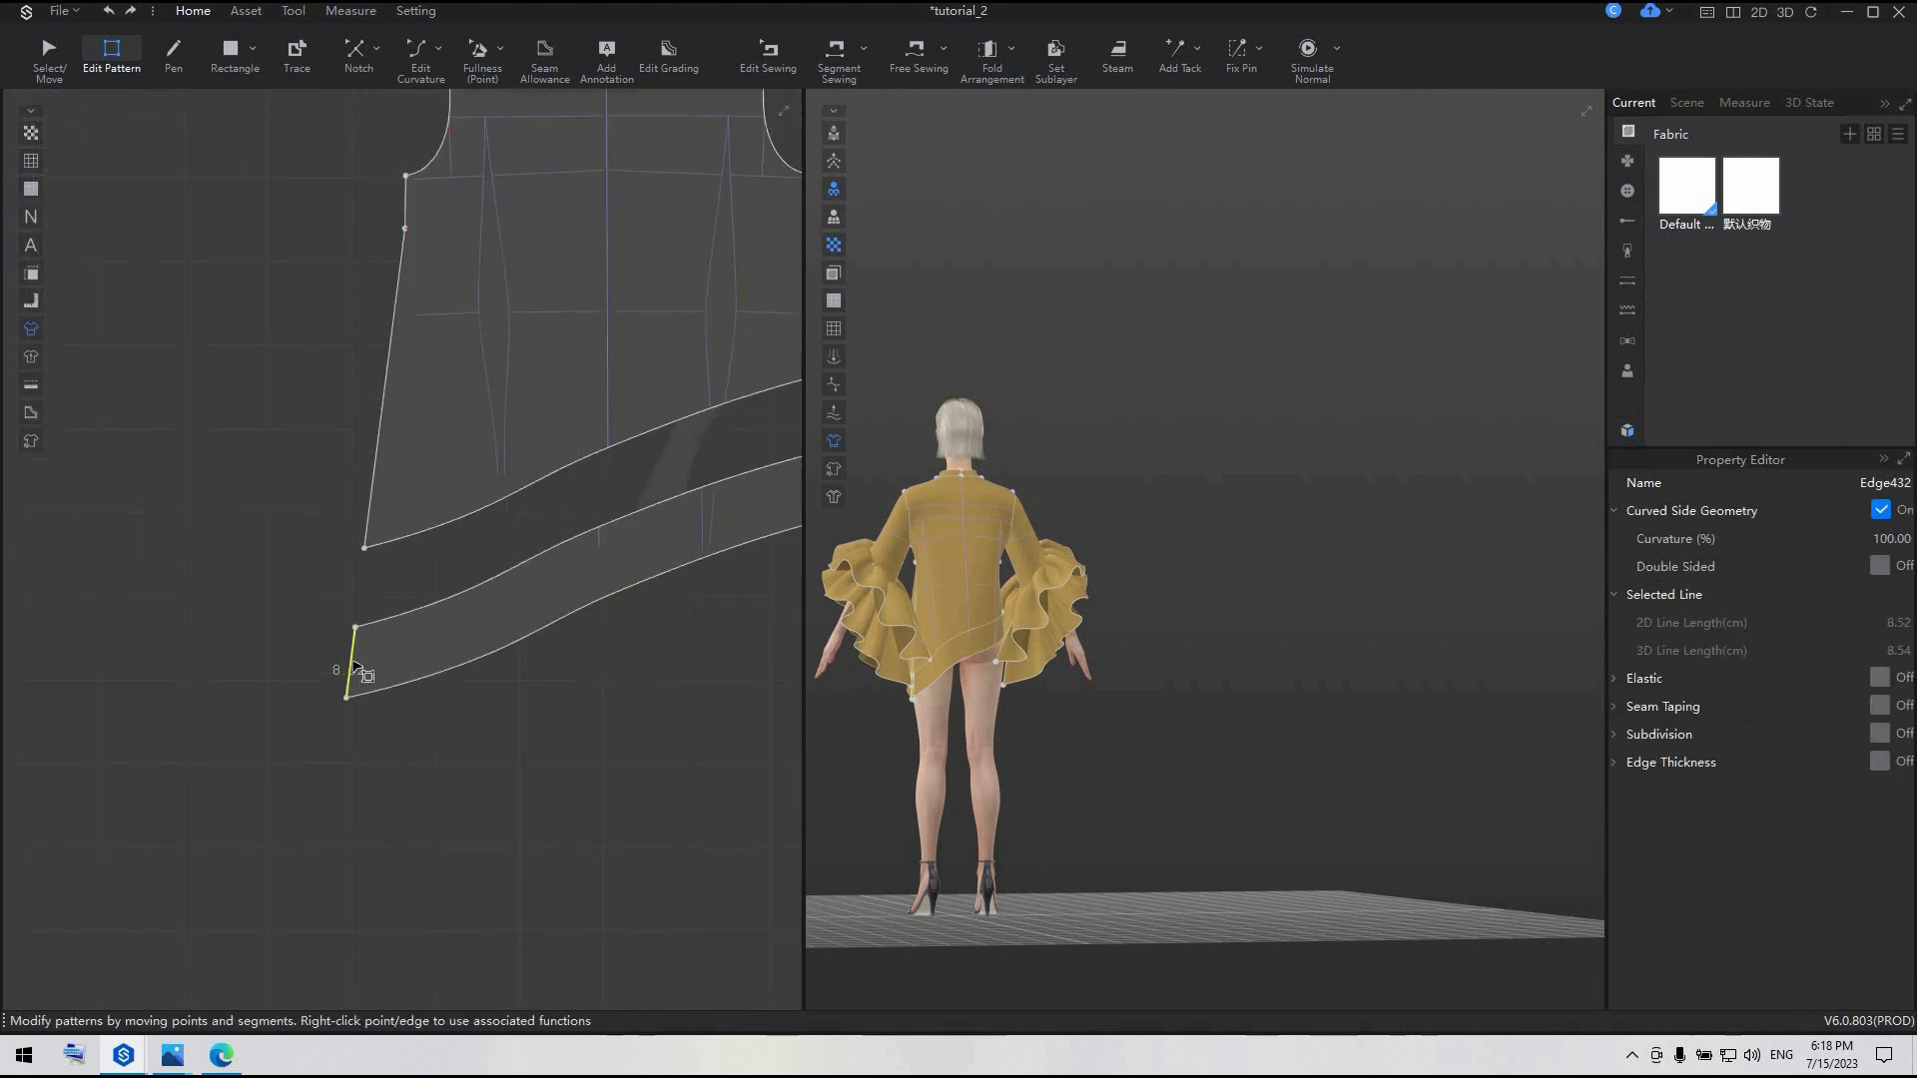
drag(353, 668, 347, 663)
key(Return)
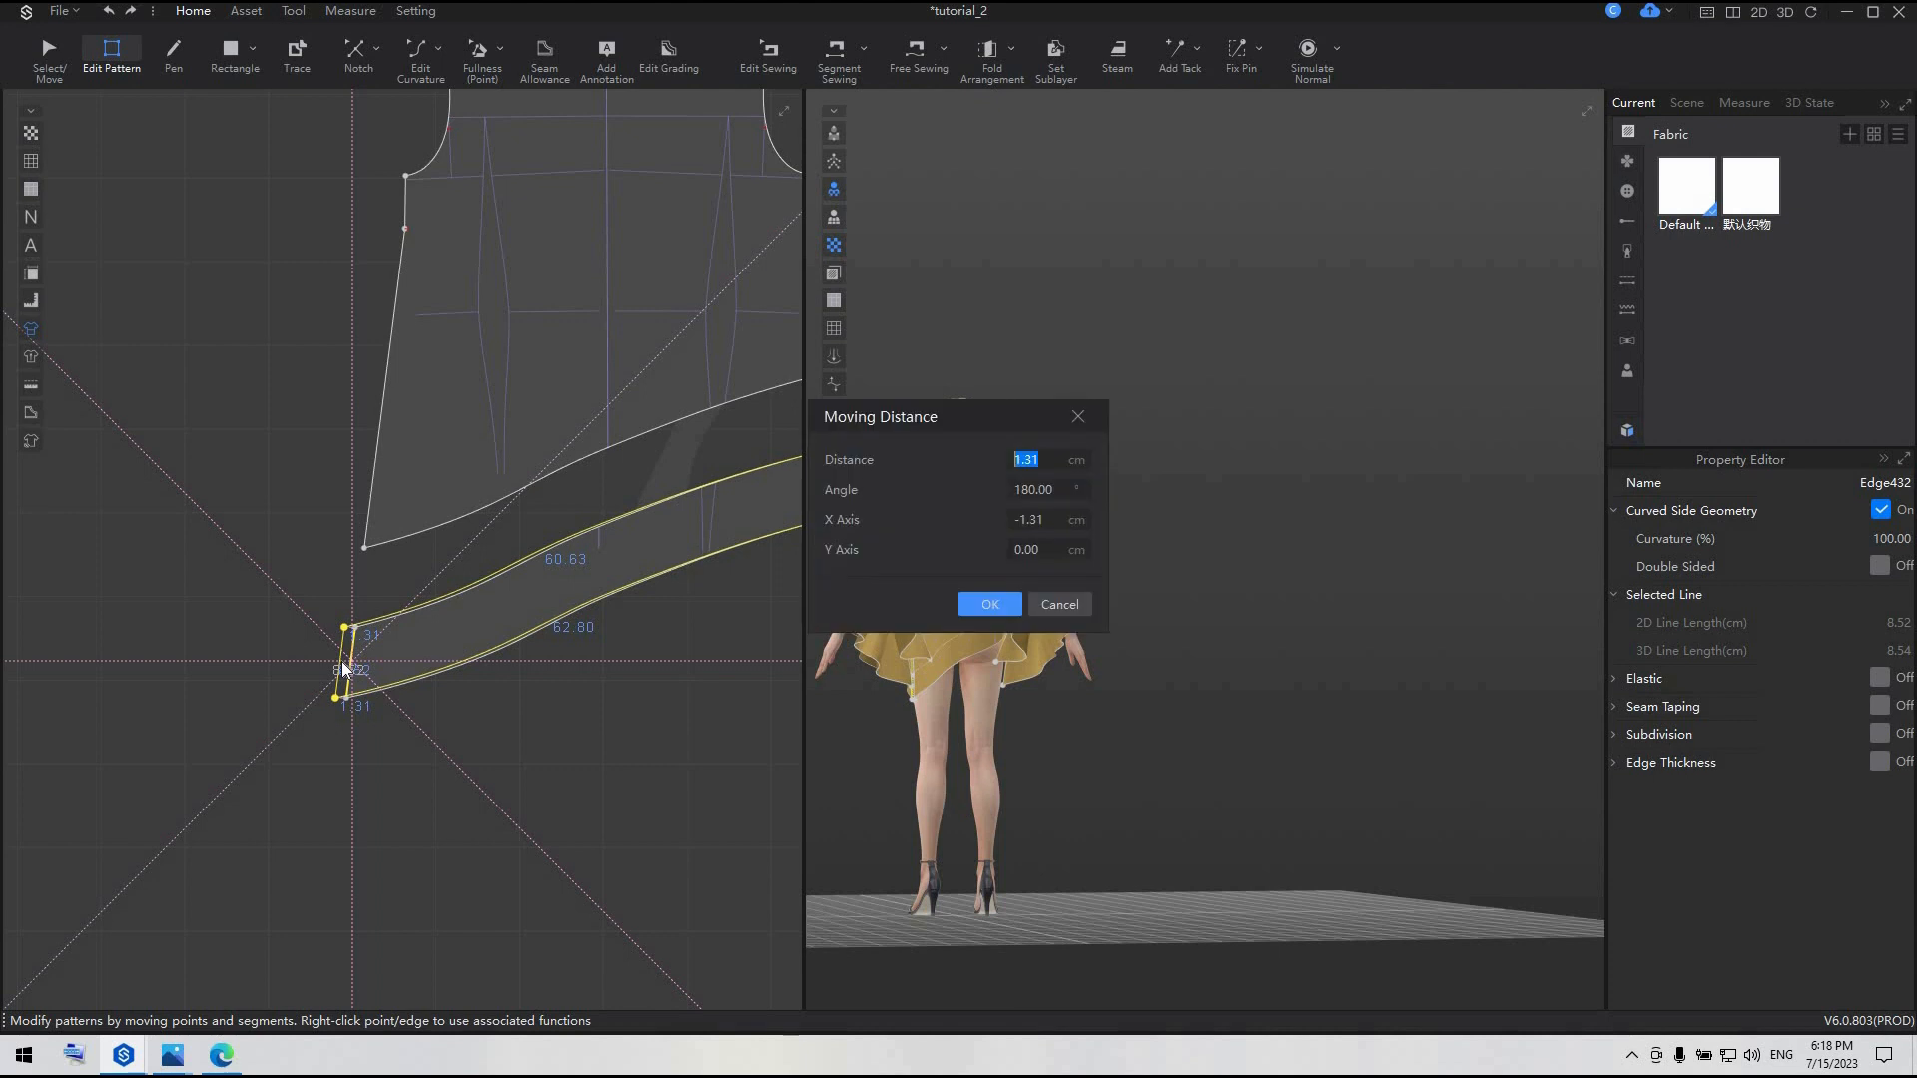
key(Return)
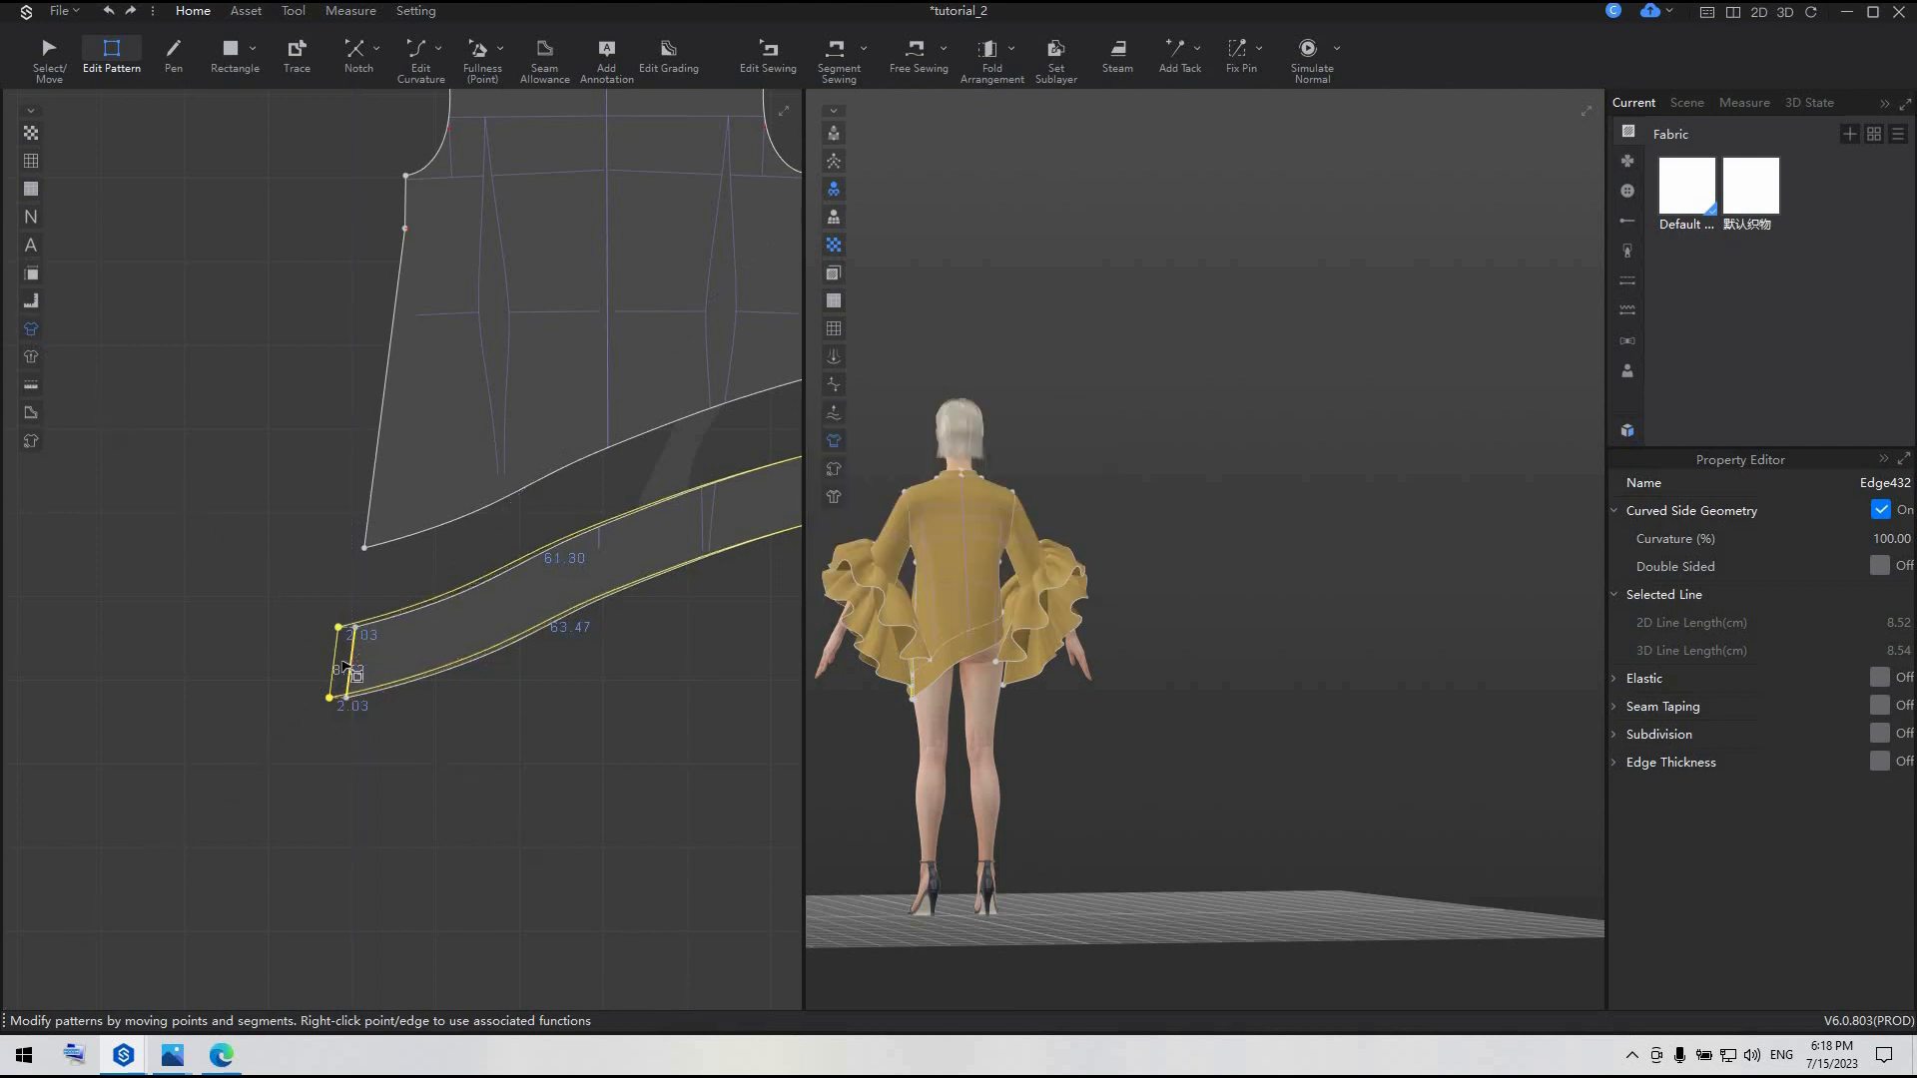
- Move the back panel's lower corner on its longer side horizontally outward to match the widened hem band
click(364, 549)
drag(349, 554, 343, 552)
key(Return)
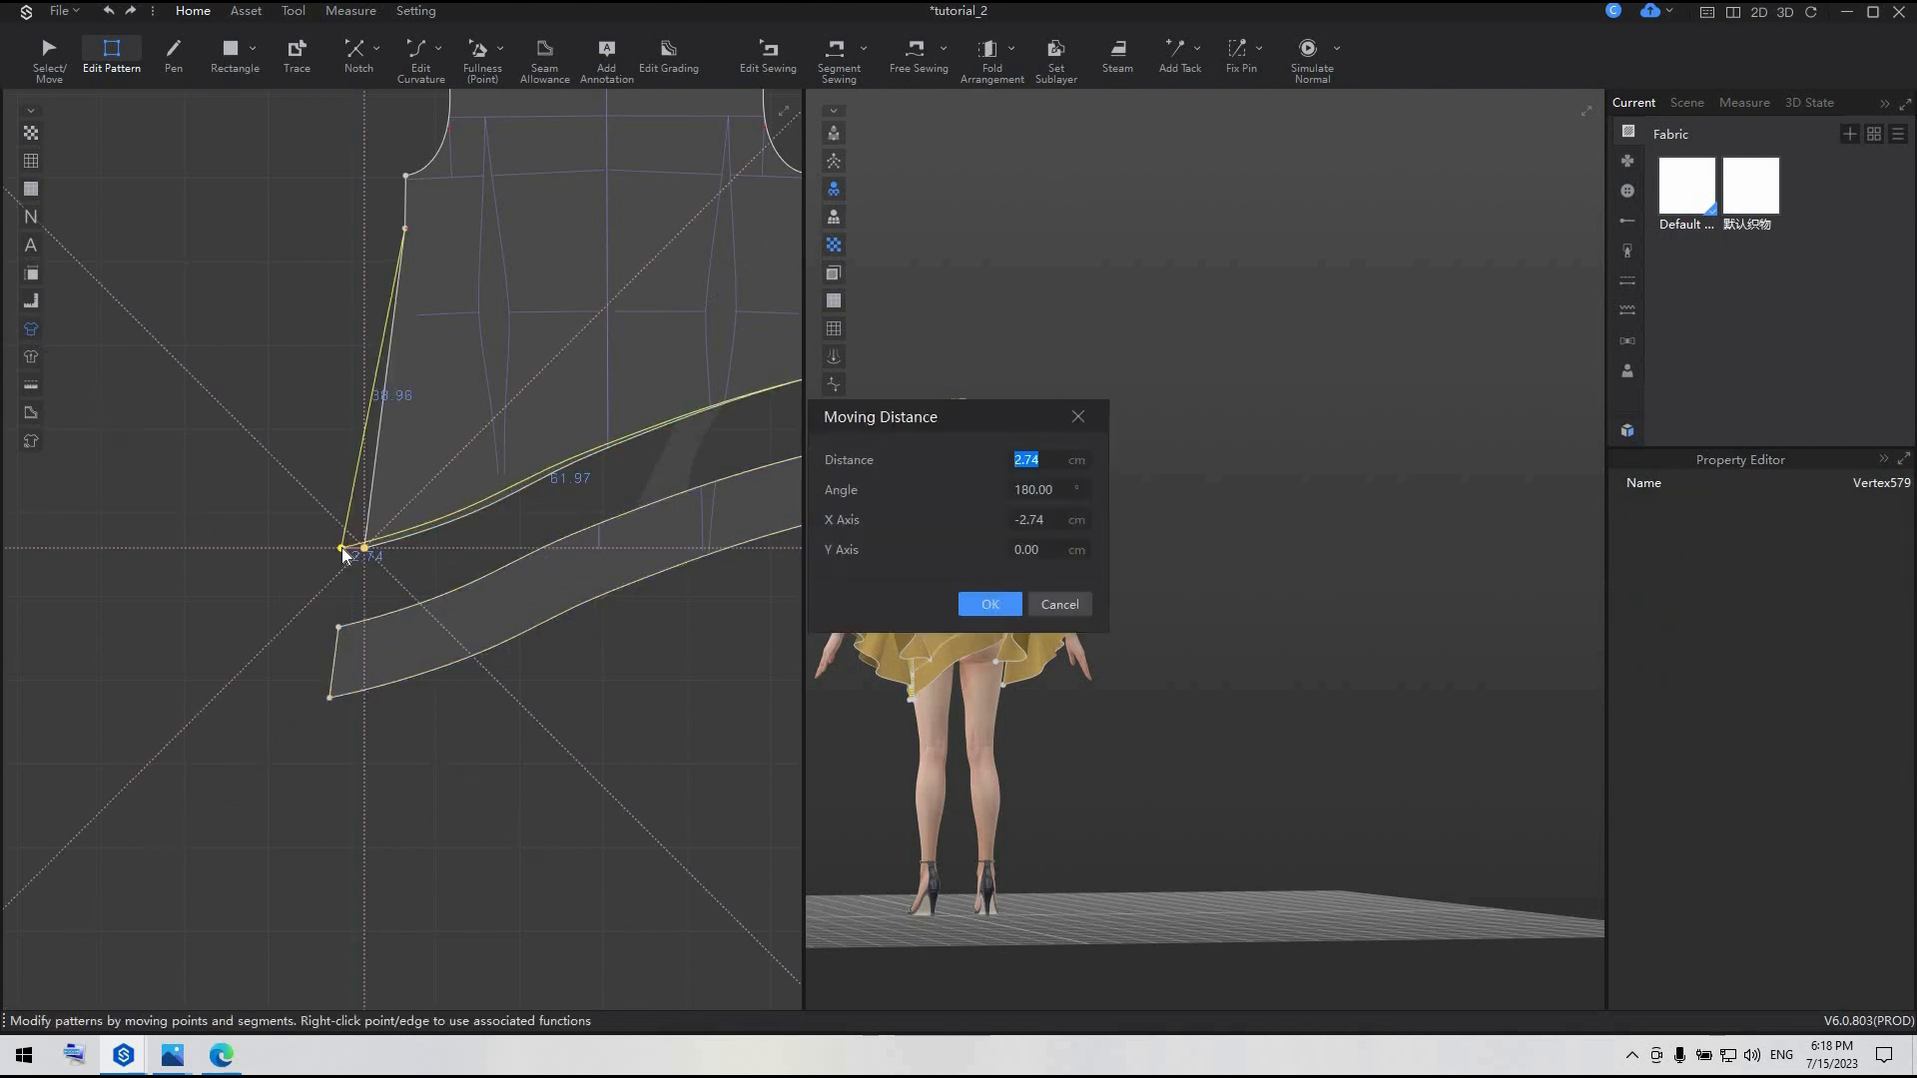
key(Return)
click(620, 779)
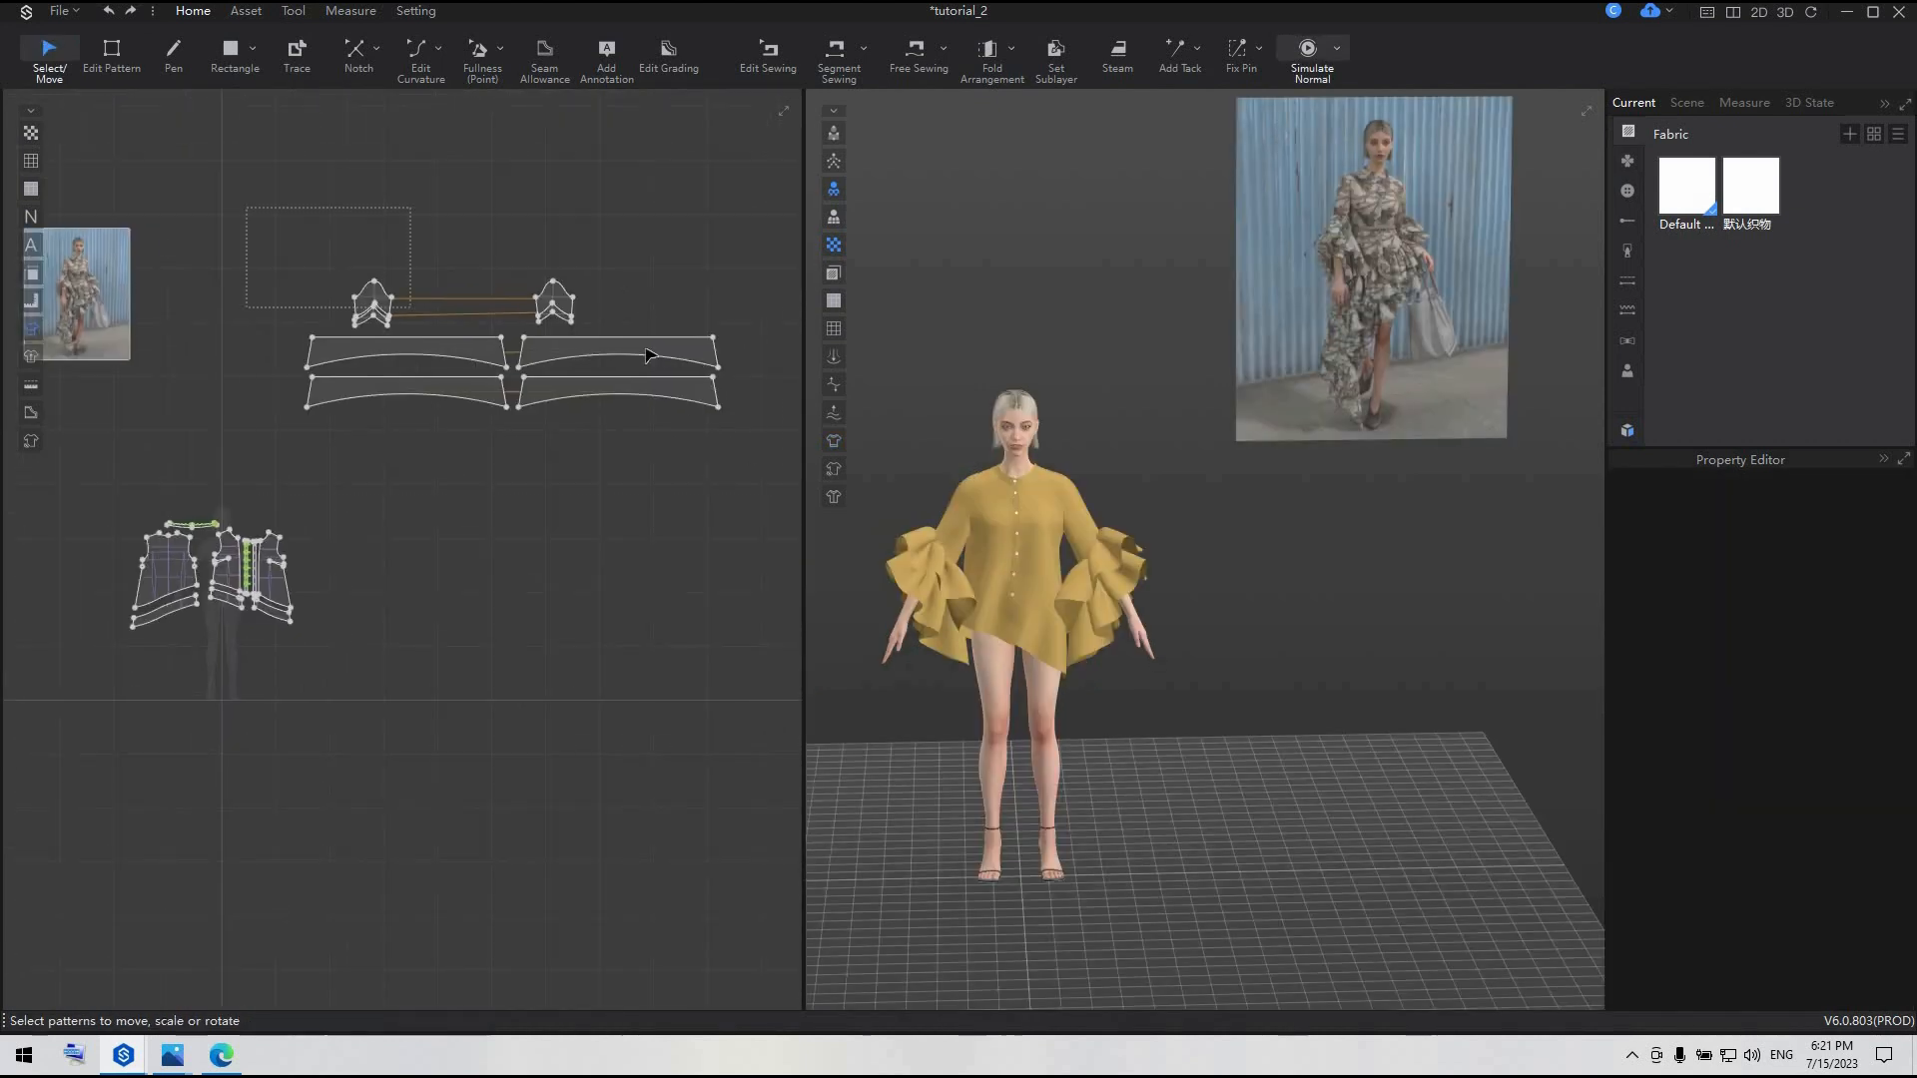
- Hide the sleeve and flounce patterns in the 3D view and check the hem of the bodice alone
click(649, 355)
right_click(644, 353)
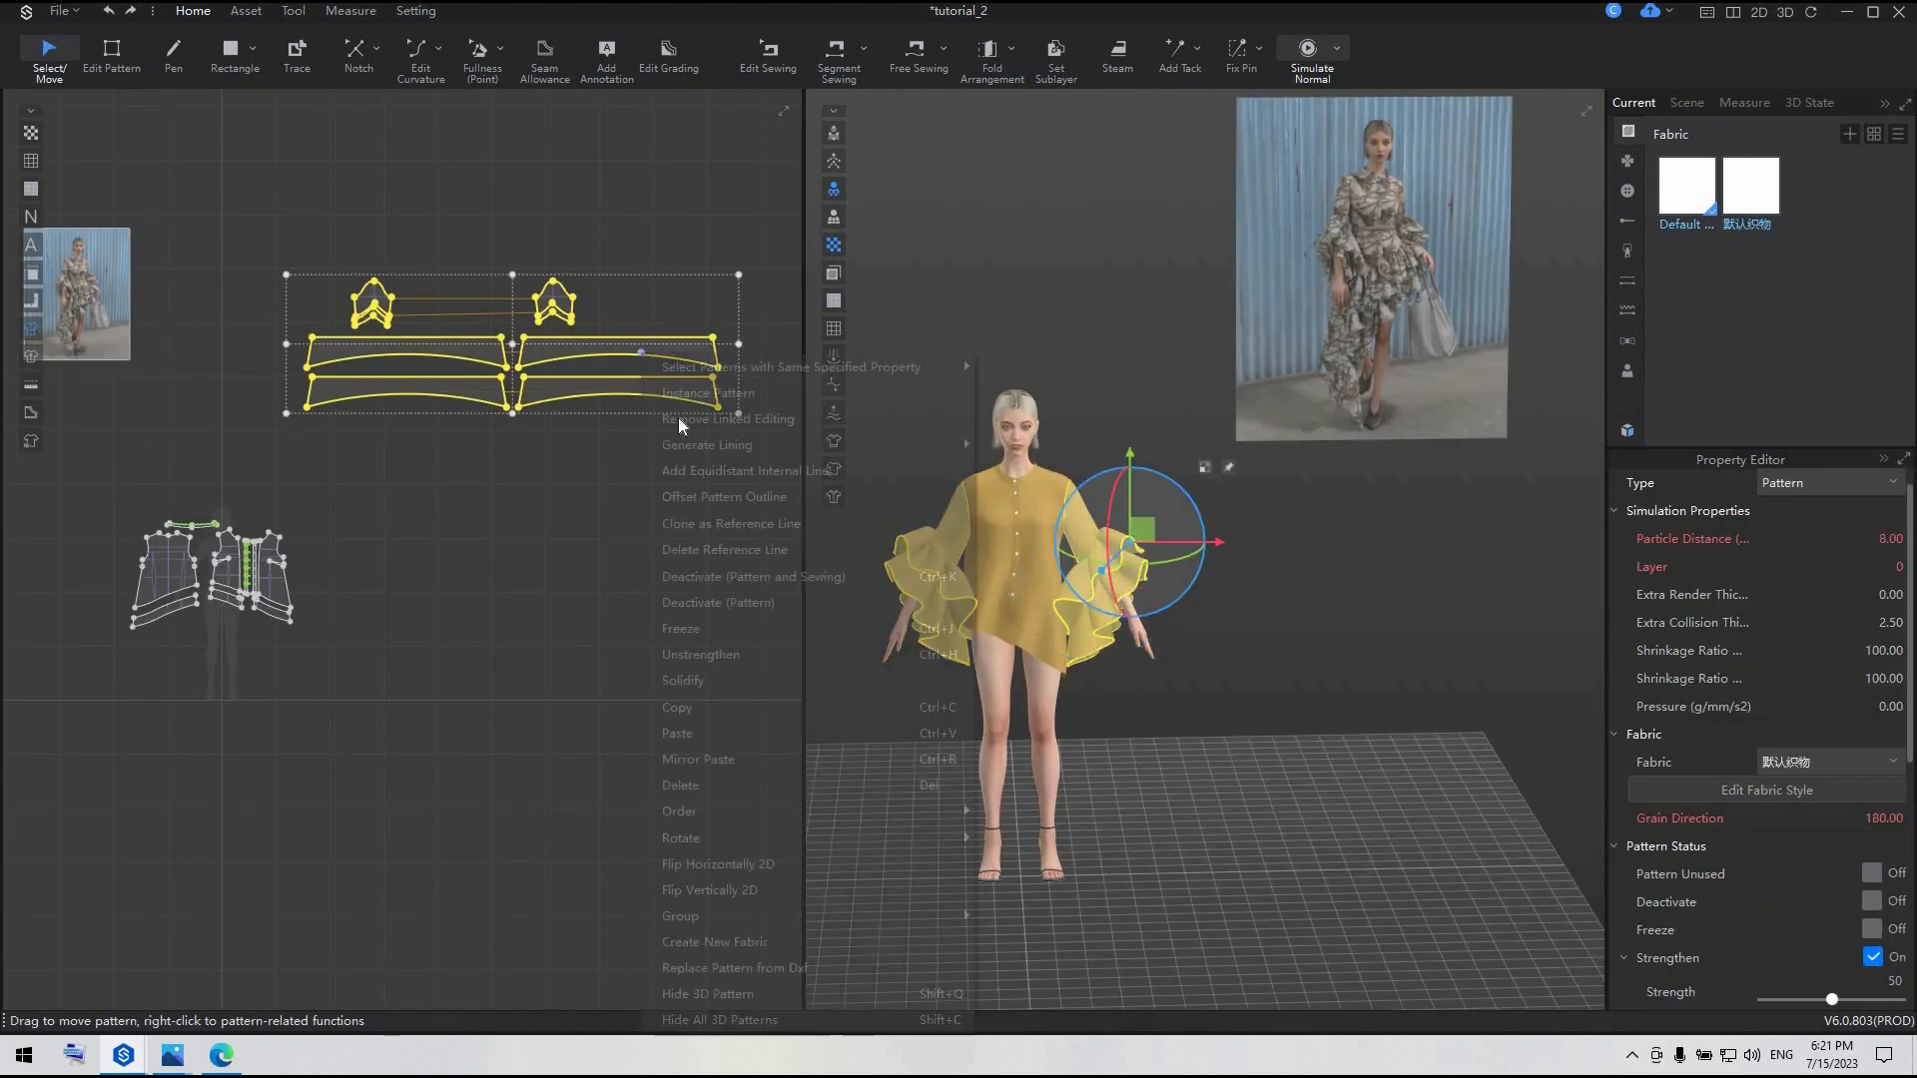
click(727, 993)
scroll(955, 661, up, 5)
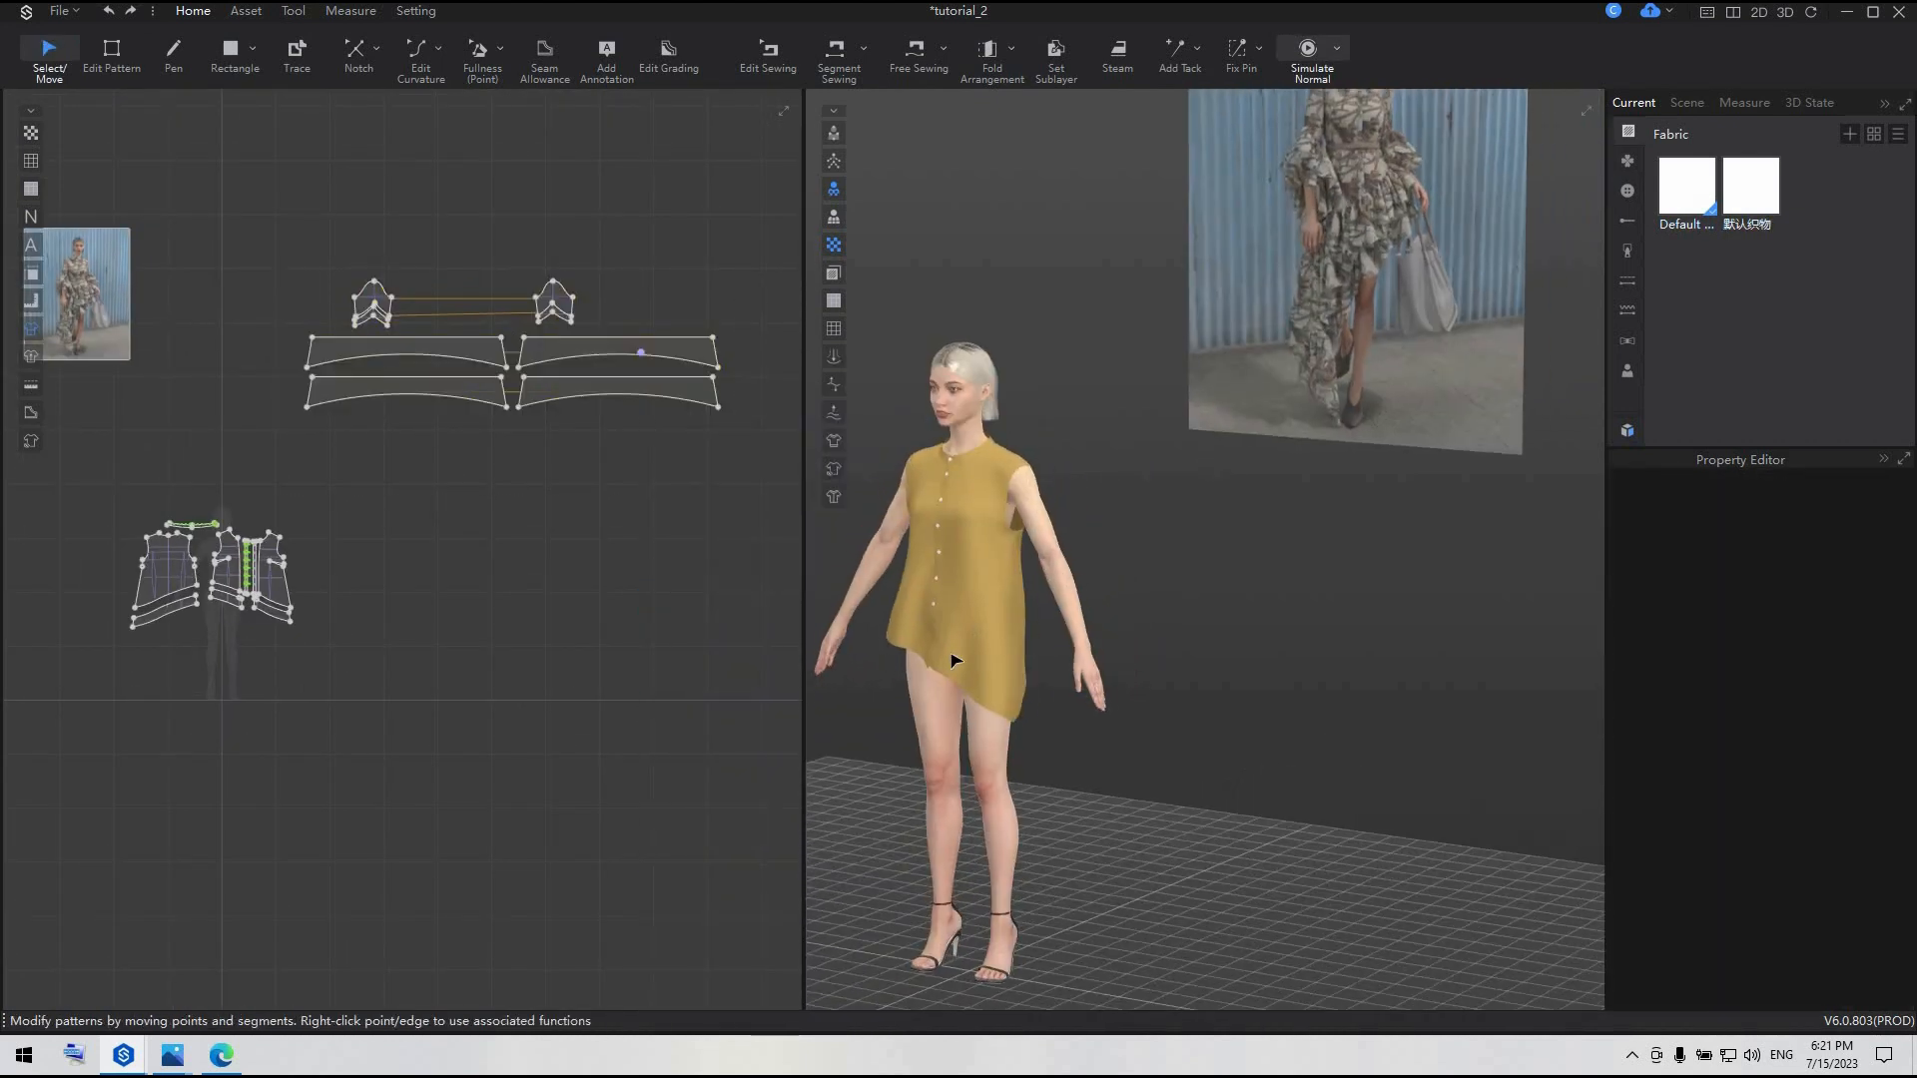
right_drag(955, 661, 991, 639)
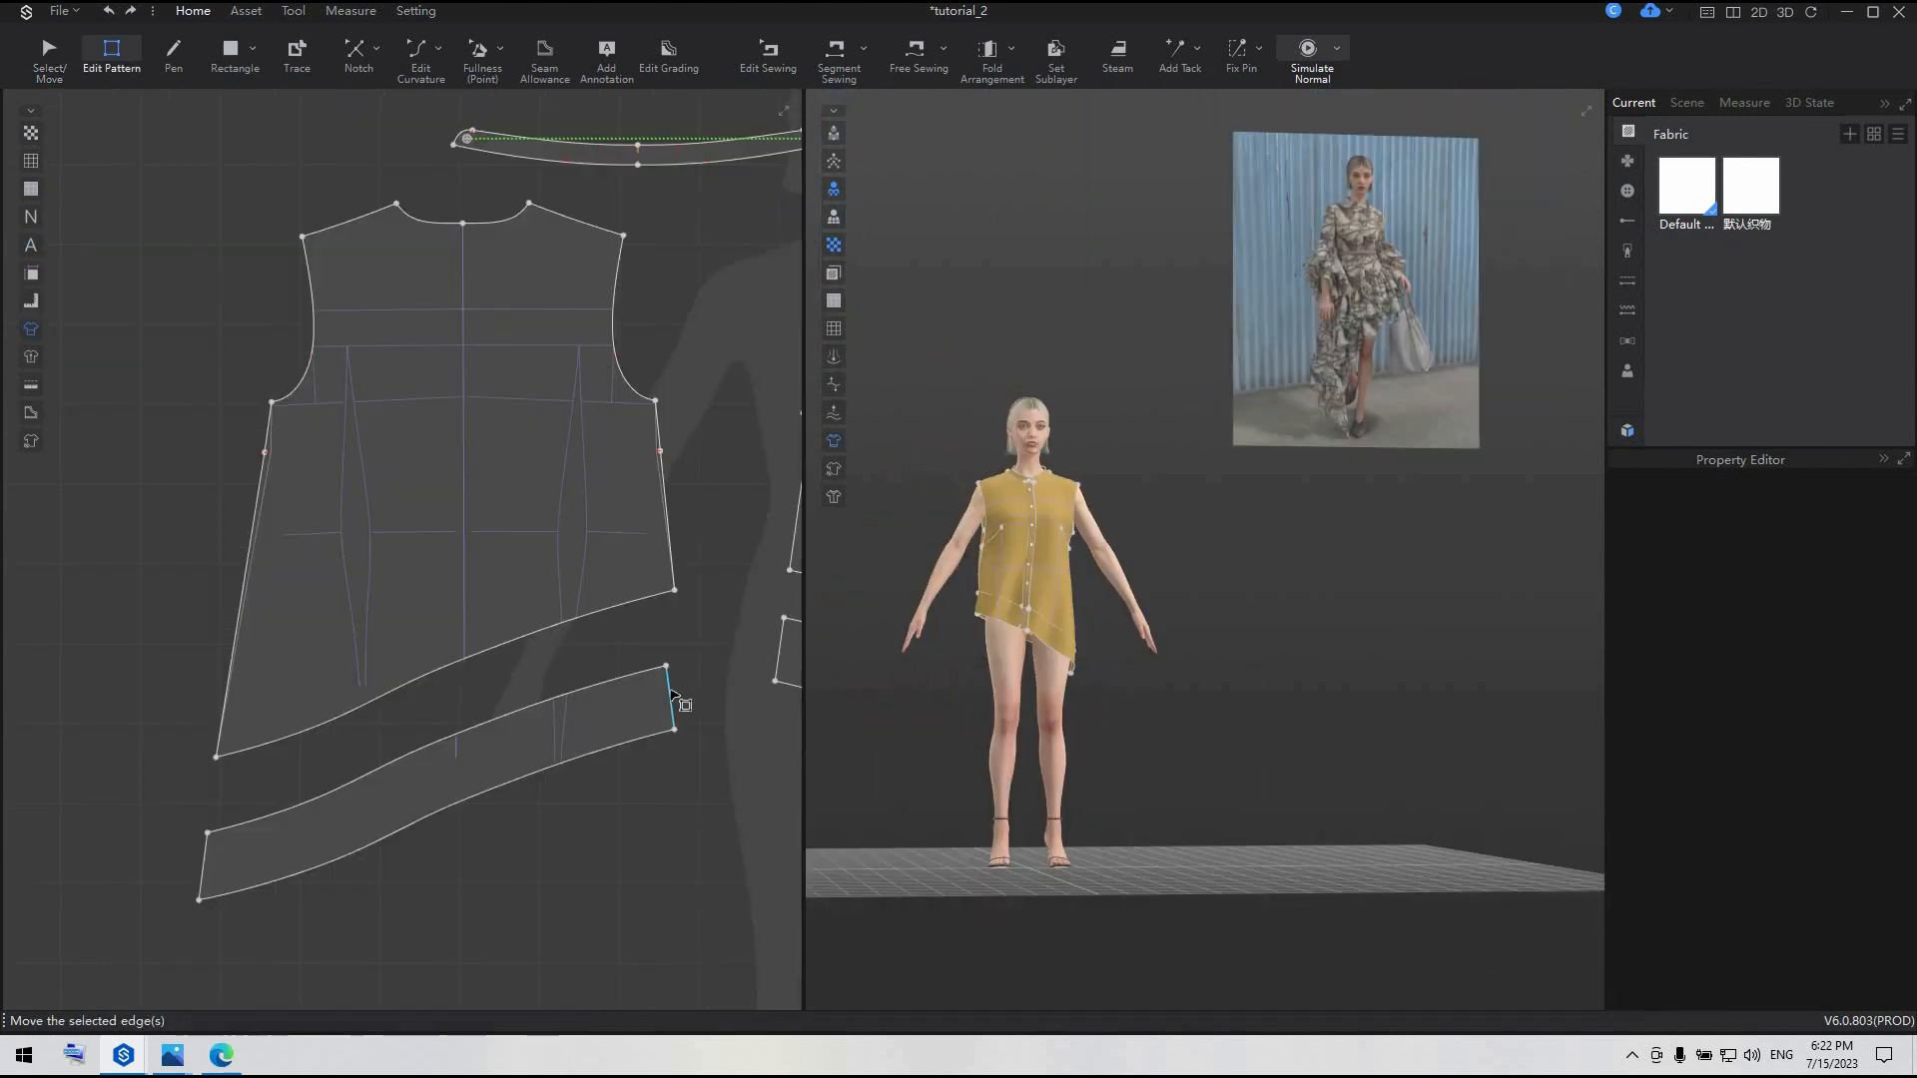
- Move the short-end side edge of the back hem band and the back panel's matching lower corner horizontally outward by 2 cm each
click(671, 696)
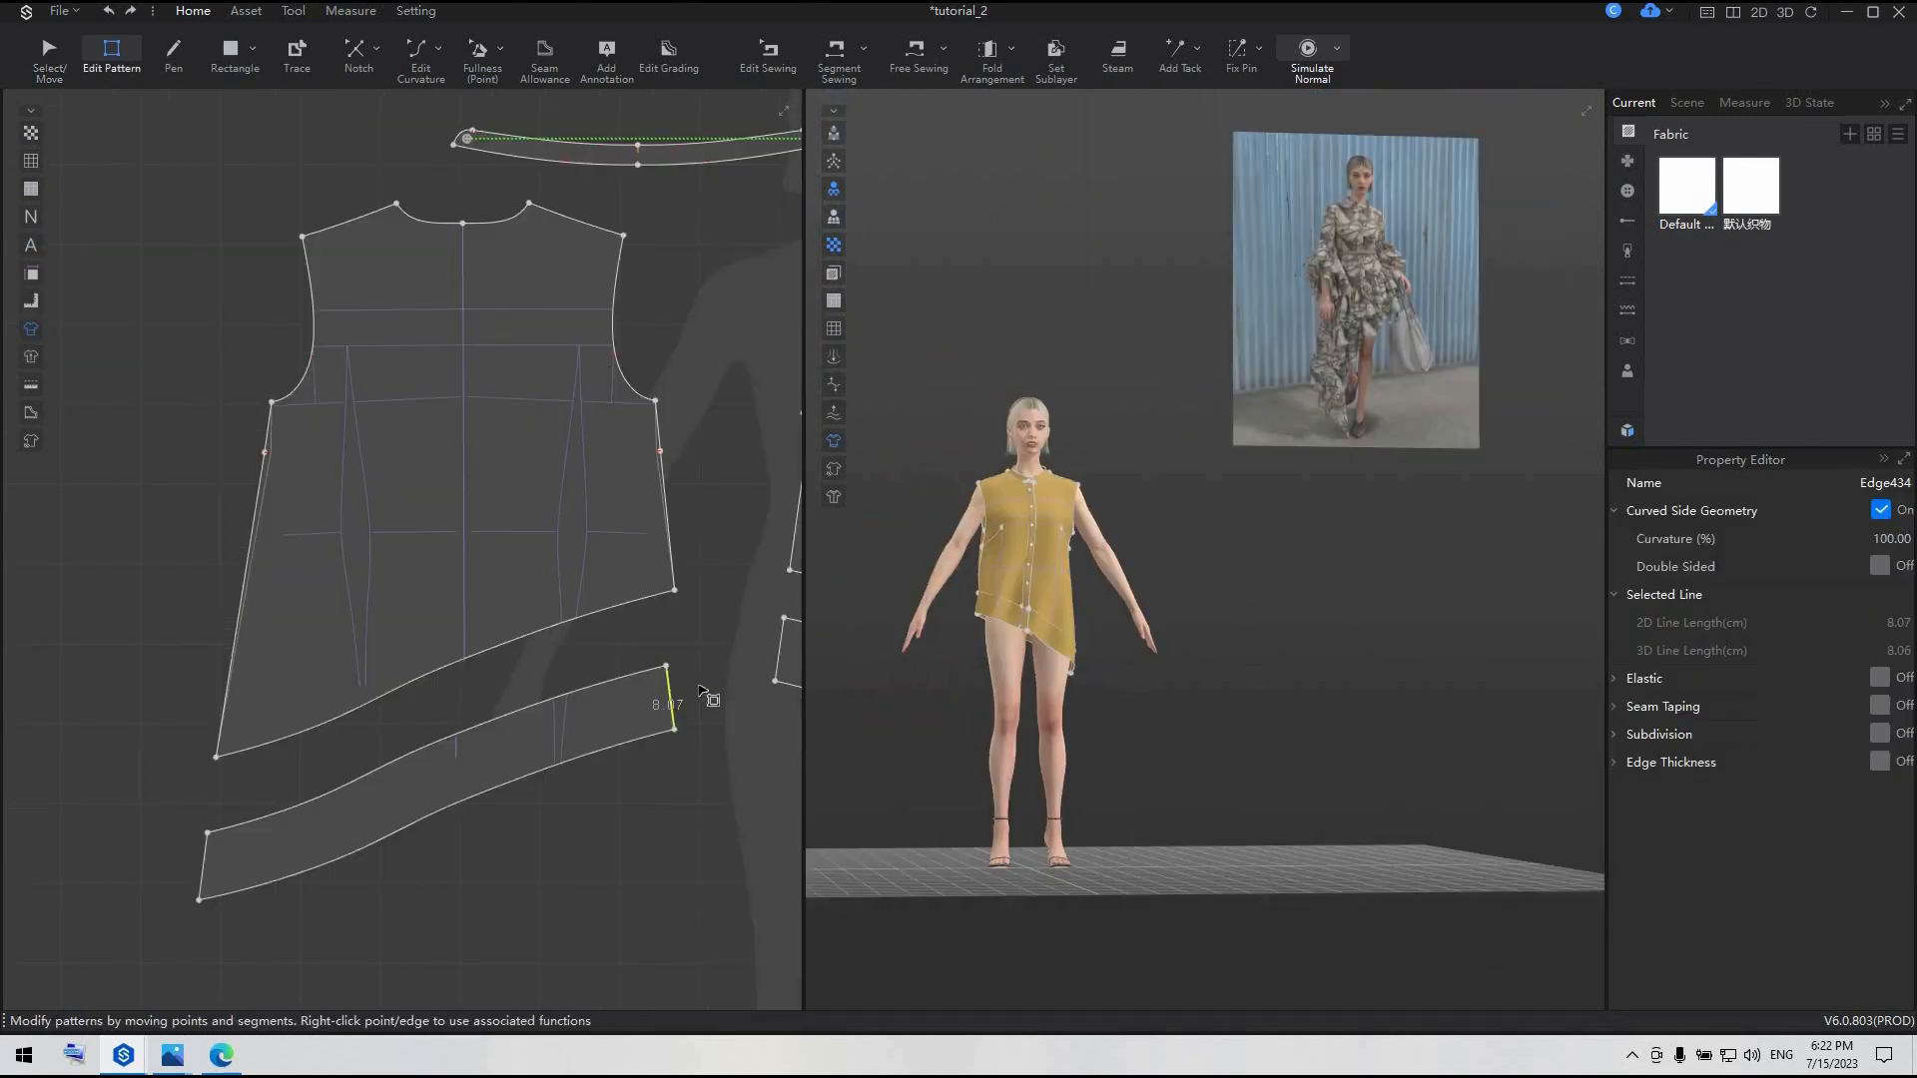
click(704, 692)
click(673, 696)
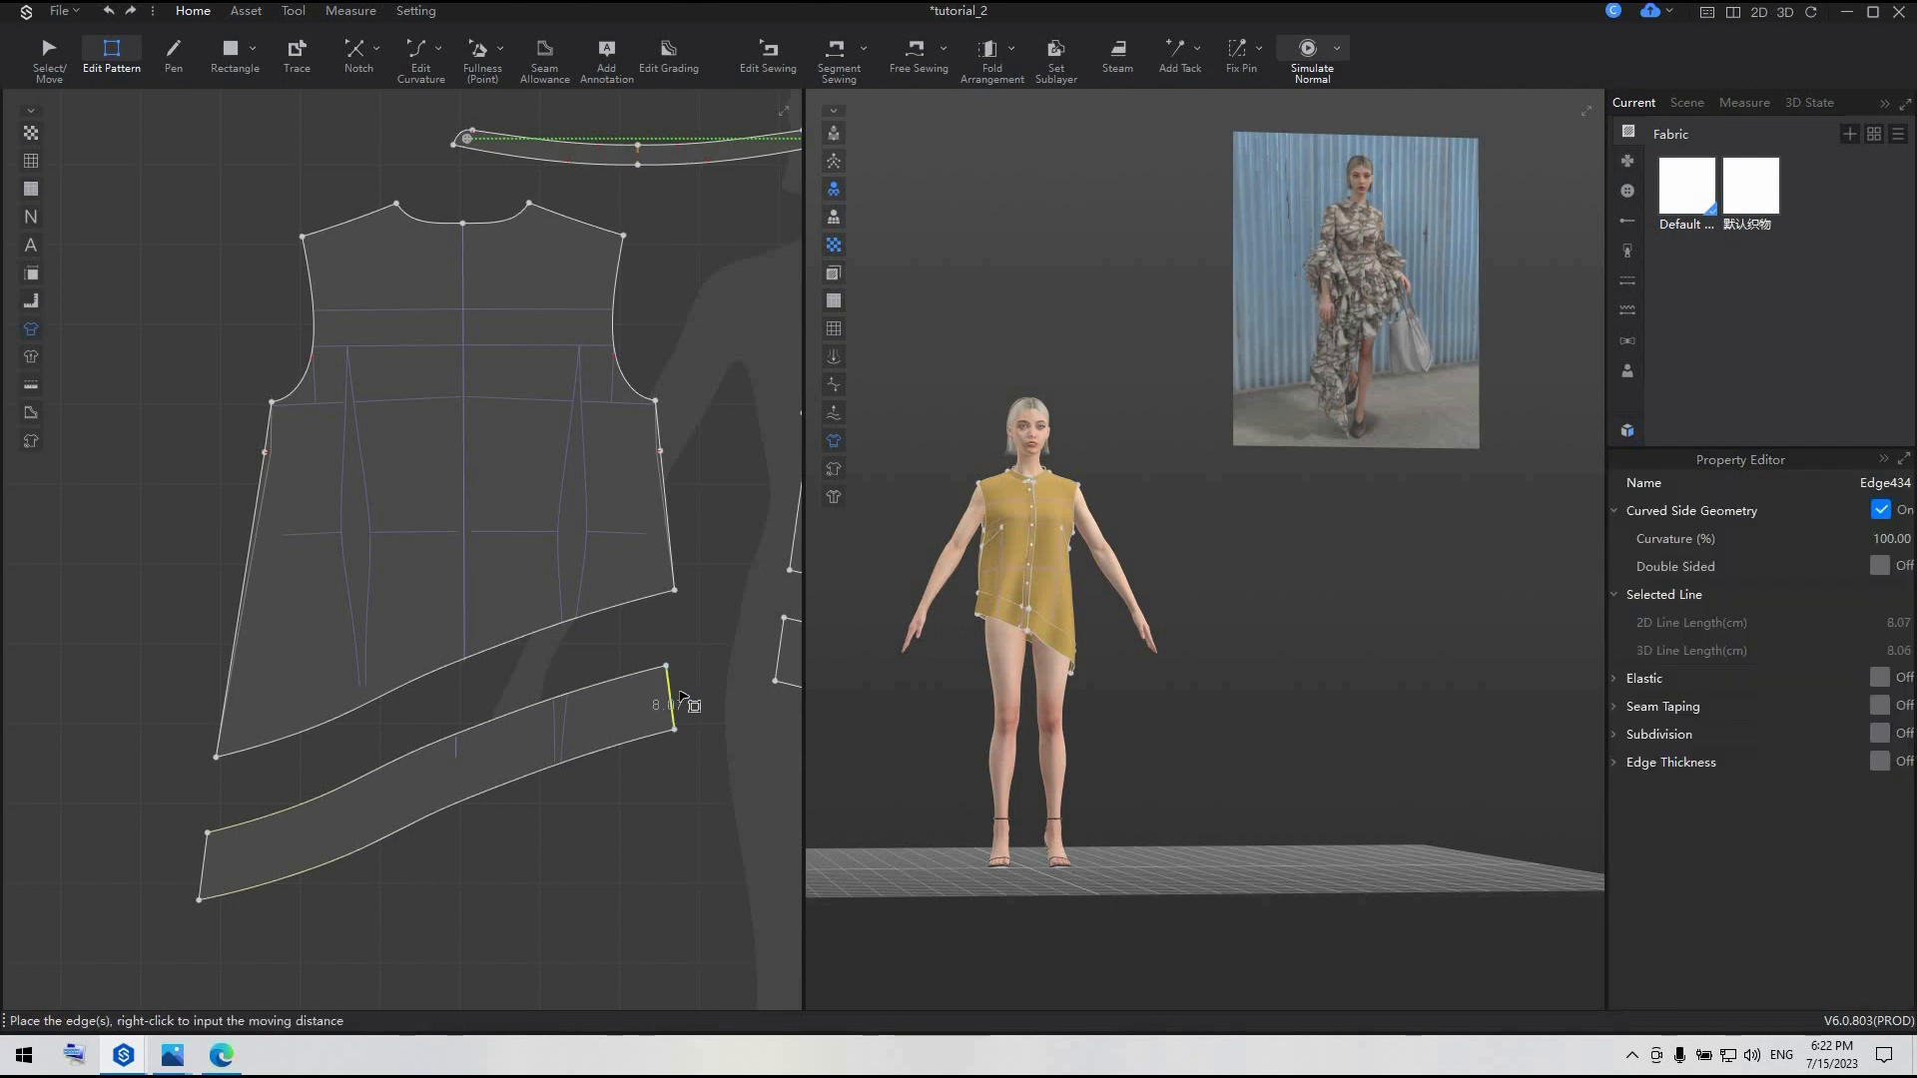
drag(673, 696, 681, 698)
key(Return)
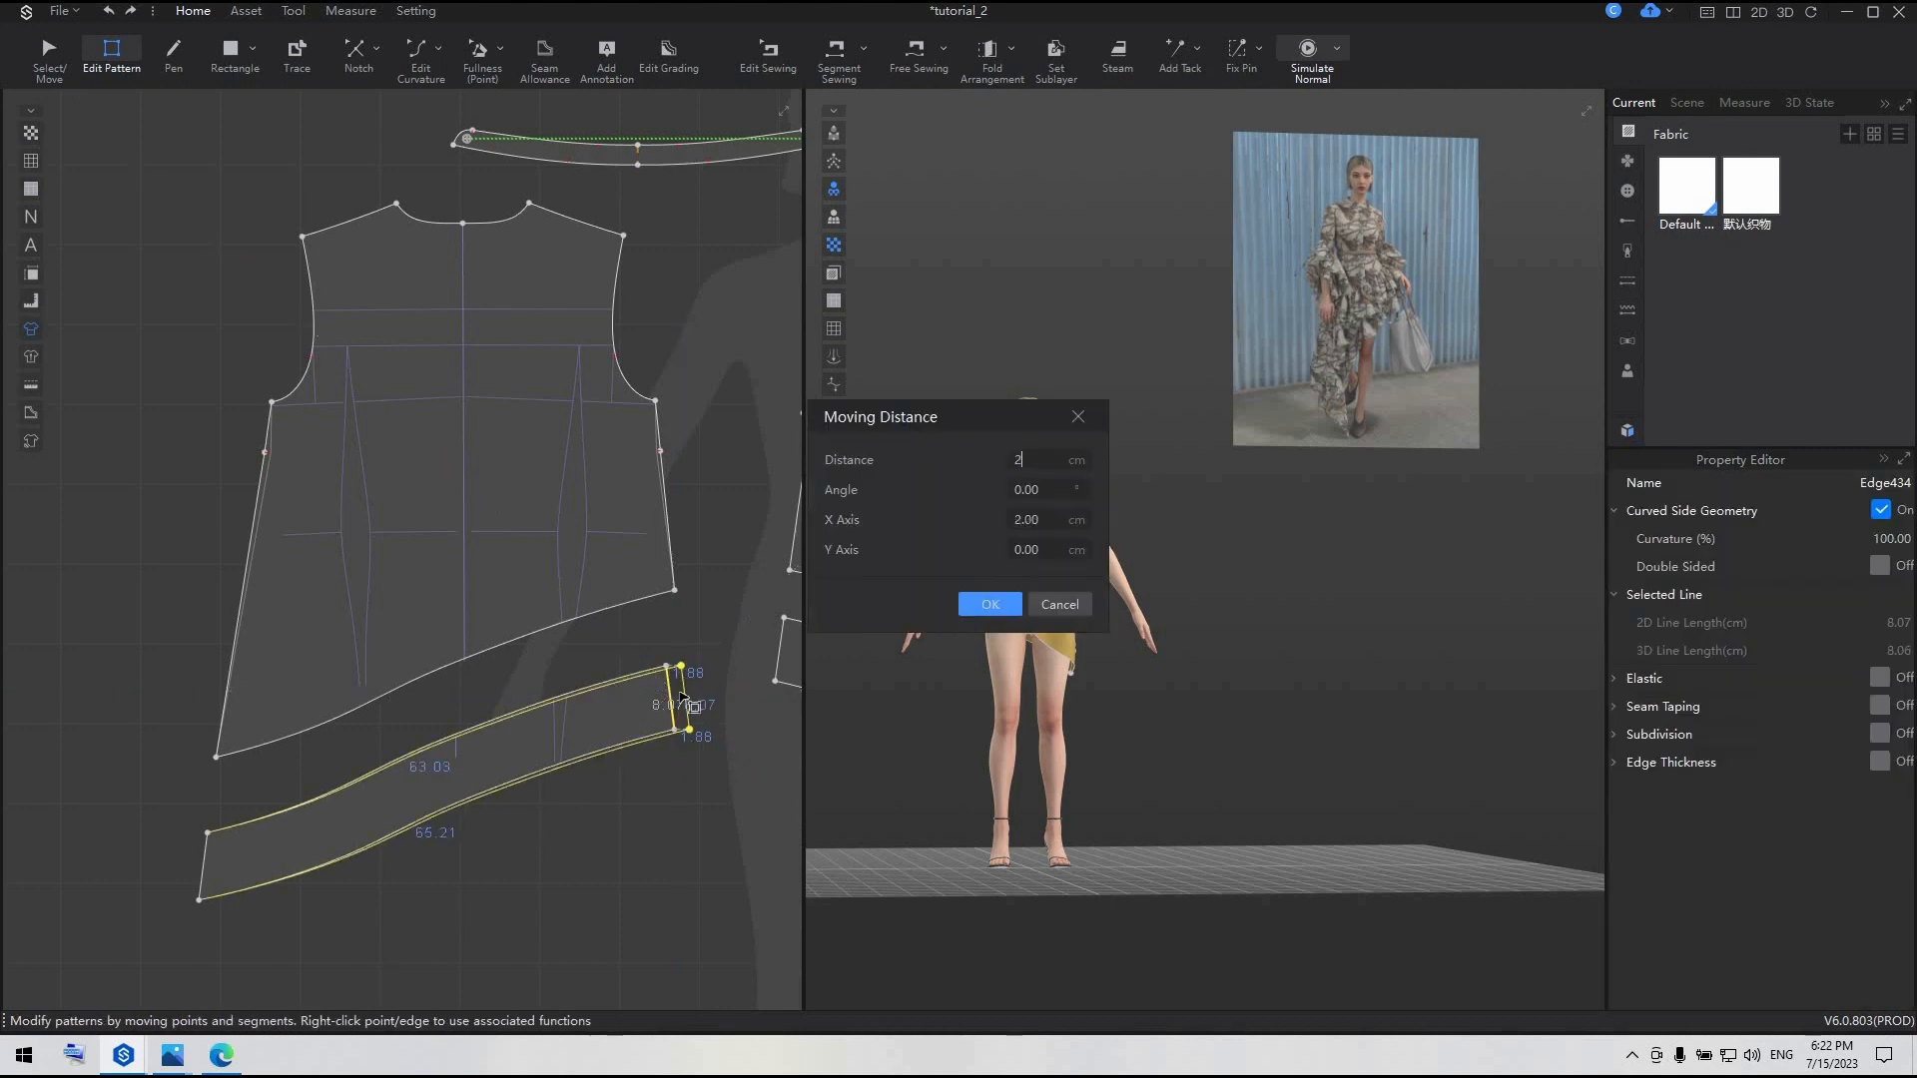
key(Return)
drag(683, 591, 692, 597)
key(Return)
text(2)
key(Return)
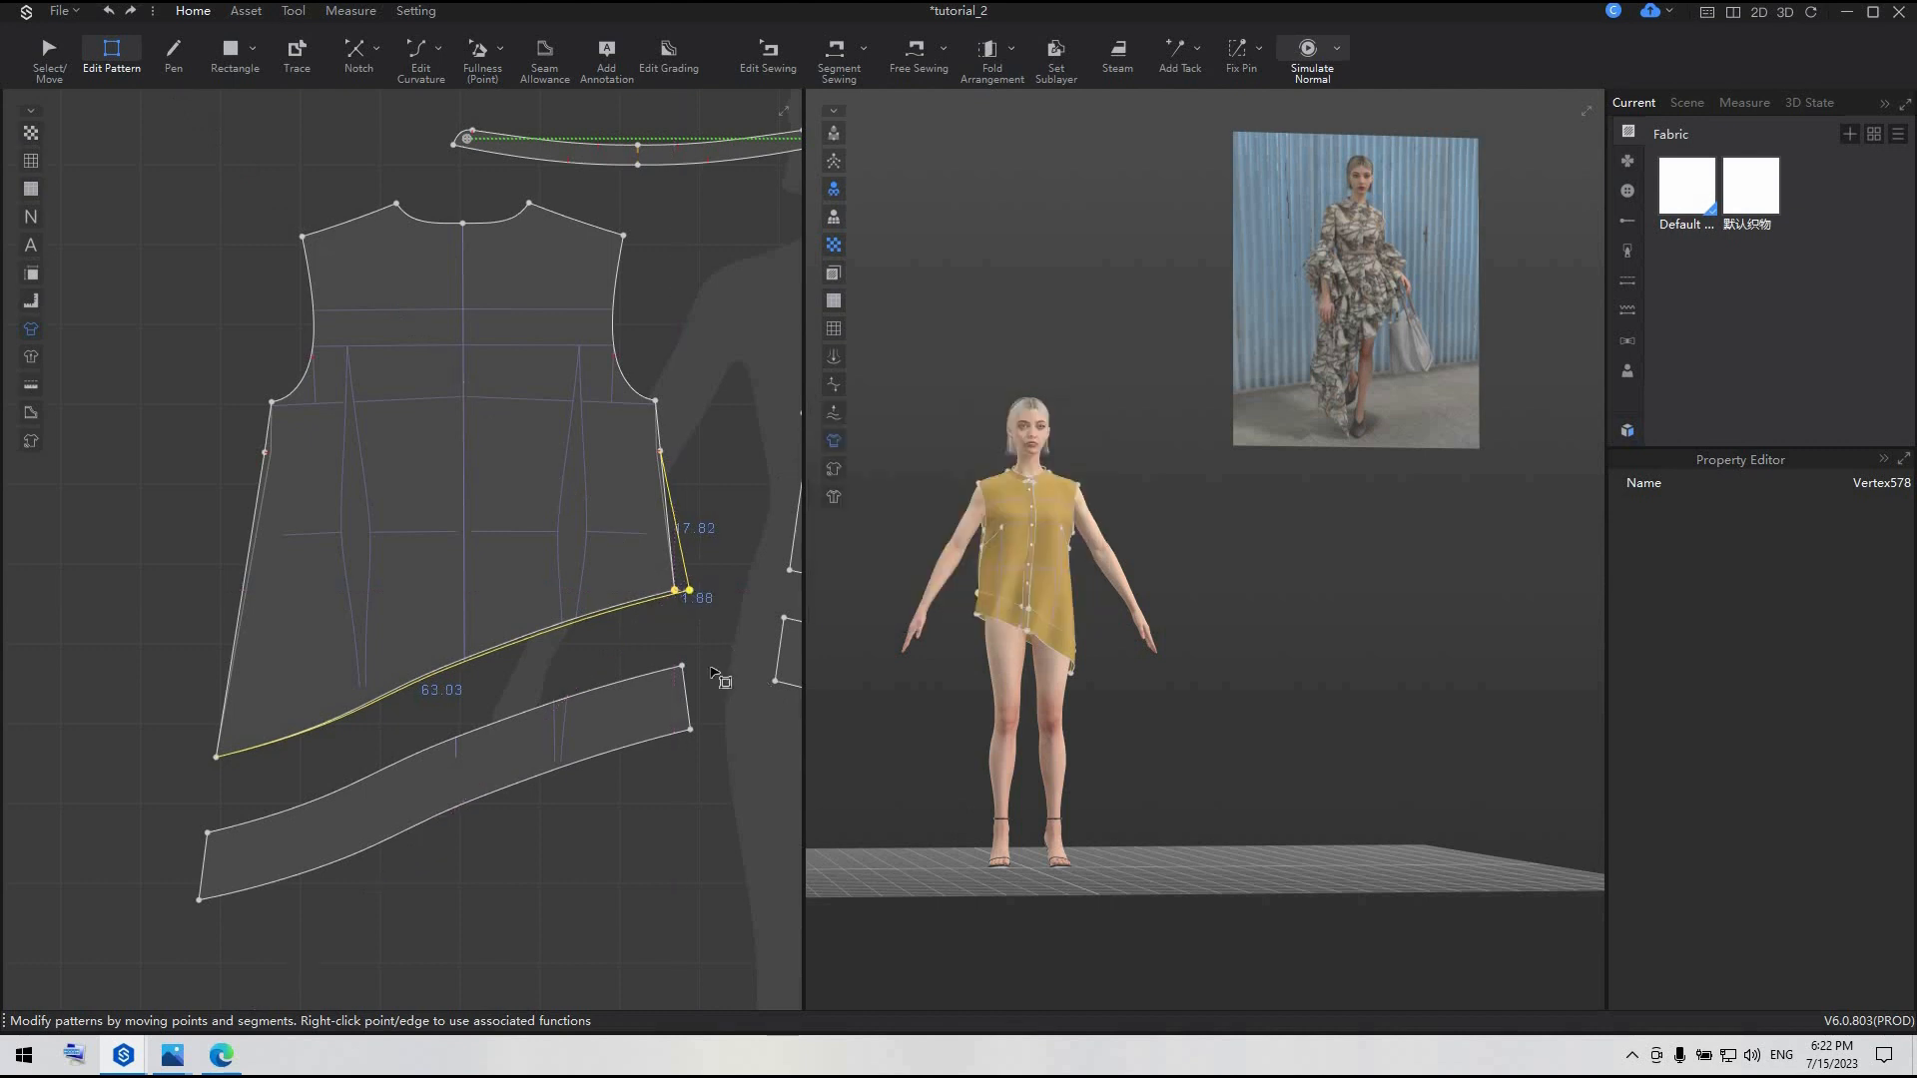
- Move the side edge of the shorter front's hem band and that front panel's lower side corner horizontally outward by 2 cm each
click(351, 770)
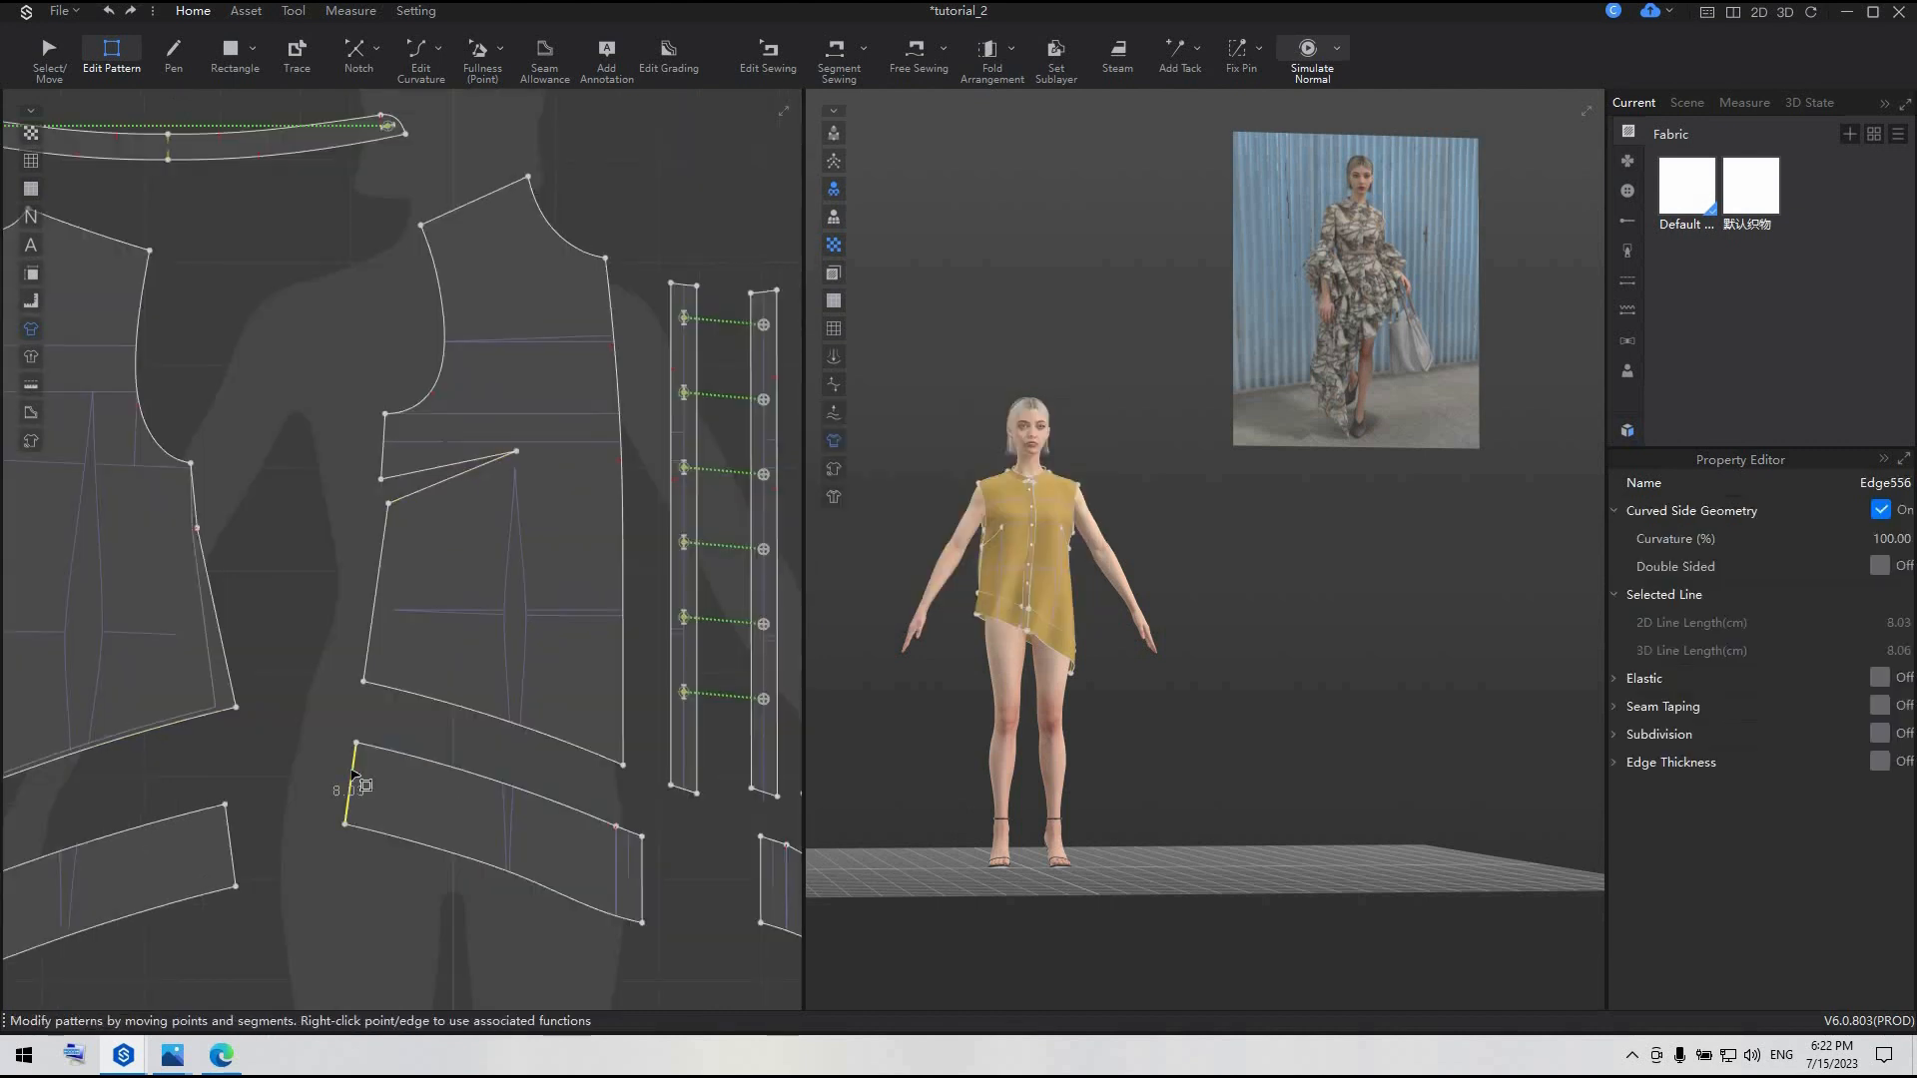
drag(351, 770, 333, 778)
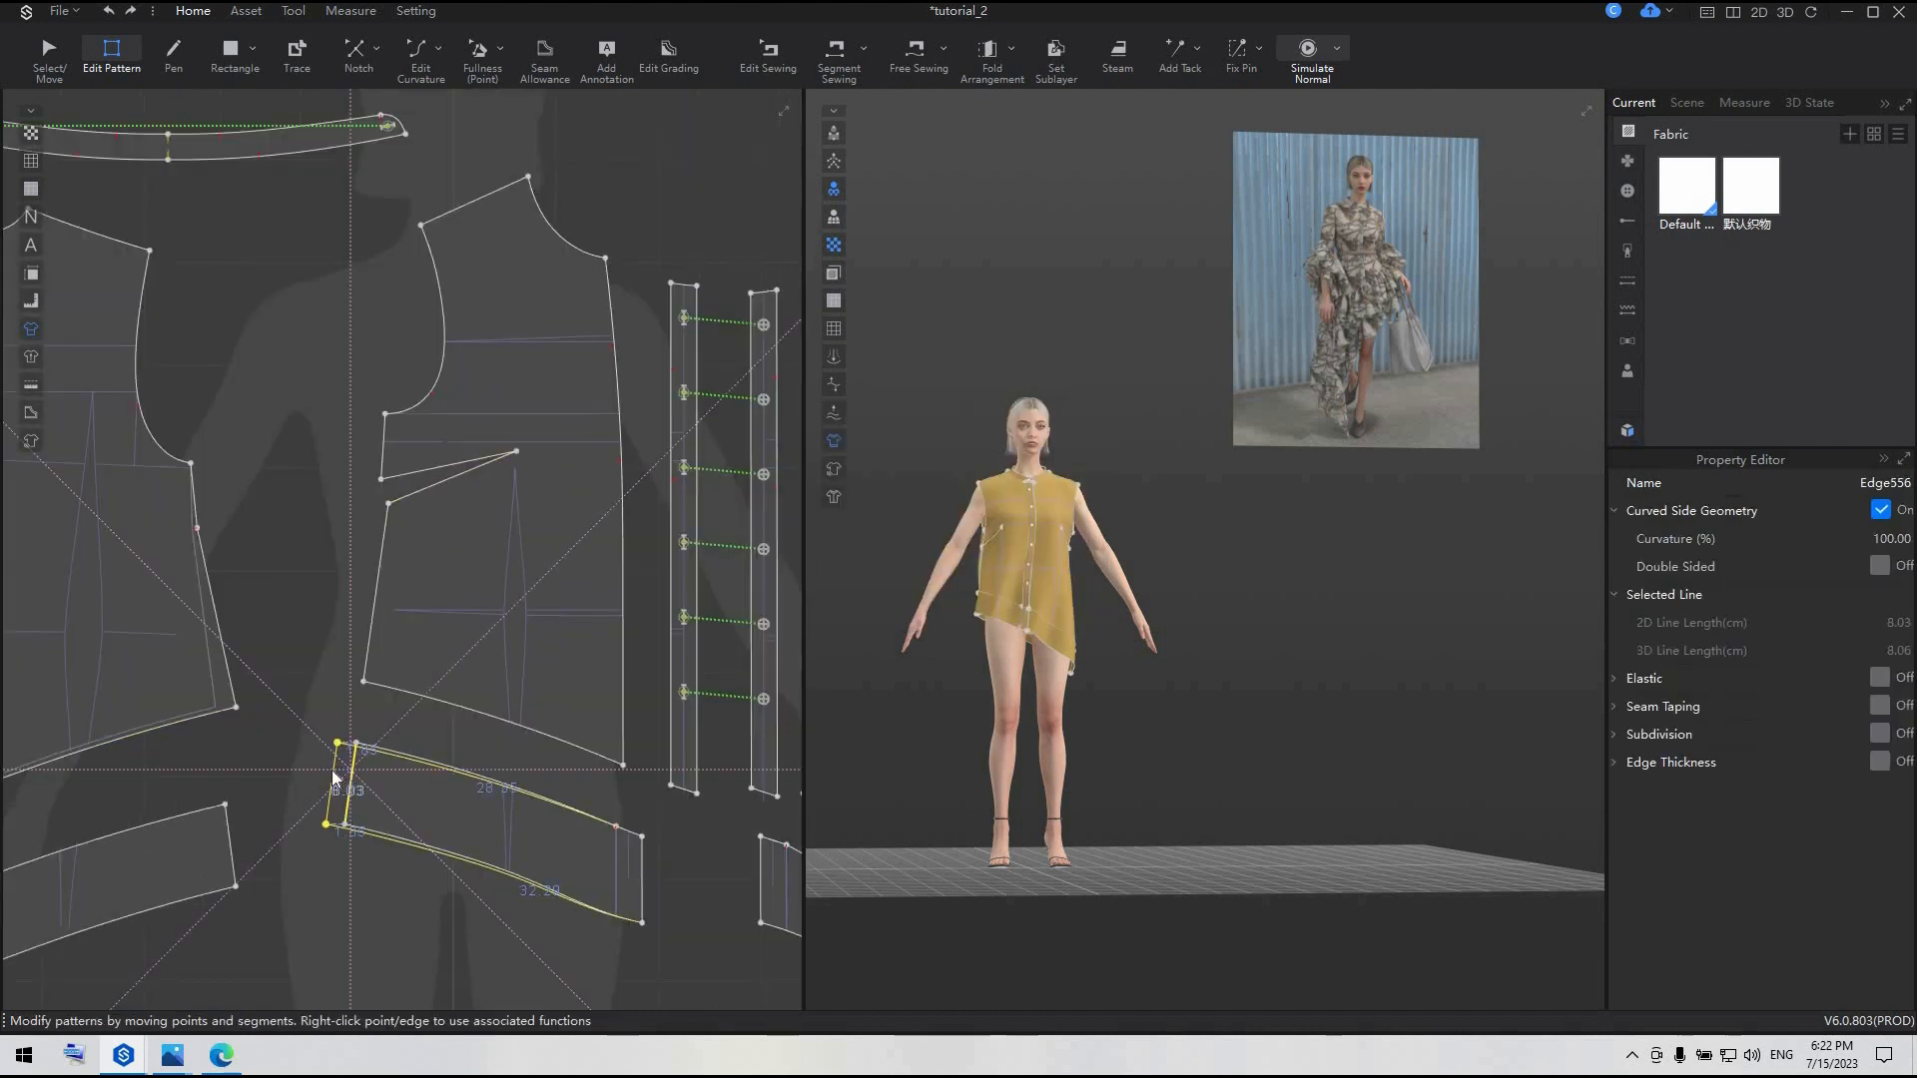
key(Return)
key(Return)
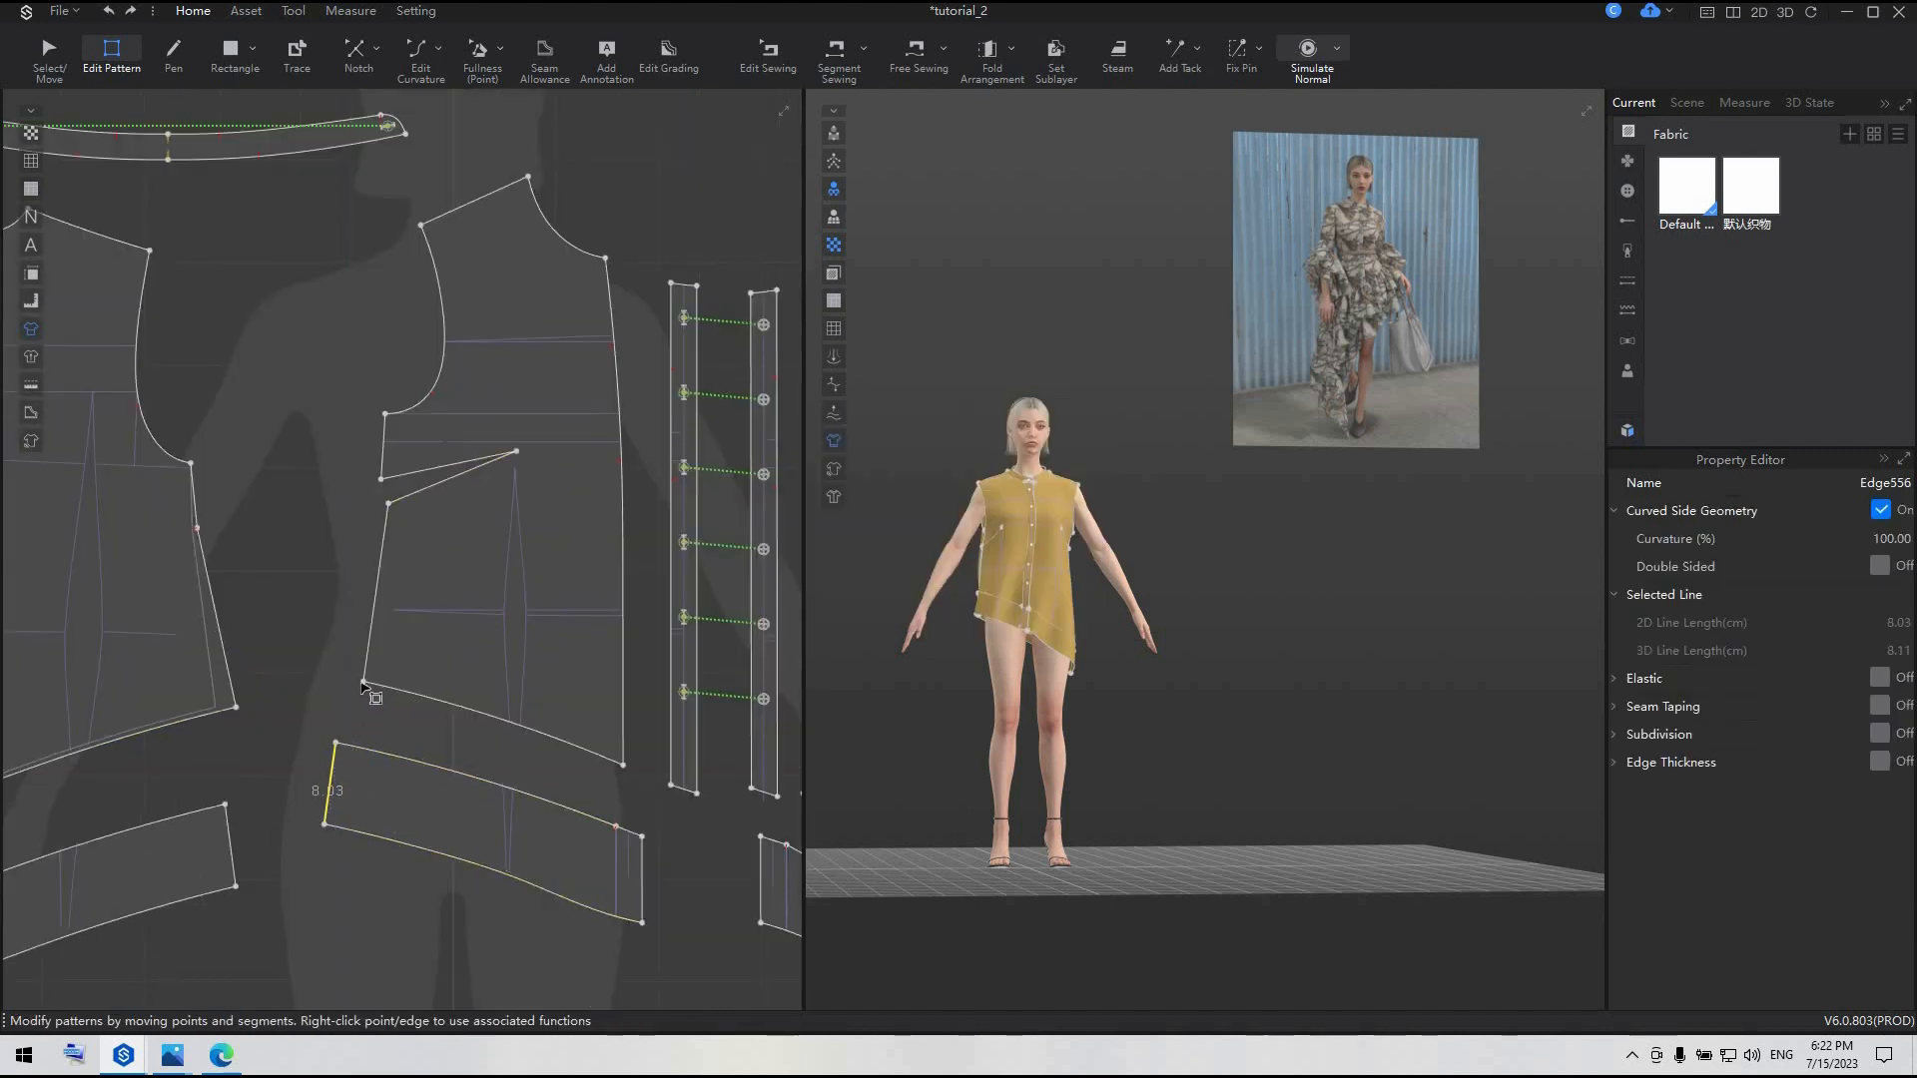
click(347, 684)
drag(344, 687, 347, 686)
right_click(348, 686)
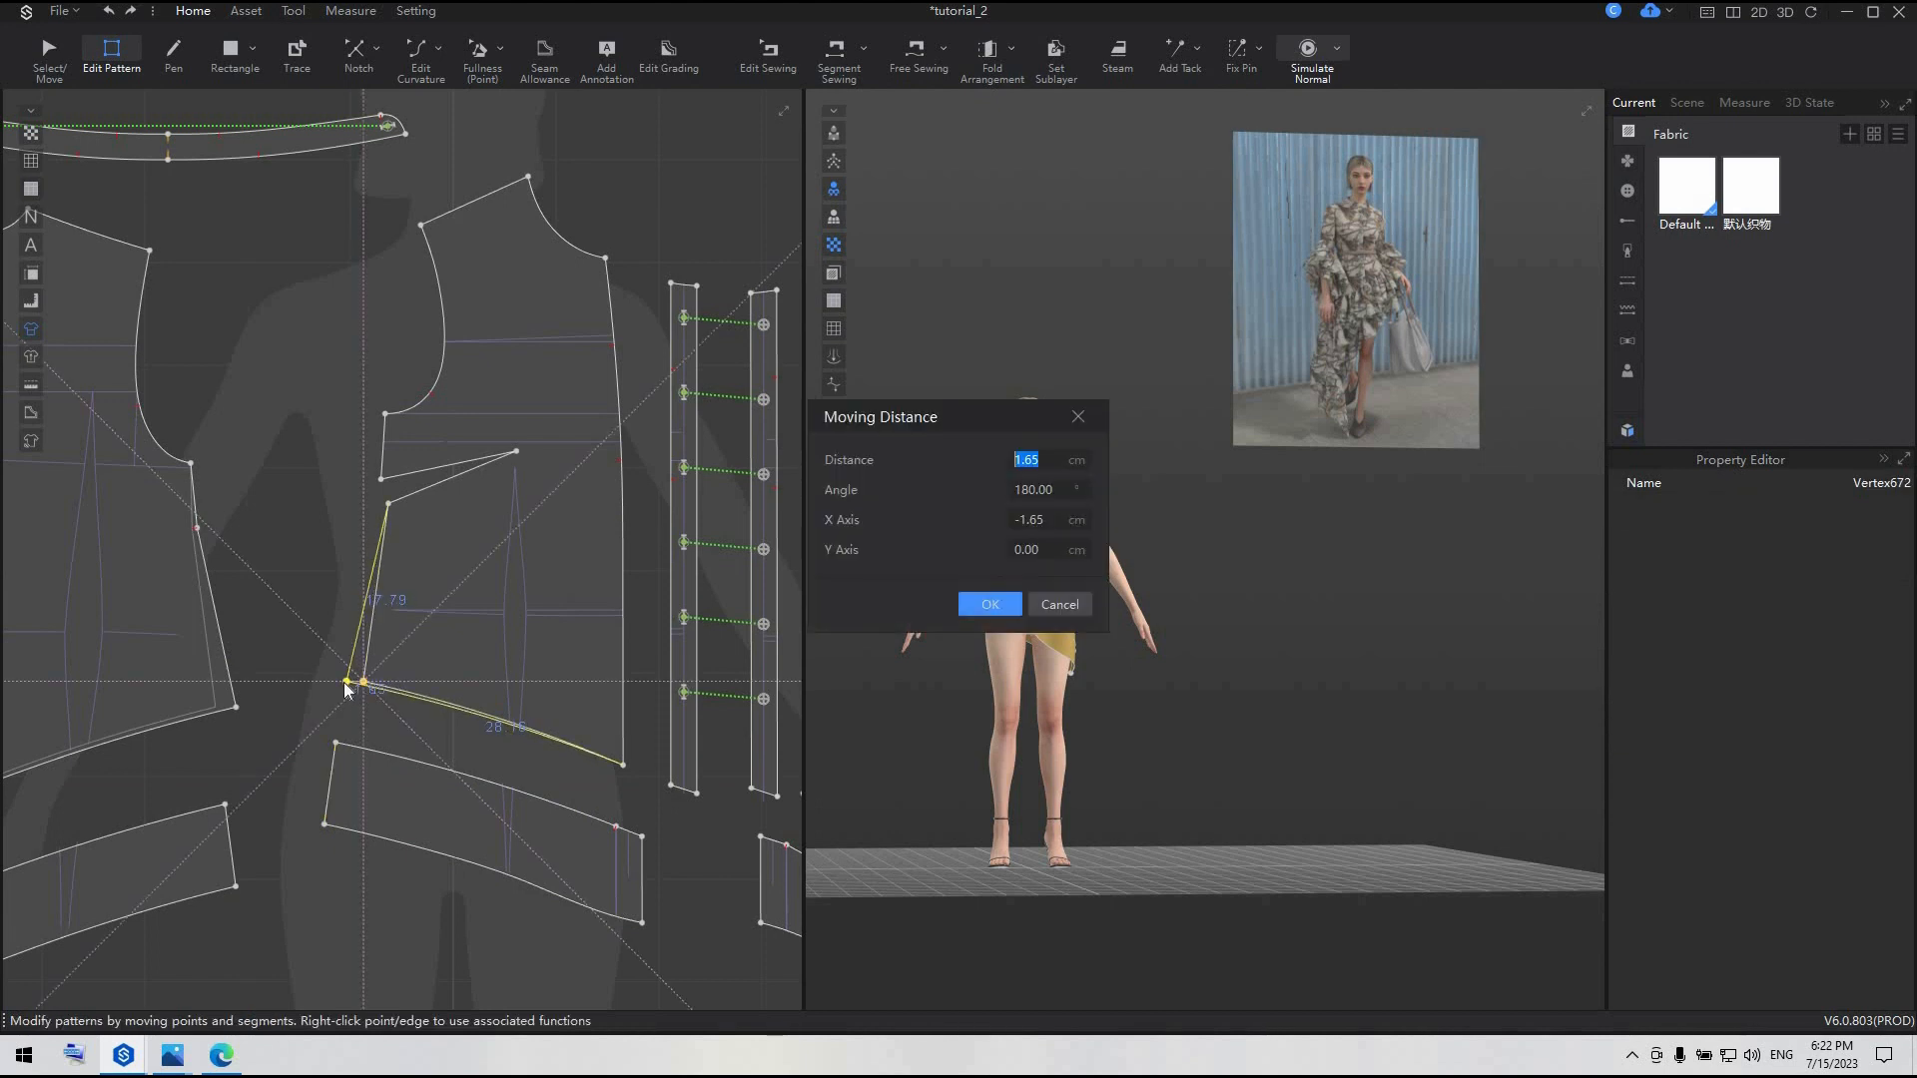
text(2)
key(Return)
- Simulate the sleeveless bodice to drape the widened hem, adjusting the cloth at the shorter side
scroll(486, 772, down, 3)
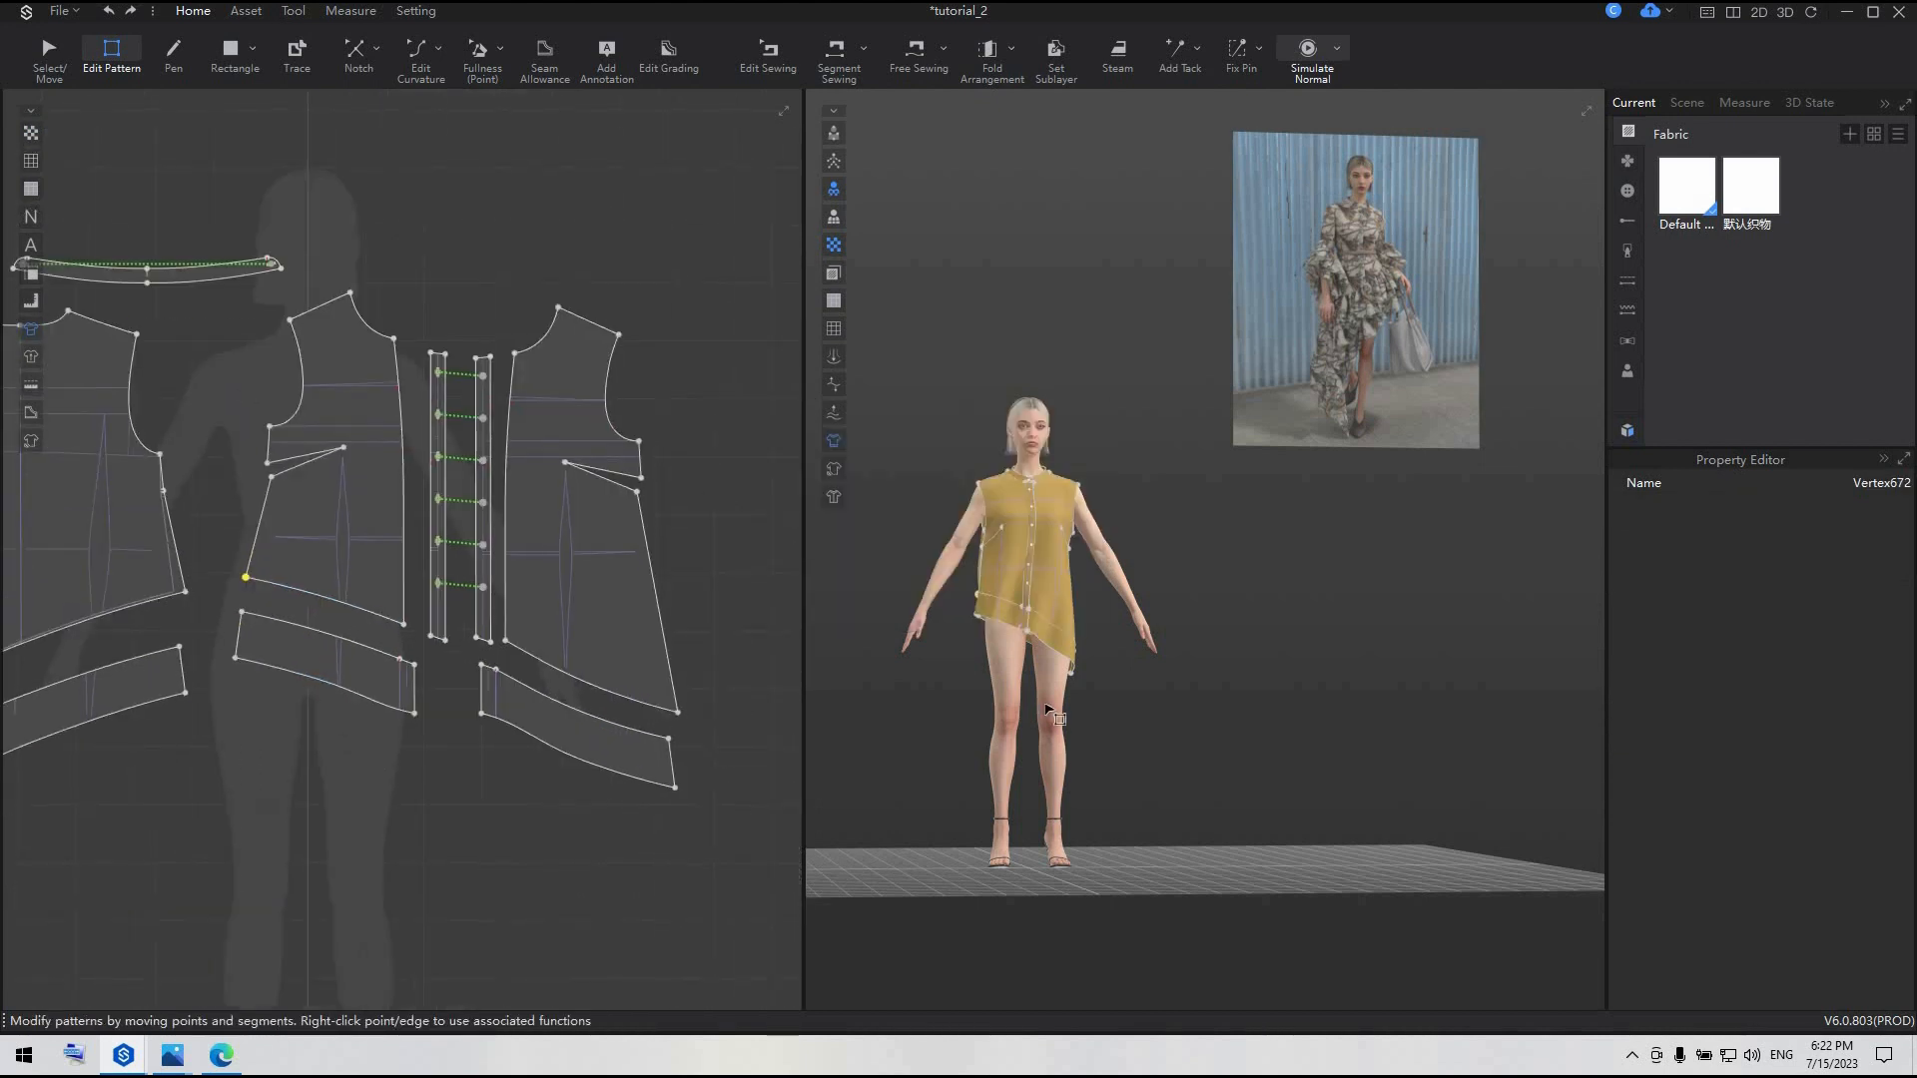
key(space)
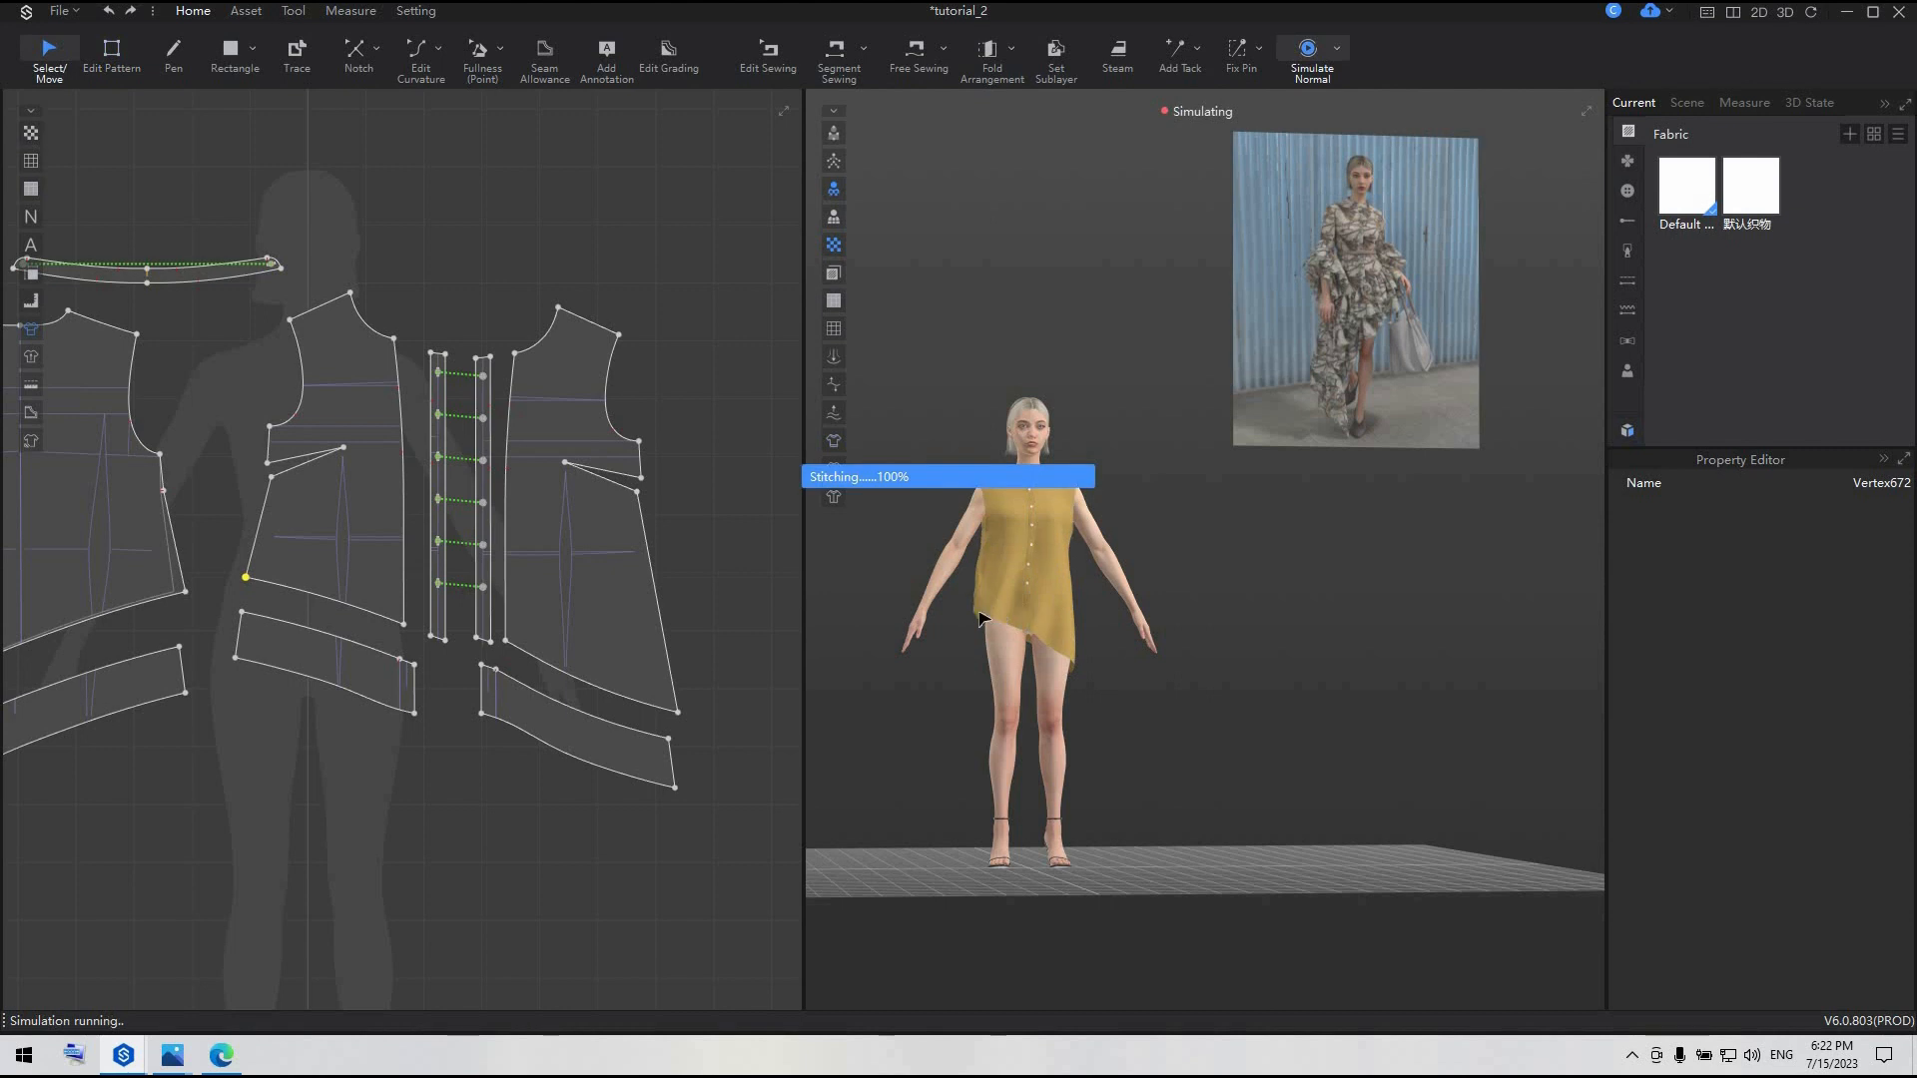
click(983, 617)
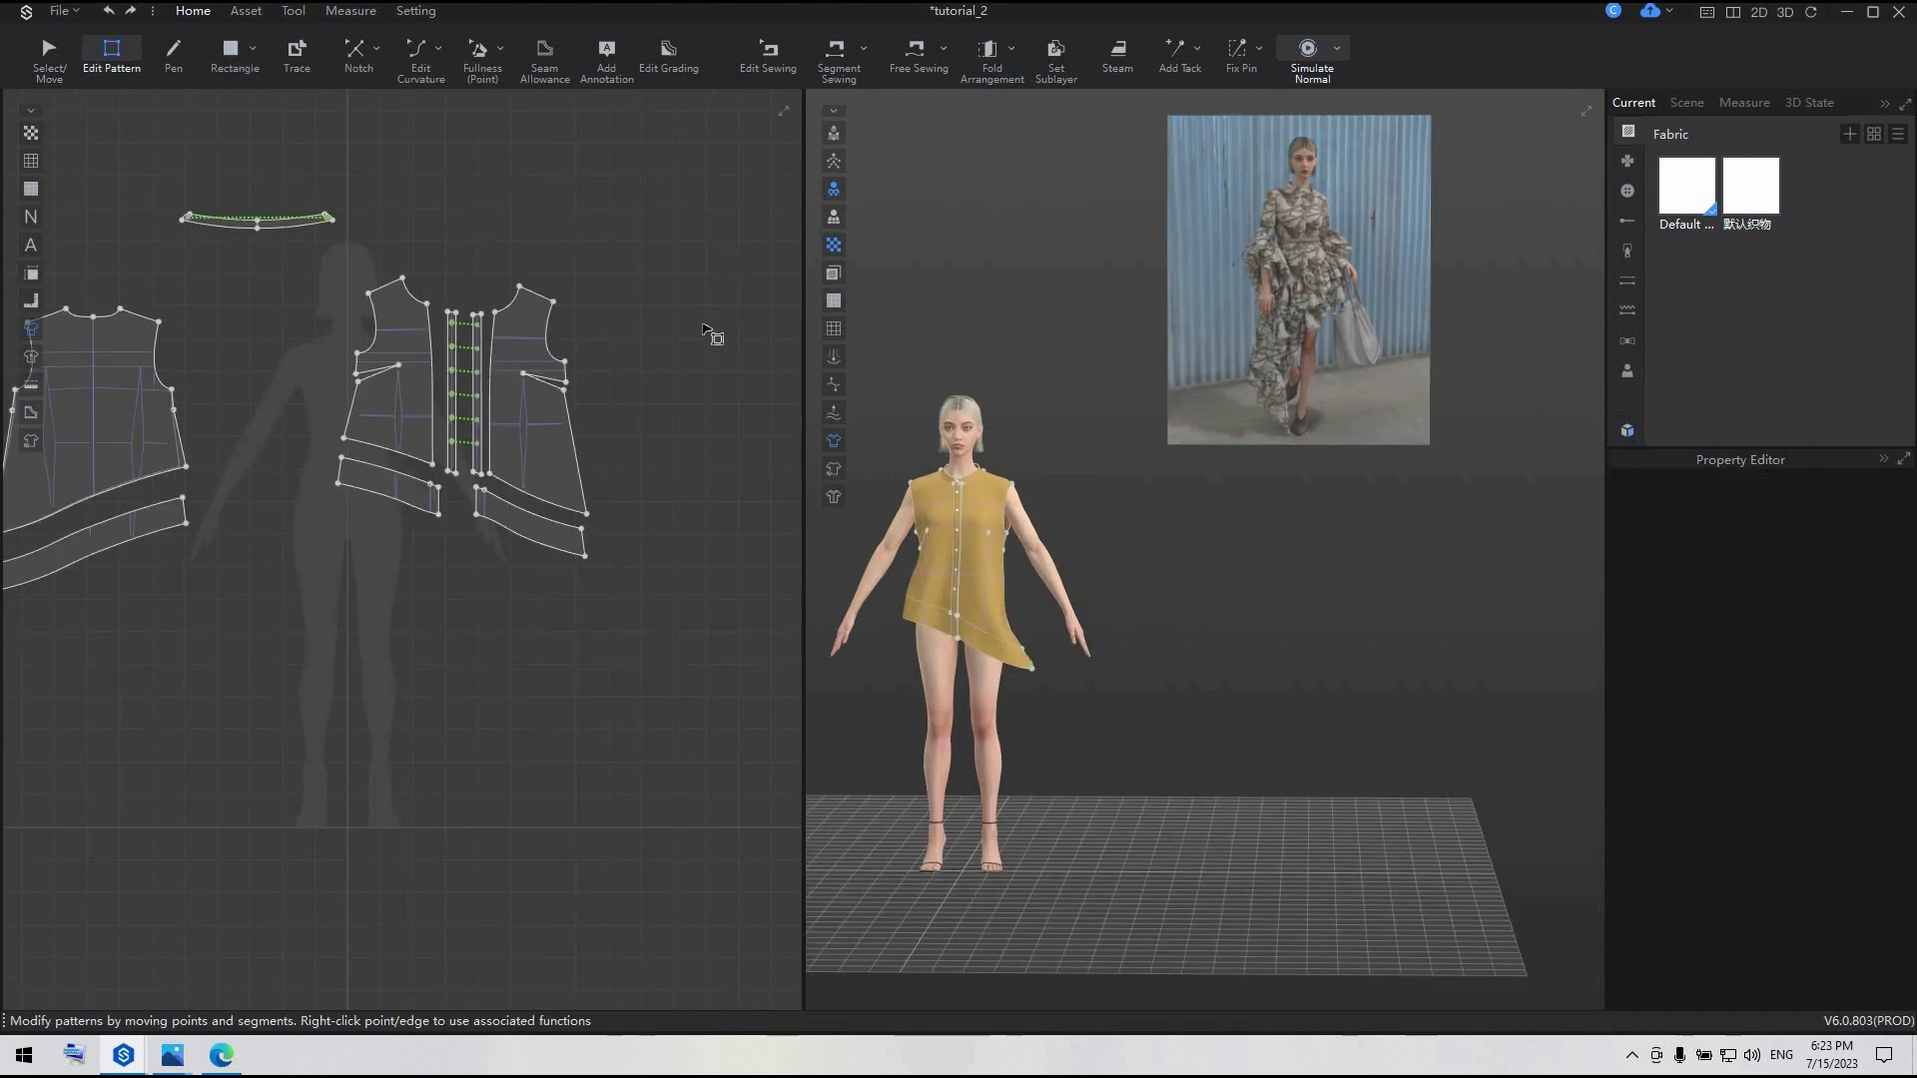
- Create a 124 cm wide rectangle pattern for the hem flounce and place it below the bodice patterns
click(229, 50)
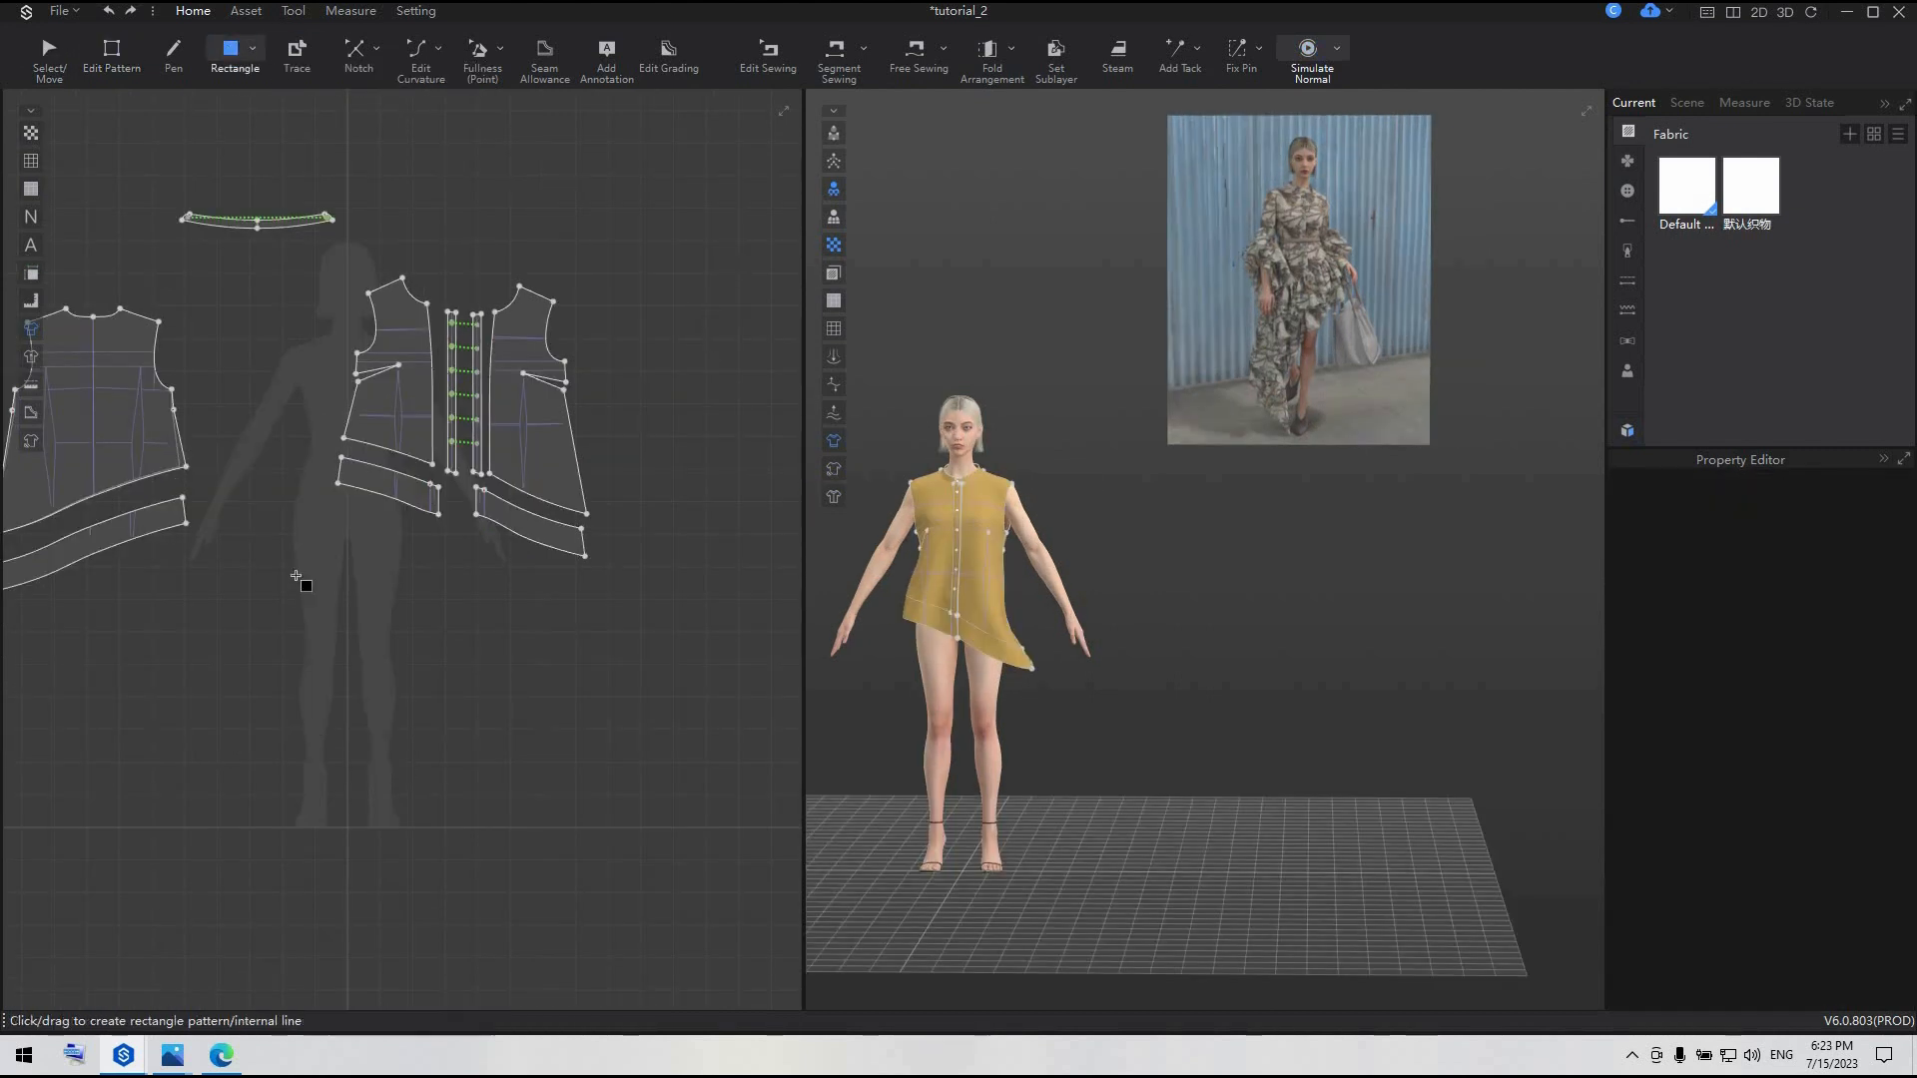
click(298, 569)
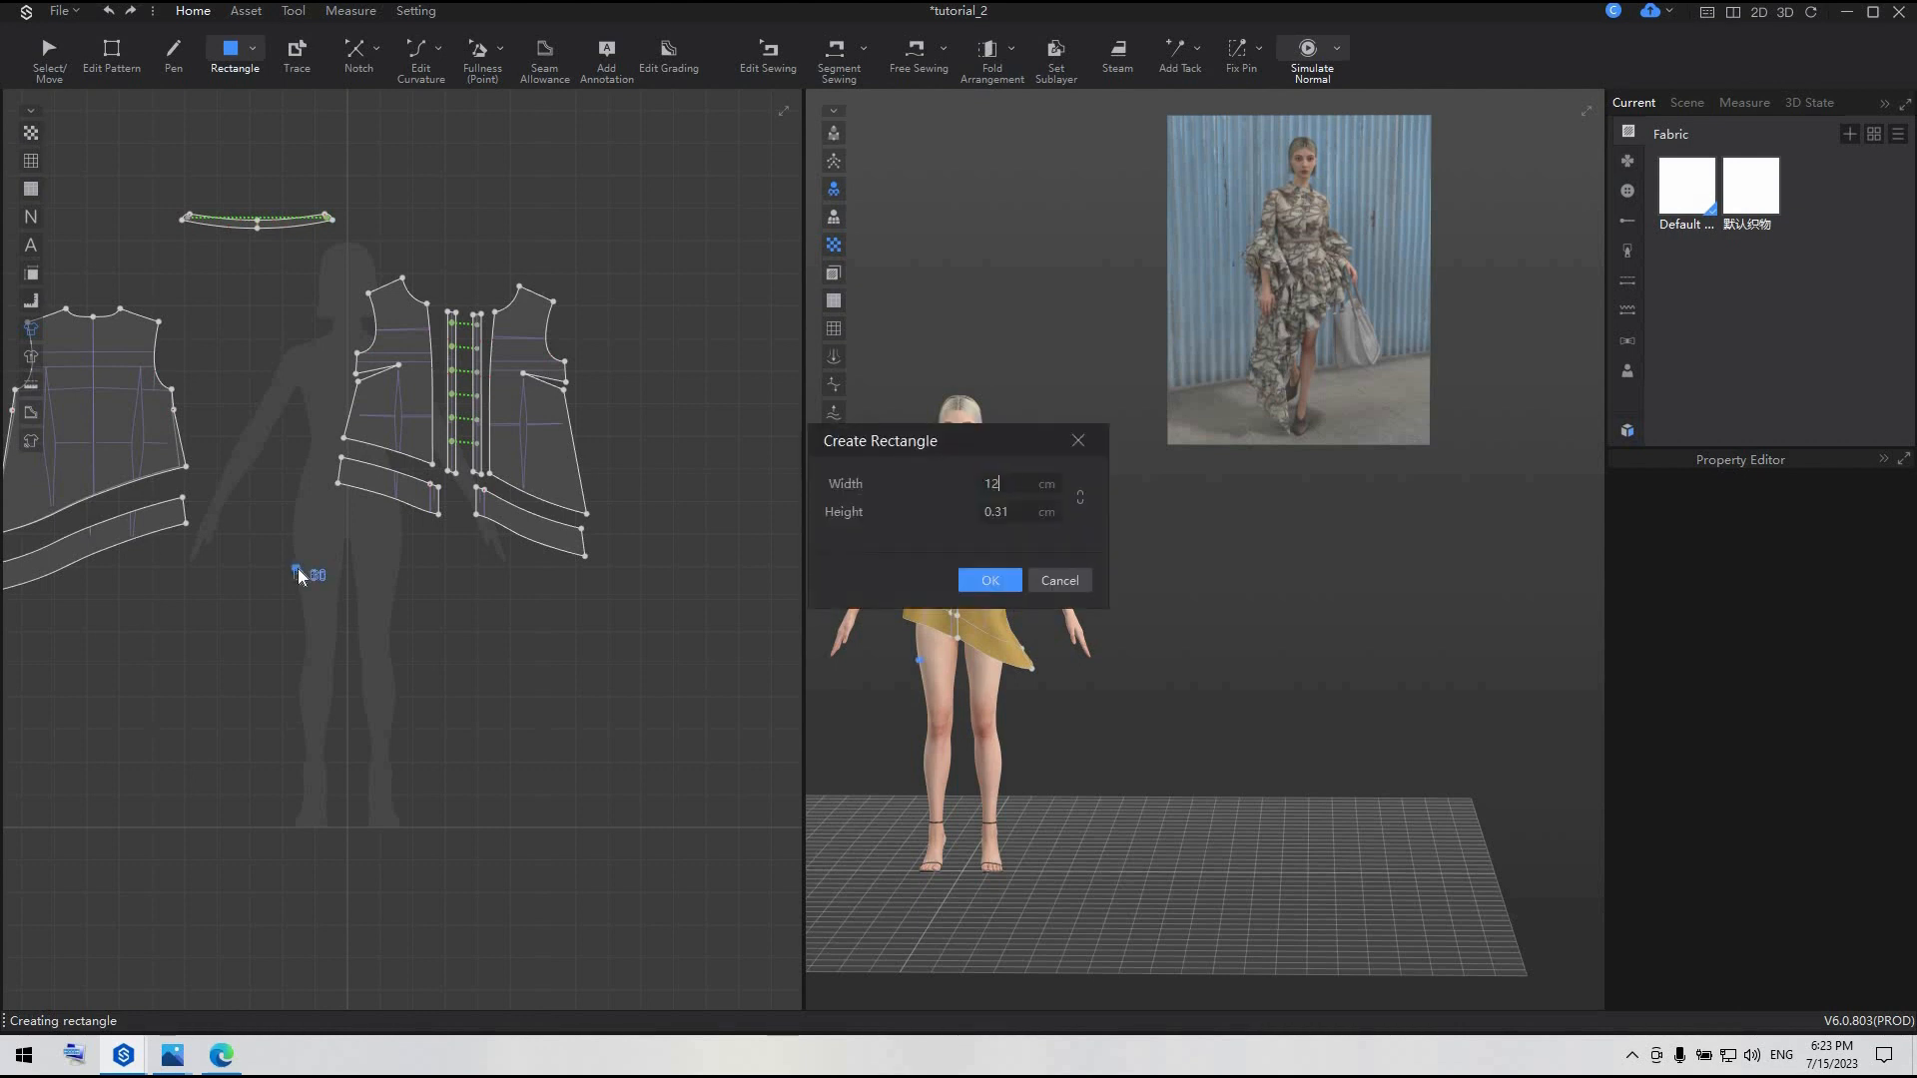
text(124)
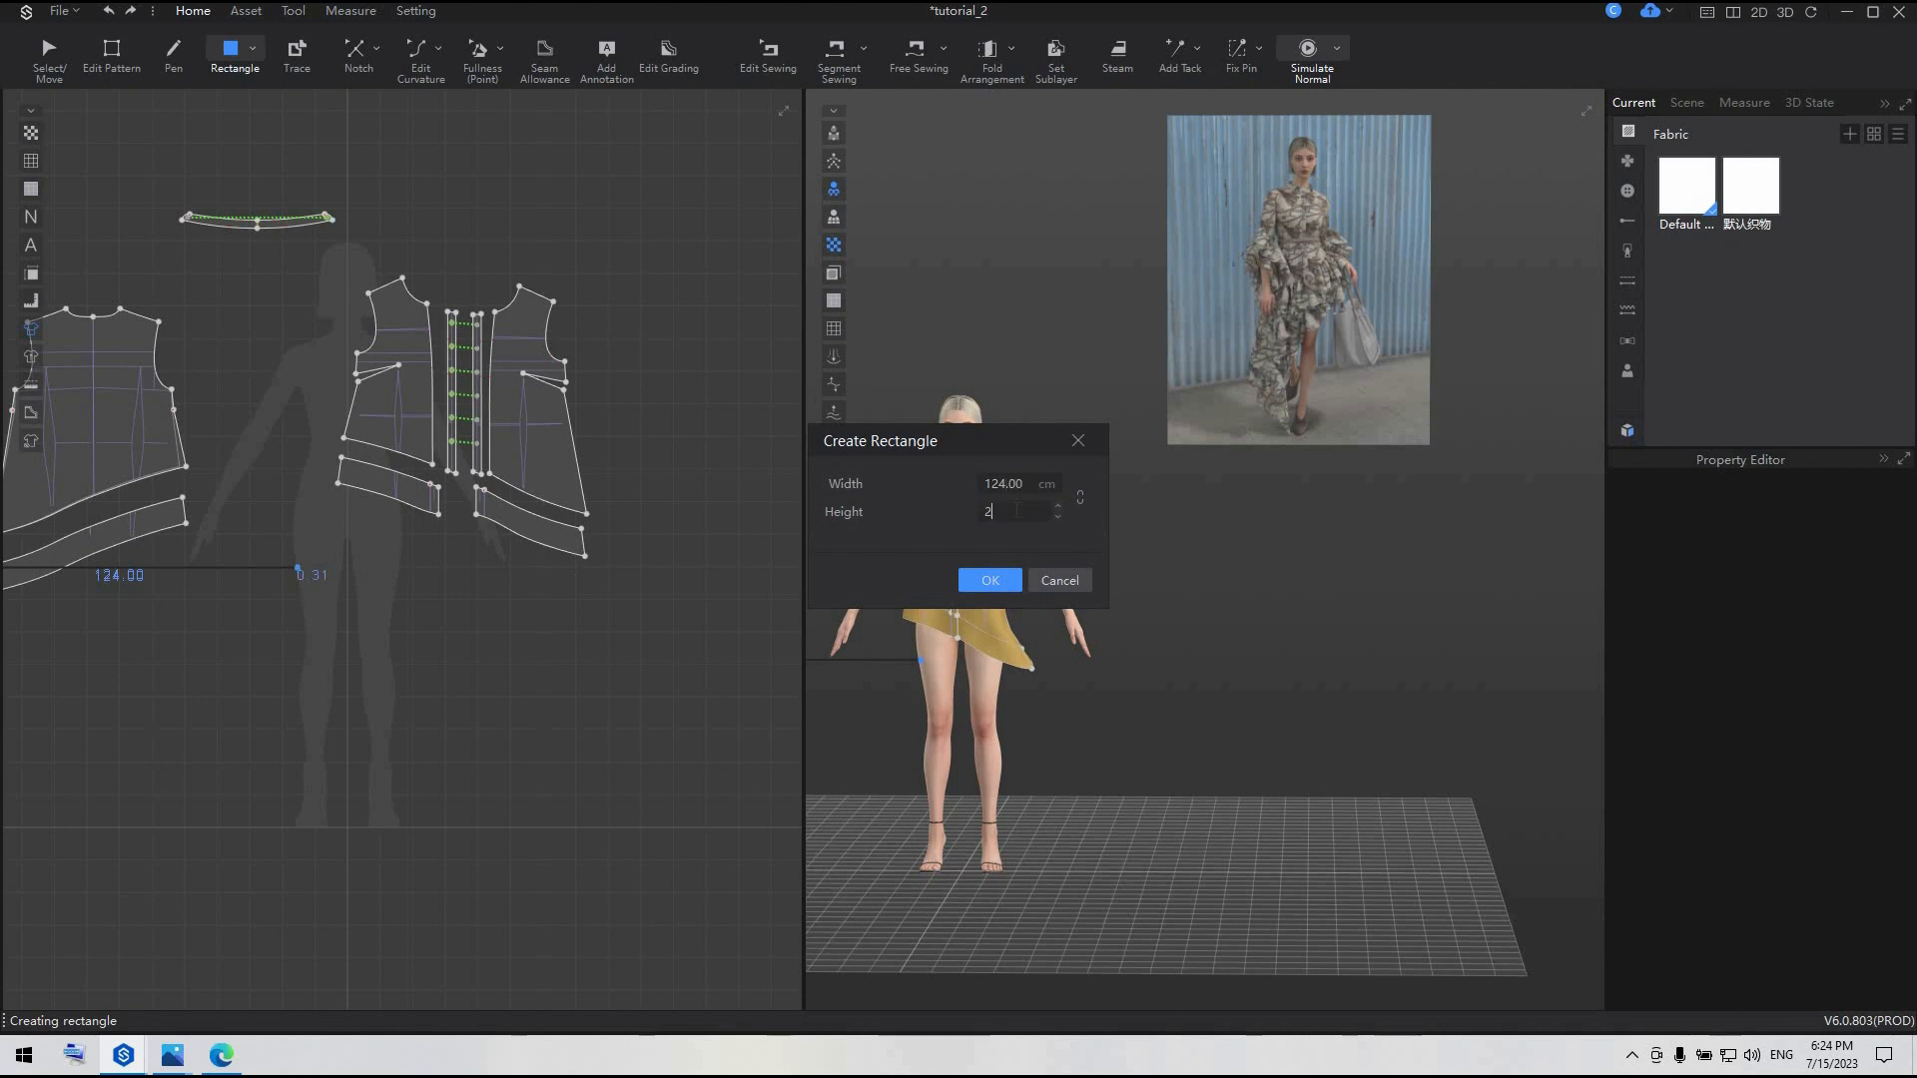
click(999, 583)
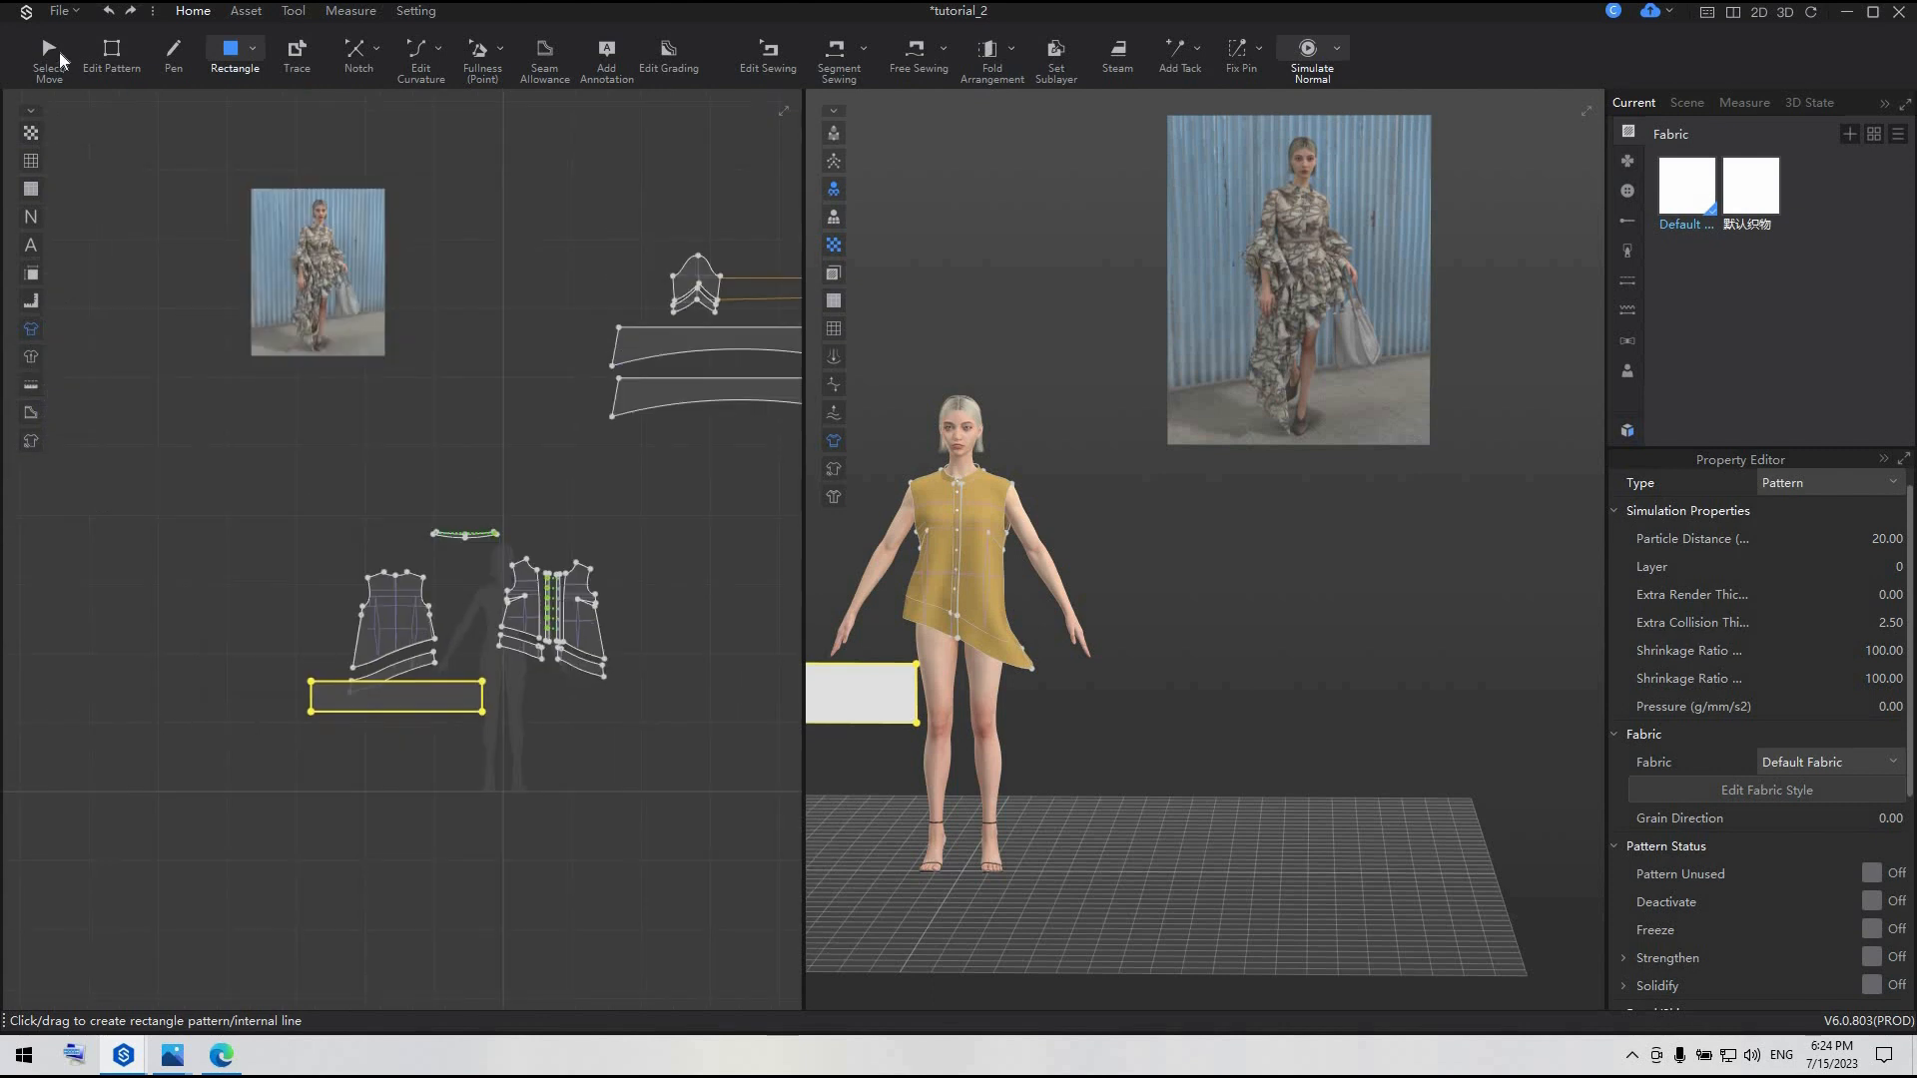
key(q)
drag(359, 696, 481, 761)
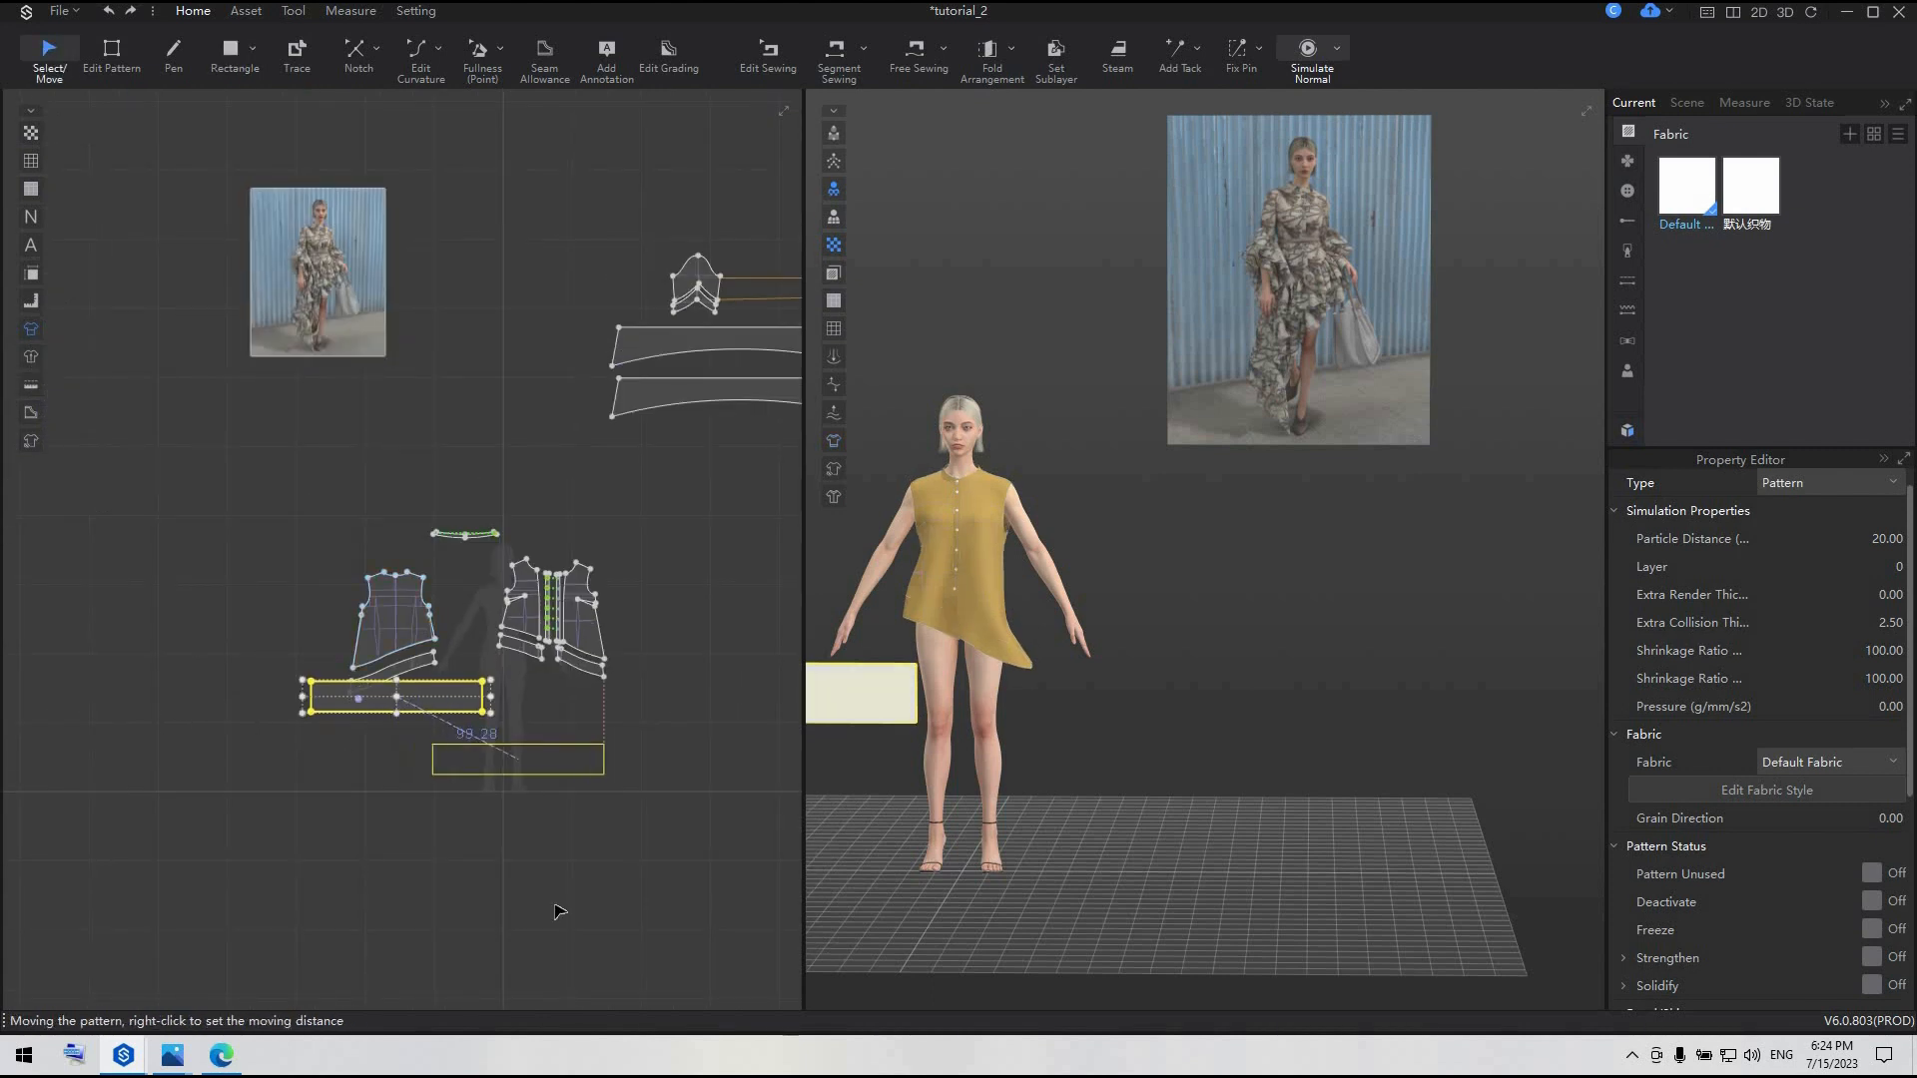
click(556, 908)
scroll(494, 819, up, 2)
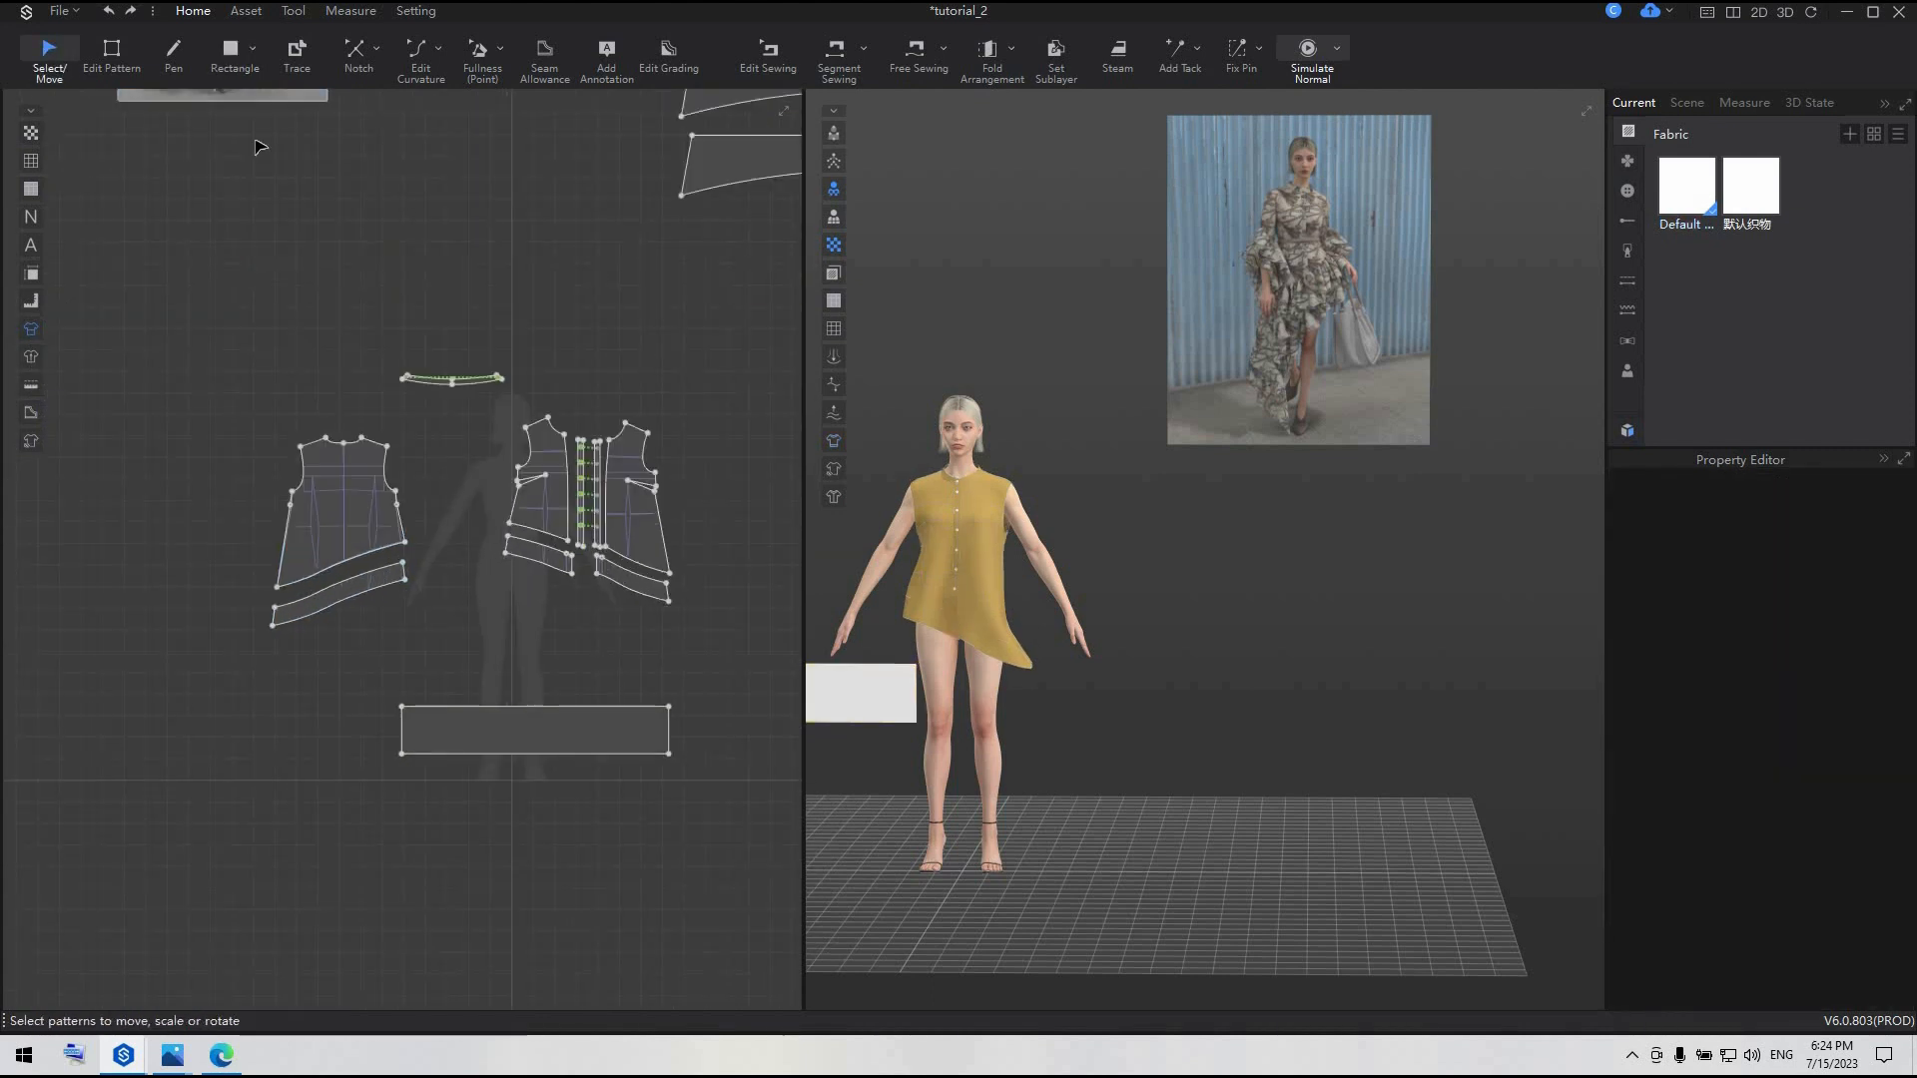
- Move the rectangle's lower outer corner about 56 cm diagonally down and outward, and curve its lower edge upward into the piece
click(113, 52)
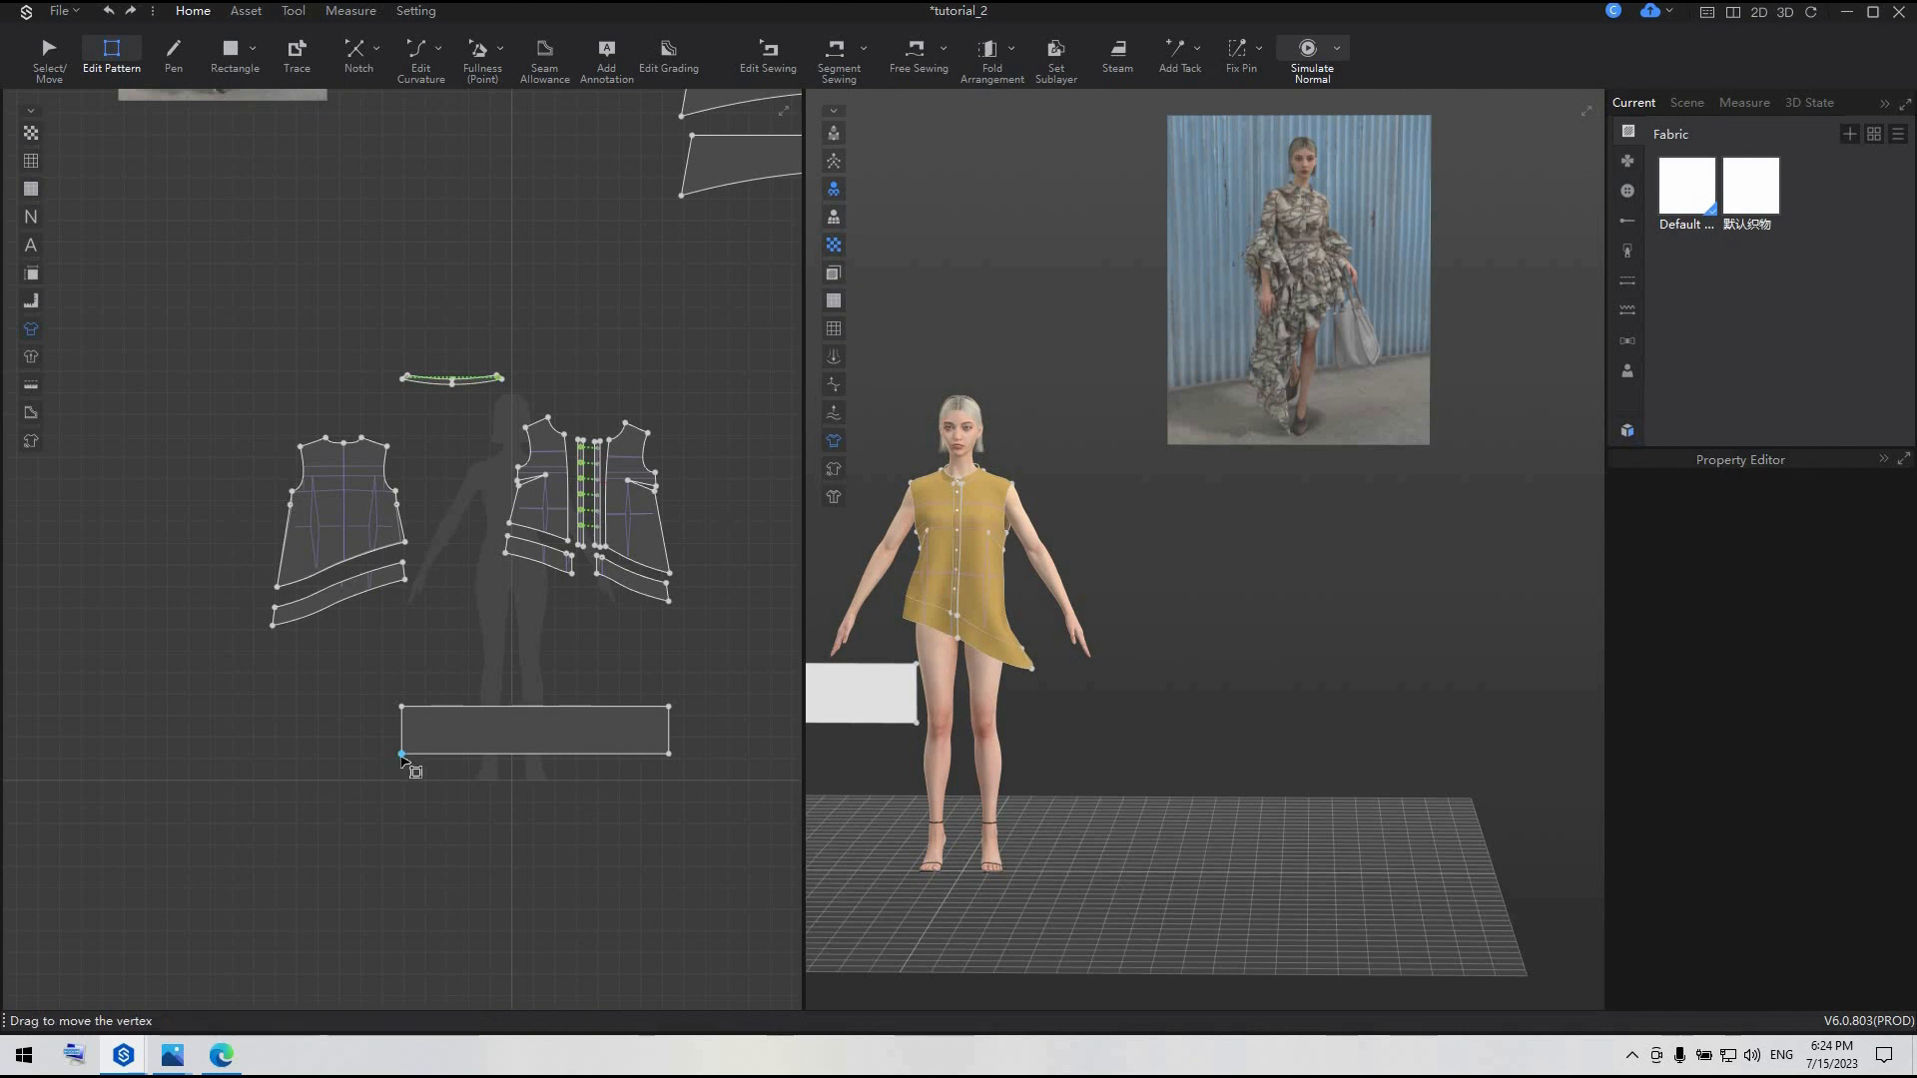
drag(403, 756, 335, 857)
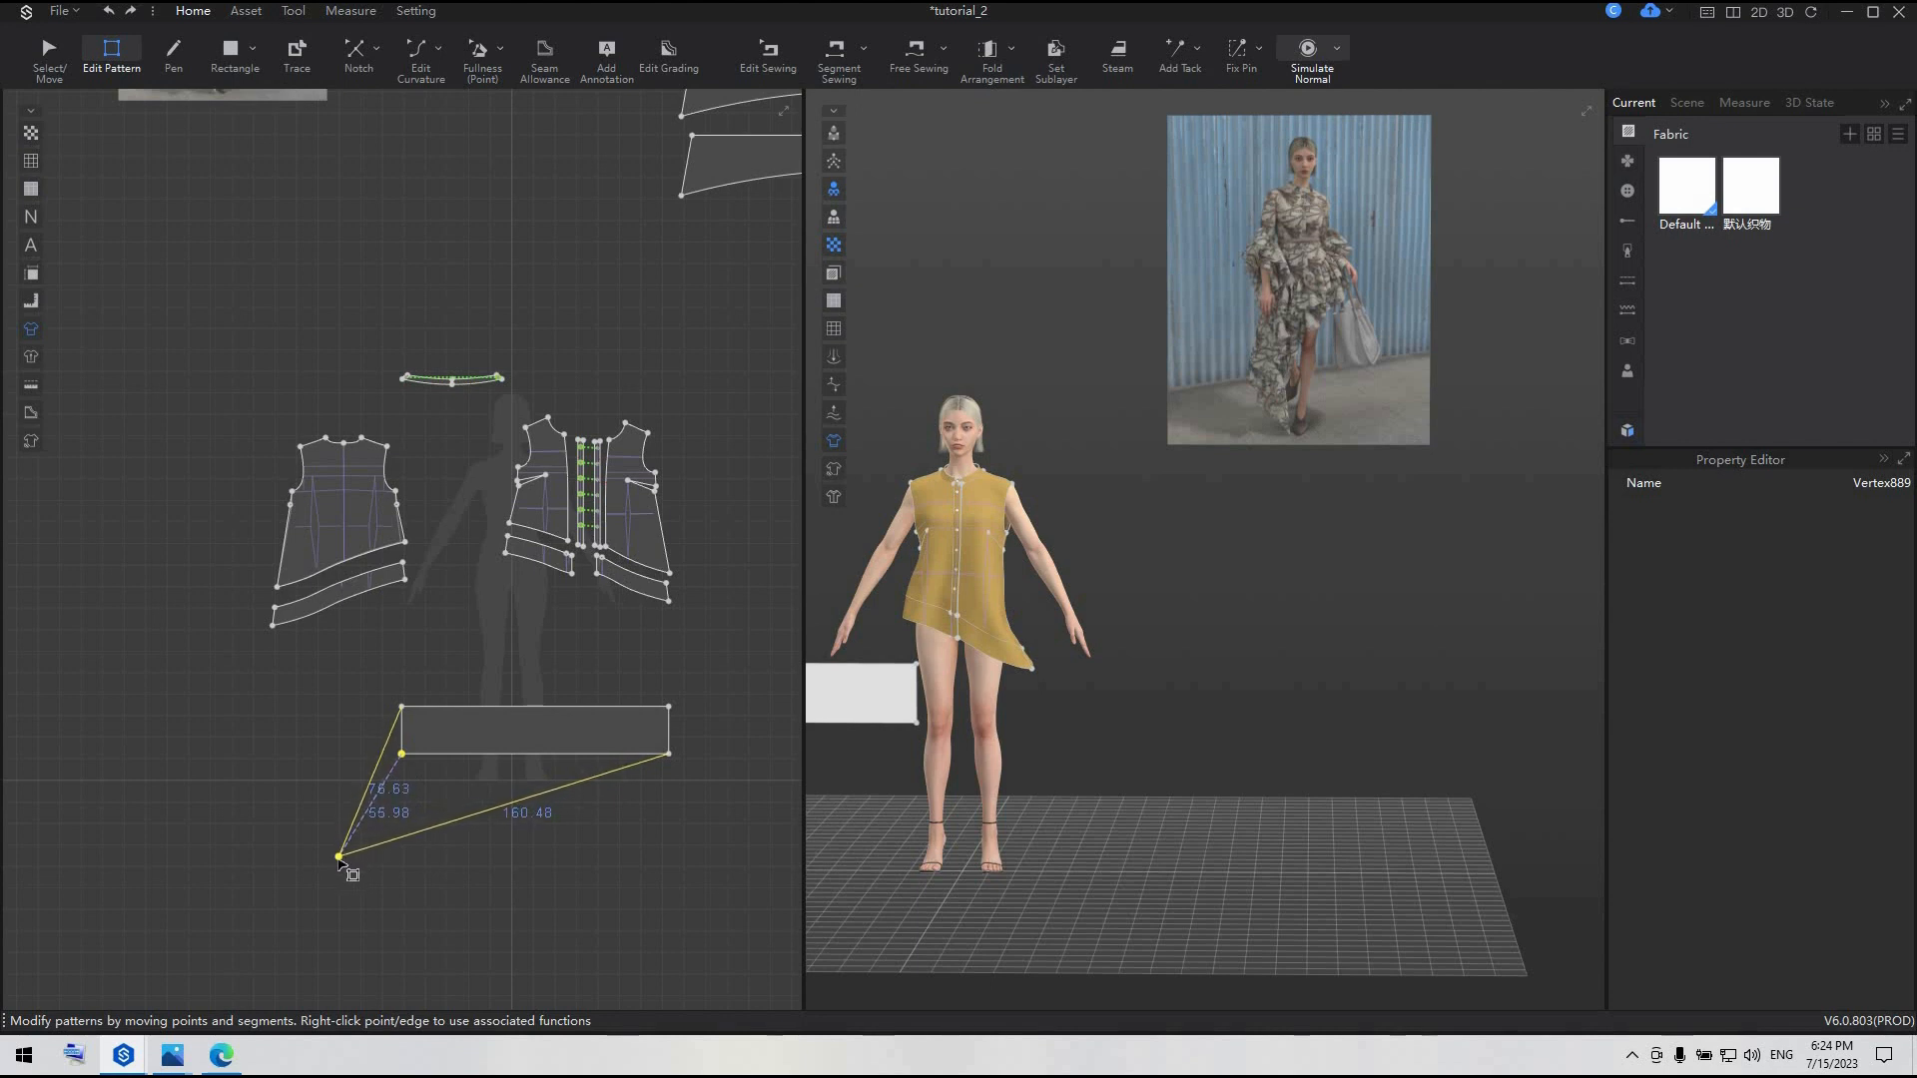
drag(340, 857, 340, 856)
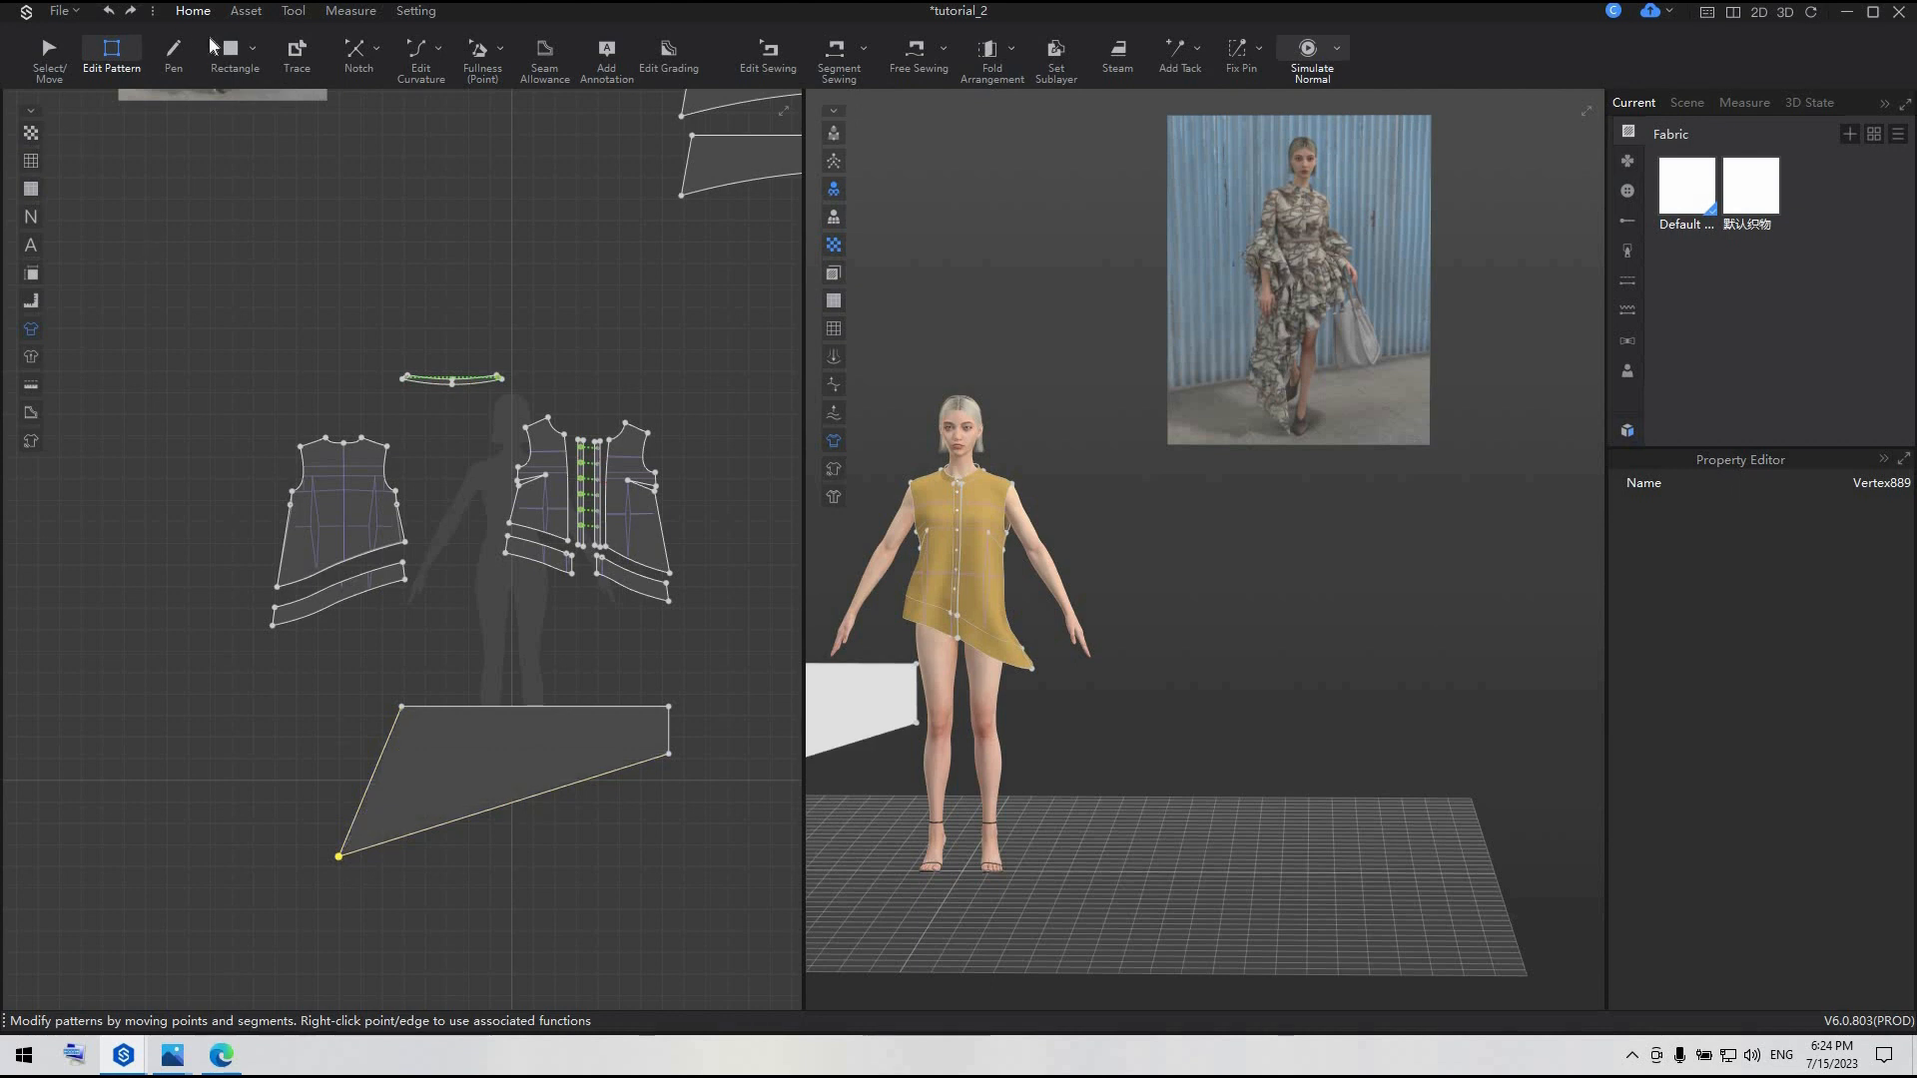
click(420, 52)
mouse_move(483, 815)
mouse_down()
mouse_move(491, 788)
mouse_move(505, 800)
mouse_up()
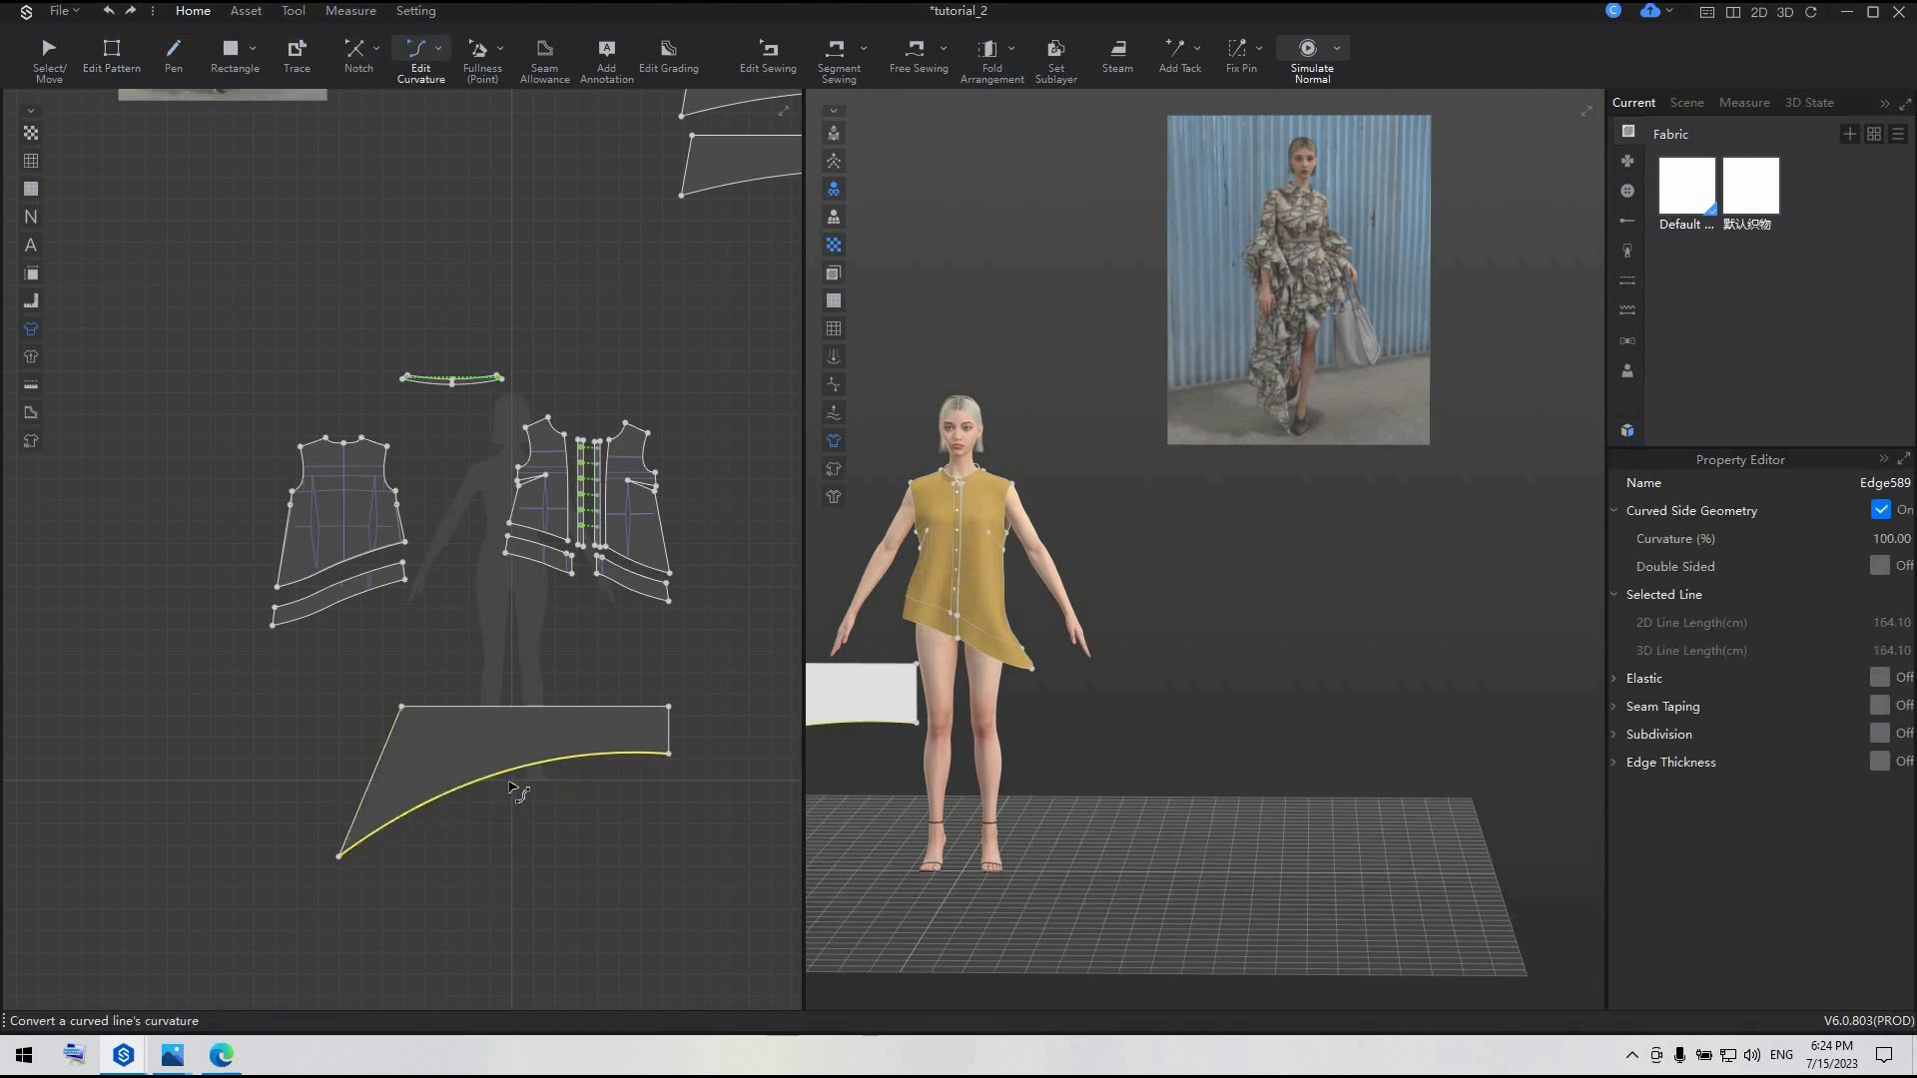
scroll(505, 796, down, 3)
key(q)
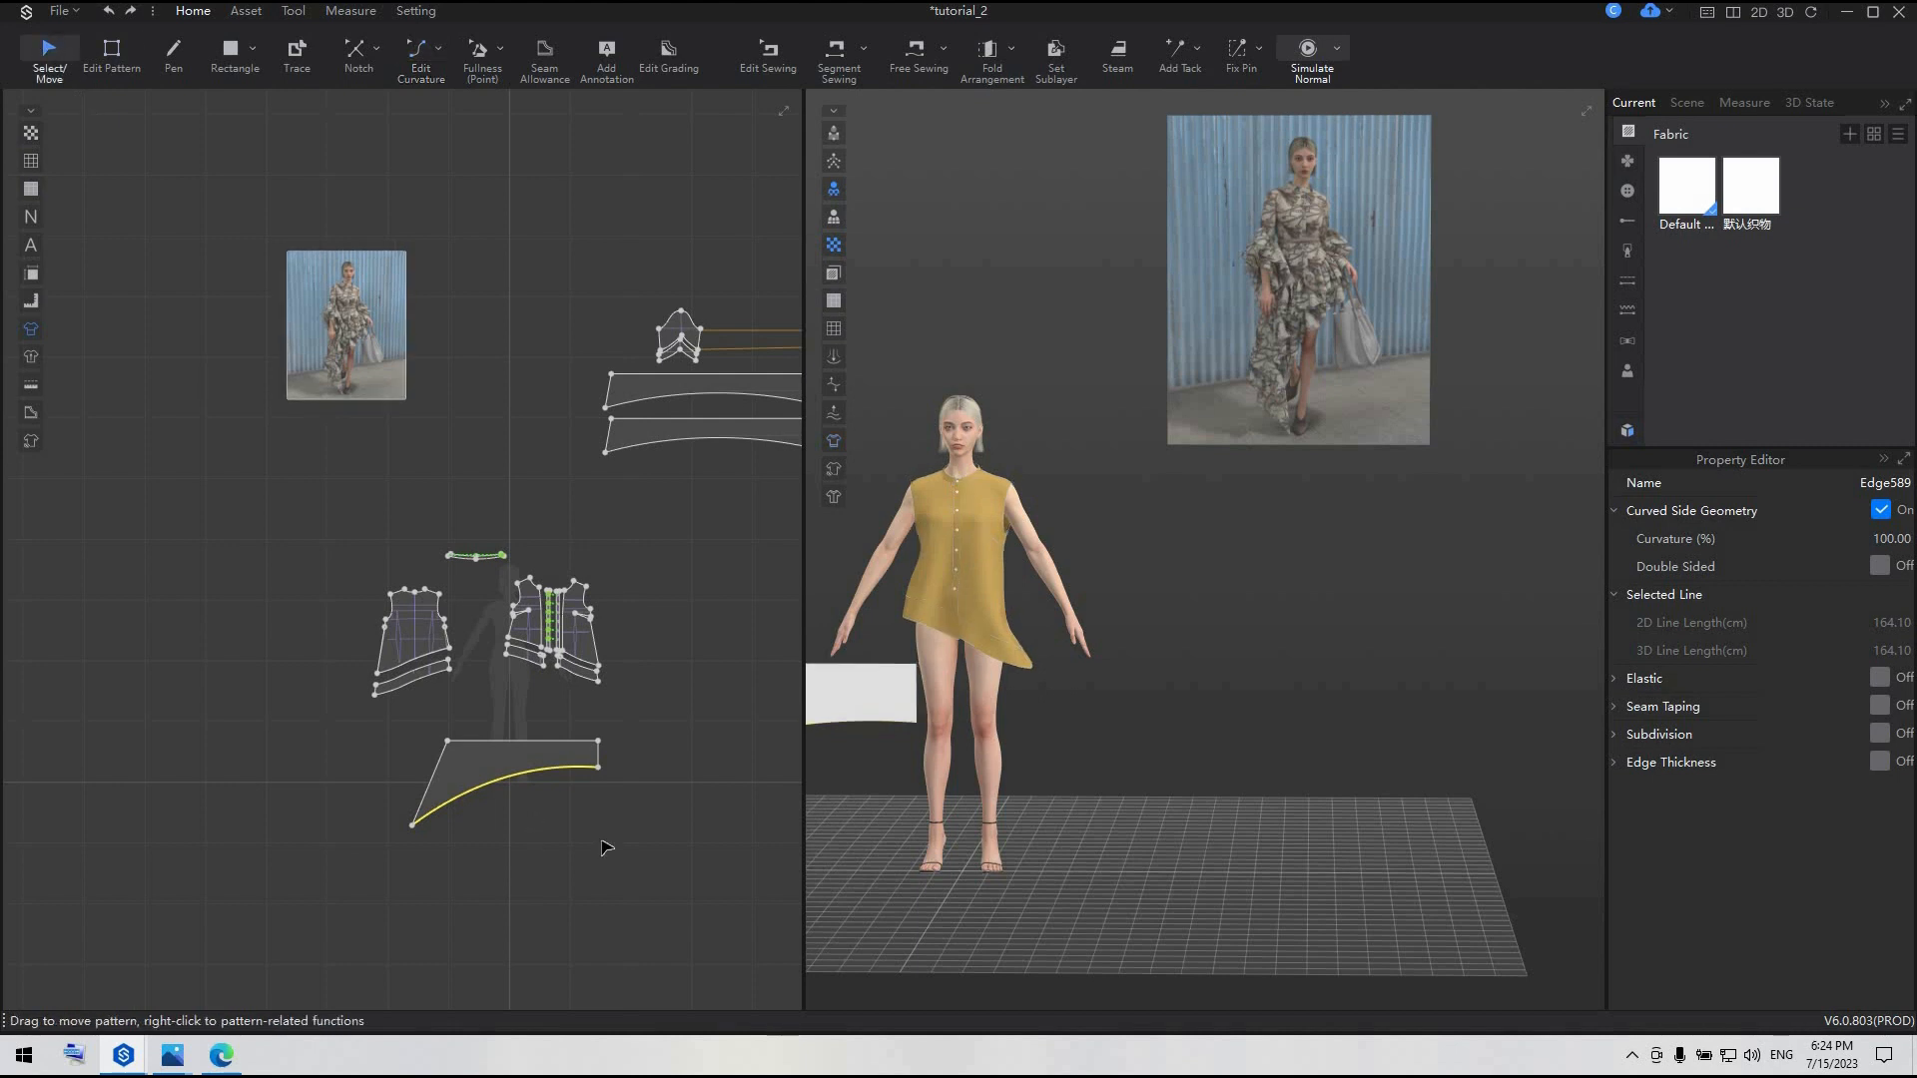
click(604, 843)
- Create a second rectangle pattern 125 cm wide and align it beside the short end of the curved flounce
middle_drag(604, 843, 351, 766)
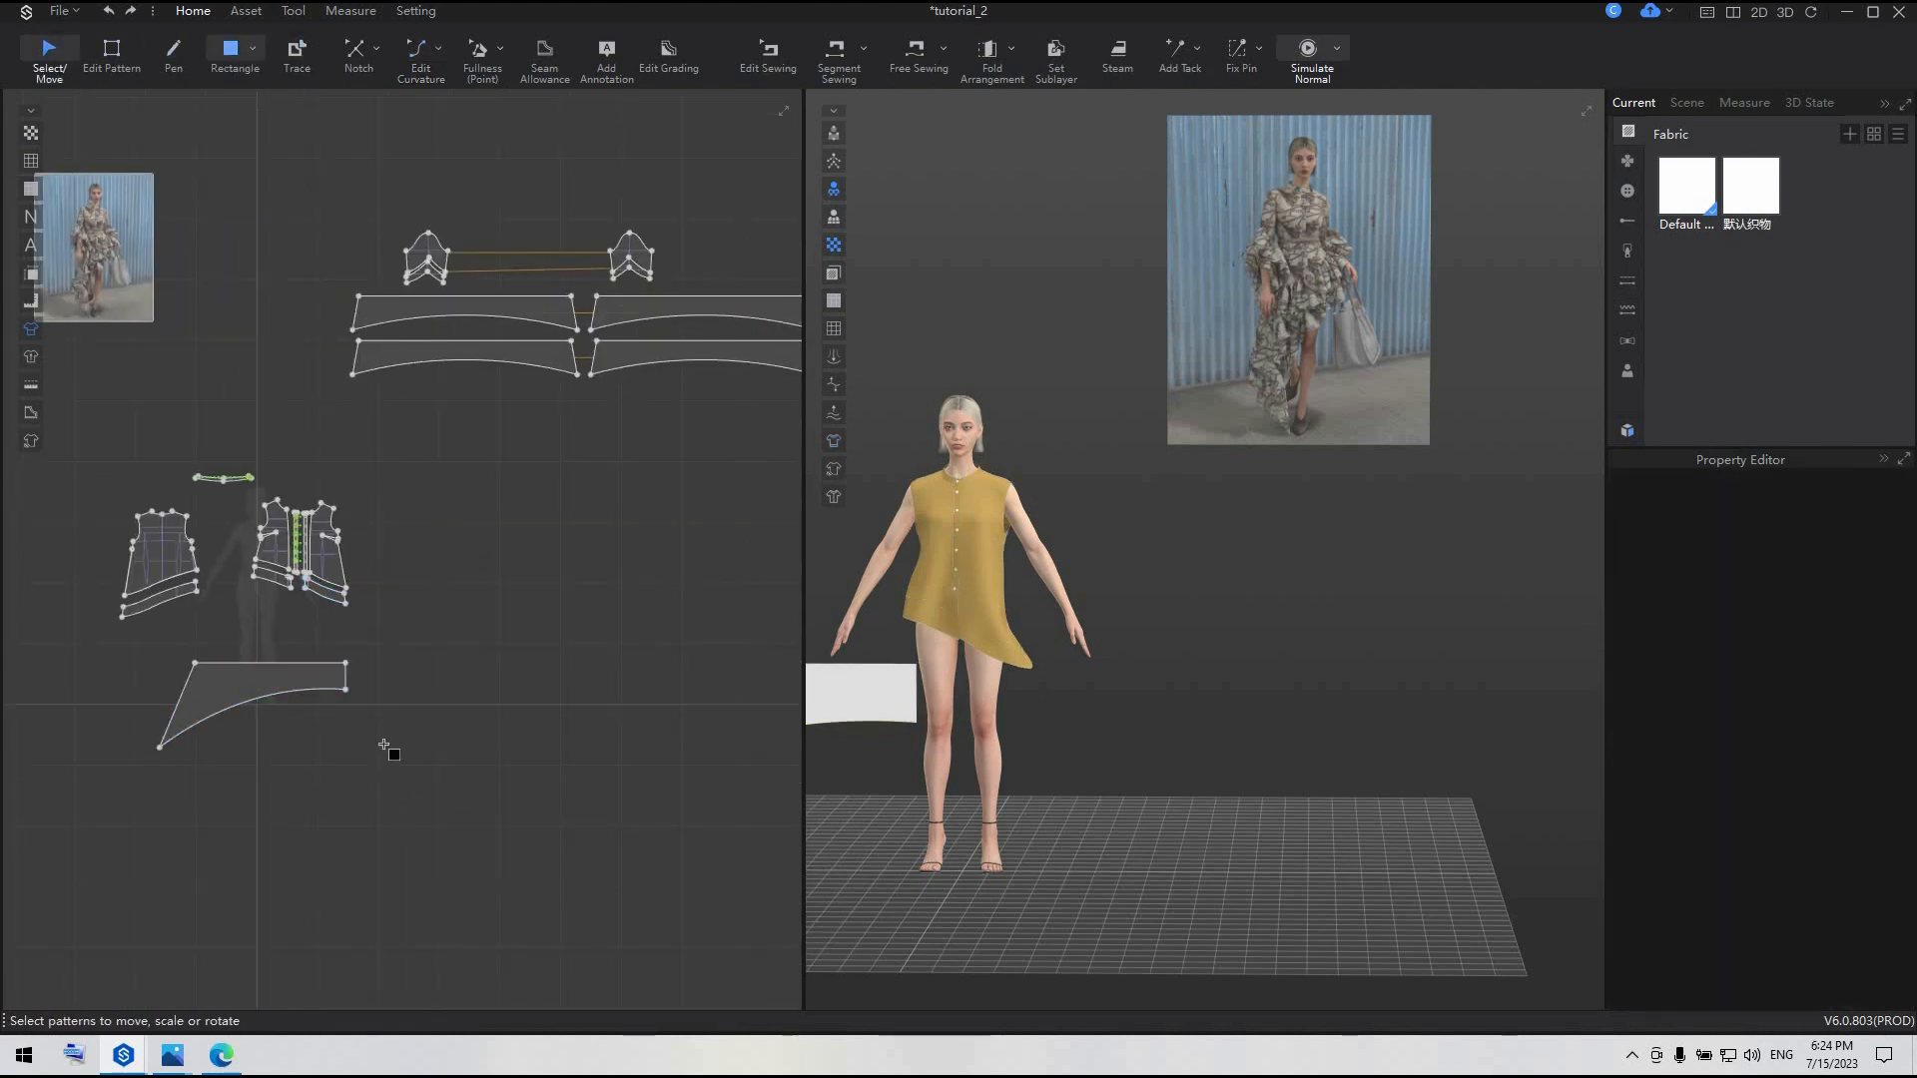
drag(366, 672, 397, 684)
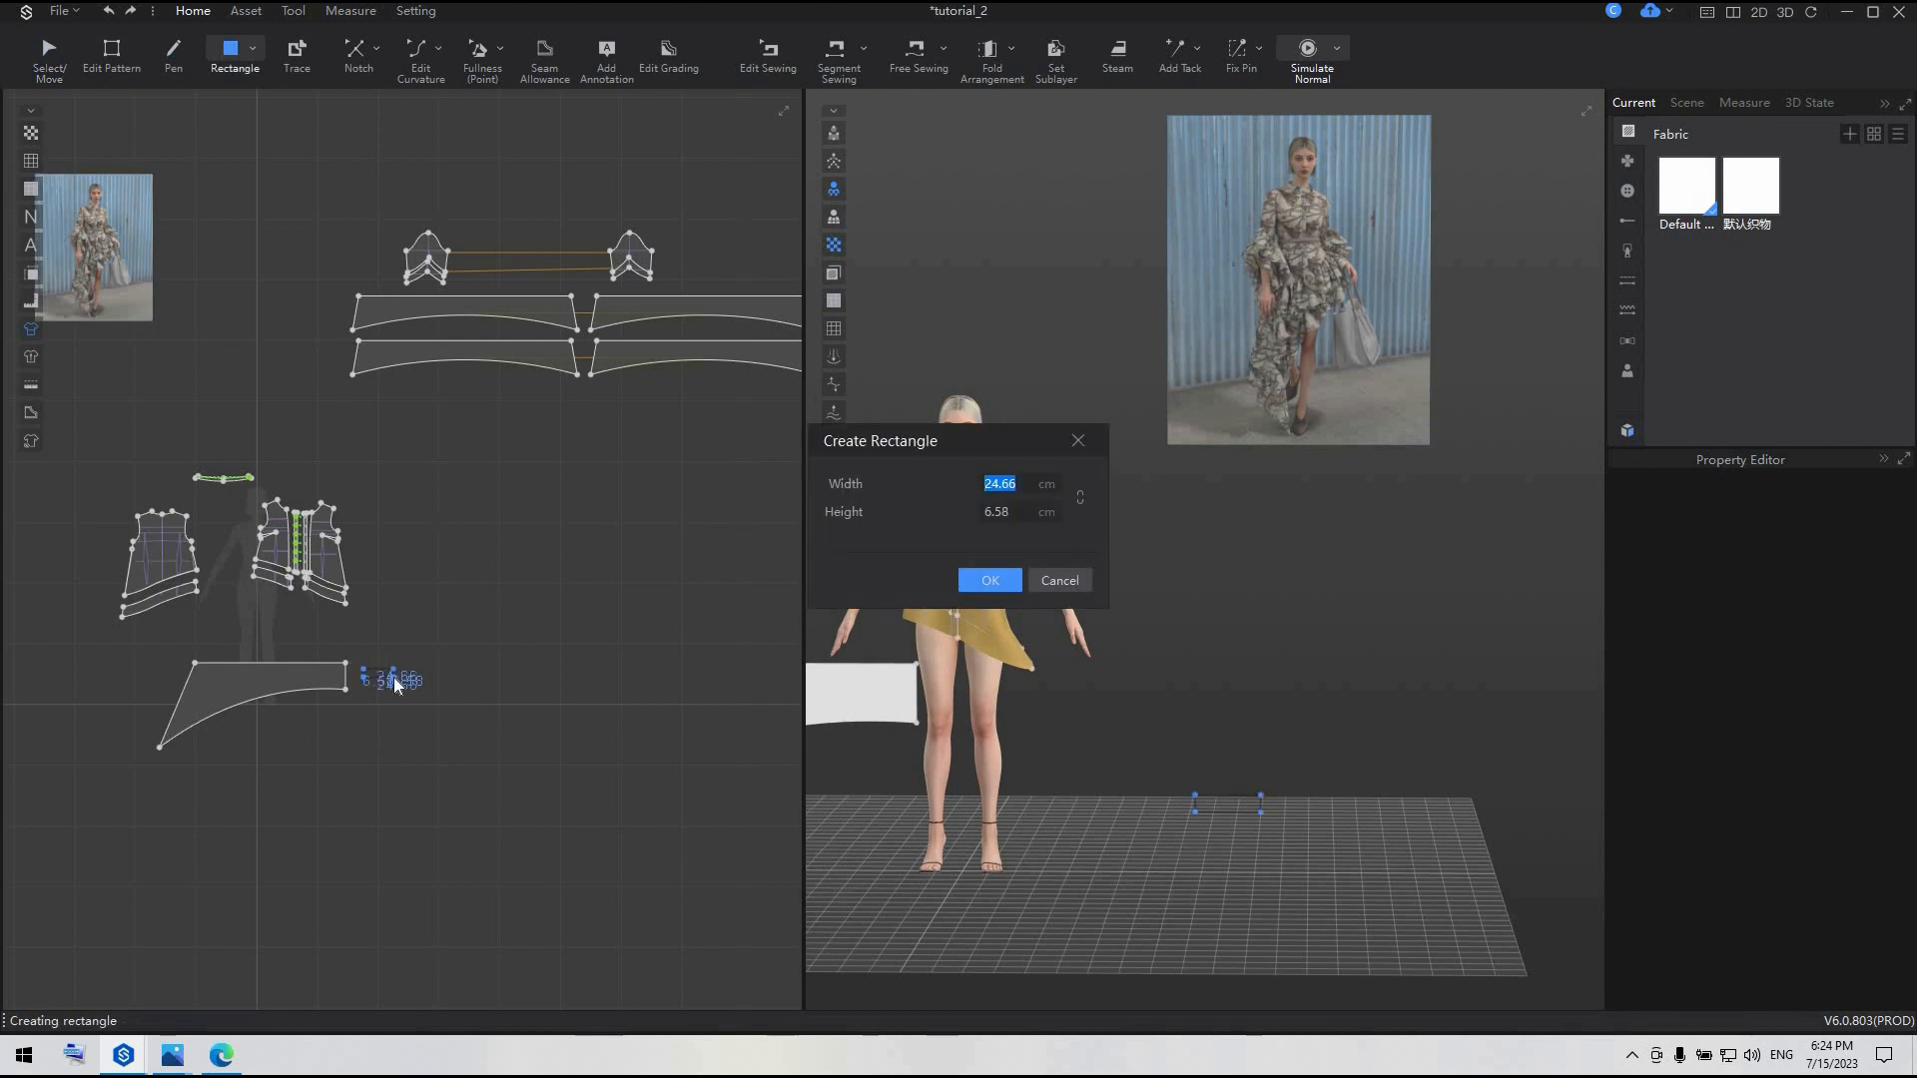
text(125)
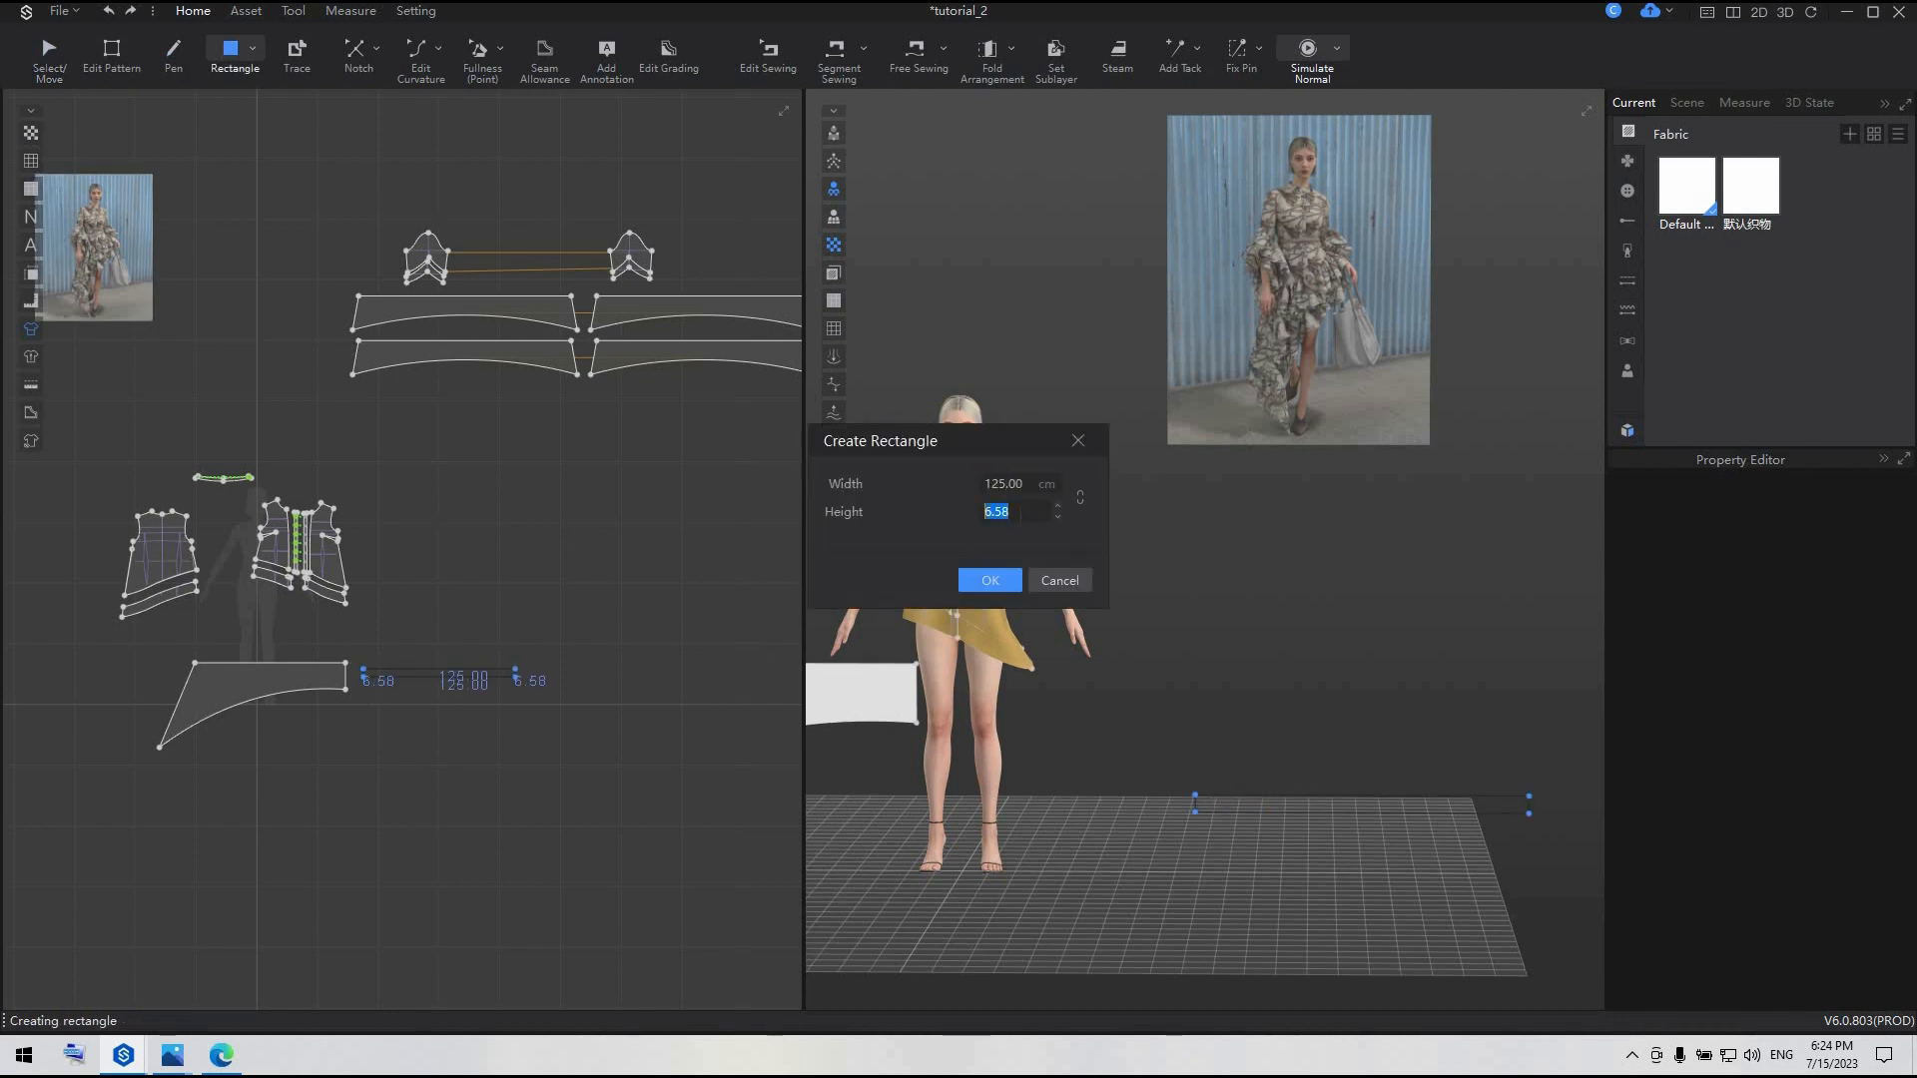
key(Return)
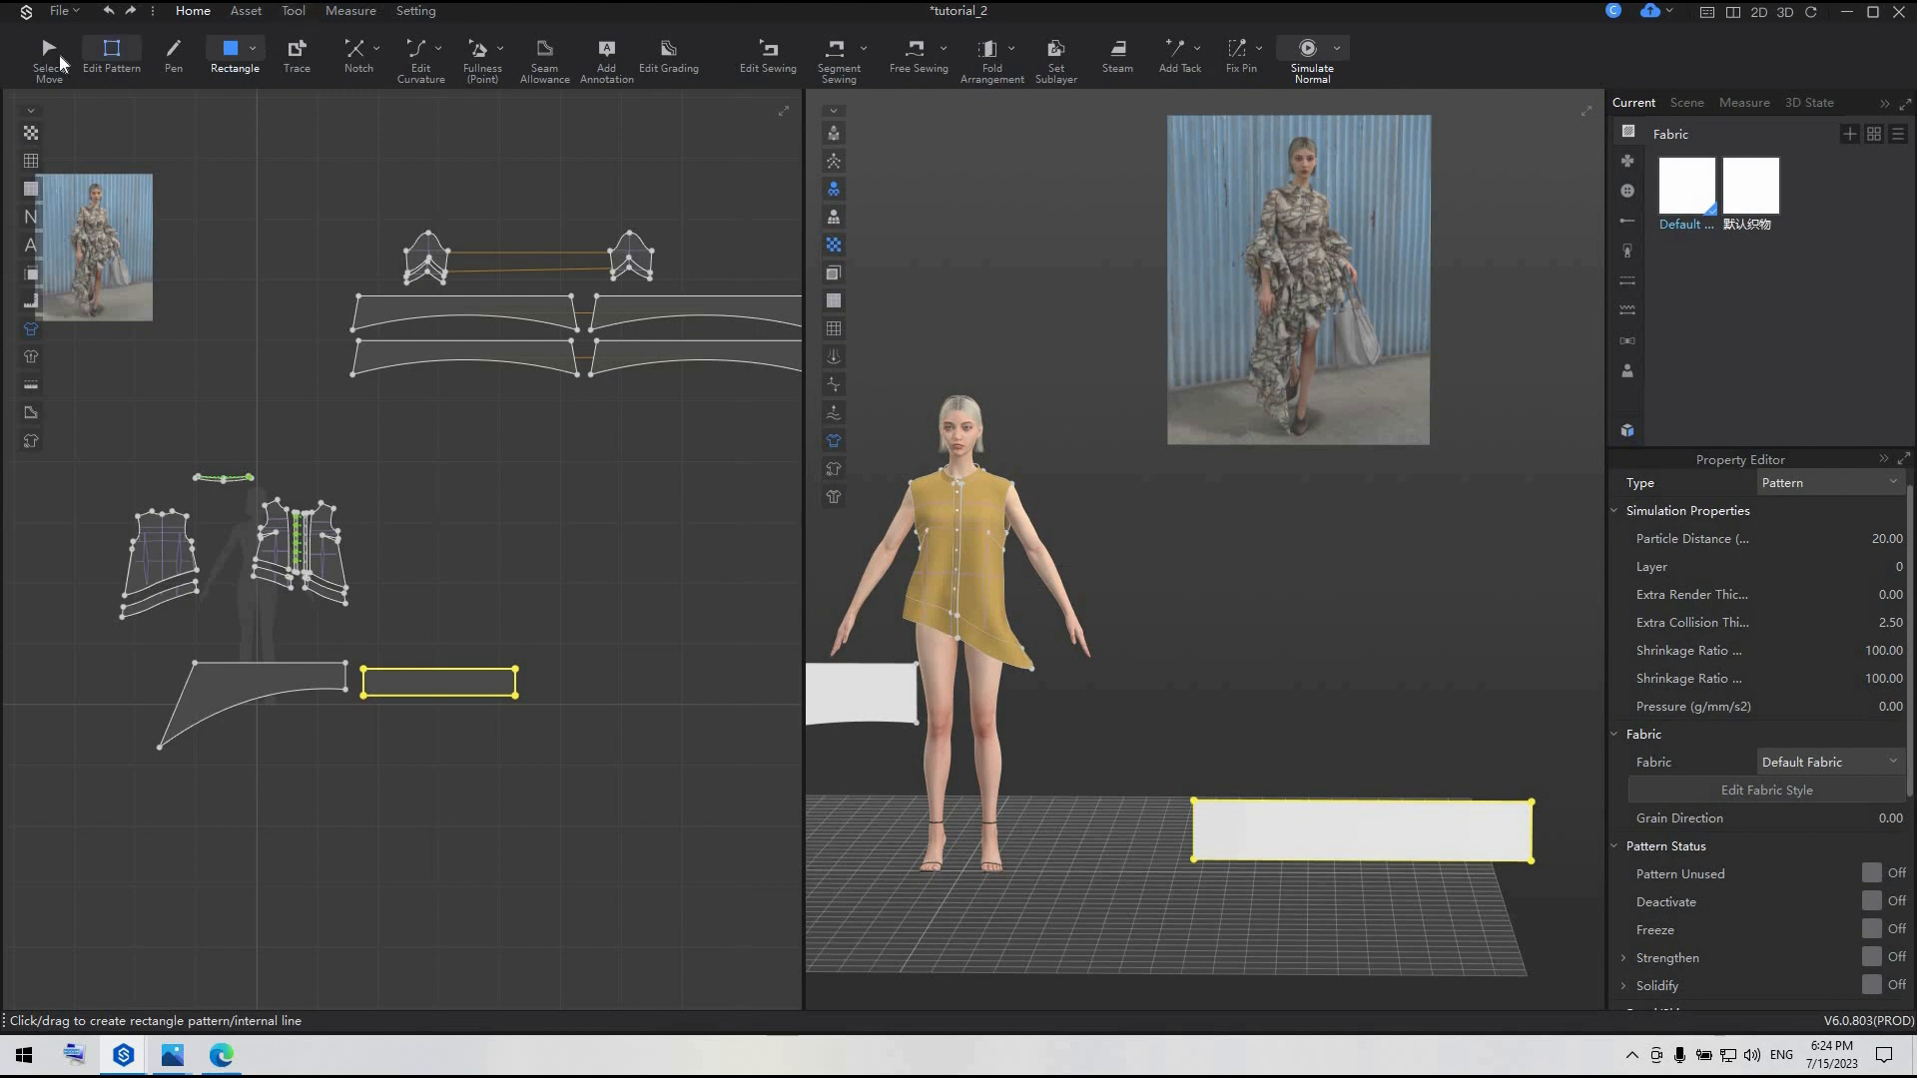
key(q)
drag(463, 683, 464, 675)
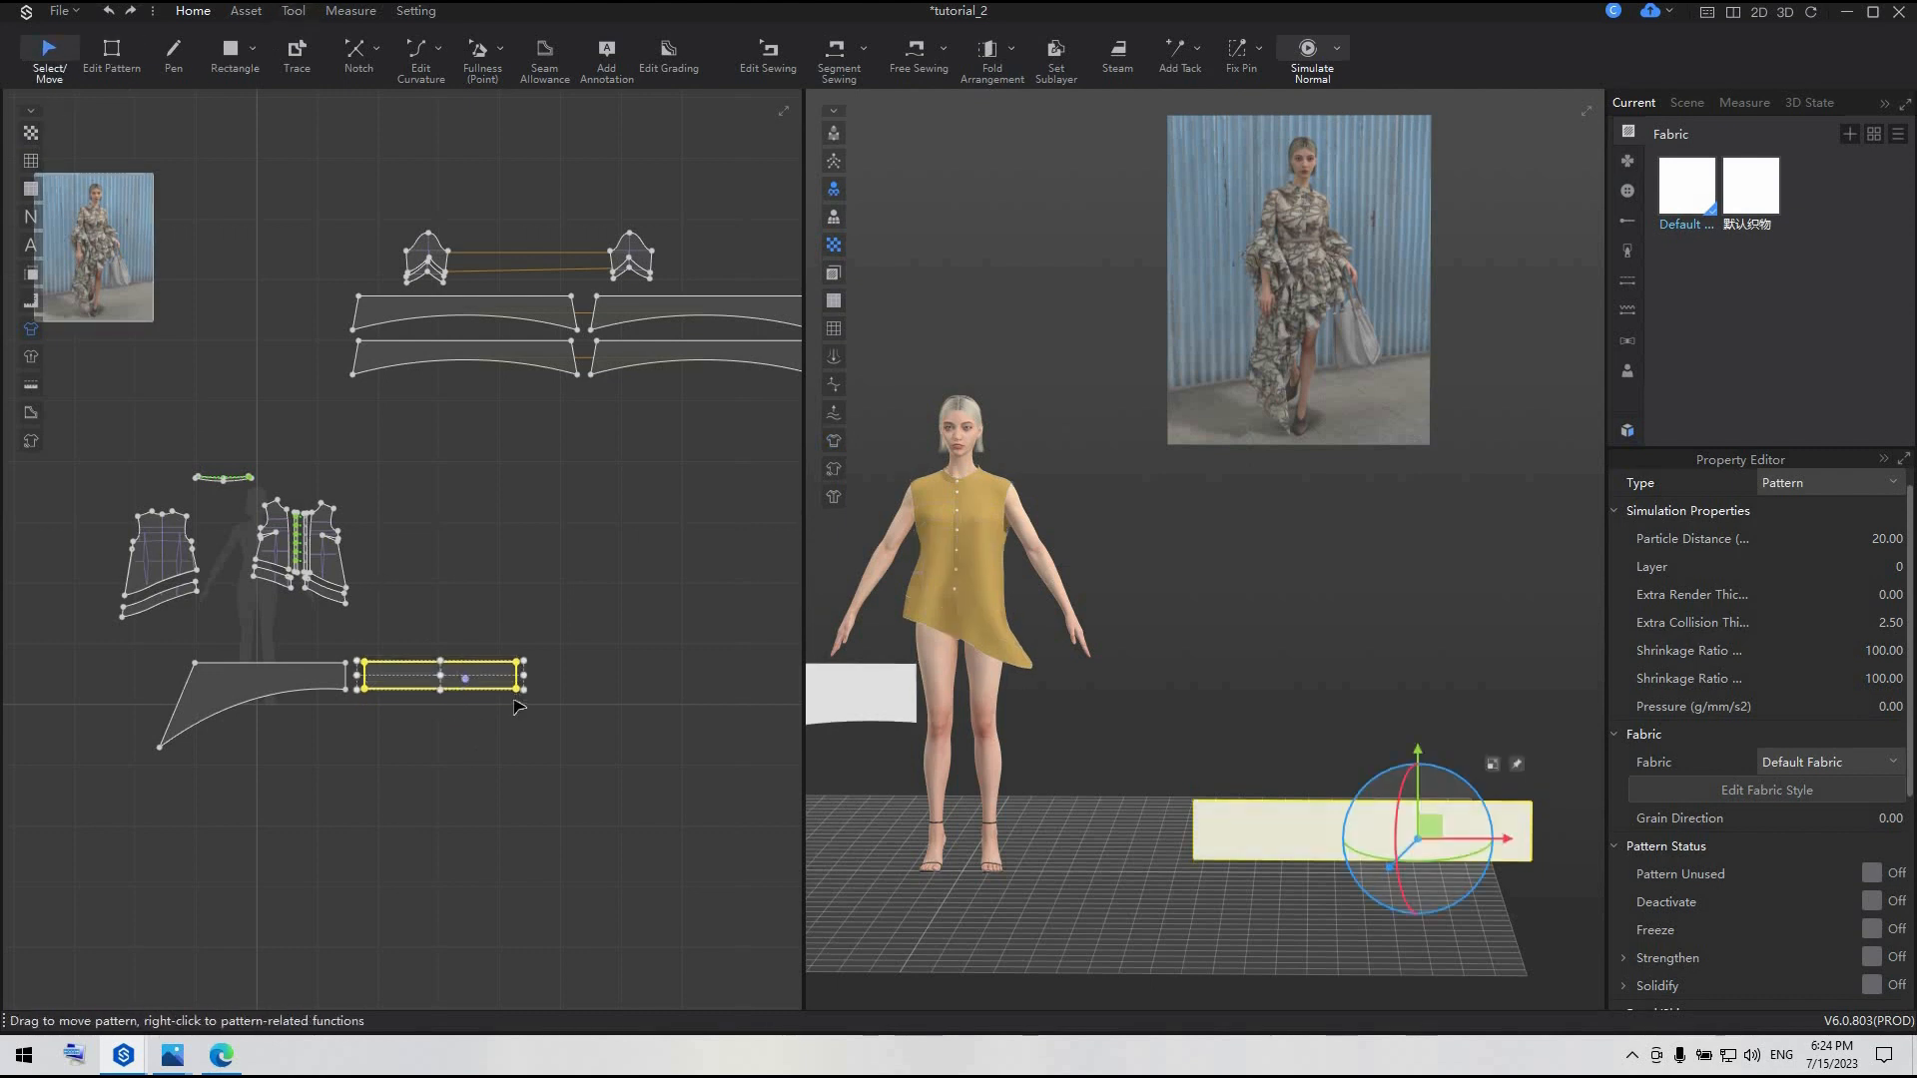
click(378, 431)
scroll(378, 431, up, 1)
middle_drag(378, 431, 344, 365)
- Move the new rectangle's outer lower corner slightly outward and upward so that end tapers
key(z)
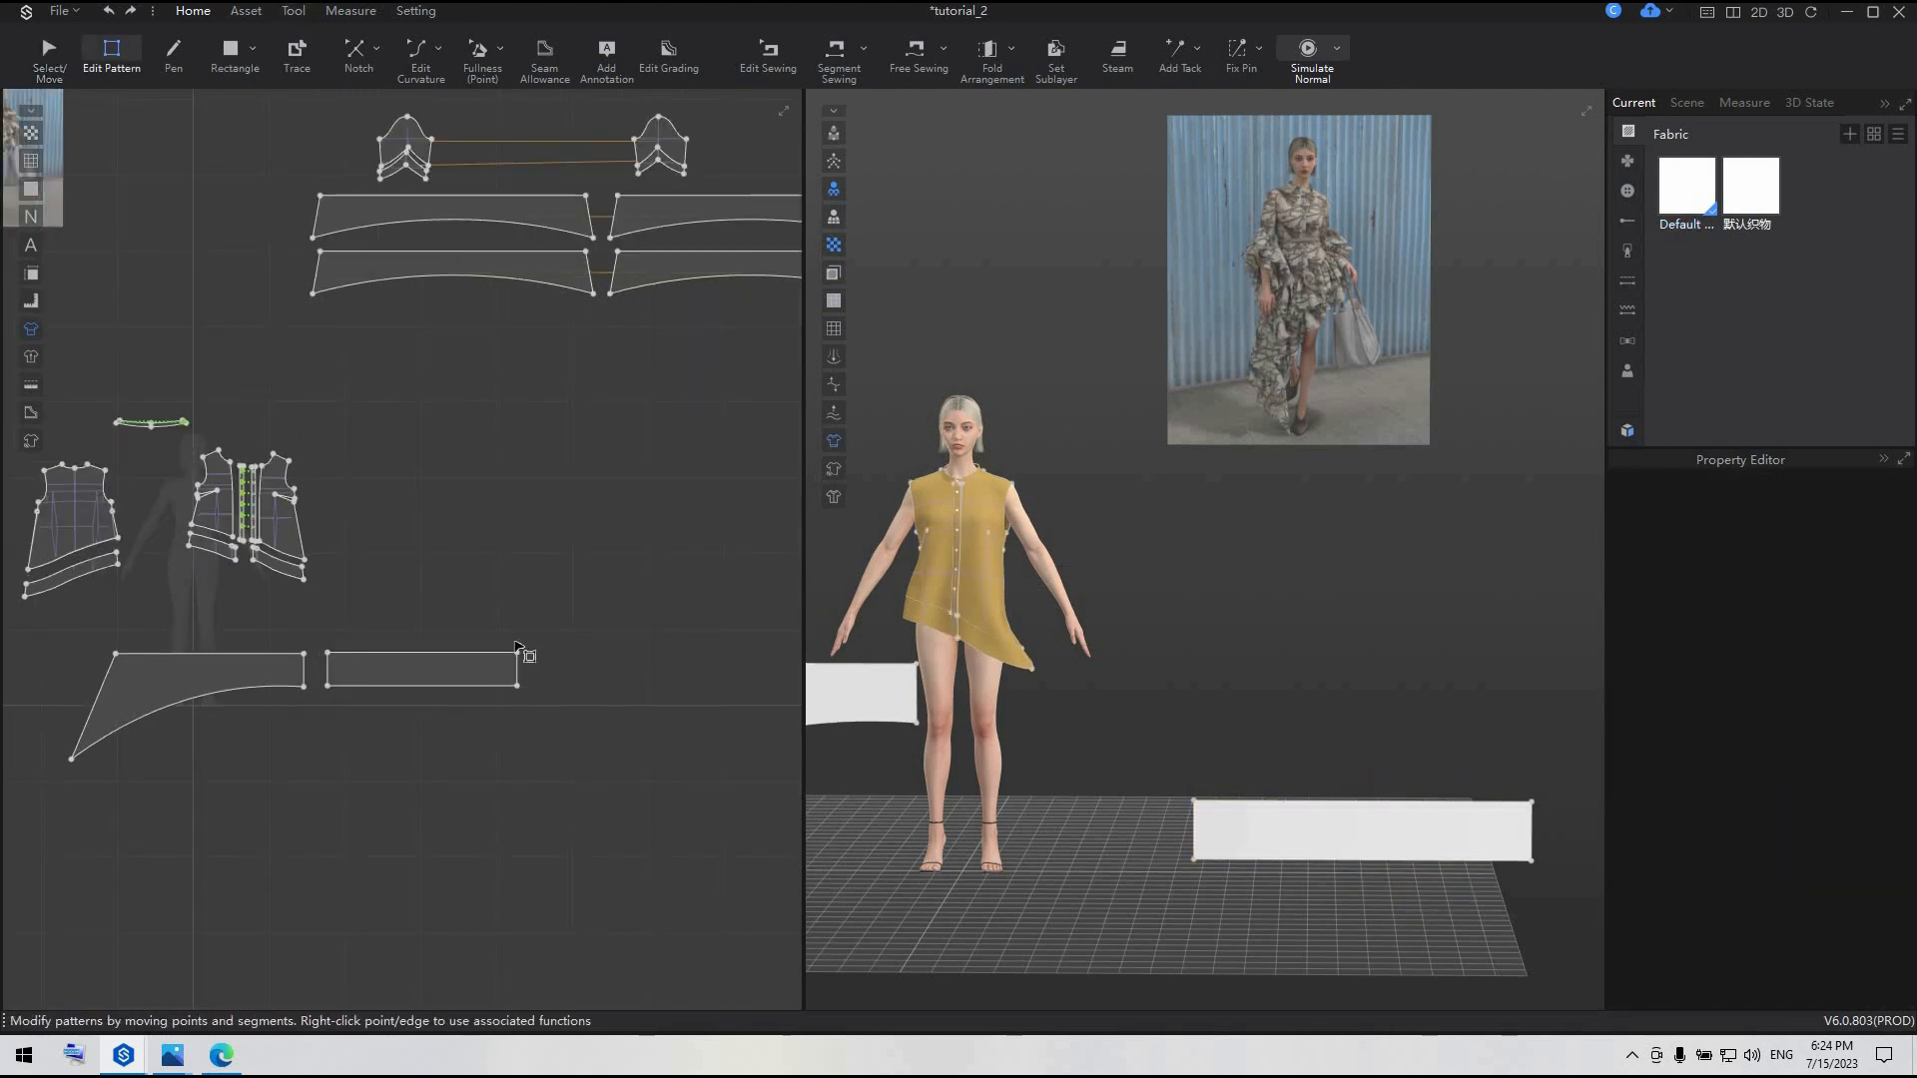
scroll(526, 689, up, 2)
click(518, 688)
drag(524, 686, 521, 681)
click(532, 726)
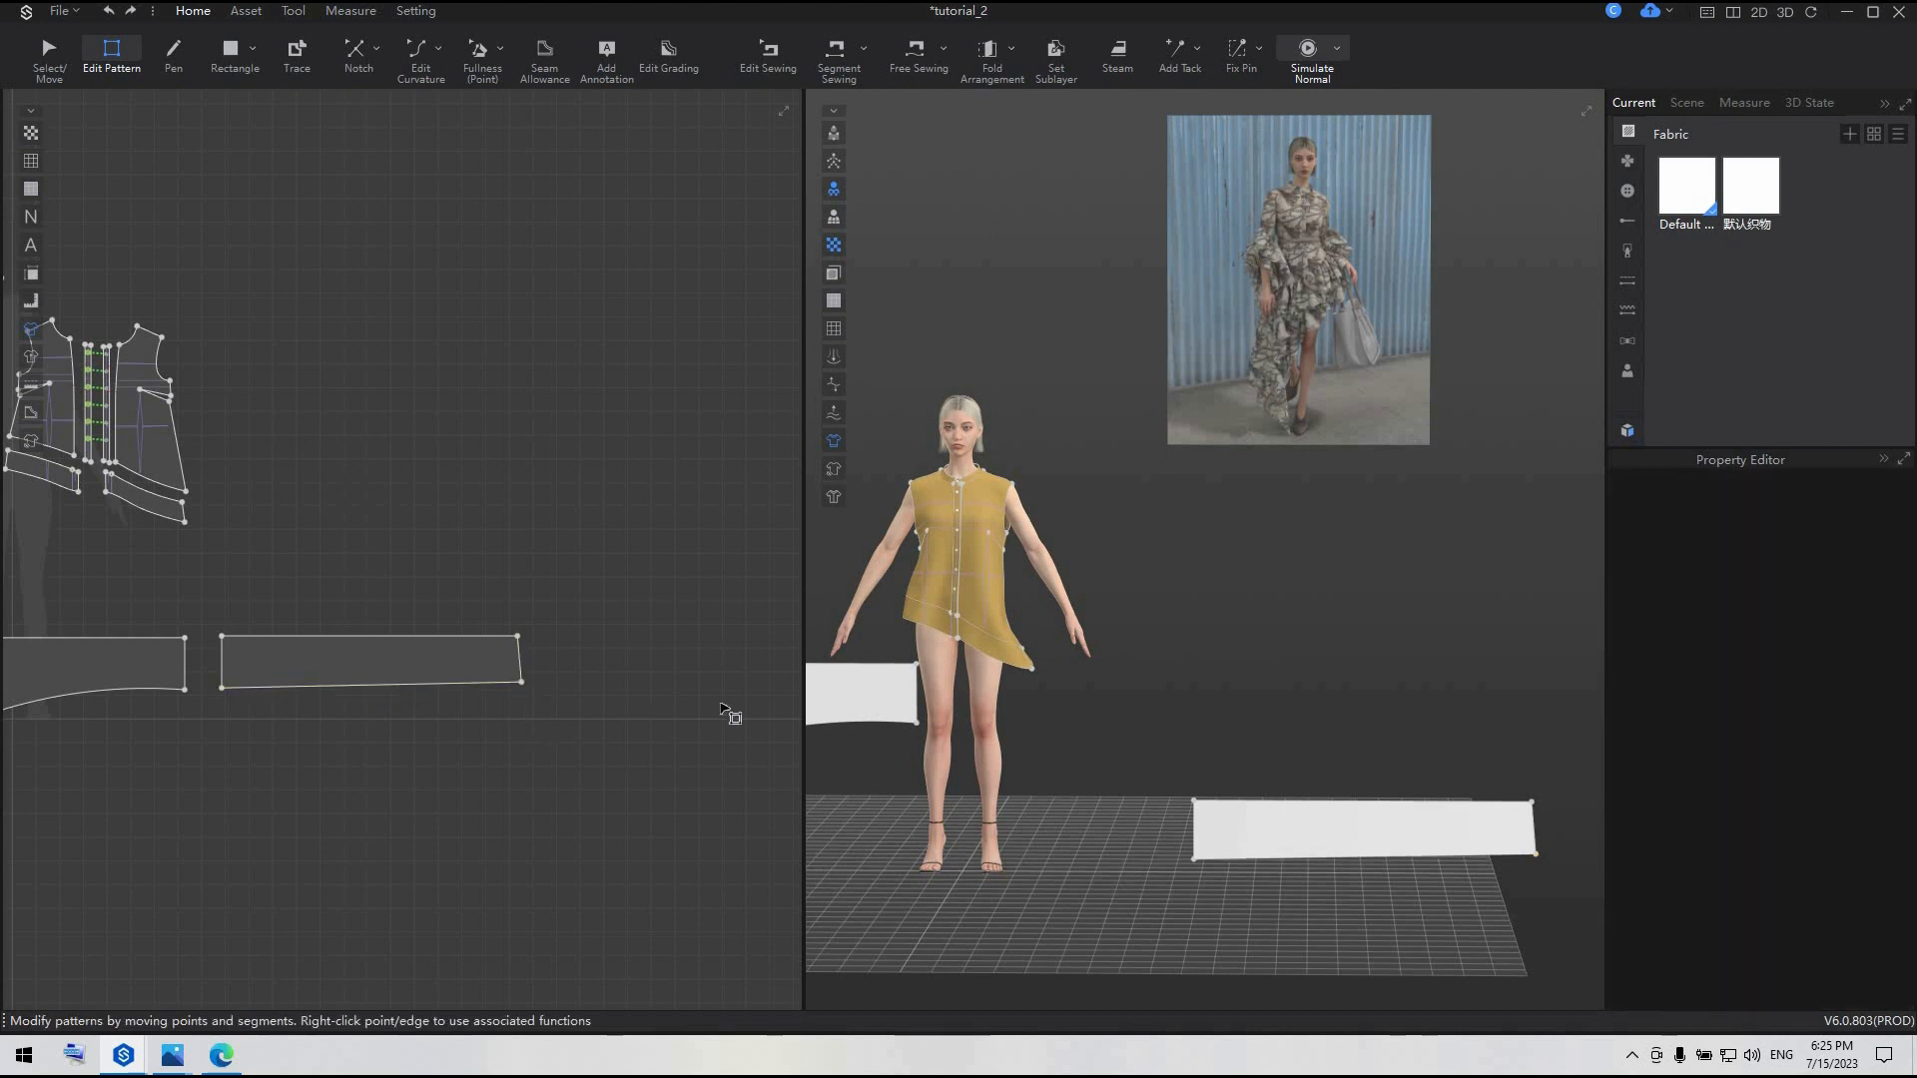
- Move the straight flounce in the 3D view closer to the avatar's legs
scroll(676, 715, down, 3)
scroll(1133, 762, down, 2)
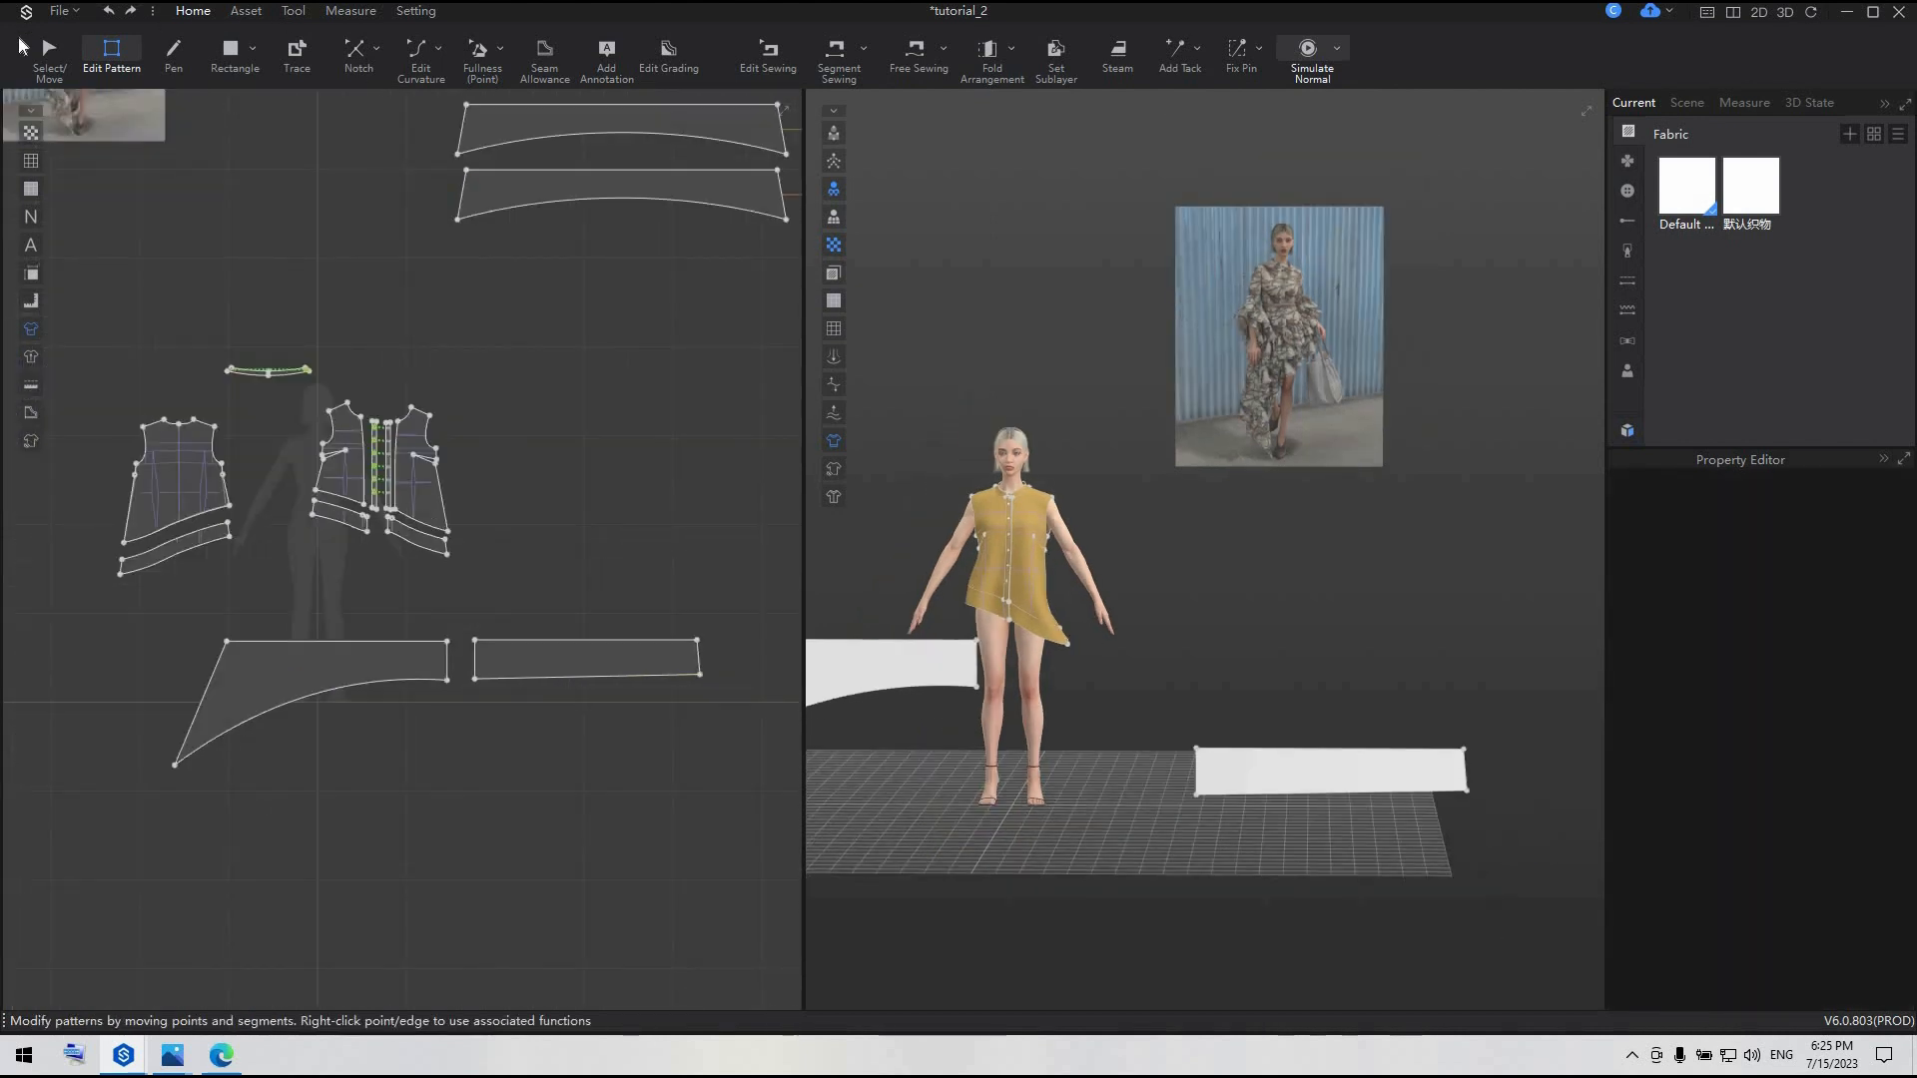
click(20, 45)
drag(1339, 762, 1146, 693)
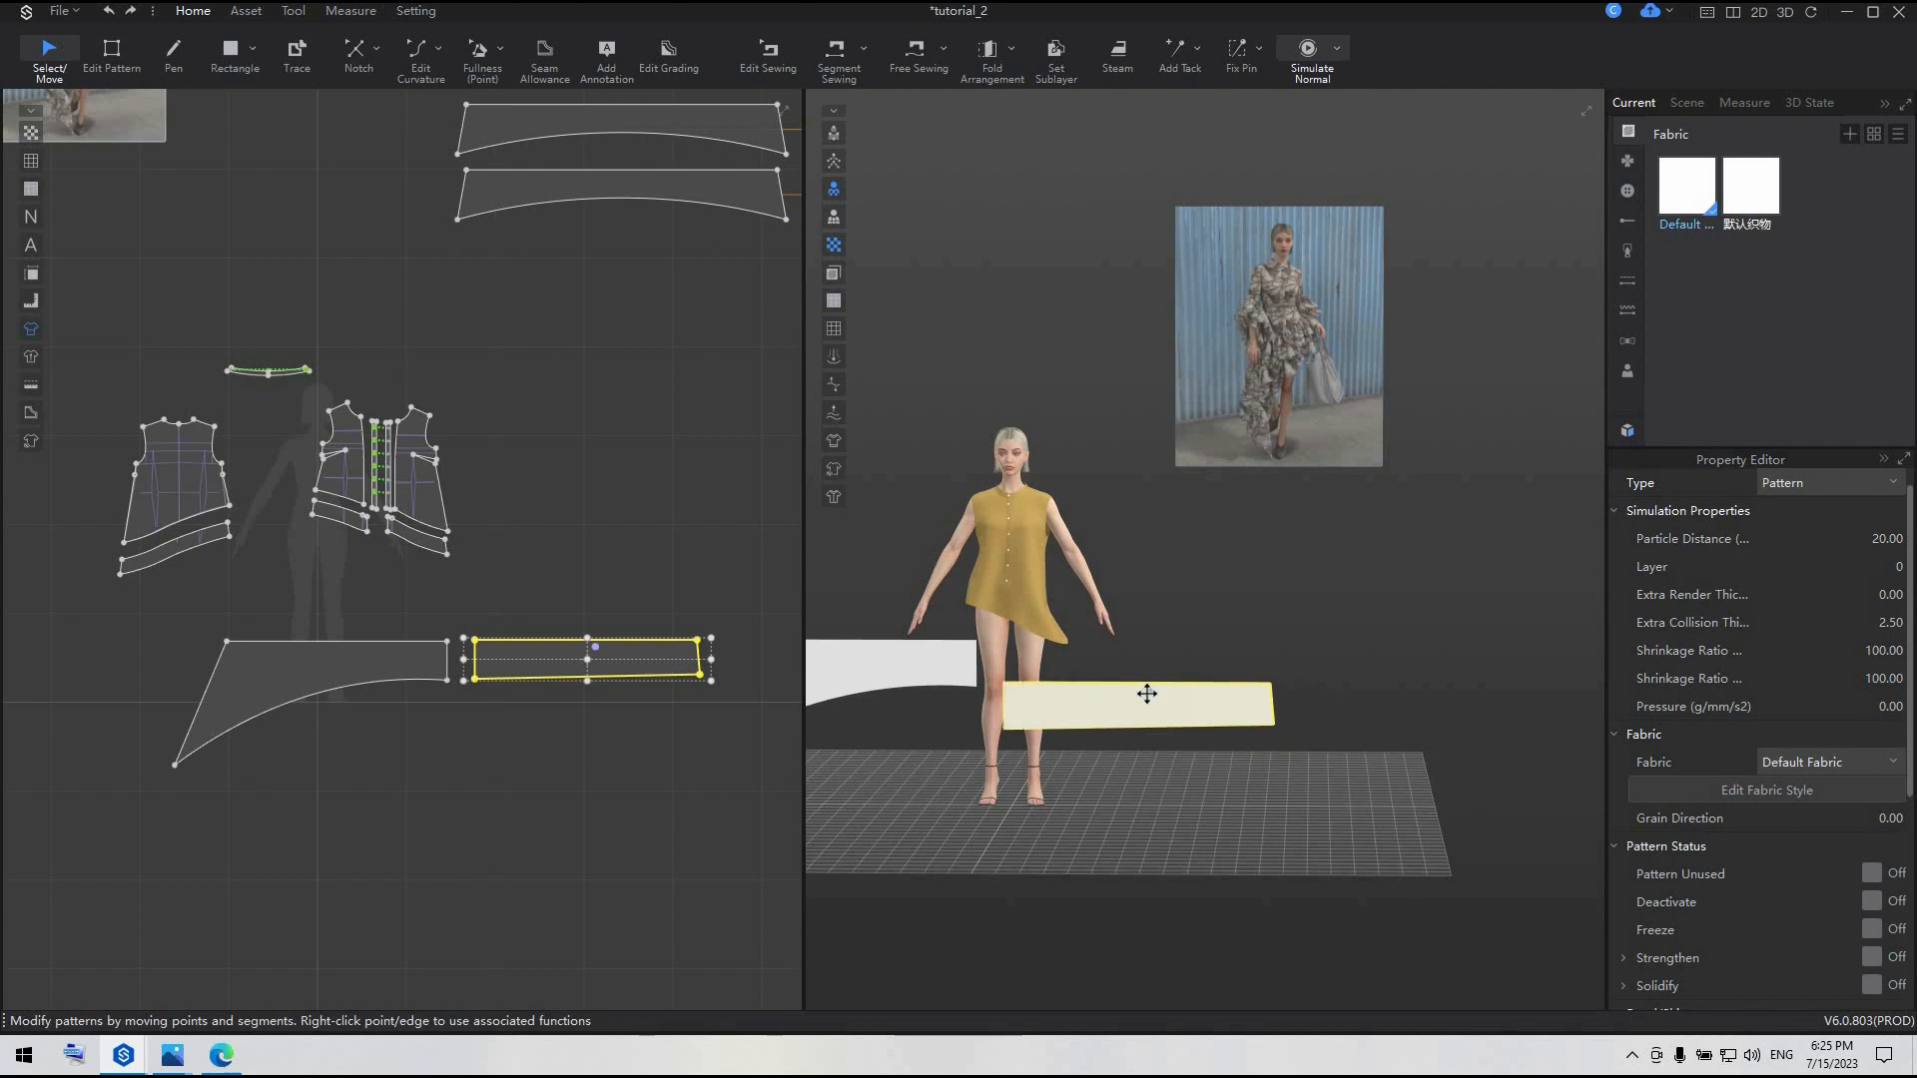
middle_drag(1178, 706, 1386, 706)
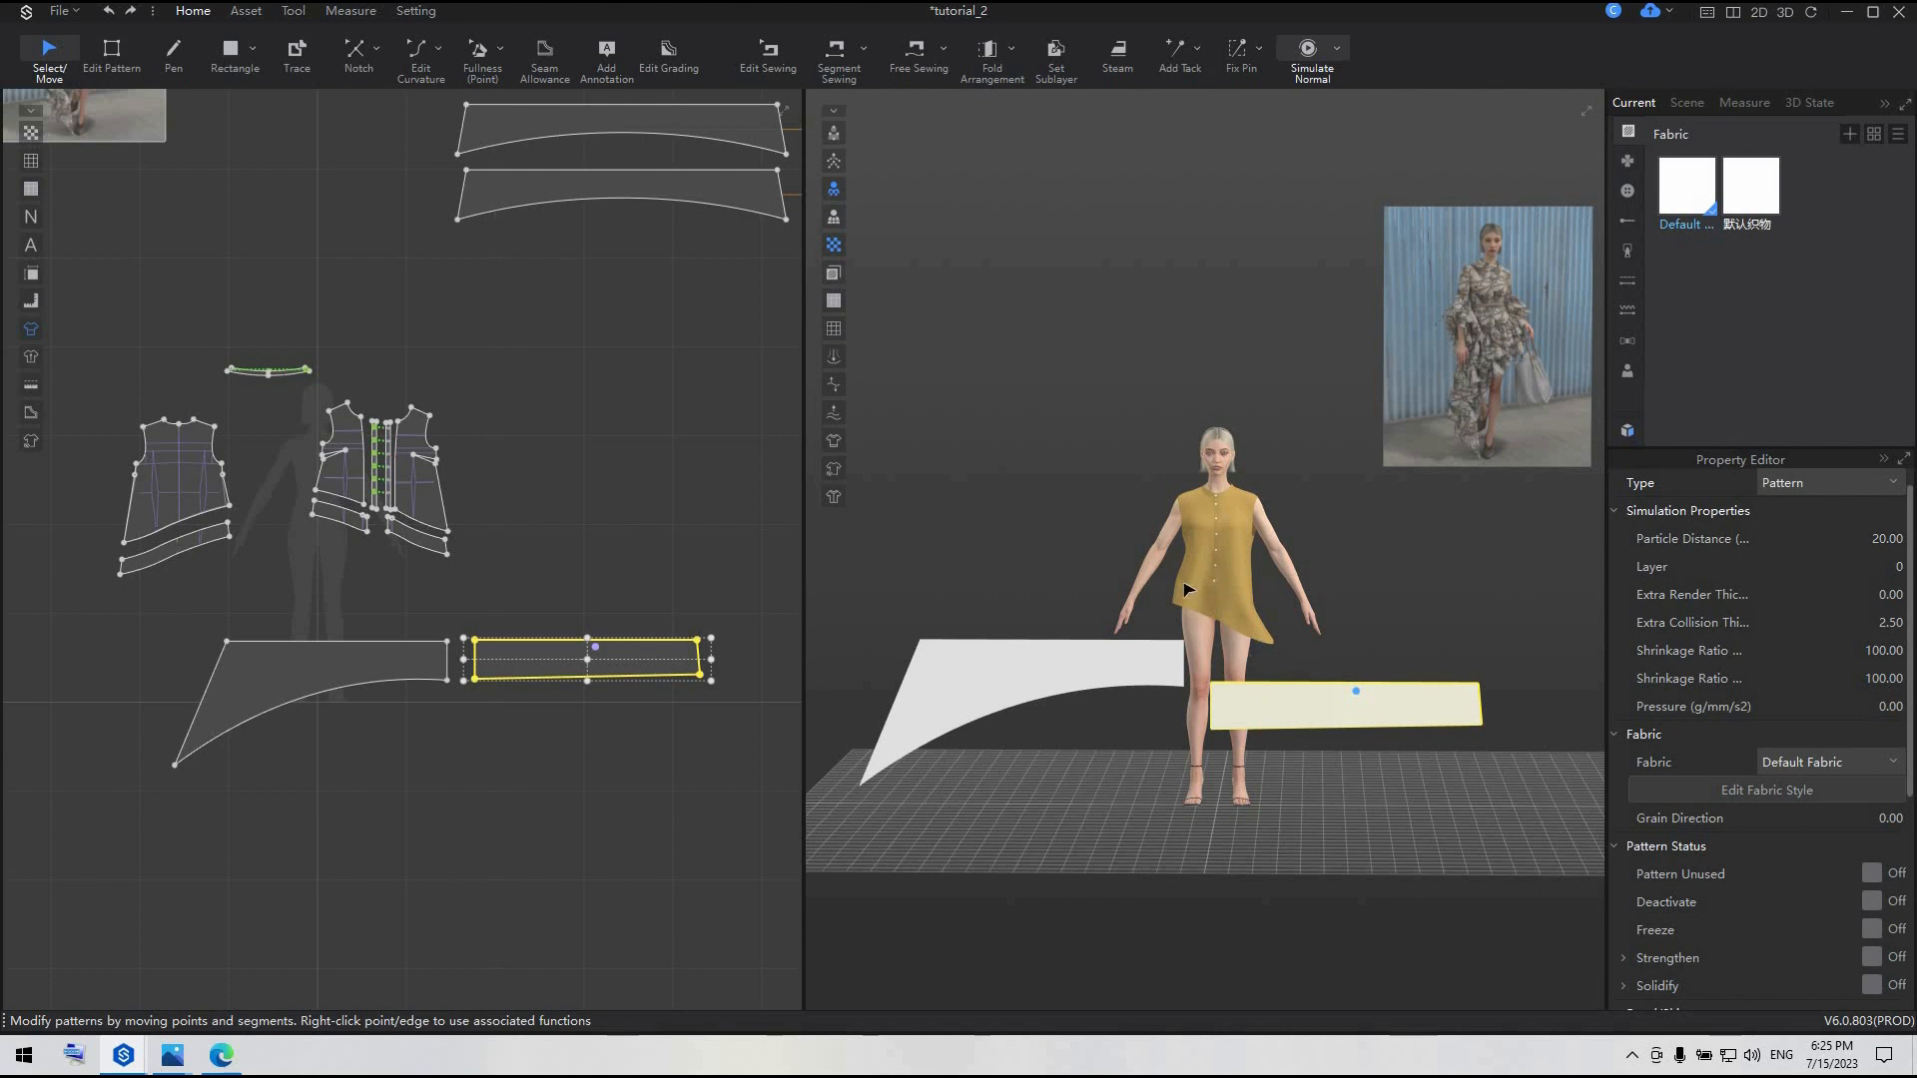
- Try to flip the curved flounce horizontally in the 3D view
click(1114, 672)
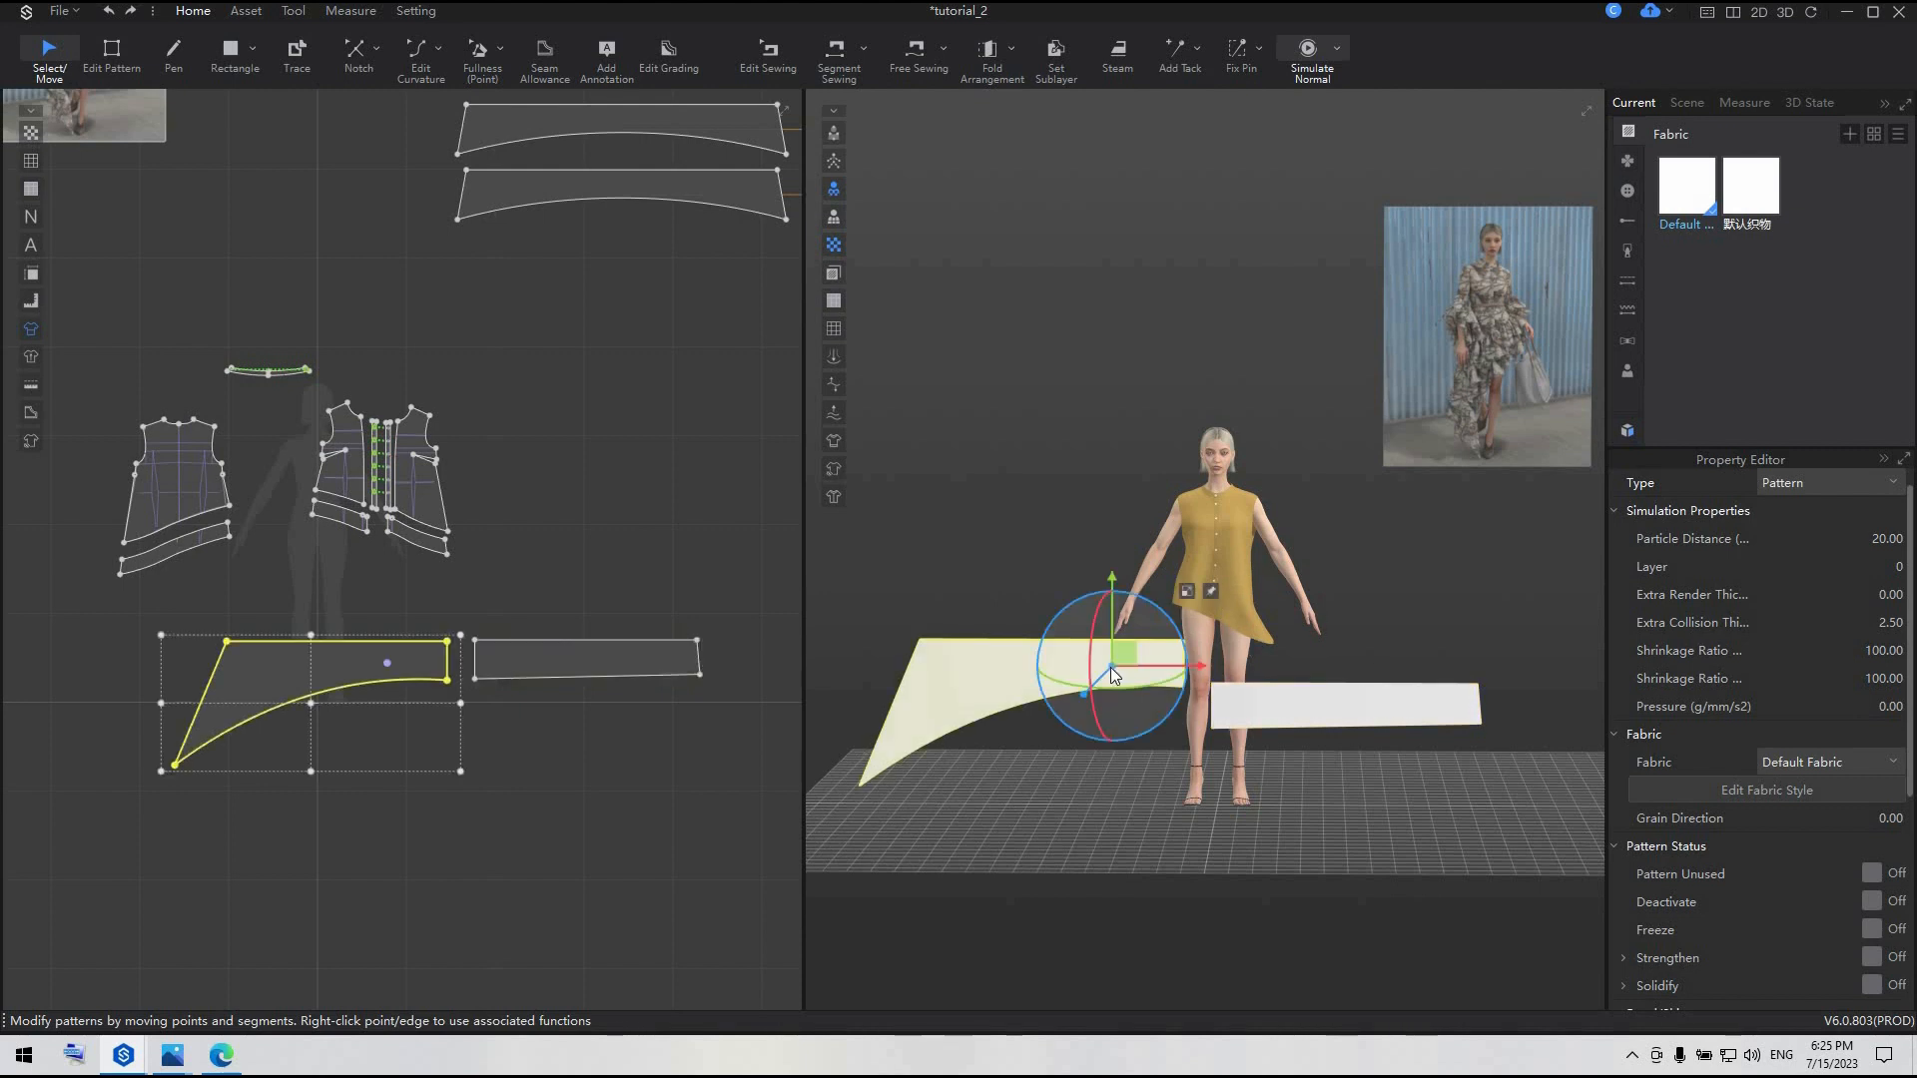
right_click(1110, 667)
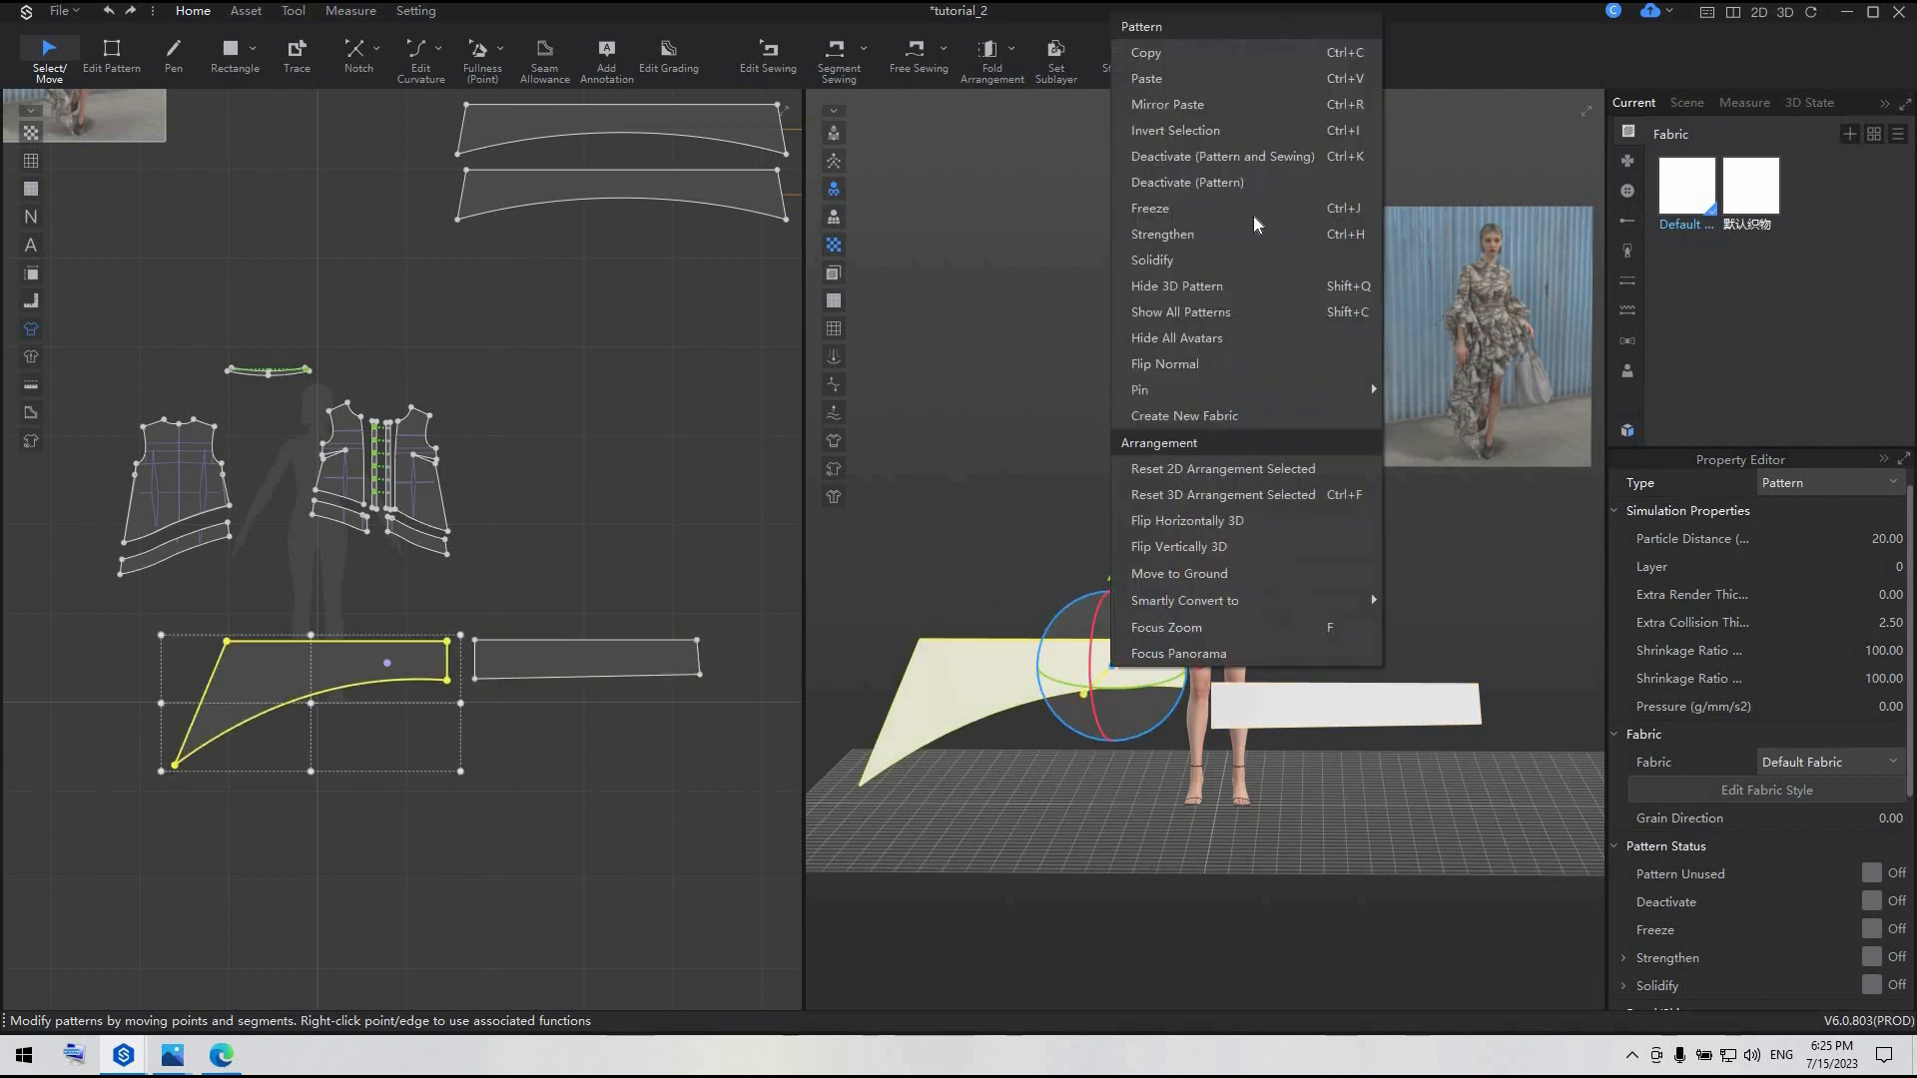
click(1238, 520)
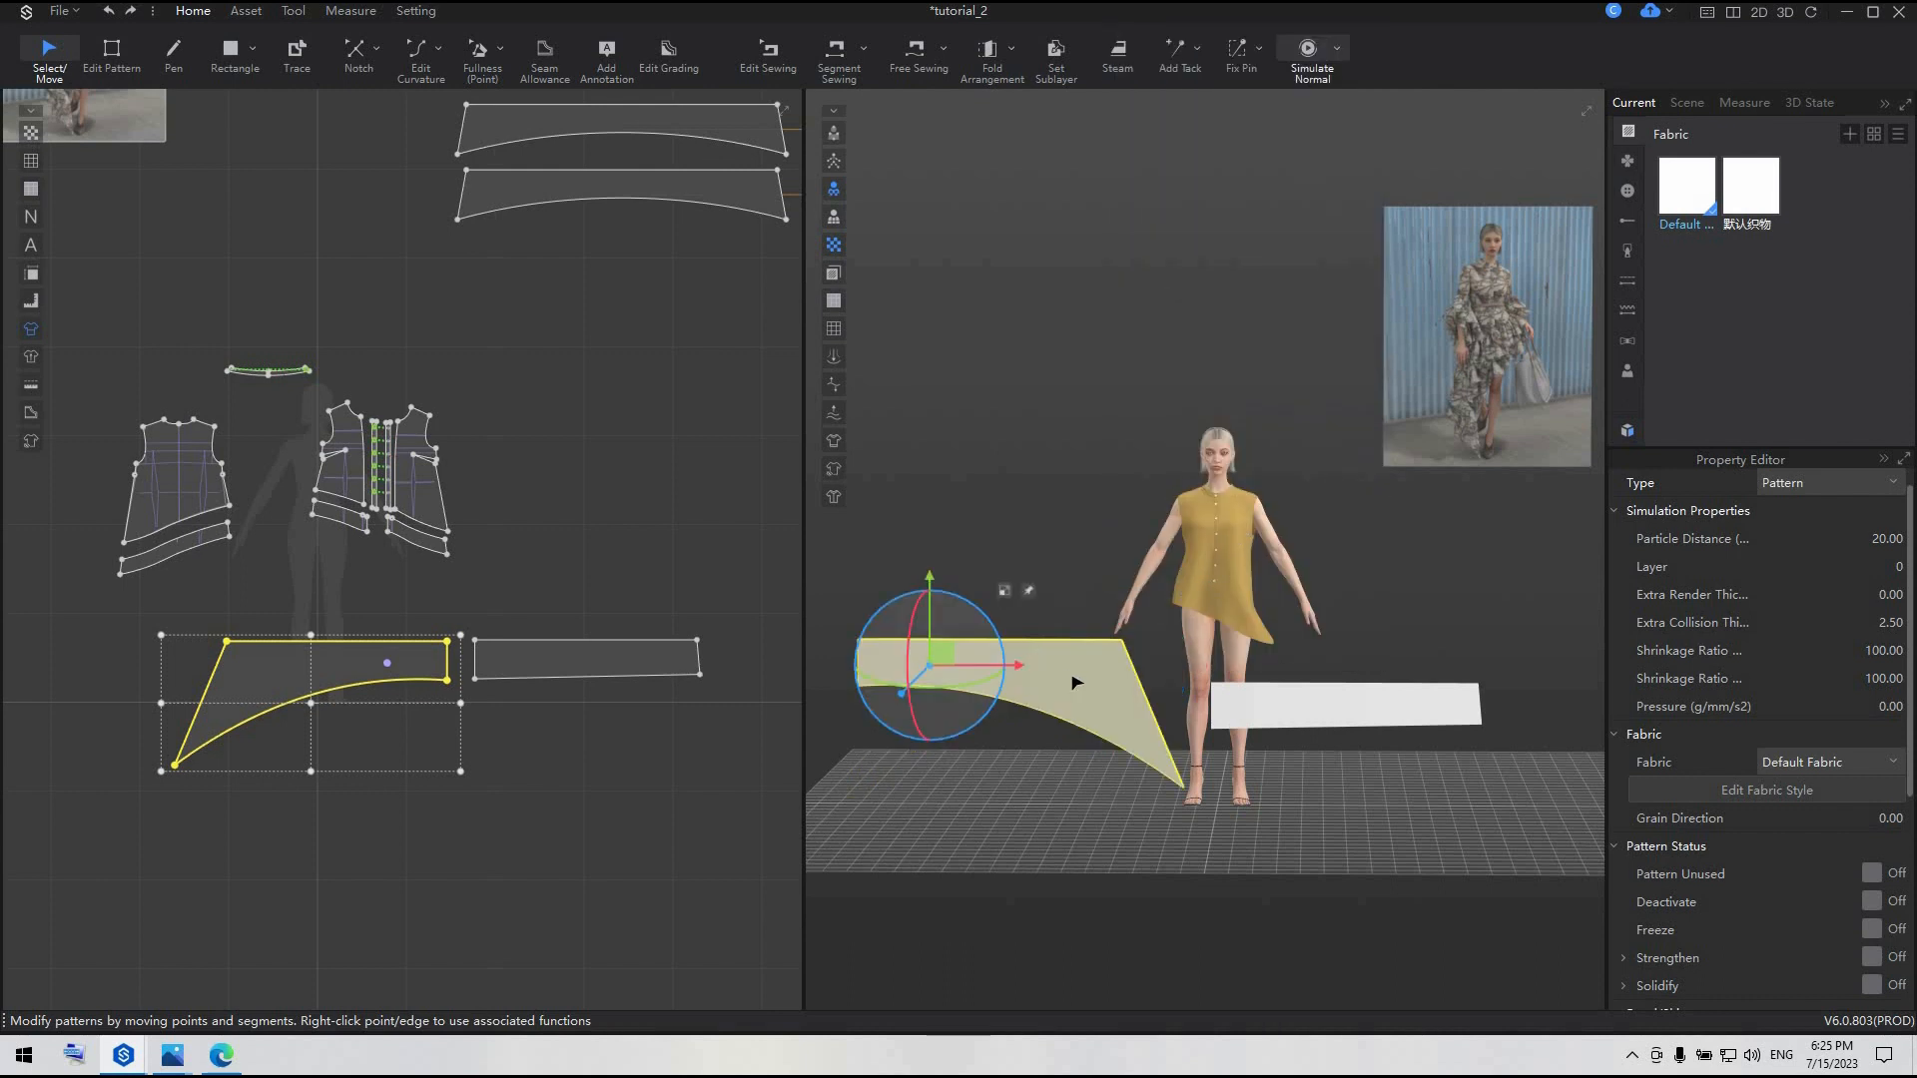
- Flip the curved flounce horizontally in the 2D view and swap the positions of the two flounce patterns
right_click(330, 669)
click(433, 560)
drag(365, 671, 704, 795)
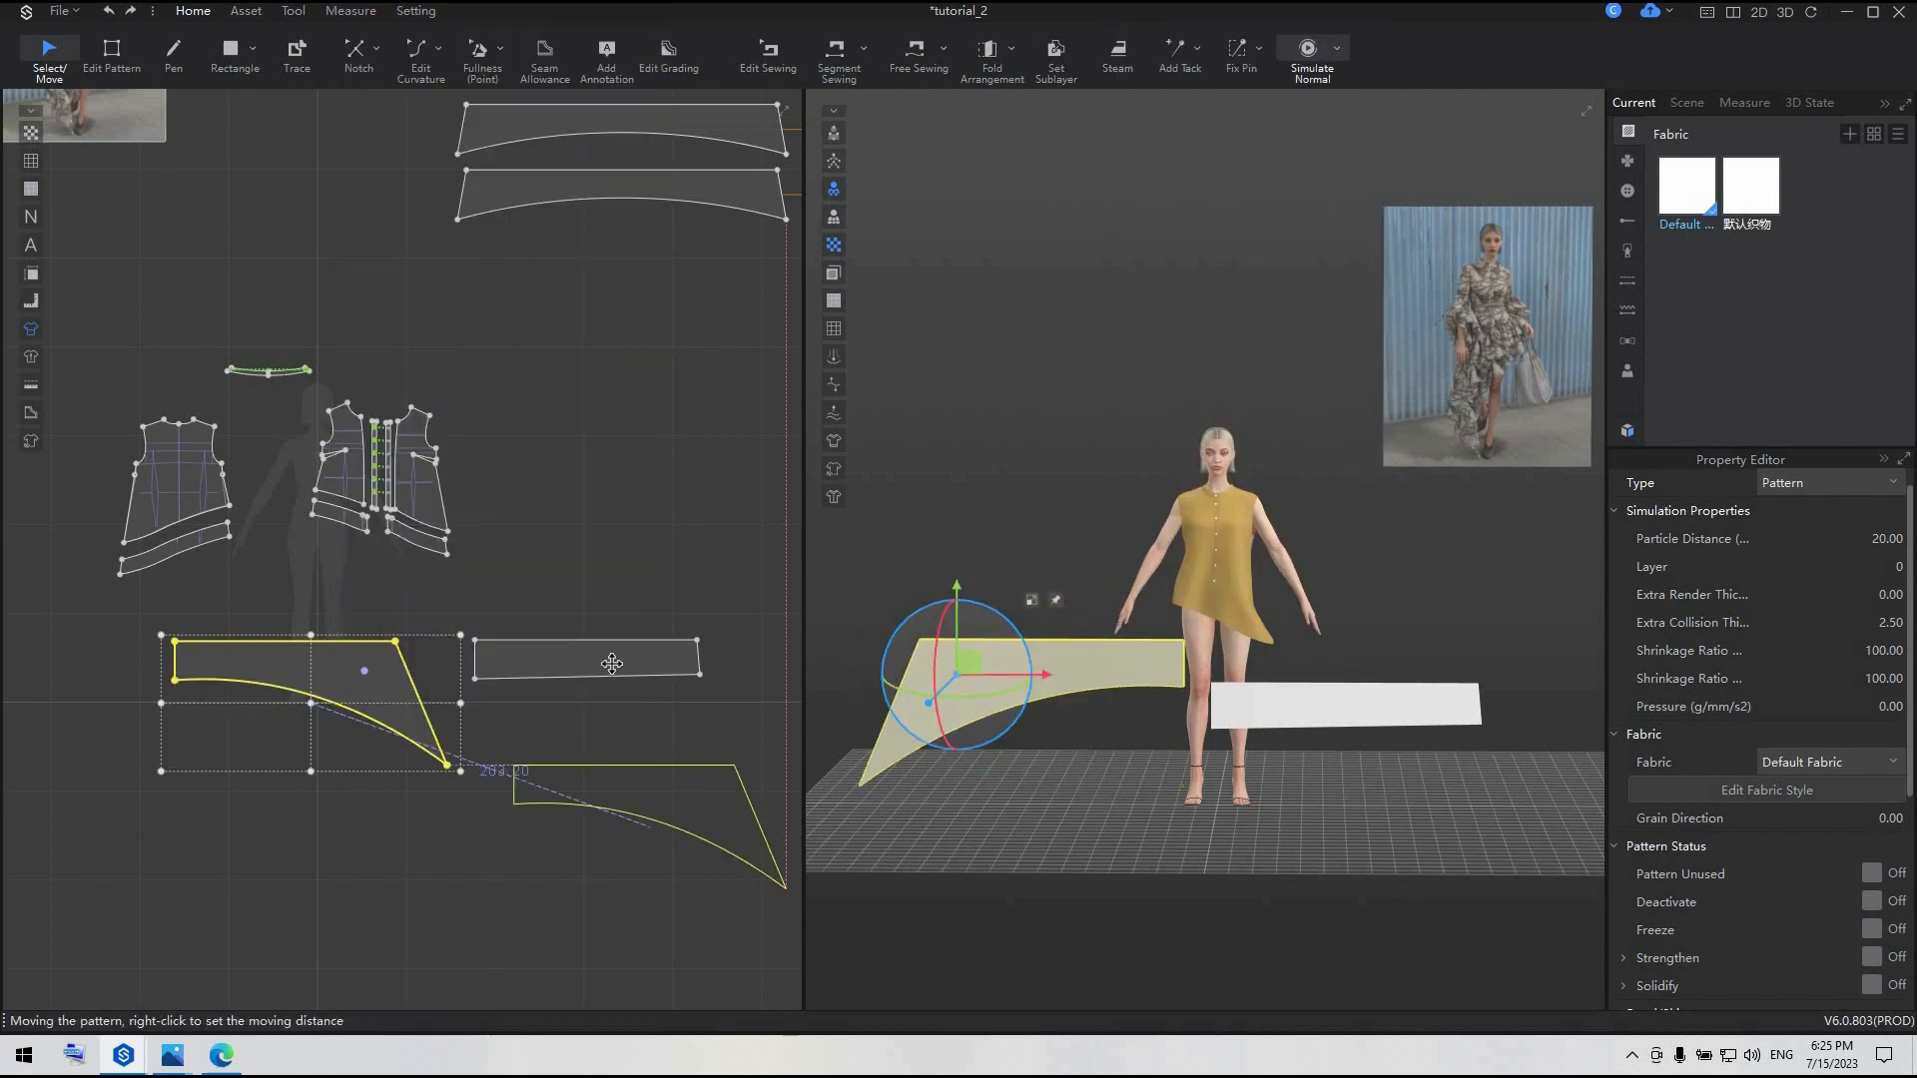
drag(612, 663, 329, 683)
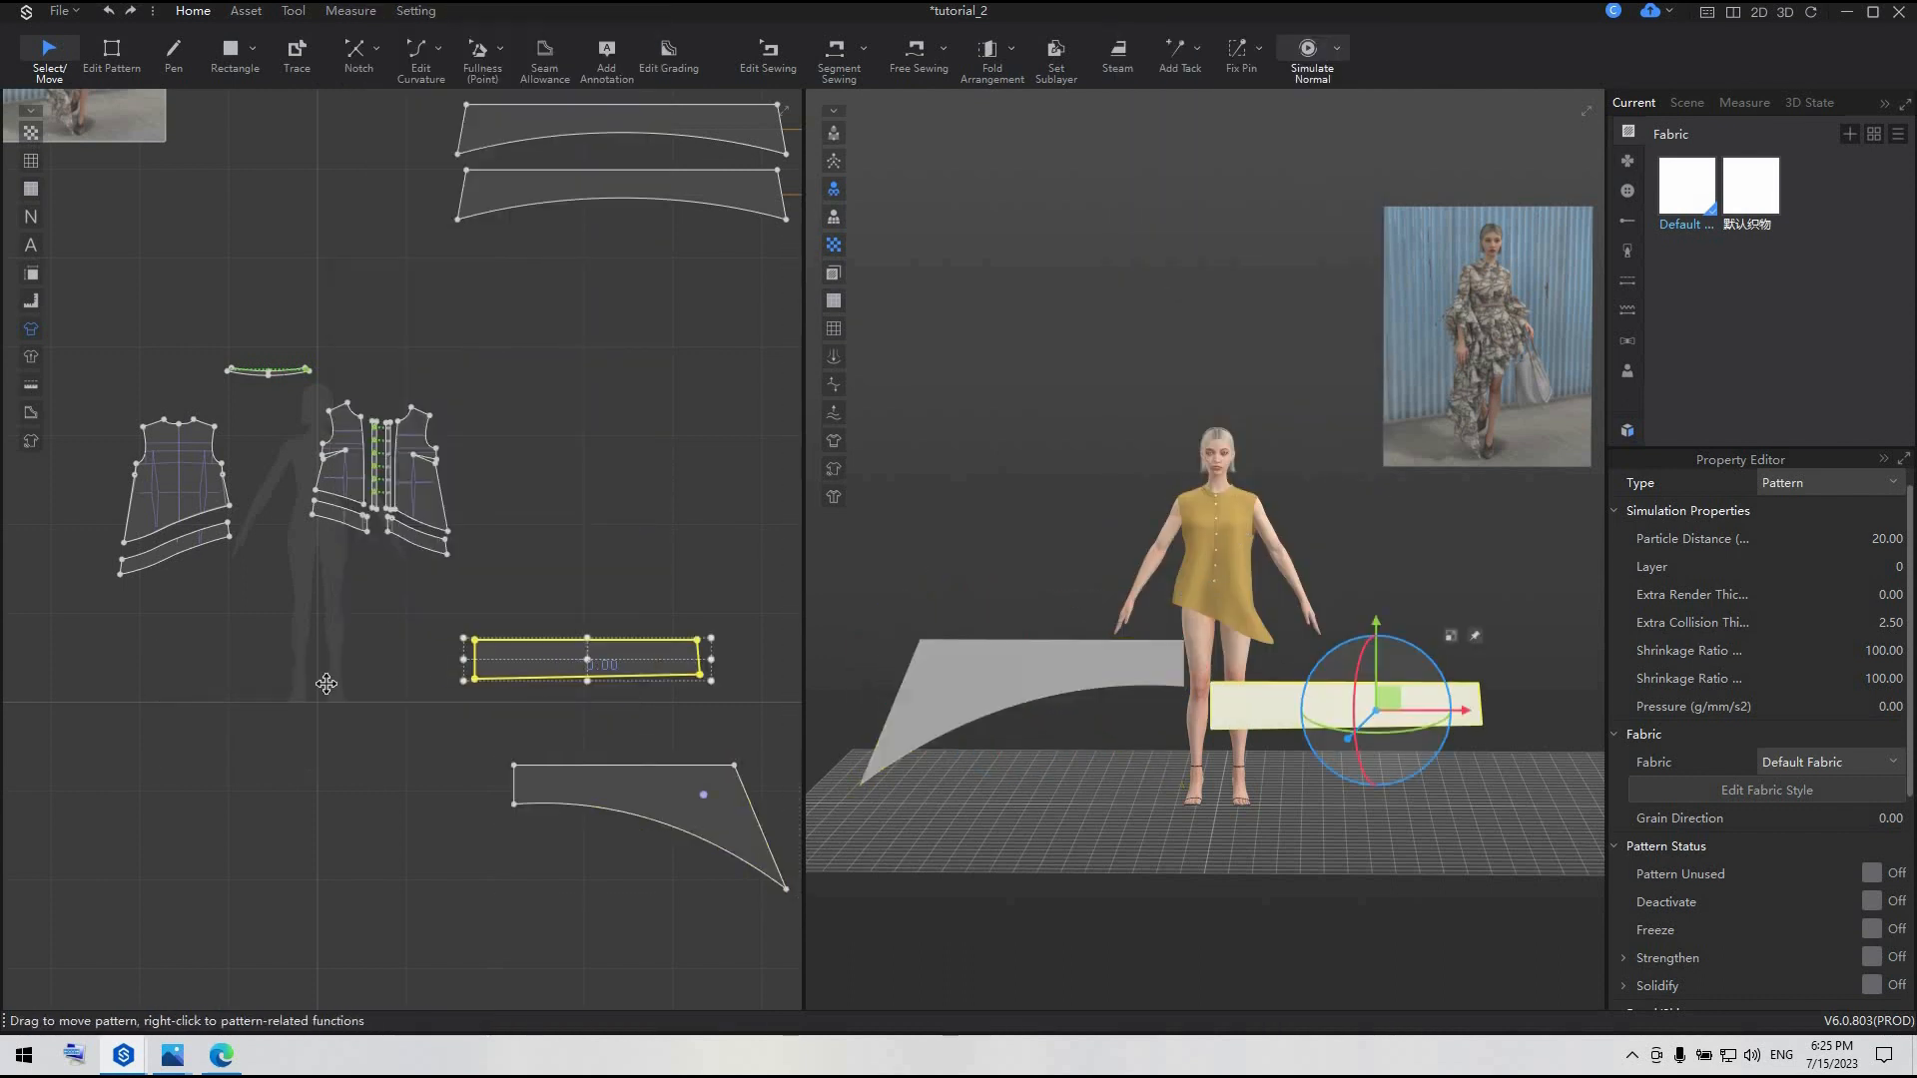
- Reset the curved flounce's 3D arrangement and move the straight flounce to the opposite side of the avatar
right_click(982, 679)
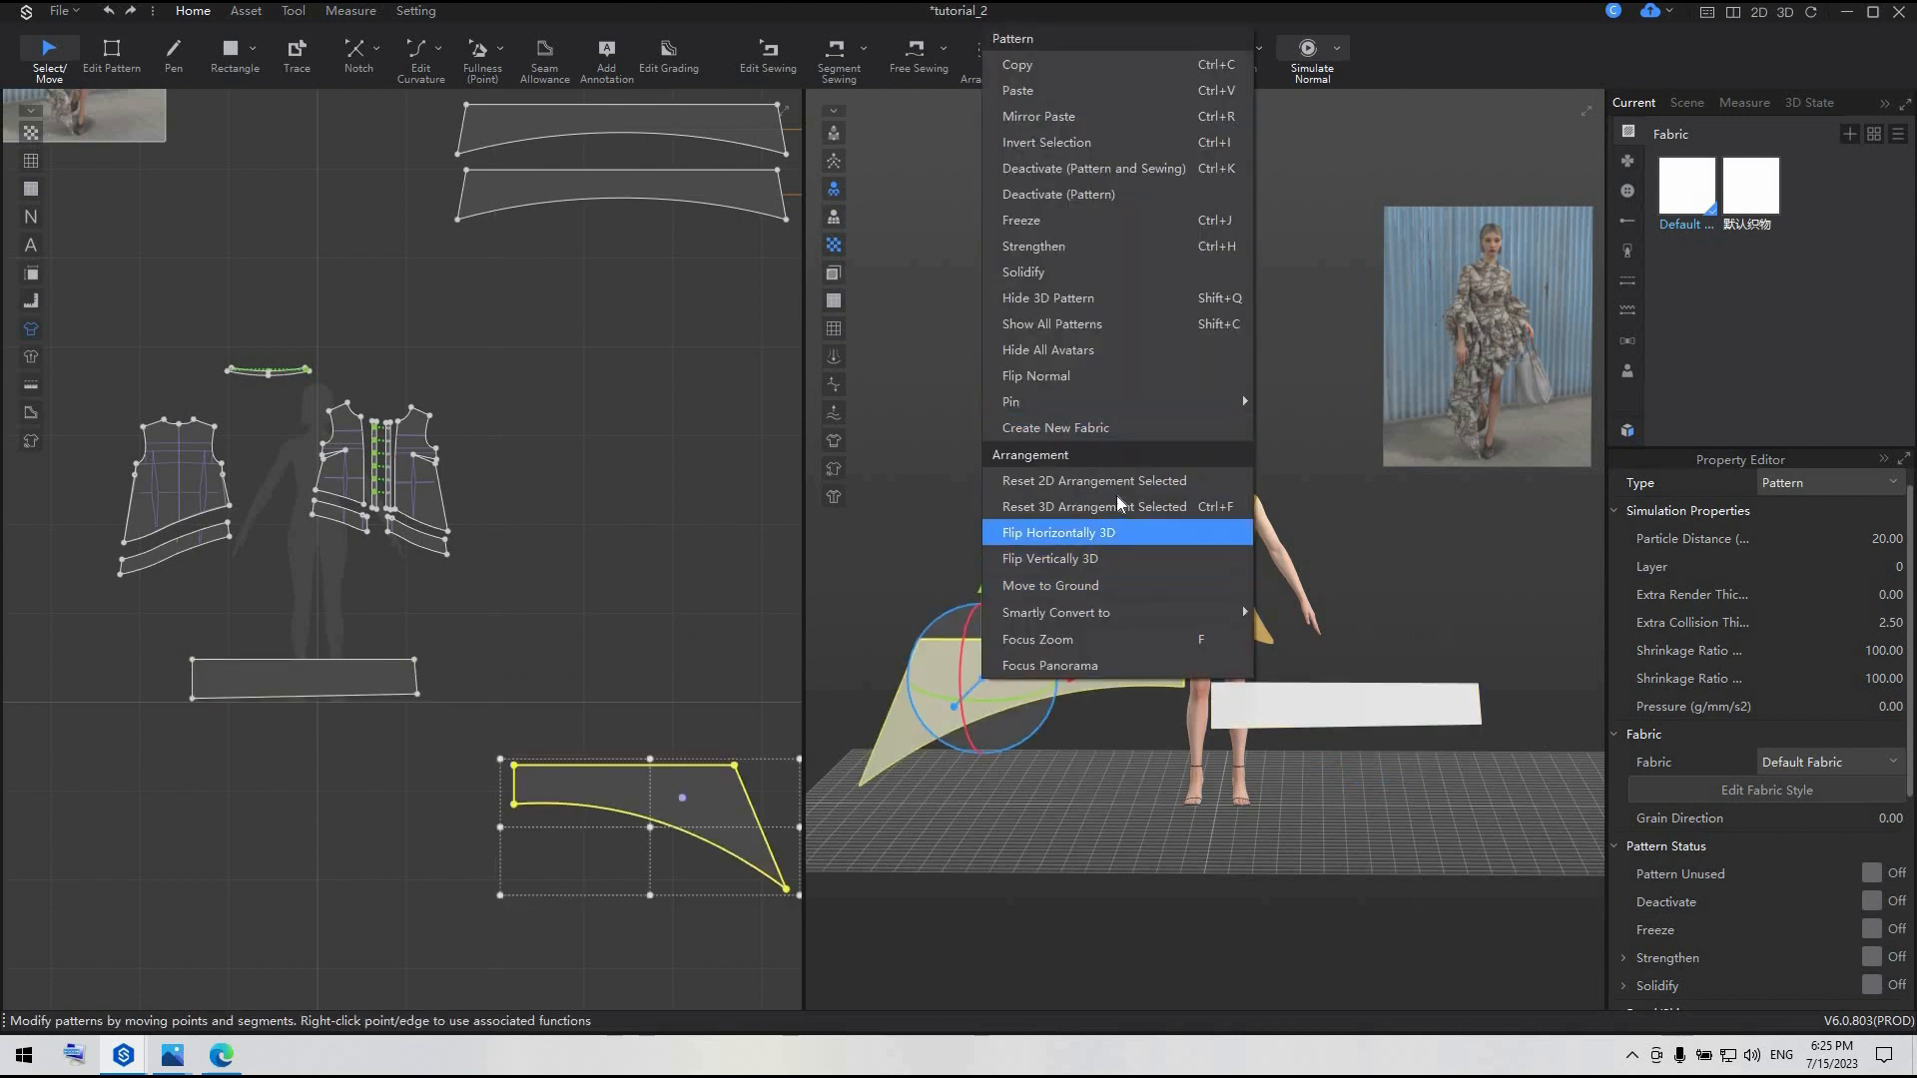
click(1095, 506)
click(1377, 703)
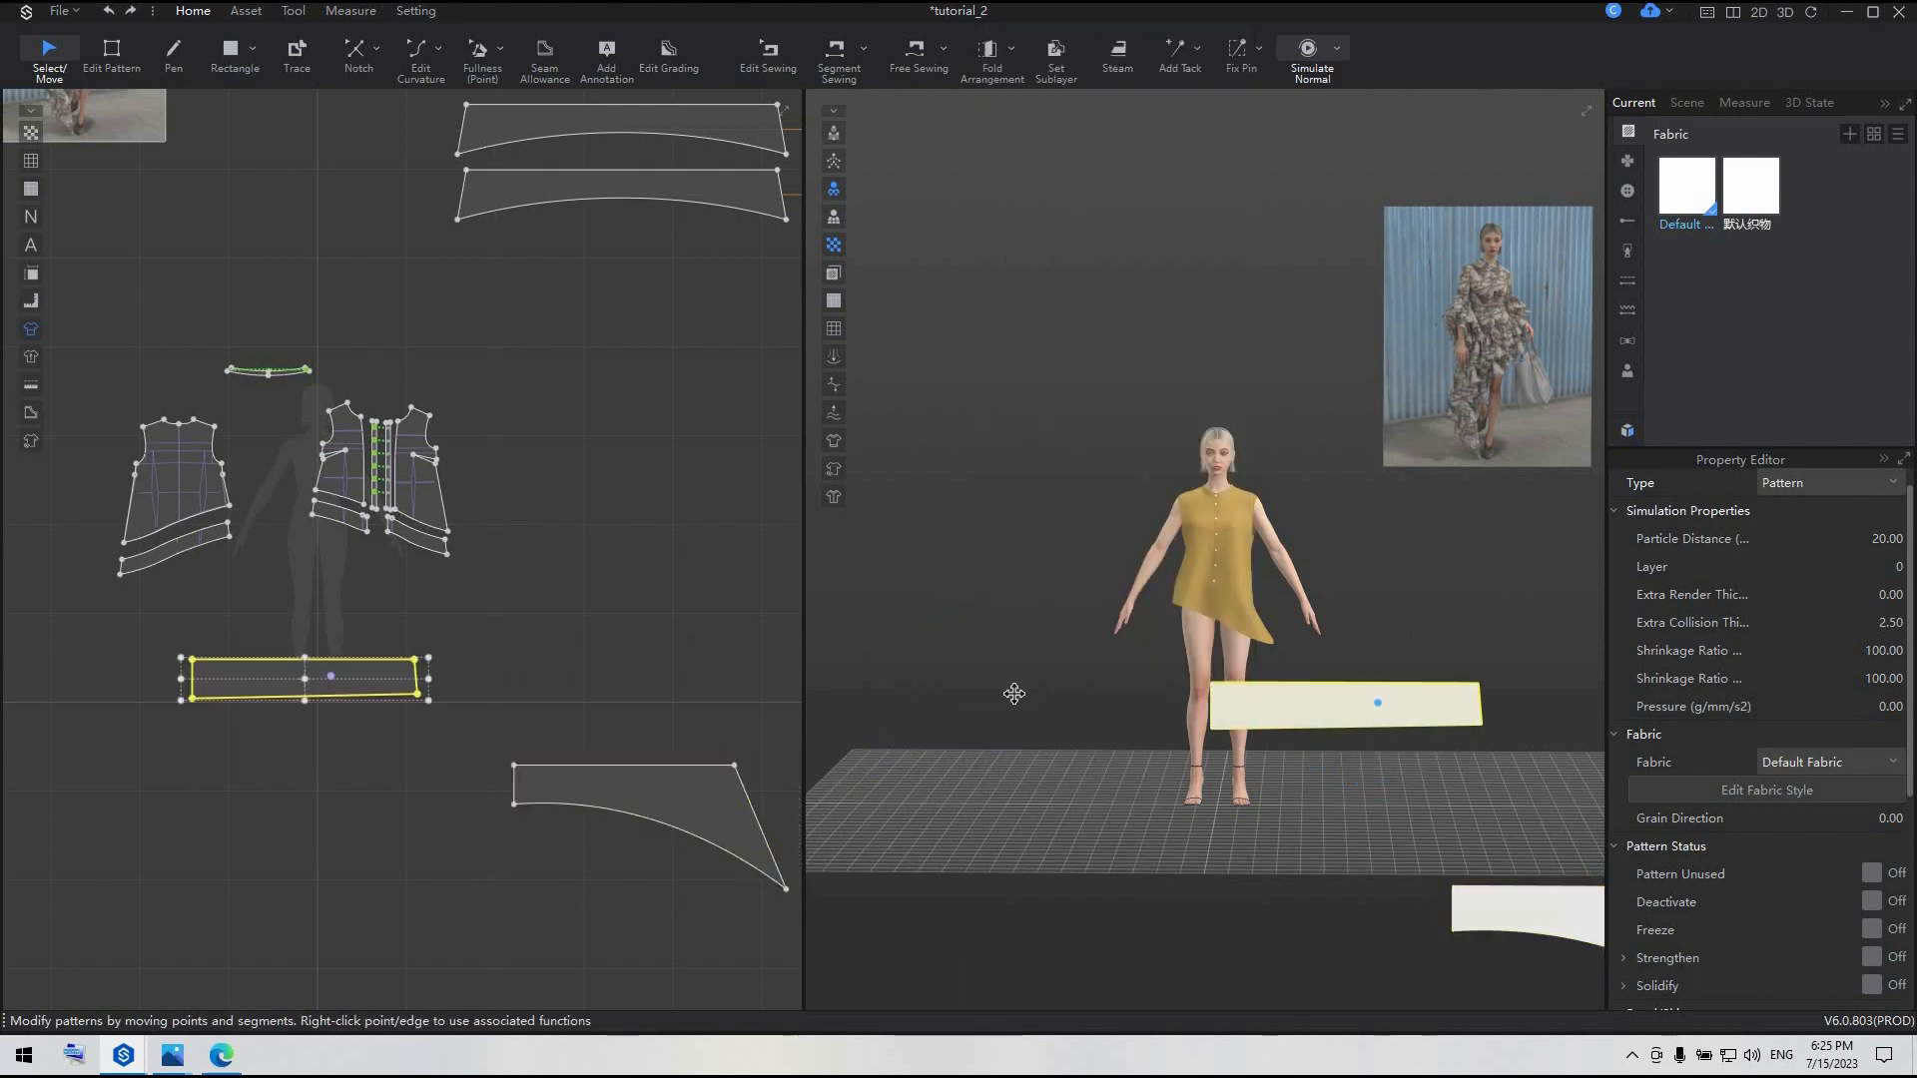
drag(1378, 703, 1015, 694)
- Flip the straight flounce horizontally in the 2D view and move it closer beneath the bodice patterns
right_click(346, 686)
click(417, 560)
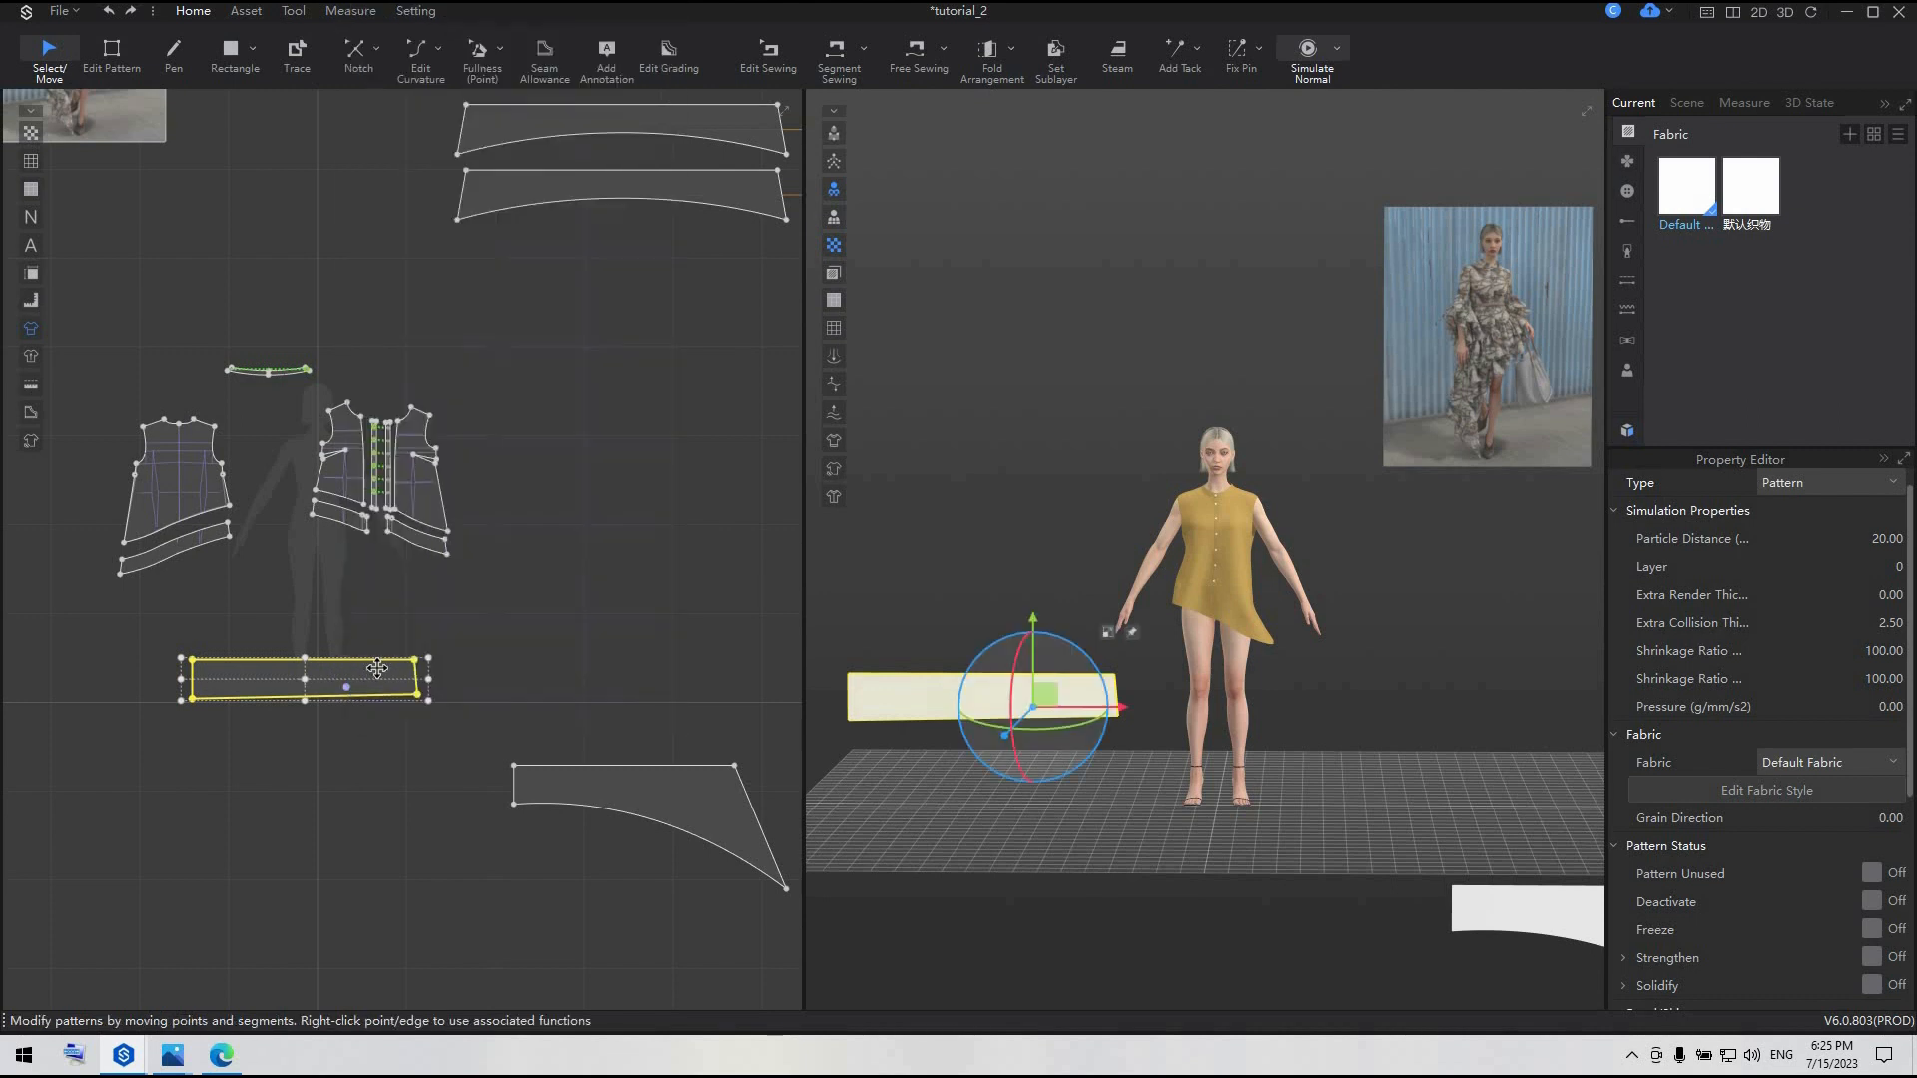
drag(378, 667, 327, 605)
- Move the curved flounce closer to the bodice patterns in 2D and bring it in front of the avatar's legs in 3D
click(621, 715)
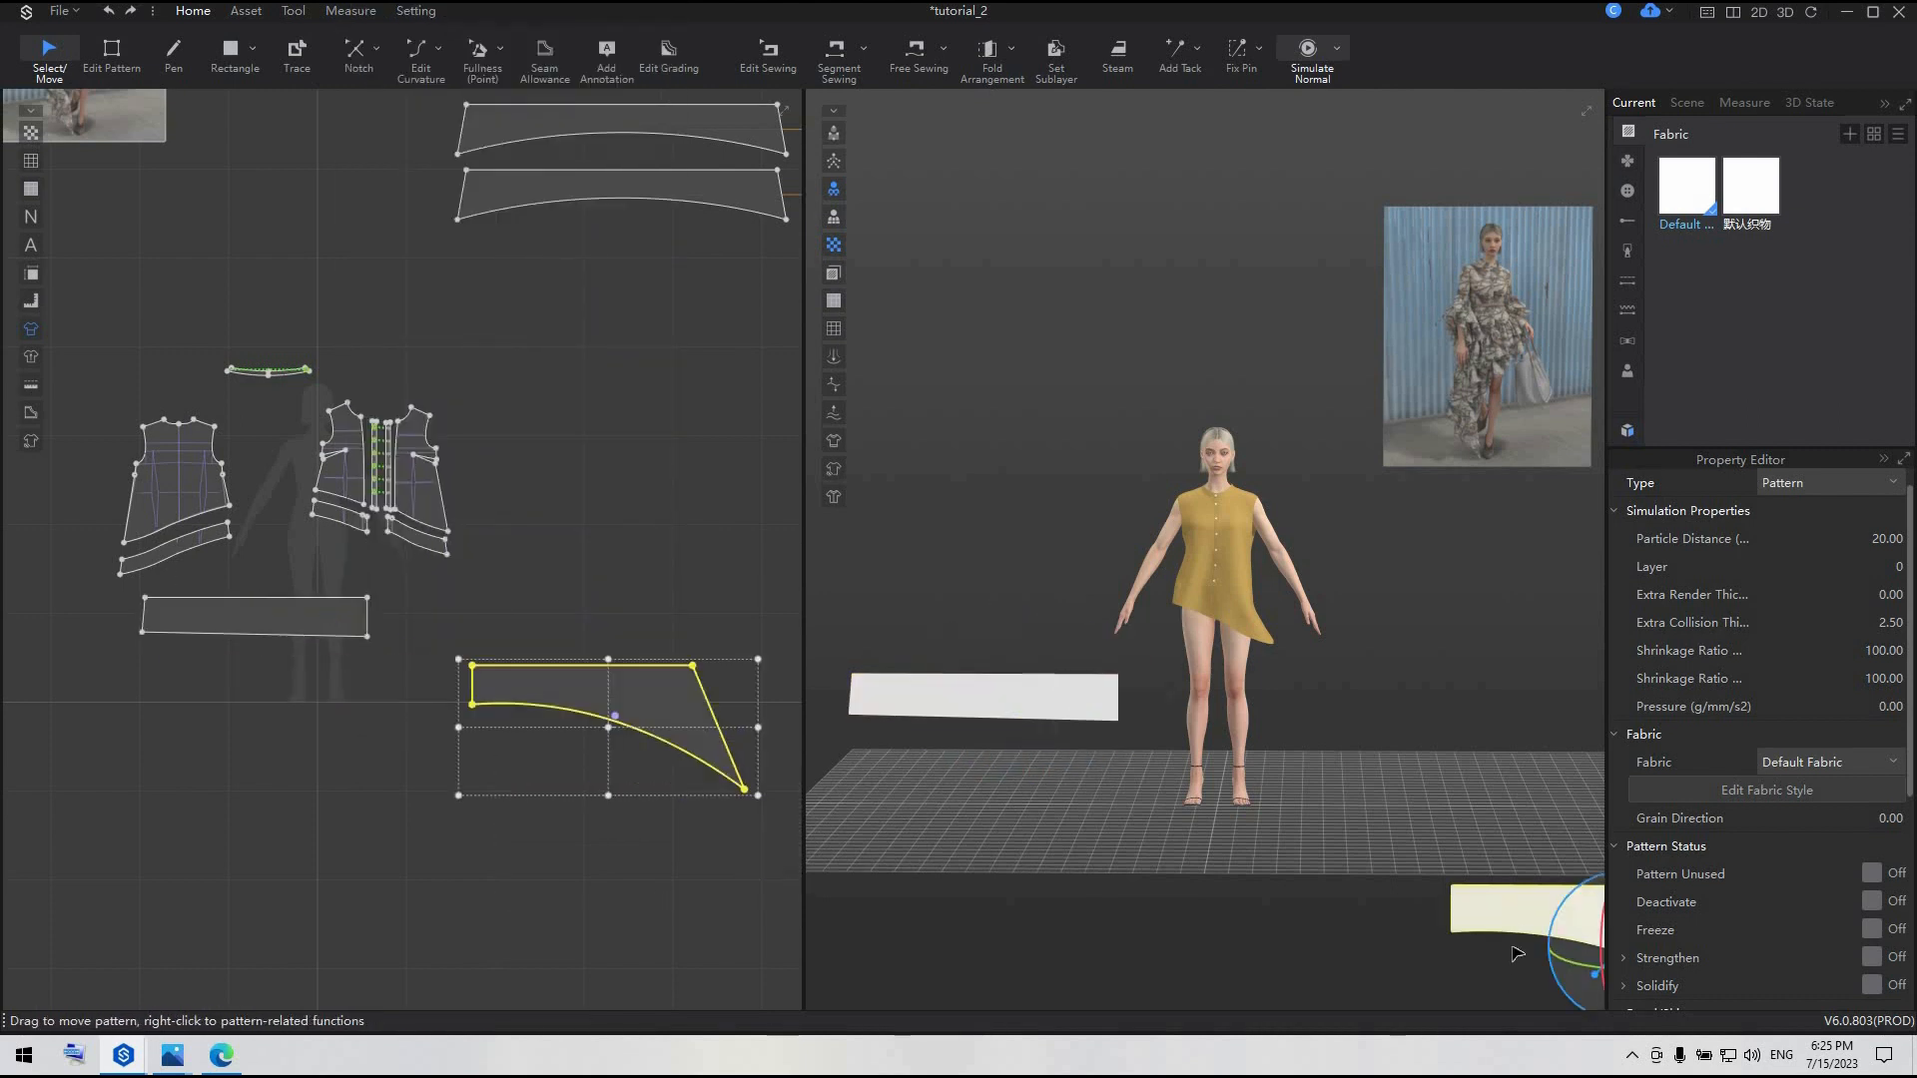
drag(1516, 912, 1248, 682)
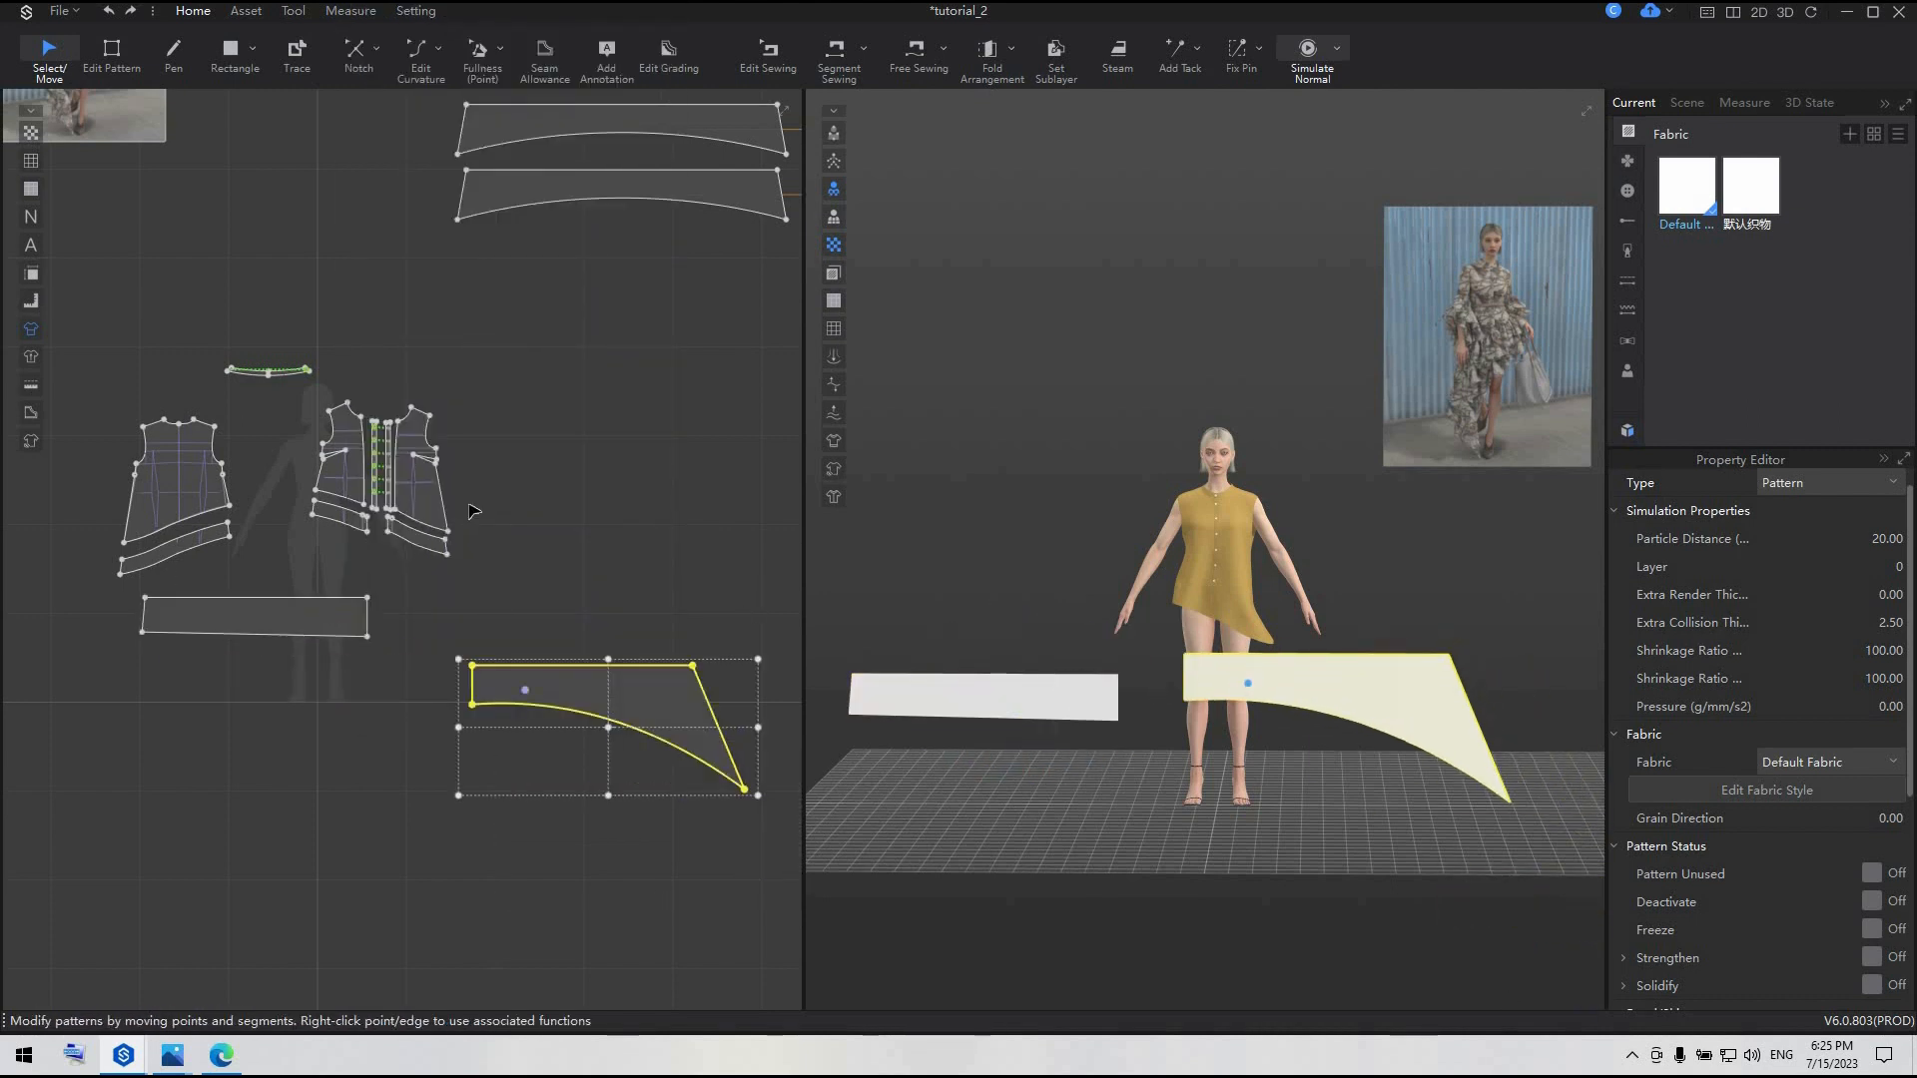
- Free-sew the curved flounce's straight upper edge to the lower edge of the longer front's hem band
click(916, 54)
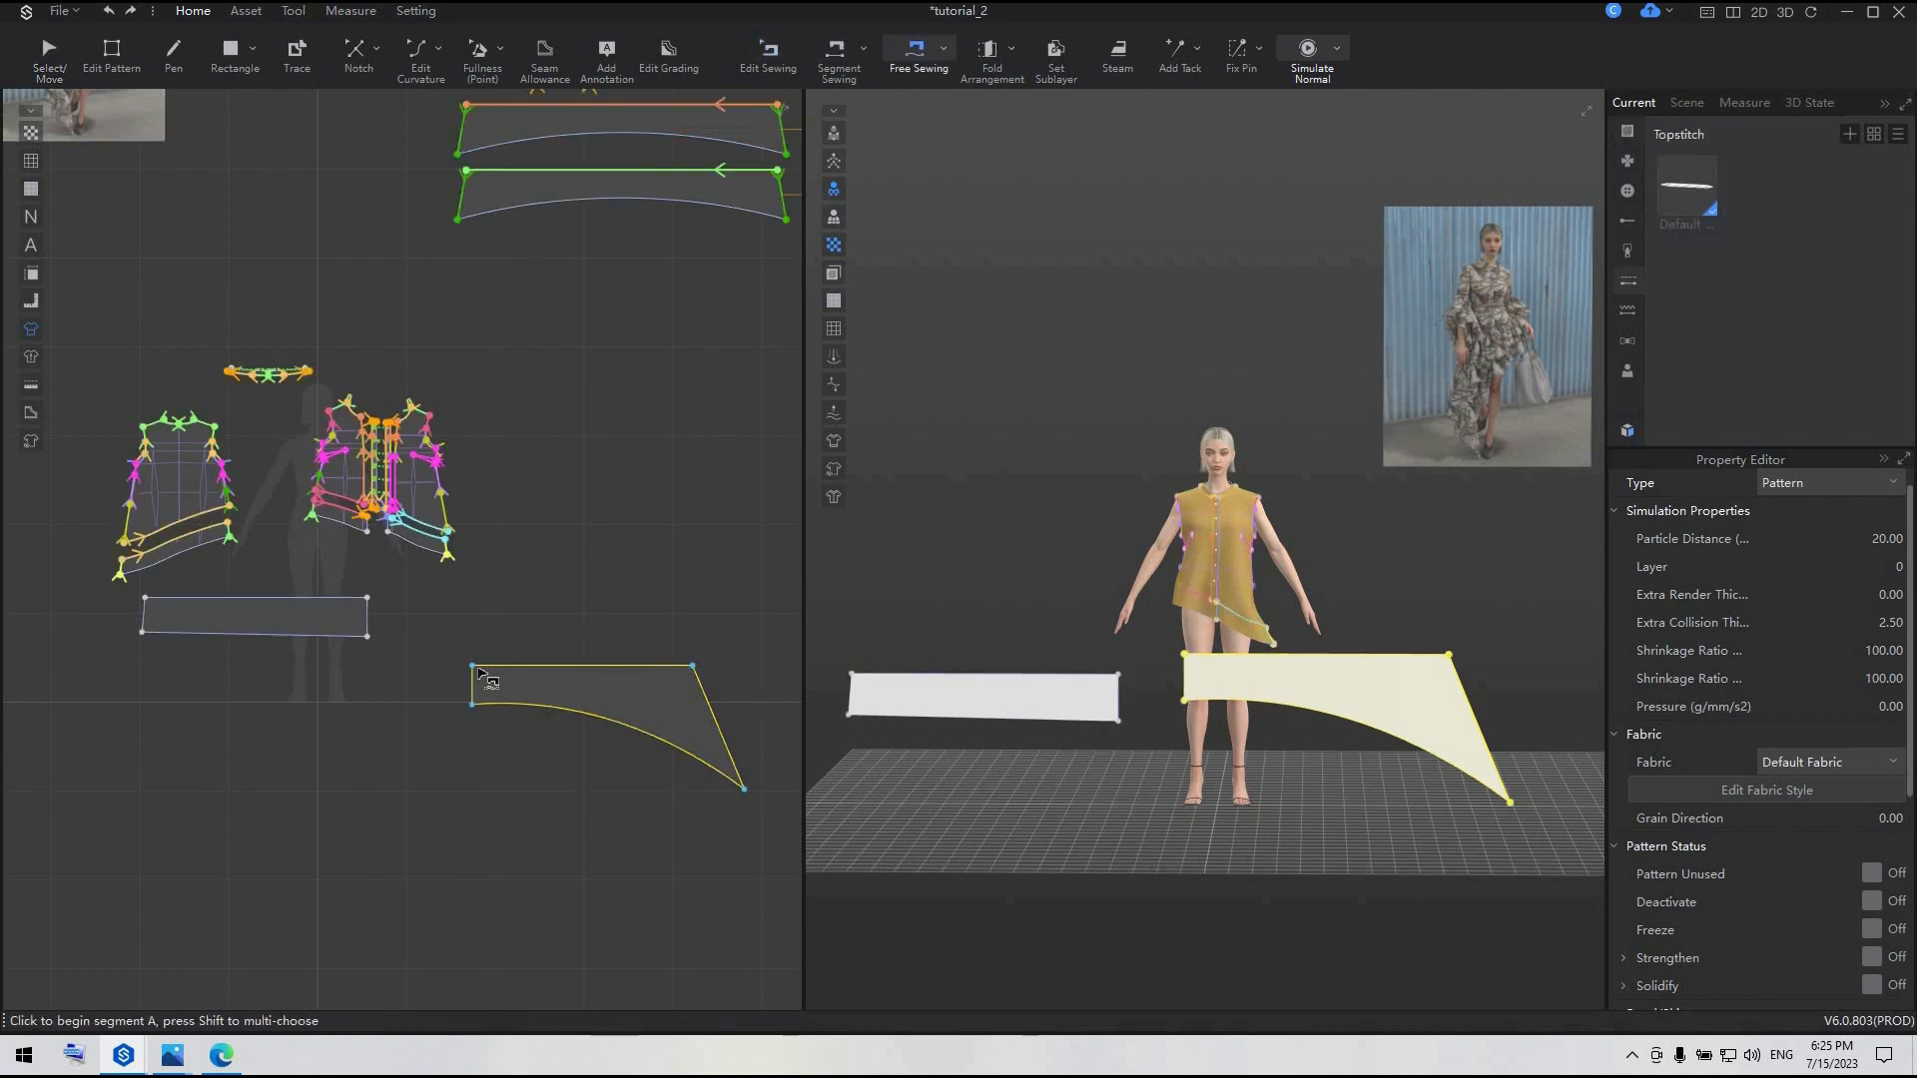
click(473, 666)
click(693, 667)
scroll(447, 570, up, 5)
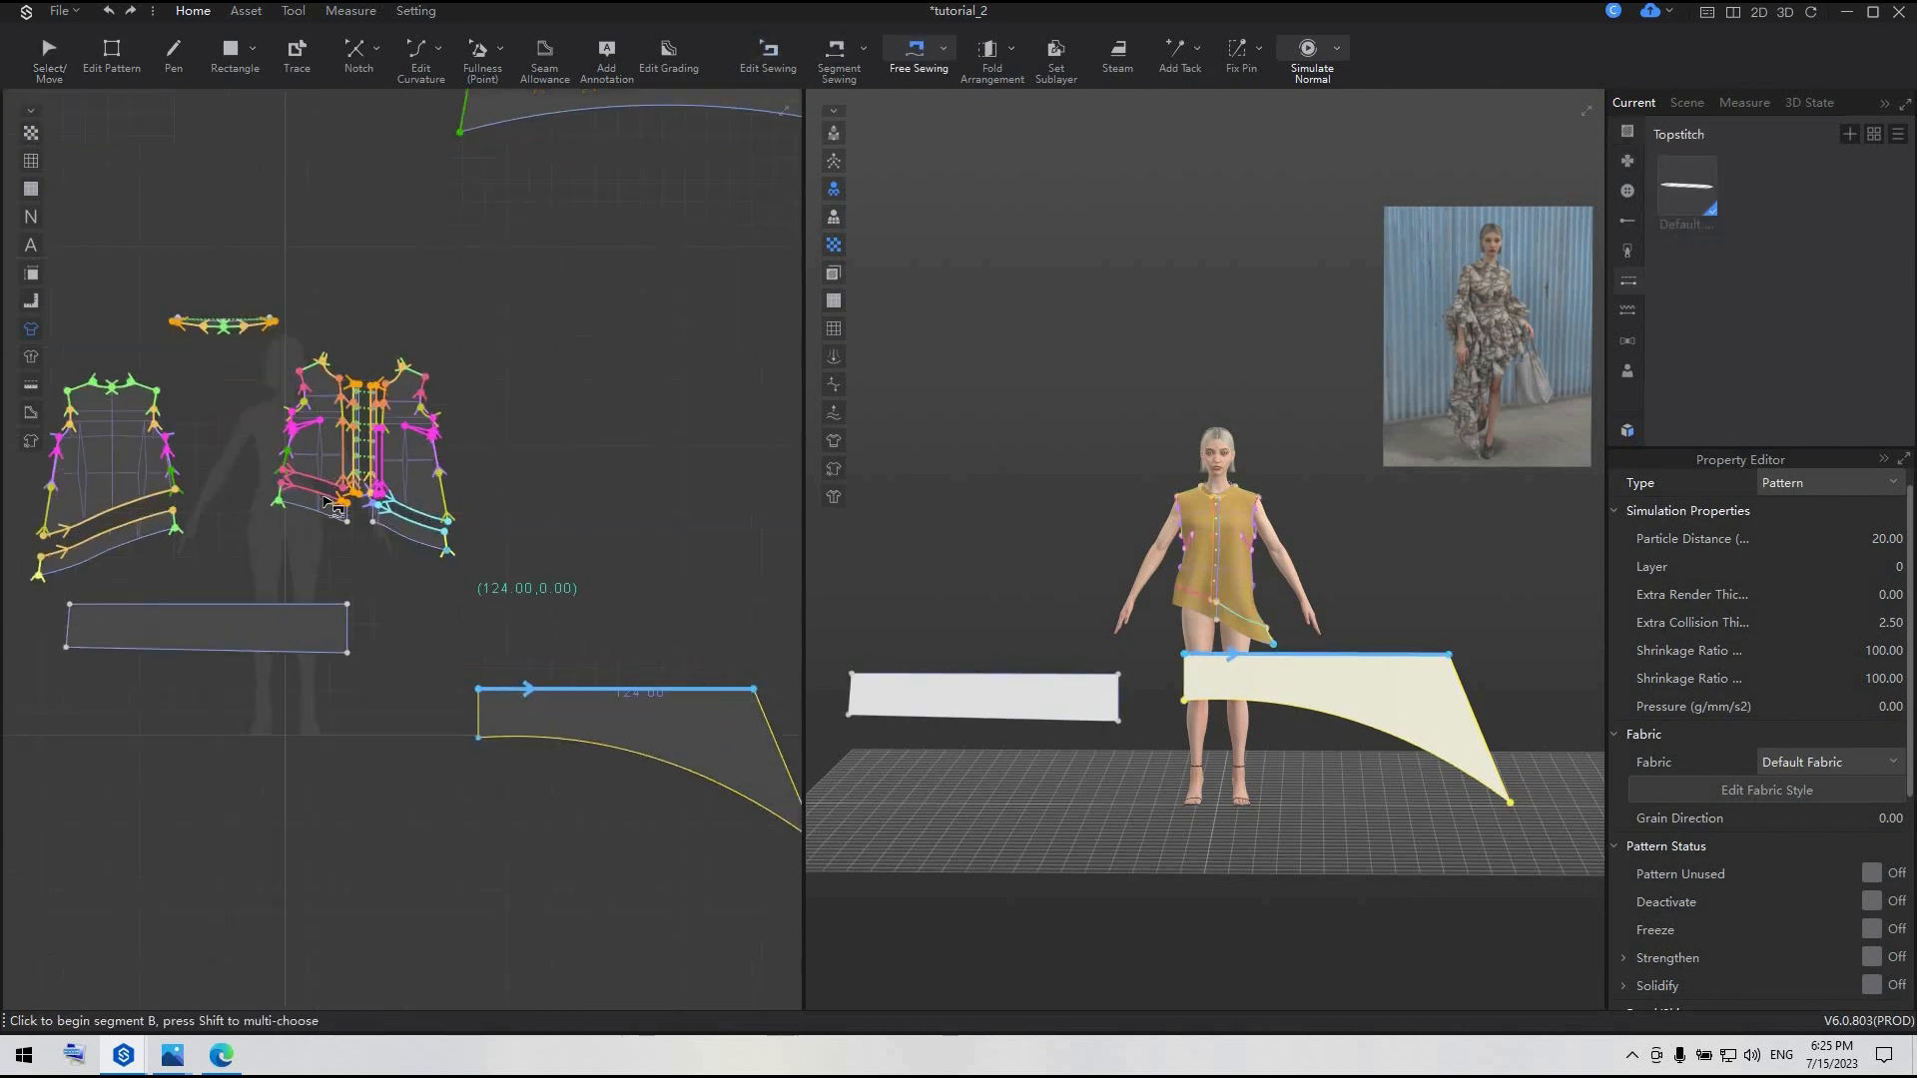
click(314, 481)
click(445, 542)
scroll(368, 649, down, 3)
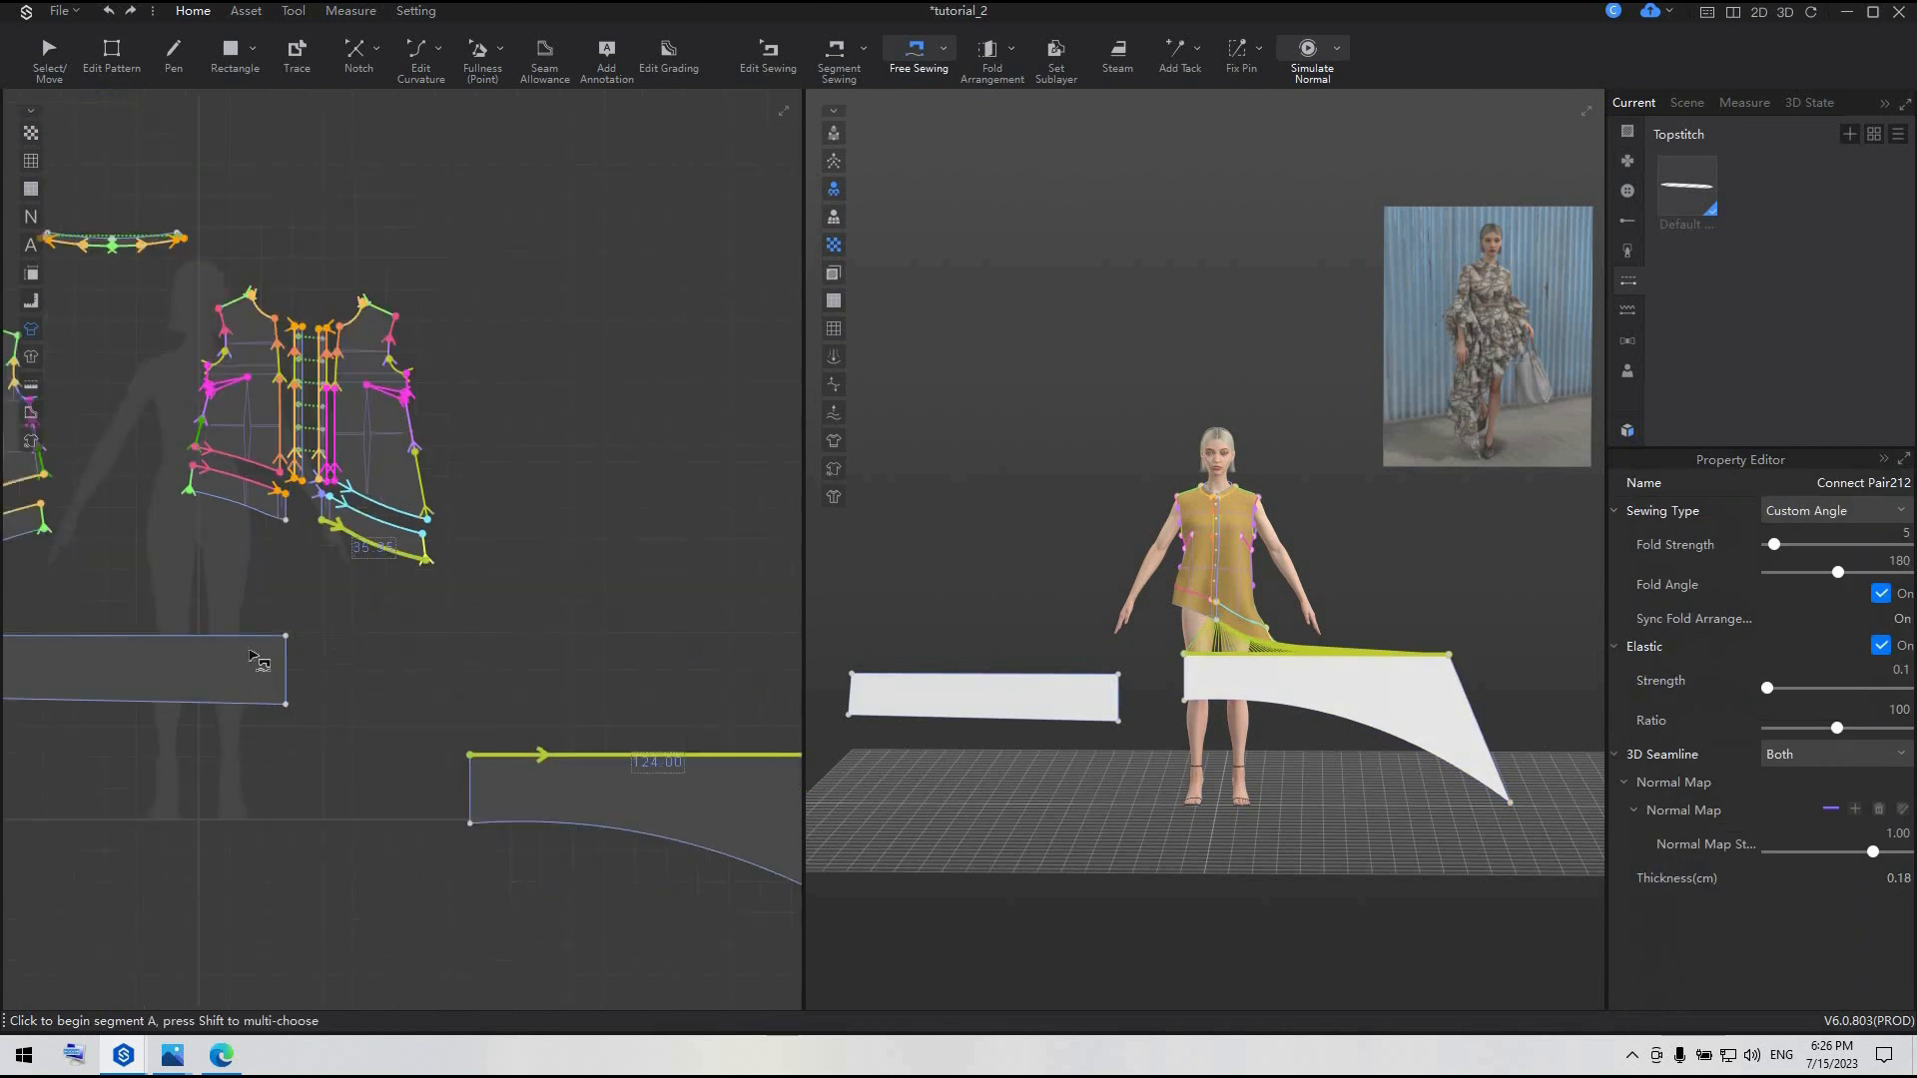
- Free-sew the straight flounce's upper edge to the lower edge of the shorter front's hem band
middle_drag(253, 655, 335, 661)
scroll(300, 650, down, 3)
click(119, 644)
click(341, 644)
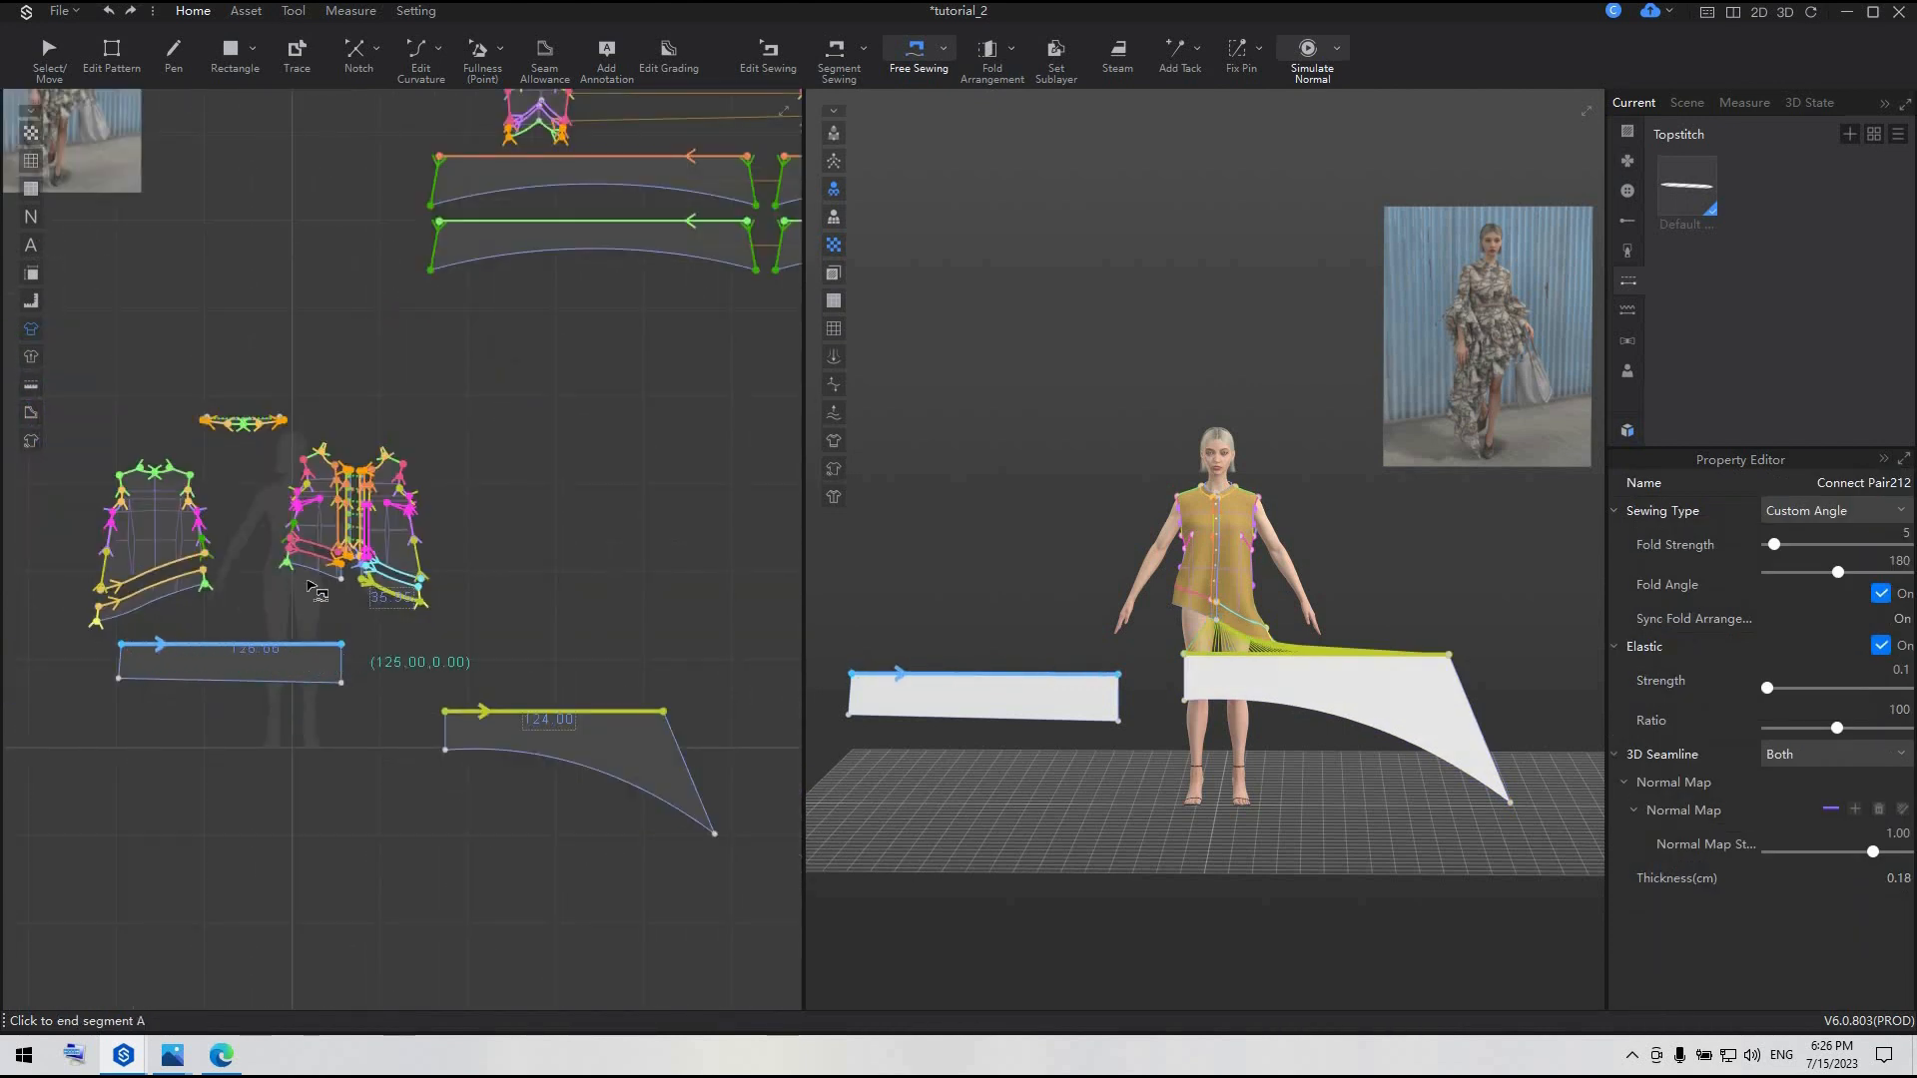
click(286, 566)
click(342, 579)
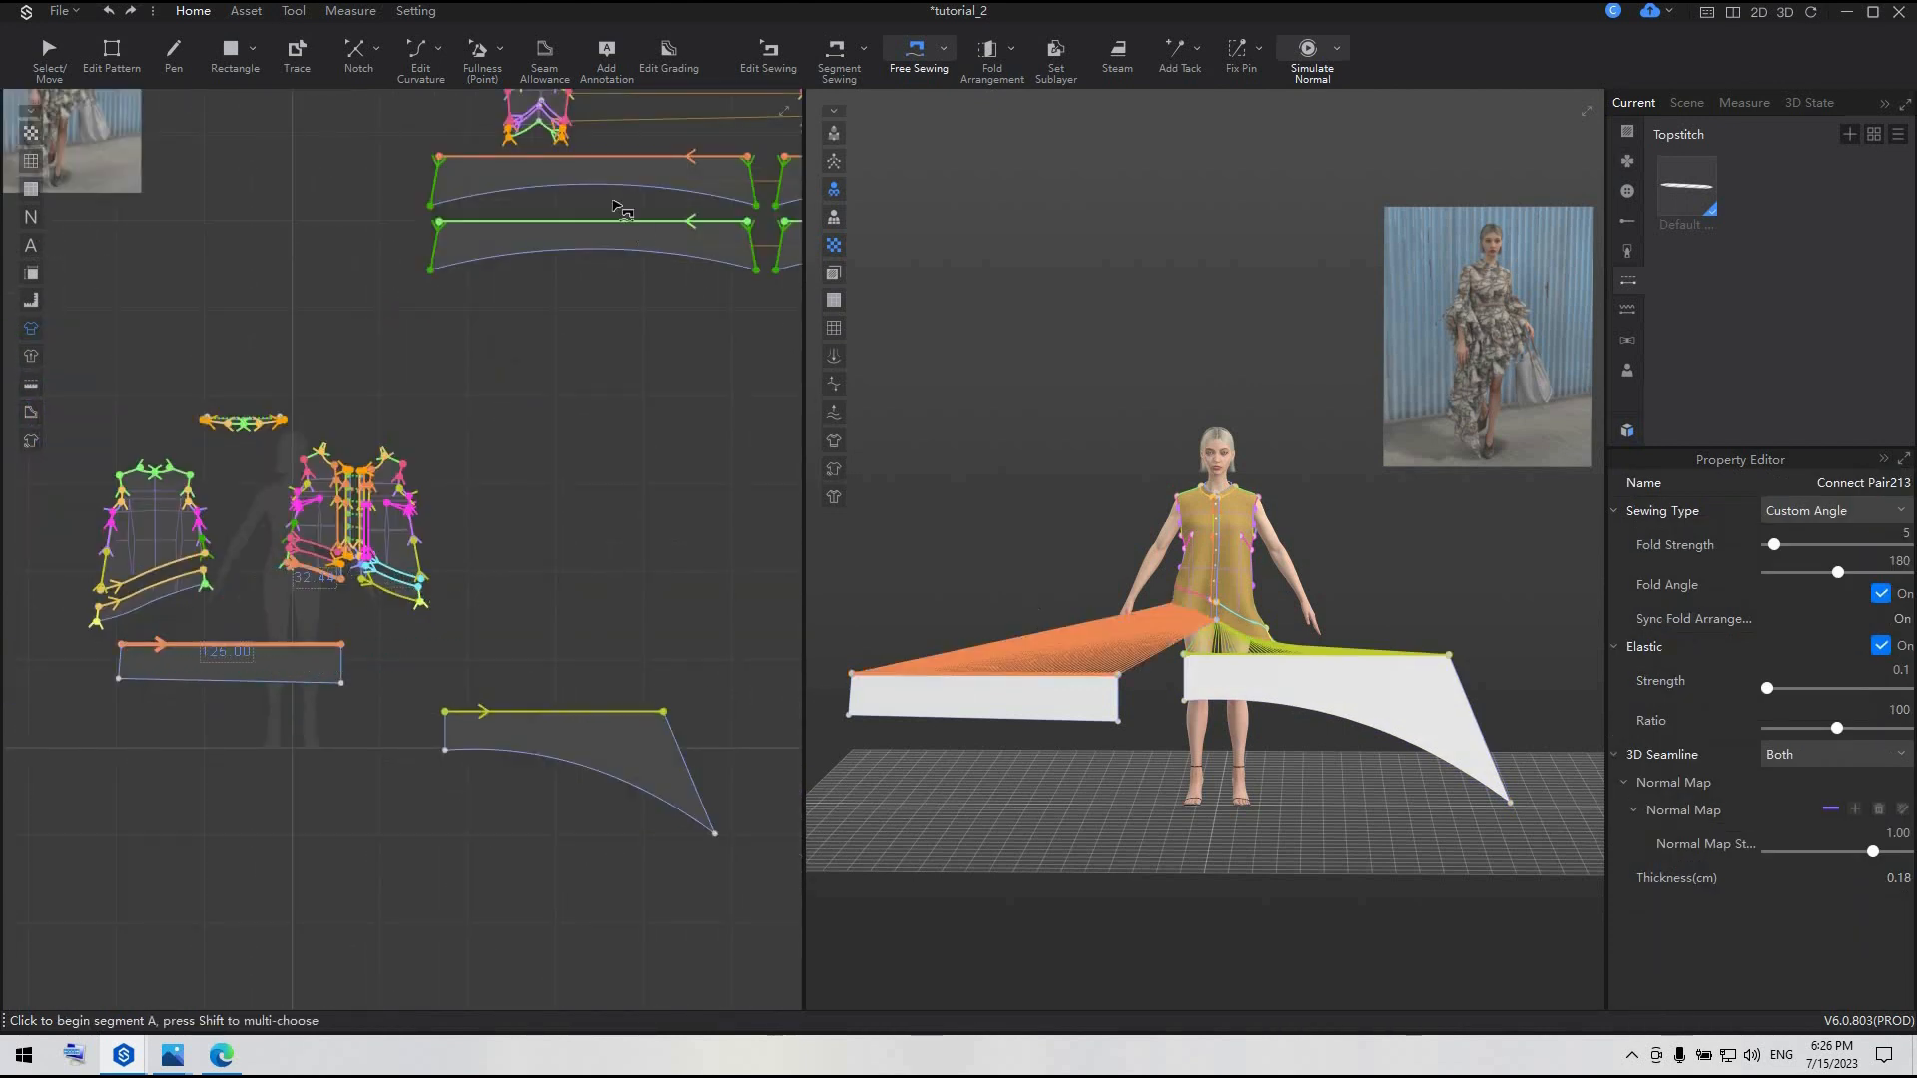
- Apply Strengthen to both the straight and the curved flounce
click(69, 52)
click(260, 667)
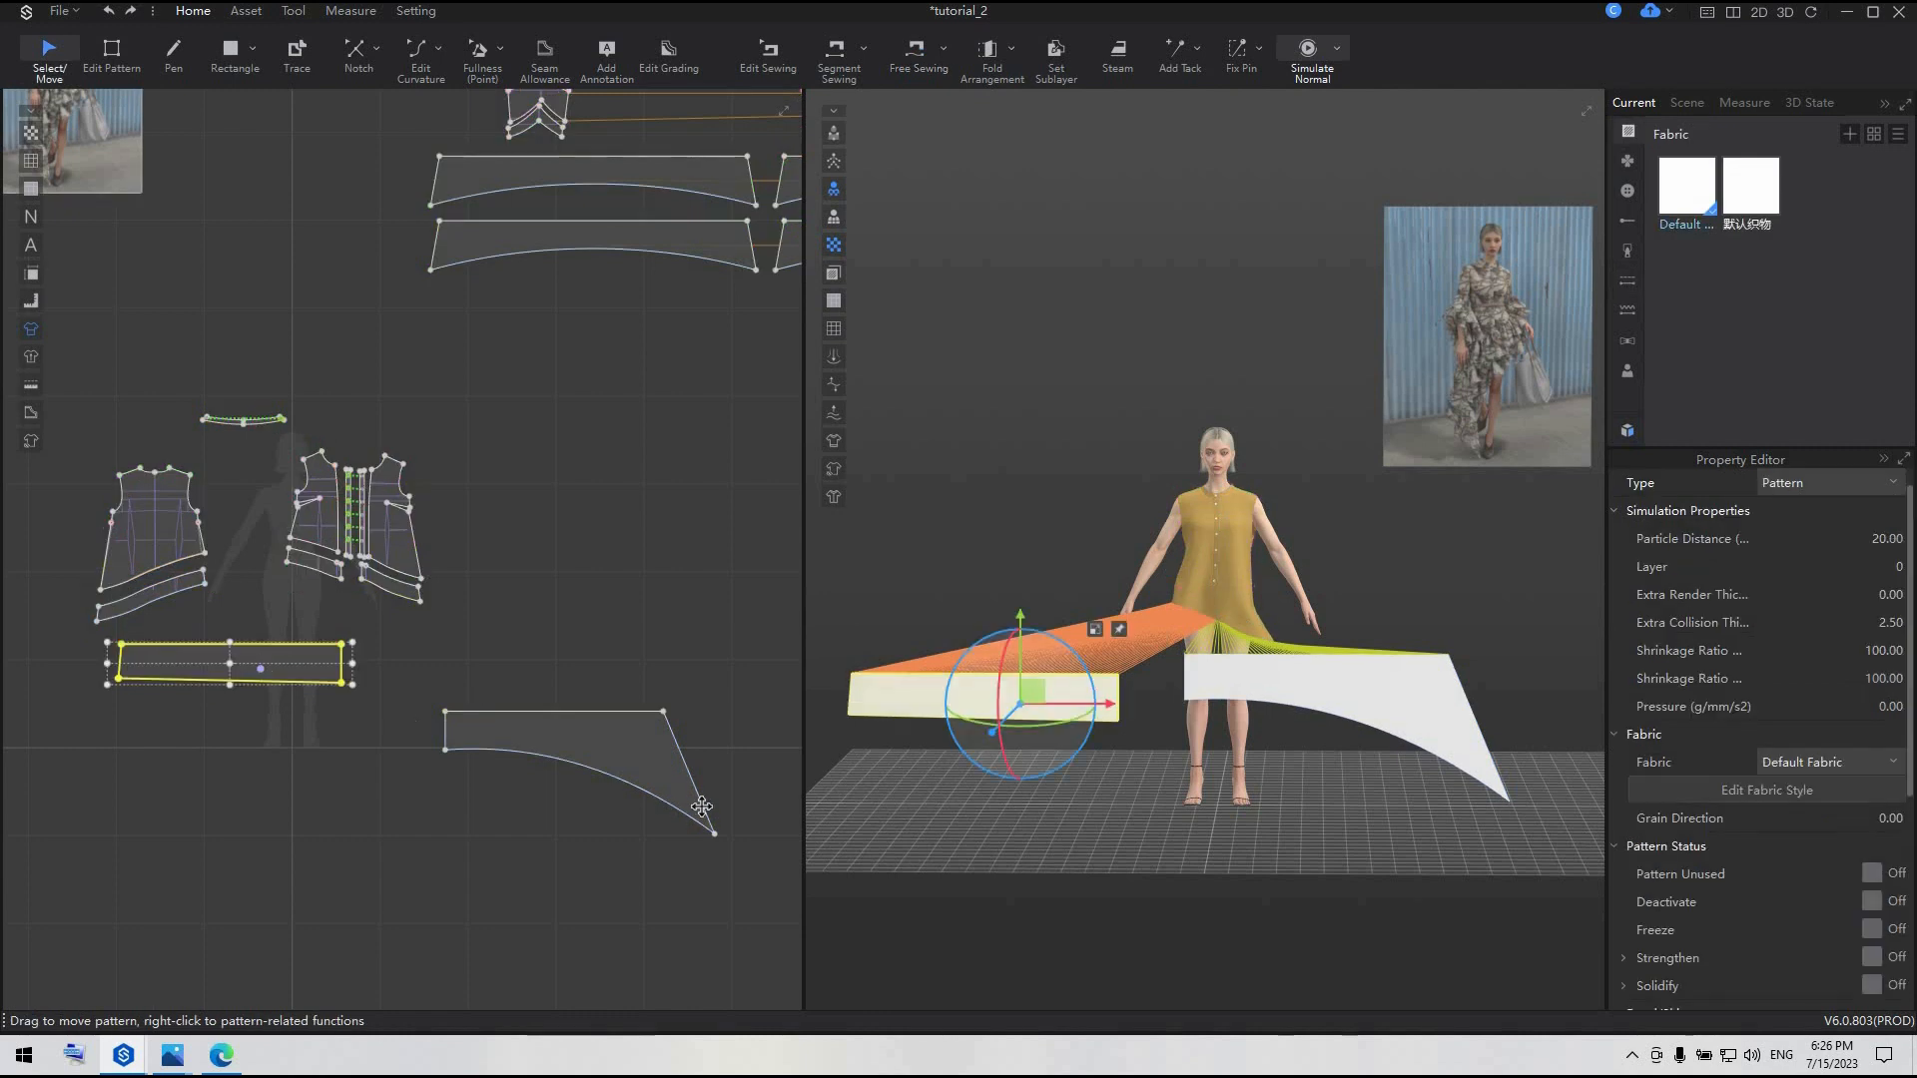
shift+click(669, 777)
right_click(669, 776)
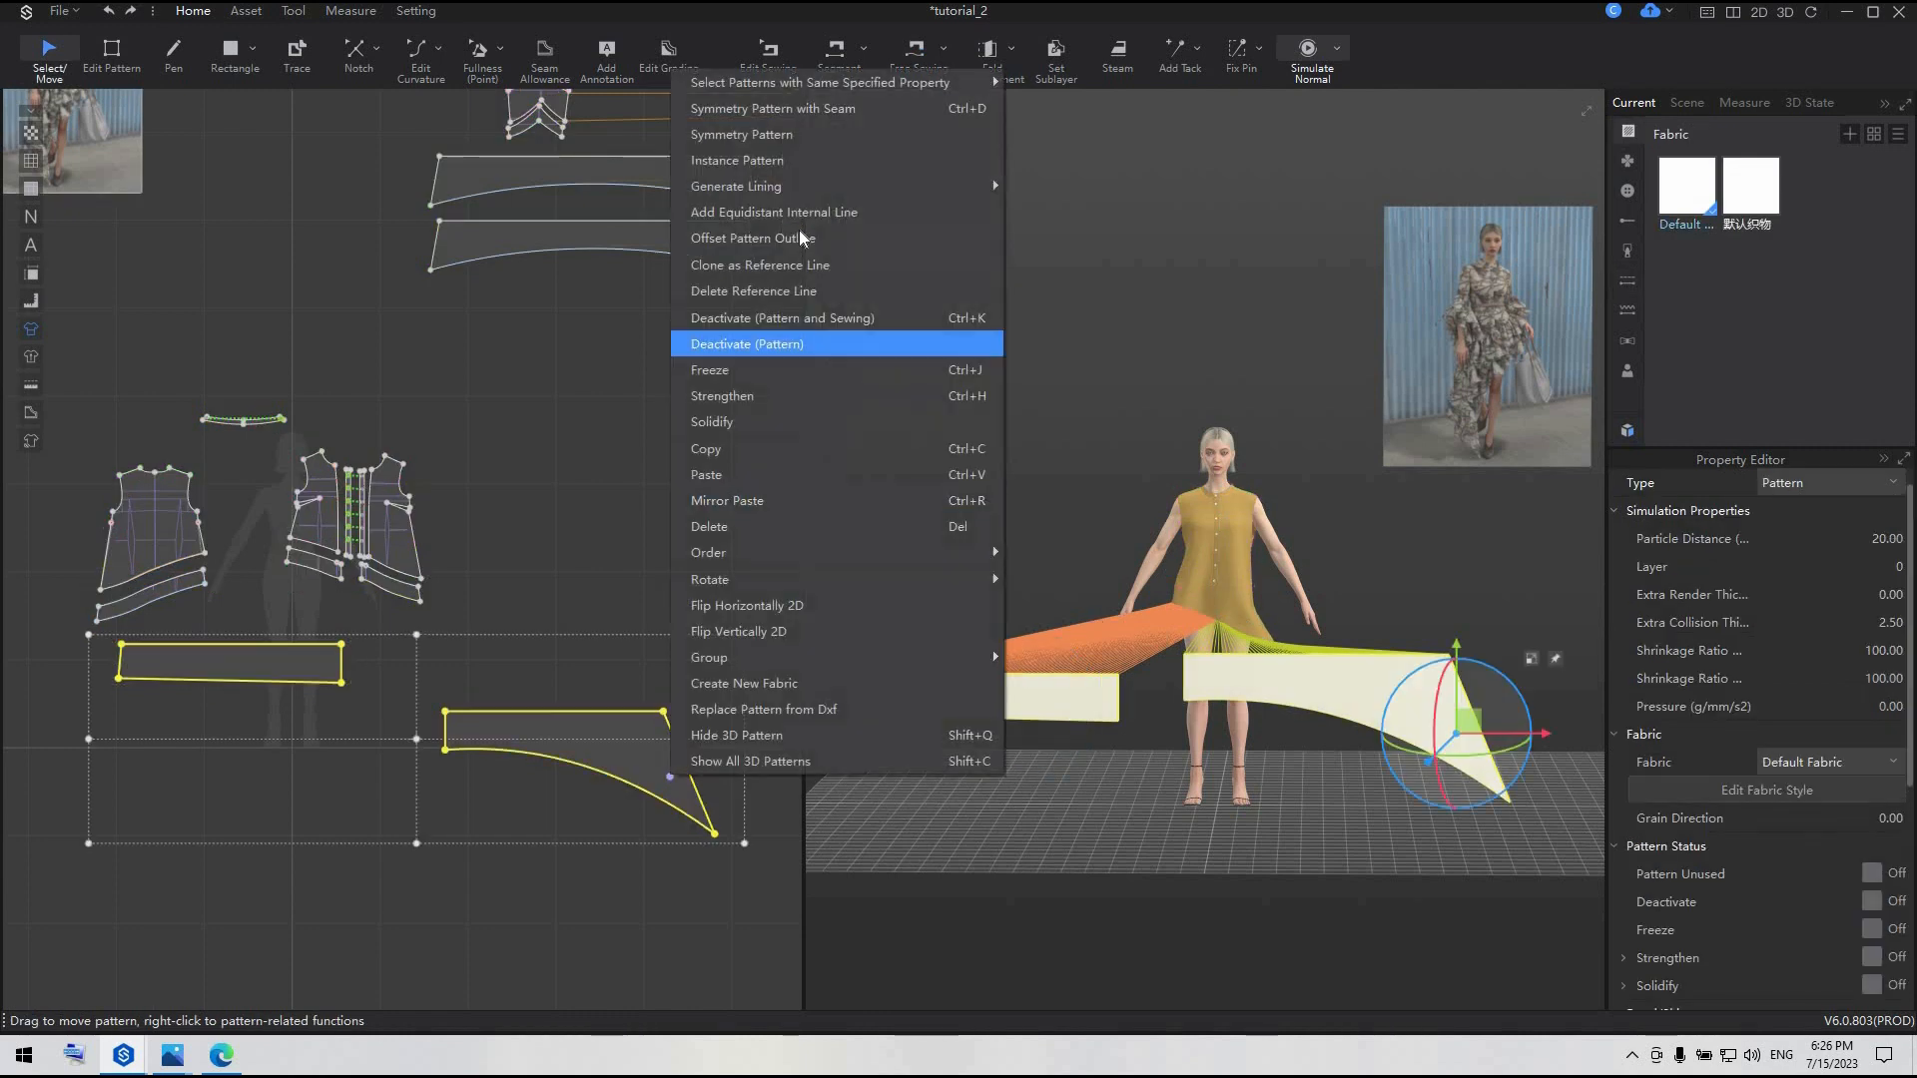
click(778, 395)
click(1286, 887)
- Move the straight flounce closer to the avatar in 3D, then simulate both flounces and tug the straight one into place
drag(1036, 689, 1298, 694)
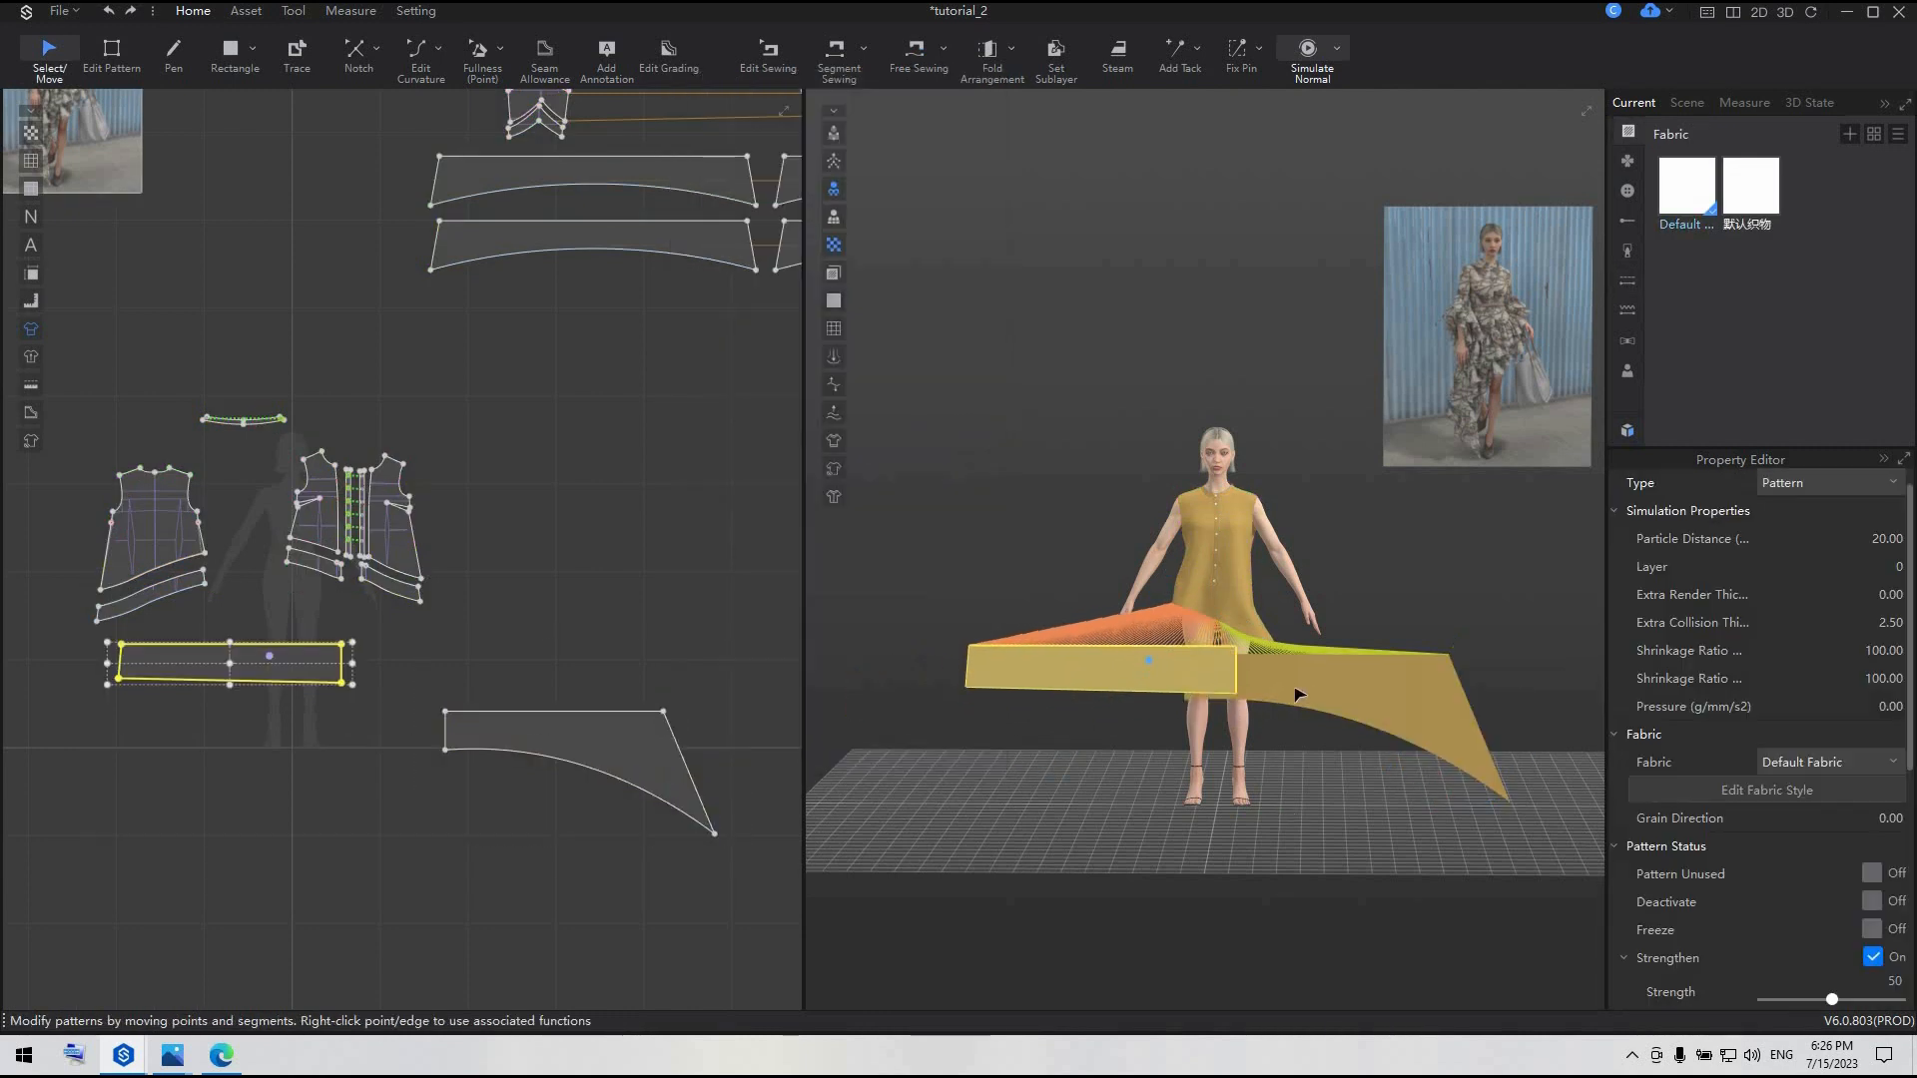
click(1289, 682)
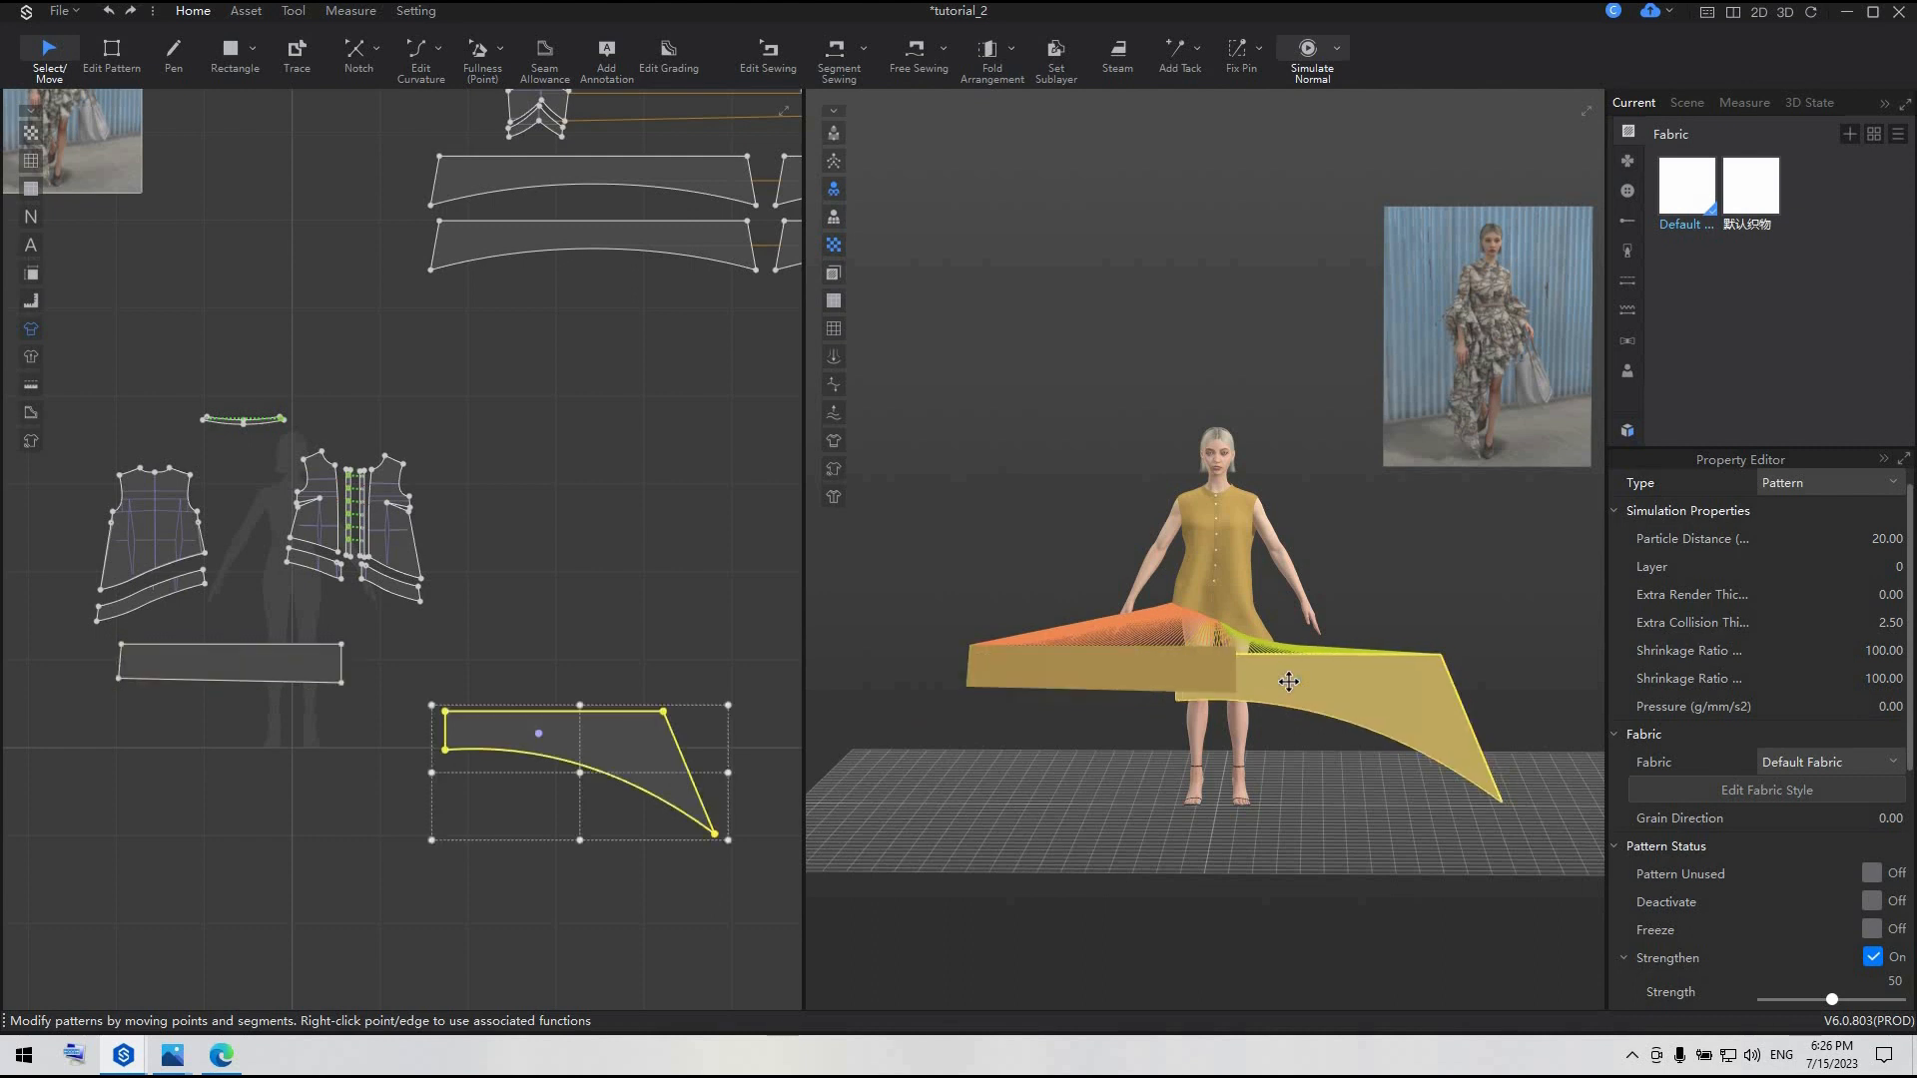
key(space)
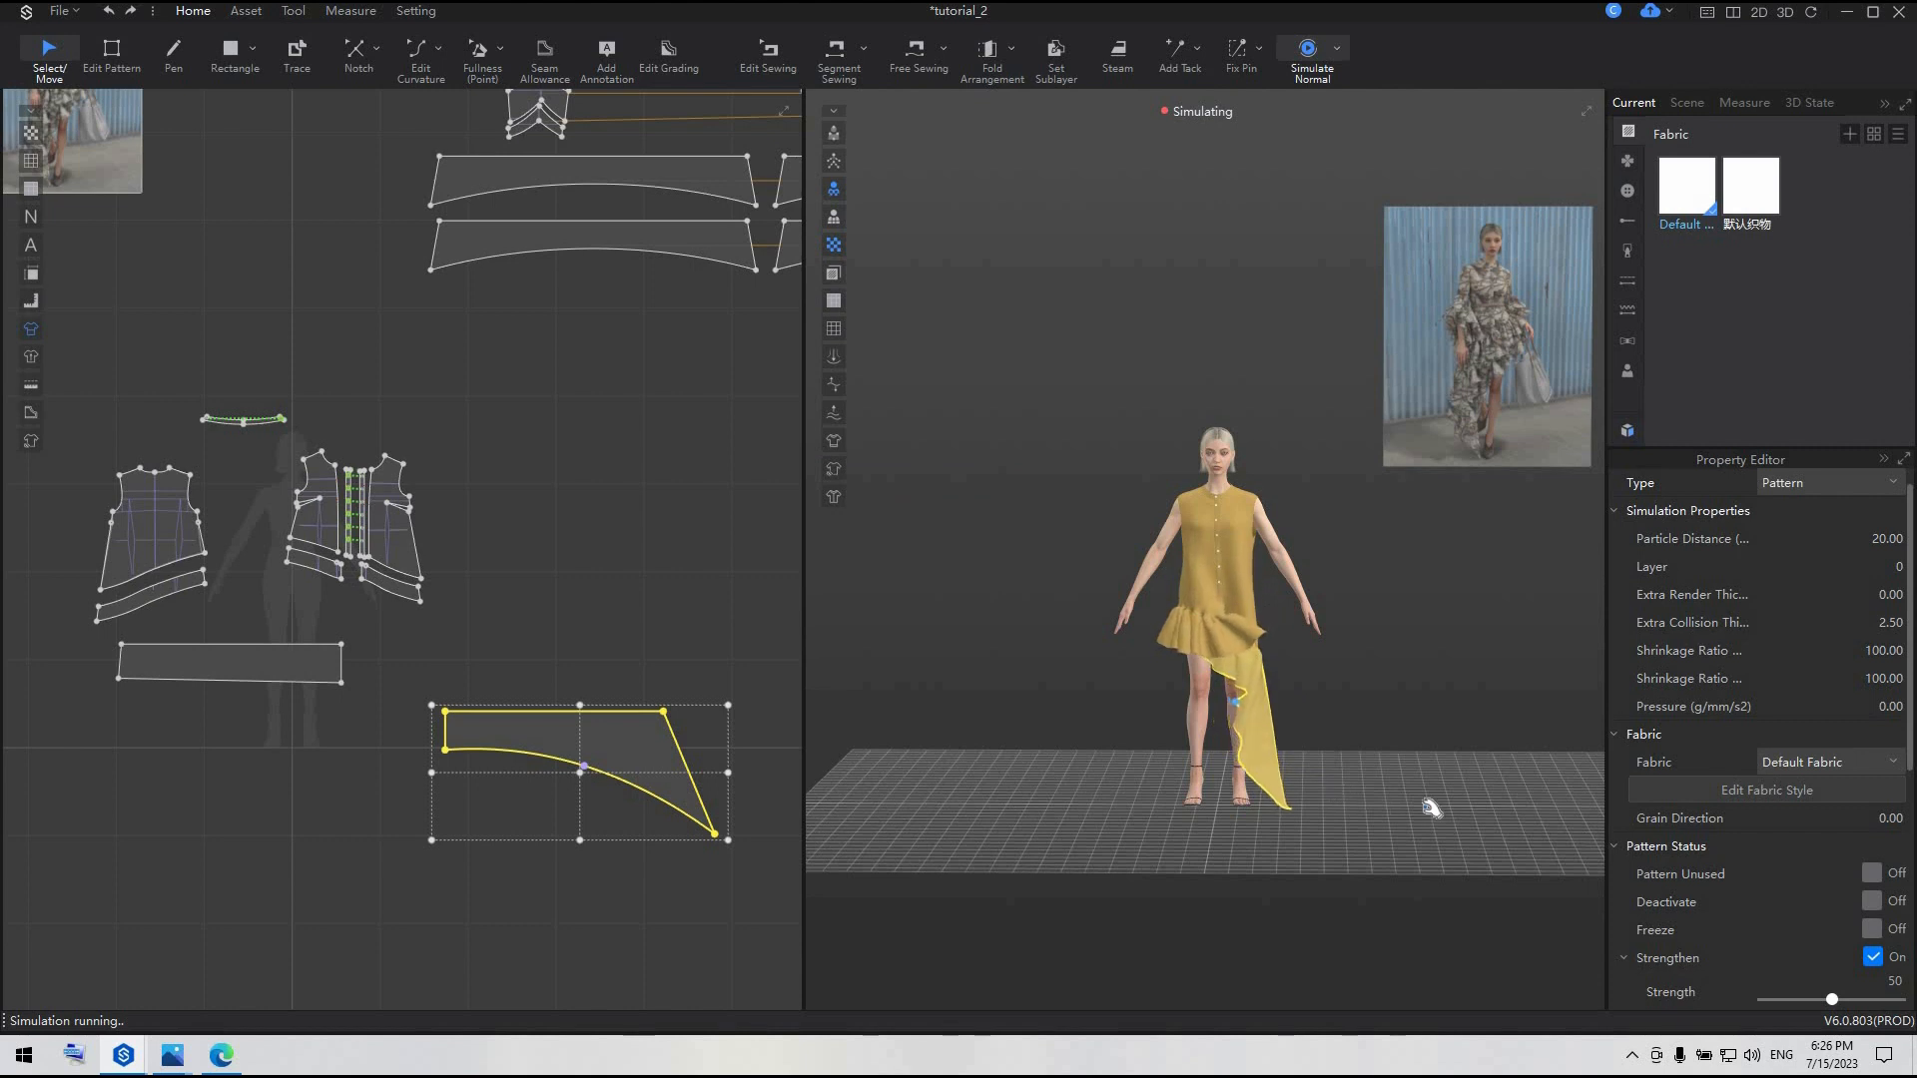
click(1208, 651)
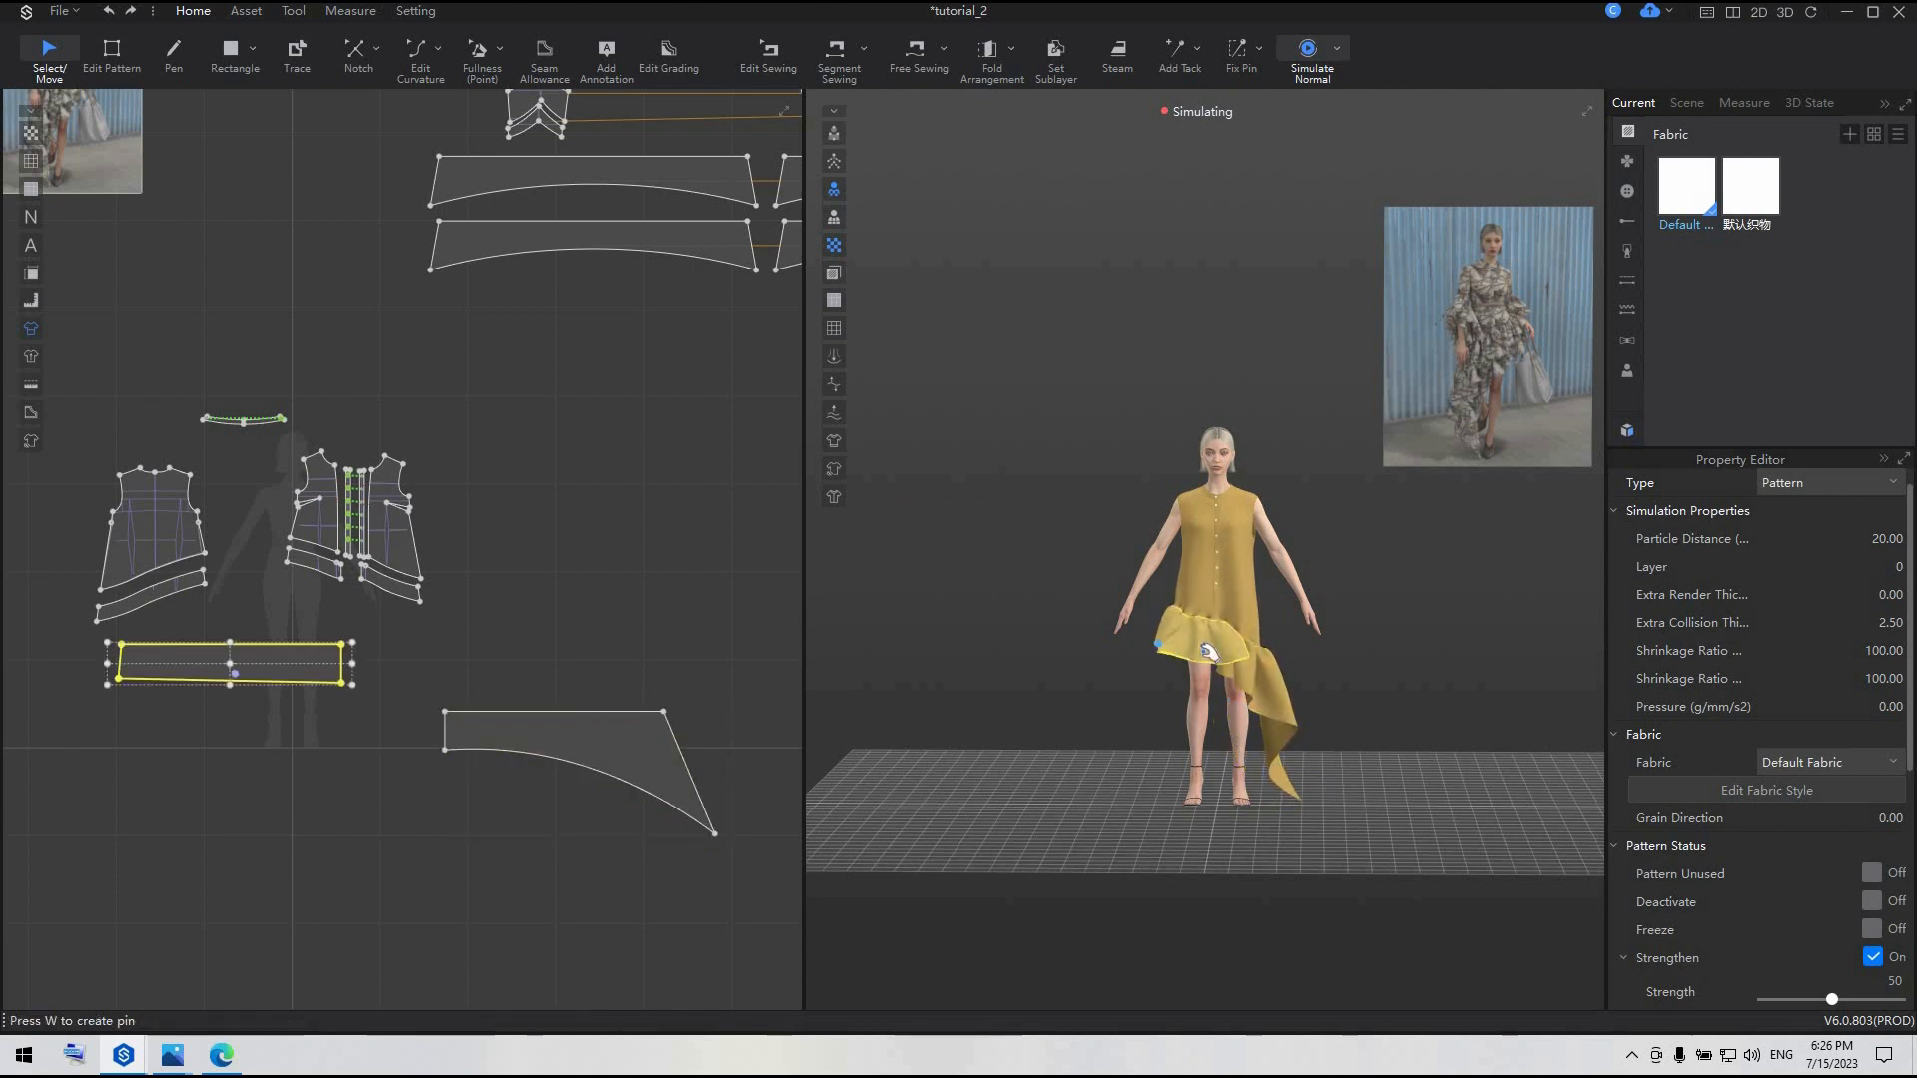
drag(1208, 651, 1203, 647)
scroll(1309, 795, up, 4)
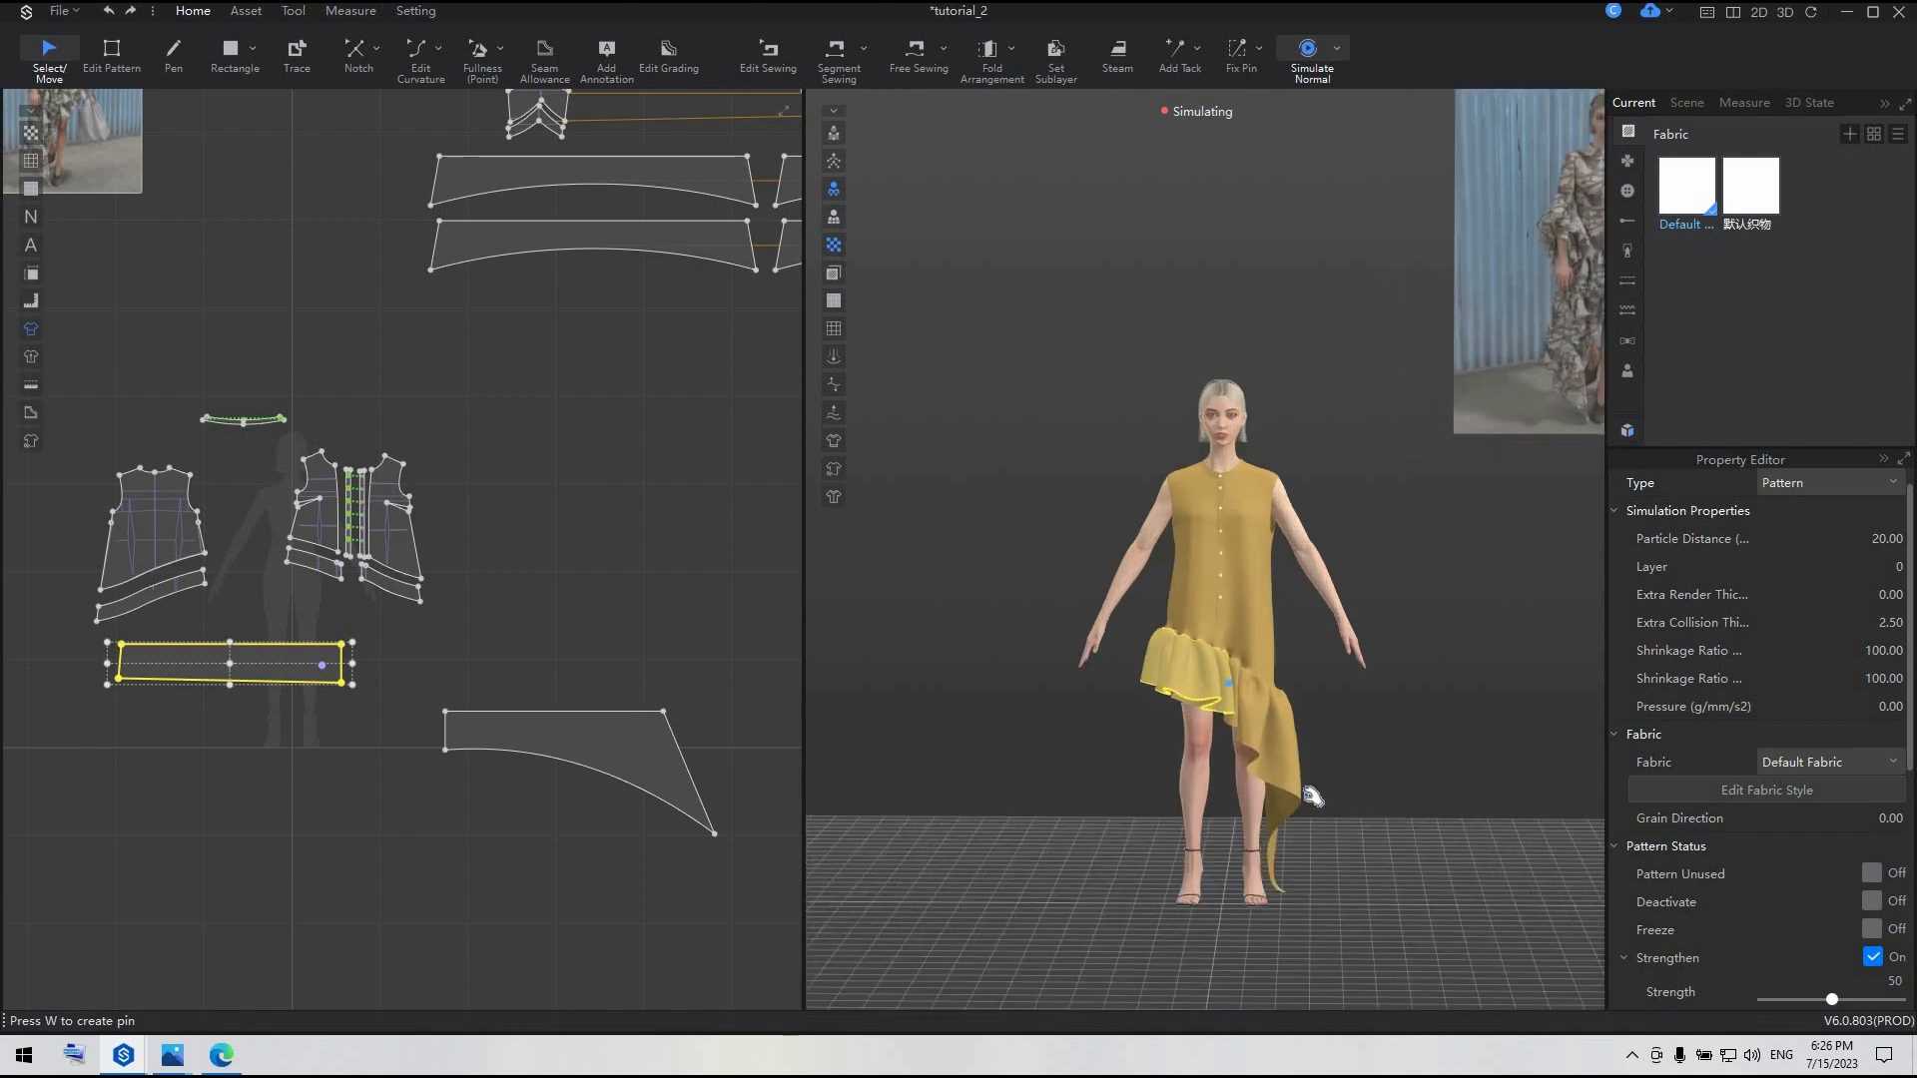
key(space)
- Align the curved flounce beside the straight one in the 2D view and move both farther below the bodice patterns
right_drag(1138, 799, 762, 796)
click(1106, 803)
scroll(1049, 827, down, 3)
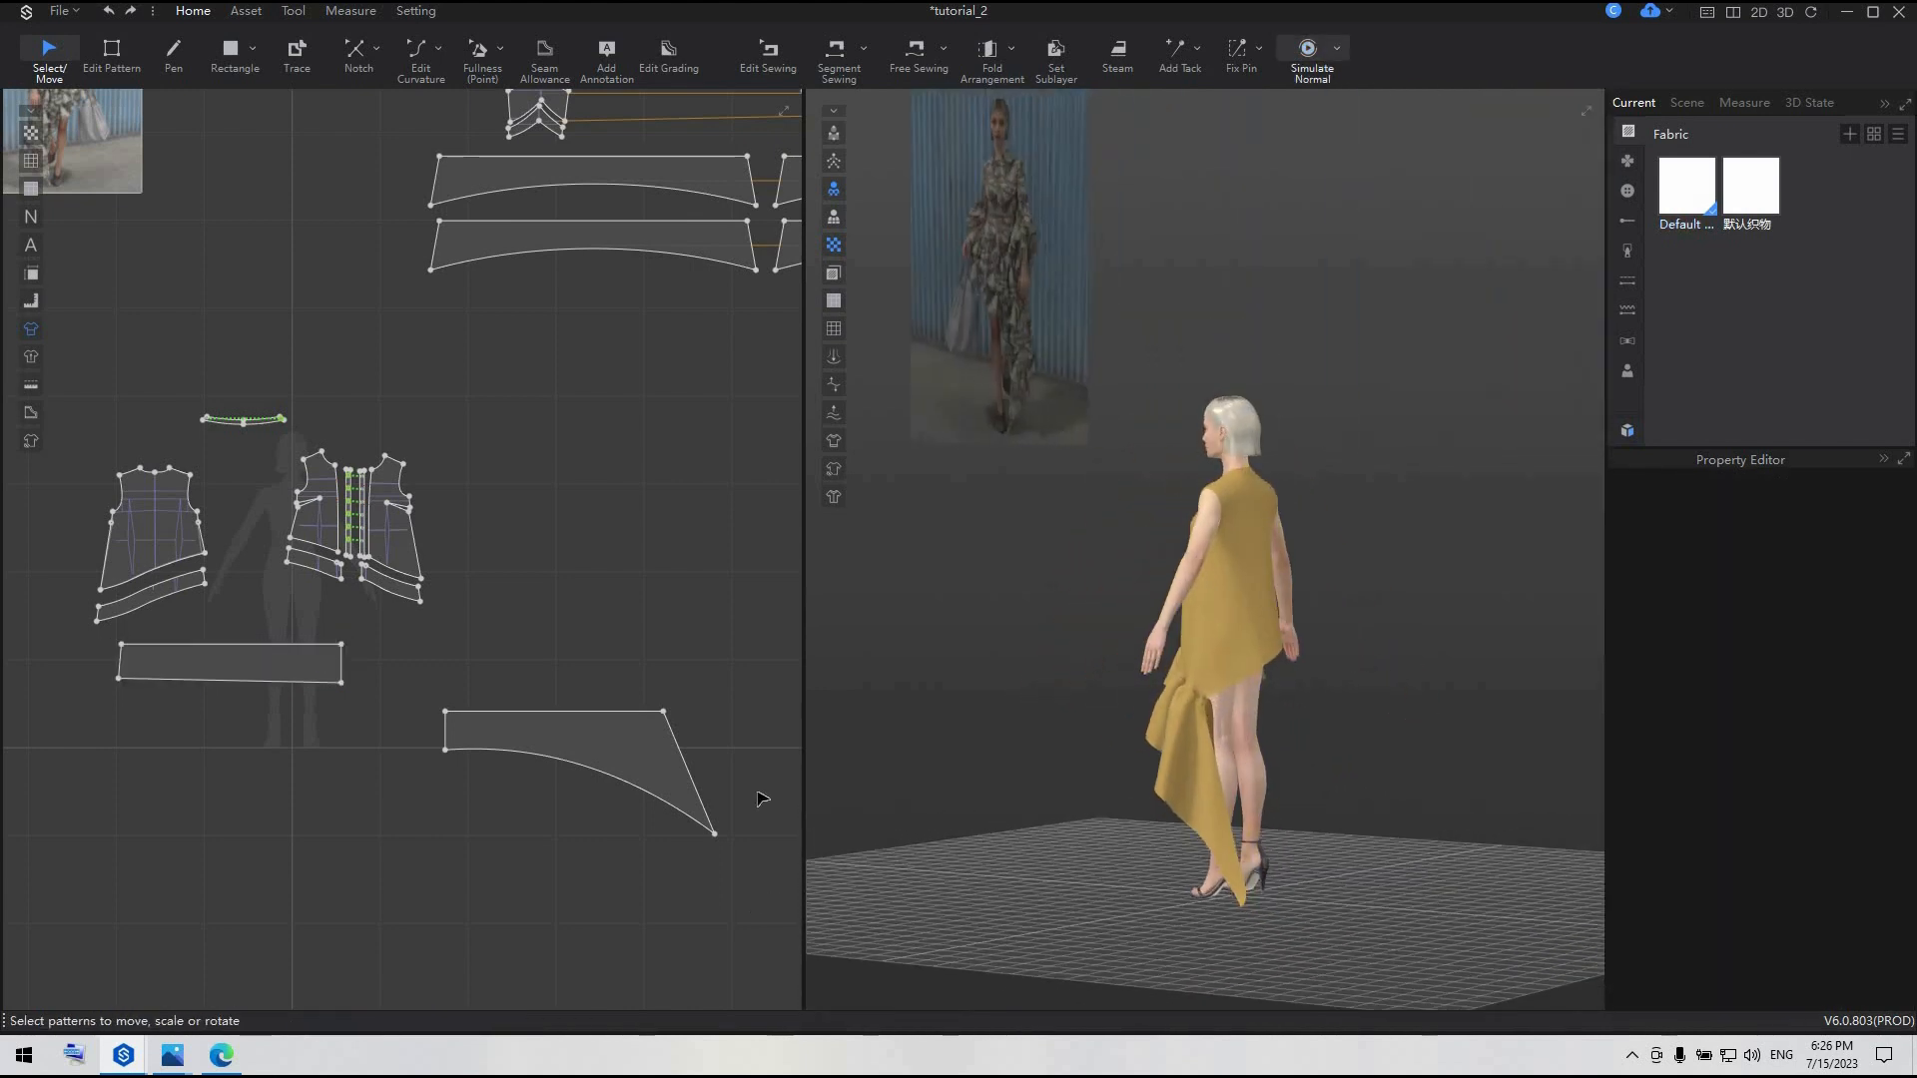
scroll(614, 781, down, 4)
click(631, 770)
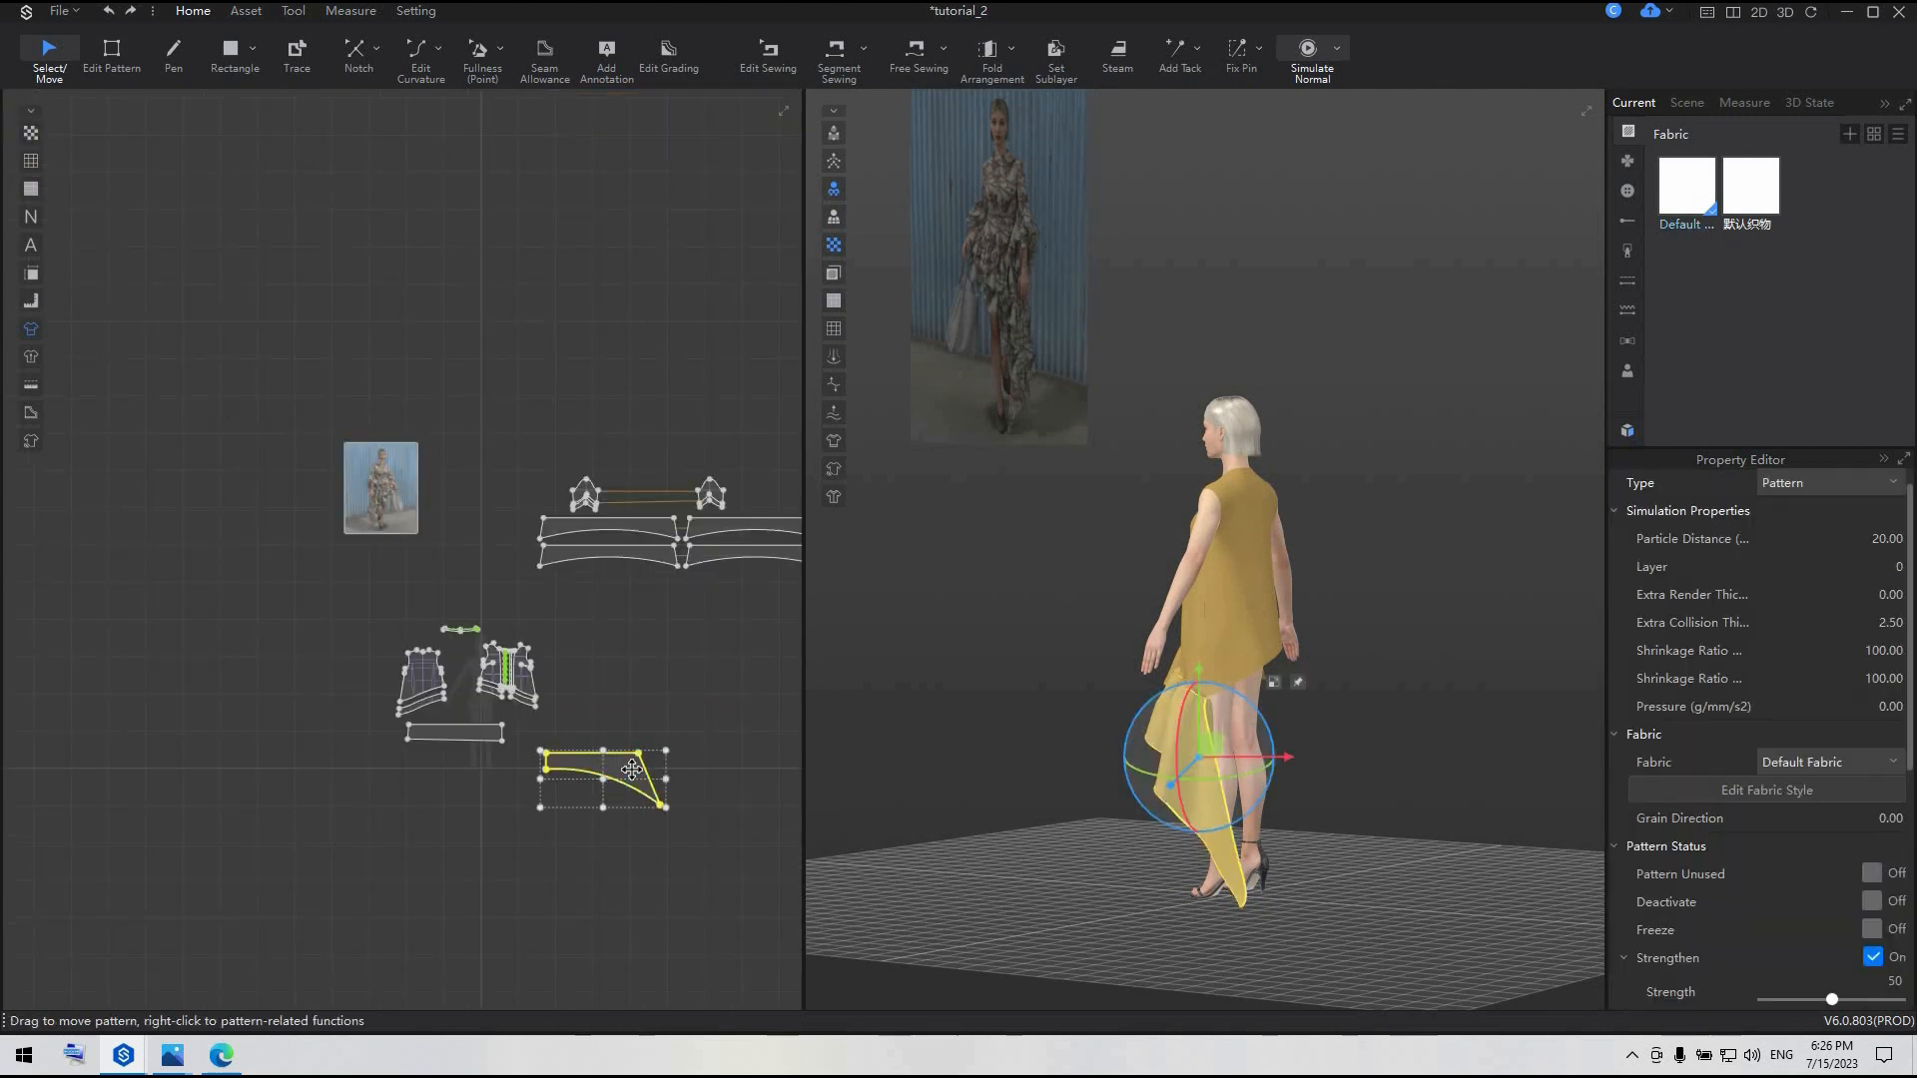
drag(631, 770, 620, 743)
drag(470, 736, 565, 839)
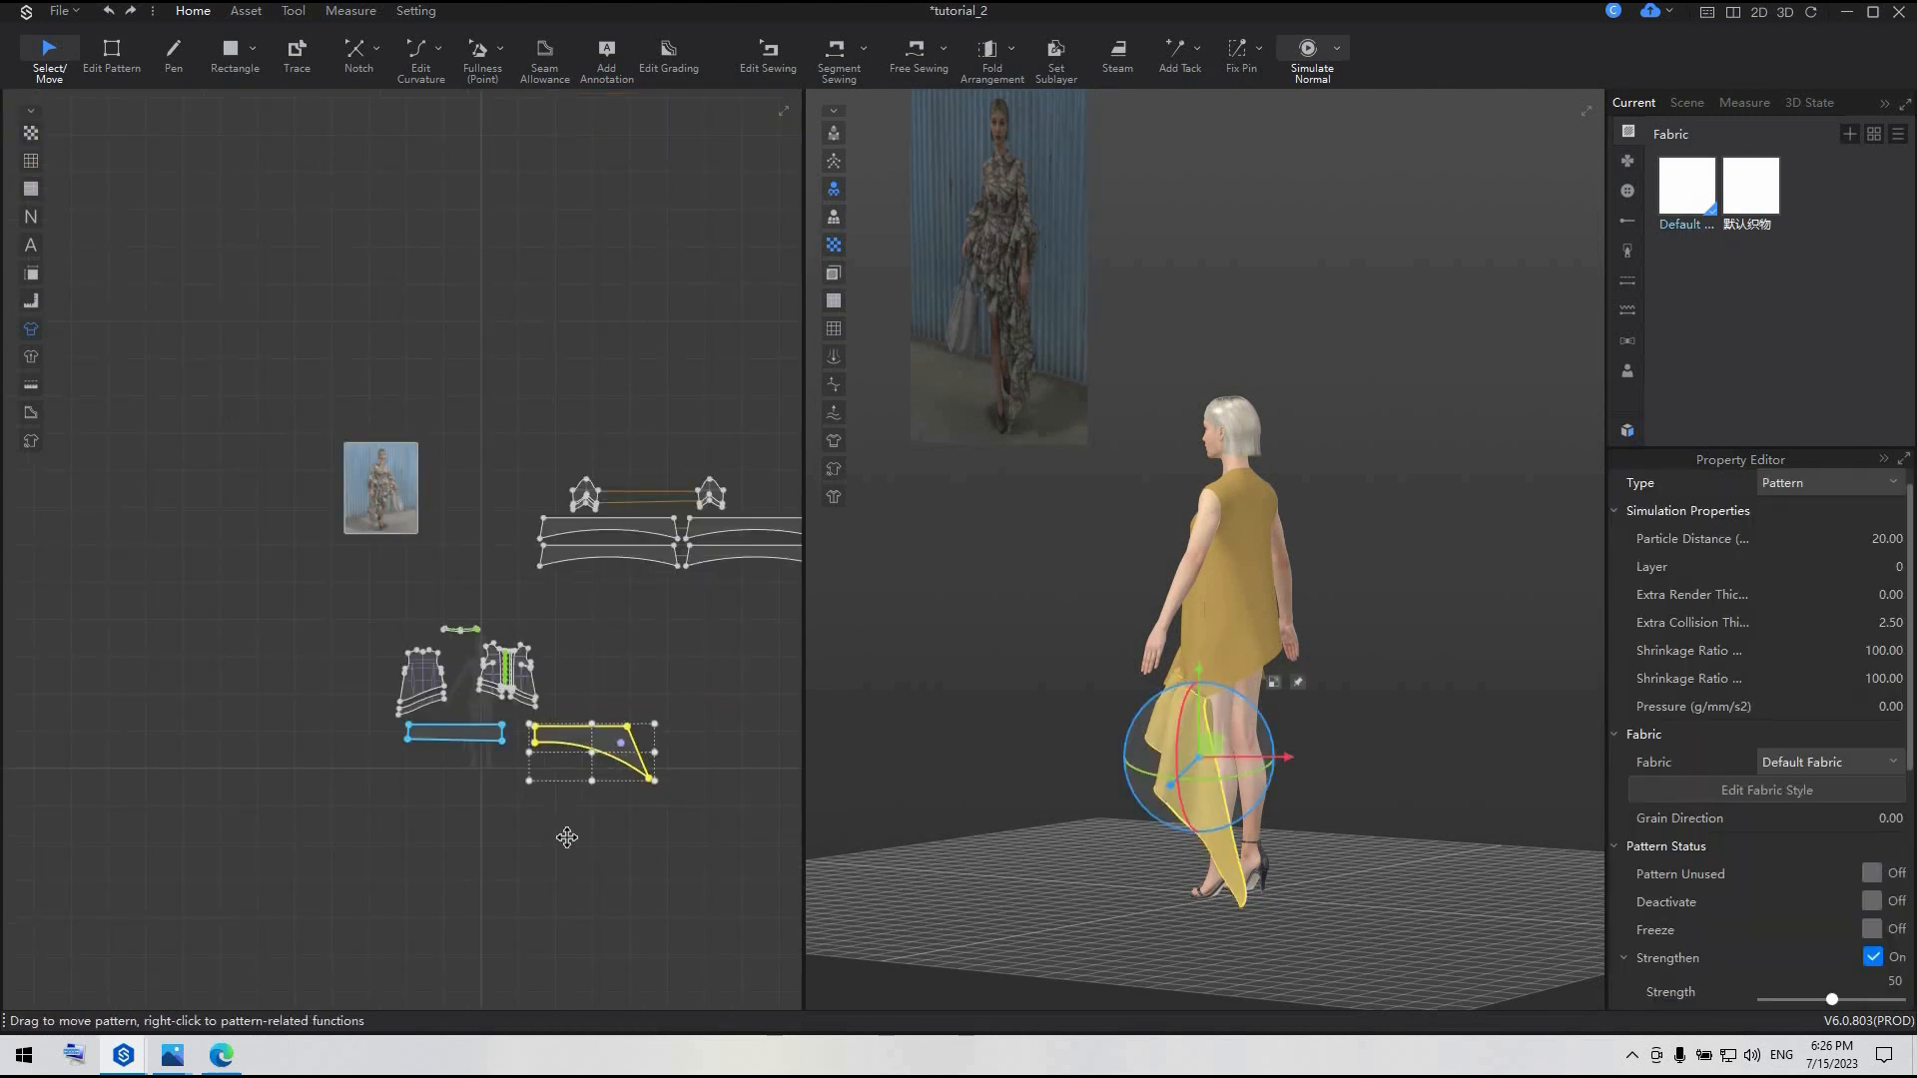
drag(610, 743, 688, 859)
click(746, 893)
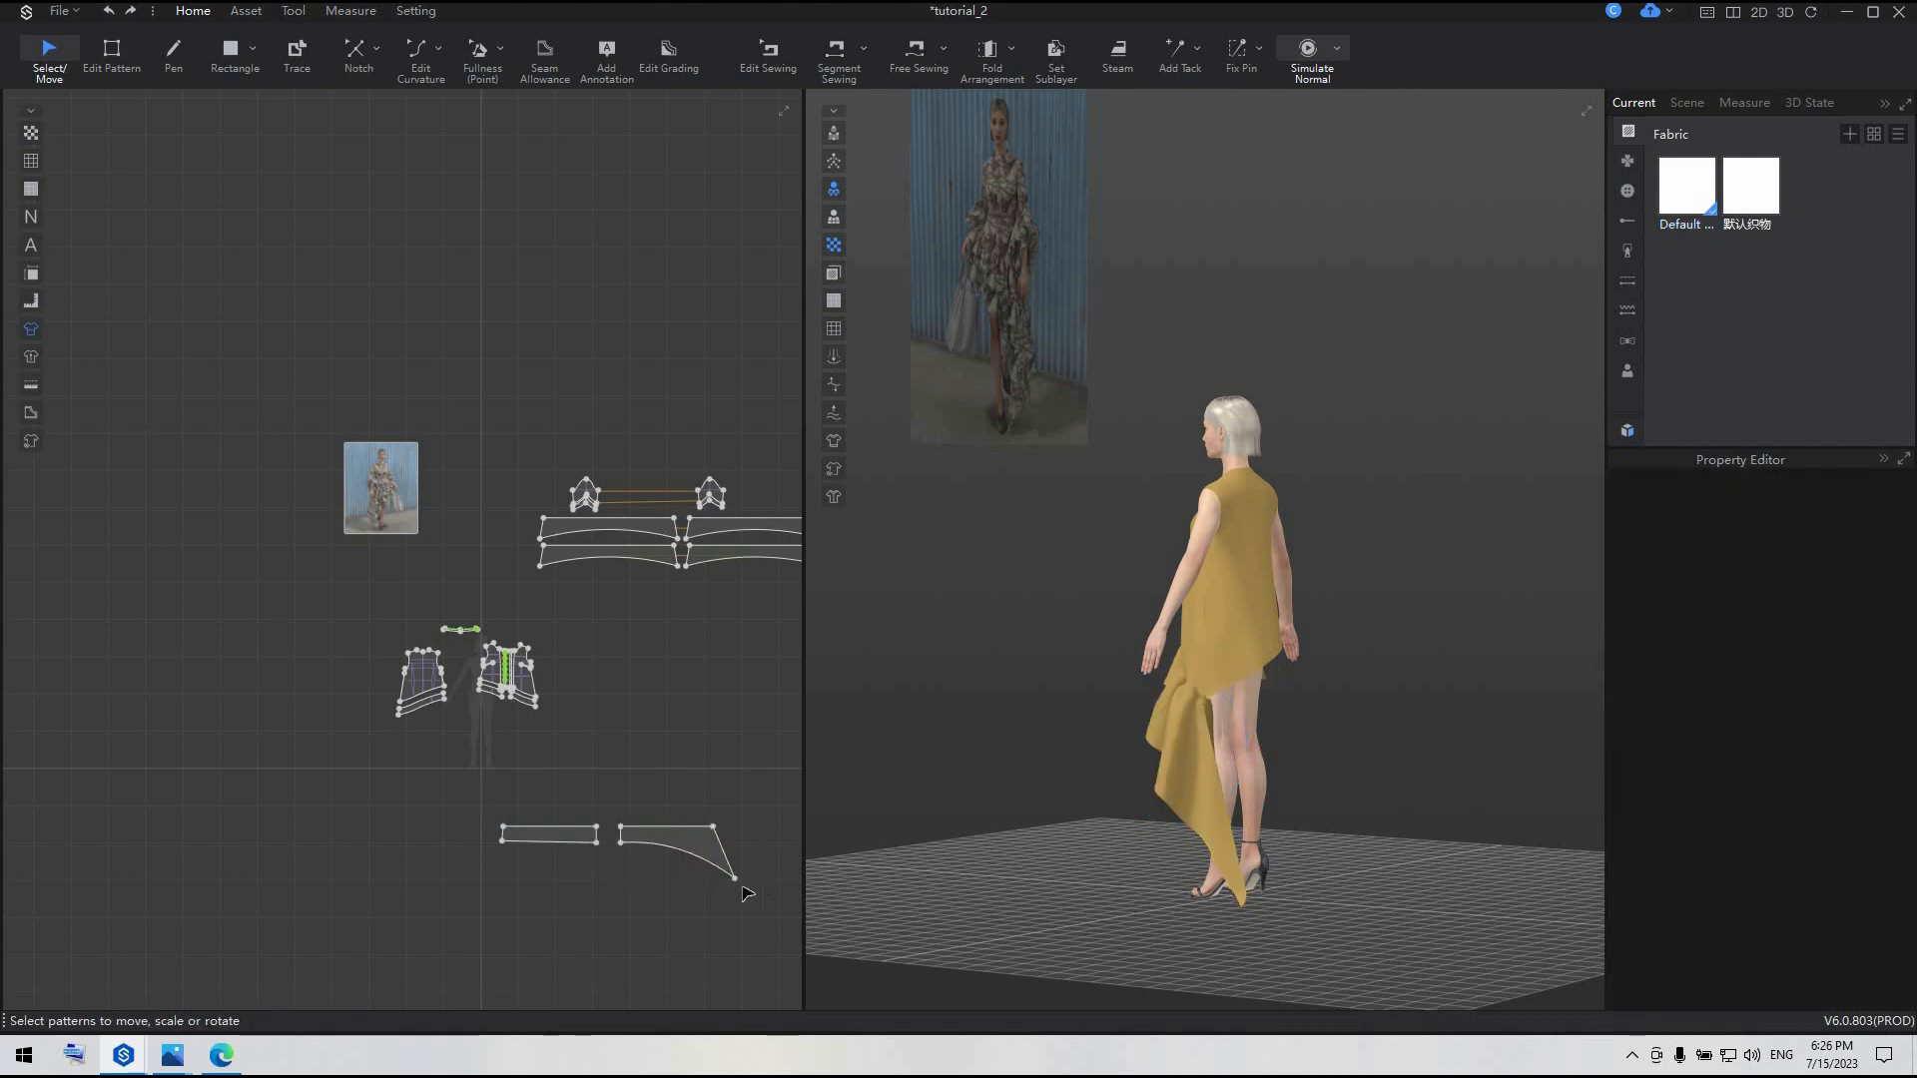
- Copy both flounces and mirror-paste the copies beside the originals in the 2D view
click(717, 848)
shift+click(557, 837)
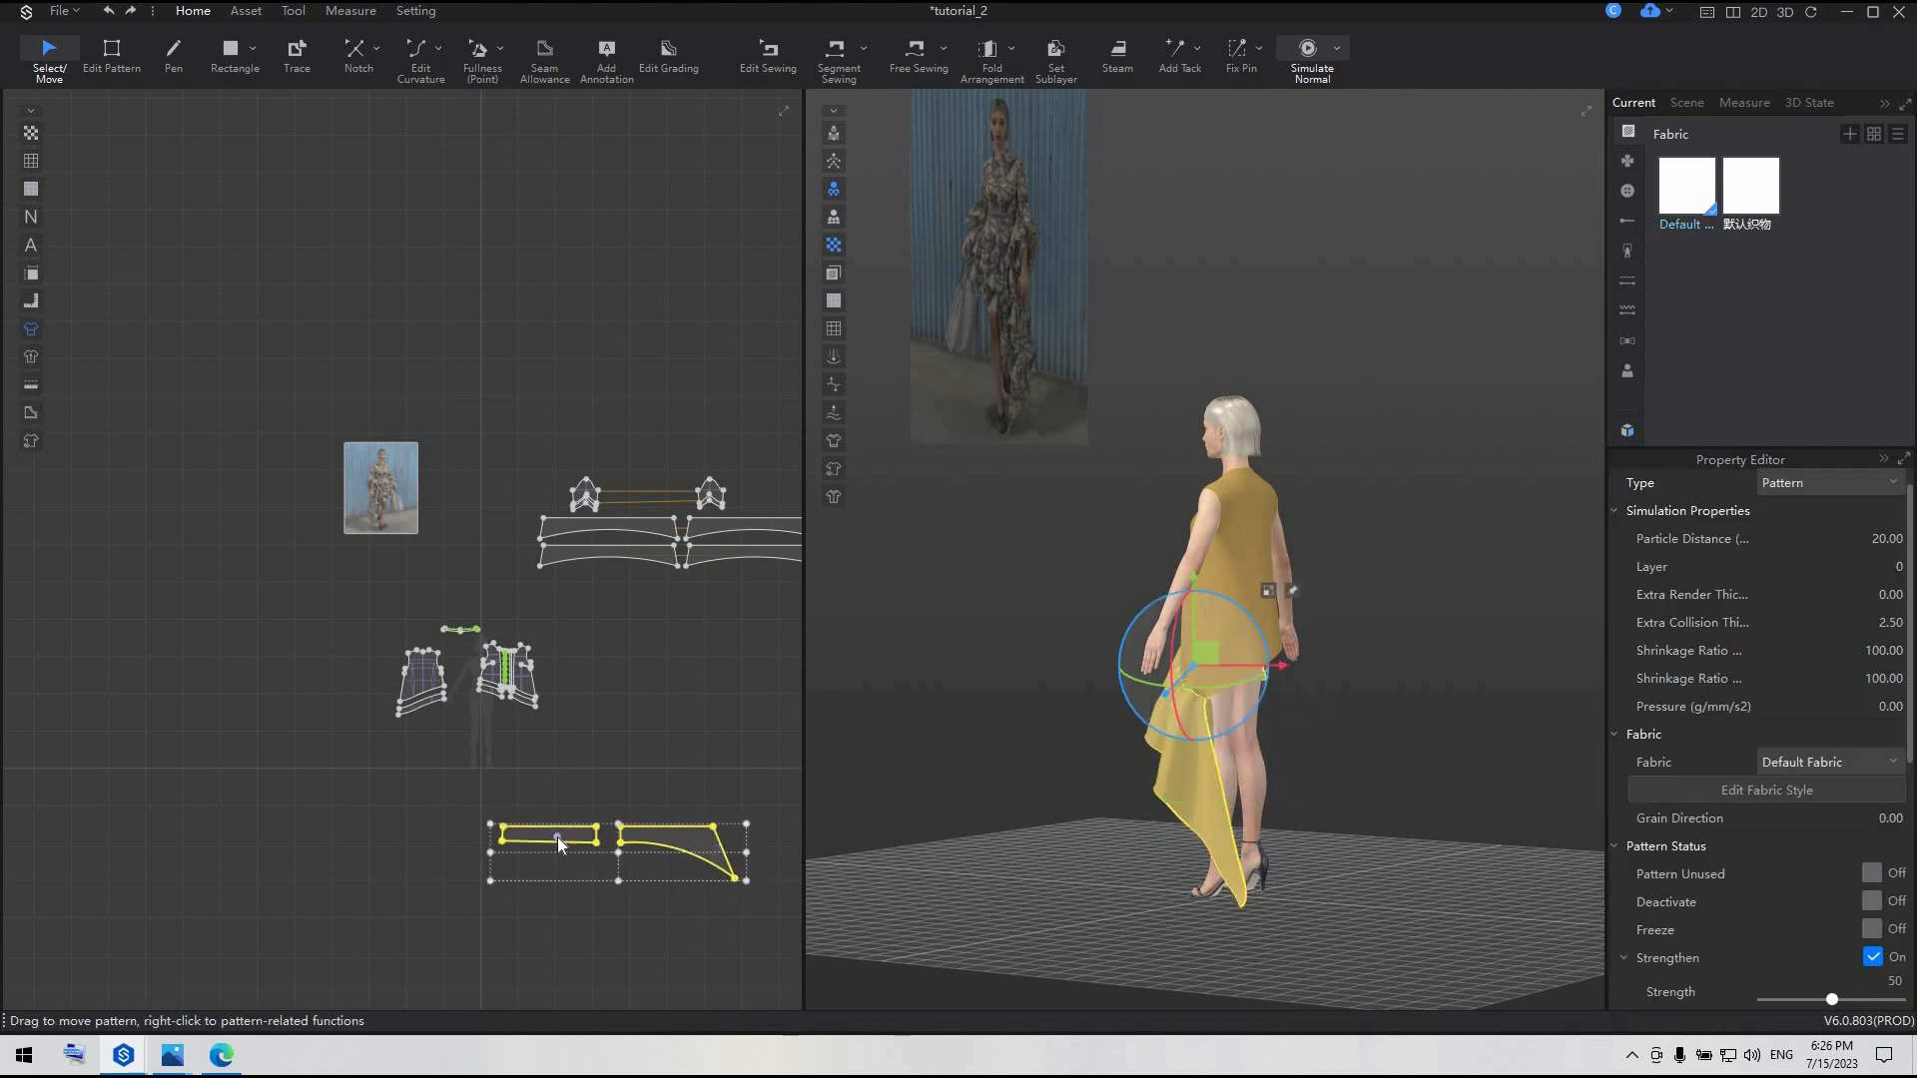
right_click(557, 836)
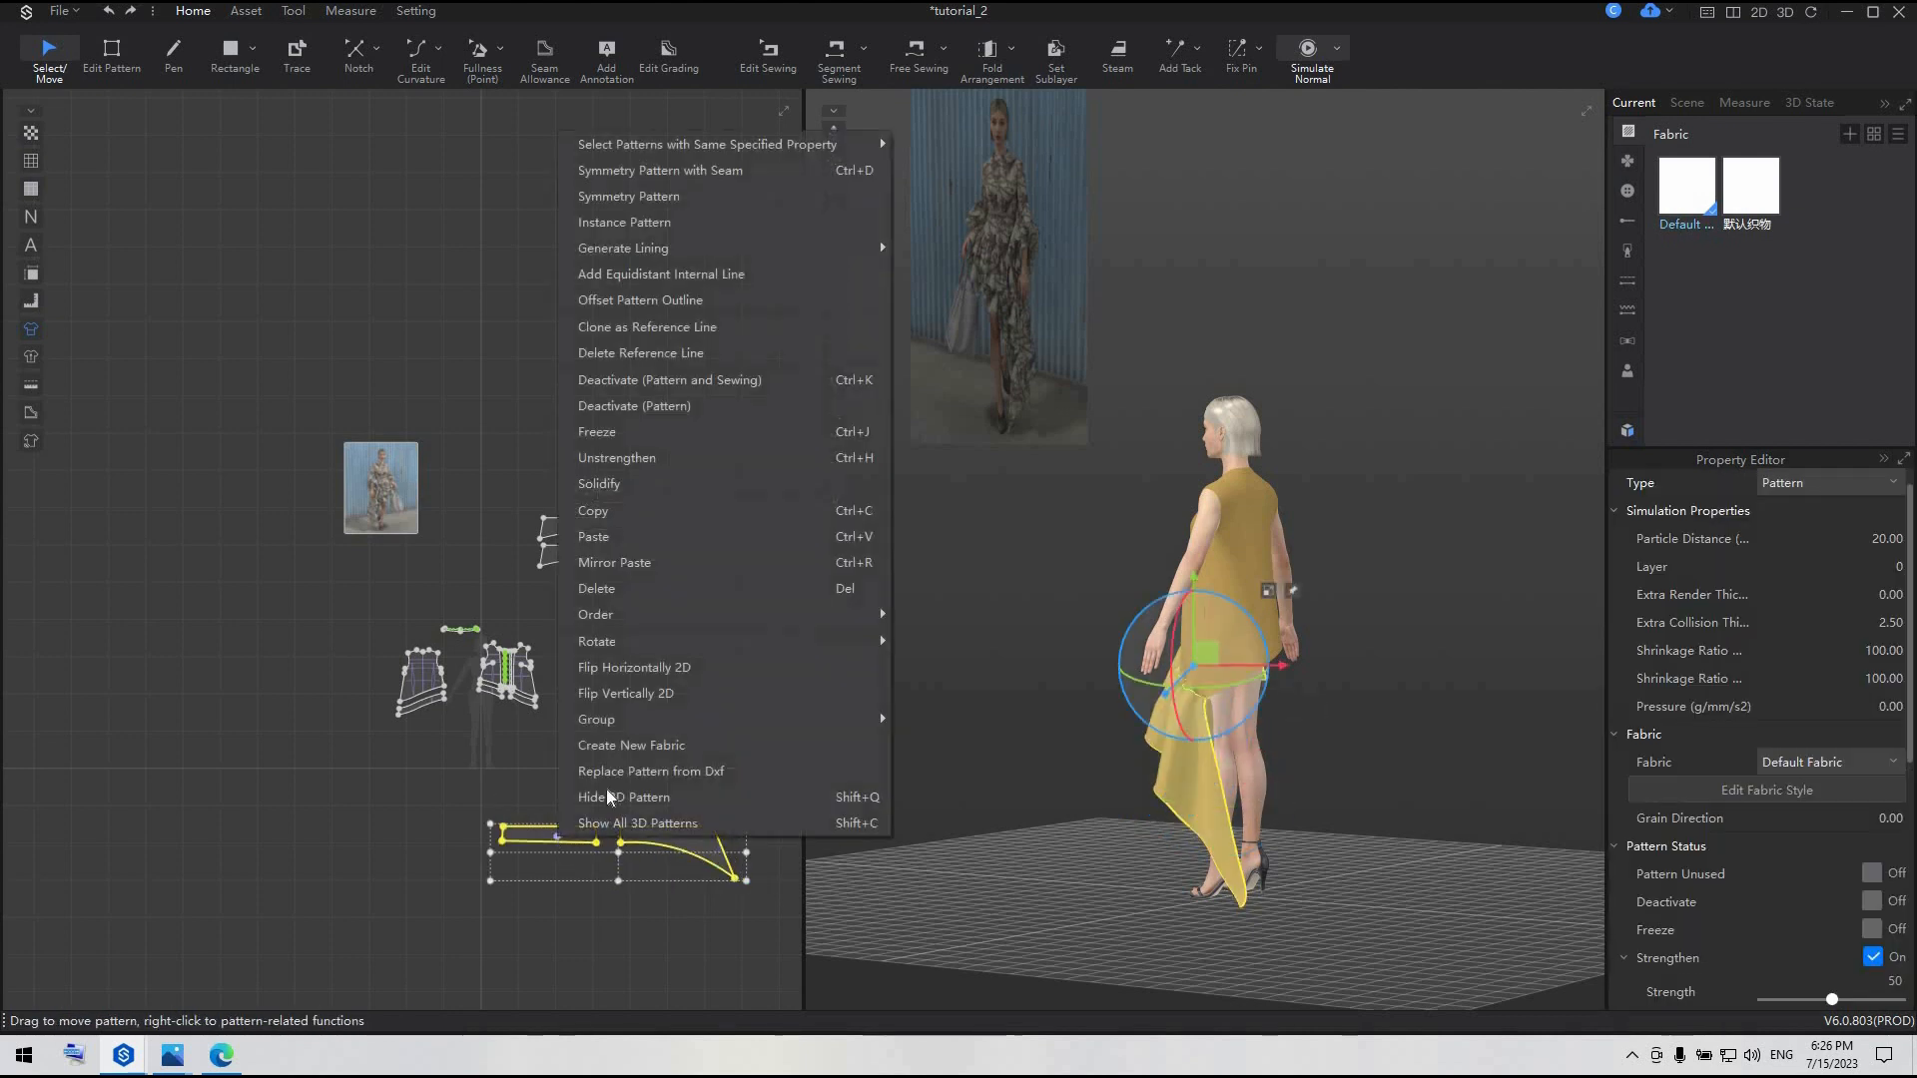
click(683, 520)
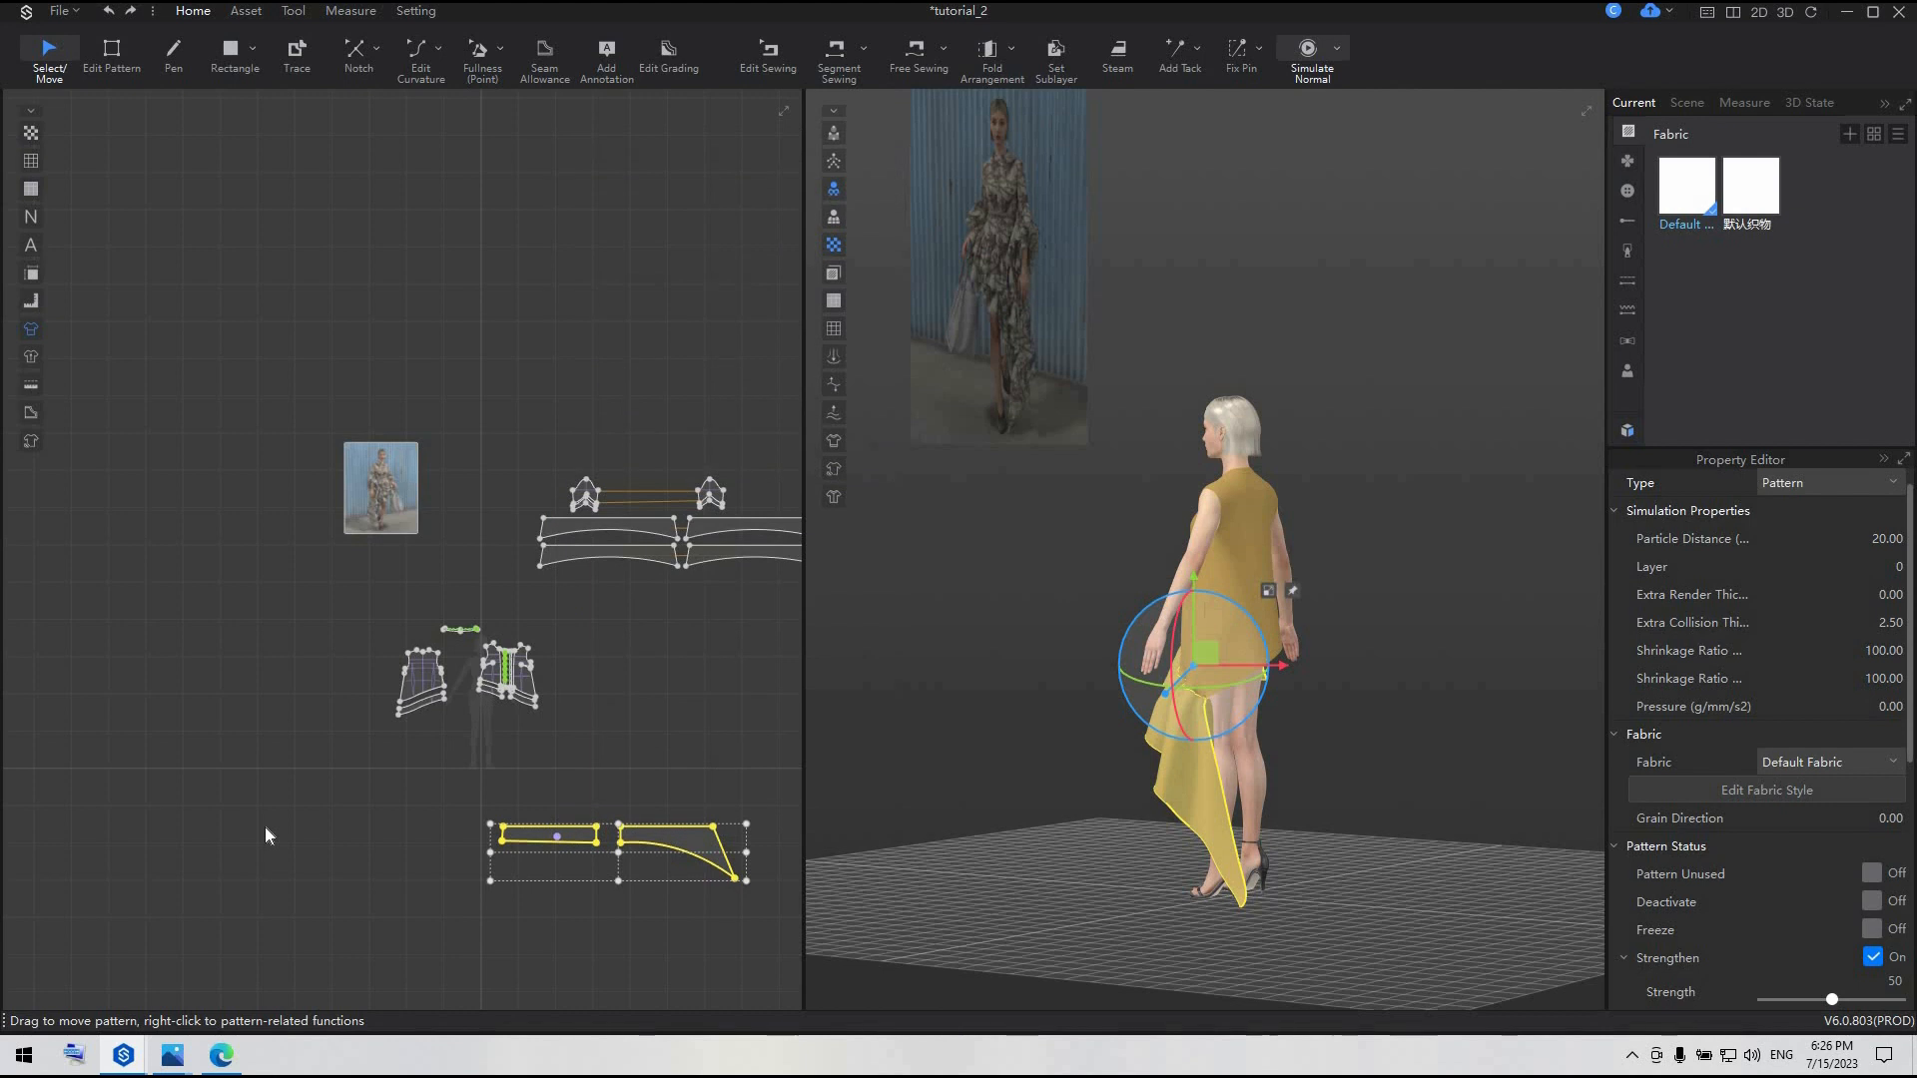
click(265, 827)
right_click(266, 826)
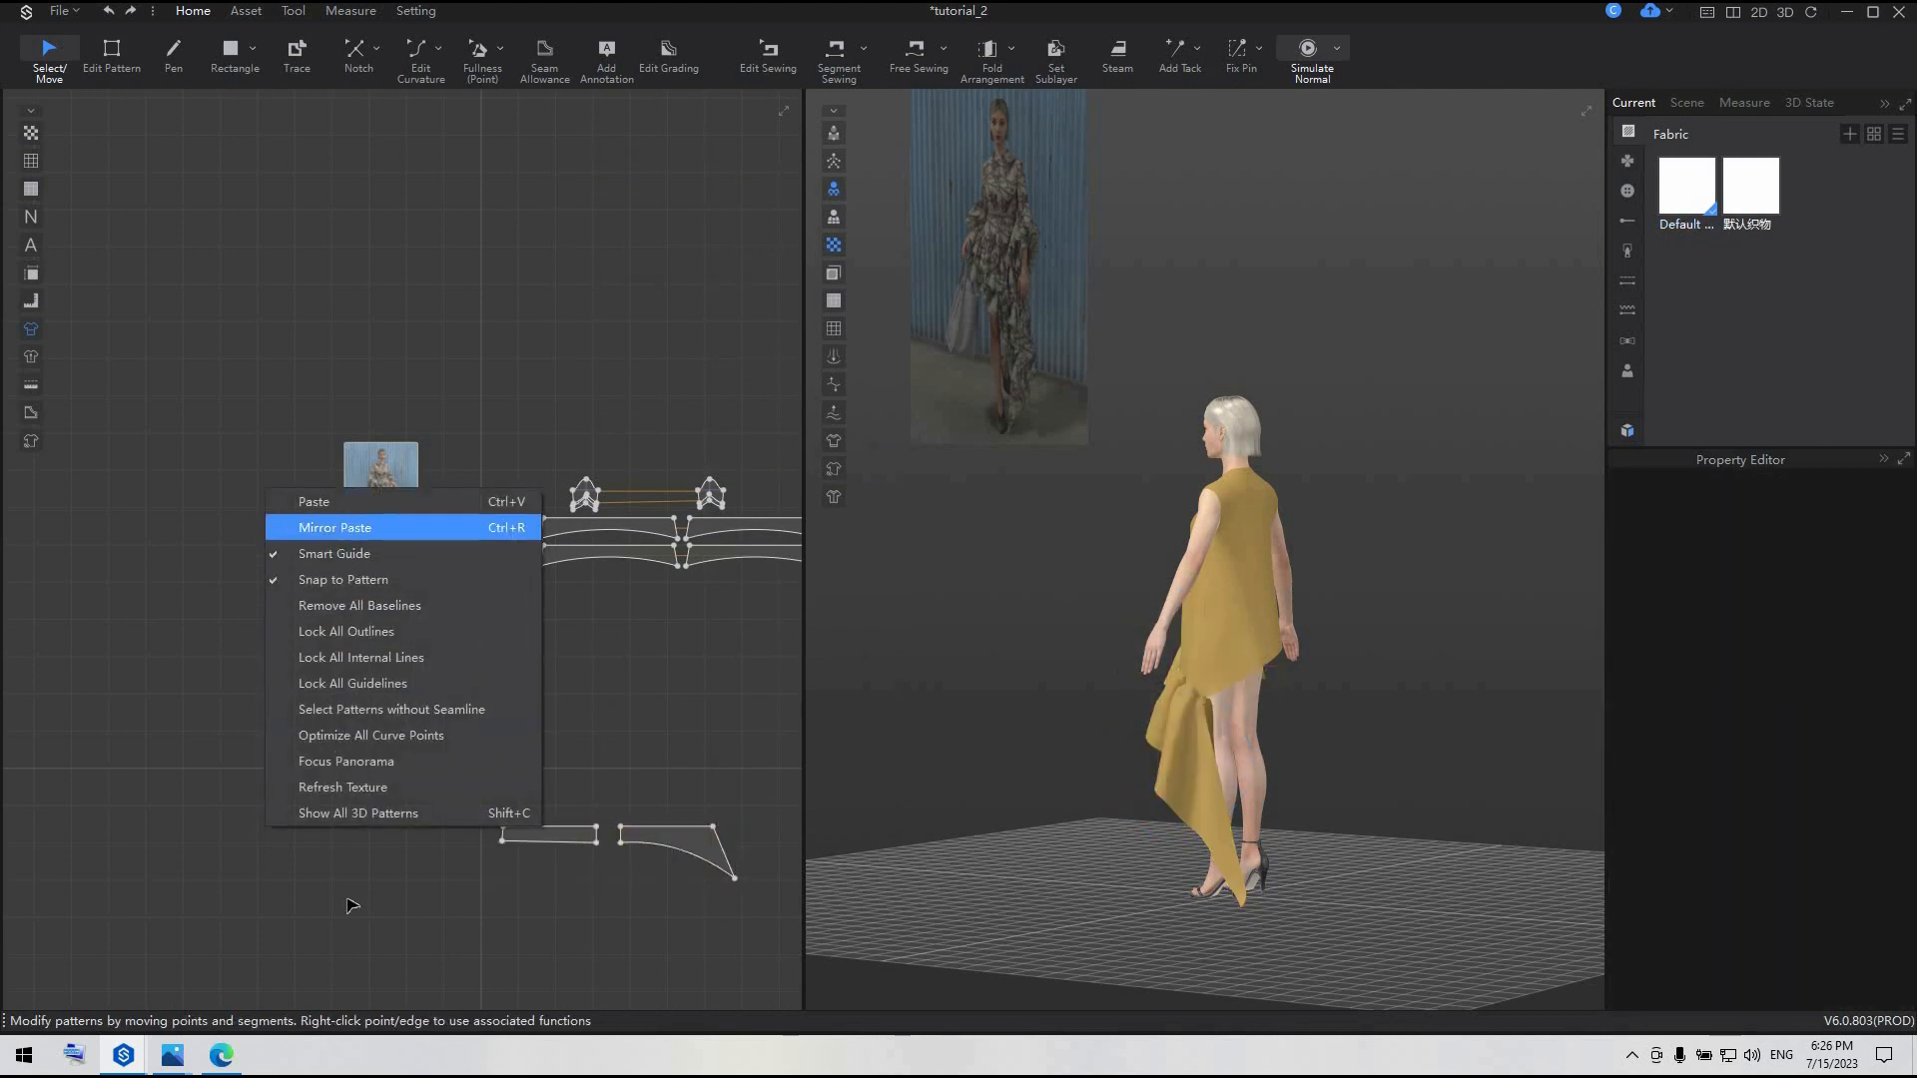
click(345, 531)
click(353, 884)
click(371, 941)
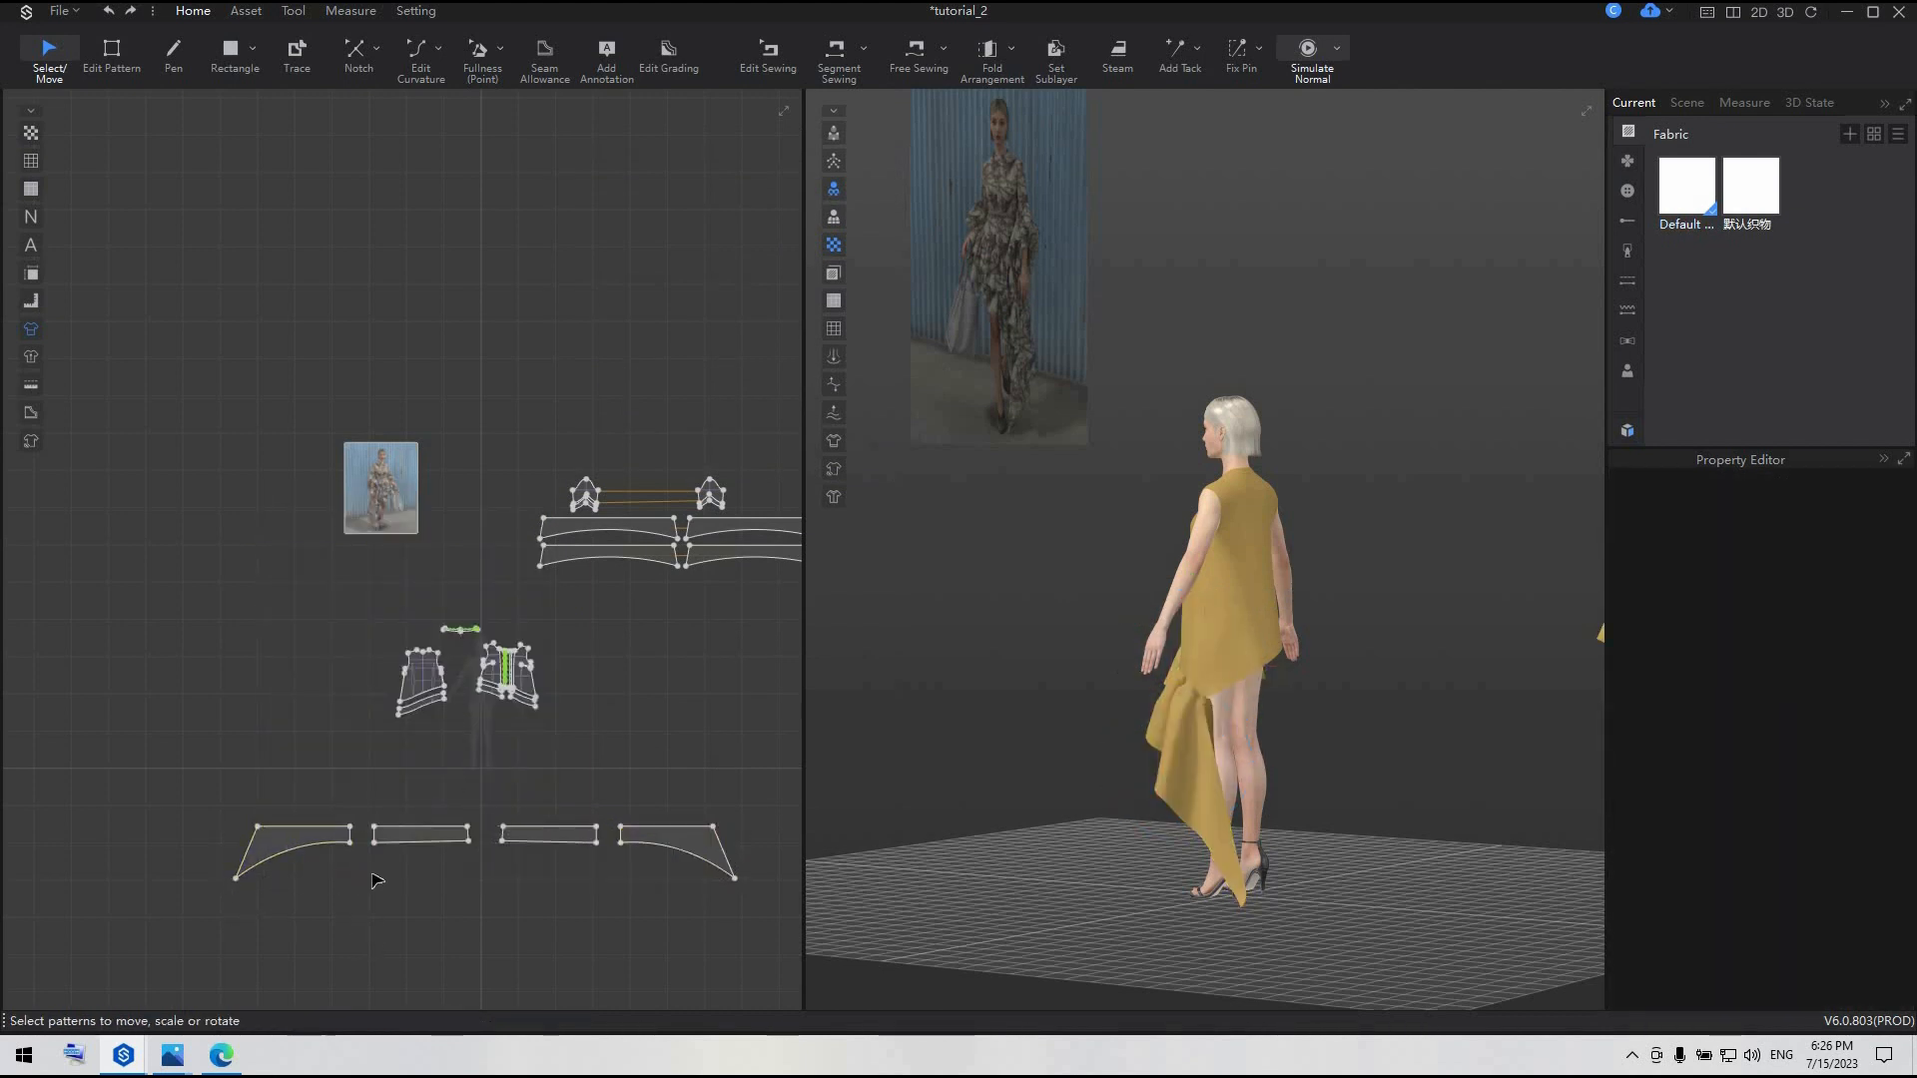
- Merge the two mirrored flounces into one back flounce along their facing short edges
scroll(317, 853, up, 4)
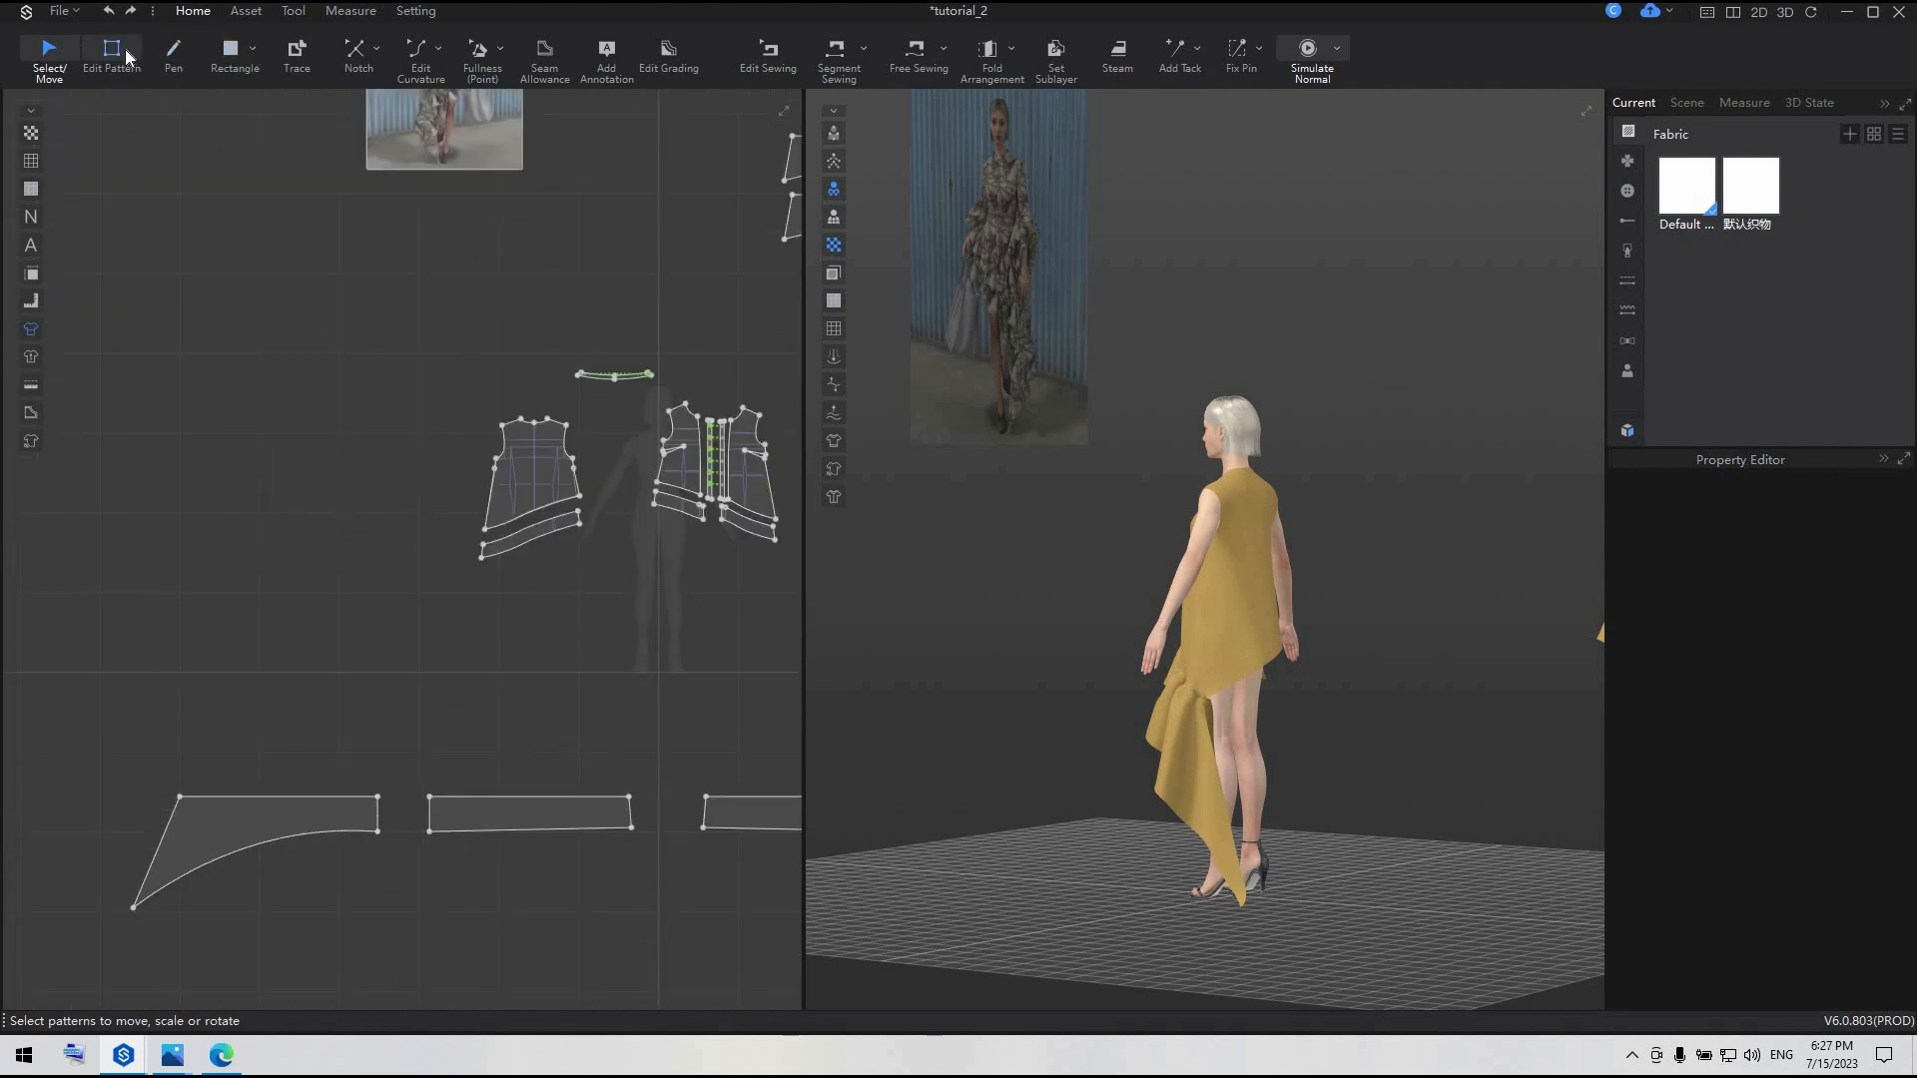
key(z)
click(430, 815)
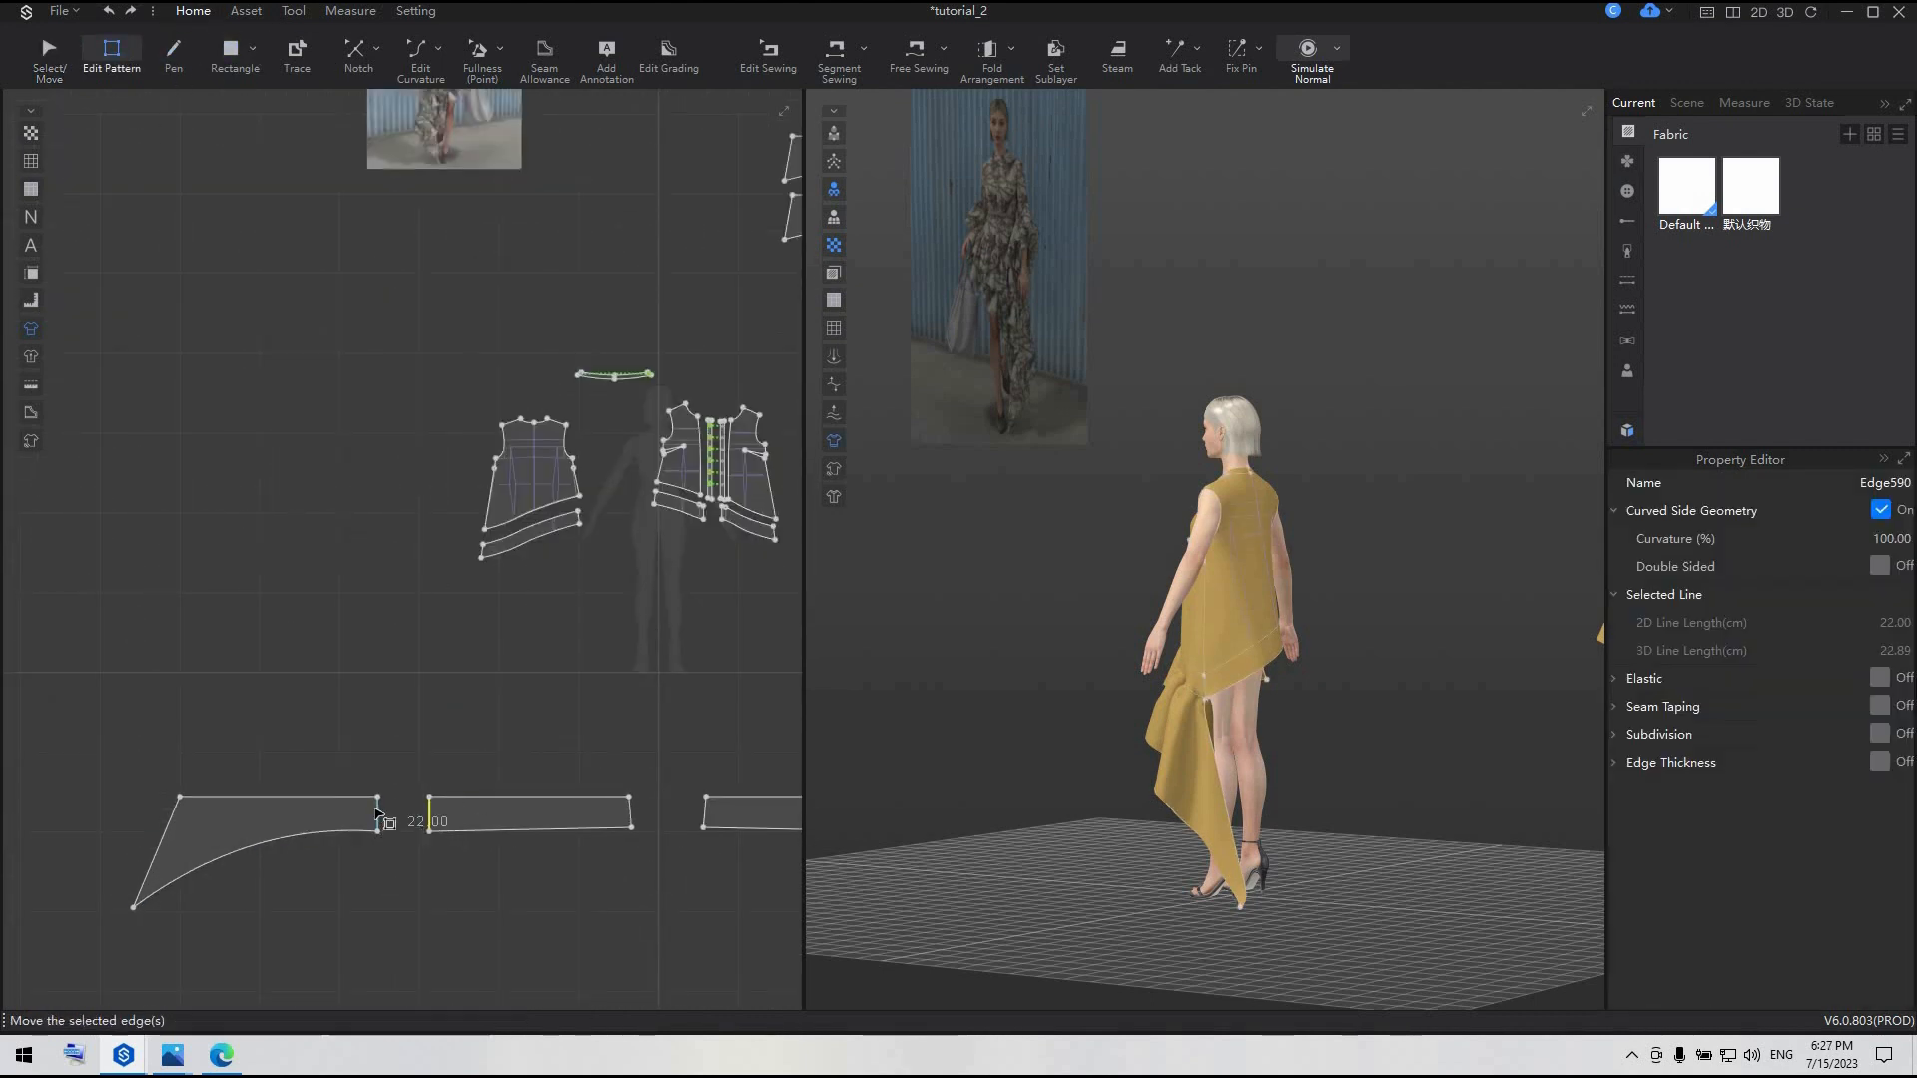
shift+click(377, 811)
scroll(376, 810, down, 2)
right_click(376, 811)
click(421, 876)
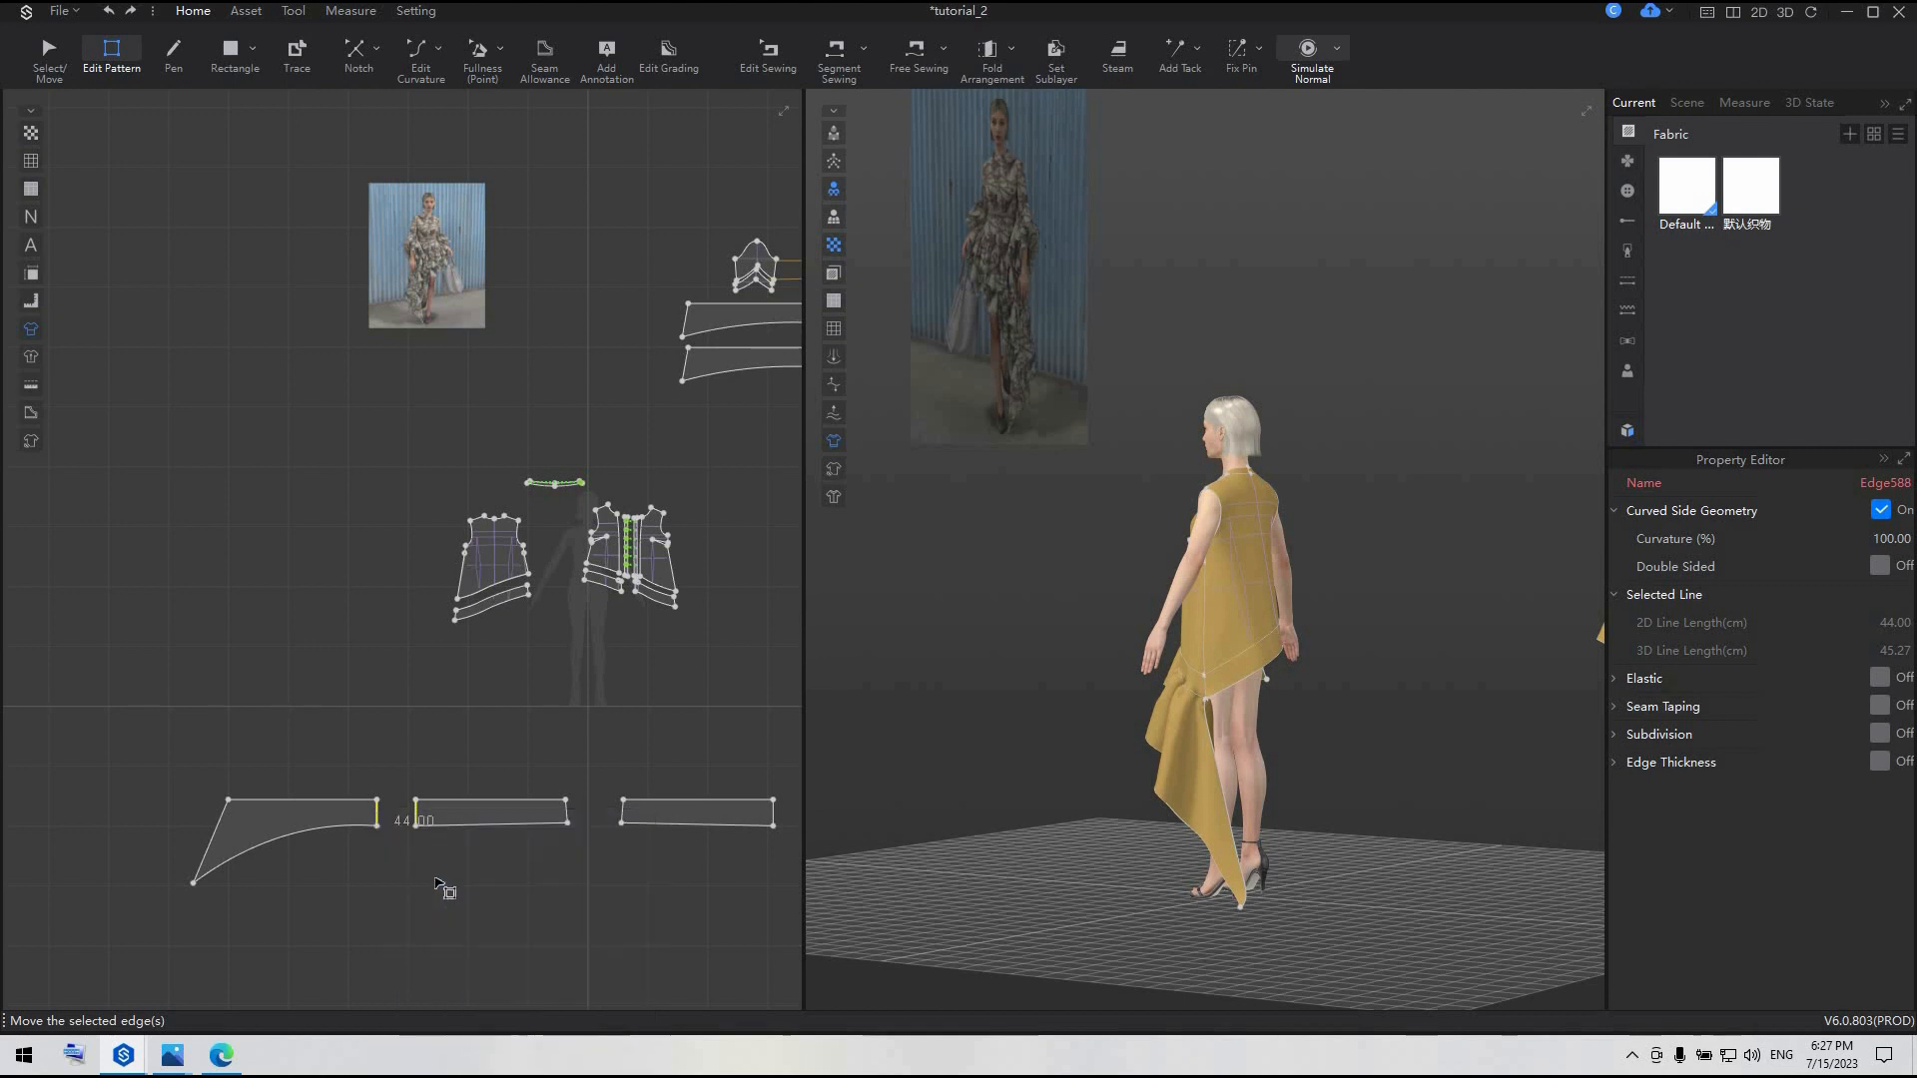
- Delete the joint point on the merged flounce's lower edge and reshape that edge into one smooth curve
scroll(387, 870, up, 2)
click(369, 788)
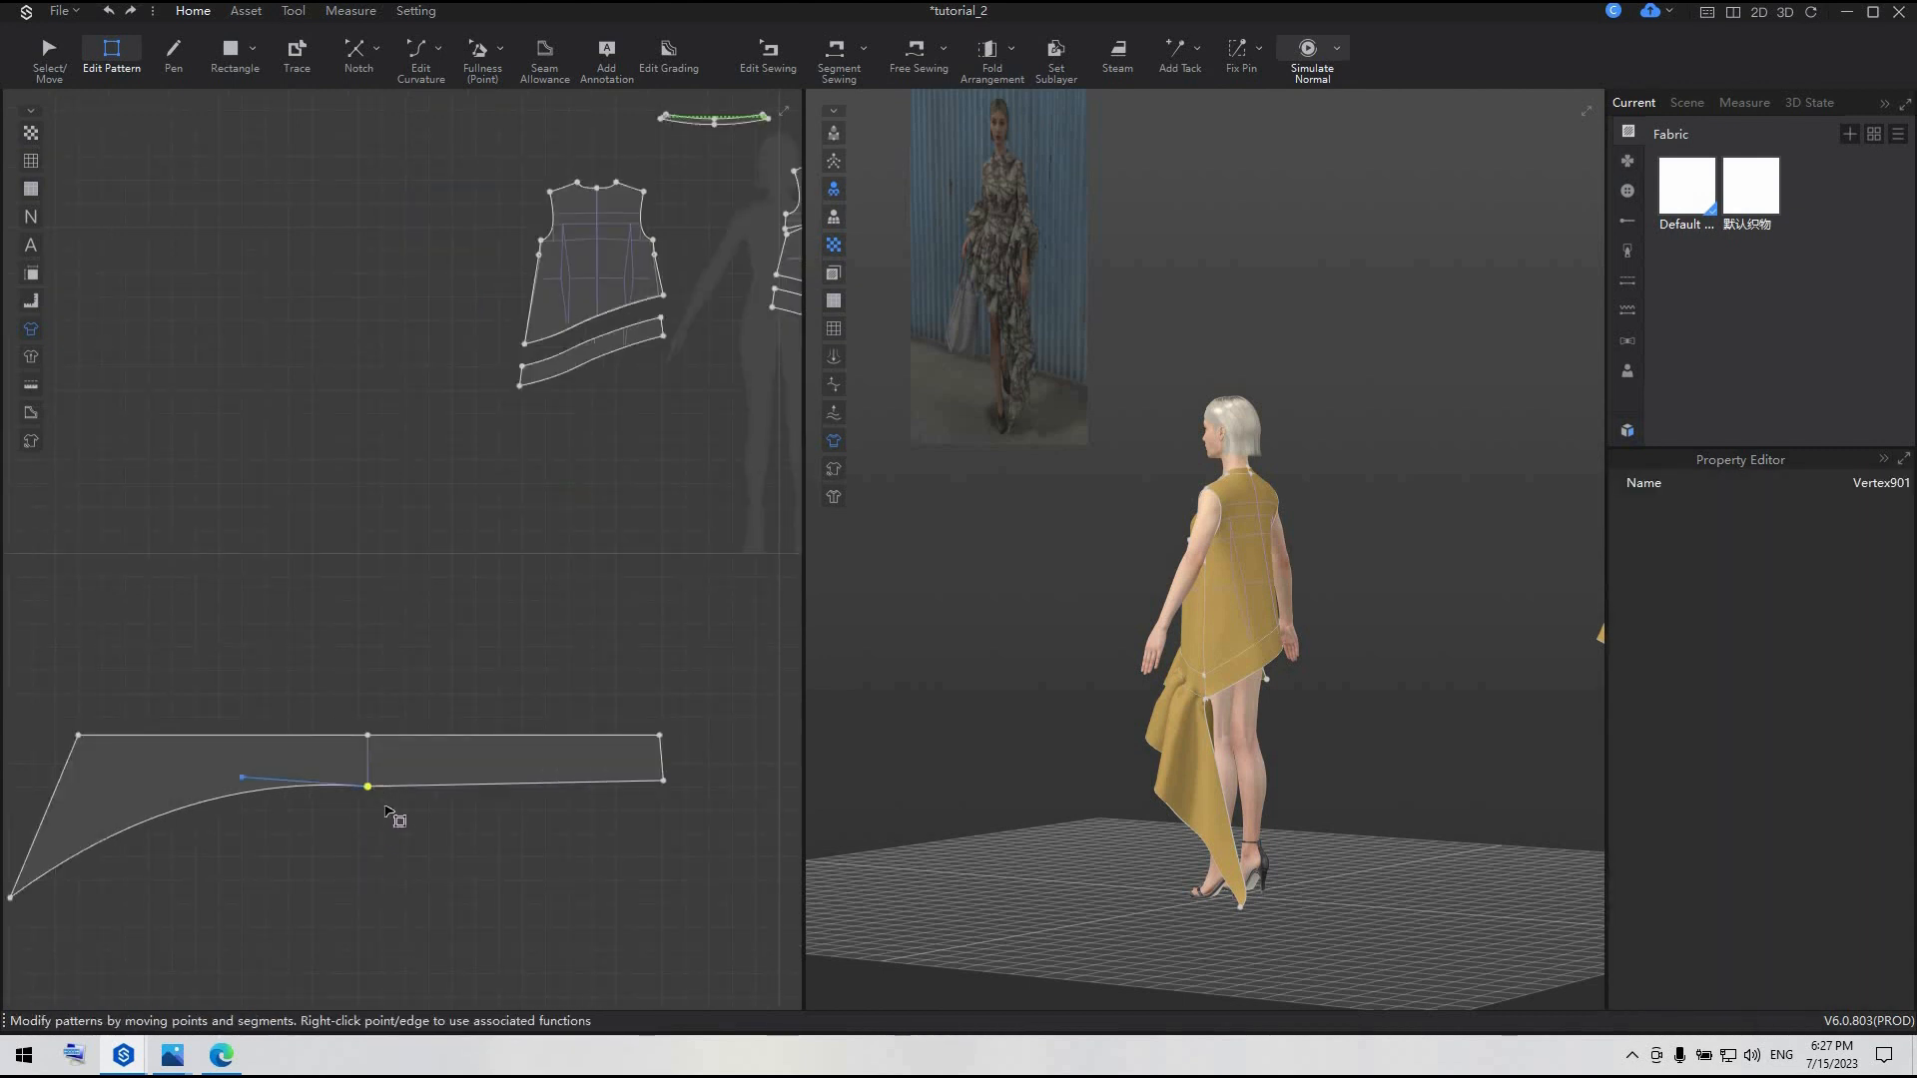
key(Delete)
key(c)
drag(344, 836, 339, 819)
scroll(496, 909, down, 2)
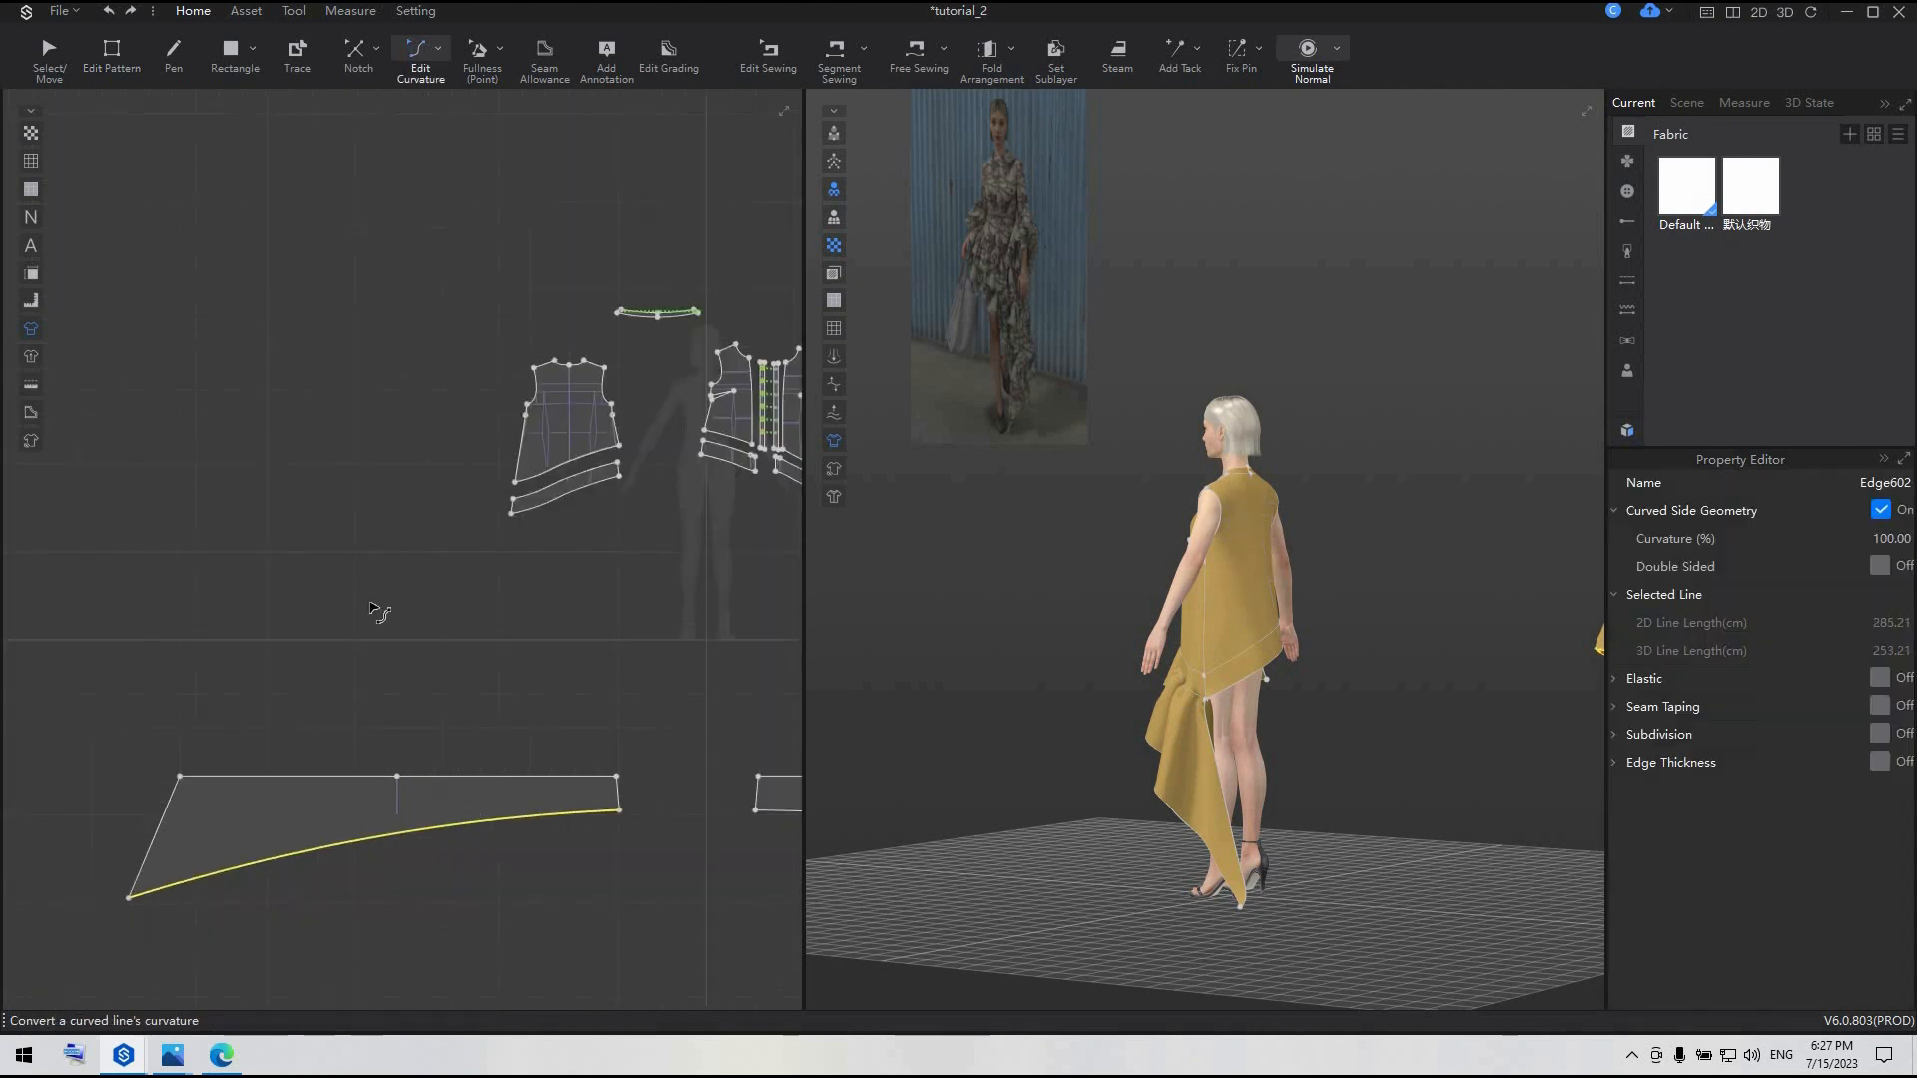
- Delete the leftover joint point on the merged flounce's upper edge
key(a)
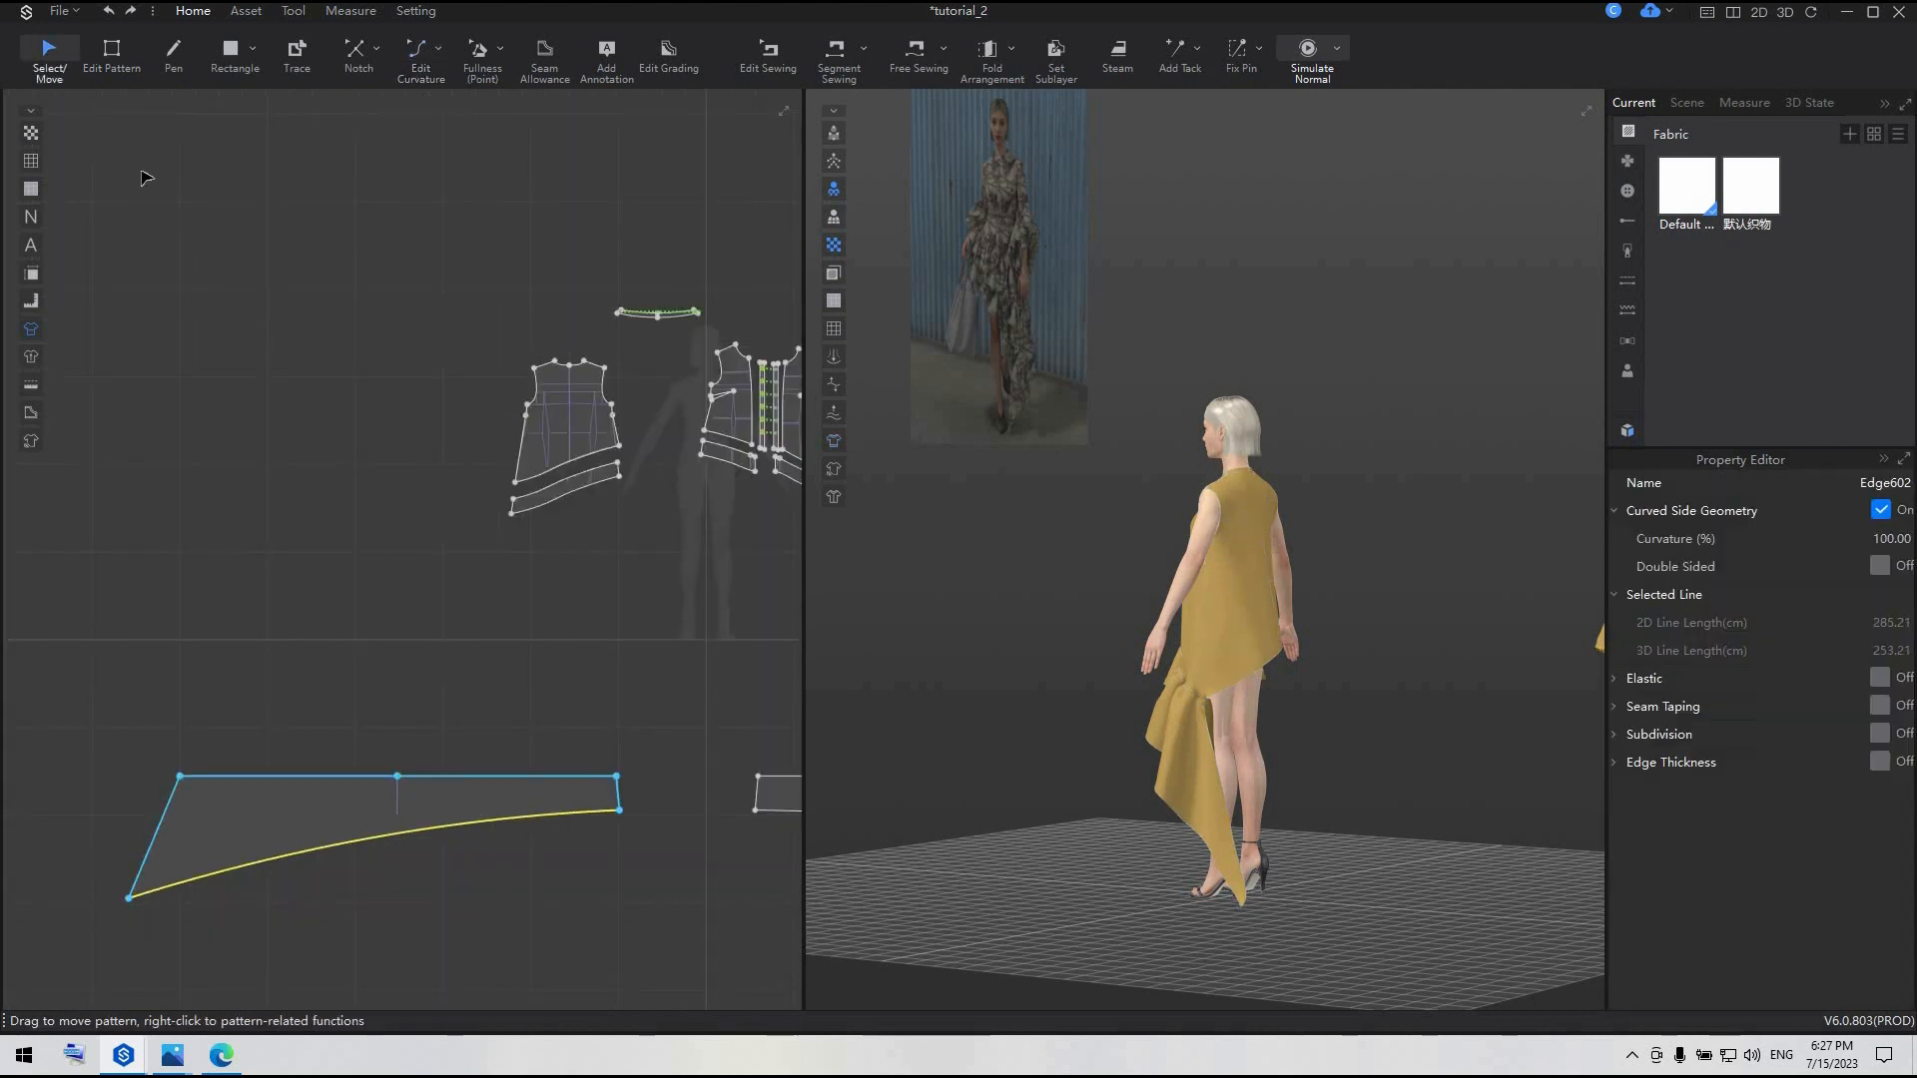
click(115, 54)
click(396, 777)
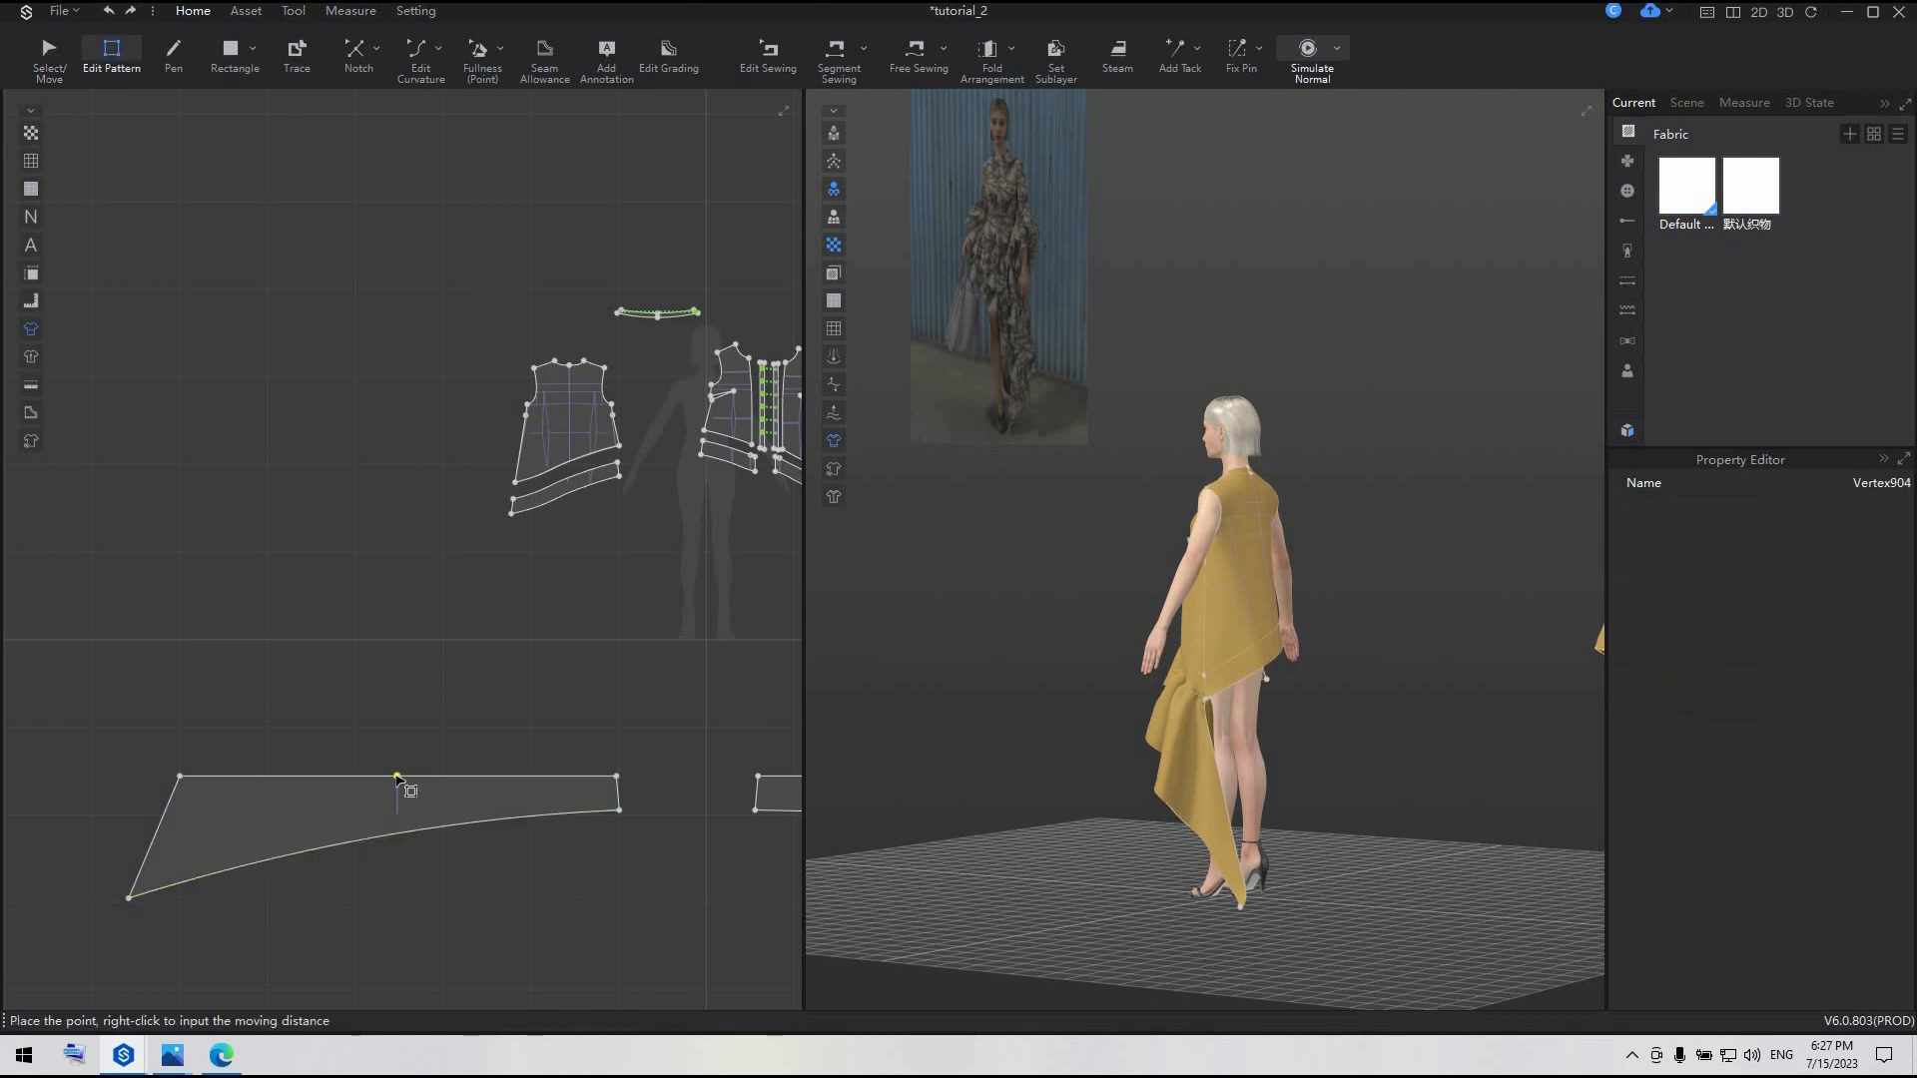
key(Delete)
- Free-sew the merged flounce's upper edge to the lower edge of the back's hem band
click(918, 52)
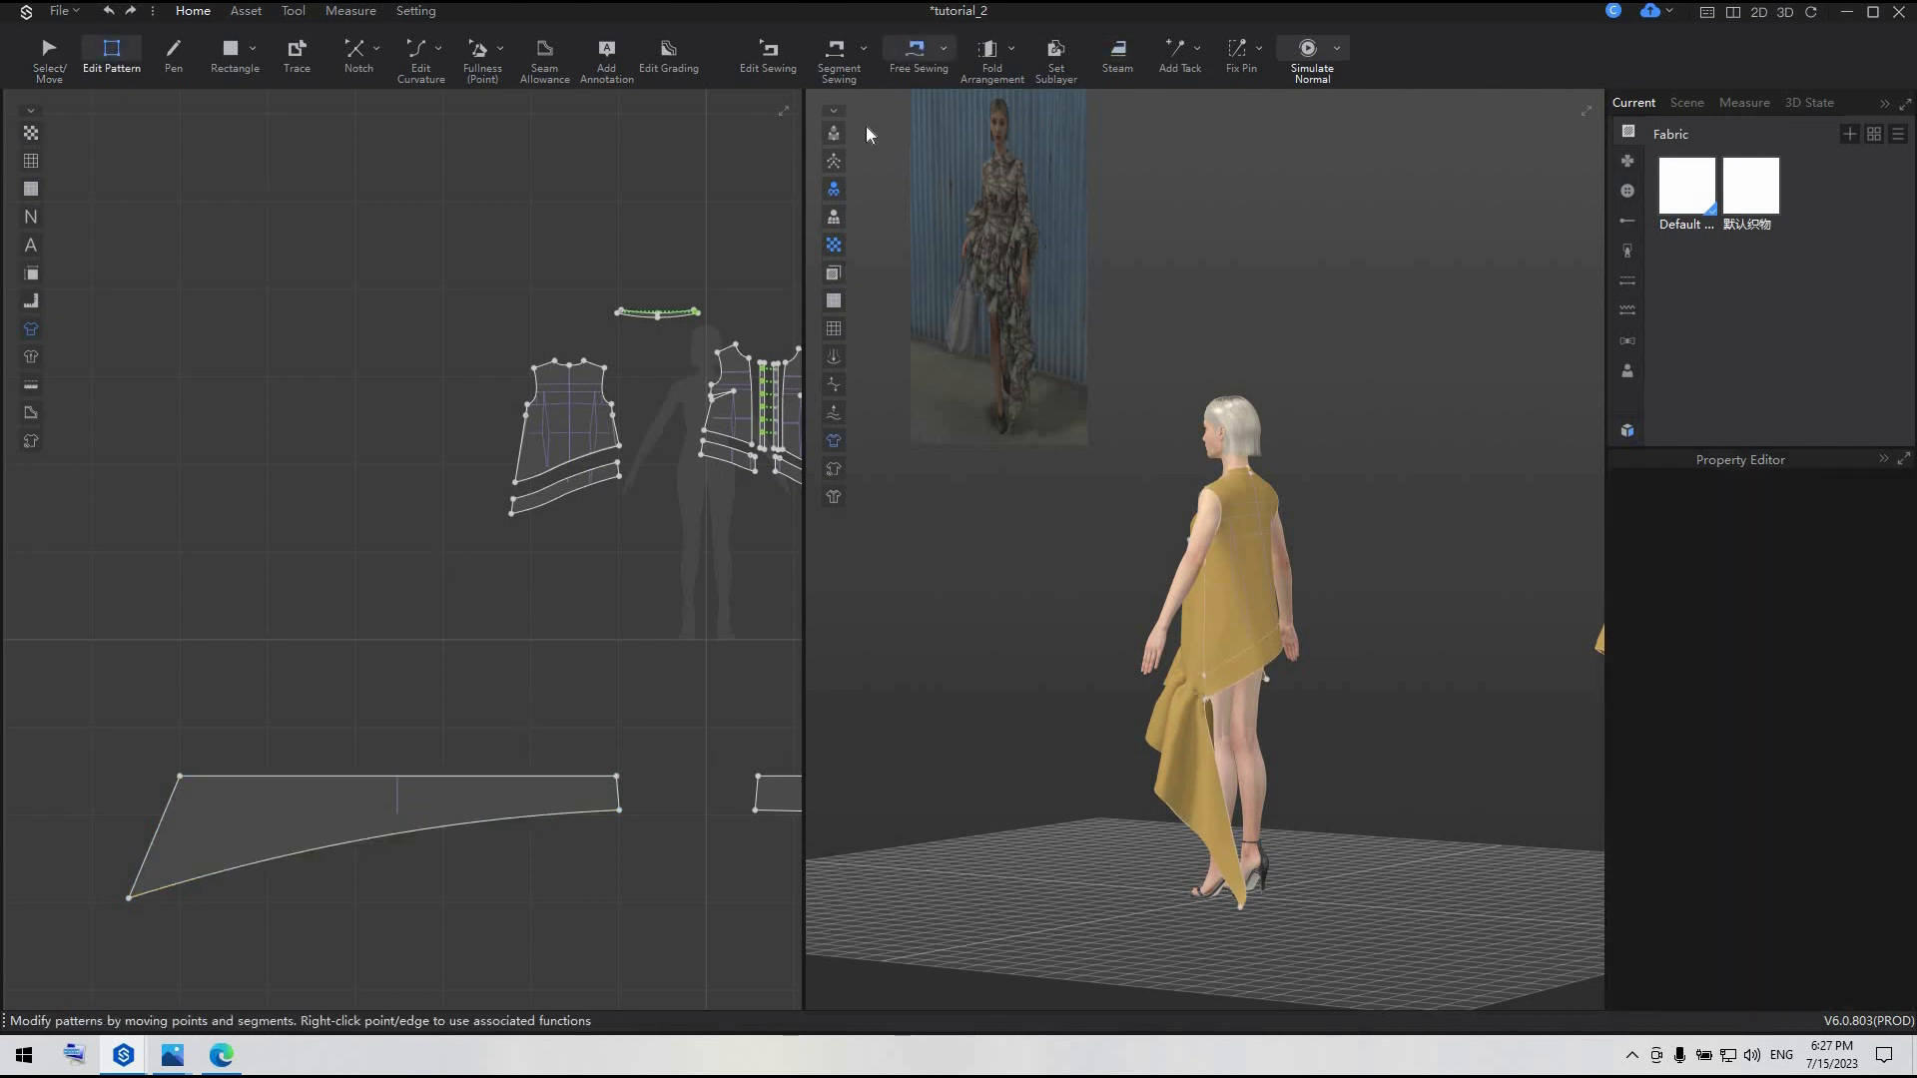
click(180, 776)
click(617, 776)
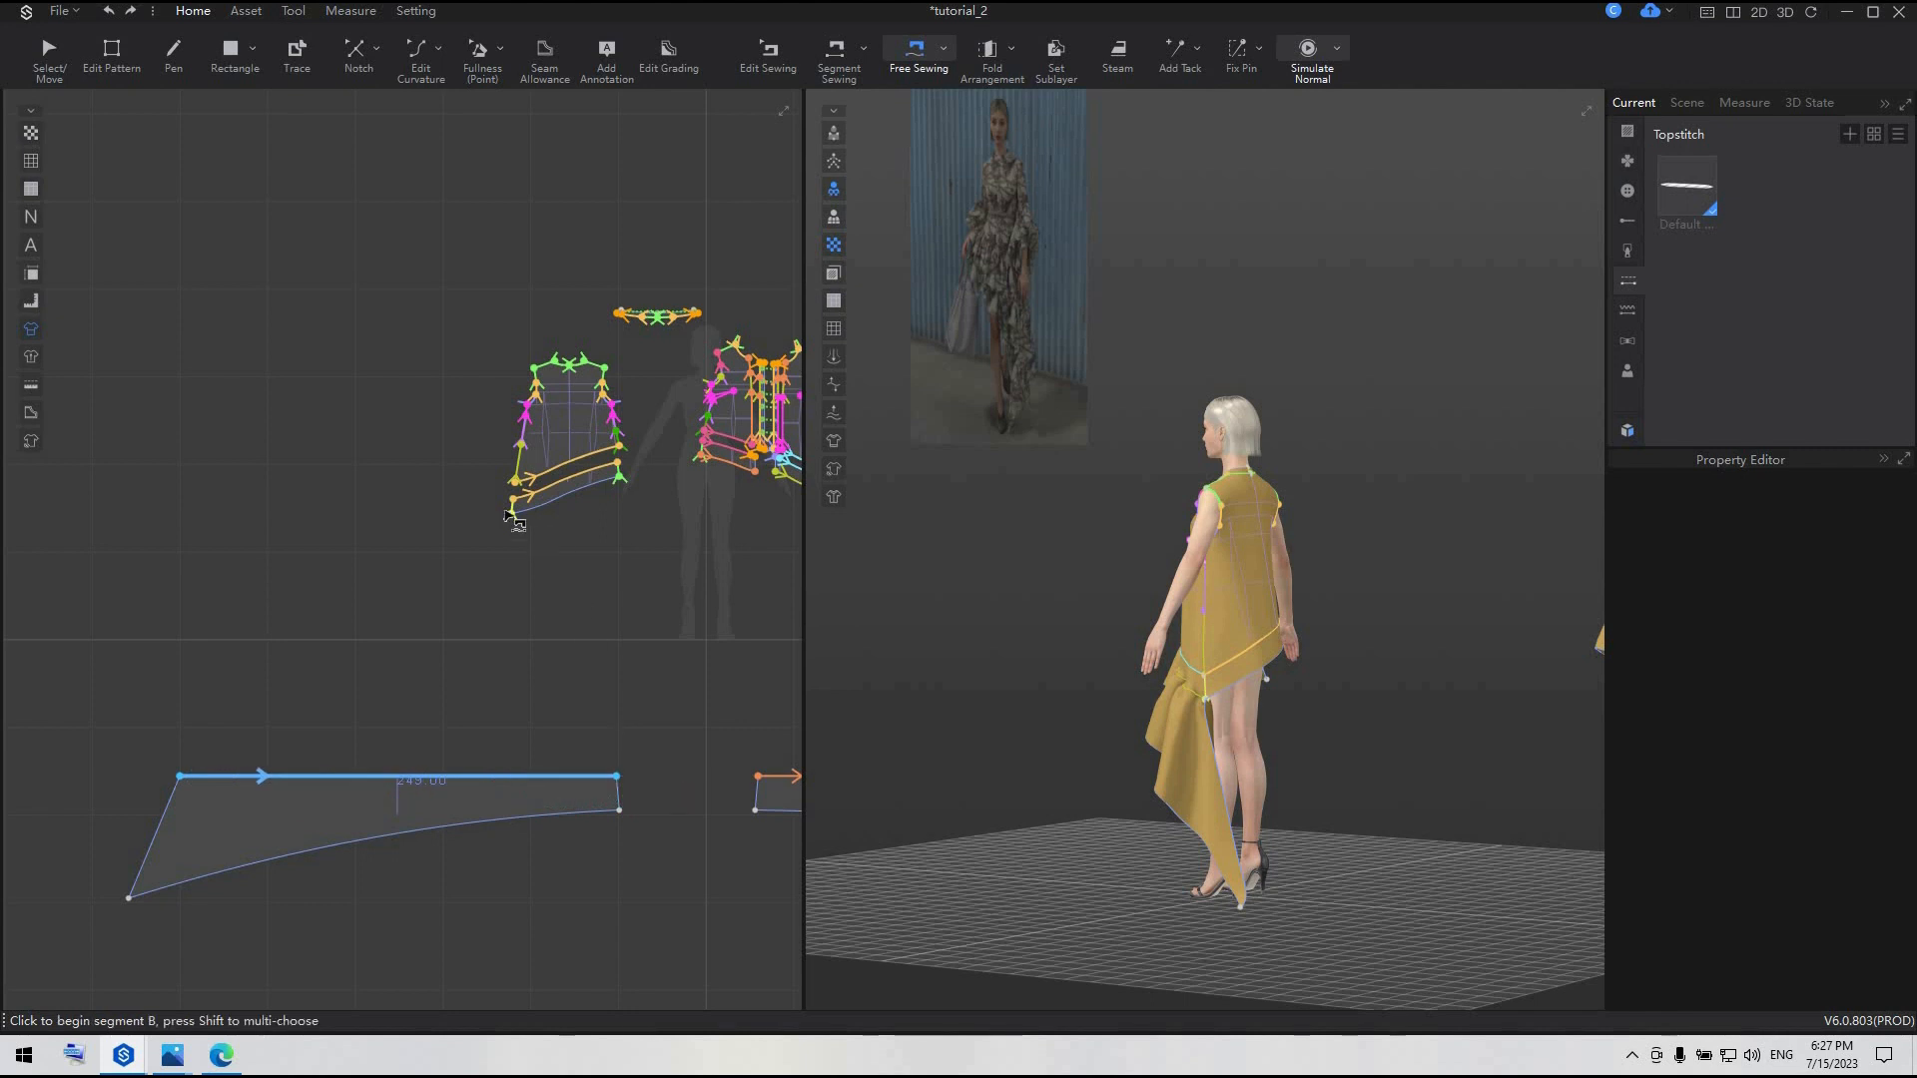
click(513, 514)
scroll(1338, 753, down, 2)
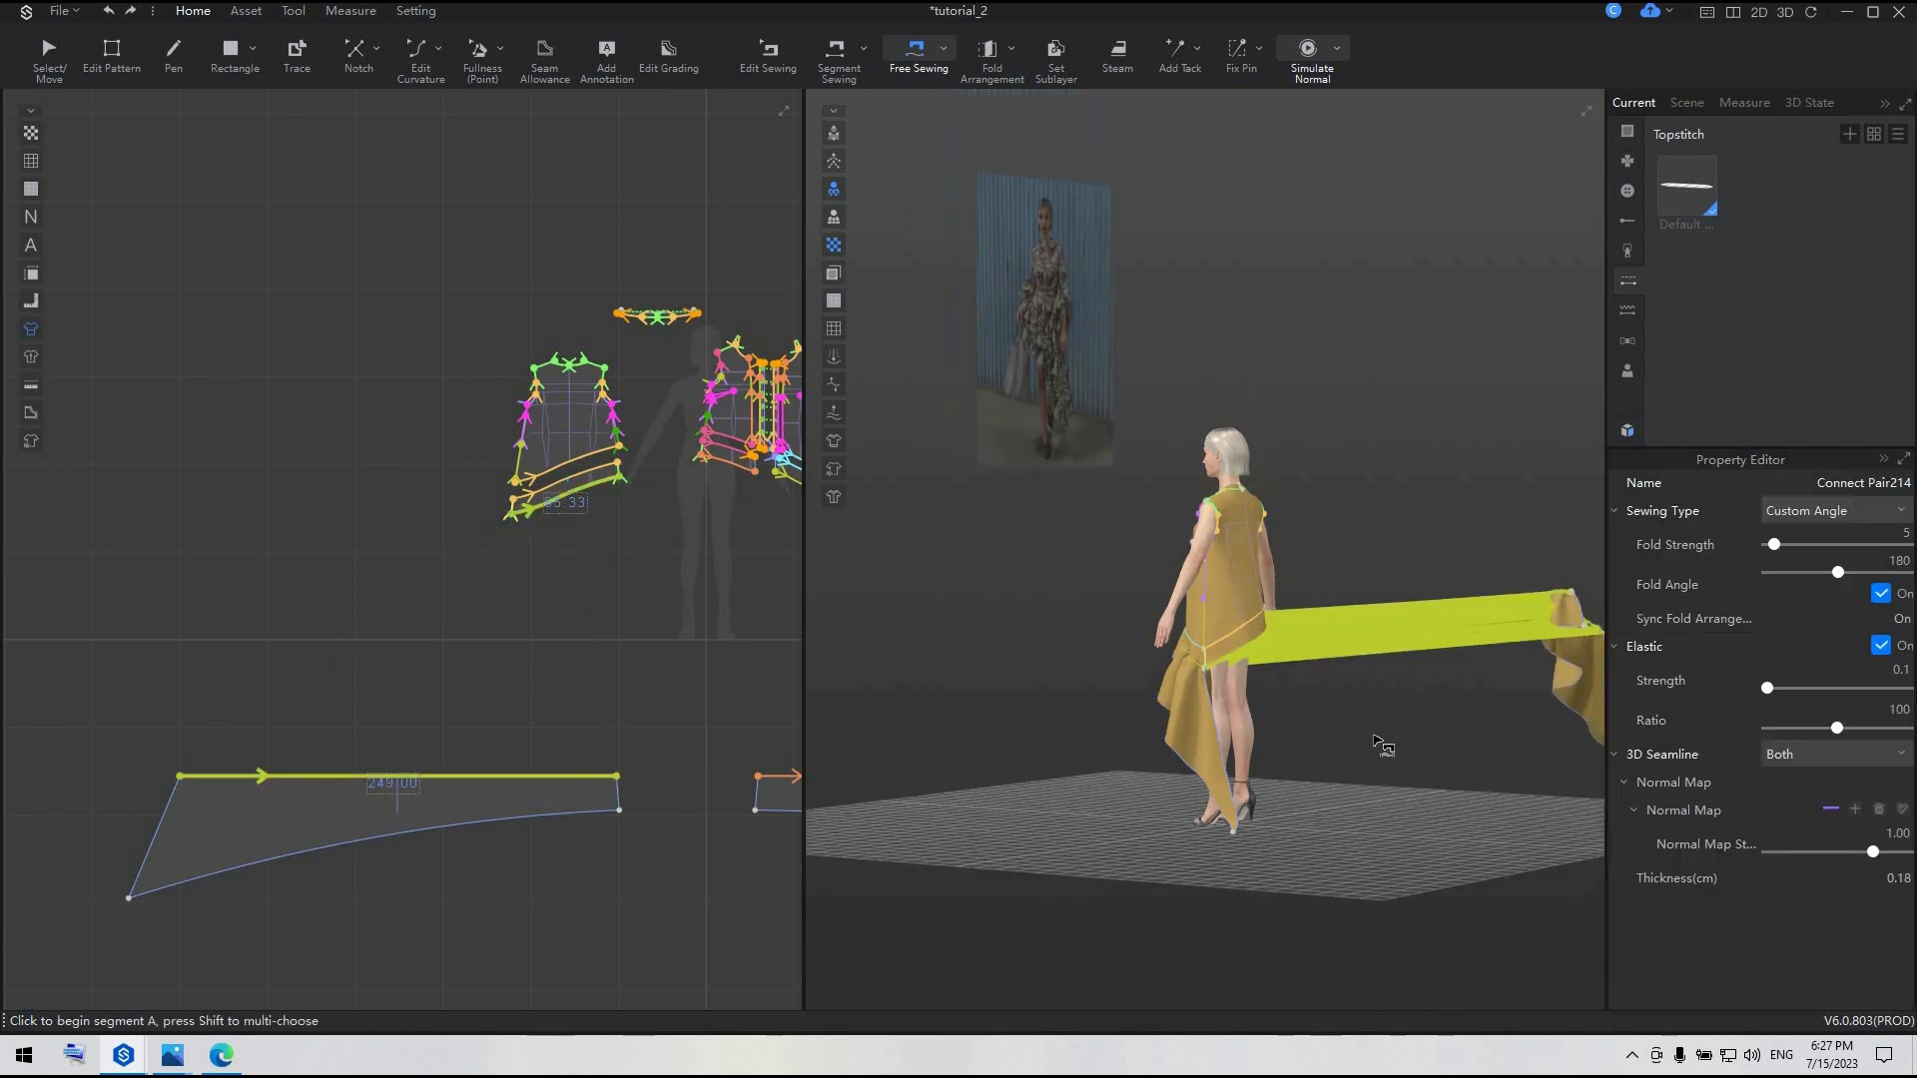
- Simulate the garment so the merged back flounce drapes from the back hem, and check it from the side
middle_drag(1376, 740, 943, 740)
scroll(942, 740, down, 2)
key(q)
click(1291, 649)
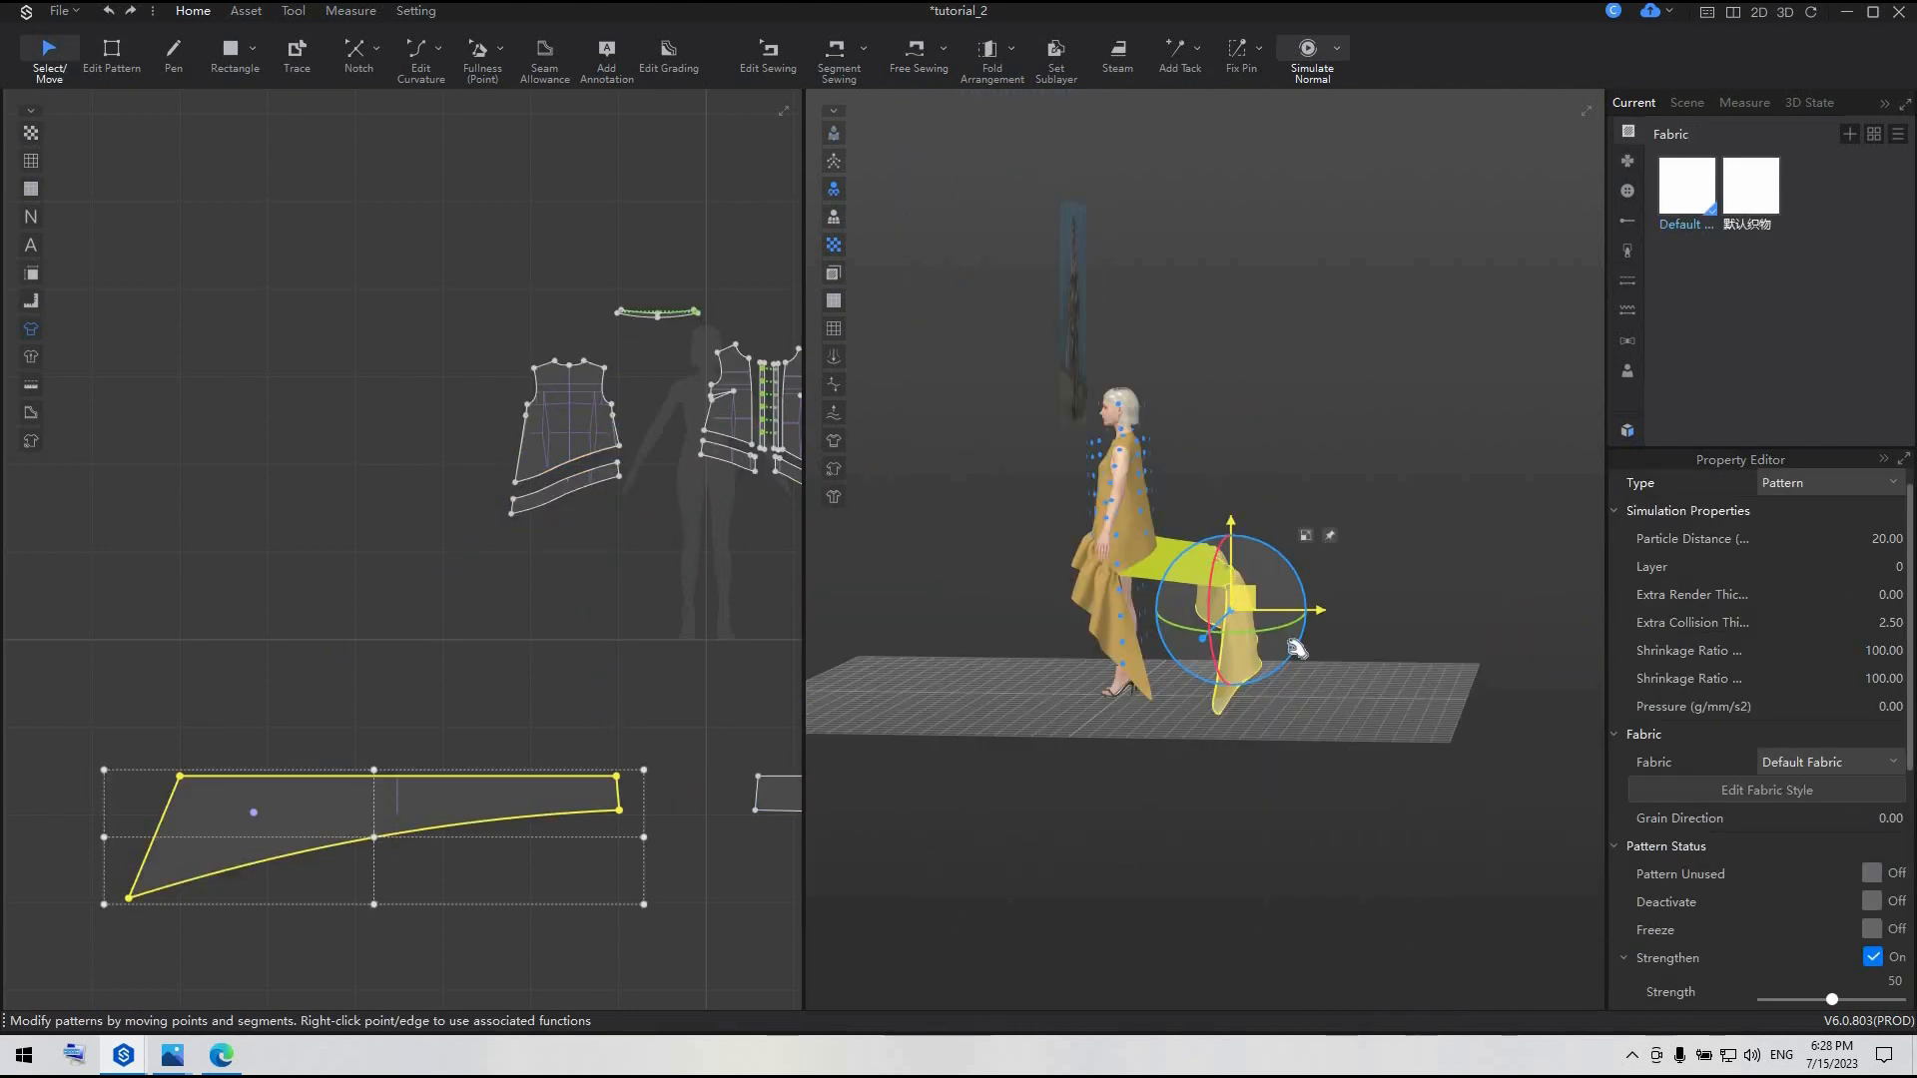
key(space)
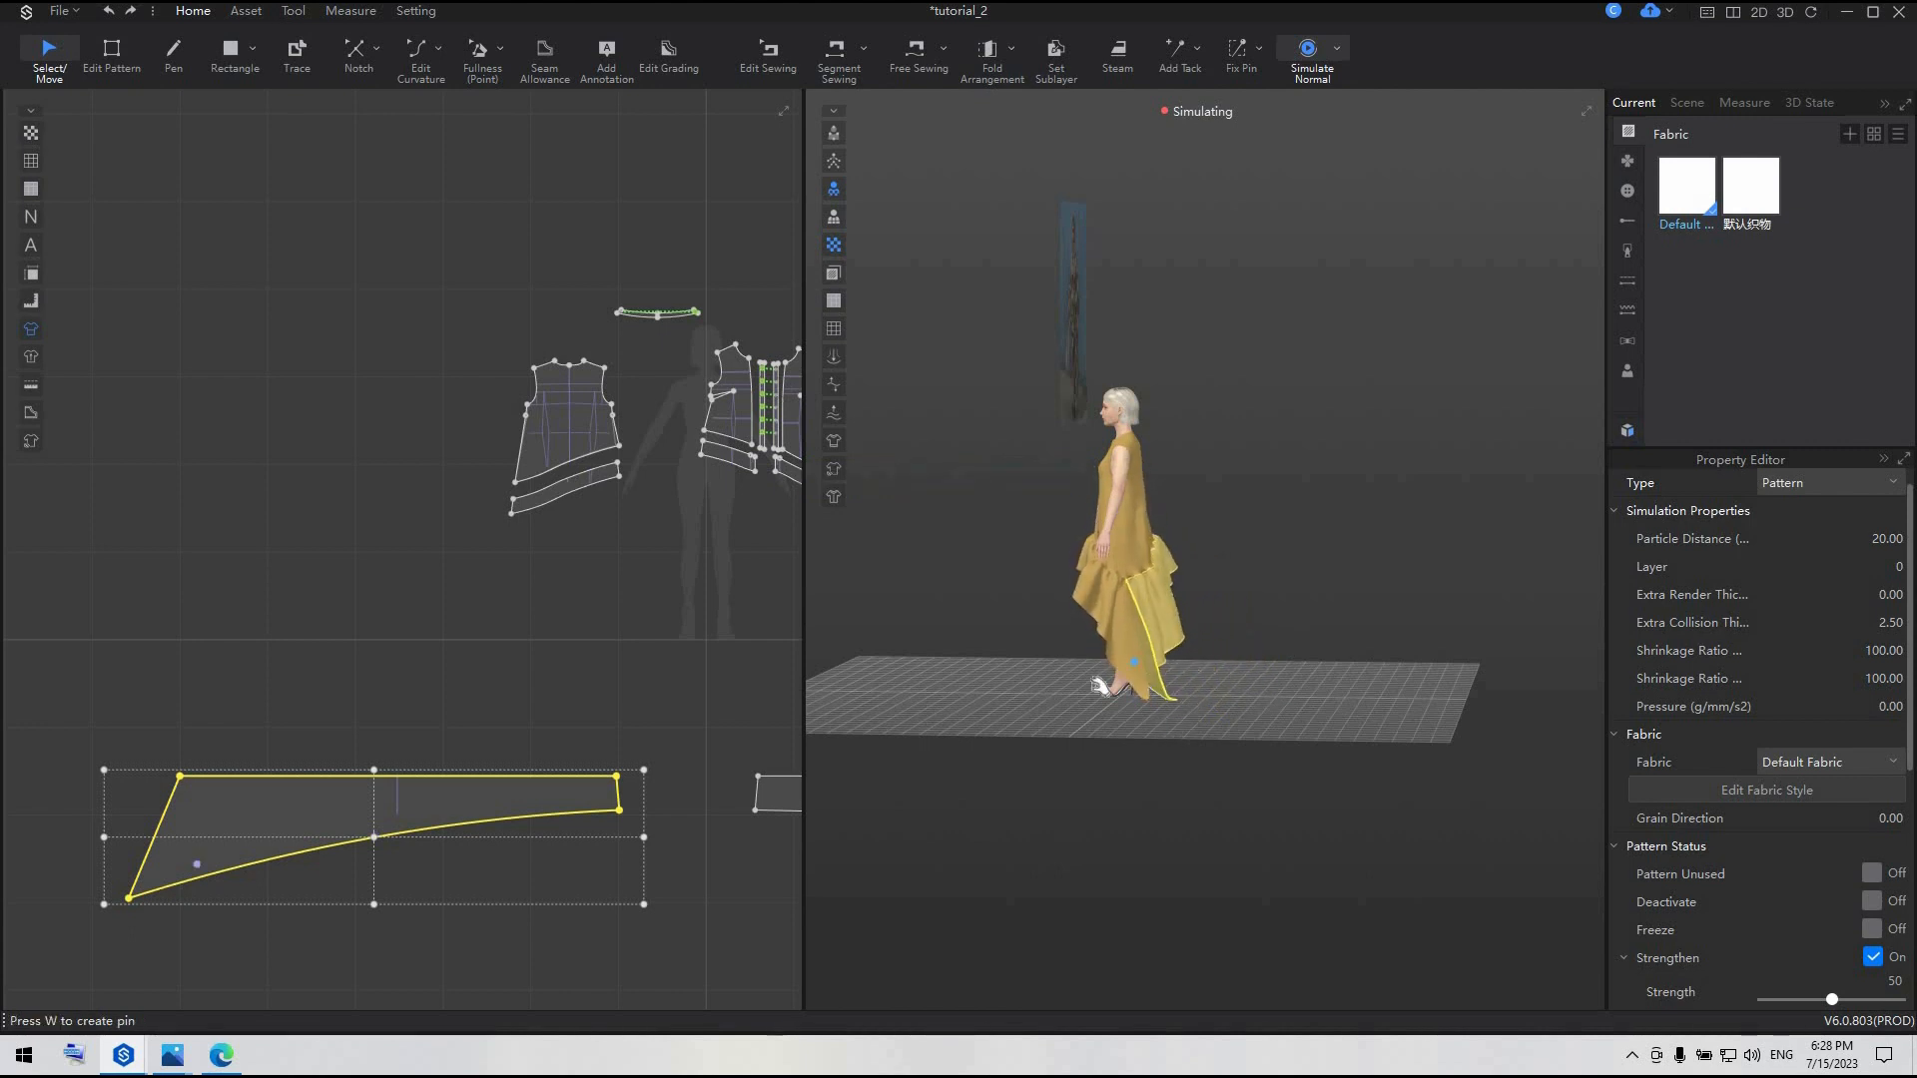
right_drag(1099, 689, 647, 766)
click(726, 705)
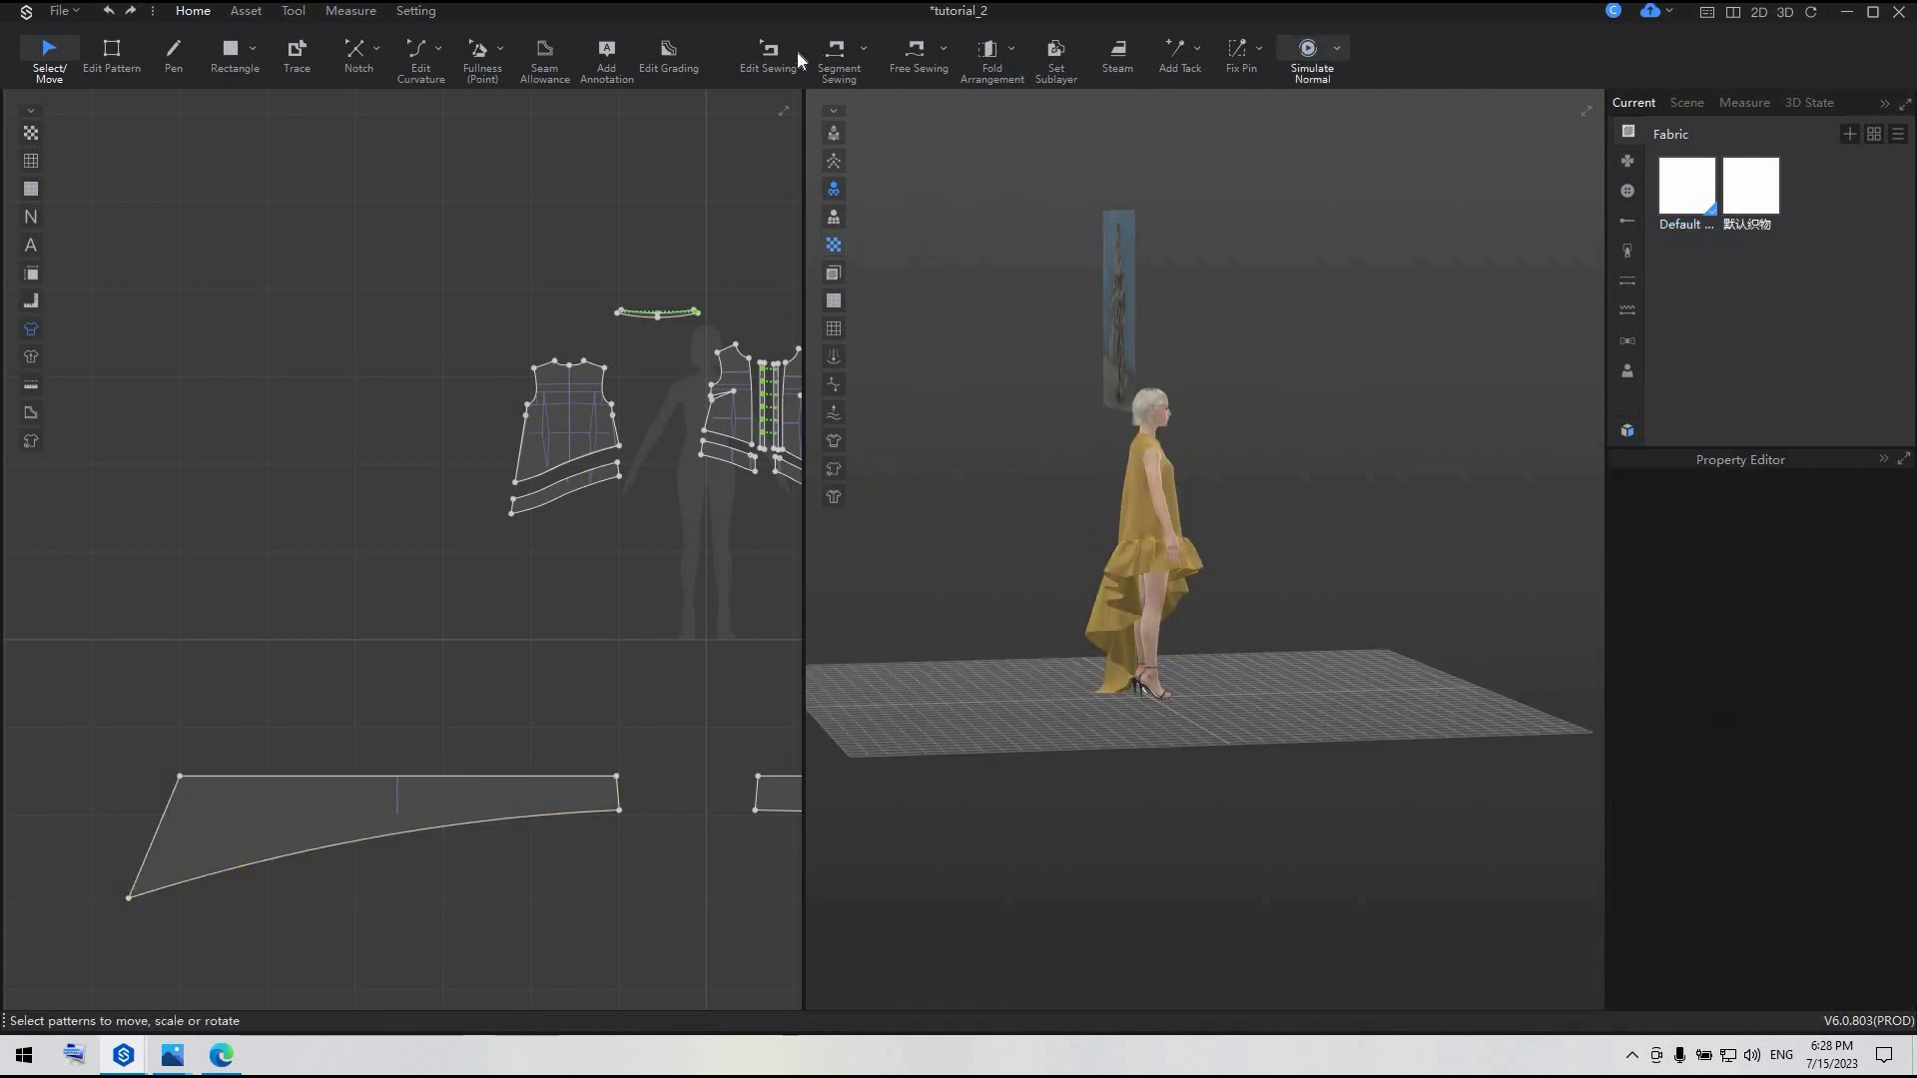
- Segment-sew the back flounce's short and slanted side edges to the matching side edges of the straight and curved front flounces
key(n)
click(620, 804)
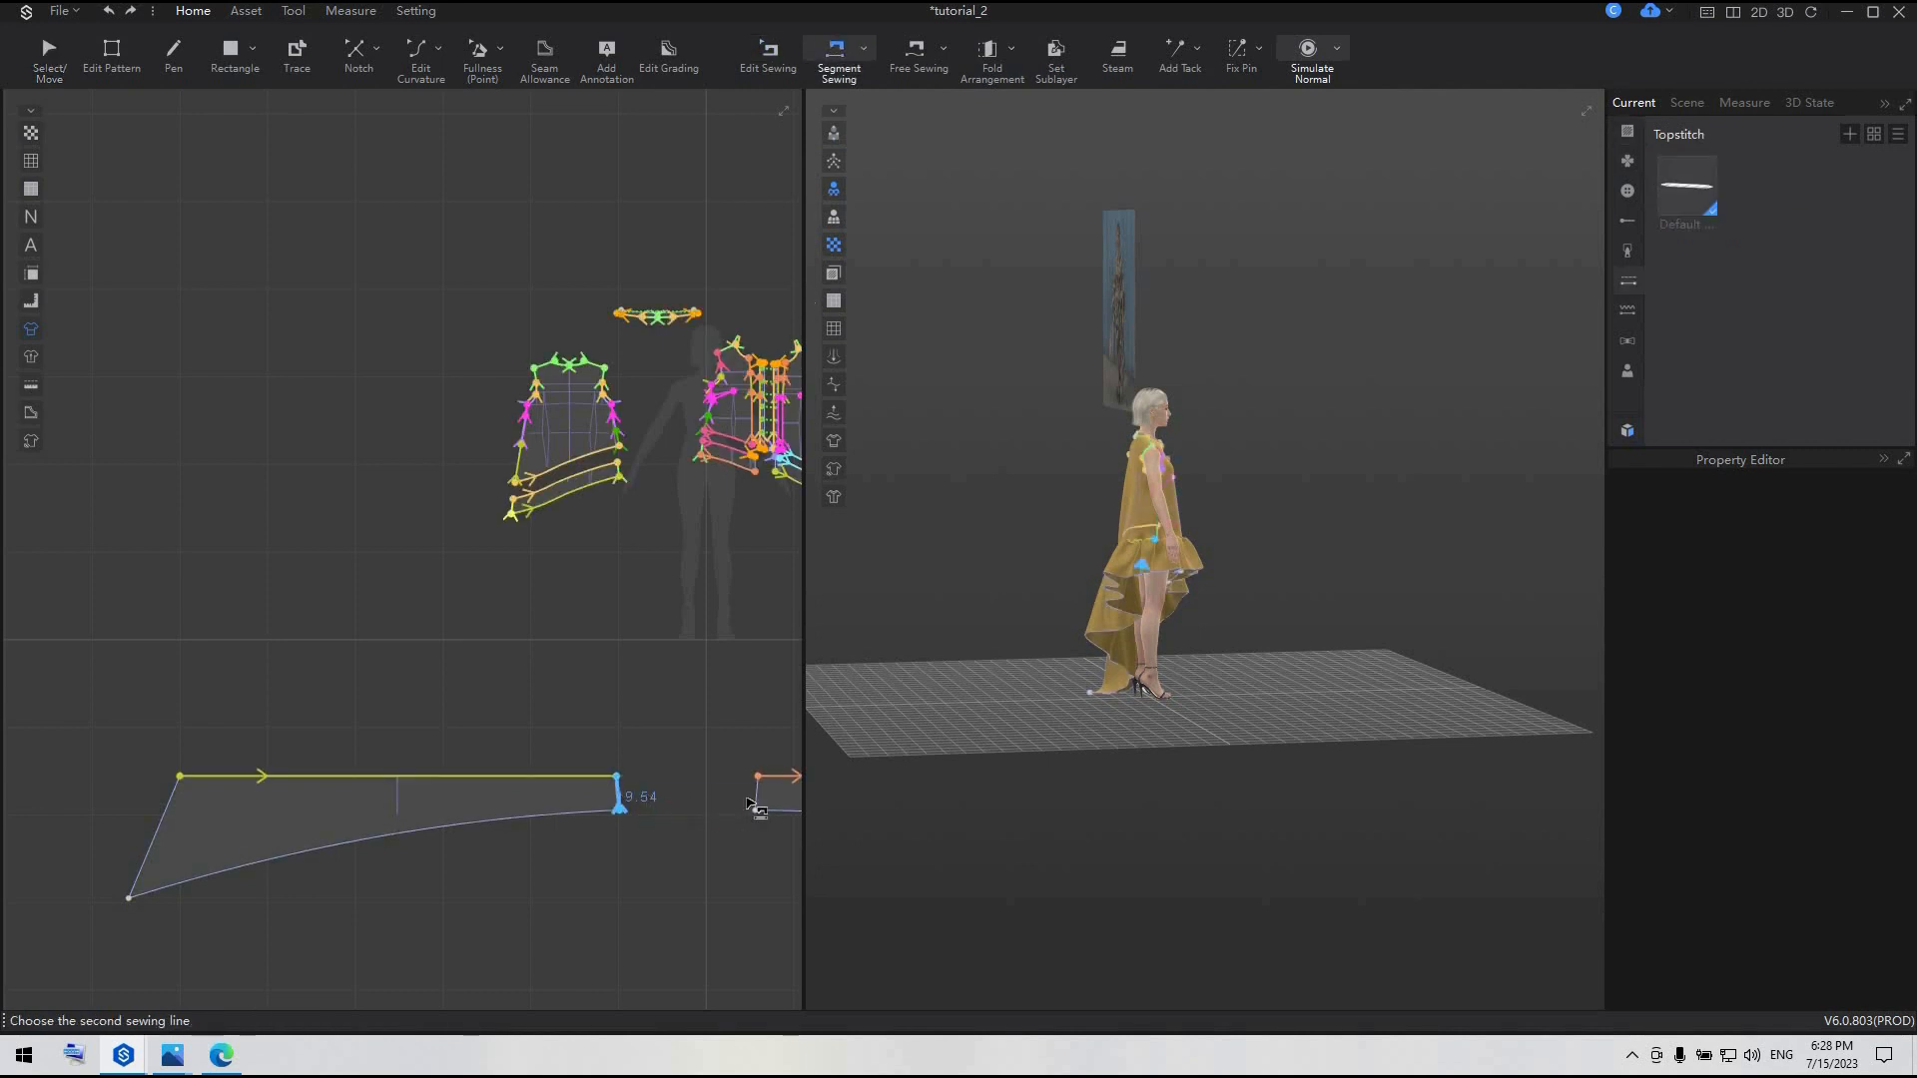
click(199, 795)
scroll(205, 802, down, 3)
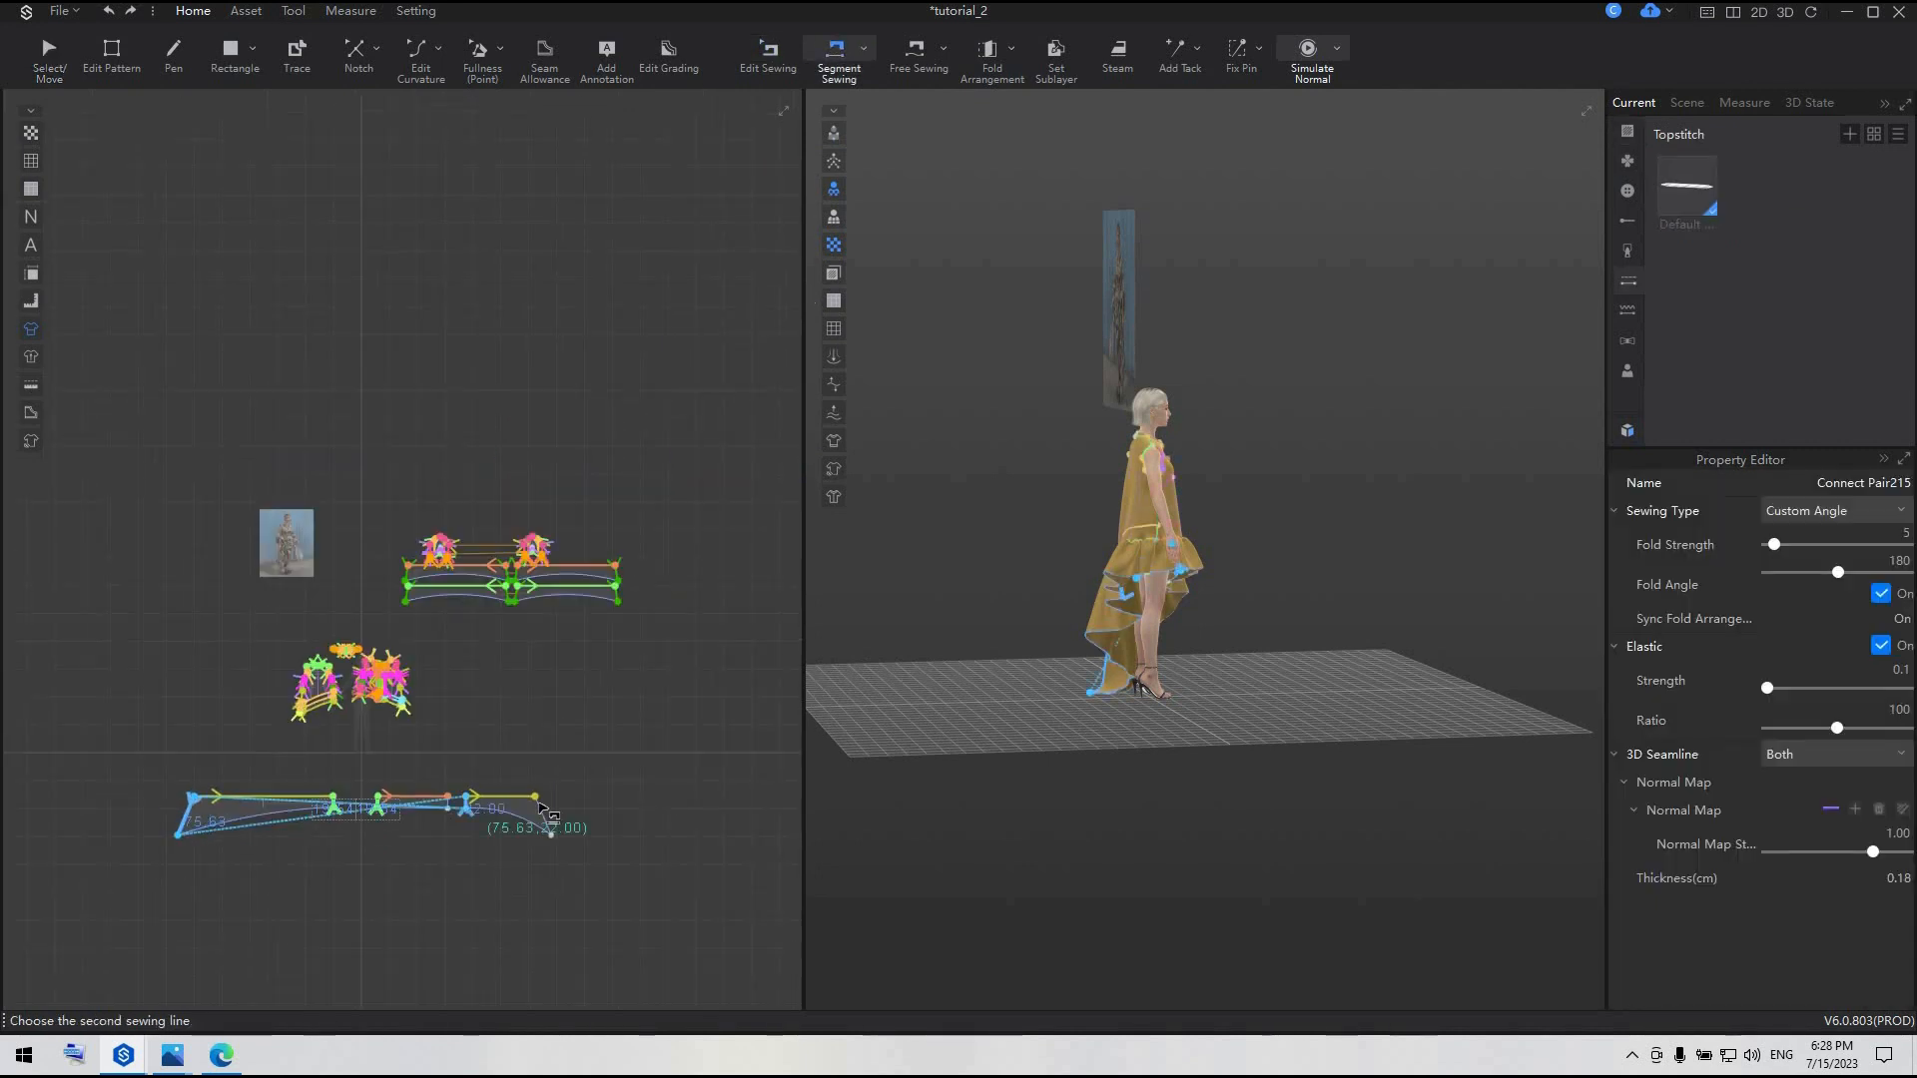
click(547, 810)
- Simulate the garment with the flounces' side seams sewn and view it from the front
key(a)
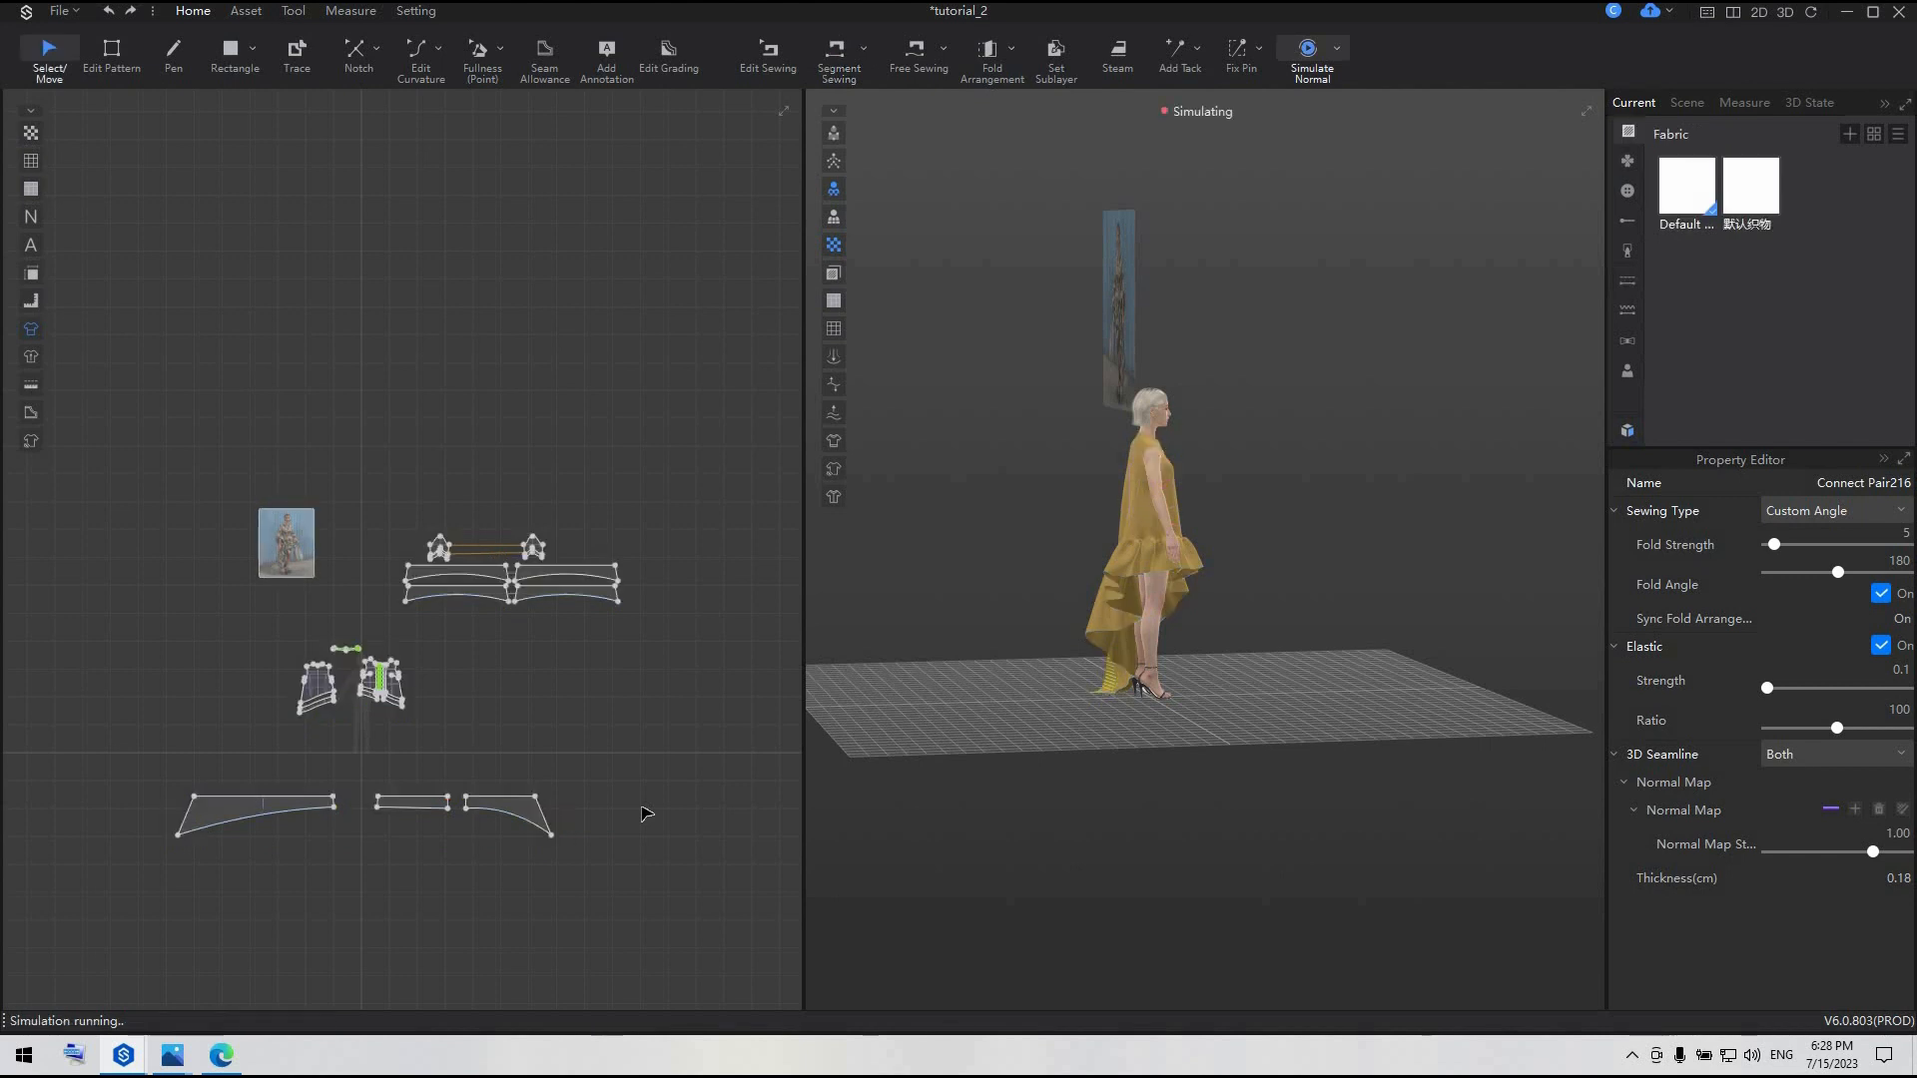
right_drag(1108, 778, 1652, 777)
key(space)
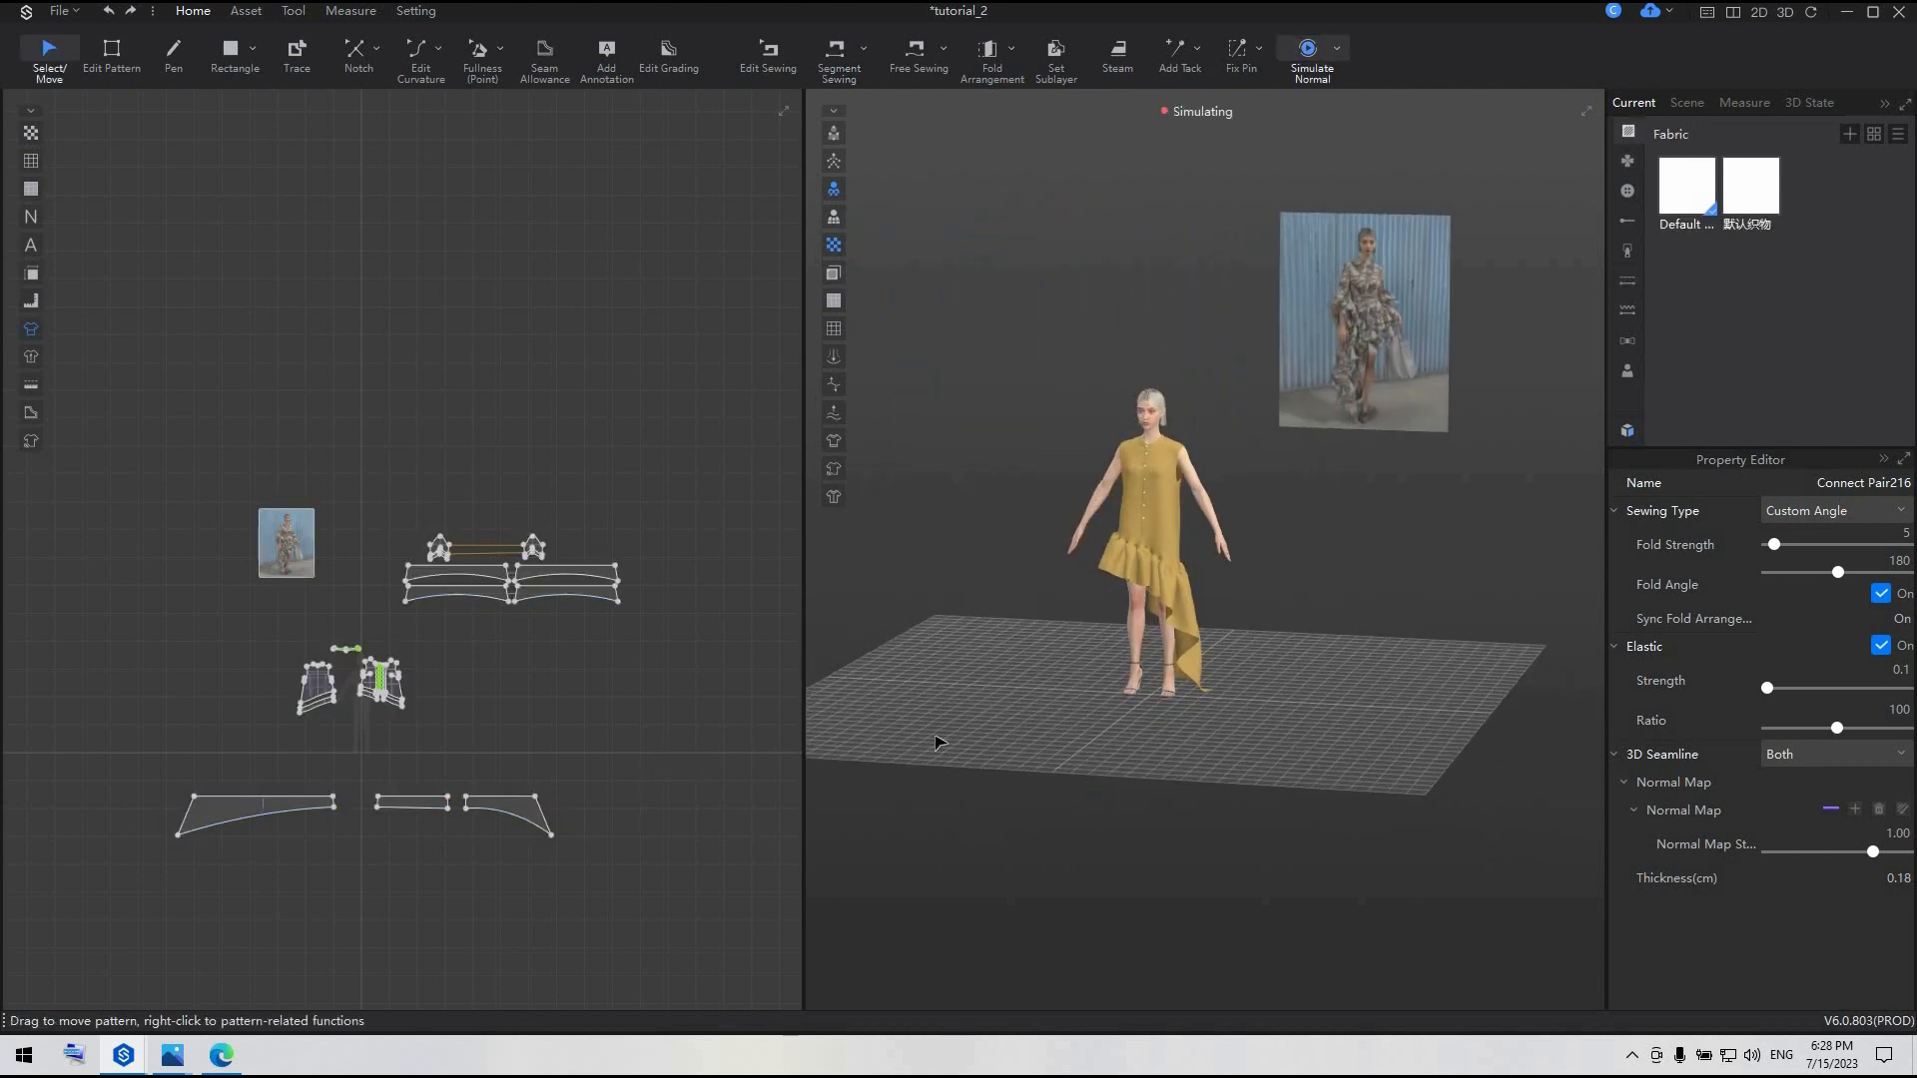
- Inspect the simulated flounces from an angle and tug the curved front flounce's lower point to check its drape
scroll(1178, 668, up, 3)
scroll(1148, 809, up, 3)
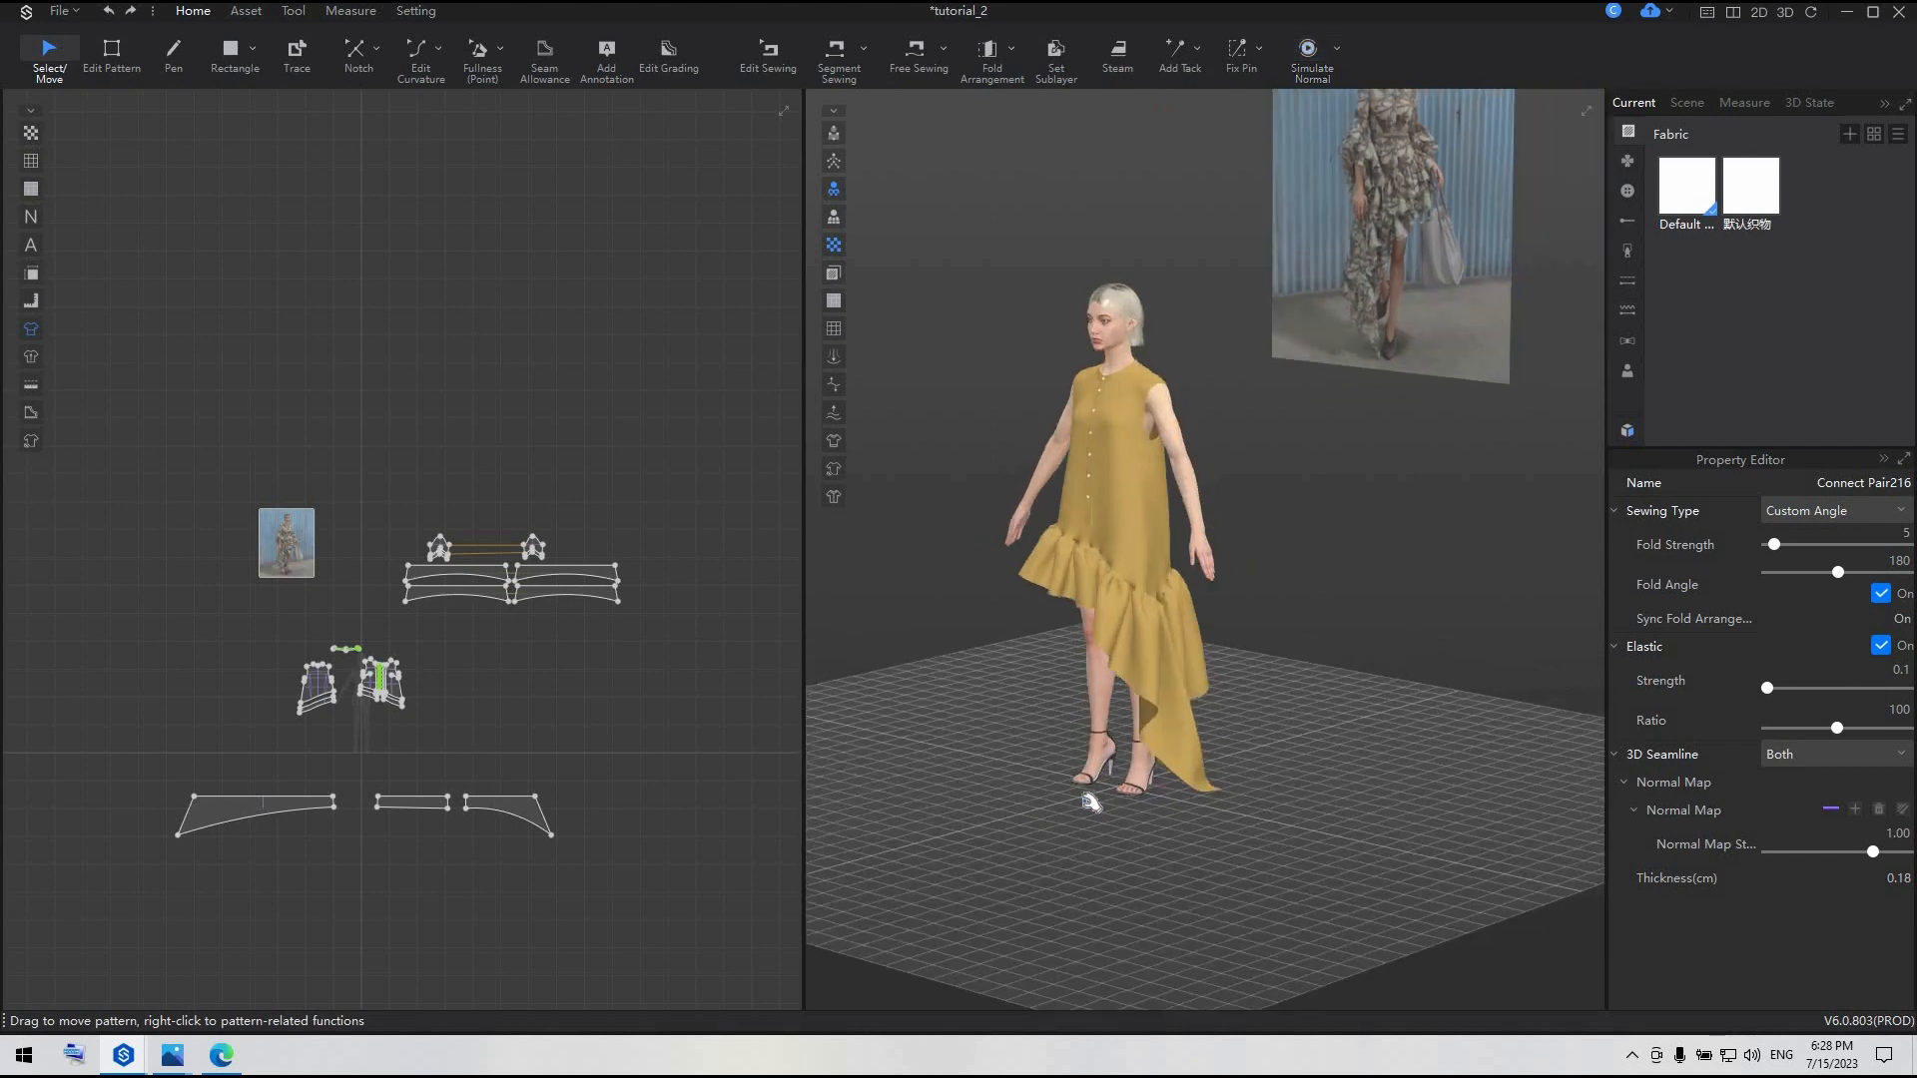
click(1181, 765)
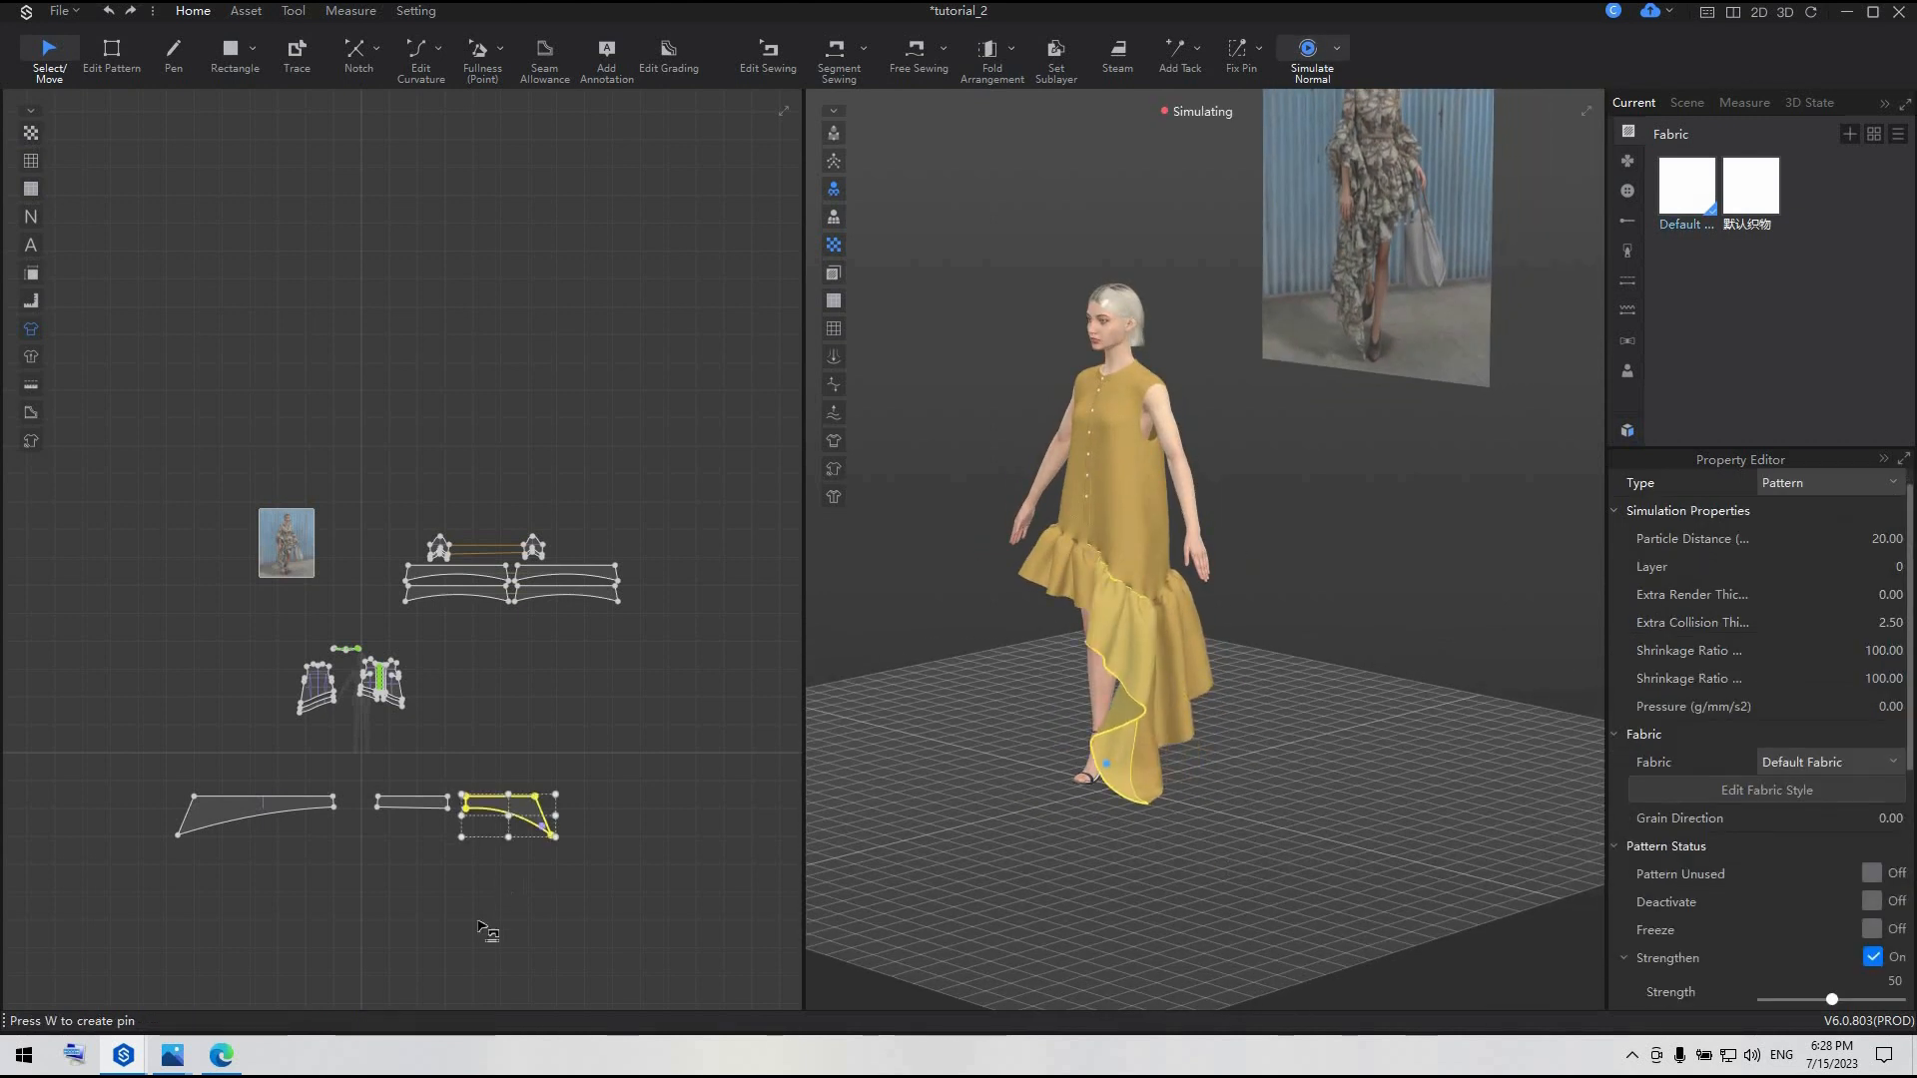
- Move the back flounce's lower pointed corner 5 cm up along its slanted side edge
key(n)
scroll(179, 828, up, 3)
click(105, 57)
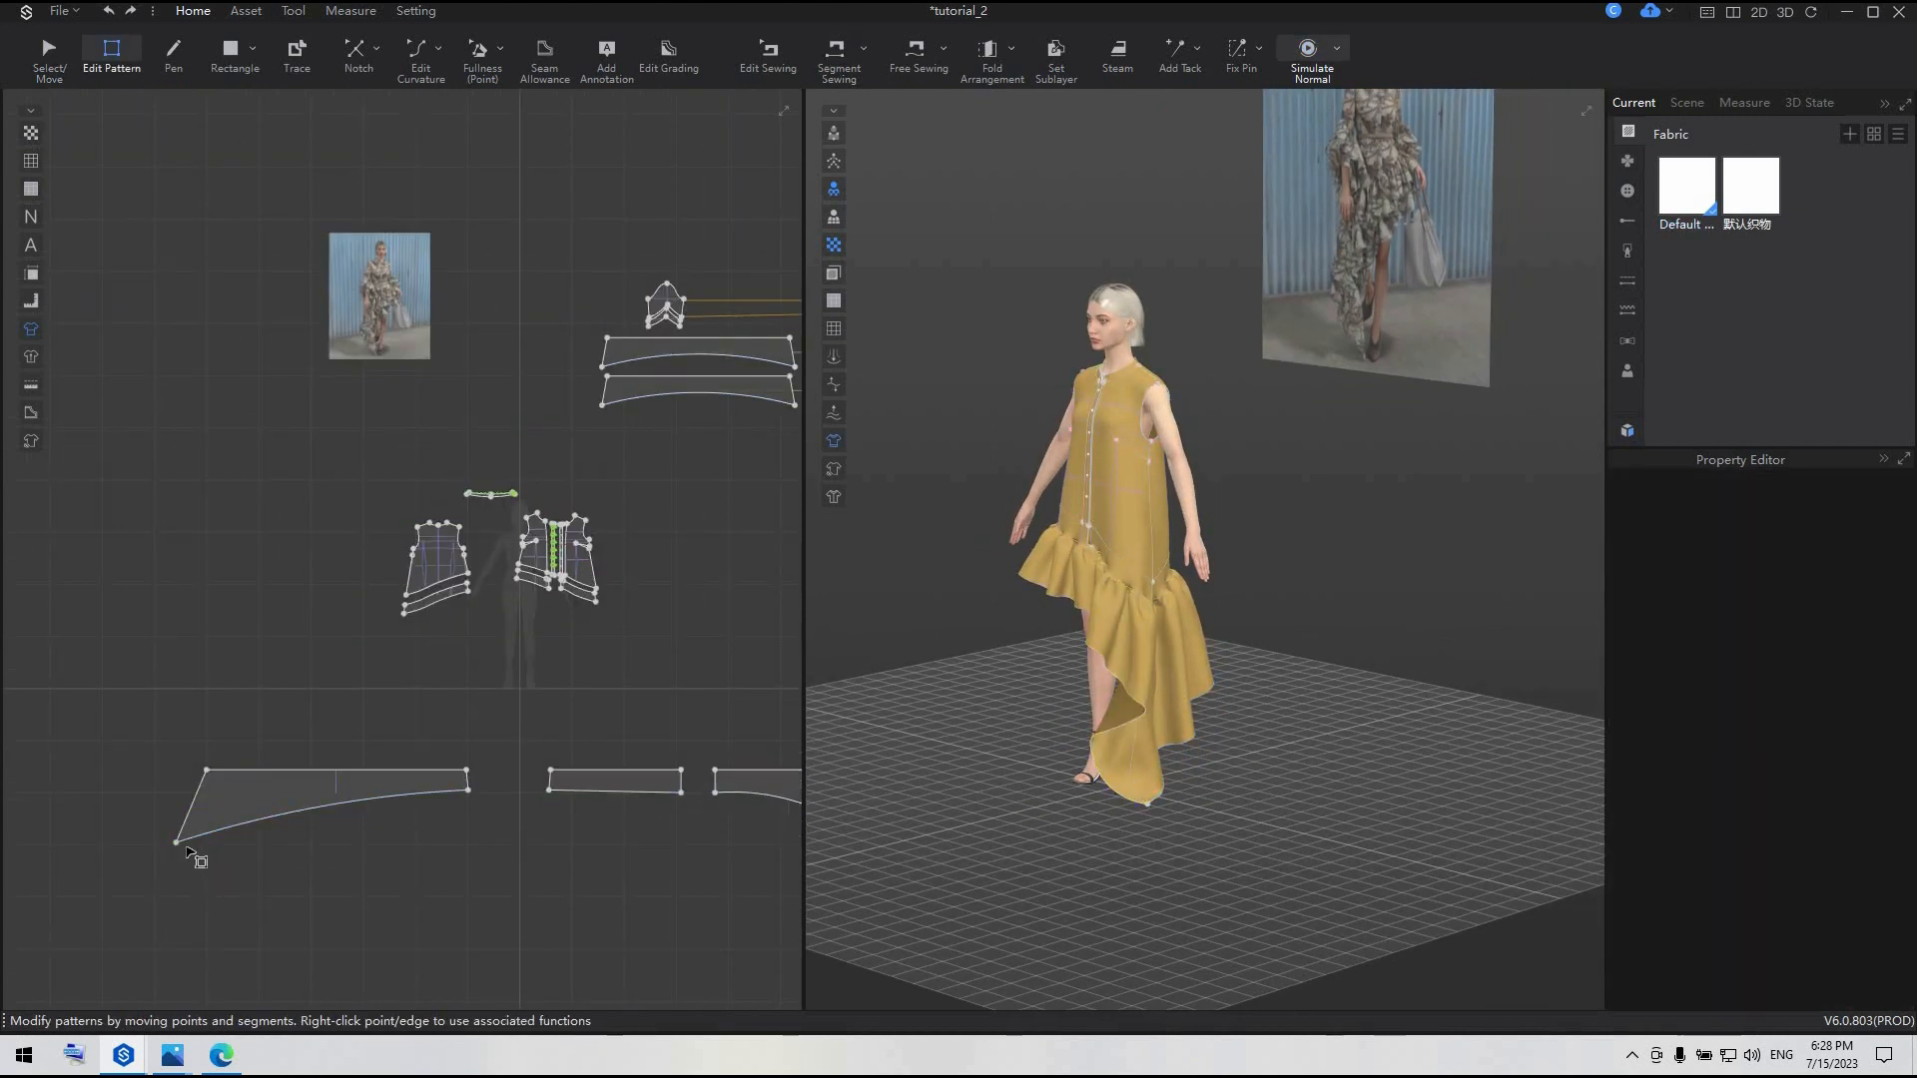
scroll(189, 849, up, 1)
scroll(178, 834, up, 2)
click(167, 817)
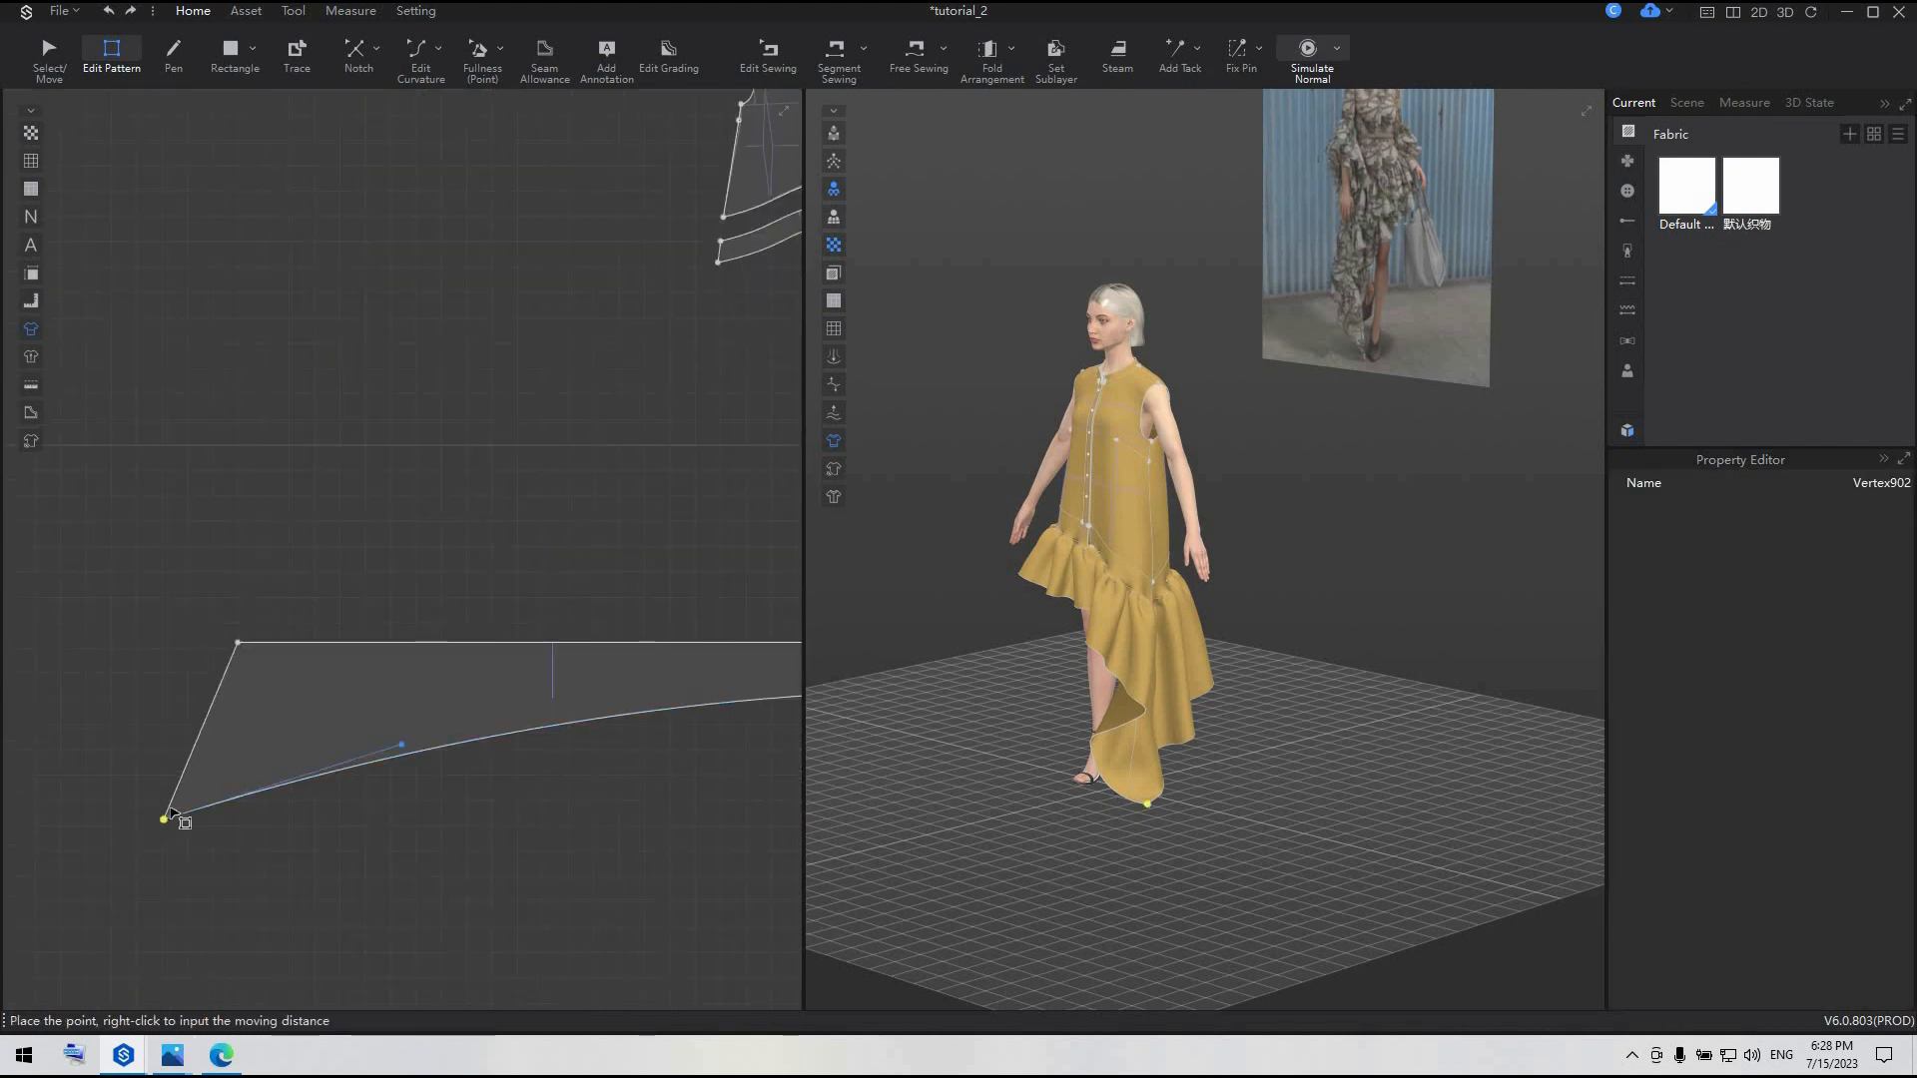
right_click(172, 817)
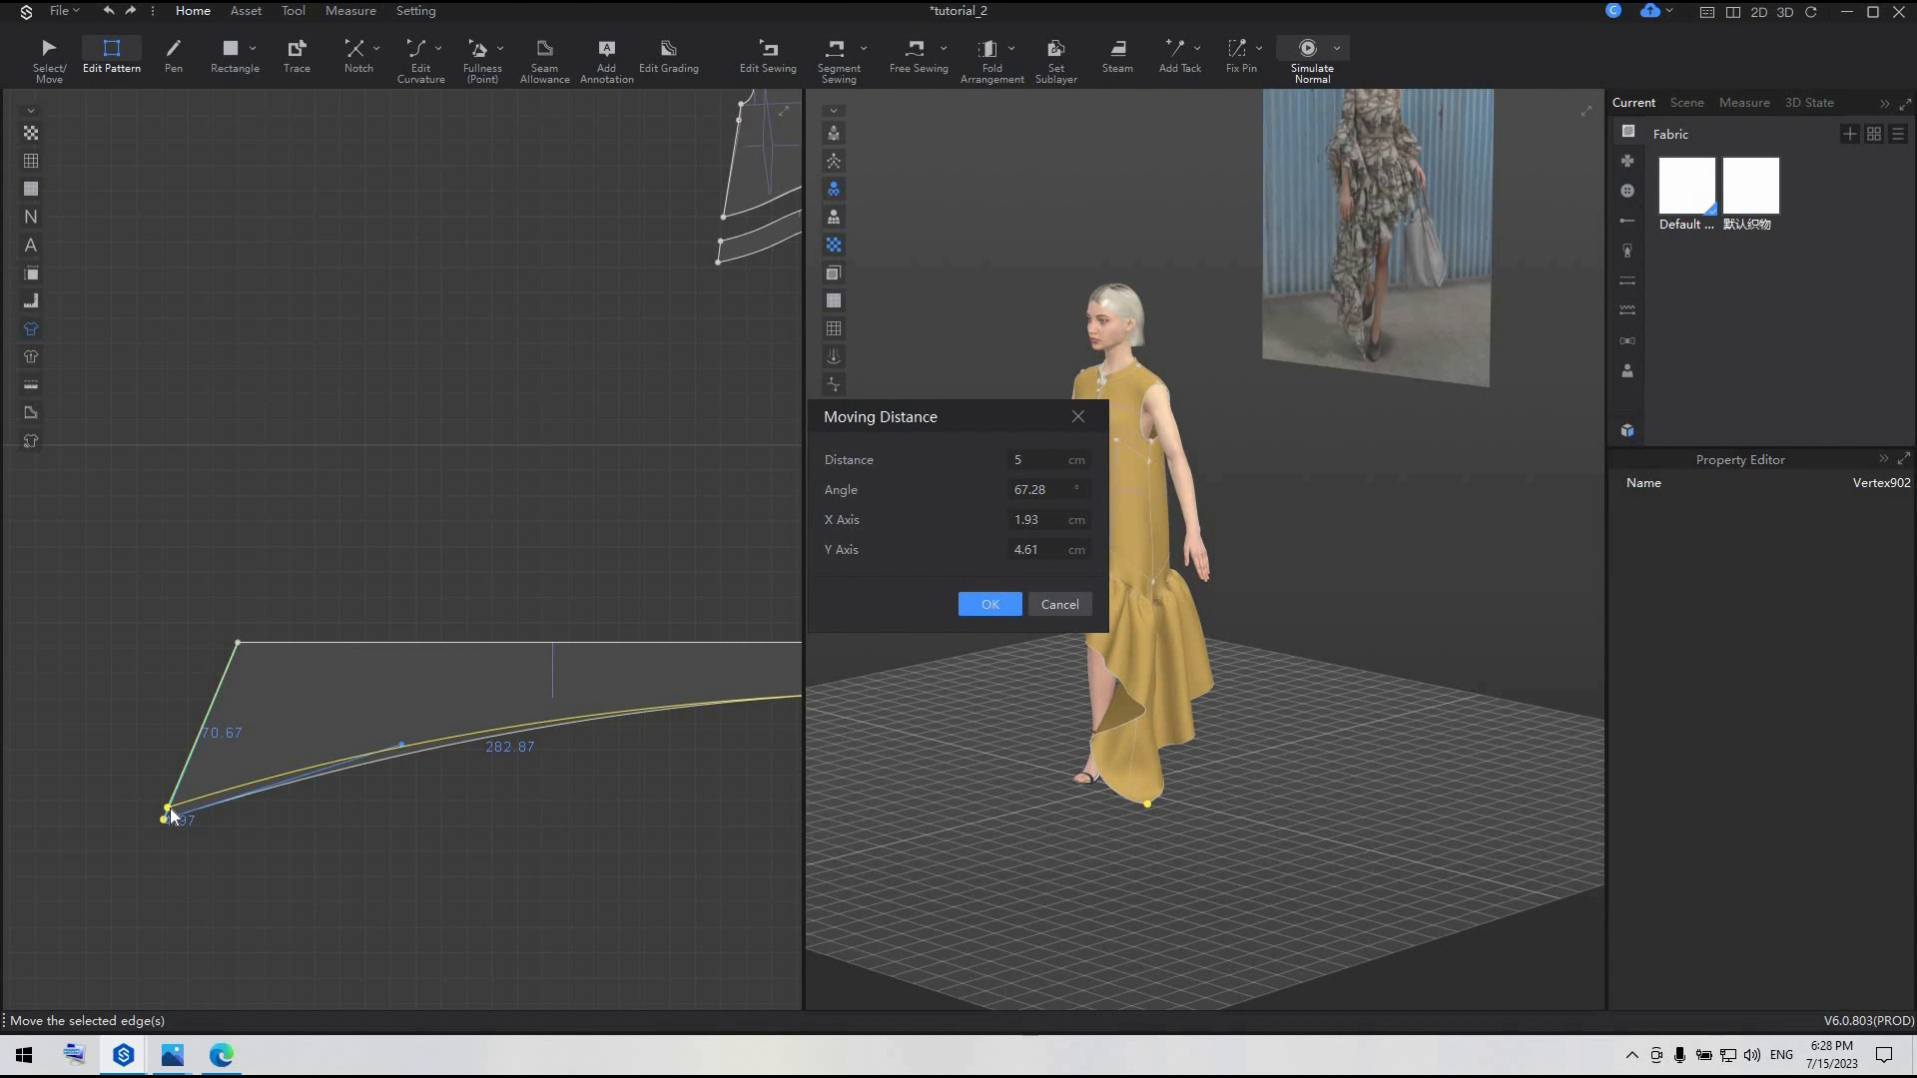
key(Return)
scroll(489, 848, down, 3)
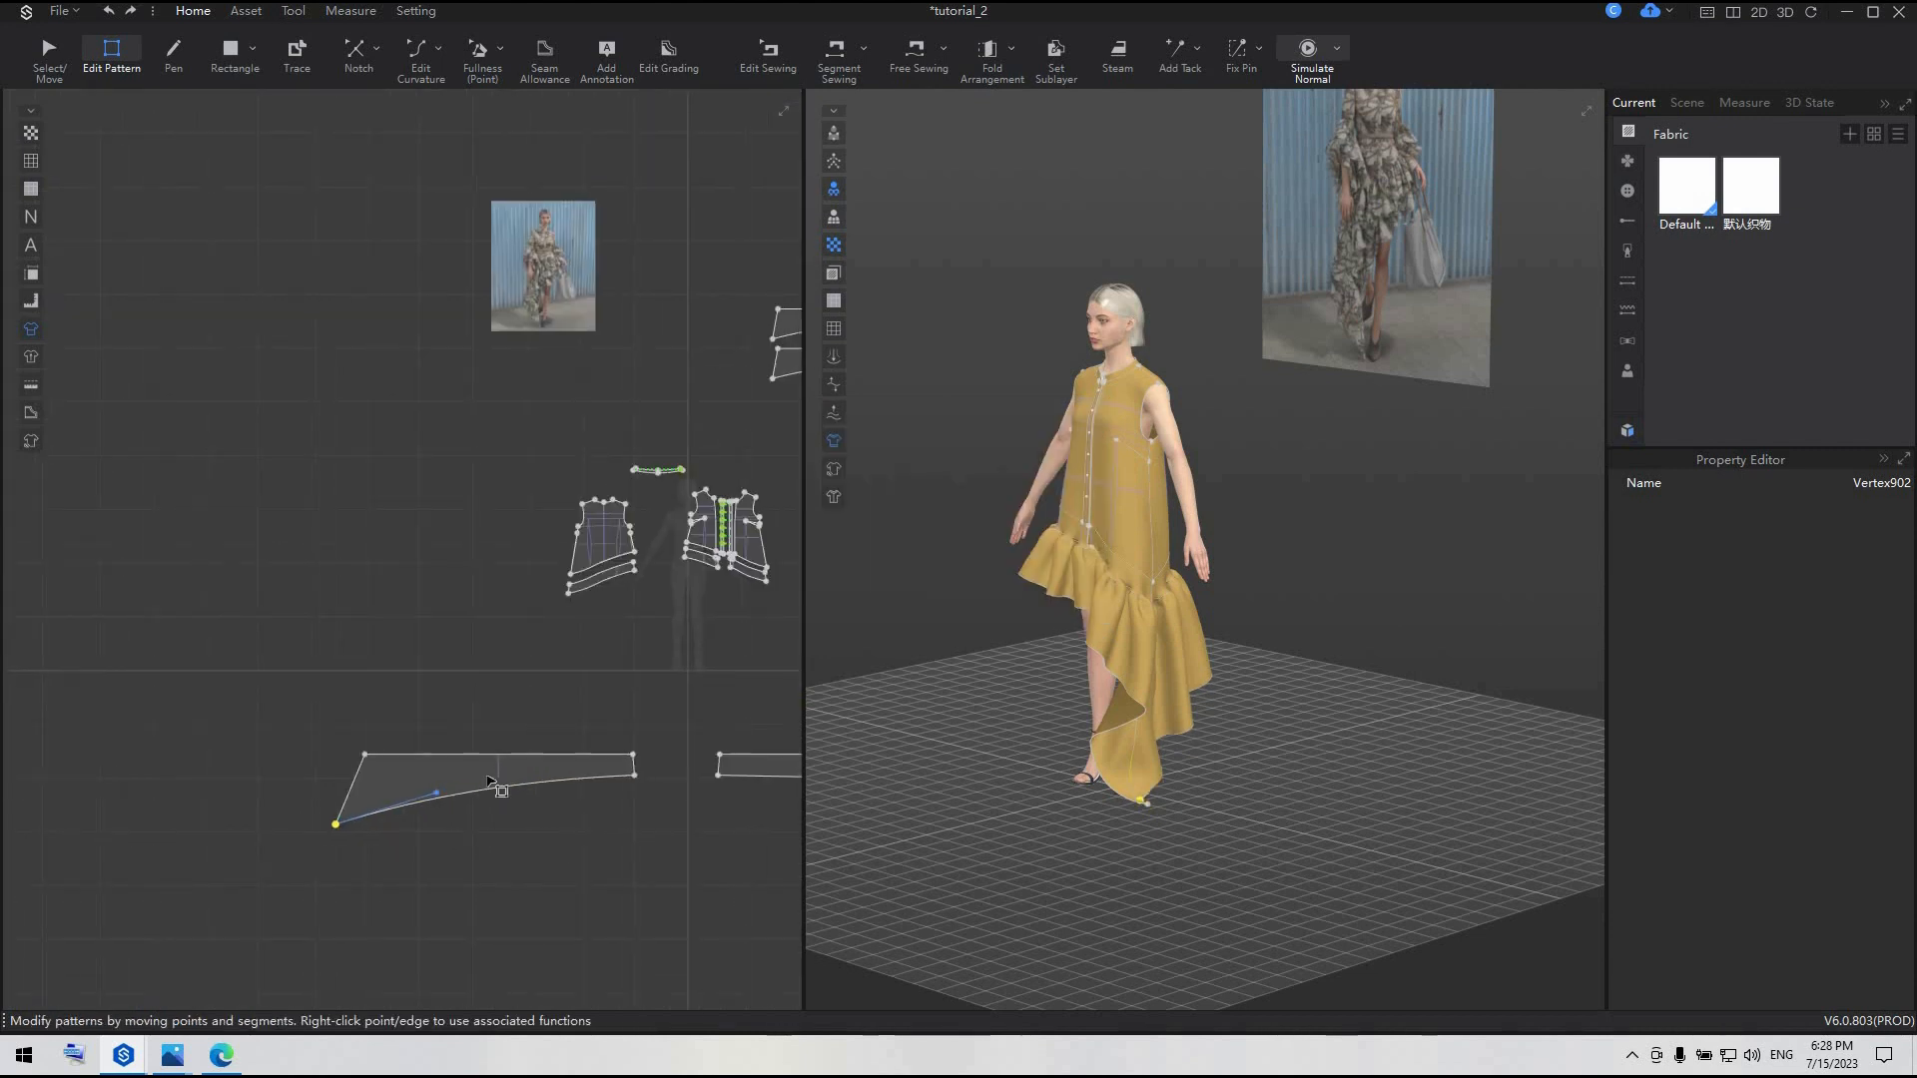
- Move the curved front flounce's lower pointed corner 5 cm up along its slanted side edge
scroll(529, 774, up, 5)
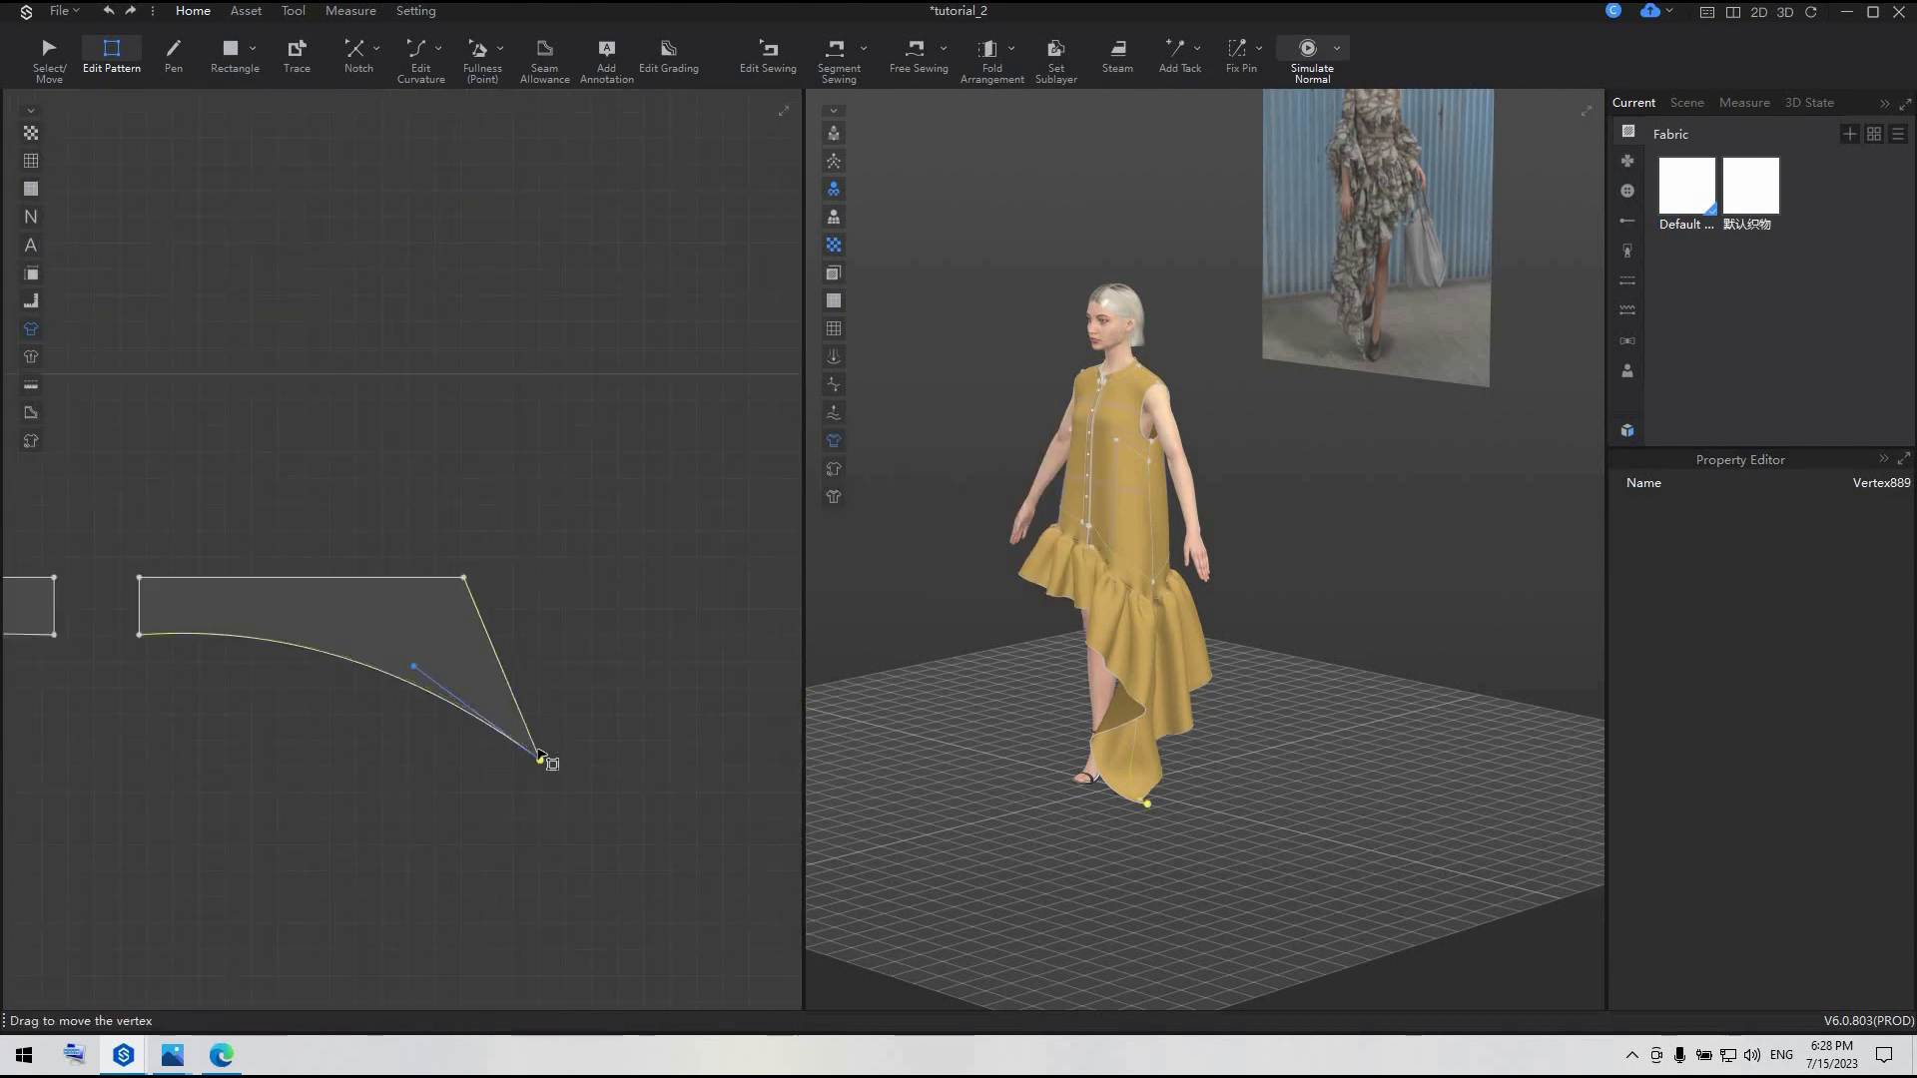
drag(540, 761, 538, 754)
key(Return)
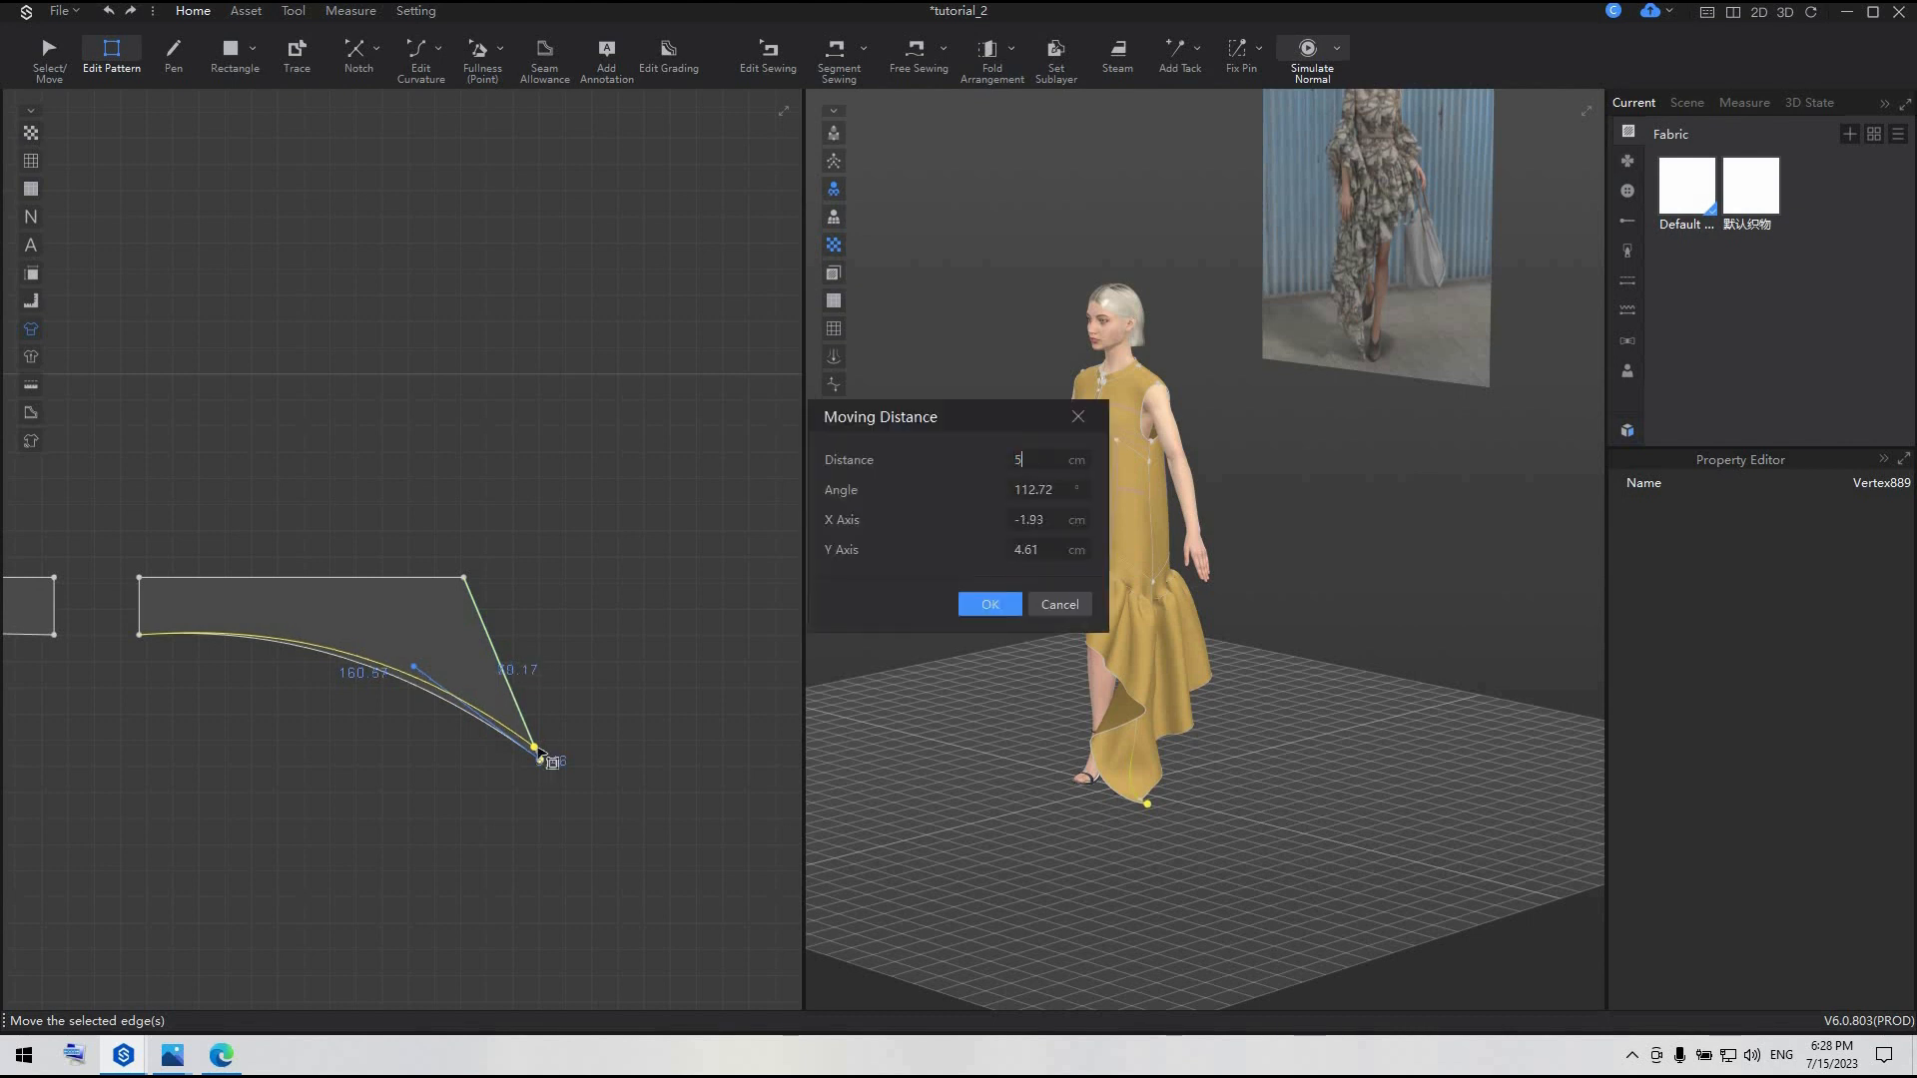
text(5)
key(Return)
- Simulate the garment with the shortened flounce corners, pulling the pointed tip outward and viewing it from the front
key(space)
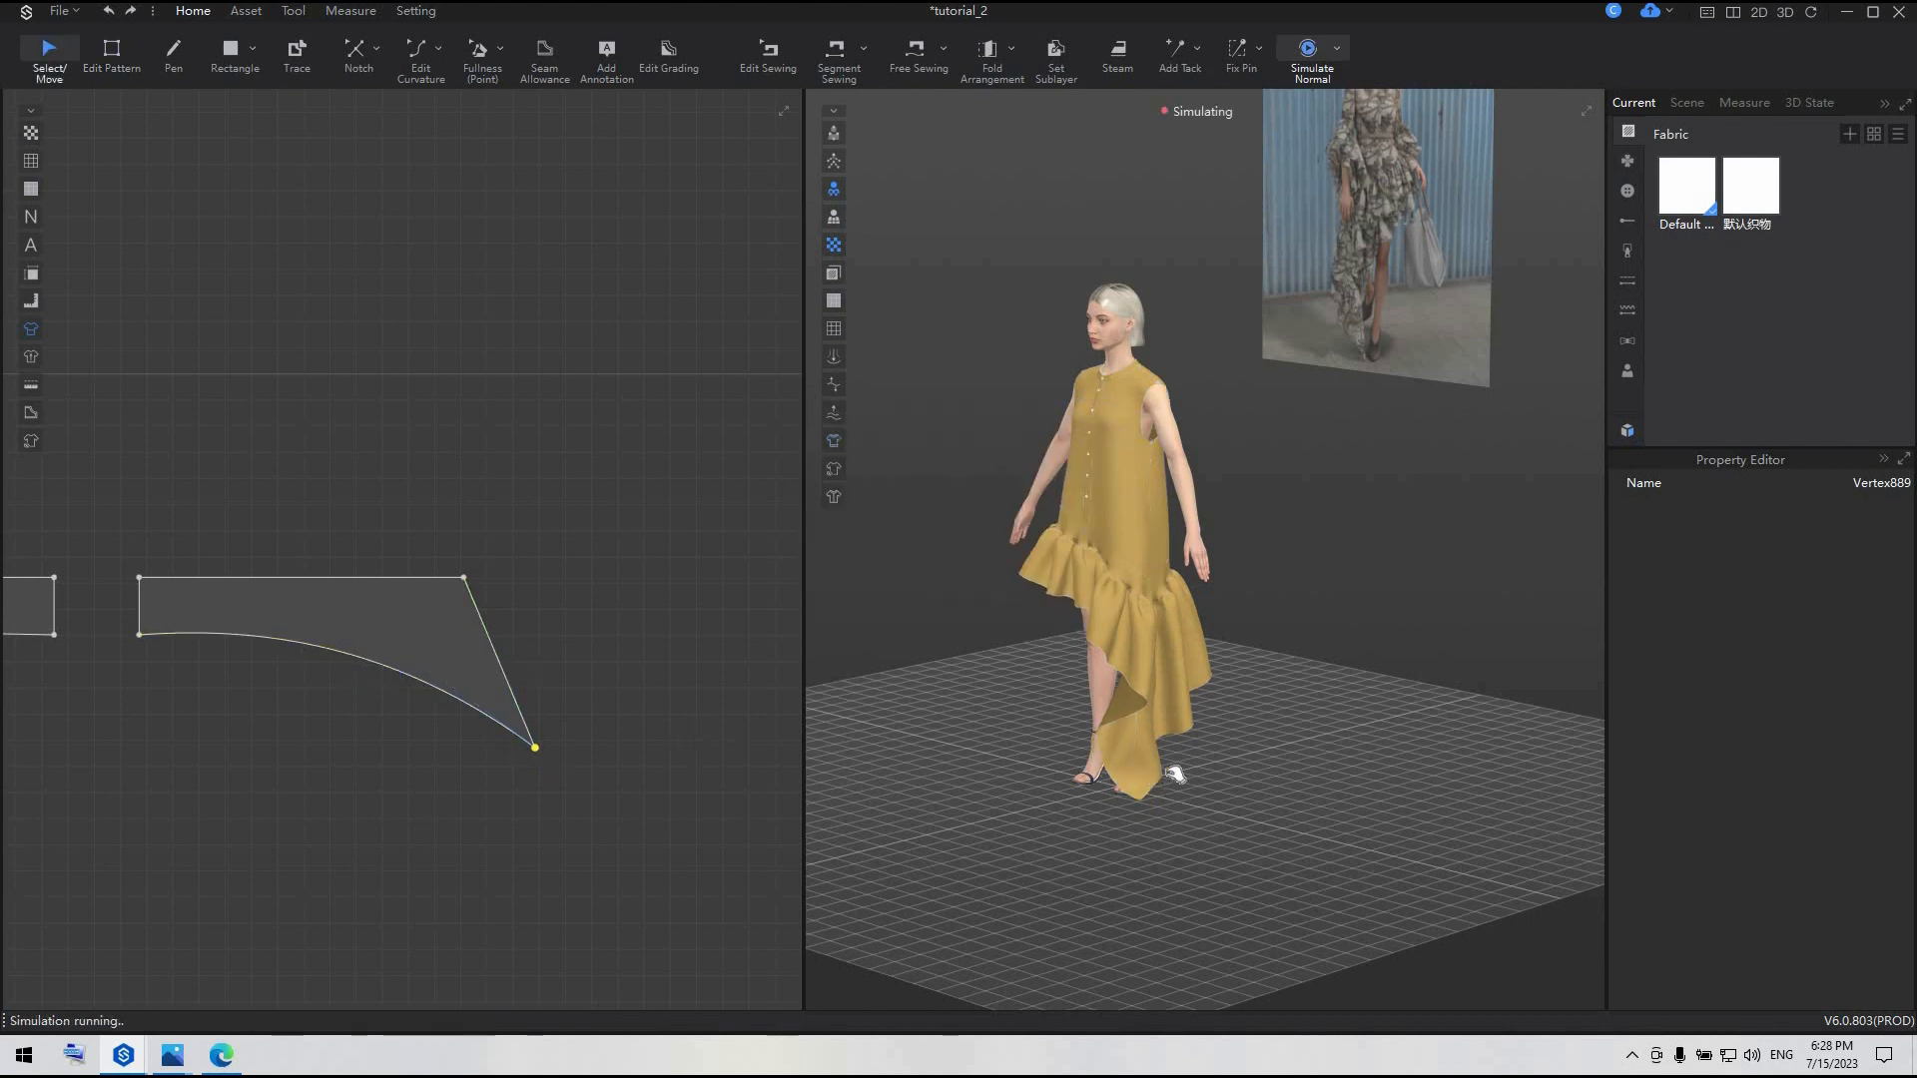
drag(1158, 780, 1186, 786)
right_drag(1188, 792, 1266, 787)
drag(1198, 767, 1220, 777)
click(1218, 777)
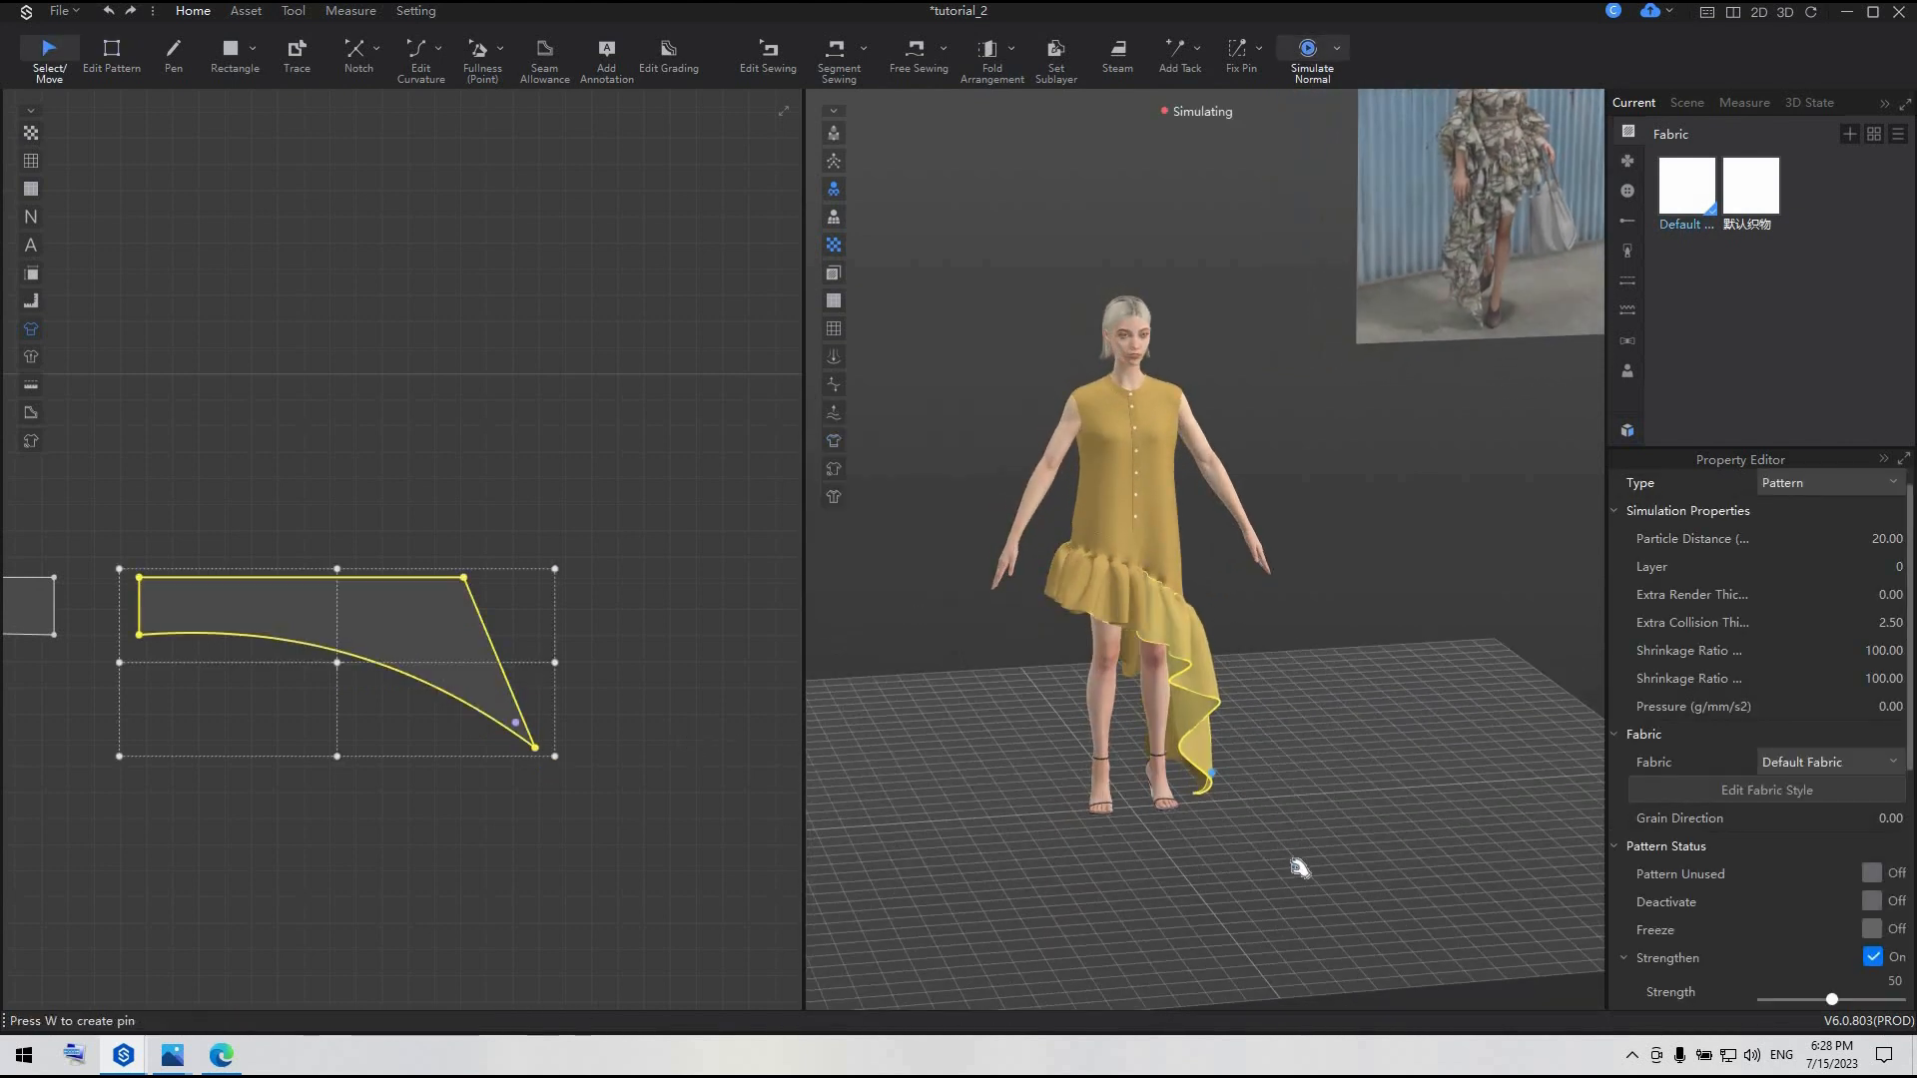
key(z)
- Duplicate the straight and curved front flounces, place the copies above the originals, and lower them in 3D over the front skirt
scroll(700, 831, down, 3)
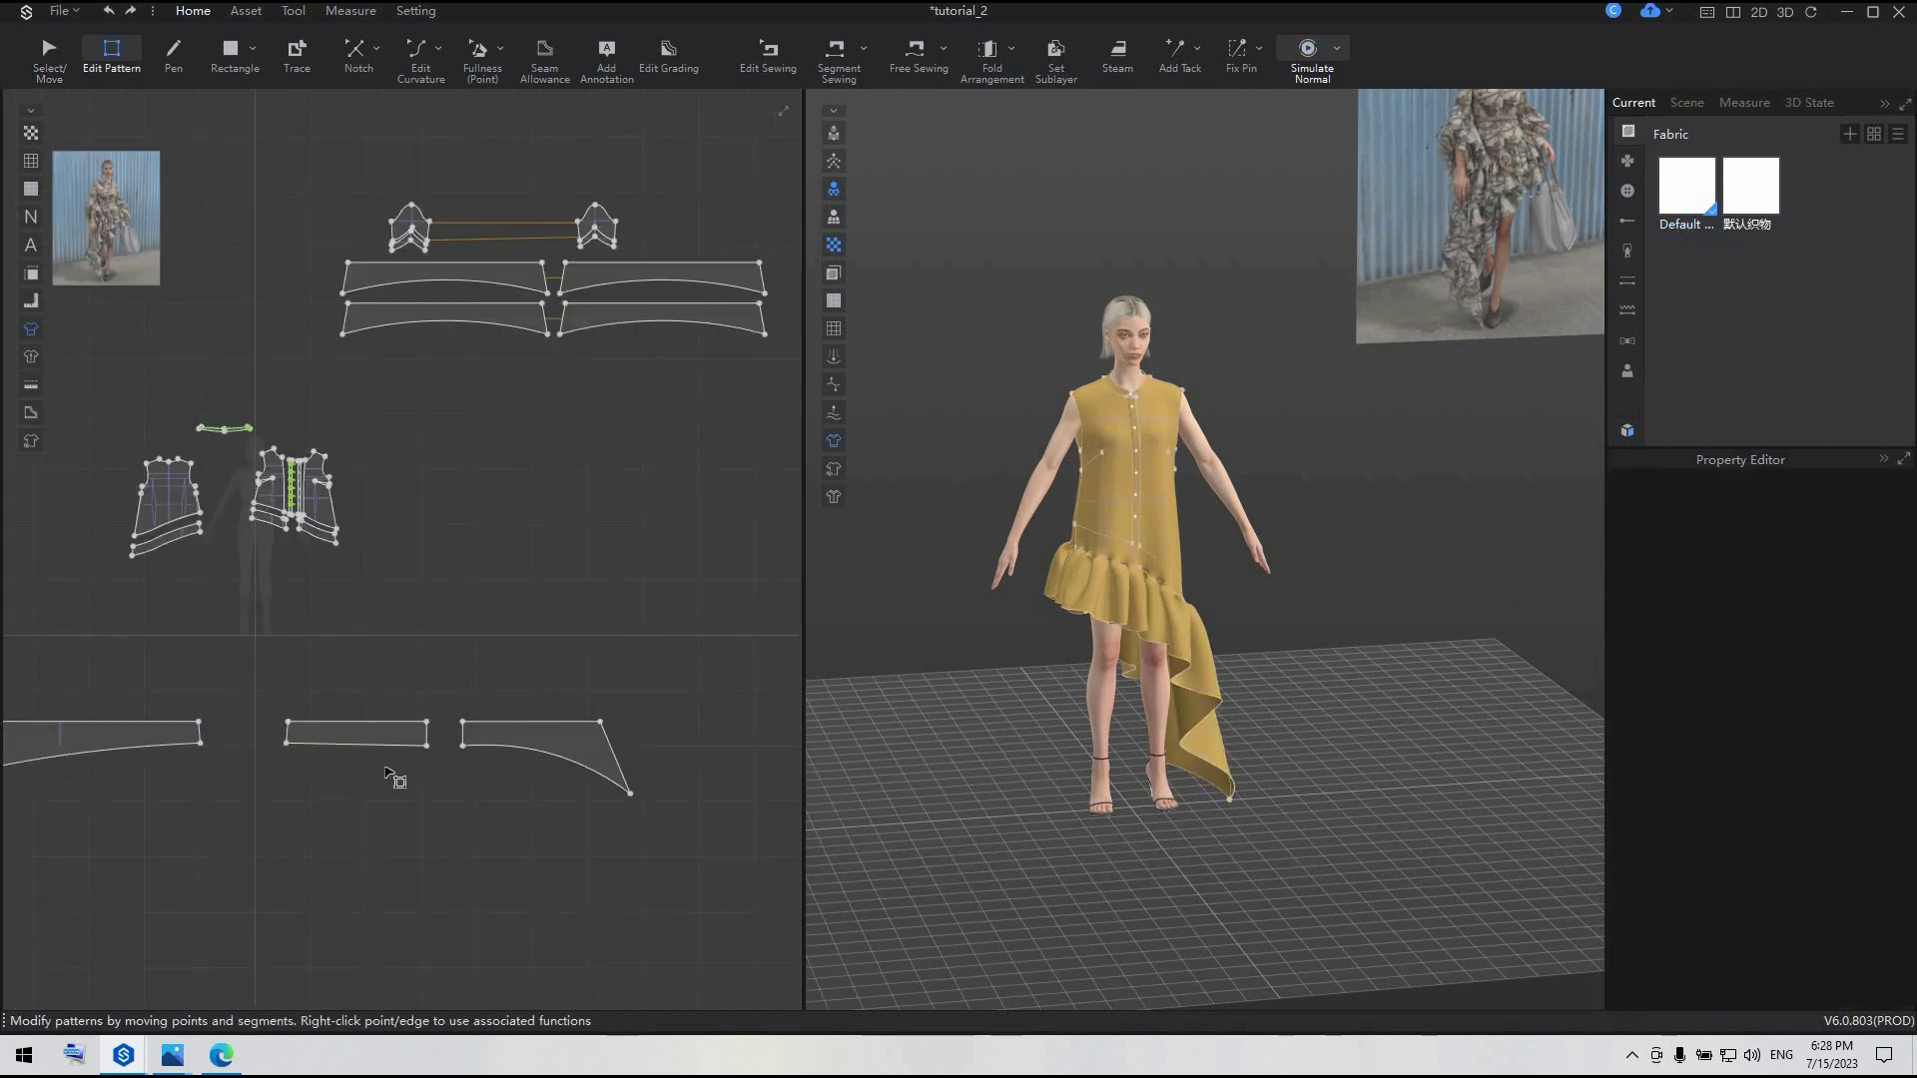
scroll(394, 773, down, 2)
key(a)
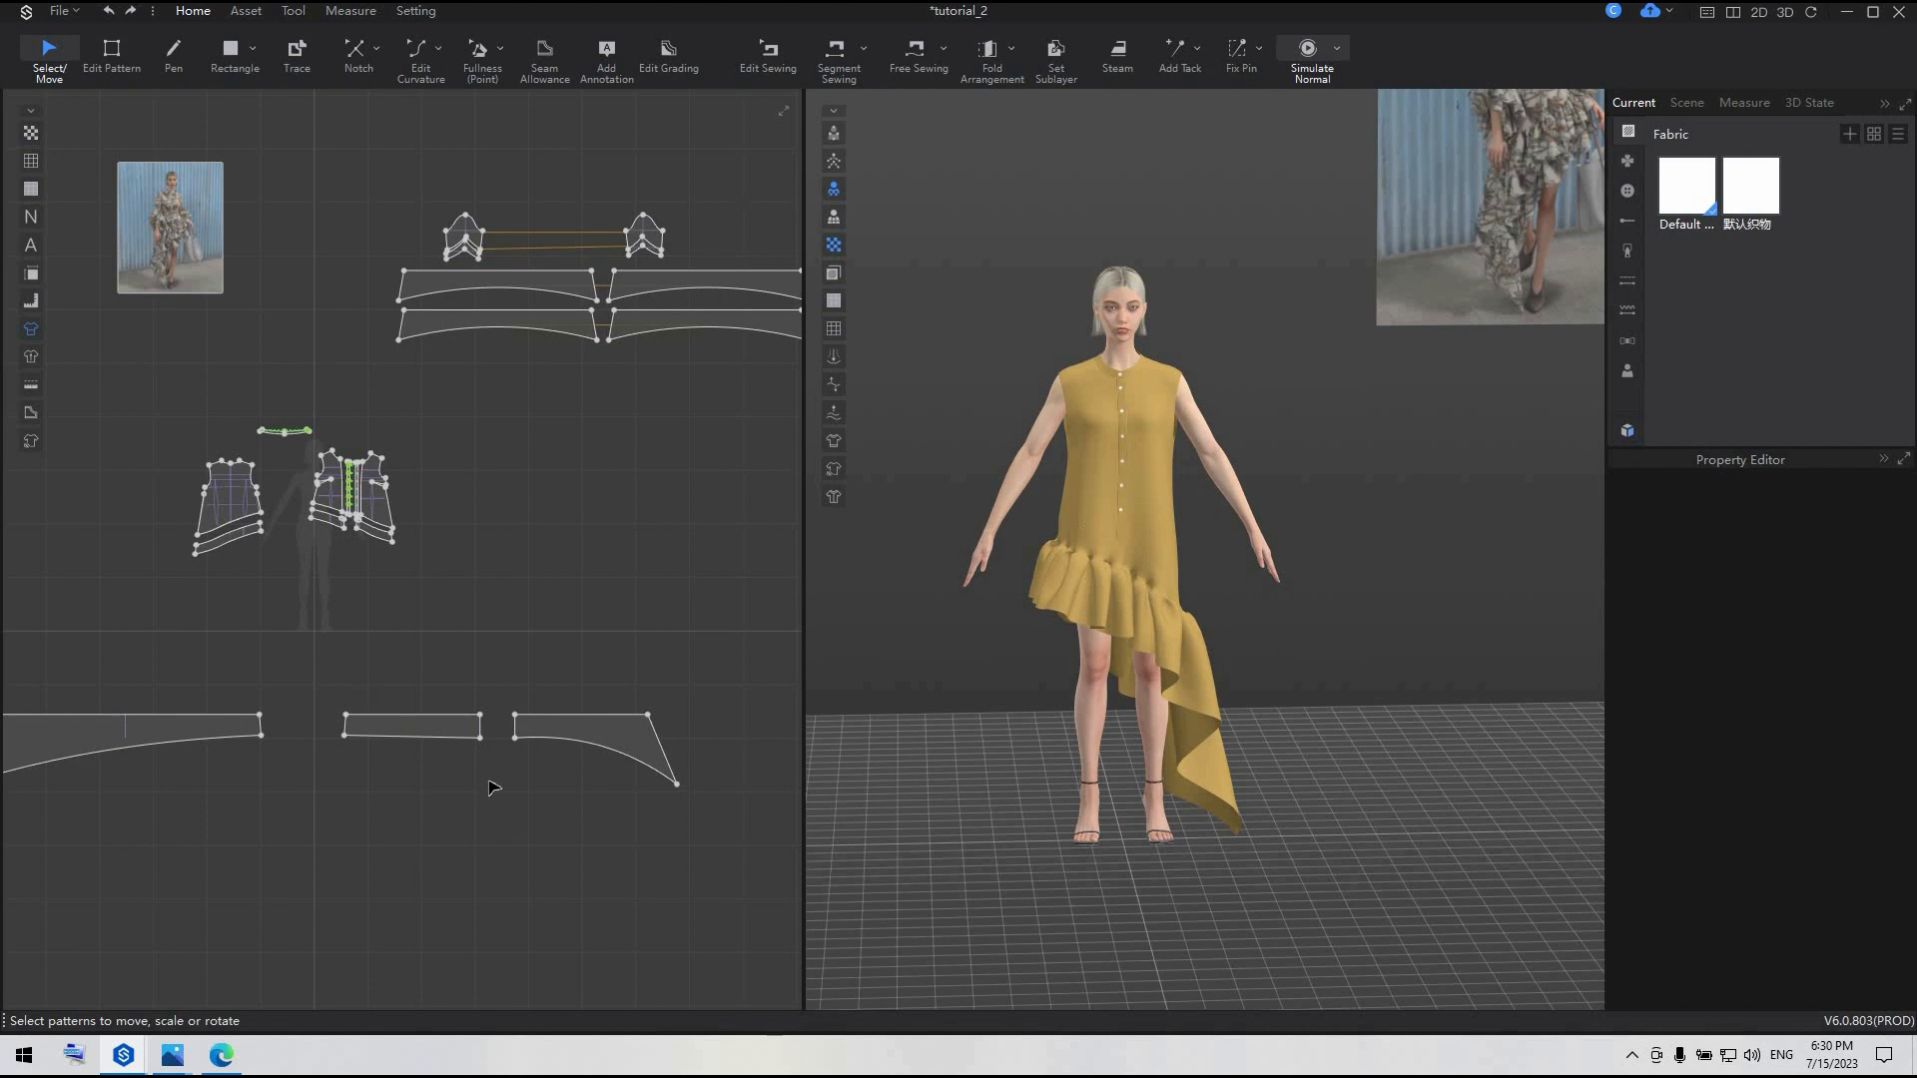
drag(341, 678, 649, 833)
scroll(627, 726, down, 3)
right_click(627, 727)
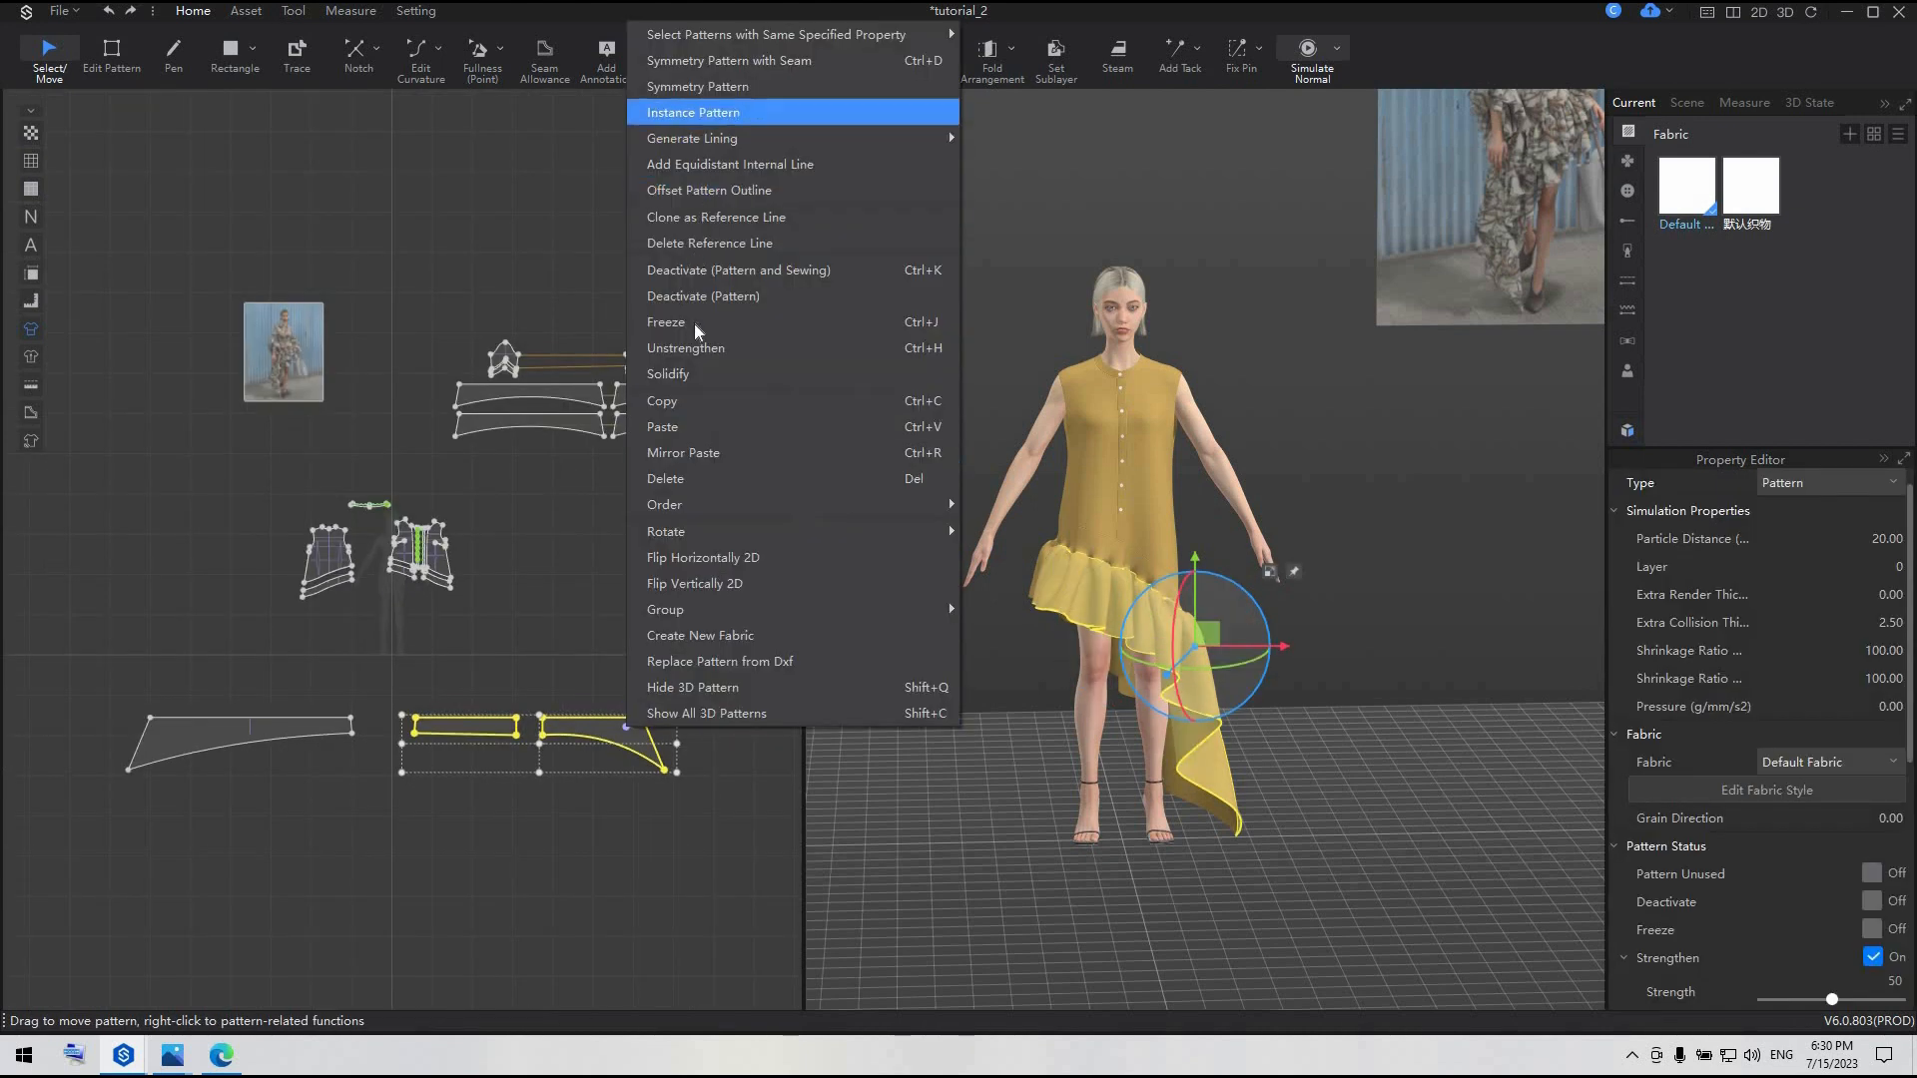
click(697, 401)
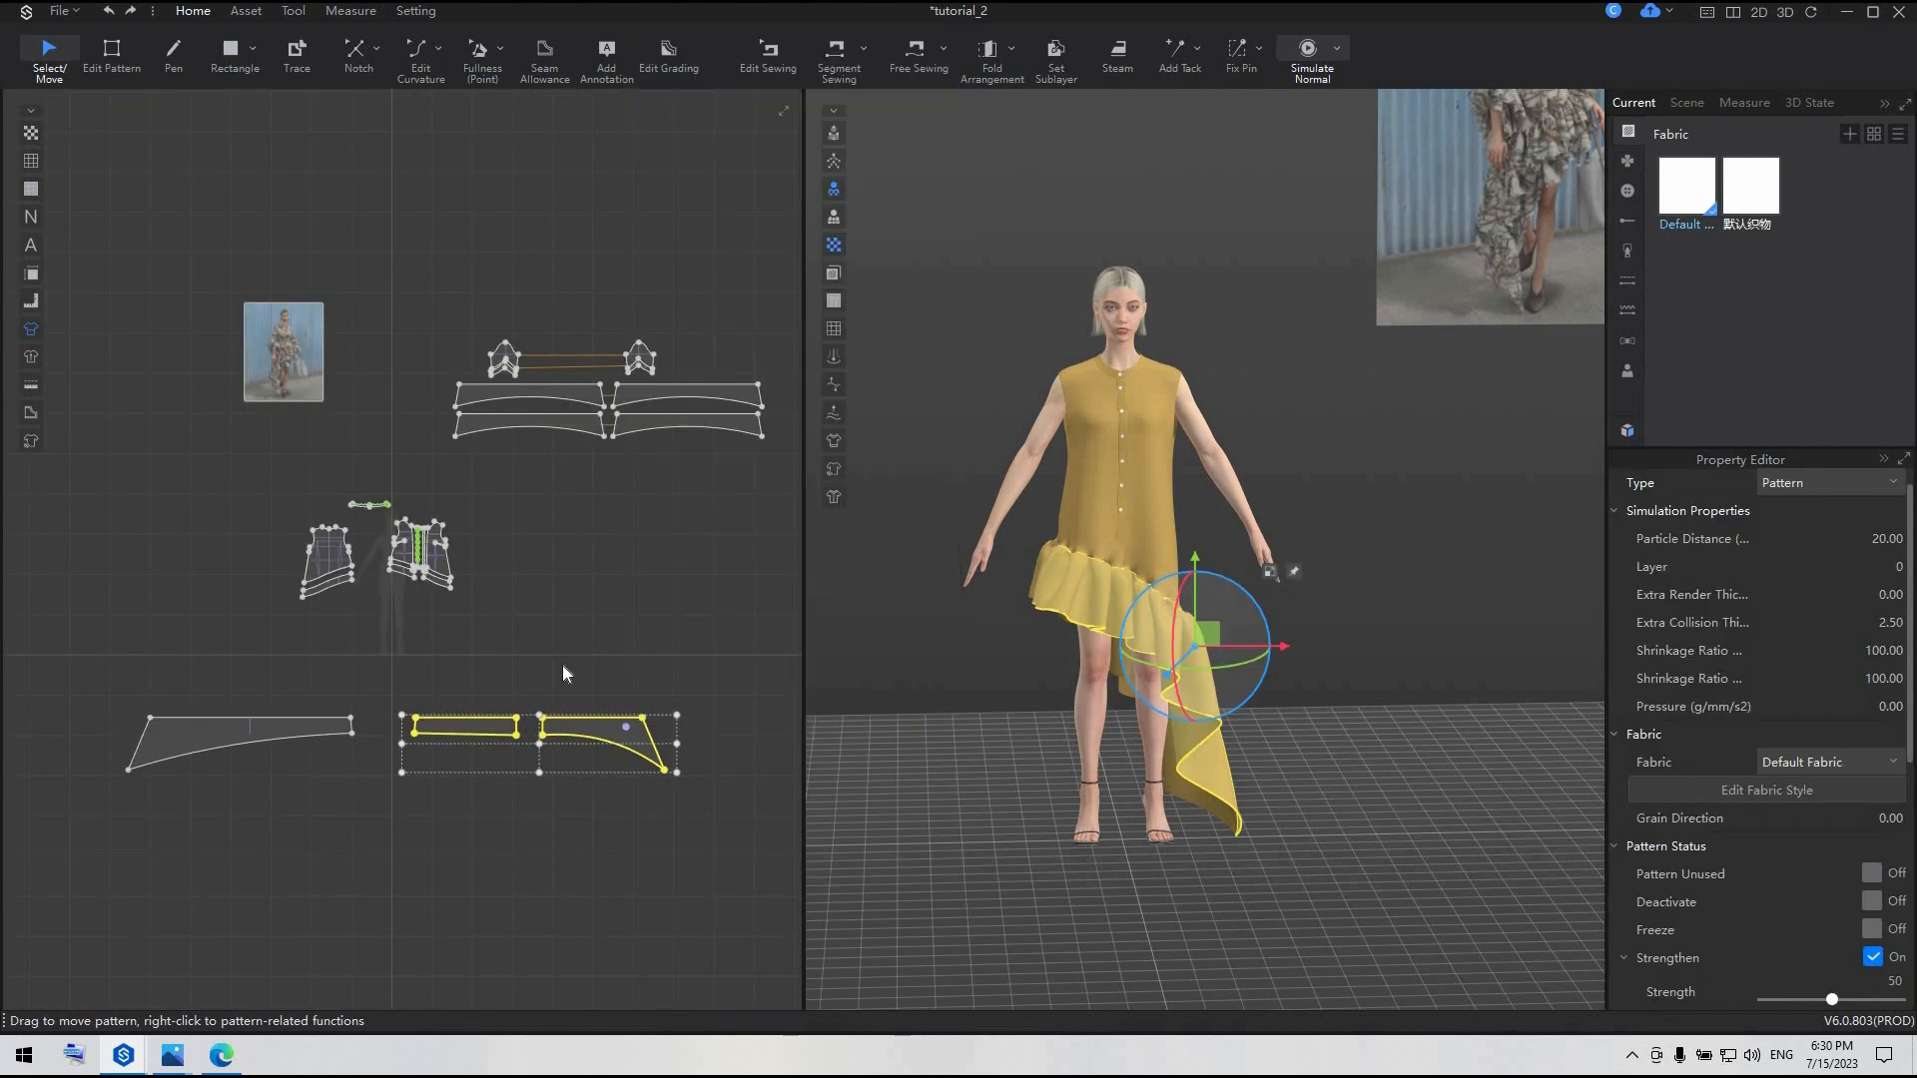
key(ctrl+s)
key(z)
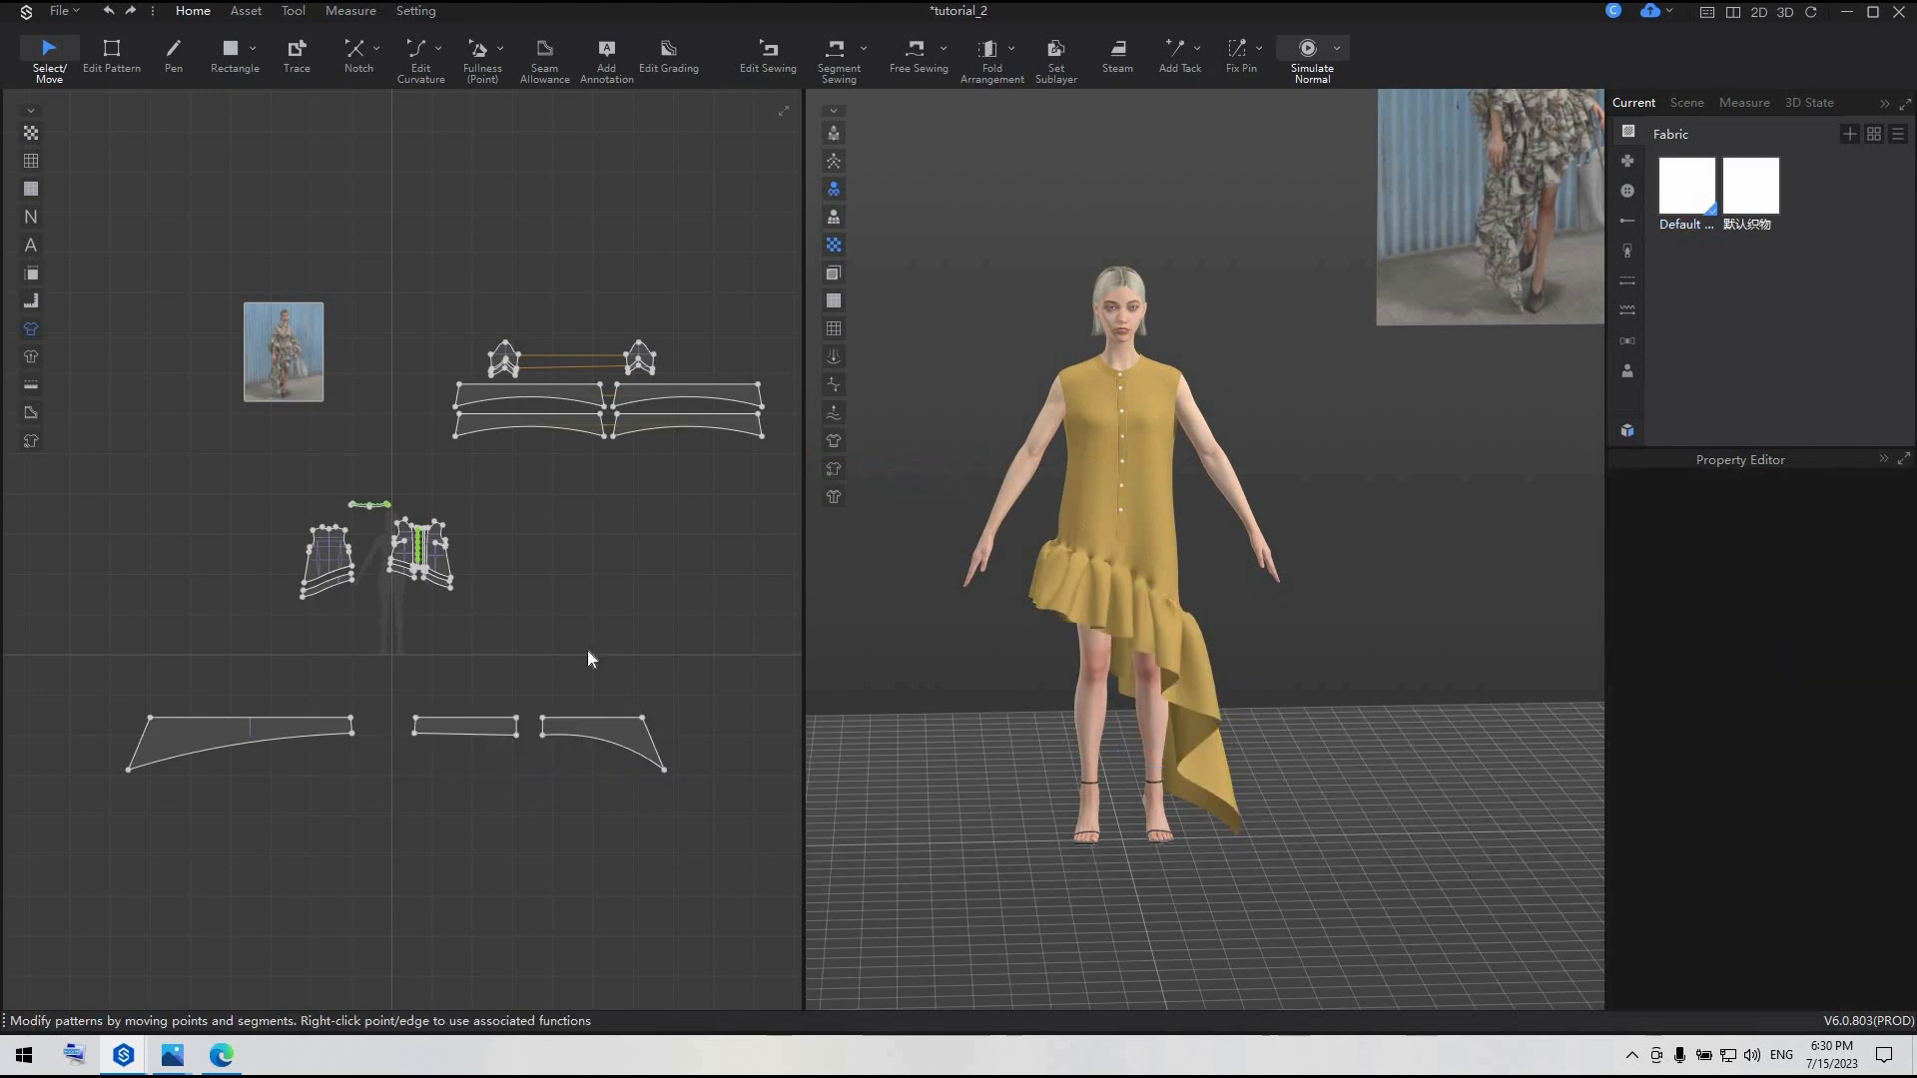
right_click(587, 650)
click(629, 663)
click(521, 683)
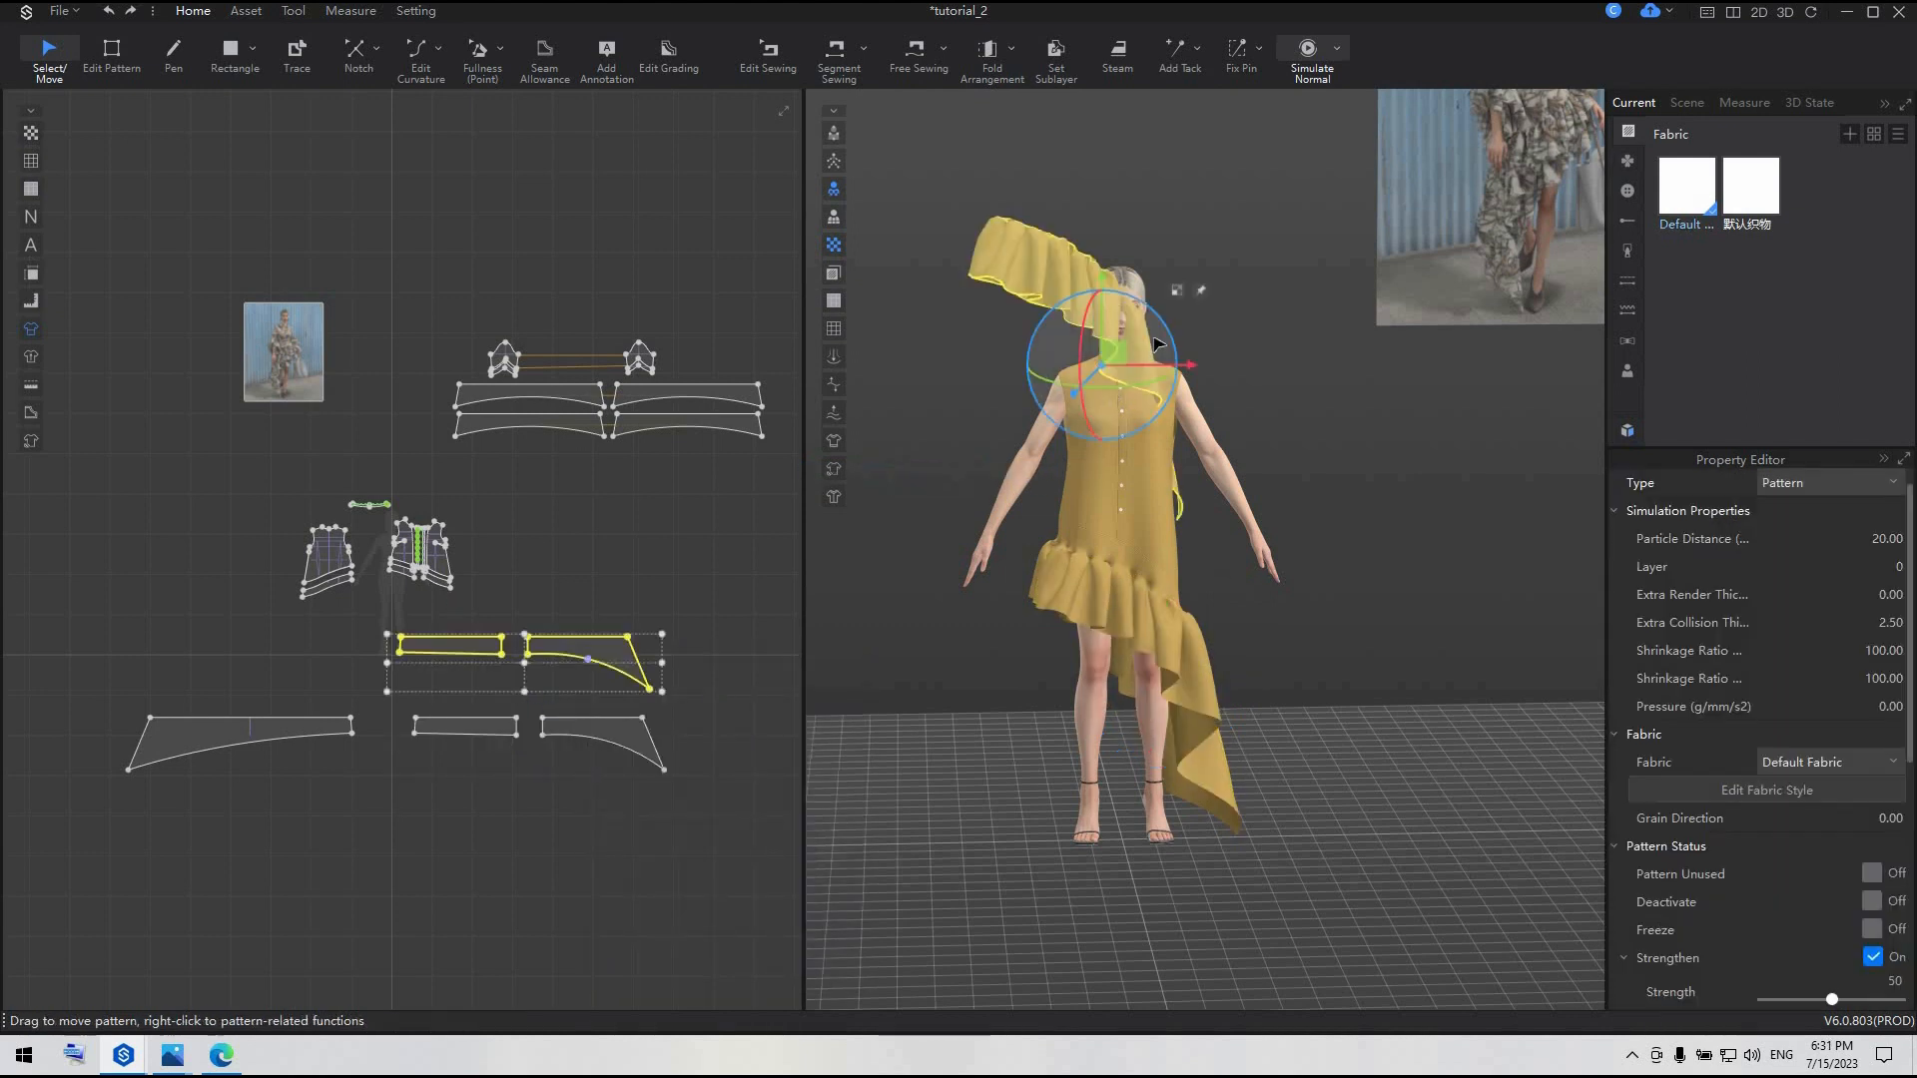
drag(1180, 481, 1181, 625)
- Free-sew the copied straight flounce's upper edge to the upper edge of the shorter front hem band
scroll(518, 499, up, 4)
click(915, 52)
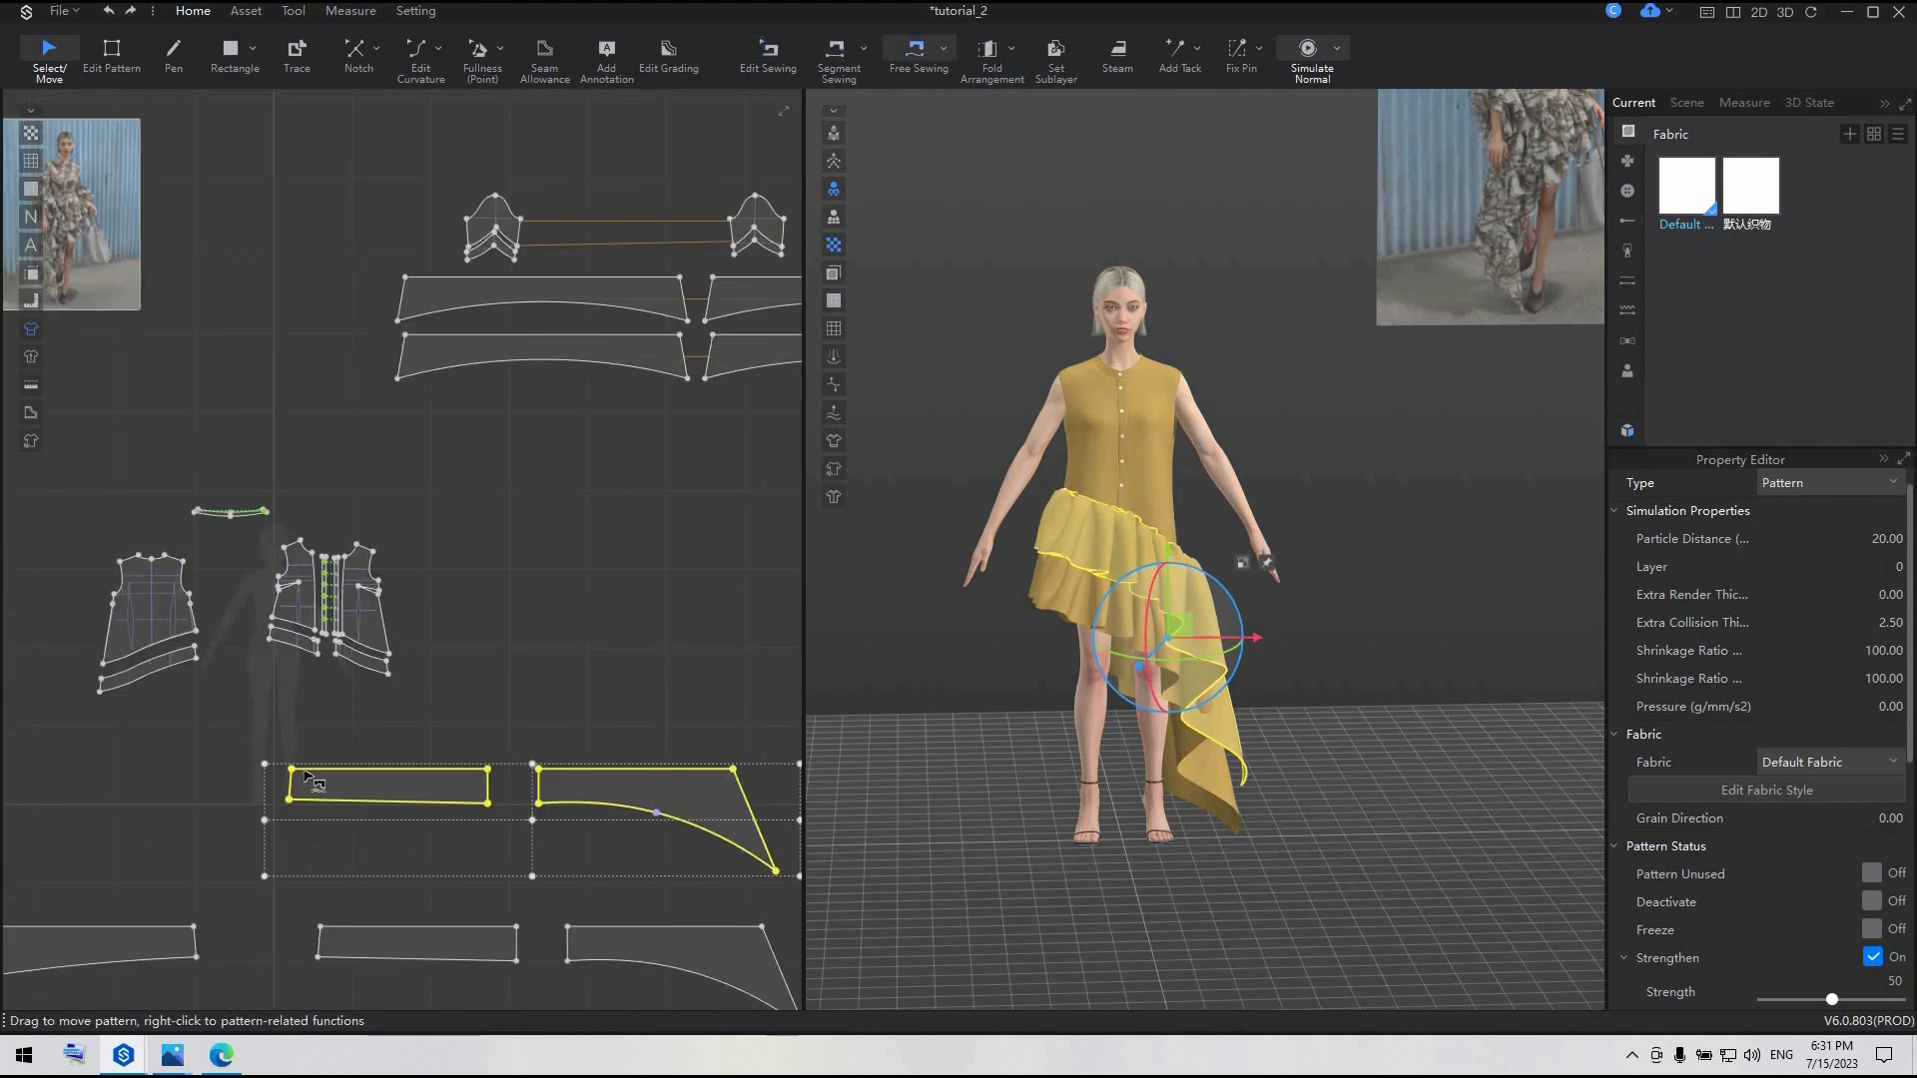
click(290, 769)
click(488, 771)
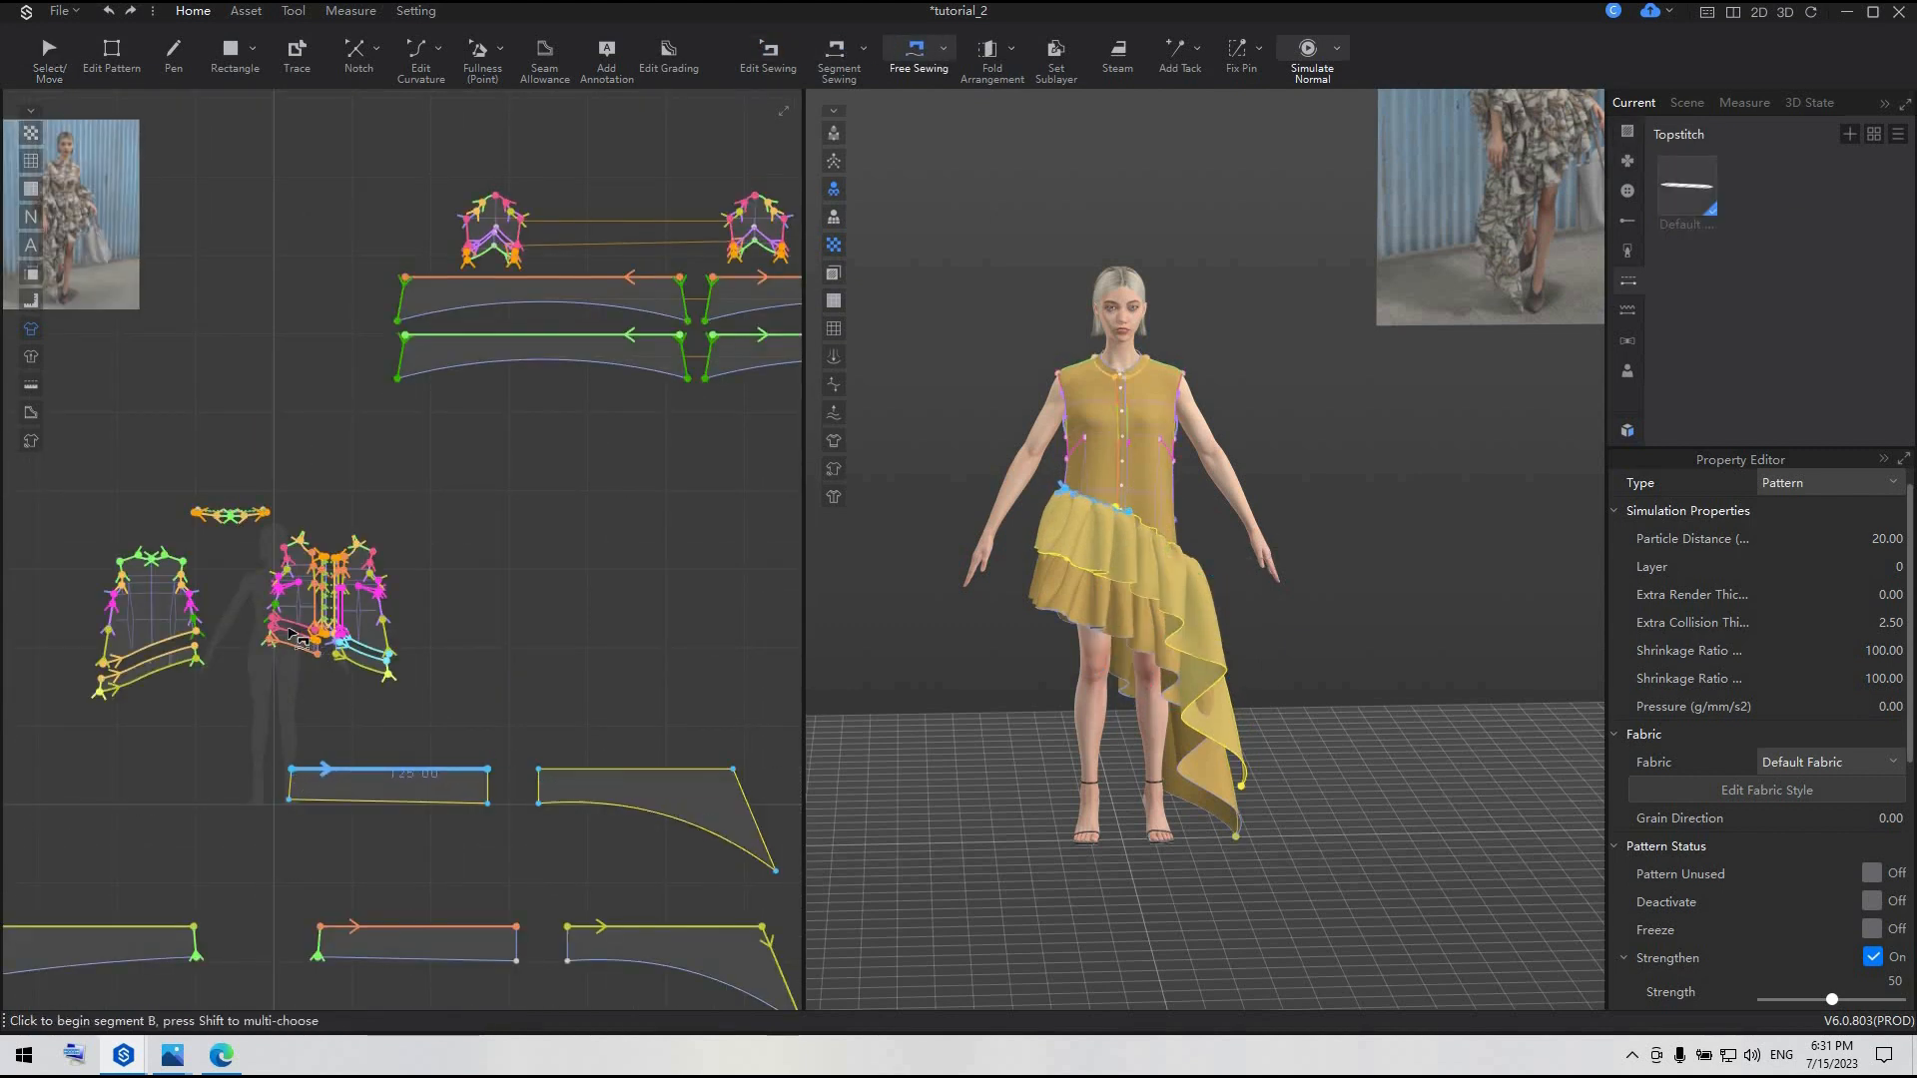
scroll(303, 640, up, 10)
click(77, 548)
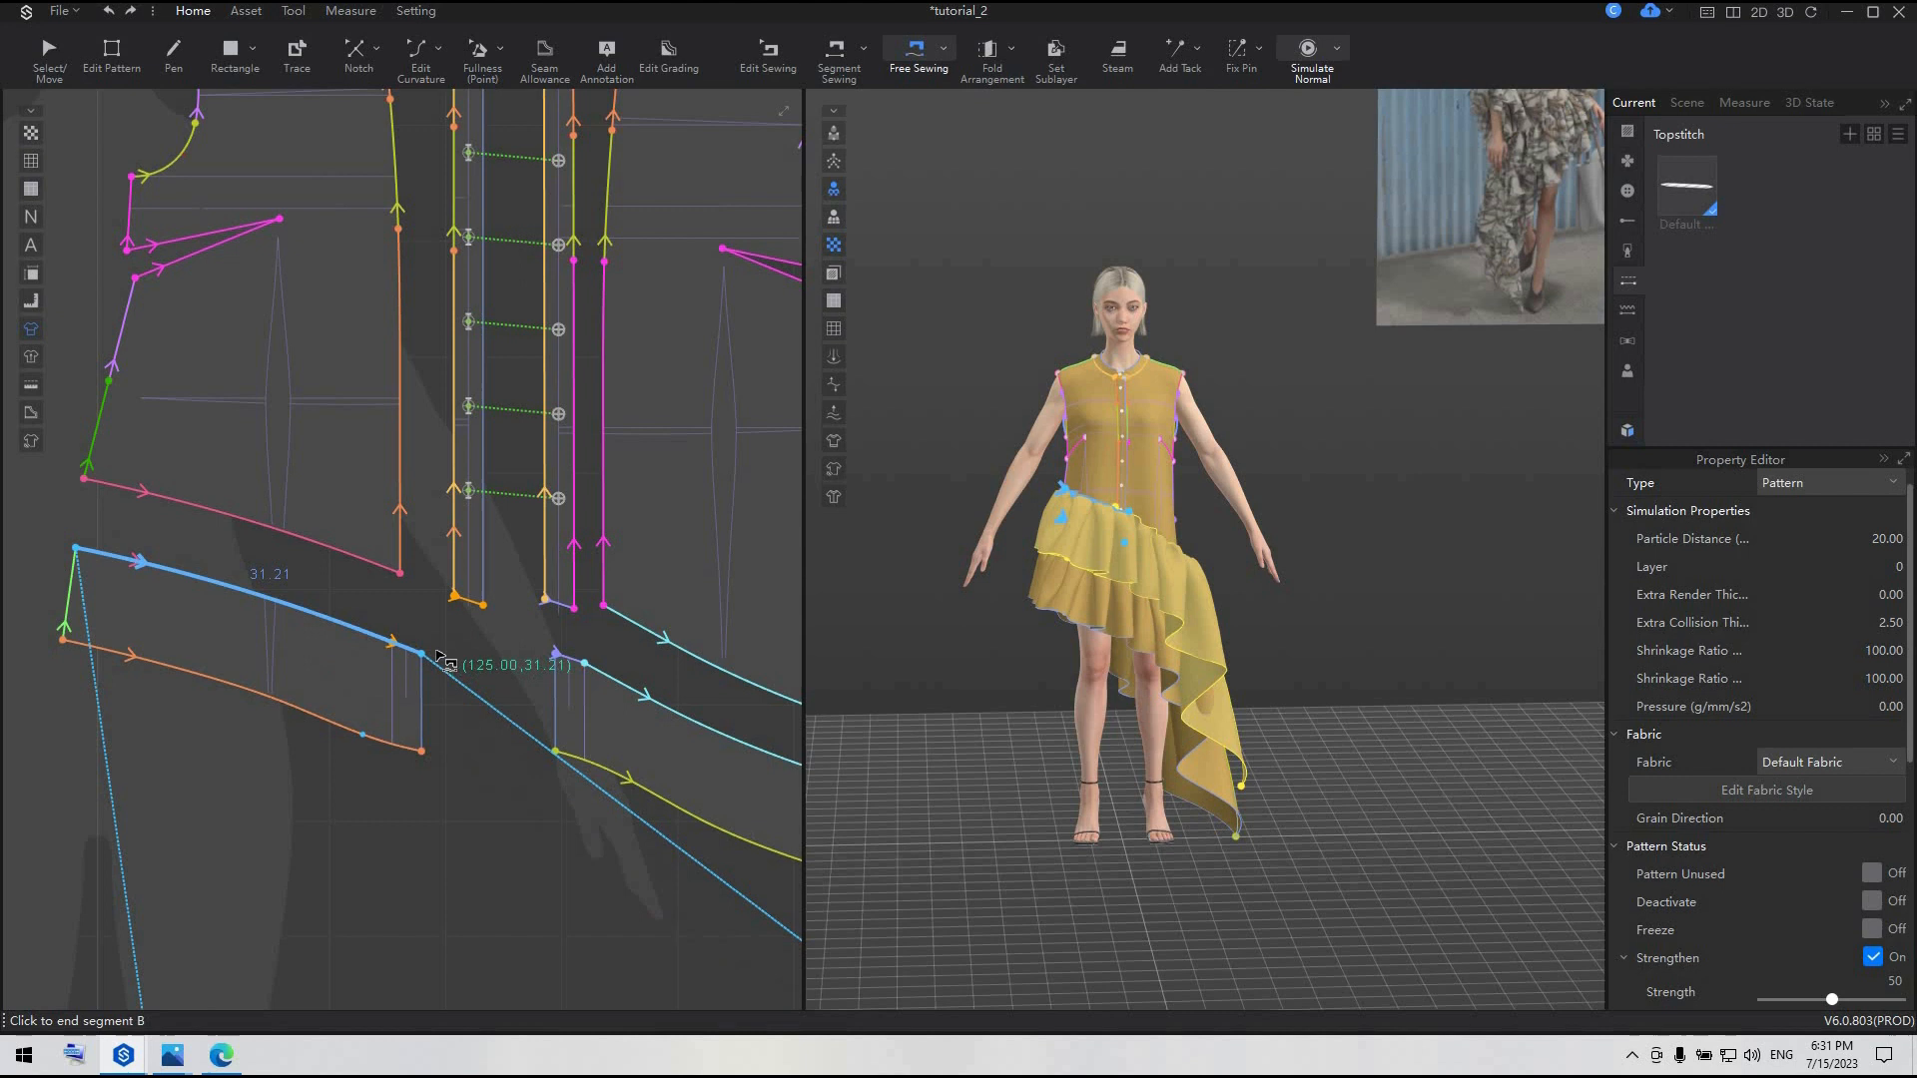
click(475, 854)
- Free-sew the copied curved flounce's upper edge to the upper edge of the longer front hem band
scroll(384, 689, down, 8)
middle_drag(664, 813, 326, 680)
click(392, 733)
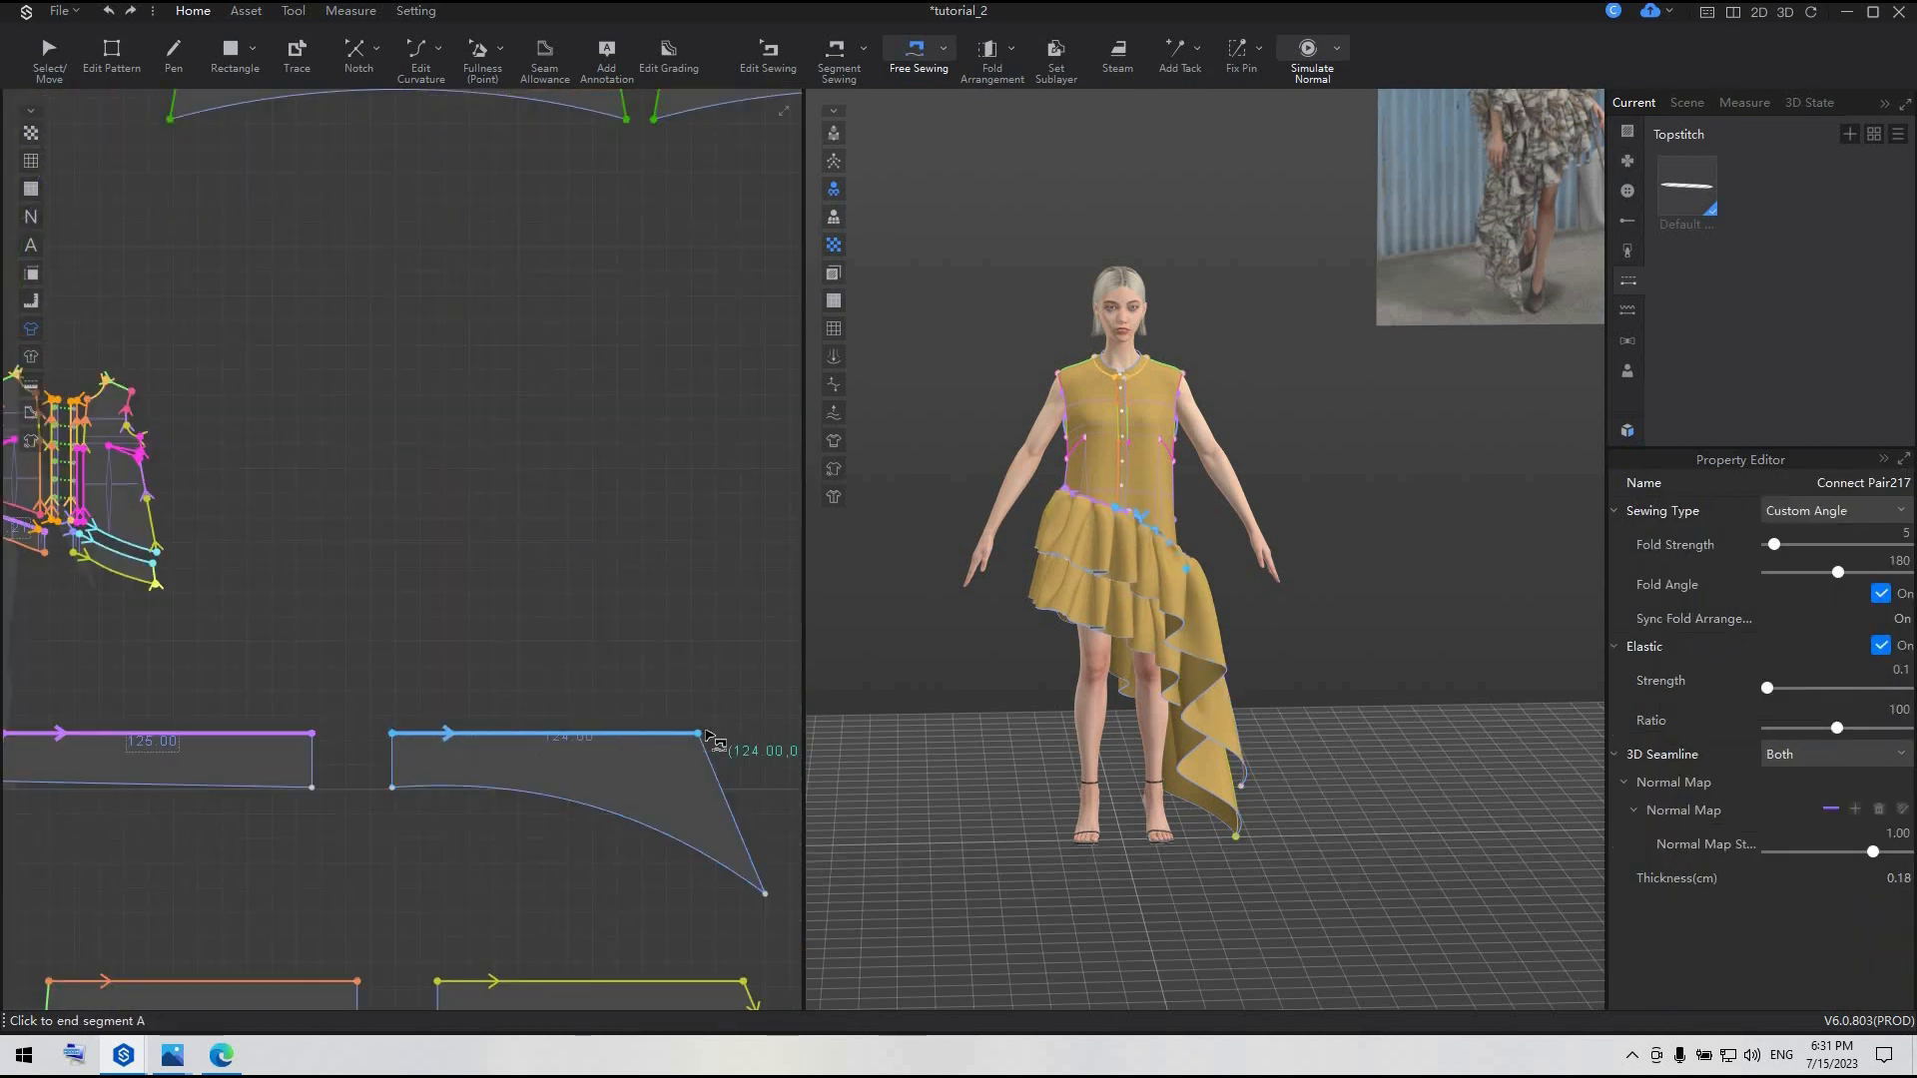
click(701, 734)
scroll(189, 461, up, 5)
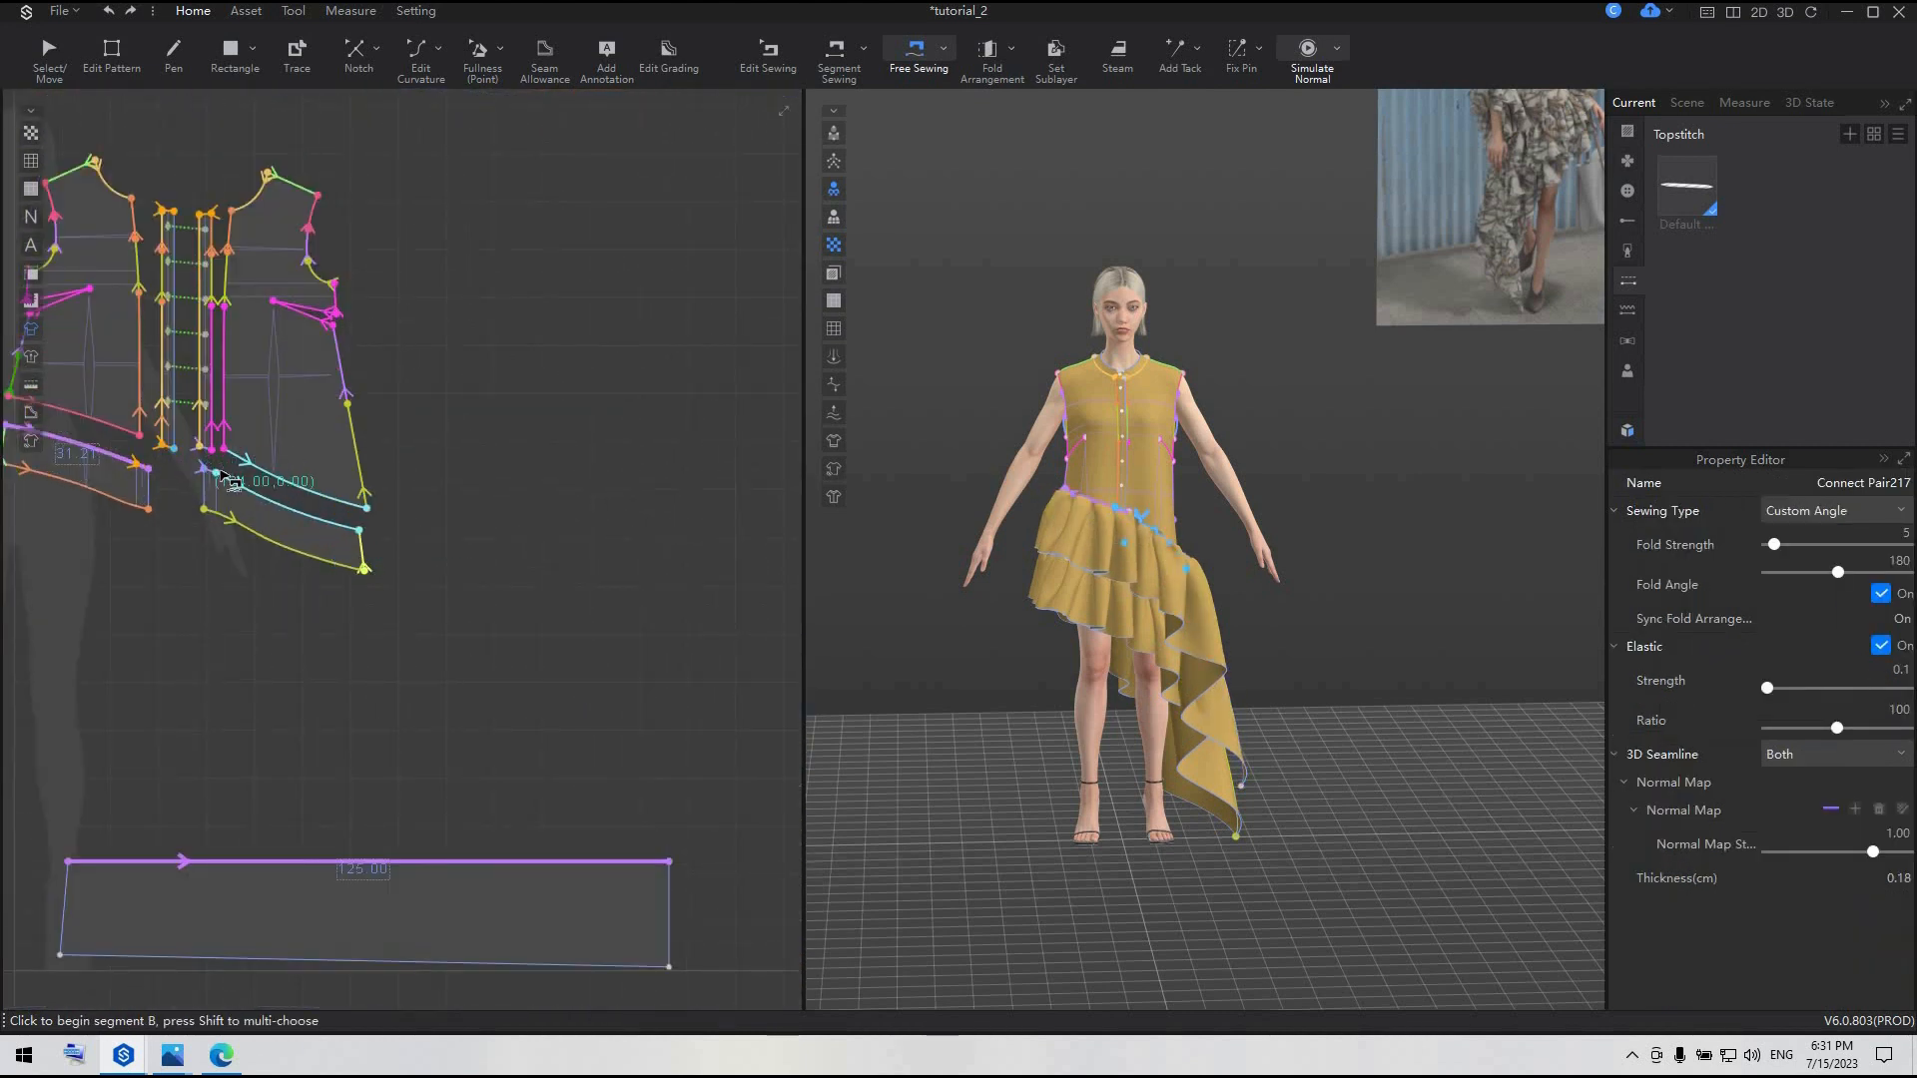
scroll(231, 482, up, 3)
click(206, 471)
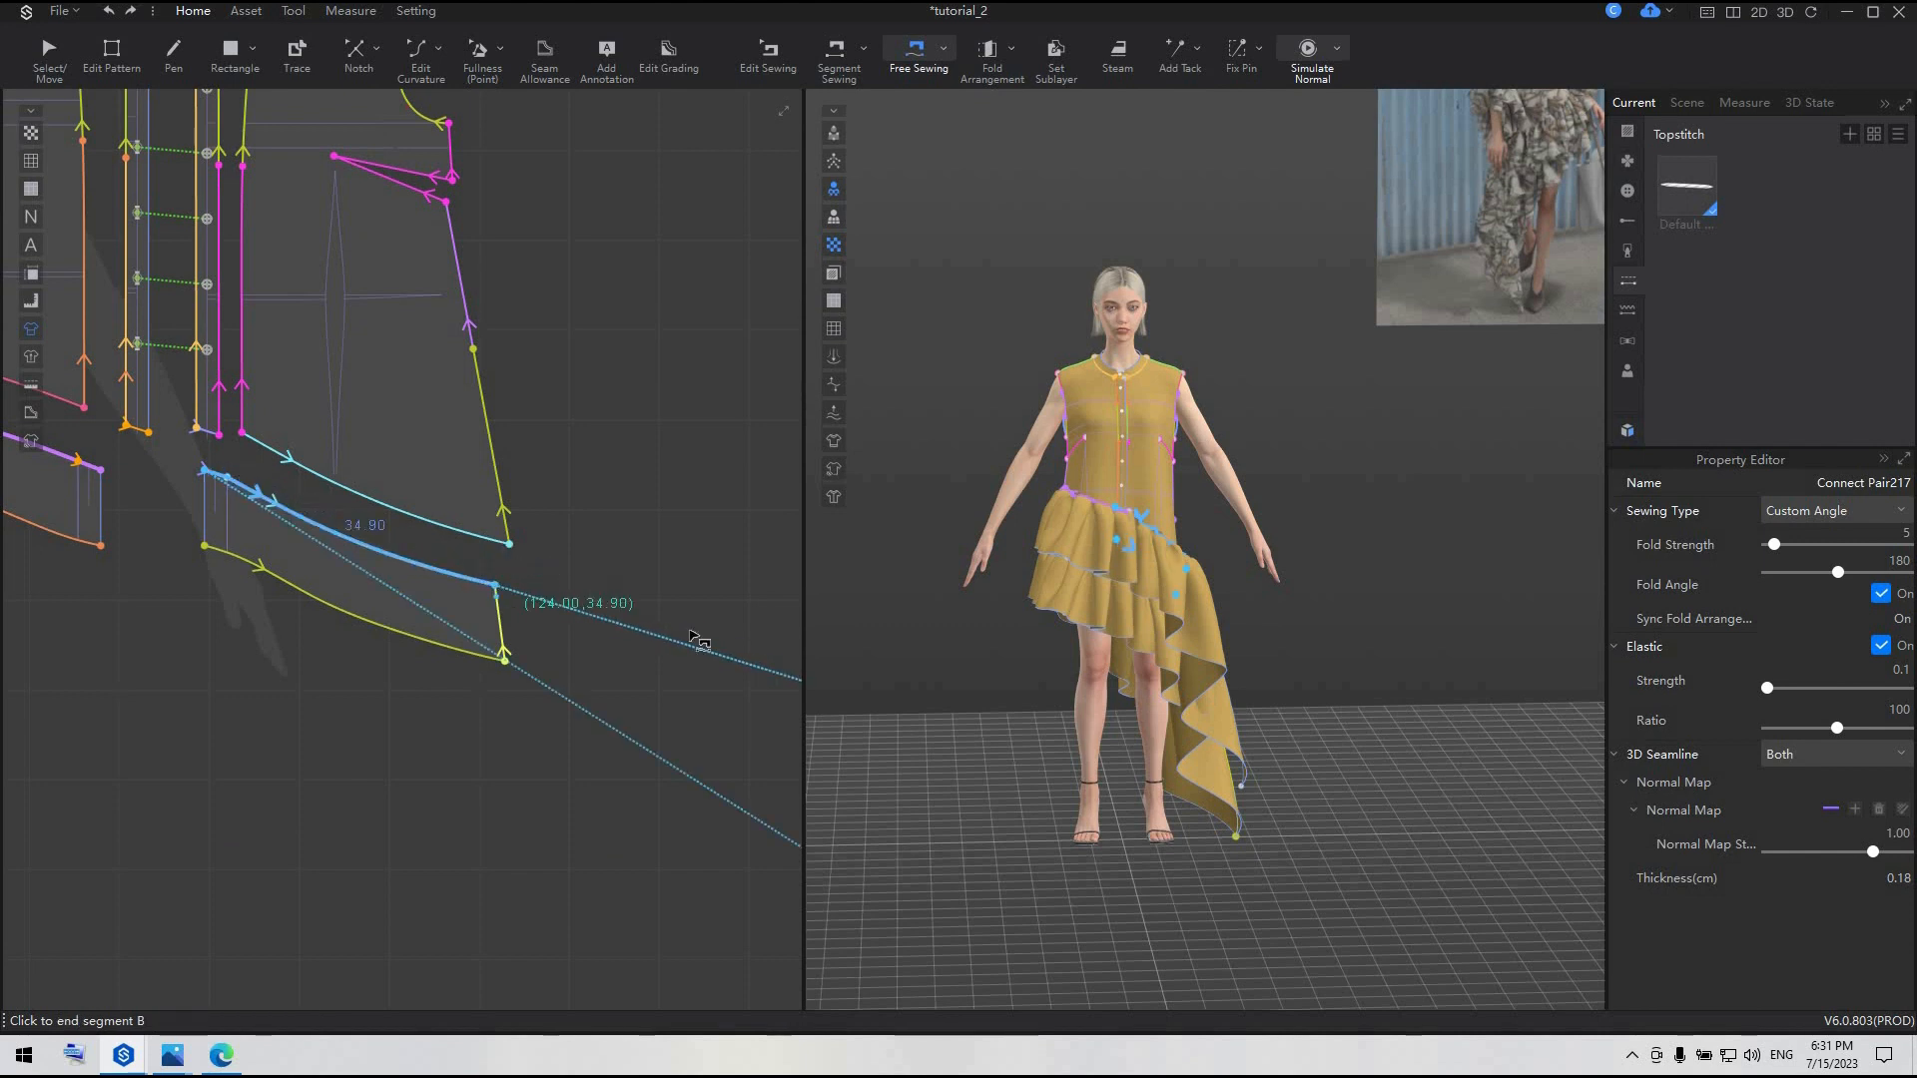
click(699, 638)
scroll(697, 647, down, 6)
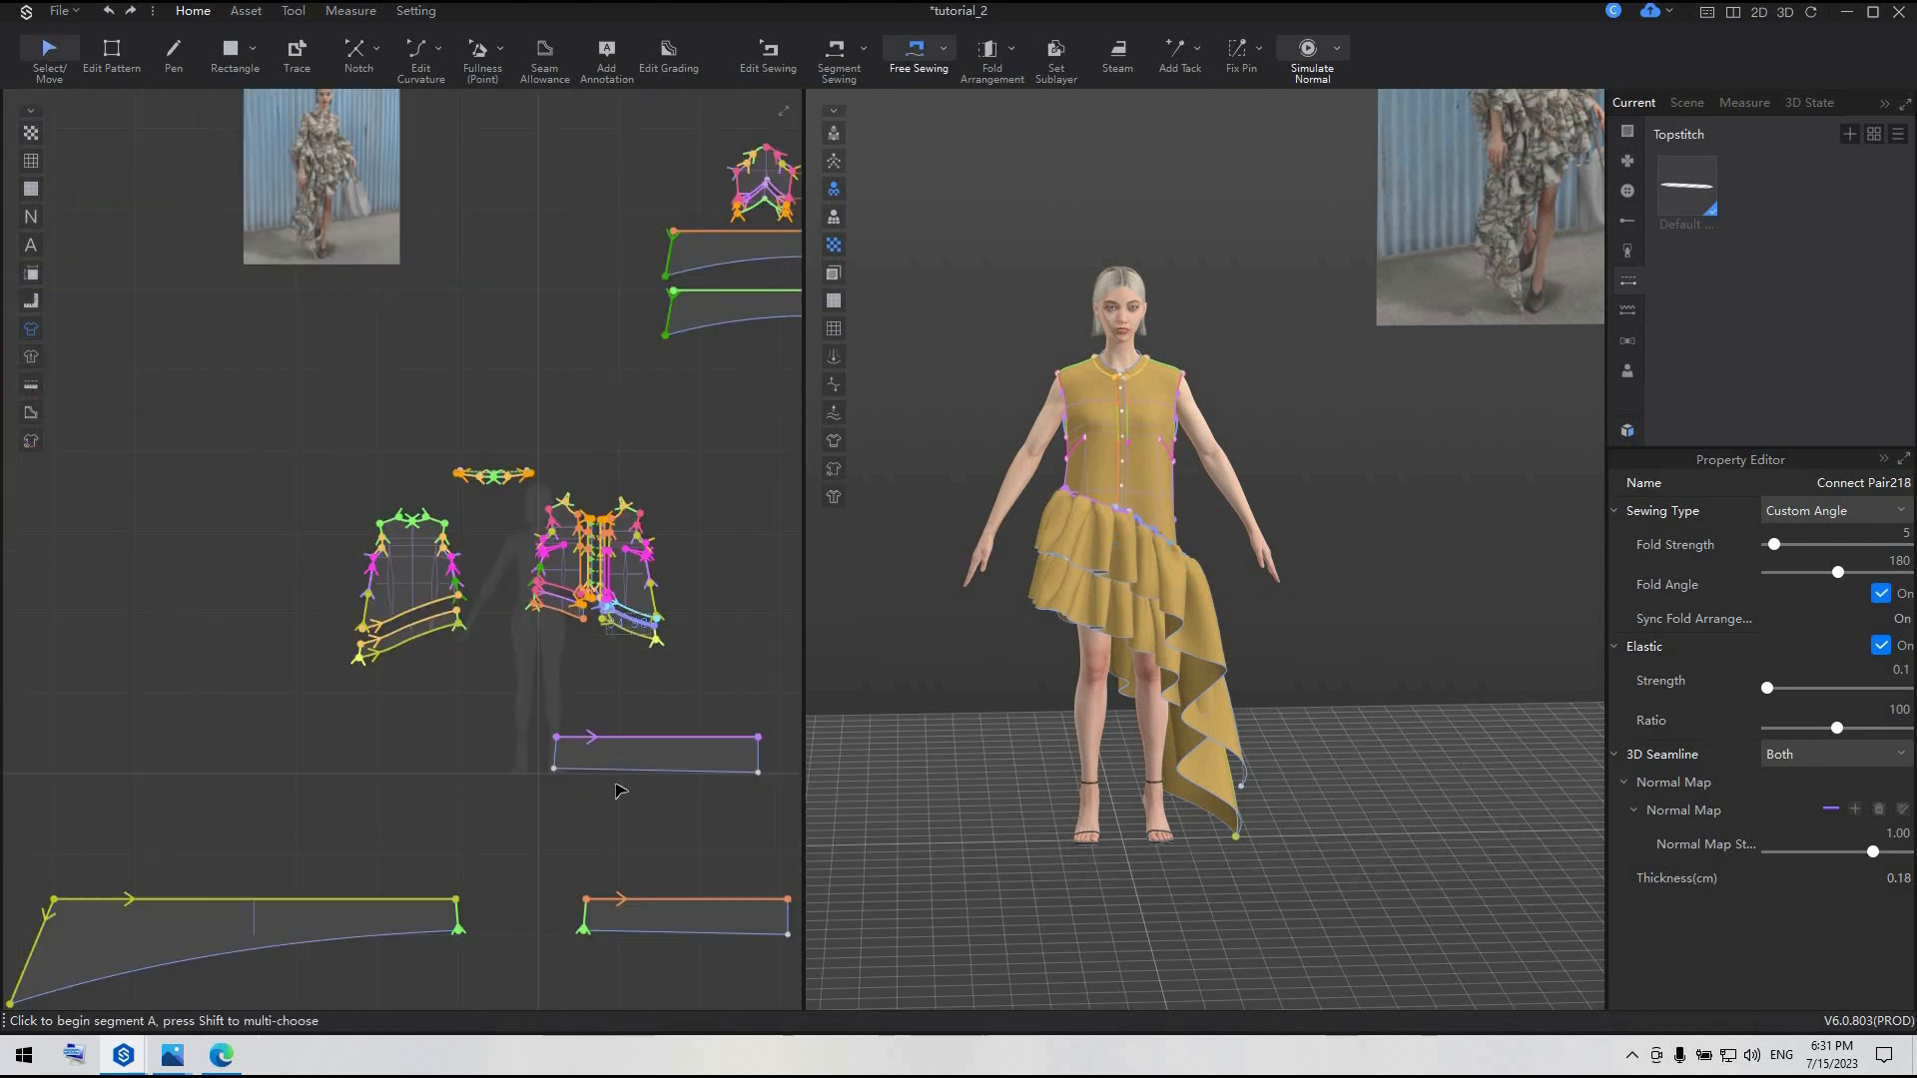
- Set the simulation layer of the two upper front ruffle patterns to 1 and simulate so they drape outside
key(q)
middle_drag(633, 763, 312, 633)
click(326, 625)
shift+click(673, 648)
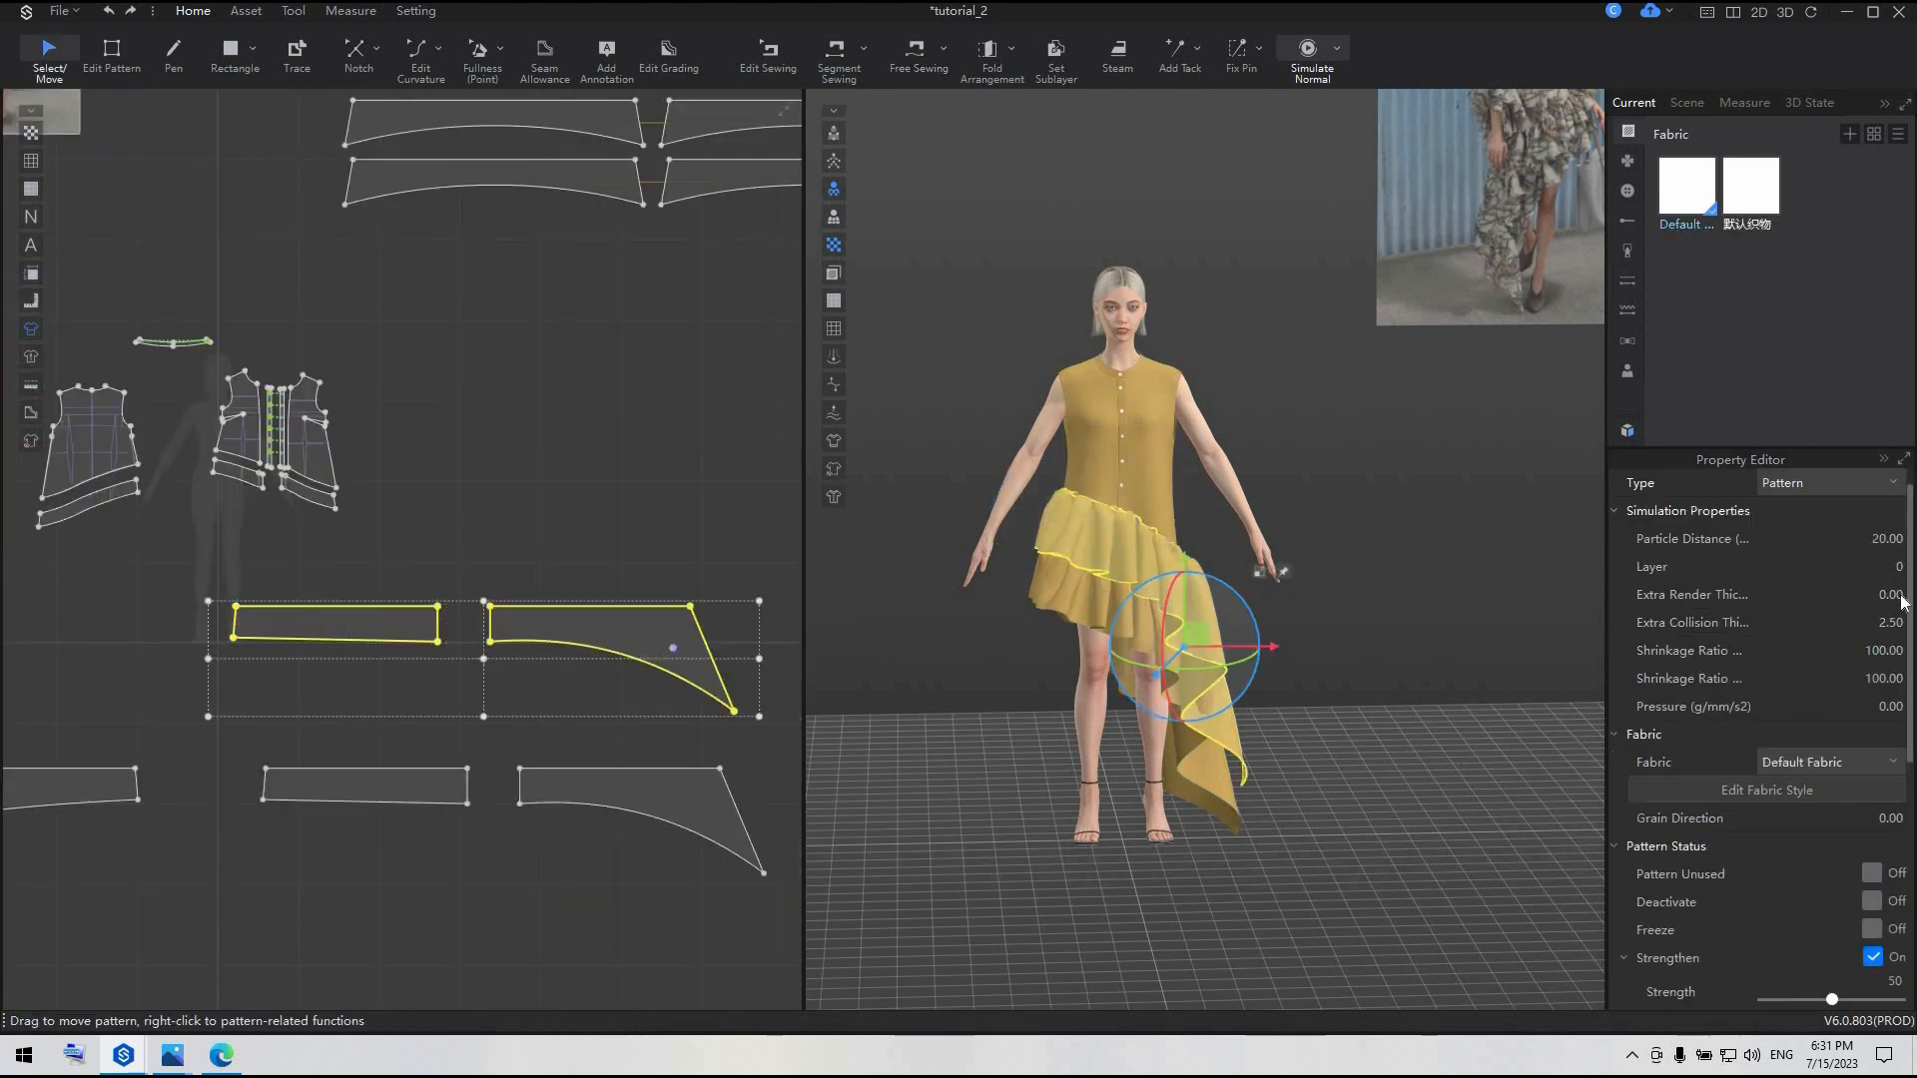
key(Return)
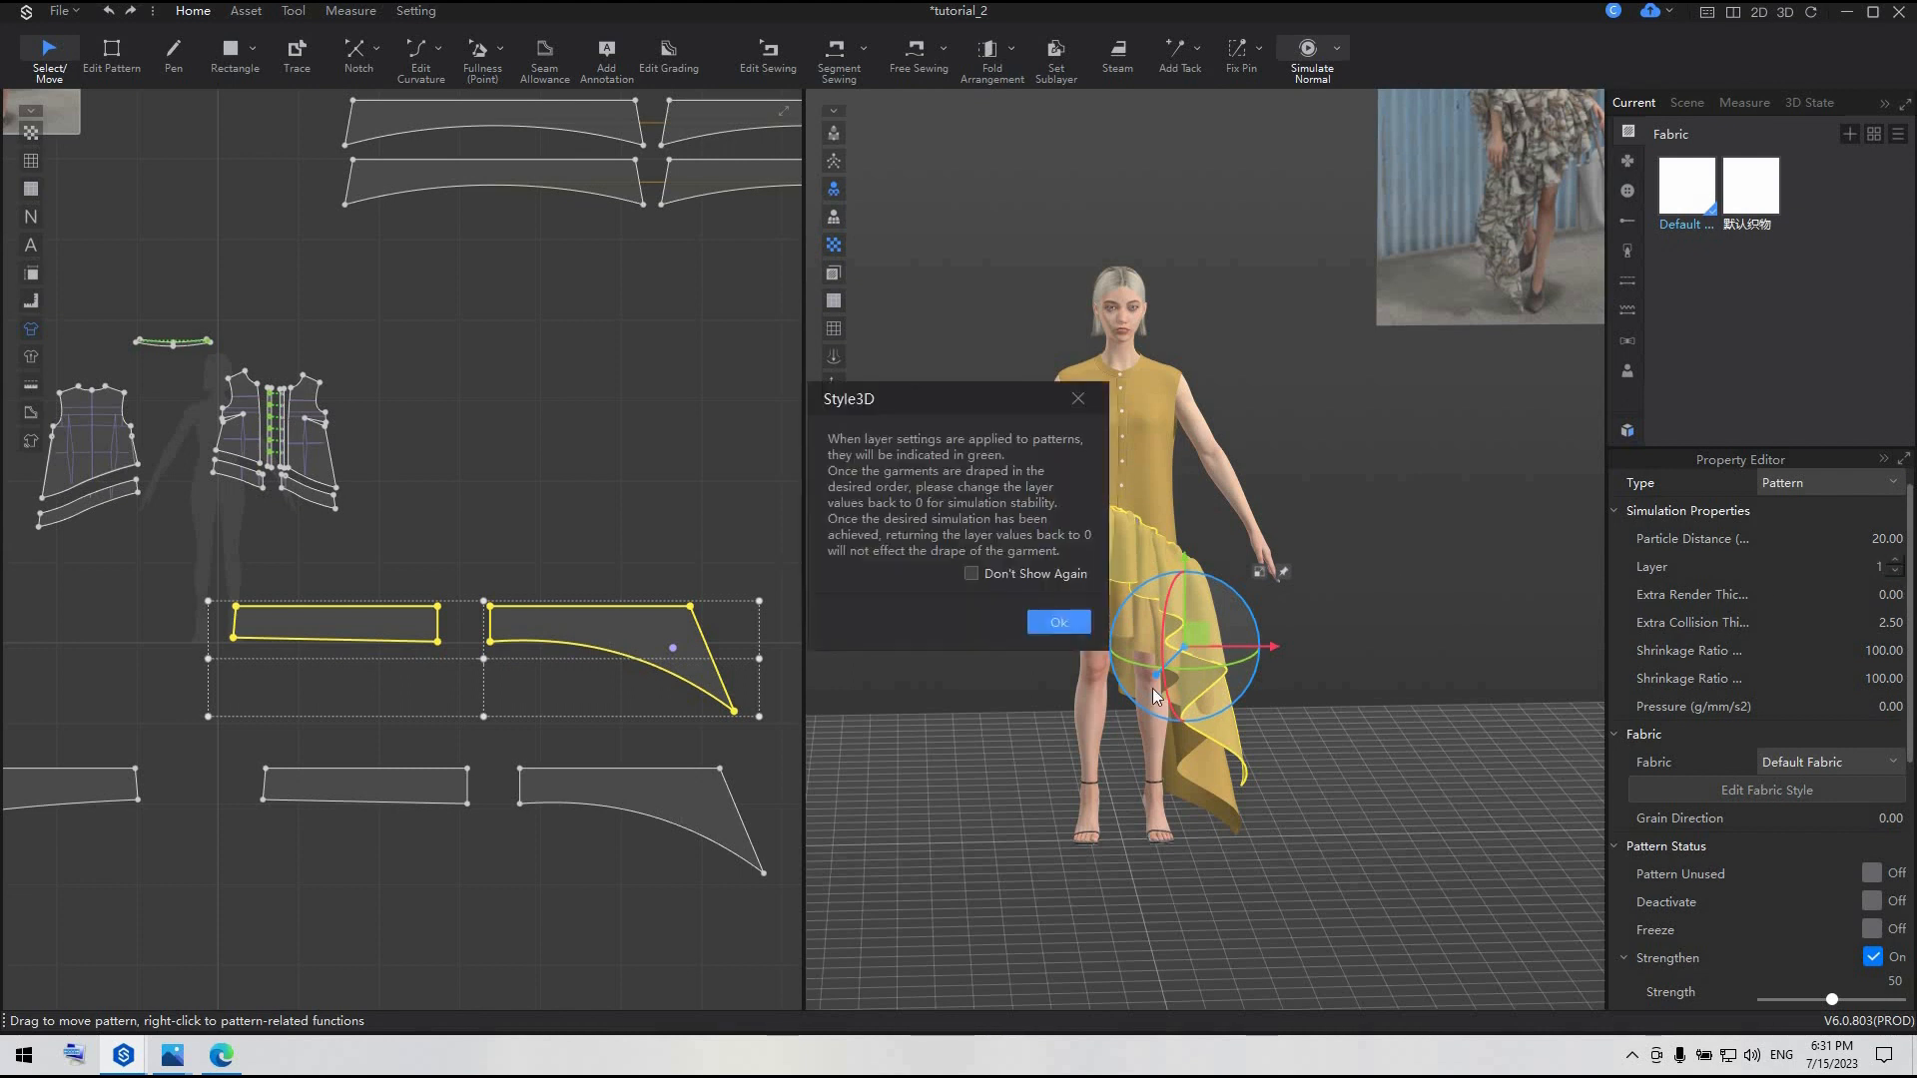
click(1059, 623)
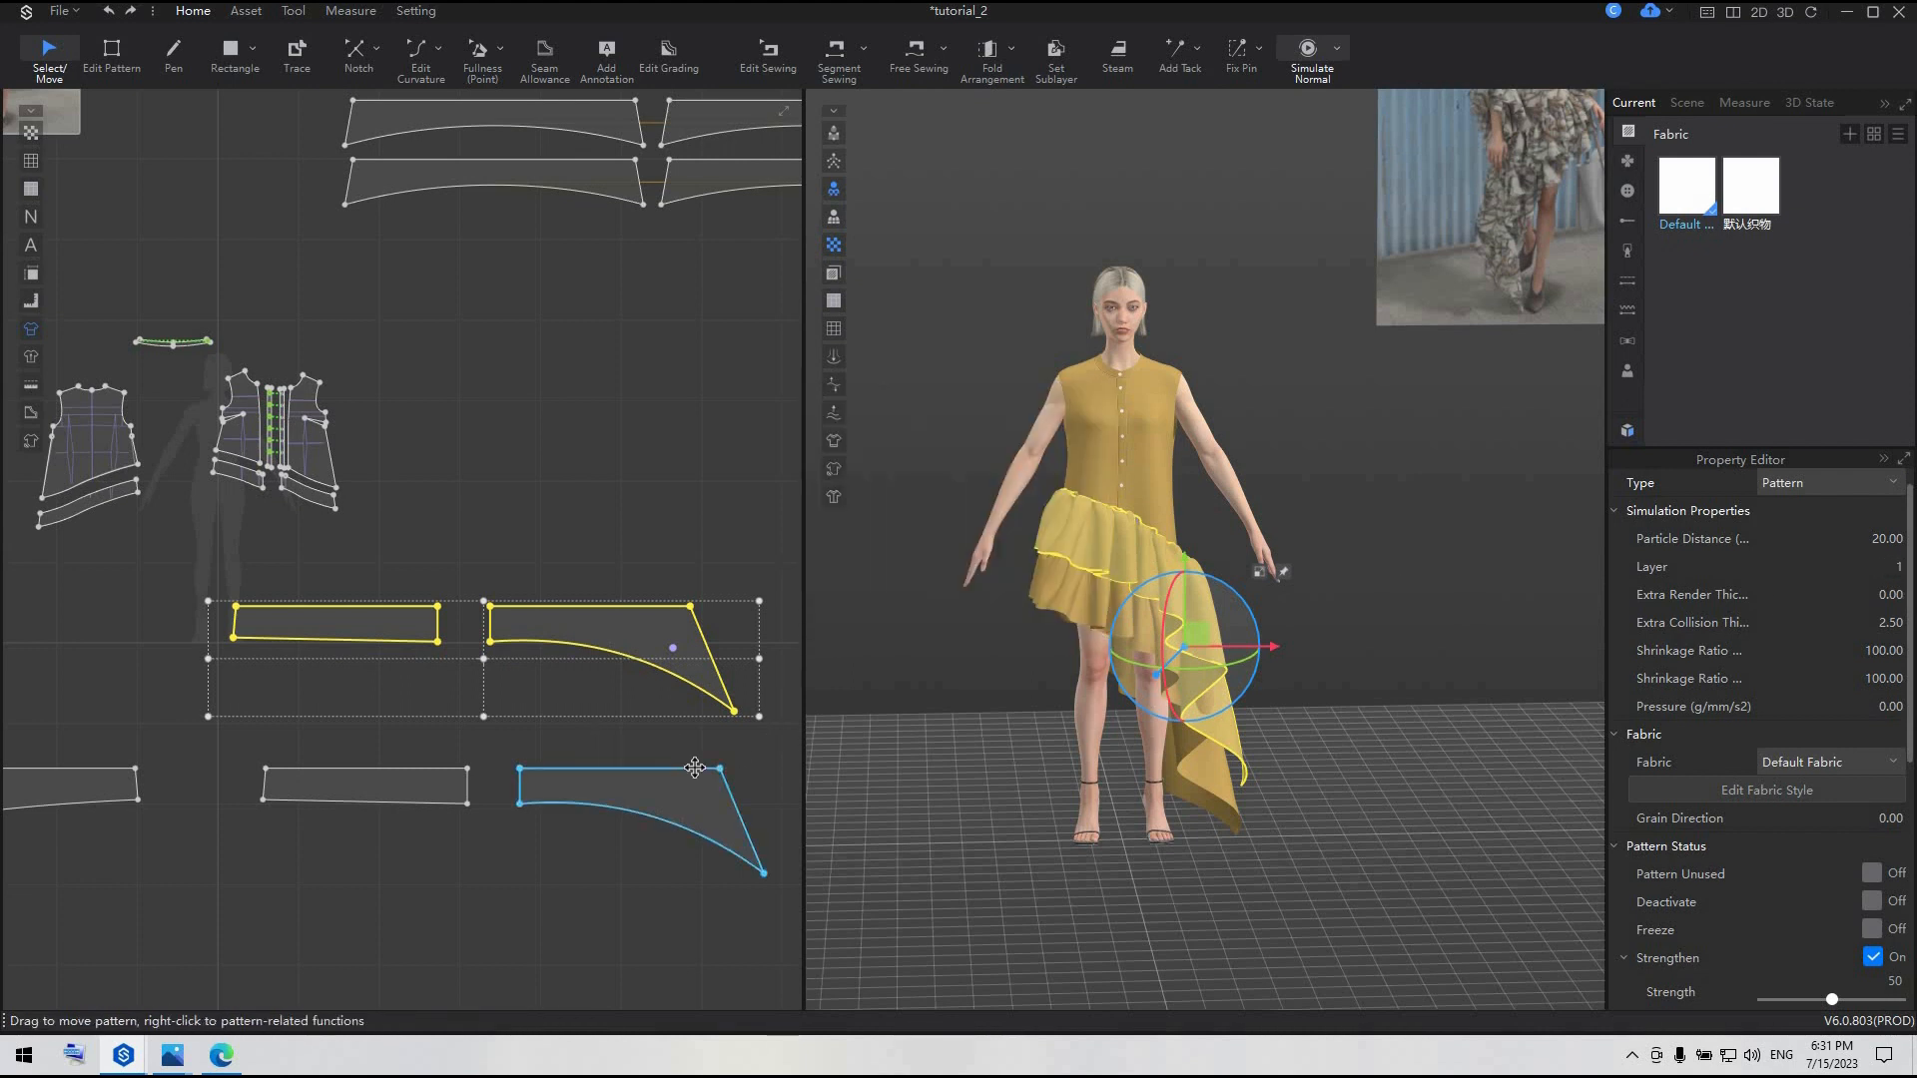
key(space)
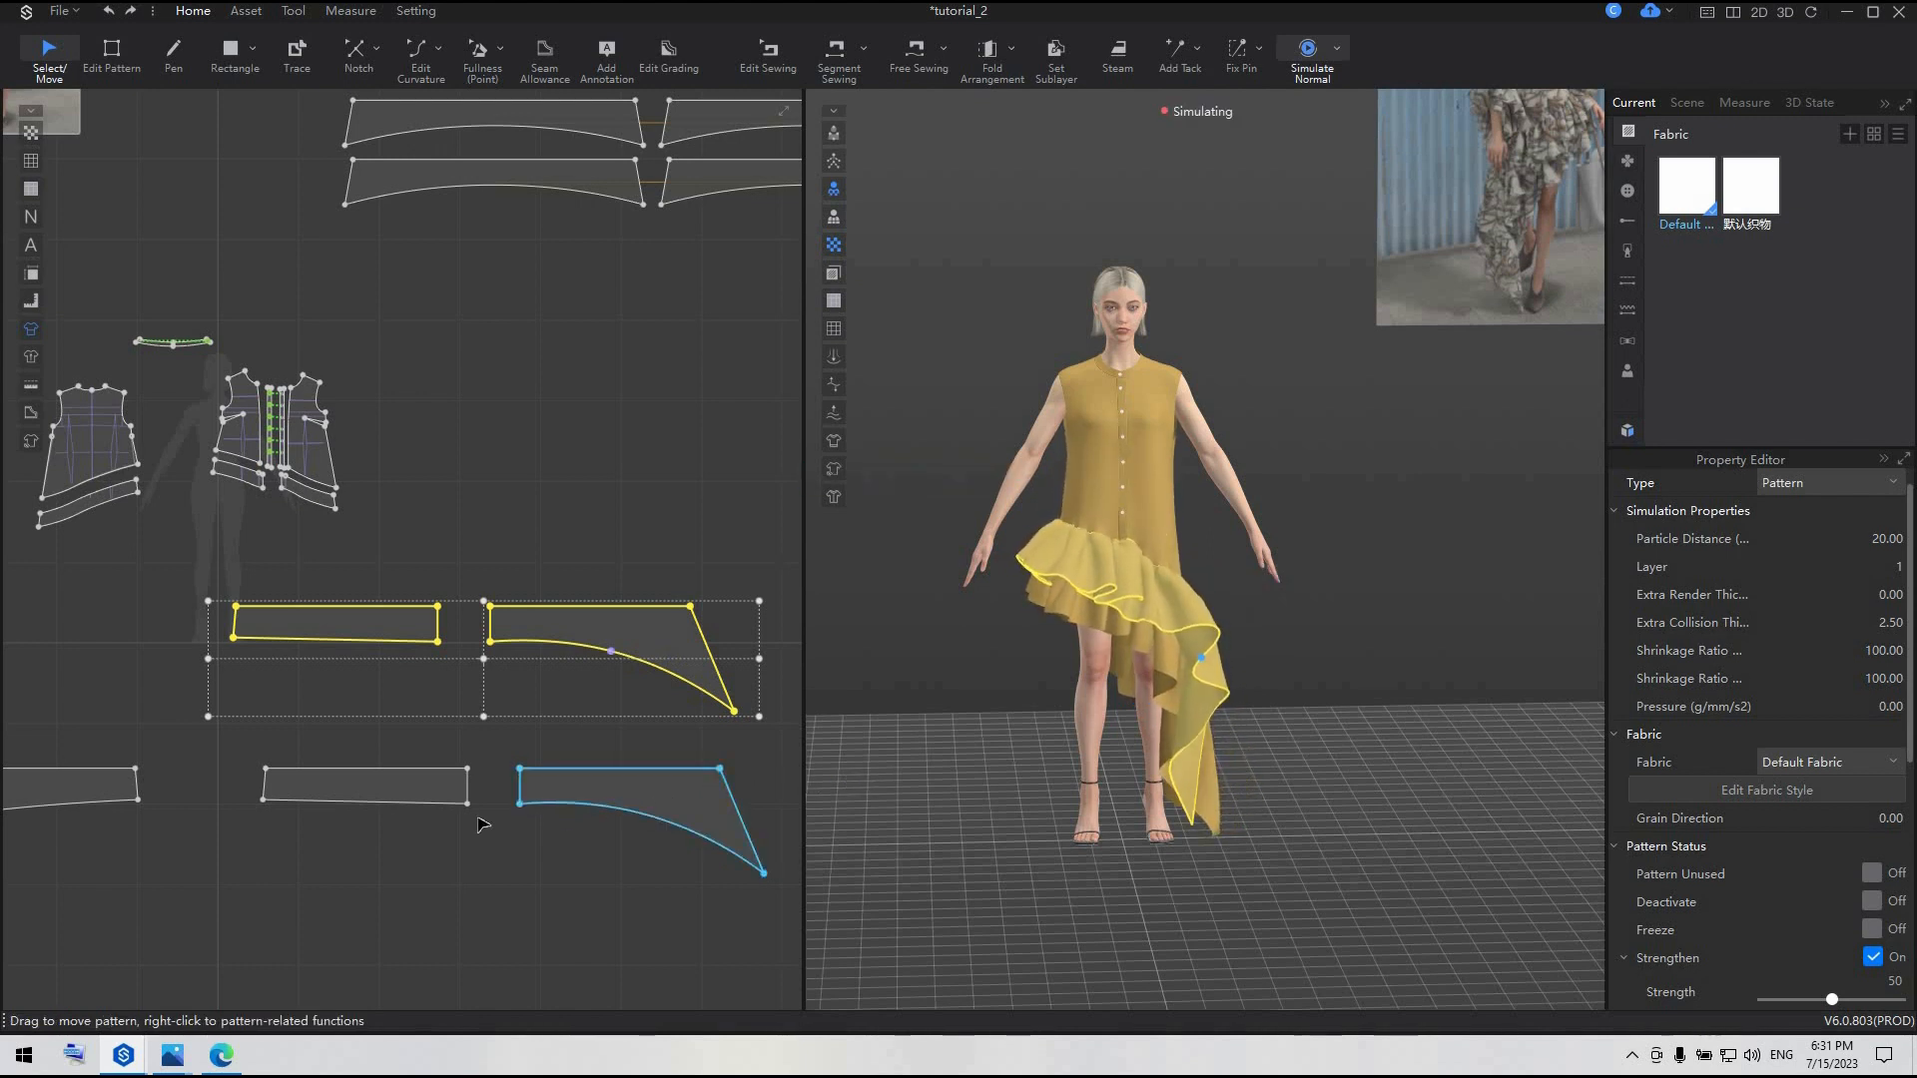
key(space)
- Duplicate the long back ruffle pattern and place the copy just above the original, in line with the upper front ruffles
scroll(479, 774, down, 4)
click(225, 788)
right_click(226, 789)
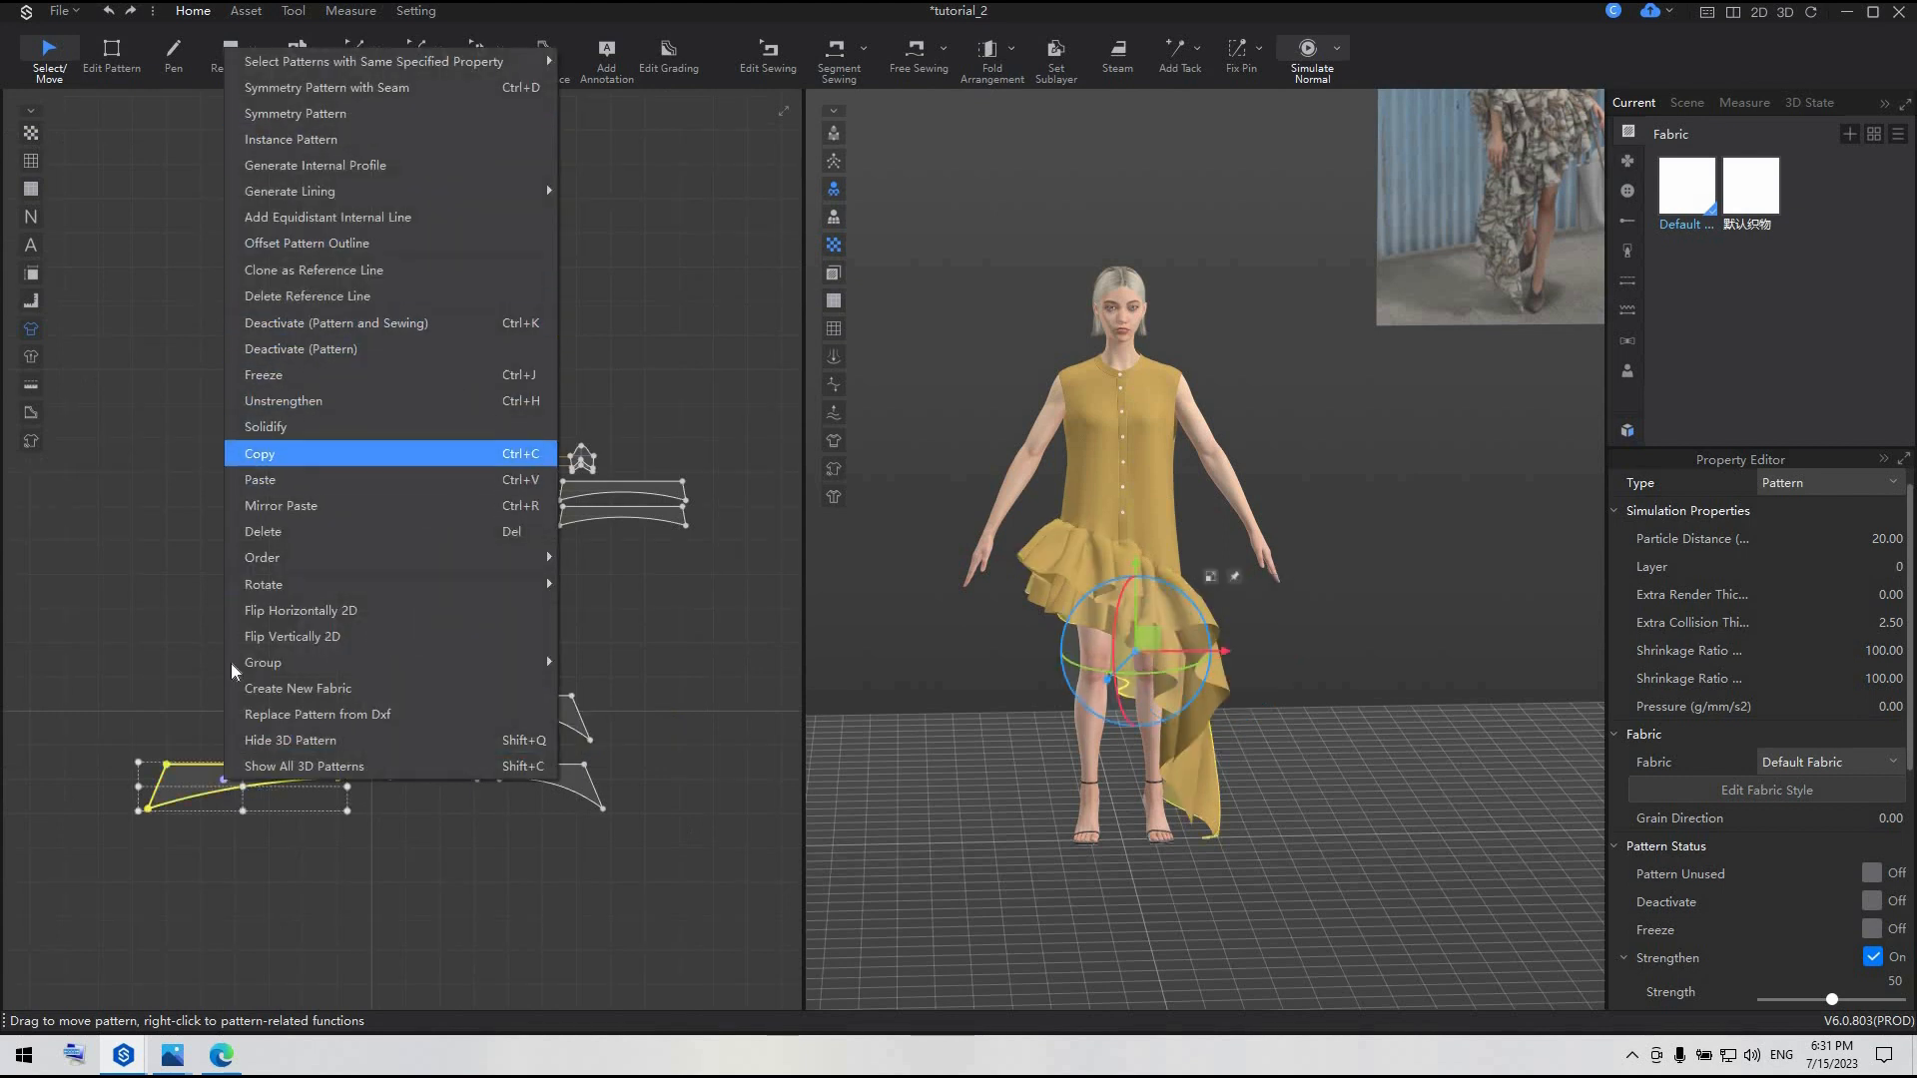
click(312, 479)
click(221, 707)
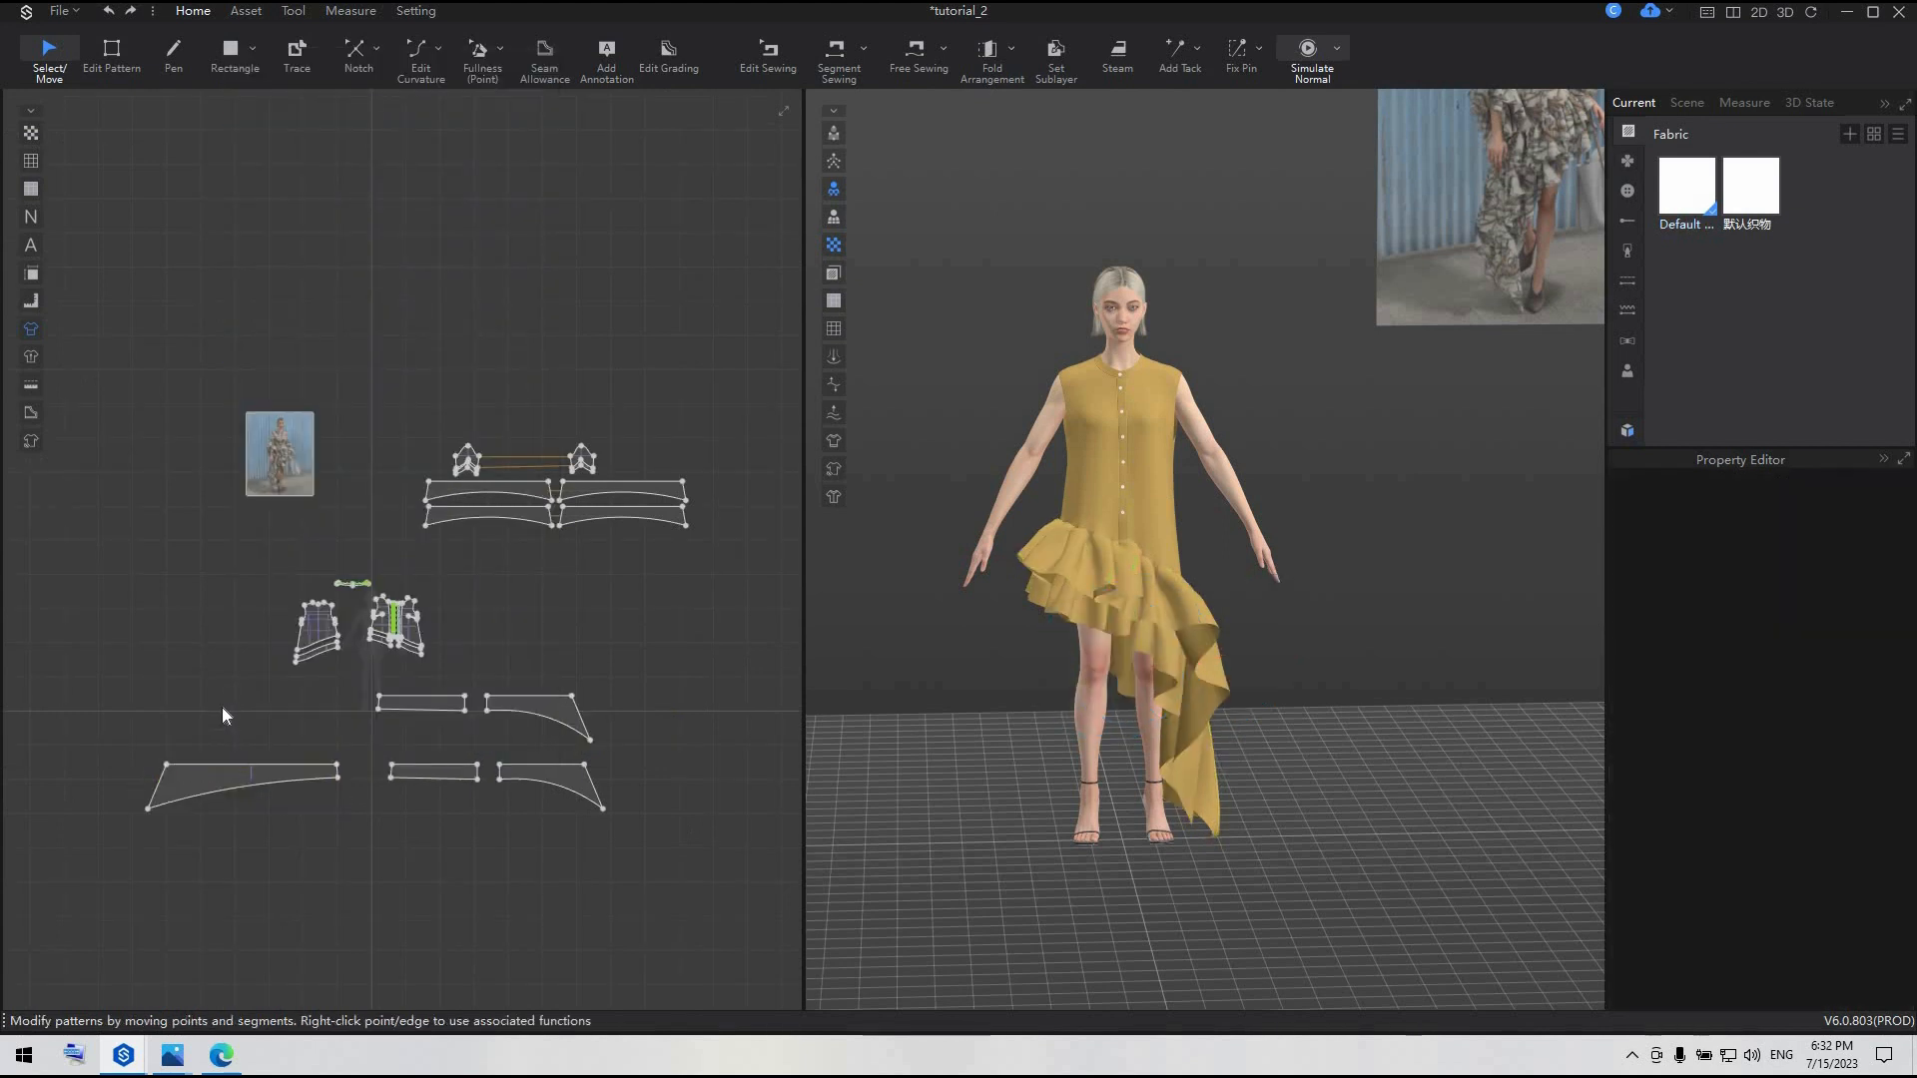
right_click(221, 708)
click(271, 723)
click(259, 717)
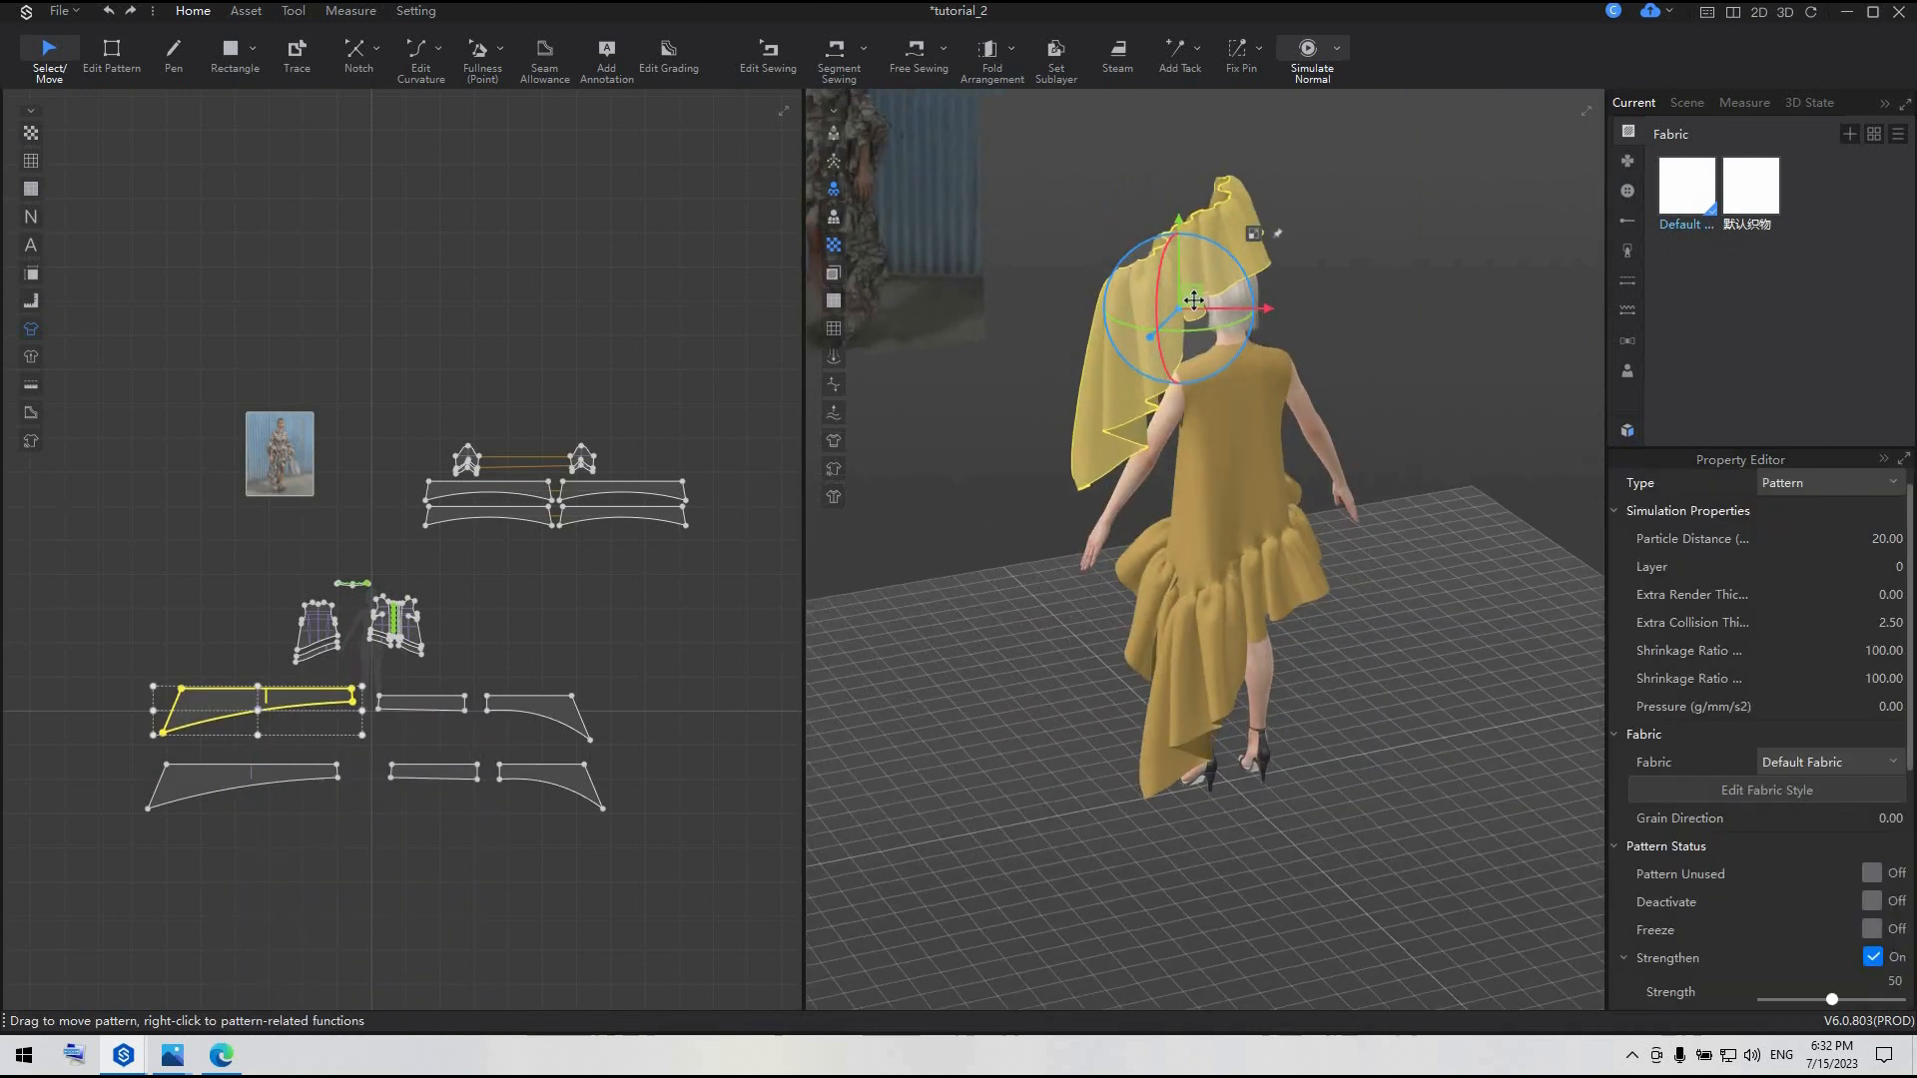
- Position the copied back ruffle in 3D behind the avatar, over the existing back ruffle and clear of the dress
drag(1276, 549, 1251, 604)
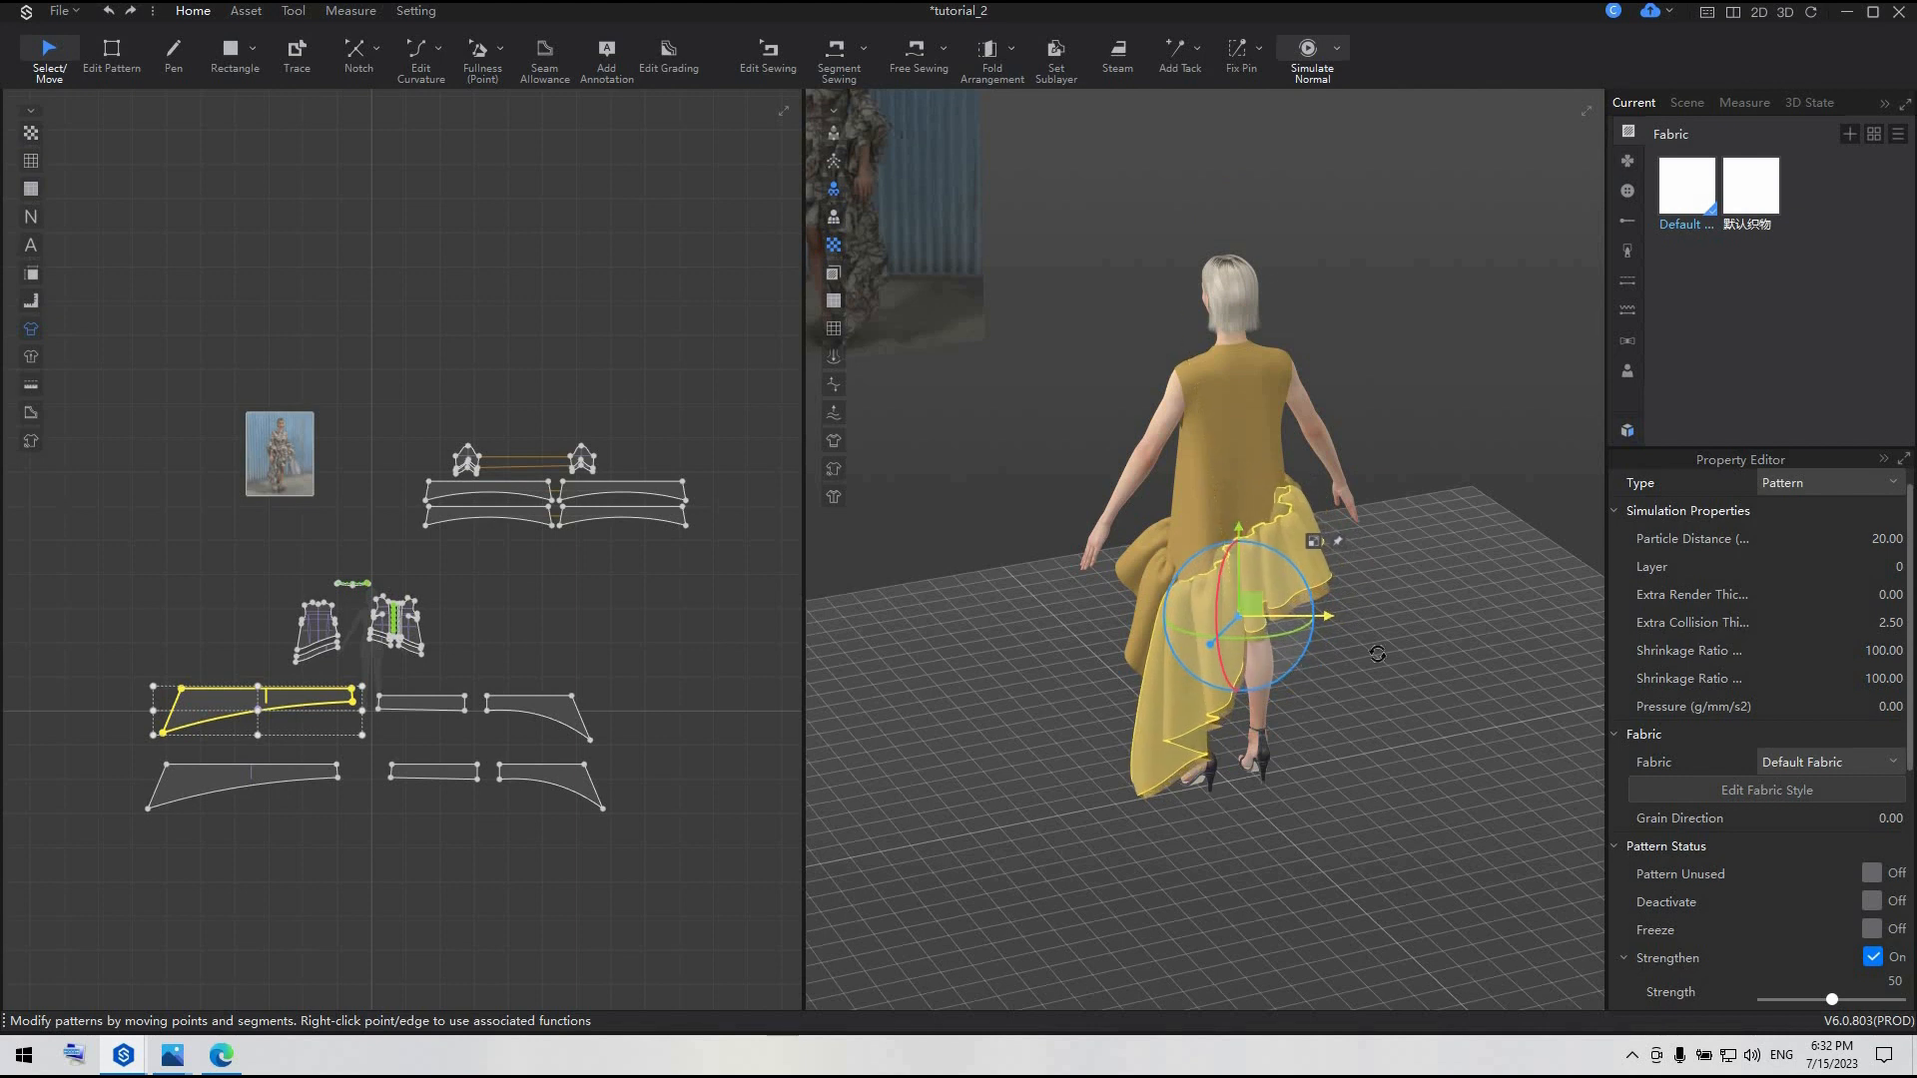
right_drag(1243, 689, 1391, 637)
drag(1252, 603, 1147, 603)
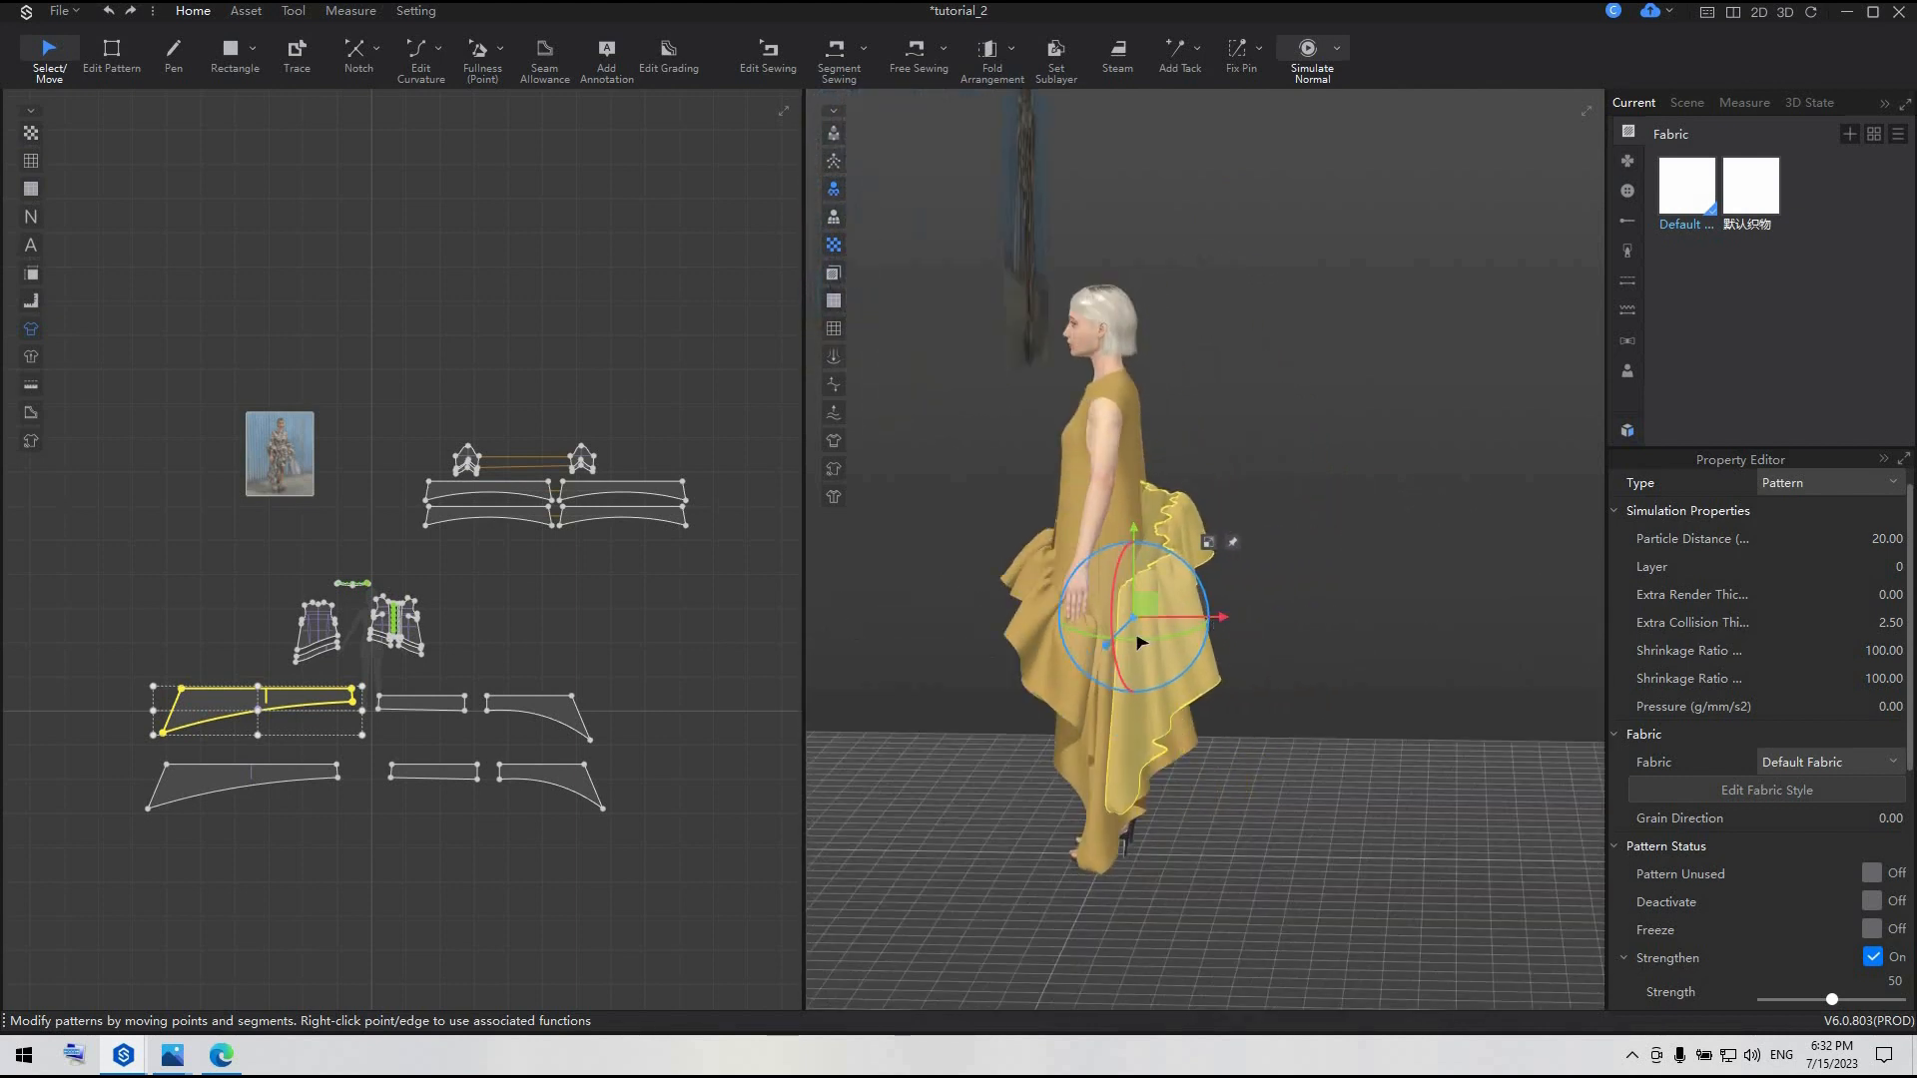
right_drag(1289, 646, 1136, 602)
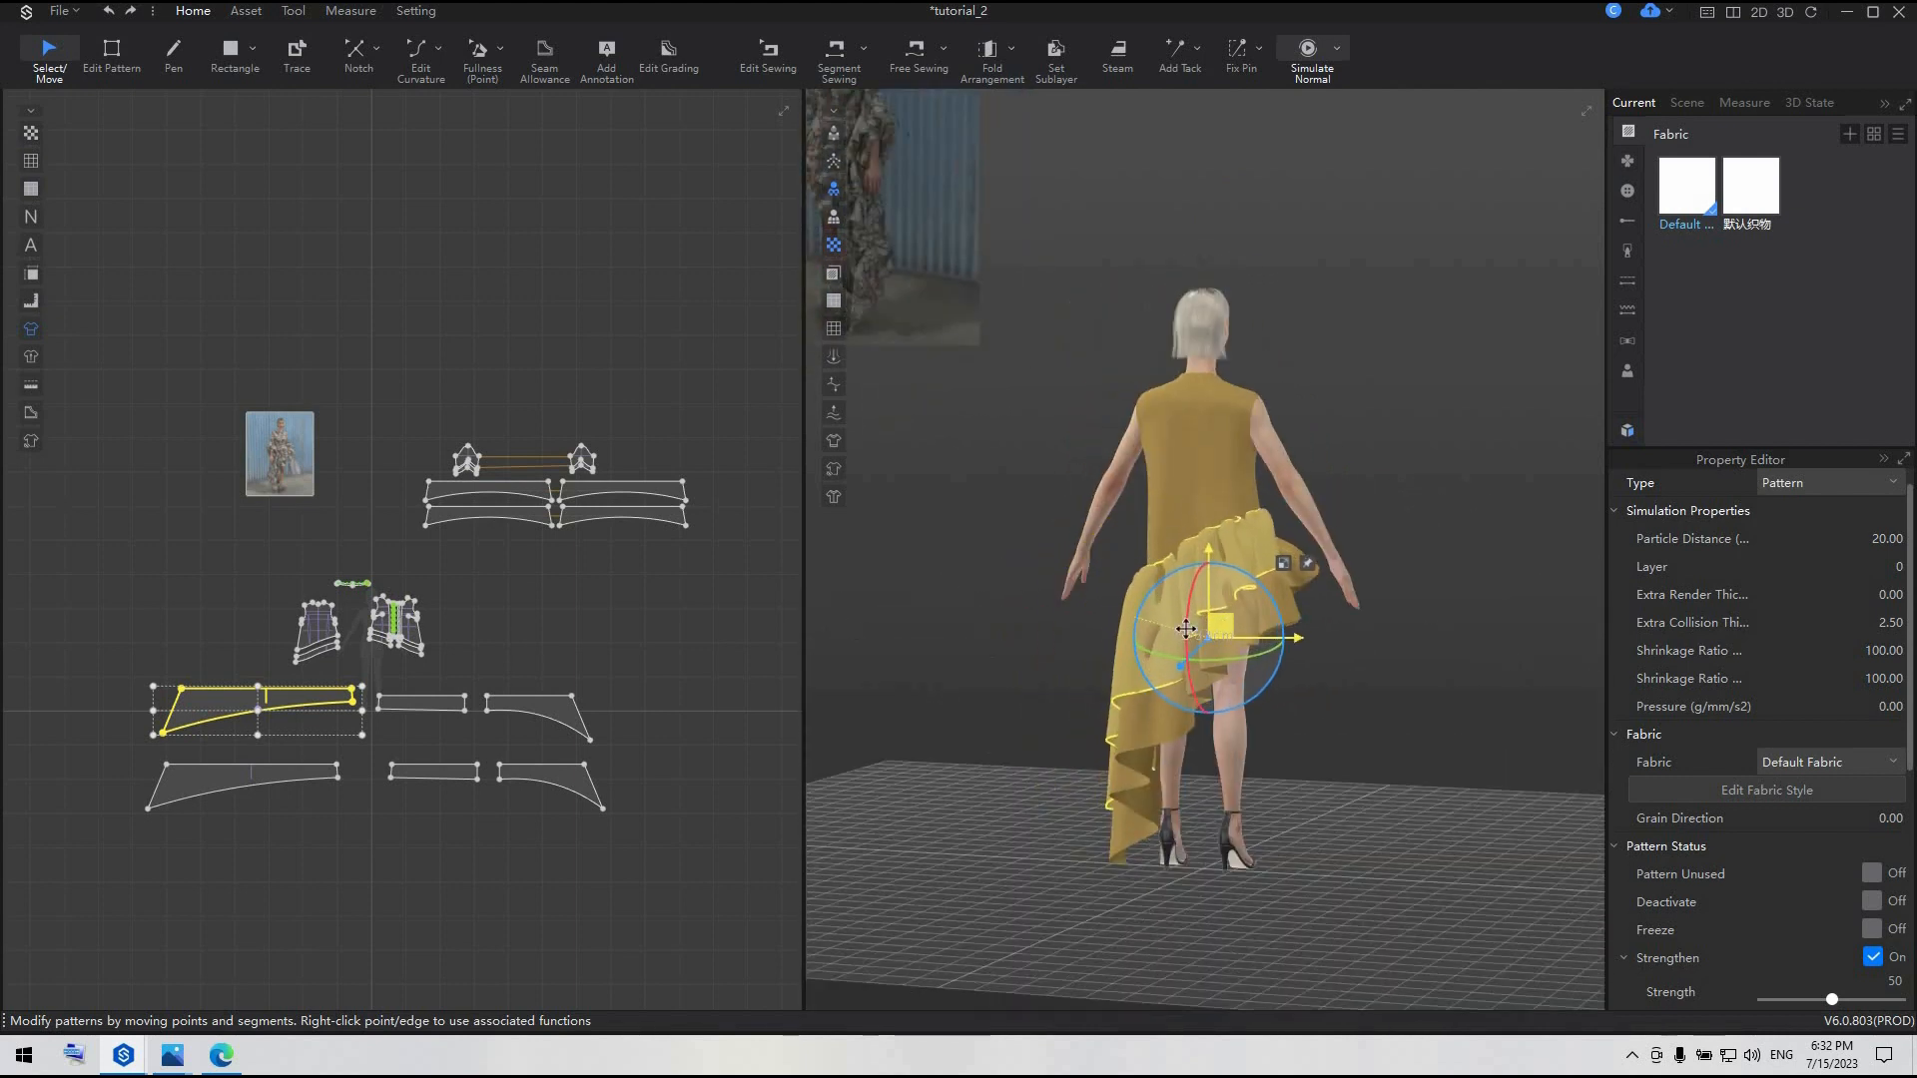
- Use Free Sewing to join the copied back ruffle's straight top edge to the upper edge of the narrow back hem strip
click(916, 55)
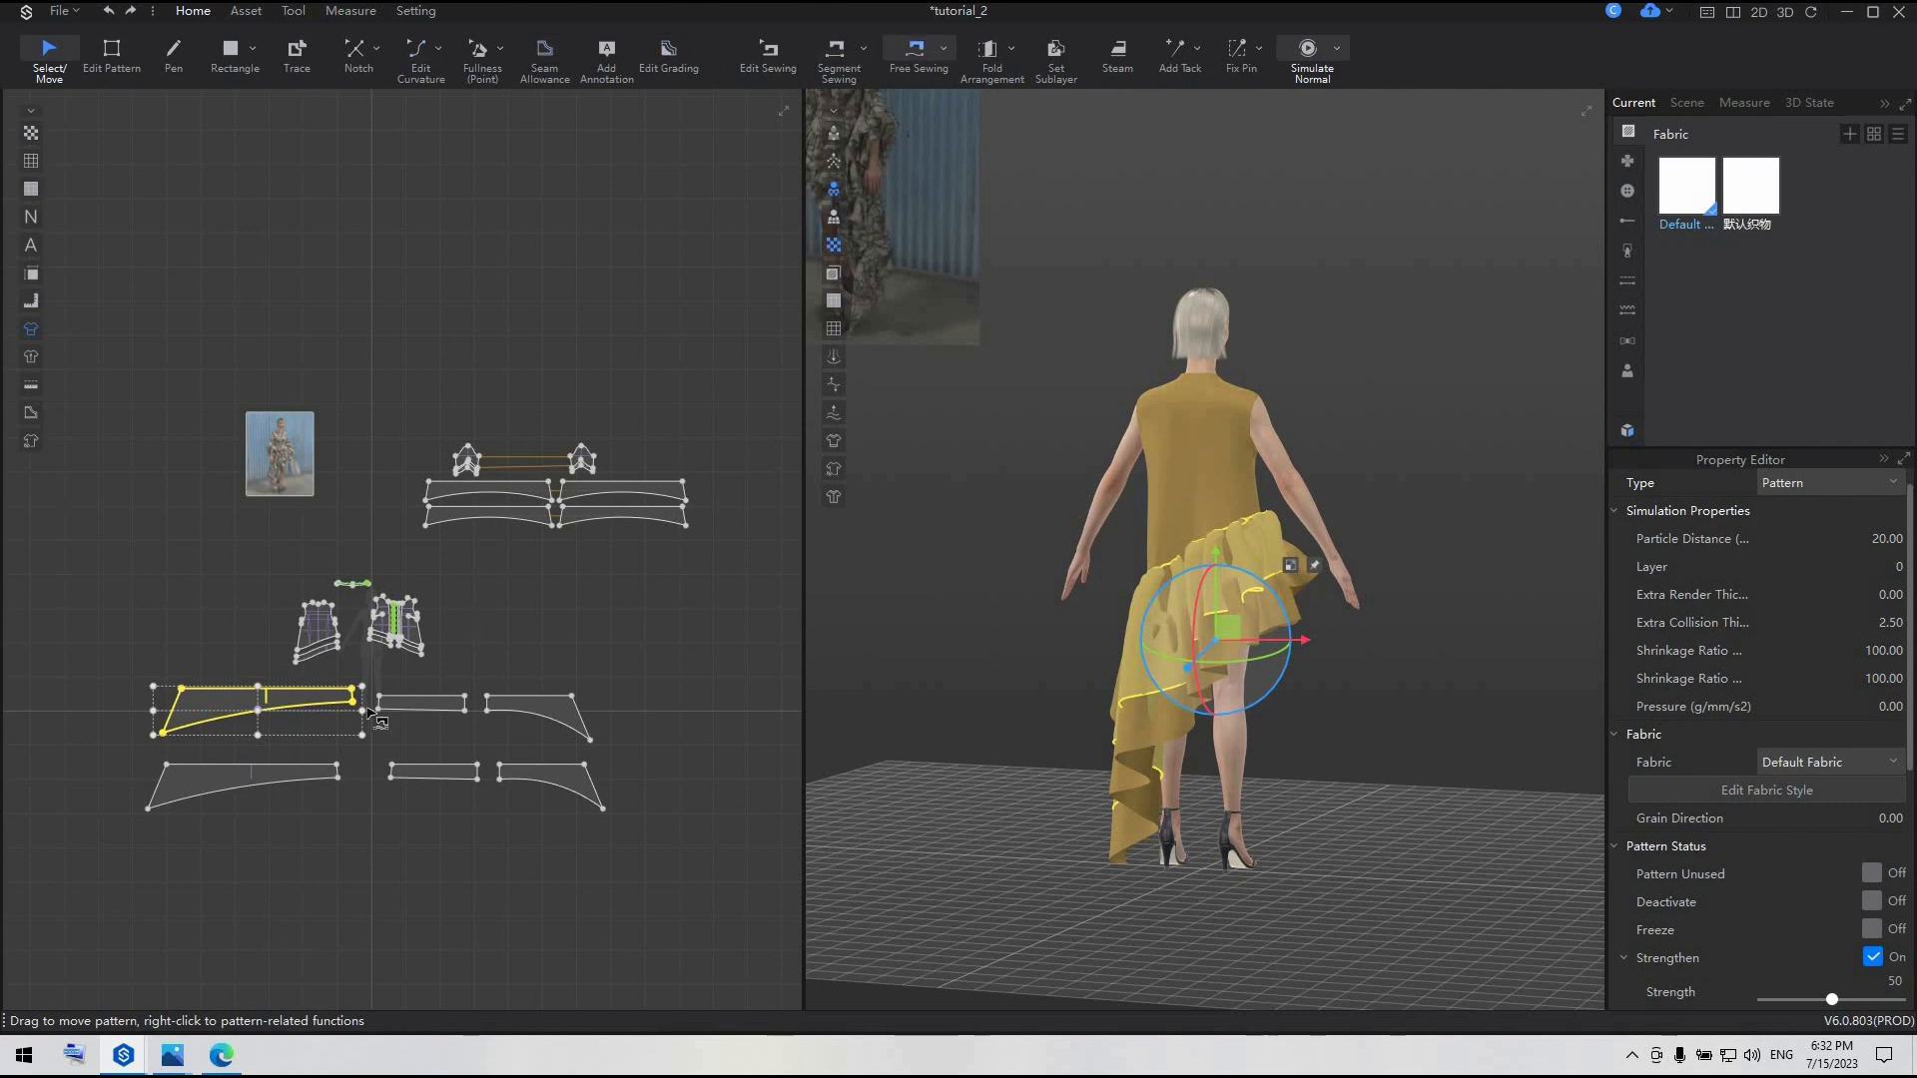
scroll(353, 721, up, 4)
click(23, 676)
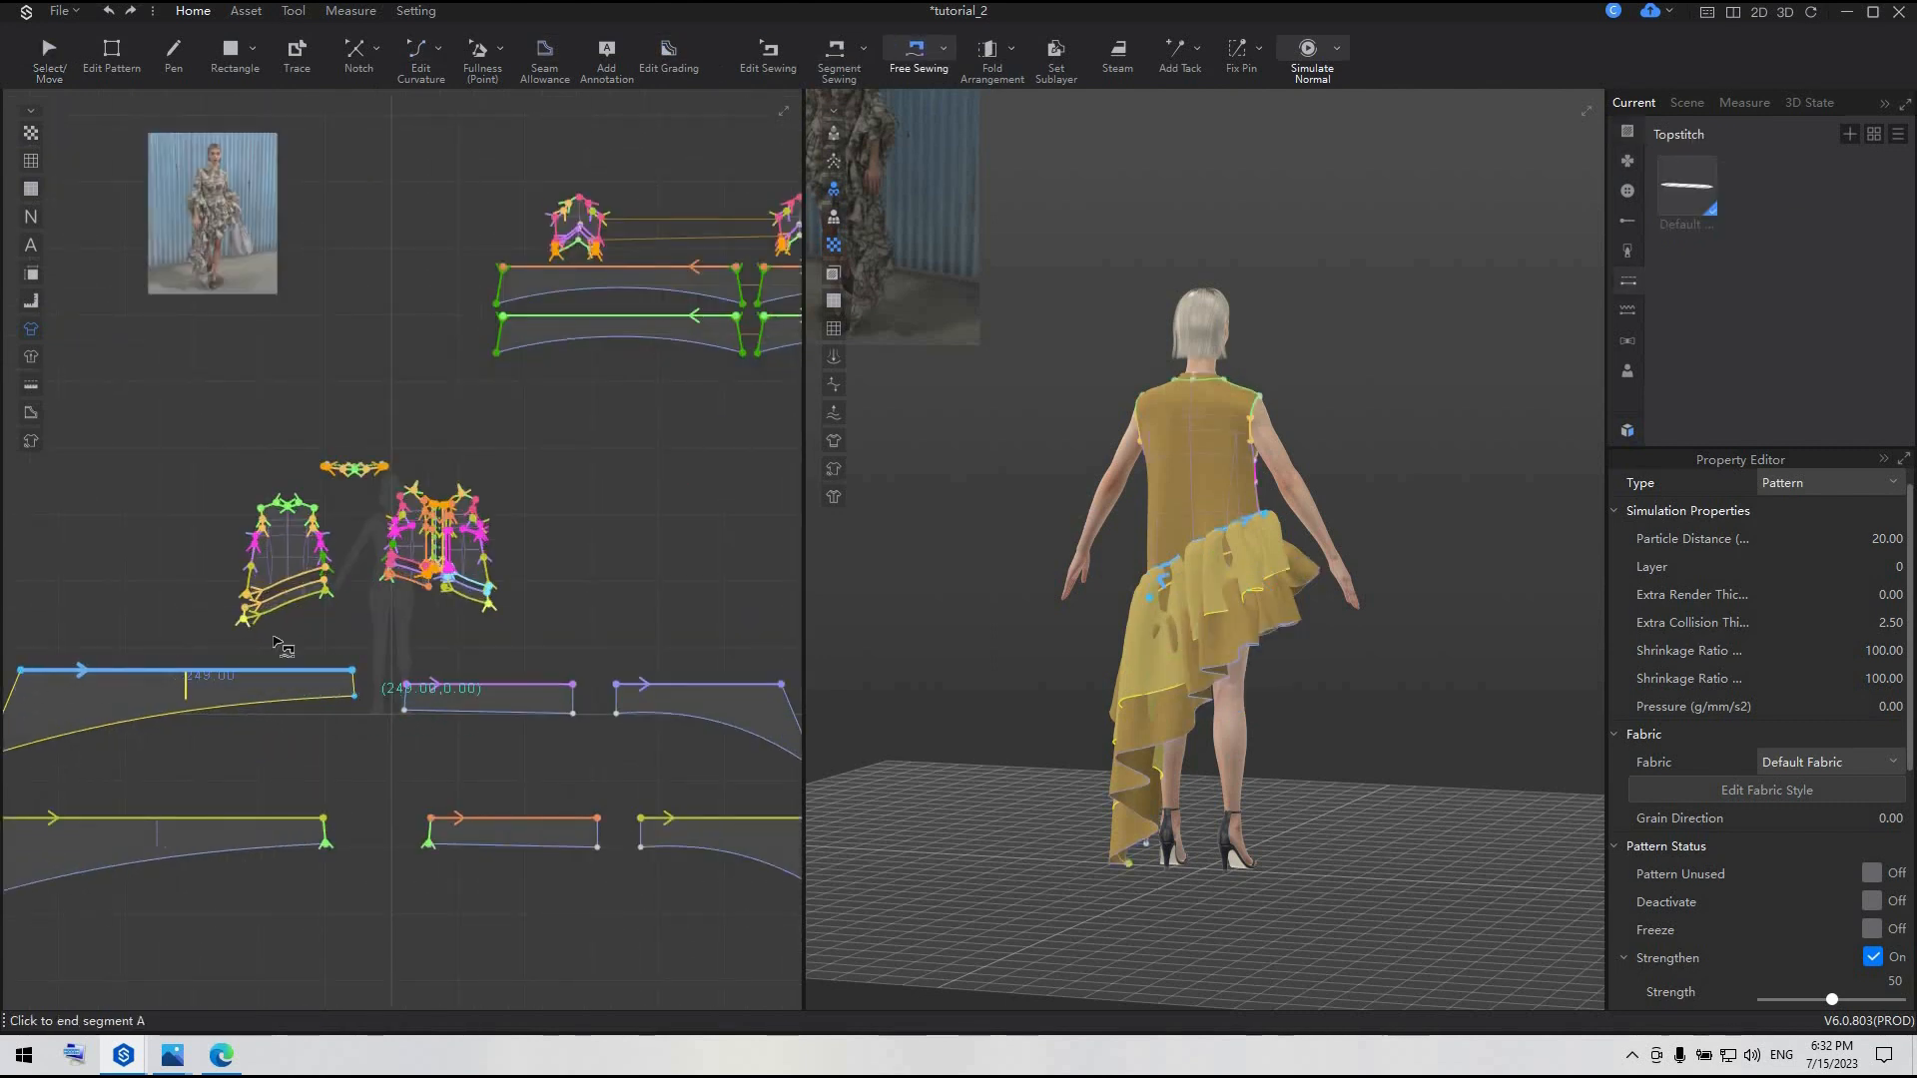
click(354, 670)
scroll(255, 614, up, 3)
click(240, 656)
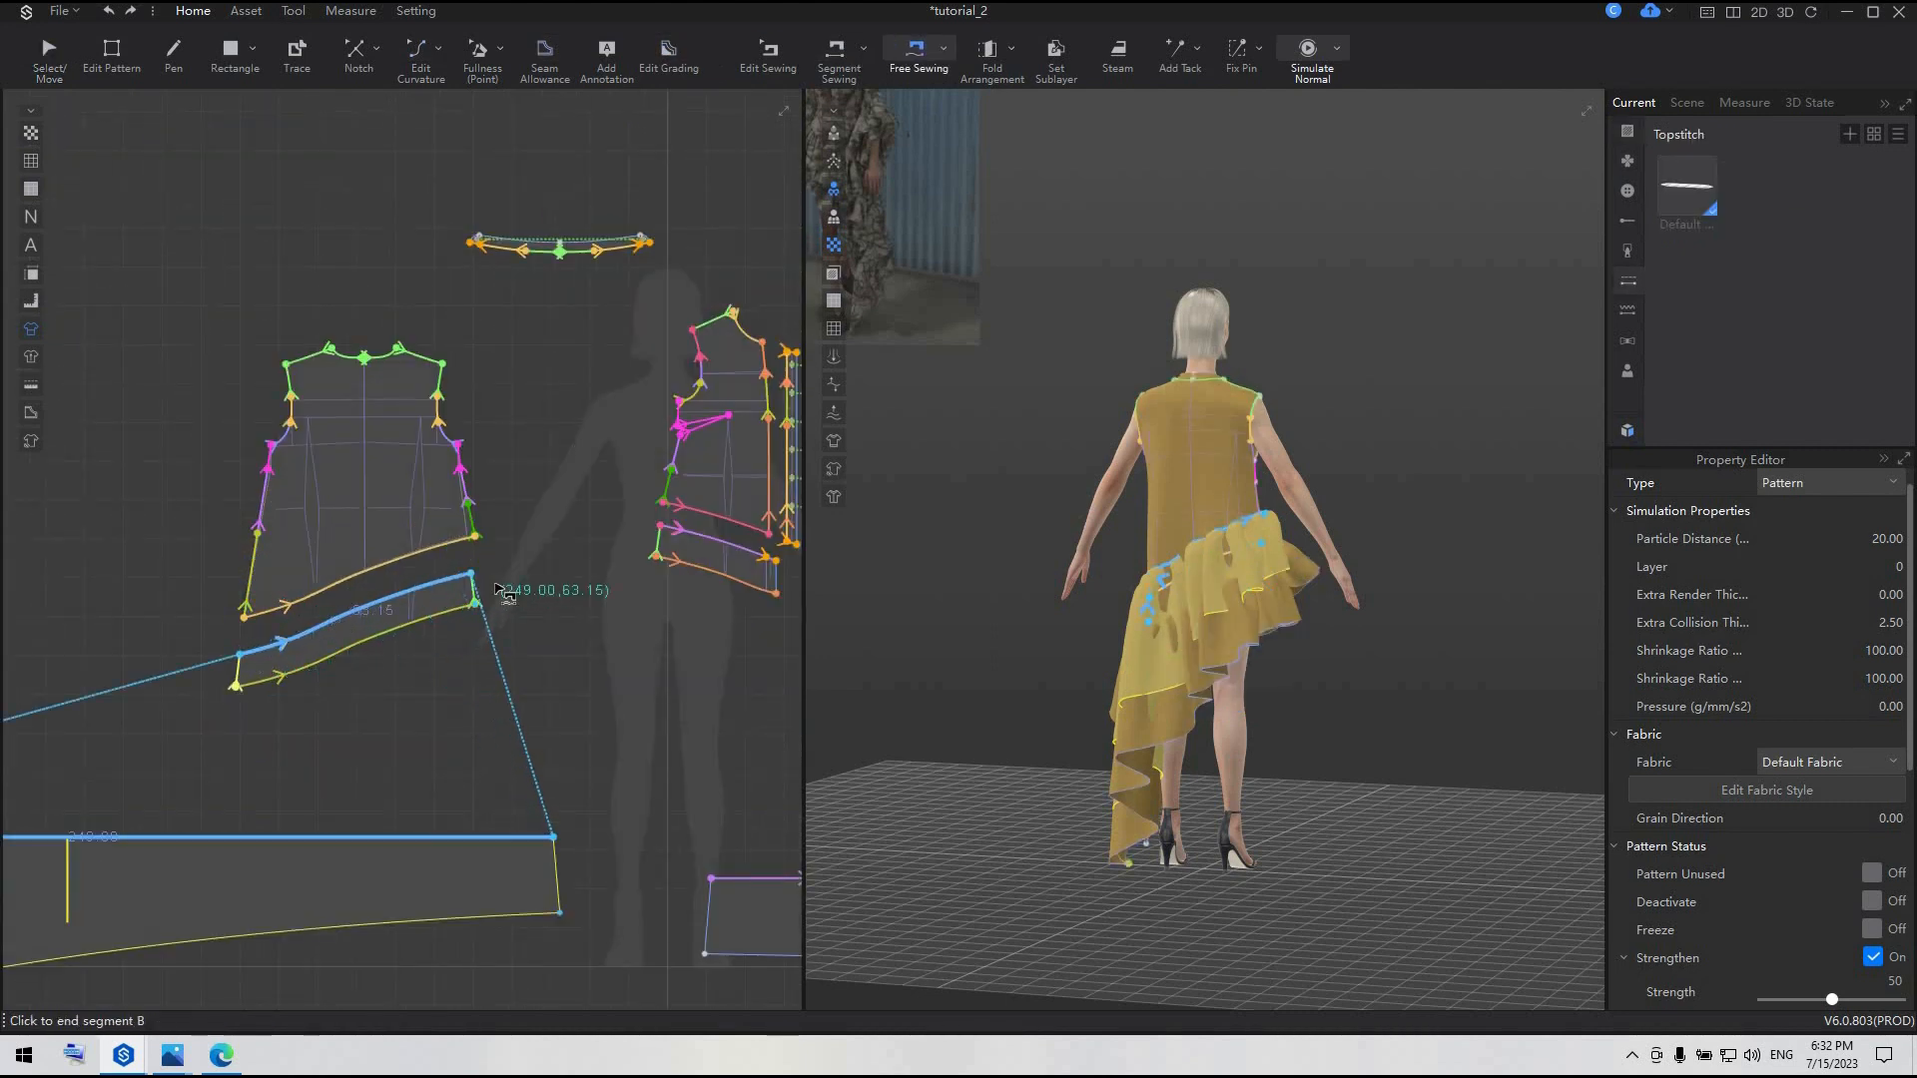
click(675, 696)
- Use Segment Sewing to join the copied back ruffle's short and slanted side edges to the matching sides of the upper front ruffles
scroll(676, 698, down, 4)
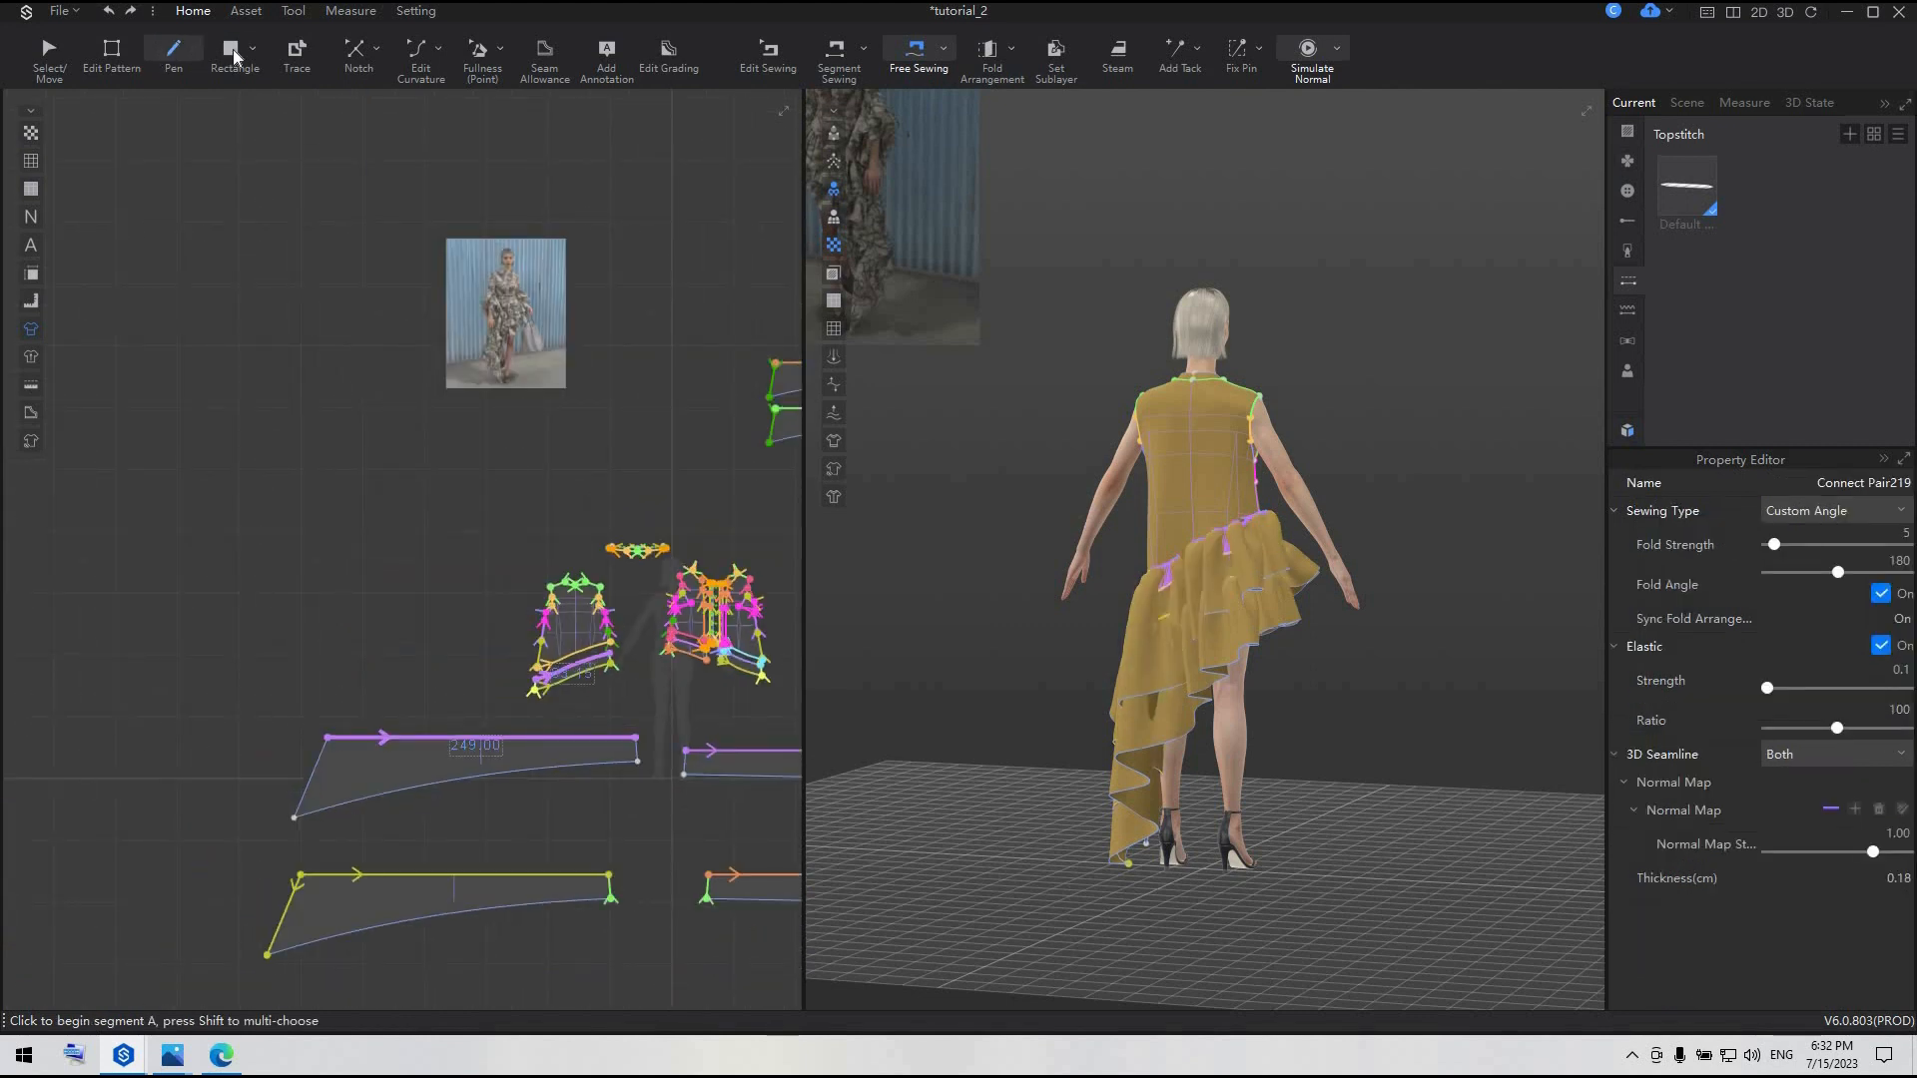
click(838, 55)
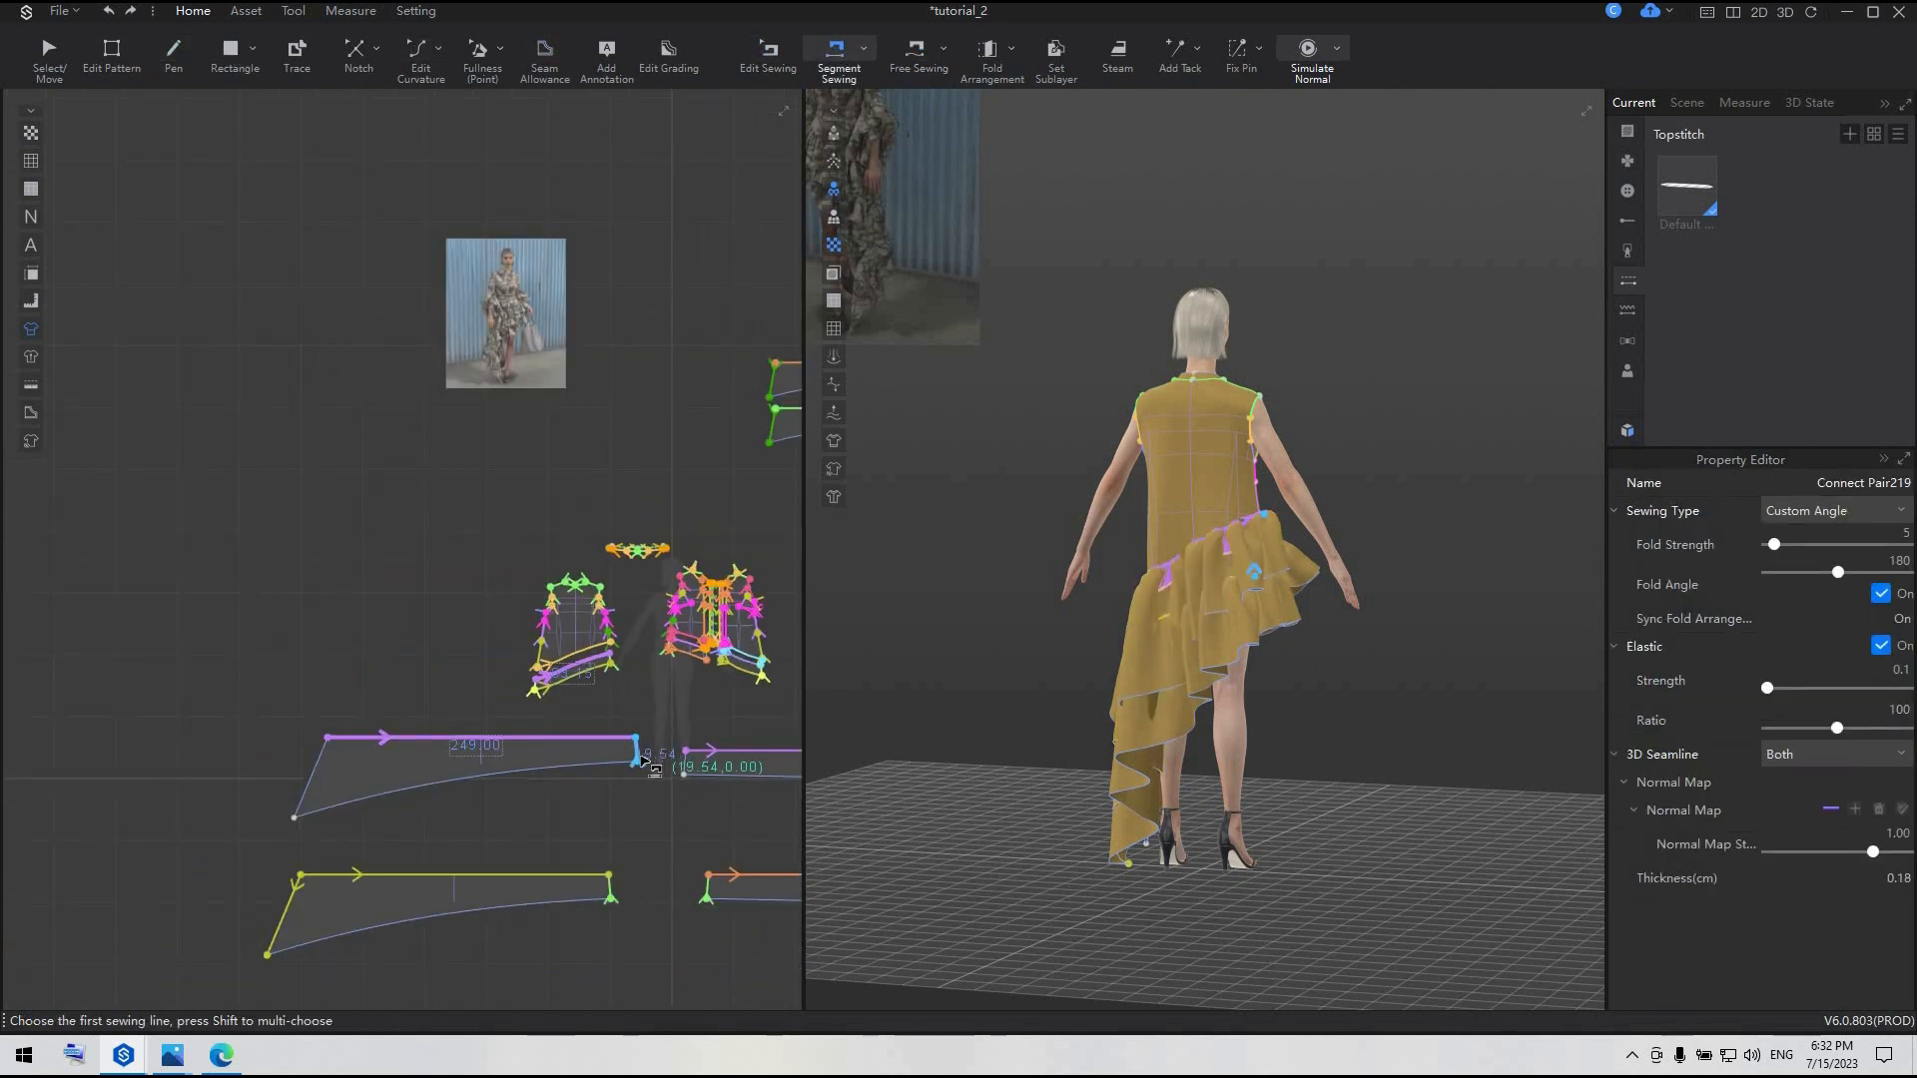
click(641, 757)
click(314, 767)
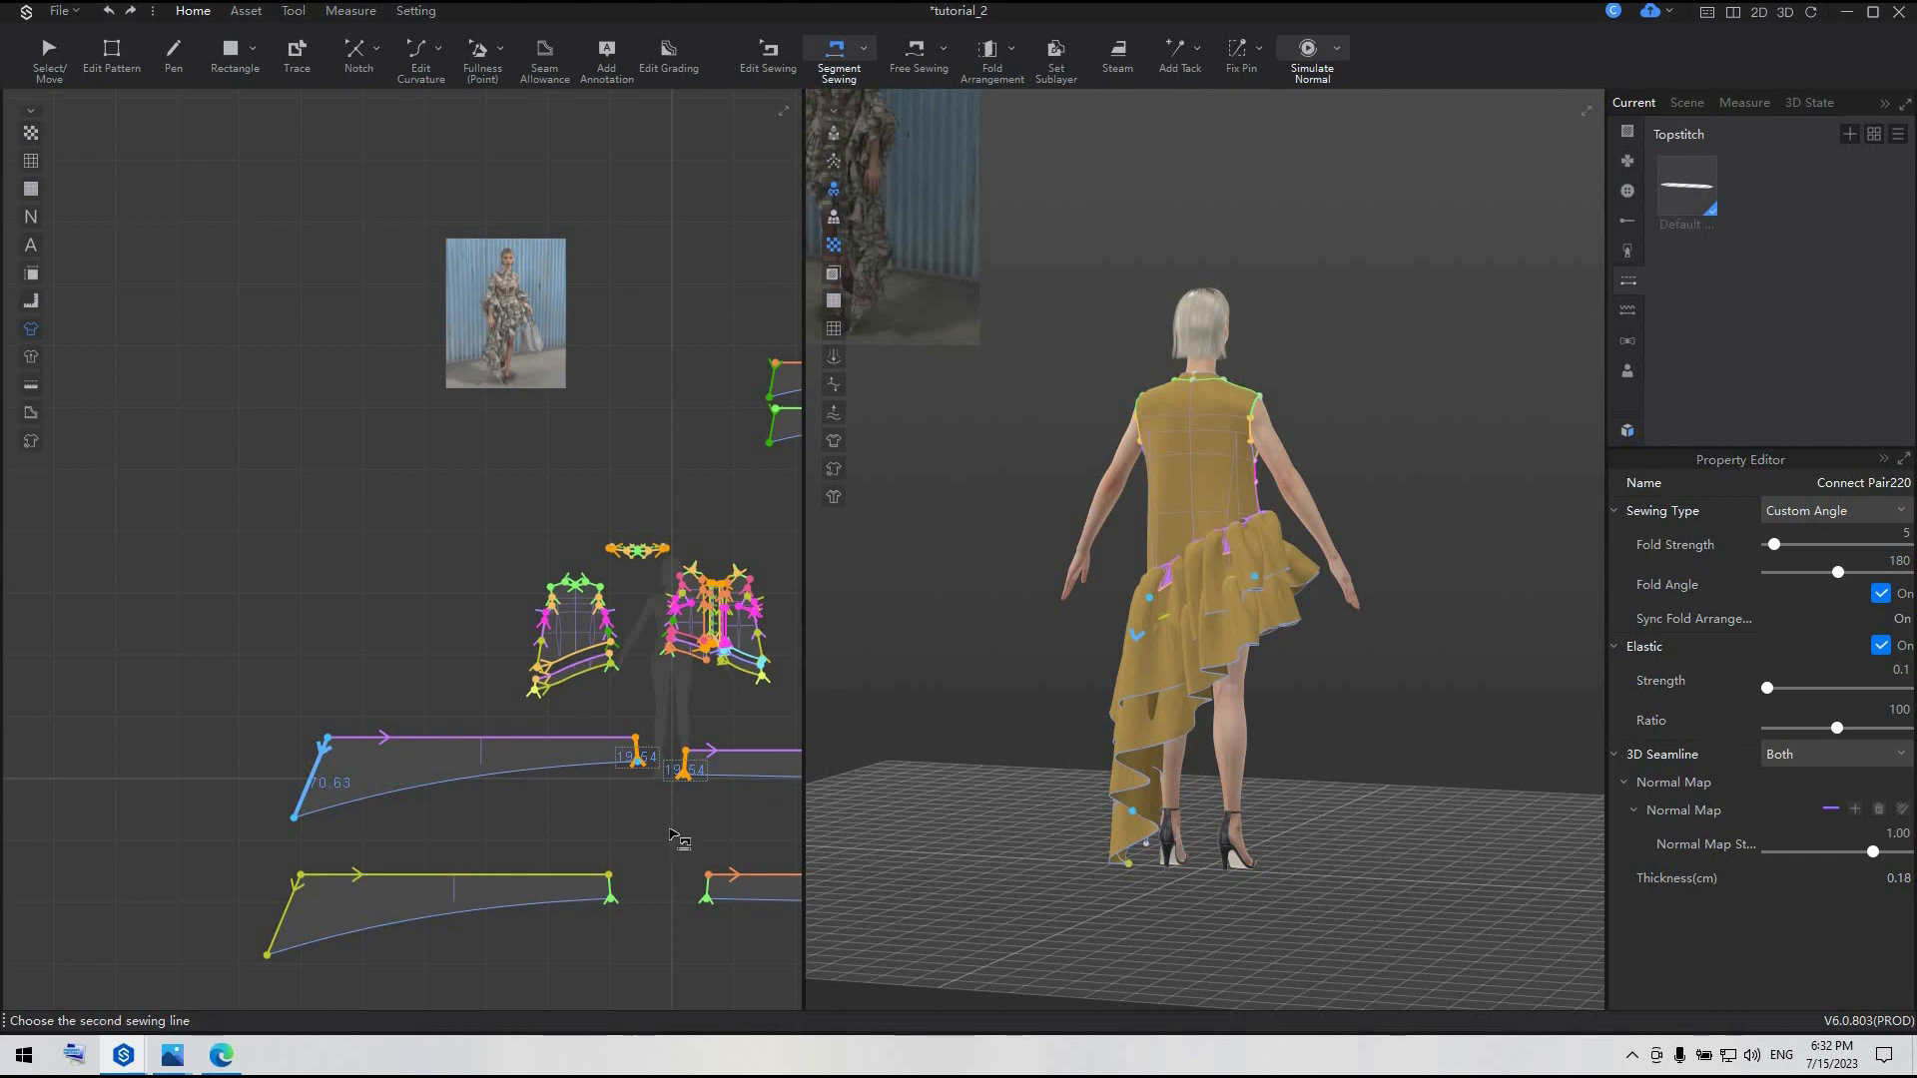
middle_drag(677, 827, 346, 829)
click(719, 788)
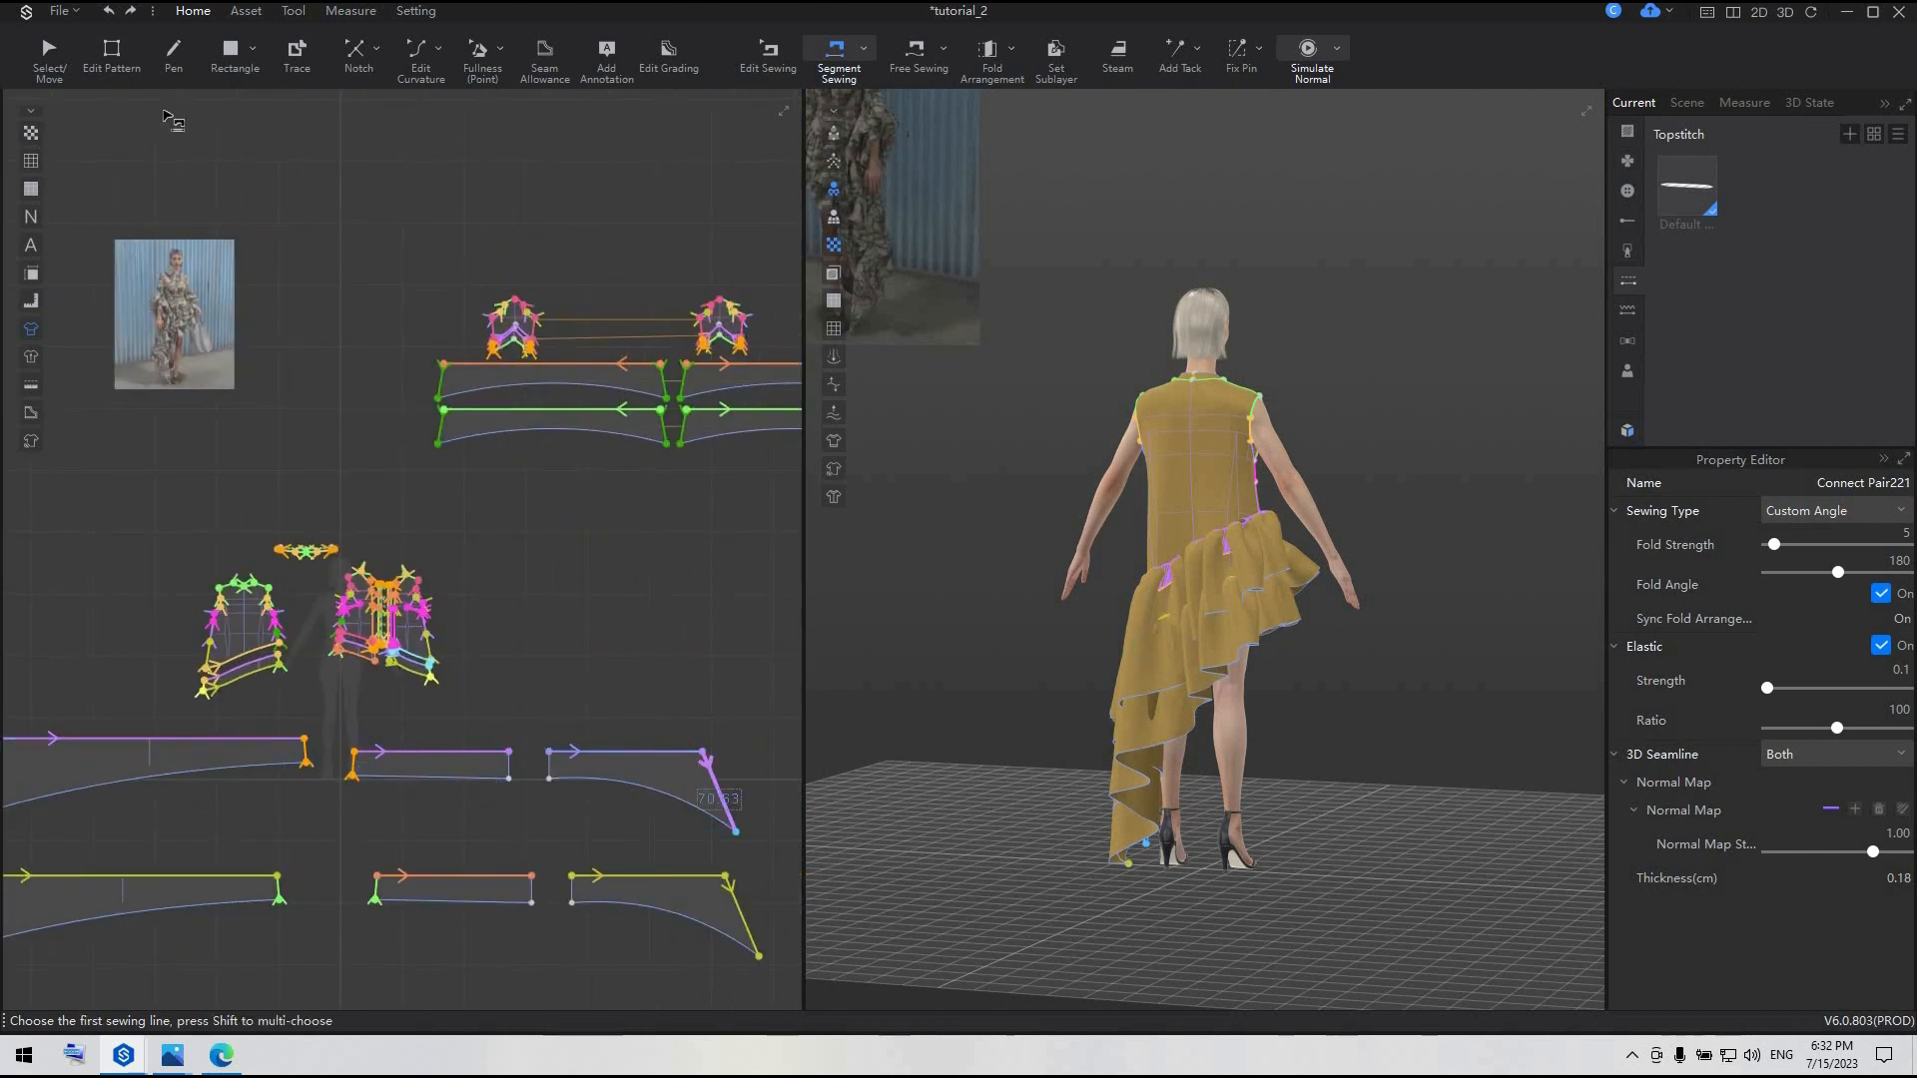
- Set the copied back ruffle's simulation layer to 1 and simulate its drape over the lower ruffle
key(a)
click(122, 759)
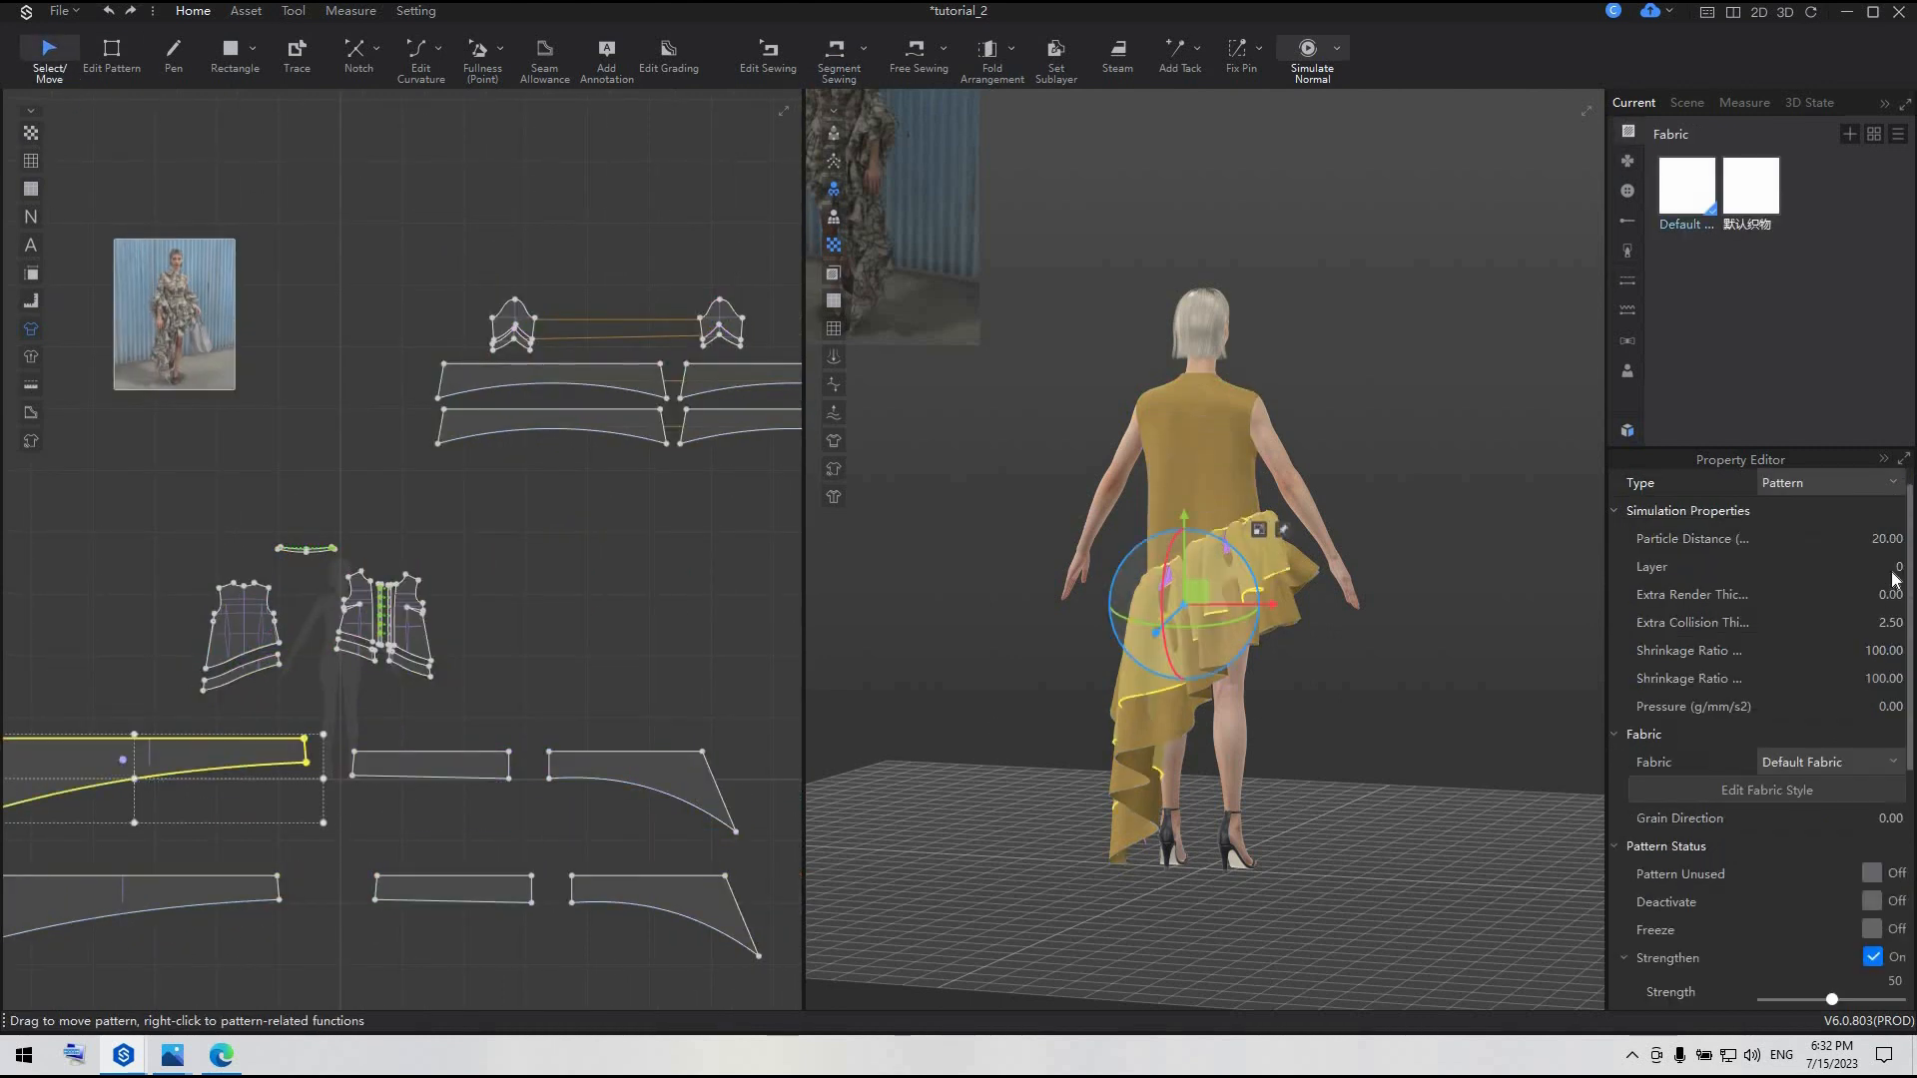
click(1894, 564)
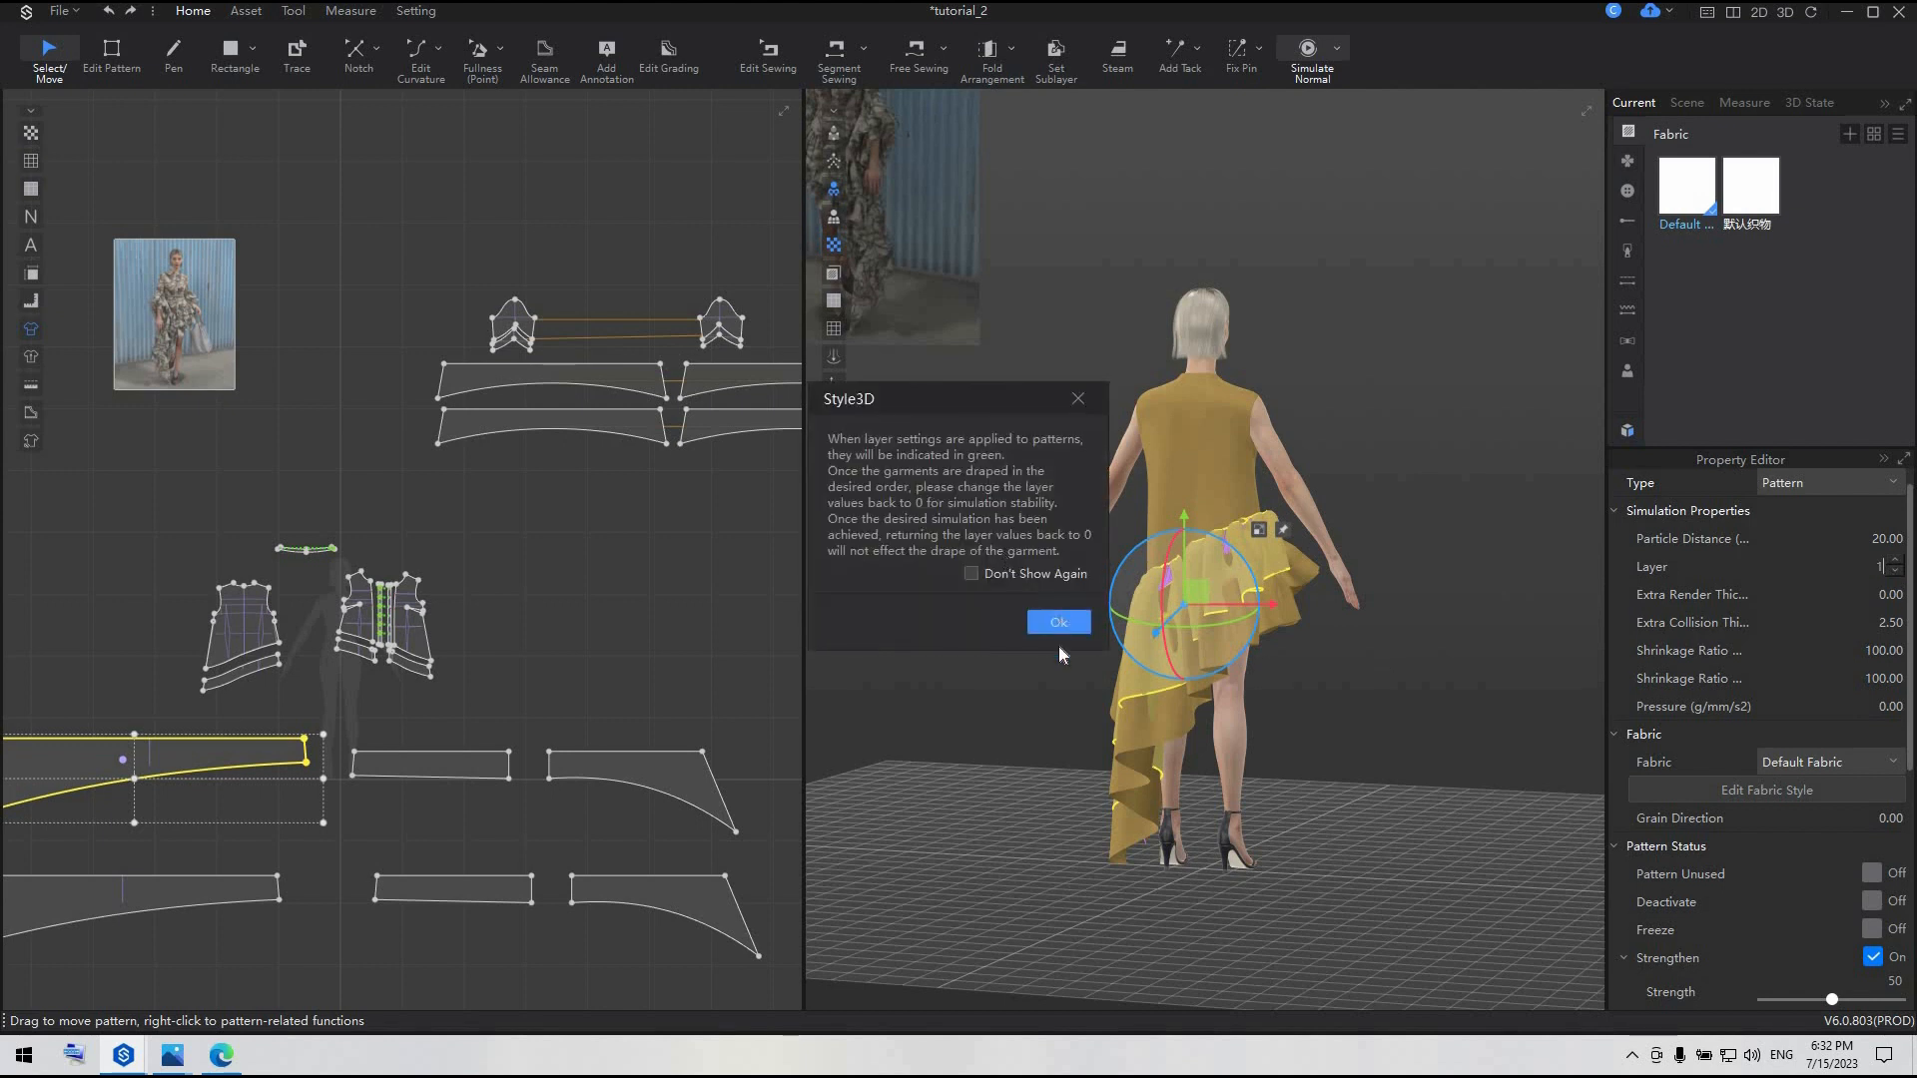
key(Return)
key(space)
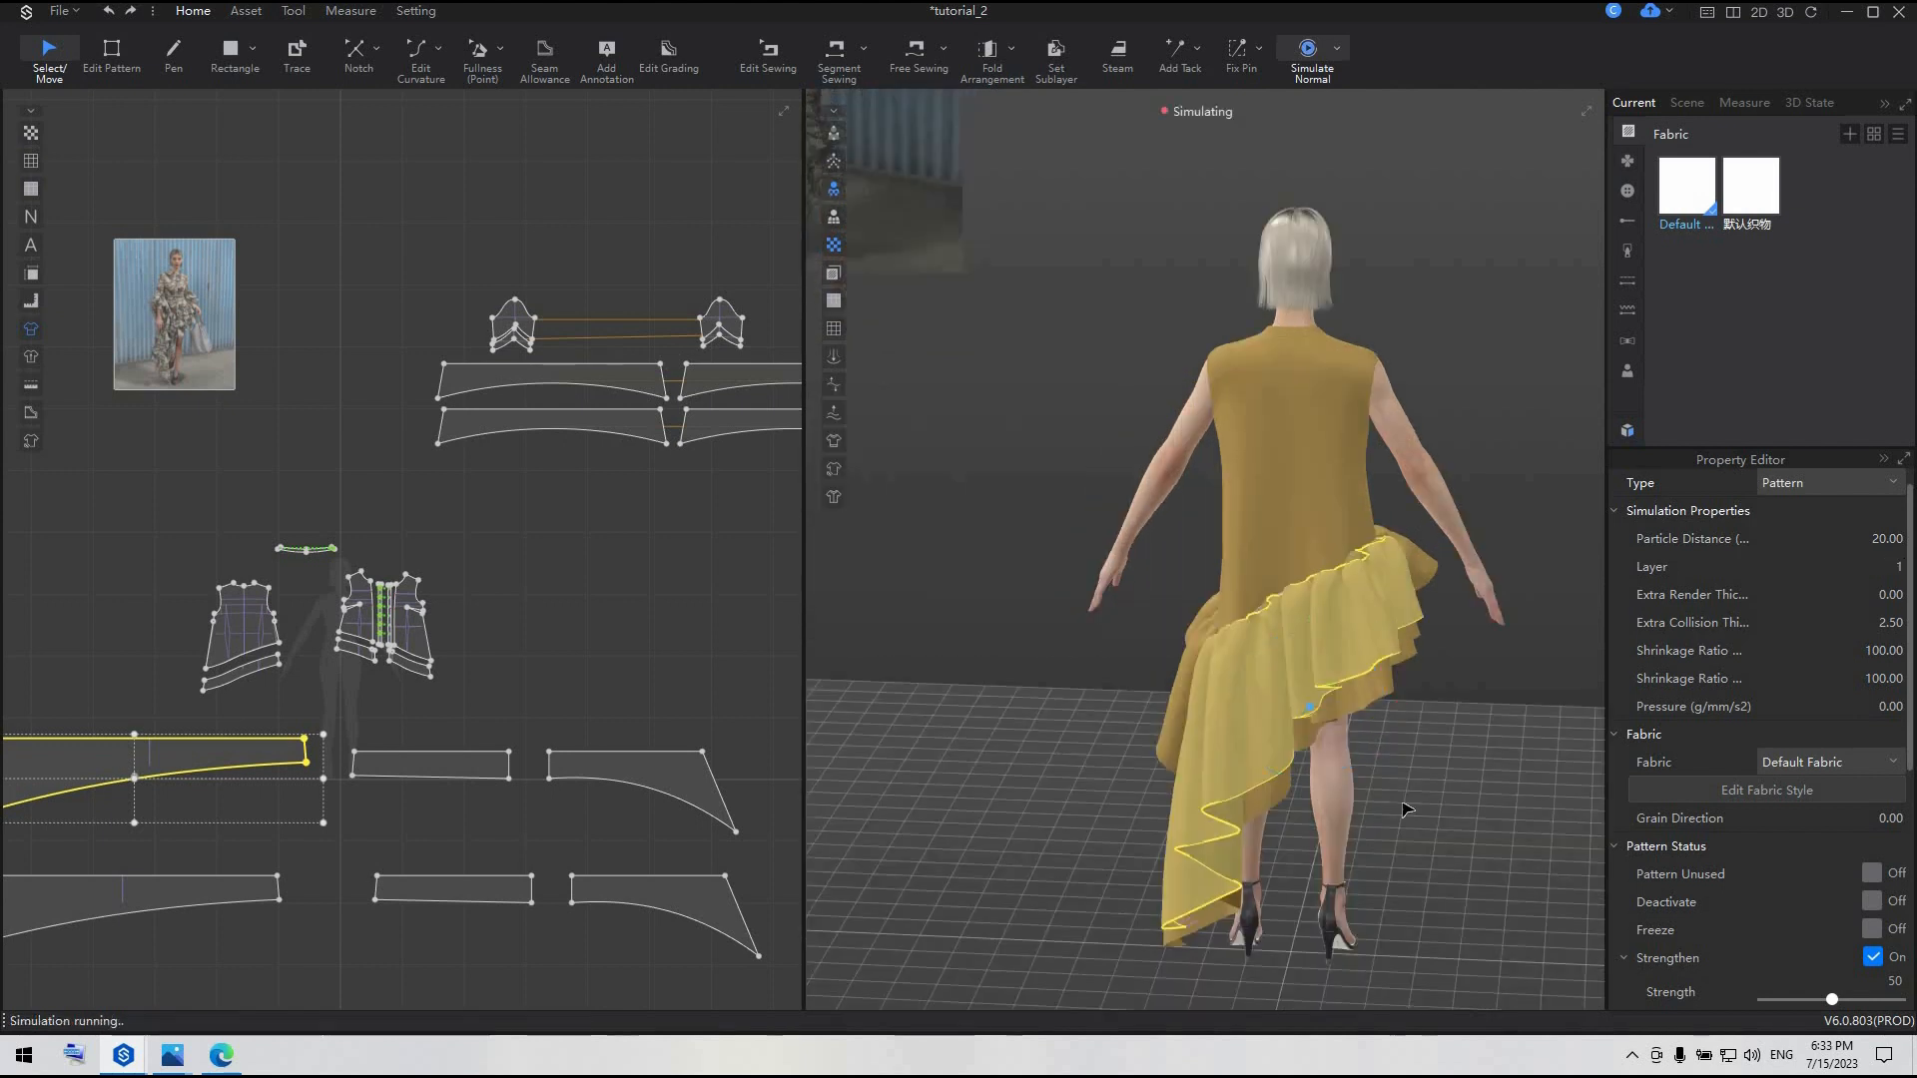
scroll(1403, 796, up, 2)
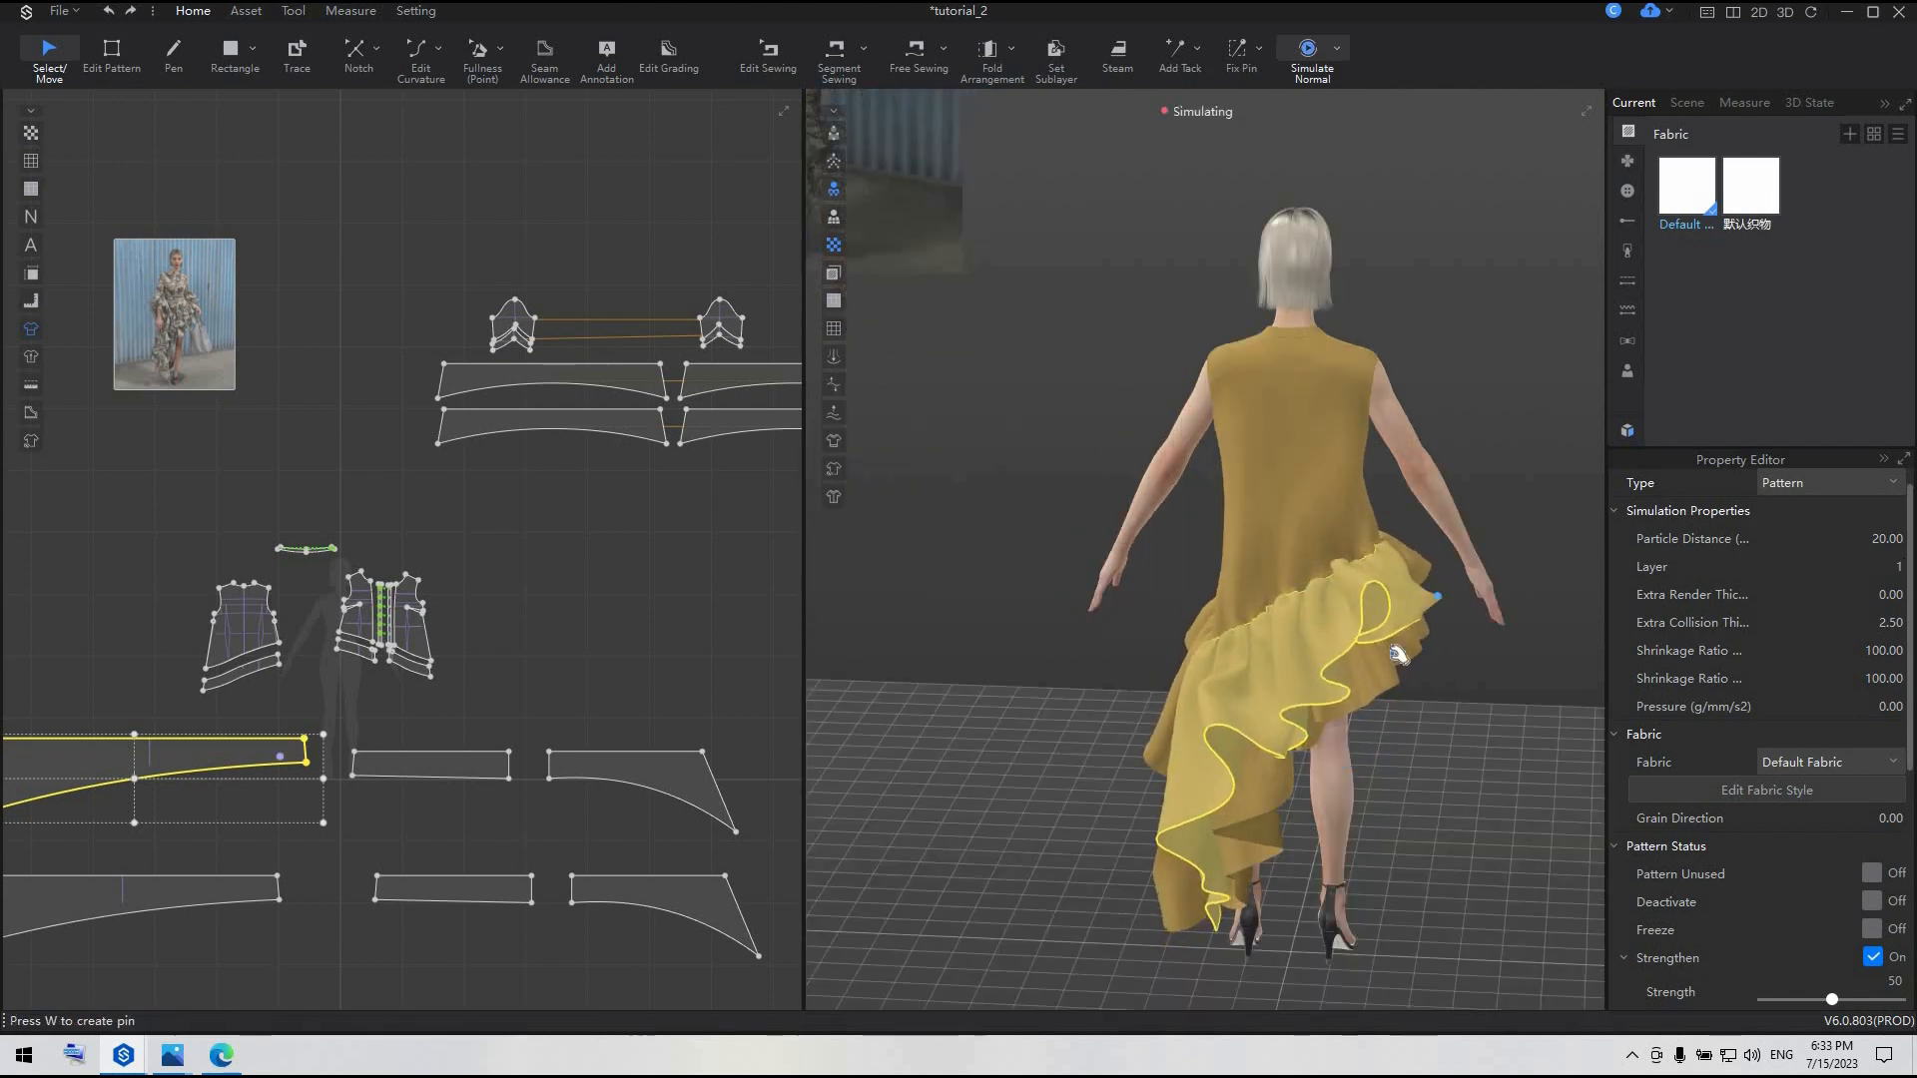
key(space)
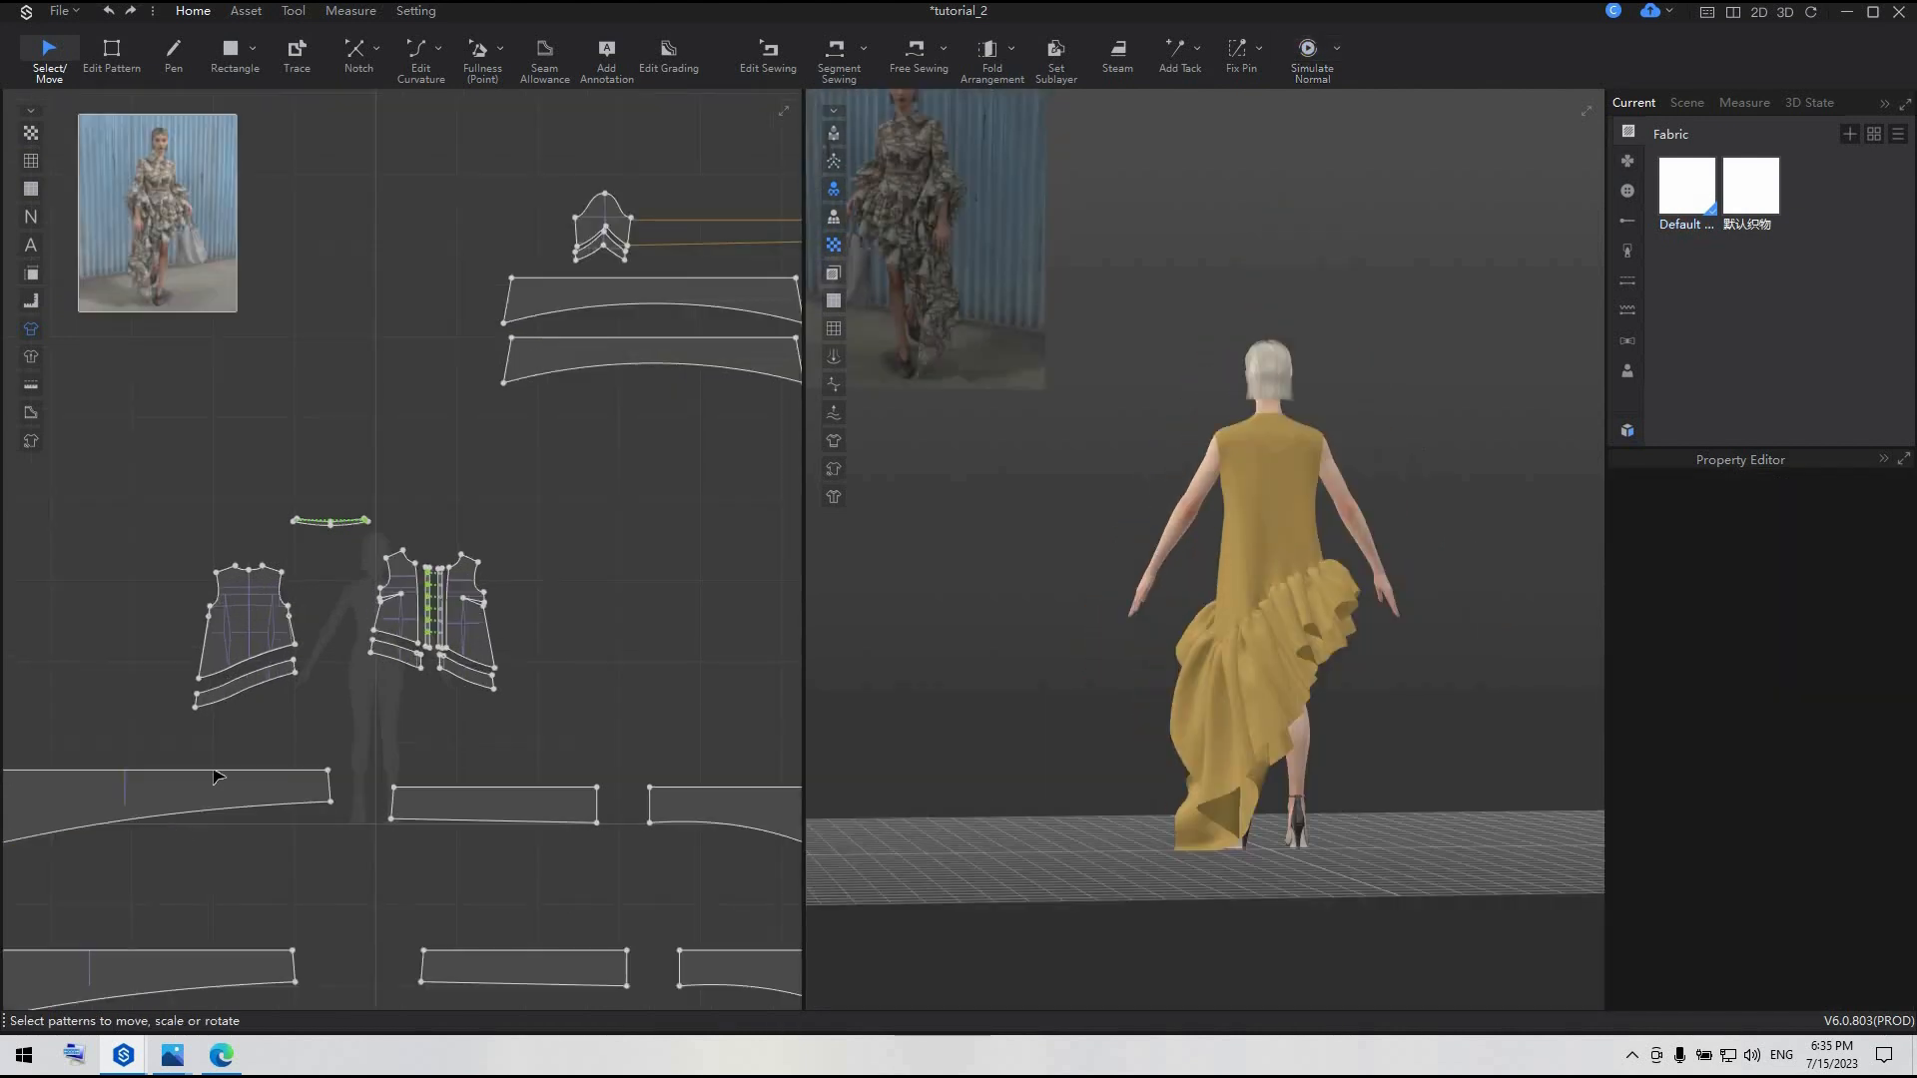
- Shorten the upper rectangular front ruffle by moving its bottom edge 2.5 cm straight up at 90°
right_drag(1507, 621, 611, 694)
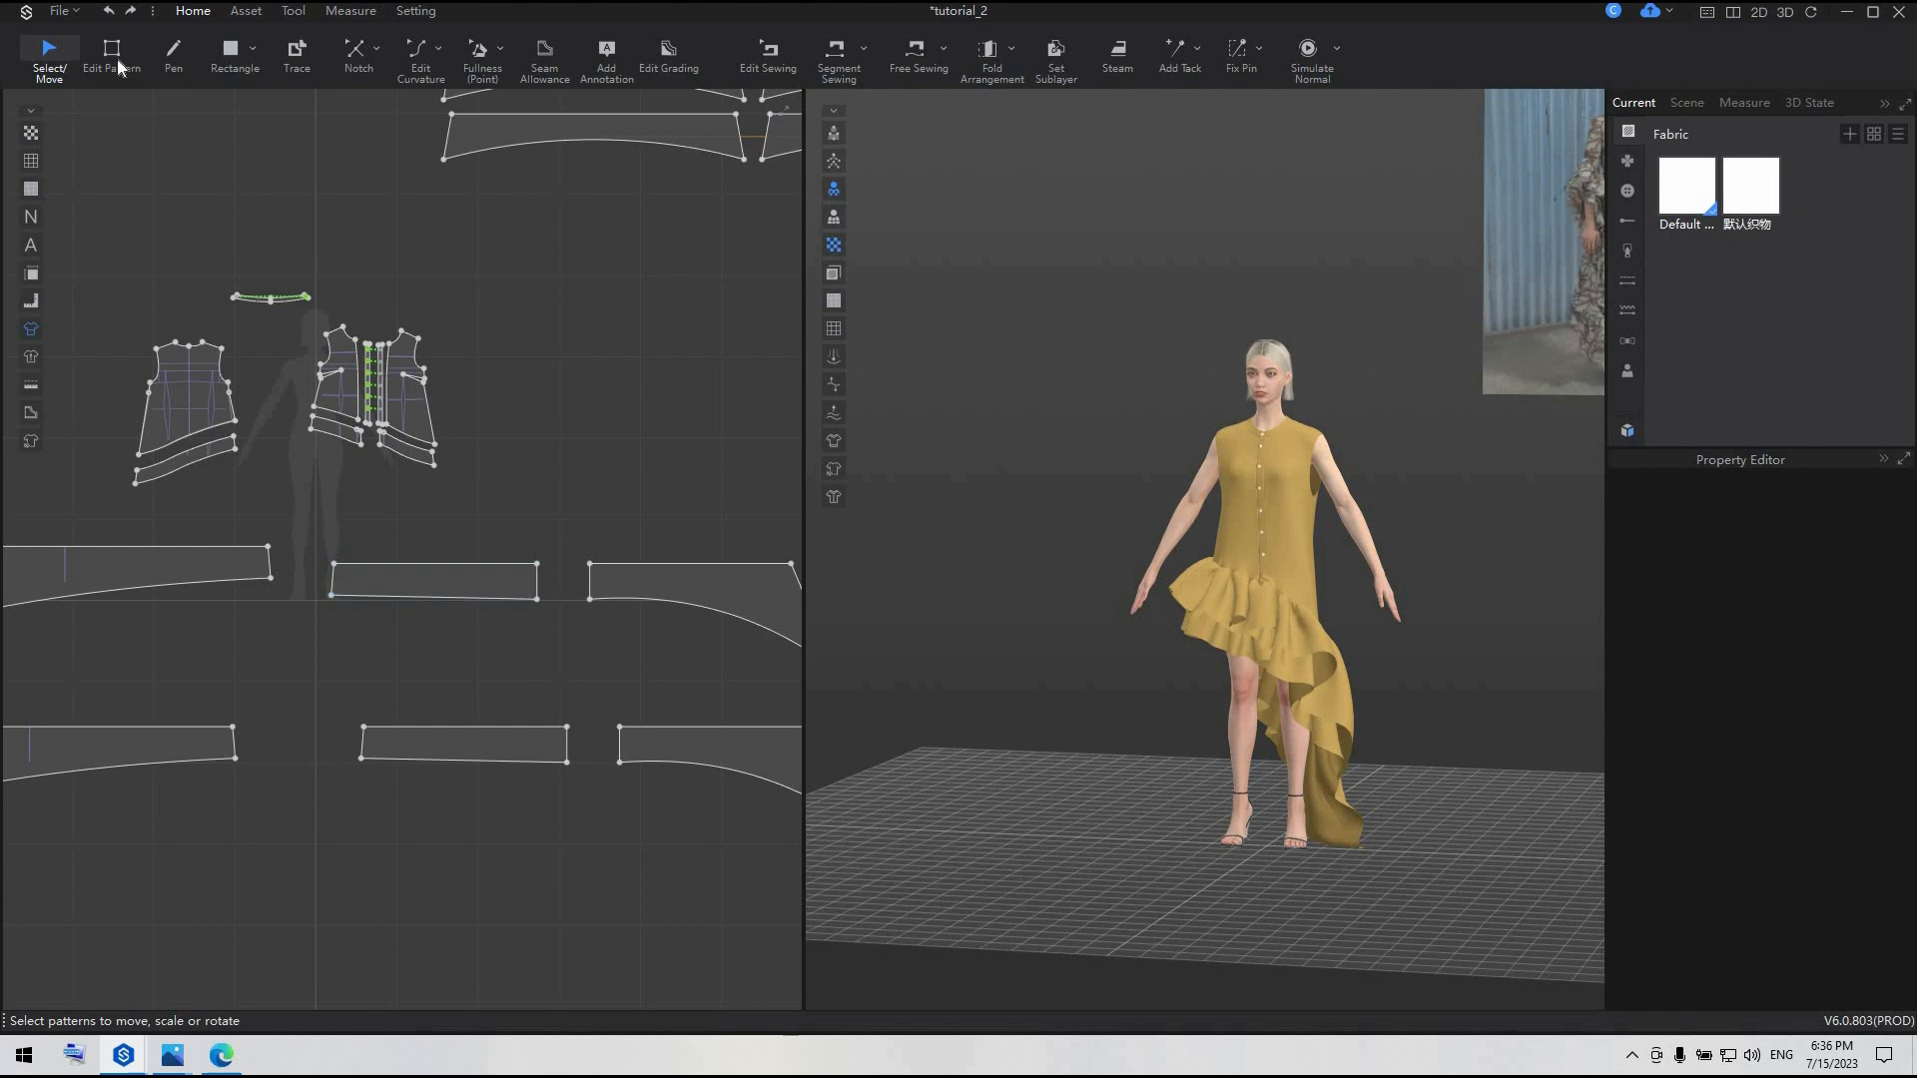
key(z)
click(469, 596)
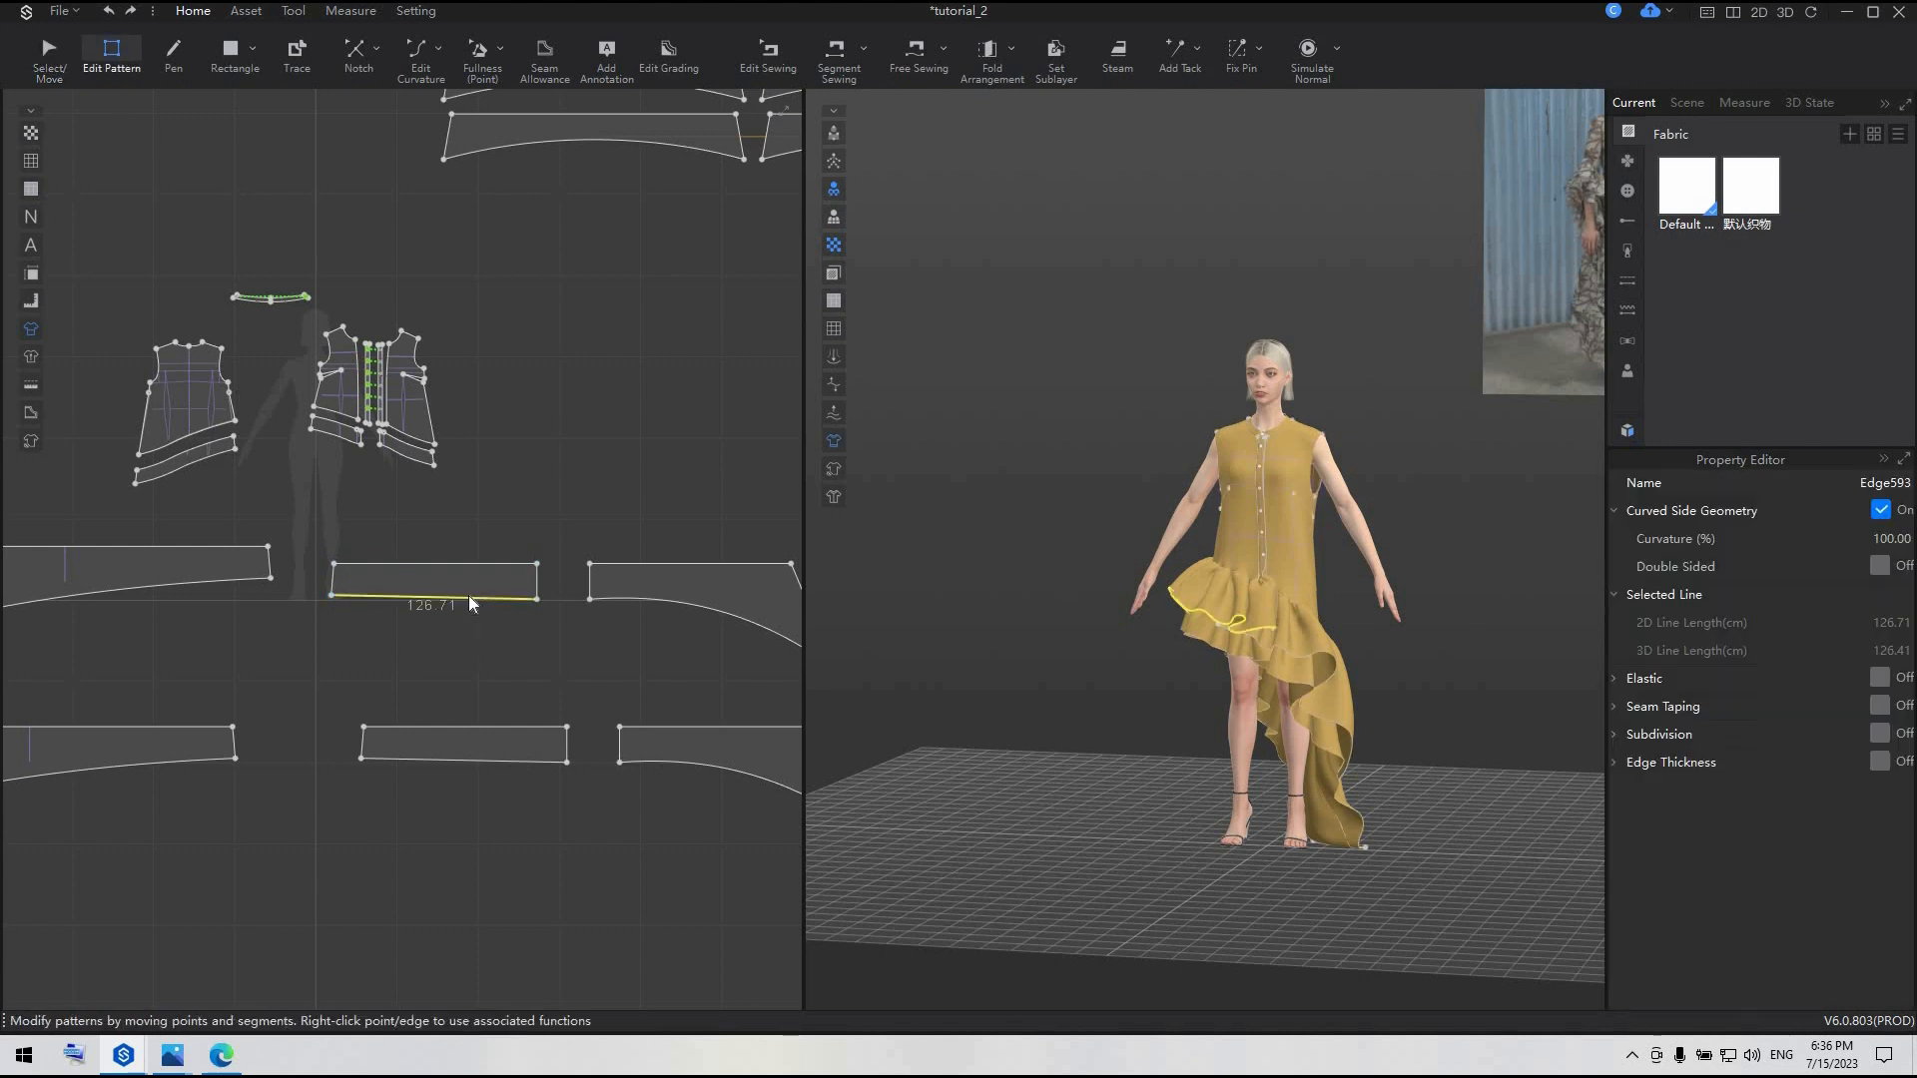
right_click(469, 595)
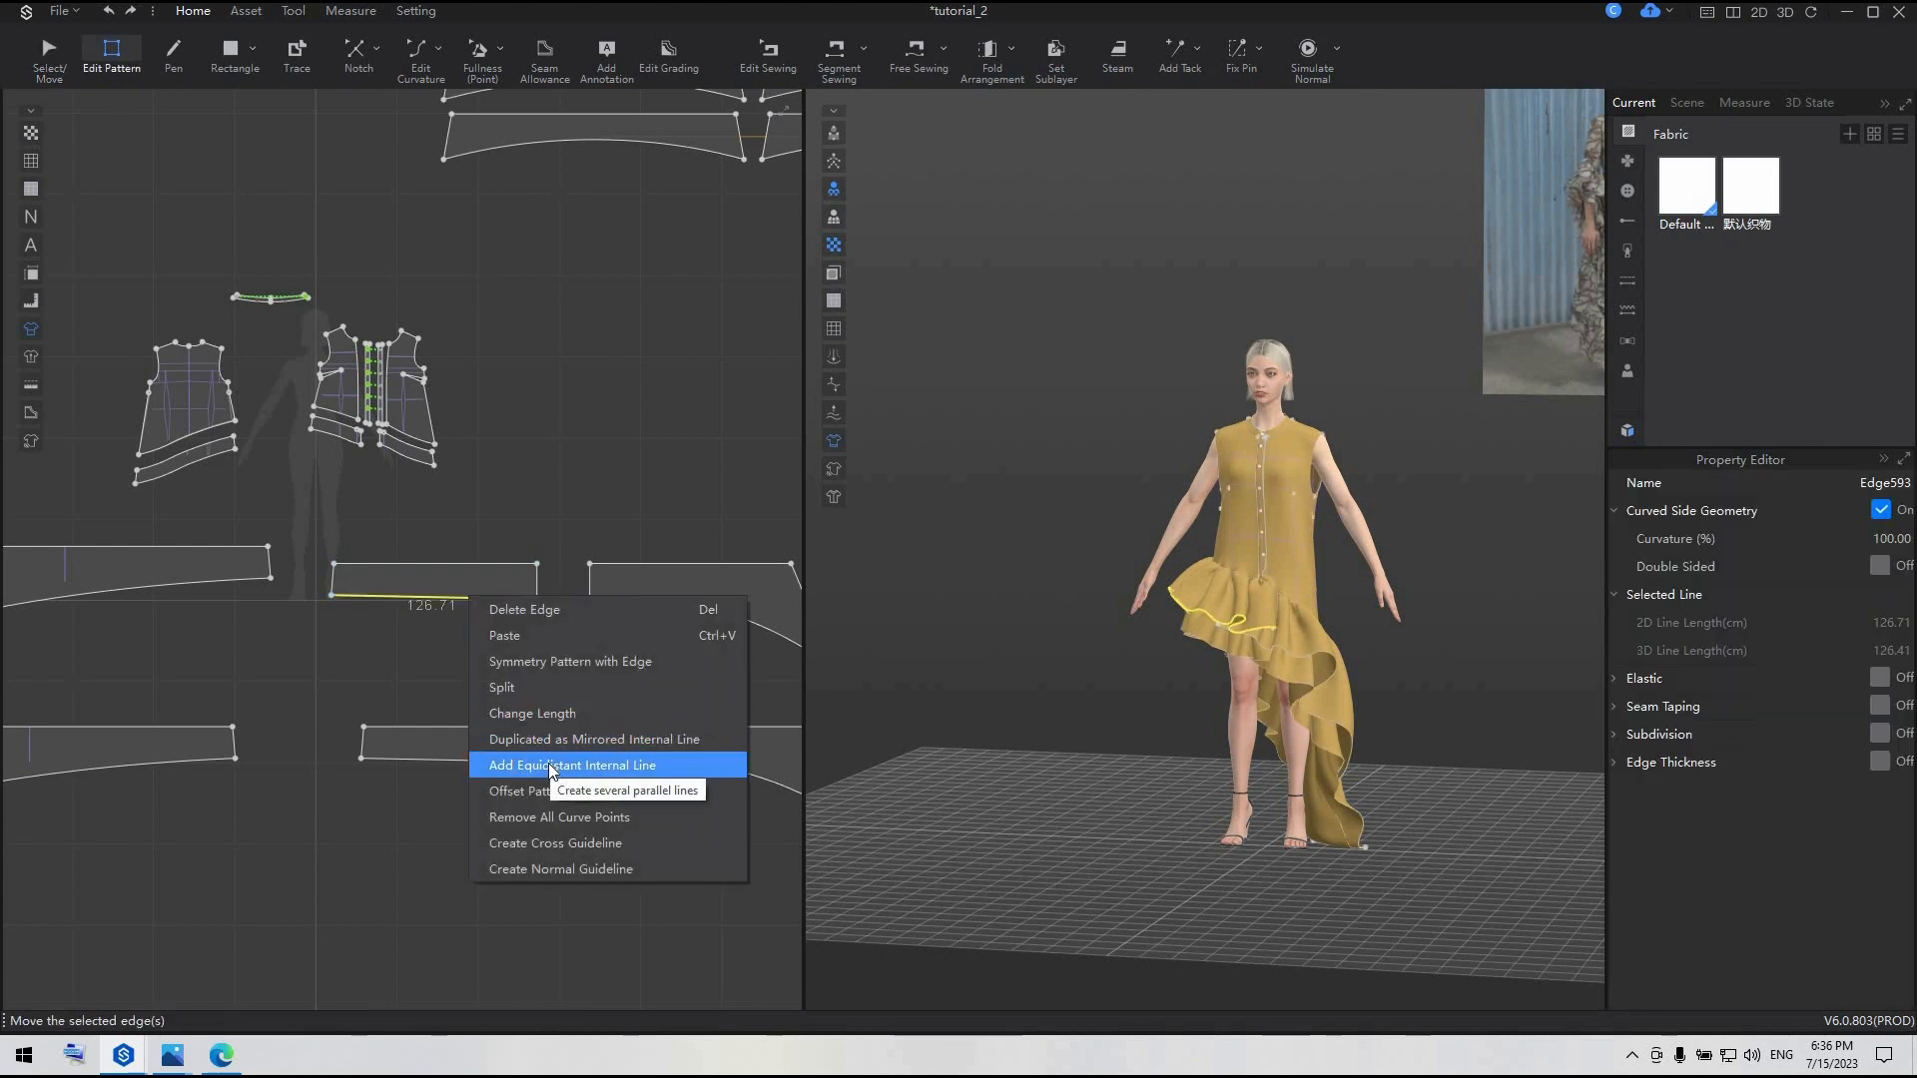
click(446, 619)
scroll(474, 565, up, 3)
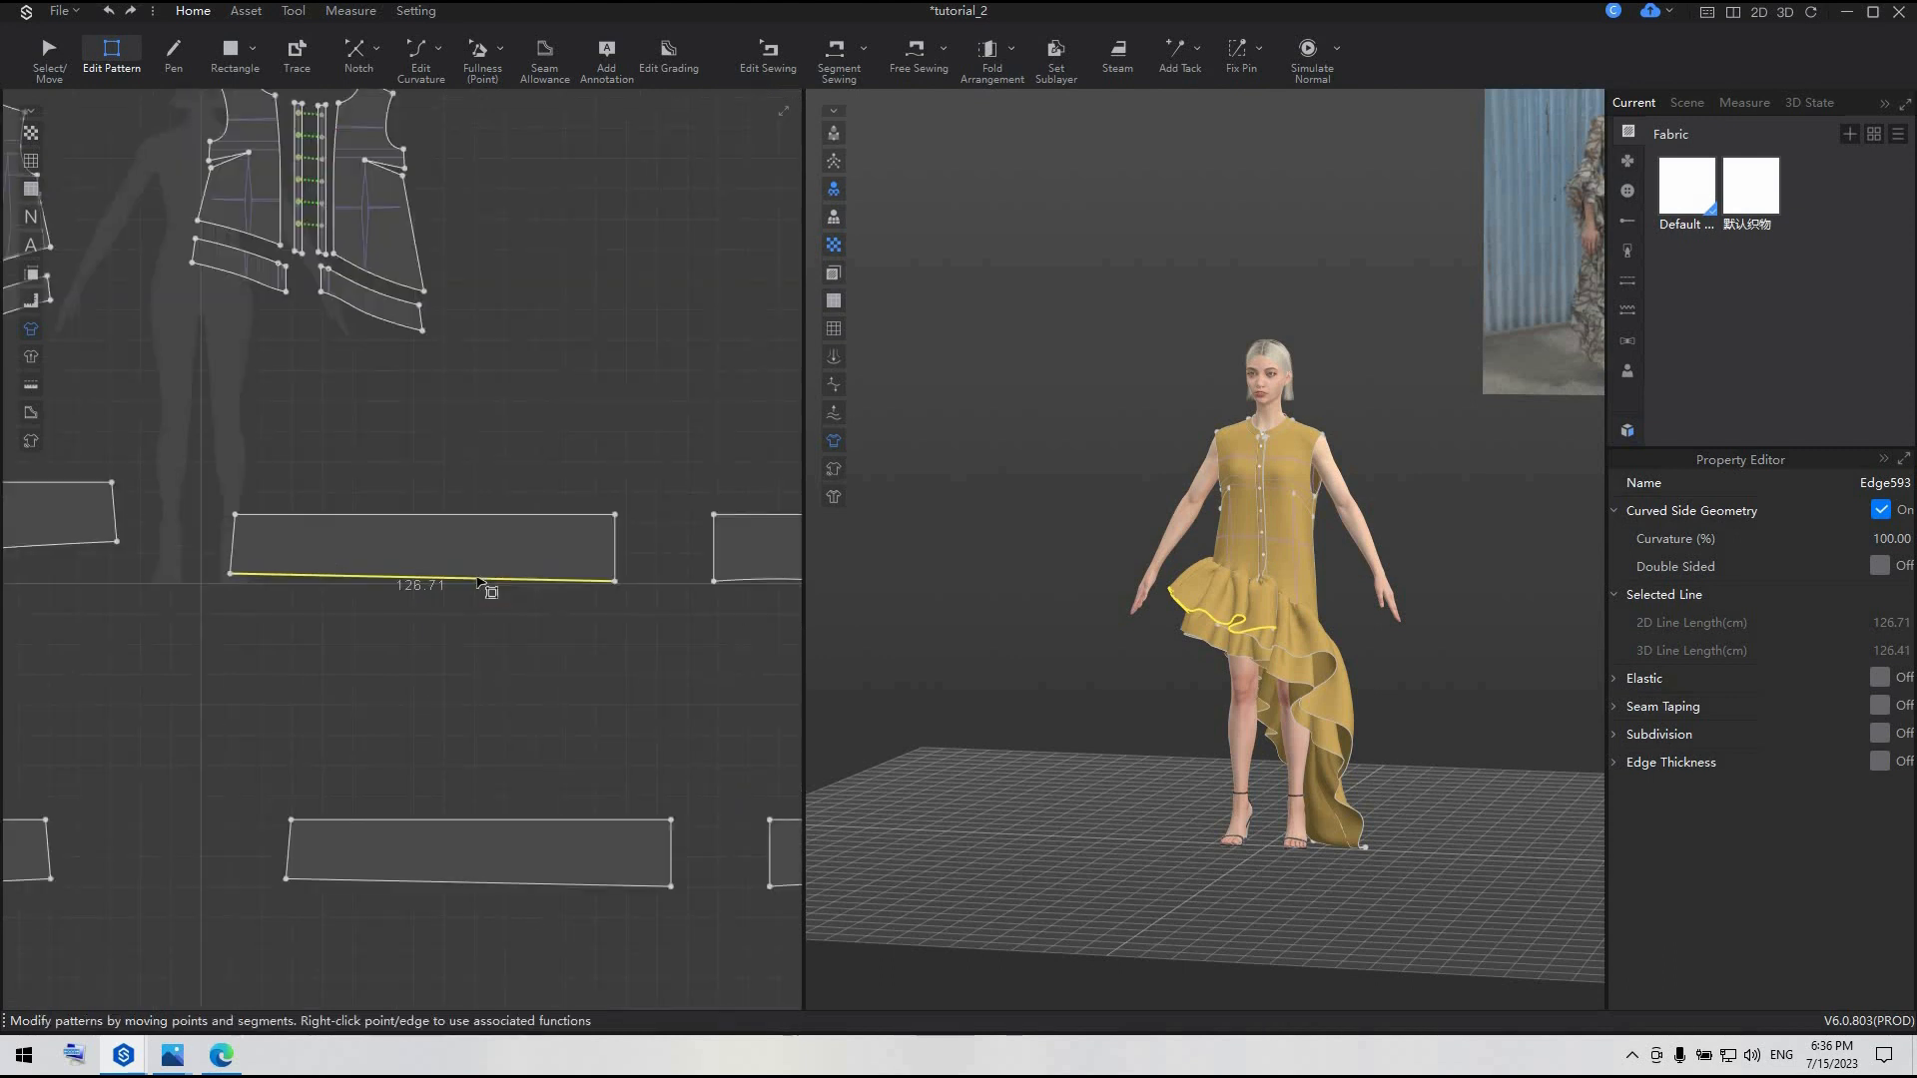
click(477, 577)
click(478, 579)
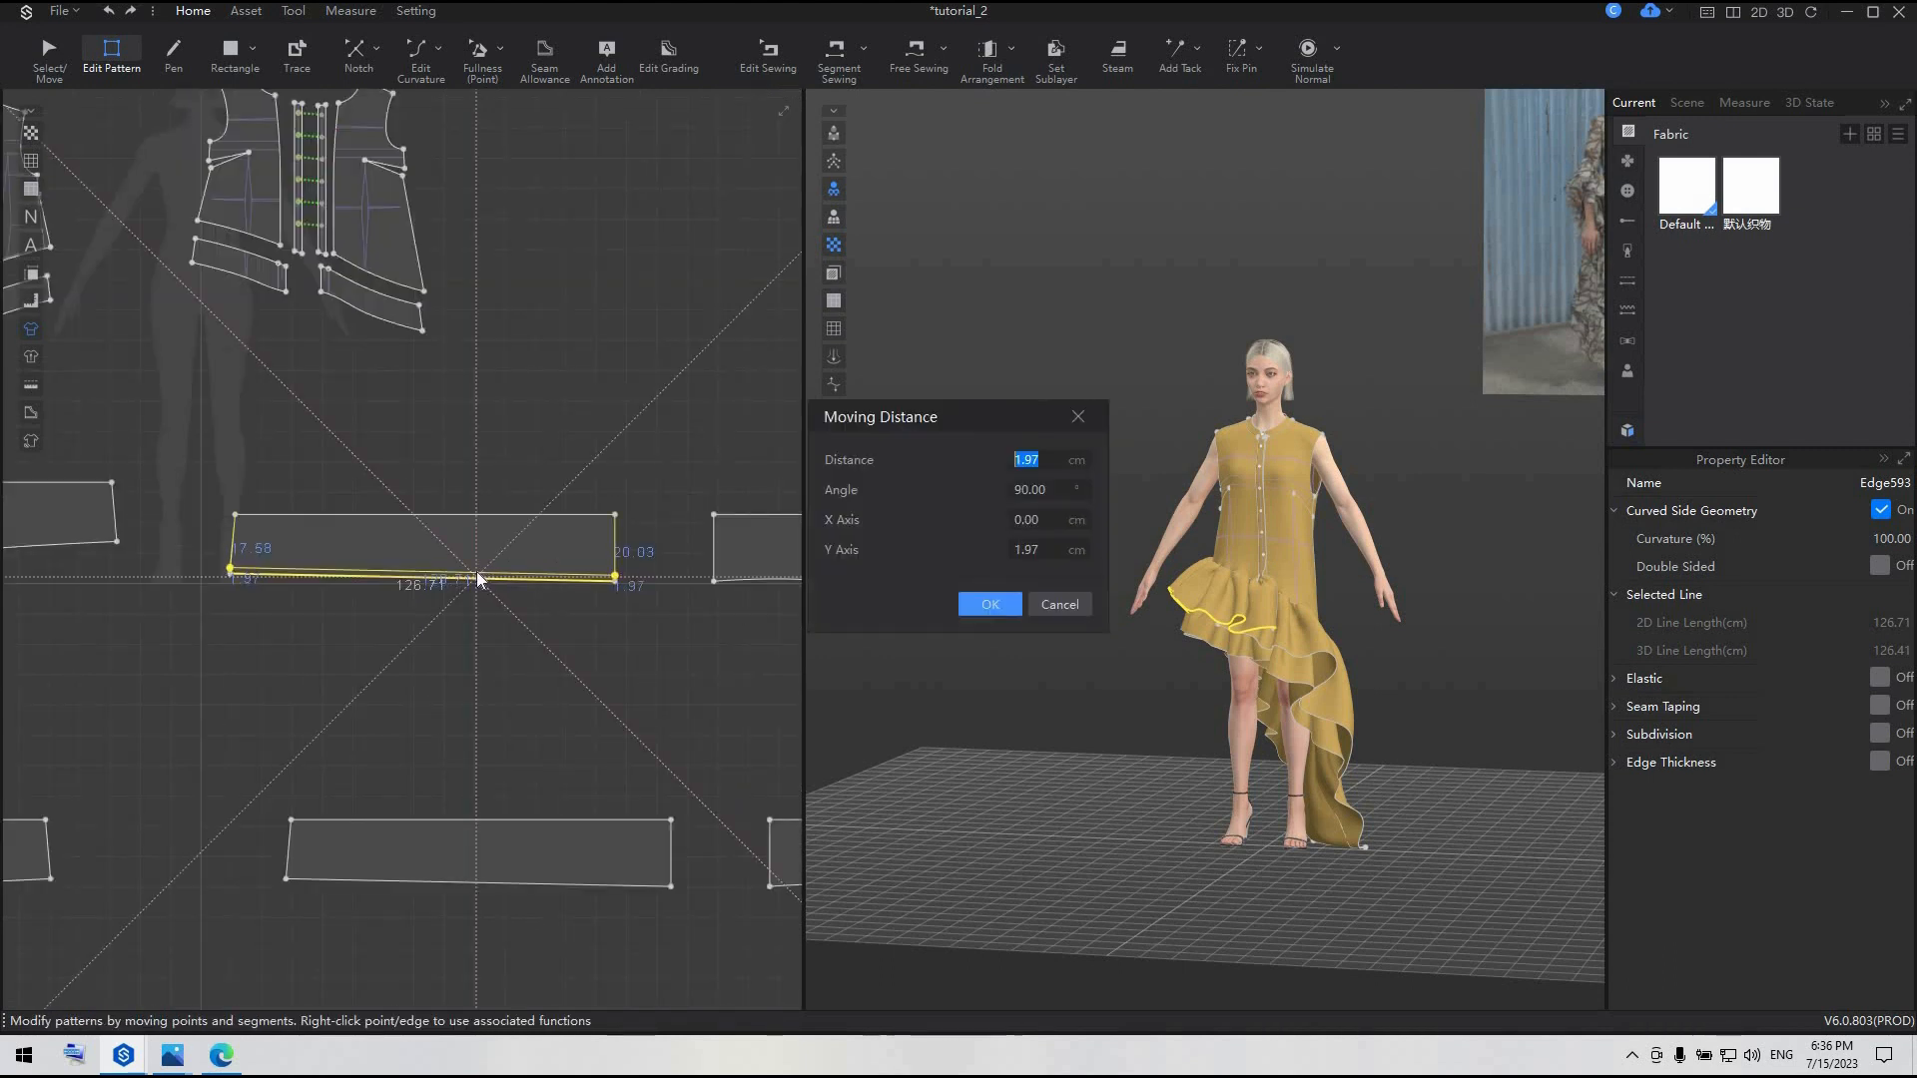
text(2.5)
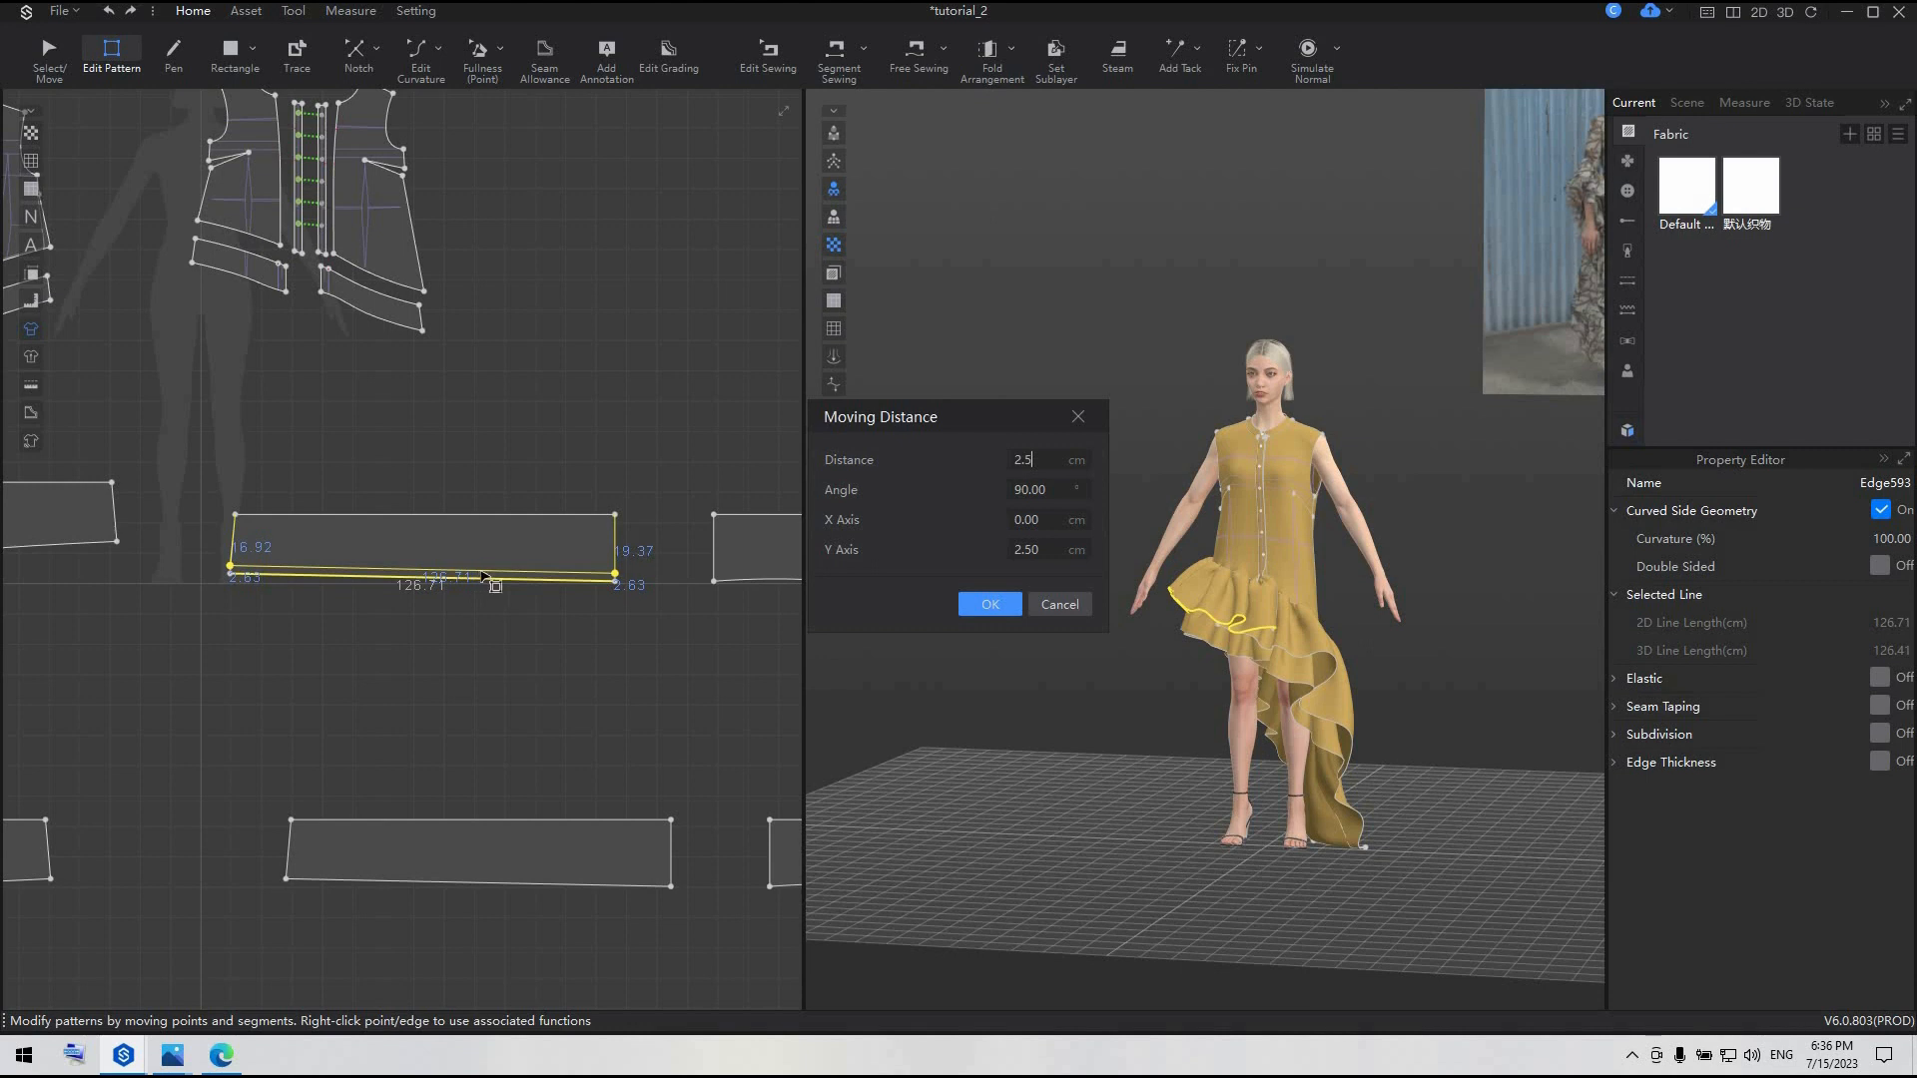
key(Return)
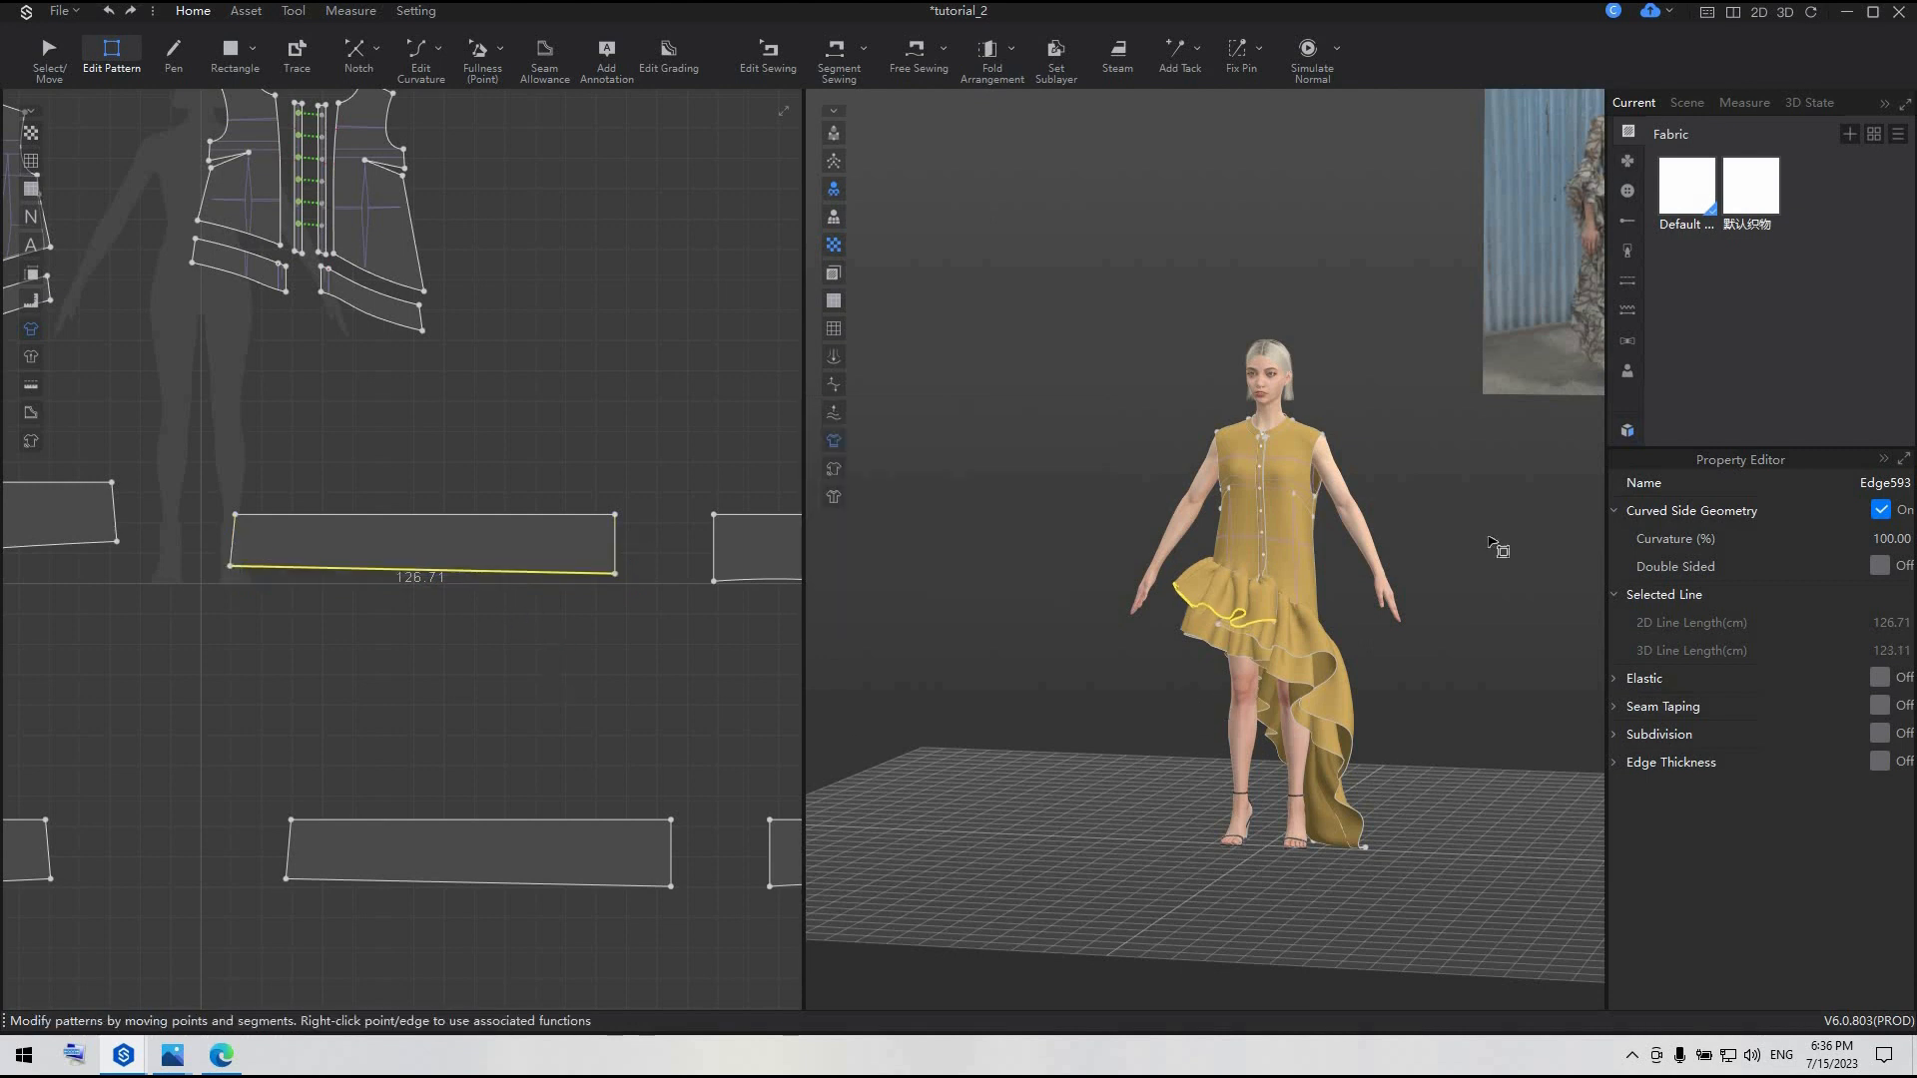
- Adjust the curve handle near the inner end of the upper flared front ruffle's bottom edge and that of the matching lower ruffle
middle_drag(1487, 542, 1278, 557)
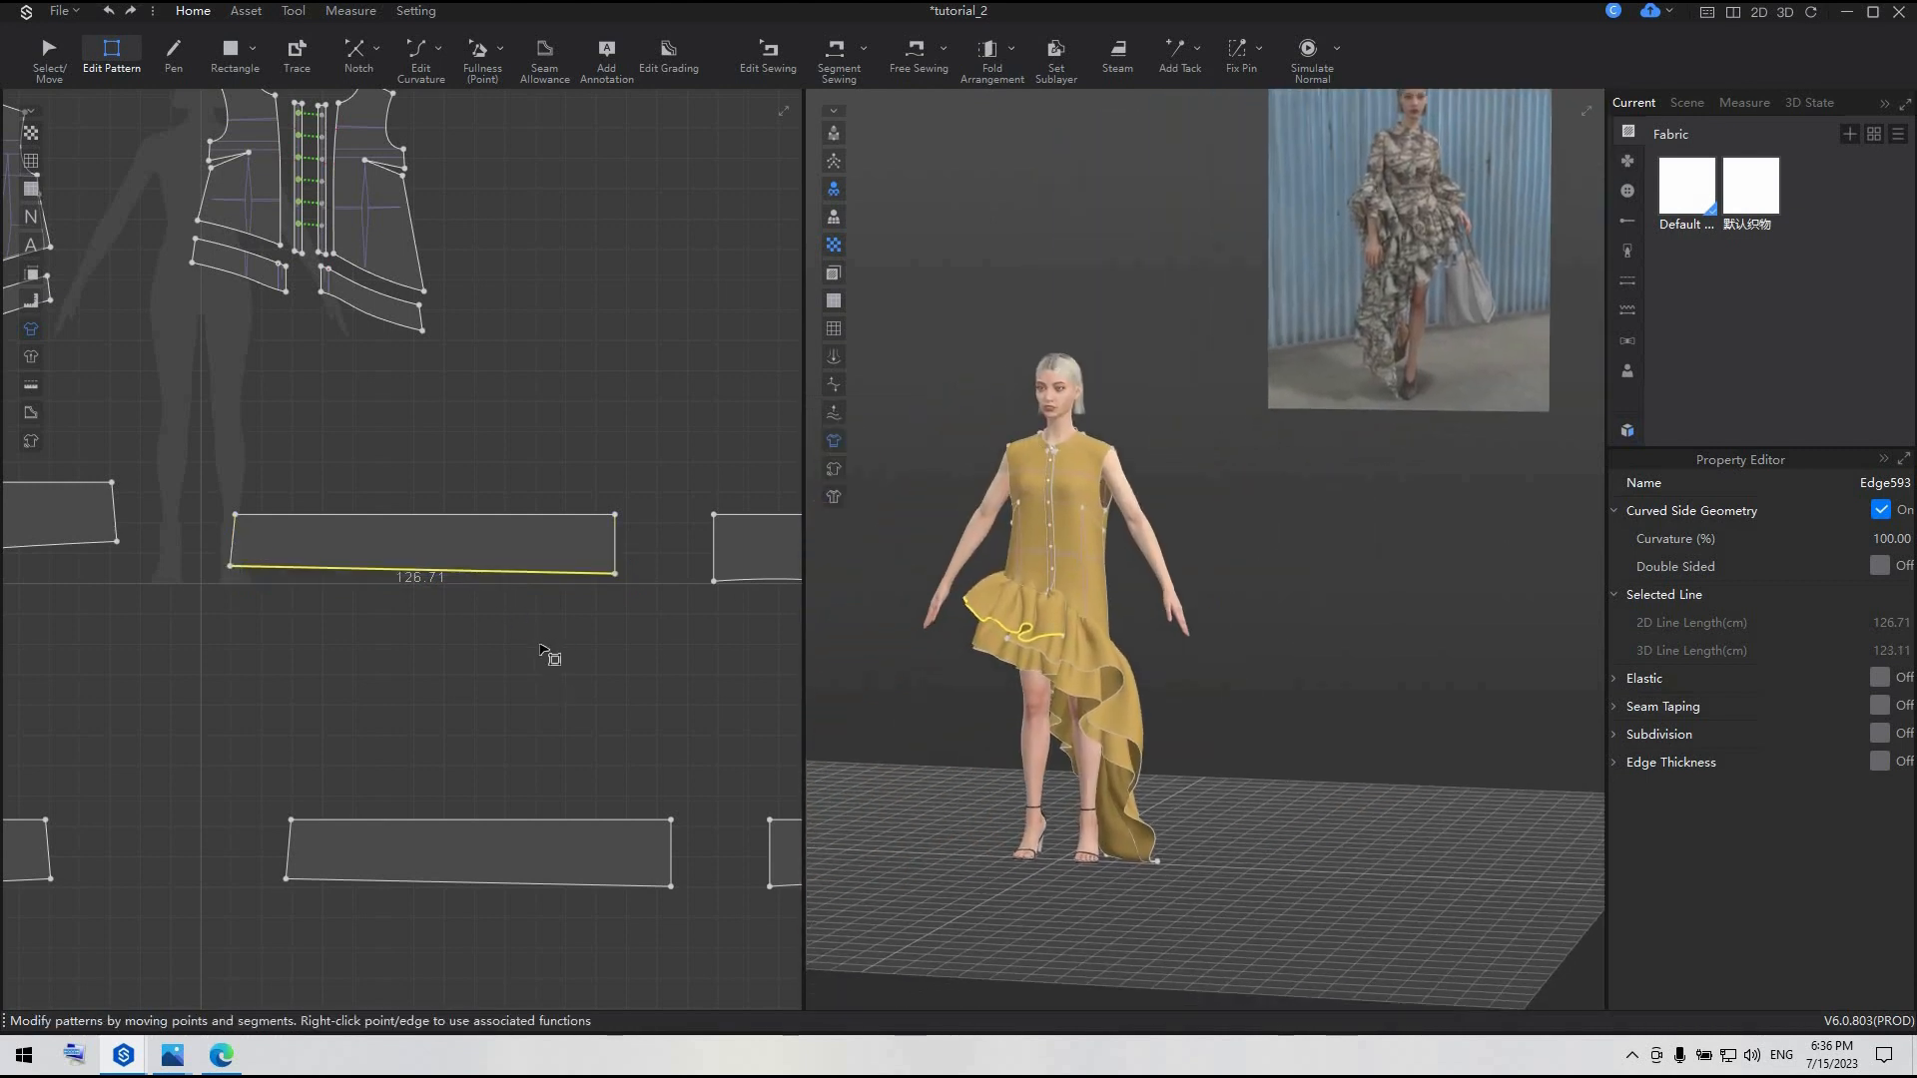
middle_drag(651, 645, 190, 690)
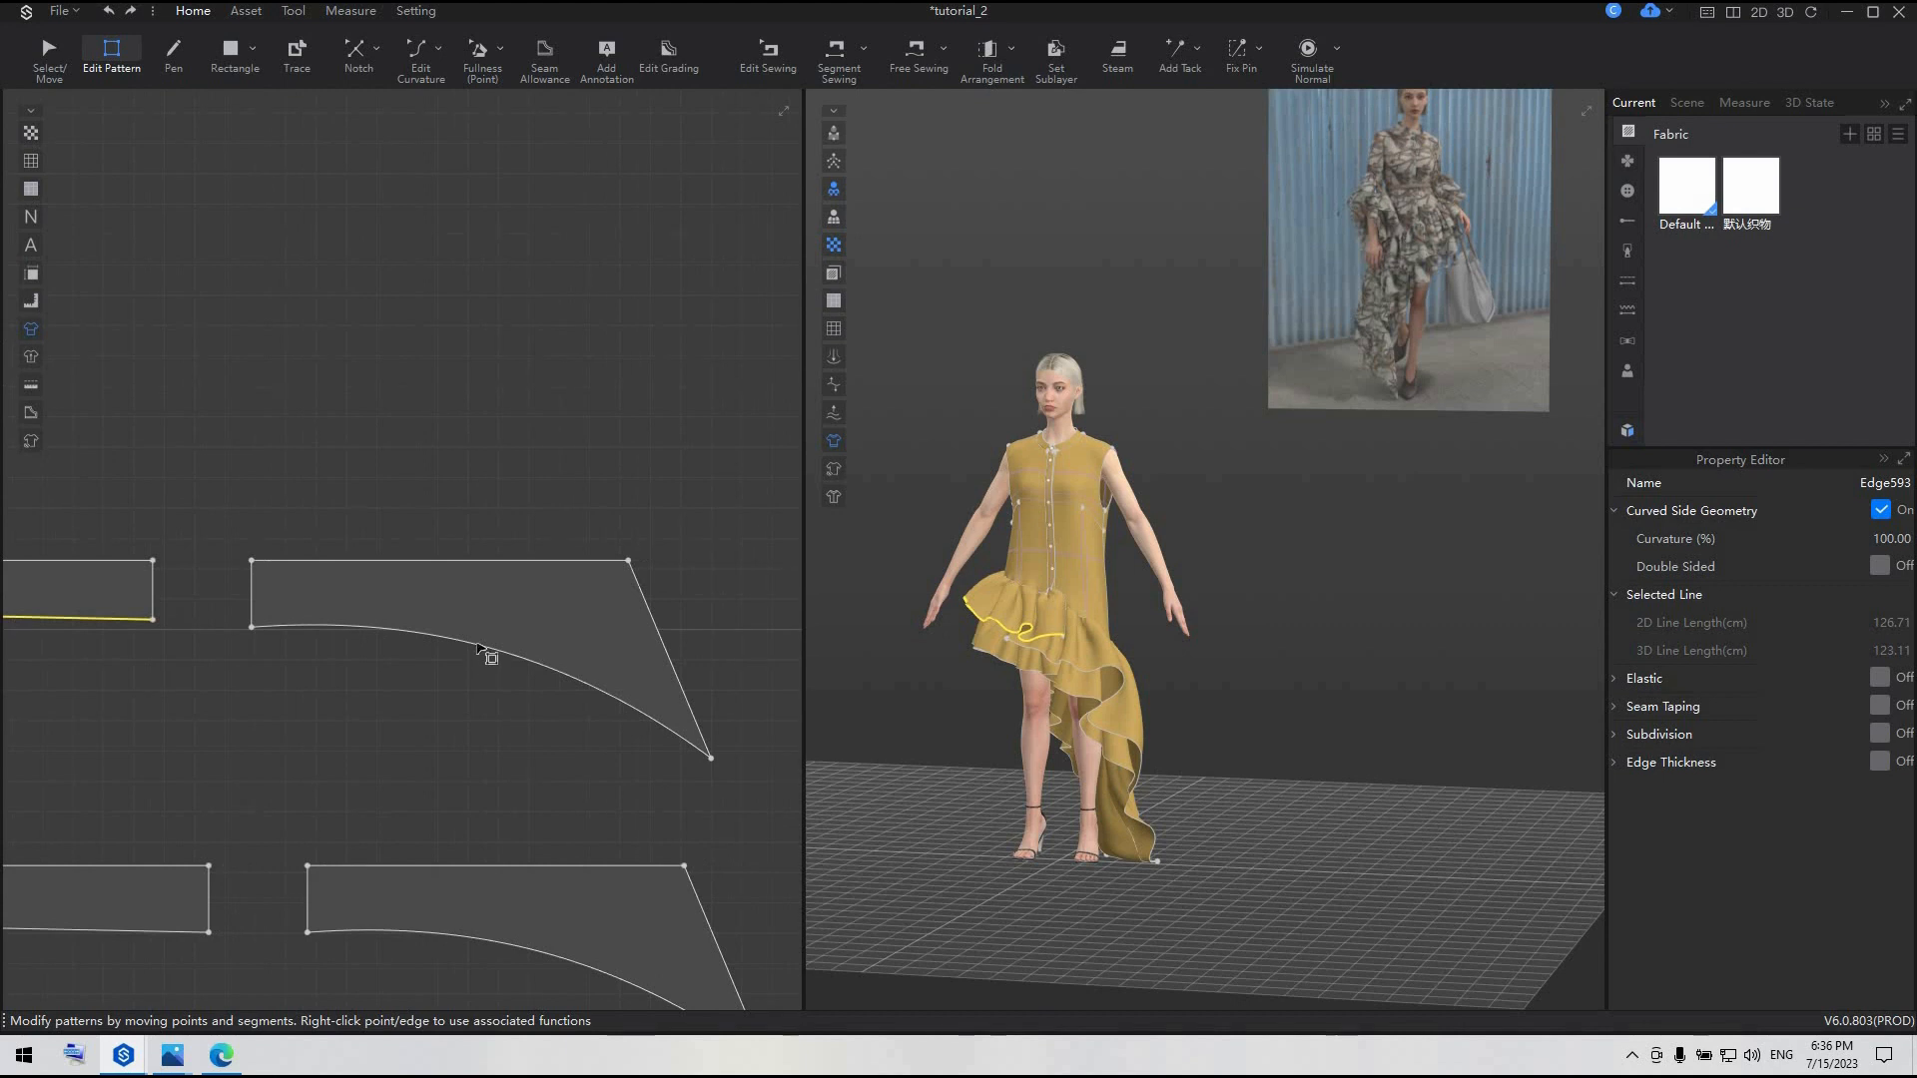
click(480, 649)
drag(417, 619, 422, 626)
click(391, 931)
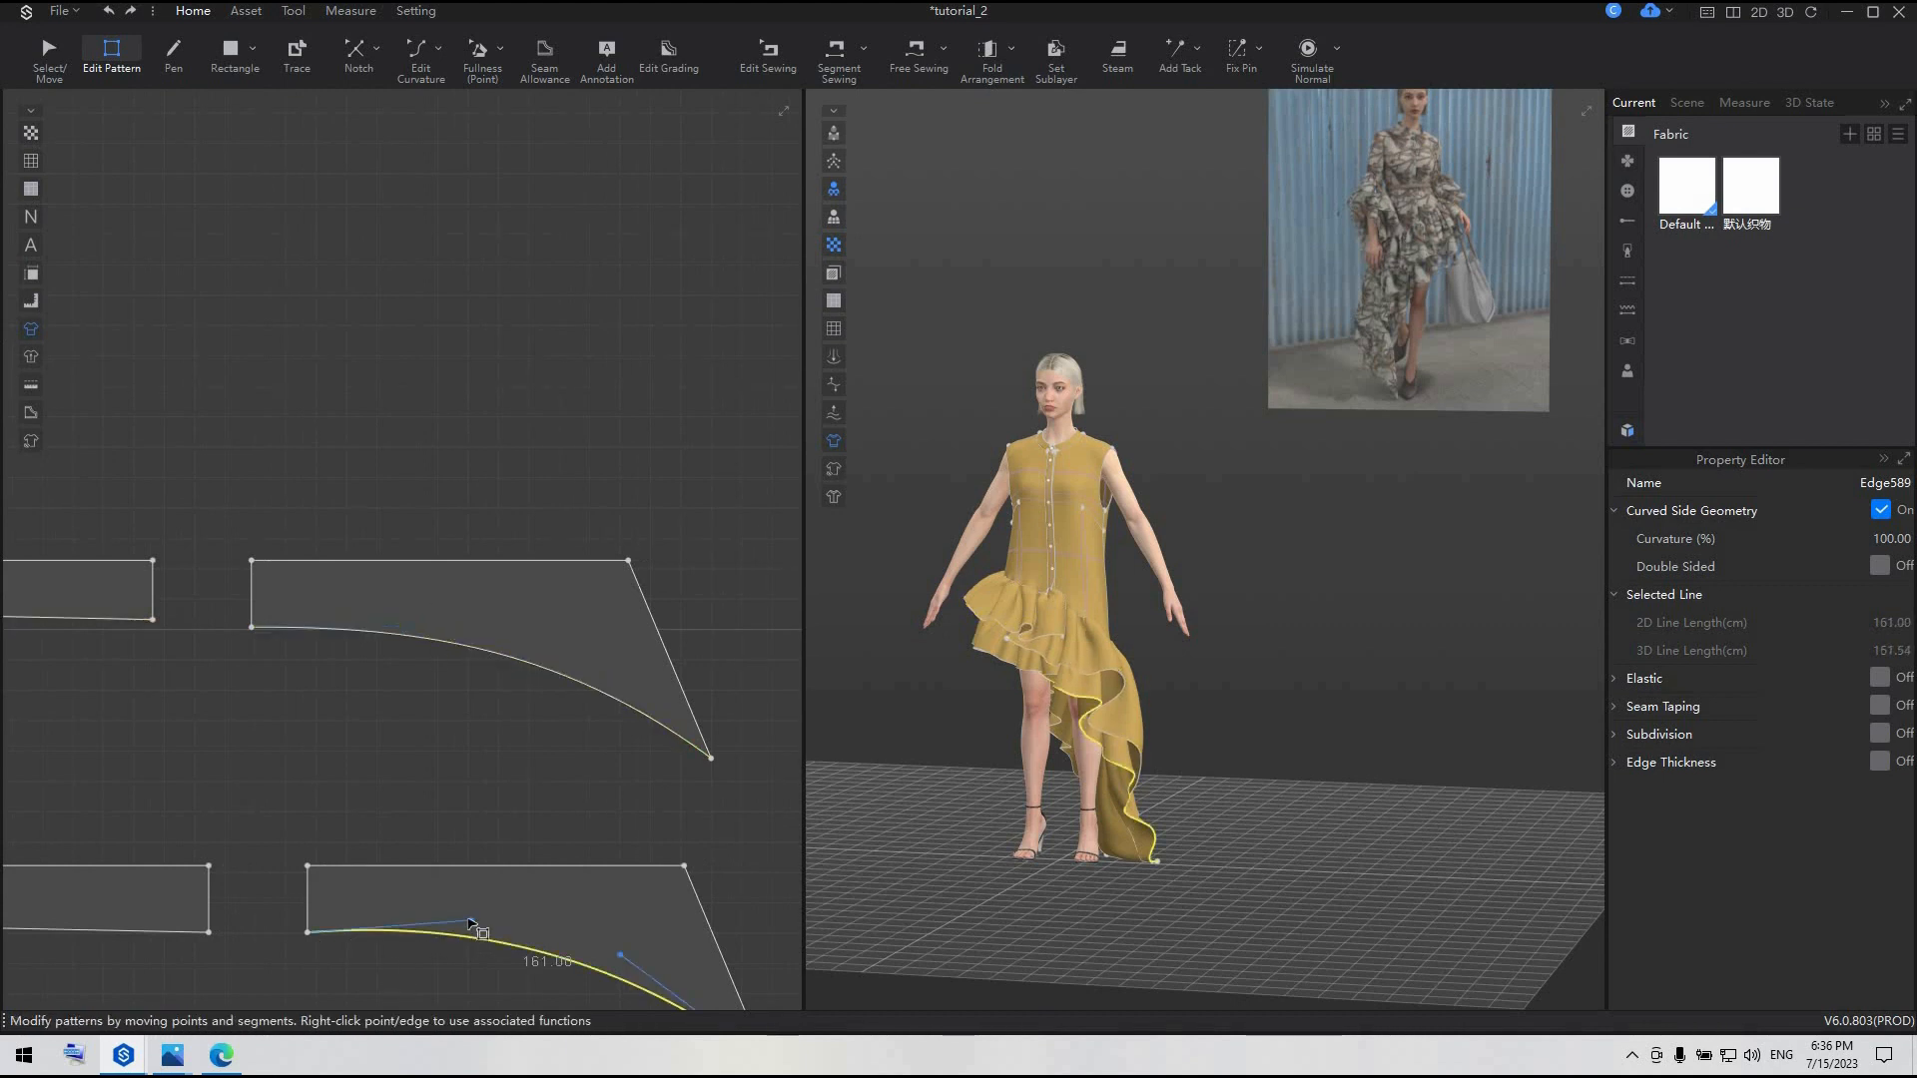
- Shorten the upper flared front ruffle by moving its curved bottom edge straight up, level with the shortened rectangular ruffle
click(482, 647)
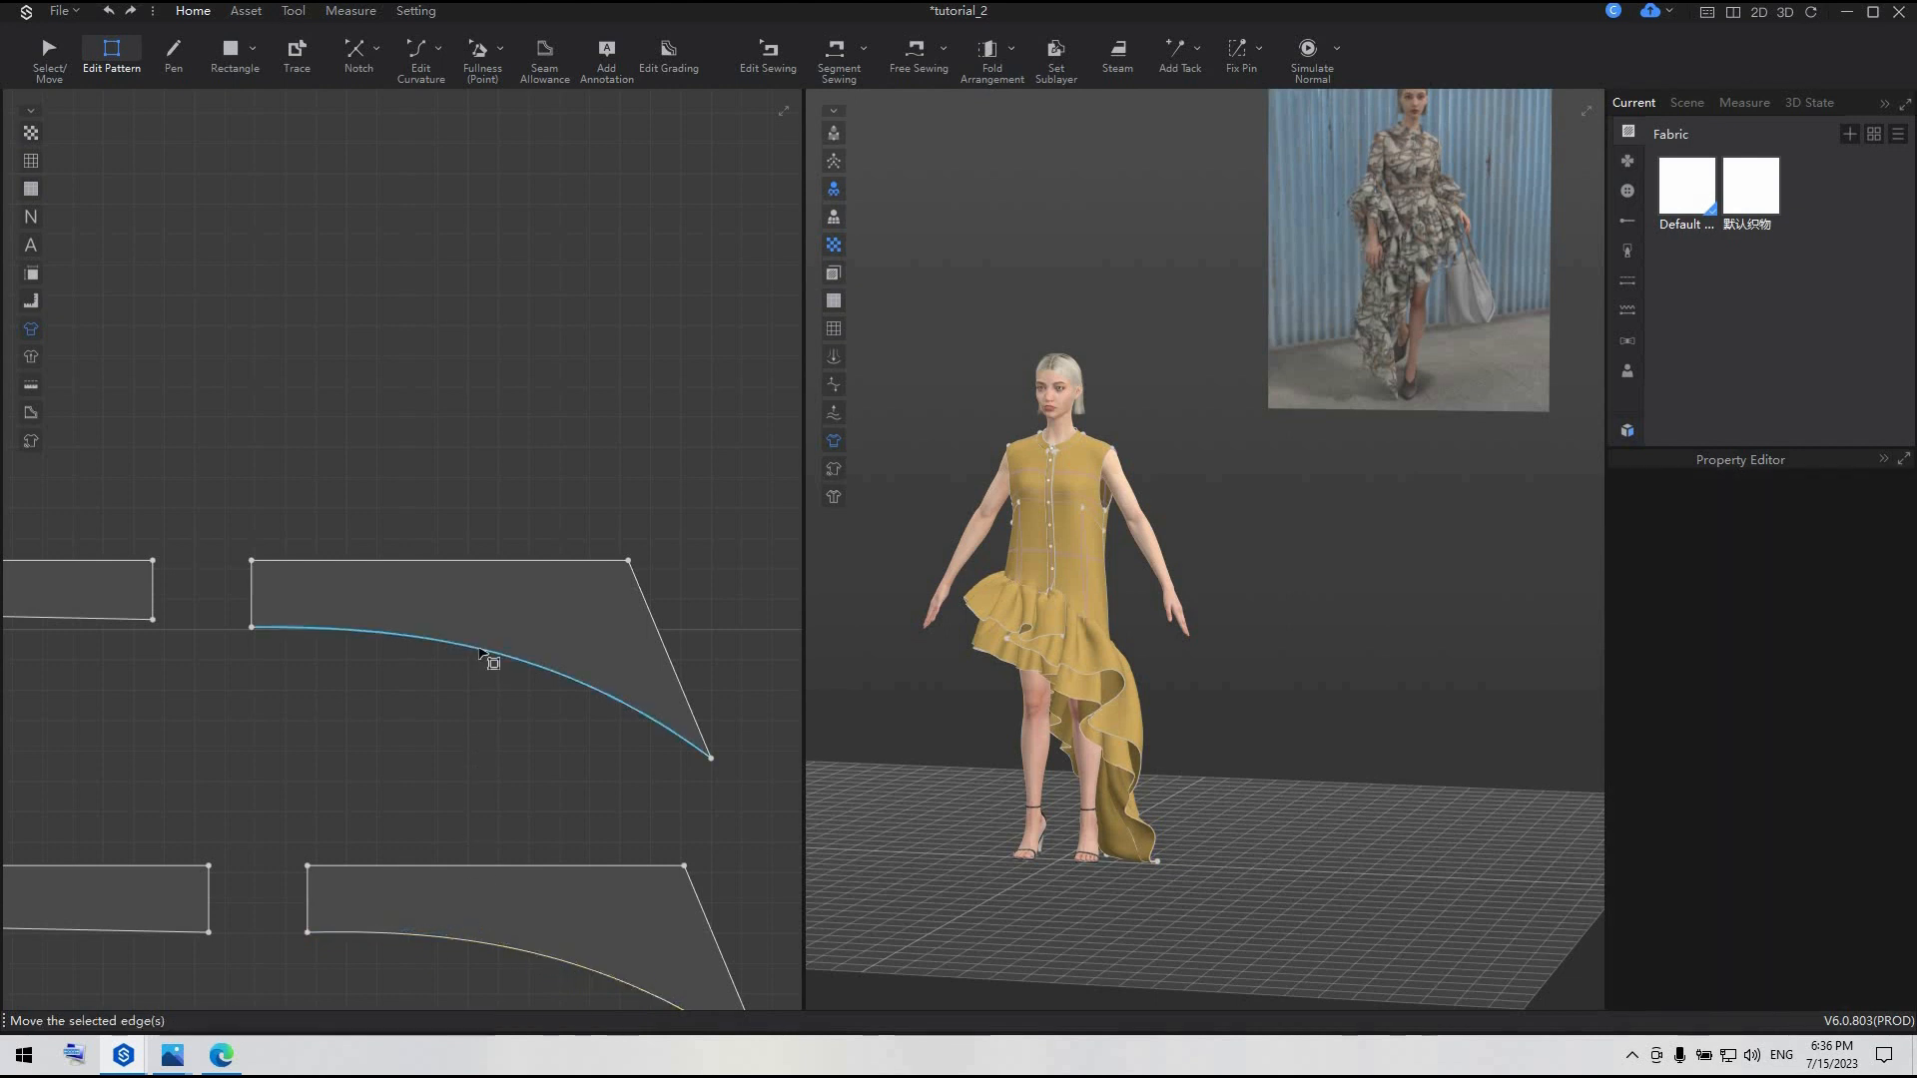
right_click(479, 647)
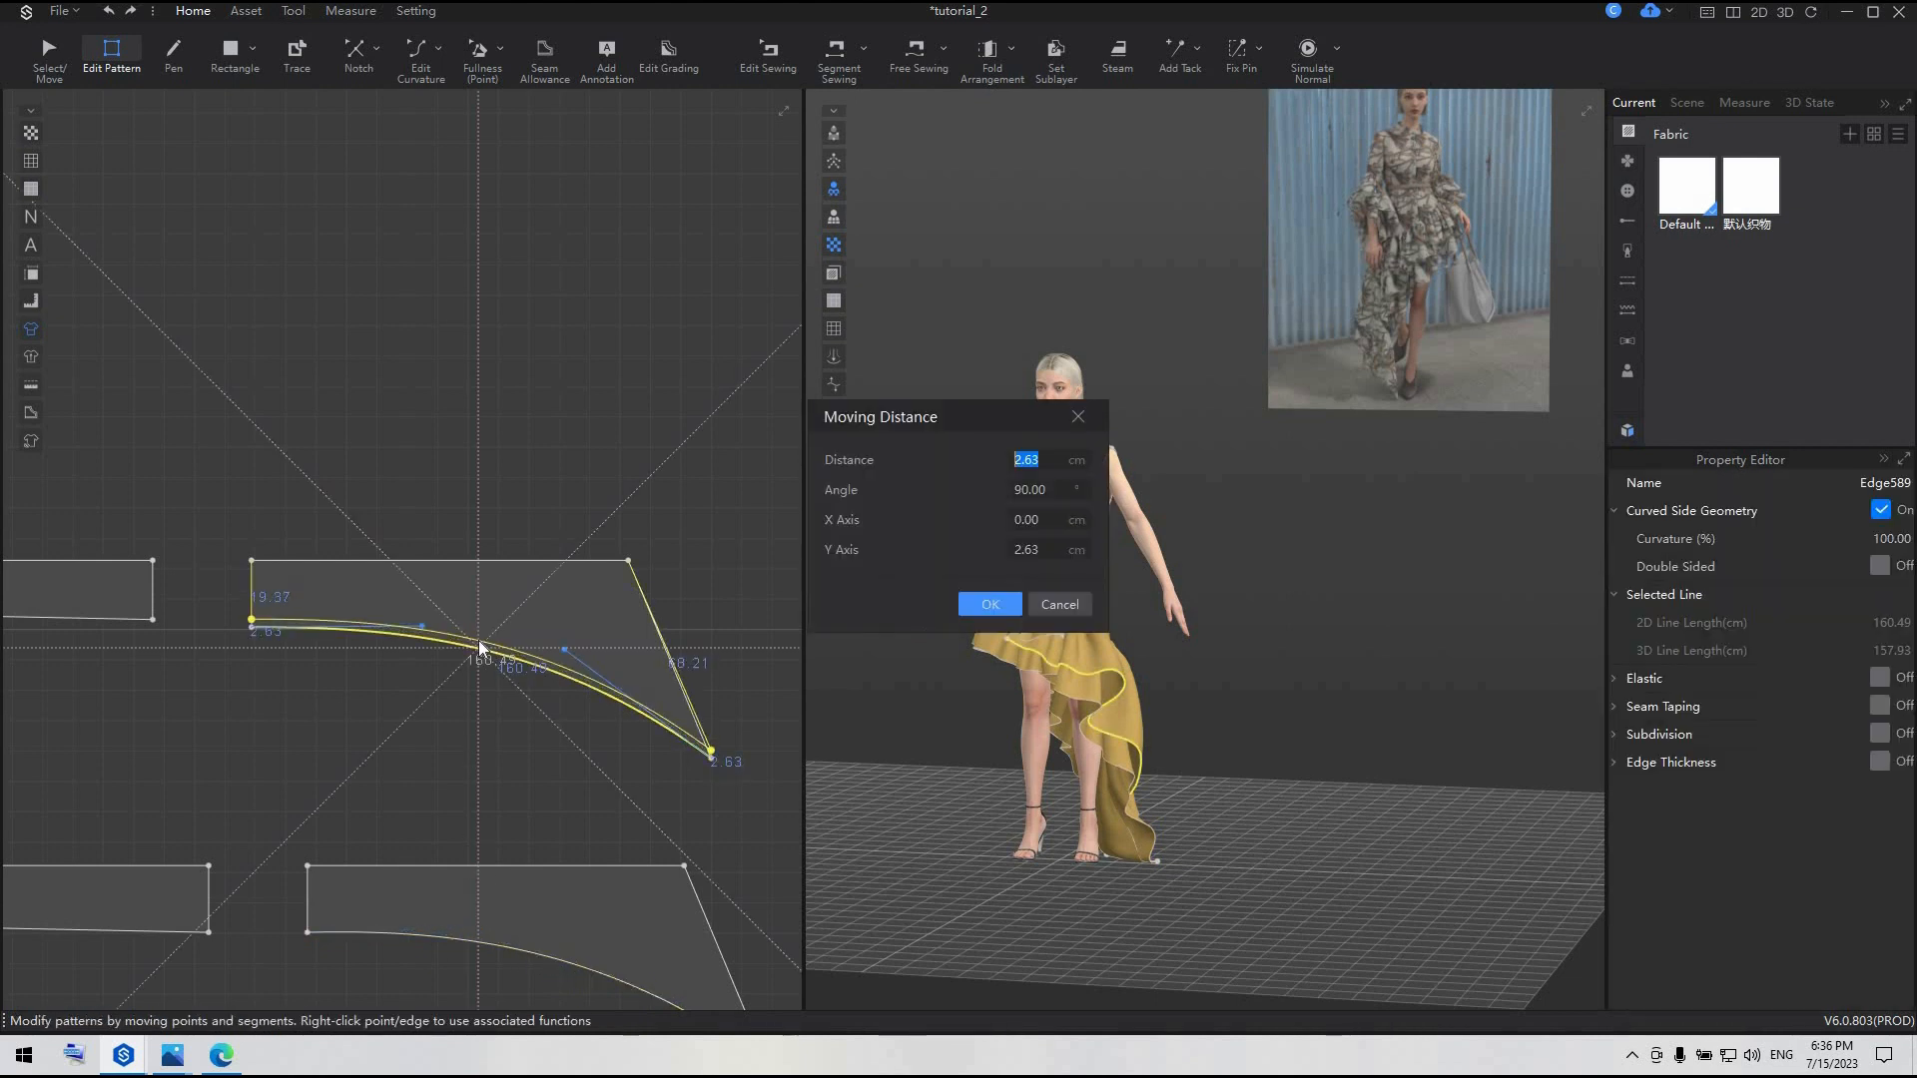
text(2)
key(Return)
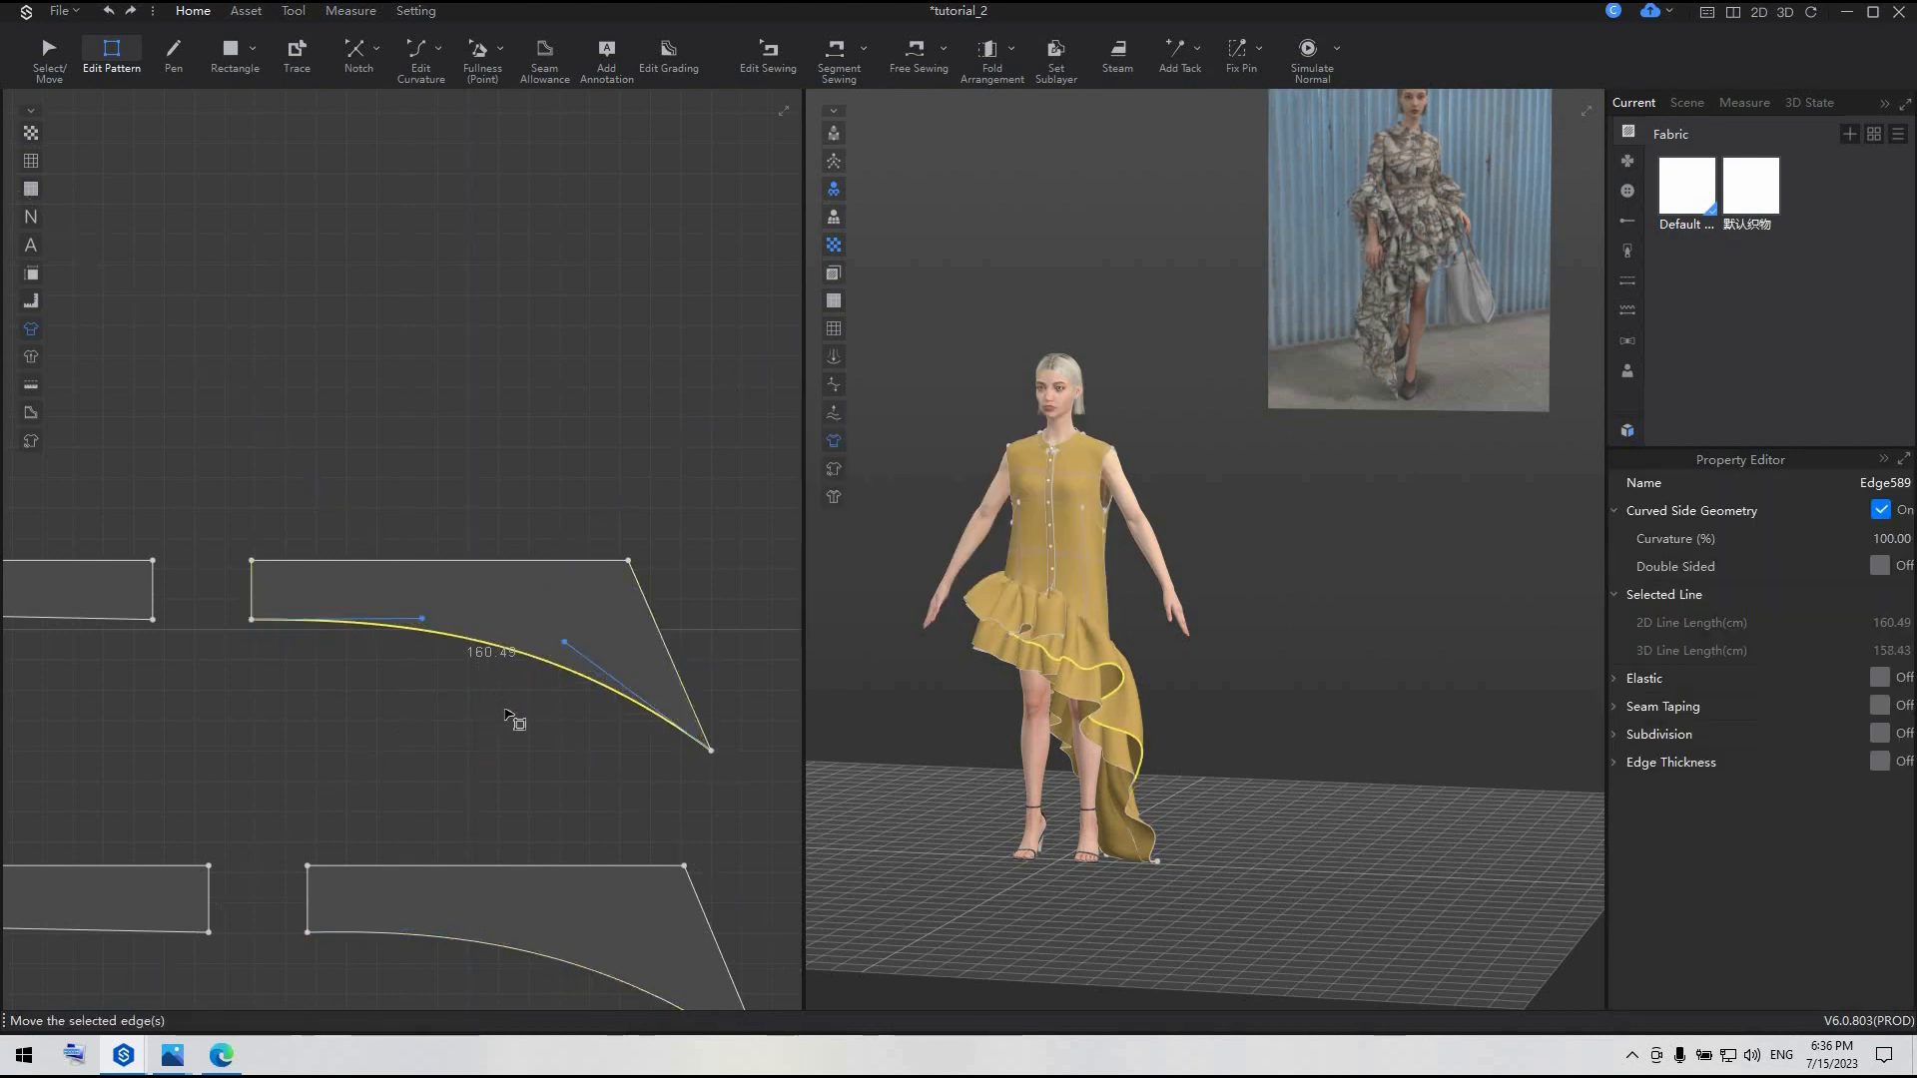
- Shorten the upper back ruffle by moving its curved bottom edge 2.5 cm straight up at 90°
scroll(509, 711, down, 3)
middle_drag(323, 717, 656, 671)
middle_drag(265, 642, 554, 626)
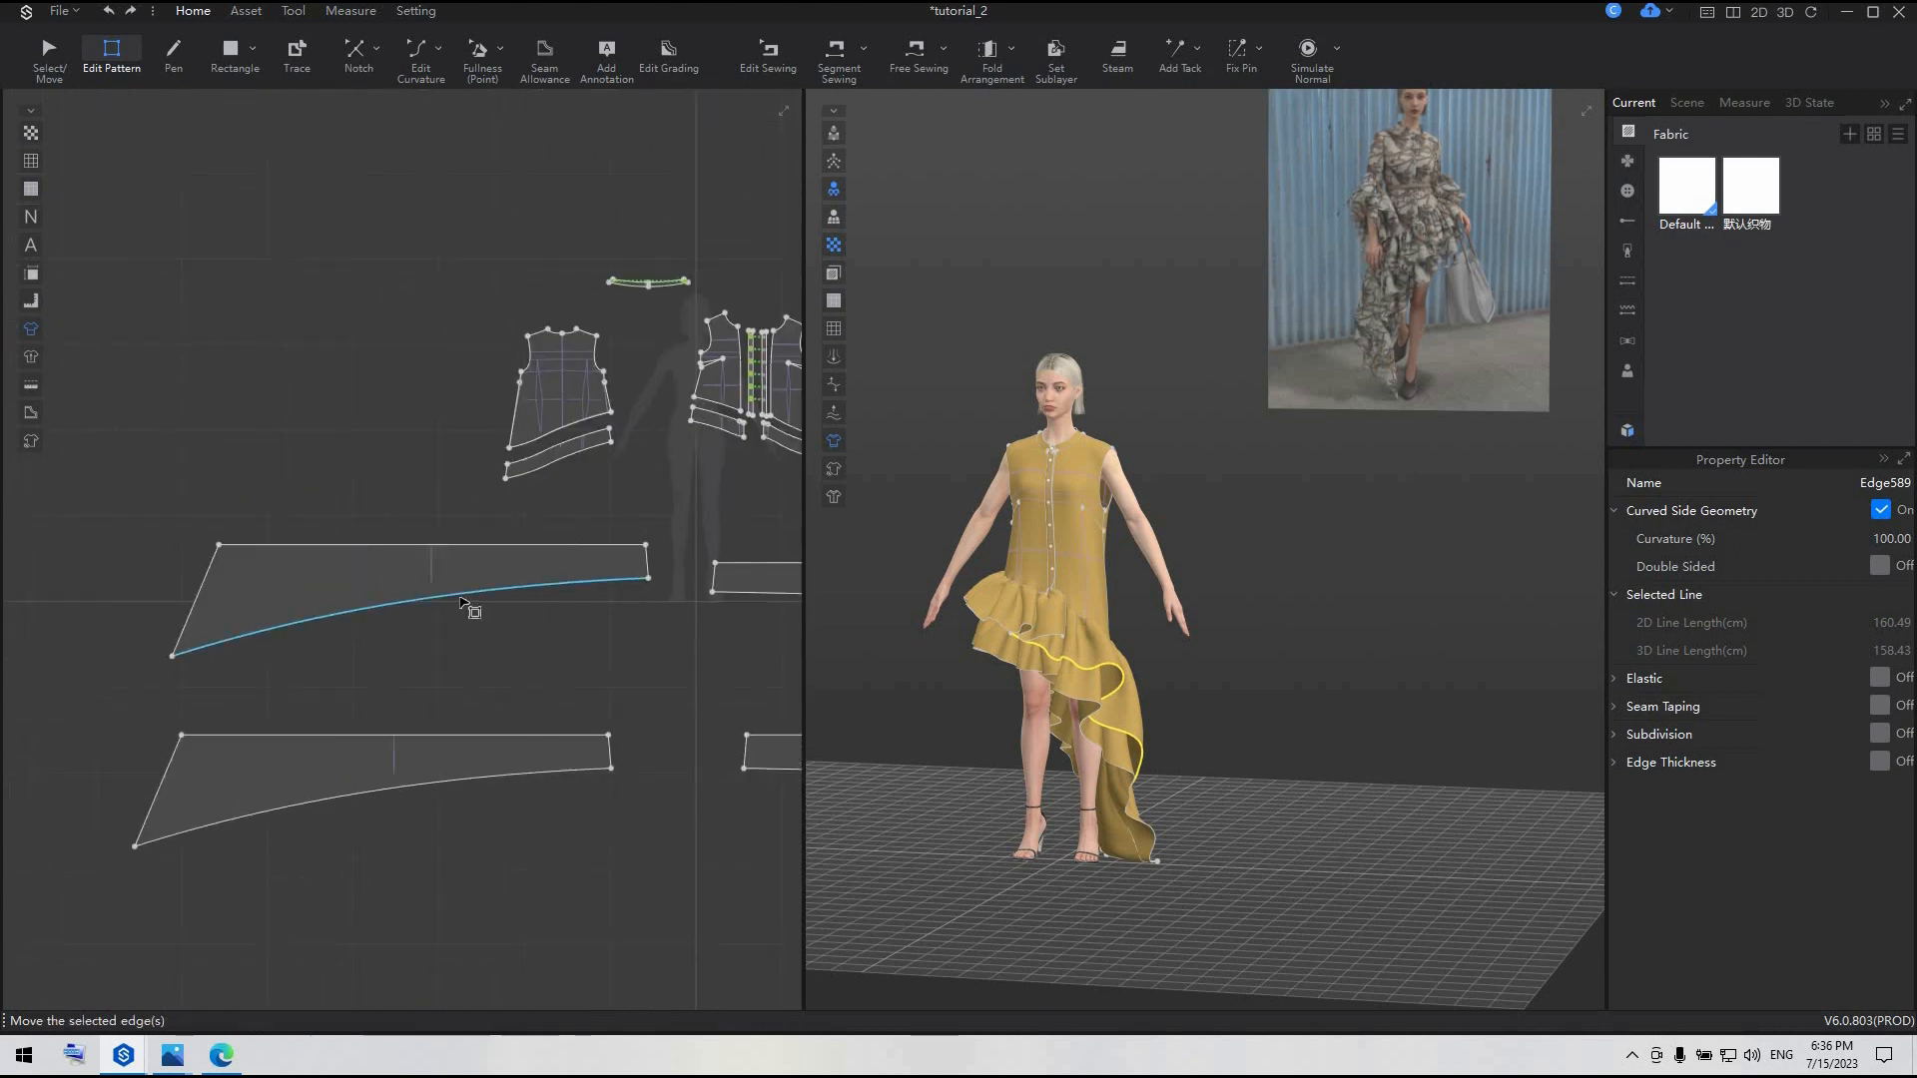
click(463, 599)
drag(462, 599, 462, 596)
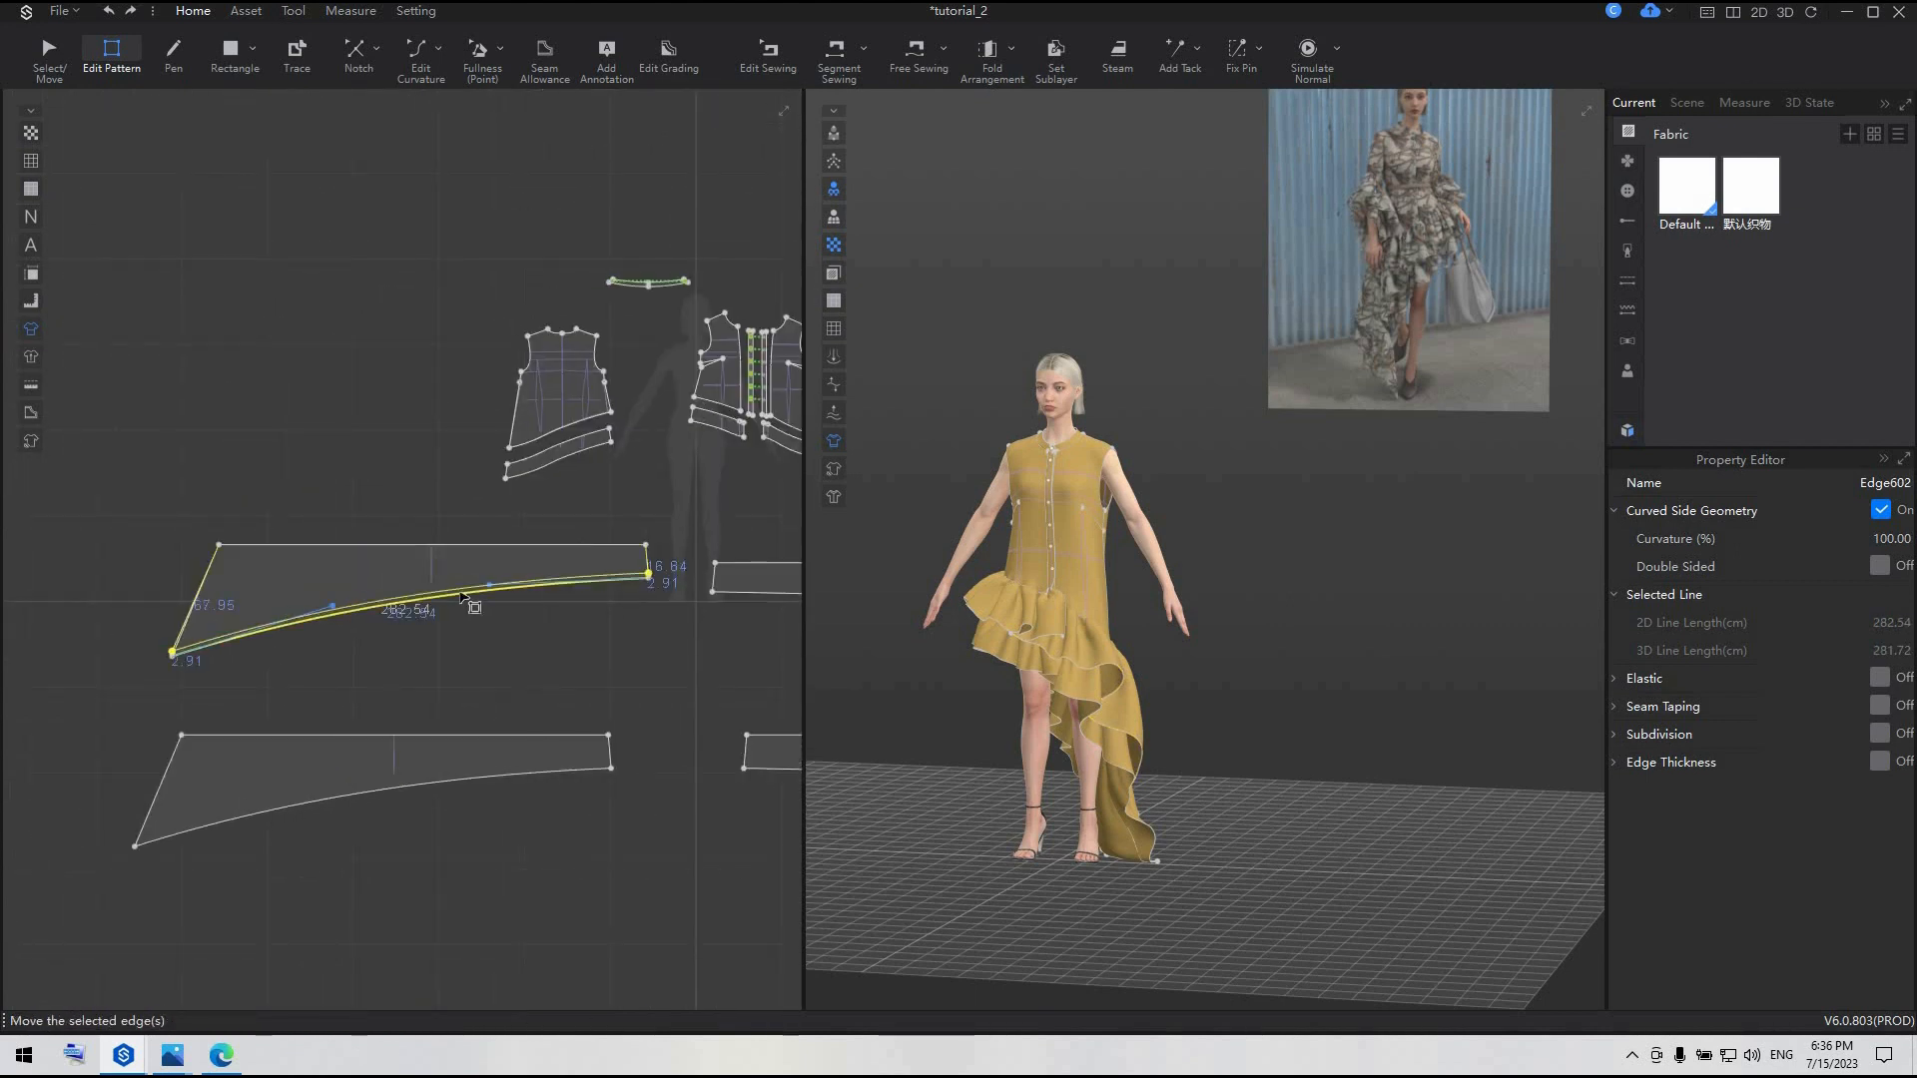
key(Return)
text(2.5)
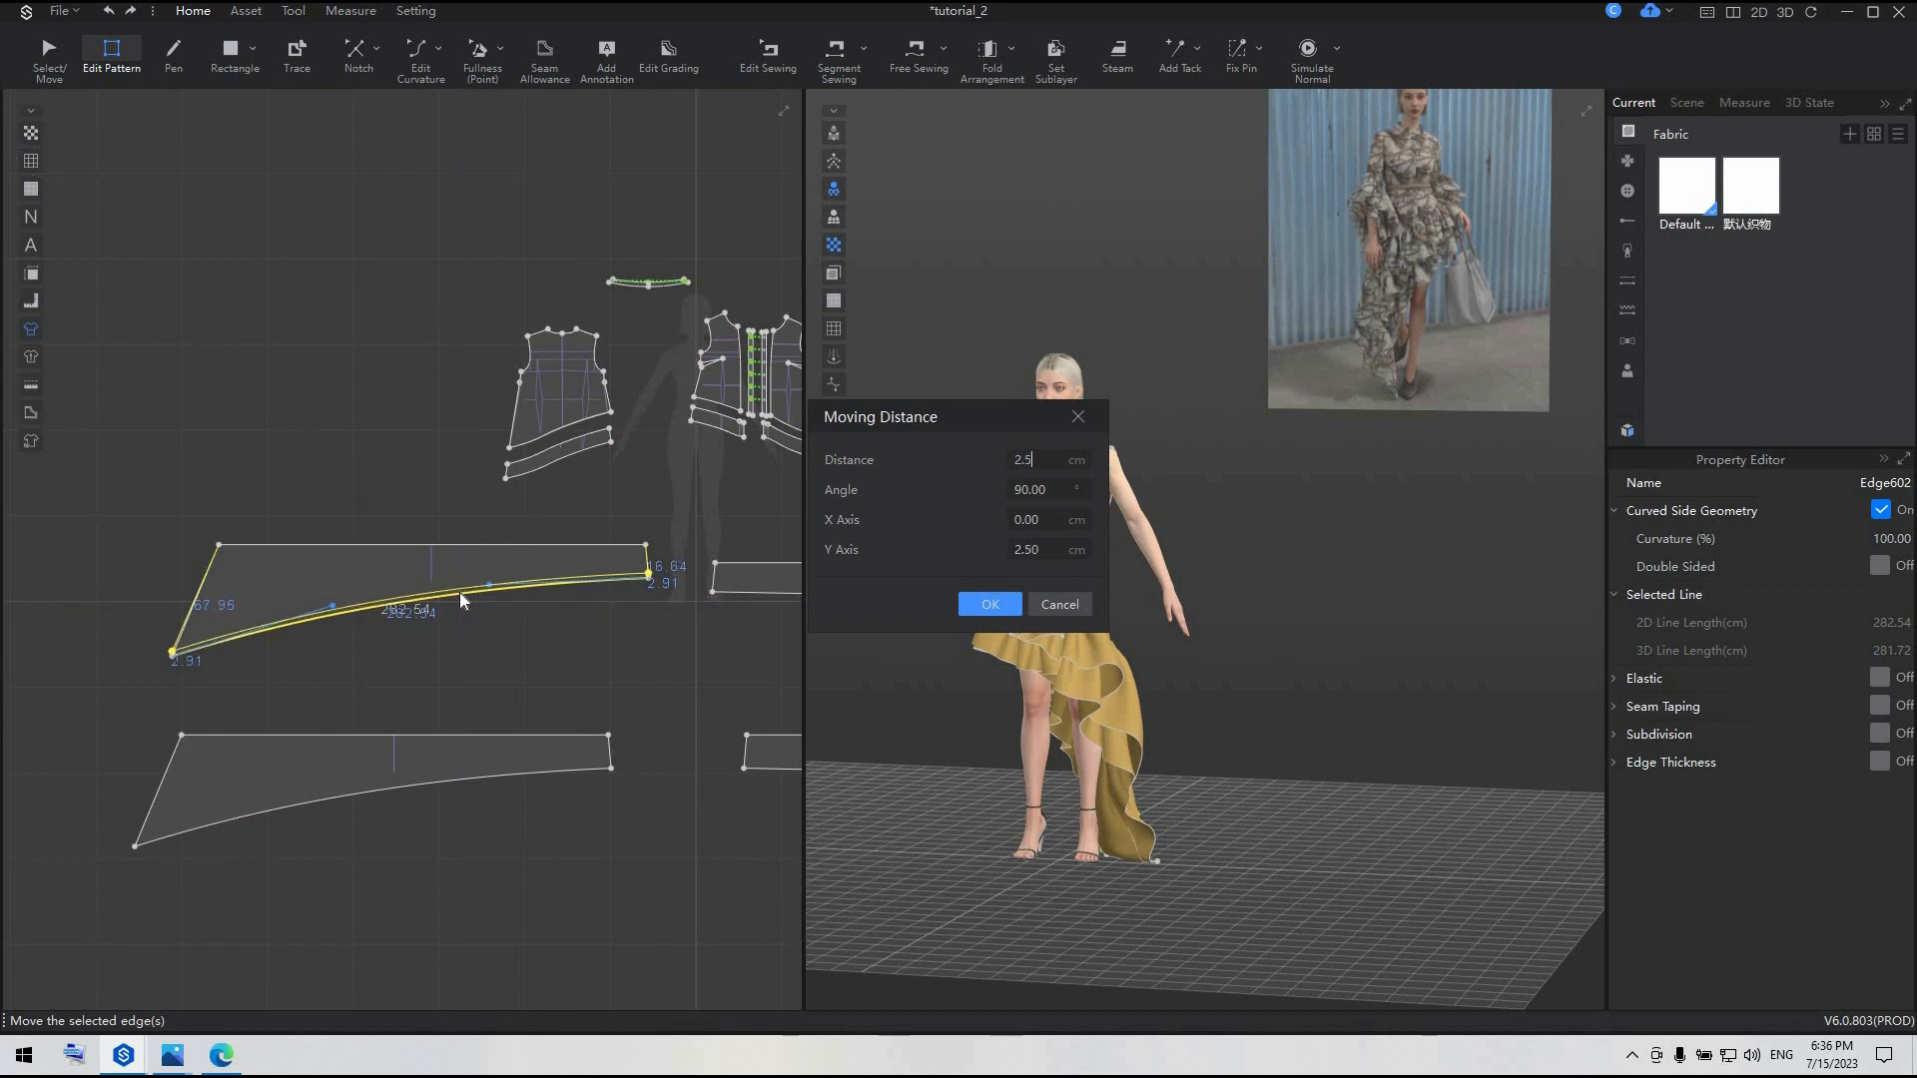
key(Return)
click(513, 659)
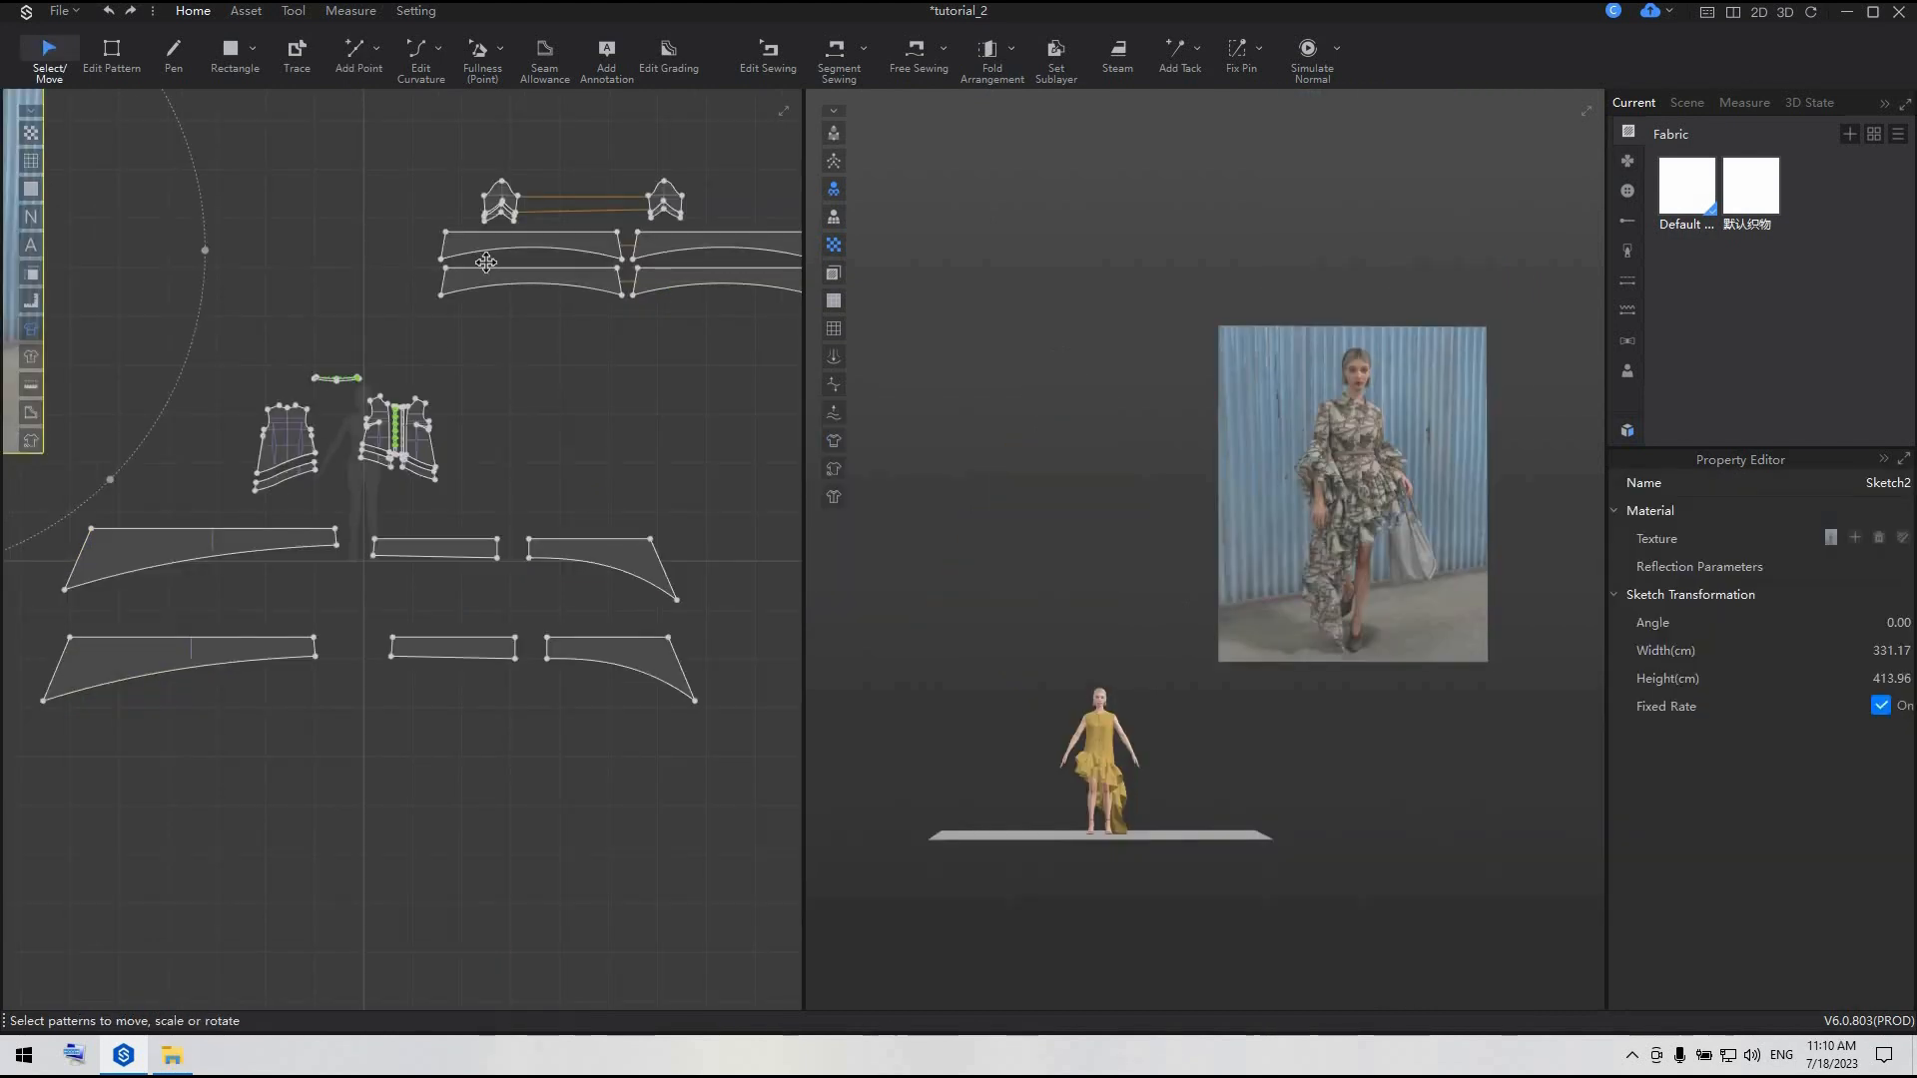
- Show the sleeve patterns and their four ruffle patterns on the avatar in 3D
middle_drag(205, 258, 37, 352)
mouse_move(188, 214)
mouse_down()
mouse_move(666, 378)
mouse_move(704, 415)
mouse_up()
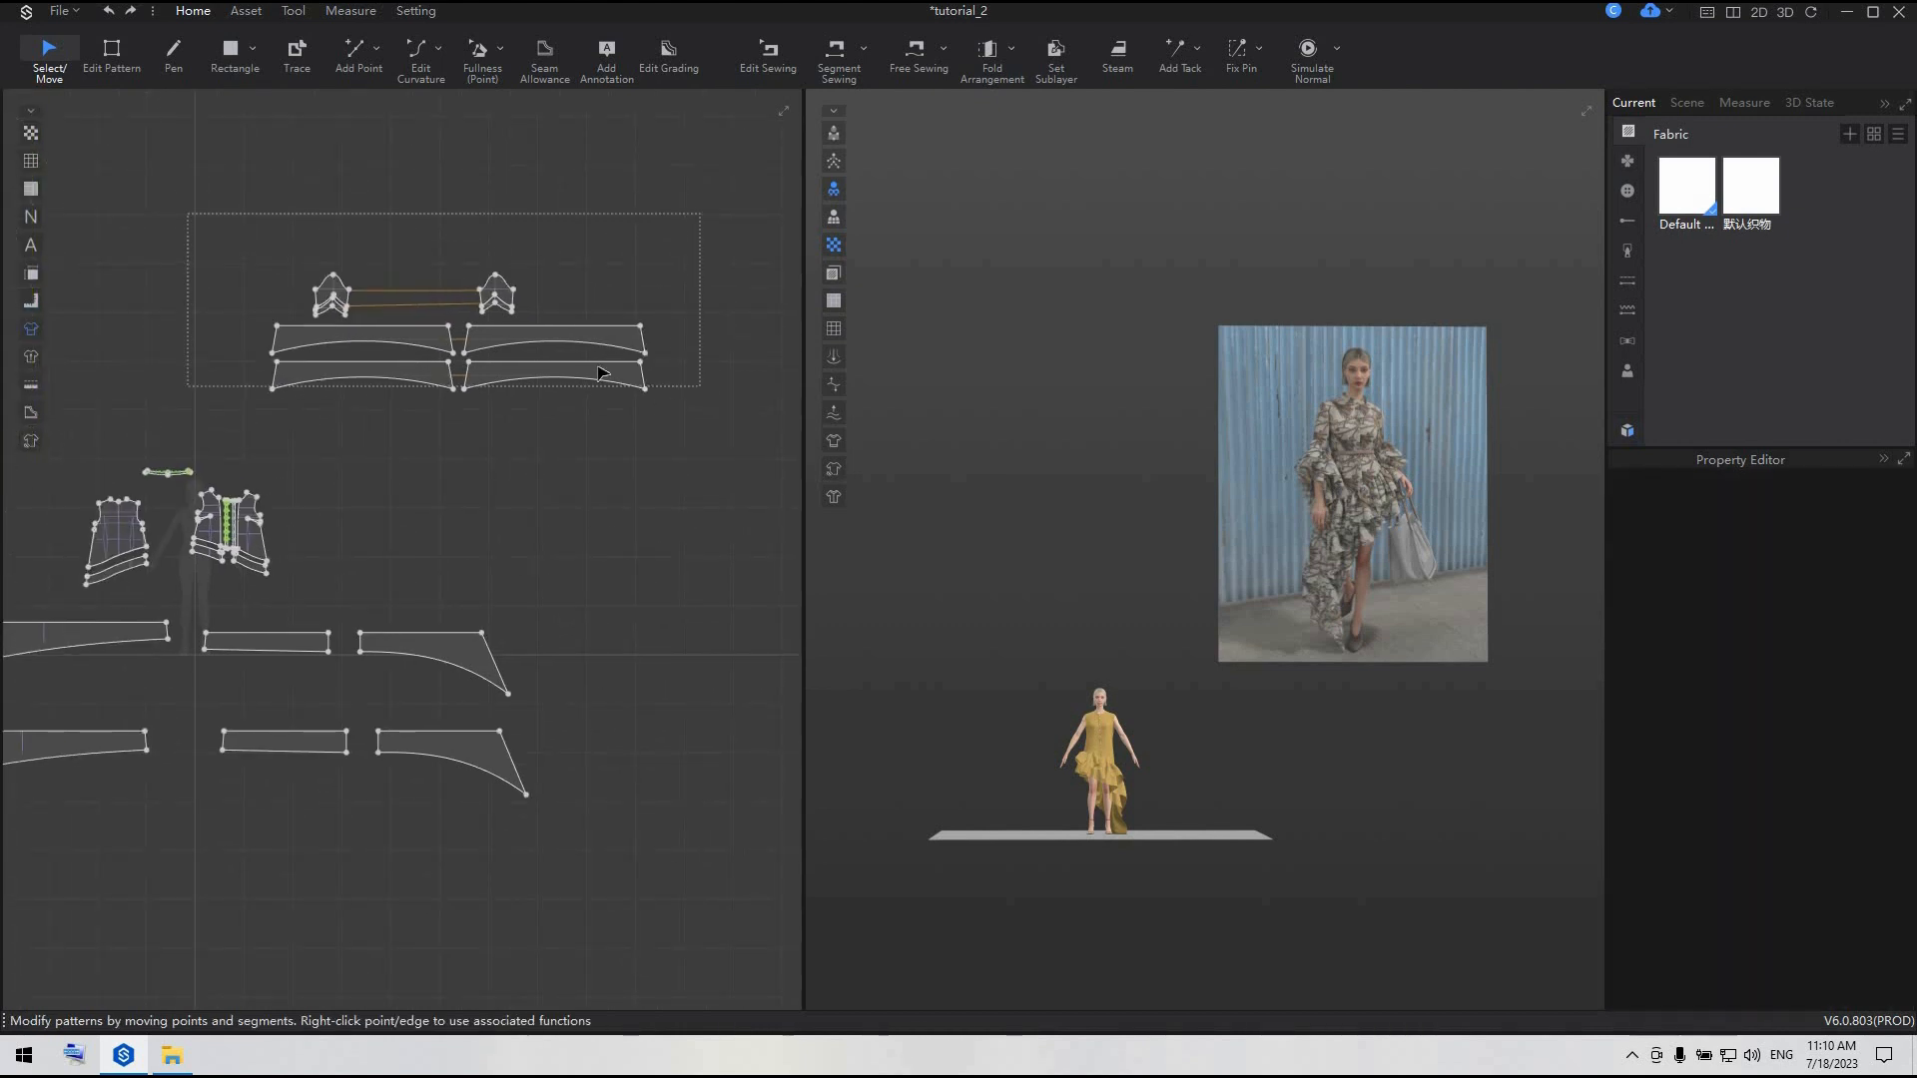
right_click(584, 331)
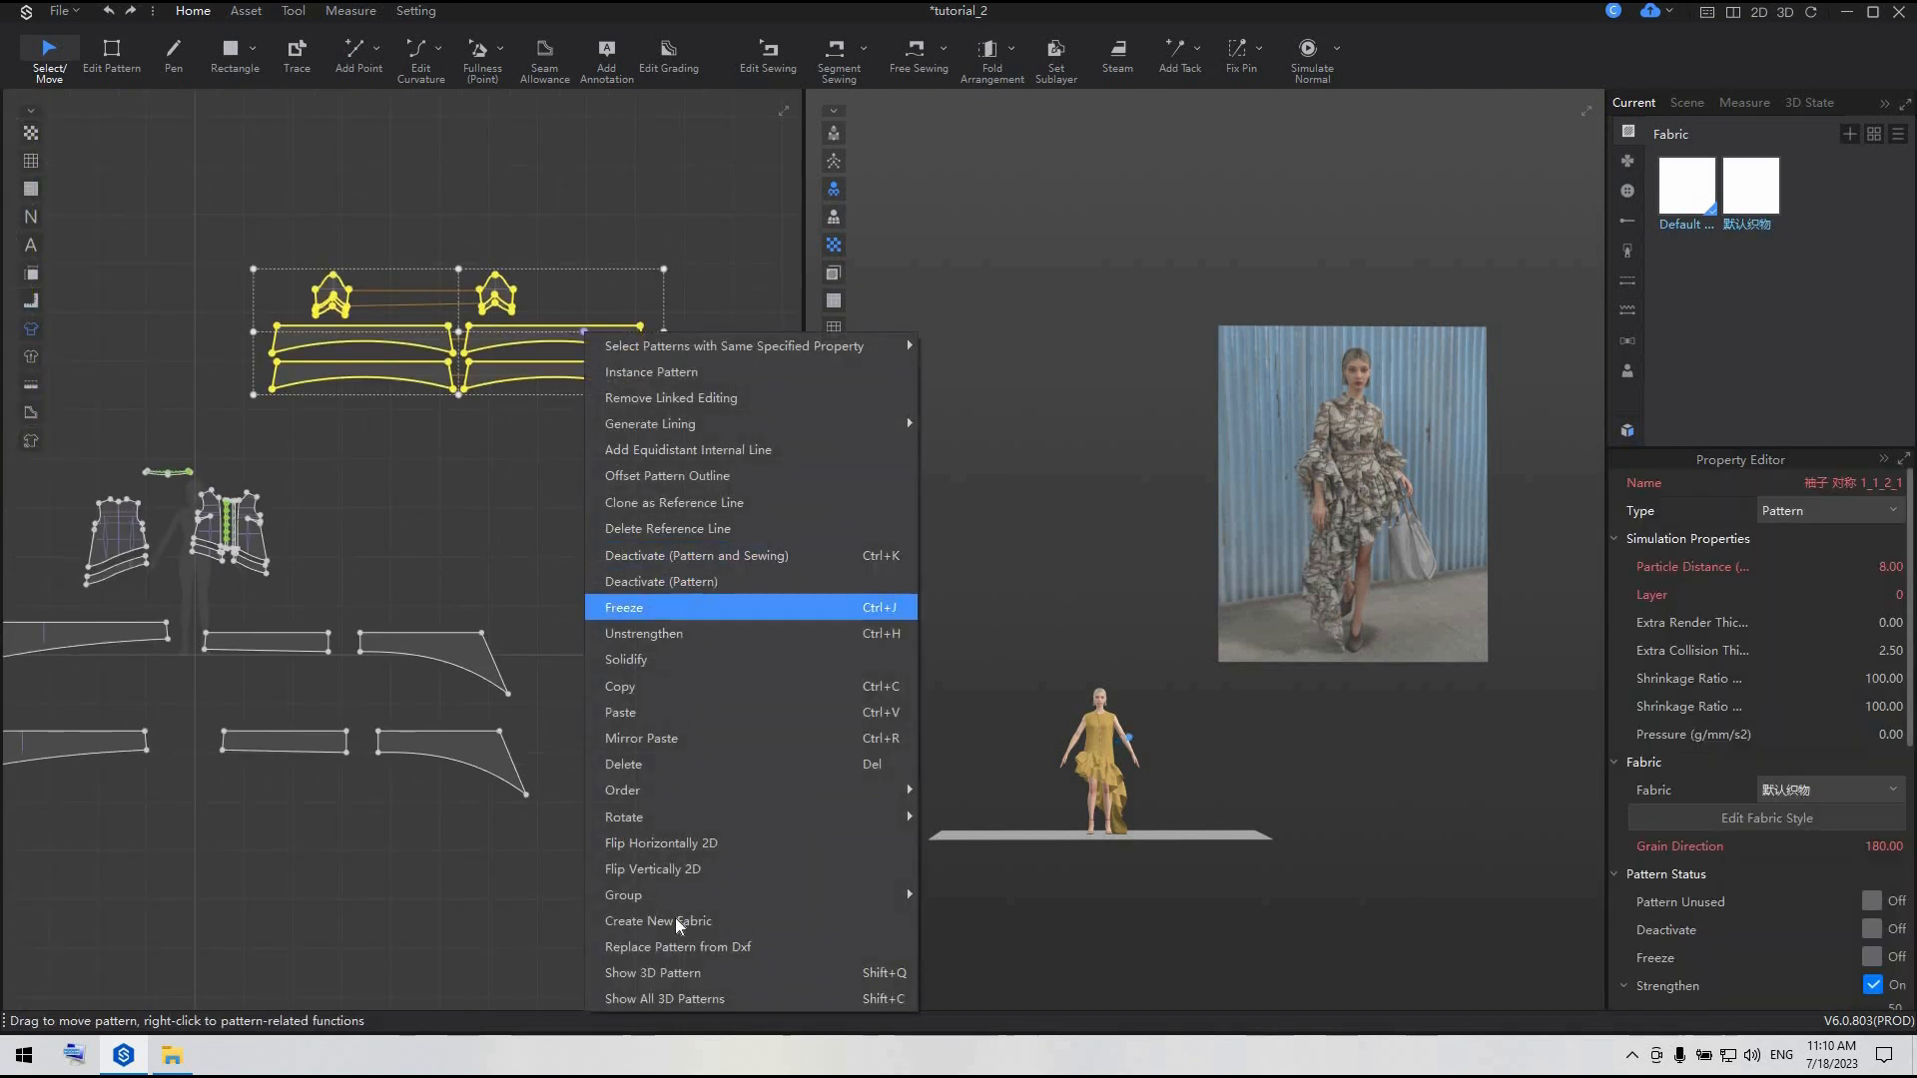
click(672, 972)
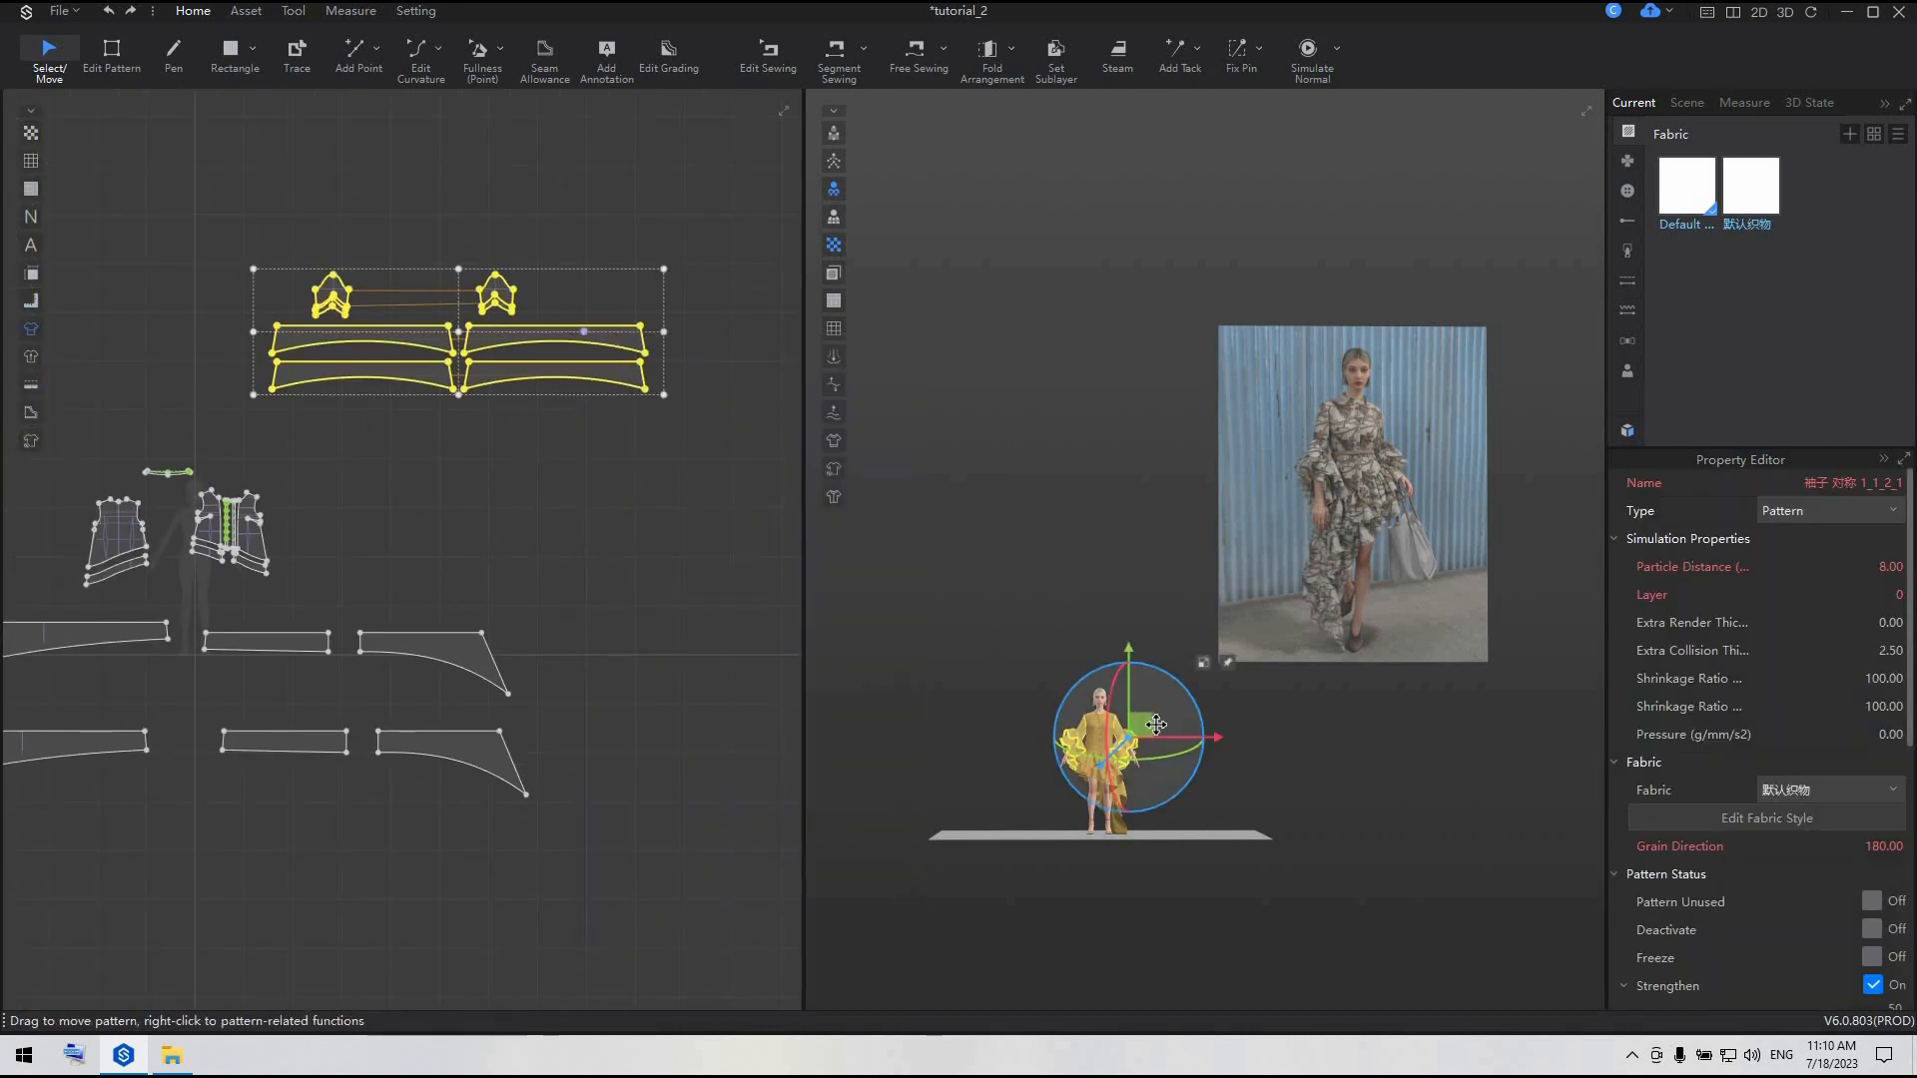
scroll(1120, 365, up, 5)
middle_drag(1131, 400, 1277, 581)
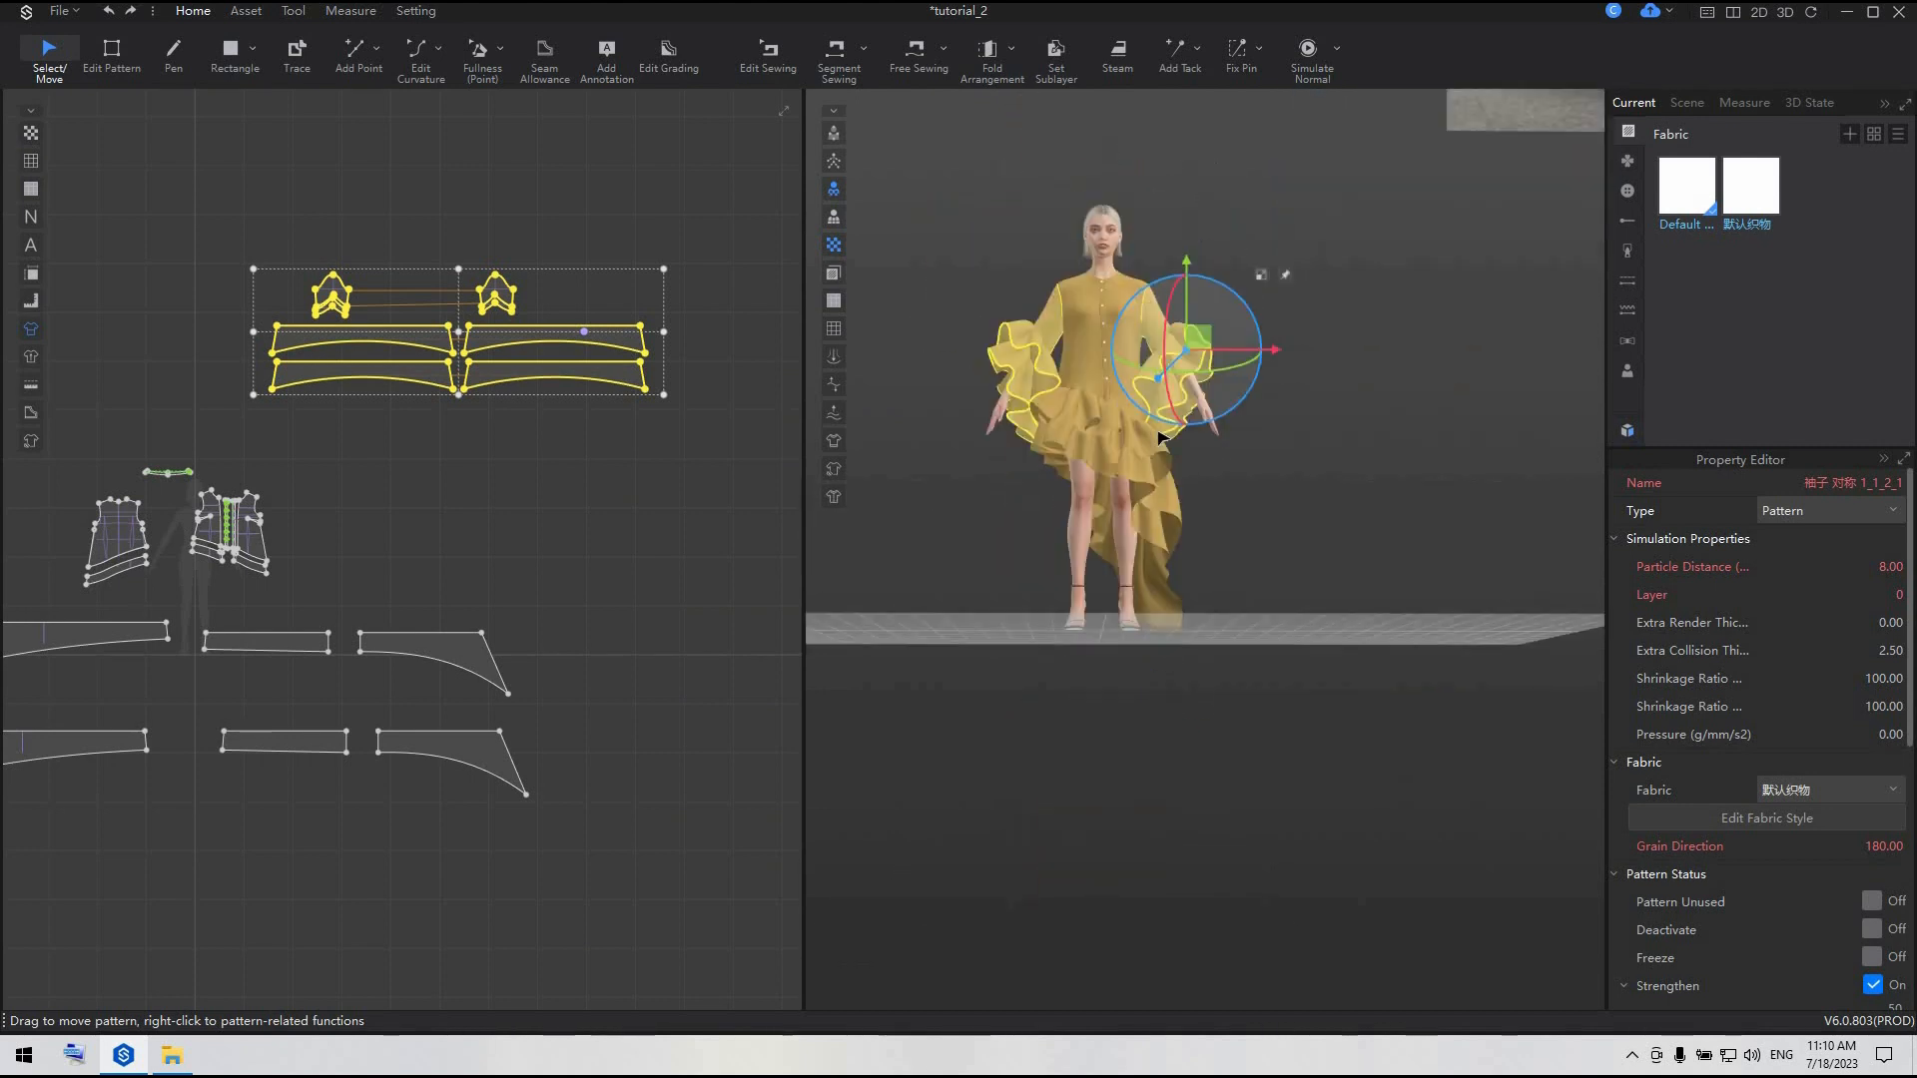
right_drag(1173, 289, 1182, 361)
scroll(1188, 421, up, 3)
scroll(1190, 421, up, 2)
click(216, 380)
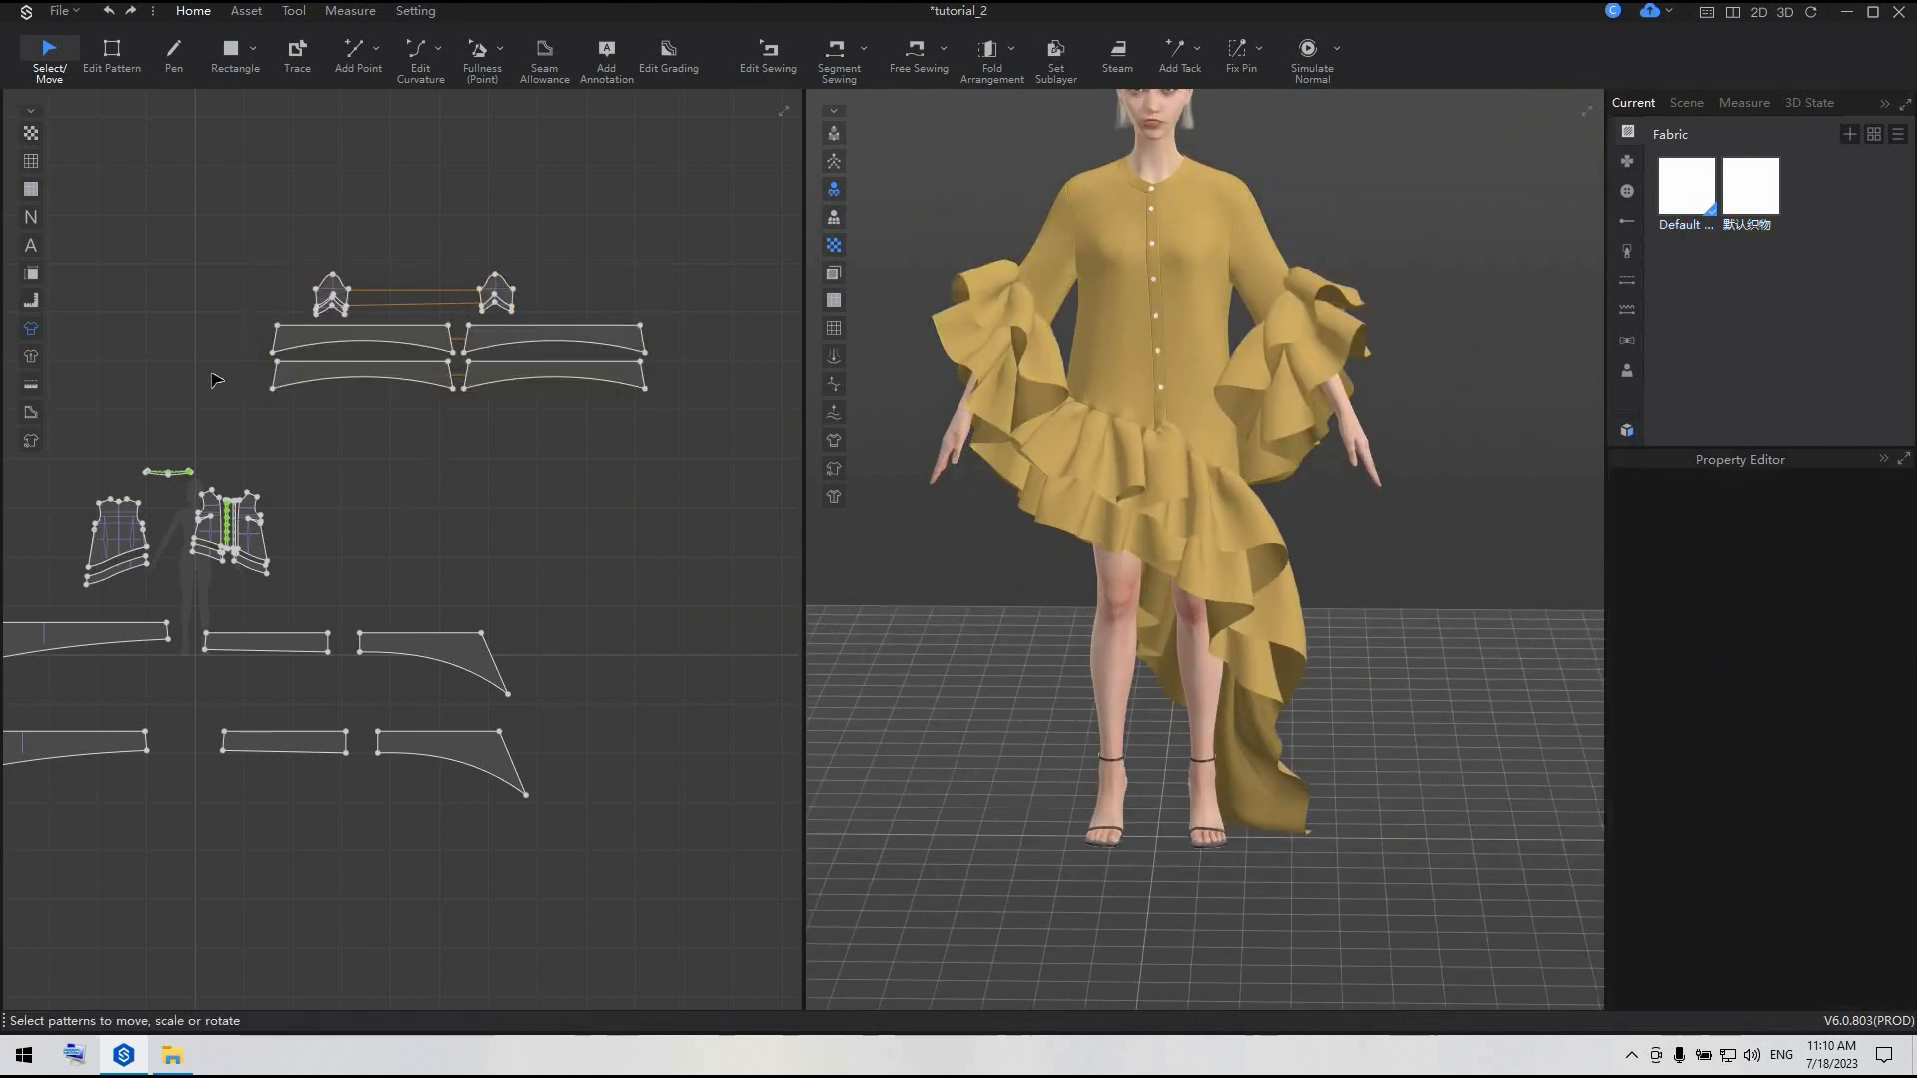
- Turn on Bond for the collar pattern
middle_drag(60, 502, 282, 389)
scroll(475, 440, up, 4)
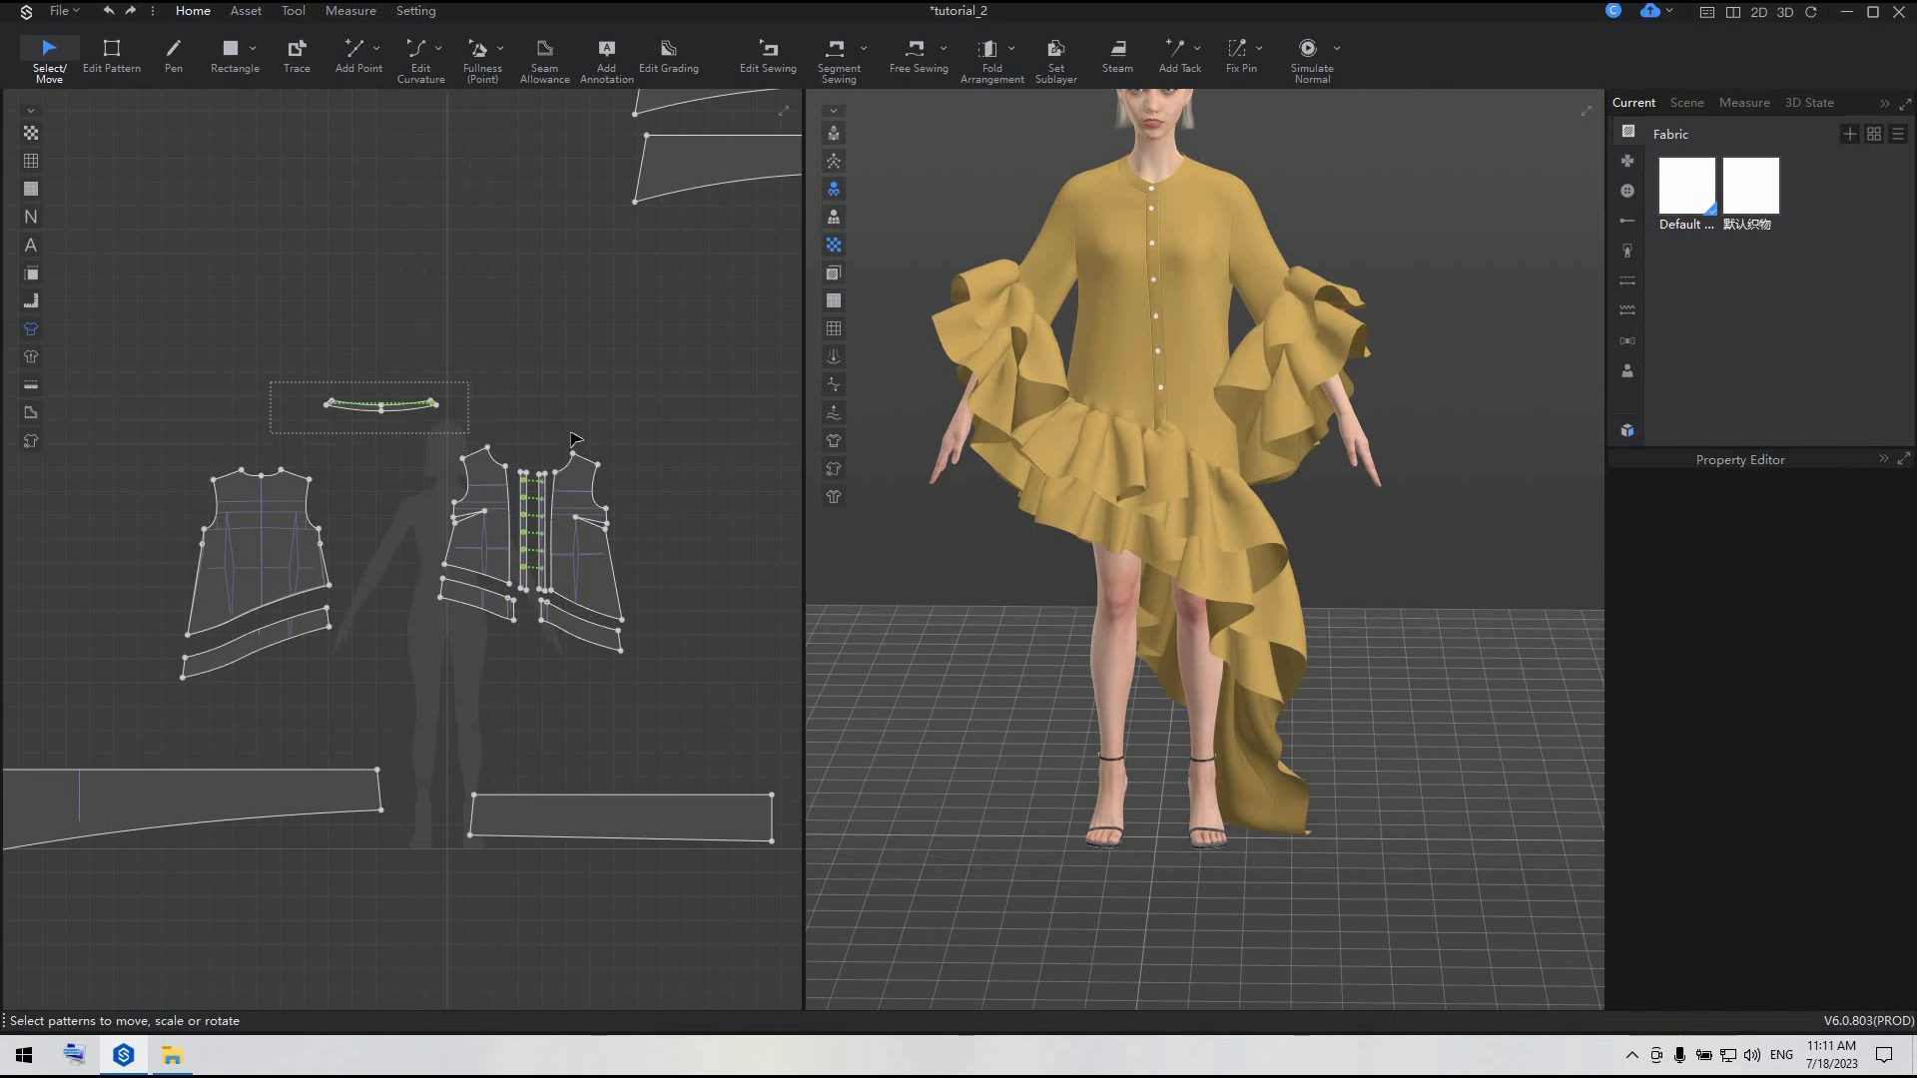
drag(576, 440, 589, 441)
scroll(1812, 889, down, 3)
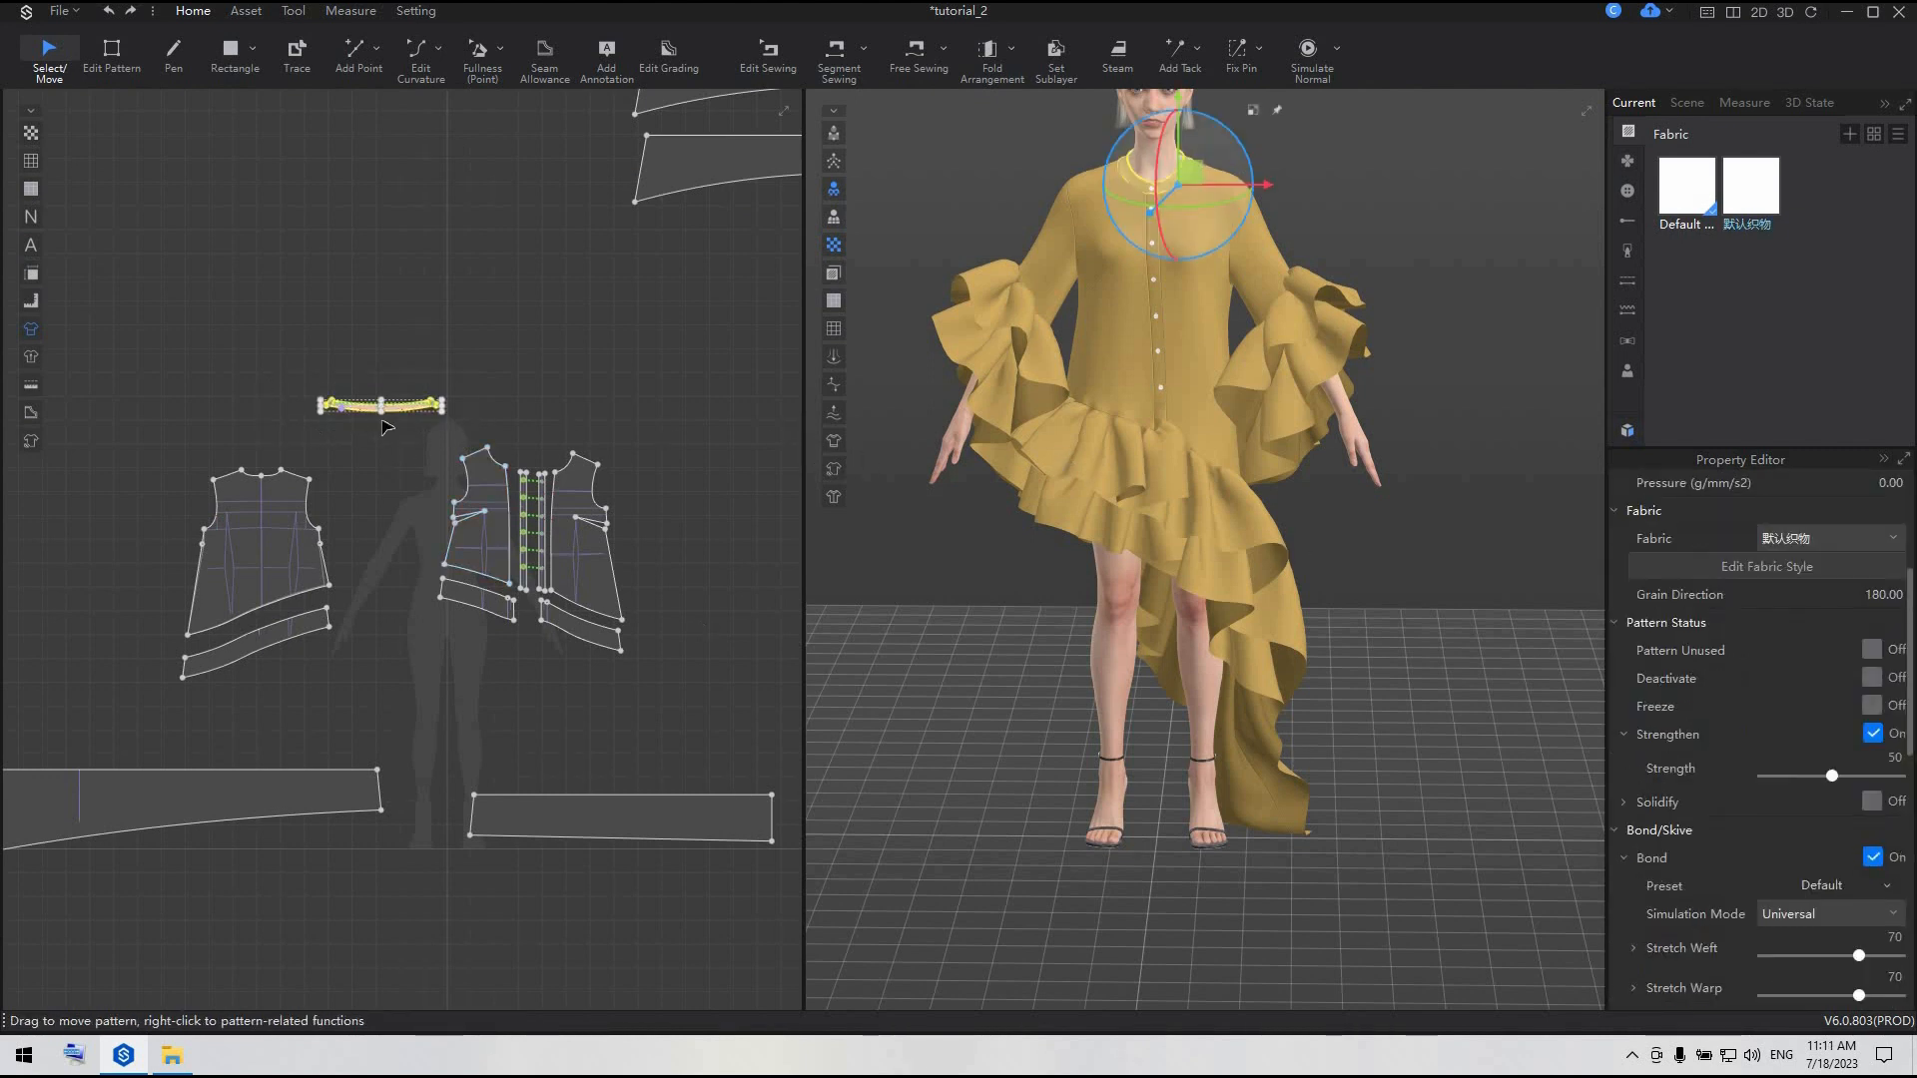
- Generate an inside lining for the collar and place it just above the original collar pattern
scroll(388, 427, up, 5)
right_click(512, 383)
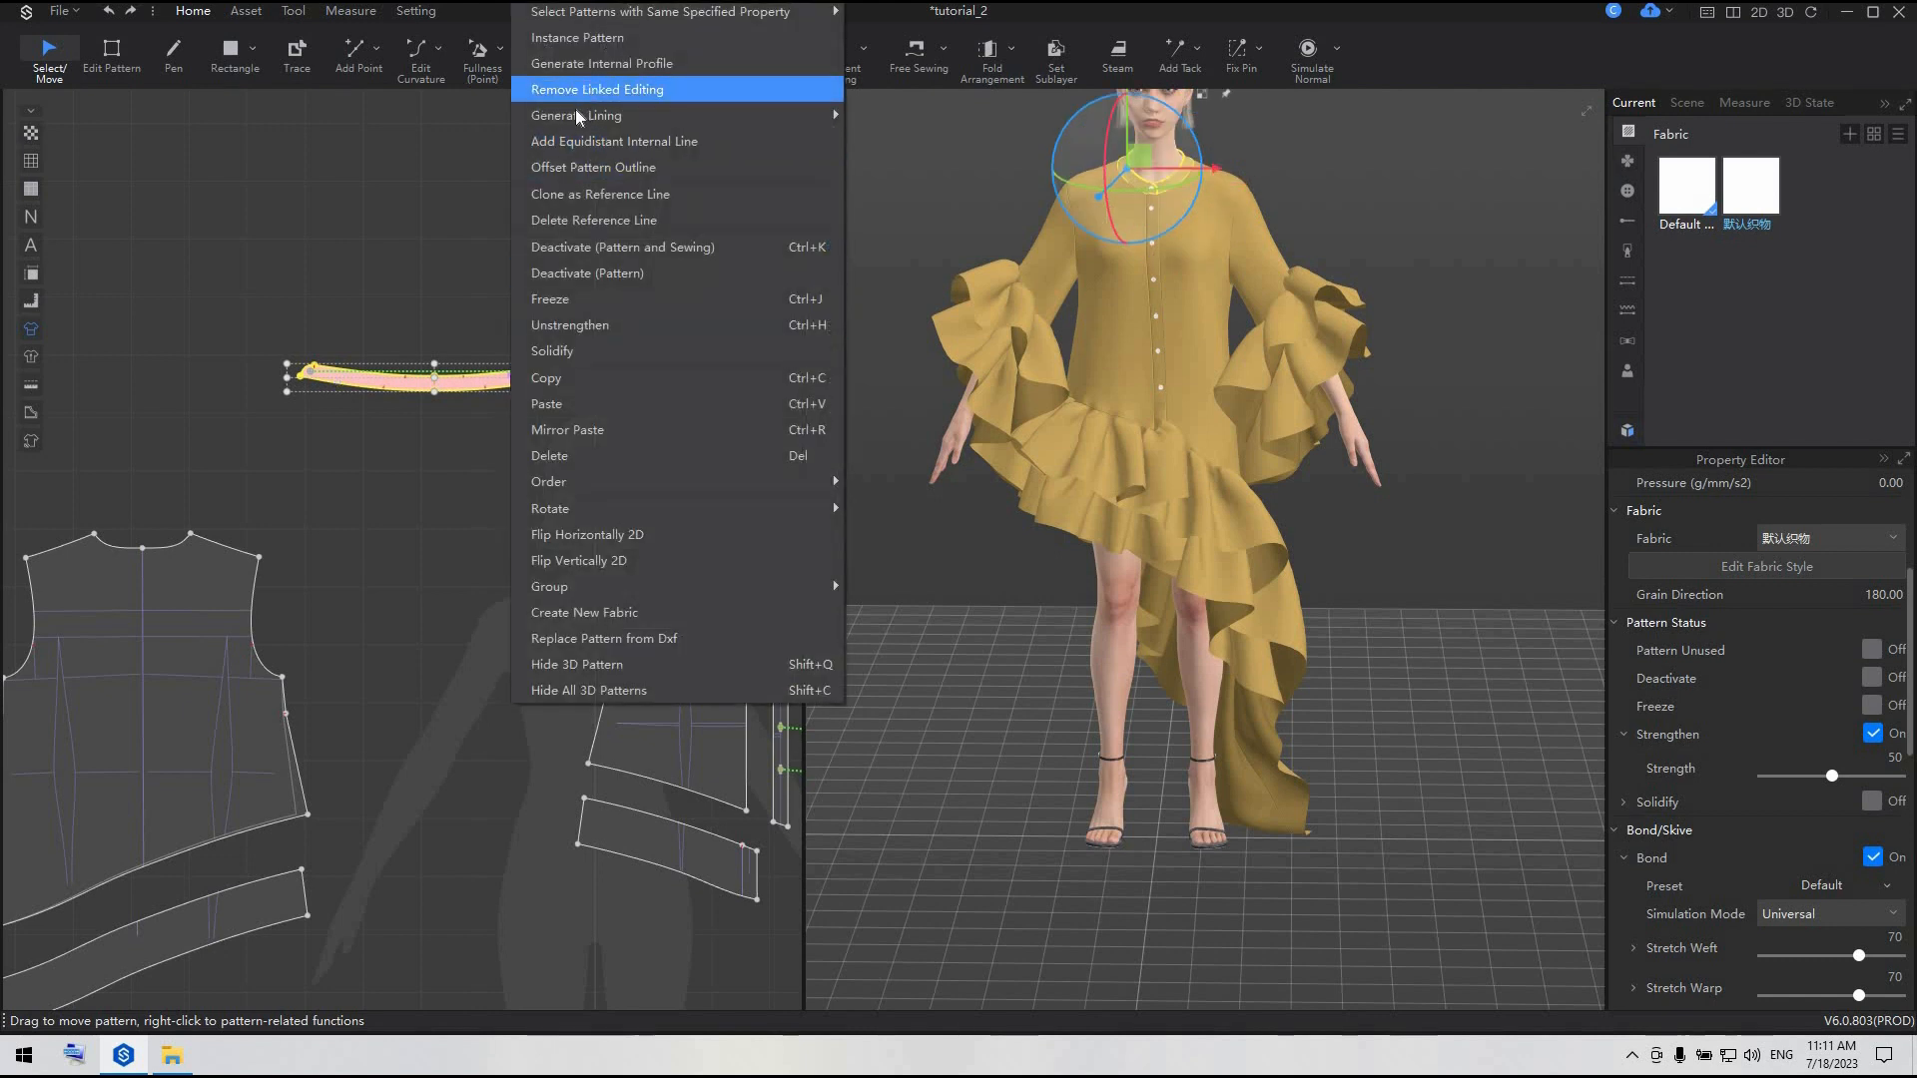
mouse_move(799, 115)
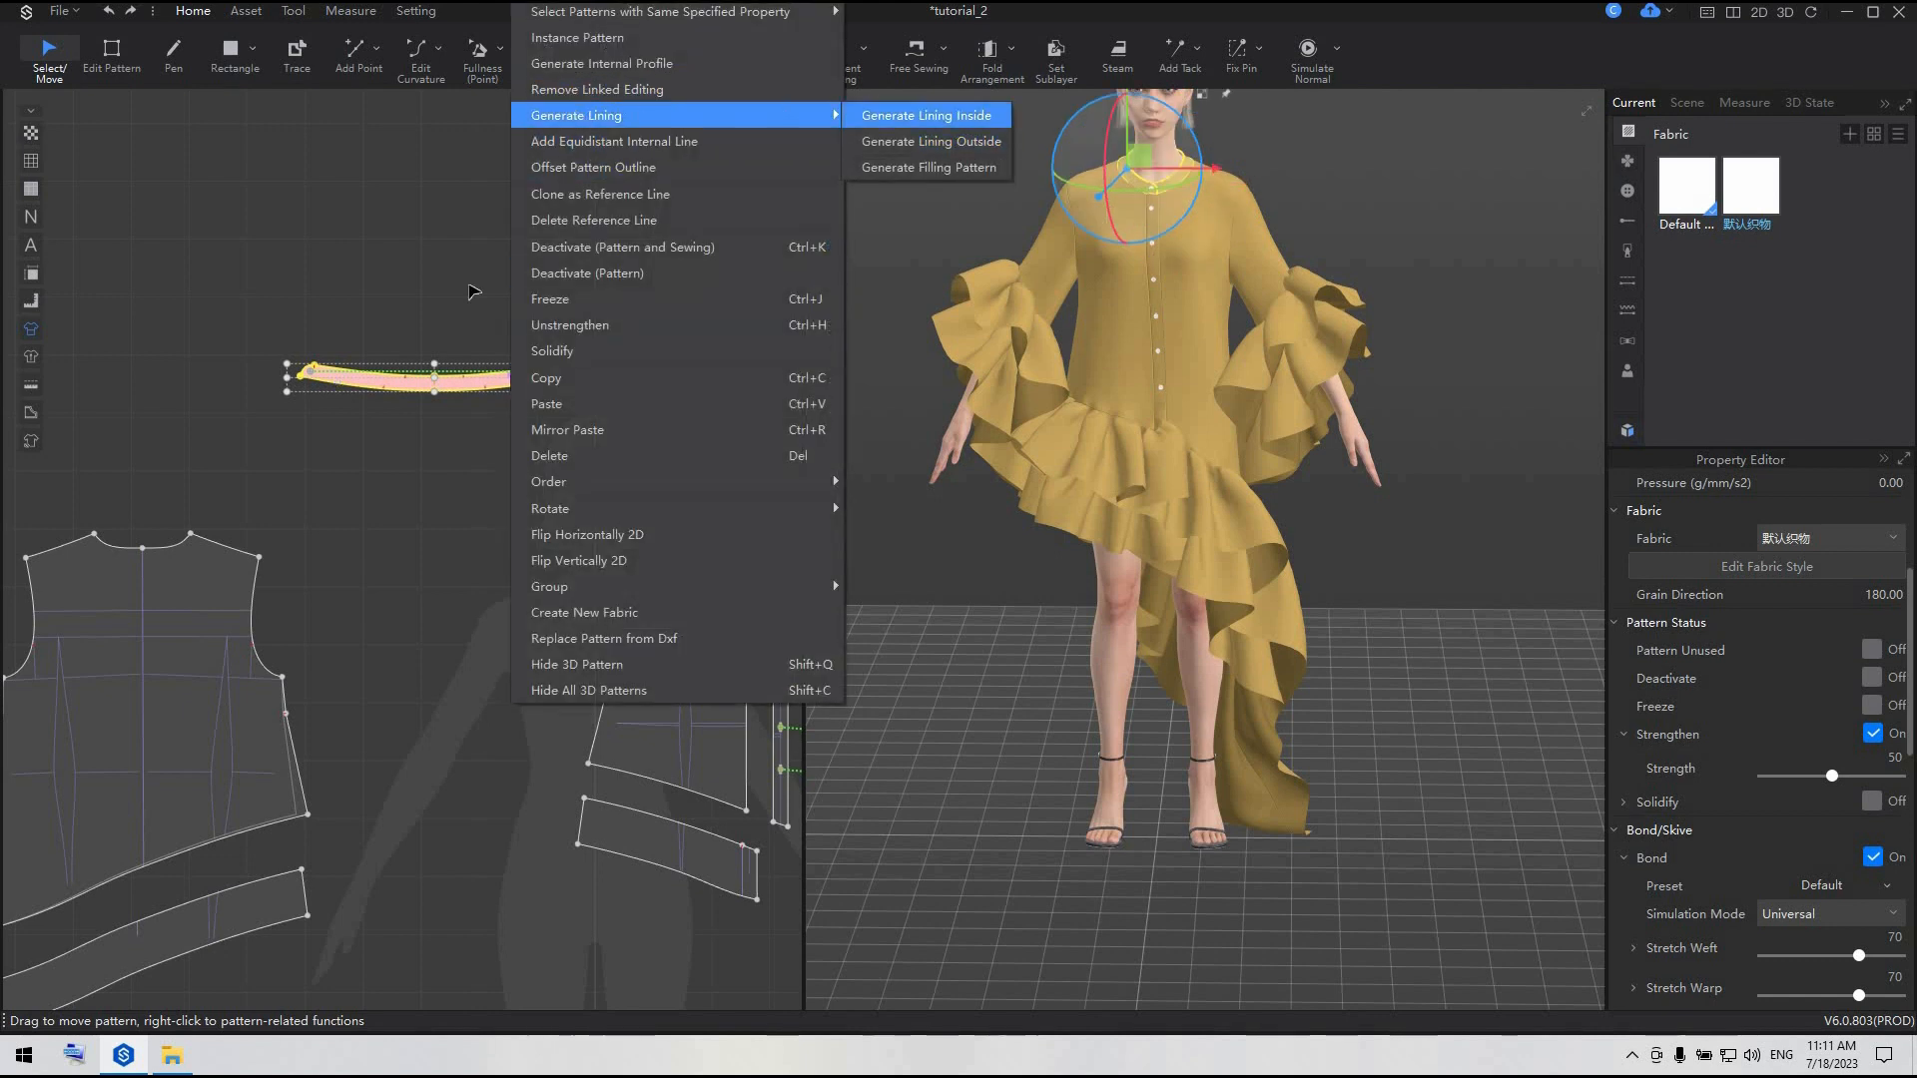
click(927, 116)
click(557, 466)
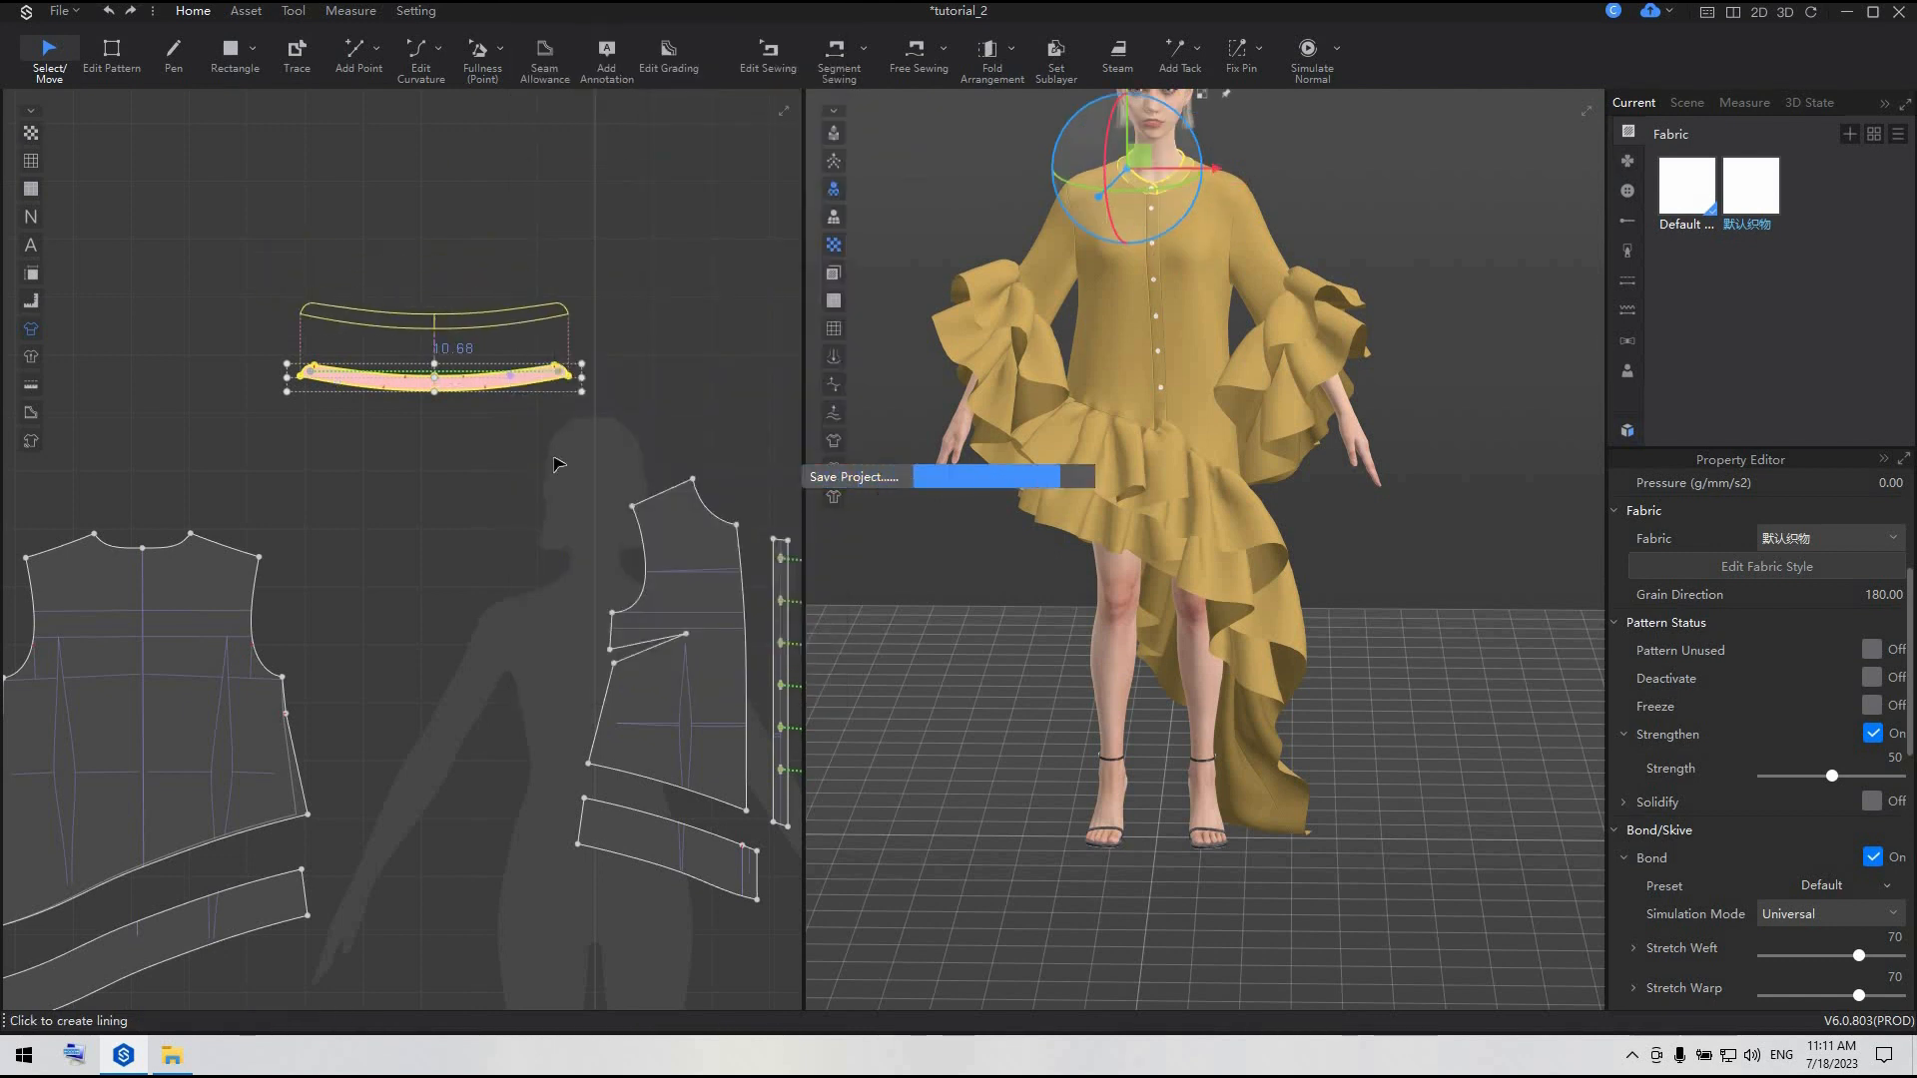
- Turn on Bond for both narrow front button placket patterns
middle_drag(691, 544, 387, 504)
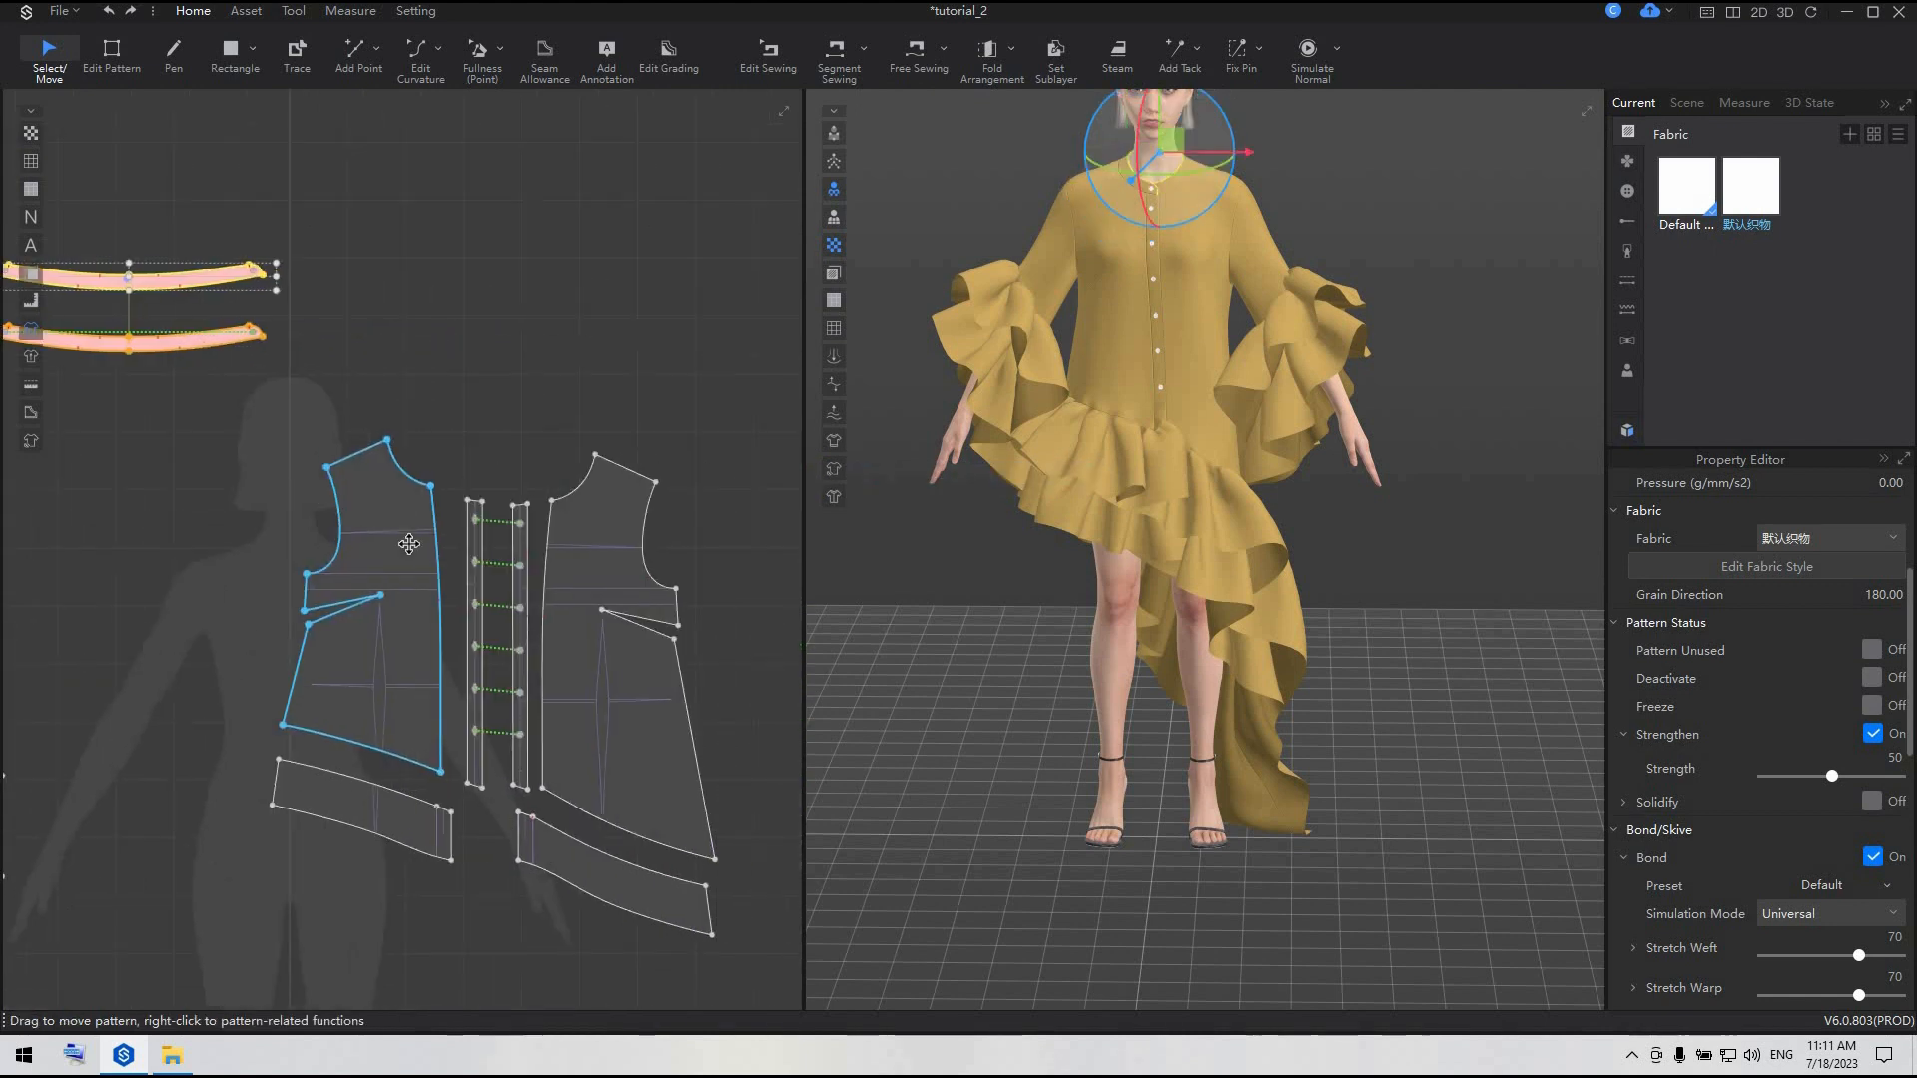
scroll(391, 508, up, 4)
scroll(624, 596, down, 1)
click(622, 595)
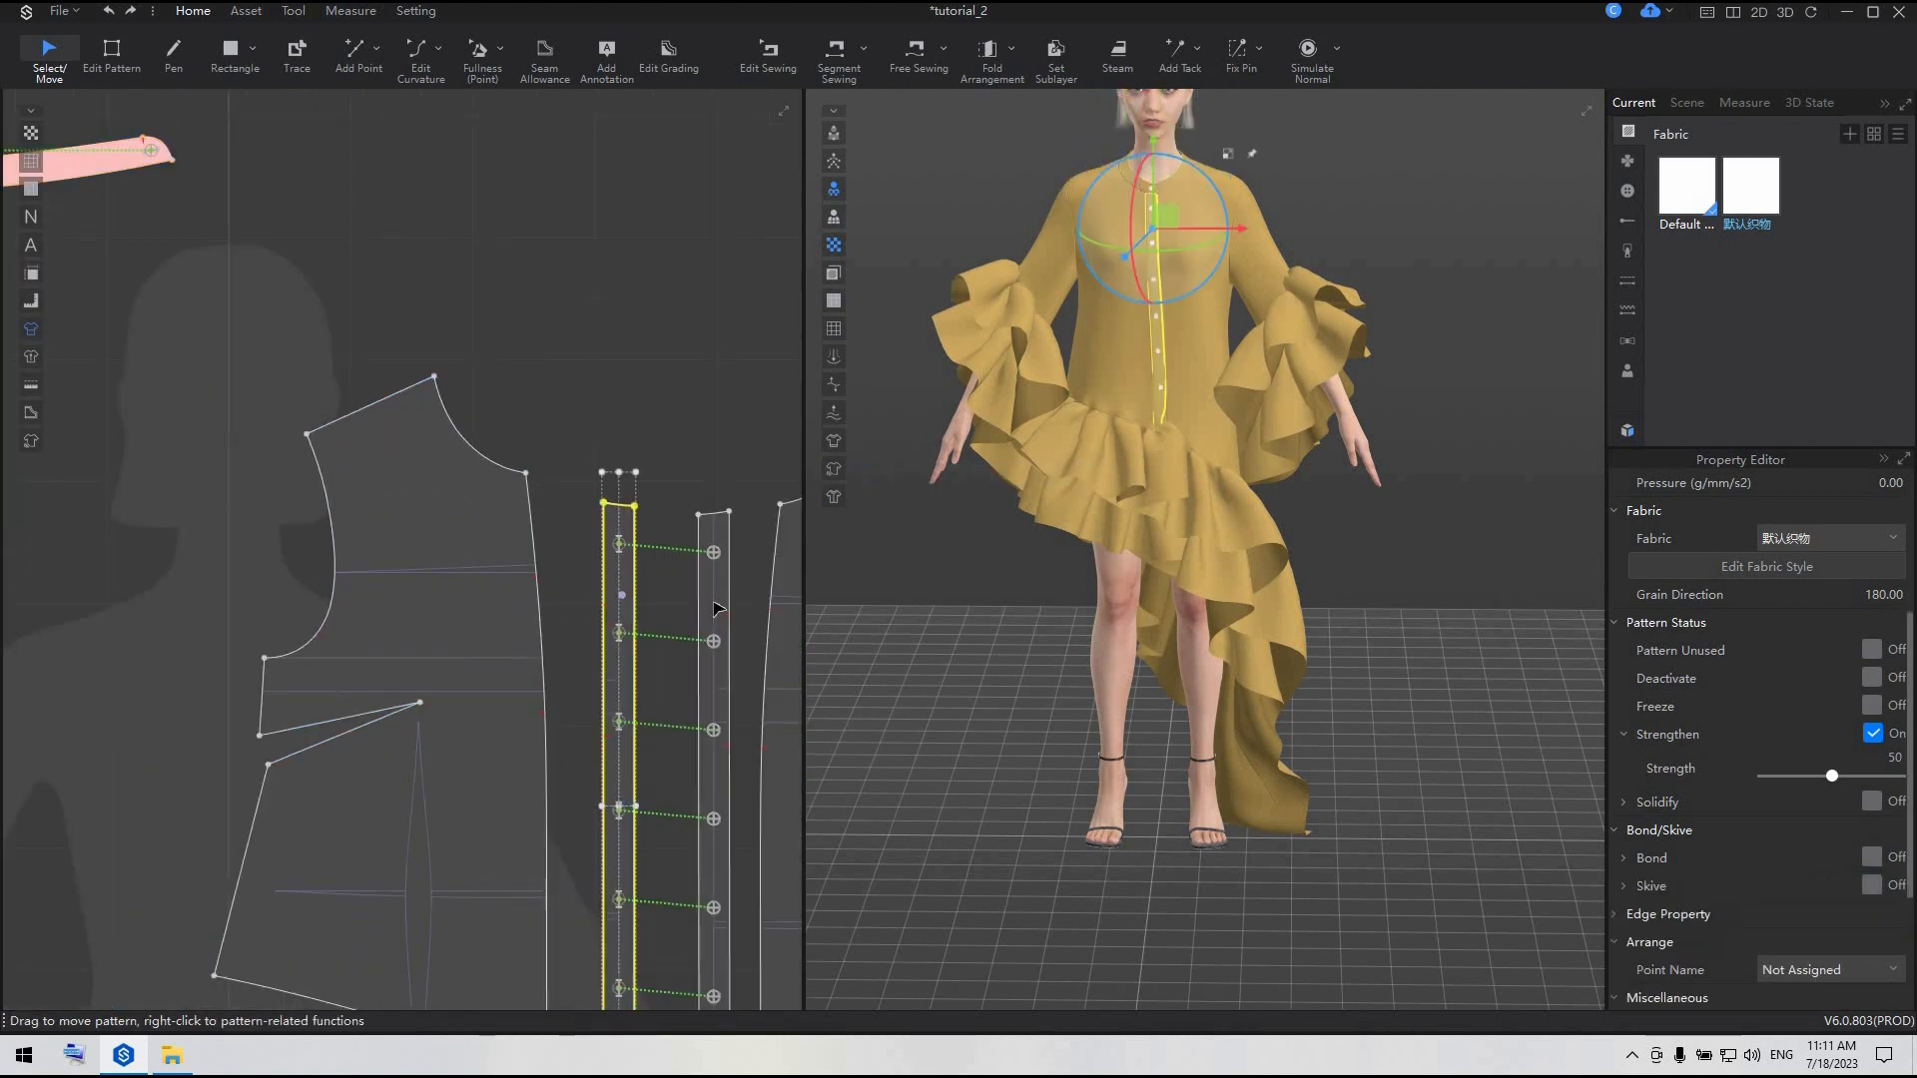
shift+click(717, 608)
click(1872, 856)
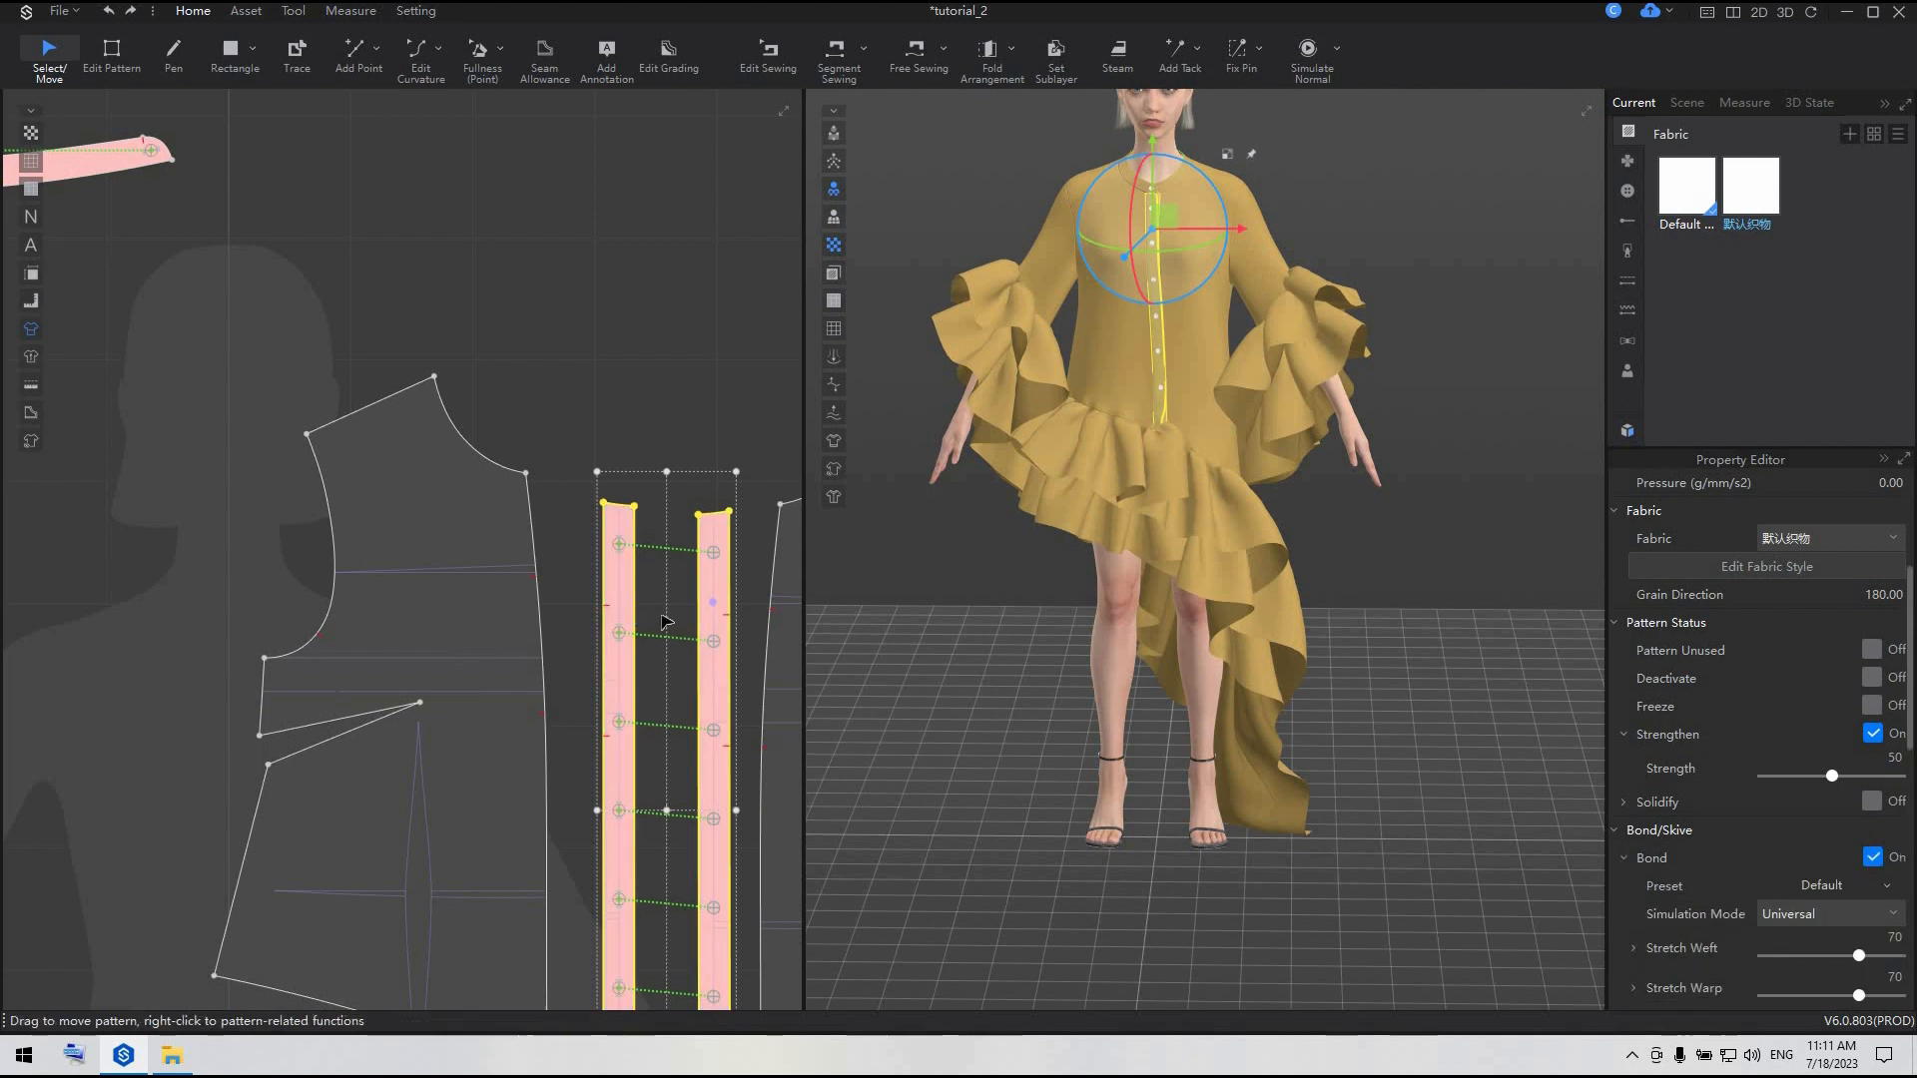
- Generate inside linings for both button plackets and place them above the originals
right_click(711, 592)
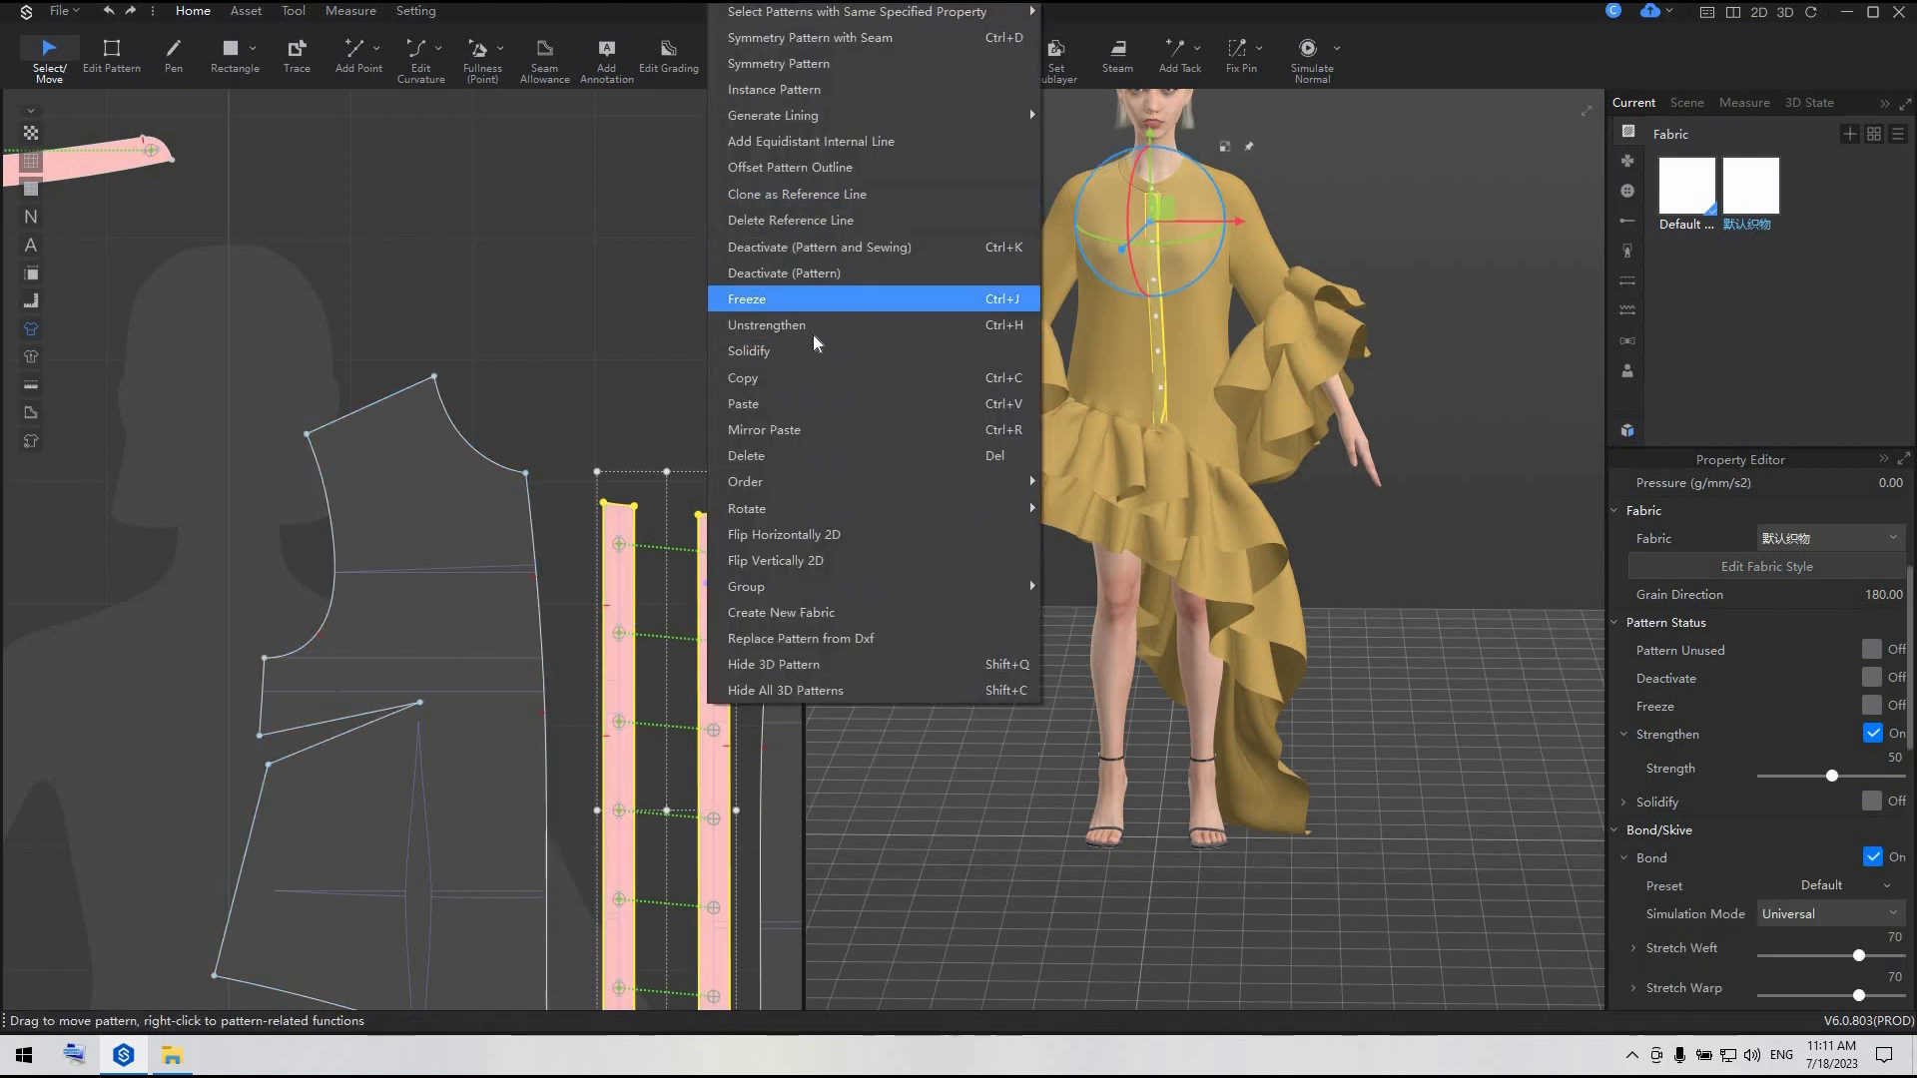
mouse_move(788, 115)
click(1108, 116)
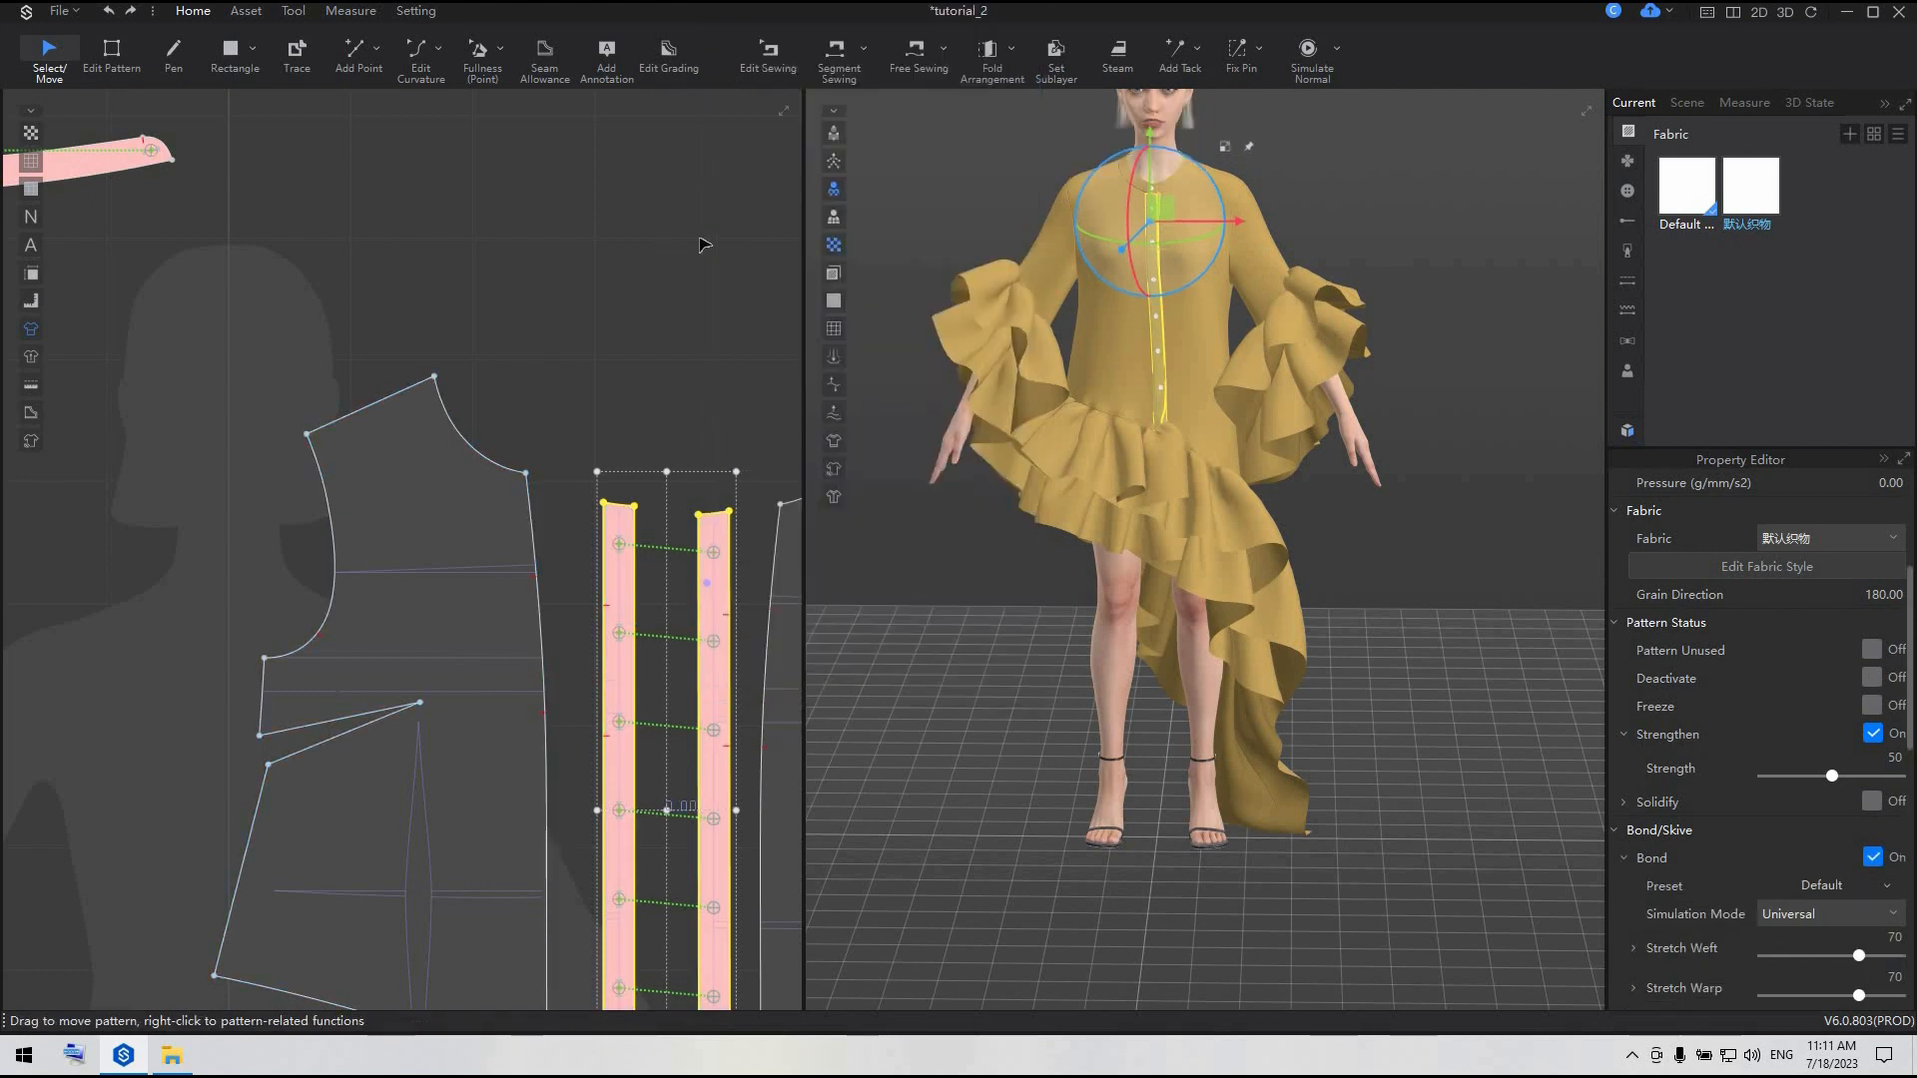
scroll(708, 181, down, 4)
middle_drag(707, 160, 564, 572)
click(569, 432)
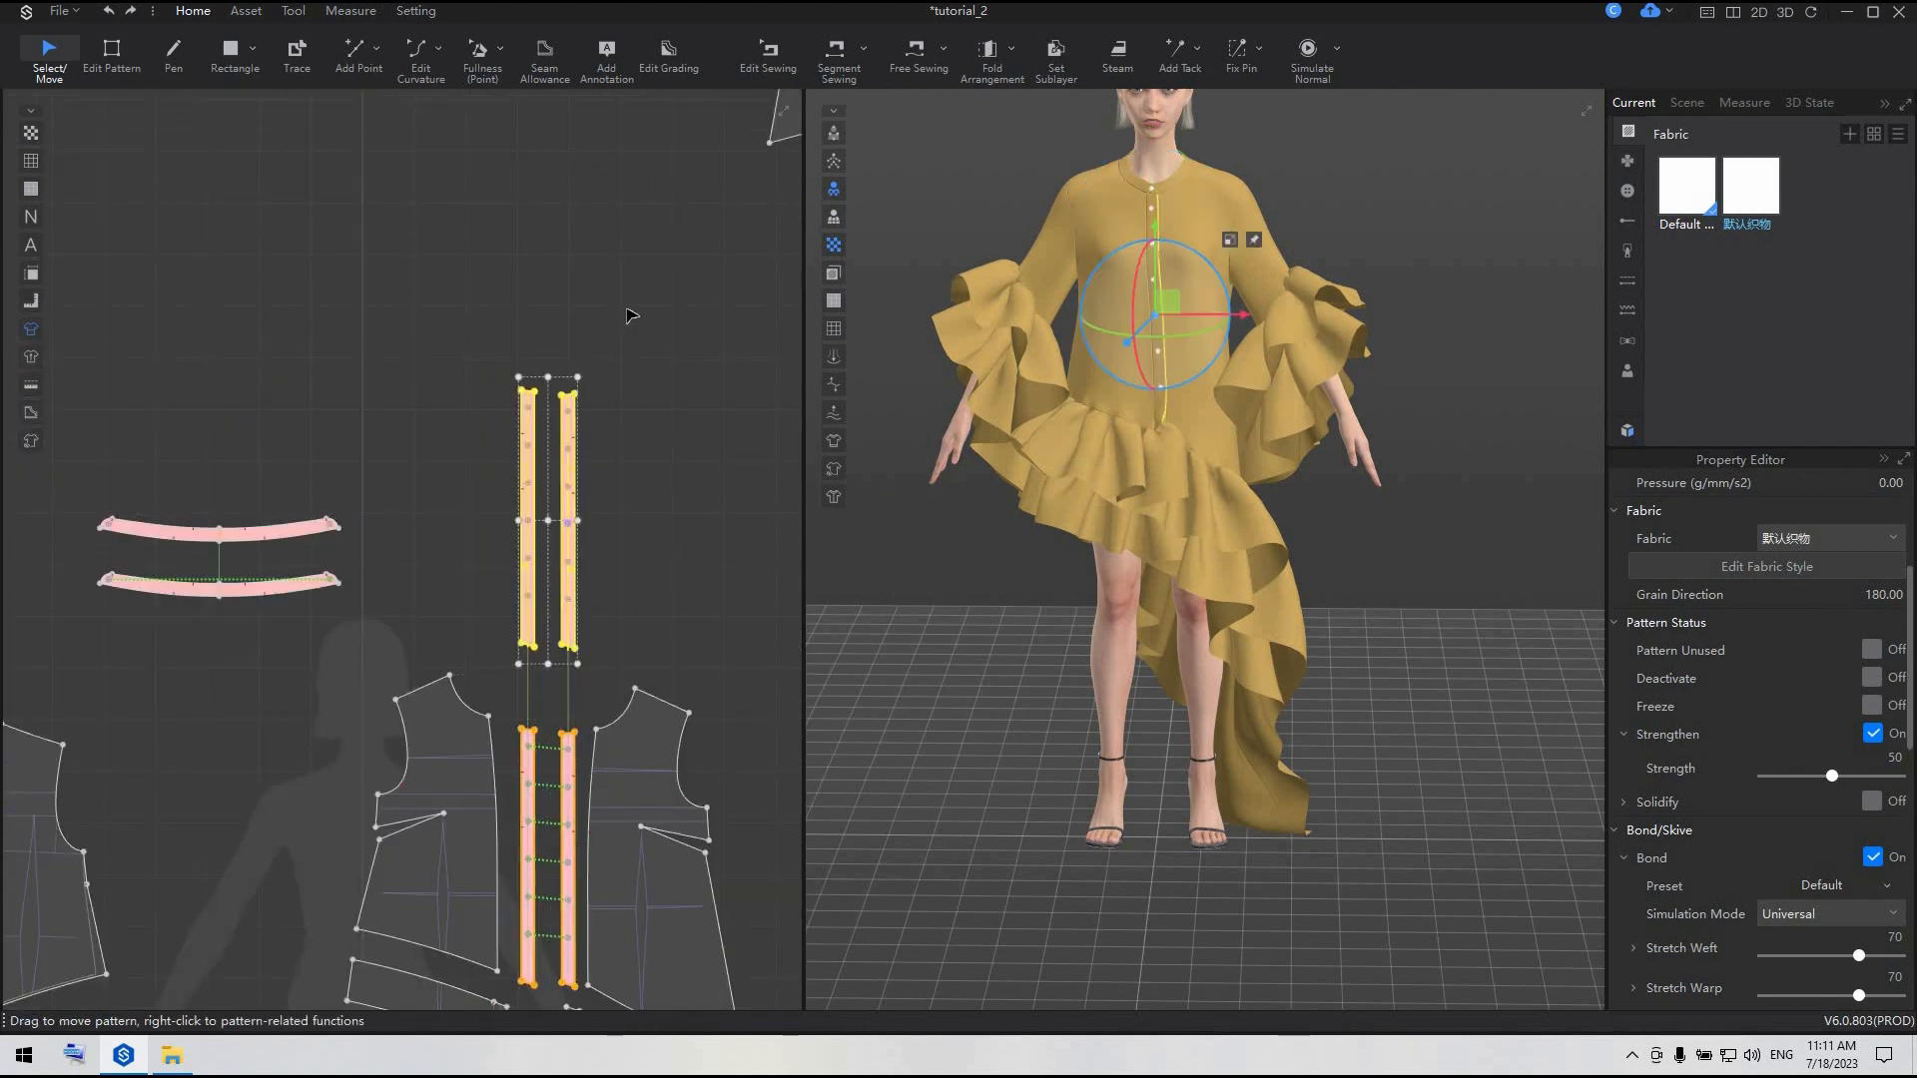
- Turn on Seam Taping for the shoulder and armhole edges of both front bodices and the back bodice
middle_drag(631, 315, 567, 201)
click(111, 55)
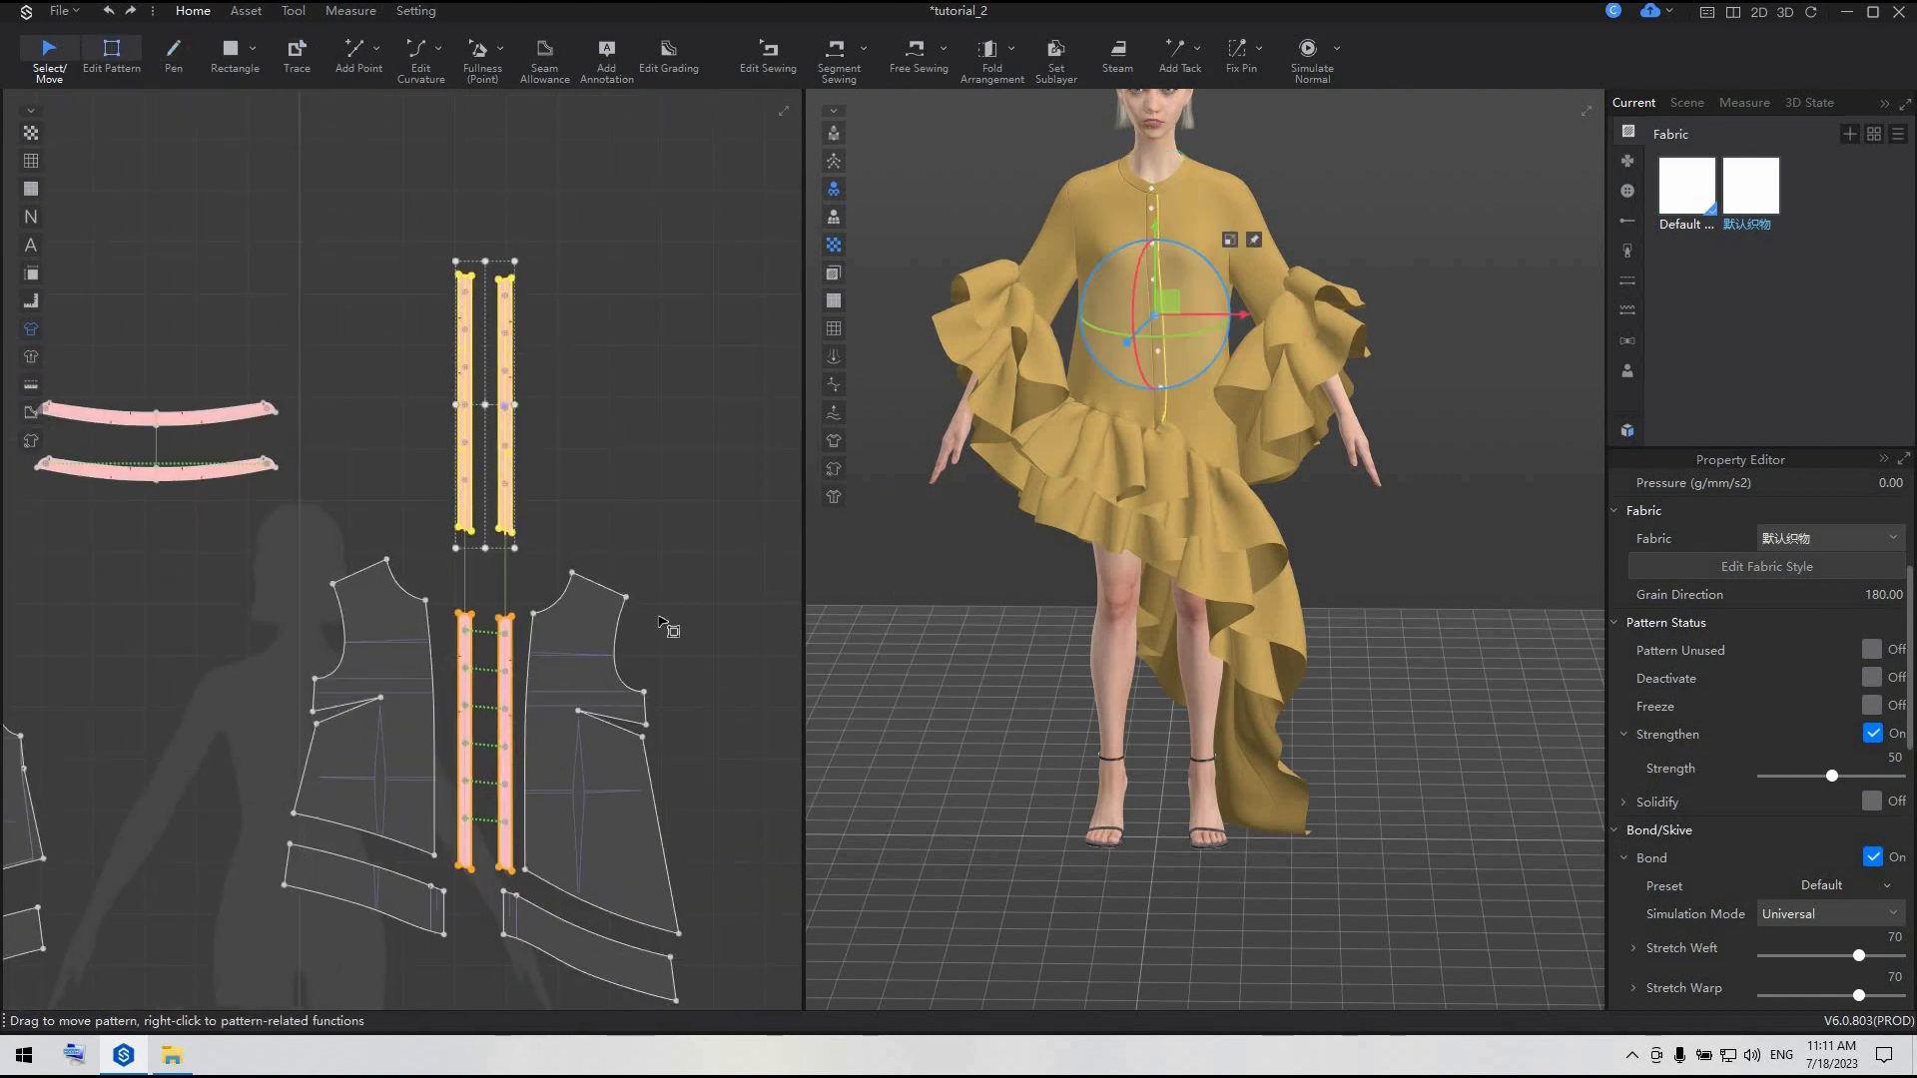
click(604, 593)
shift+click(359, 572)
shift+click(344, 636)
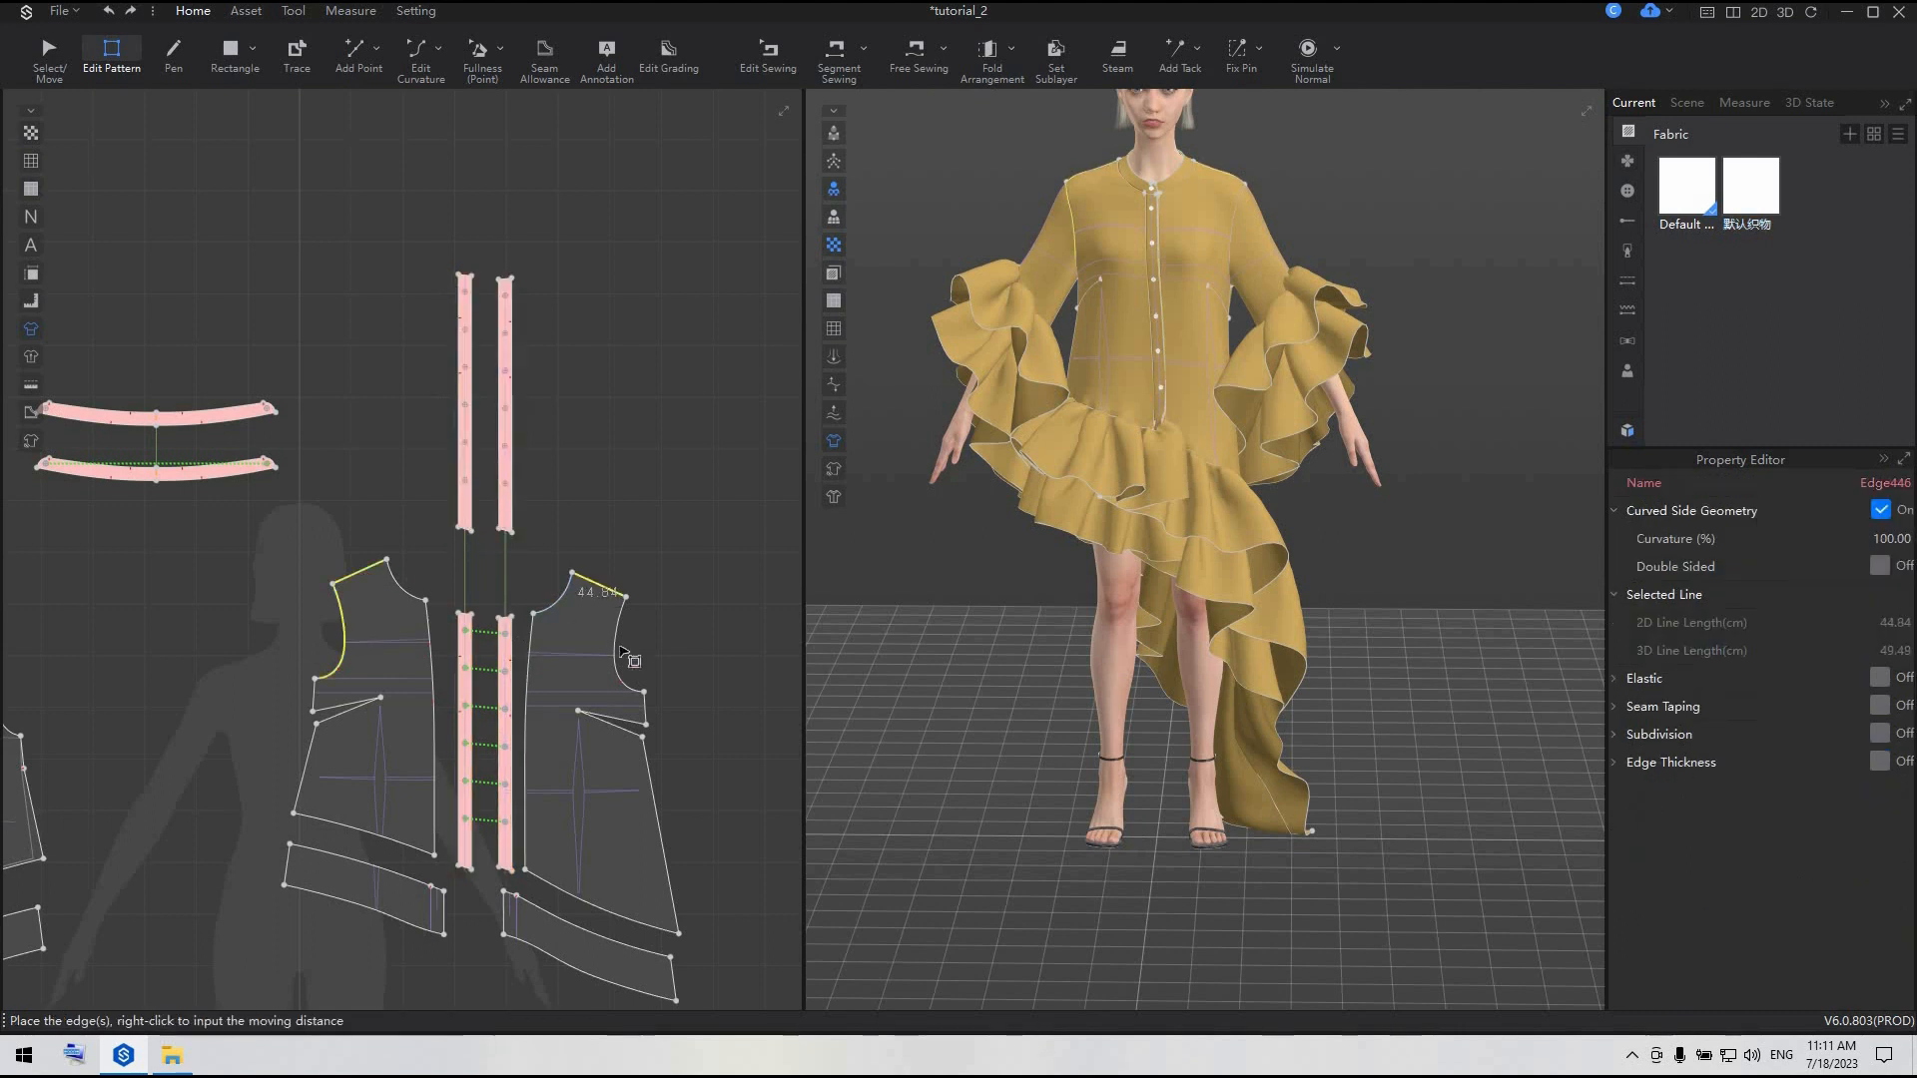
shift+click(616, 649)
scroll(474, 679, down, 3)
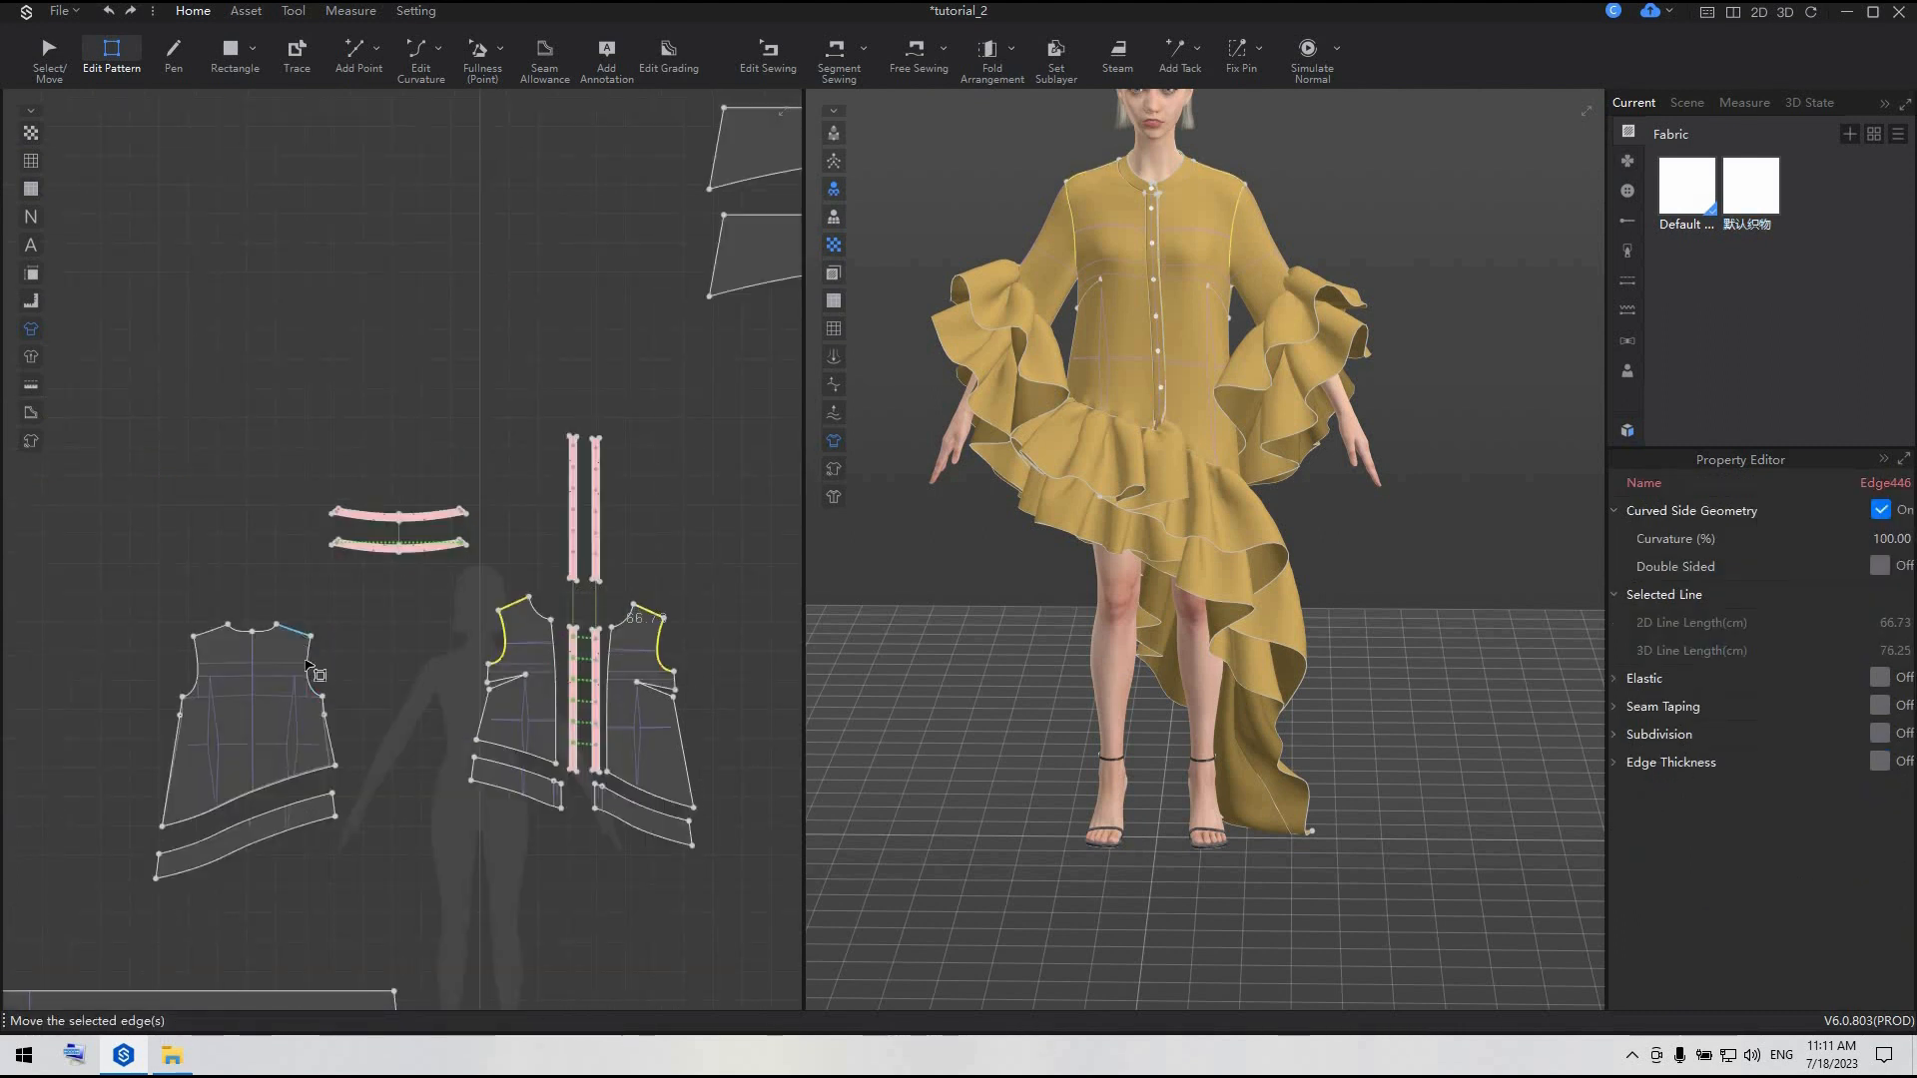
shift+click(168, 673)
shift+click(196, 661)
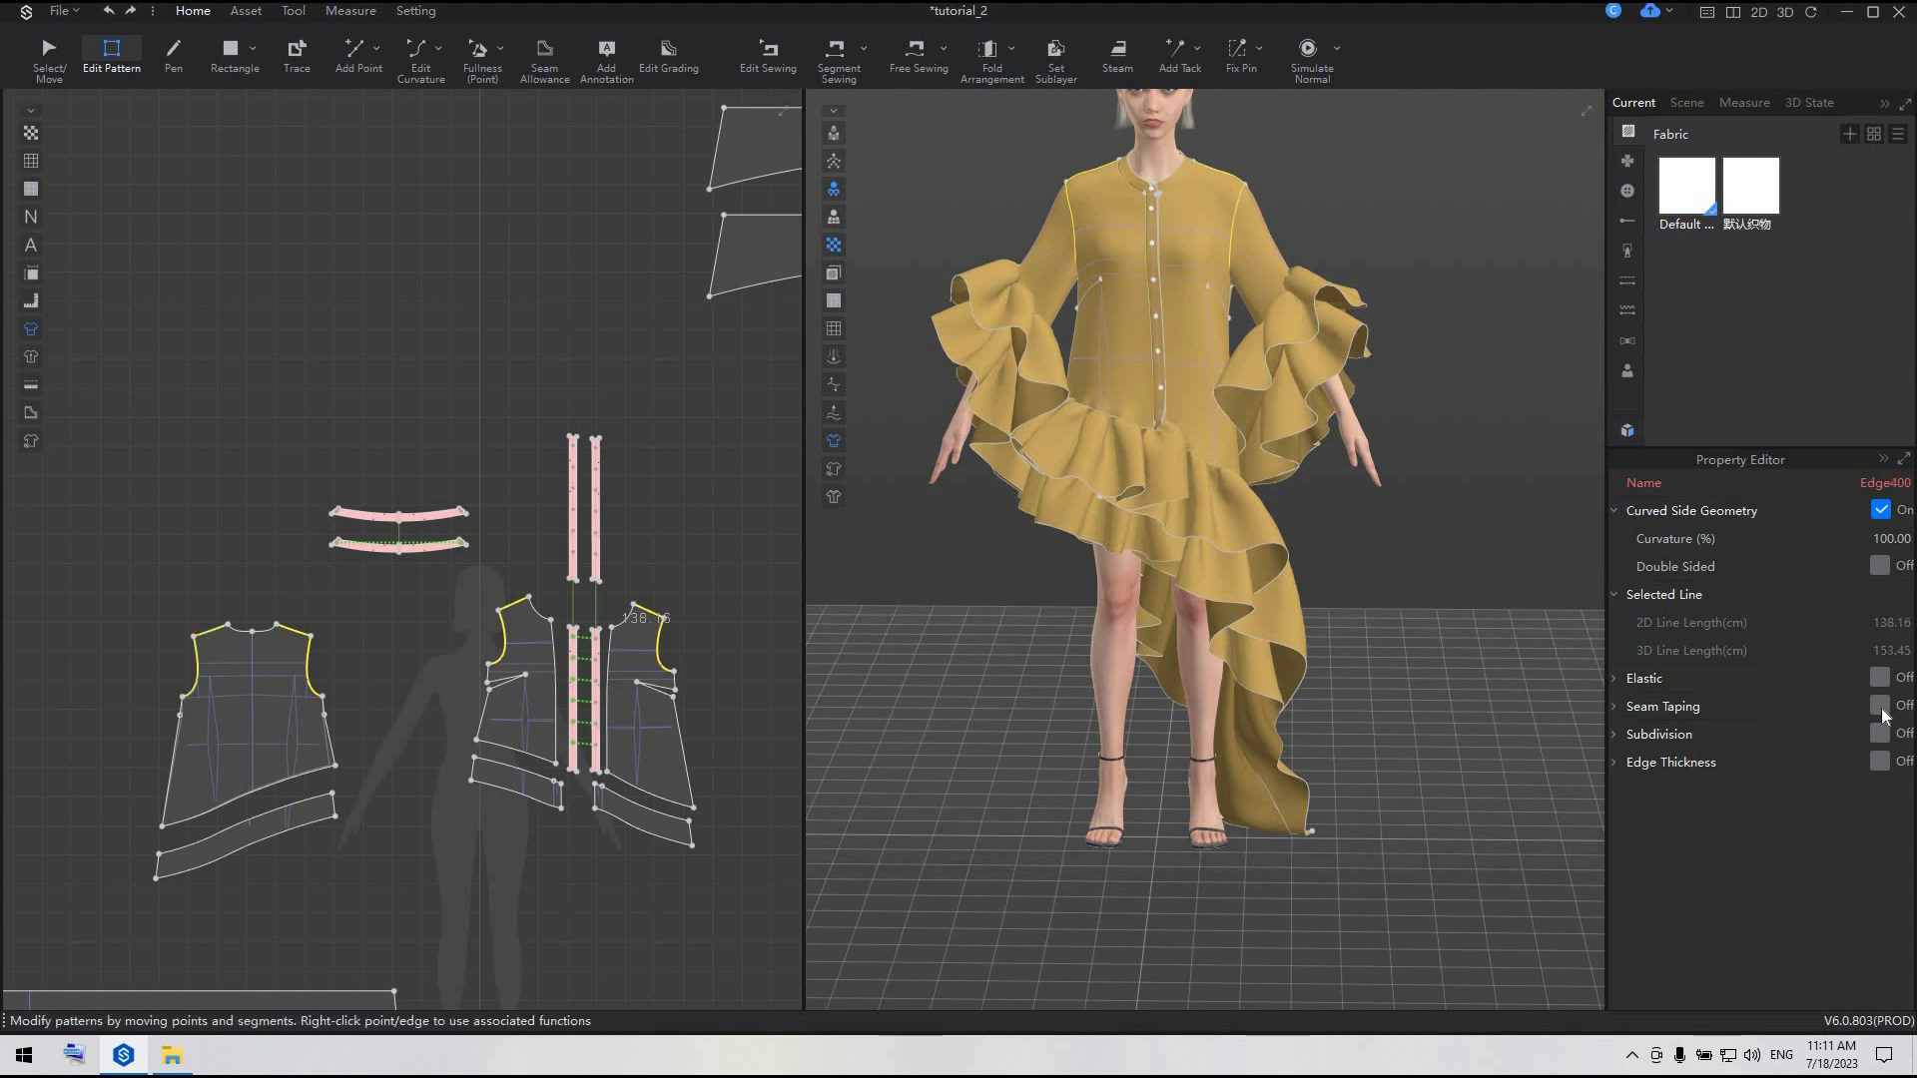
click(1879, 705)
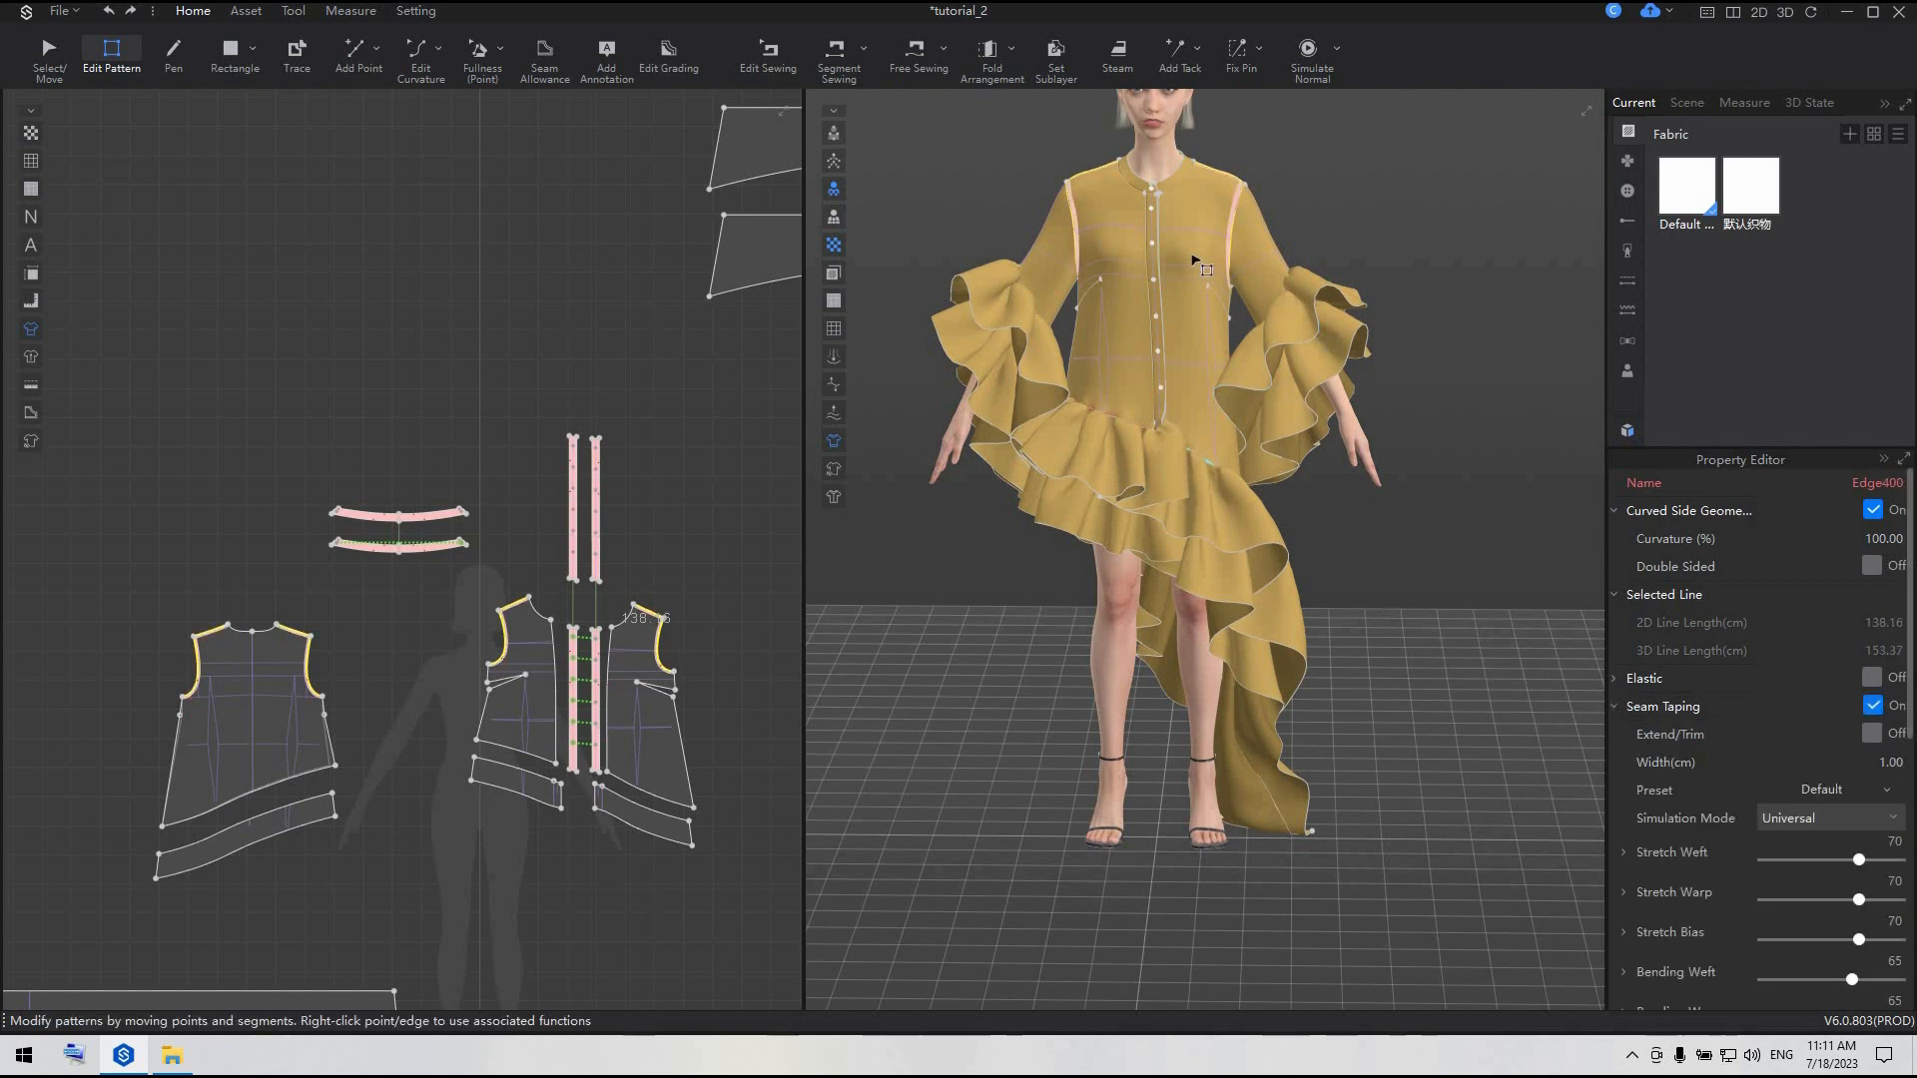
- Simulate the dress with its collar and placket linings and taped shoulder and armhole seams
scroll(1197, 401, up, 3)
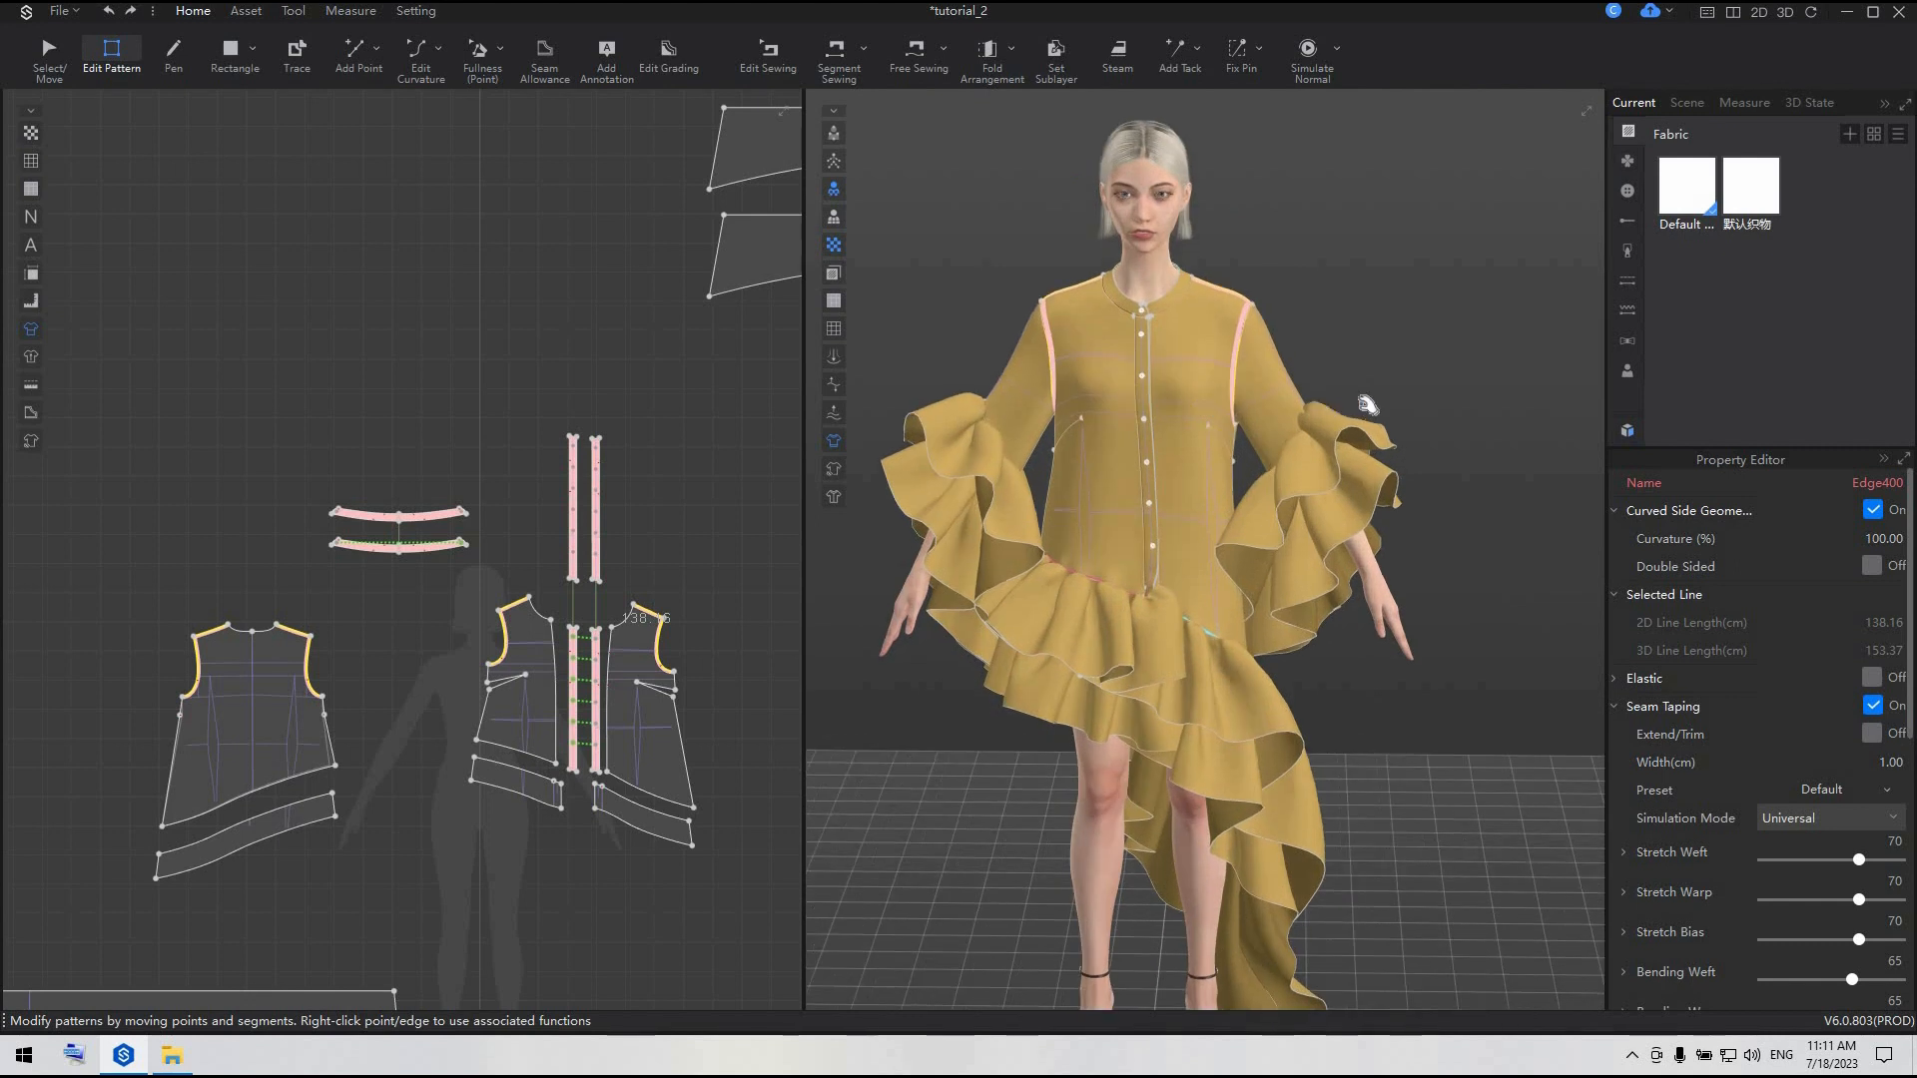
key(space)
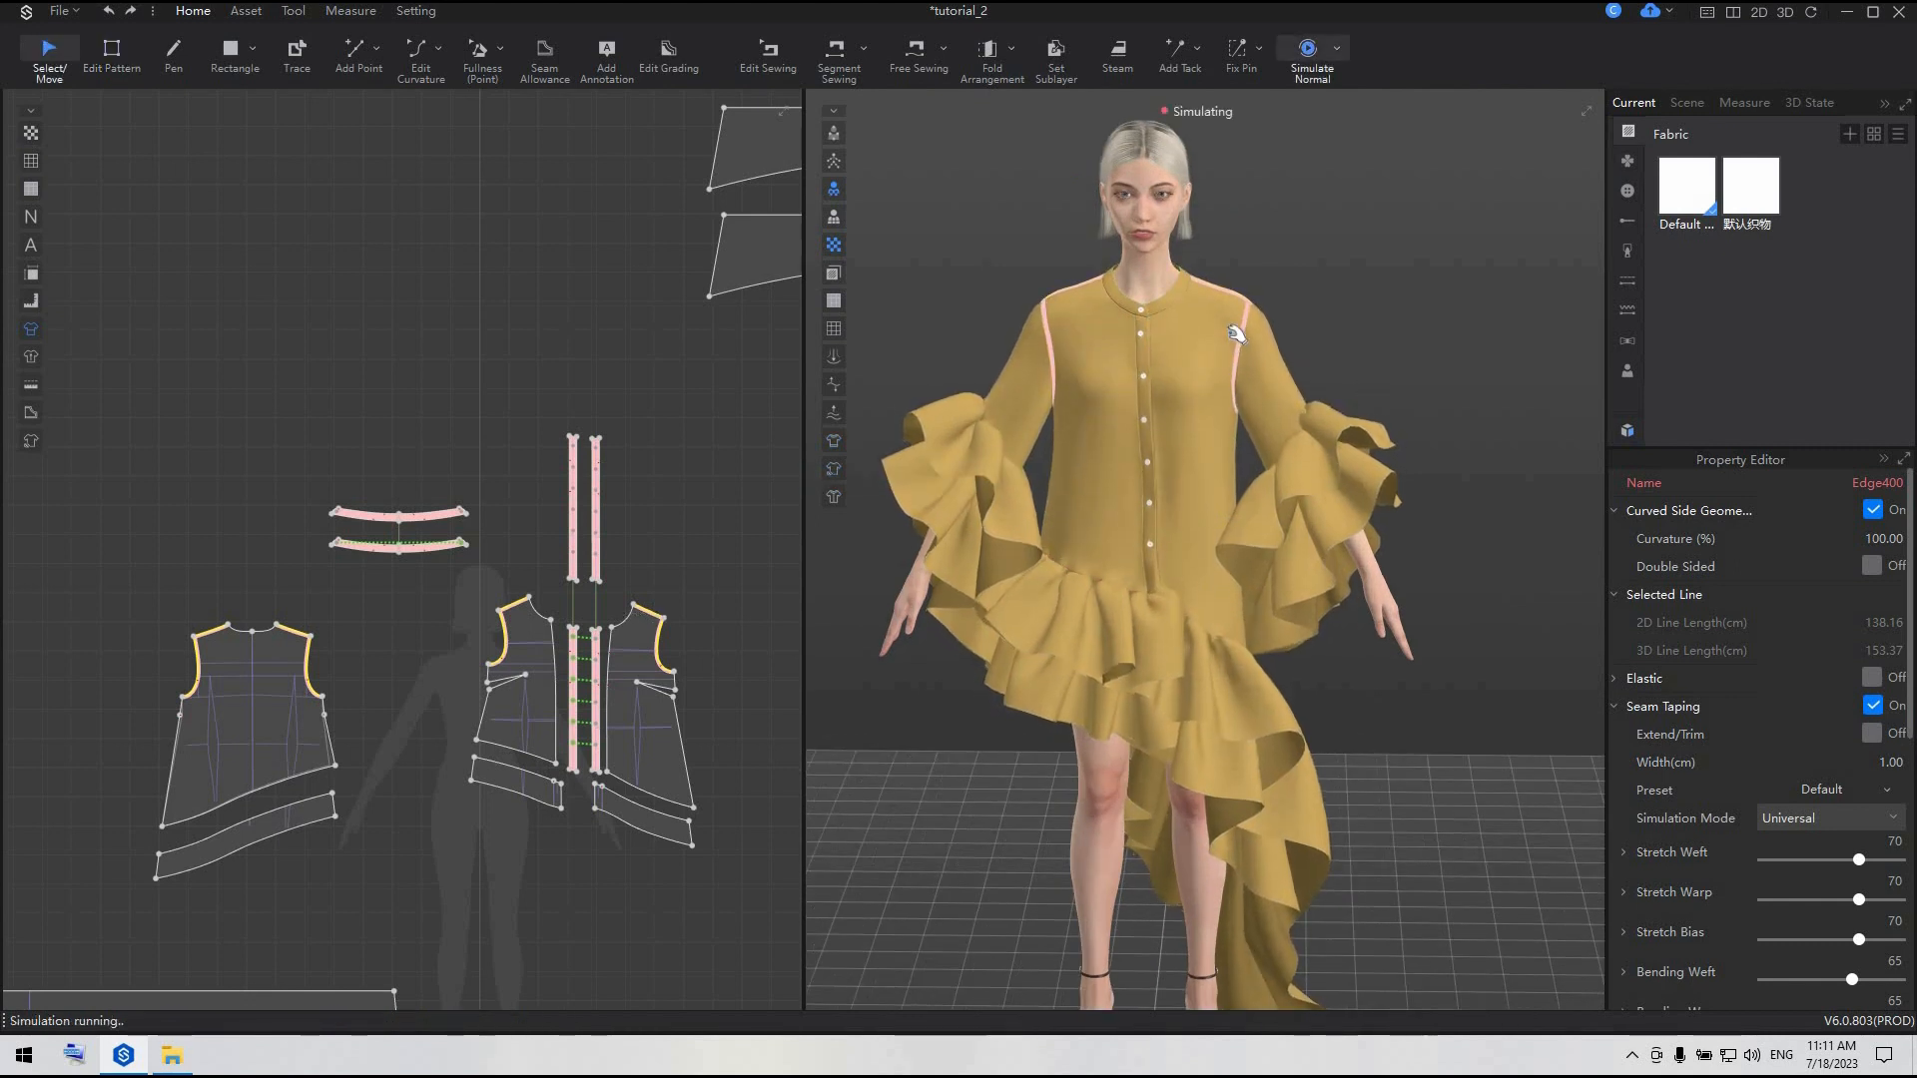
click(1118, 564)
key(space)
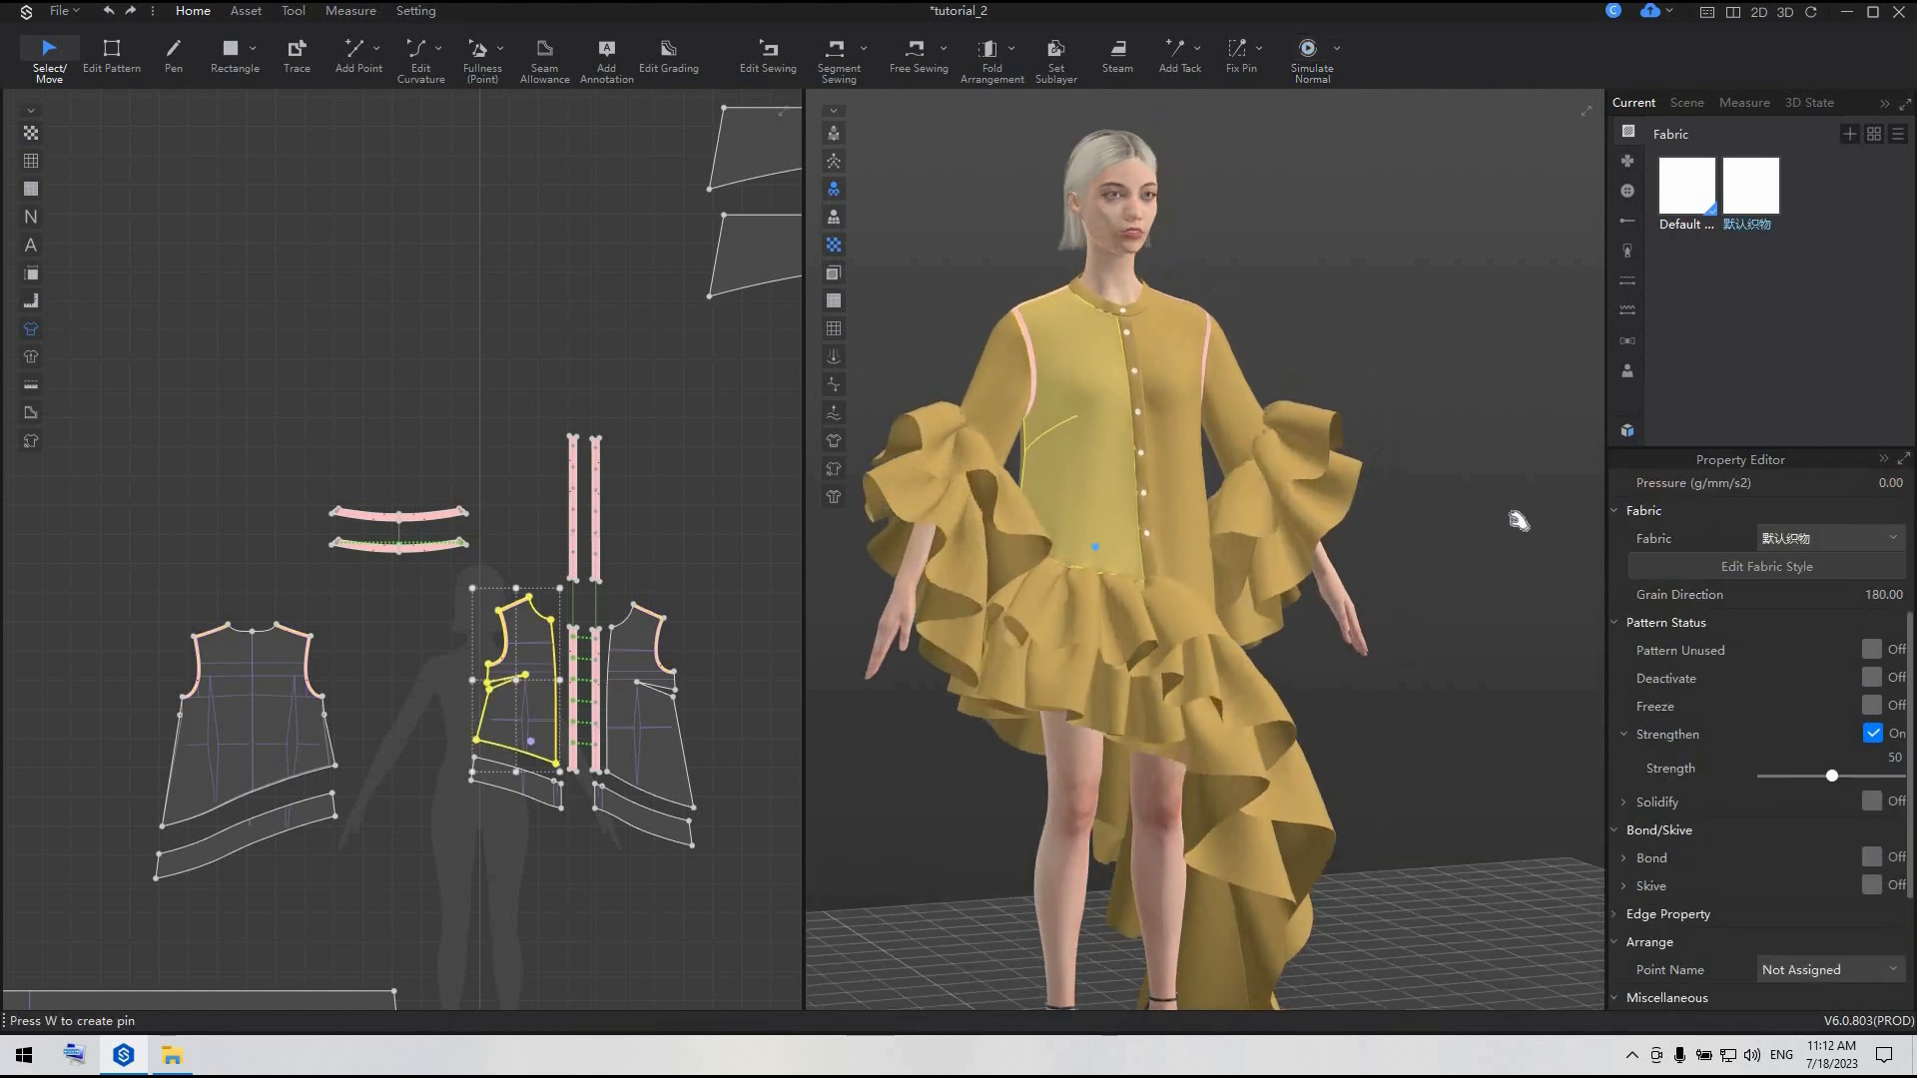
- Run the simulation again to settle the skirt ruffles and long train, checking the drape from several angles
right_drag(1517, 520, 1202, 586)
key(space)
scroll(1117, 685, down, 4)
key(space)
right_drag(1117, 685, 1478, 694)
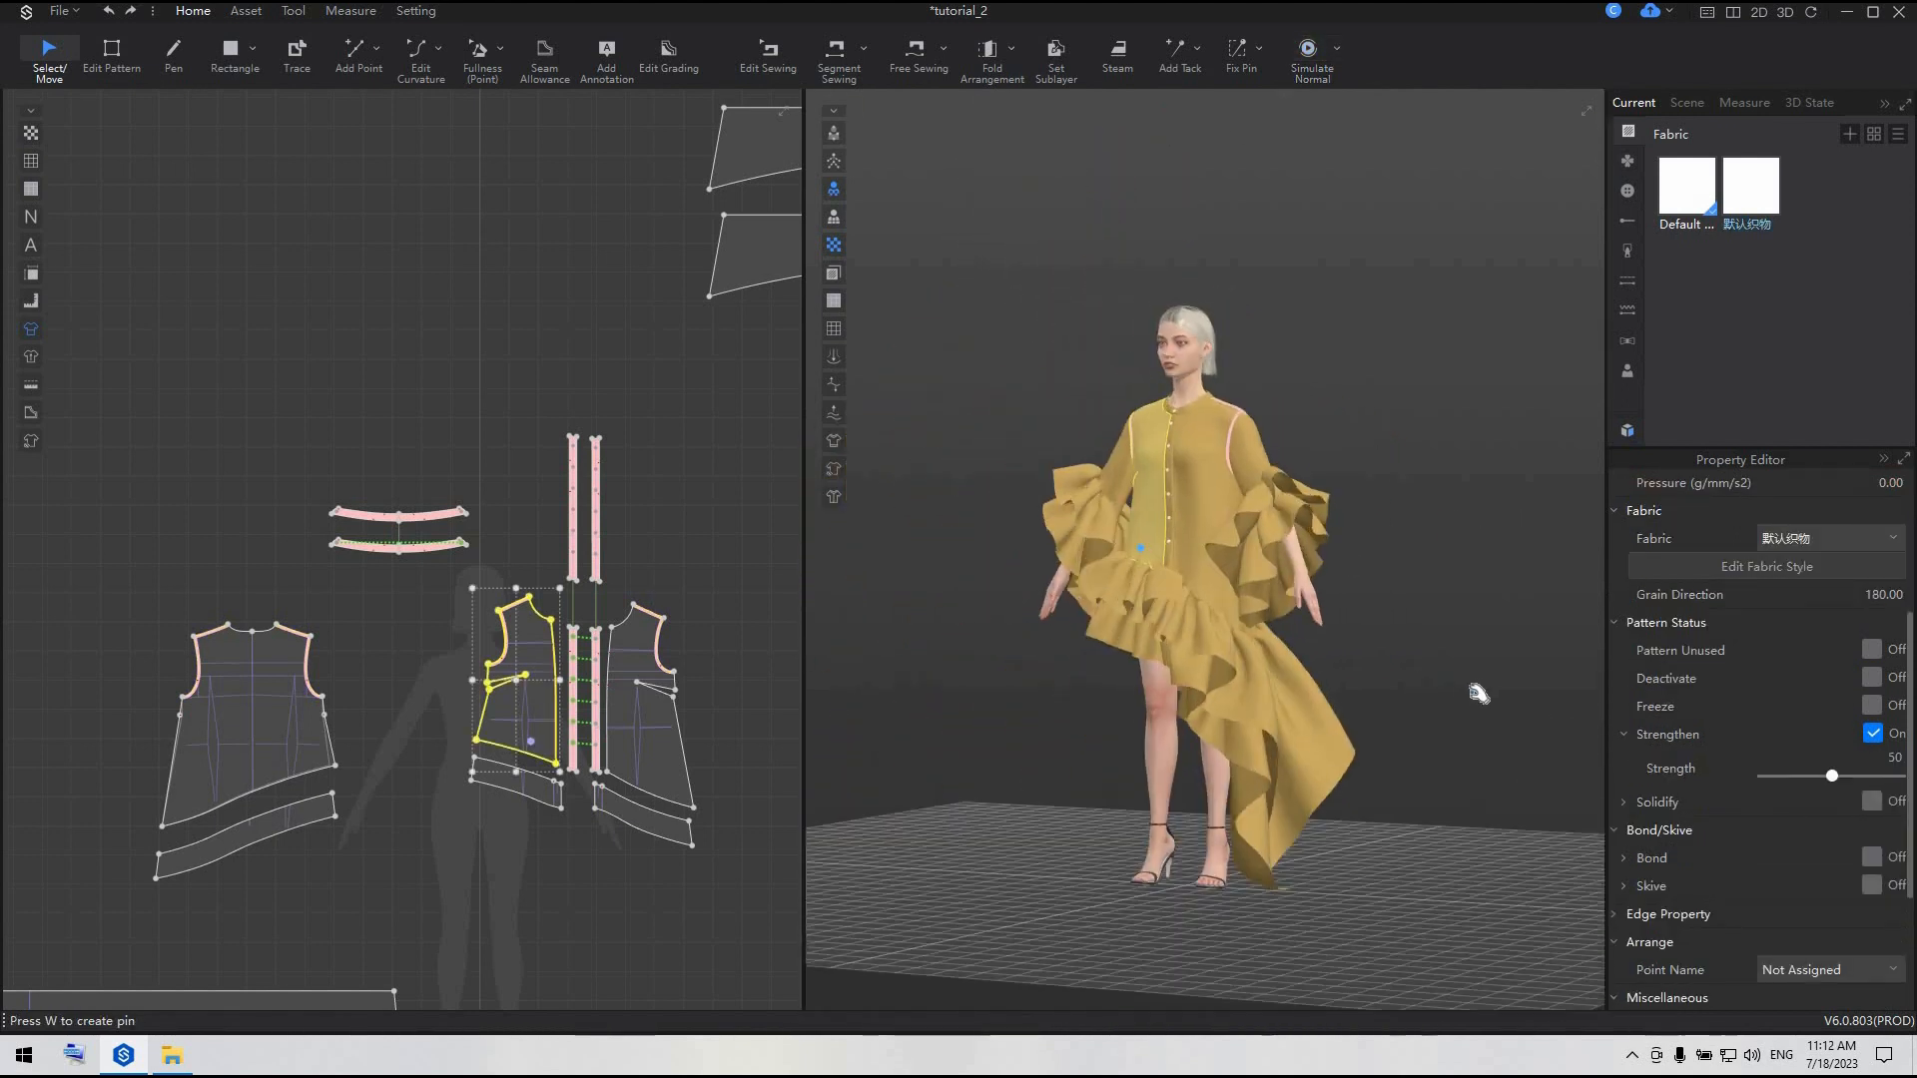
key(space)
key(z)
click(1180, 562)
scroll(1114, 521, up, 4)
right_drag(1114, 521, 1246, 570)
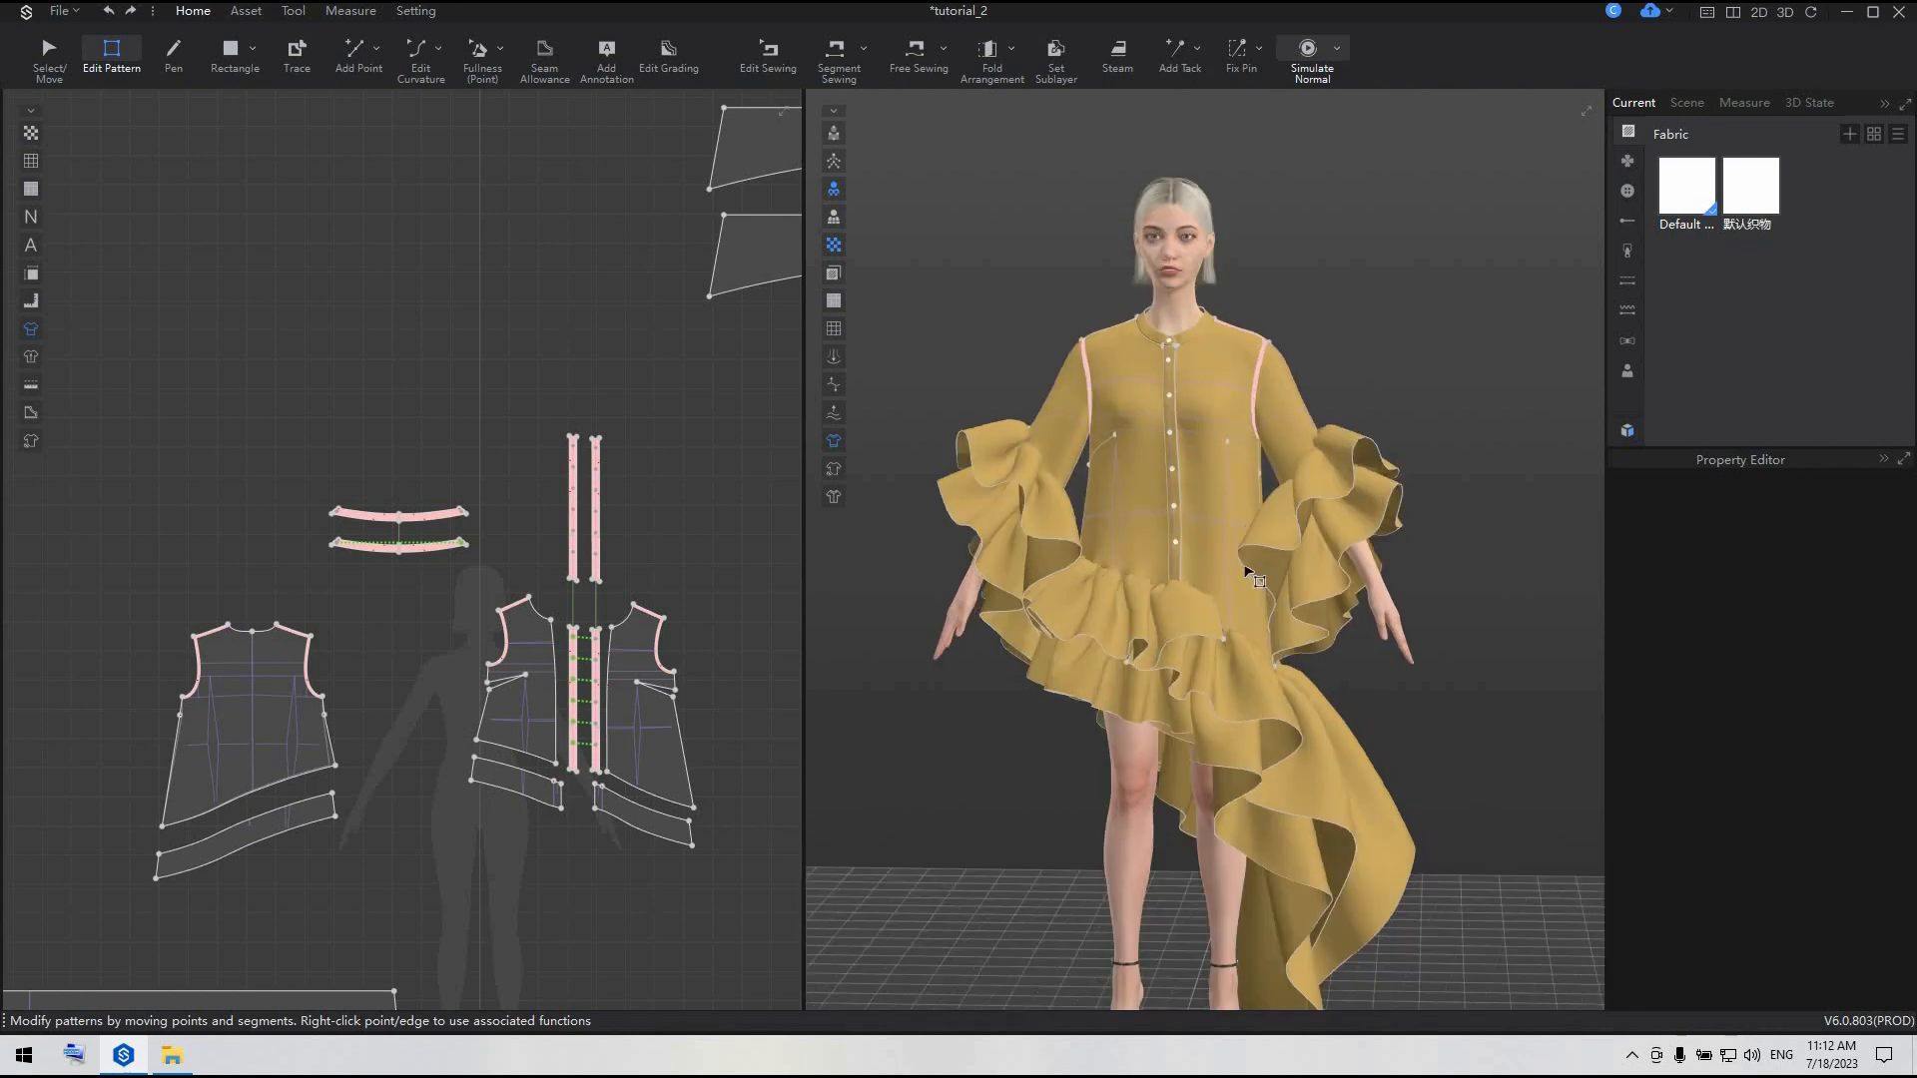
key(q)
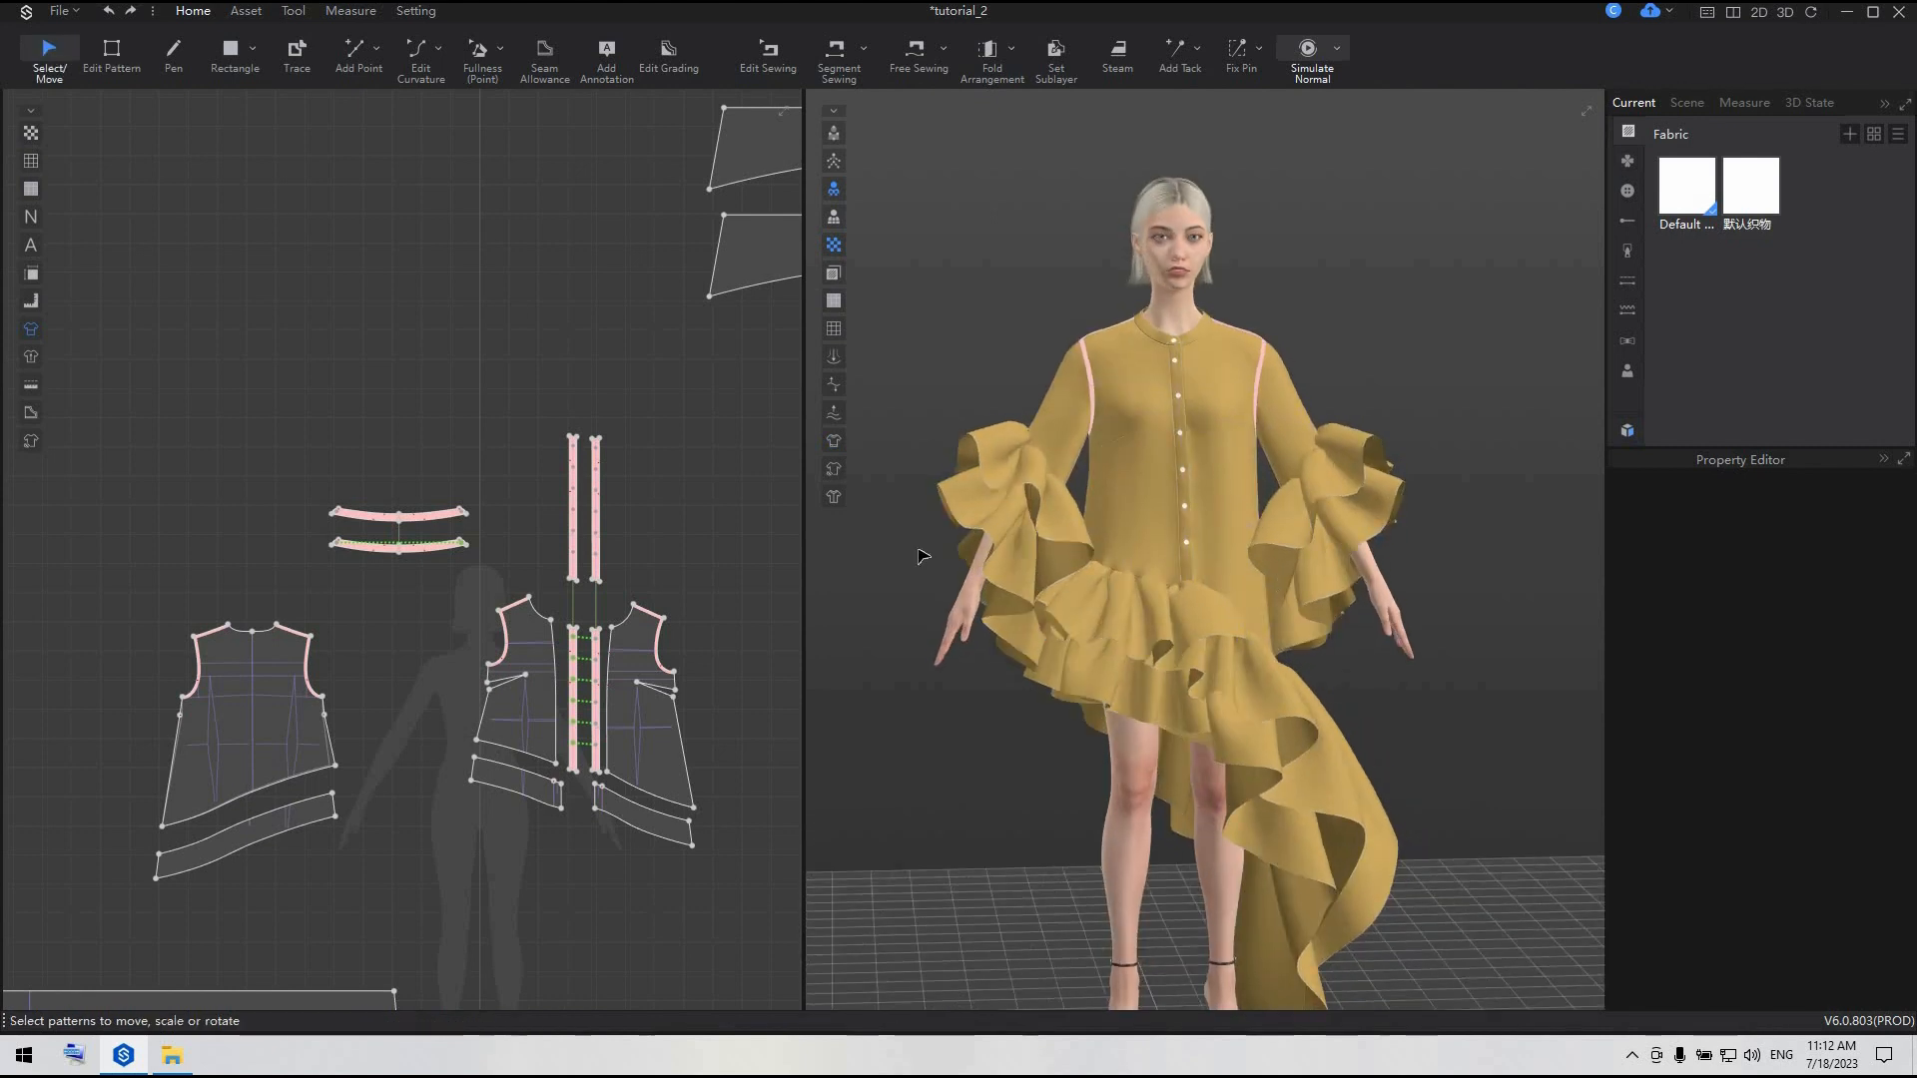
scroll(1302, 521, down, 2)
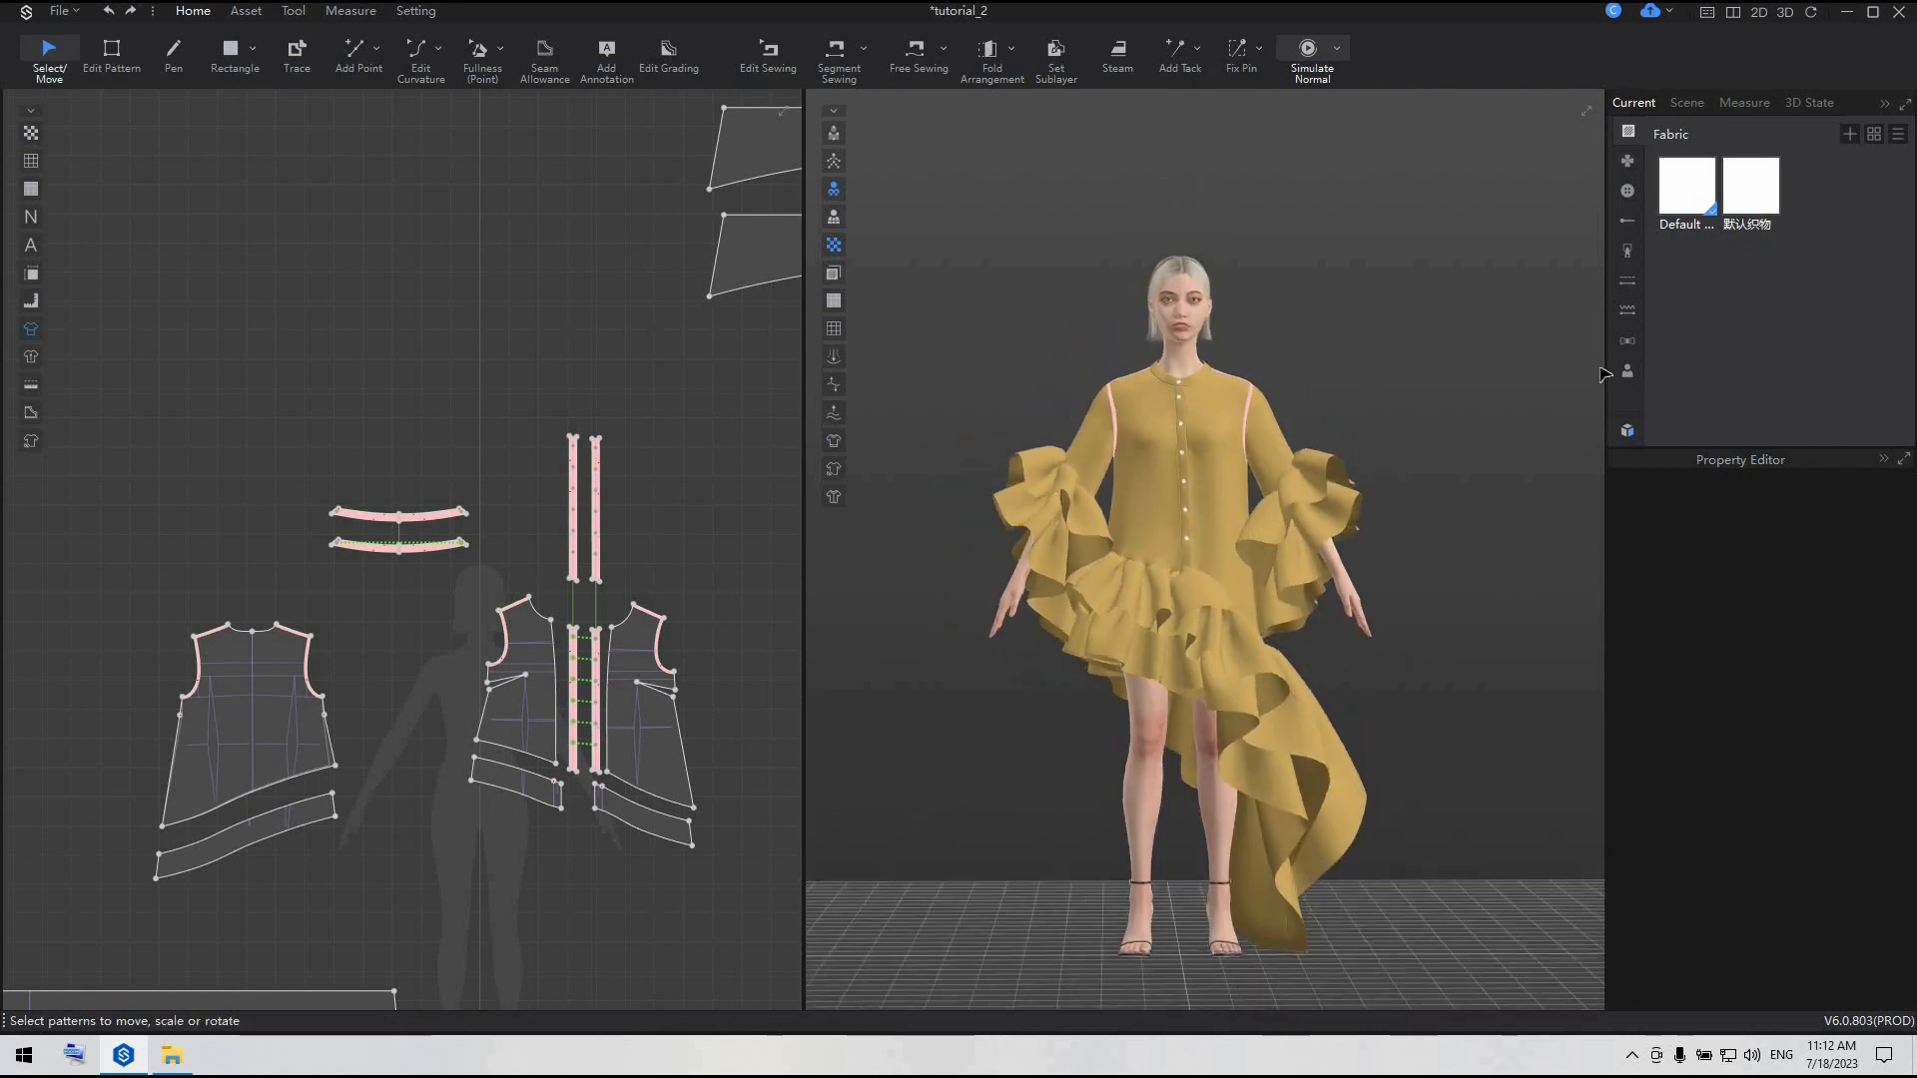
- Open the fabric category of the Resource Library and preview Silk rayon elastic fine Qiao Xie
click(1627, 433)
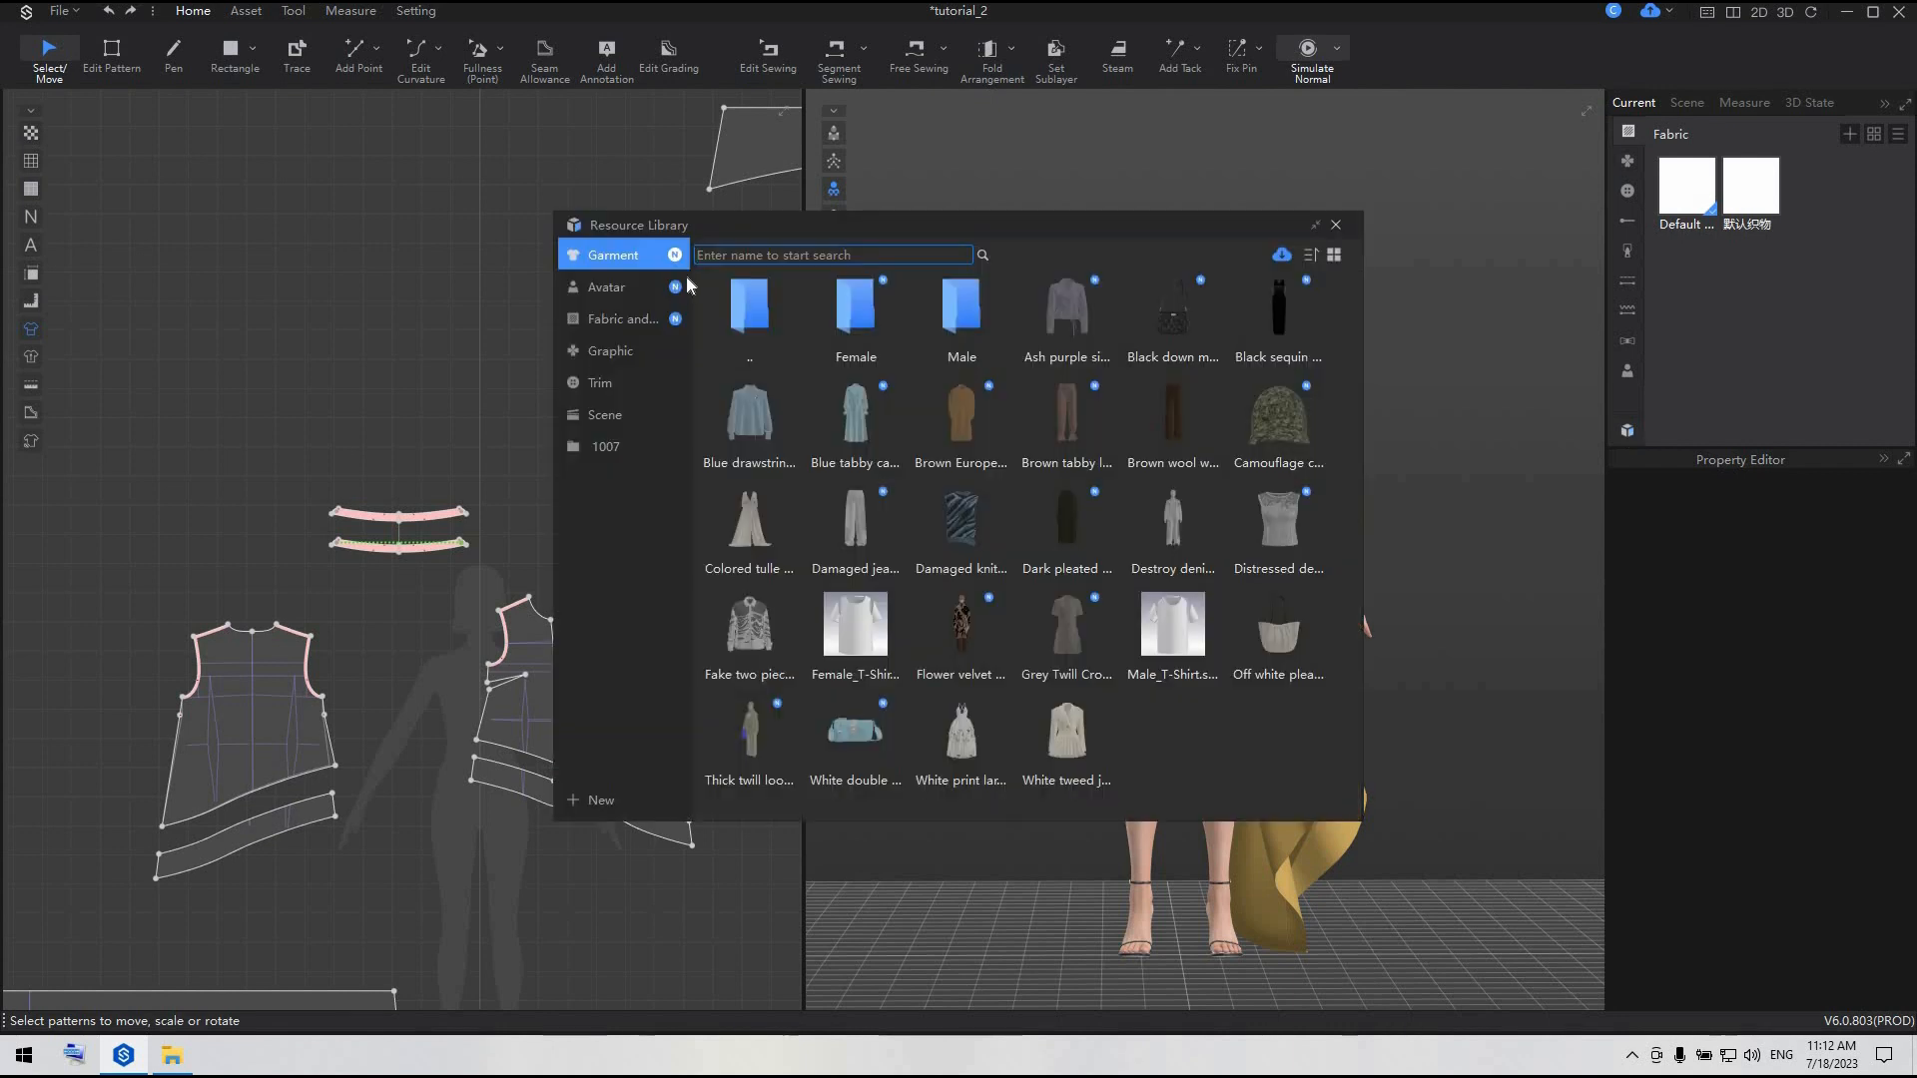
click(653, 317)
scroll(1248, 485, down, 10)
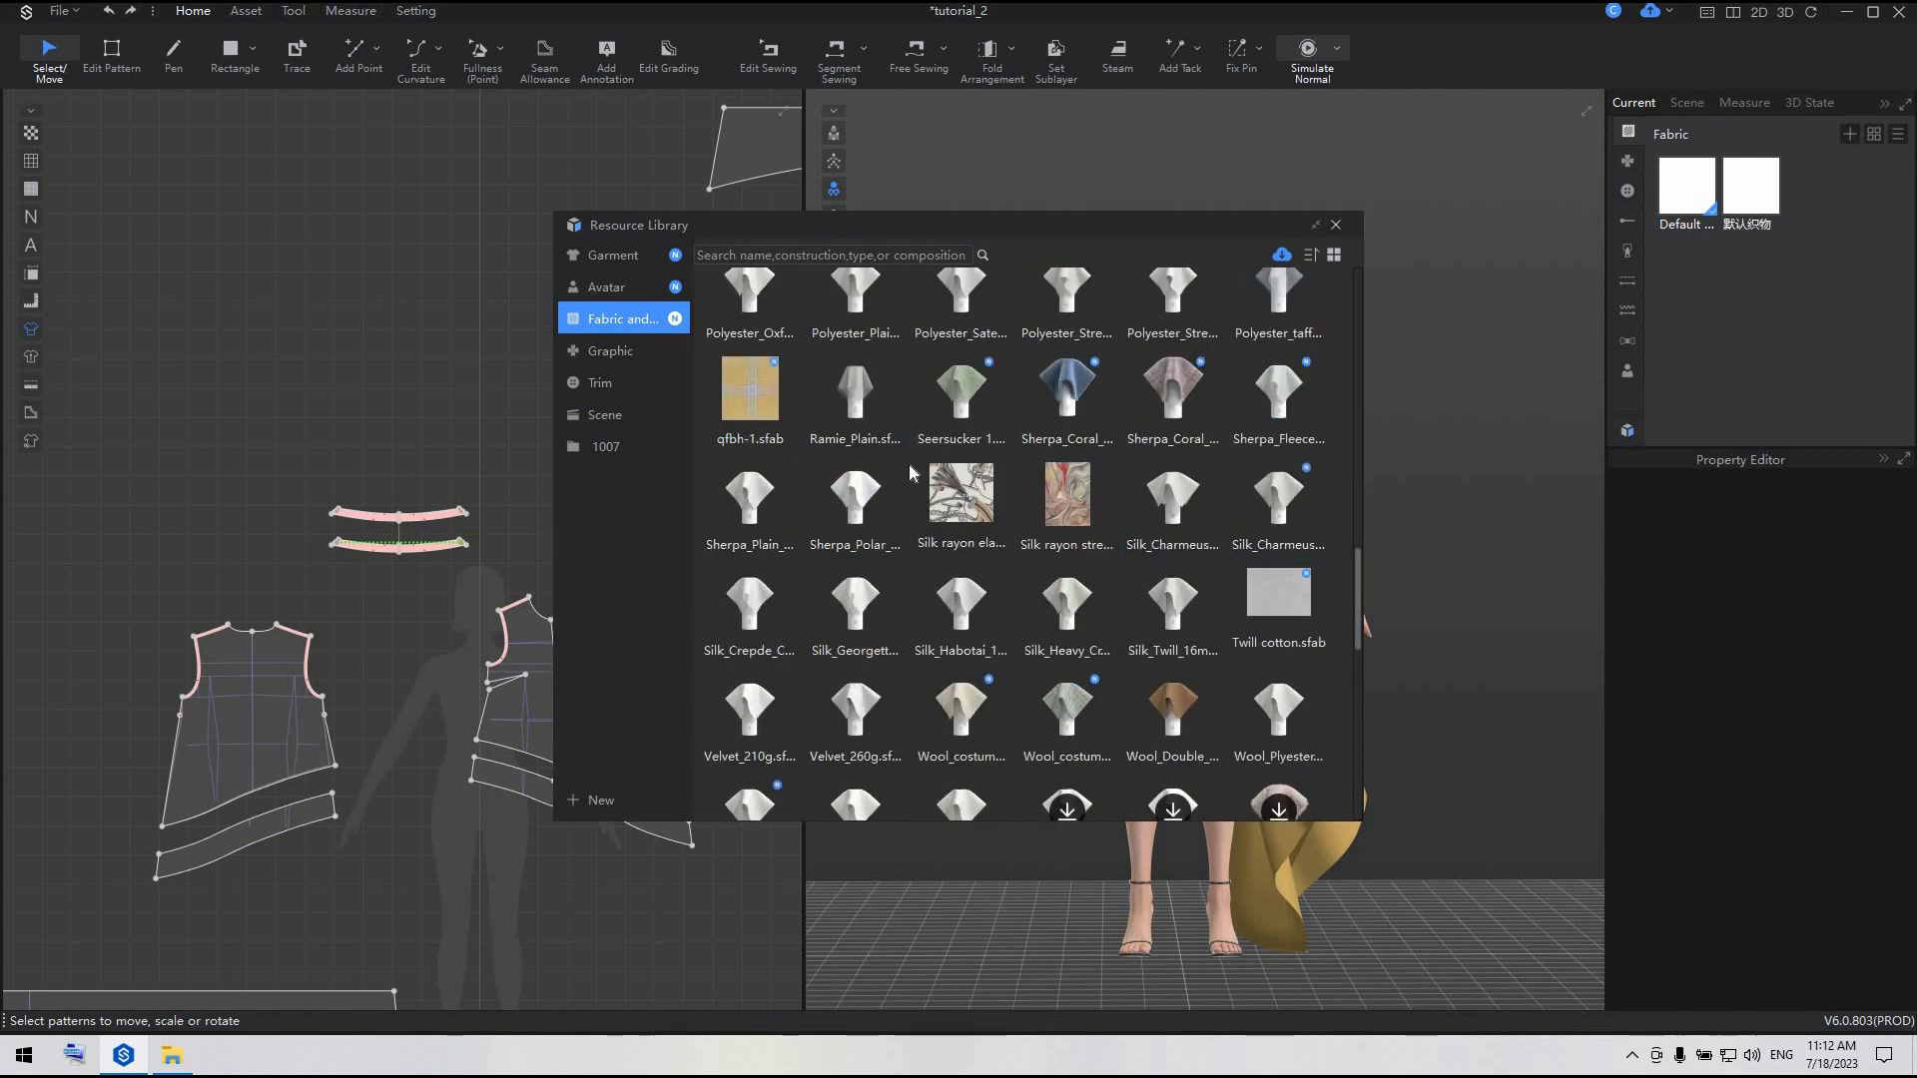
mouse_move(963, 520)
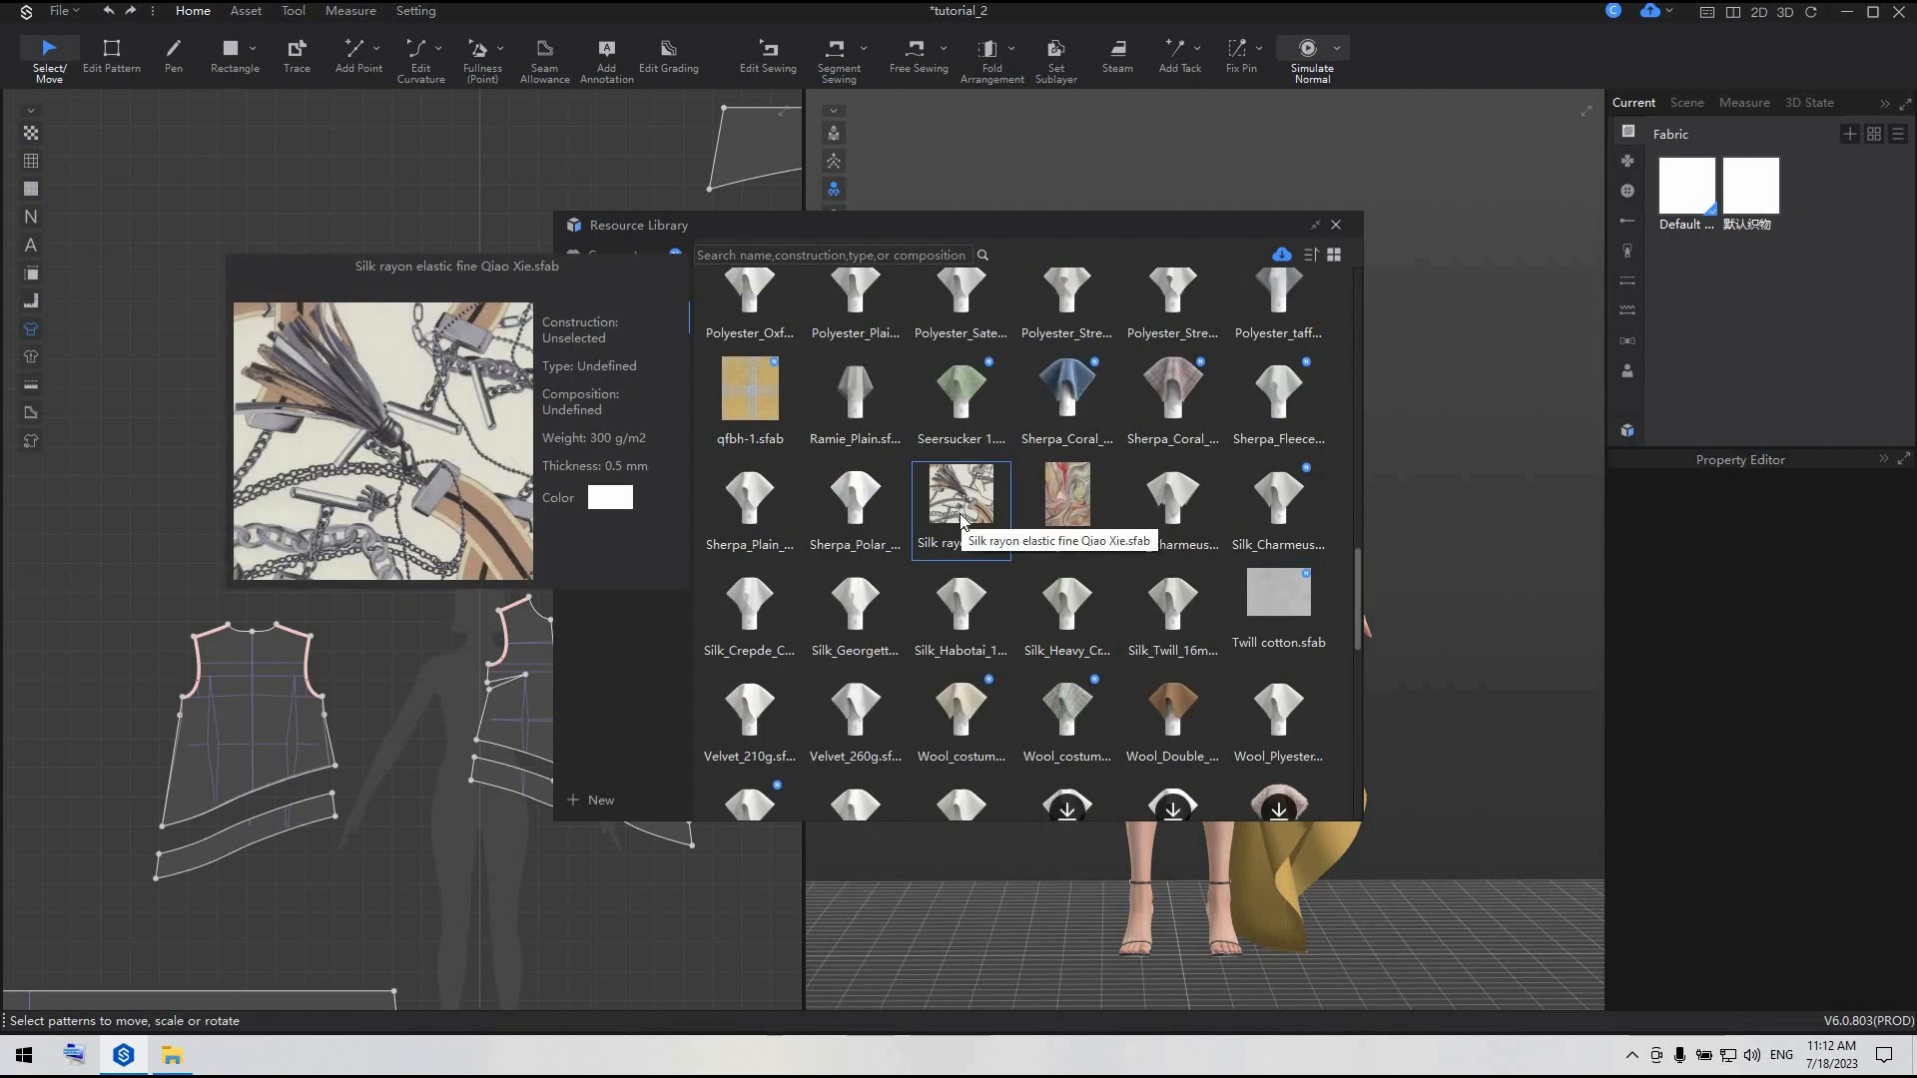
- Browse pages 3 and 5 of the online fabric downloads and close them without downloading anything
click(1281, 256)
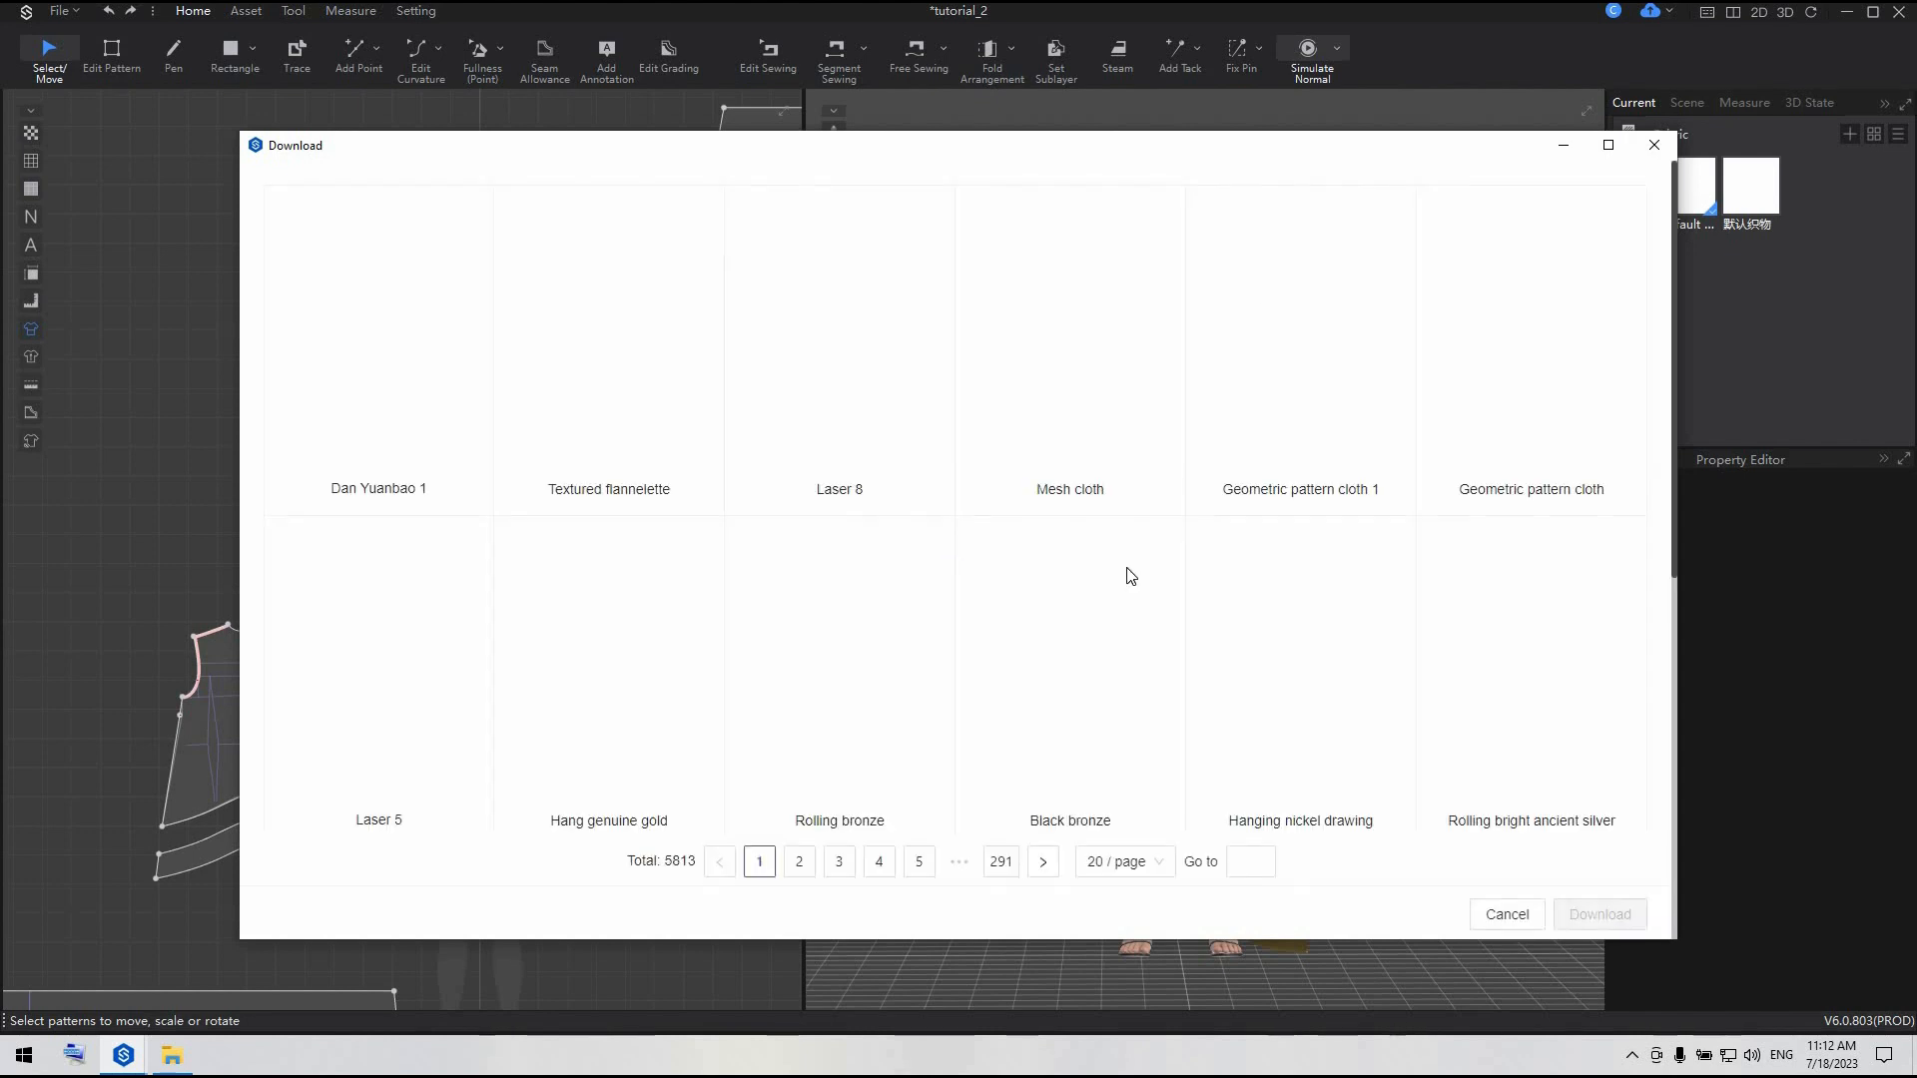
click(833, 869)
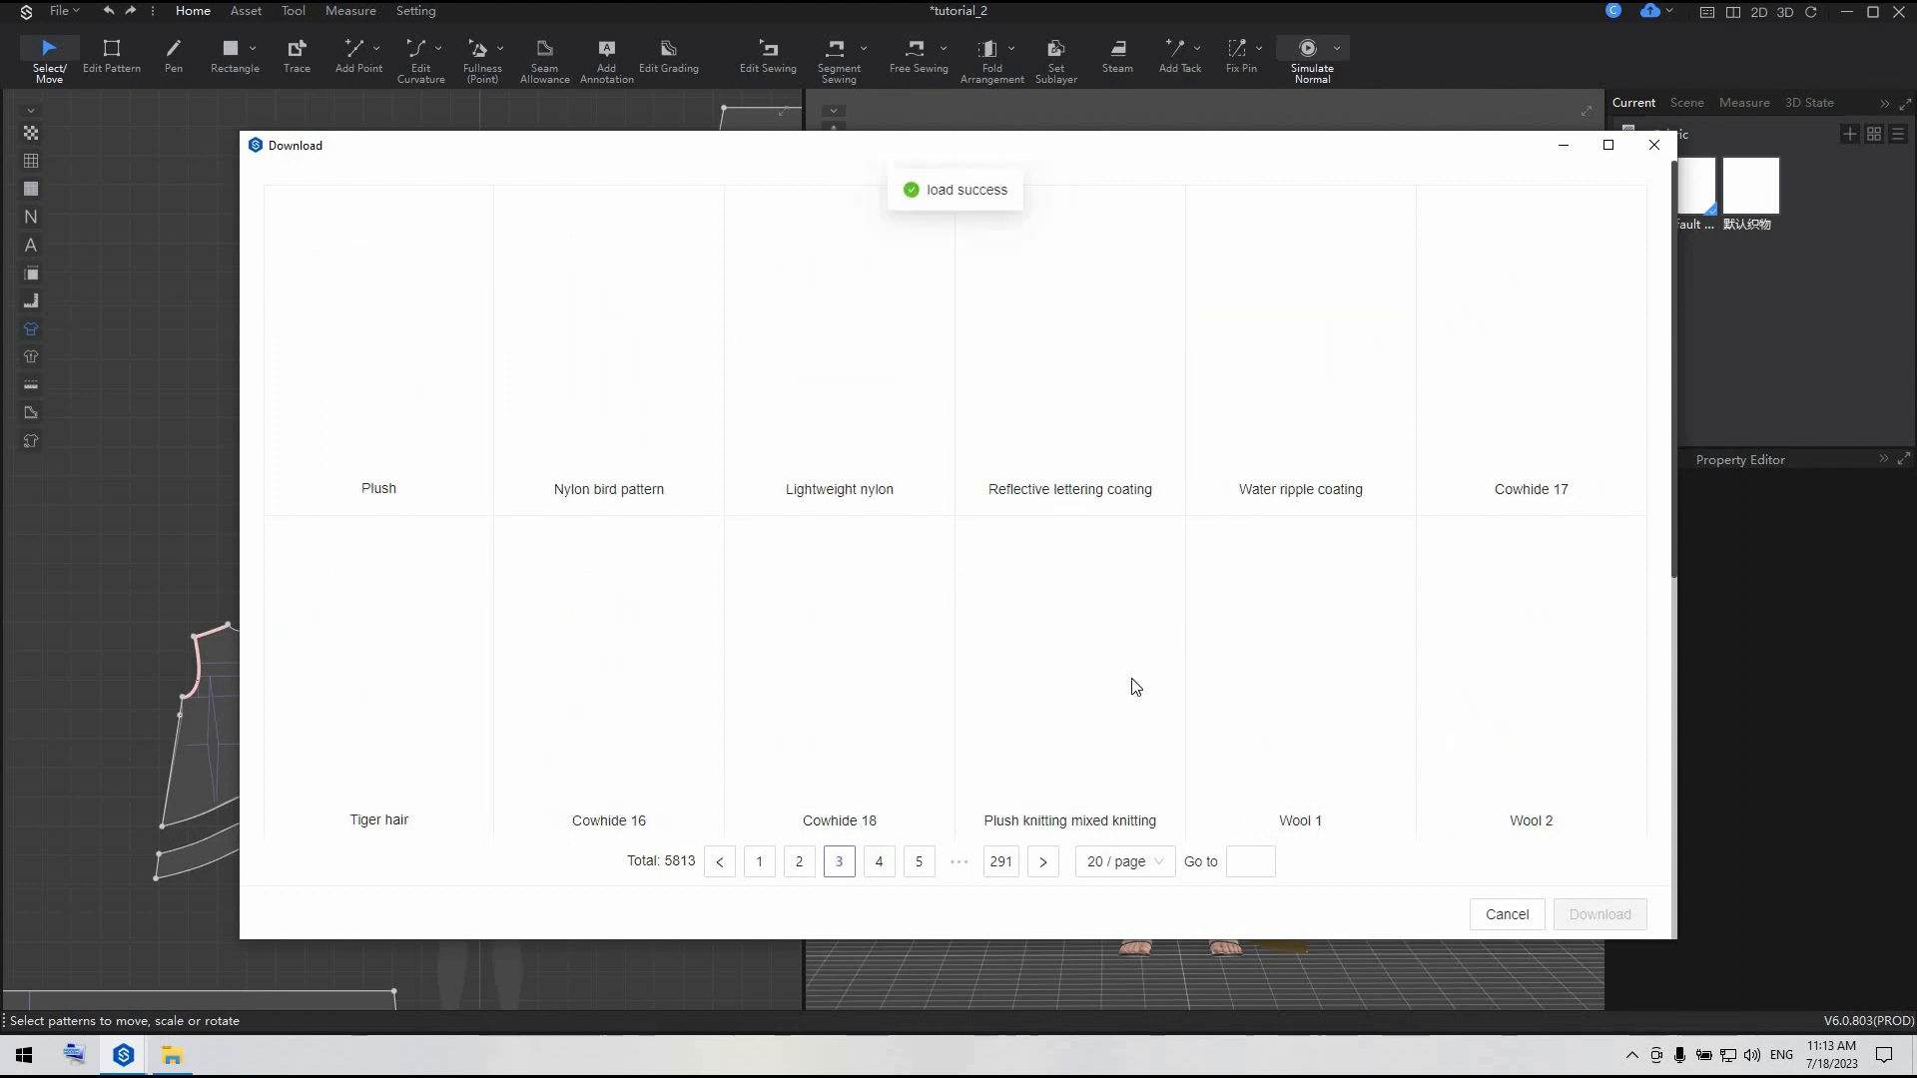
scroll(1135, 687, down, 5)
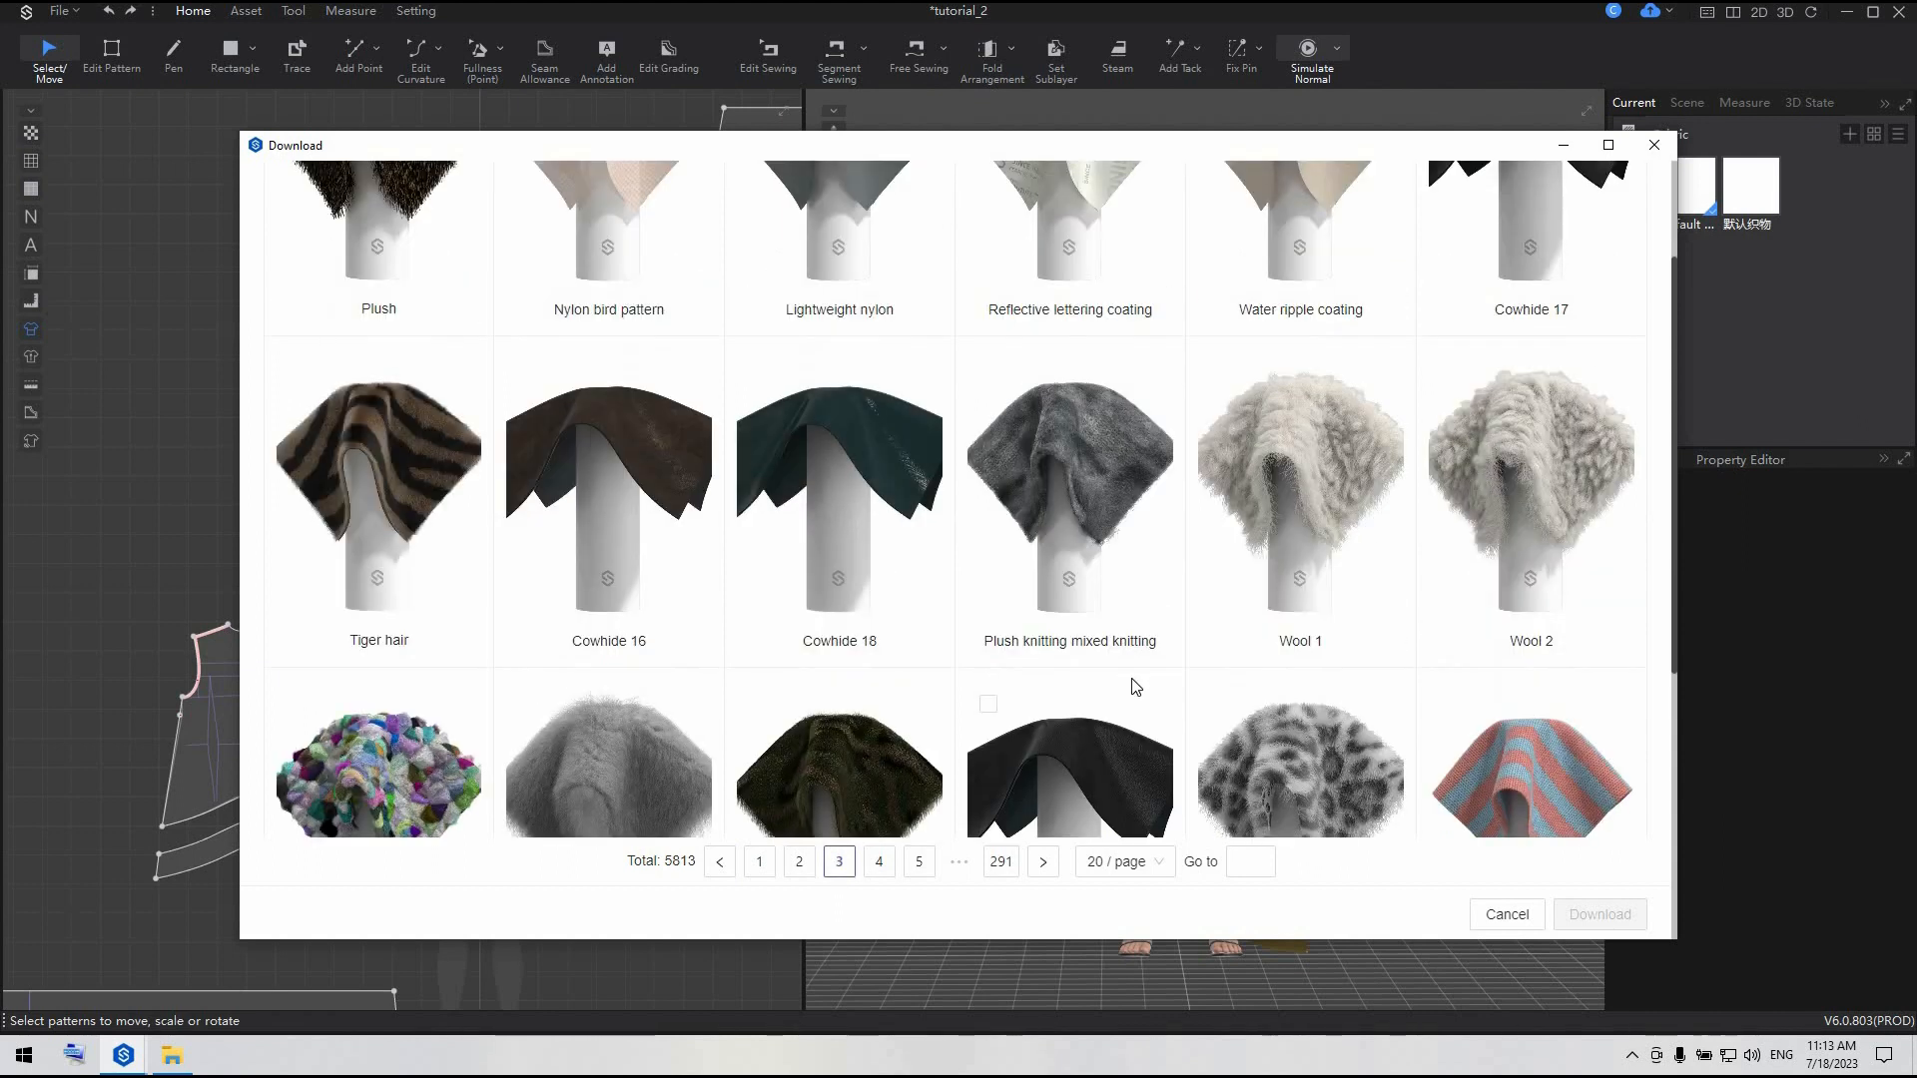
click(916, 862)
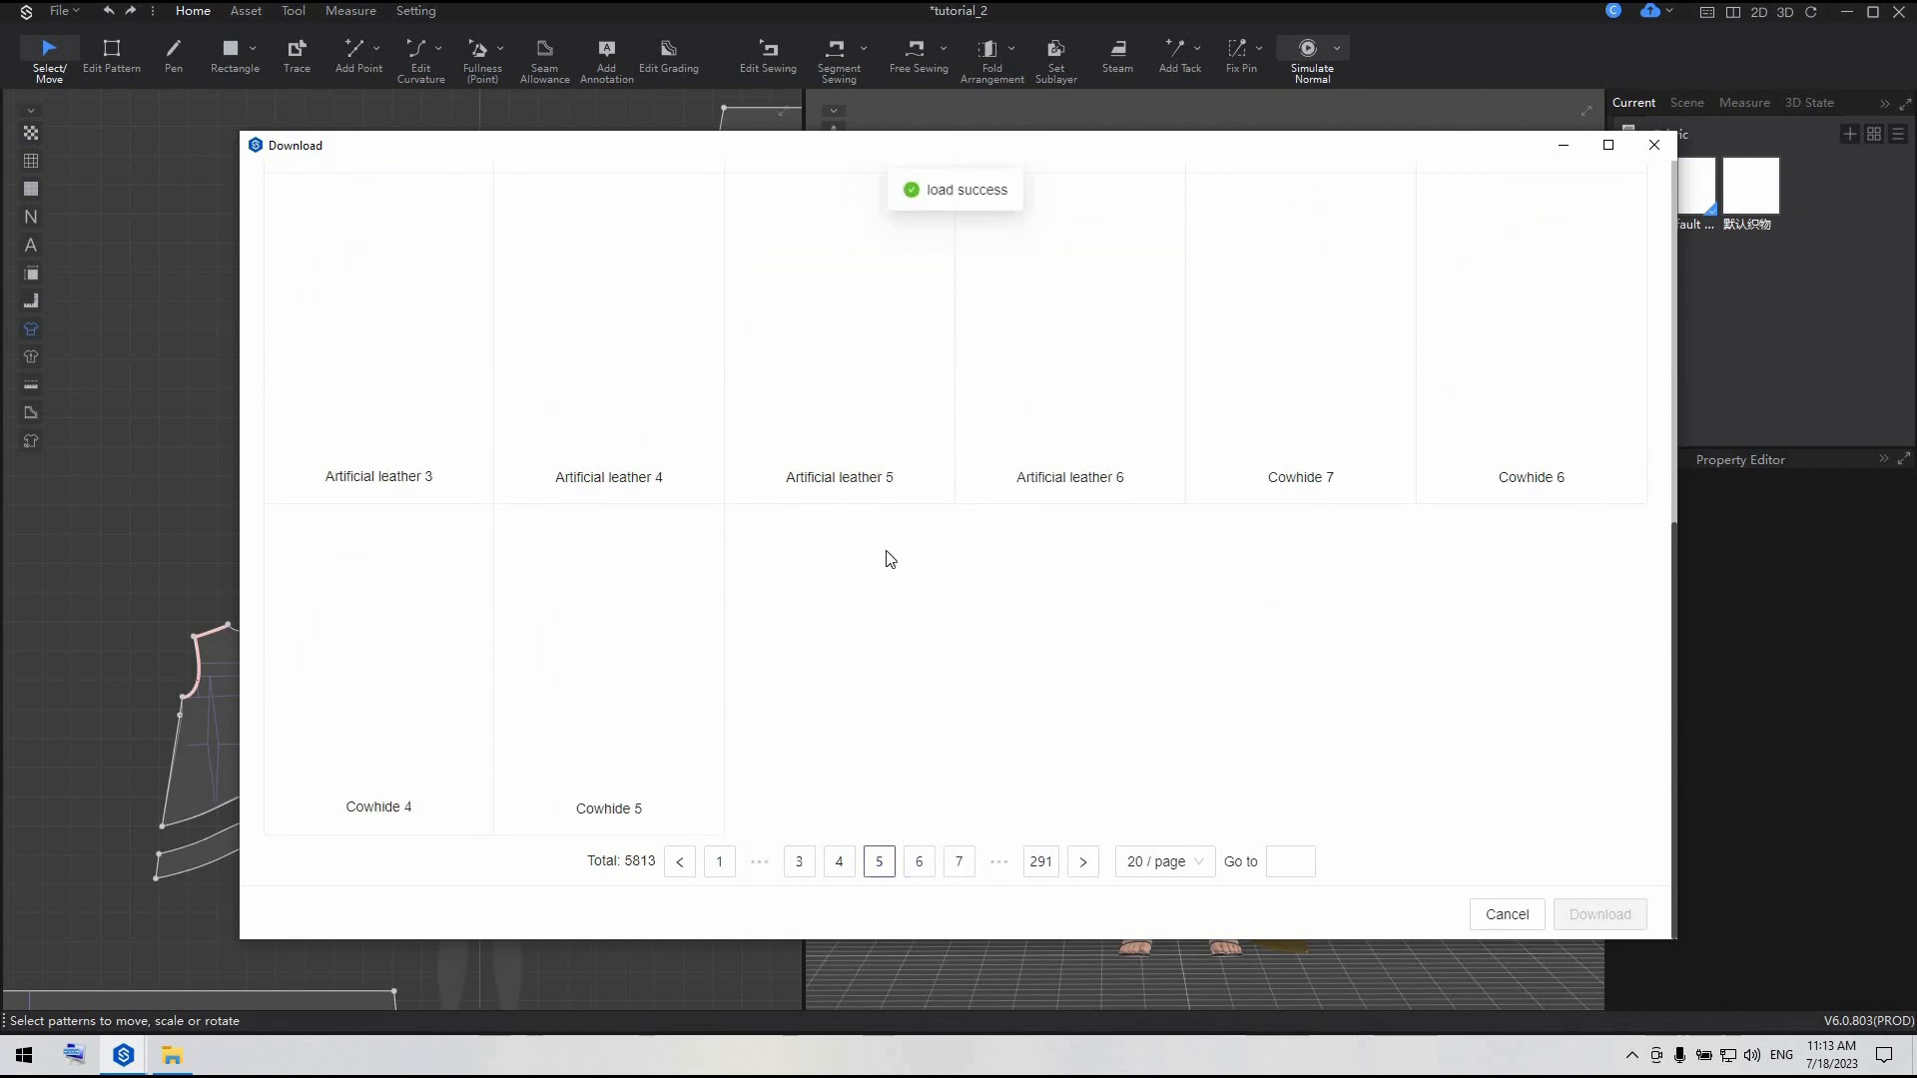
scroll(677, 578, up, 3)
click(526, 450)
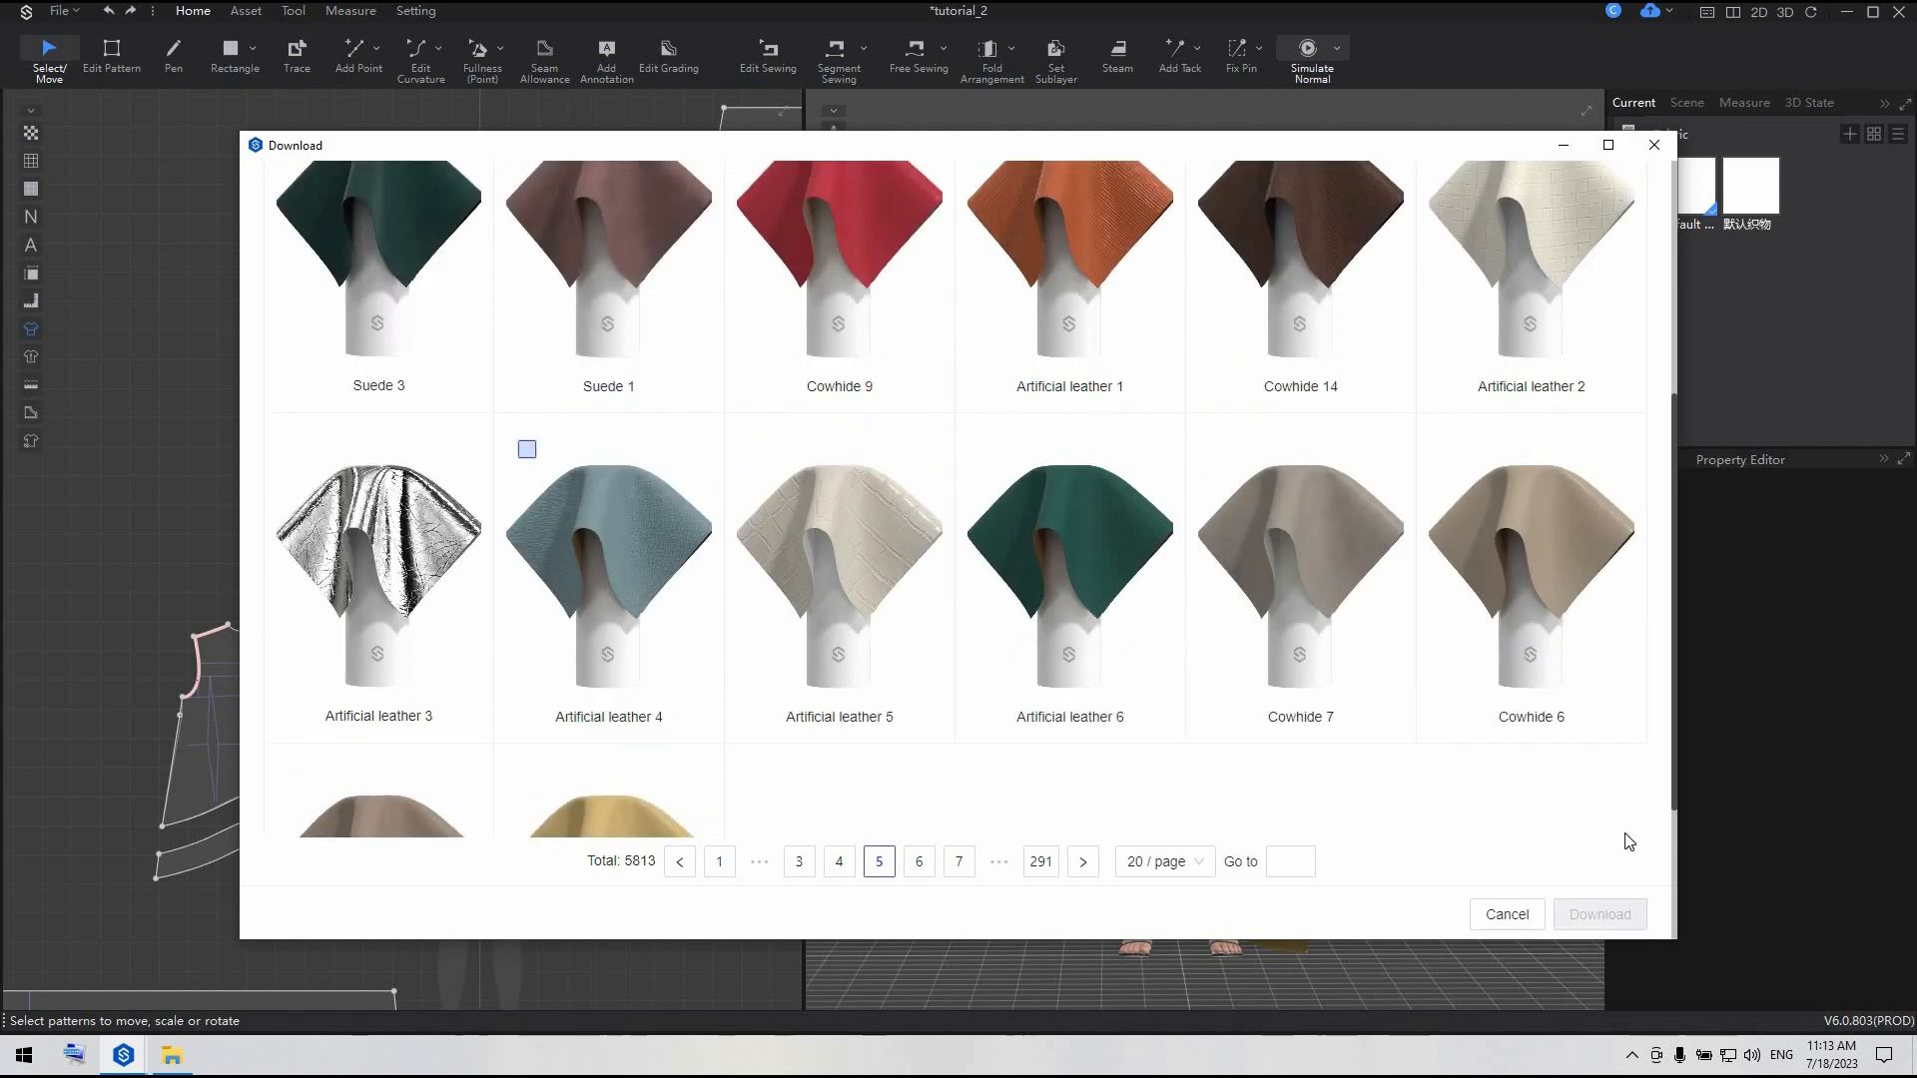
scroll(1438, 740, up, 3)
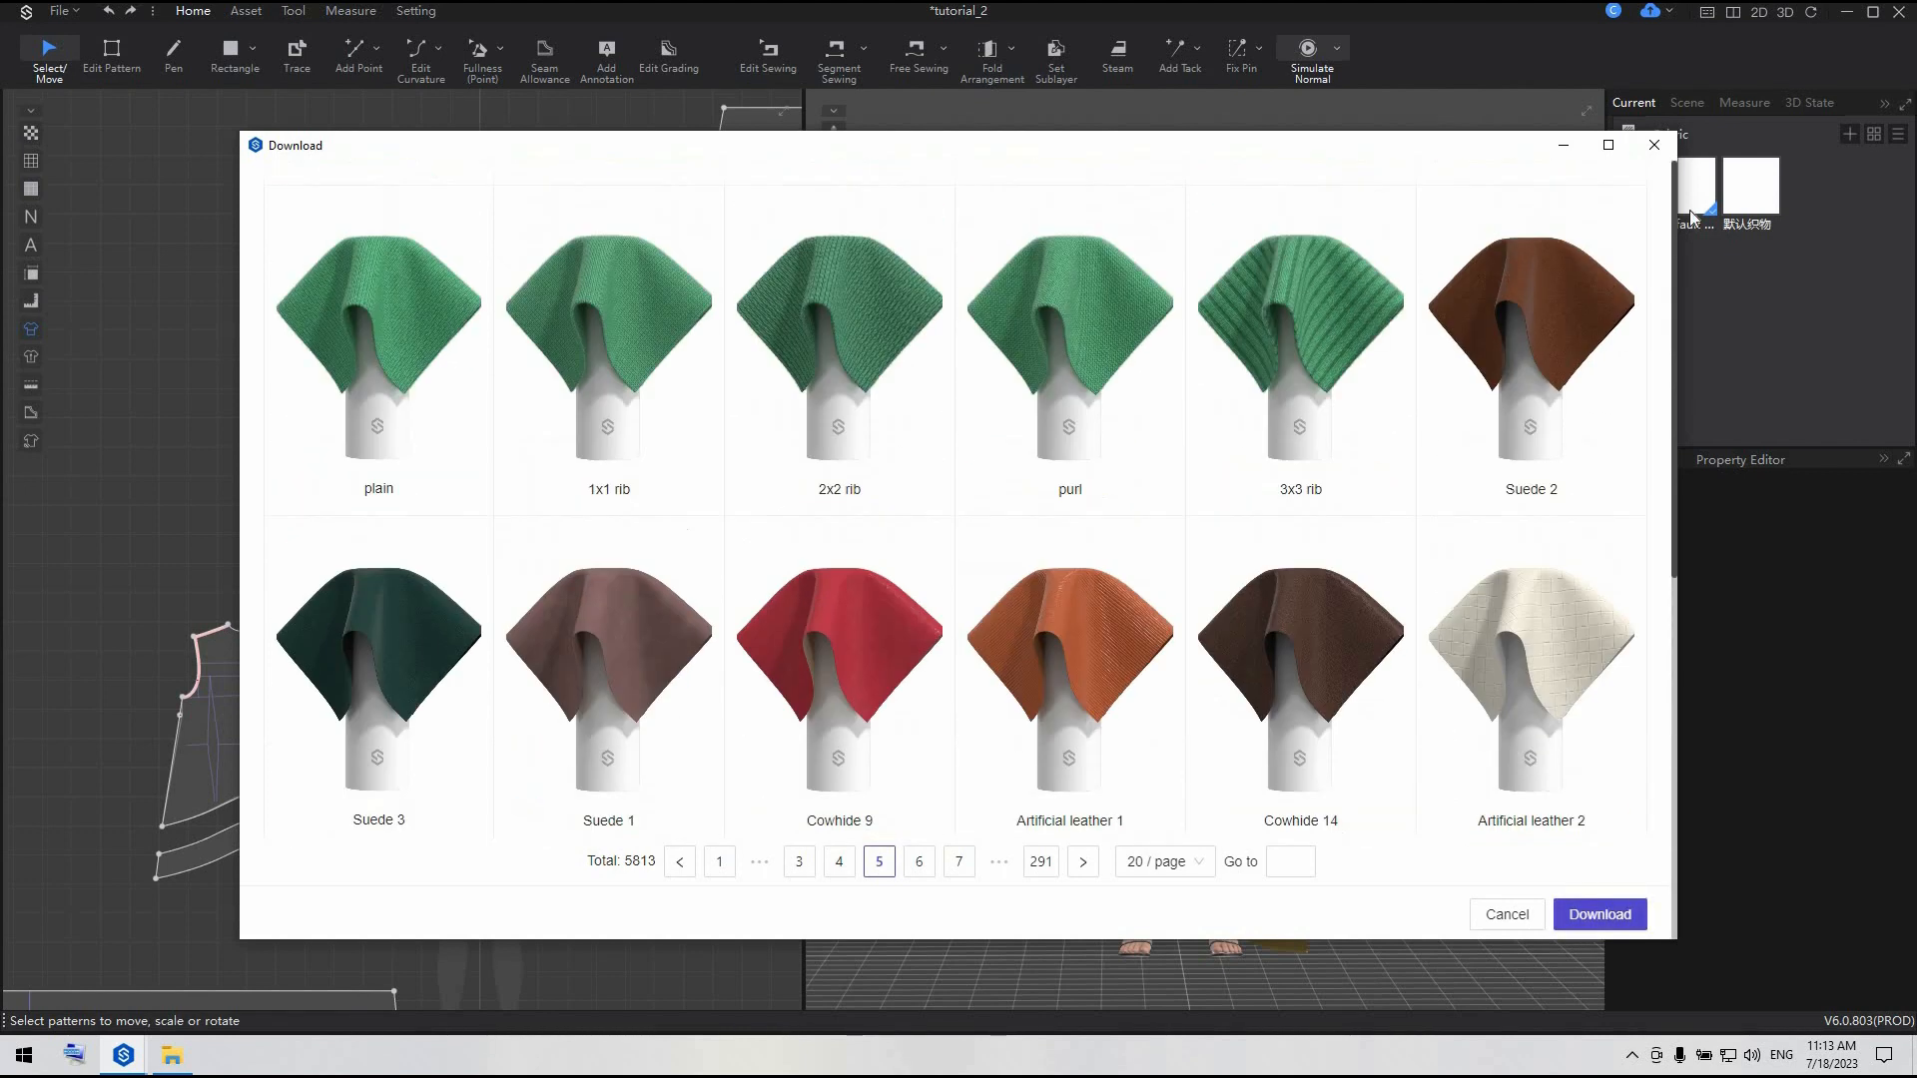
click(1652, 158)
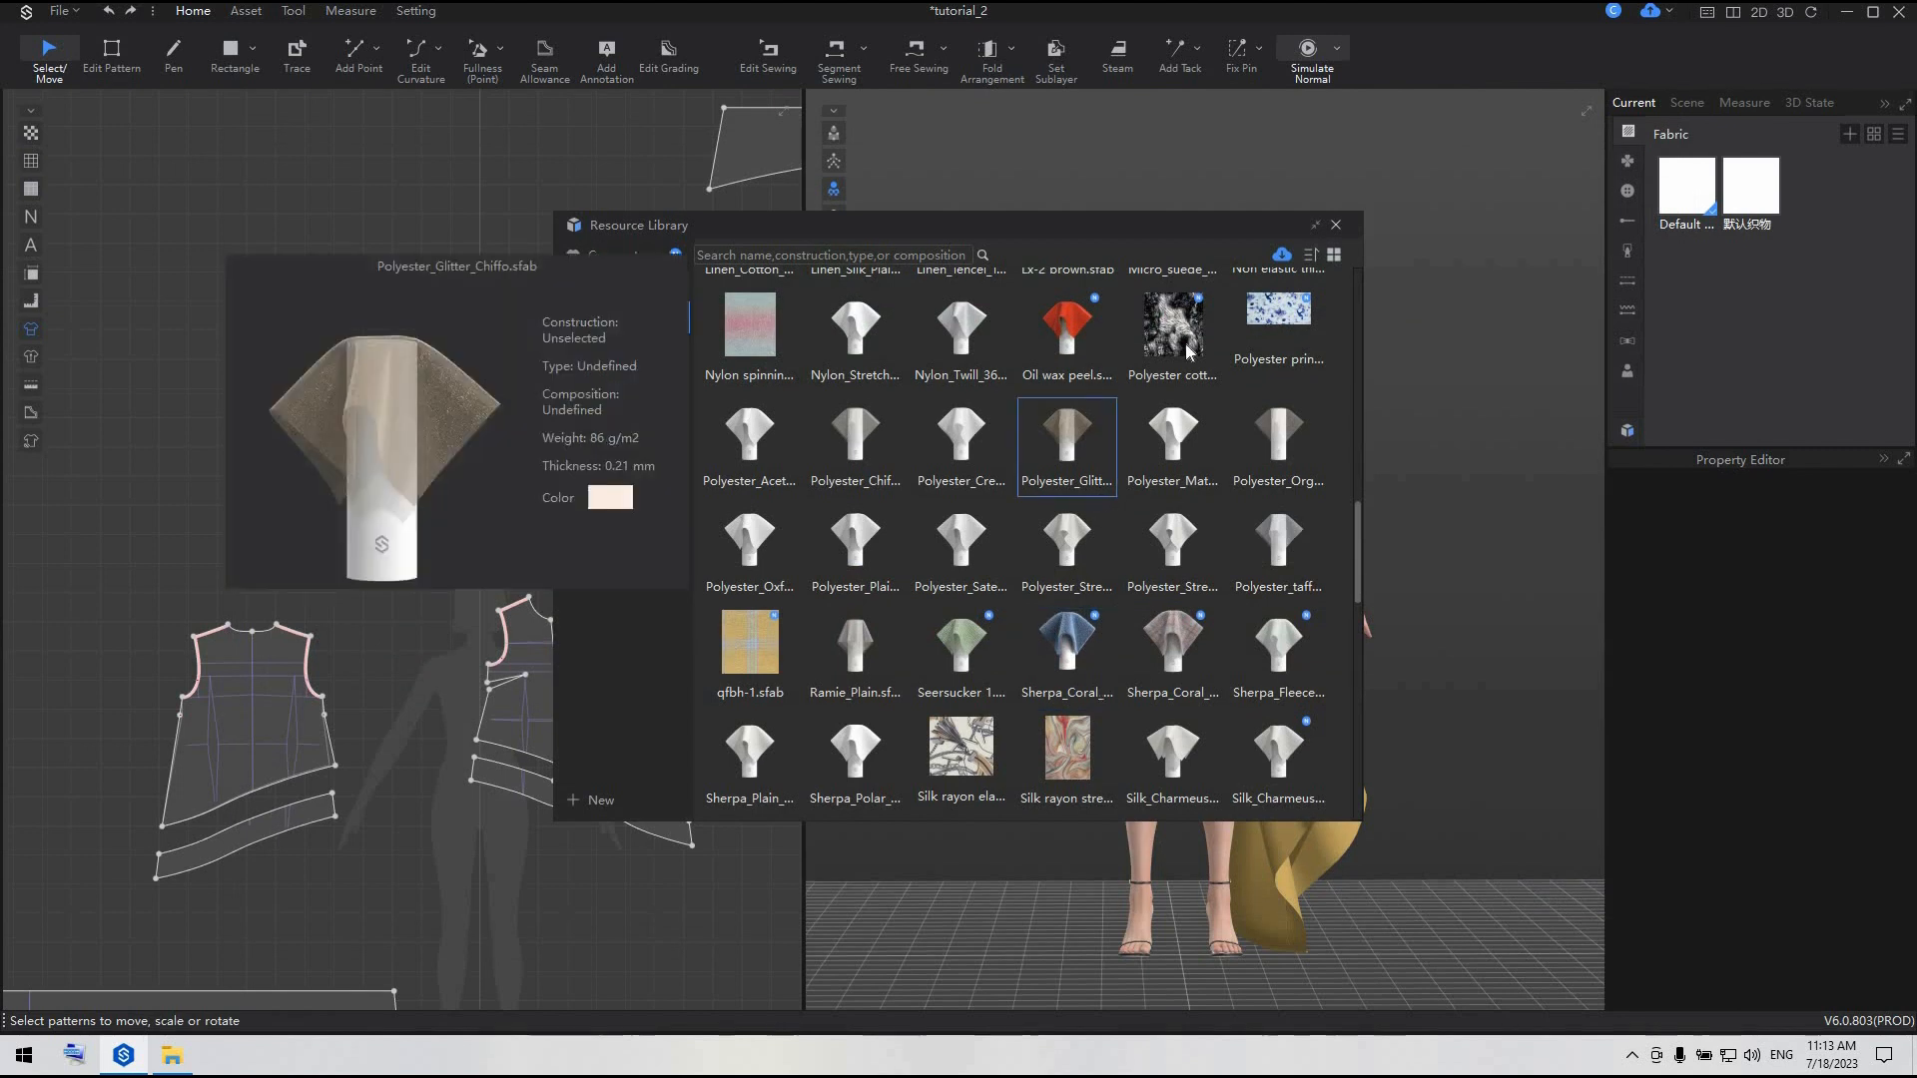
- Add the Silk rayon elastic fine Qiao Xie fabric to the project and close the Resource Library
scroll(983, 729, down, 3)
mouse_move(976, 445)
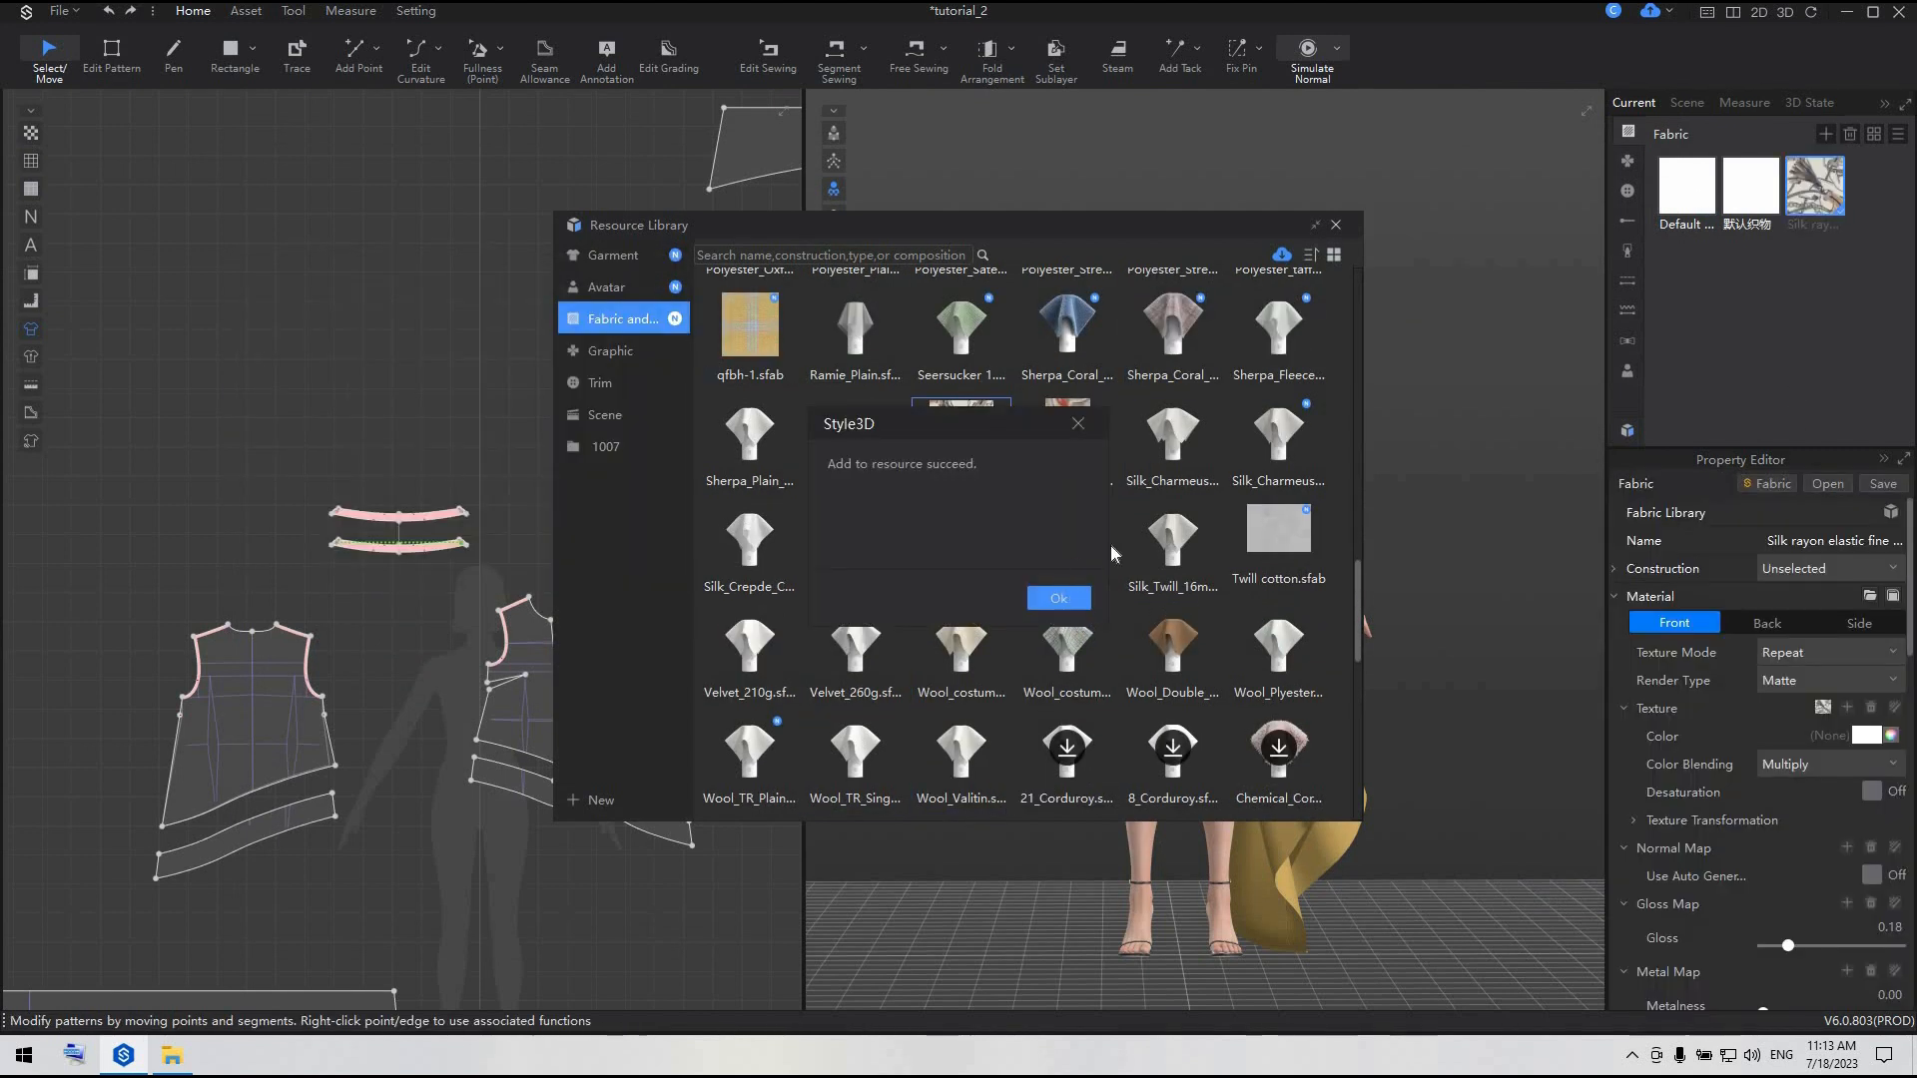
click(1058, 597)
click(1335, 225)
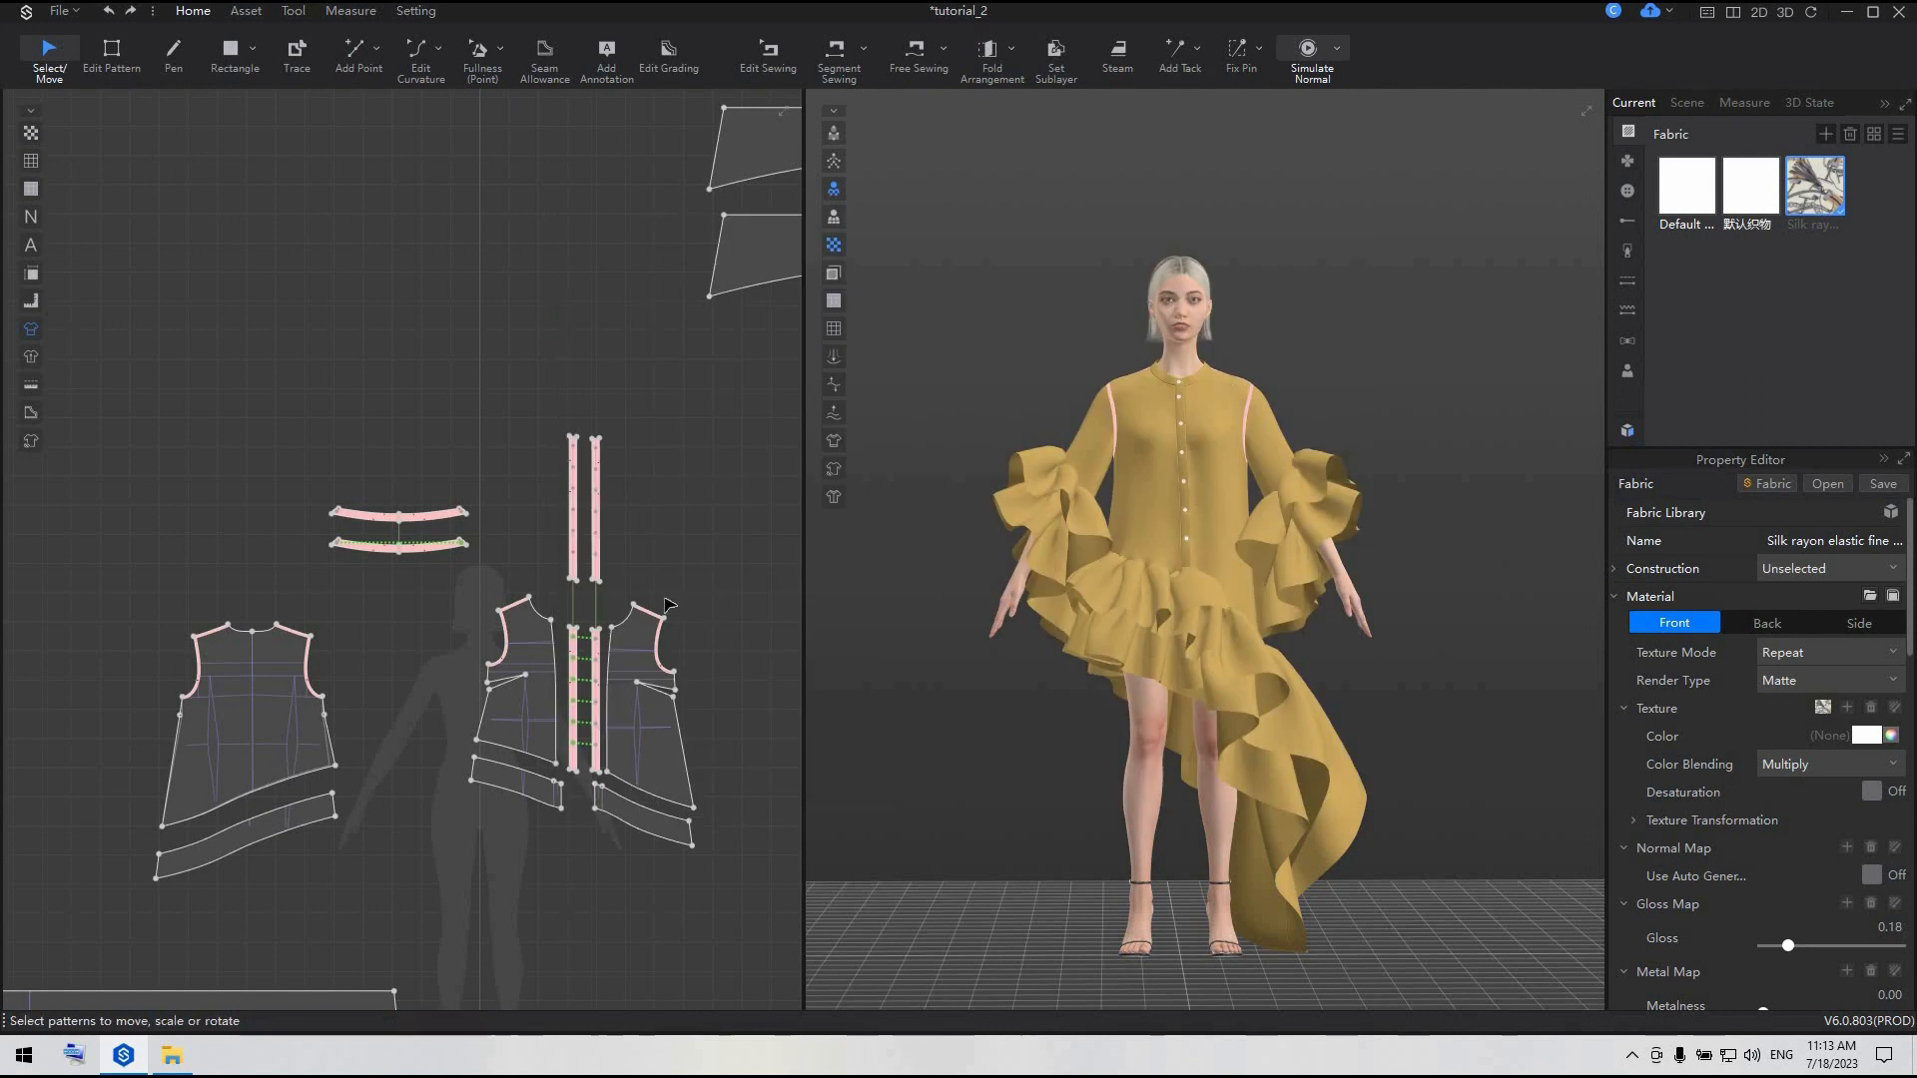
- Assign the printed silk rayon fabric to all pattern pieces and delete all unused fabrics
scroll(519, 604, down, 5)
click(340, 380)
drag(356, 378, 784, 834)
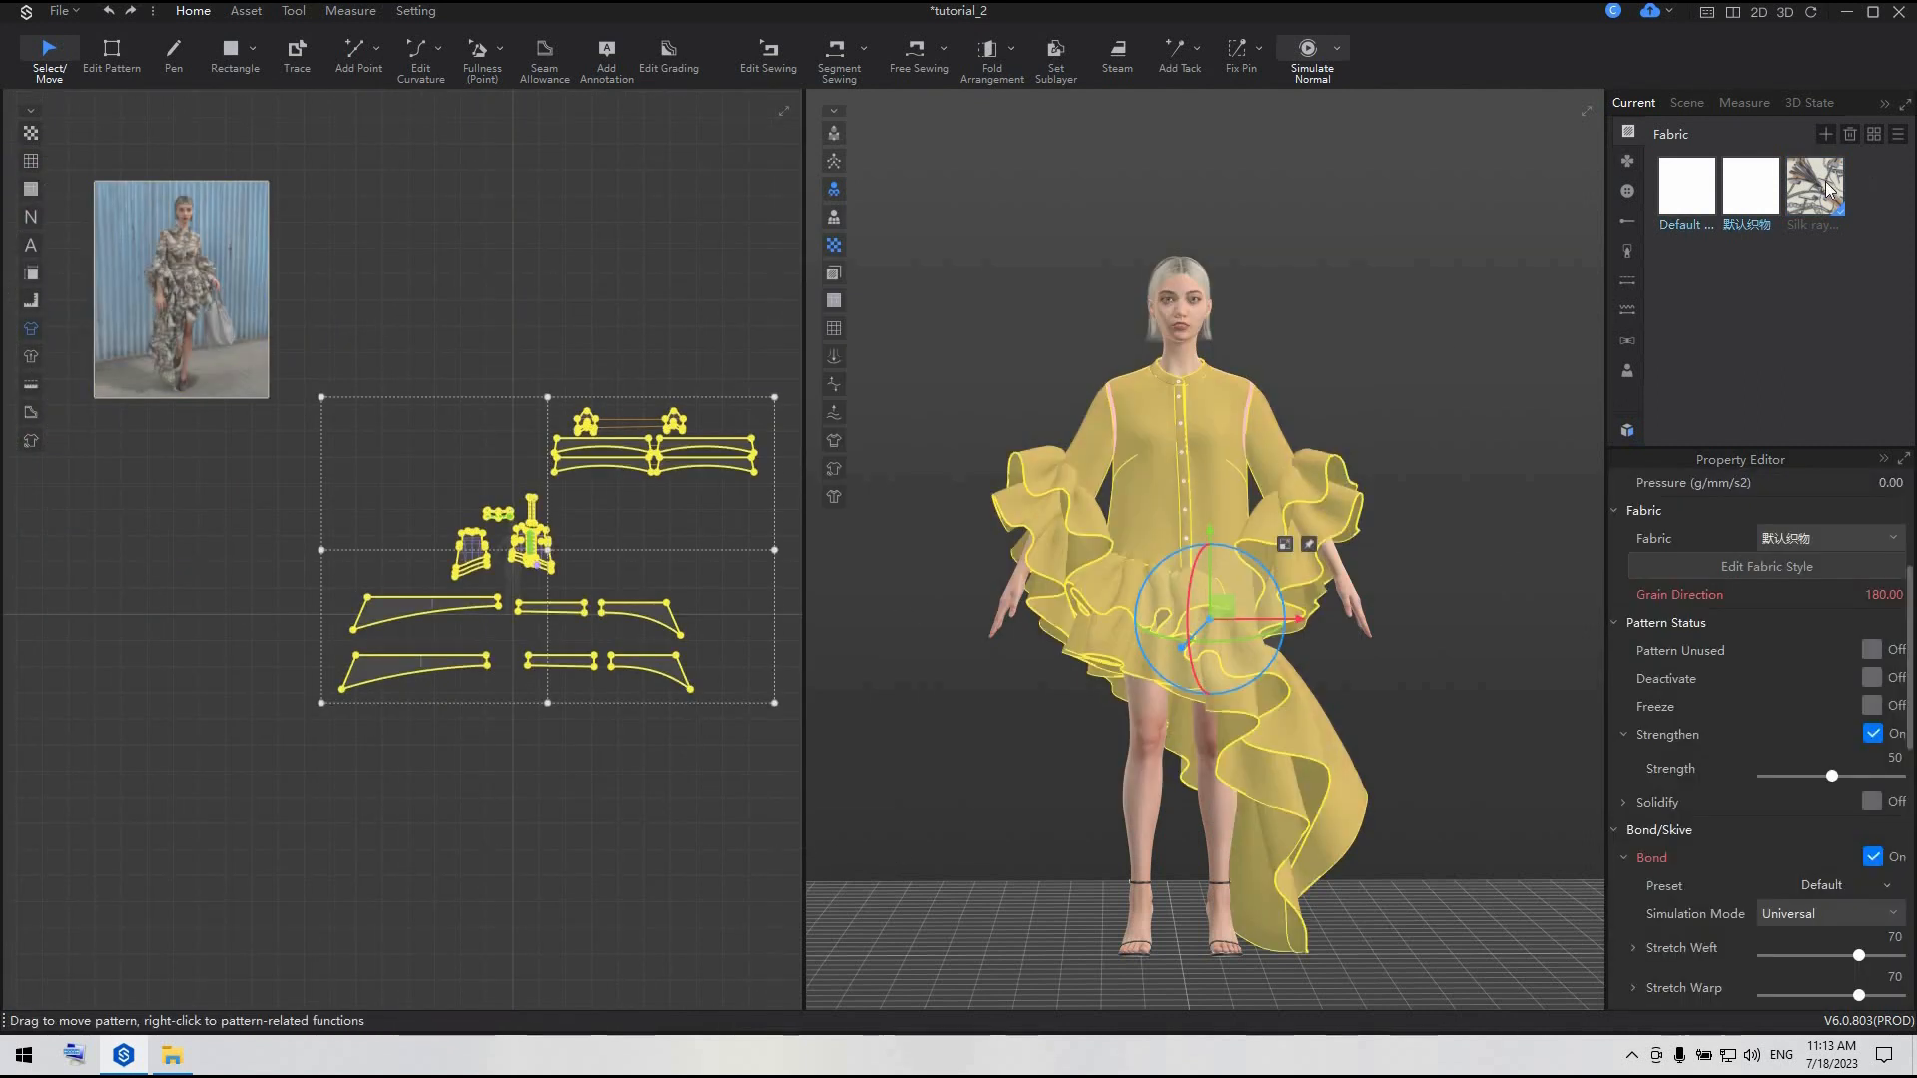
right_click(1827, 188)
click(1788, 249)
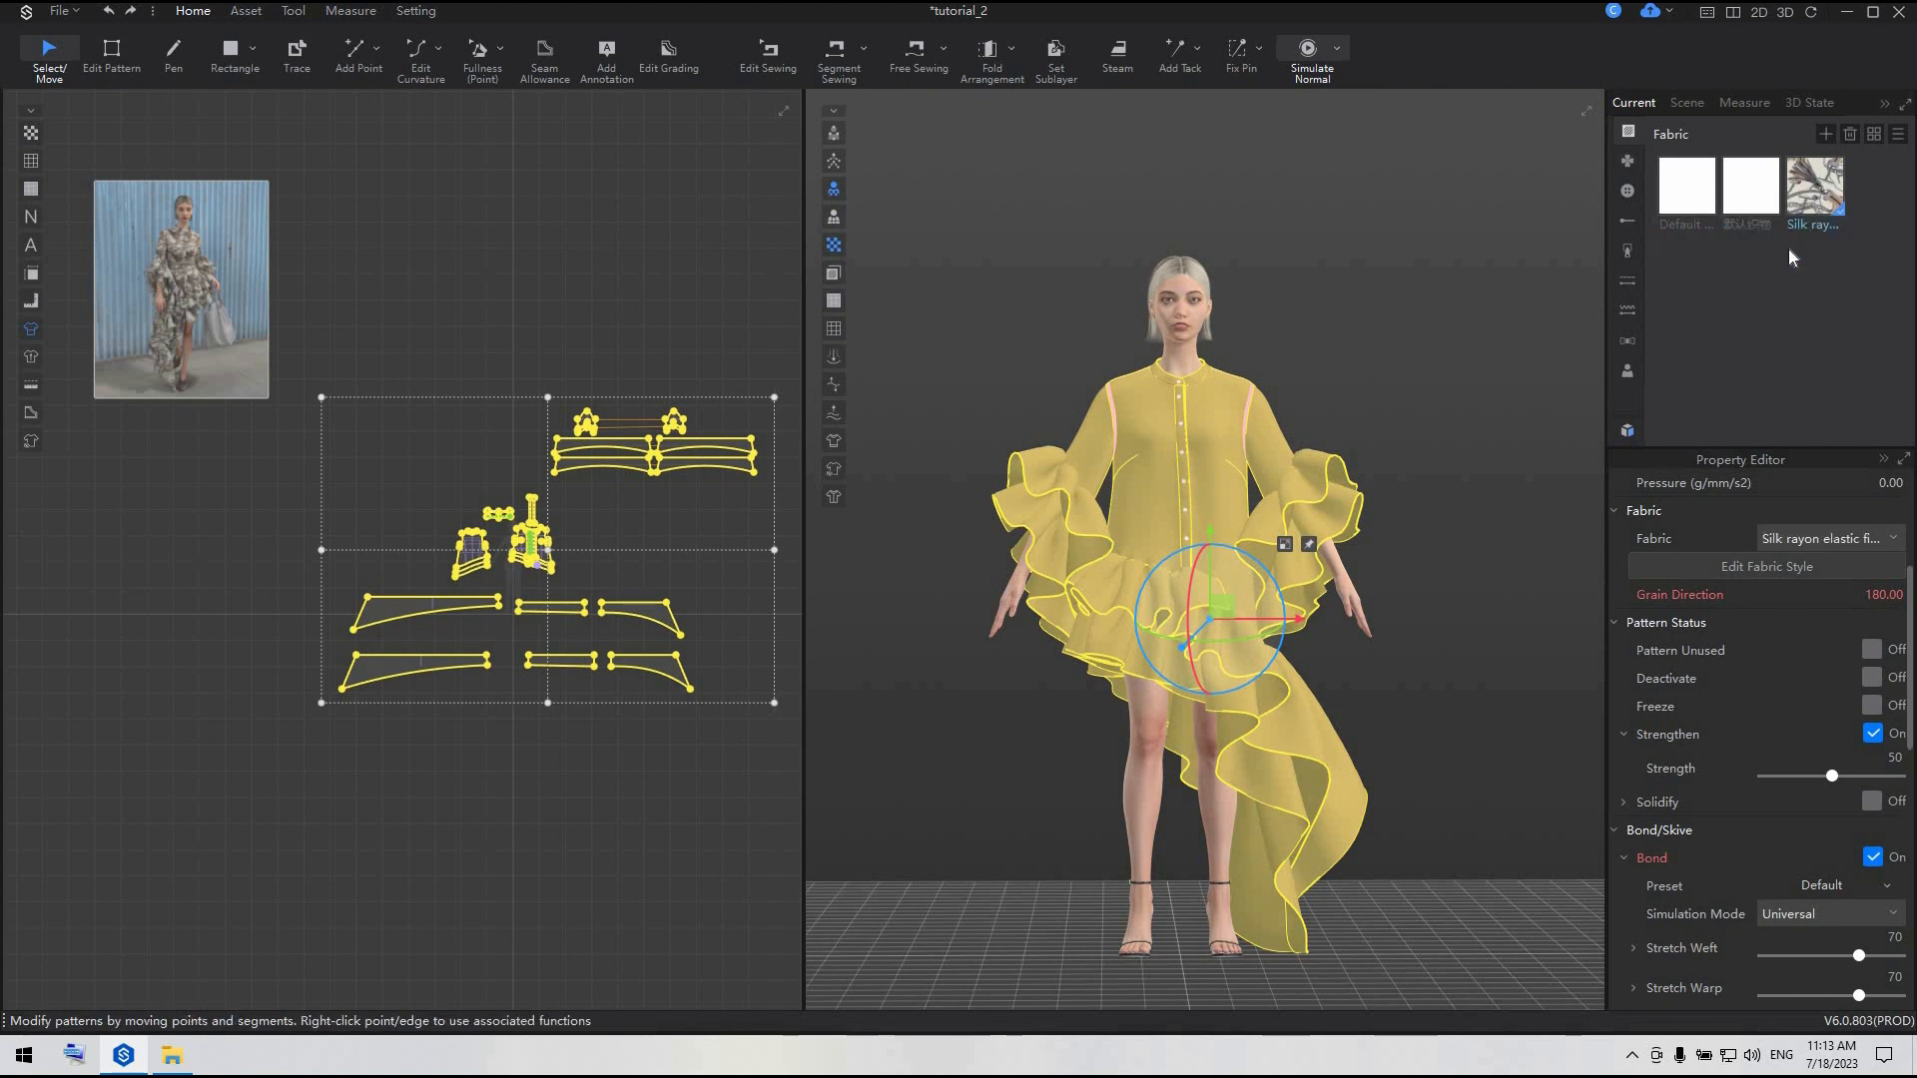
right_click(1748, 186)
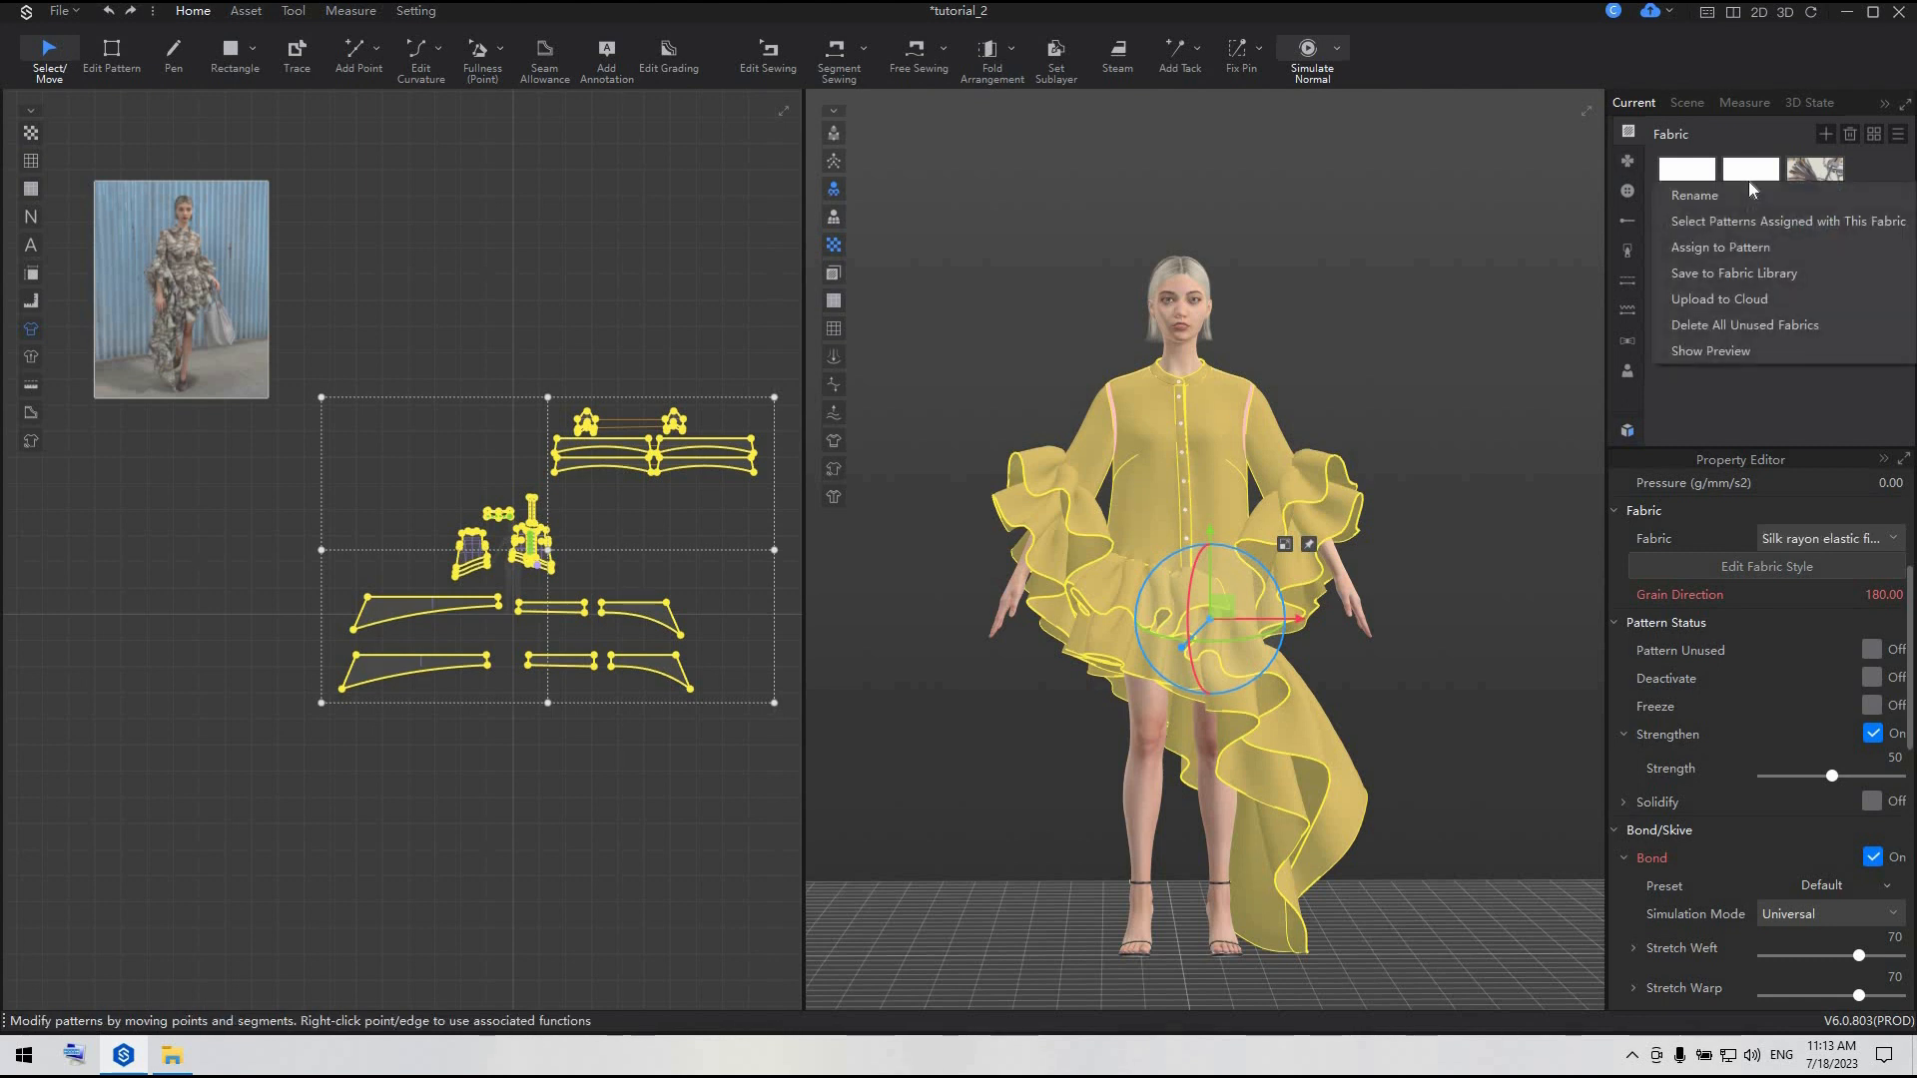
click(1752, 323)
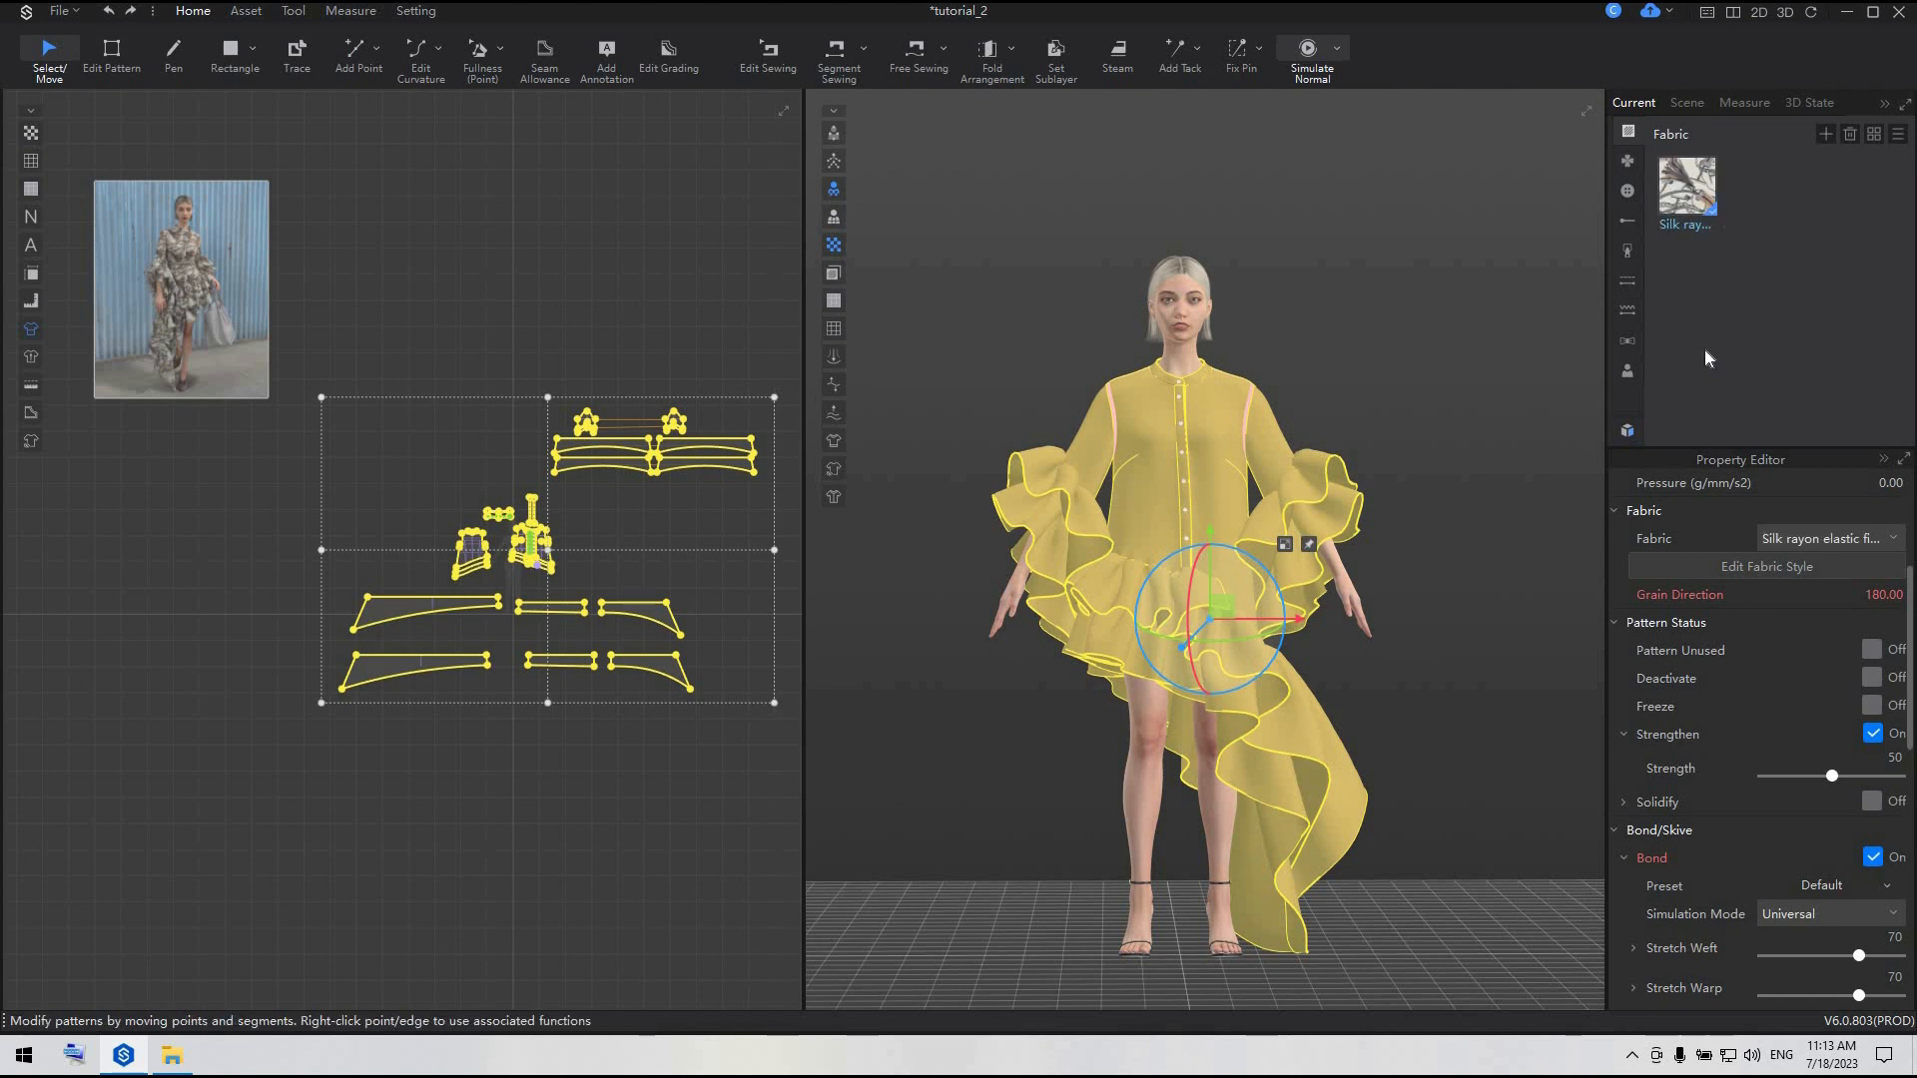
- Switch all pattern pieces from the solid ochre colour to showing the printed fabric on the dress
click(582, 332)
scroll(726, 458, down, 3)
middle_drag(726, 458, 348, 422)
scroll(347, 422, up, 3)
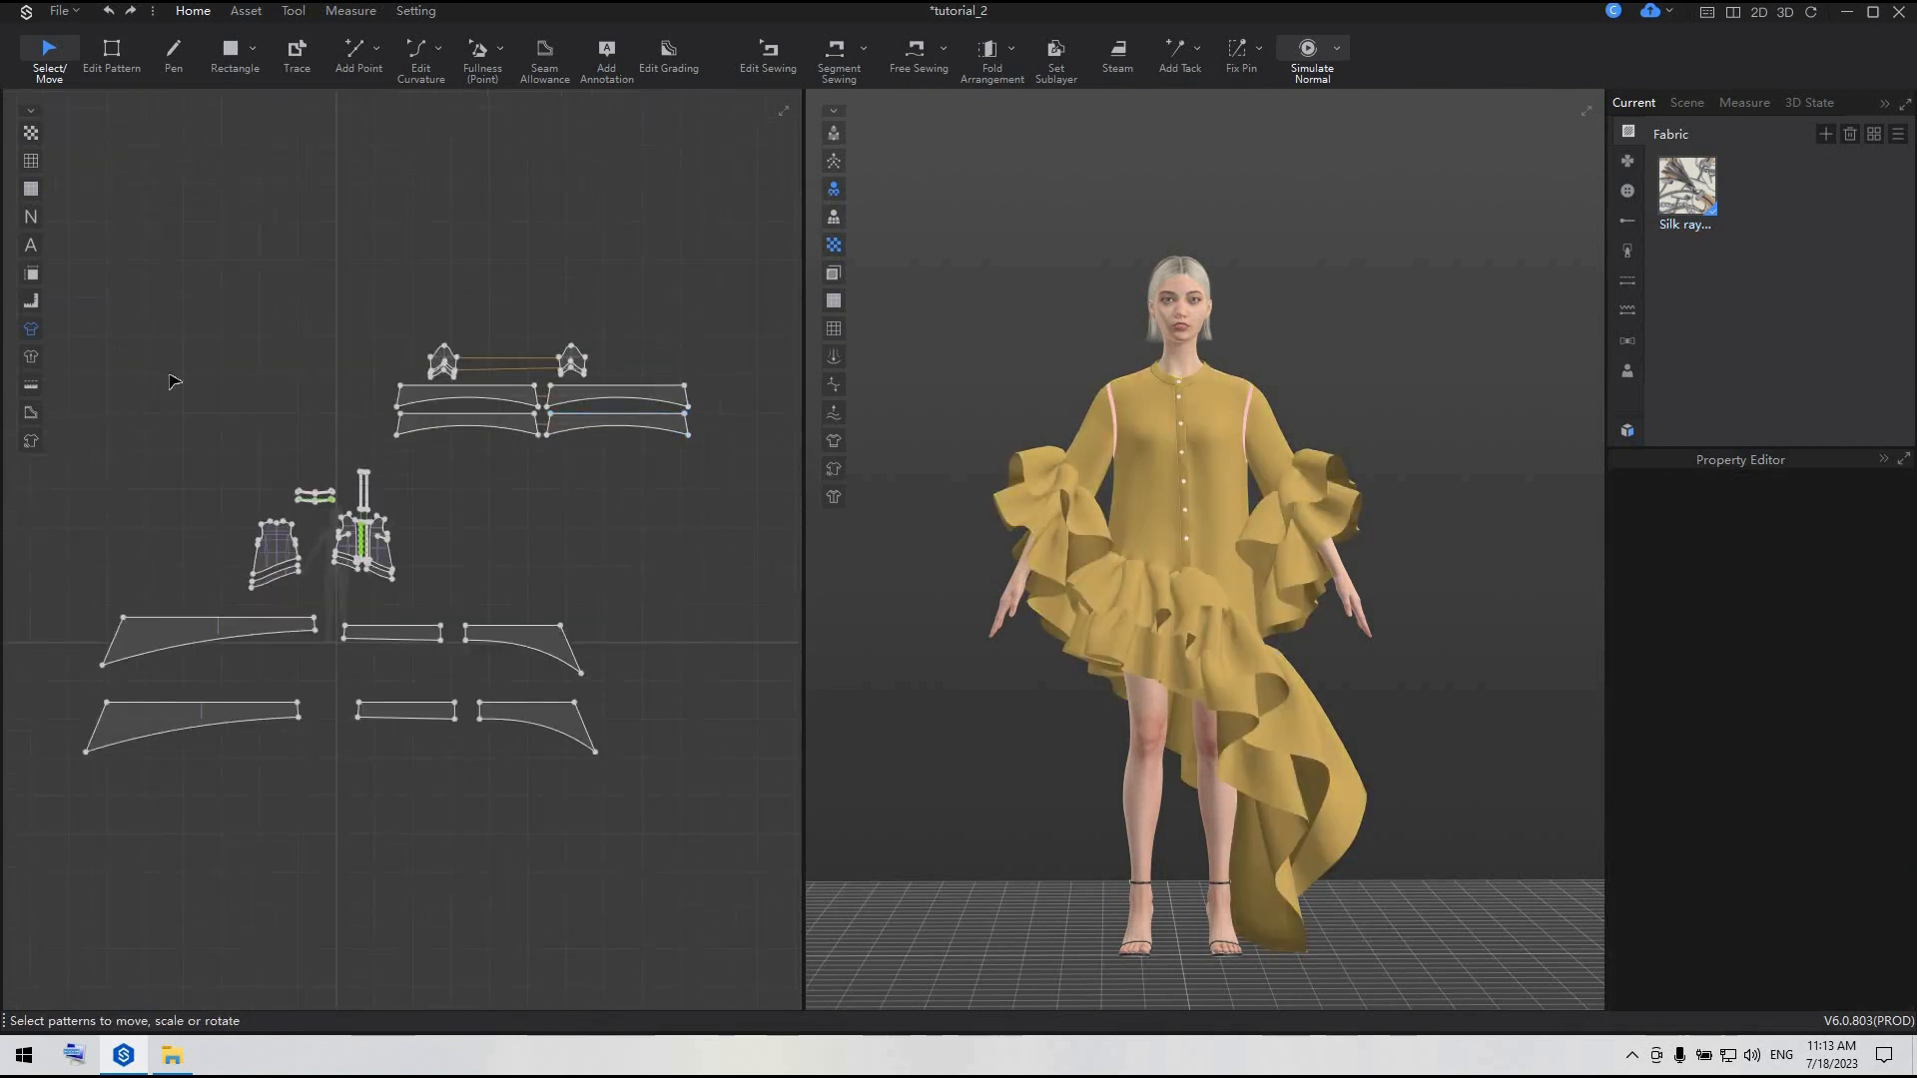
scroll(175, 378, down, 2)
drag(133, 322, 533, 631)
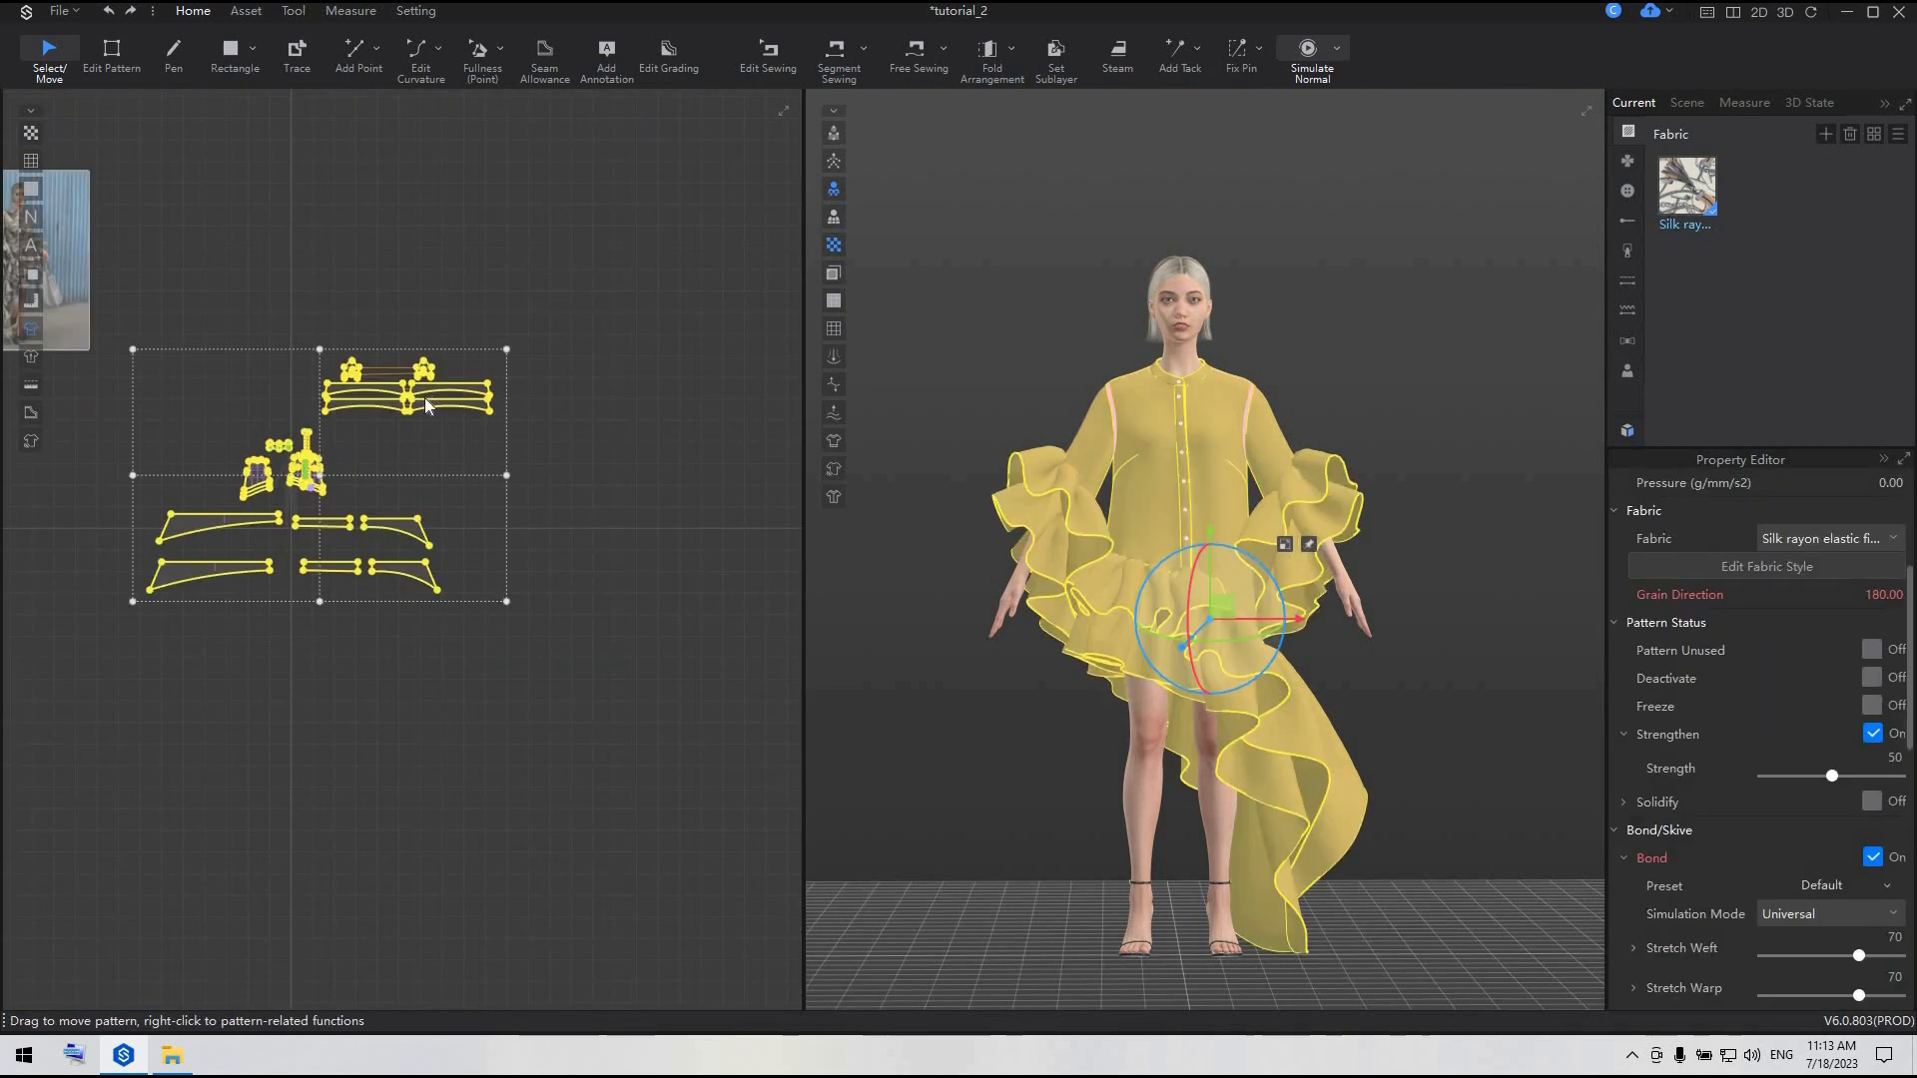
right_click(424, 397)
click(498, 303)
click(582, 582)
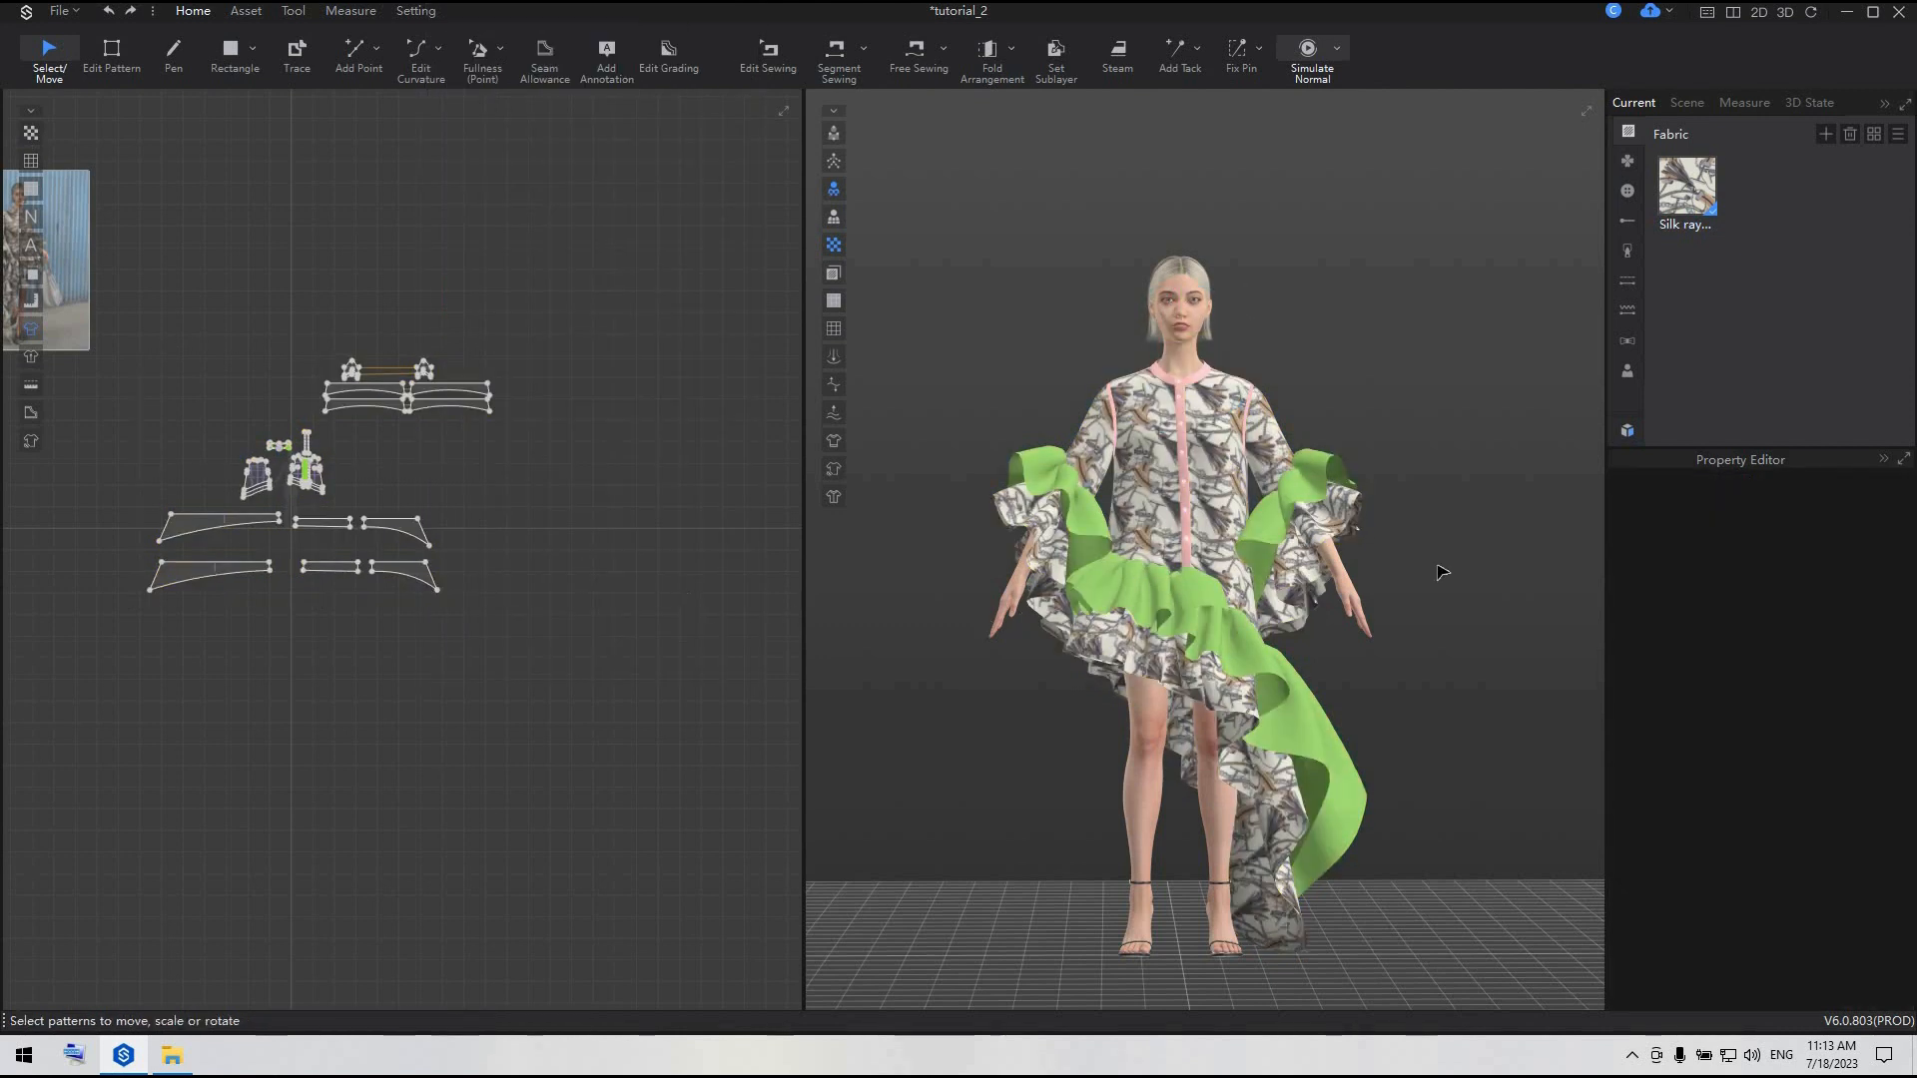
- Compare the print on the dress with the fabric in the reference photo
scroll(1238, 504, up, 3)
scroll(1126, 544, up, 2)
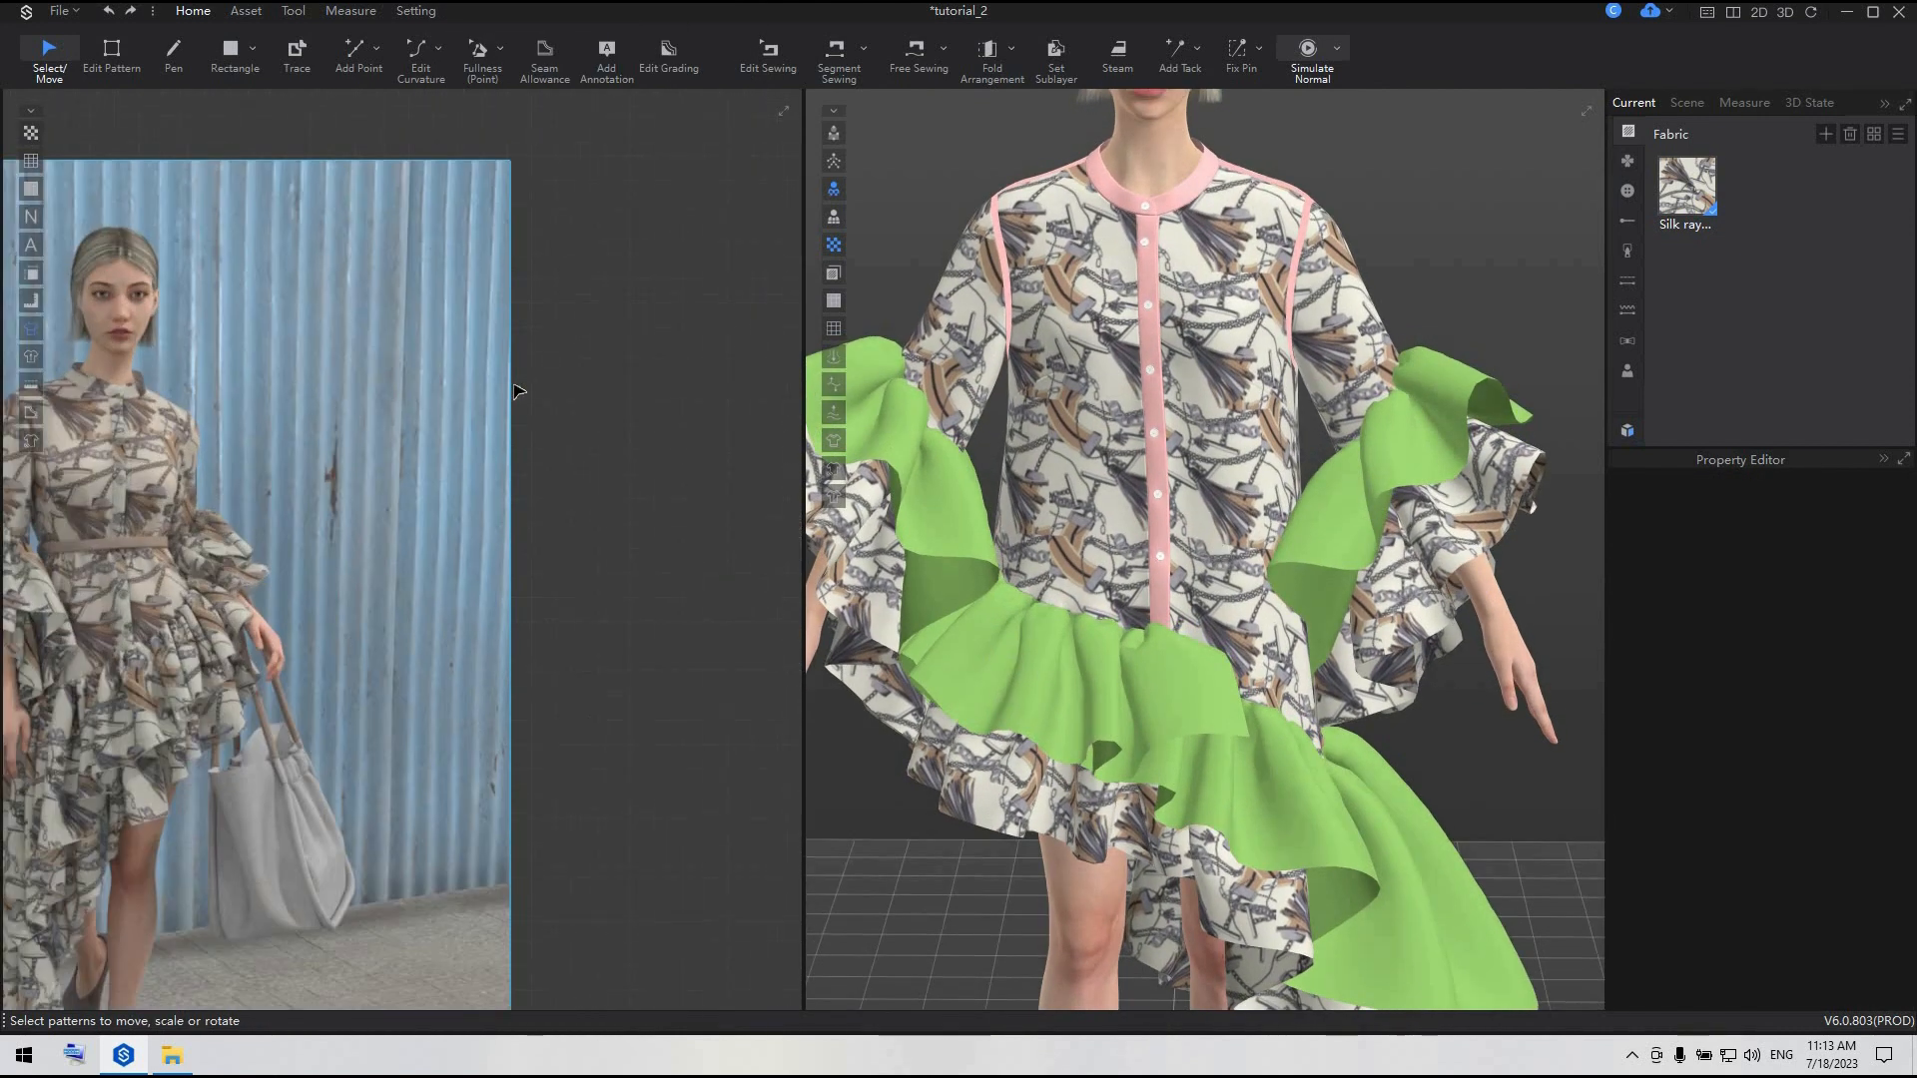
drag(518, 391, 645, 394)
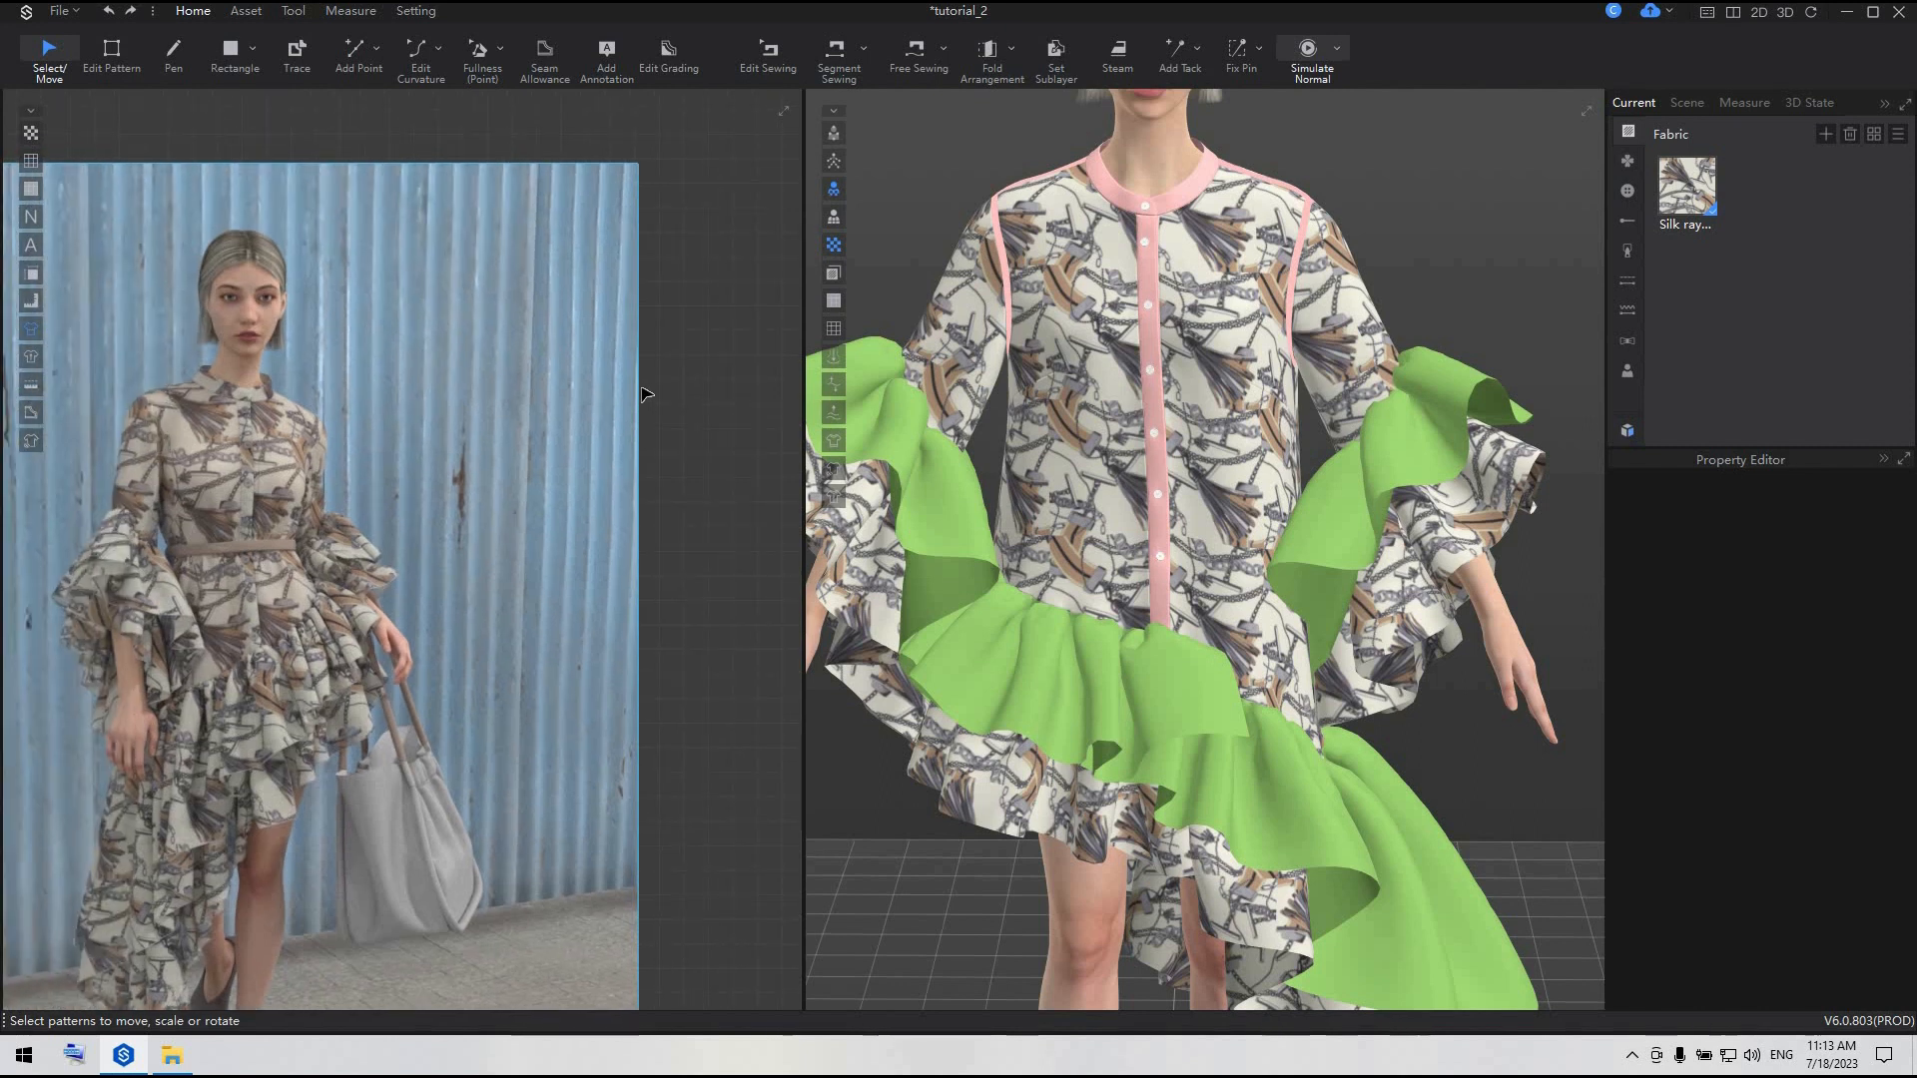
scroll(645, 394, down, 10)
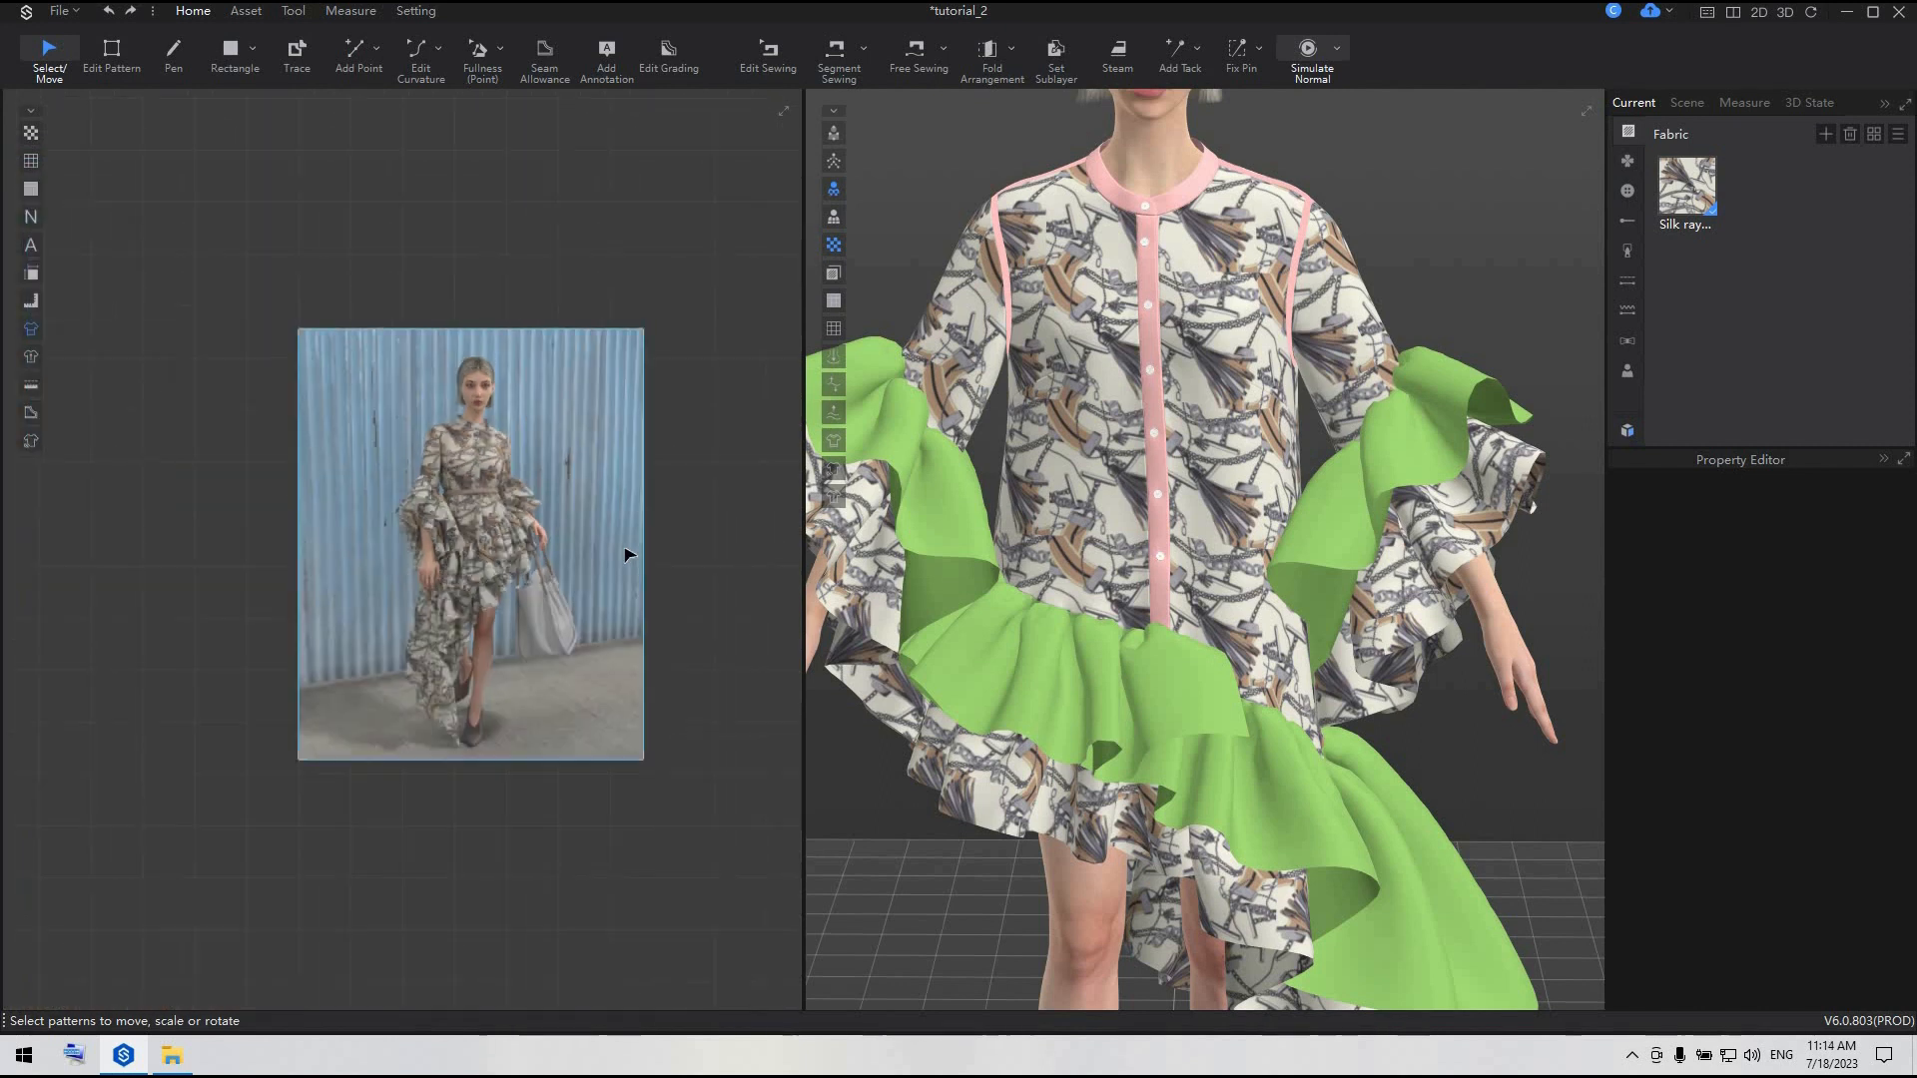
middle_drag(579, 596, 375, 563)
scroll(411, 469, up, 10)
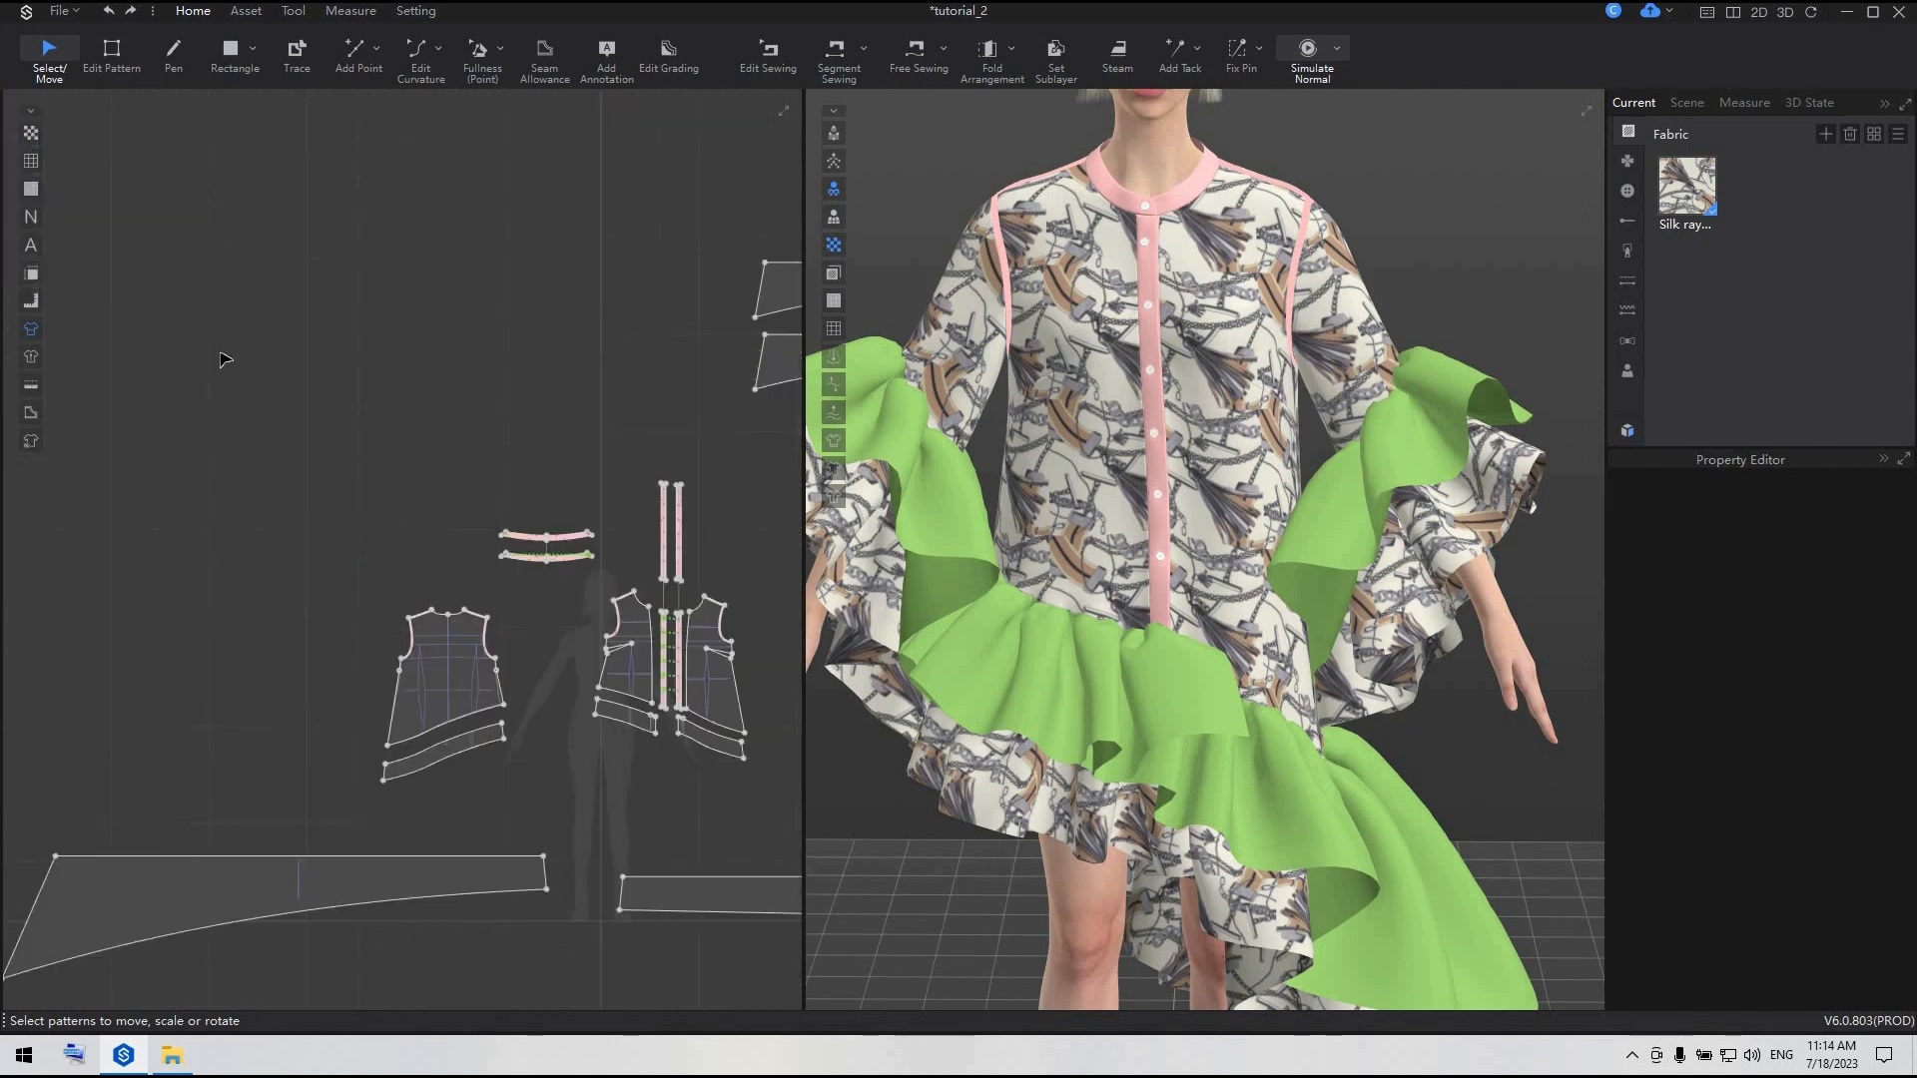
middle_drag(419, 499, 24, 332)
- Use Edit Texture to scale the fabric print down slightly and reposition it on the front bodice at the avatar's right side
click(246, 11)
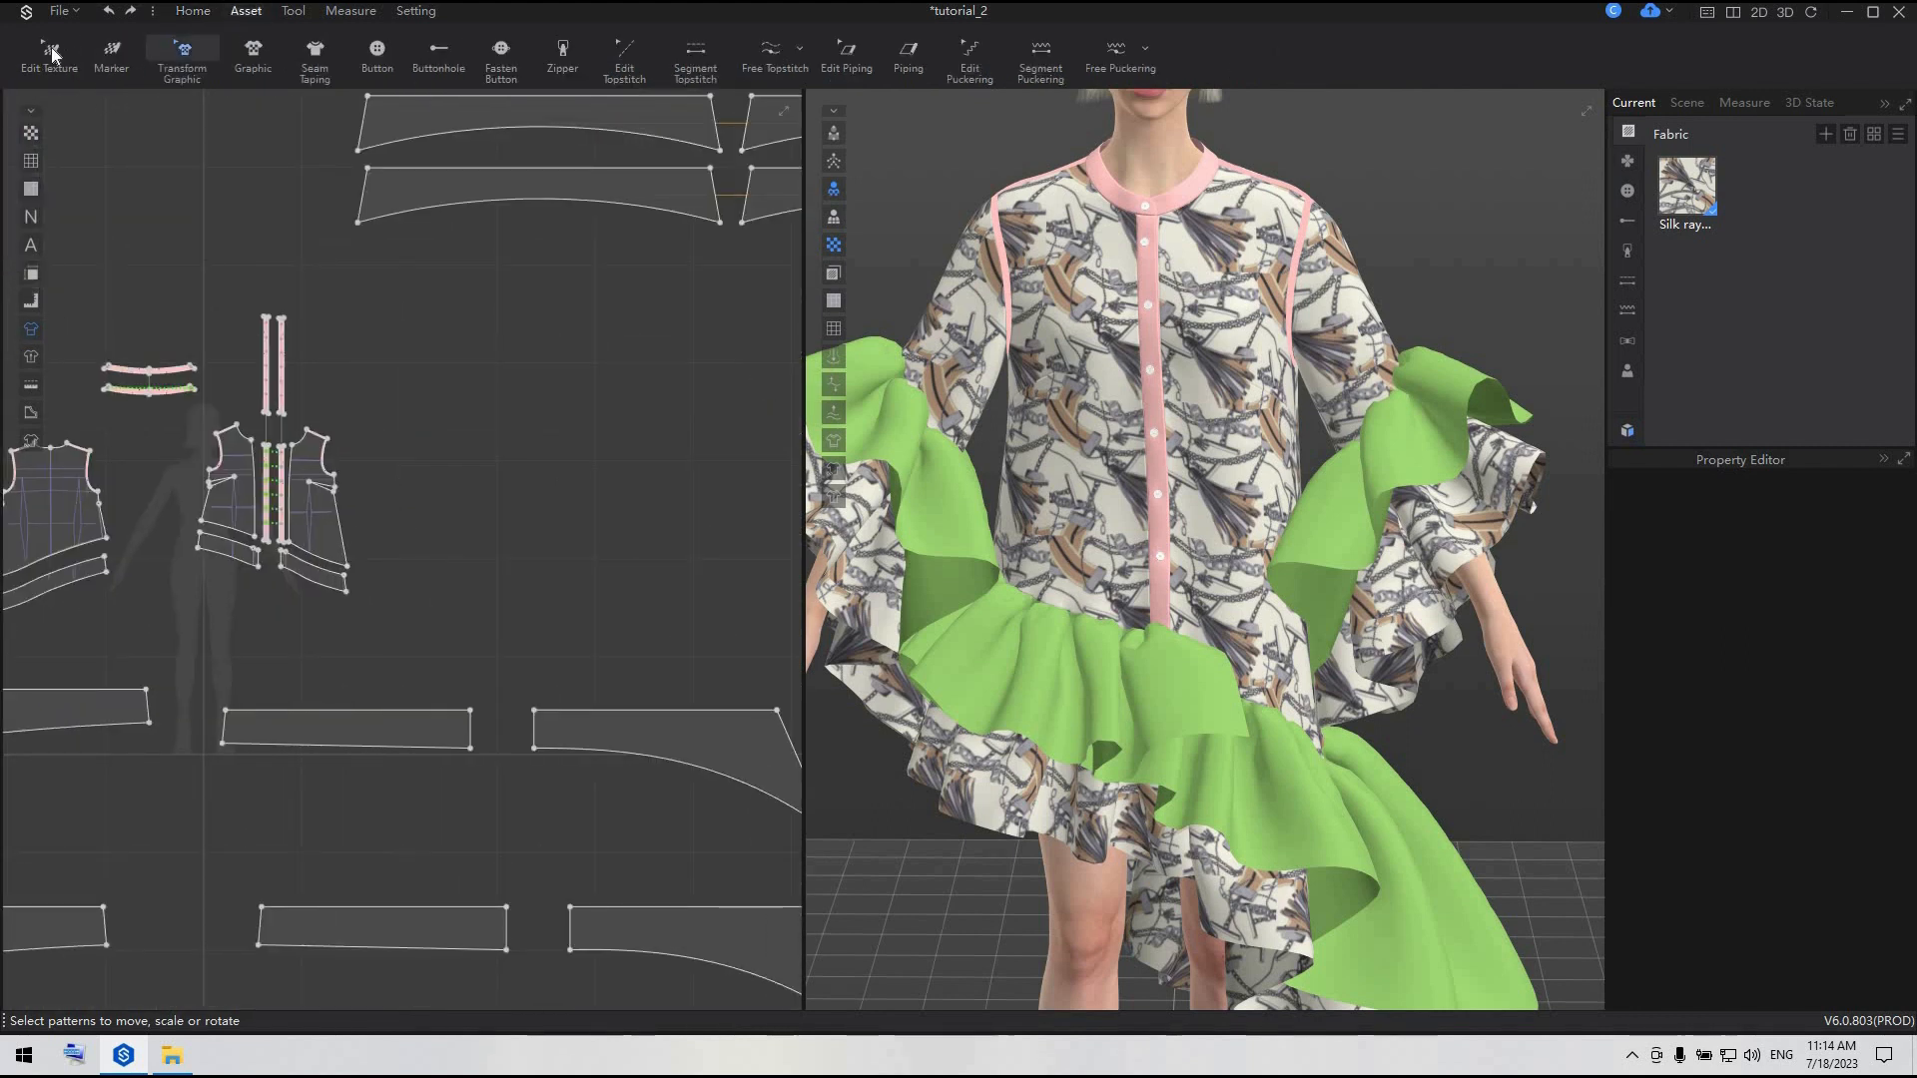
click(49, 54)
scroll(215, 456, up, 6)
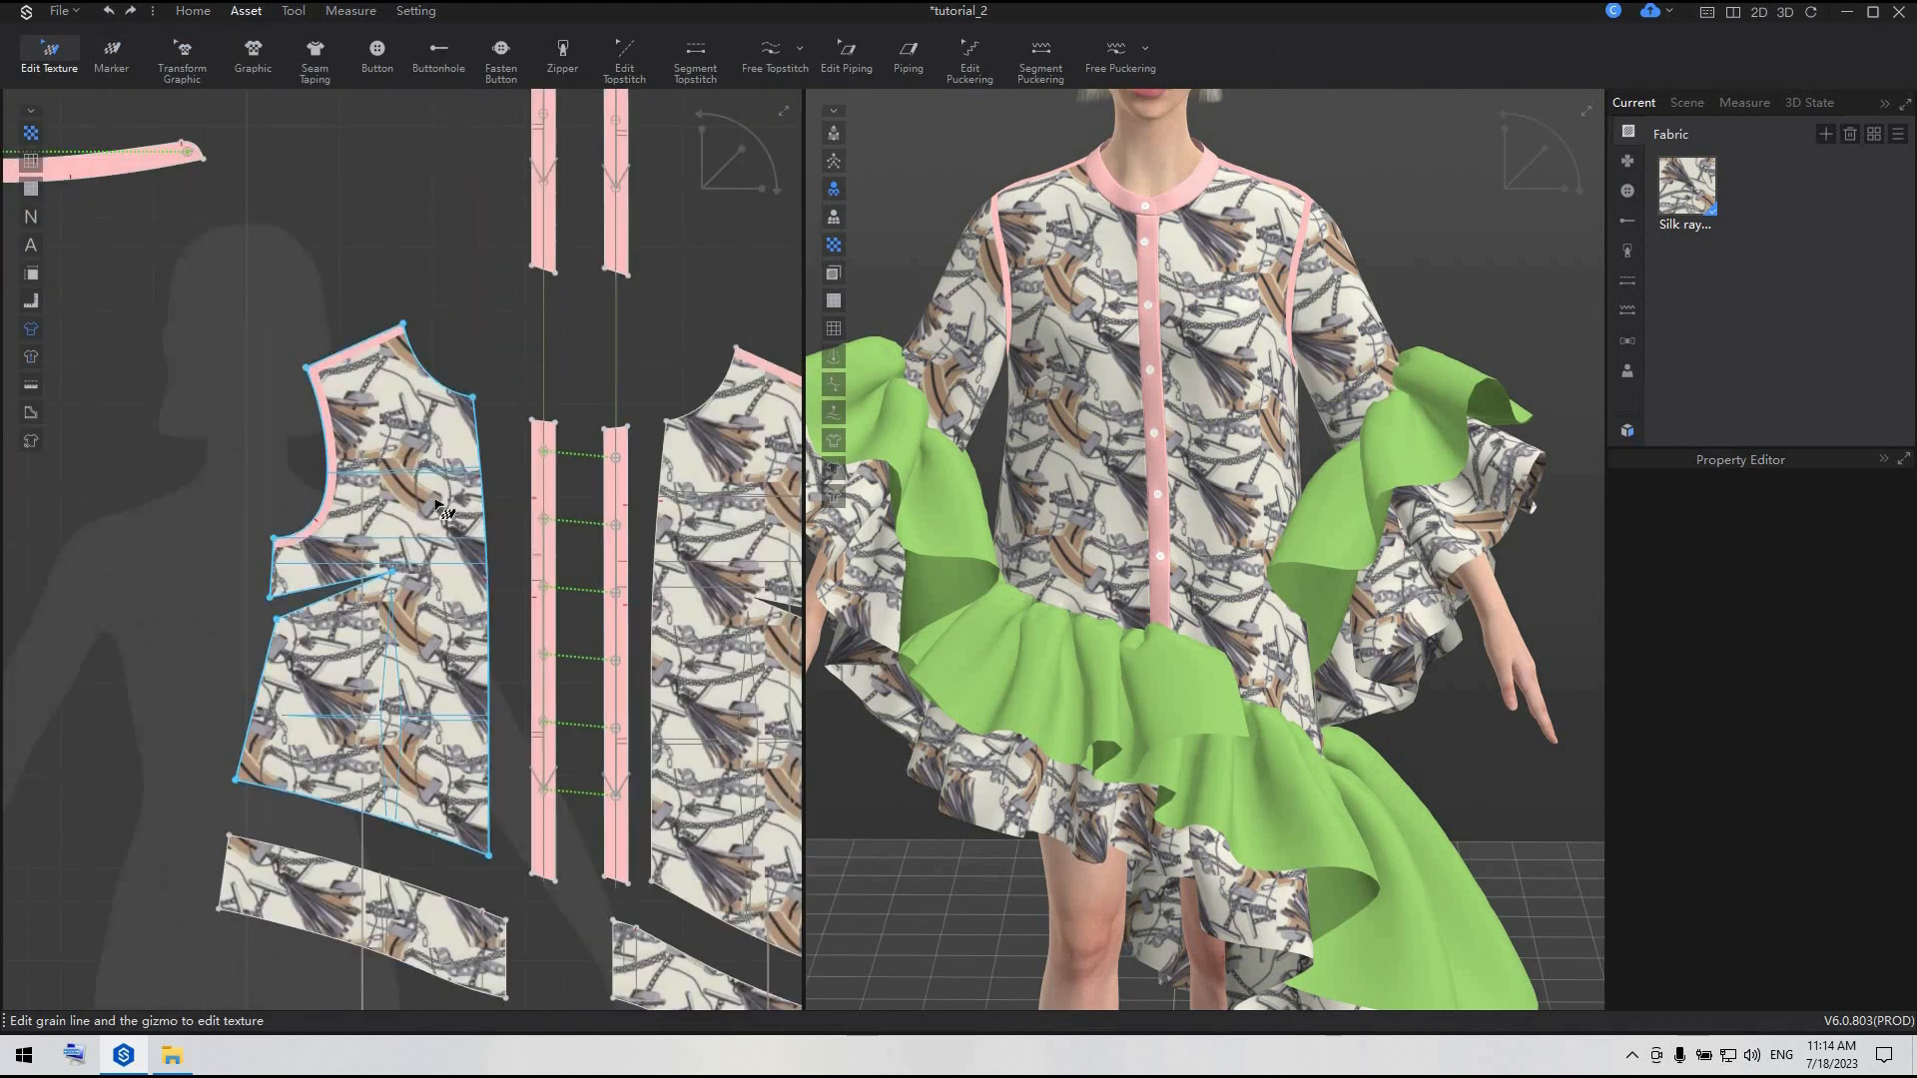
drag(439, 506, 367, 389)
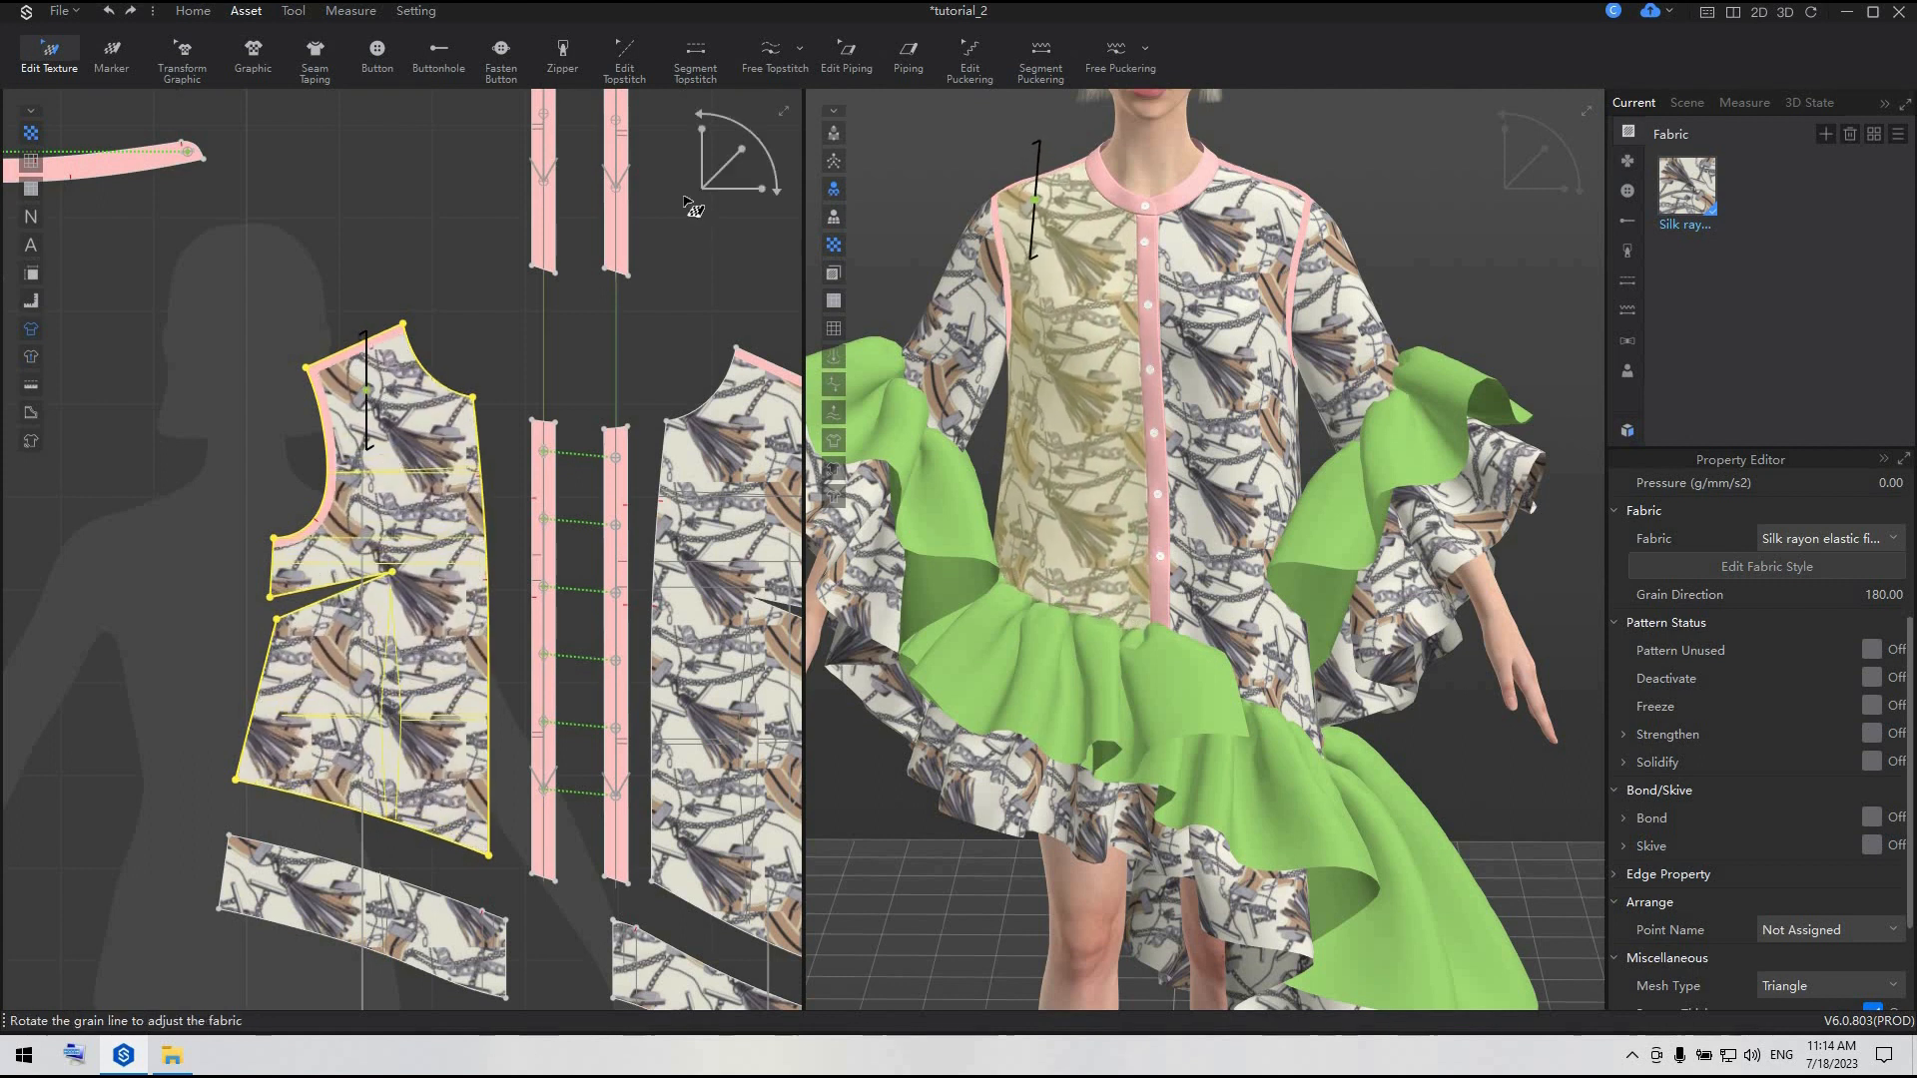
drag(739, 146, 746, 144)
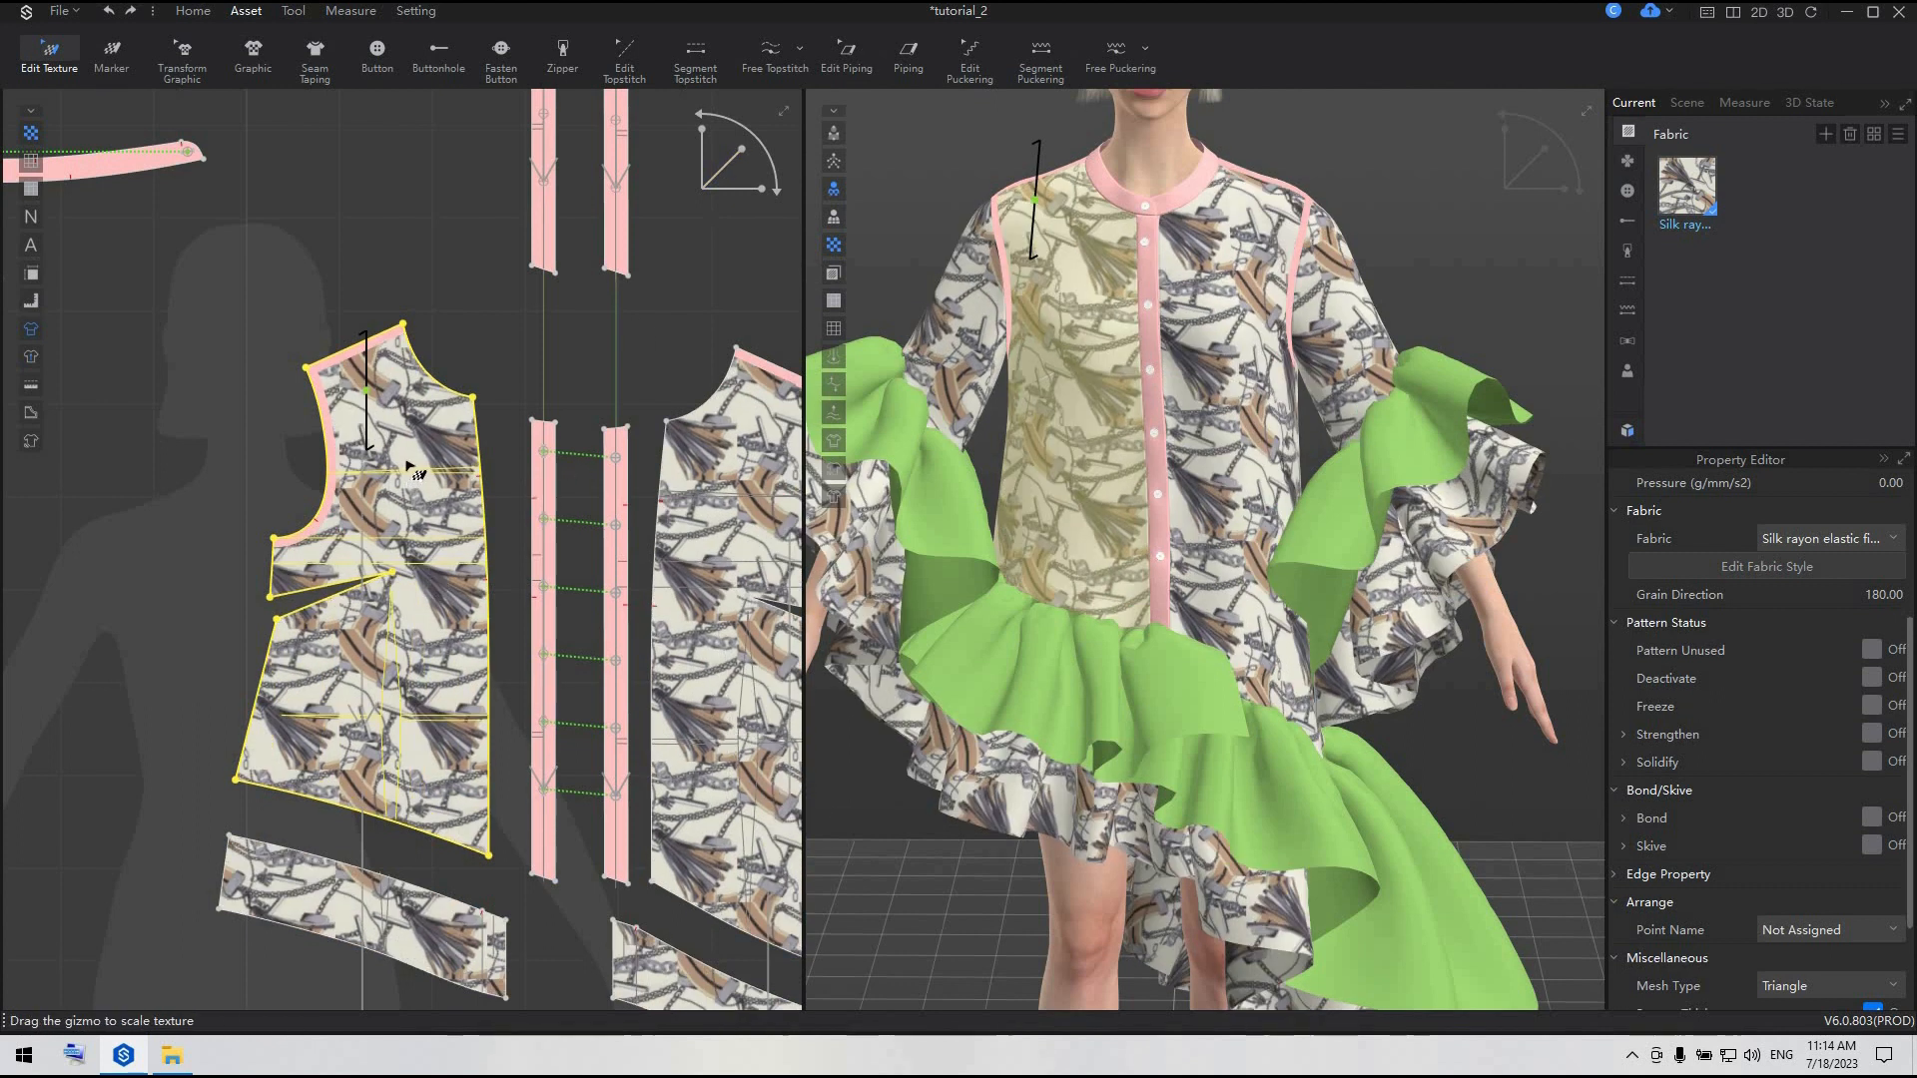
drag(404, 462, 360, 442)
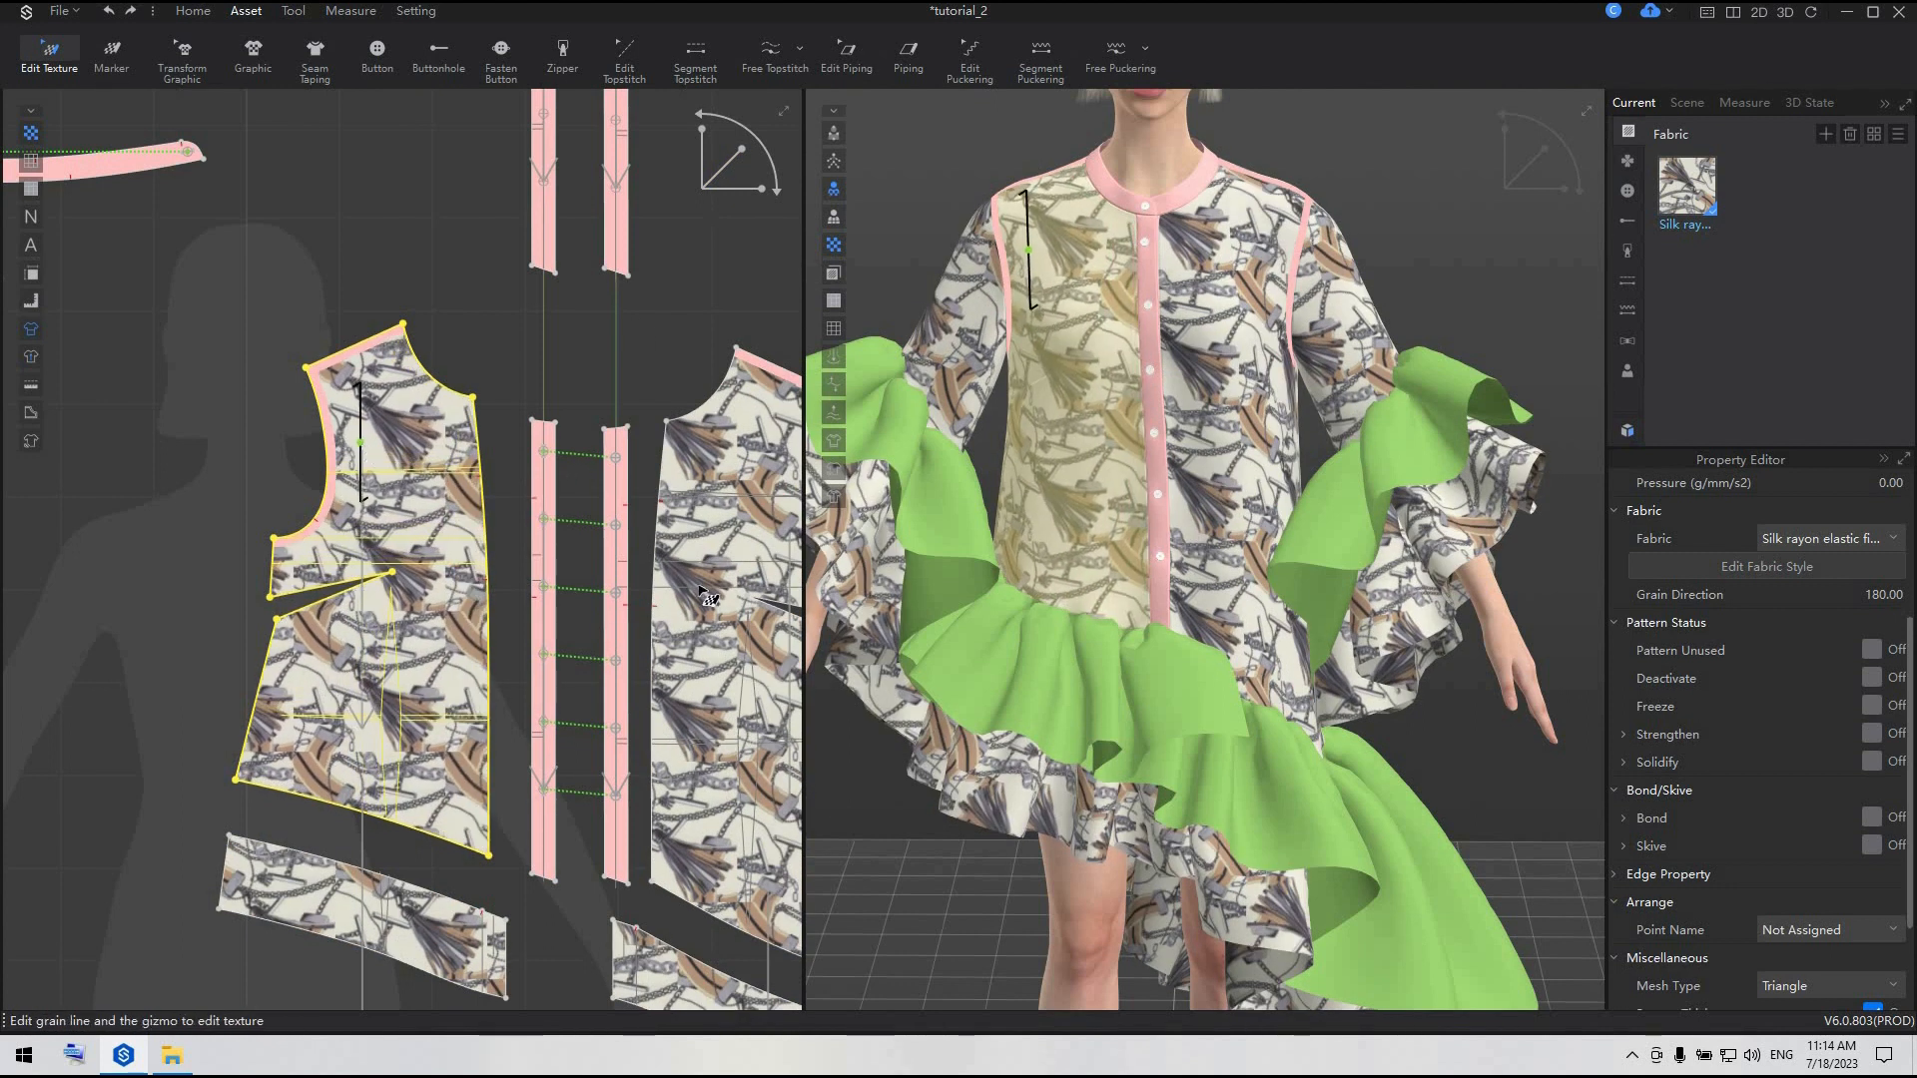
- Reposition the print on both front bodices so the motifs are better placed either side of the button placket
middle_drag(712, 586, 501, 546)
click(576, 449)
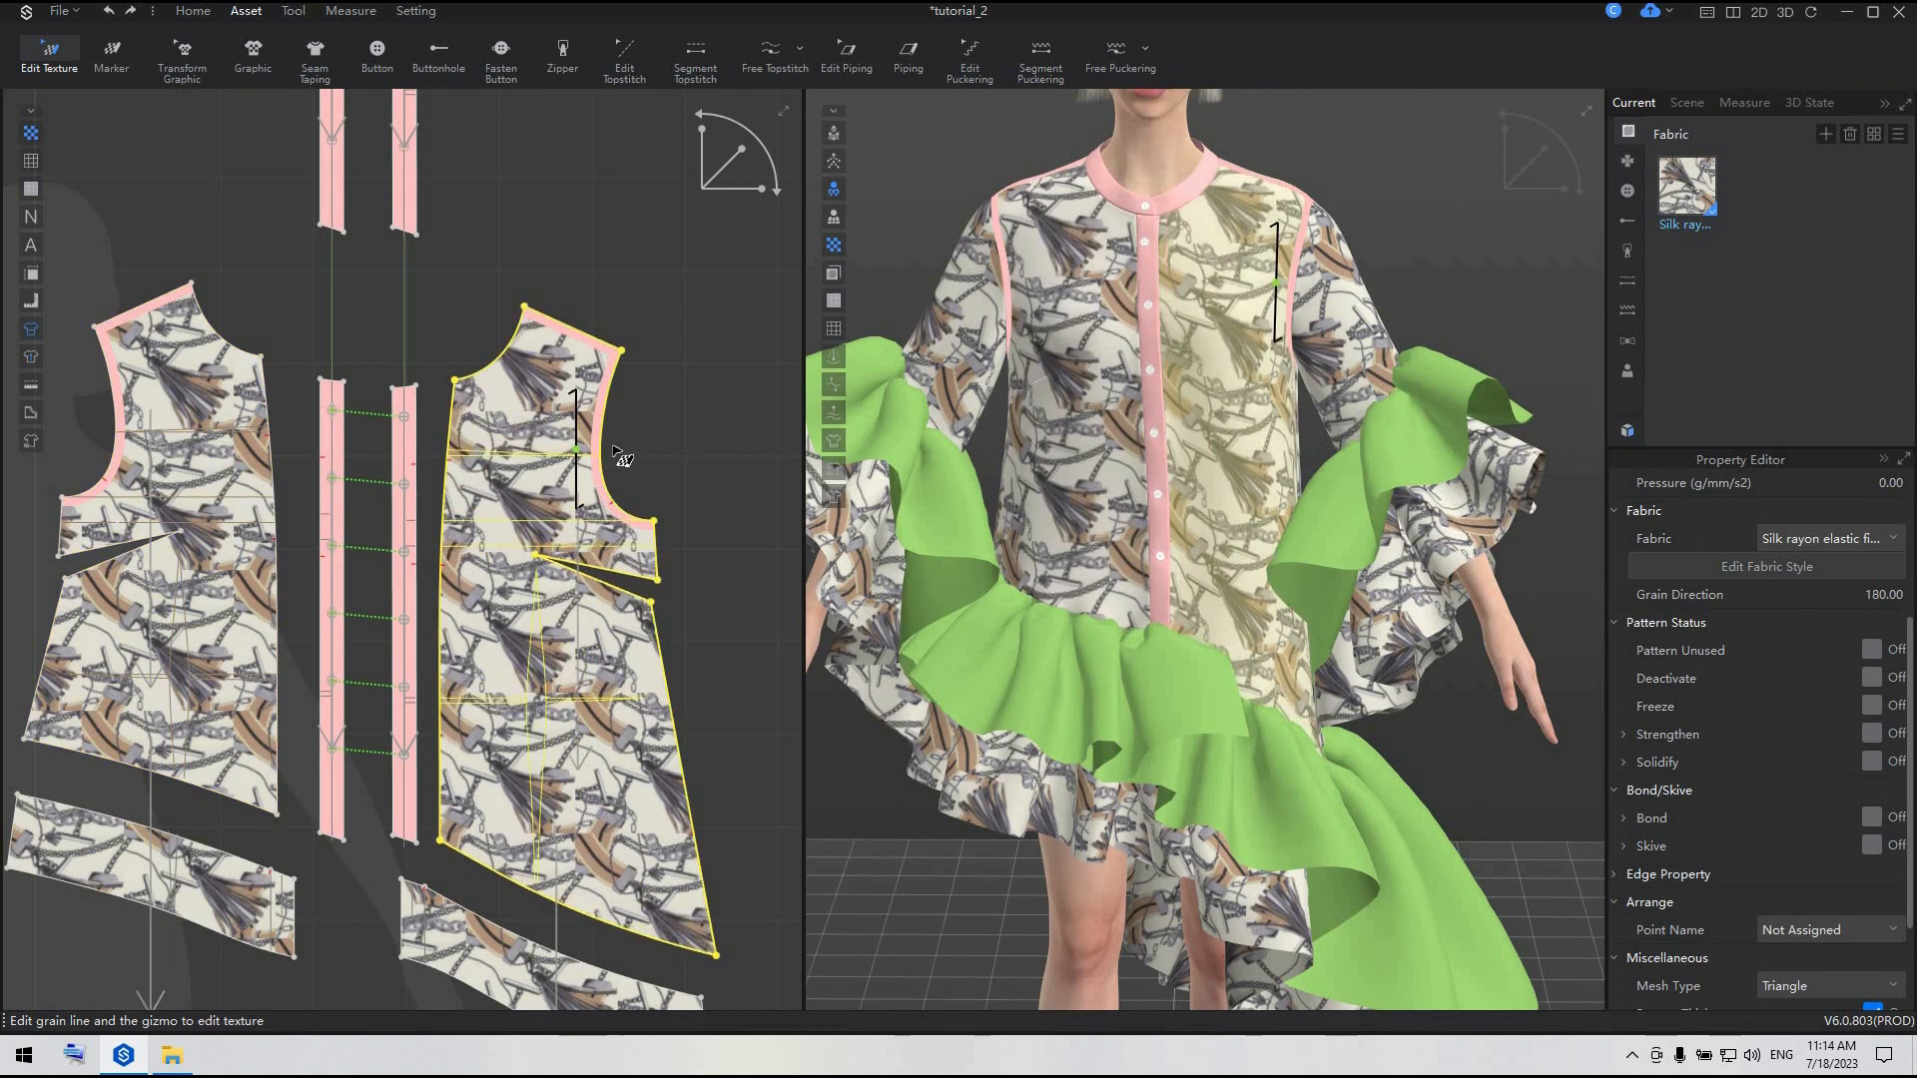
drag(587, 463, 745, 406)
click(201, 557)
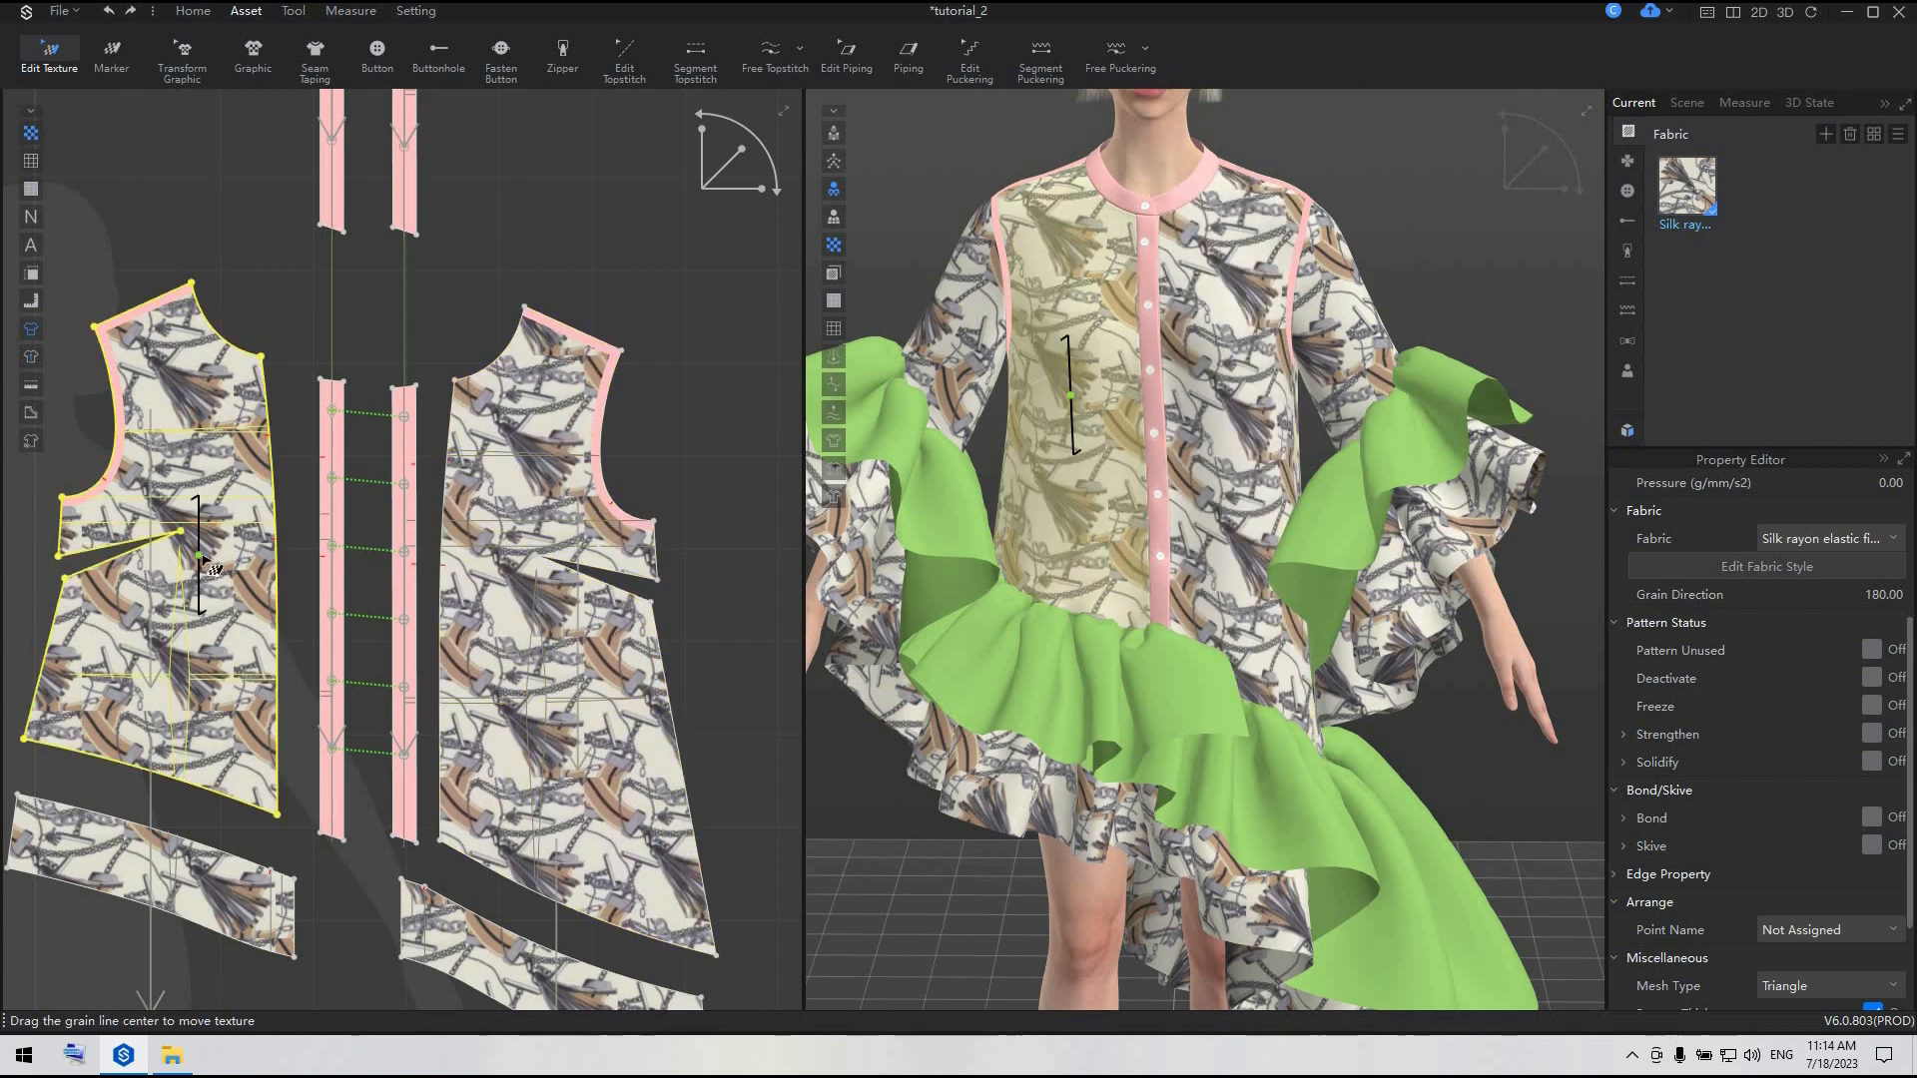
drag(203, 557, 244, 560)
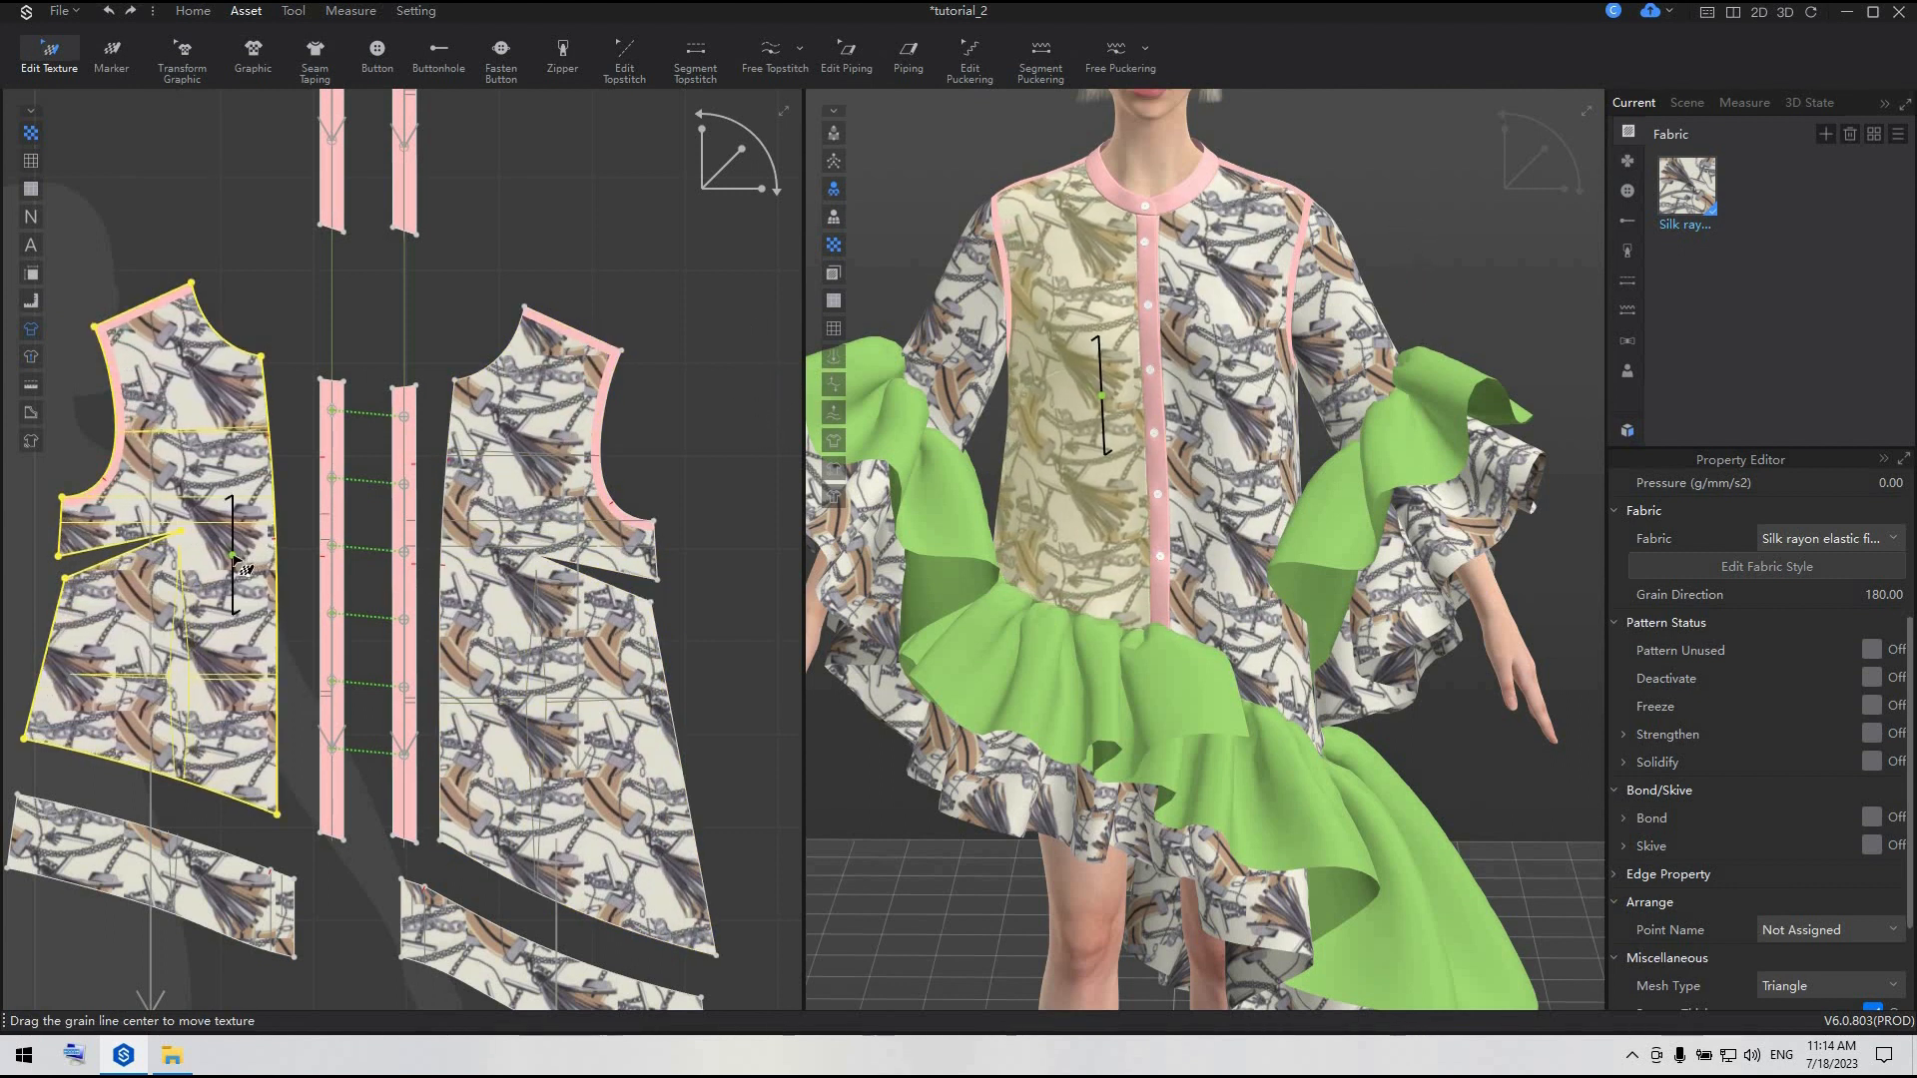
click(540, 497)
drag(551, 506, 552, 508)
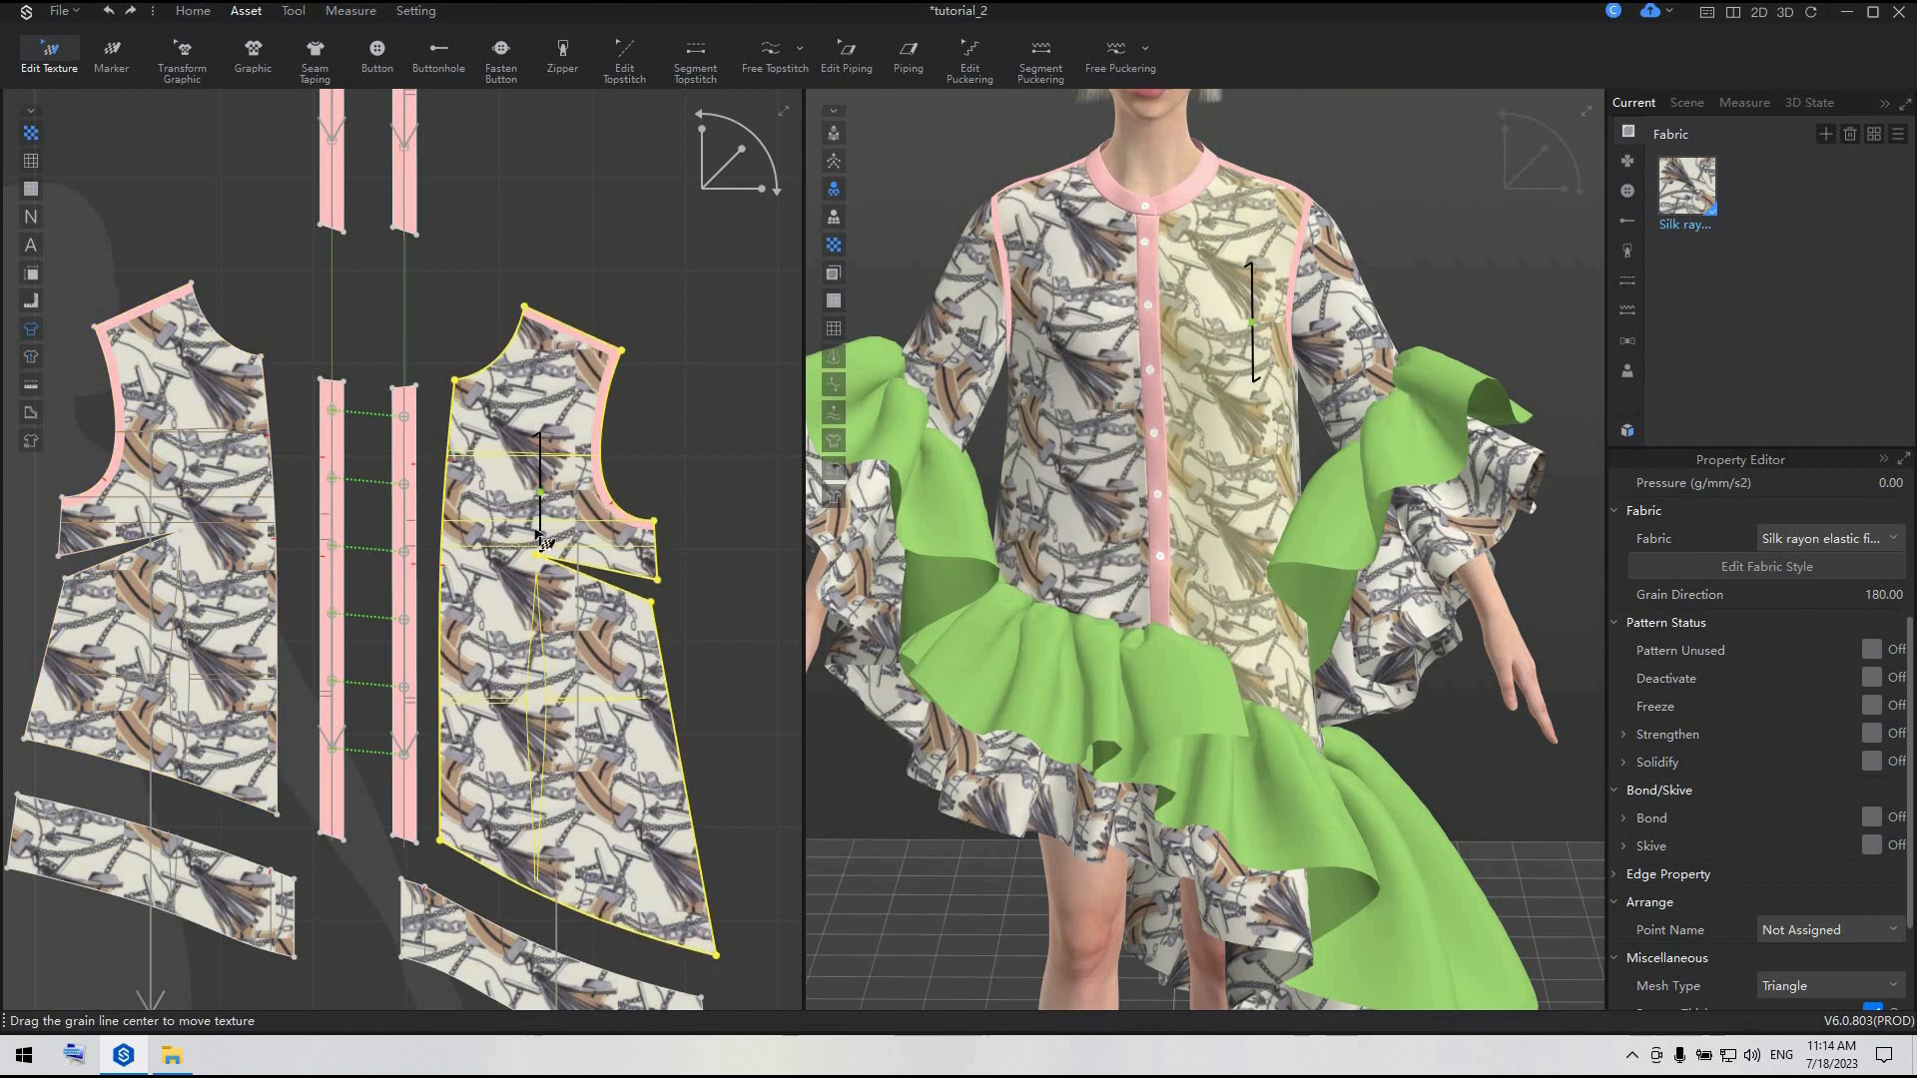
- Shift the print slightly upward on the back bodice, checking the dress from behind
scroll(543, 544, down, 4)
scroll(140, 562, up, 4)
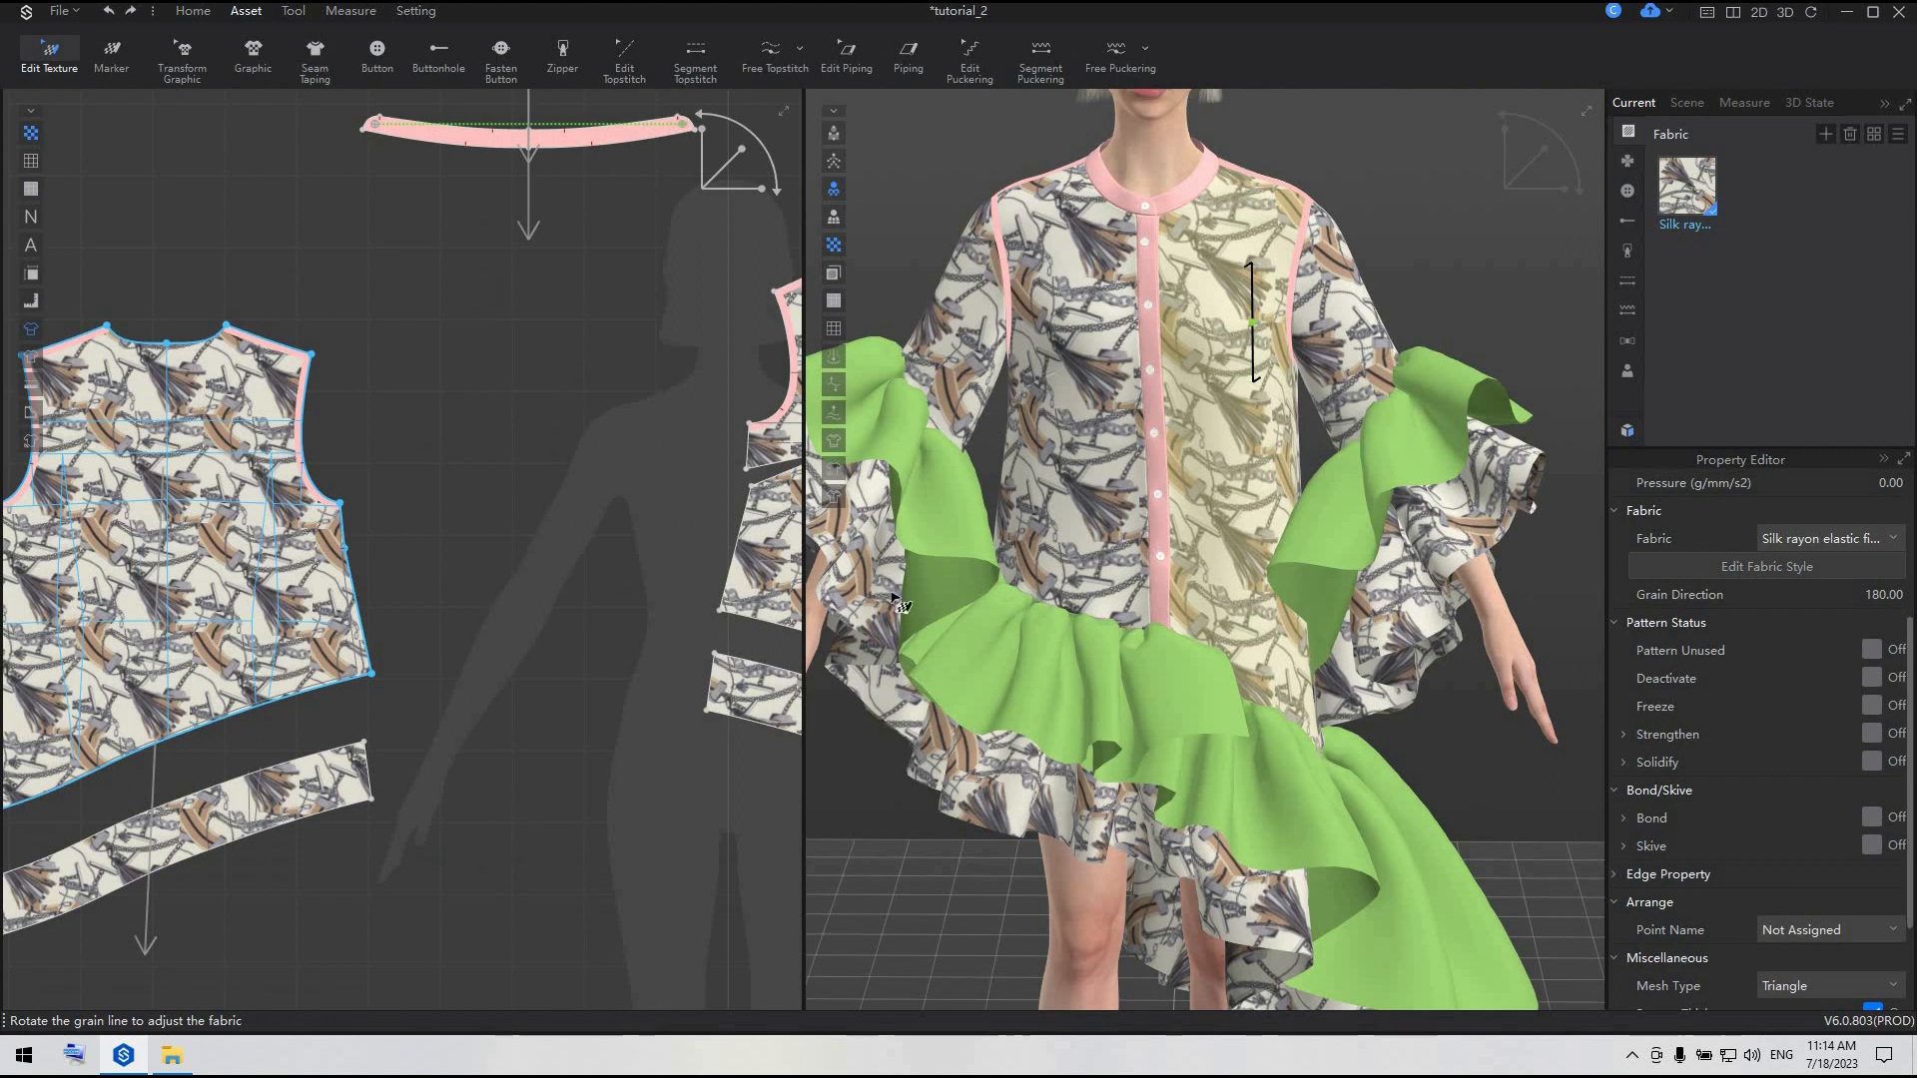
right_drag(1117, 557, 1531, 536)
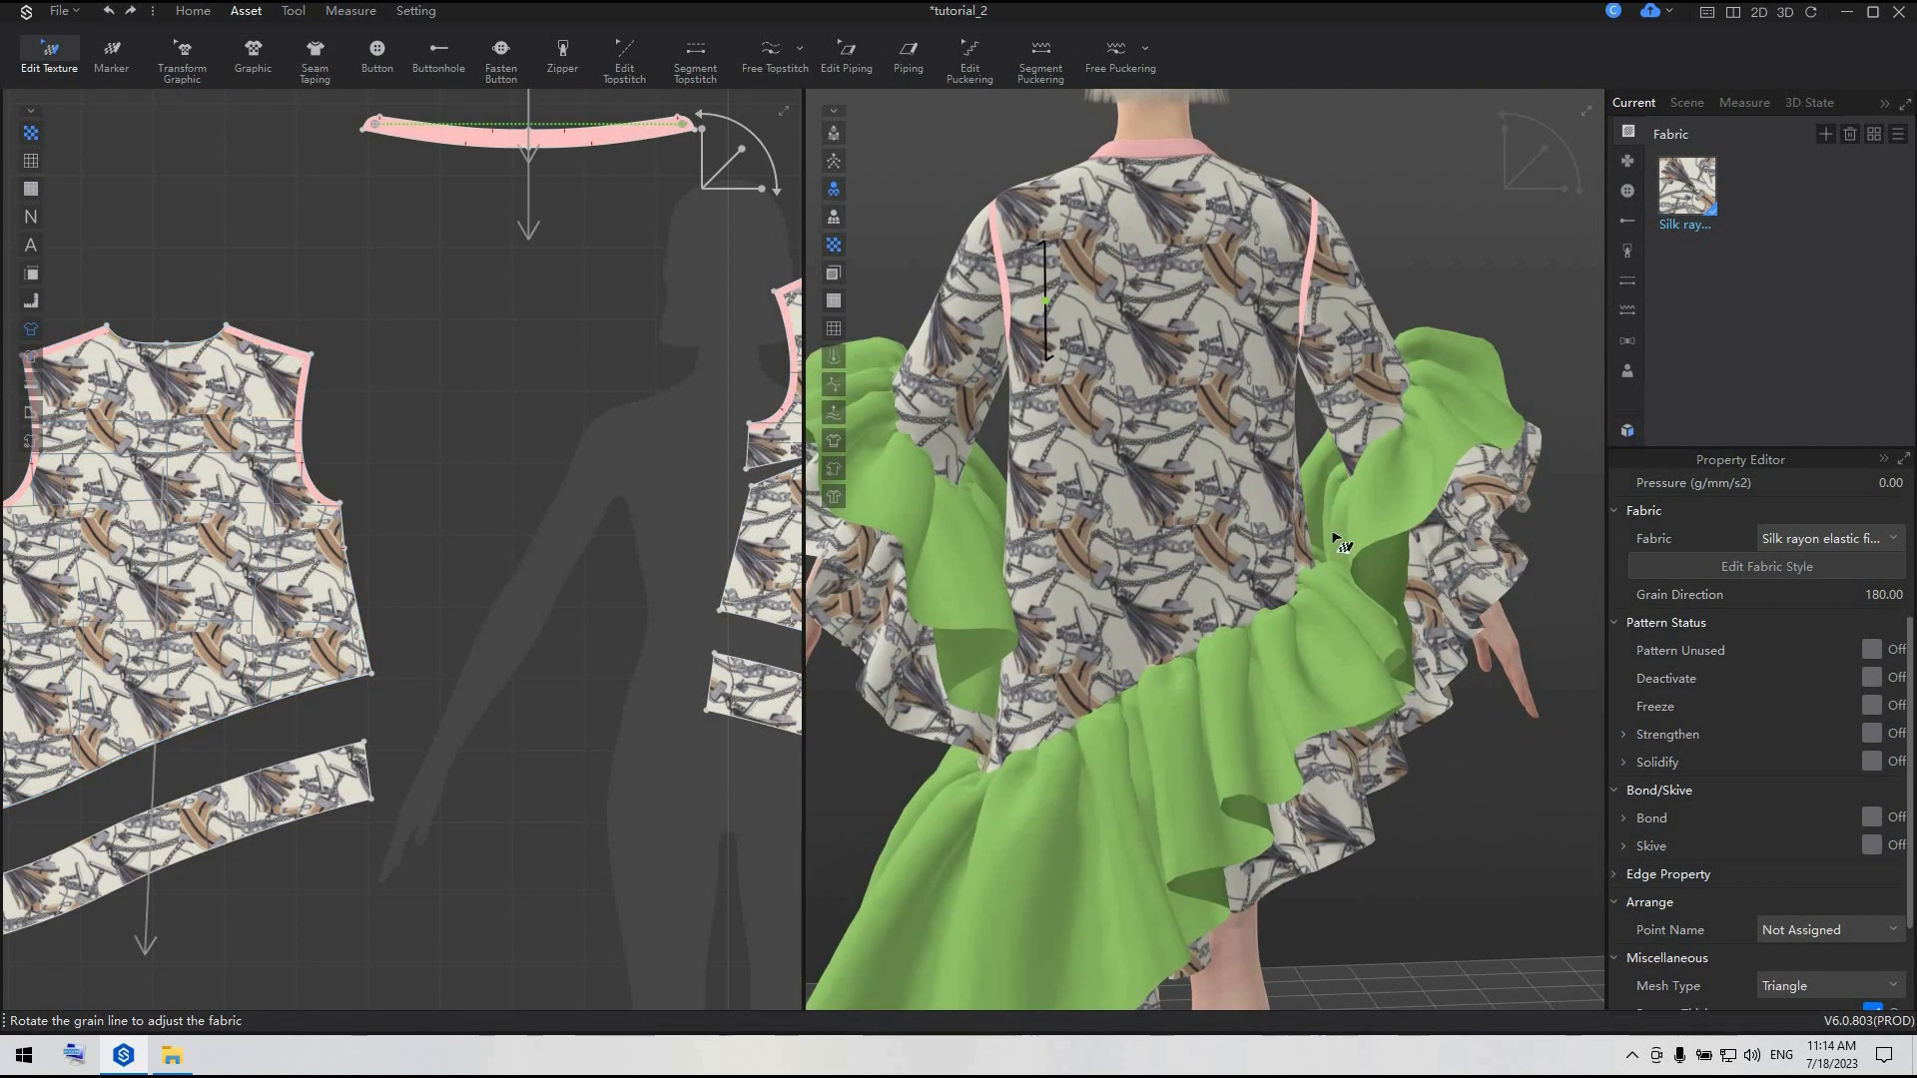
right_drag(1334, 537, 635, 487)
drag(191, 366, 194, 307)
click(548, 479)
scroll(656, 682, down, 5)
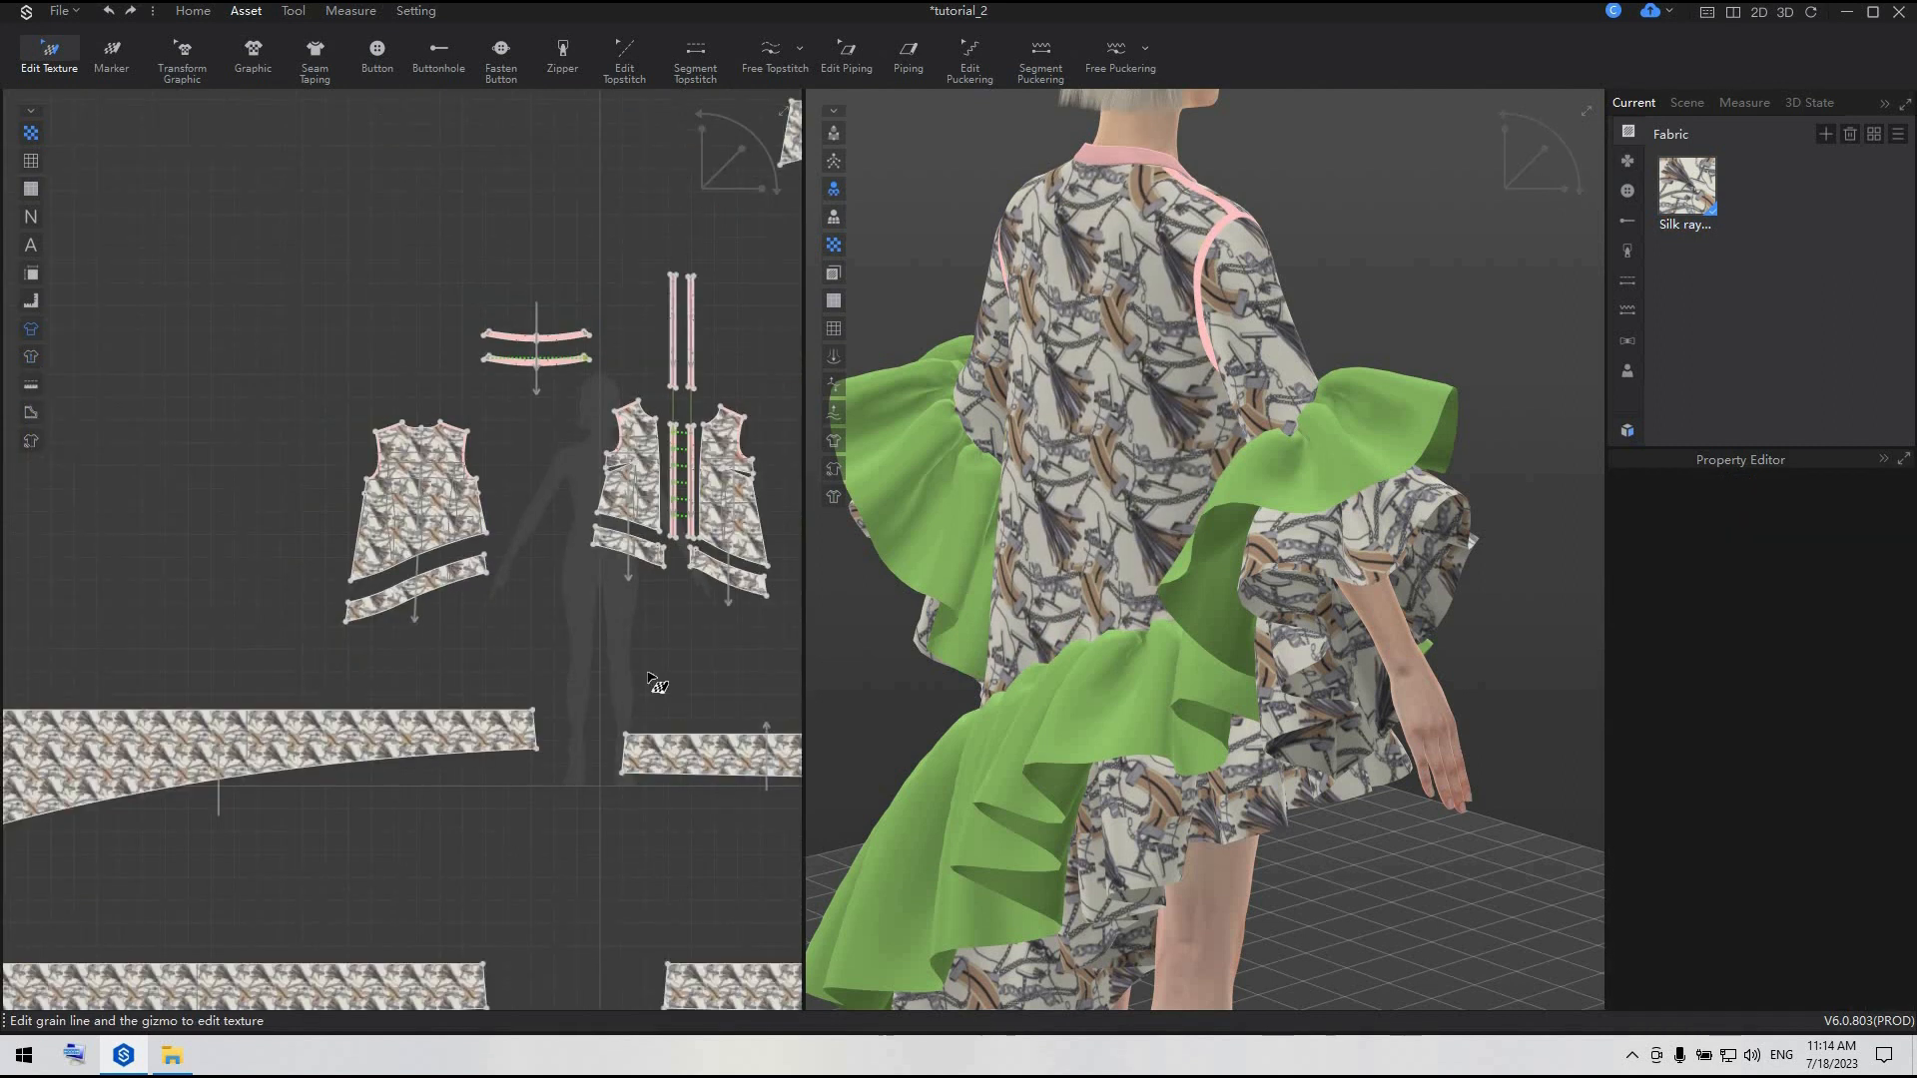
- Check the print placement on the whole dress from behind and from the front, and leave texture editing
scroll(895, 732, down, 5)
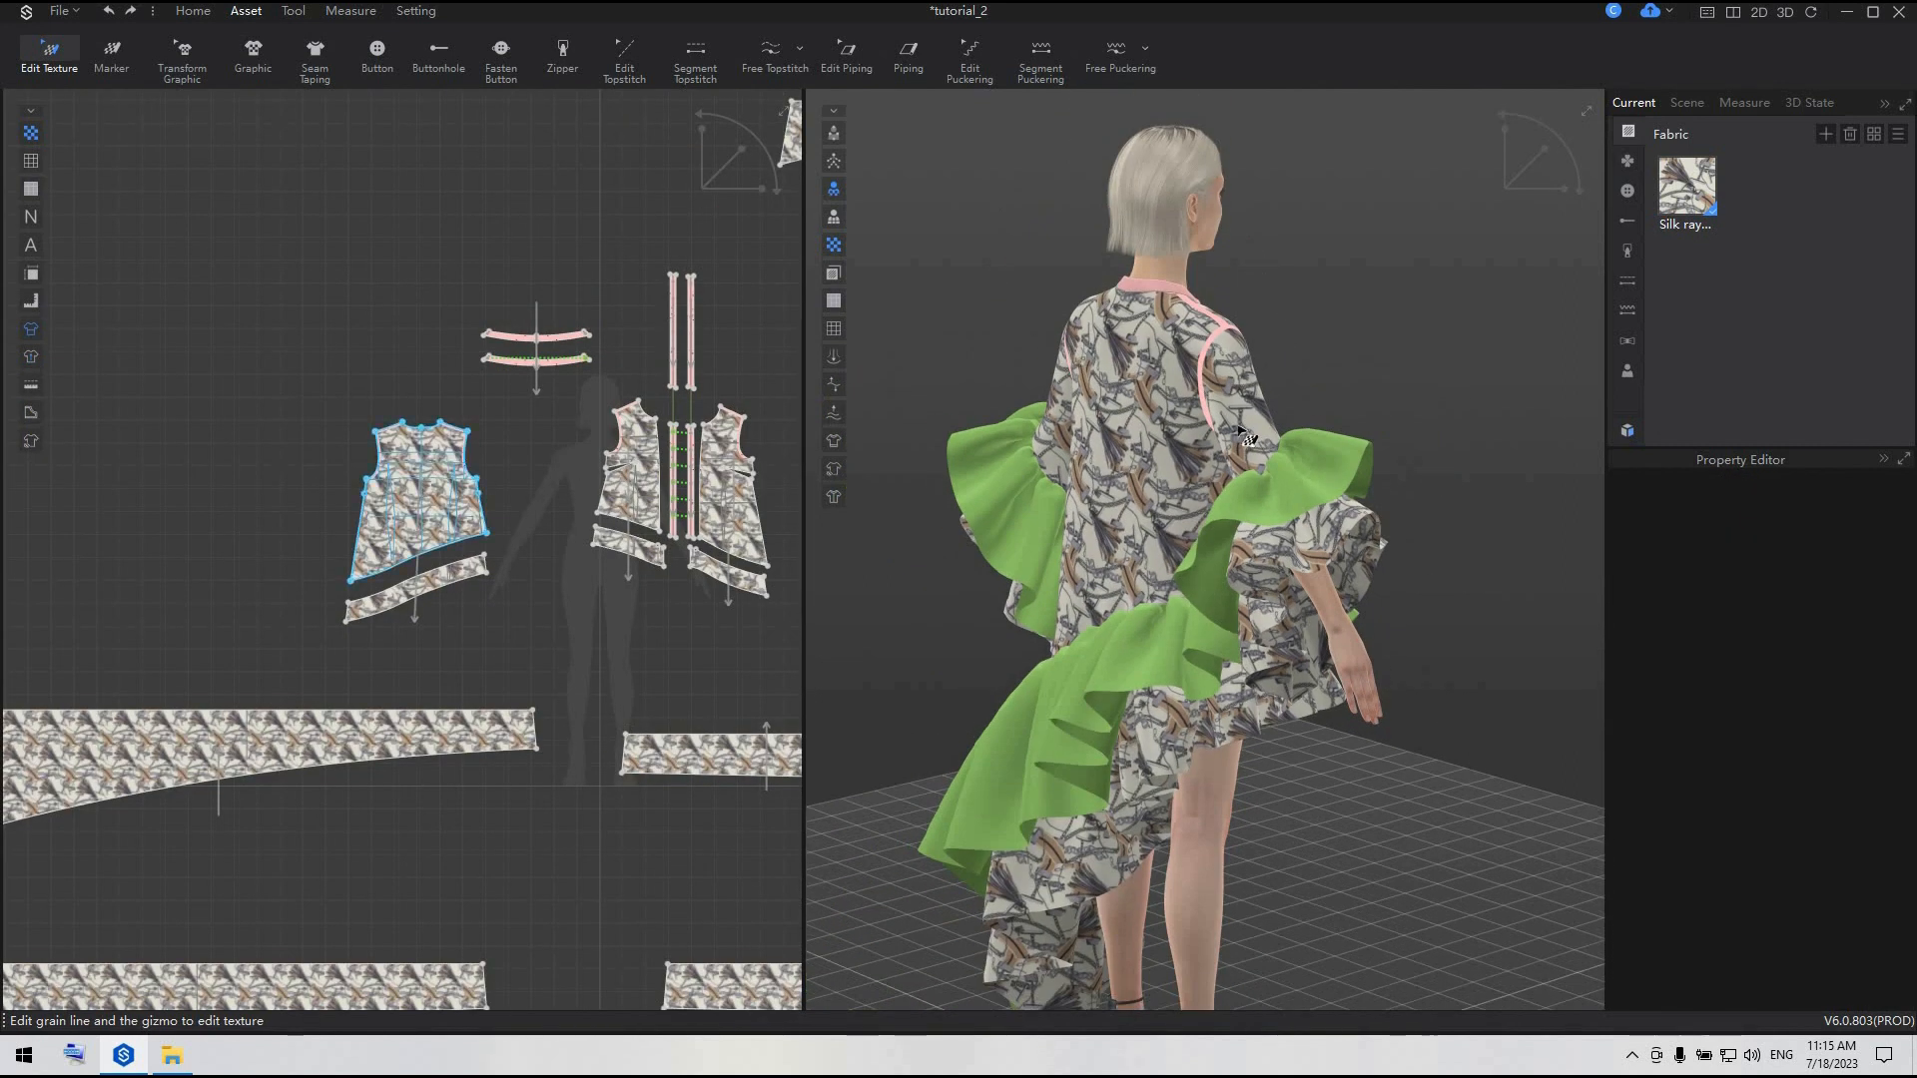
right_drag(1073, 424, 945, 414)
scroll(603, 467, down, 3)
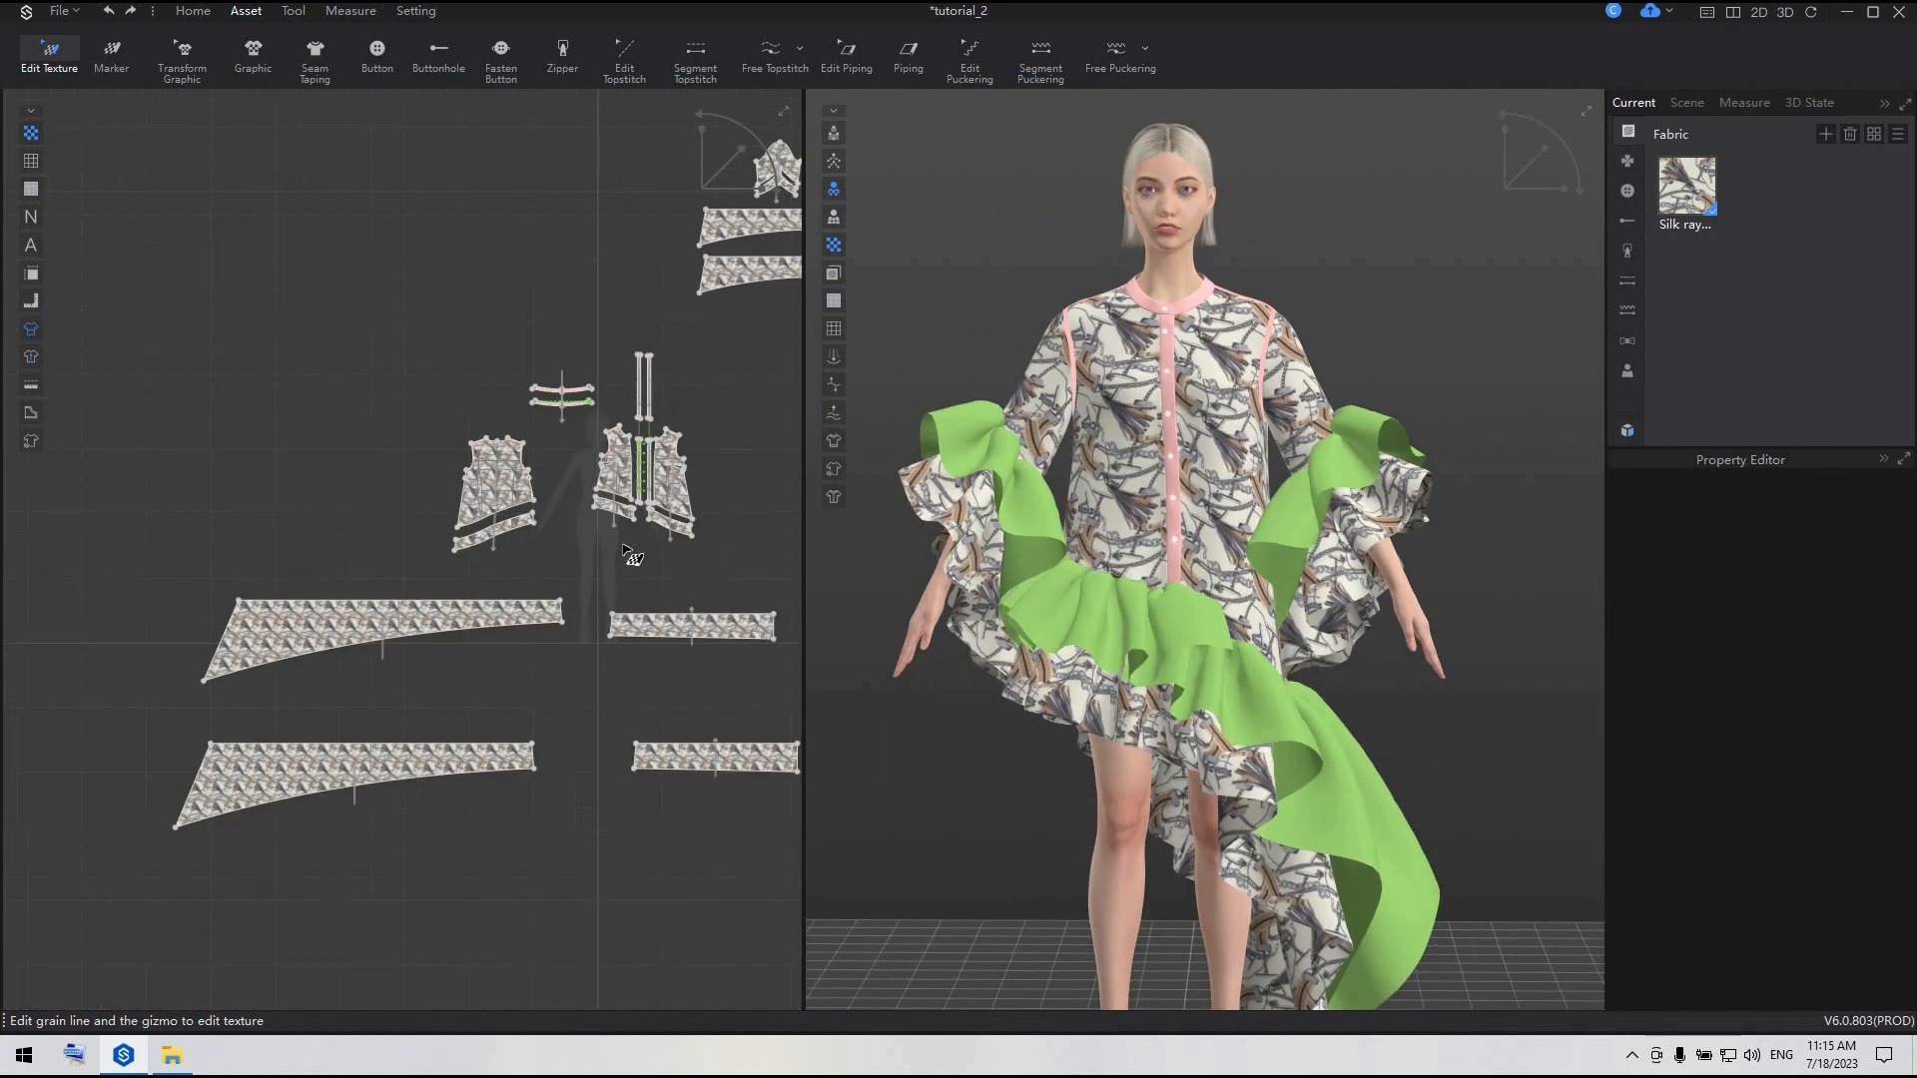
middle_drag(629, 554, 524, 537)
click(193, 11)
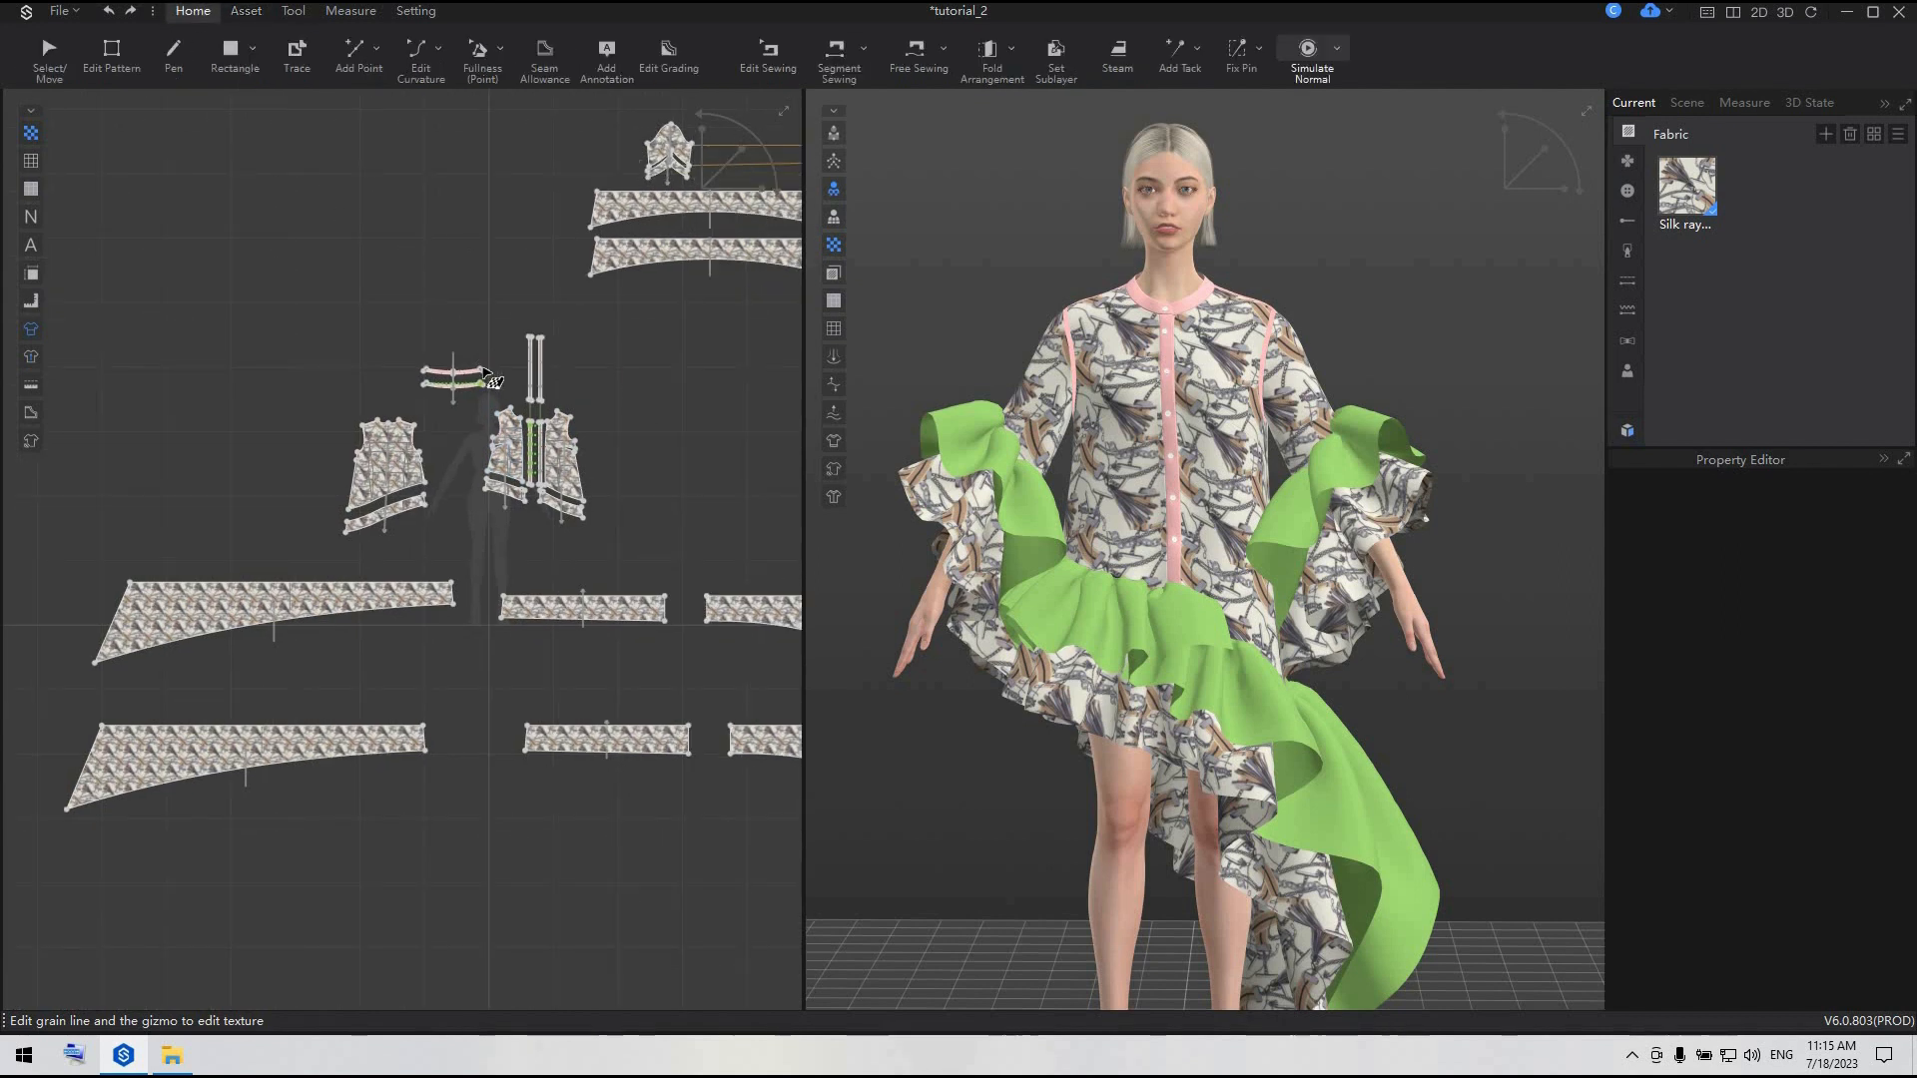
click(49, 50)
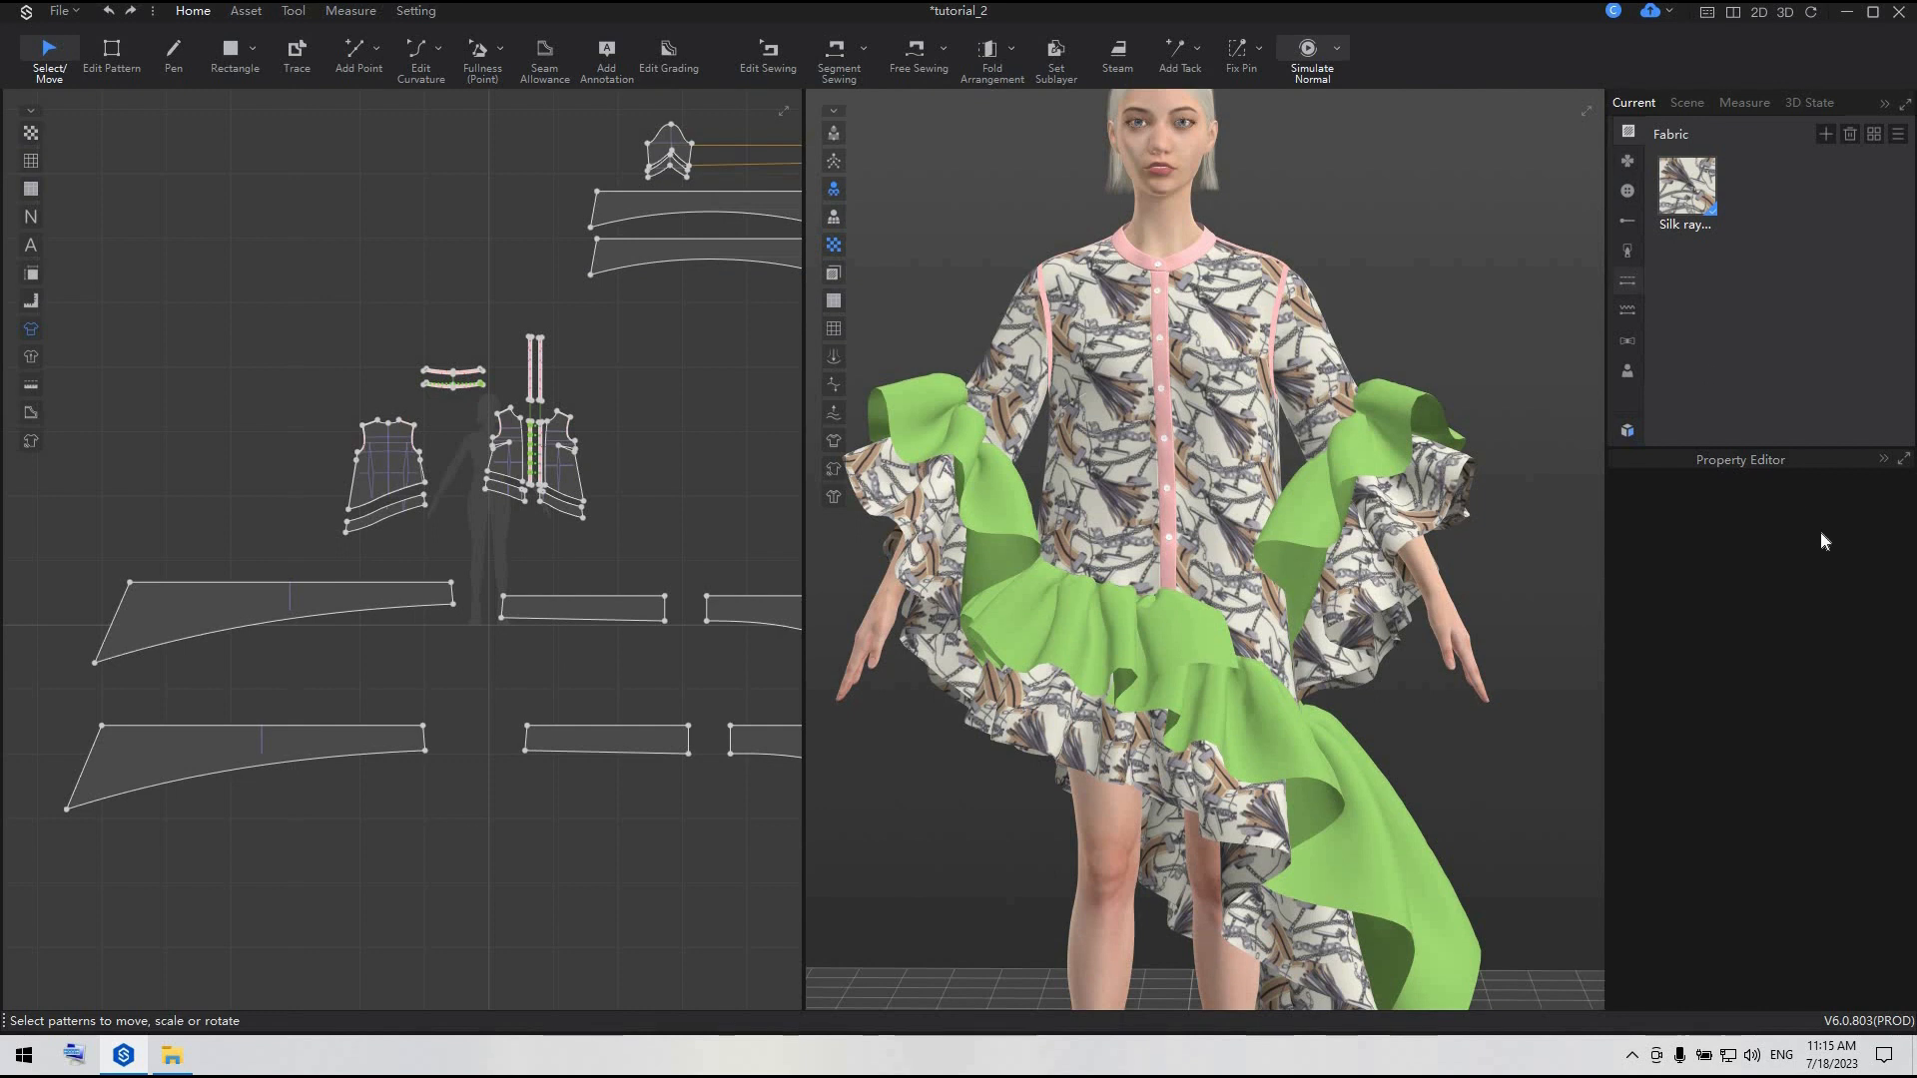
- Open the default topstitch style and change it to Bartack from the topstitch library
click(1627, 280)
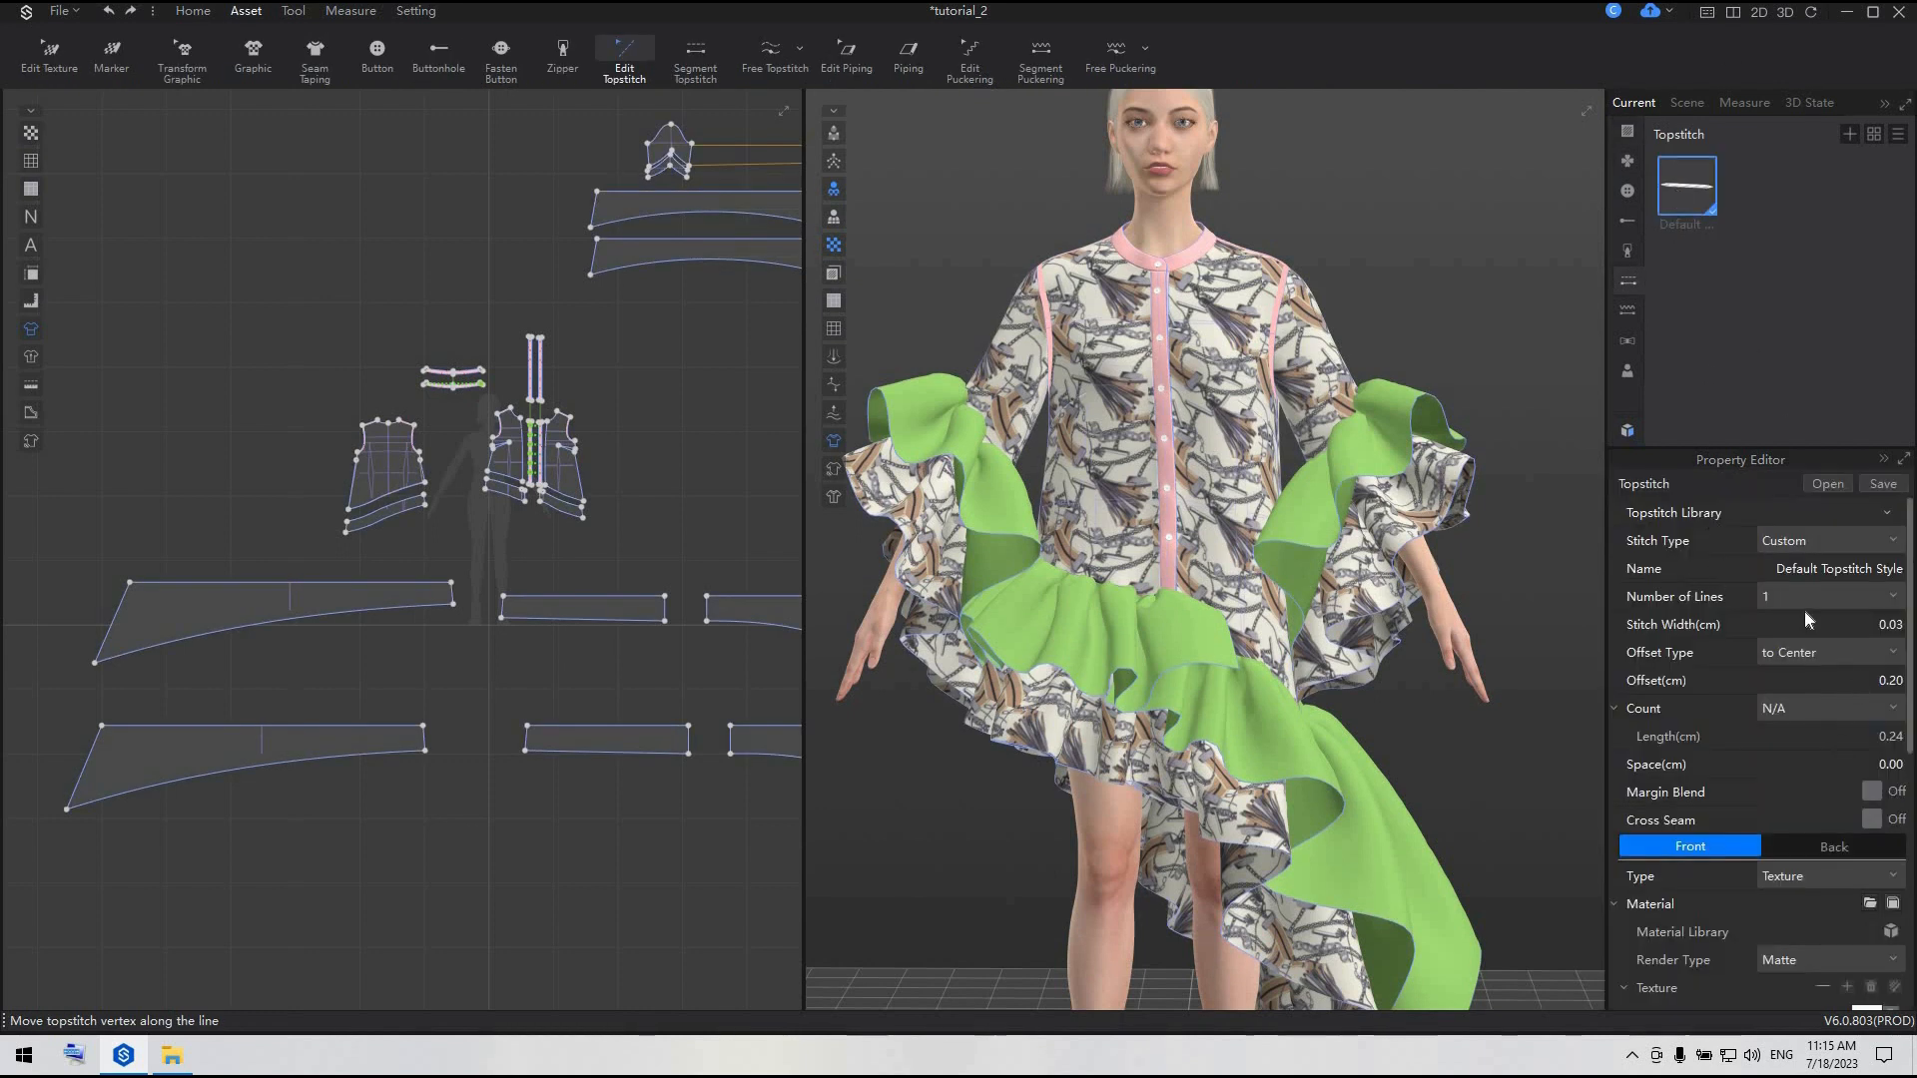
click(1887, 512)
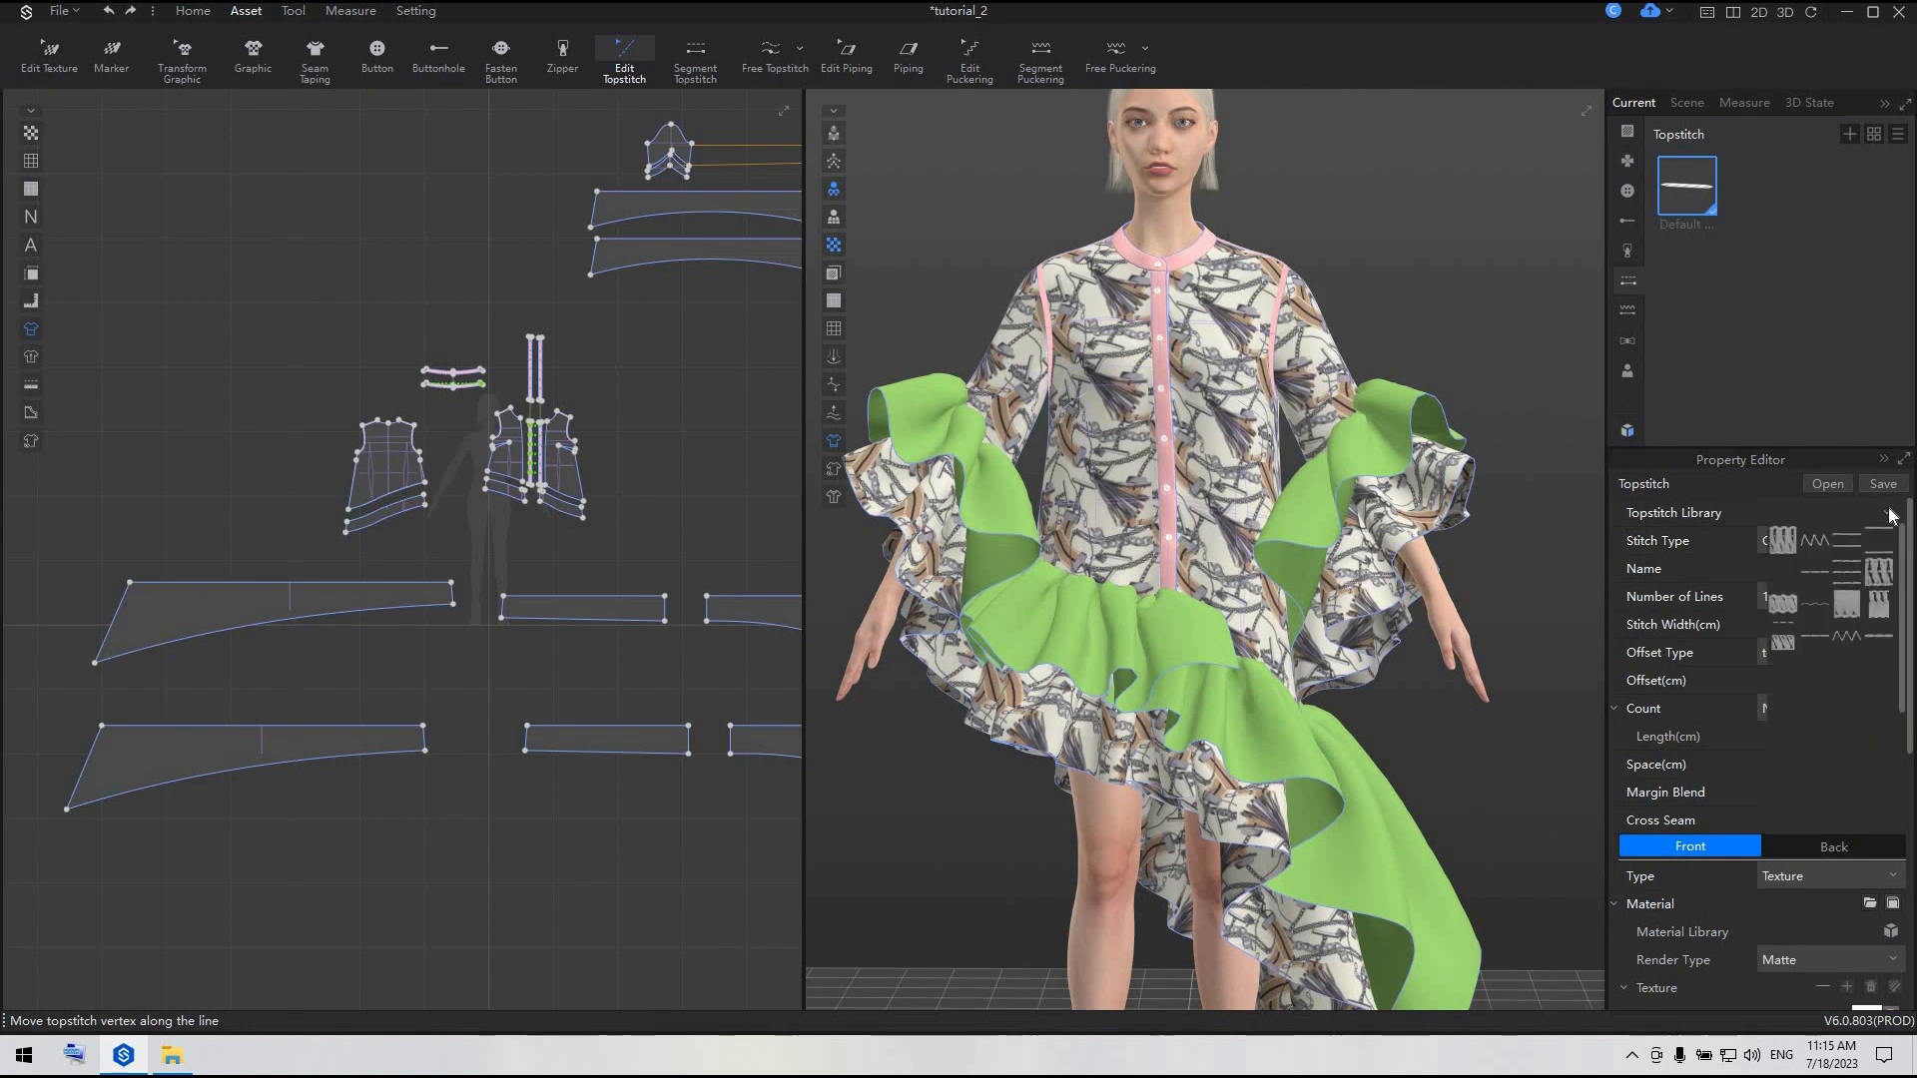
scroll(1871, 697, down, 6)
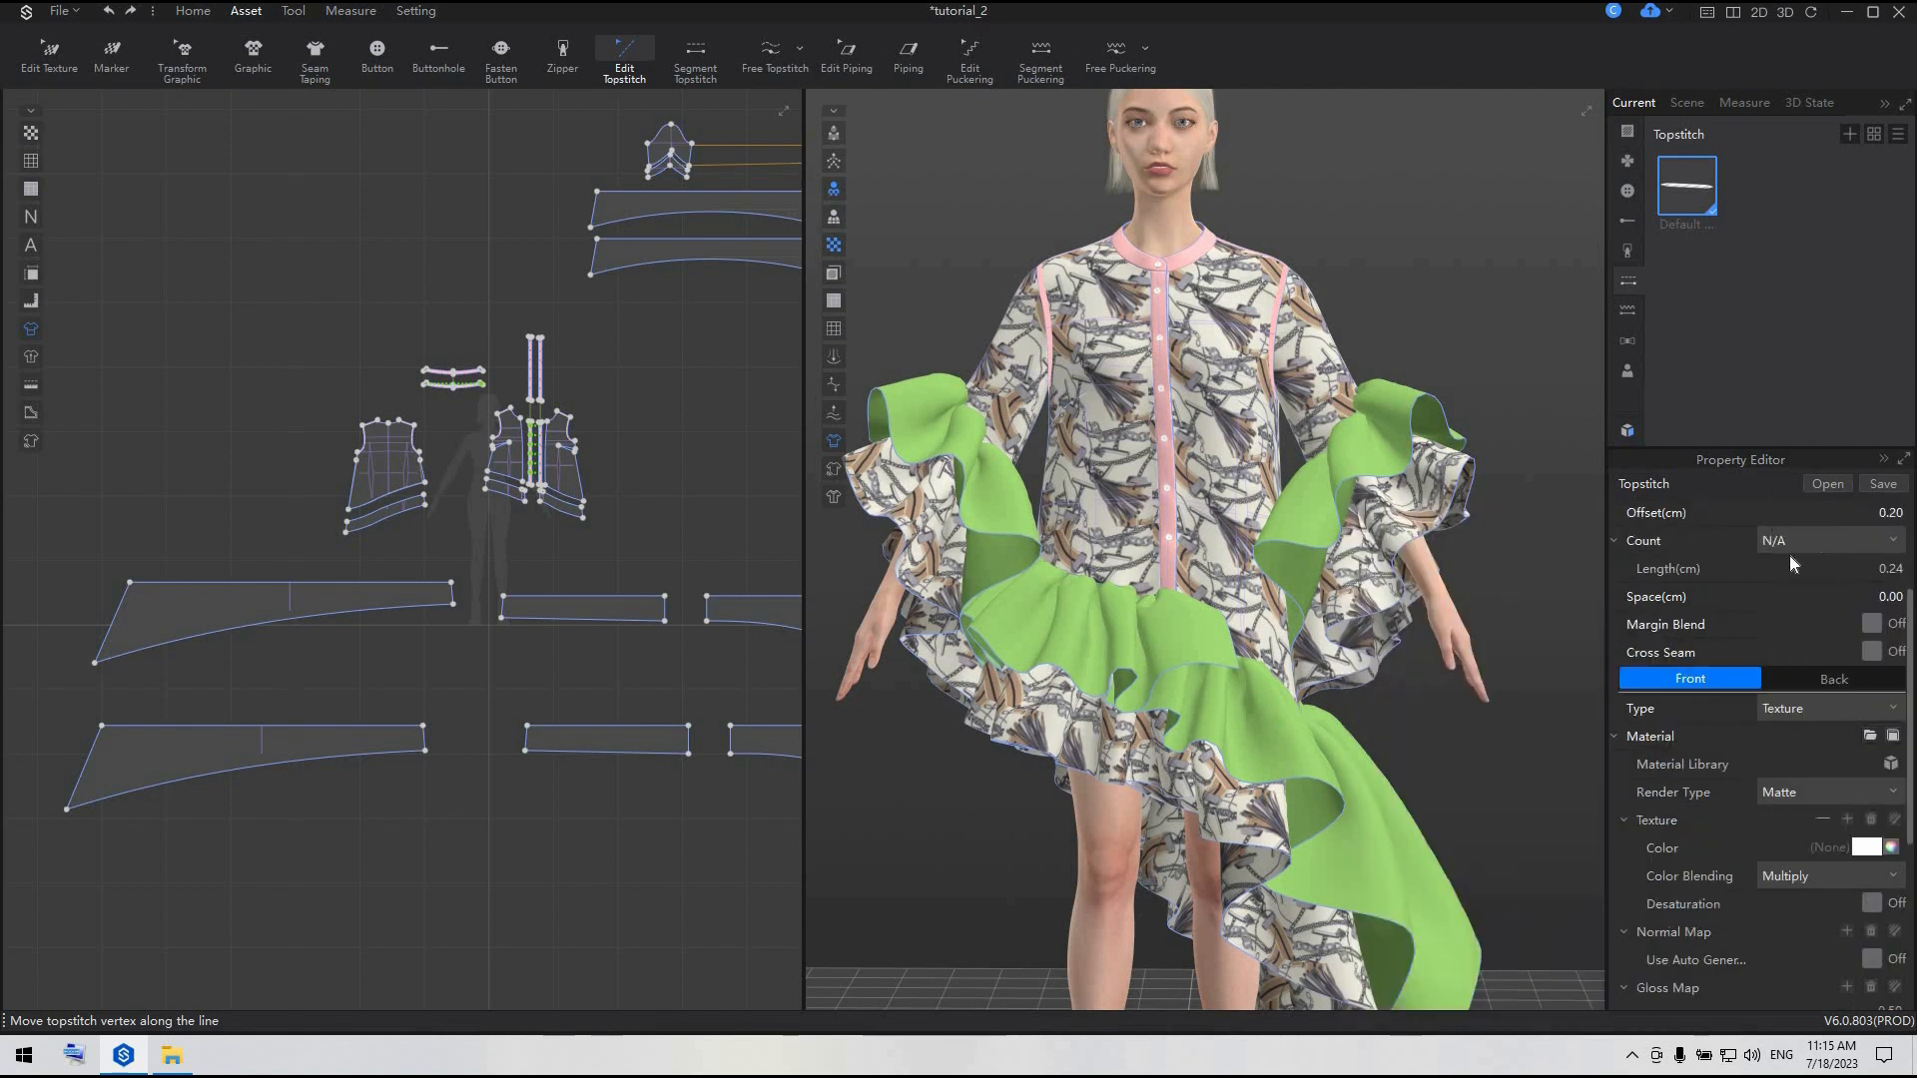
scroll(1877, 516, up, 3)
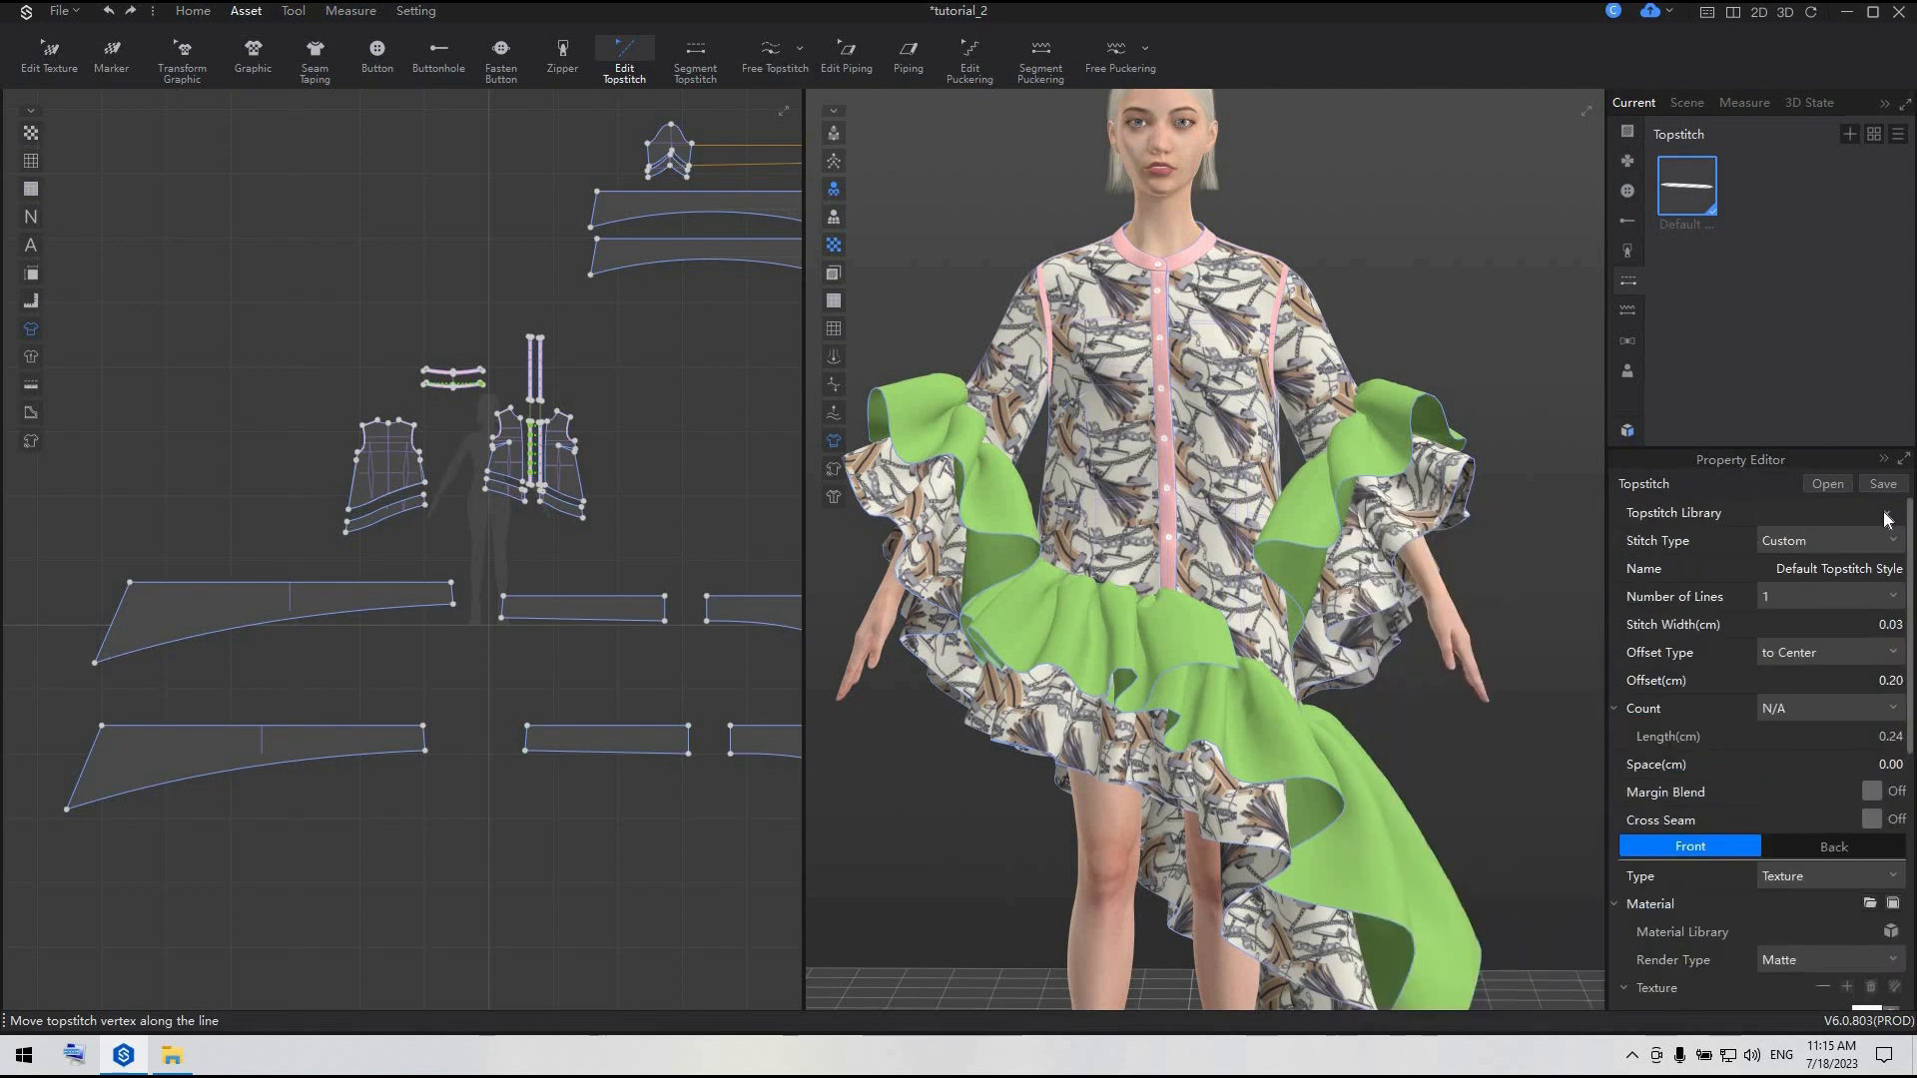
click(1887, 514)
click(1849, 708)
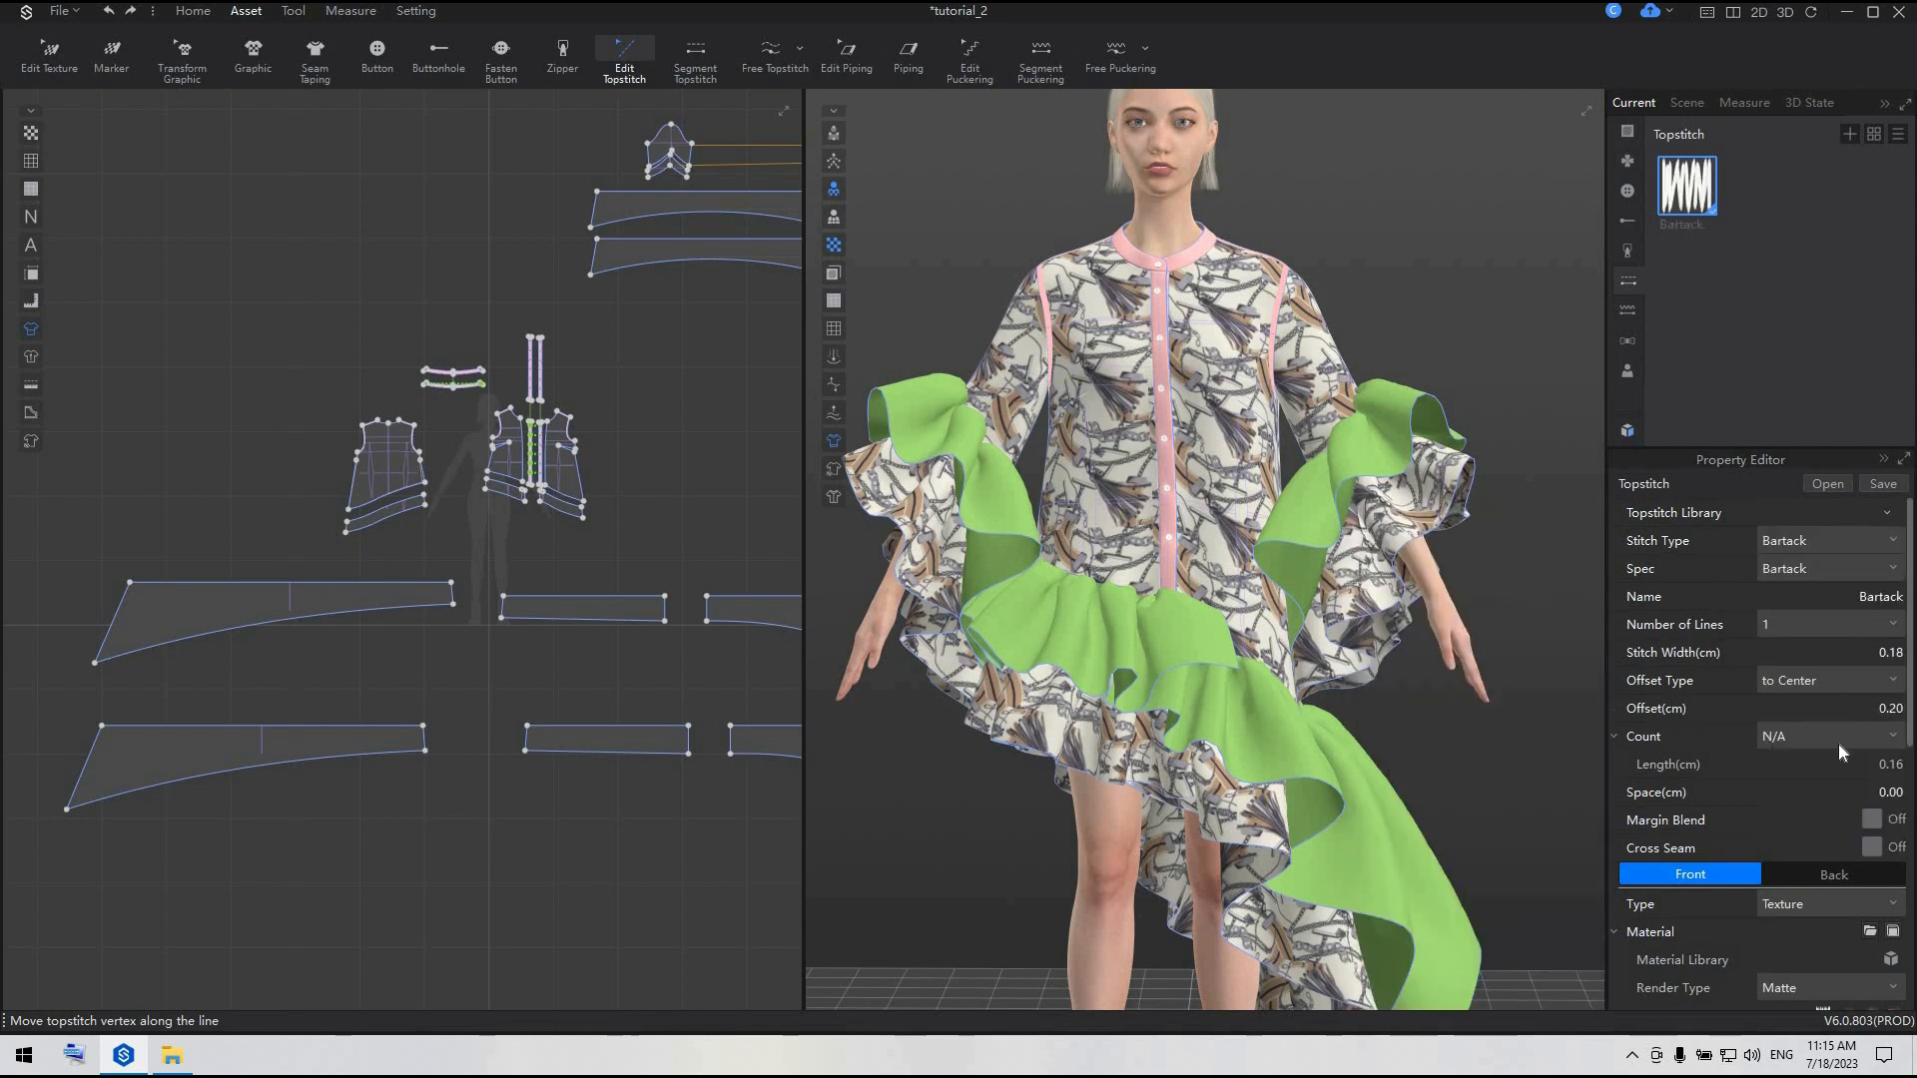
- Set the Bartack topstitch's texture color to light grey B1ADAD
scroll(1841, 754, down, 5)
click(1866, 624)
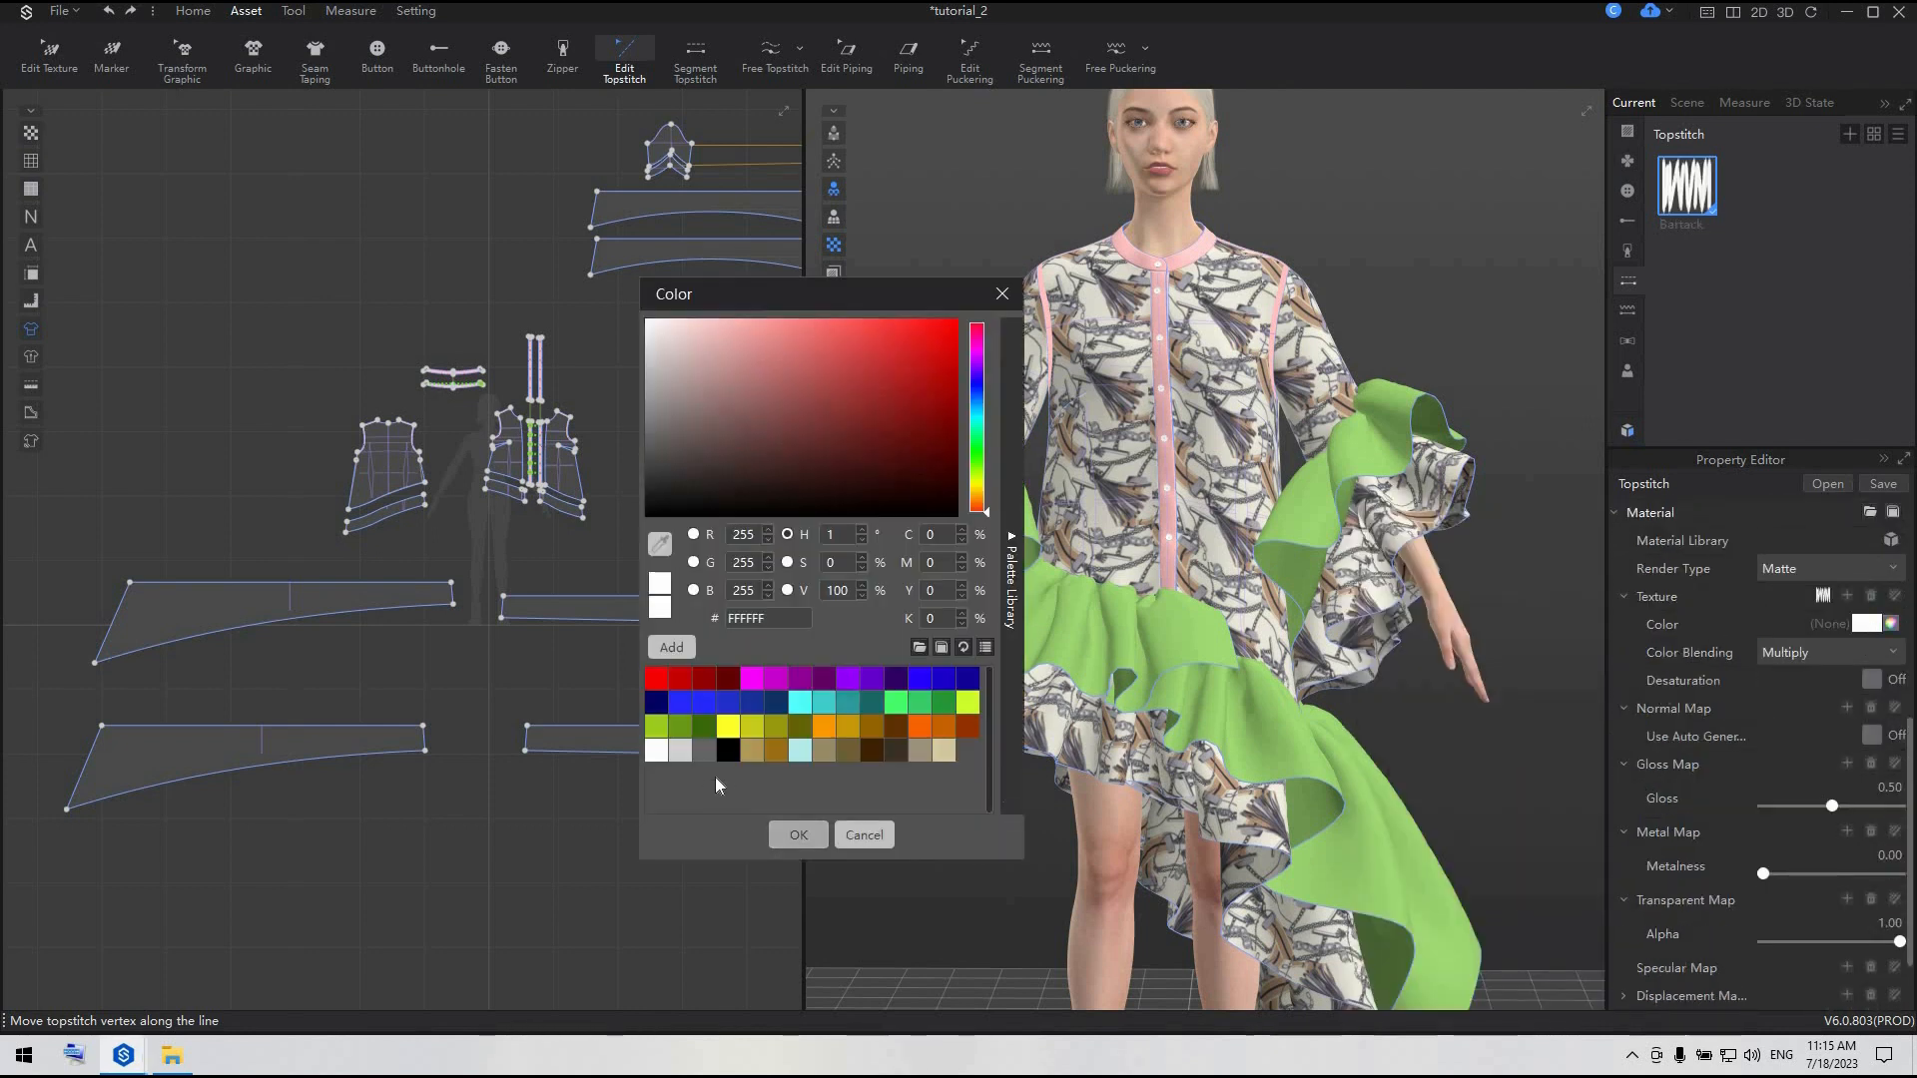
click(676, 751)
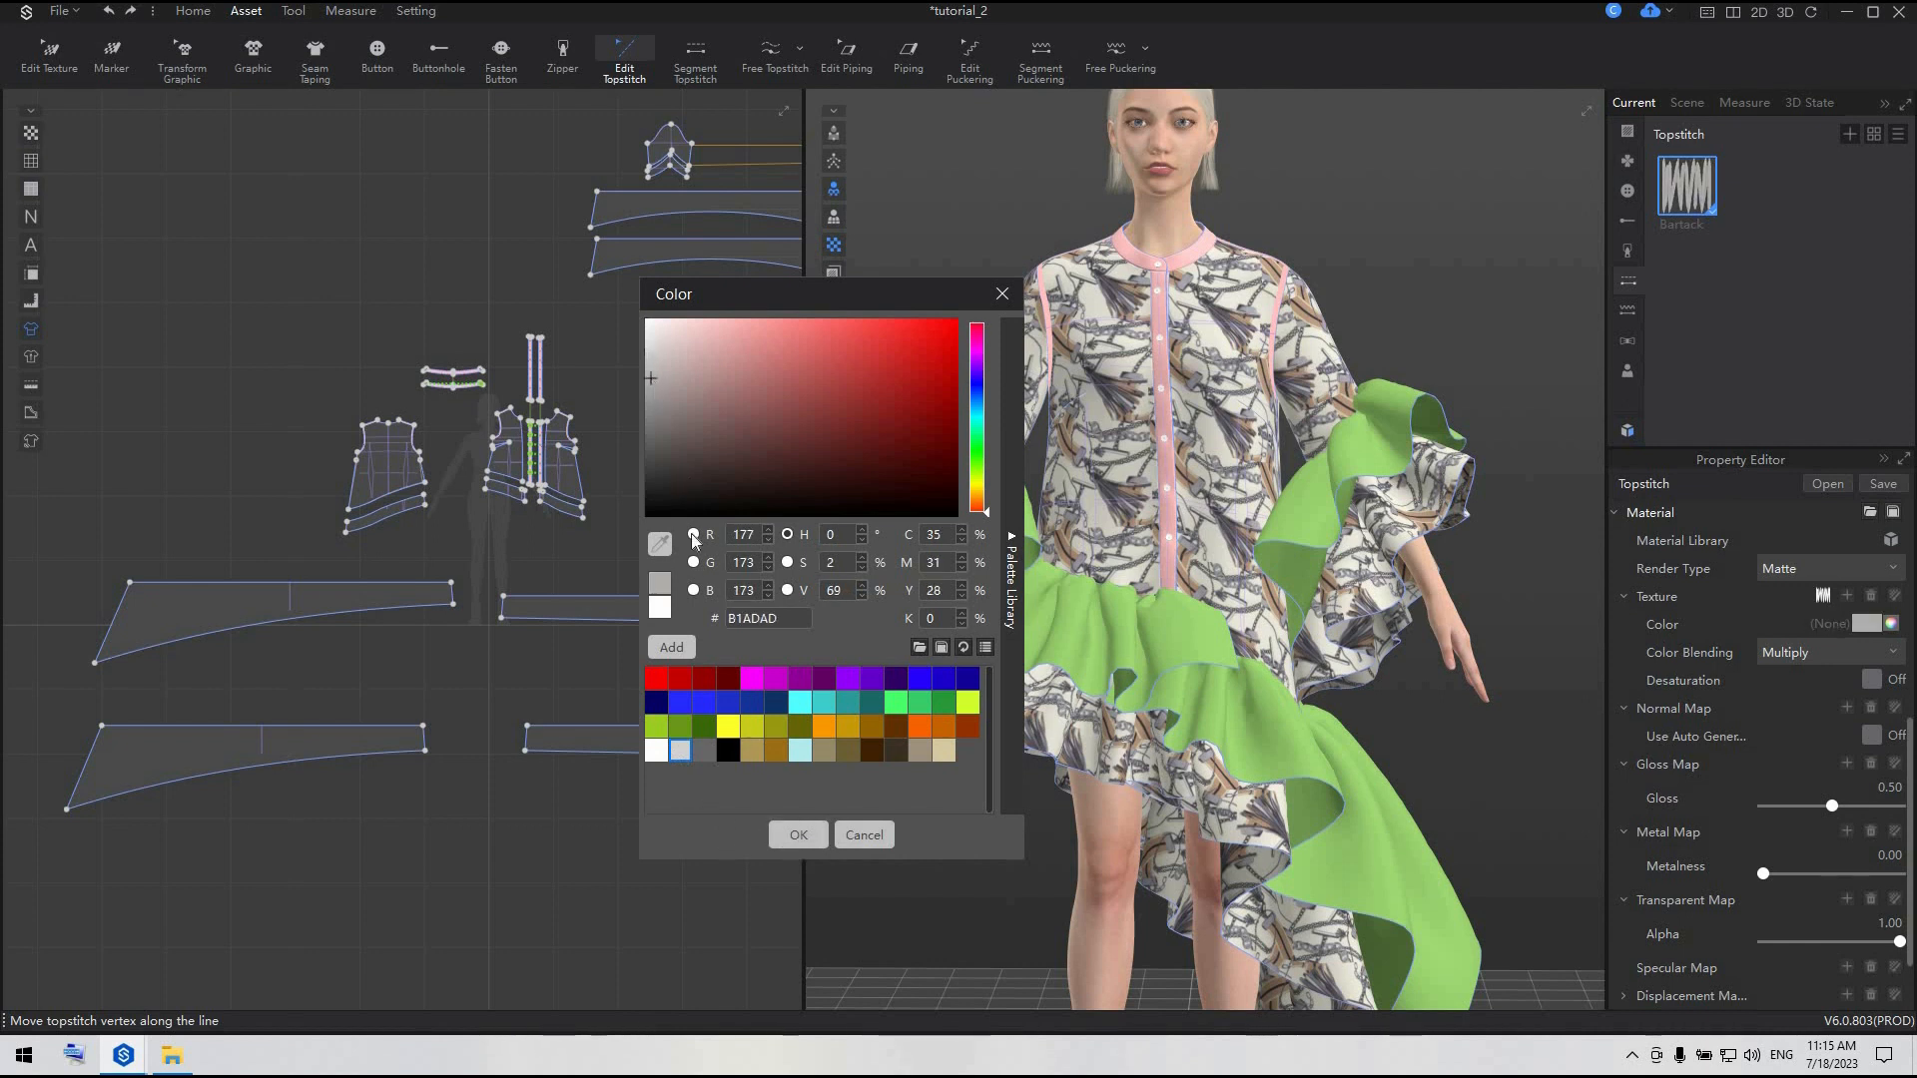
click(798, 834)
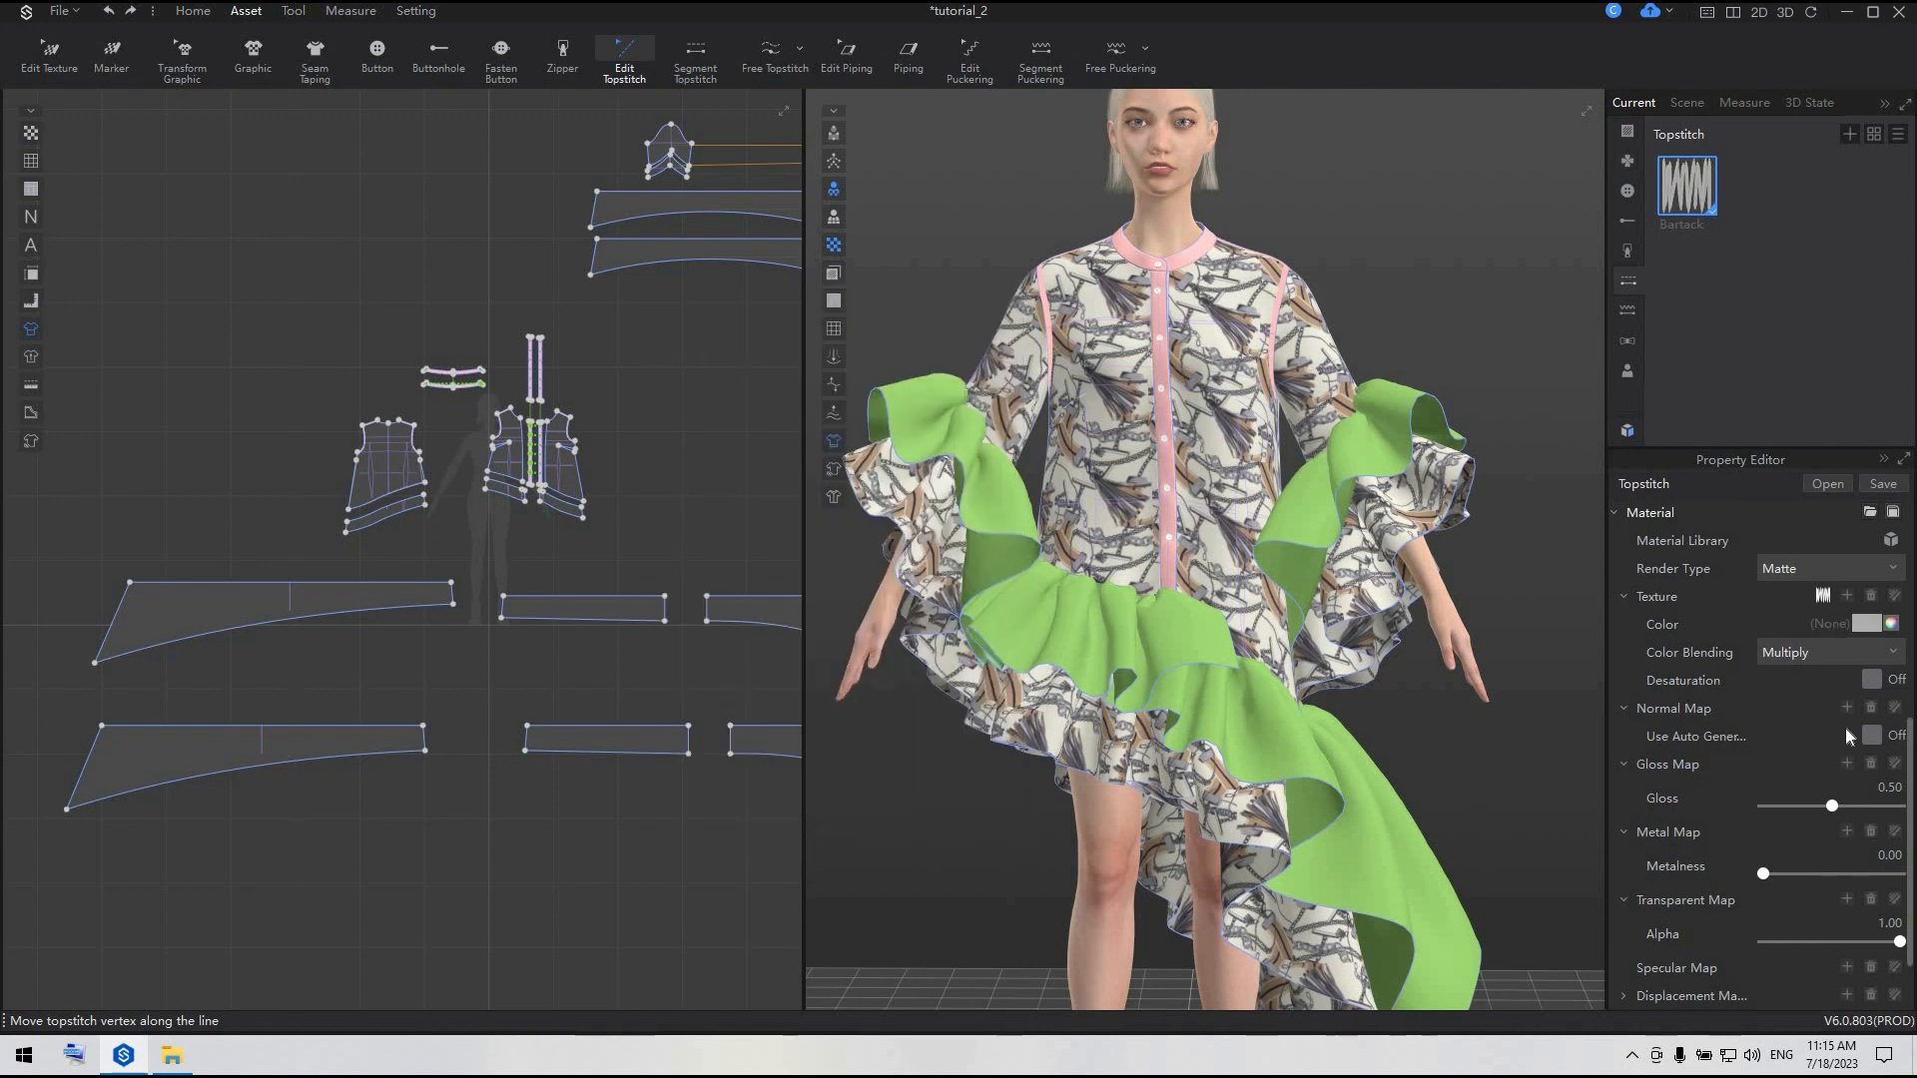
- Set the Bartack topstitch's offset to 0 cm so it runs along the pattern edge
scroll(1845, 728, up, 2)
scroll(1844, 728, up, 8)
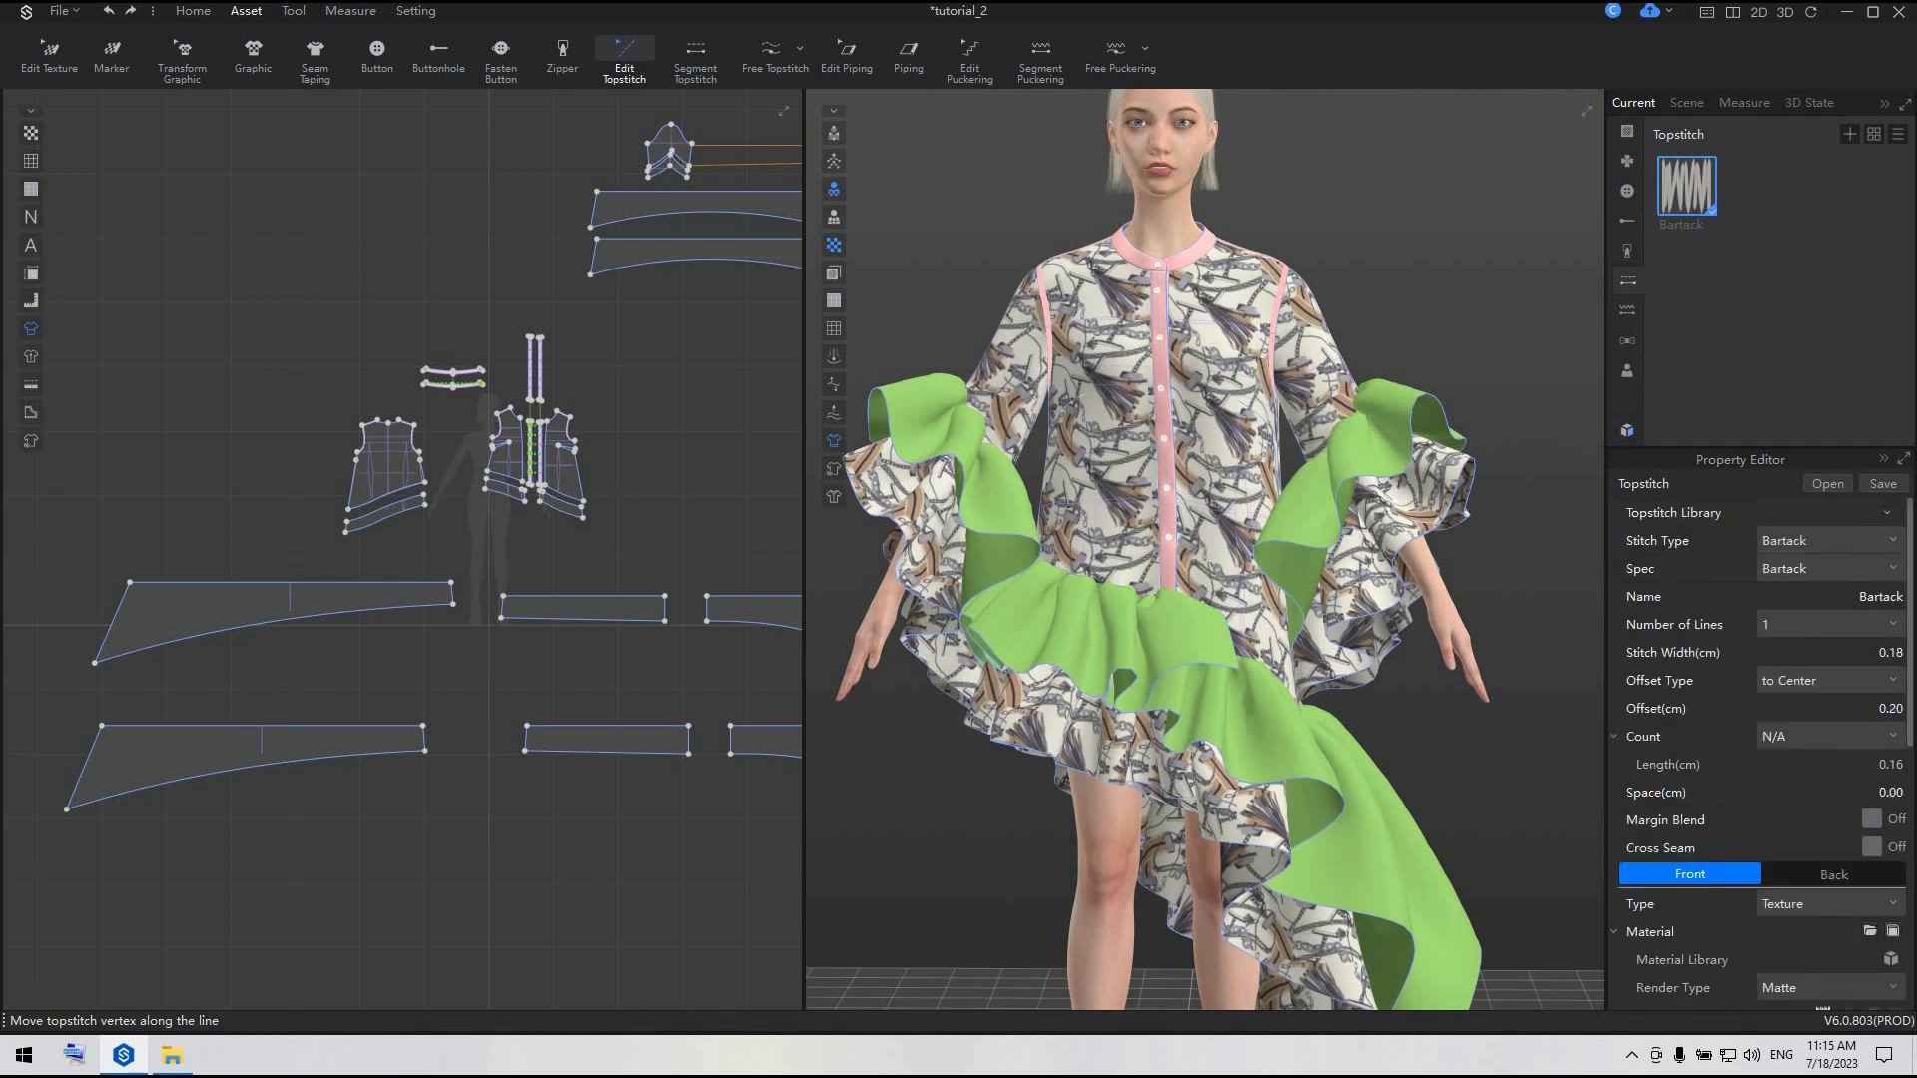
click(1894, 710)
text(0)
key(Return)
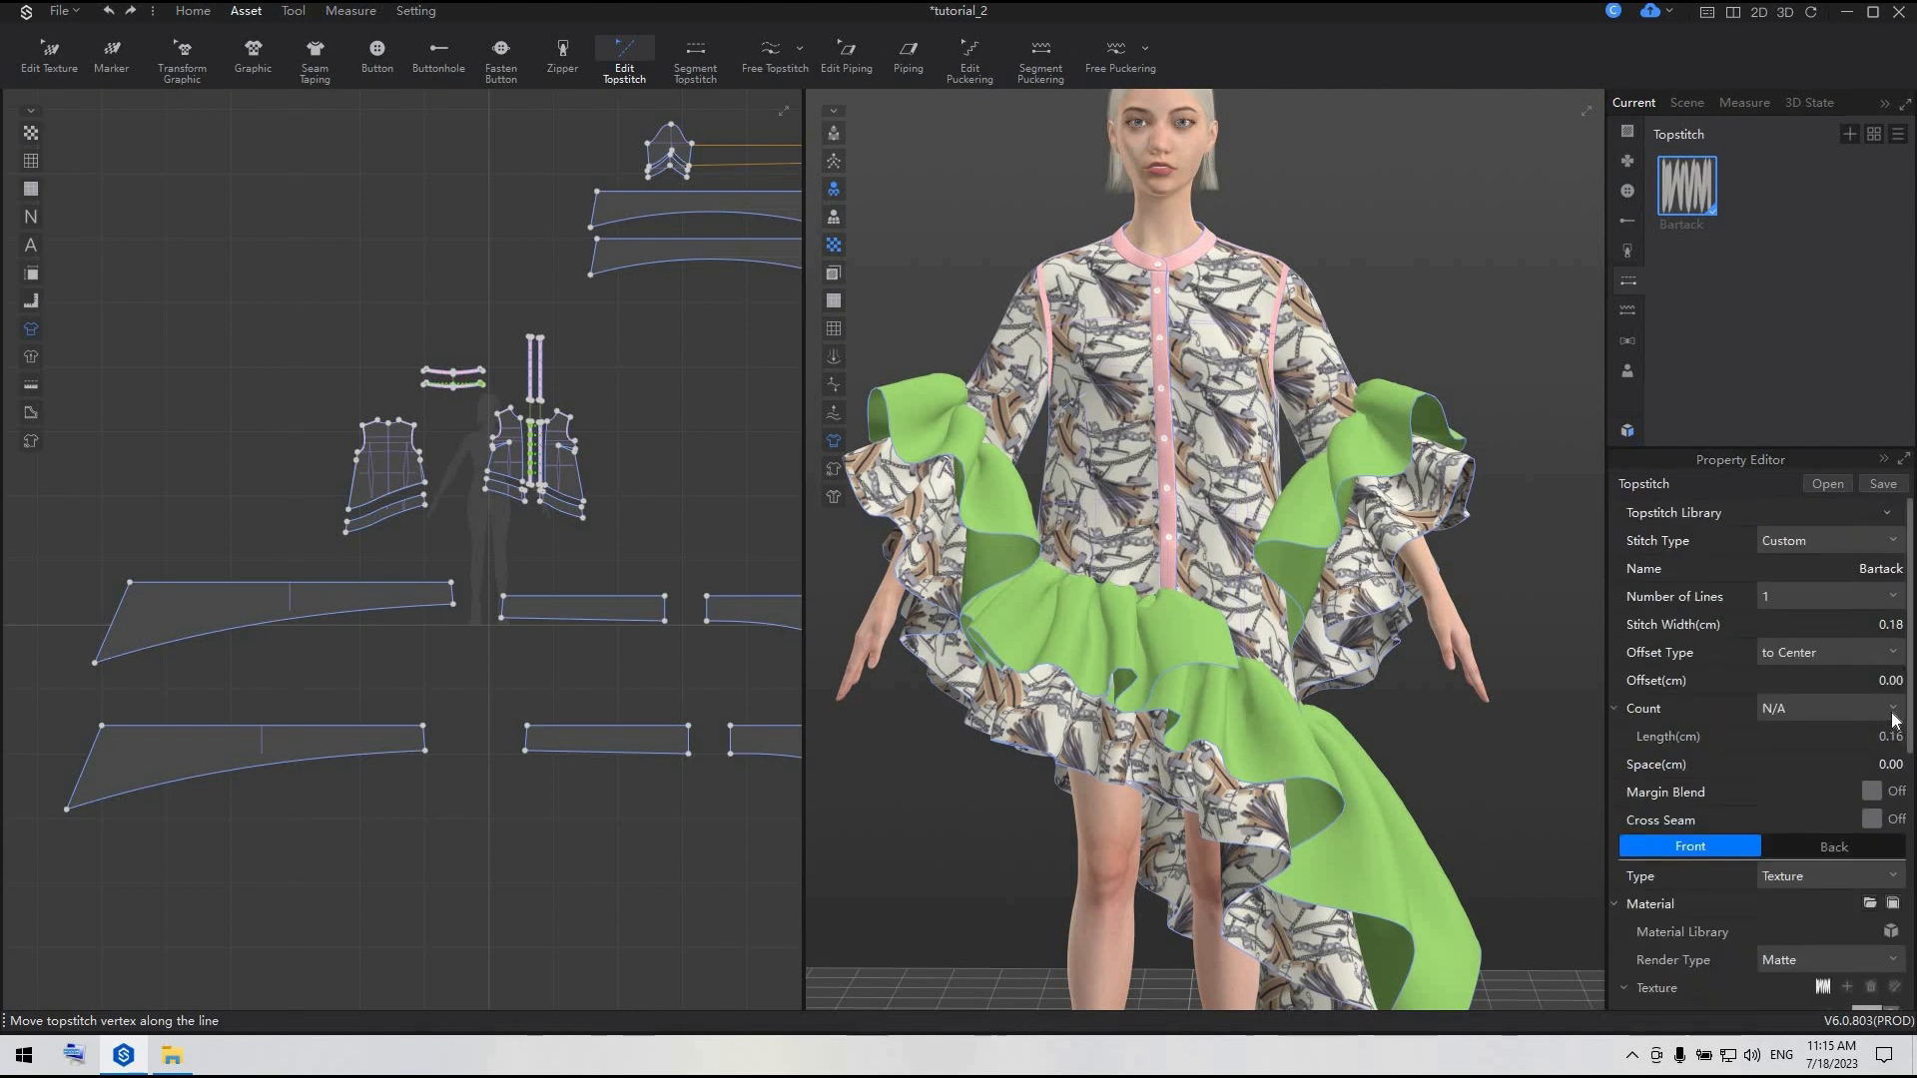
- Apply the Bartack segment topstitch to the curved lower edges of both sleeve ruffle layers
scroll(972, 559, down, 2)
right_drag(972, 559, 1088, 599)
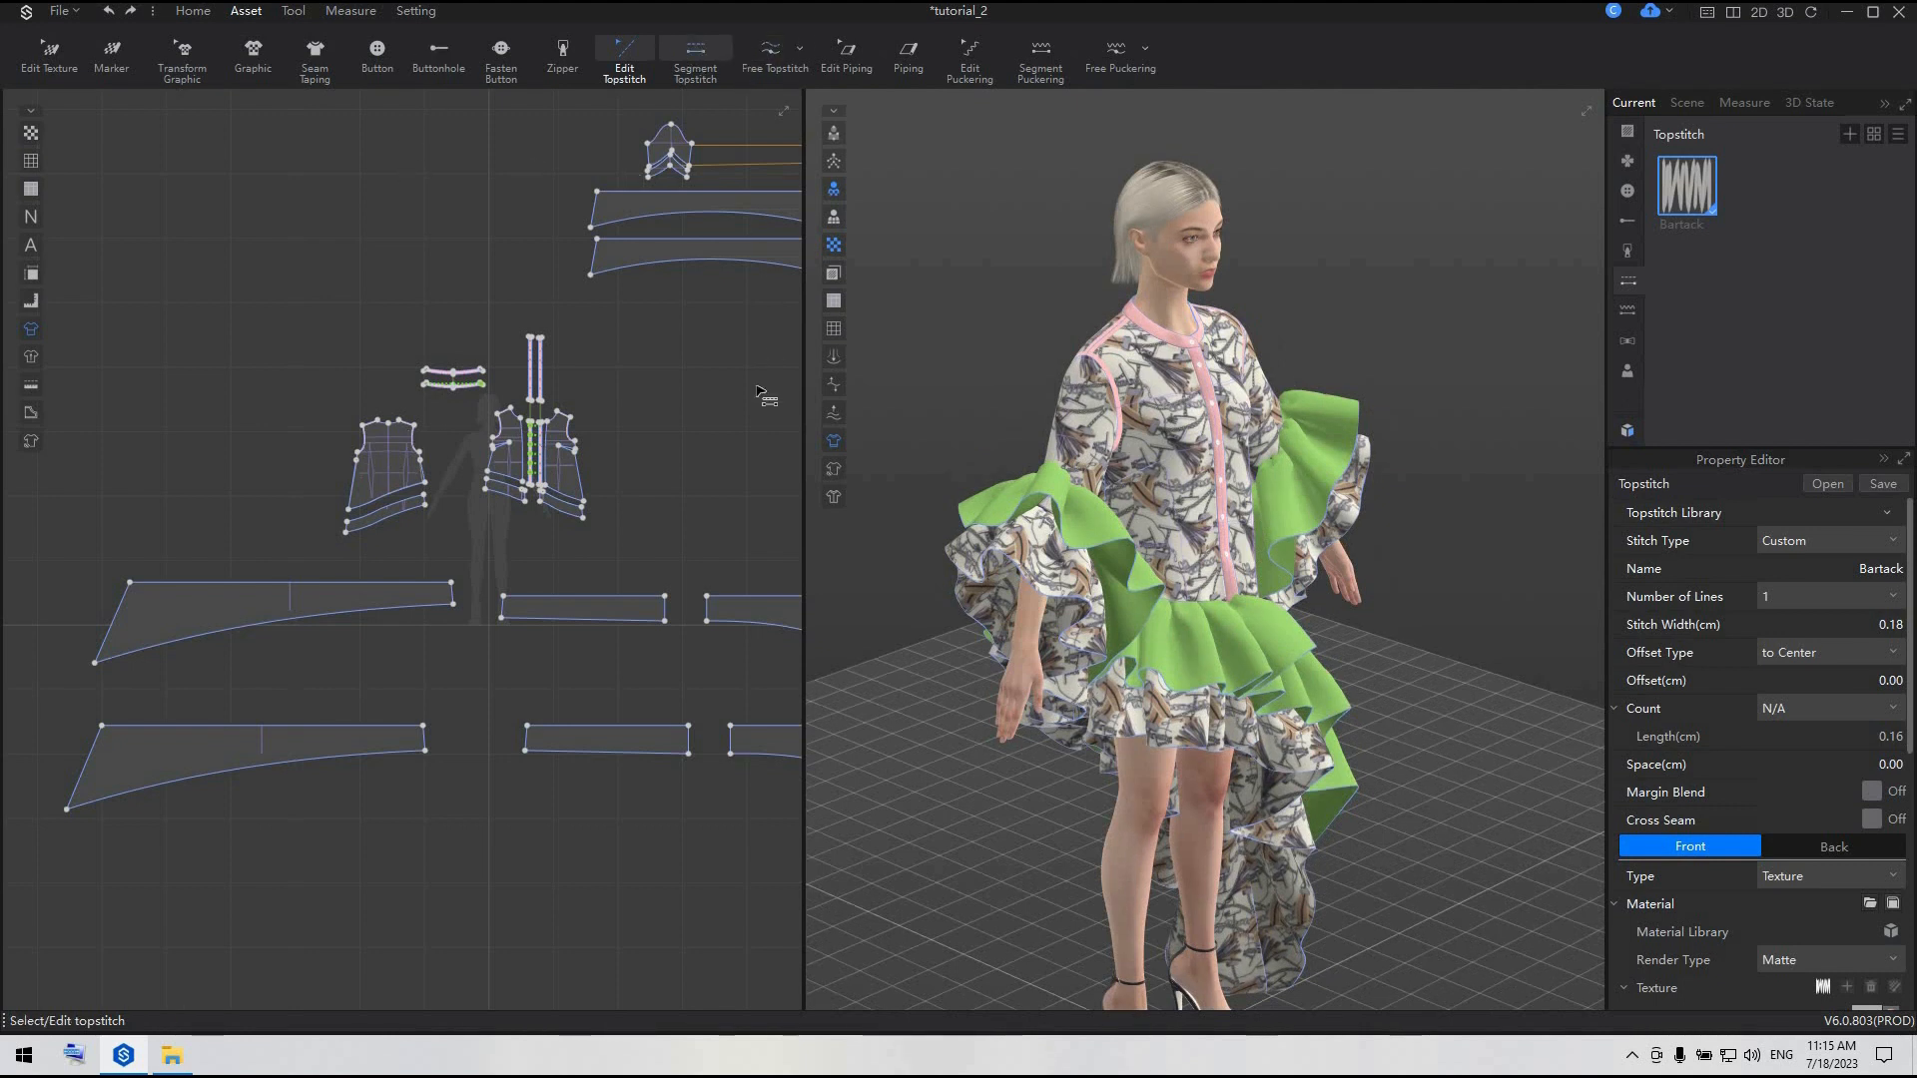
click(695, 57)
middle_drag(707, 246, 423, 314)
scroll(421, 312, down, 3)
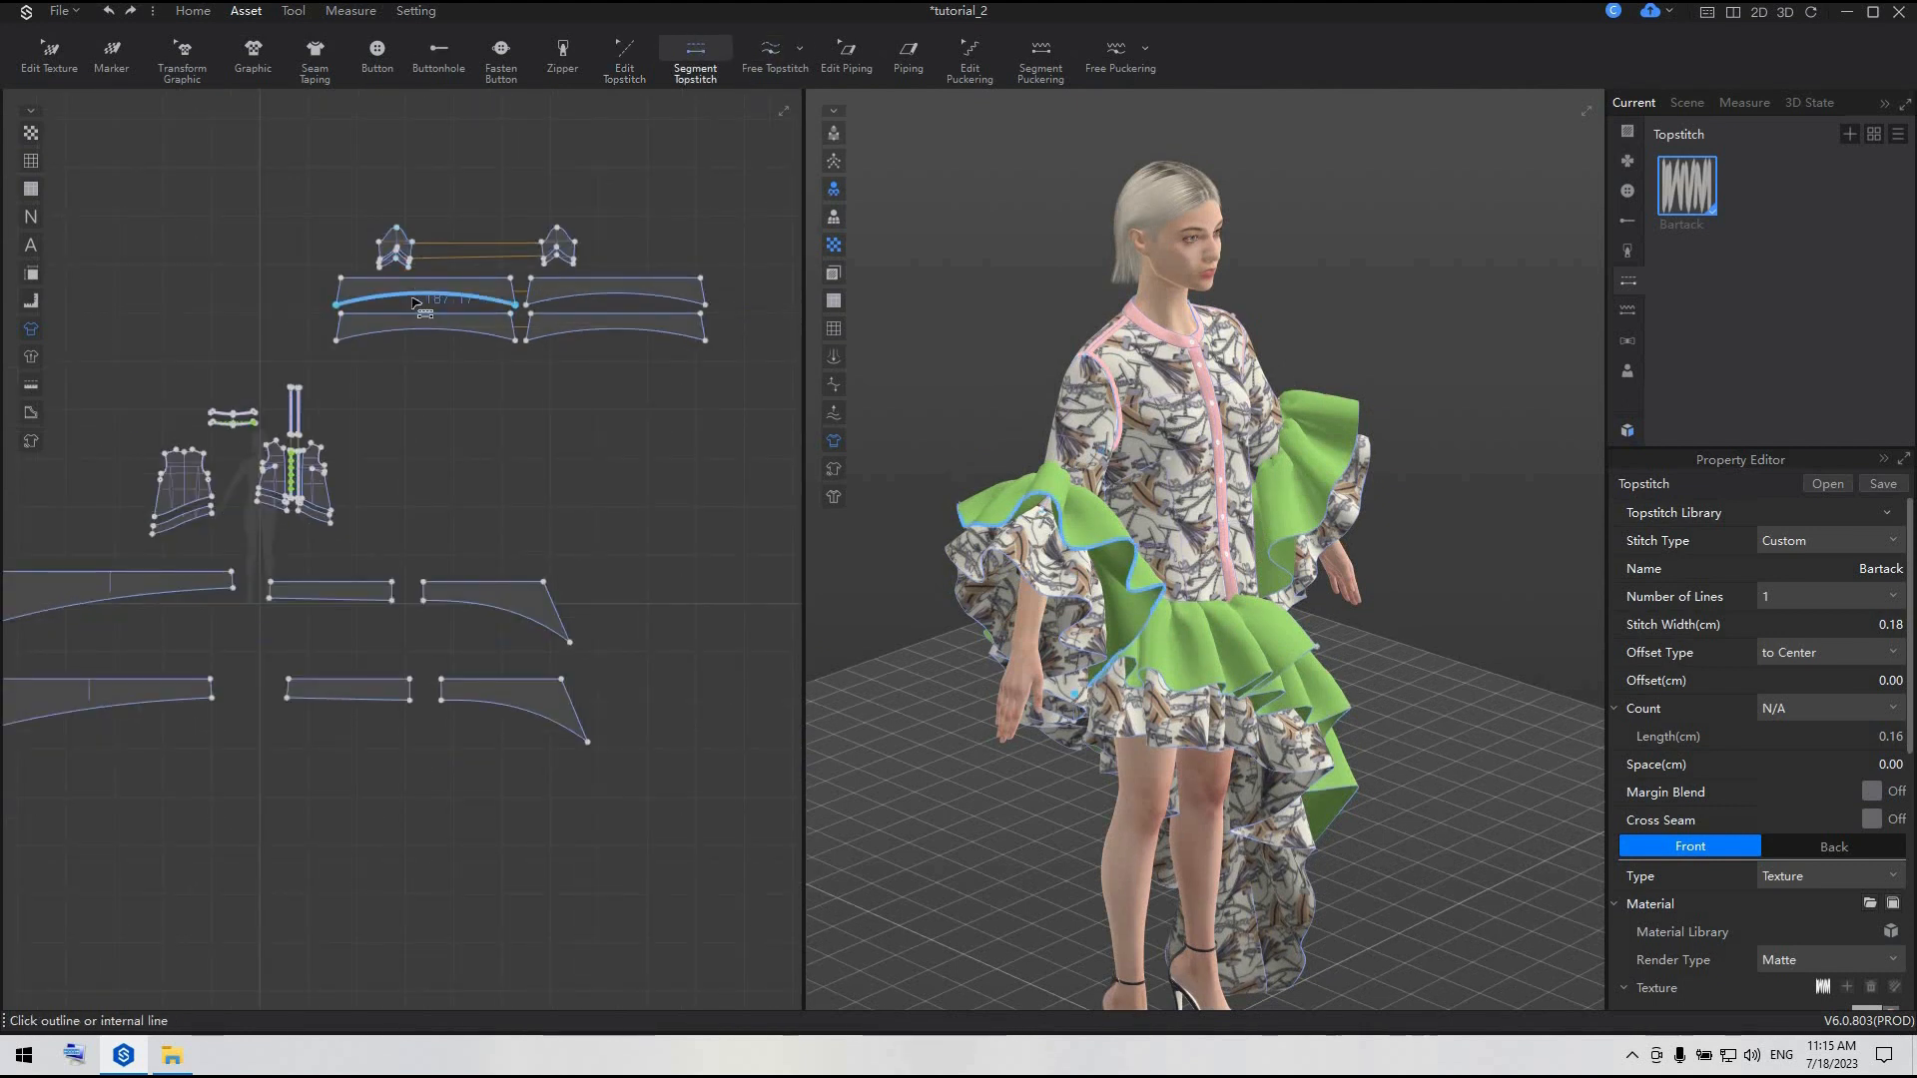
click(417, 303)
scroll(1110, 699, up, 5)
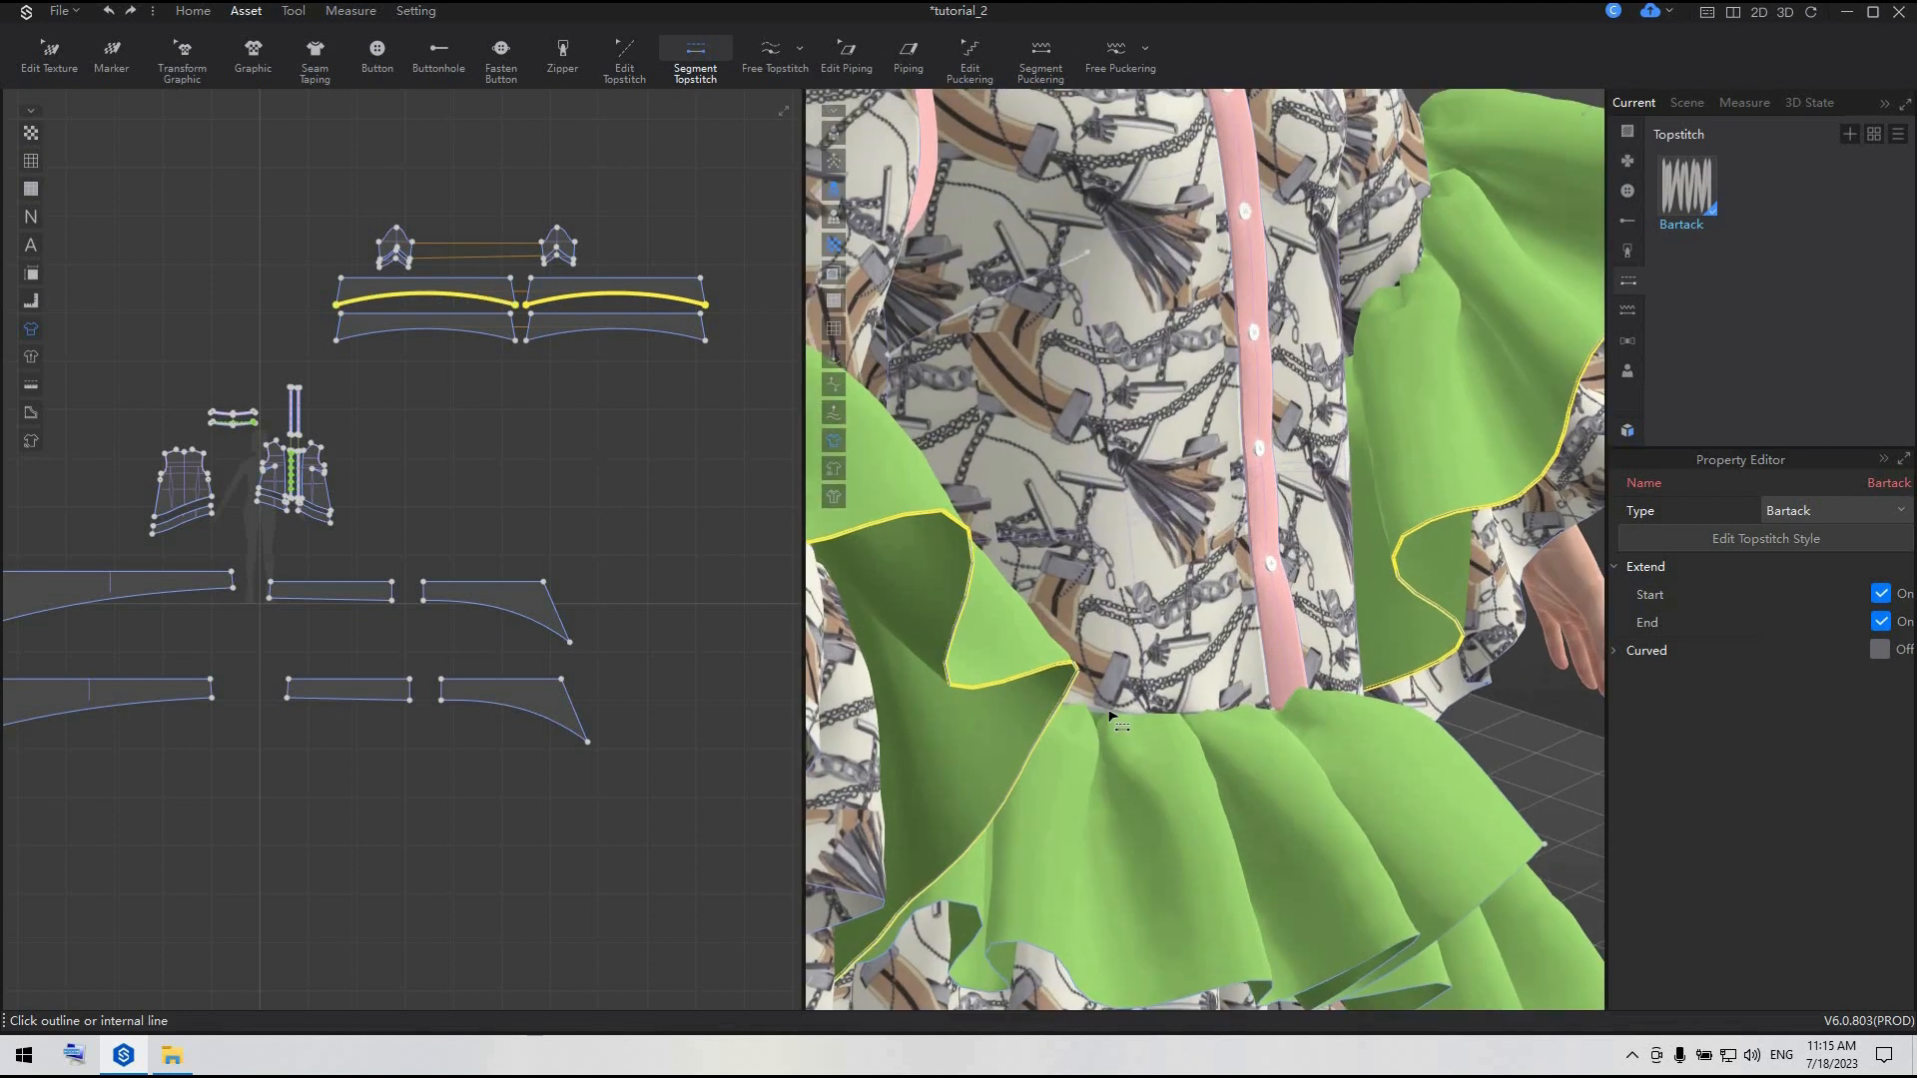
right_drag(1066, 727, 949, 730)
middle_drag(959, 649, 1389, 635)
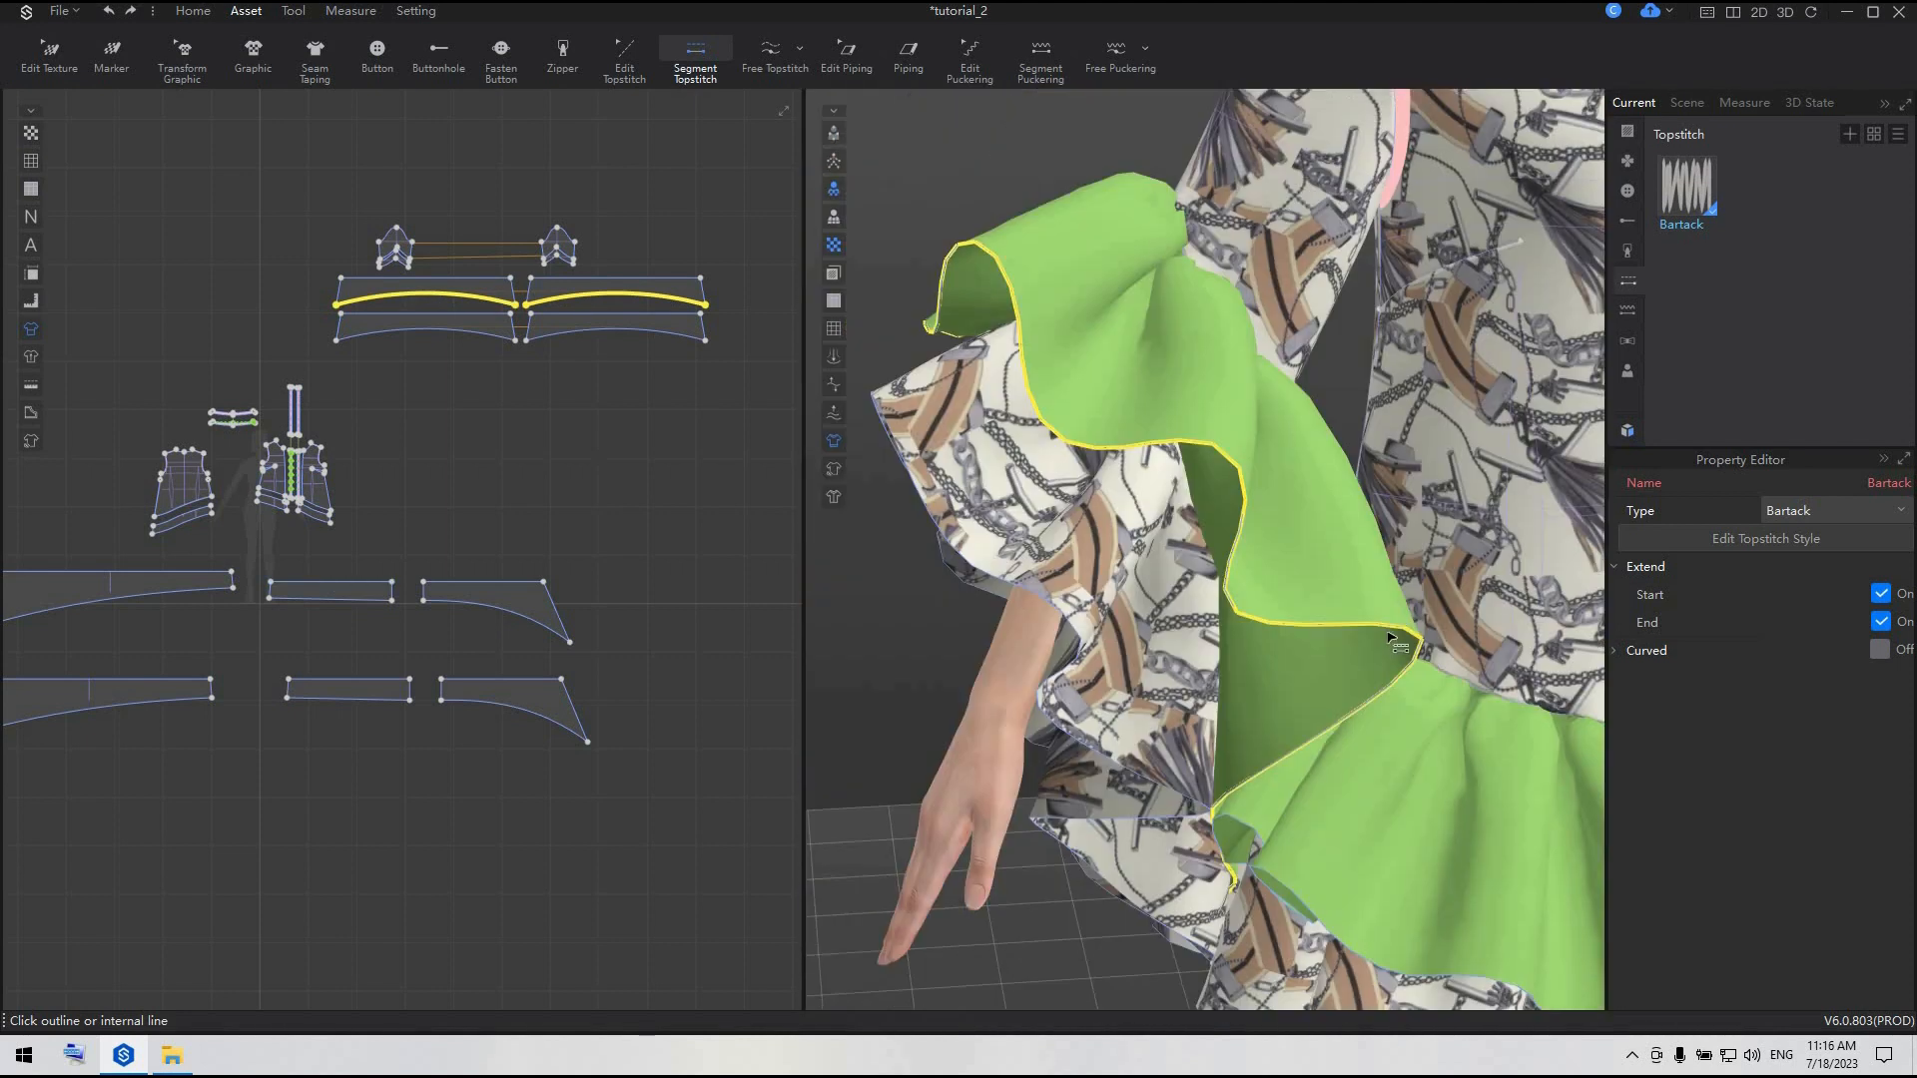
click(1390, 639)
- Set the Bartack topstitch's stitch width to 0.22 cm, examining it up close on the sleeve ruffle
scroll(1383, 698, up, 6)
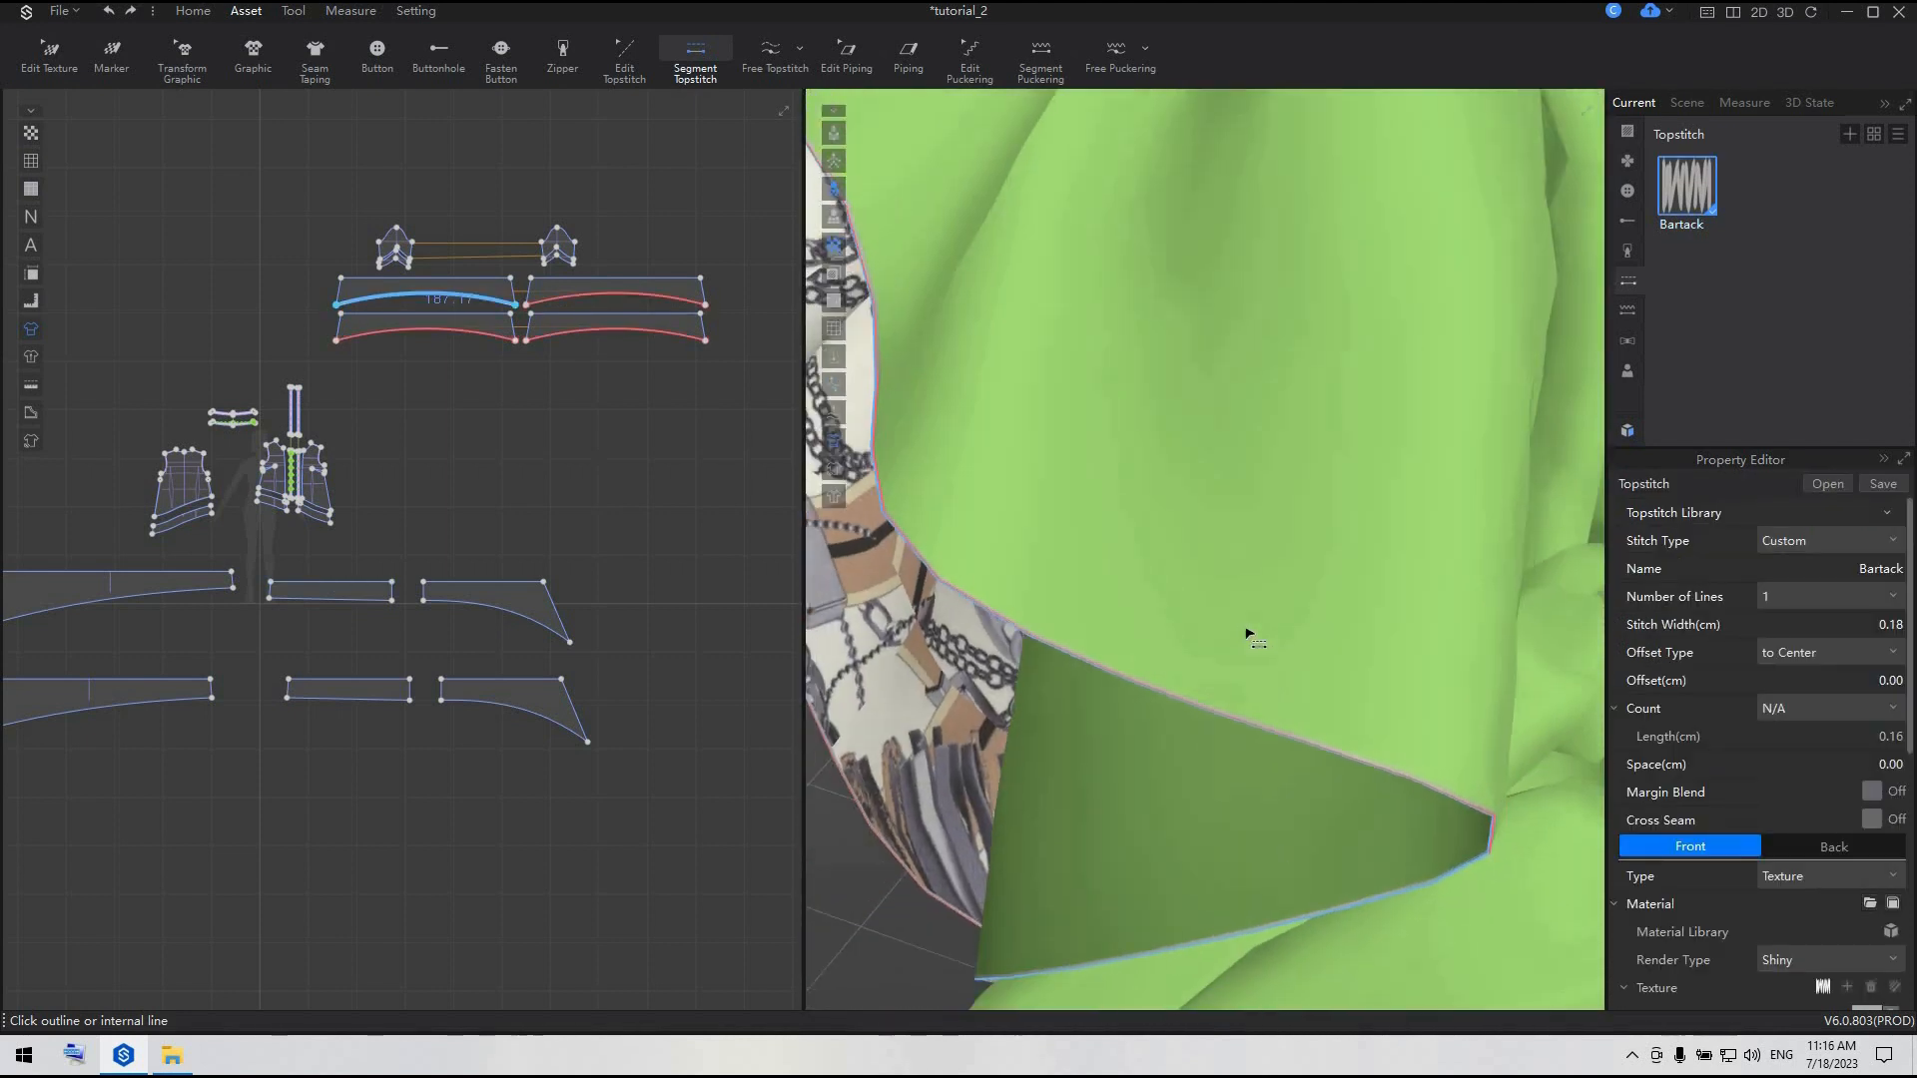
scroll(1251, 637, up, 5)
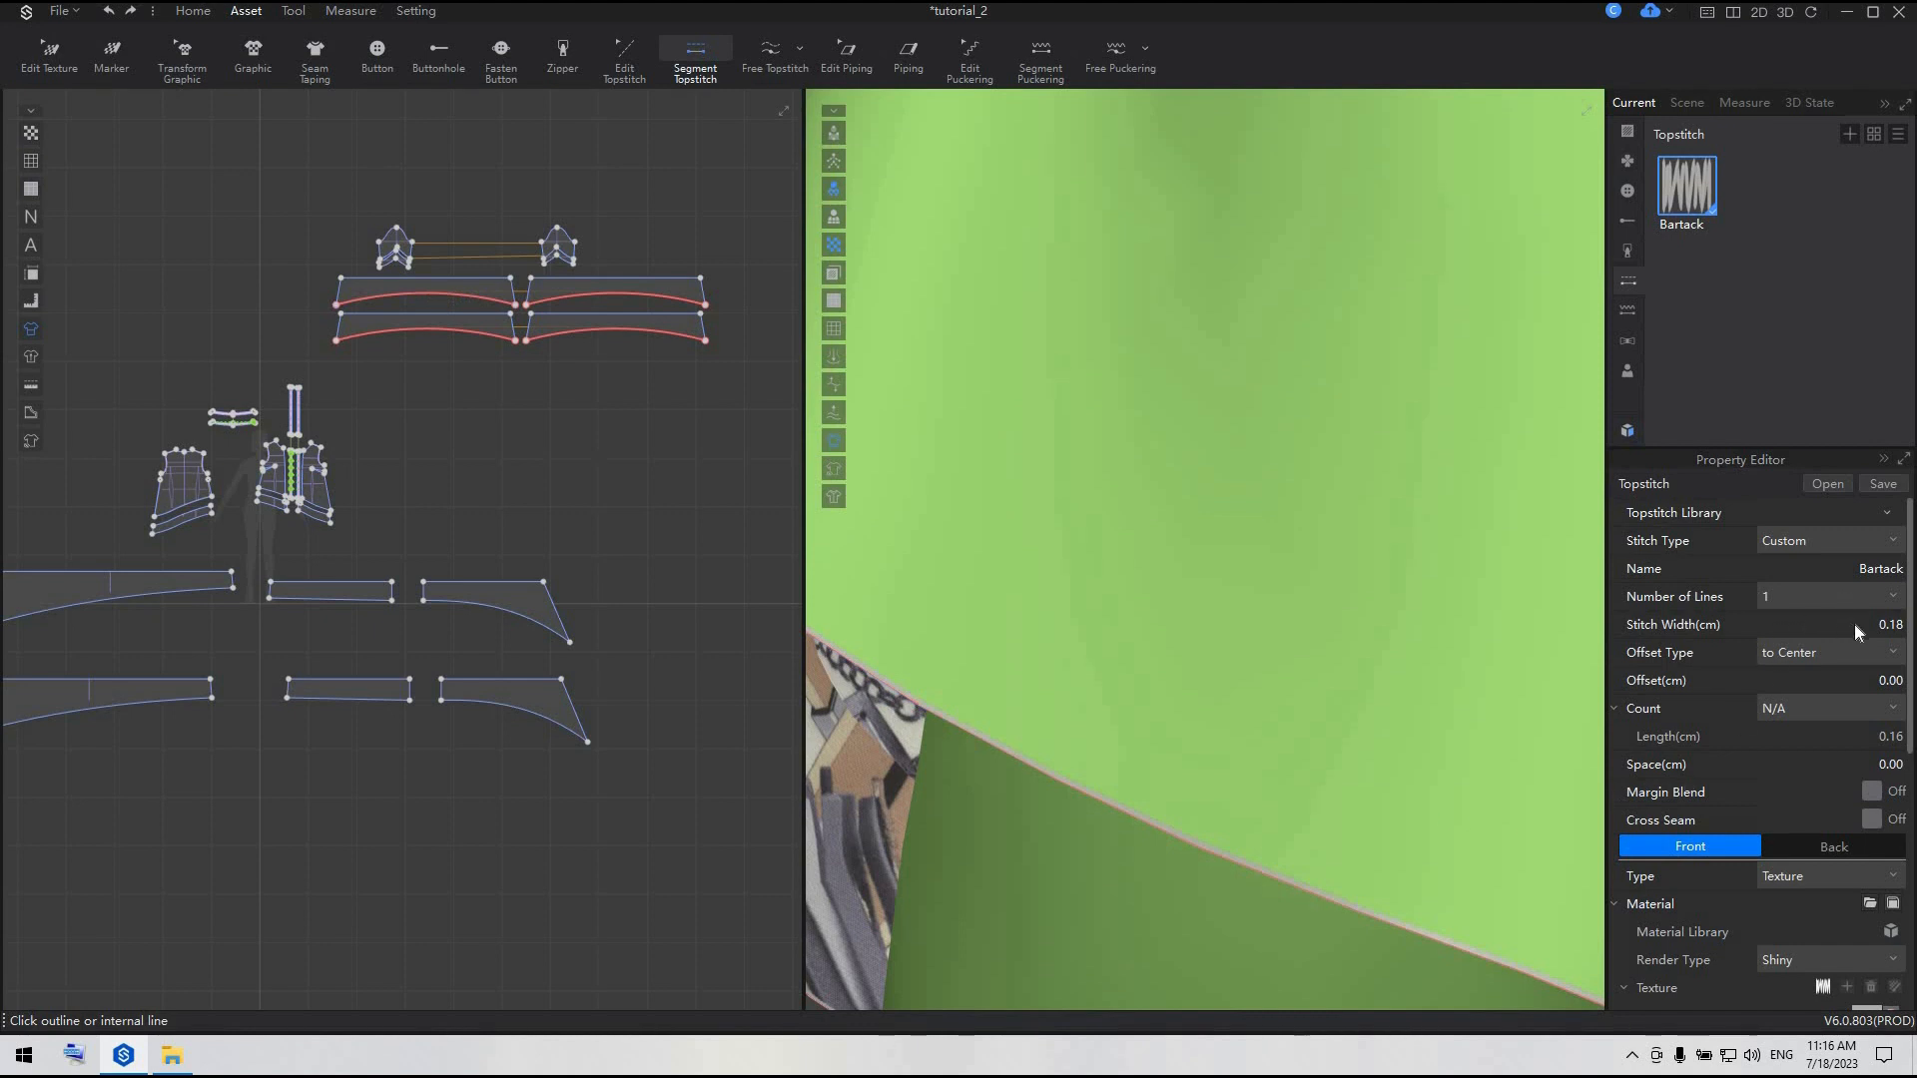
click(1896, 633)
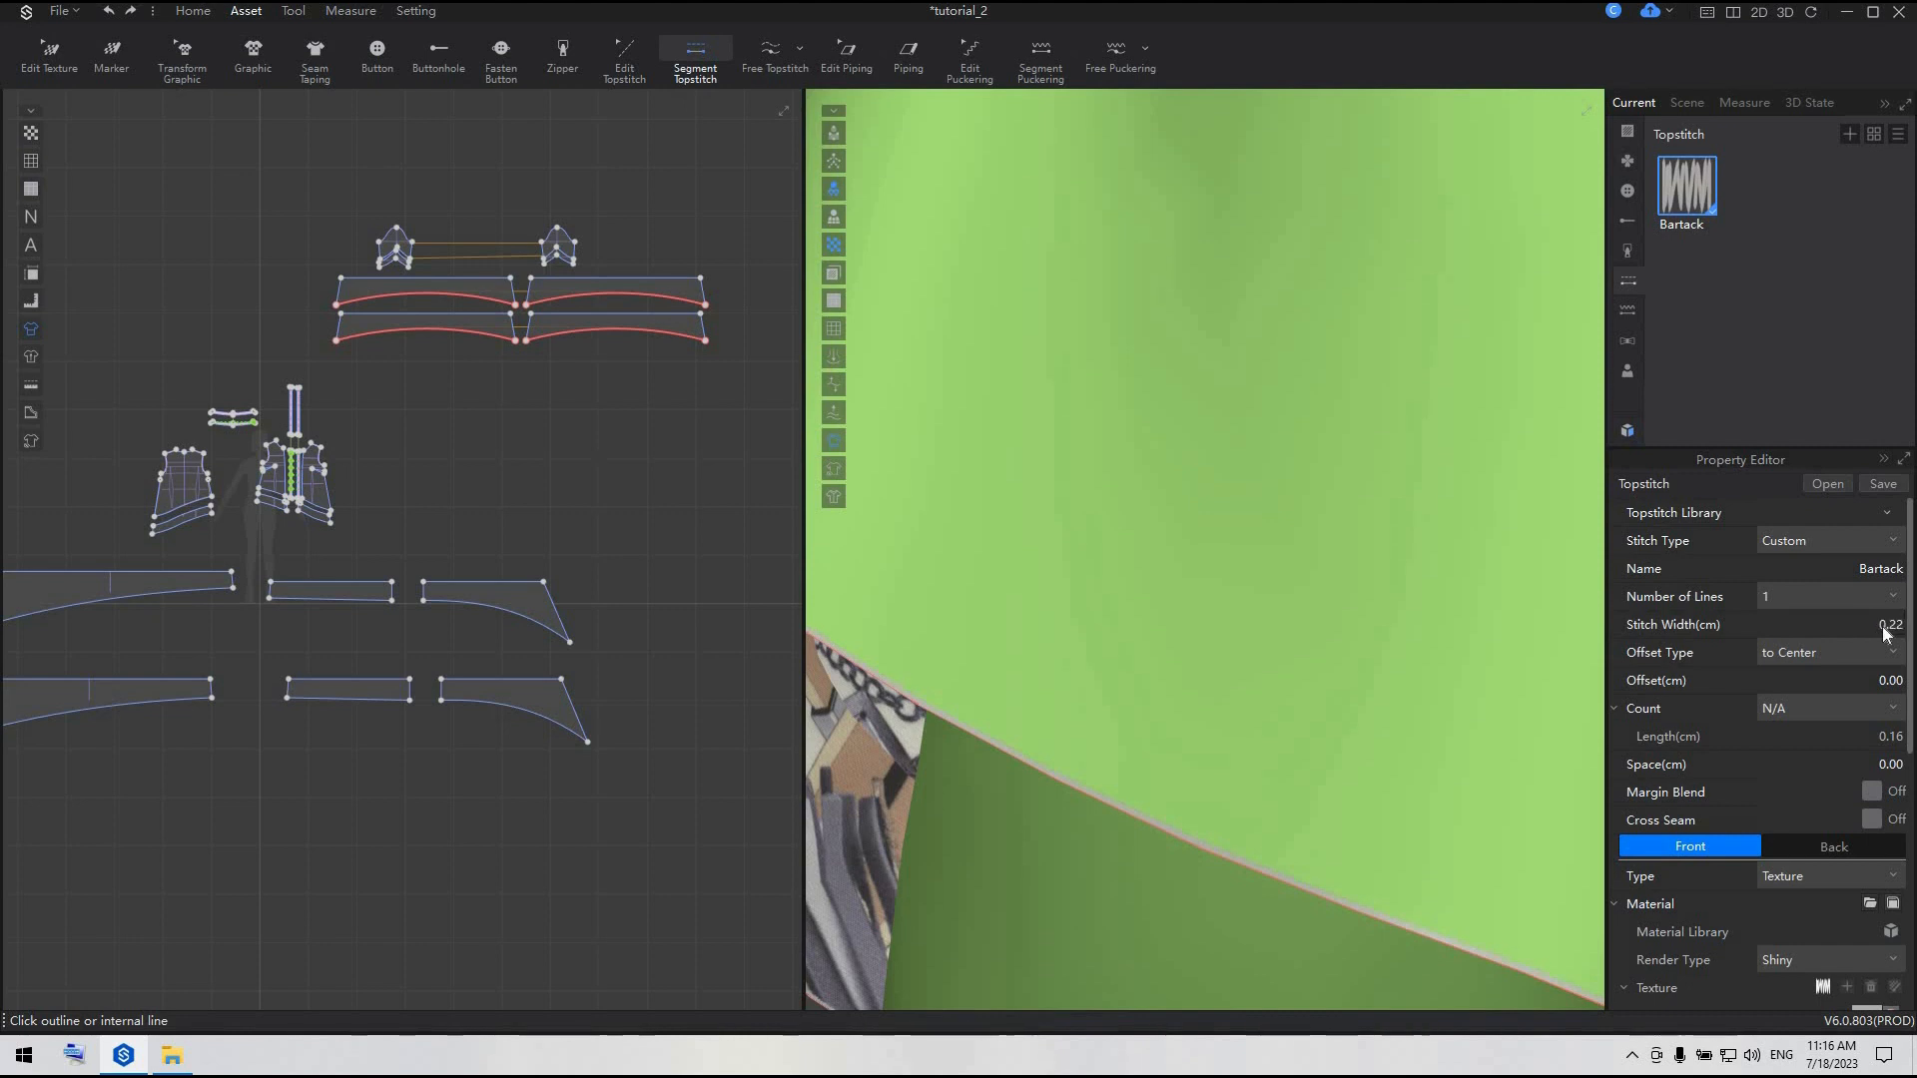
scroll(1492, 761, down, 5)
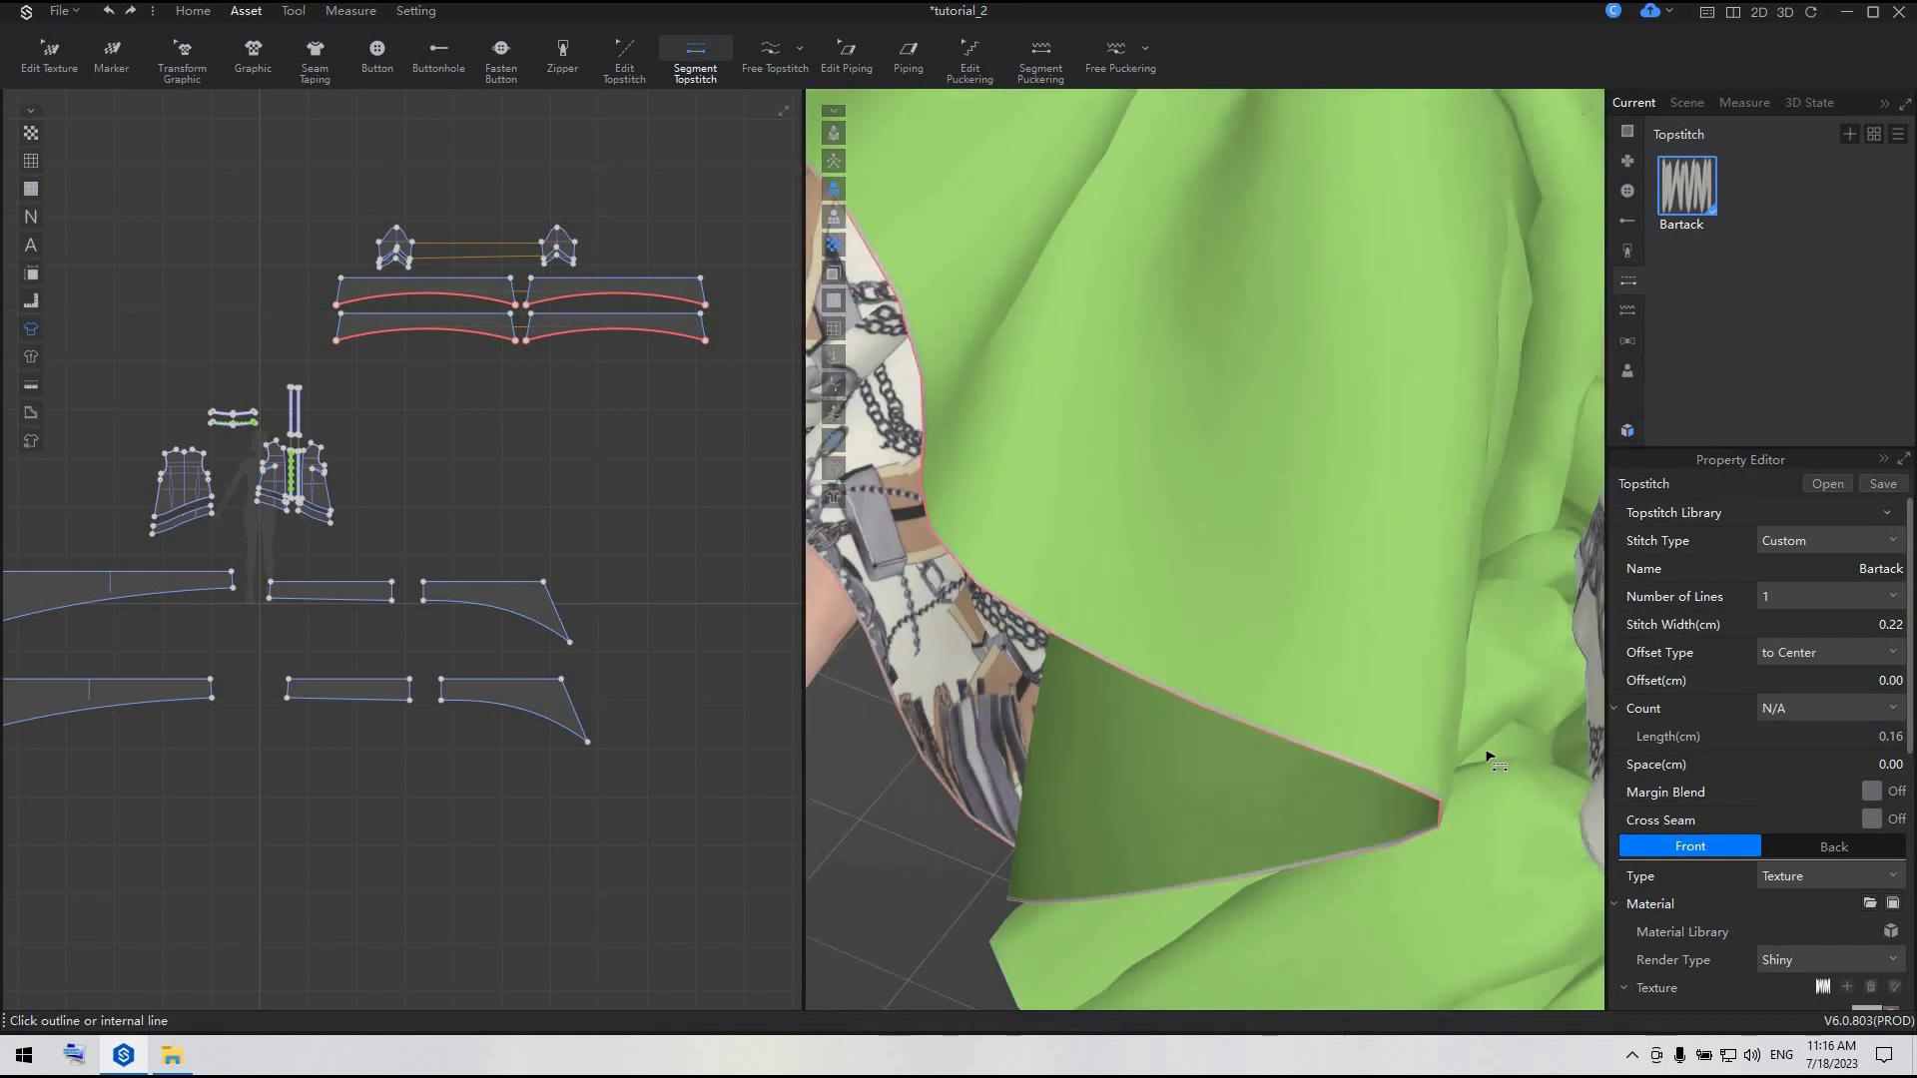
scroll(1492, 761, down, 4)
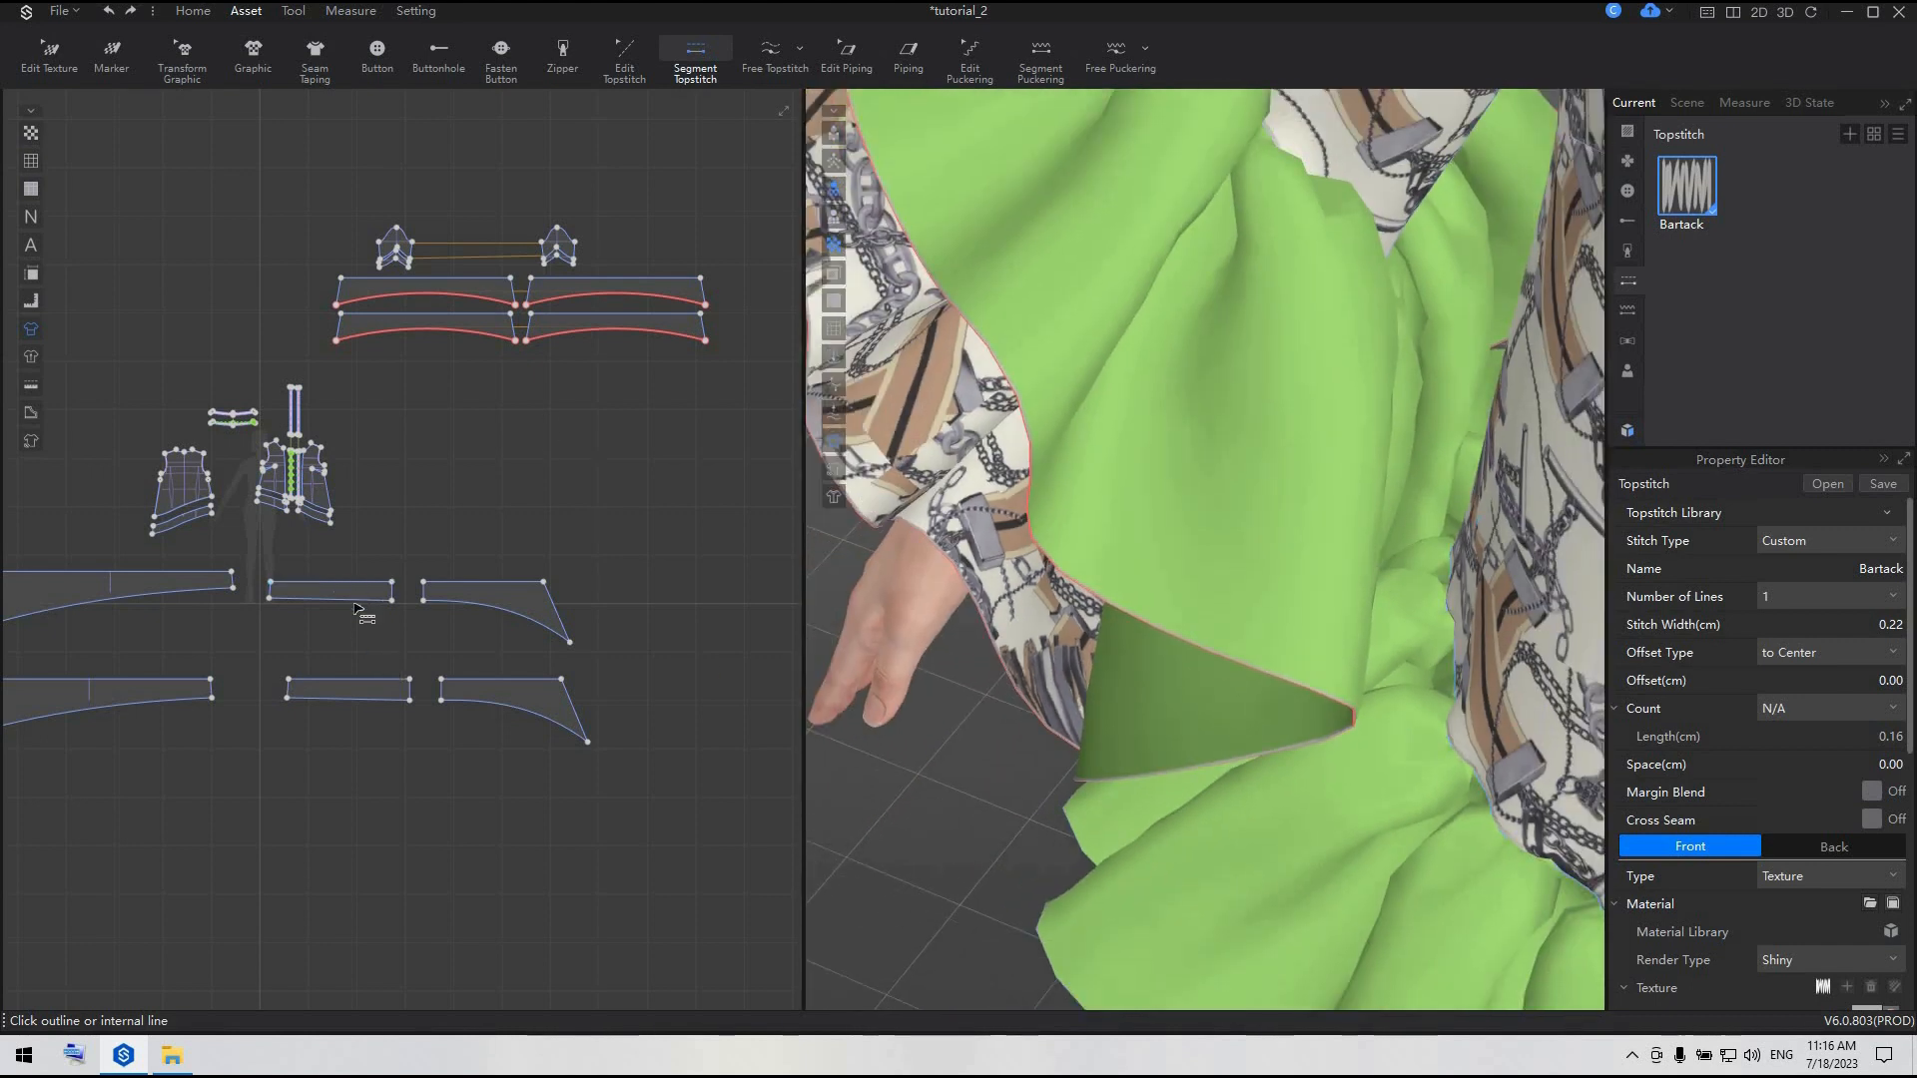
- Topstitch the bottom edges of the short straight and short curved skirt ruffle pieces in both layers
click(355, 601)
click(489, 612)
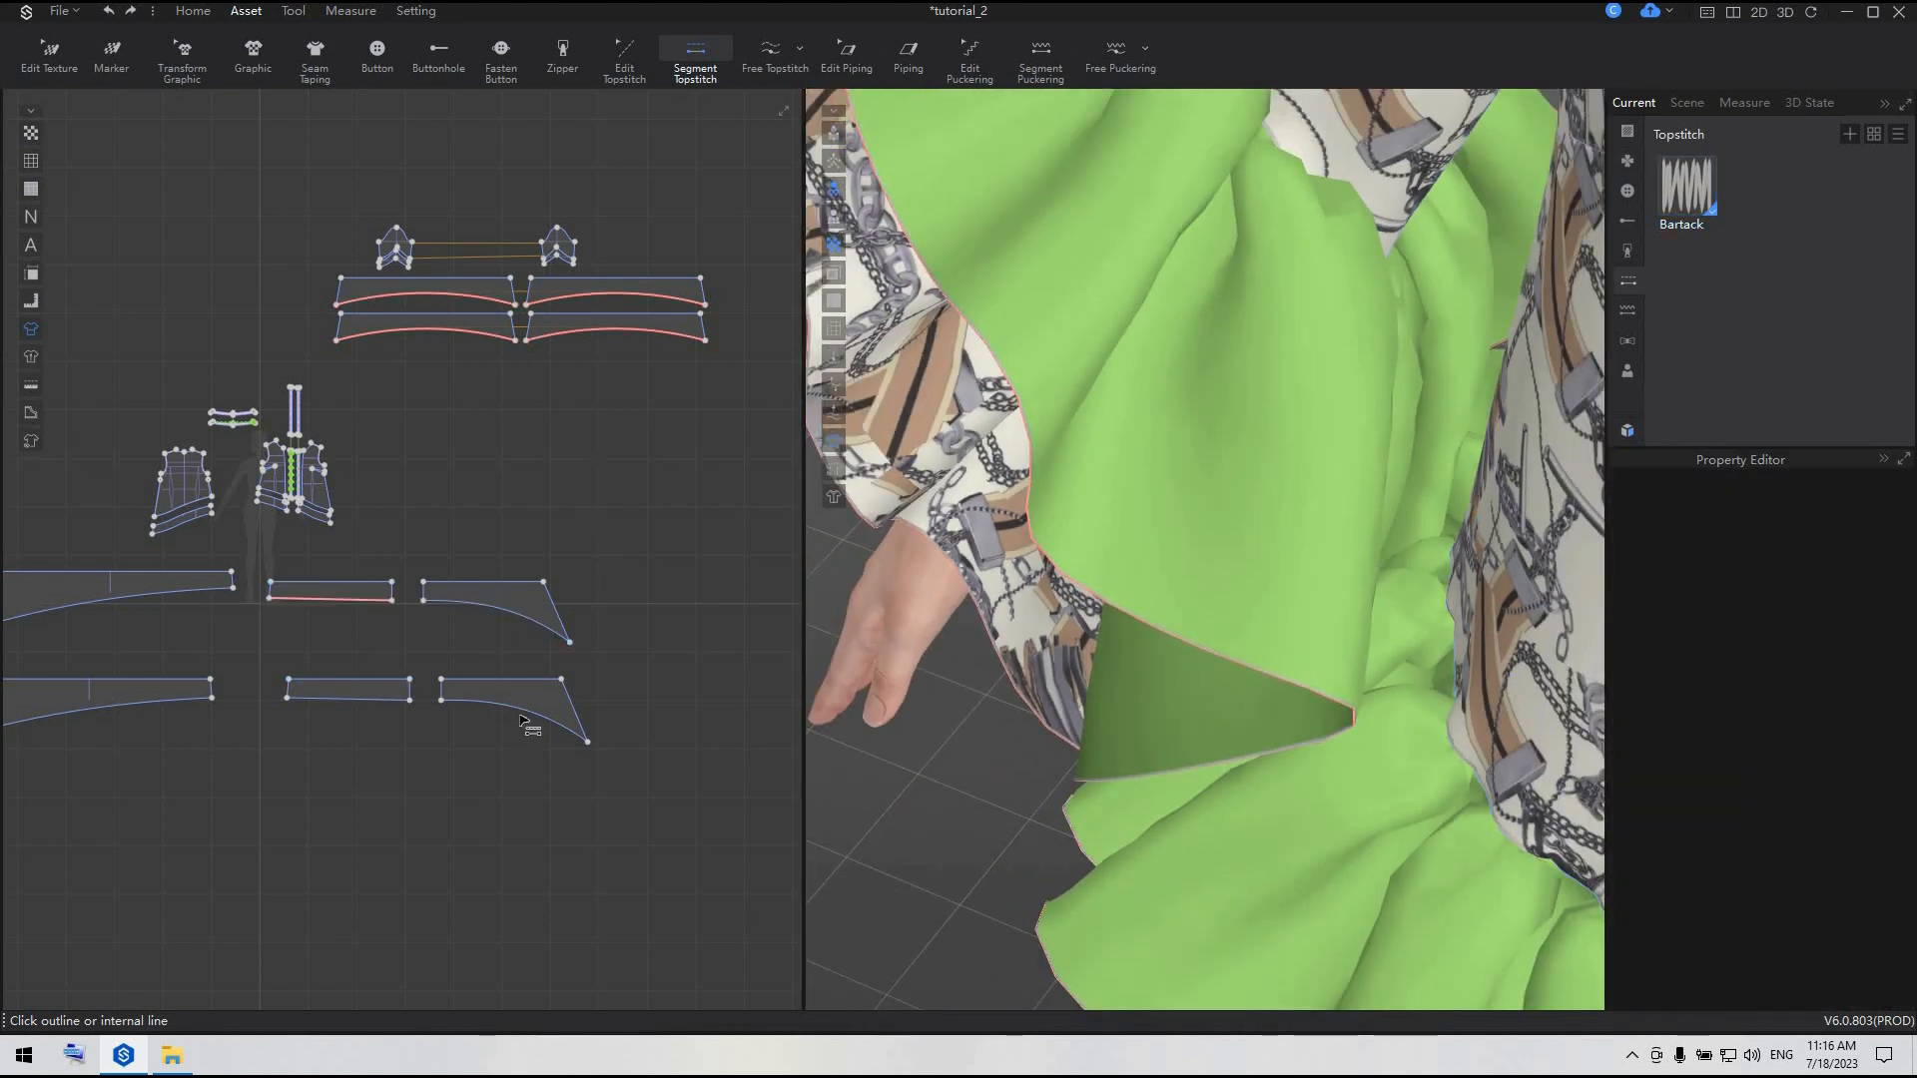
click(502, 732)
click(399, 698)
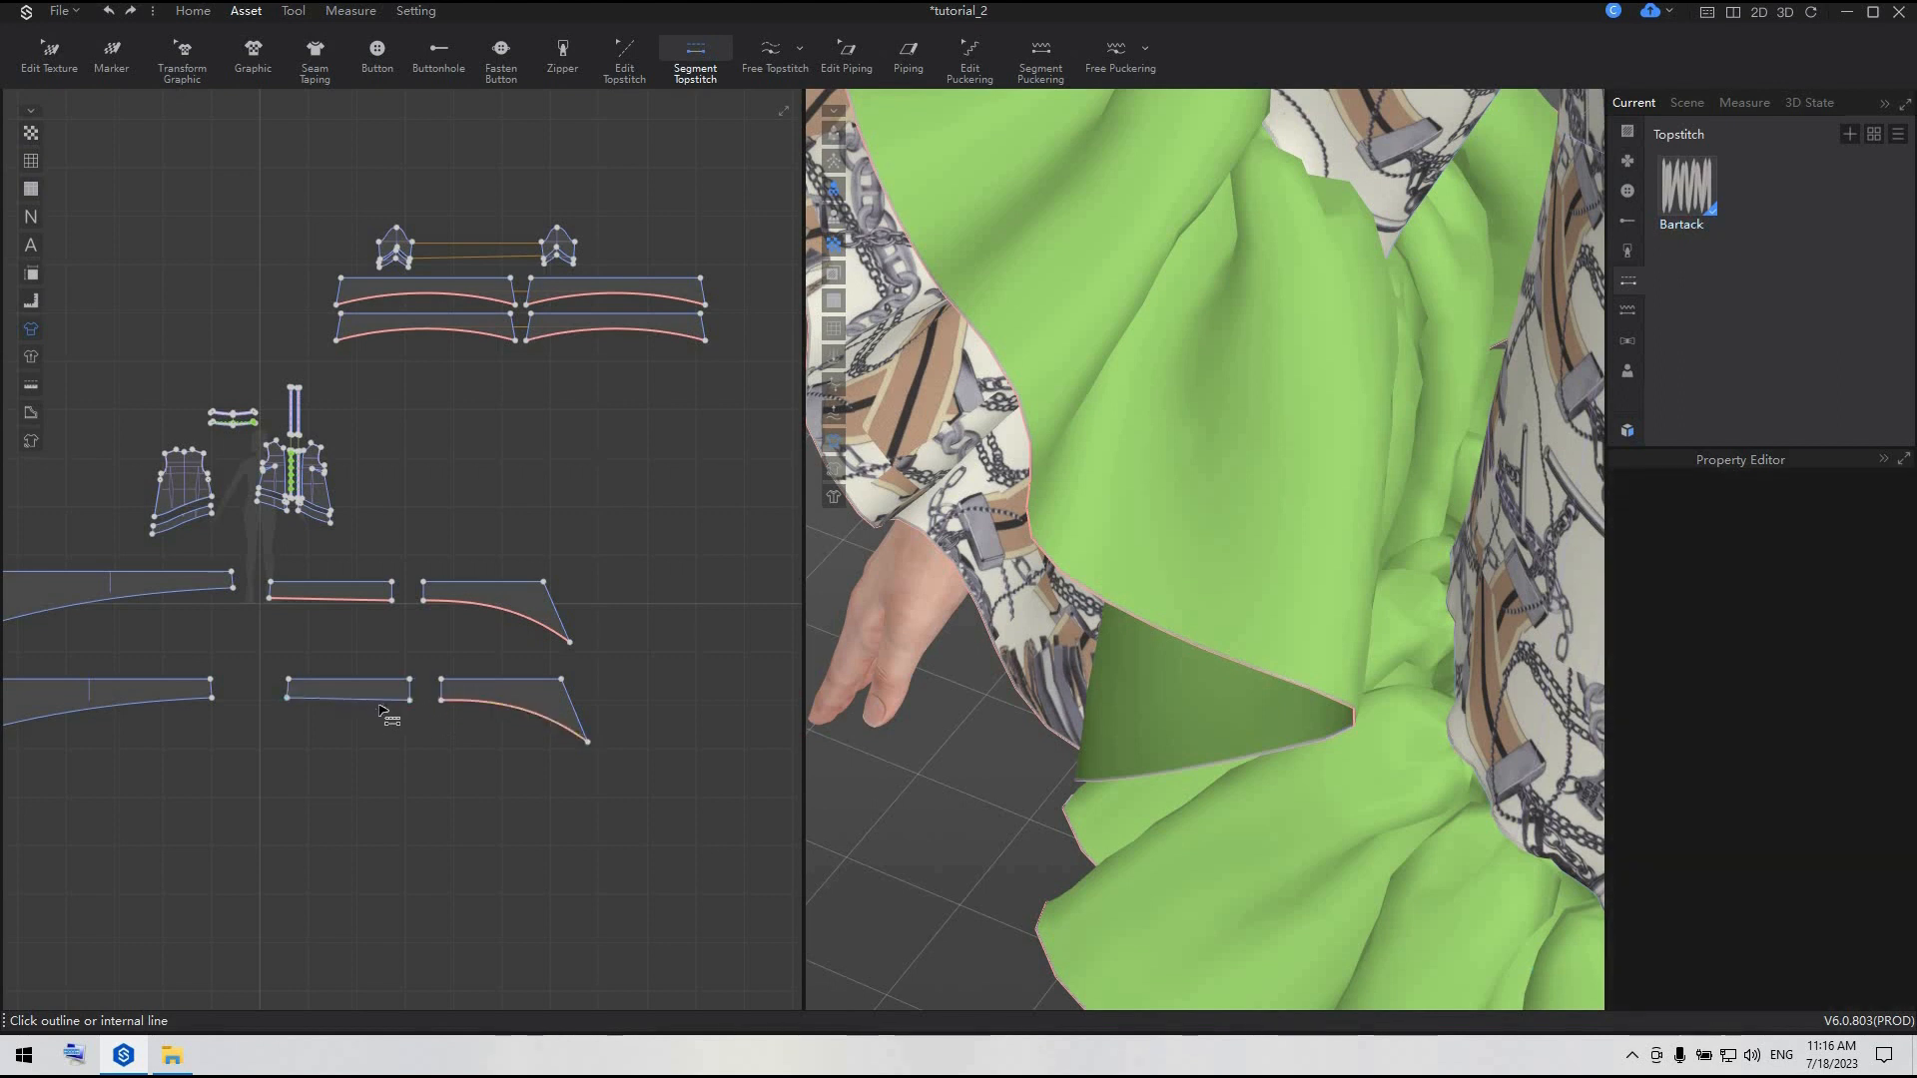
- Add Bartack topstitching to the facing short side edges of the straight and curved skirt ruffle pieces in both layers
scroll(422, 600, up, 5)
click(424, 584)
click(481, 820)
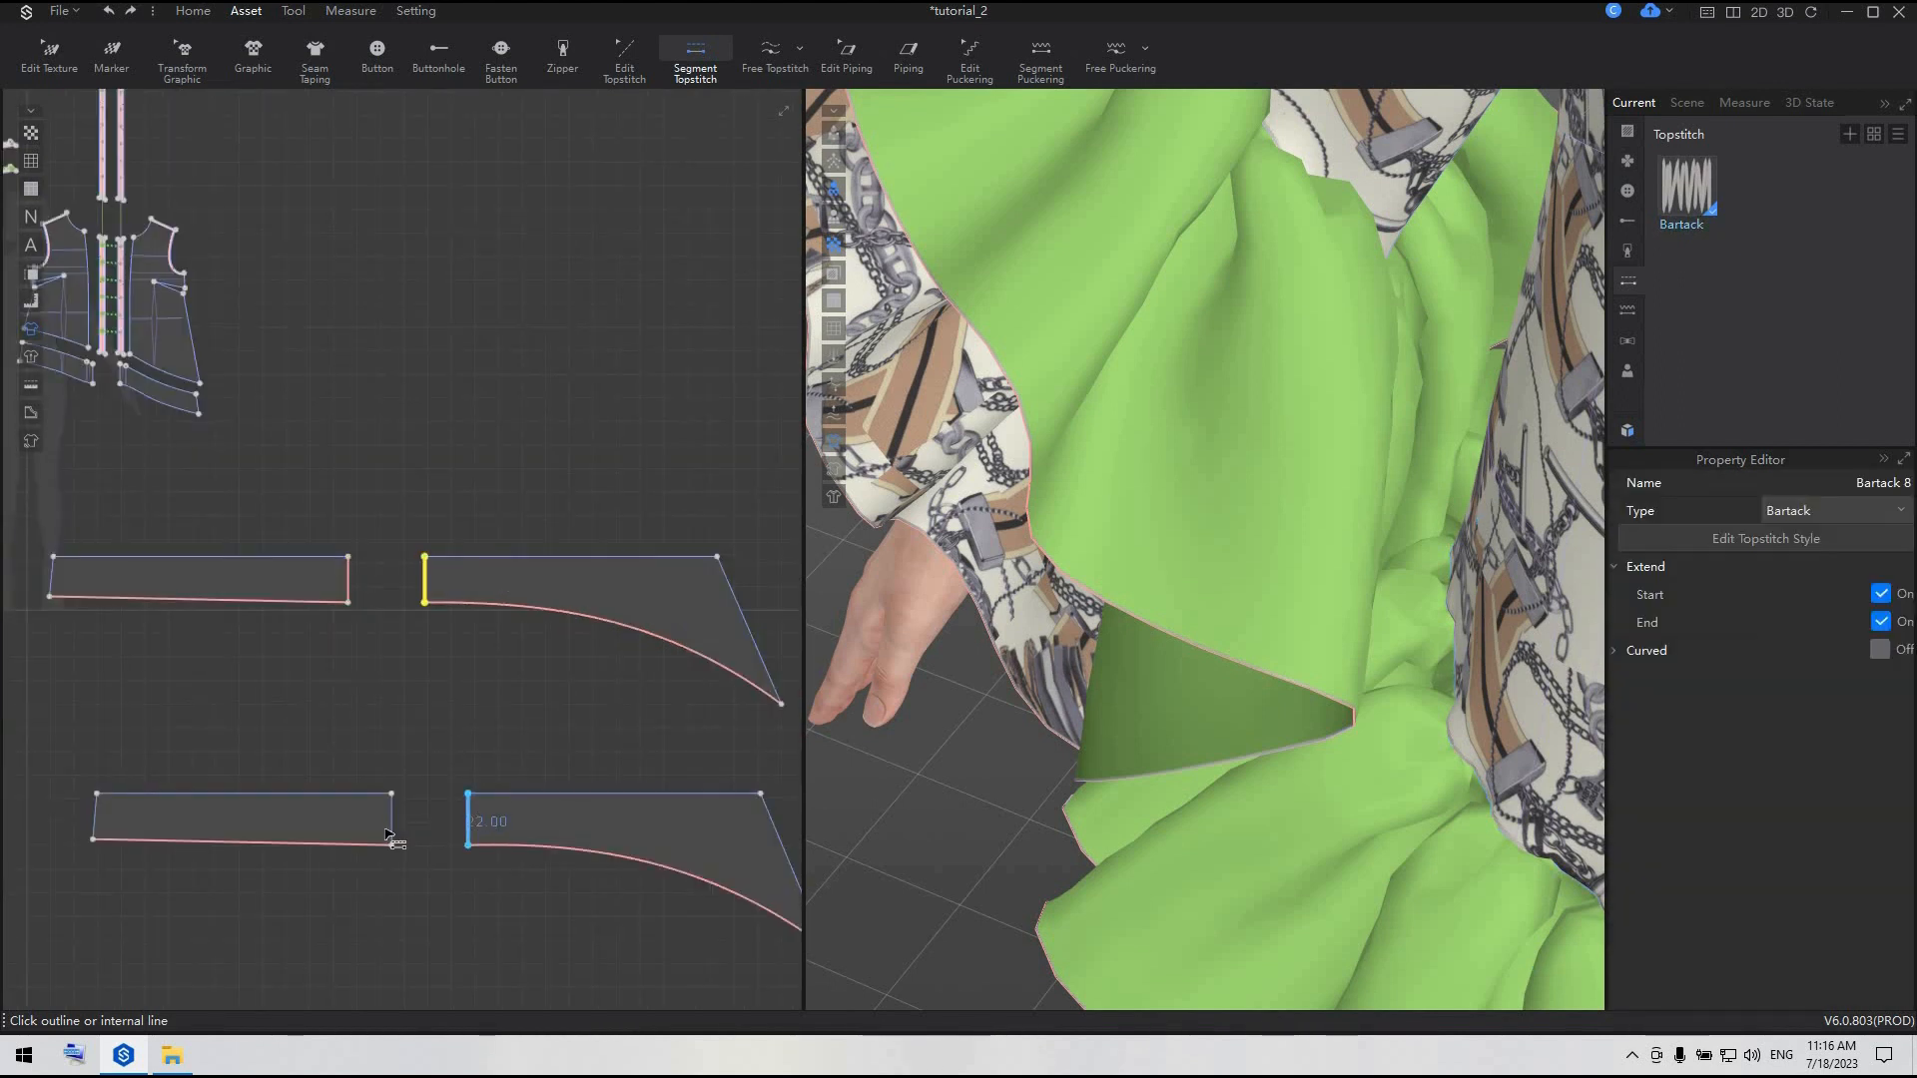
click(393, 833)
- Topstitch the curved bottom edges of the two long skirt ruffle pieces
scroll(280, 888, down, 5)
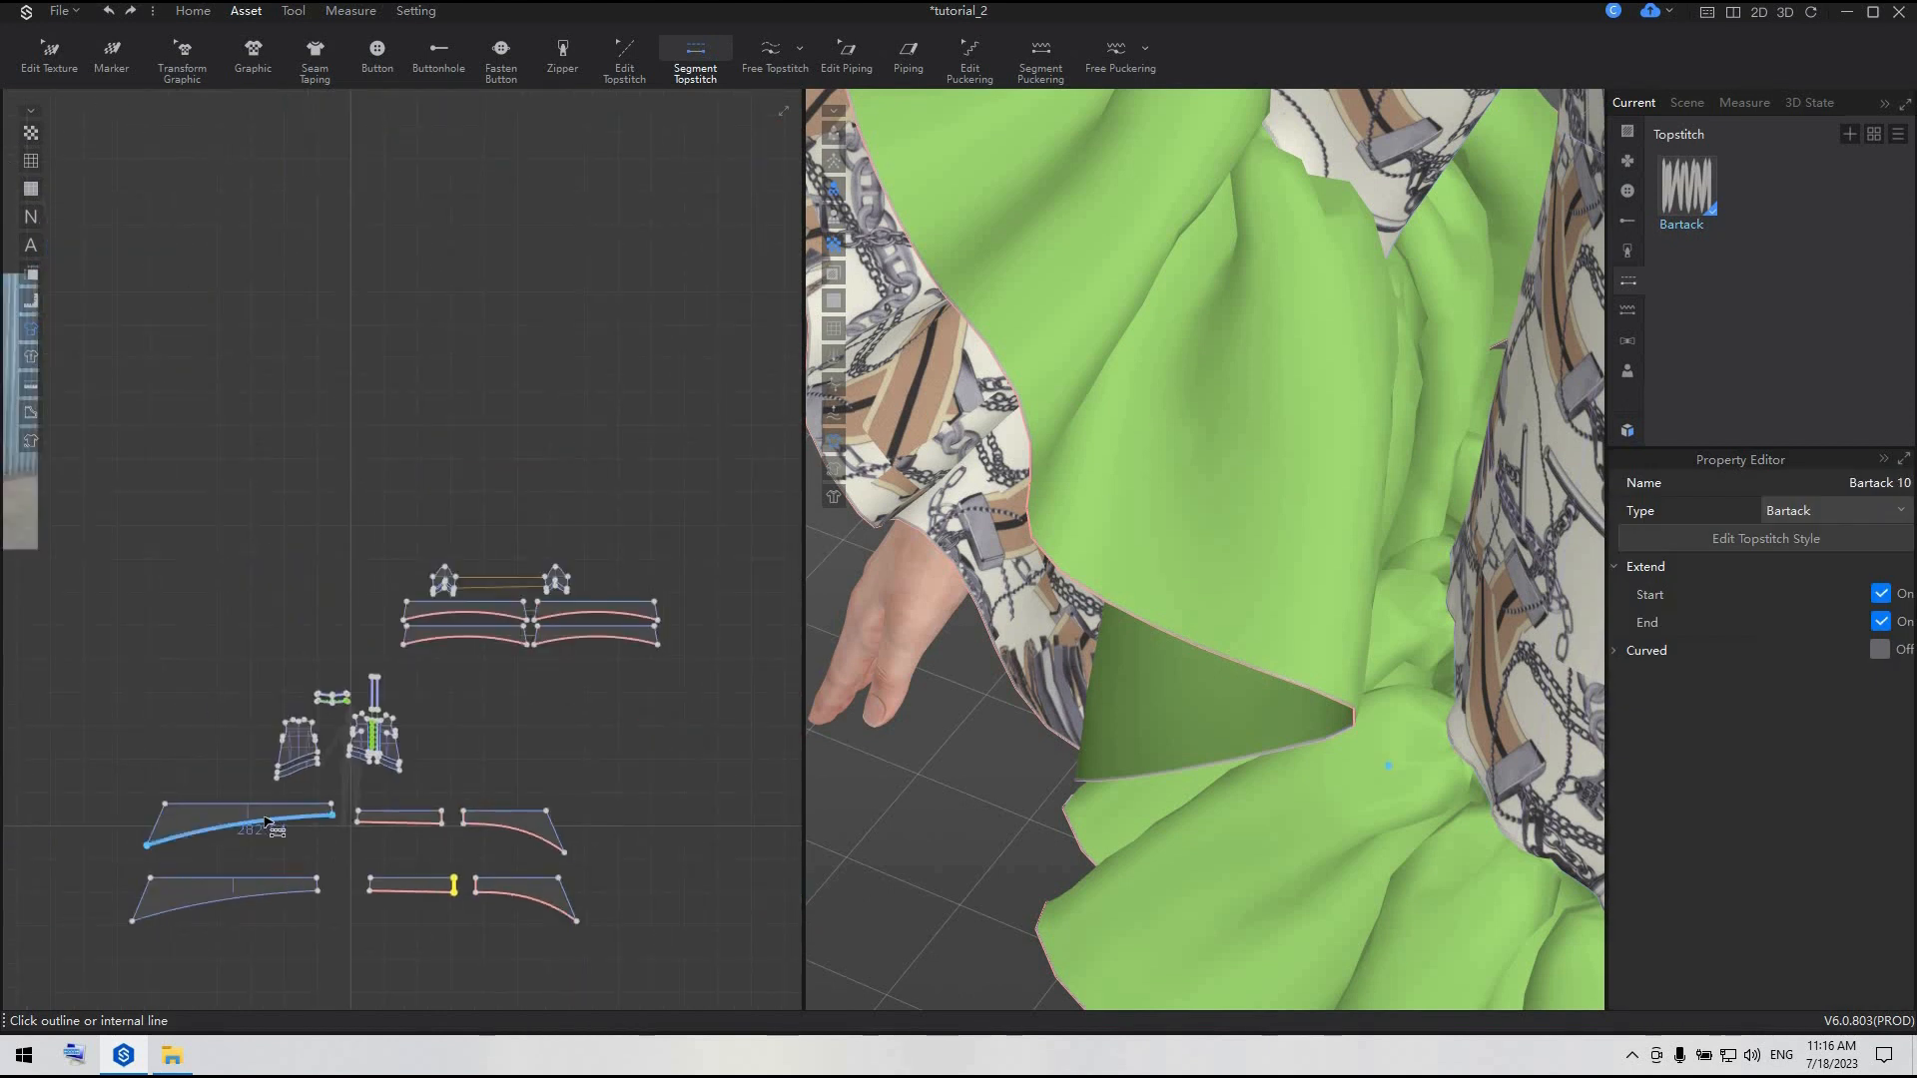
click(257, 902)
click(258, 901)
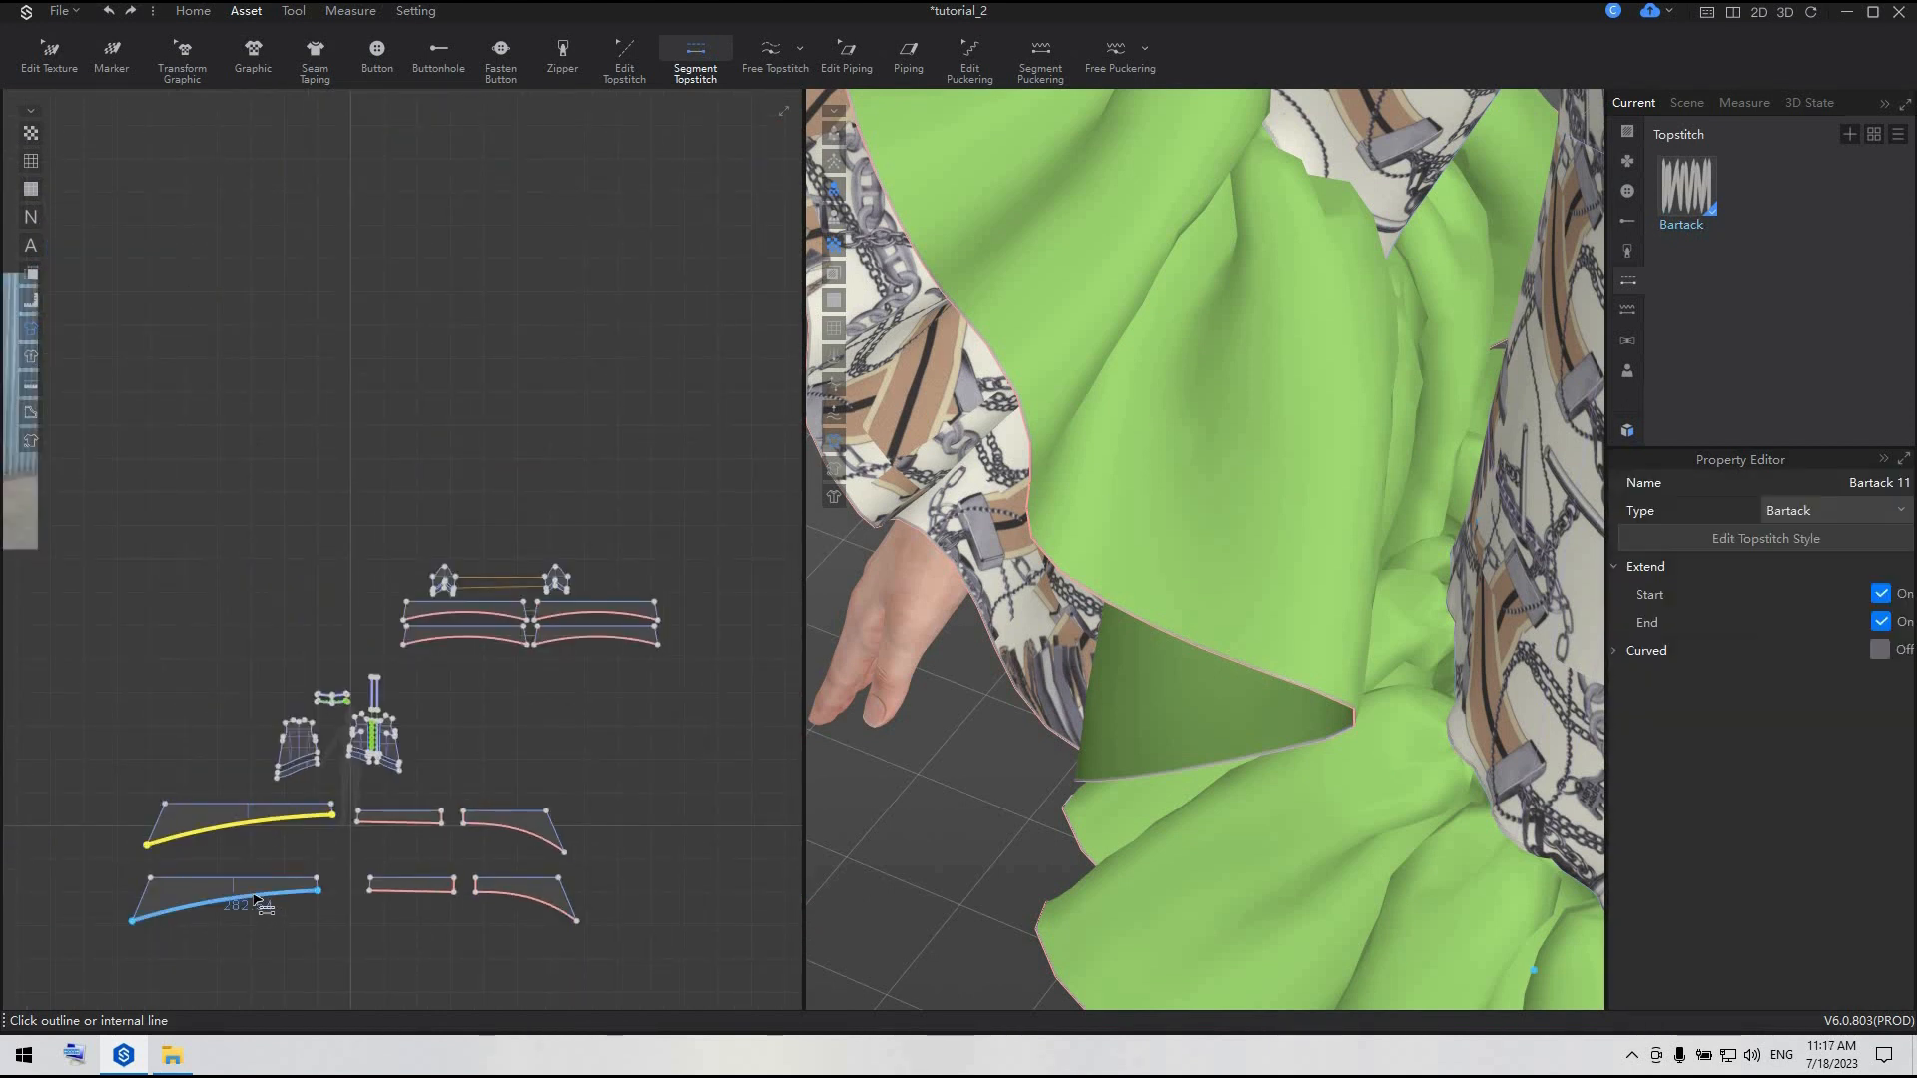
click(343, 919)
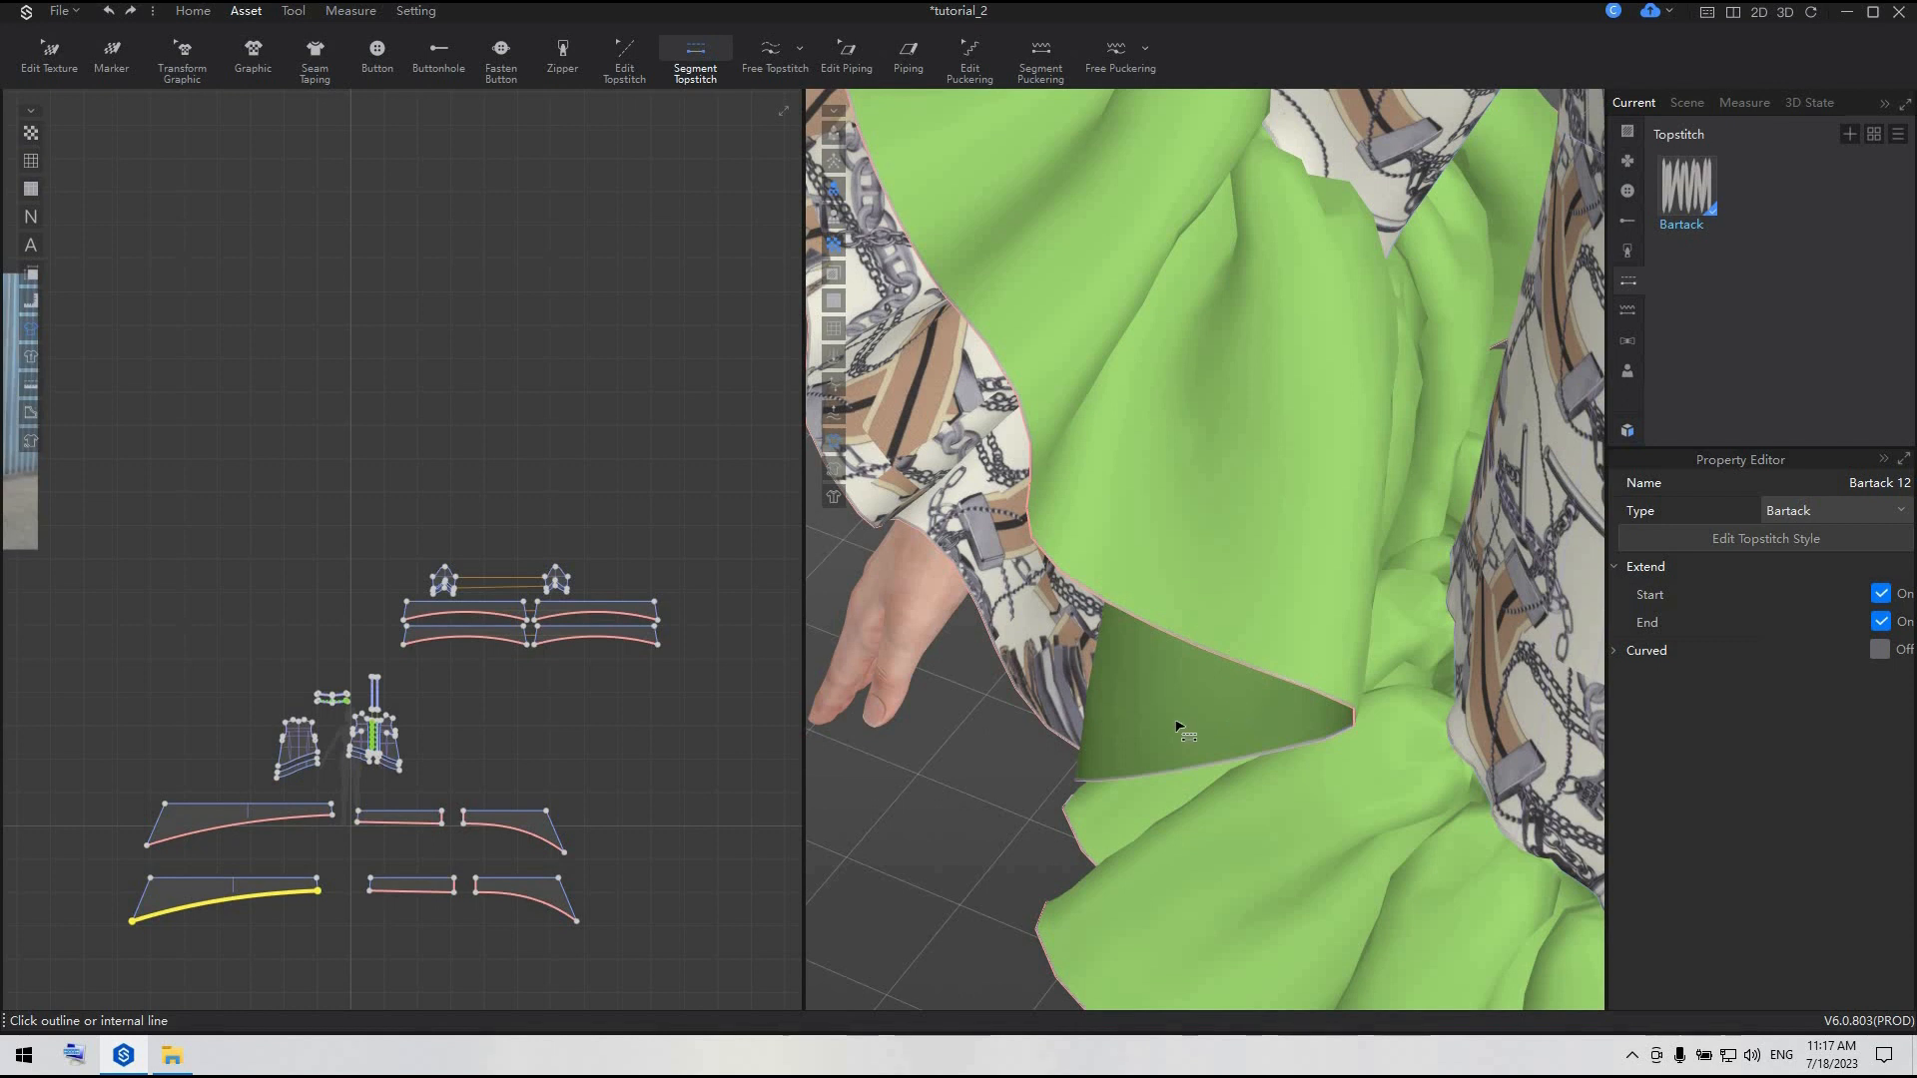
- Leave topstitching, inspect the stitched ruffle edges, and briefly run the simulation to settle the dress
scroll(1178, 728, down, 5)
click(193, 14)
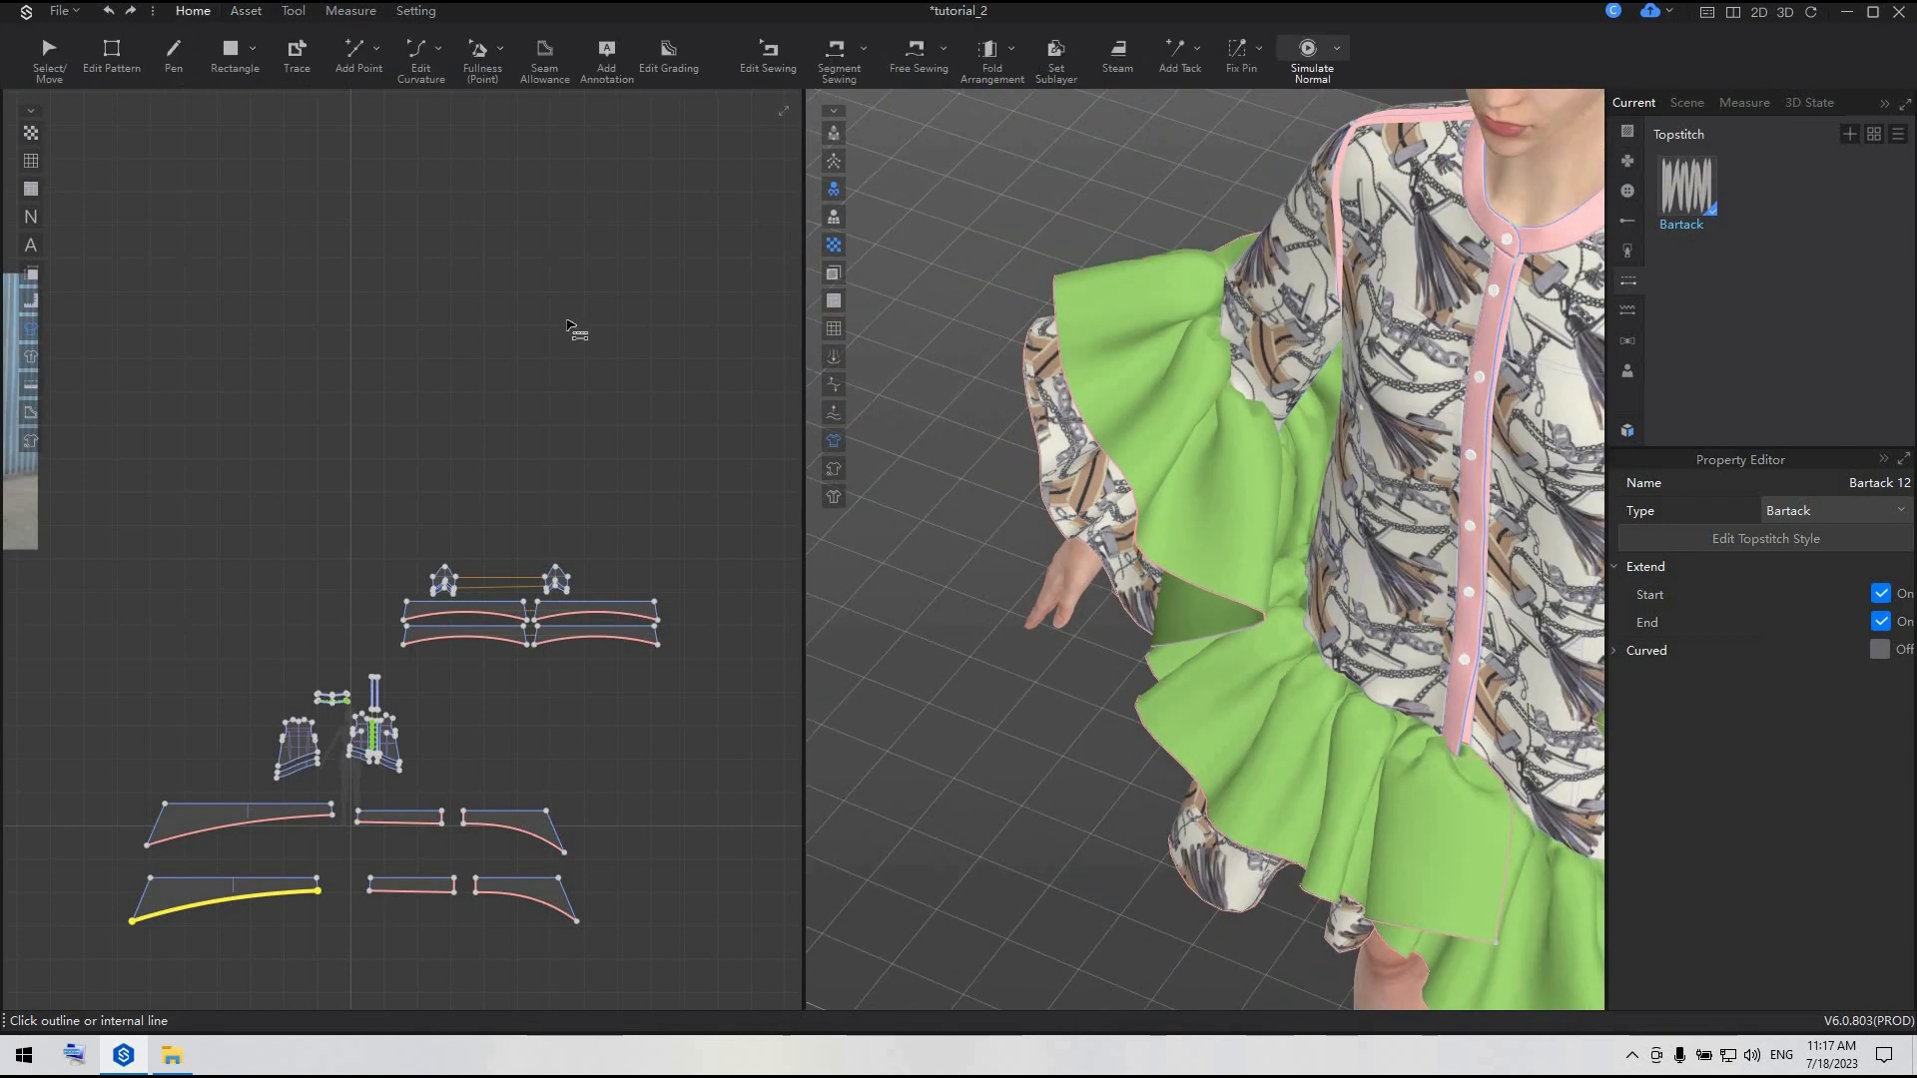
click(1330, 500)
right_drag(1330, 500, 1342, 350)
click(49, 56)
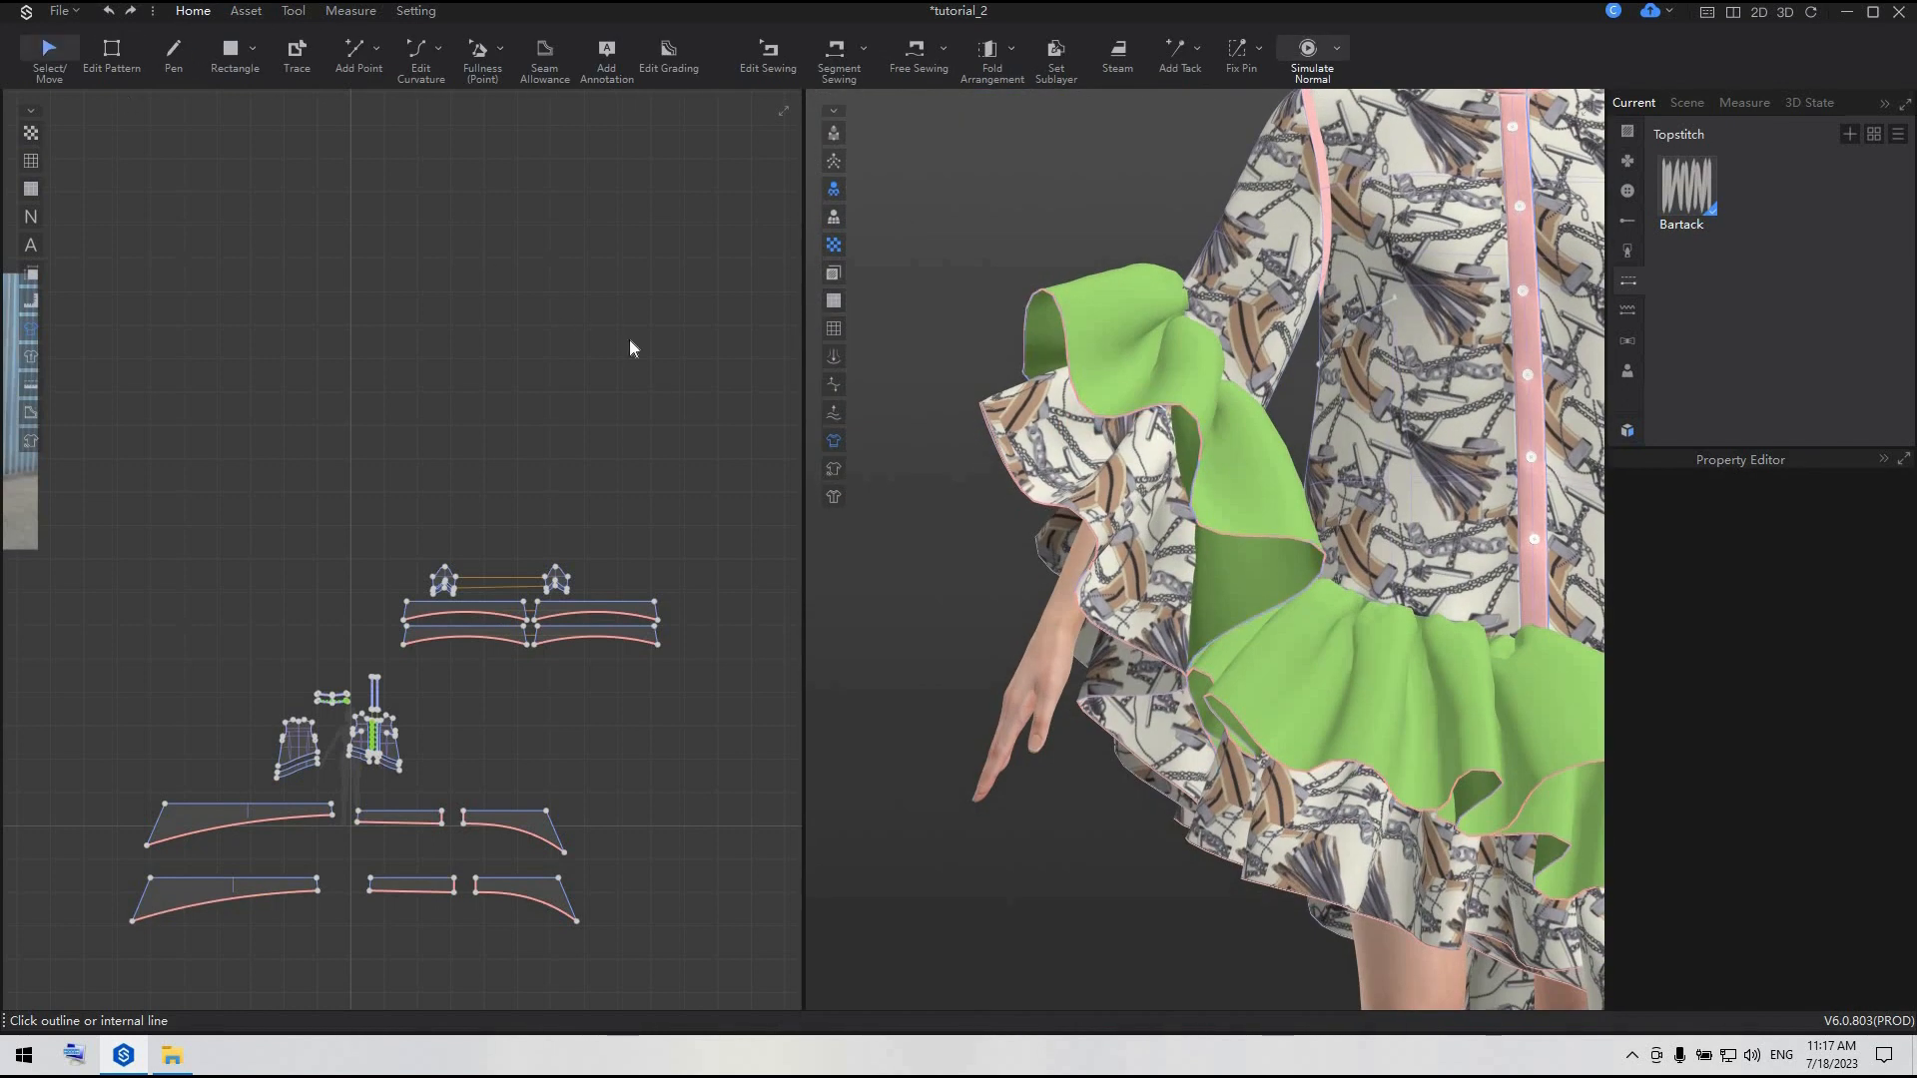
scroll(1230, 563, down, 3)
middle_drag(1230, 563, 1075, 496)
scroll(1145, 576, down, 3)
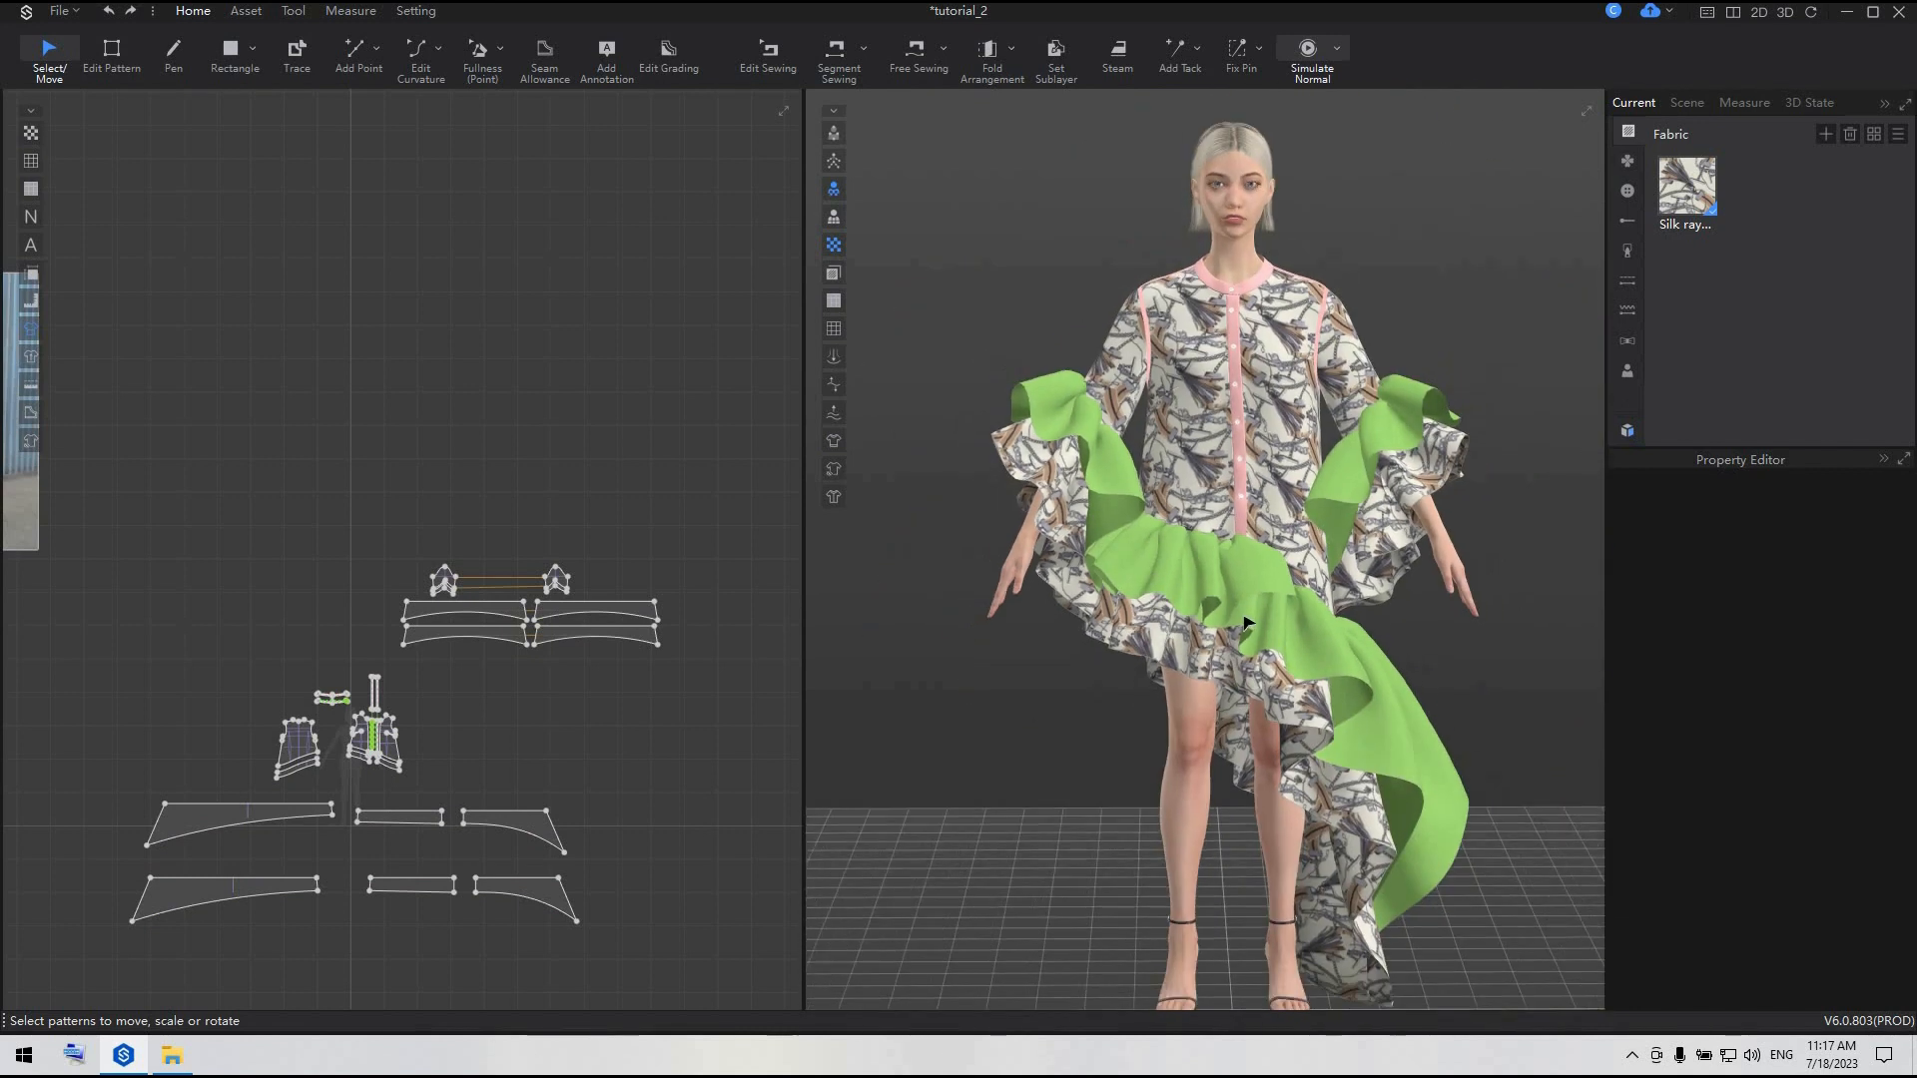
key(space)
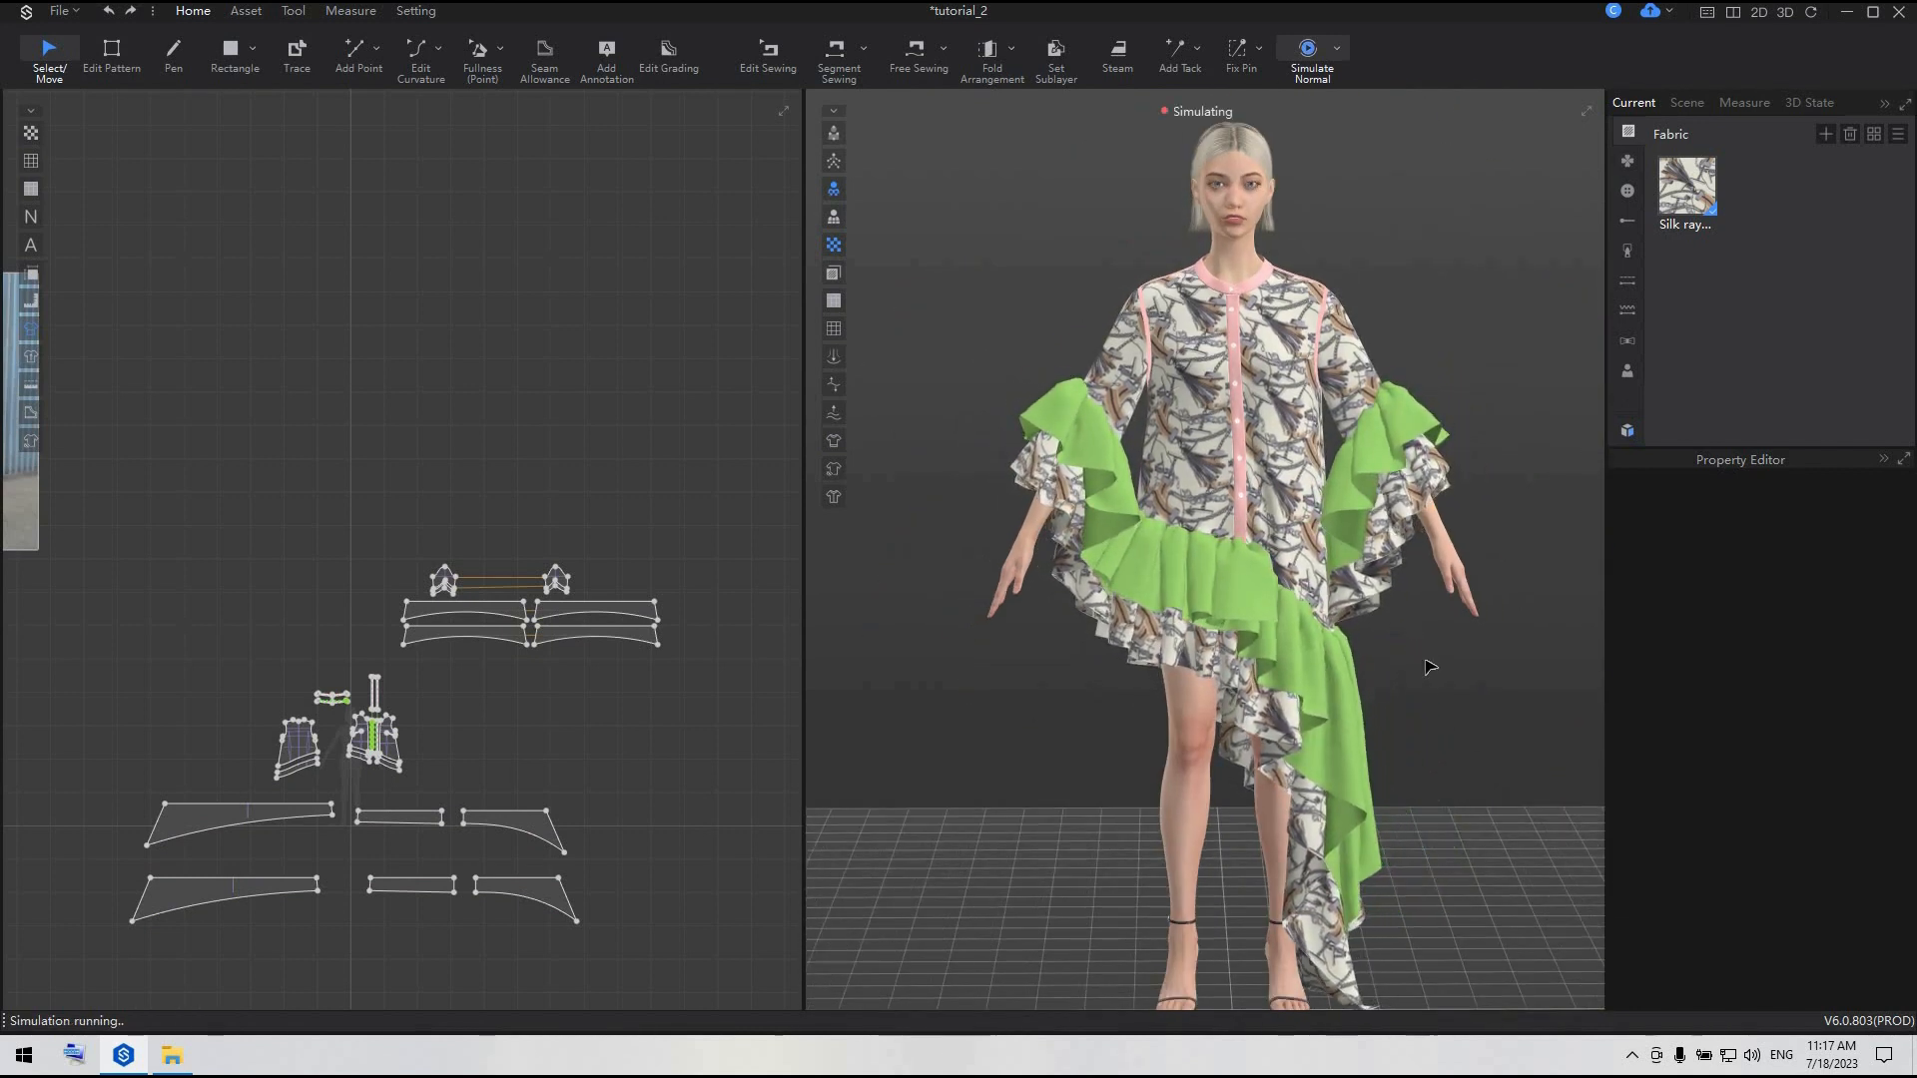
key(space)
- Compare the simulated dress with the reference photo, moving the photo higher in the 2D view
right_drag(1408, 719, 1569, 707)
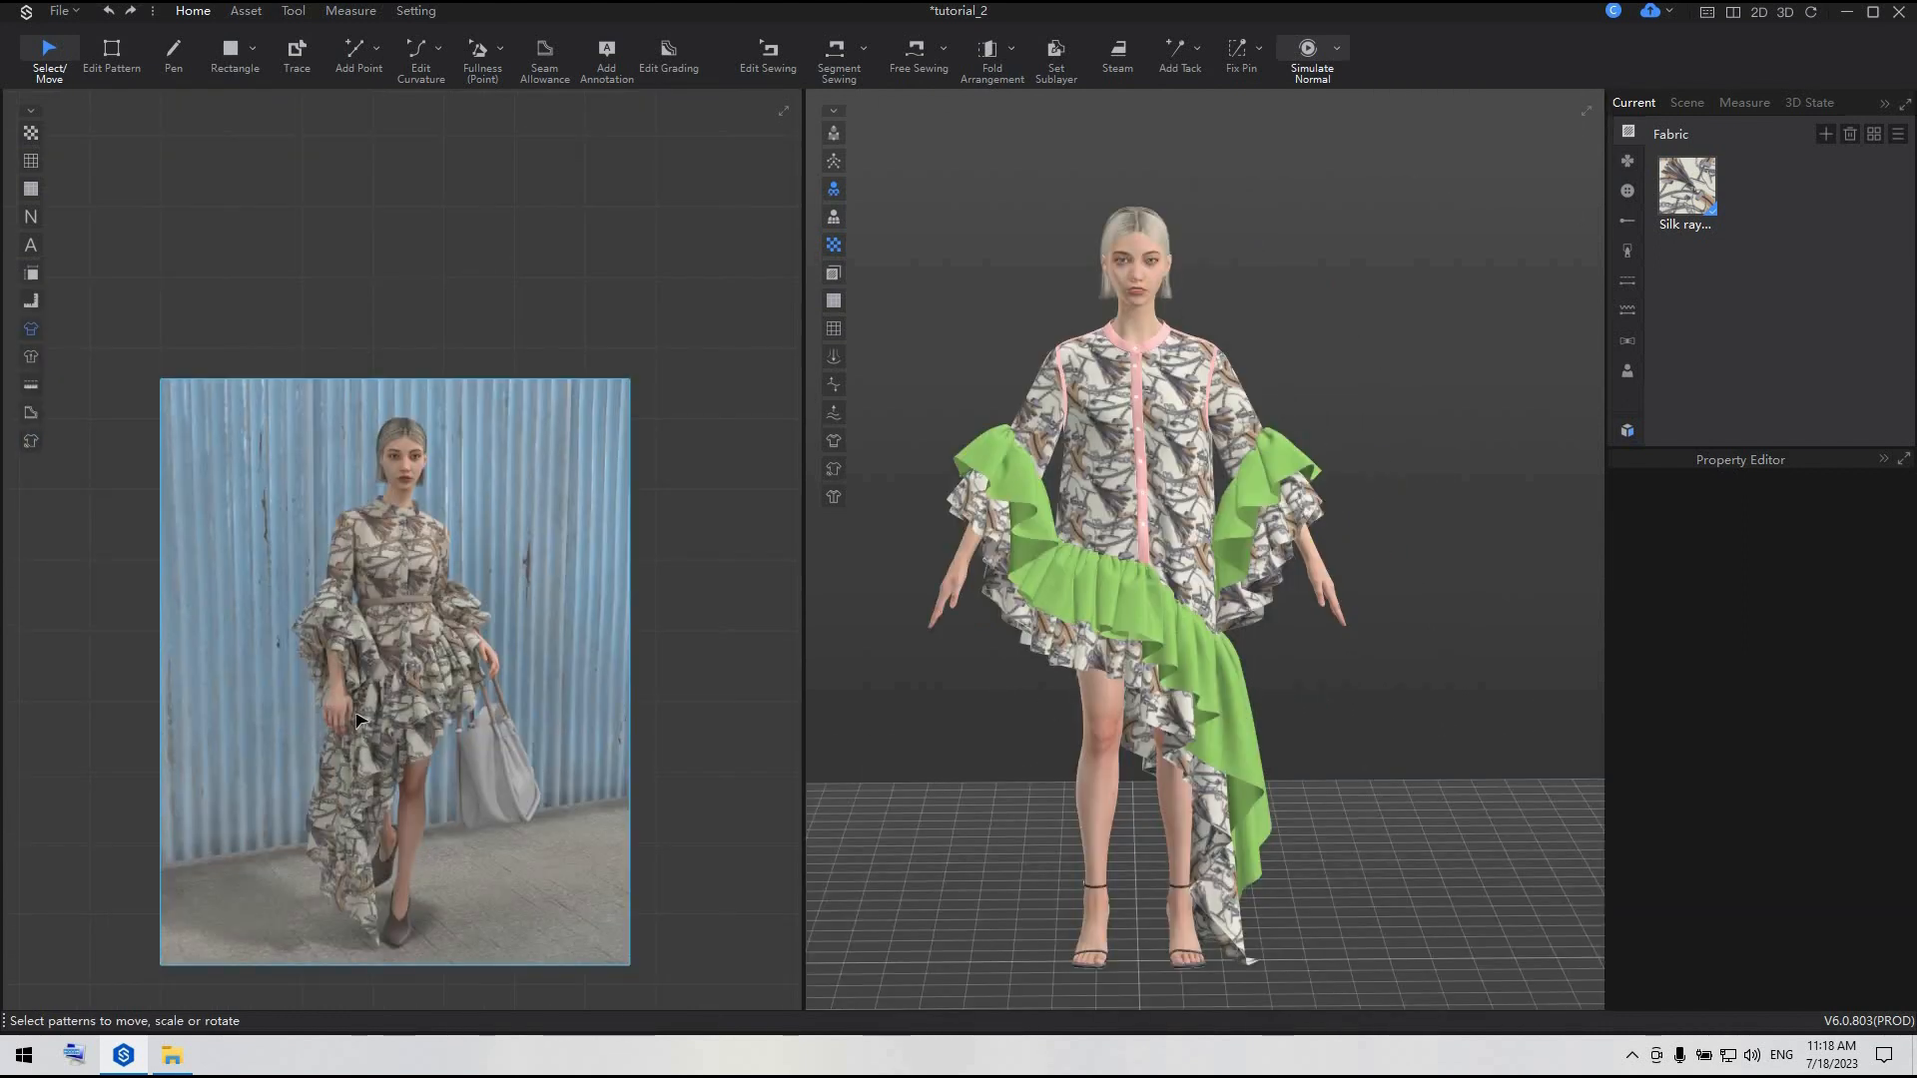
drag(357, 719, 306, 539)
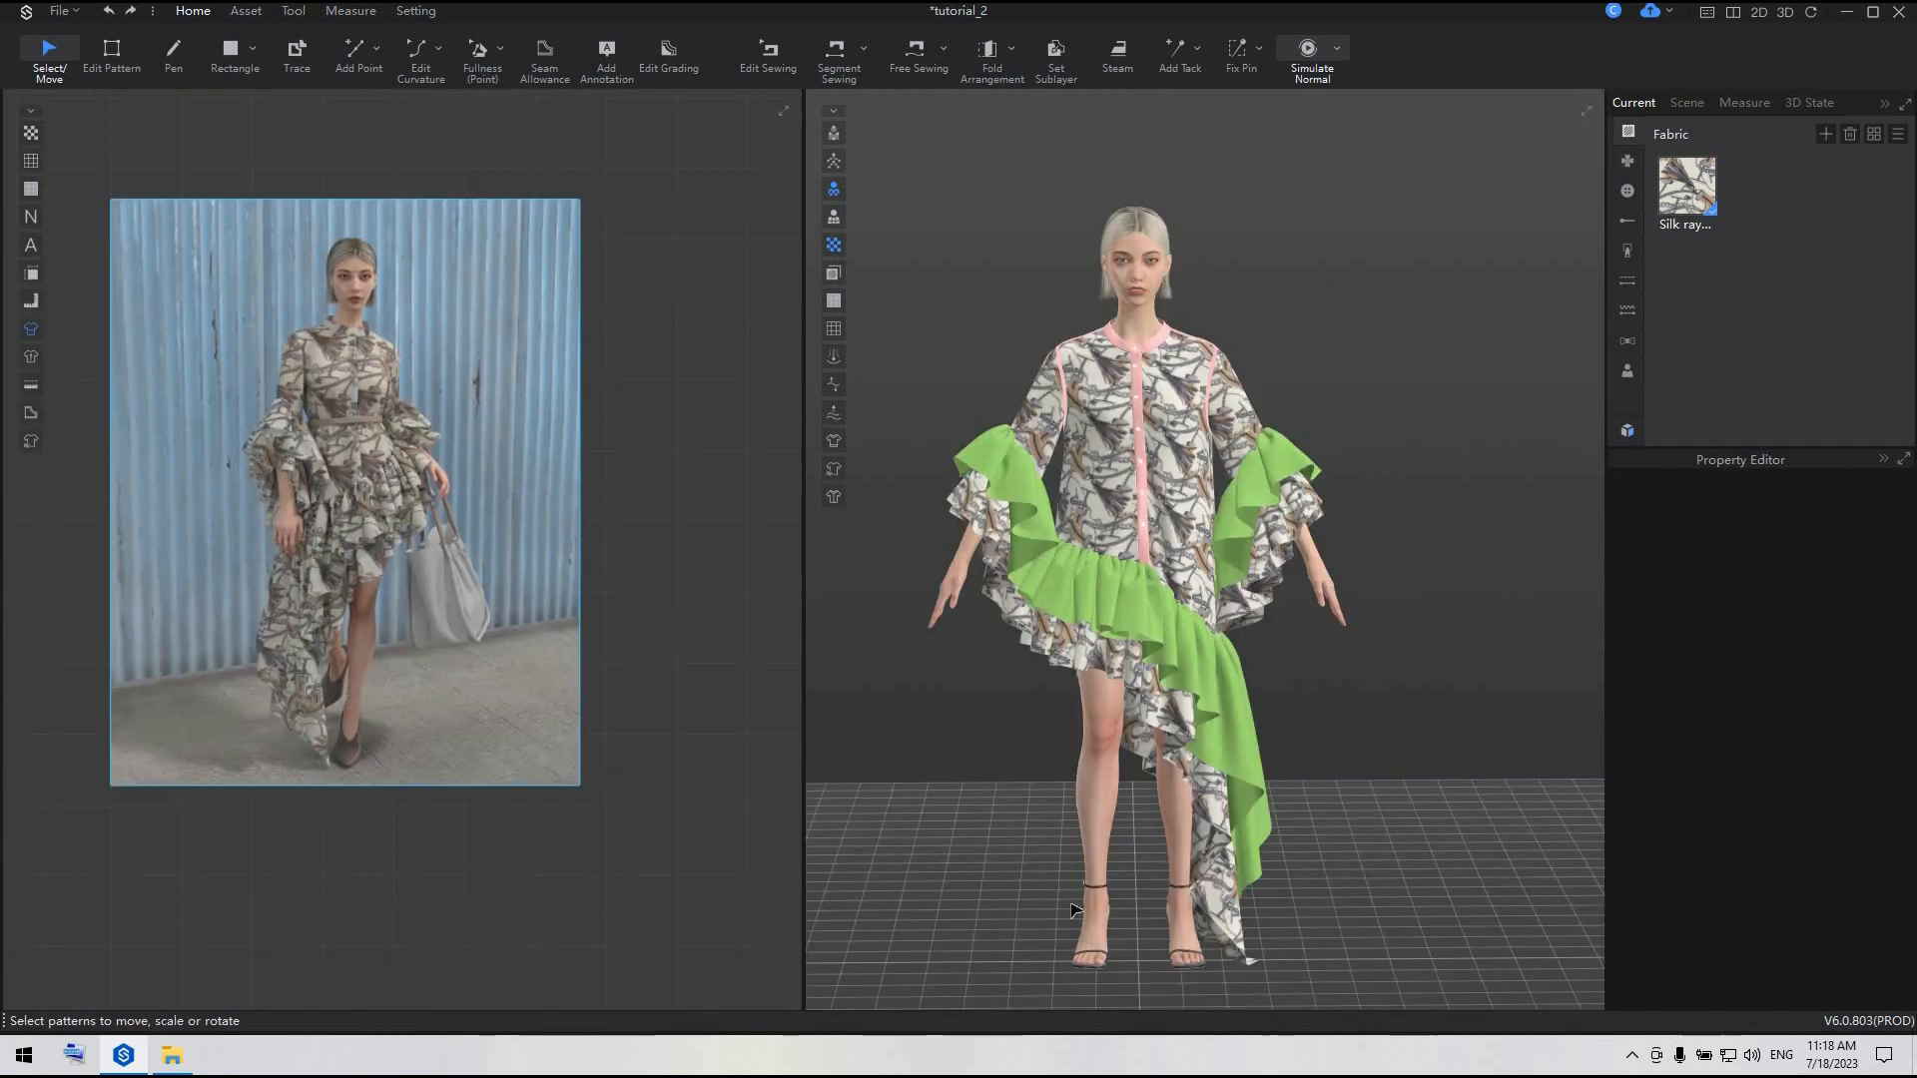
- Change the avatar's shoes to the Female_ Pointed high-heel style
scroll(1166, 818, up, 3)
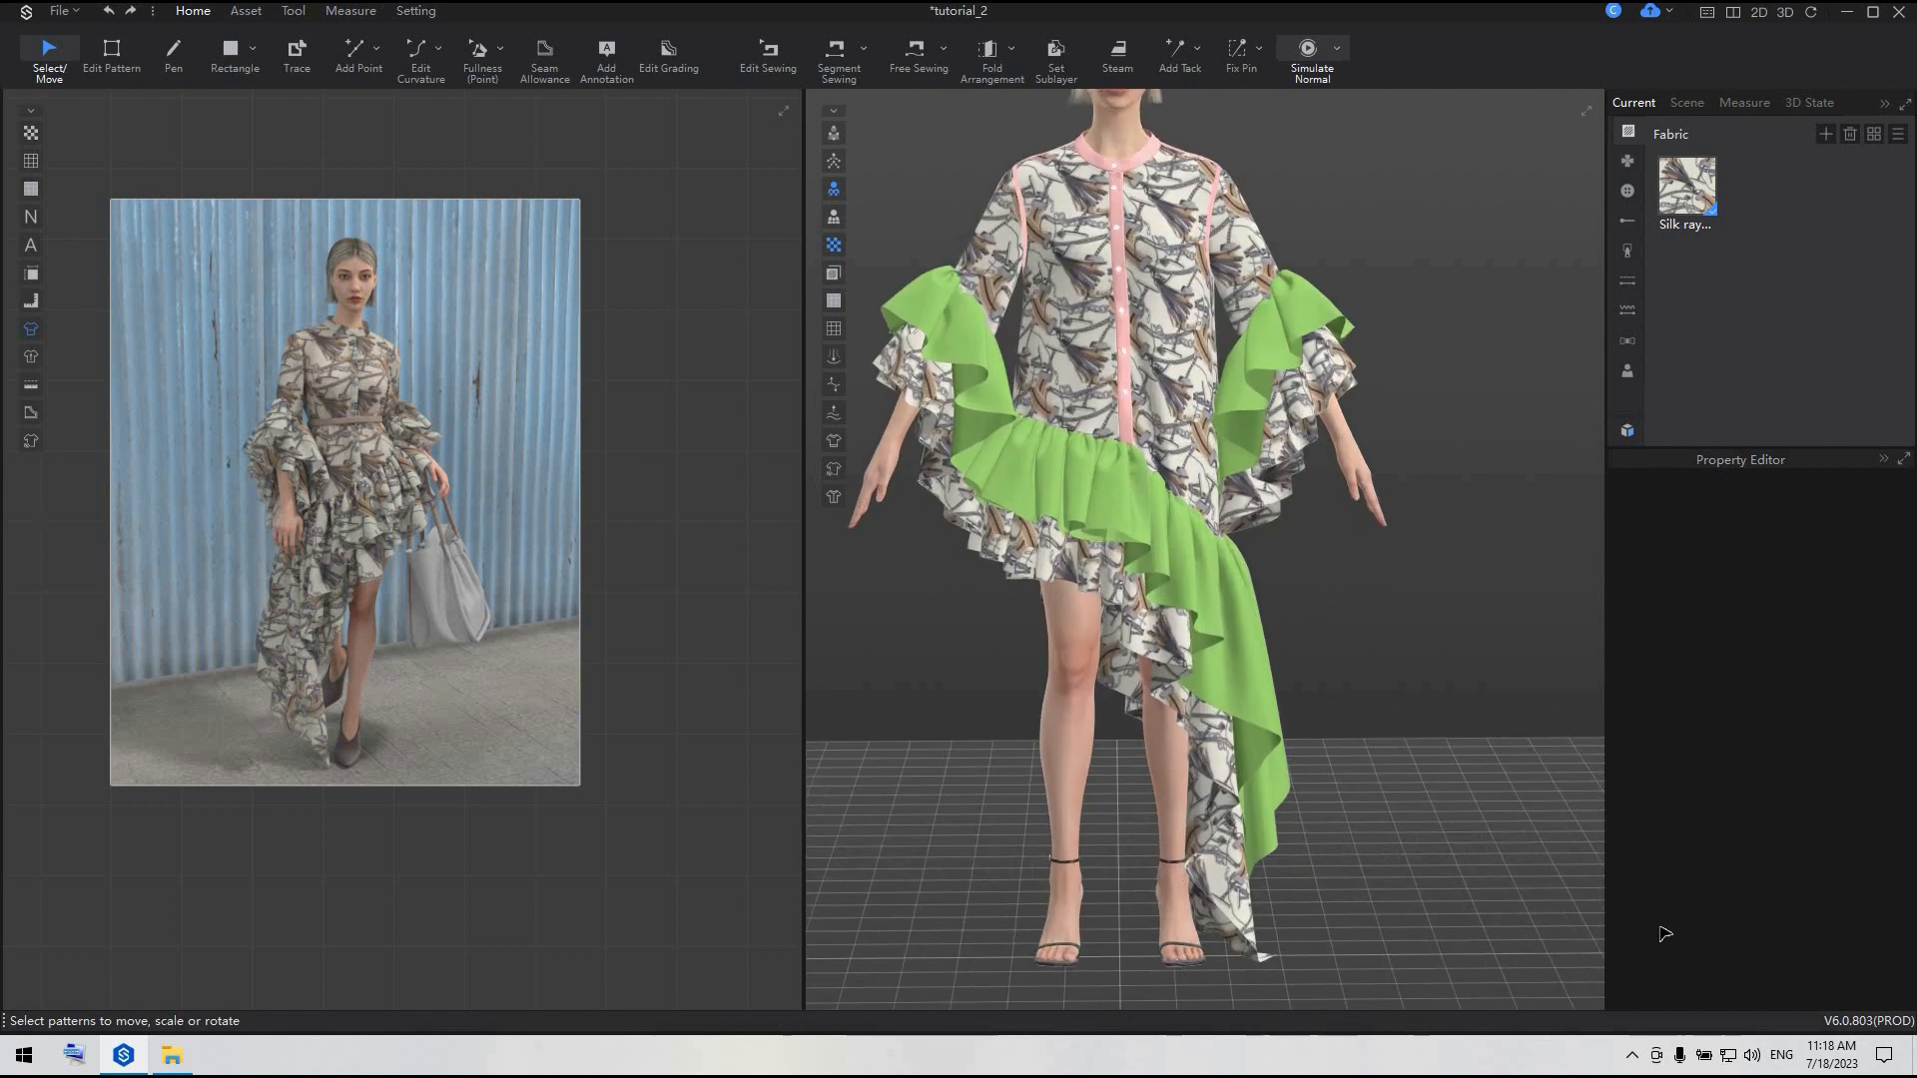
click(1260, 963)
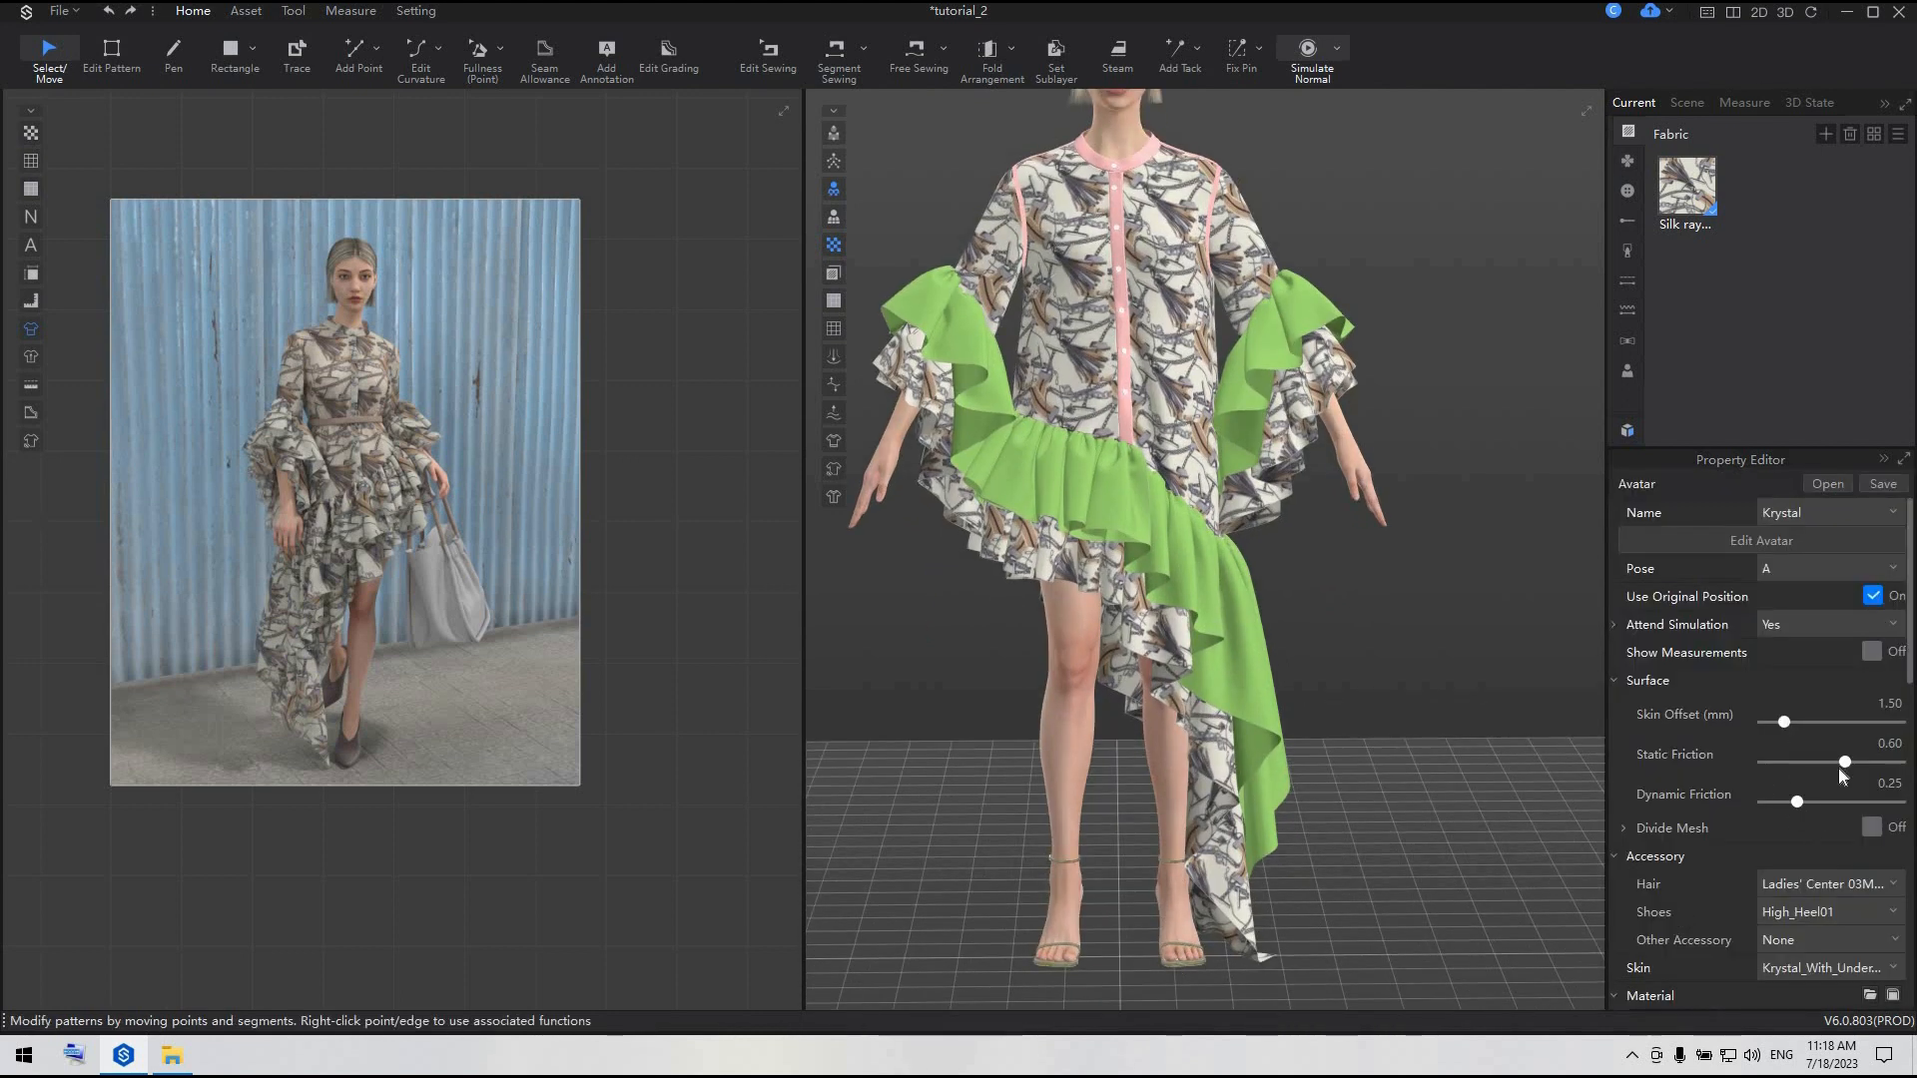
scroll(1837, 768, down, 3)
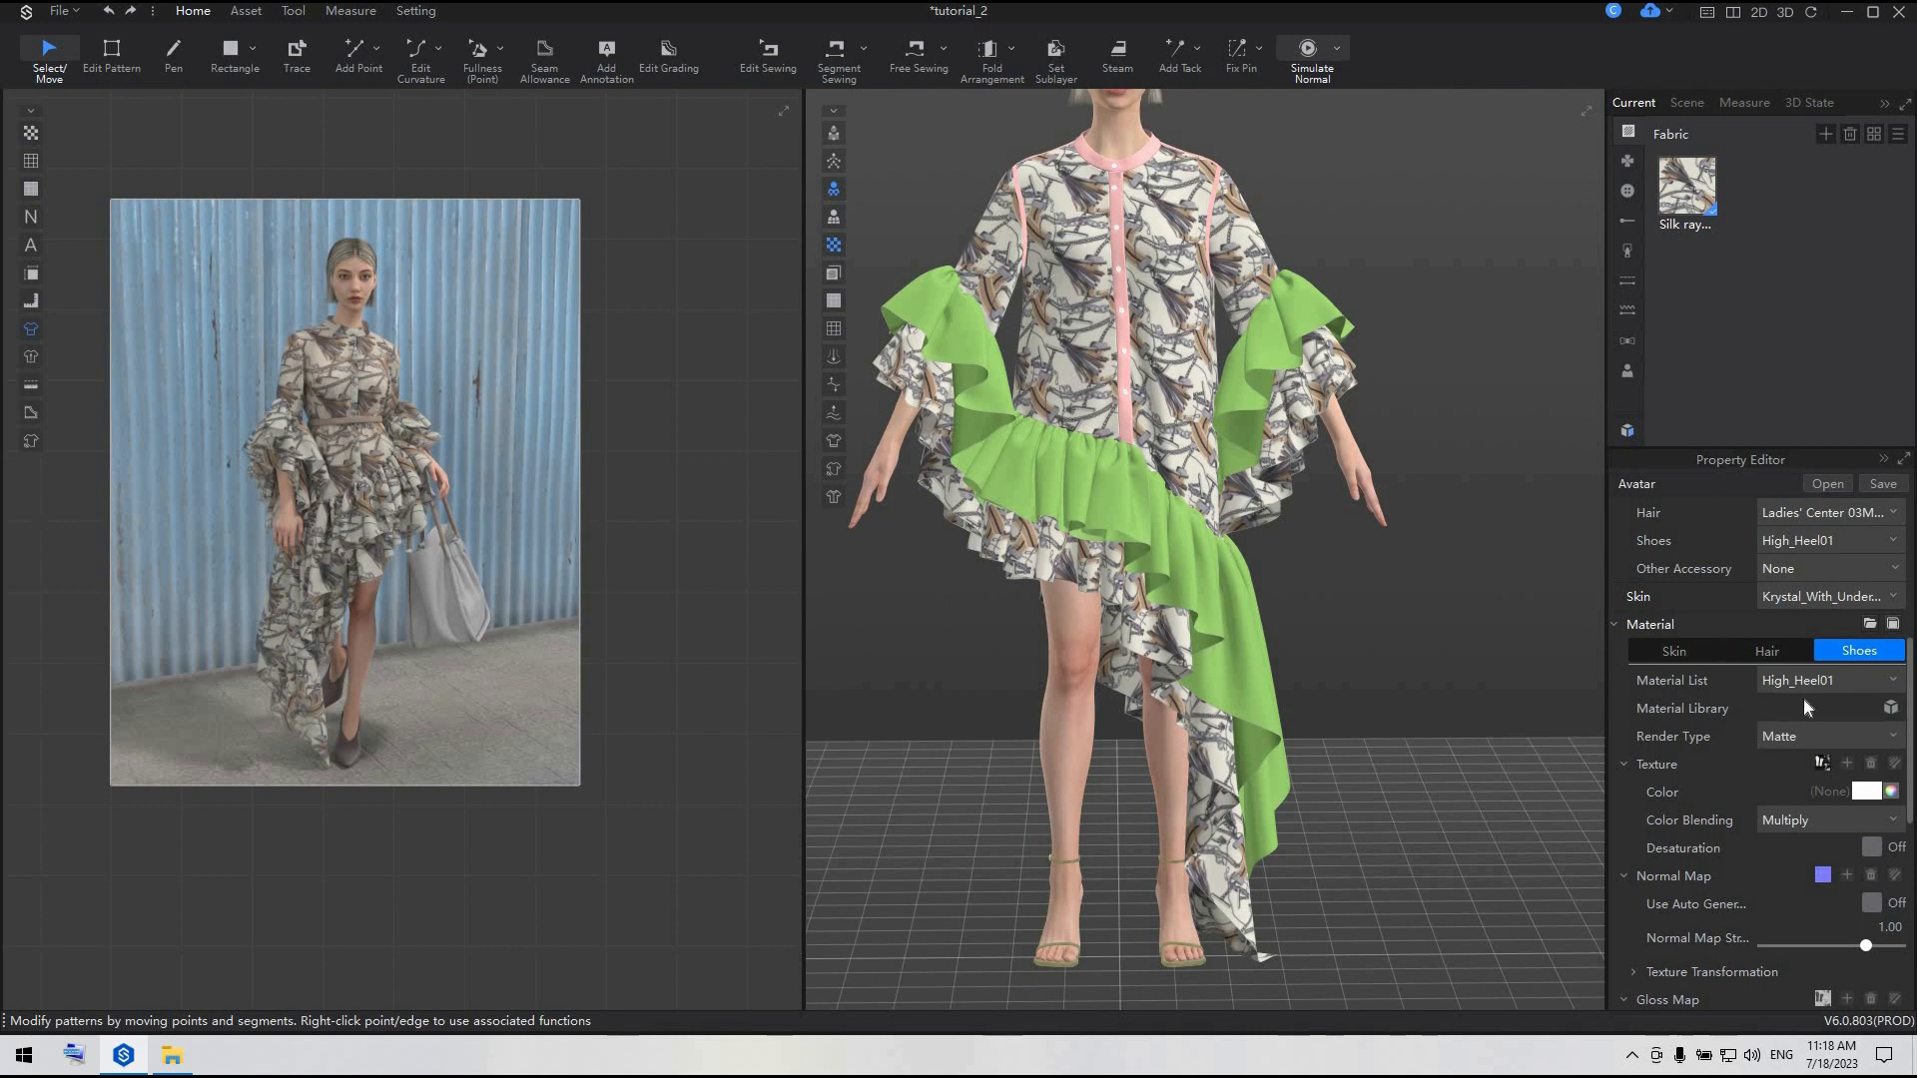
scroll(1817, 678, up, 1)
click(1852, 636)
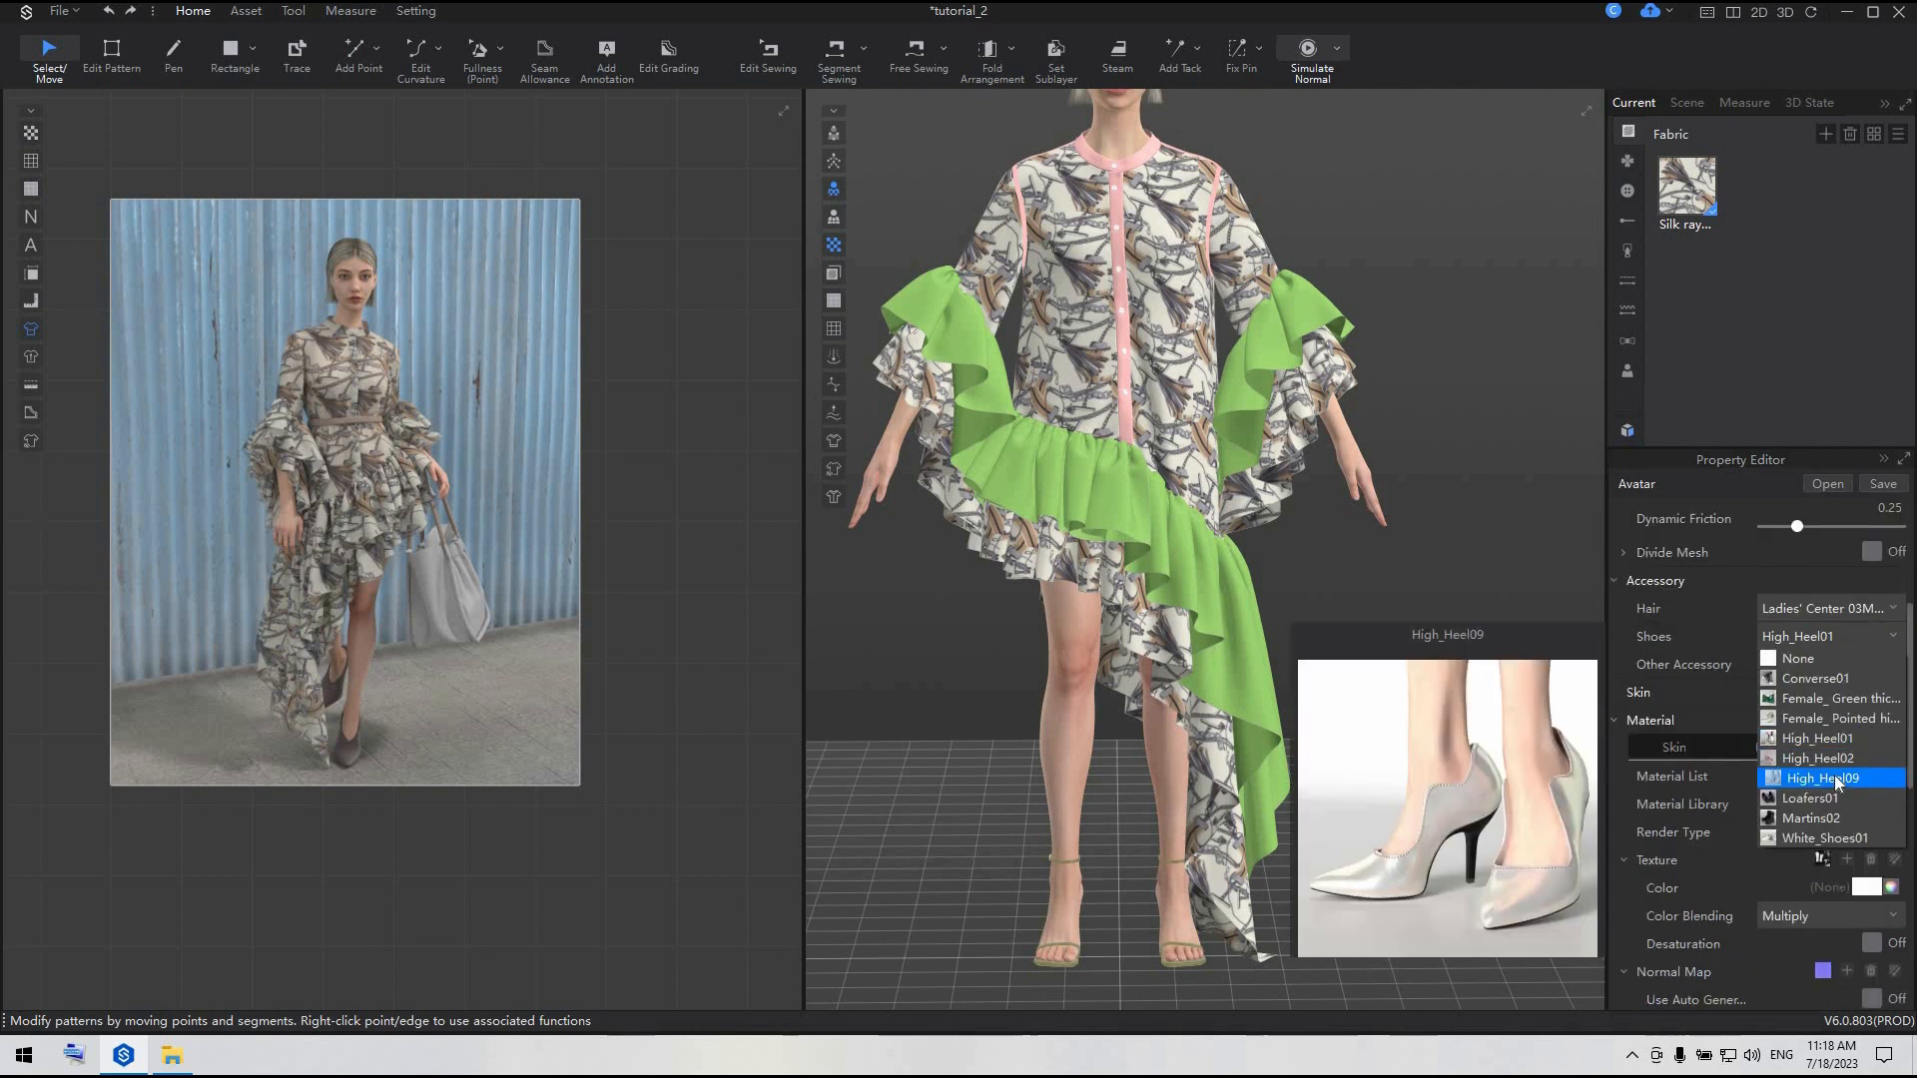
click(1834, 718)
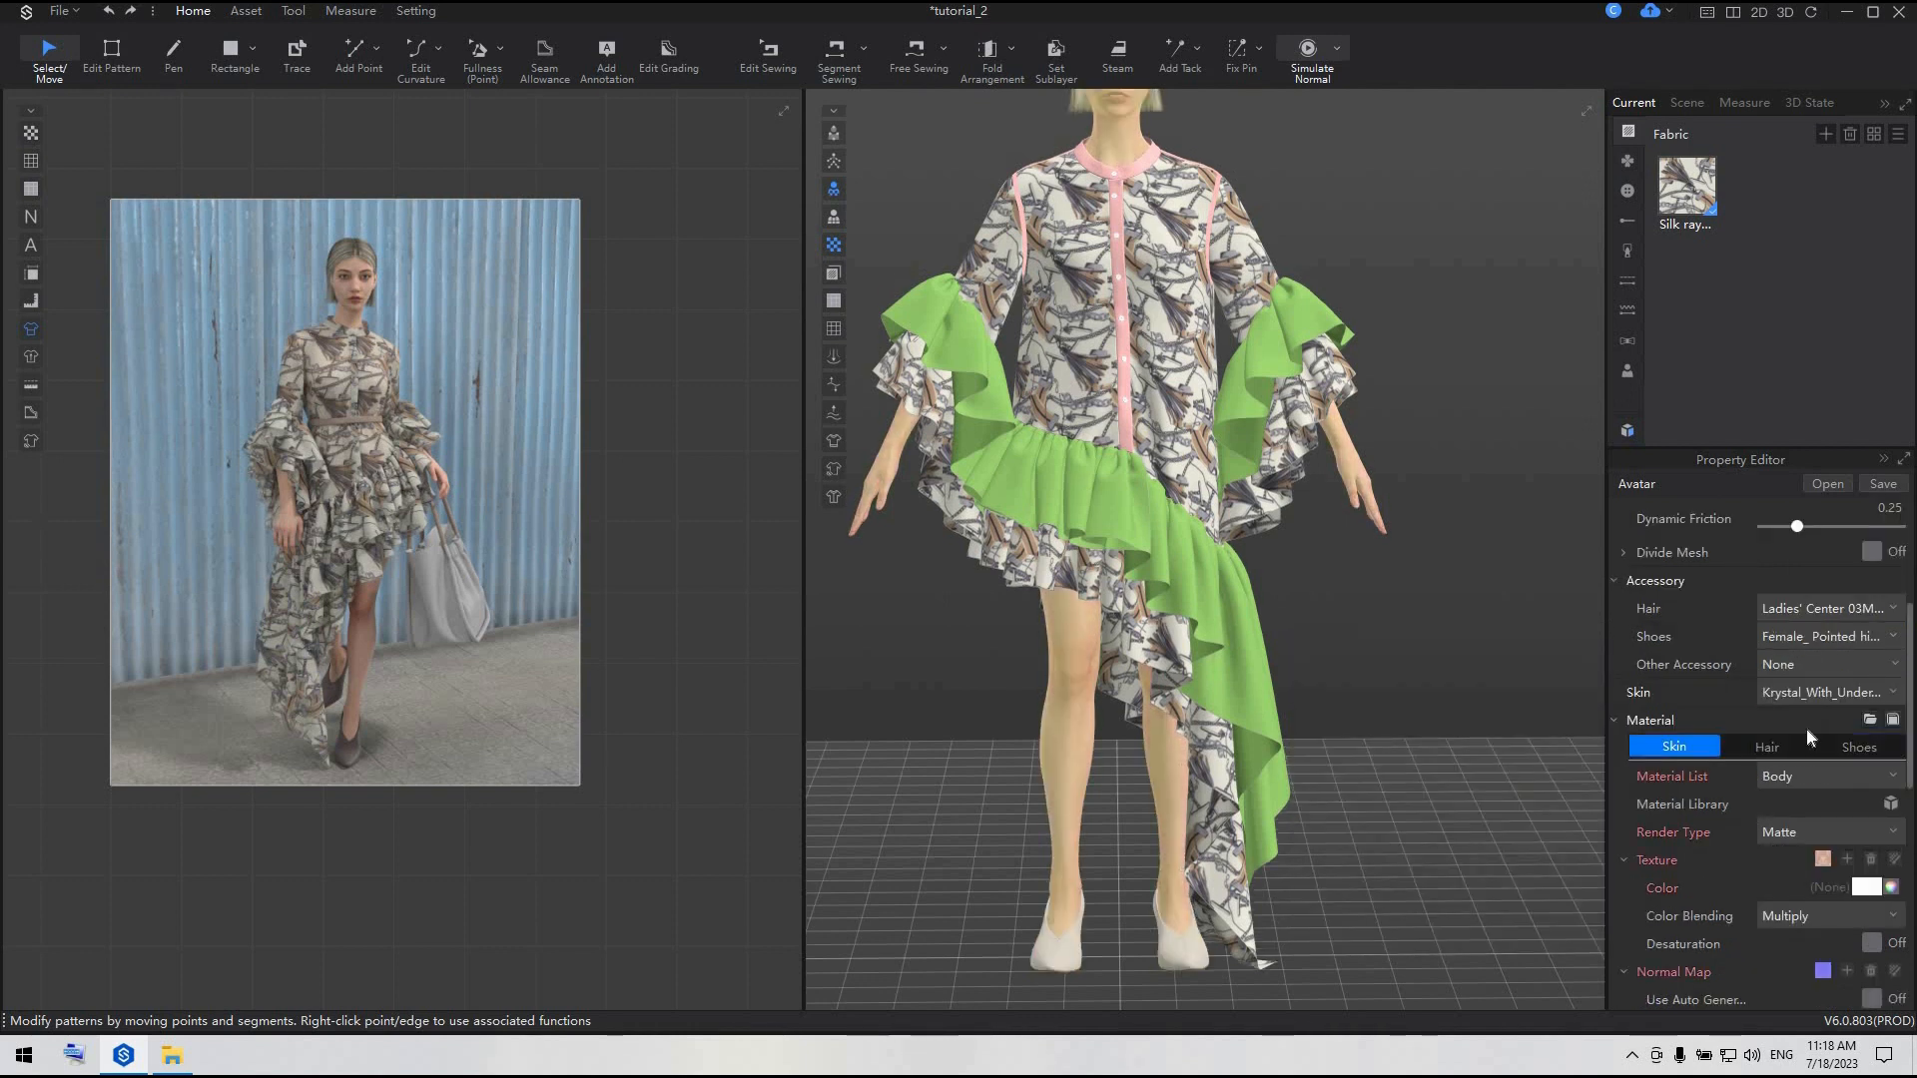
- Set the shoe vamp's render type to Leather and its color to brown 867165, matching the reference photo
scroll(1203, 900, down, 2)
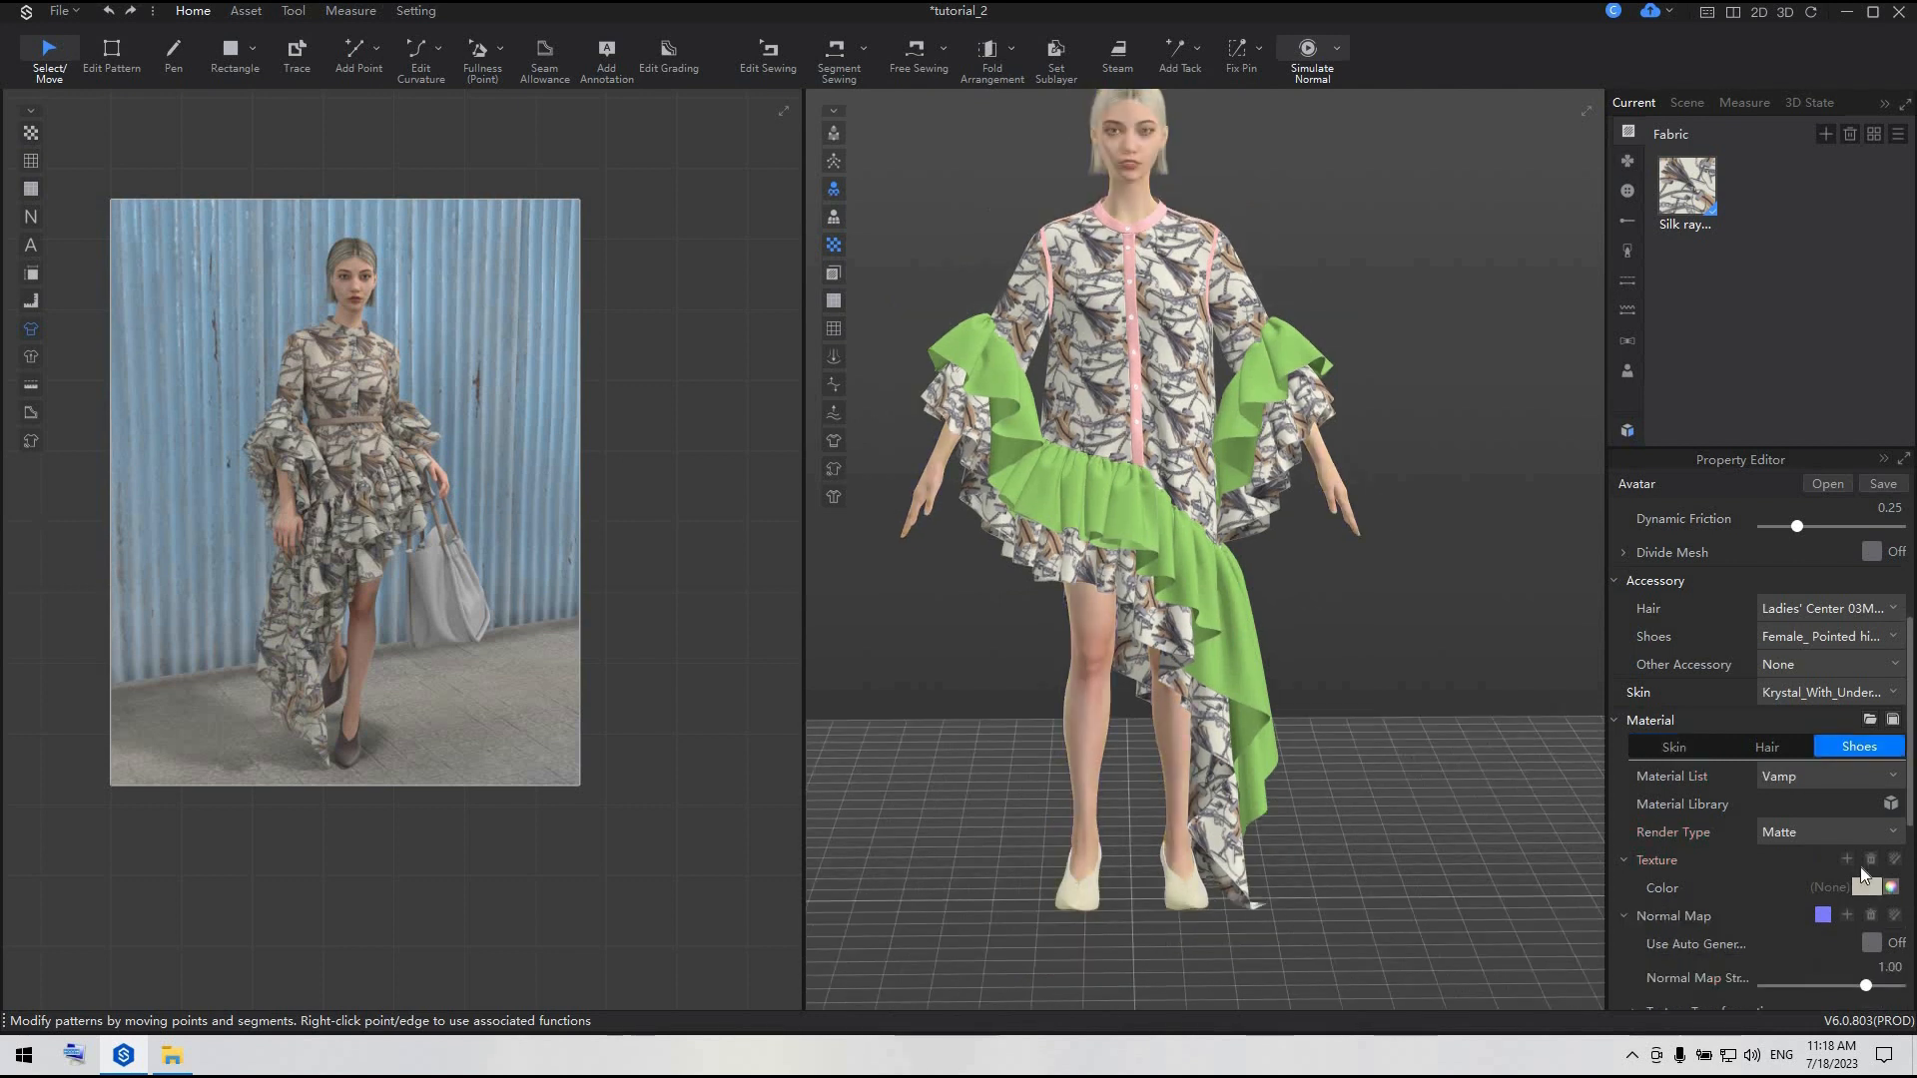
click(1855, 830)
click(1839, 609)
click(1867, 887)
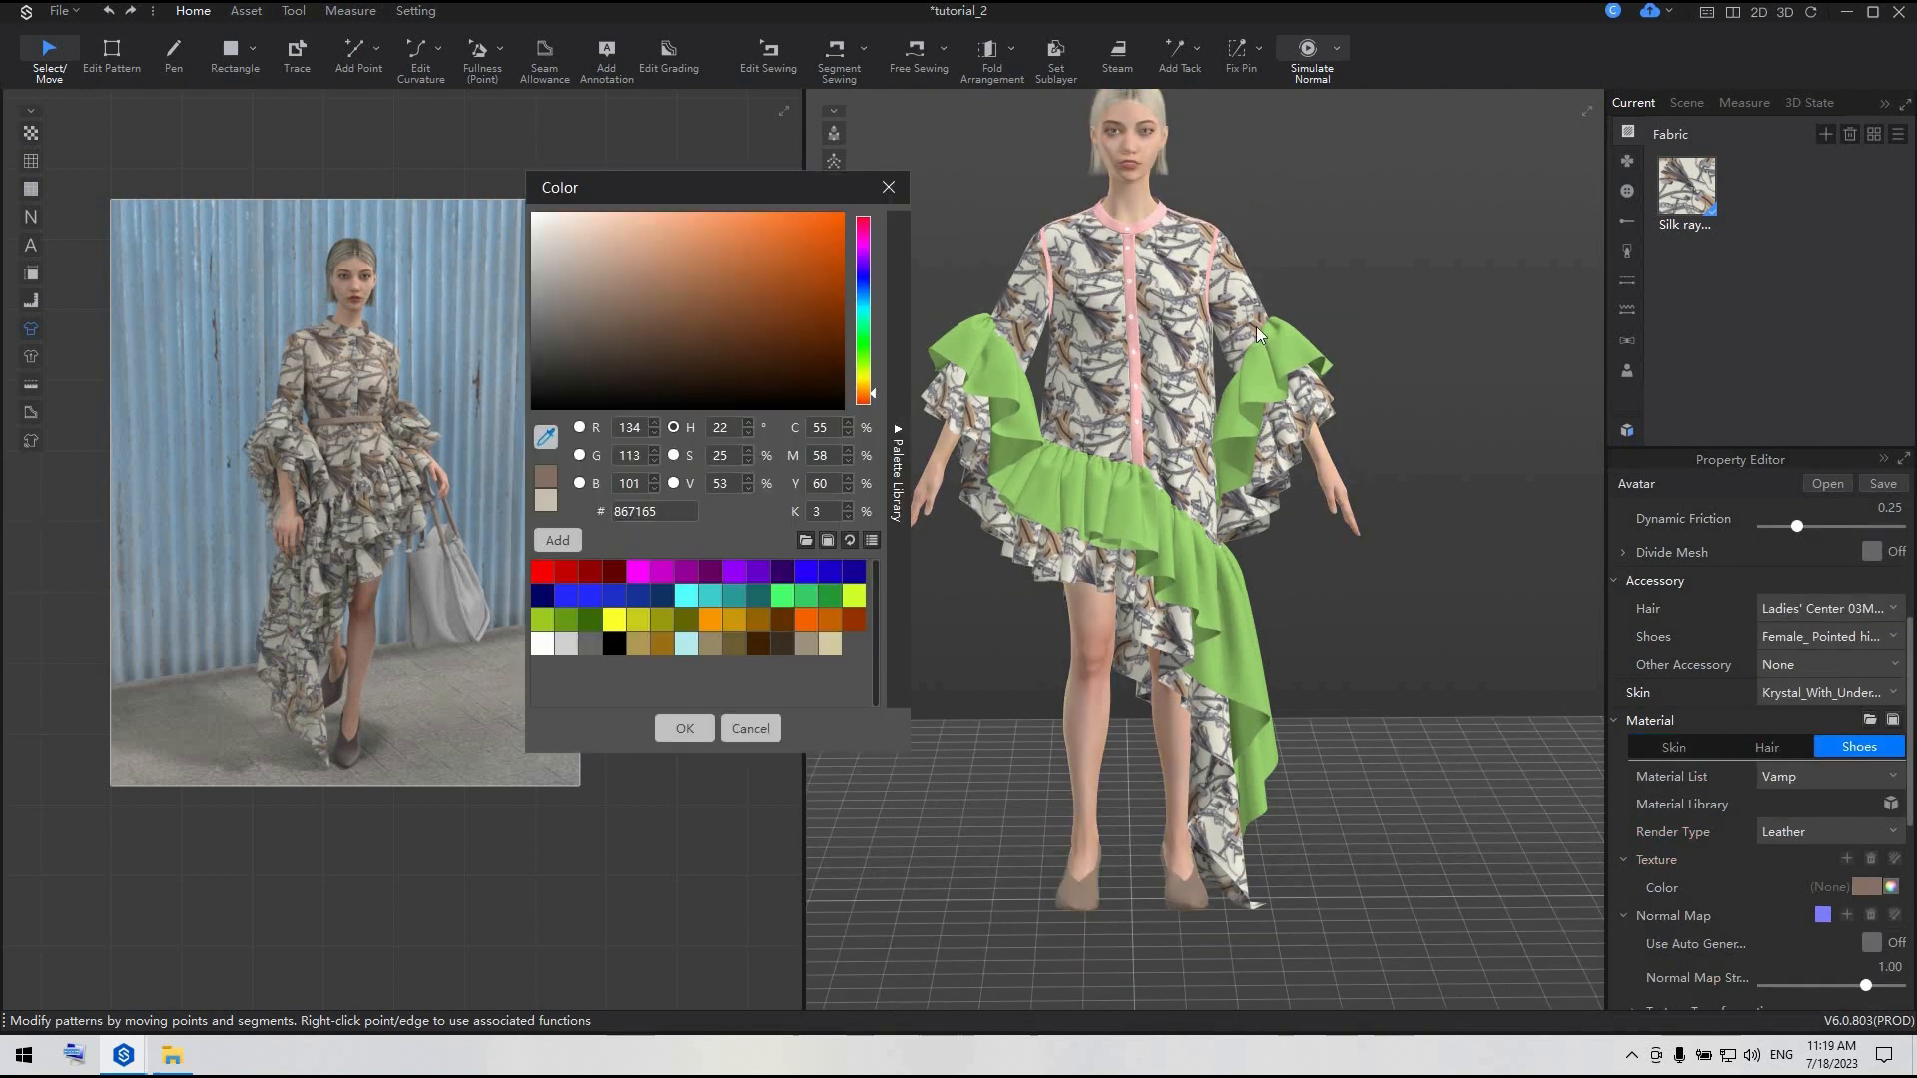
click(678, 728)
- Select the garment's button style and set its width to 1.5 cm
mouse_move(1195, 848)
right_down()
mouse_move(1436, 851)
mouse_move(1531, 828)
mouse_move(1597, 846)
mouse_move(1268, 848)
mouse_move(1178, 818)
right_up()
scroll(446, 566, up, 3)
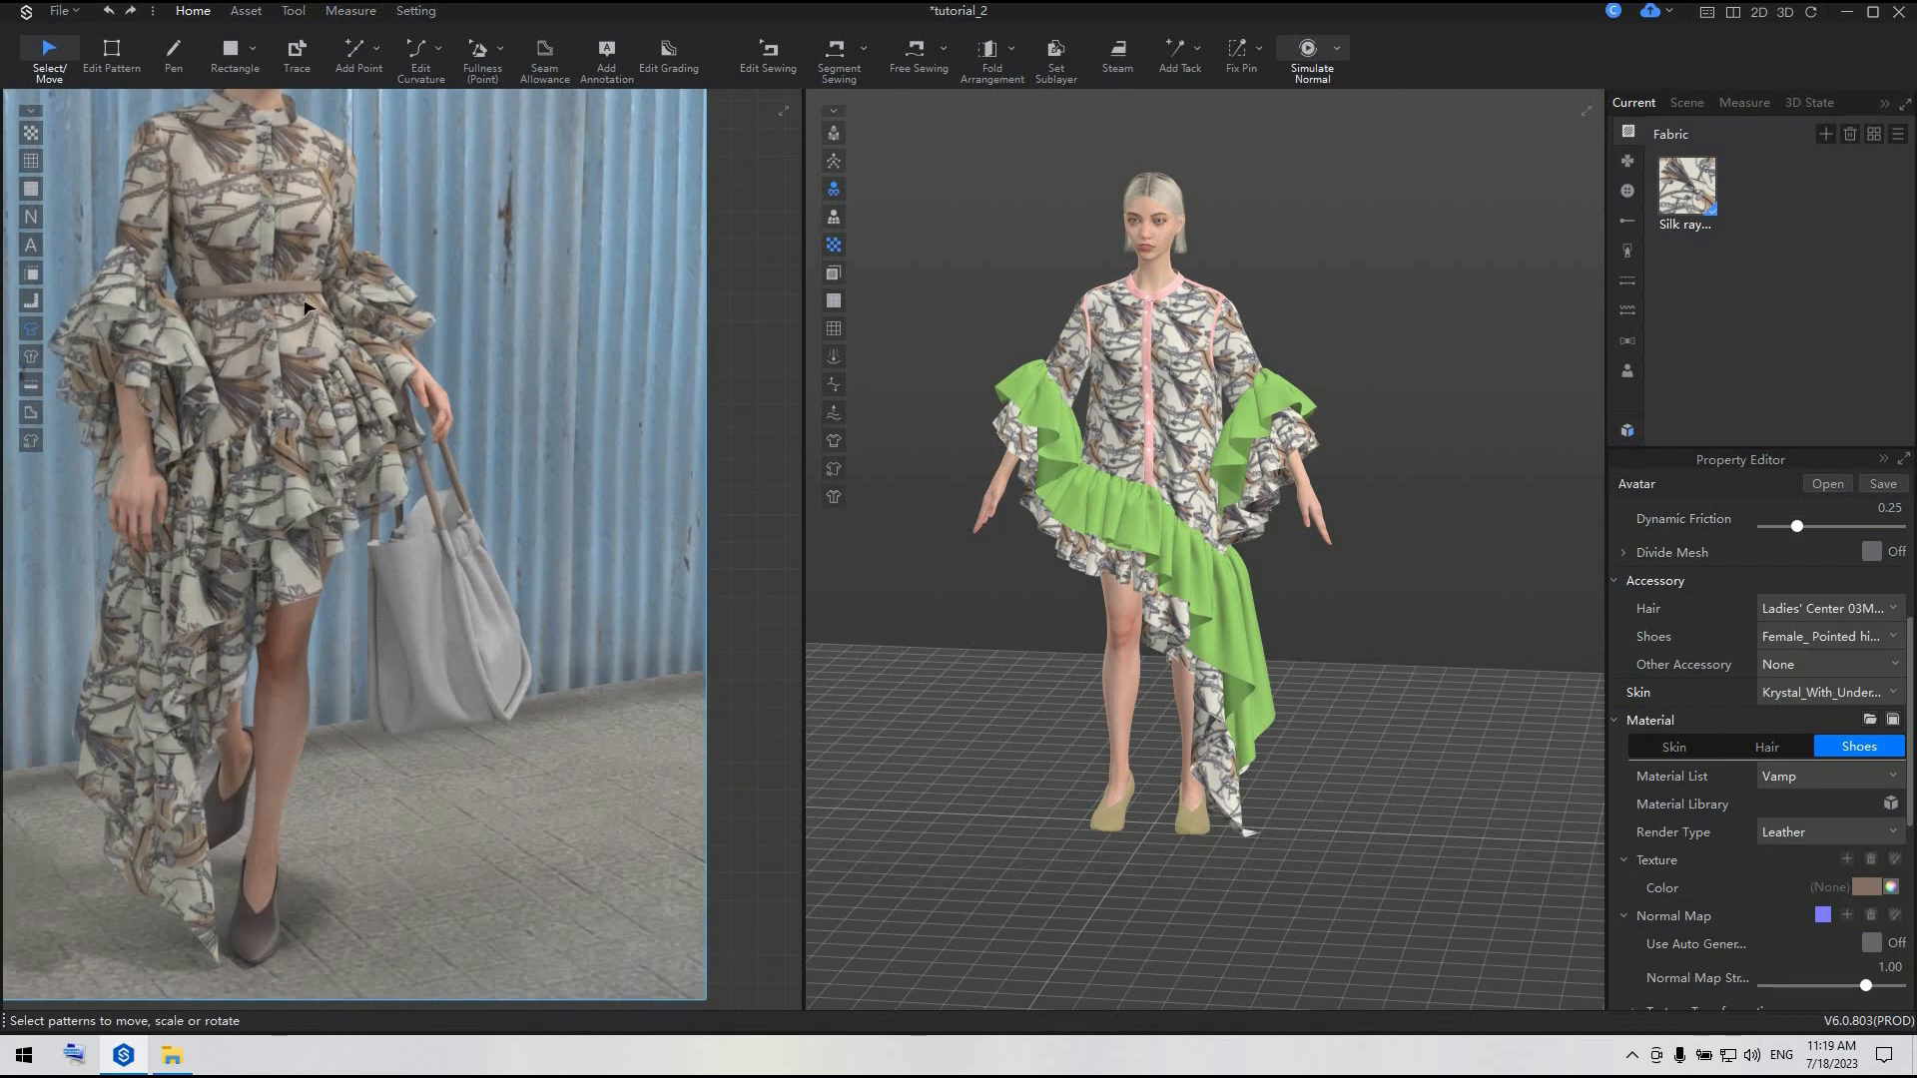
scroll(1143, 383, up, 6)
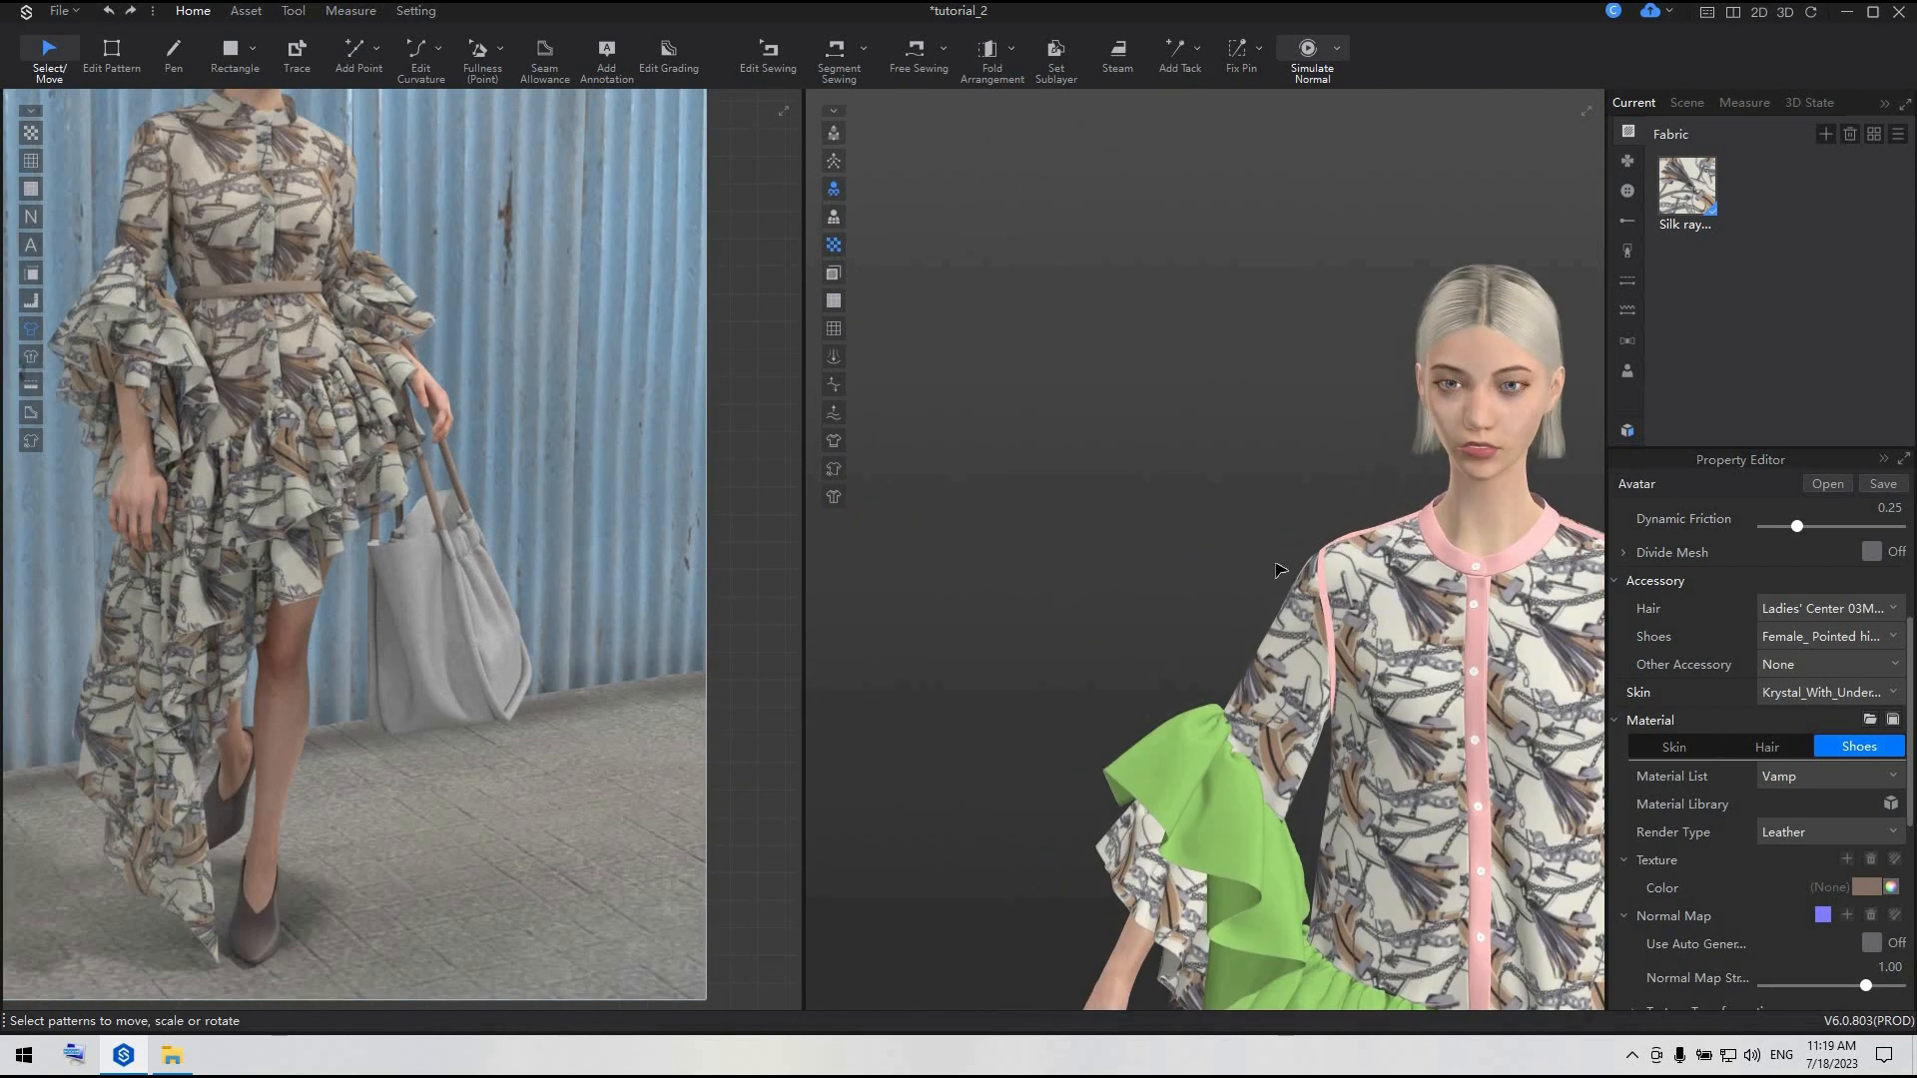
scroll(1273, 567, up, 5)
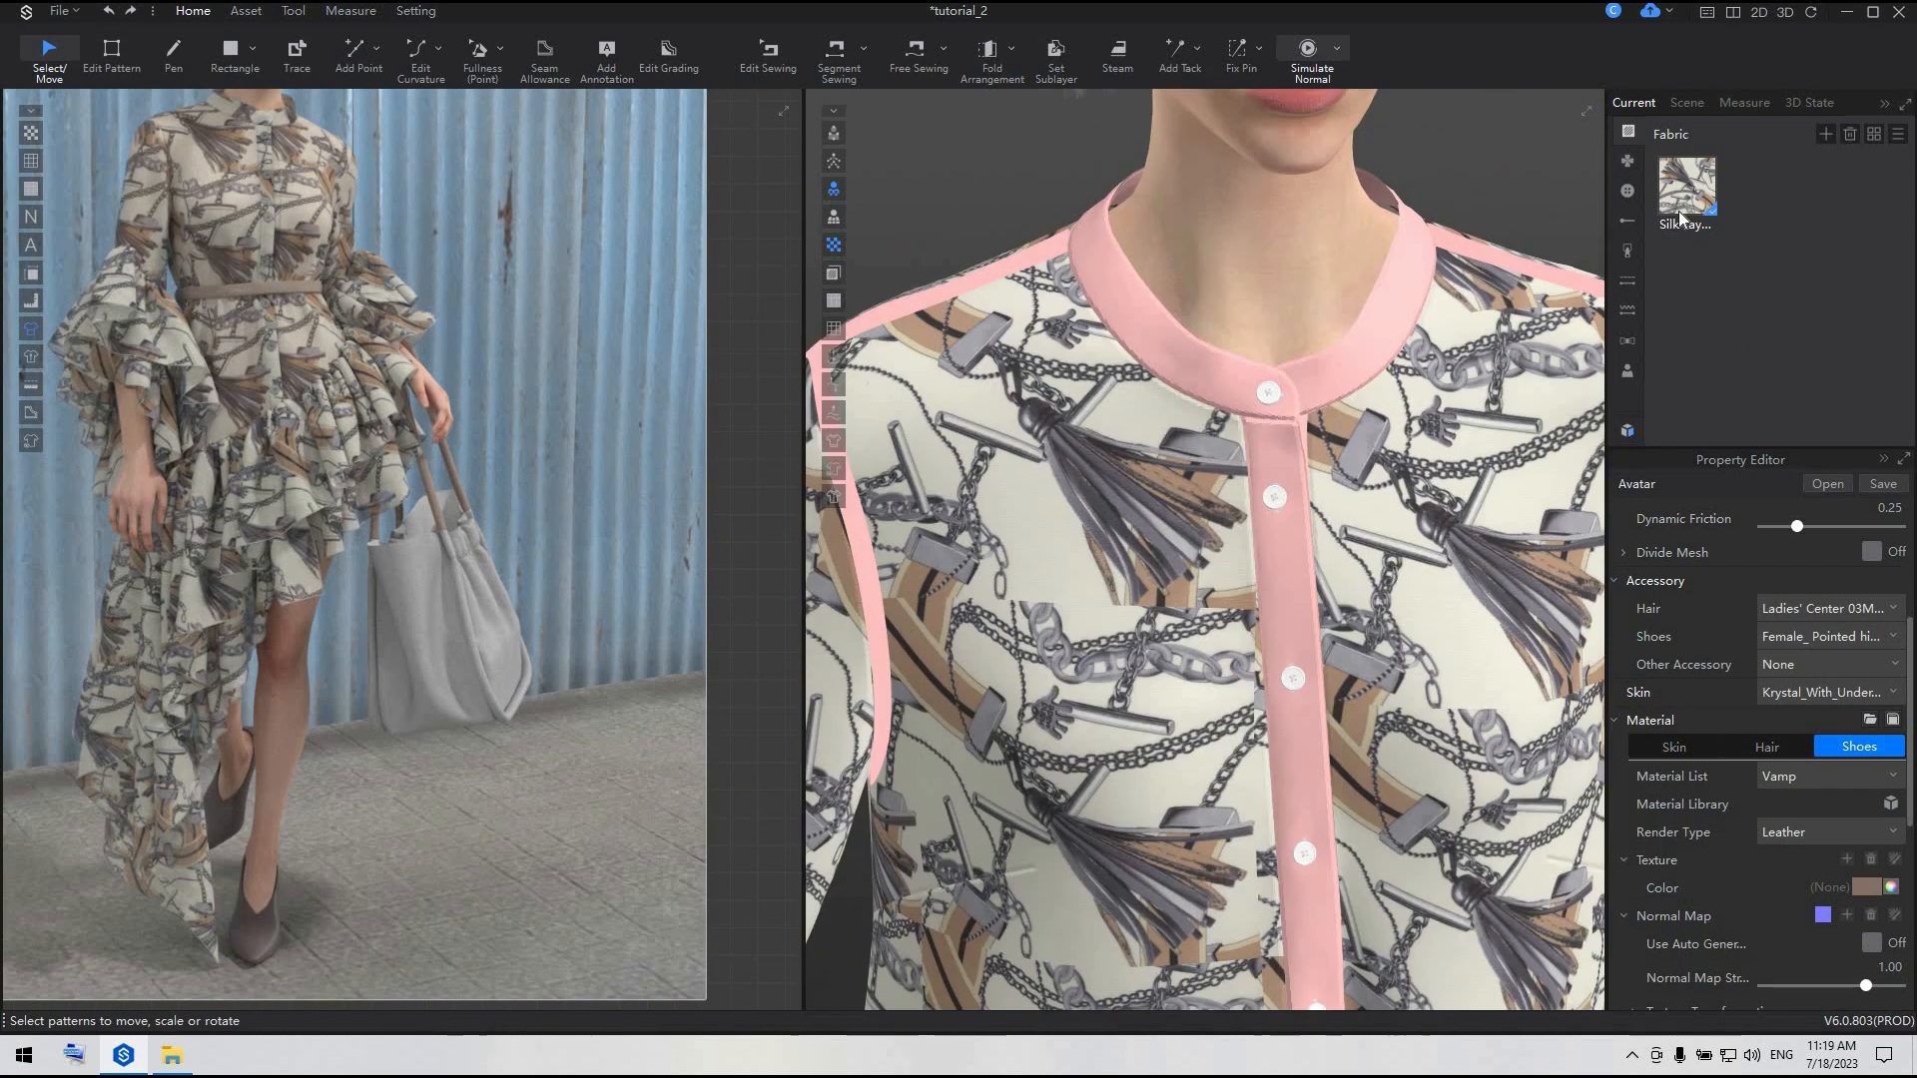
click(1629, 191)
click(1732, 186)
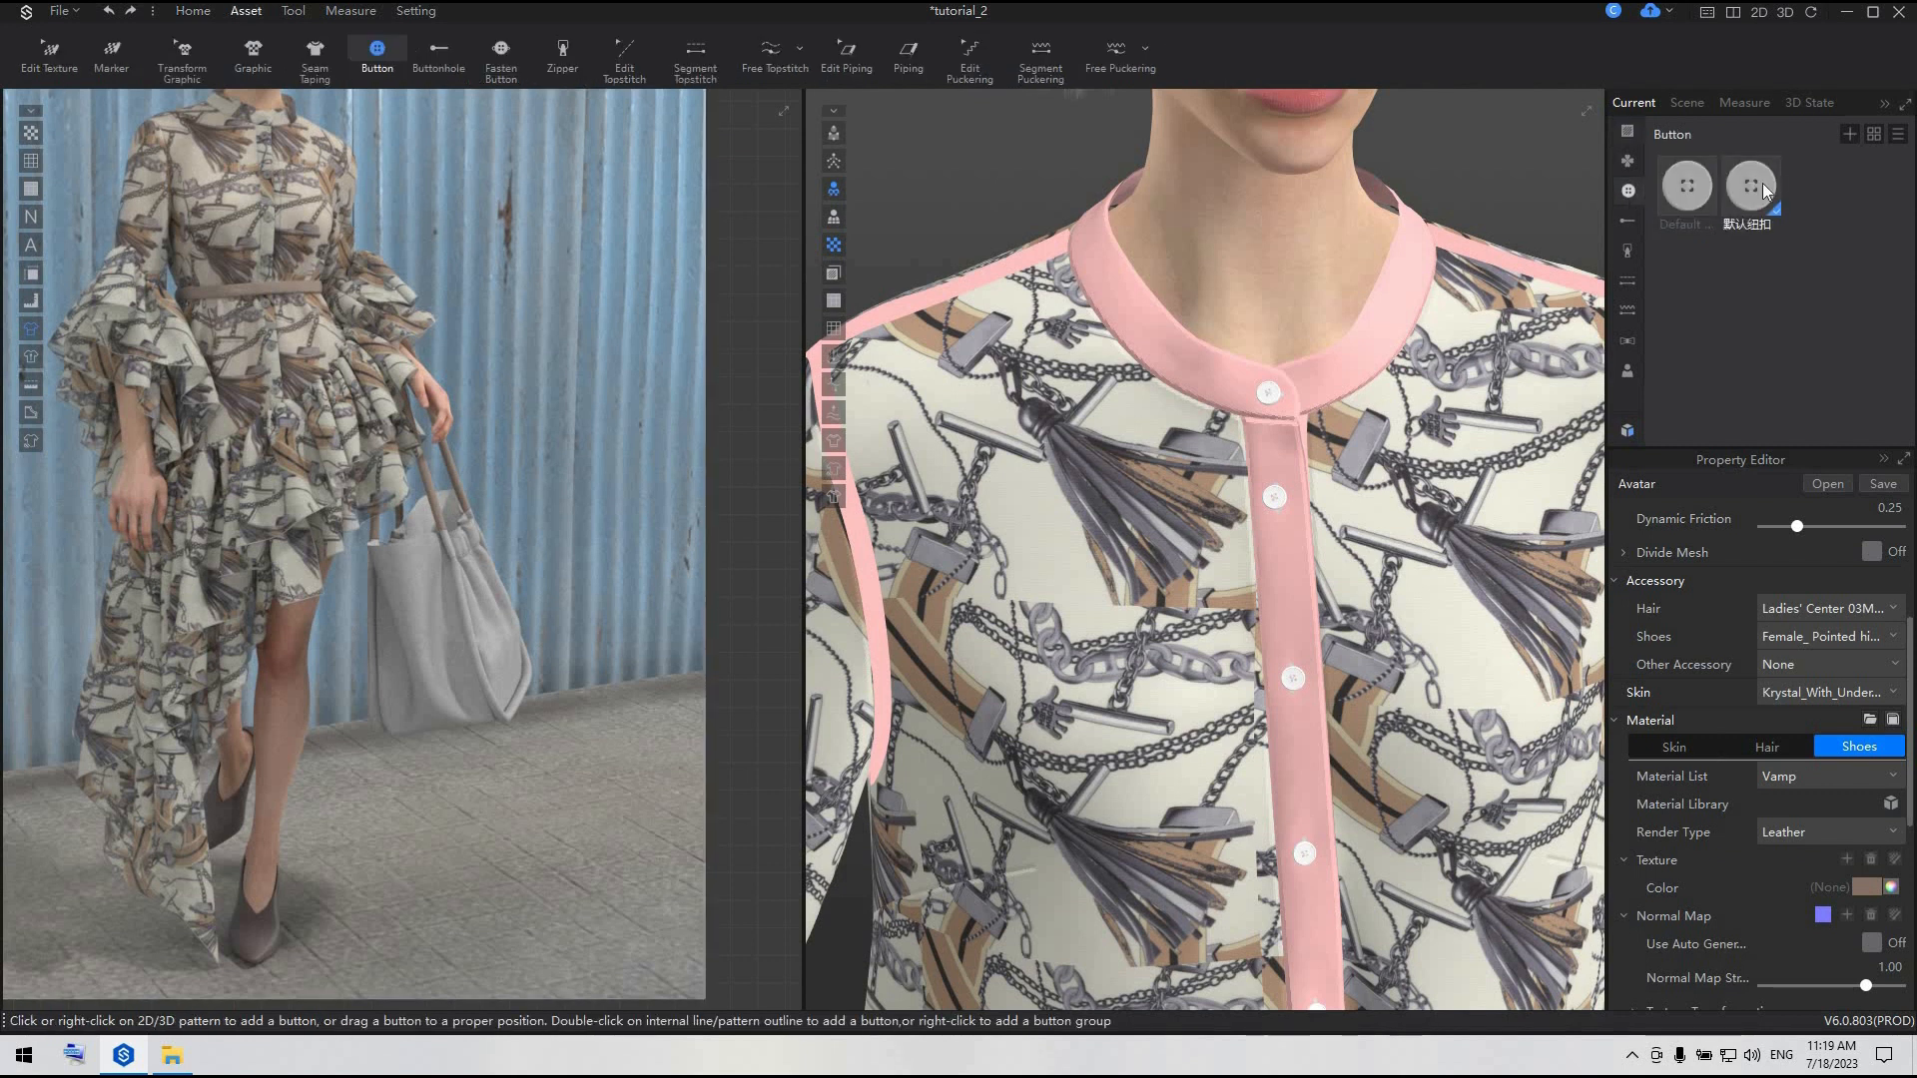
click(1745, 187)
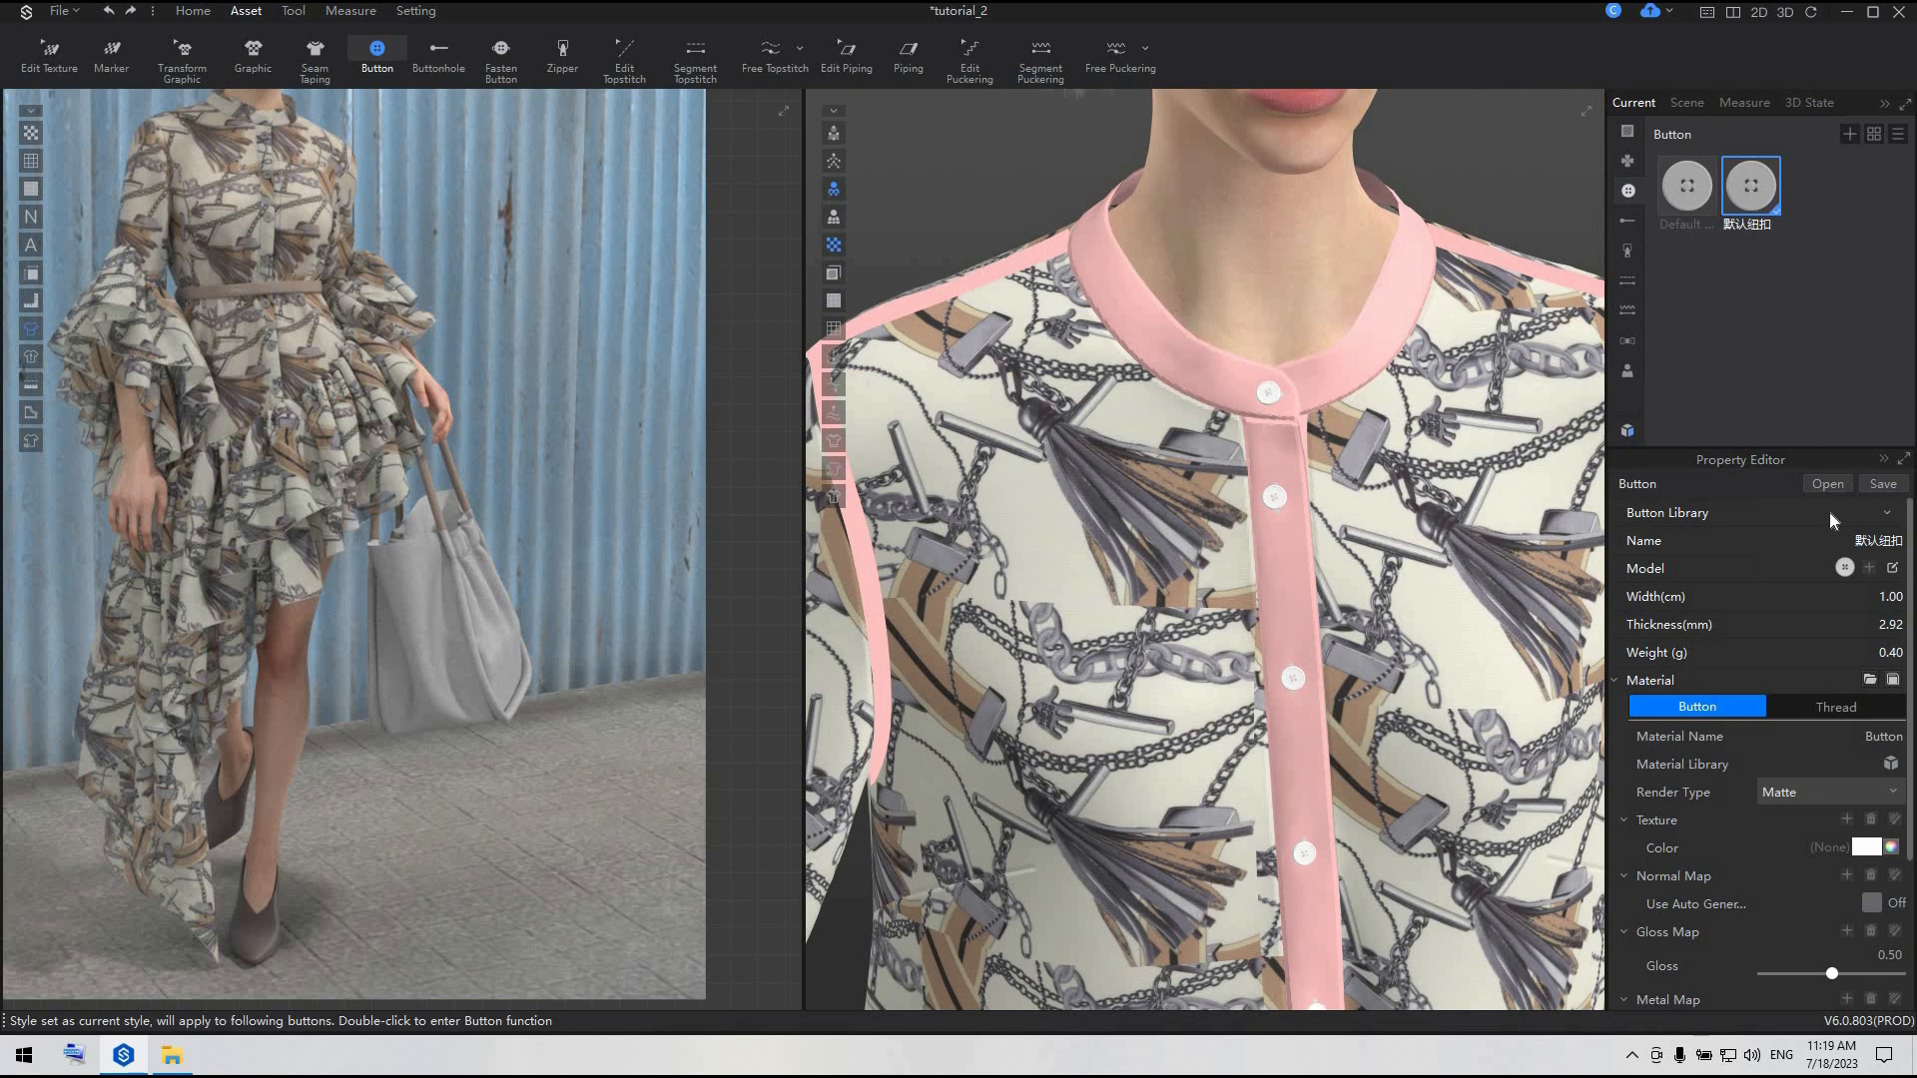
double_click(1896, 598)
text(1.)
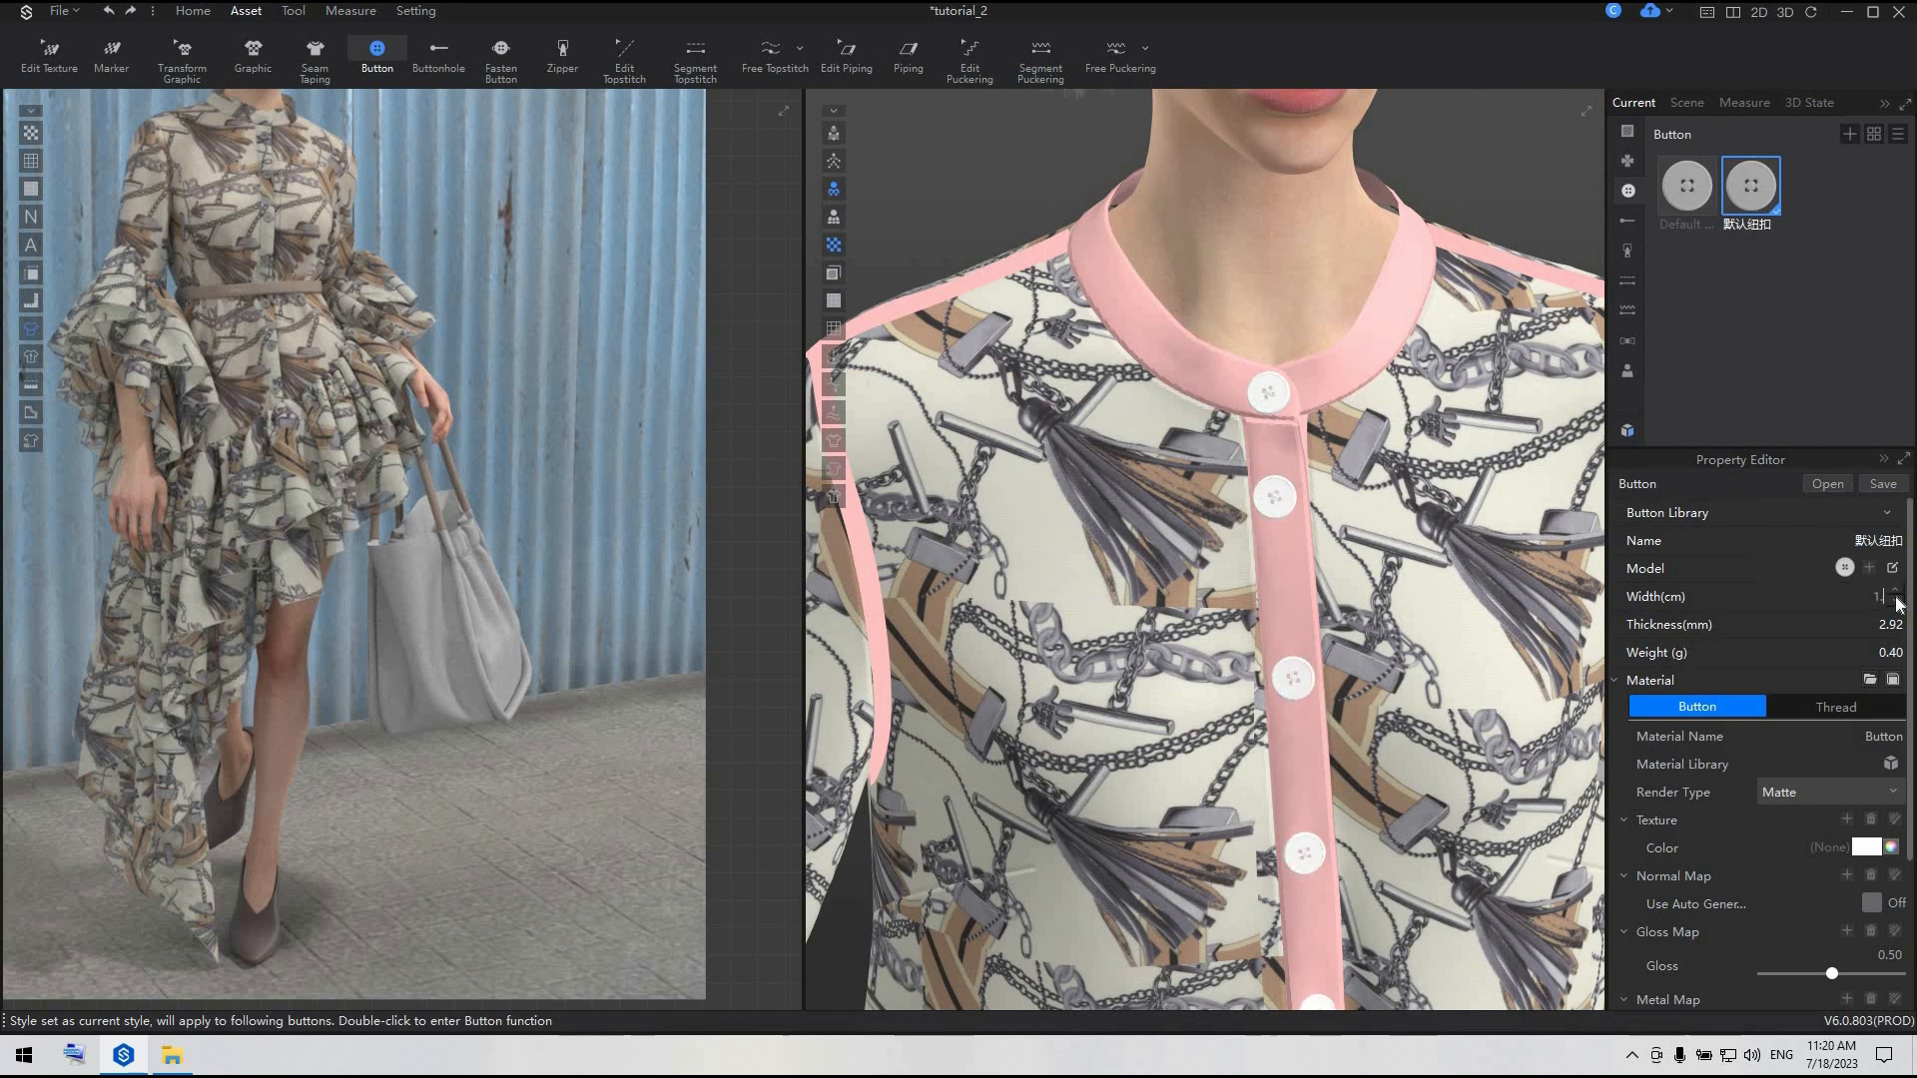
text(5)
key(Return)
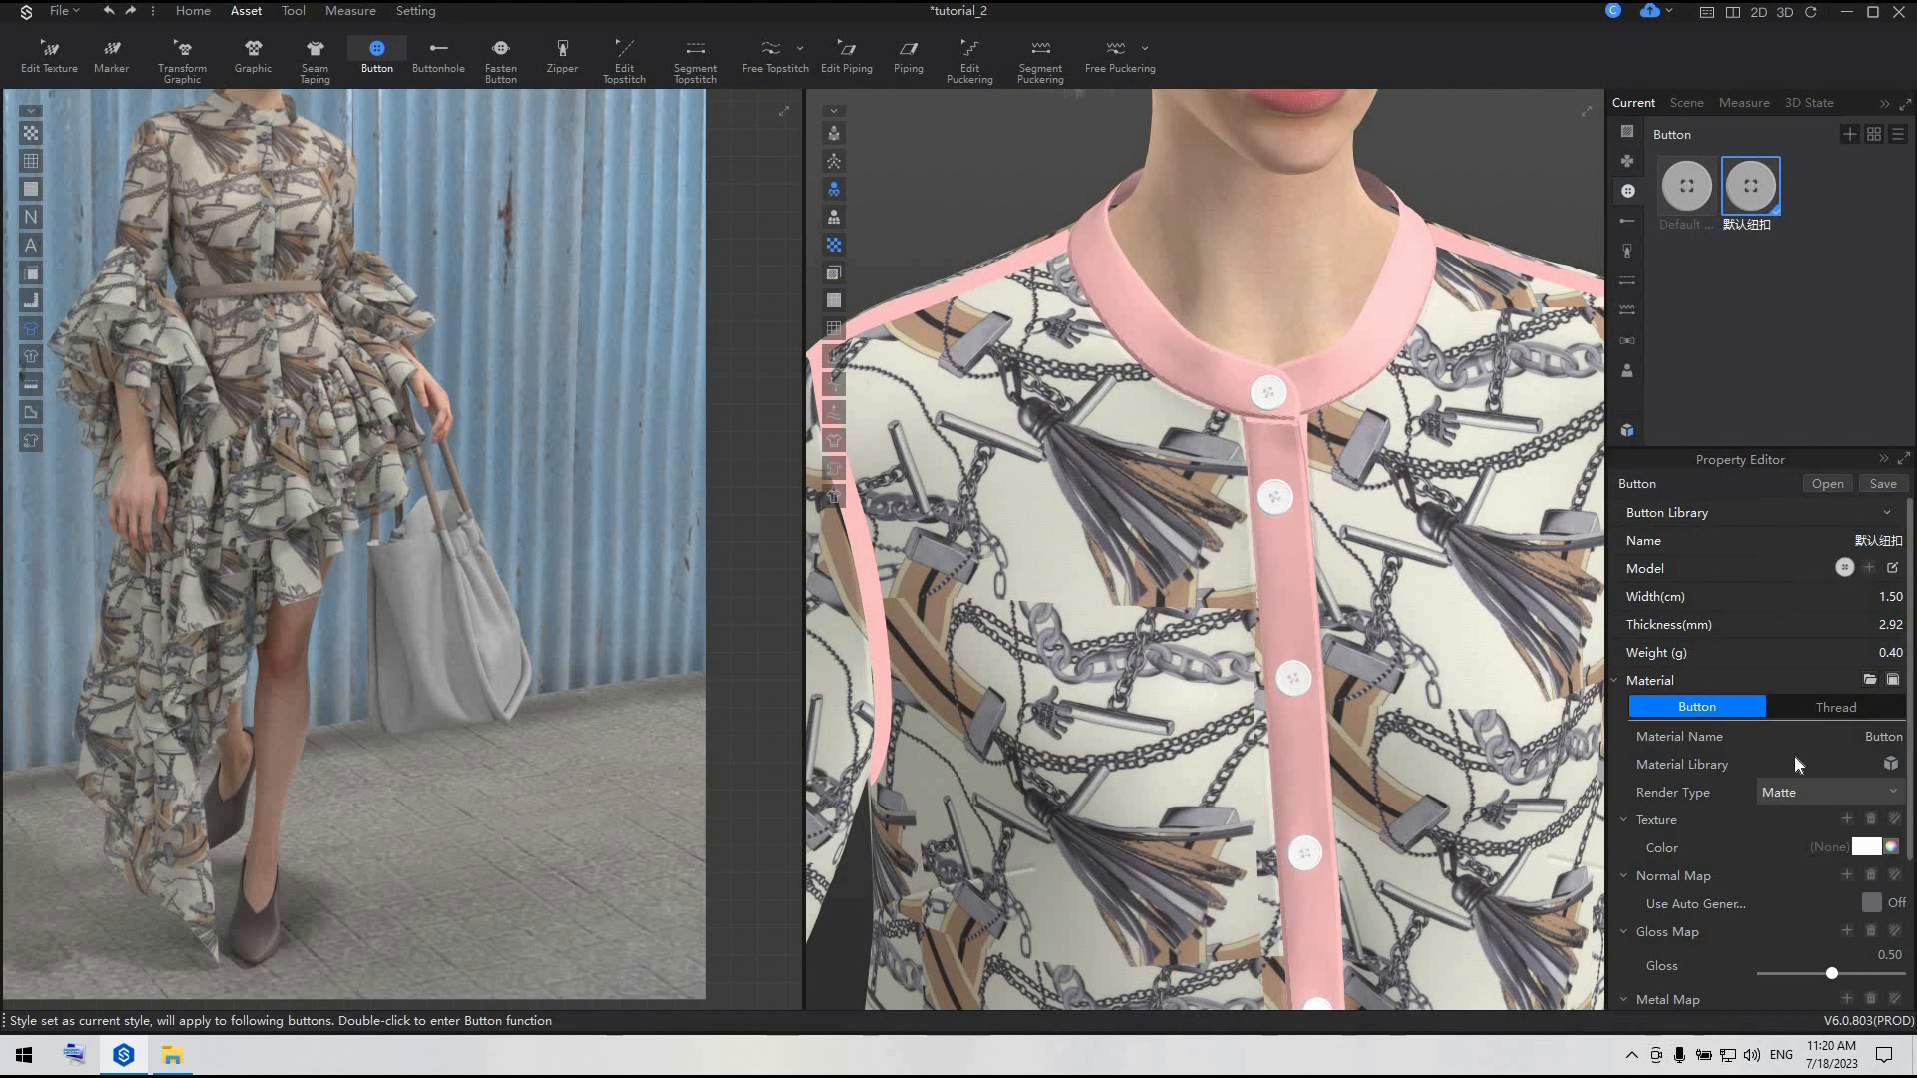
- Change the button material's color to grey B1AFAF and check it on the front placket
scroll(1827, 774, down, 1)
click(1866, 765)
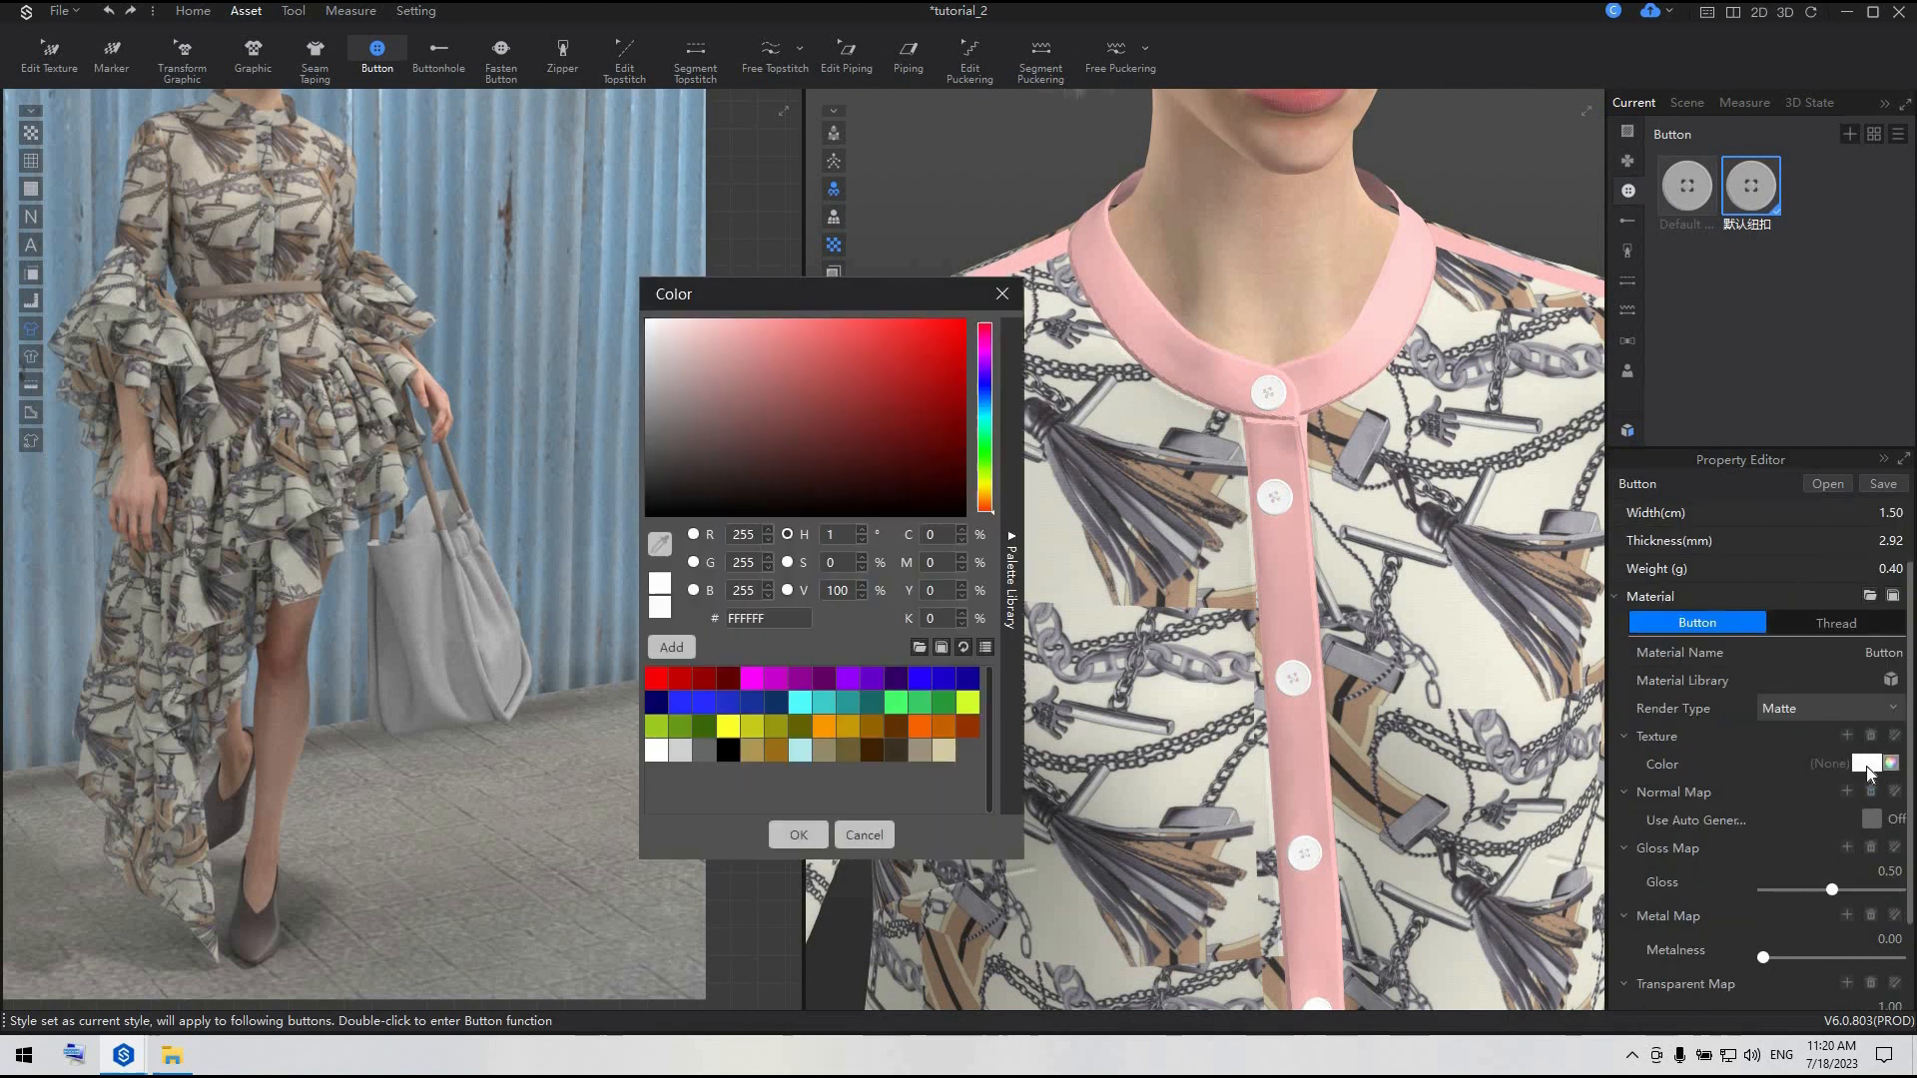
click(687, 749)
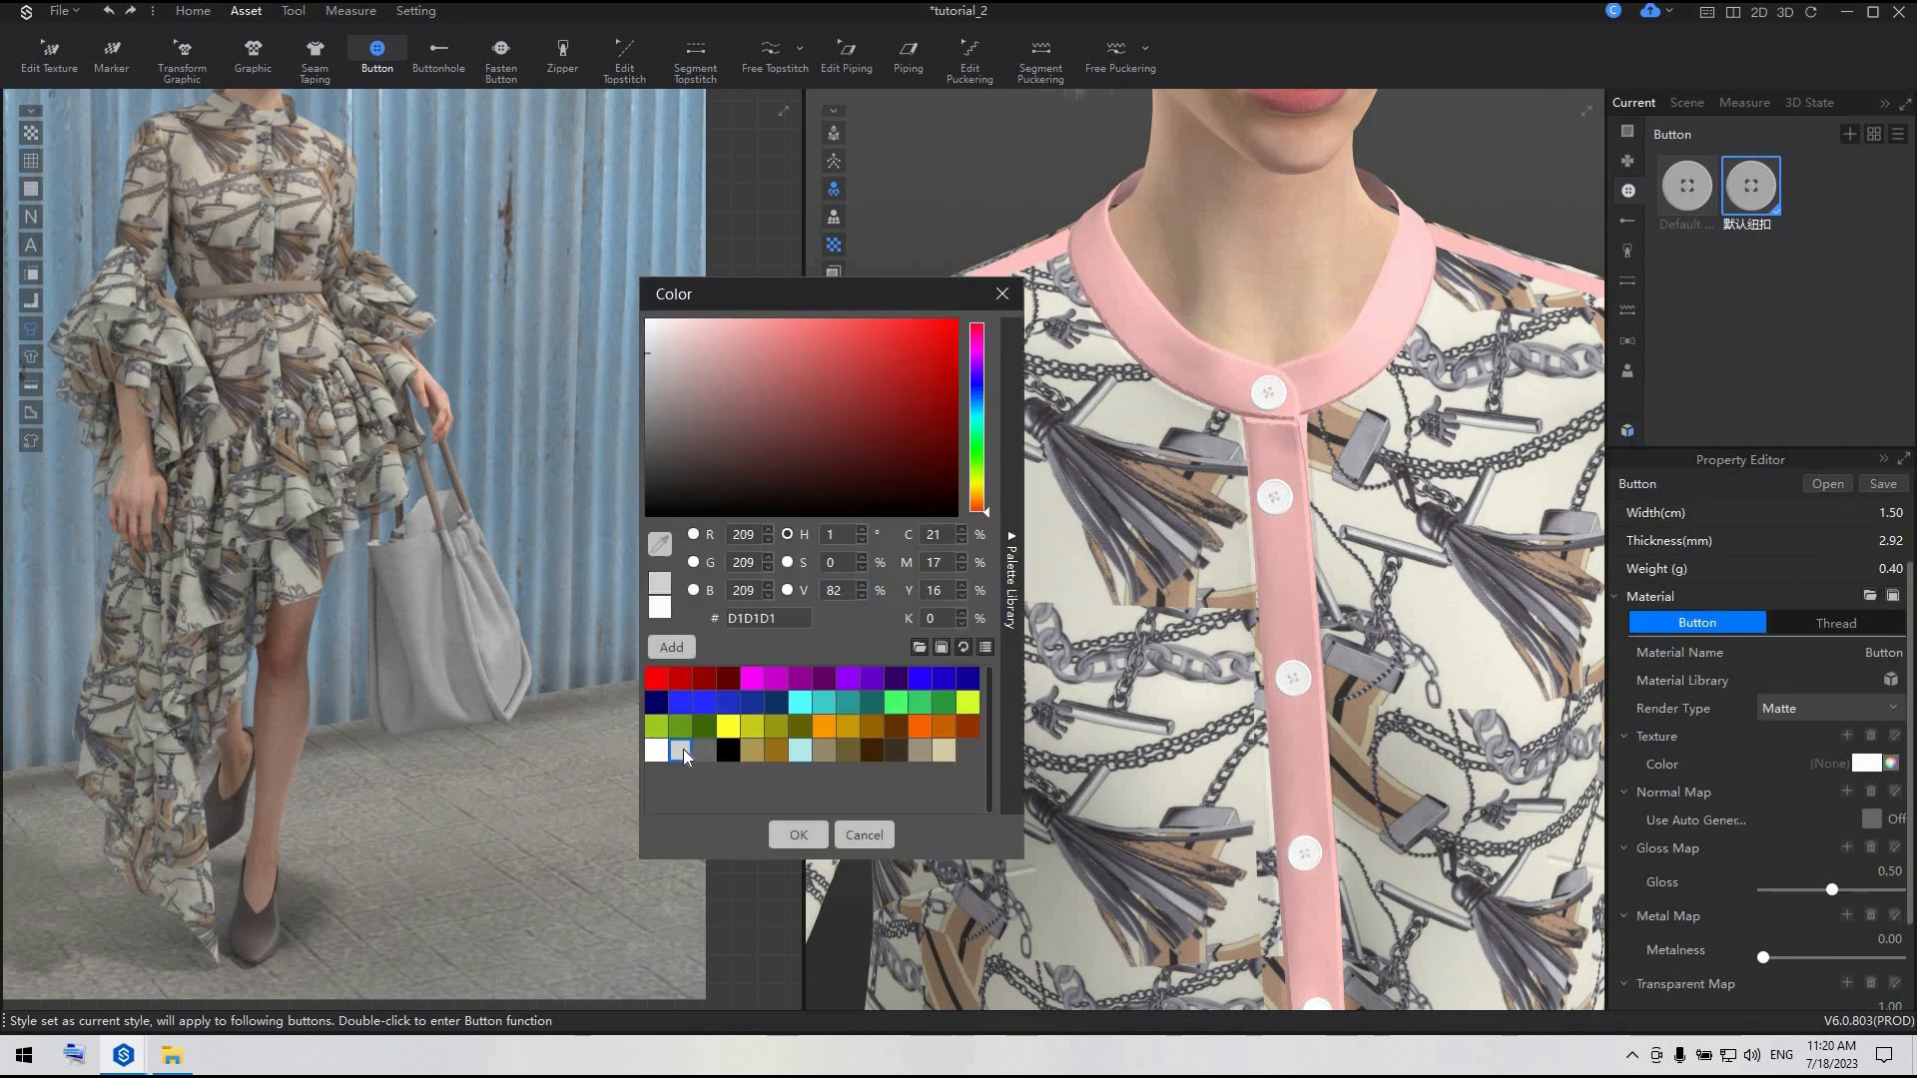
click(649, 399)
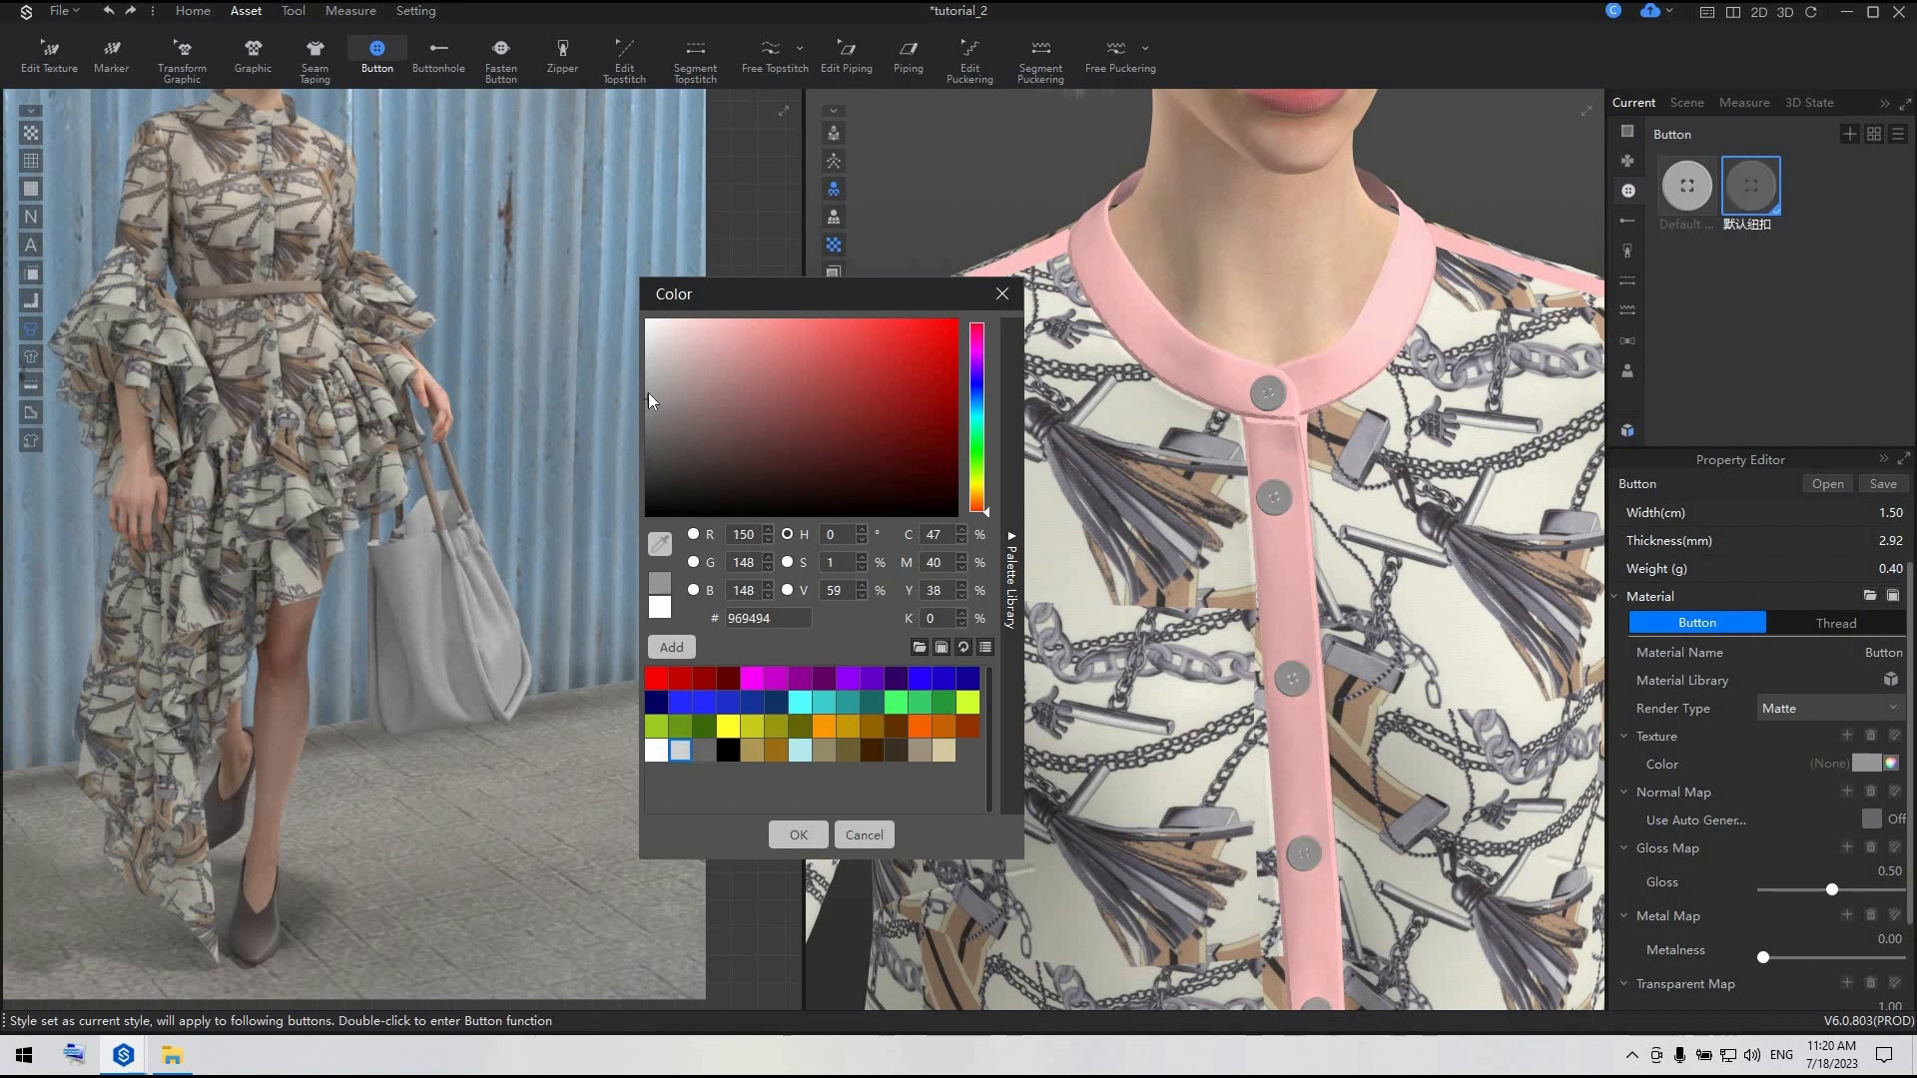
click(649, 394)
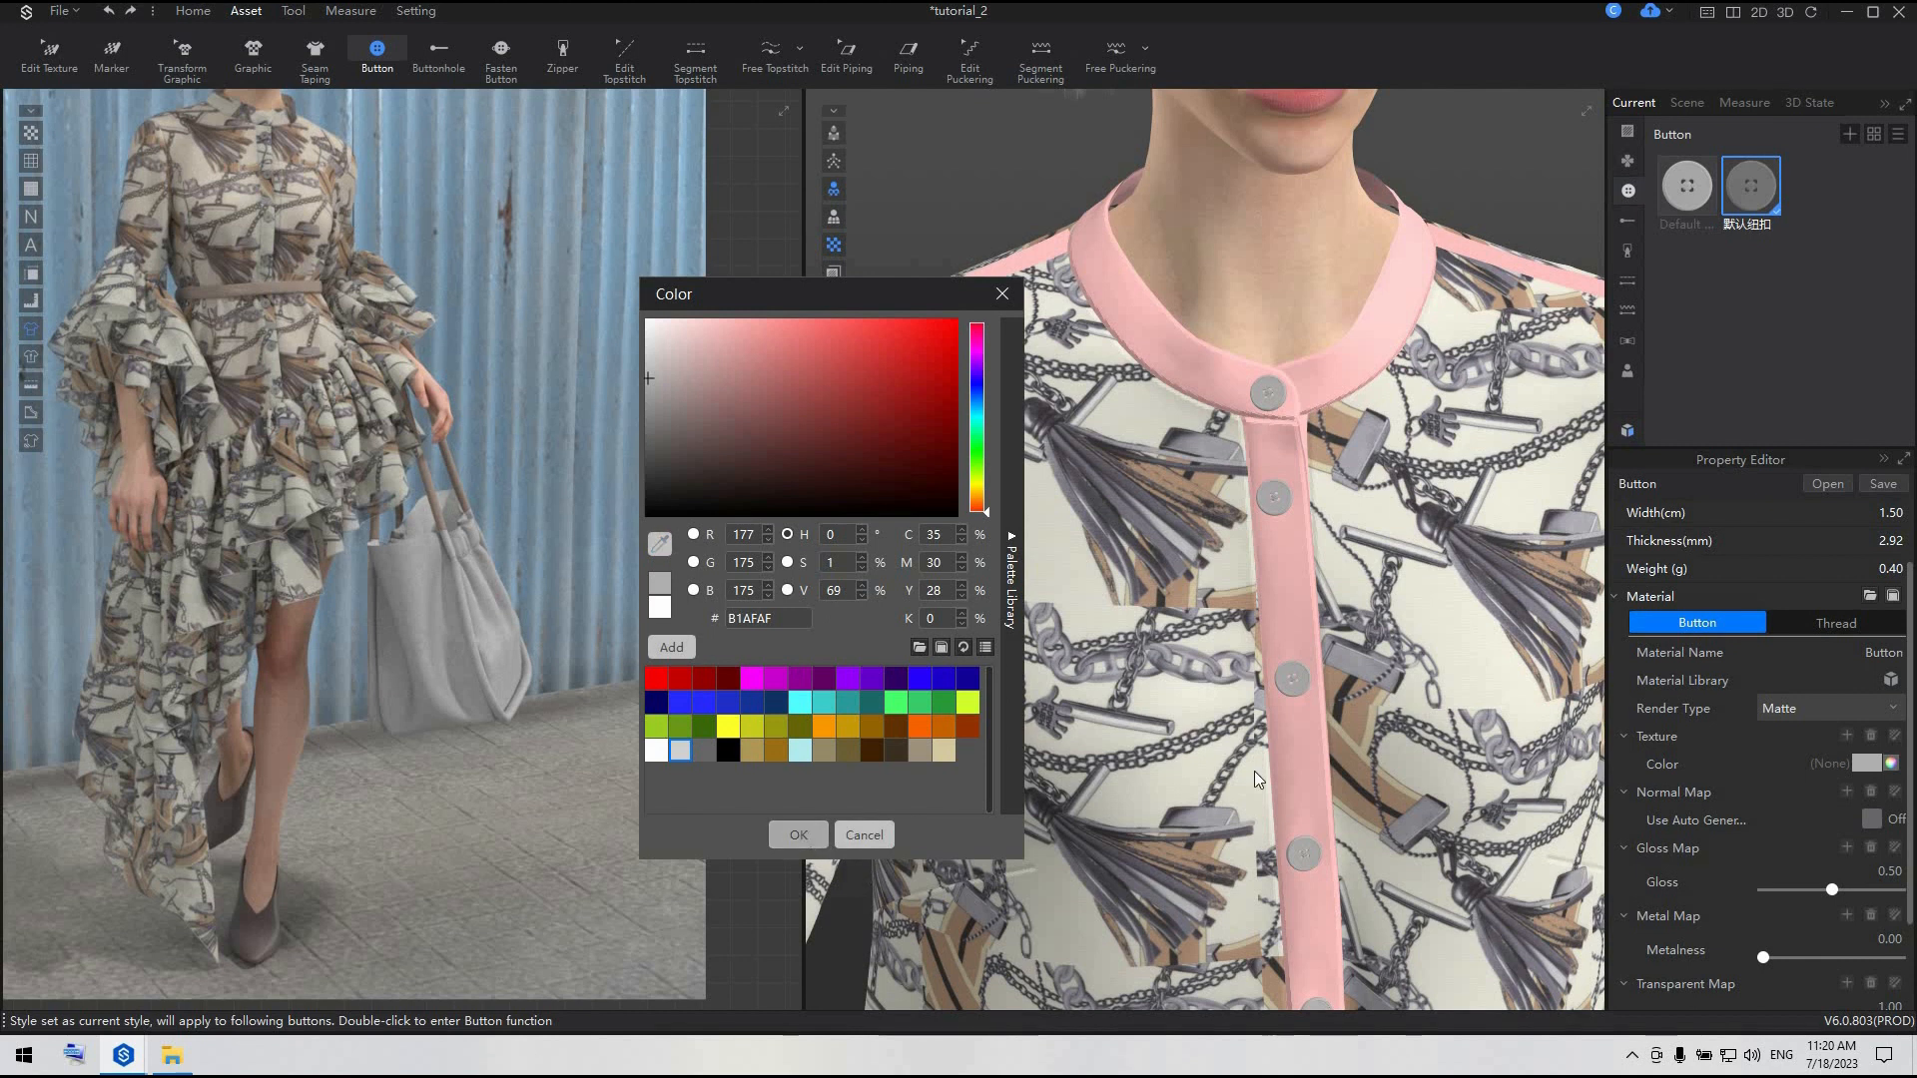
click(798, 834)
scroll(1311, 603, up, 5)
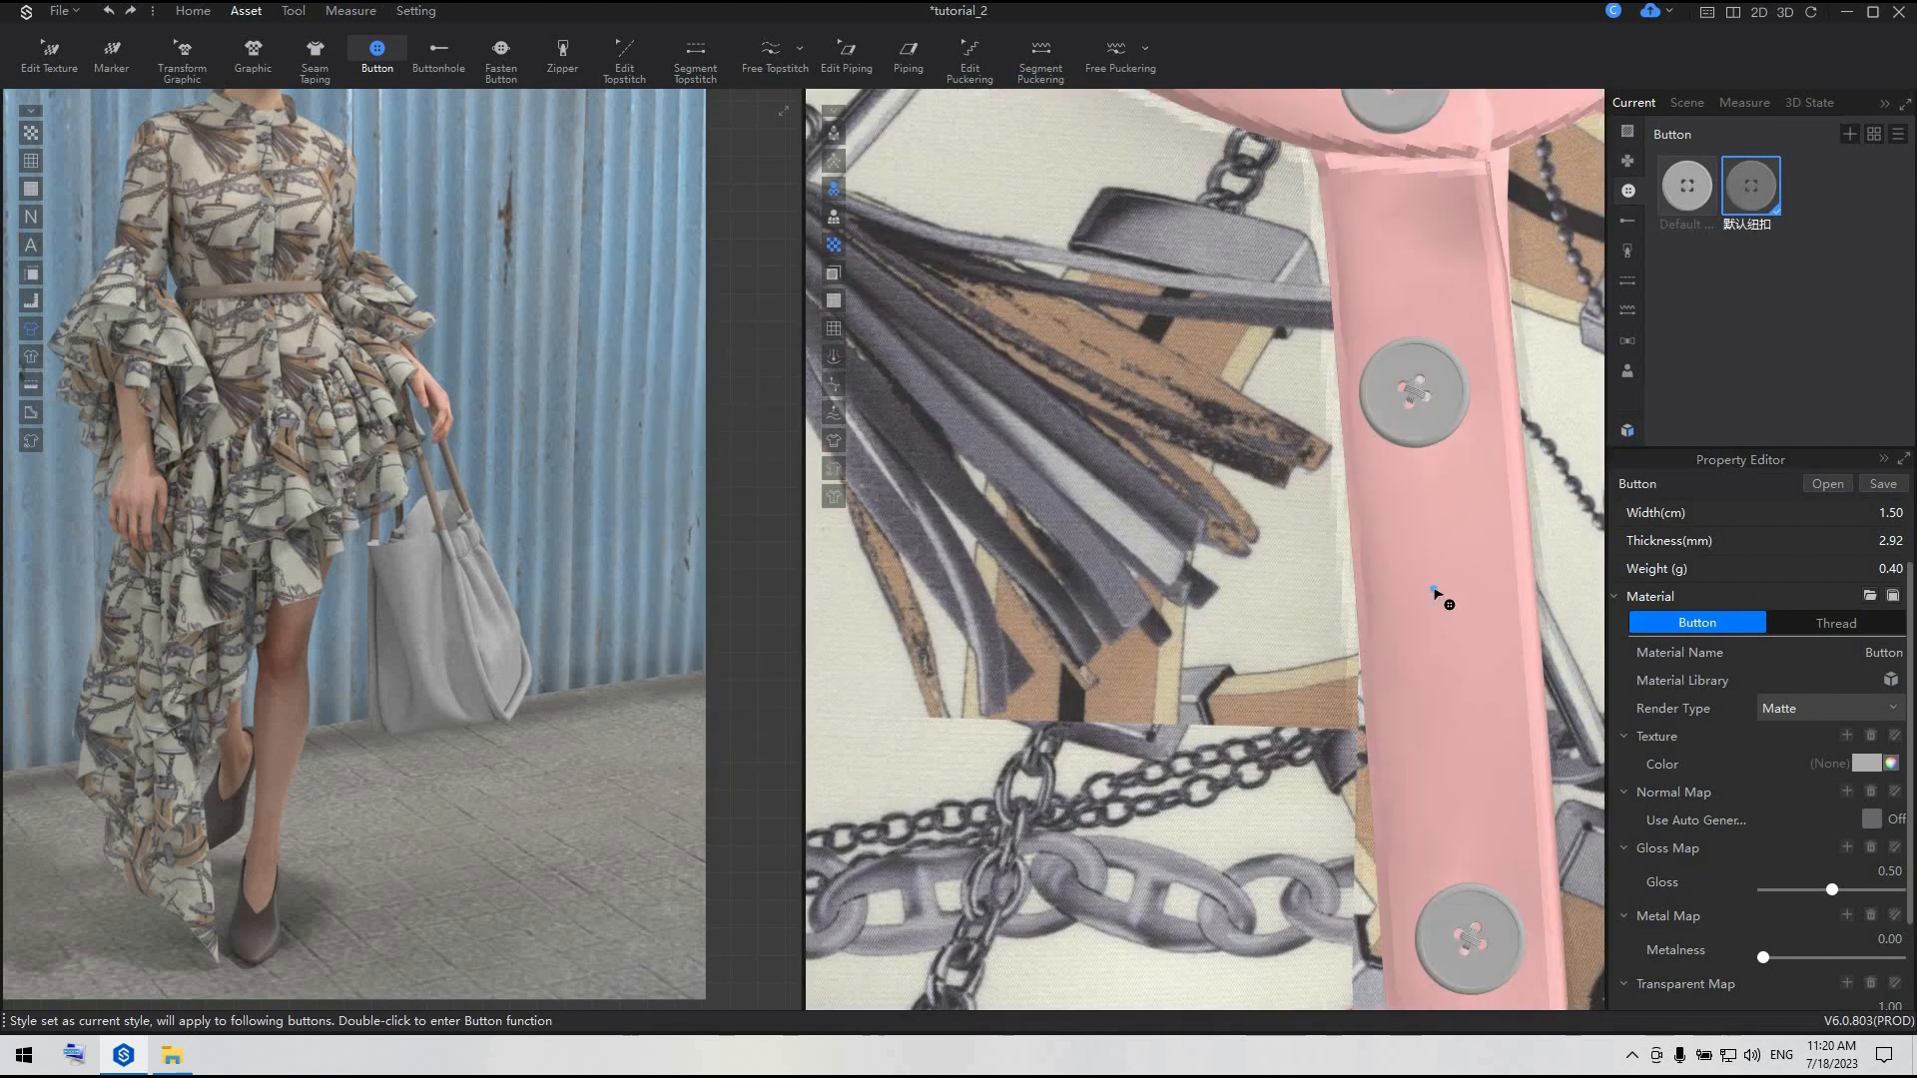
- Recolor the buttonhole style grey to match the buttons and set its width to 1.80 cm
scroll(1437, 596, down, 5)
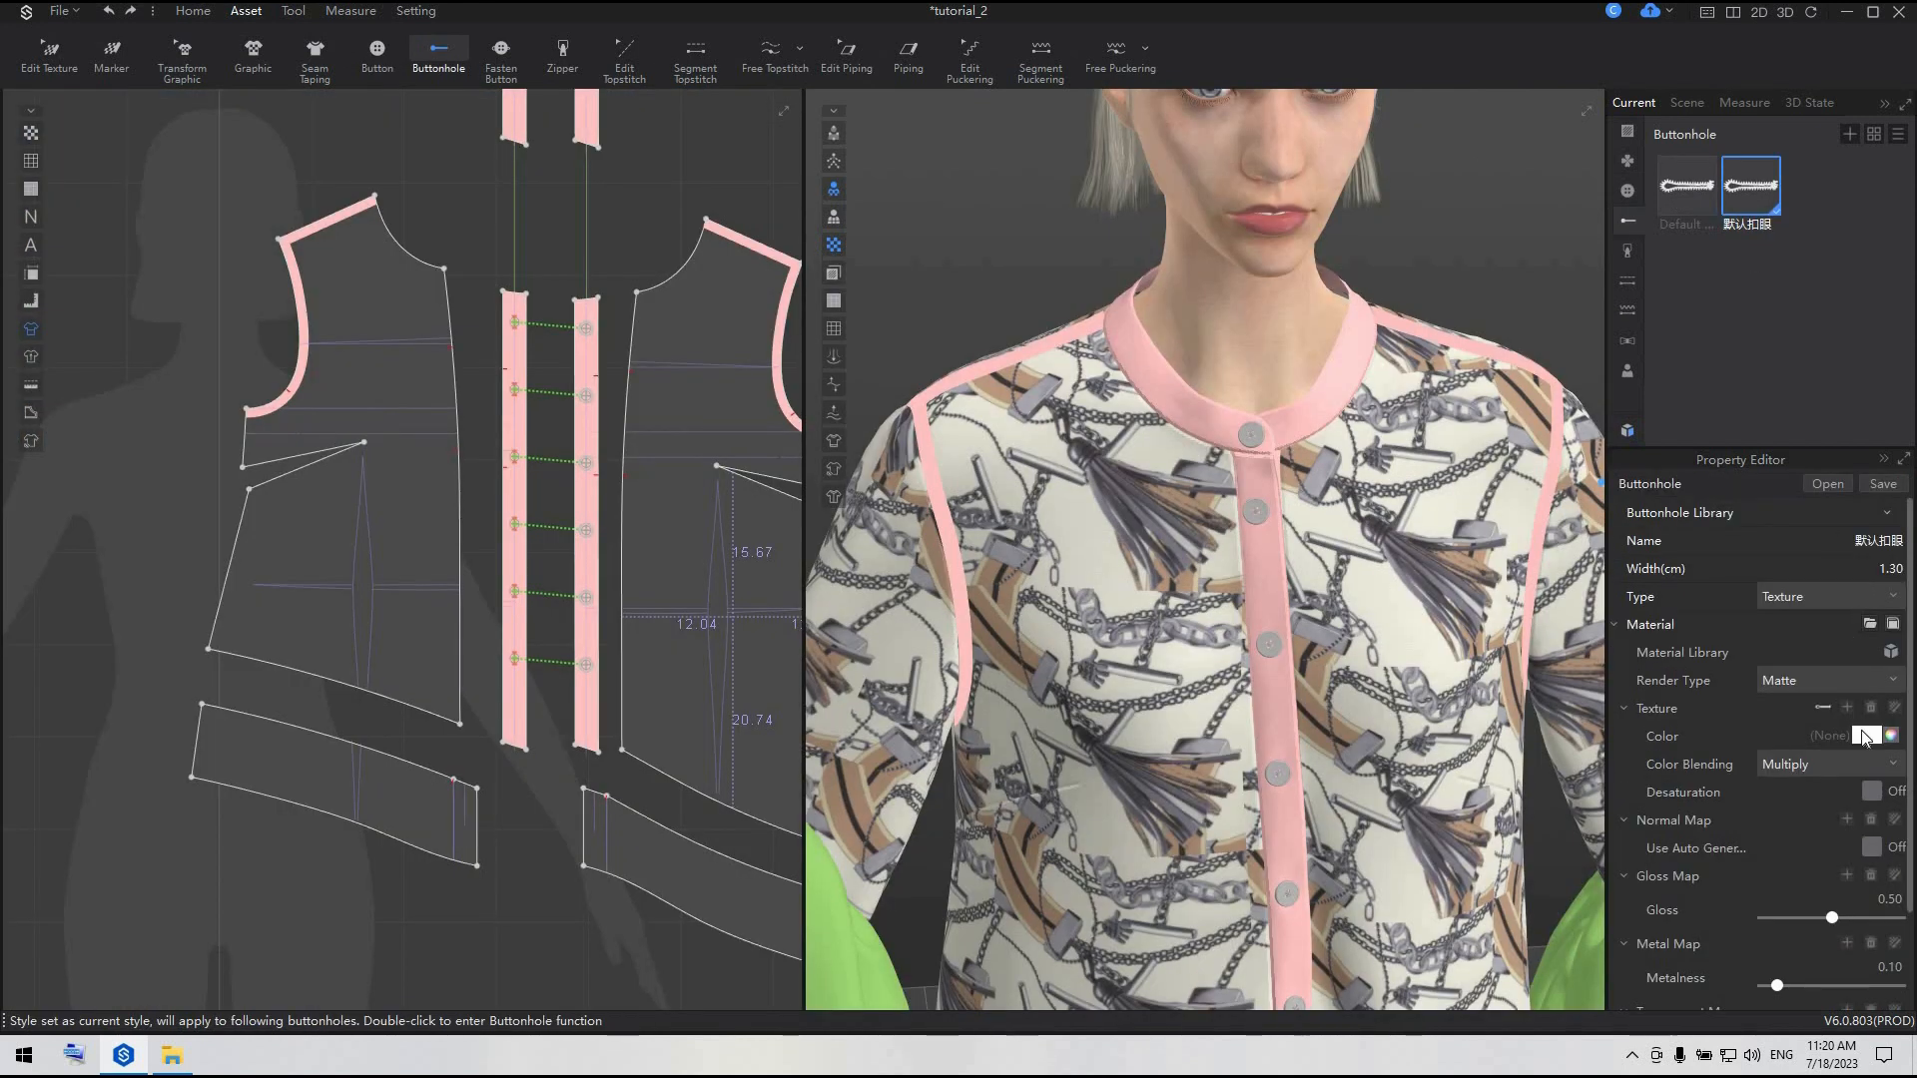
click(645, 382)
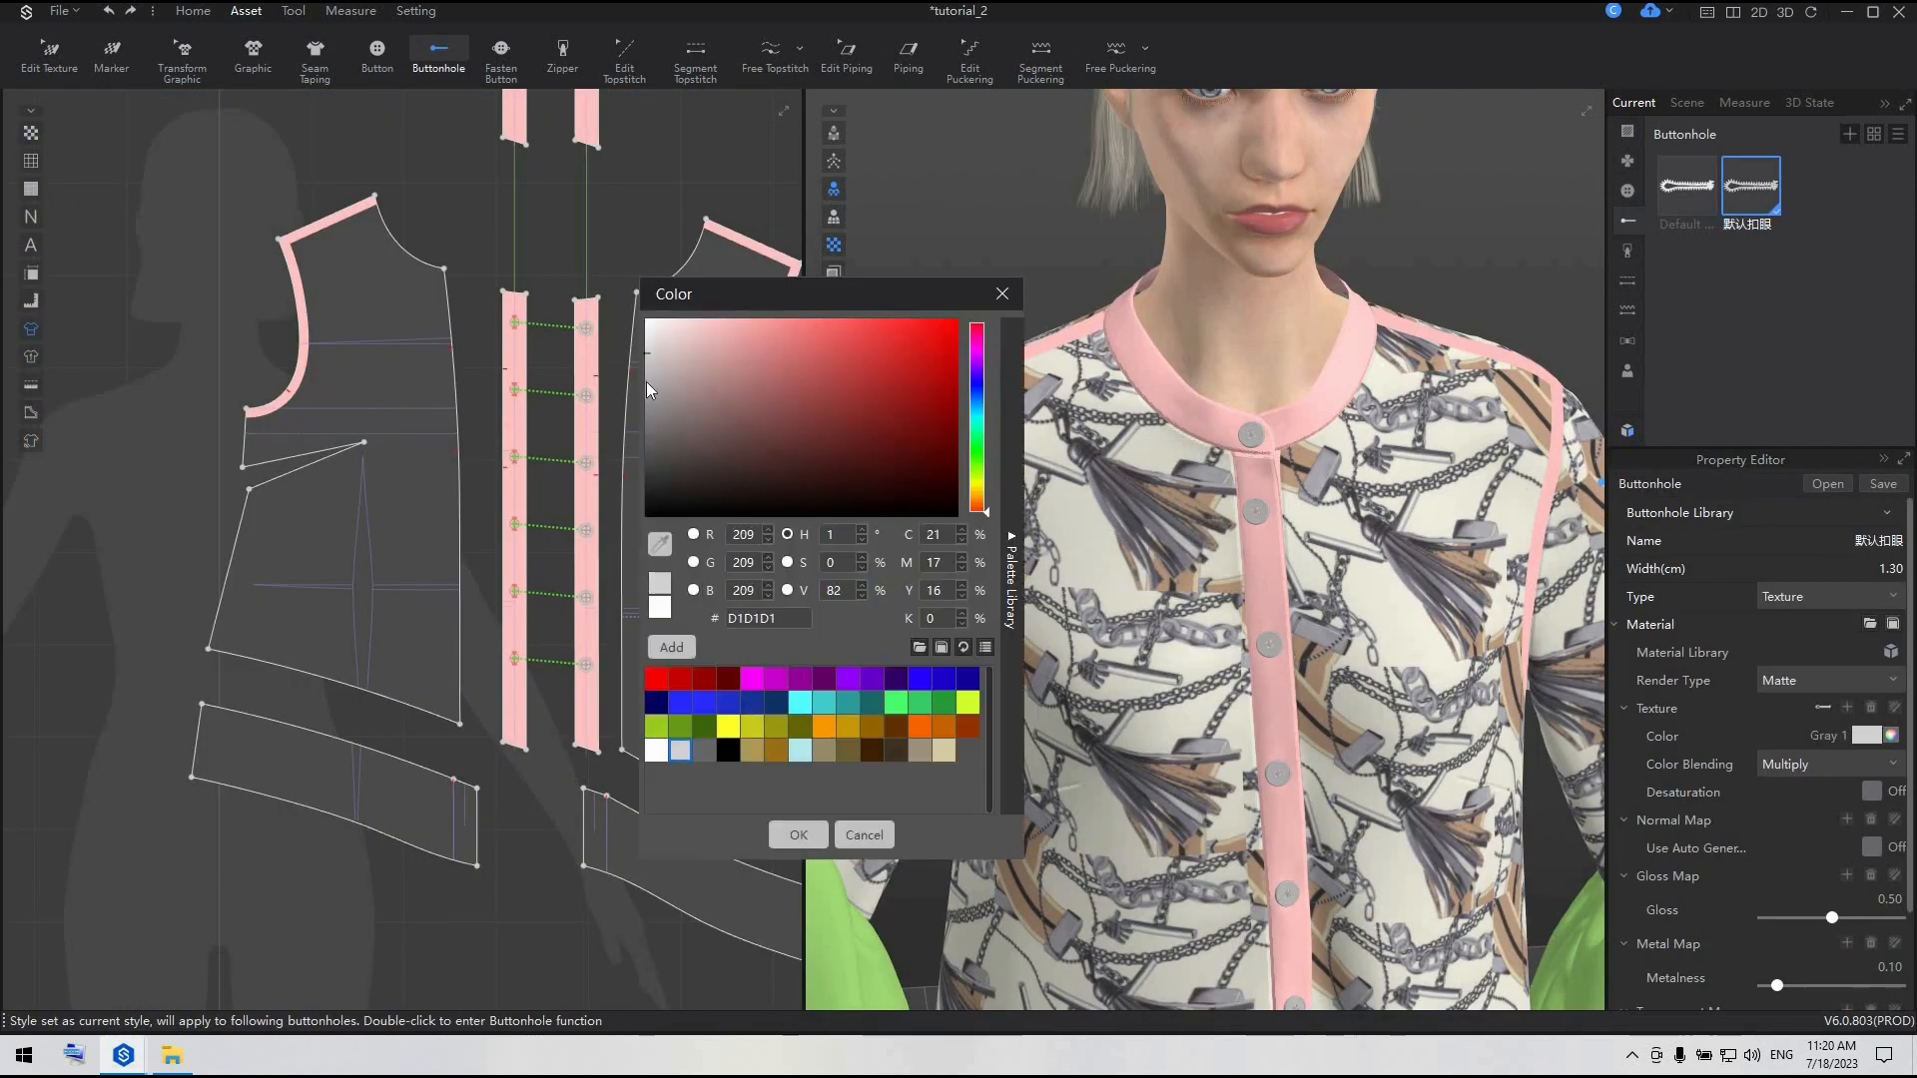
click(799, 834)
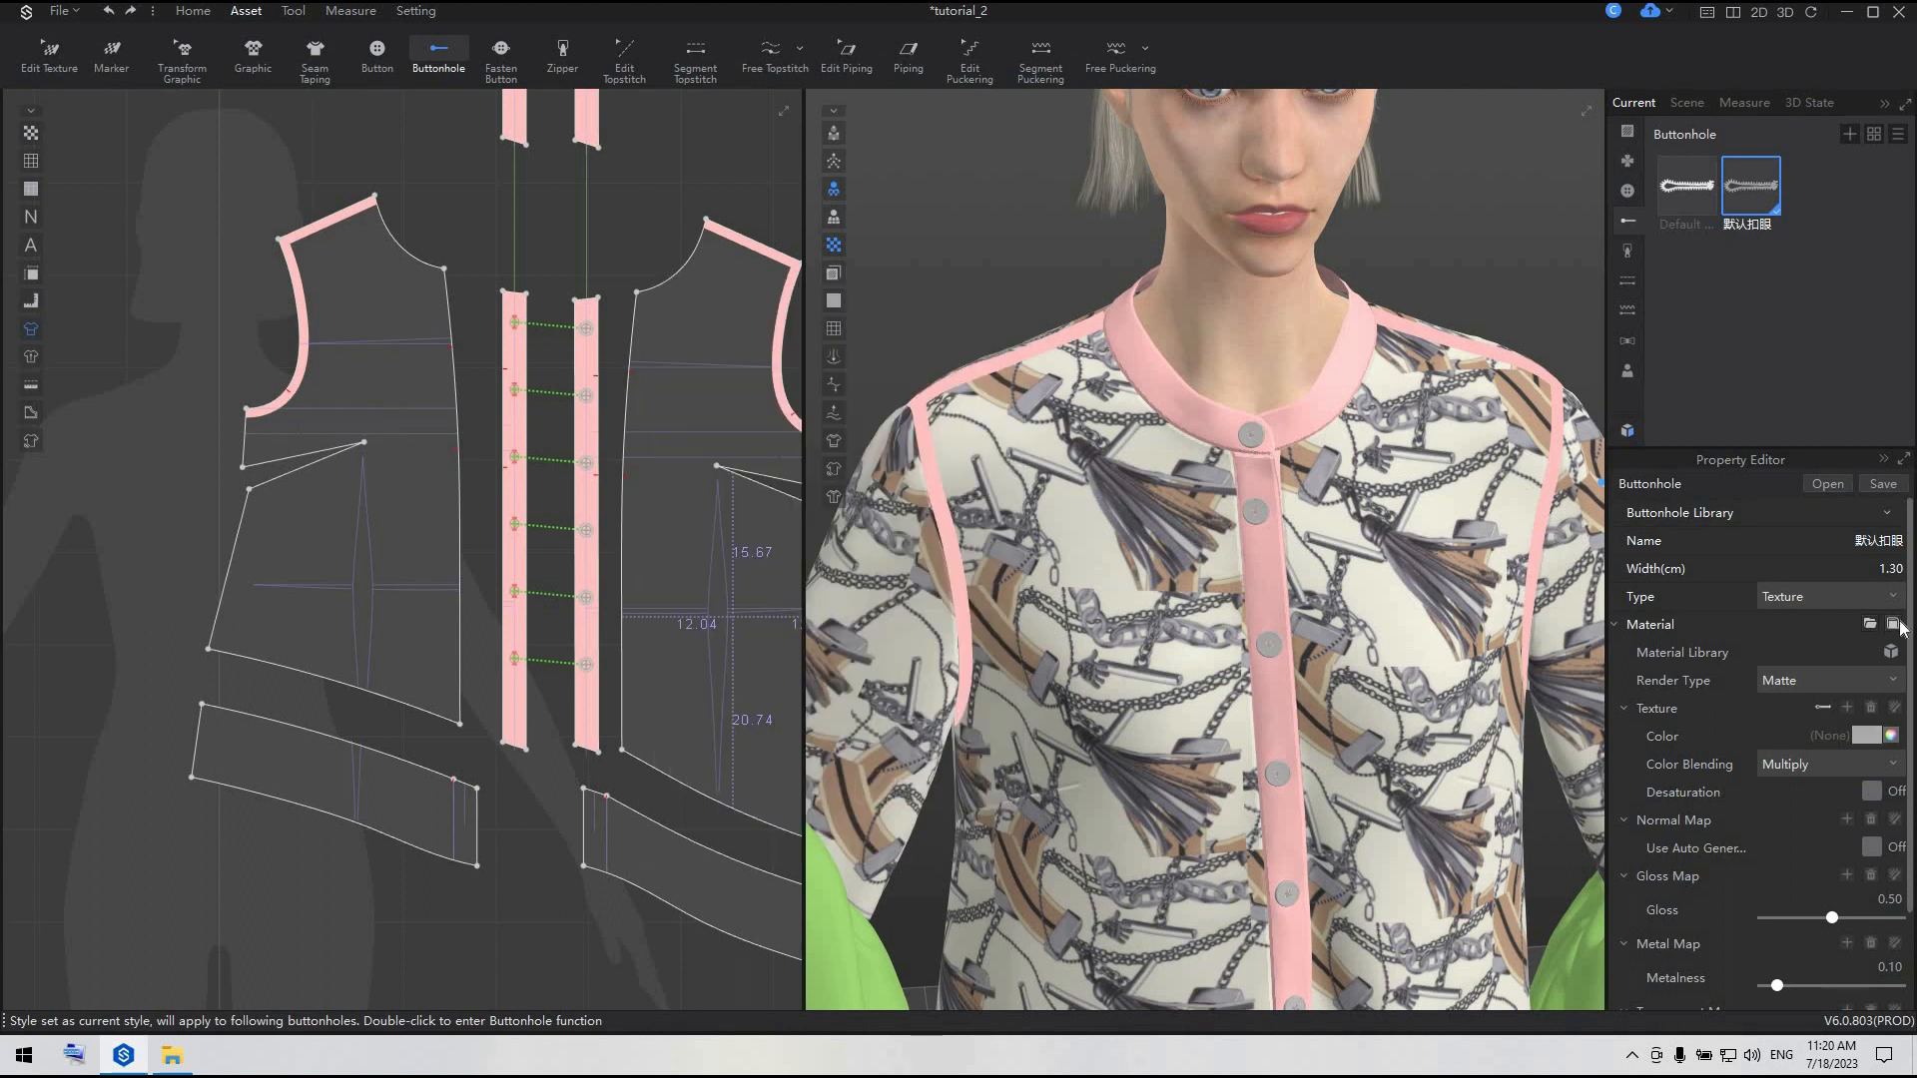
click(1871, 568)
scroll(1356, 514, down, 5)
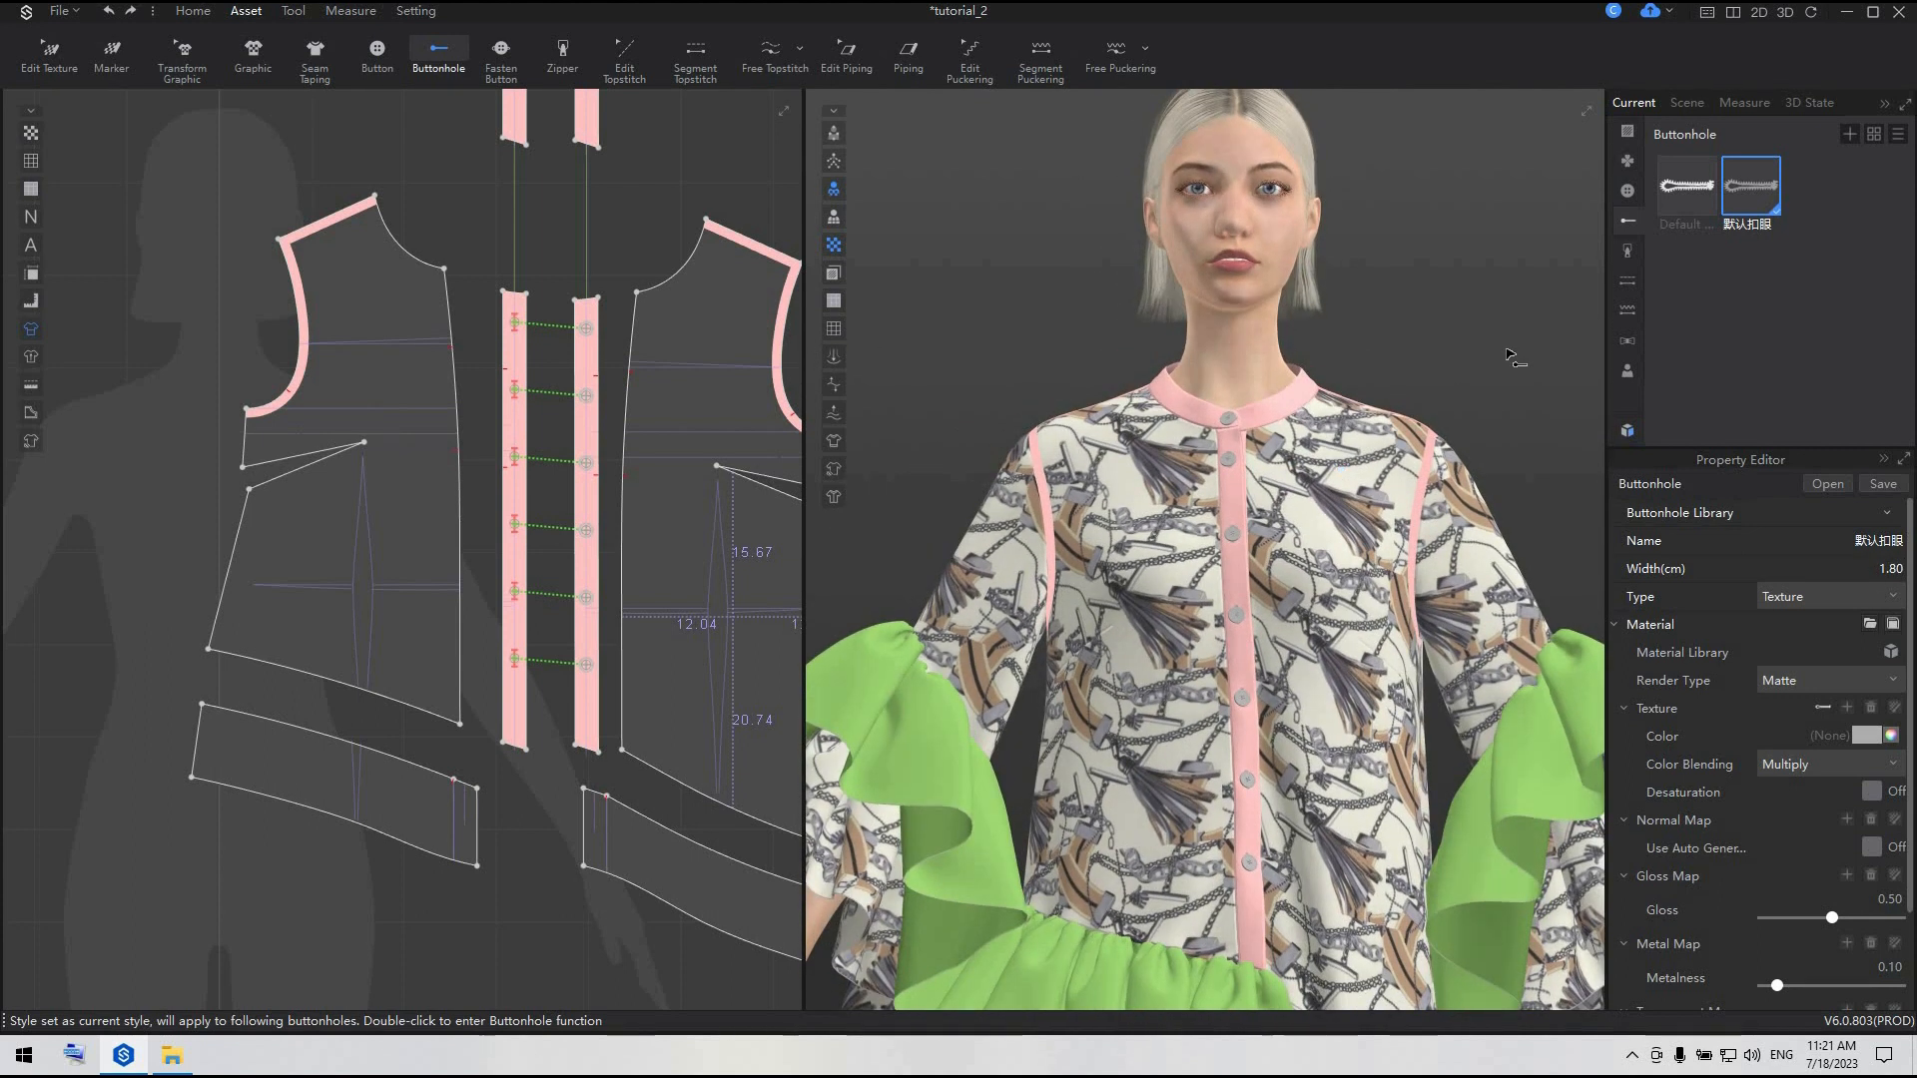
- Draw a horizontal internal line about 23.9 cm long across the waist of the shorter front bodice piece
click(192, 10)
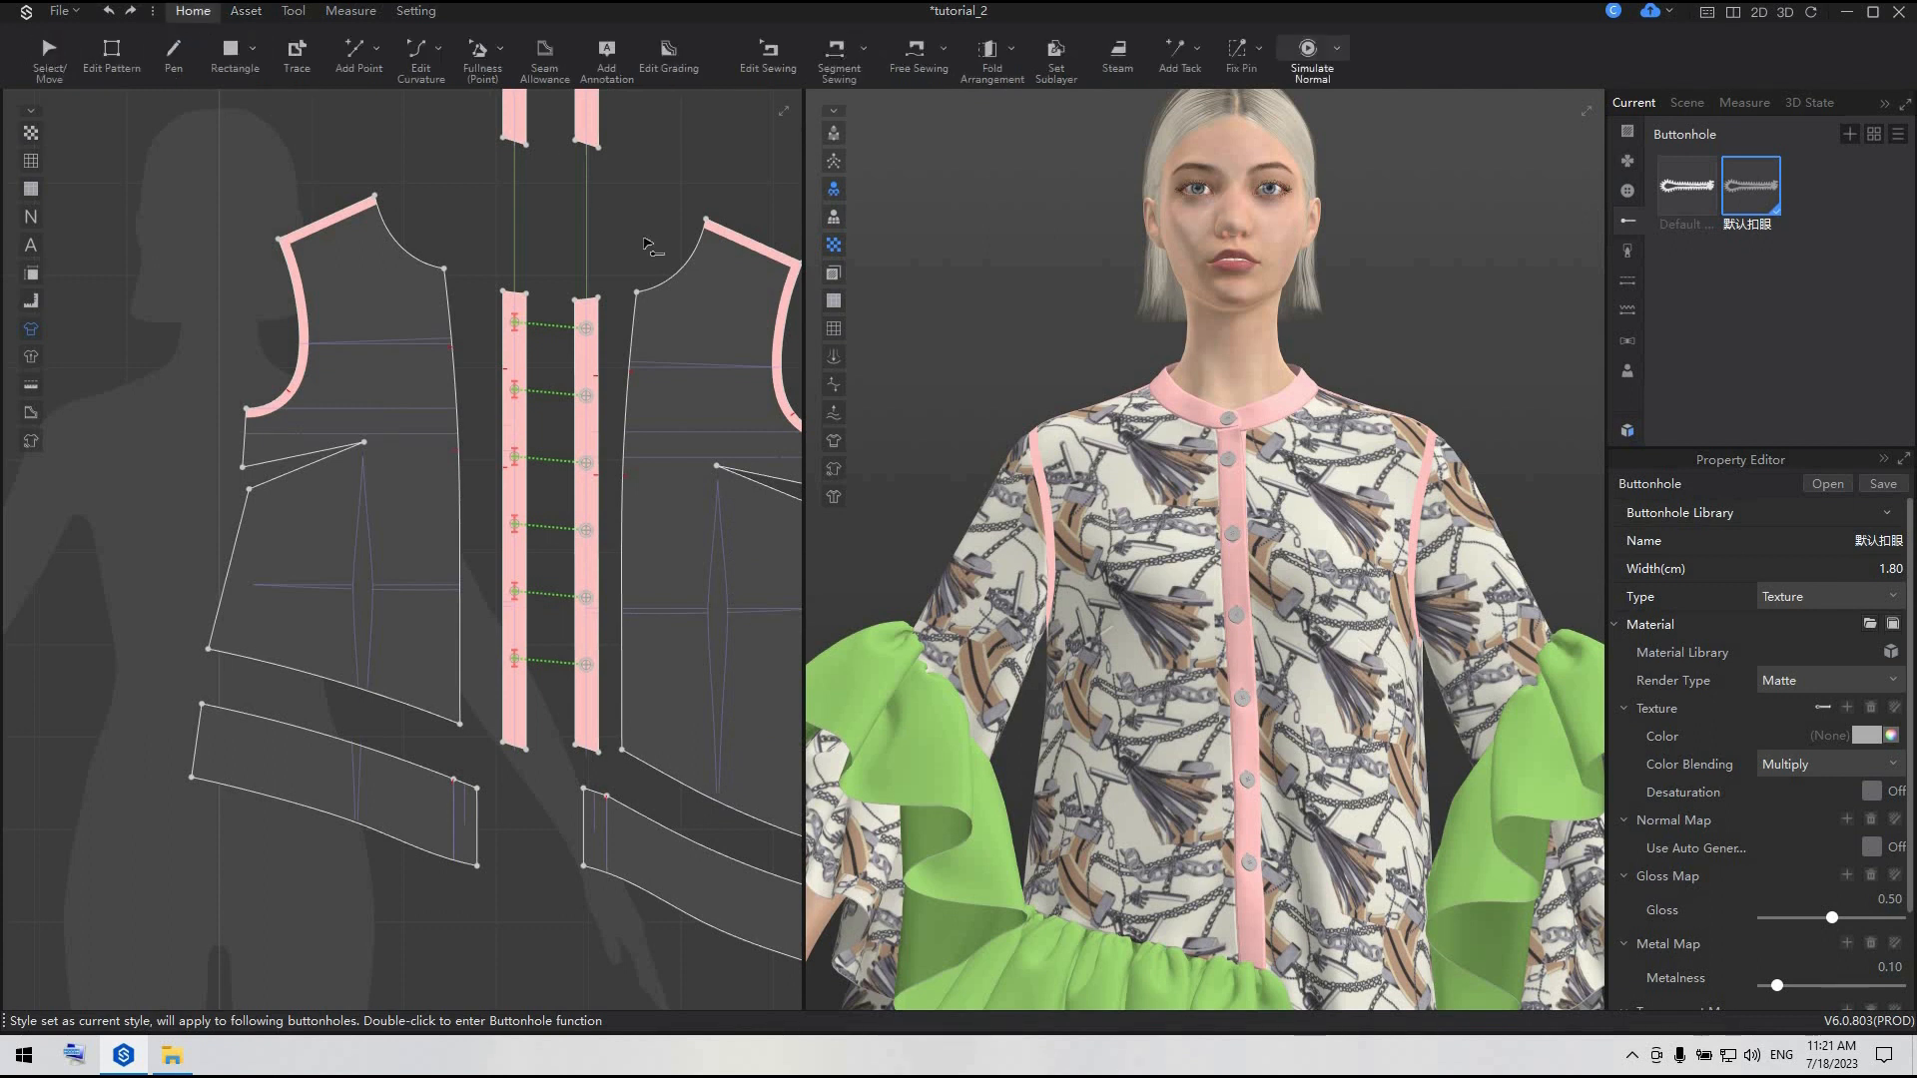
click(642, 232)
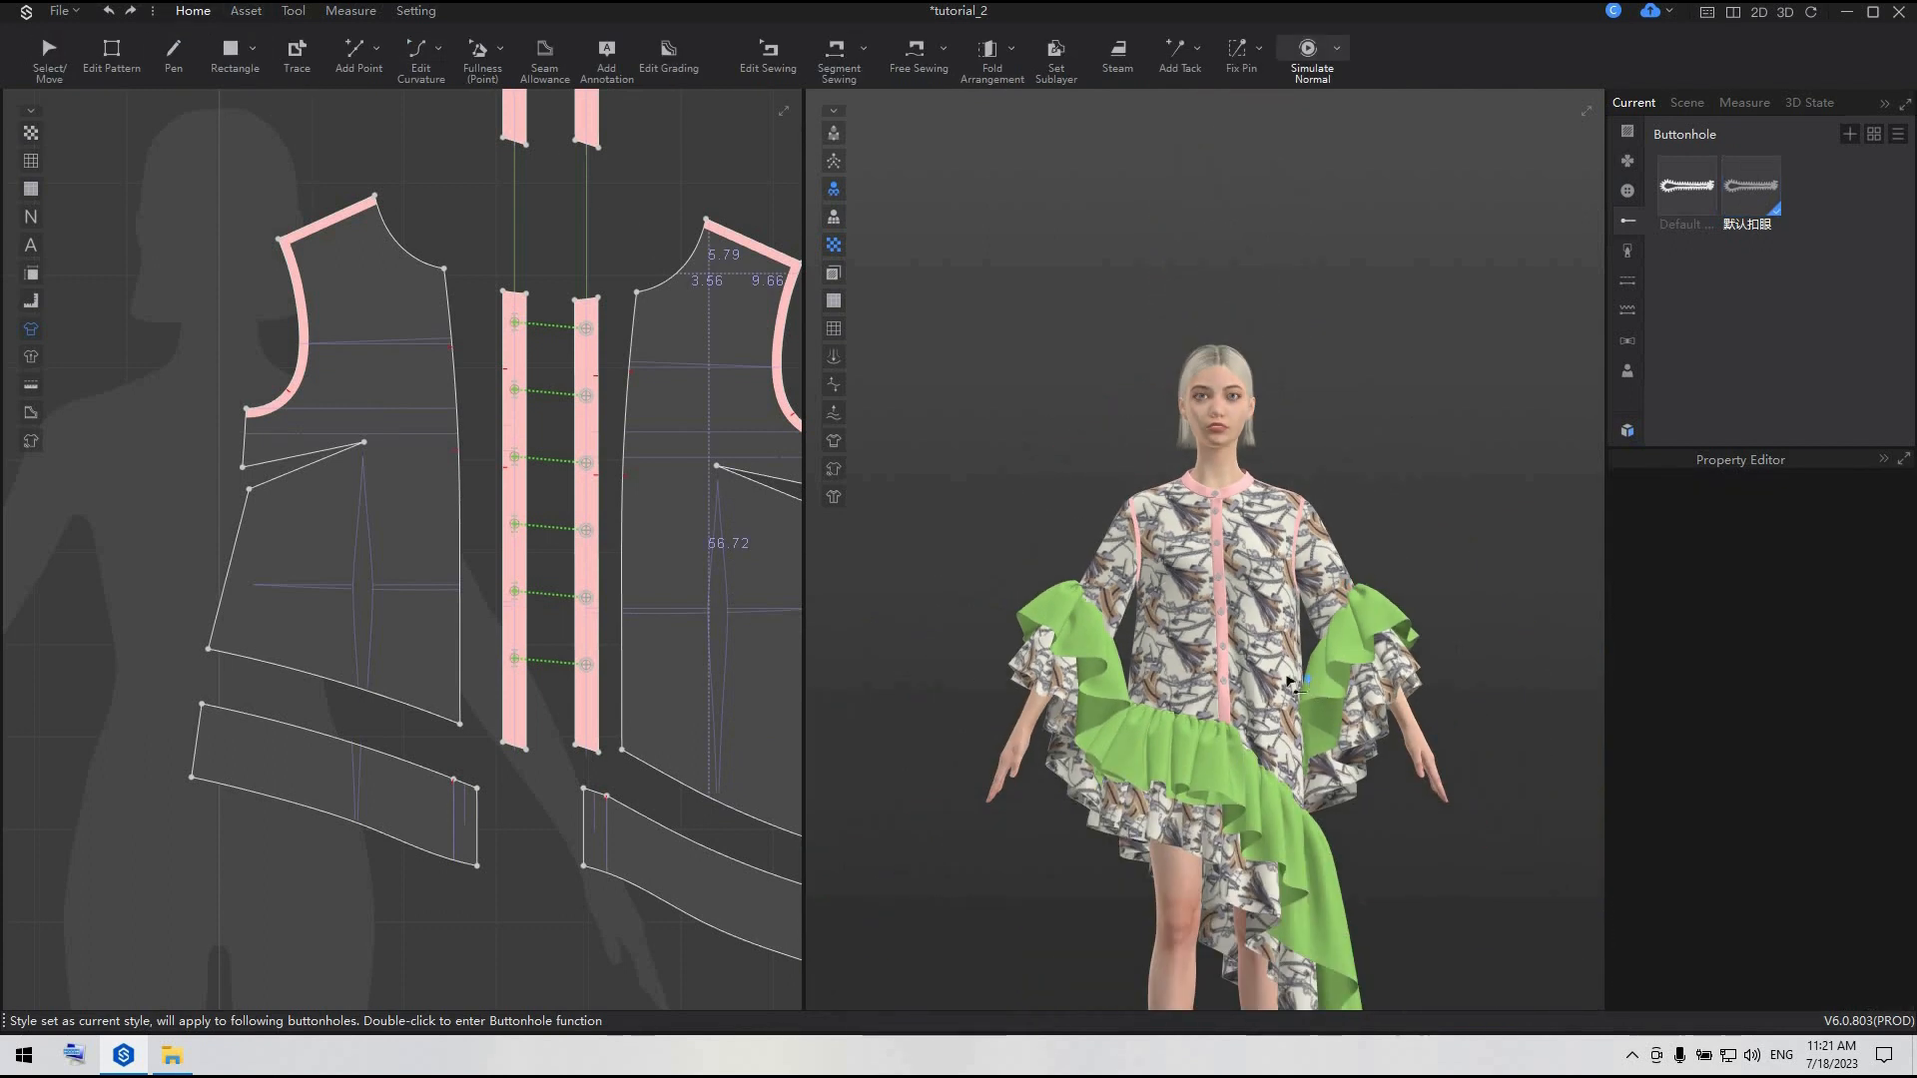
click(48, 55)
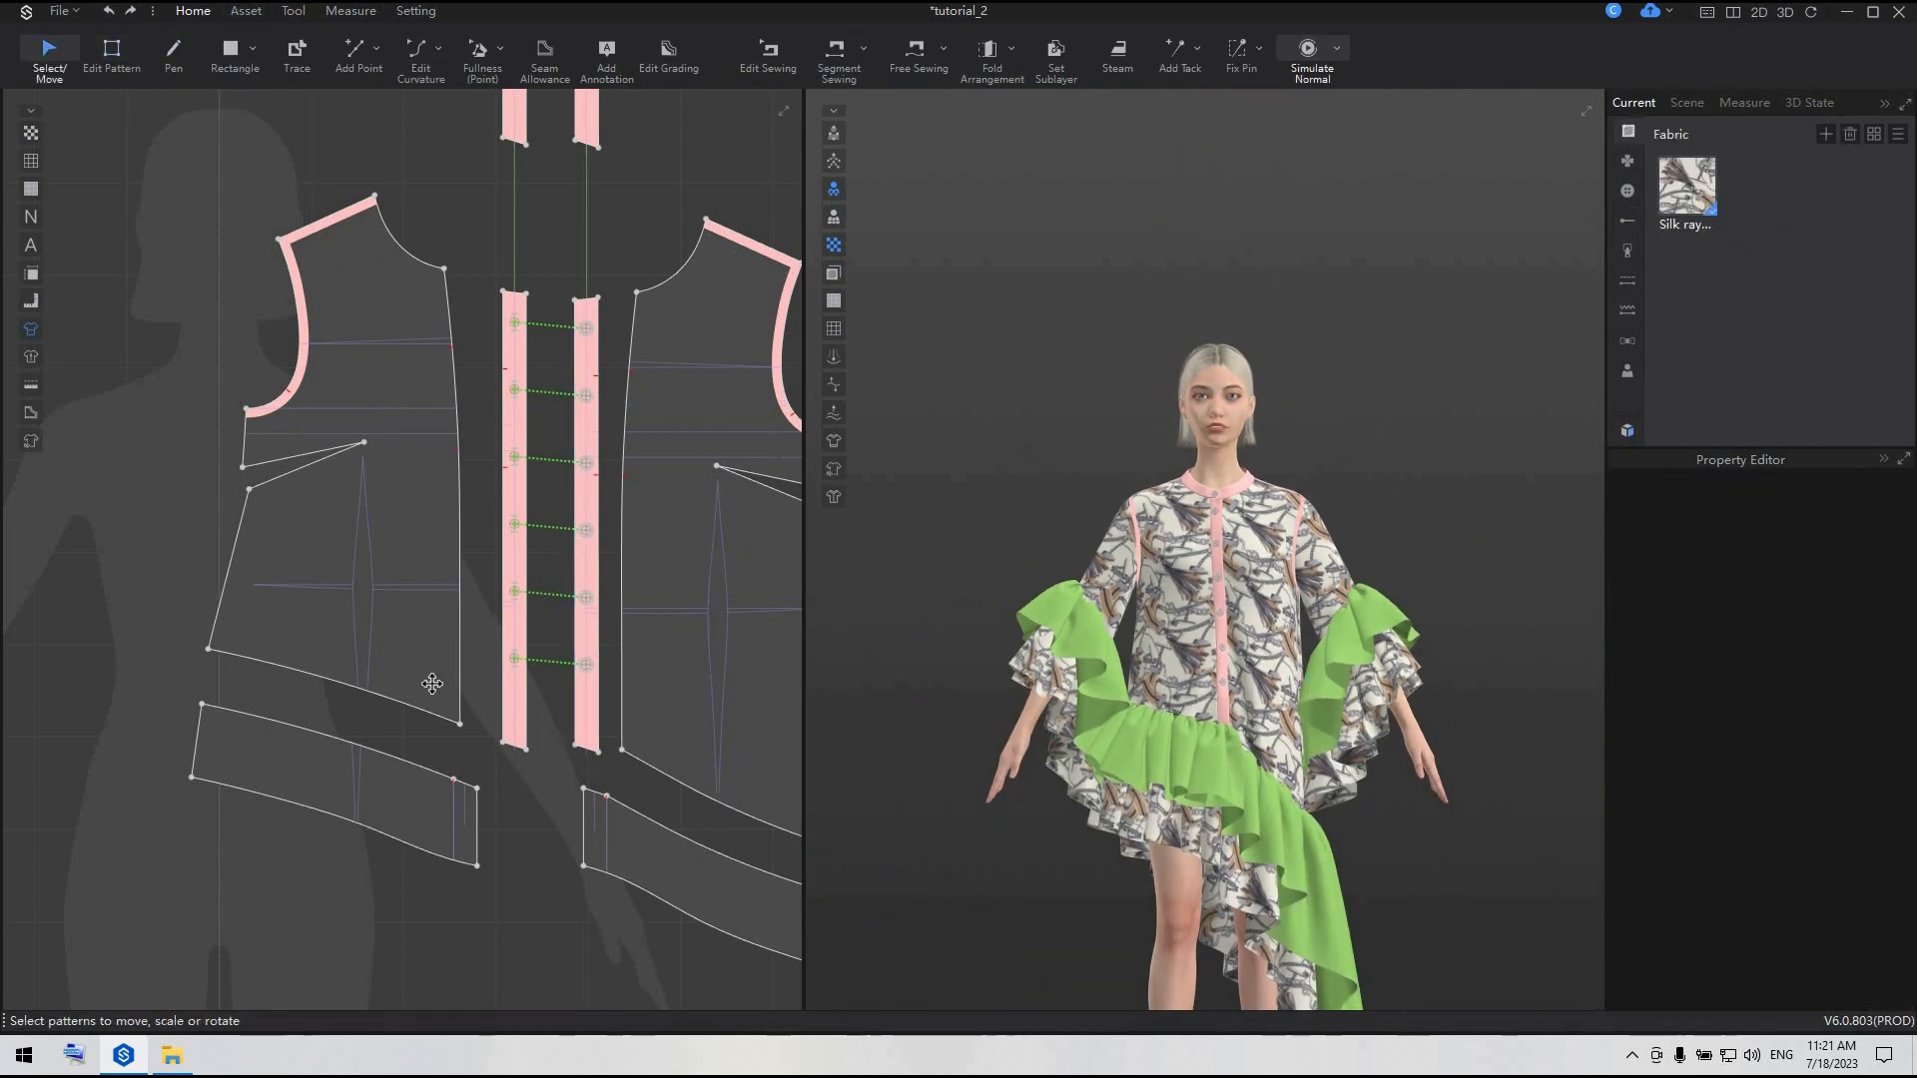
scroll(575, 747, down, 3)
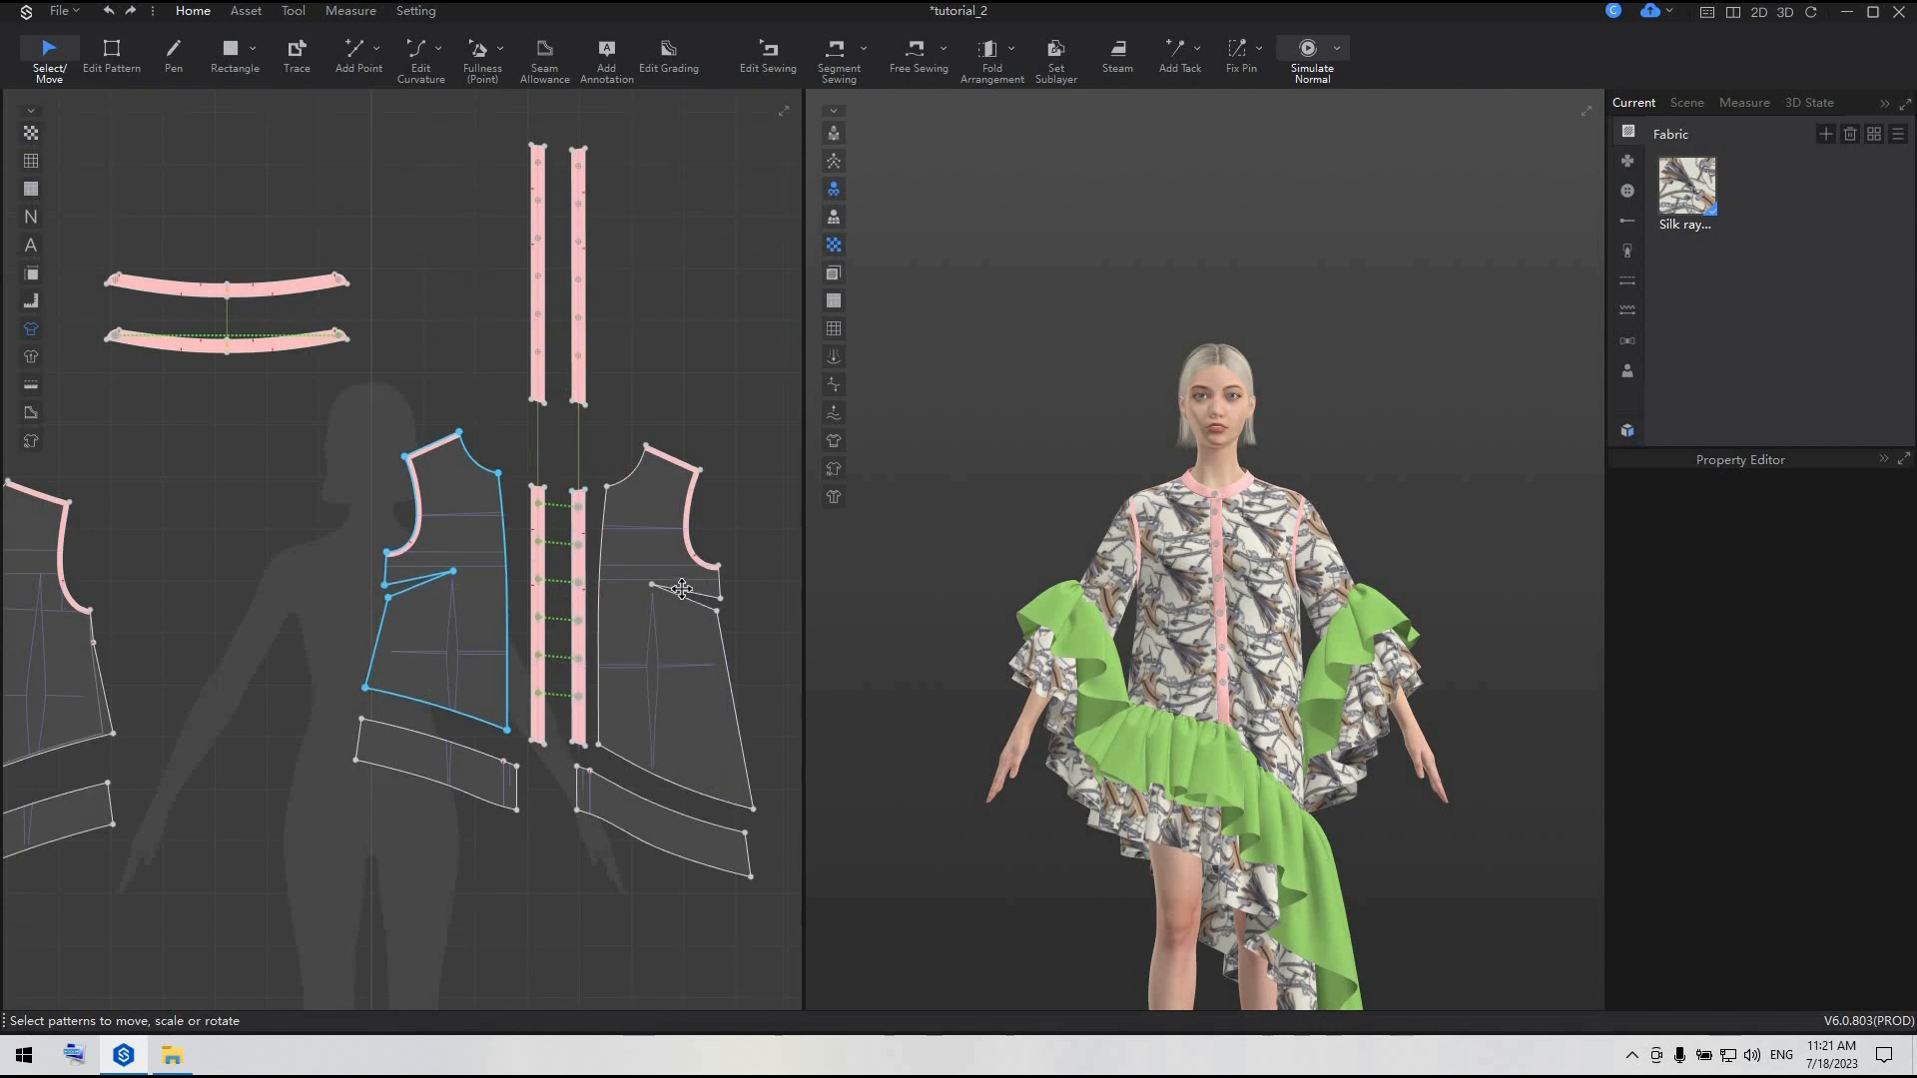
click(169, 50)
scroll(425, 649, up, 2)
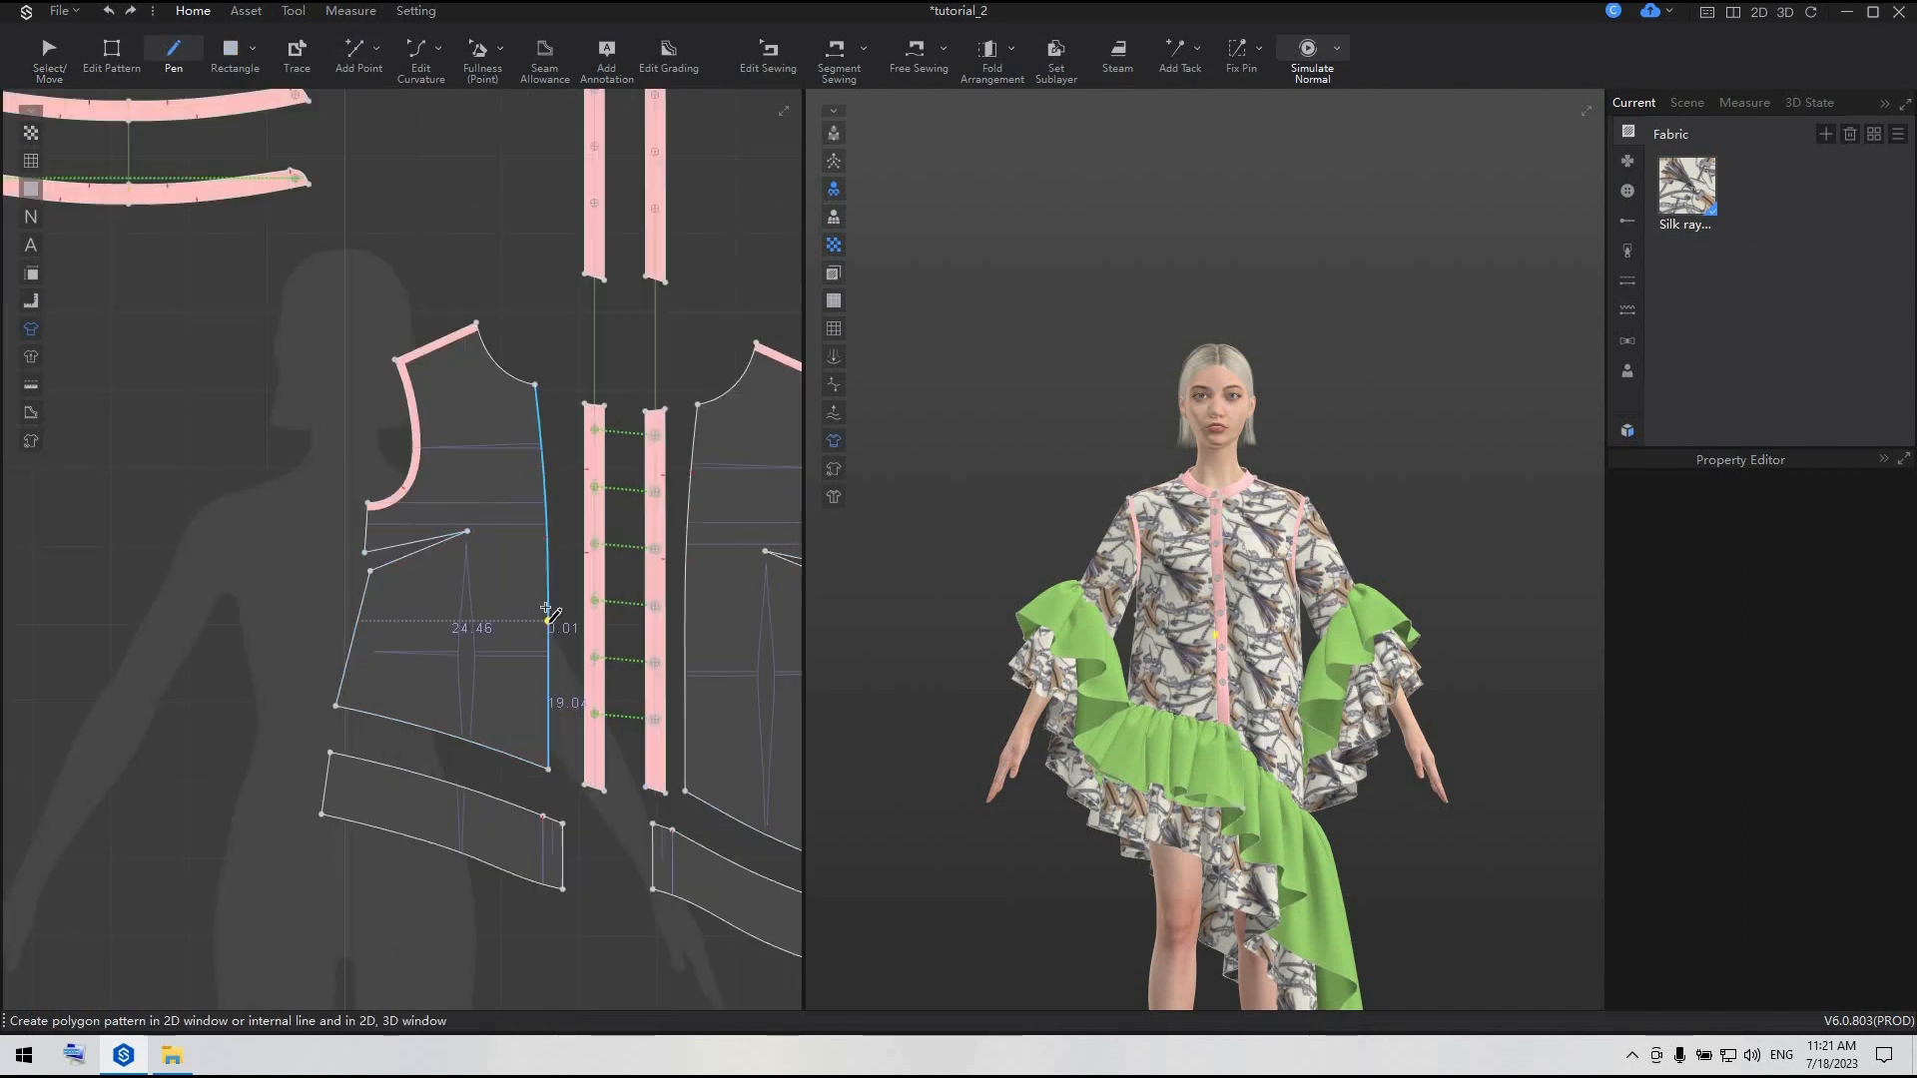
click(362, 605)
click(548, 603)
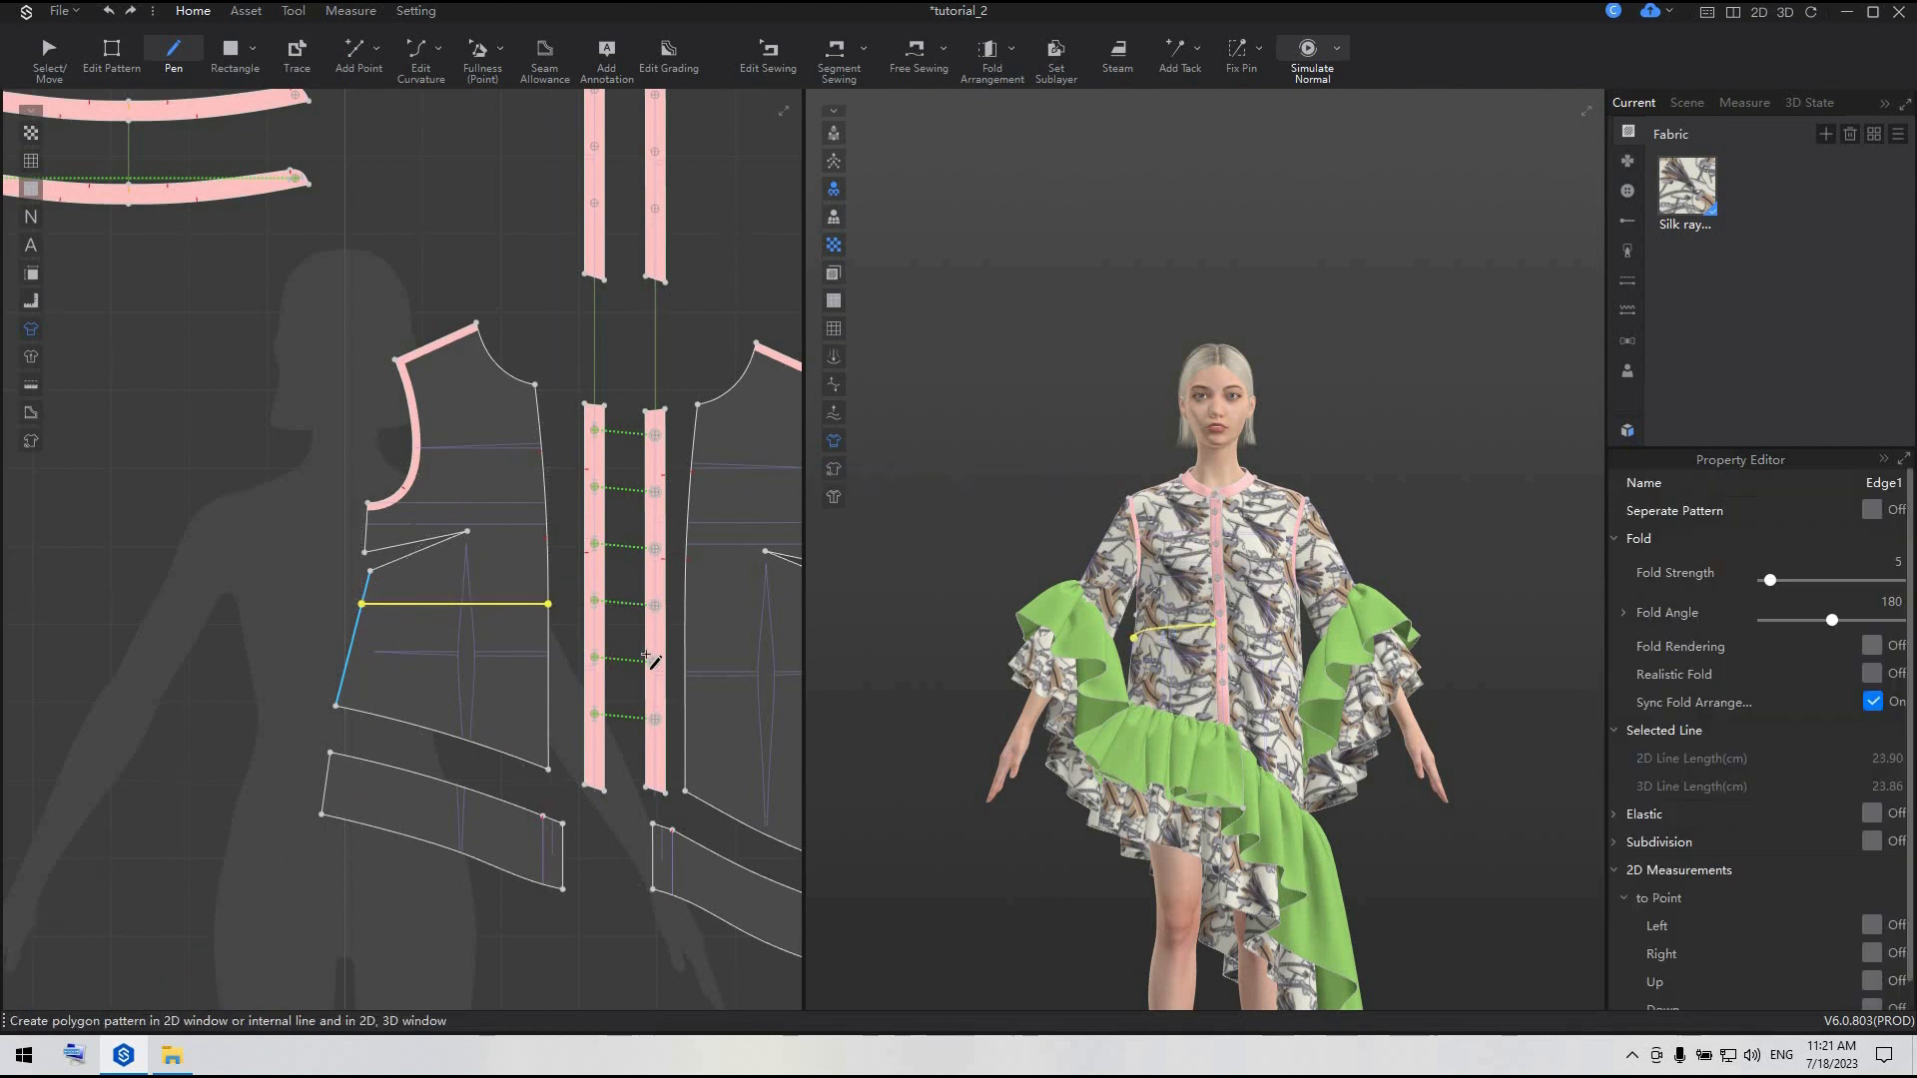
- Draw a horizontal internal line about 23.4 cm long across the waist of the longer front bodice piece
scroll(659, 649, up, 3)
scroll(694, 629, down, 3)
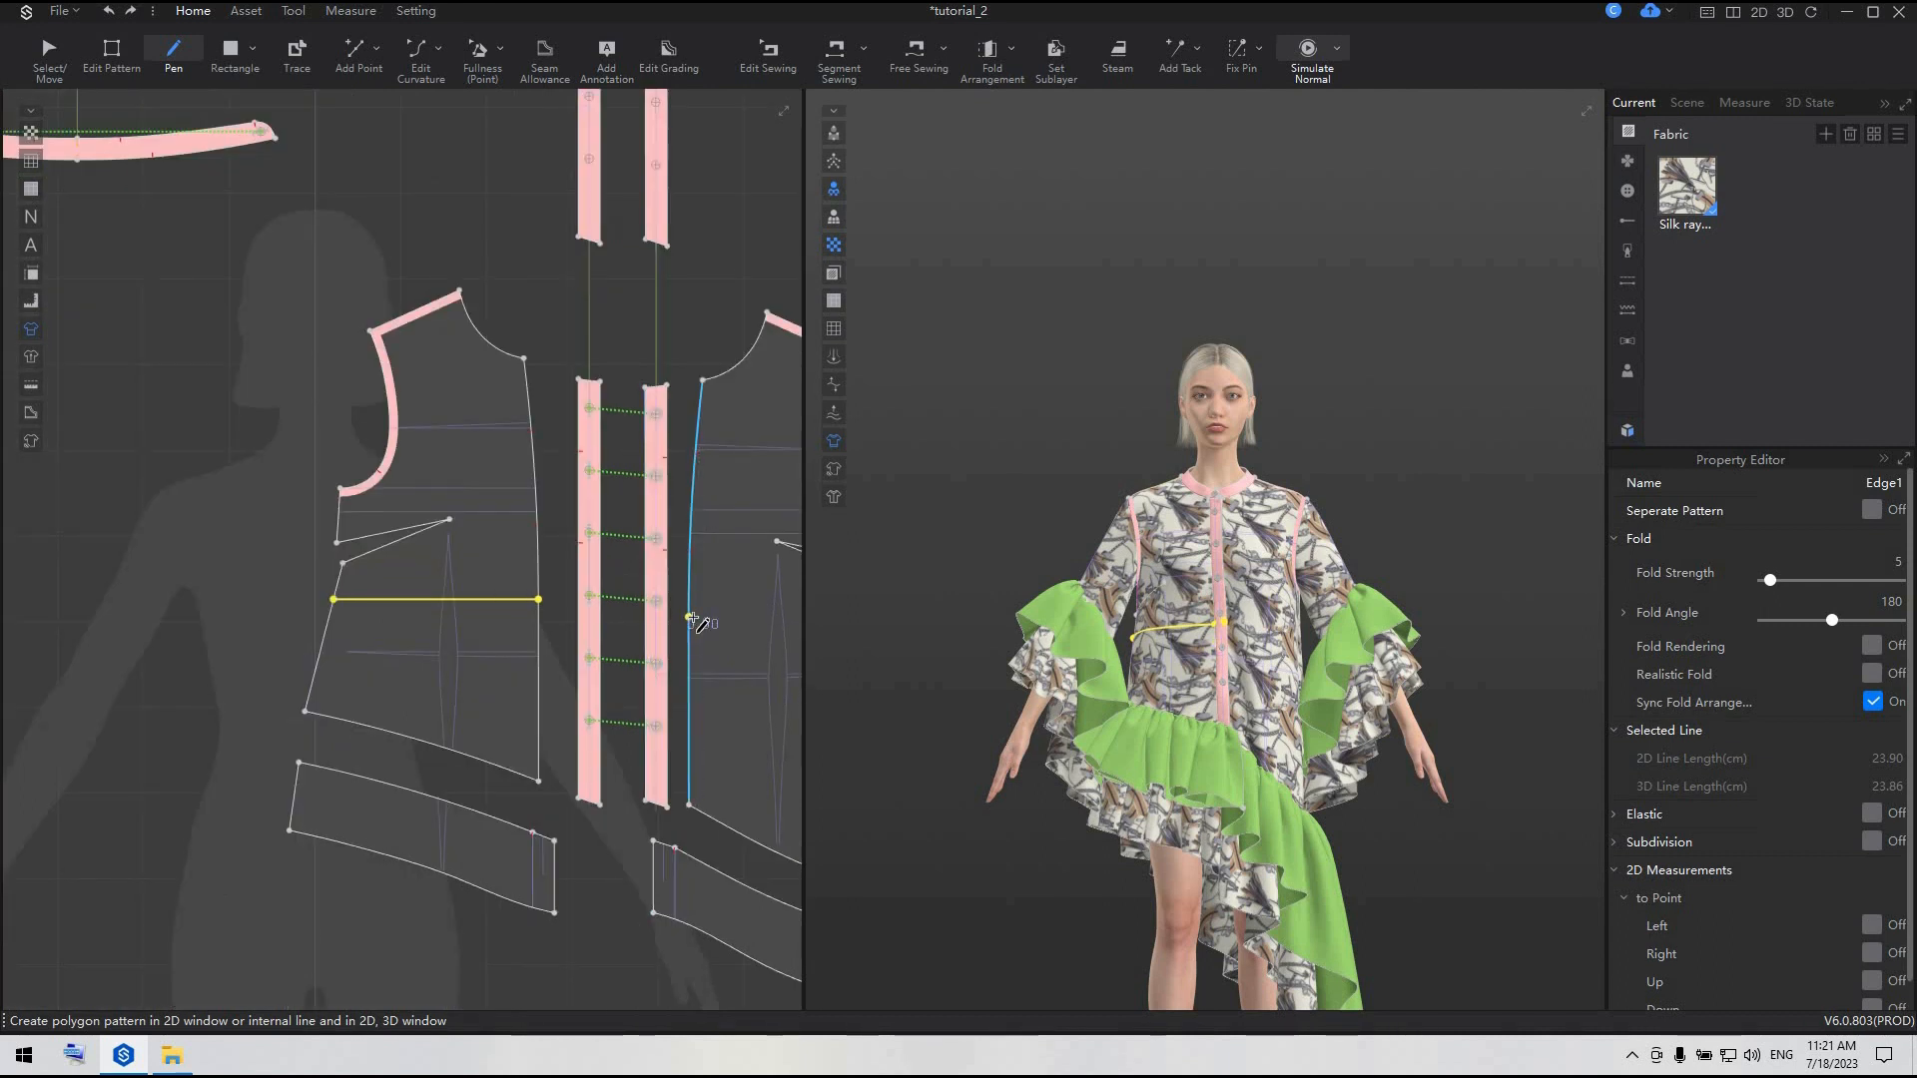
click(694, 621)
scroll(679, 621, down, 2)
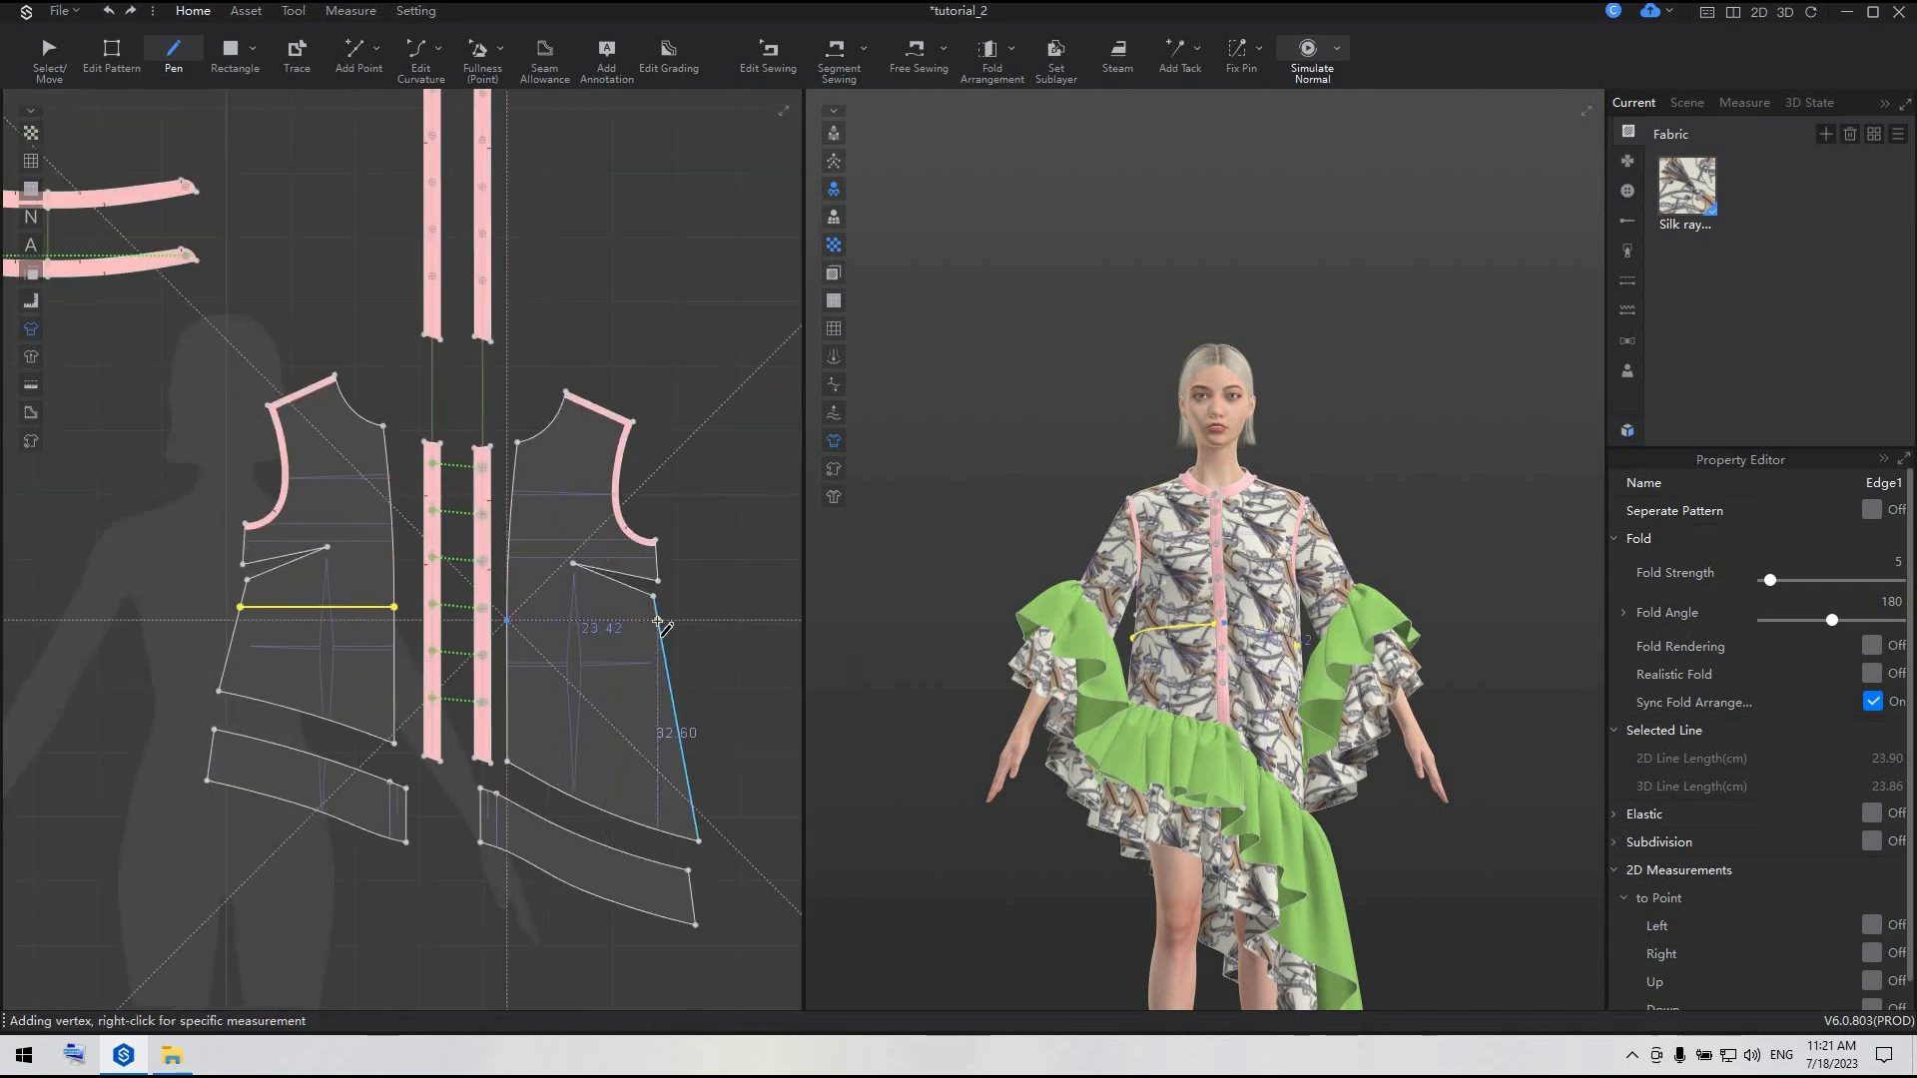
click(657, 620)
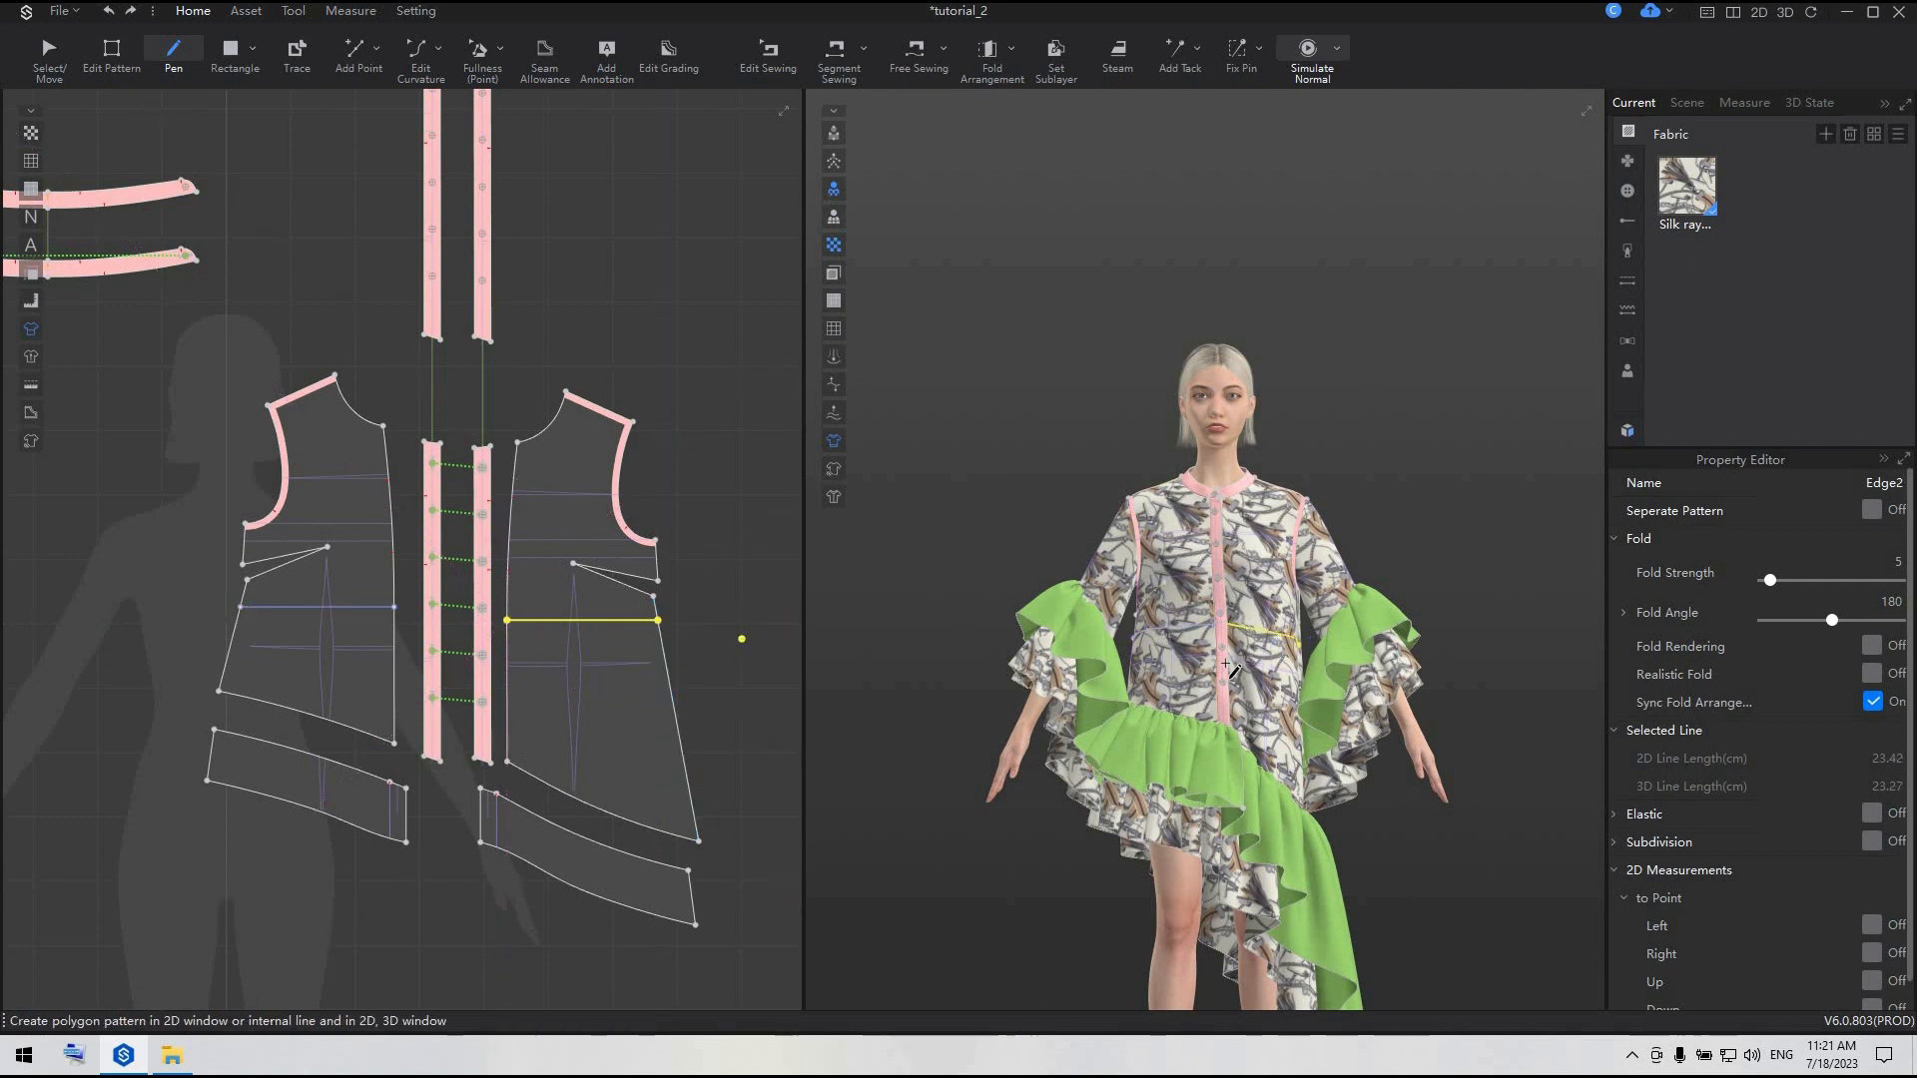
scroll(1275, 756, up, 4)
right_drag(1274, 753, 1282, 819)
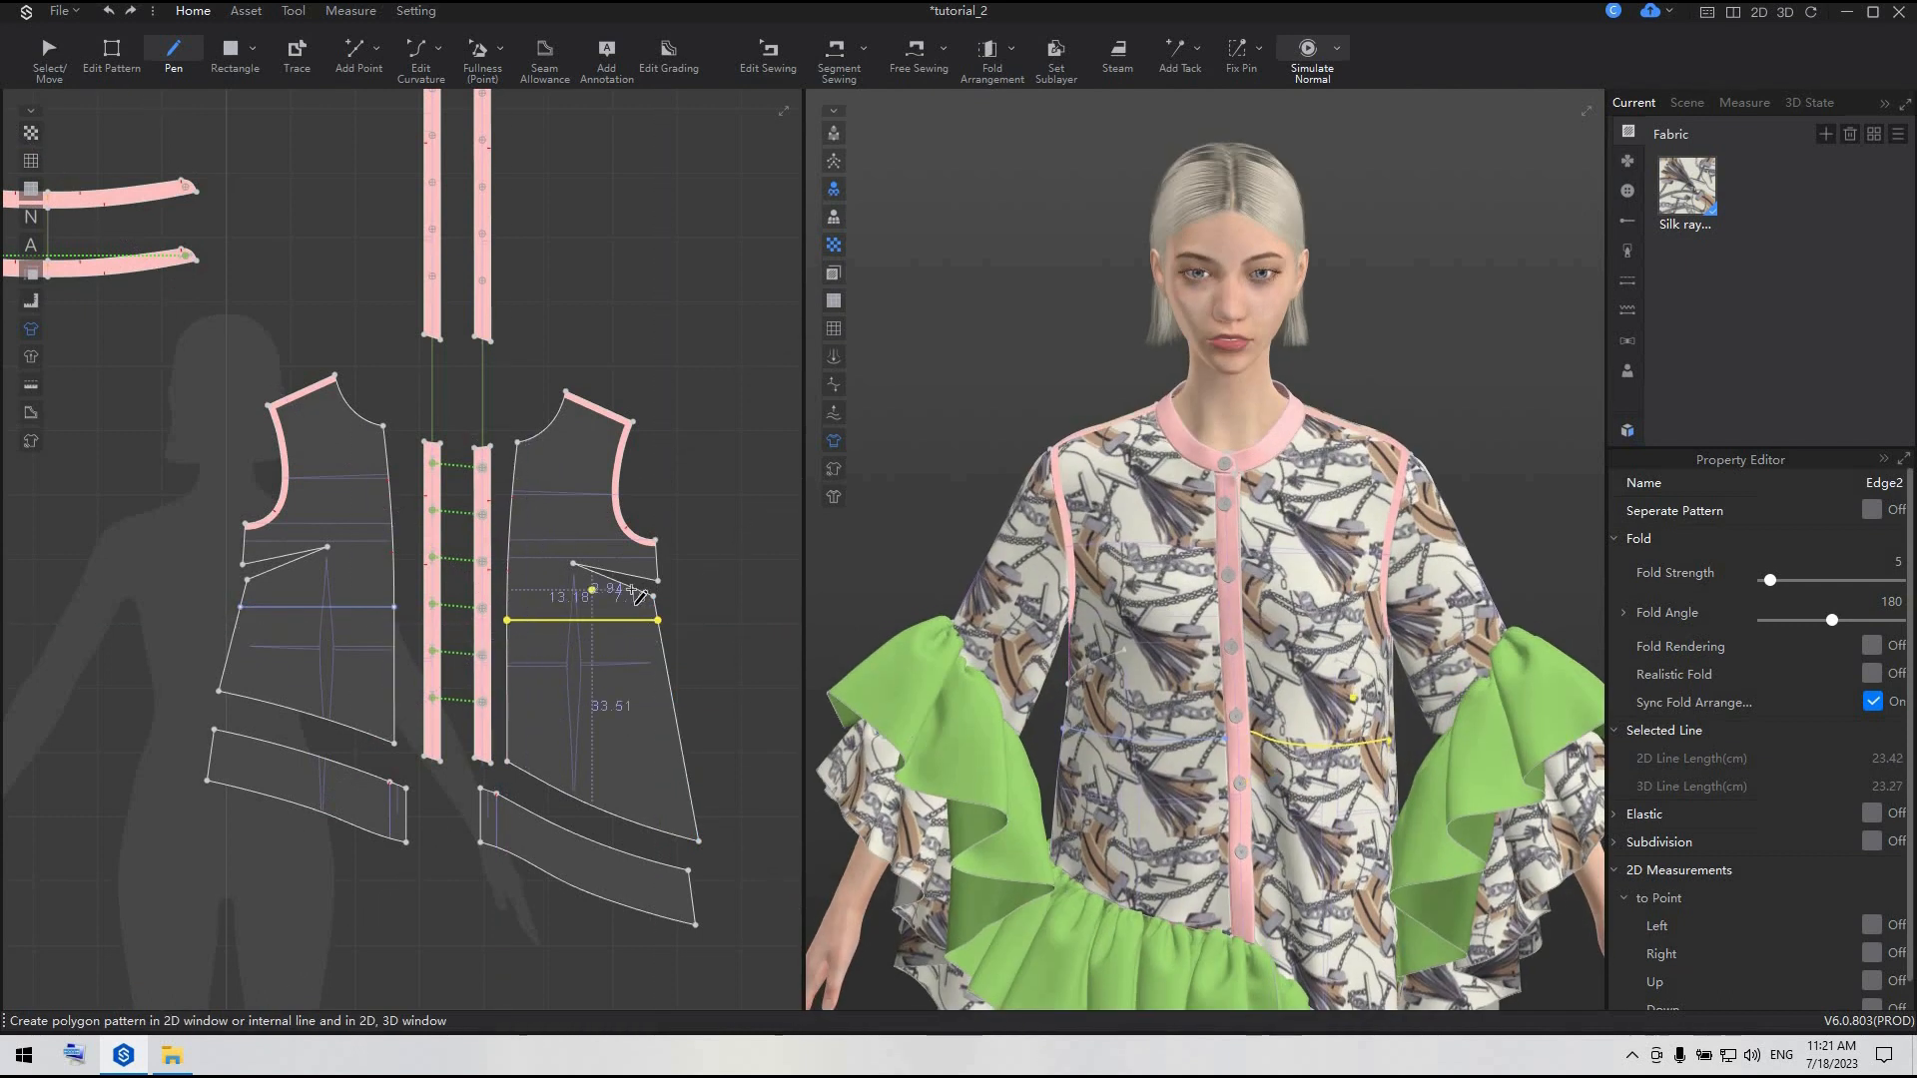
scroll(1336, 811, up, 1)
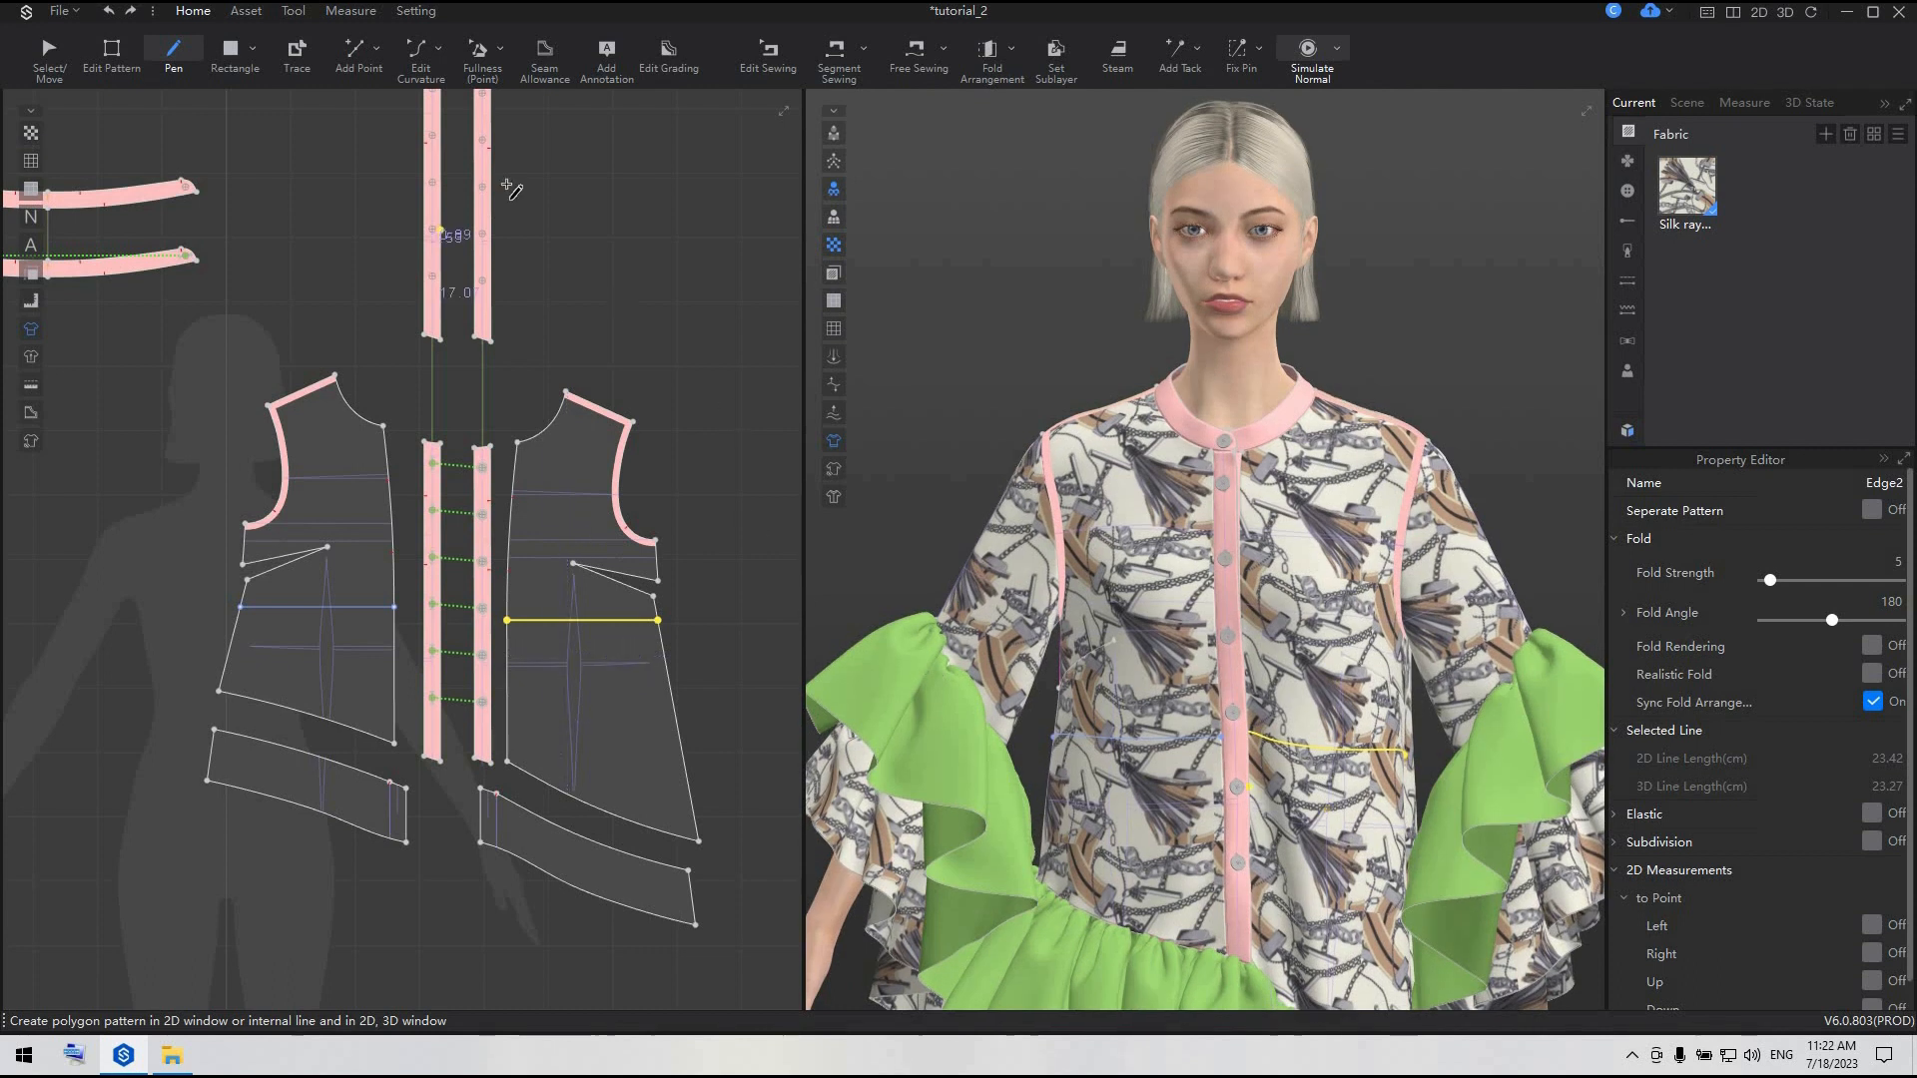
- Overlay the longer front bodice piece on the shorter one and nudge its waist line down to match the other waist line
click(49, 50)
drag(574, 674, 461, 657)
scroll(461, 657, up, 2)
key(z)
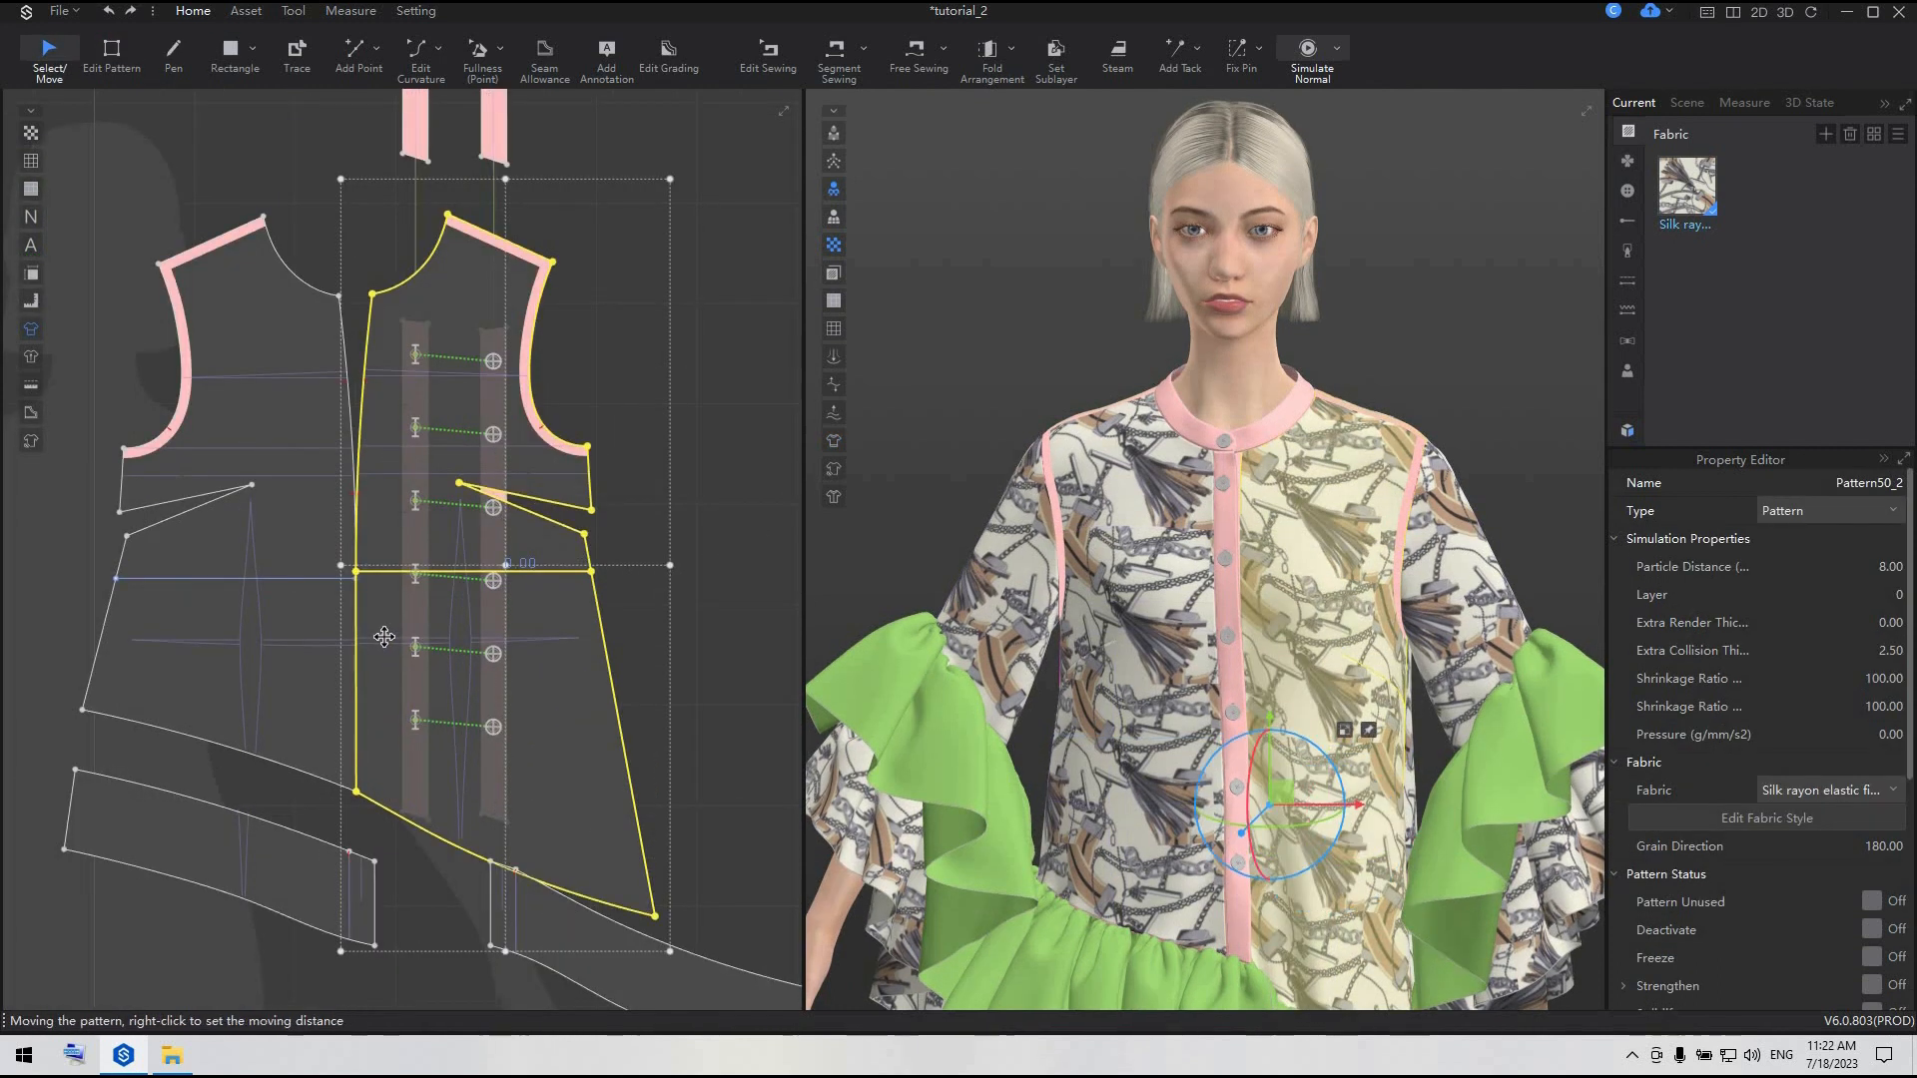
scroll(344, 540, up, 3)
click(342, 533)
key(Down)
key(Down)
key(Down)
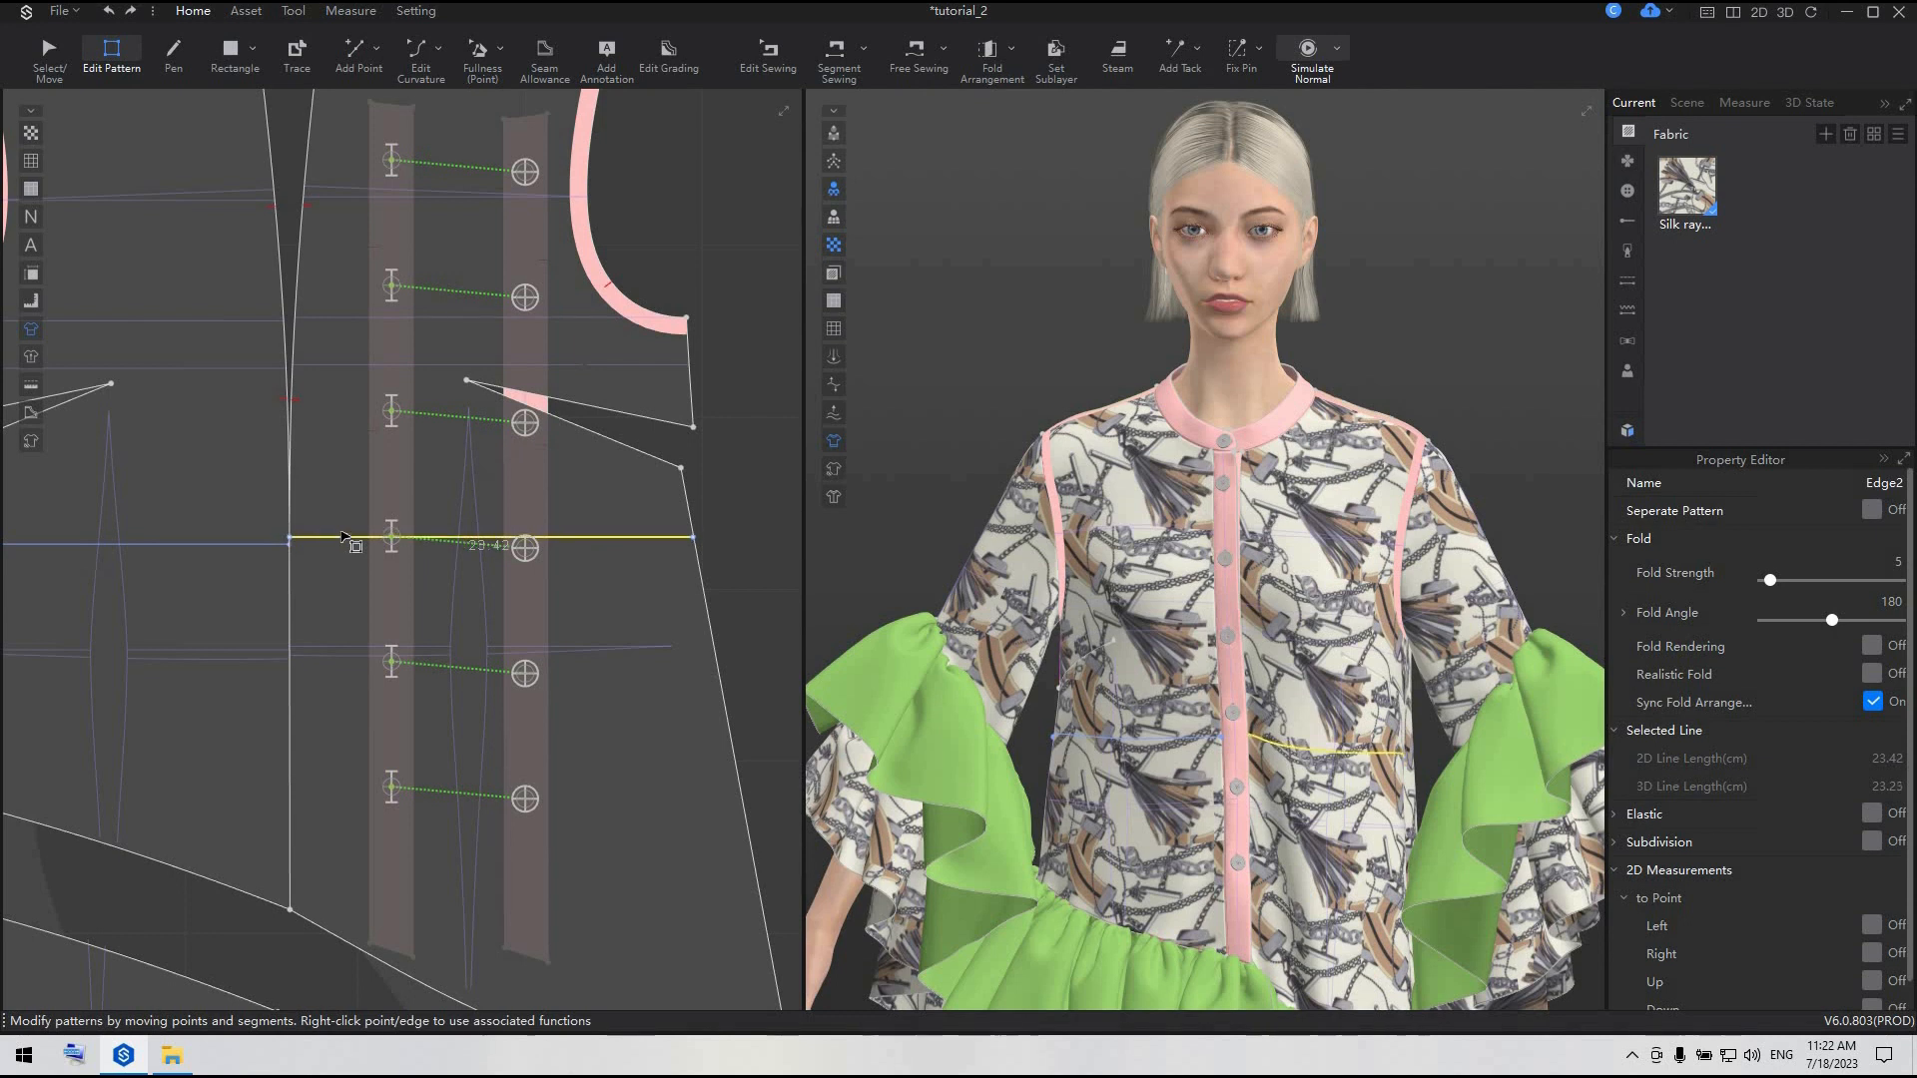
key(Down)
key(Down)
- Set the longer front bodice piece aside and overlay the back bodice piece on the shorter front piece as a waist reference
key(q)
scroll(343, 535, down, 5)
drag(400, 587, 560, 586)
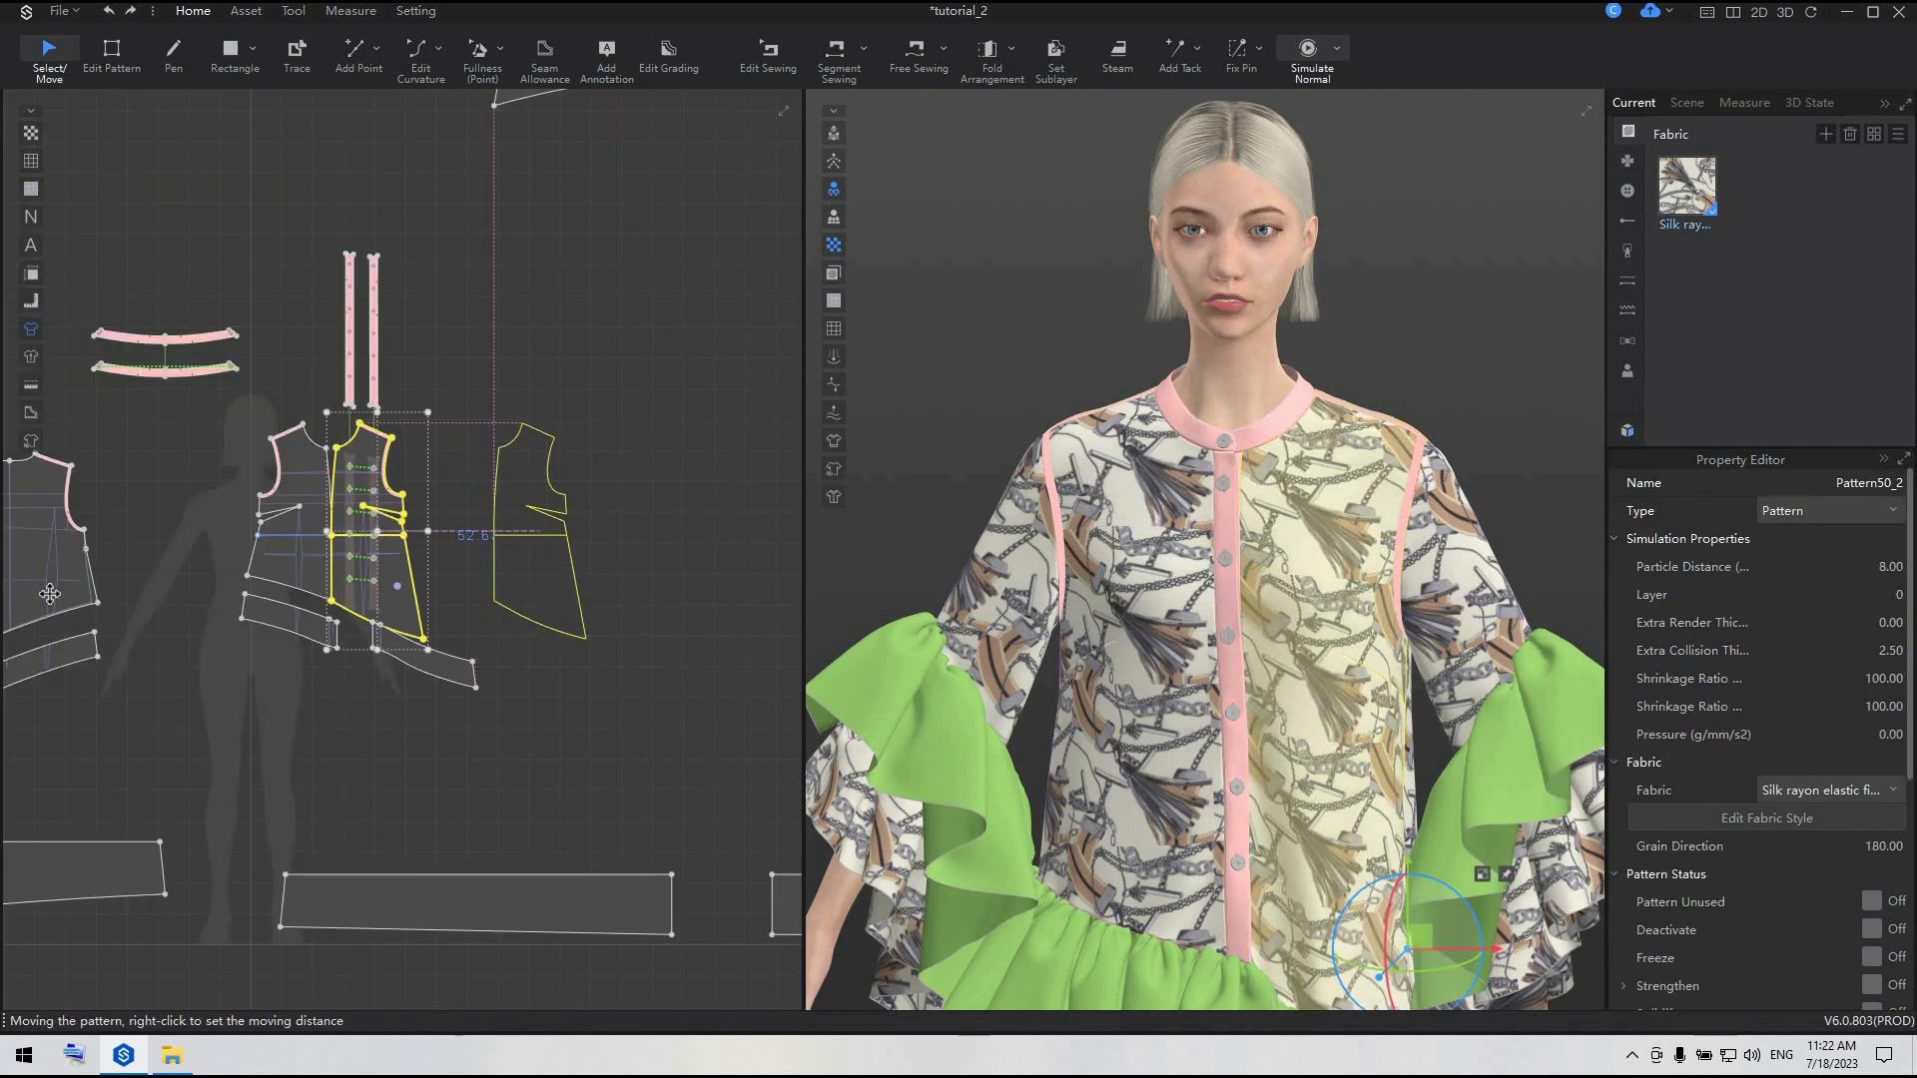
drag(44, 590, 626, 509)
scroll(522, 575, up, 6)
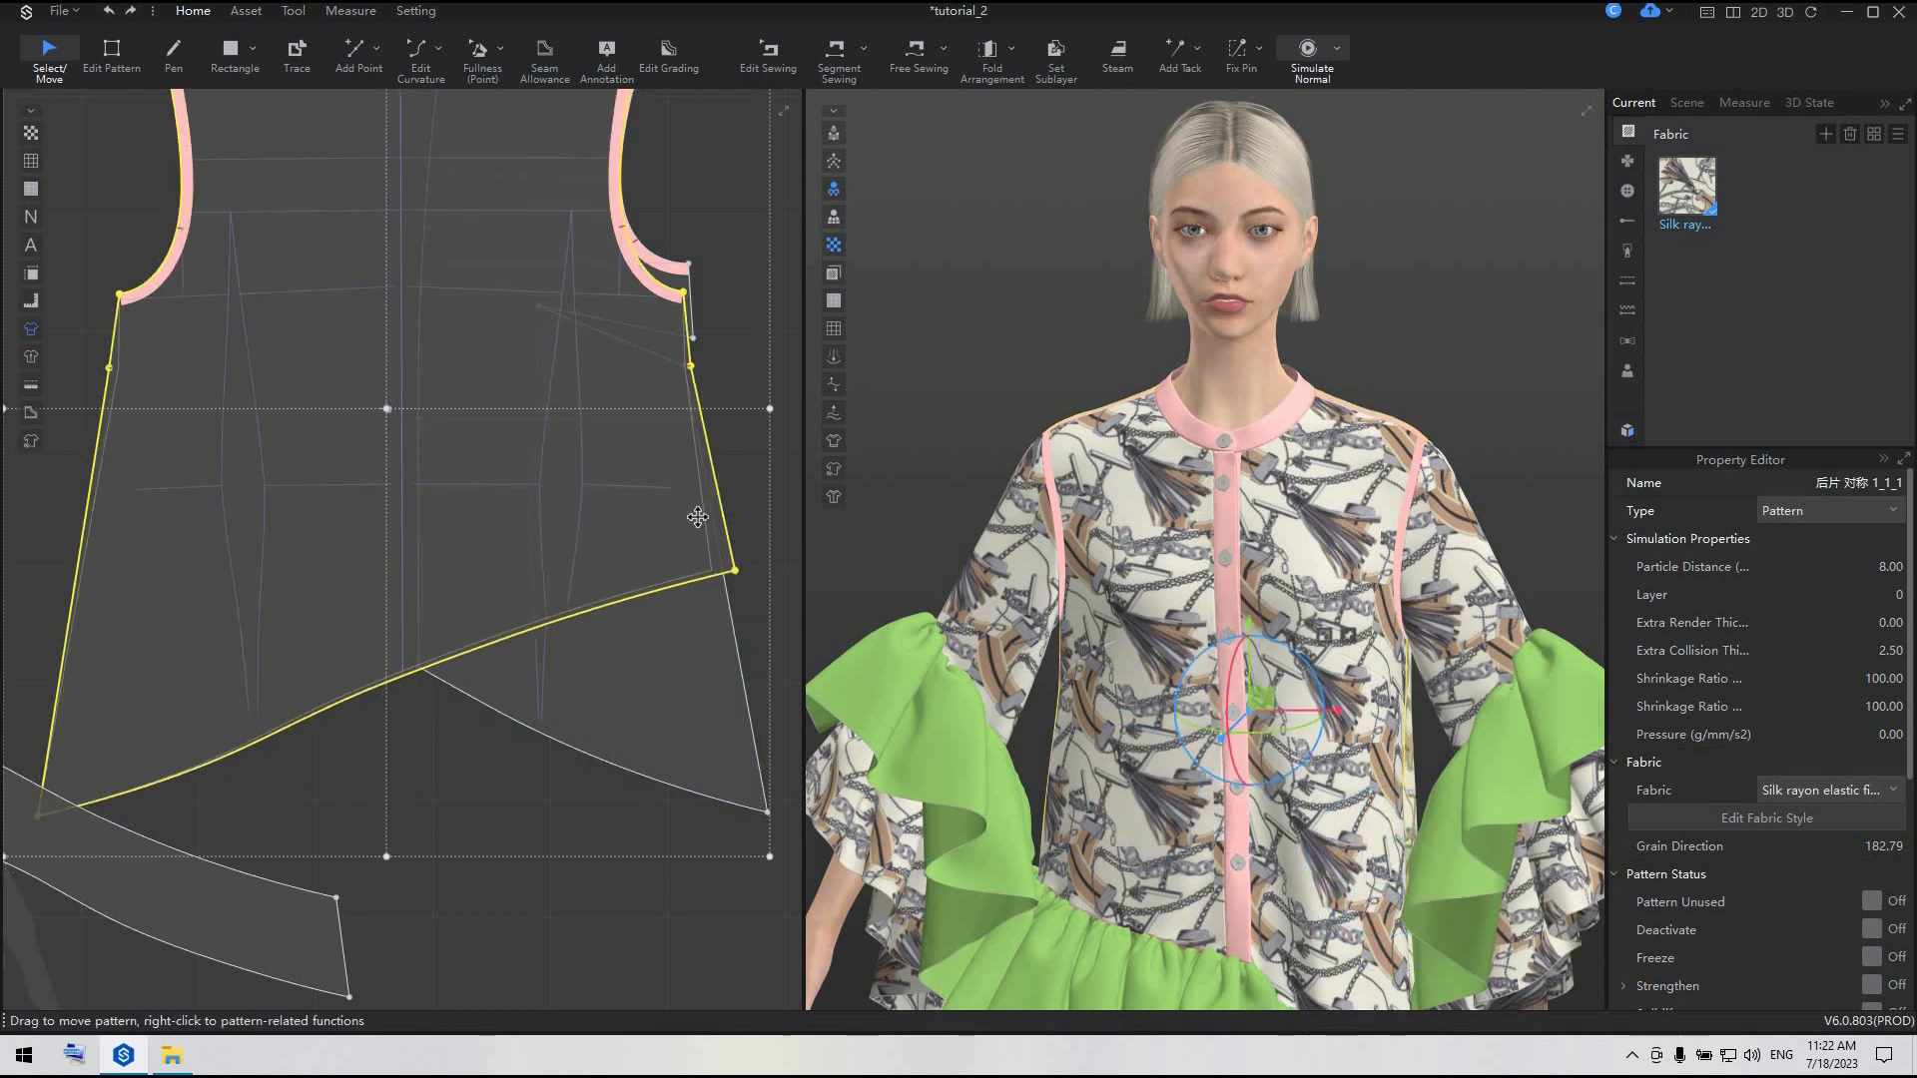
- Draw a horizontal internal line about 51.2 cm long across the back bodice's waist and move the back piece off the front
click(174, 52)
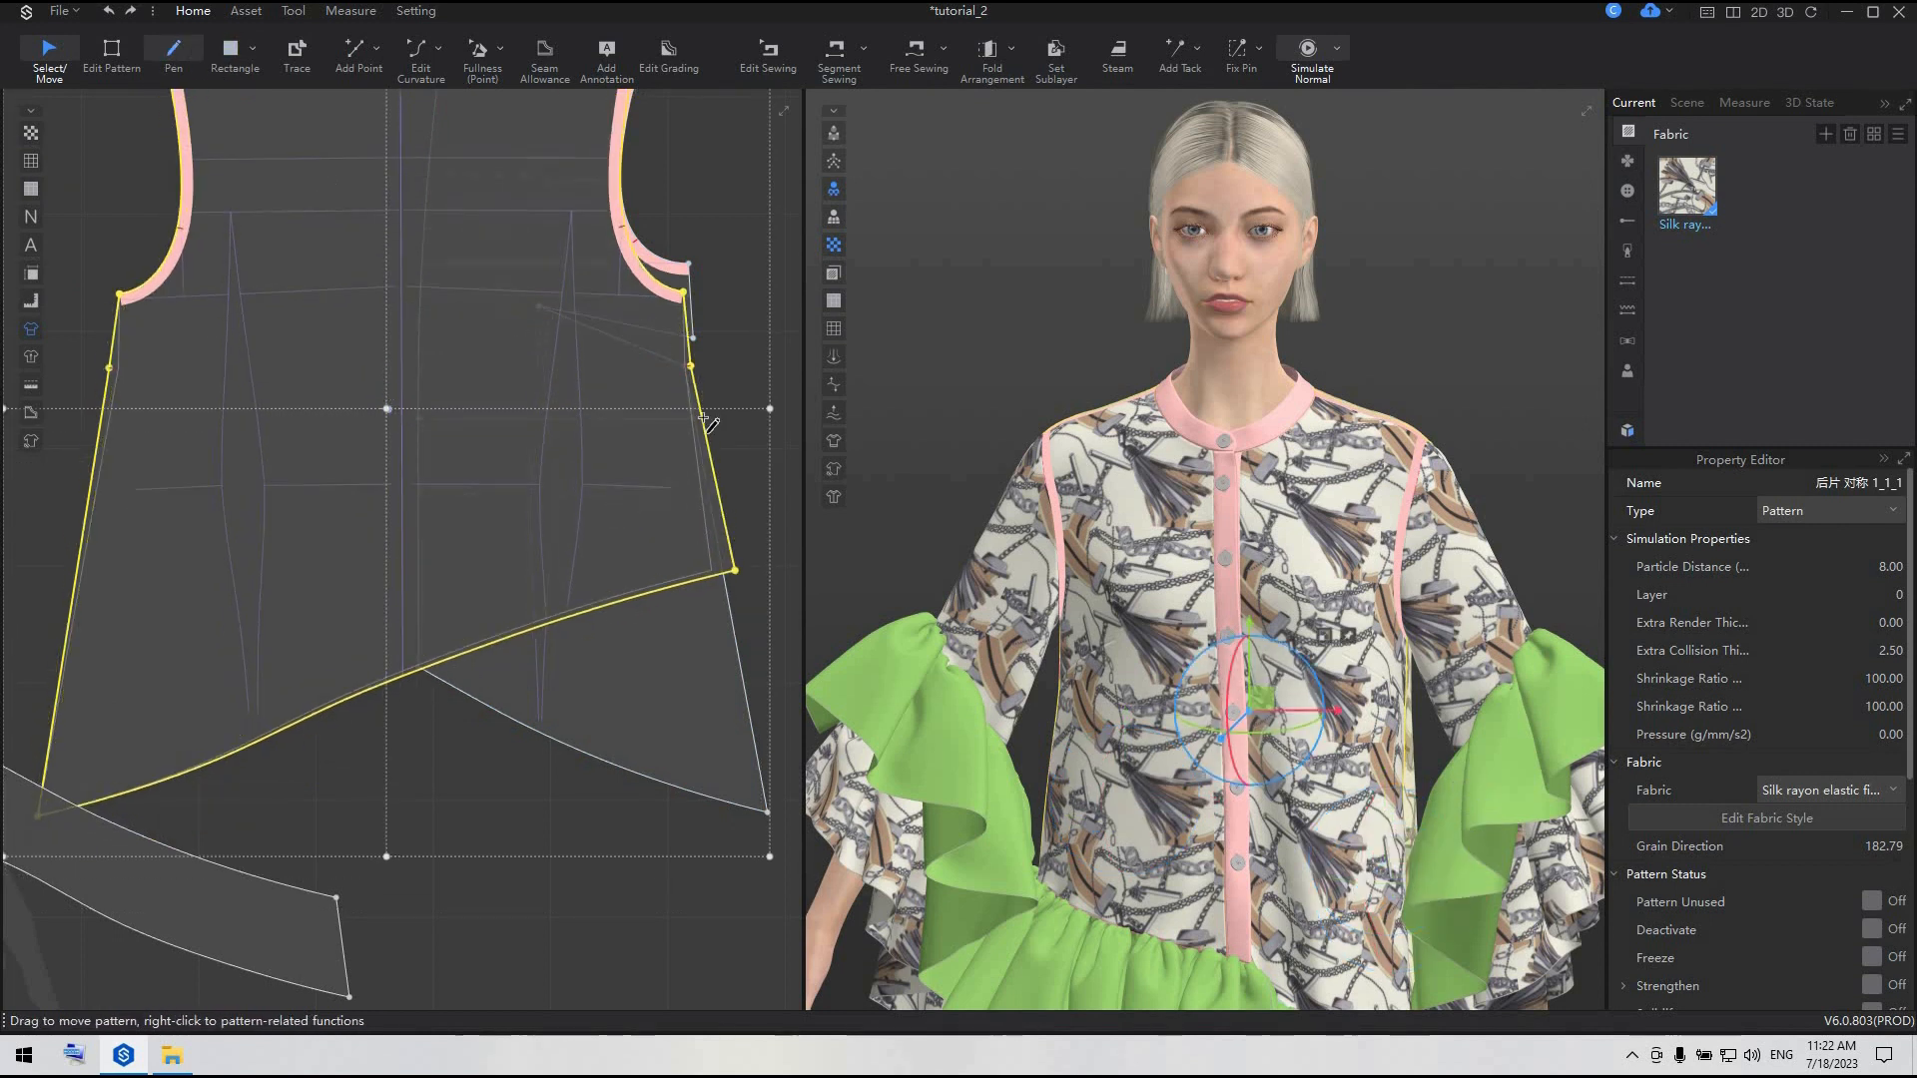
click(103, 419)
key(Return)
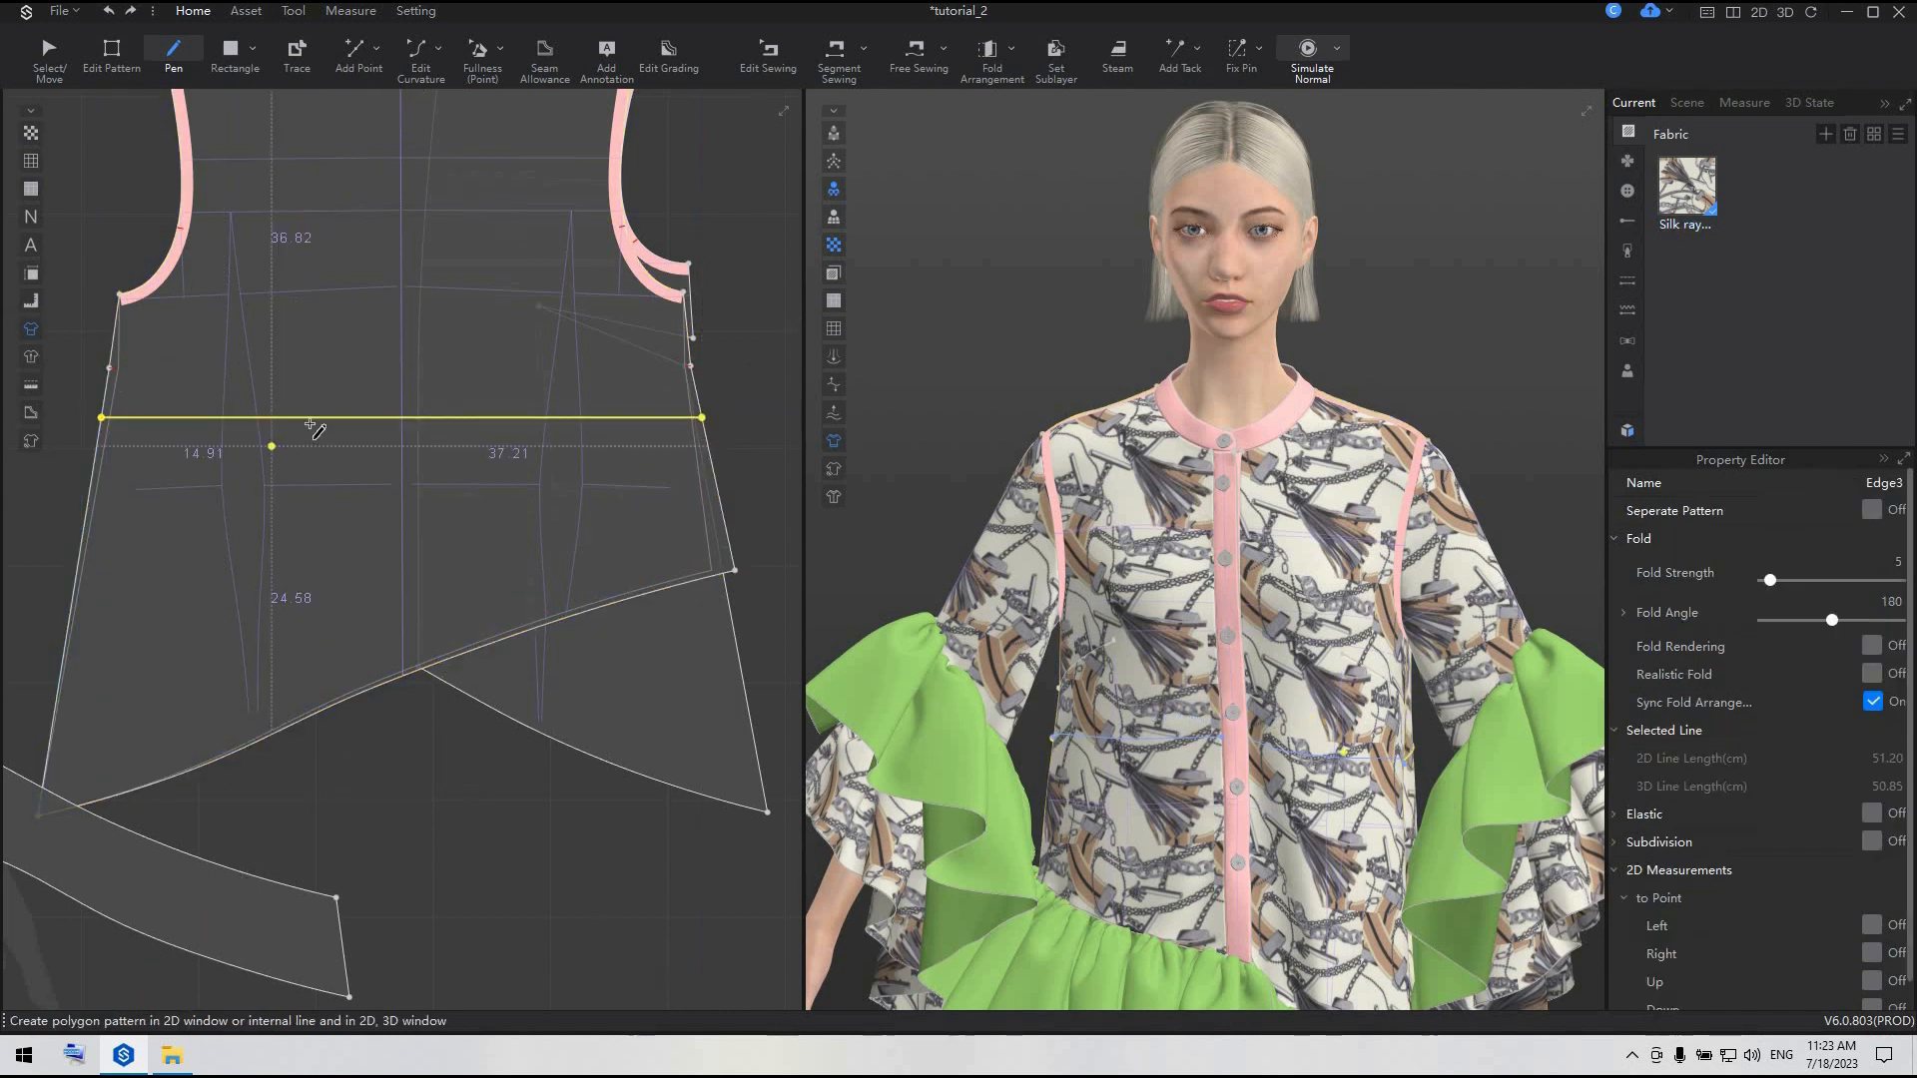
scroll(310, 424, down, 6)
click(49, 58)
drag(319, 419, 85, 411)
- Make the waist lines on the back and both front bodice pieces elastic with strength 10 and ratio 56, and simulate the dress
click(112, 50)
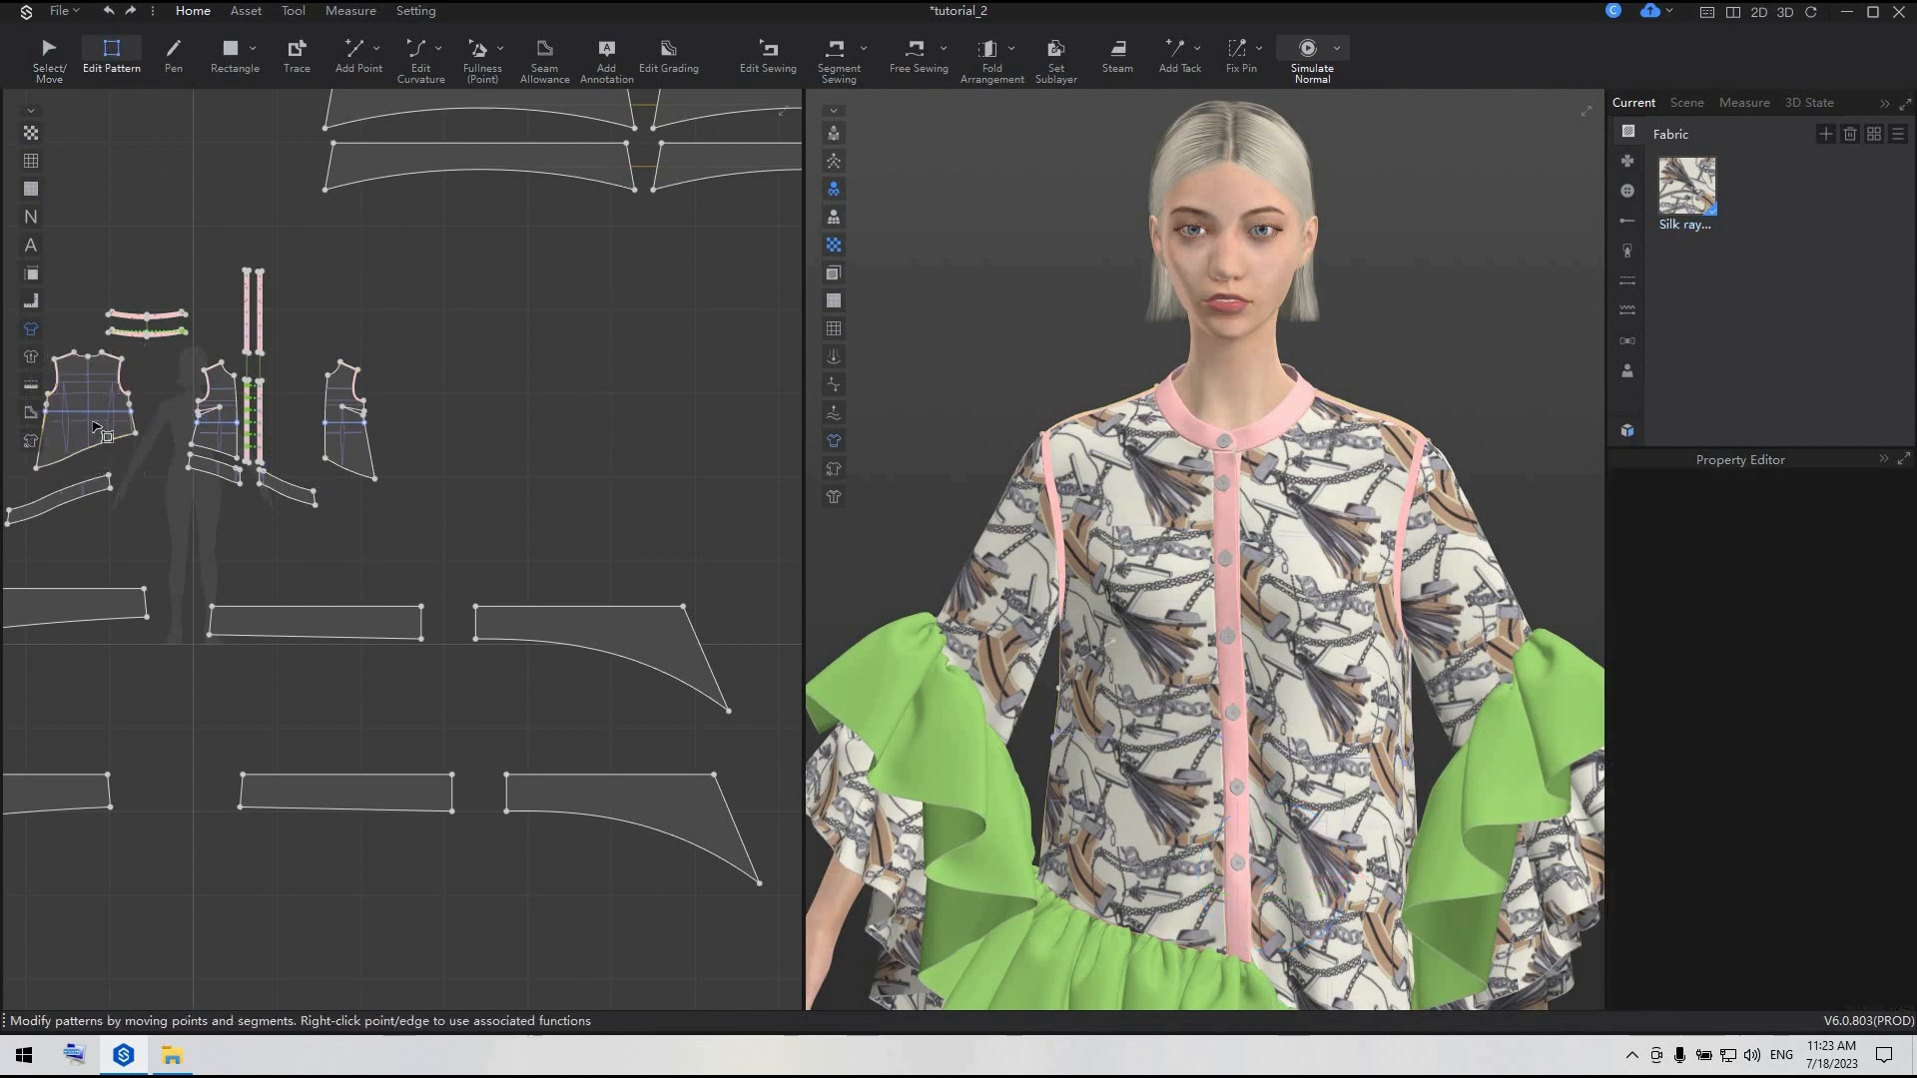
click(102, 411)
click(346, 424)
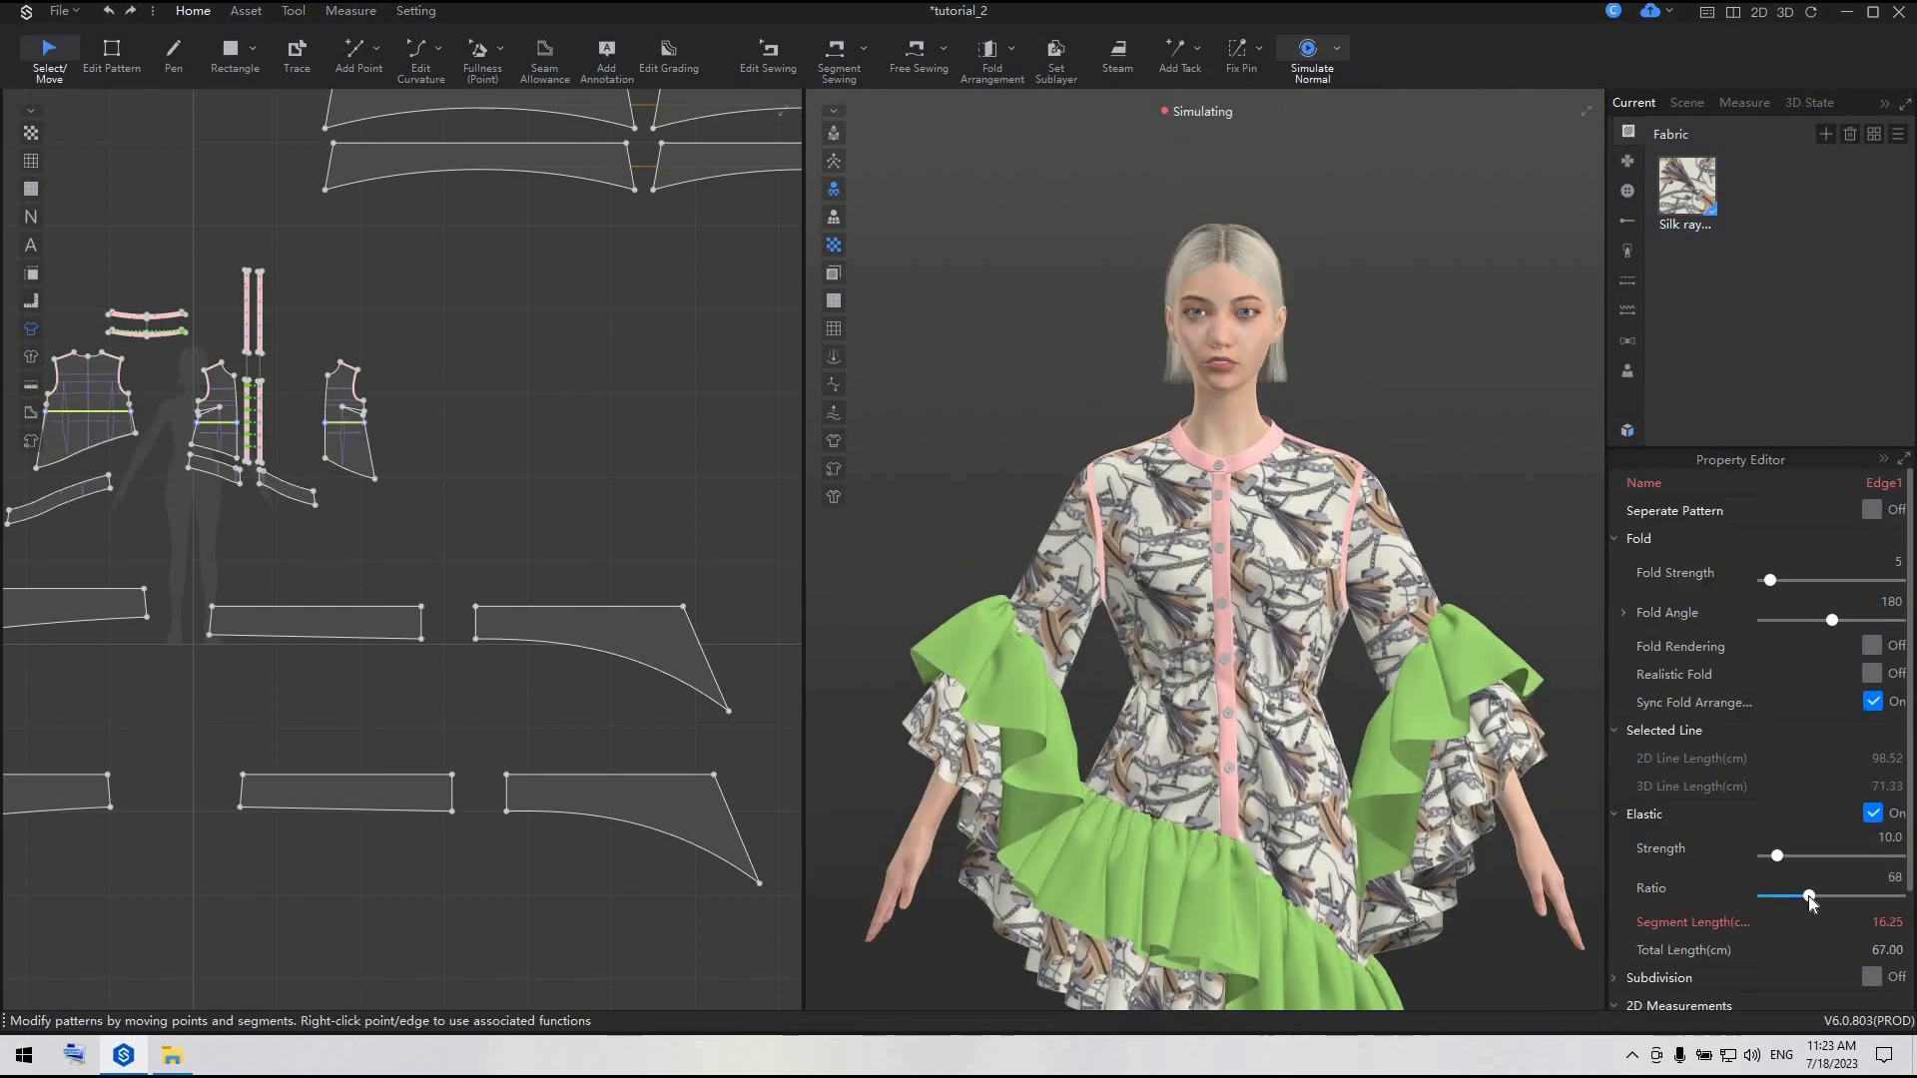
drag(1811, 897, 1808, 898)
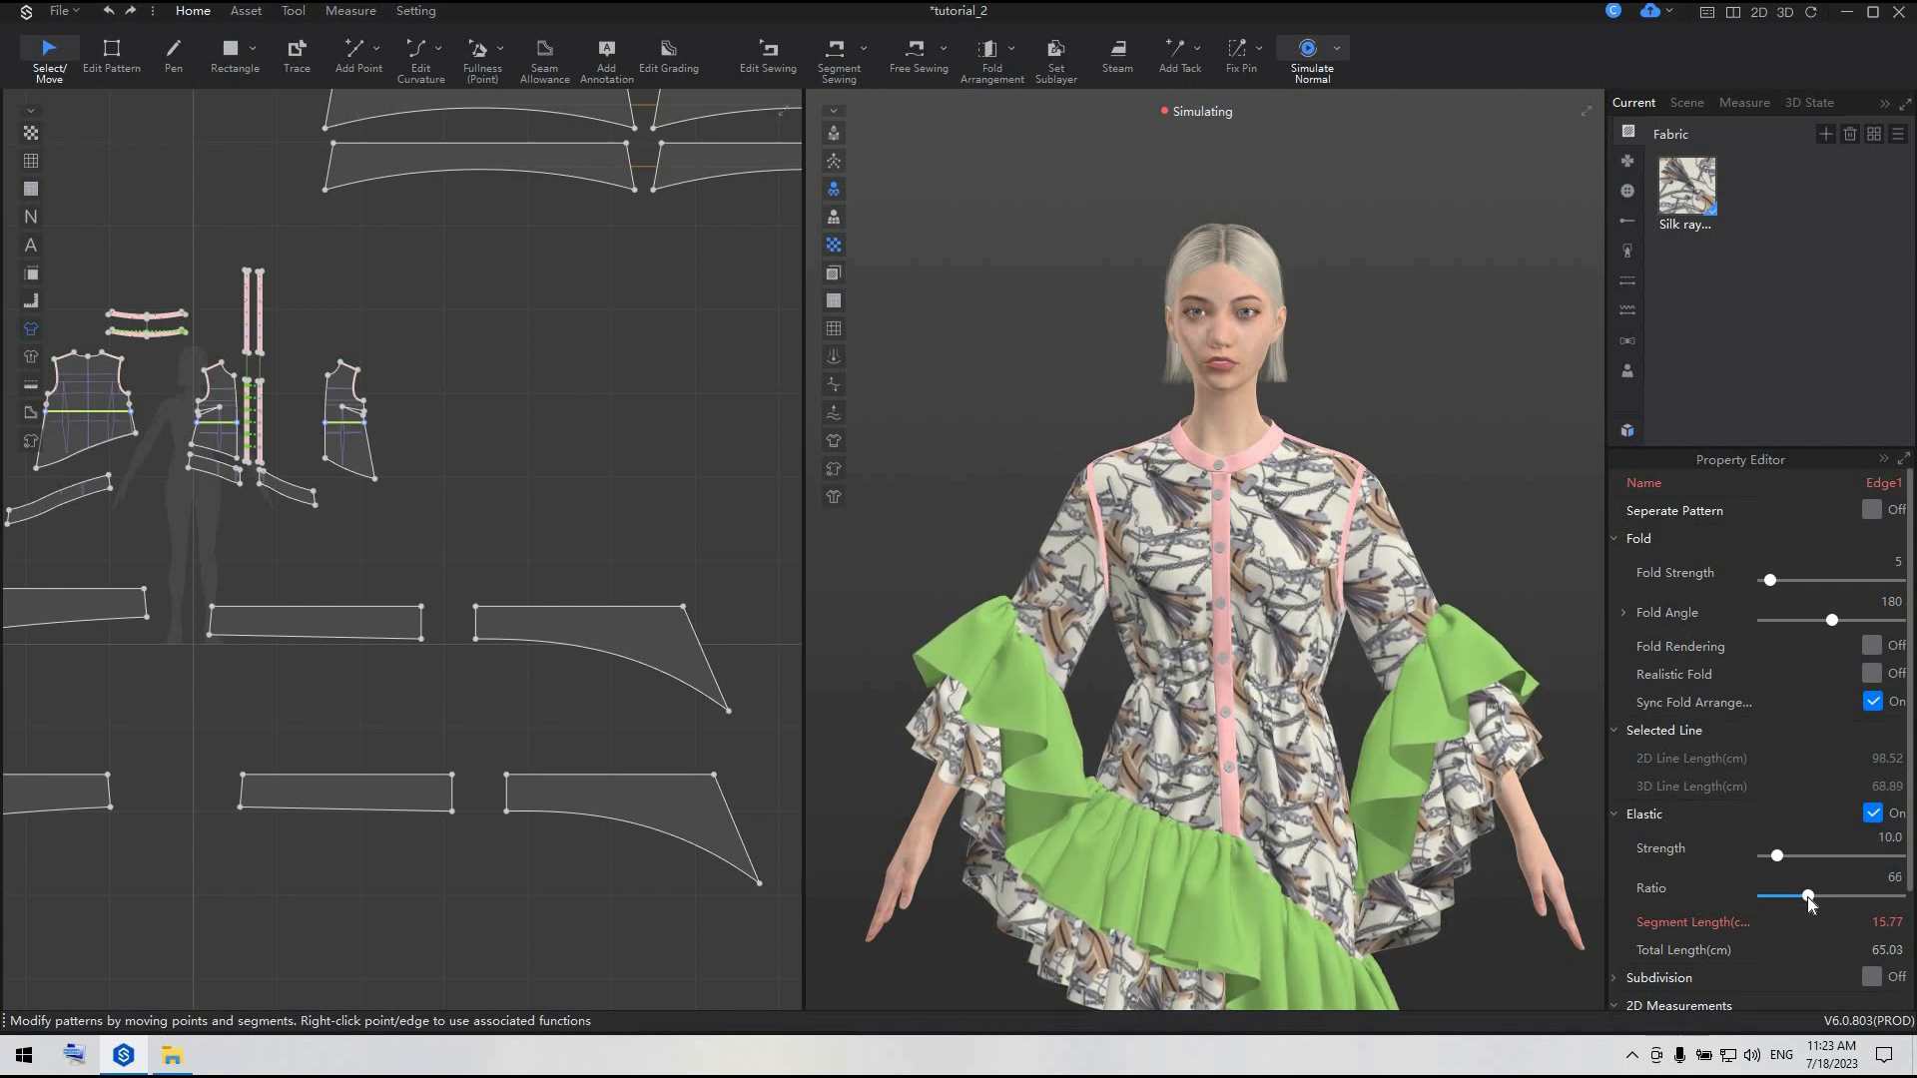
scroll(1296, 743, down, 5)
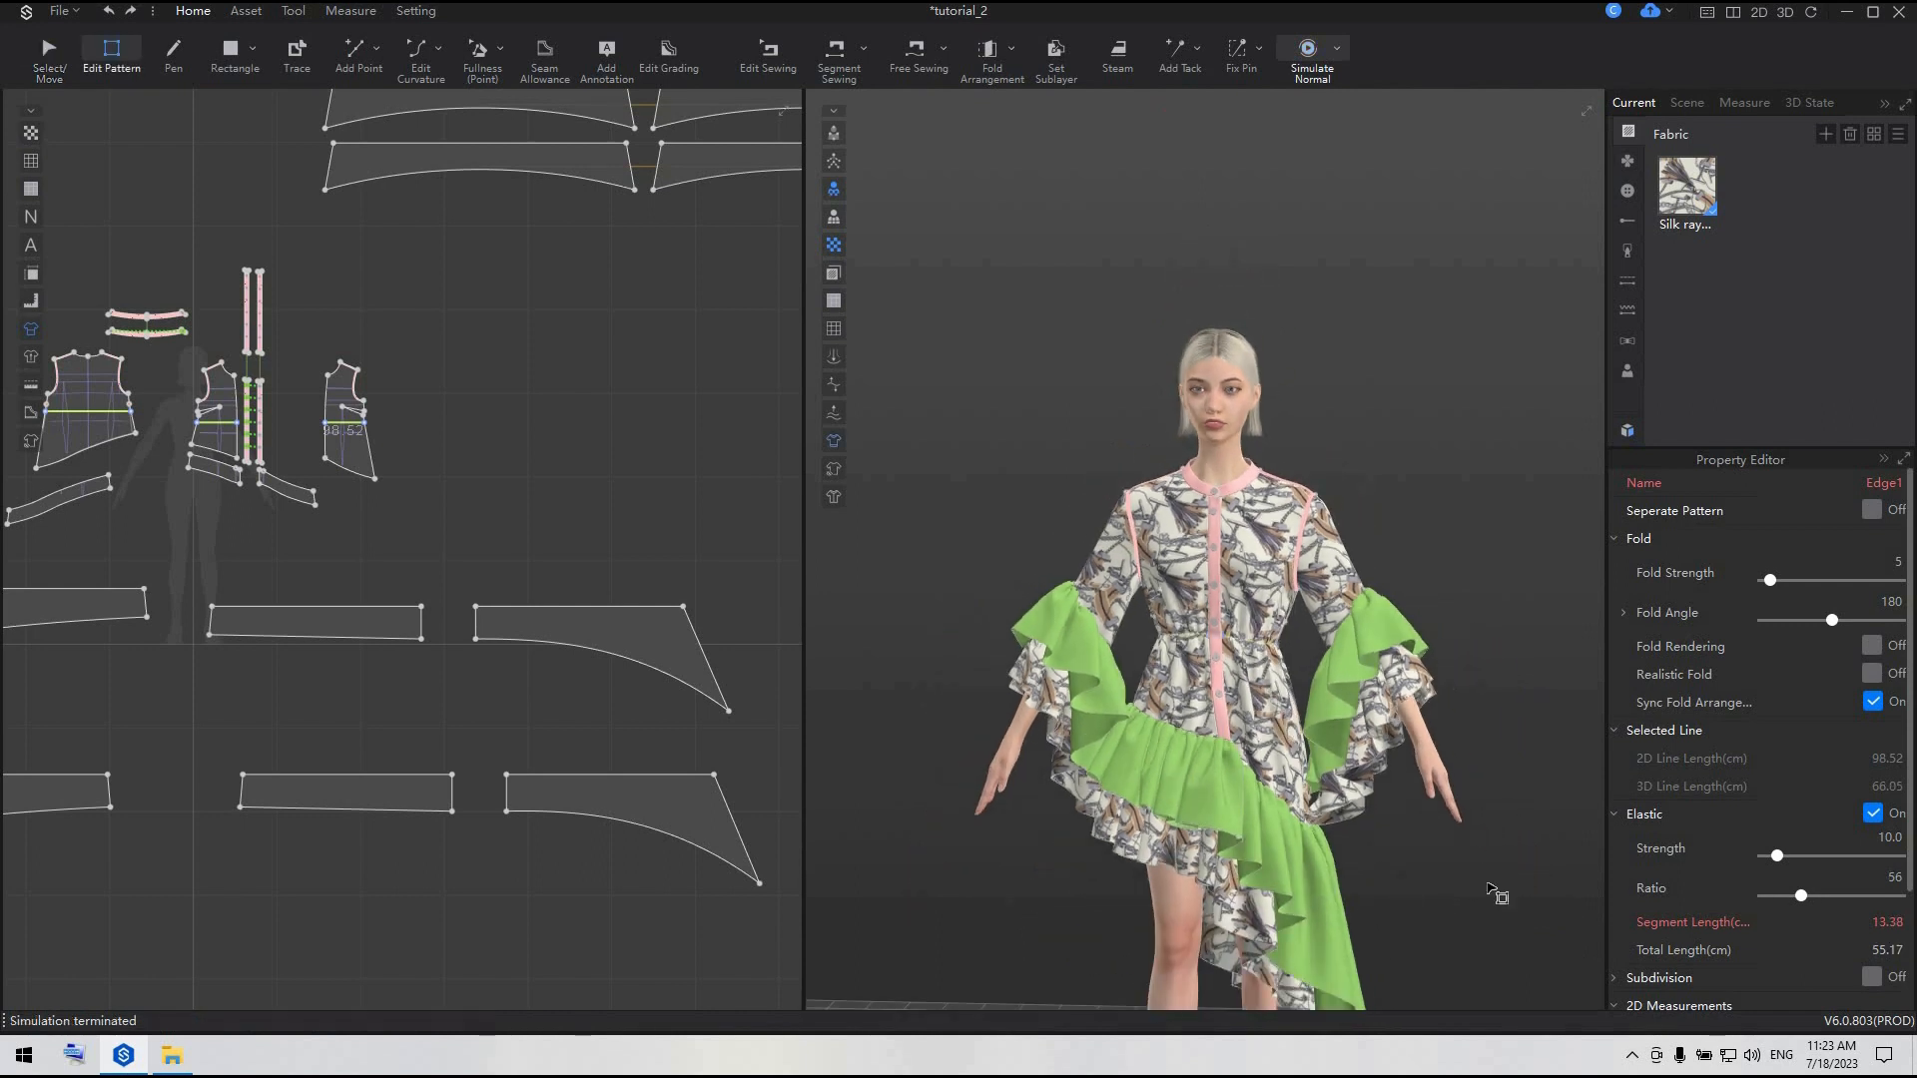
scroll(1495, 892, down, 5)
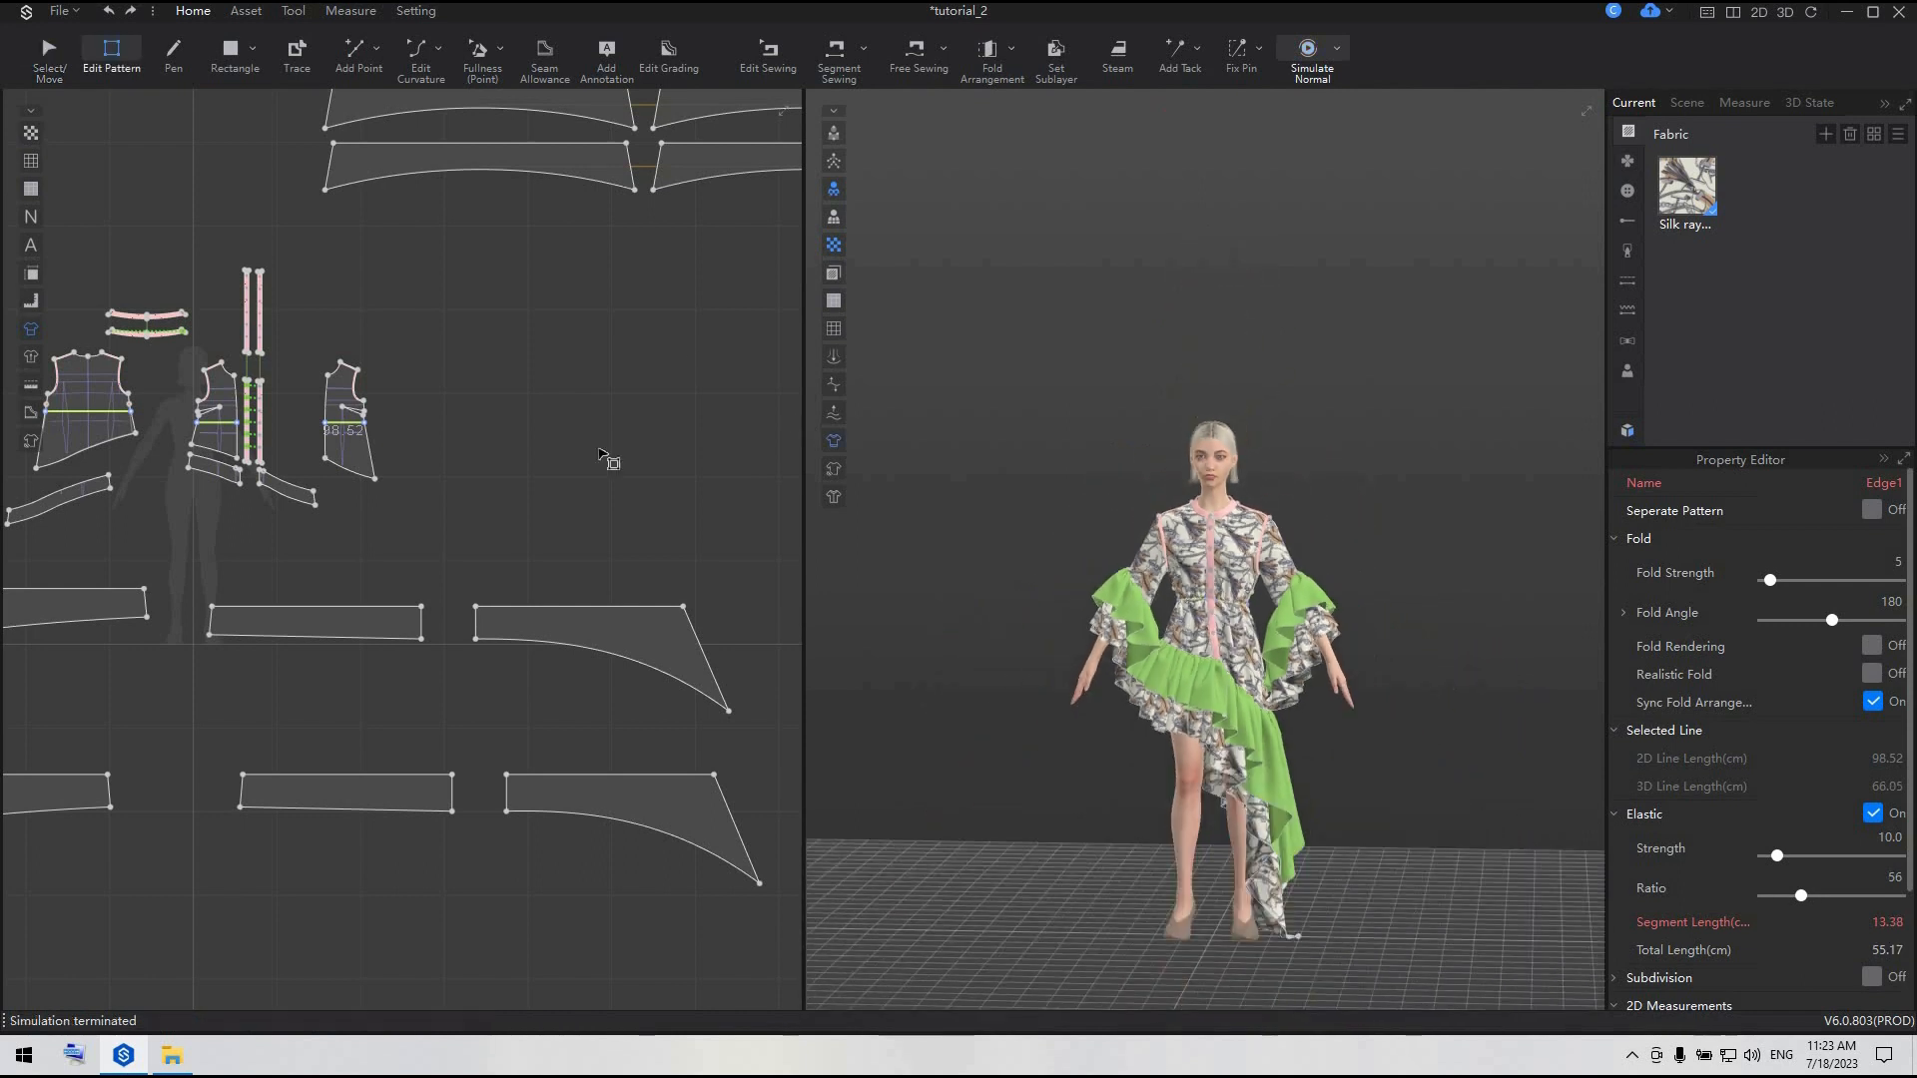
click(48, 50)
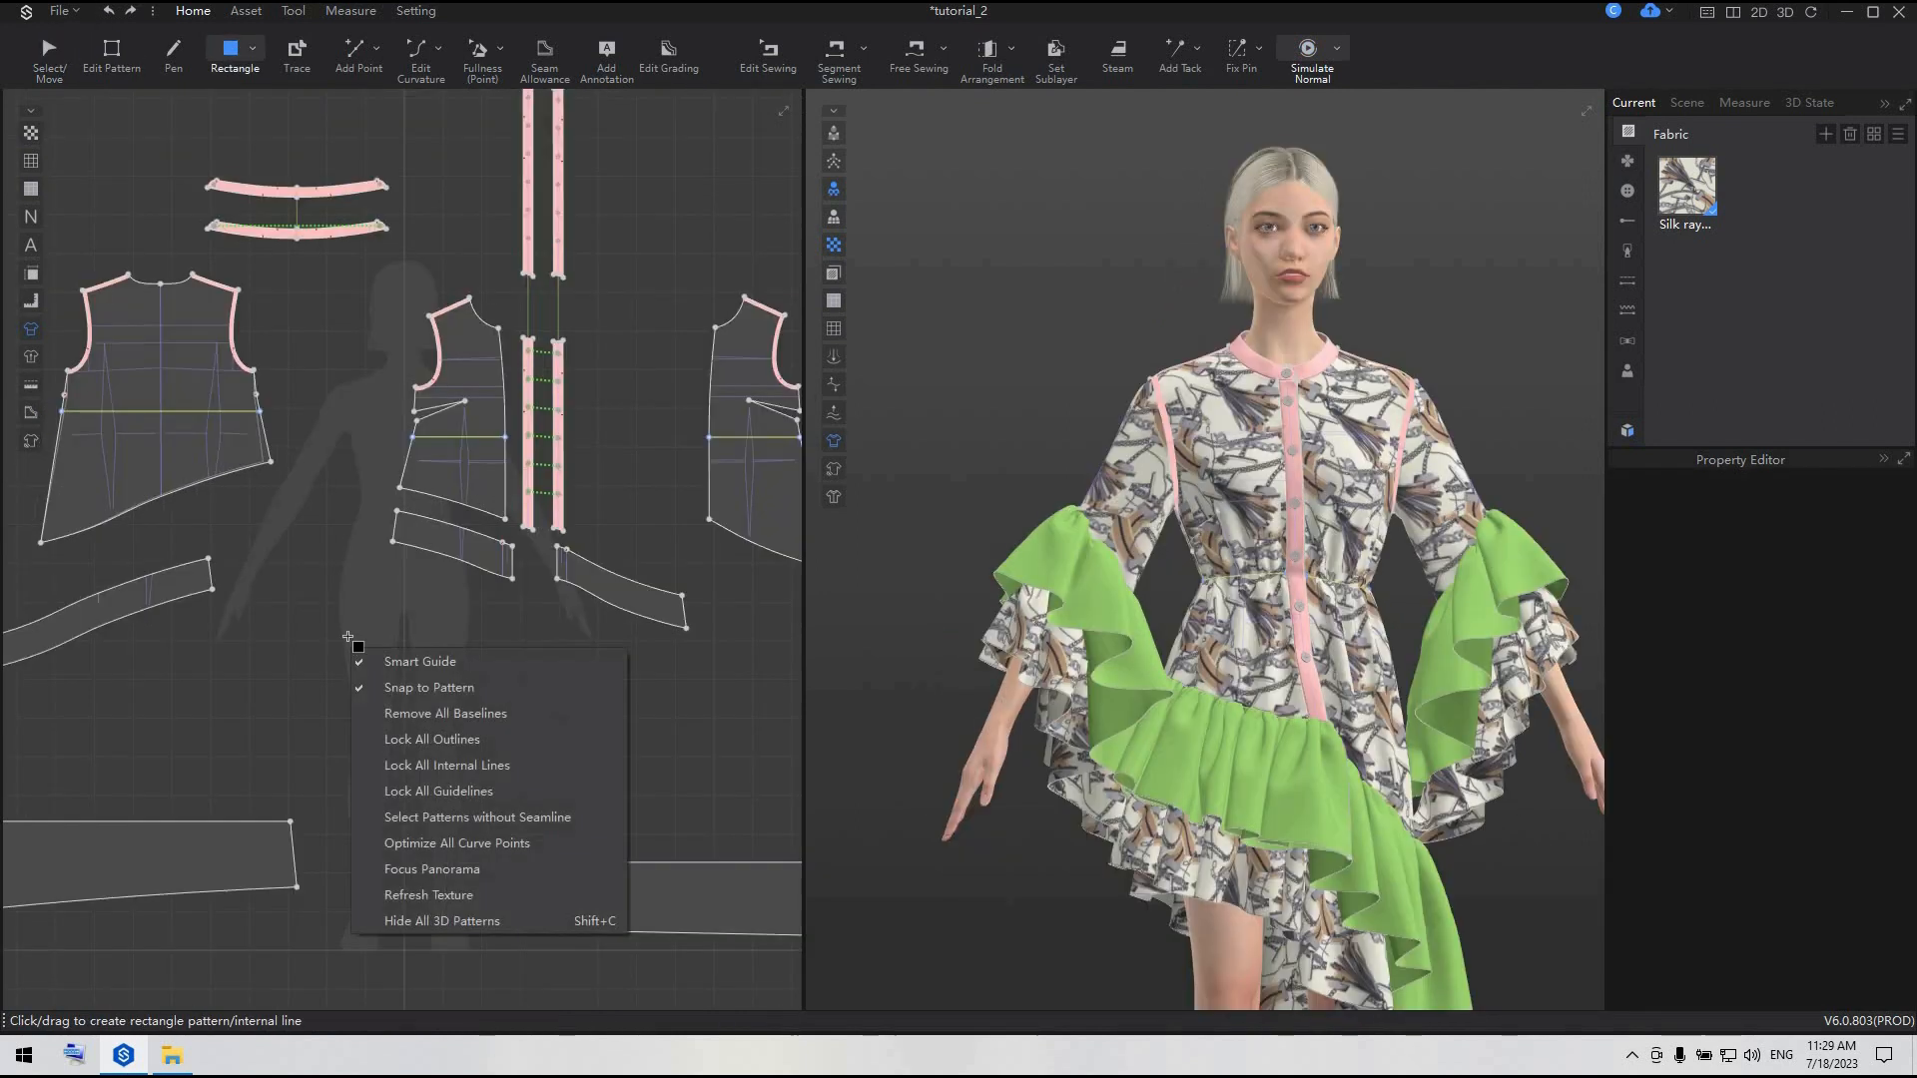
- Create a rectangular belt pattern 70 cm wide and 2.5 cm high in the empty area below the bodice pieces
key(Escape)
drag(339, 623, 367, 650)
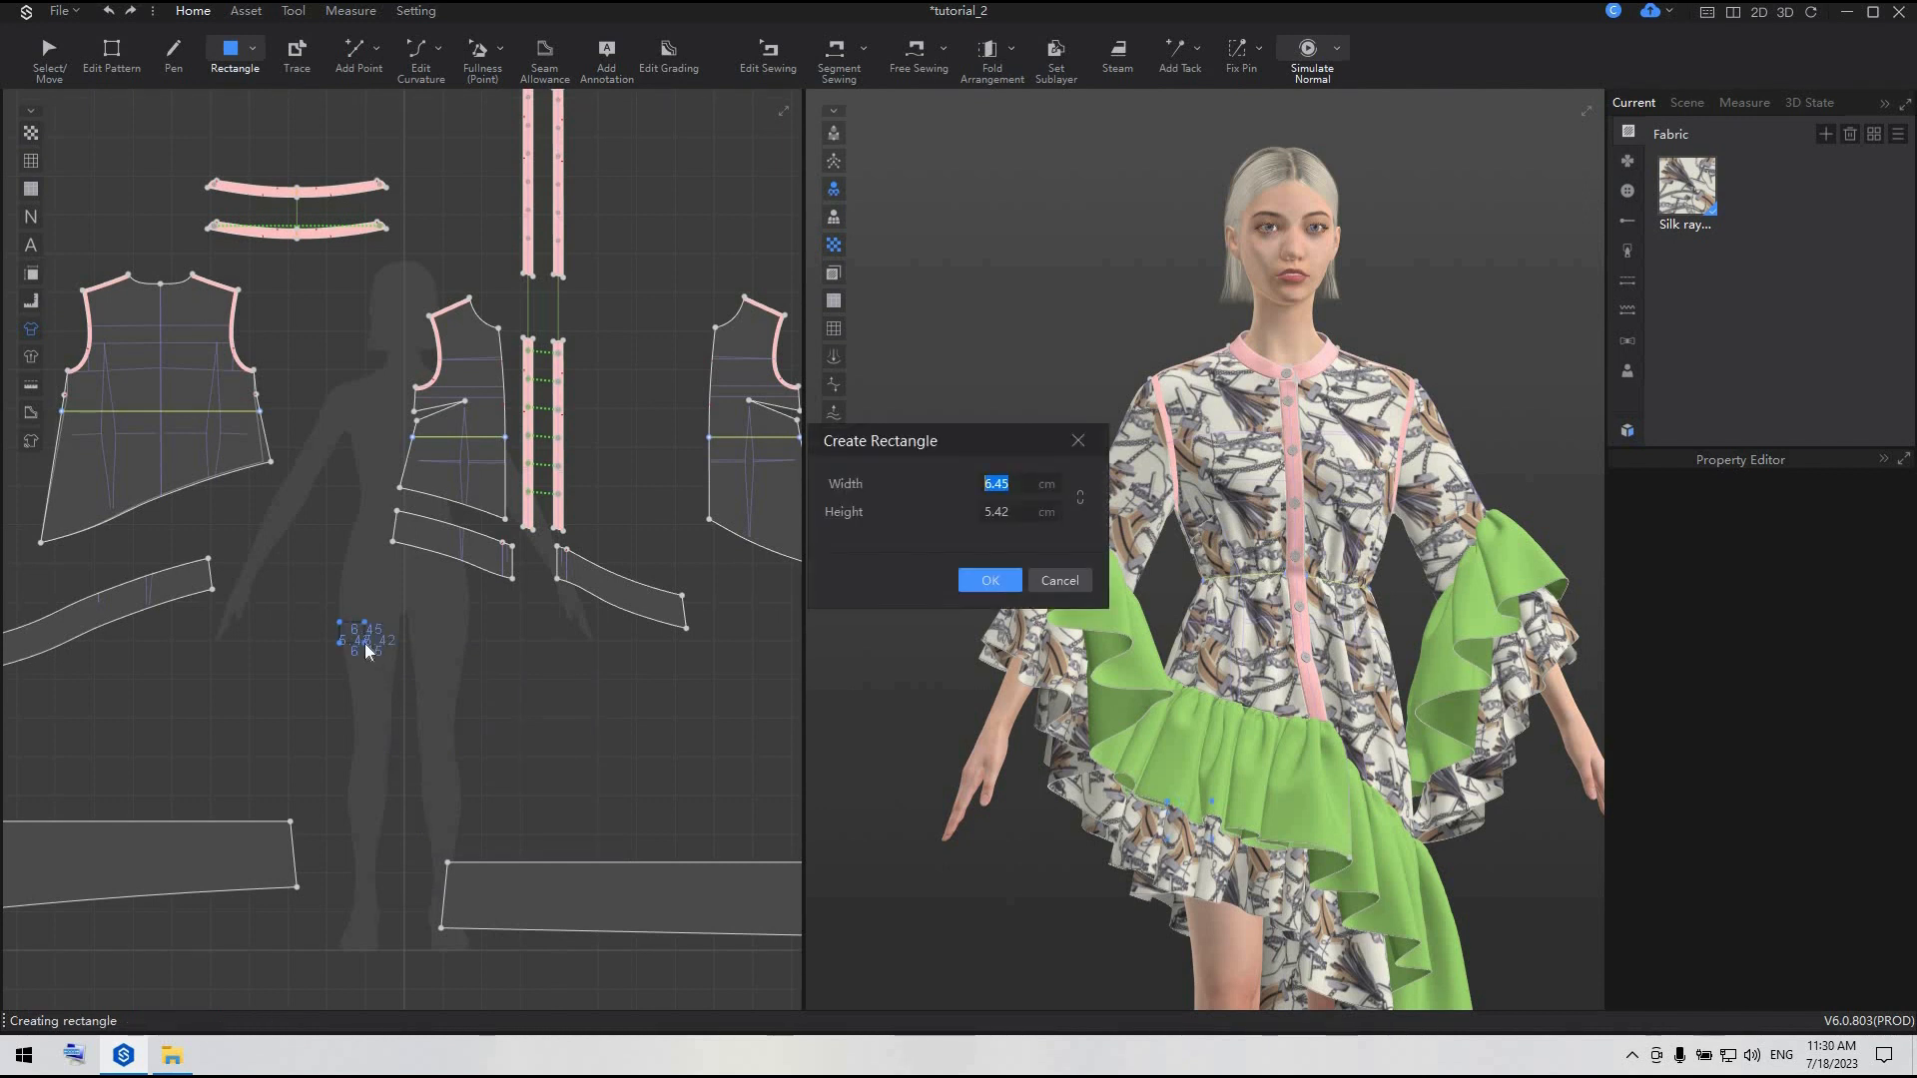
text(70)
key(Tab)
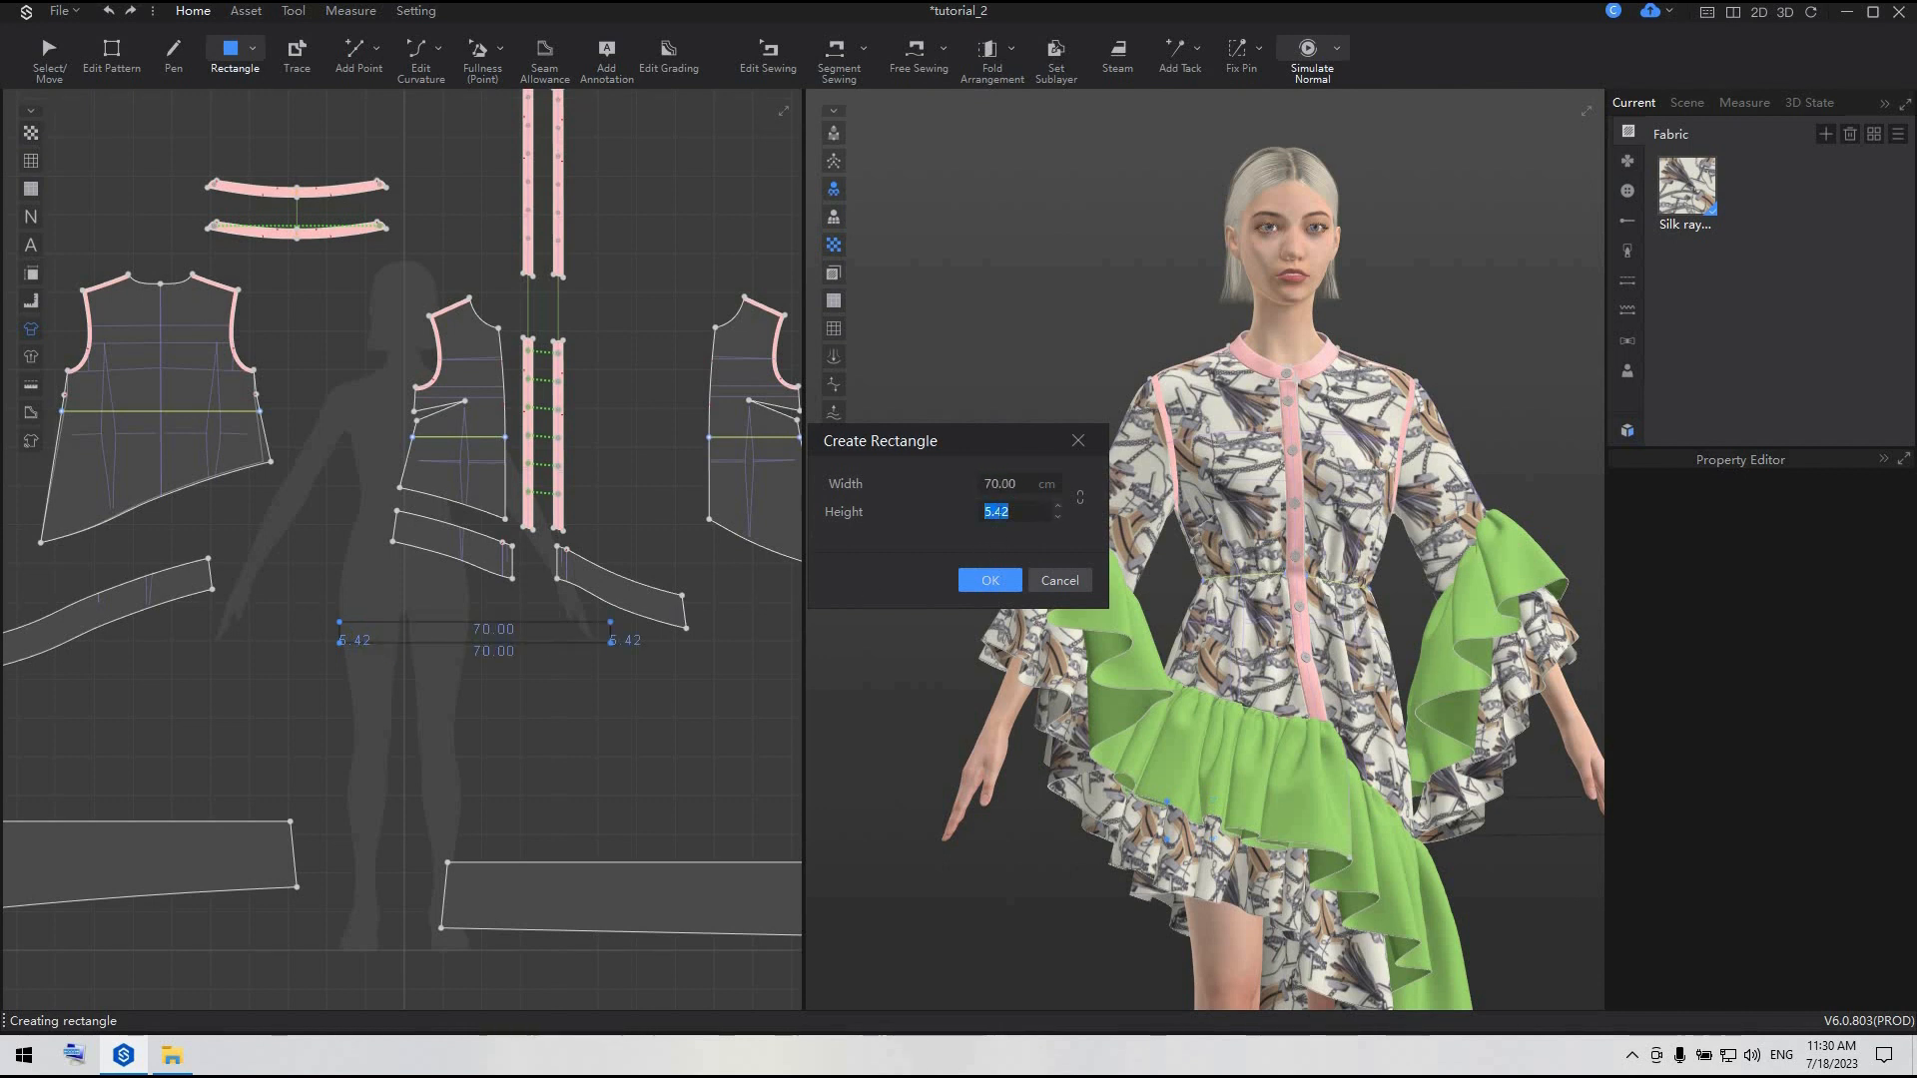
text(2.5)
click(990, 580)
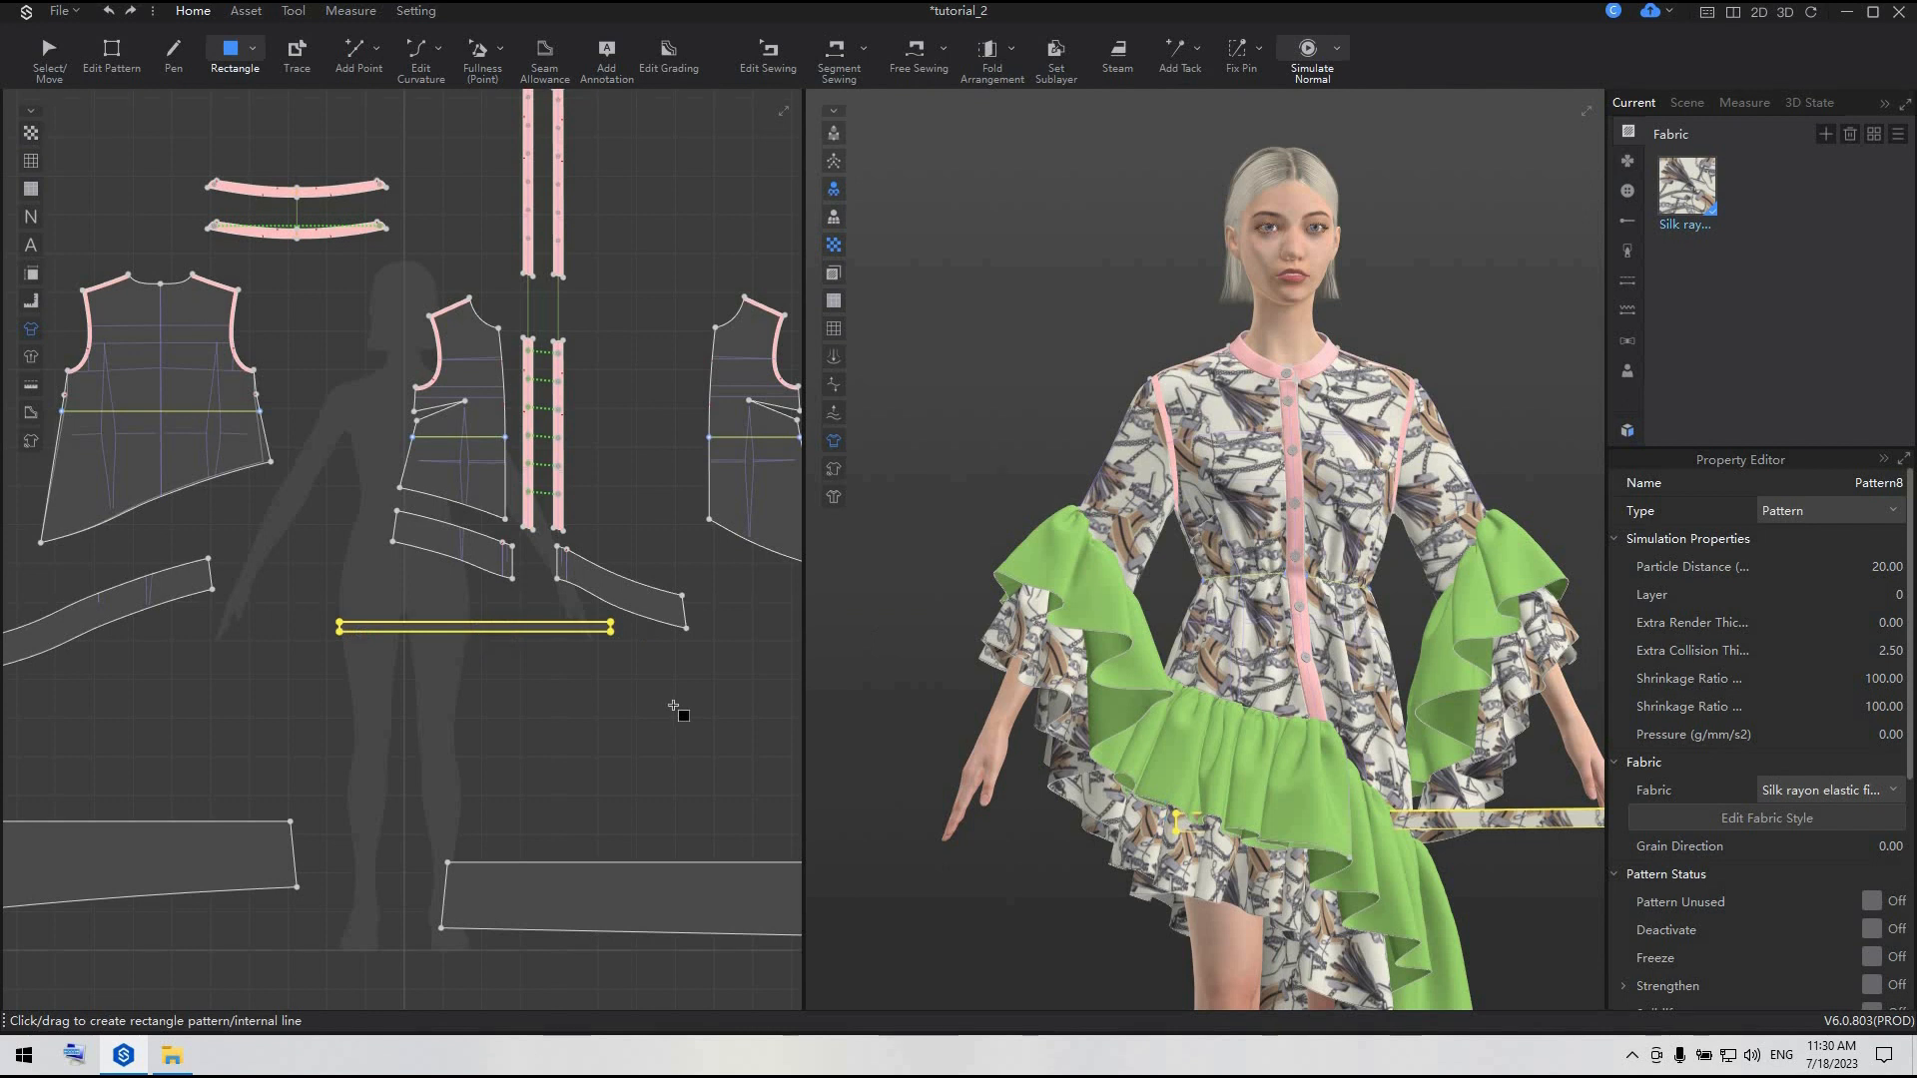
- Add a new blank fabric and assign it to the belt strip
key(a)
click(1825, 134)
click(1750, 190)
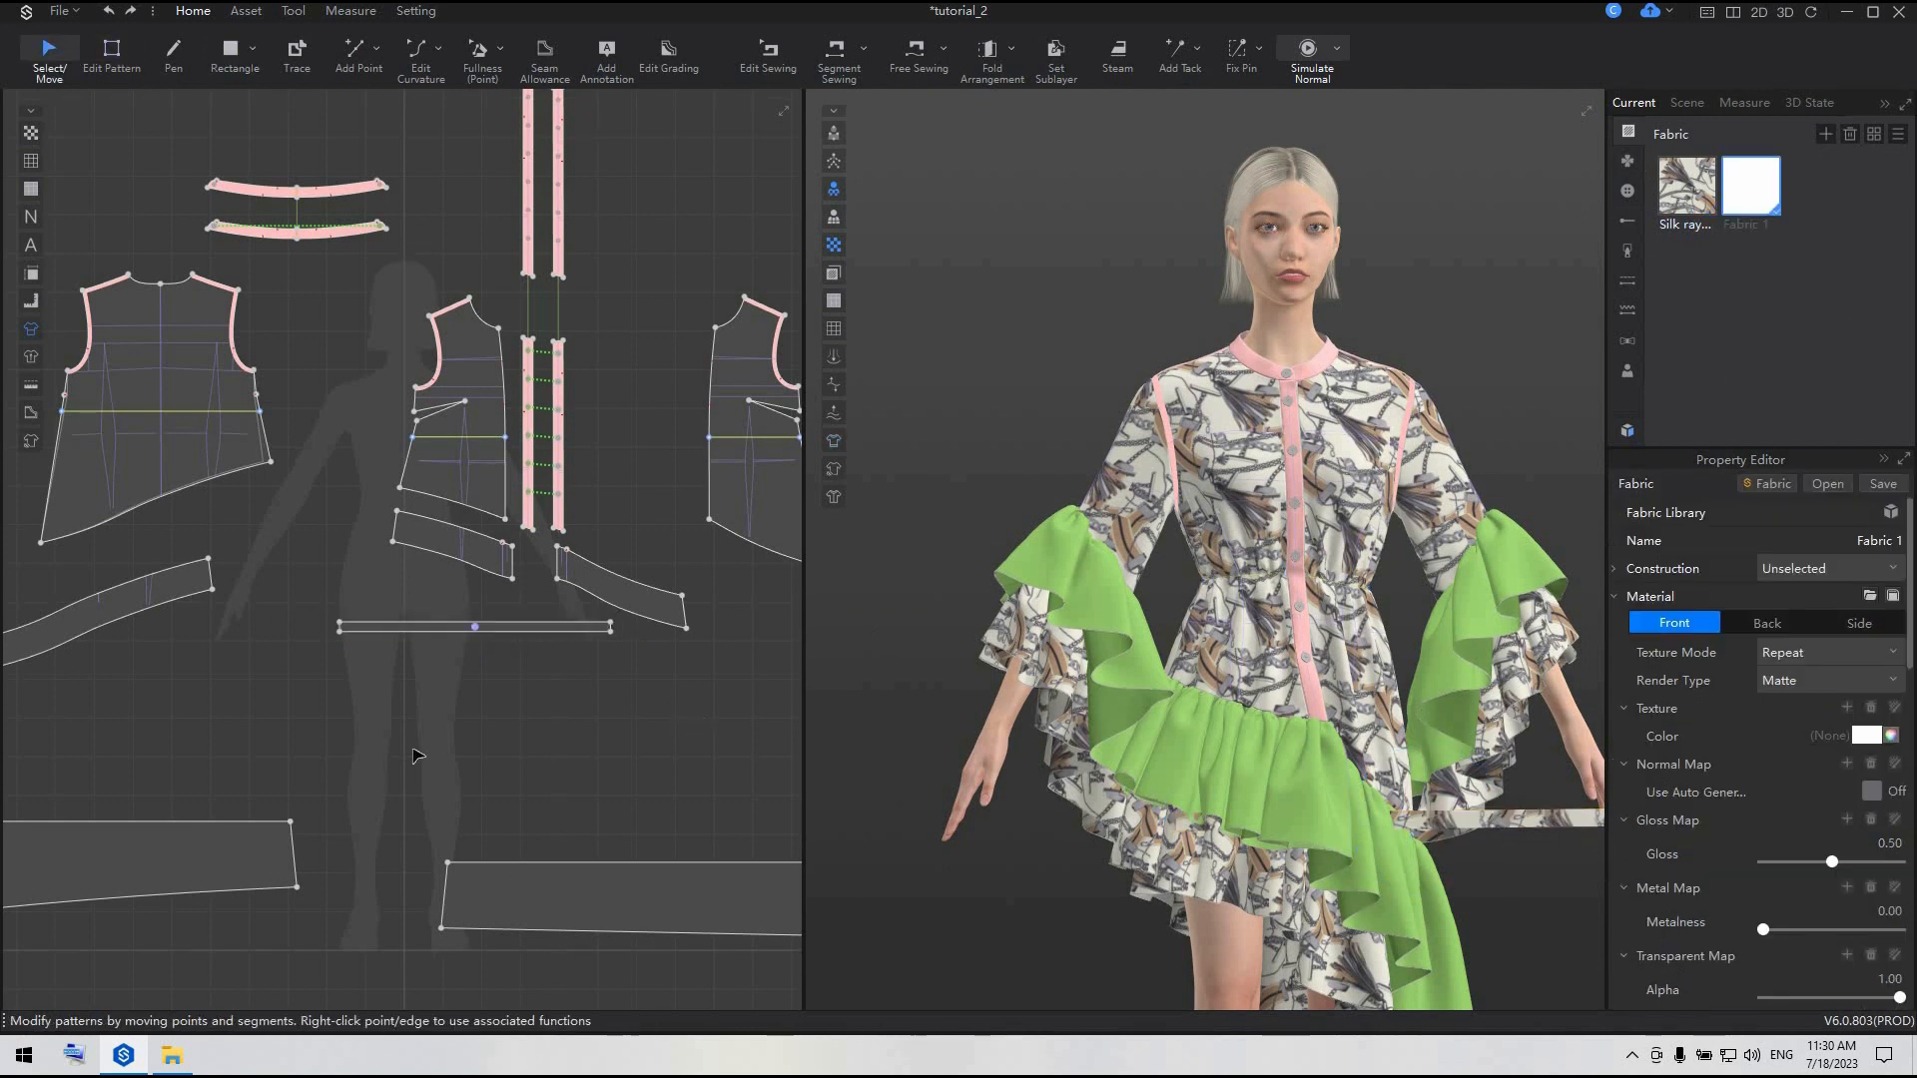
click(480, 624)
right_click(1755, 185)
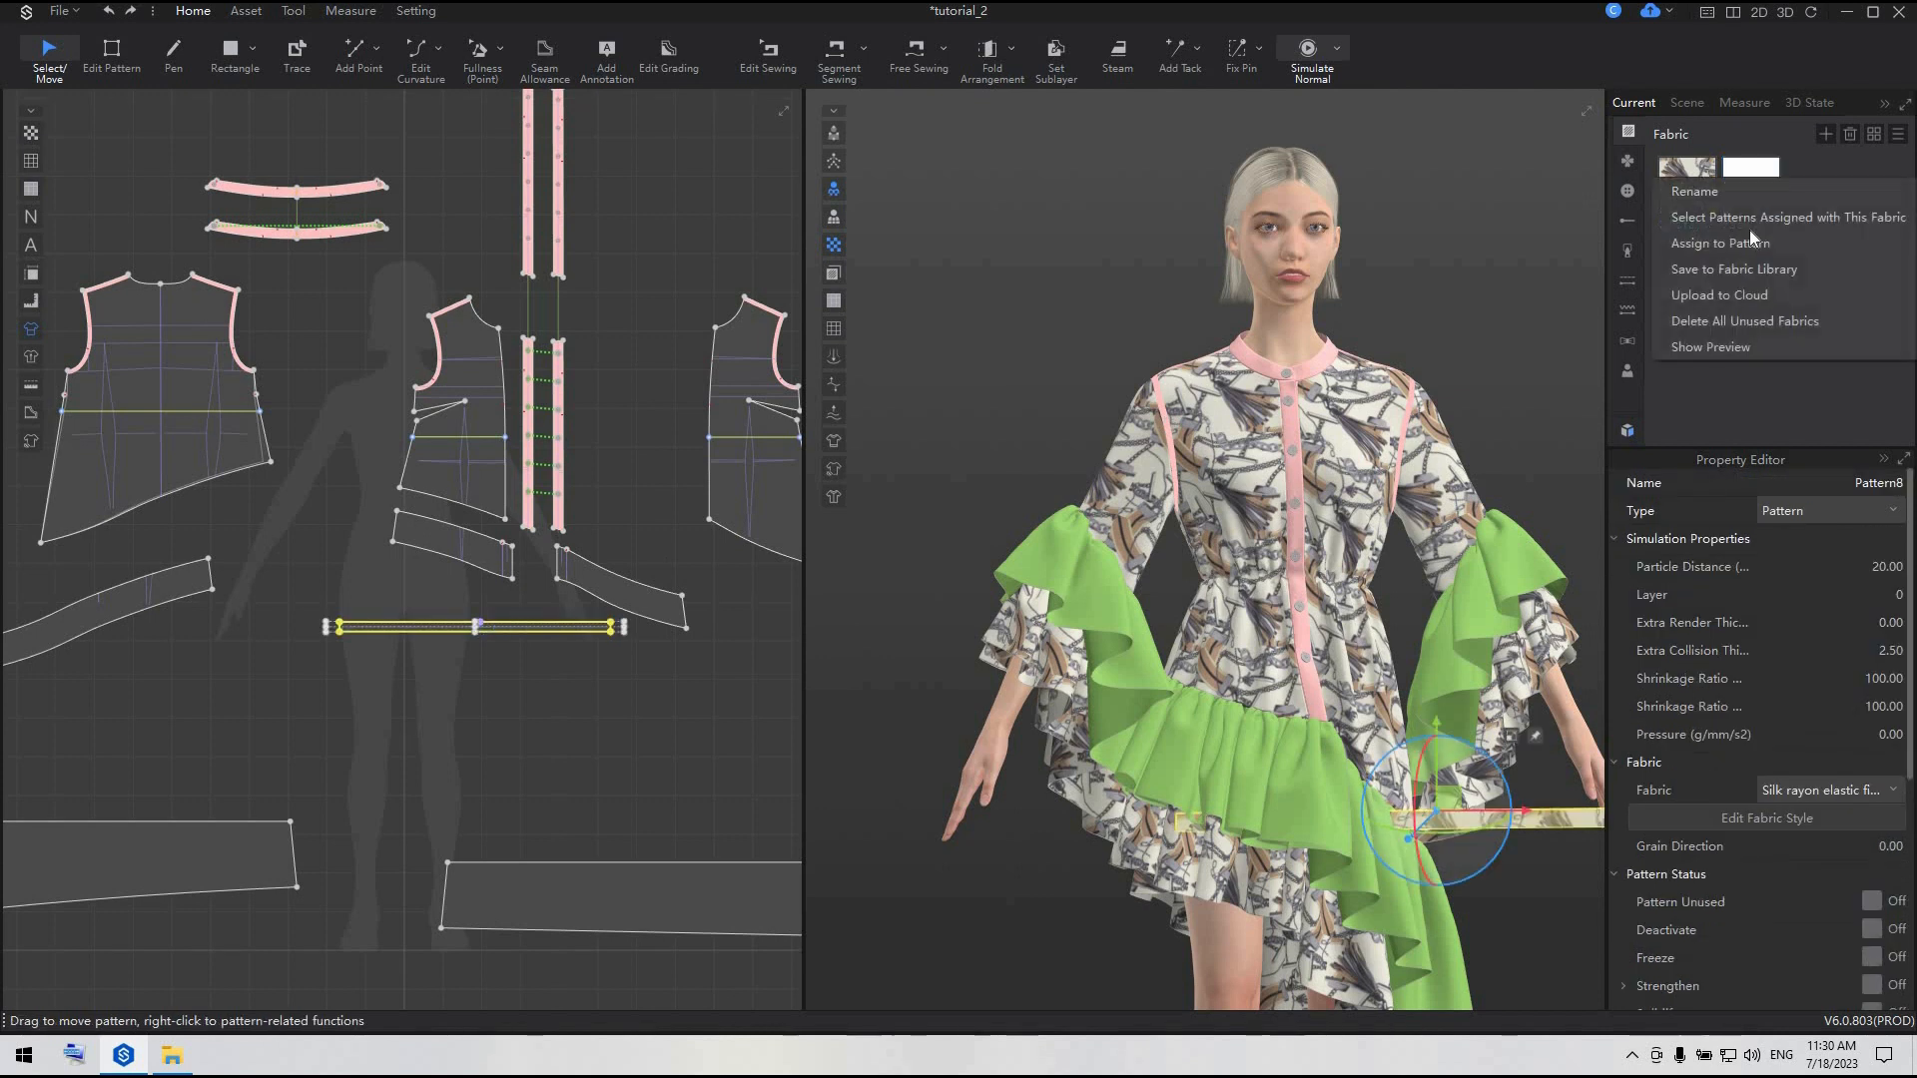
click(1755, 245)
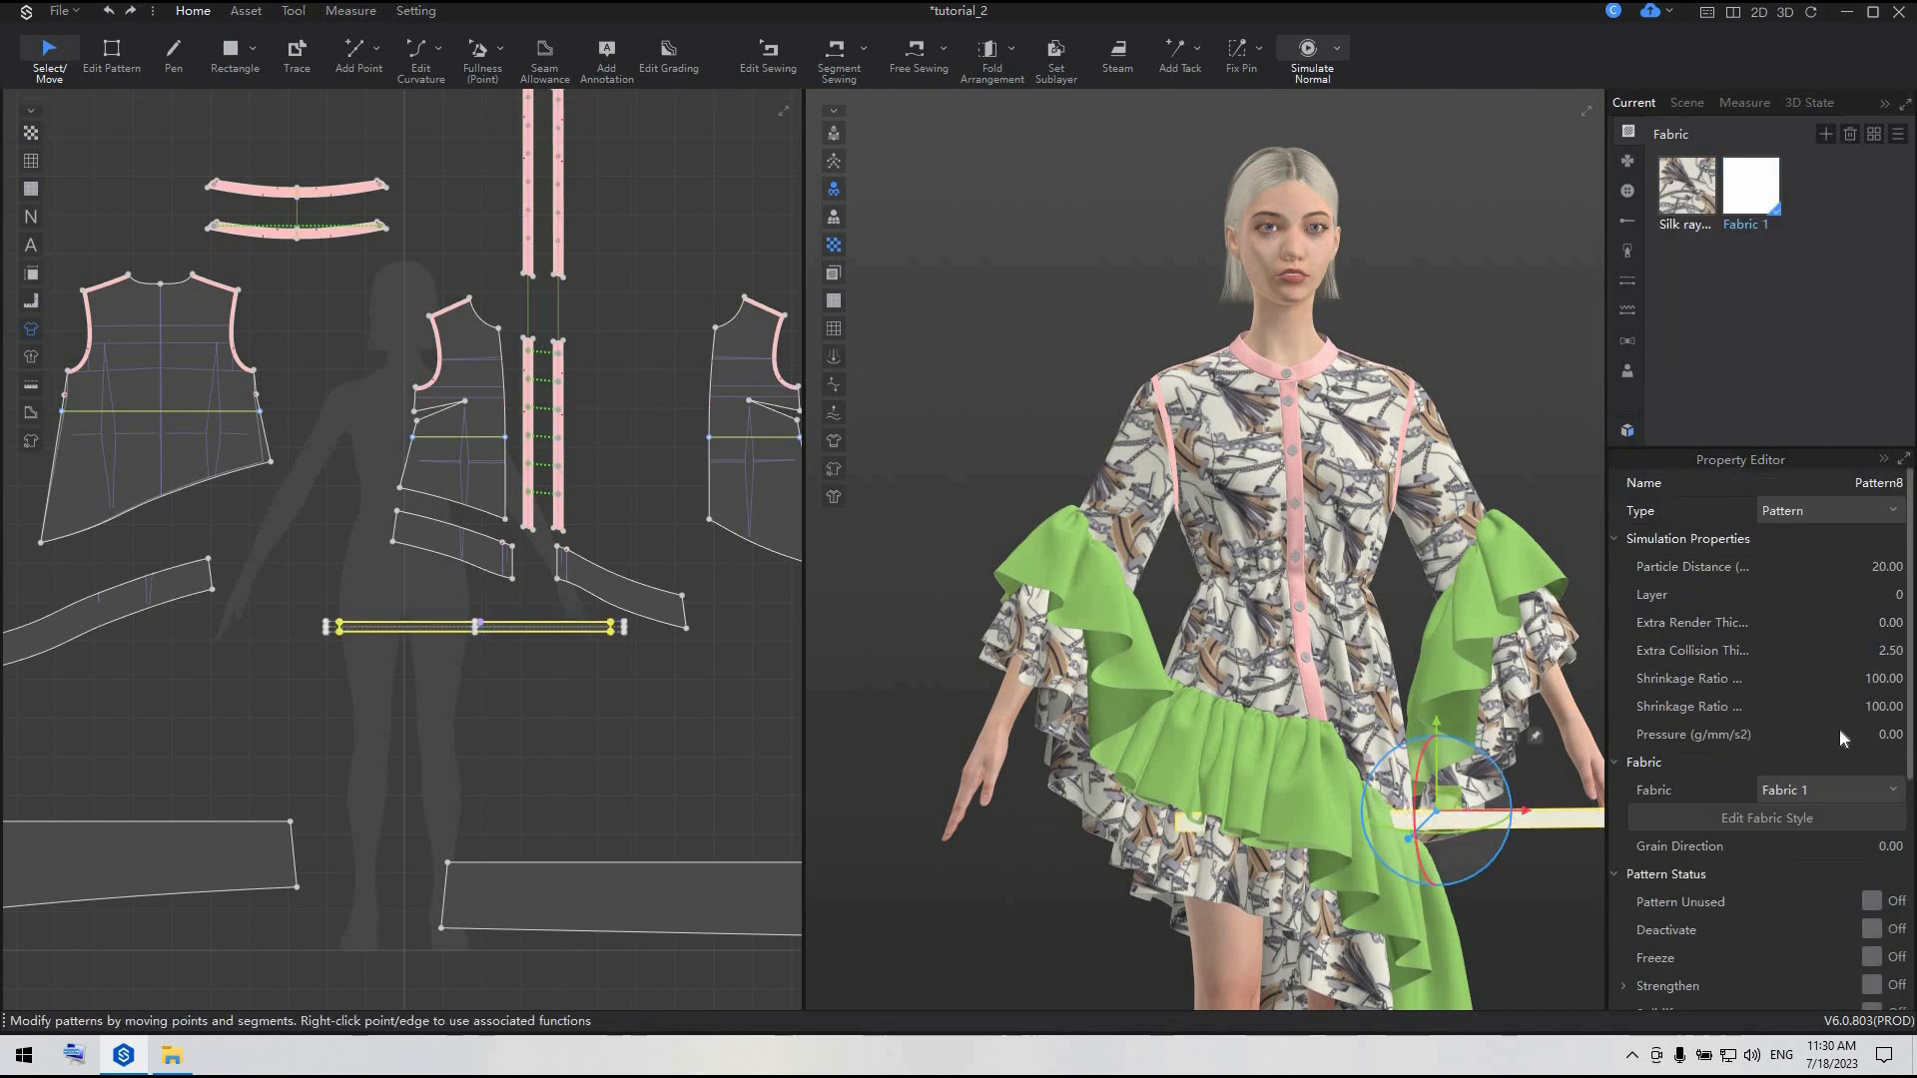
- Set the belt strip's simulation layer to 1 and accept the layer notice
scroll(1839, 727, down, 3)
scroll(1845, 741, up, 3)
click(1806, 591)
key(Return)
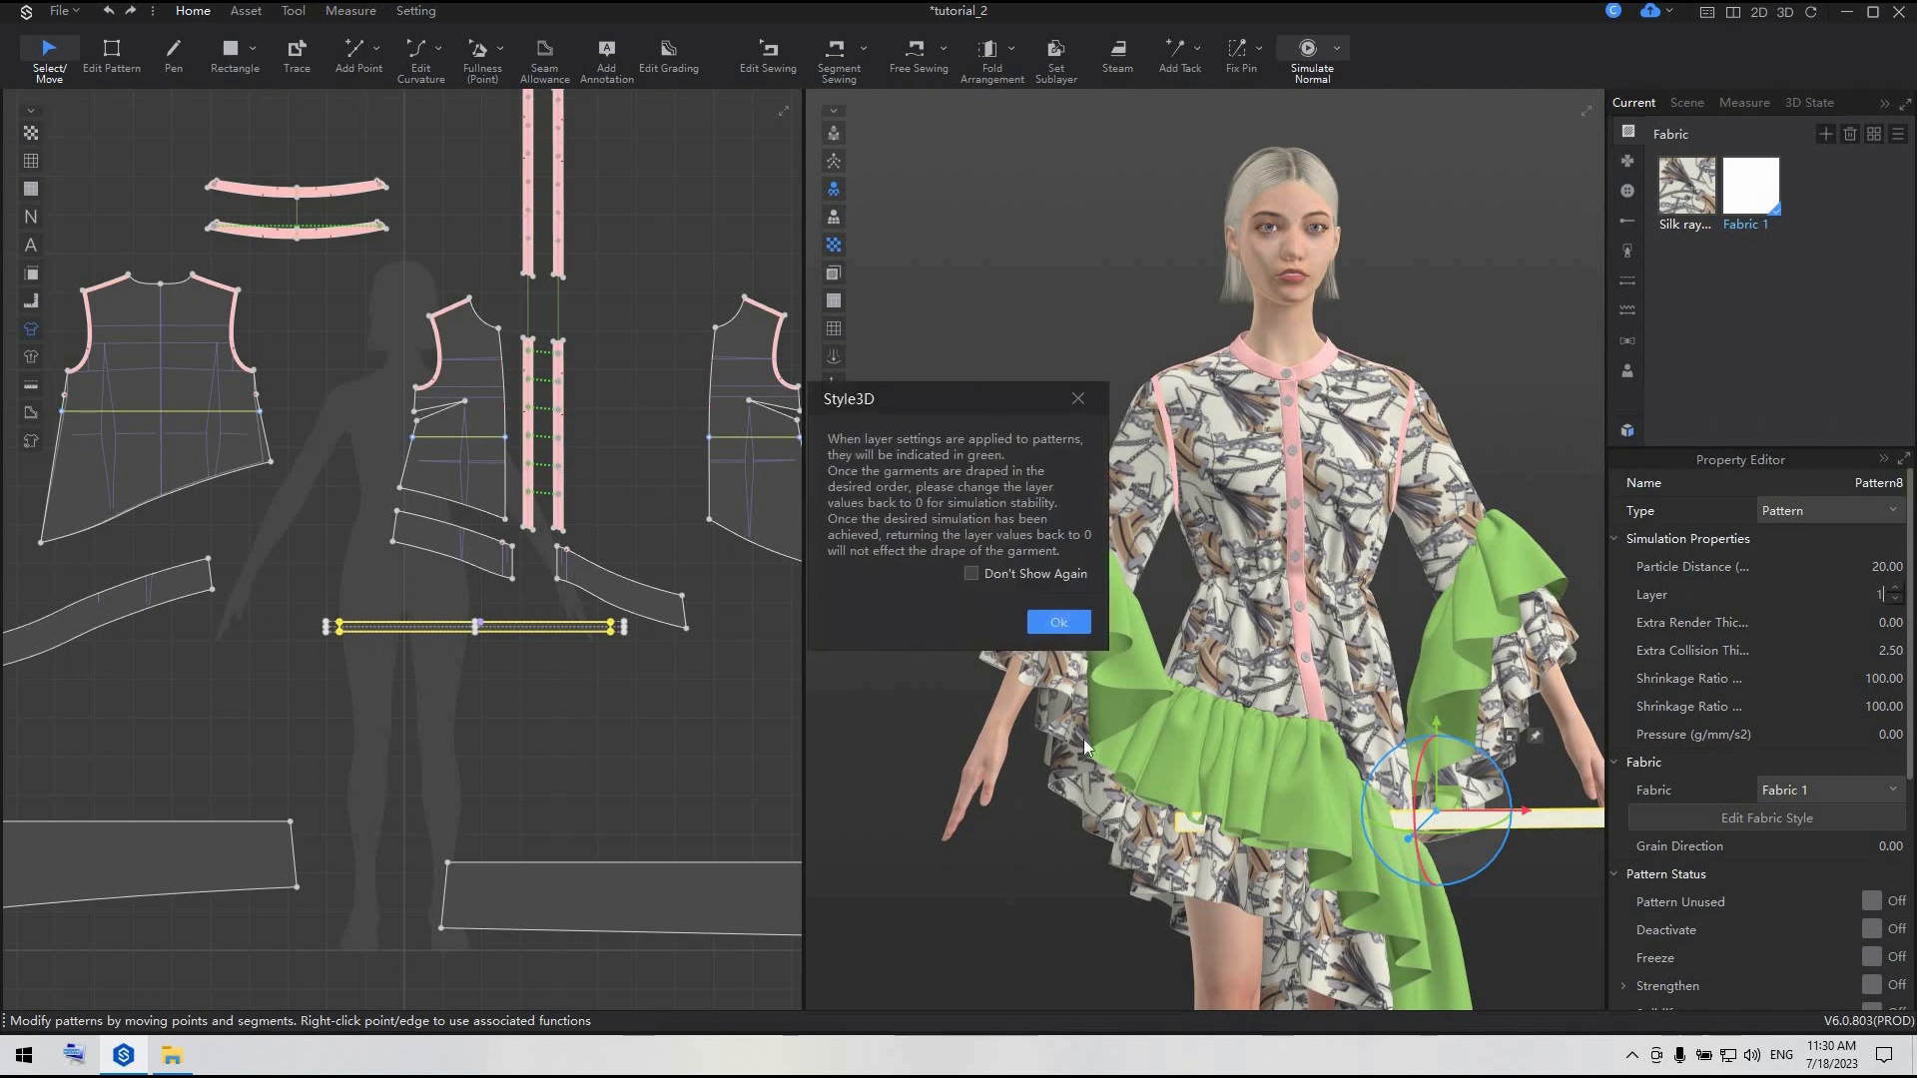
click(1058, 622)
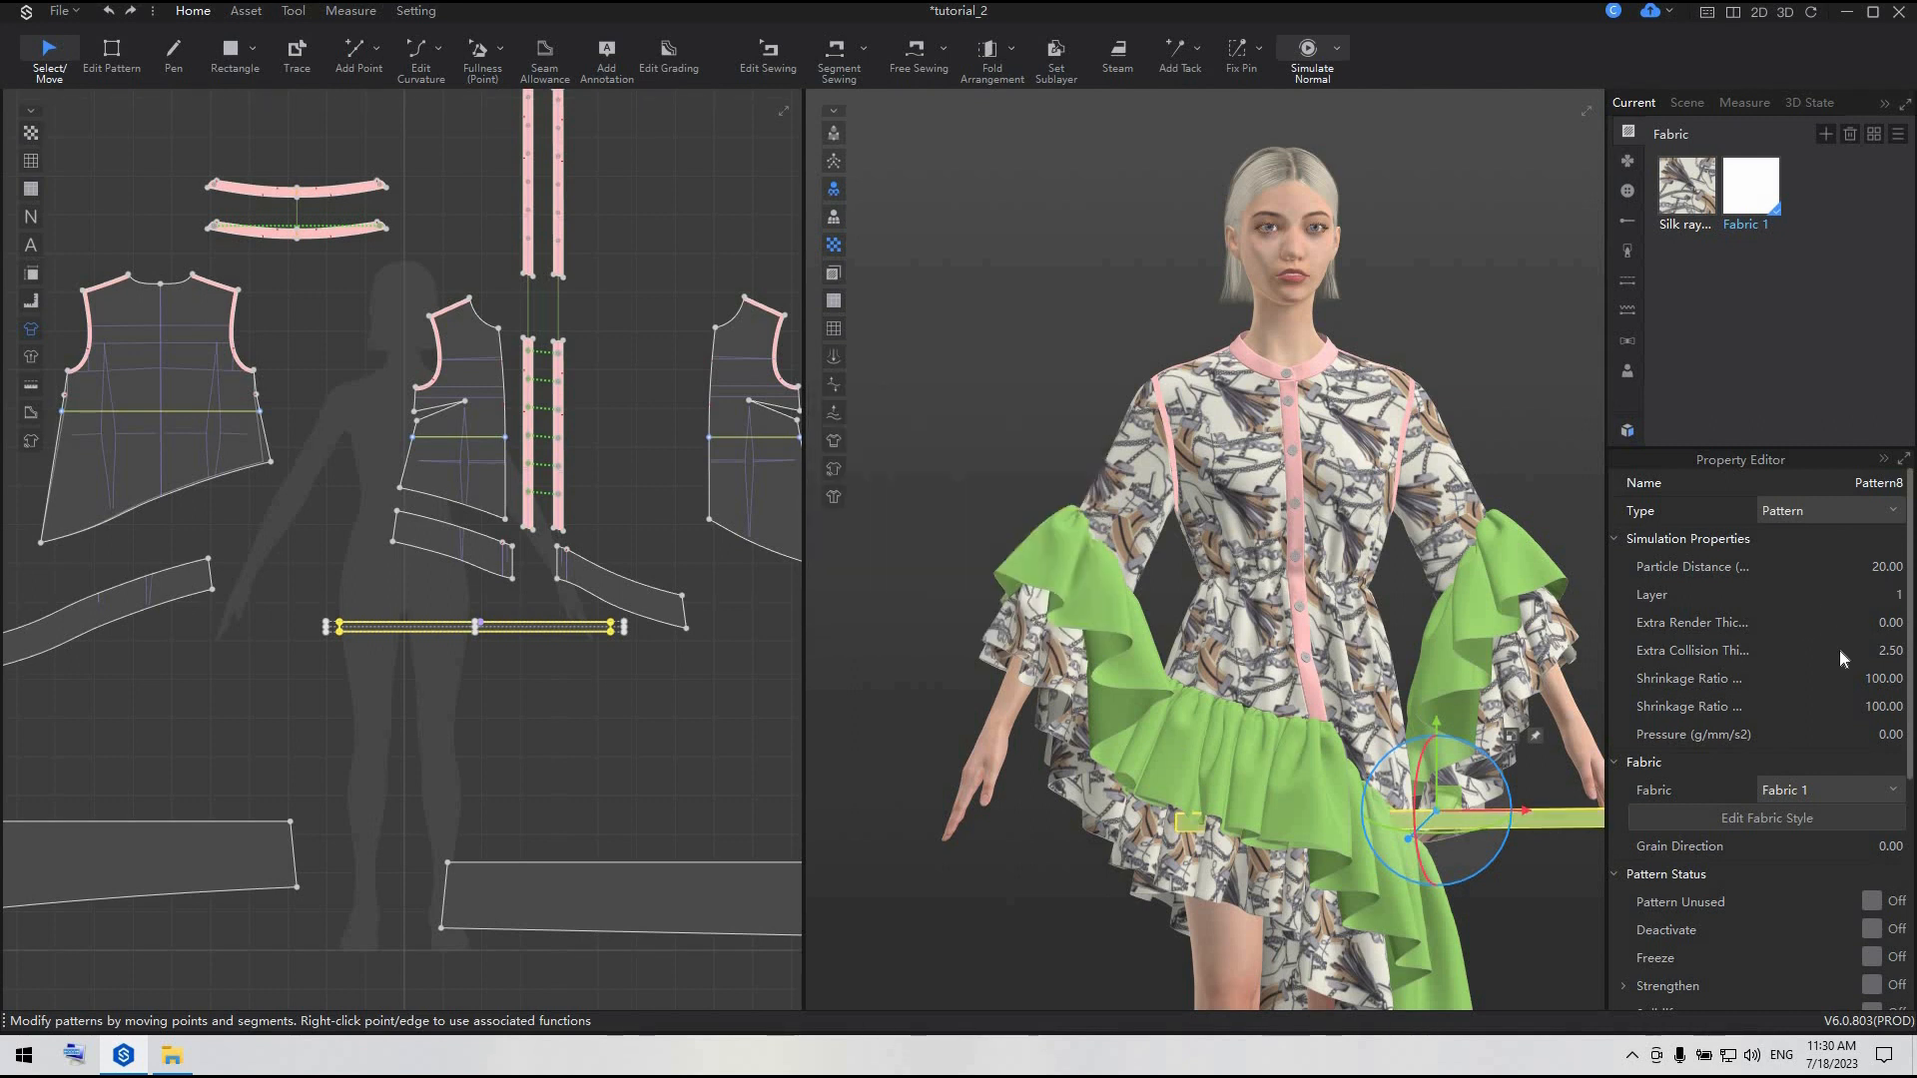
- Change the belt fabric's render type to Leather
scroll(1839, 650, down, 3)
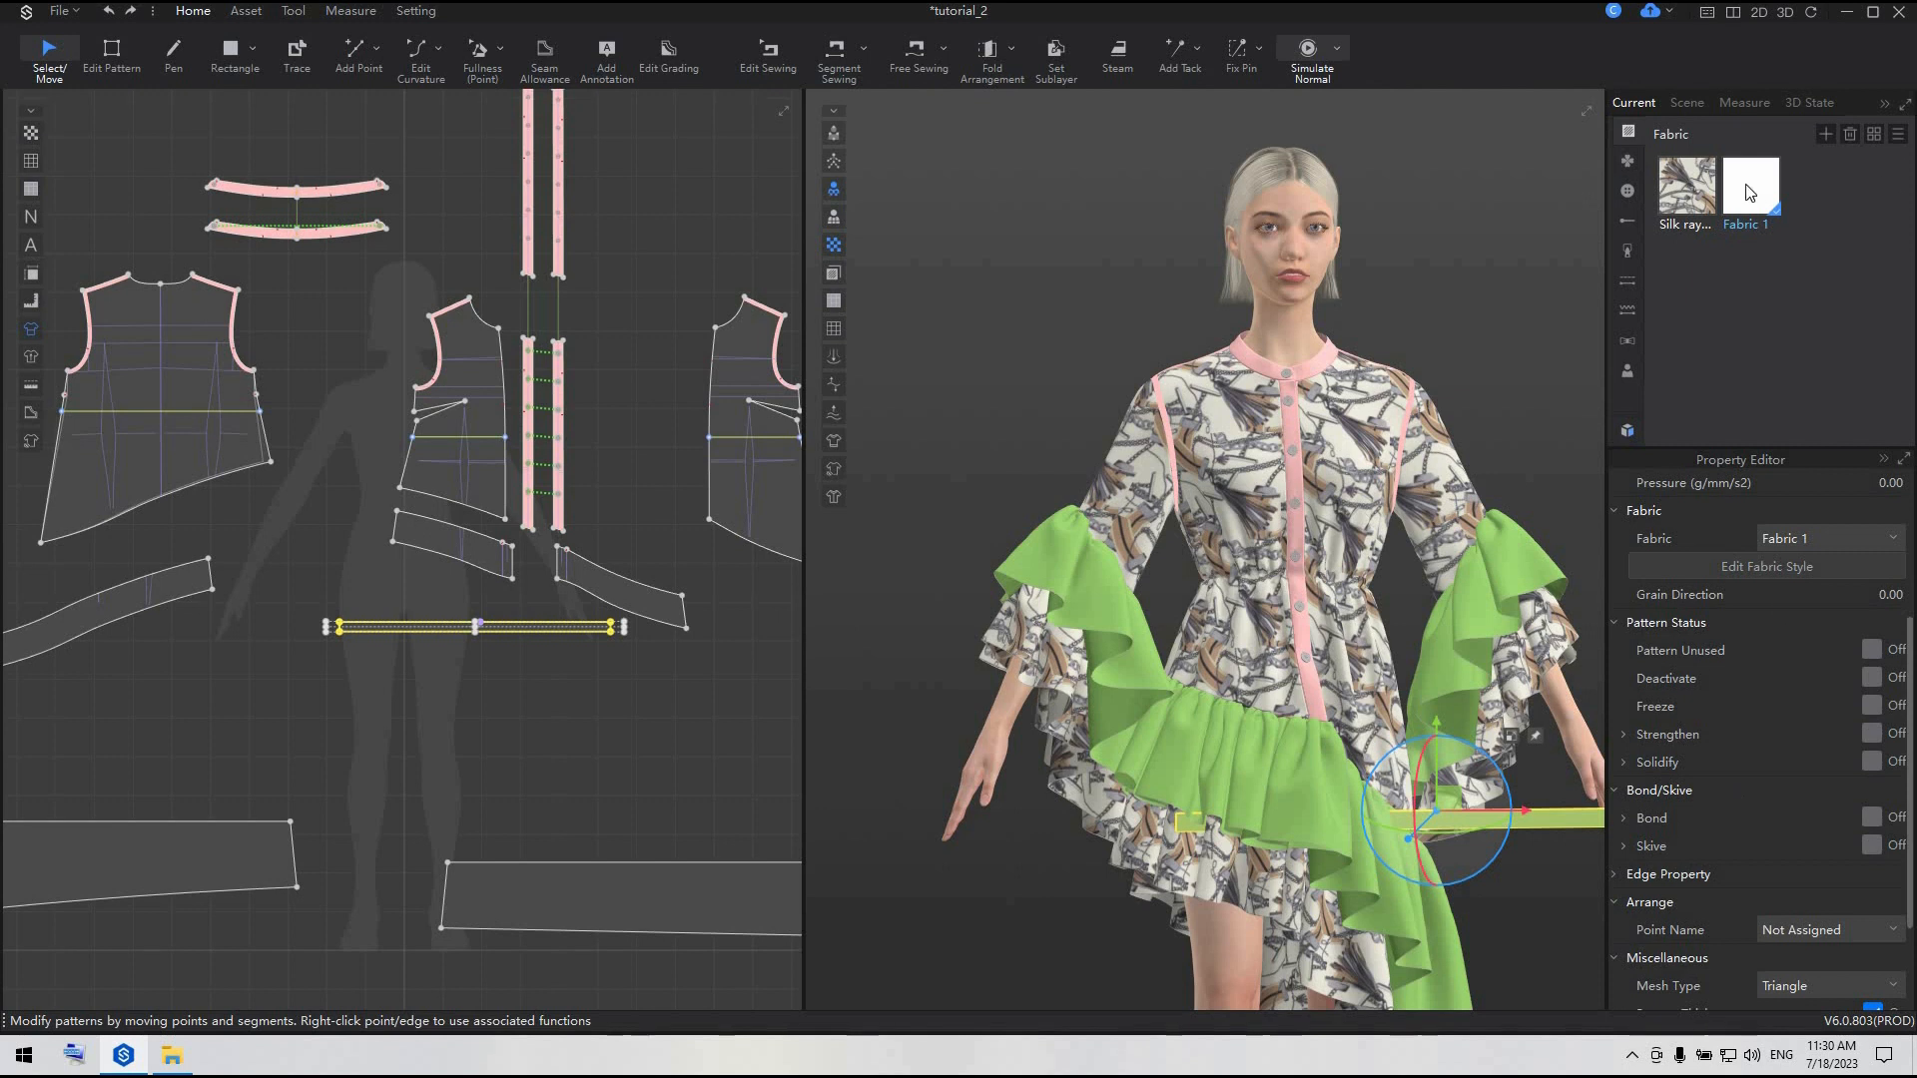
click(1749, 193)
click(1860, 674)
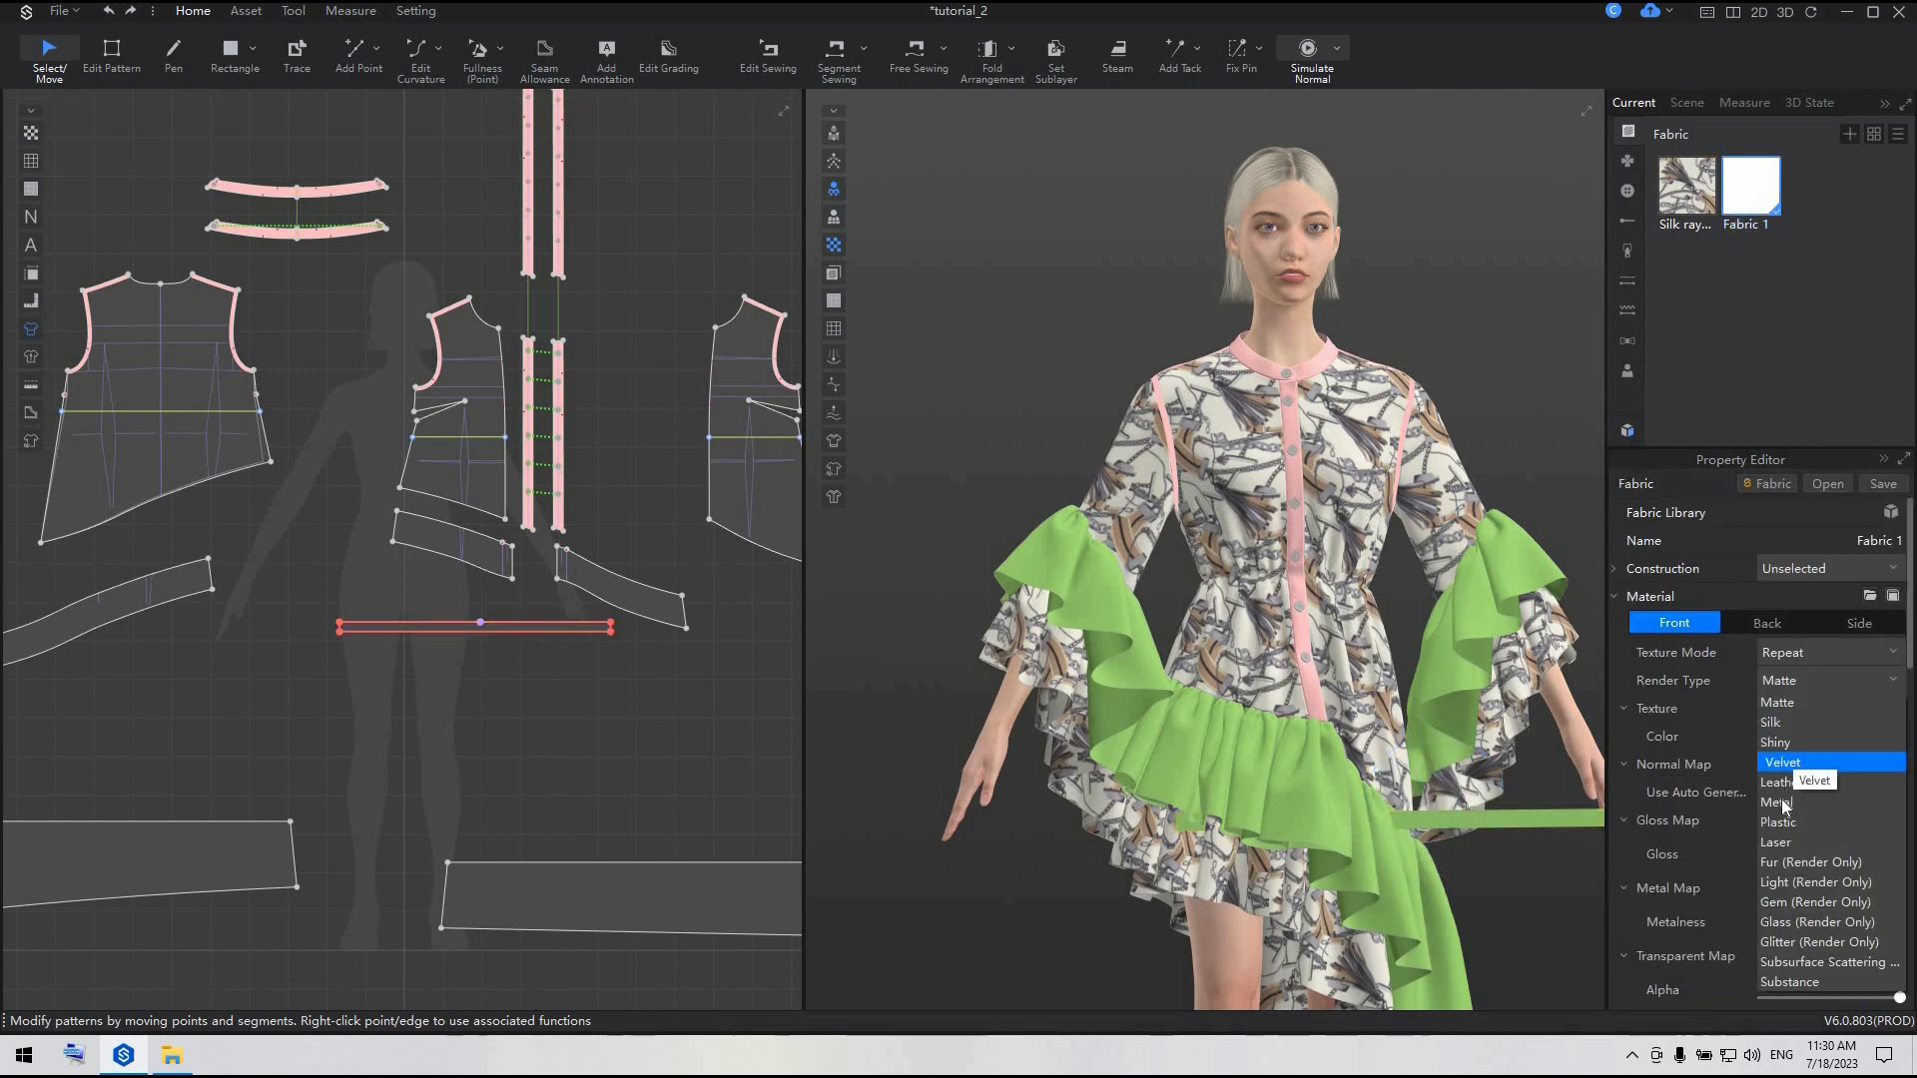
click(1781, 782)
- Color the belt fabric by sampling the avatar's shoe and darkening the sampled tone to 6B625D
click(1865, 736)
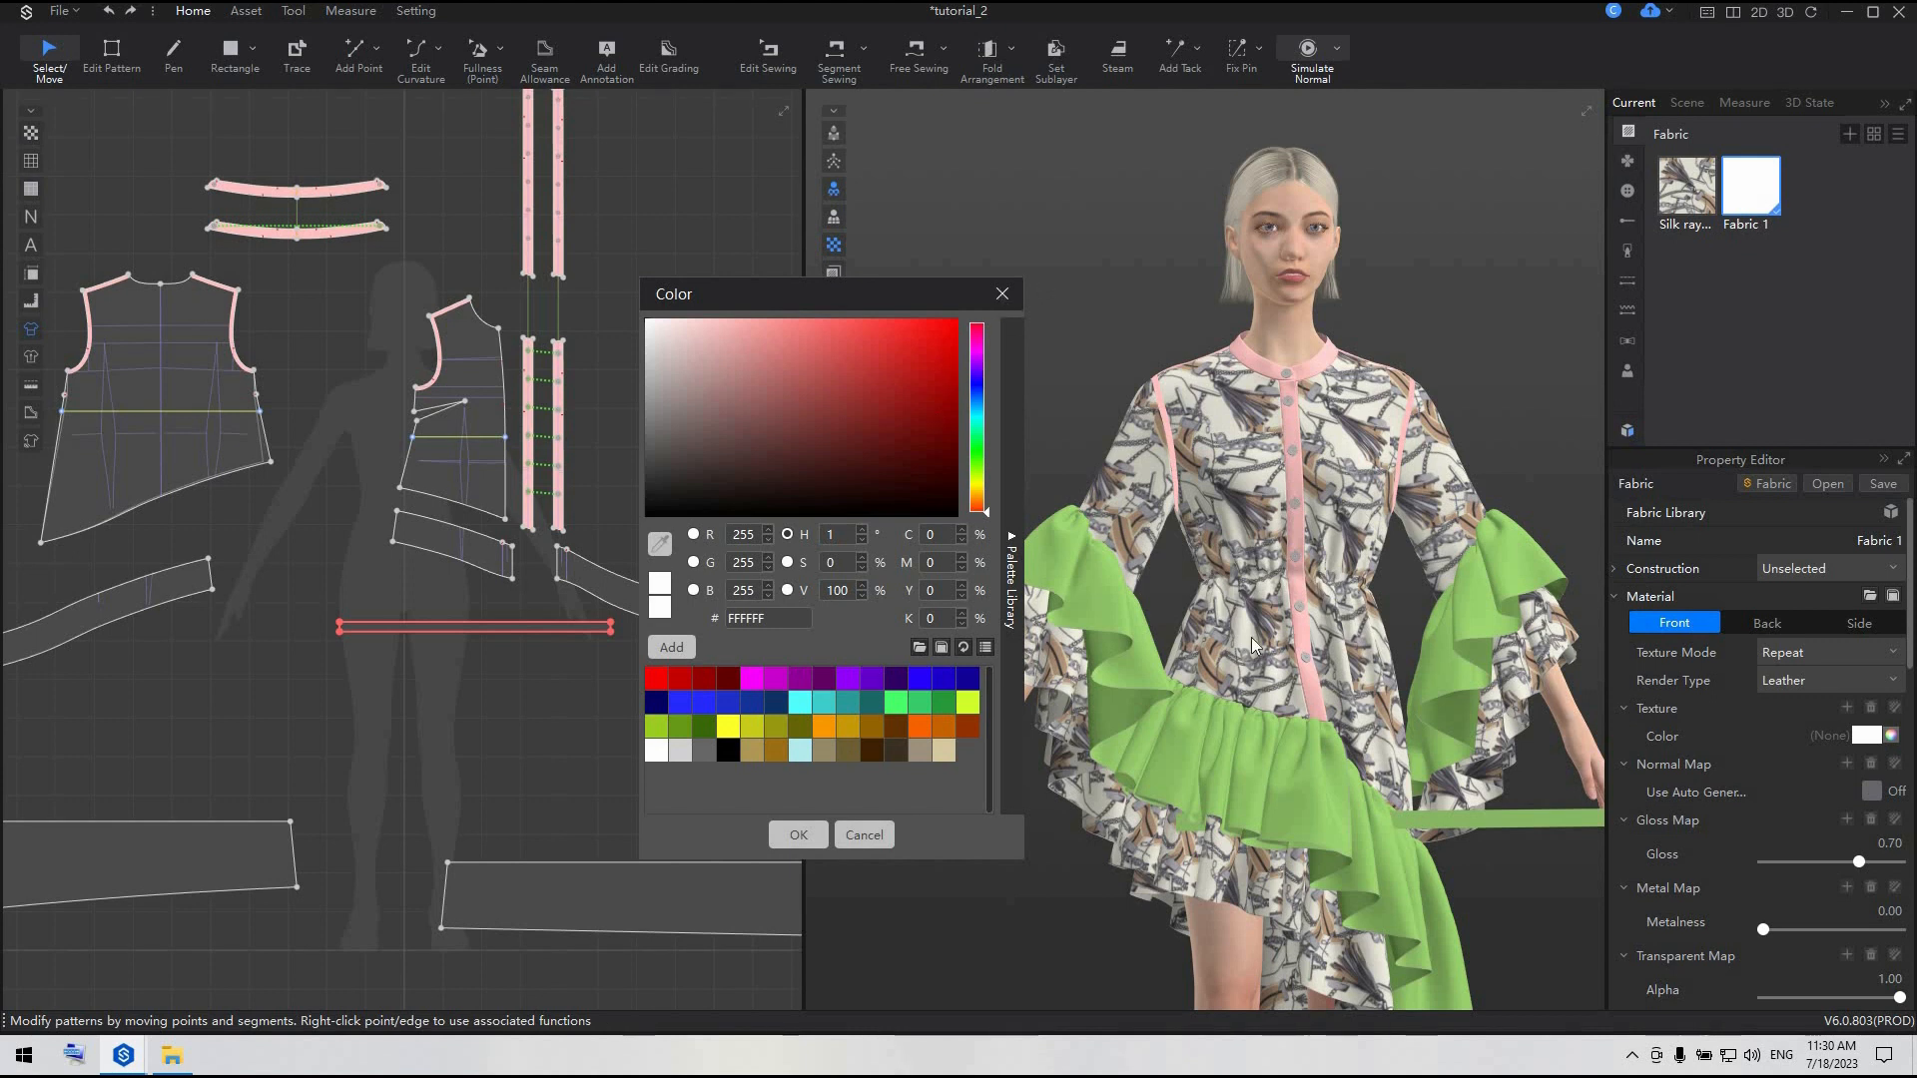
click(1002, 293)
middle_drag(1297, 878, 1270, 389)
scroll(1286, 576, down, 2)
scroll(1270, 390, up, 1)
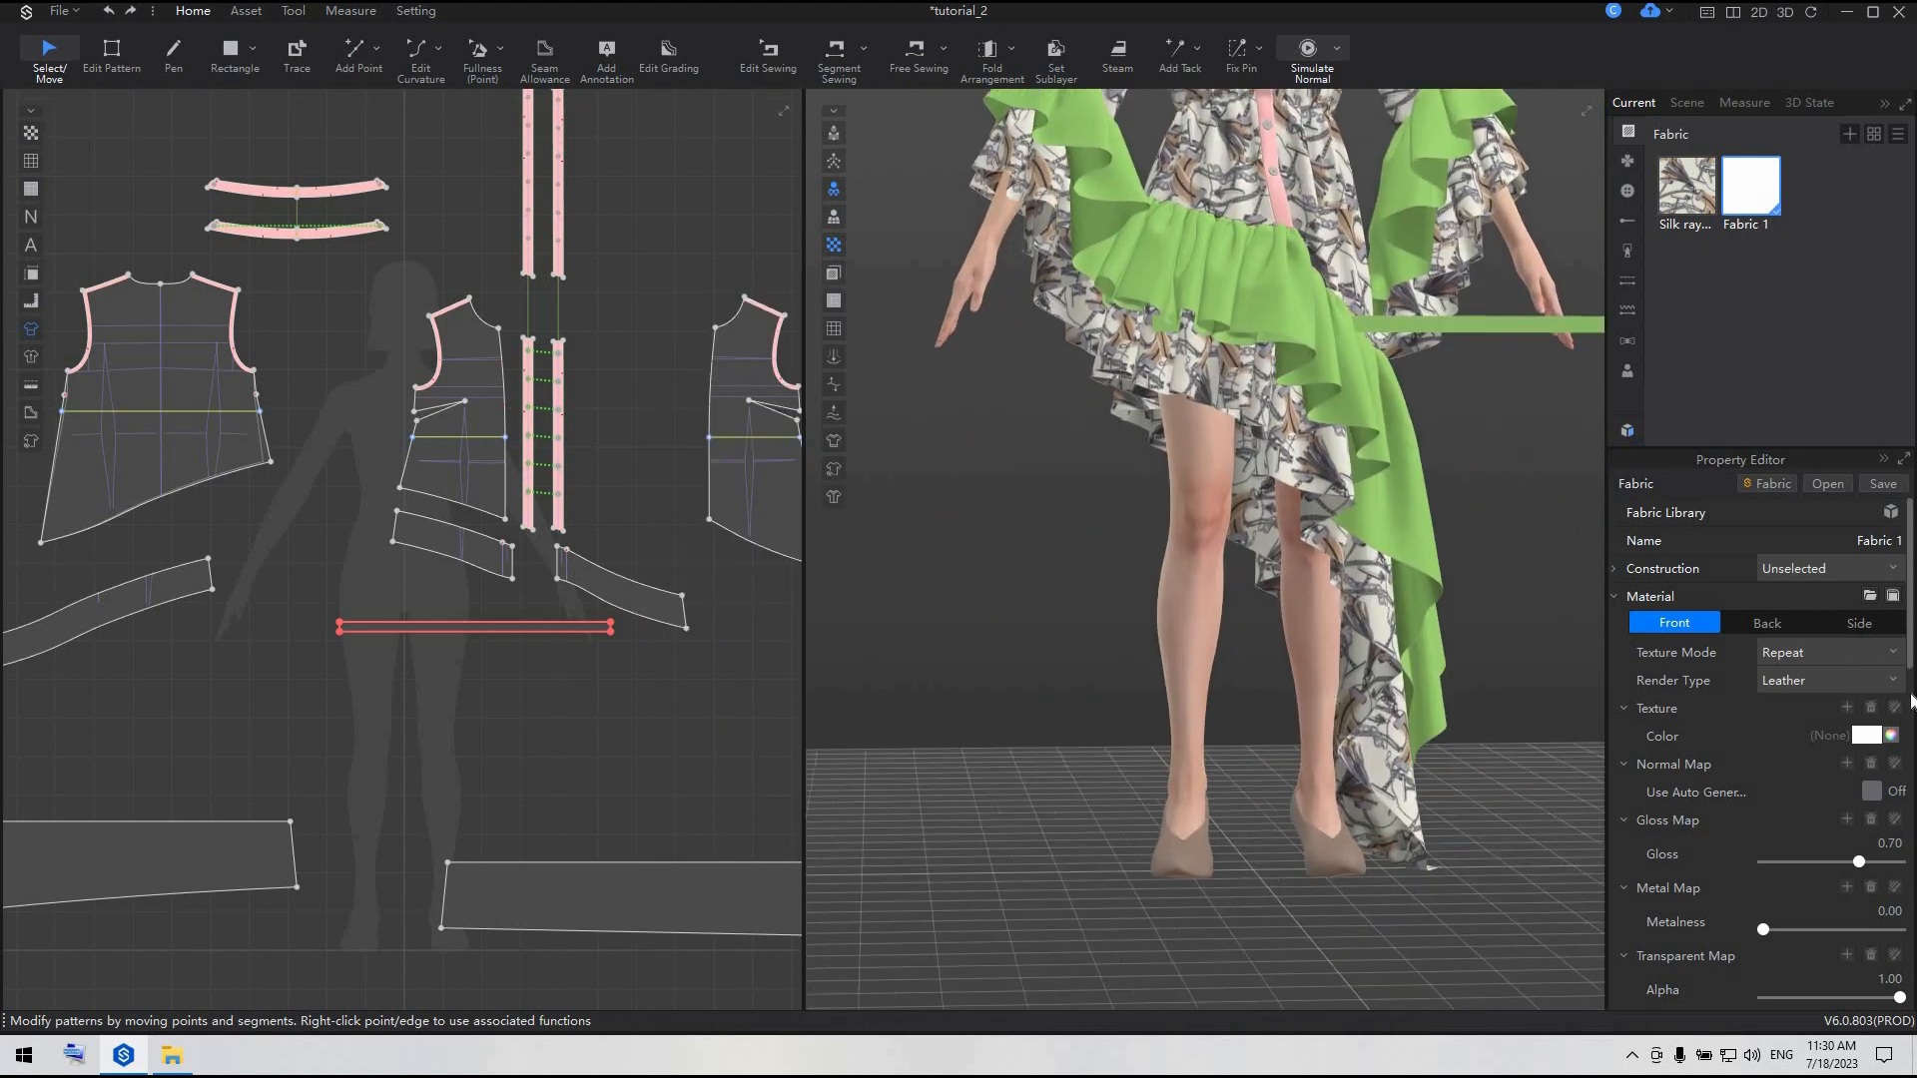
click(1865, 736)
click(659, 543)
click(1198, 854)
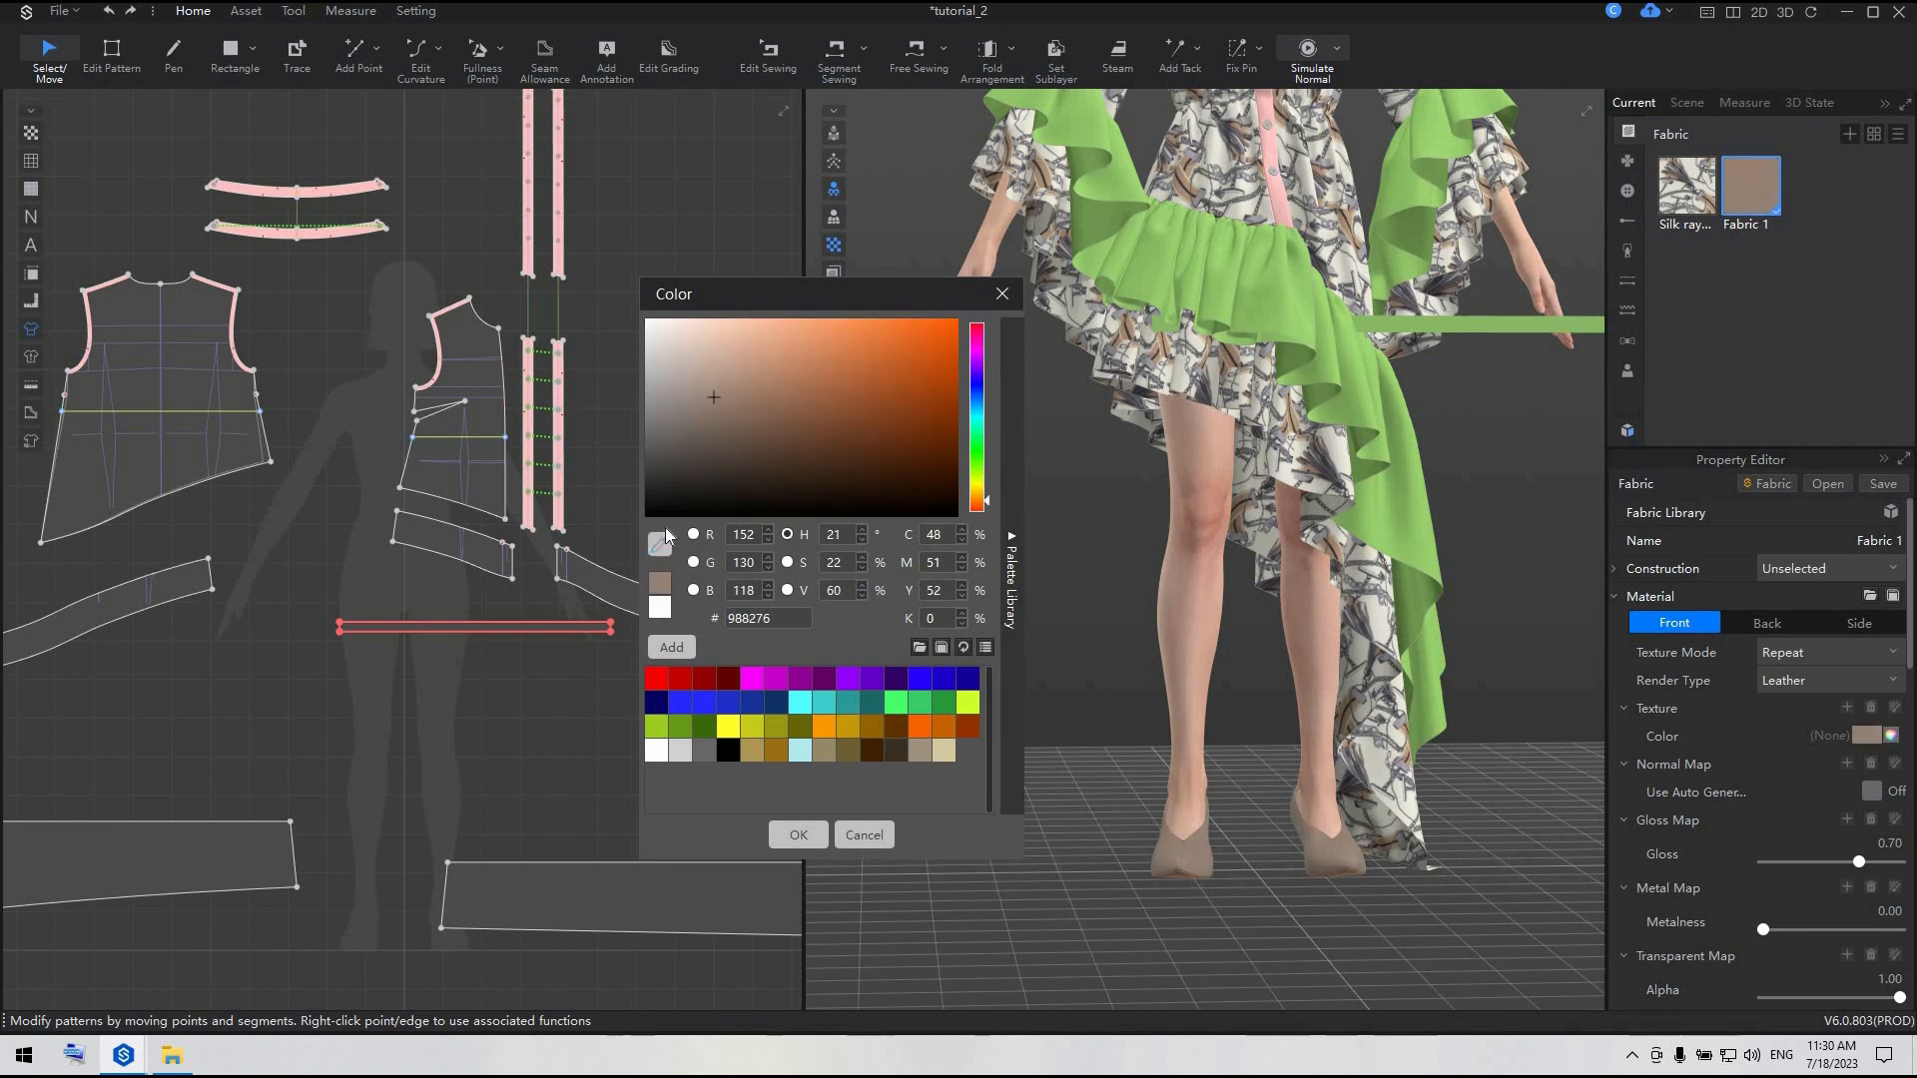
click(713, 417)
drag(711, 417, 704, 421)
click(686, 435)
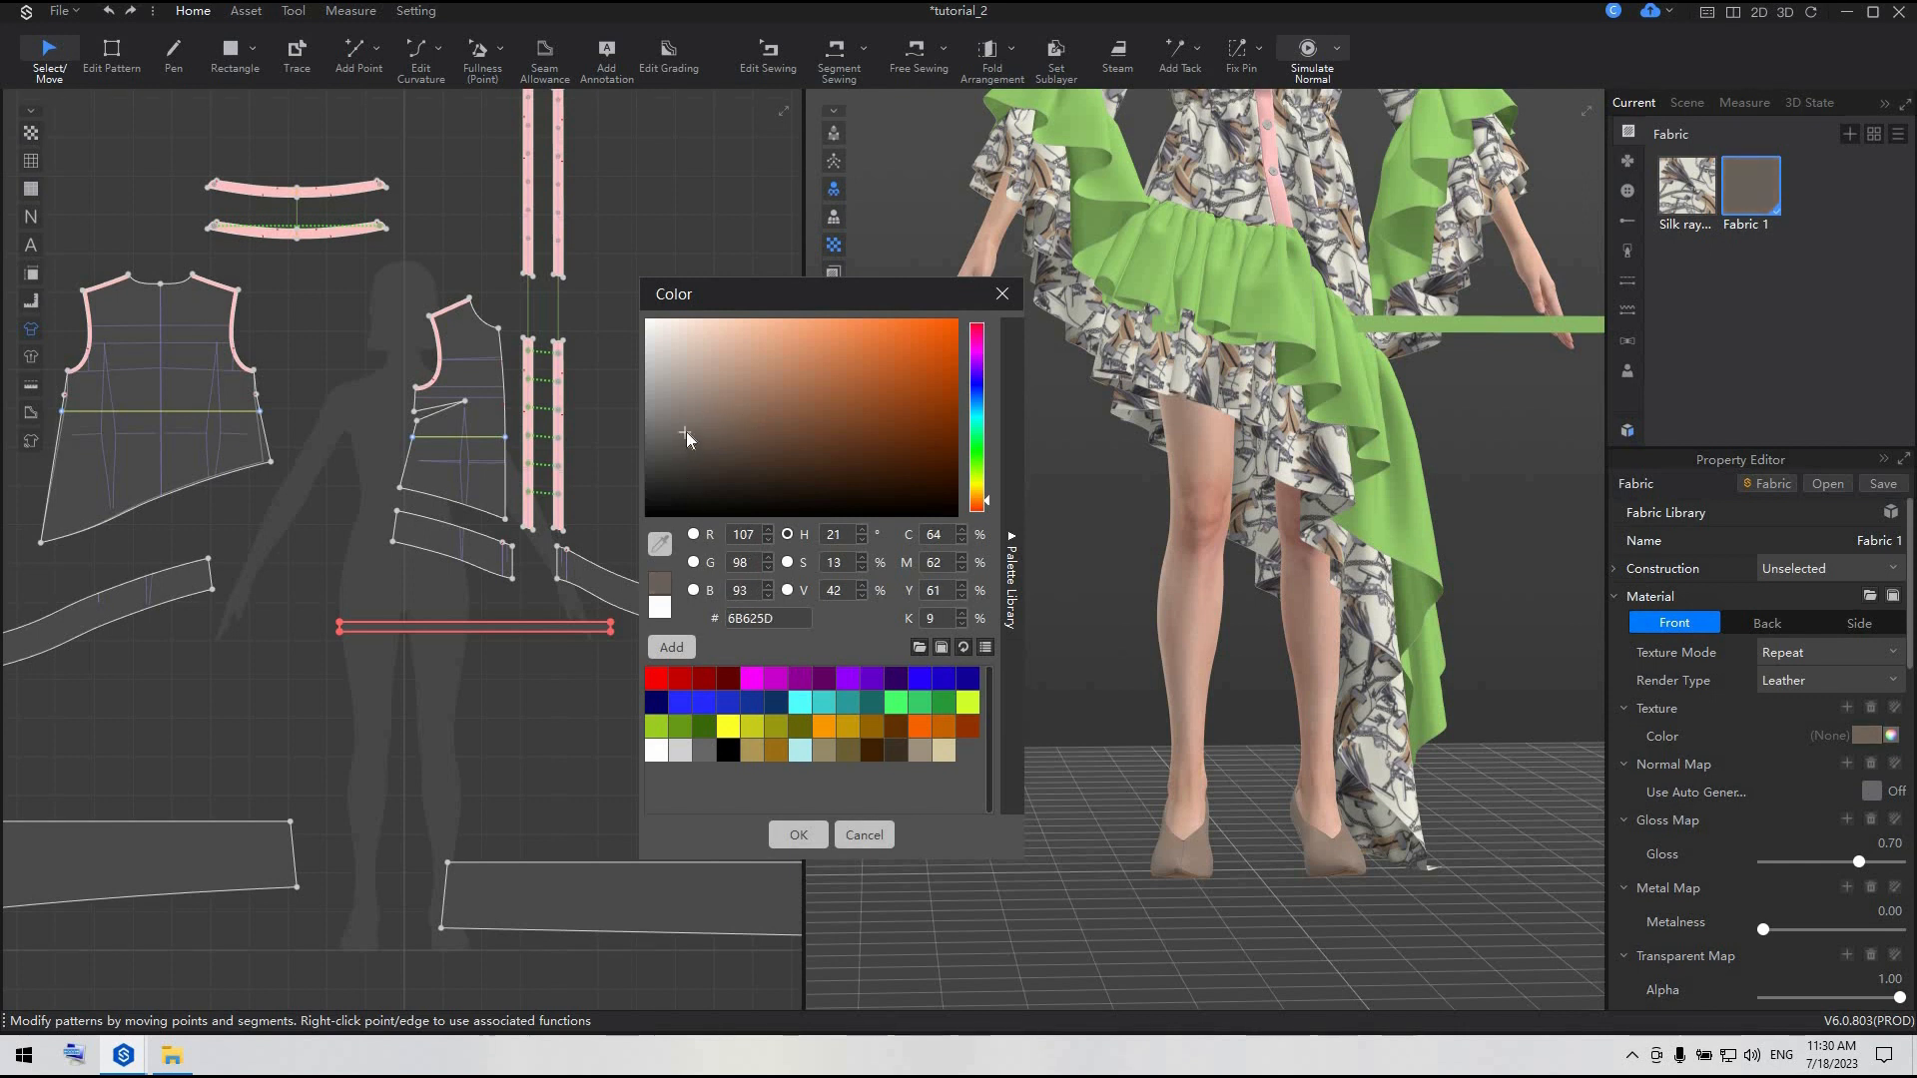
click(798, 834)
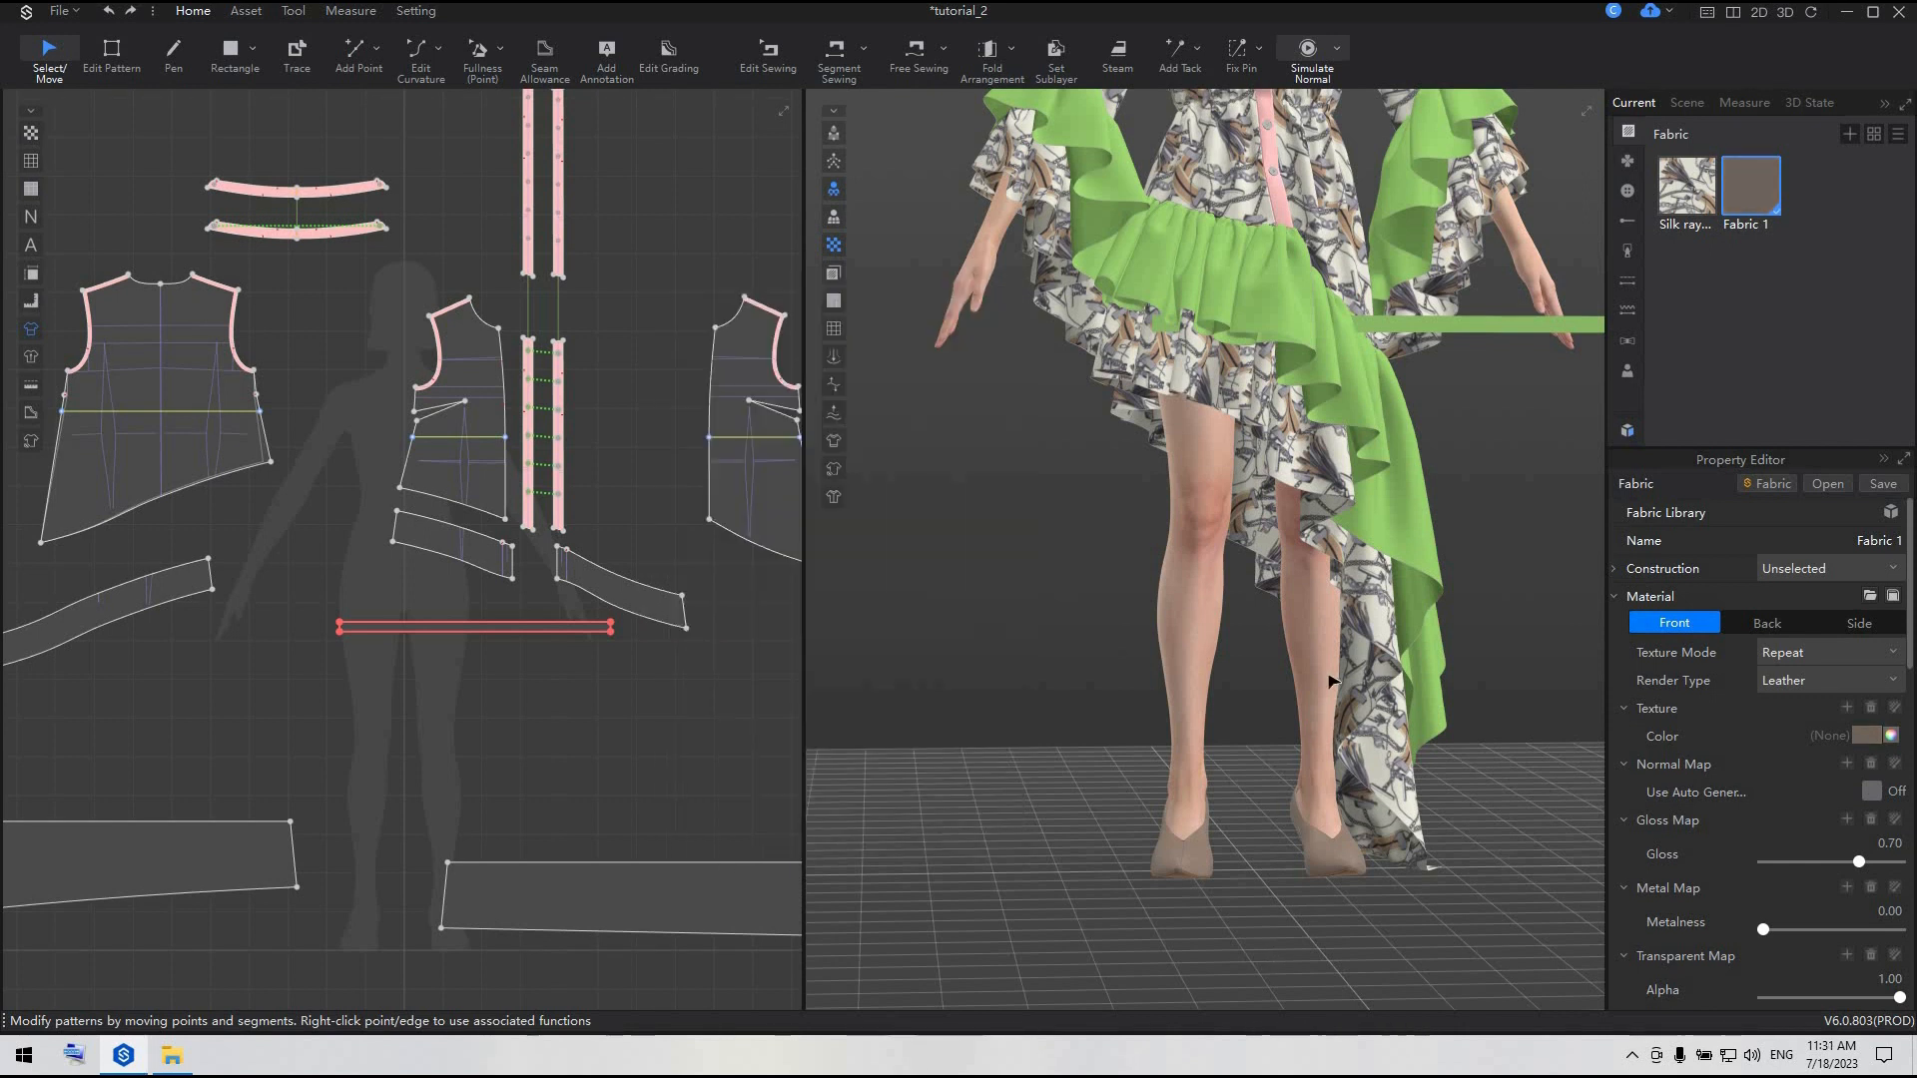
- Wrap the belt strip around the avatar's waist using the front center arrangement point bodyFrontCenter4_0 and check it from behind
scroll(1136, 602, down, 3)
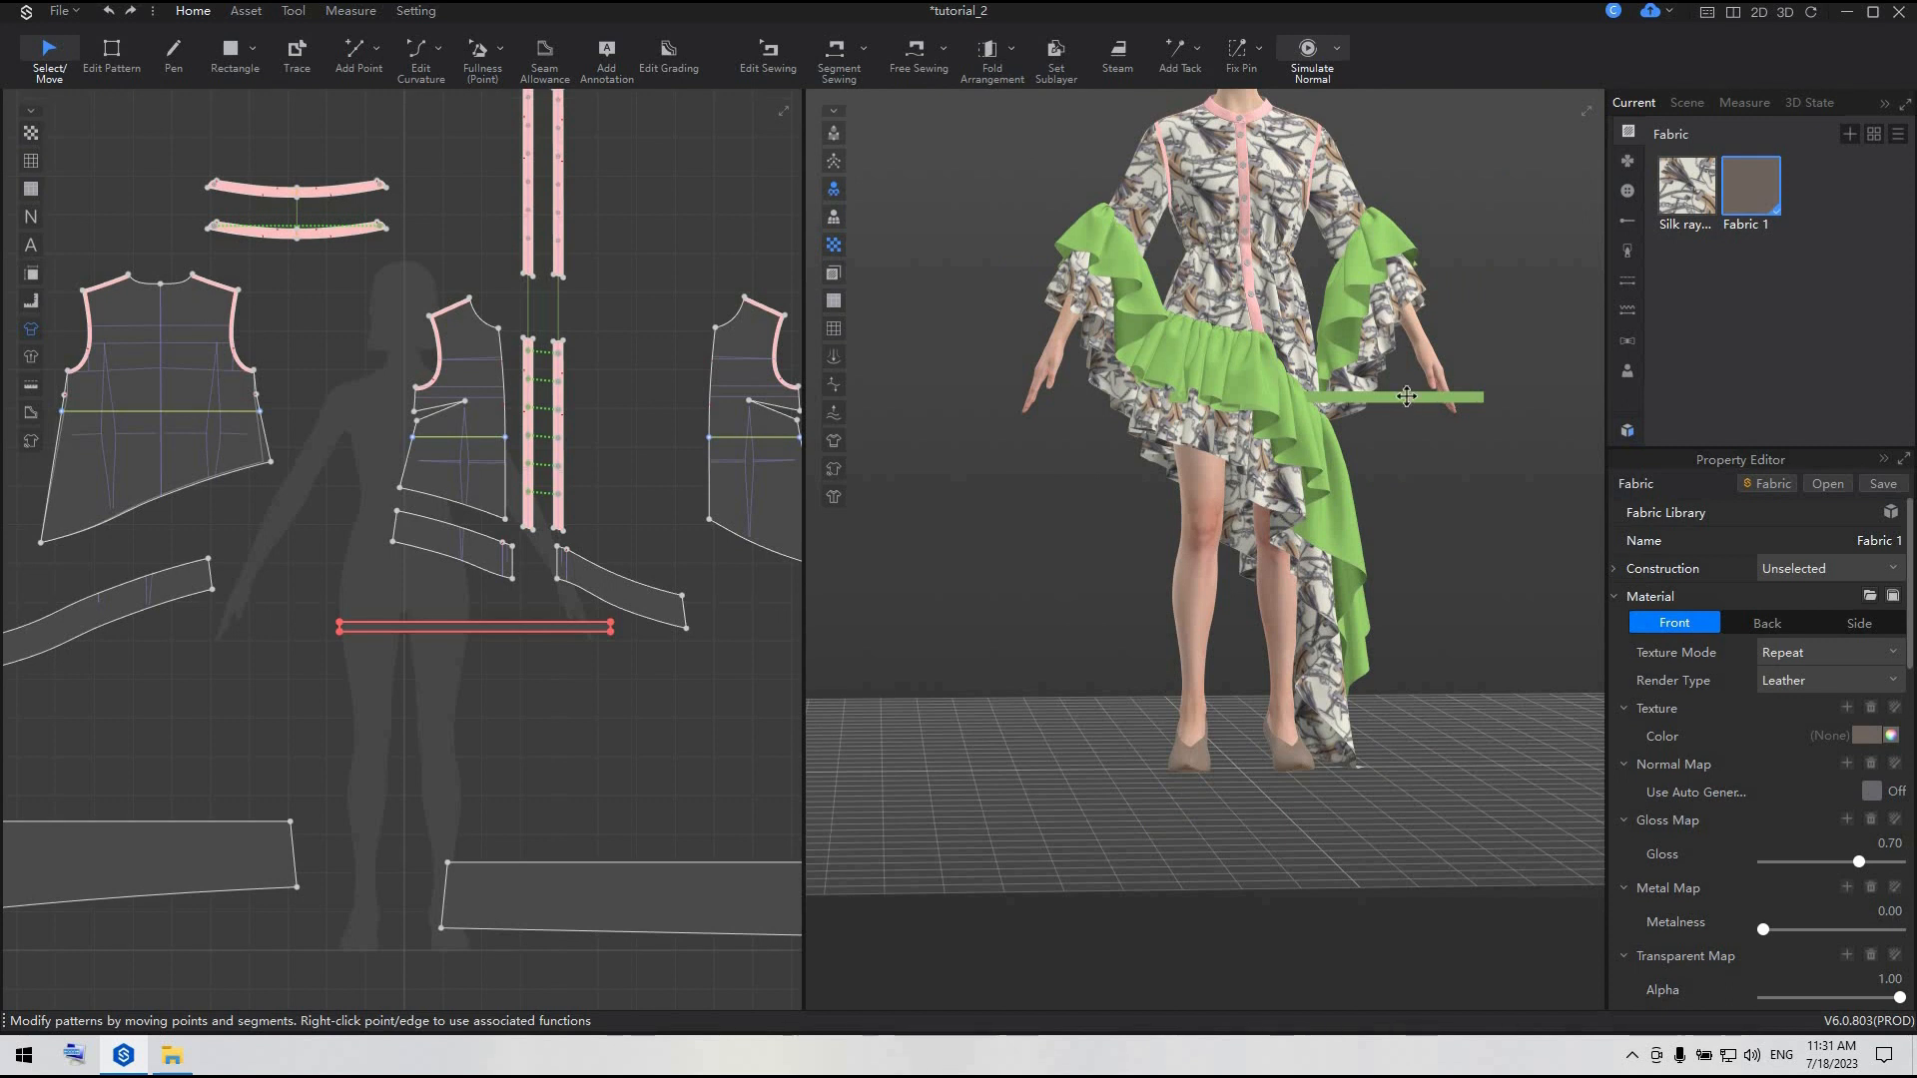
drag(1406, 397, 1332, 256)
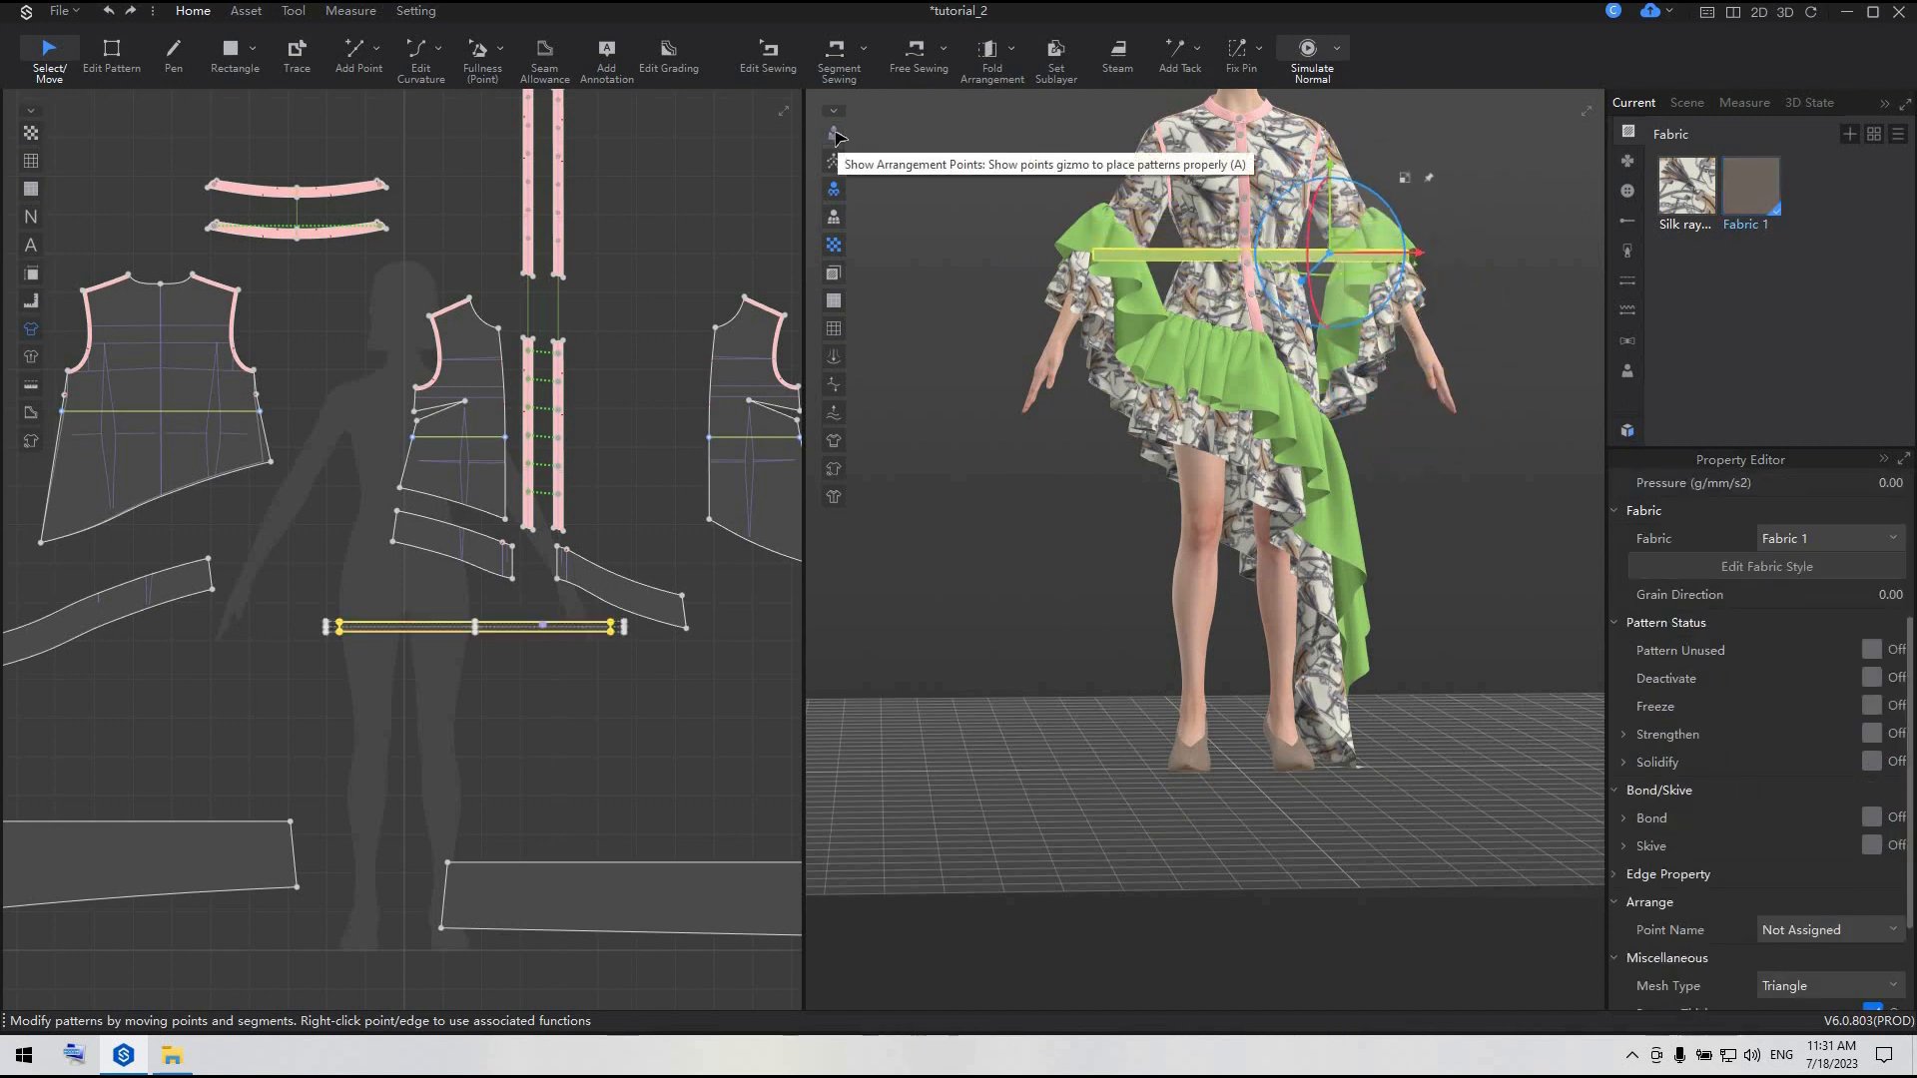
click(836, 140)
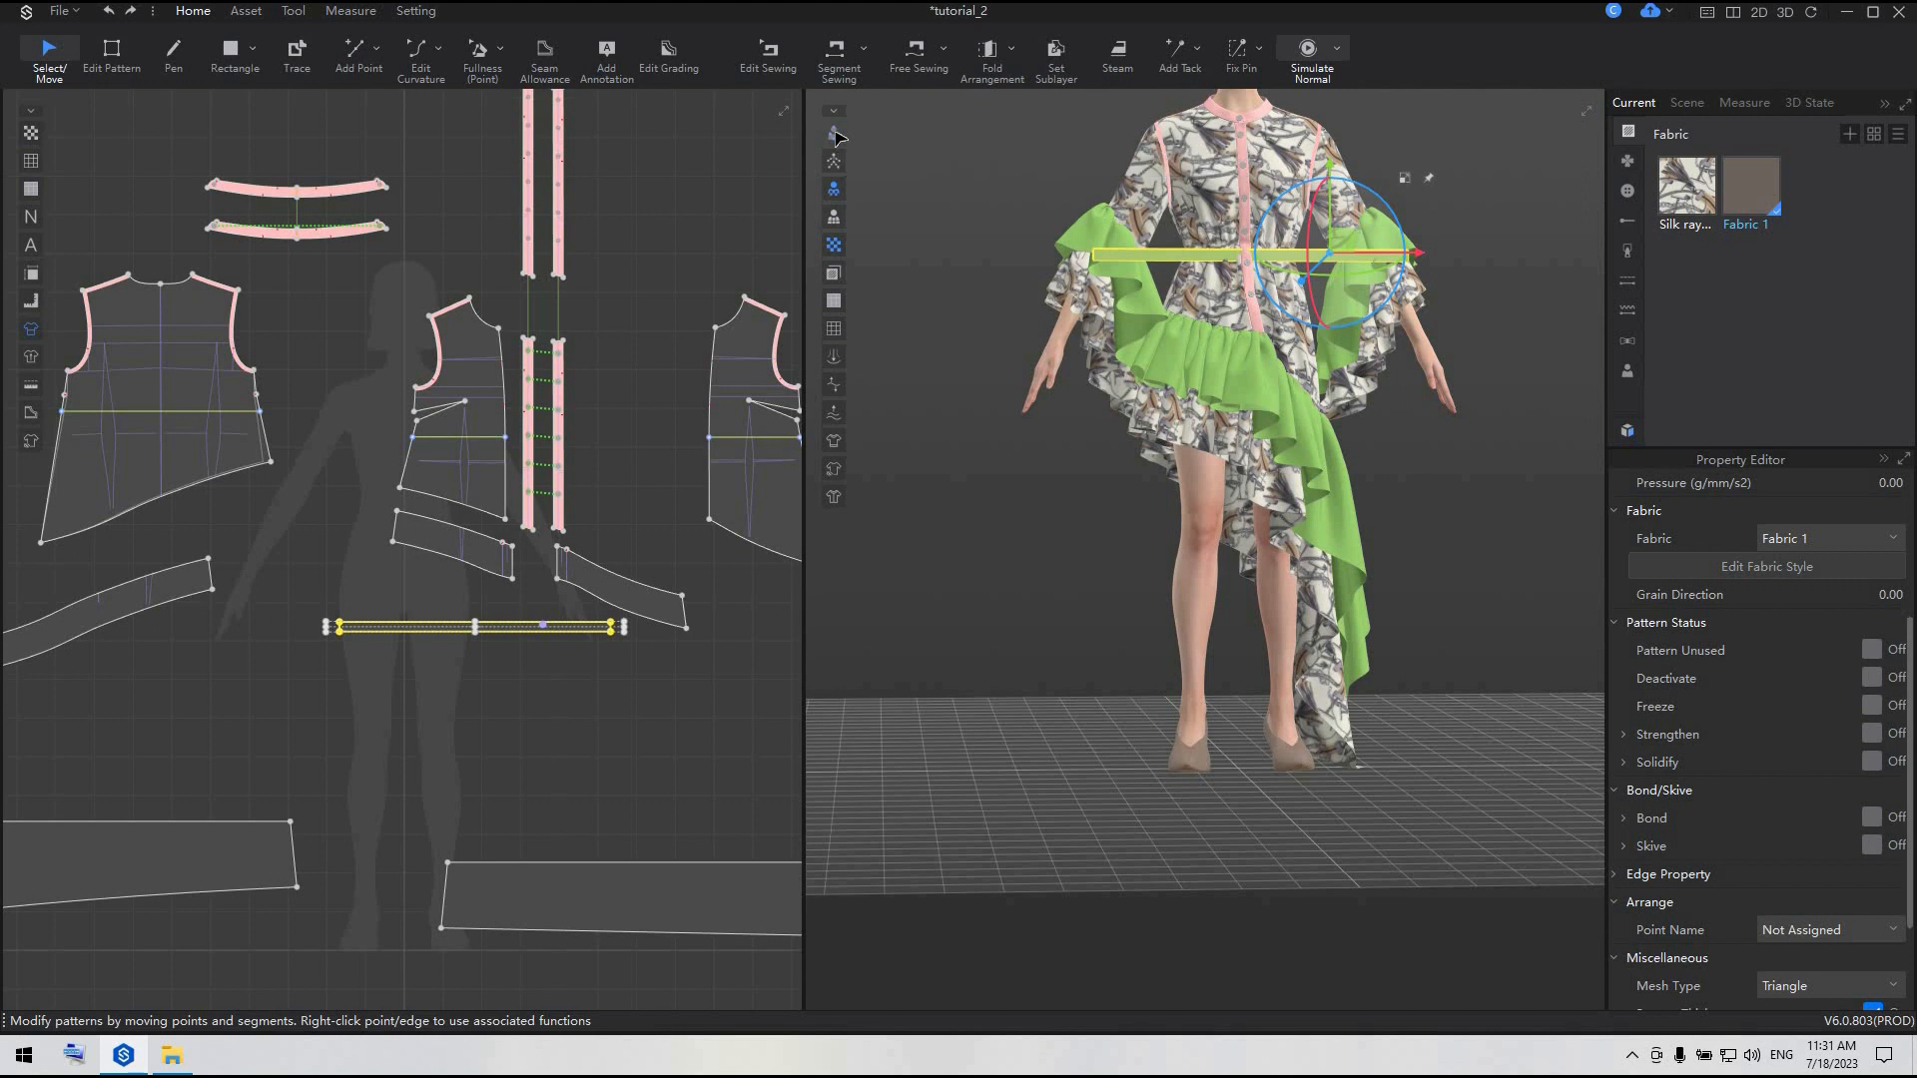
click(1247, 250)
right_drag(1263, 330, 1542, 352)
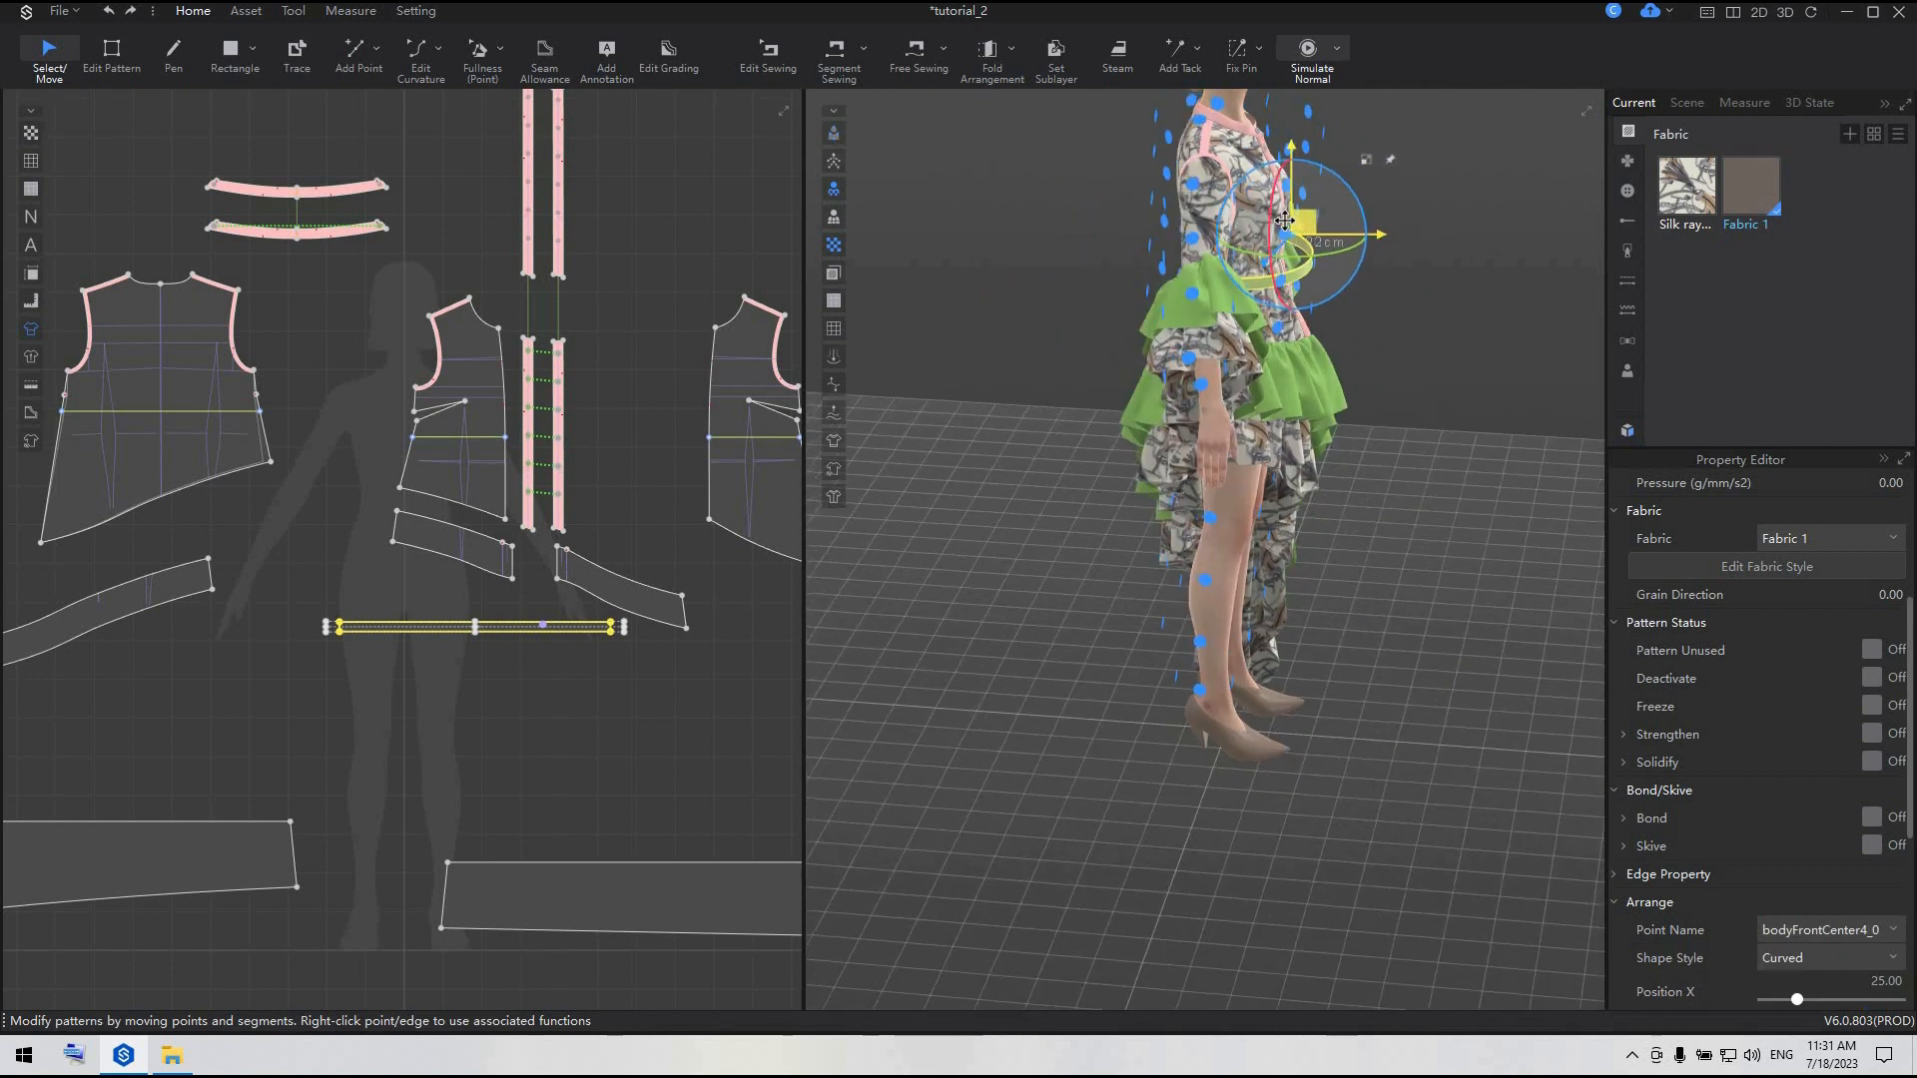
right_drag(1297, 329, 1478, 349)
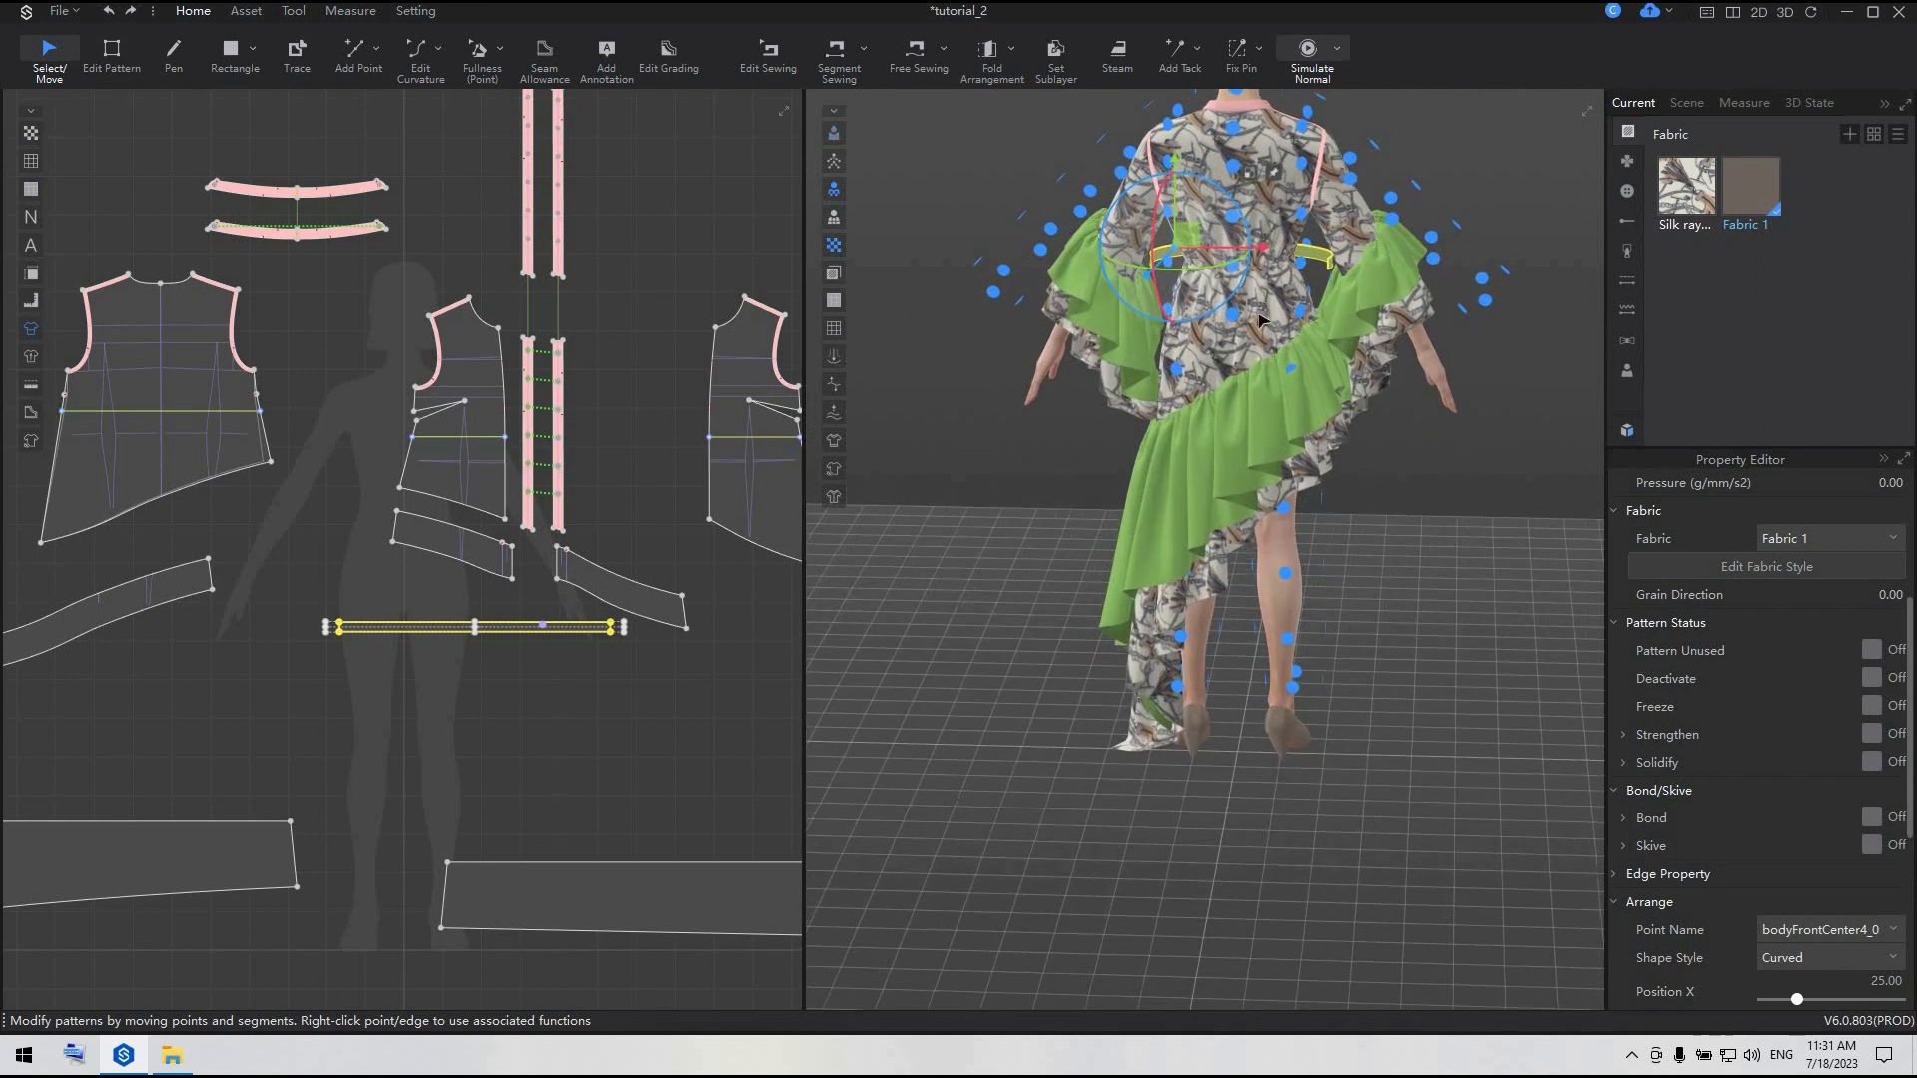
scroll(1259, 307, up, 2)
click(505, 689)
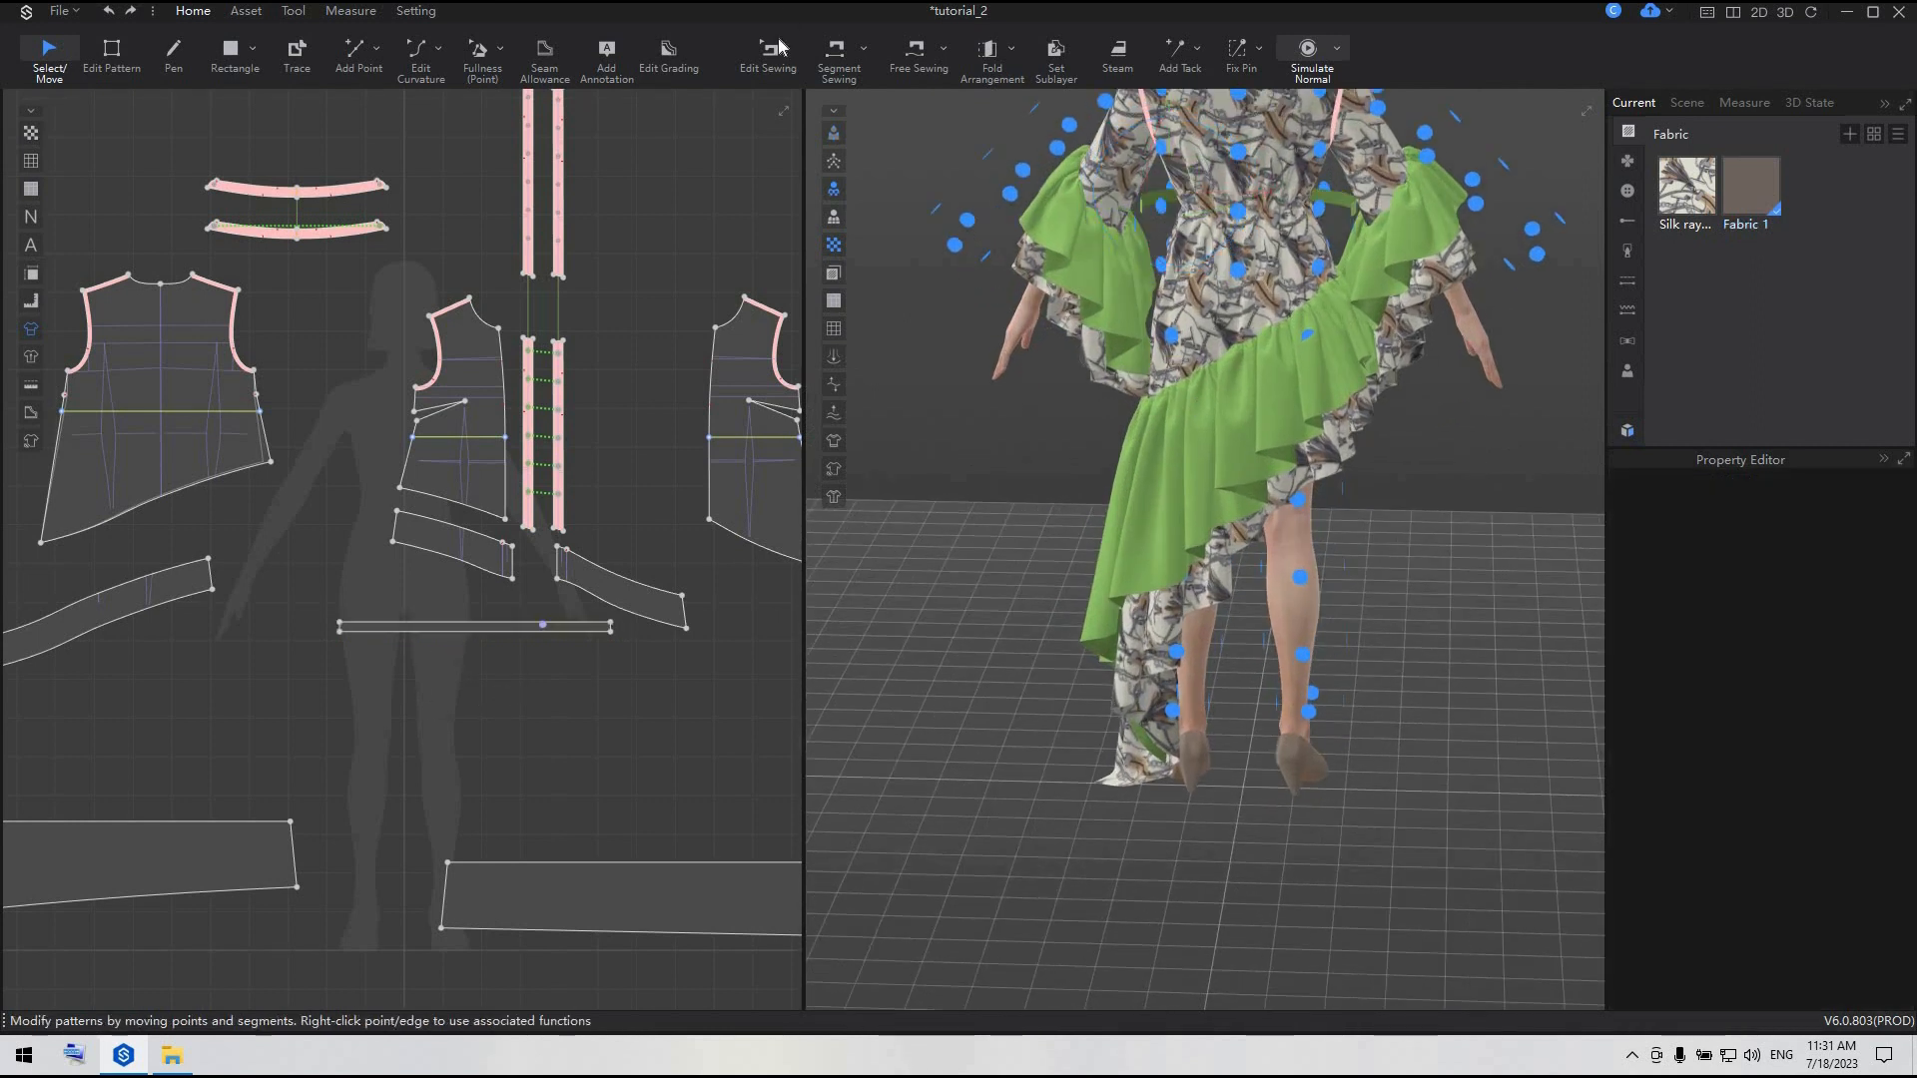
- Sew the belt strip's two short ends together to close it at the back
click(837, 50)
click(582, 626)
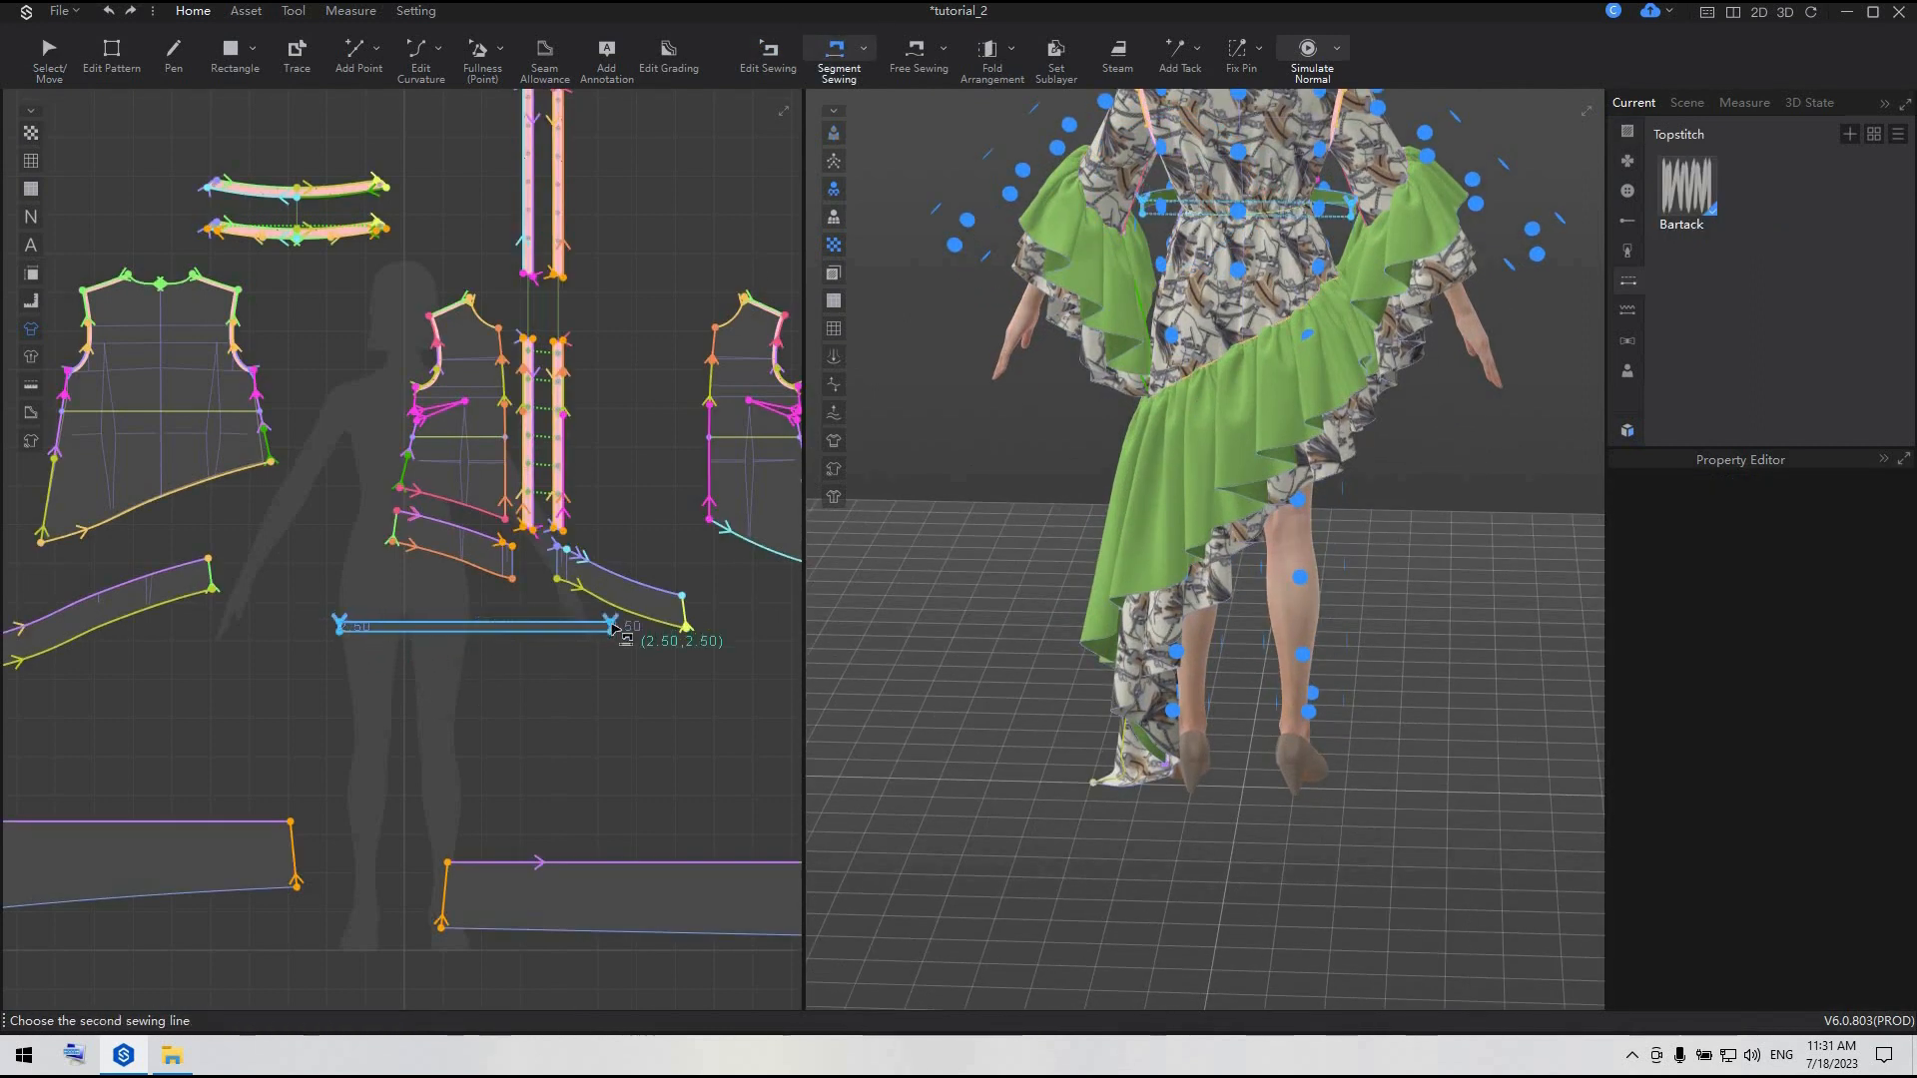
click(610, 626)
click(62, 60)
scroll(1420, 538, down, 2)
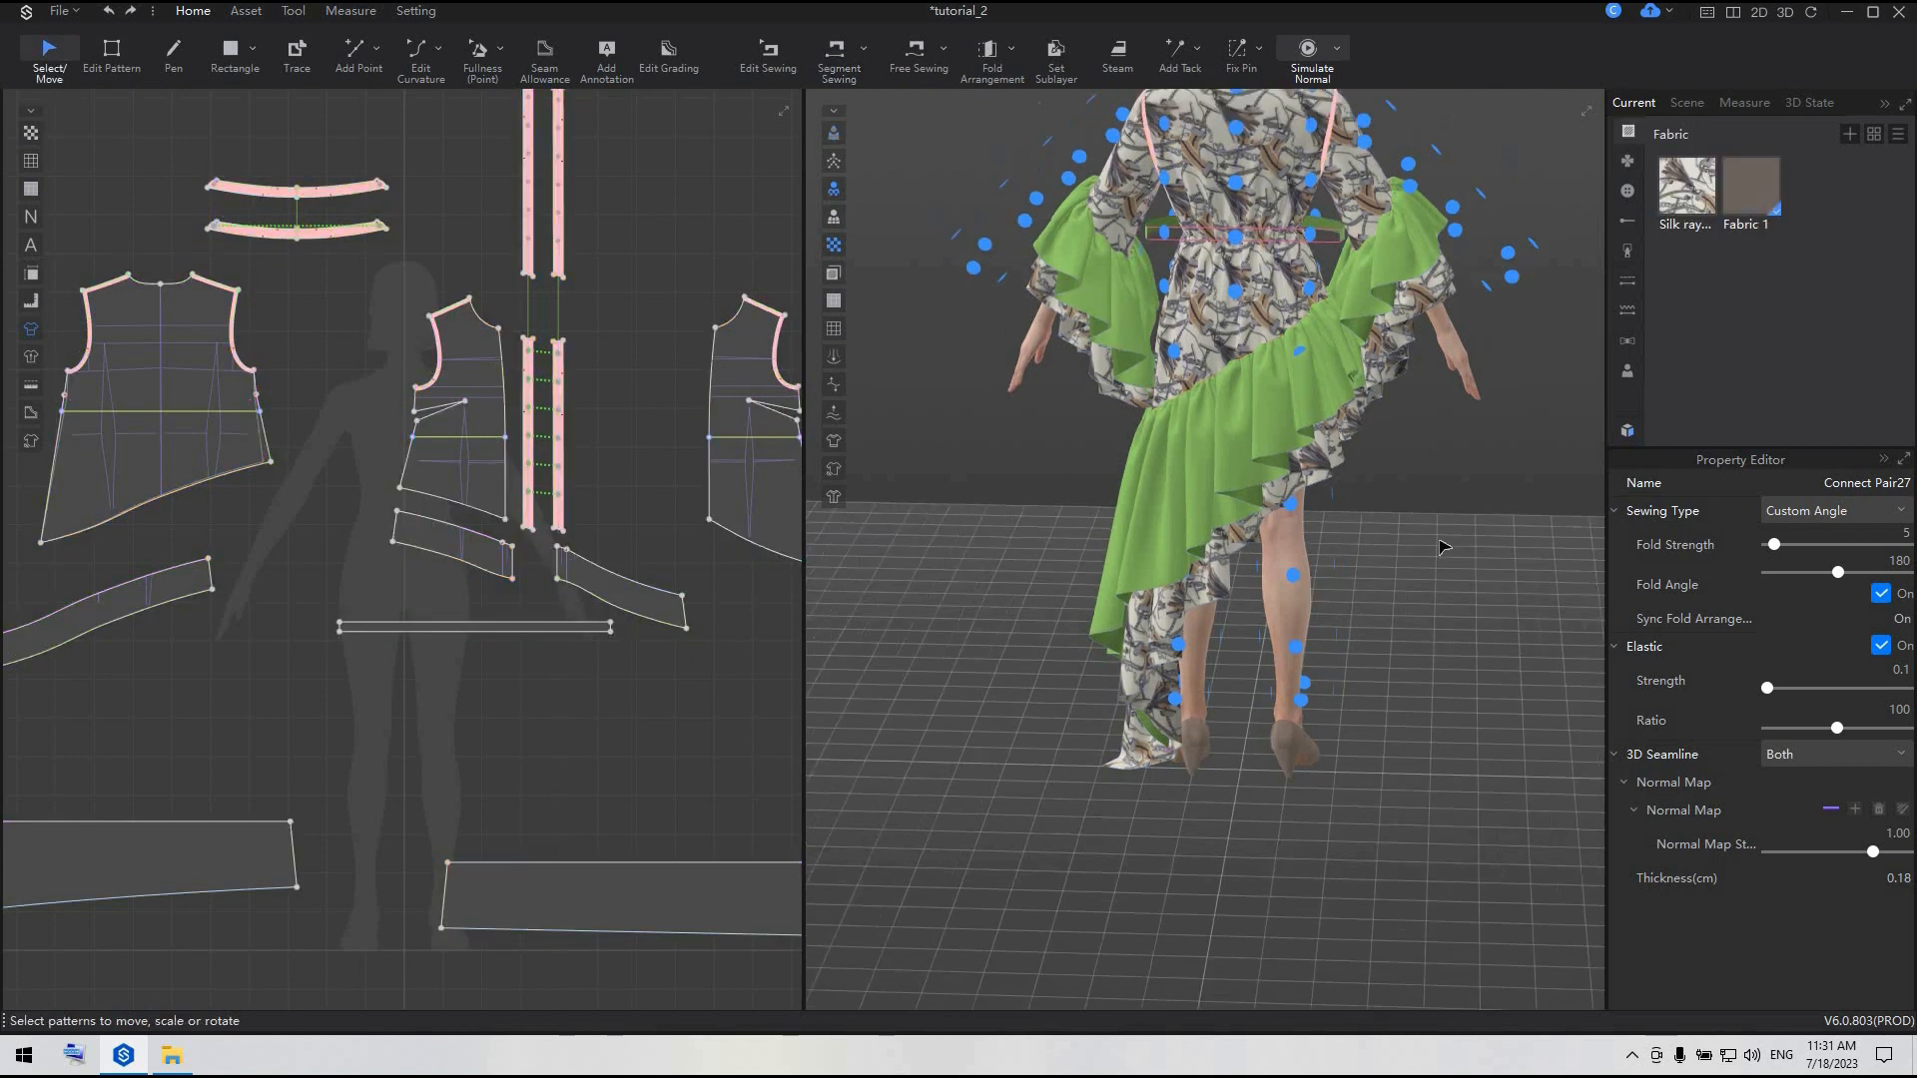
- Strengthen the belt strip and simulate it so it settles around the avatar's waist
key(space)
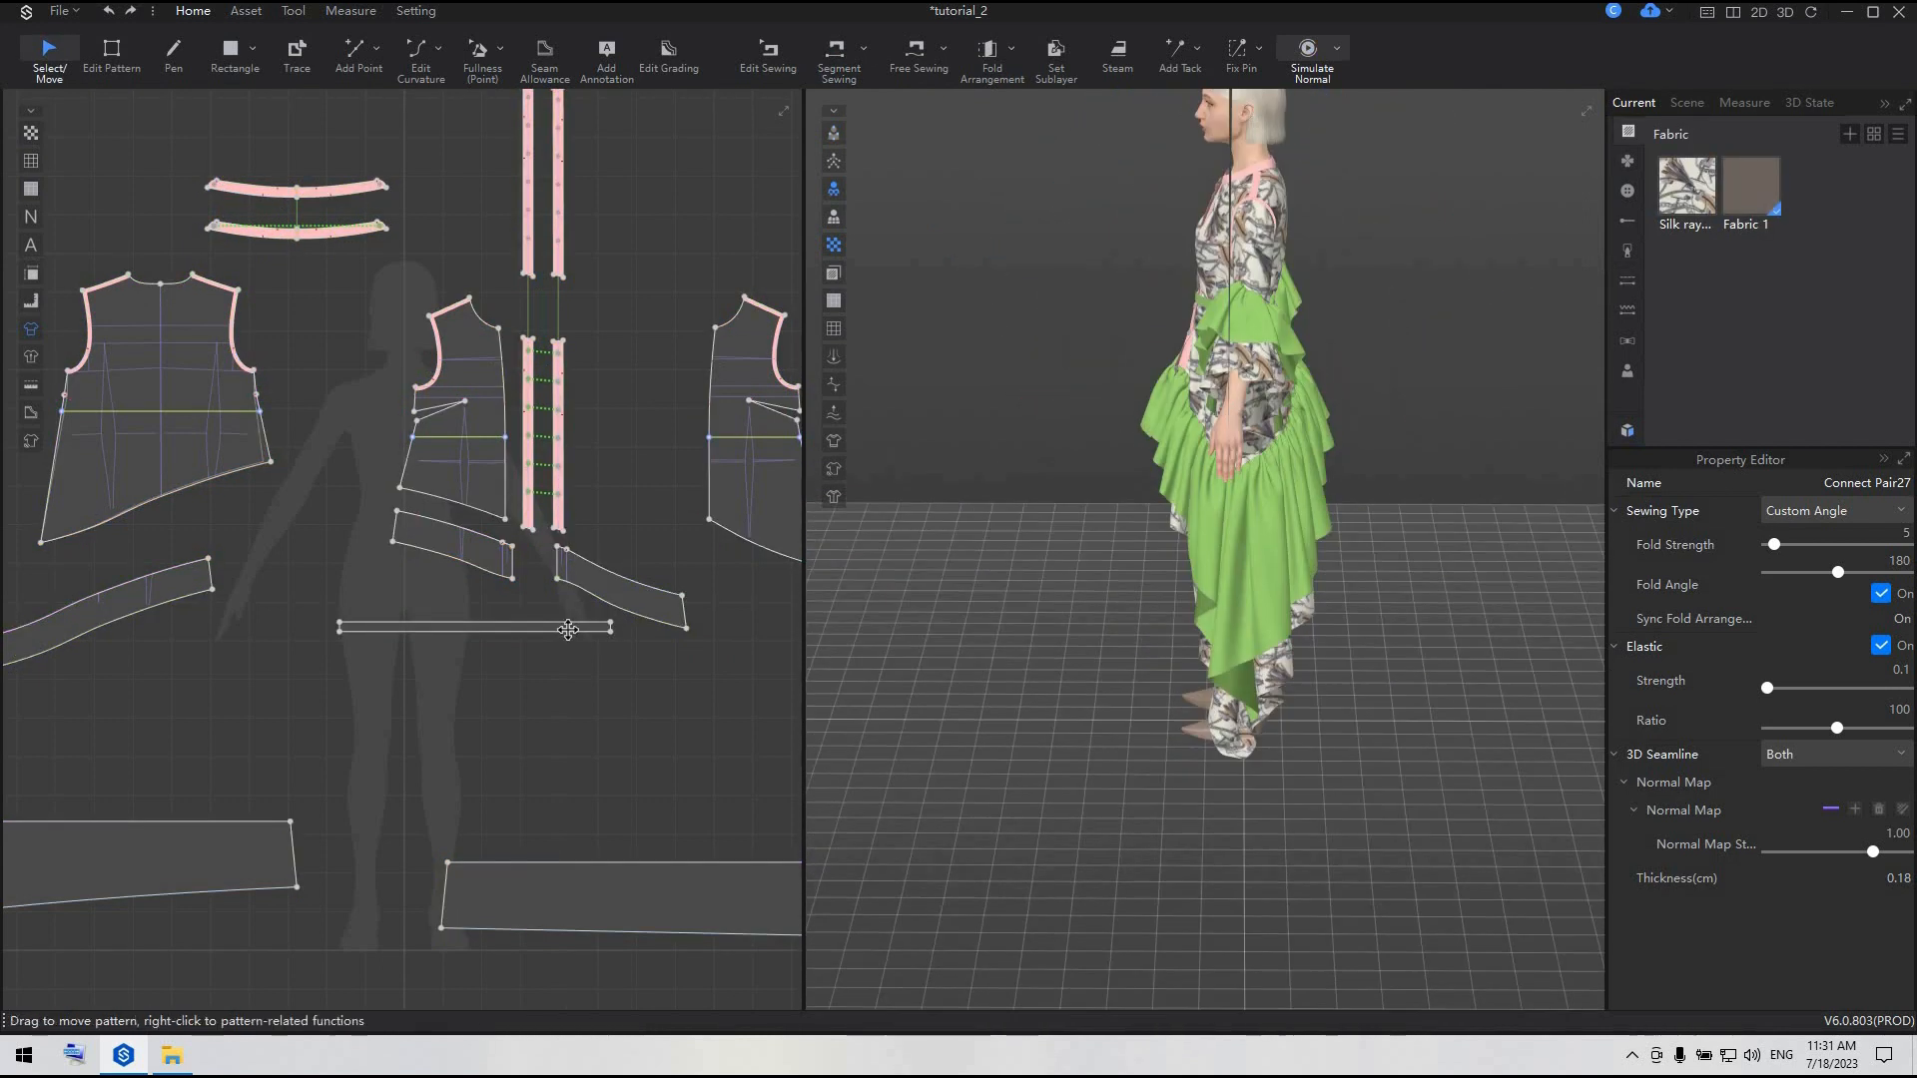
right_click(568, 627)
click(702, 353)
click(1368, 541)
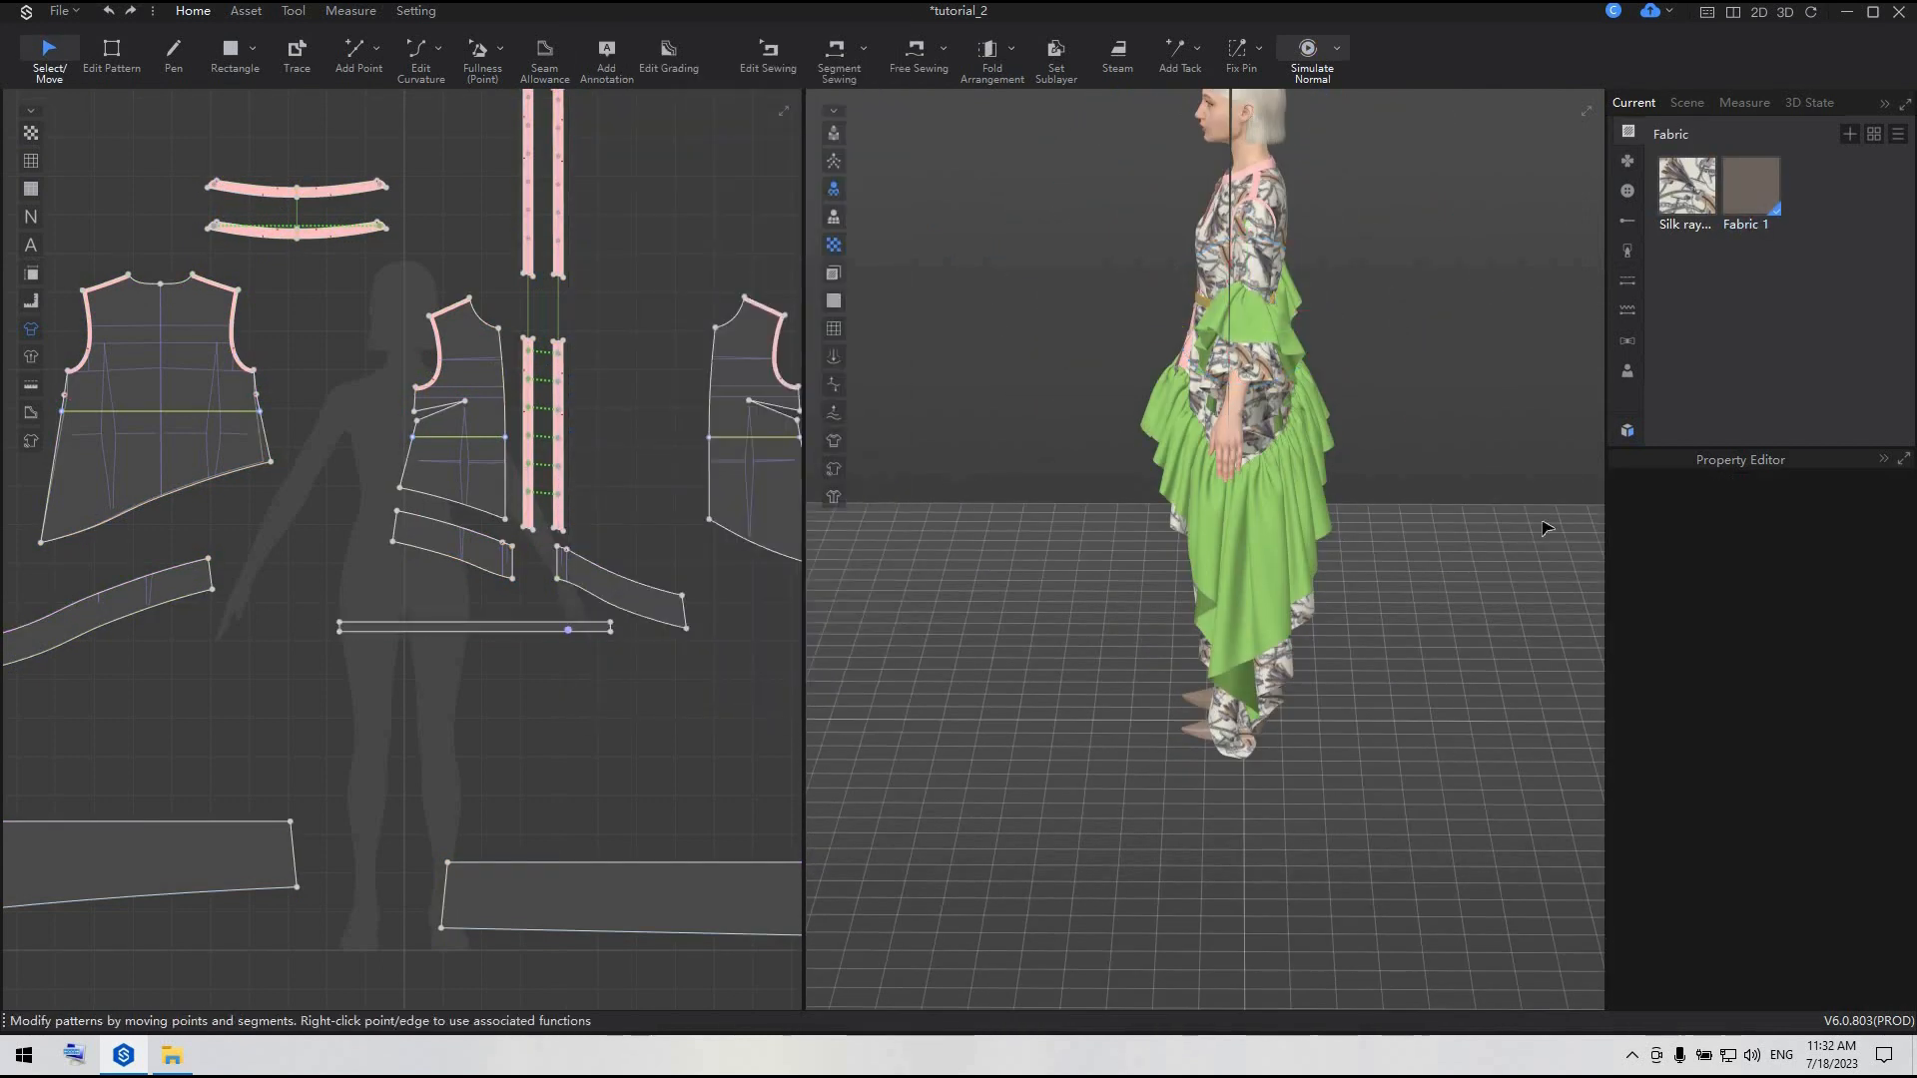
right_drag(1370, 541, 1555, 517)
key(space)
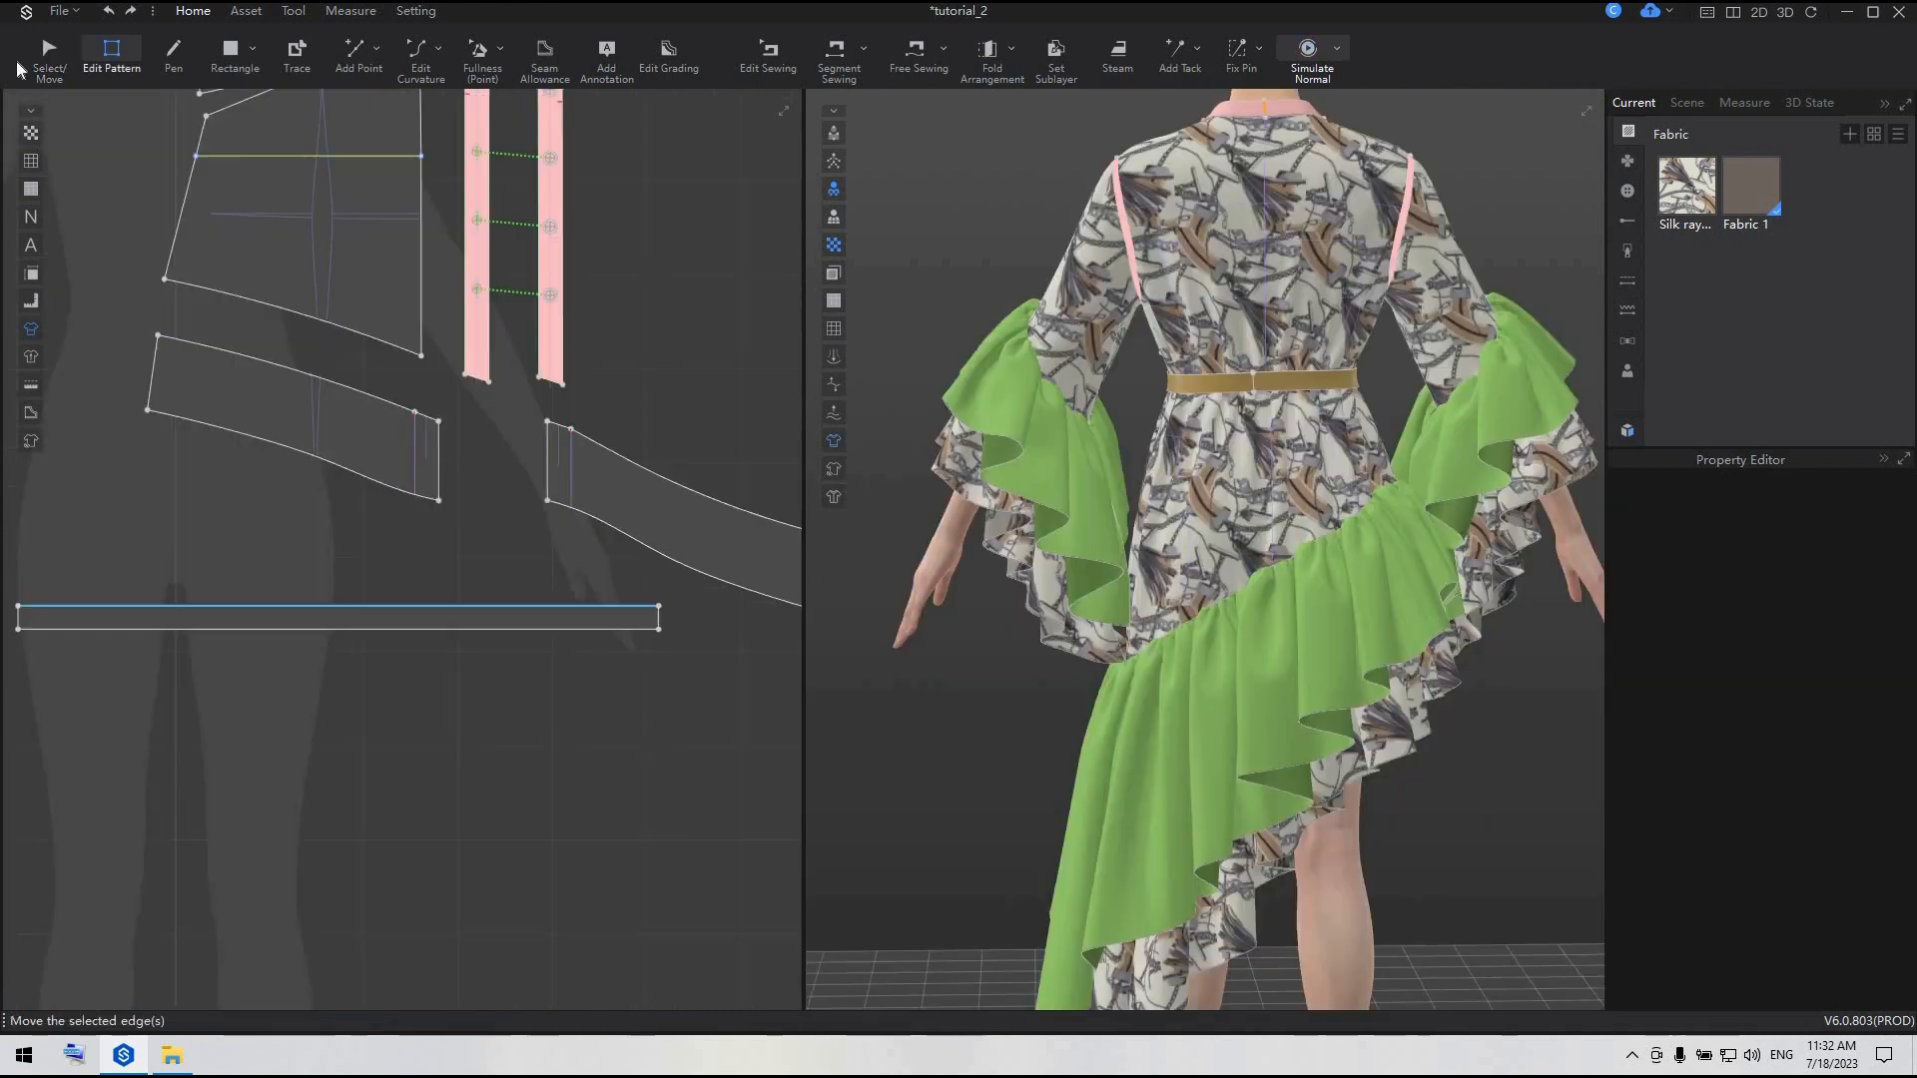
- Generate an inside lining for the belt strip, place the copy just below it in 2D, and simulate the garment
key(z)
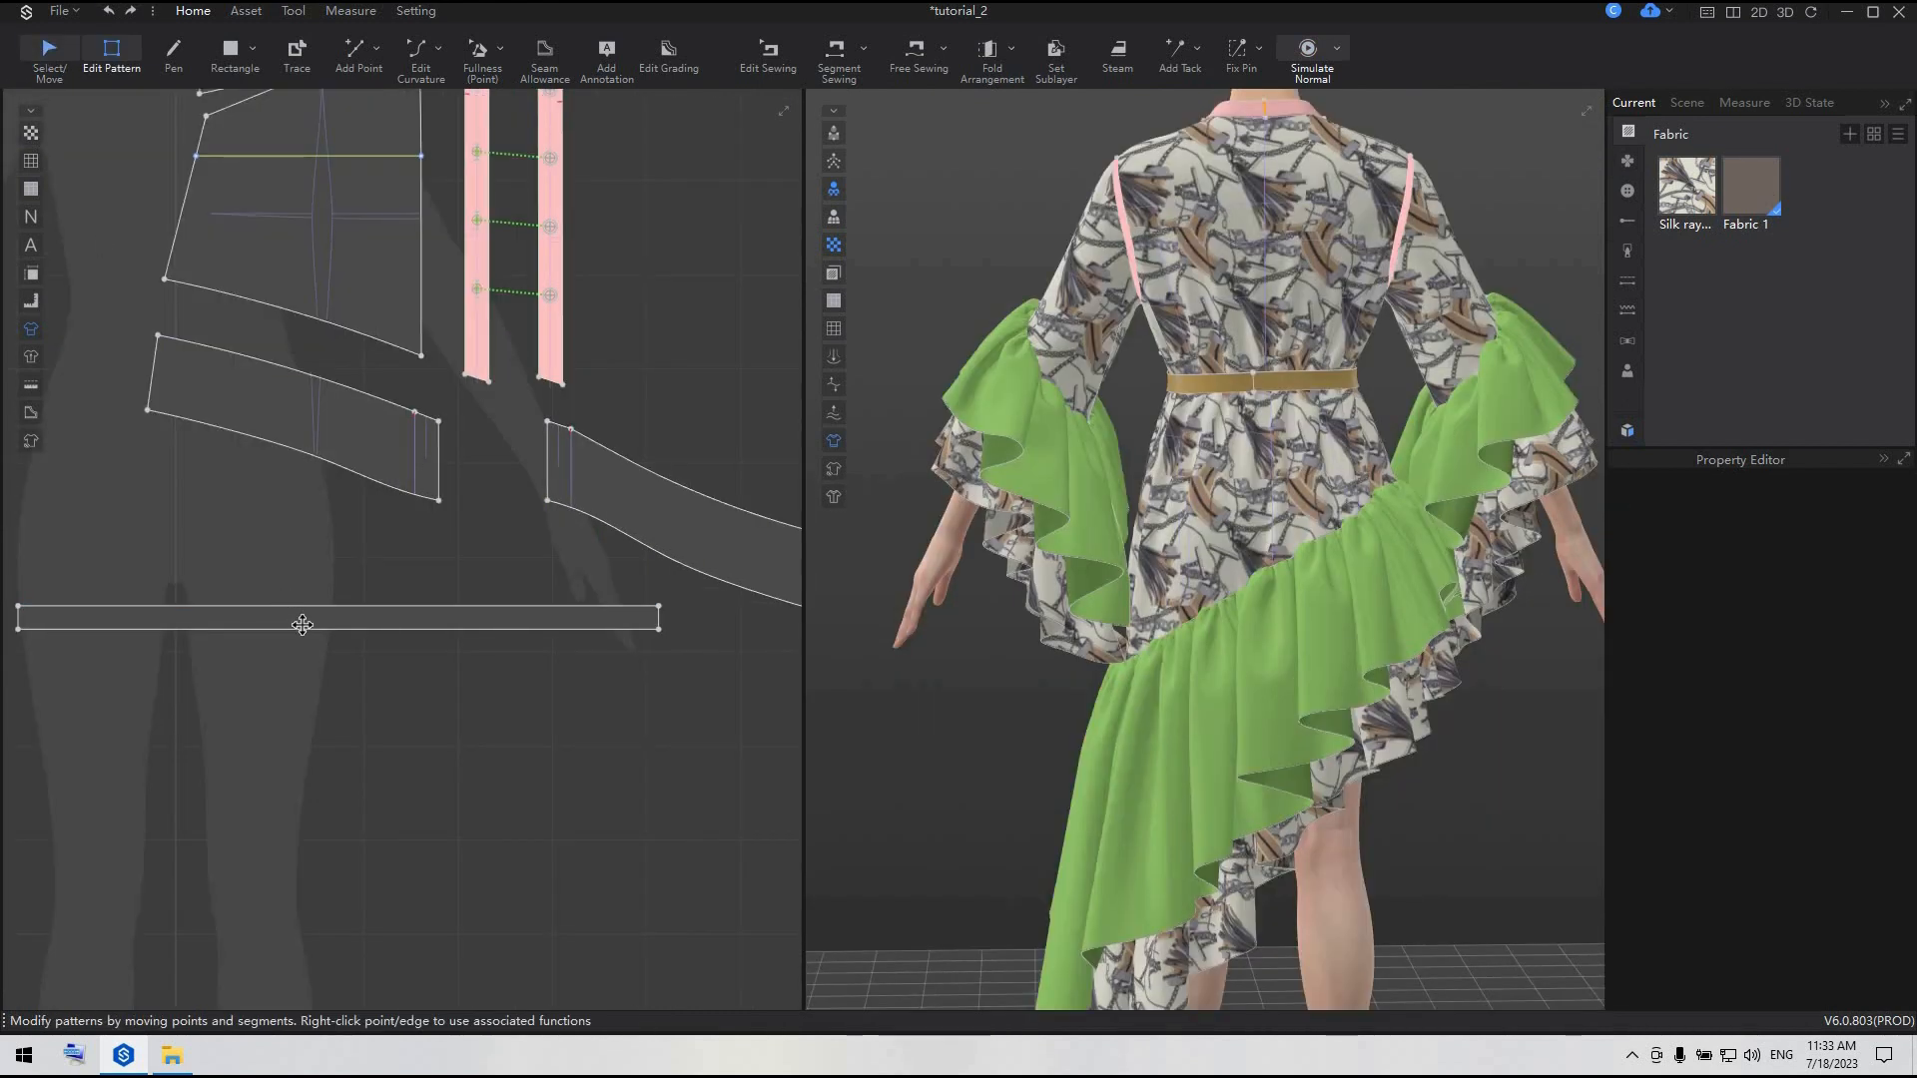
key(a)
right_click(302, 625)
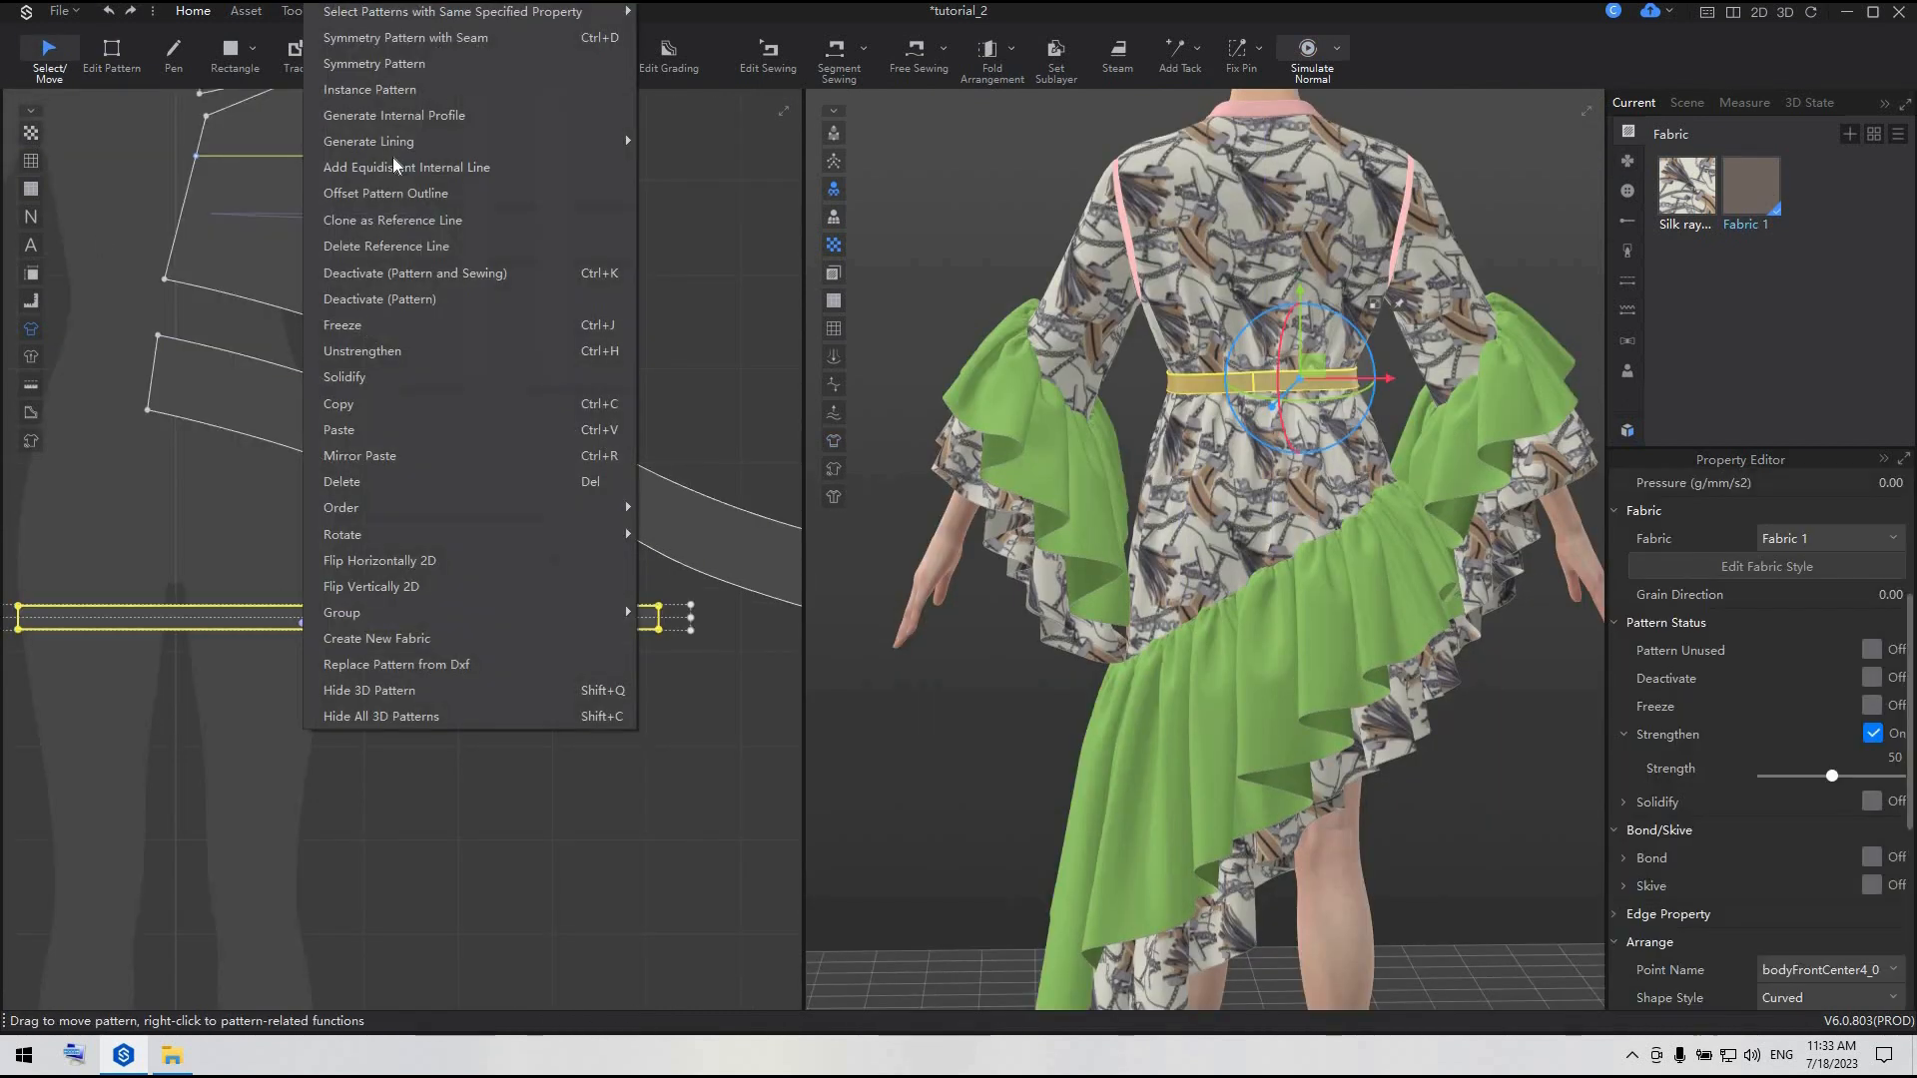
mouse_move(488, 140)
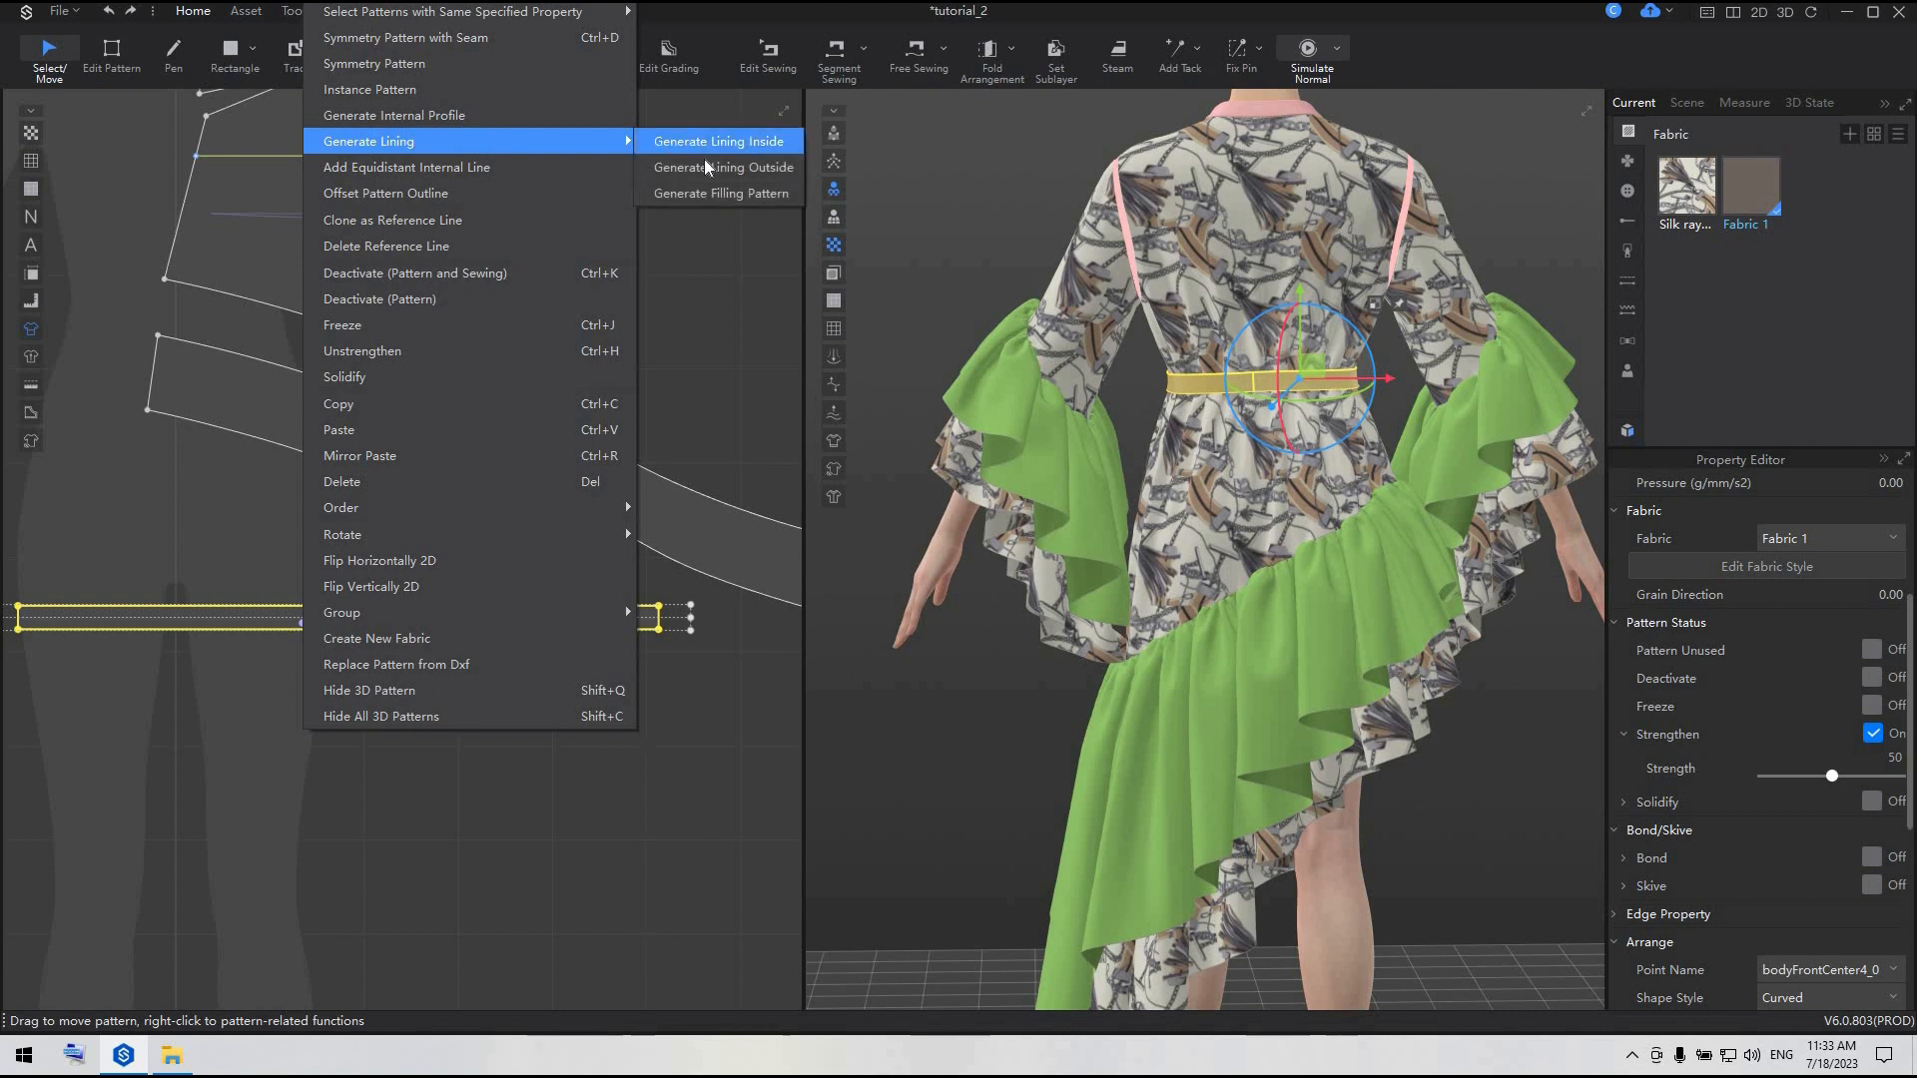
click(708, 145)
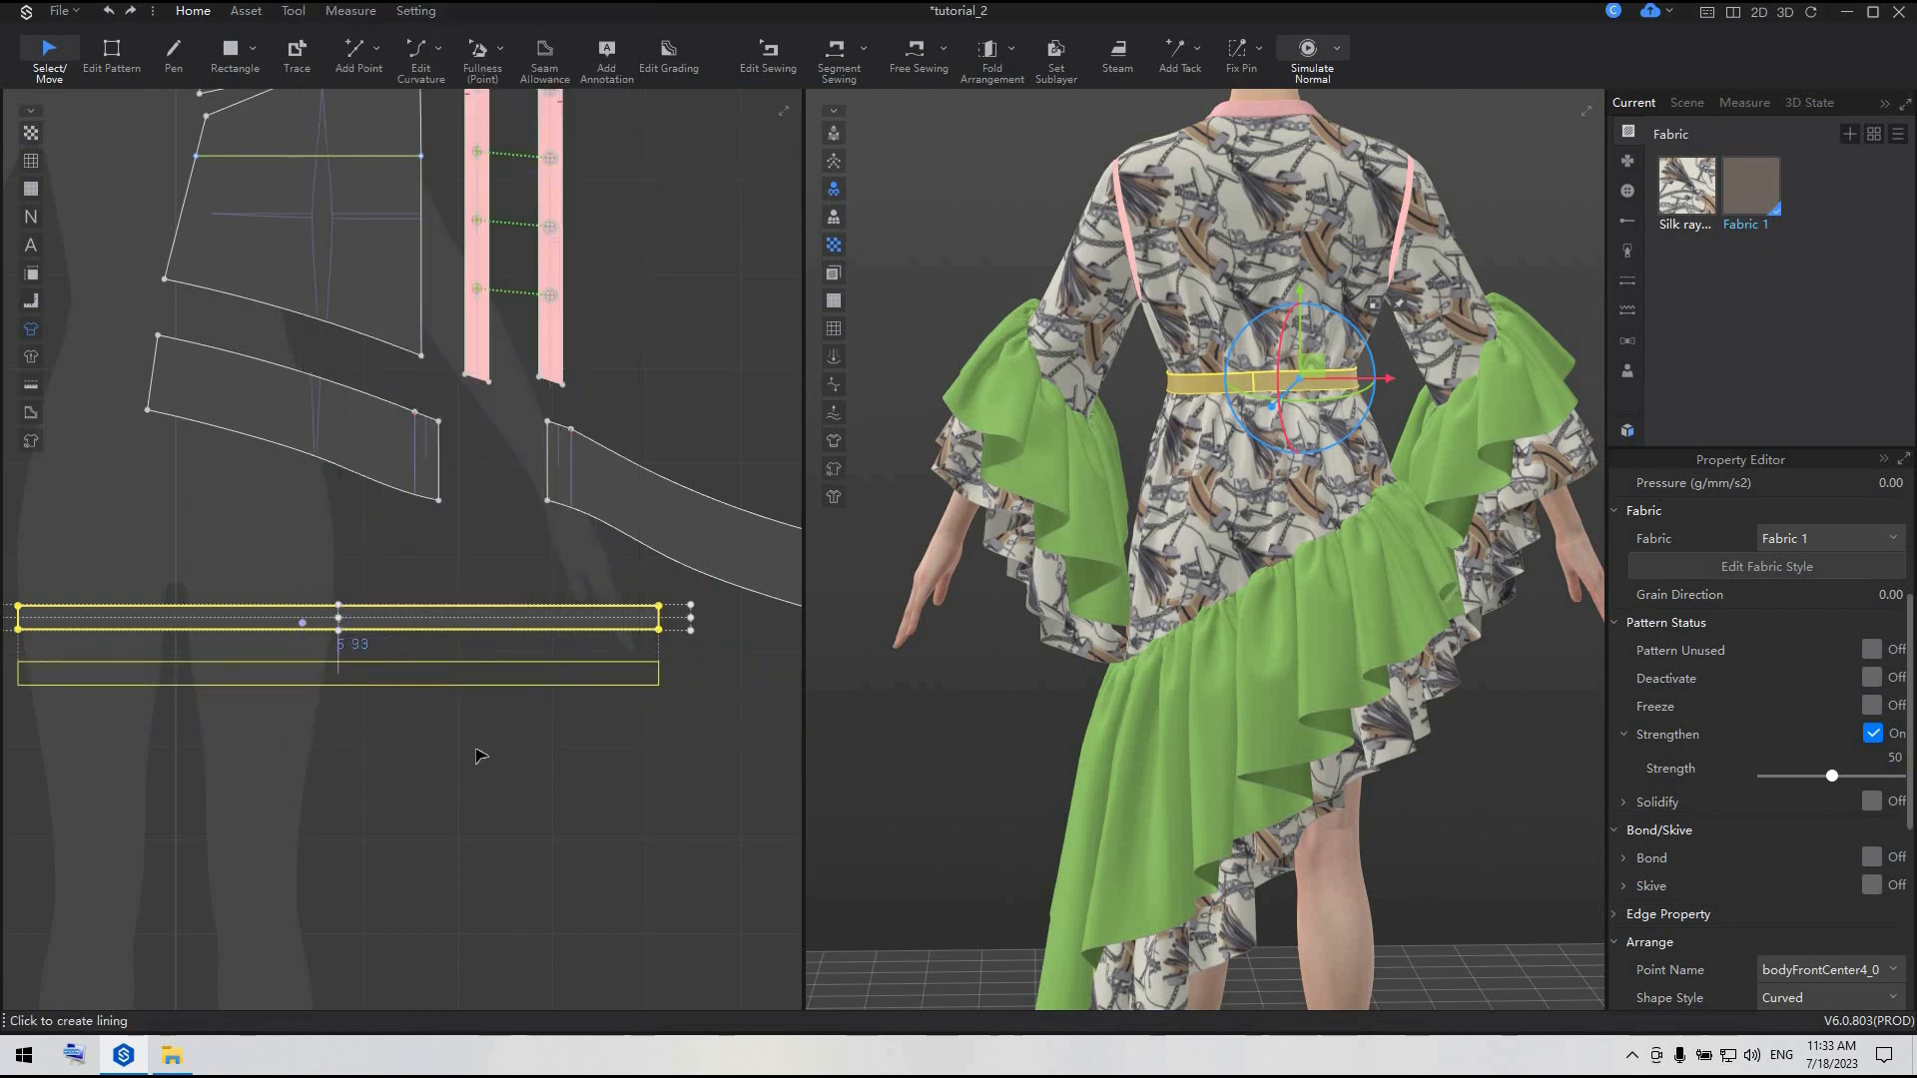
click(885, 744)
right_drag(1060, 755, 1273, 743)
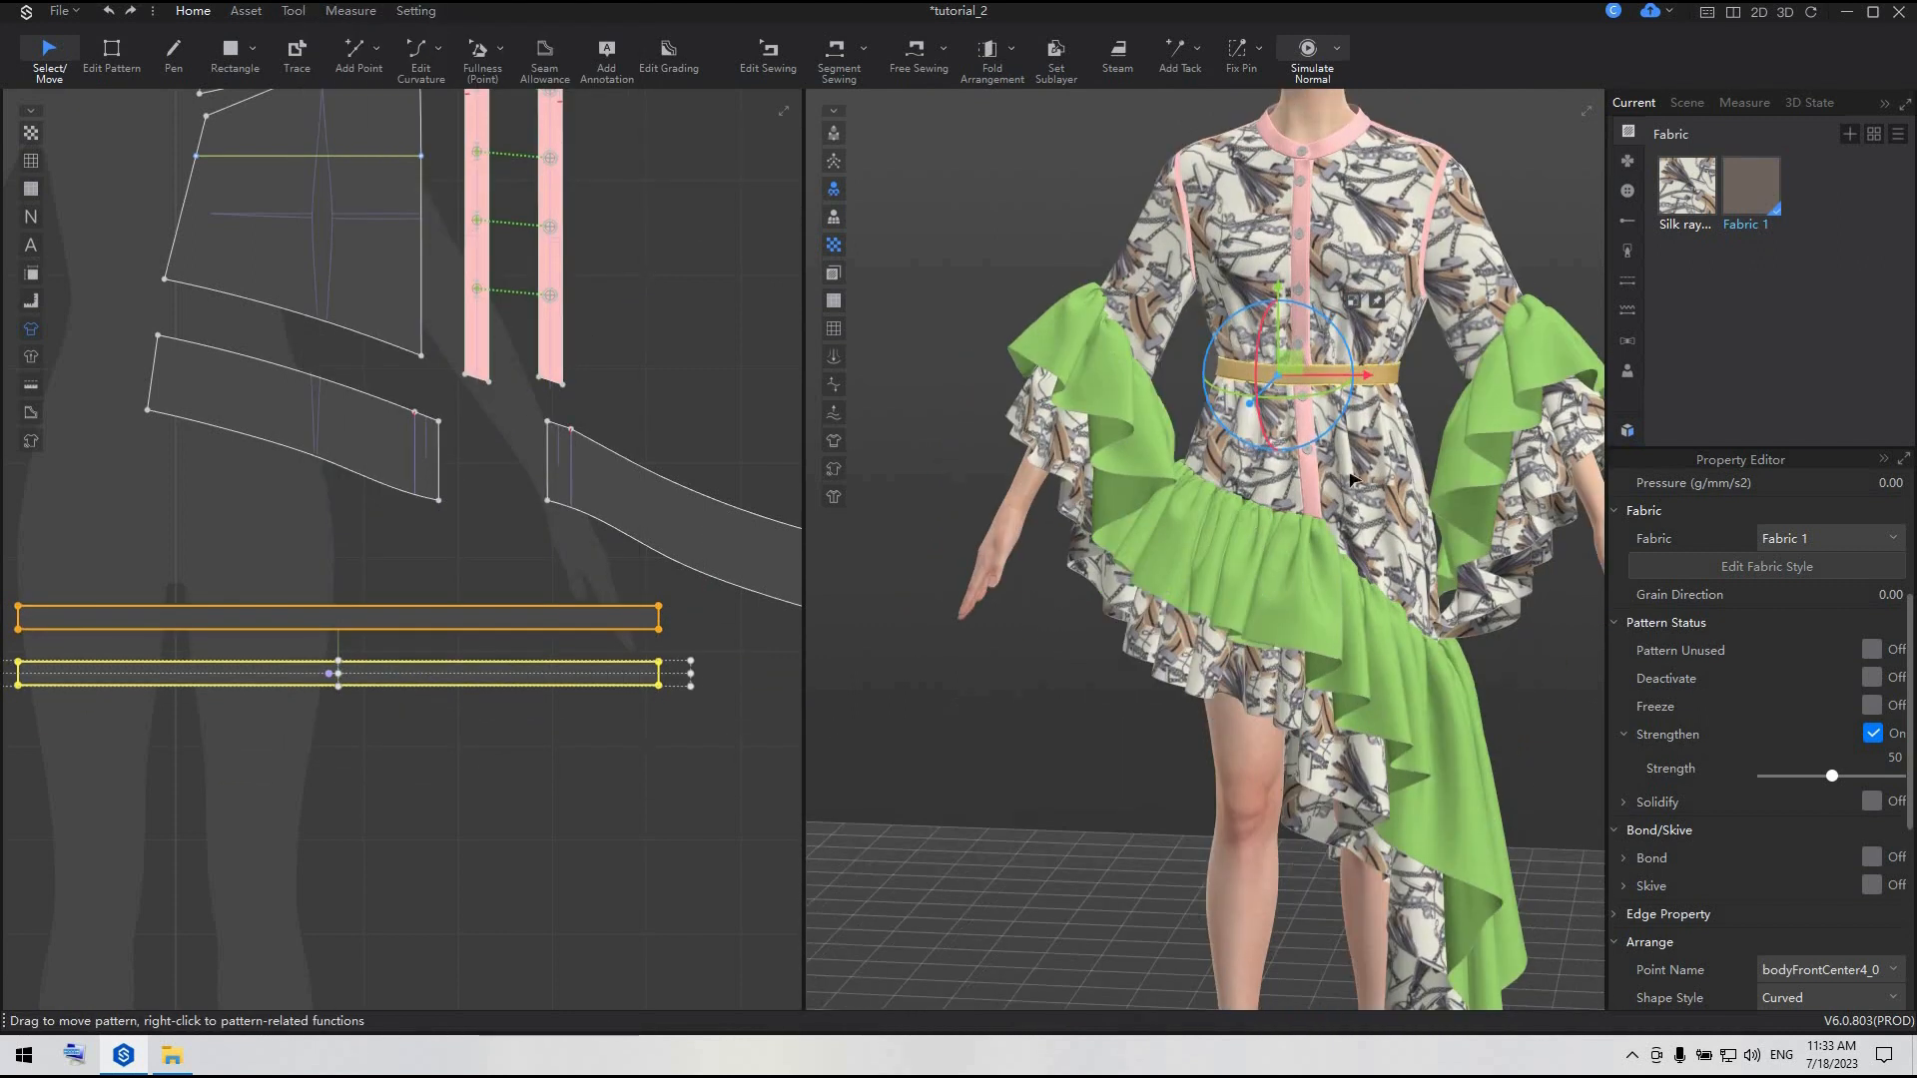
key(space)
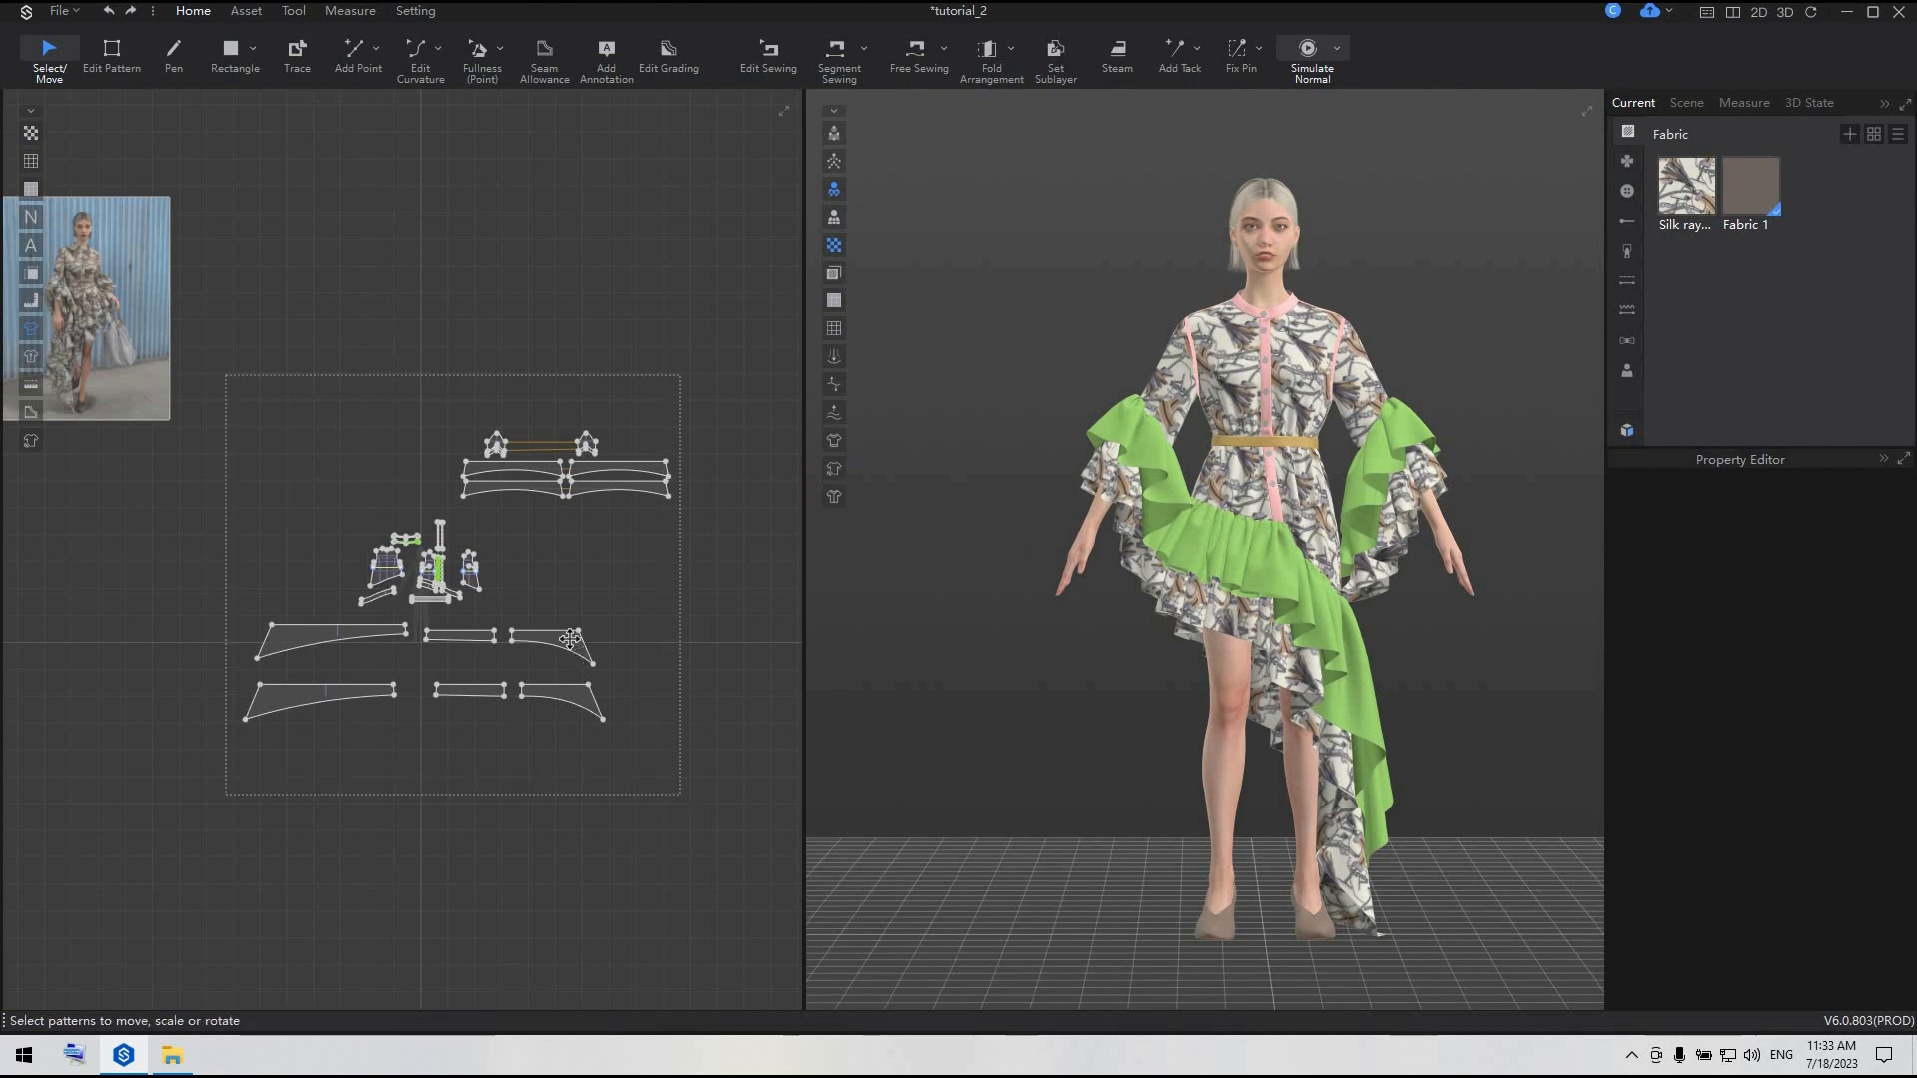
- Strengthen all garment patterns together and inspect the belt and ruffles up close
right_click(570, 639)
click(633, 353)
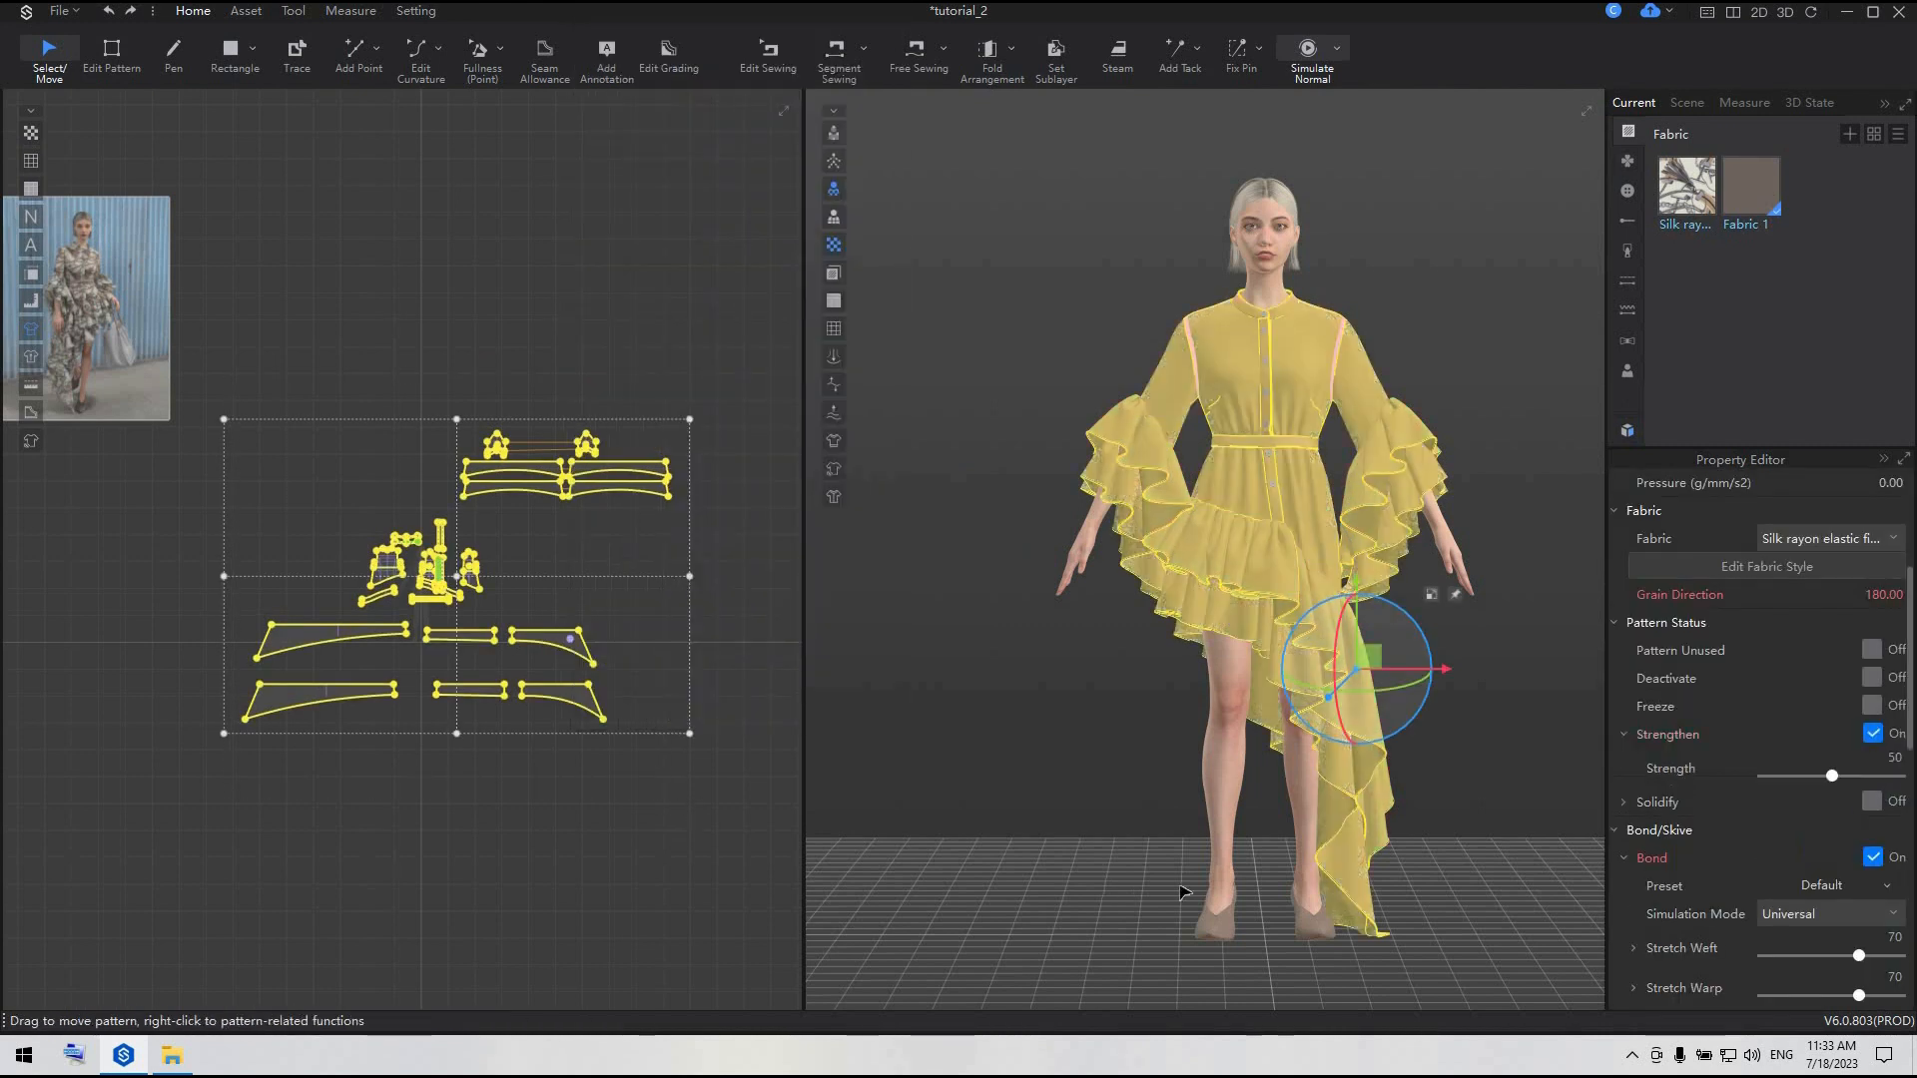
click(1422, 706)
scroll(1423, 706, up, 2)
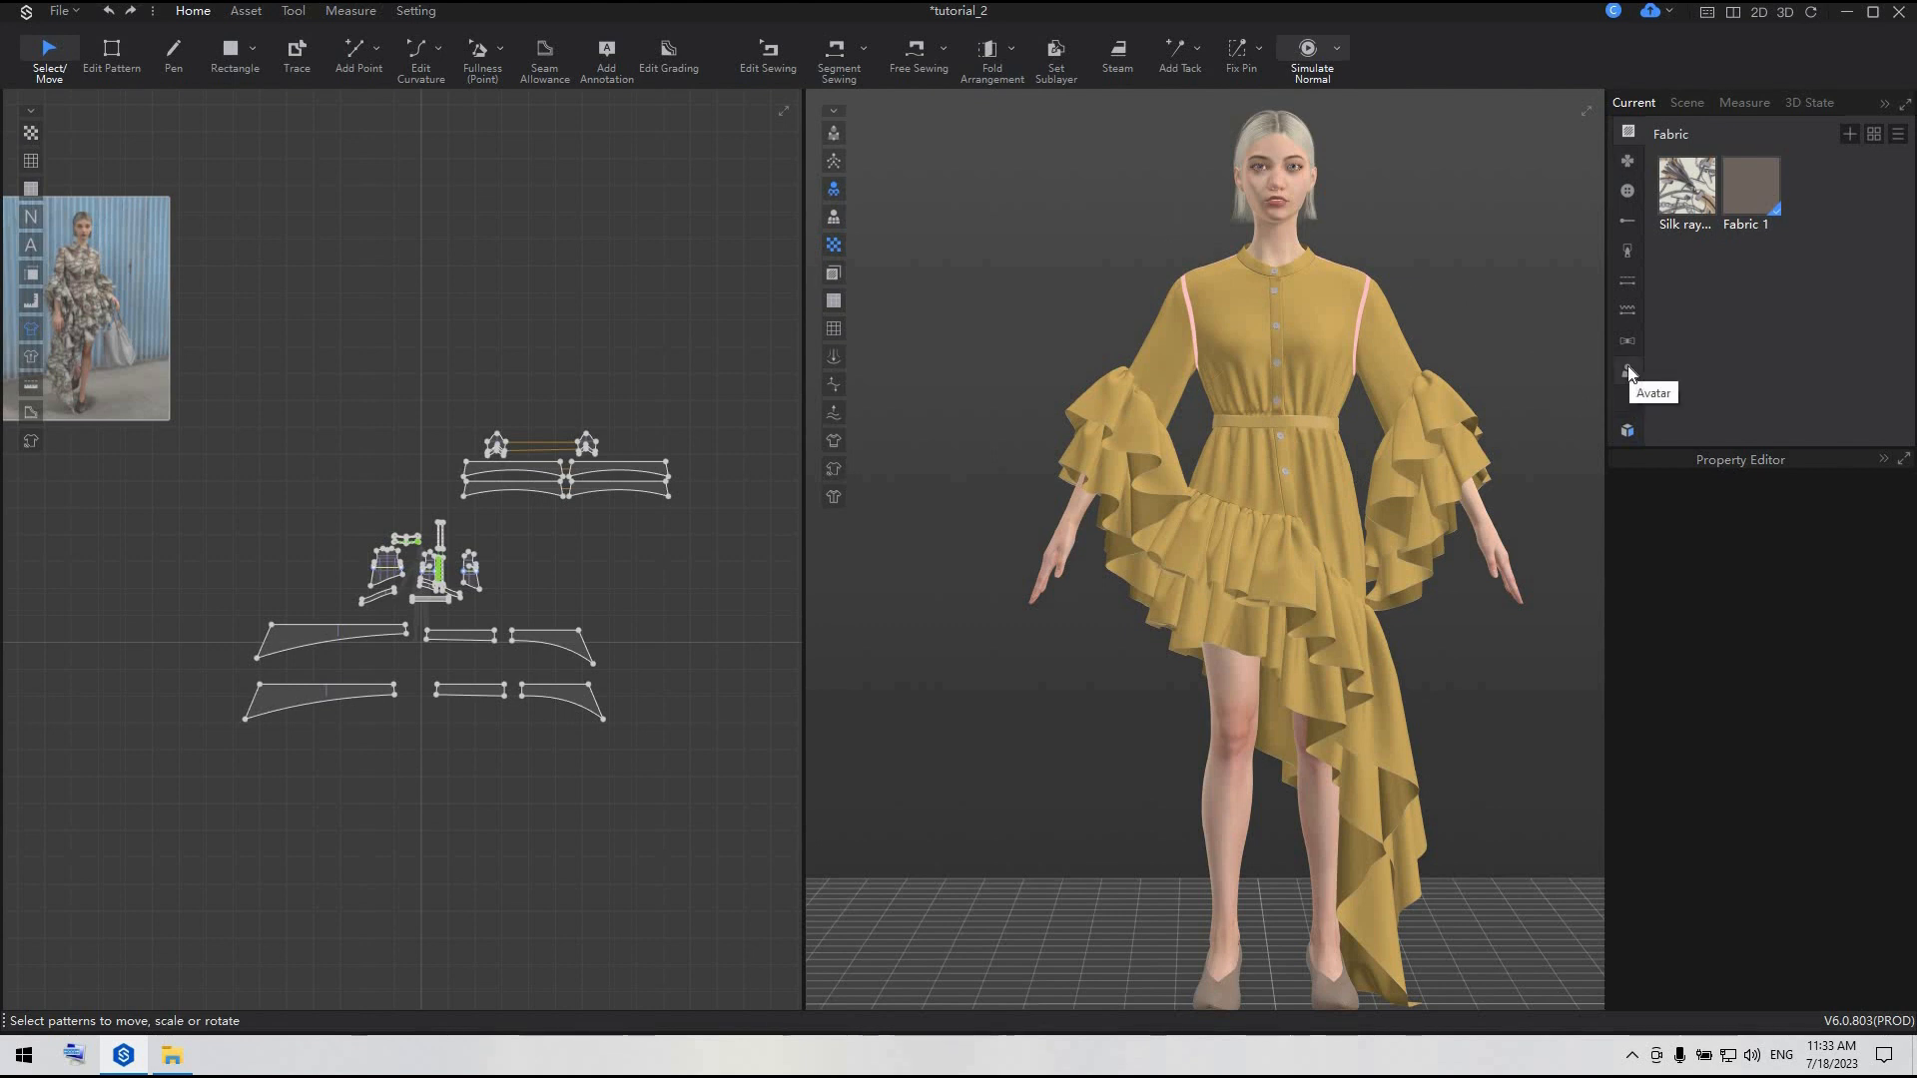
scroll(1352, 501, up, 5)
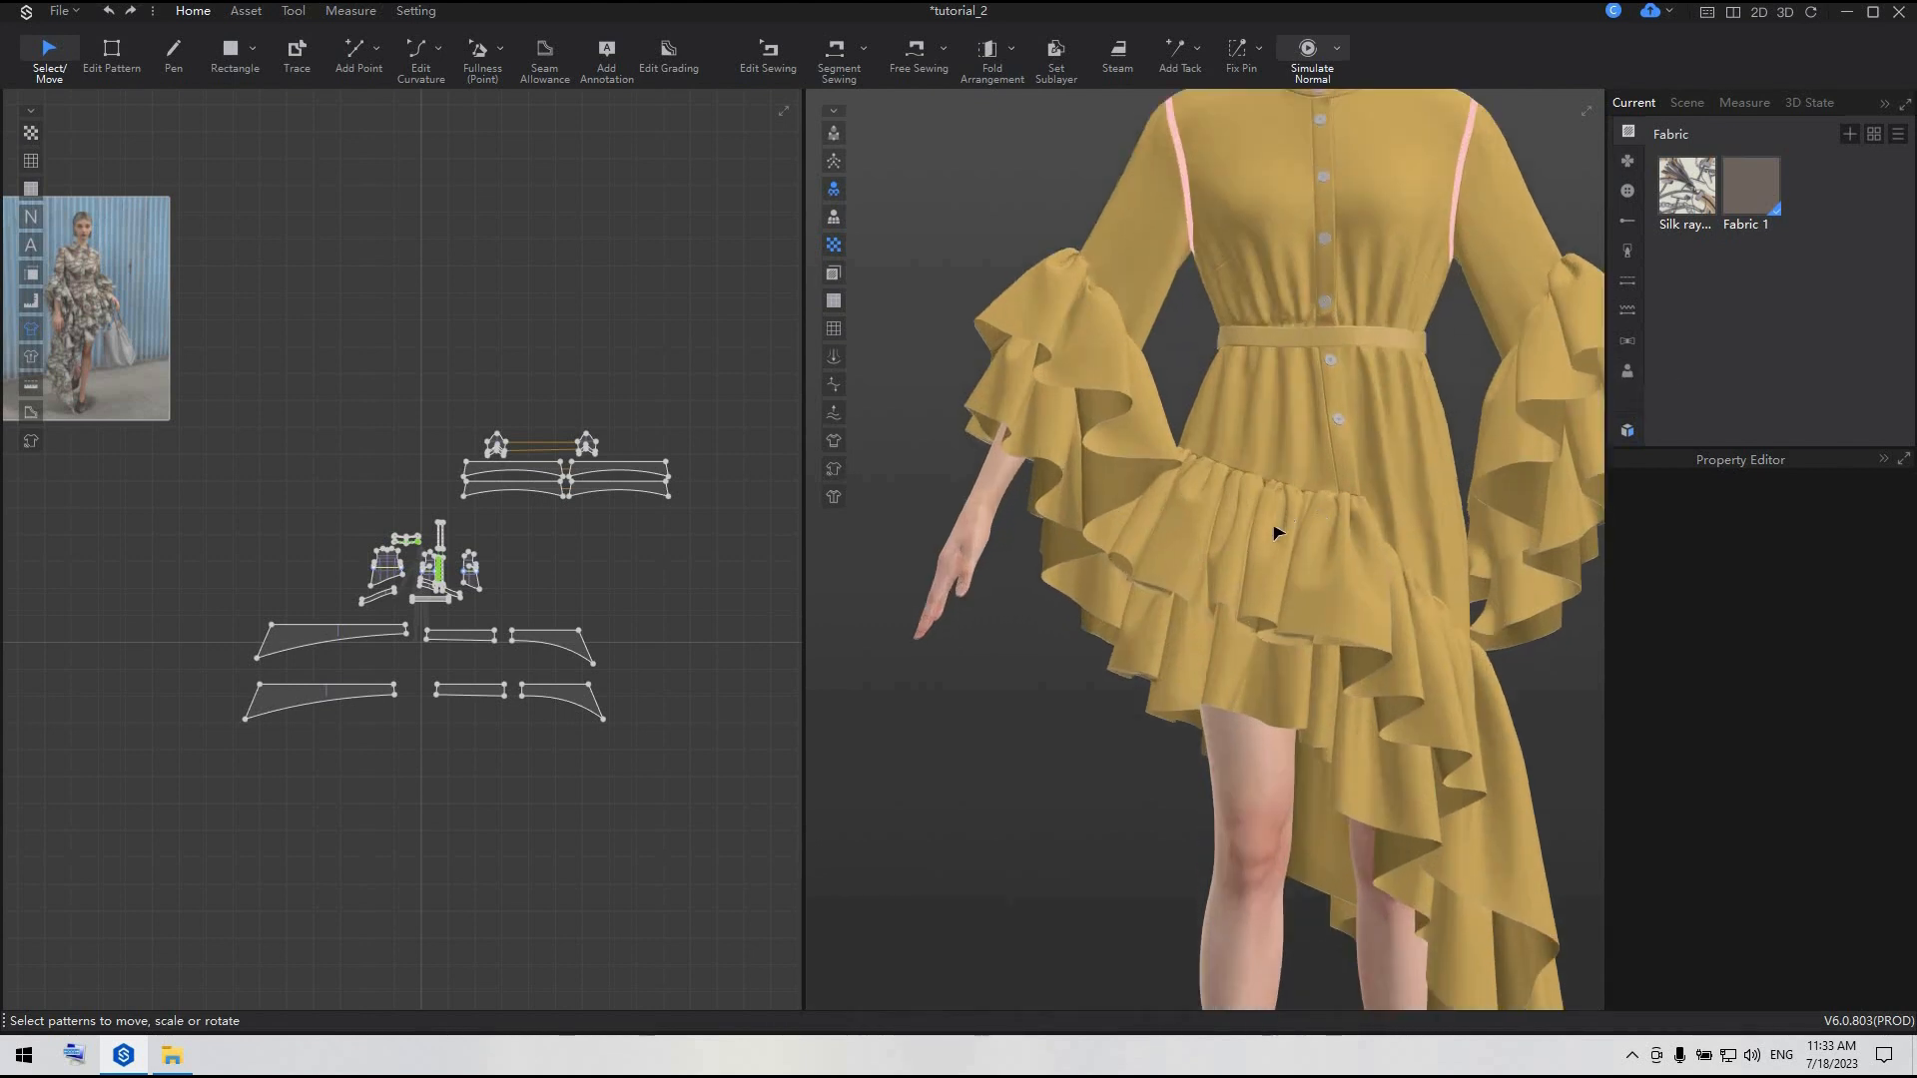
right_drag(1256, 566, 1393, 509)
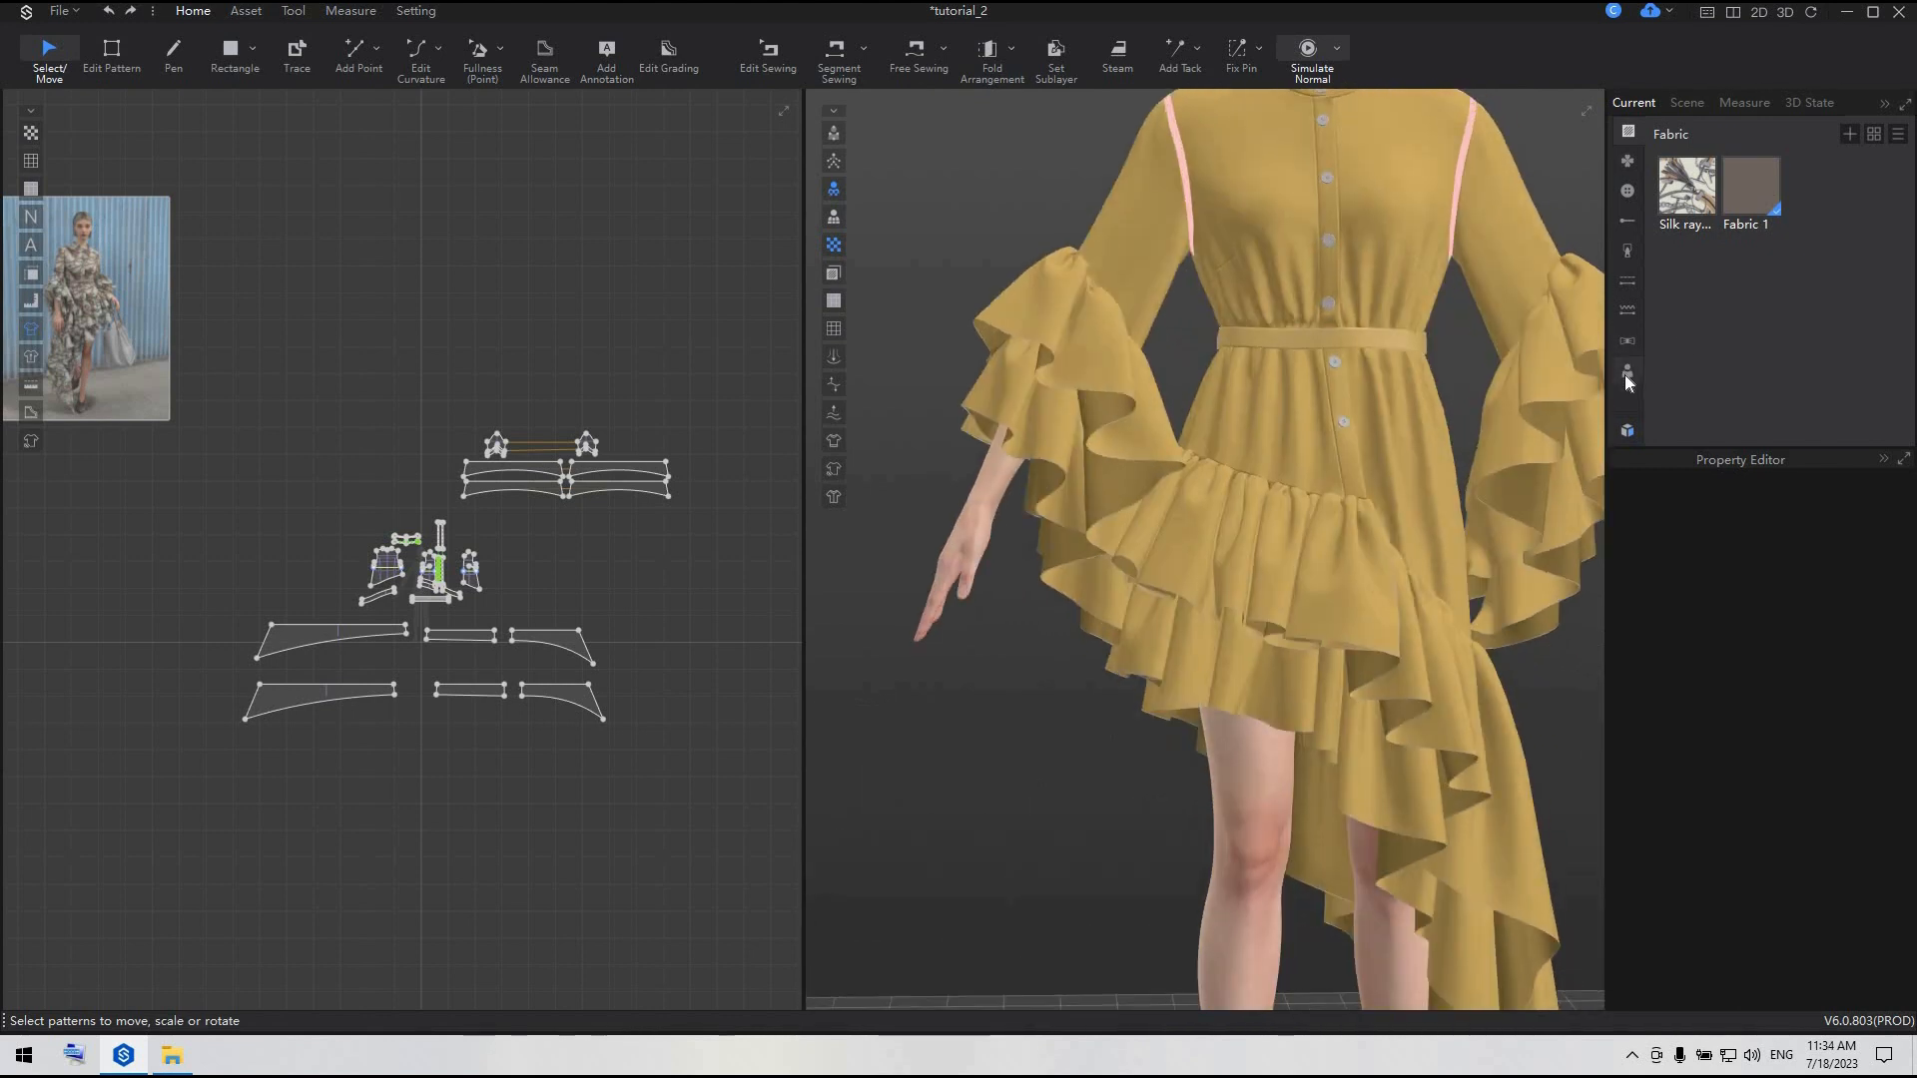
scroll(1391, 342, up, 3)
scroll(1228, 436, up, 5)
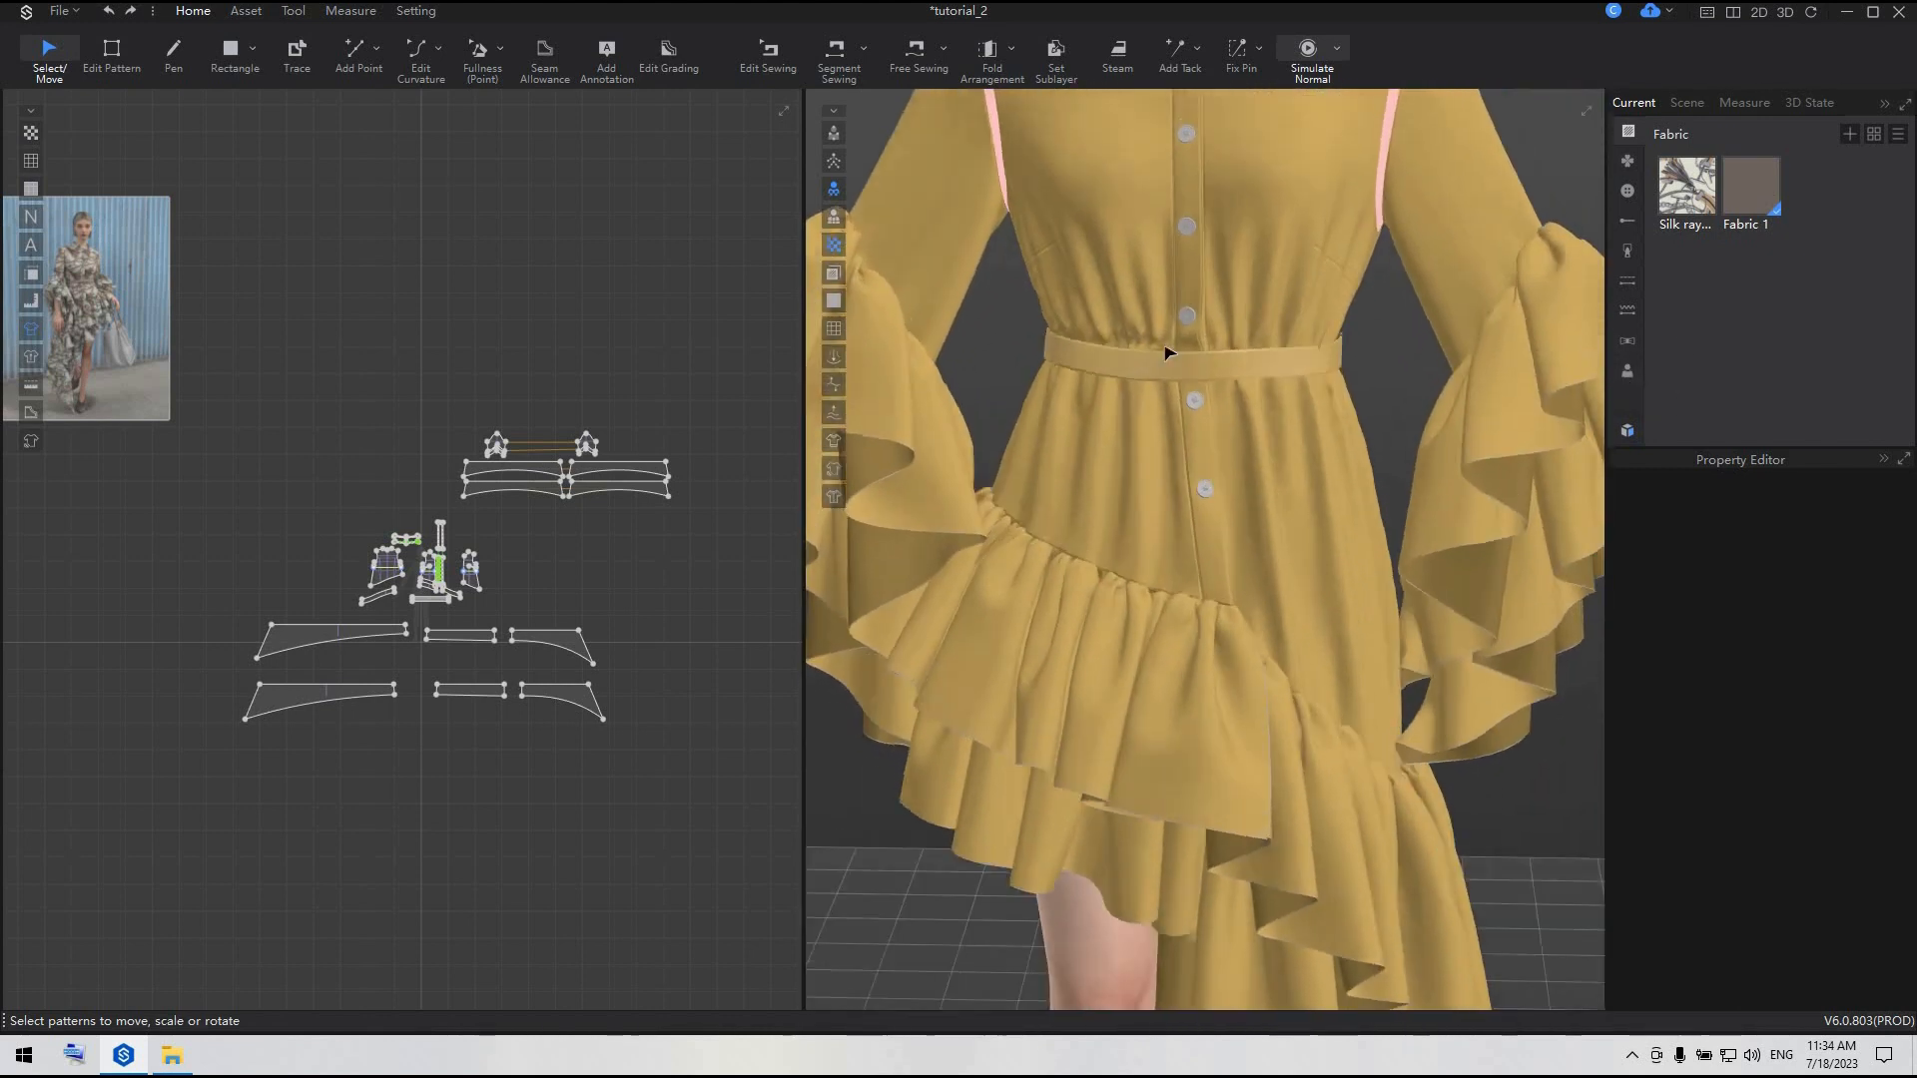
scroll(1288, 409, down, 8)
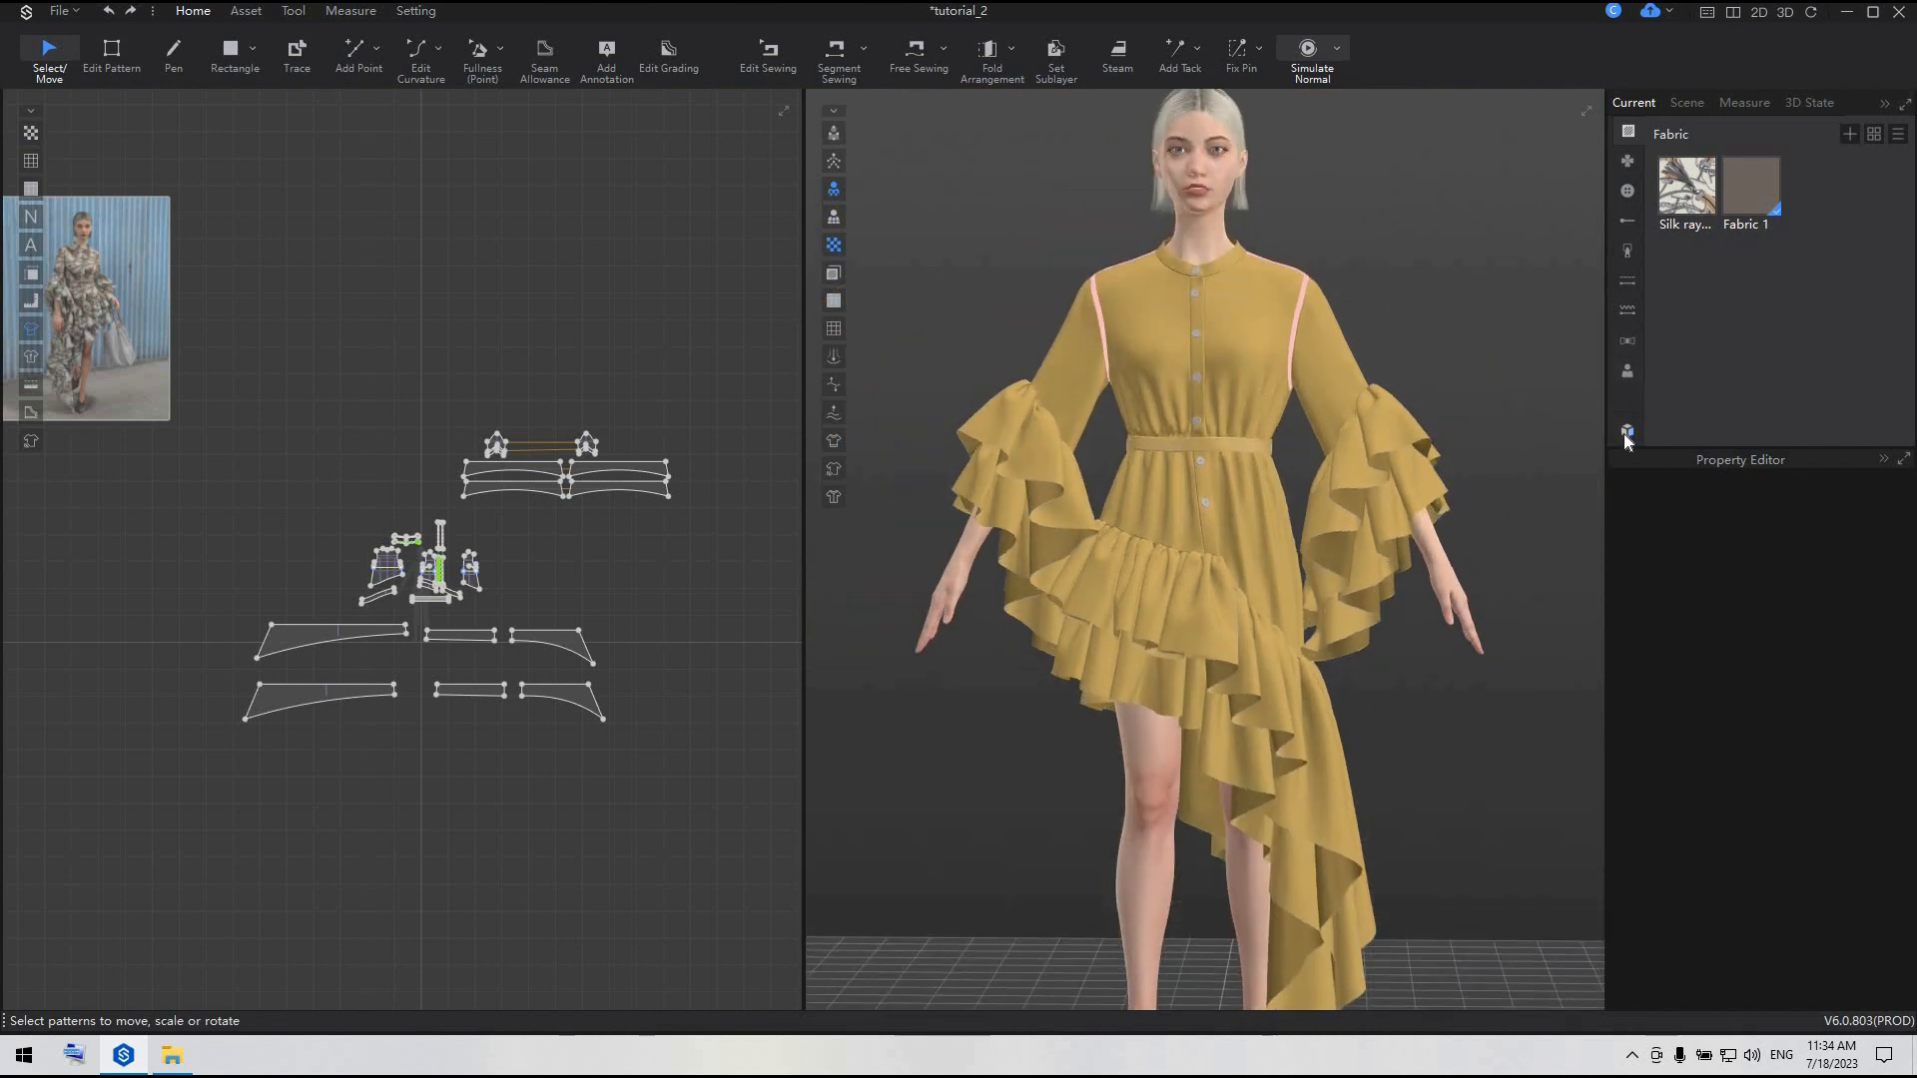
- Apply the Female Posture Fashion 23 pose to the avatar from the resource library, simulate the dress, and check it all around
click(1627, 433)
click(611, 285)
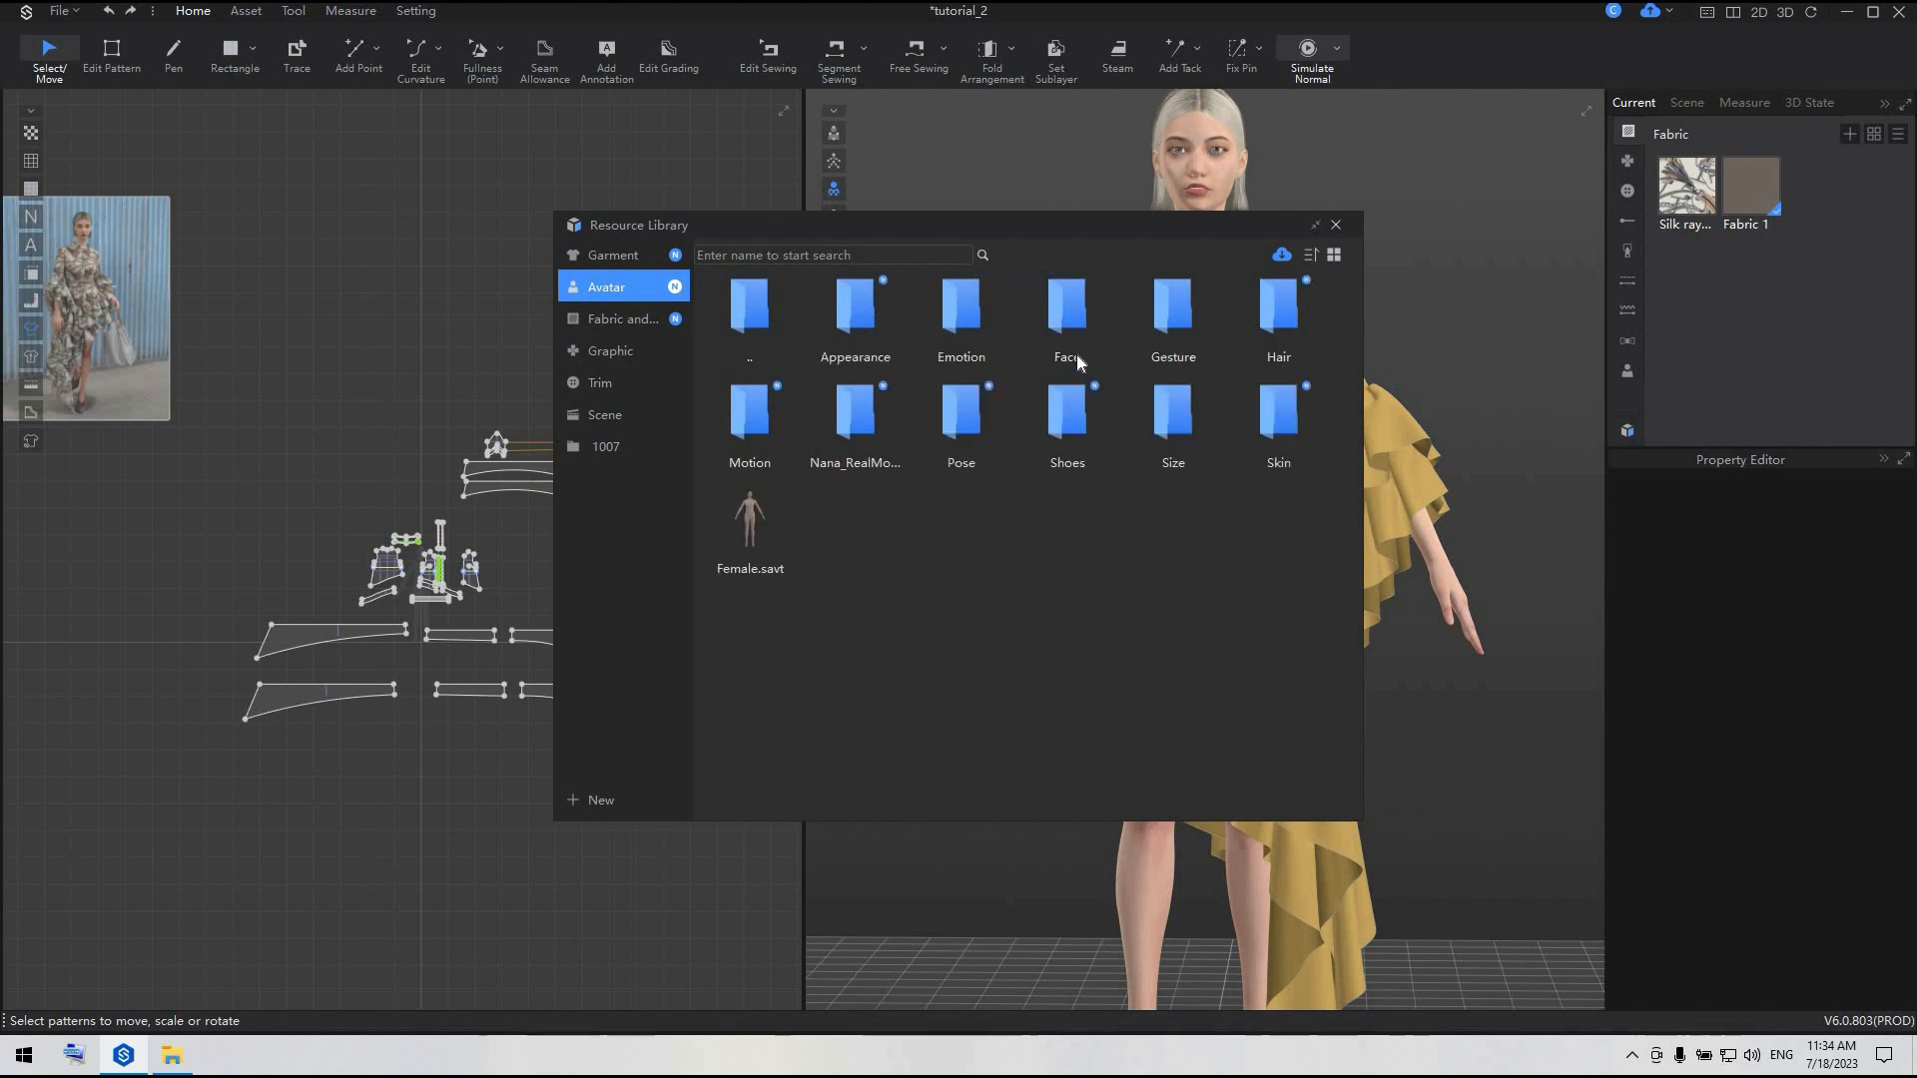
double_click(976, 412)
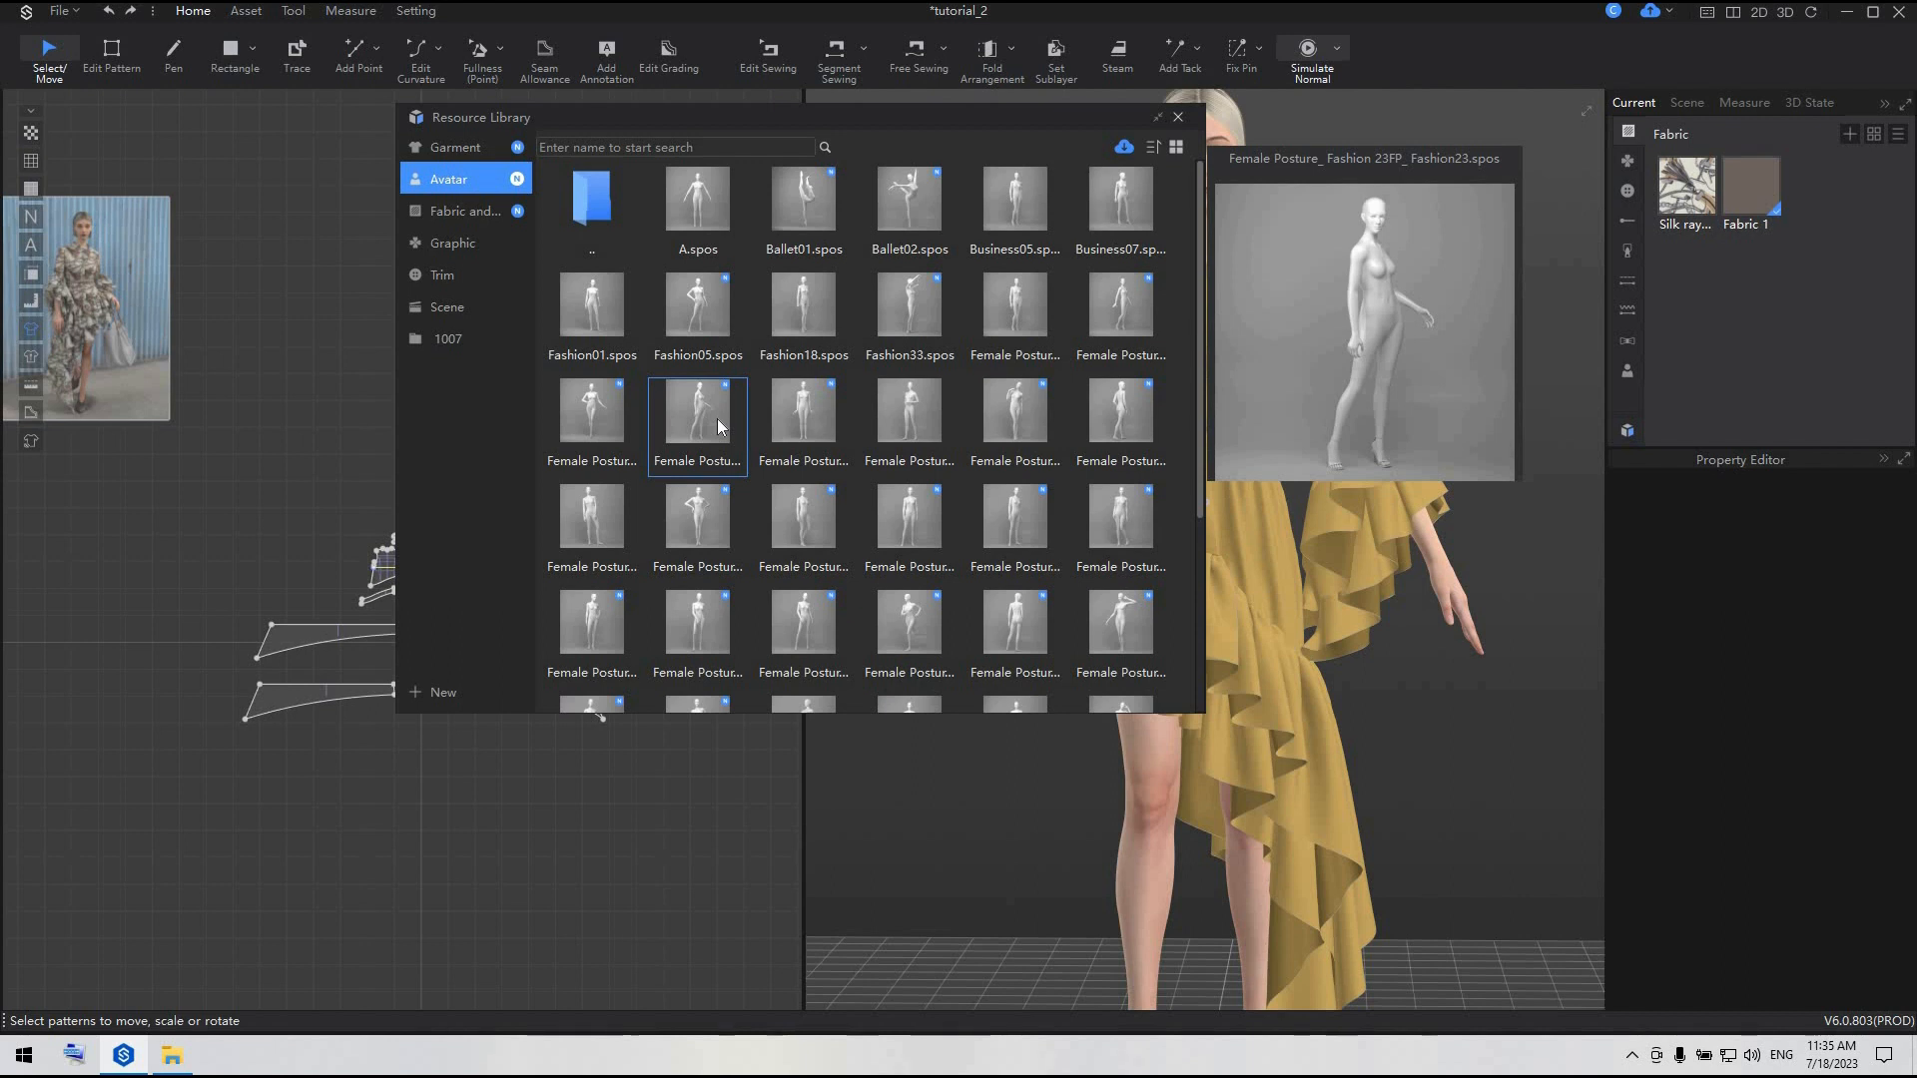
double_click(717, 420)
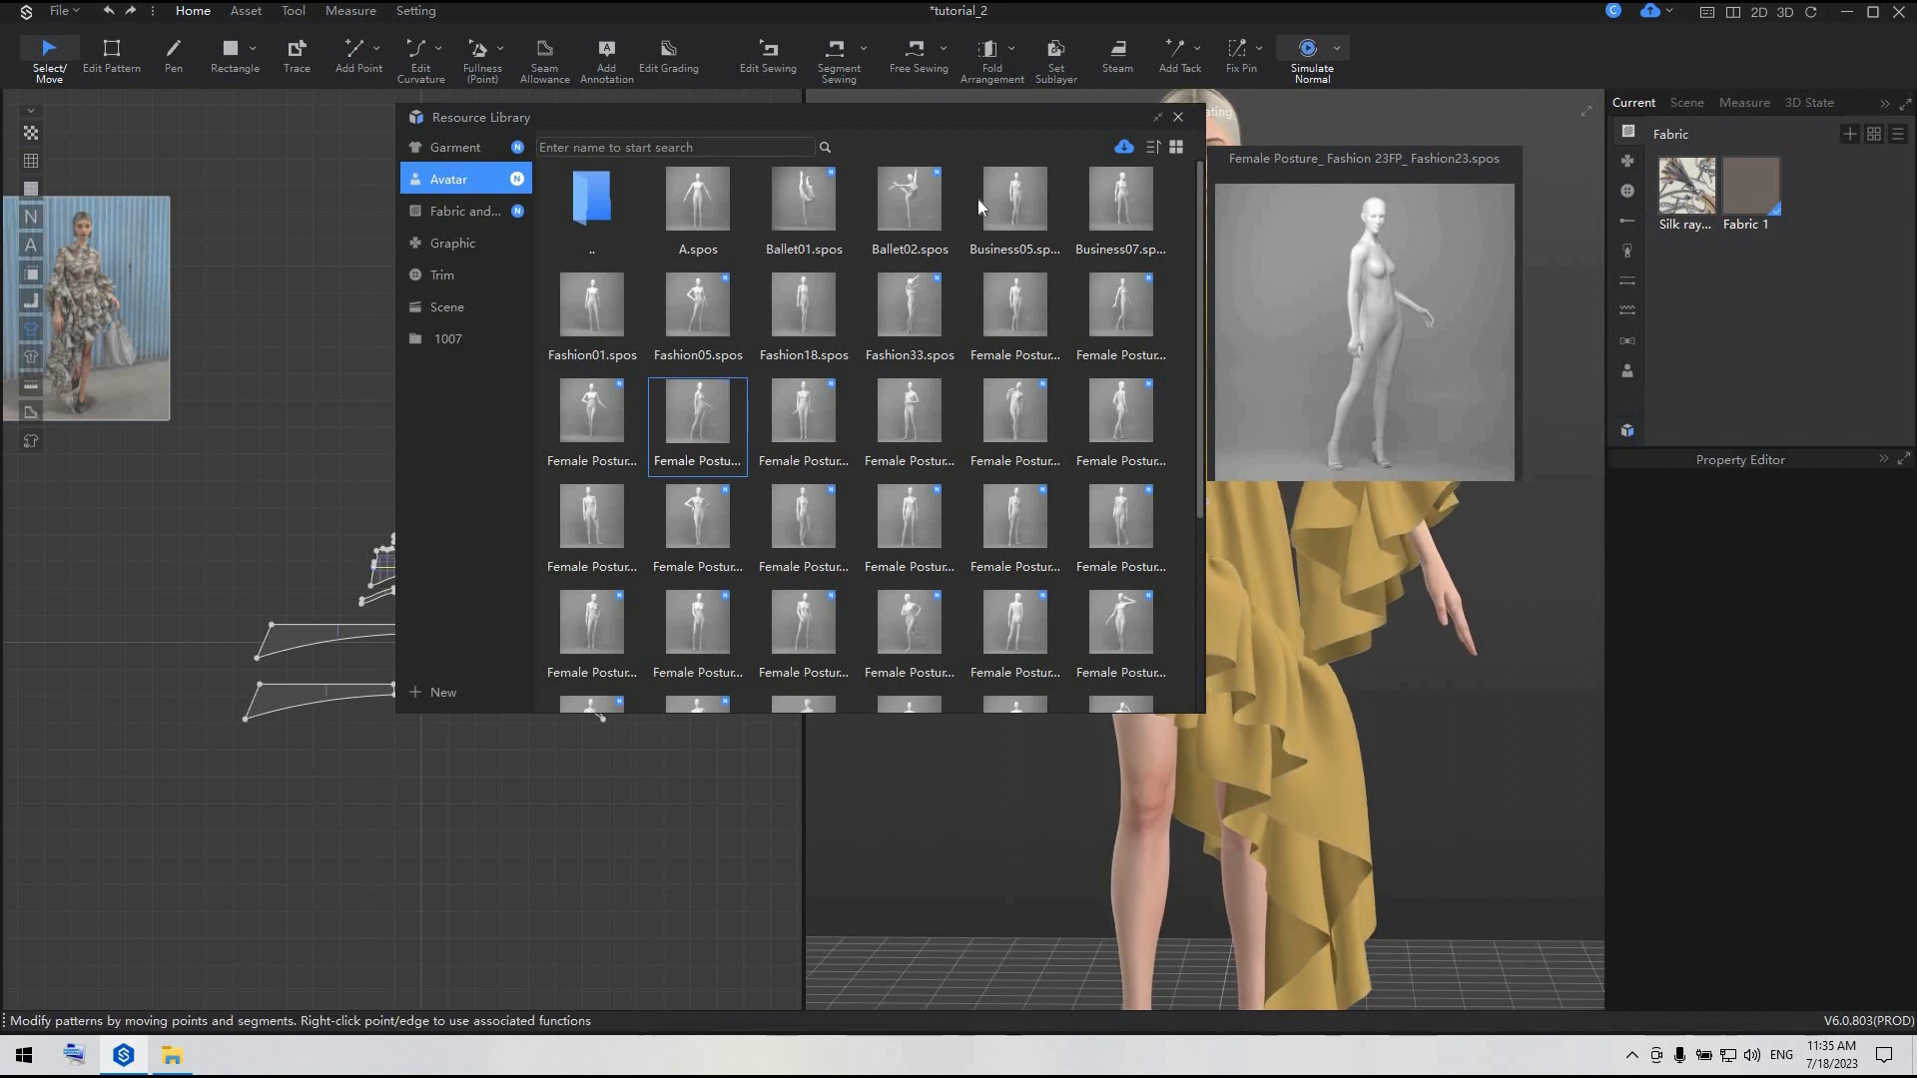
drag(729, 117, 289, 117)
mouse_move(633, 322)
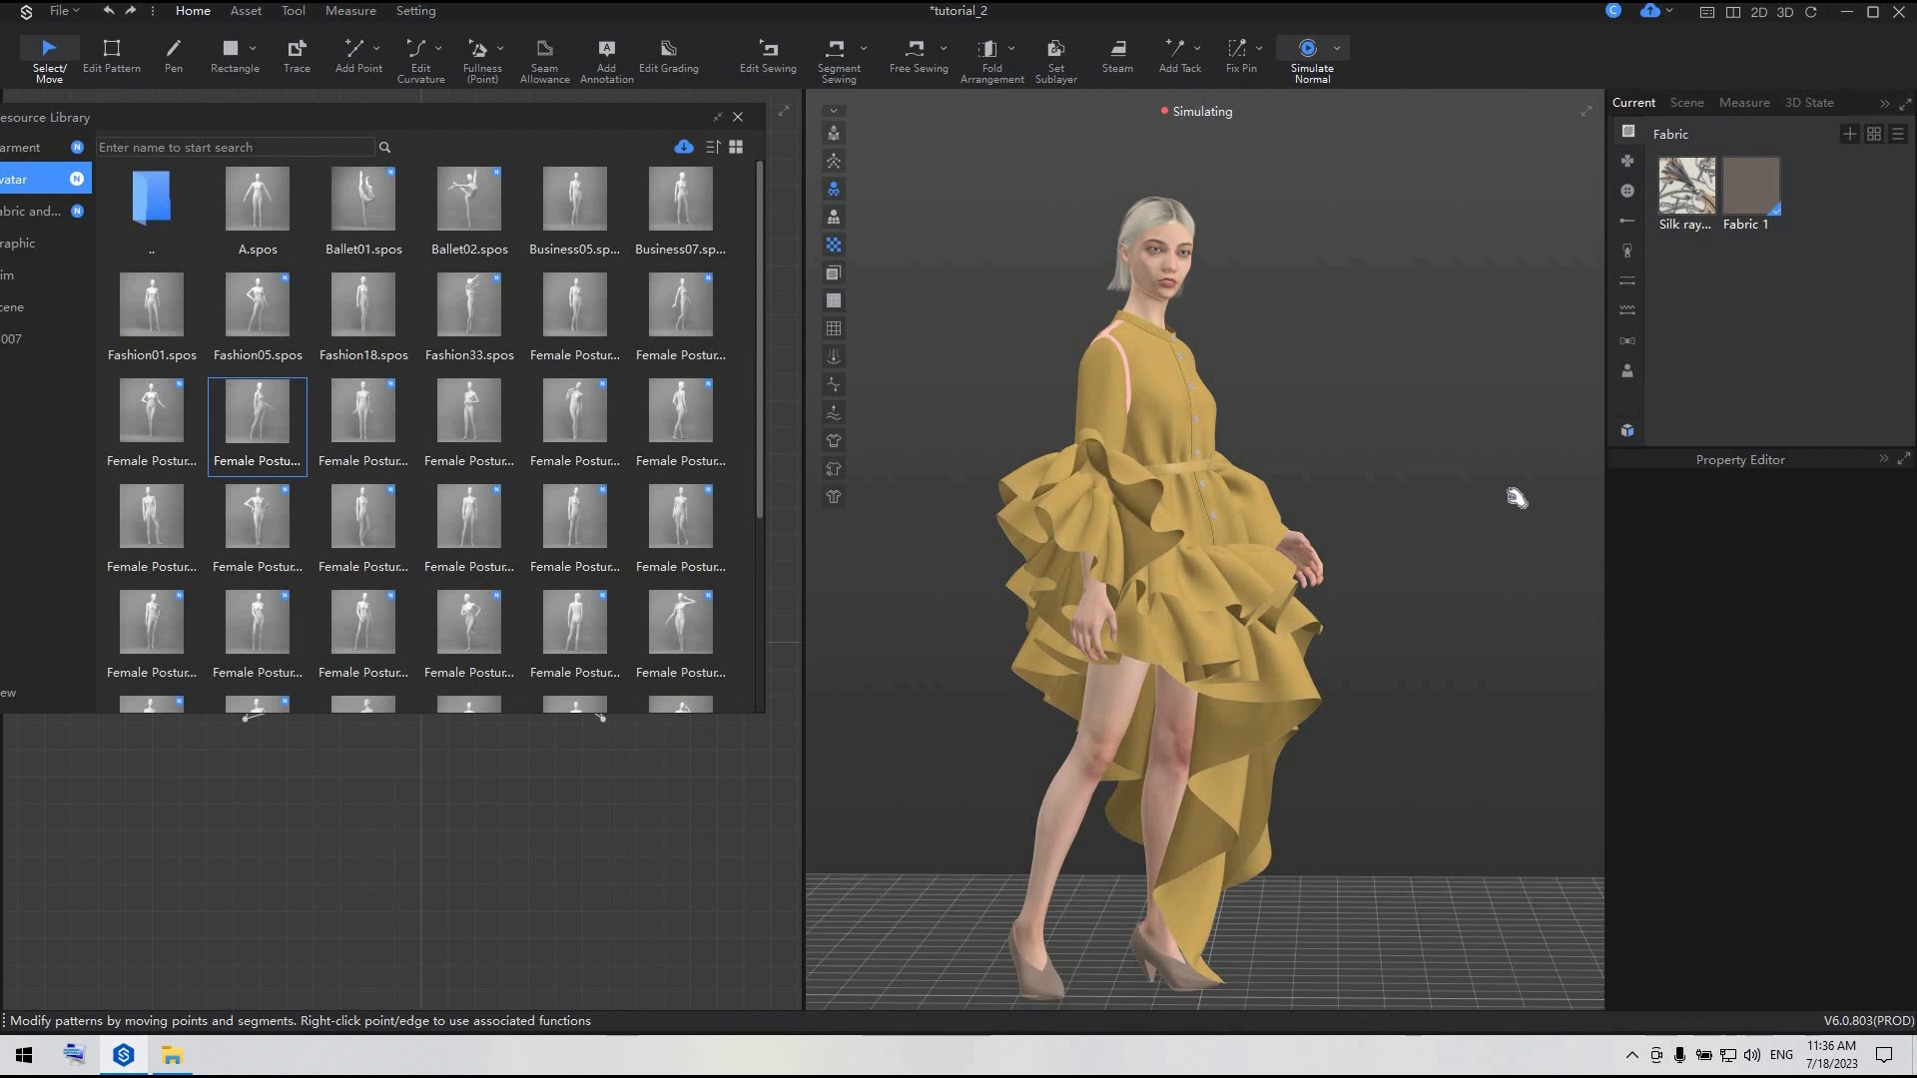
right_drag(1412, 534, 639, 542)
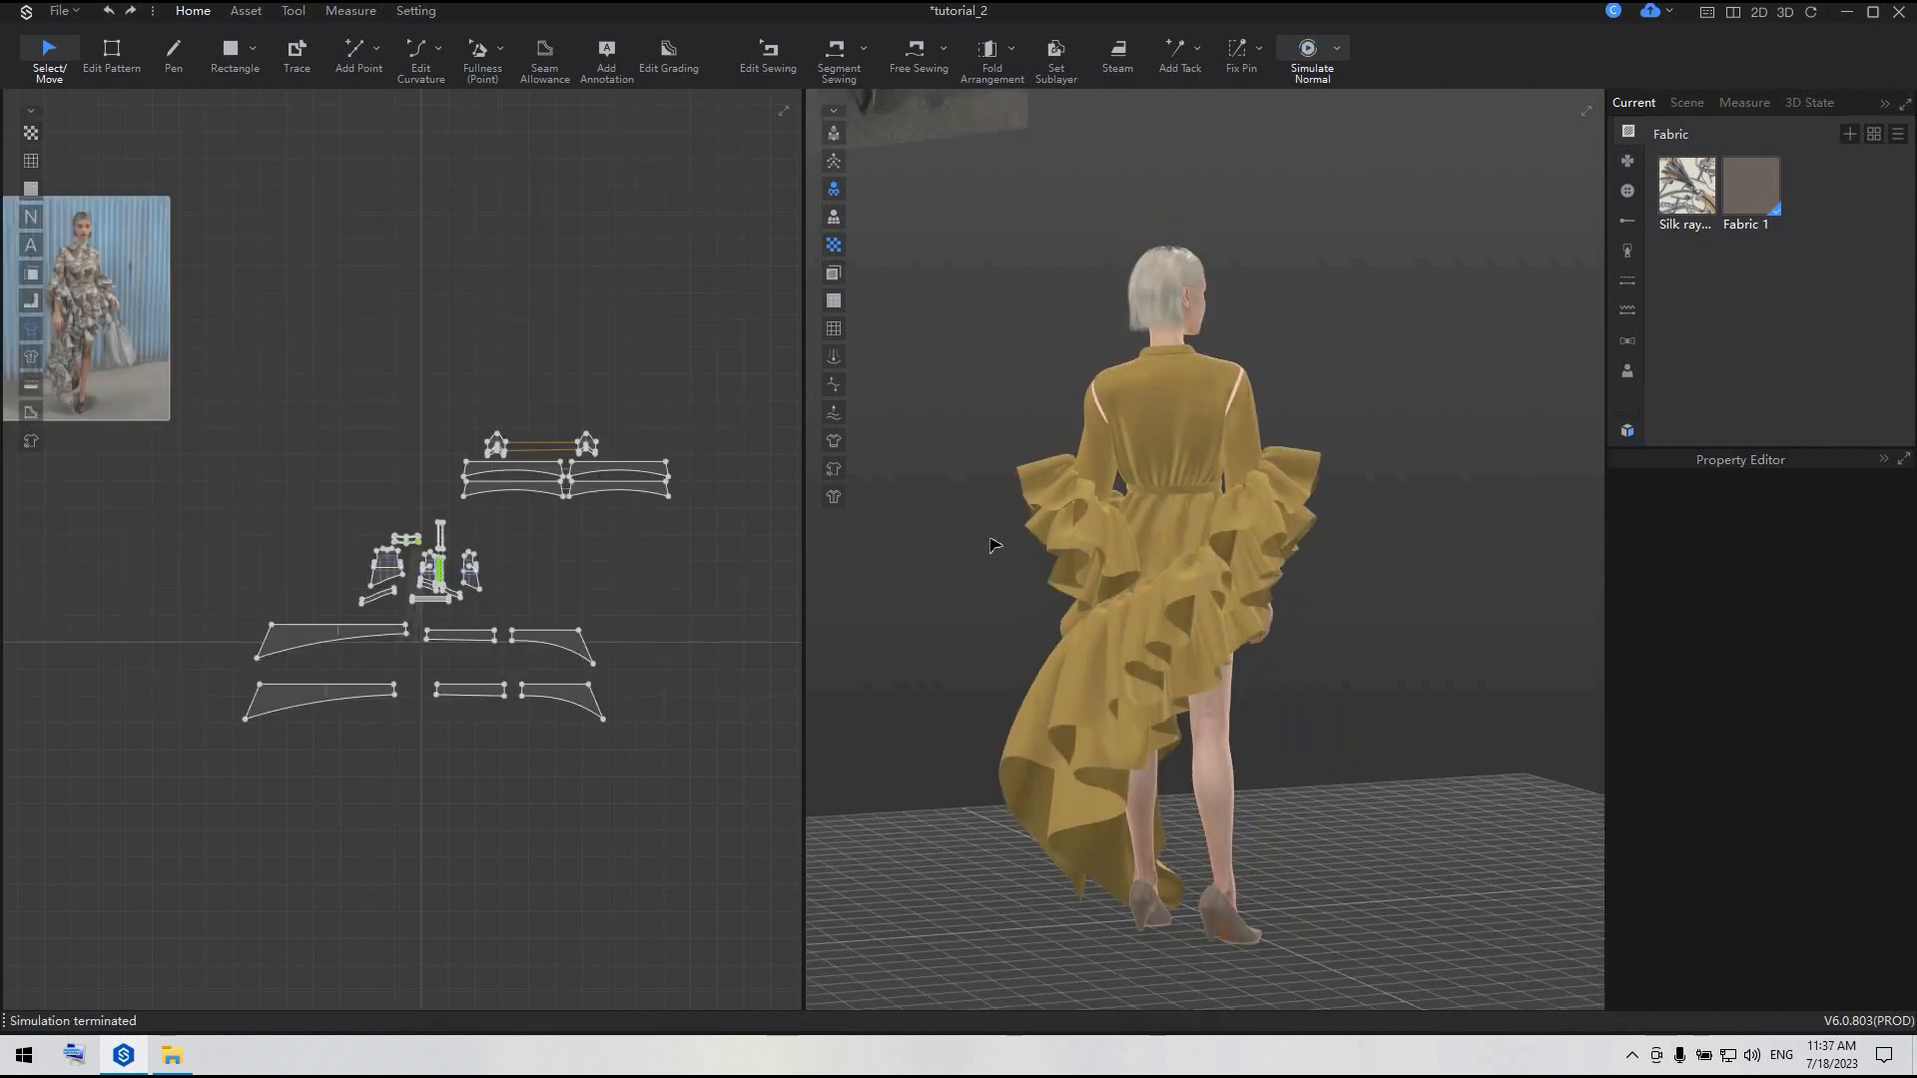
right_drag(992, 543, 1697, 499)
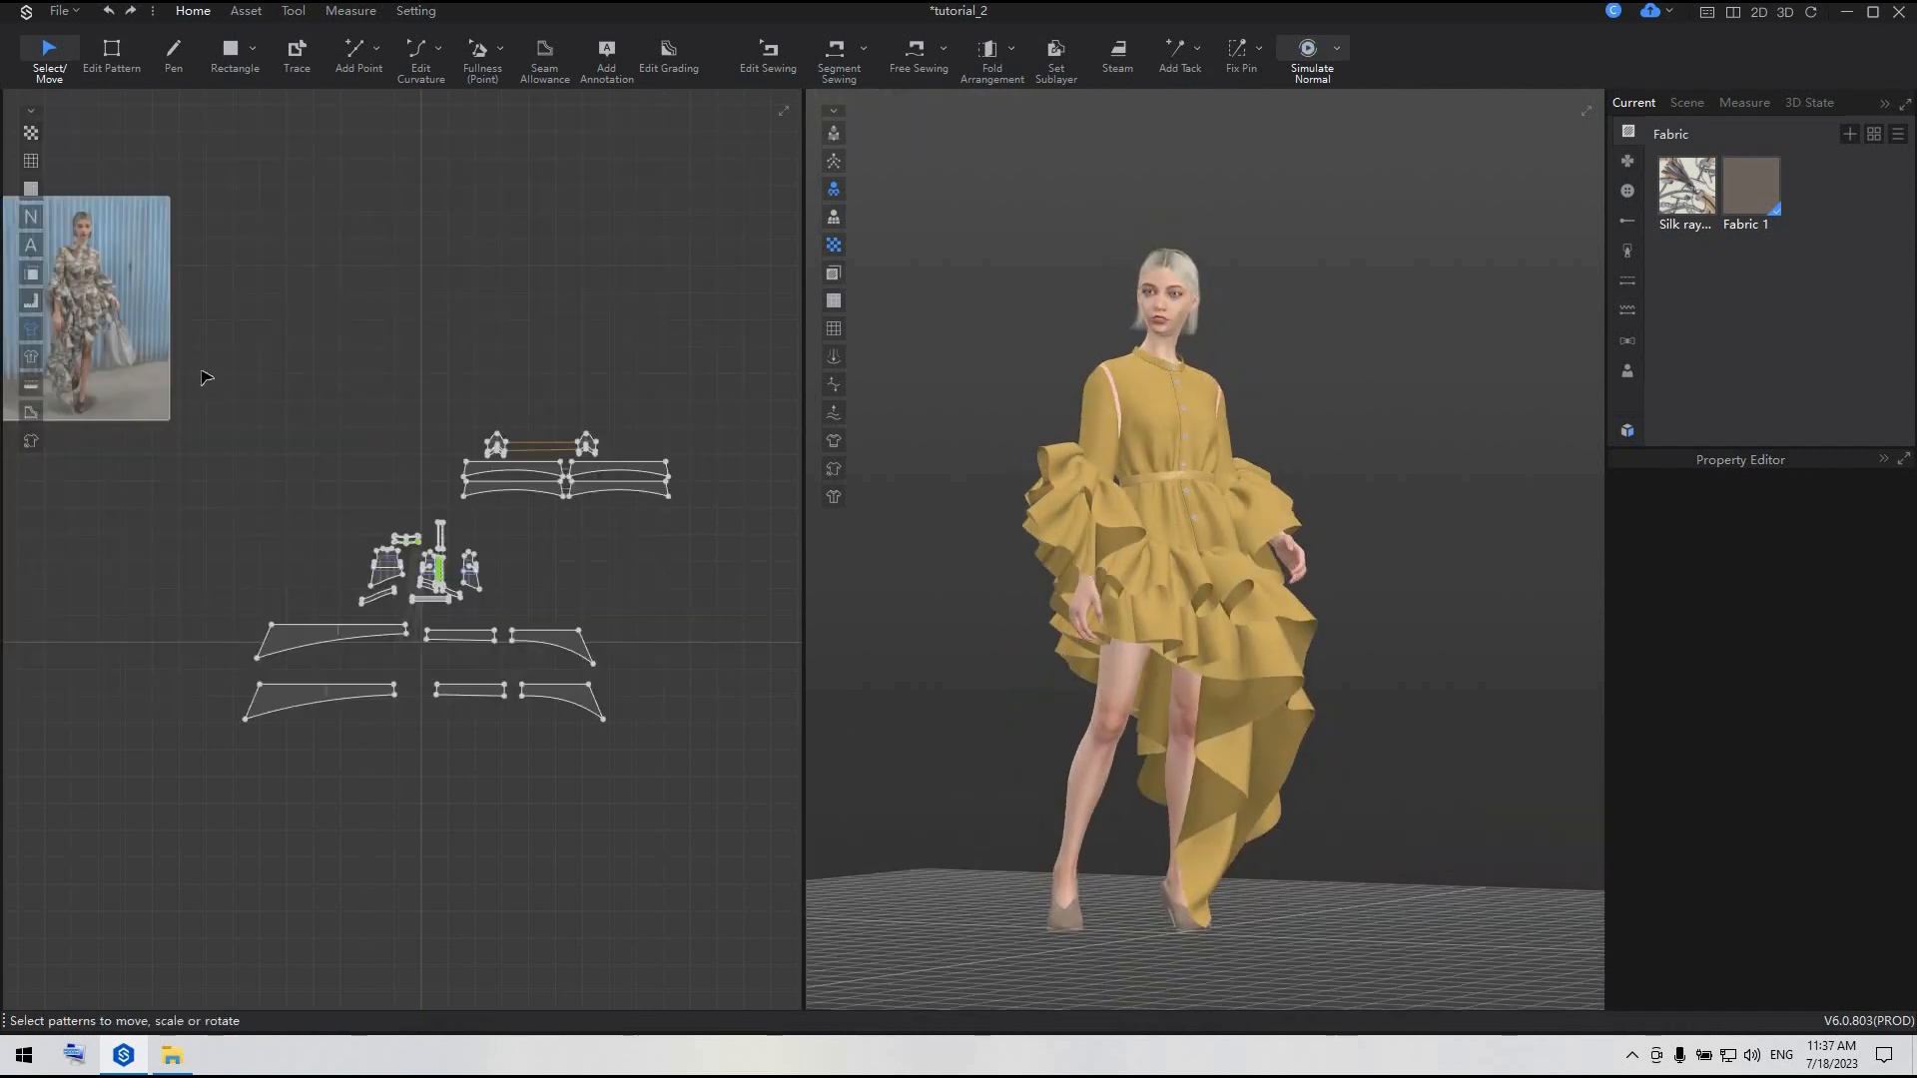
- Unstrengthen all garment patterns and solidify them instead
right_click(577, 479)
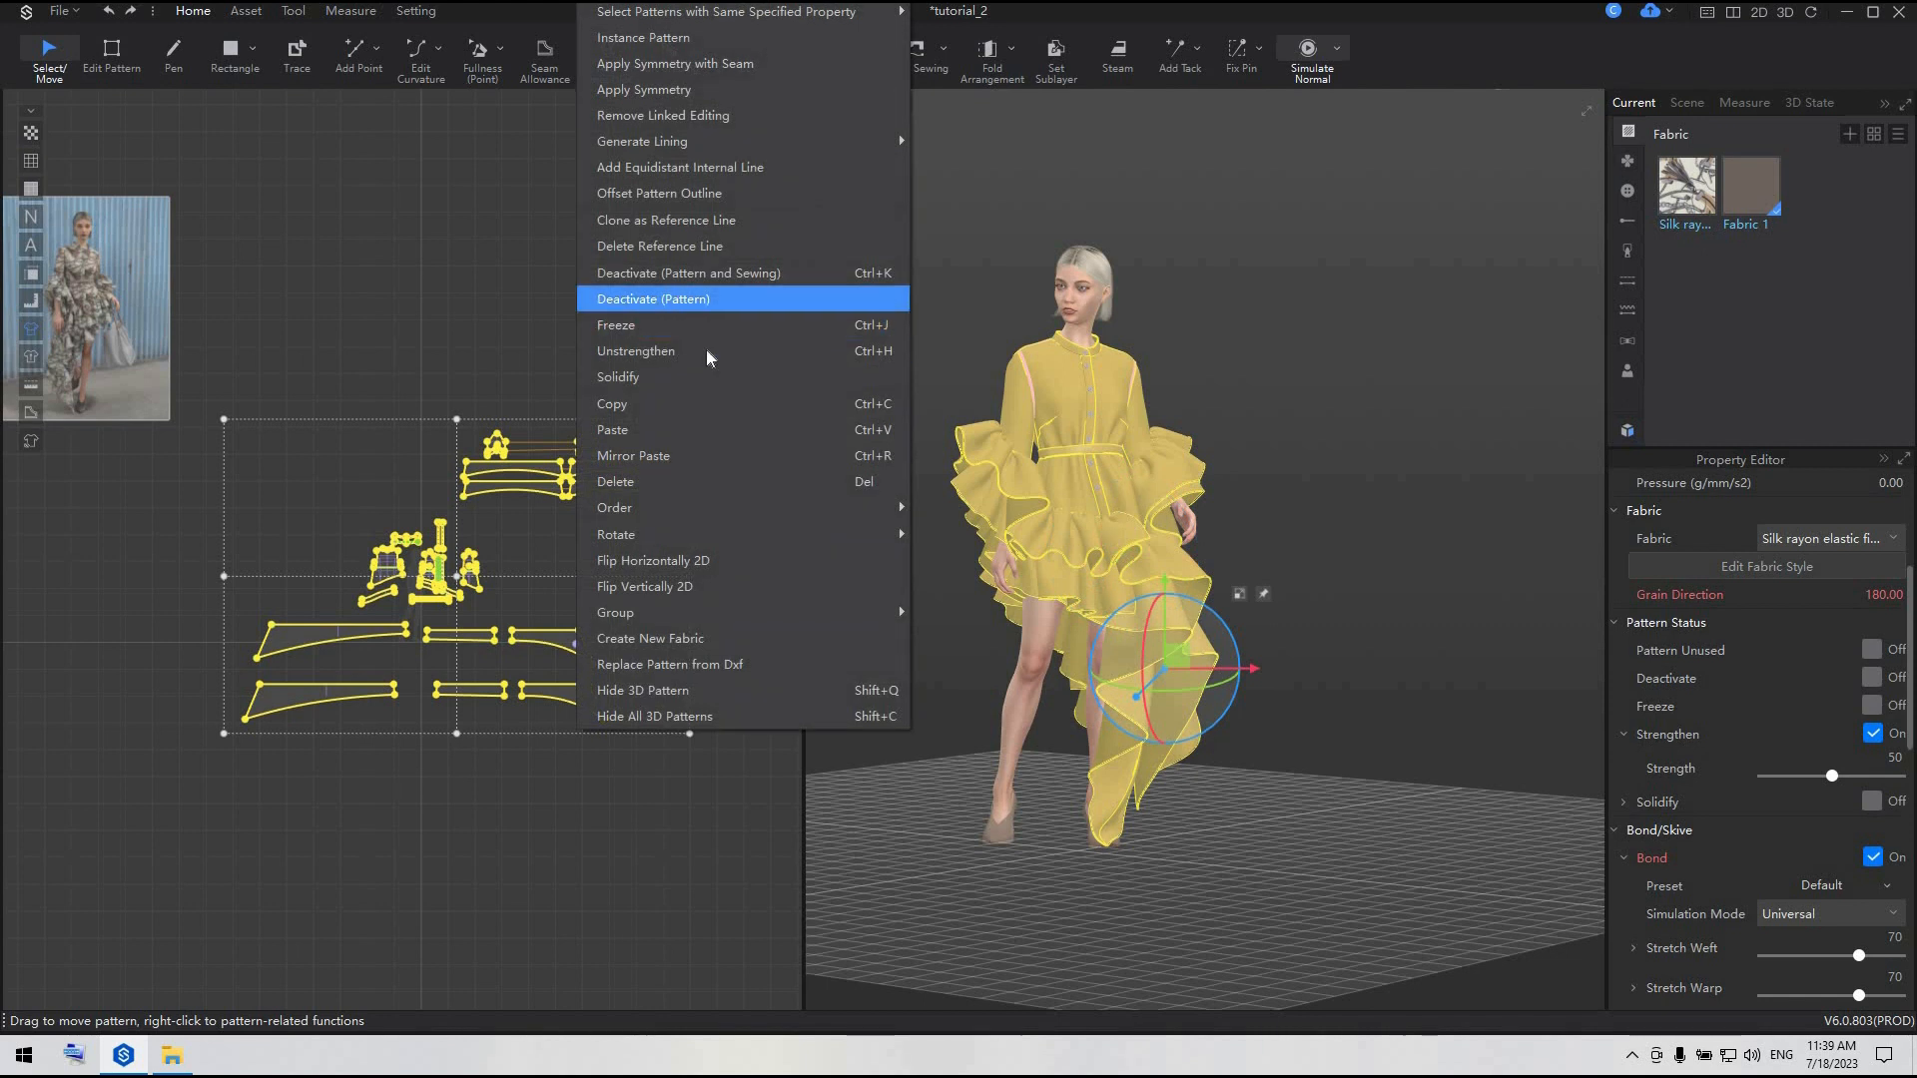
key(Escape)
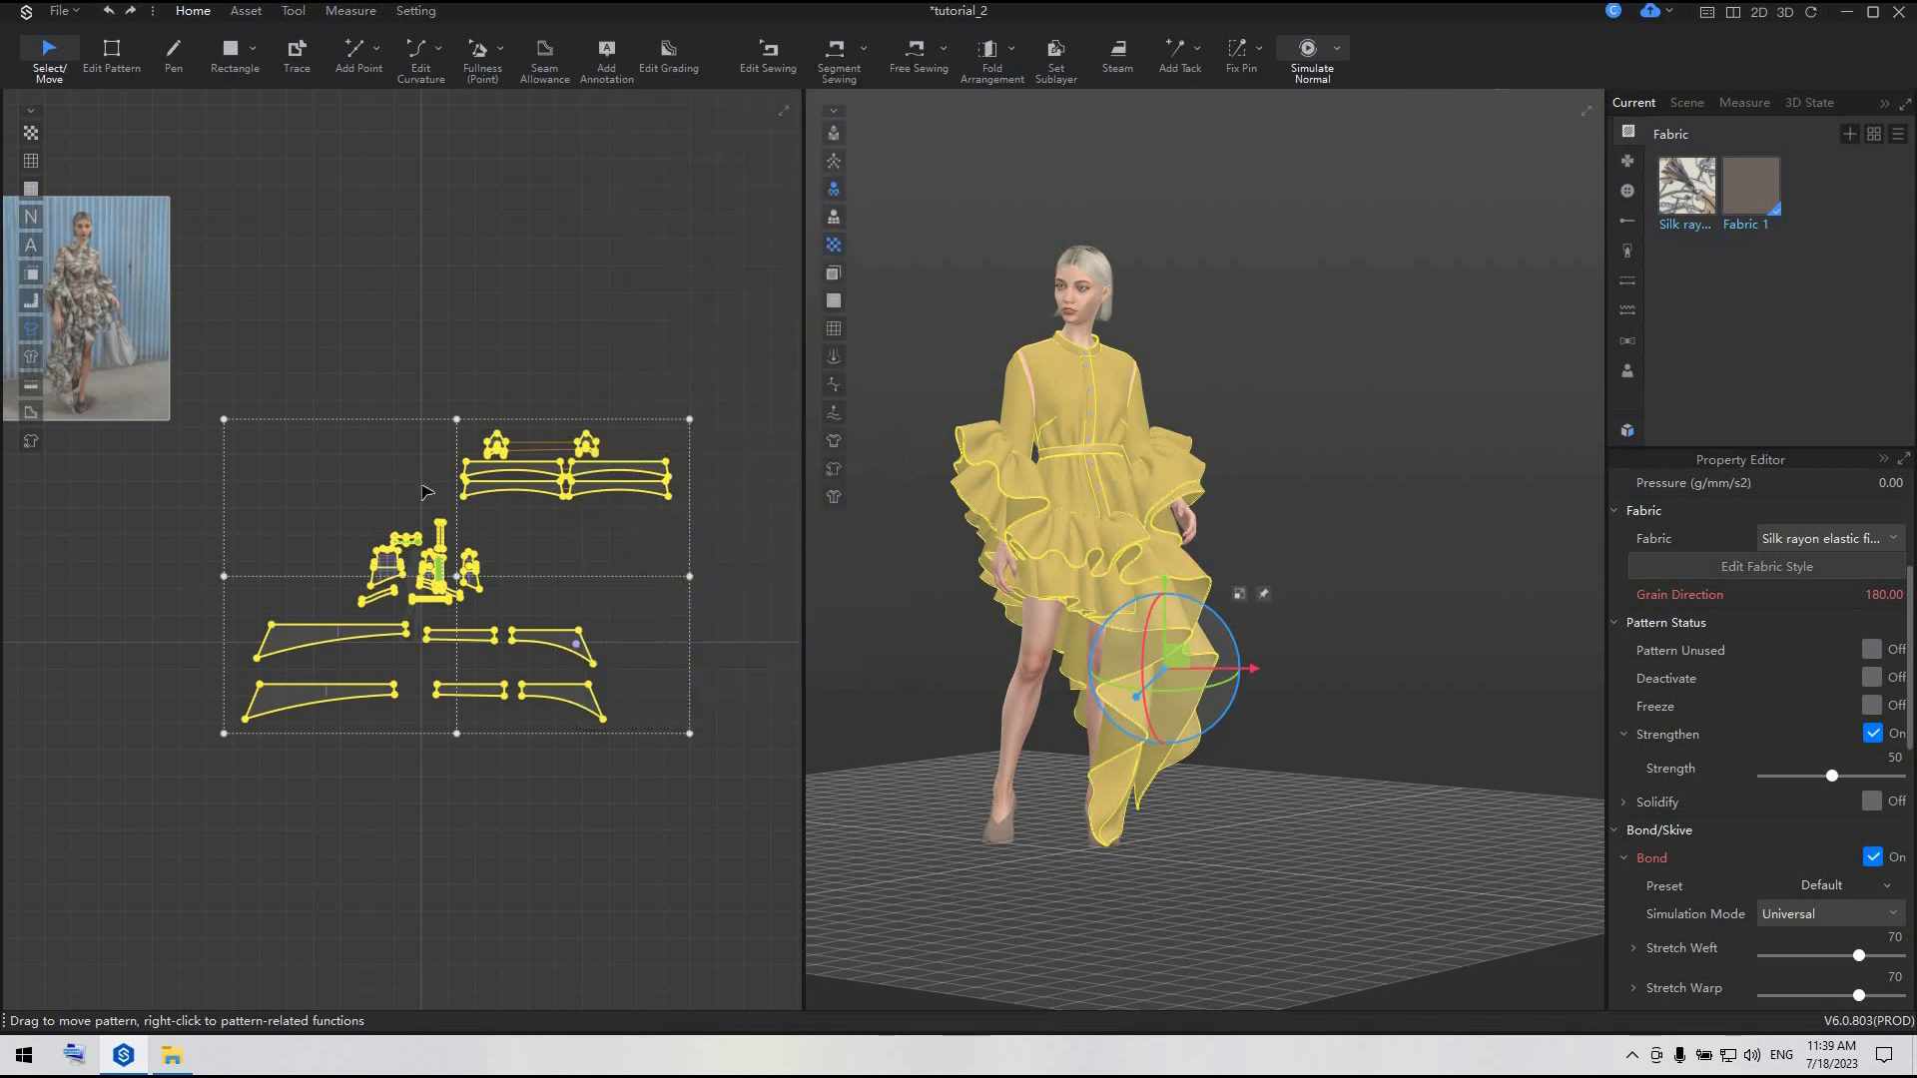
right_click(608, 481)
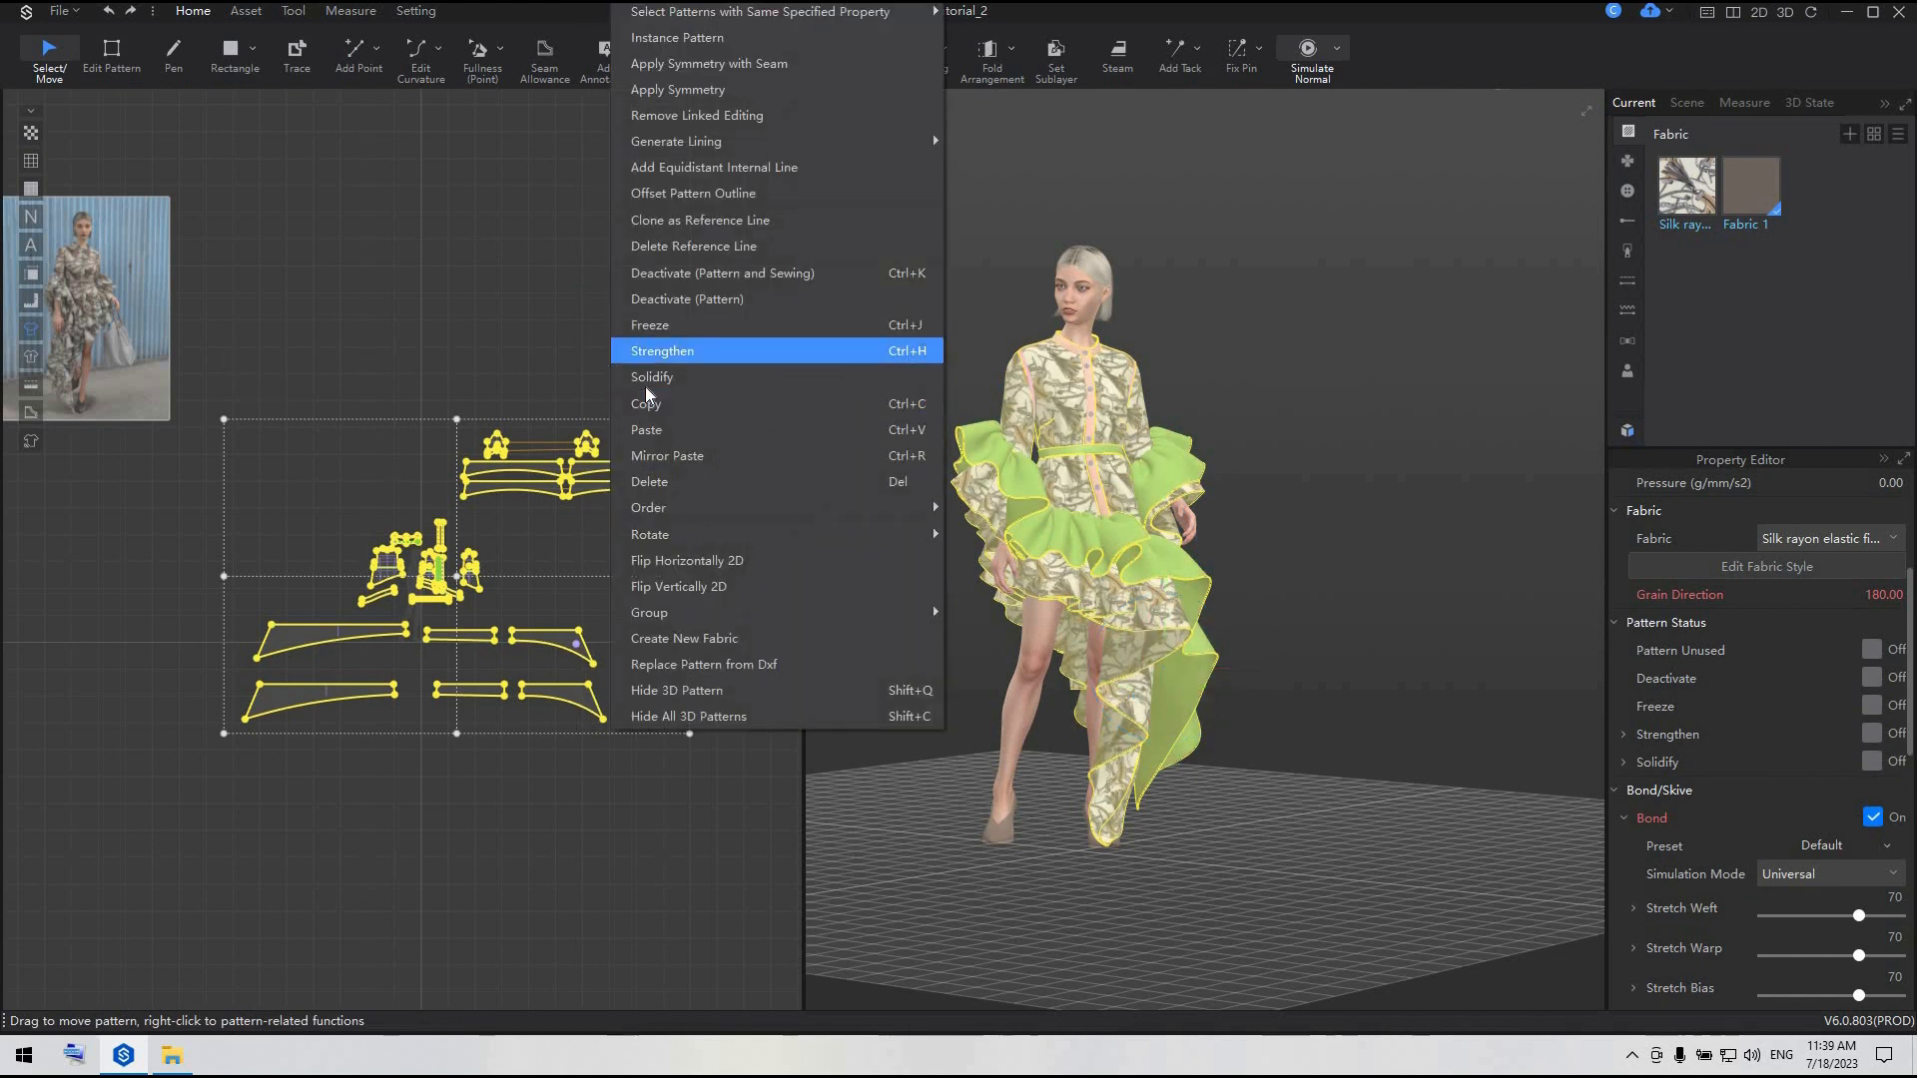
click(741, 826)
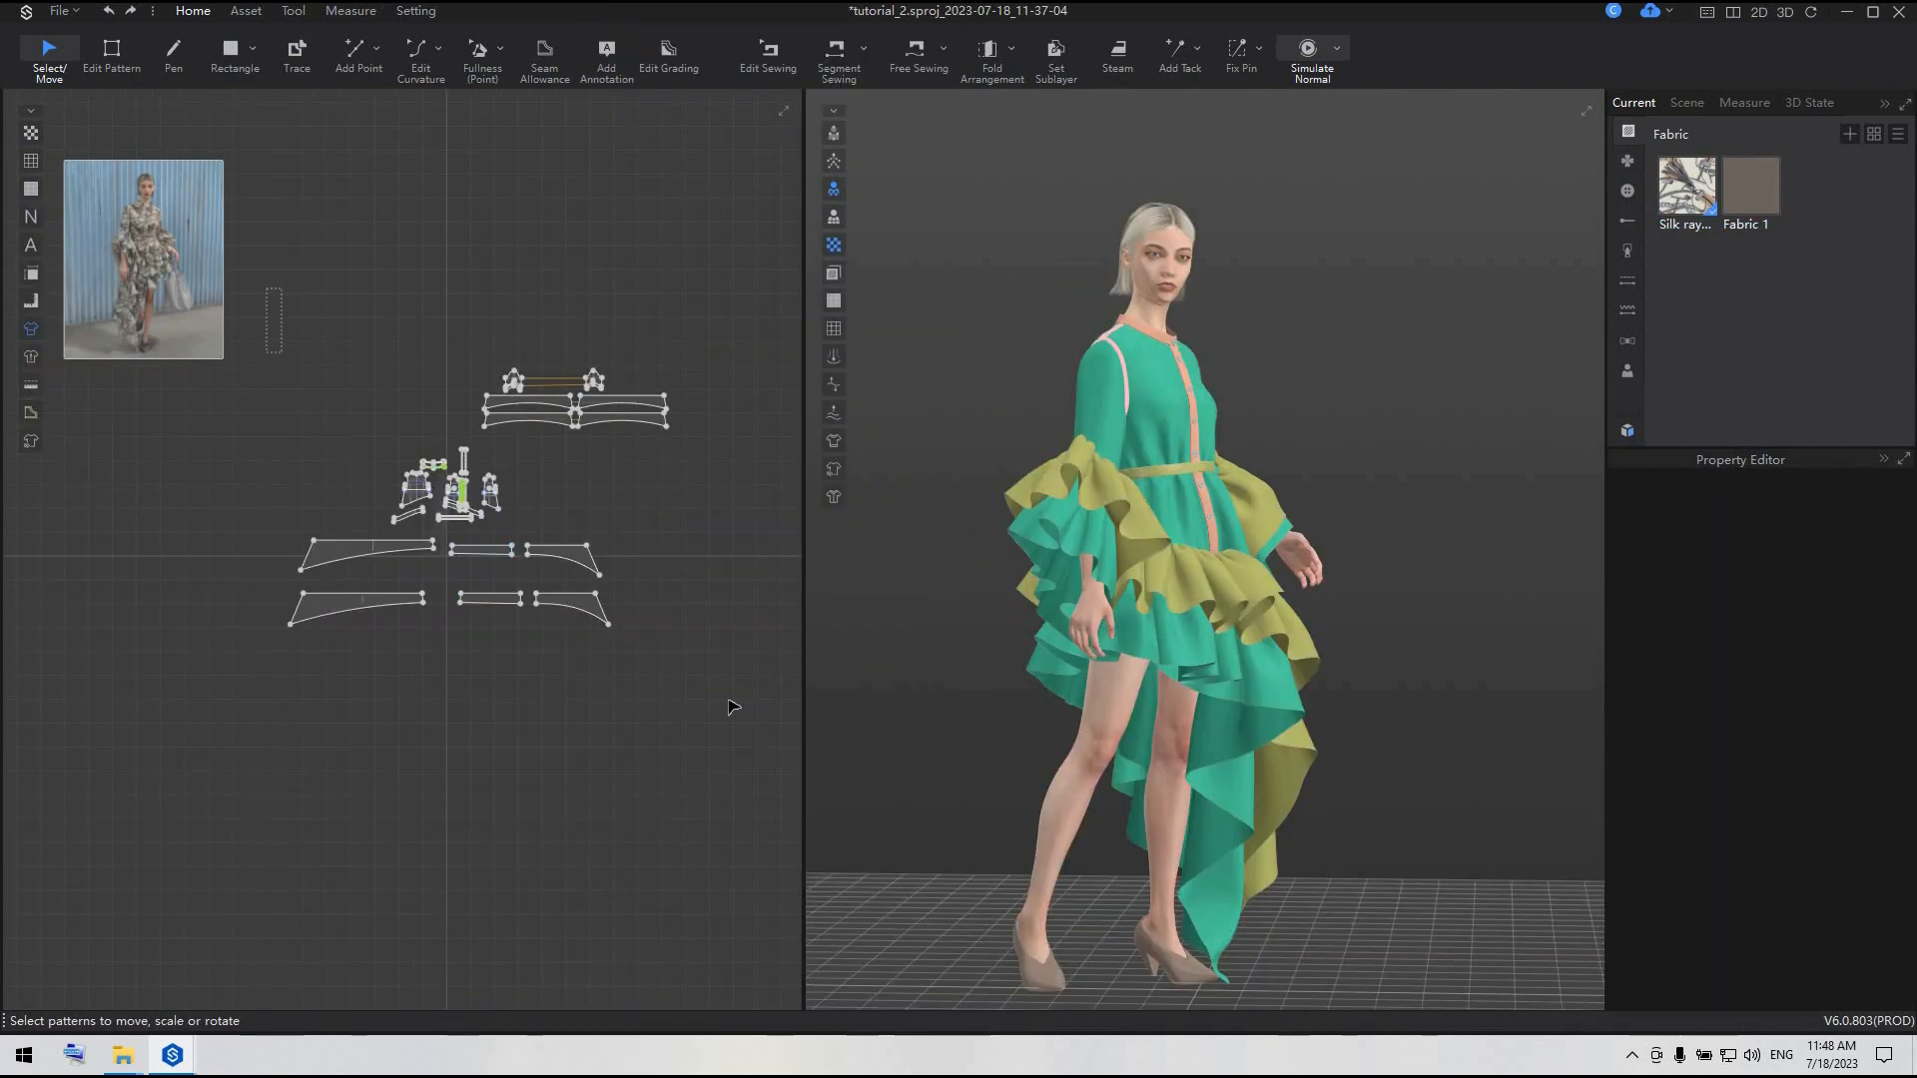
- Unsolidify all garment patterns
key(ctrl+a)
right_click(639, 419)
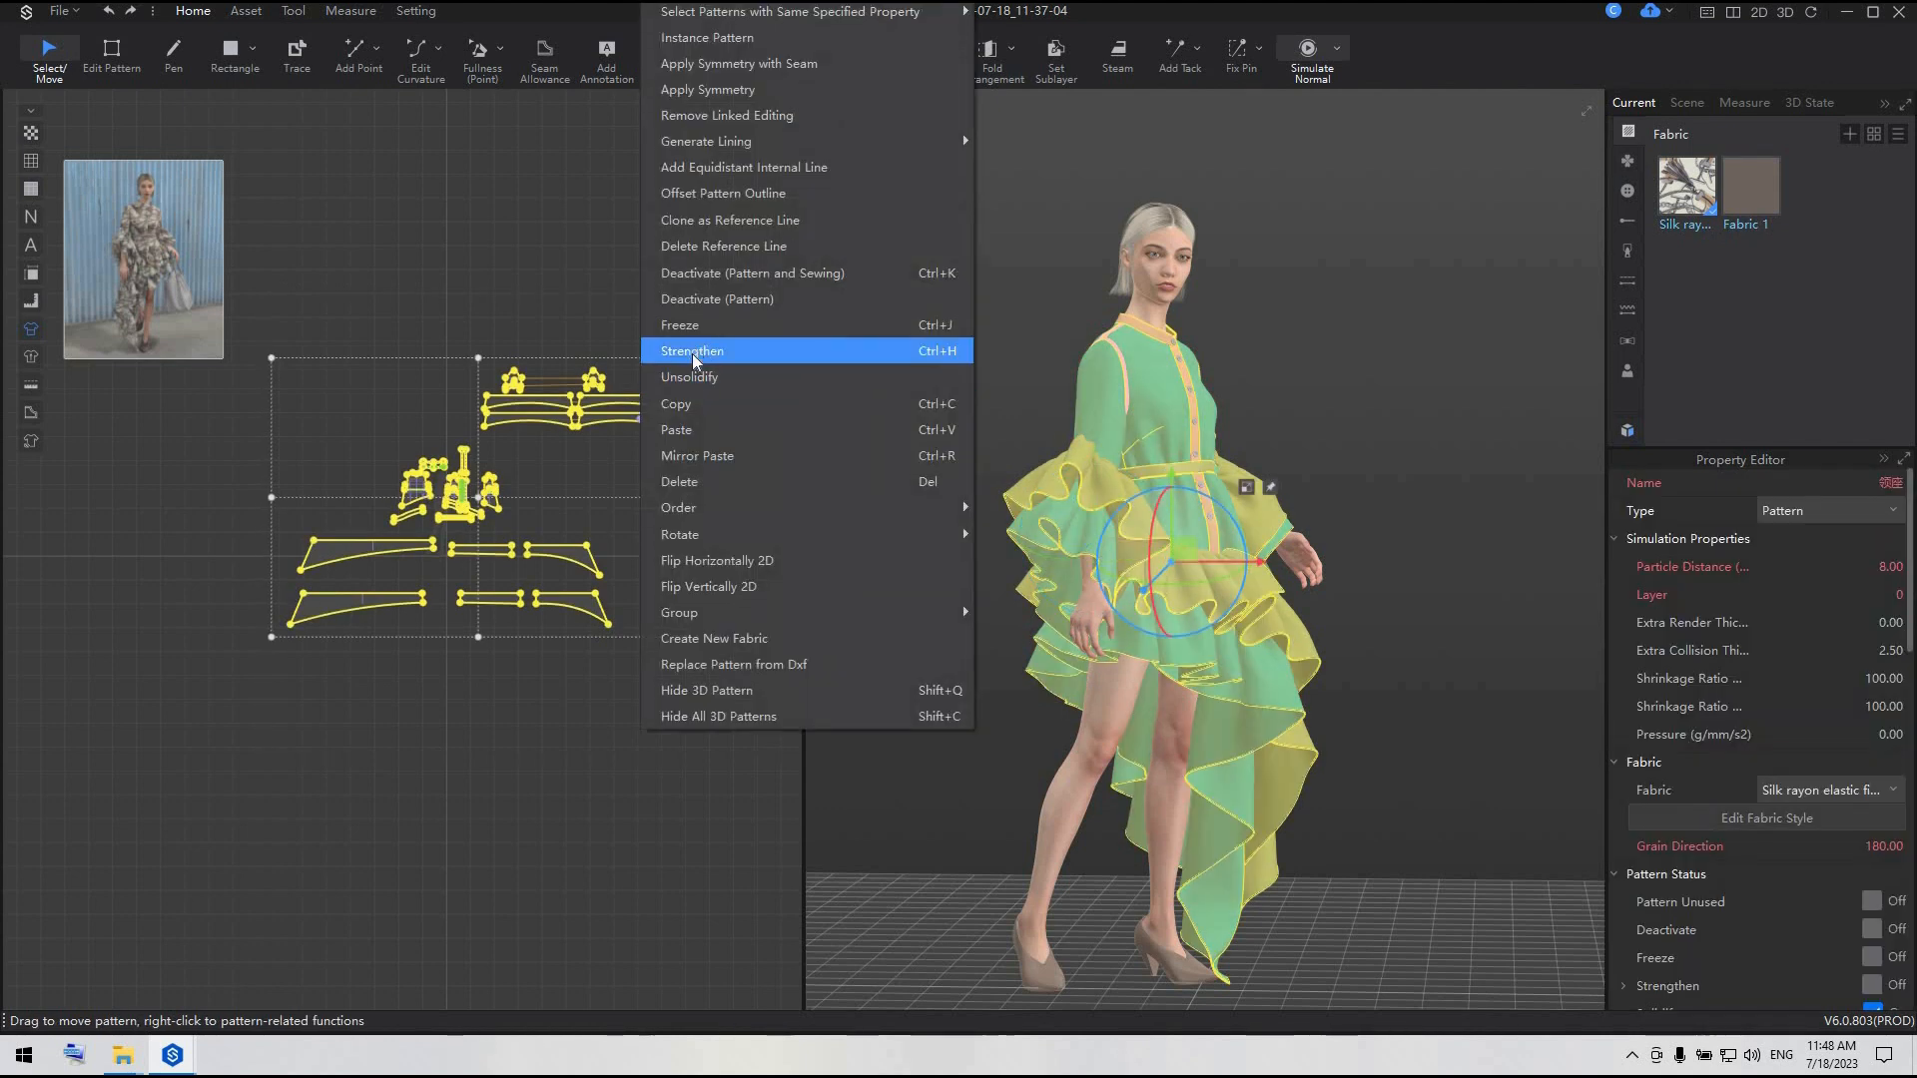
click(693, 377)
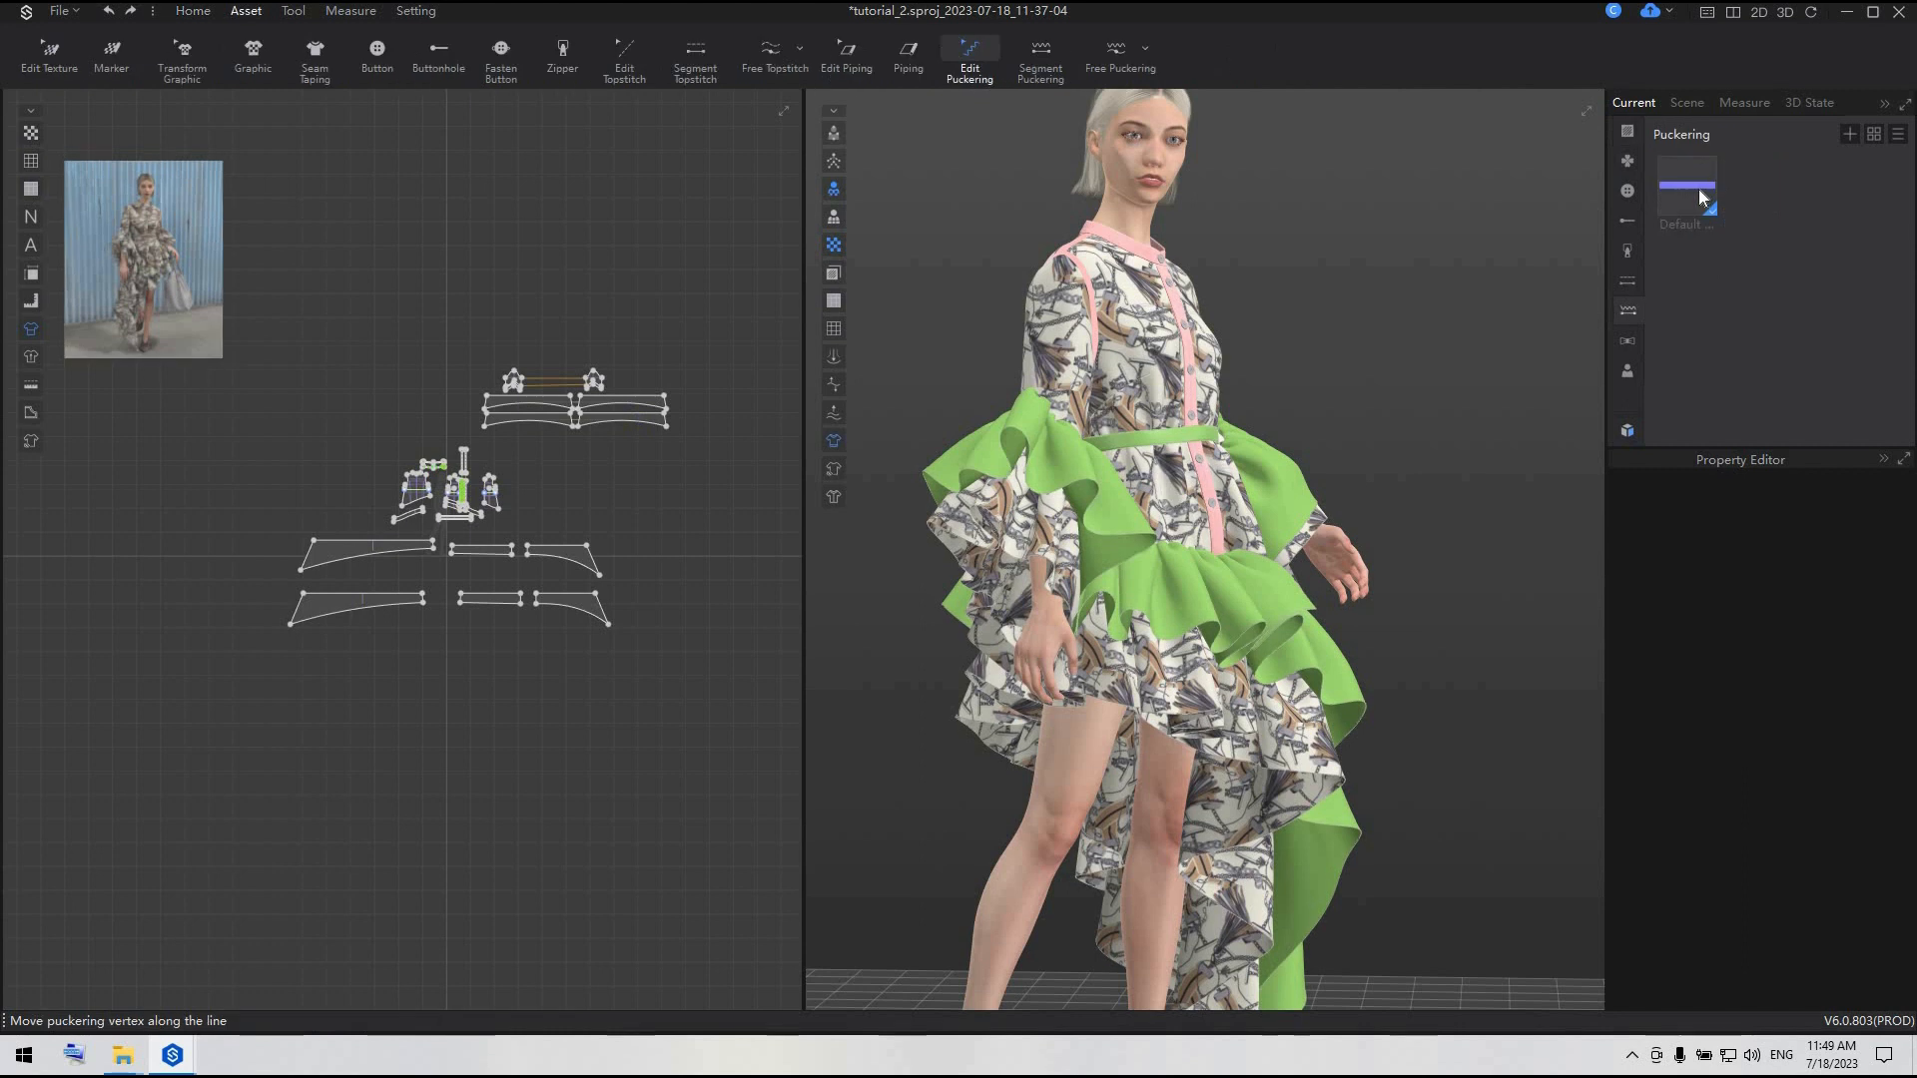
- Change the default puckering's library preset to Polyester
click(1697, 188)
click(1855, 515)
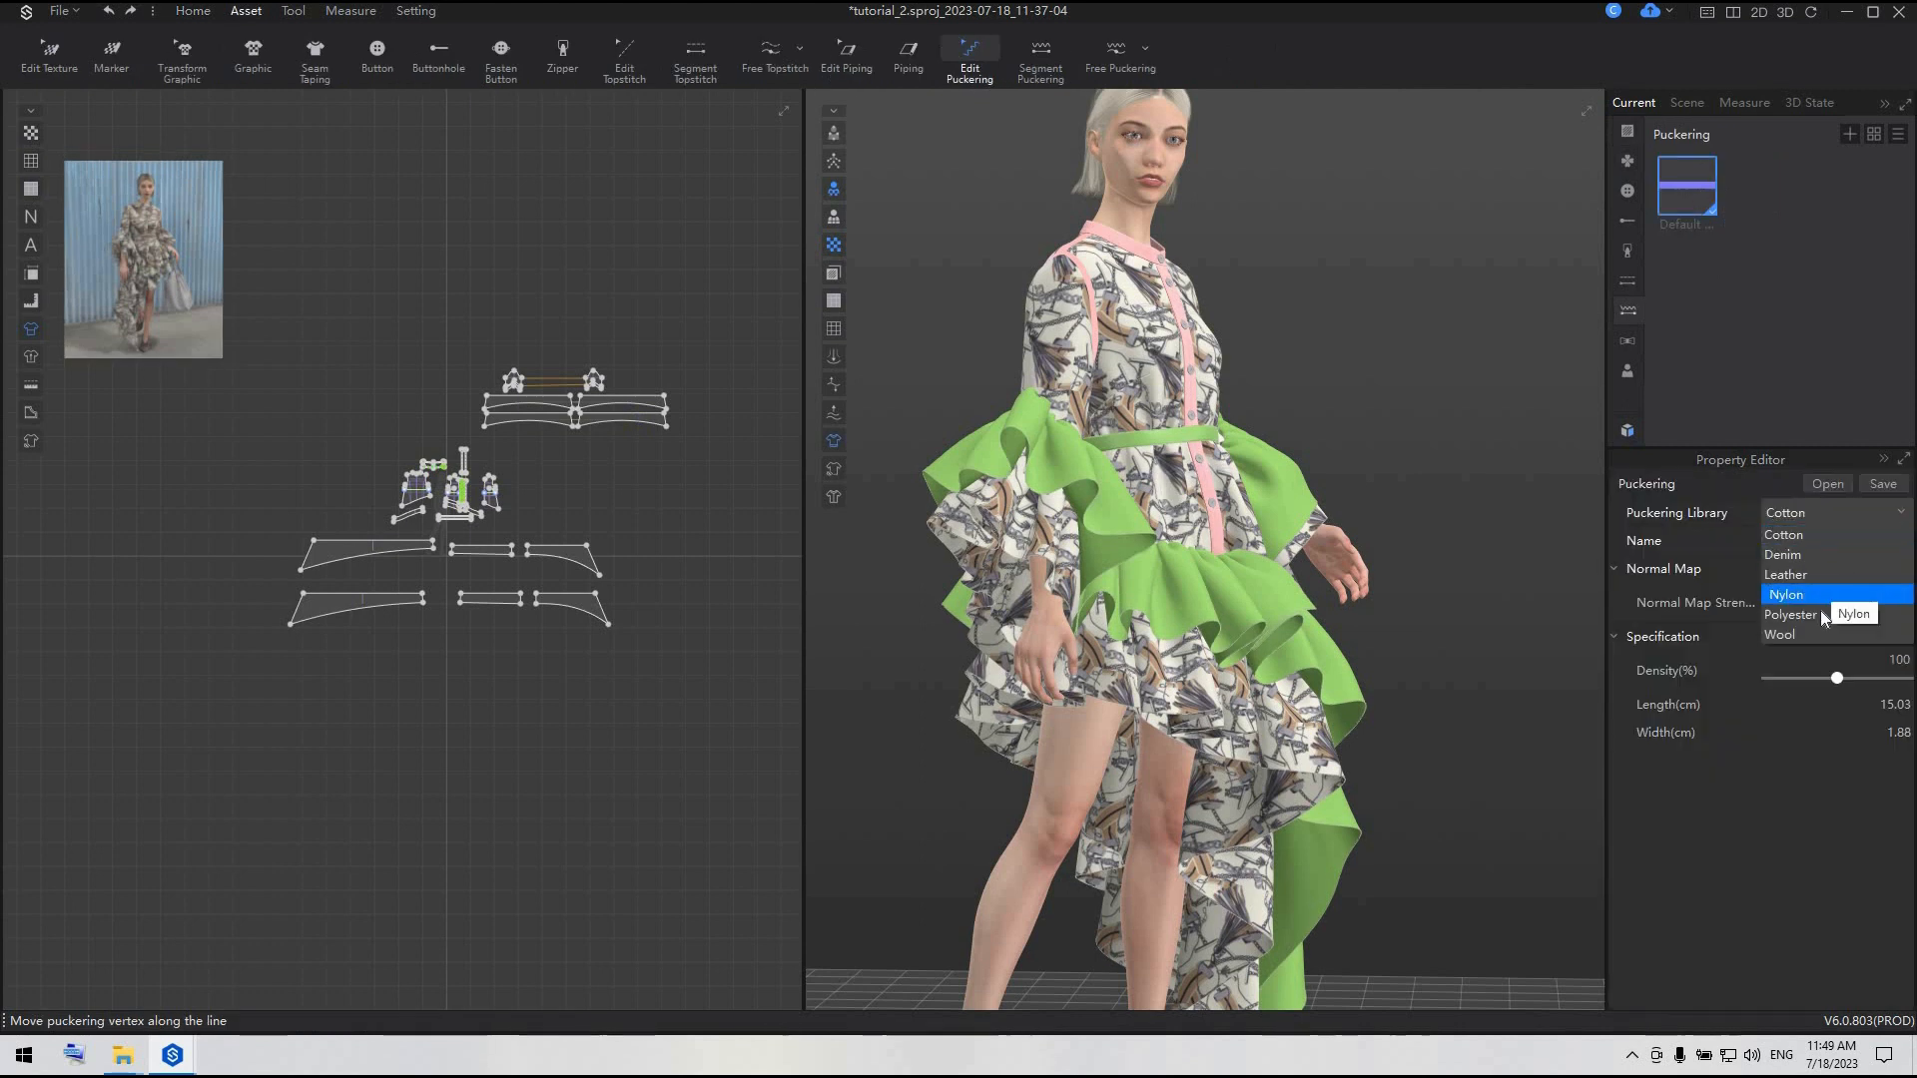
click(1815, 613)
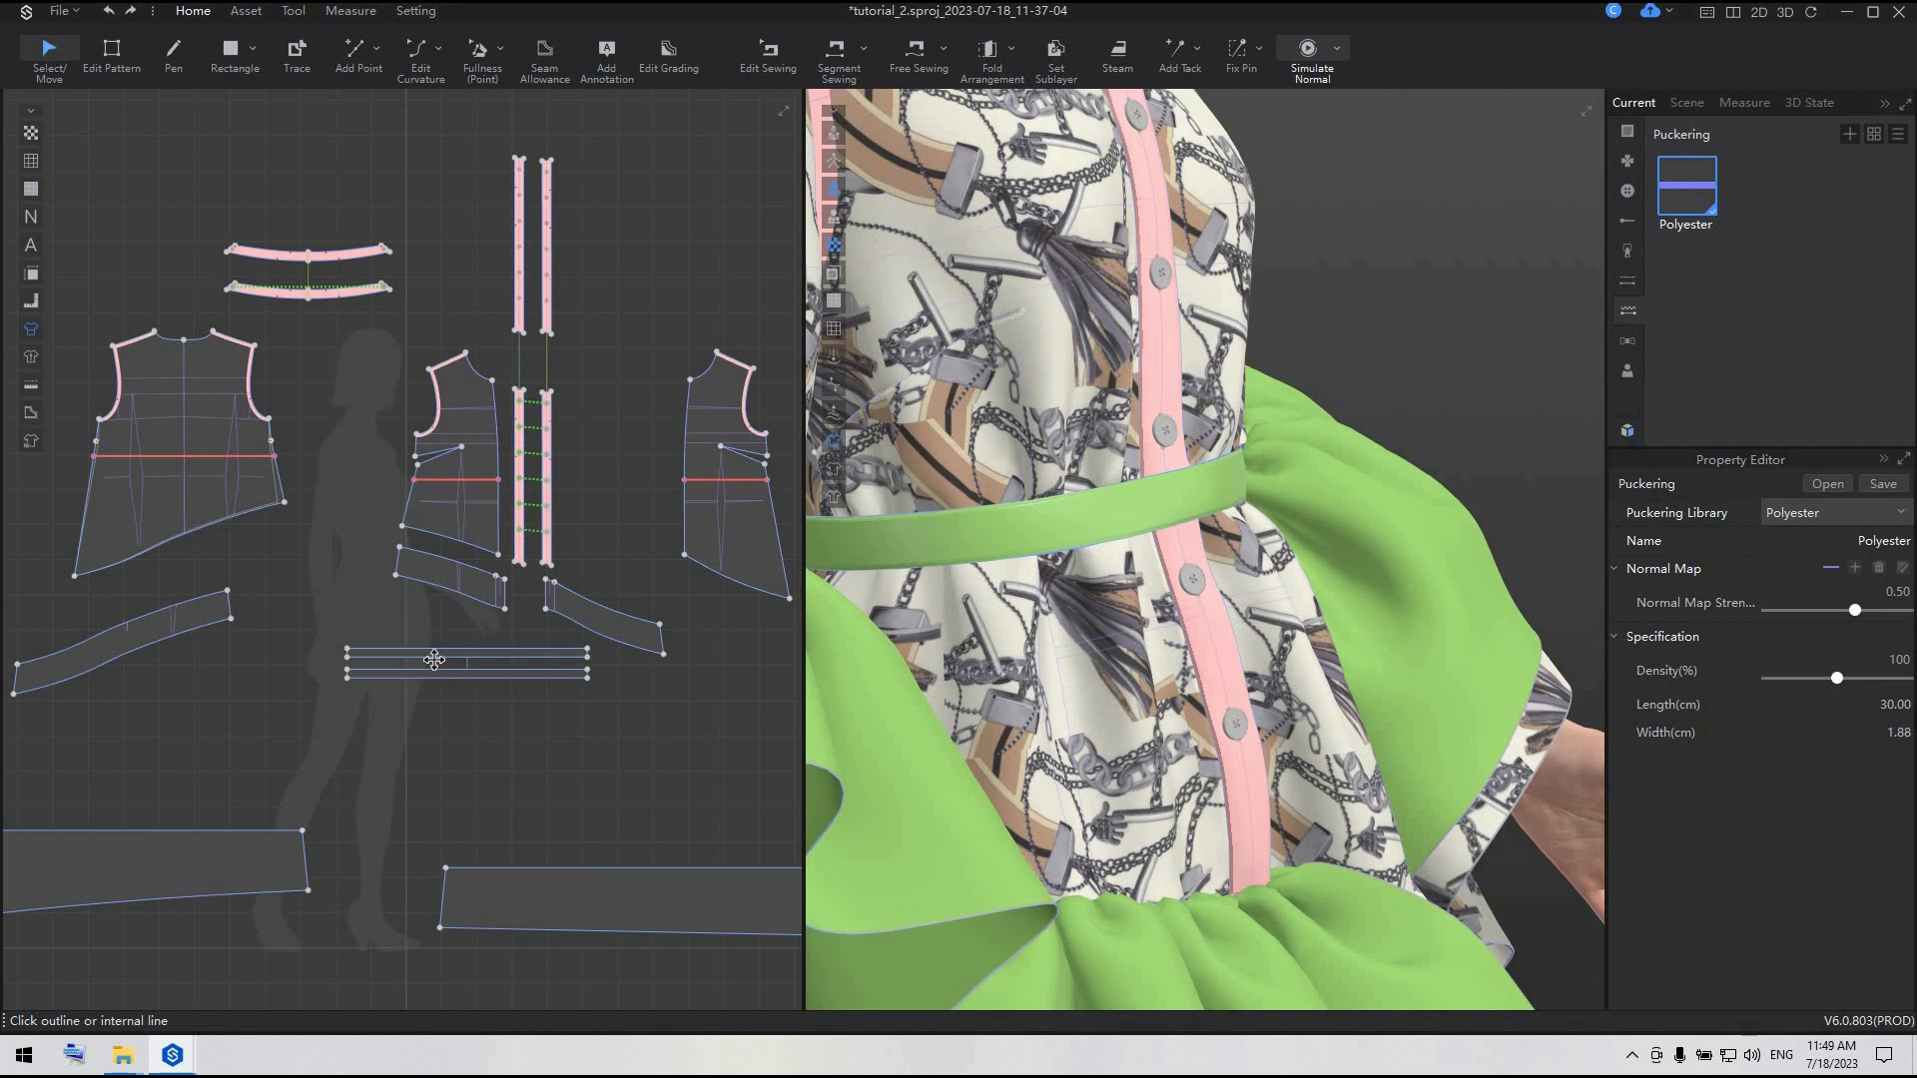
- Hide the belt strip and its lining in 3D to expose the elastic waistline
click(435, 654)
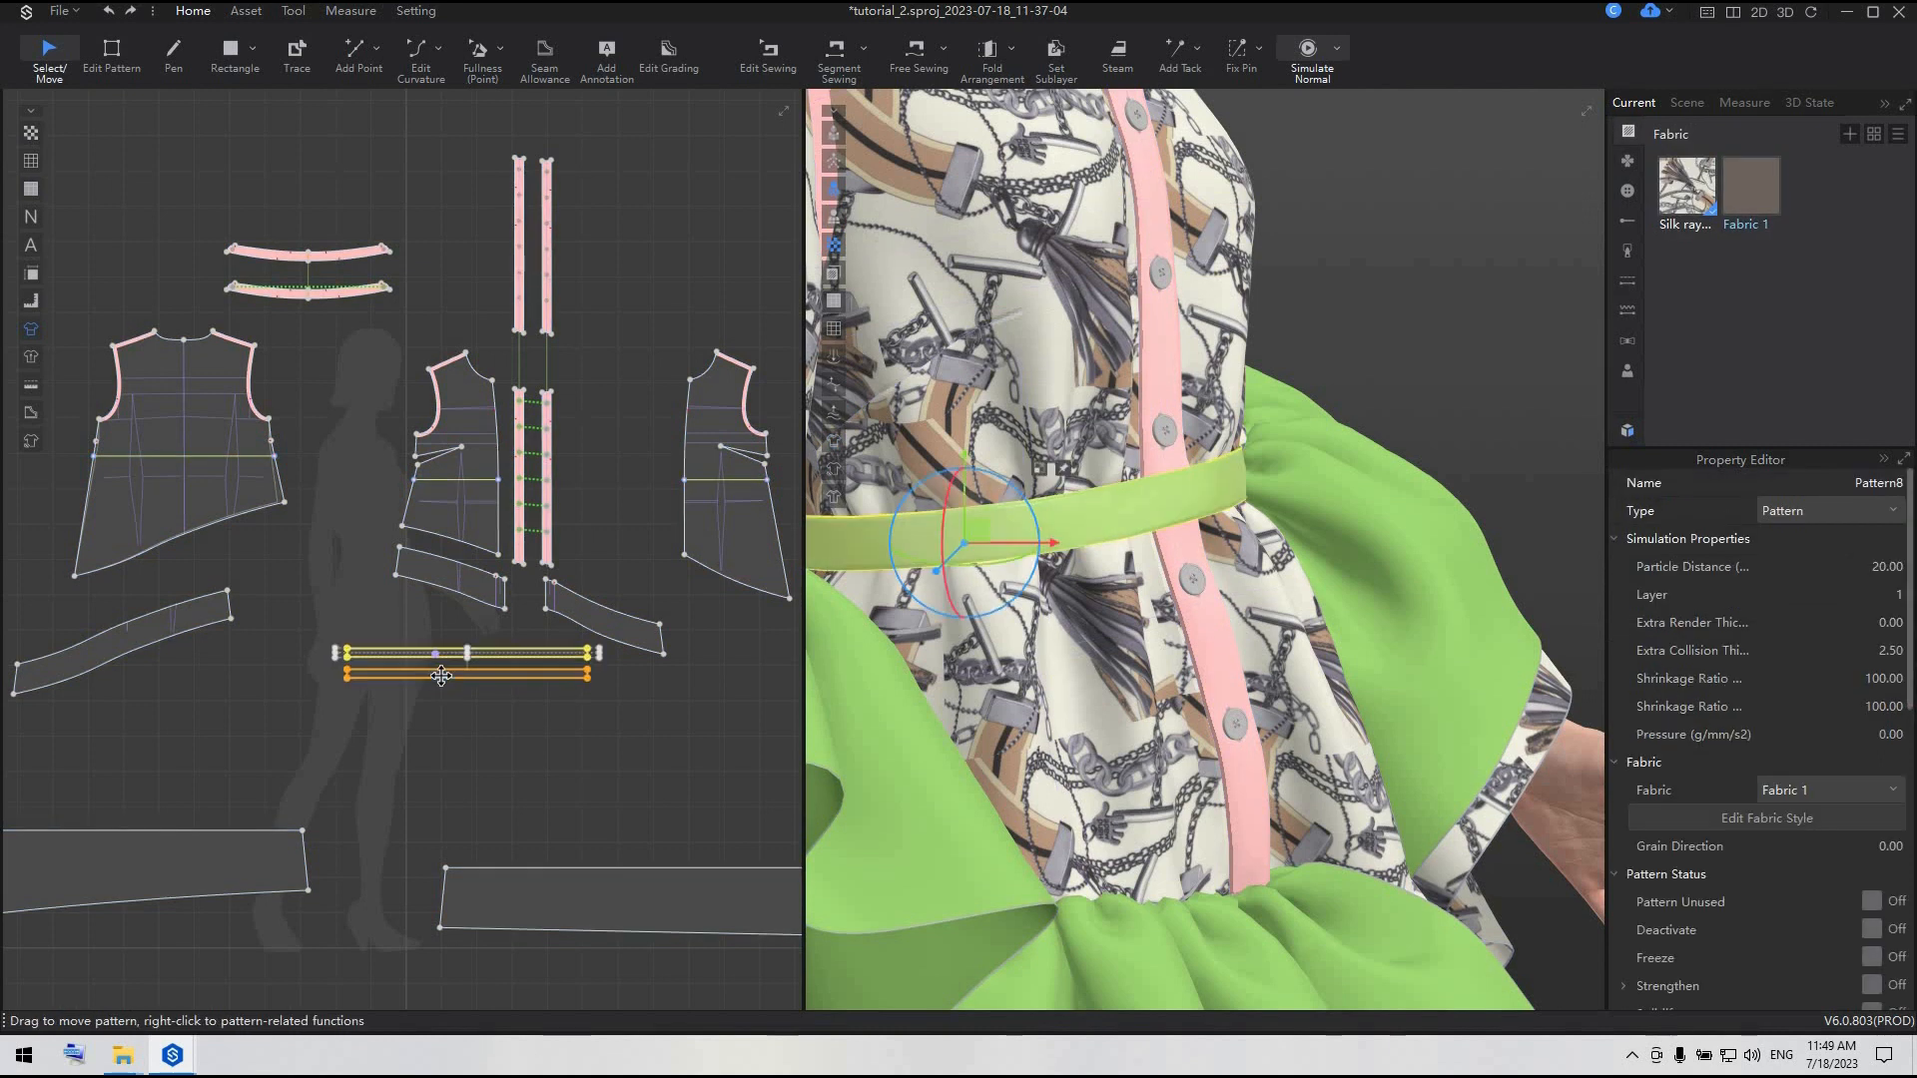
shift+click(439, 675)
right_click(442, 671)
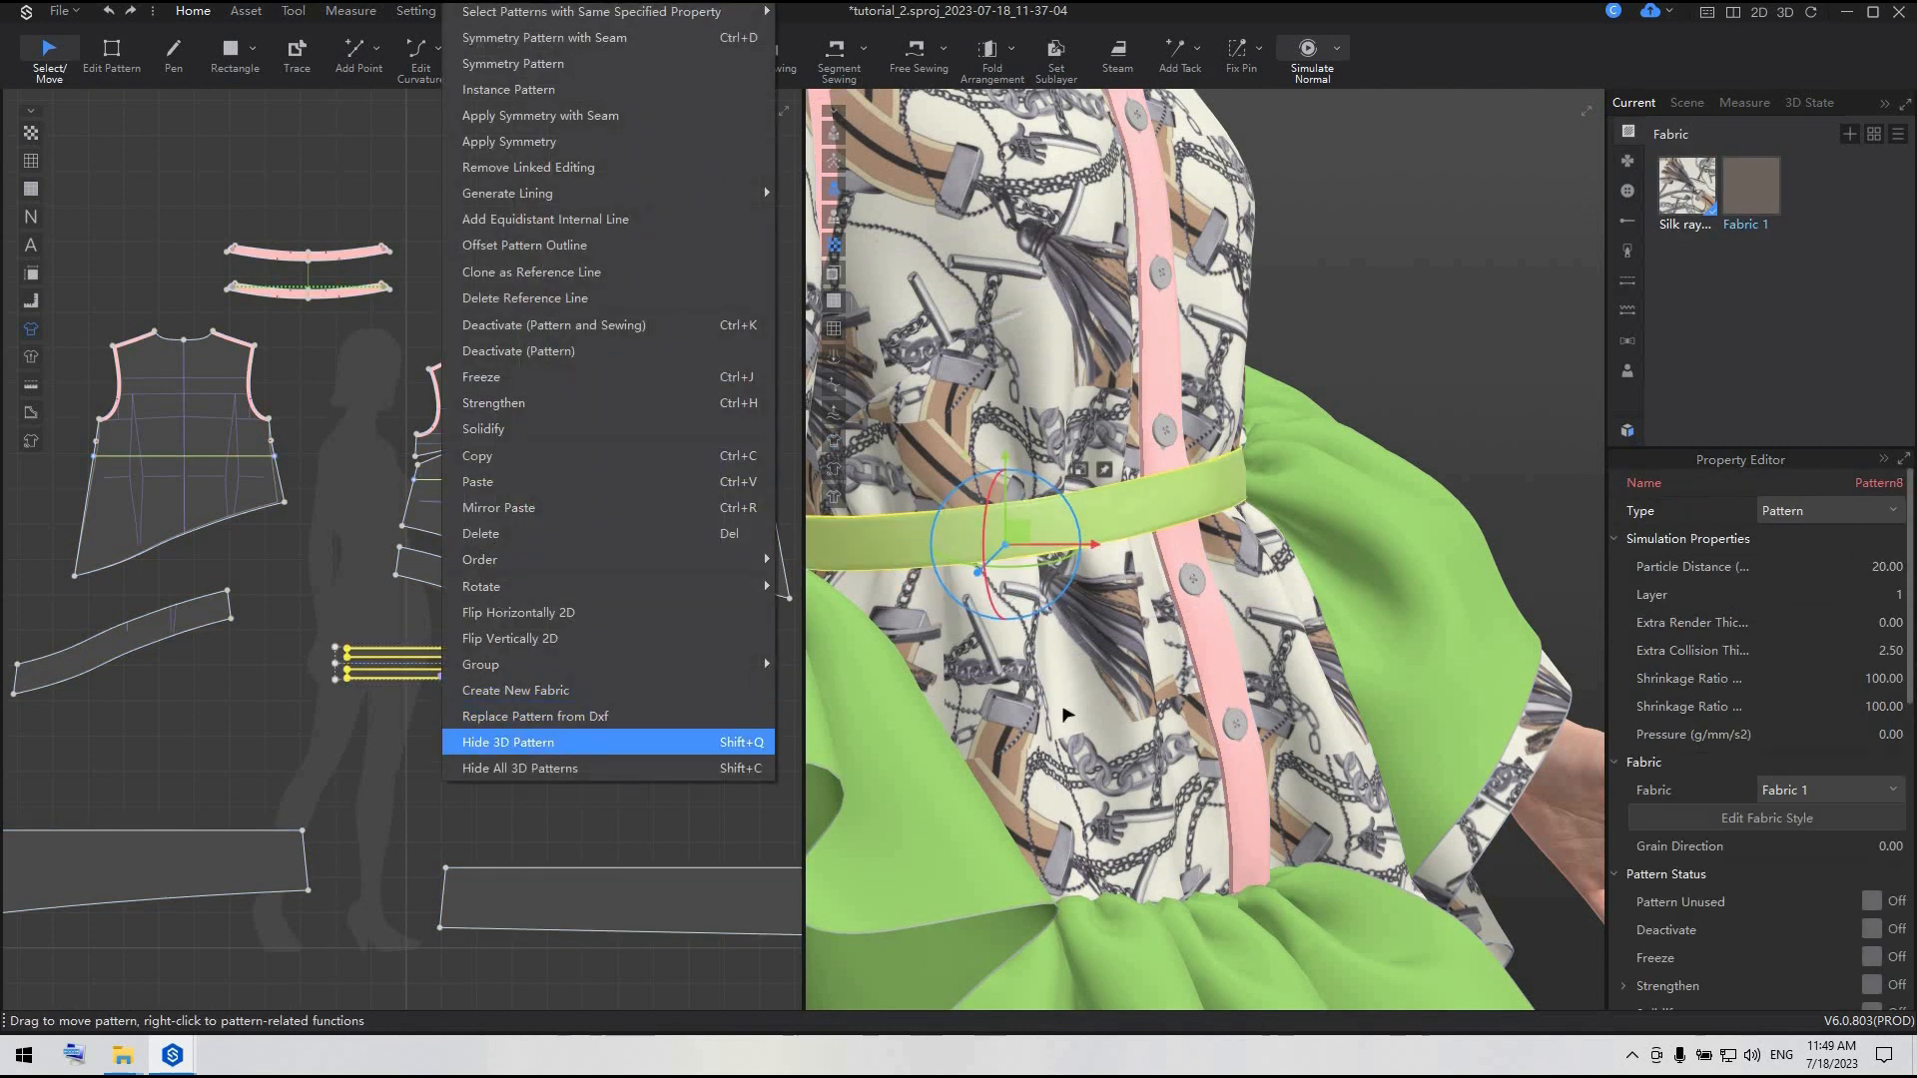
click(551, 743)
click(450, 288)
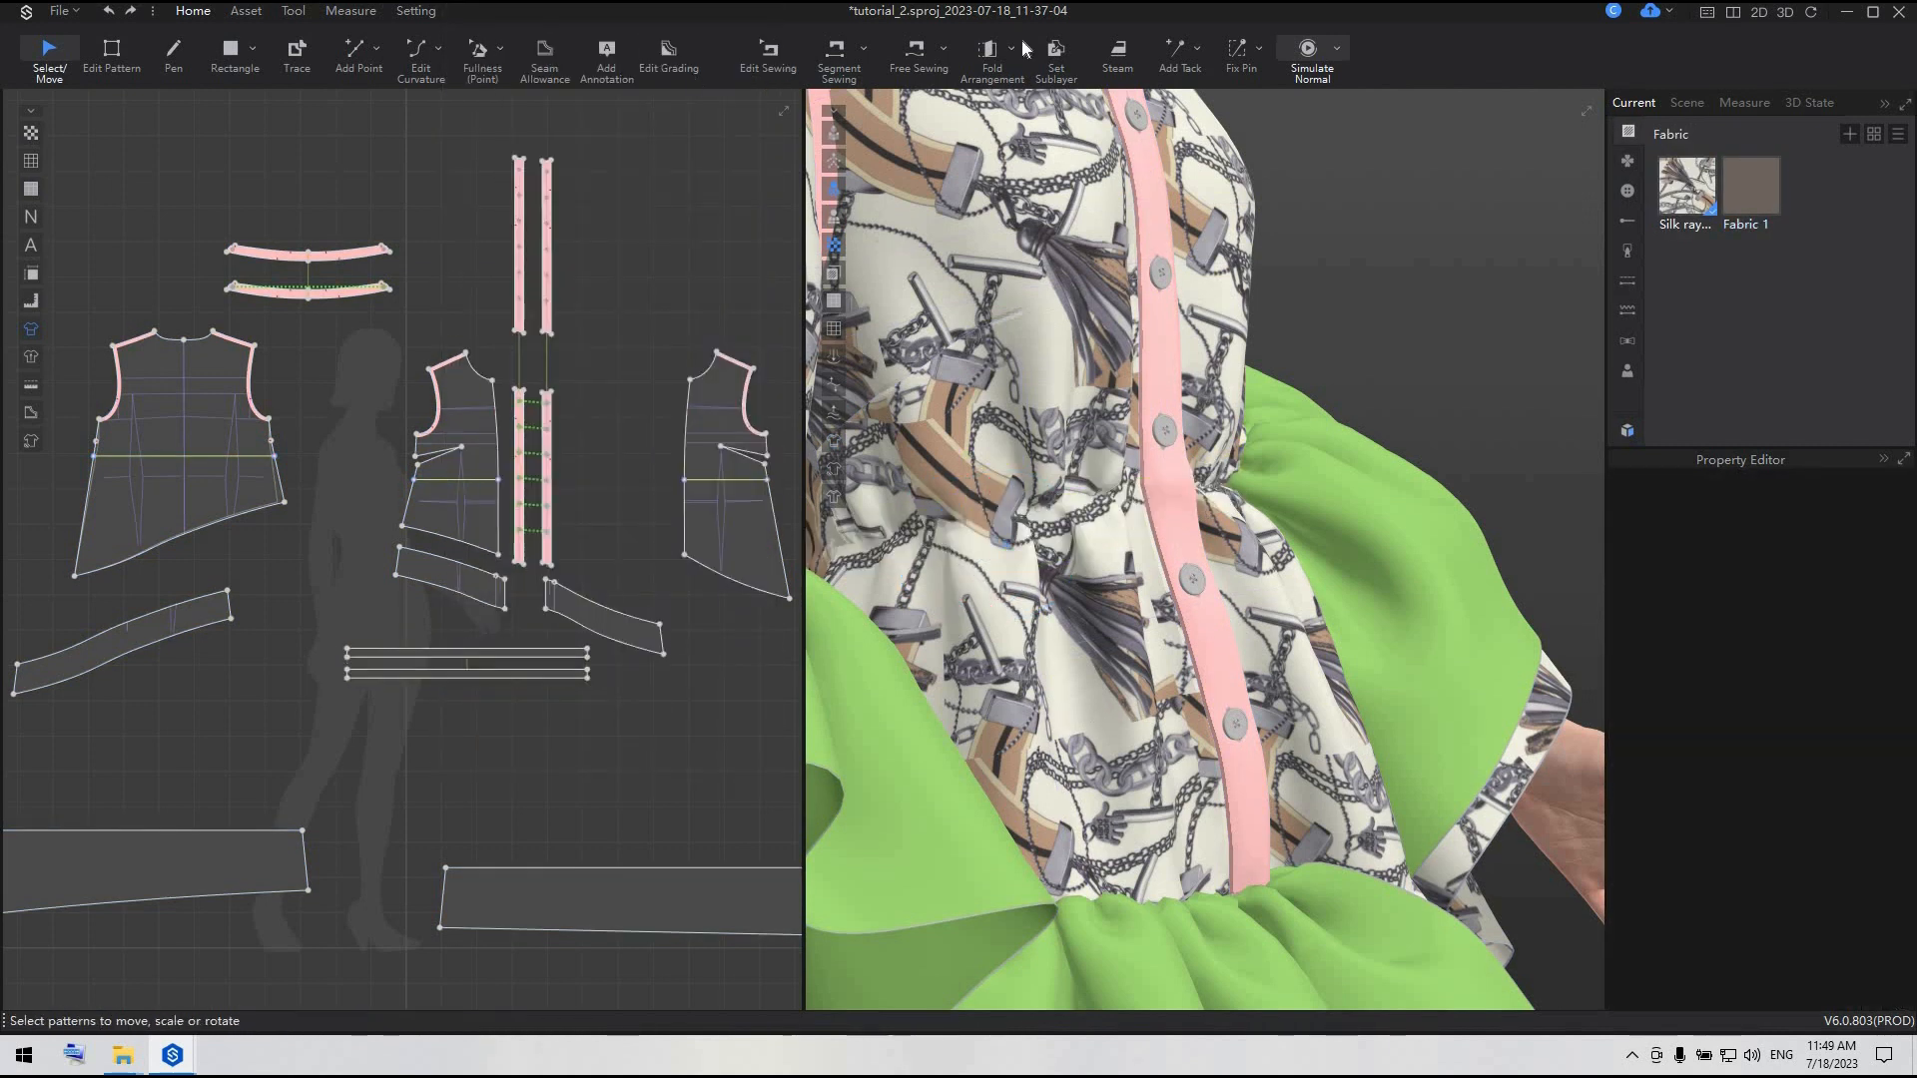
- Lower the Polyester puckering's density to 74%
click(1628, 309)
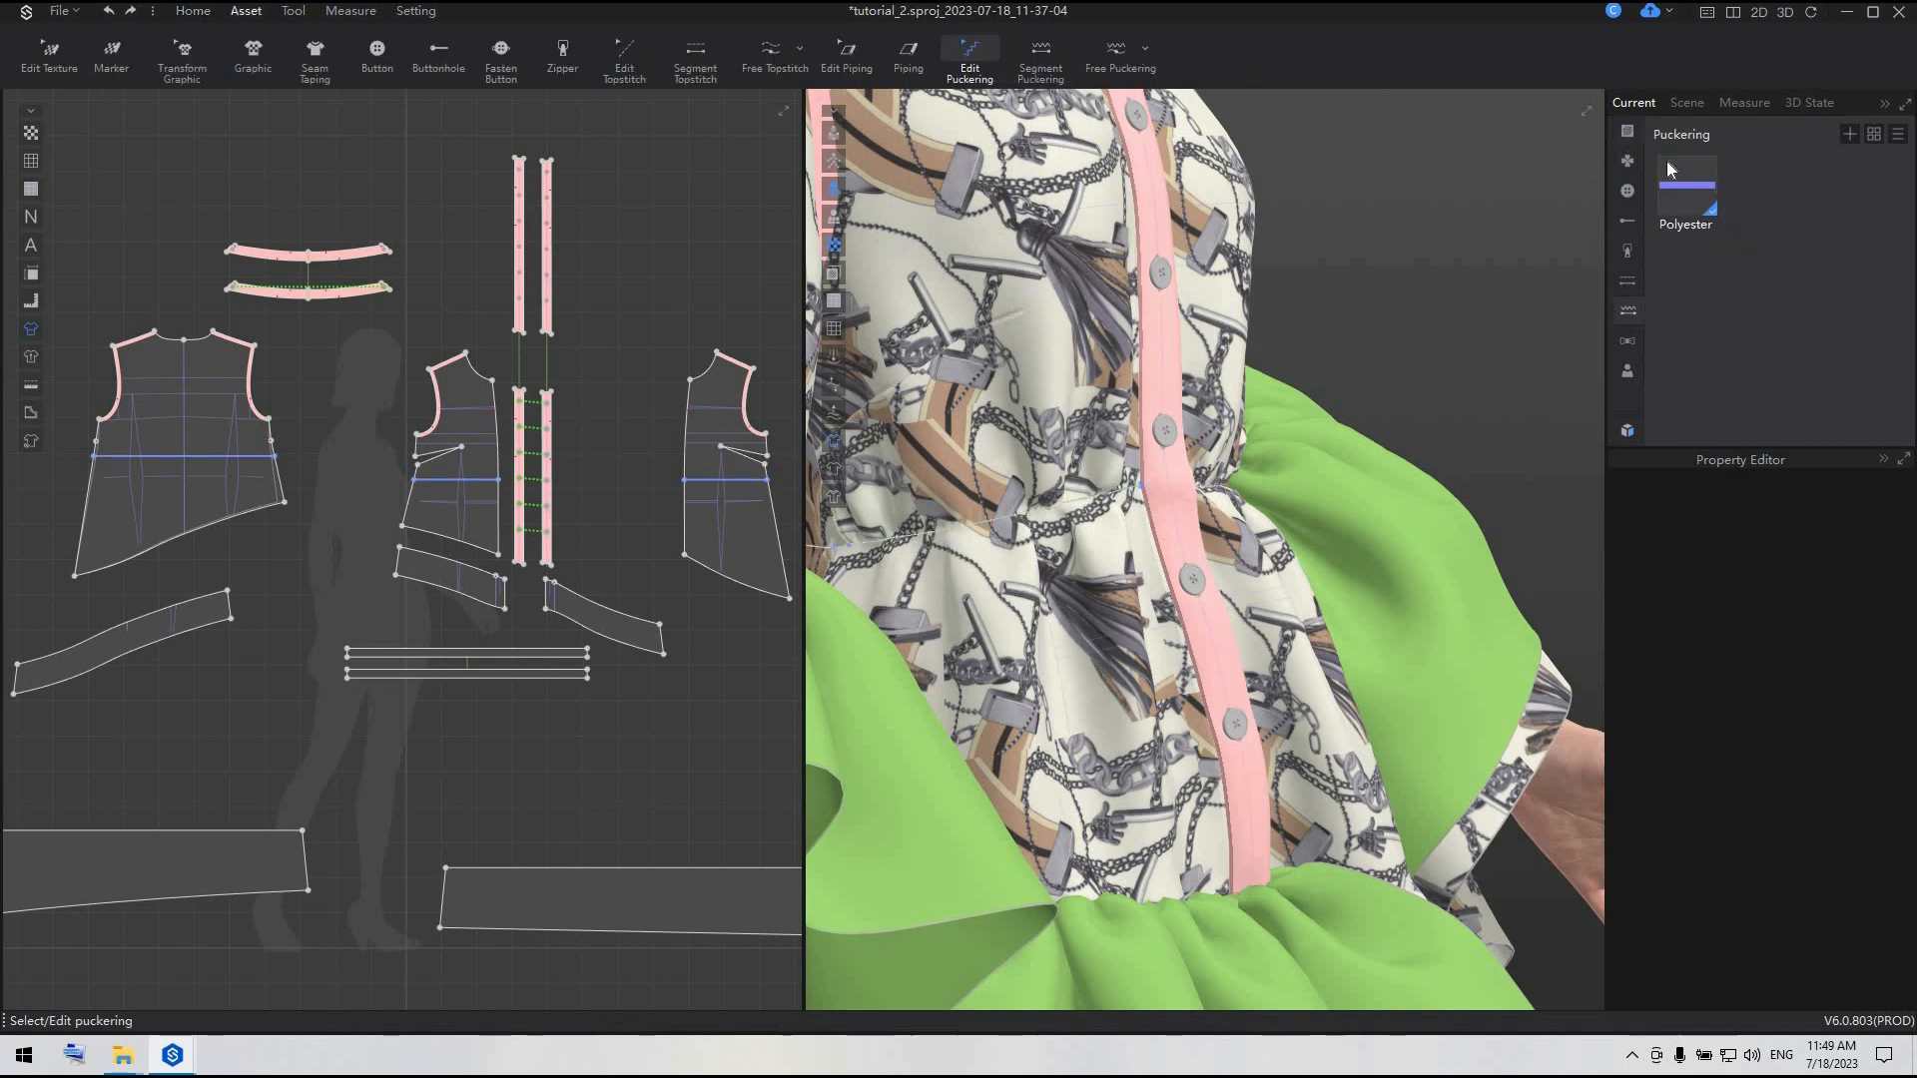
click(1667, 165)
scroll(1073, 534, up, 5)
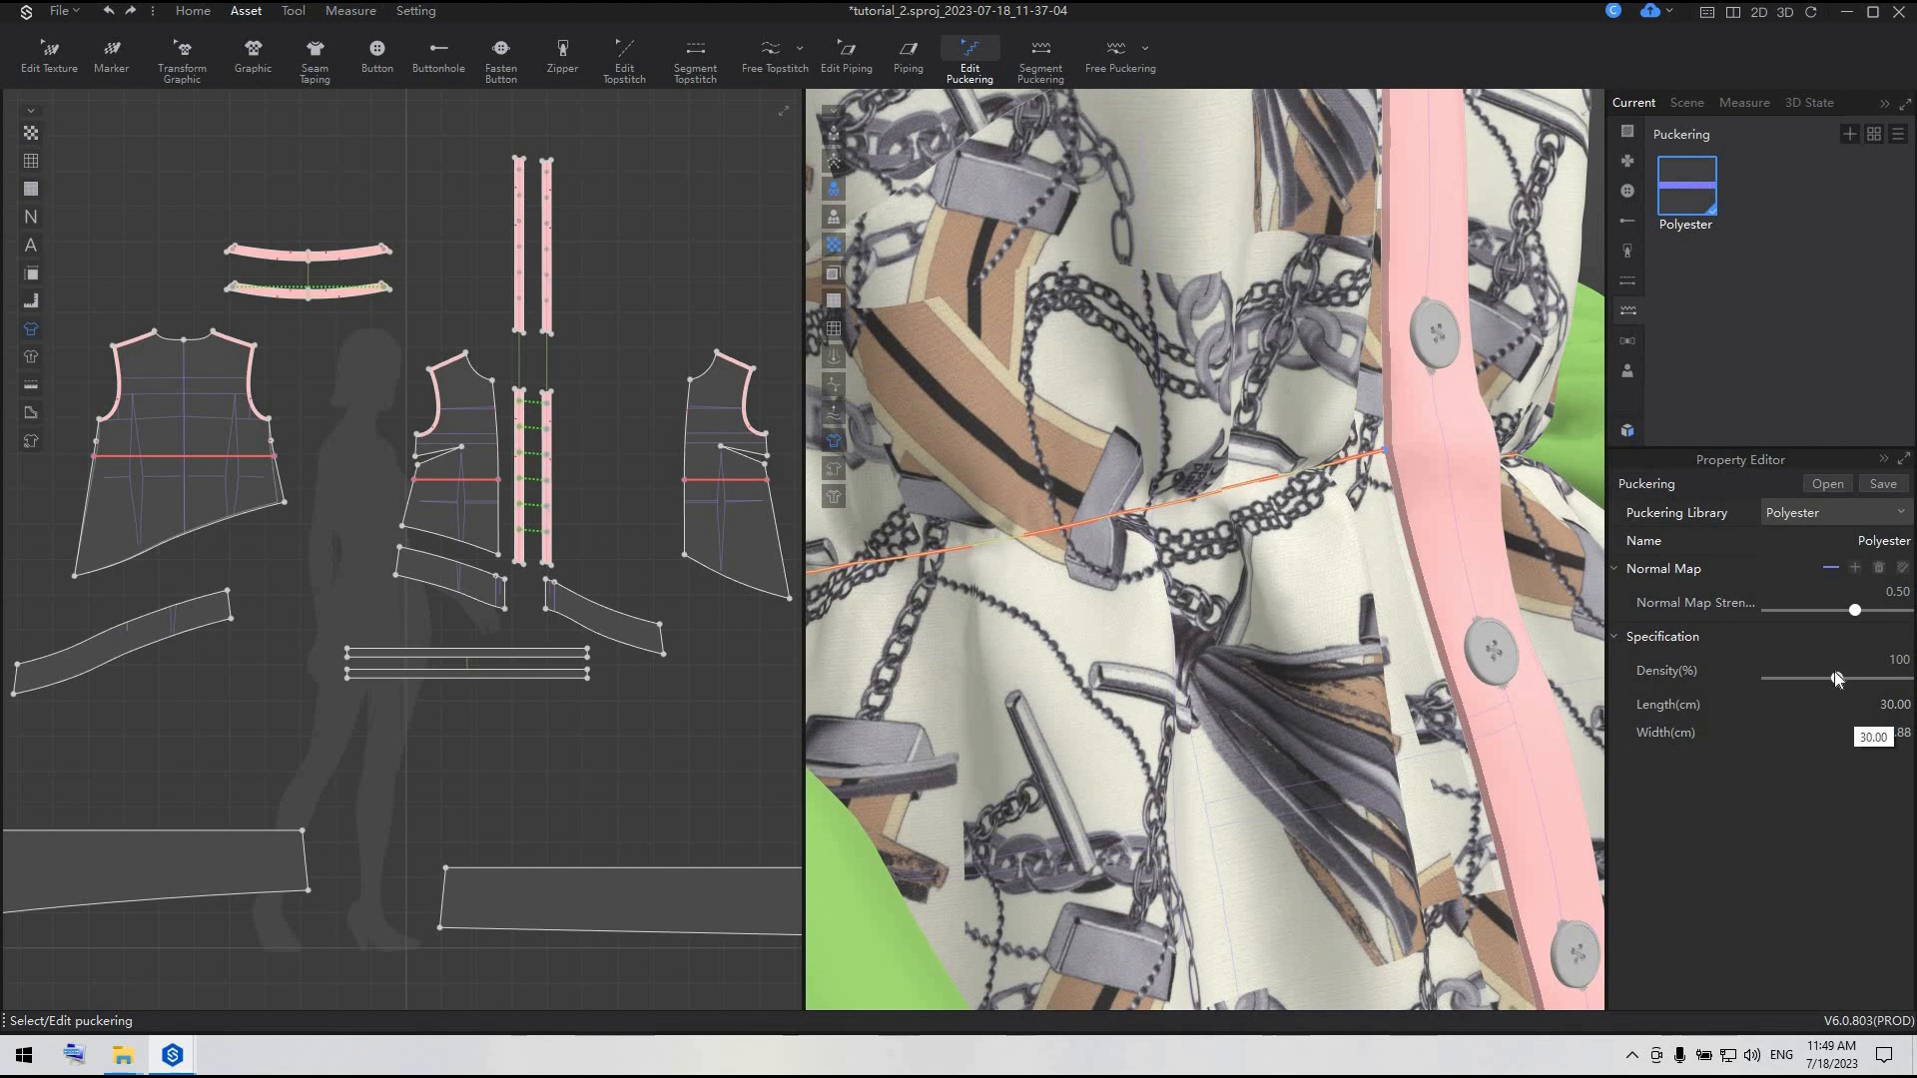
drag(1835, 679, 1818, 679)
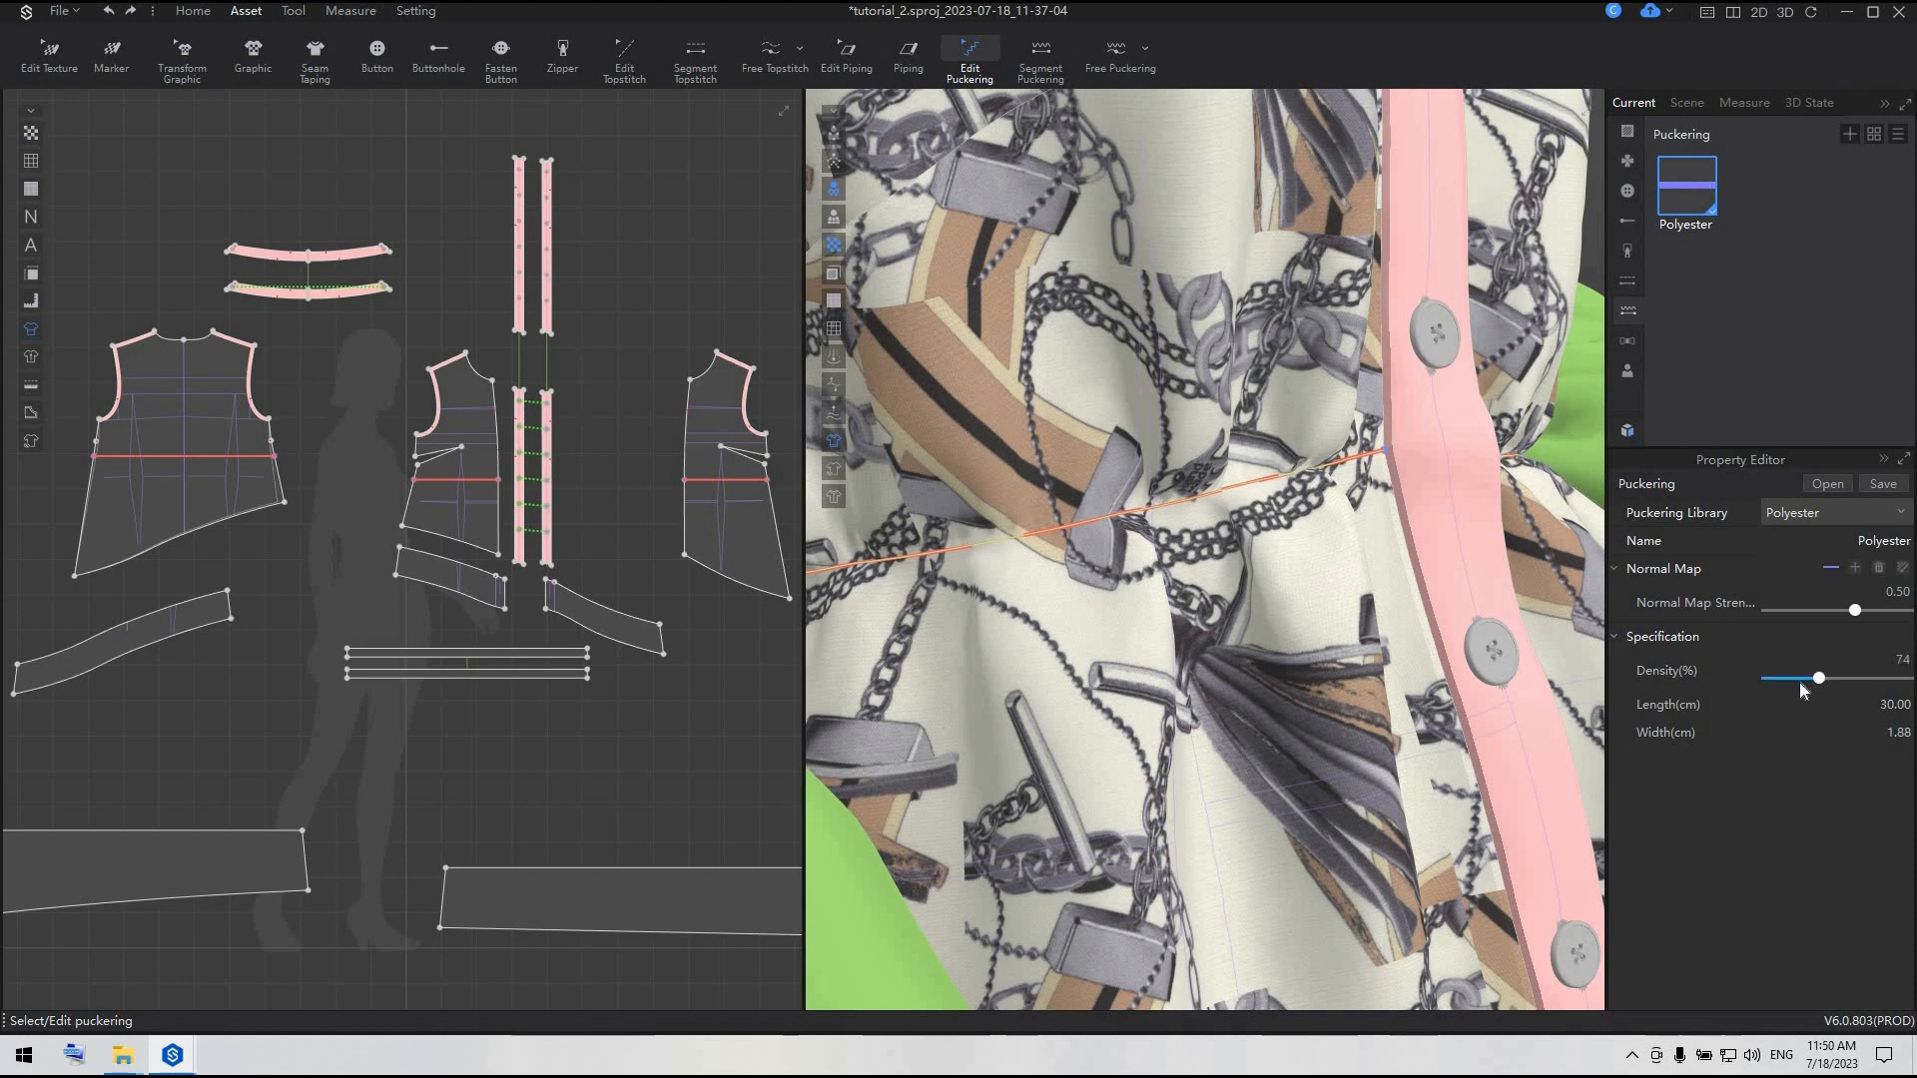
- Lower the Polyester puckering's density to 46% and set its width to 5 cm
click(1800, 678)
click(1904, 738)
key(Return)
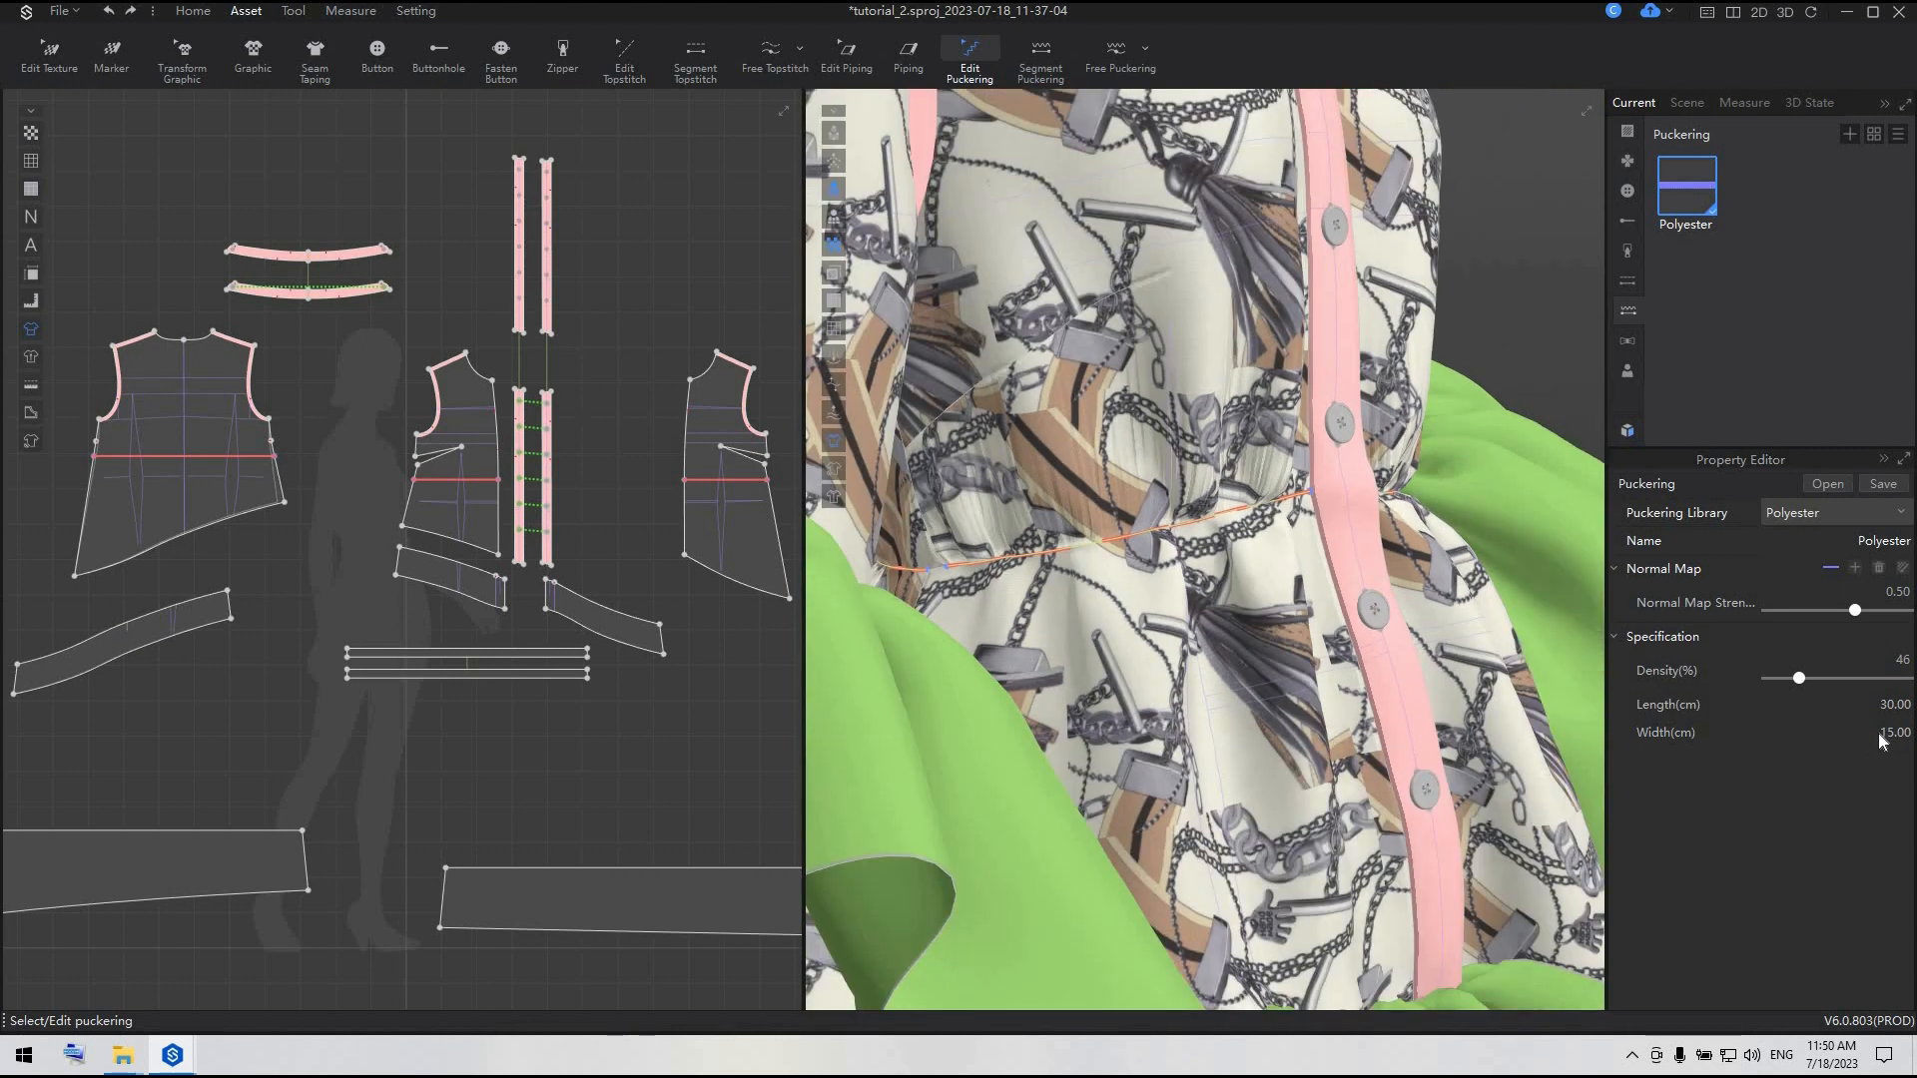
click(1896, 734)
text(5)
key(Return)
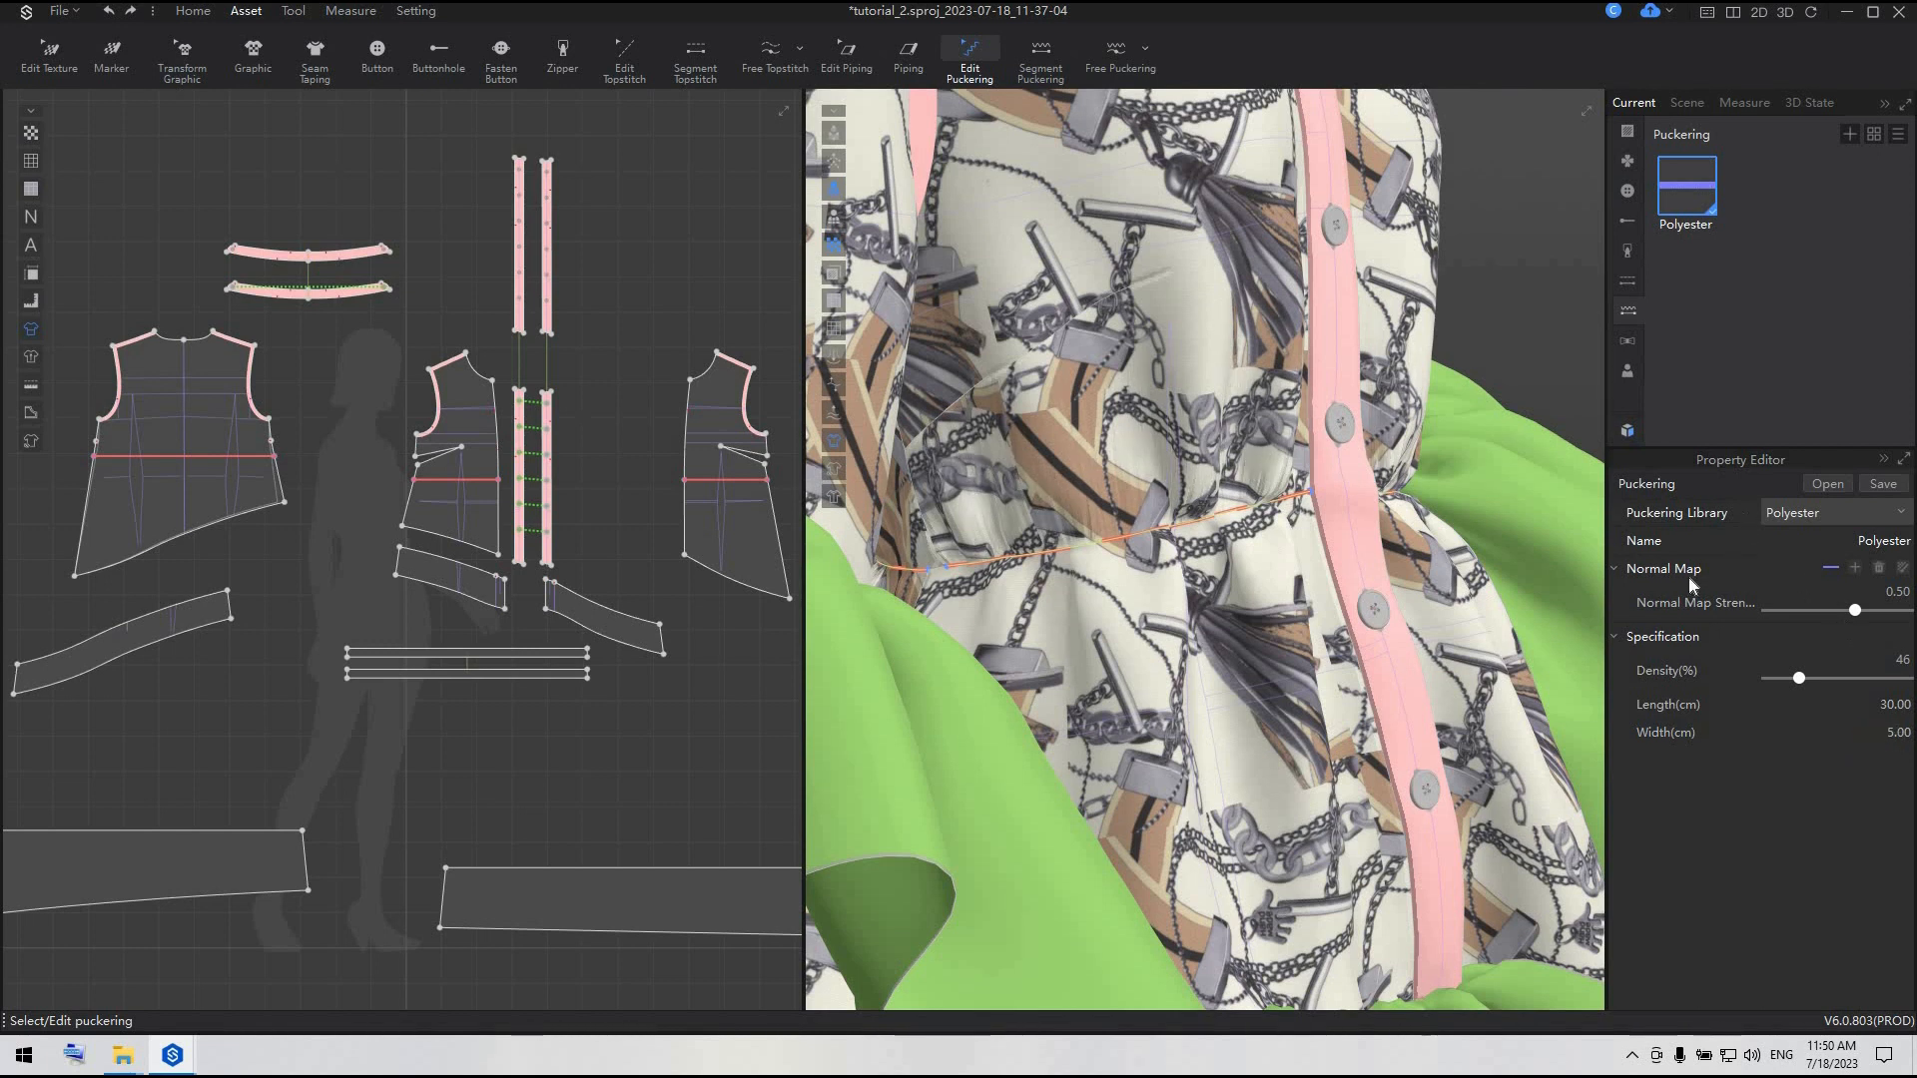
- Turn on Both Sides for the three waistline puckerings and set their style to 49% density, 15.03 cm length and 8 cm width
click(455, 483)
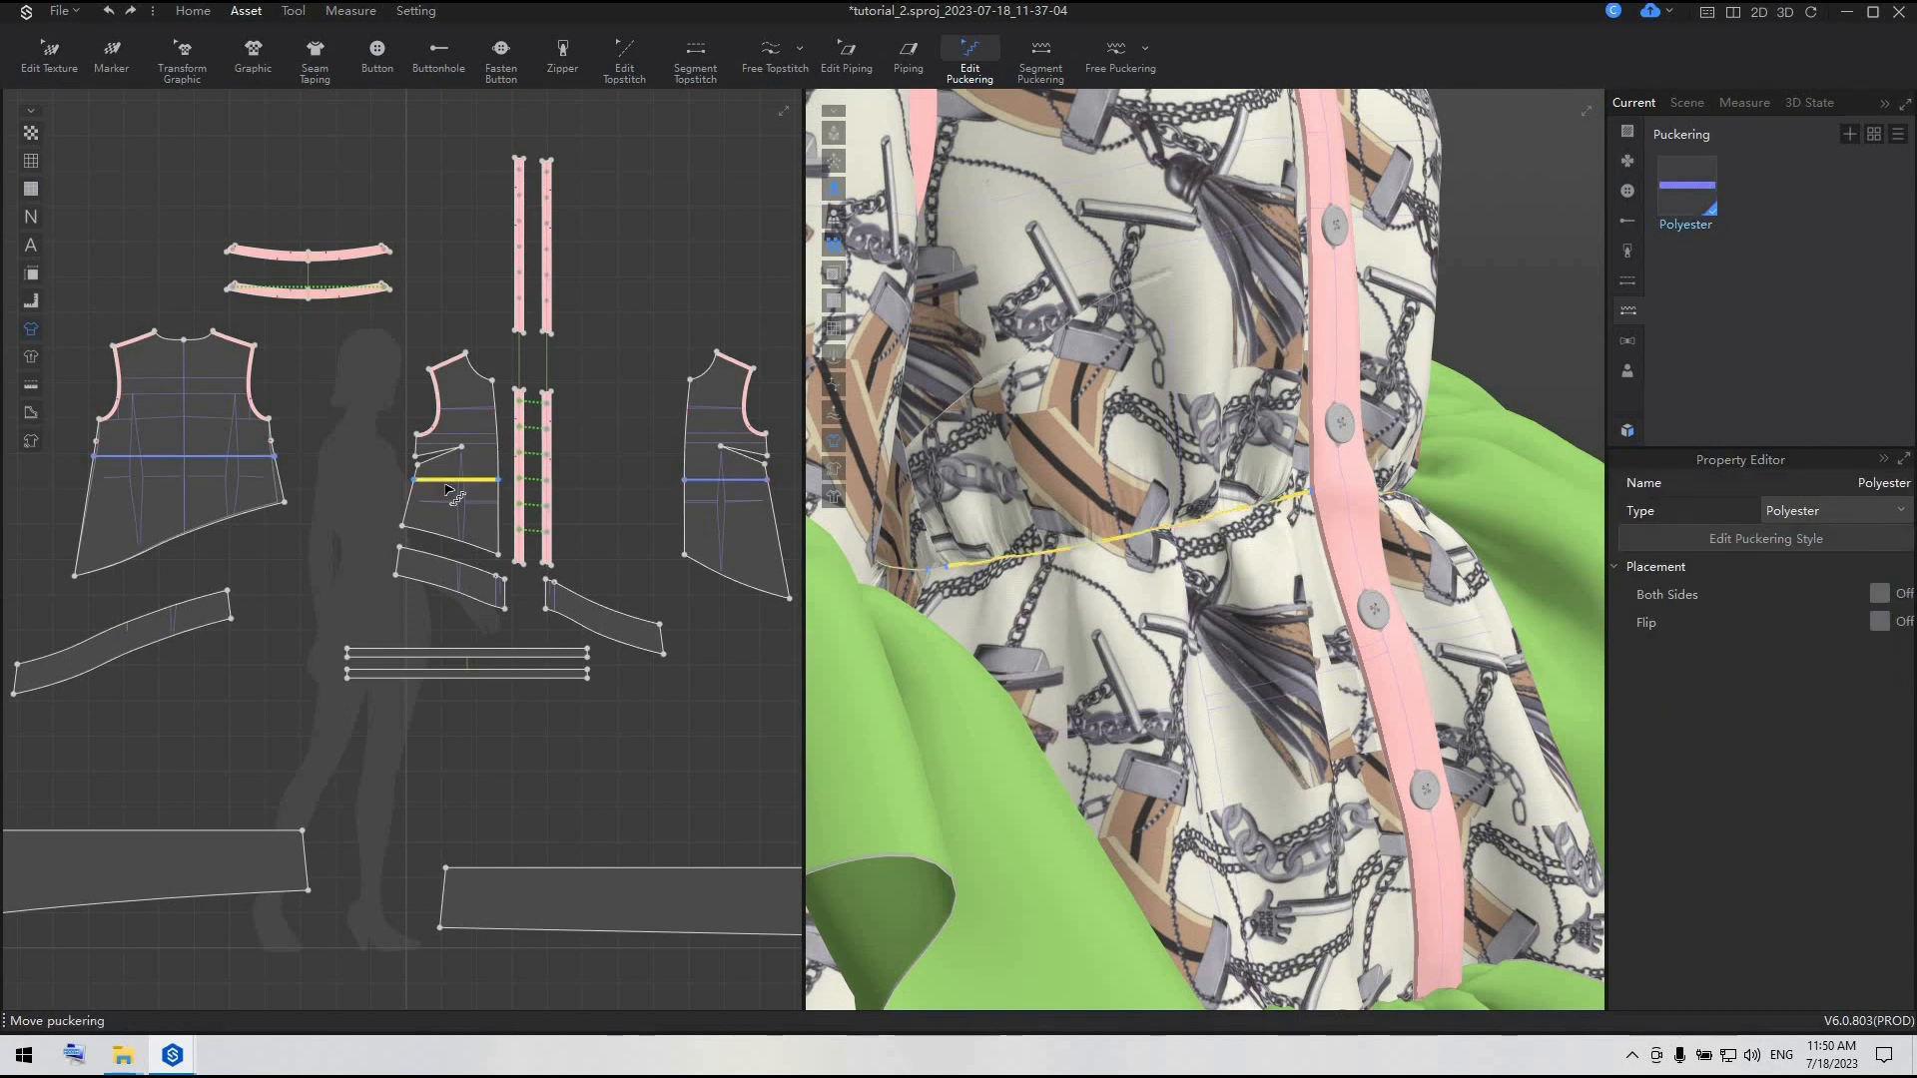
shift+click(727, 482)
shift+click(155, 458)
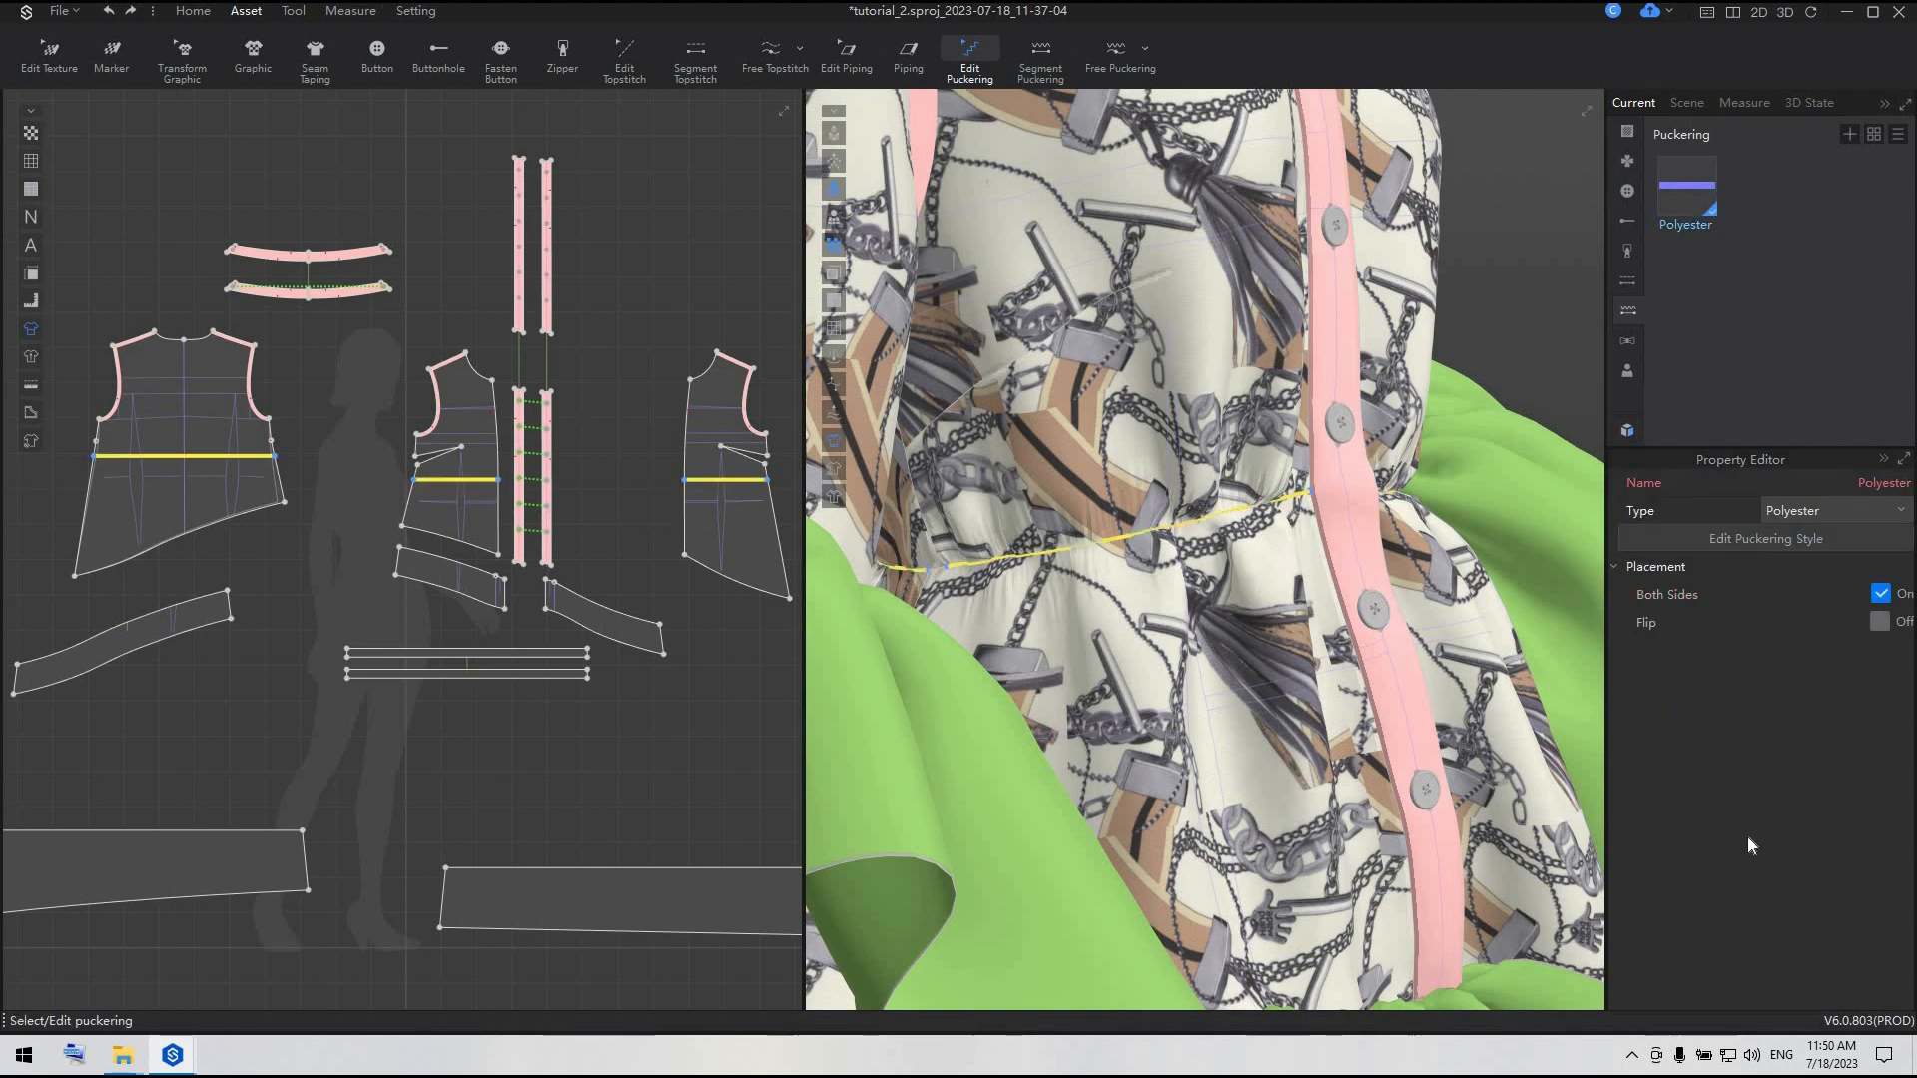
scroll(1176, 633, down, 2)
right_drag(1168, 647, 1098, 644)
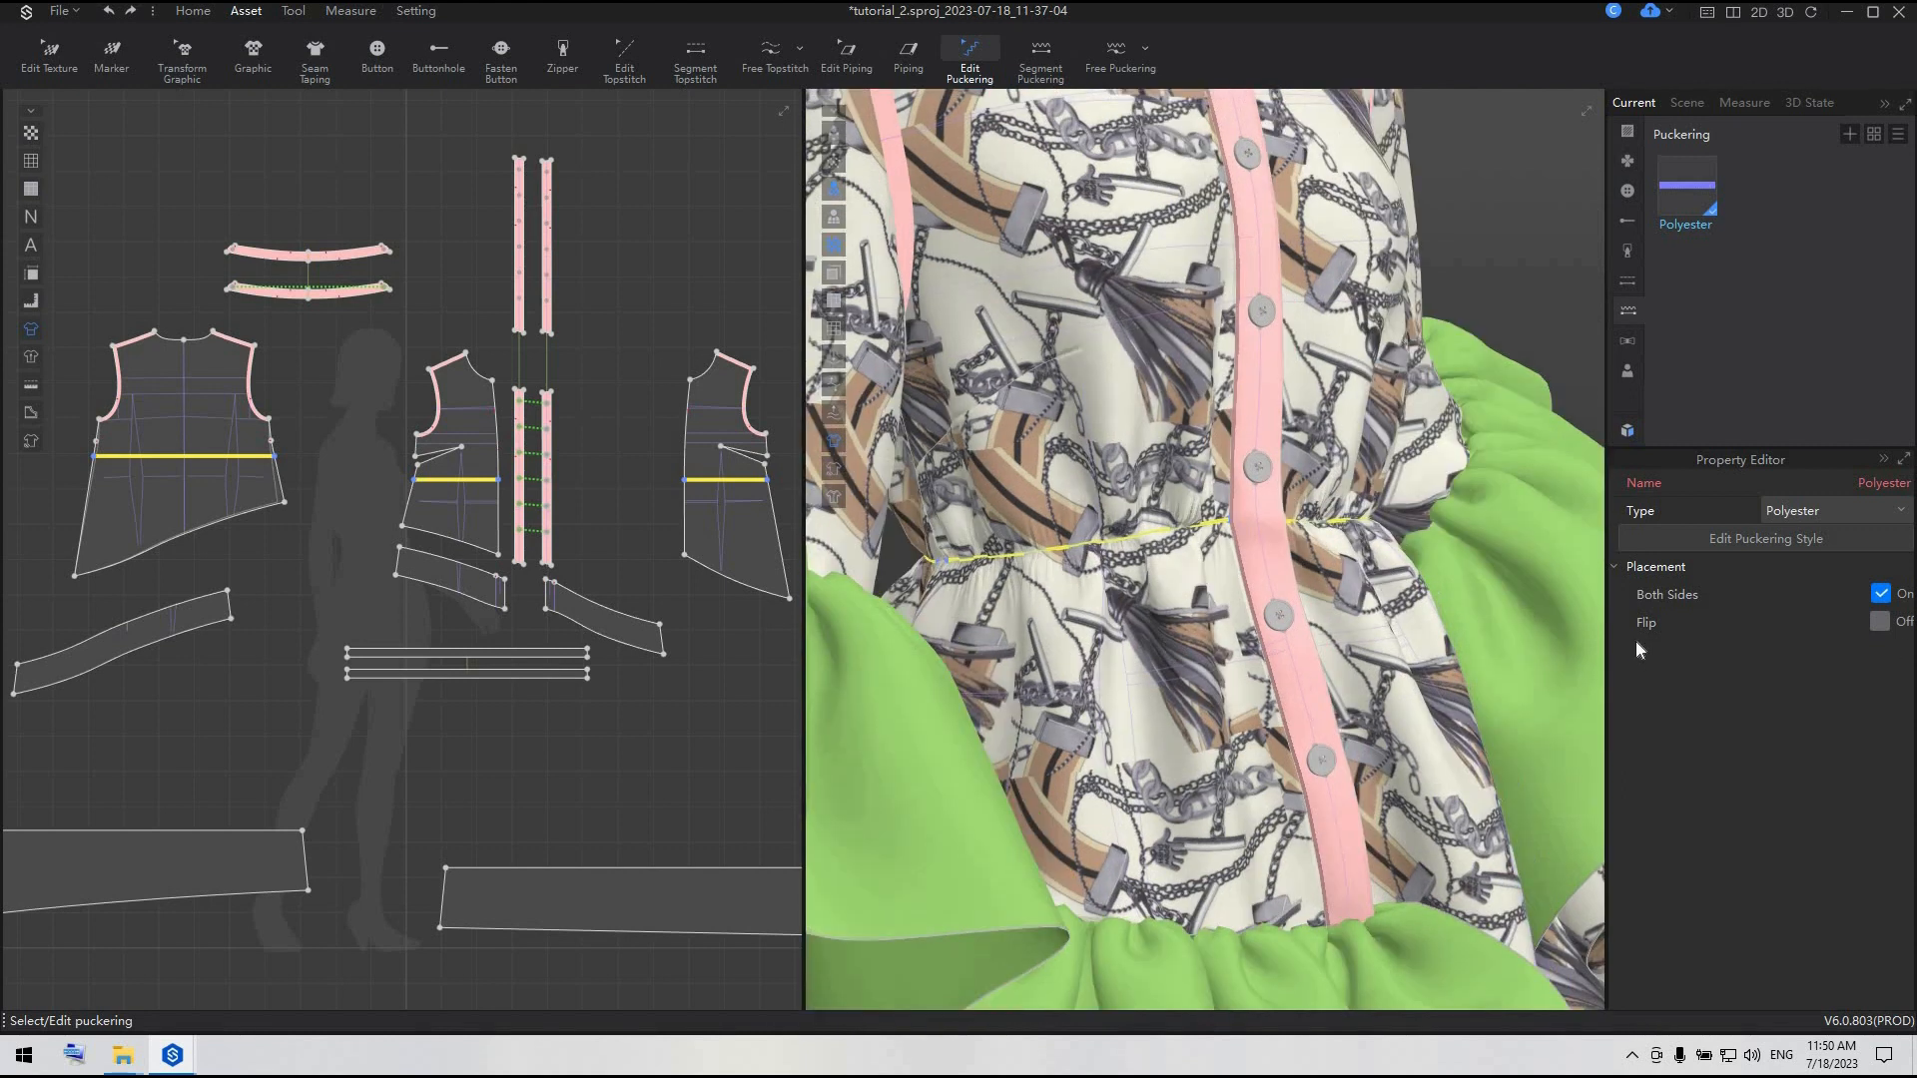
click(1743, 539)
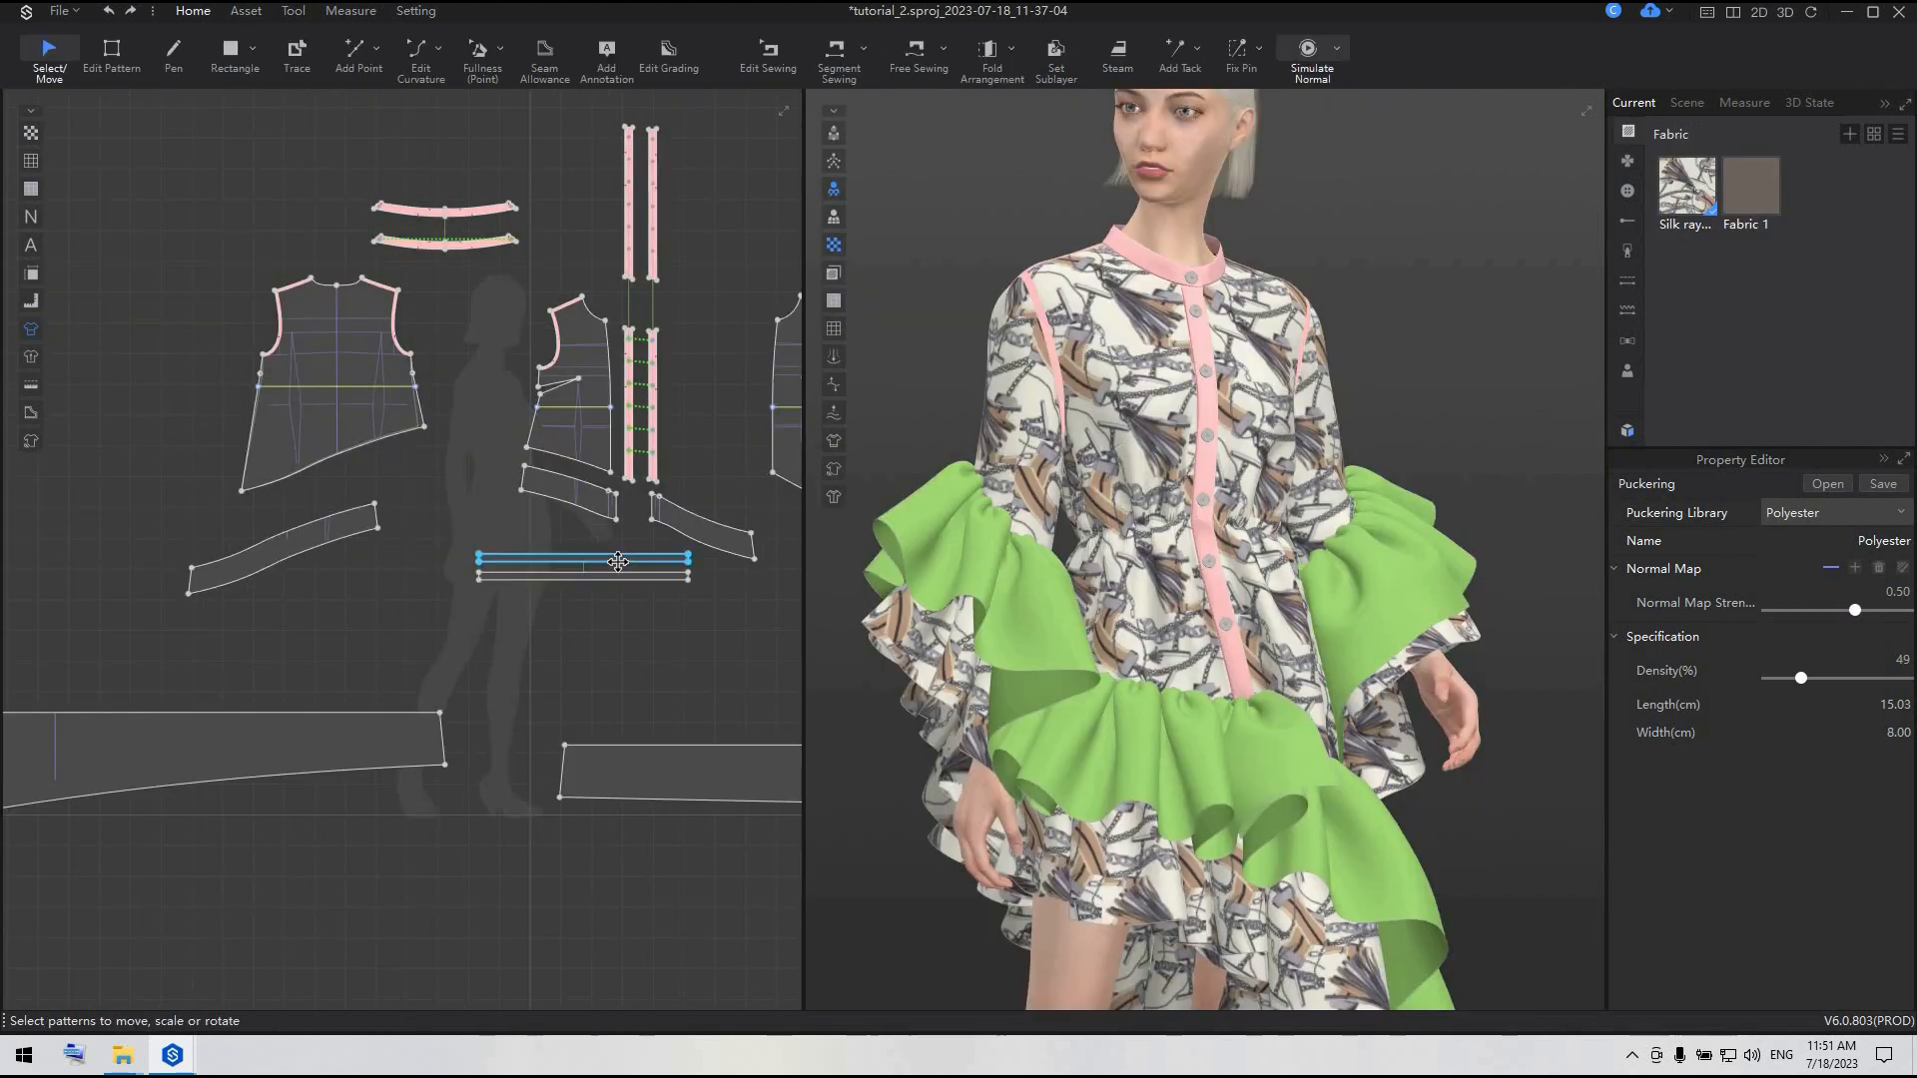
- Show the hidden belt strip and its lining again in 3D
click(627, 577)
right_click(627, 577)
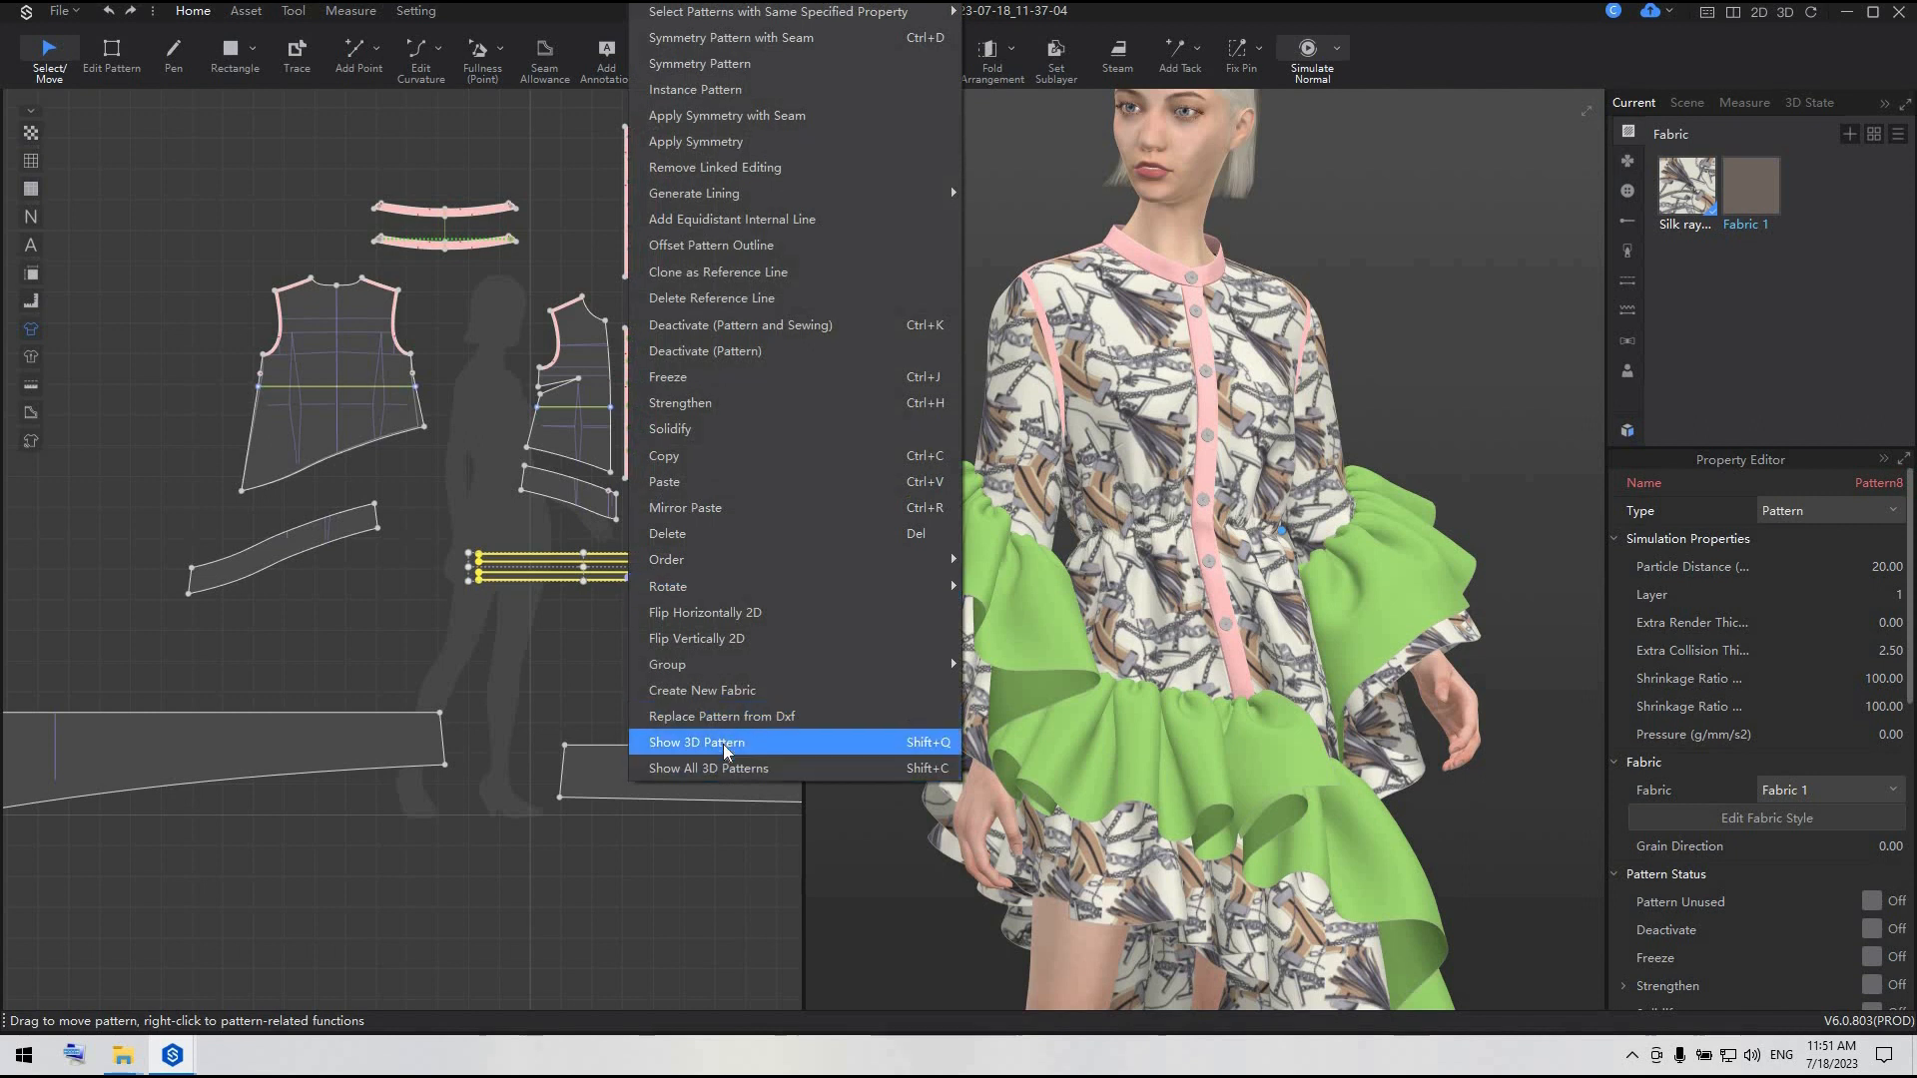
click(722, 742)
scroll(1008, 709, down, 6)
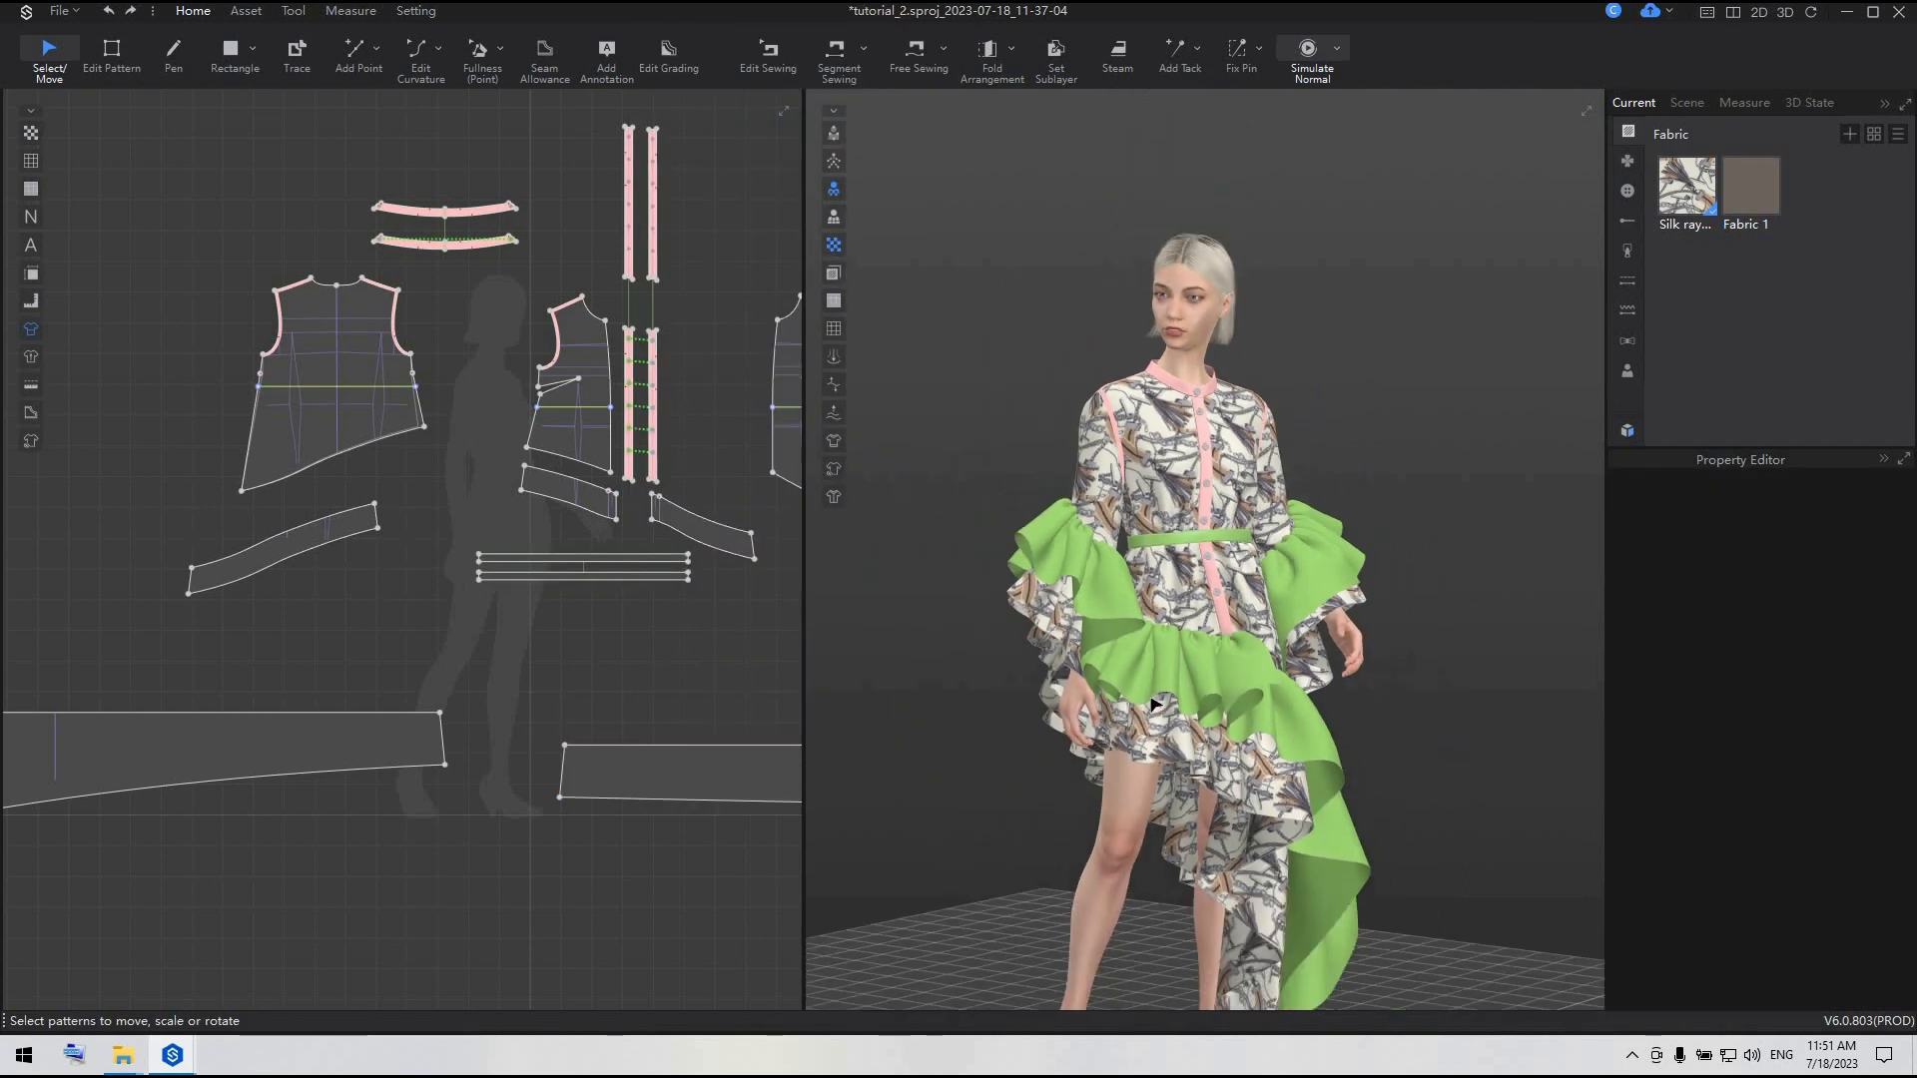
middle_drag(1386, 687, 1403, 592)
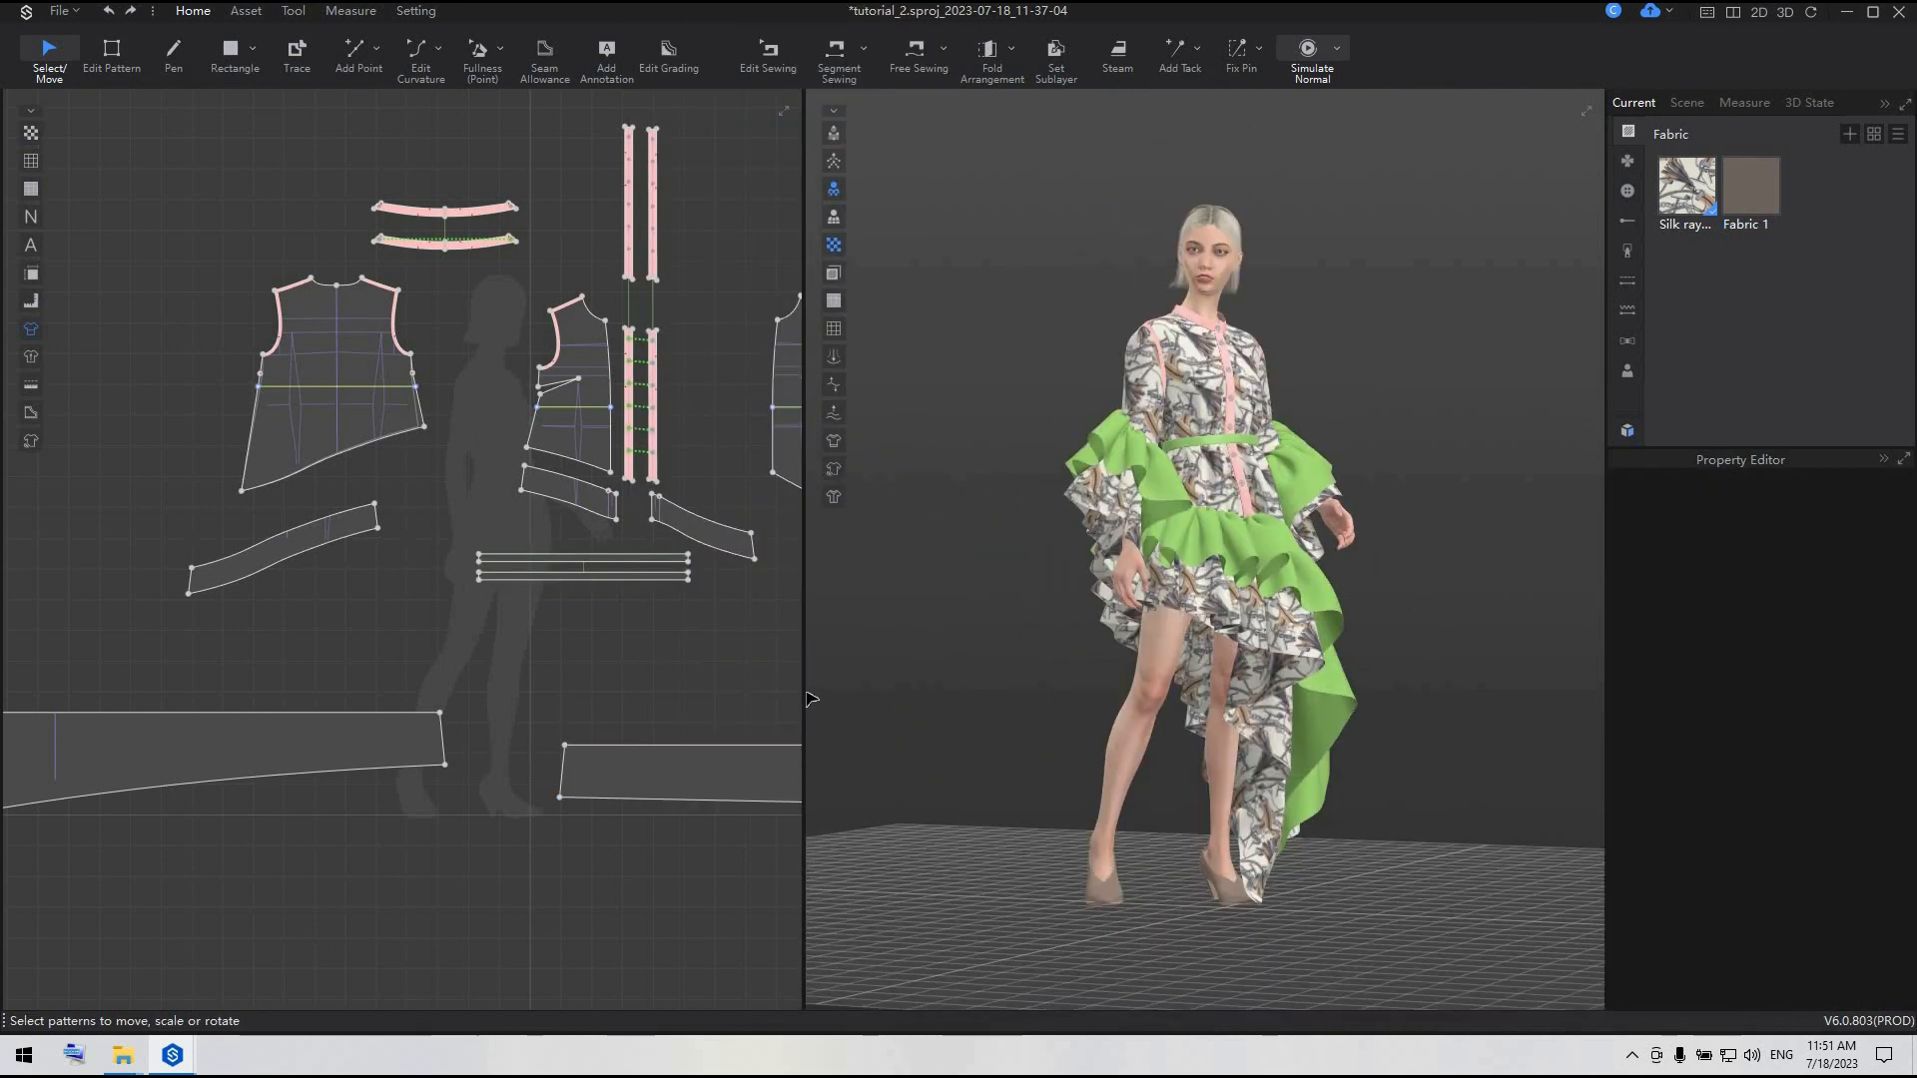
scroll(642, 642, down, 2)
- Load the off-white pleated bag from the garment library with load type Add, bringing in only its garment
click(1627, 433)
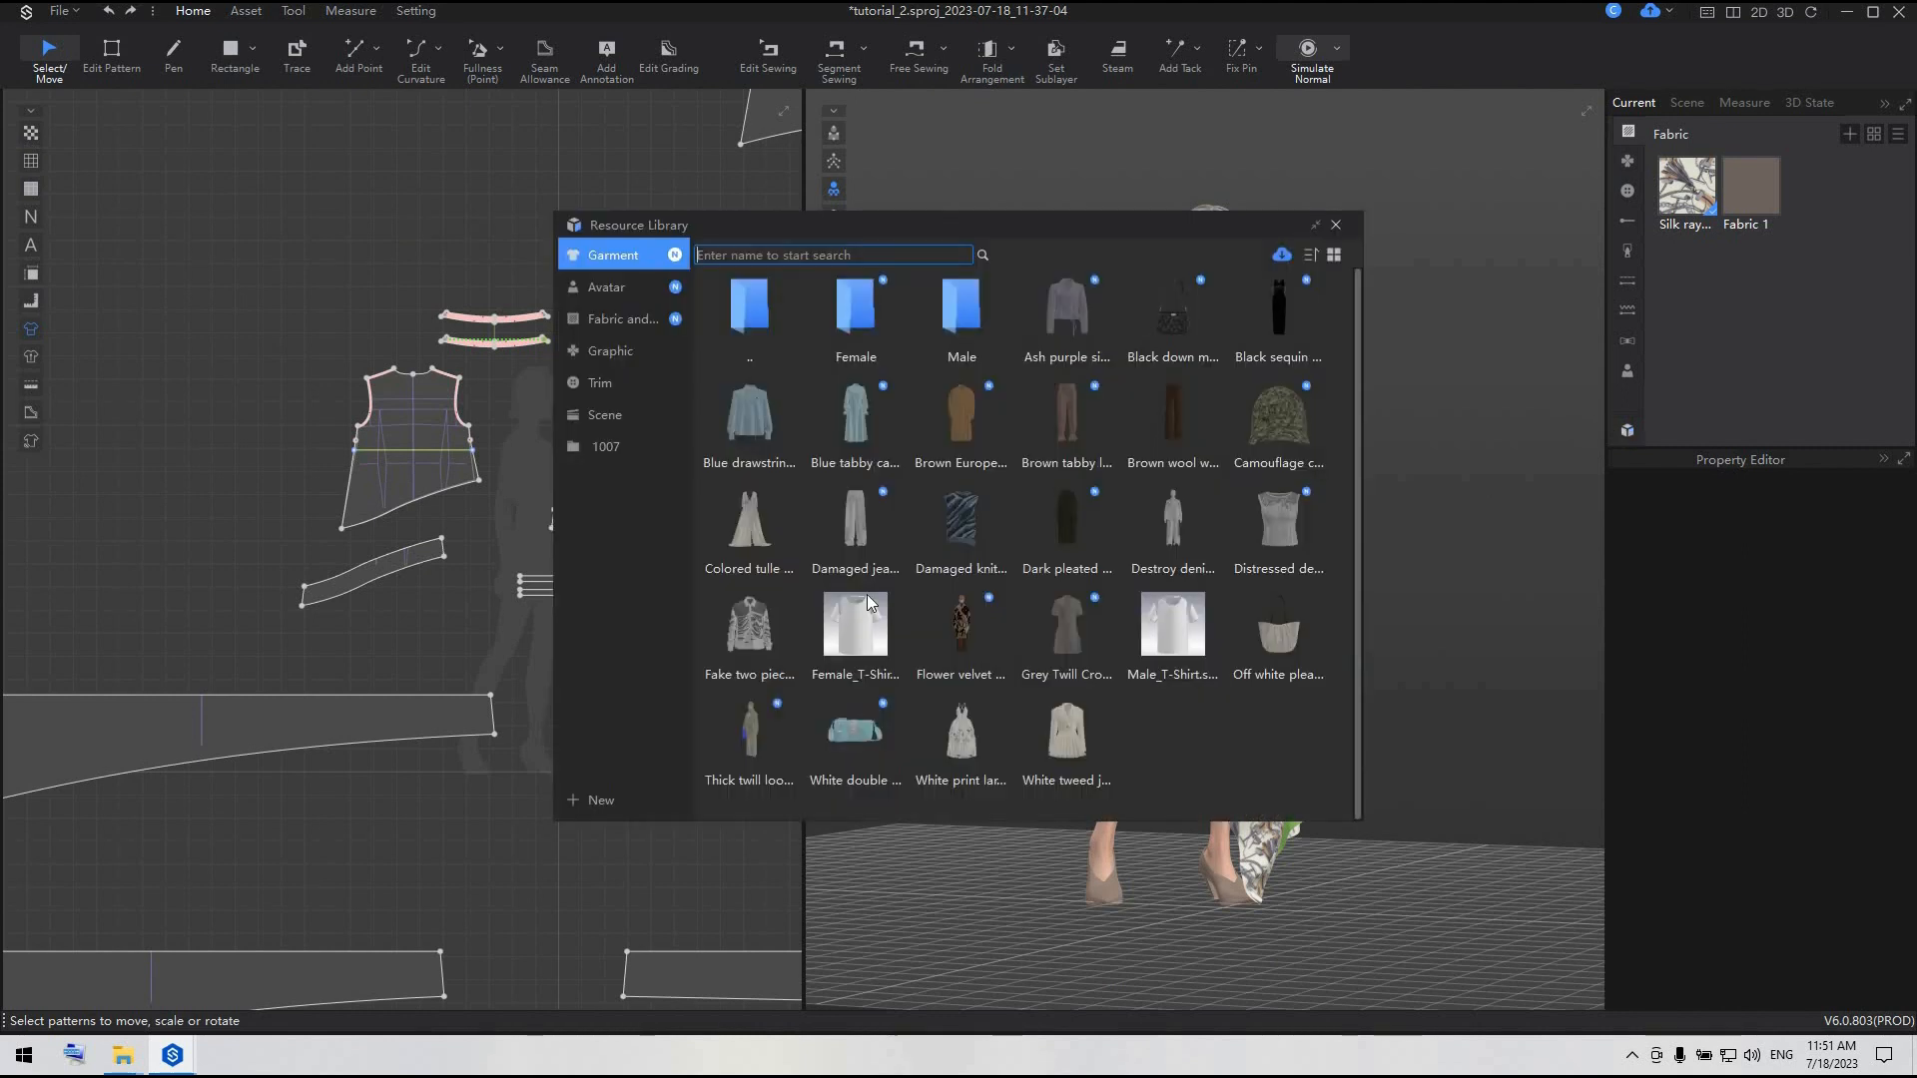
right_click(1284, 639)
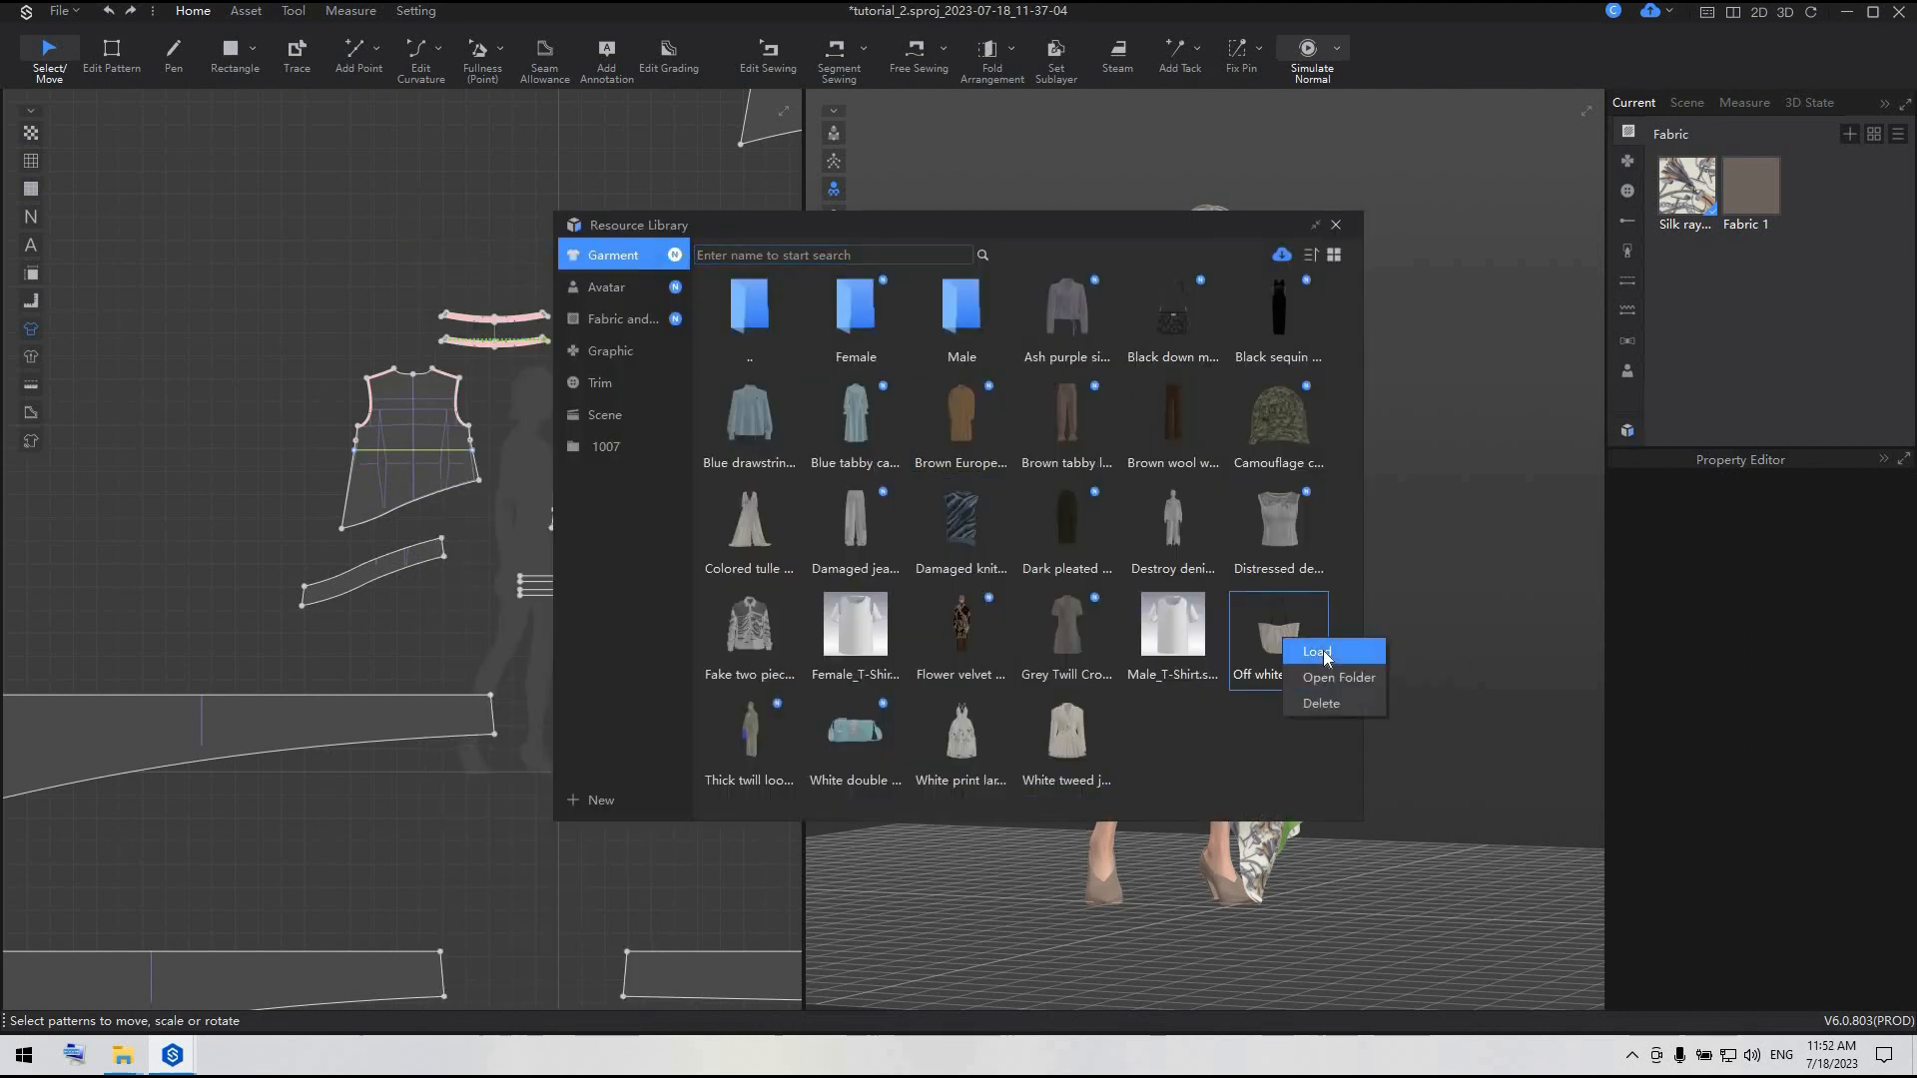
click(1319, 651)
click(964, 386)
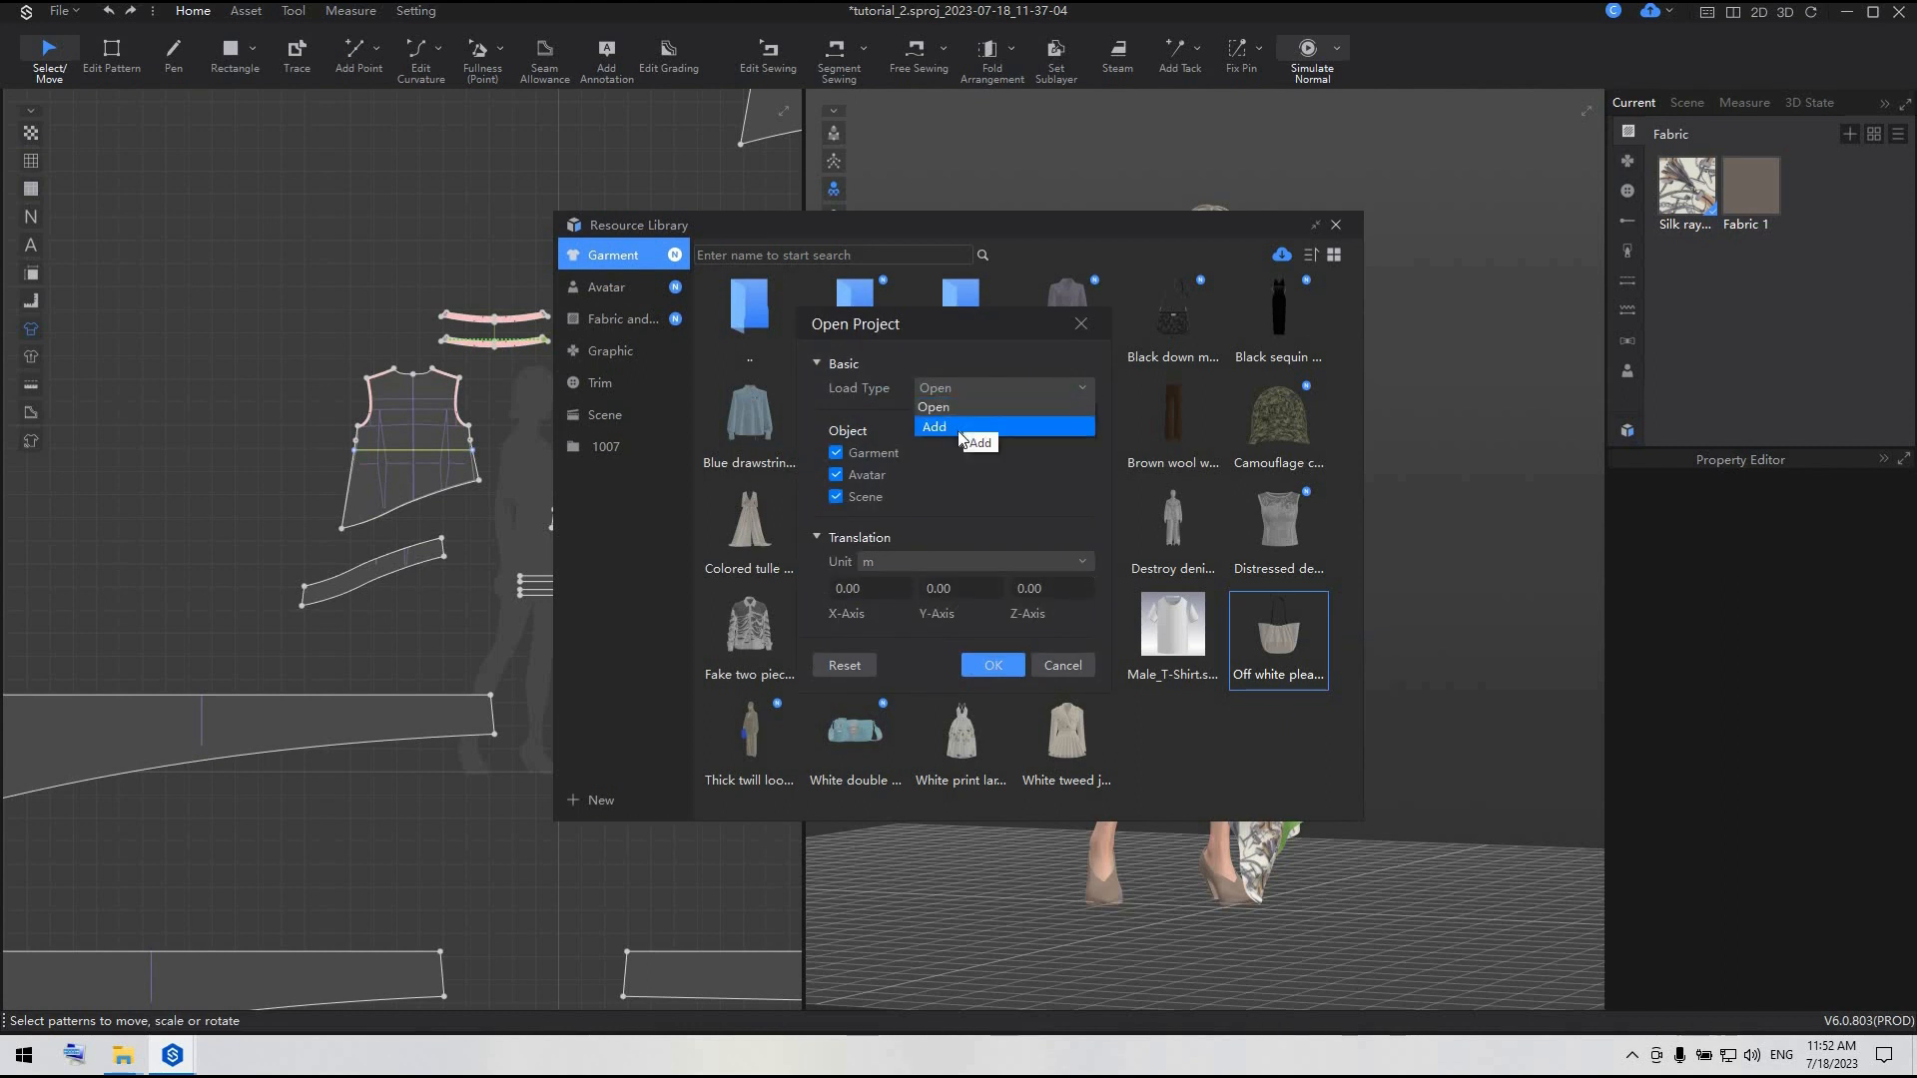
click(957, 428)
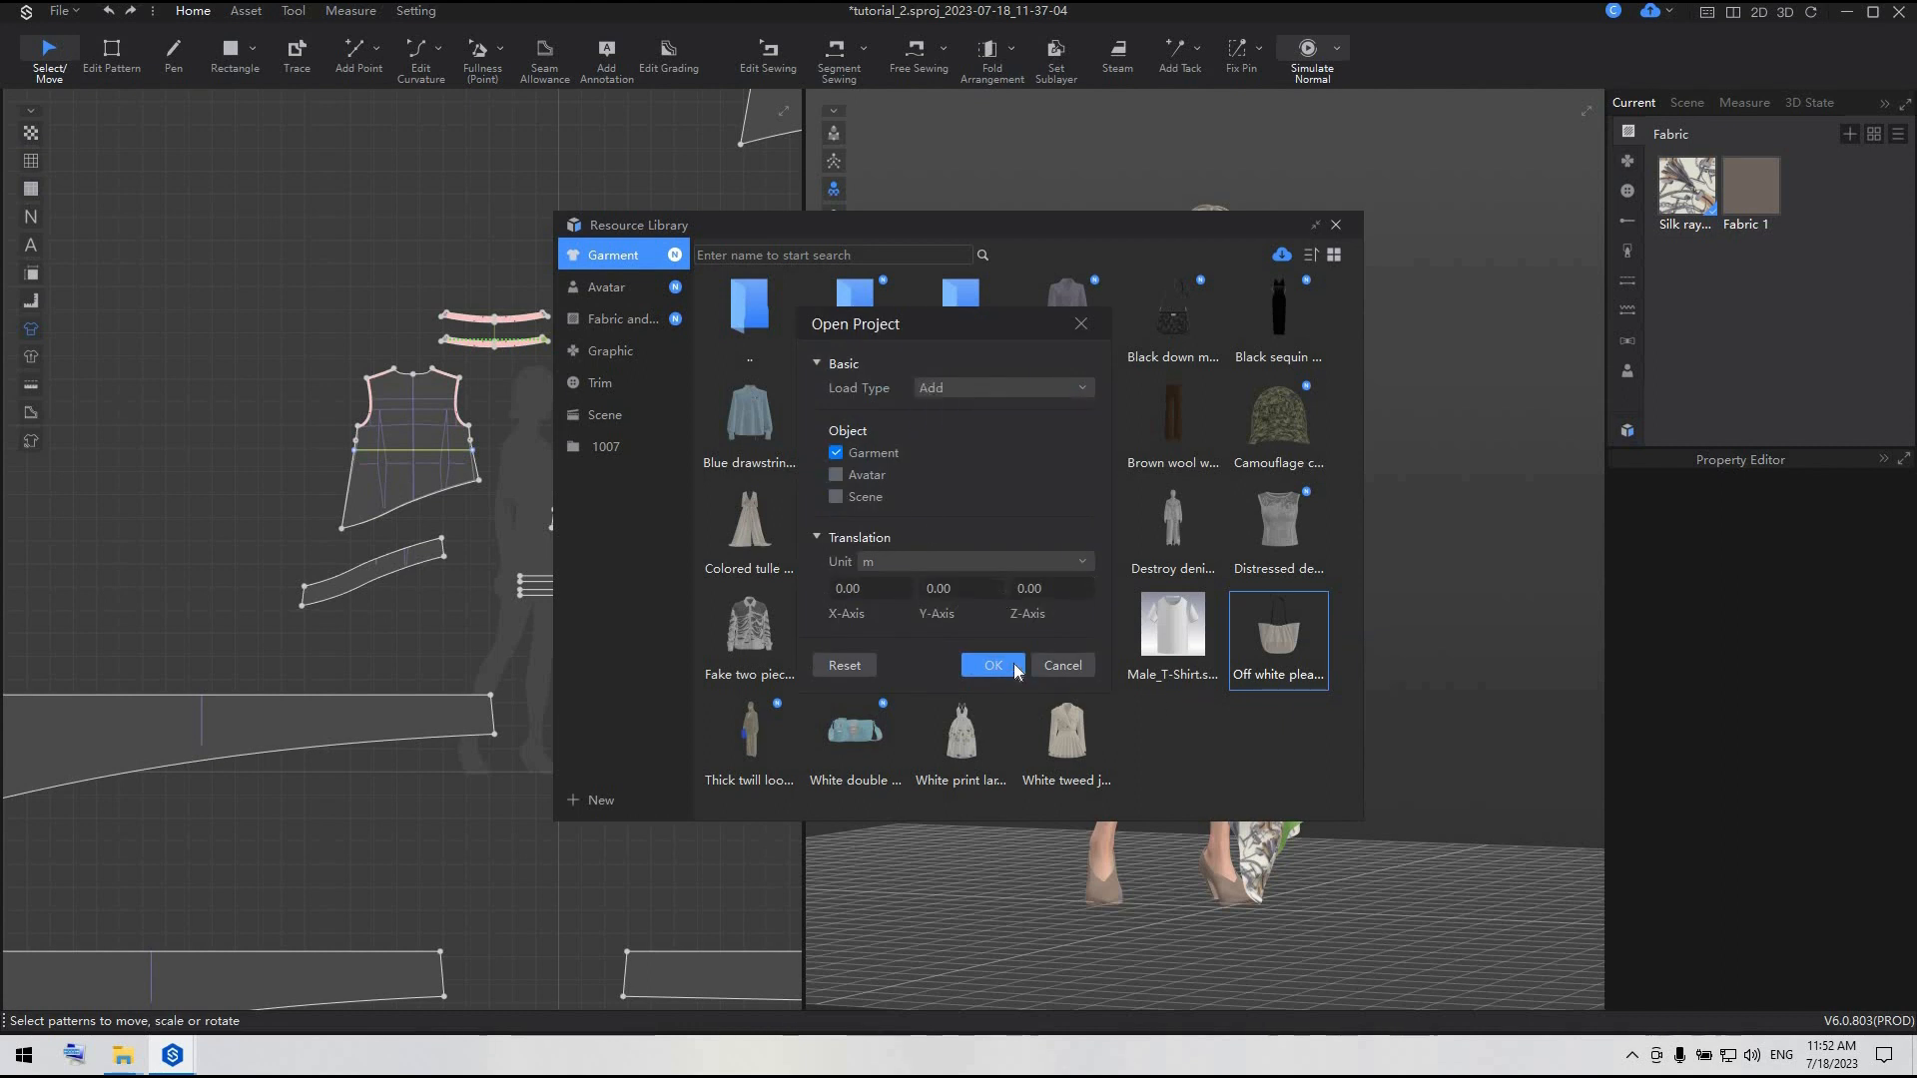
click(993, 665)
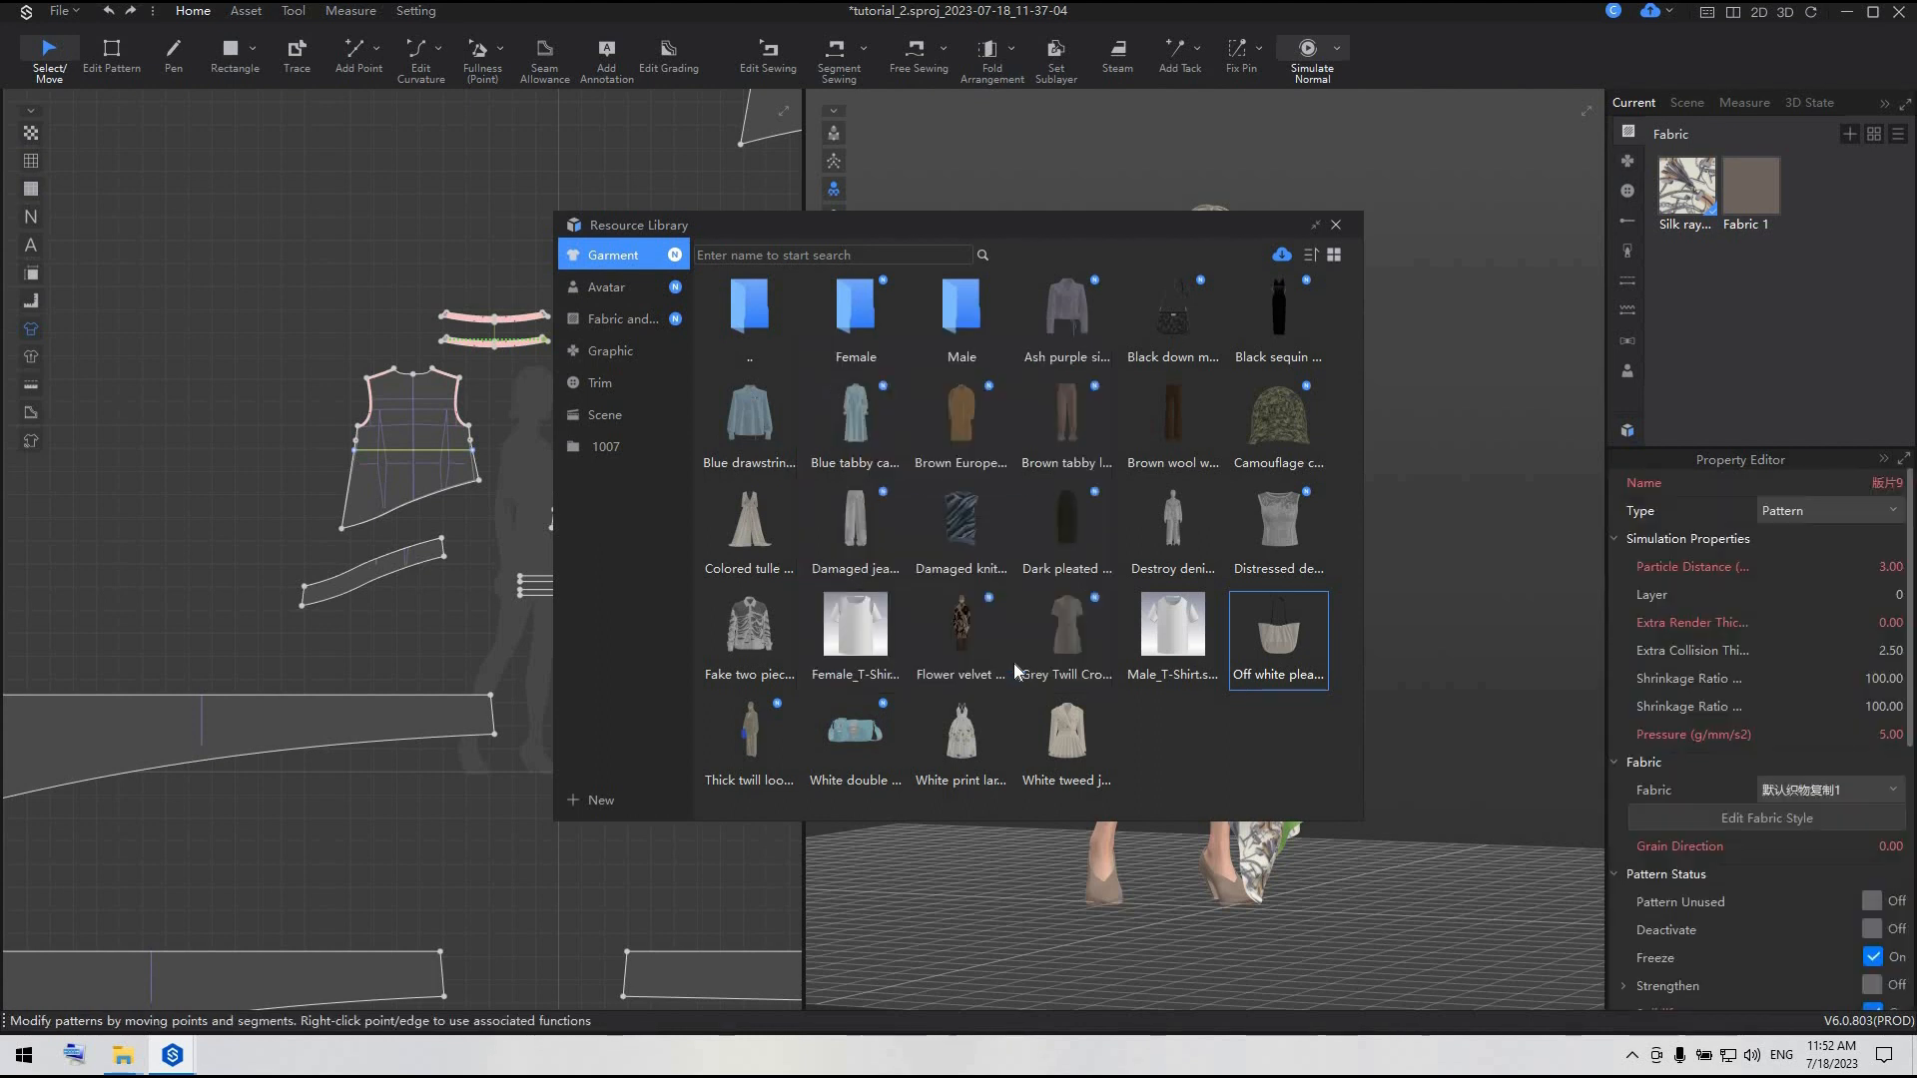
click(1336, 225)
- Move the bag's patterns to empty space beside the dress patterns in 2D, and place the bag beside the avatar in 3D
scroll(688, 776, down, 4)
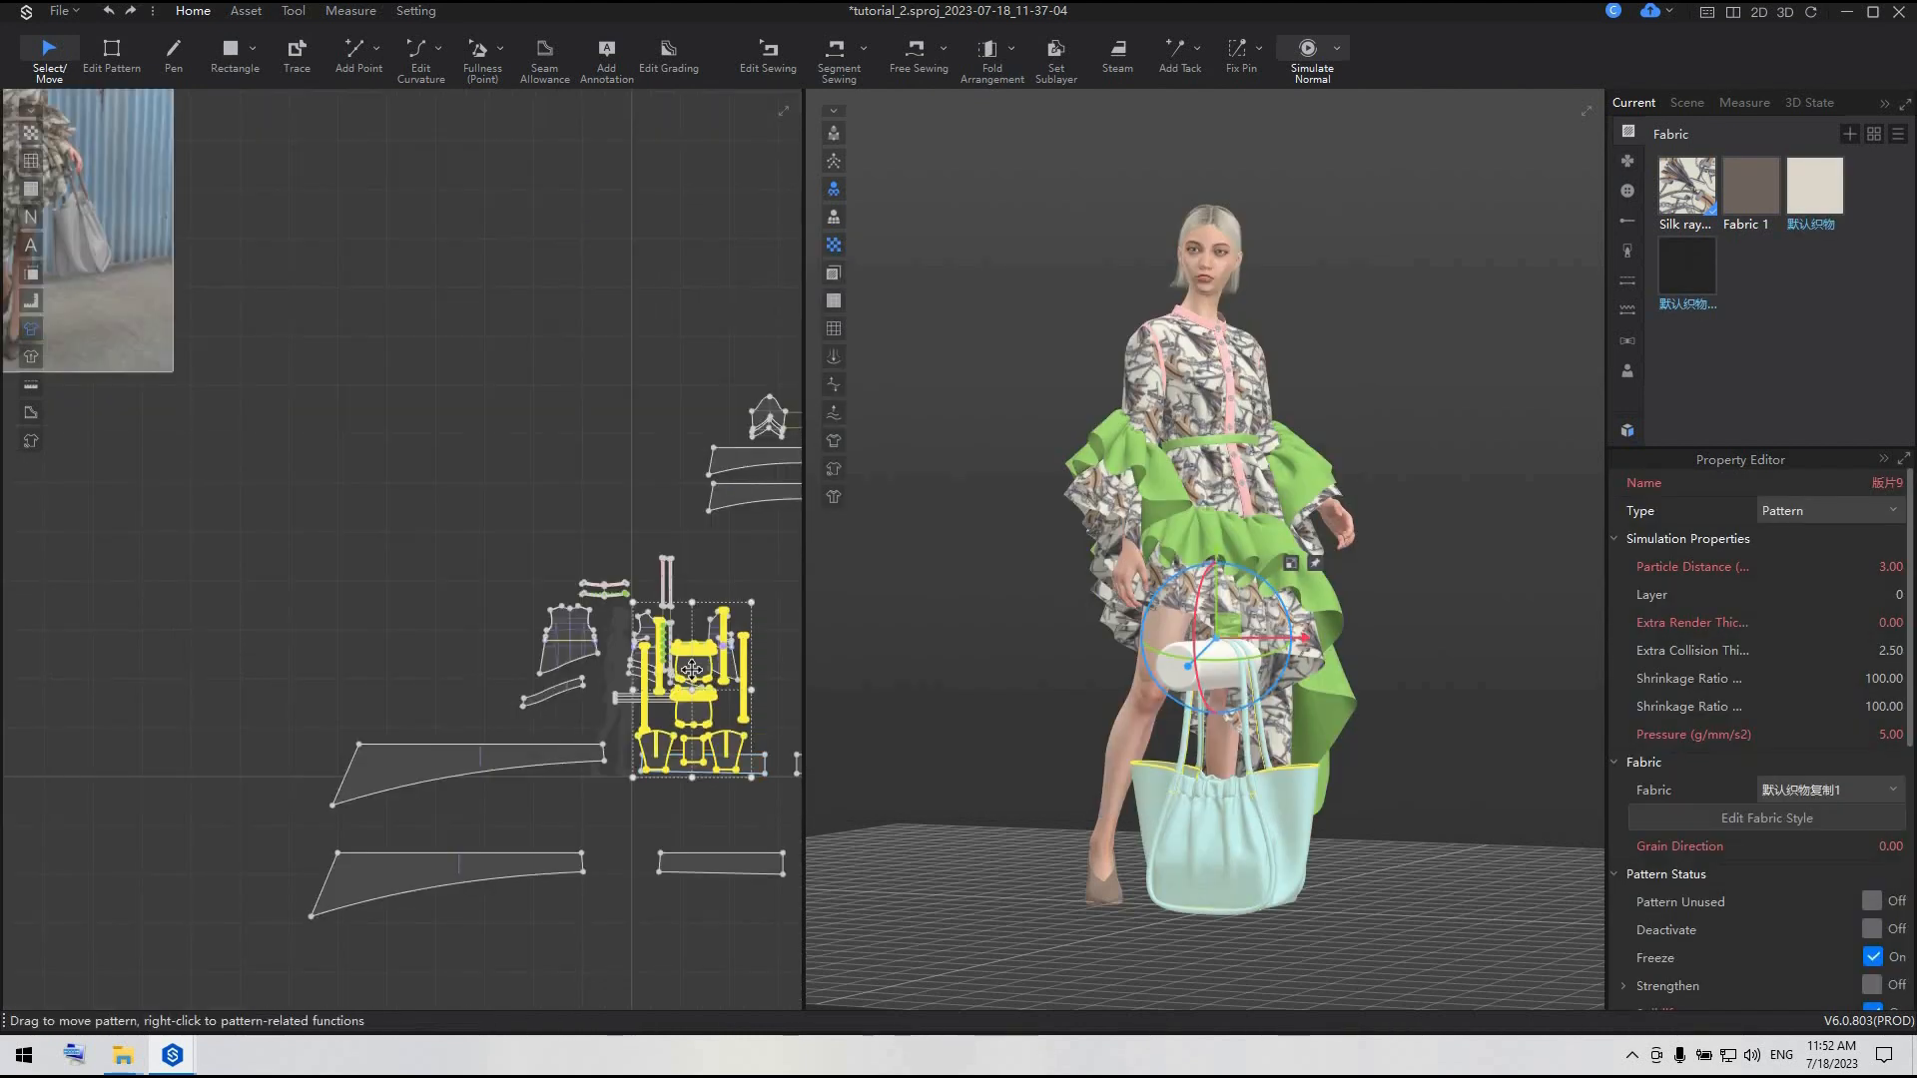
drag(692, 668, 414, 557)
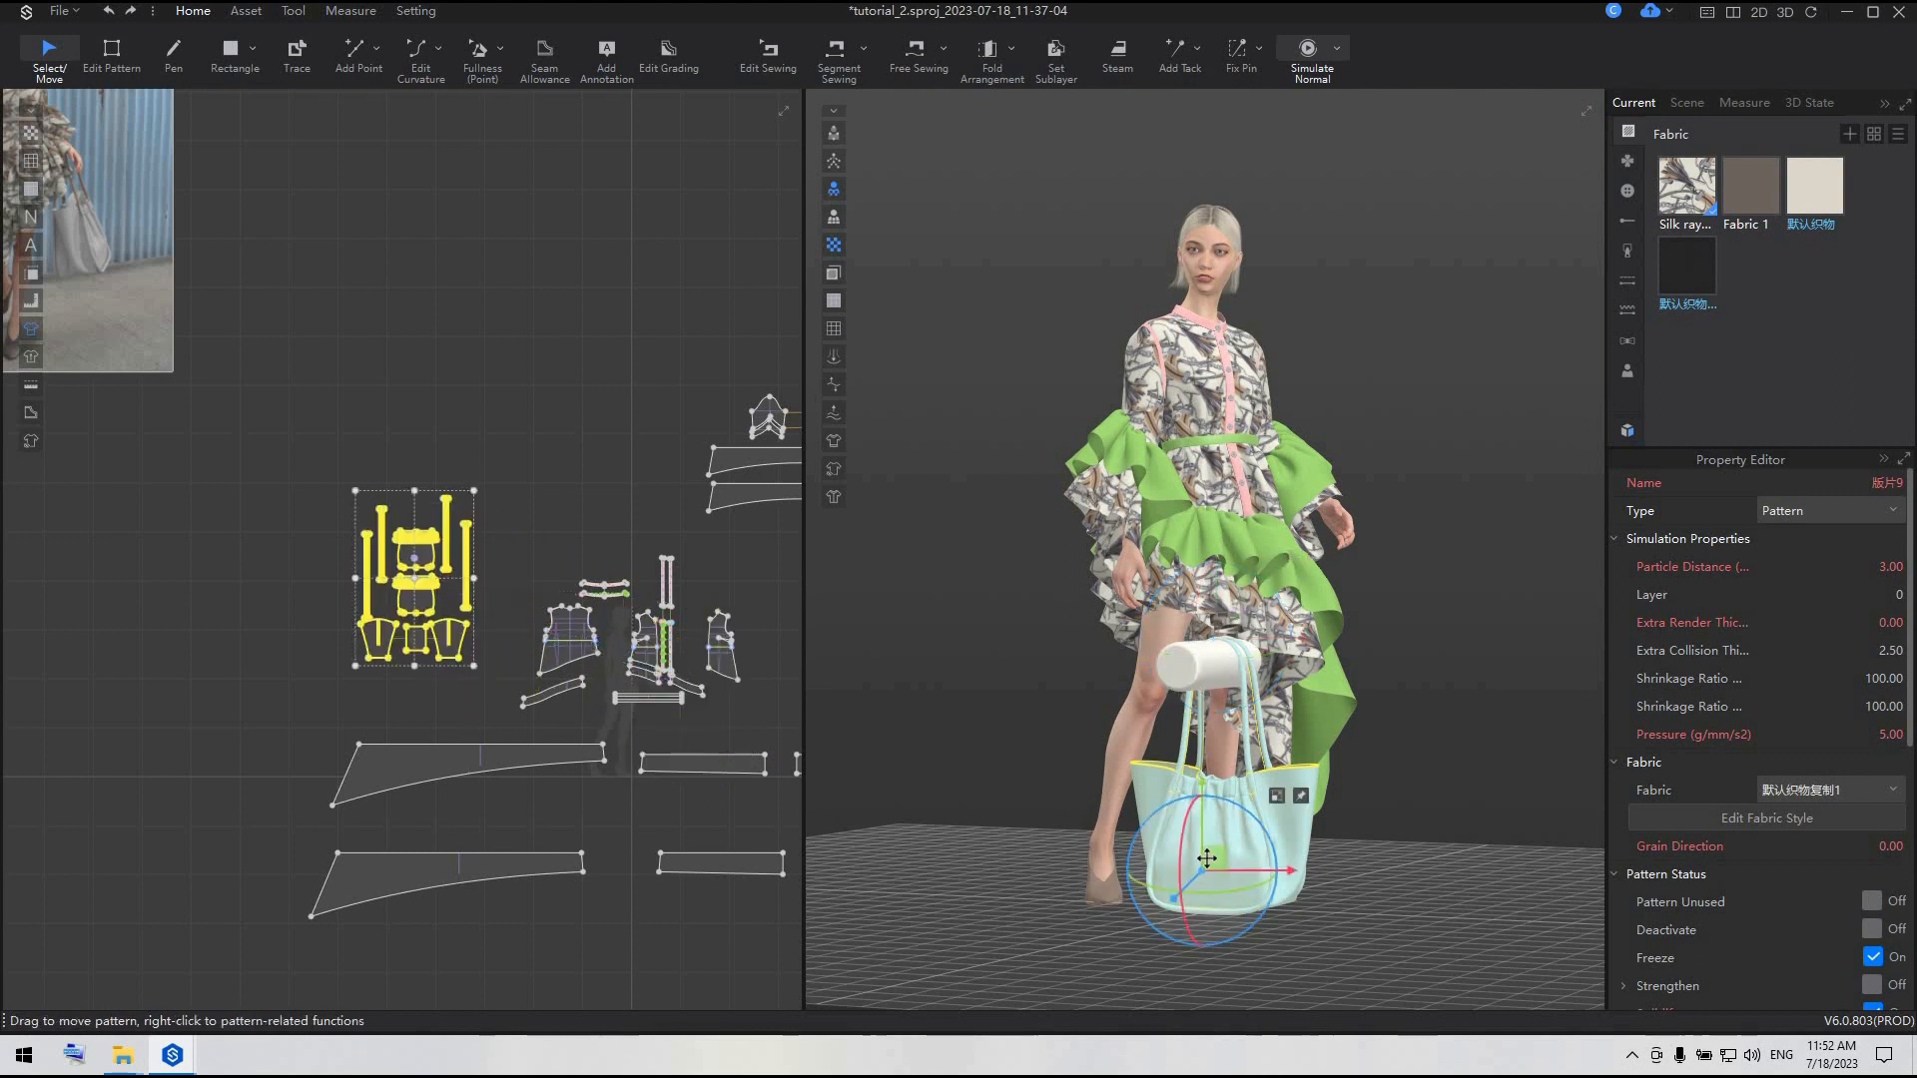
drag(1207, 857, 904, 714)
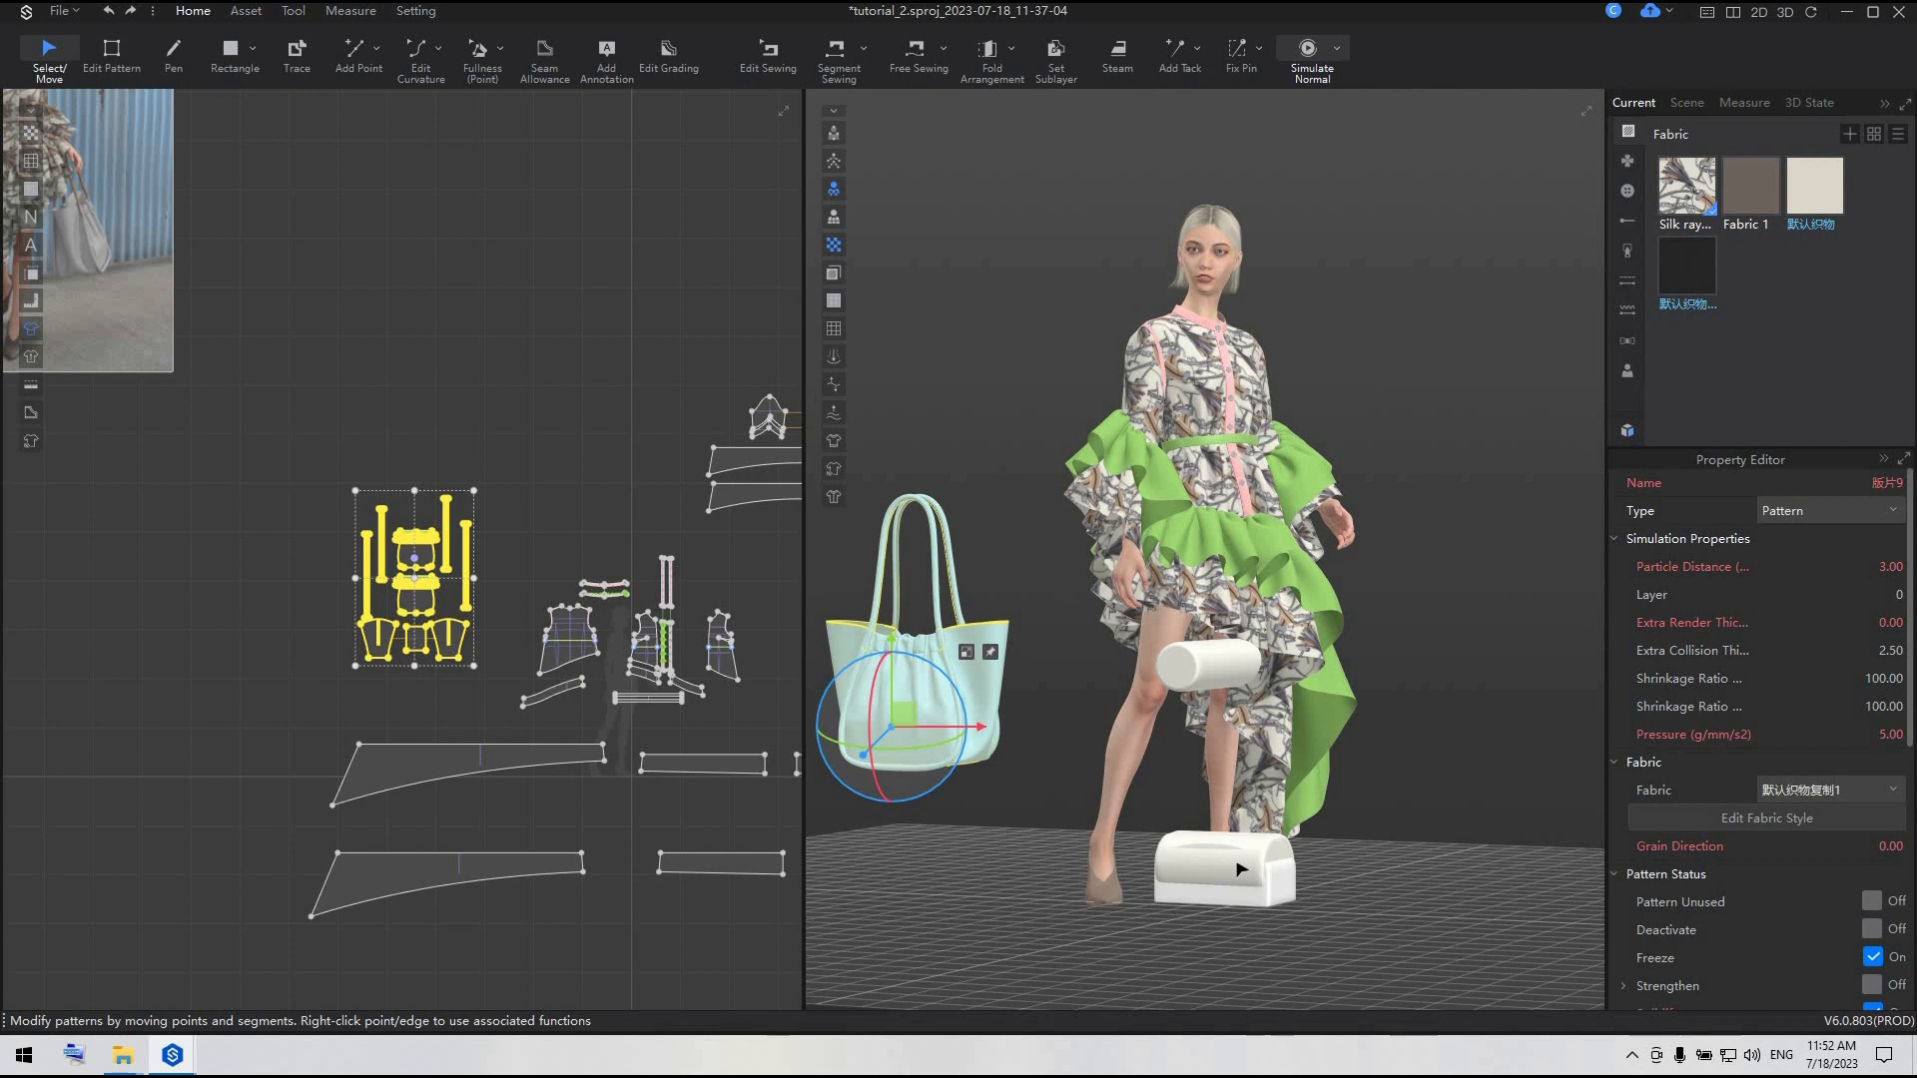
- Delete the white block and cylinder support trims that came with the bag
click(1241, 870)
key(Delete)
click(1248, 880)
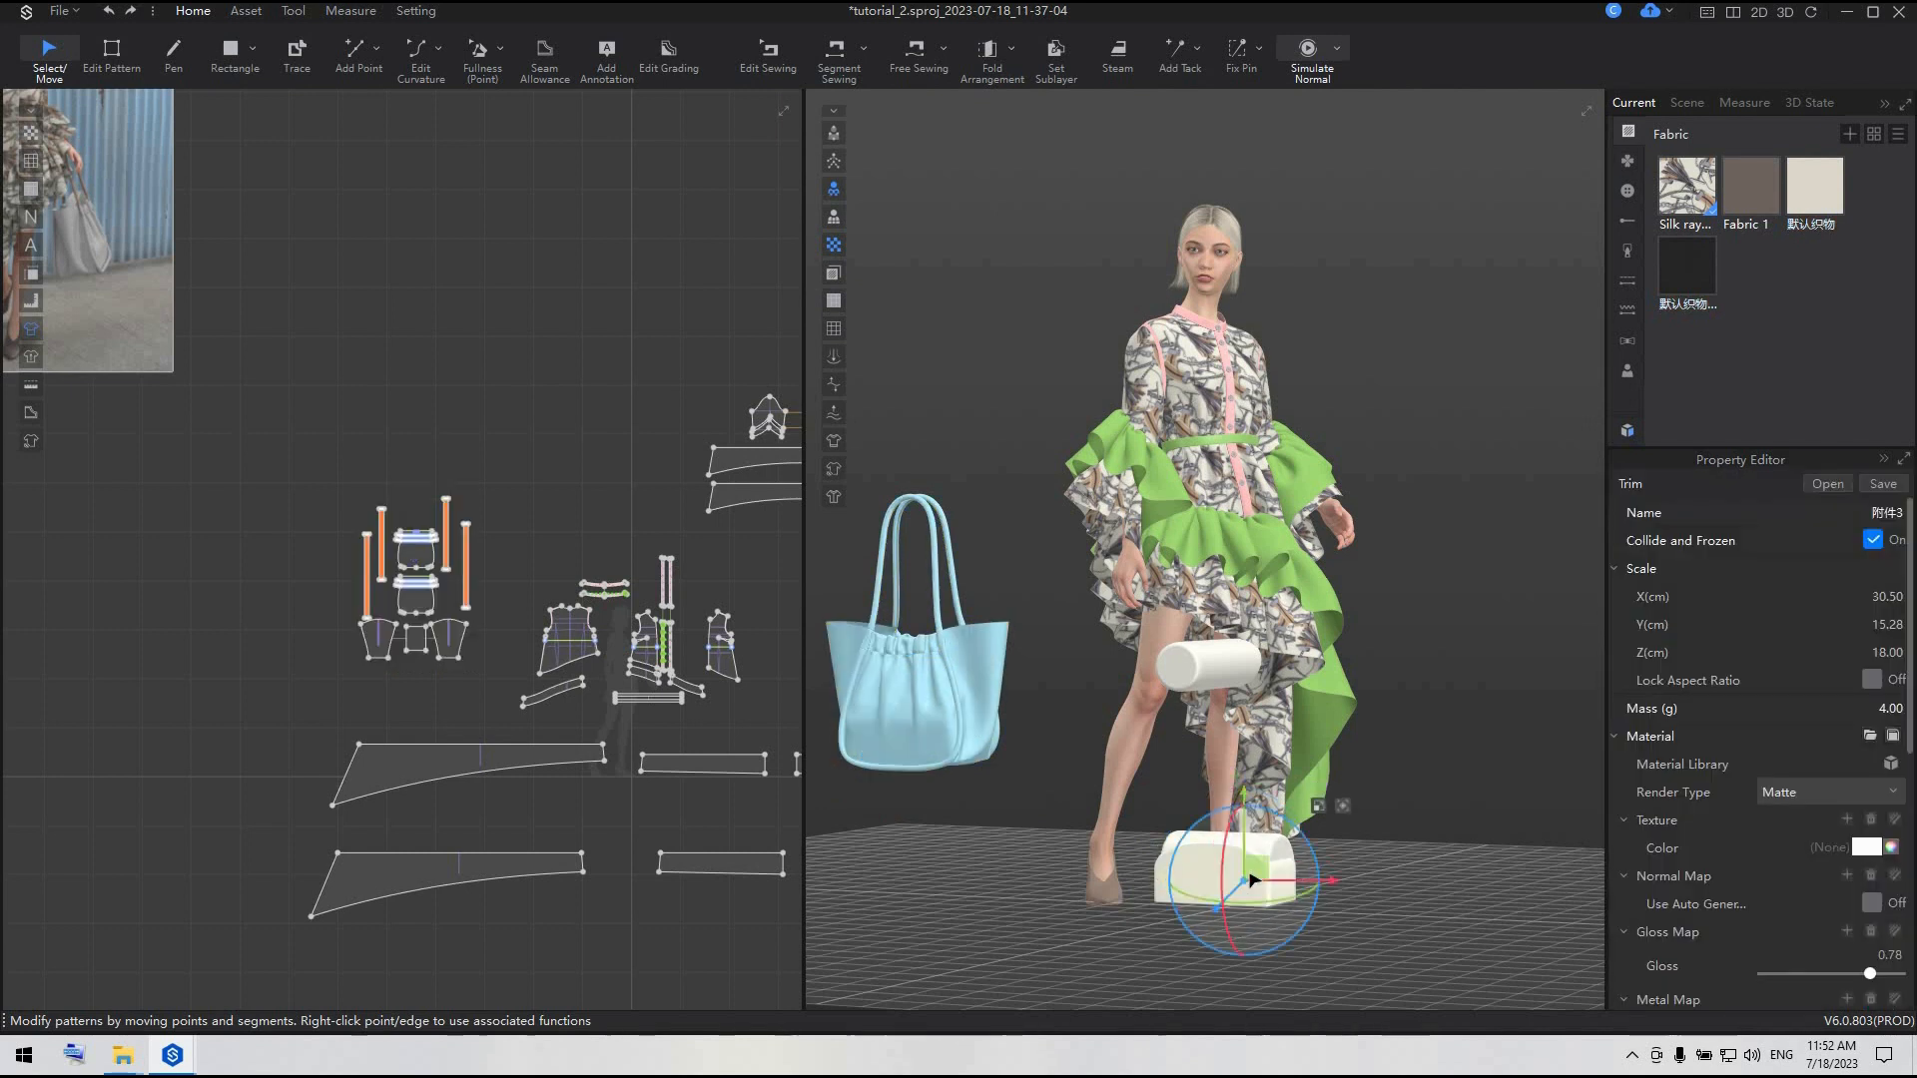
key(Delete)
click(1260, 871)
key(Delete)
click(1226, 669)
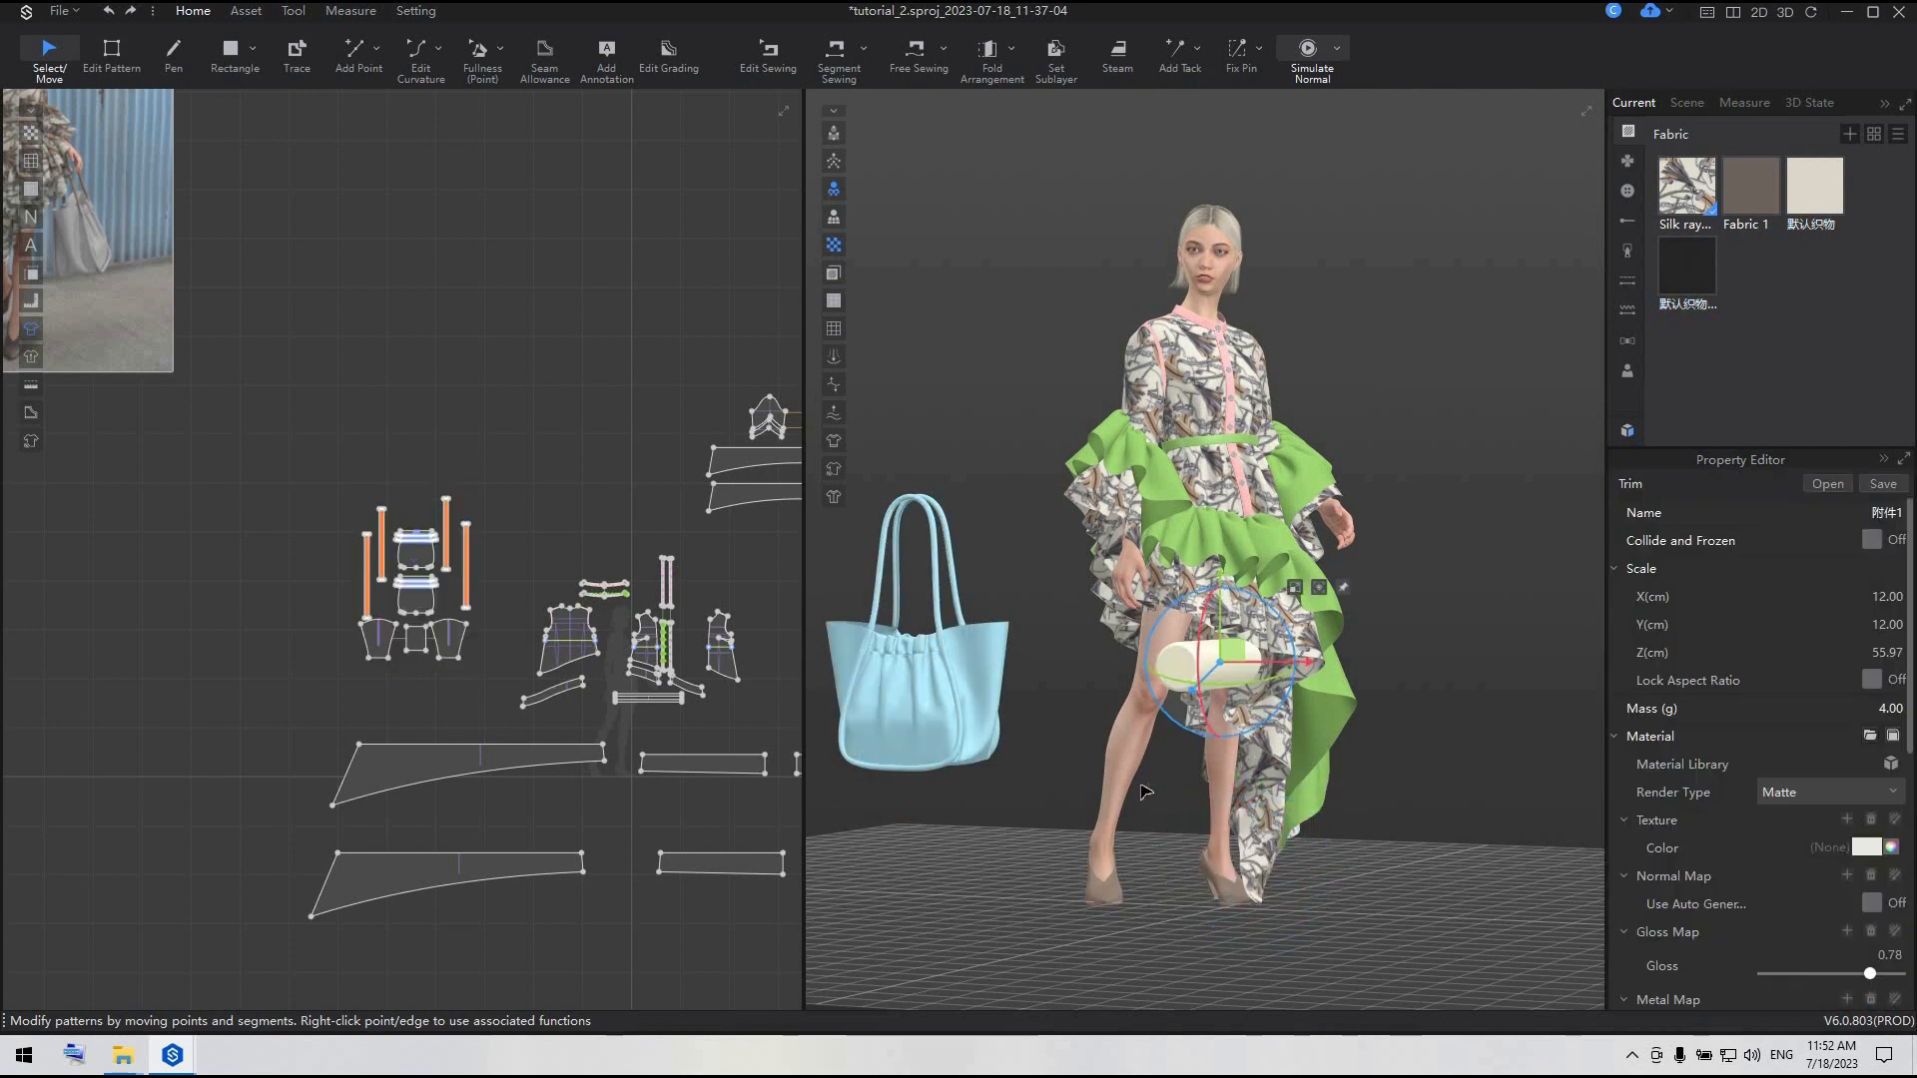
key(Delete)
- Select all bag patterns and move the bag in 3D next to the avatar's left hand
scroll(1098, 499, down, 1)
drag(285, 431, 485, 679)
drag(911, 741, 1147, 797)
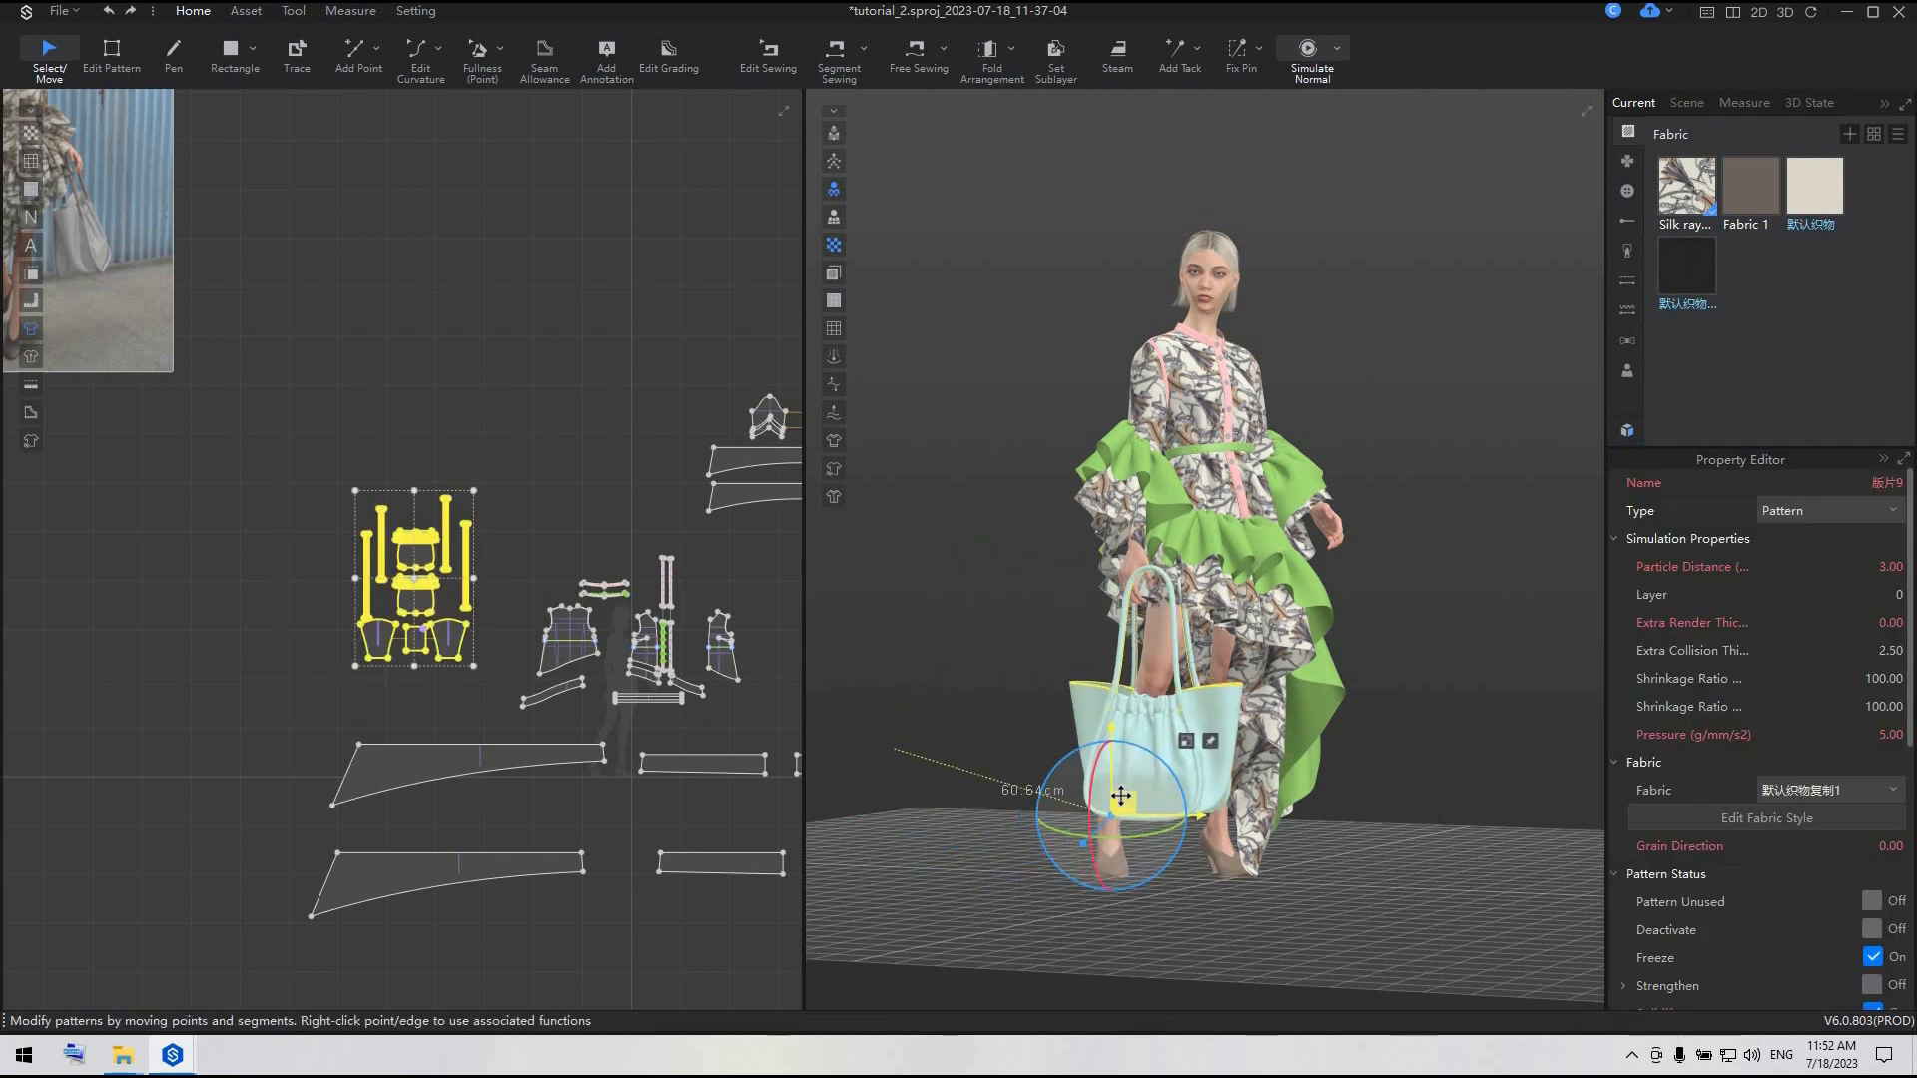
right_drag(1147, 797, 1228, 797)
drag(1146, 786, 1174, 769)
right_drag(1188, 771, 1065, 784)
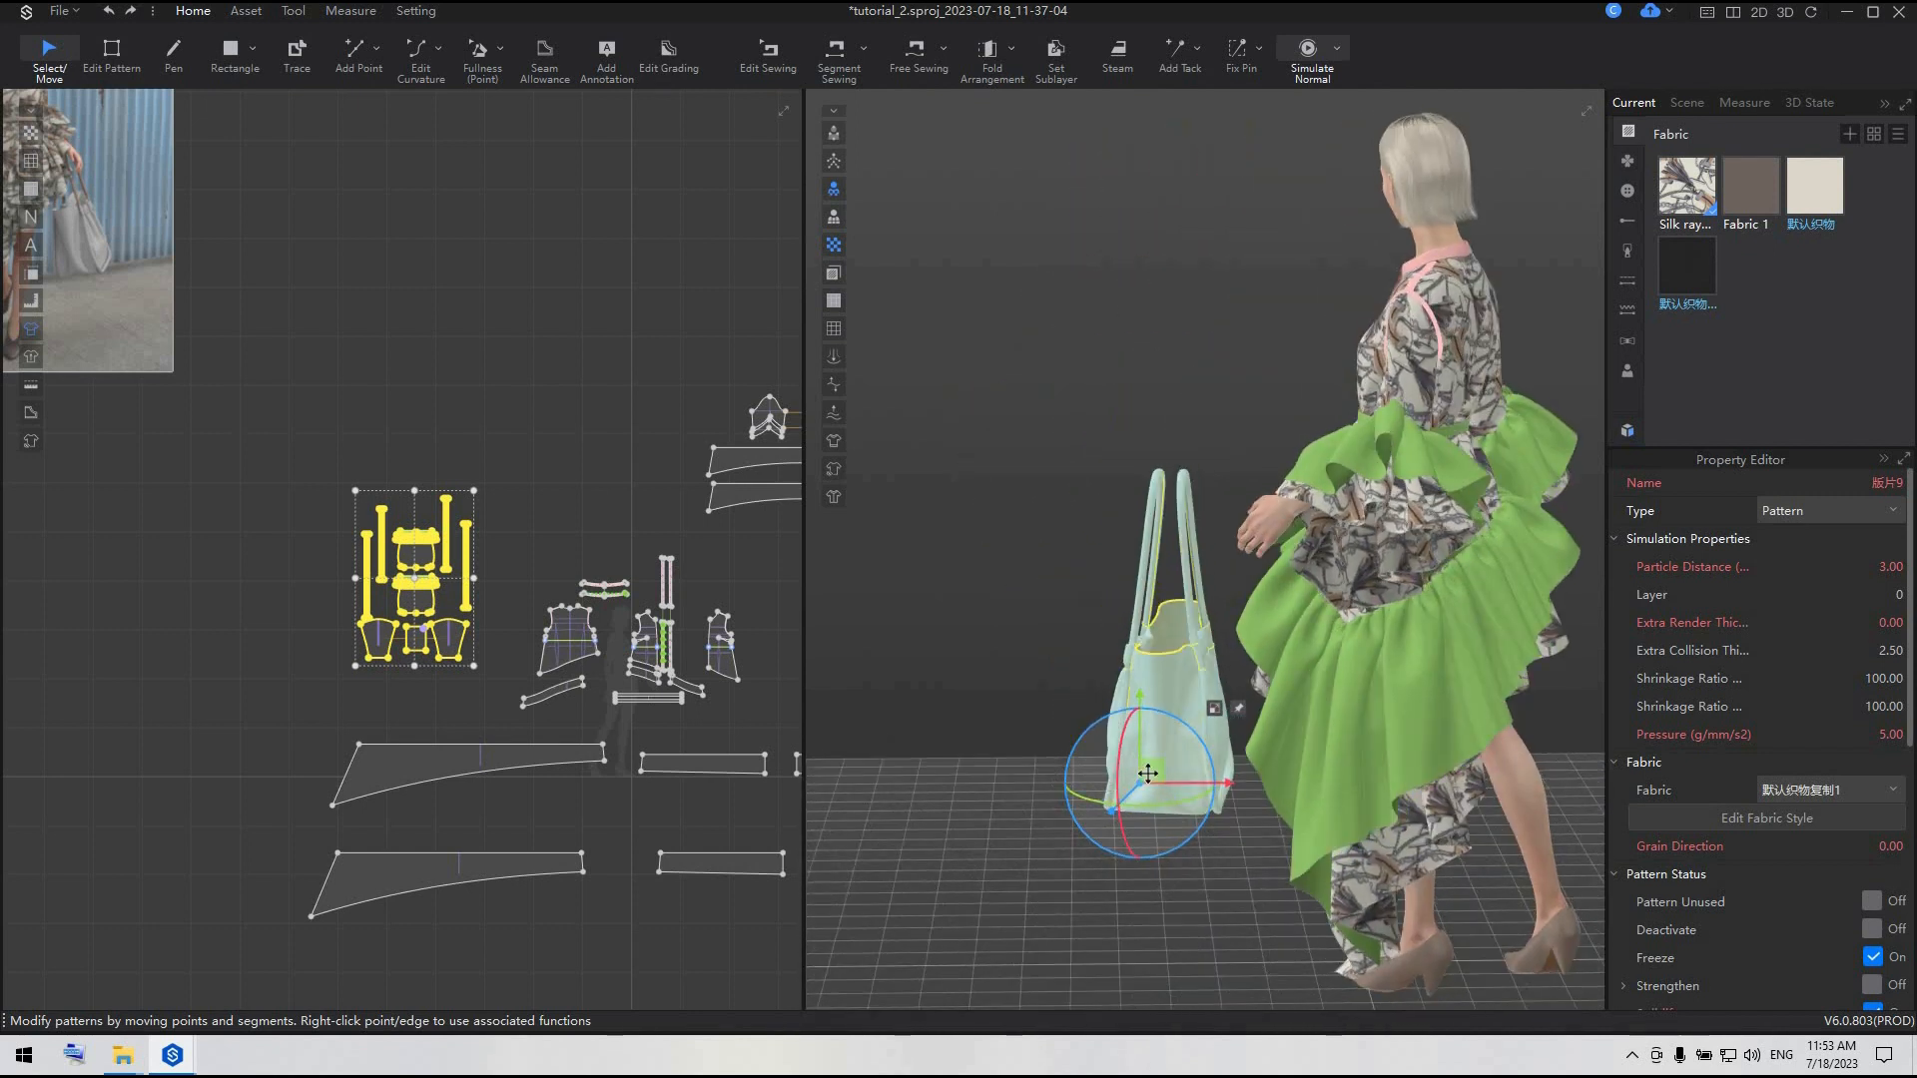
drag(1168, 775, 1260, 778)
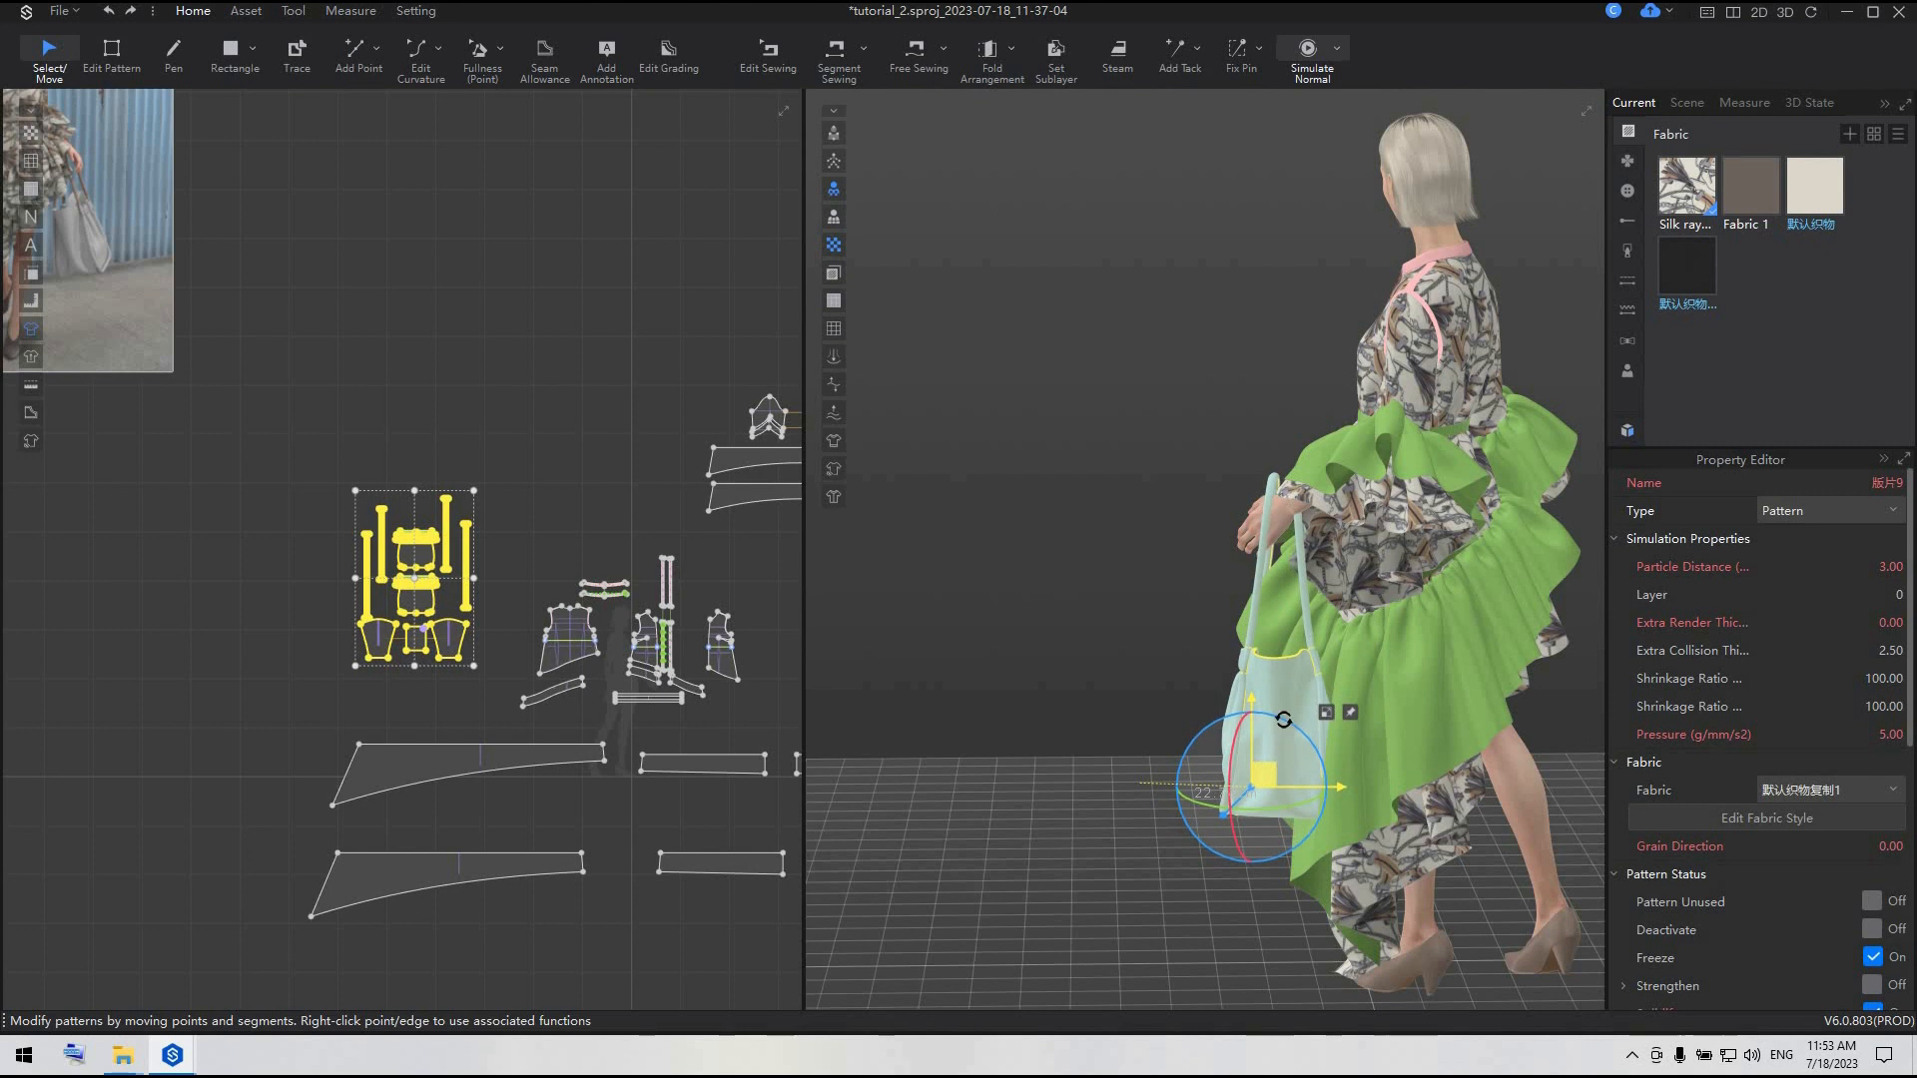
- Scale the whole bag down slightly in 3D, and switch the gizmo back to moving and rotating
right_drag(1285, 744, 1354, 739)
click(1351, 730)
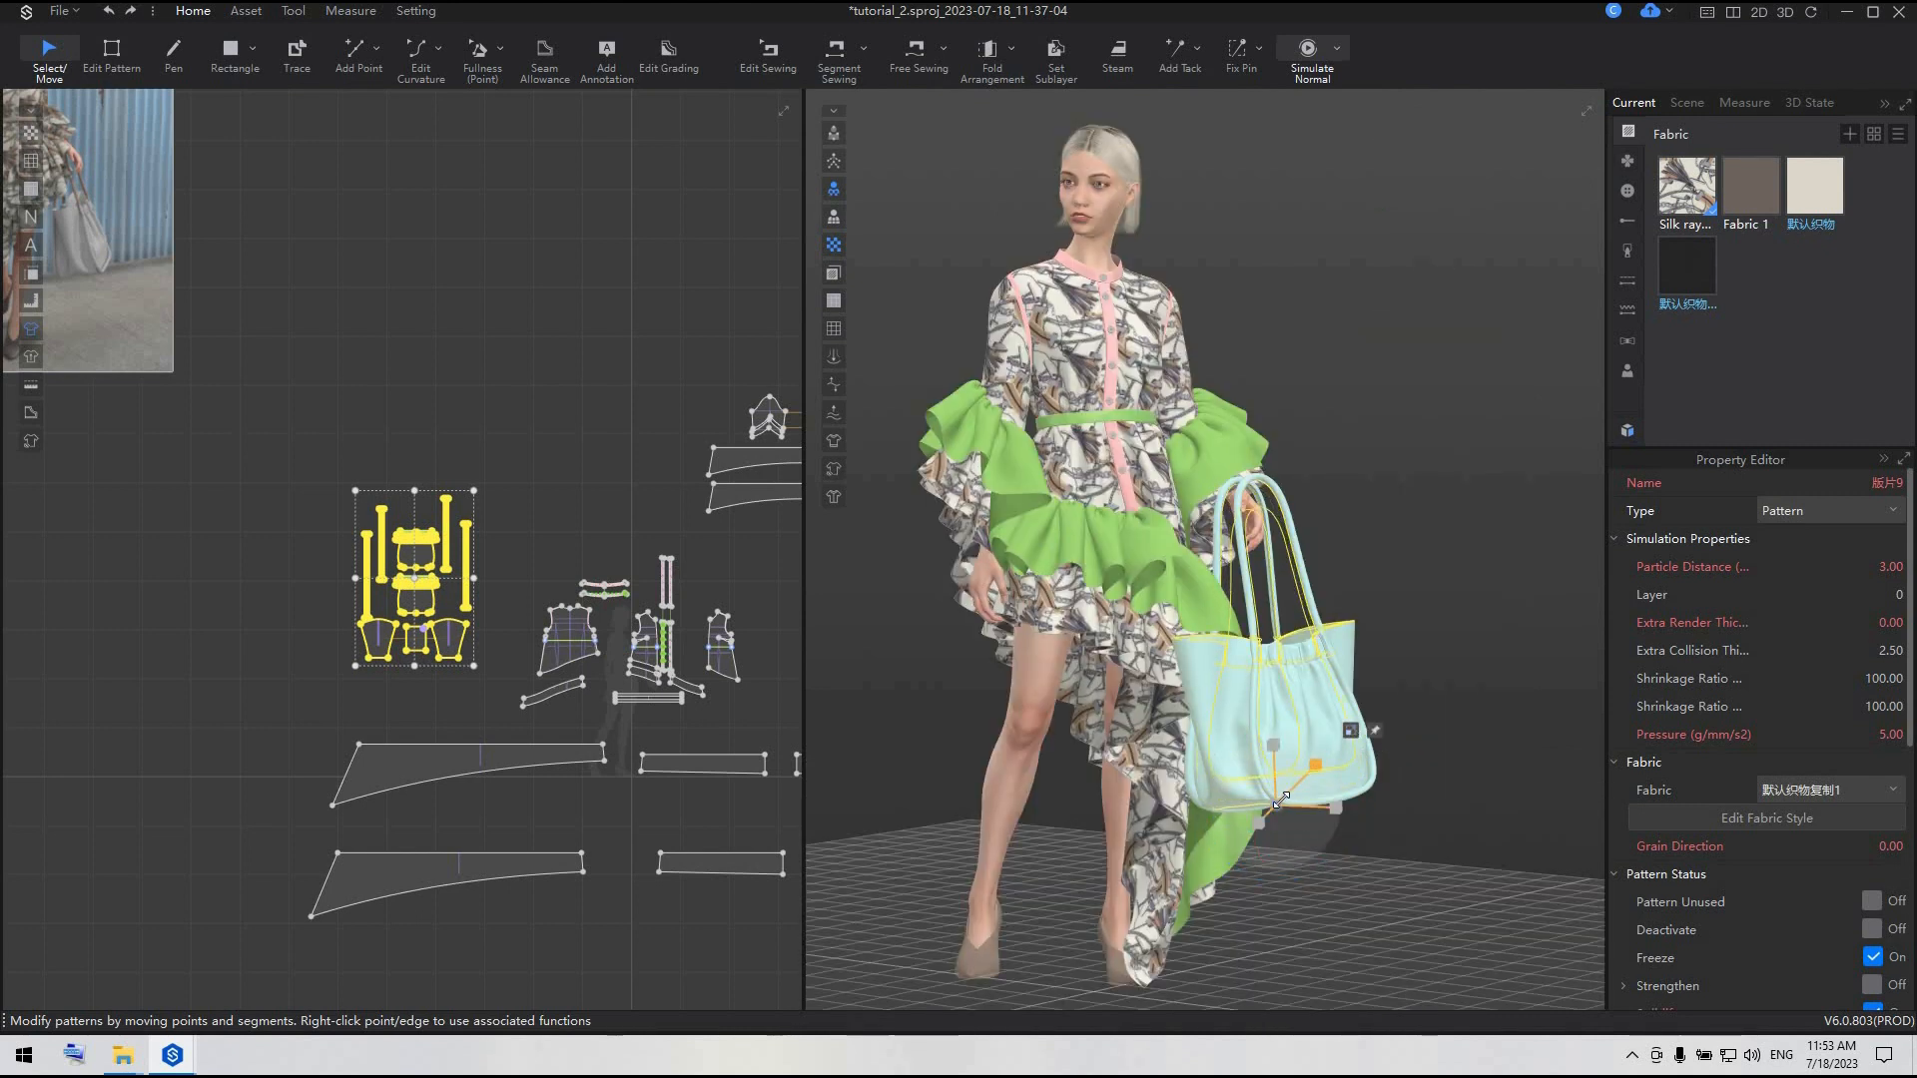
drag(1282, 800, 1281, 801)
scroll(1317, 778, up, 3)
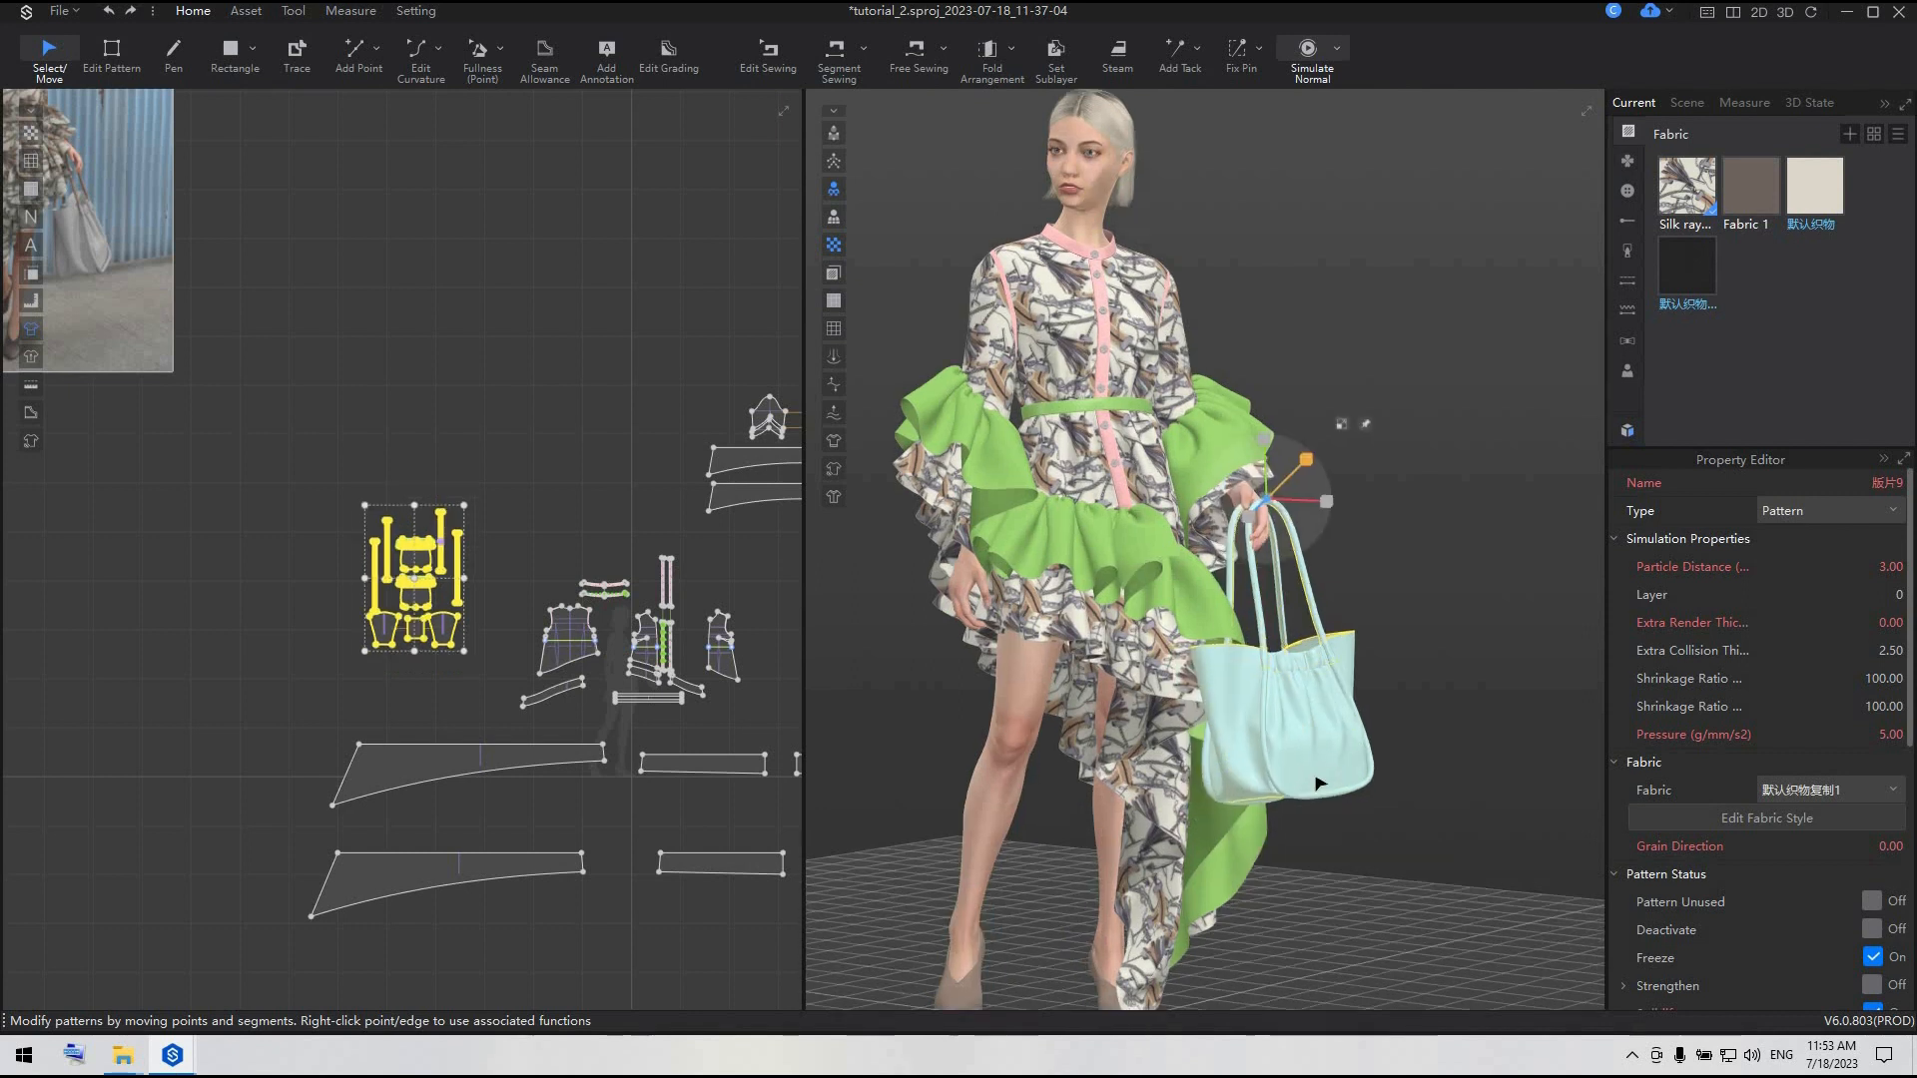
middle_drag(1315, 777, 1254, 707)
scroll(1334, 688, up, 1)
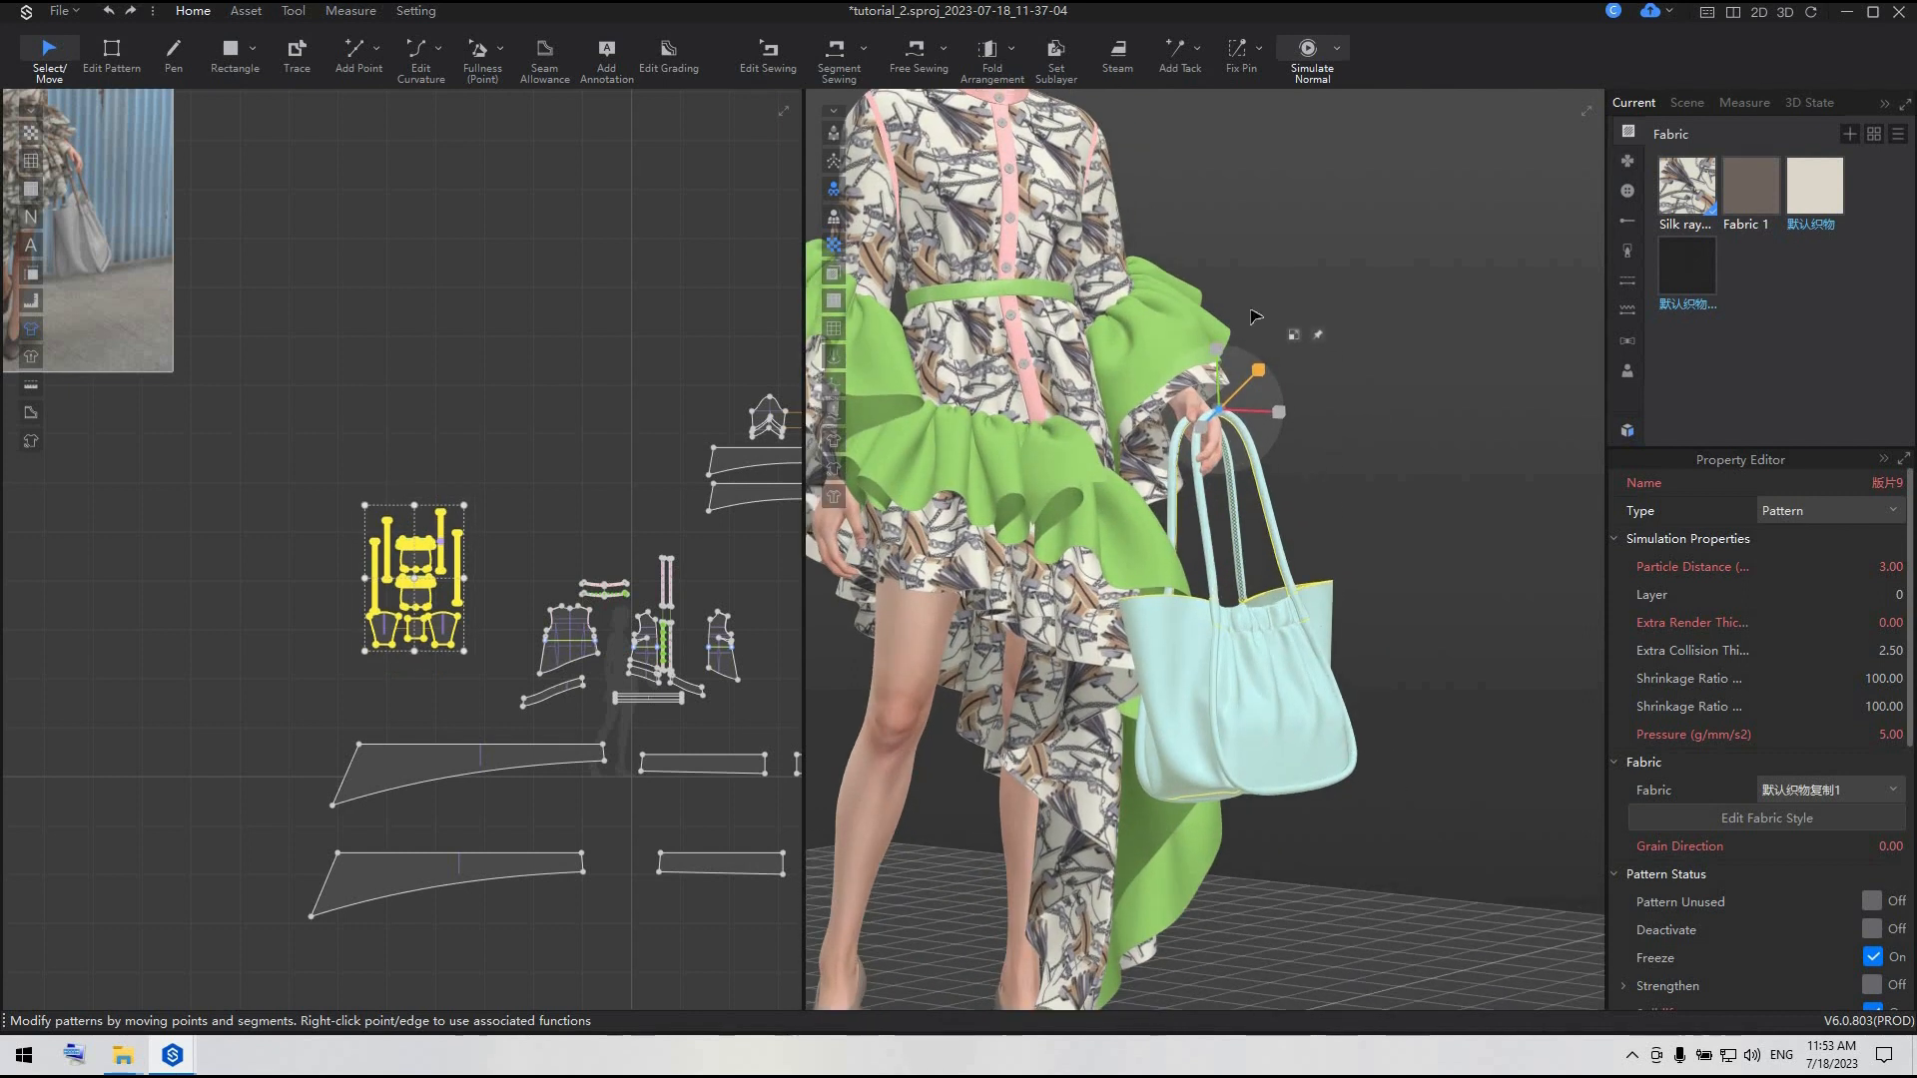
click(1294, 336)
- Try to fit the bag's handles into the avatar's left hand in 3D
click(1288, 688)
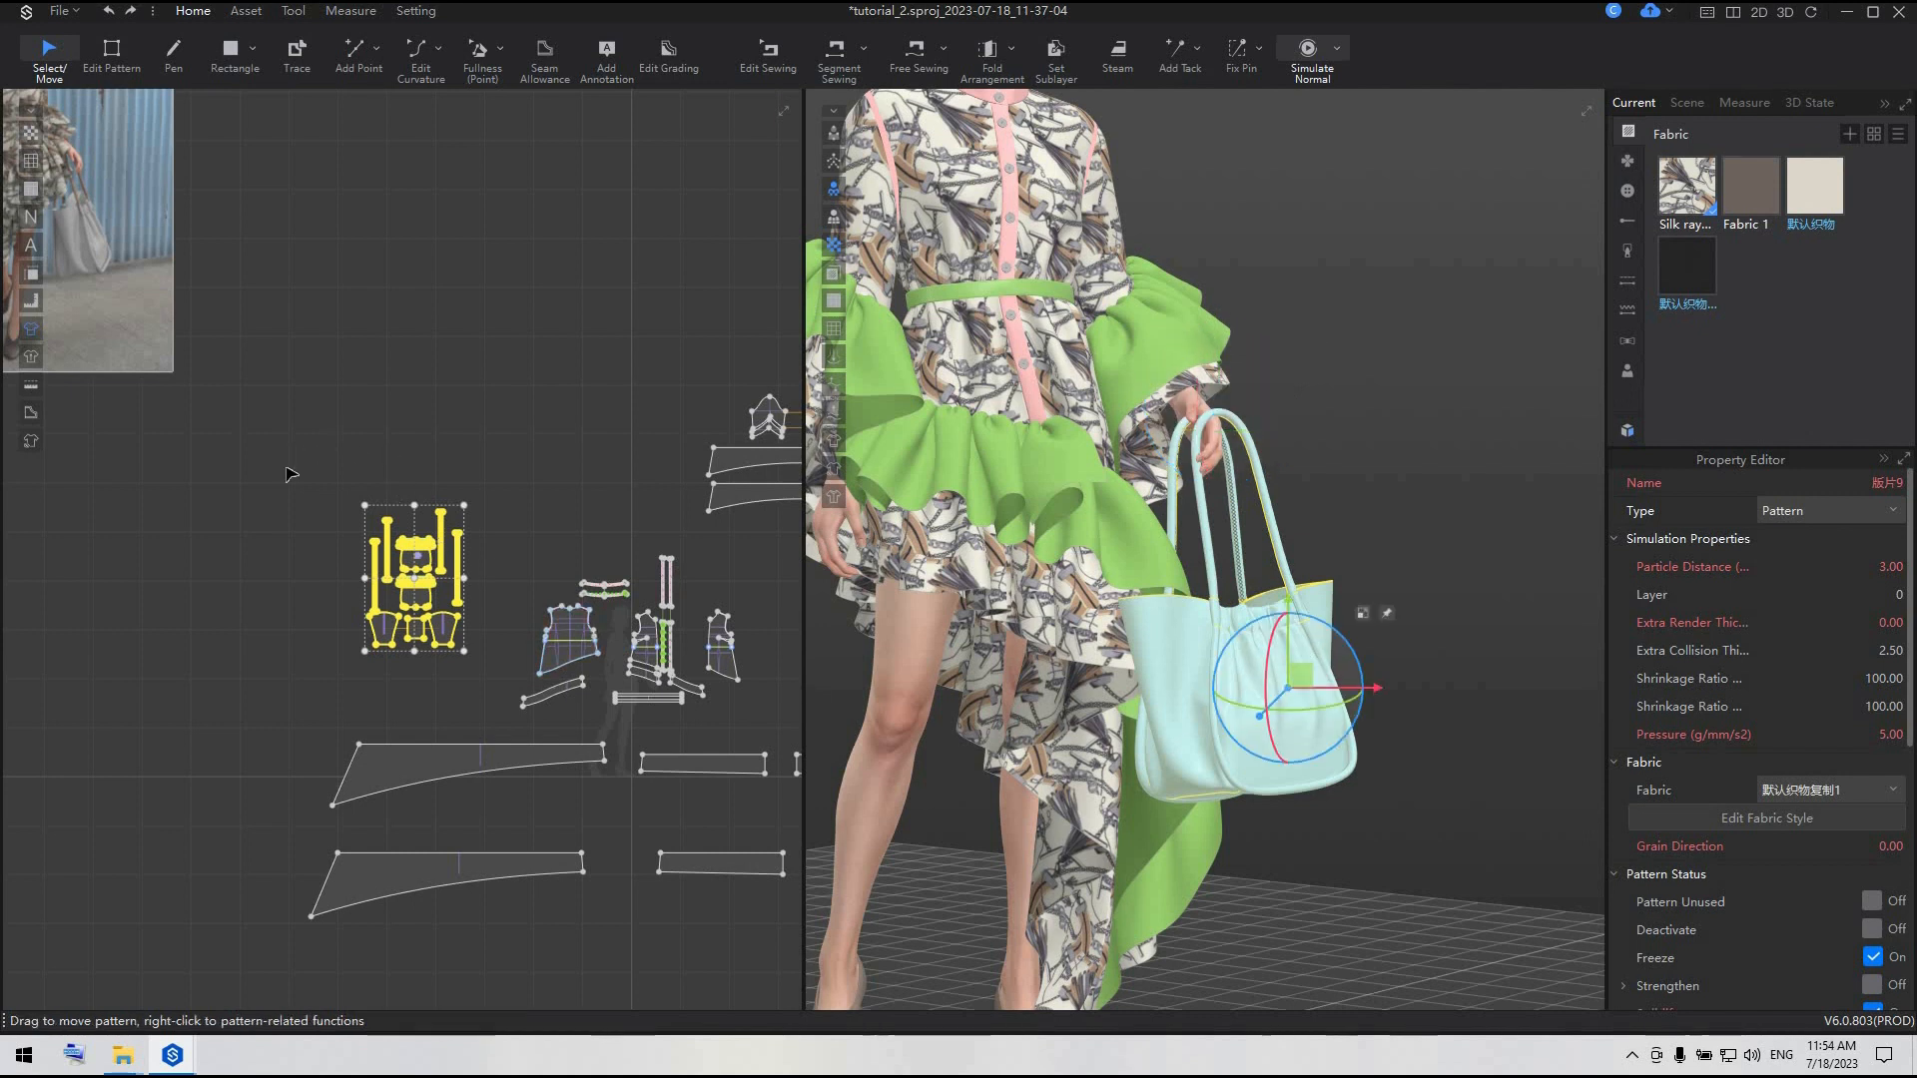
drag(280, 446, 515, 685)
drag(1277, 758, 1297, 667)
drag(1271, 750, 1271, 744)
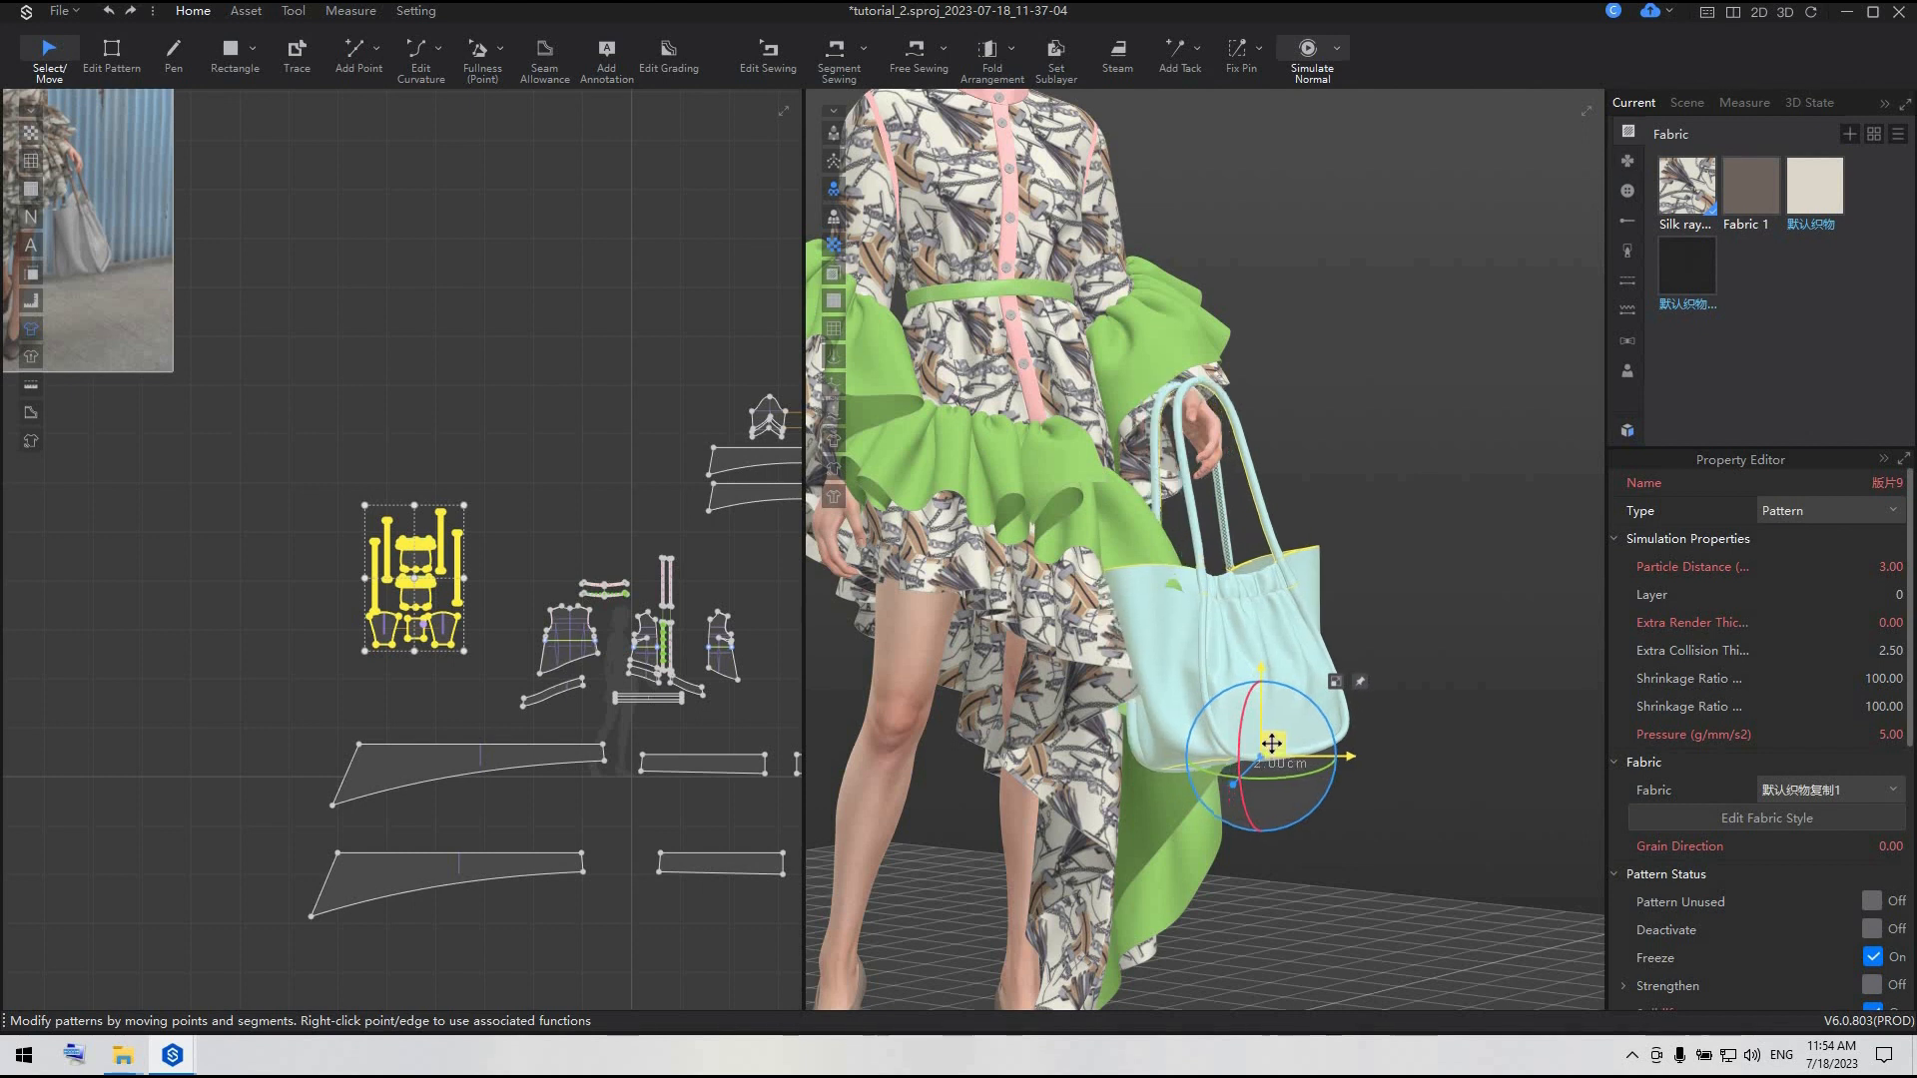
right_drag(1364, 836, 1201, 751)
drag(1201, 751, 1148, 780)
right_drag(1331, 829, 1306, 768)
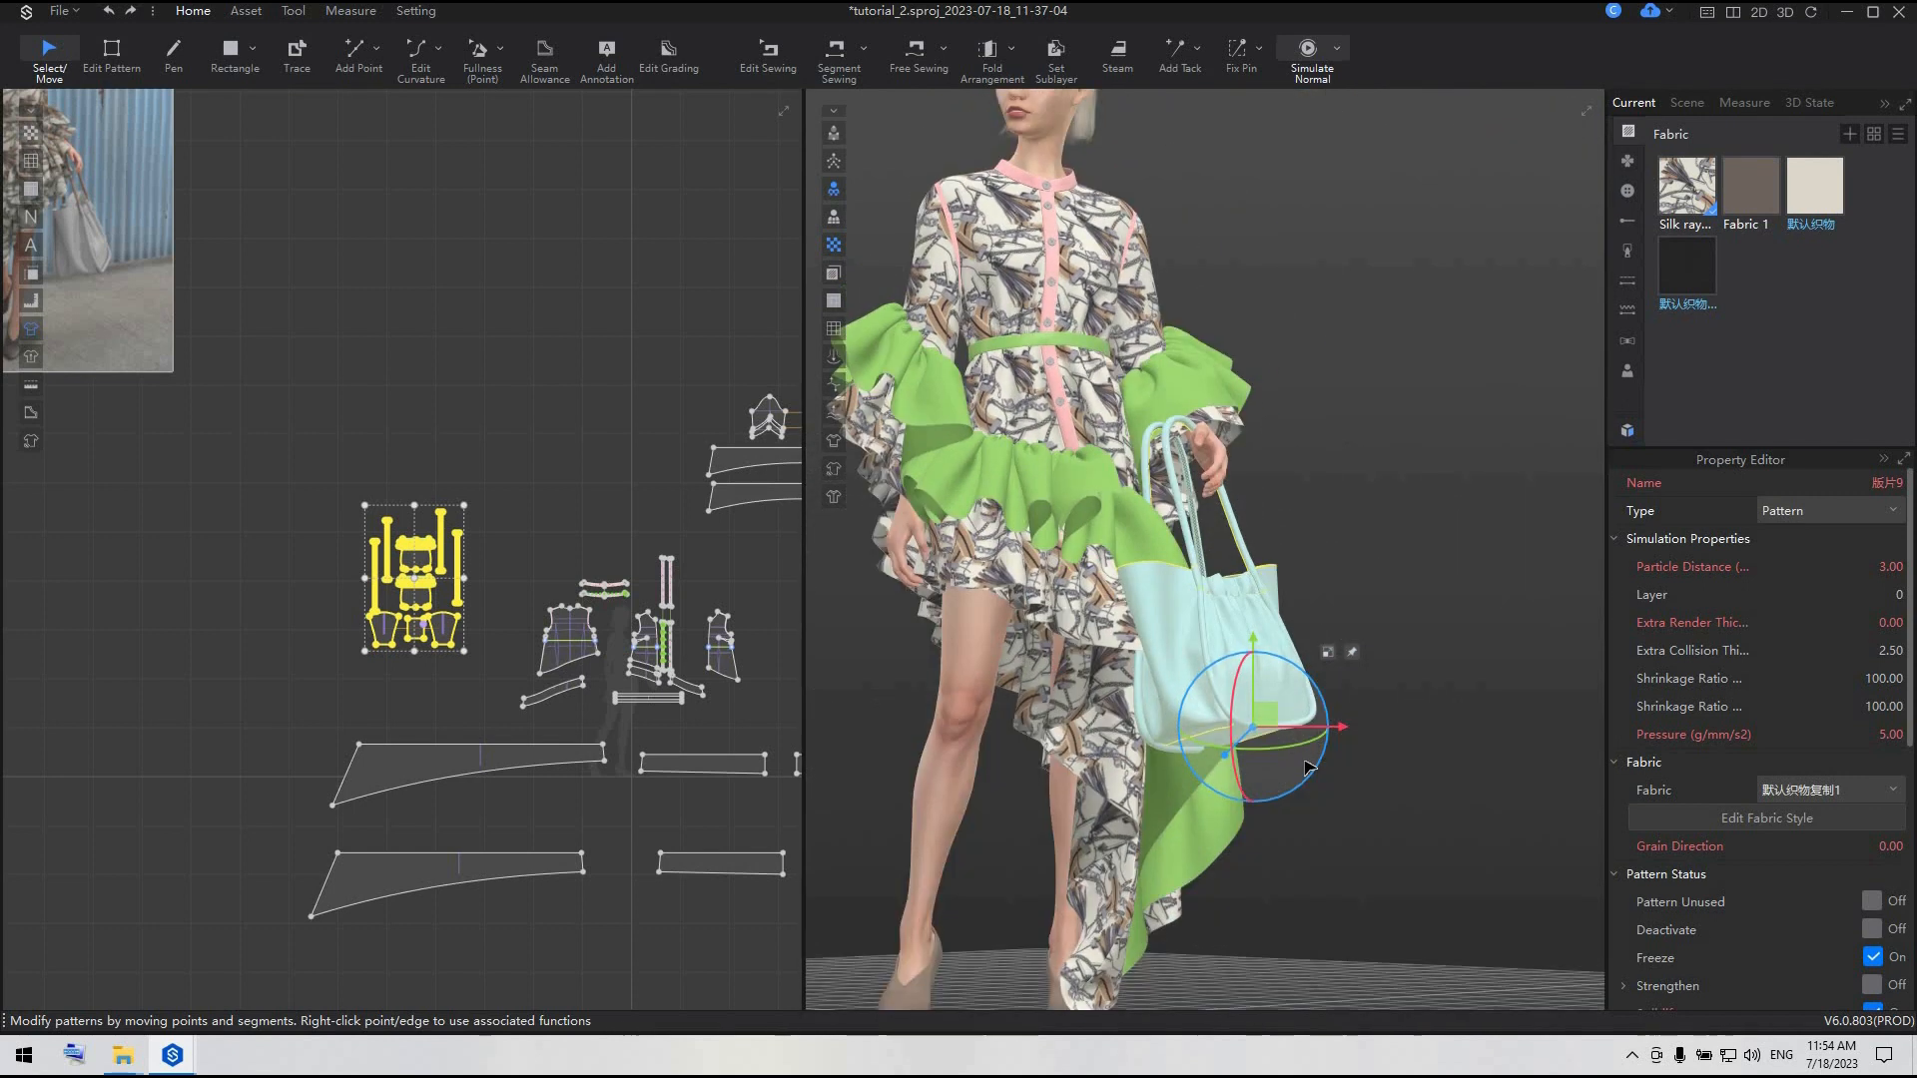
- Move the bag across to the avatar's right hand, align its handles with the fingers, and deselect it
scroll(1309, 768, down, 5)
drag(1273, 654, 839, 785)
drag(924, 727, 968, 747)
scroll(898, 806, up, 2)
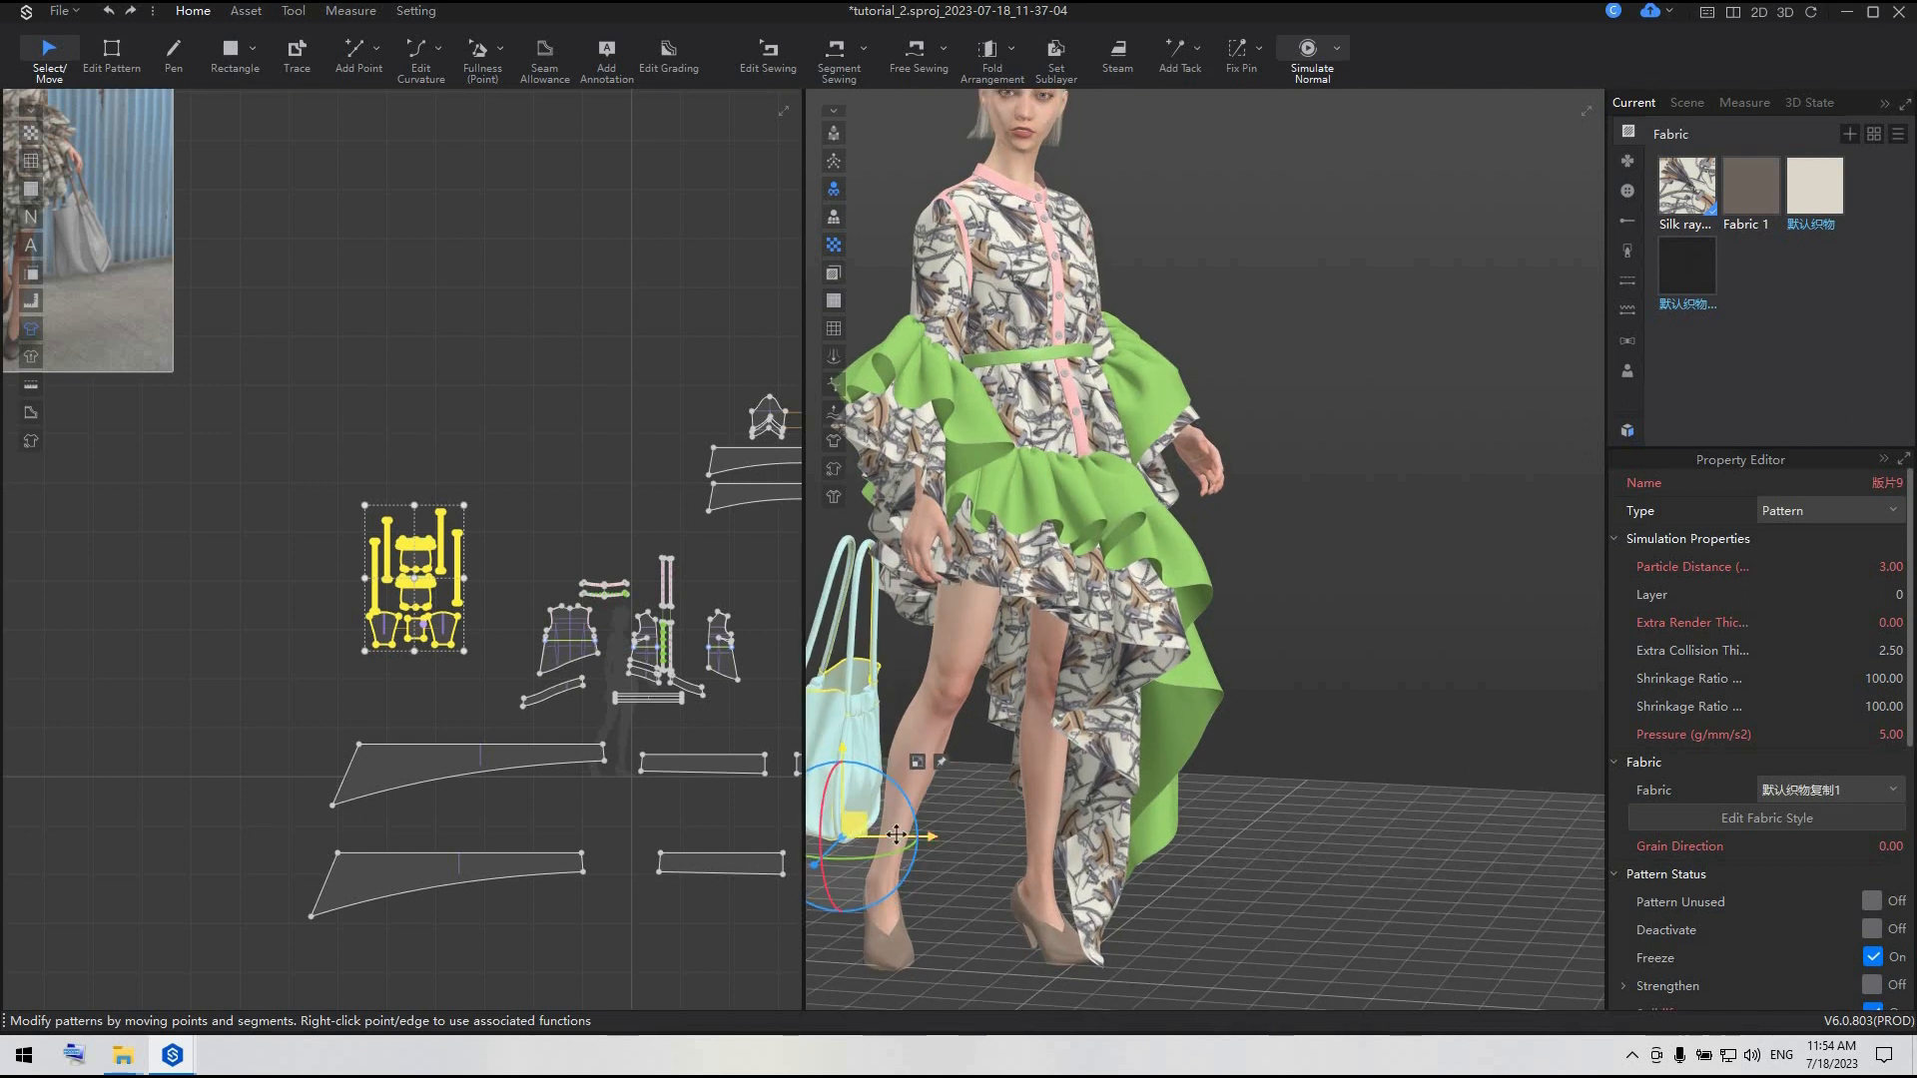
drag(916, 847, 998, 848)
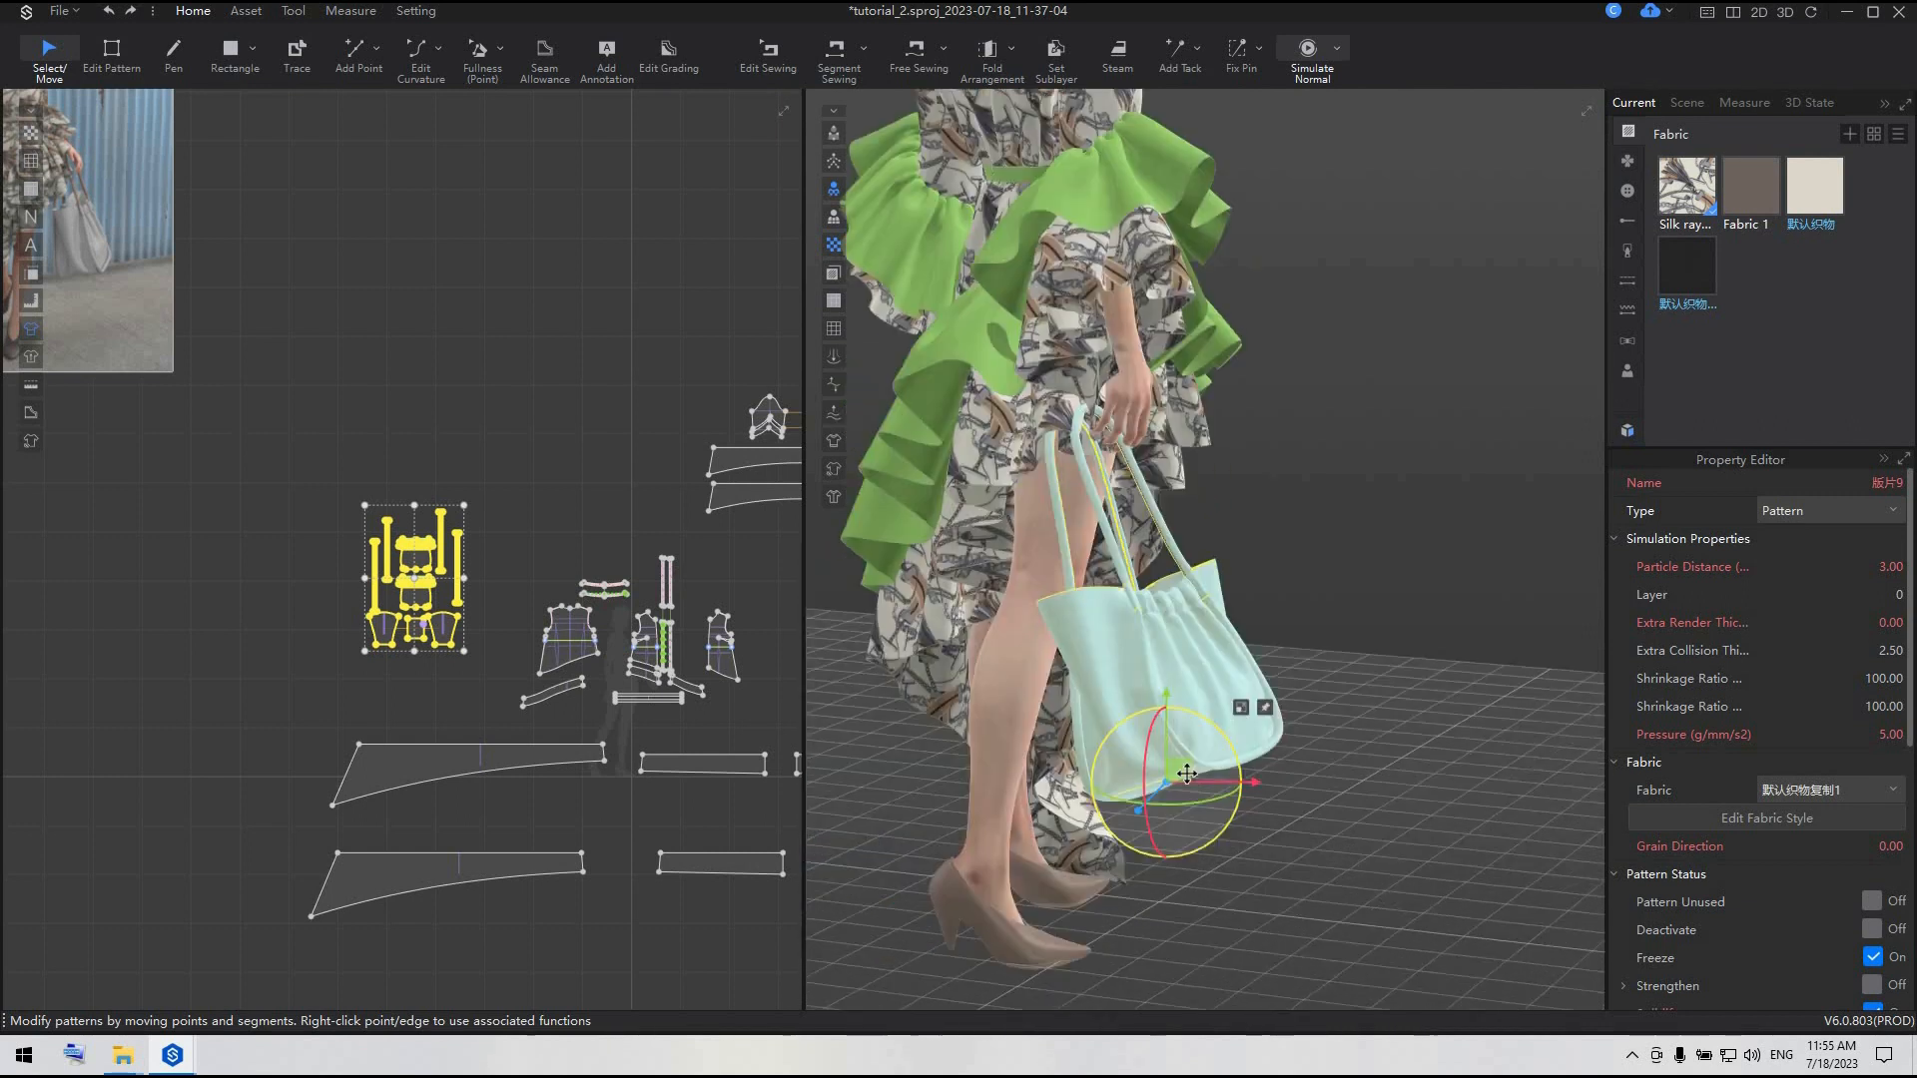
mouse_move(1184, 774)
mouse_down()
mouse_move(1222, 759)
mouse_move(1203, 764)
mouse_up()
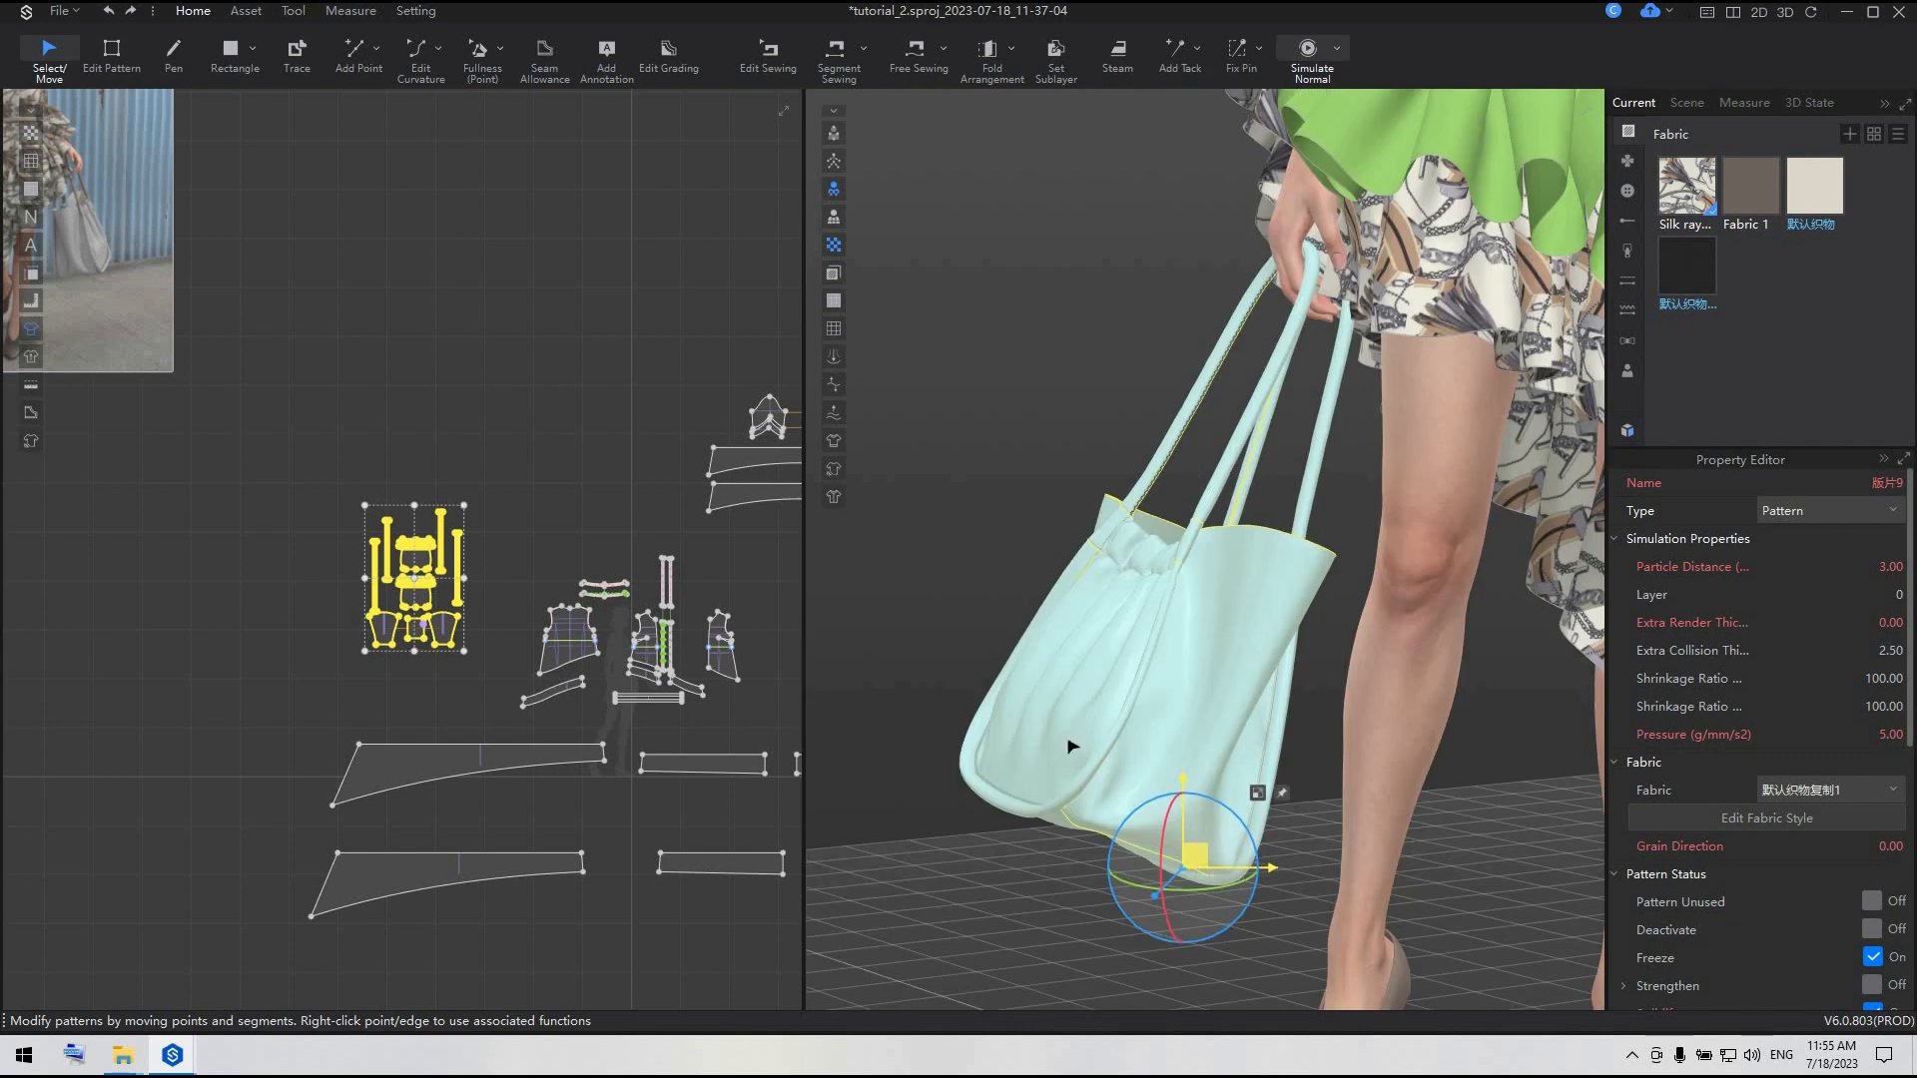
right_drag(990, 506, 1148, 559)
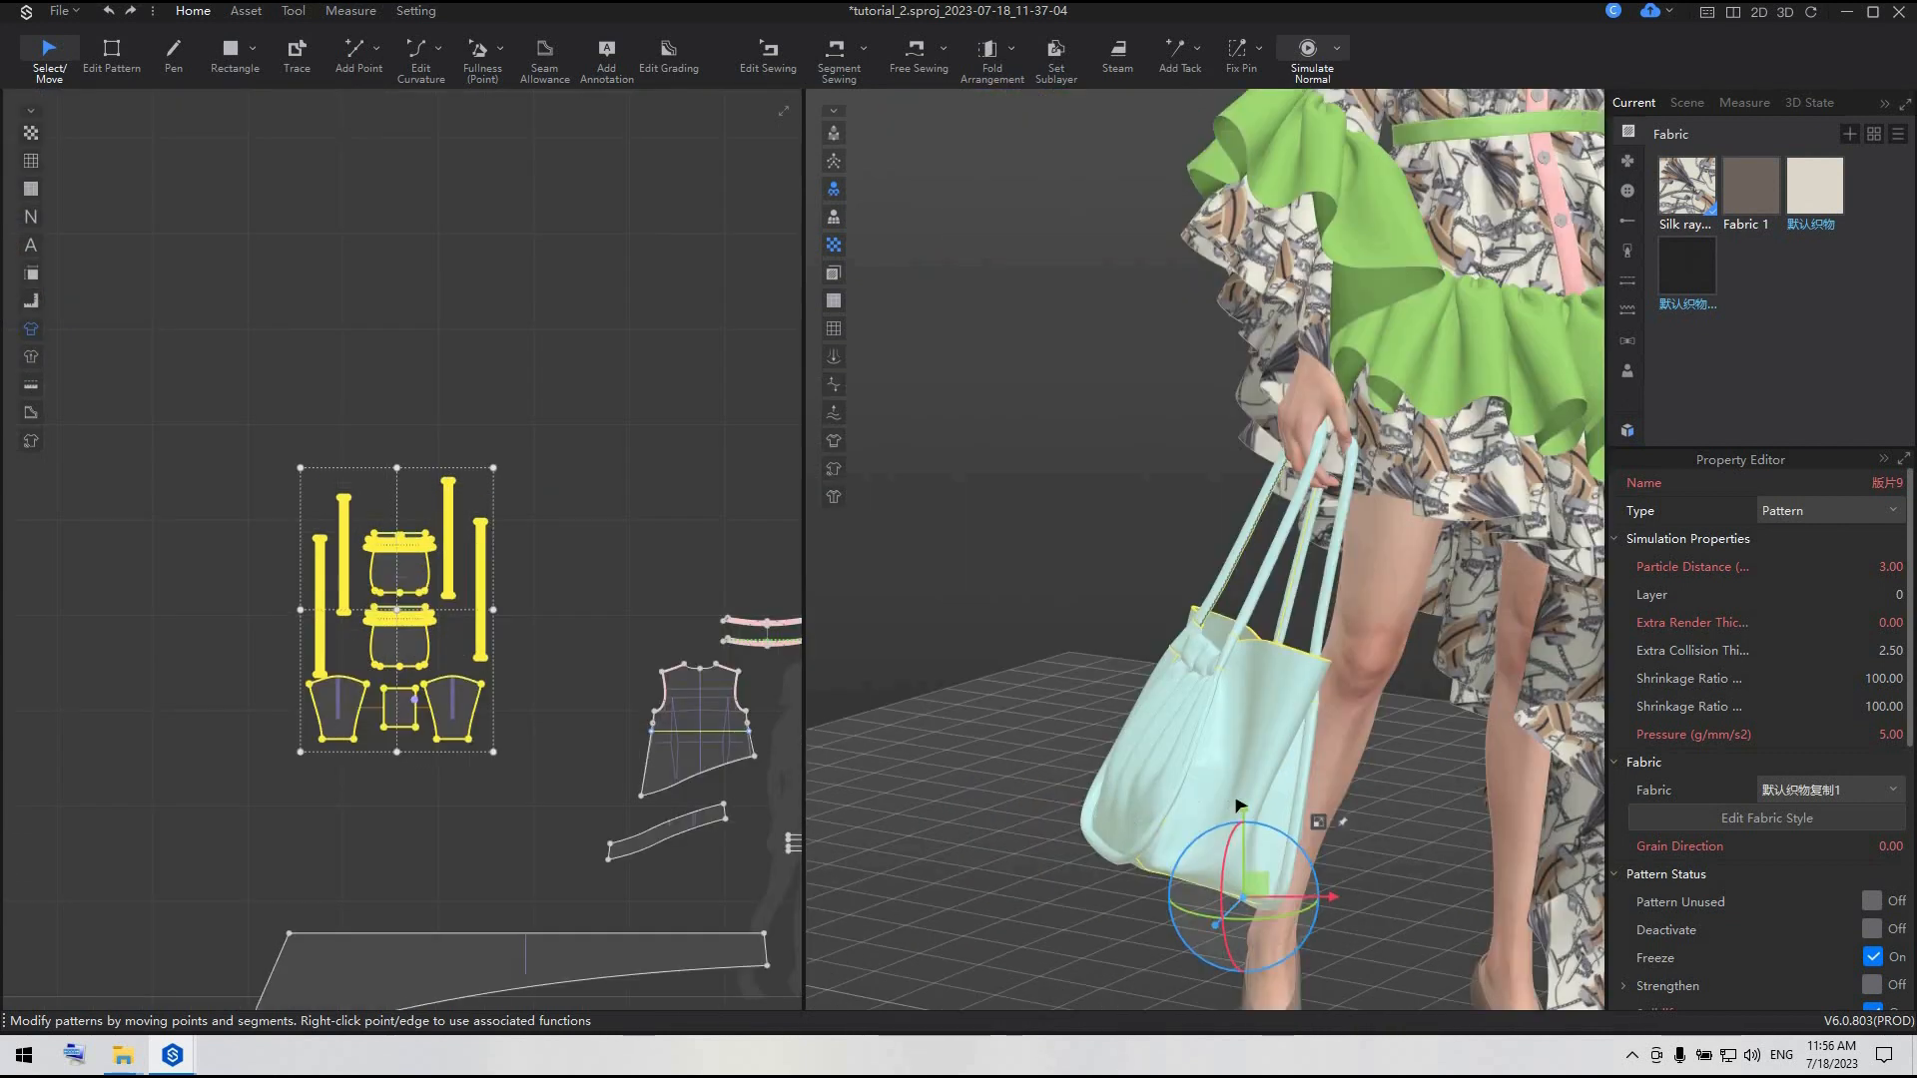
right_drag(1248, 679, 1065, 824)
scroll(1458, 808, down, 5)
click(948, 555)
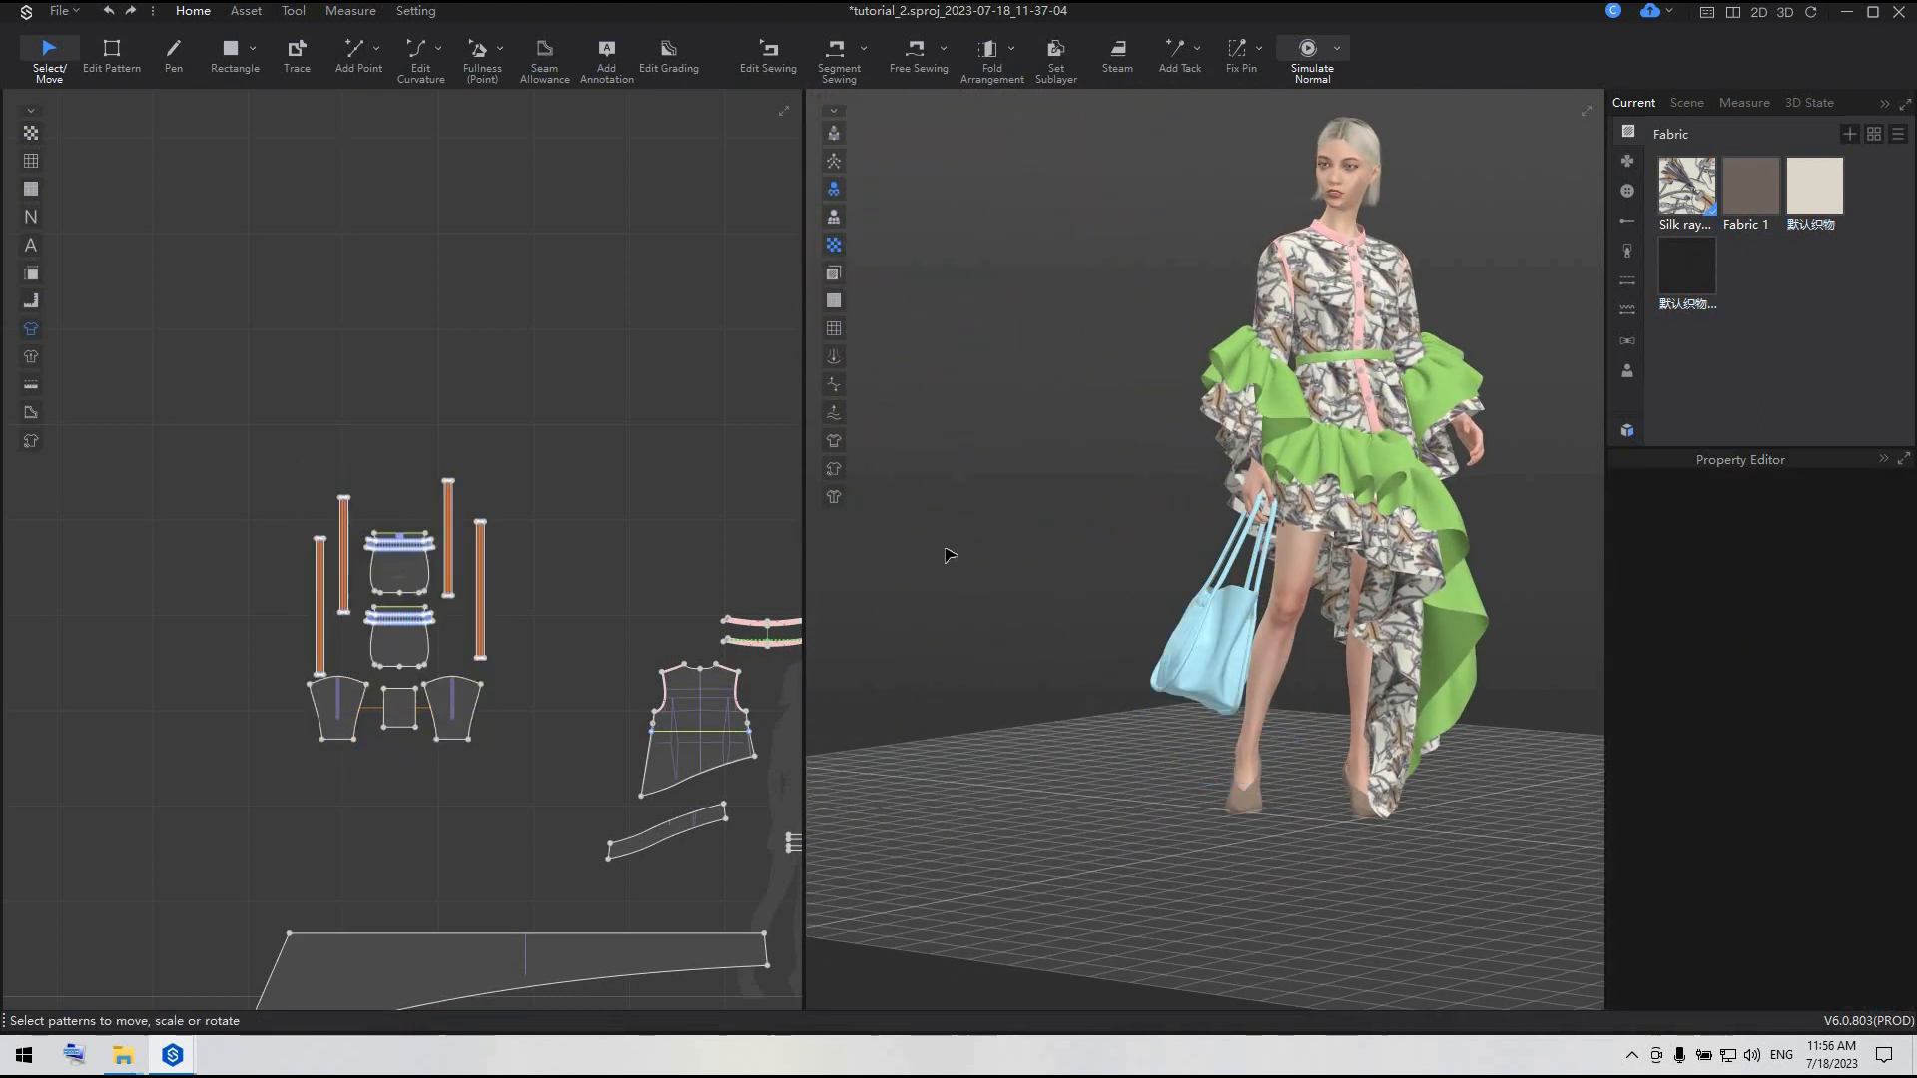
- Identify the bag handle pattern nearest the avatar's leg and move it above the other bag patterns in 2D
click(446, 520)
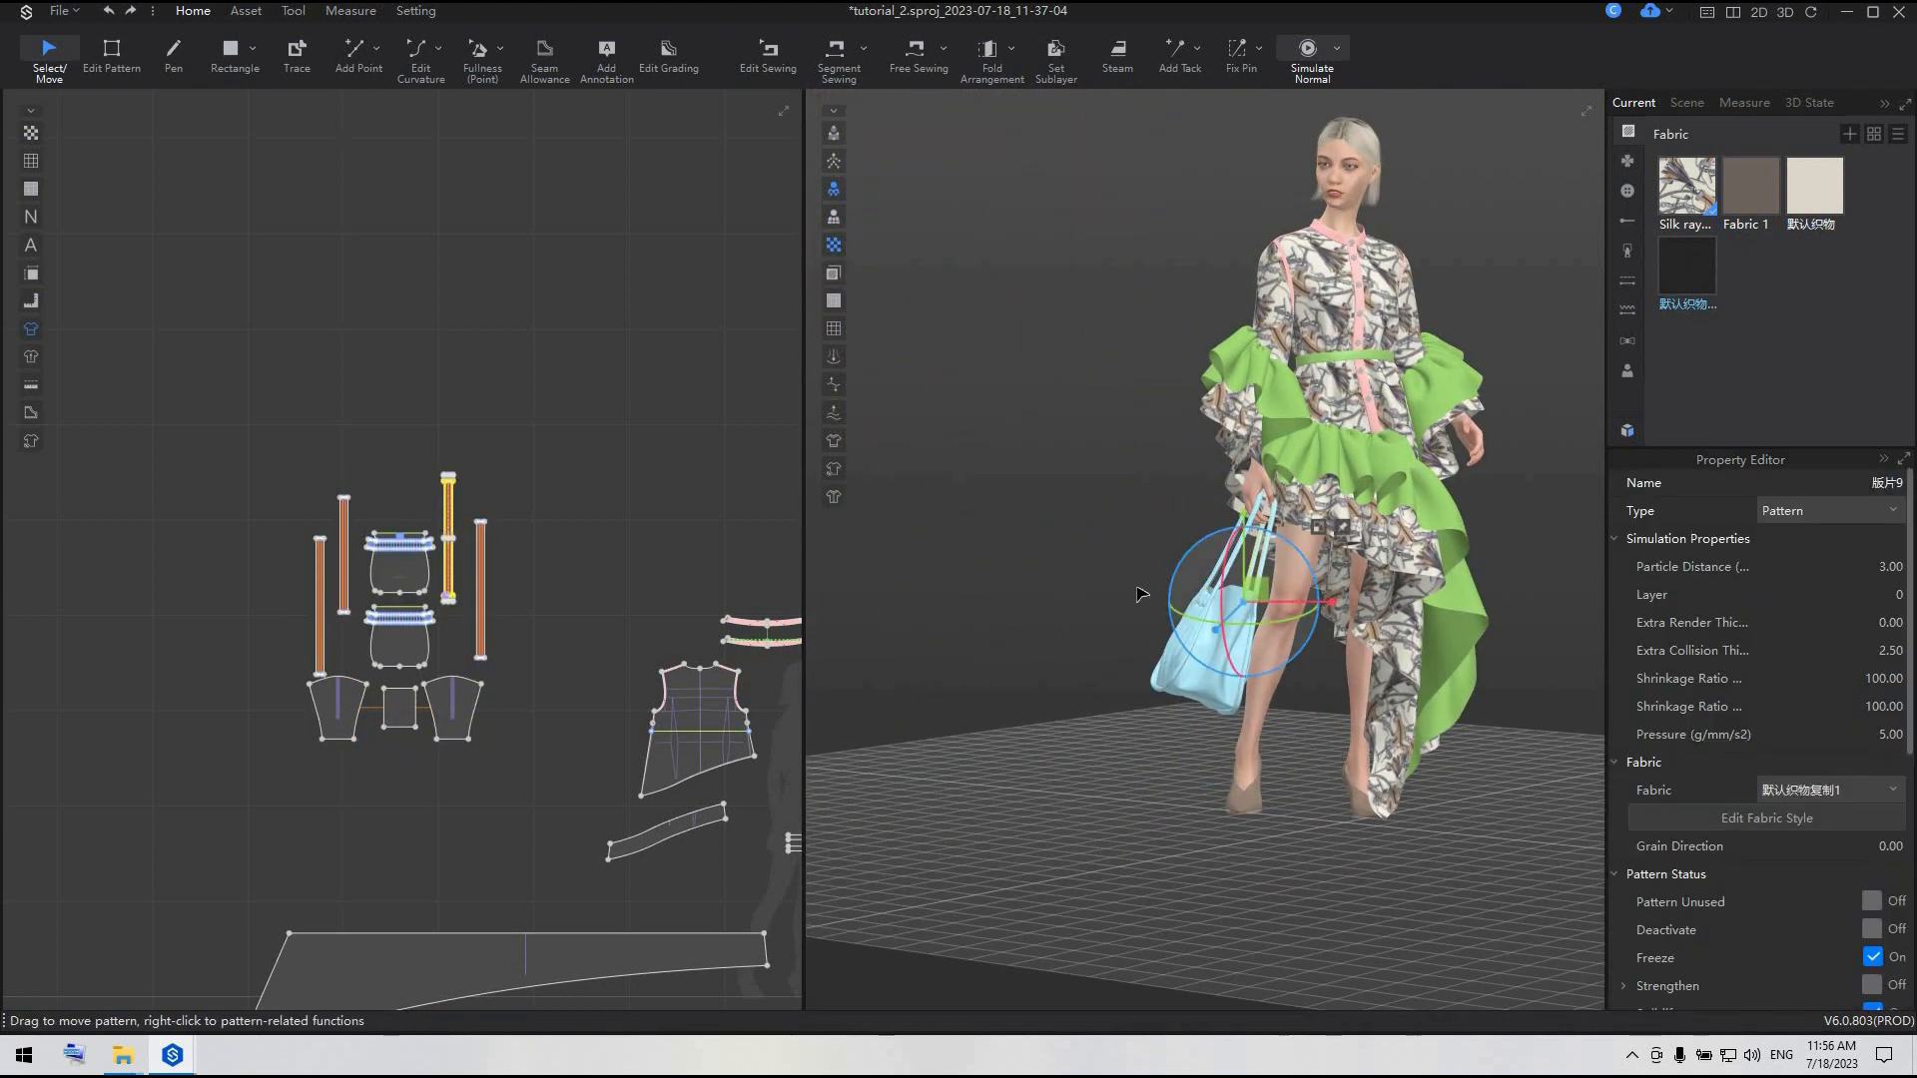
scroll(1203, 615, up, 5)
click(479, 579)
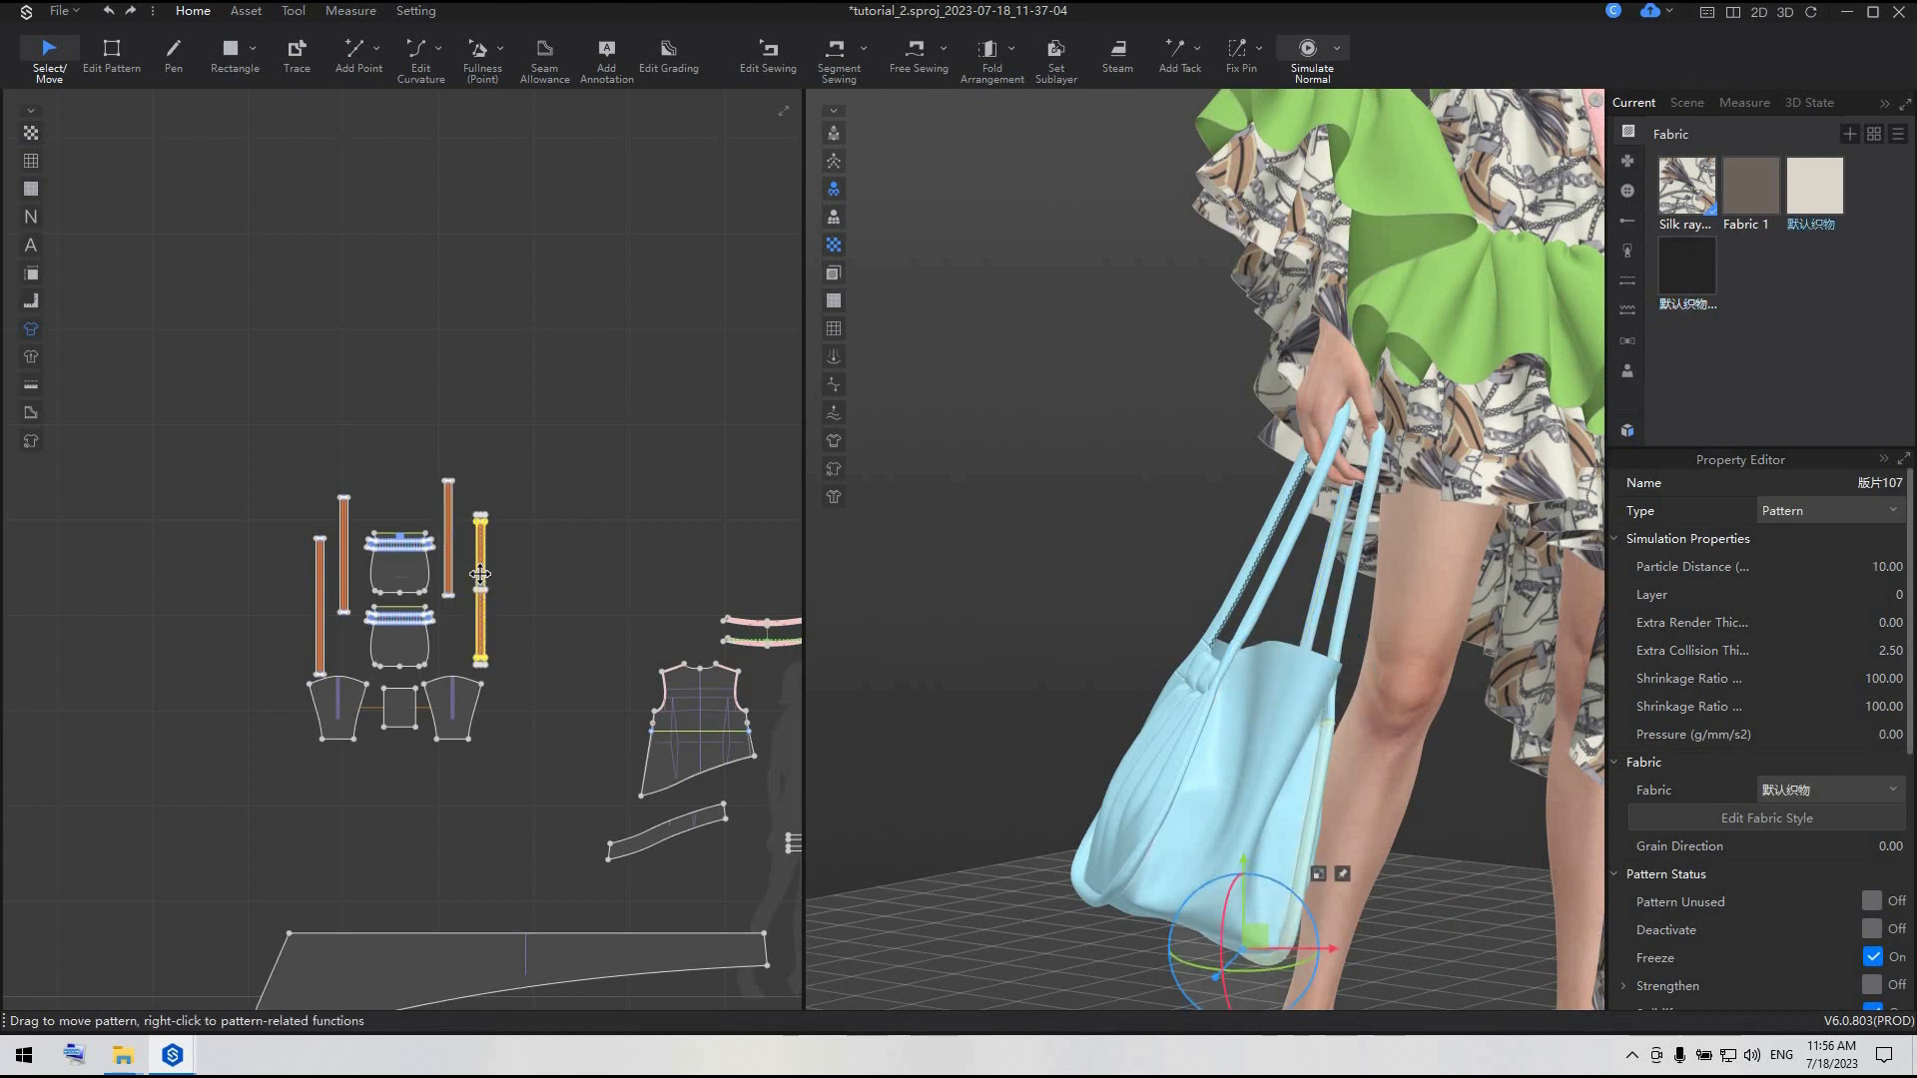
drag(455, 522, 449, 297)
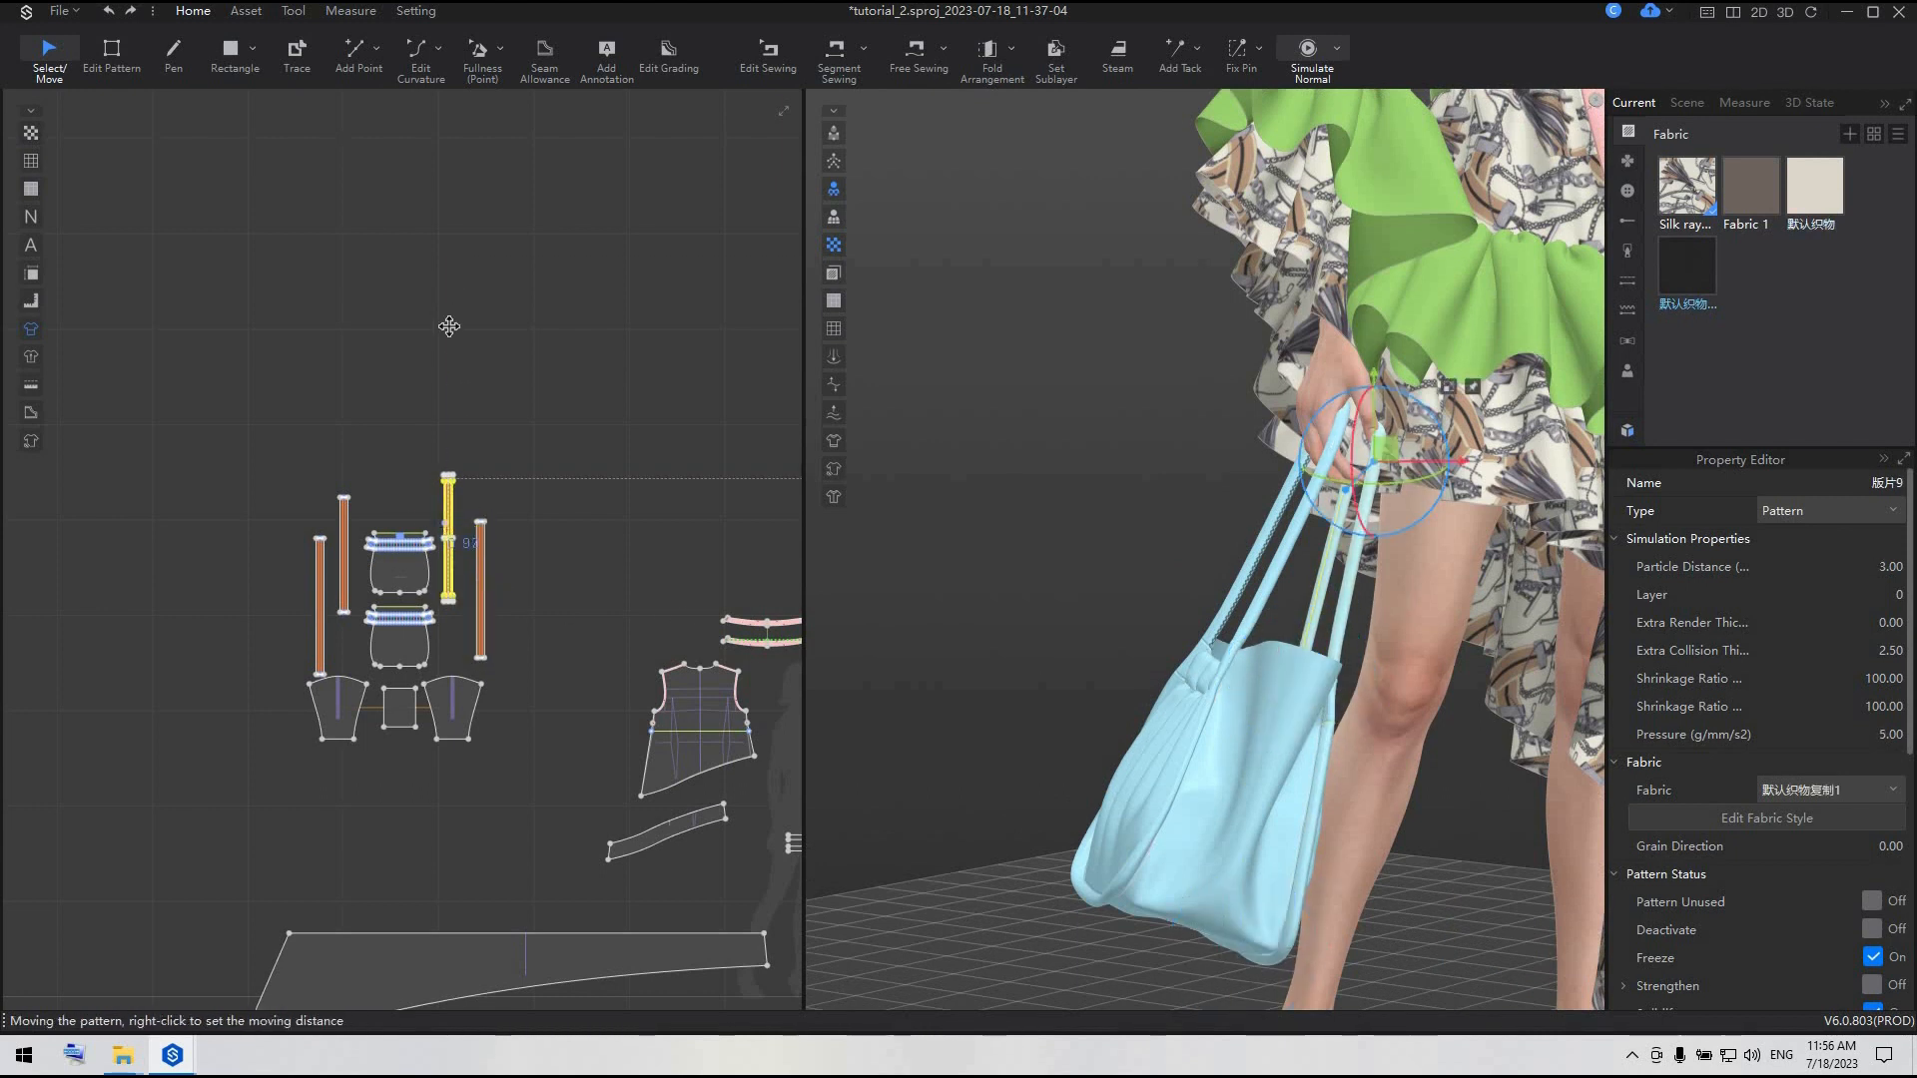
- Select all bag patterns, including the separated handle, and move them next to the reference photo in 2D
drag(264, 472, 544, 777)
click(594, 770)
scroll(594, 771, down, 5)
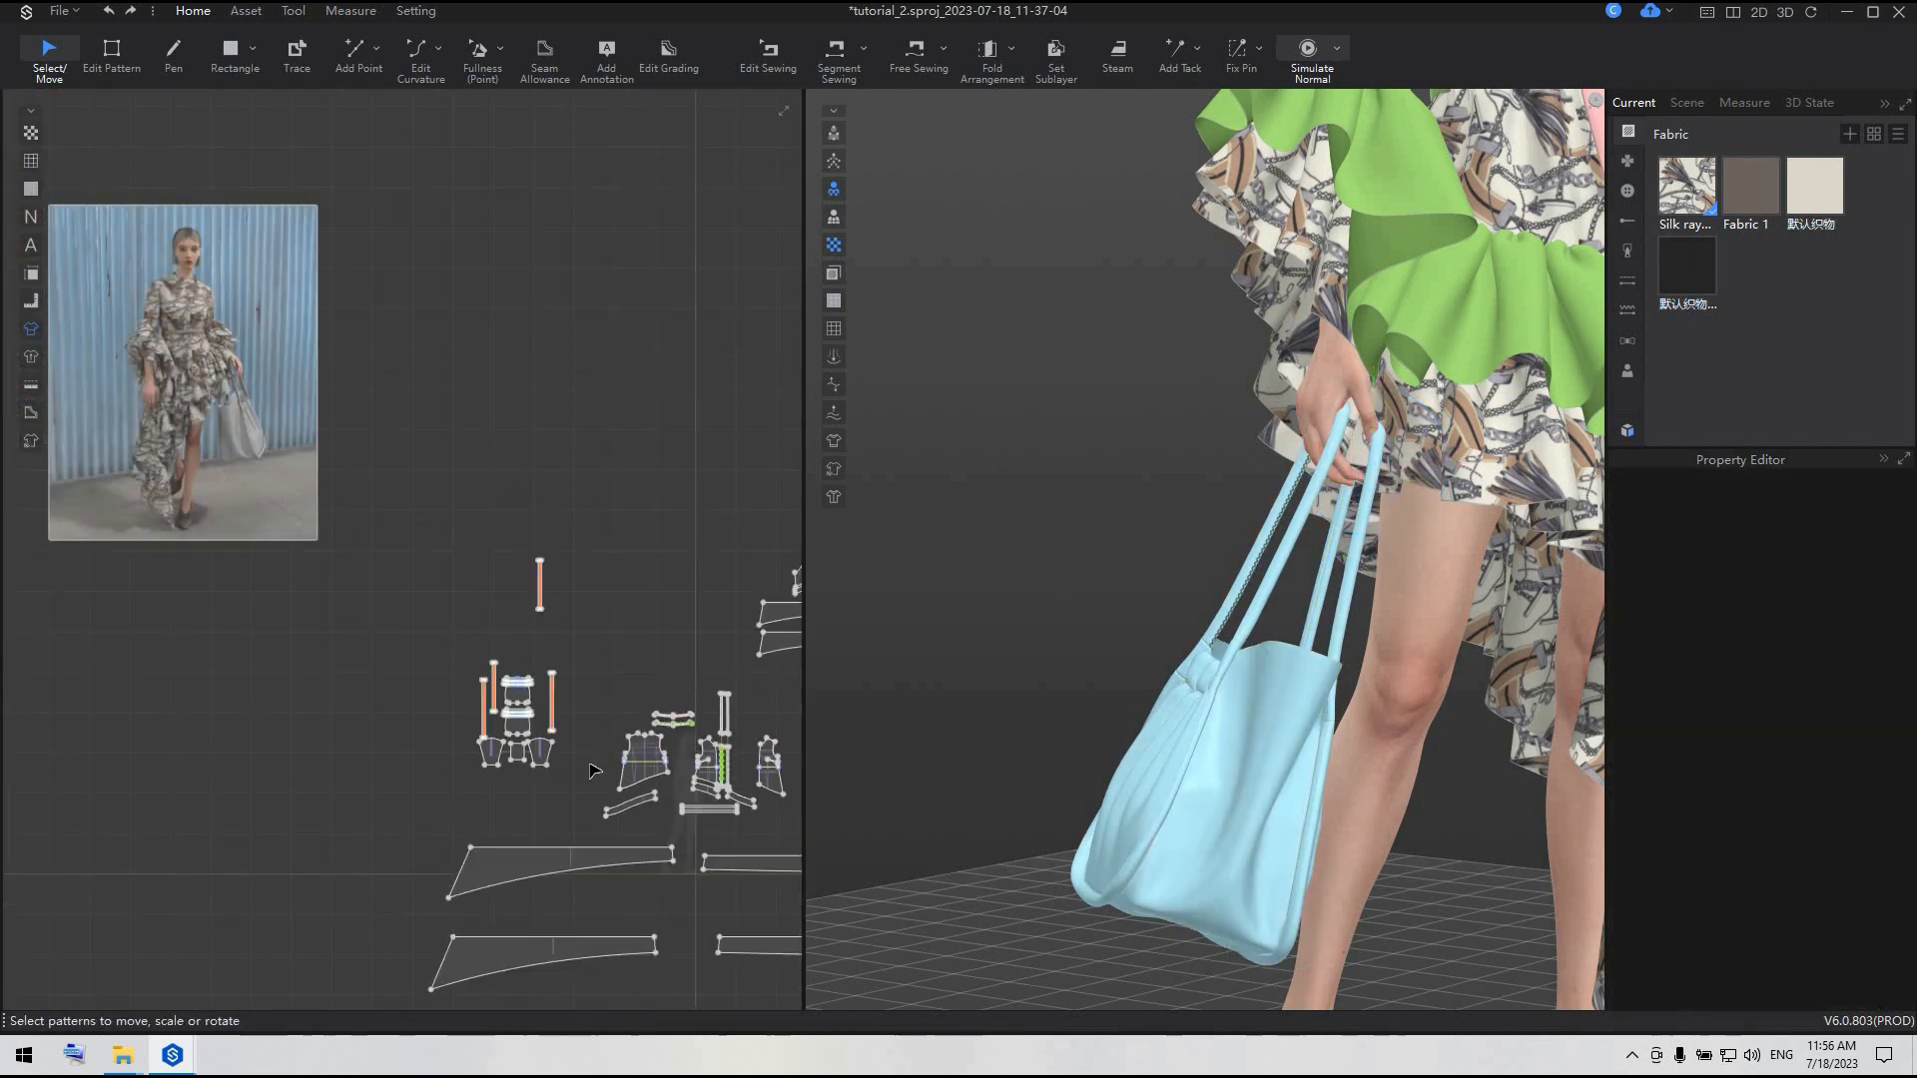
drag(430, 469, 590, 823)
drag(535, 744, 426, 383)
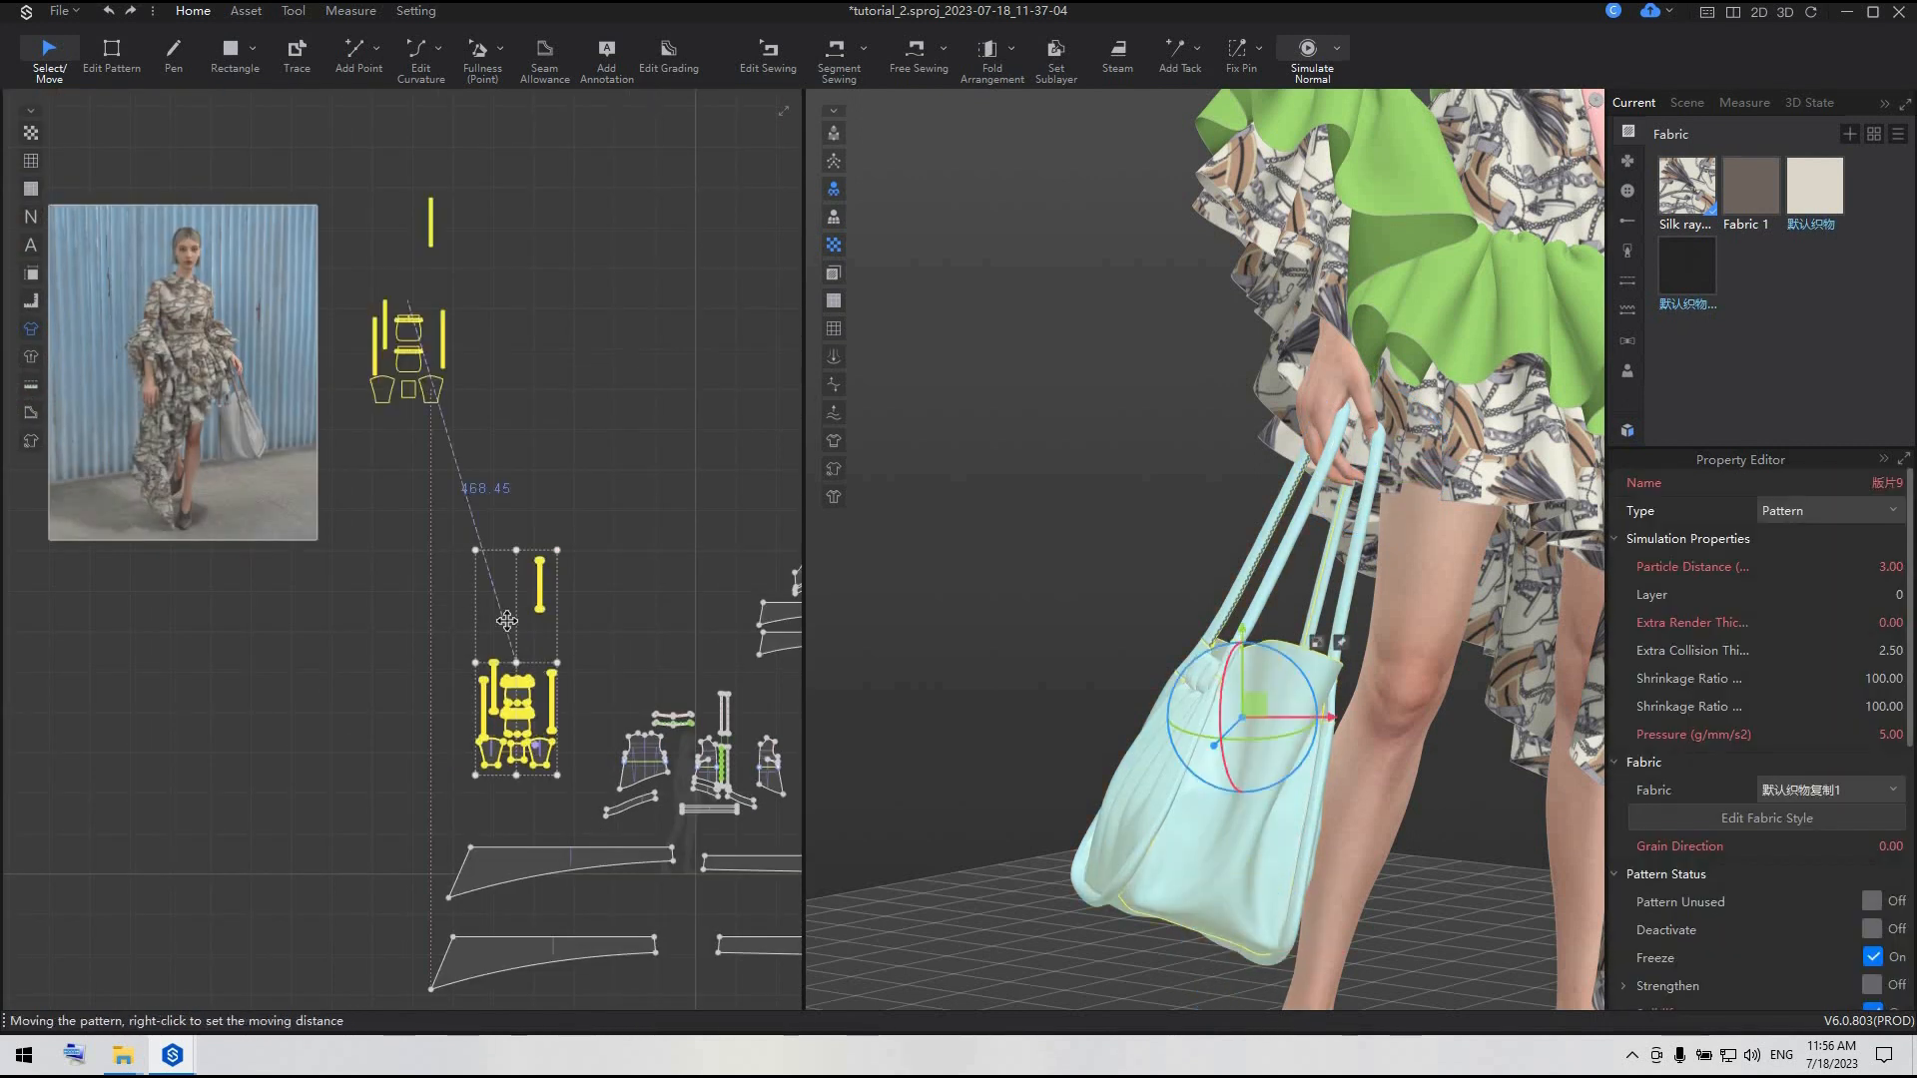
- Select all dress patterns, freeze them, and clear the selection
scroll(511, 627, down, 5)
drag(467, 584, 739, 811)
right_click(631, 700)
click(696, 333)
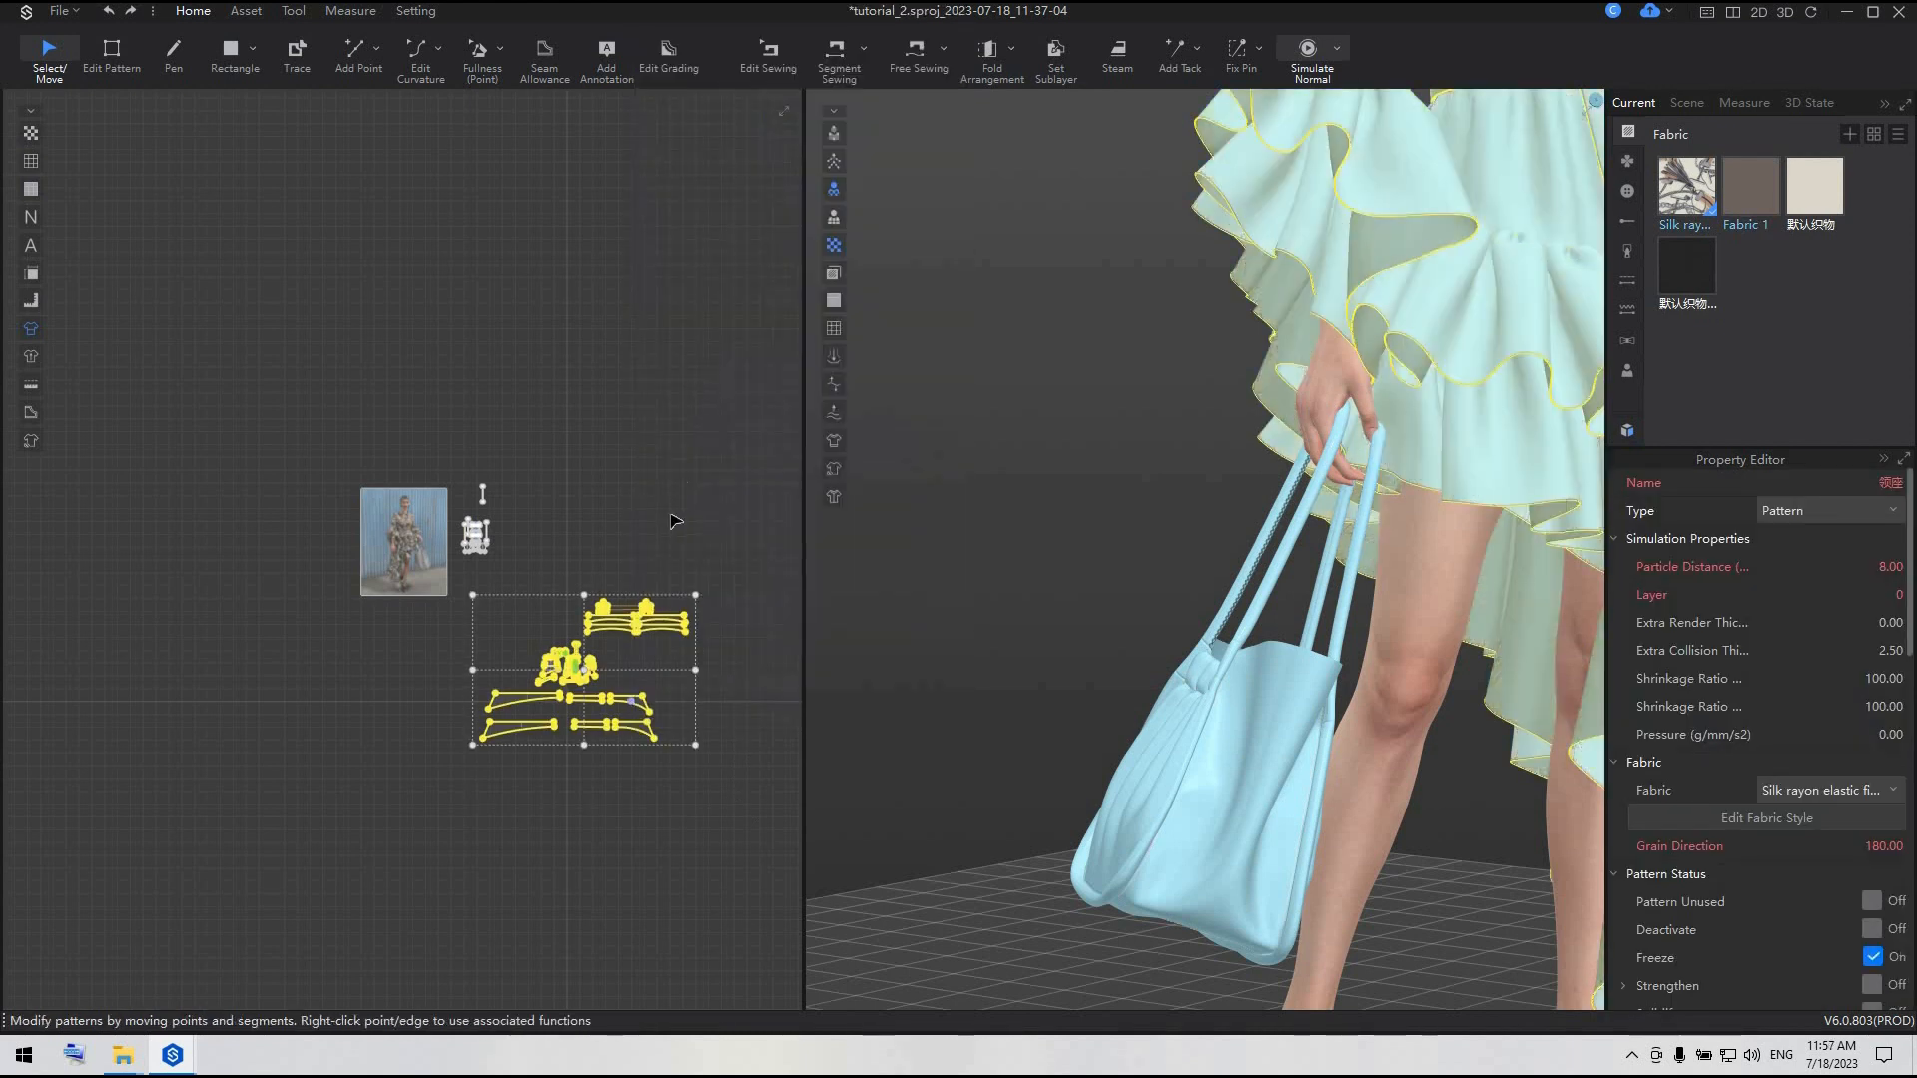
click(667, 520)
- Unfreeze the separated bag handle pattern
scroll(665, 519, up, 4)
click(382, 480)
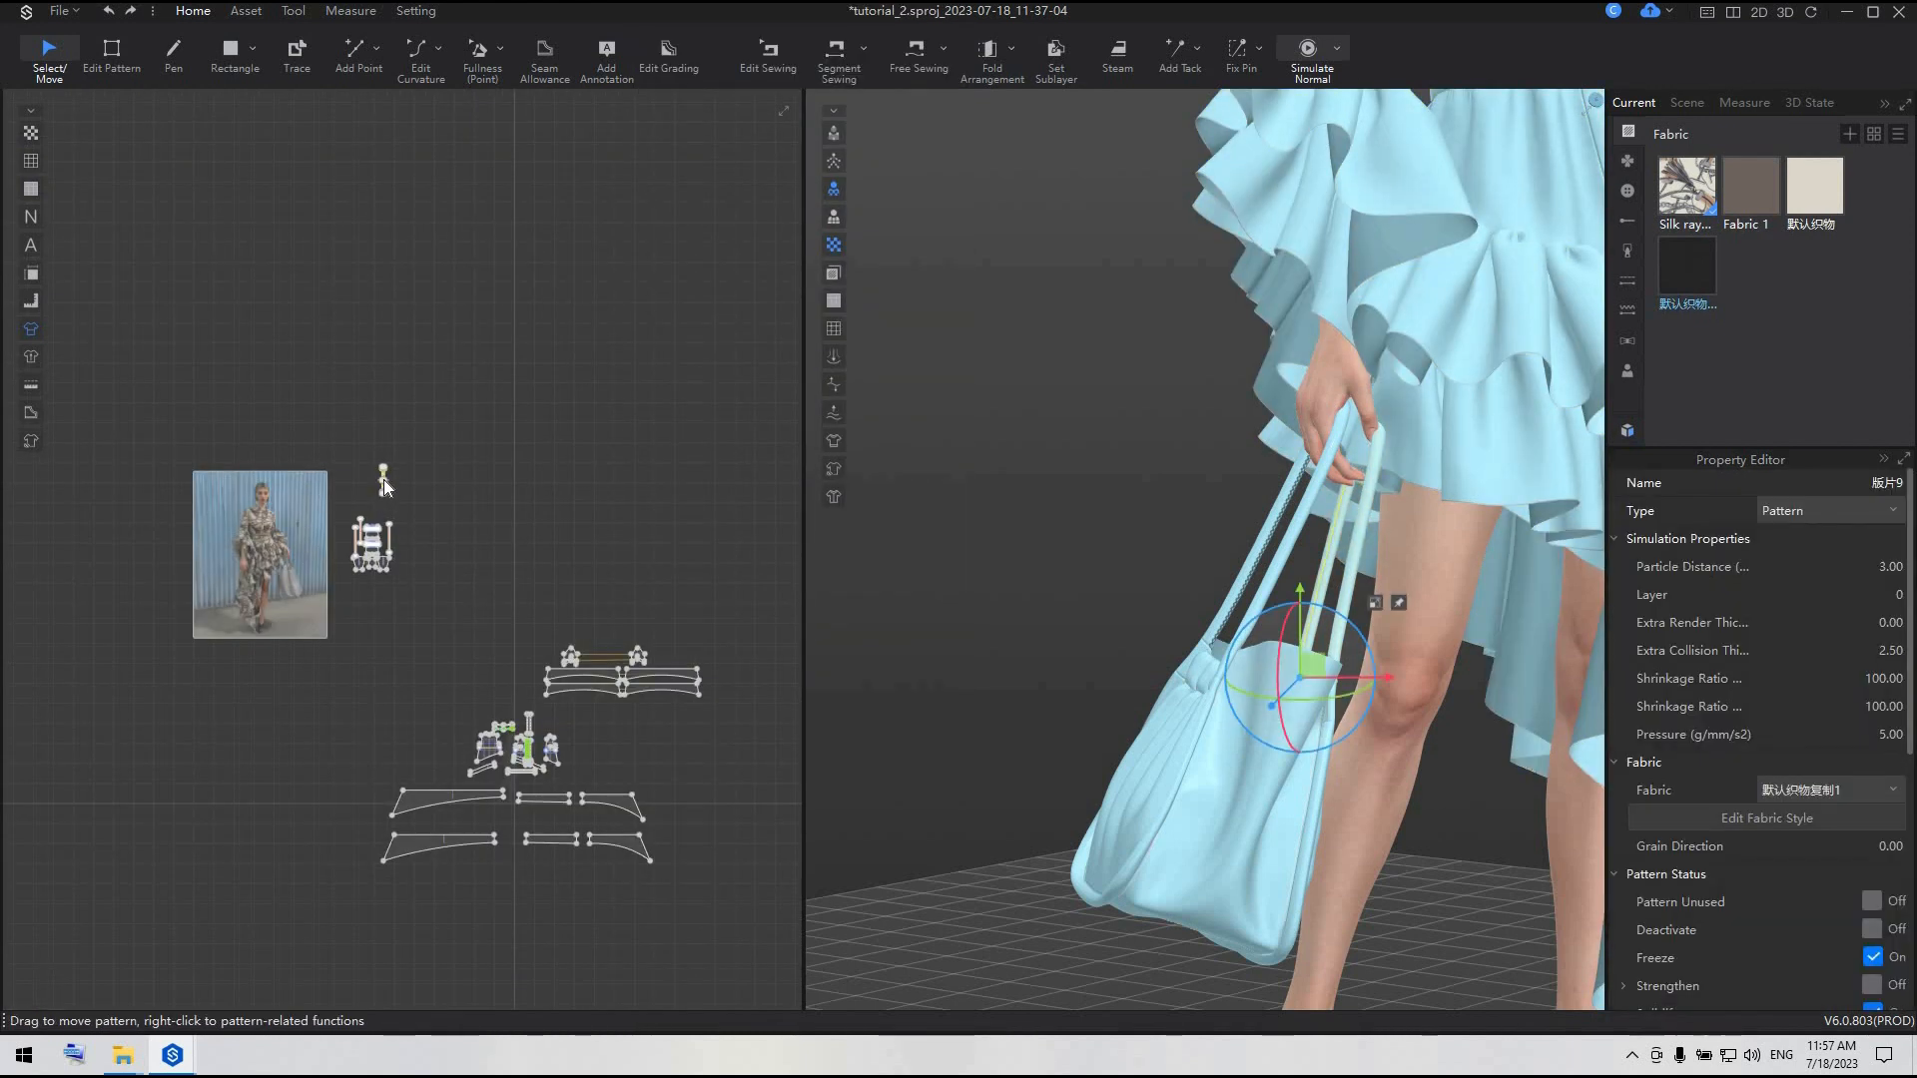
right_click(384, 483)
click(430, 272)
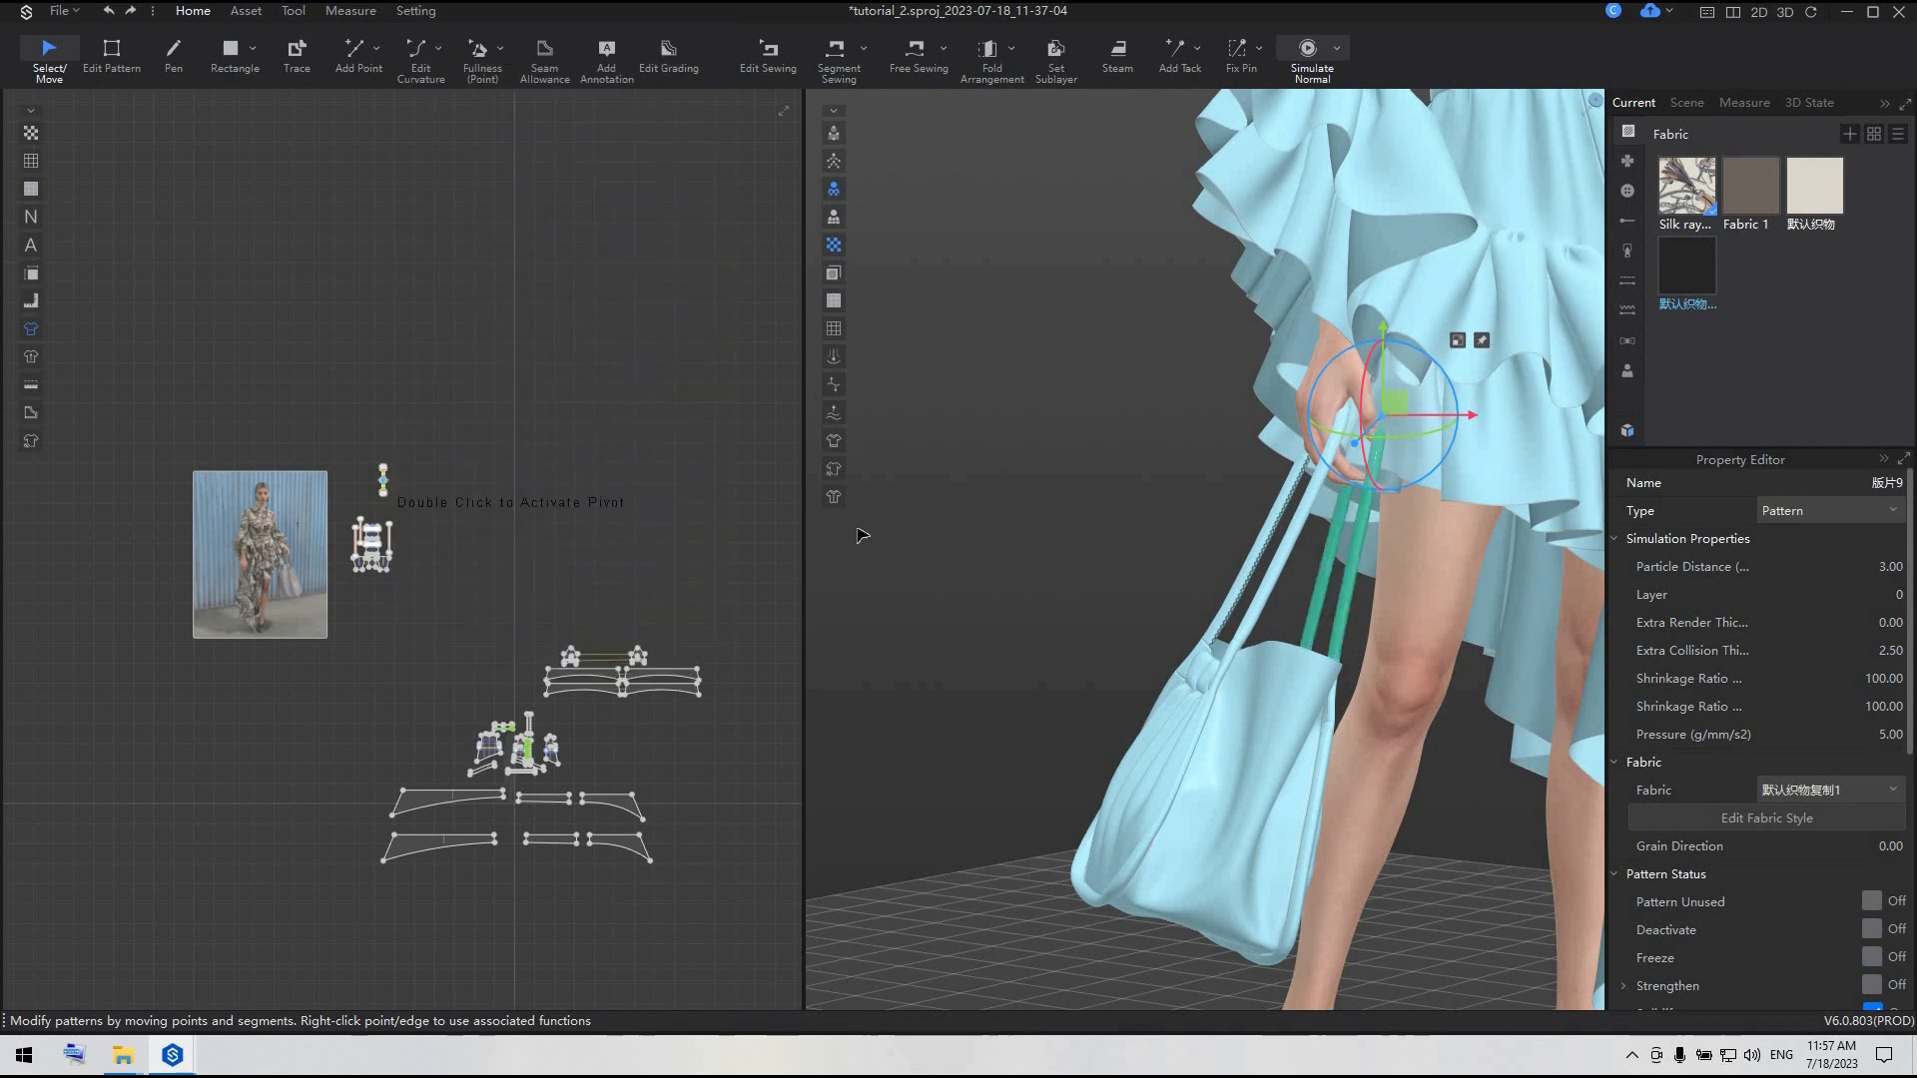
- Apply Strengthen to the separated bag handle
scroll(1385, 704, up, 2)
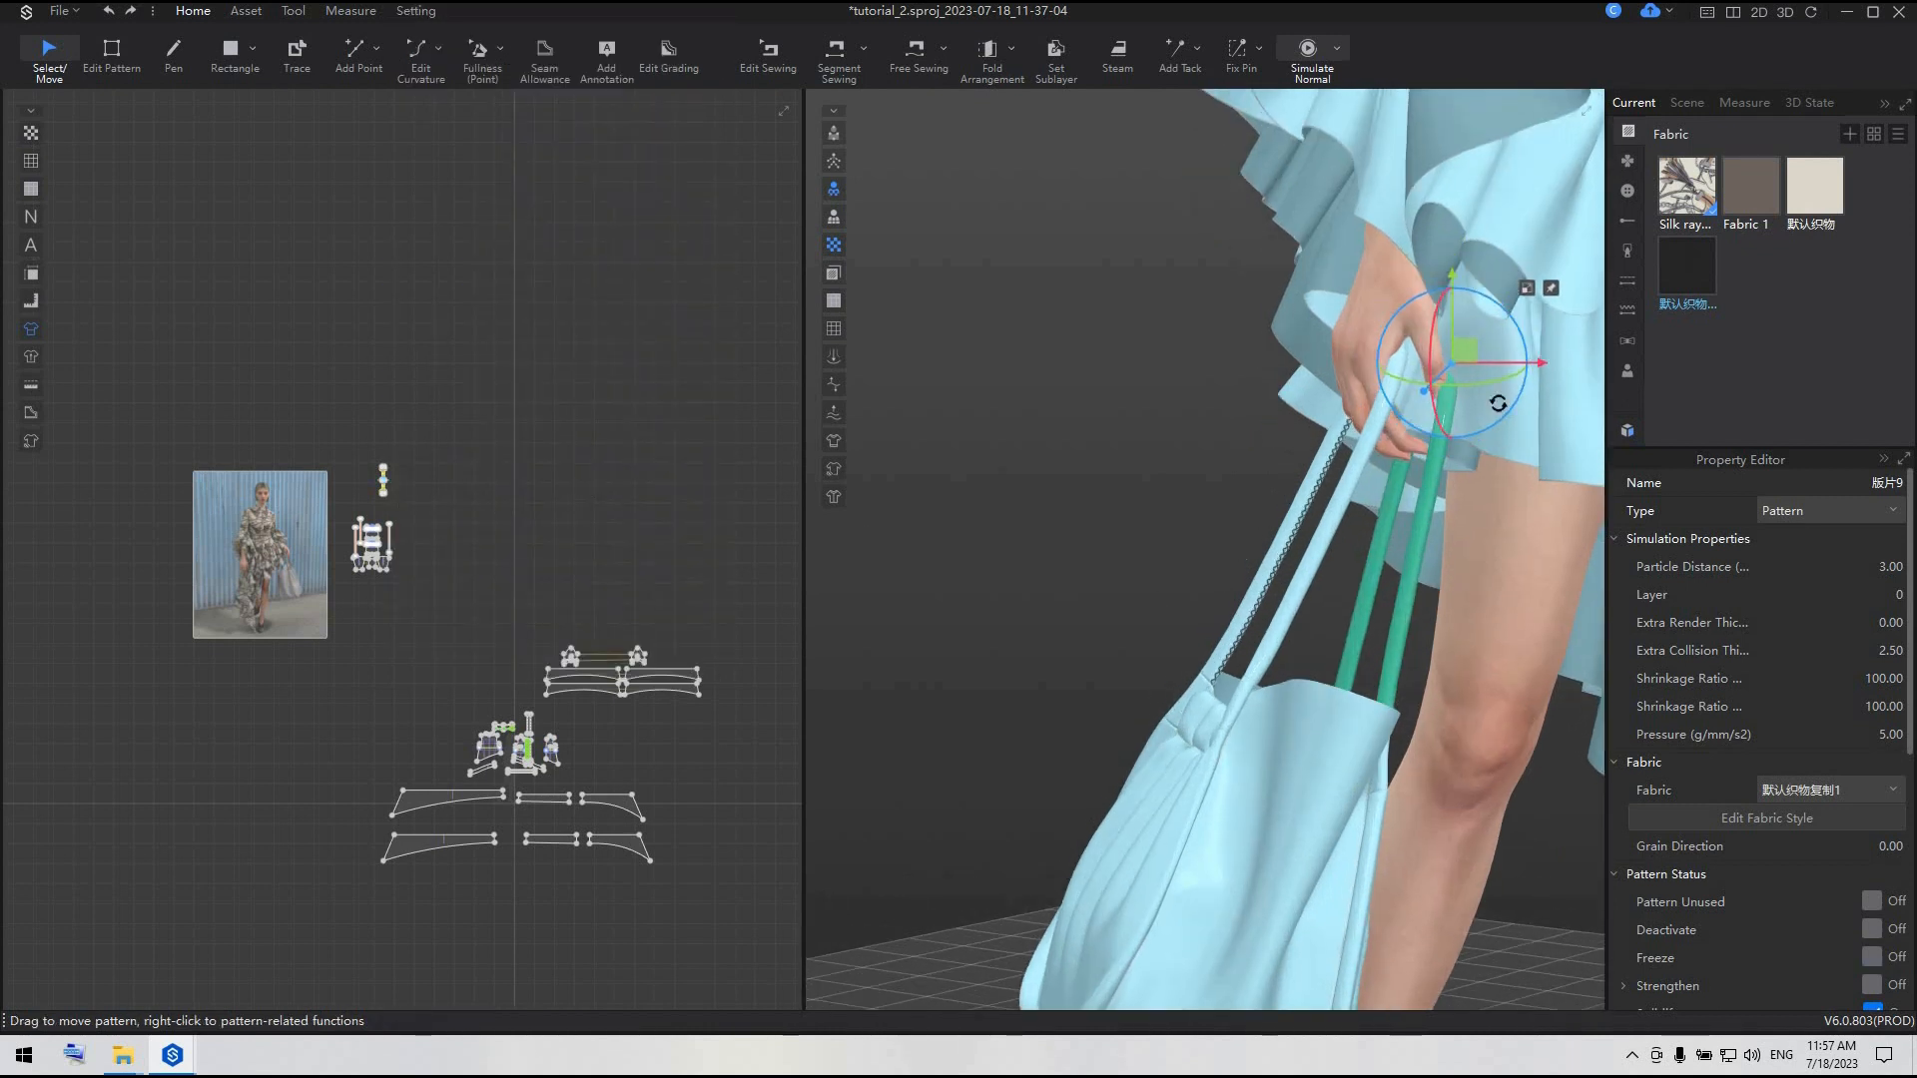
scroll(412, 429, up, 2)
drag(350, 454, 398, 510)
right_click(377, 496)
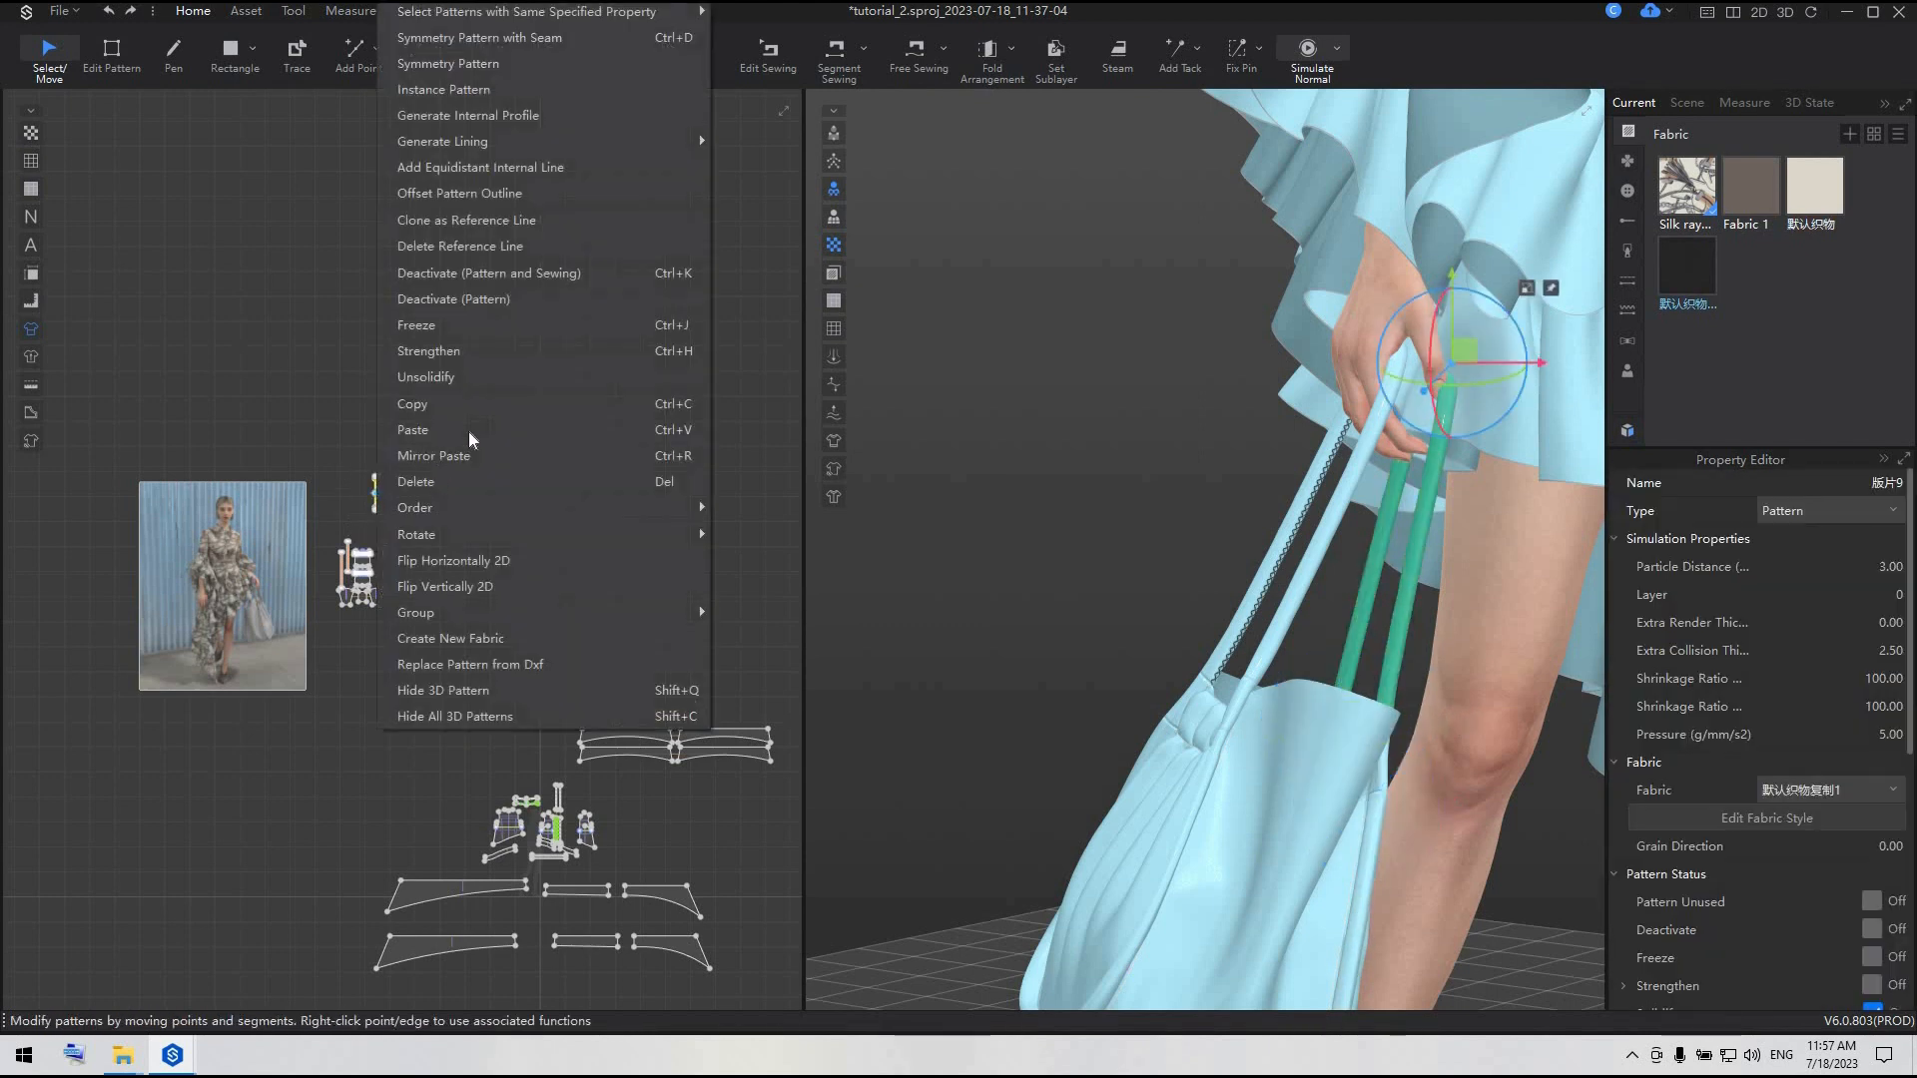
key(Return)
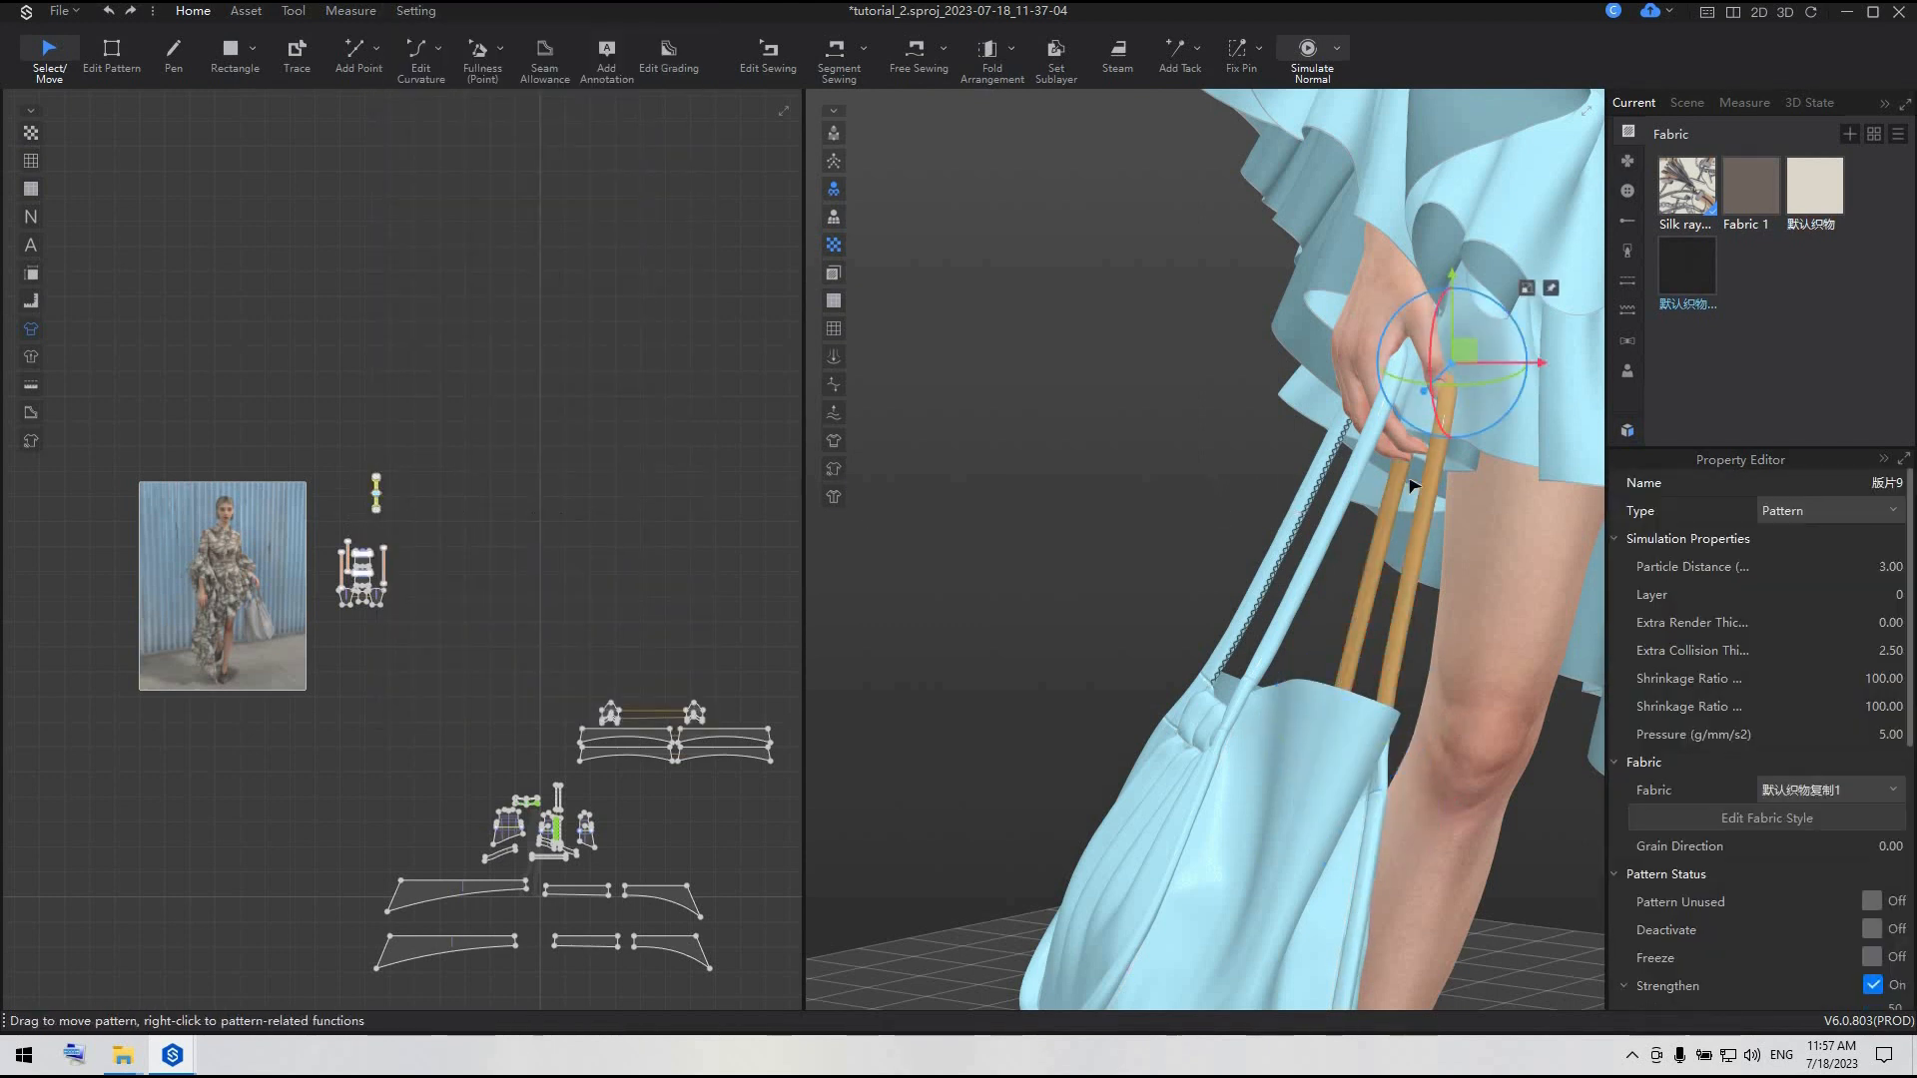
- Rotate the strengthened handle in 3D to line it up with the other handle in the avatar's fingers
key(z)
drag(323, 424, 422, 526)
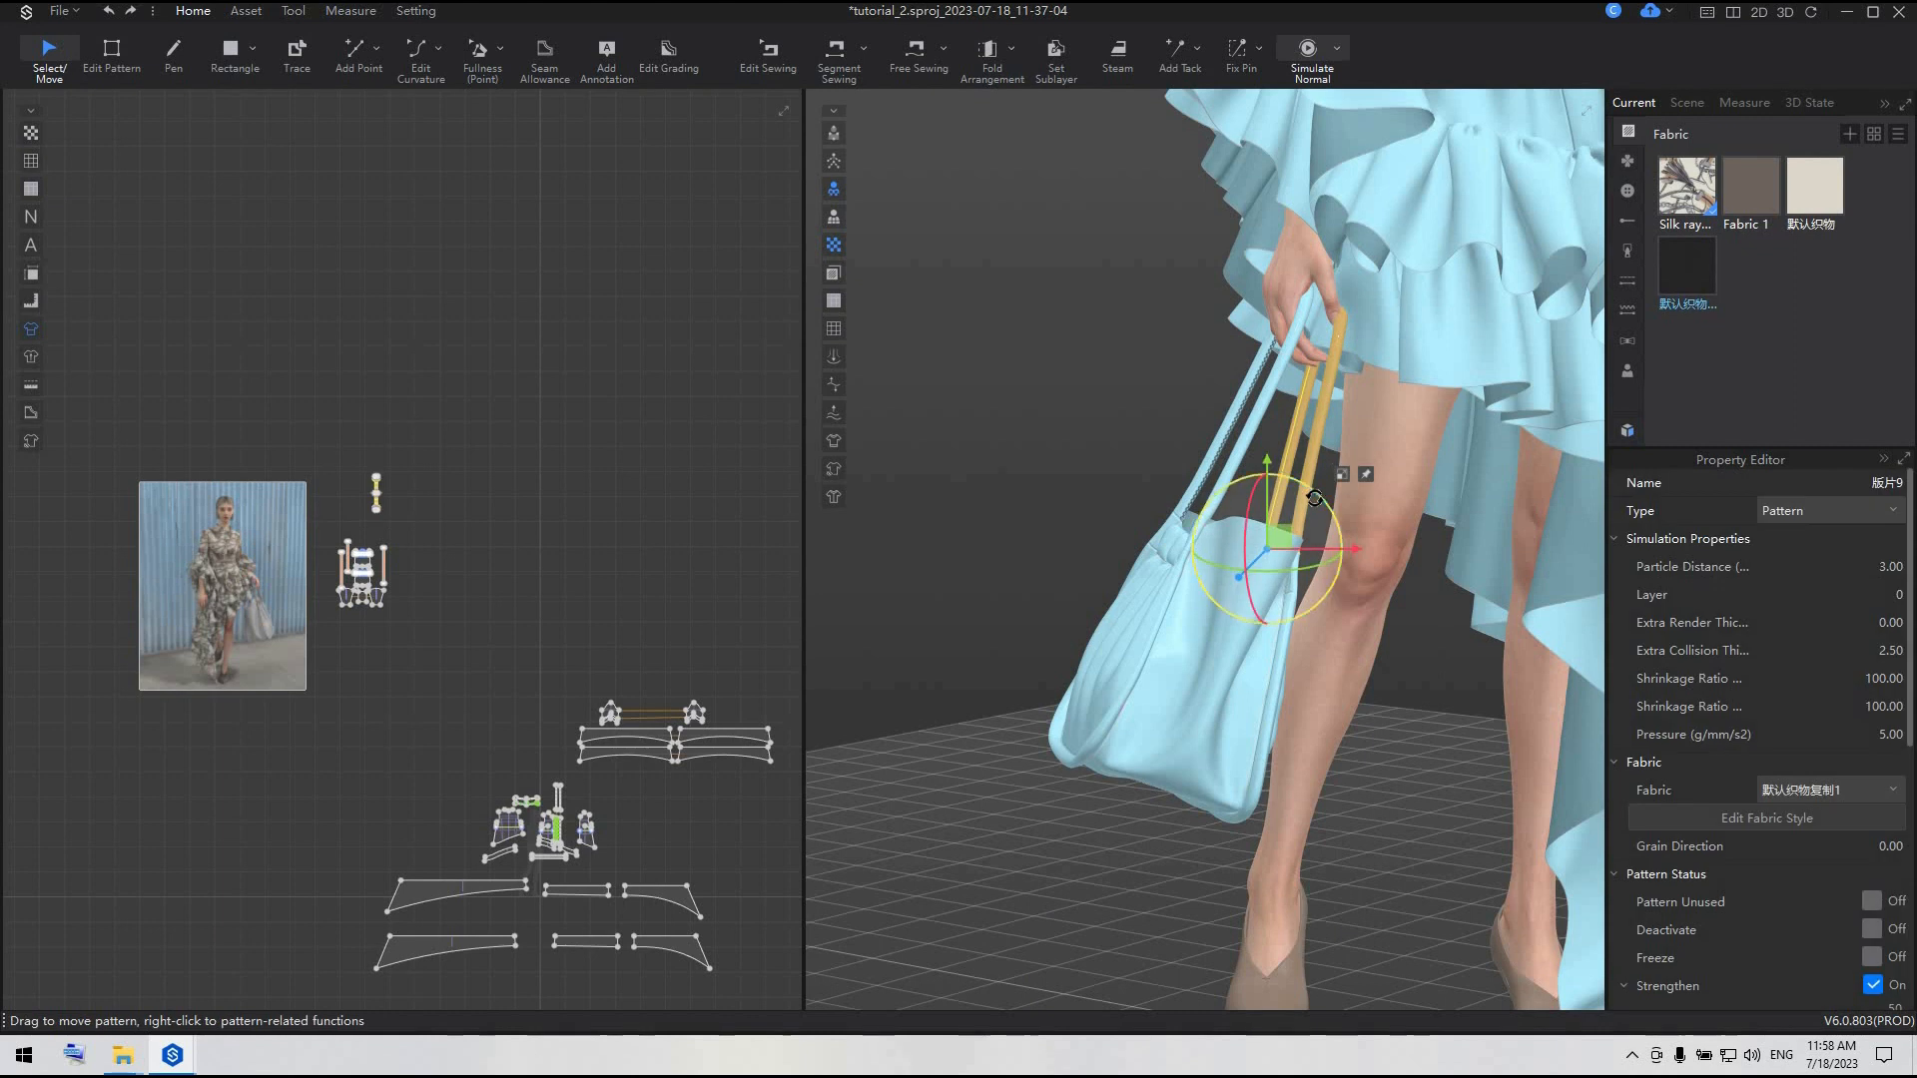
drag(1301, 486, 1305, 487)
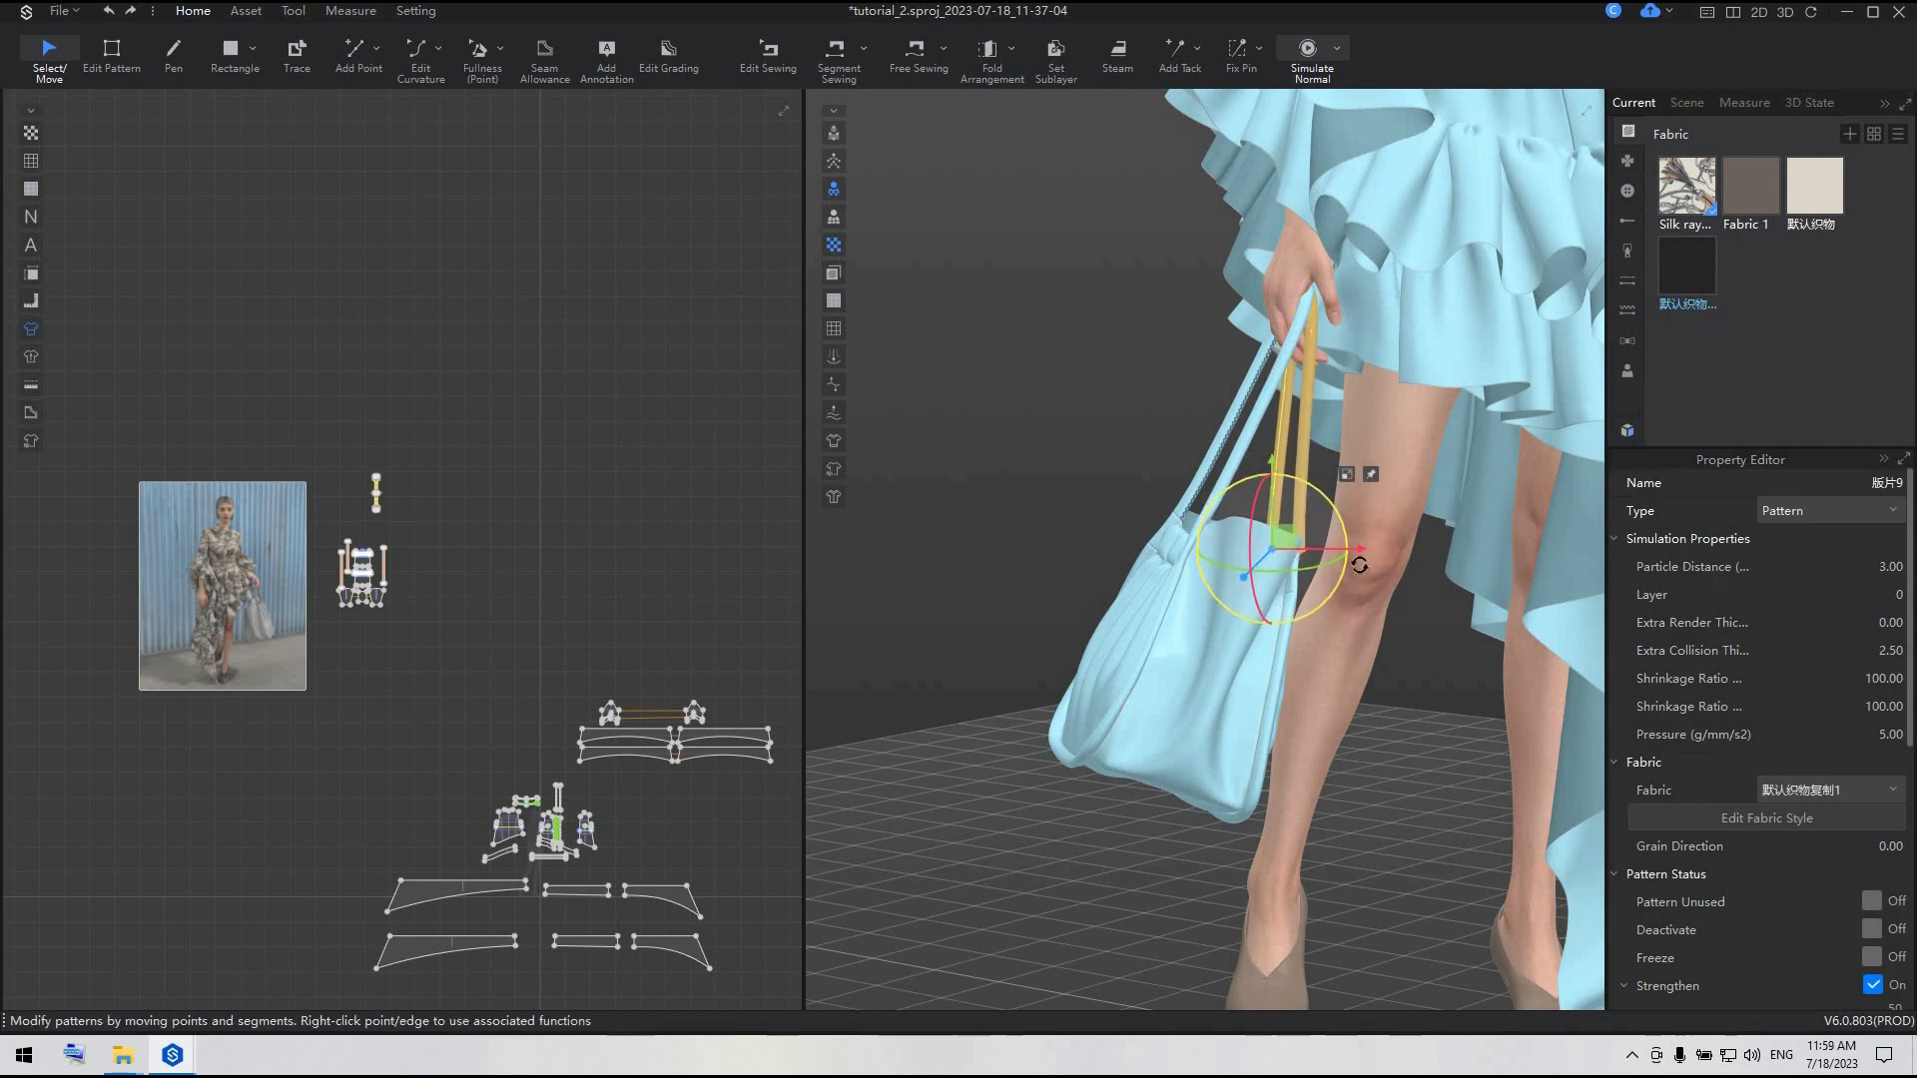
scroll(1430, 657, up, 3)
right_drag(1338, 655, 1391, 583)
click(1323, 713)
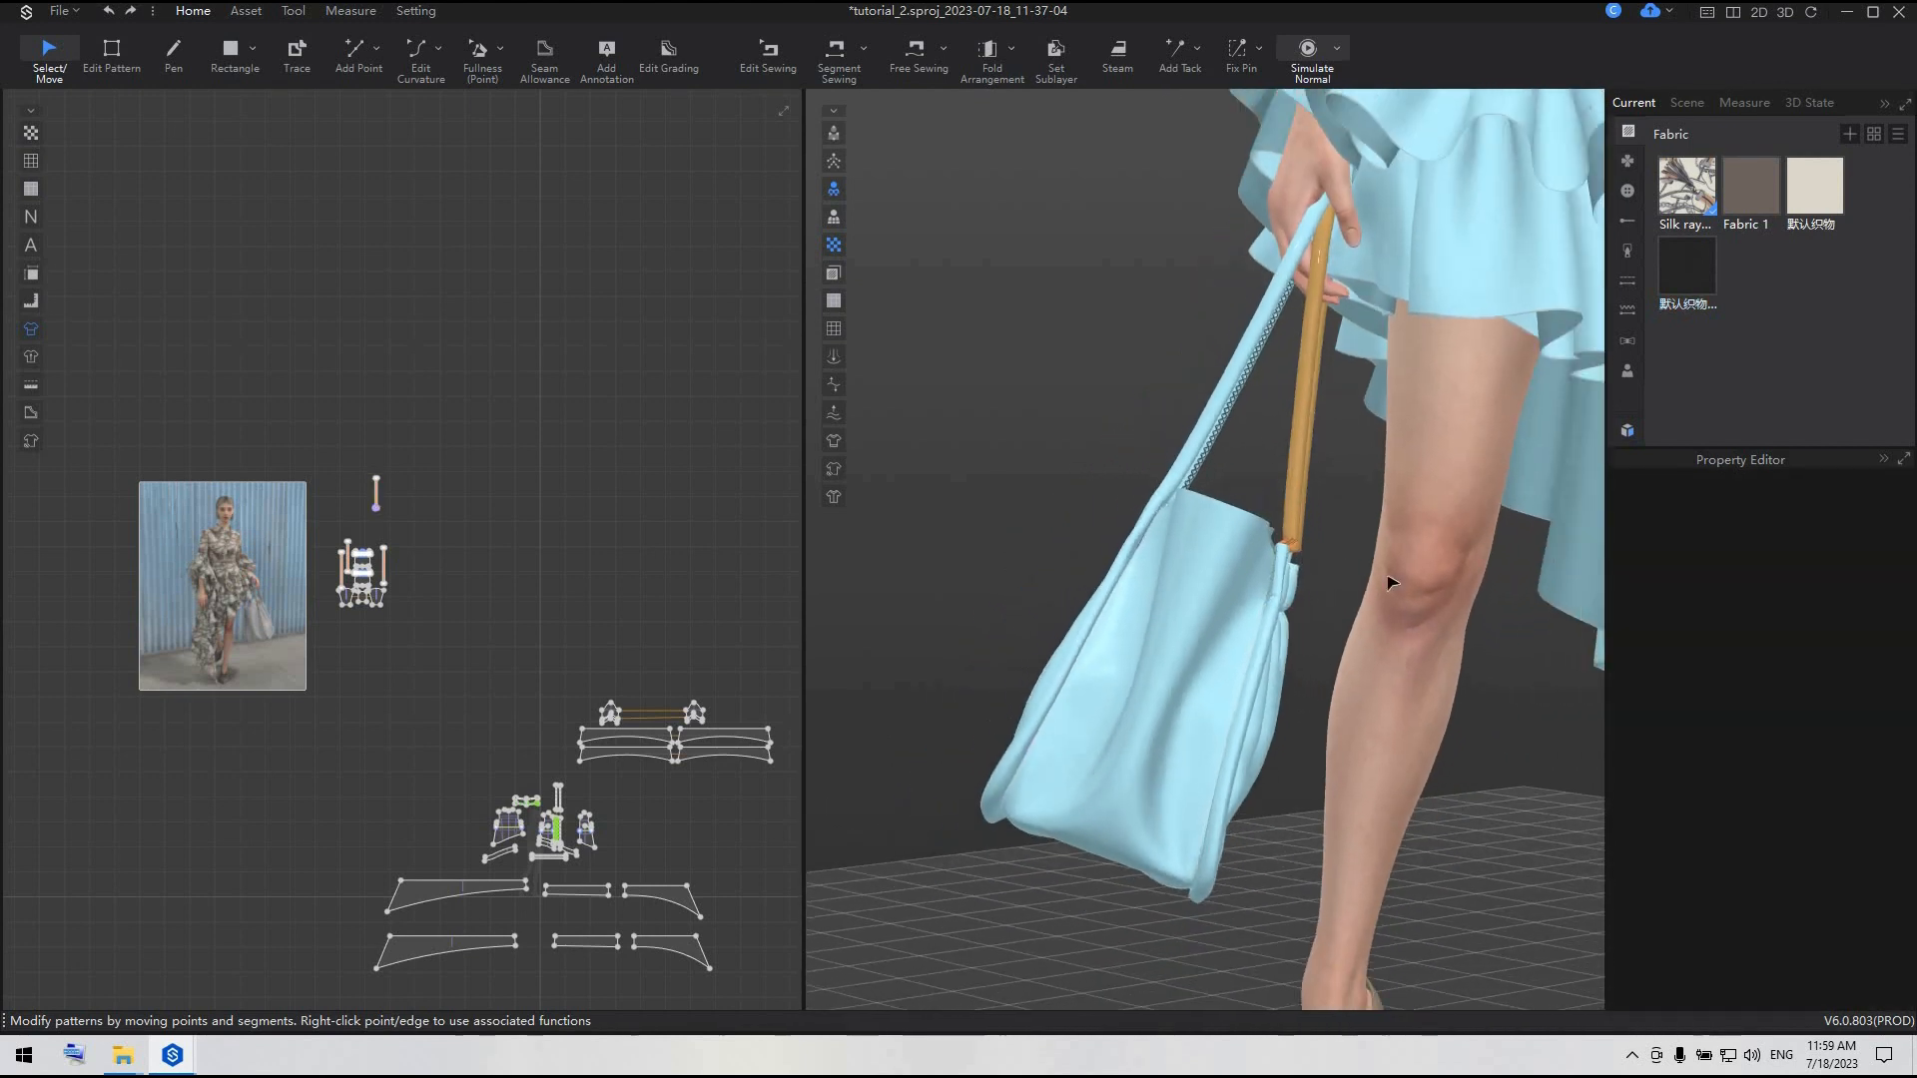
click(1302, 454)
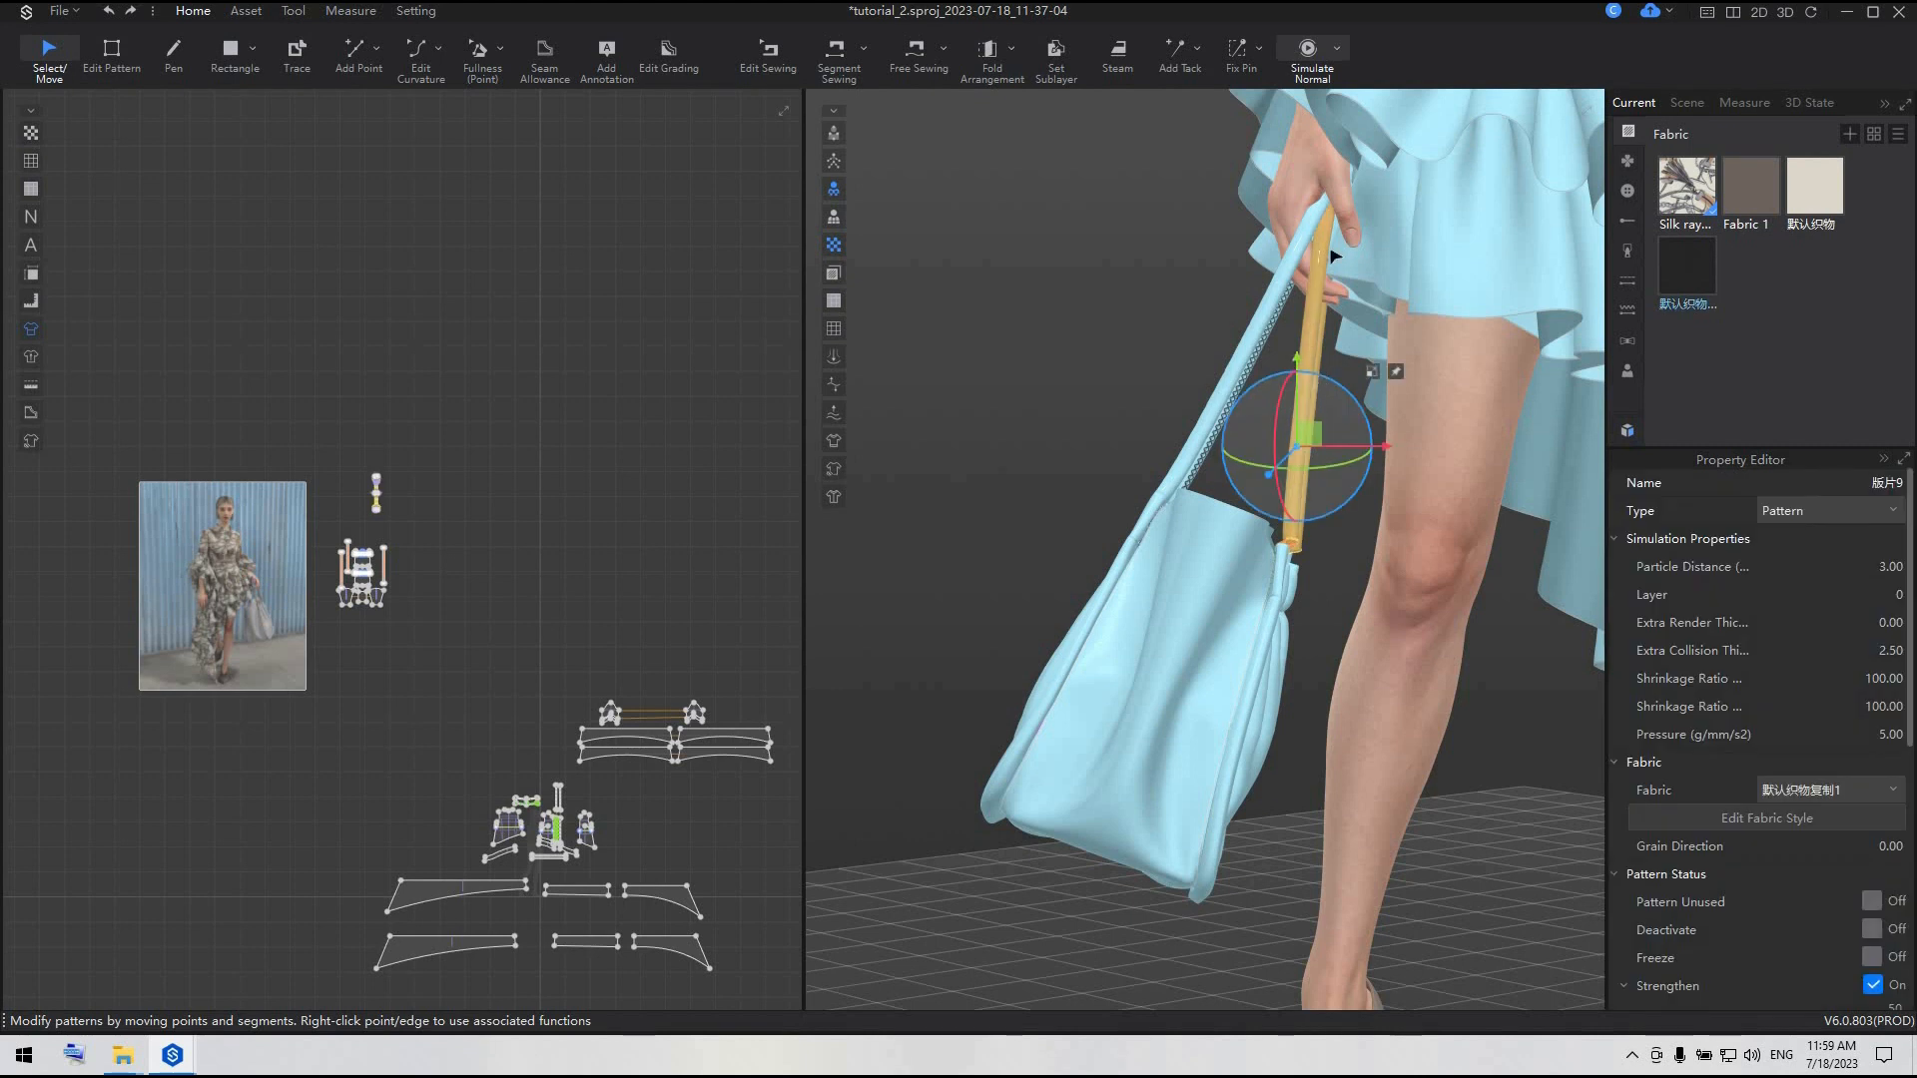
- Use Fix Pin to pin the upper part of the strengthened handle on both sides of the avatar's hand
click(1235, 50)
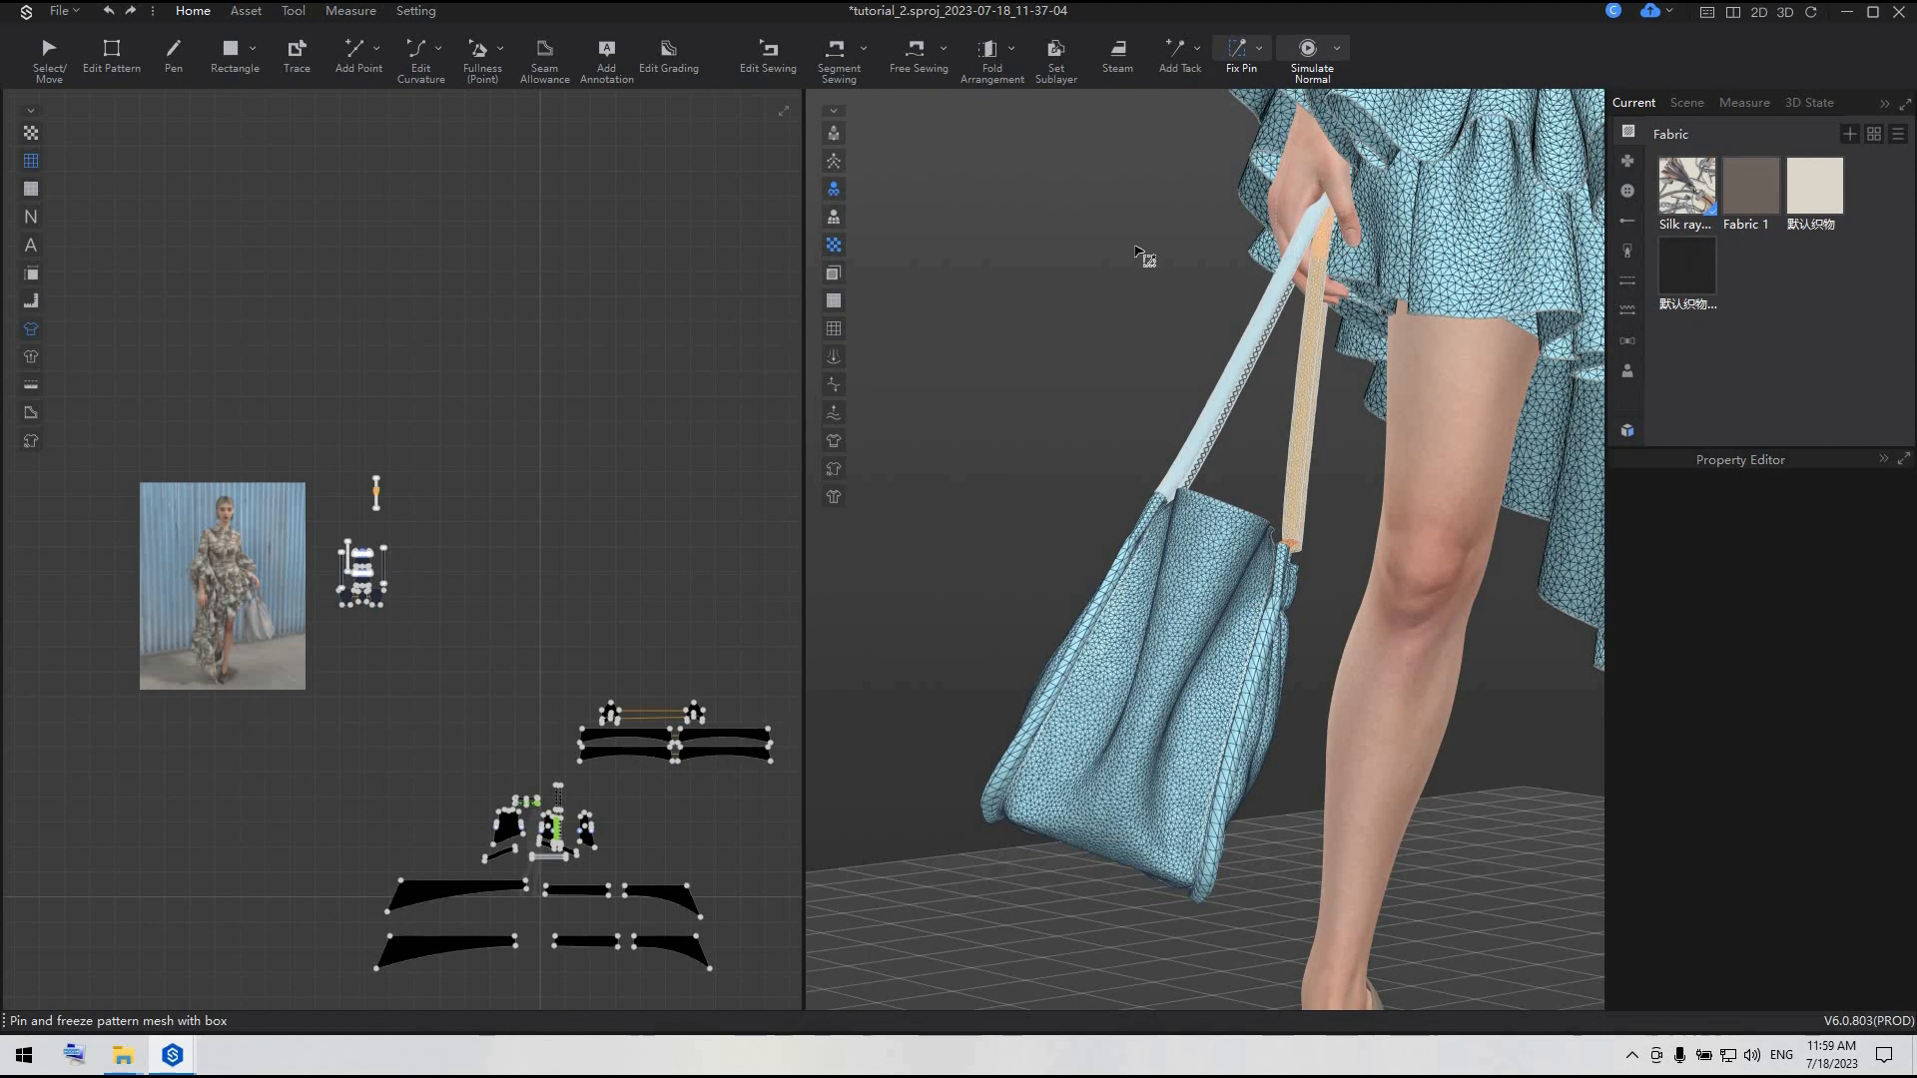
right_drag(1139, 251, 1336, 289)
middle_drag(1336, 289, 1075, 197)
right_drag(1224, 323, 1494, 281)
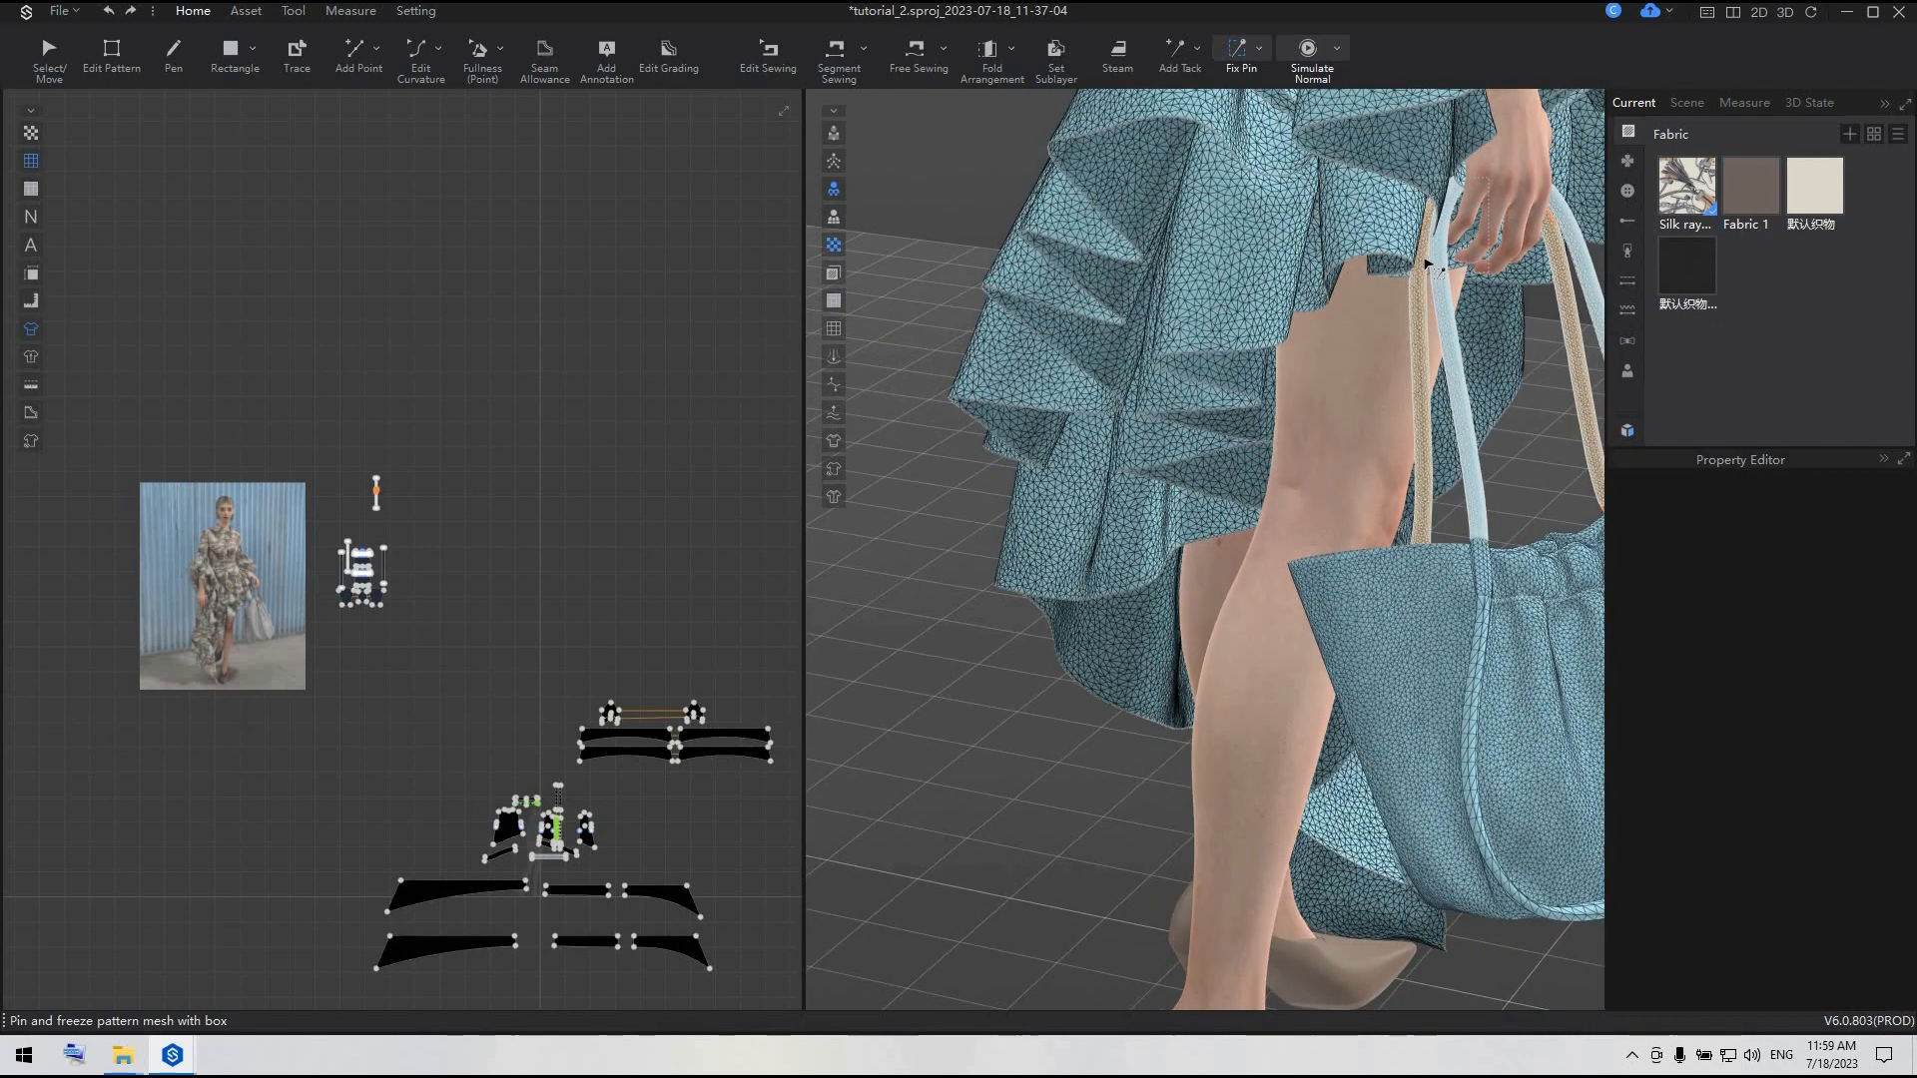
drag(1427, 264, 1406, 274)
click(1343, 392)
right_drag(1206, 379, 1111, 361)
key(Escape)
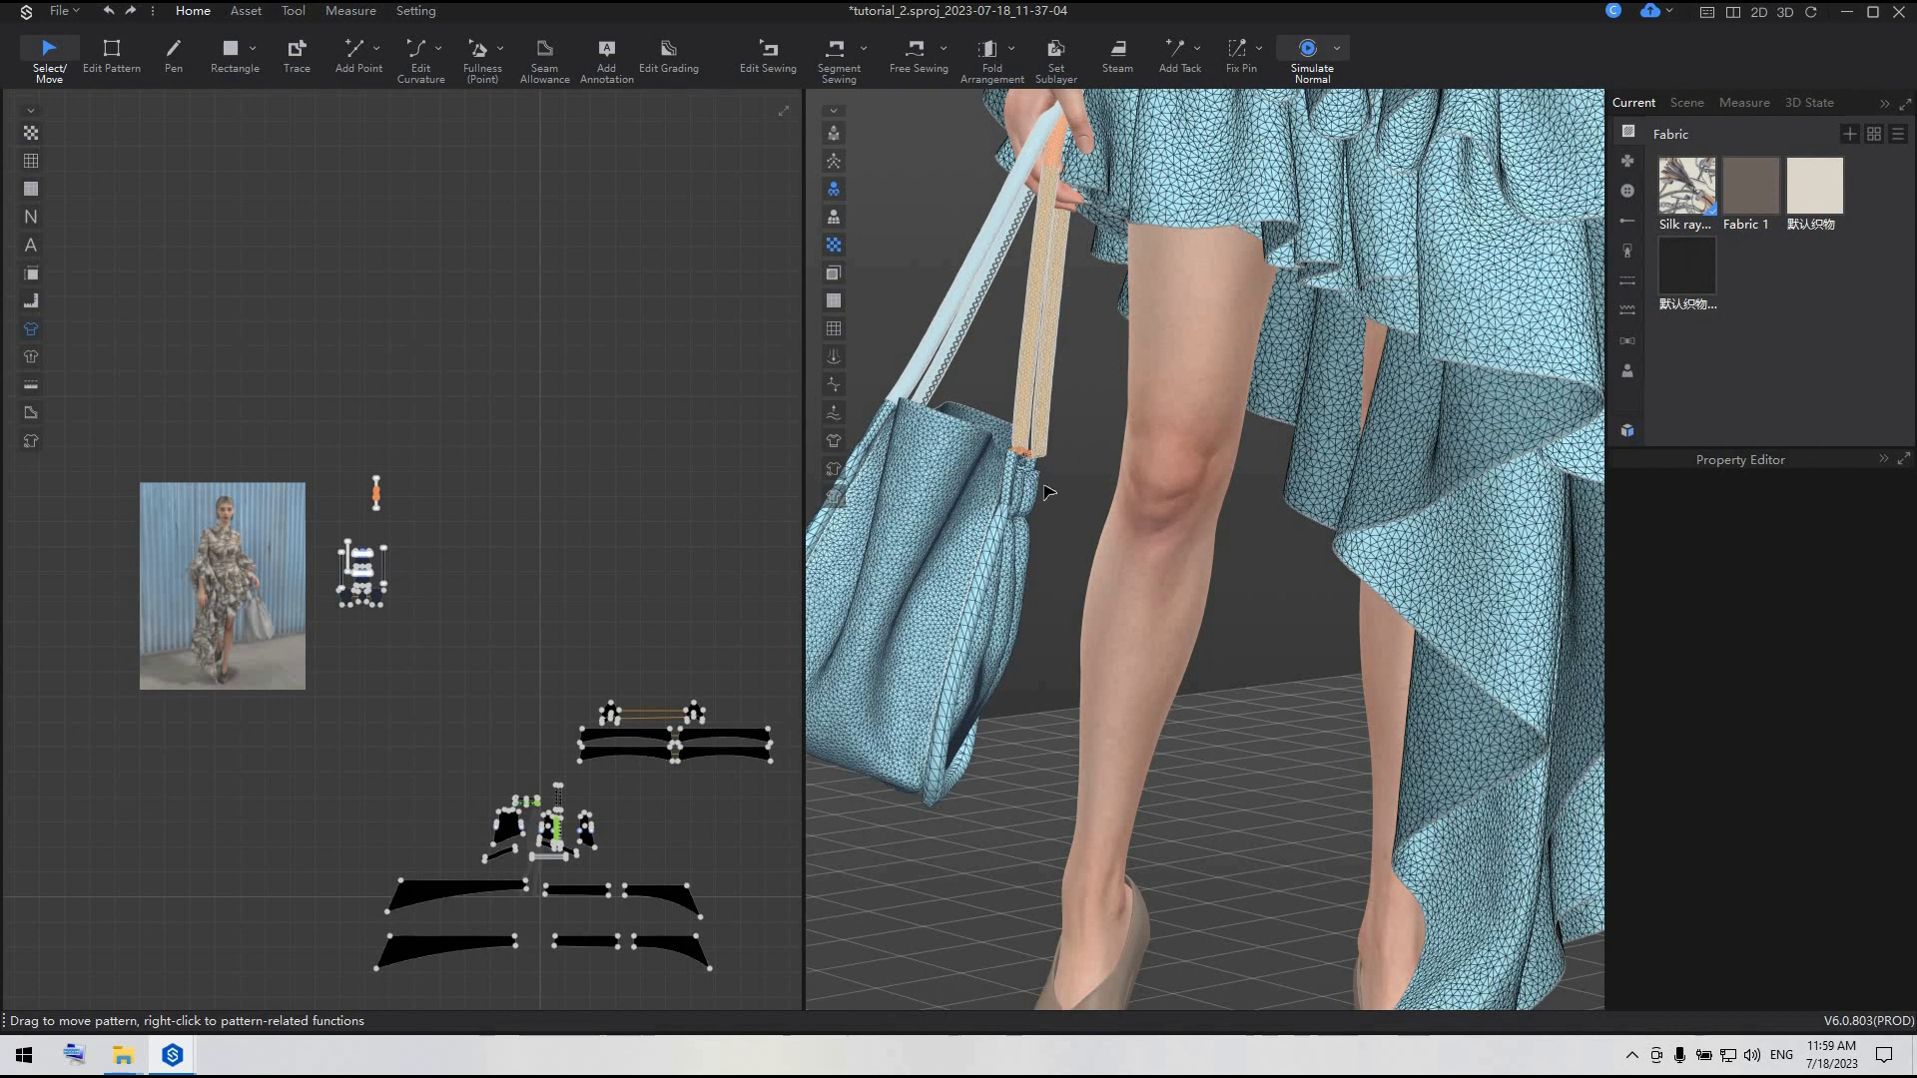
- Run the simulation briefly to settle the pinned handle, and stop it
key(space)
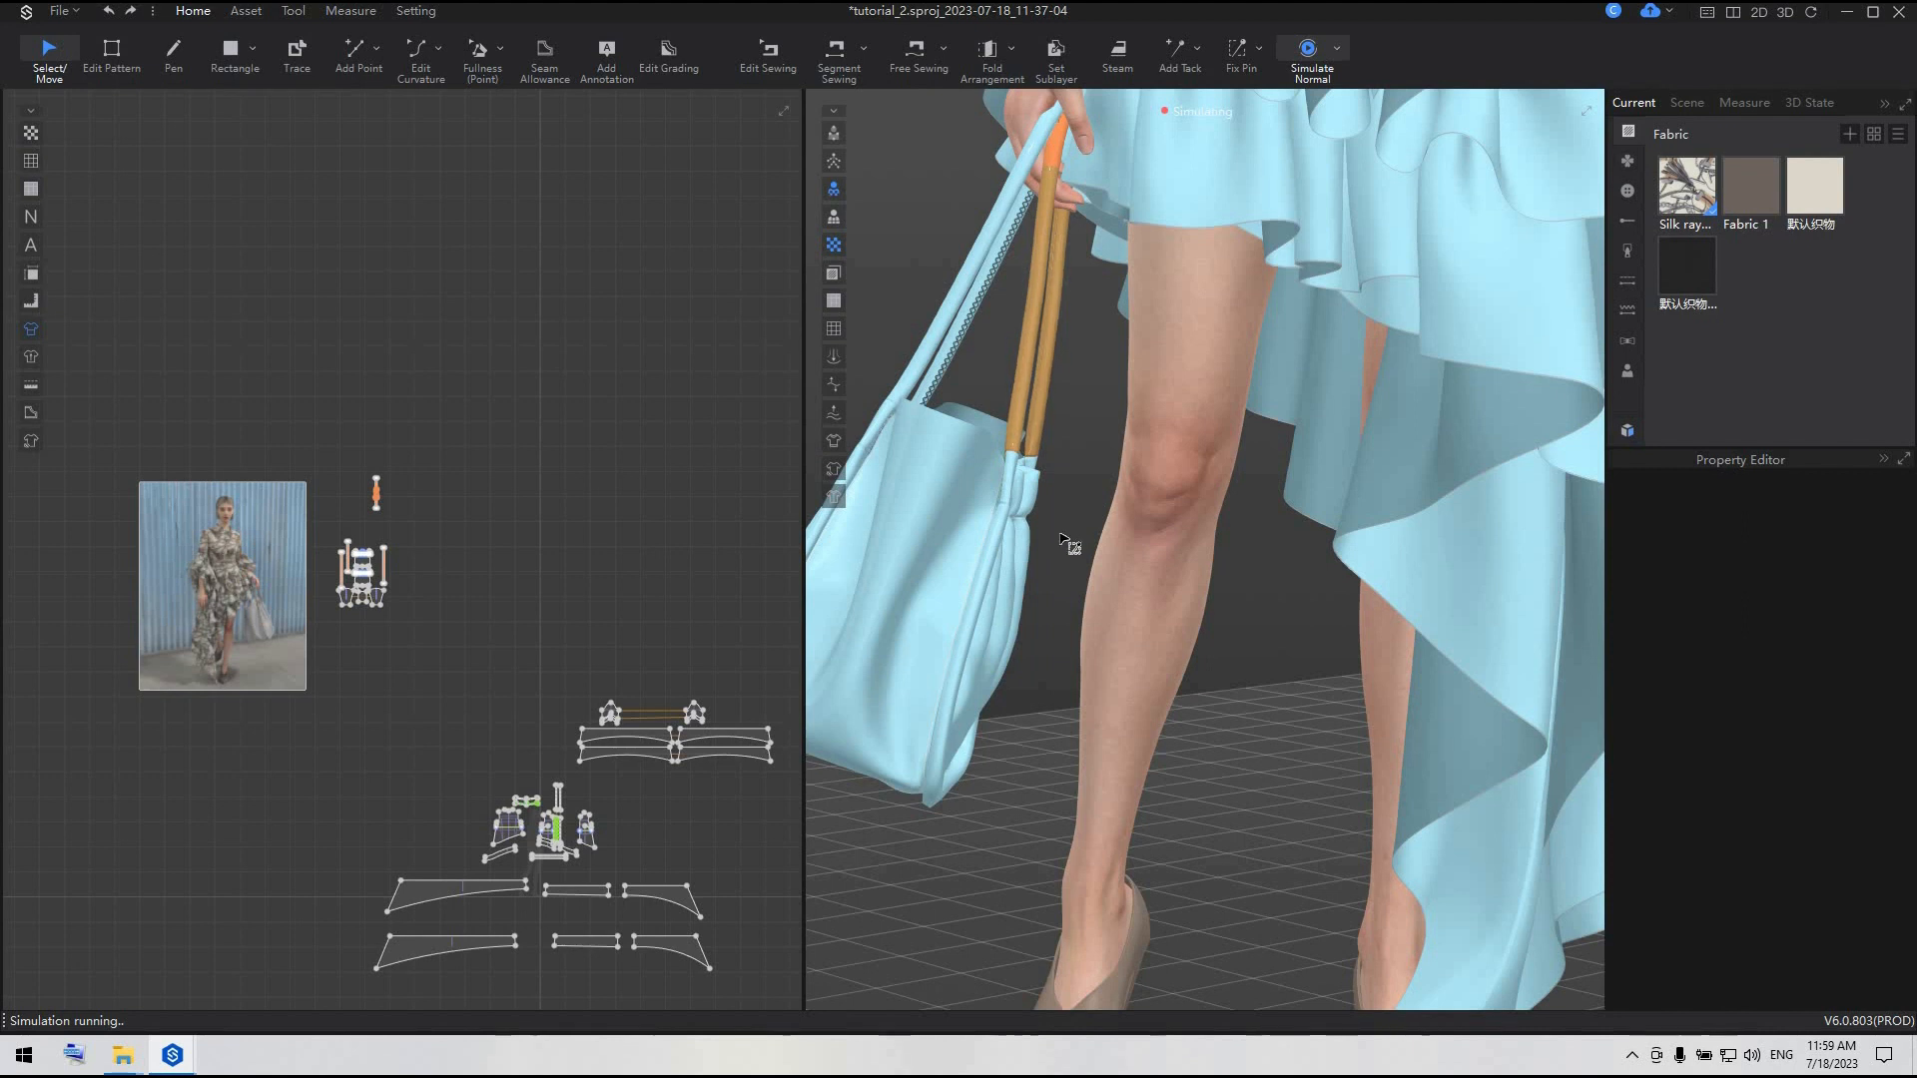
key(space)
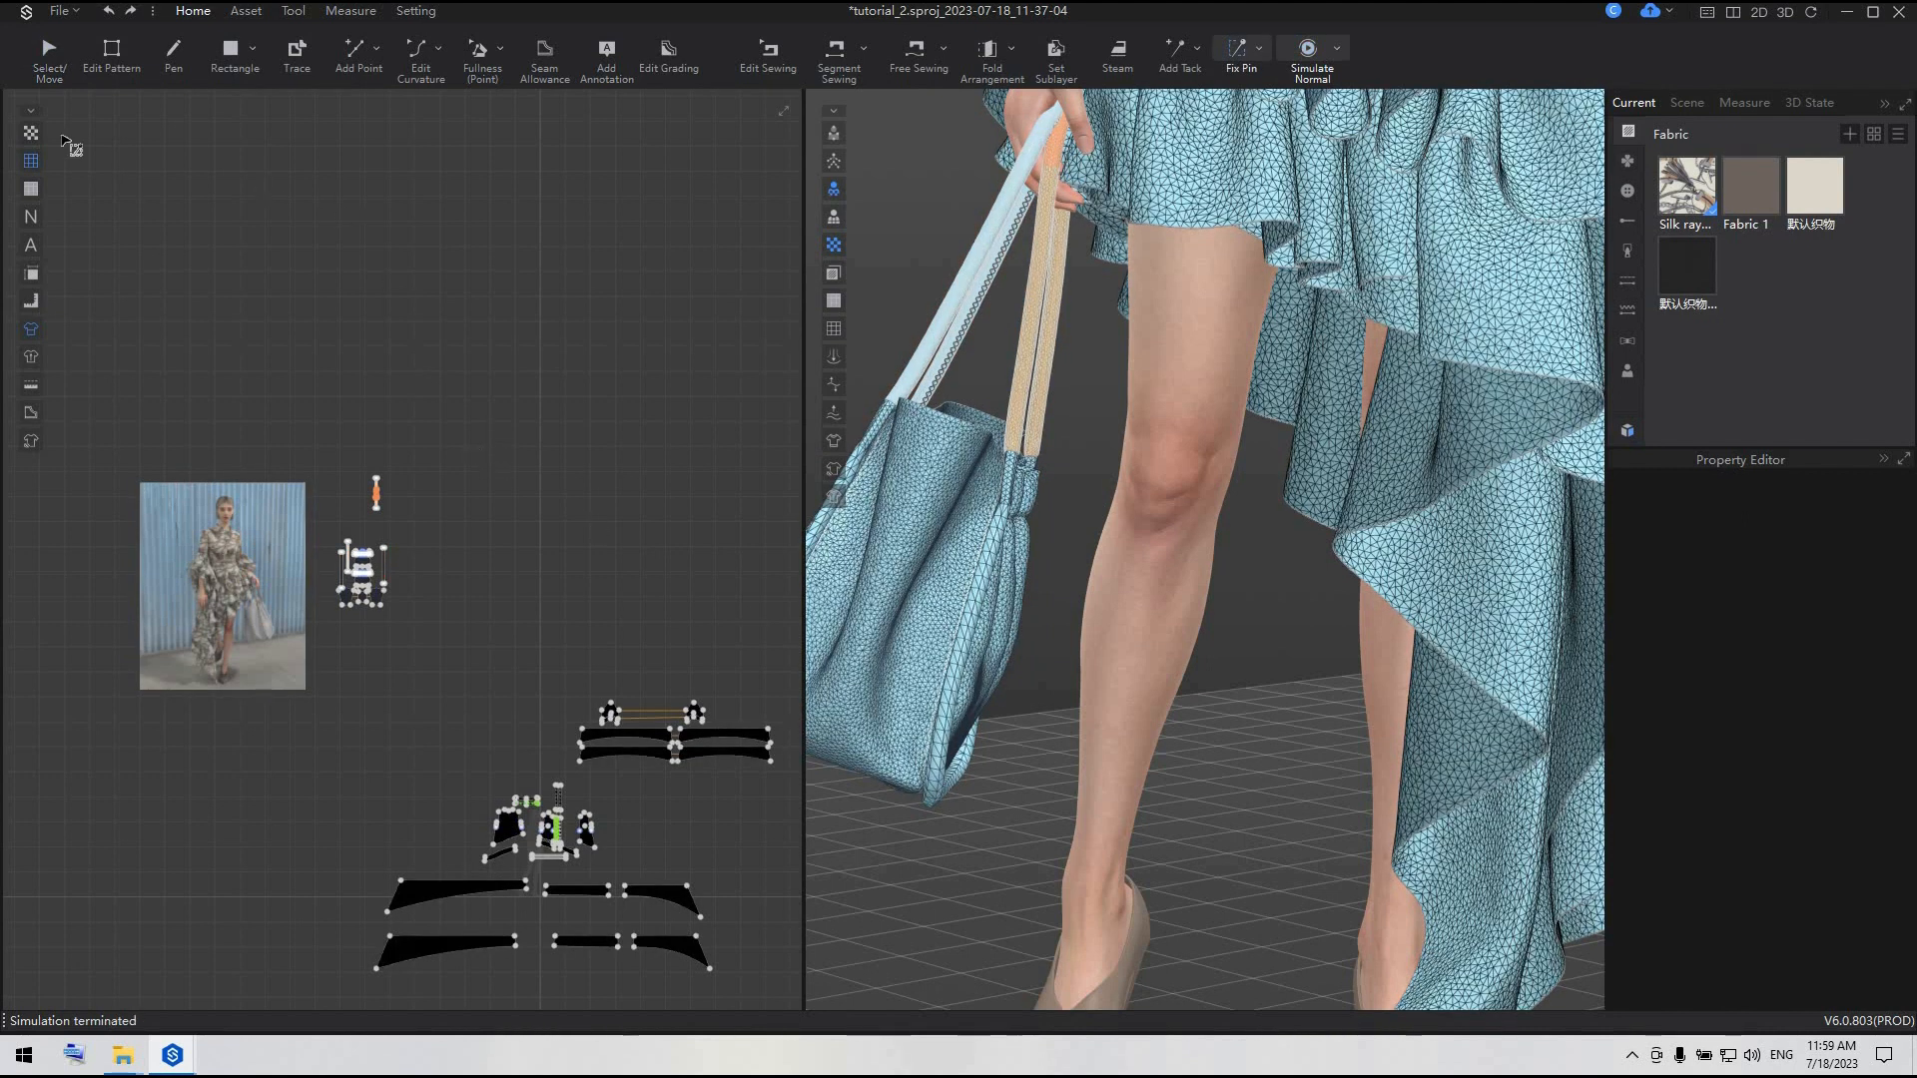
- Delete the pin on the handle at the front of the avatar's fingers
click(48, 52)
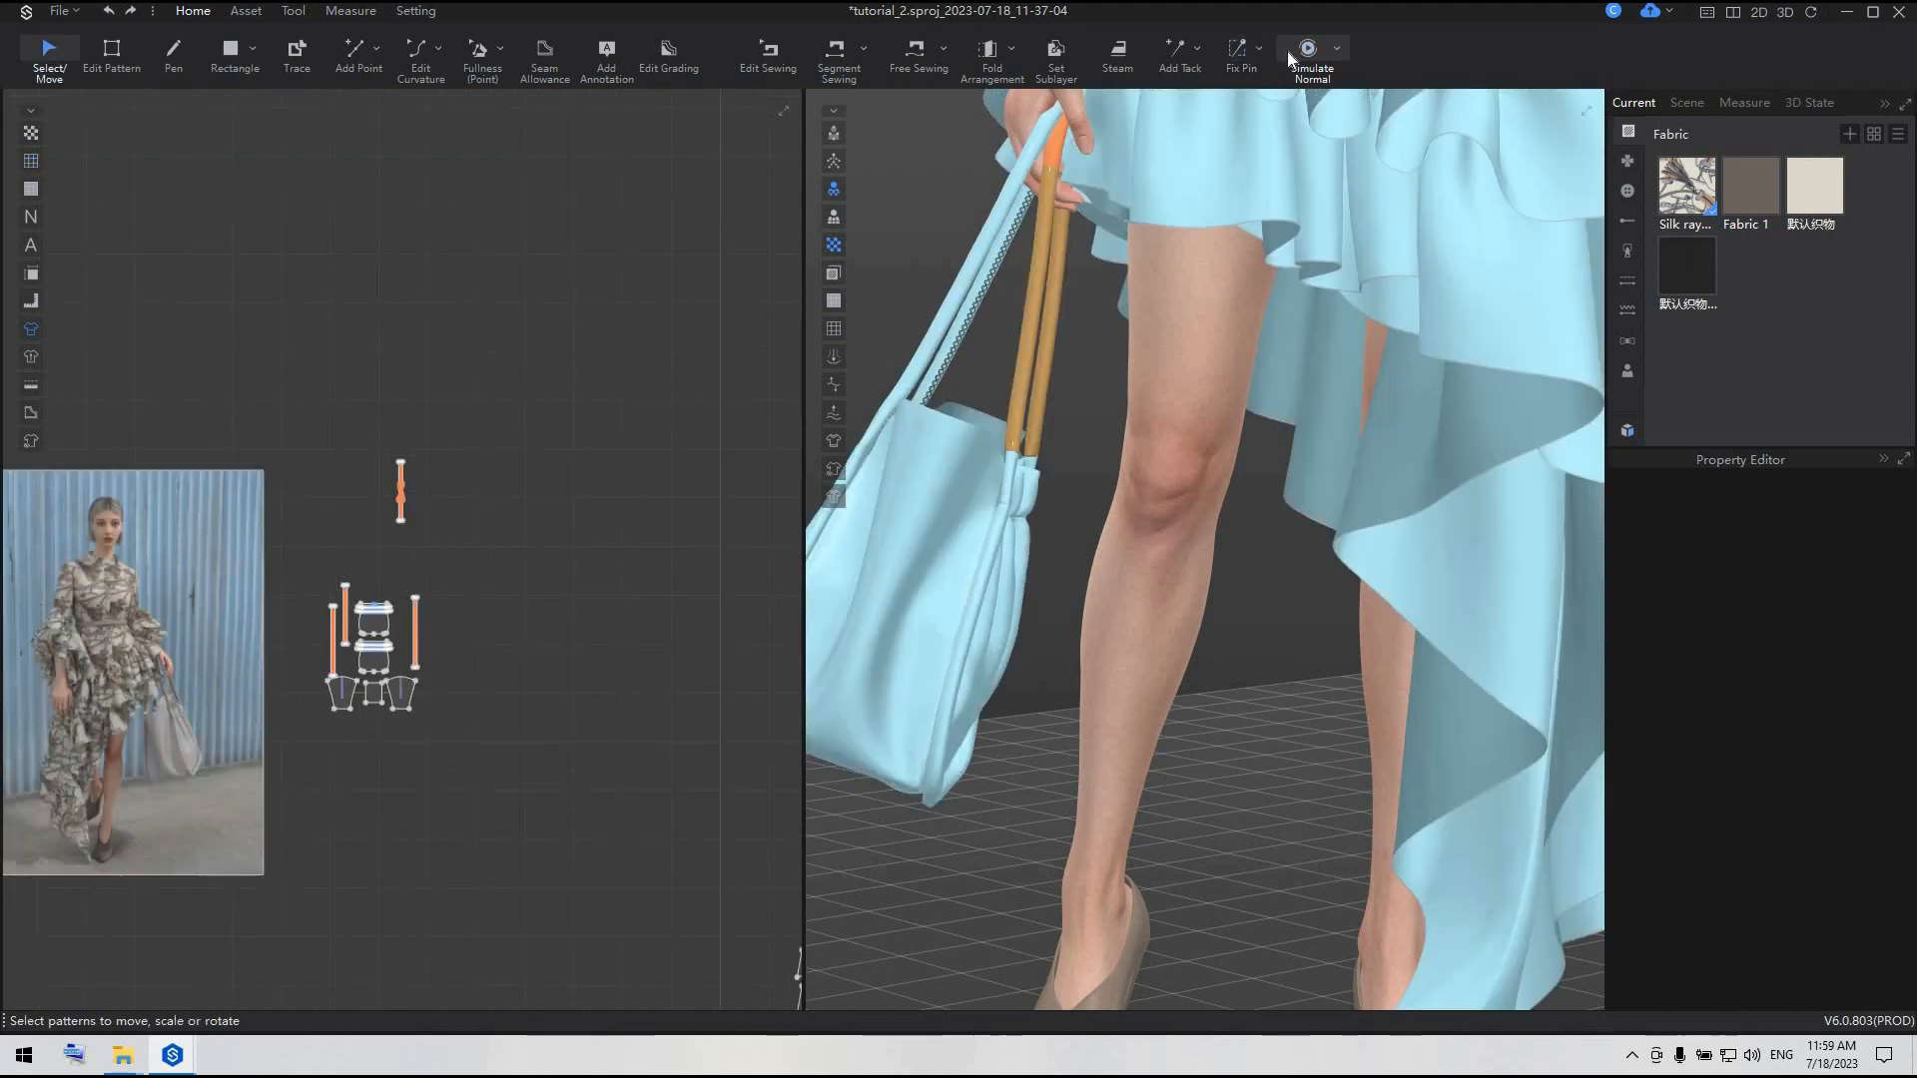
scroll(349, 498, up, 3)
key(w)
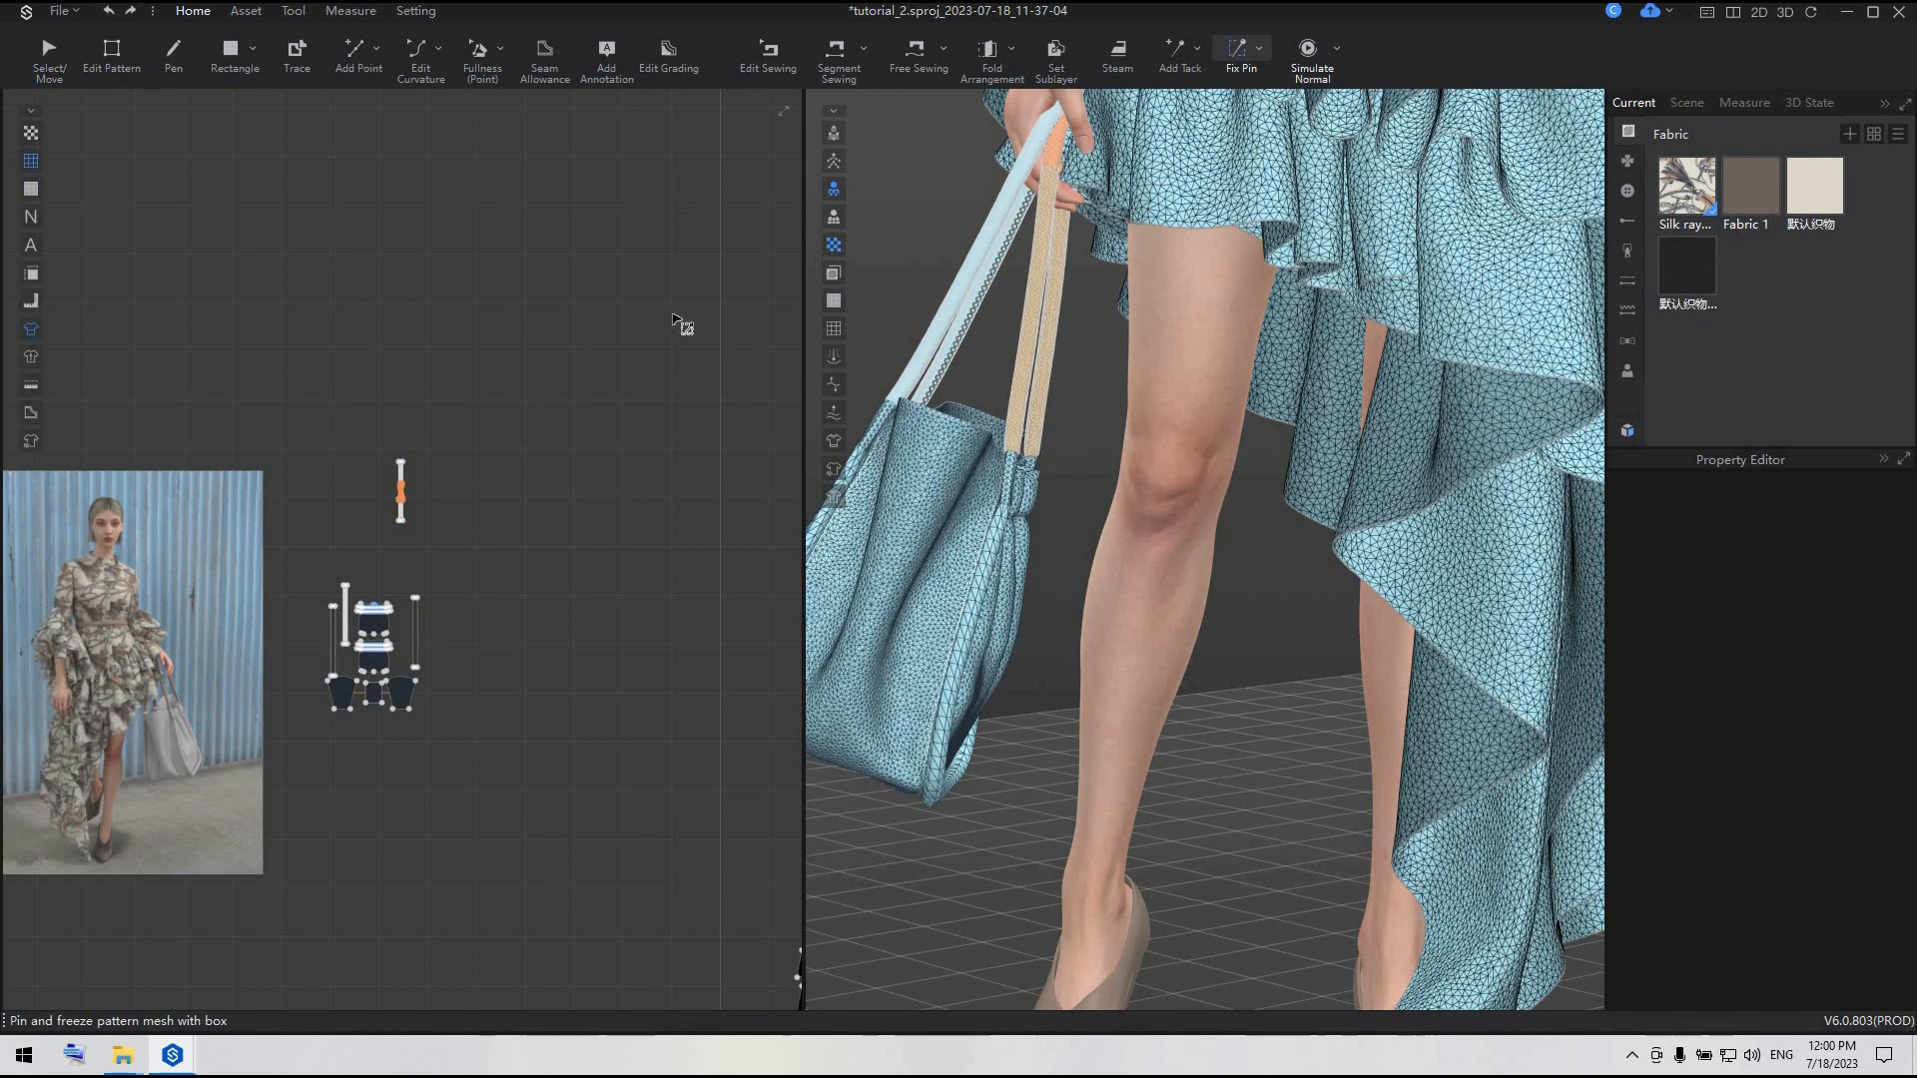
scroll(1044, 275, down, 2)
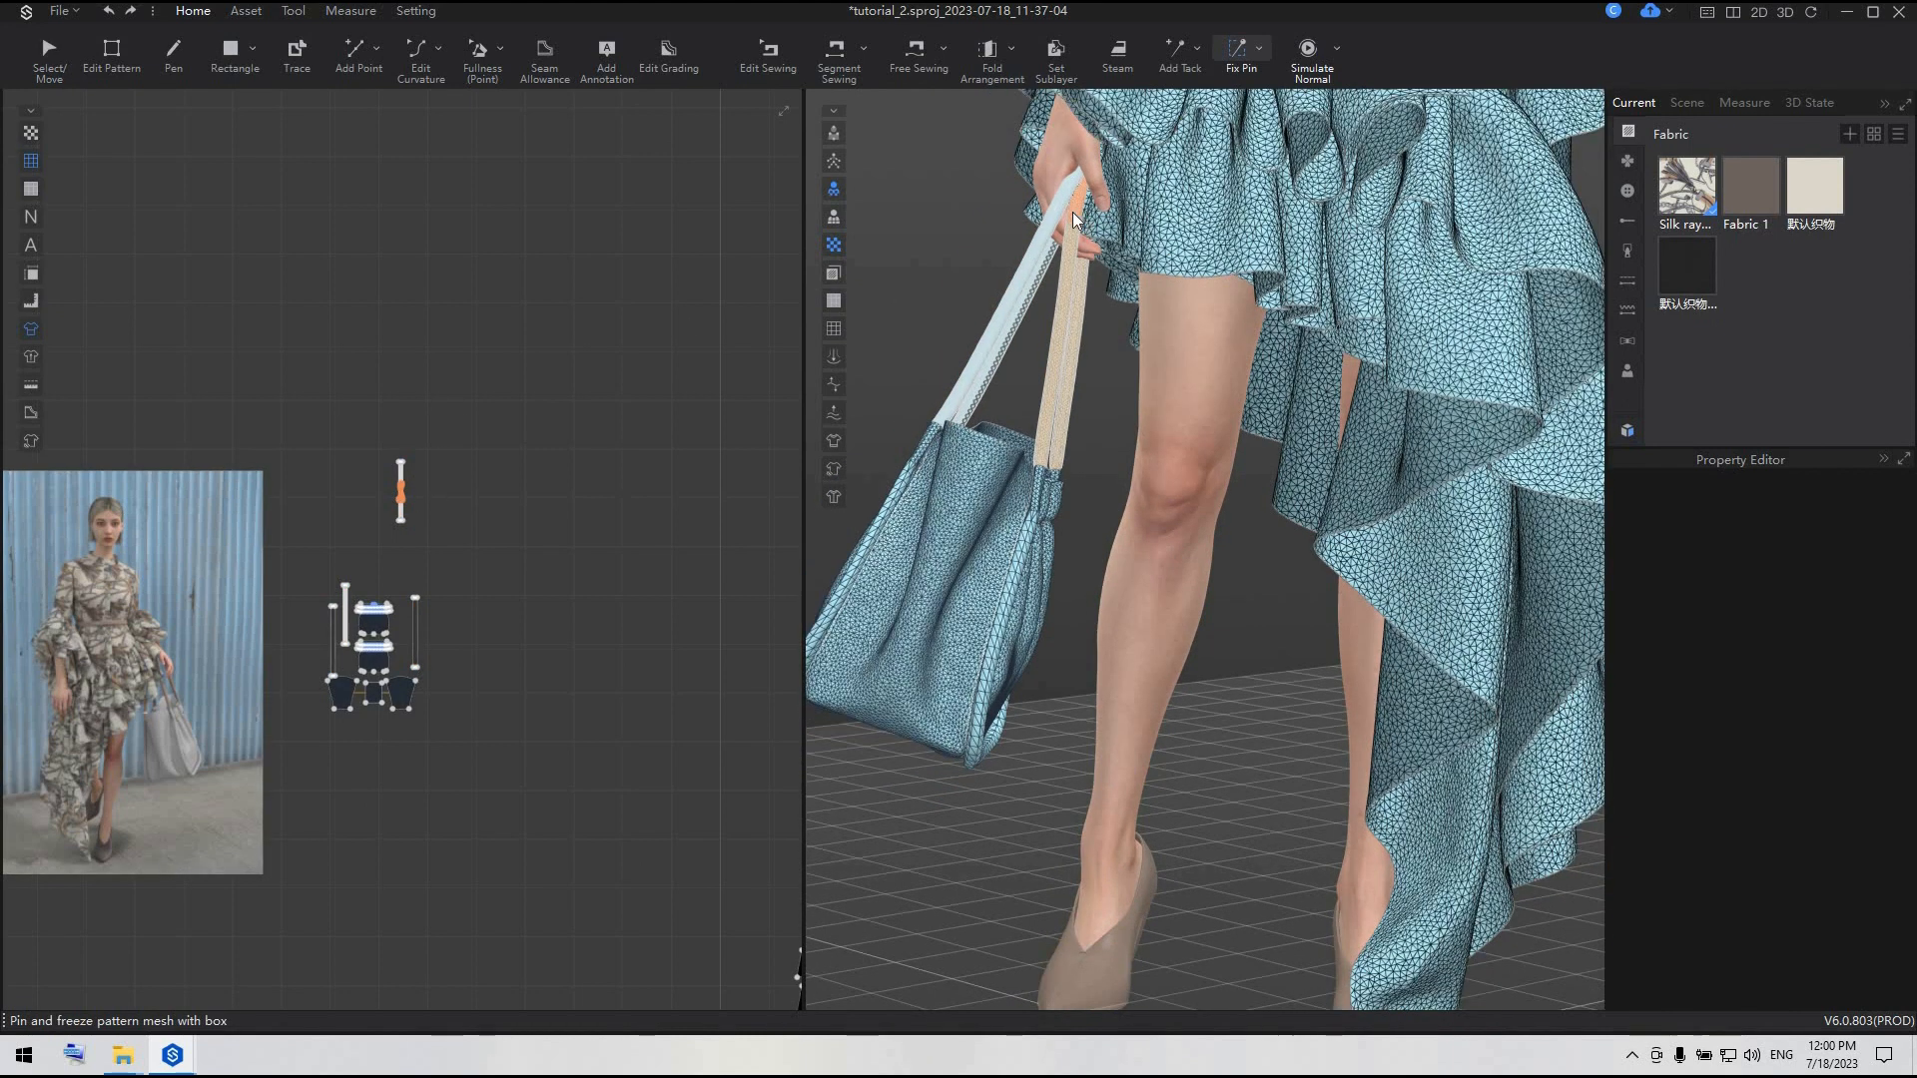
right_click(1072, 212)
click(1119, 222)
scroll(642, 405, down, 2)
key(q)
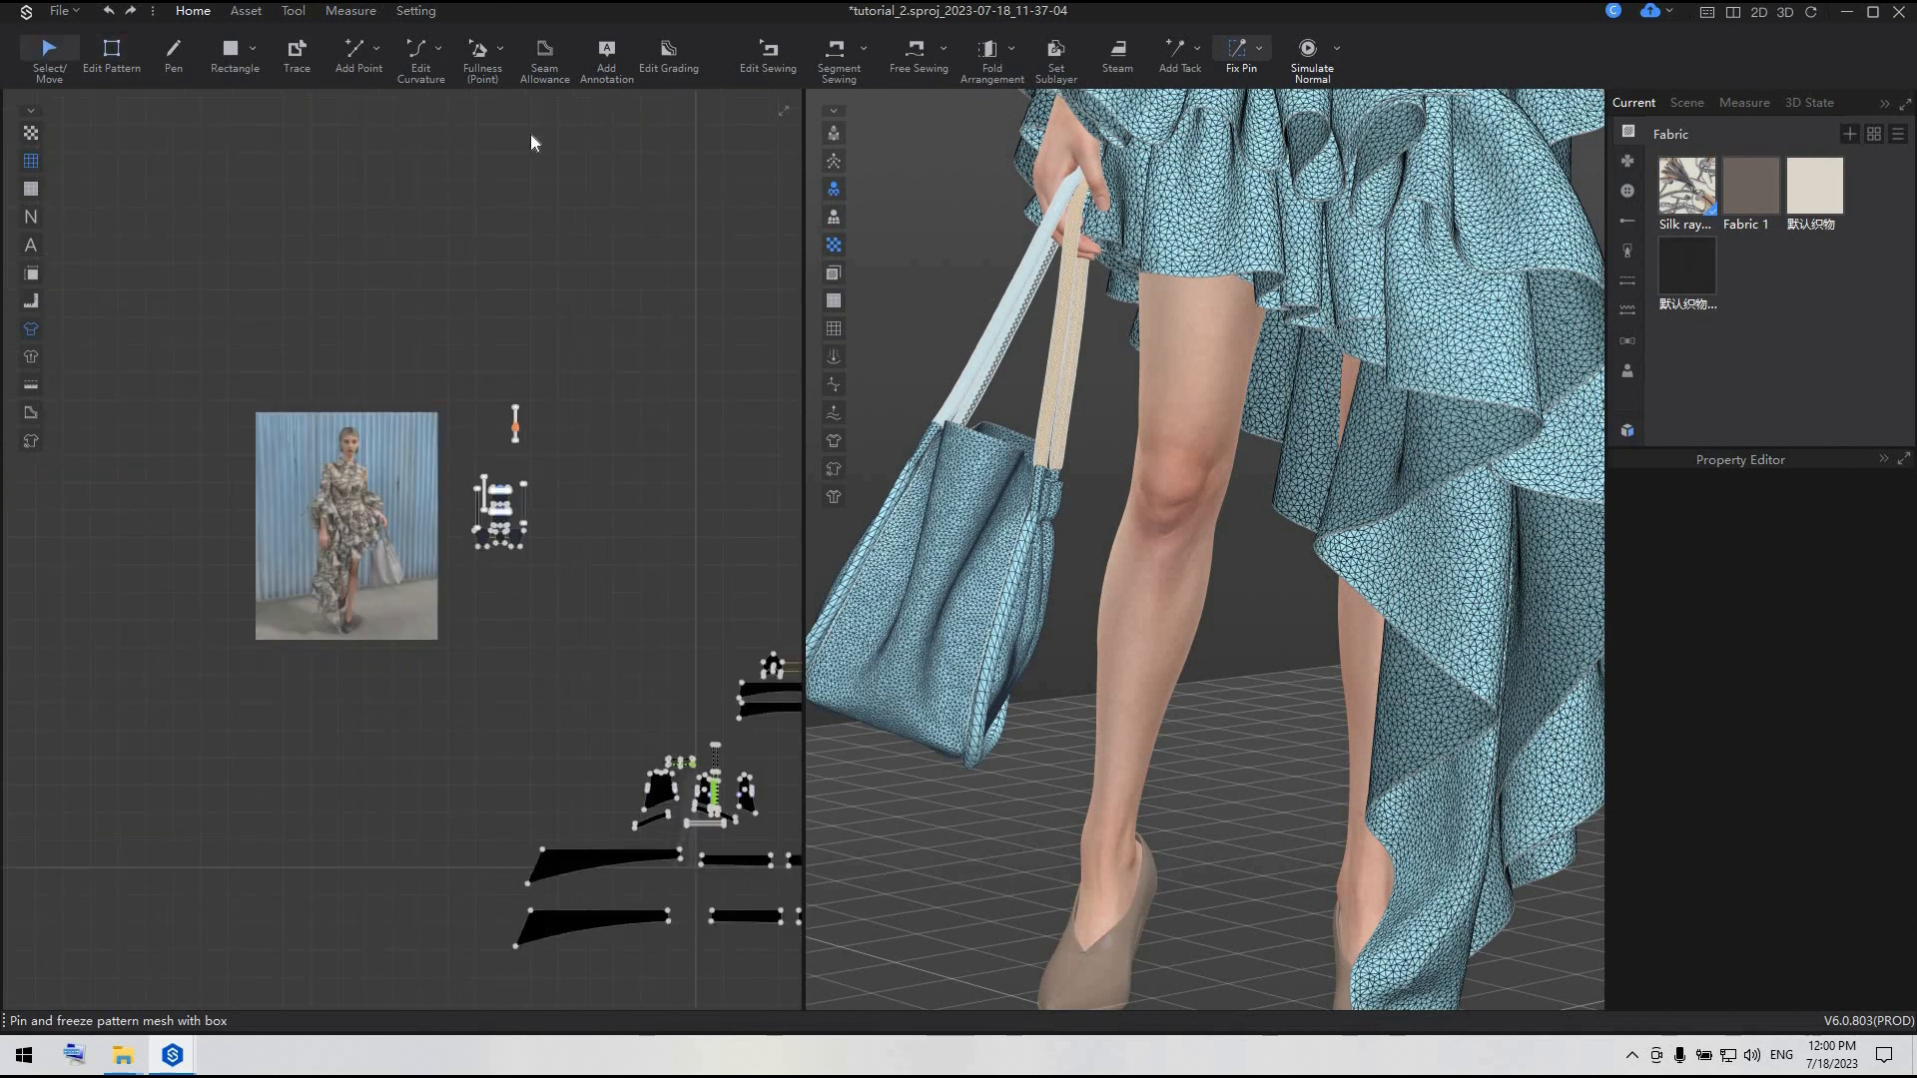
- Delete the remaining handle pin at the back of the avatar's hand
right_drag(1260, 248, 1337, 249)
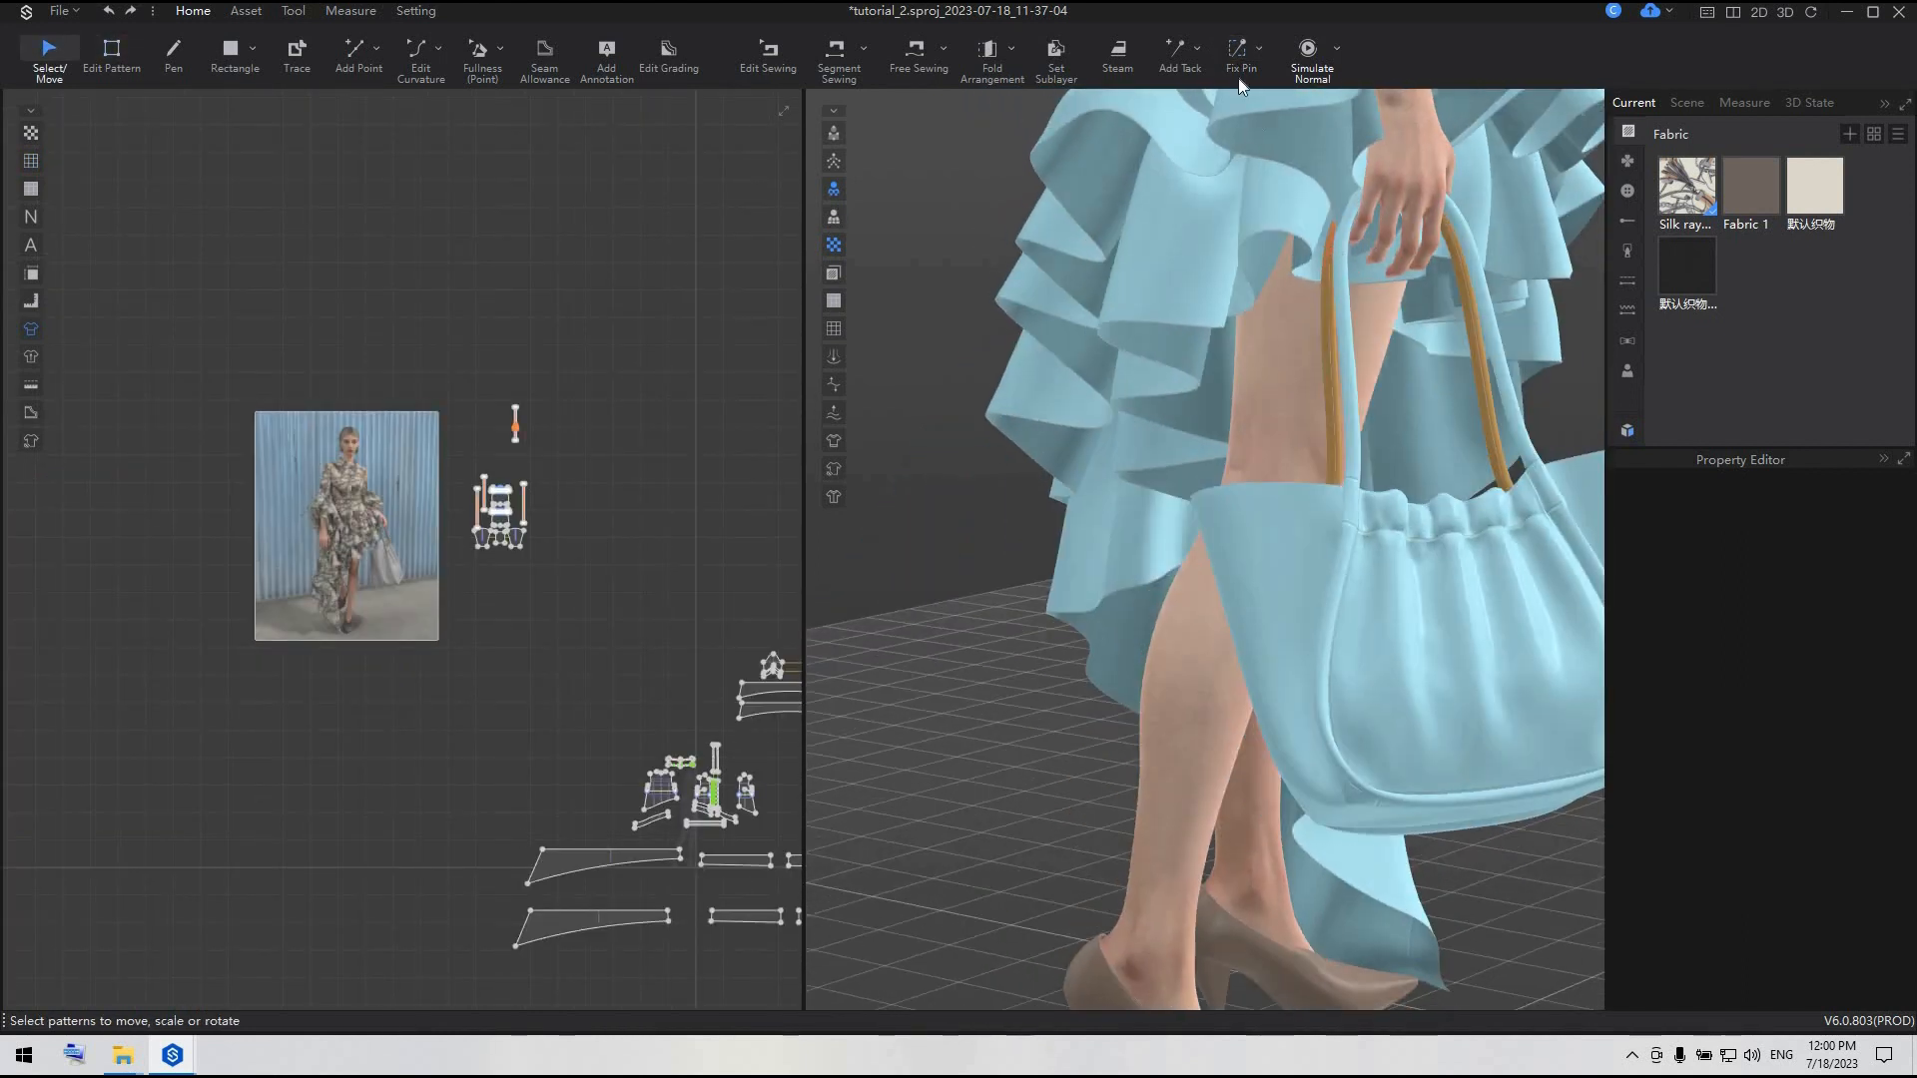
right_click(1328, 256)
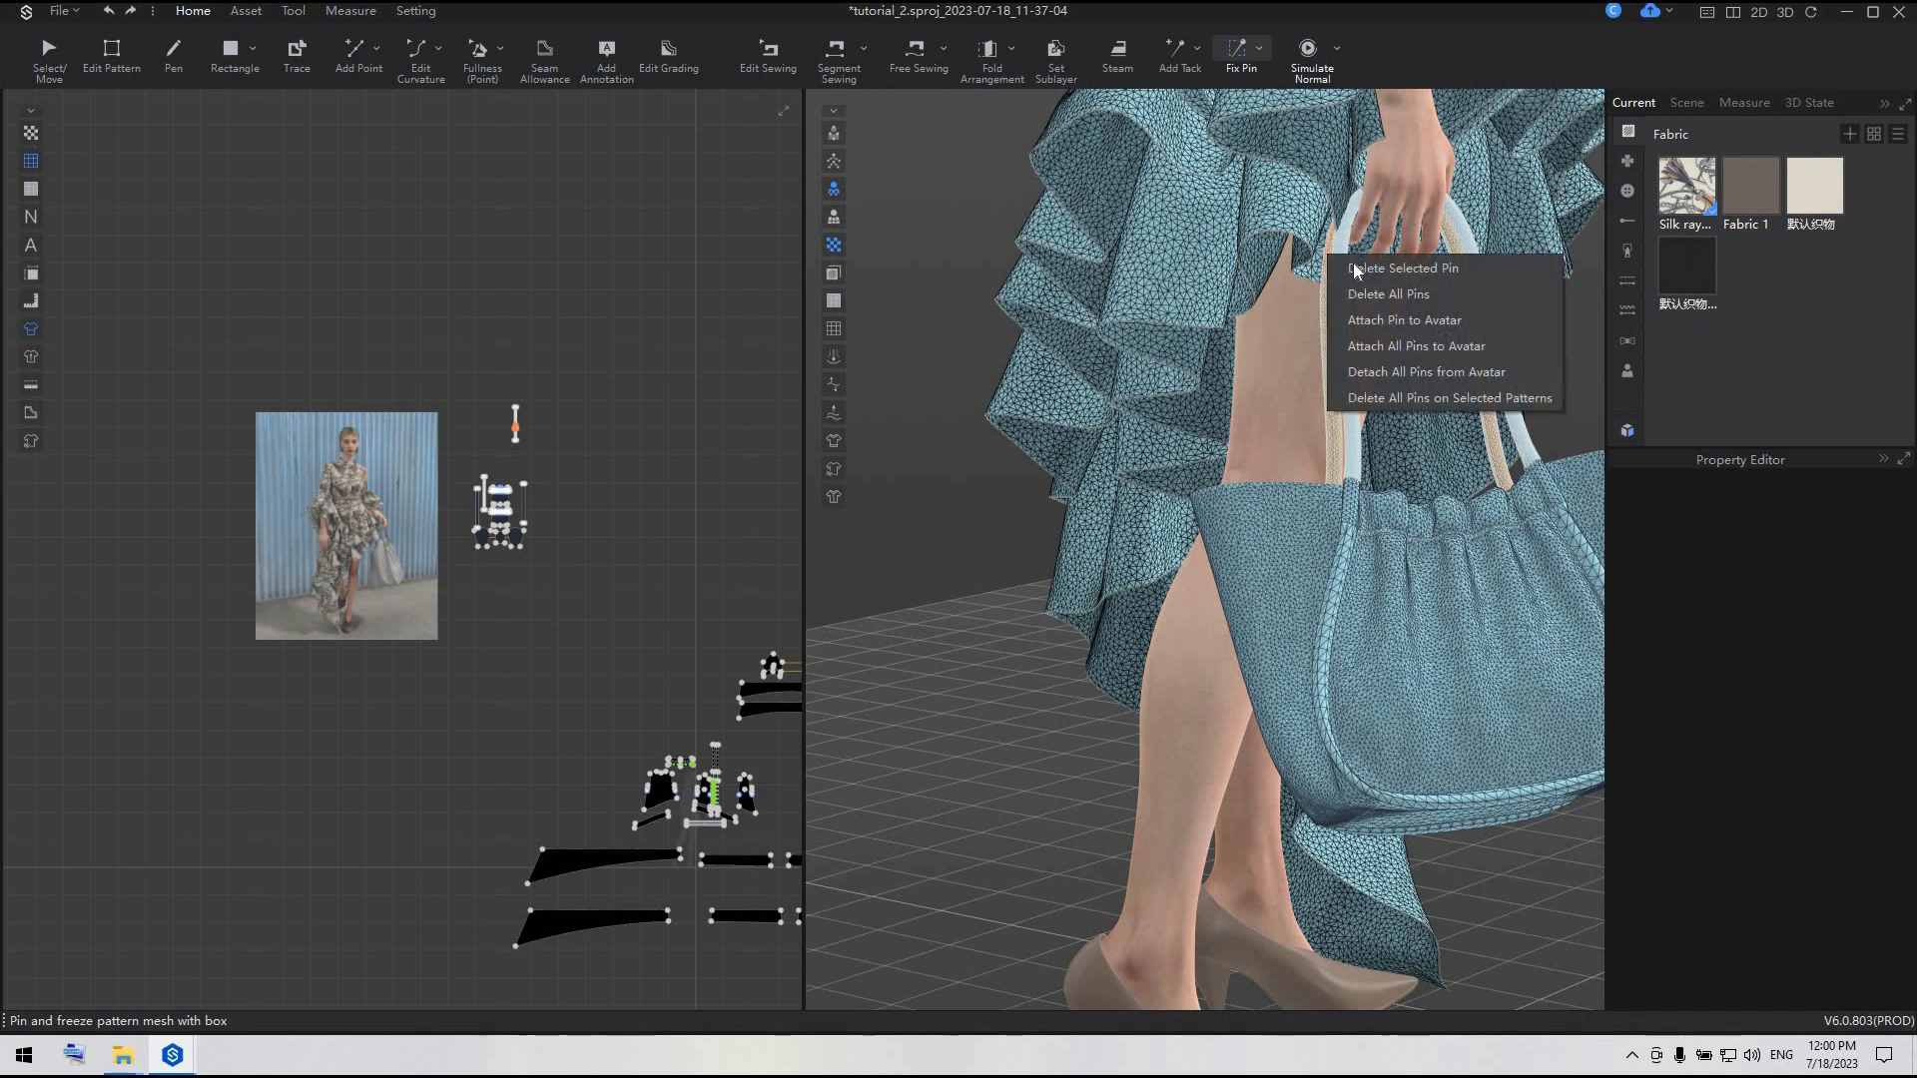
click(1073, 379)
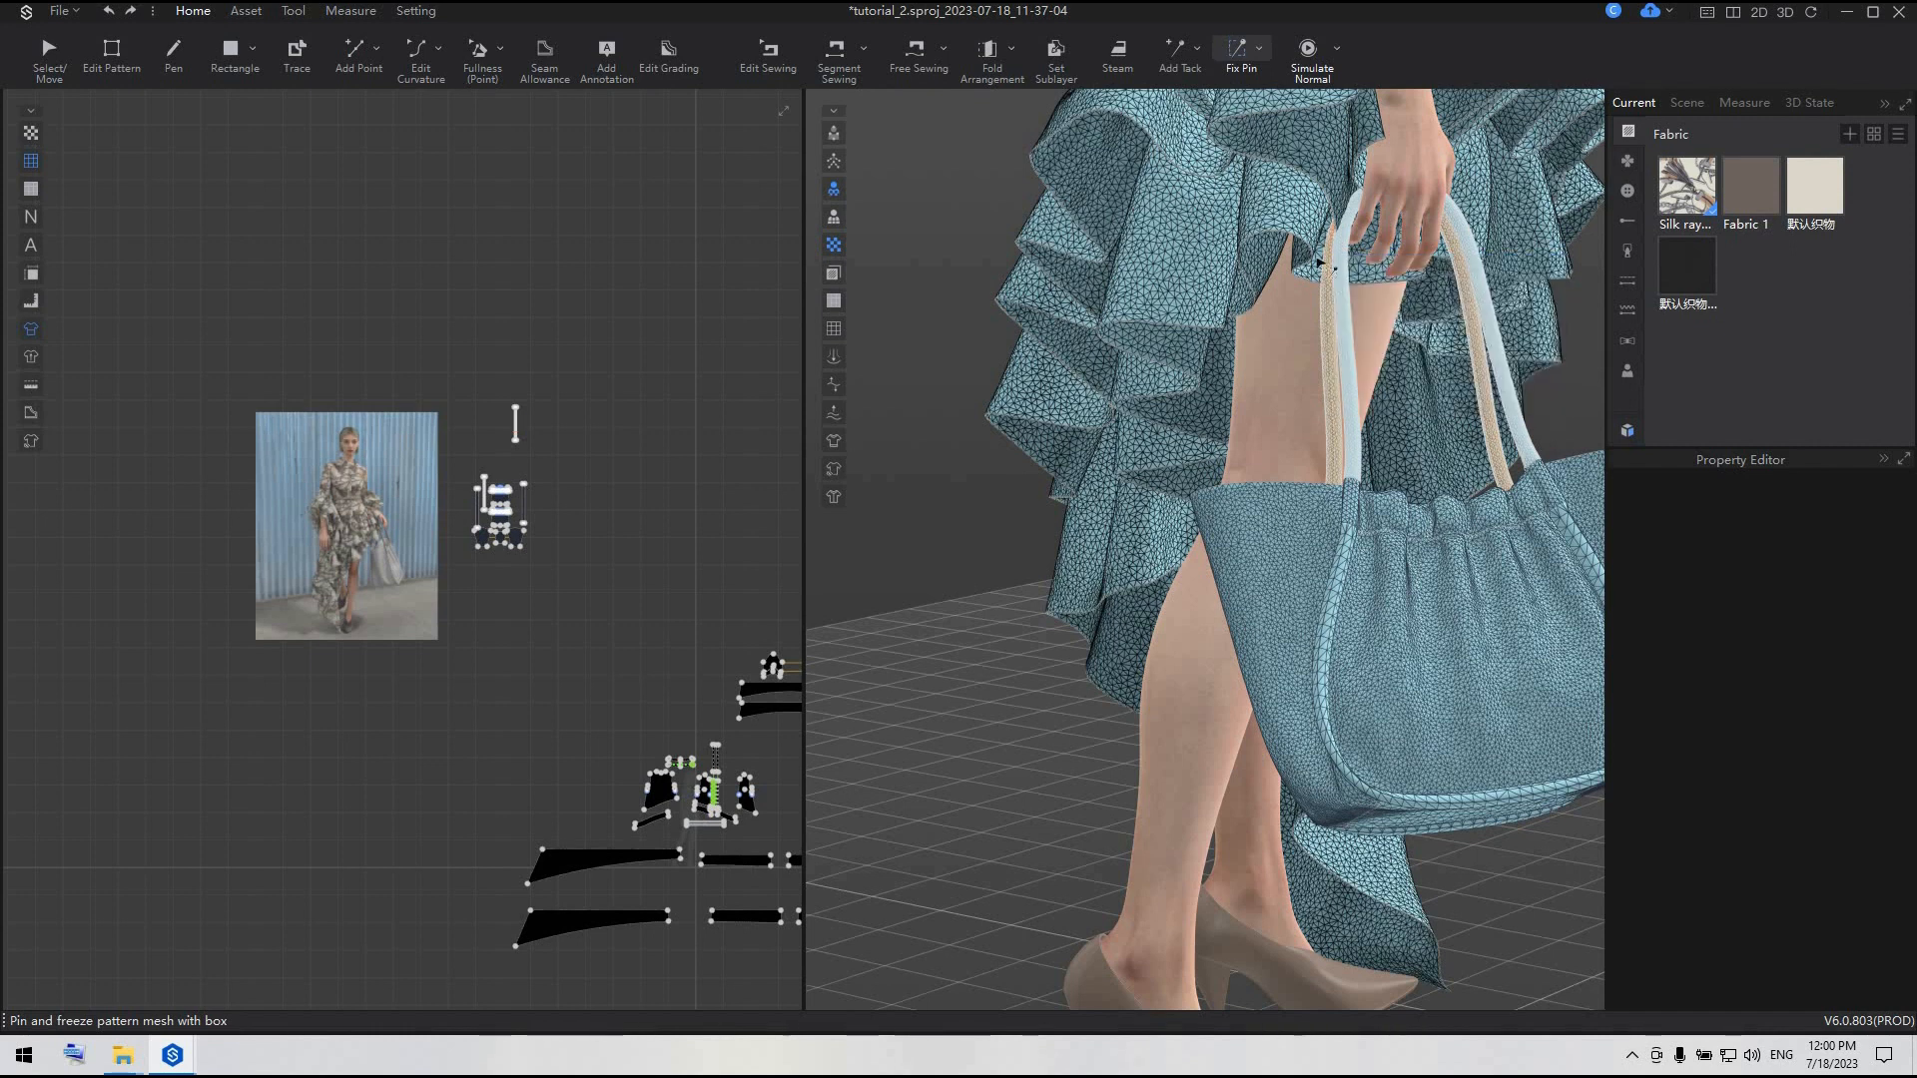
- Select every dress and bag pattern in 2D, unfreeze them all, and clear the selection
scroll(1428, 551, down, 3)
right_drag(1340, 551, 1149, 559)
scroll(1149, 559, down, 3)
scroll(623, 479, down, 2)
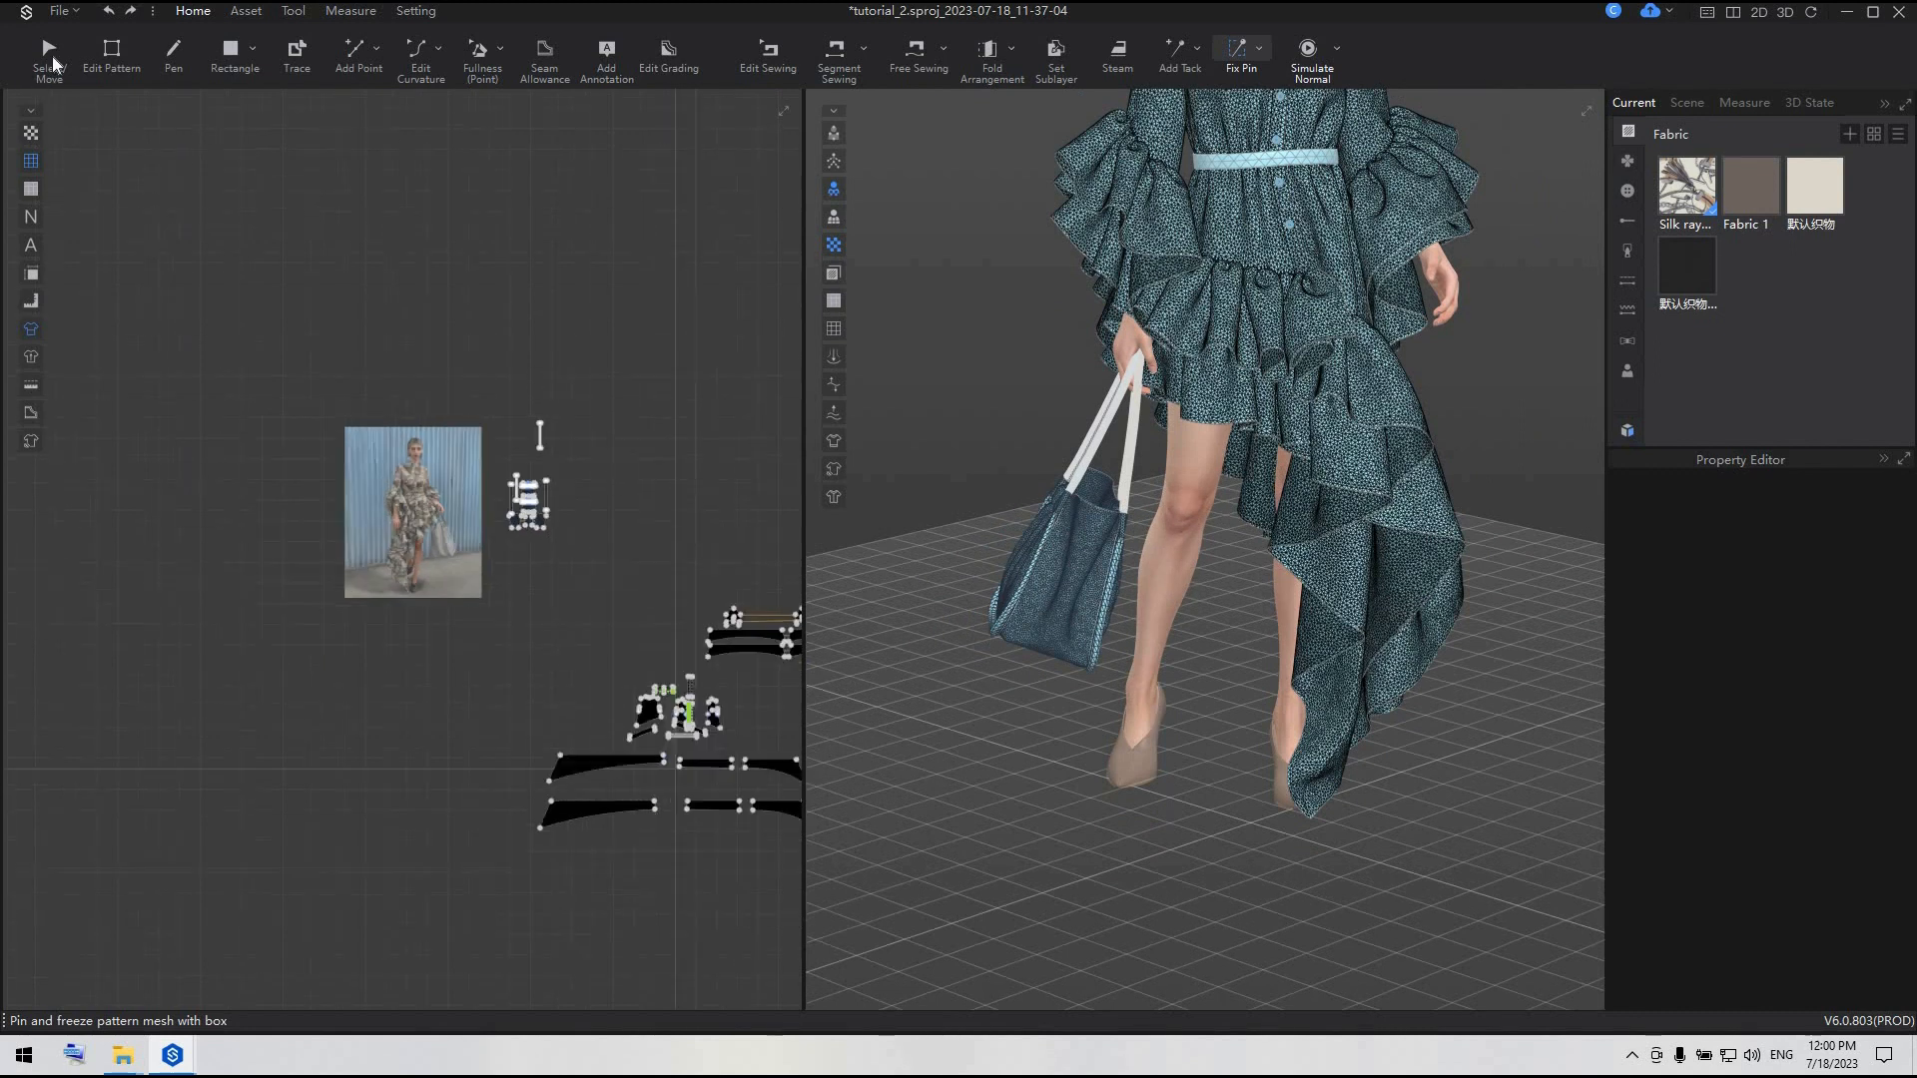
scroll(647, 386, down, 2)
middle_drag(647, 386, 411, 234)
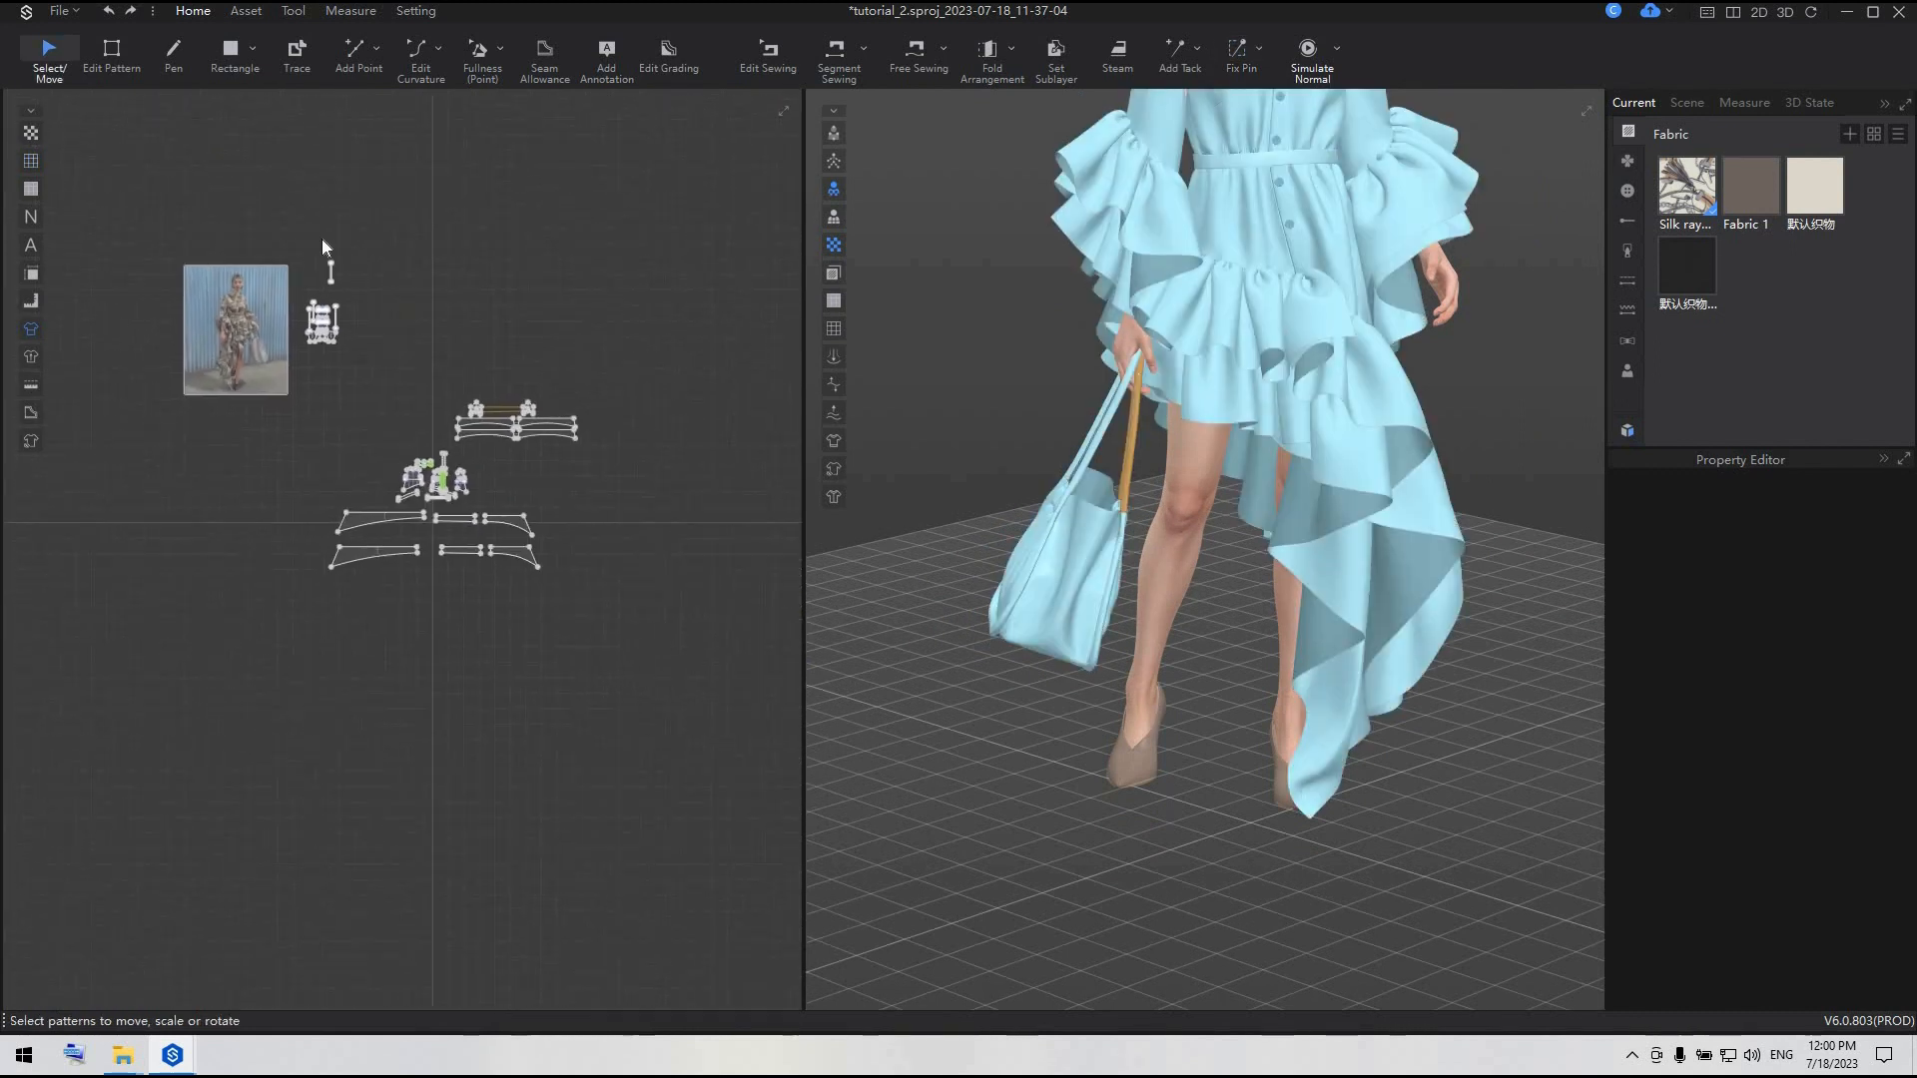
drag(300, 247, 599, 633)
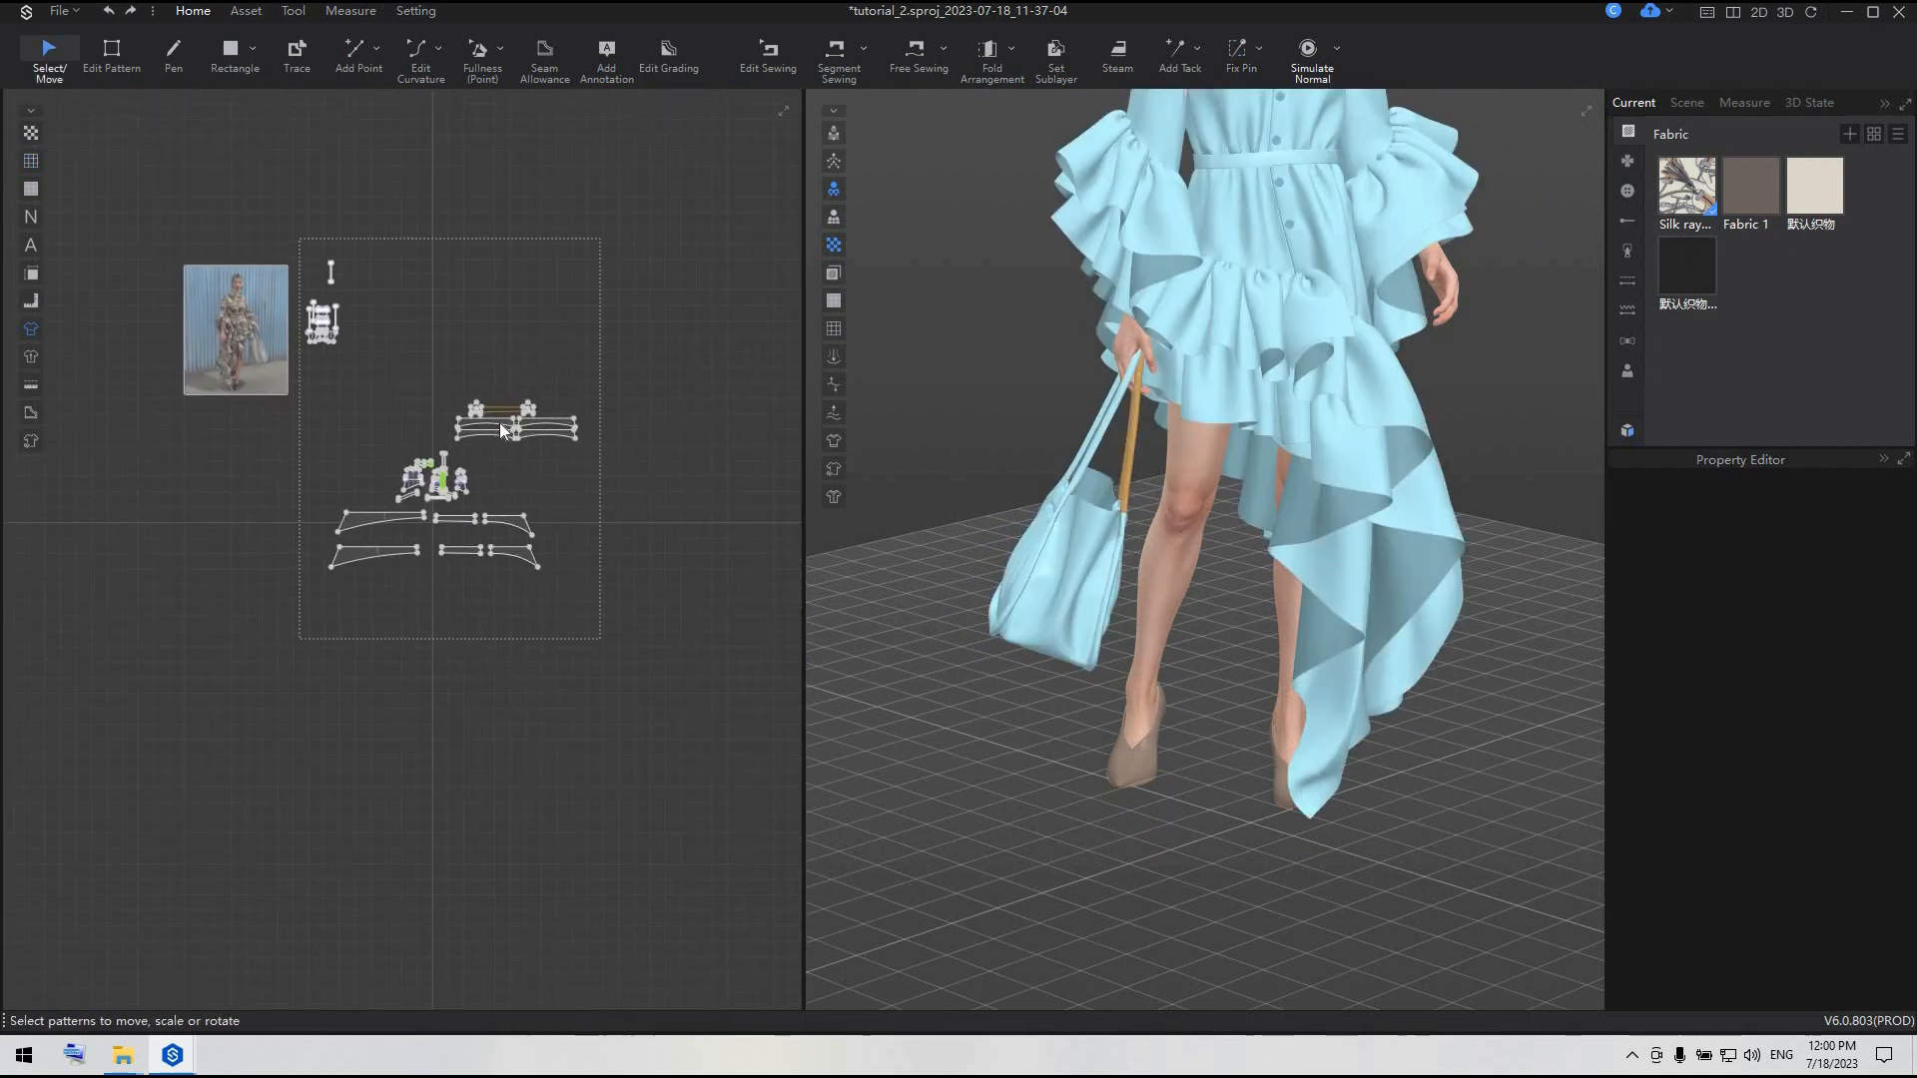
right_click(499, 429)
click(559, 270)
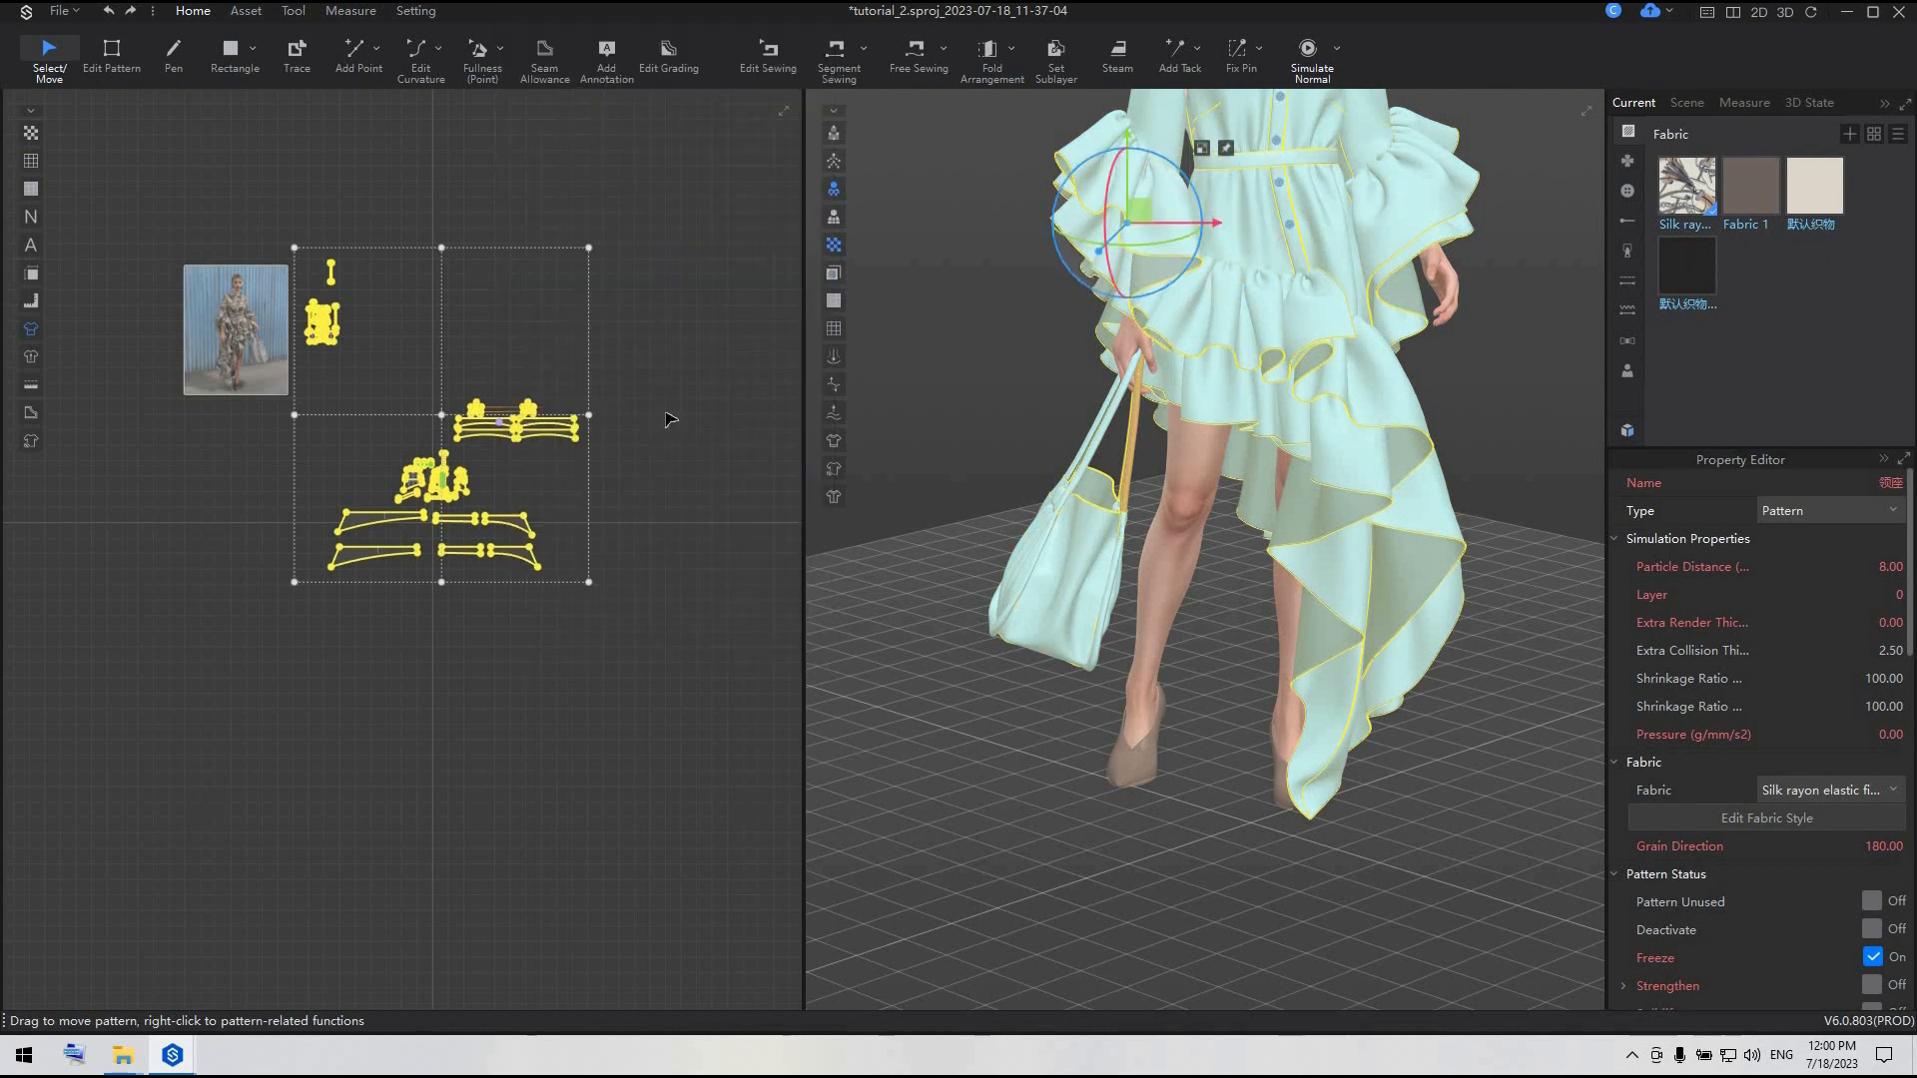
click(669, 427)
- Select all dress and bag patterns, apply Solidify to the mixed selection, and unsolidify every pattern
right_drag(988, 560, 1047, 563)
drag(304, 244, 625, 673)
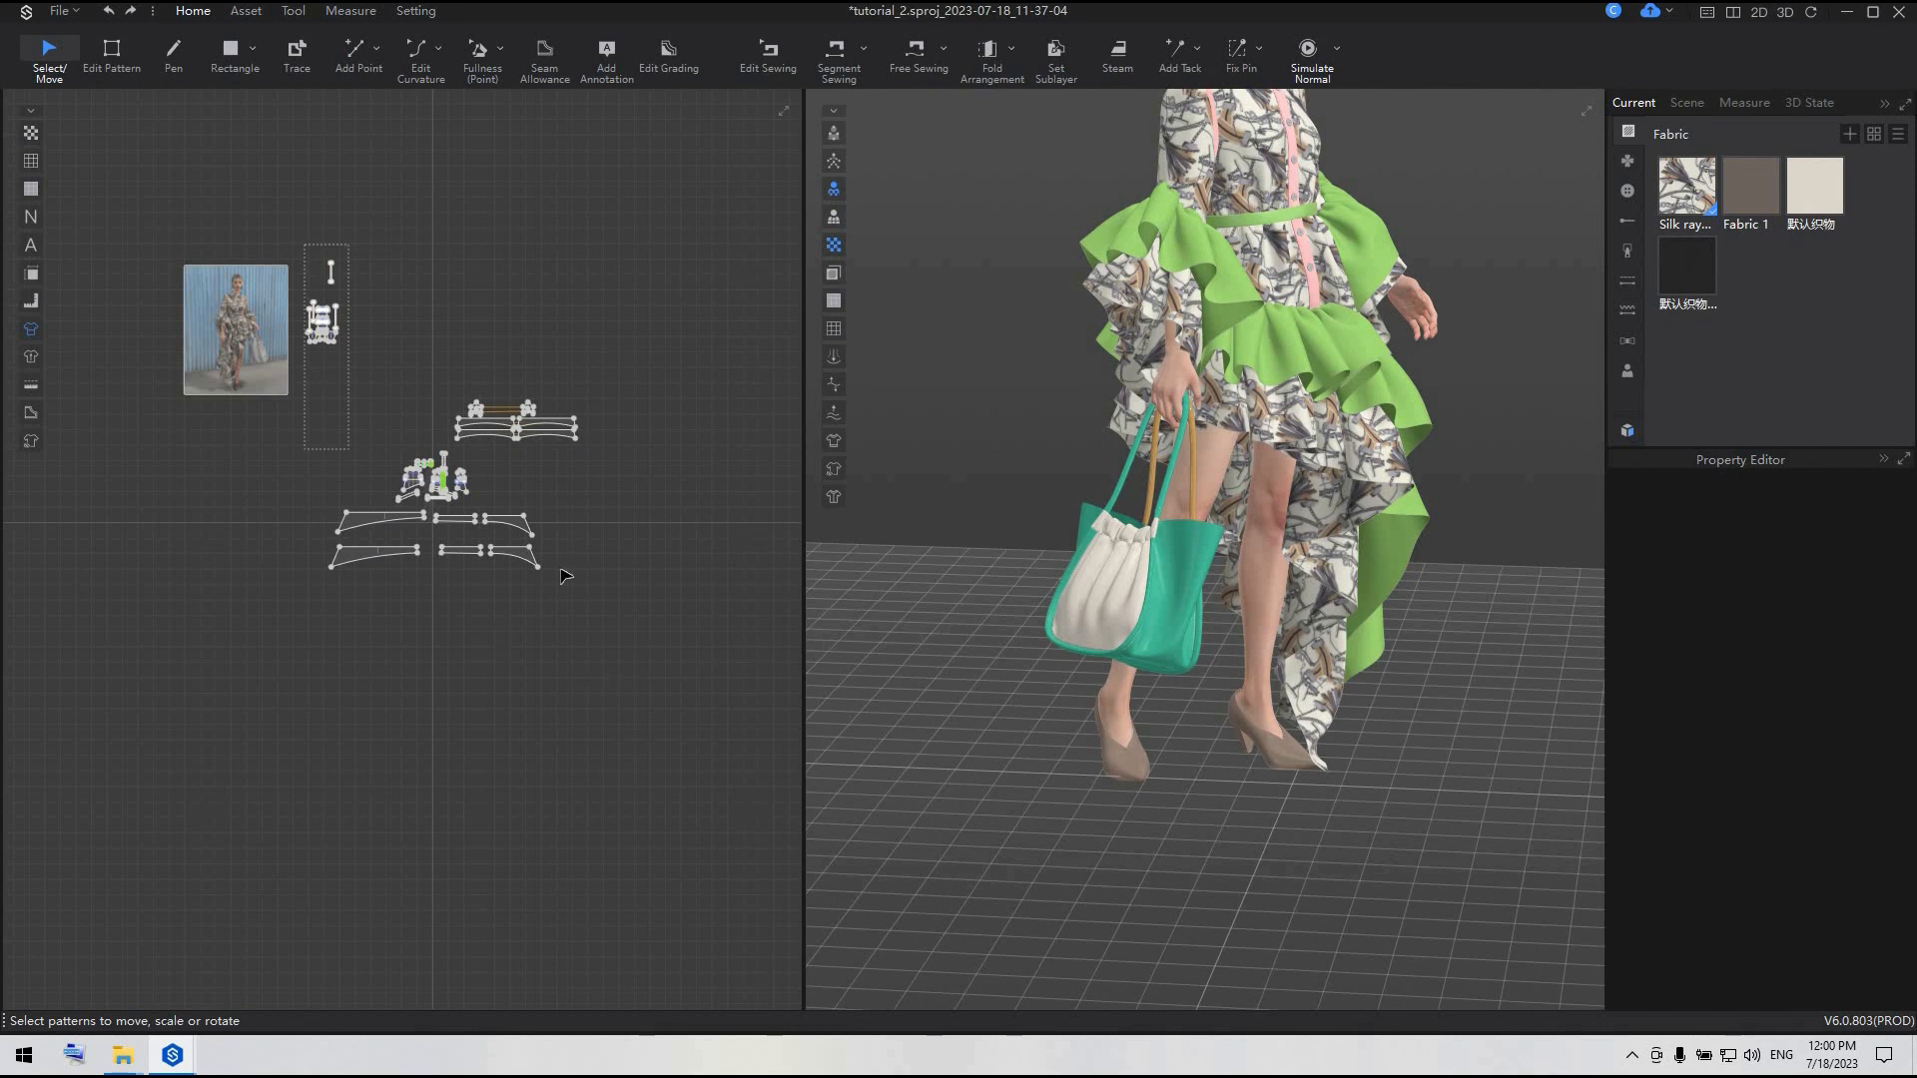
right_click(551, 431)
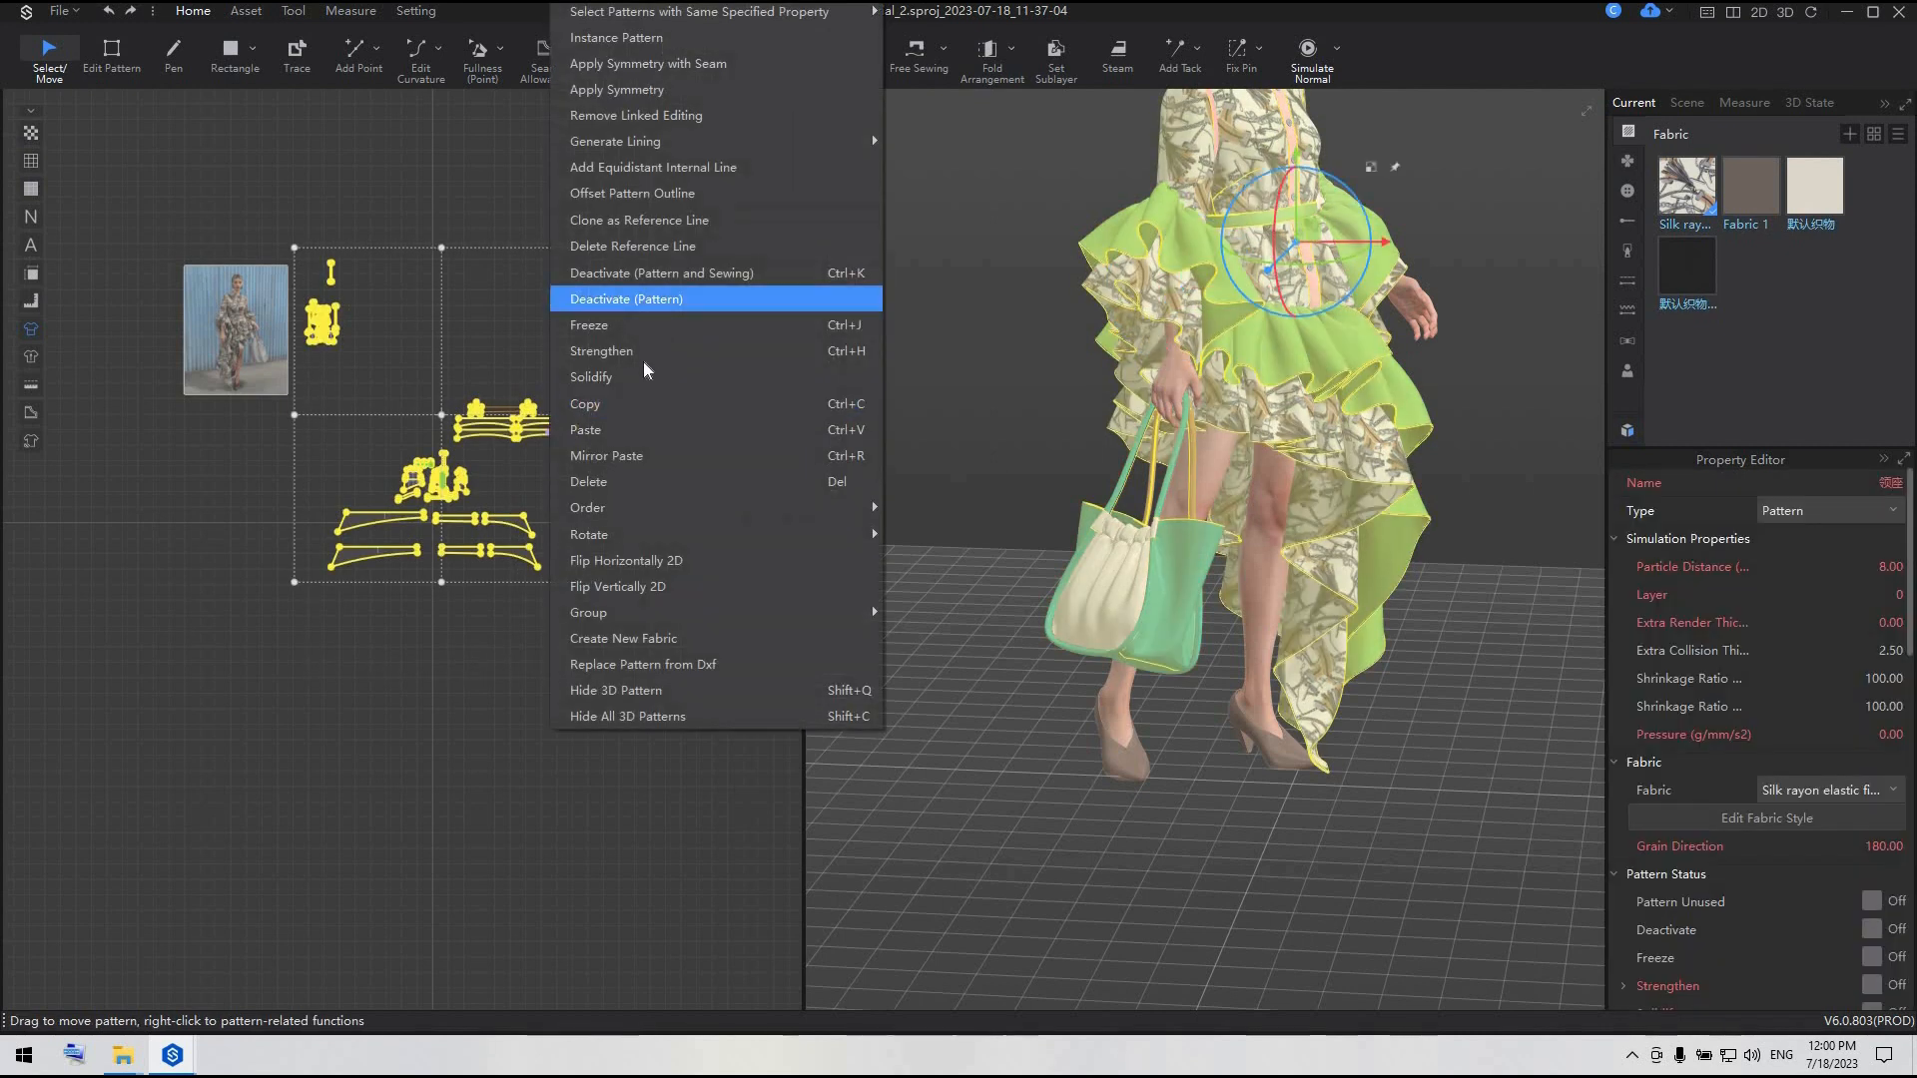
click(637, 380)
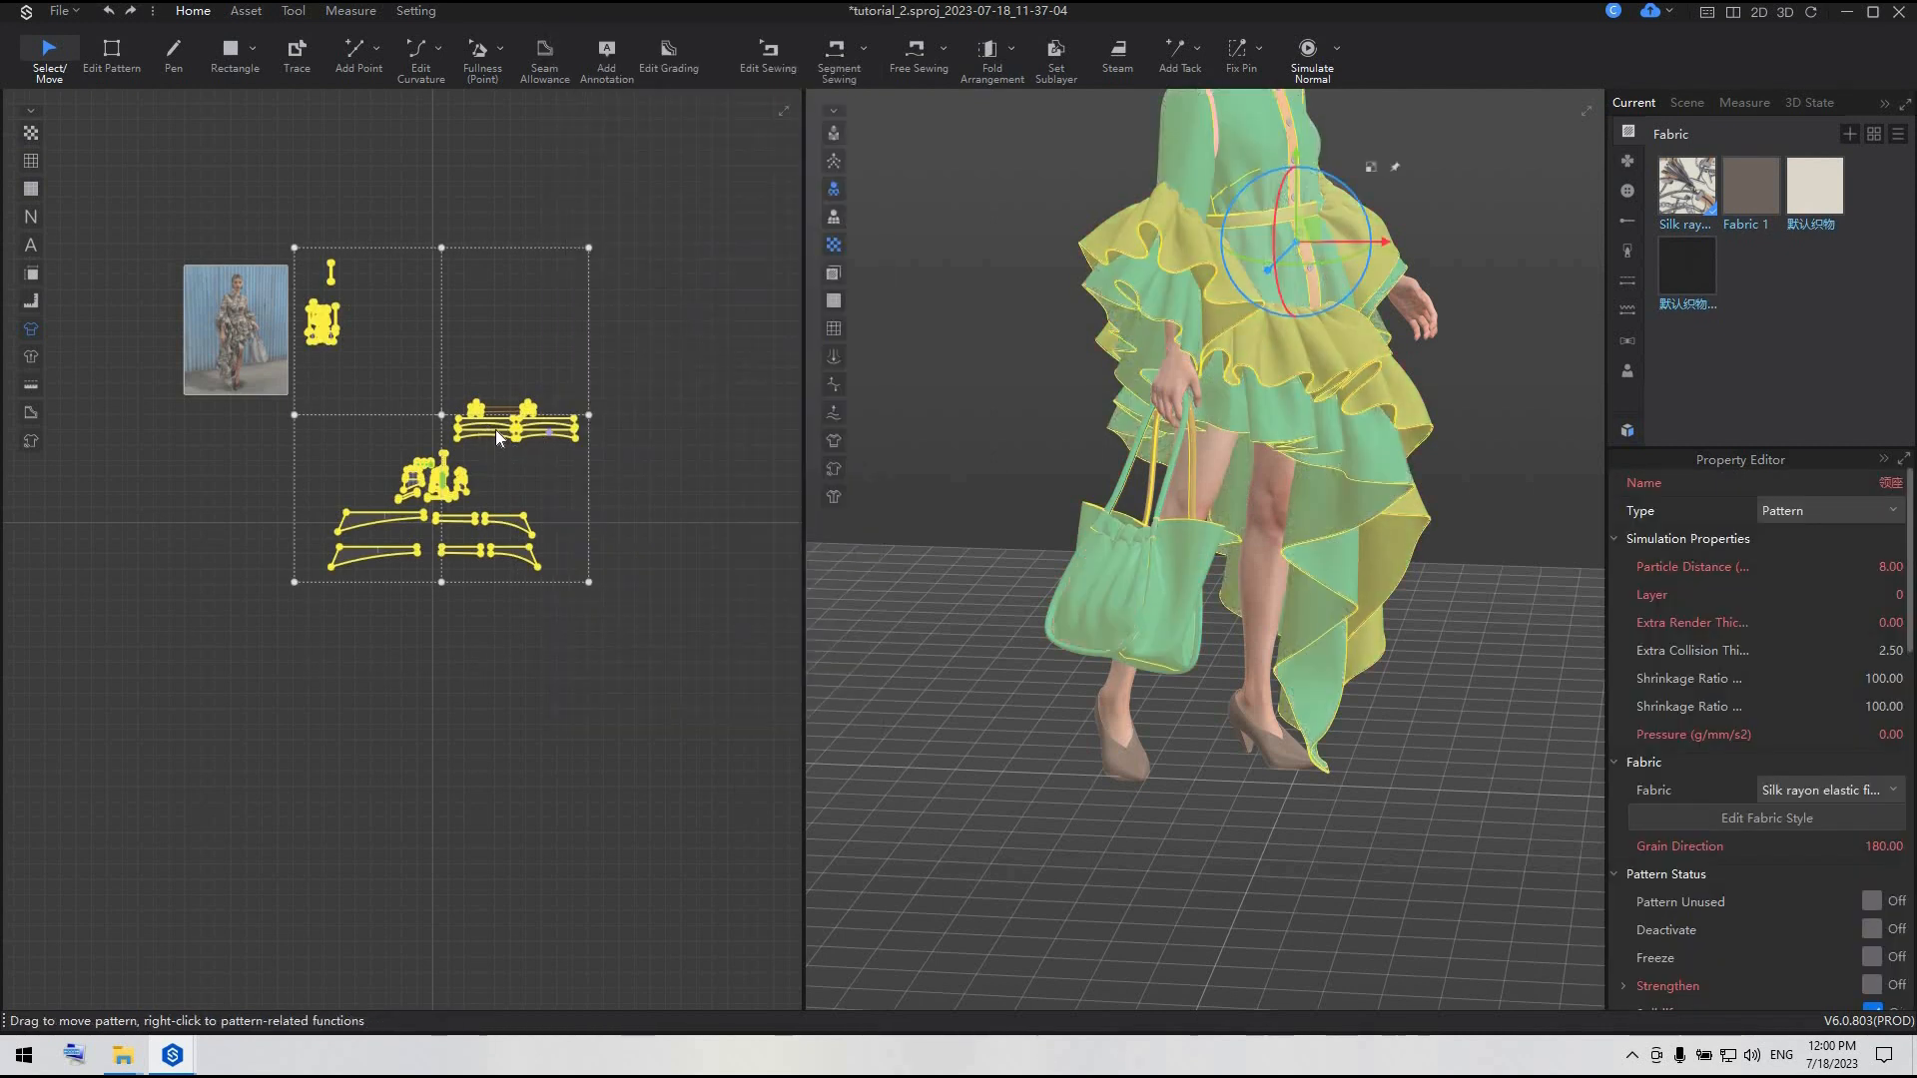
right_click(495, 429)
click(543, 376)
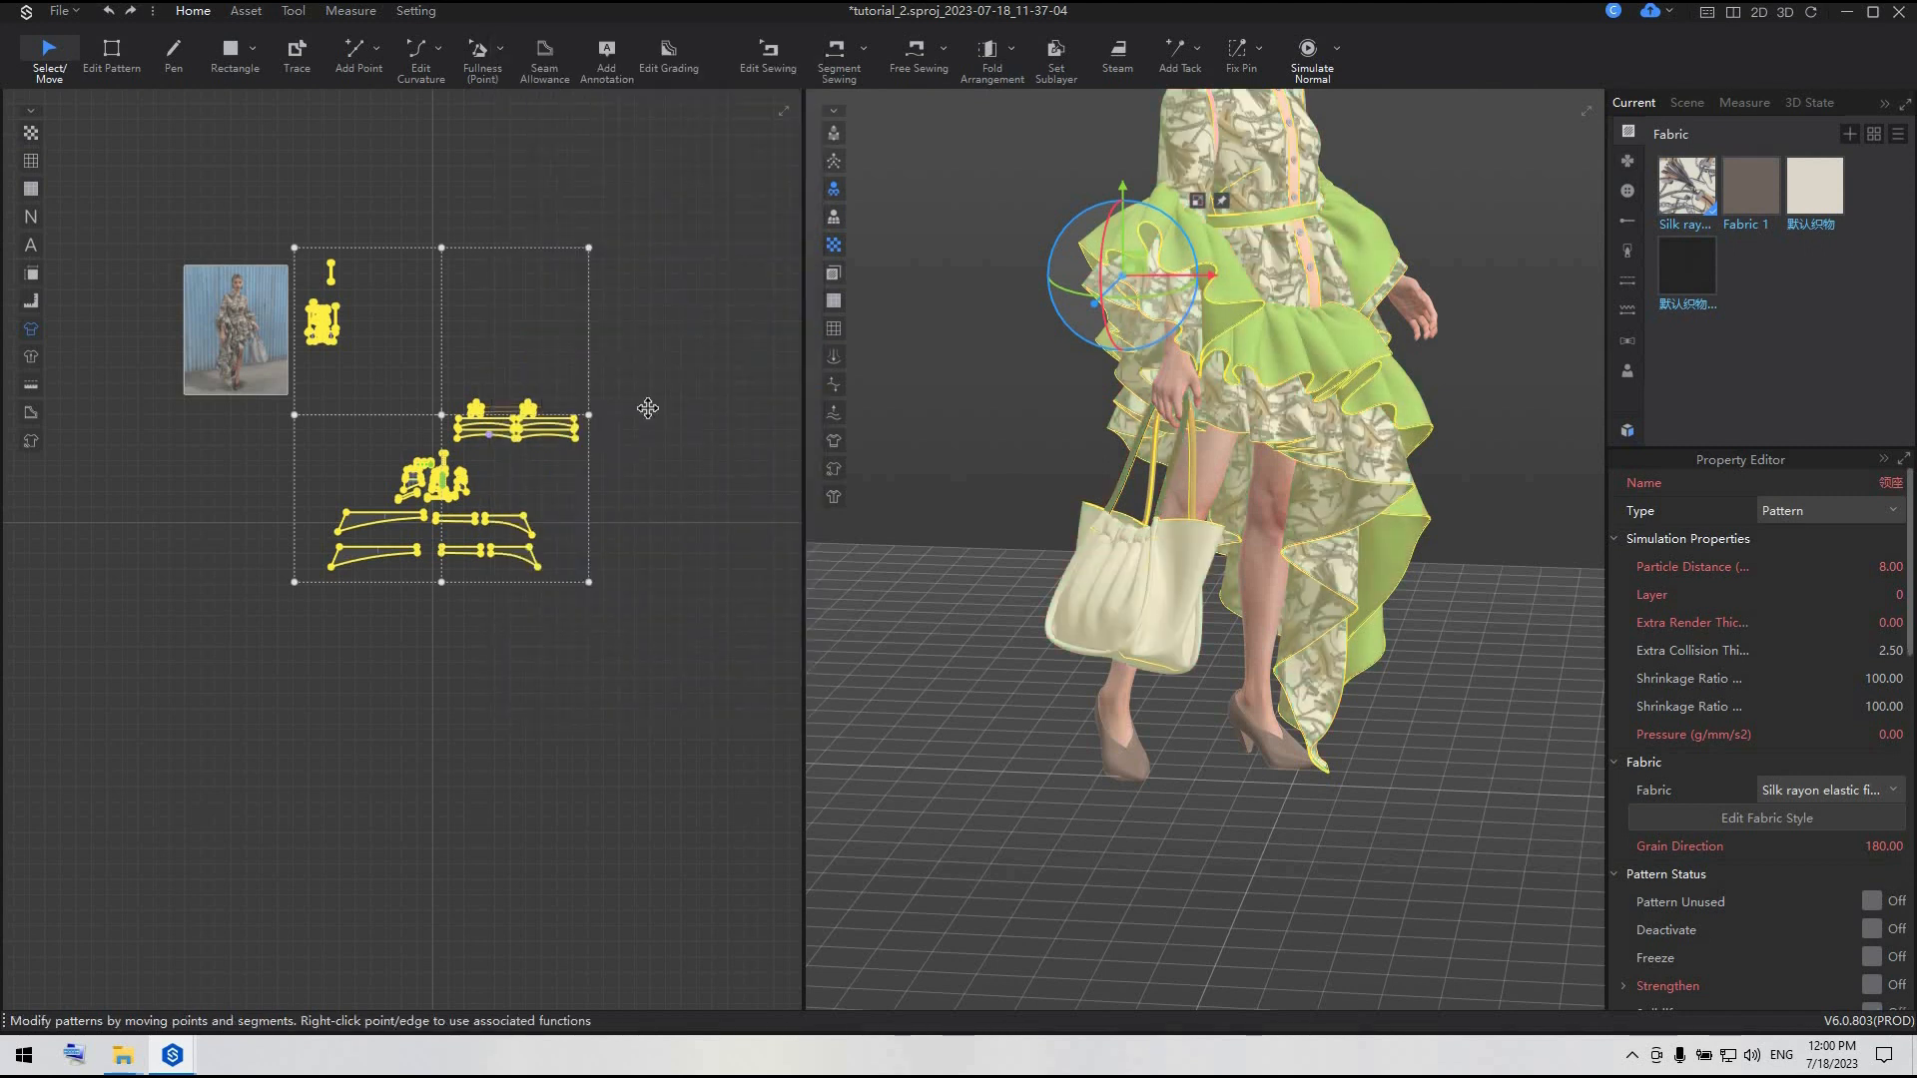
- Clear the selection and turn off Strengthen for the separate bag handle pattern above the other bag pieces
click(1438, 633)
scroll(1134, 607, up, 4)
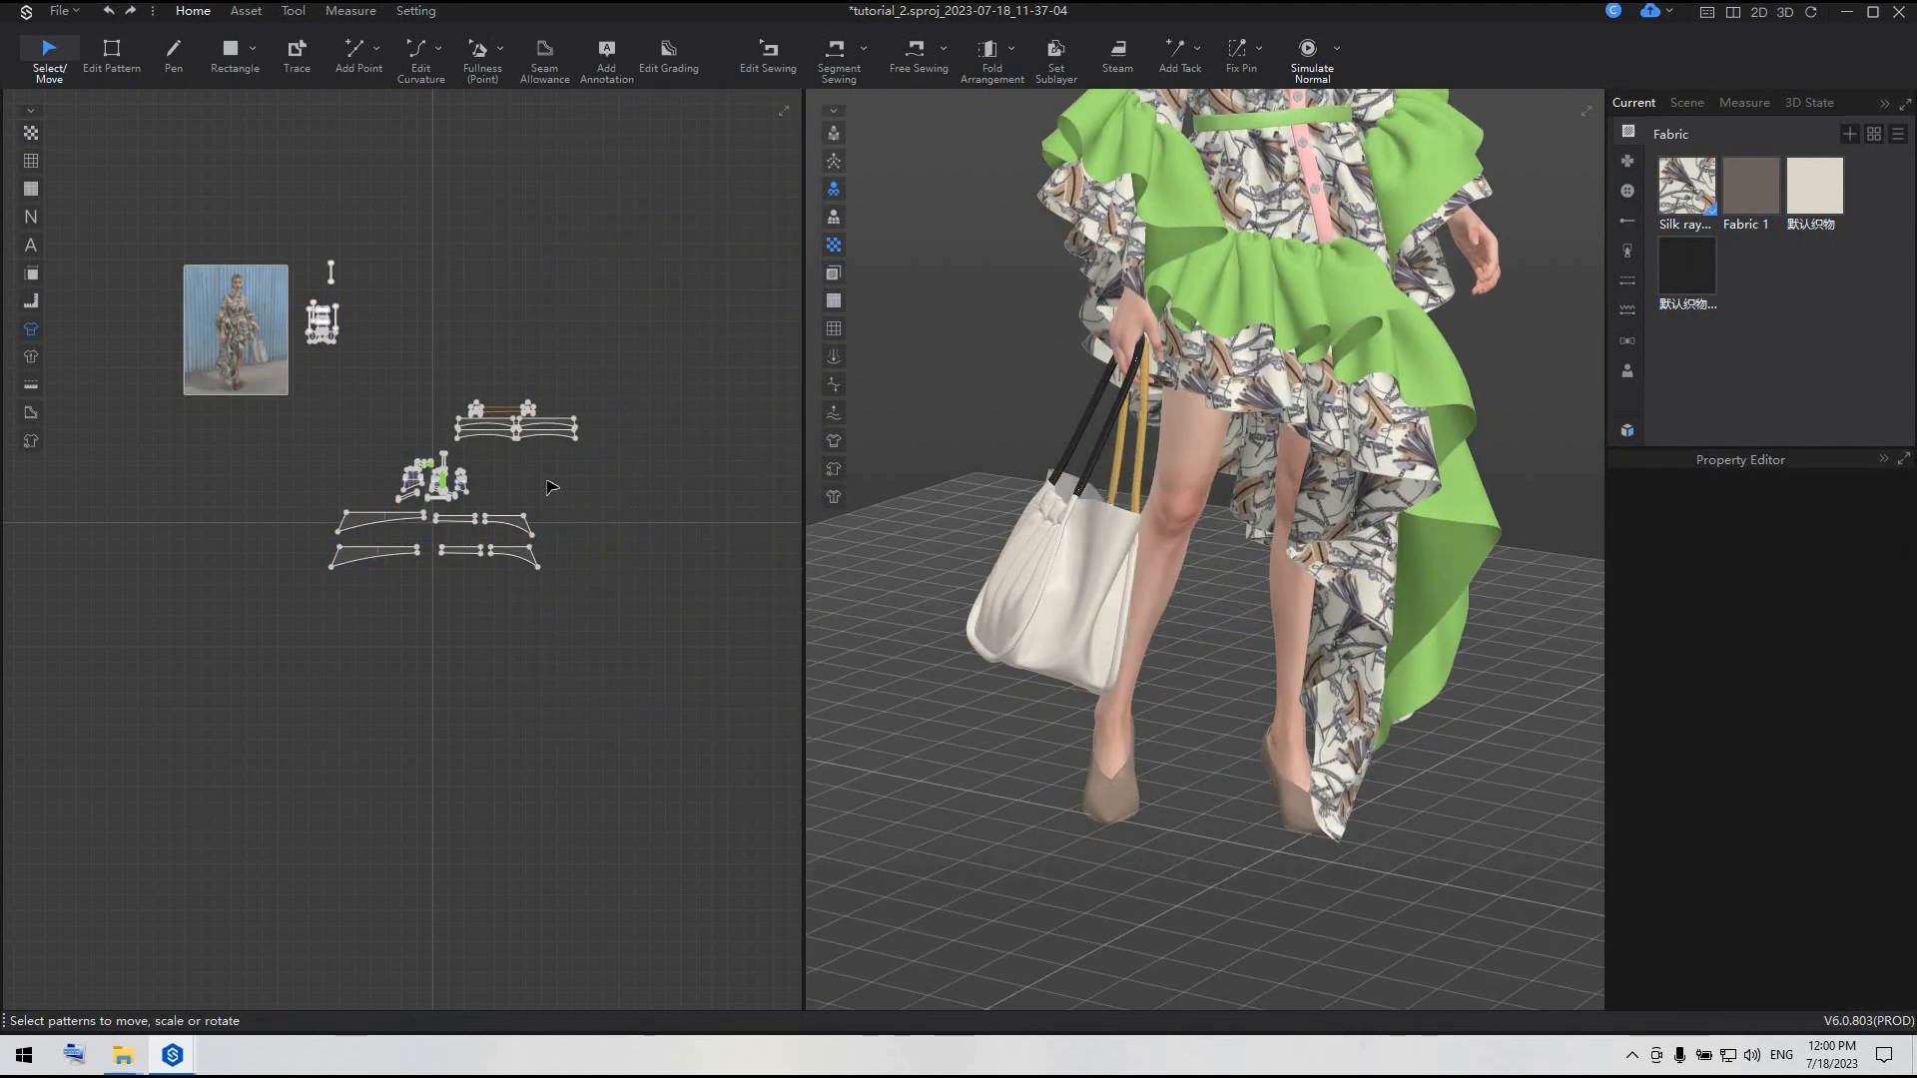
scroll(551, 327, up, 4)
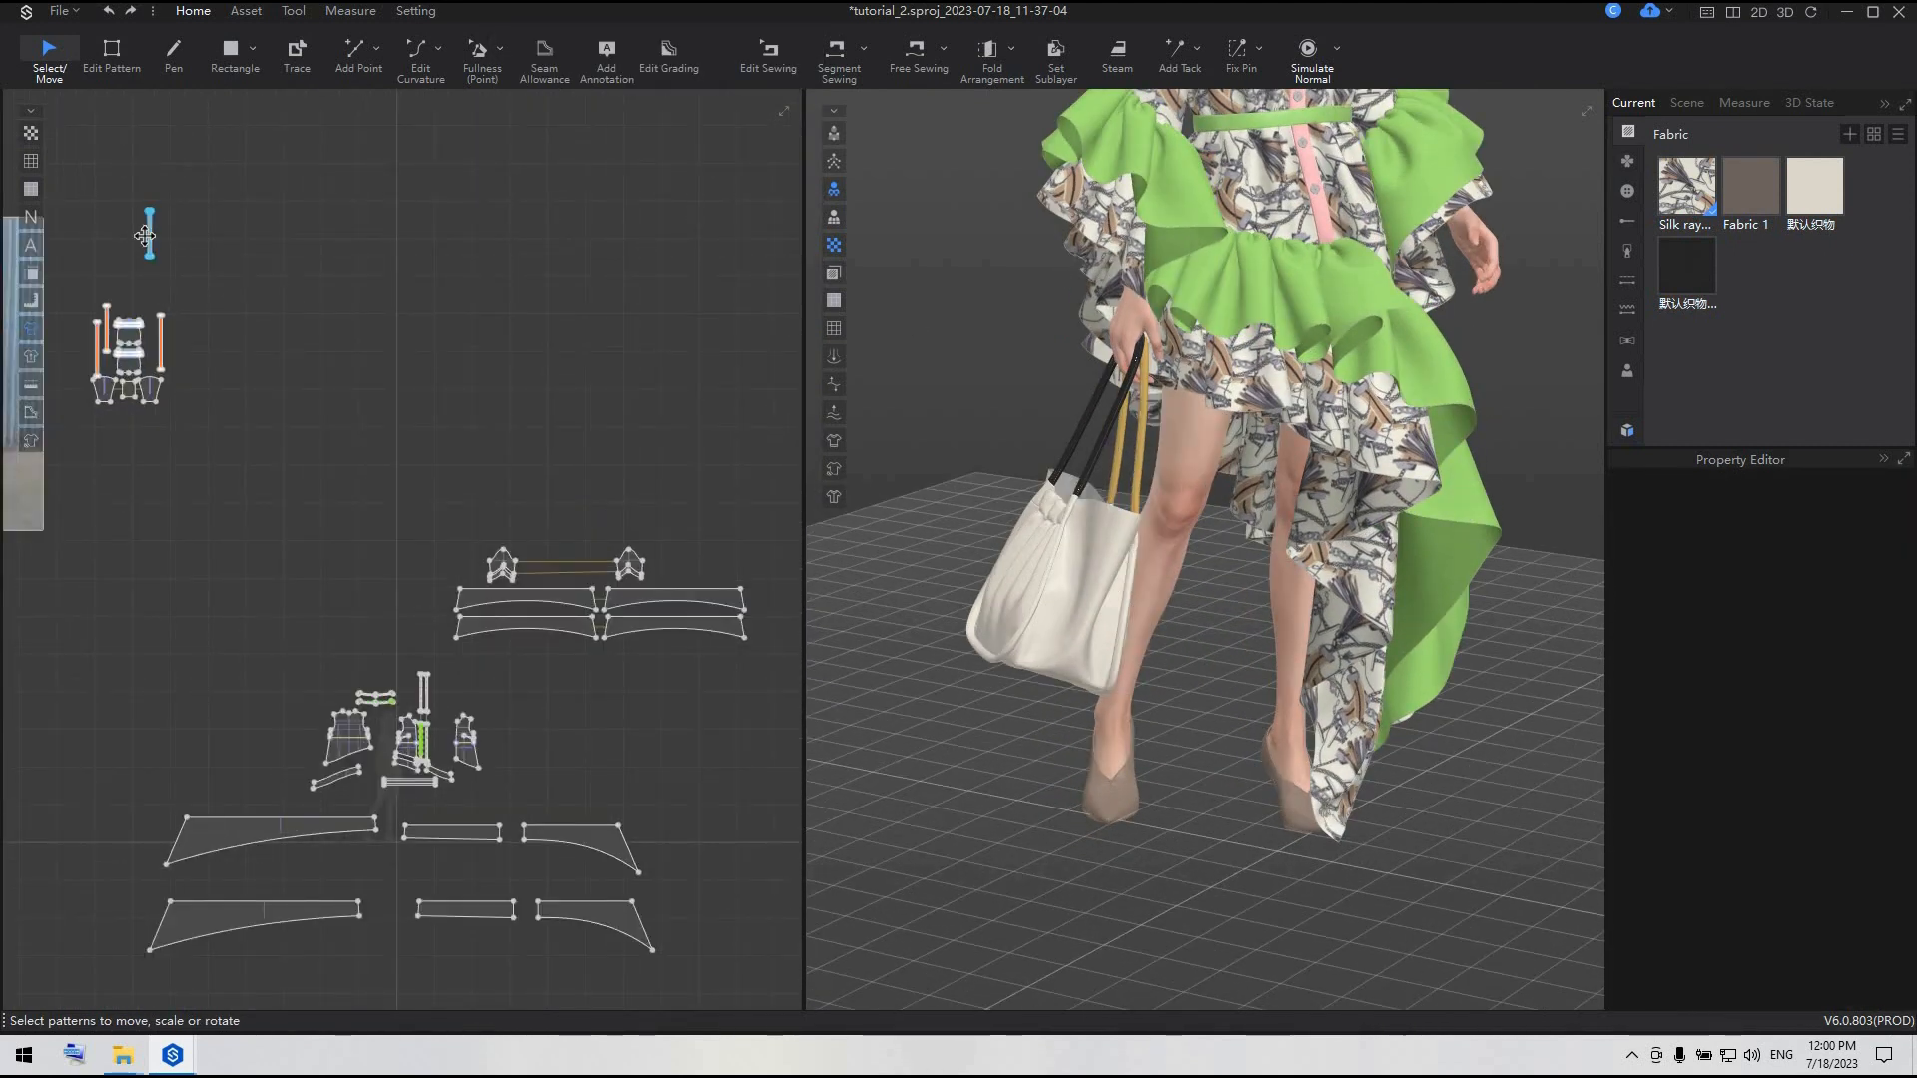
click(150, 240)
right_click(148, 241)
click(262, 597)
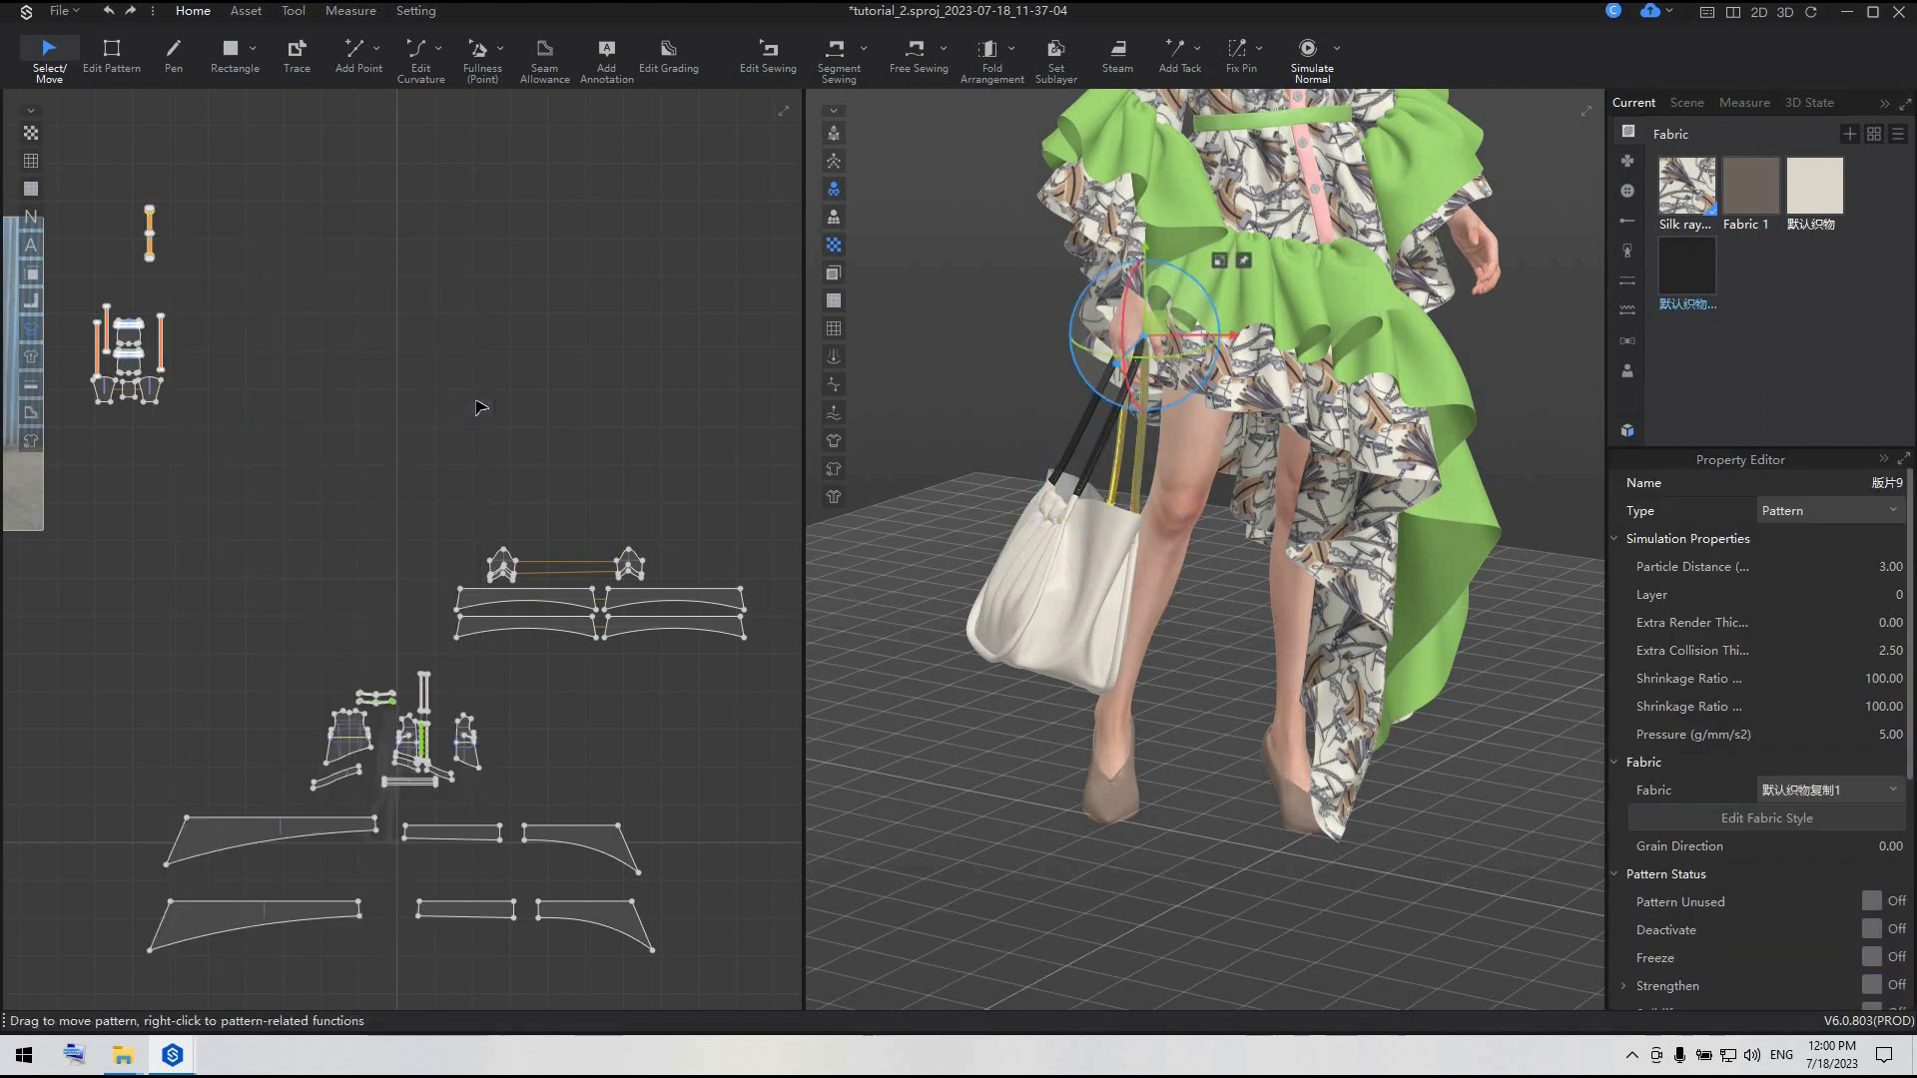
- Set the front color of the bag body's leather fabric to the Gray 2 swatch (666666)
scroll(1061, 644, down, 2)
click(1814, 200)
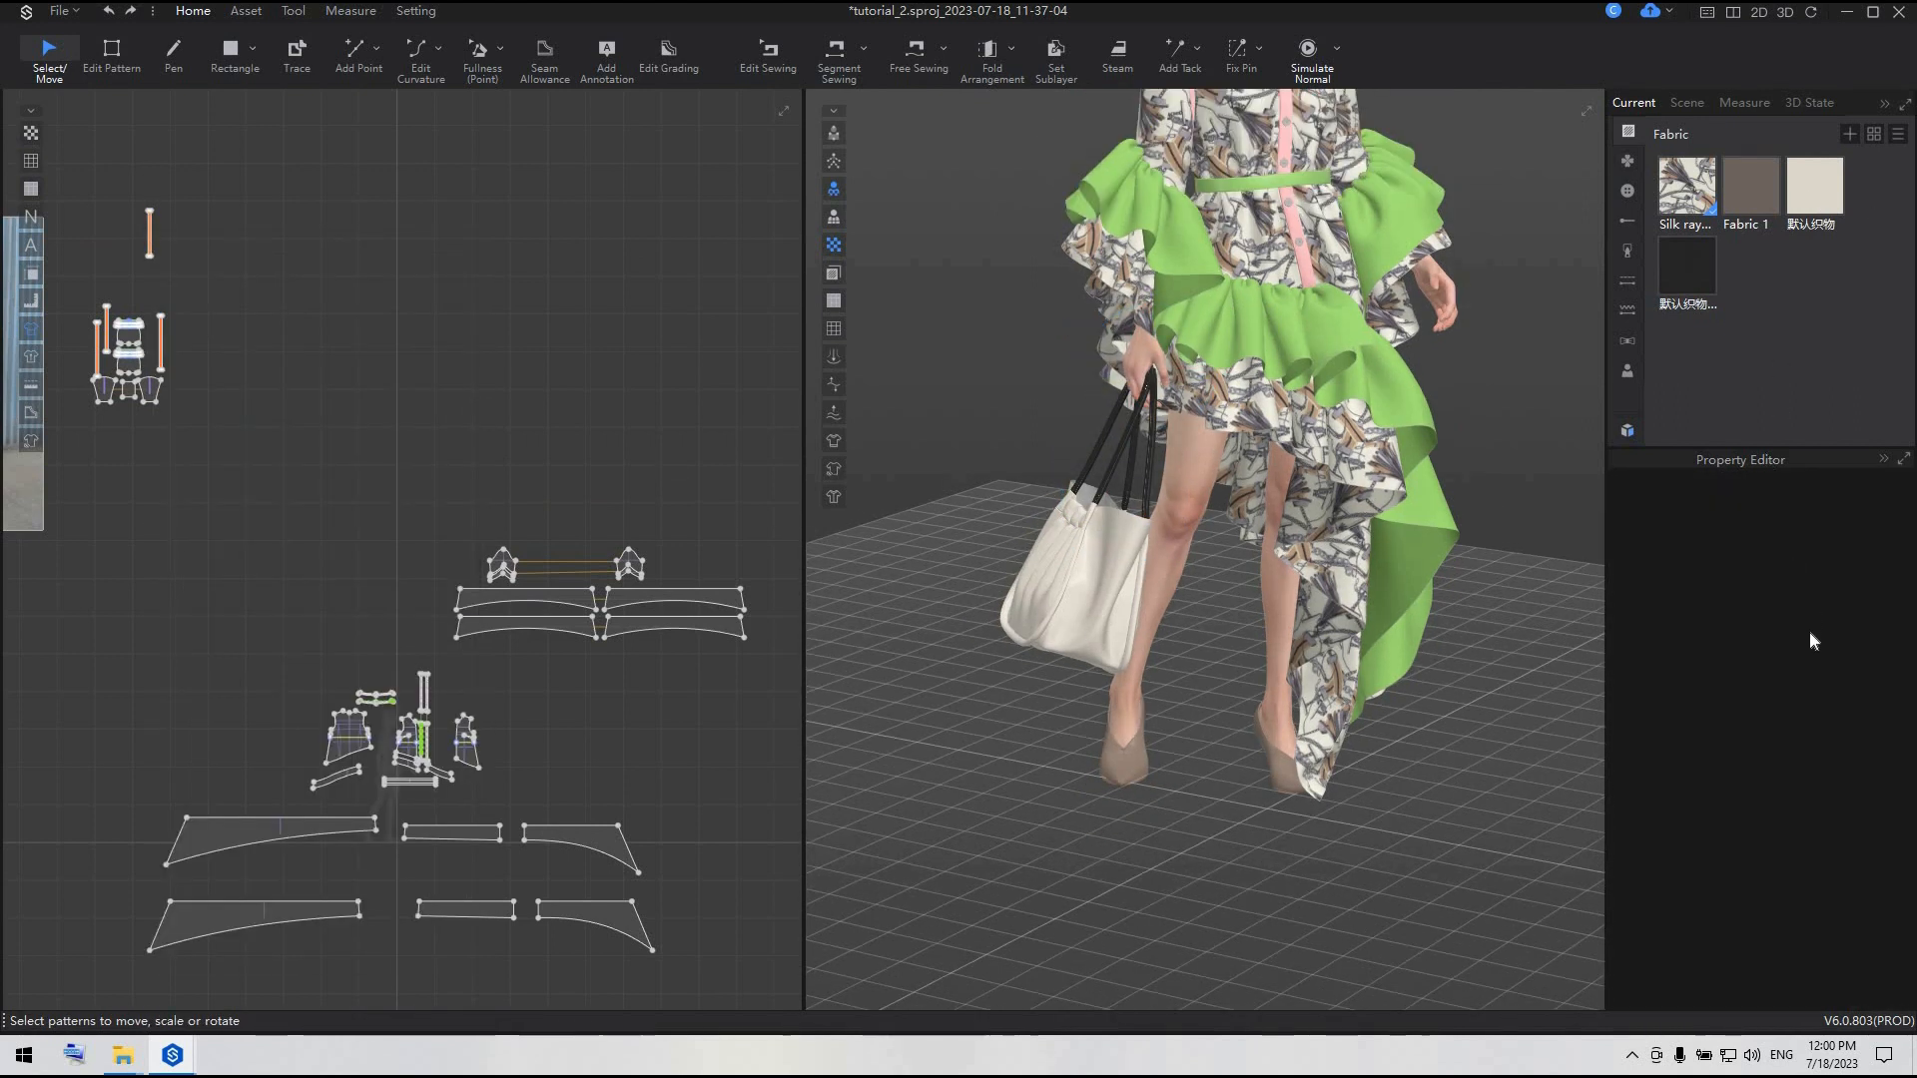
click(1866, 737)
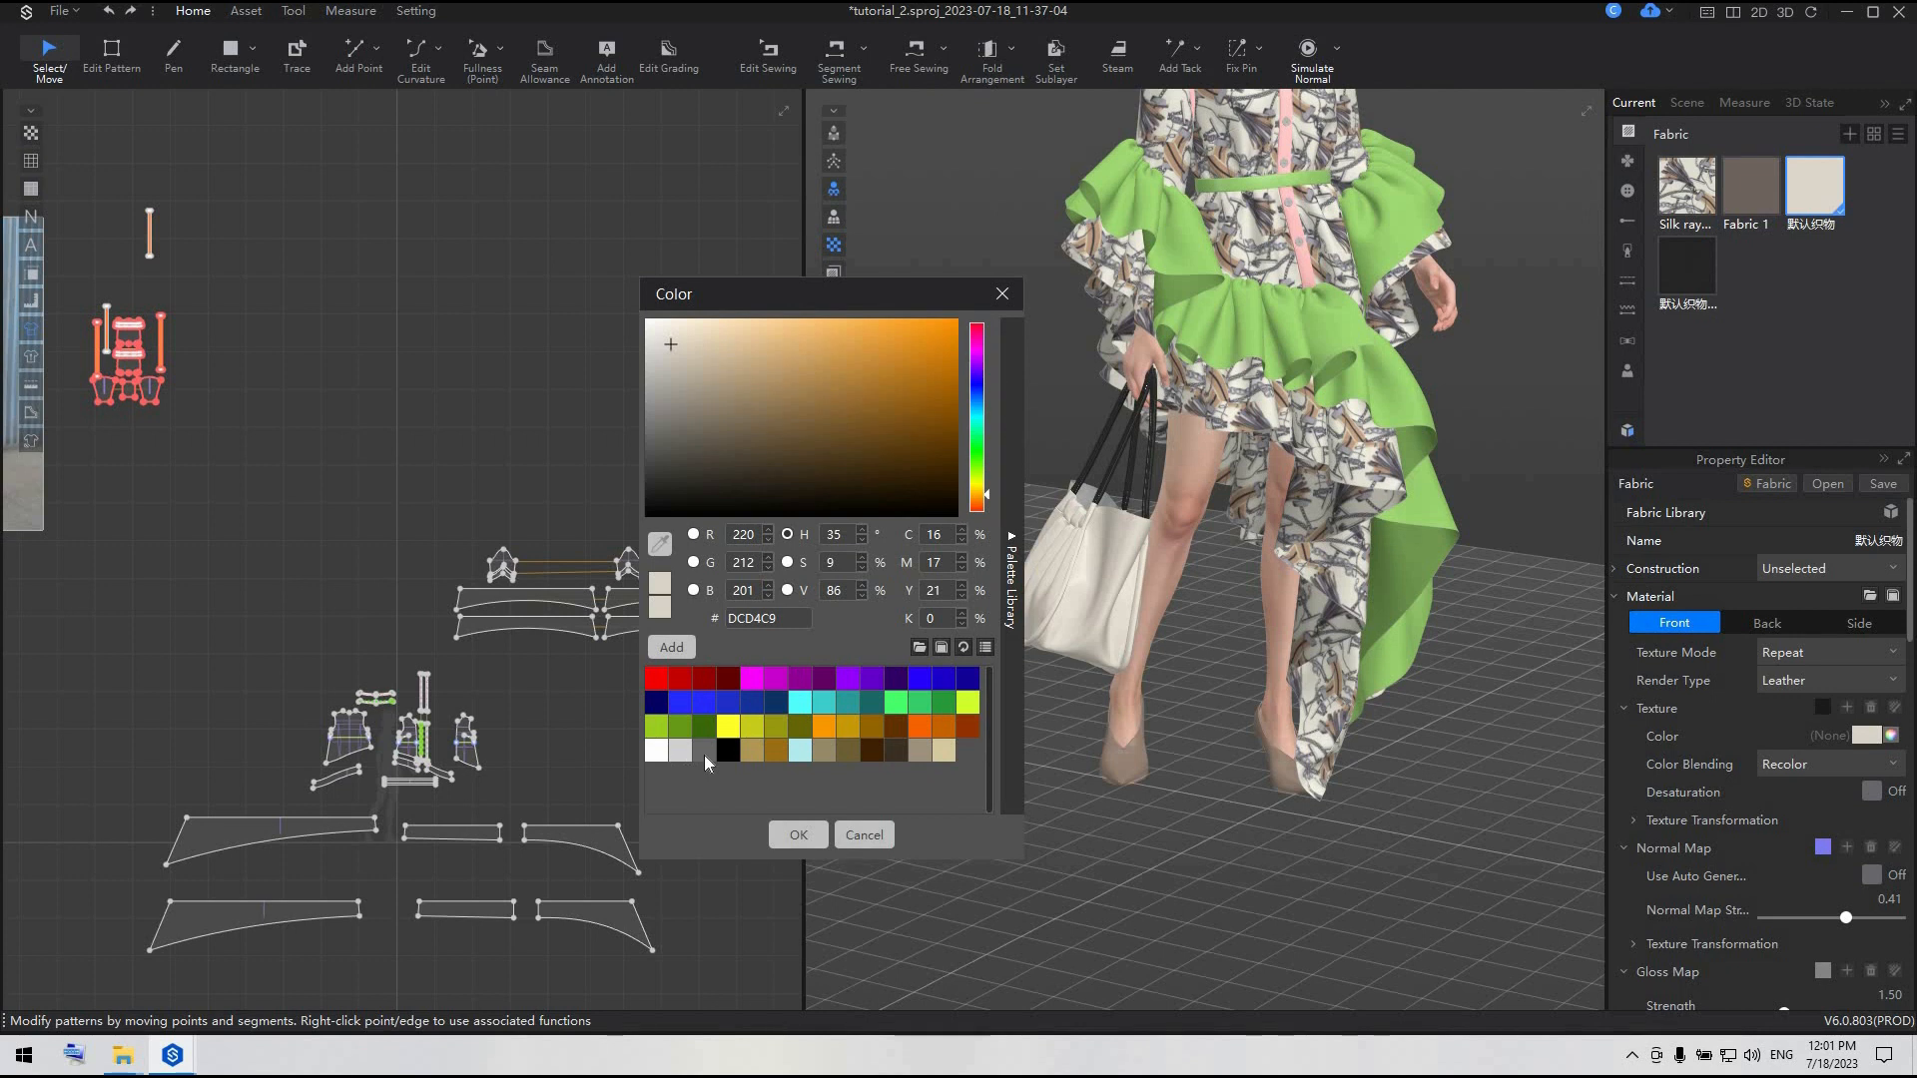
click(704, 750)
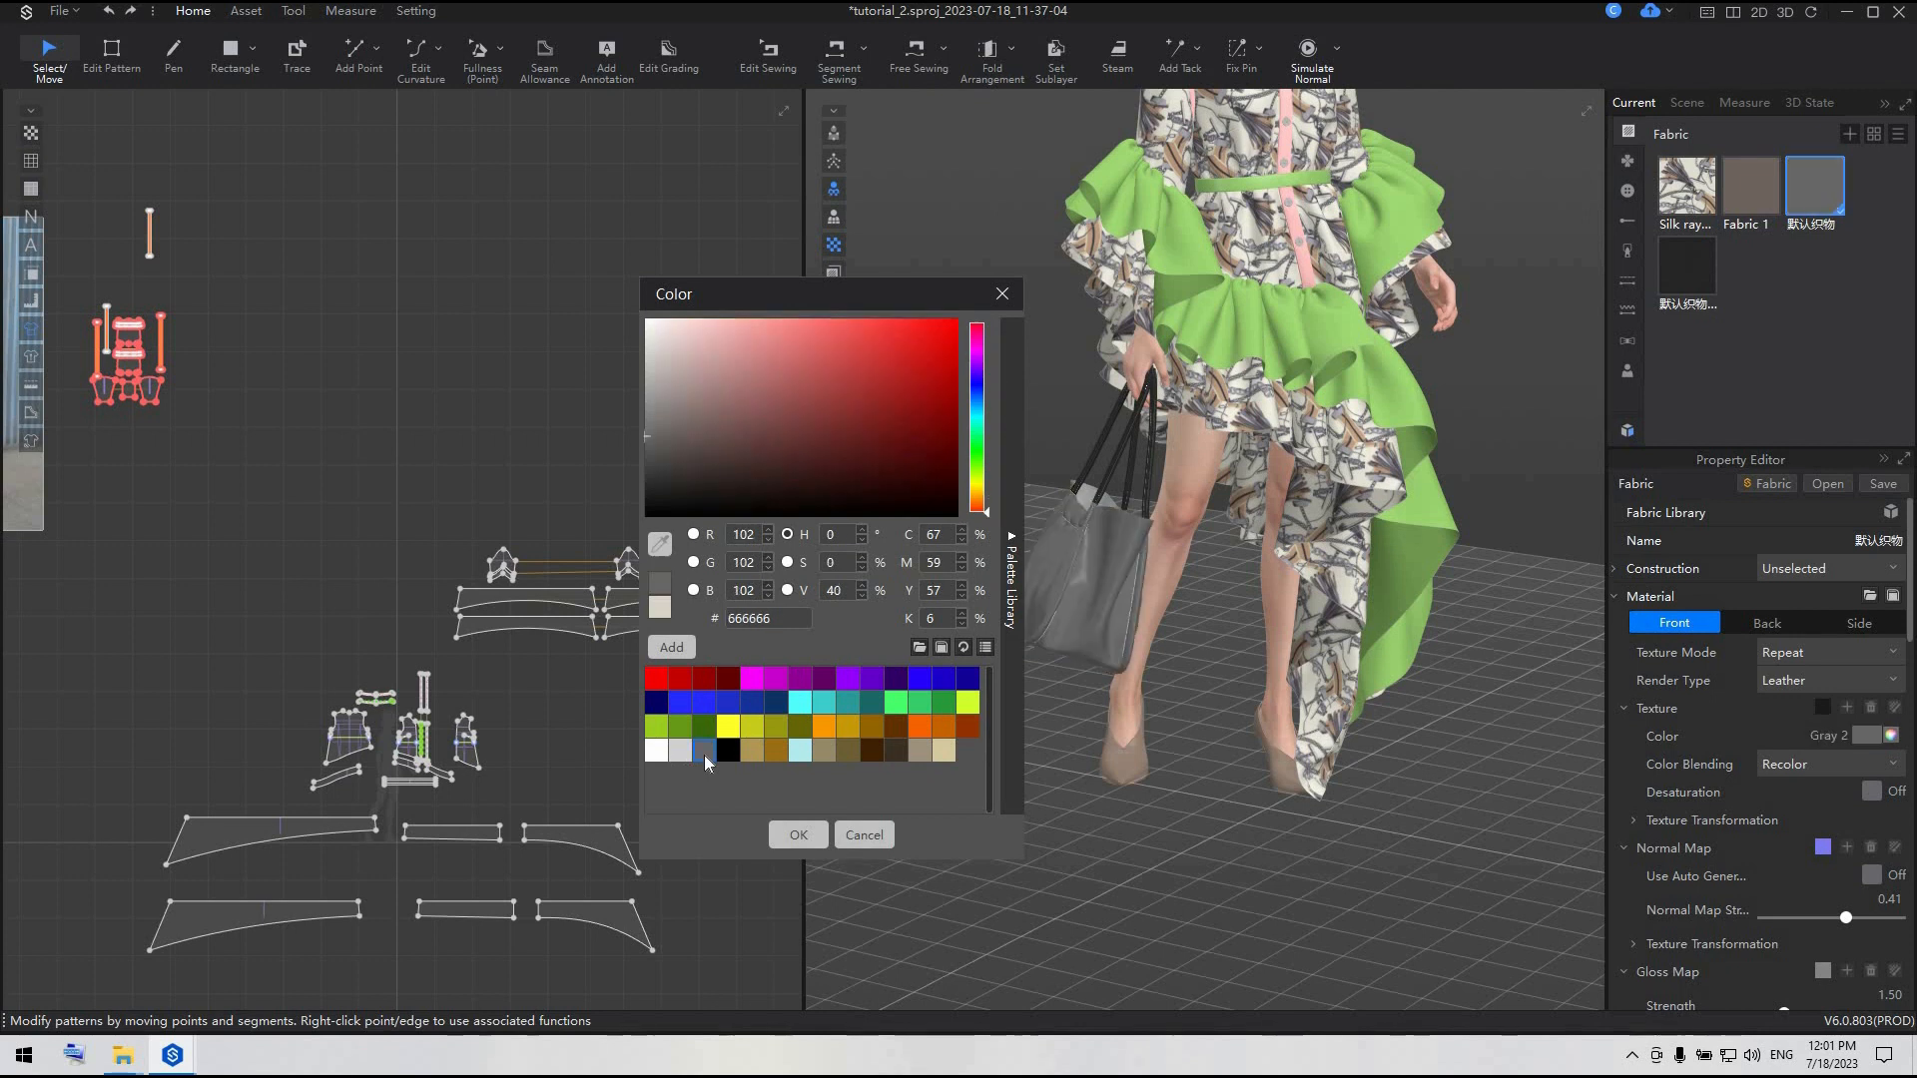
click(796, 836)
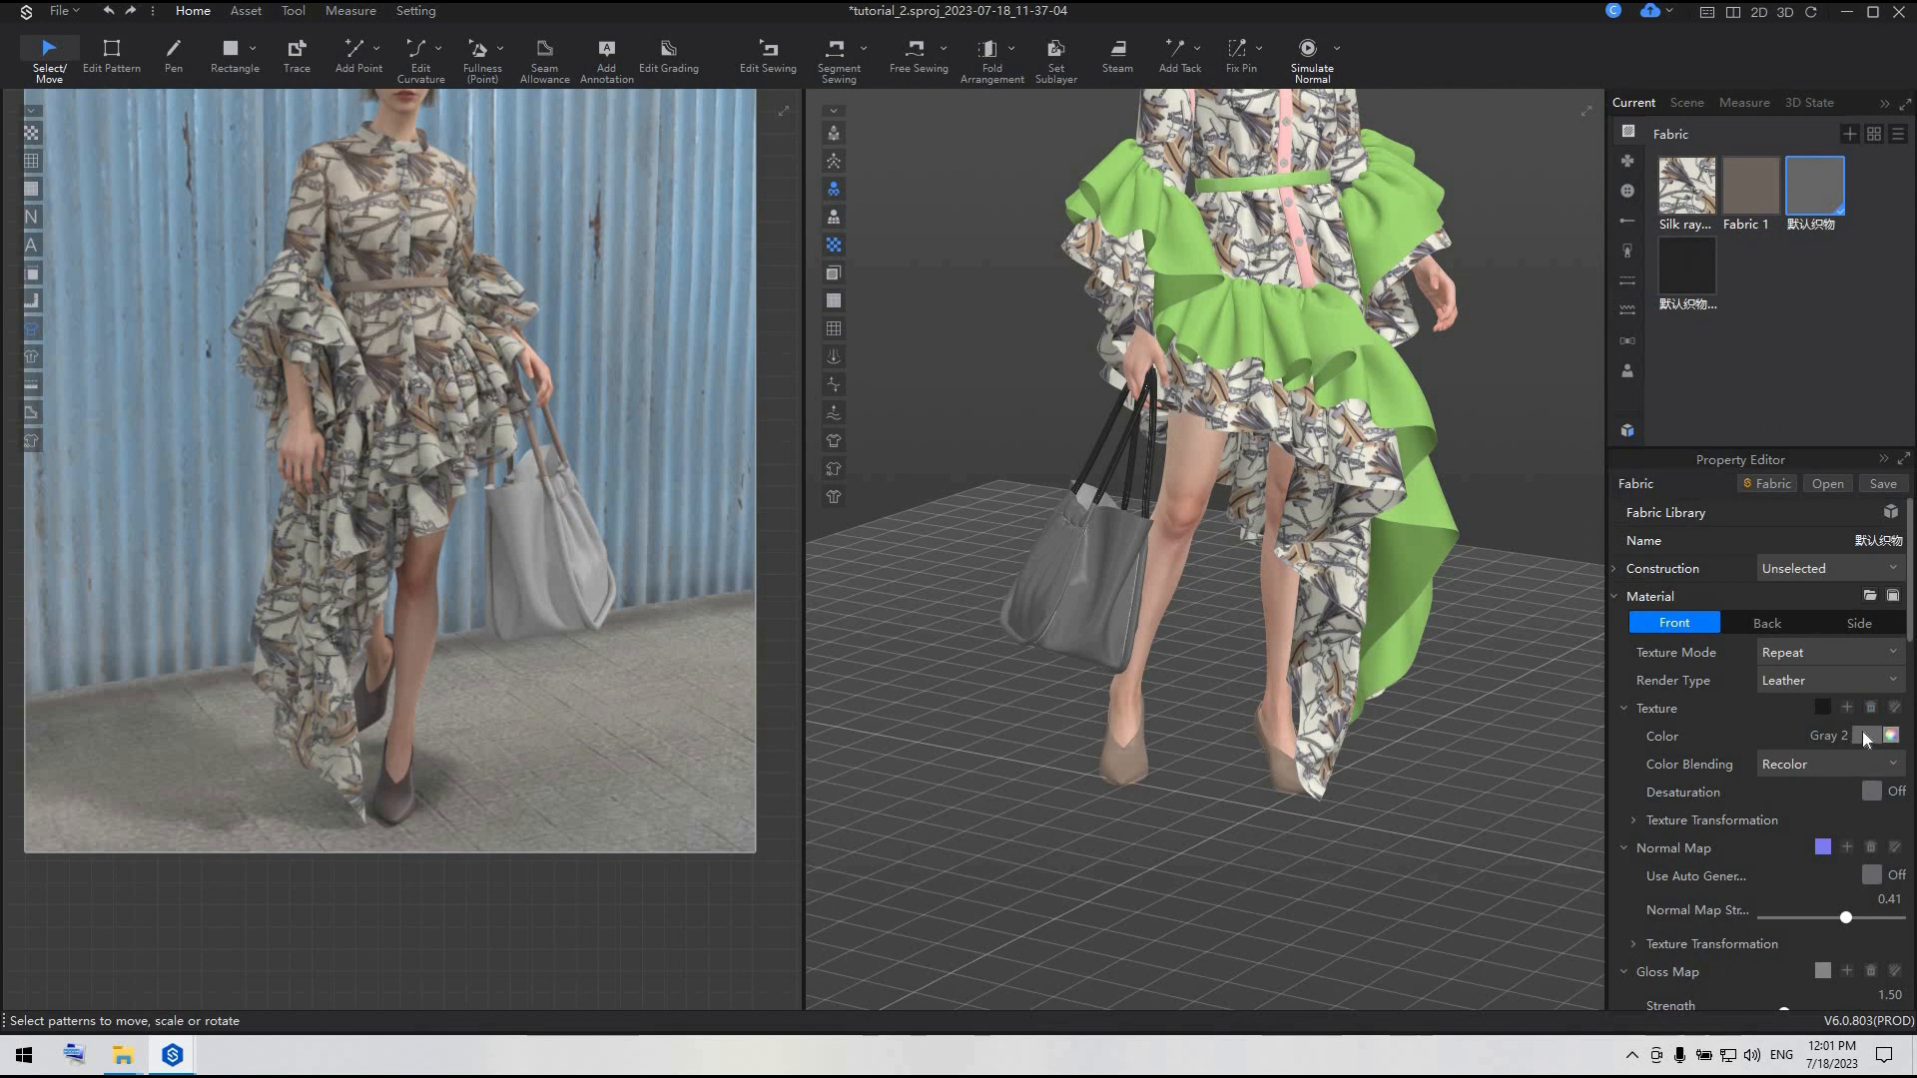
- Recolor the bag body fabric to a warm mid gray close to 969292, starting from the Gray 1 swatch
click(1863, 739)
click(673, 746)
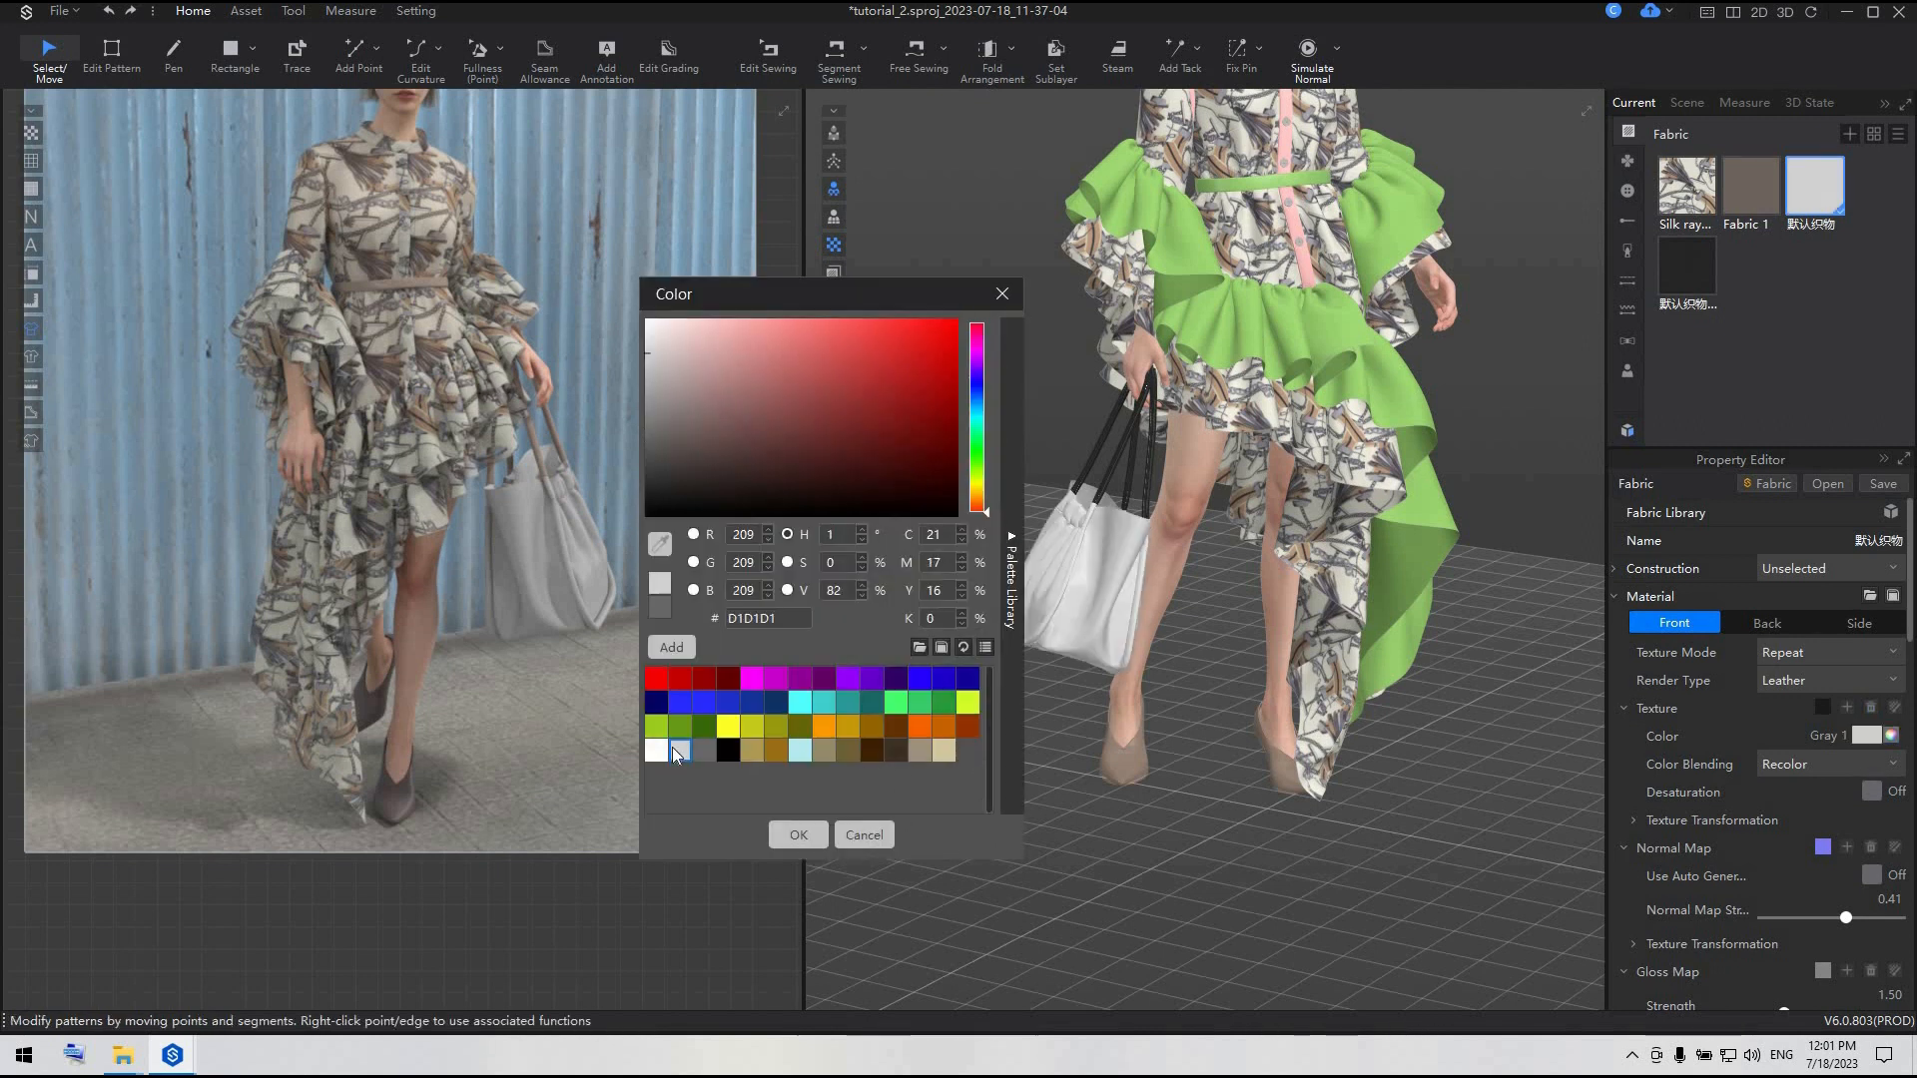
click(653, 400)
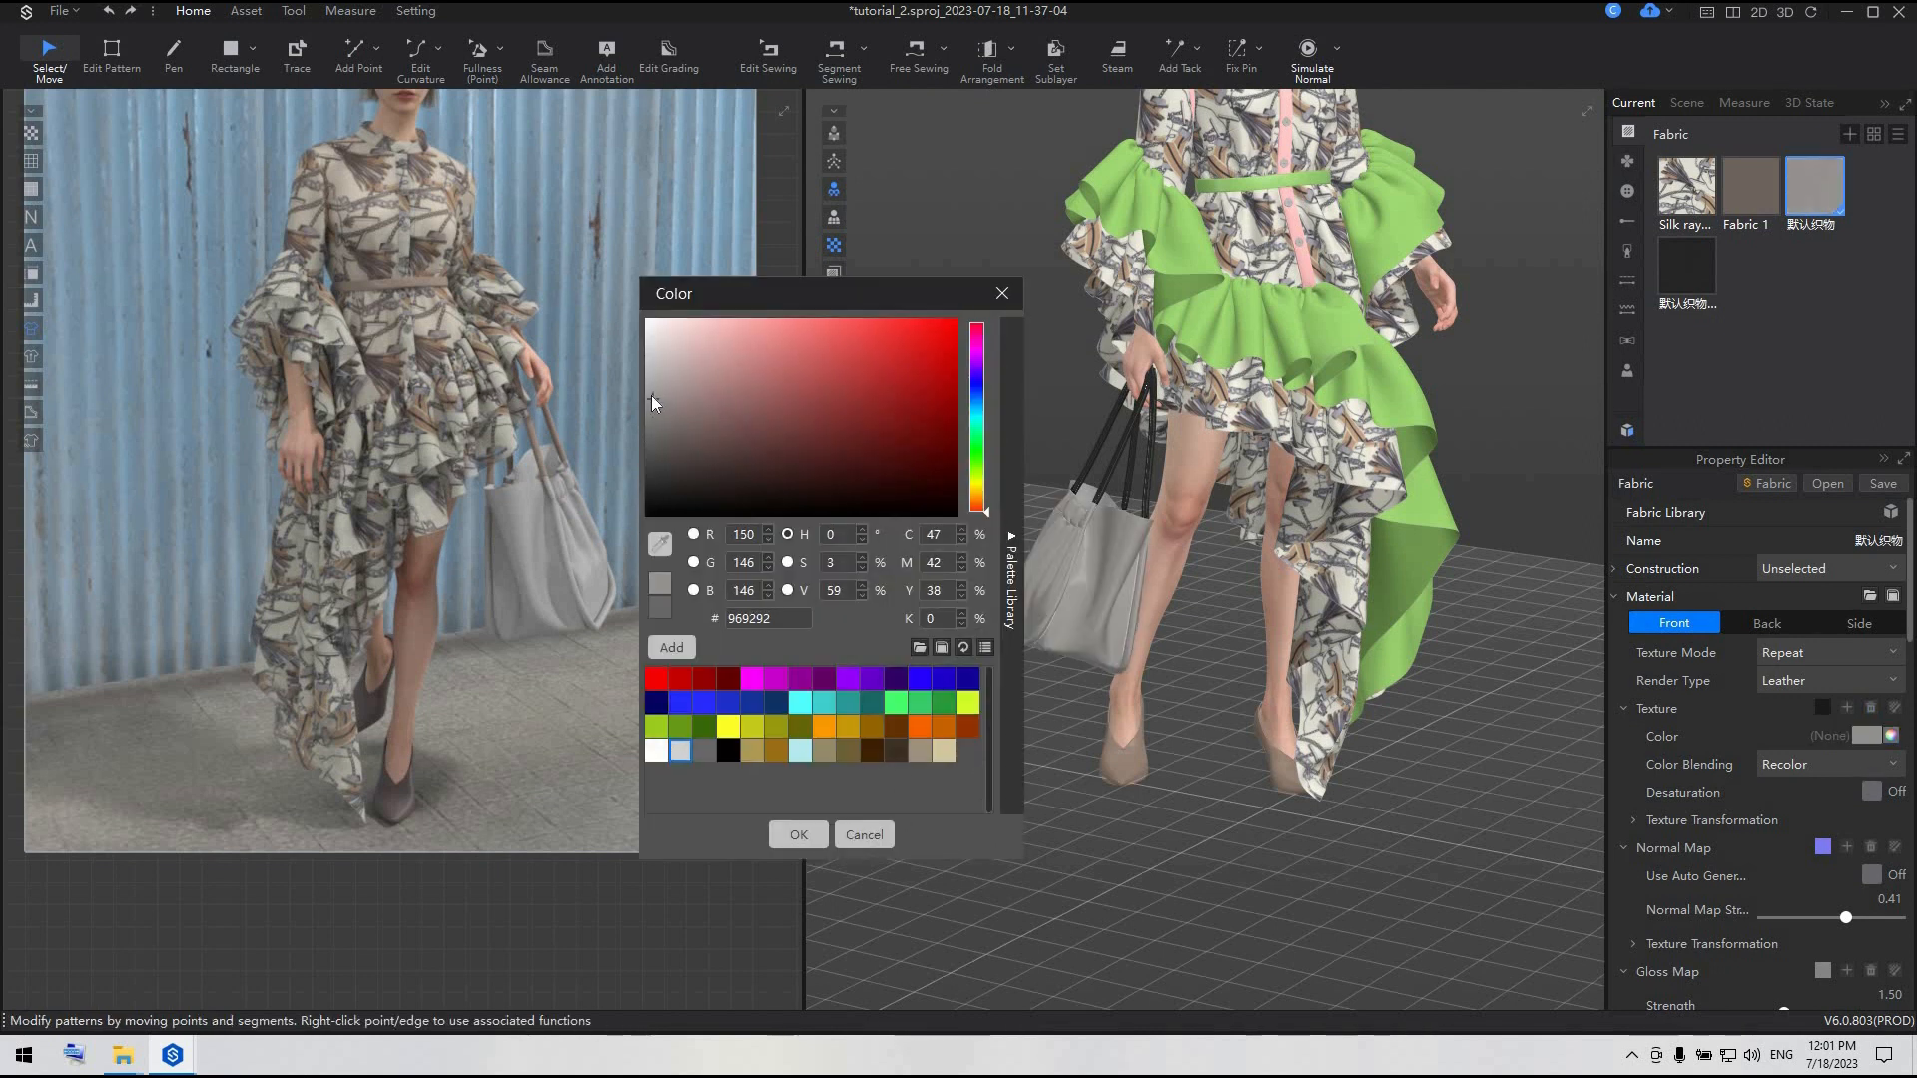
click(651, 395)
click(793, 836)
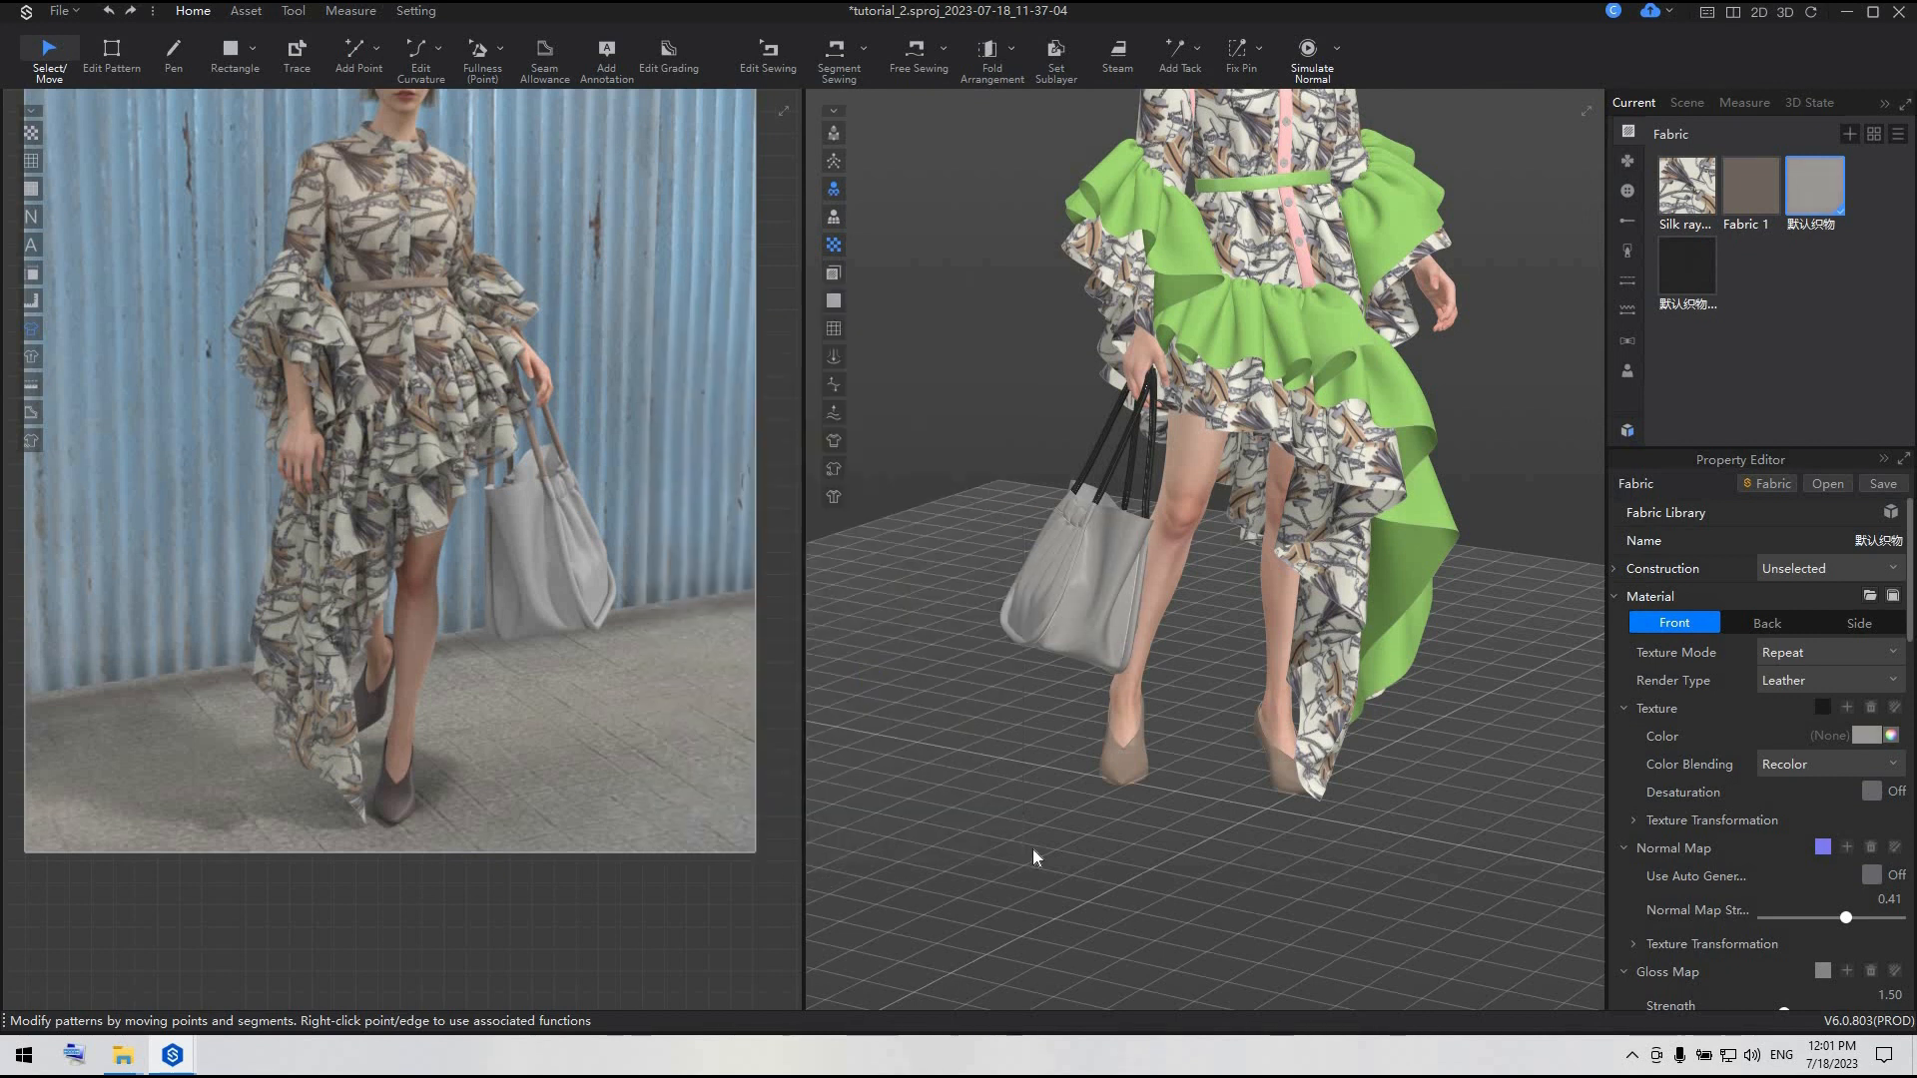
- Set the front color of the bag handle fabric 默认织物复制1 to the brownish gray 81786B
click(1689, 249)
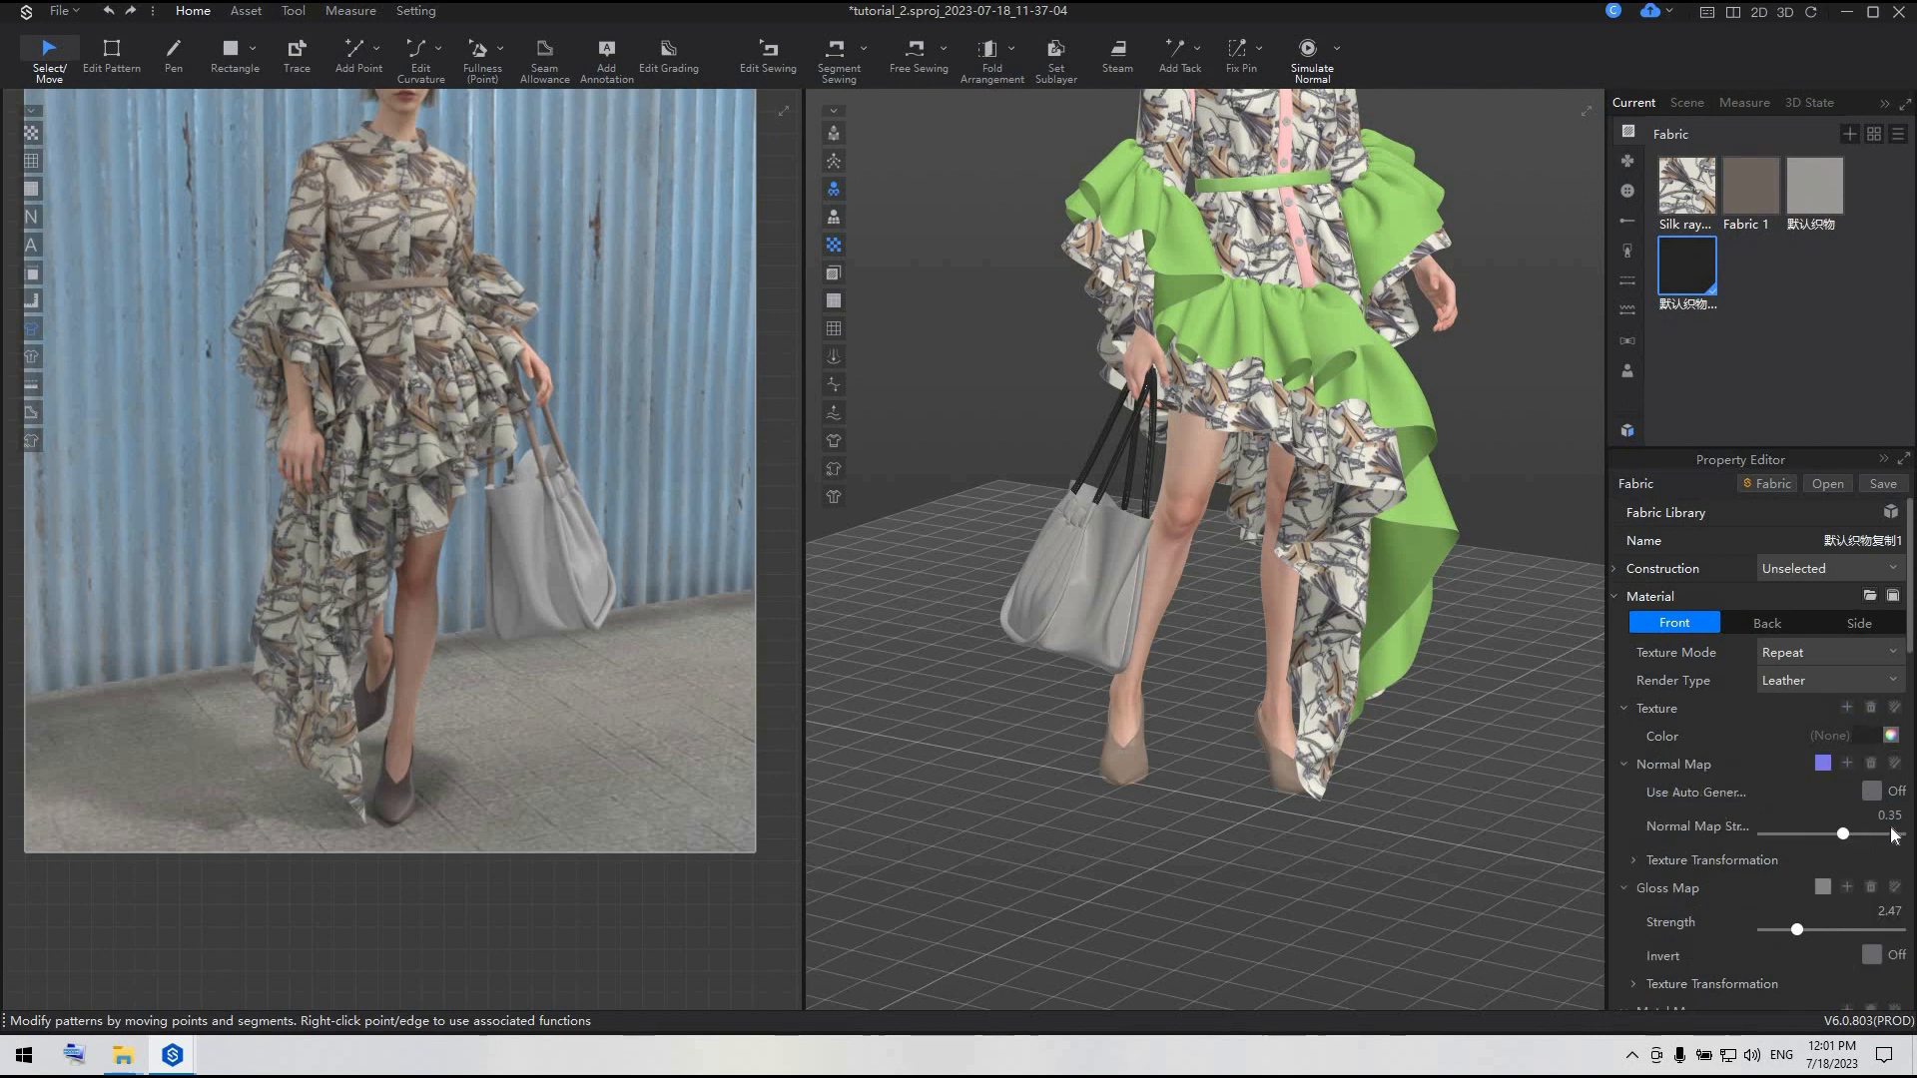
click(1868, 734)
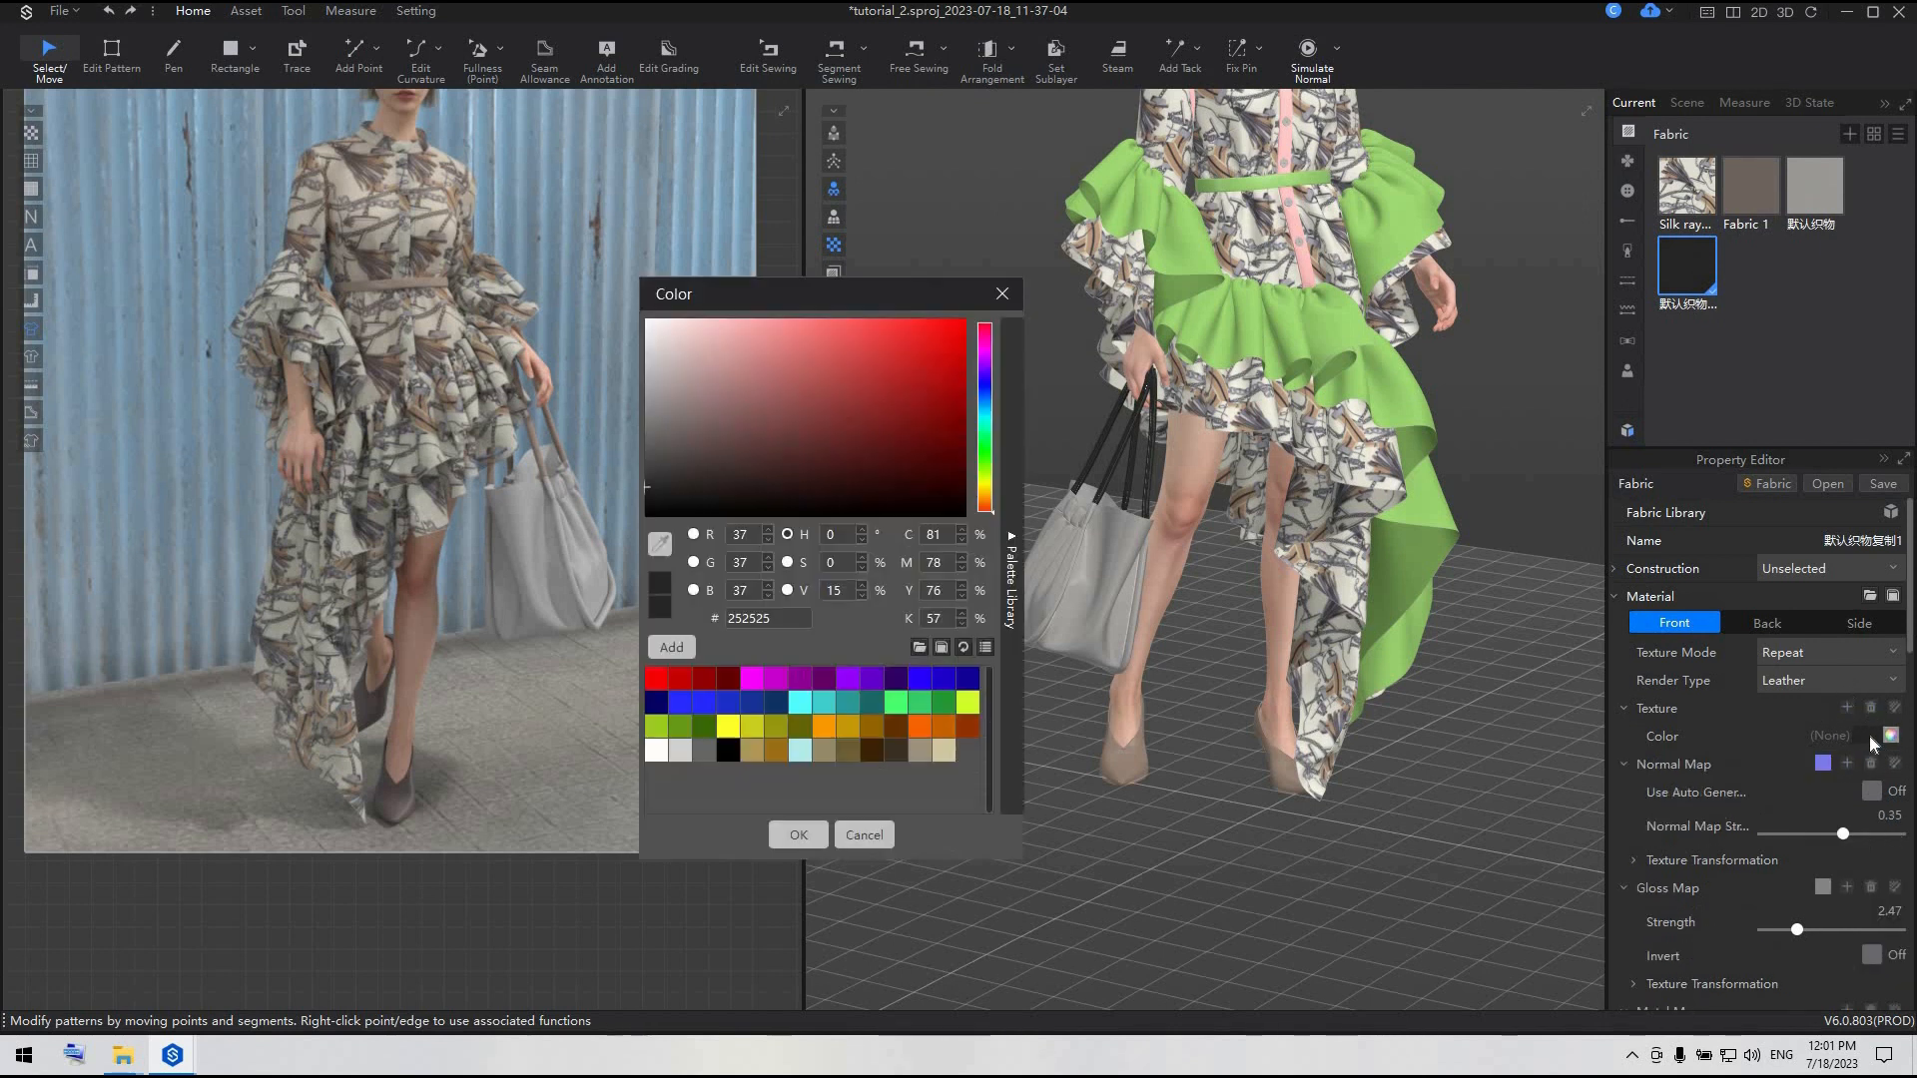
click(920, 752)
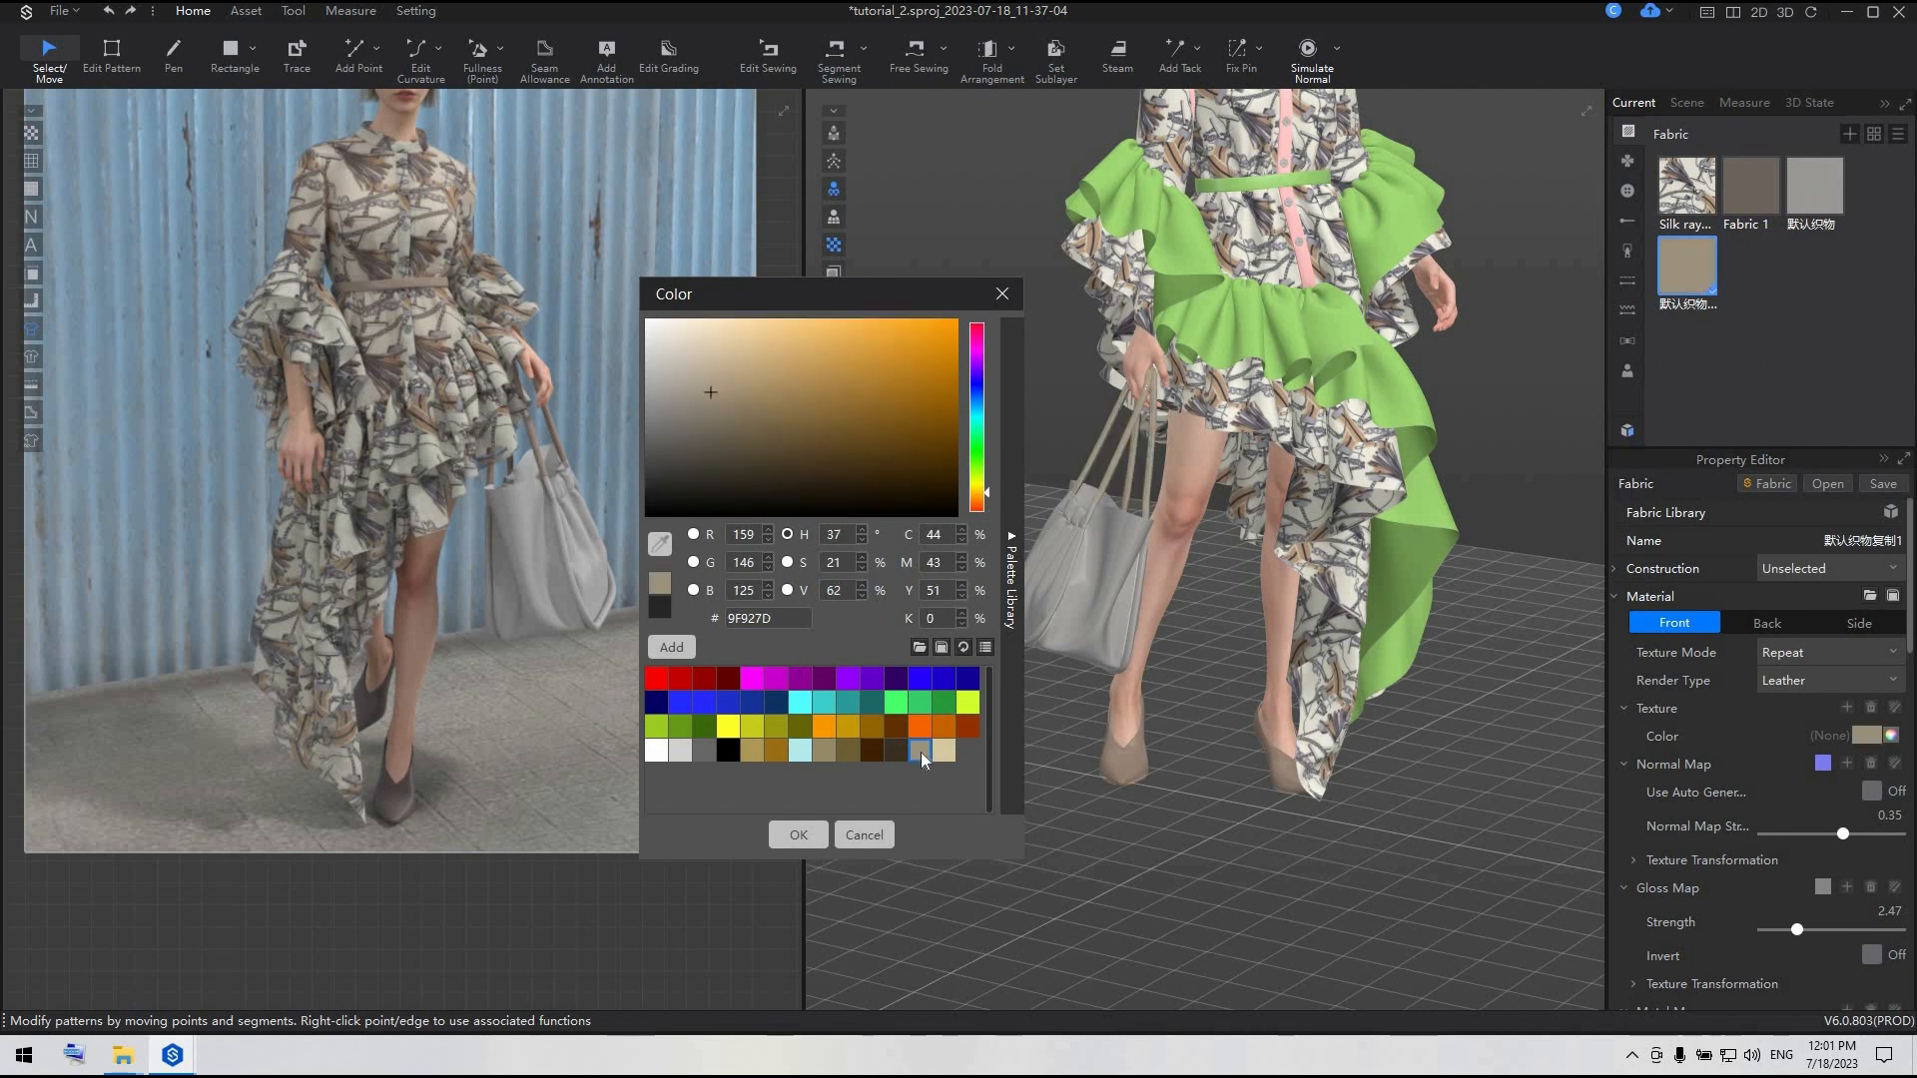
click(696, 416)
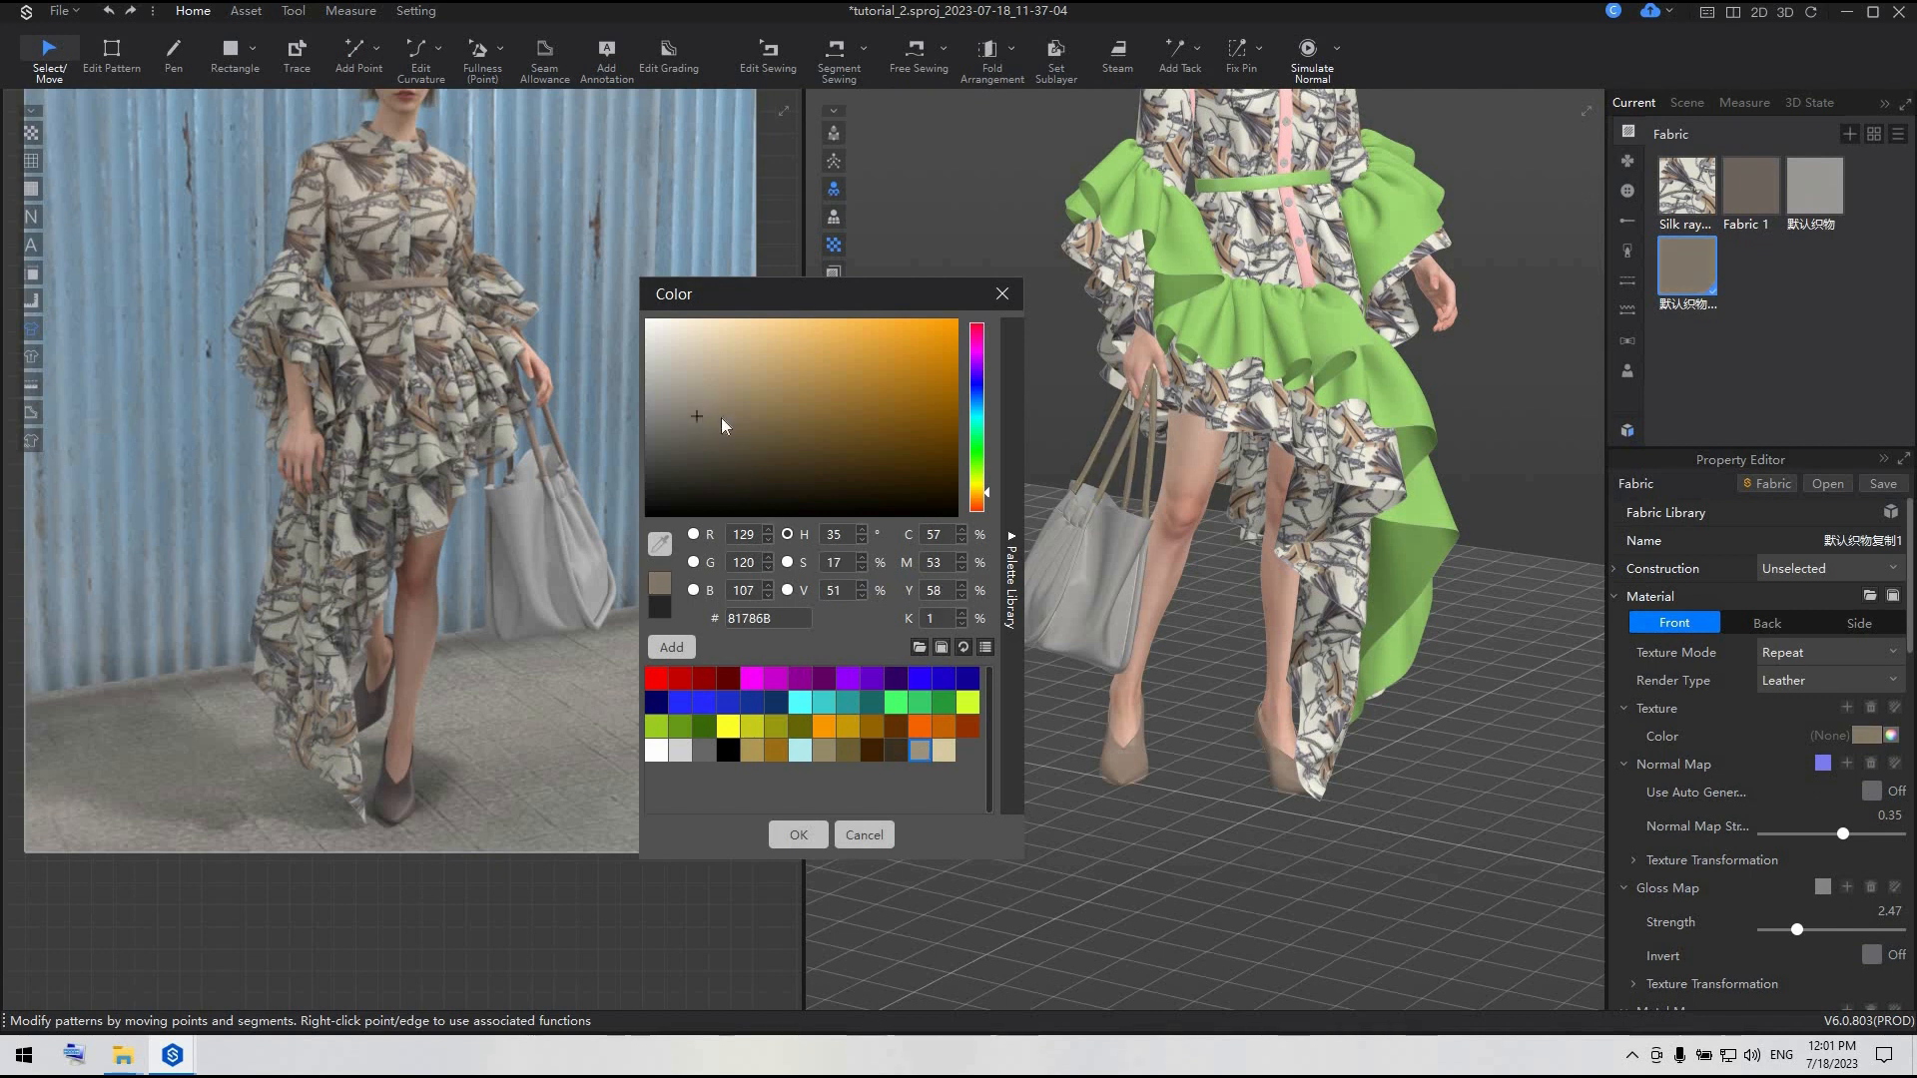
click(797, 836)
- Select all dress and bag patterns in 2D, set their simulation Layer to 0, and clear the selection
scroll(1185, 666, down, 4)
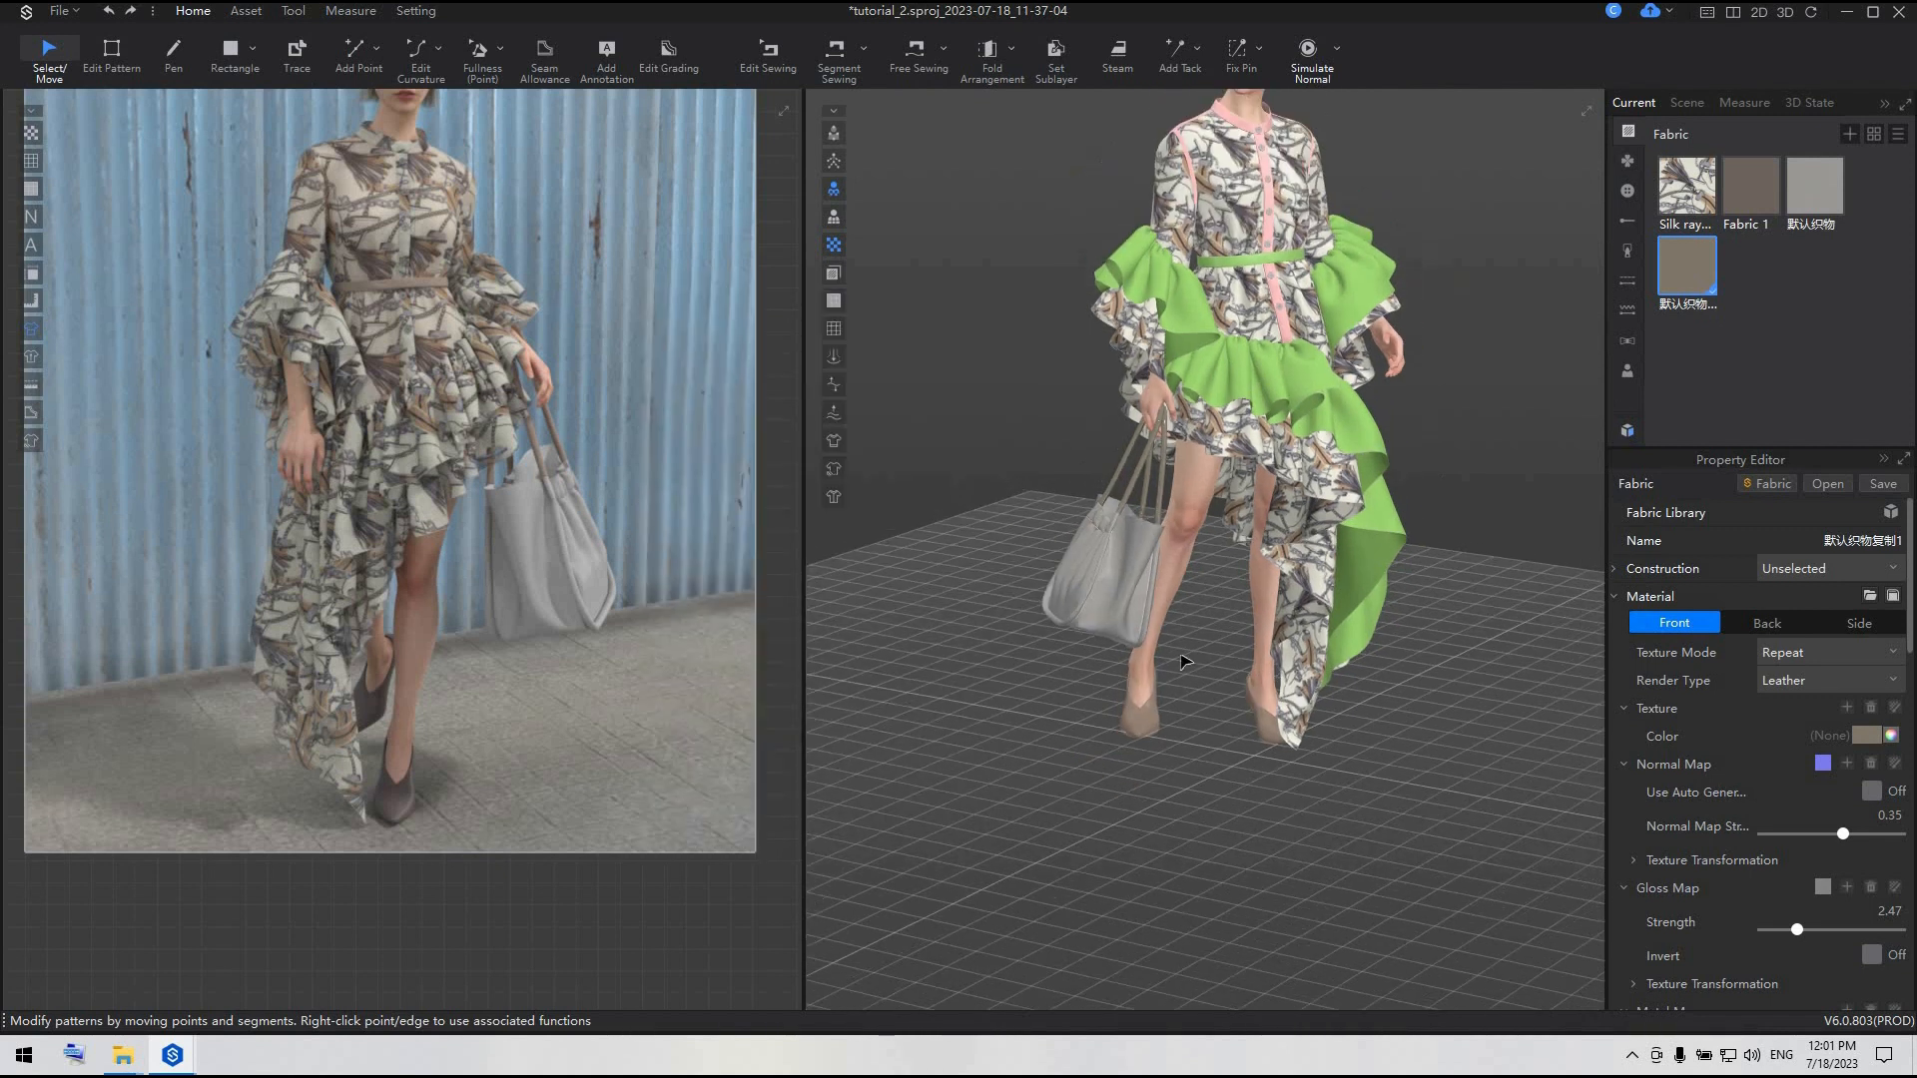
scroll(696, 567, down, 6)
middle_drag(744, 607, 617, 585)
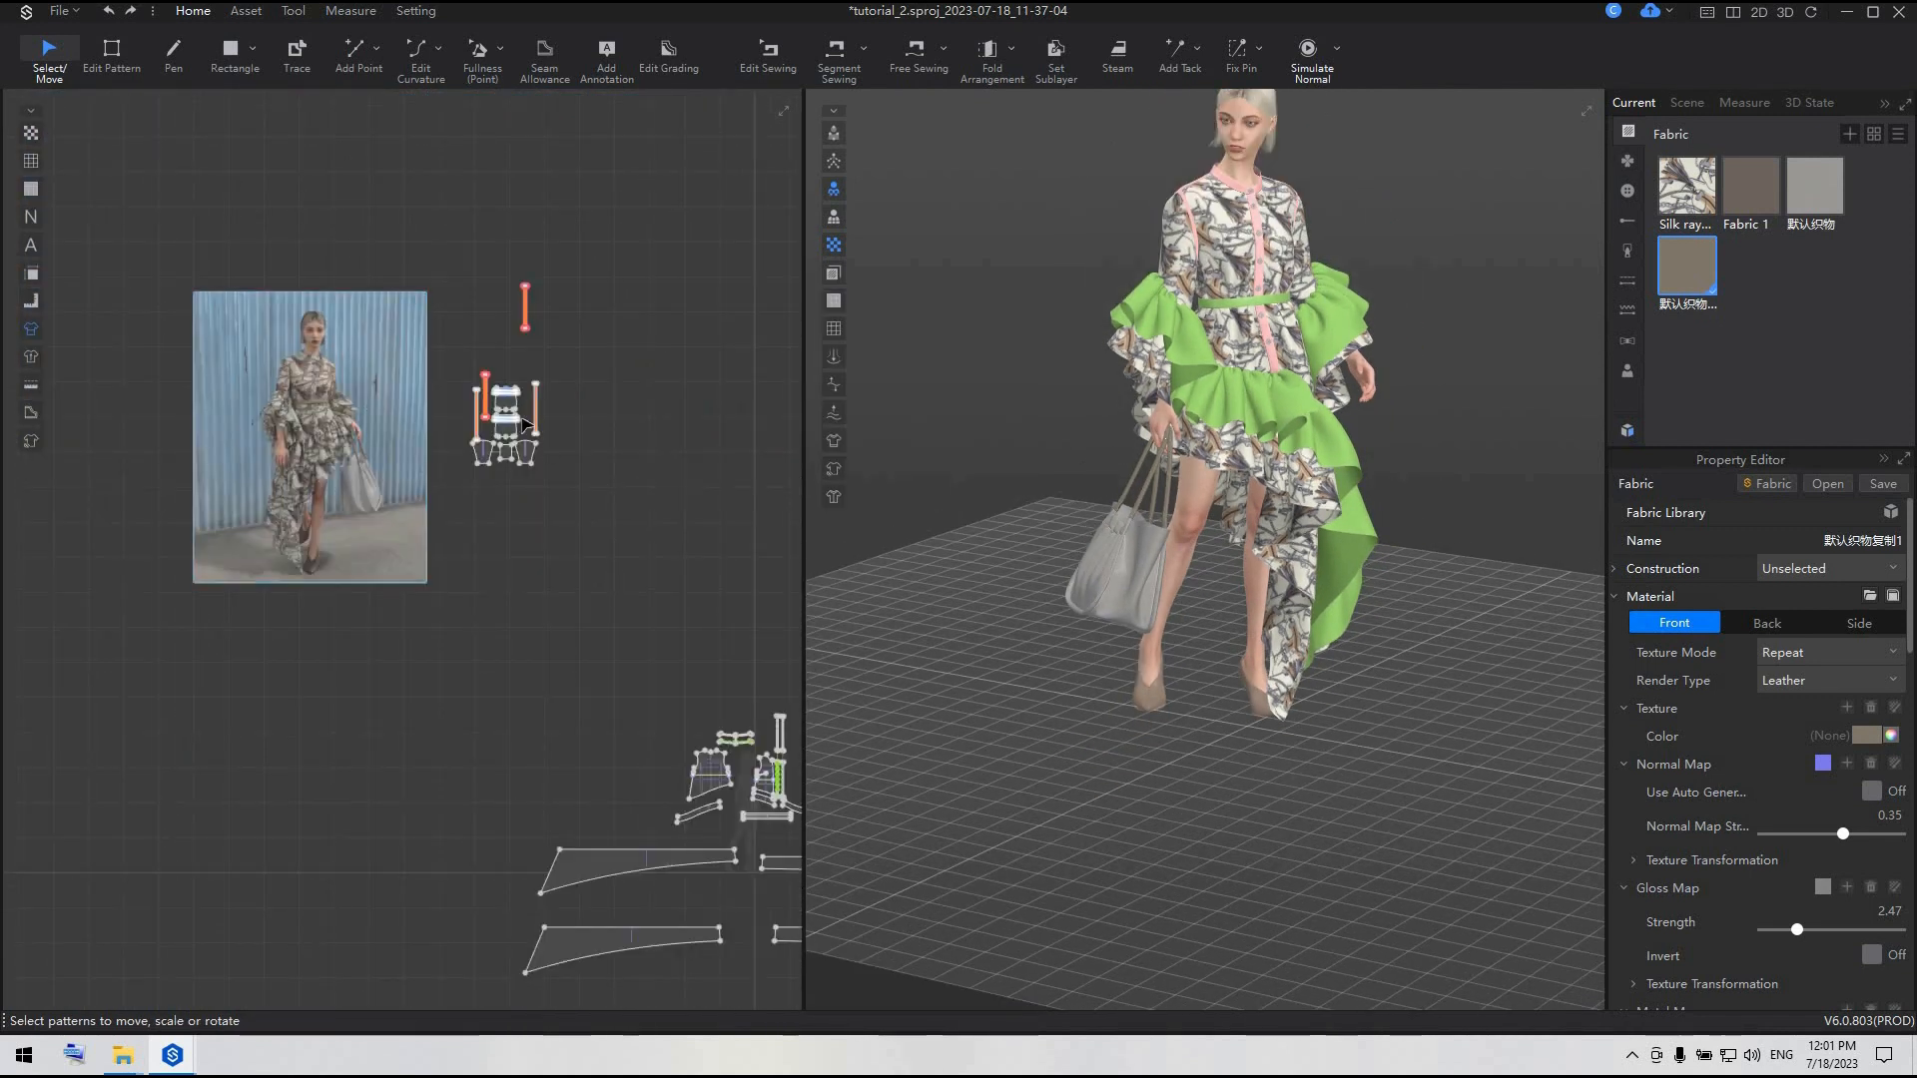
middle_drag(797, 589, 729, 427)
scroll(696, 408, down, 3)
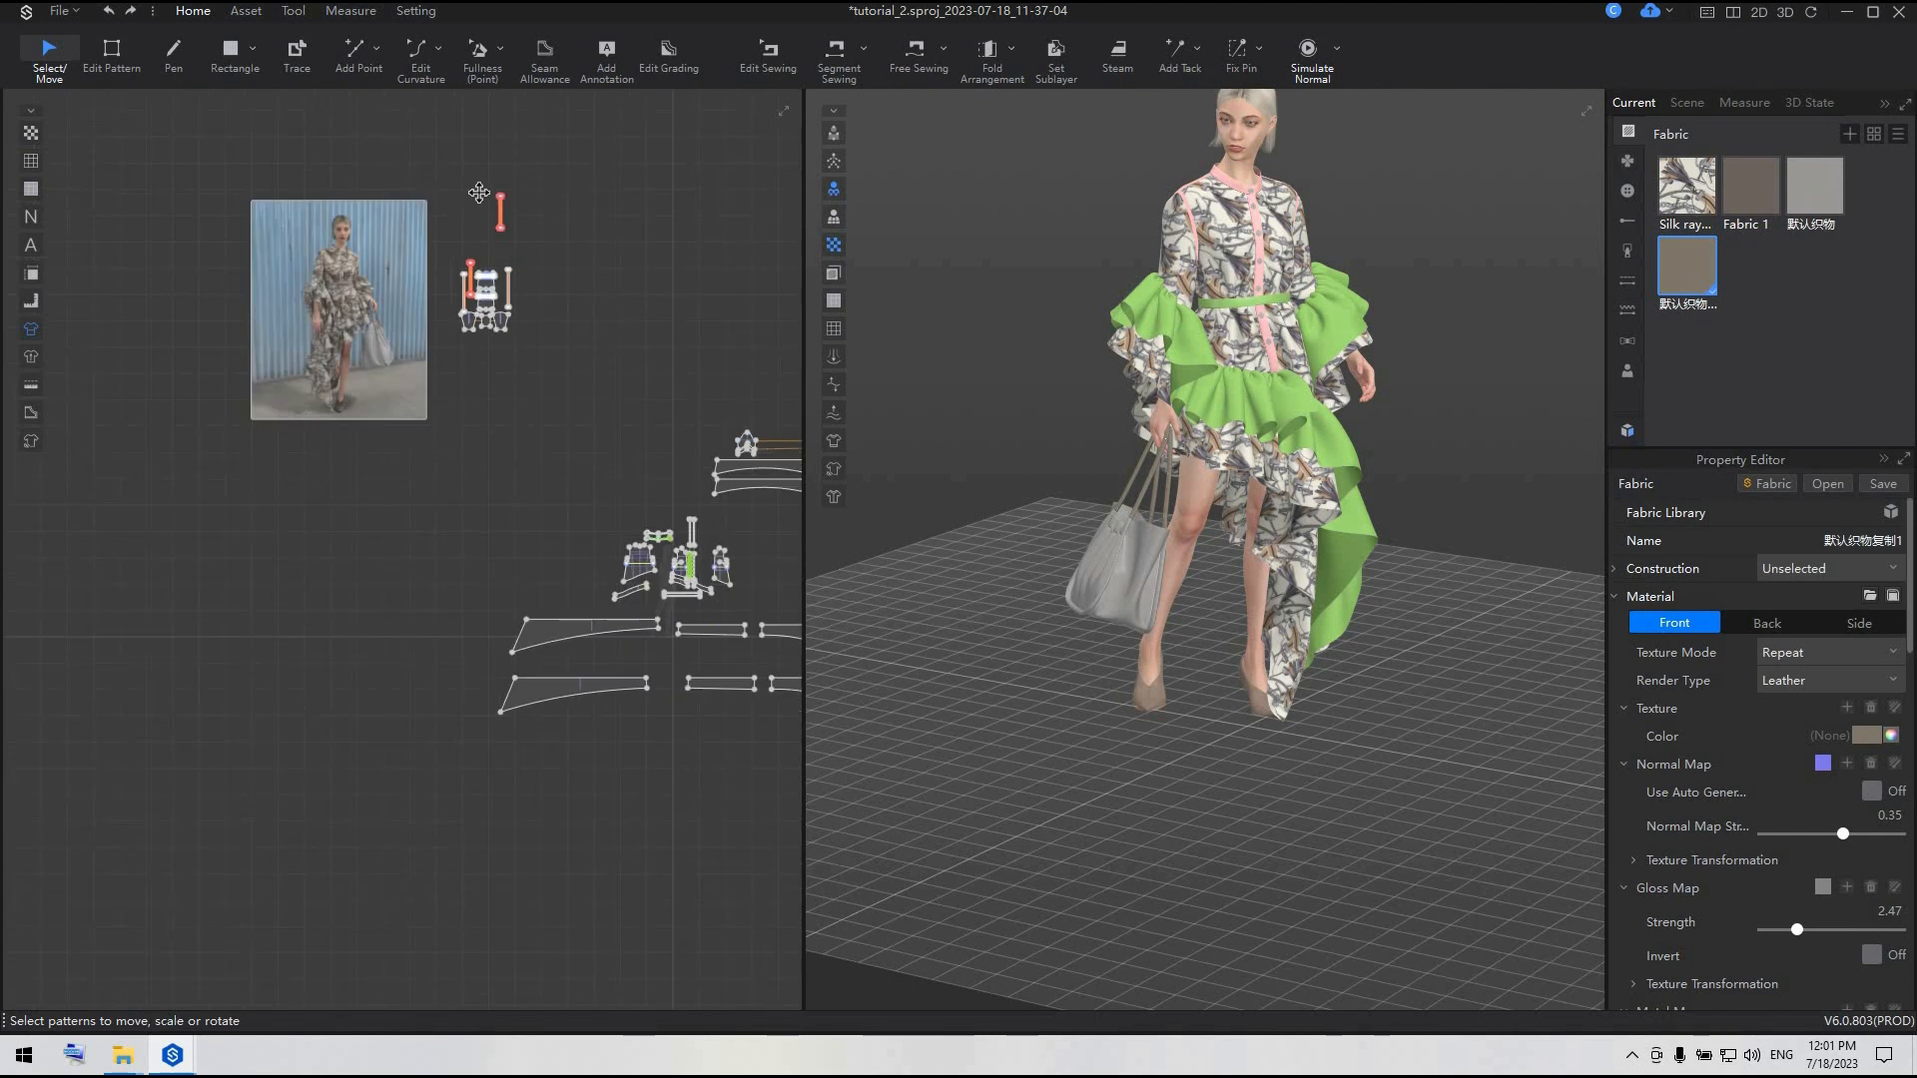
middle_drag(491, 195, 431, 162)
drag(369, 125, 790, 802)
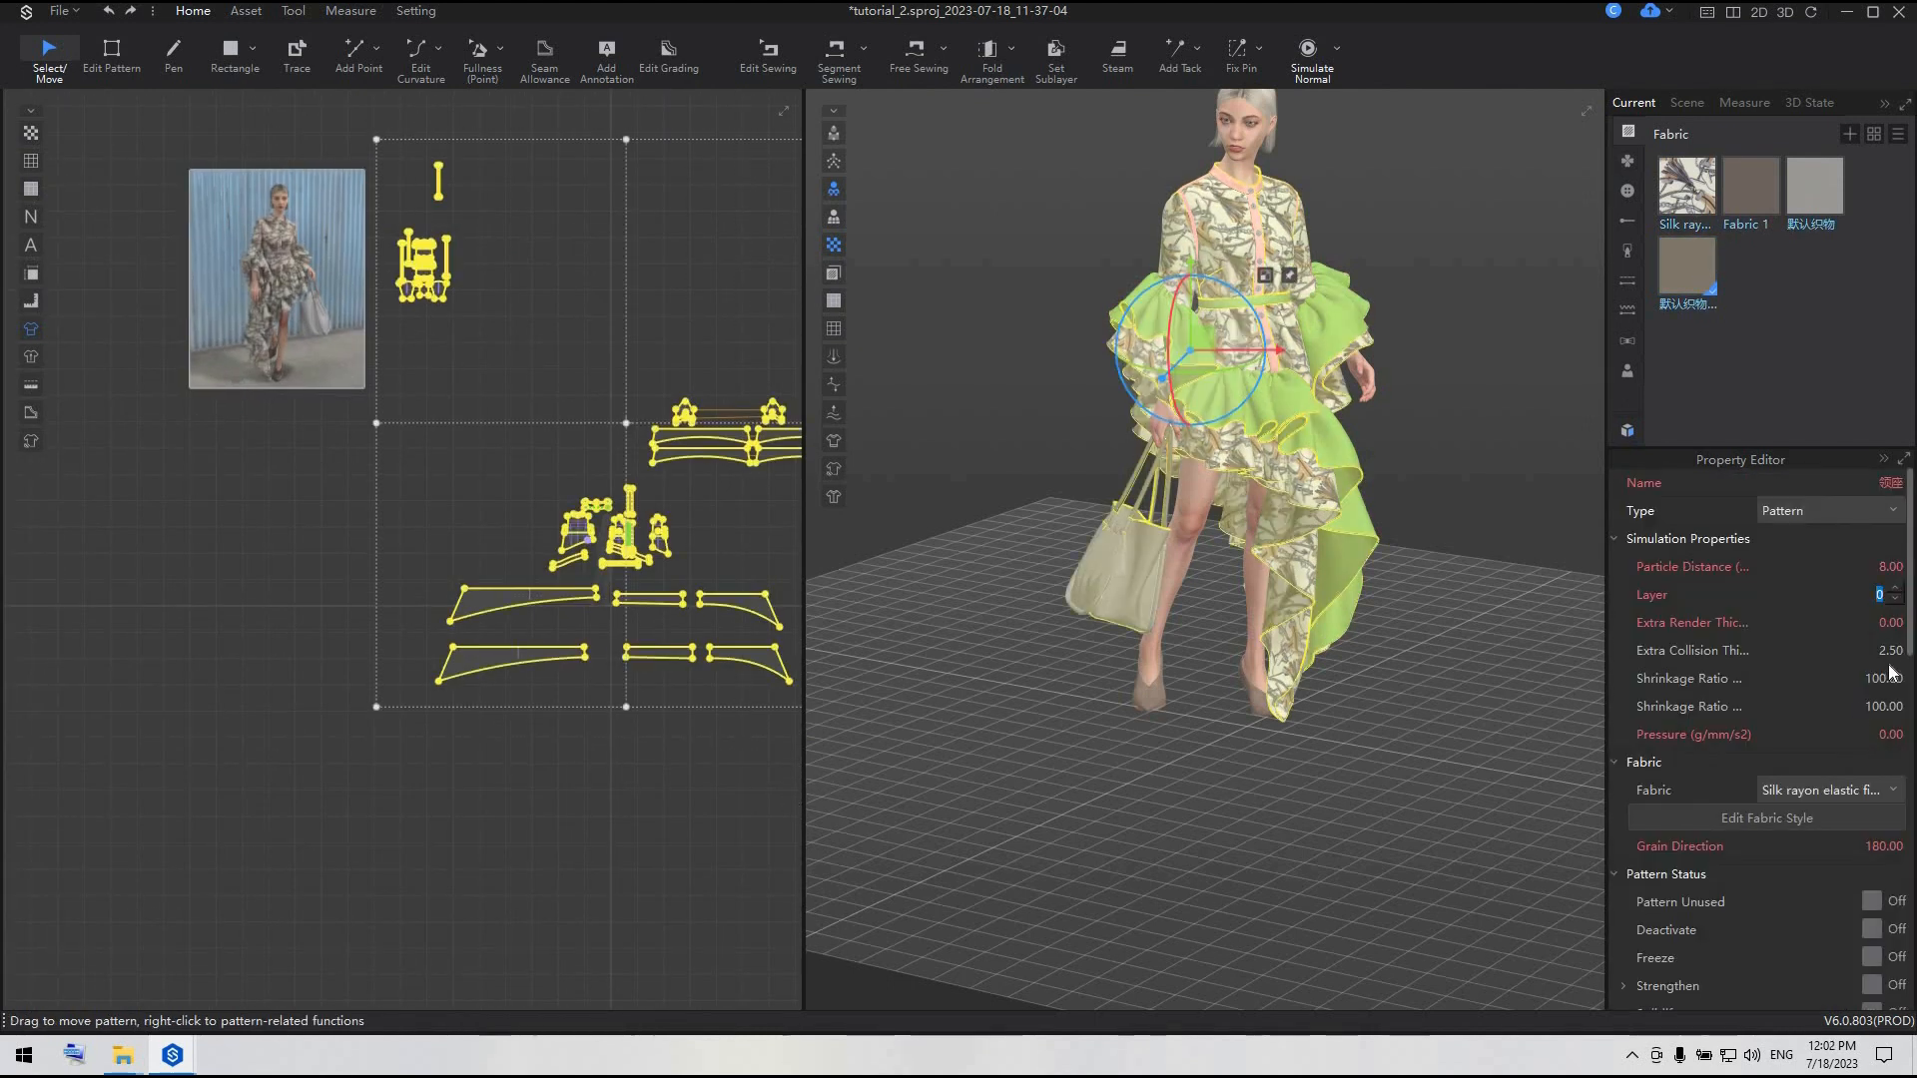
click(1438, 355)
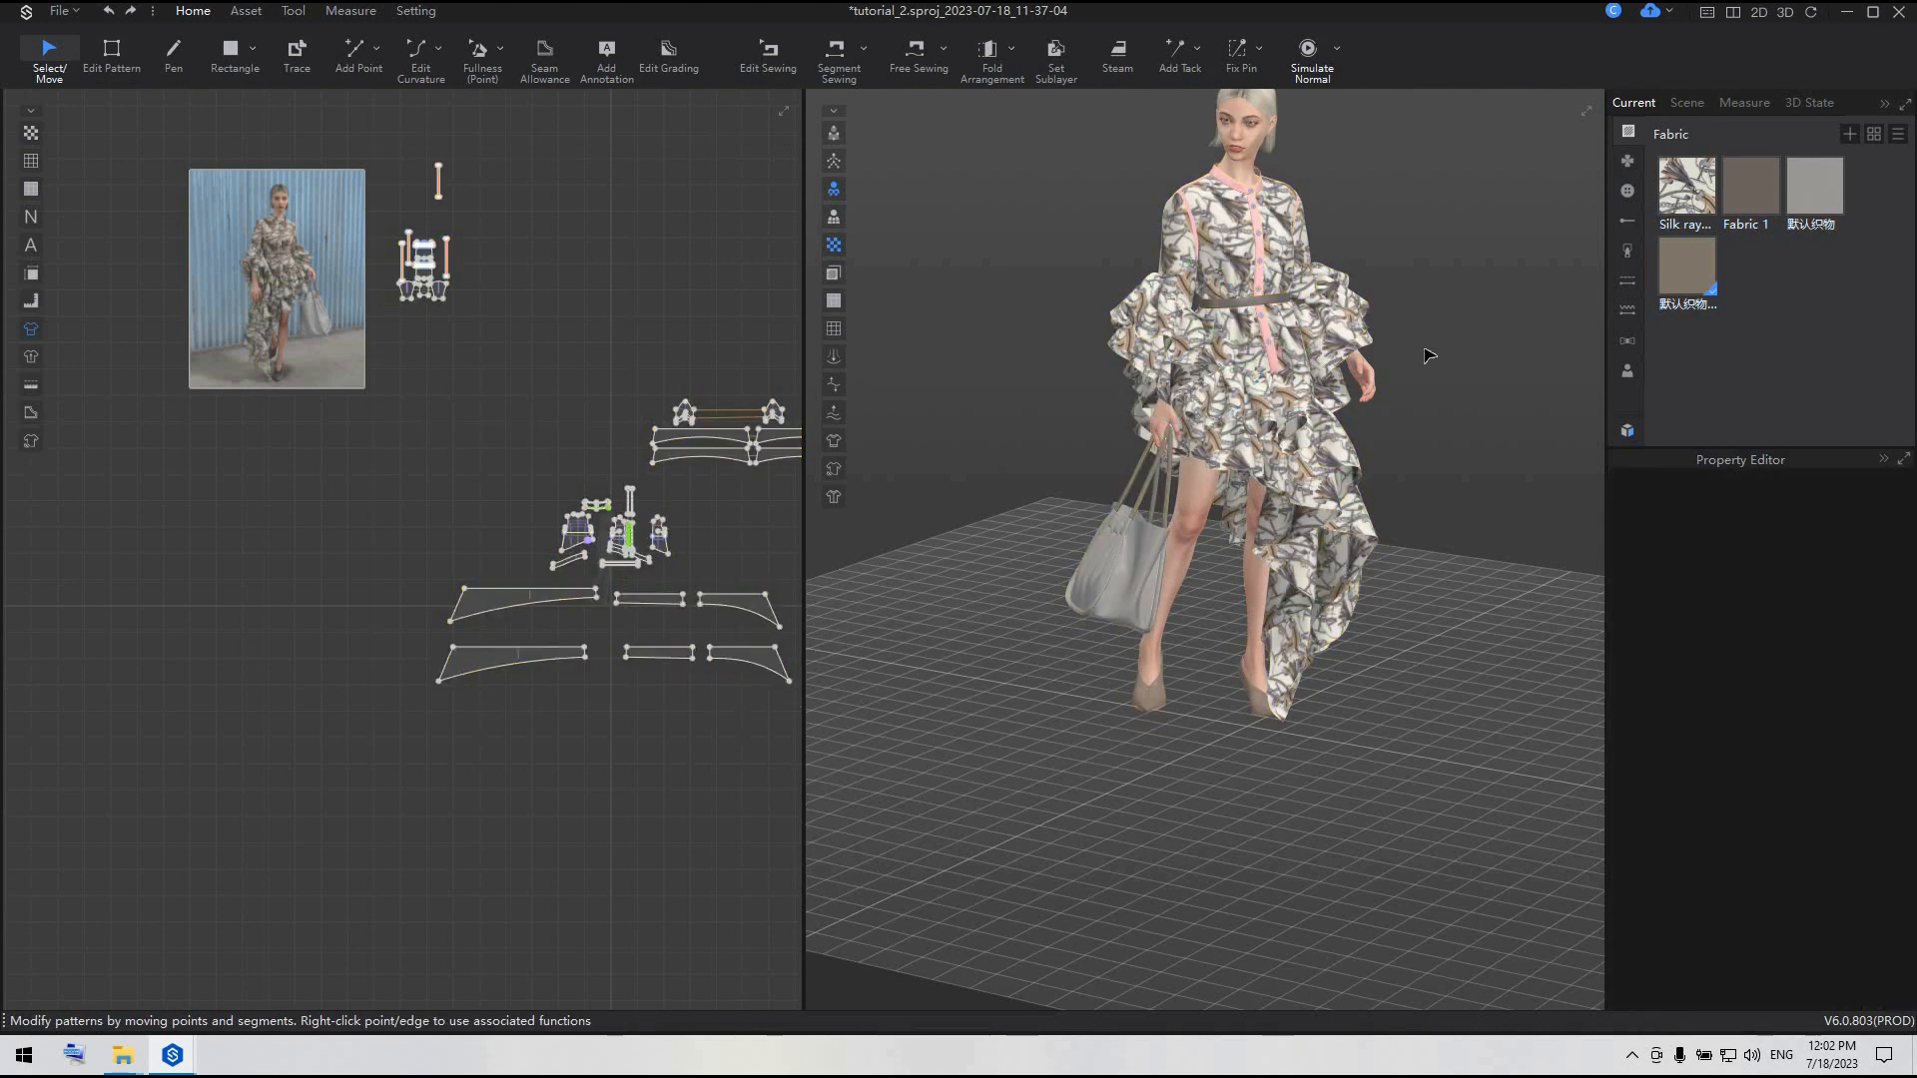
- Add the belt fabric Fabric 1's color 6E645F to the color palette and confirm
scroll(1392, 300, up, 2)
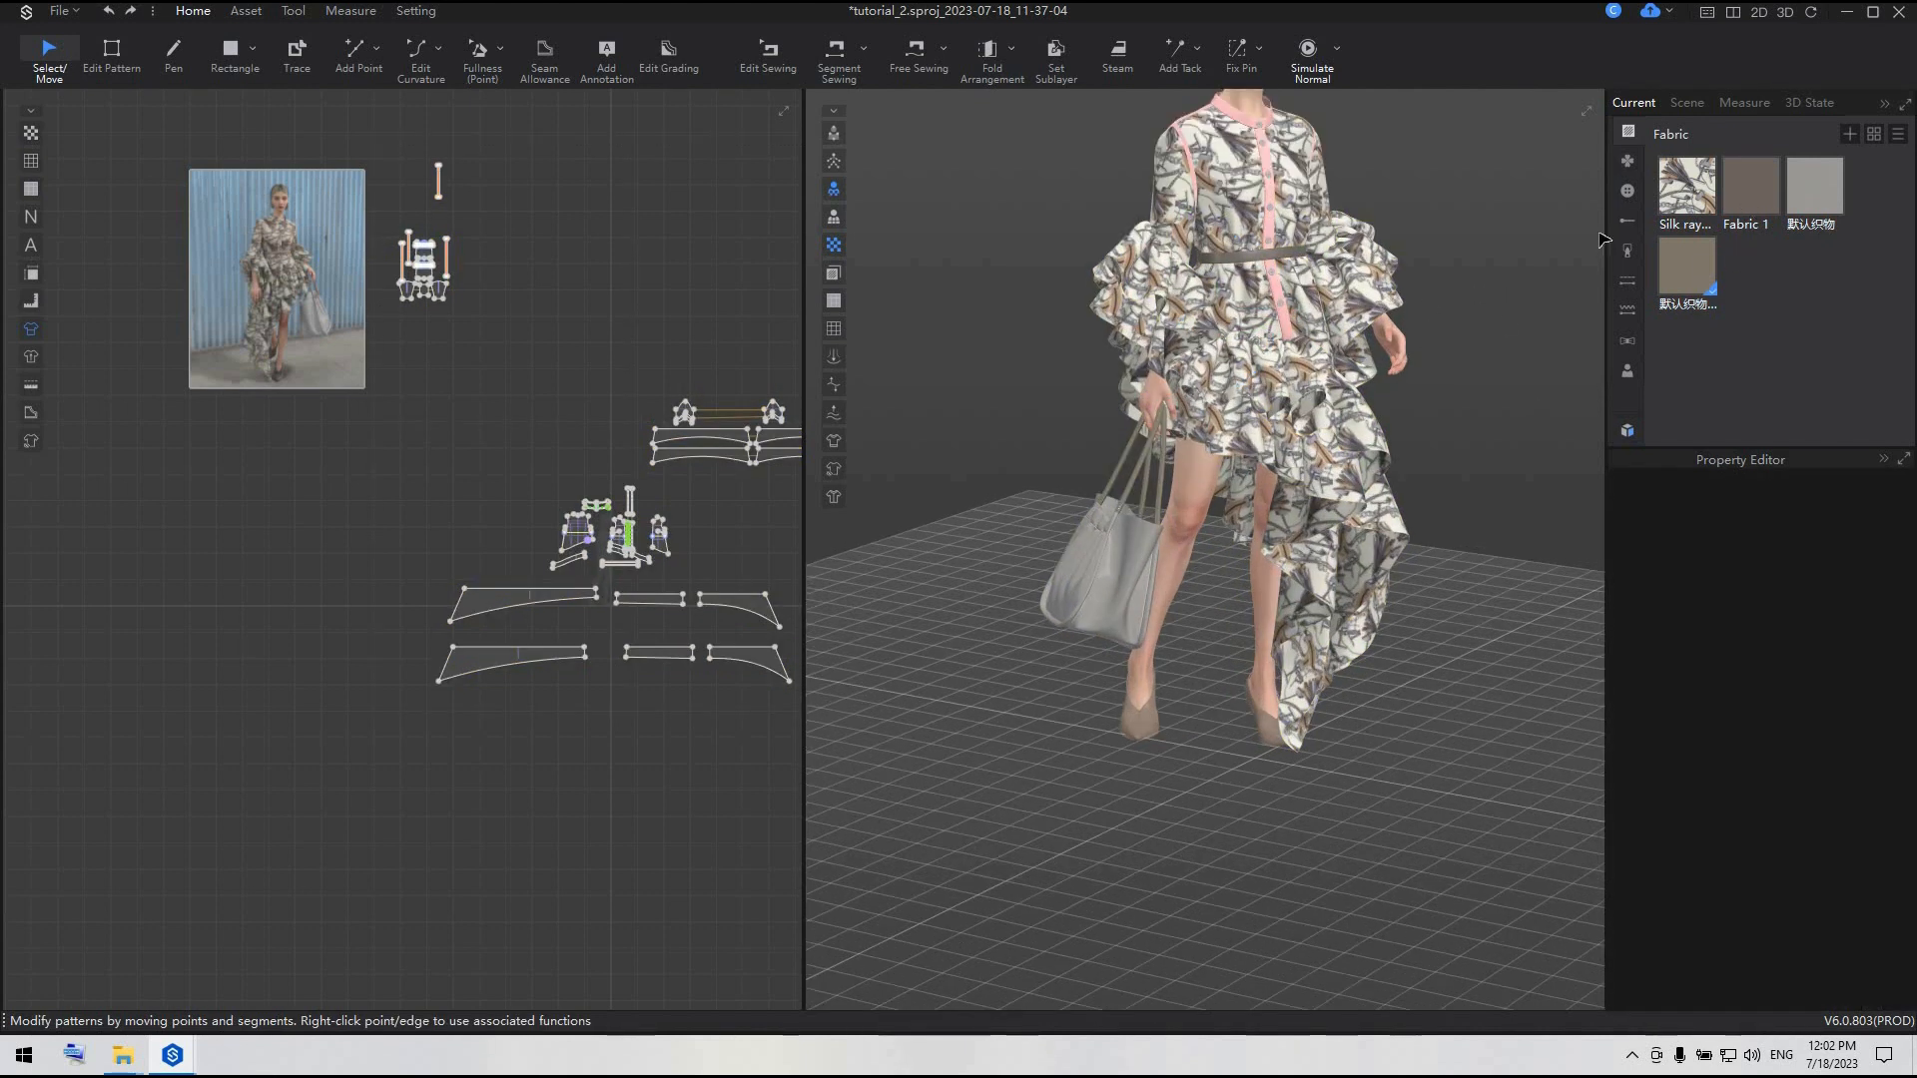
click(1757, 195)
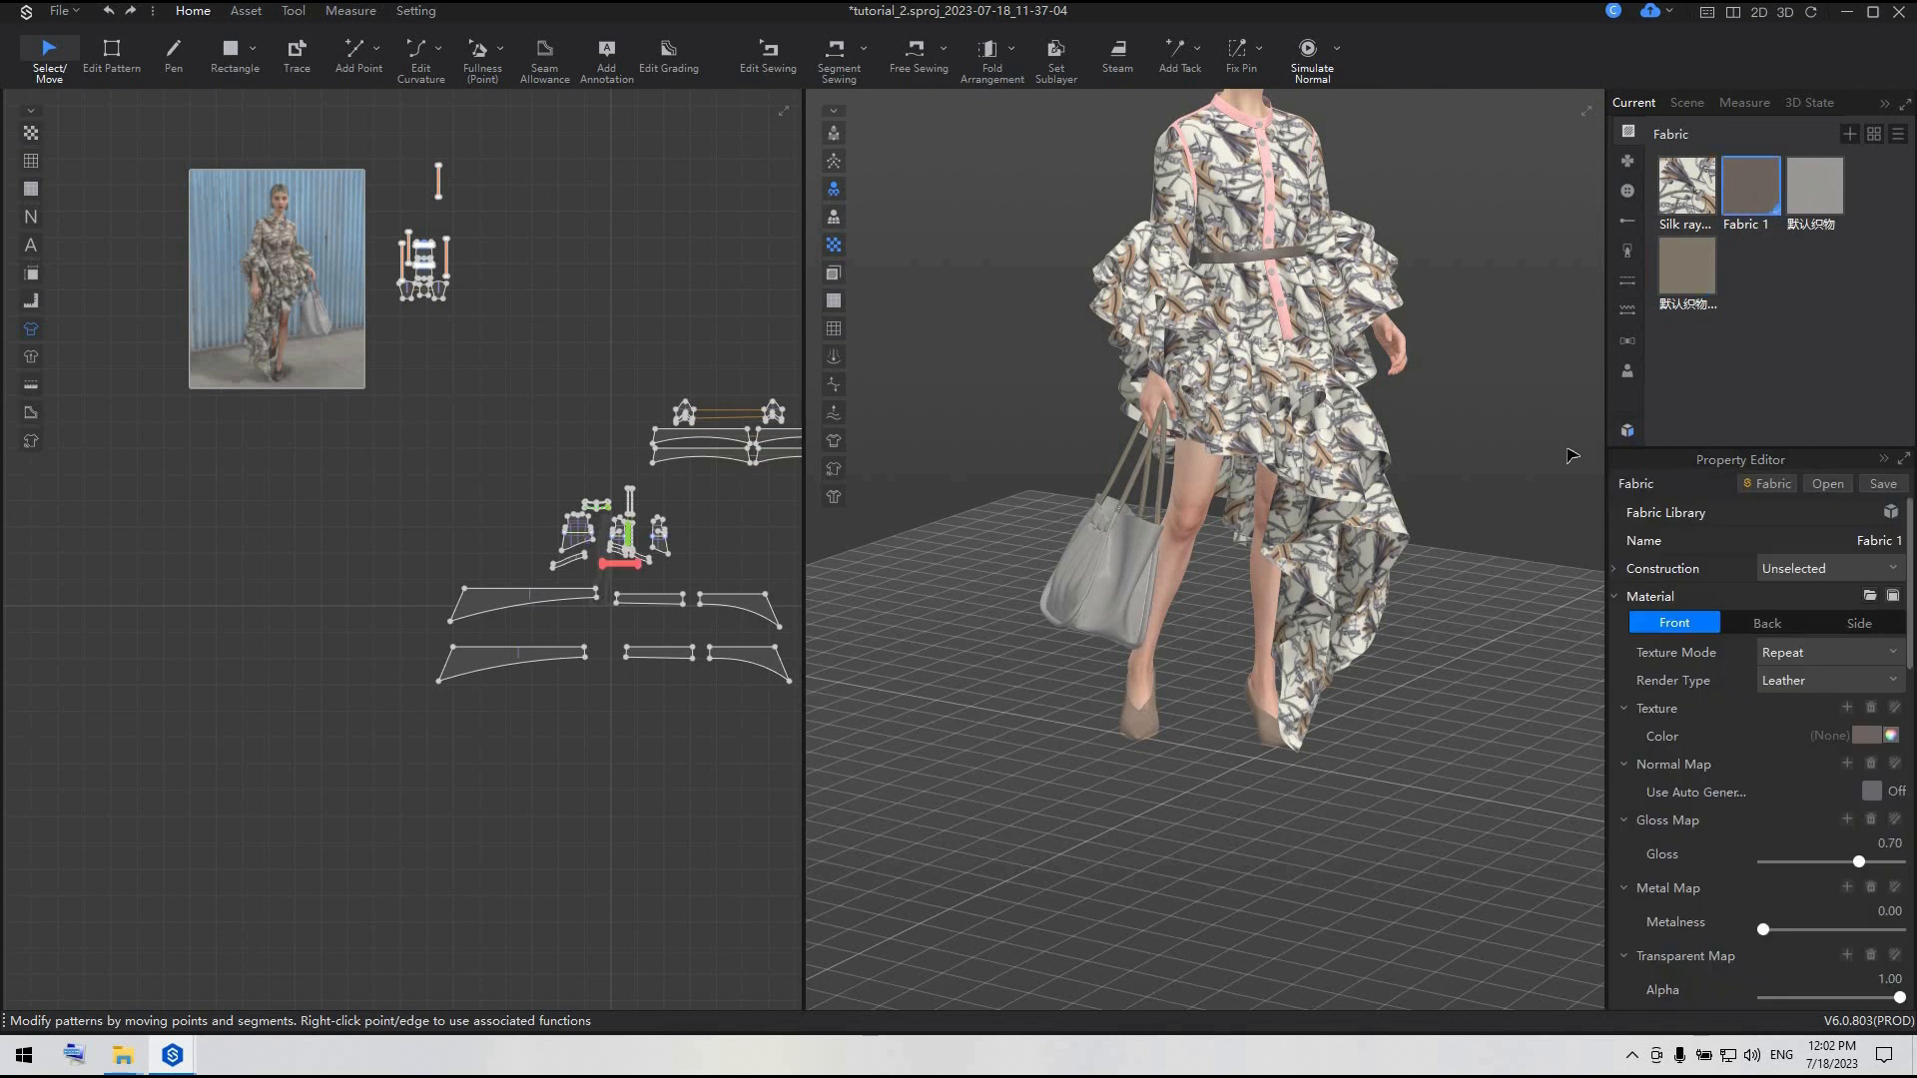
click(1866, 735)
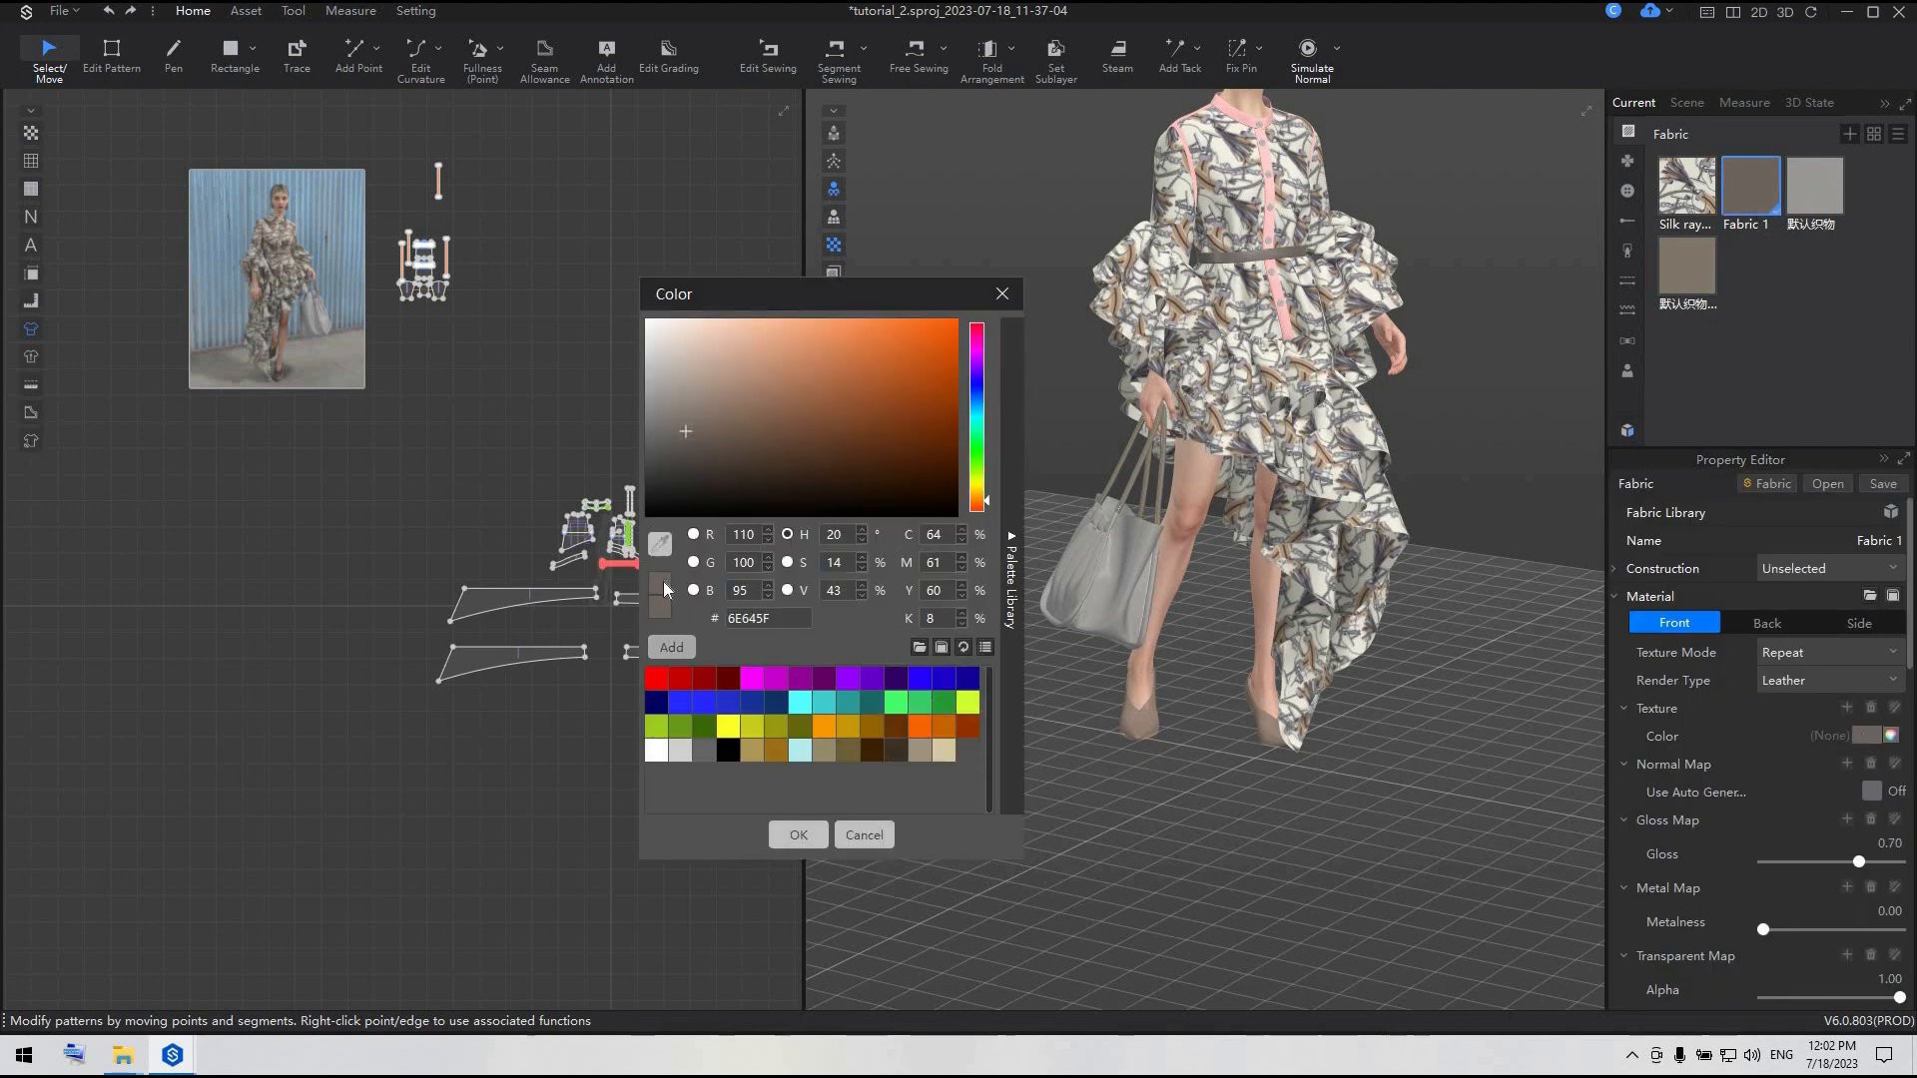
click(667, 645)
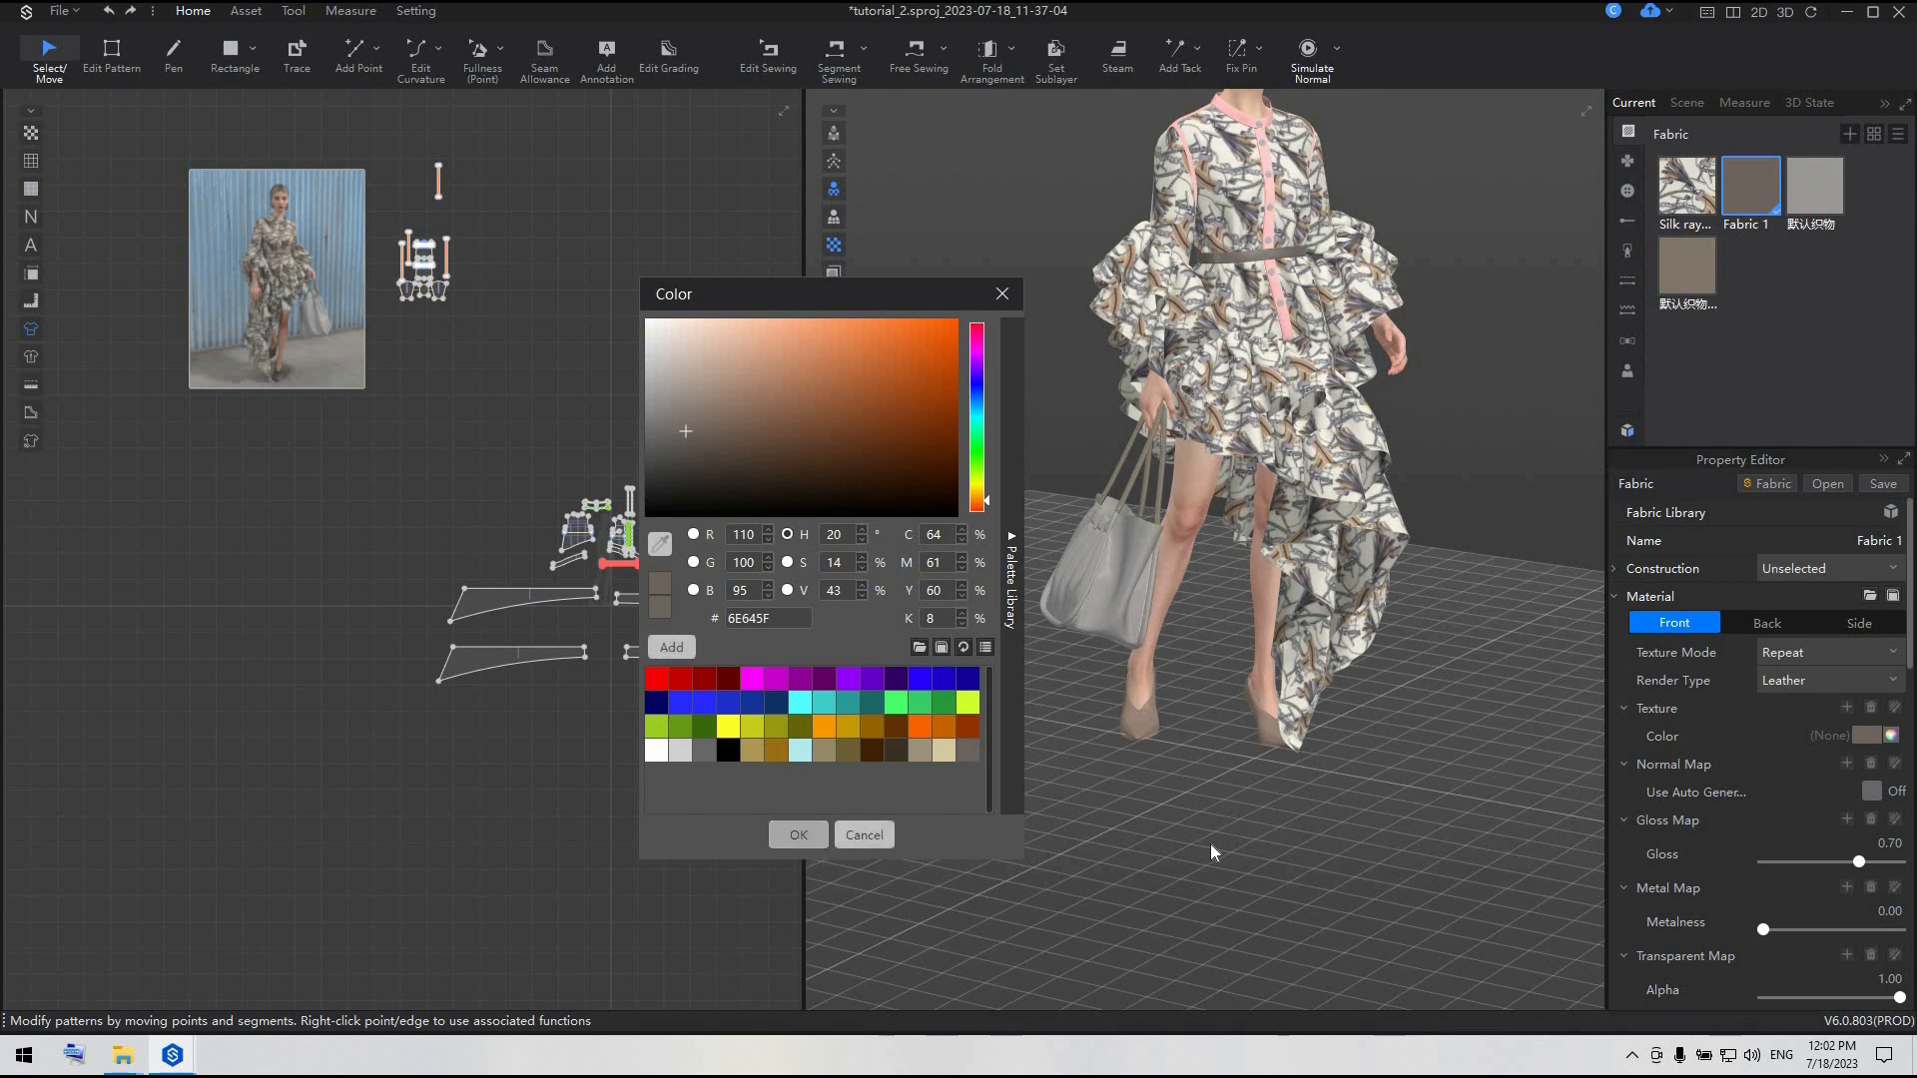
click(810, 837)
- Apply the saved belt color 6E645F to the bag handle fabric 默认织物复制1
click(1701, 290)
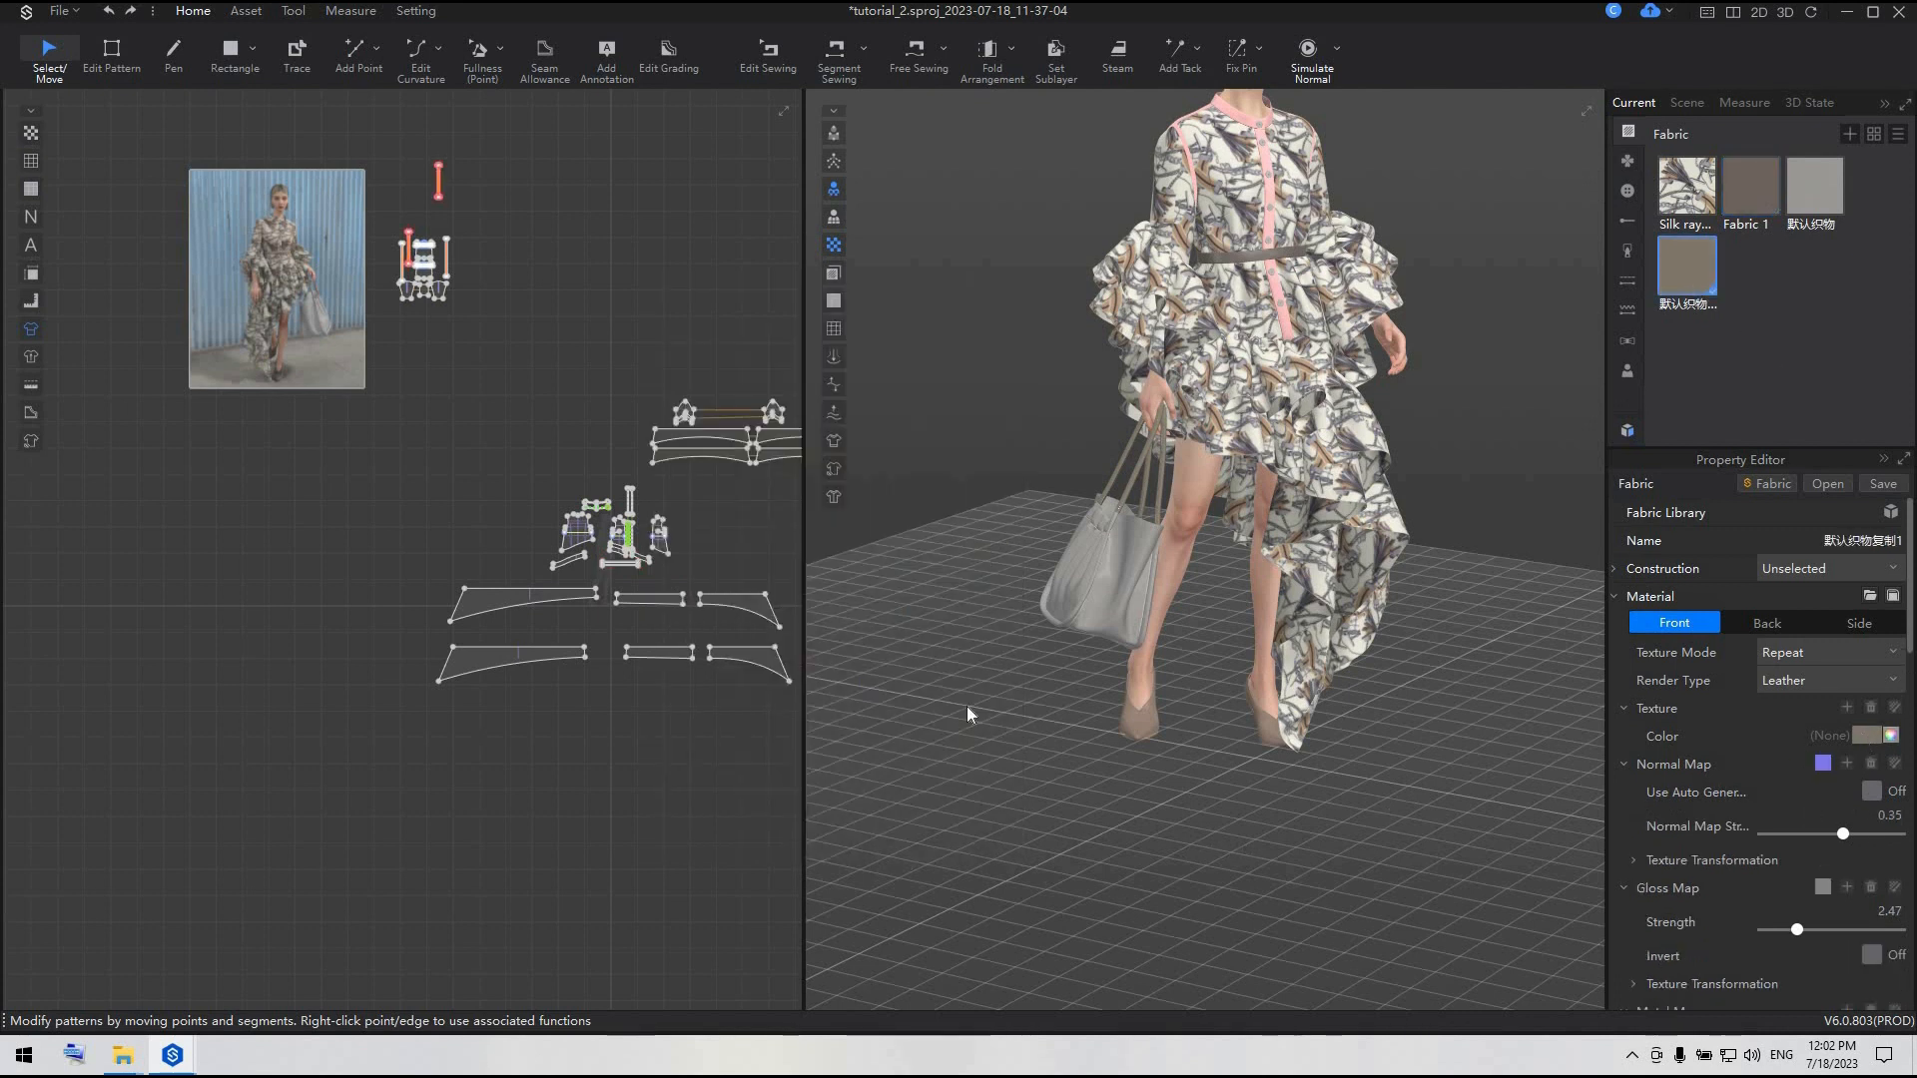
click(1866, 736)
click(968, 750)
click(779, 843)
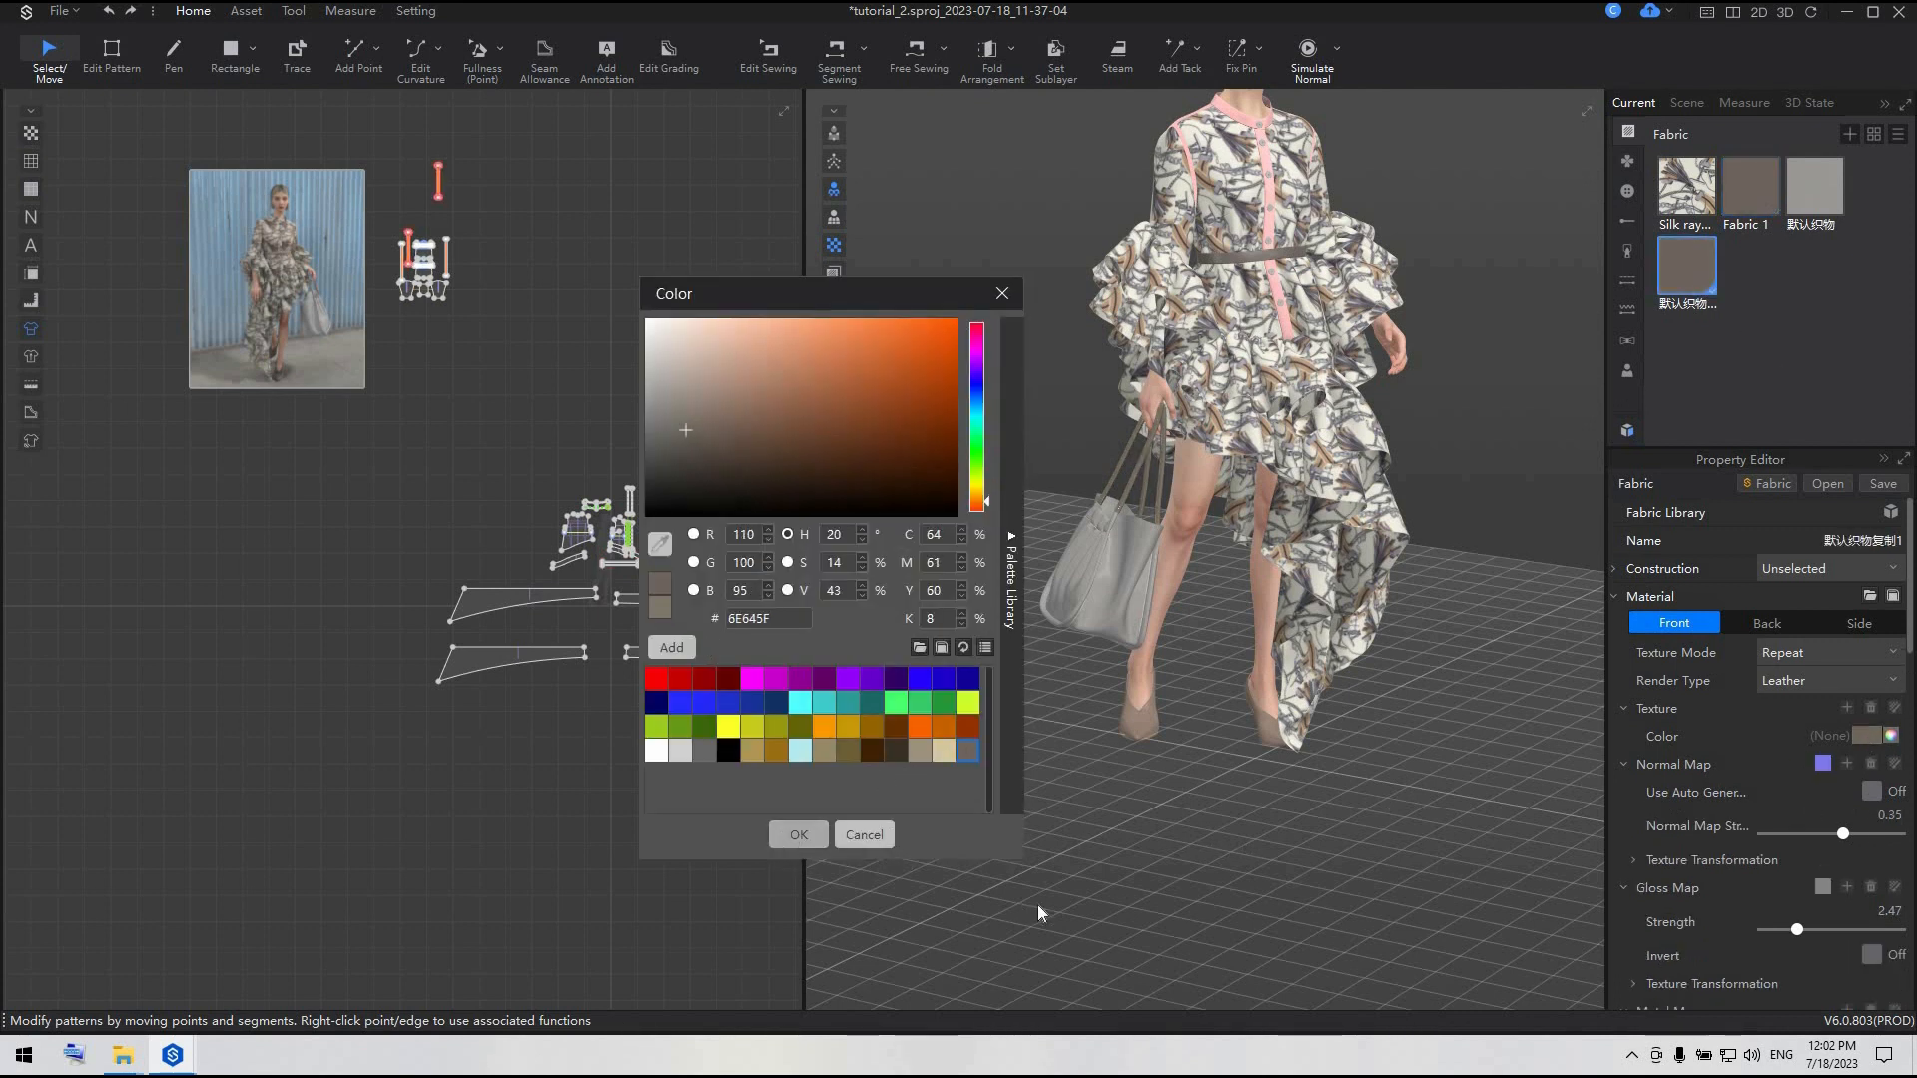
scroll(1233, 877, down, 2)
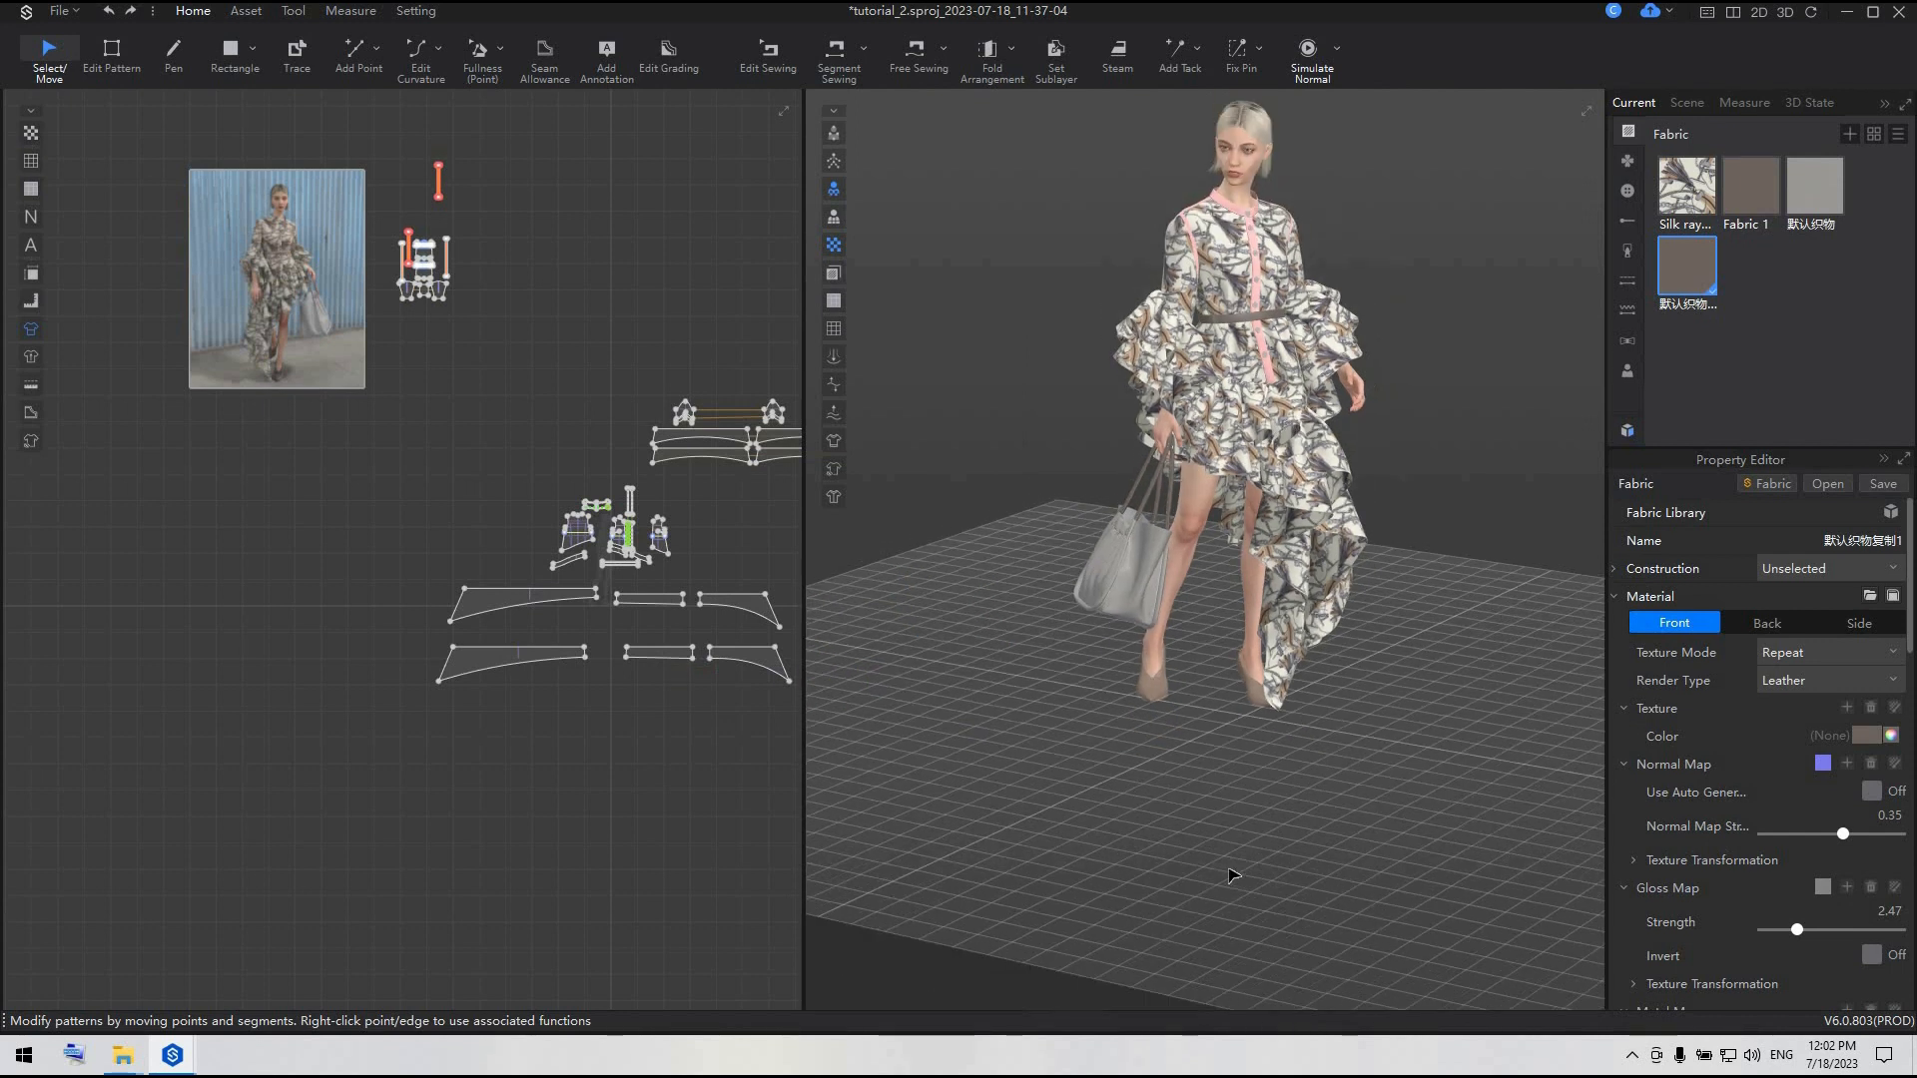
scroll(1234, 877, up, 1)
scroll(1234, 877, down, 1)
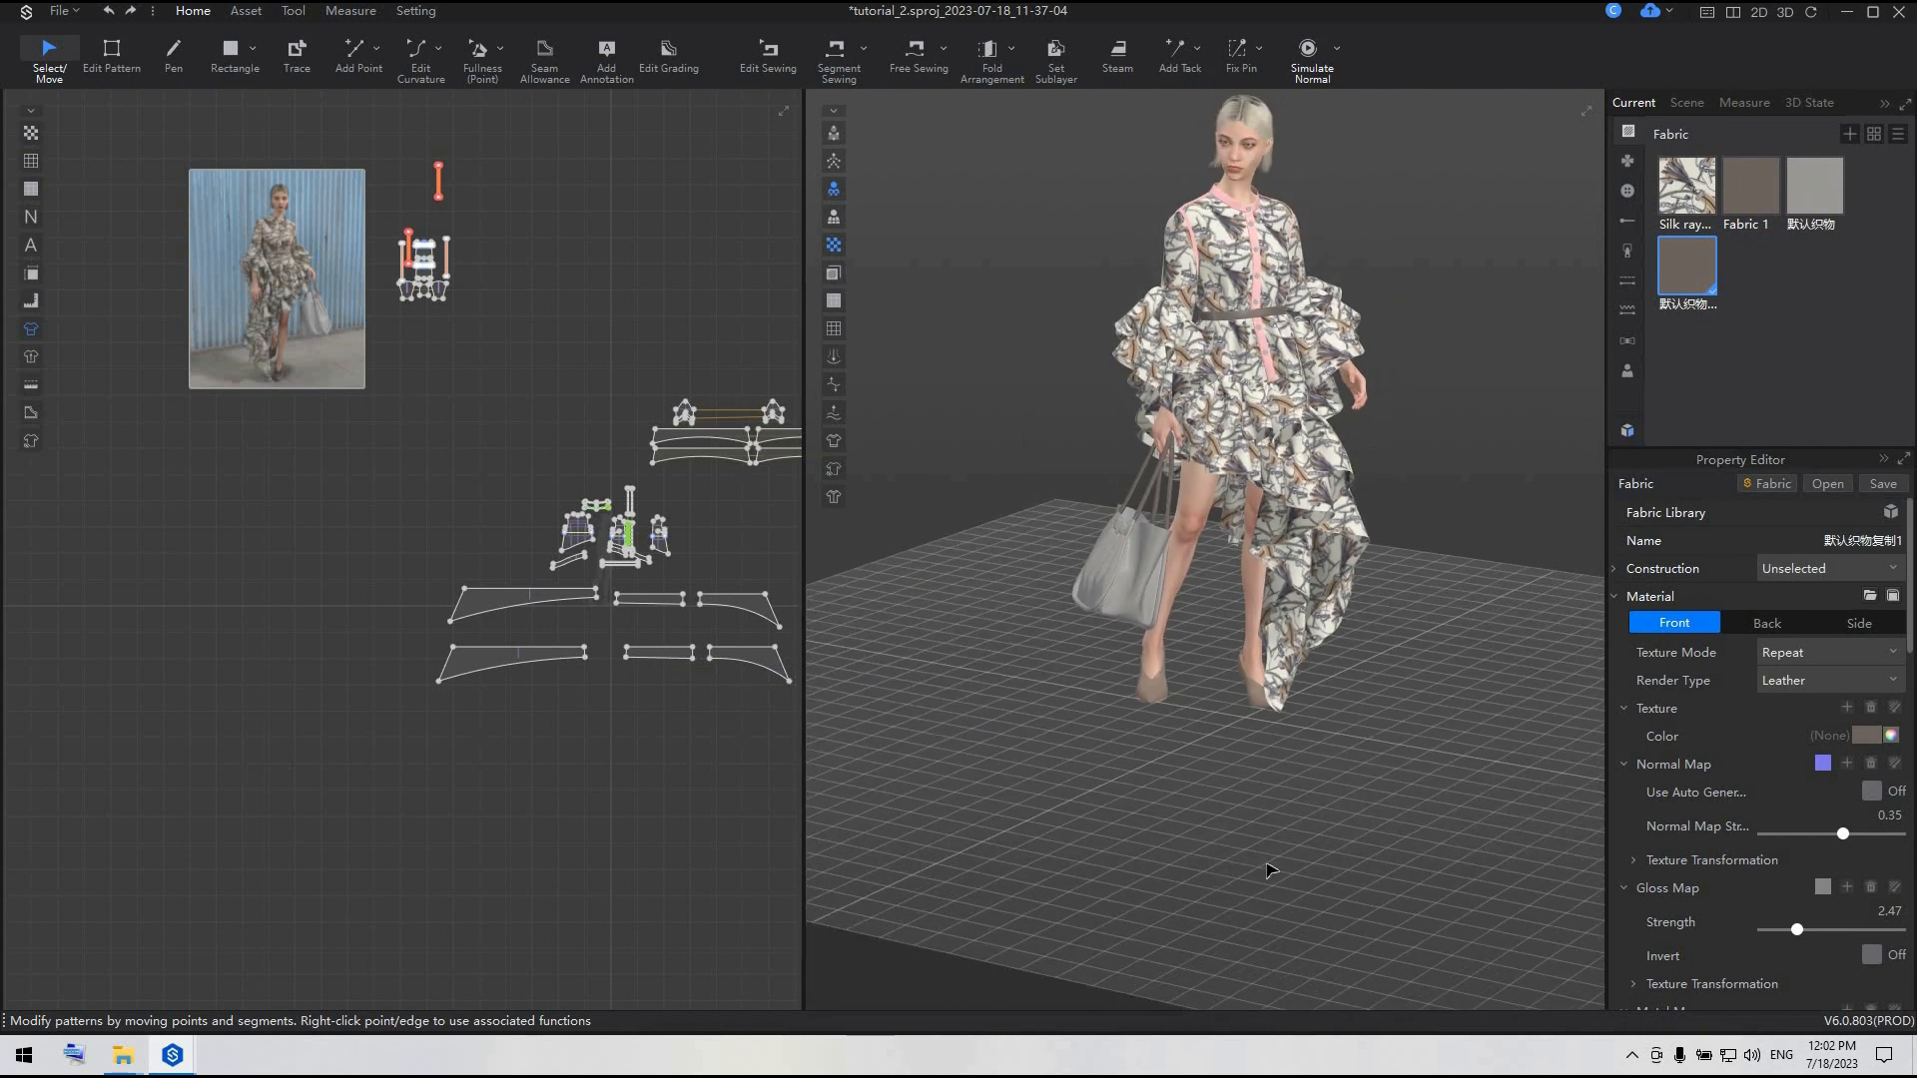
right_drag(1271, 870, 1204, 861)
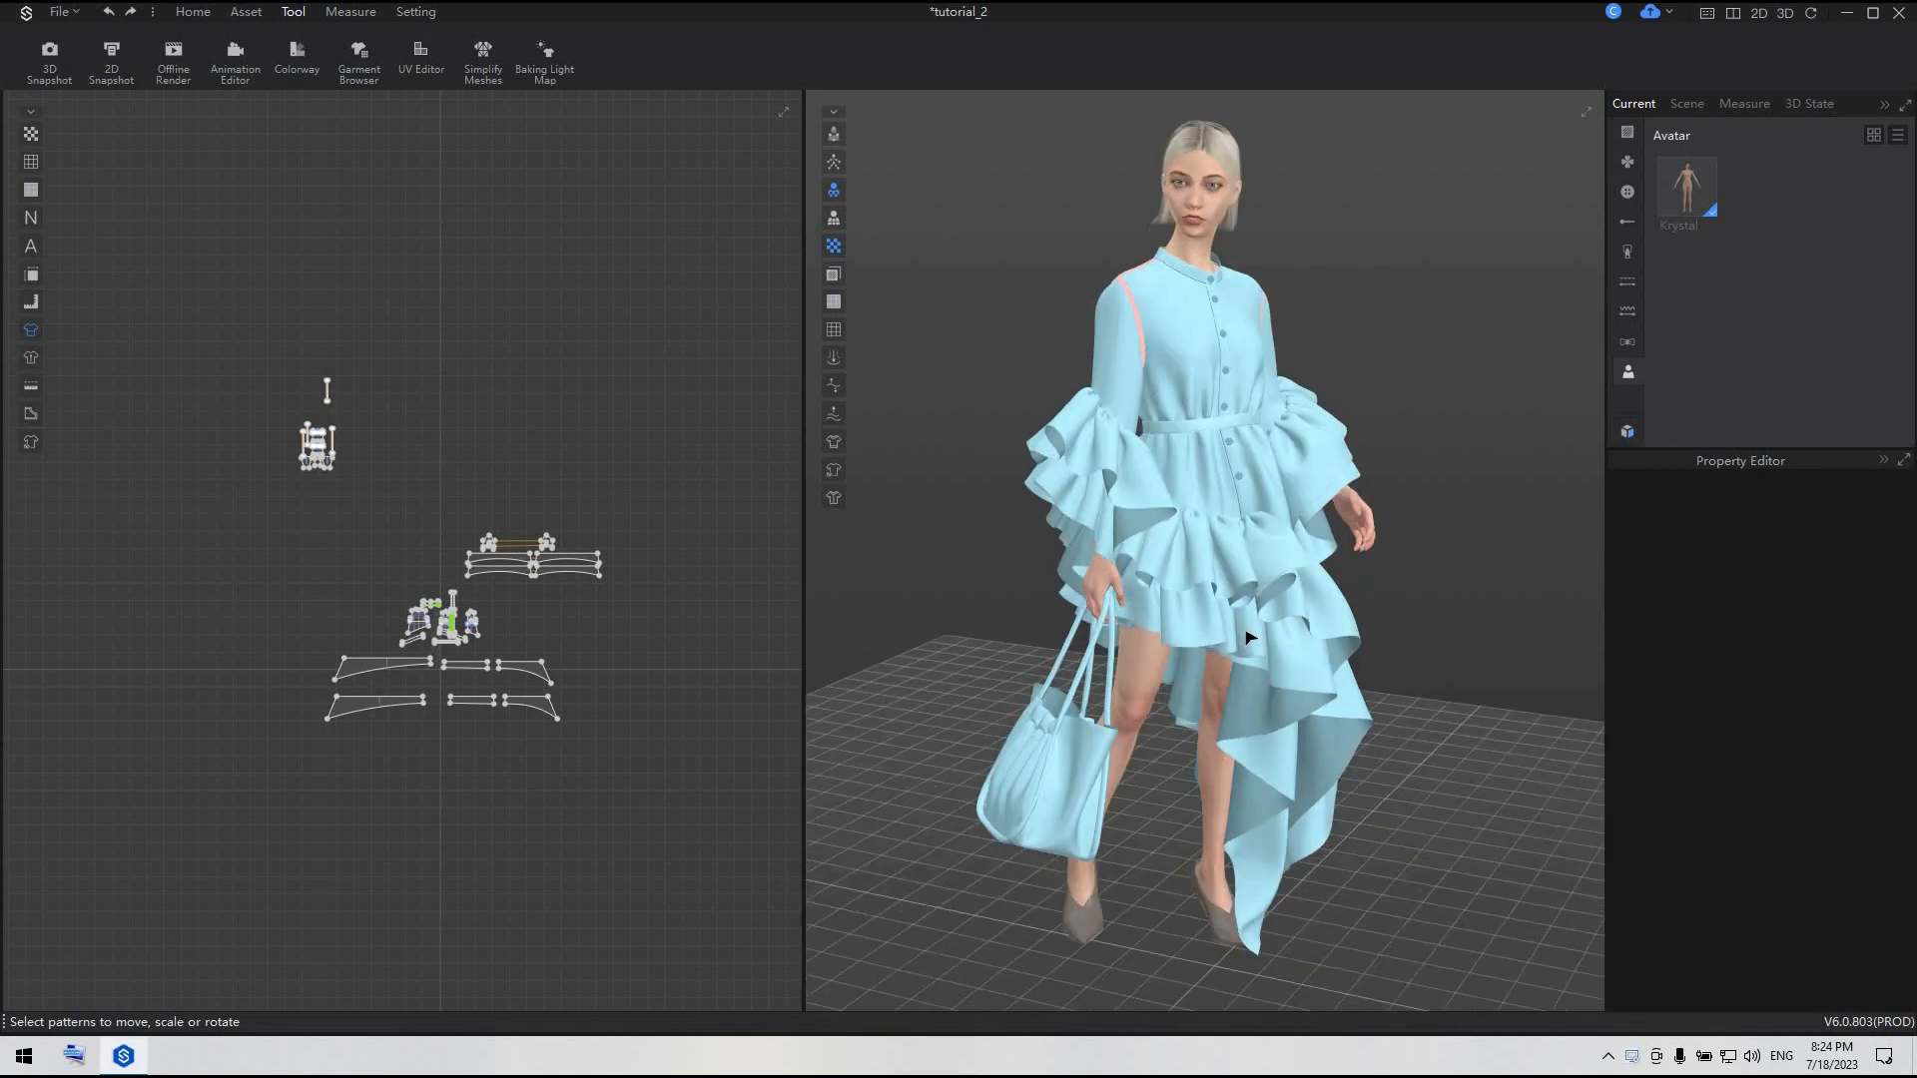
- Load the Street_Corner_Set_01 scene from the resource library with its Z-axis translation set to 0 m
click(1627, 431)
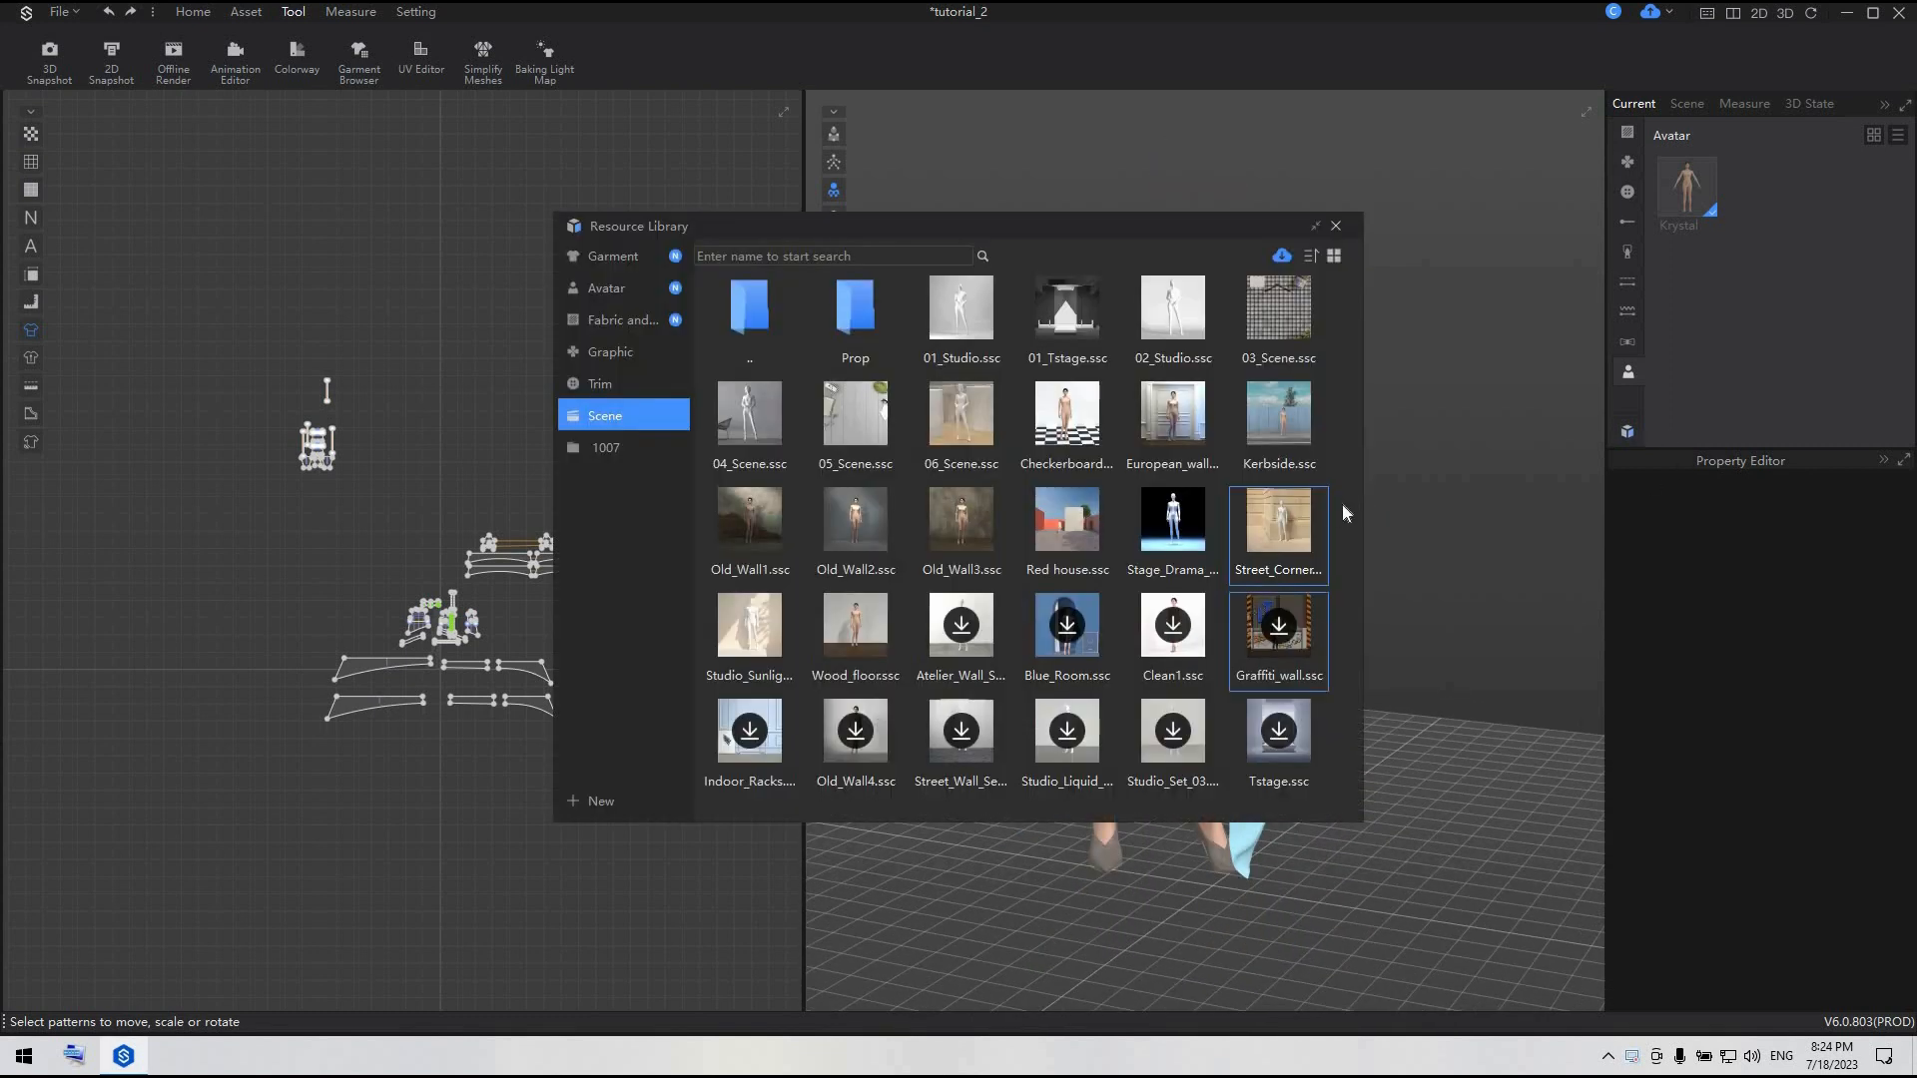
mouse_move(1291, 525)
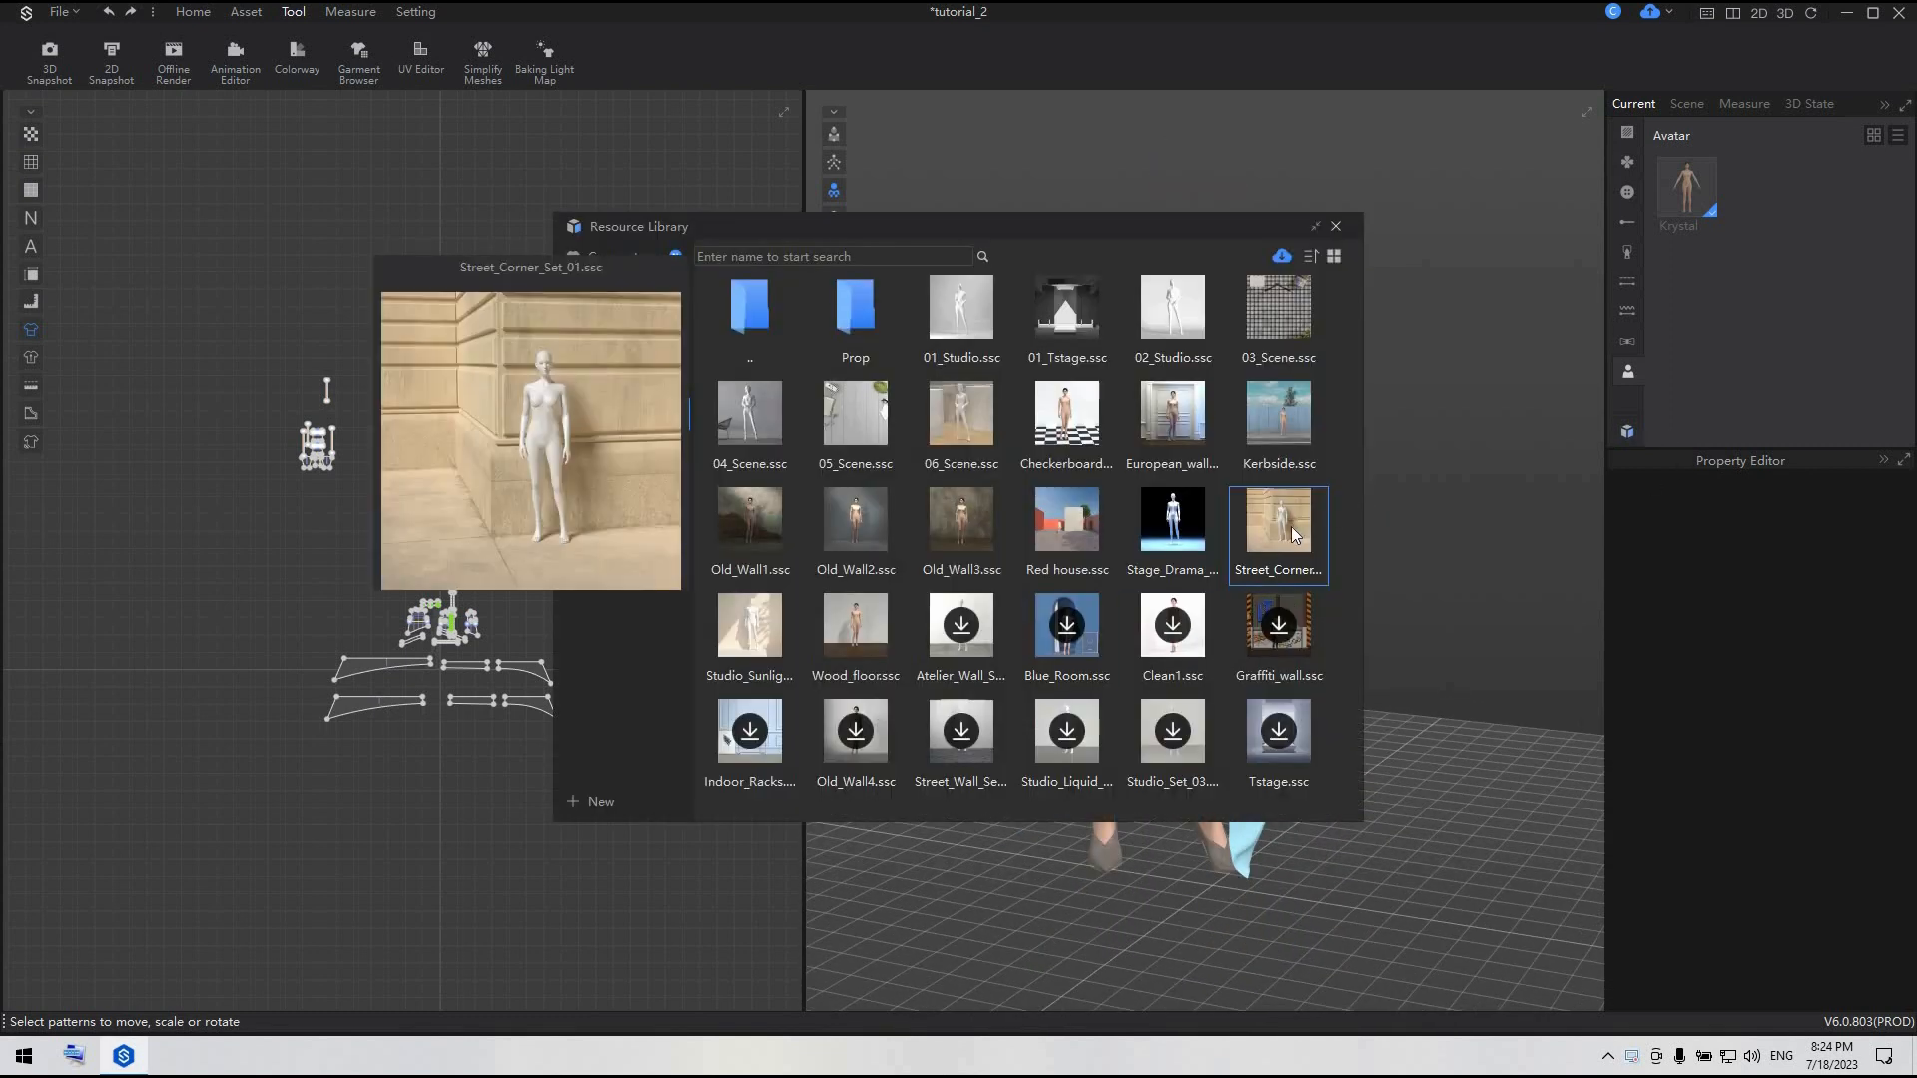
double_click(1290, 526)
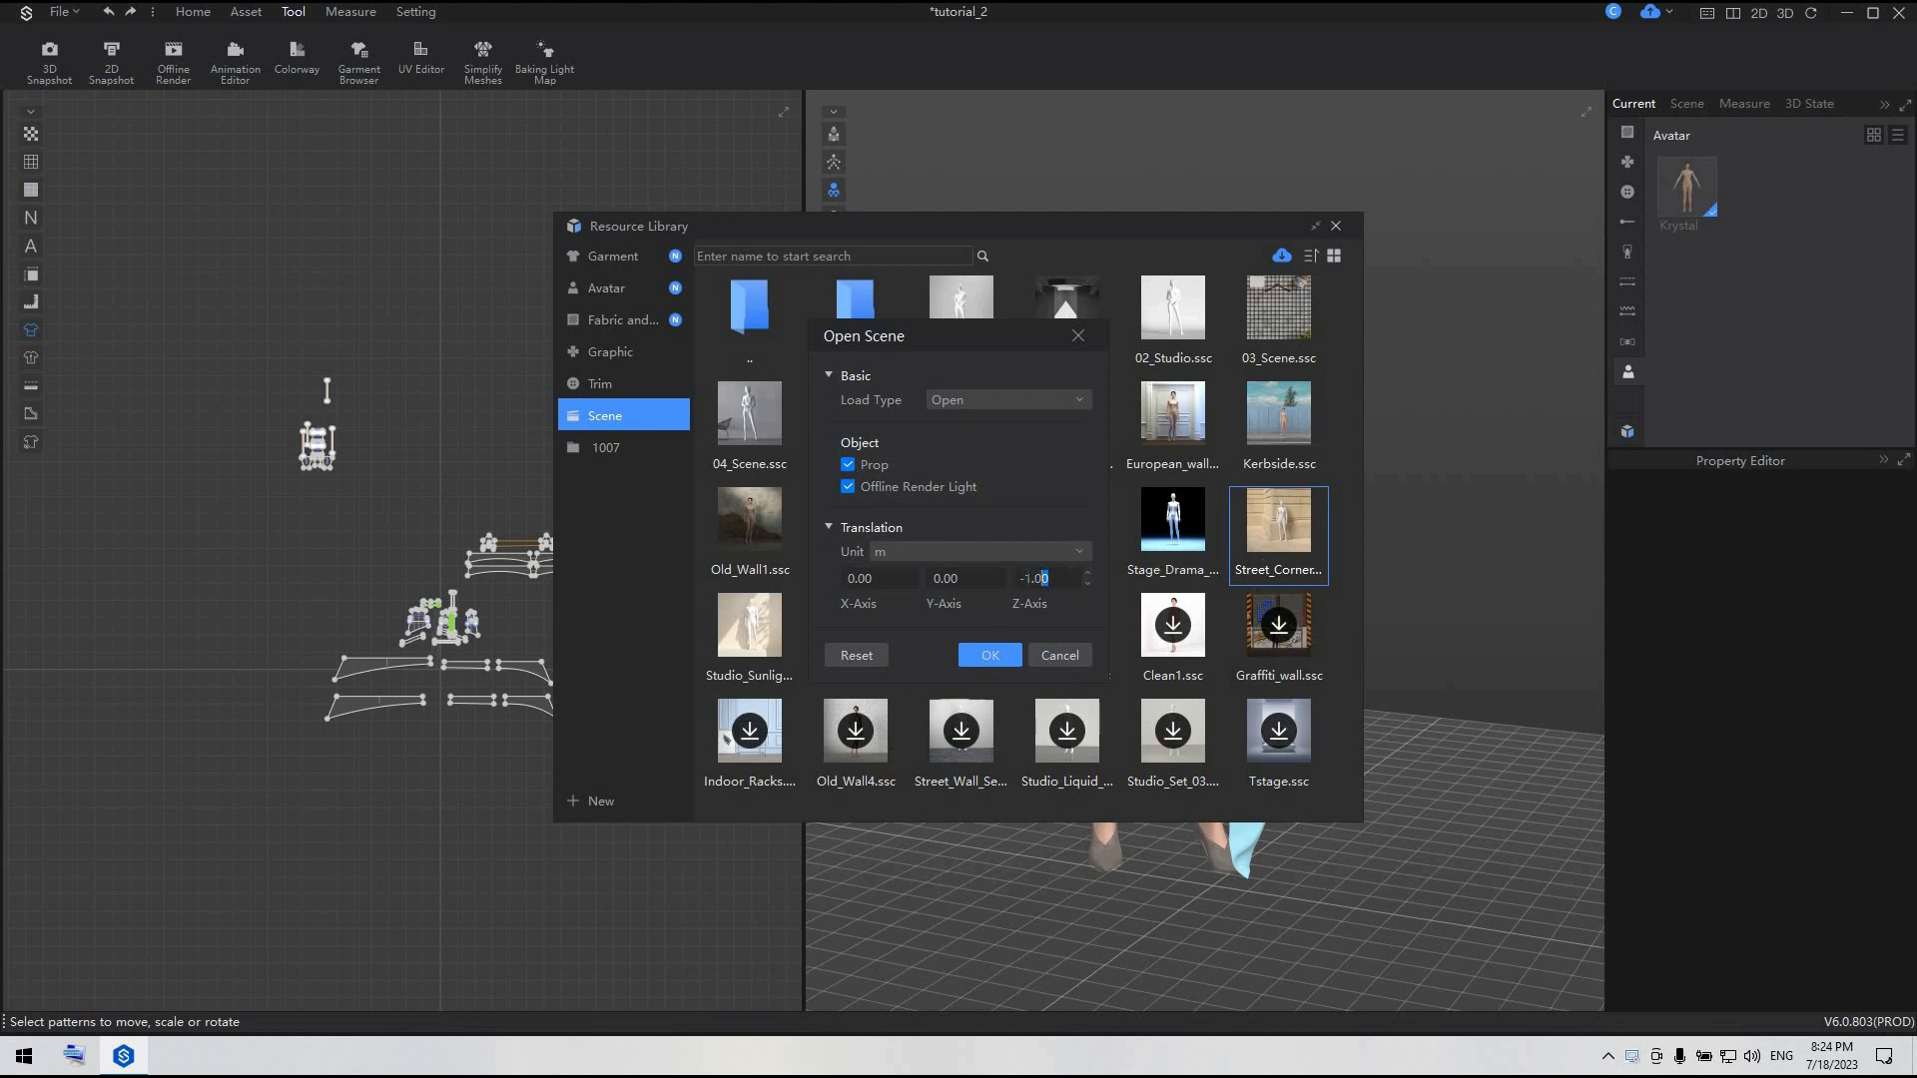
drag(1044, 578, 986, 583)
text(0)
click(985, 655)
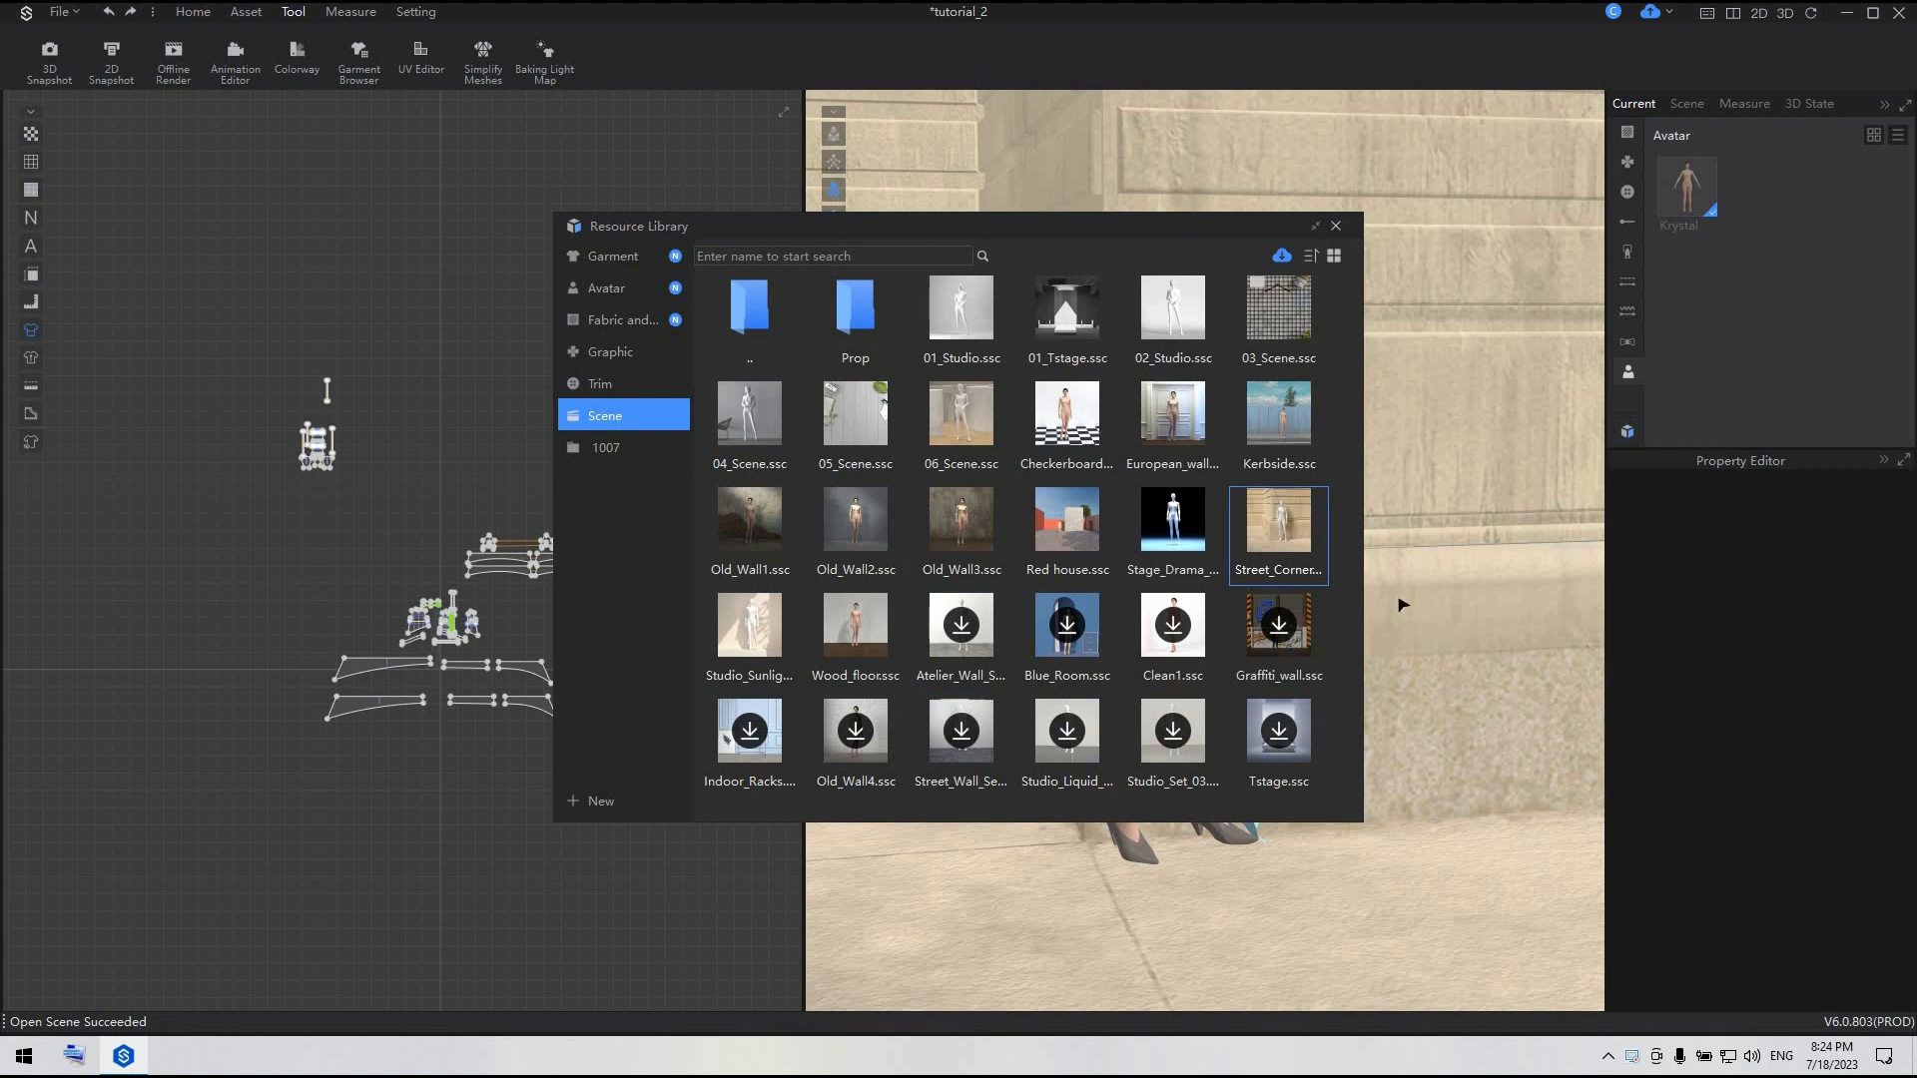
click(1402, 605)
right_drag(1338, 615, 1292, 530)
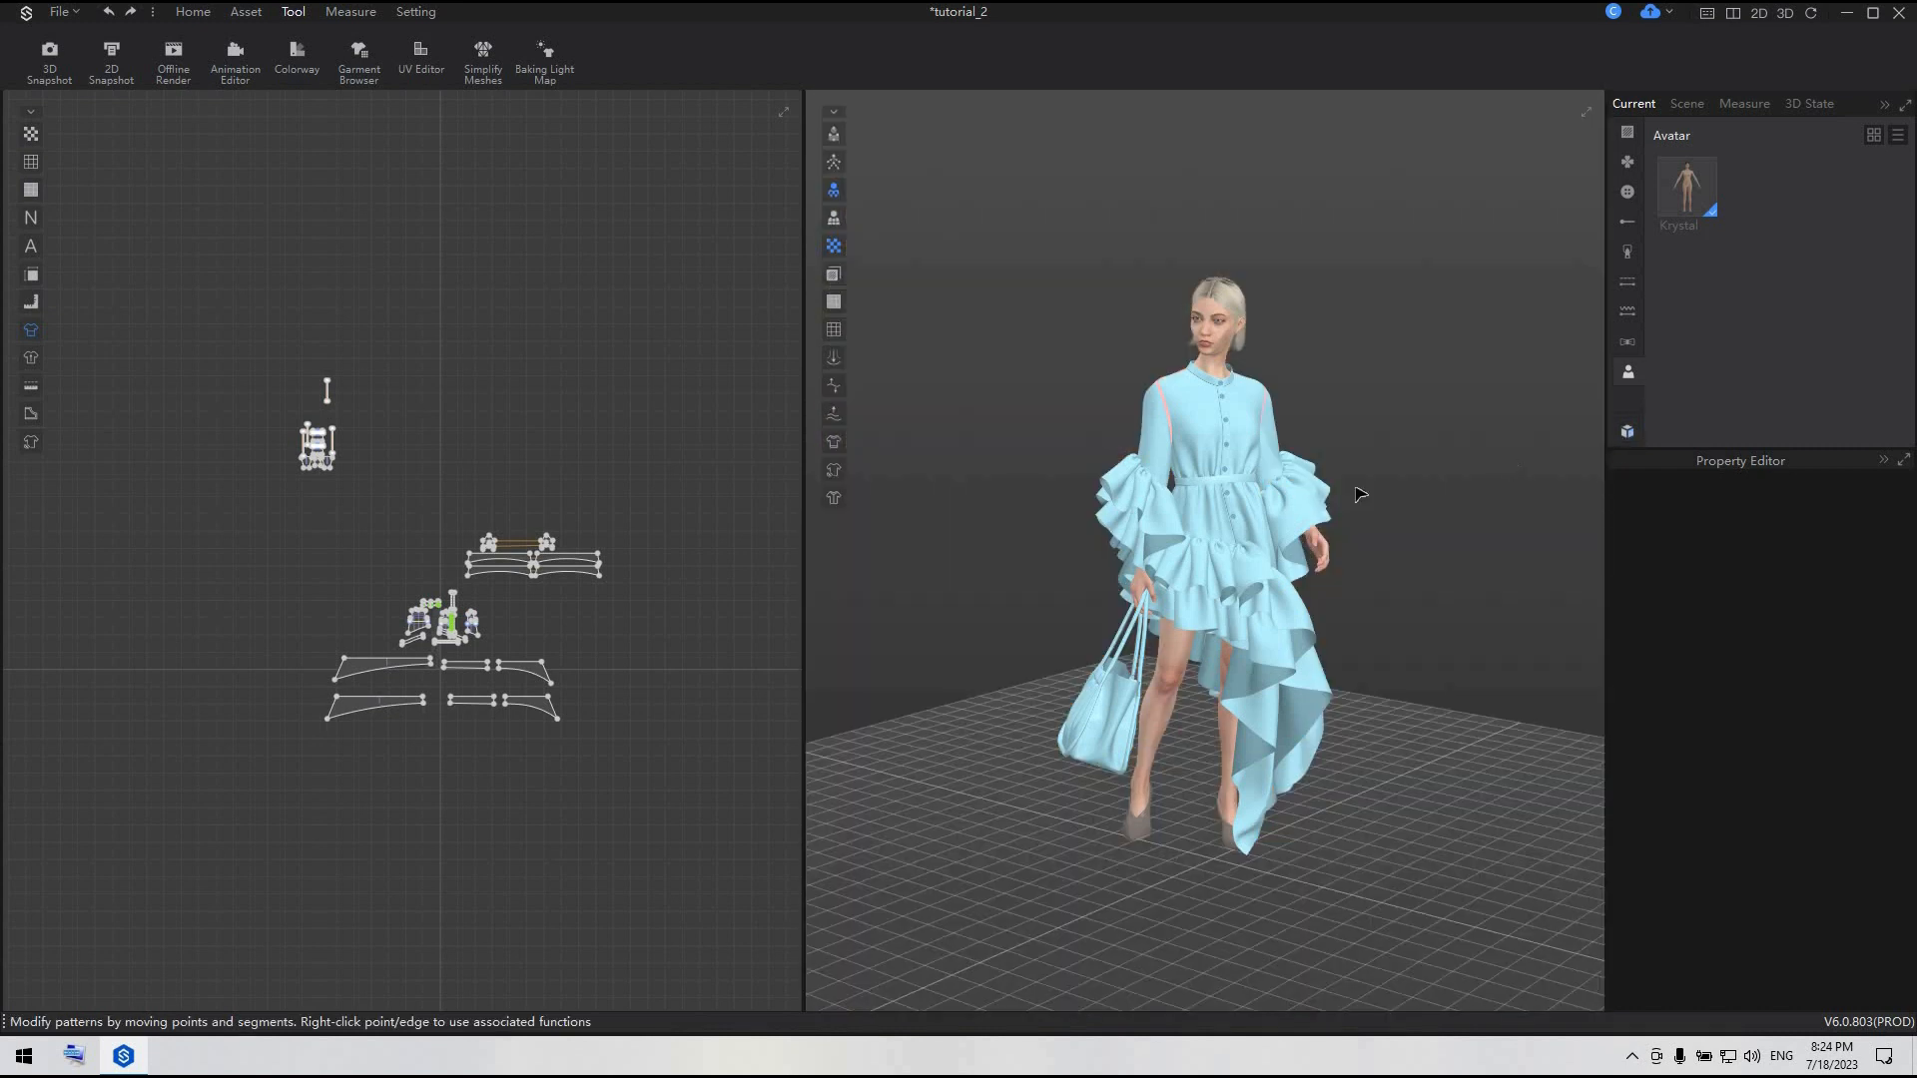
- Load the Street_Corner_Set_01 scene from the resource library with its Z-axis translation set to -1 m
click(1627, 432)
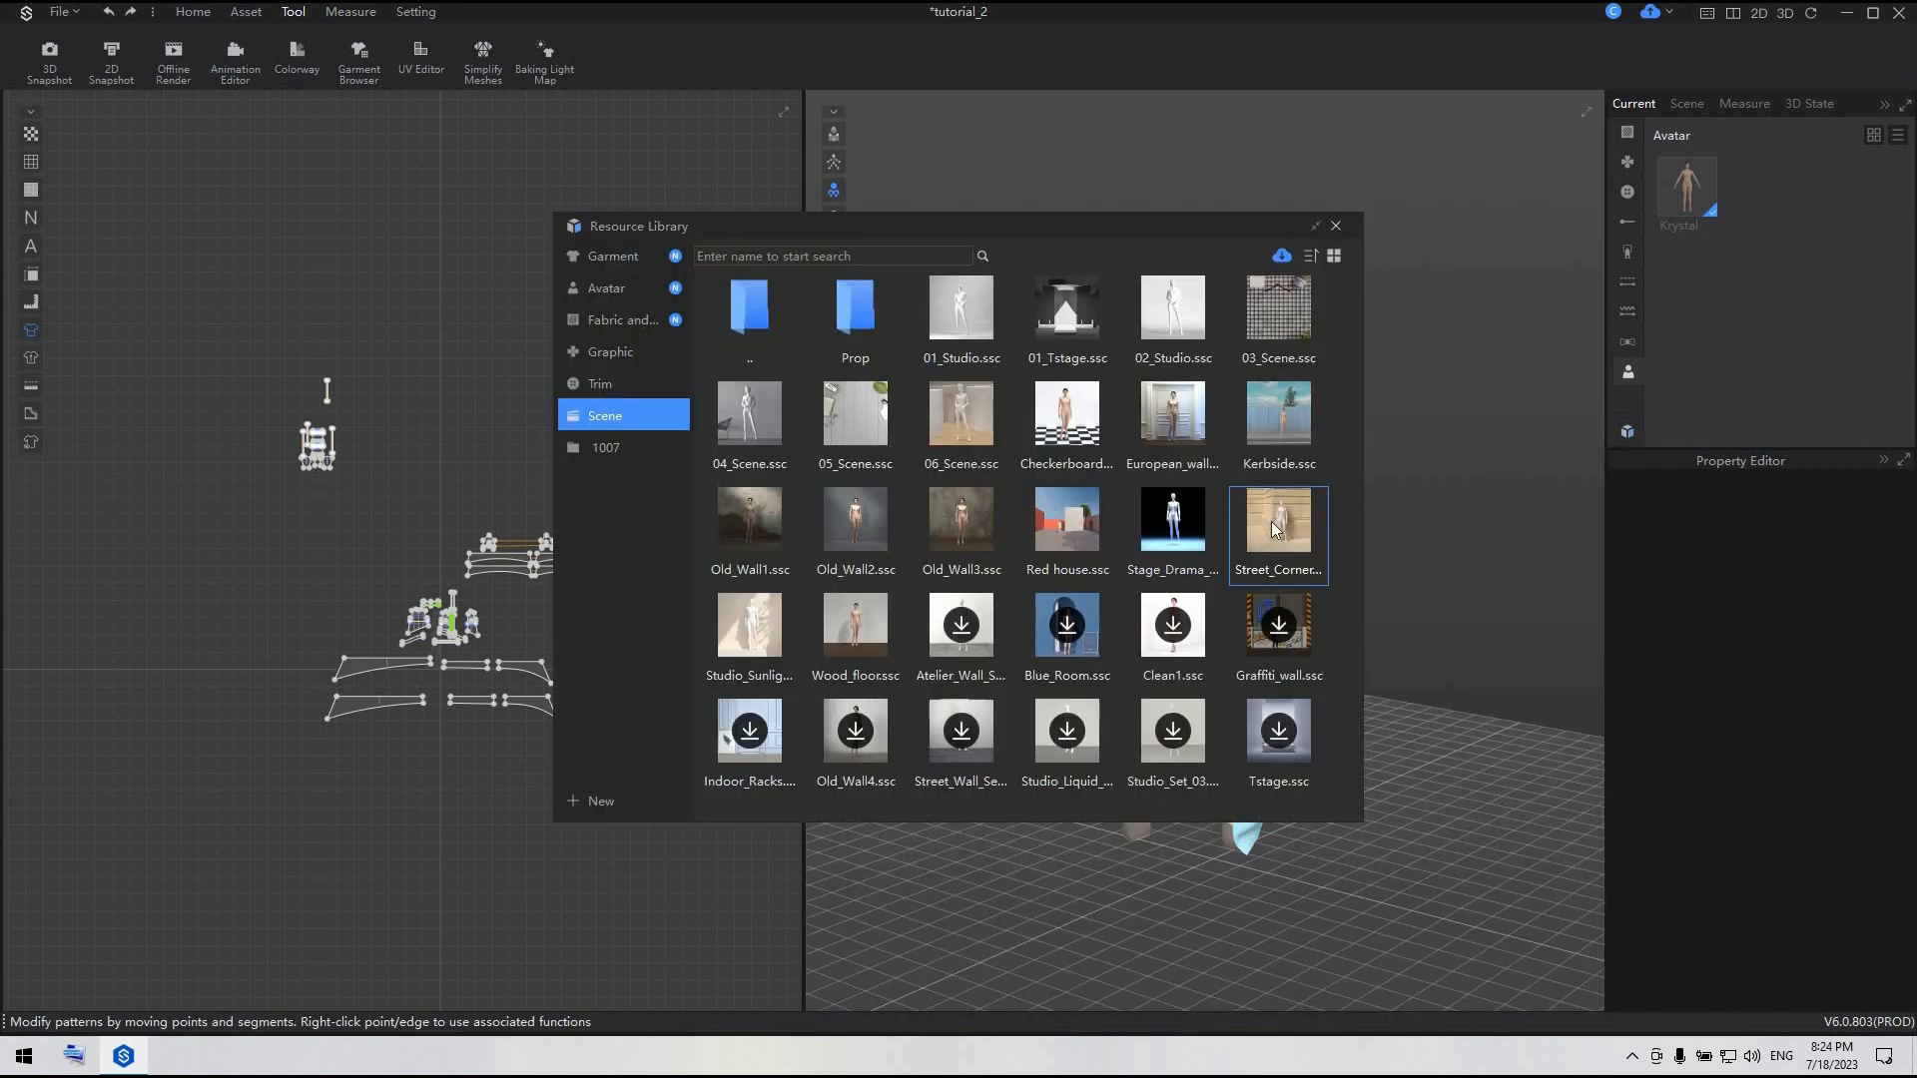
double_click(1275, 530)
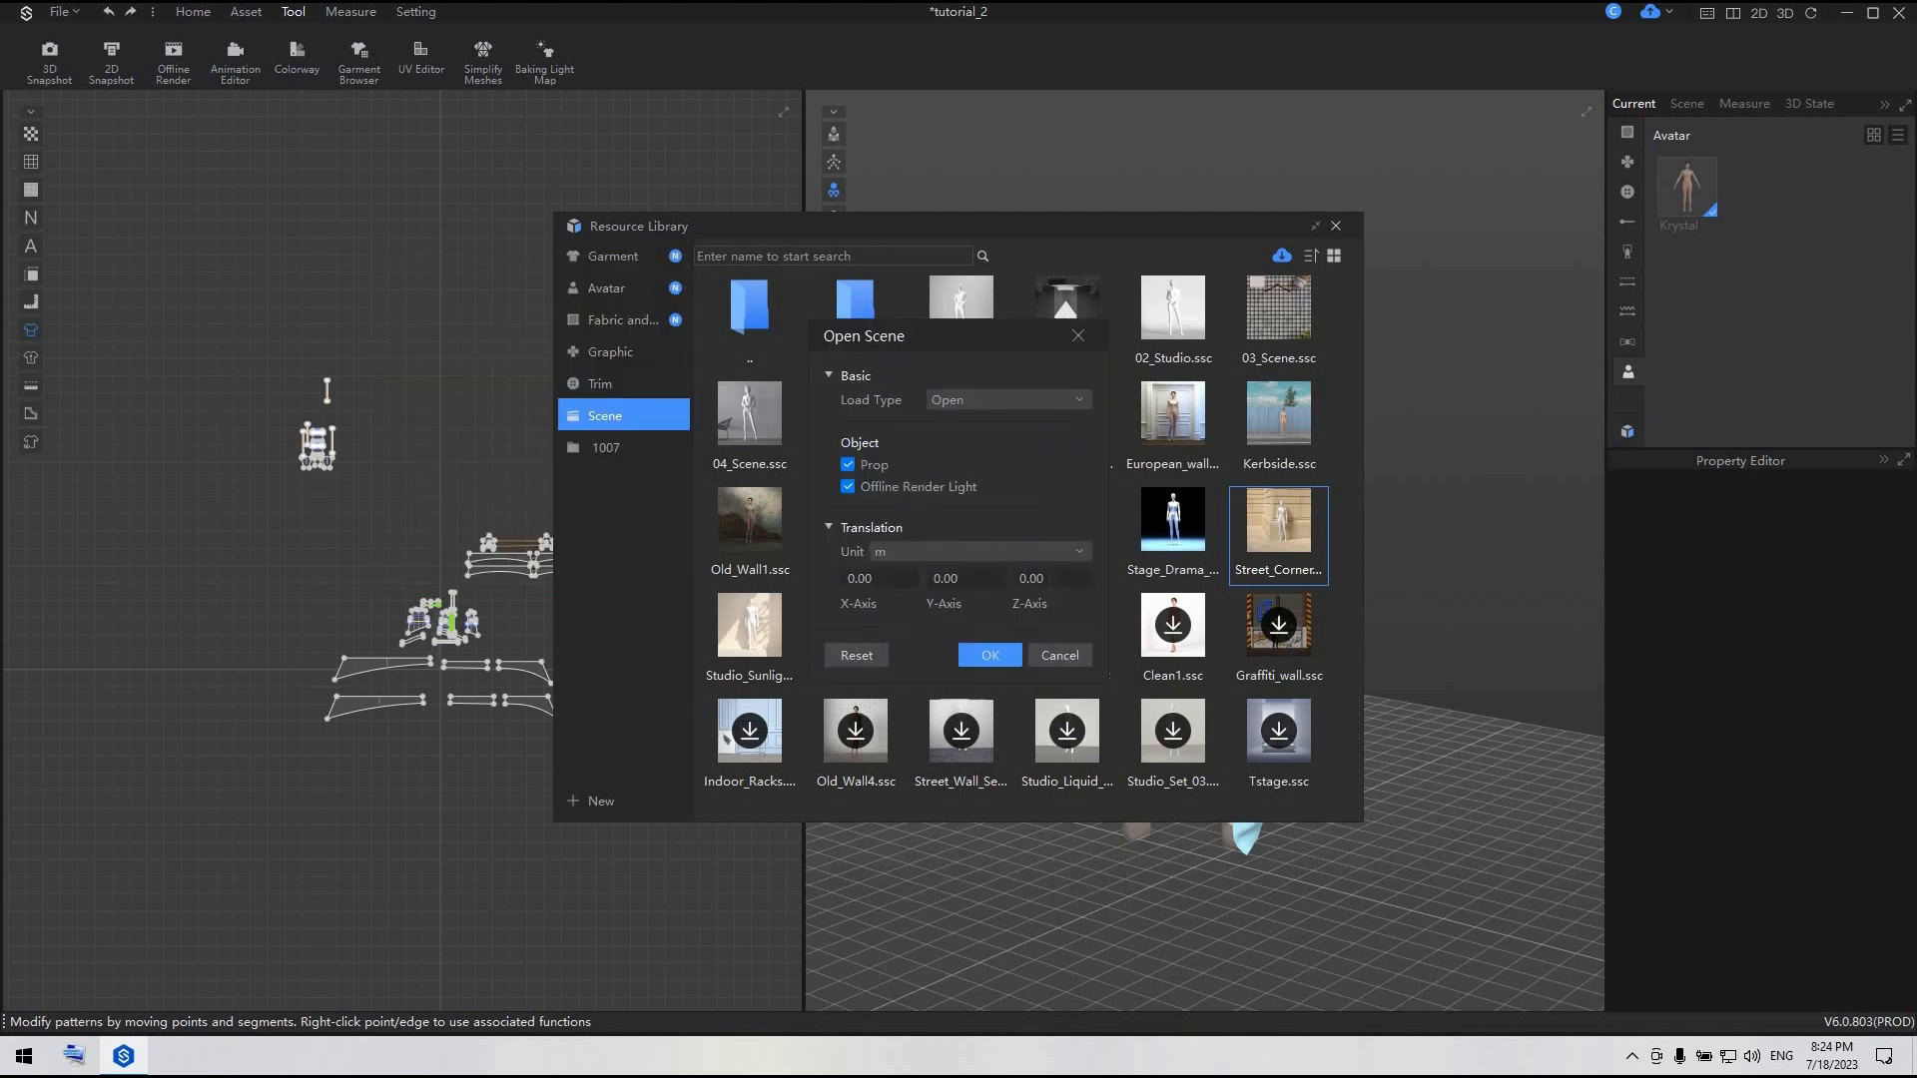
double_click(1050, 579)
text(-1)
click(992, 655)
click(1336, 225)
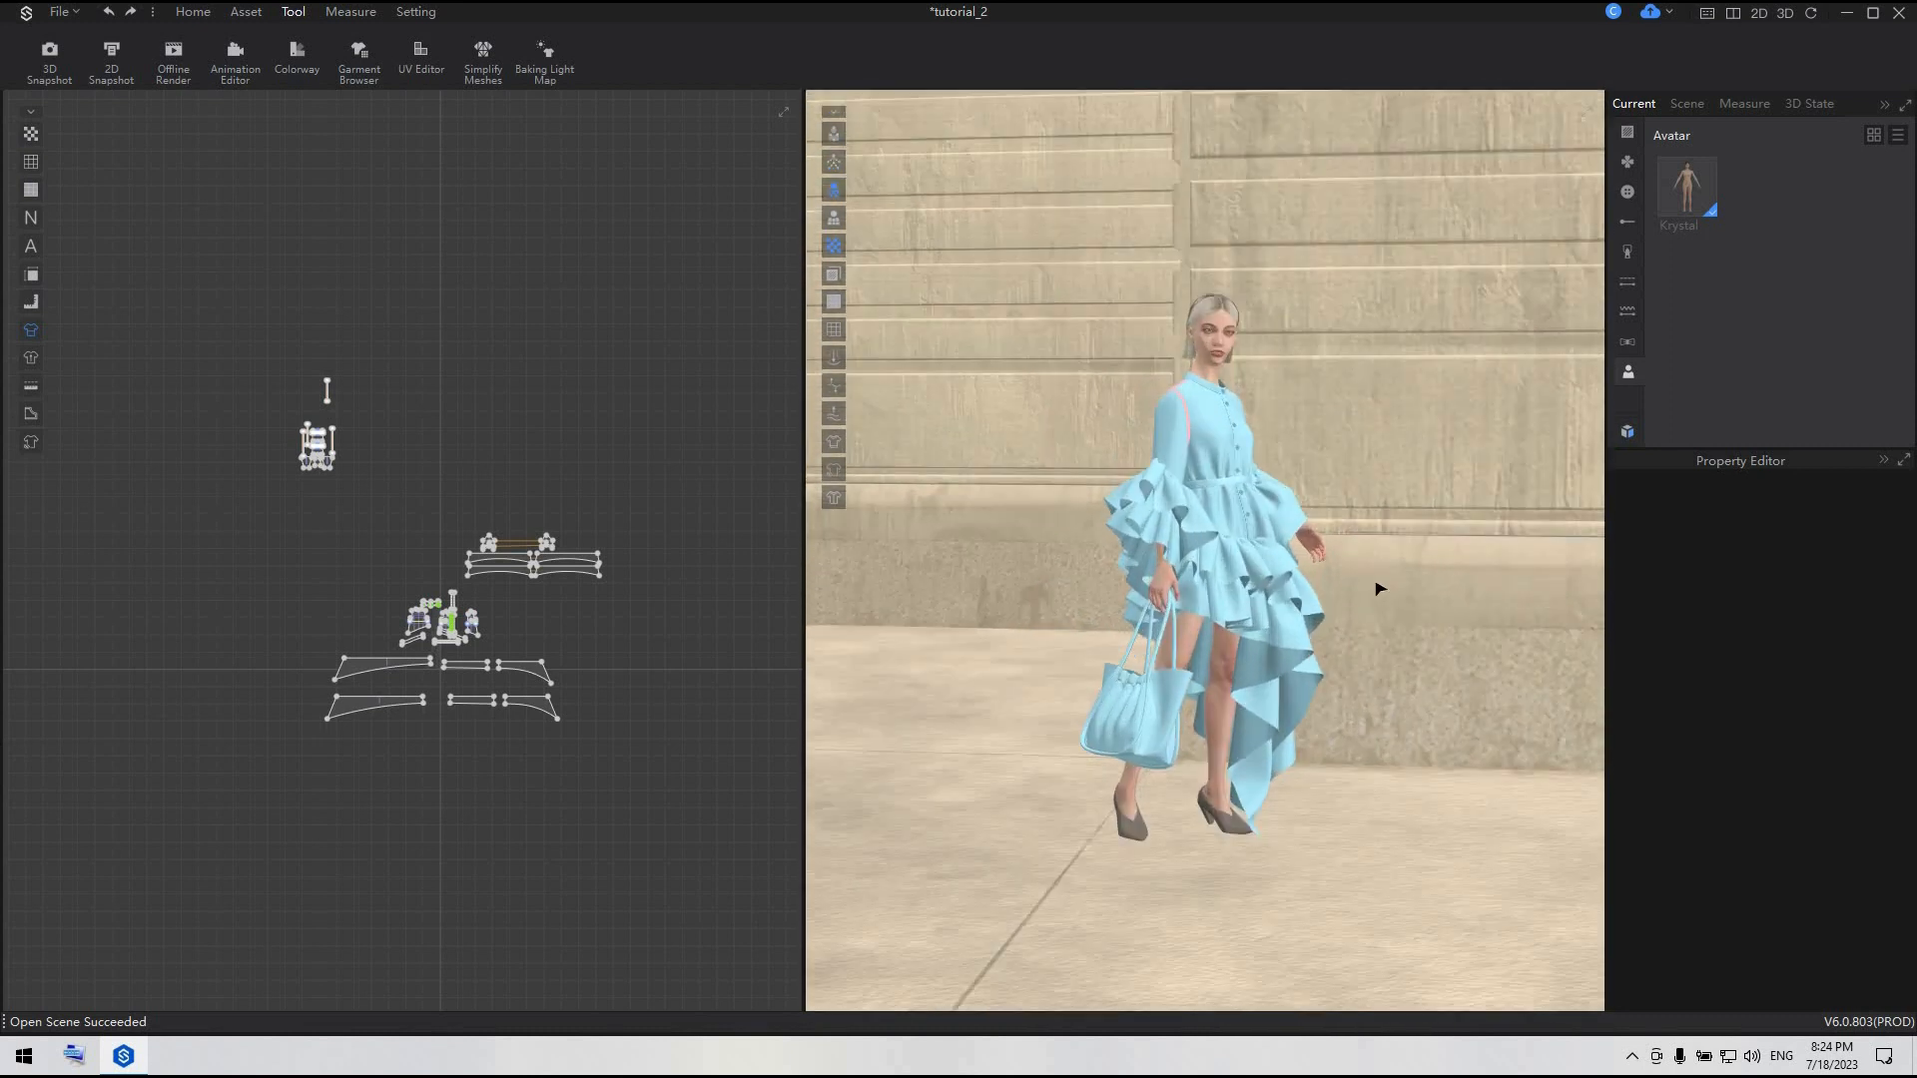
- Open offline rendering and set the photo's custom image size to 1080 px wide and 1350 px high
click(178, 54)
scroll(465, 542, down, 5)
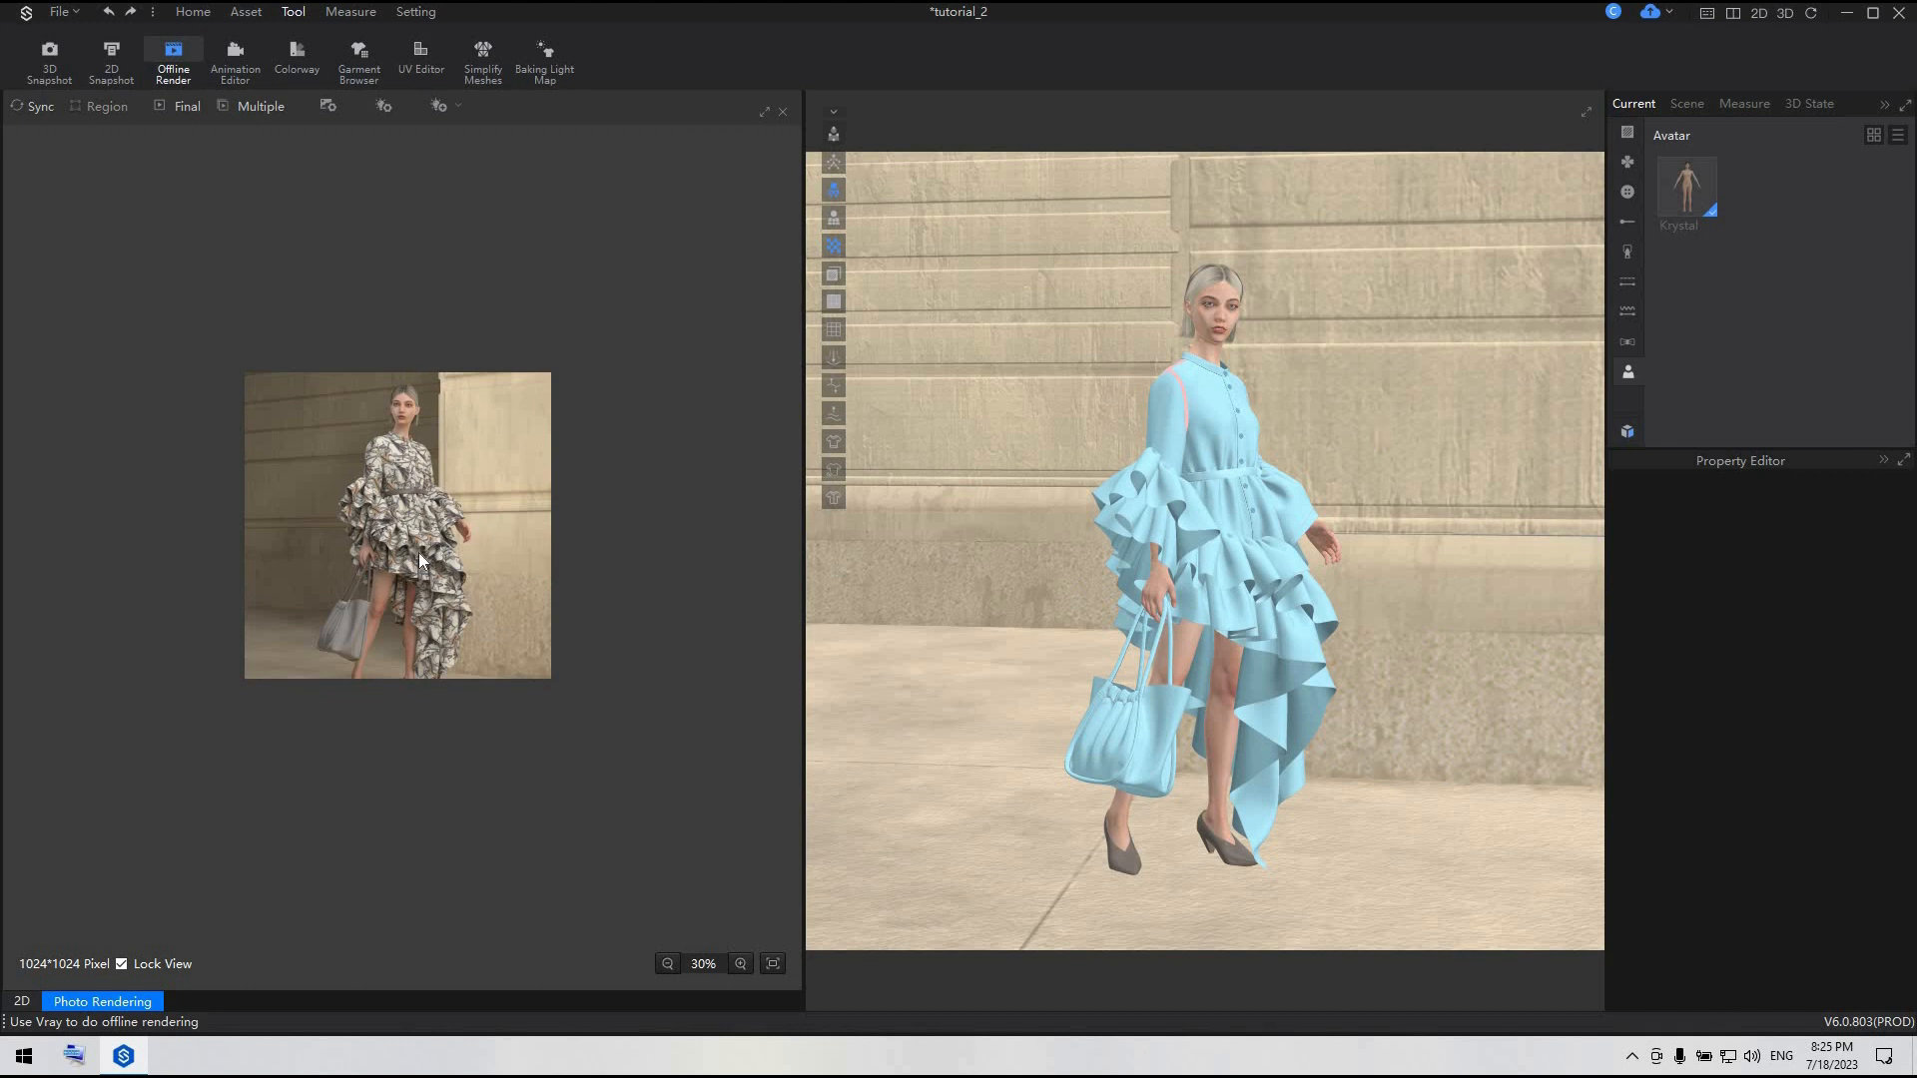
click(329, 103)
scroll(1805, 615, up, 3)
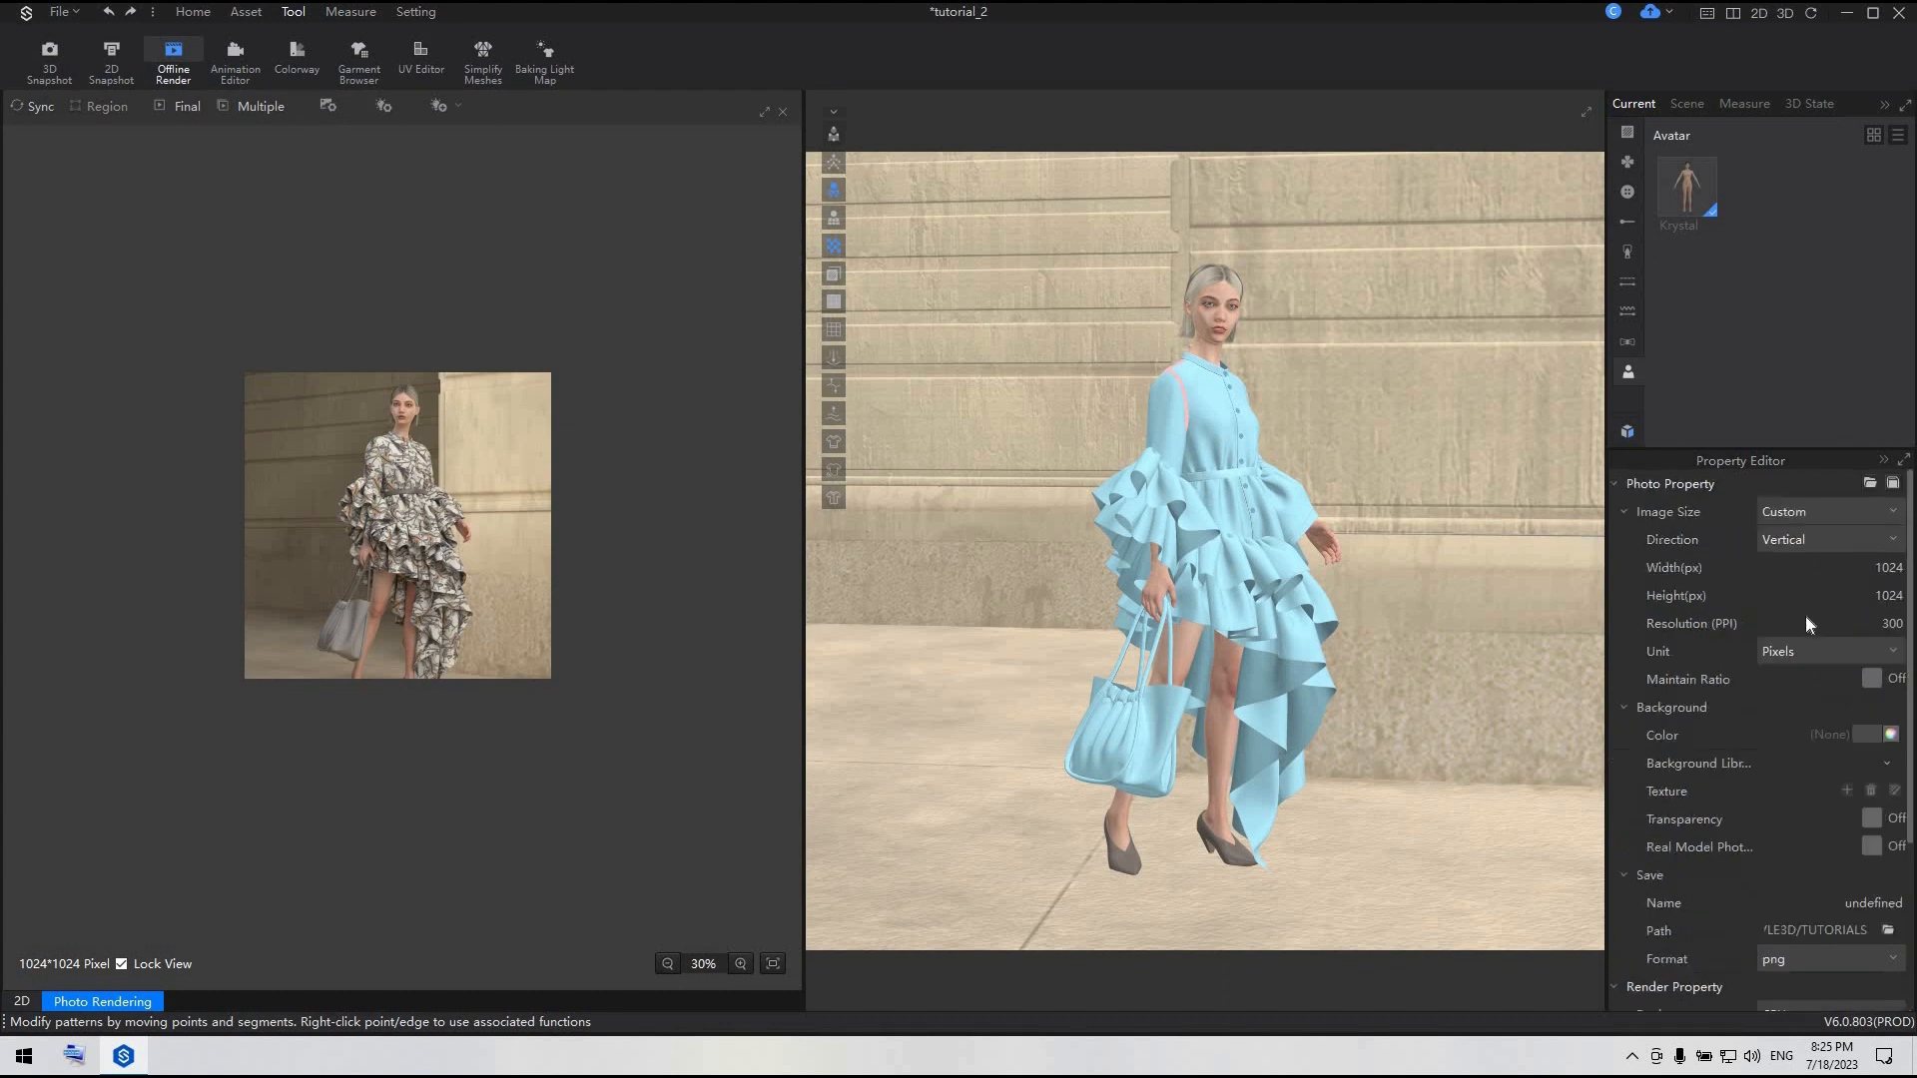
click(1877, 567)
click(1895, 561)
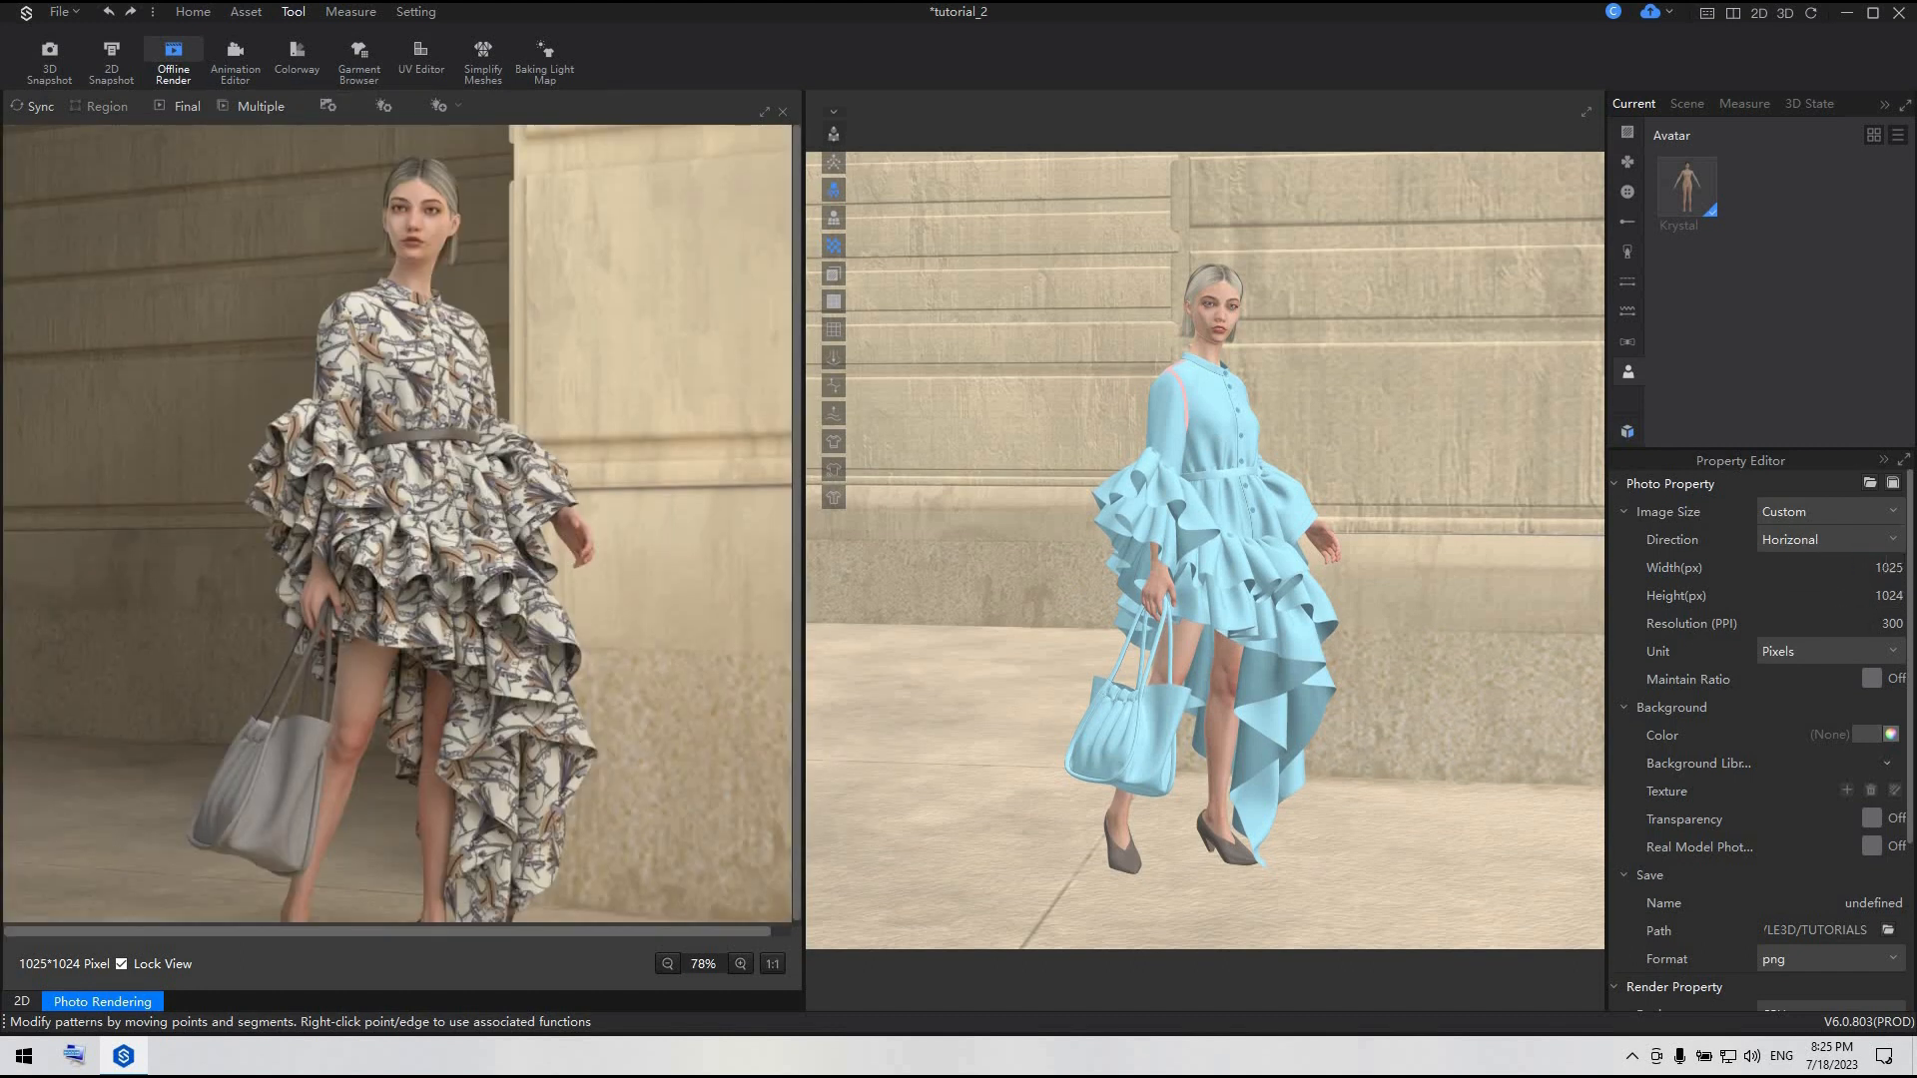
click(1874, 568)
text(1)
click(1869, 595)
text(1)
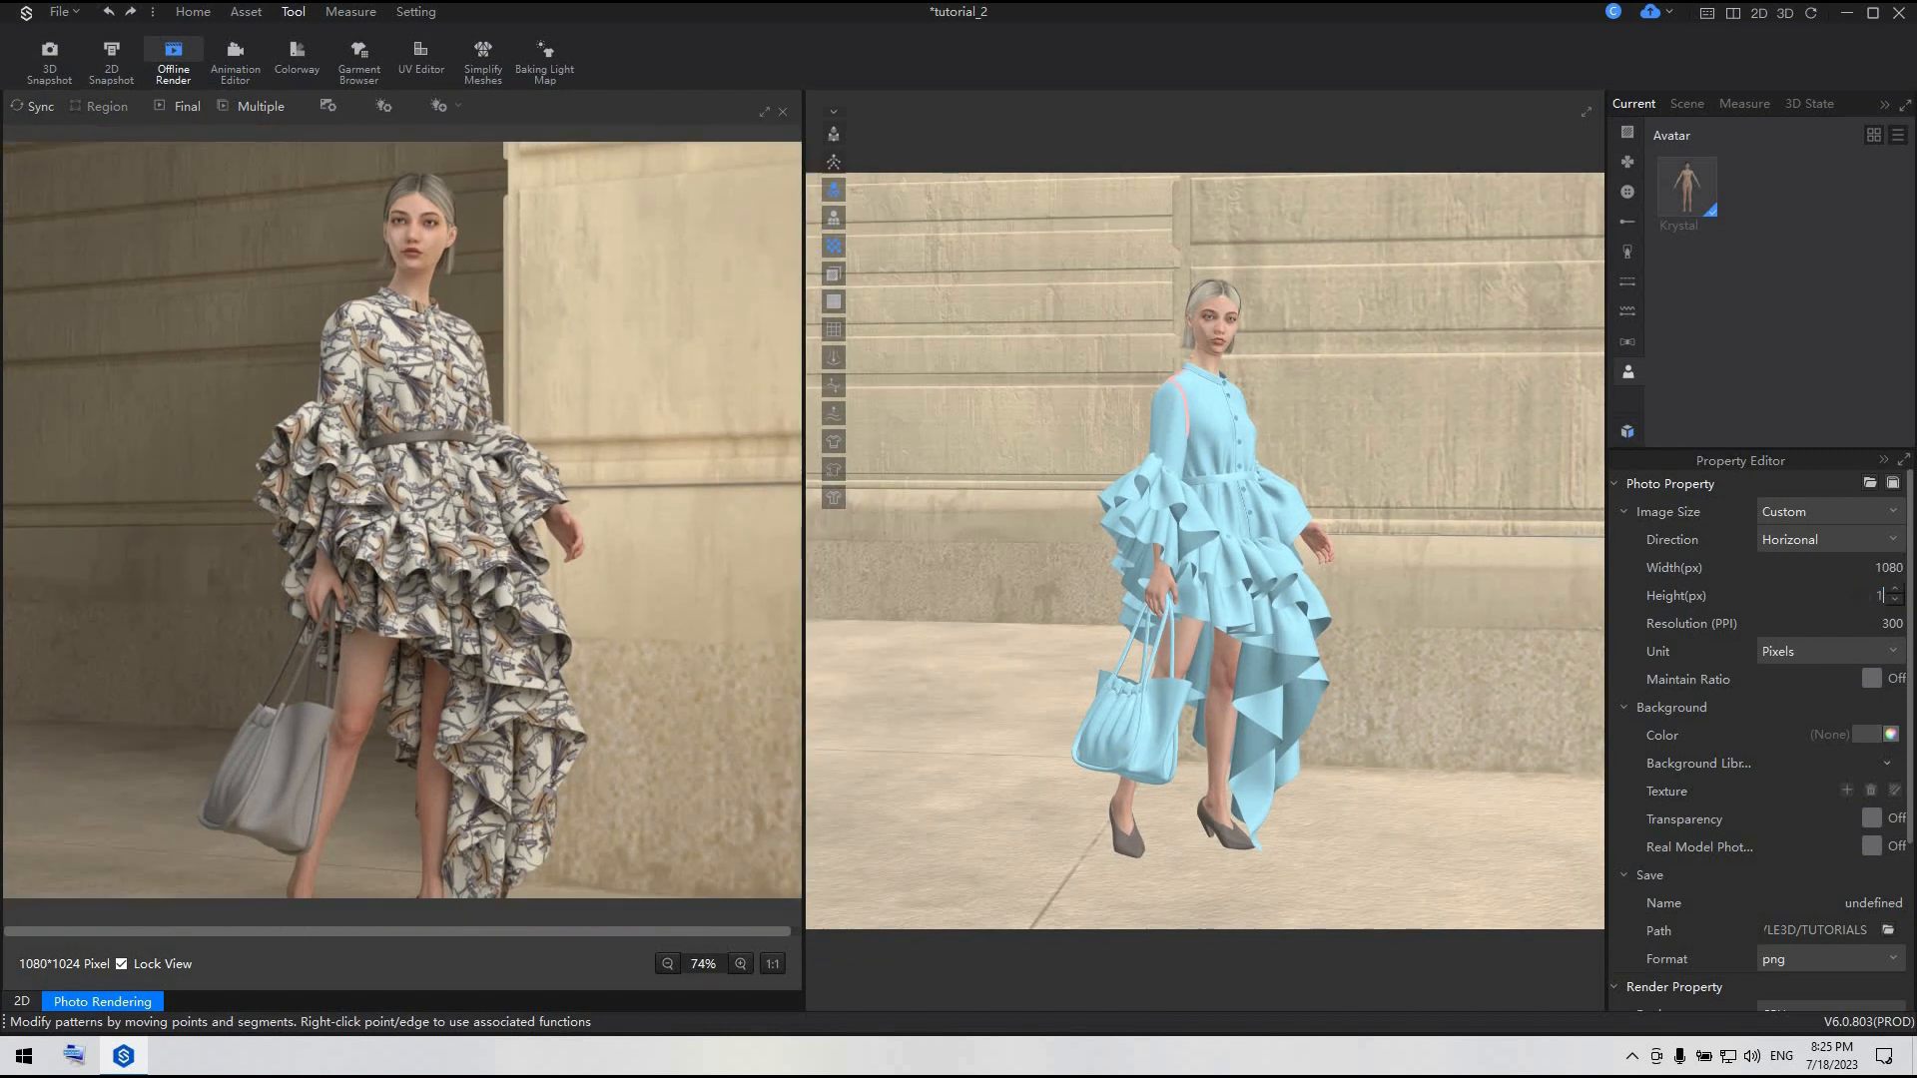
text(350)
key(Return)
- Name the render output TUTORIAL_2A and set its rendering quality to High Quality
scroll(1795, 825, down, 3)
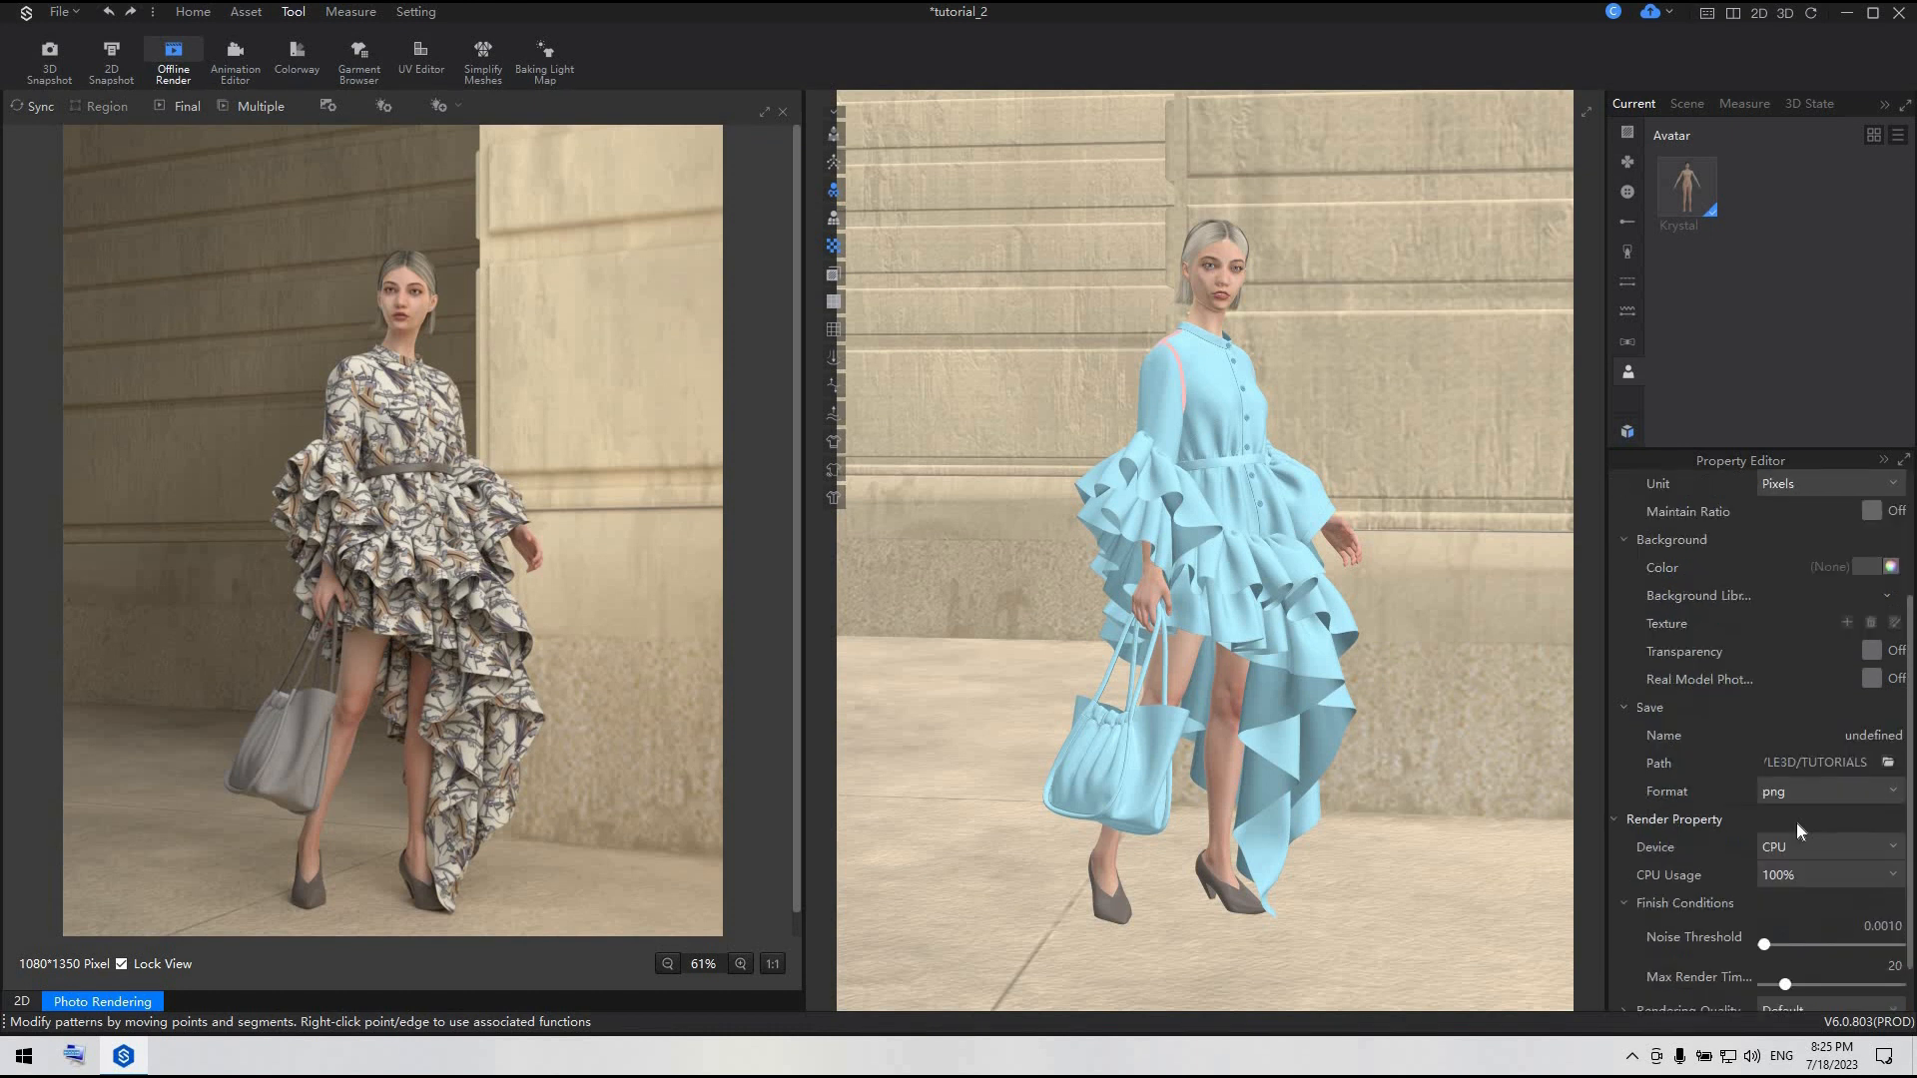
click(1854, 679)
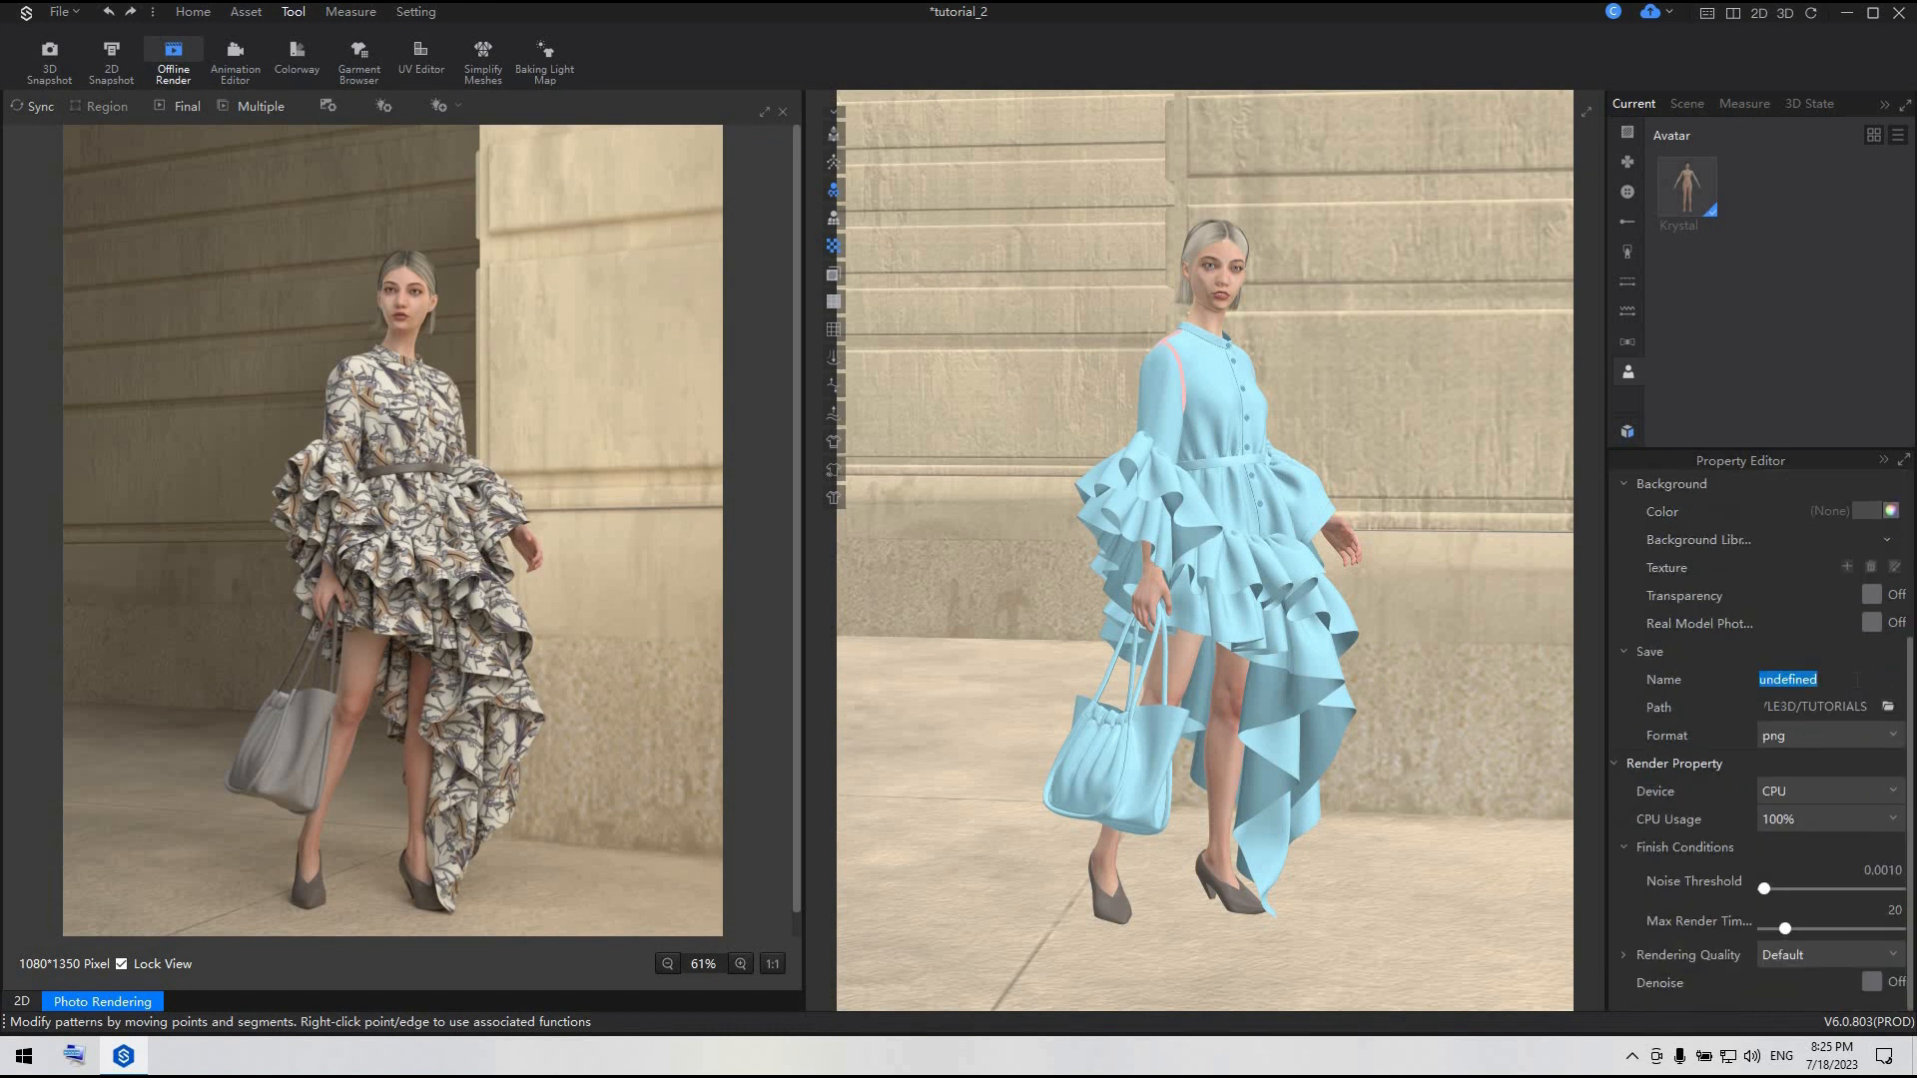
text(TUTORIAL_2A)
key(Return)
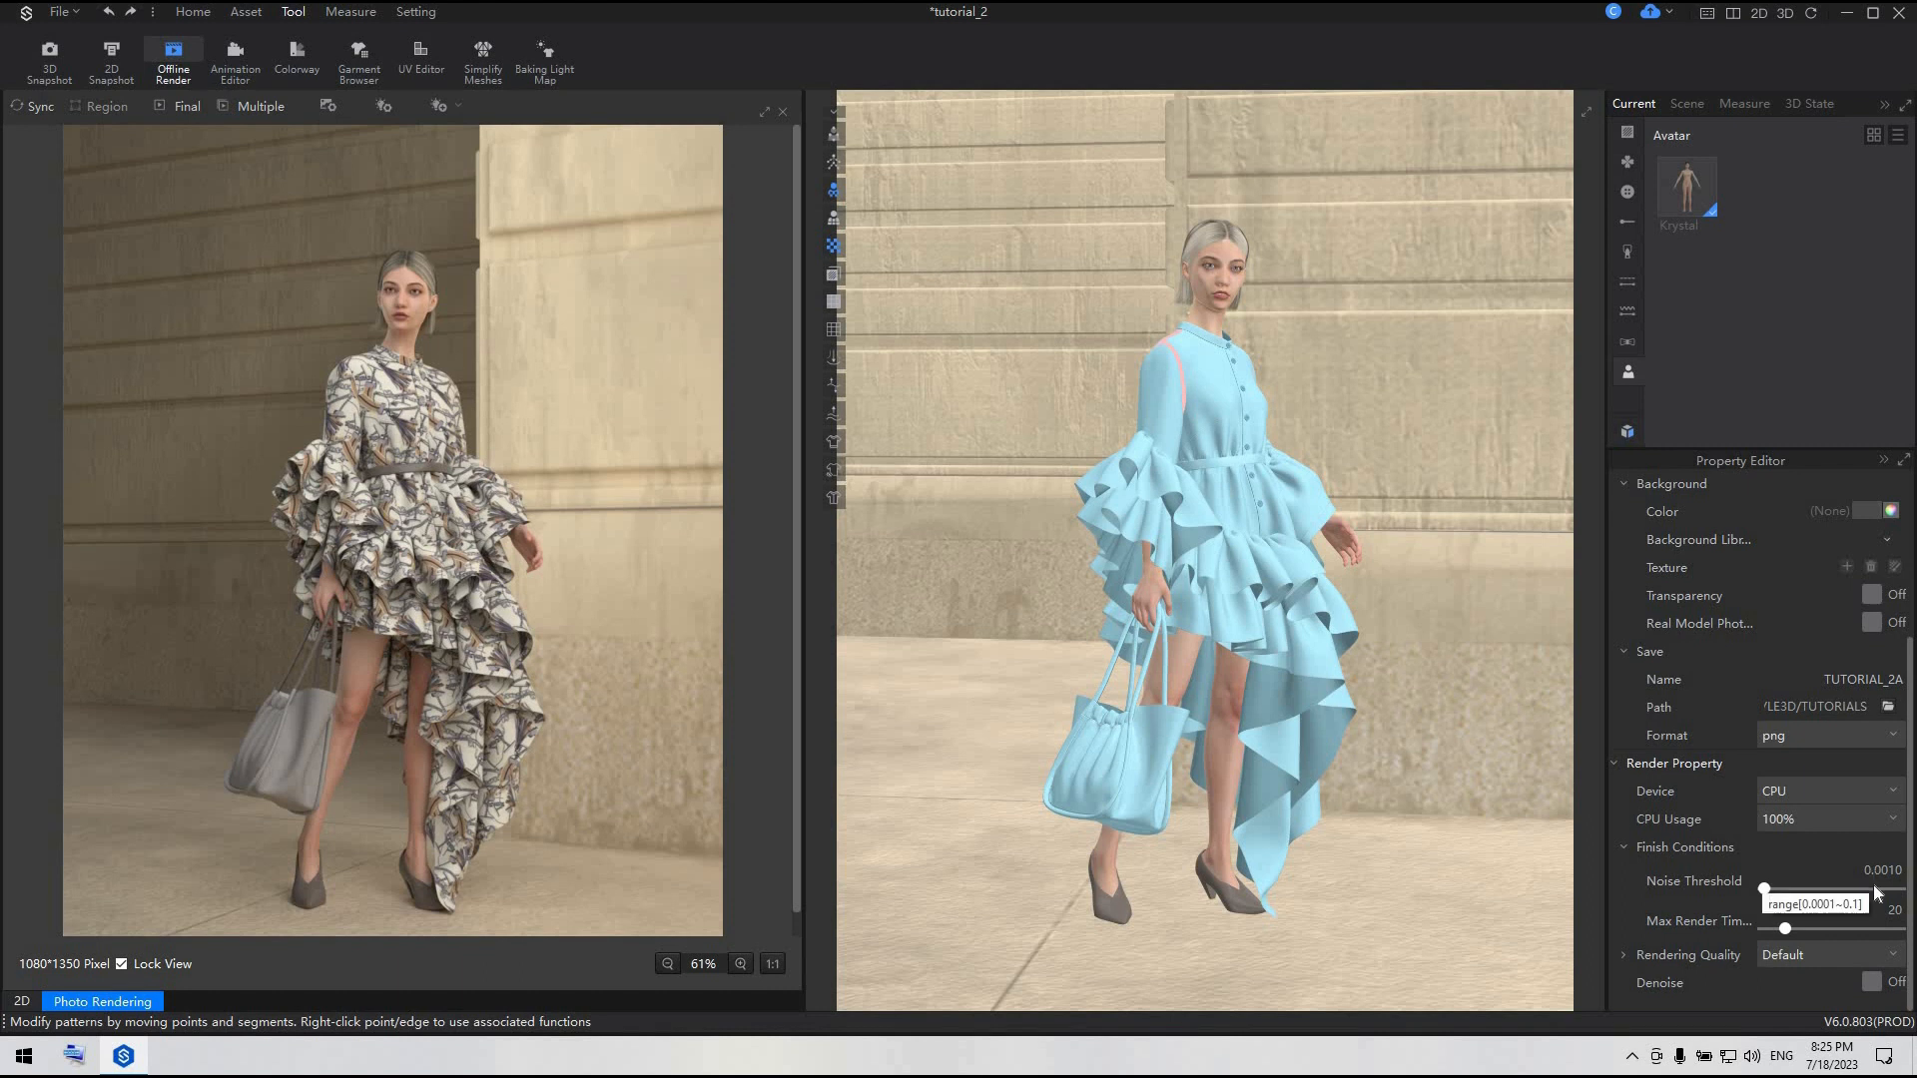
click(1779, 955)
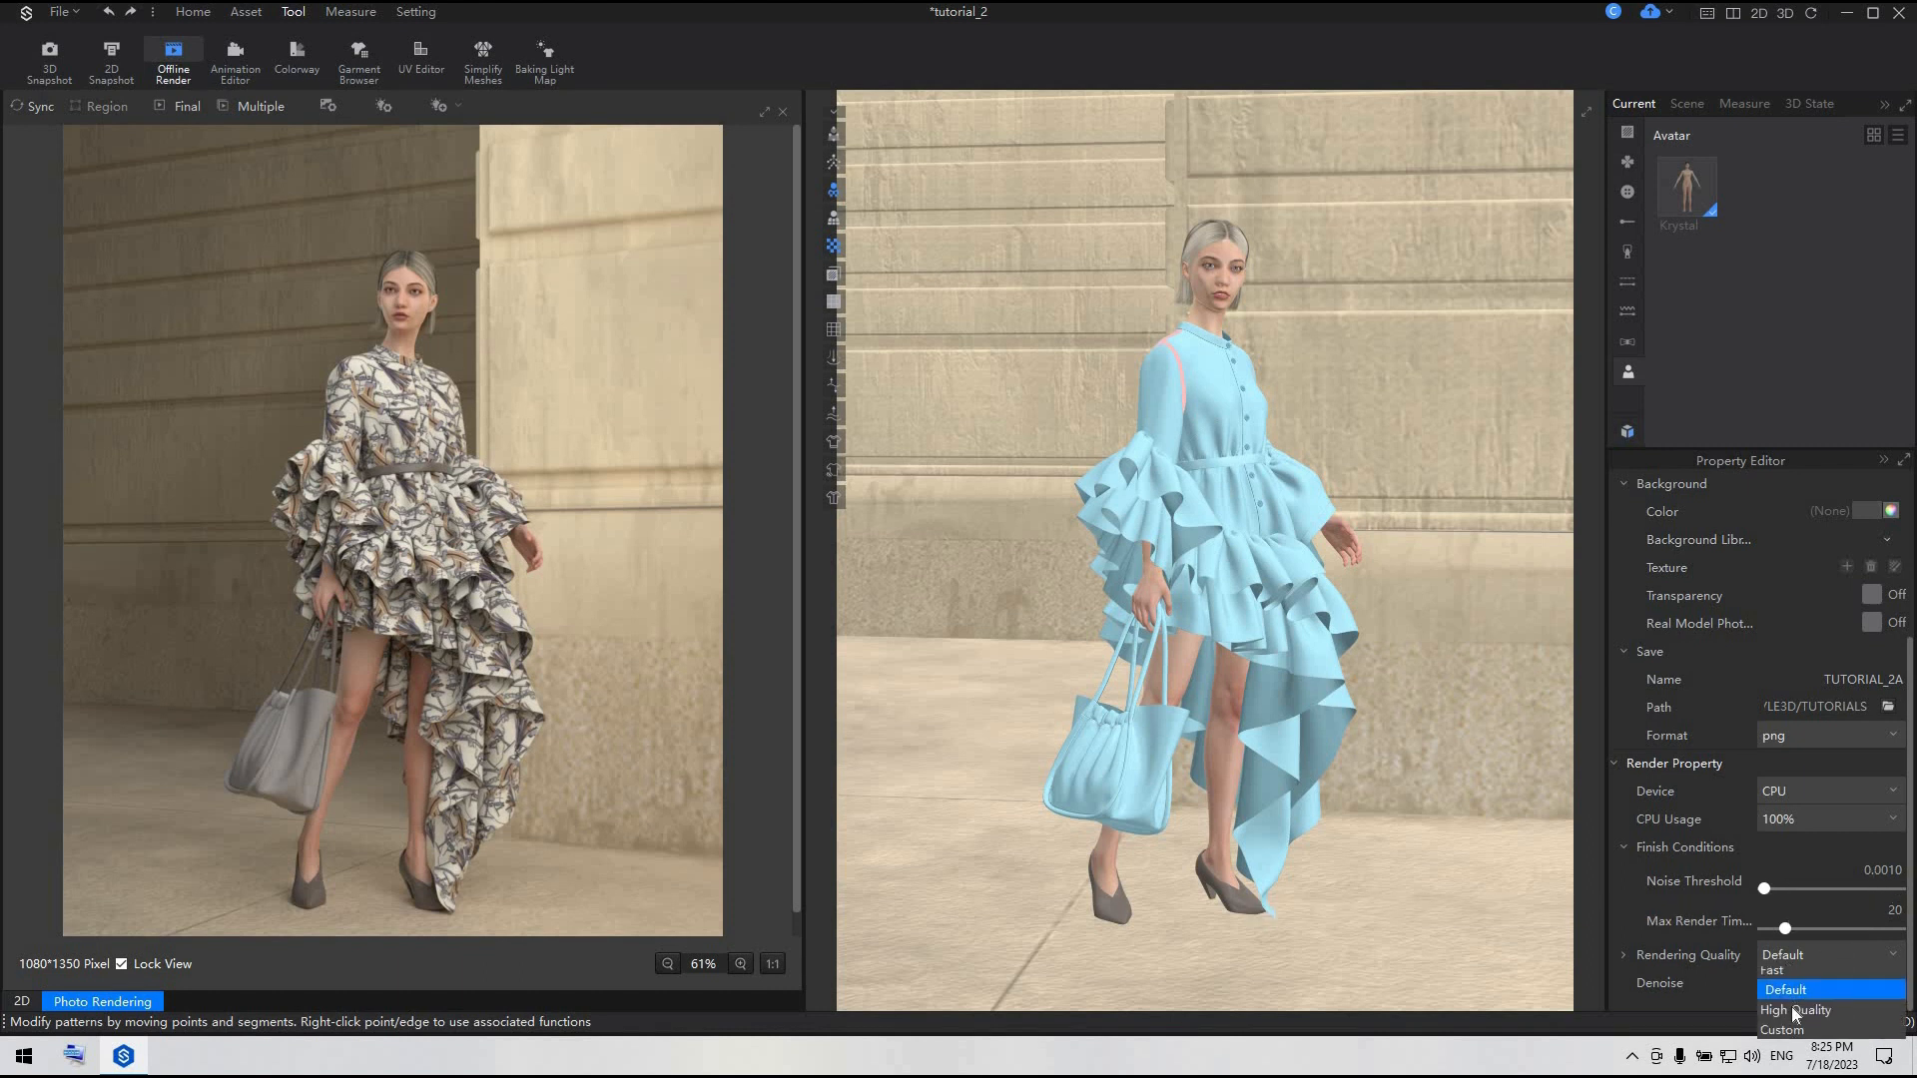
click(1797, 998)
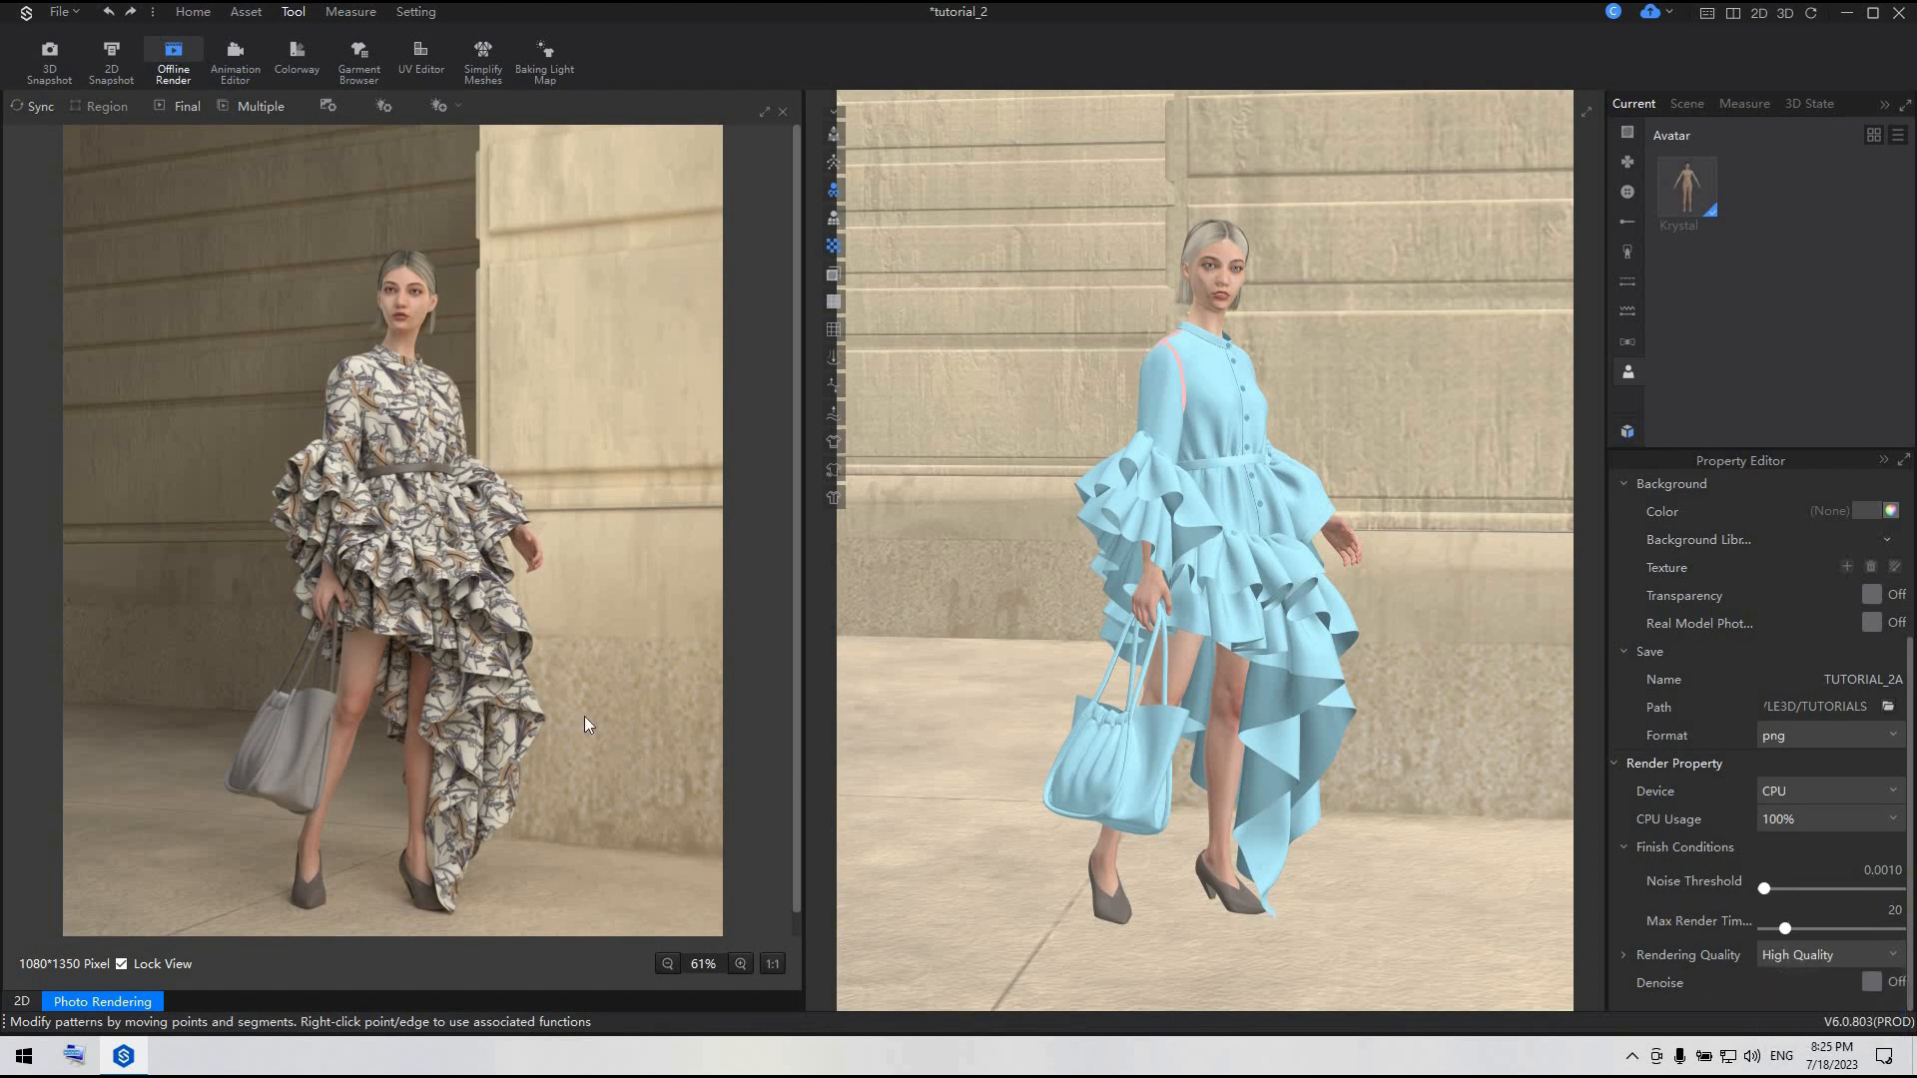
- Reframe the avatar closer in the scene using the synchronized render preview, and lock the render view
scroll(513, 447, down, 2)
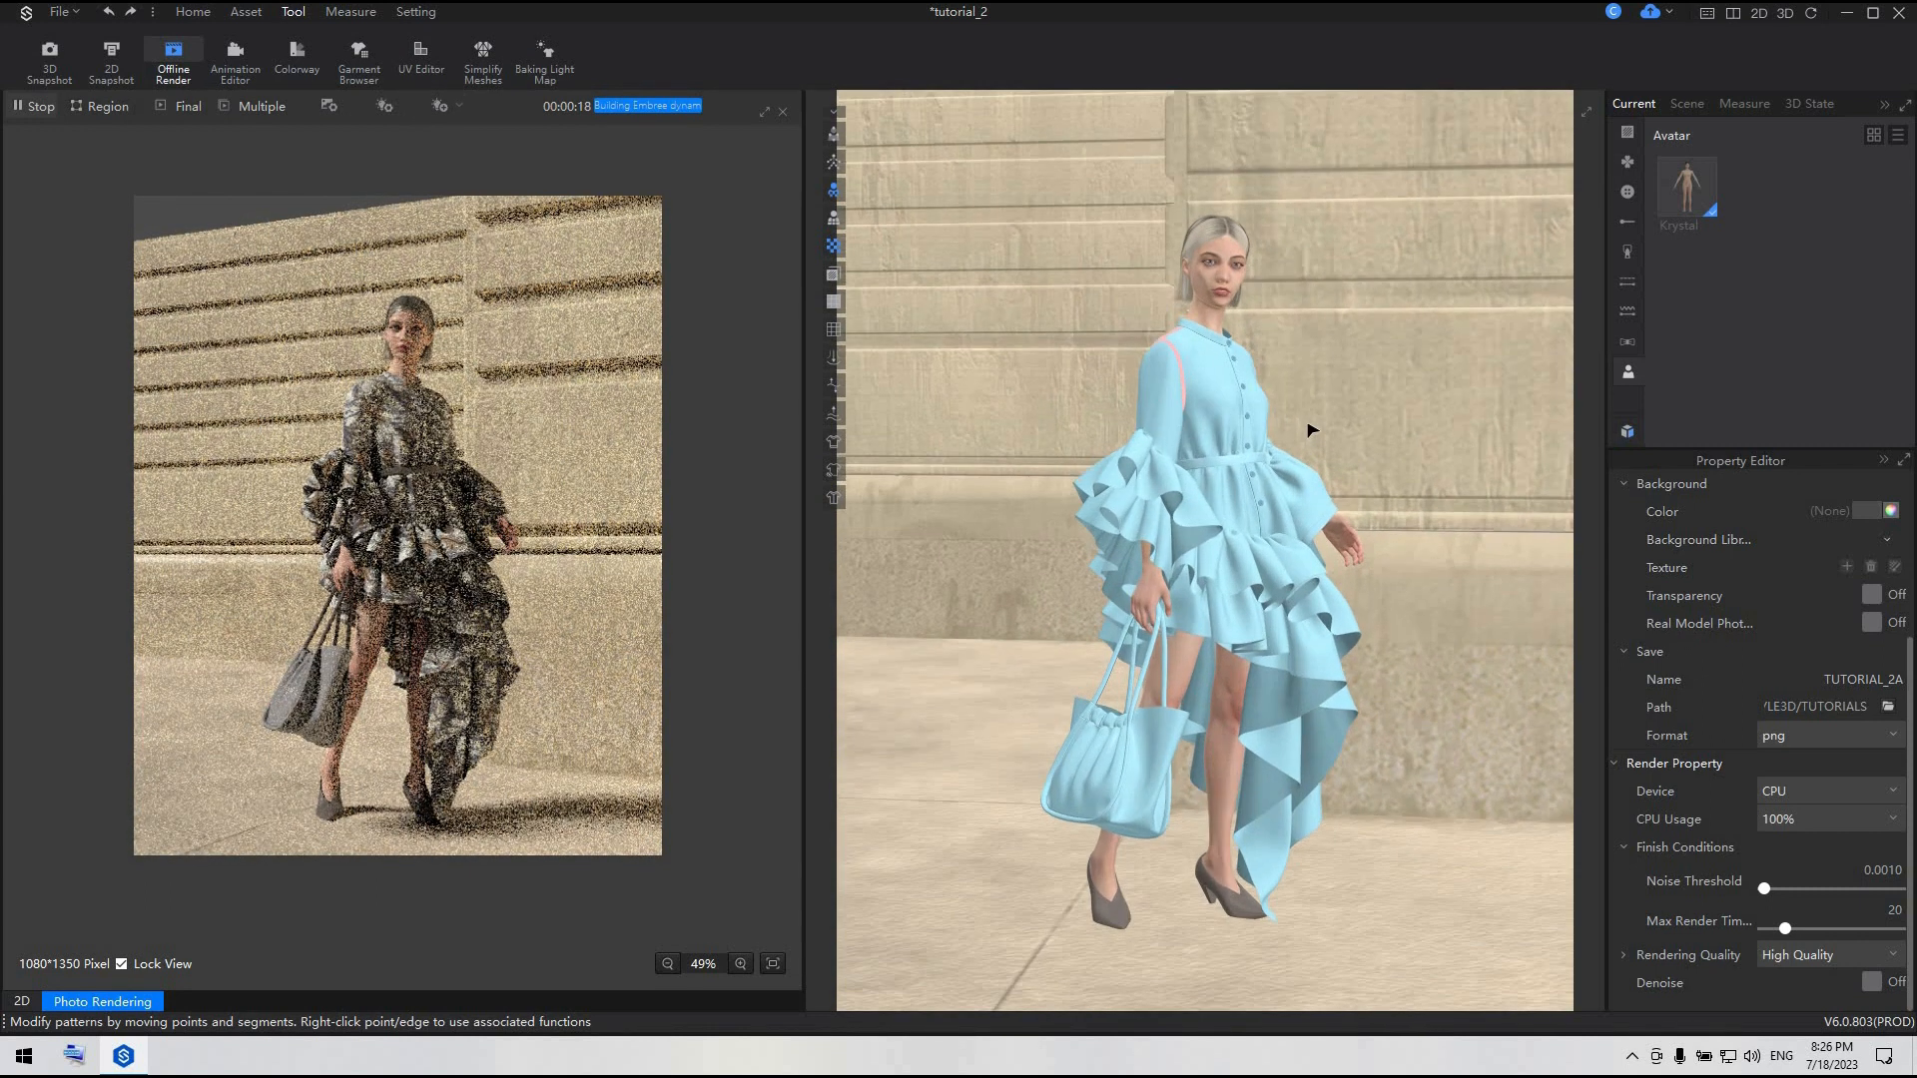
scroll(1313, 430, up, 1)
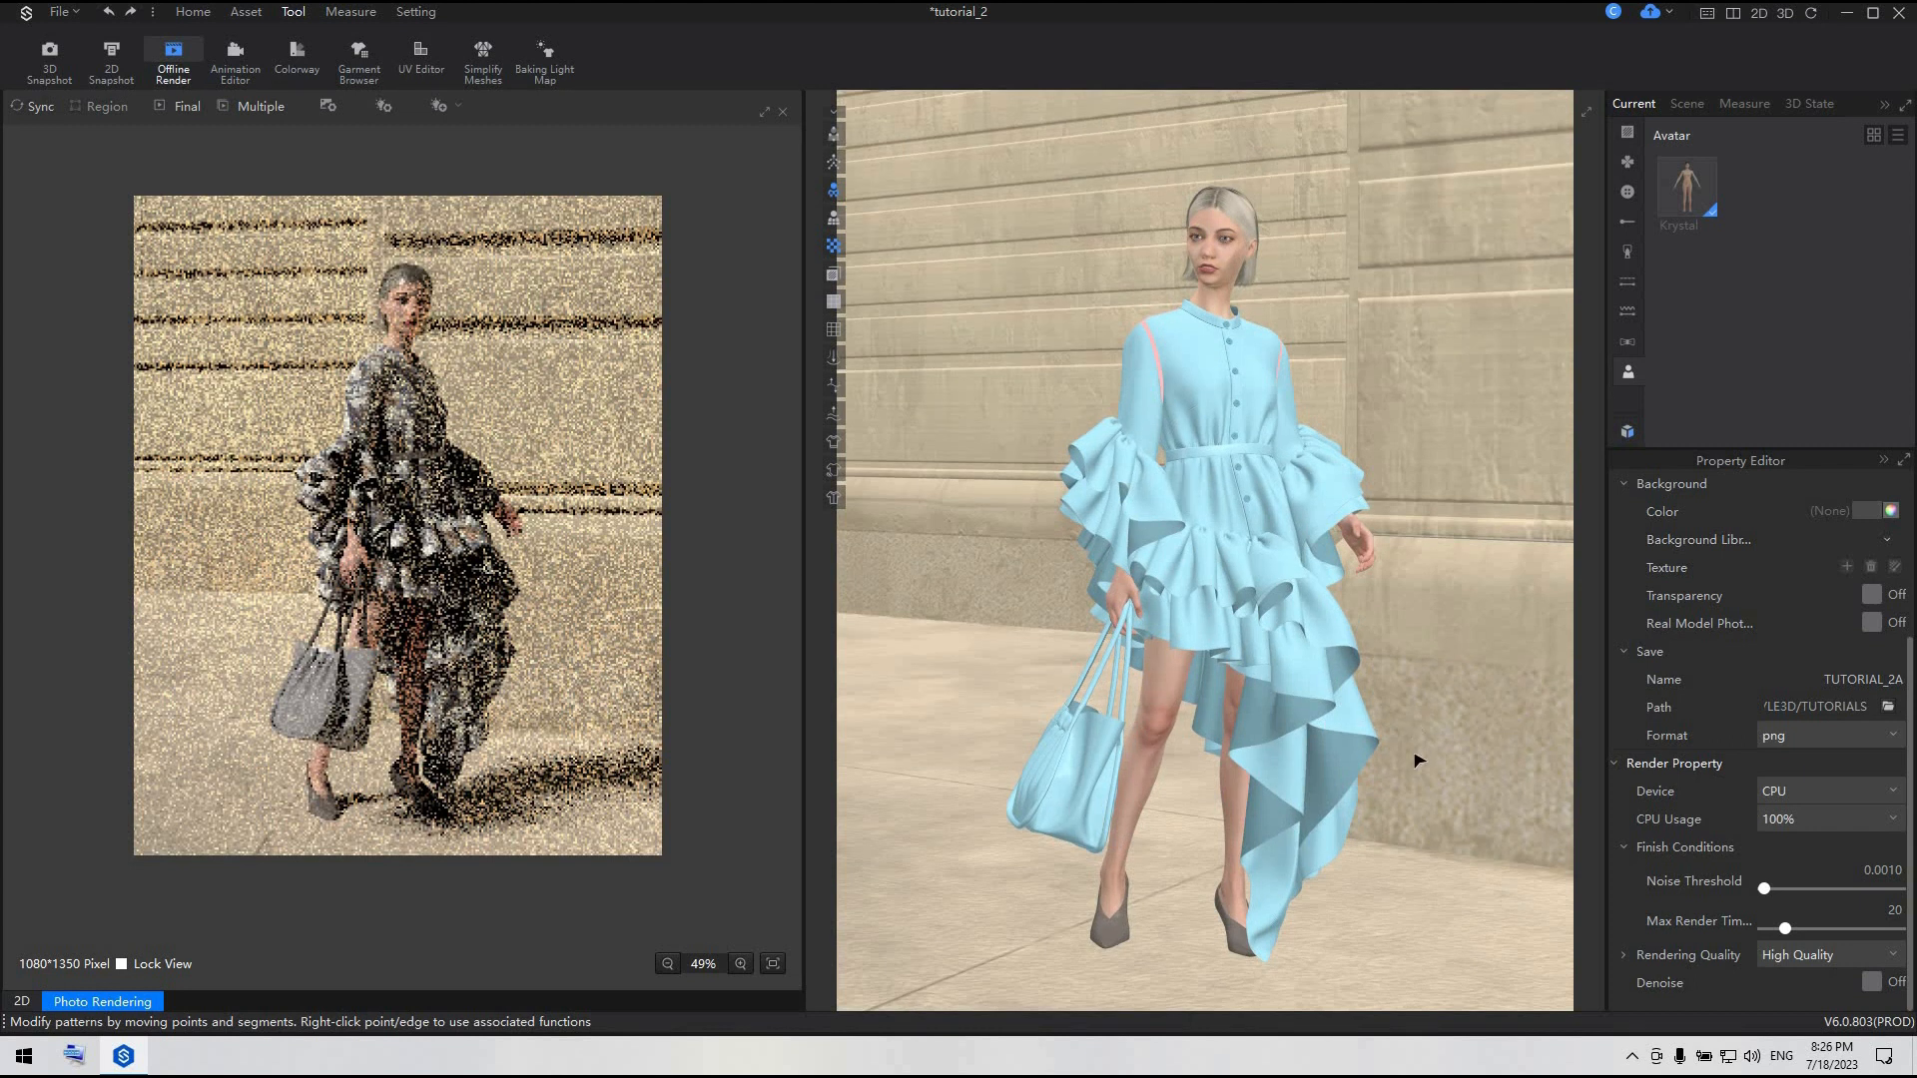
right_drag(1413, 753, 1420, 753)
click(1401, 759)
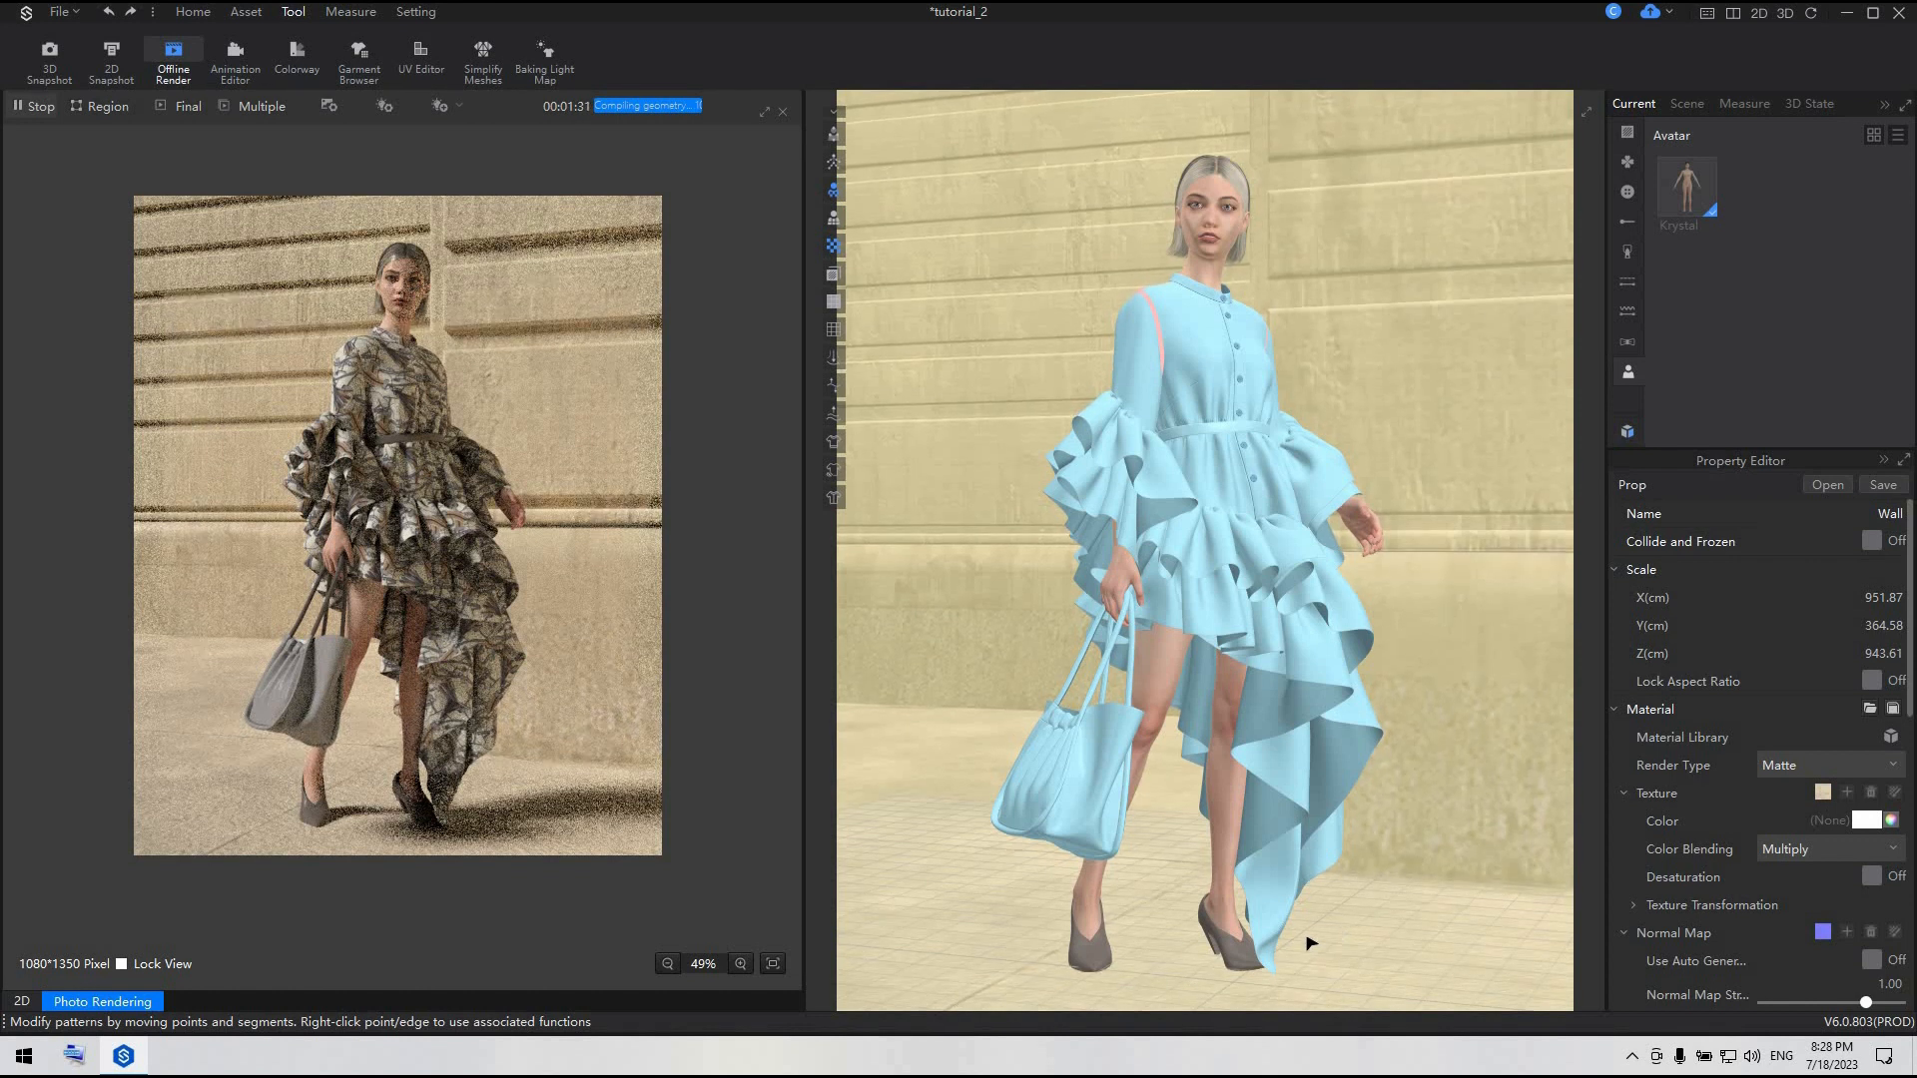
click(24, 106)
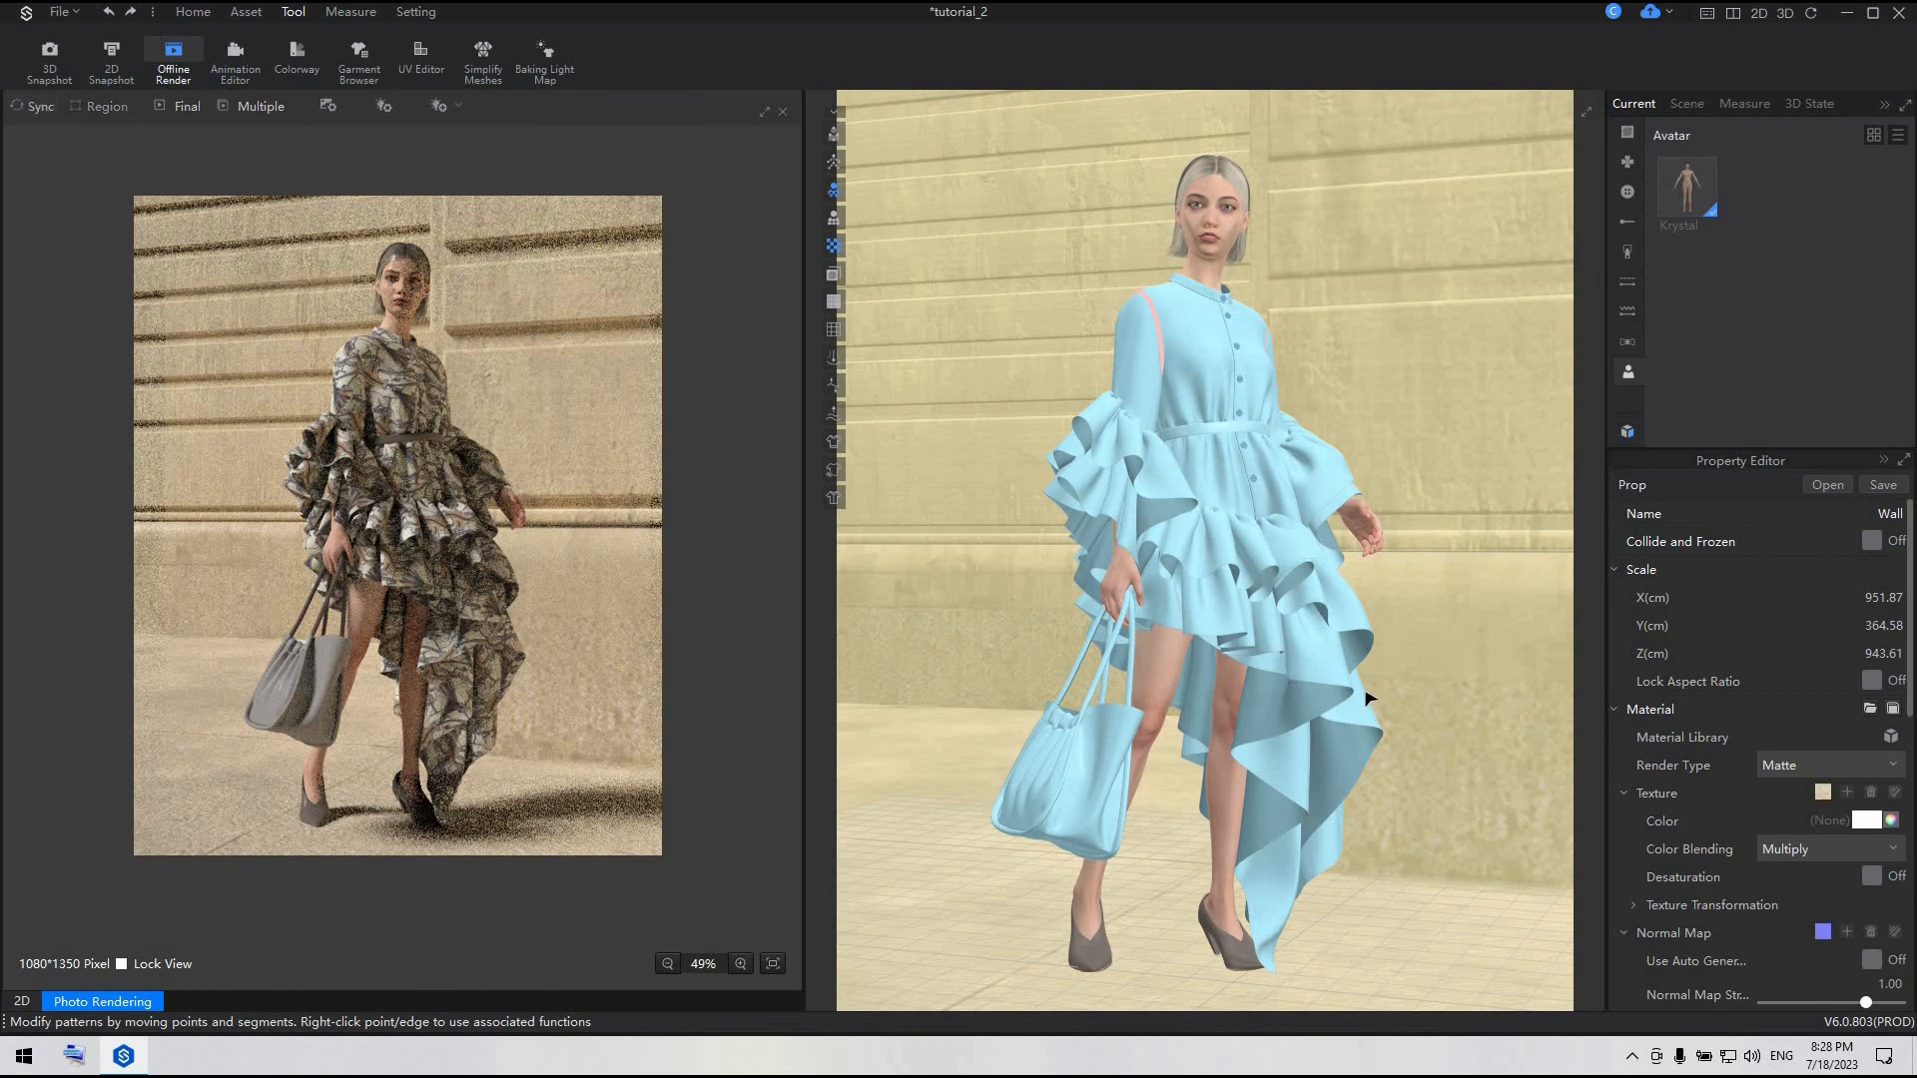
click(32, 105)
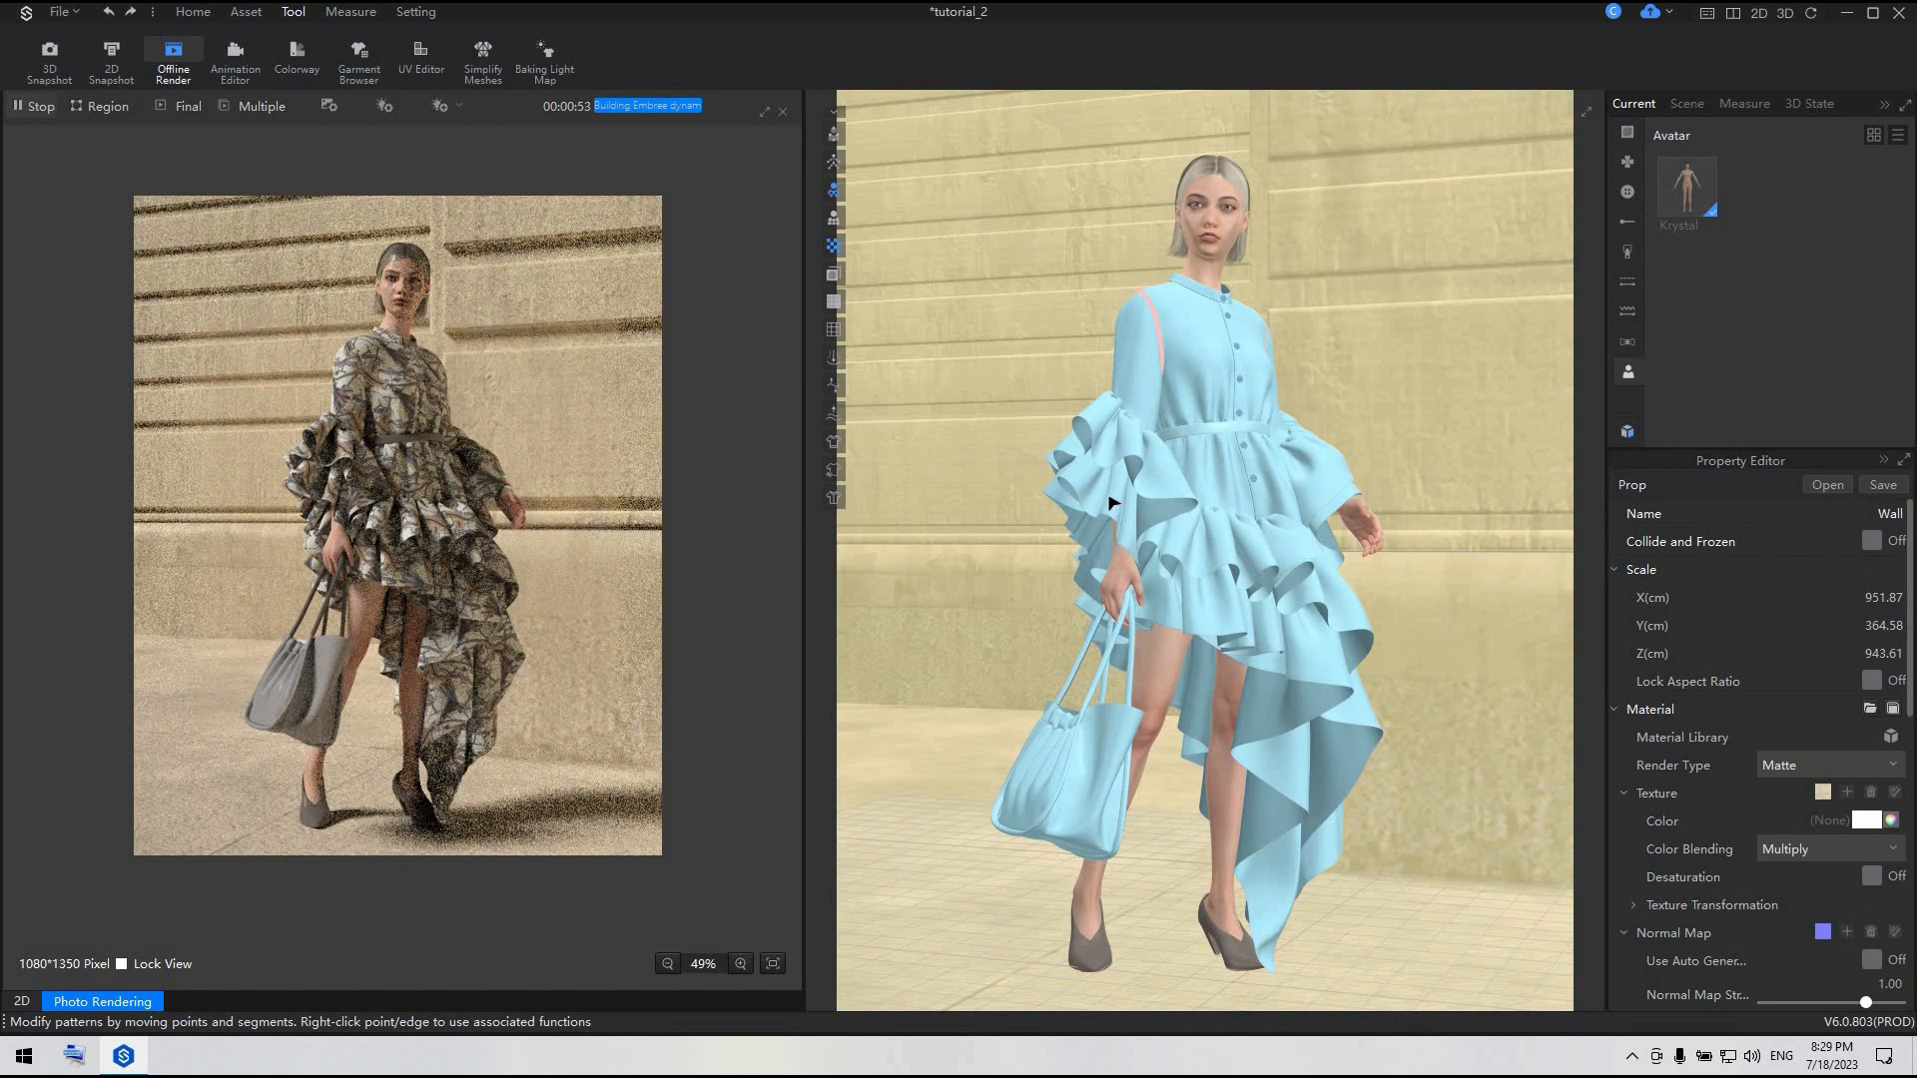
click(383, 104)
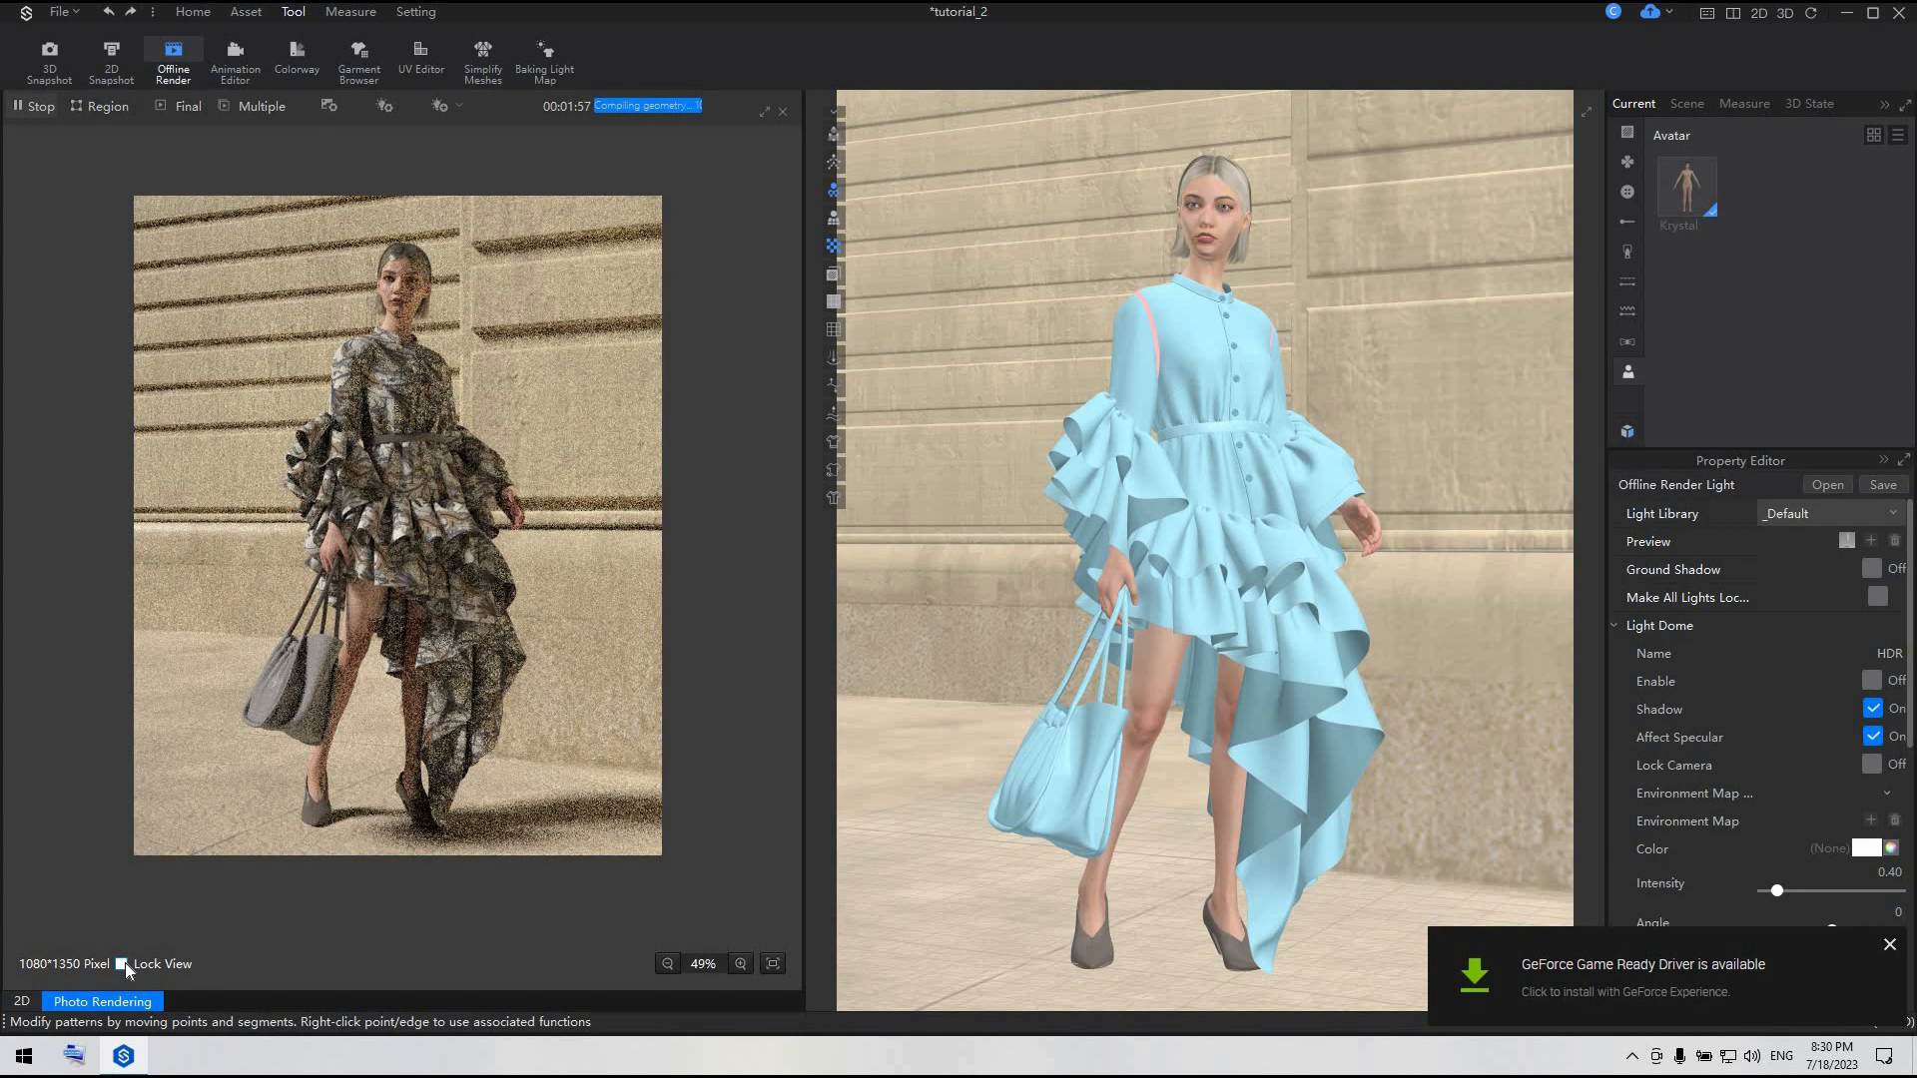
click(122, 964)
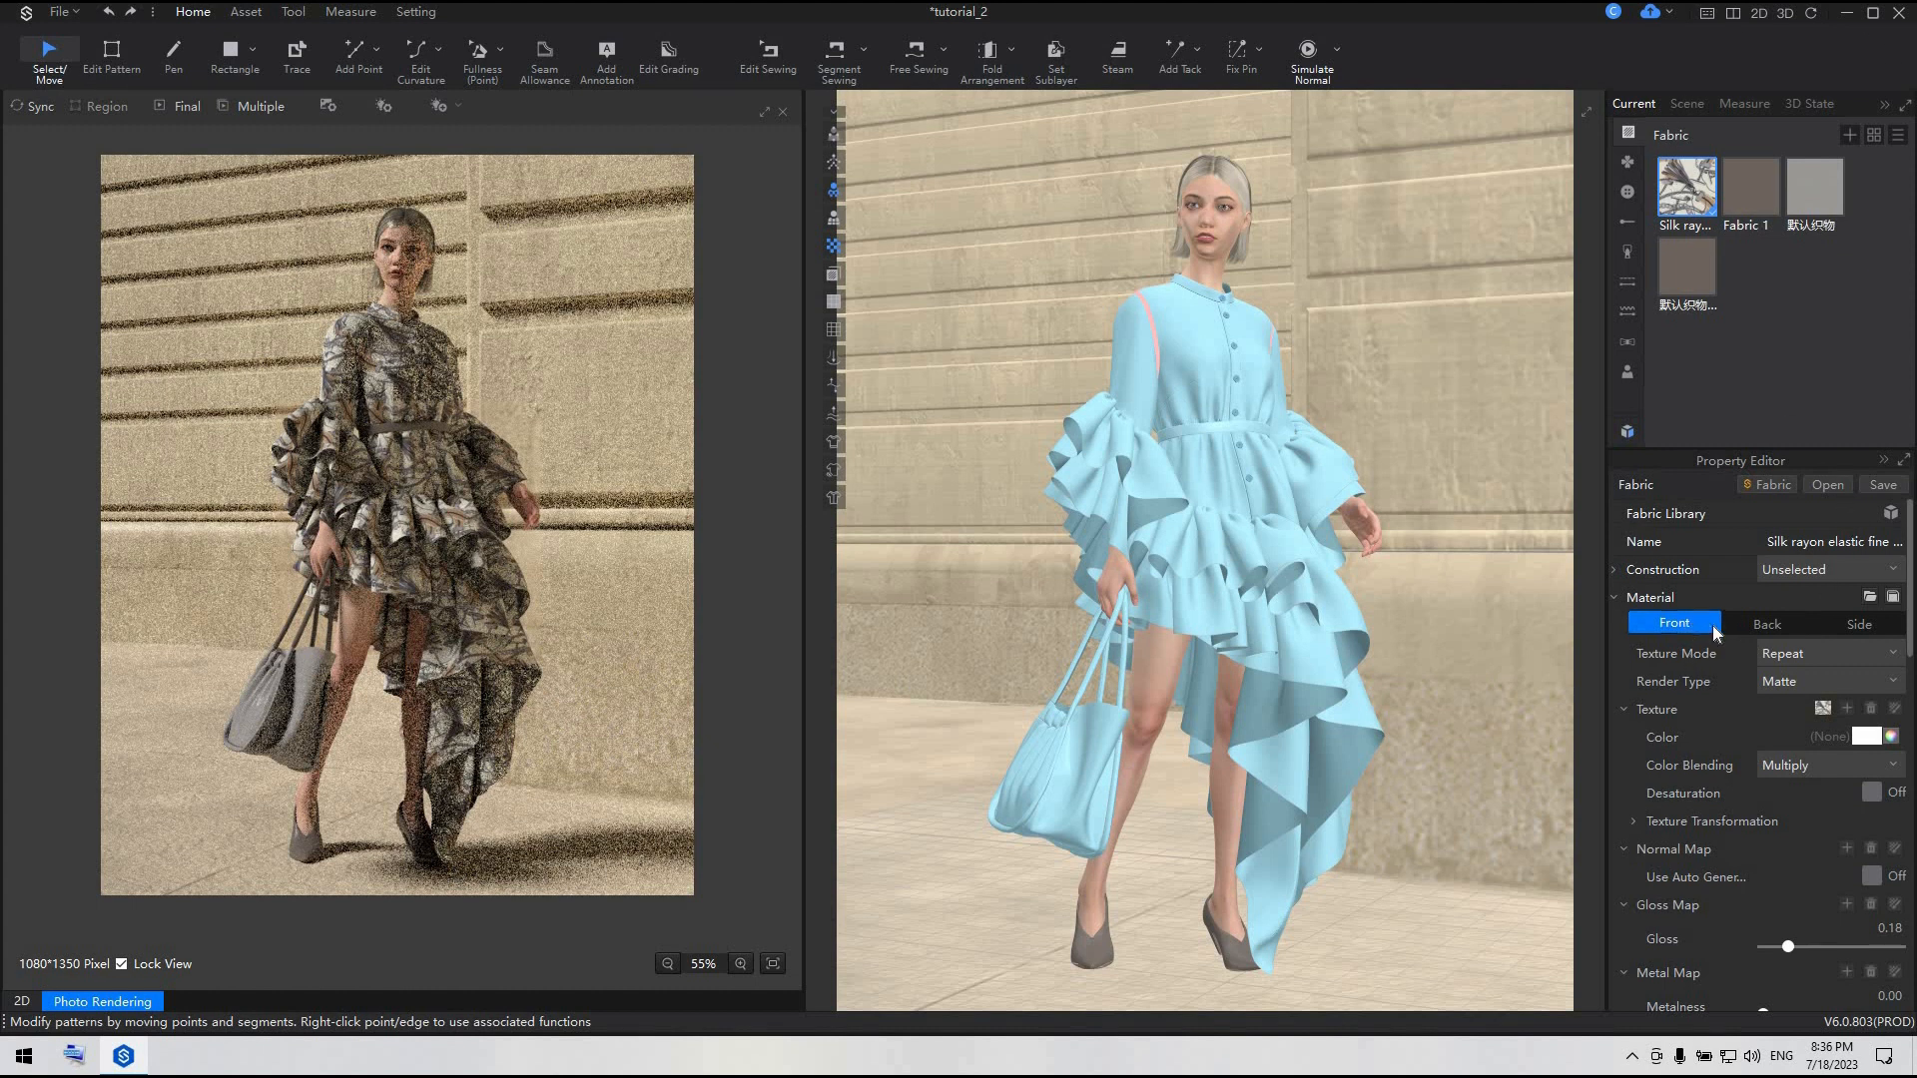
- Set the back-side texture color of the printed silk rayon dress fabric to Gray 1 and refresh the render preview
click(1767, 624)
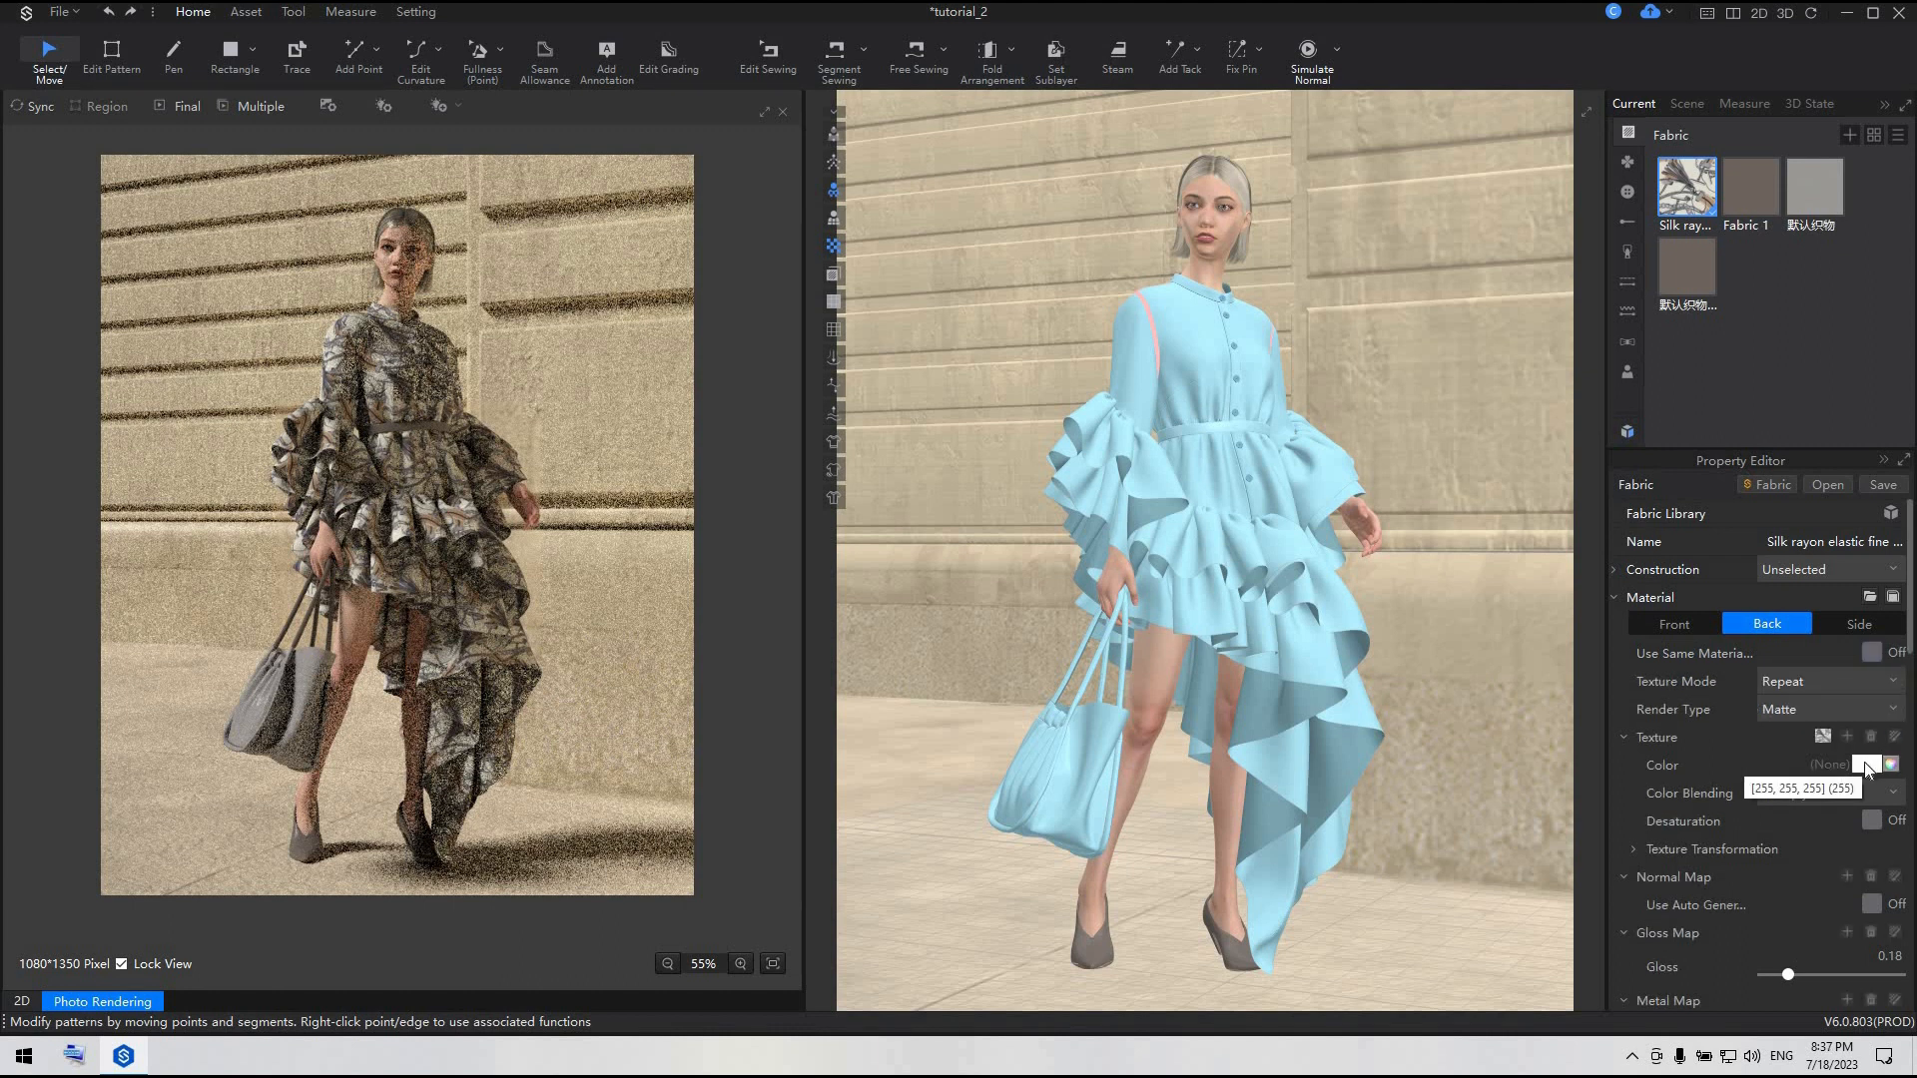
click(1867, 766)
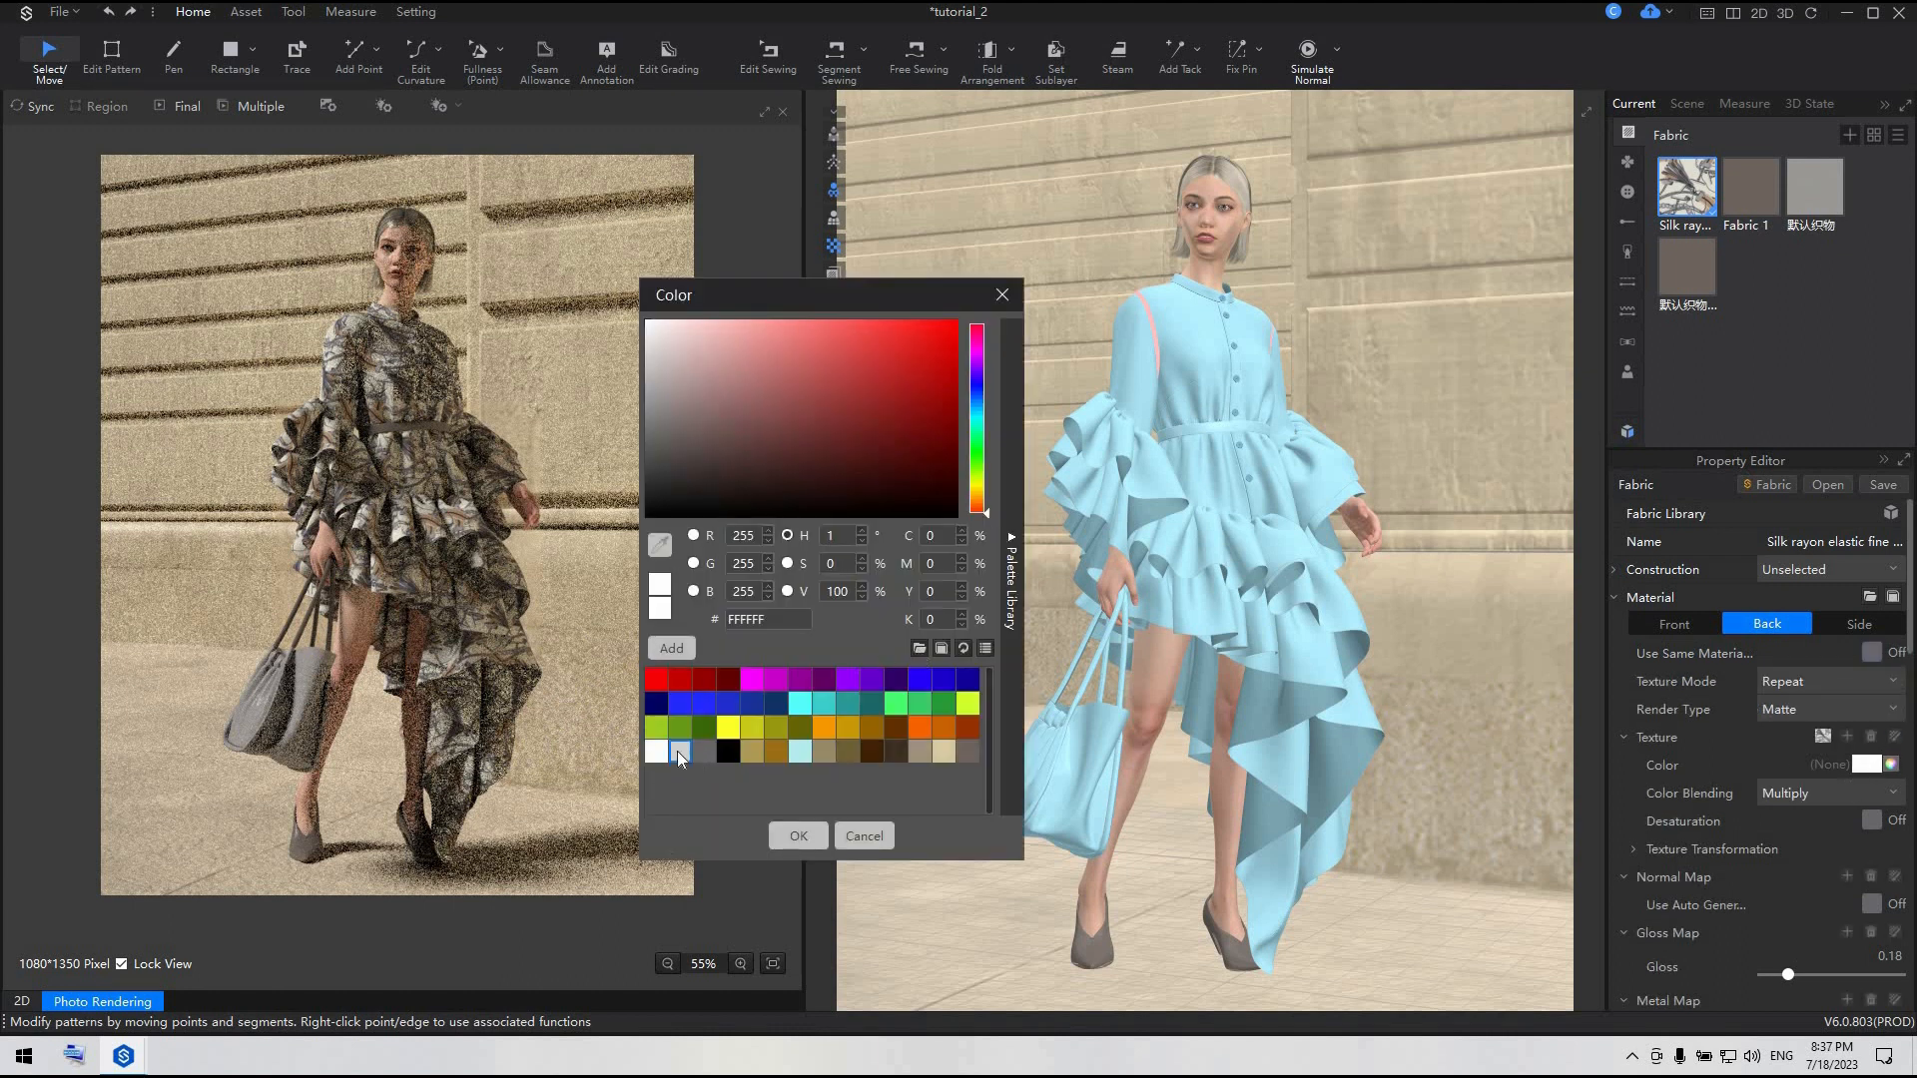
click(680, 753)
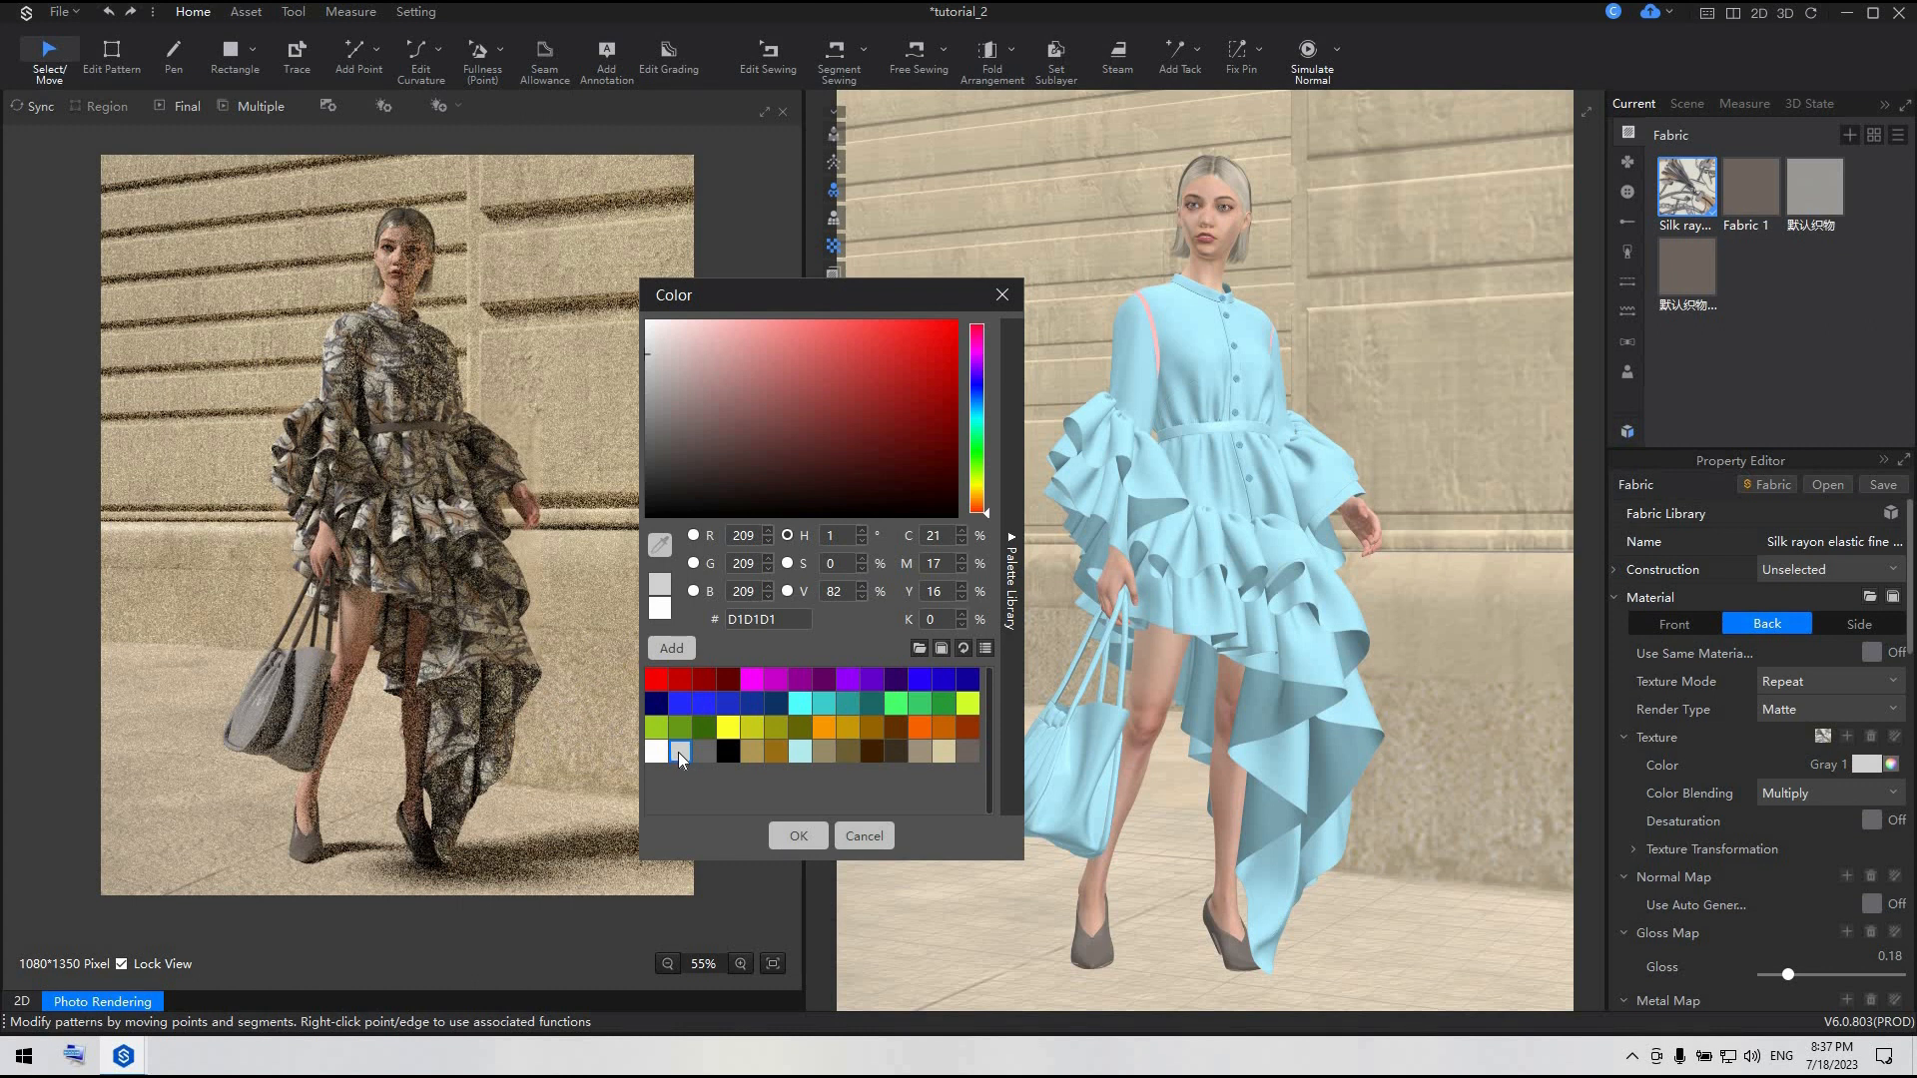
click(651, 389)
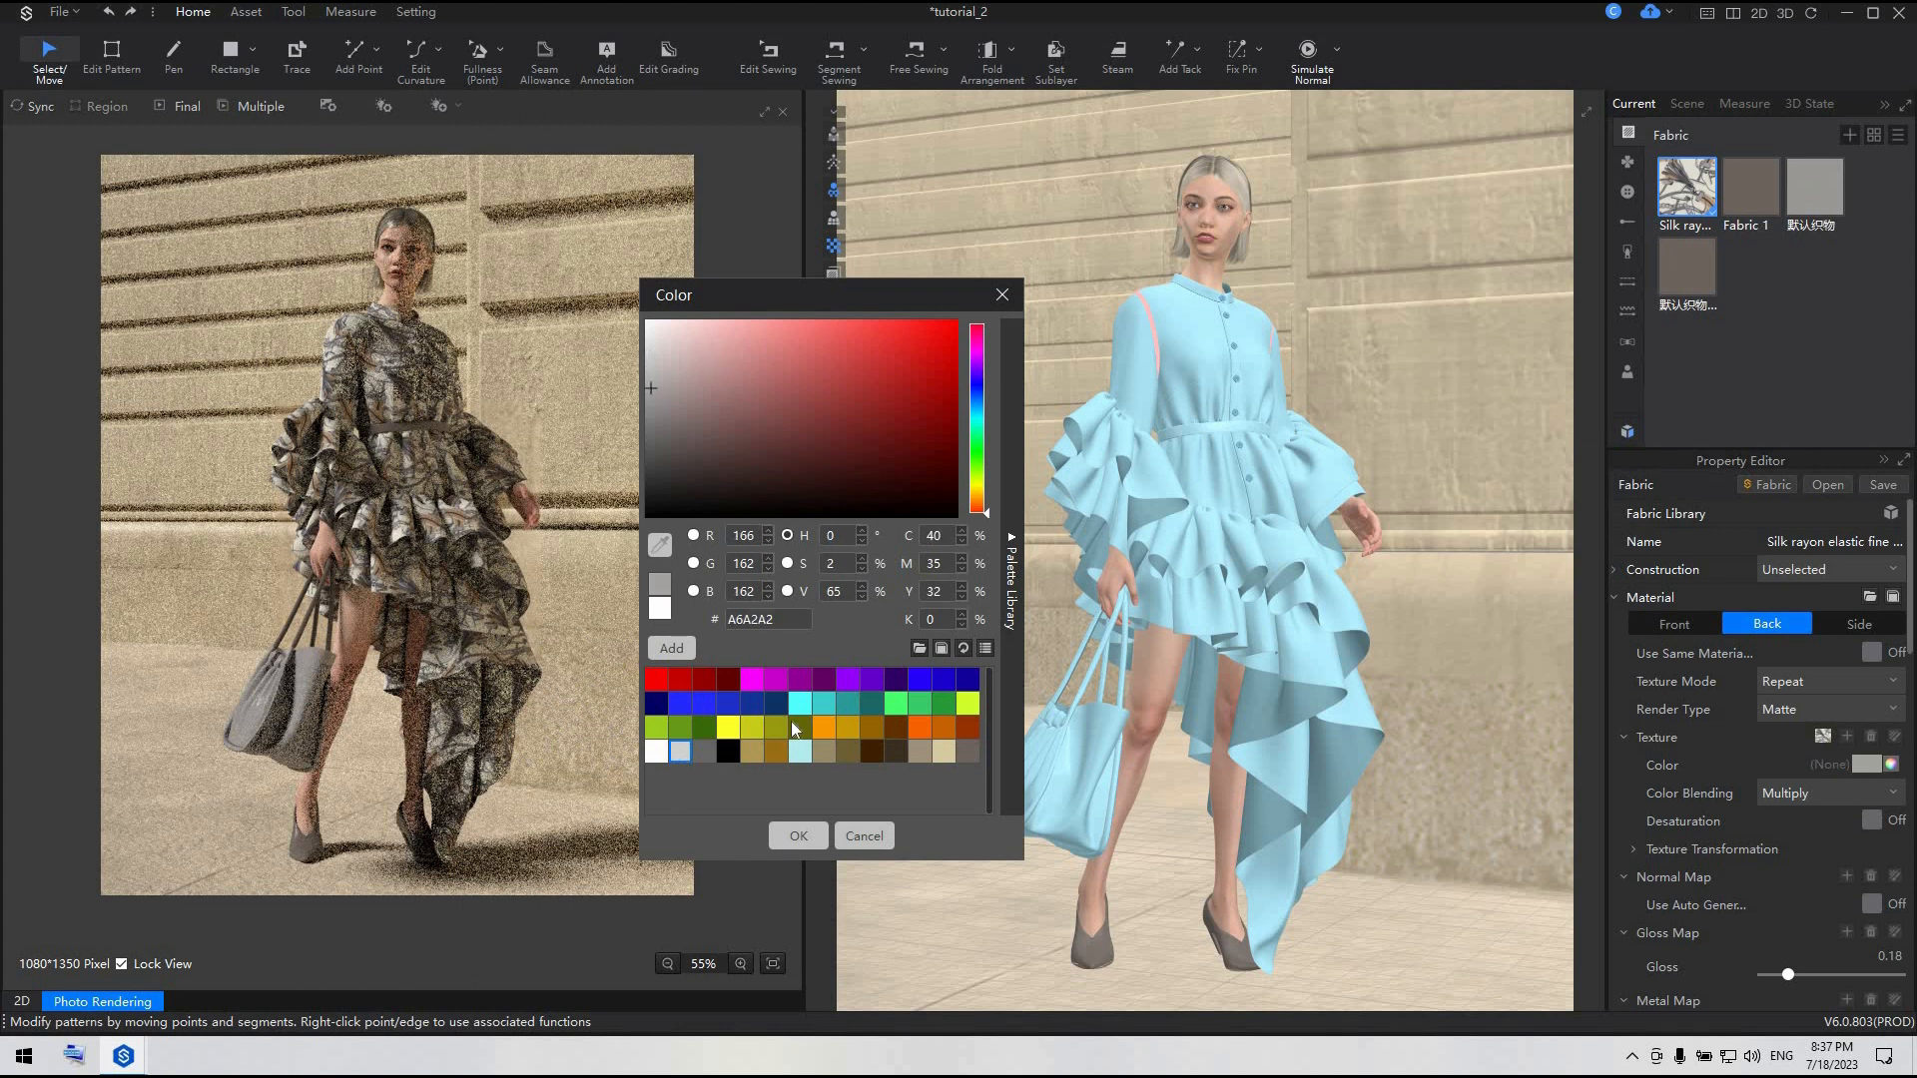
click(797, 836)
click(42, 108)
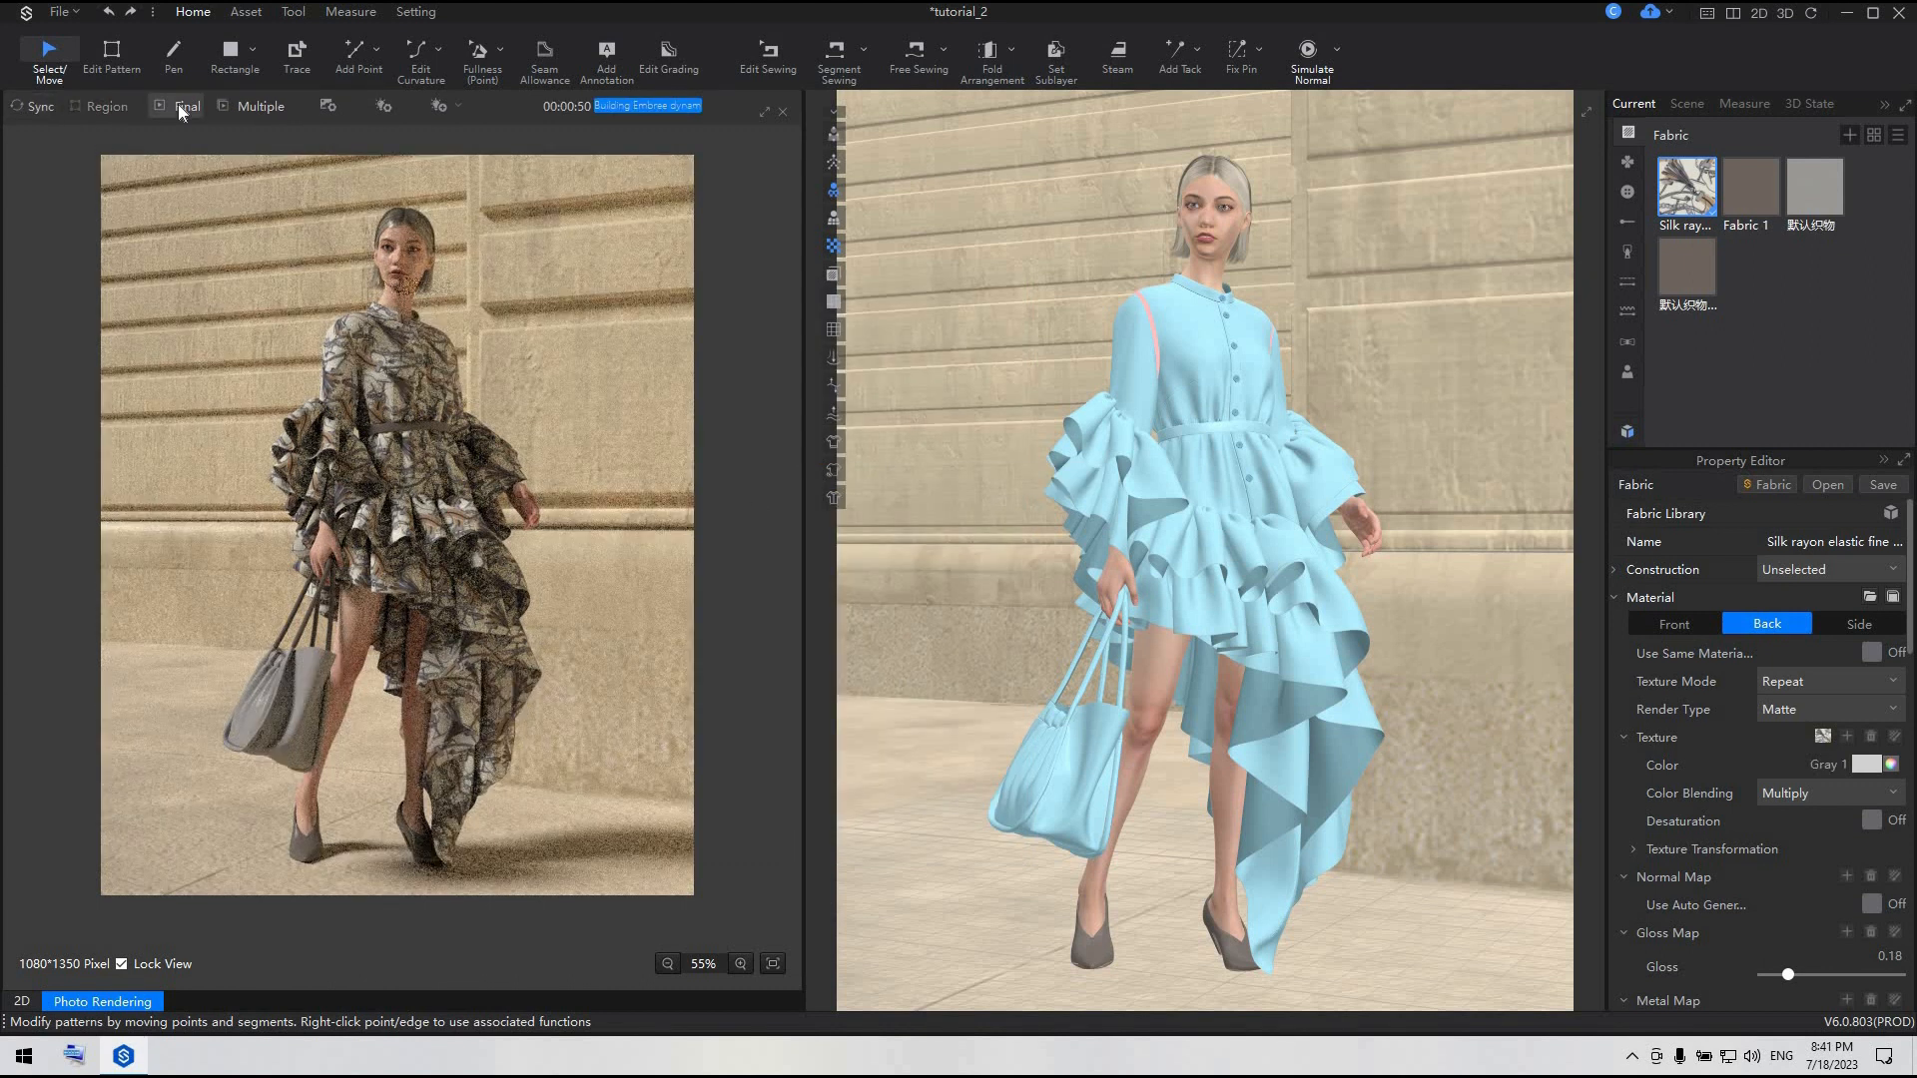
- Run the final render and open the saved image TUTORIAL_2A_1.png from the output folder
click(178, 104)
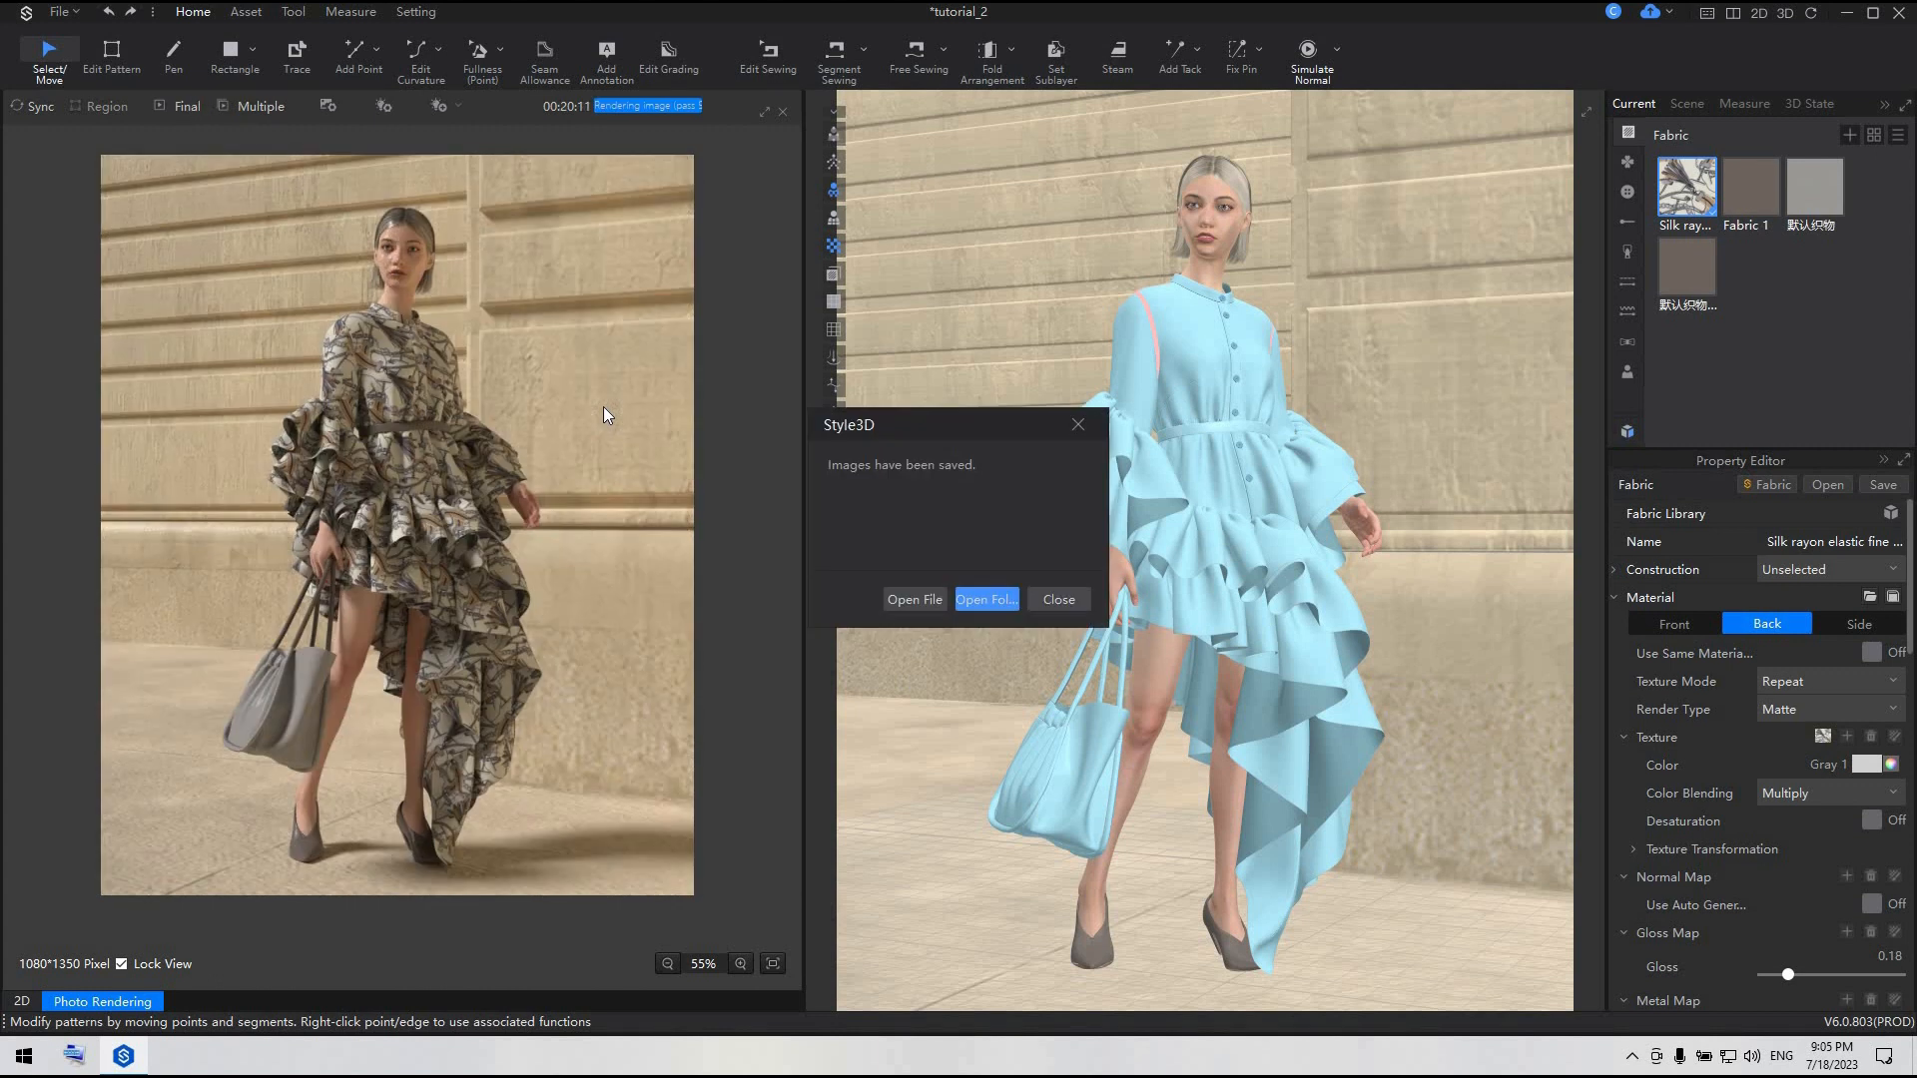
click(981, 602)
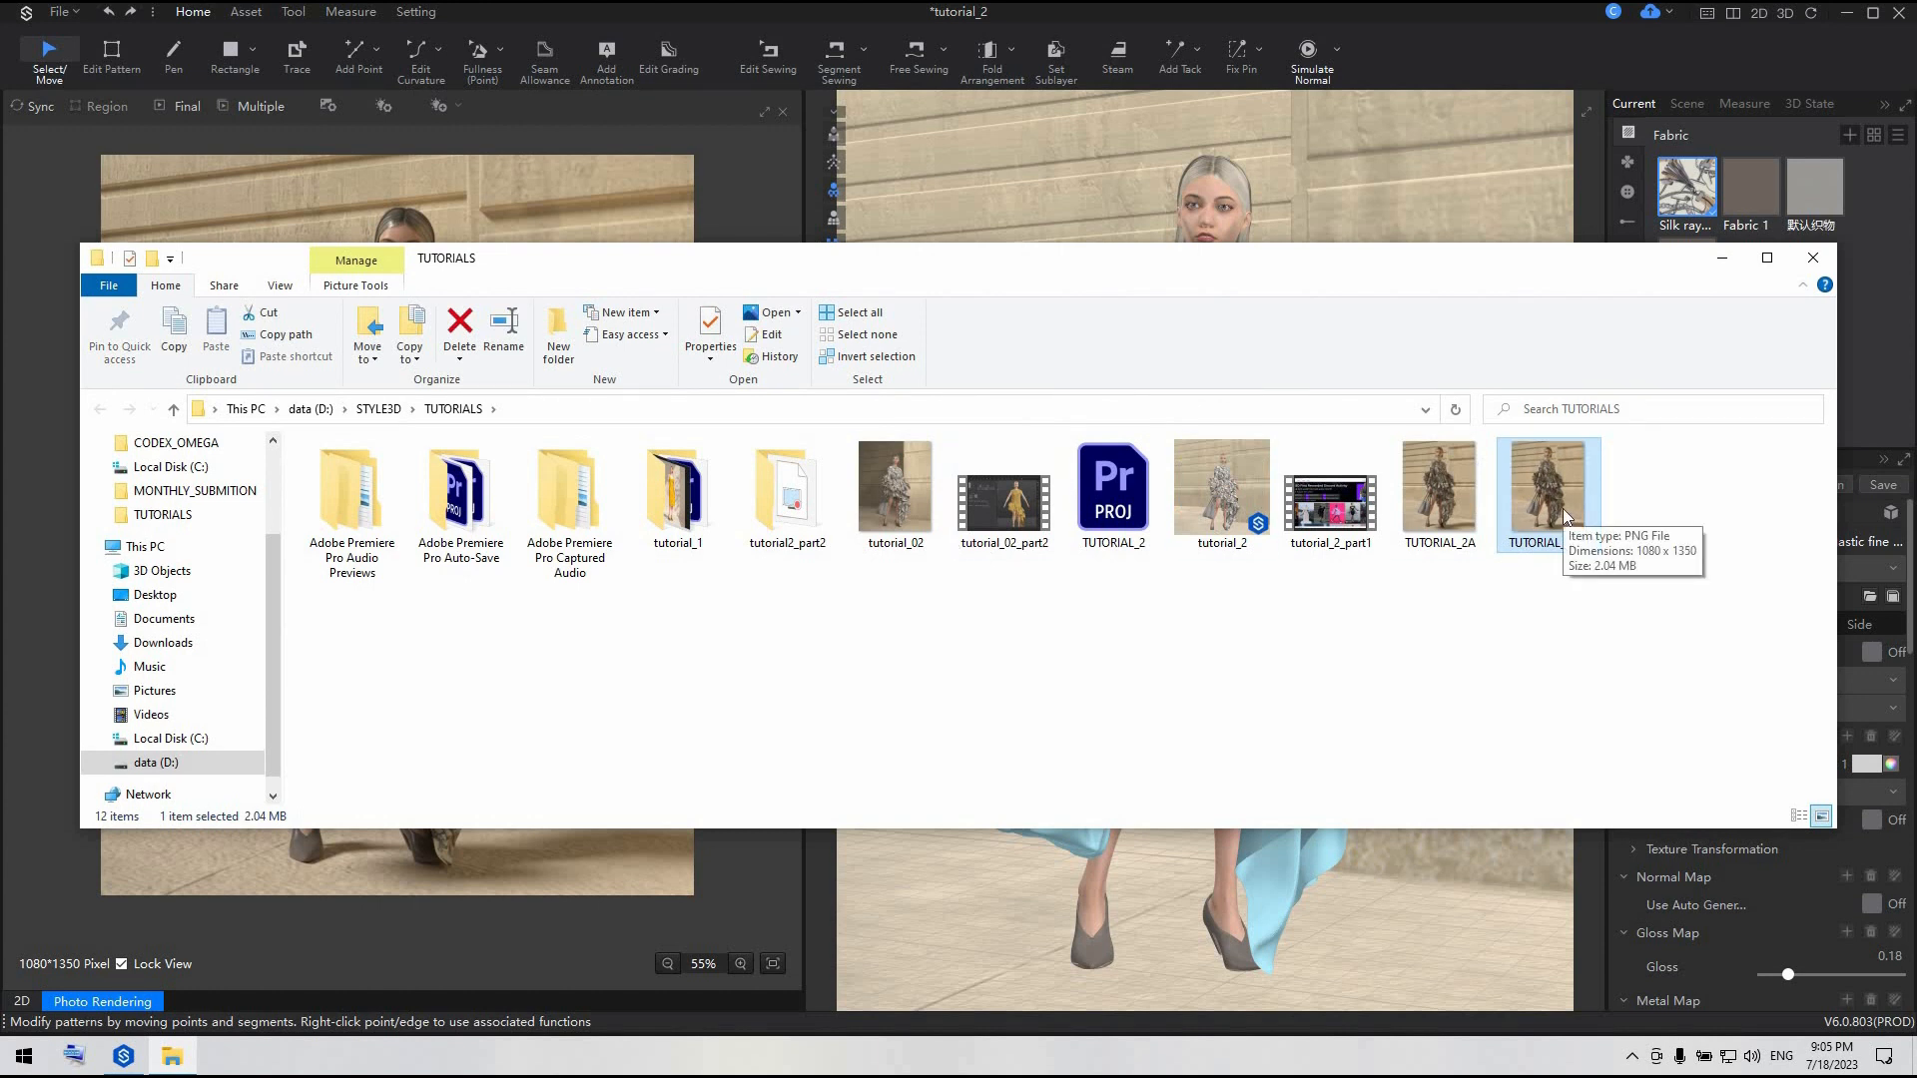
double_click(1563, 515)
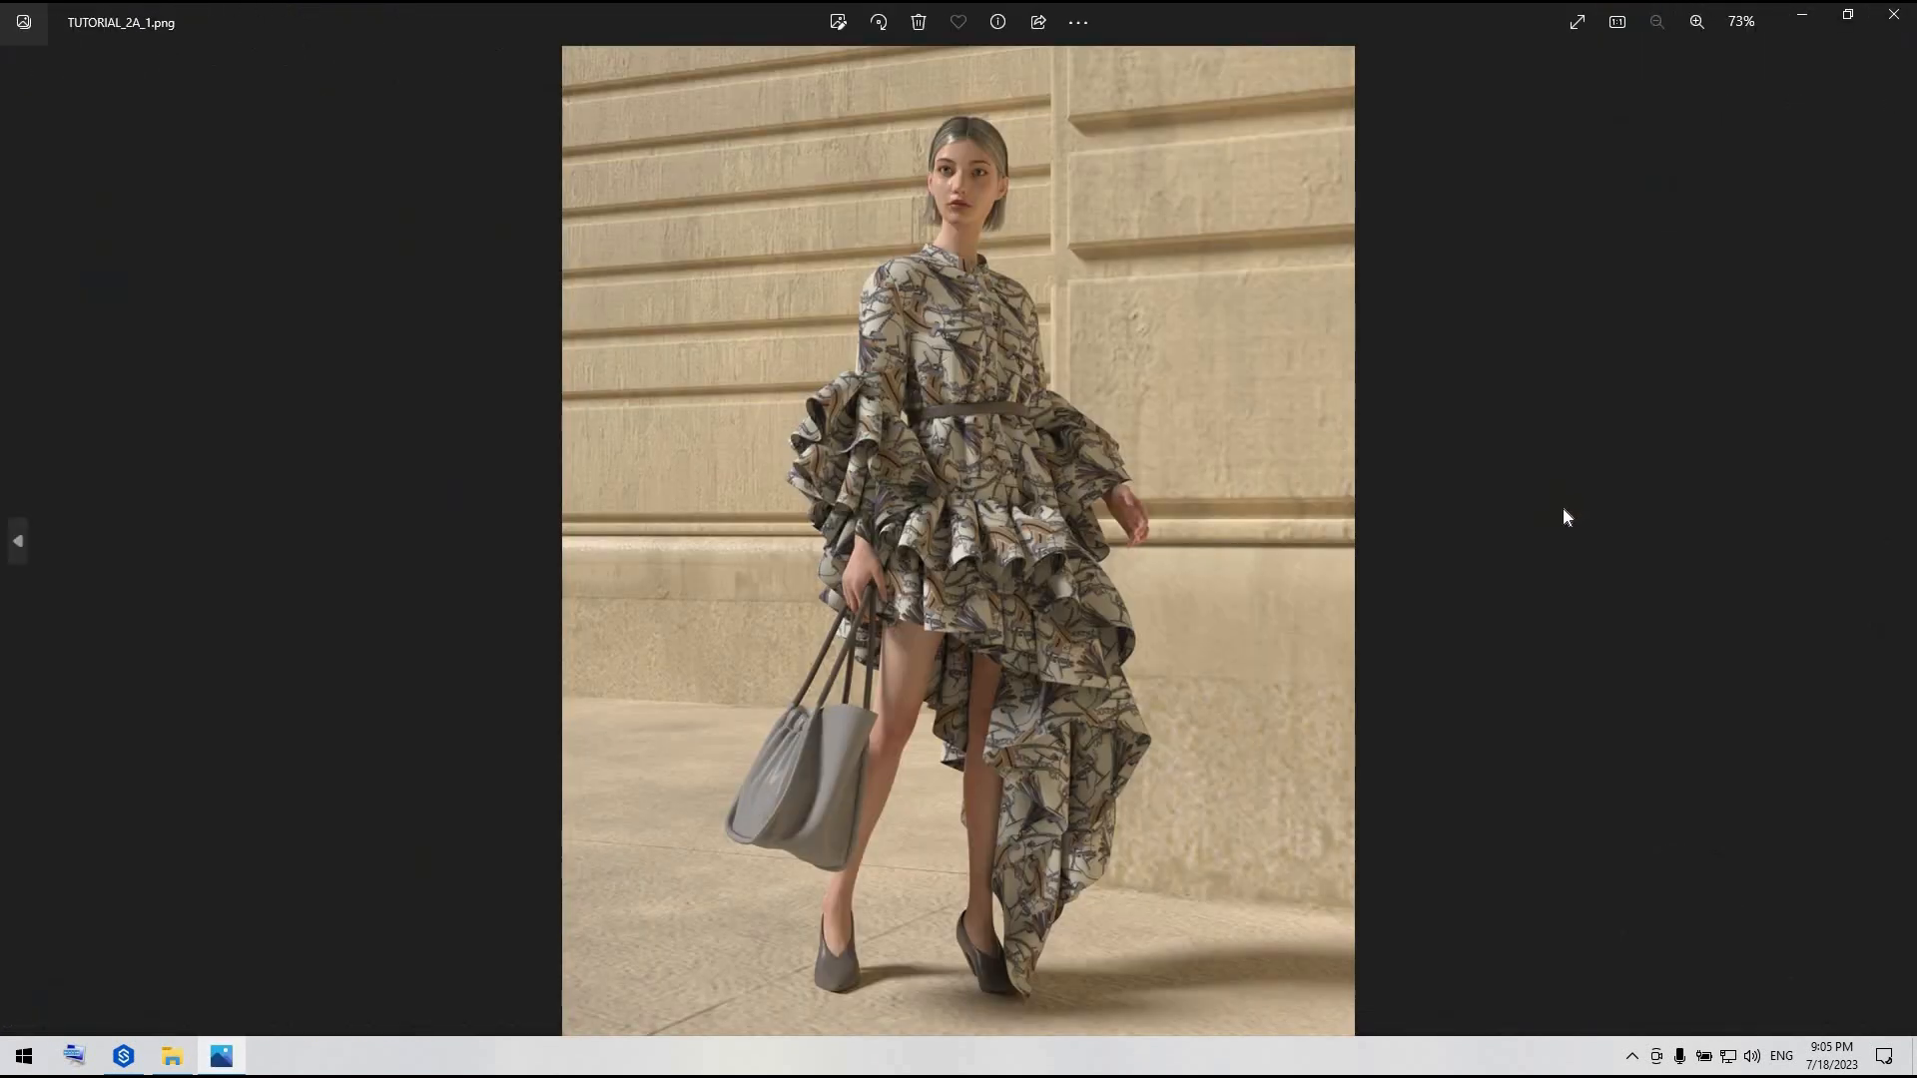